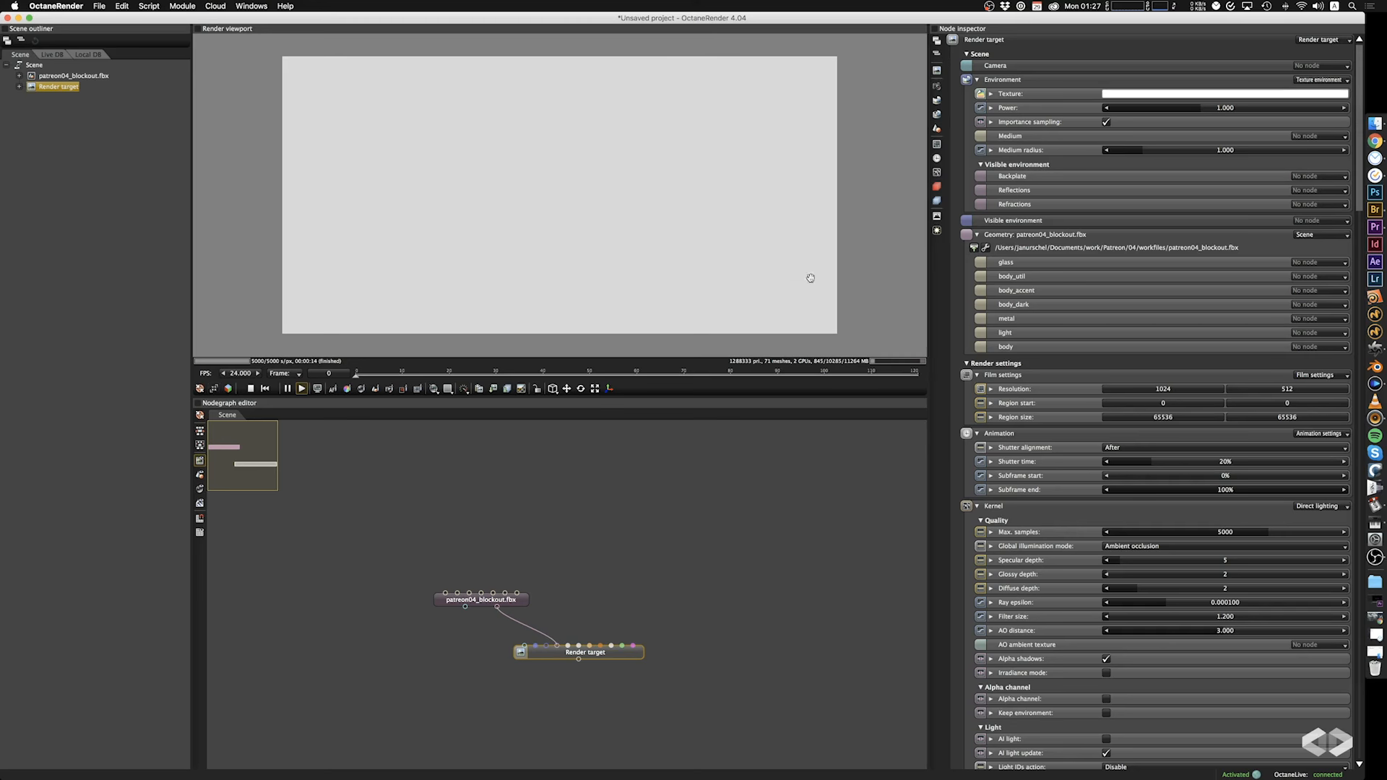
# Give the render target a Thin lens camera and pull it back until the whole ship fits in the render.
pyautogui.click(1336, 66)
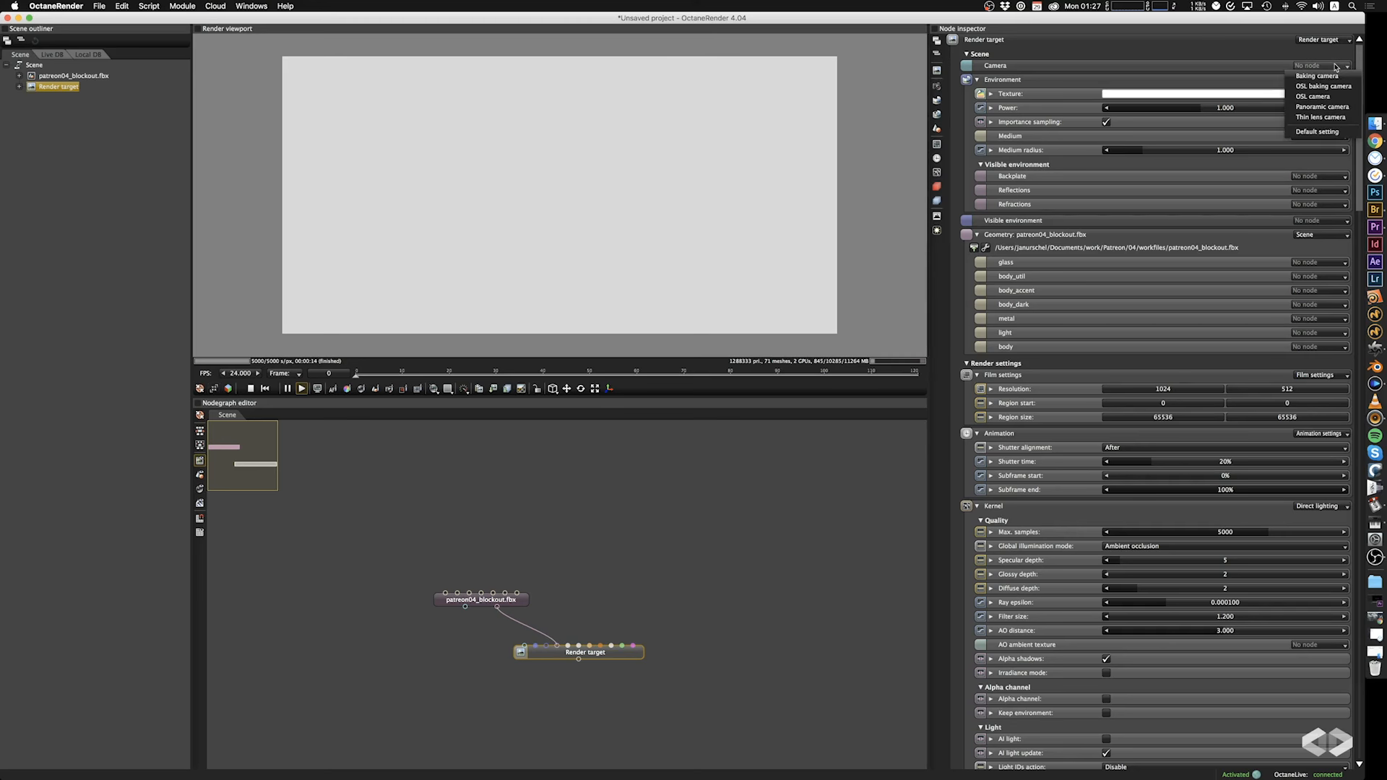
pyautogui.click(1334, 118)
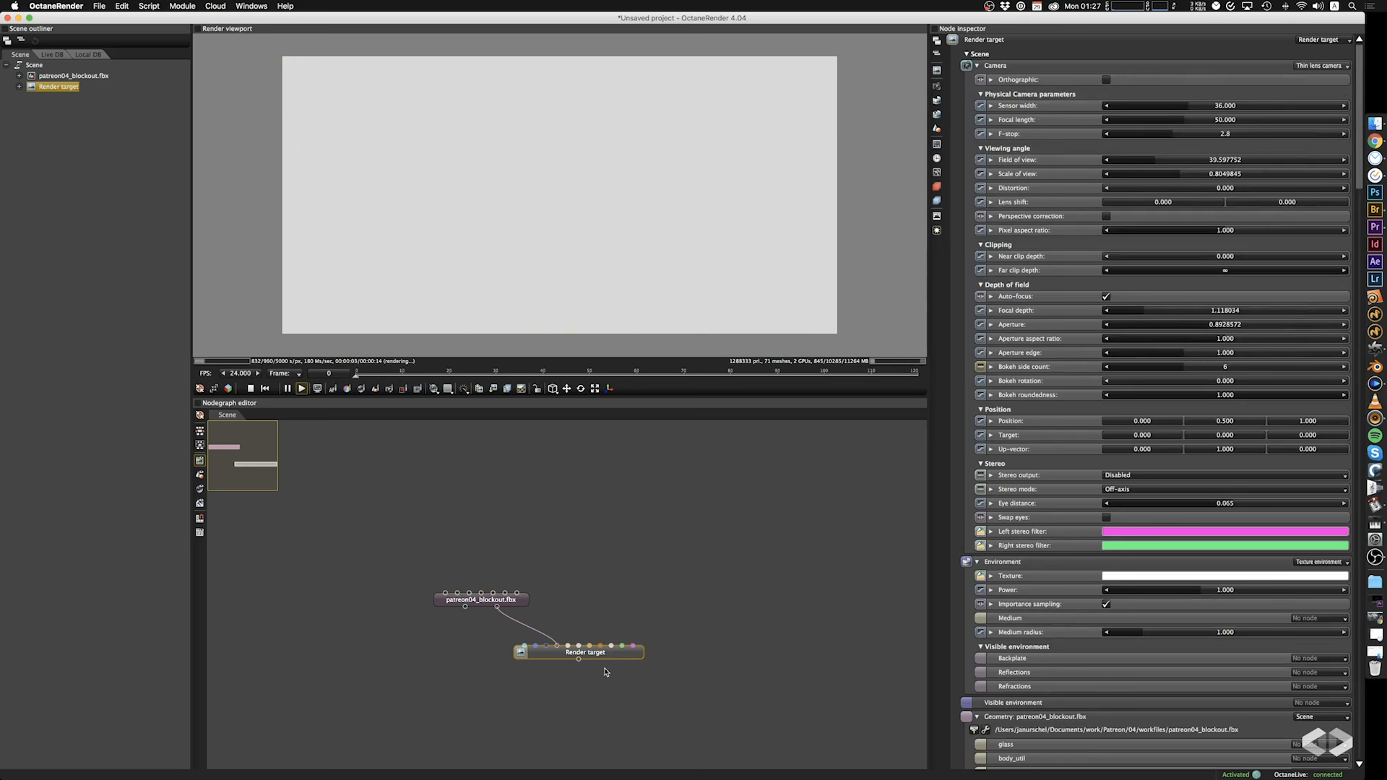
pyautogui.scroll(-10, 589, 207)
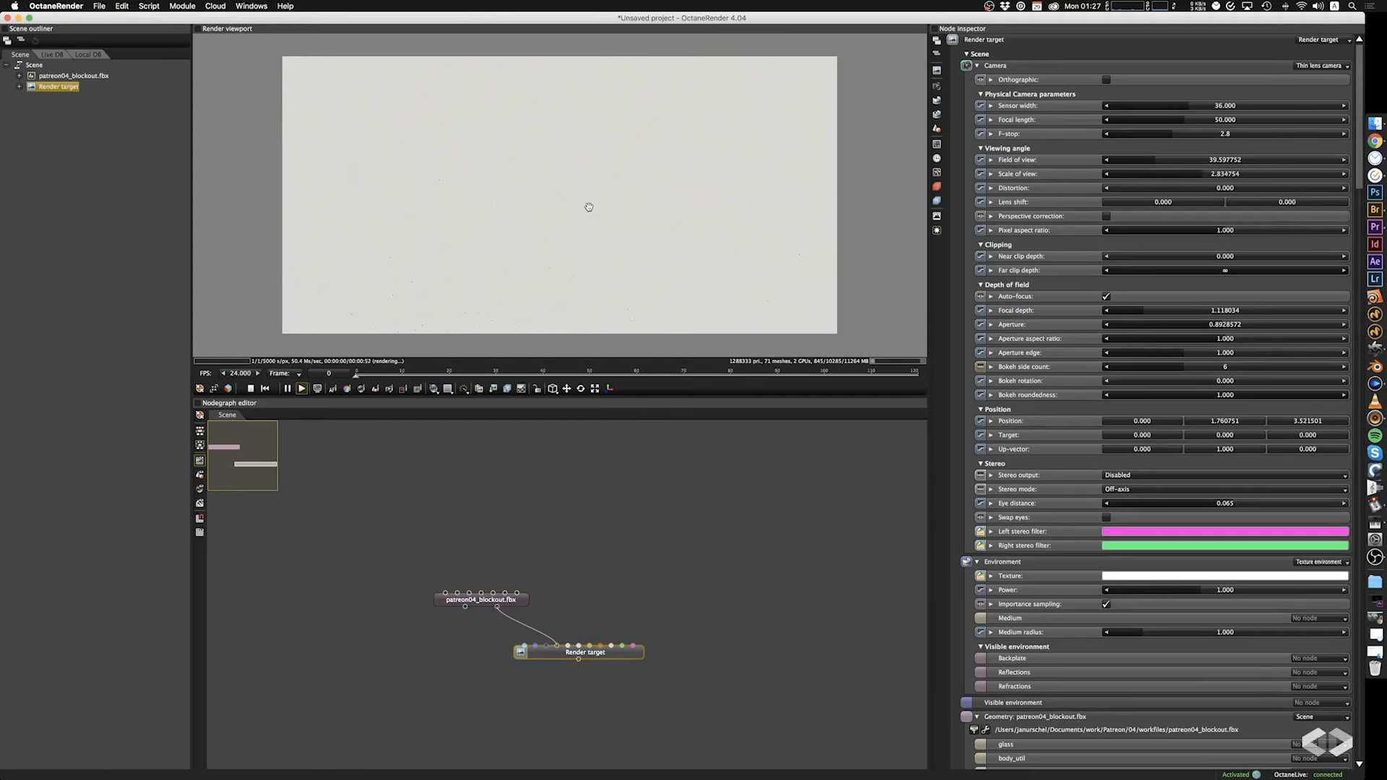
pyautogui.scroll(-10, 588, 207)
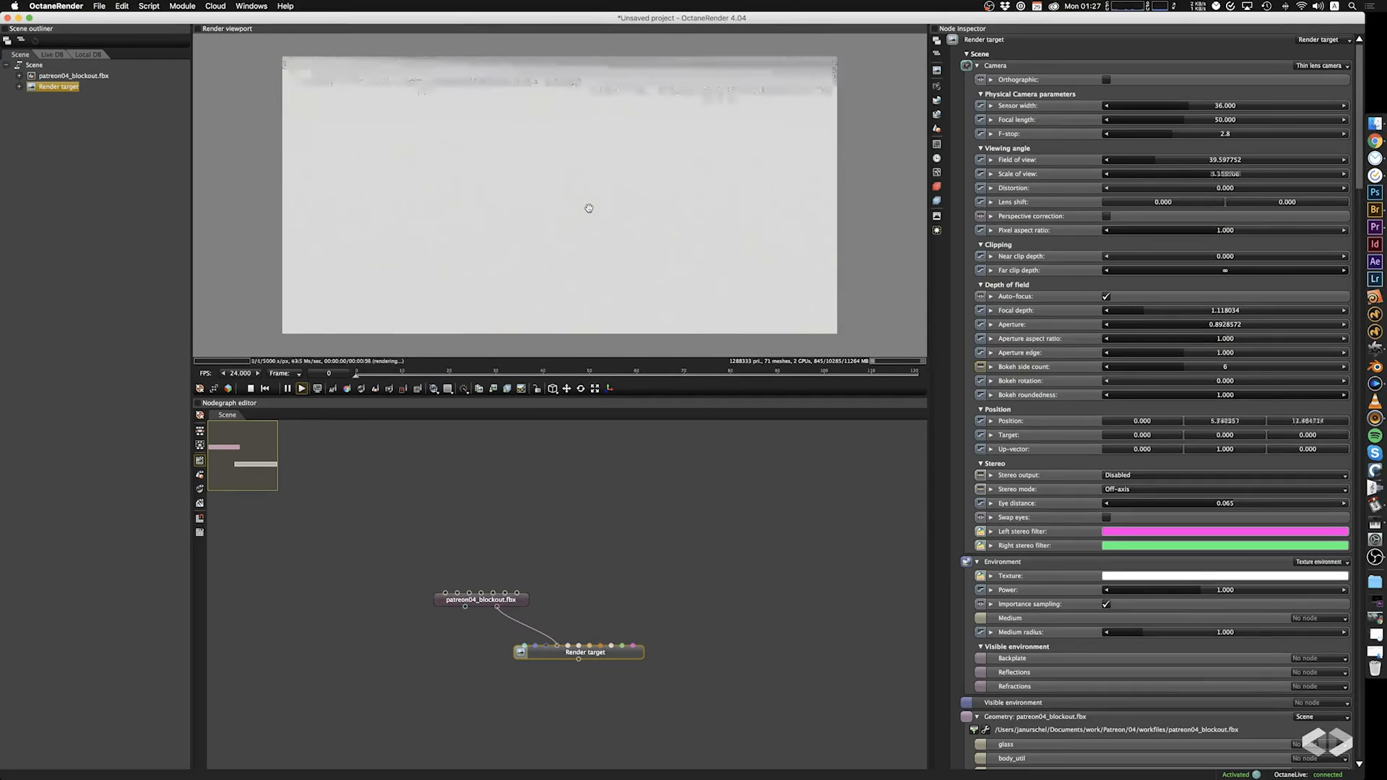
pyautogui.scroll(-10, 589, 208)
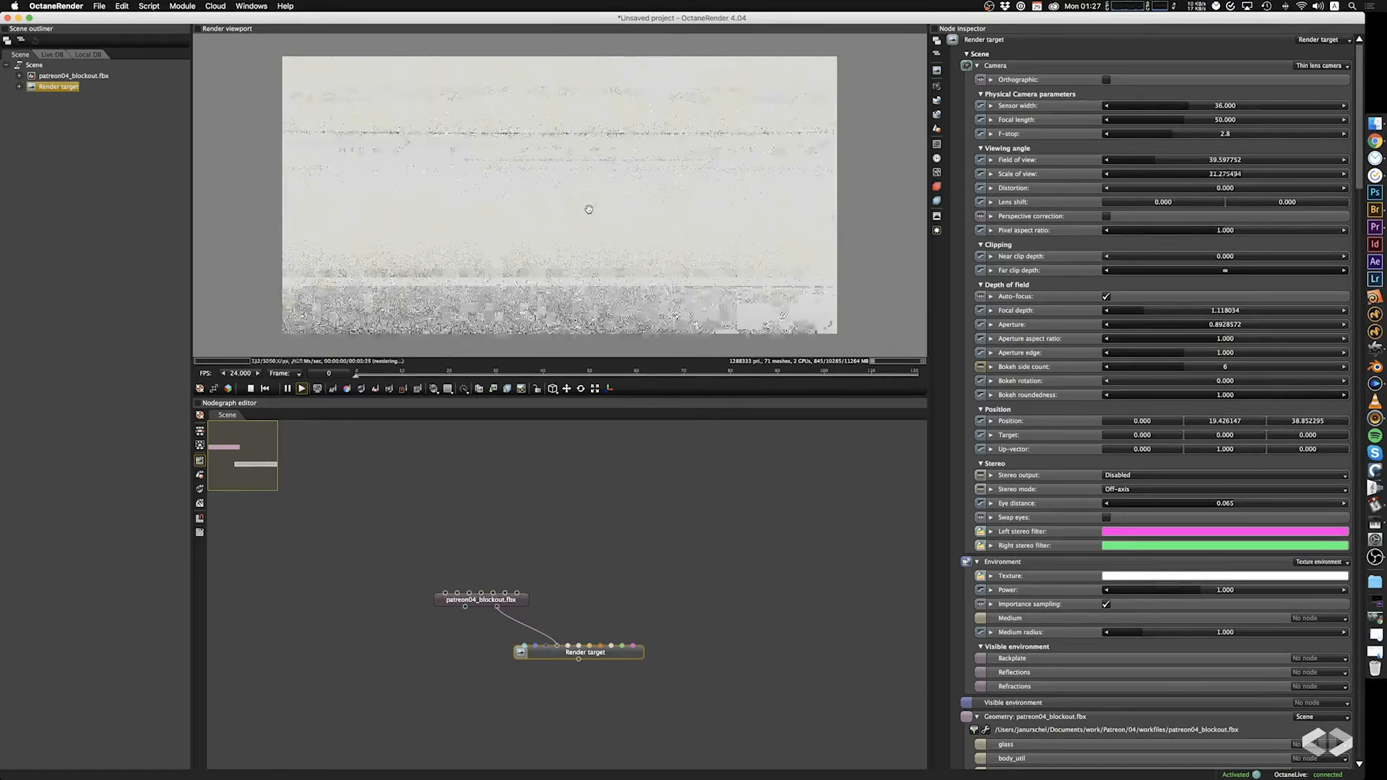
pyautogui.scroll(-10, 589, 209)
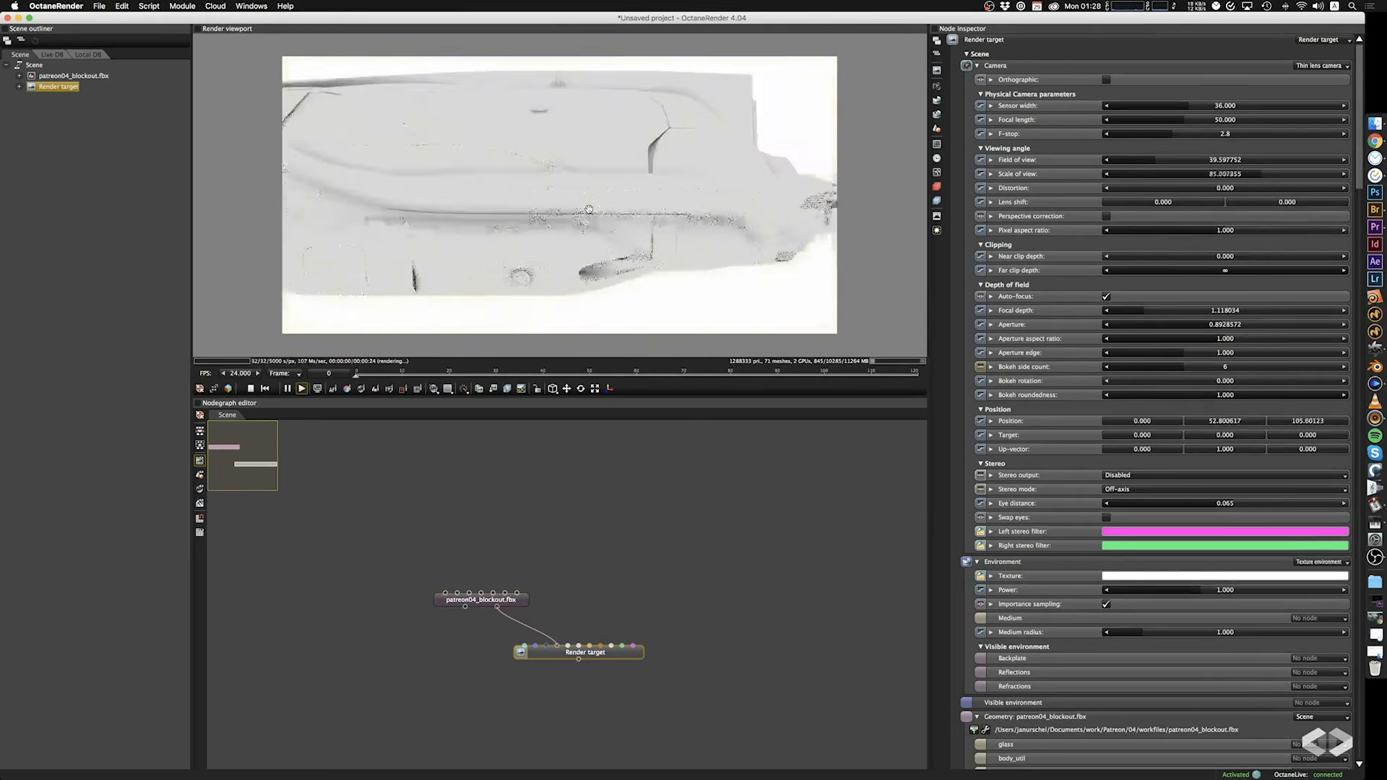
pyautogui.scroll(-6, 589, 209)
# Orbit and pan the render camera to a slightly raised three-quarter view of the ship's front arm end.
pyautogui.moveTo(696, 220); pyautogui.dragTo(516, 181)
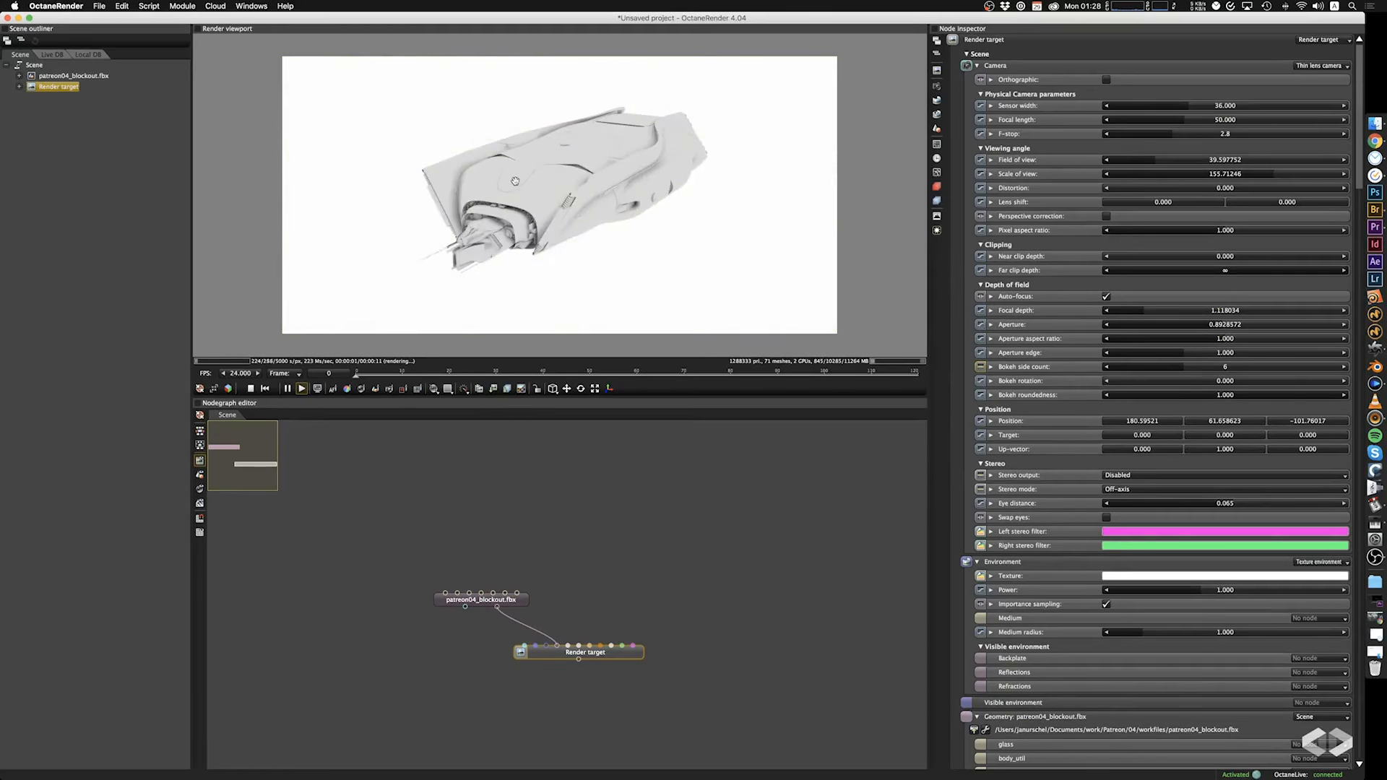
pyautogui.moveTo(515, 181)
pyautogui.mouseDown(button='right')
pyautogui.moveTo(582, 182)
pyautogui.moveTo(502, 182)
pyautogui.mouseUp(button='right')
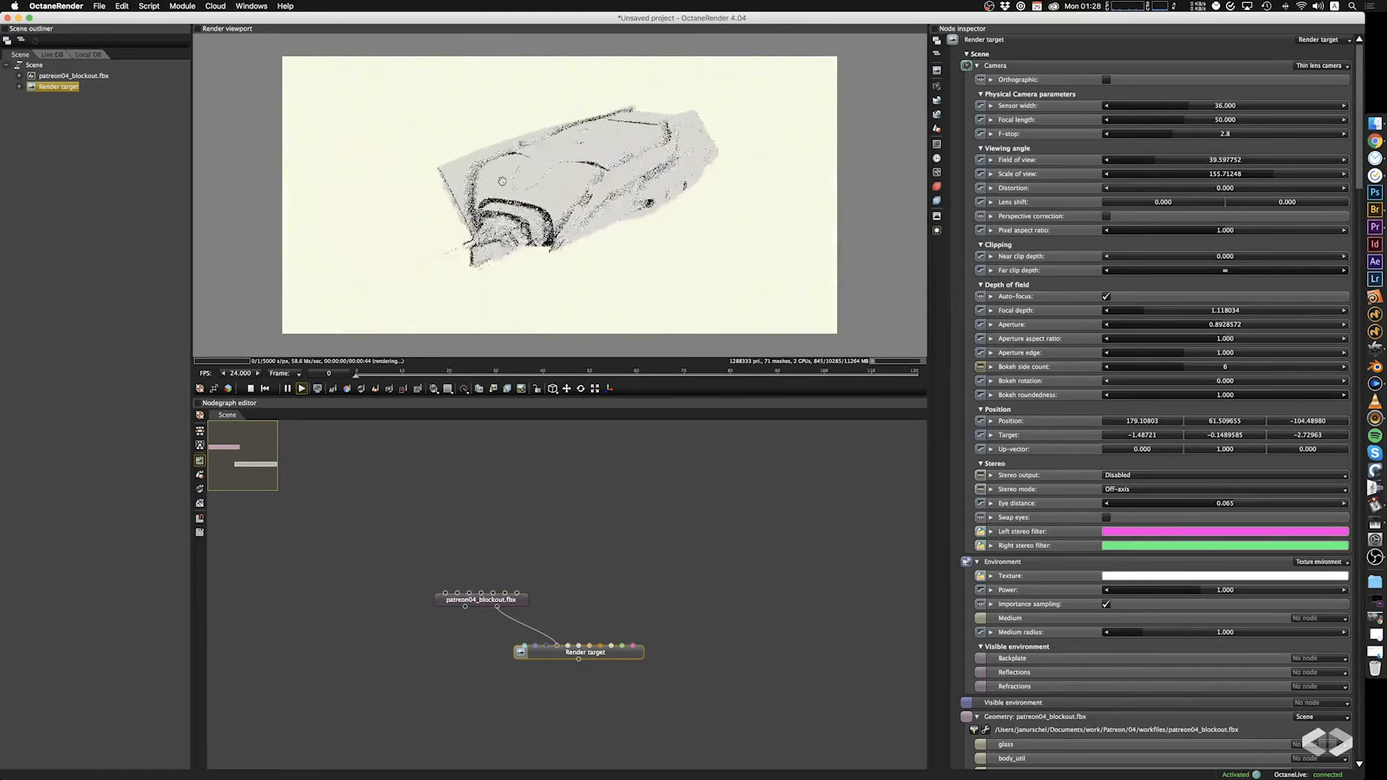
pyautogui.scroll(3, 502, 182)
pyautogui.scroll(-3, 503, 182)
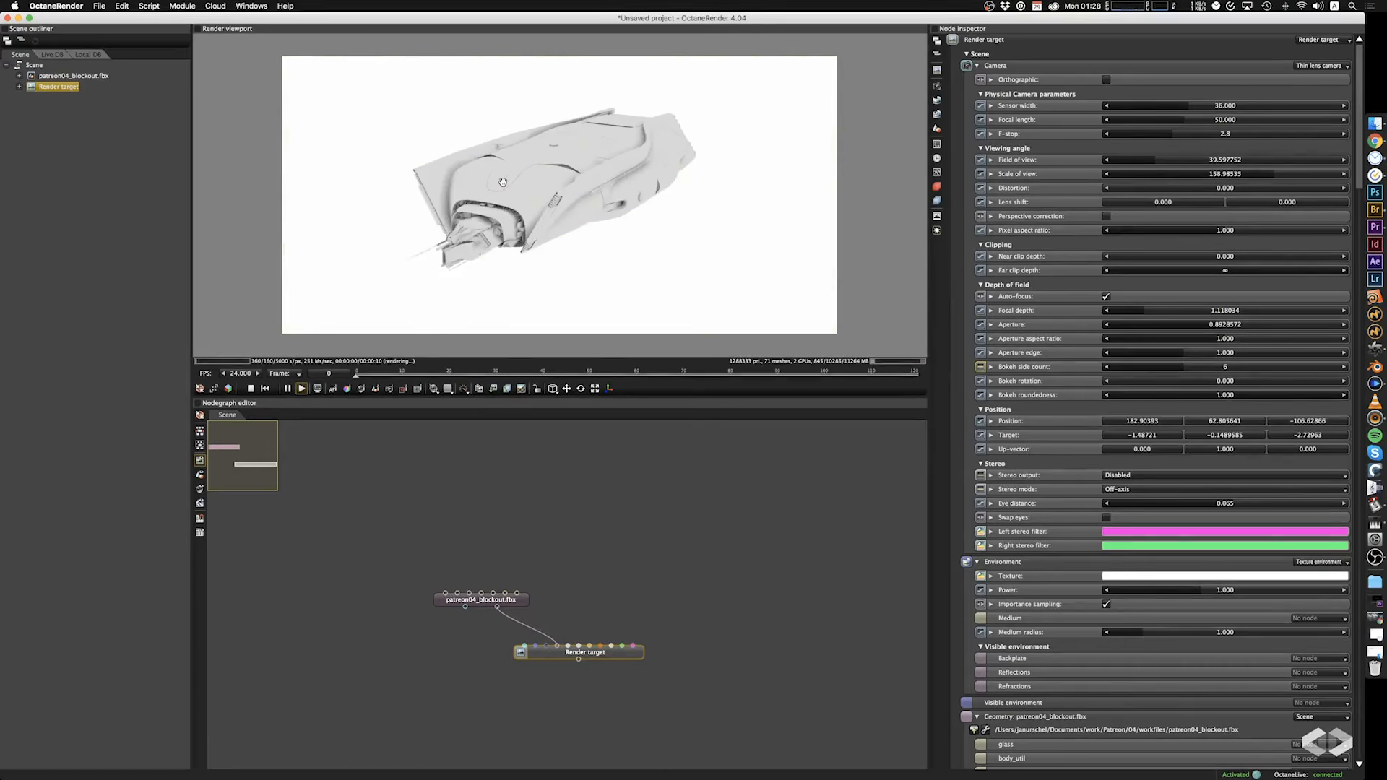
pyautogui.scroll(2, 503, 182)
pyautogui.moveTo(528, 211)
pyautogui.mouseDown()
pyautogui.moveTo(474, 219)
pyautogui.moveTo(513, 213)
pyautogui.mouseUp()
pyautogui.moveTo(513, 213); pyautogui.dragTo(512, 222, button='right')
pyautogui.scroll(2, 511, 223)
pyautogui.moveTo(512, 222); pyautogui.dragTo(513, 212)
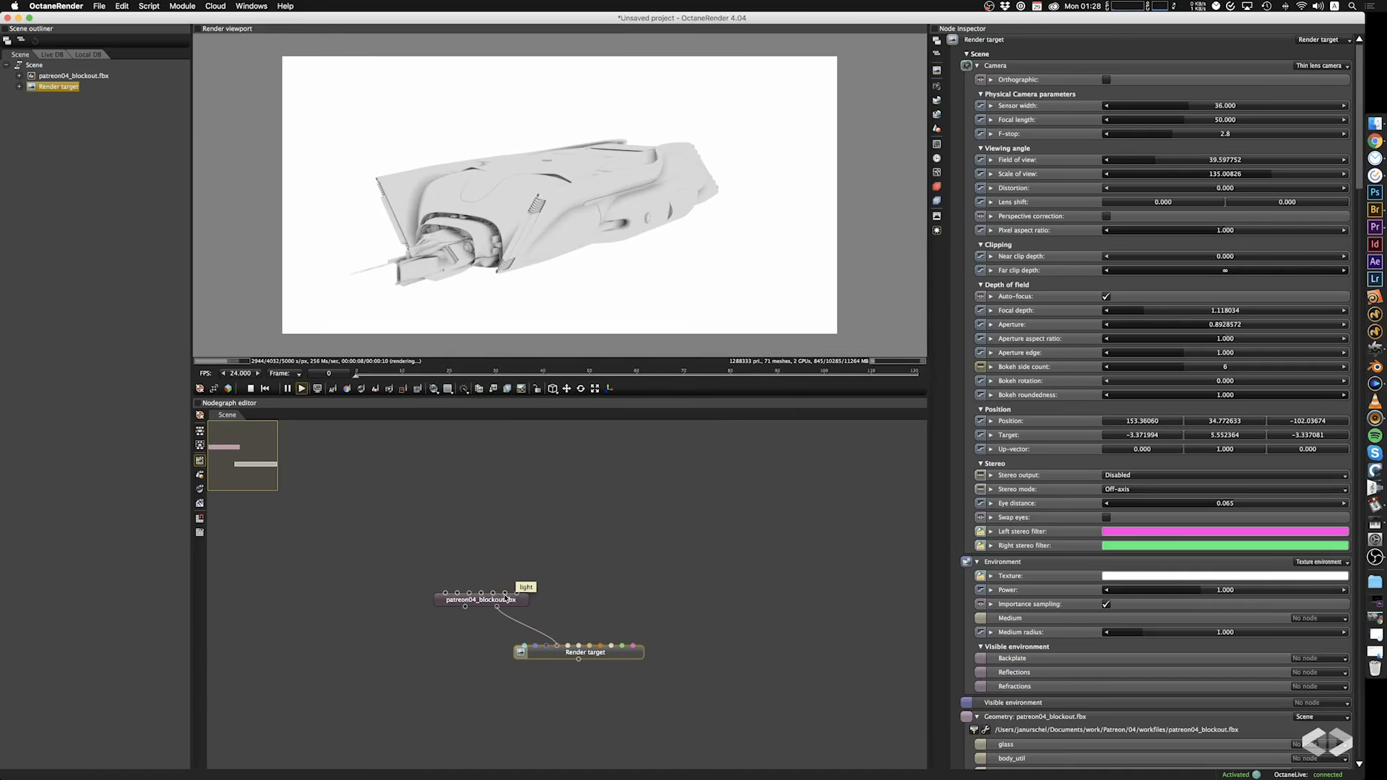
# Duplicate the patreon04_blockout.fbx node and set the two copies apart above the render target.
pyautogui.click(510, 599)
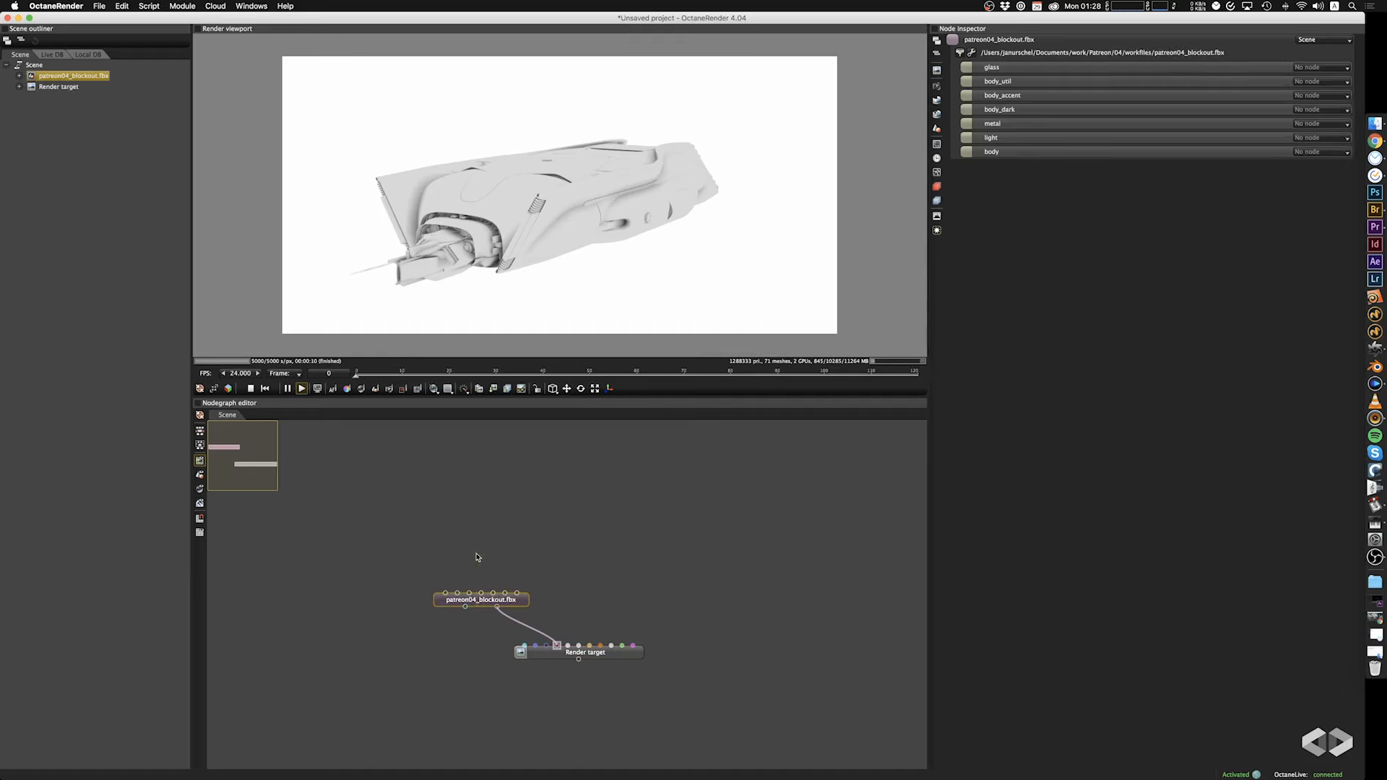
pyautogui.moveTo(513, 604); pyautogui.dragTo(476, 560)
pyautogui.moveTo(642, 251); pyautogui.dragTo(597, 223)
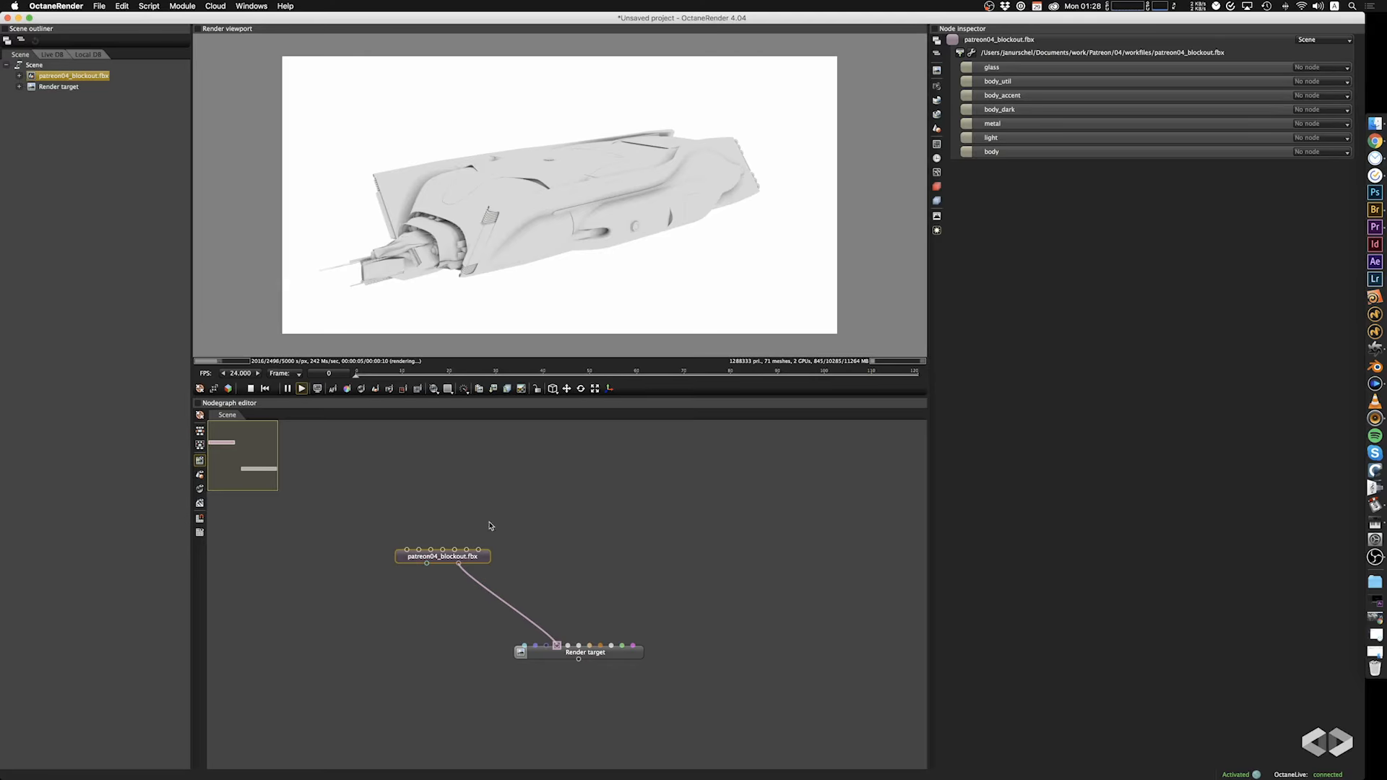
pyautogui.moveTo(483, 564); pyautogui.dragTo(484, 542)
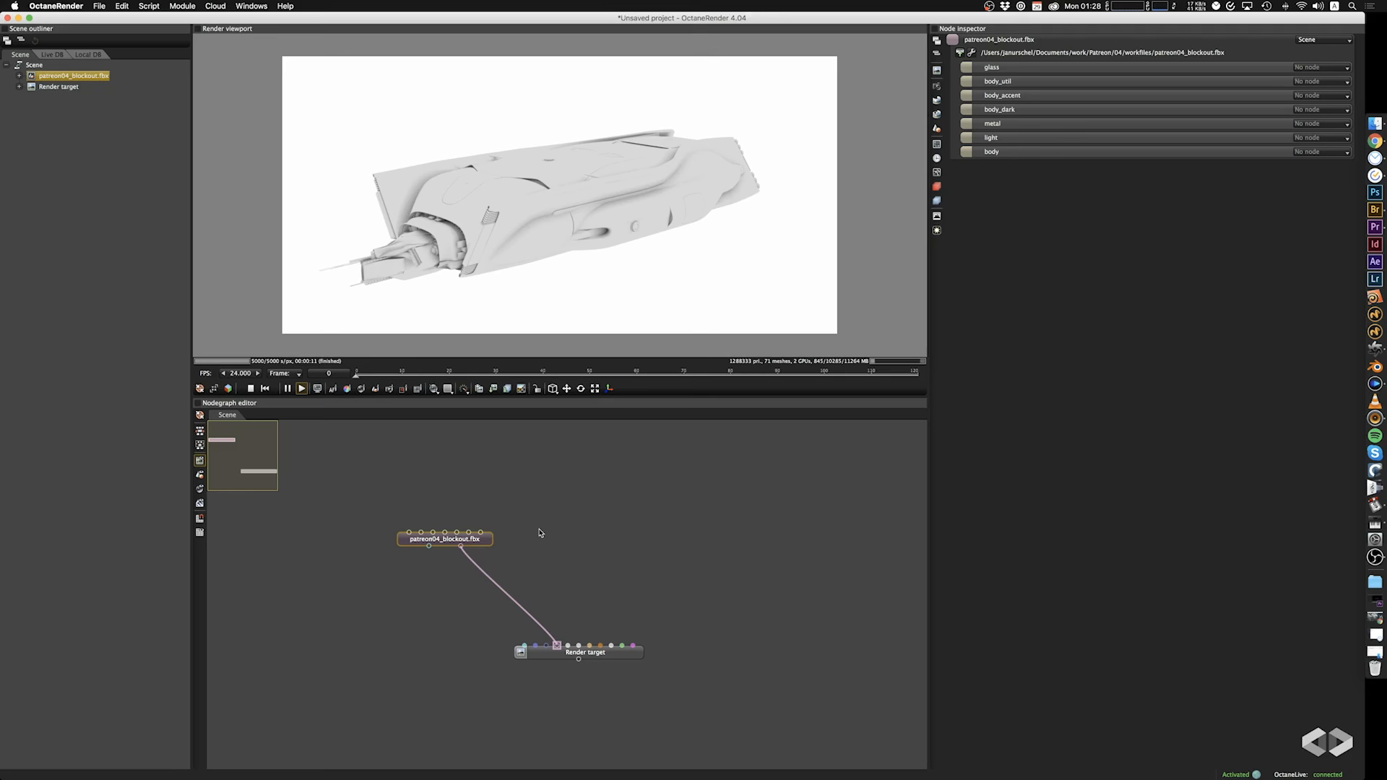
pyautogui.press('super+c')
pyautogui.press('super+v')
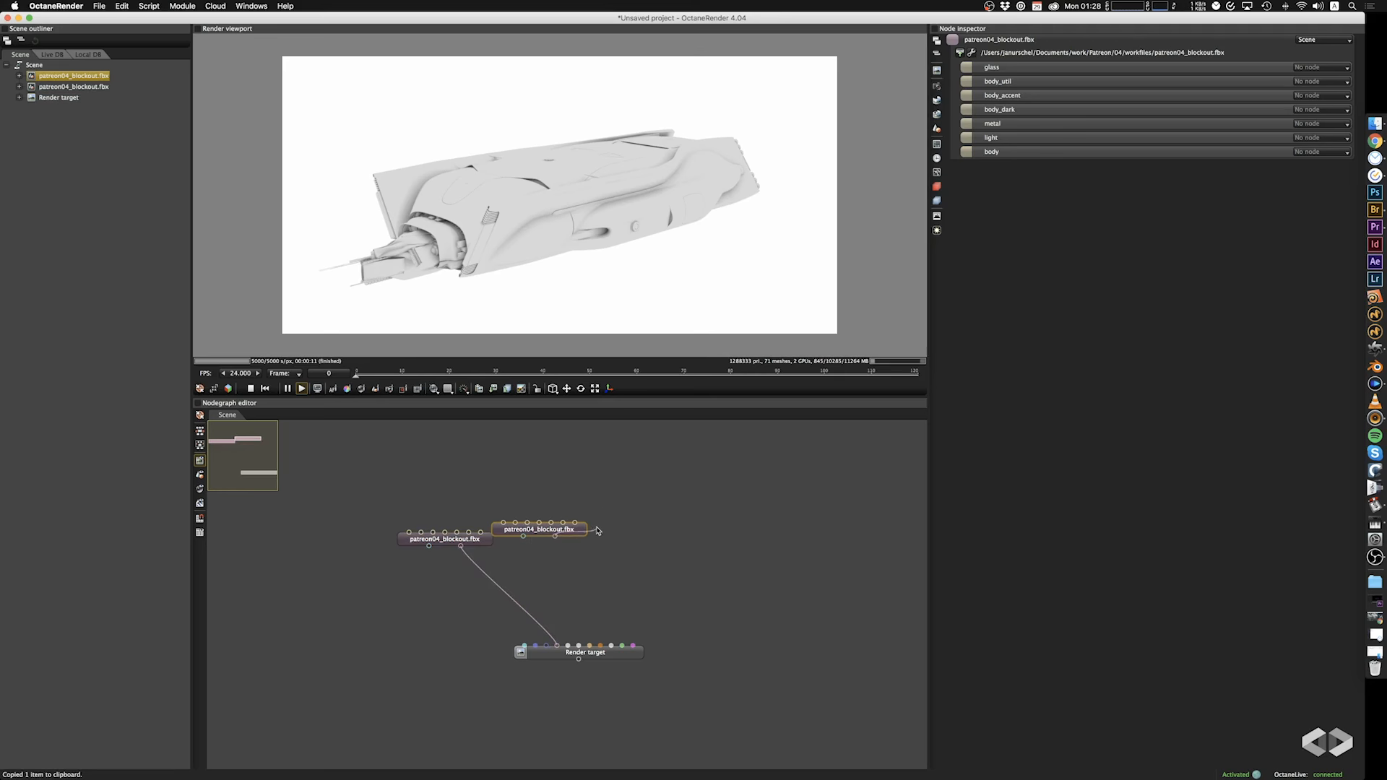
pyautogui.moveTo(557, 536); pyautogui.dragTo(579, 505)
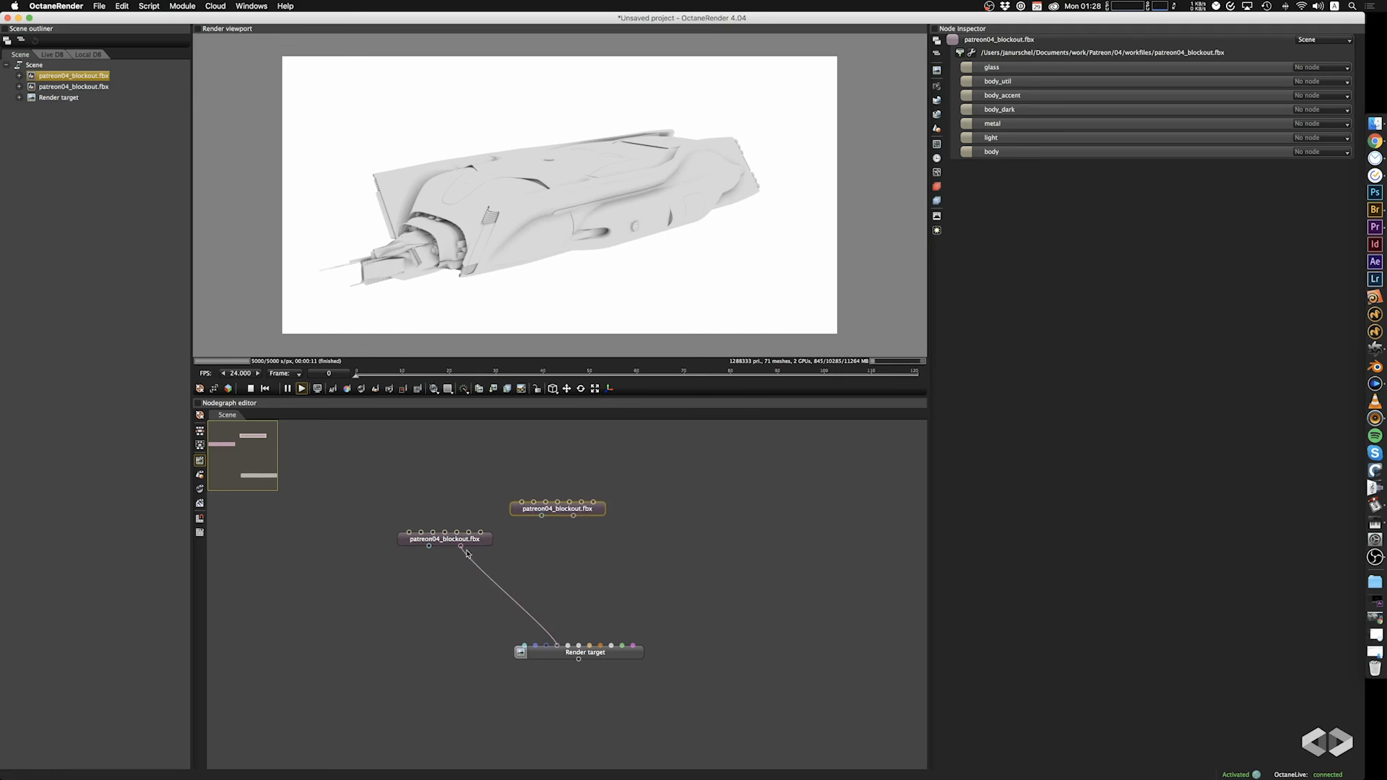
pyautogui.moveTo(466, 542); pyautogui.dragTo(409, 512)
pyautogui.moveTo(607, 514); pyautogui.dragTo(642, 522)
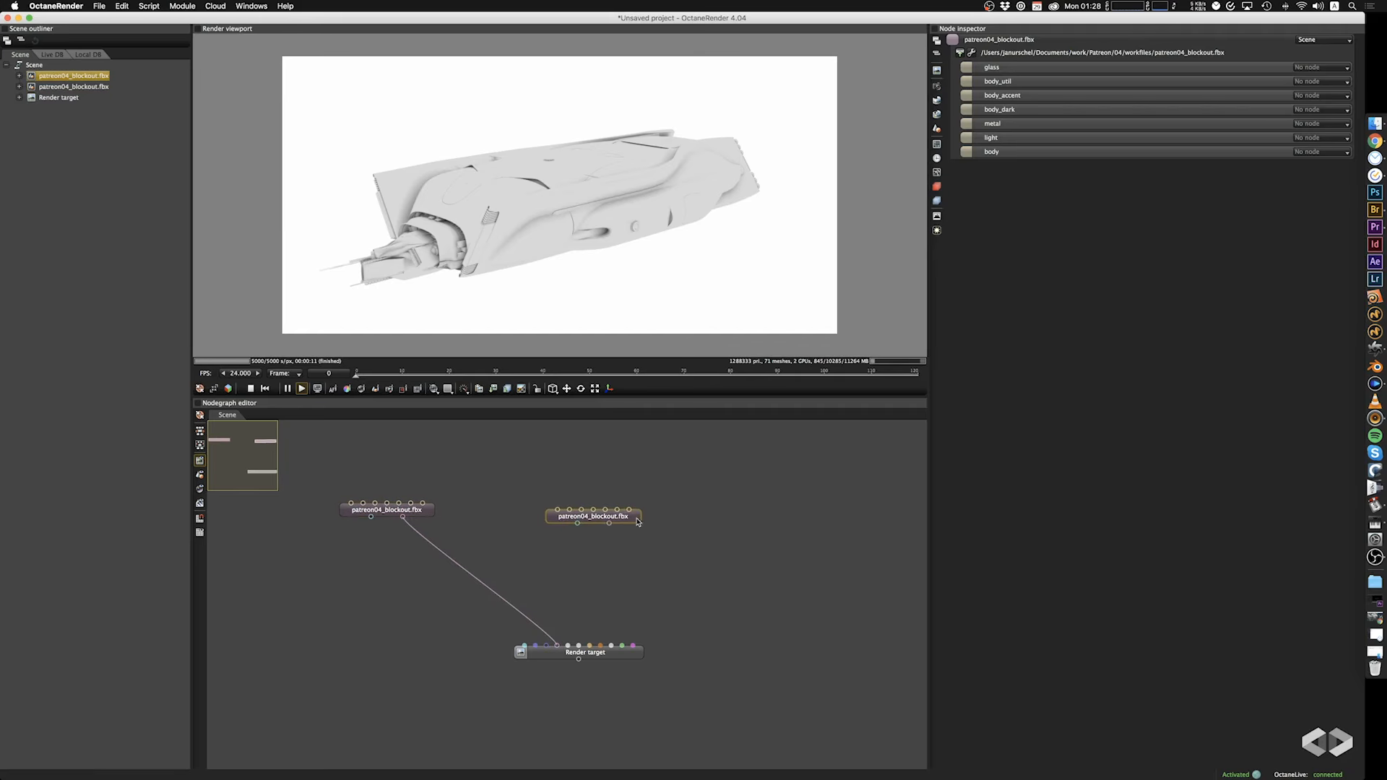
# Add a Geometry group node, connect both patreon04_blockout.fbx nodes to its inputs and link it to the render target's geometry.
pyautogui.click(557, 583)
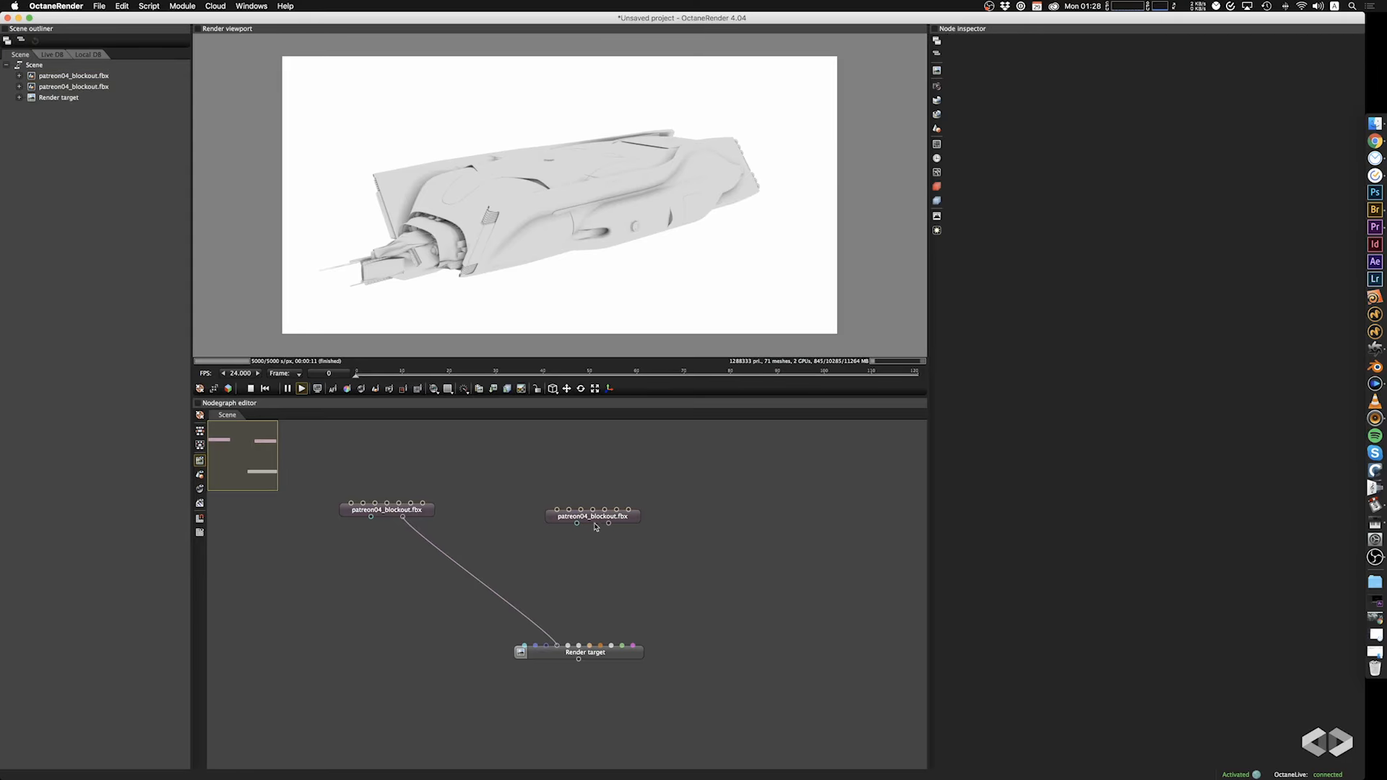
pyautogui.rightClick(486, 566)
pyautogui.moveTo(510, 359)
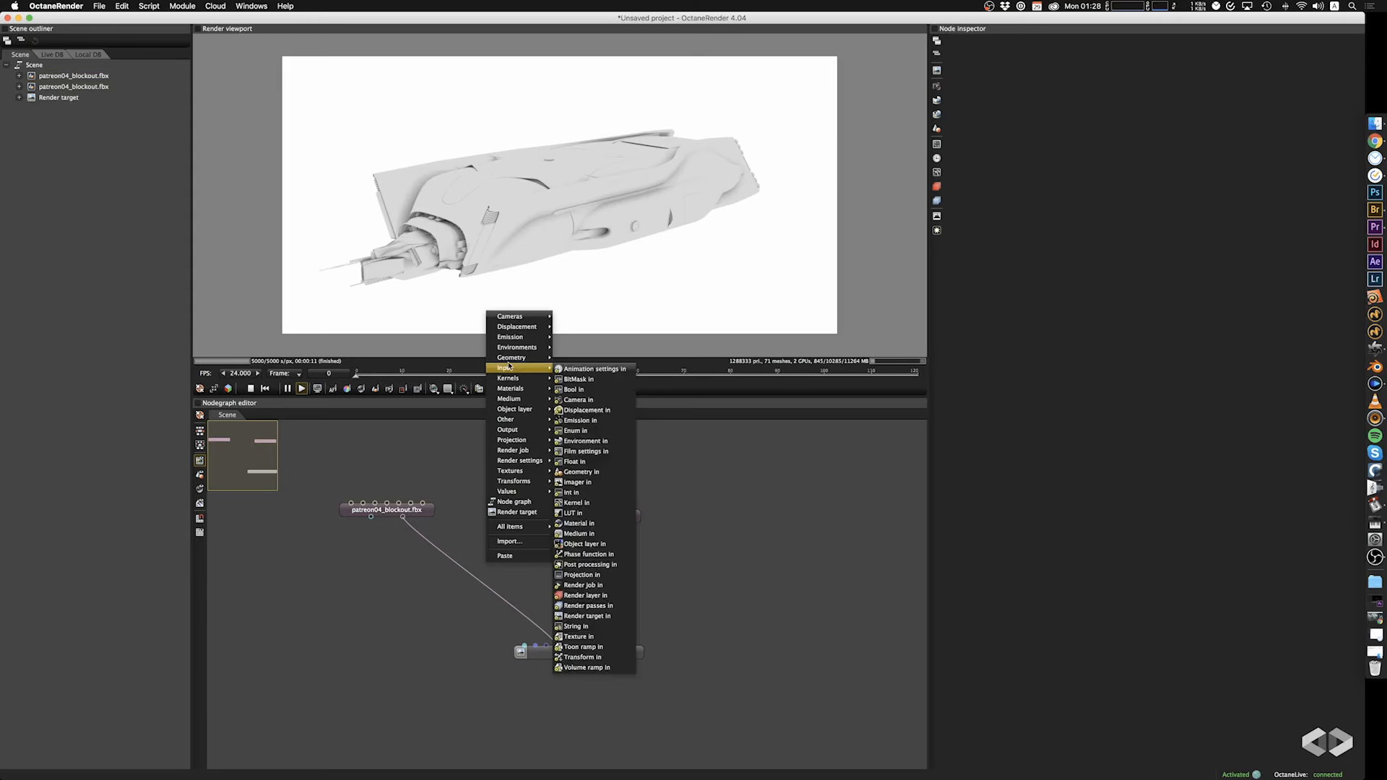
pyautogui.click(572, 359)
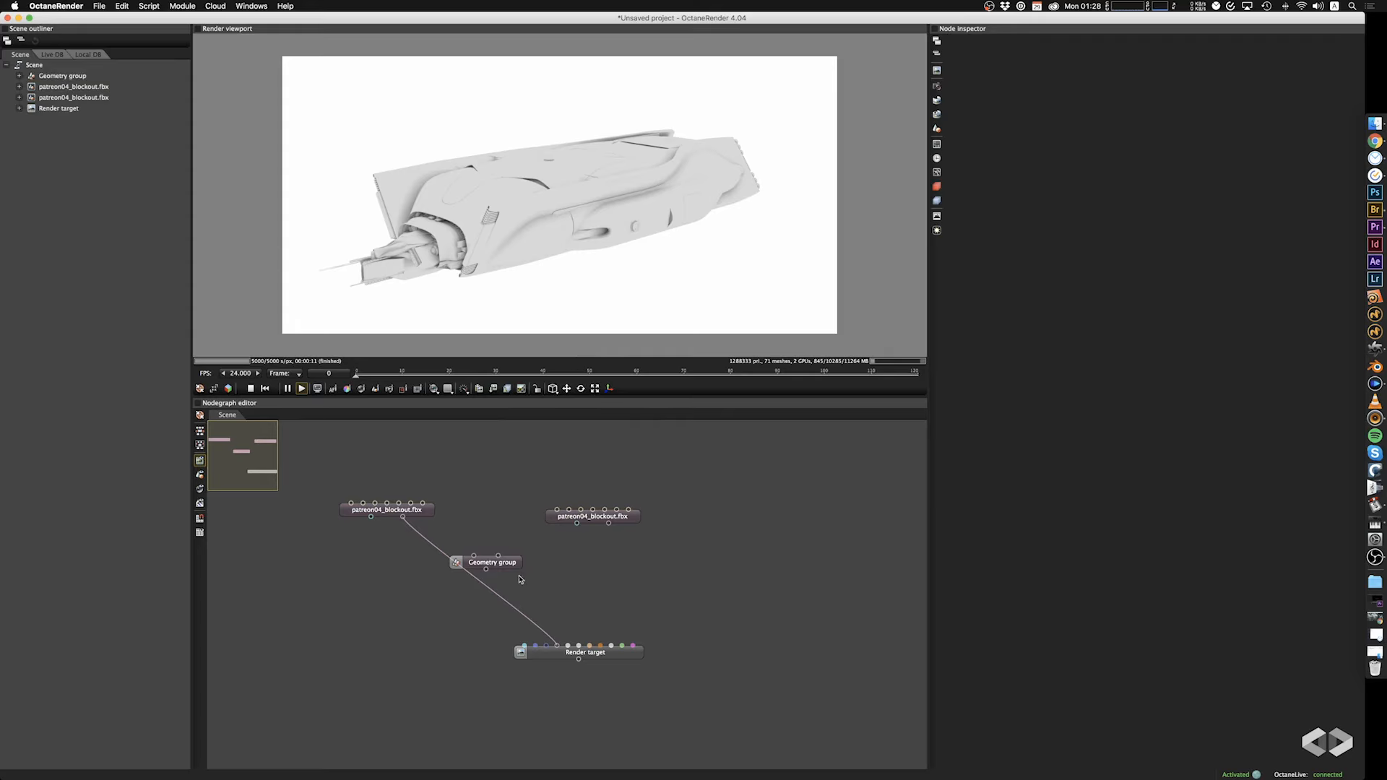
pyautogui.moveTo(499, 562); pyautogui.dragTo(523, 582)
pyautogui.moveTo(403, 520); pyautogui.dragTo(498, 576)
pyautogui.moveTo(560, 653); pyautogui.dragTo(558, 648)
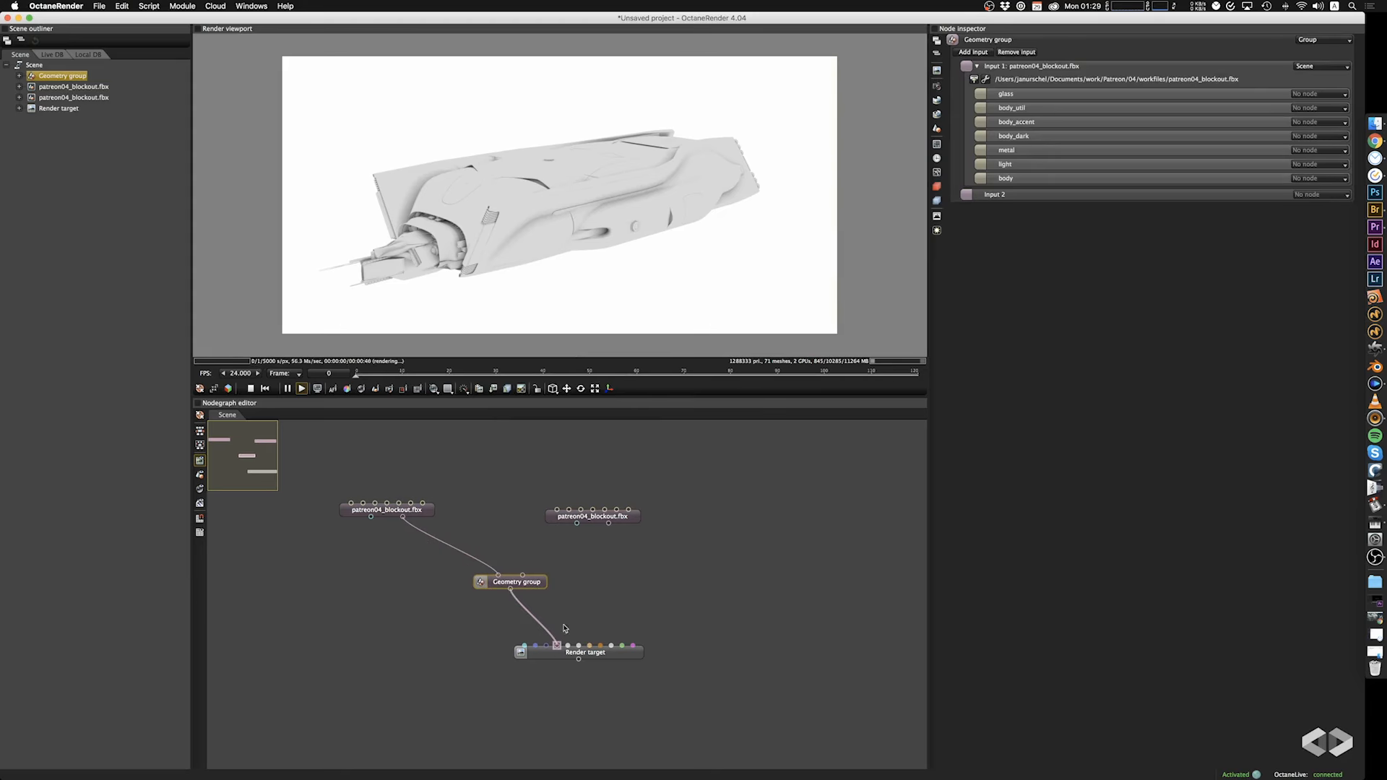
pyautogui.moveTo(608, 524); pyautogui.dragTo(519, 583)
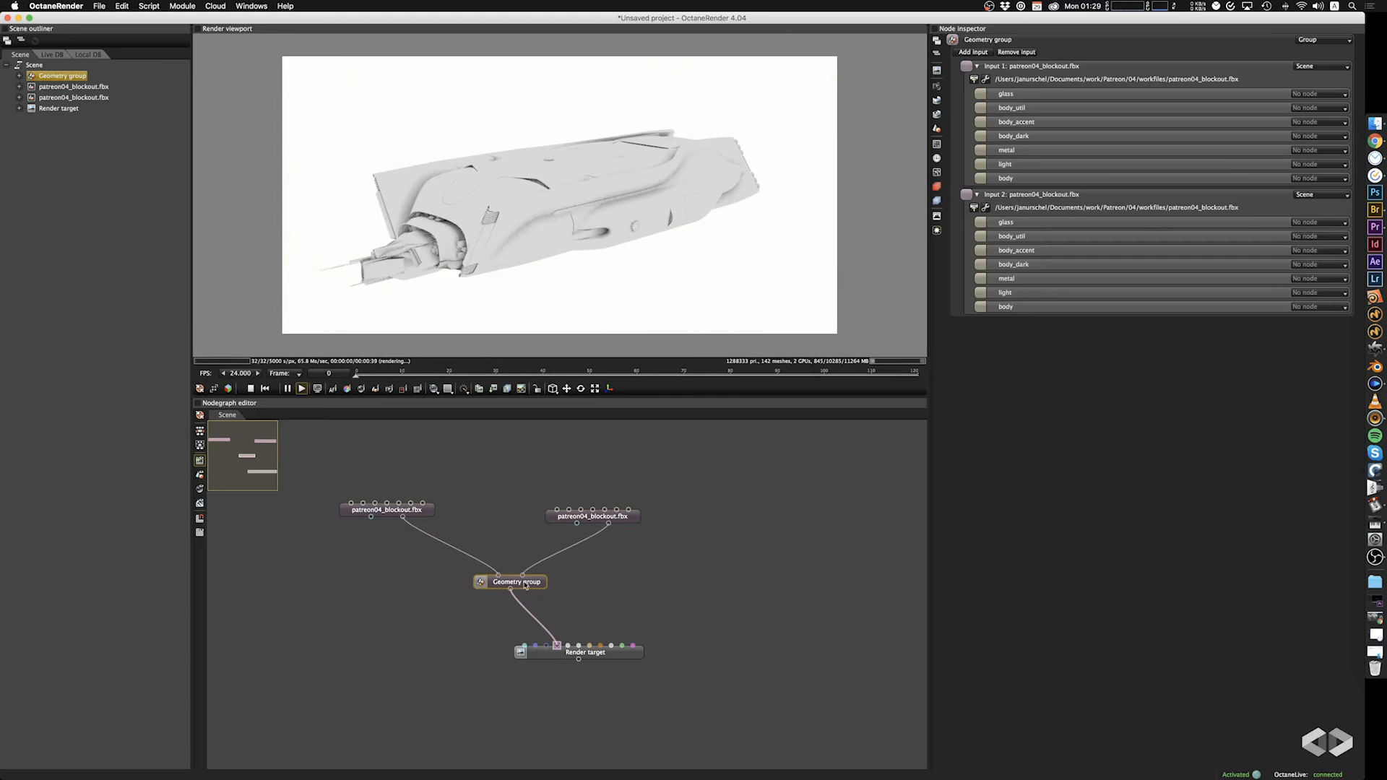
# Rearrange the render target, Geometry group and duplicated fbx node to leave space between the duplicate and the group.
pyautogui.moveTo(615, 661); pyautogui.dragTo(565, 684)
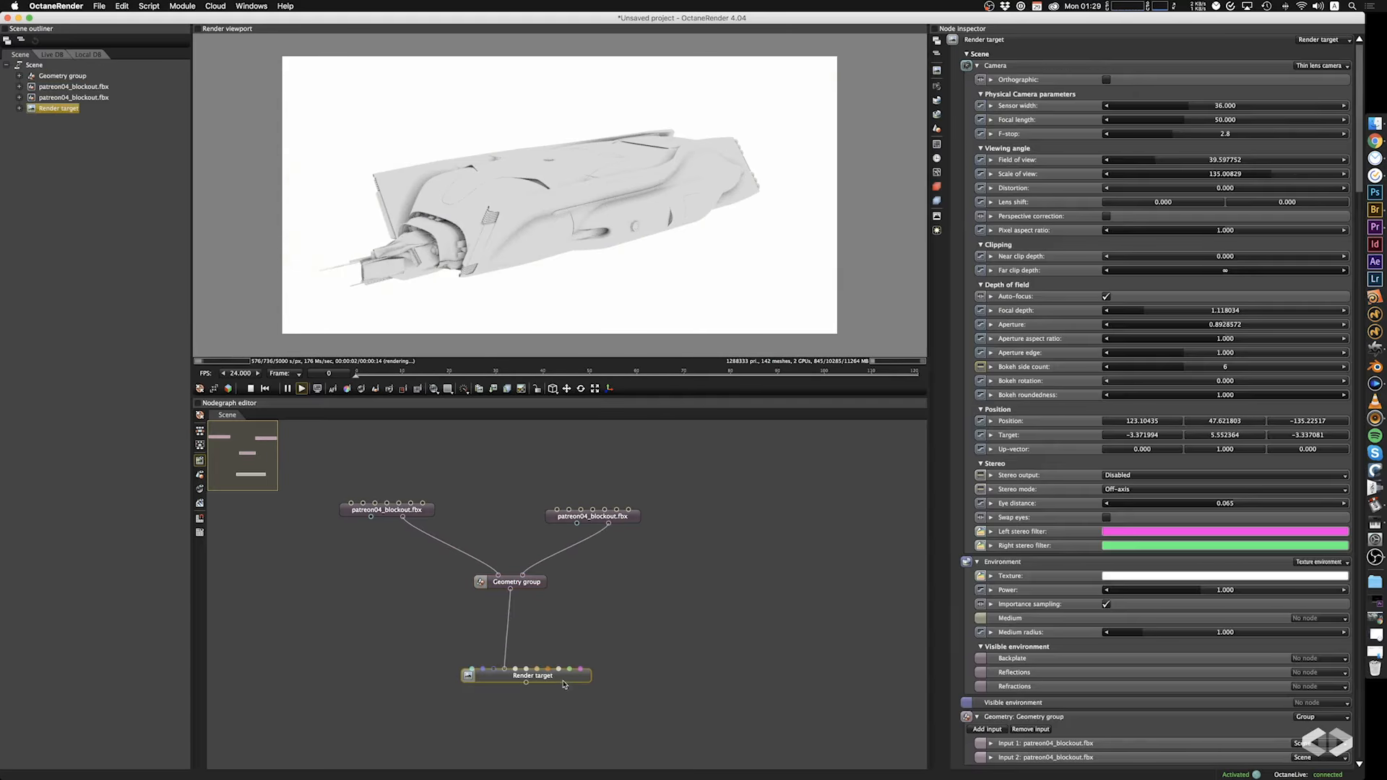
pyautogui.moveTo(644, 272); pyautogui.dragTo(609, 206)
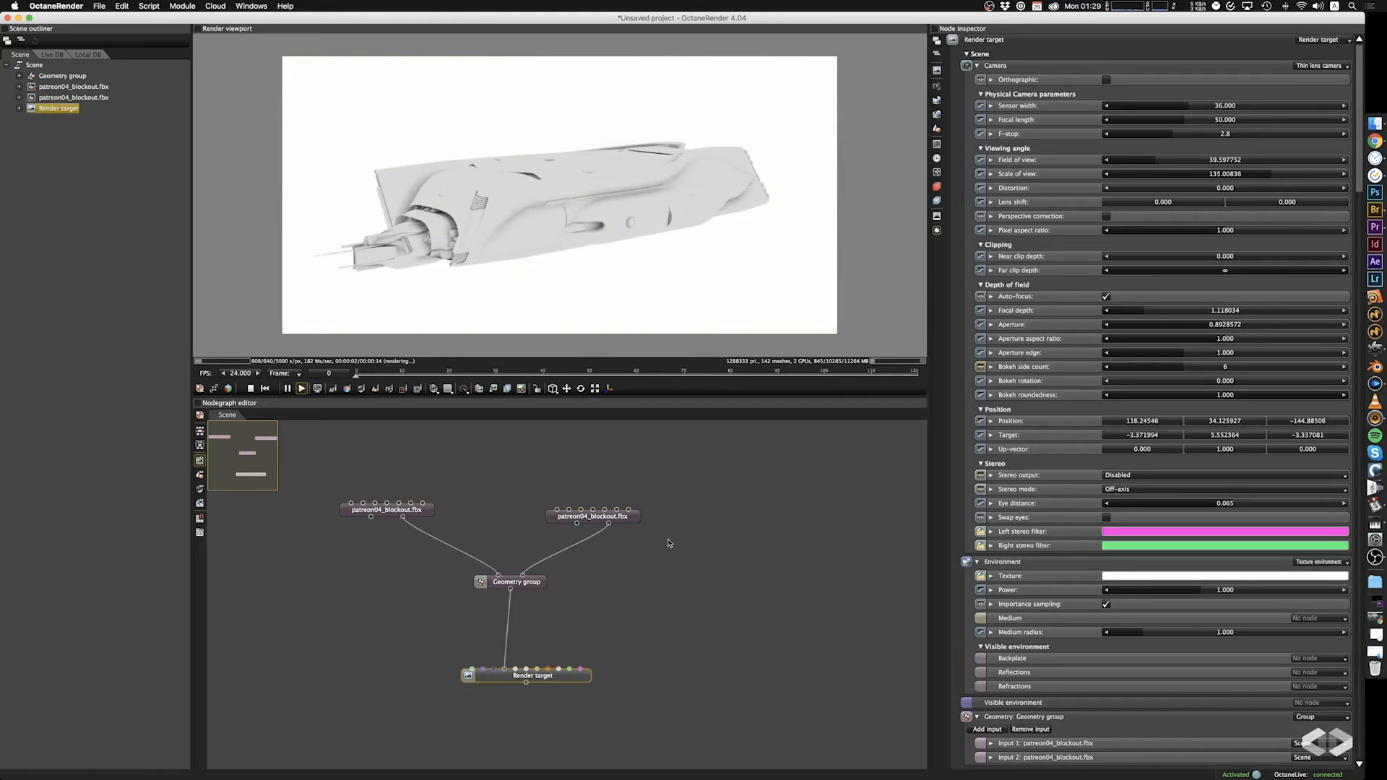
pyautogui.moveTo(536, 585); pyautogui.dragTo(487, 609)
pyautogui.moveTo(629, 526); pyautogui.dragTo(691, 508)
pyautogui.click(479, 623)
pyautogui.moveTo(494, 613); pyautogui.dragTo(519, 622)
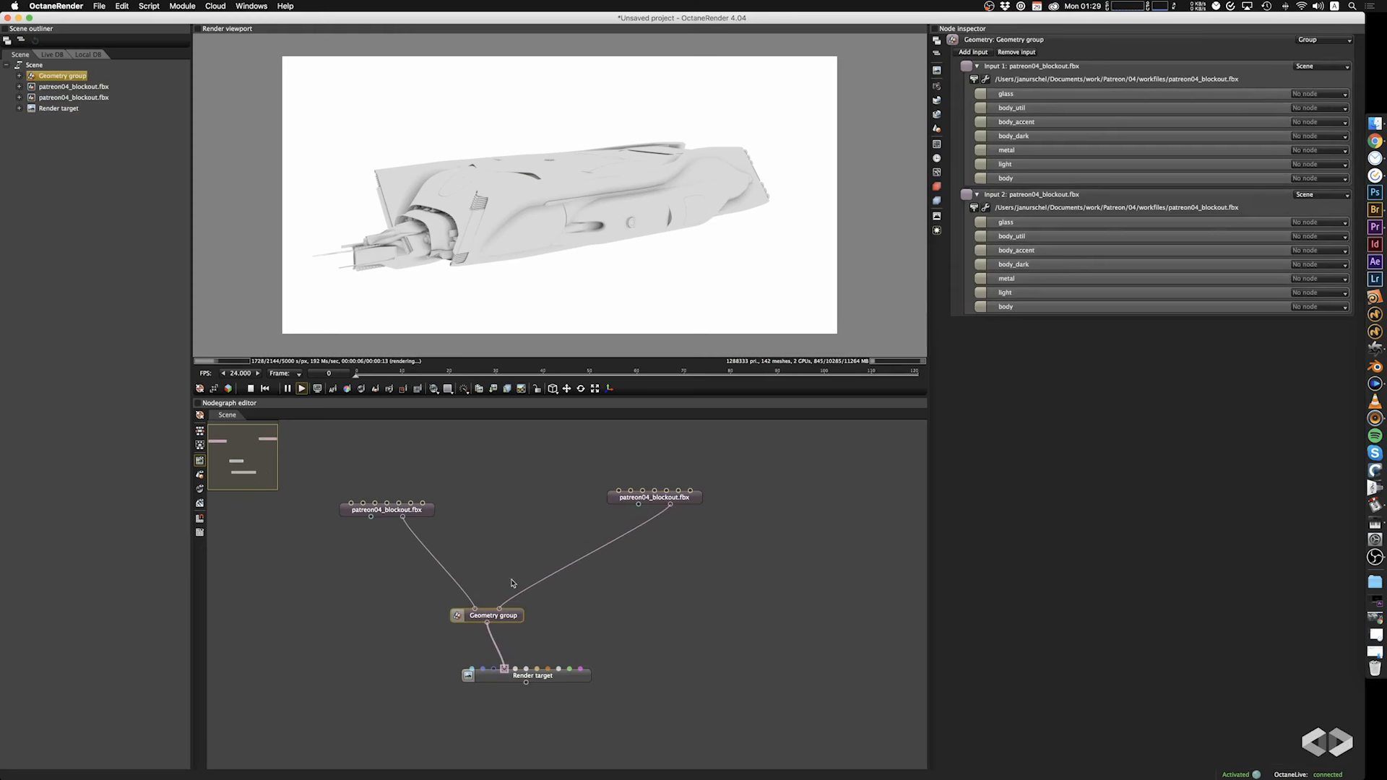
# Insert a Placement node between the duplicated patreon04_blockout.fbx node and the Geometry group's second input.
pyautogui.rightClick(512, 582)
pyautogui.moveTo(528, 299)
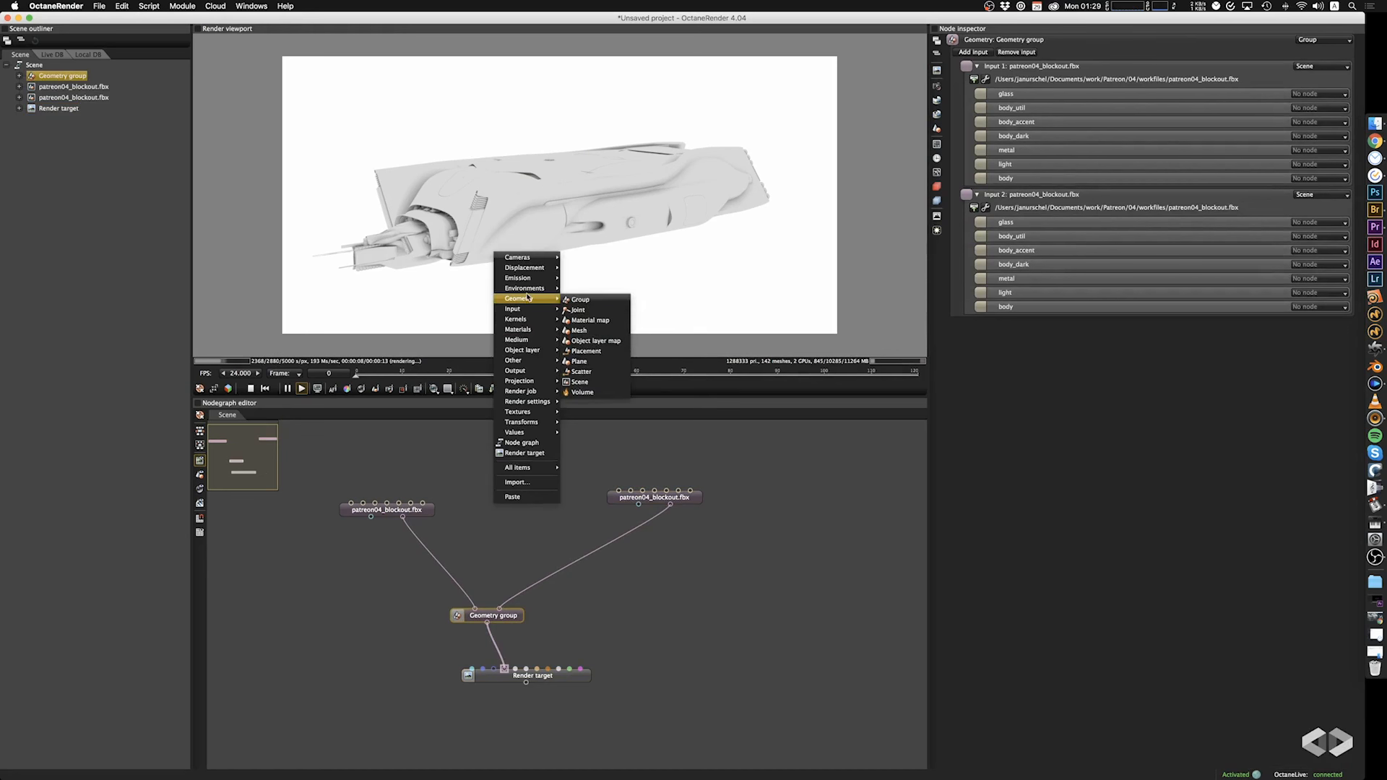
pyautogui.click(601, 353)
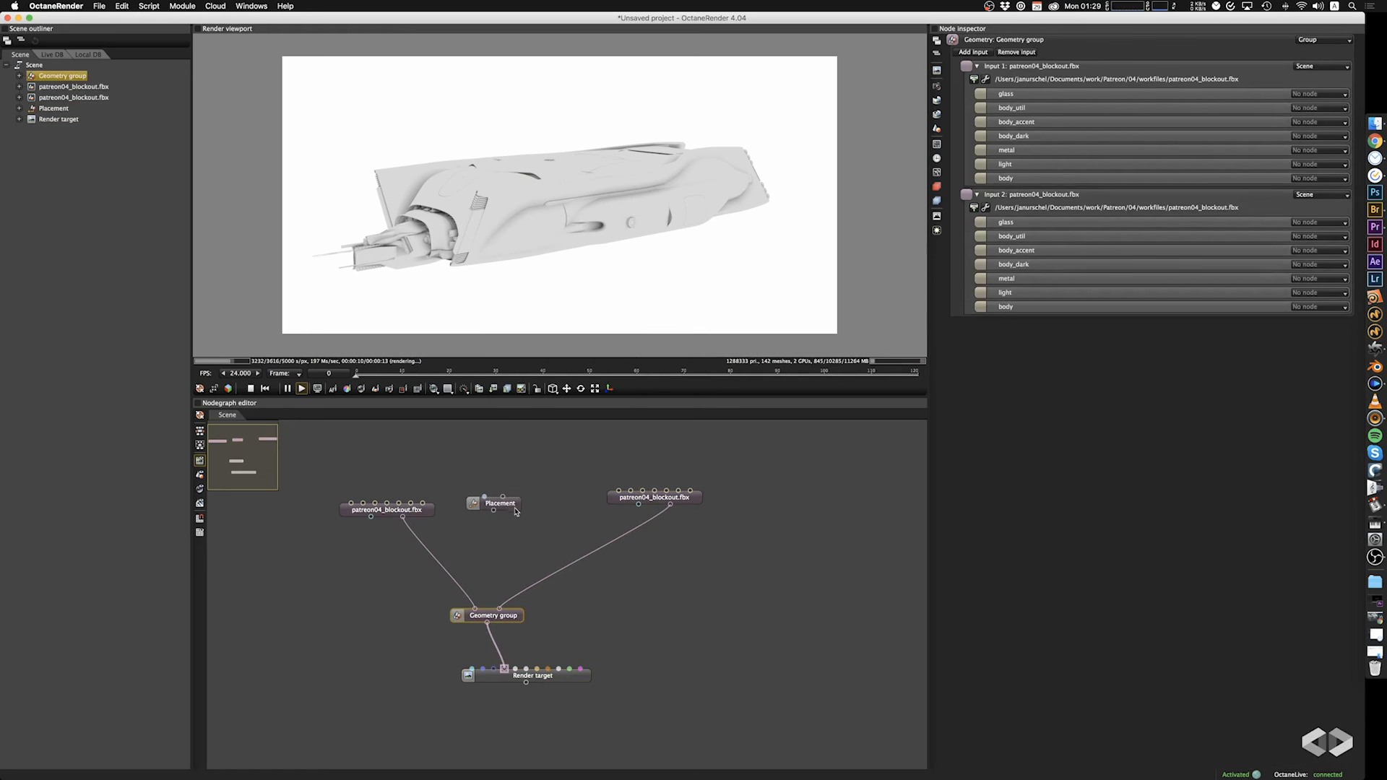
pyautogui.moveTo(516, 510); pyautogui.dragTo(551, 548)
pyautogui.moveTo(666, 506); pyautogui.dragTo(499, 608)
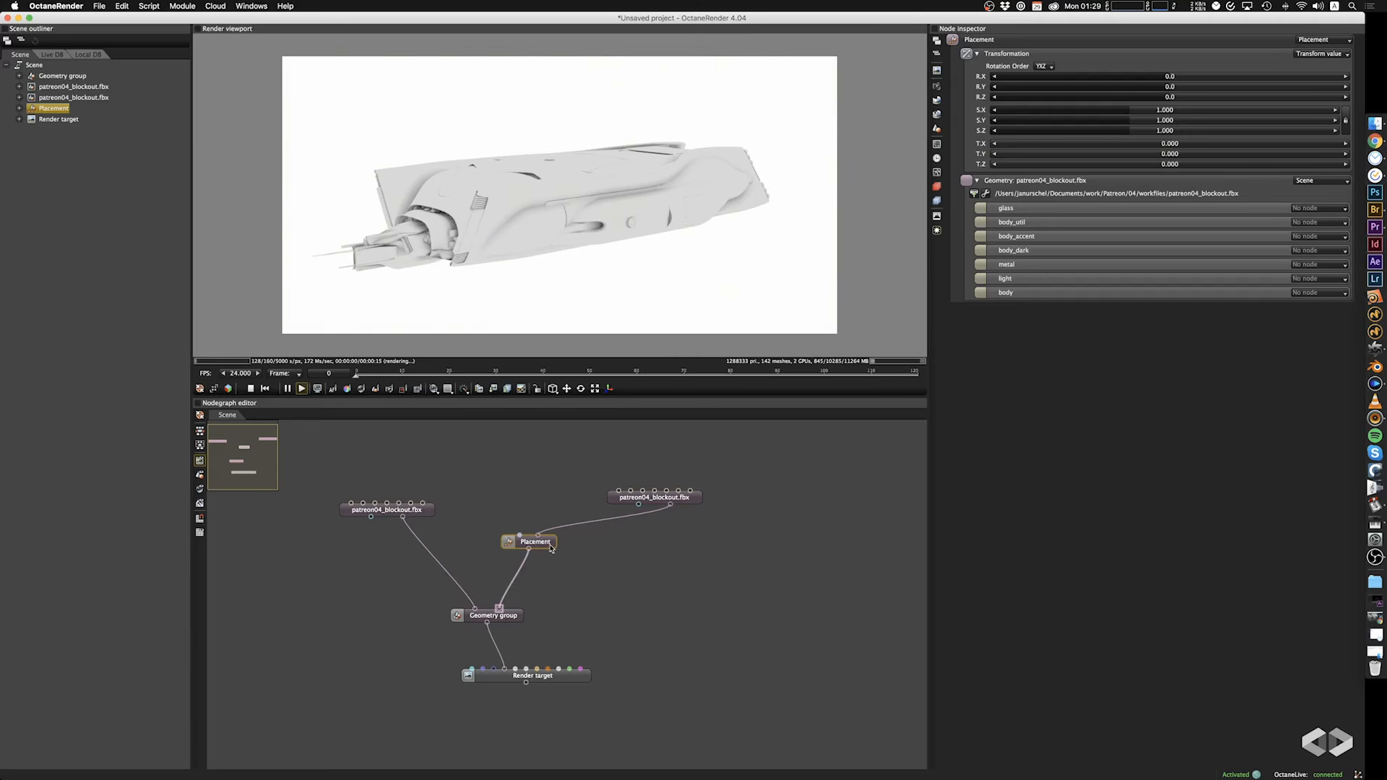
pyautogui.moveTo(549, 547); pyautogui.dragTo(557, 570)
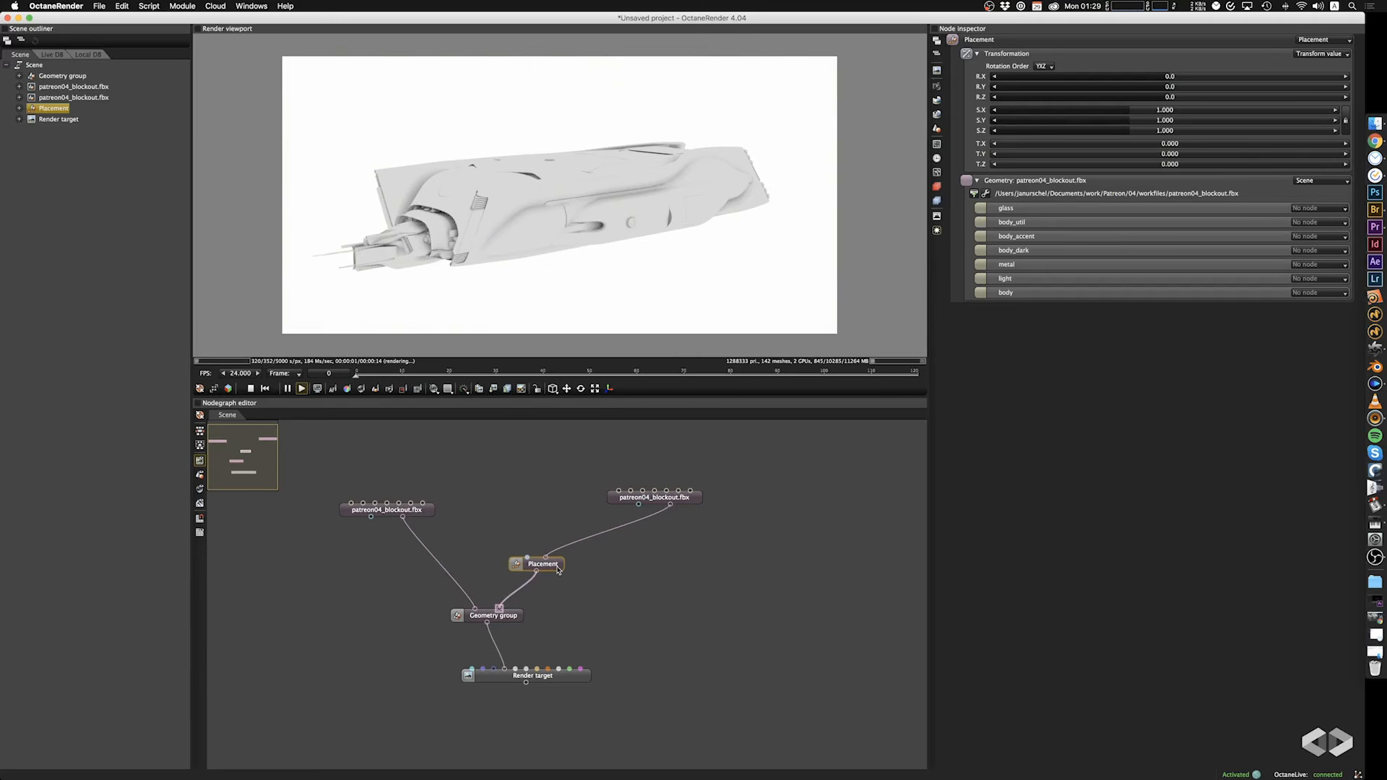
# Move the duplicate ship with the gizmo to about -60.2 on Z and scale it uniformly to 1.43.
pyautogui.click(567, 388)
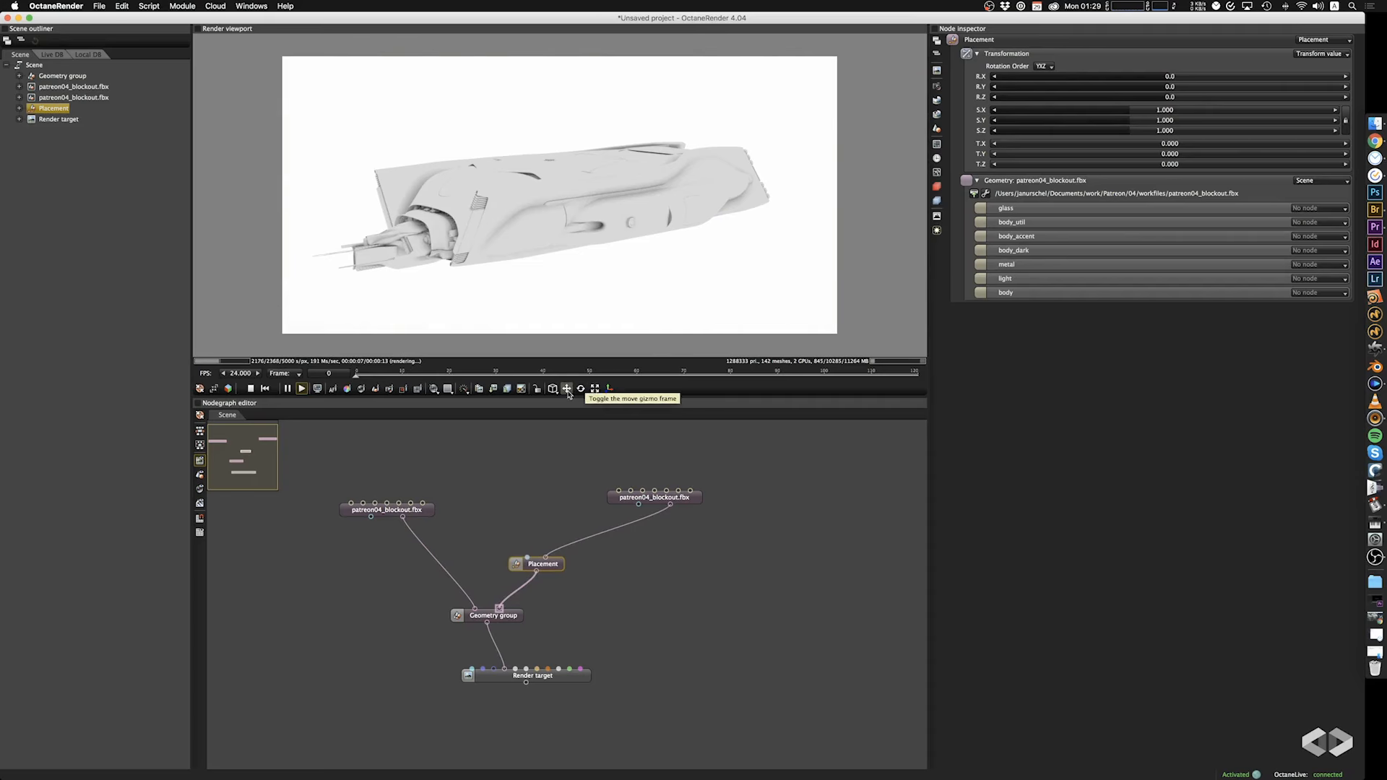
pyautogui.moveTo(518, 252); pyautogui.dragTo(543, 267)
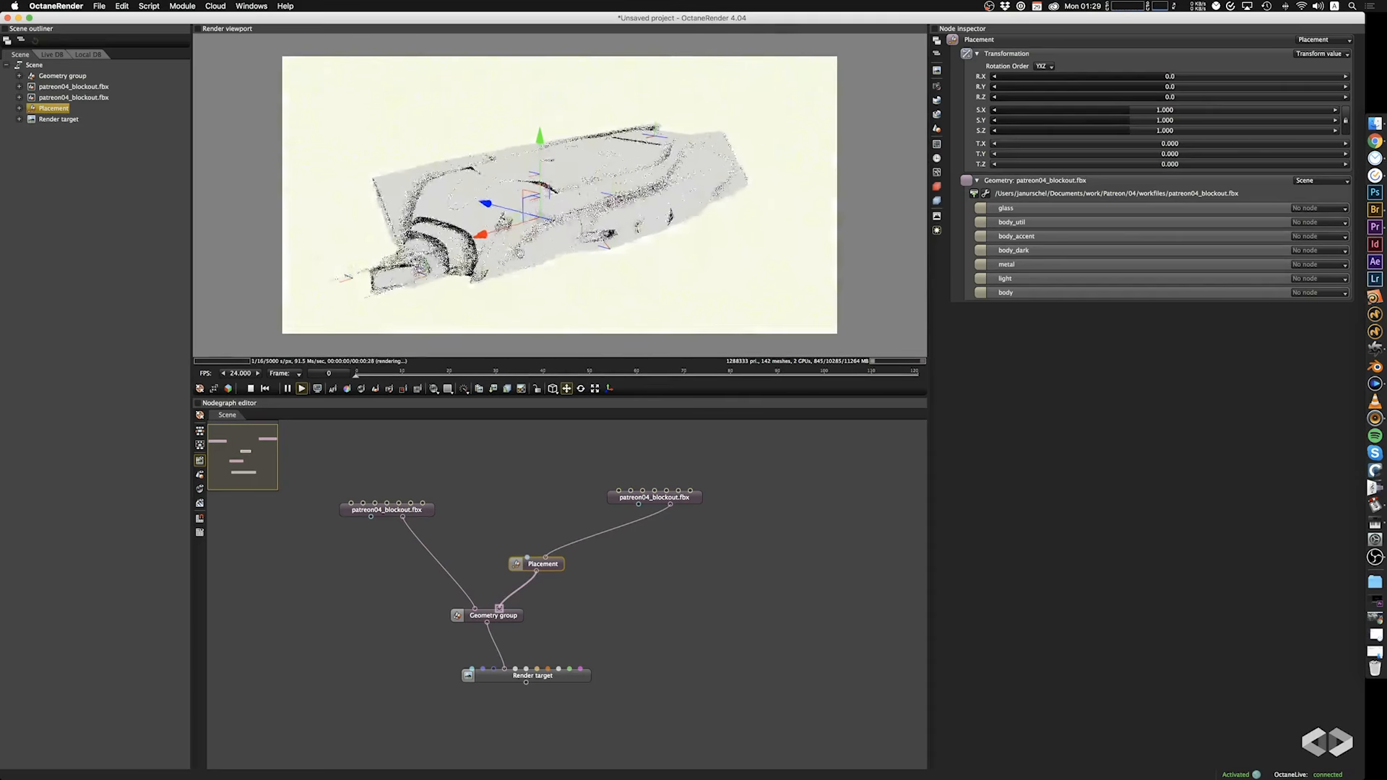
pyautogui.moveTo(490, 206); pyautogui.dragTo(697, 258)
pyautogui.moveTo(553, 233); pyautogui.dragTo(715, 260)
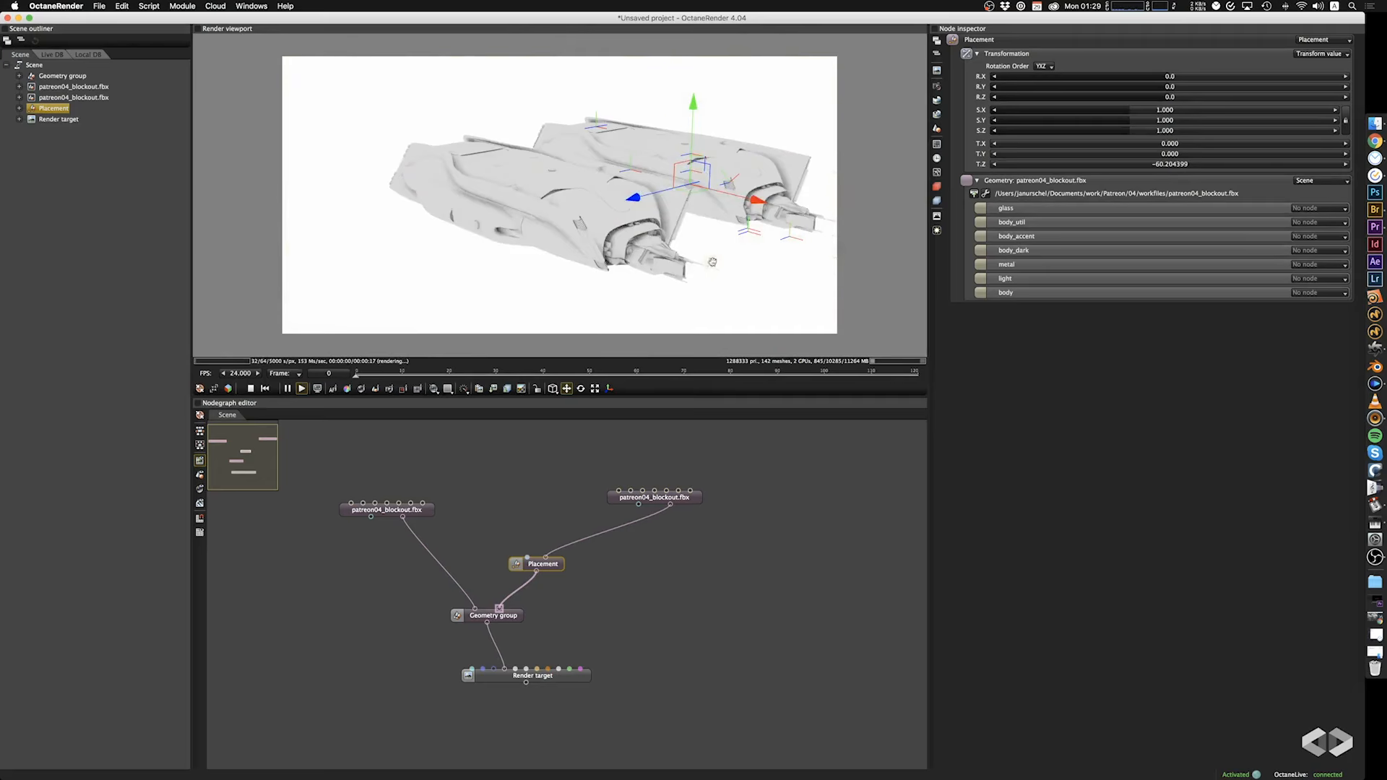
pyautogui.click(594, 389)
pyautogui.moveTo(690, 185); pyautogui.dragTo(687, 174)
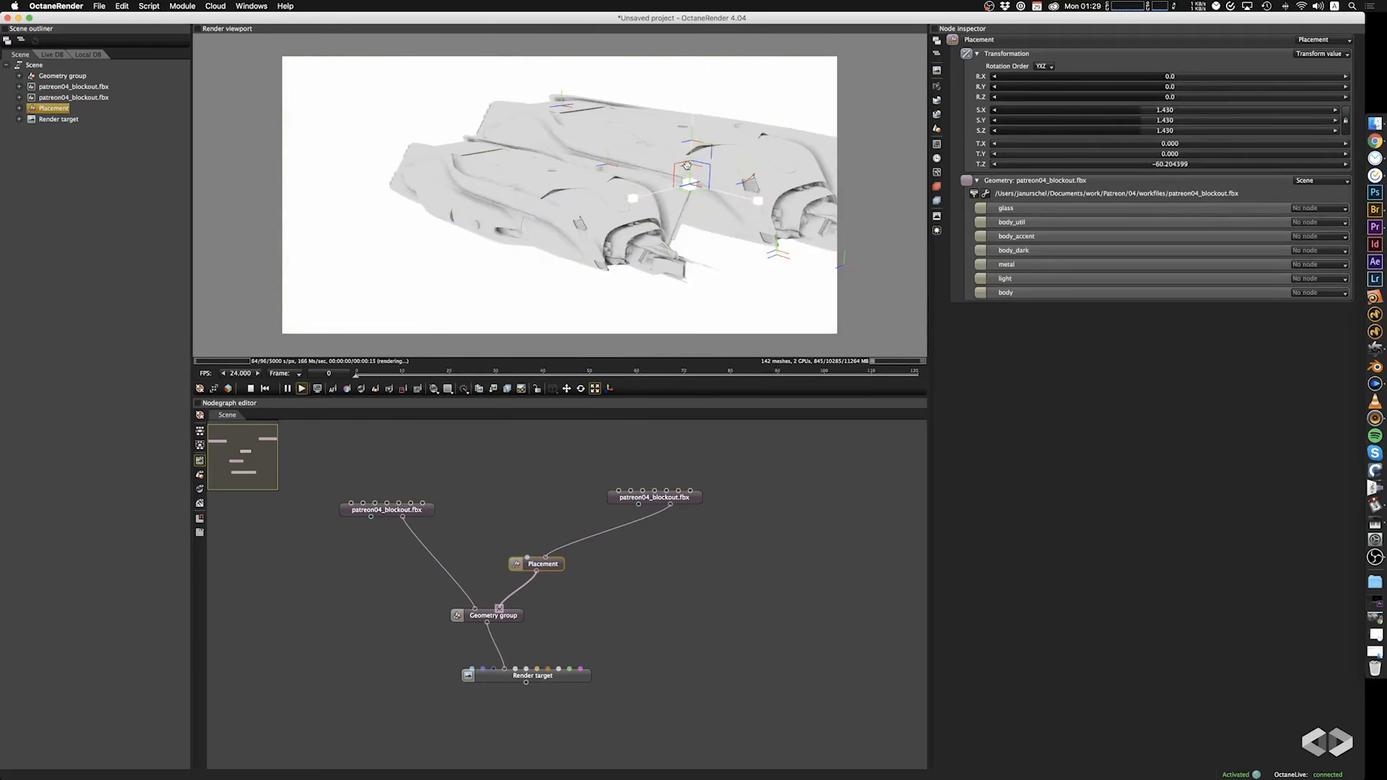
# Move the enlarged duplicate ship farther from the original along Z, to about -128.2.
pyautogui.moveTo(660, 297); pyautogui.dragTo(645, 290)
pyautogui.moveTo(644, 290); pyautogui.dragTo(510, 237, button='right')
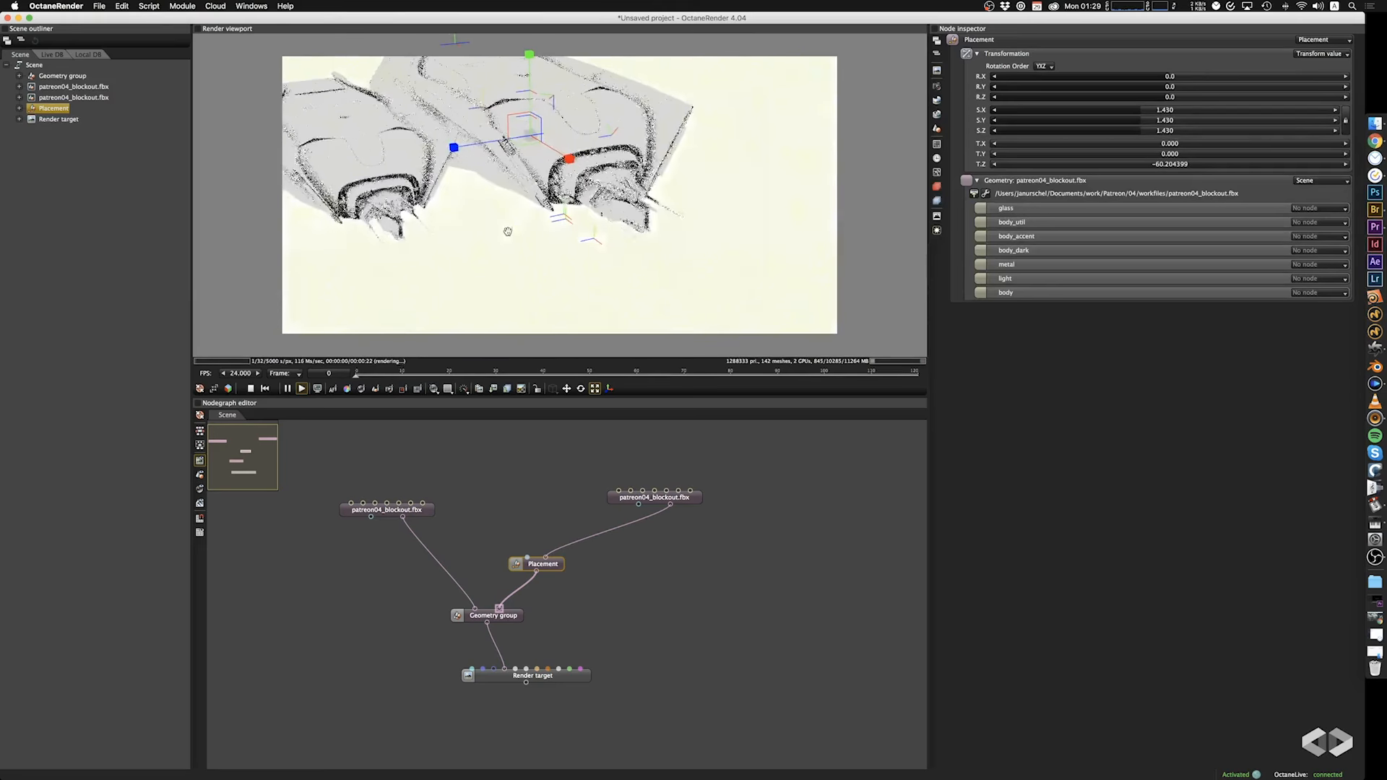
pyautogui.click(566, 388)
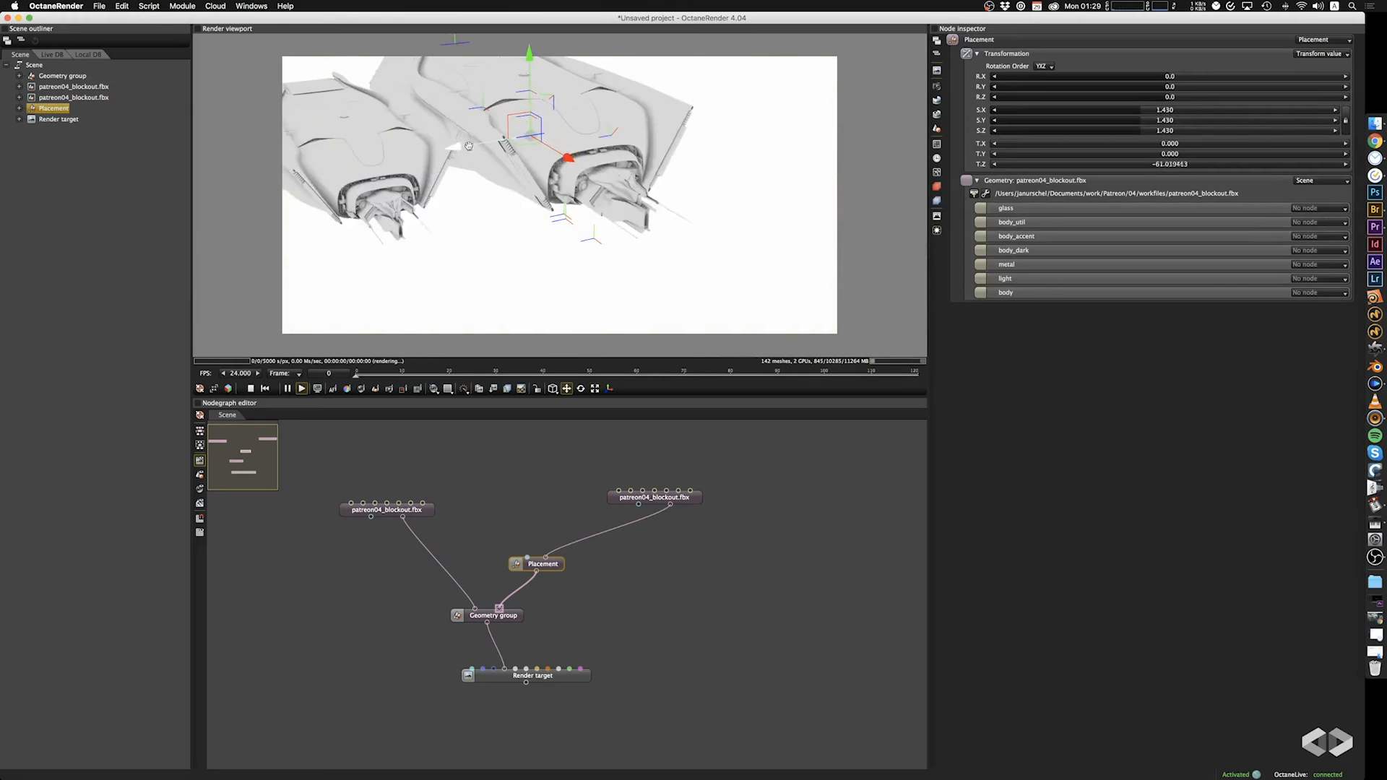
pyautogui.moveTo(458, 134); pyautogui.dragTo(590, 181)
pyautogui.moveTo(589, 181); pyautogui.dragTo(643, 219, button='right')
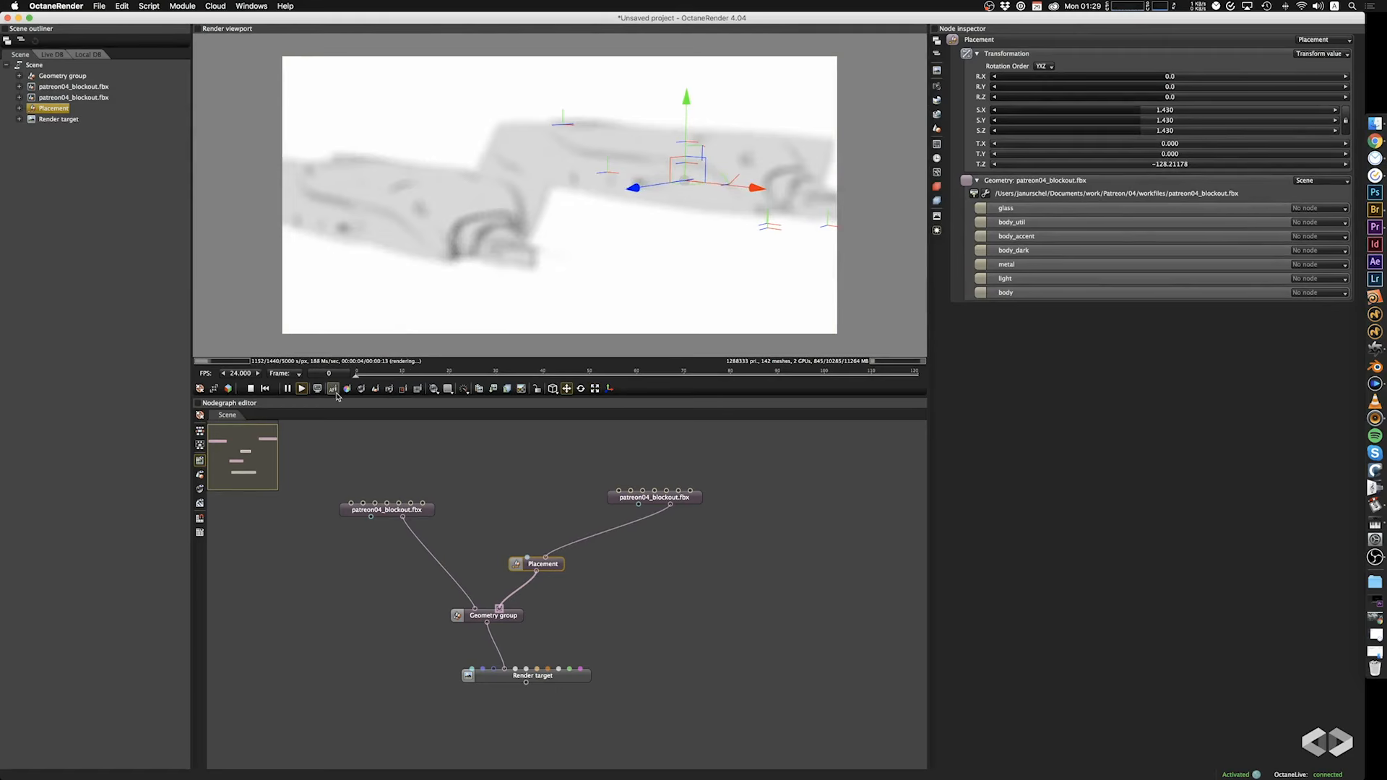
# Pick the camera focus point on the hulls of the front and rear ships with the focus picker.
pyautogui.click(332, 389)
pyautogui.click(448, 189)
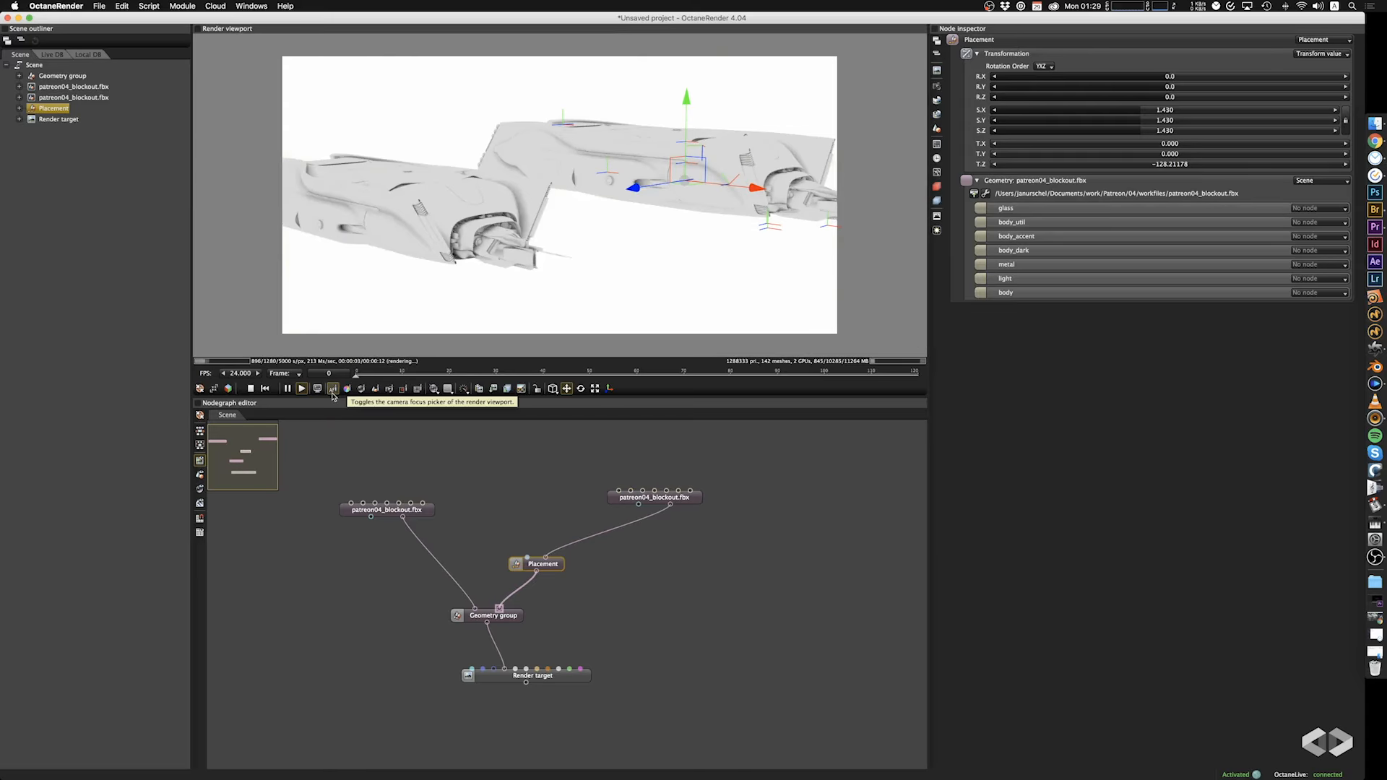
pyautogui.click(577, 150)
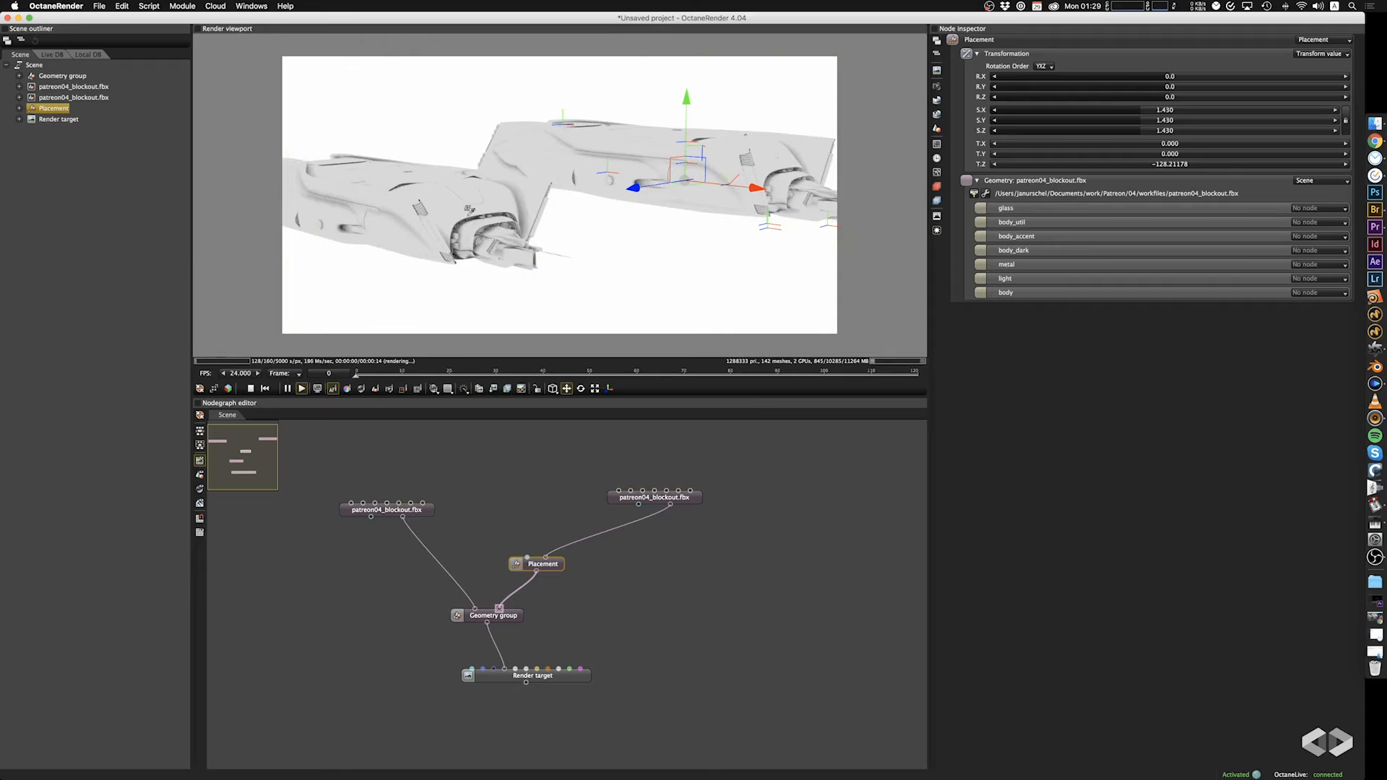
pyautogui.click(410, 218)
pyautogui.moveTo(410, 218); pyautogui.dragTo(439, 223)
pyautogui.moveTo(440, 223); pyautogui.dragTo(508, 216, button='right')
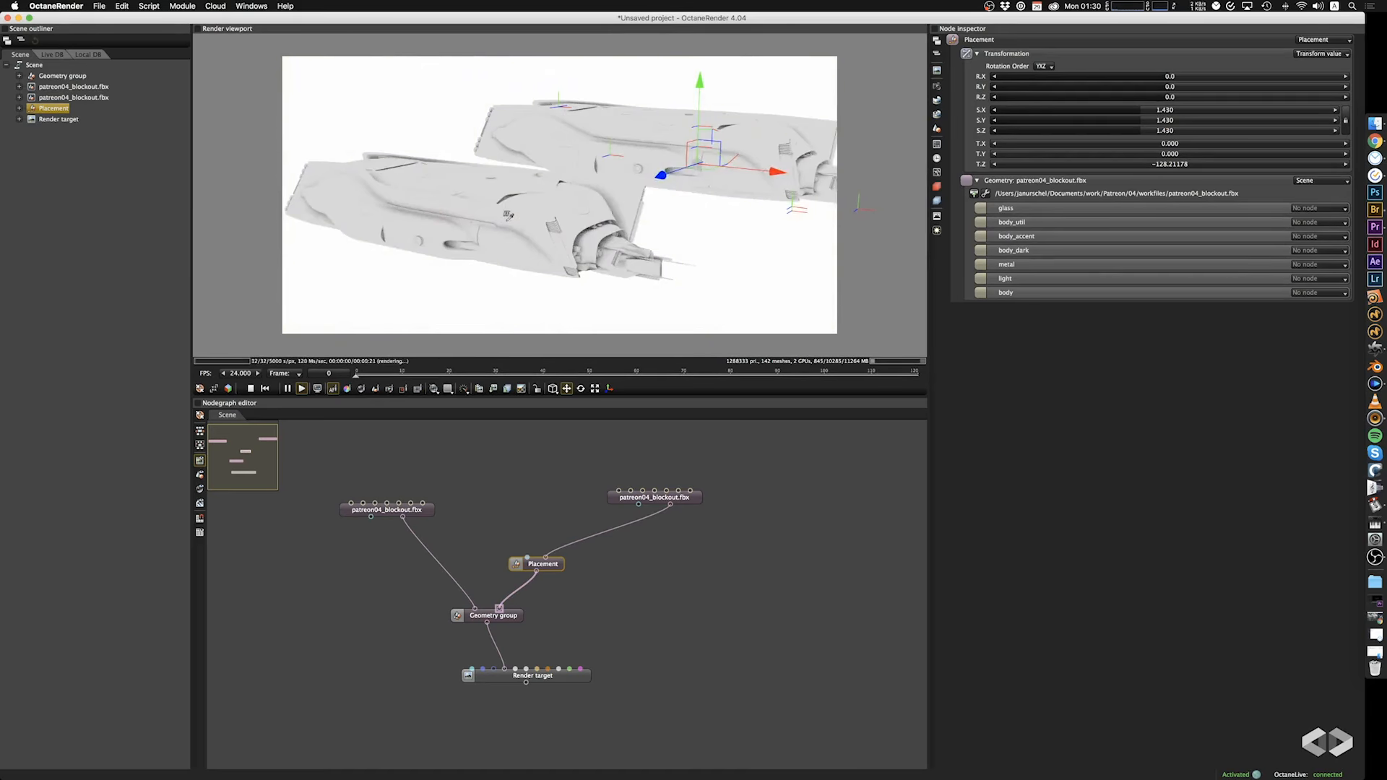
# Set the render target camera's F-stop to 64 and orbit slightly around both ships.
pyautogui.click(497, 679)
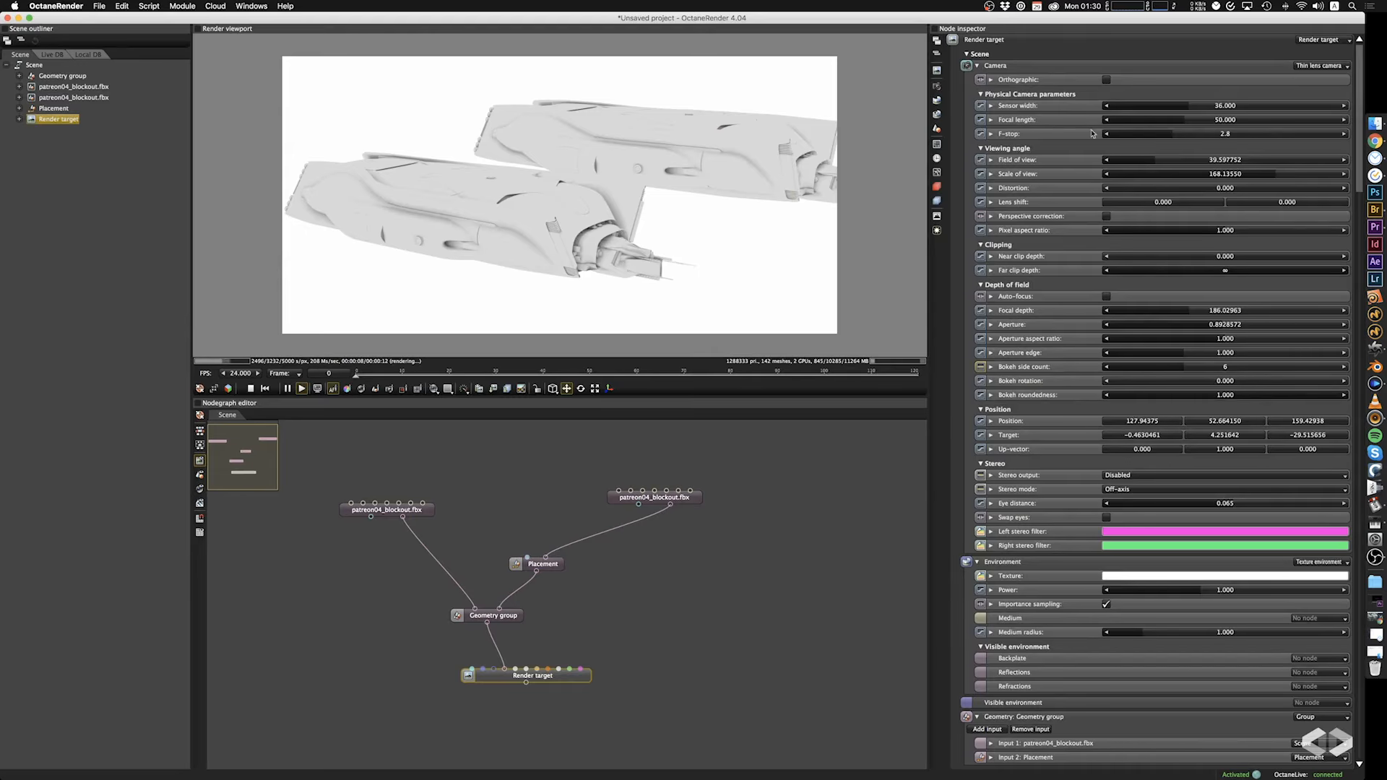
pyautogui.doubleClick(1189, 135)
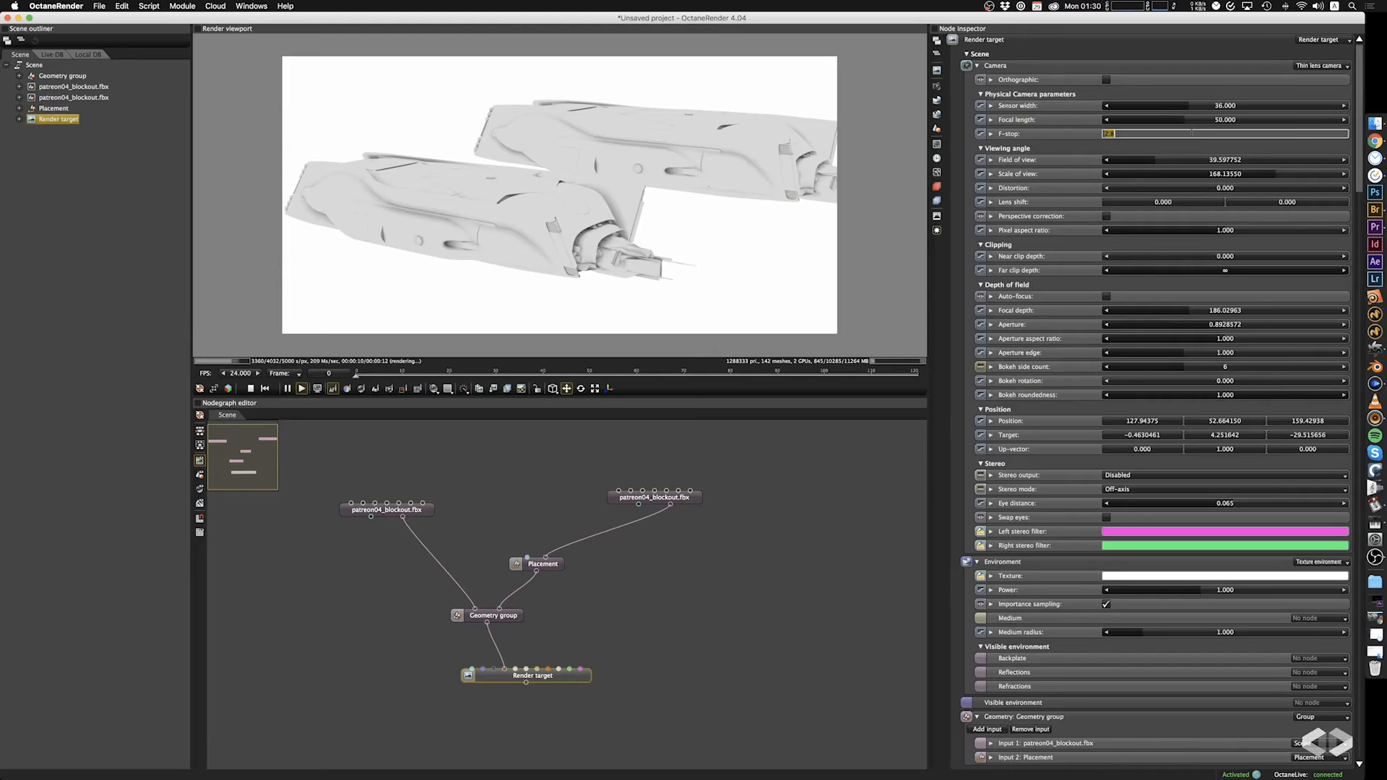
pyautogui.press('Return')
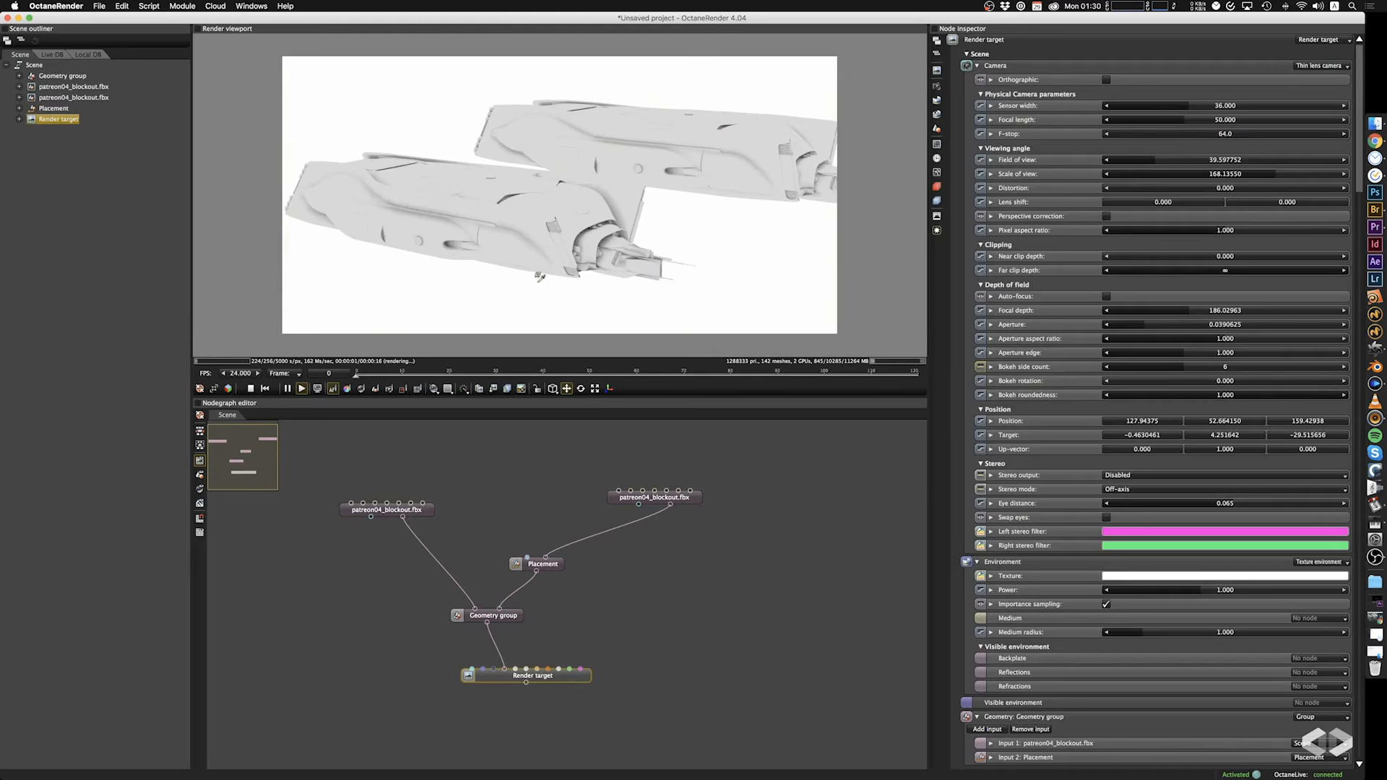
pyautogui.moveTo(867, 289); pyautogui.dragTo(841, 282)
pyautogui.moveTo(842, 282); pyautogui.dragTo(817, 282, button='right')
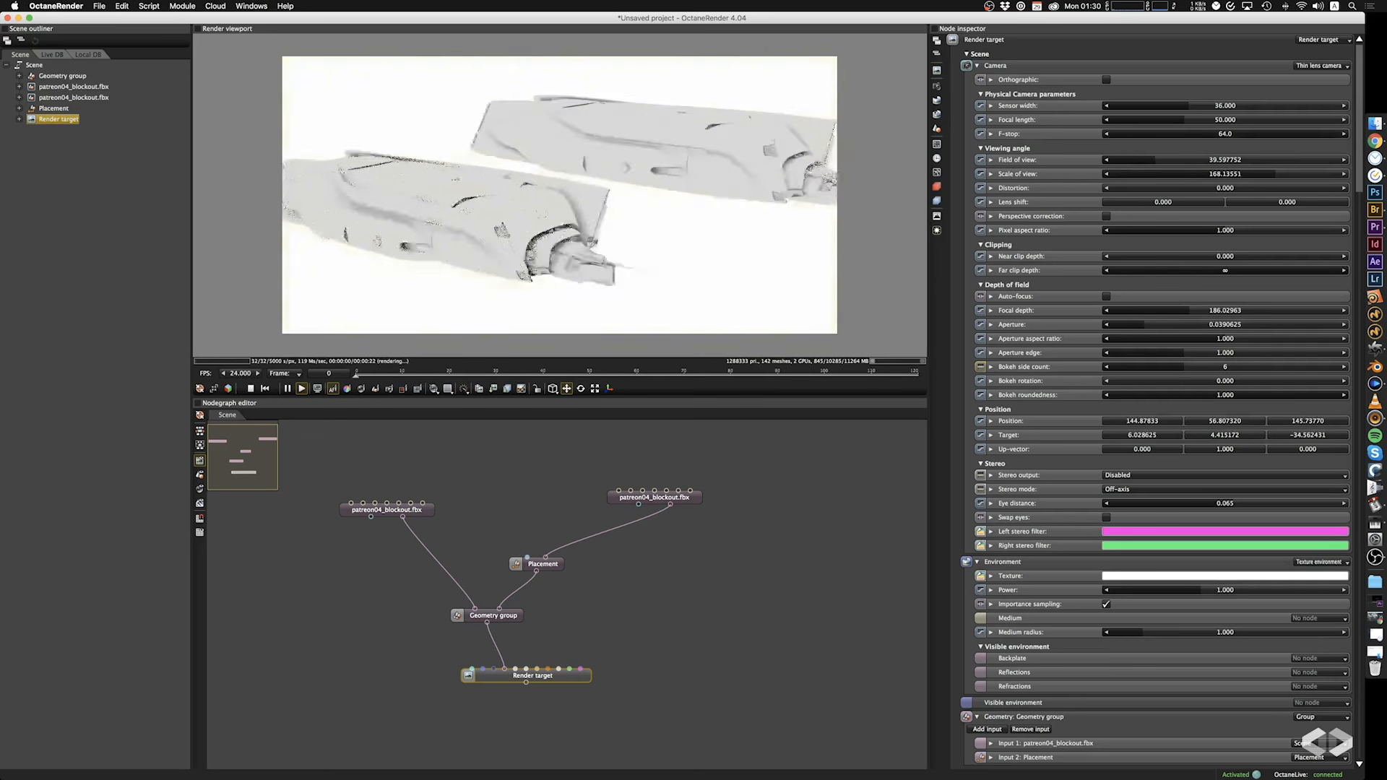
pyautogui.moveTo(816, 281); pyautogui.dragTo(807, 279)
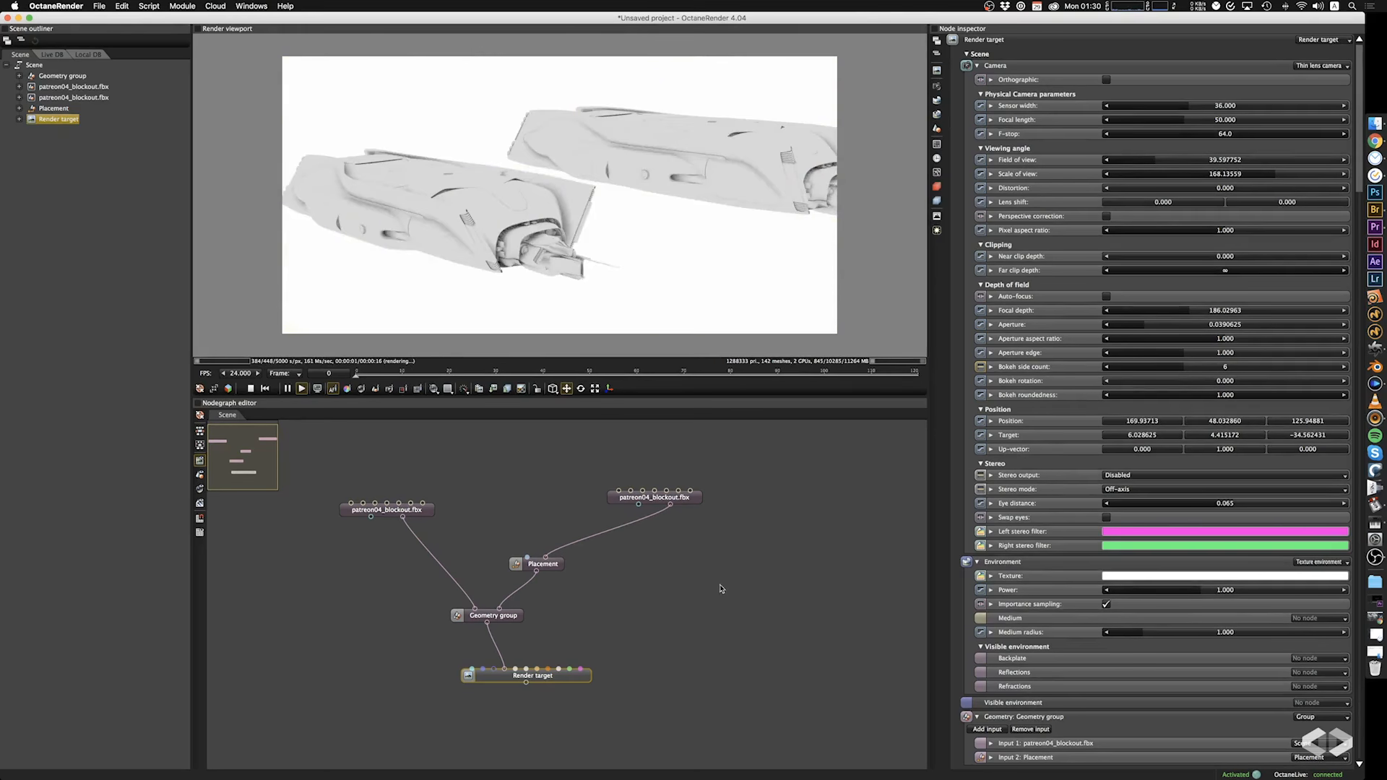
# Shift the Geometry group and Render target nodes slightly and pull the camera back to frame both ships.
pyautogui.moveTo(520, 623); pyautogui.dragTo(530, 627)
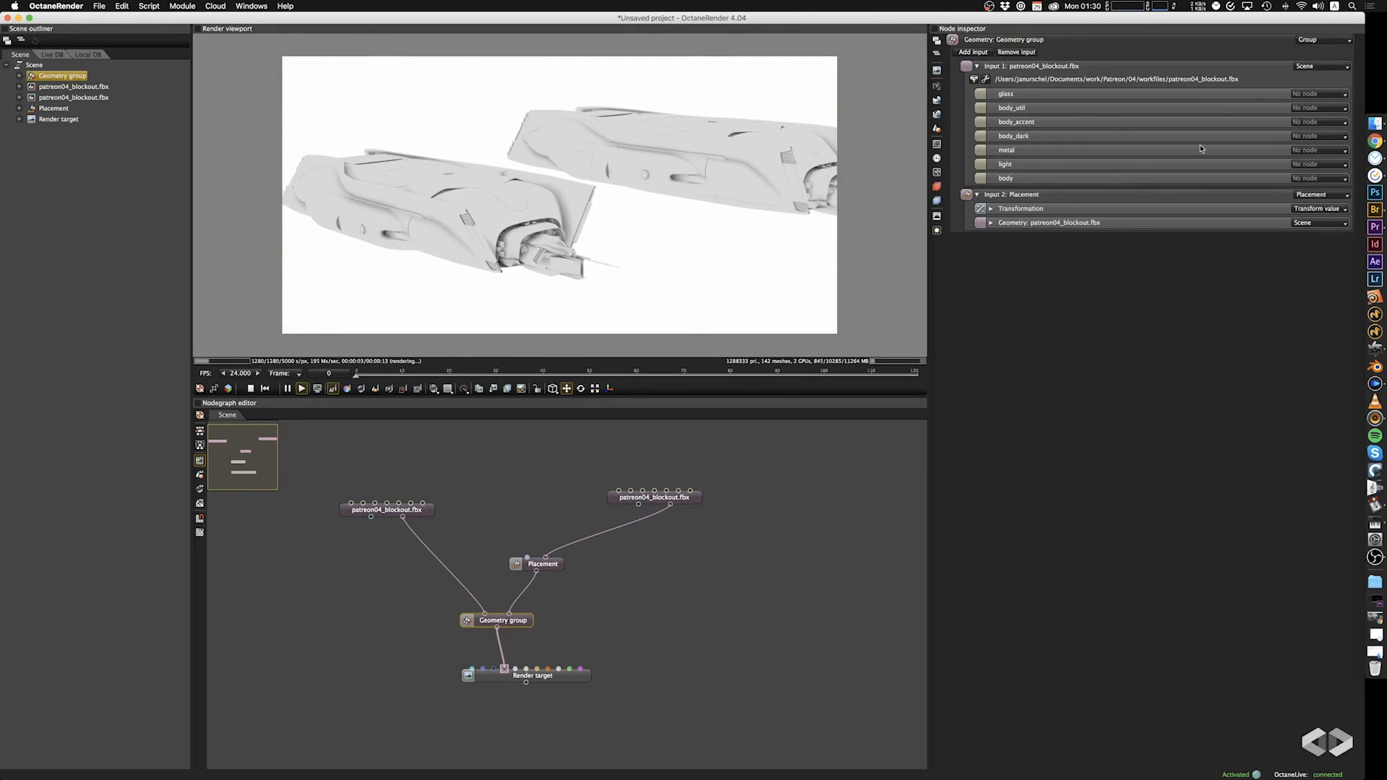
pyautogui.moveTo(575, 686); pyautogui.dragTo(559, 691)
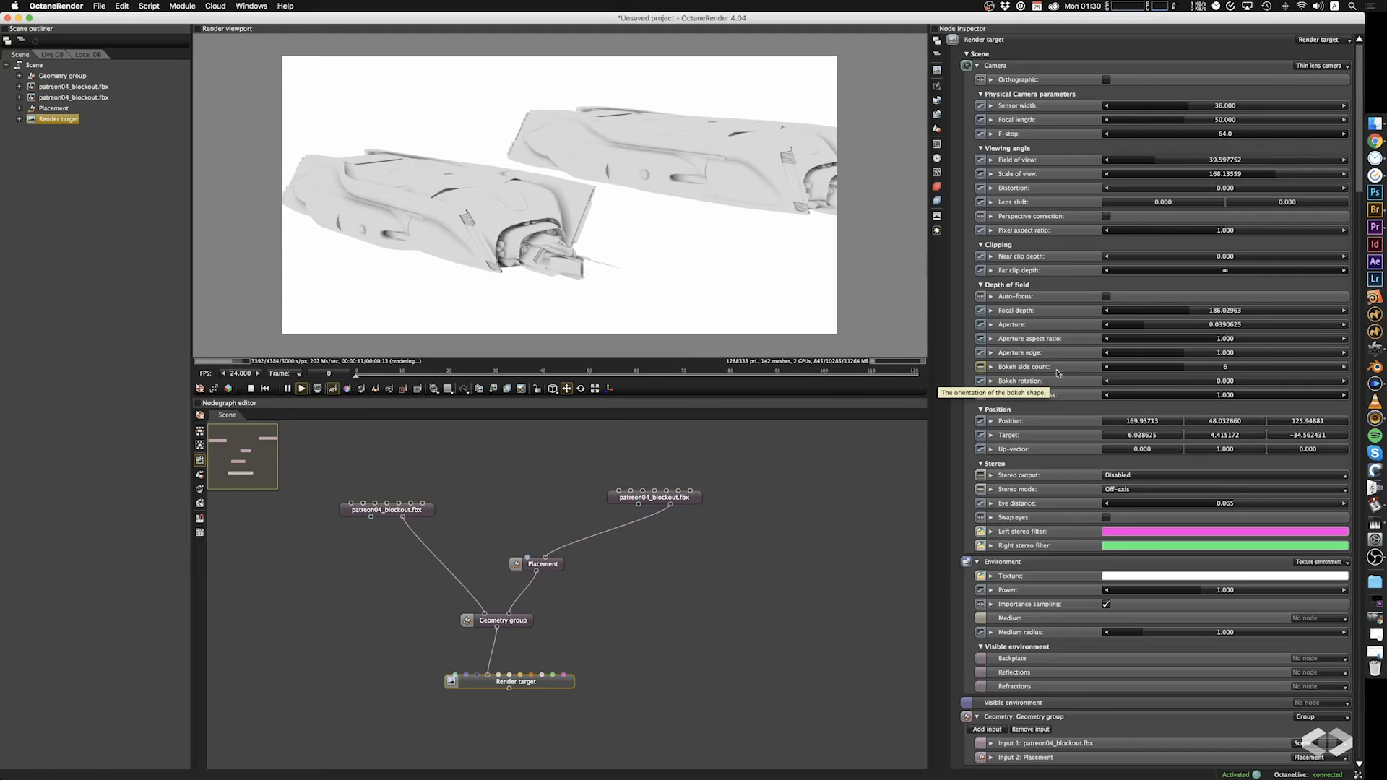
pyautogui.moveTo(566, 248); pyautogui.dragTo(432, 236)
pyautogui.scroll(-3, 551, 275)
pyautogui.scroll(-1, 654, 232)
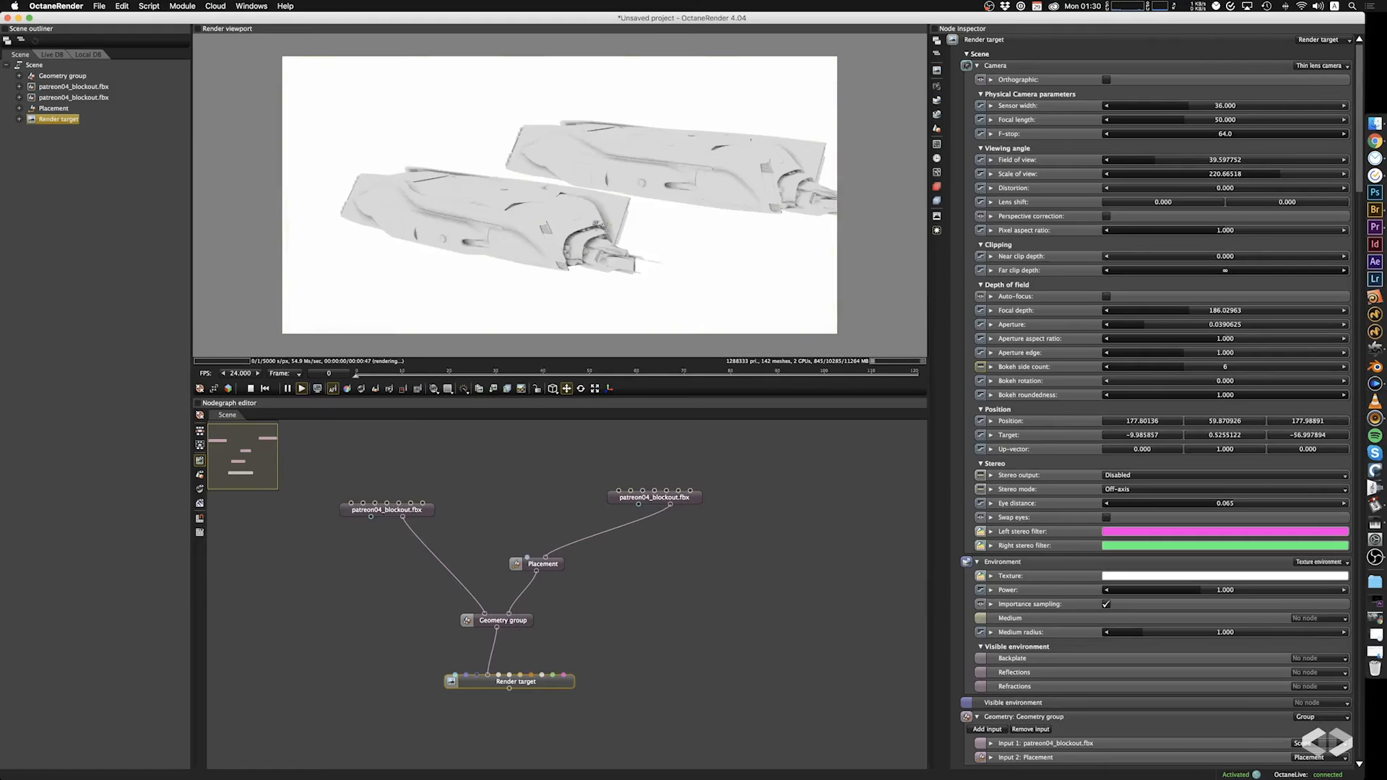
pyautogui.moveTo(651, 232); pyautogui.dragTo(595, 223, button='right')
# Add a third input to the Geometry group and move the group and Render target nodes lower in the graph.
pyautogui.click(523, 623)
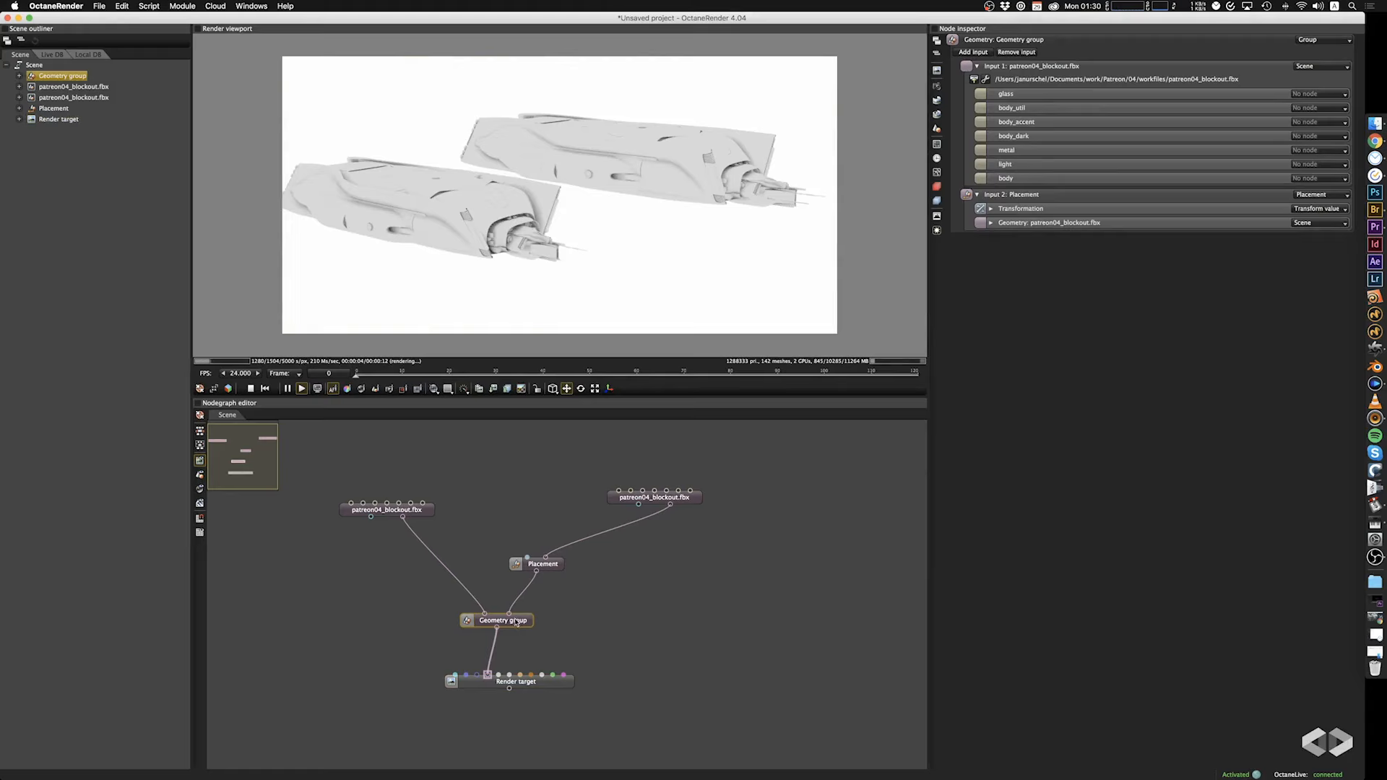
pyautogui.click(972, 52)
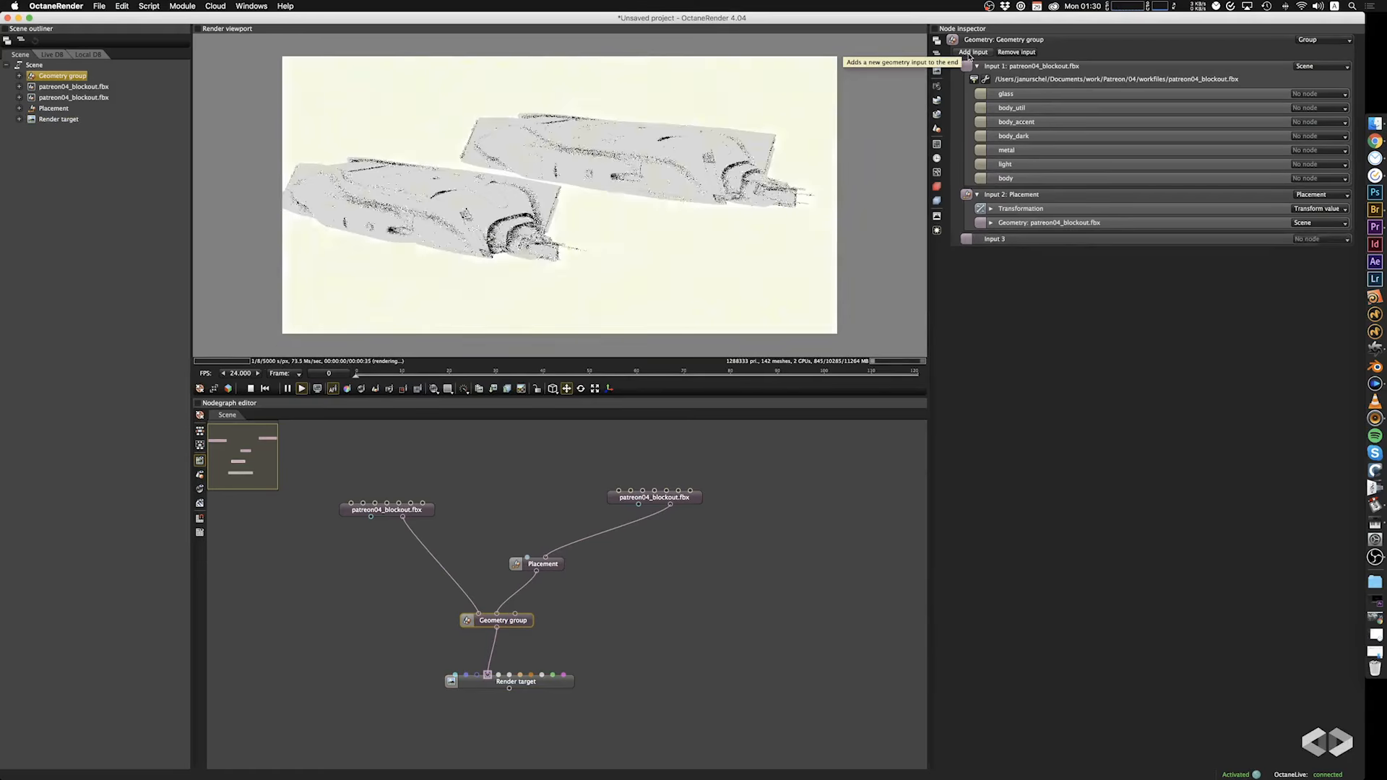
pyautogui.moveTo(527, 625); pyautogui.dragTo(515, 641)
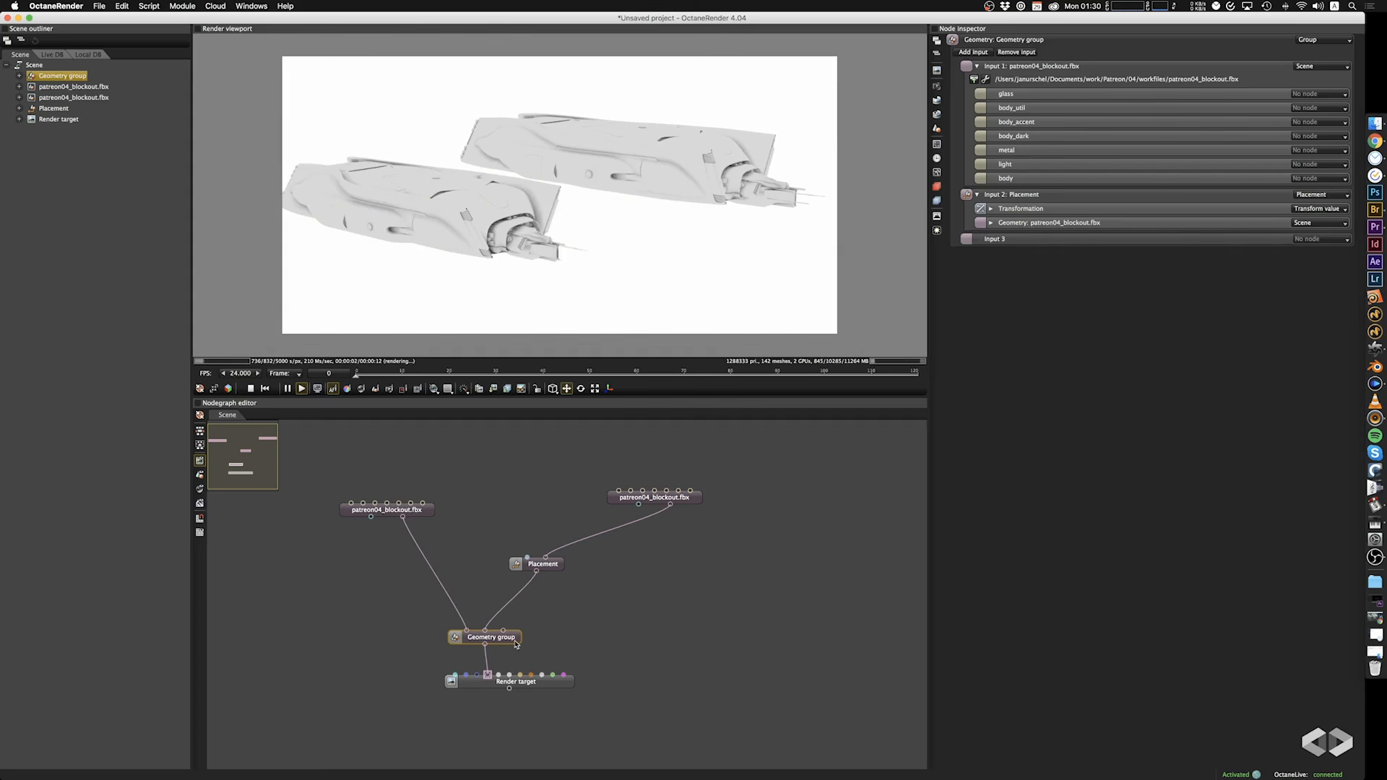
pyautogui.moveTo(703, 604); pyautogui.dragTo(736, 631)
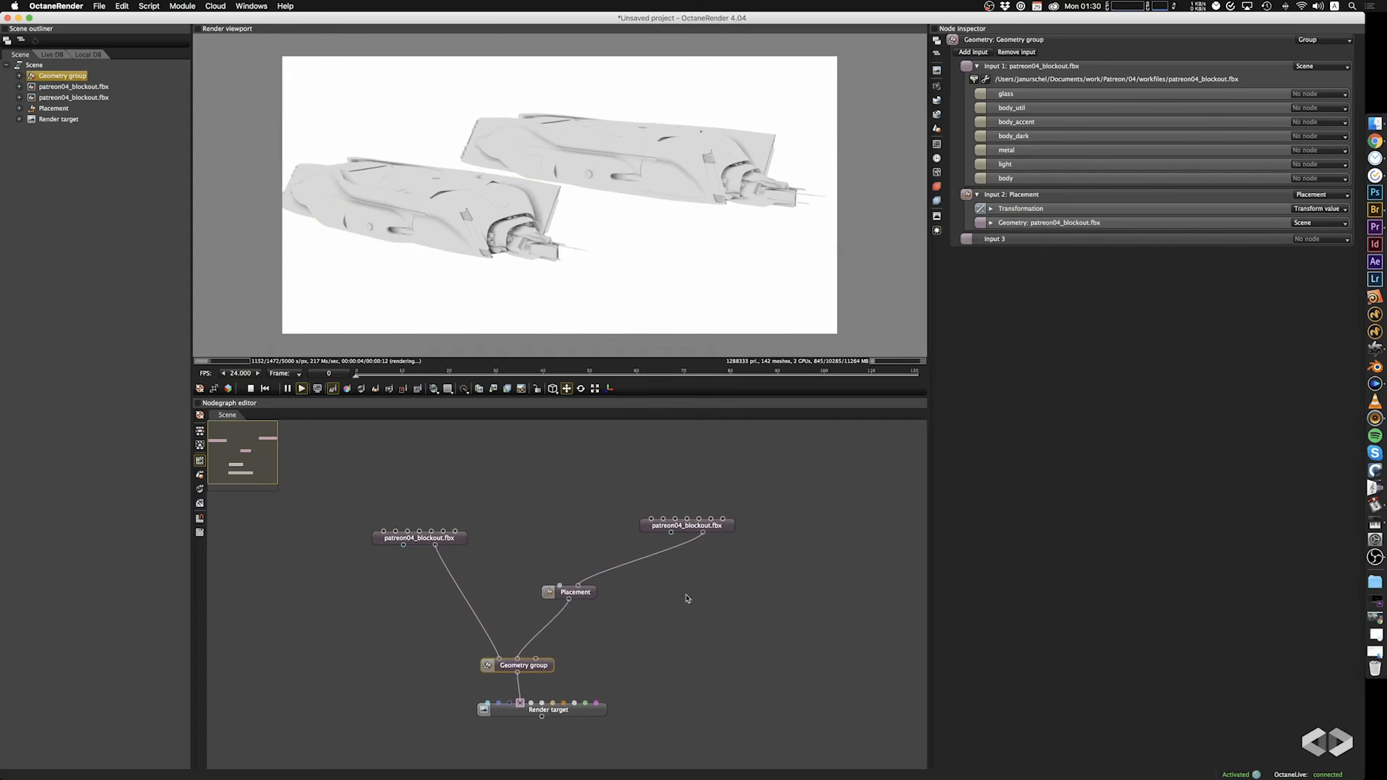
pyautogui.click(586, 714)
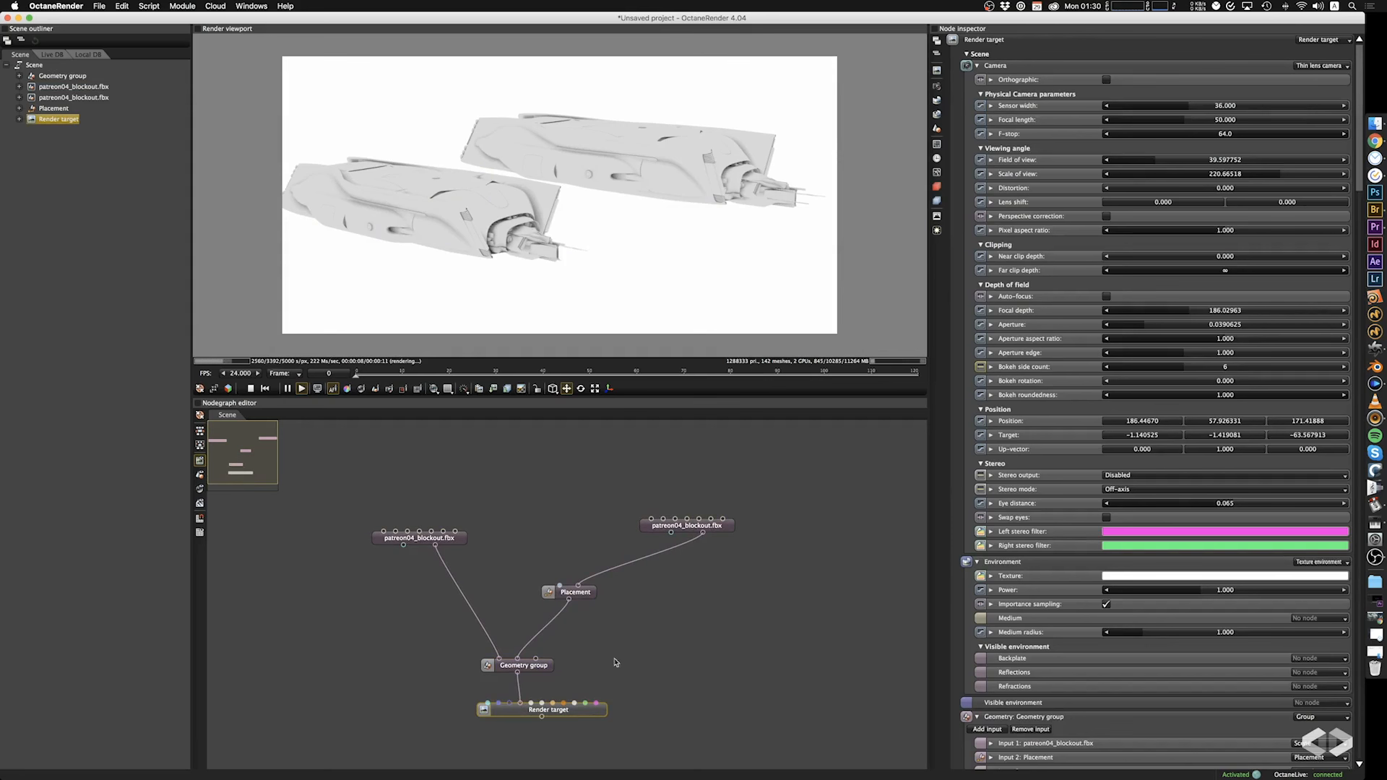
pyautogui.moveTo(595, 719); pyautogui.dragTo(570, 727)
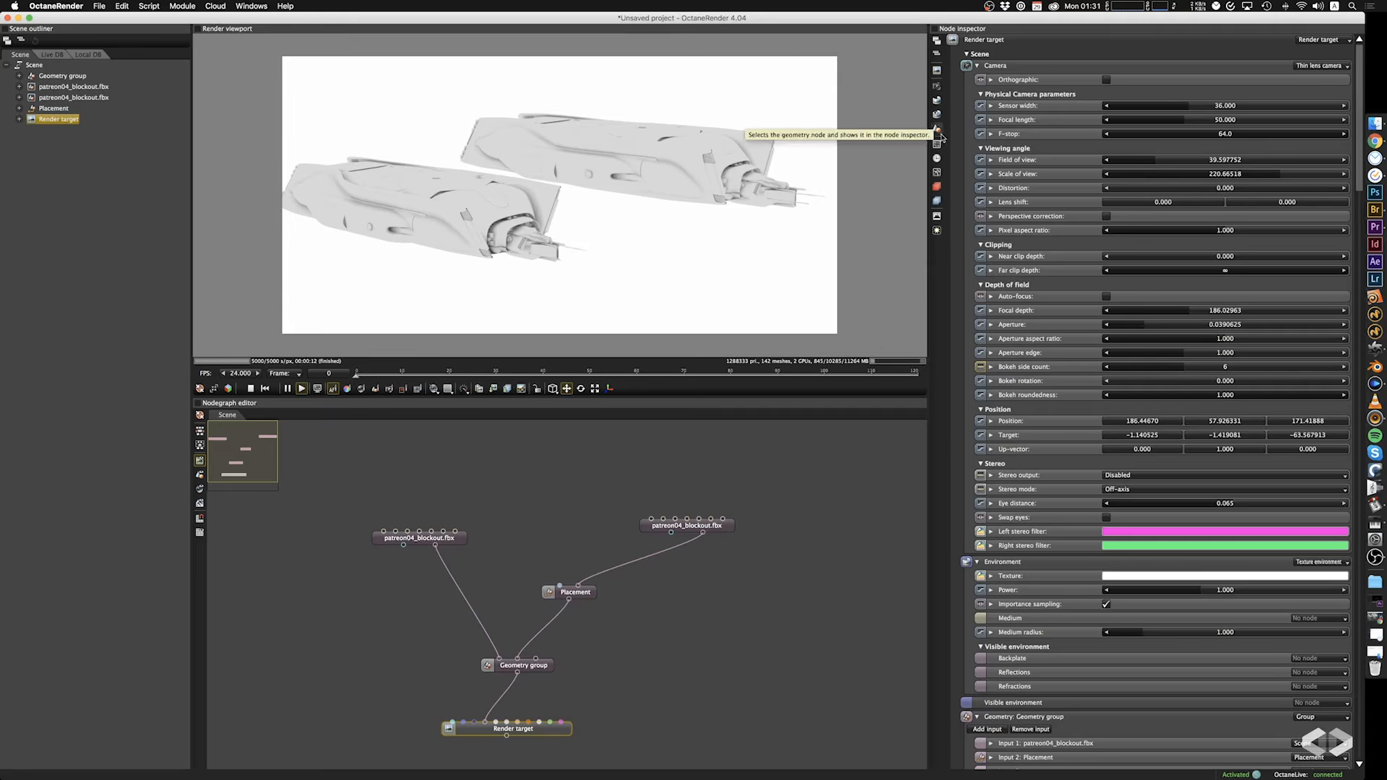
# Change the render target's environment from a texture environment to a Daylight environment.
pyautogui.click(938, 87)
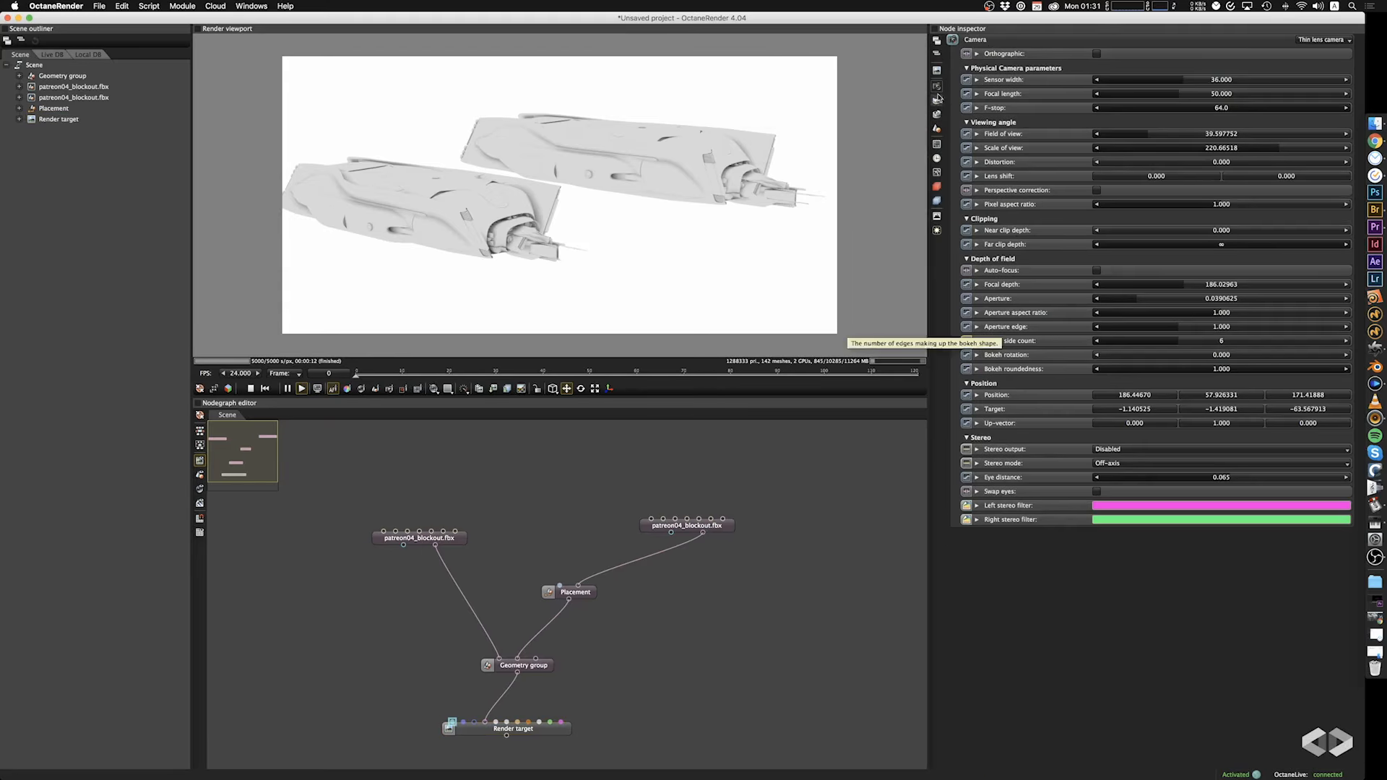
pyautogui.click(937, 107)
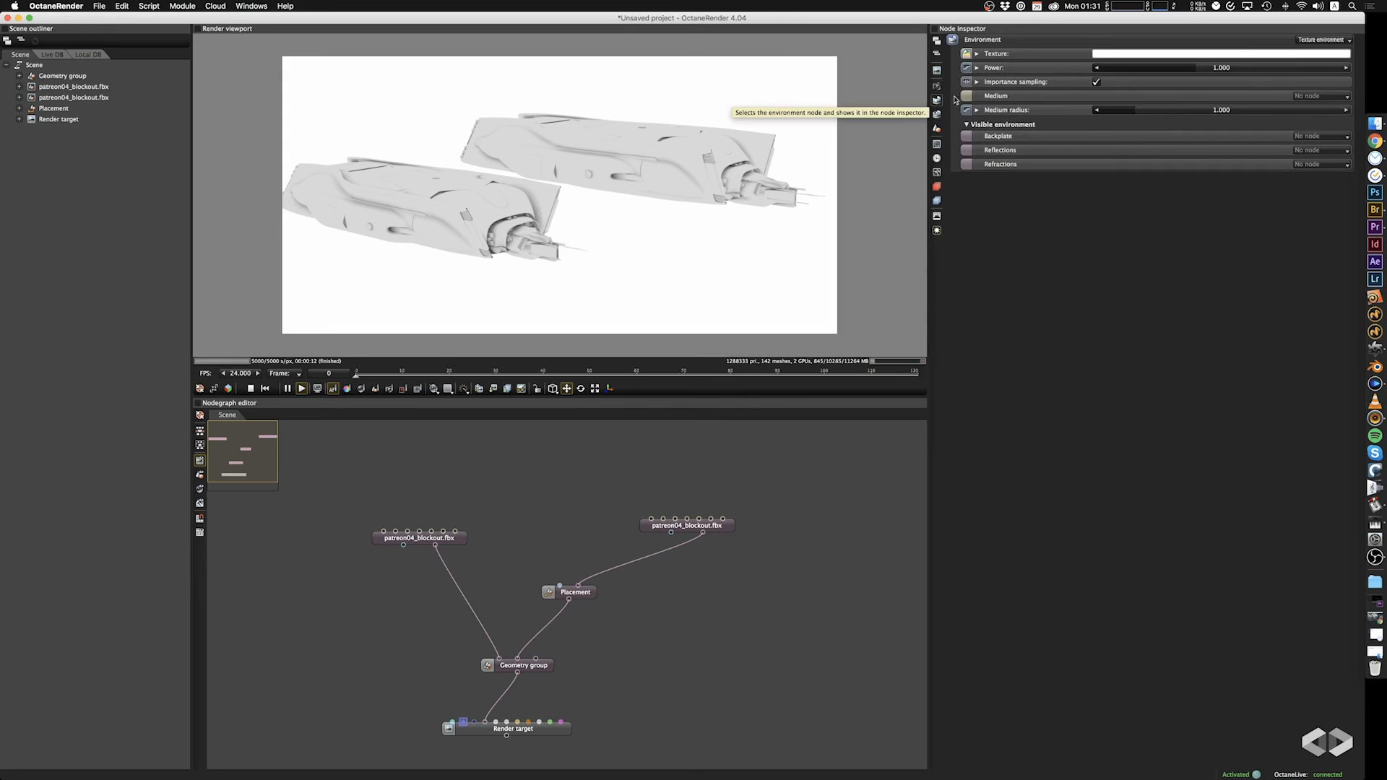
pyautogui.click(1319, 41)
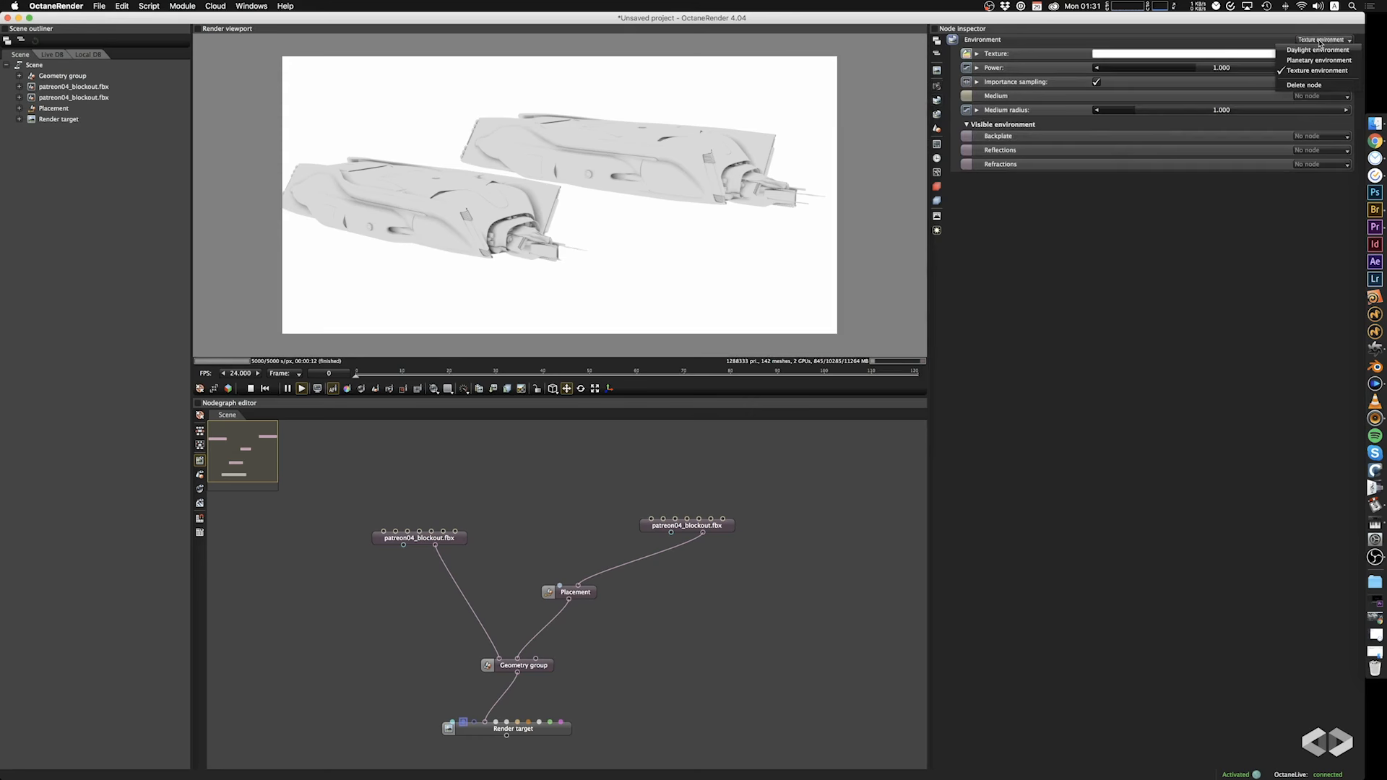
pyautogui.click(1318, 50)
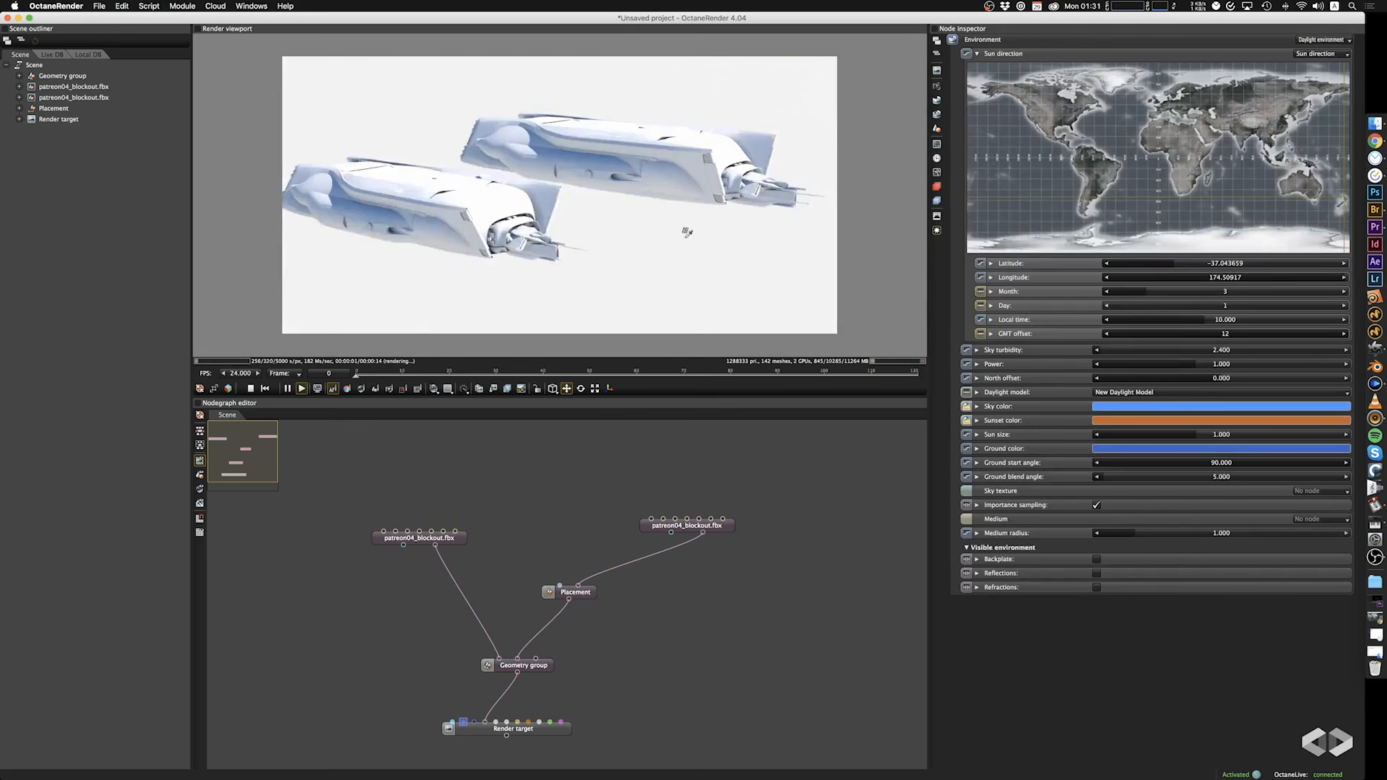
# Try sun local times of 18.165, 6.714 and 18.819, orbiting around the ships to compare the lighting.
pyautogui.moveTo(660, 227); pyautogui.dragTo(506, 199)
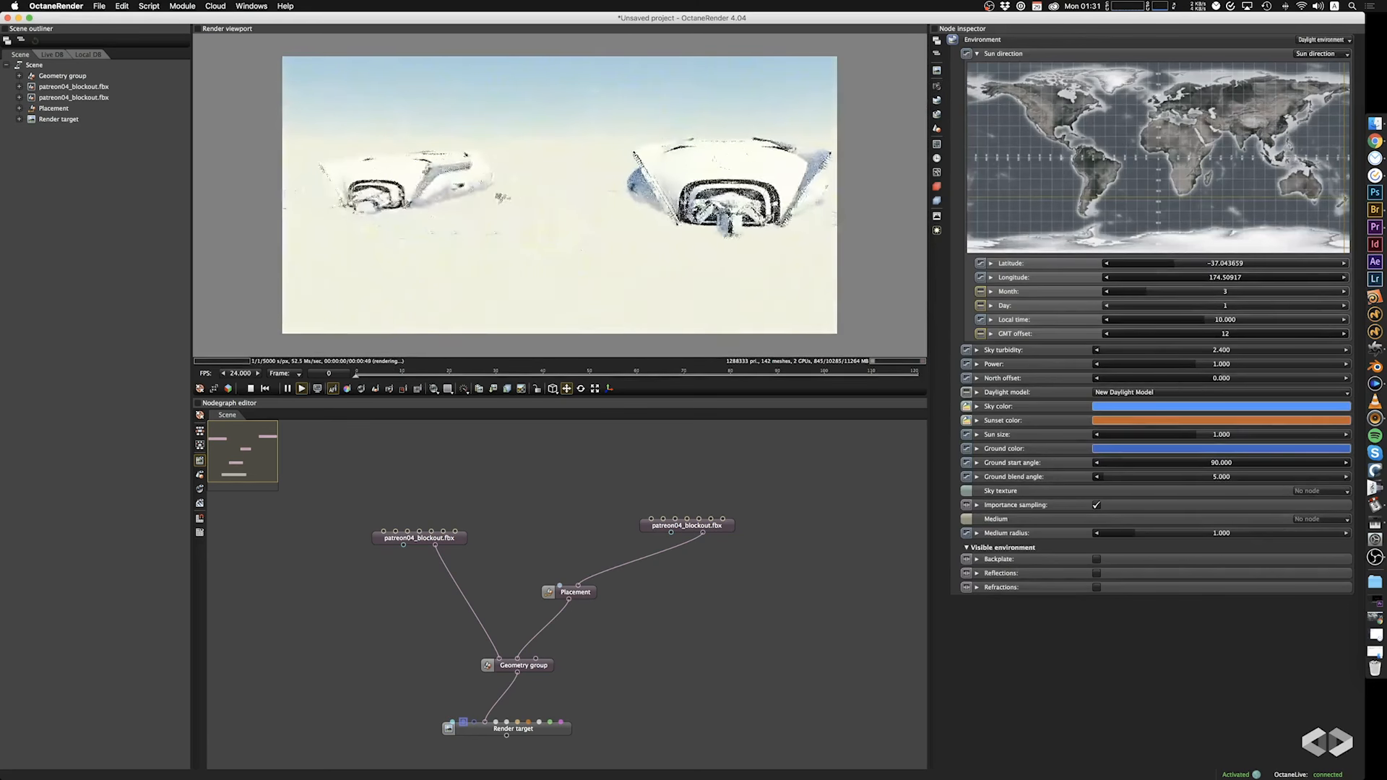
pyautogui.moveTo(590, 223); pyautogui.dragTo(579, 223)
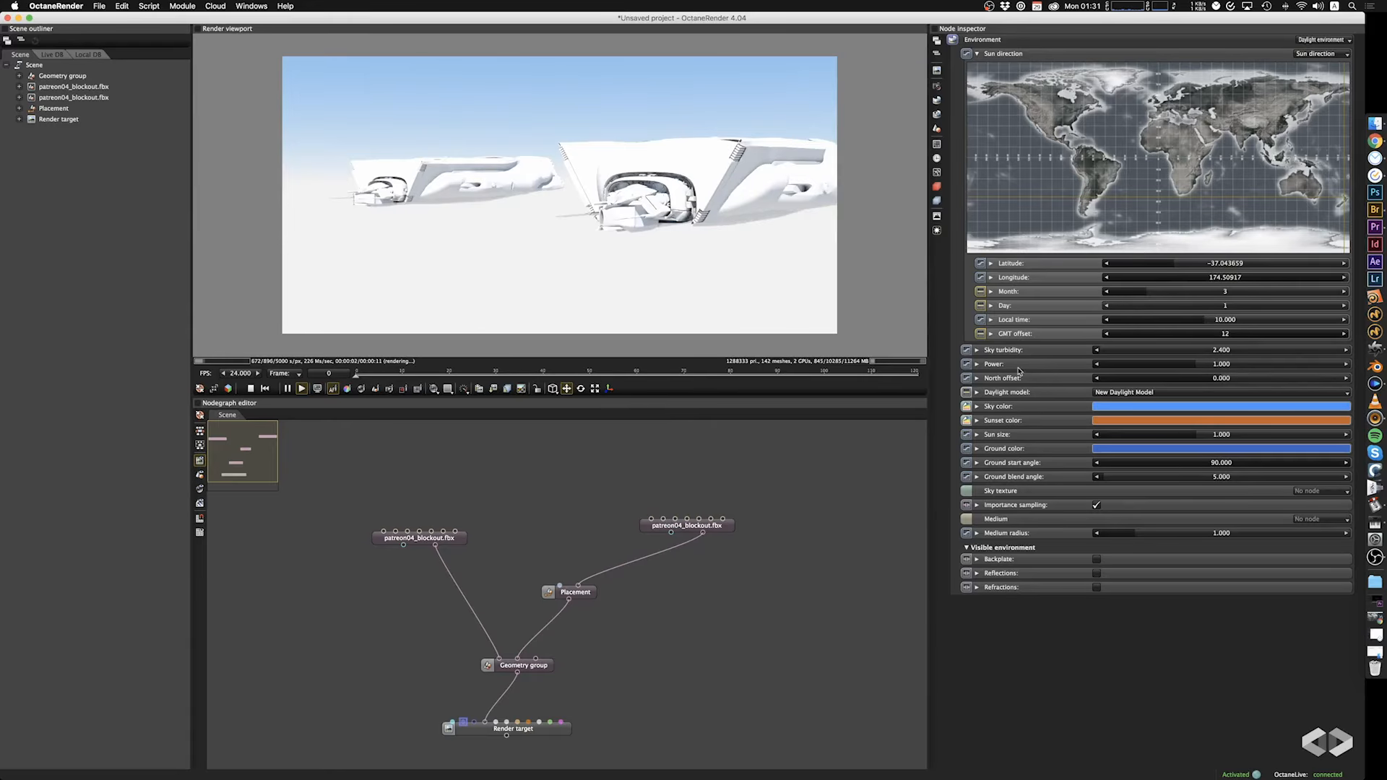
pyautogui.moveTo(1203, 320); pyautogui.dragTo(1286, 325)
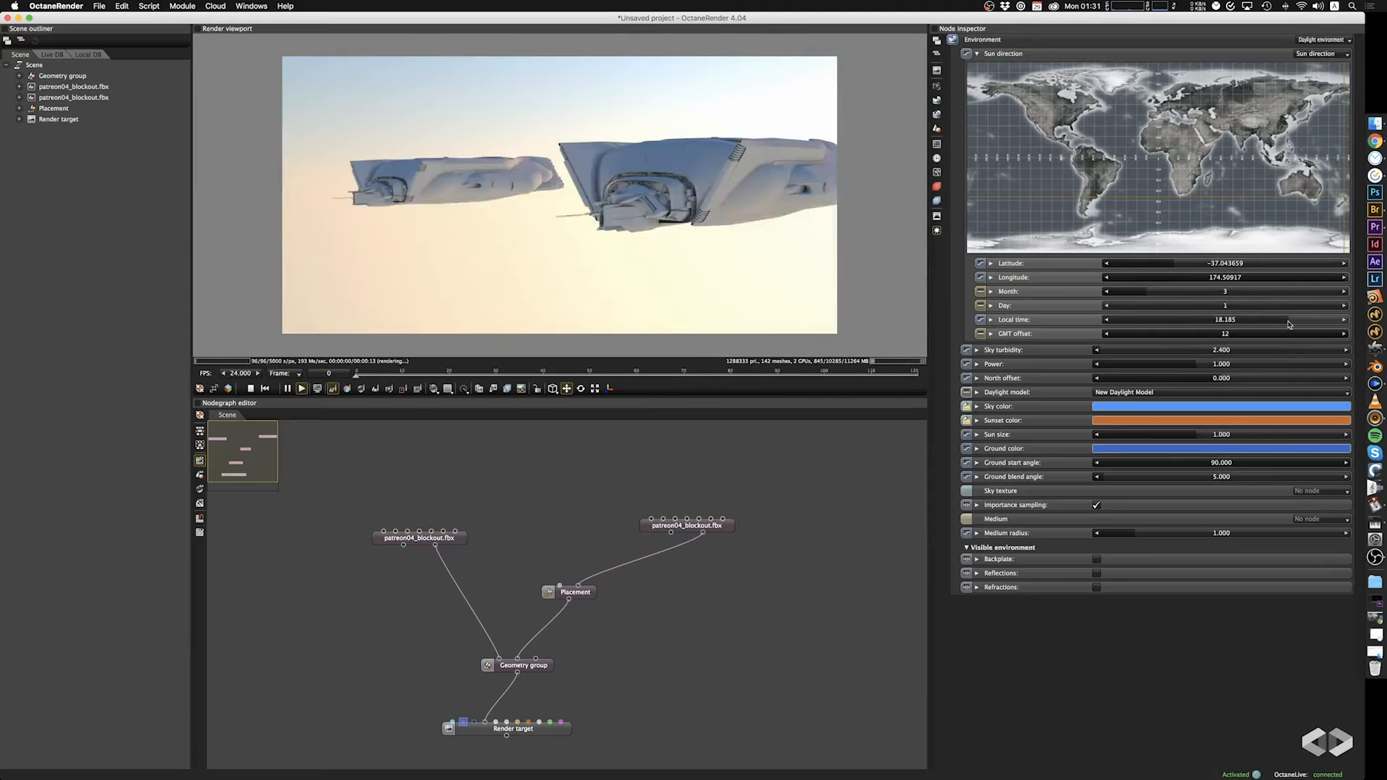
pyautogui.moveTo(1286, 324); pyautogui.dragTo(1173, 326)
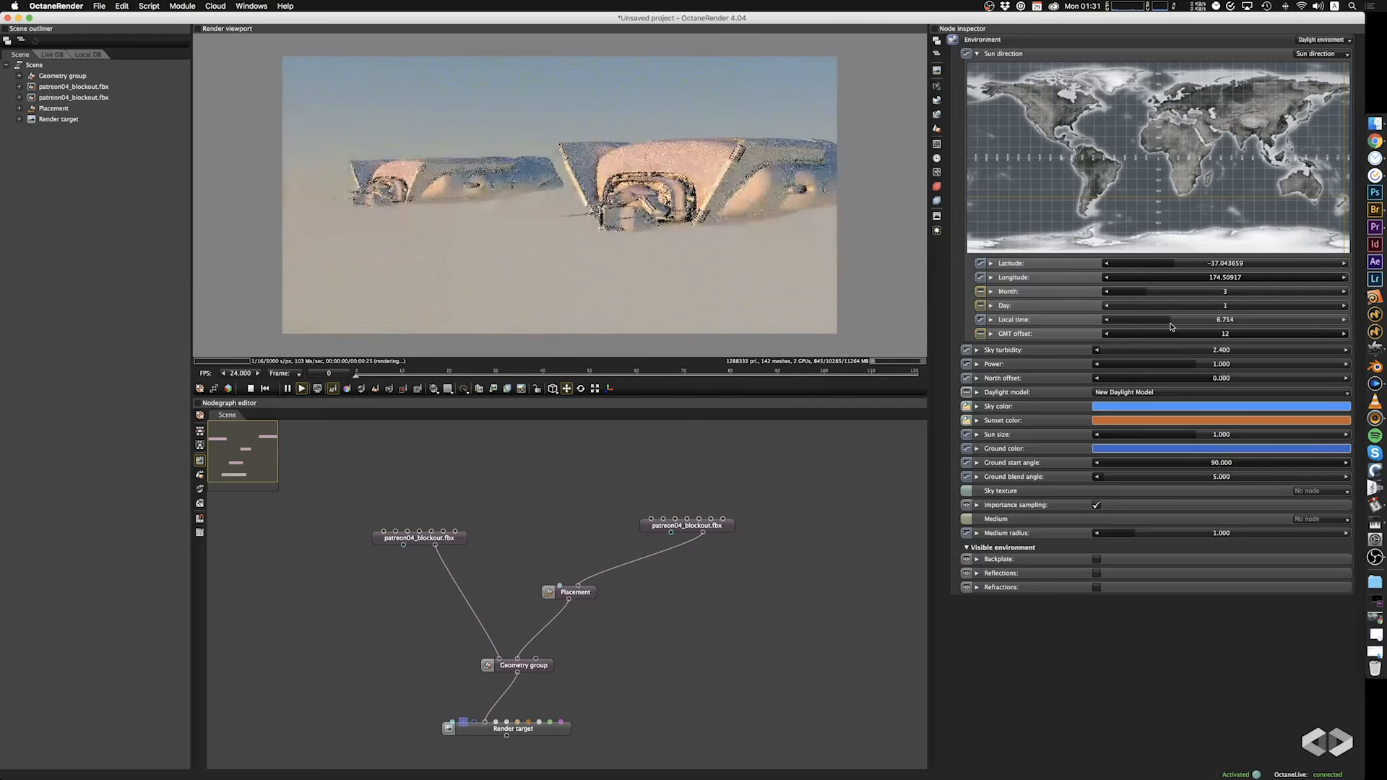
pyautogui.moveTo(764, 246); pyautogui.dragTo(693, 268)
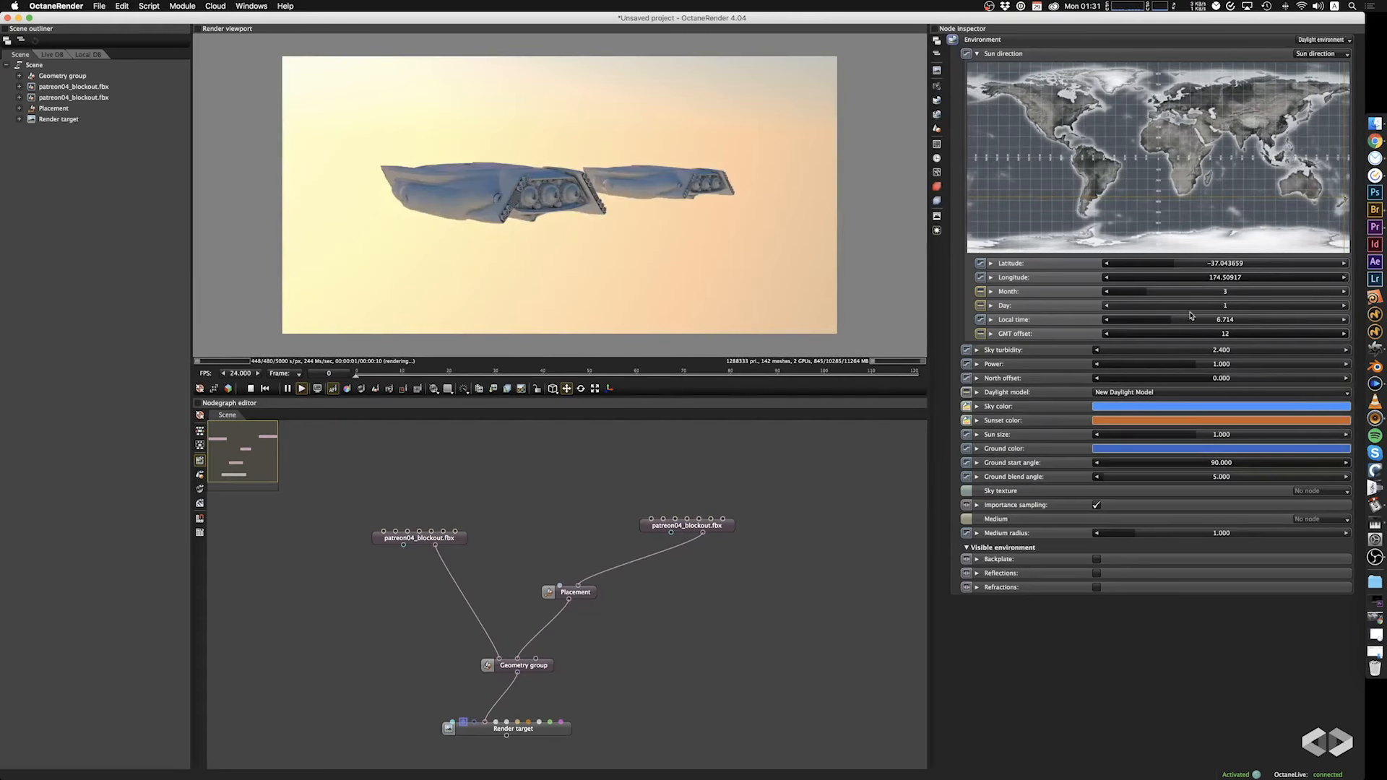
pyautogui.moveTo(1191, 315); pyautogui.dragTo(1296, 329)
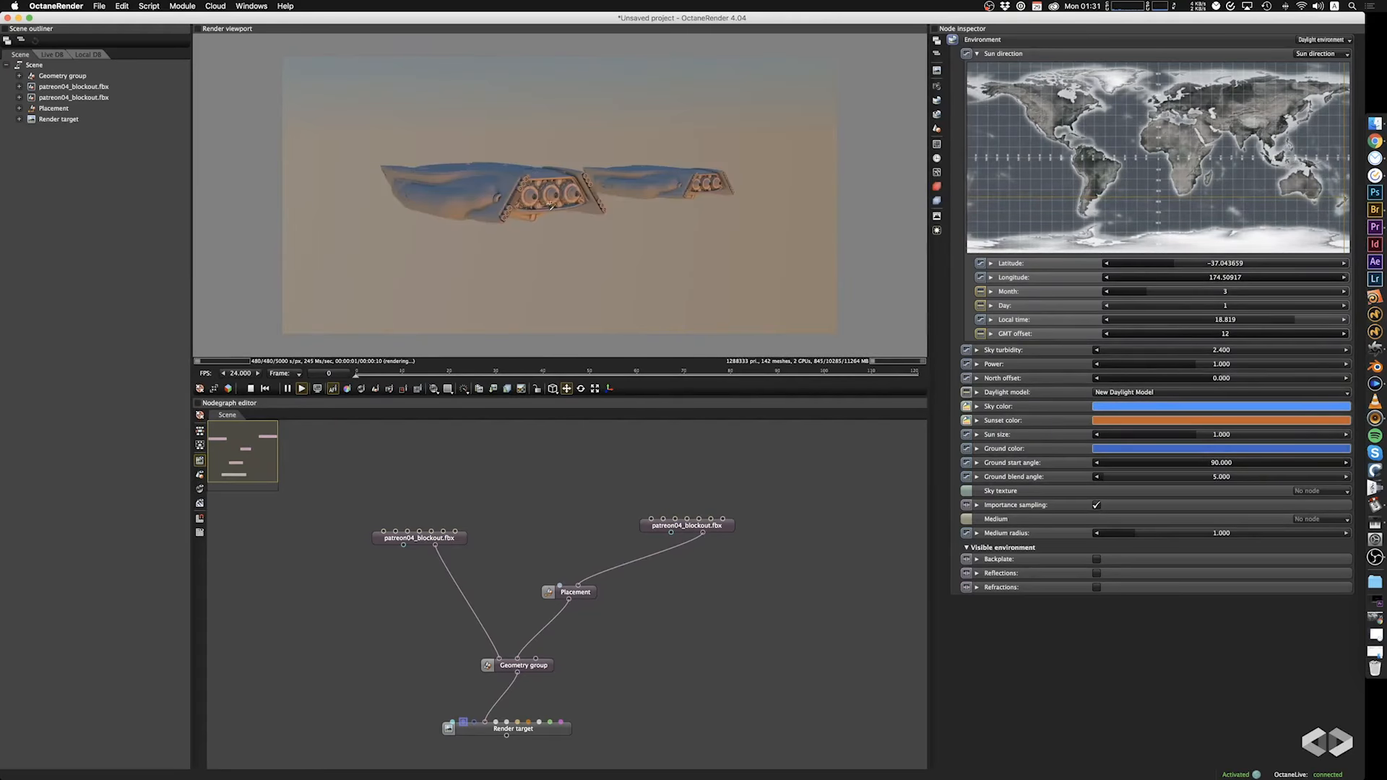
pyautogui.moveTo(552, 206); pyautogui.dragTo(591, 227)
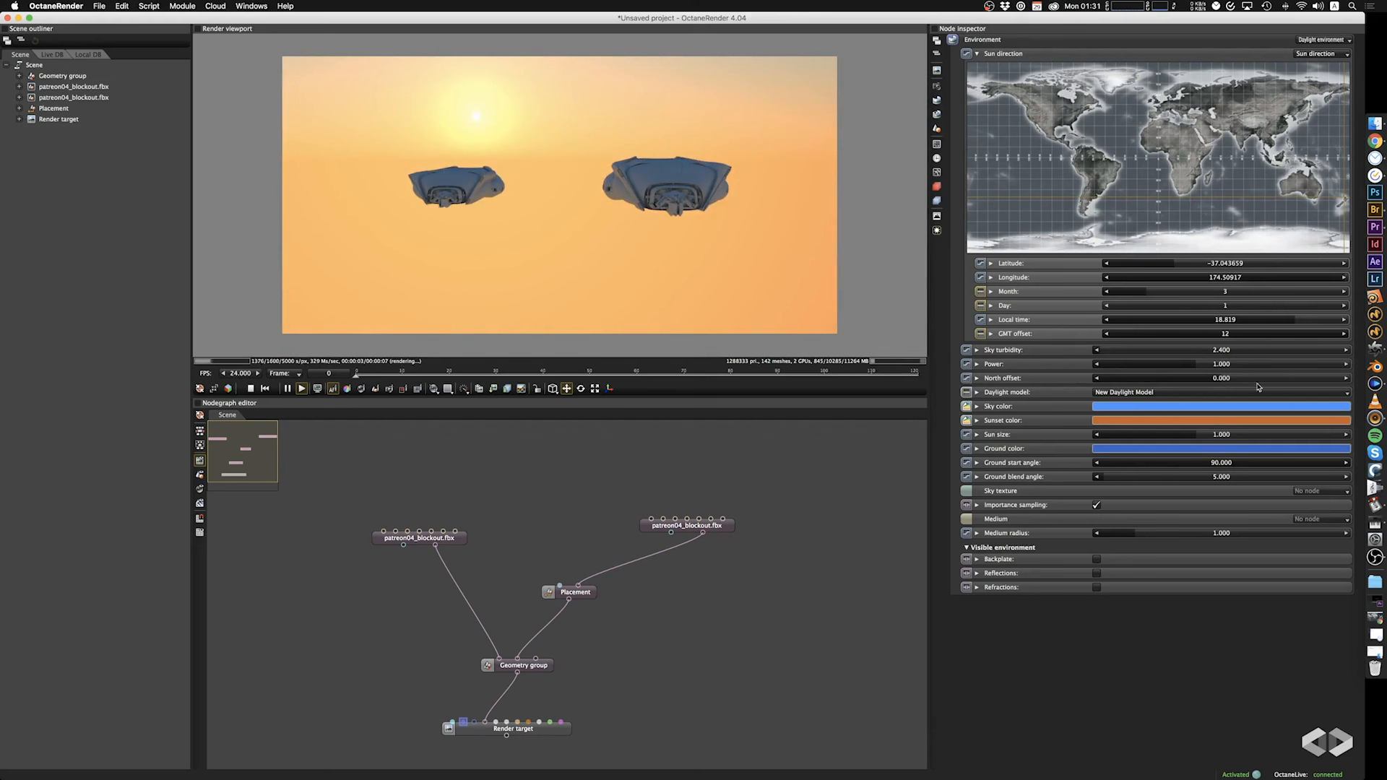
# Try sun local times of 20.934 and 18.978, orbiting the camera to view the sunset behind the ships.
pyautogui.moveTo(1293, 320); pyautogui.dragTo(1324, 324)
pyautogui.moveTo(498, 204)
pyautogui.mouseDown()
pyautogui.moveTo(471, 238)
pyautogui.moveTo(403, 239)
pyautogui.moveTo(714, 234)
pyautogui.mouseUp()
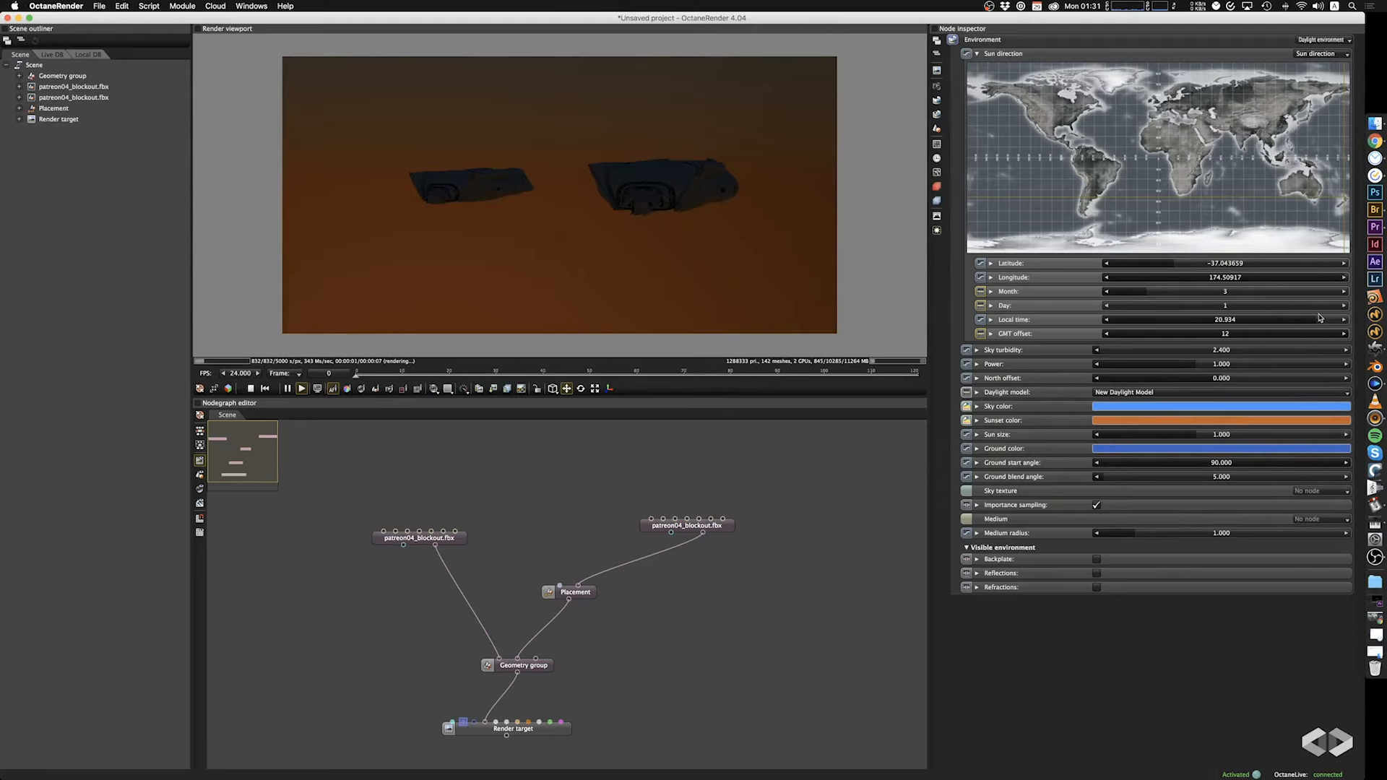
pyautogui.moveTo(1319, 318); pyautogui.dragTo(1298, 321)
pyautogui.moveTo(500, 271); pyautogui.dragTo(536, 274)
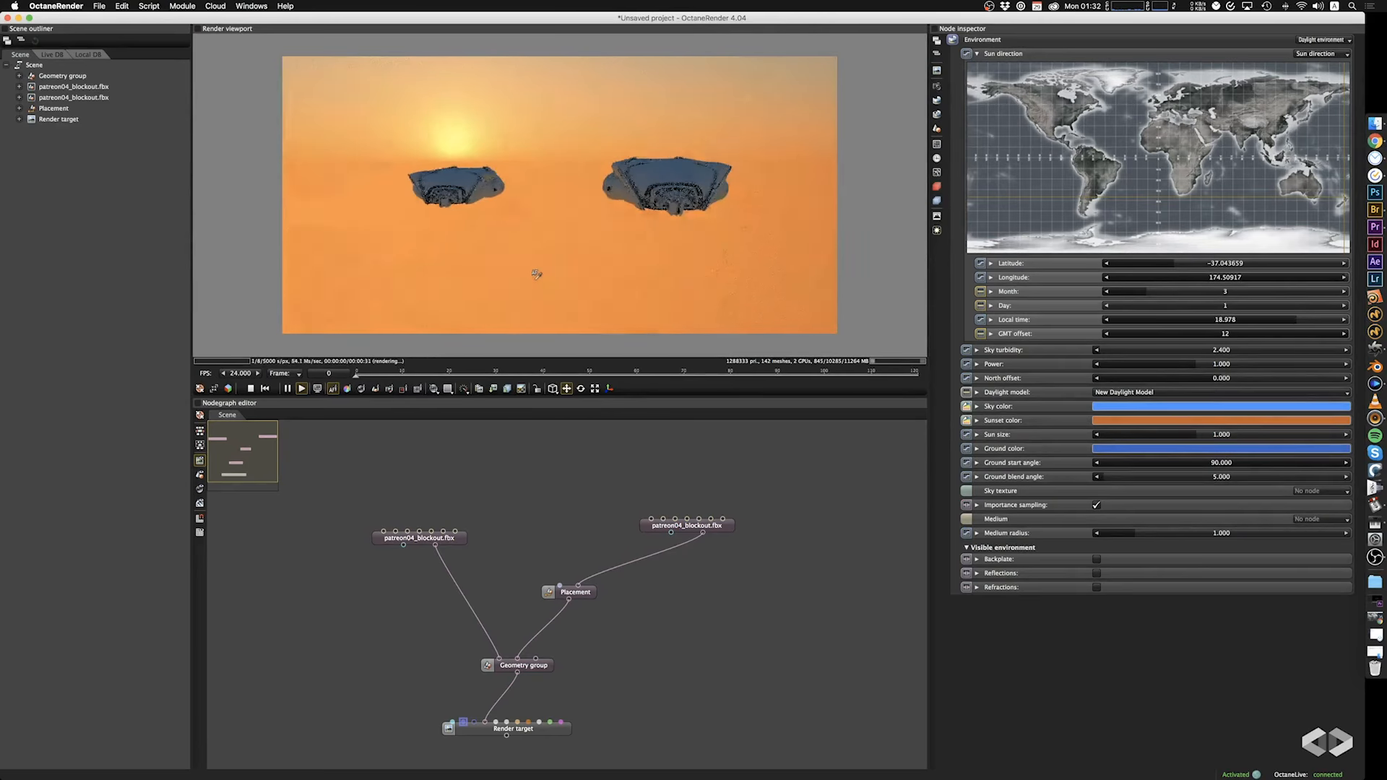
# Try a daylight power of about 0.25 and reset it to 1.
pyautogui.moveTo(1192, 365); pyautogui.dragTo(1175, 372)
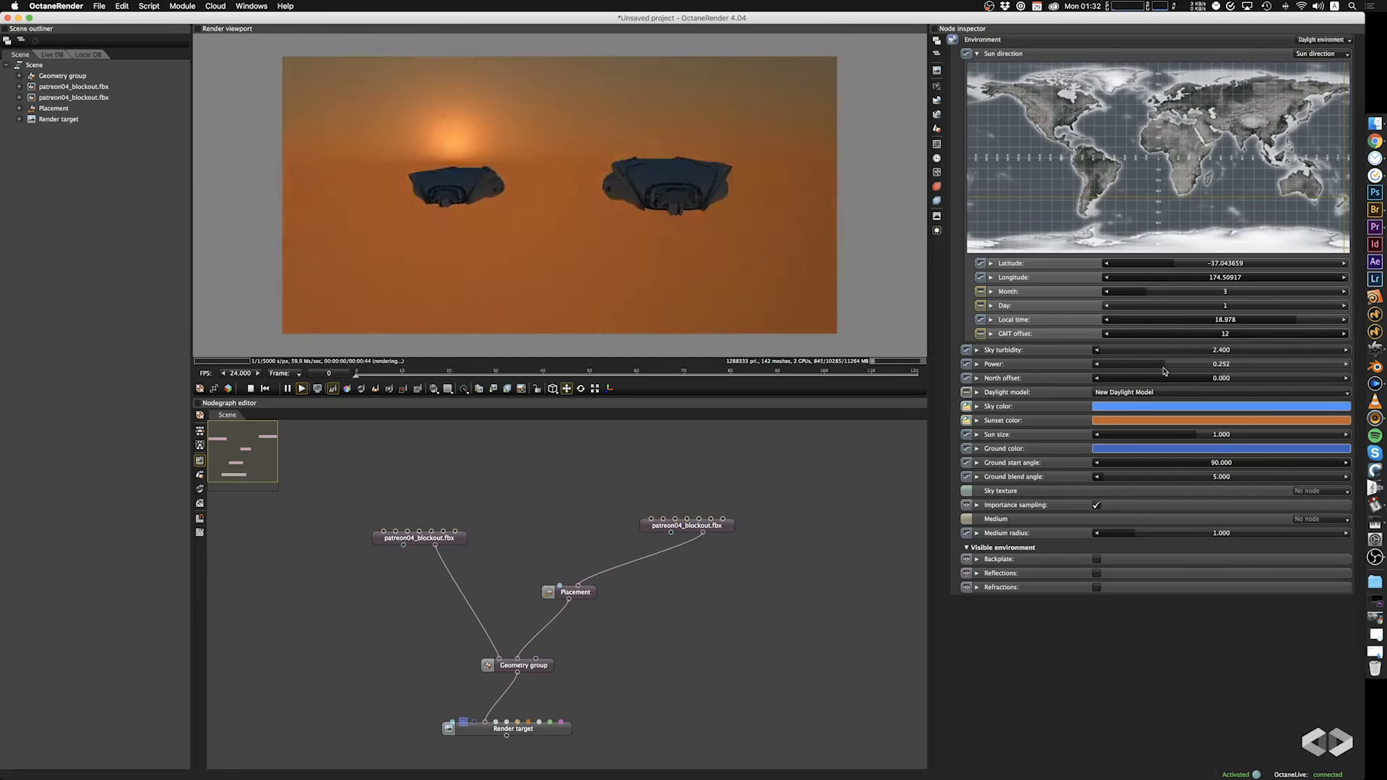
pyautogui.doubleClick(1178, 366)
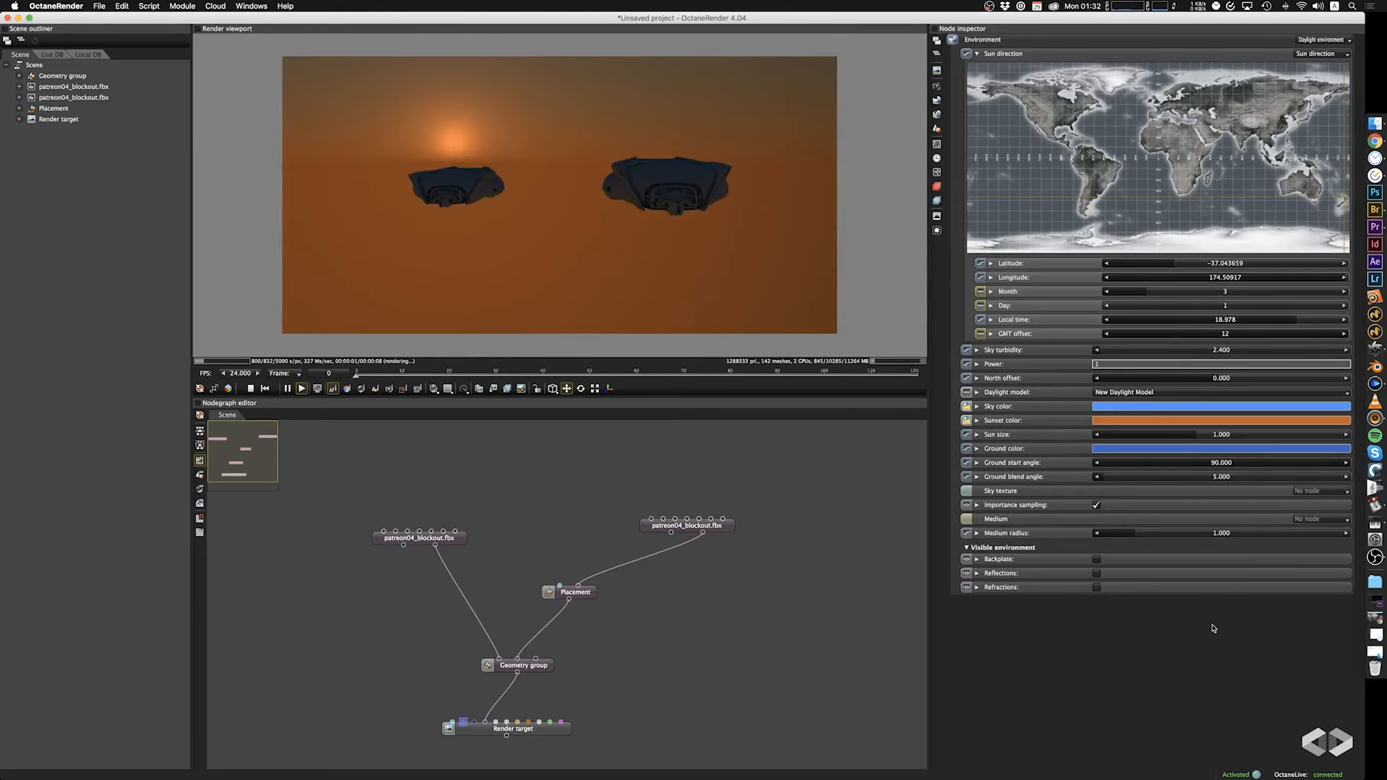
pyautogui.press('Return')
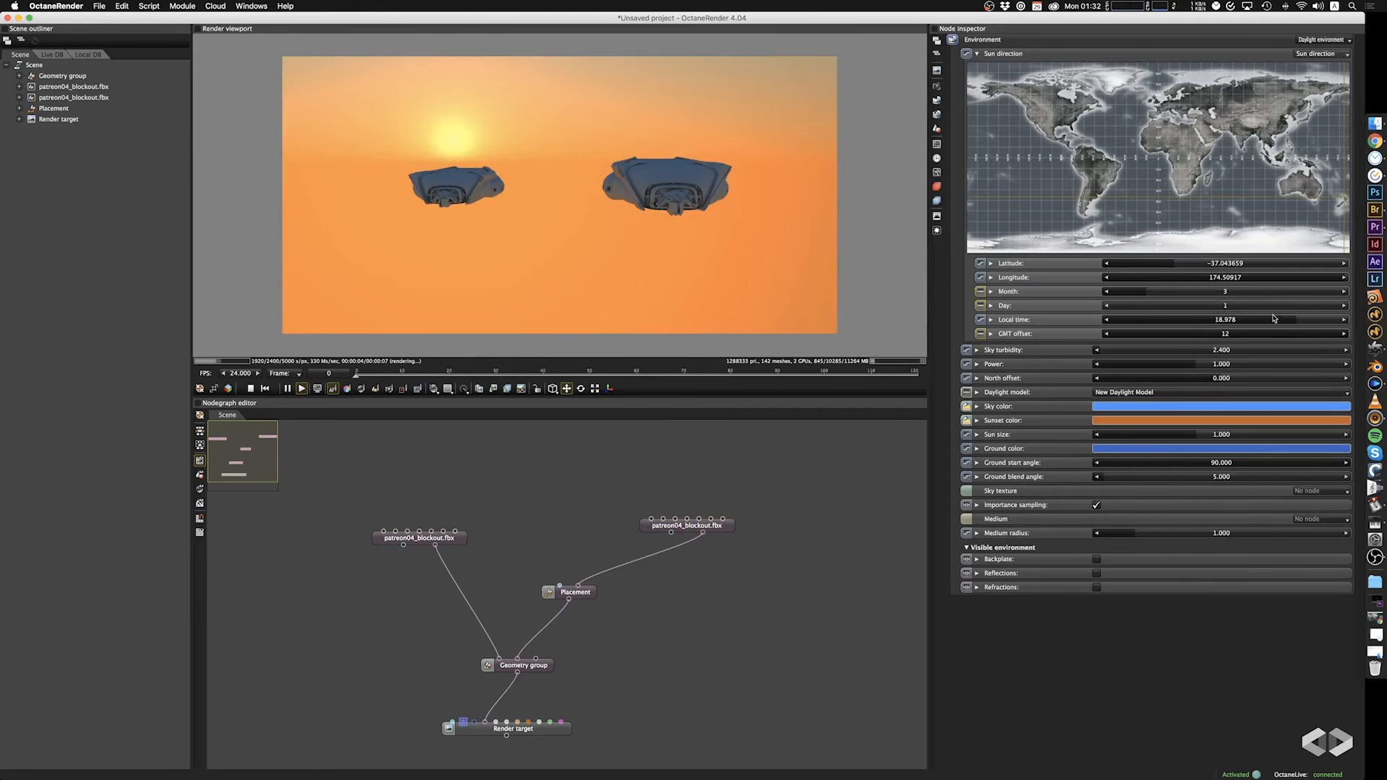
# Set the sun's local time to about 17.709 and orbit the camera to a higher view of the ships.
pyautogui.moveTo(1290, 317)
pyautogui.mouseDown()
pyautogui.moveTo(1272, 321)
pyautogui.moveTo(1285, 322)
pyautogui.mouseUp()
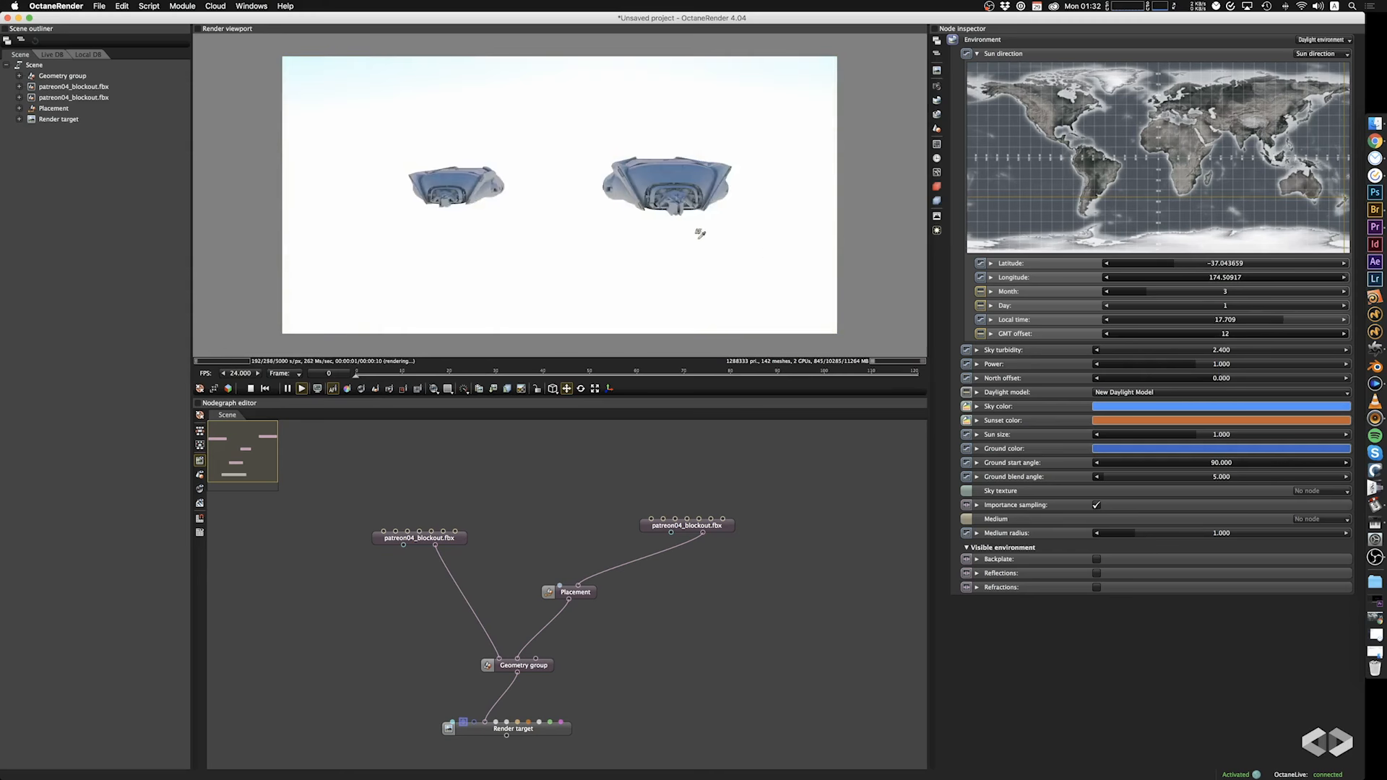
pyautogui.moveTo(700, 226); pyautogui.dragTo(636, 274)
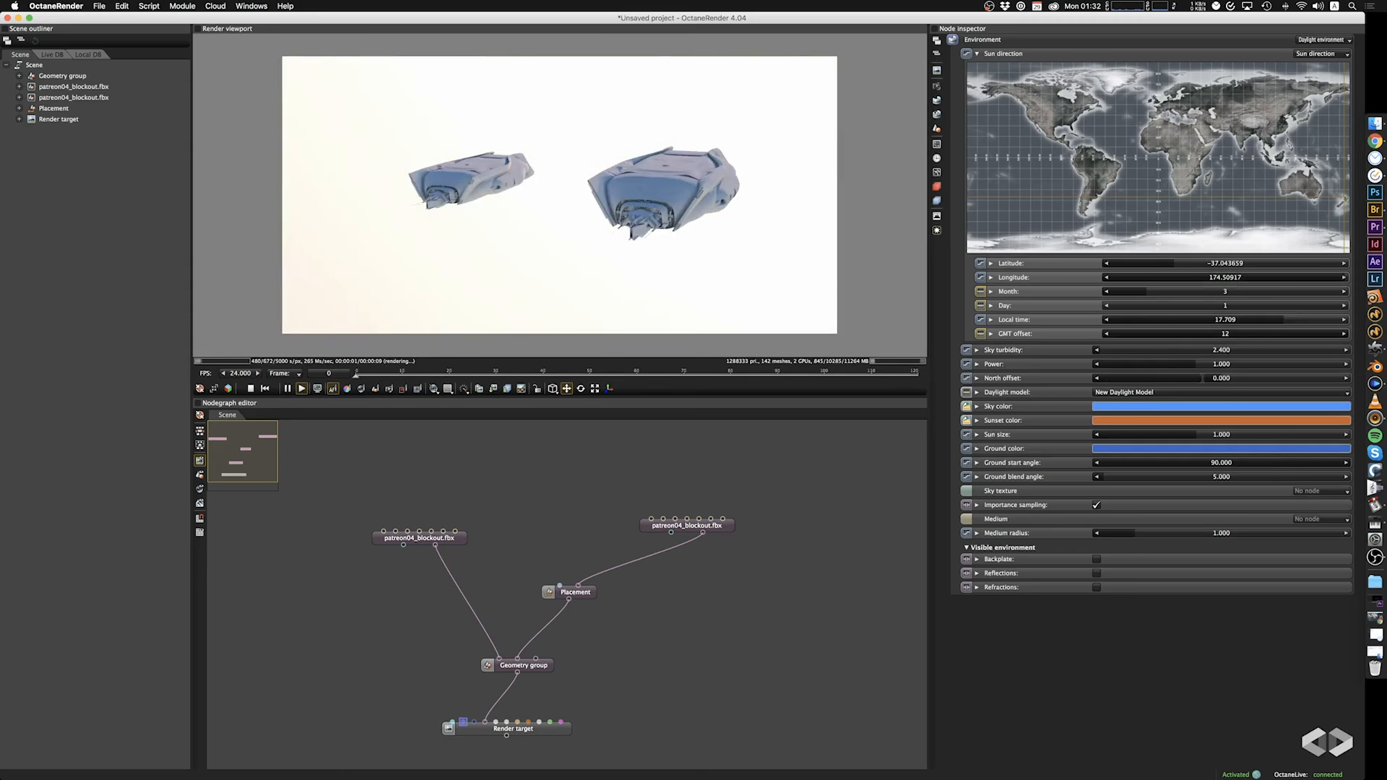
# Set the daylight environment's north offset to about 0.172 and orbit the camera to a lower view of the ships.
pyautogui.moveTo(1187, 377); pyautogui.dragTo(1254, 378)
pyautogui.scroll(5, 787, 280)
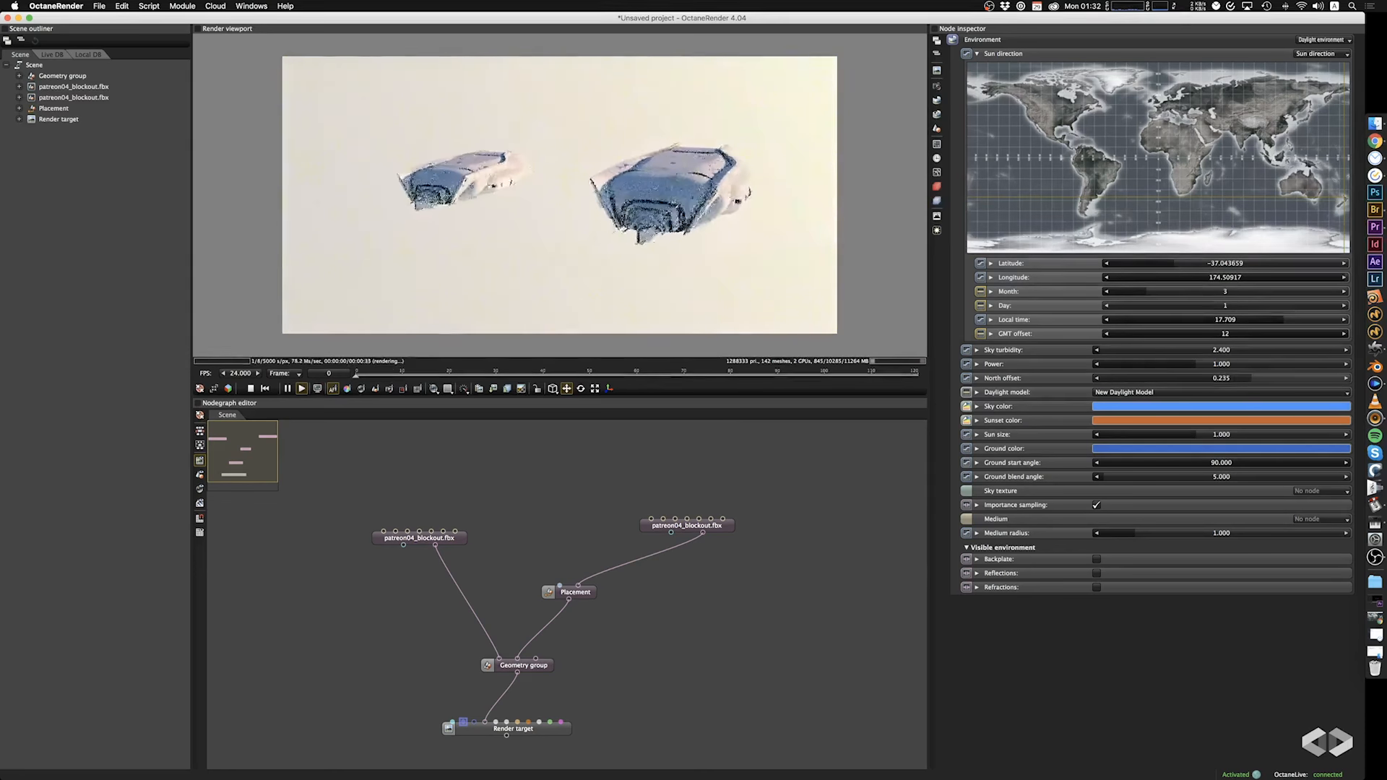
pyautogui.moveTo(1256, 378)
pyautogui.mouseDown()
pyautogui.moveTo(1273, 386)
pyautogui.moveTo(1243, 391)
pyautogui.mouseUp()
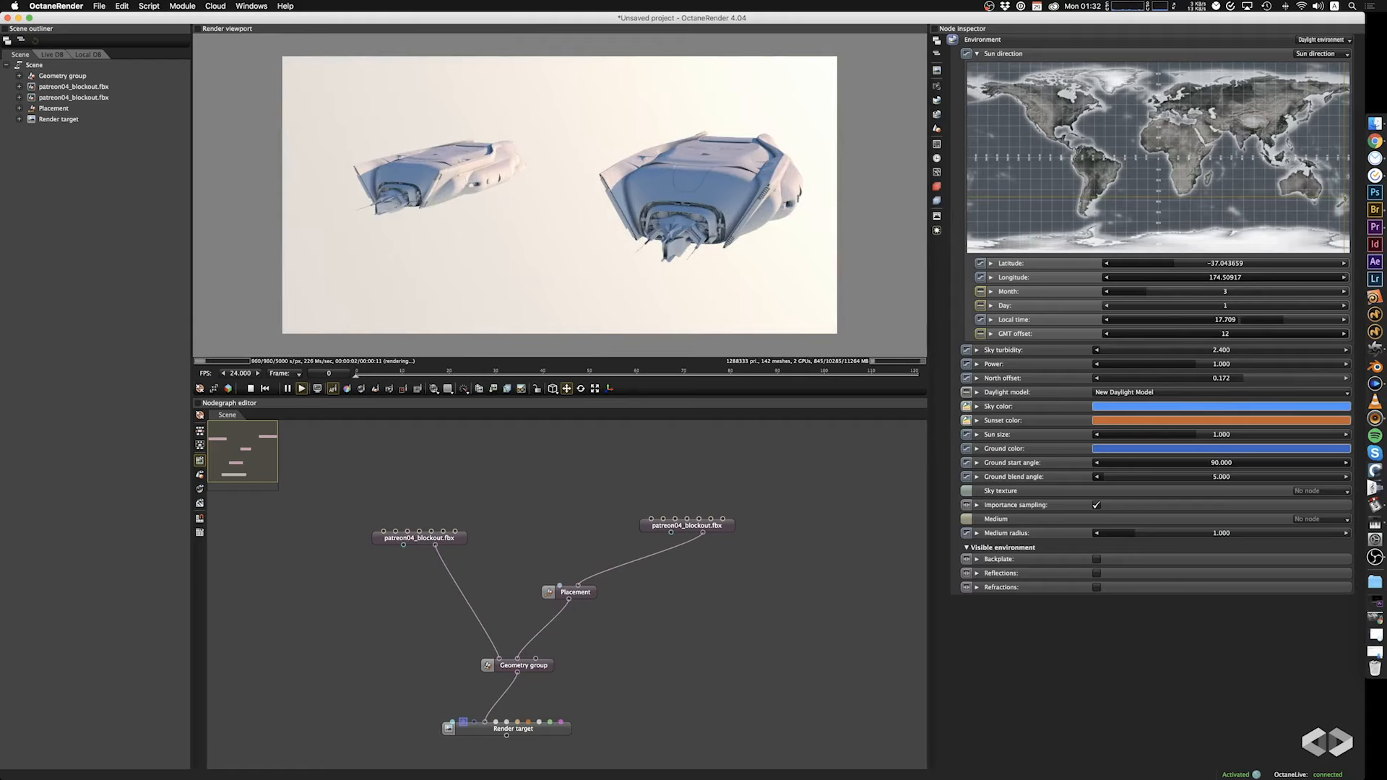
pyautogui.moveTo(721, 207); pyautogui.dragTo(716, 158)
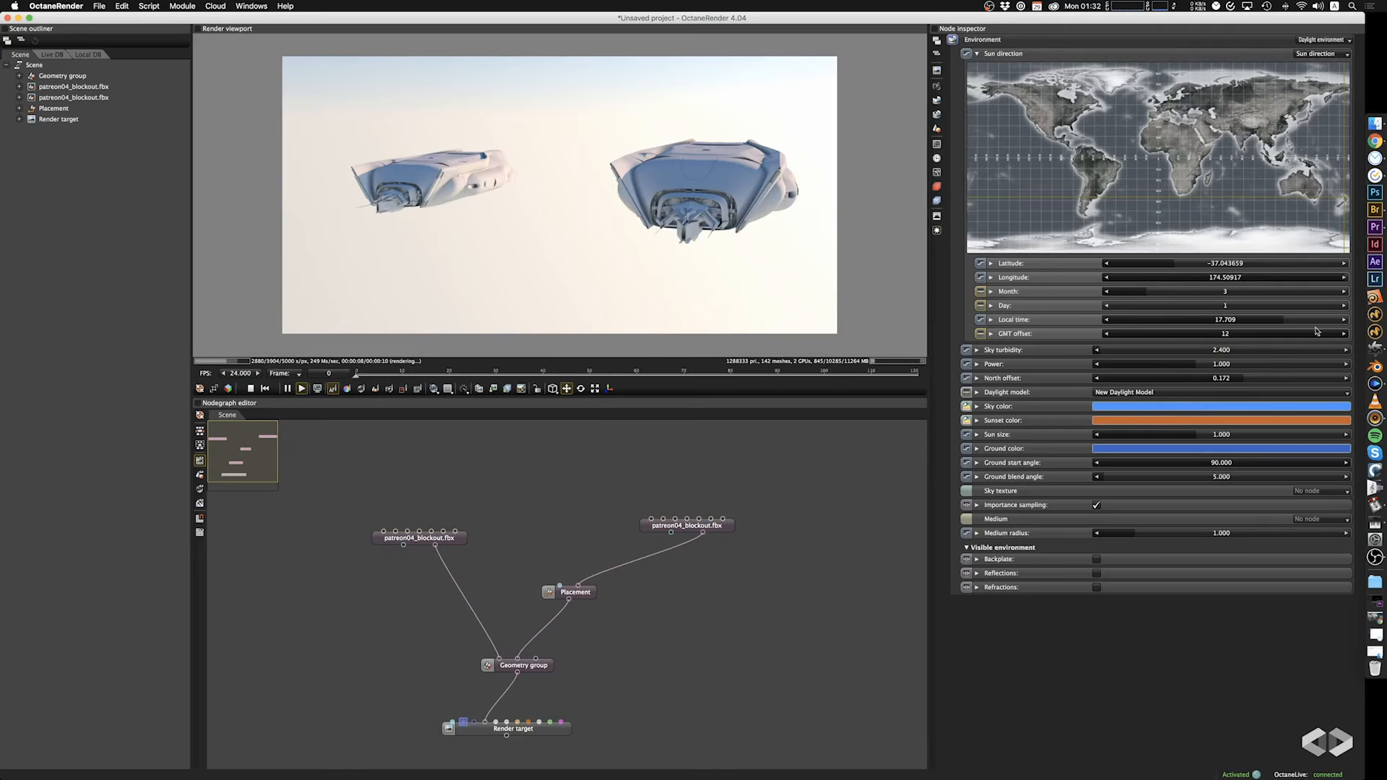
# Set the sun's local time to about 18.819 and orbit the camera so the low sun sits behind the ships.
pyautogui.moveTo(1317, 319); pyautogui.dragTo(1300, 319)
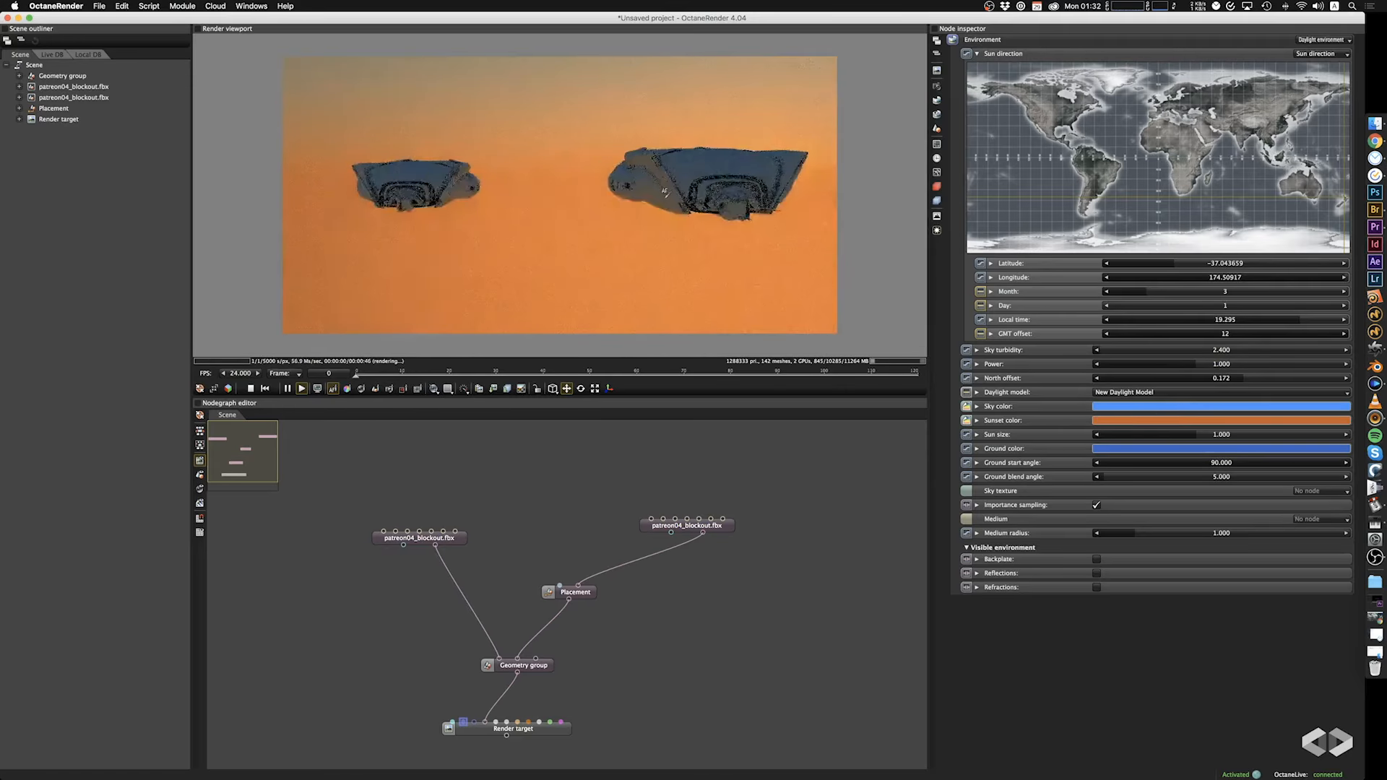
pyautogui.moveTo(1298, 330); pyautogui.dragTo(1297, 323)
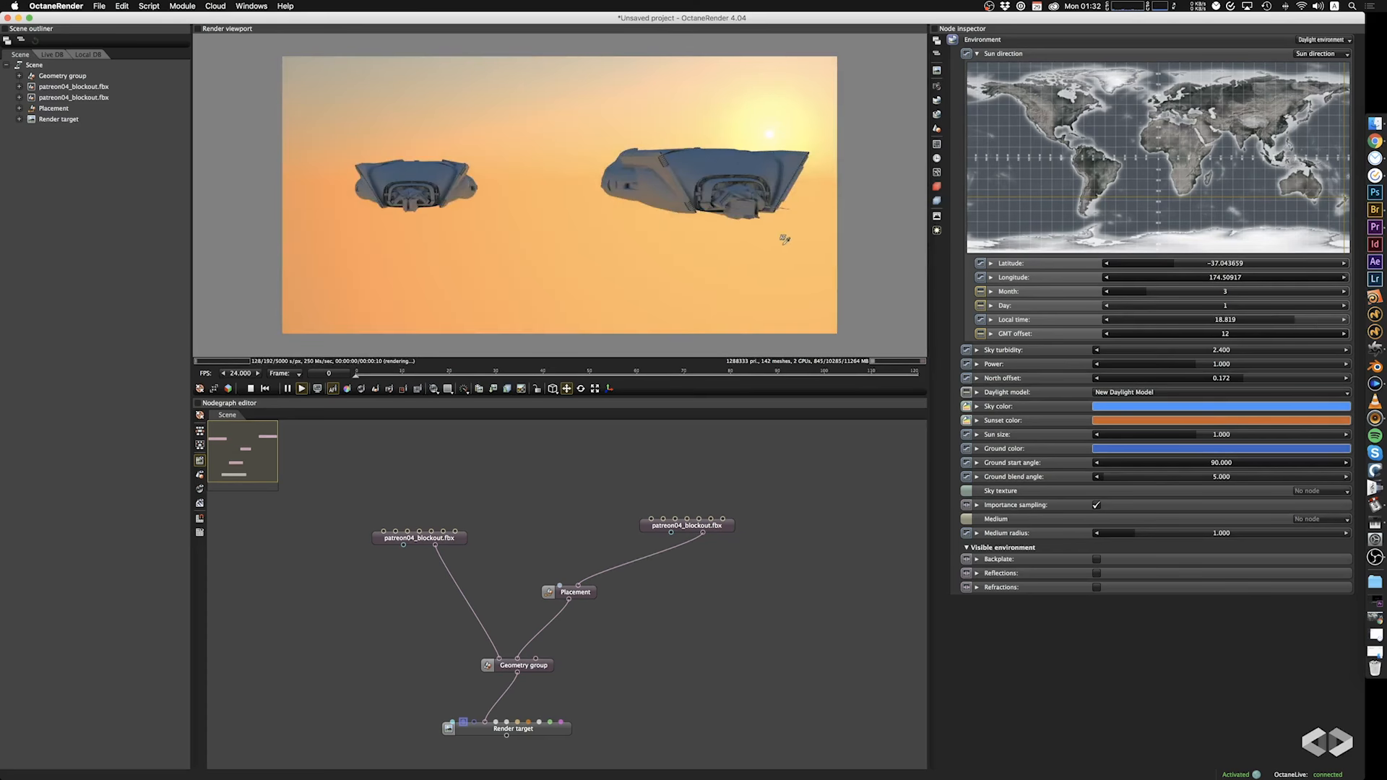
pyautogui.moveTo(783, 244); pyautogui.dragTo(713, 248)
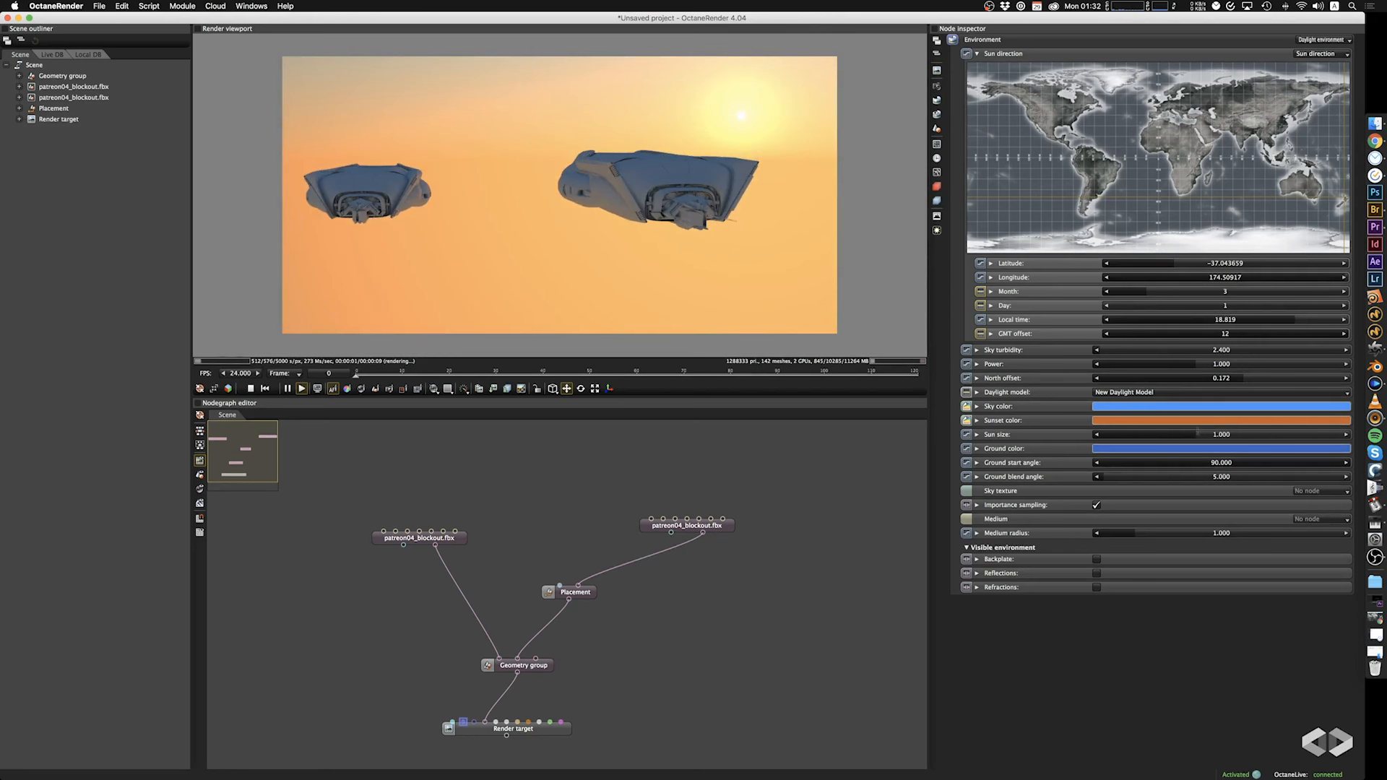
# Try sun sizes of 6.710 and 30, reset the size to 1 and orbit the camera to a side view of the ships.
pyautogui.click(1287, 437)
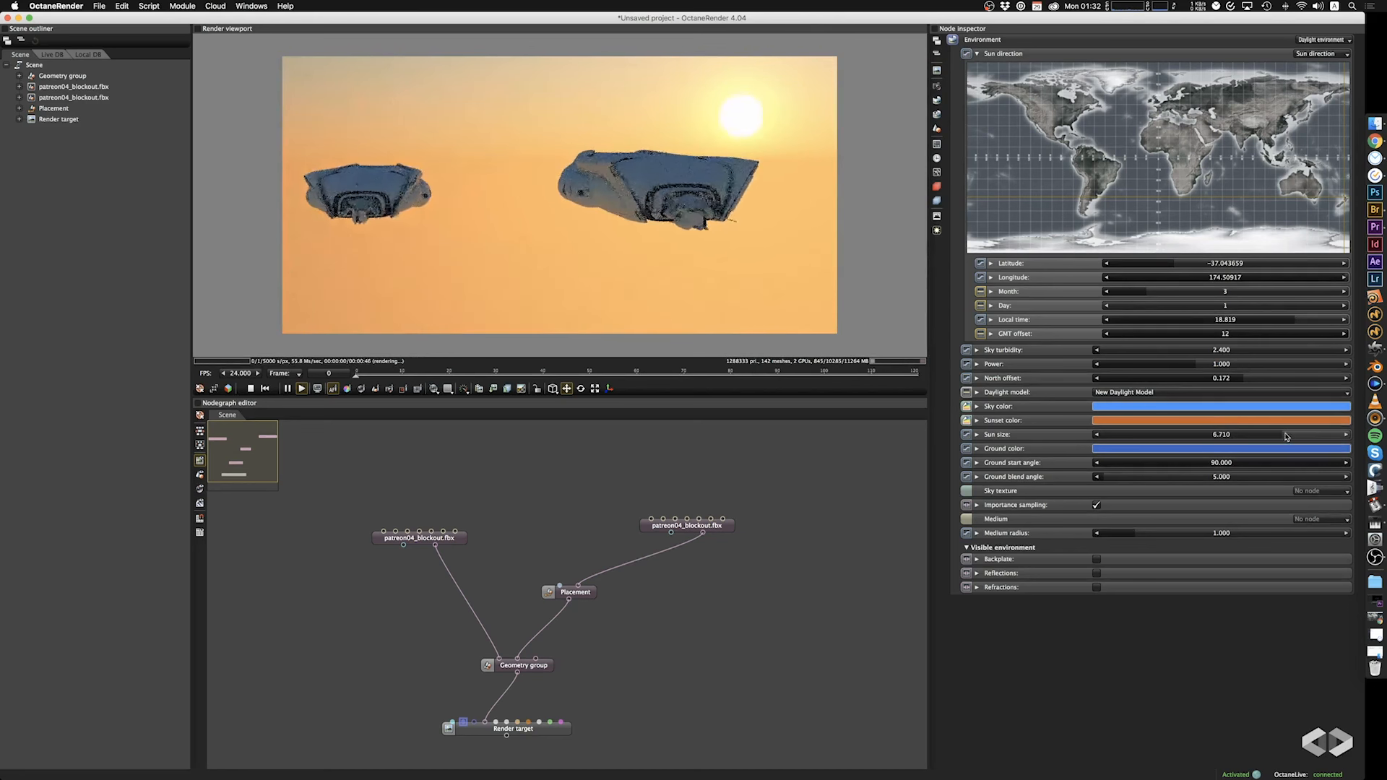
pyautogui.moveTo(1287, 436); pyautogui.dragTo(1365, 434)
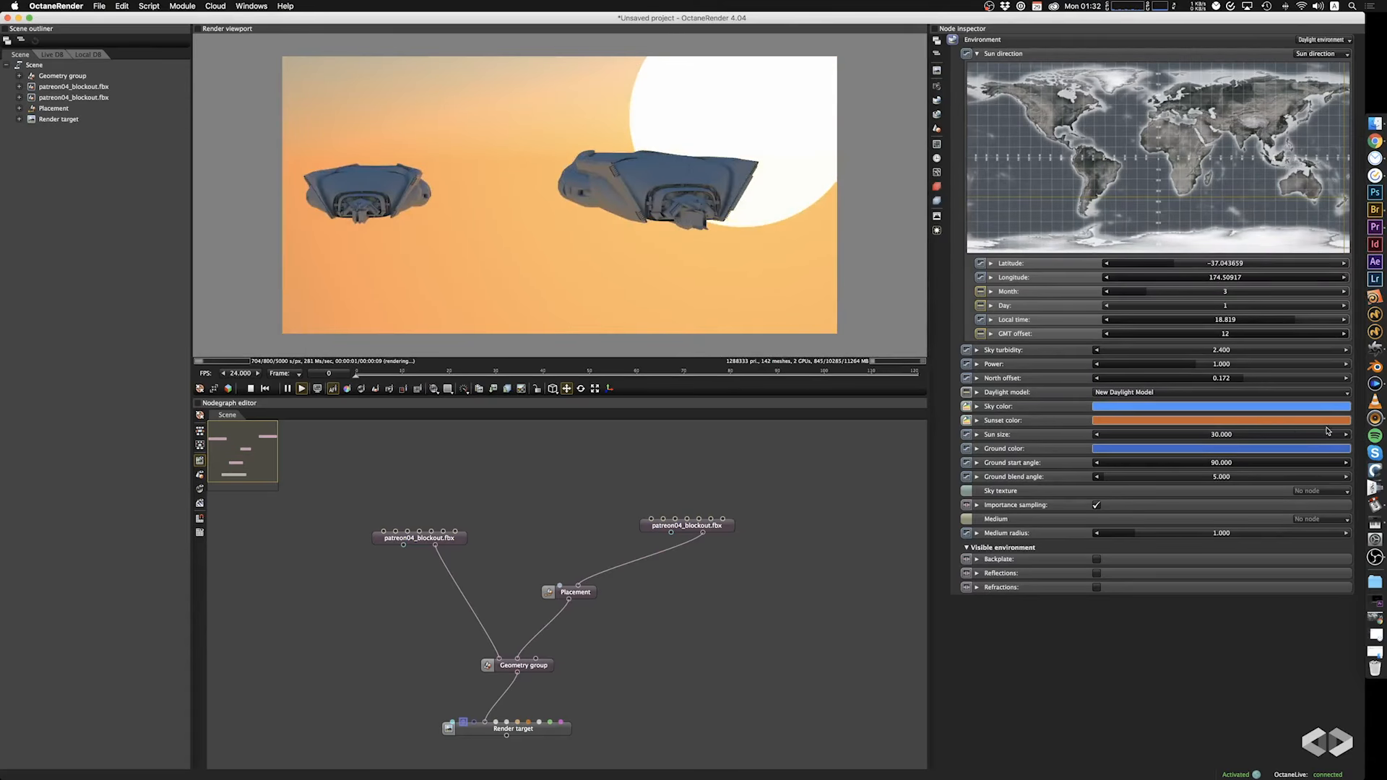
pyautogui.doubleClick(1275, 434)
pyautogui.write('1')
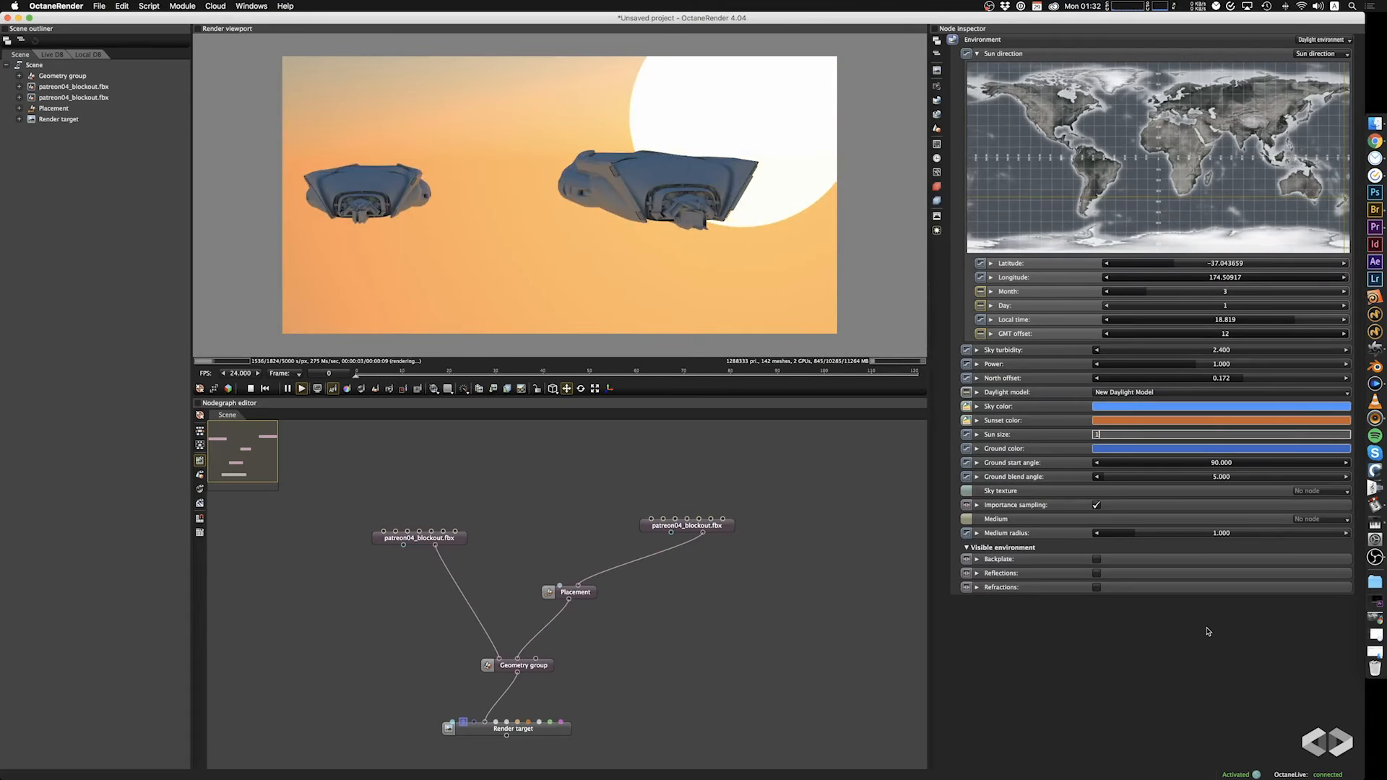
pyautogui.press('Return')
pyautogui.moveTo(682, 216); pyautogui.dragTo(560, 228)
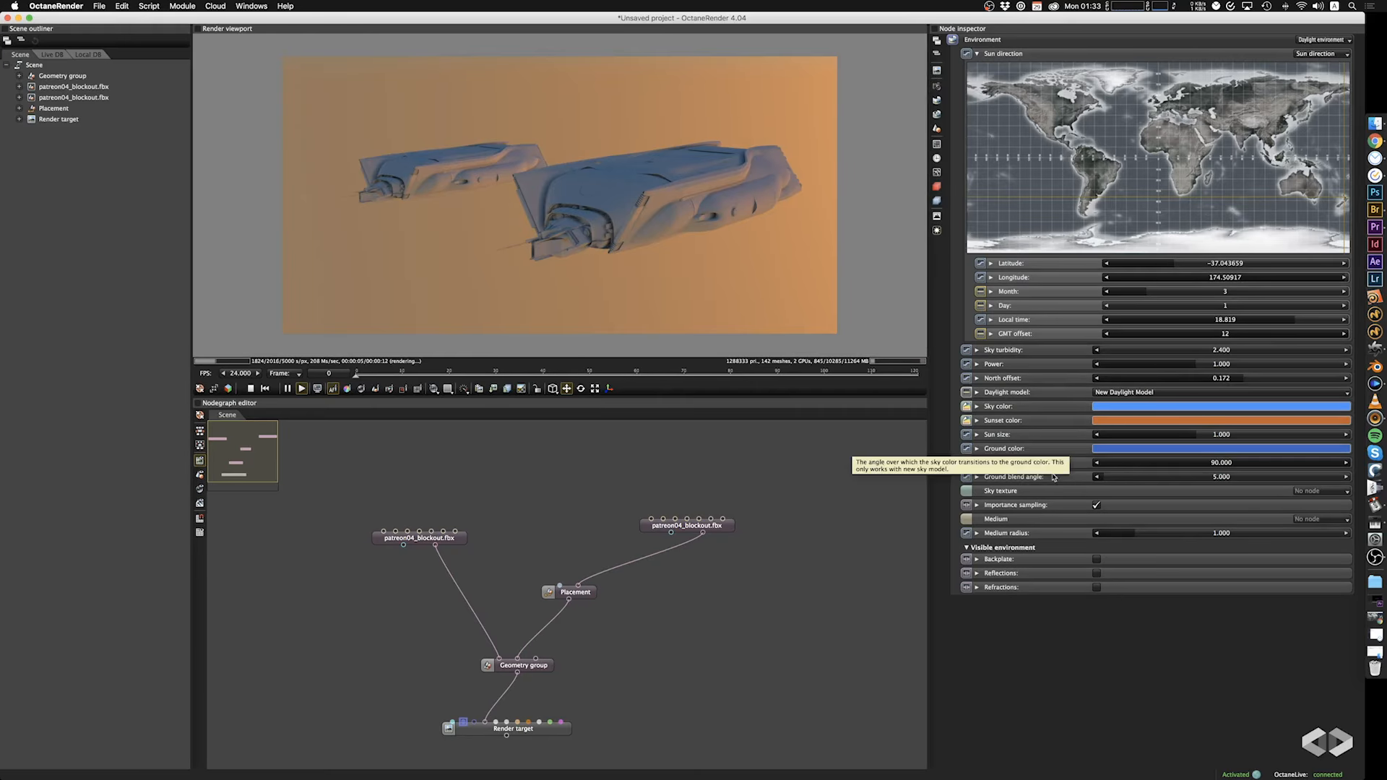
# Examine the film settings' resolution presets and the file formats offered for saving the current render.
pyautogui.click(937, 144)
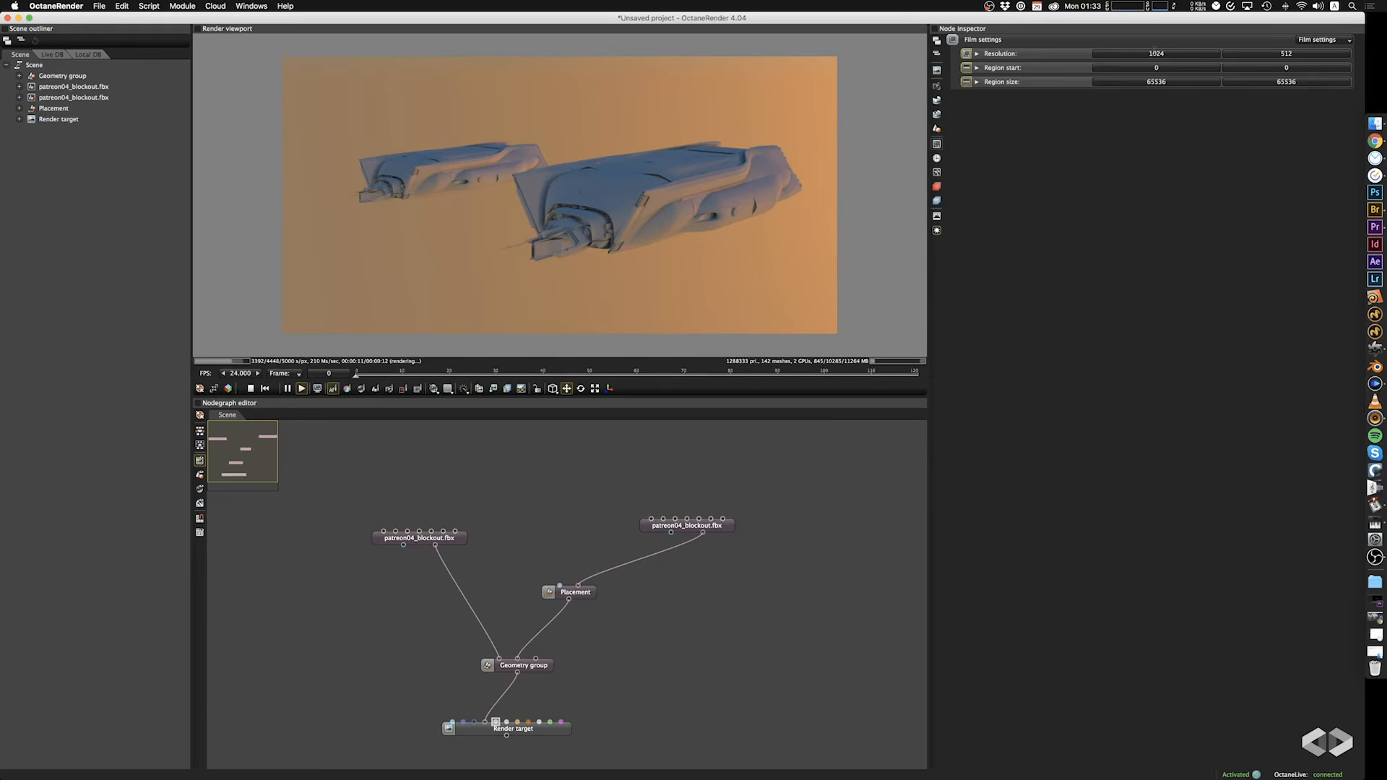
pyautogui.click(976, 55)
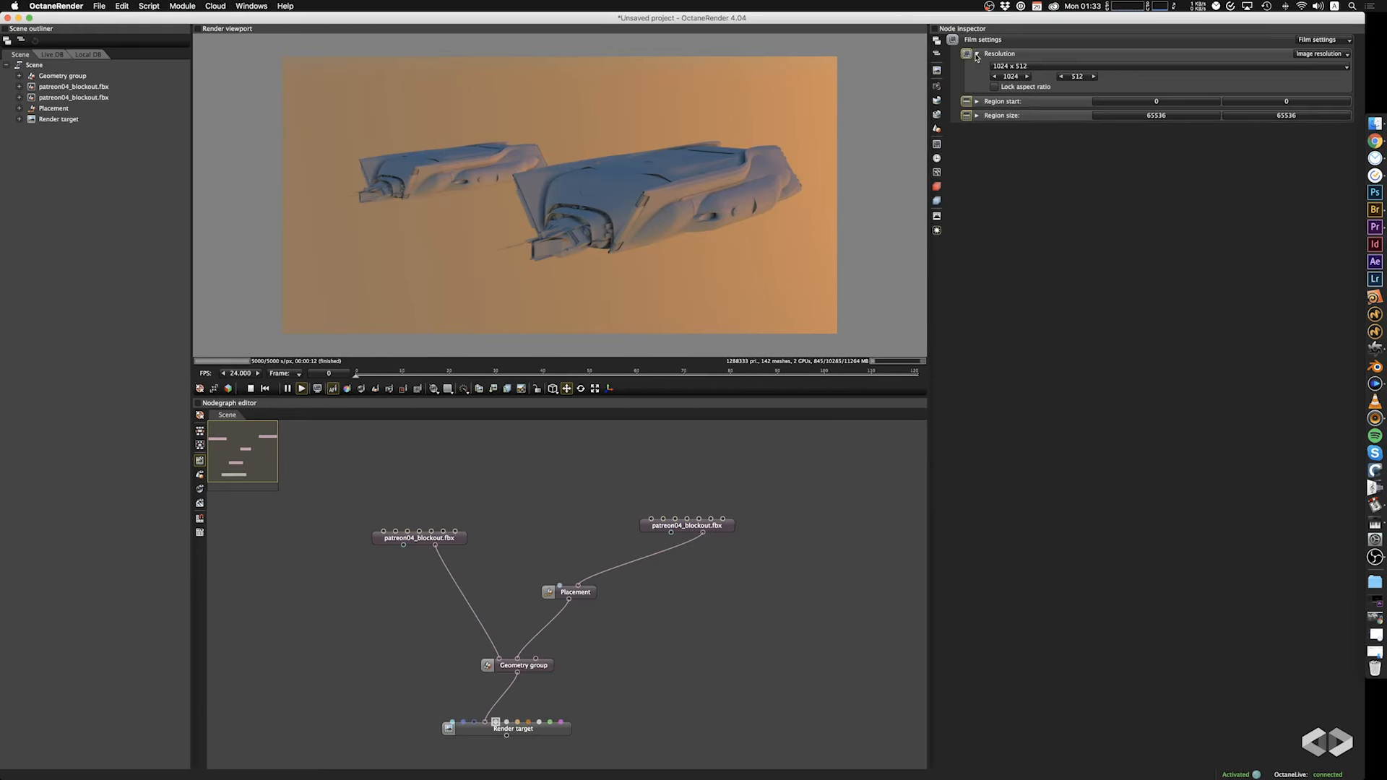
pyautogui.click(1017, 68)
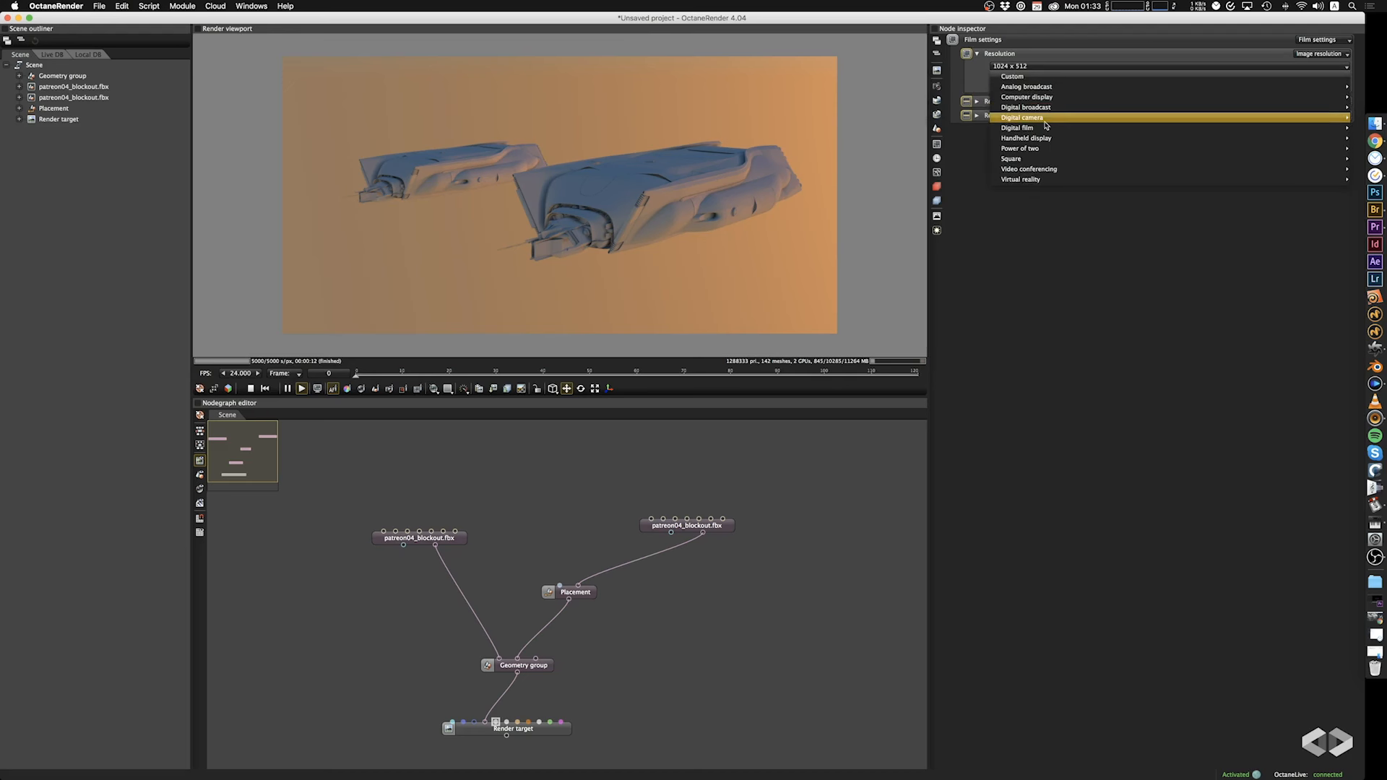
pyautogui.moveTo(1041, 119)
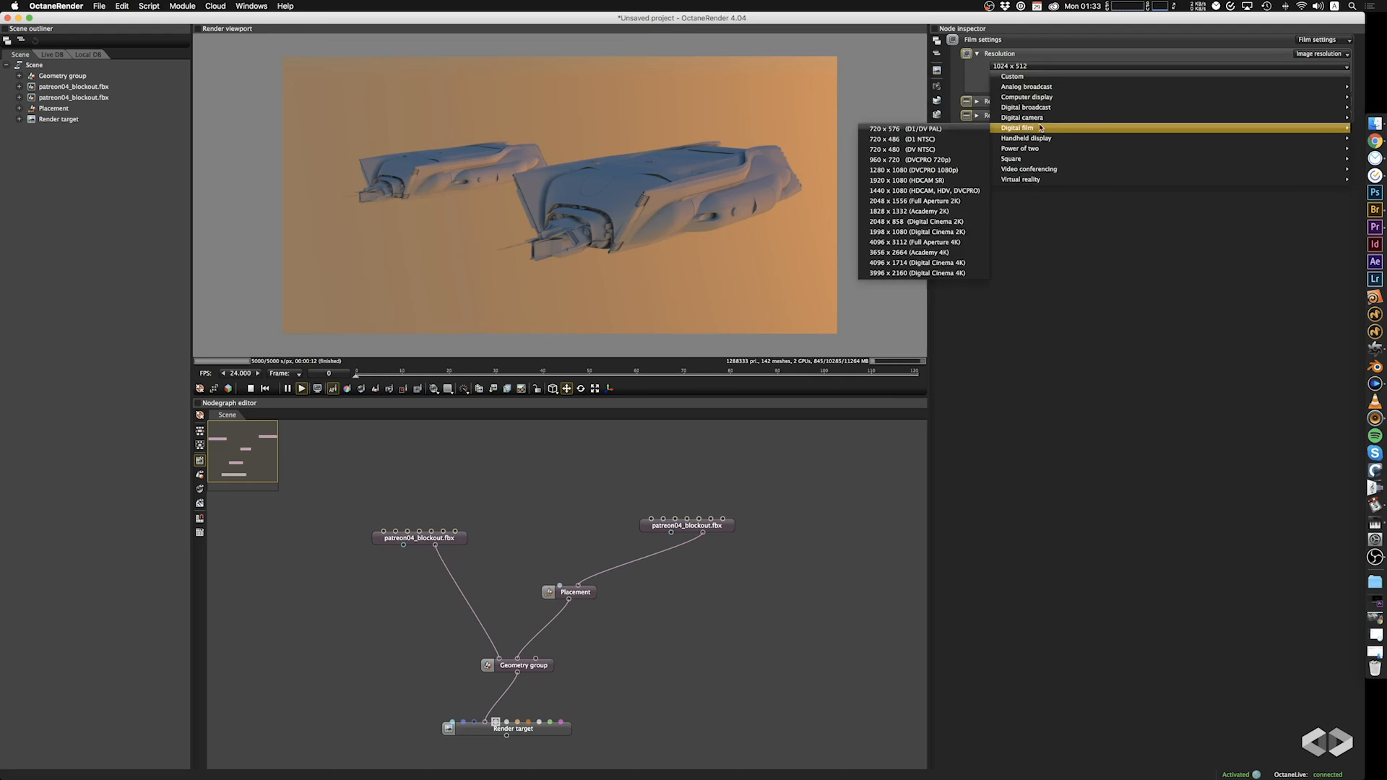
pyautogui.click(1052, 56)
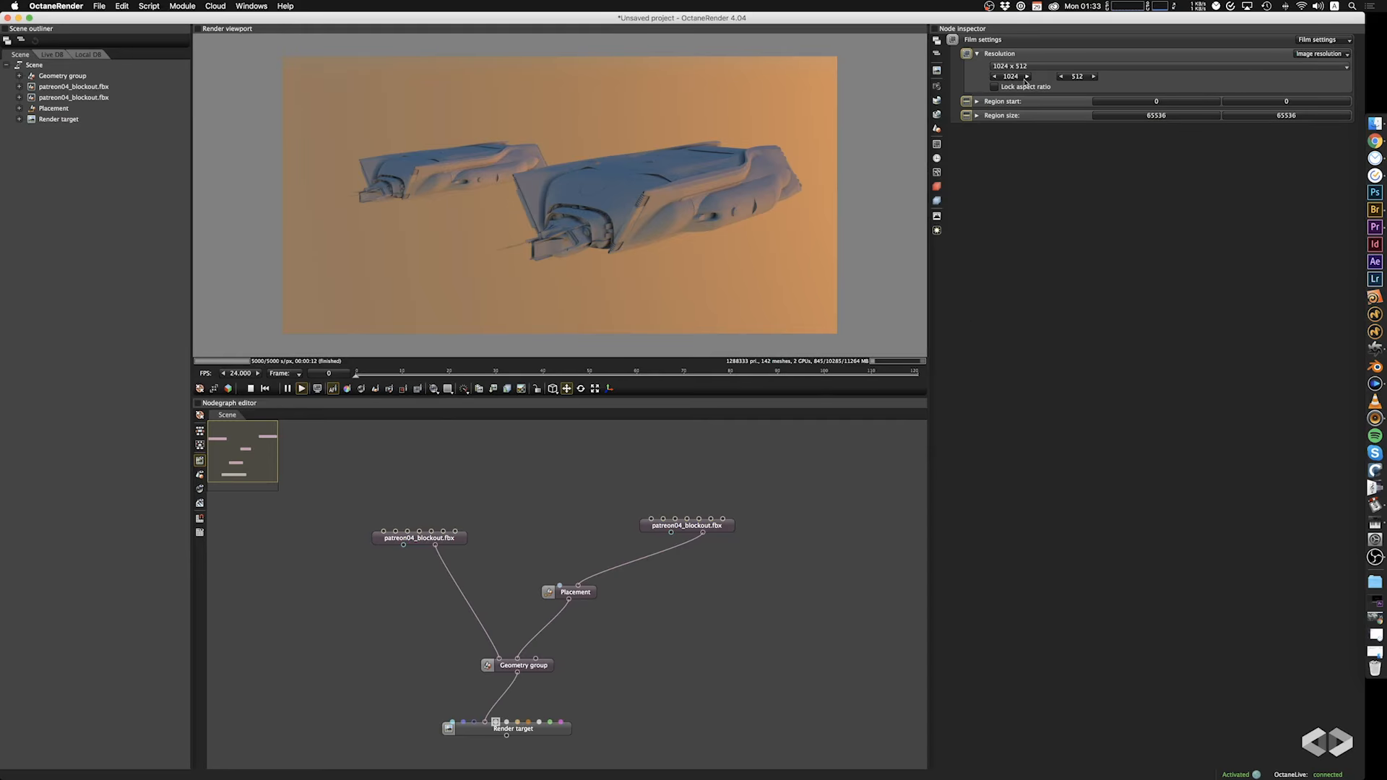
pyautogui.click(492, 390)
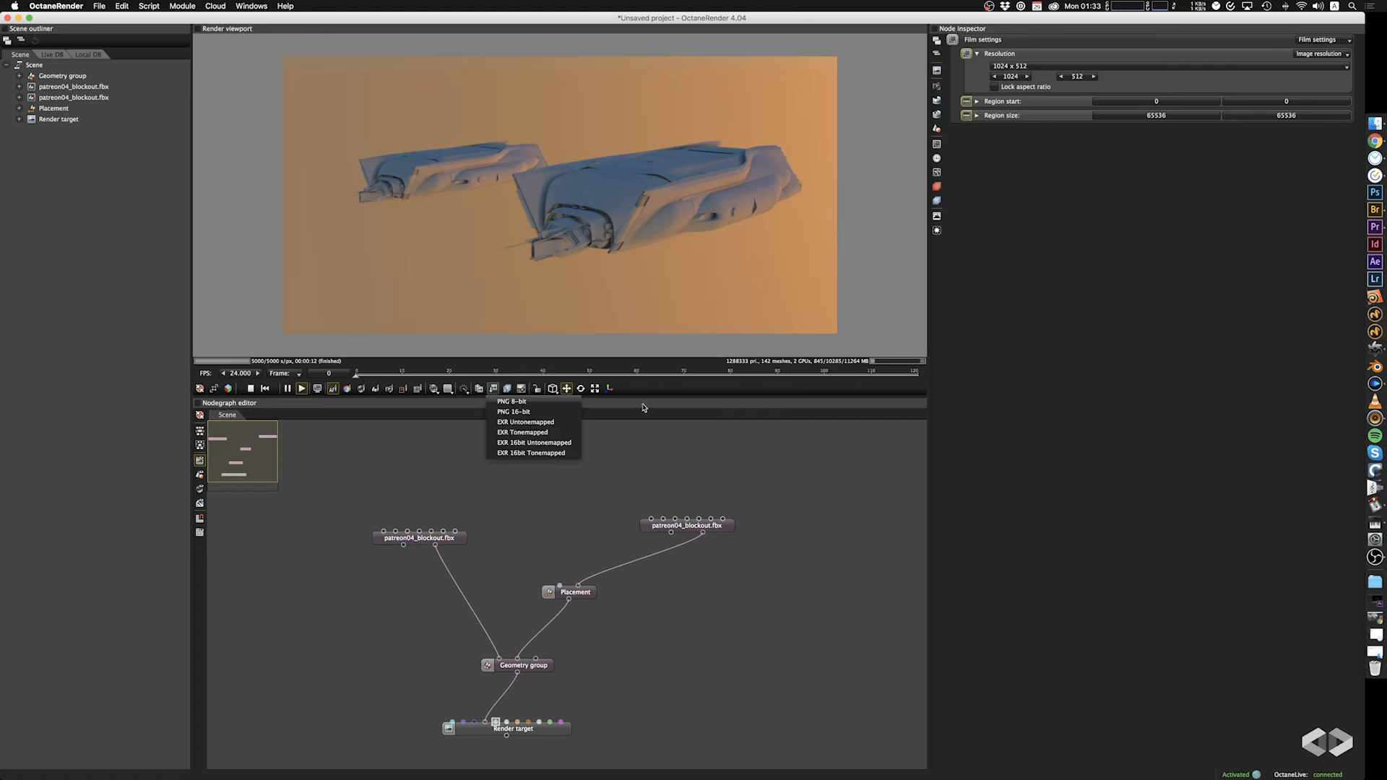
pyautogui.click(680, 391)
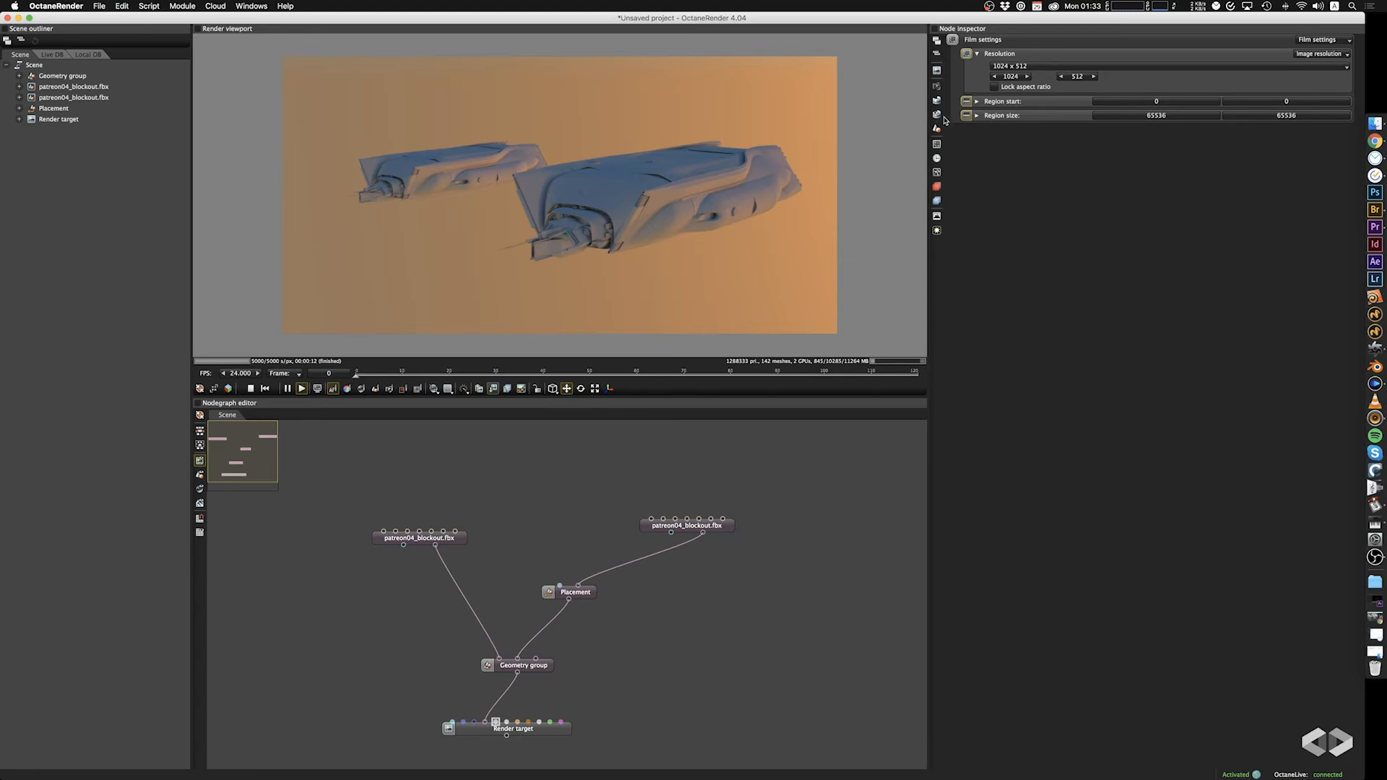
# Enable the Z-depth and Material ID info passes in the render passes settings.
pyautogui.click(938, 202)
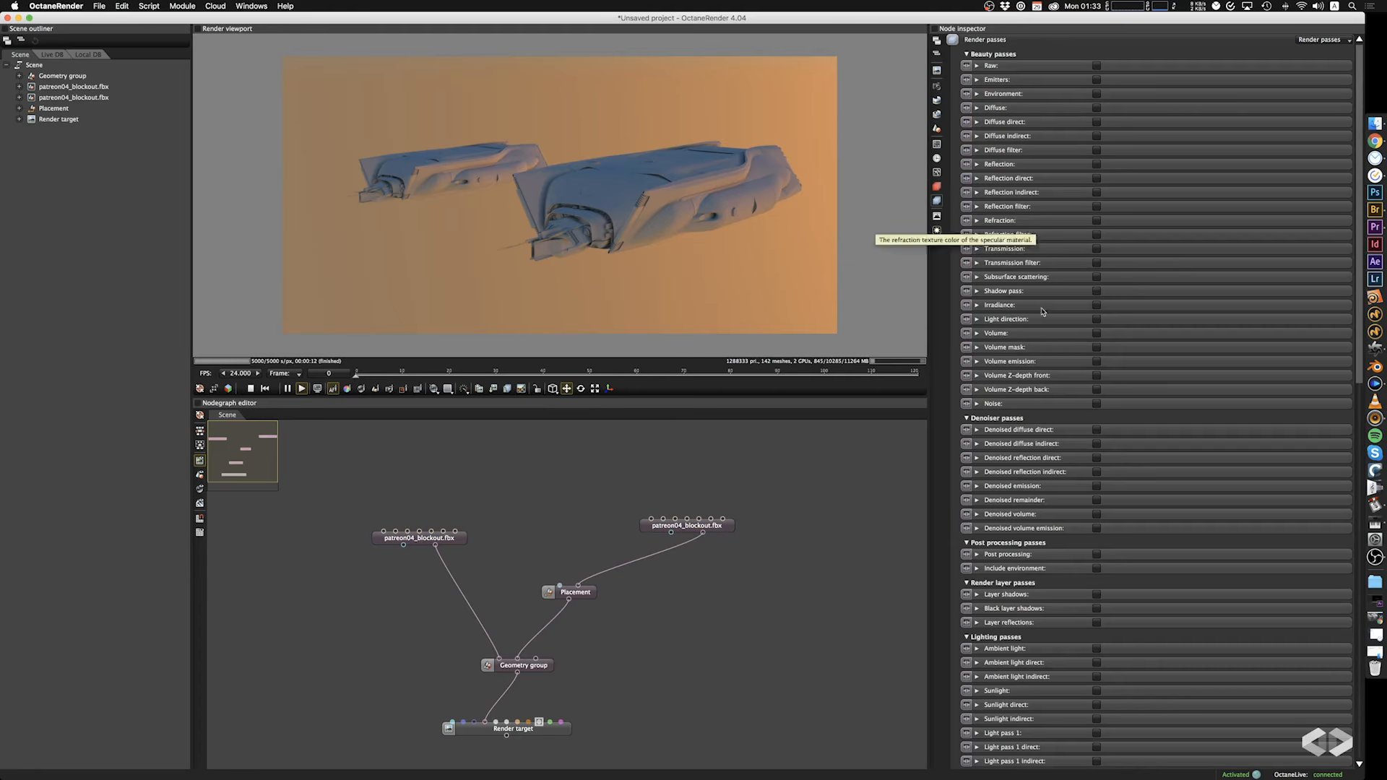
pyautogui.scroll(-1, 1035, 318)
pyautogui.scroll(-10, 1035, 318)
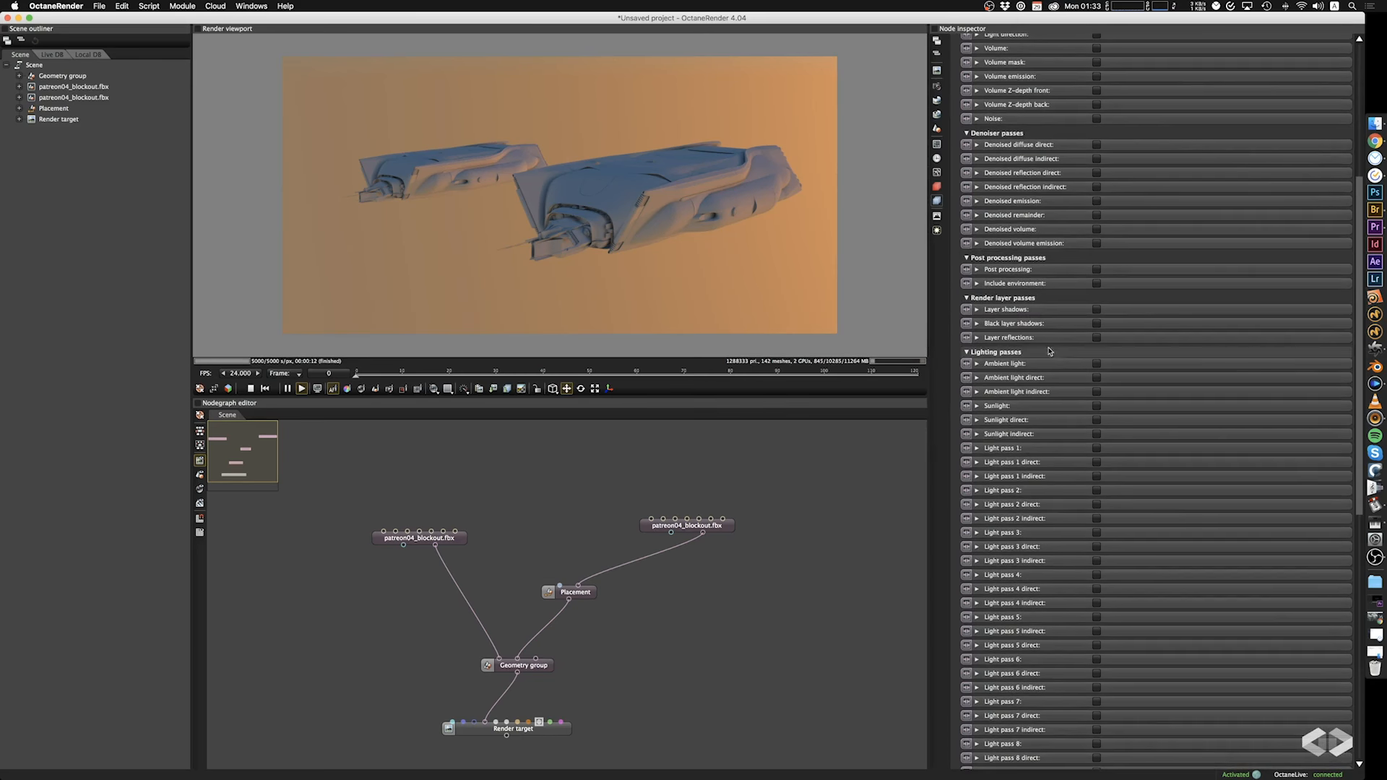
pyautogui.scroll(-15, 1070, 383)
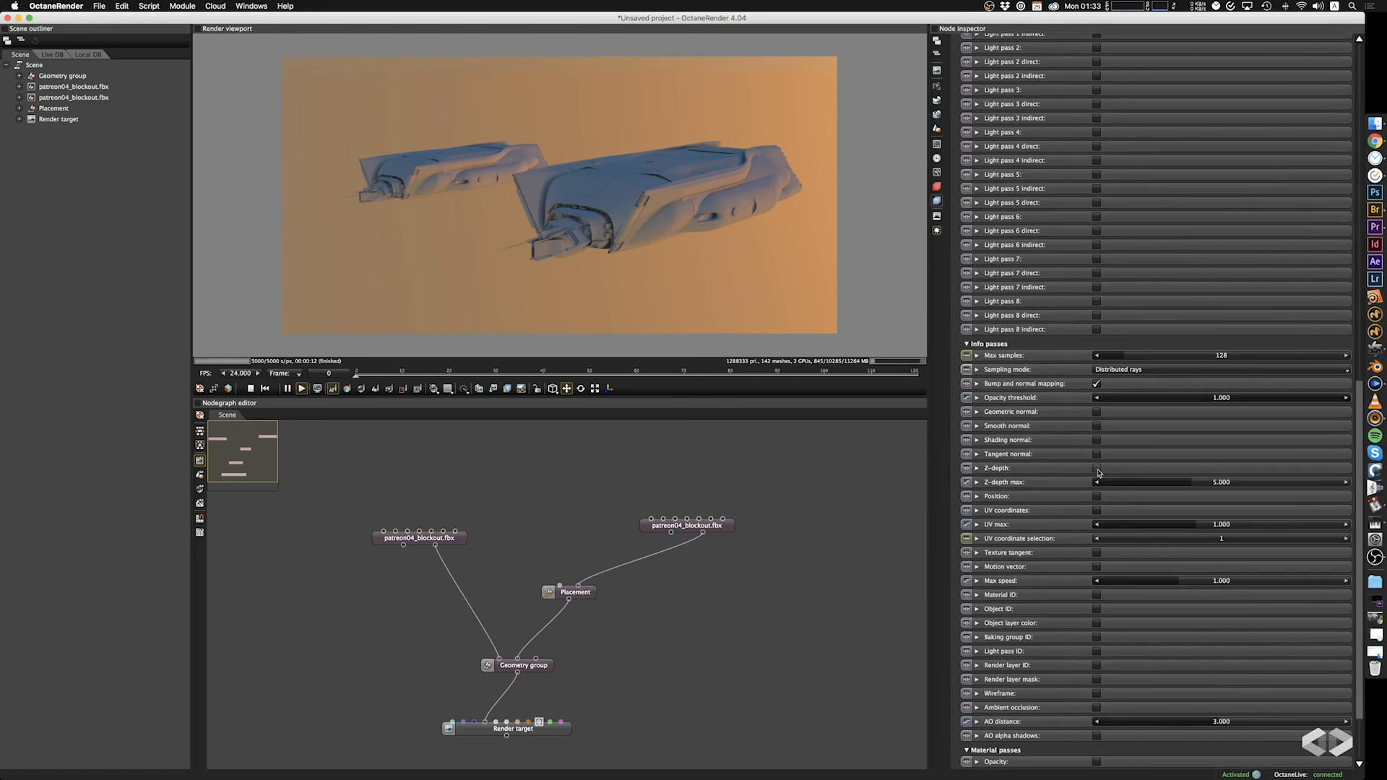
pyautogui.click(1097, 470)
pyautogui.scroll(-2, 1055, 527)
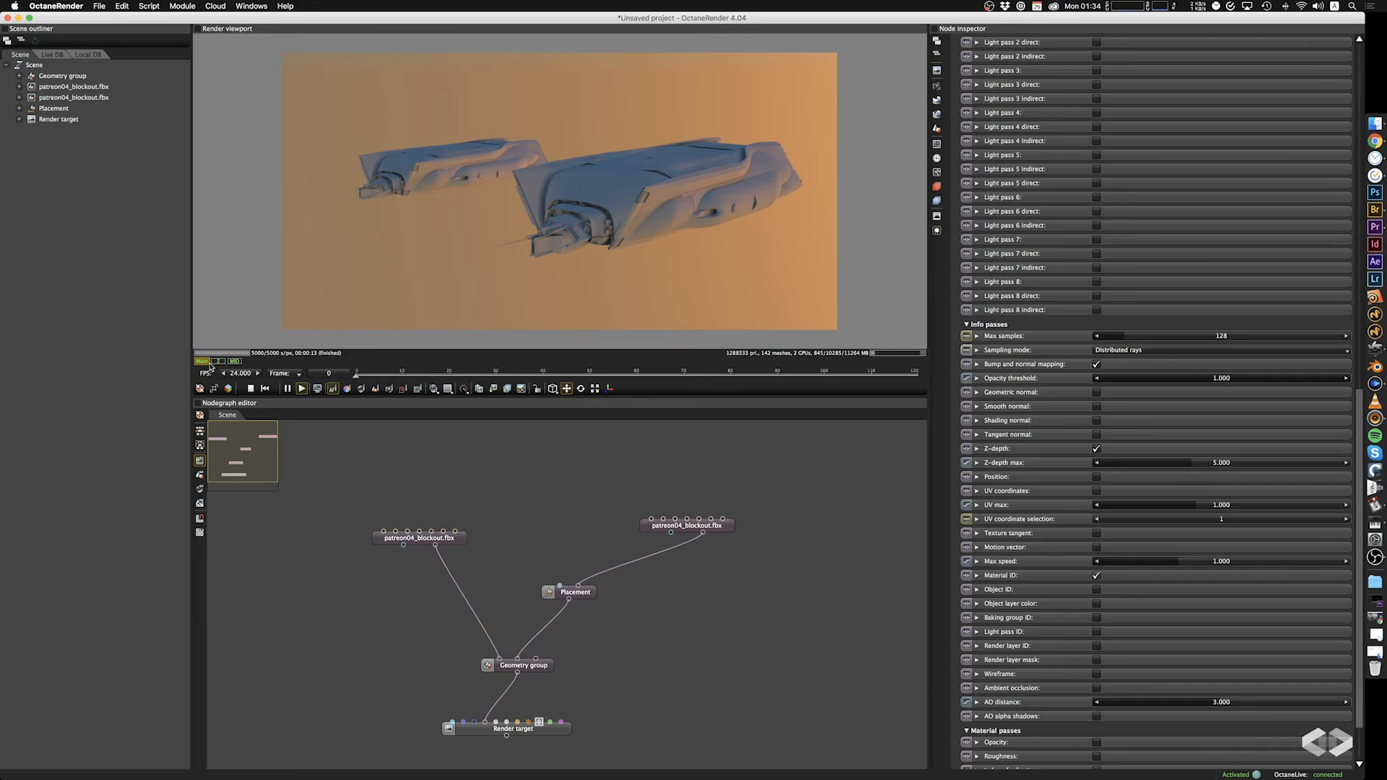
# Display the Z-depth pass, set its maximum depth to about 582 and orbit the camera around the ships to check it.
pyautogui.click(220, 361)
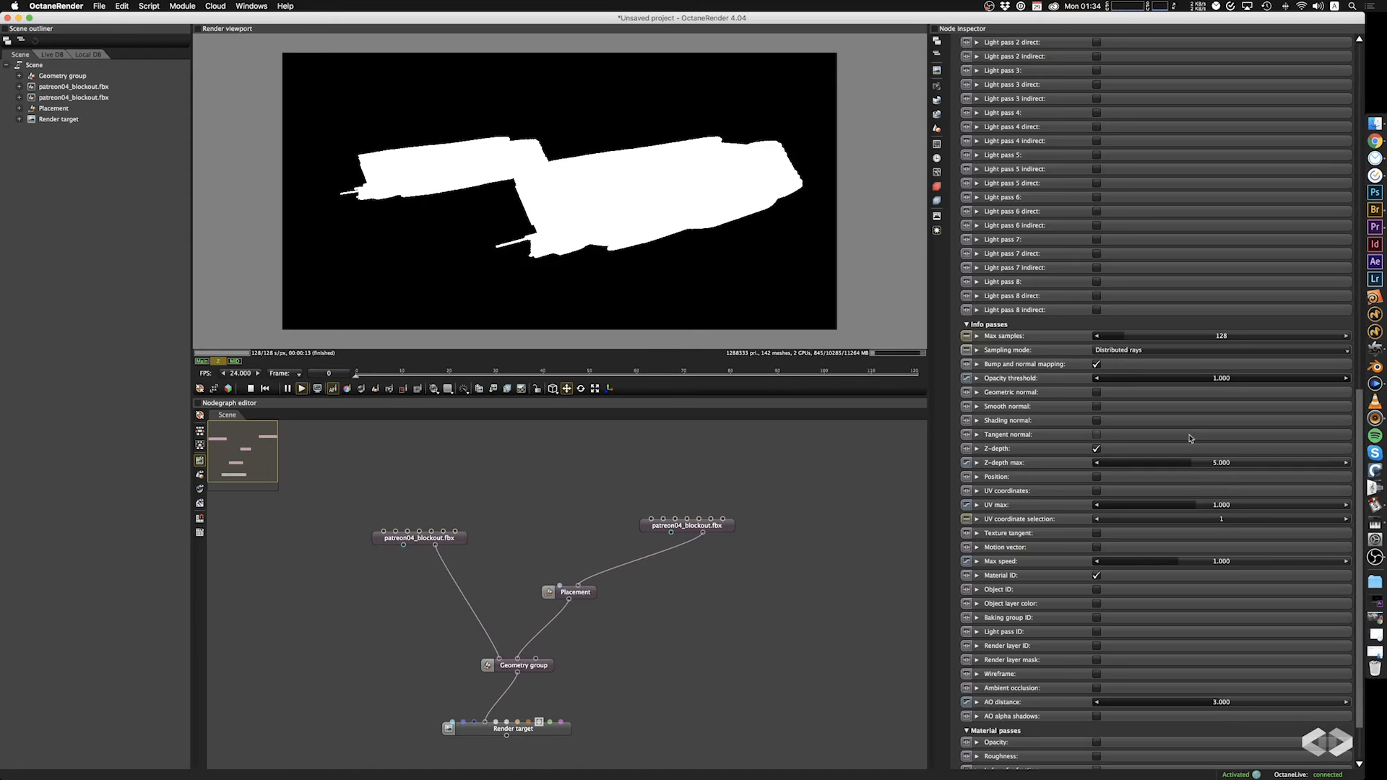
pyautogui.moveTo(1198, 471); pyautogui.dragTo(1268, 464)
pyautogui.moveTo(719, 222); pyautogui.dragTo(630, 210)
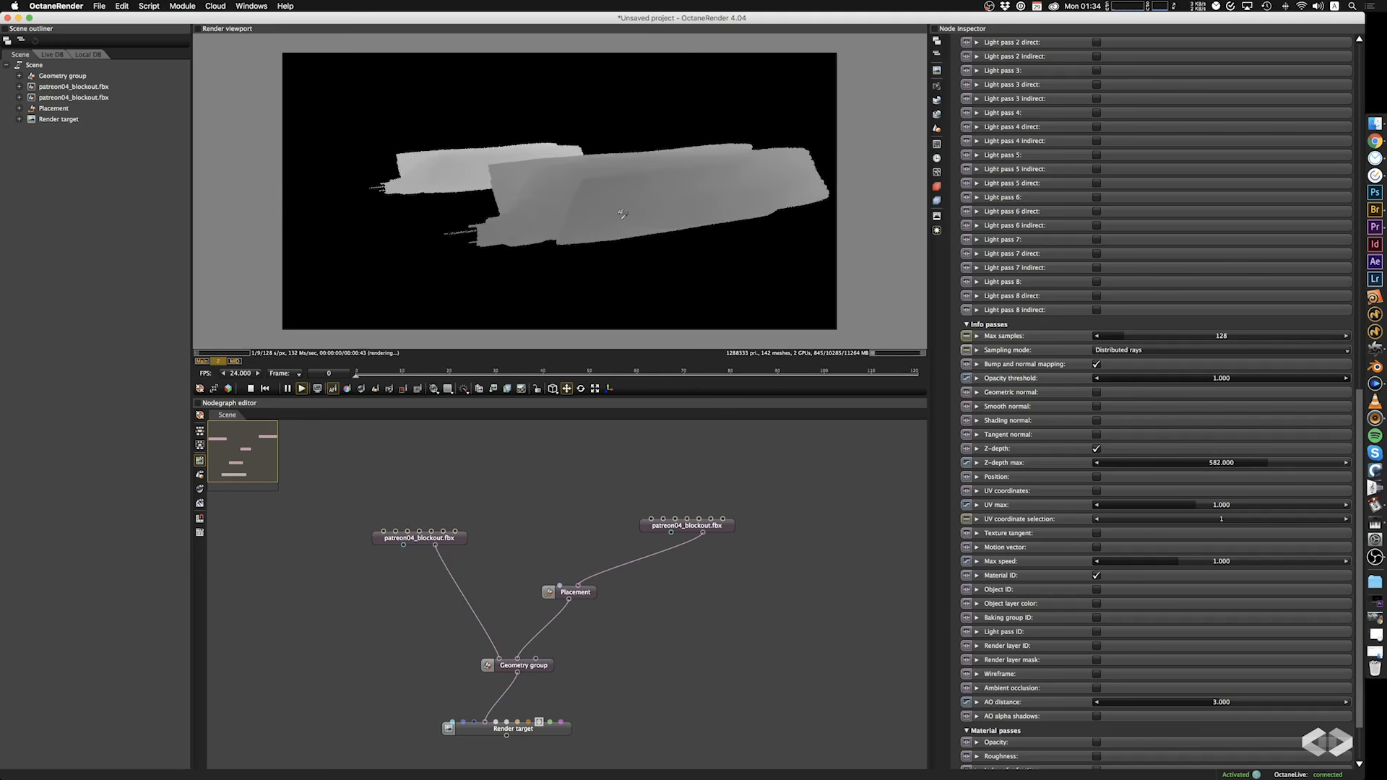
pyautogui.moveTo(640, 208); pyautogui.dragTo(604, 213, button='right')
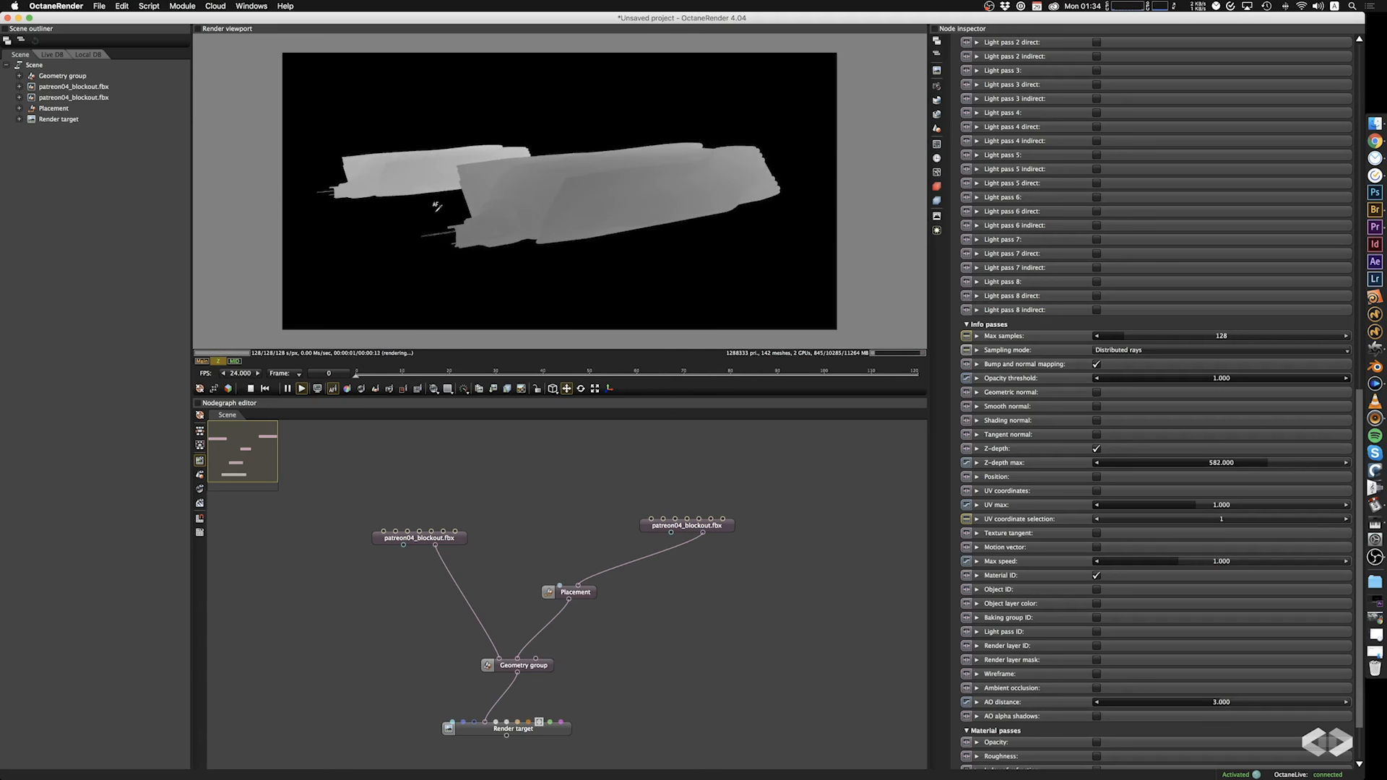
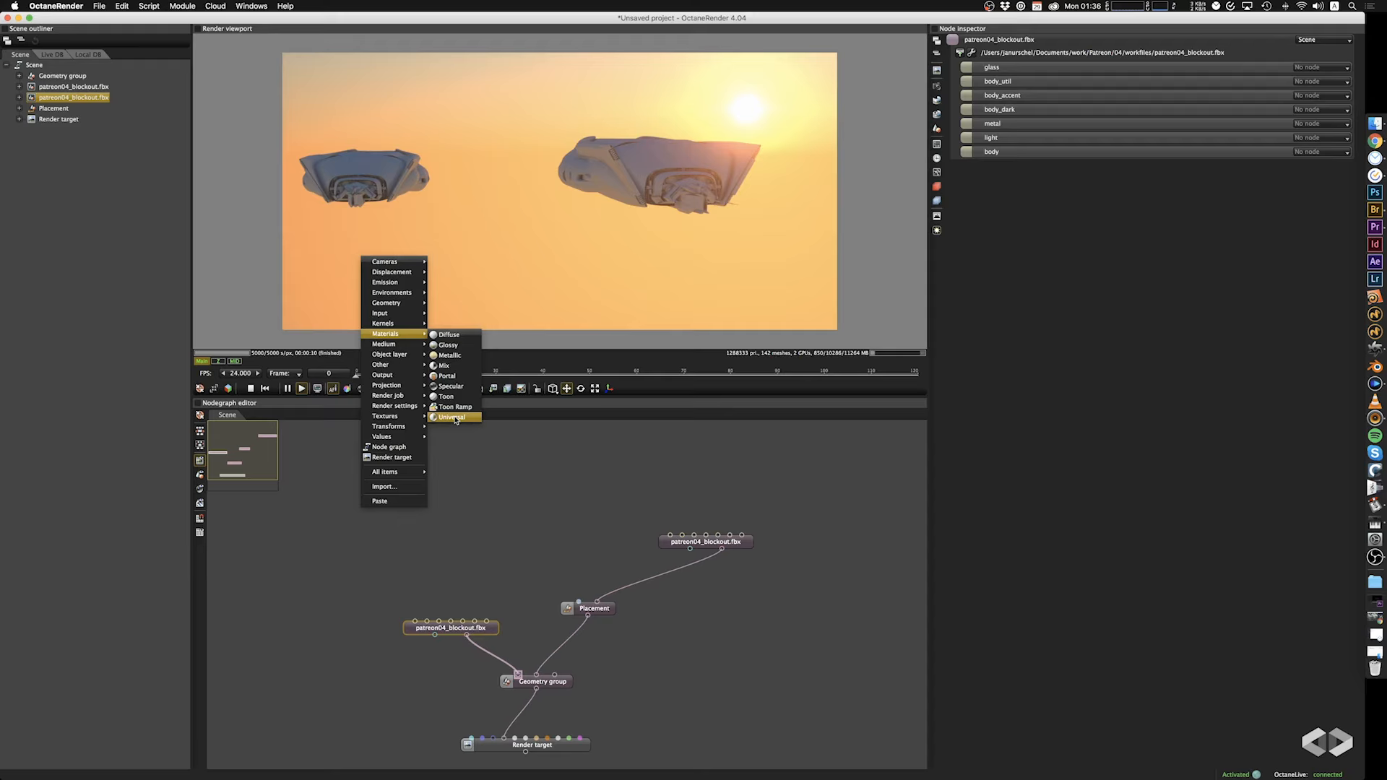
# Add a Universal material node and connect it to the body input of the unplaced patreon04_blockout.fbx mesh.
pyautogui.click(453, 417)
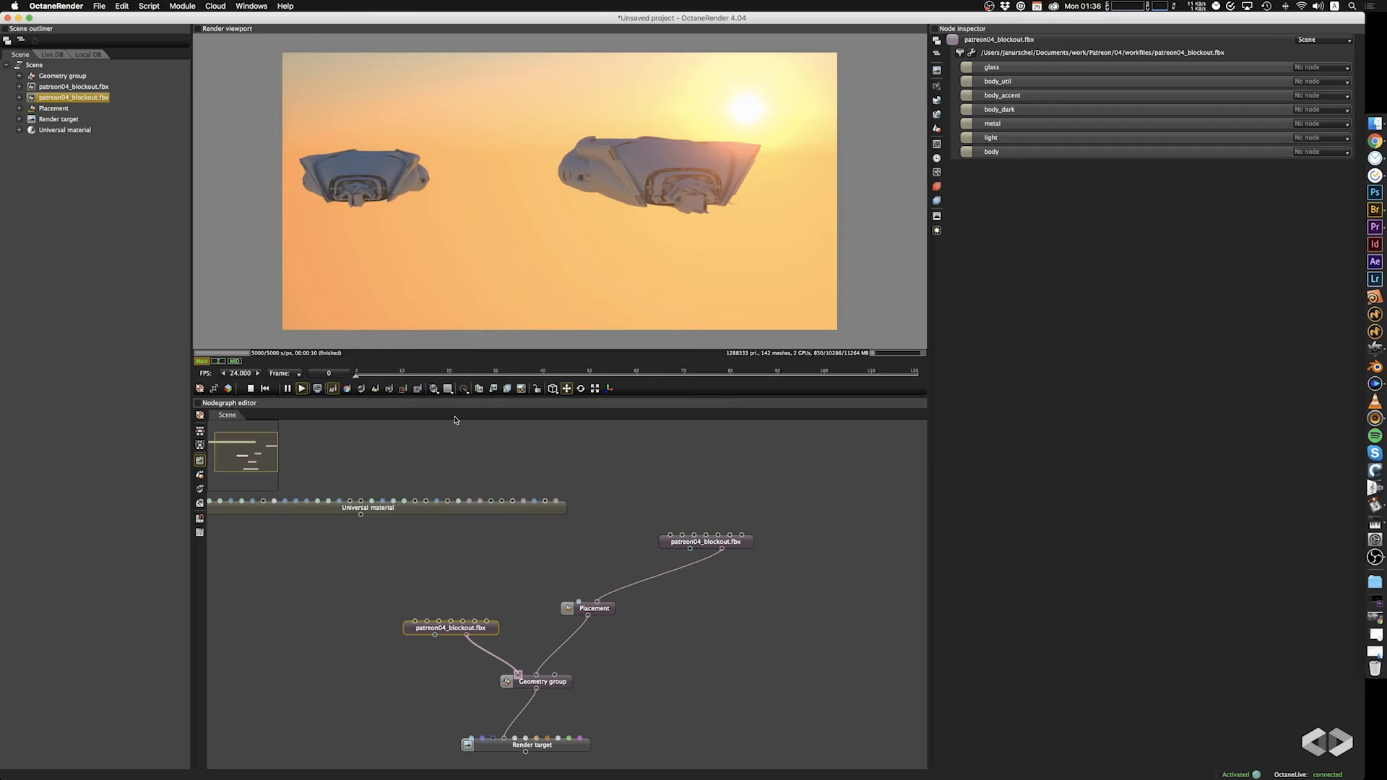
pyautogui.moveTo(463, 509); pyautogui.dragTo(568, 496)
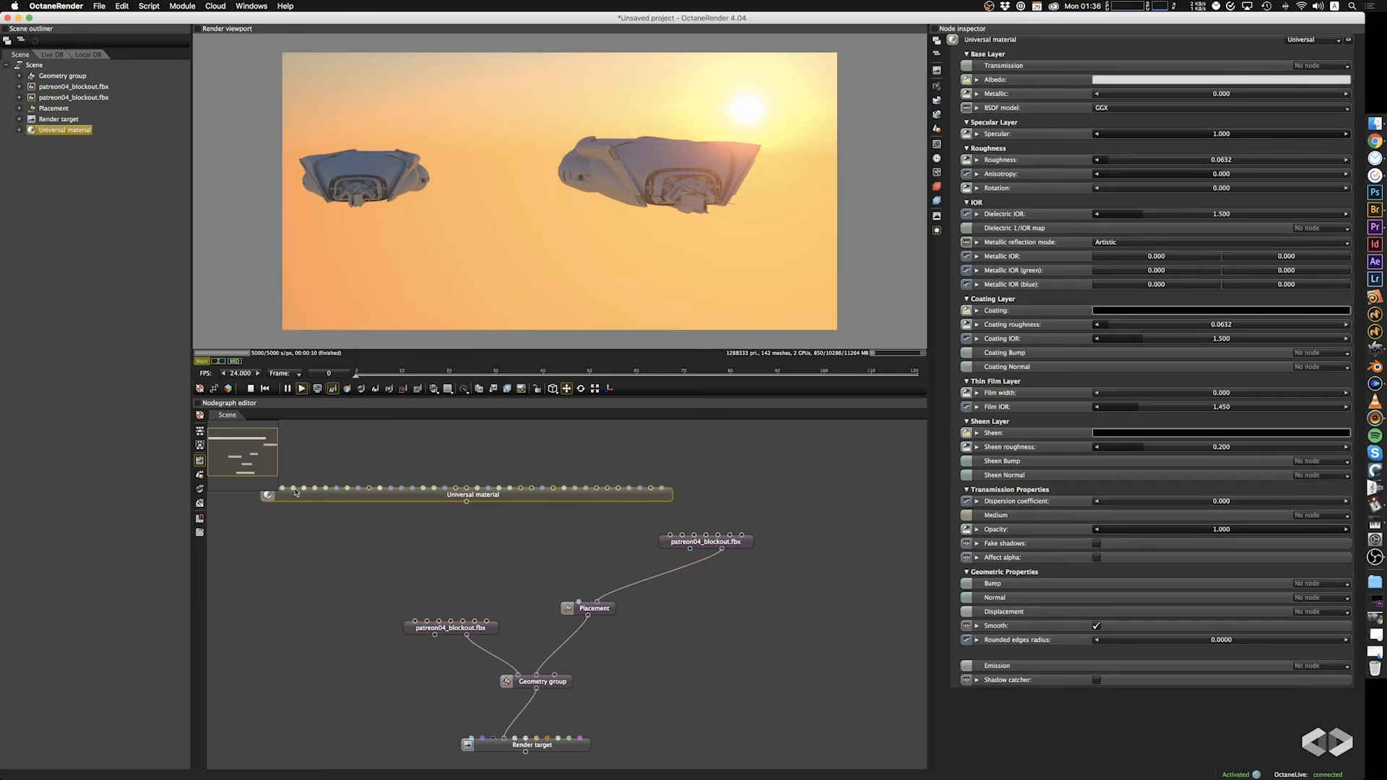
pyautogui.moveTo(444, 494); pyautogui.dragTo(448, 510)
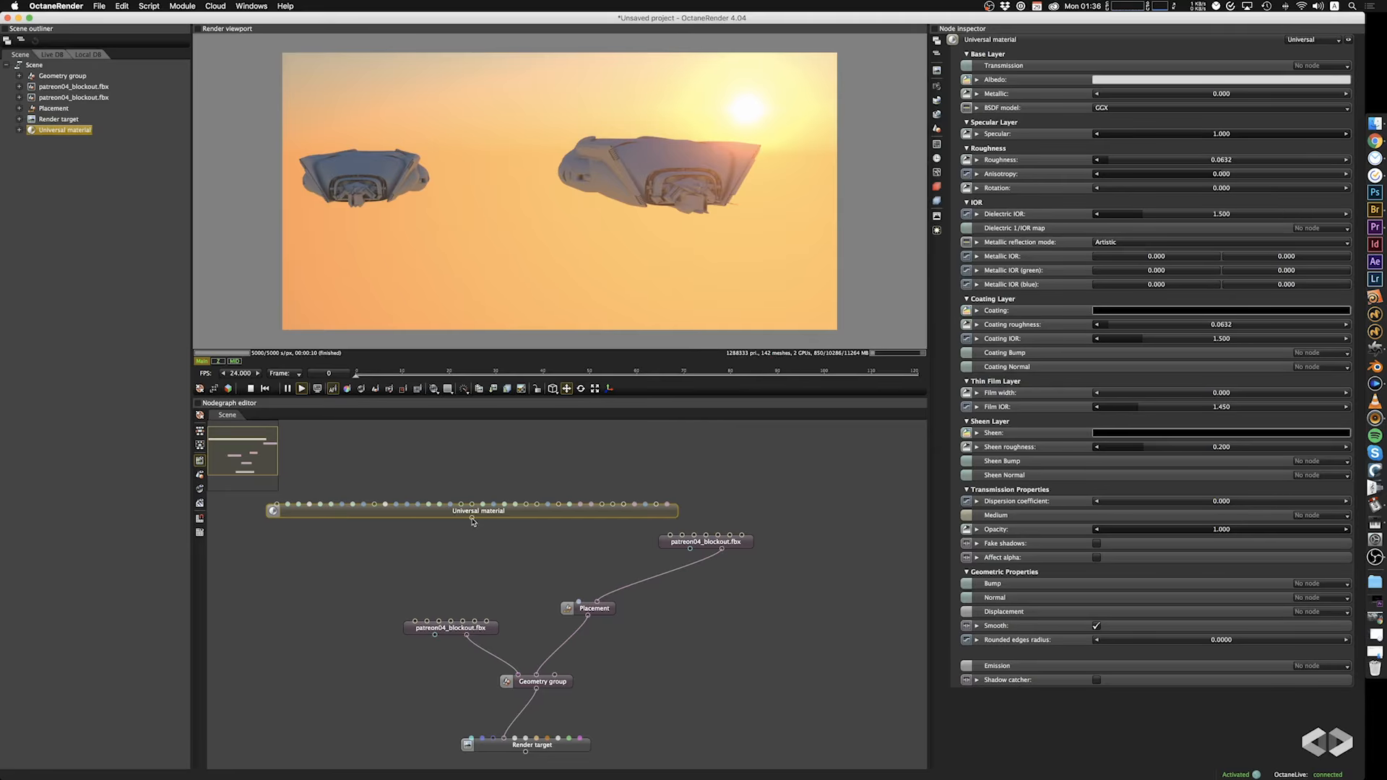
pyautogui.moveTo(472, 521); pyautogui.dragTo(649, 219)
pyautogui.moveTo(531, 516); pyautogui.dragTo(487, 628)
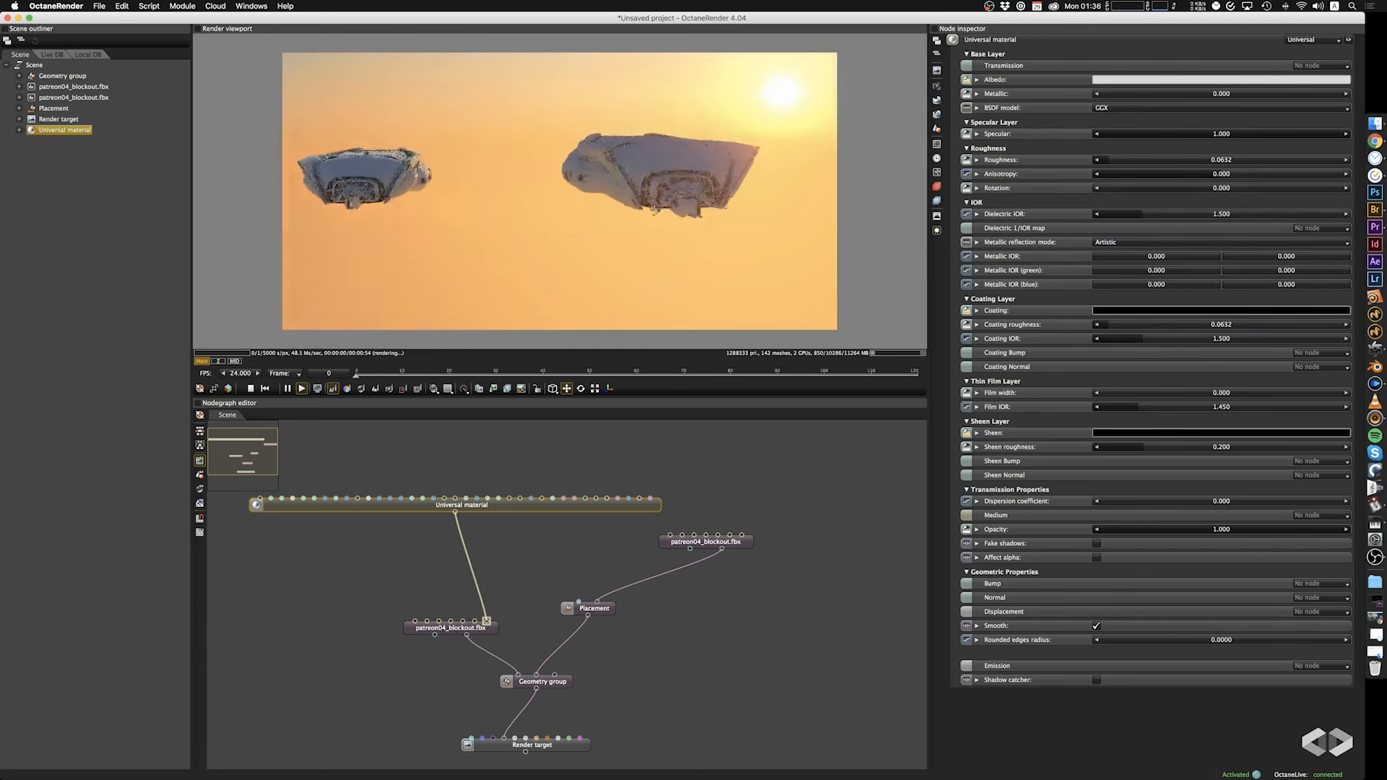
pyautogui.moveTo(592, 227); pyautogui.dragTo(538, 299)
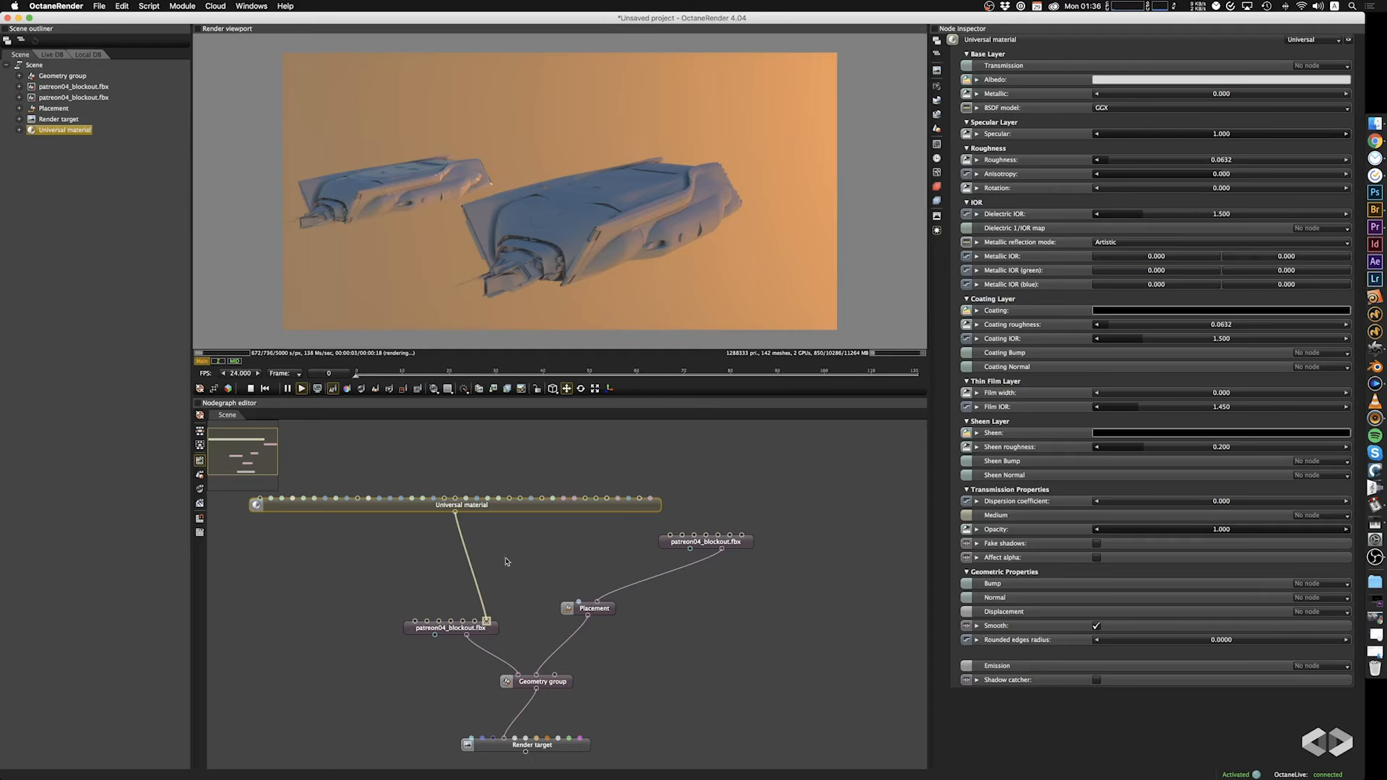
# Rearrange the mesh, material and Placement nodes, connect the Universal material to the placed ship's body input and turn off the move gizmo.
pyautogui.moveTo(450, 628)
pyautogui.mouseDown()
pyautogui.moveTo(451, 589)
pyautogui.moveTo(443, 604)
pyautogui.mouseUp()
pyautogui.moveTo(547, 508); pyautogui.dragTo(590, 465)
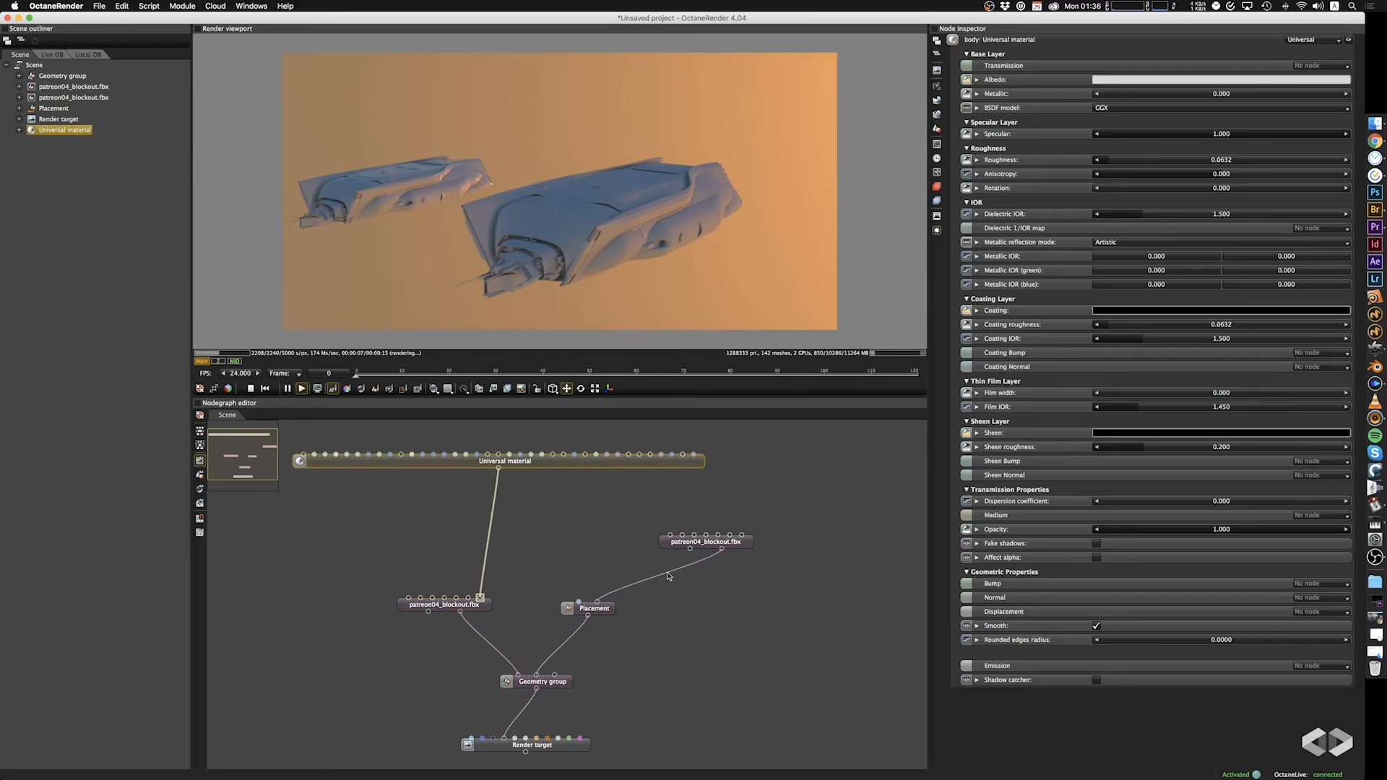
pyautogui.moveTo(603, 614); pyautogui.dragTo(609, 656)
pyautogui.moveTo(708, 549); pyautogui.dragTo(644, 588)
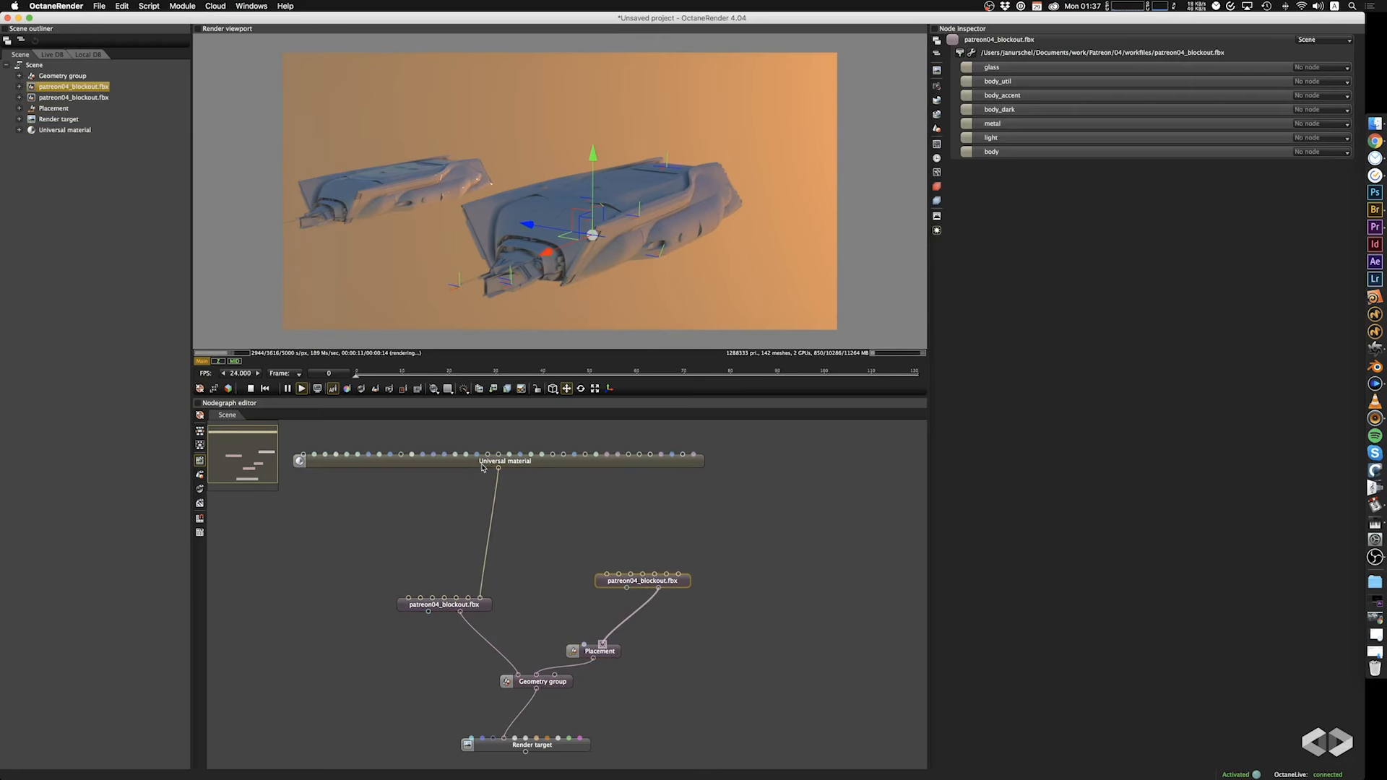
pyautogui.moveTo(508, 482); pyautogui.dragTo(678, 579)
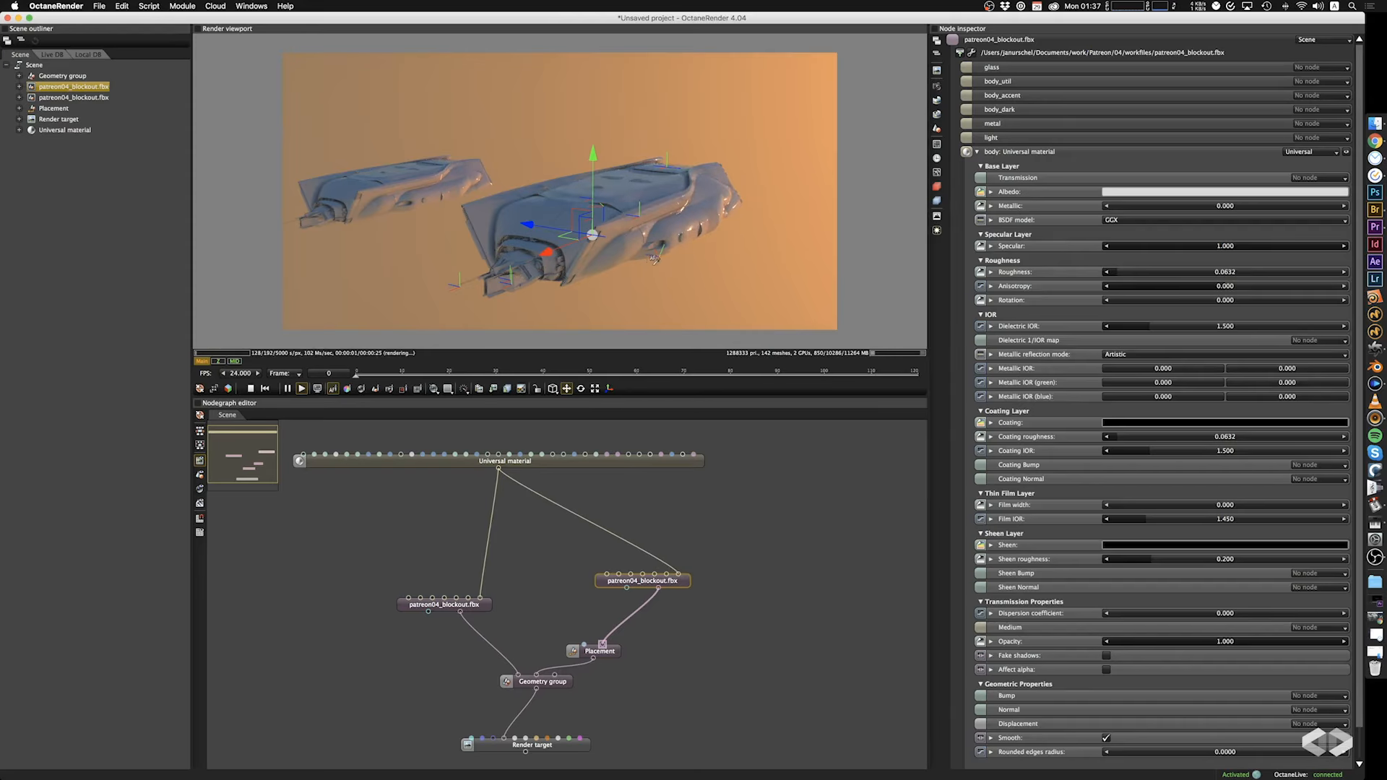
pyautogui.moveTo(607, 237); pyautogui.dragTo(575, 197)
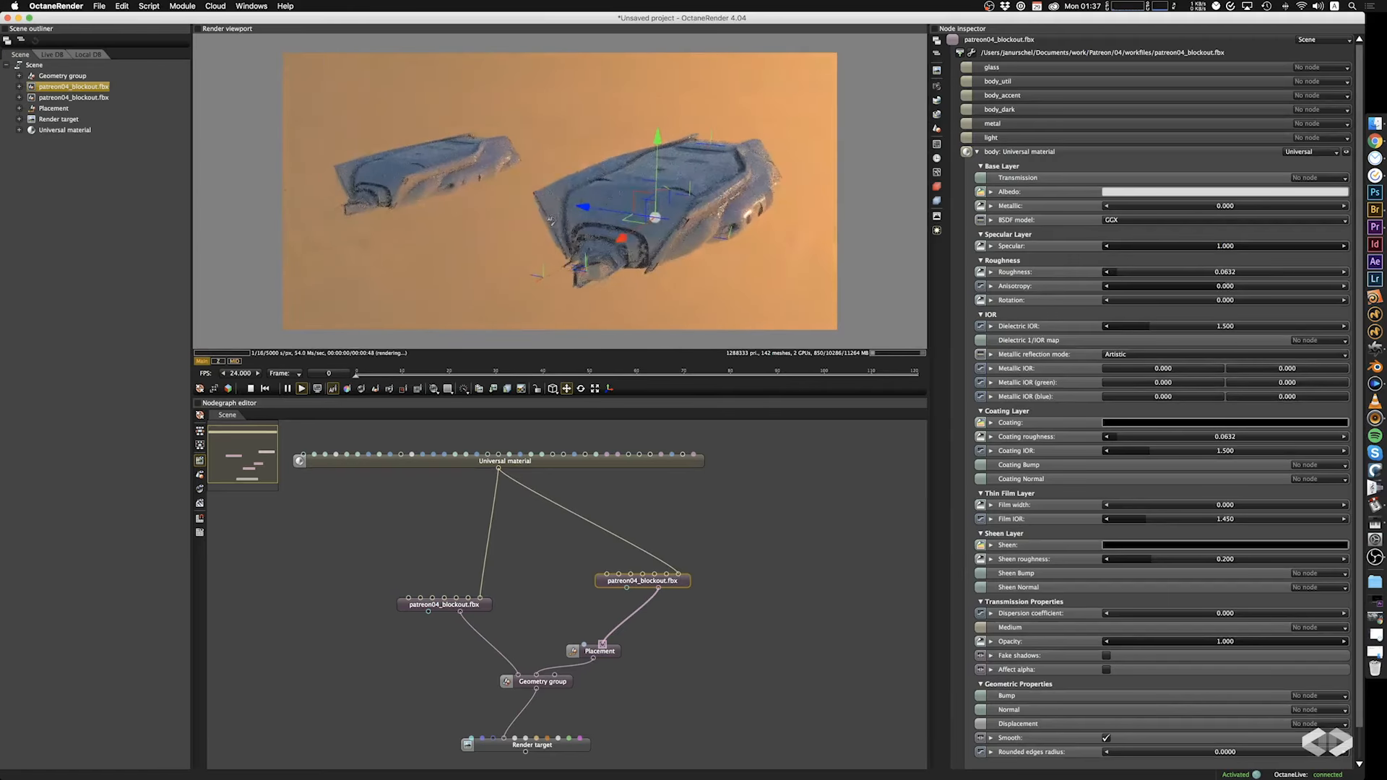
pyautogui.click(567, 388)
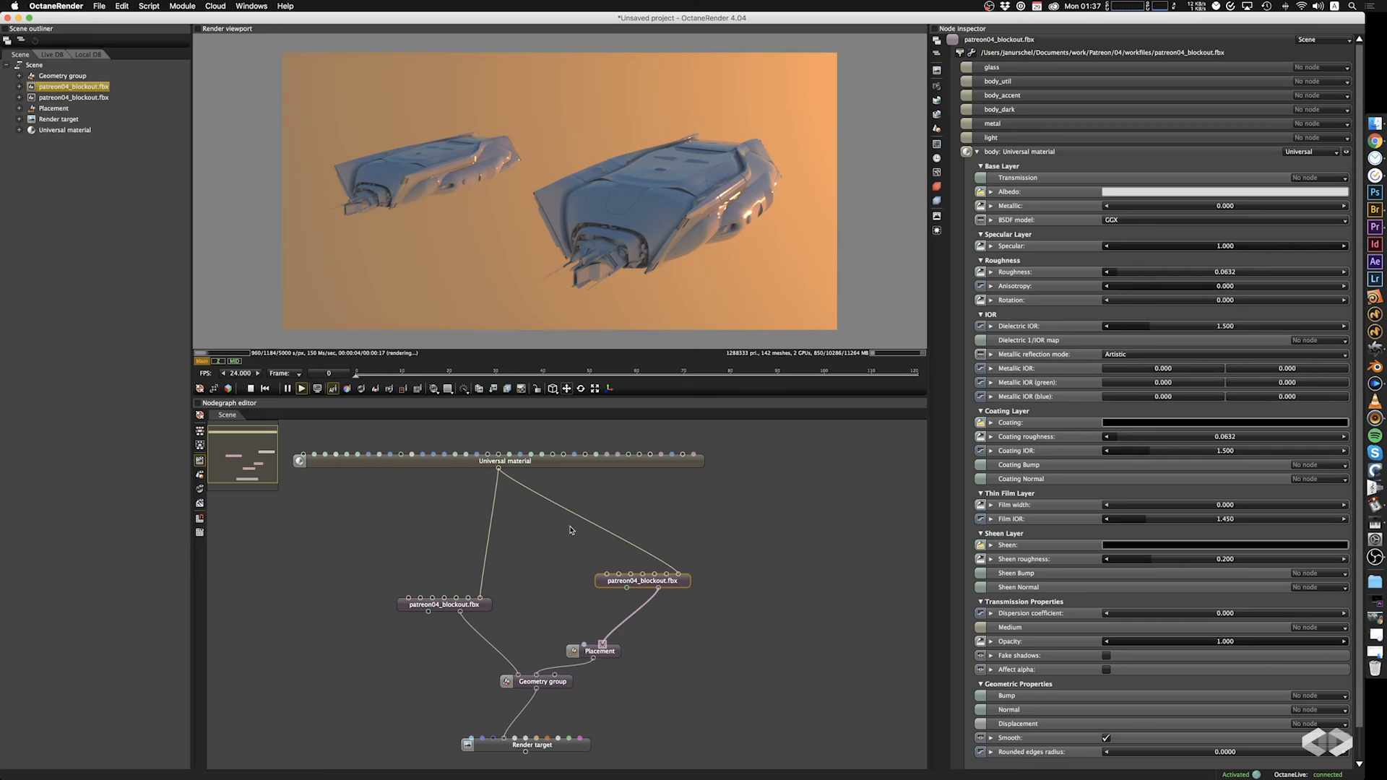
# Add an RGB image texture node loading Rust2.jpg above the Universal material.
pyautogui.moveTo(536, 466)
pyautogui.mouseDown()
pyautogui.moveTo(543, 536)
pyautogui.moveTo(570, 466)
pyautogui.moveTo(560, 454)
pyautogui.mouseUp()
pyautogui.moveTo(406, 470); pyautogui.dragTo(411, 514)
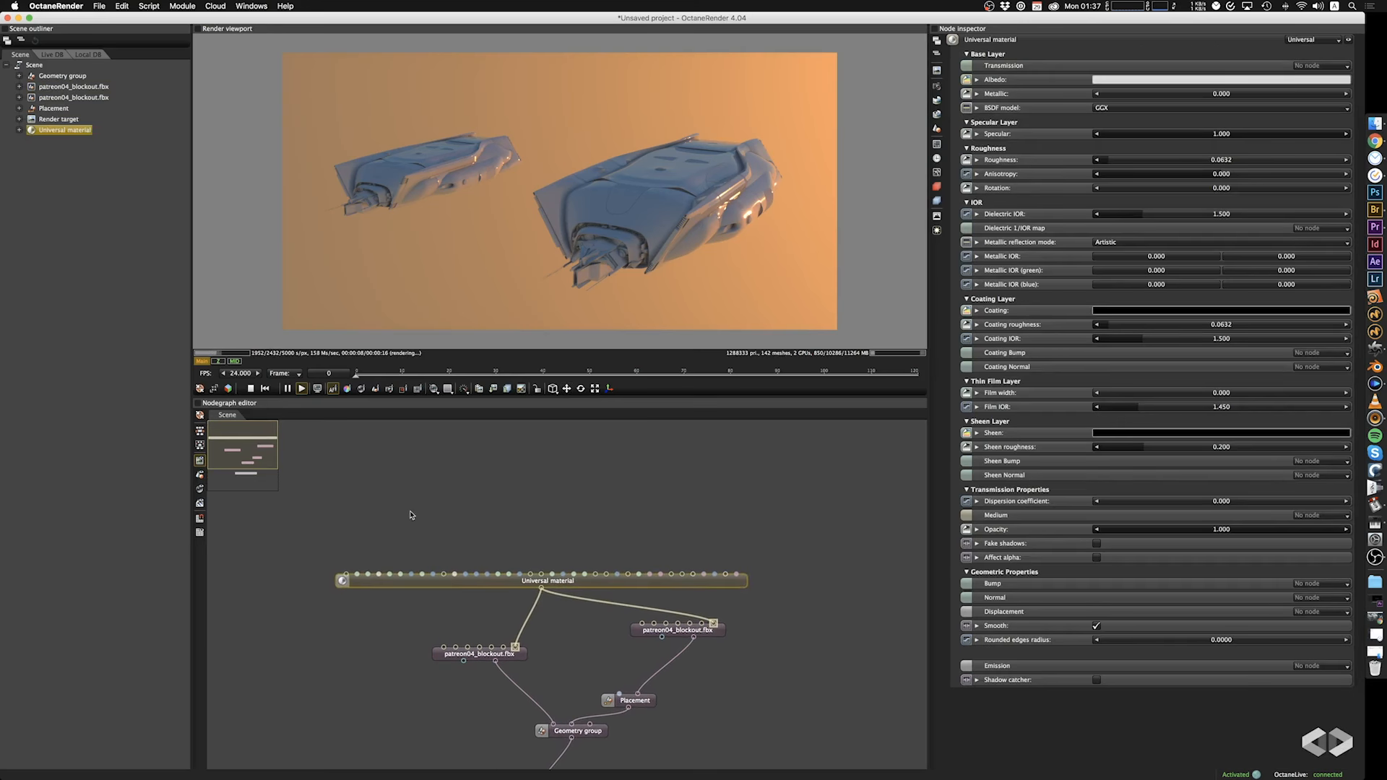
pyautogui.rightClick(391, 475)
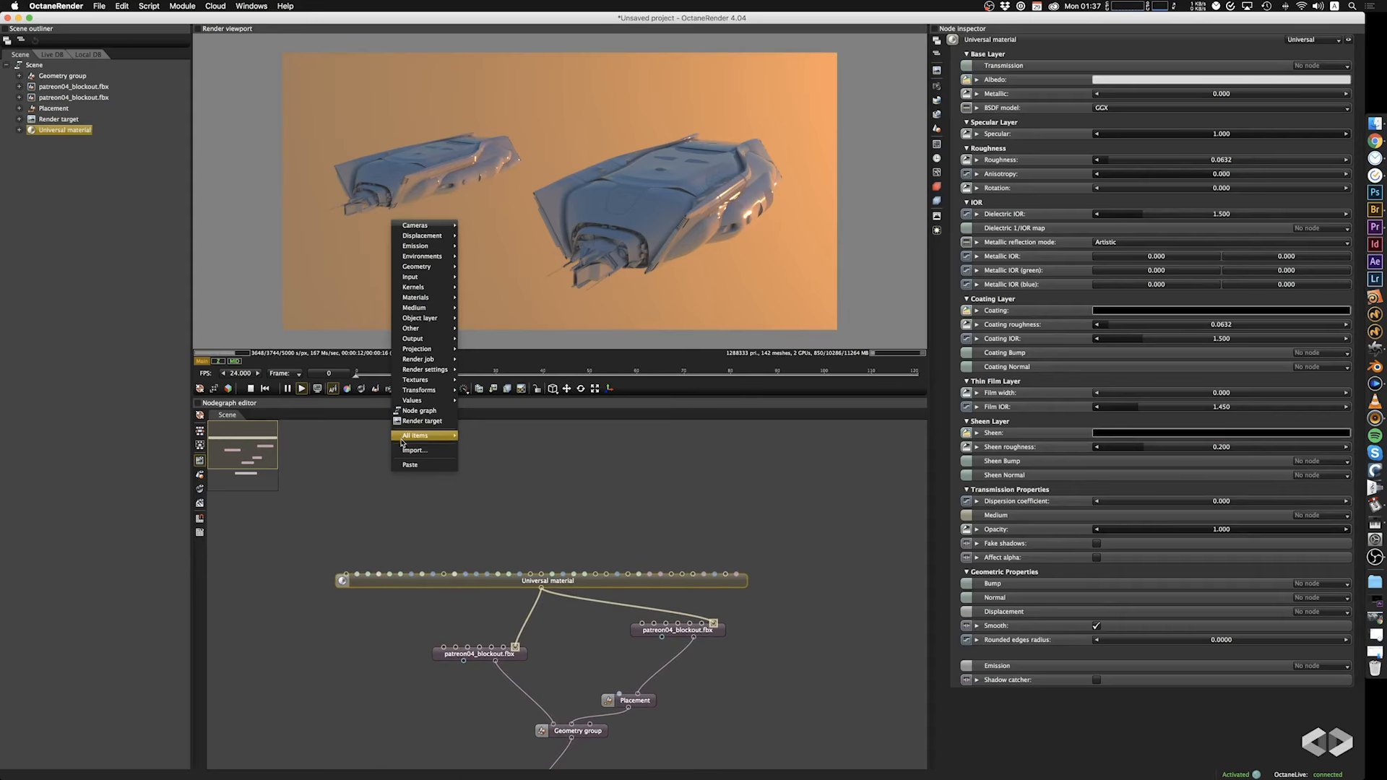
pyautogui.moveTo(404, 384)
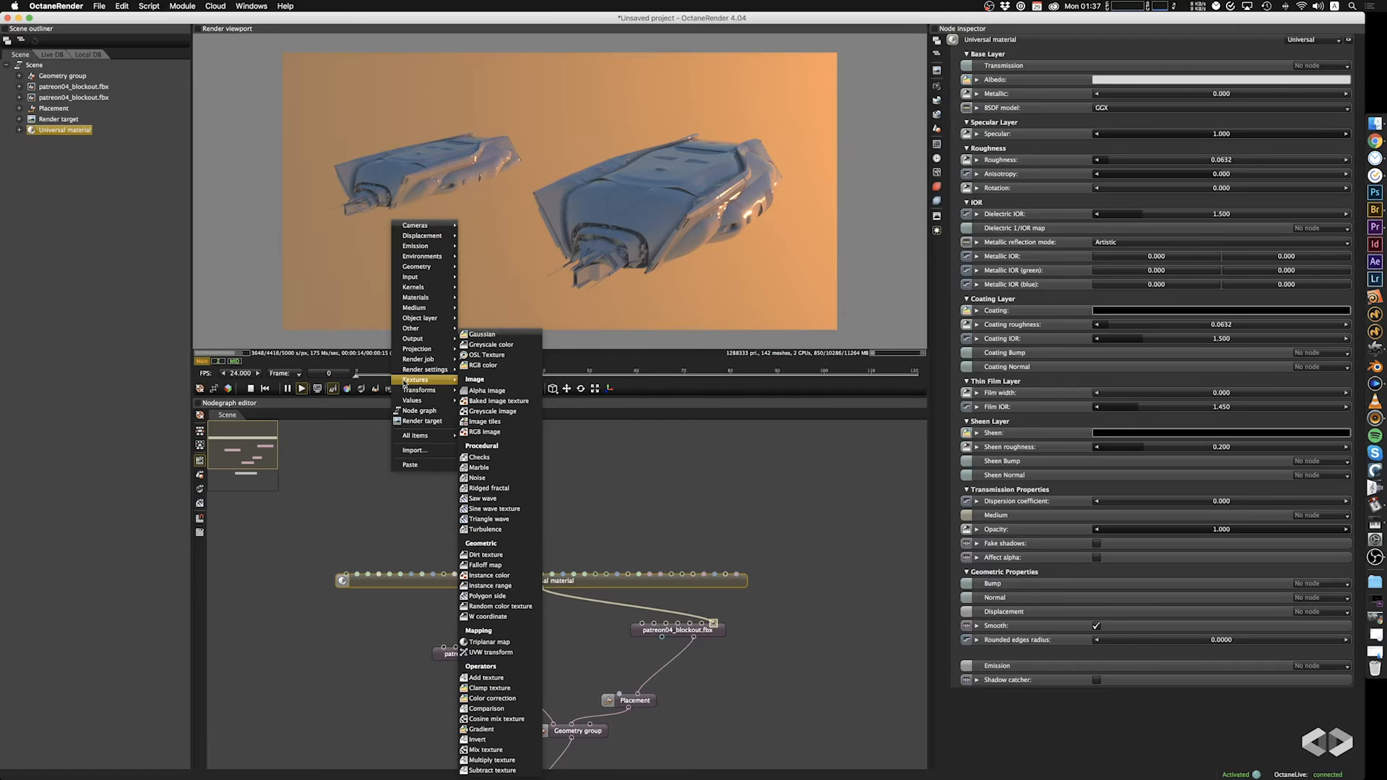
pyautogui.click(487, 433)
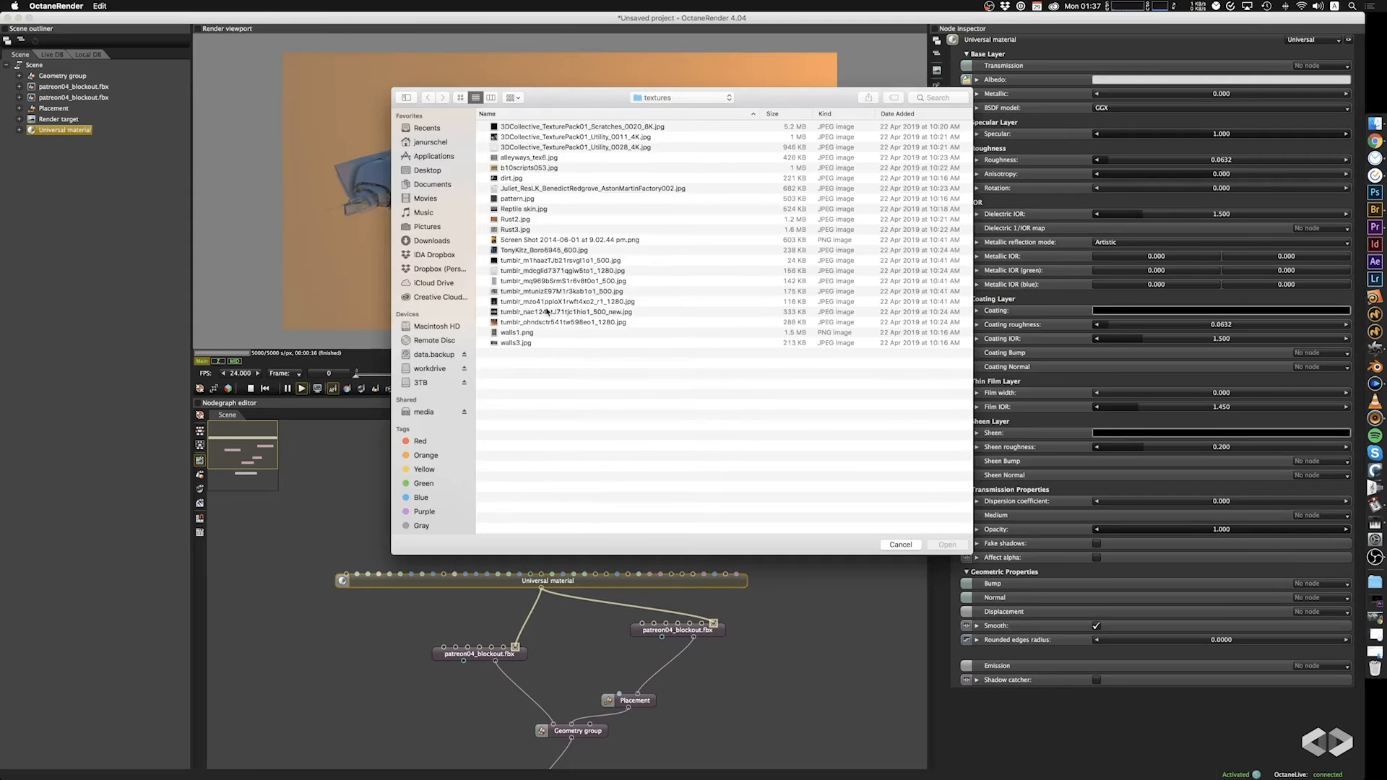
pyautogui.click(523, 219)
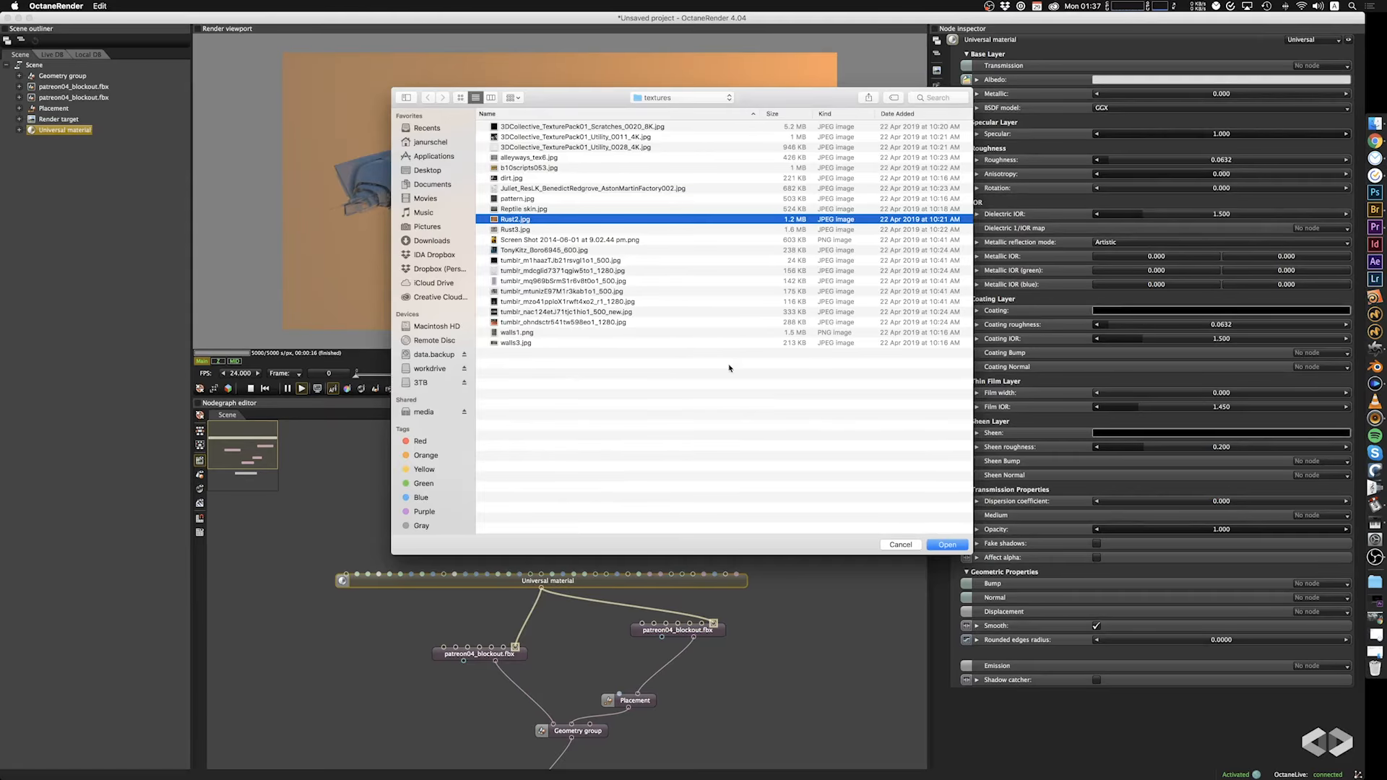
pyautogui.click(947, 545)
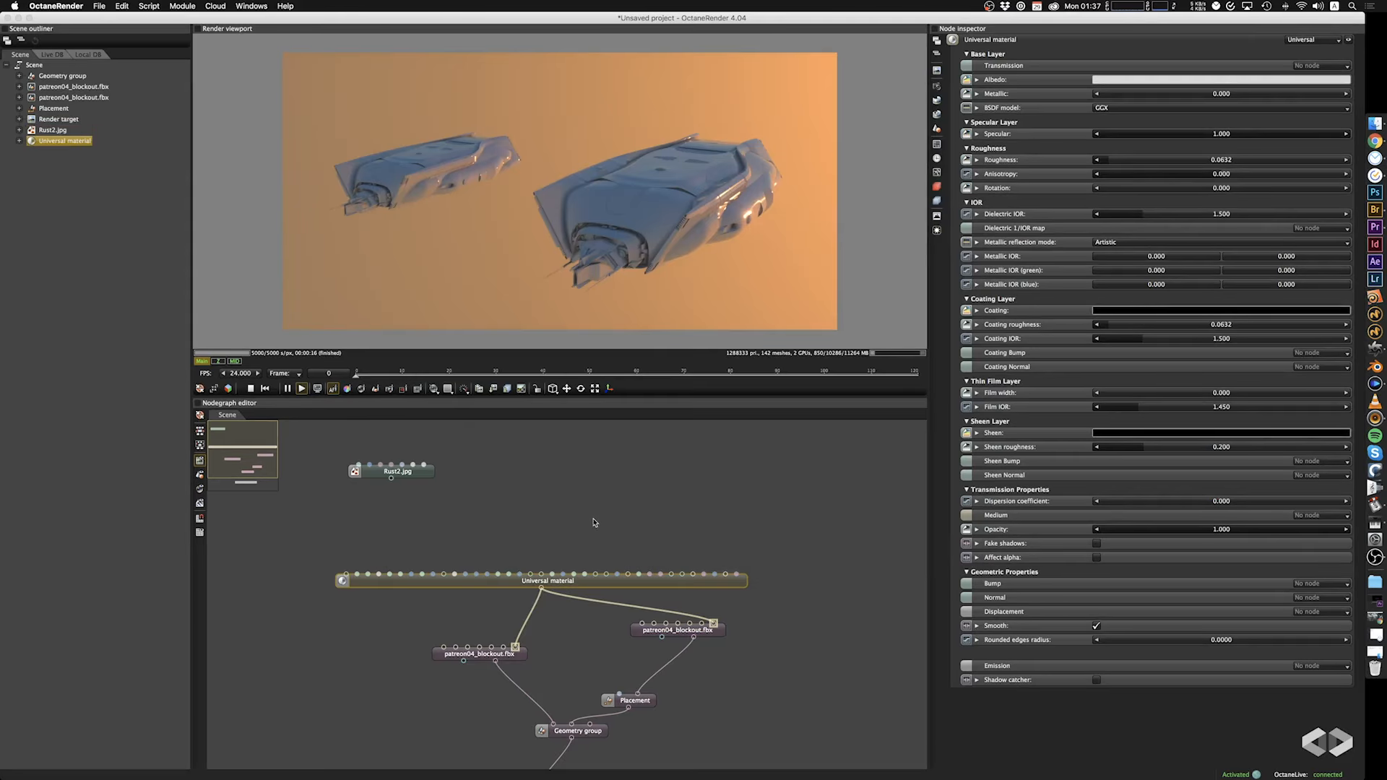
# Connect the Rust2.jpg texture to the Universal material's Albedo input and inspect the textured ships from another angle.
pyautogui.moveTo(391, 483); pyautogui.dragTo(362, 582)
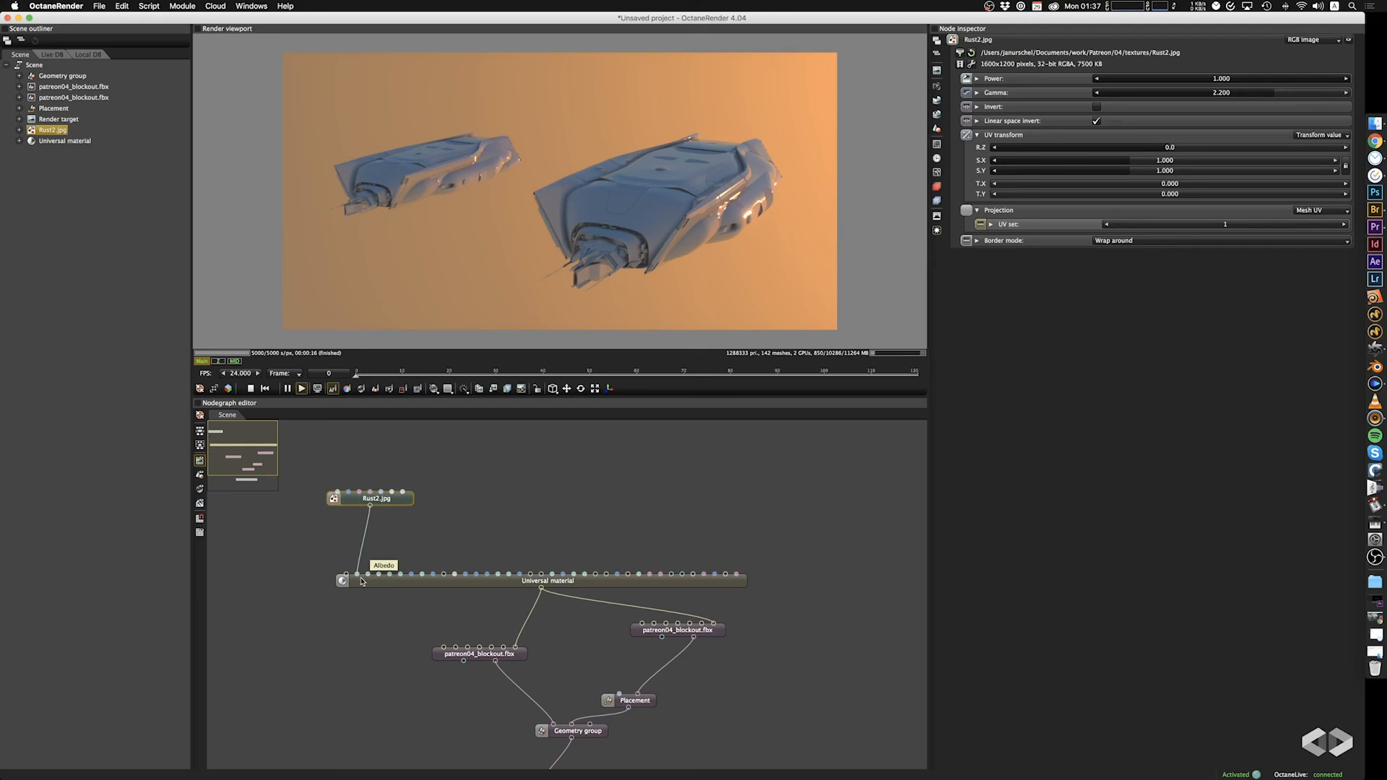
pyautogui.moveTo(362, 583); pyautogui.dragTo(362, 583)
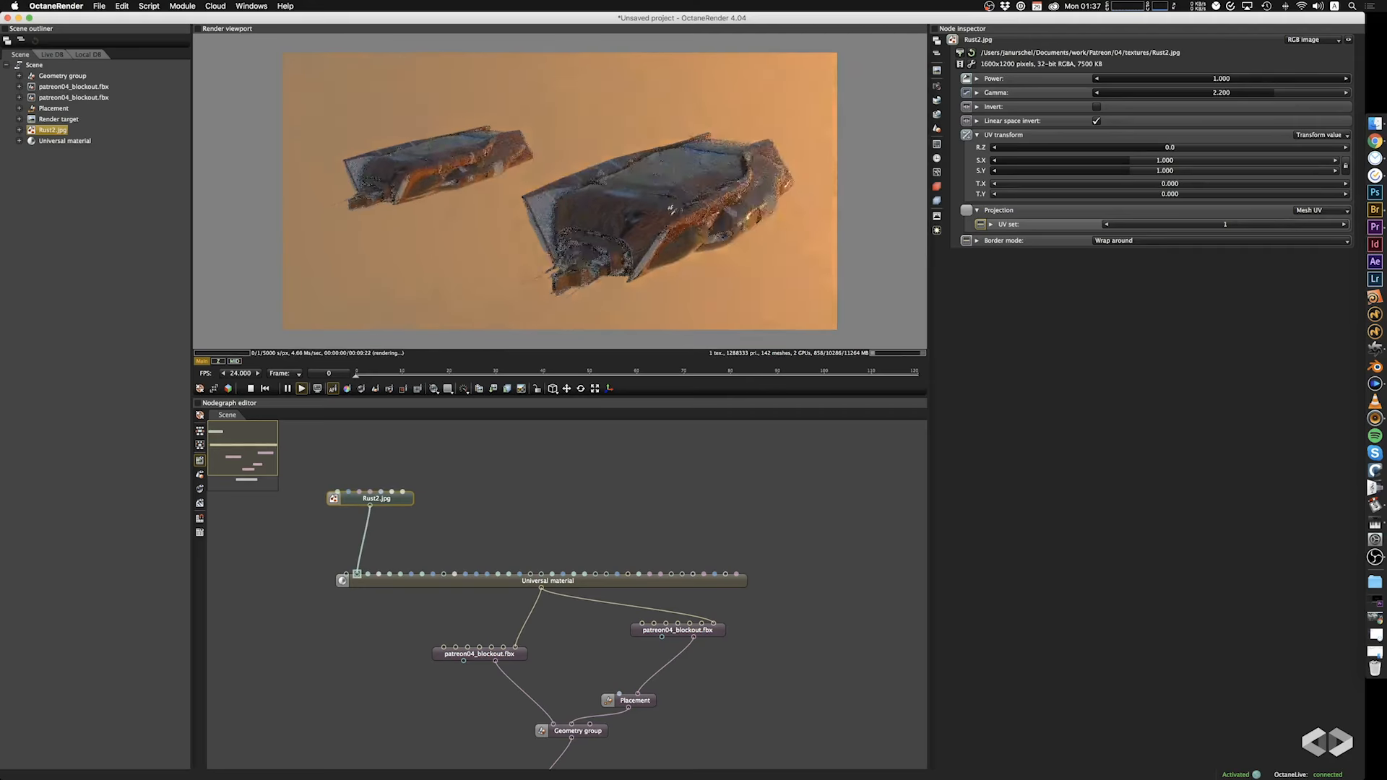
pyautogui.moveTo(692, 215); pyautogui.dragTo(659, 251)
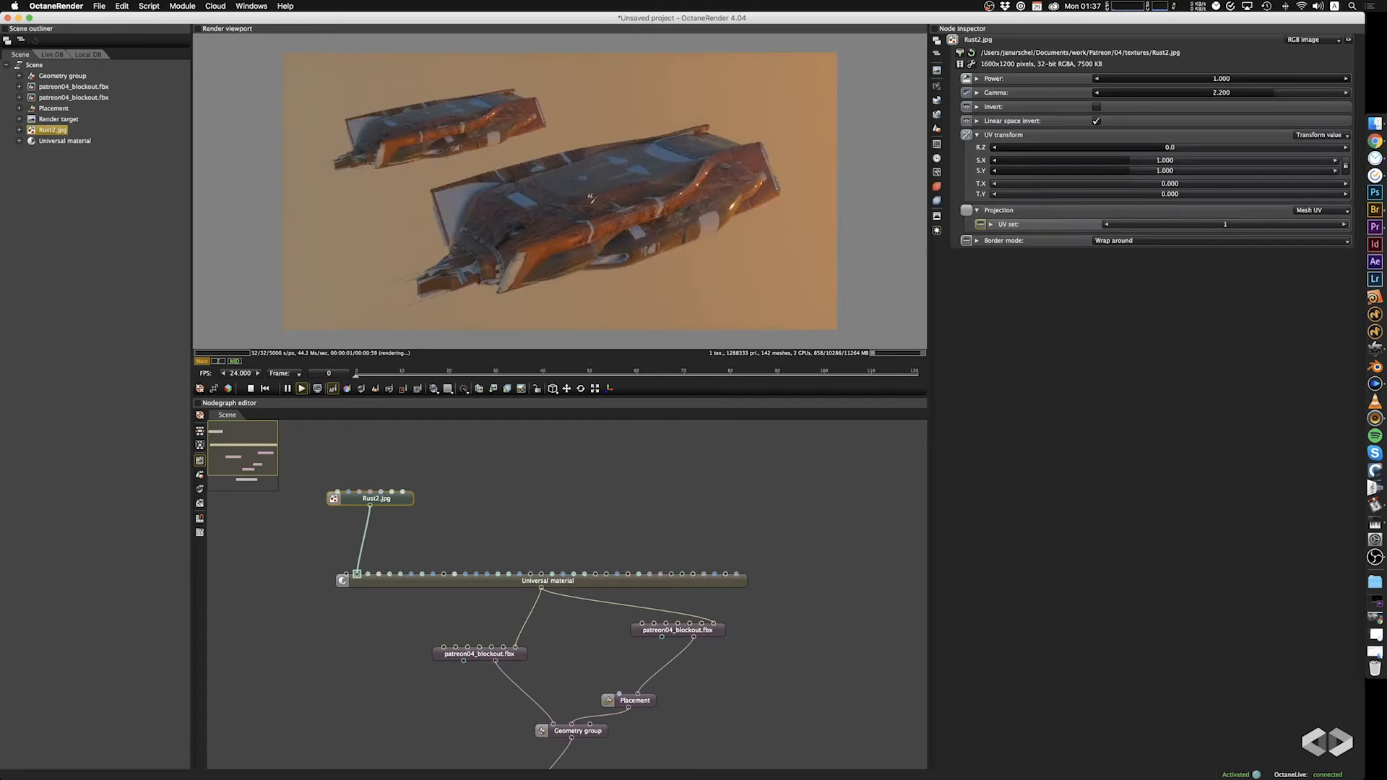
pyautogui.moveTo(401, 499); pyautogui.dragTo(396, 516)
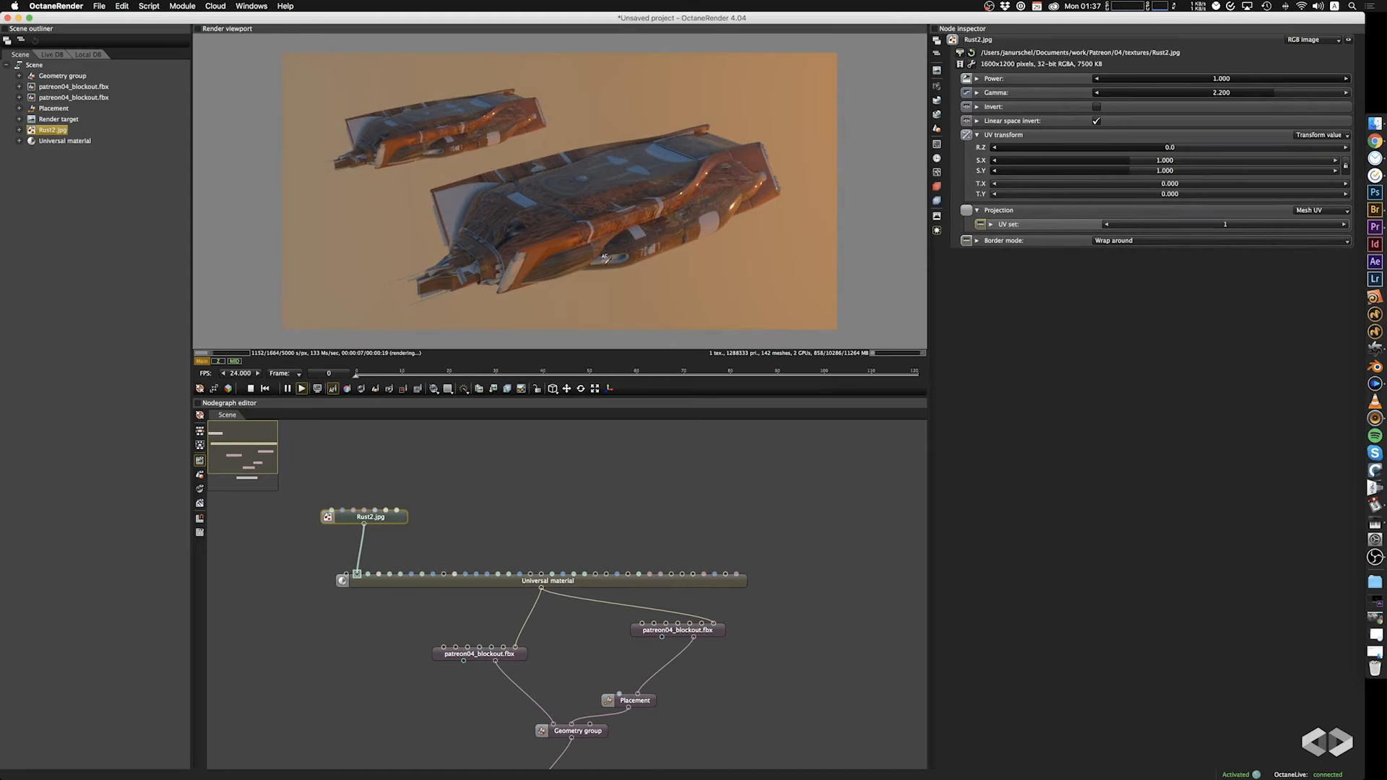
pyautogui.moveTo(605, 257); pyautogui.dragTo(606, 243)
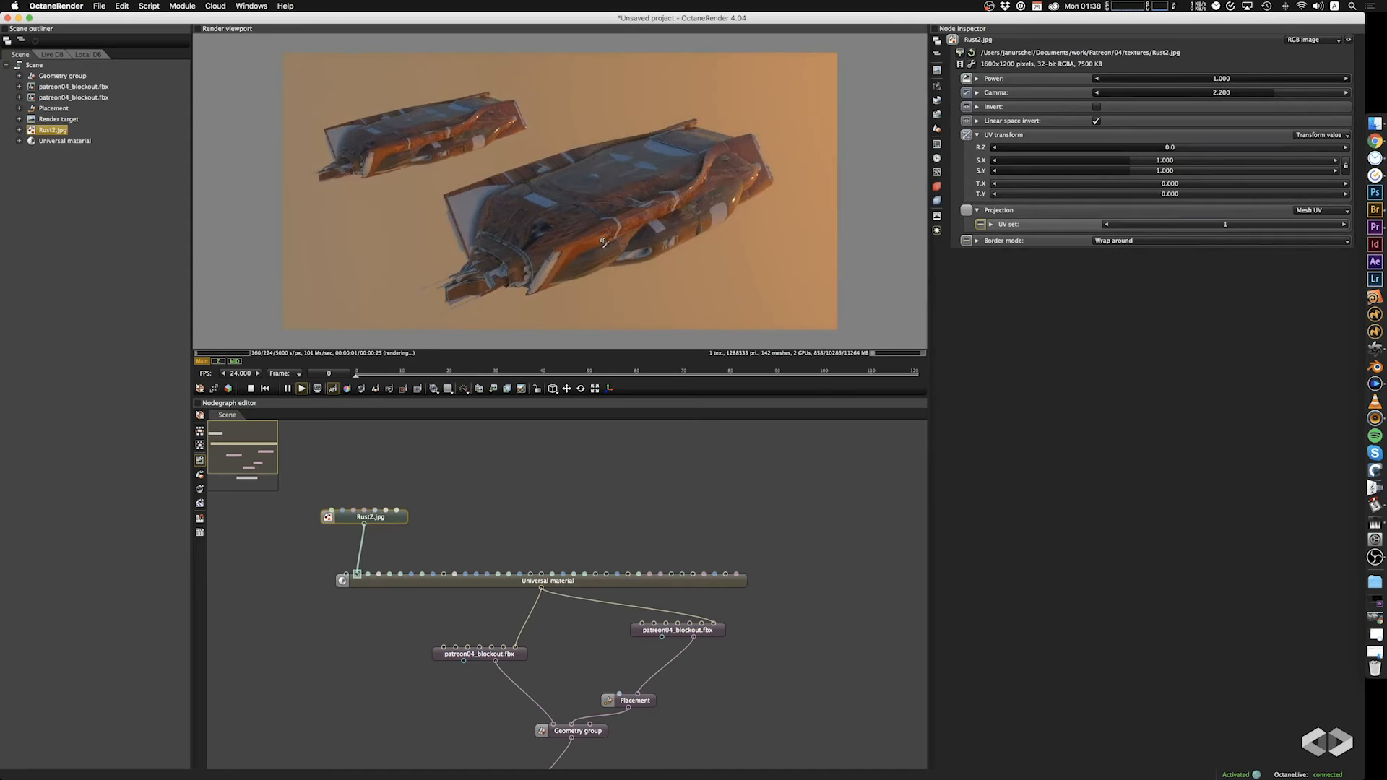
# Add a Box projection node and connect it to the projection input of the Rust2.jpg texture.
pyautogui.moveTo(434, 456); pyautogui.dragTo(518, 483, button='middle')
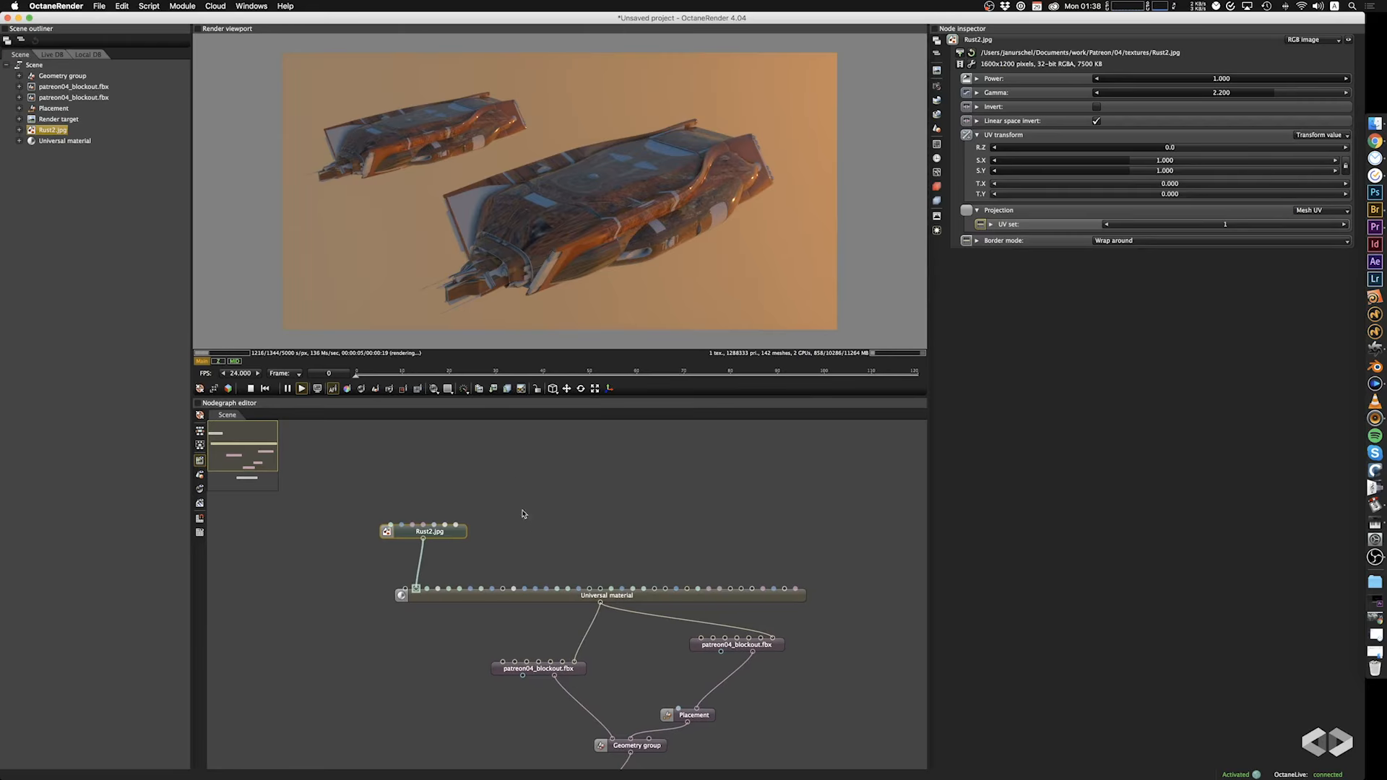
pyautogui.moveTo(433, 533); pyautogui.dragTo(439, 548)
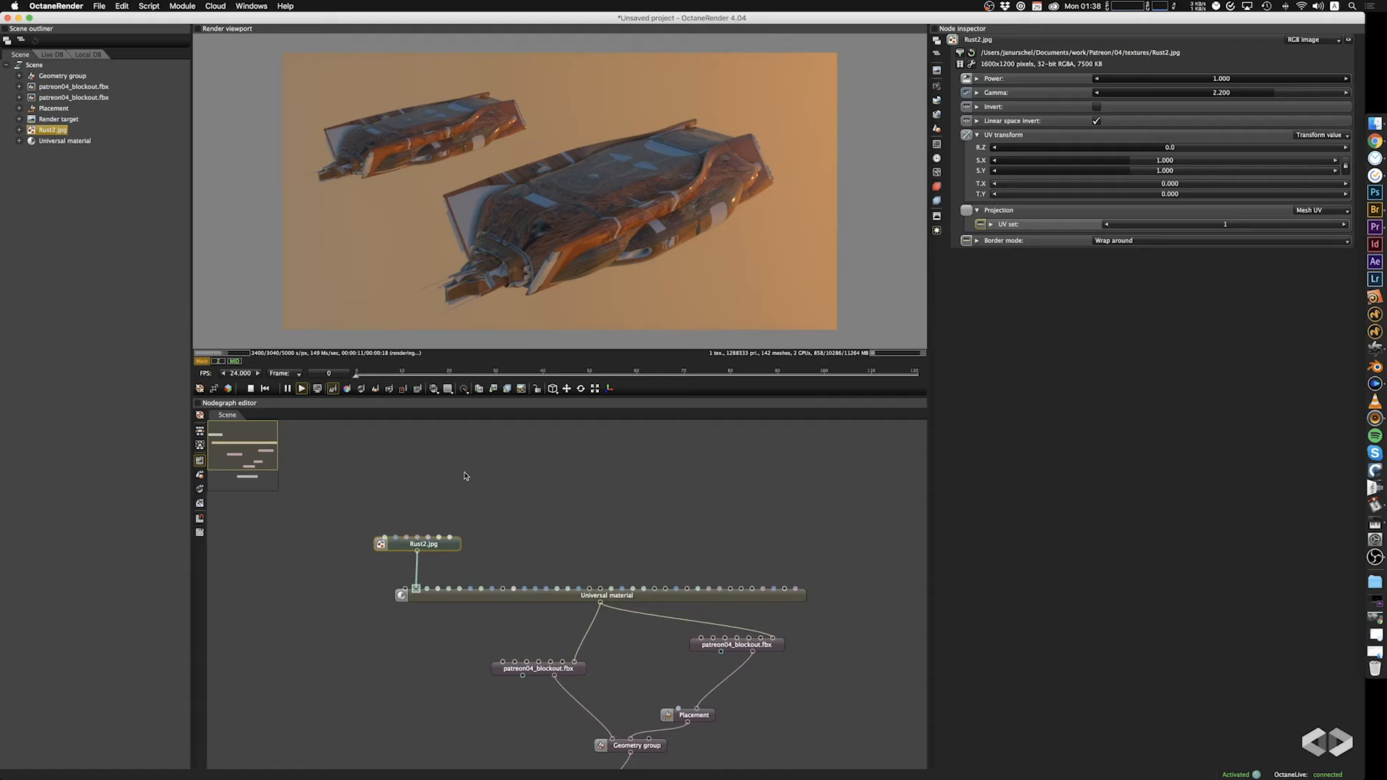
pyautogui.rightClick(443, 449)
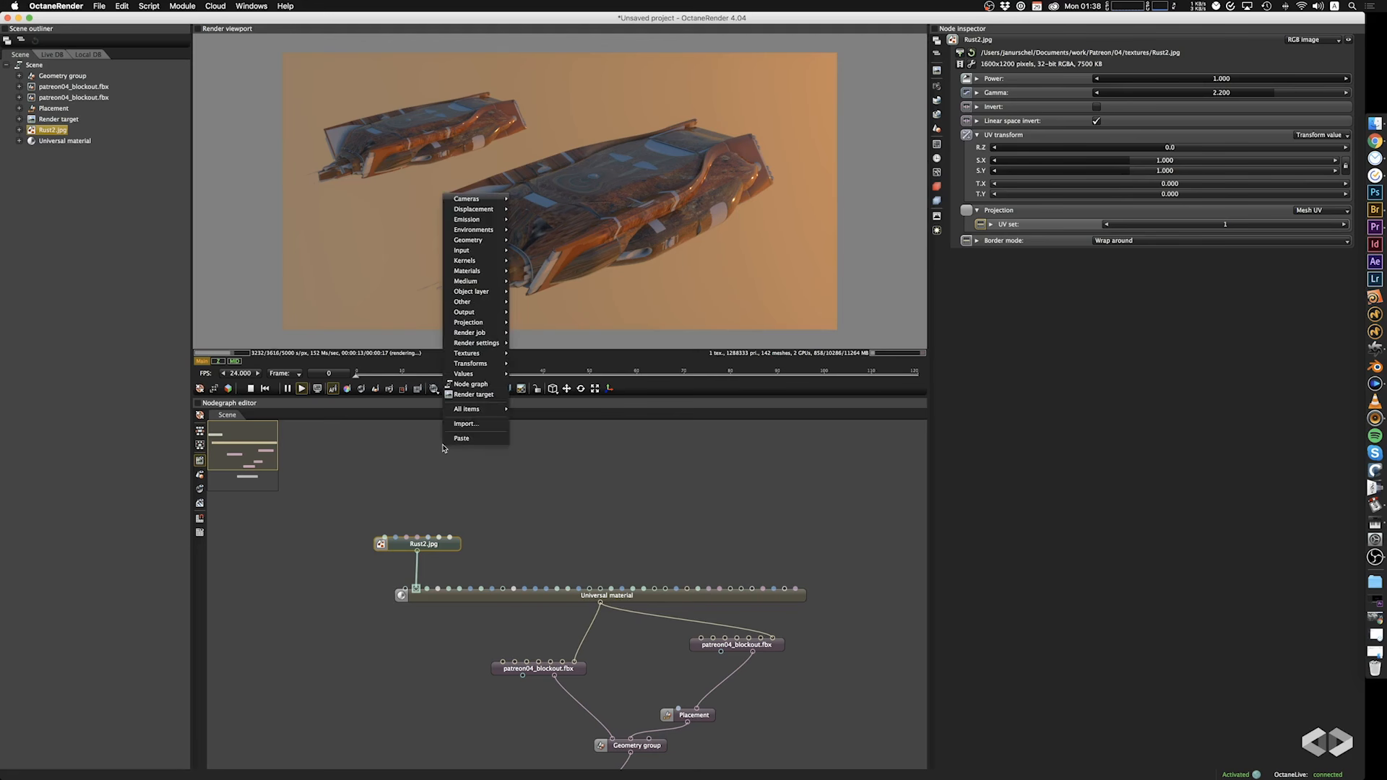
pyautogui.moveTo(459, 411)
pyautogui.moveTo(466, 367)
pyautogui.moveTo(473, 323)
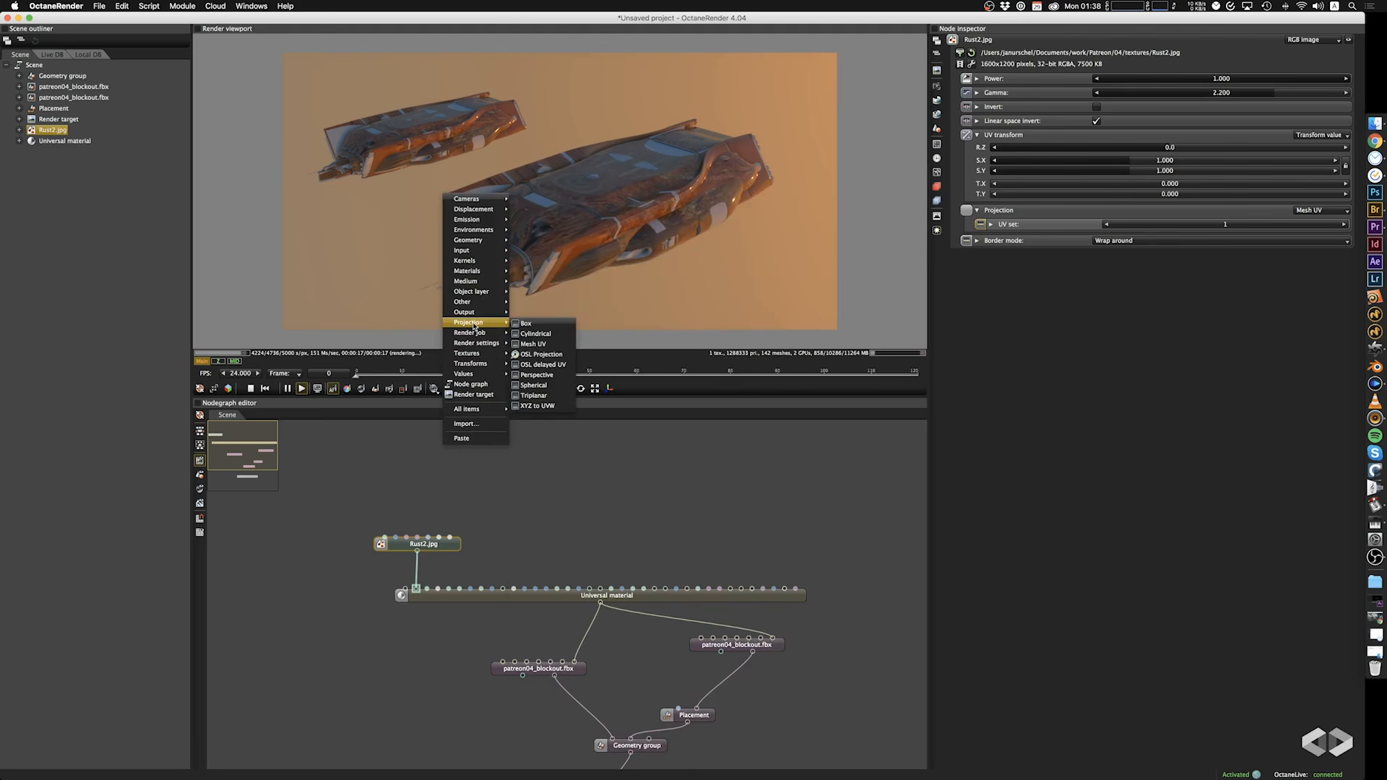
pyautogui.click(547, 324)
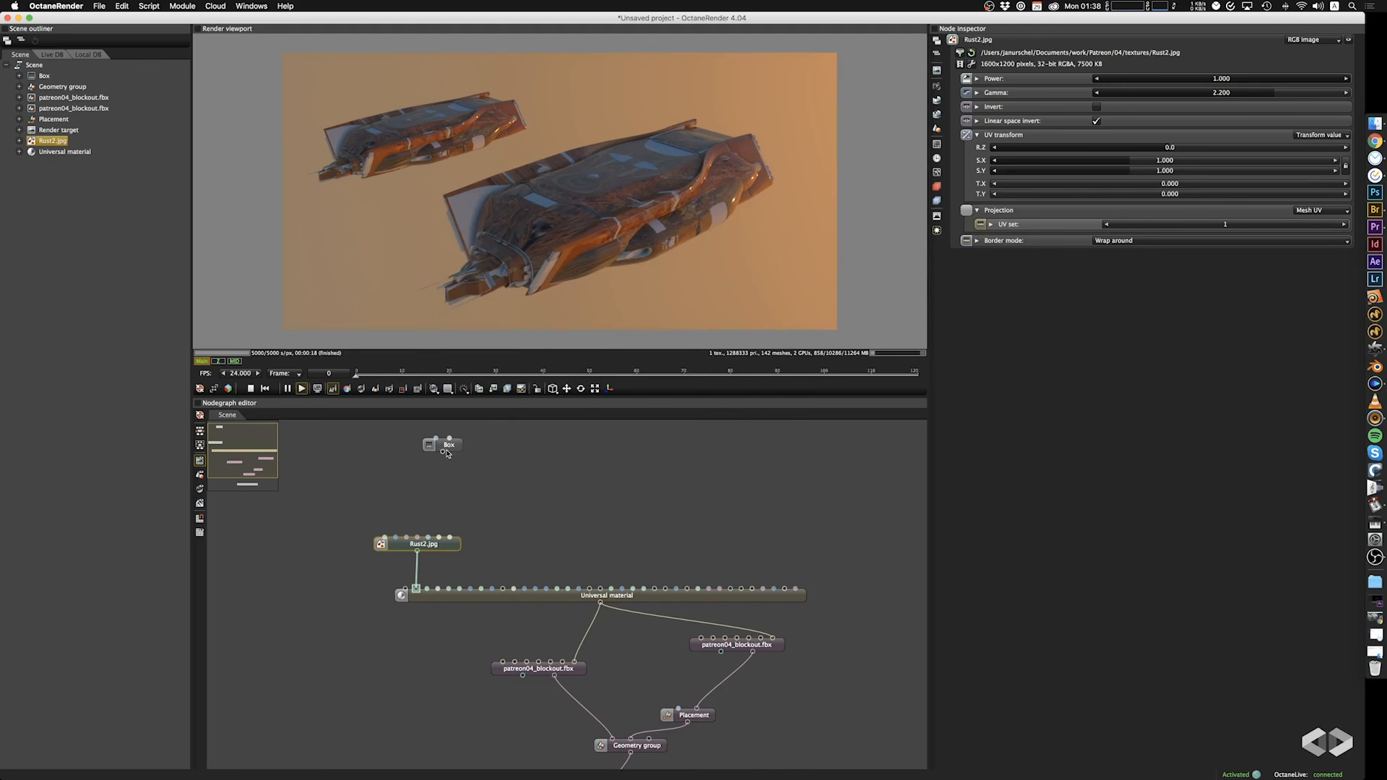
pyautogui.moveTo(447, 454); pyautogui.dragTo(440, 538)
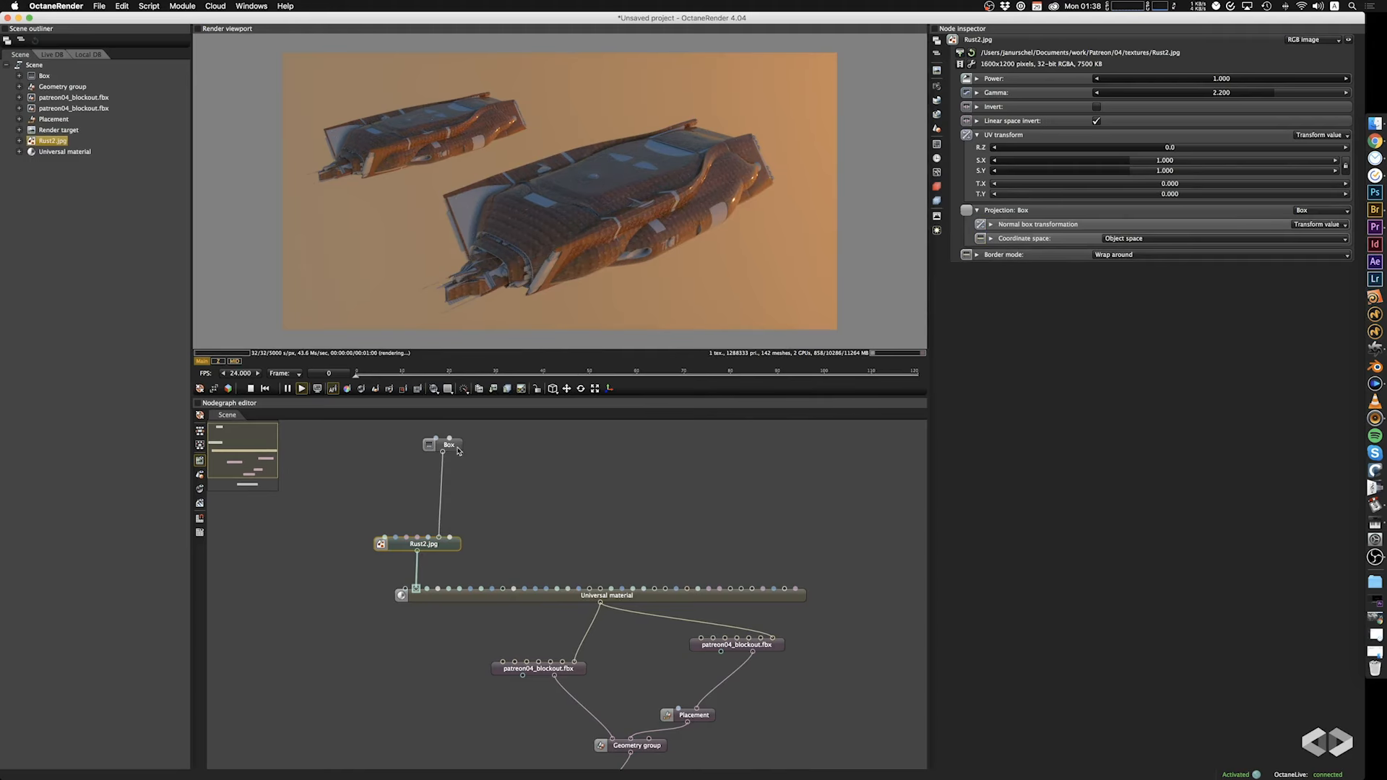
pyautogui.moveTo(457, 451); pyautogui.dragTo(446, 485)
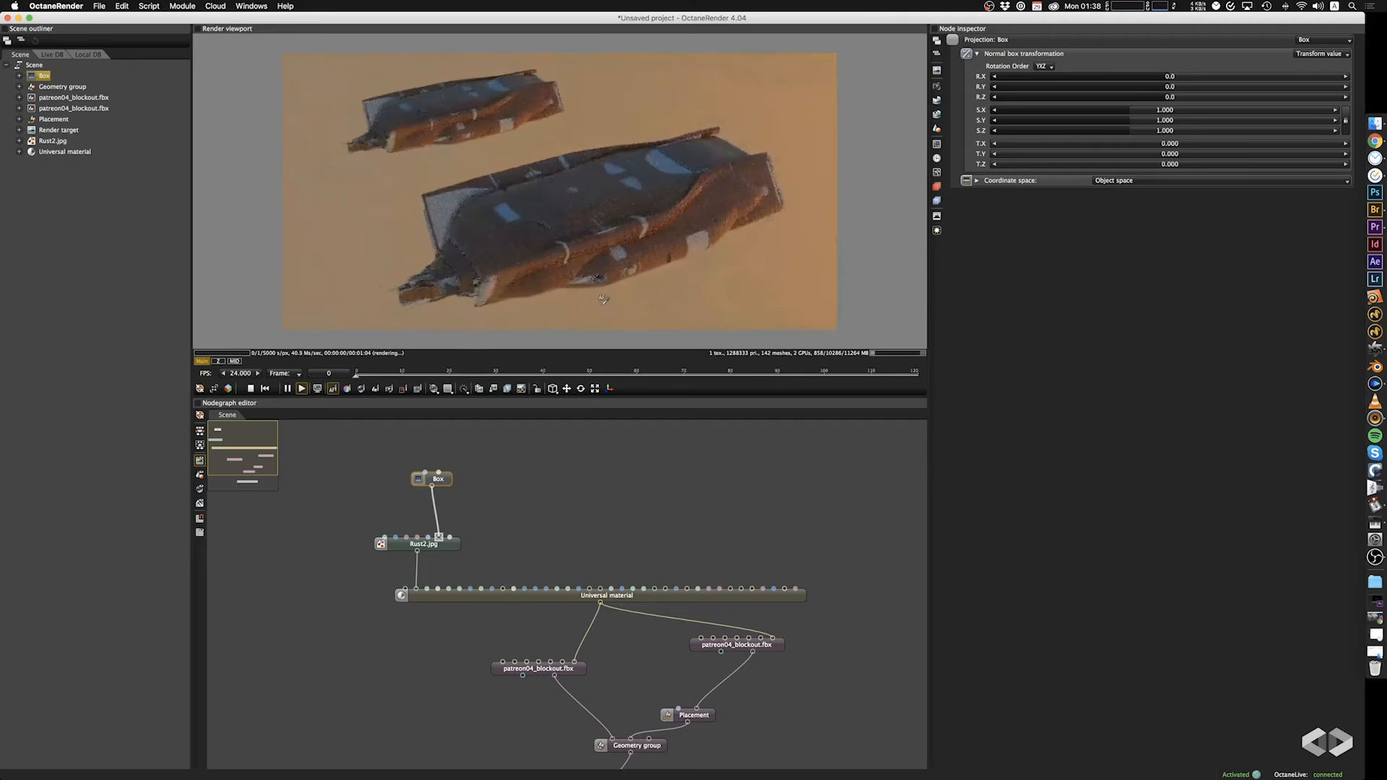
# Set the Box projection's coordinate space to World space and check the texture on the ships.
pyautogui.moveTo(603, 299); pyautogui.dragTo(540, 255)
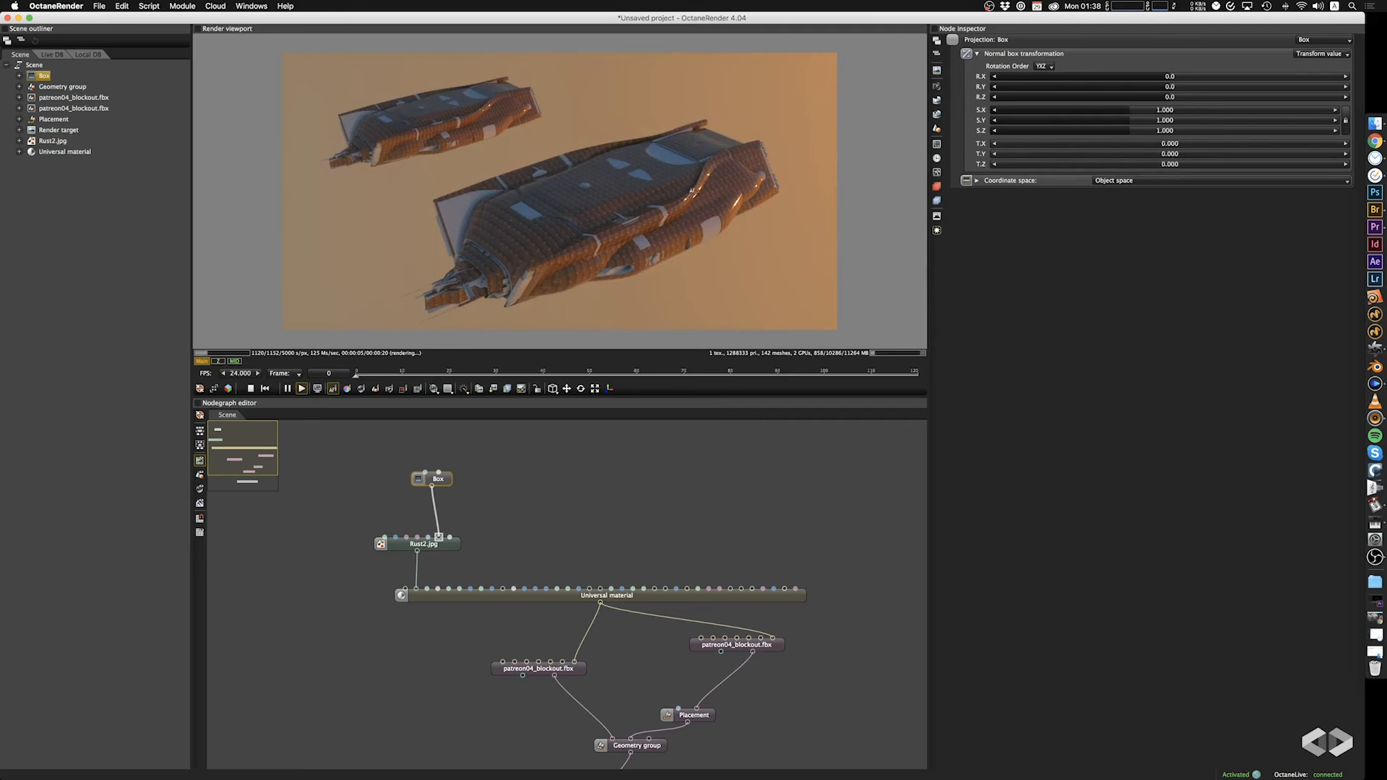
pyautogui.click(1122, 182)
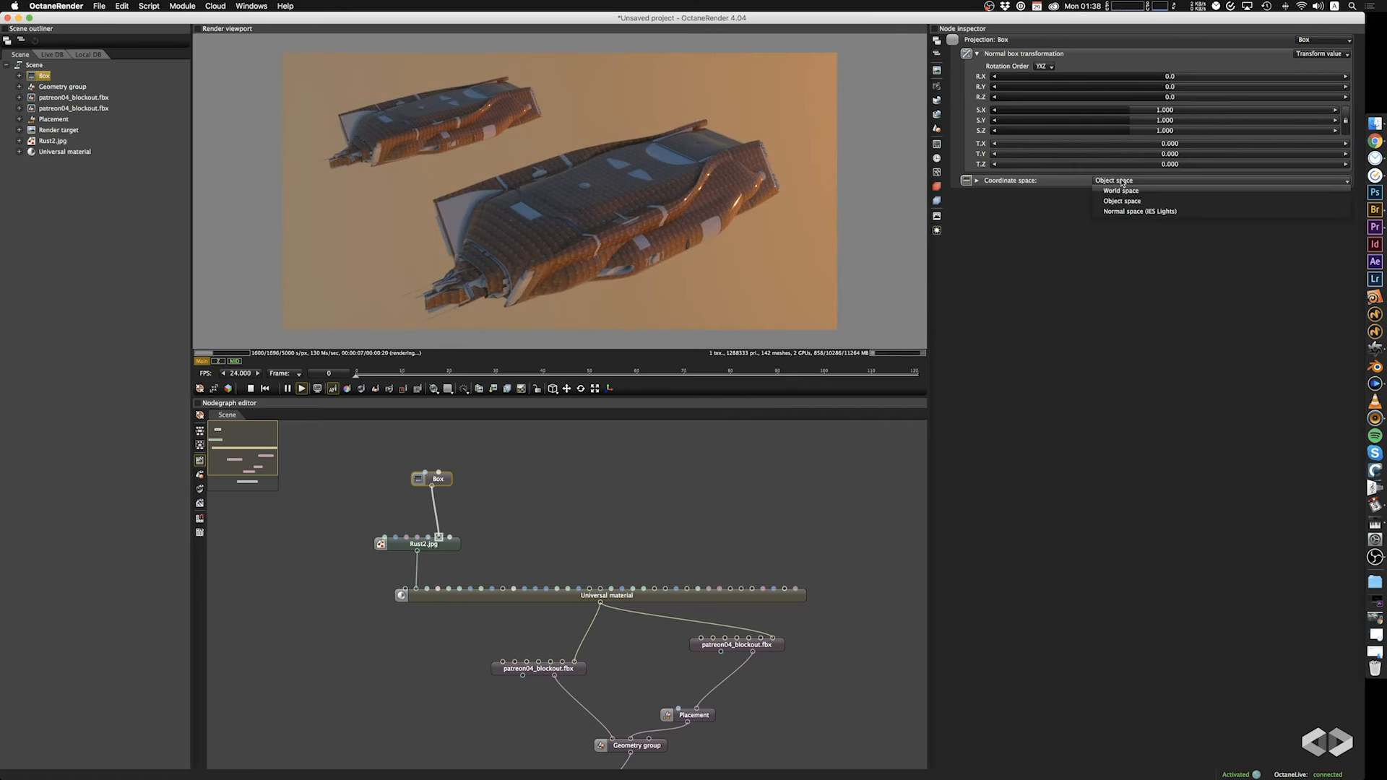
pyautogui.click(1128, 192)
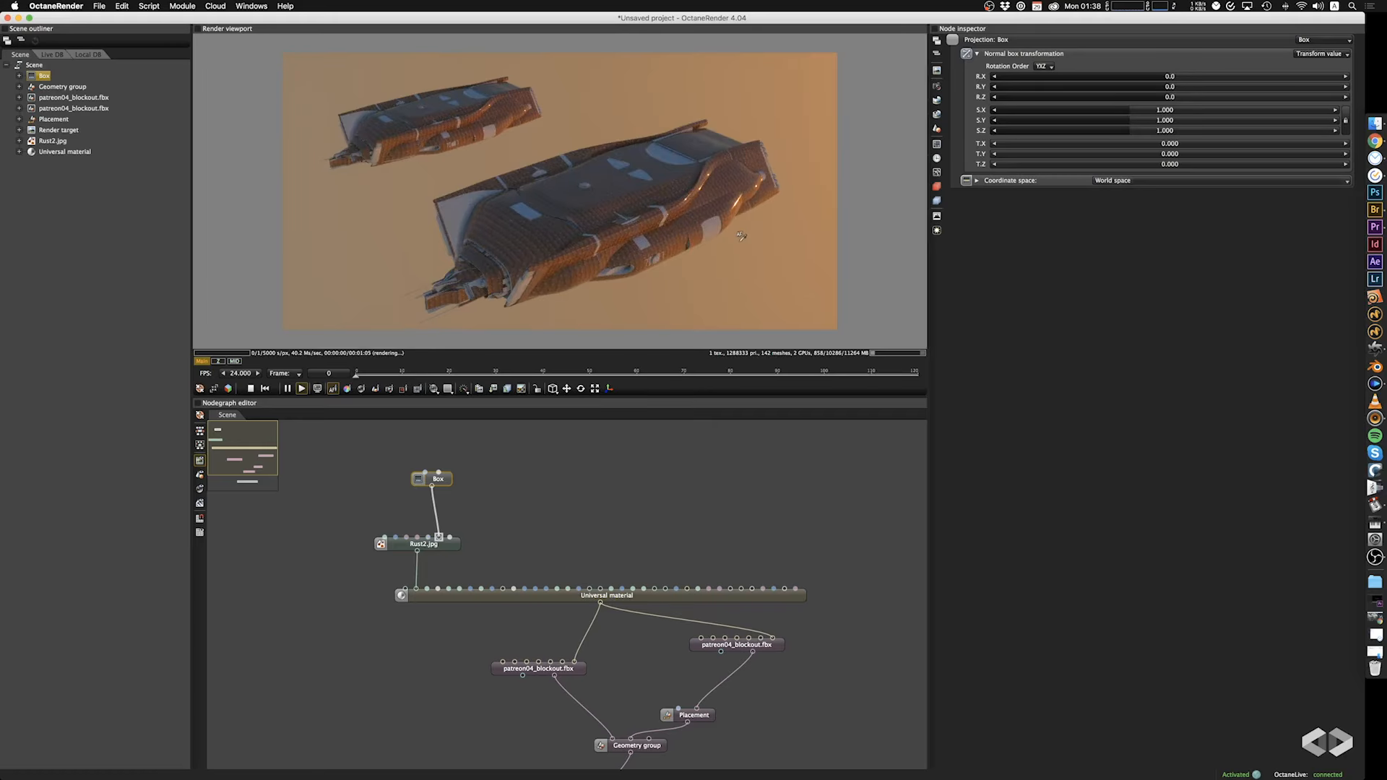
pyautogui.moveTo(742, 232); pyautogui.dragTo(693, 229)
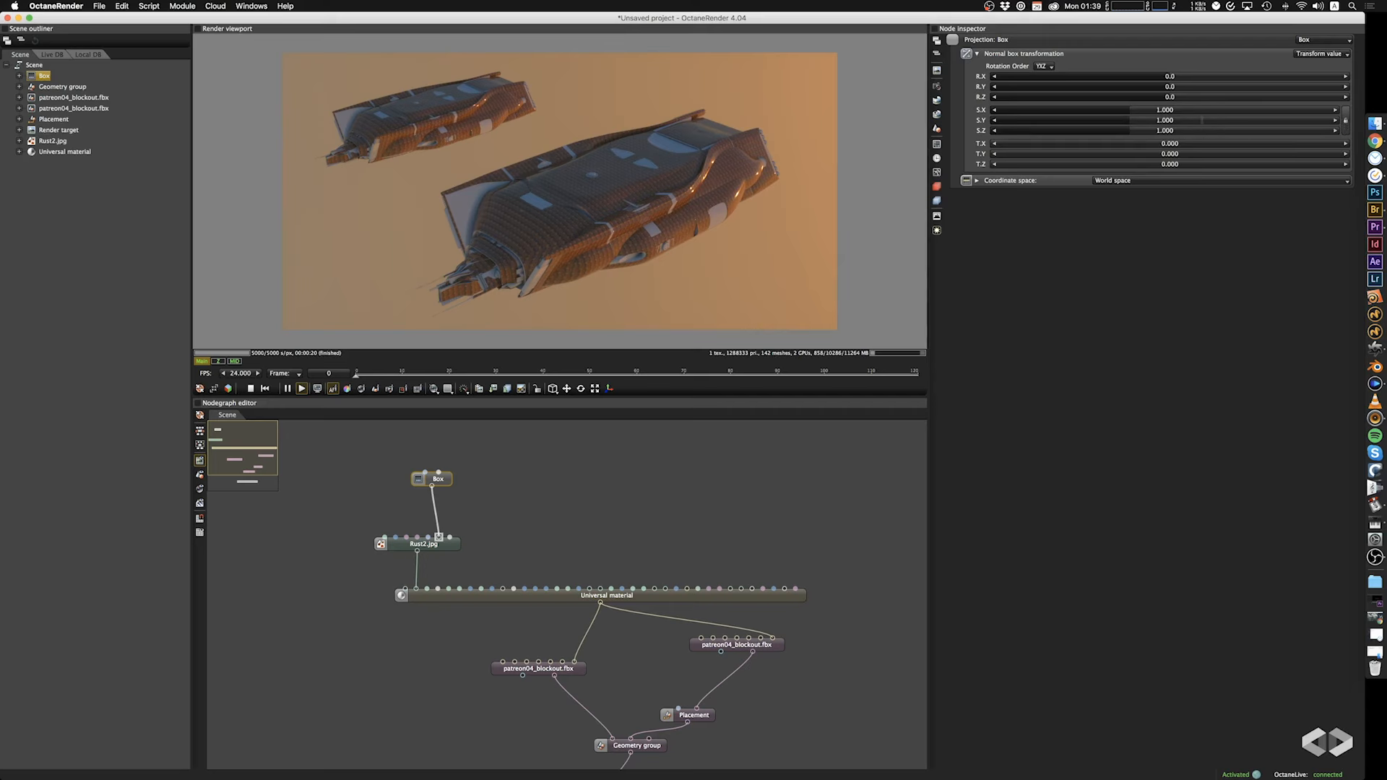
# Scale the box projection uniformly to 20.400 and inspect the rust texture close up on the larger ship.
pyautogui.moveTo(1122, 111); pyautogui.dragTo(1223, 116)
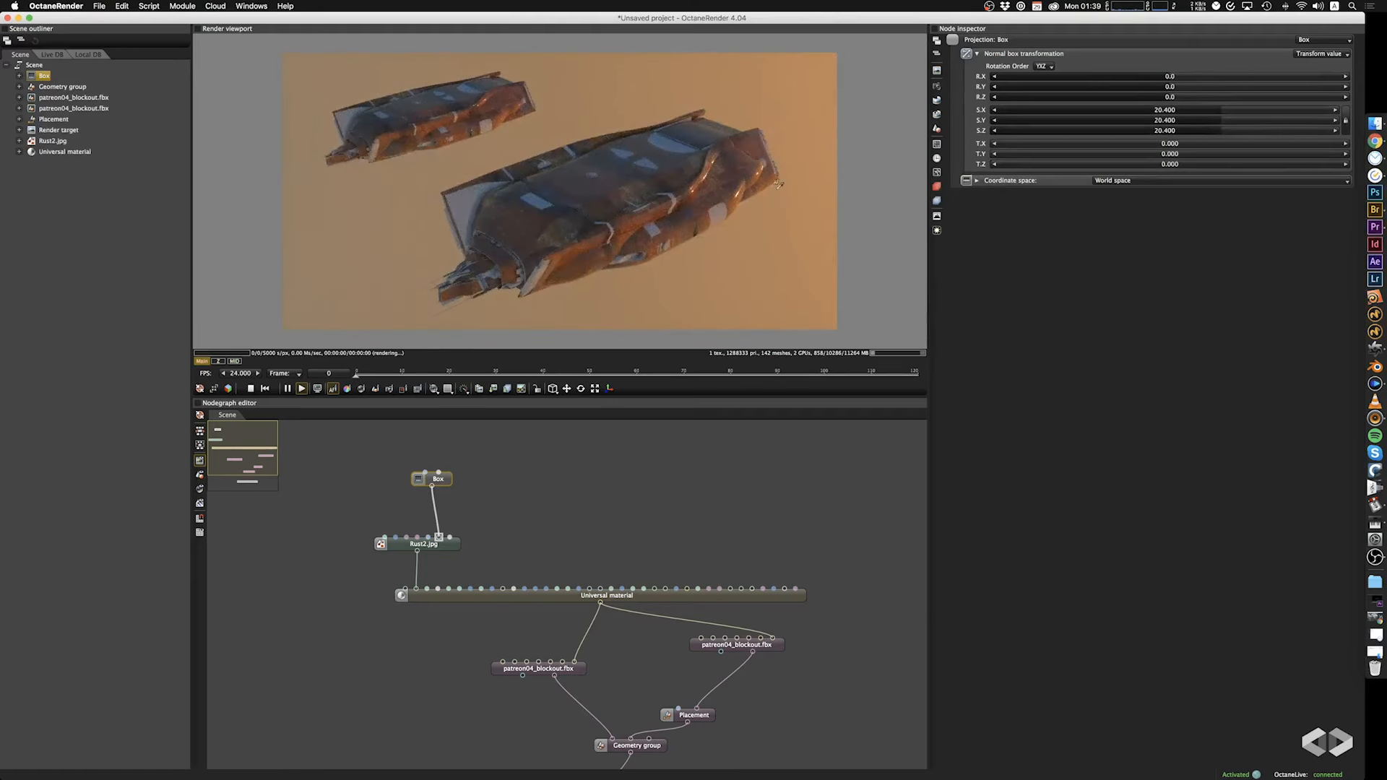
pyautogui.scroll(10, 742, 199)
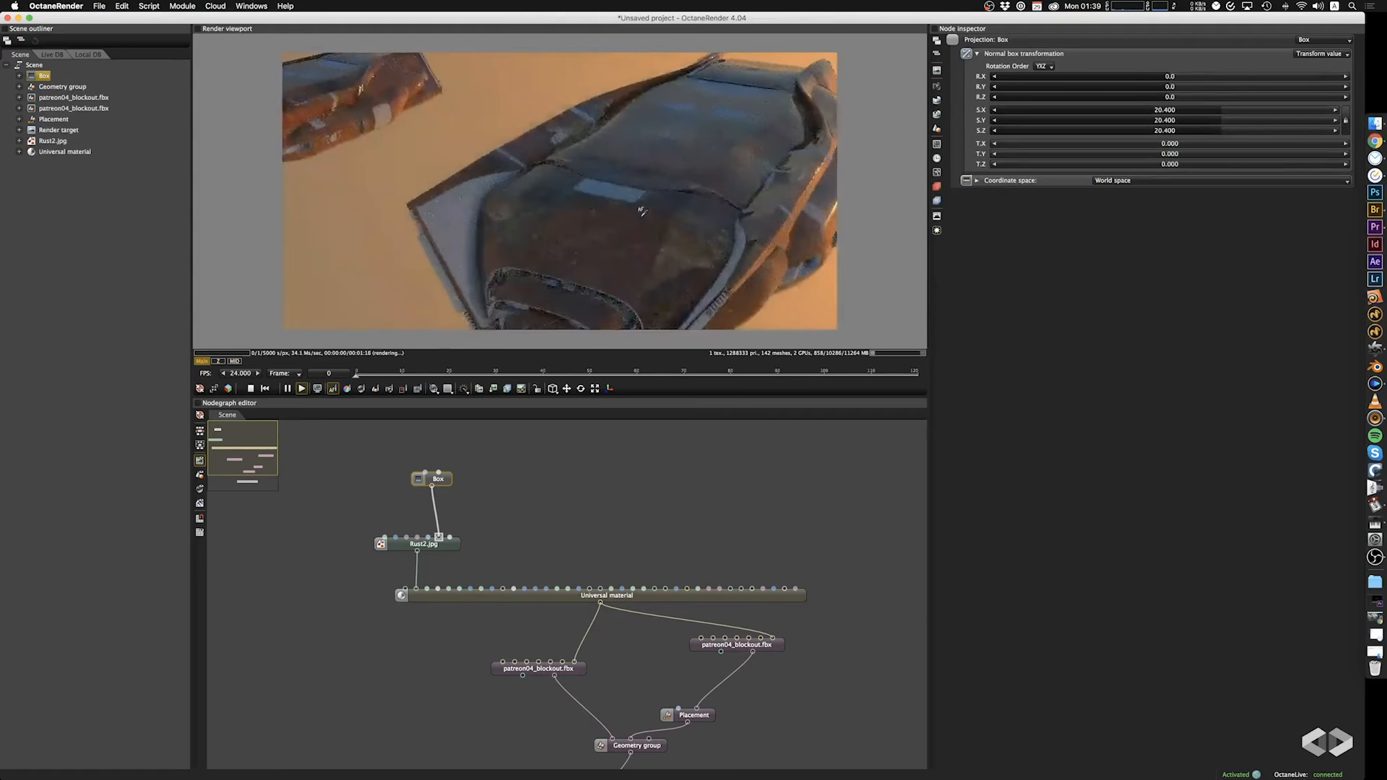
pyautogui.moveTo(642, 212); pyautogui.dragTo(636, 169)
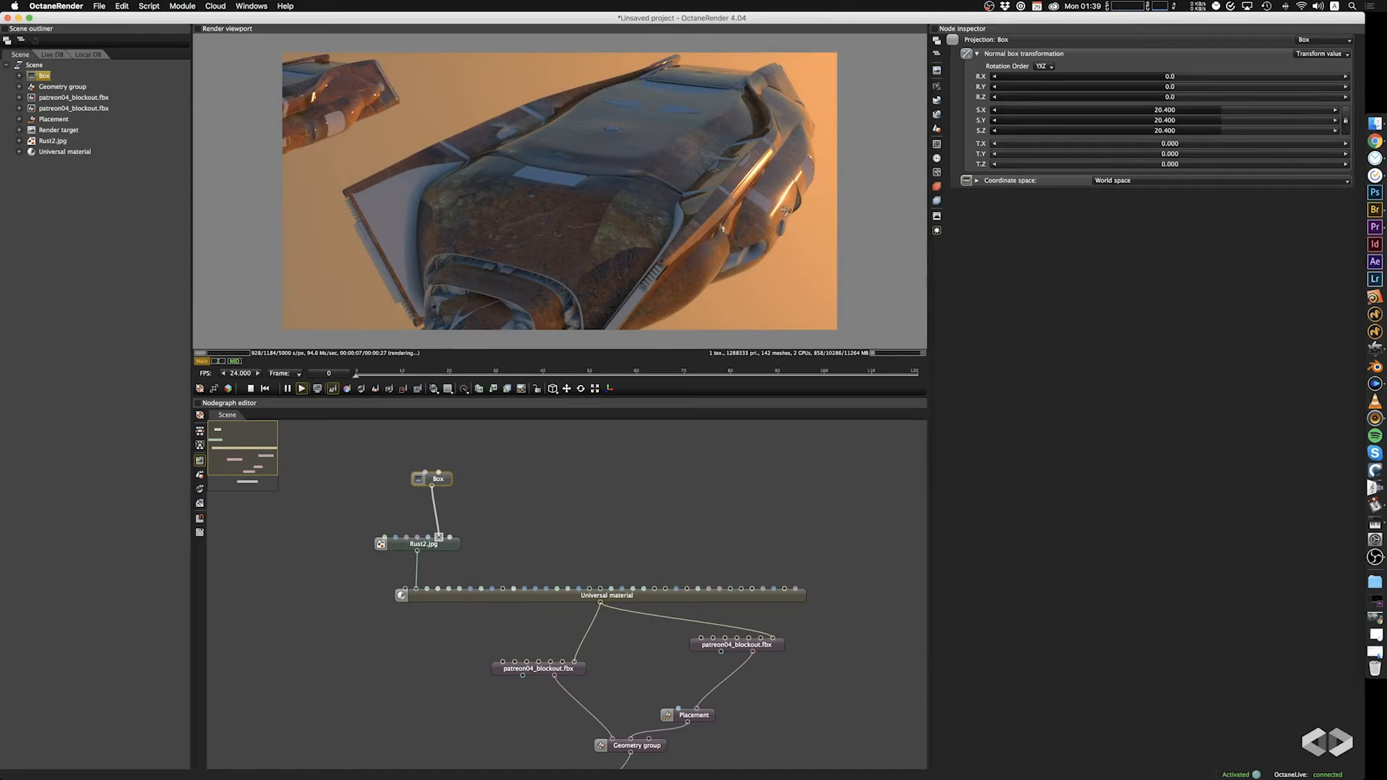
# Connect the Rust2.jpg texture also to the Universal material's sixth input and inspect the larger ship from another angle.
pyautogui.moveTo(786, 211); pyautogui.dragTo(407, 235)
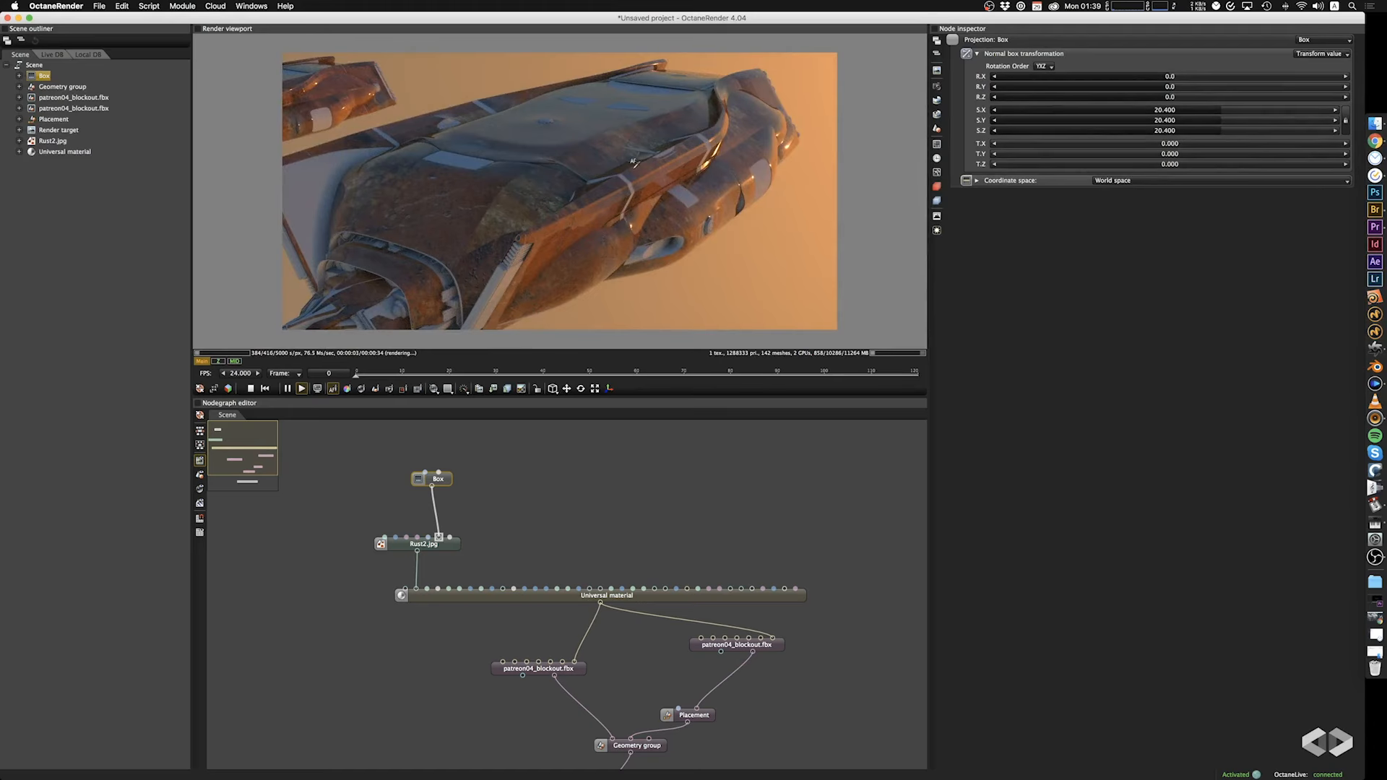
pyautogui.moveTo(426, 553); pyautogui.dragTo(459, 589)
pyautogui.moveTo(609, 253)
pyautogui.mouseDown()
pyautogui.moveTo(633, 253)
pyautogui.moveTo(571, 242)
pyautogui.moveTo(616, 266)
pyautogui.mouseUp()
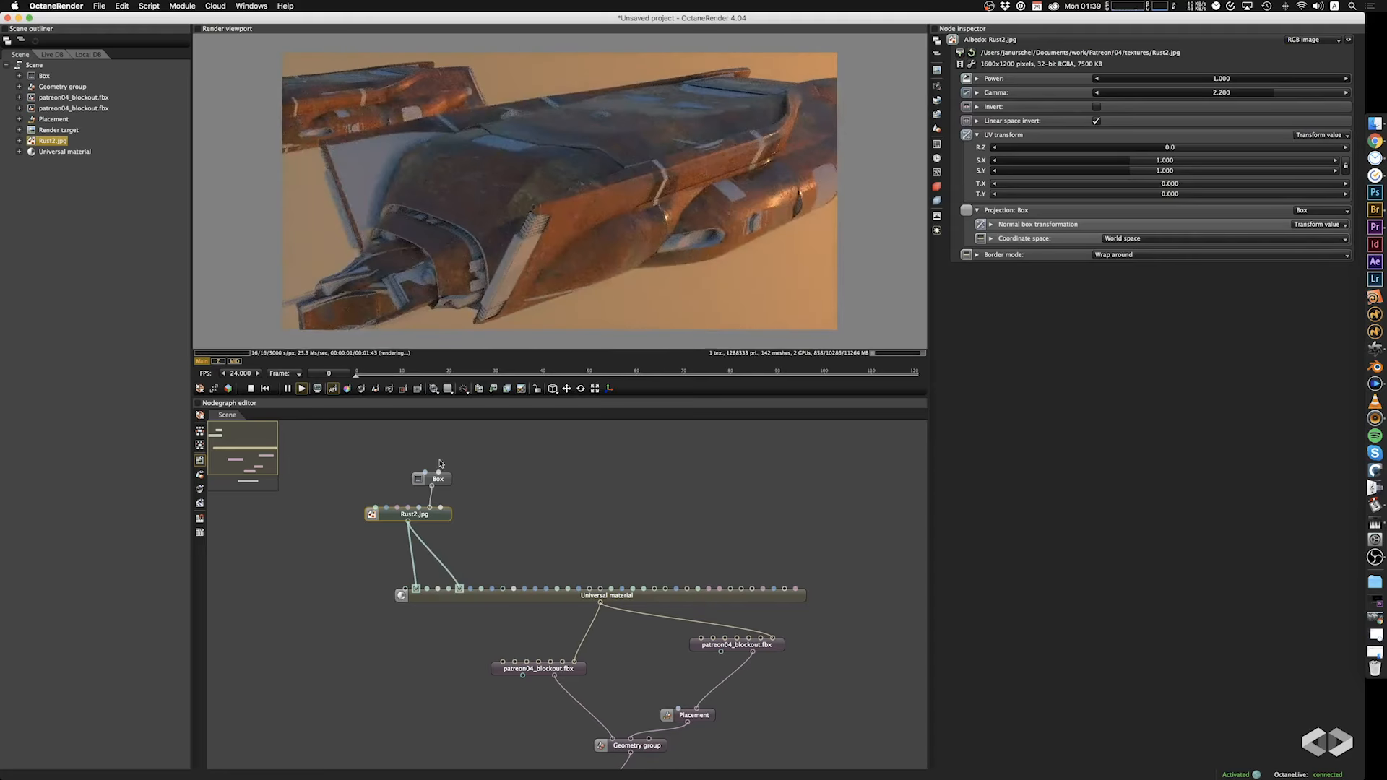
pyautogui.moveTo(584, 525); pyautogui.dragTo(520, 459)
pyautogui.scroll(-1, 586, 485)
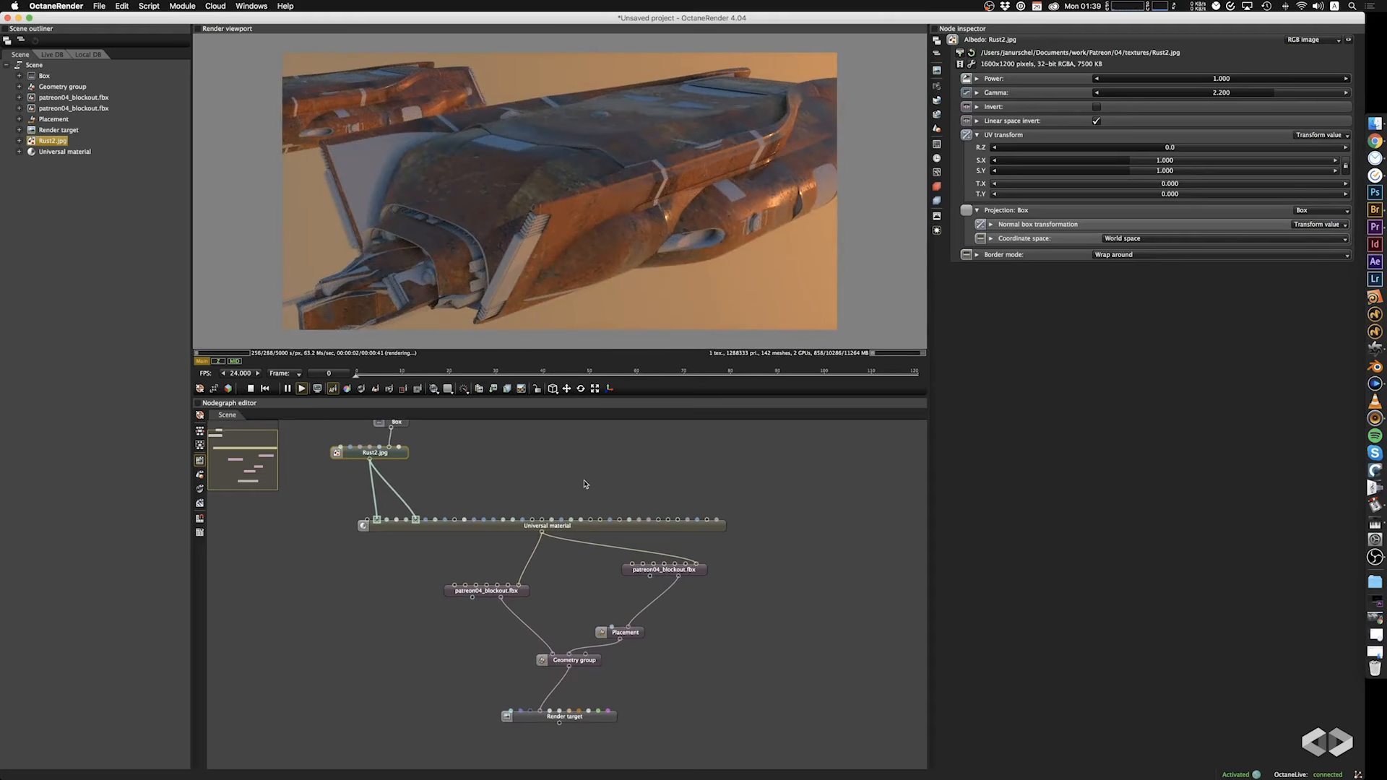
pyautogui.moveTo(749, 728); pyautogui.dragTo(810, 703)
pyautogui.moveTo(713, 681); pyautogui.dragTo(721, 705)
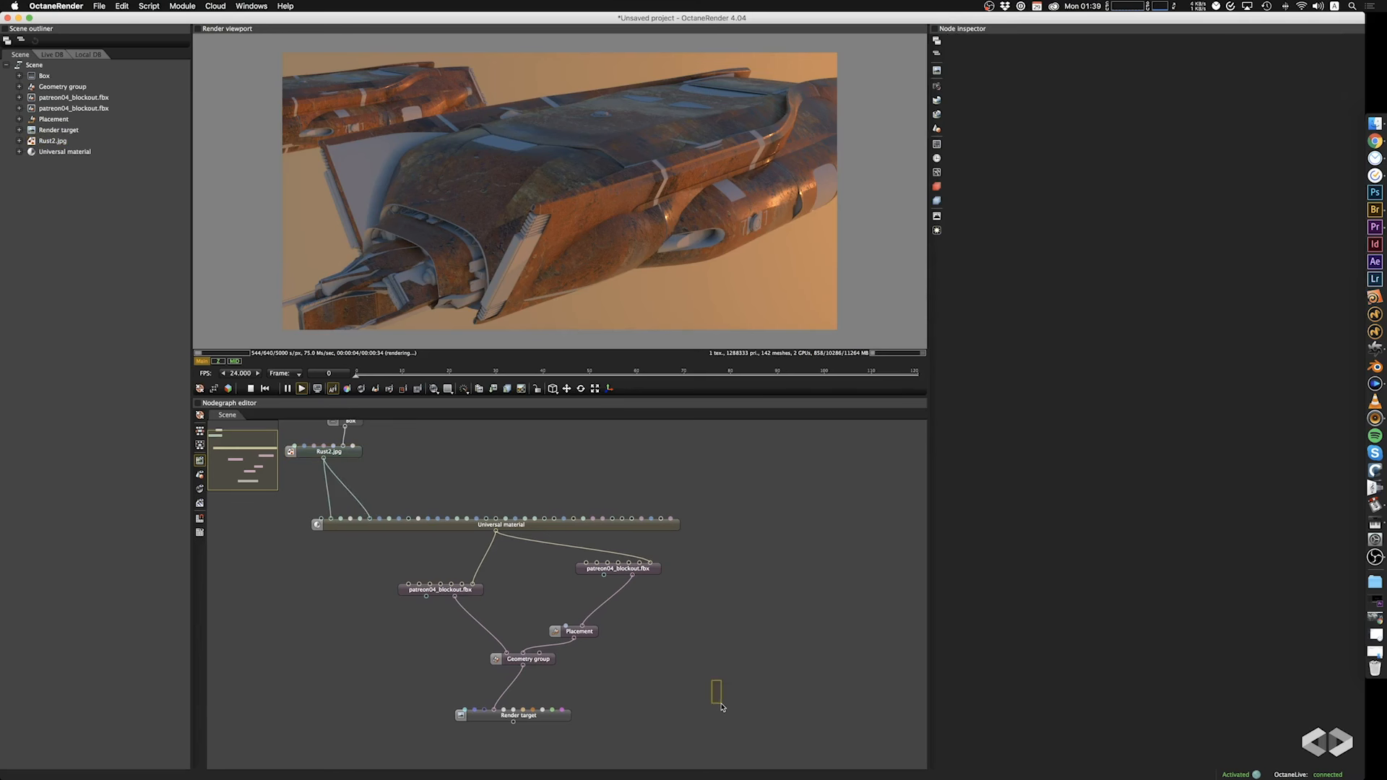
pyautogui.moveTo(657, 626); pyautogui.dragTo(704, 633, button='middle')
pyautogui.scroll(-1, 703, 634)
pyautogui.scroll(-1, 705, 635)
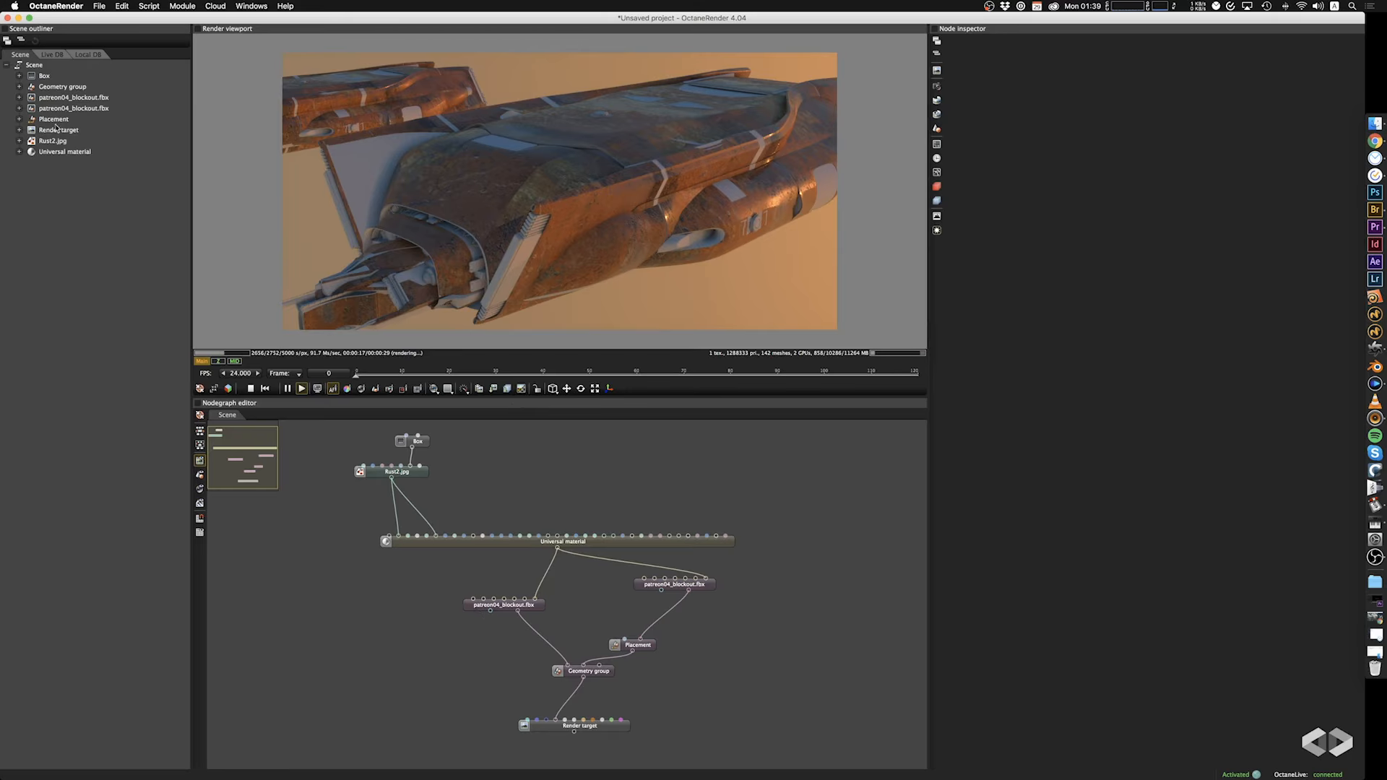
pyautogui.click(97, 6)
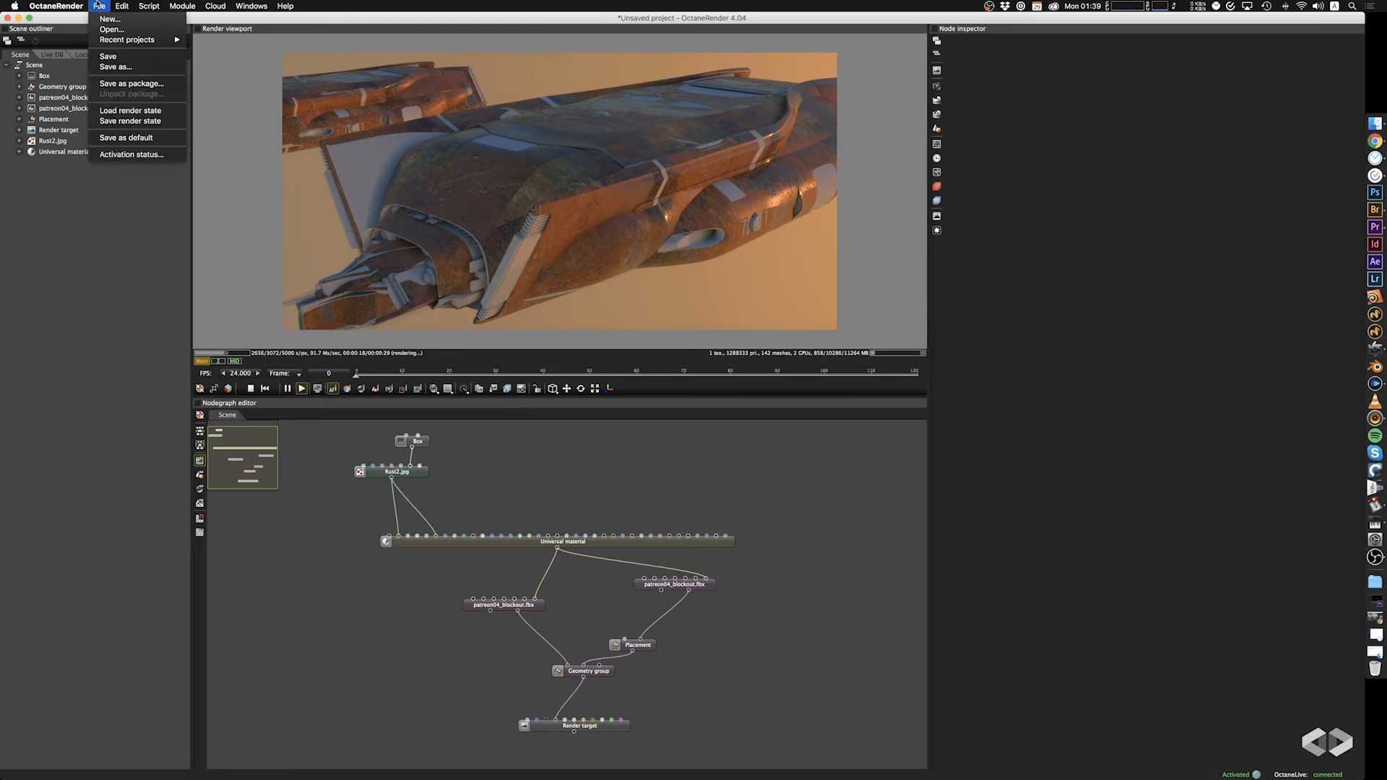
pyautogui.click(95, 7)
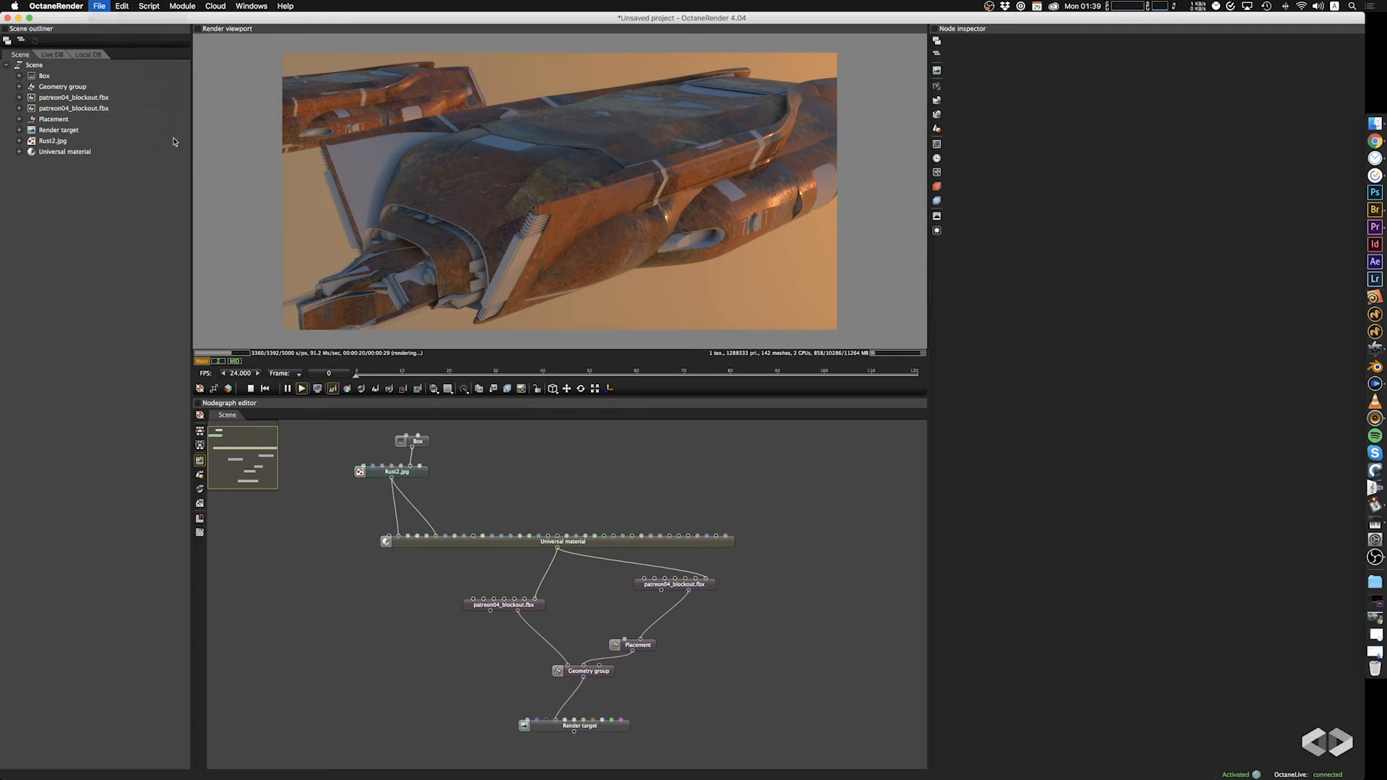
pyautogui.moveTo(511, 512); pyautogui.dragTo(497, 503)
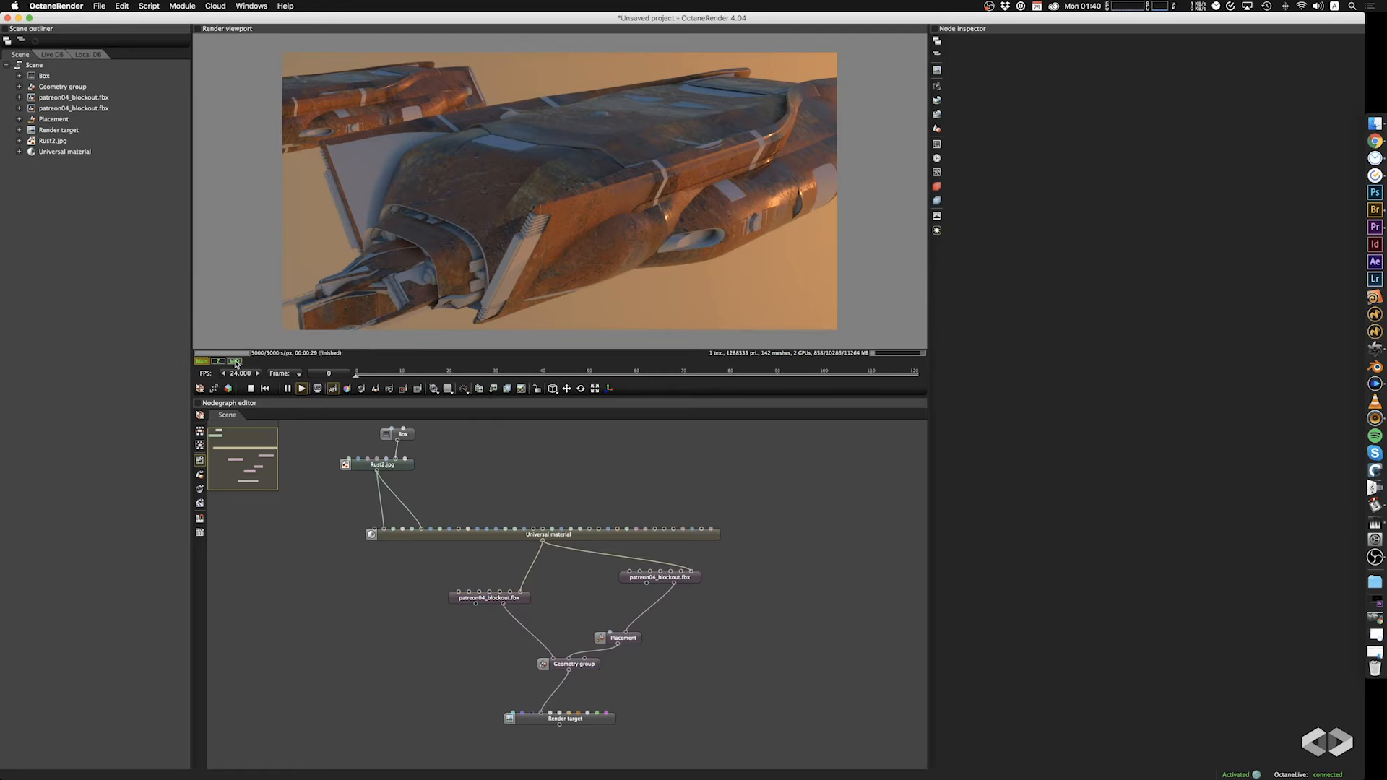
# Display the material ID render pass and examine the ships' material masks from a slightly different angle.
pyautogui.click(234, 361)
pyautogui.moveTo(325, 319); pyautogui.dragTo(376, 298)
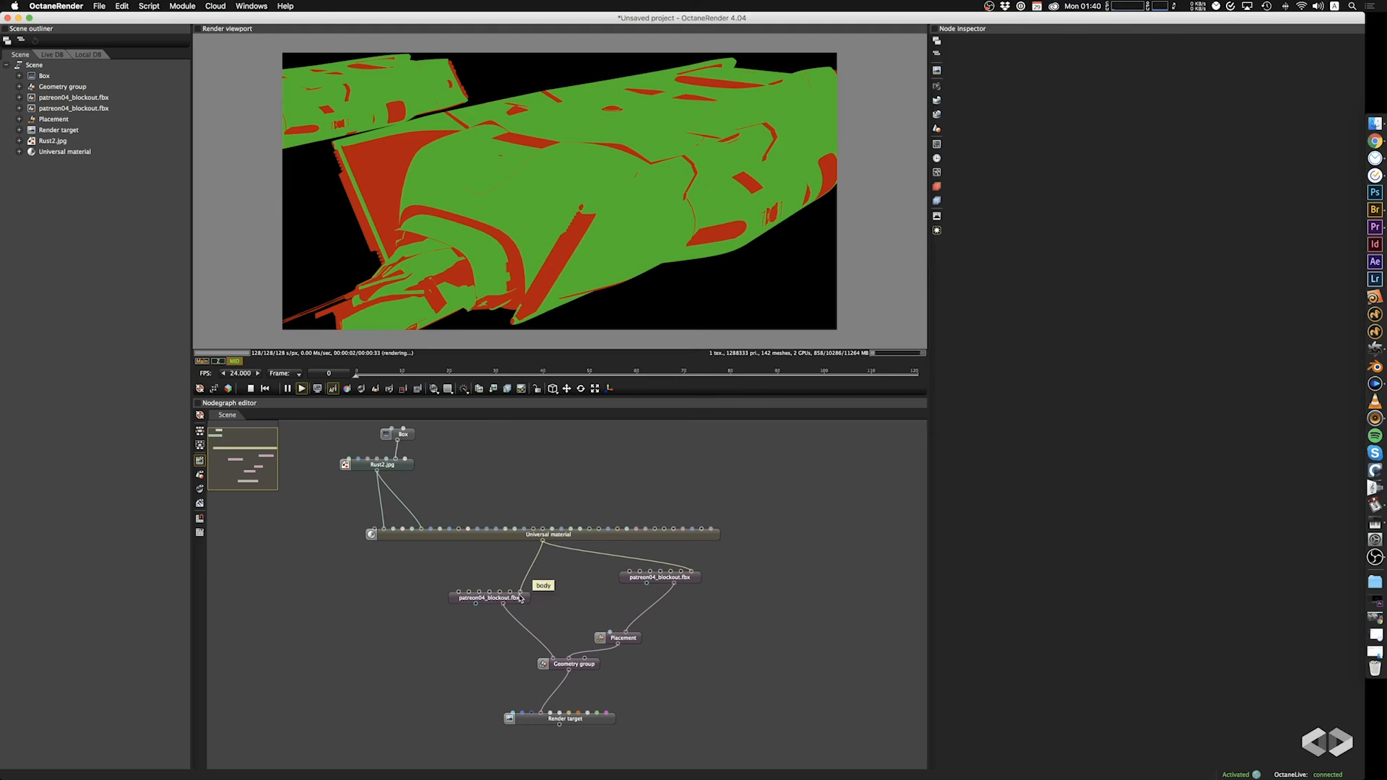
pyautogui.scroll(3, 544, 231)
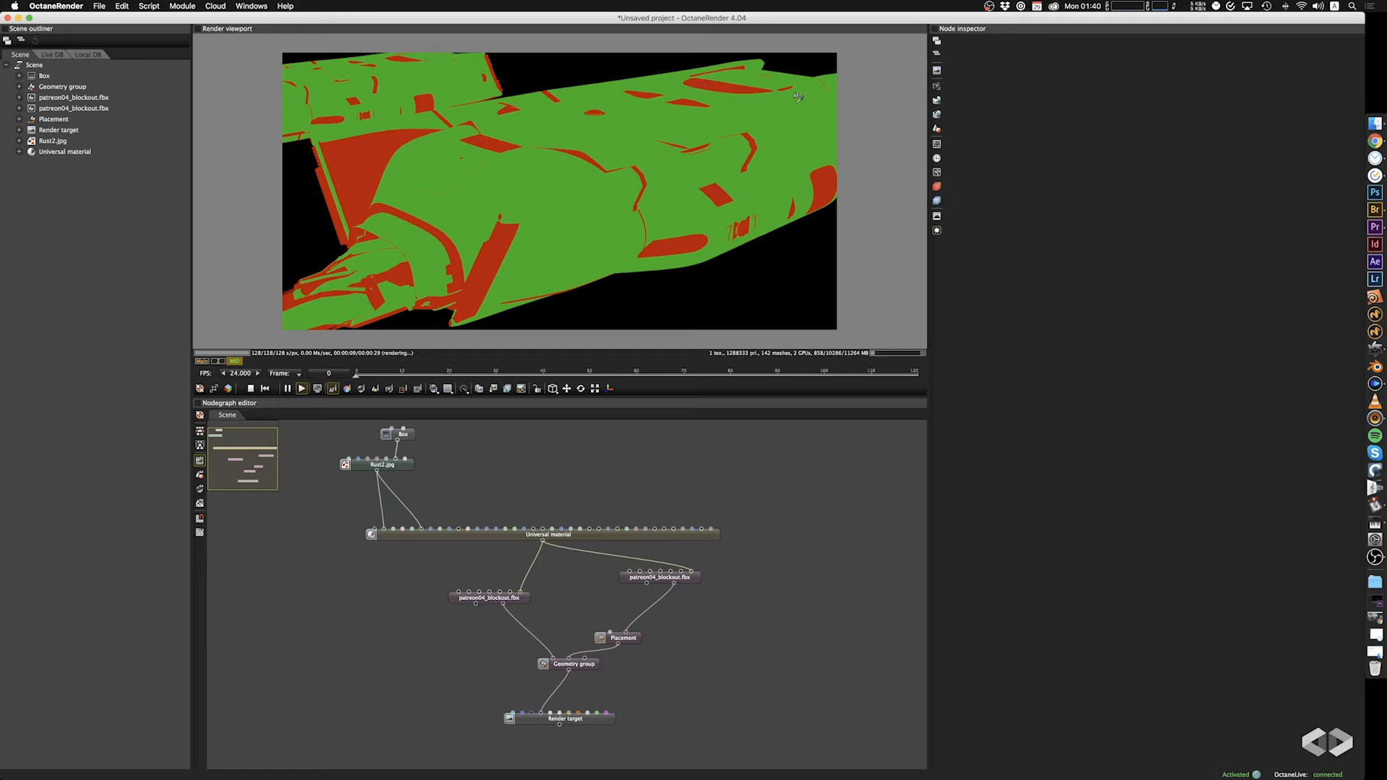
pyautogui.click(493, 390)
pyautogui.click(448, 454)
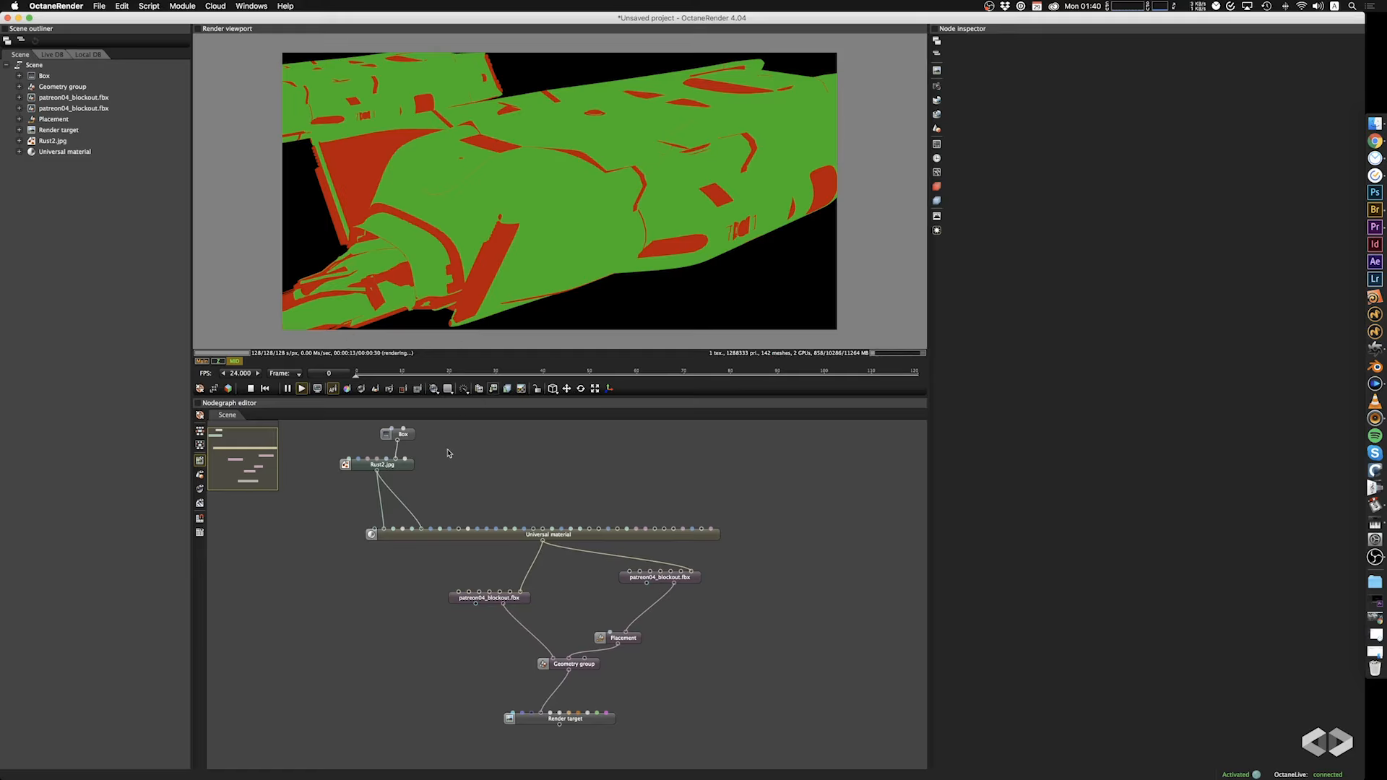
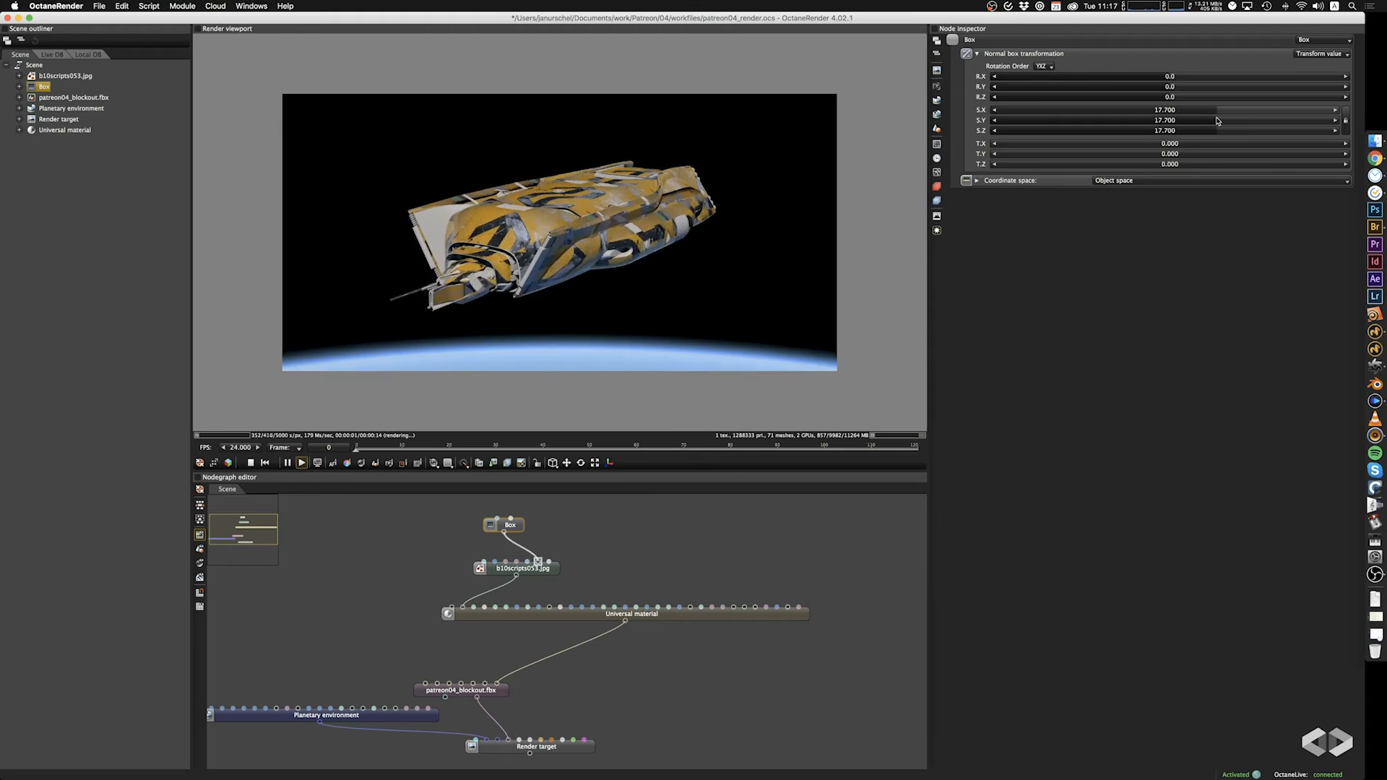
# Preview candidate images and replace the b10scripts053.jpg node's image file with tumblr_ohndsctr541tw598eo1_1280.jpg.
pyautogui.moveTo(669, 260); pyautogui.dragTo(632, 306)
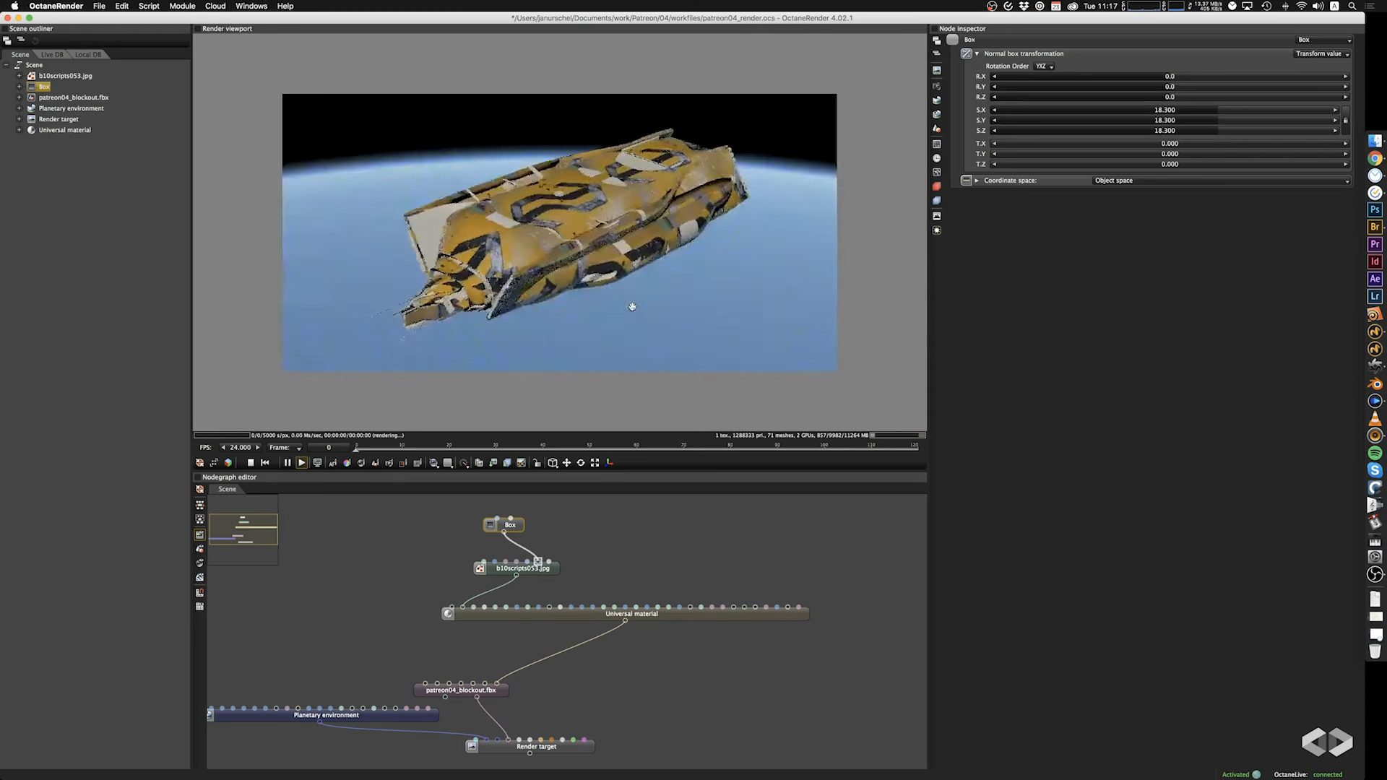
pyautogui.click(531, 573)
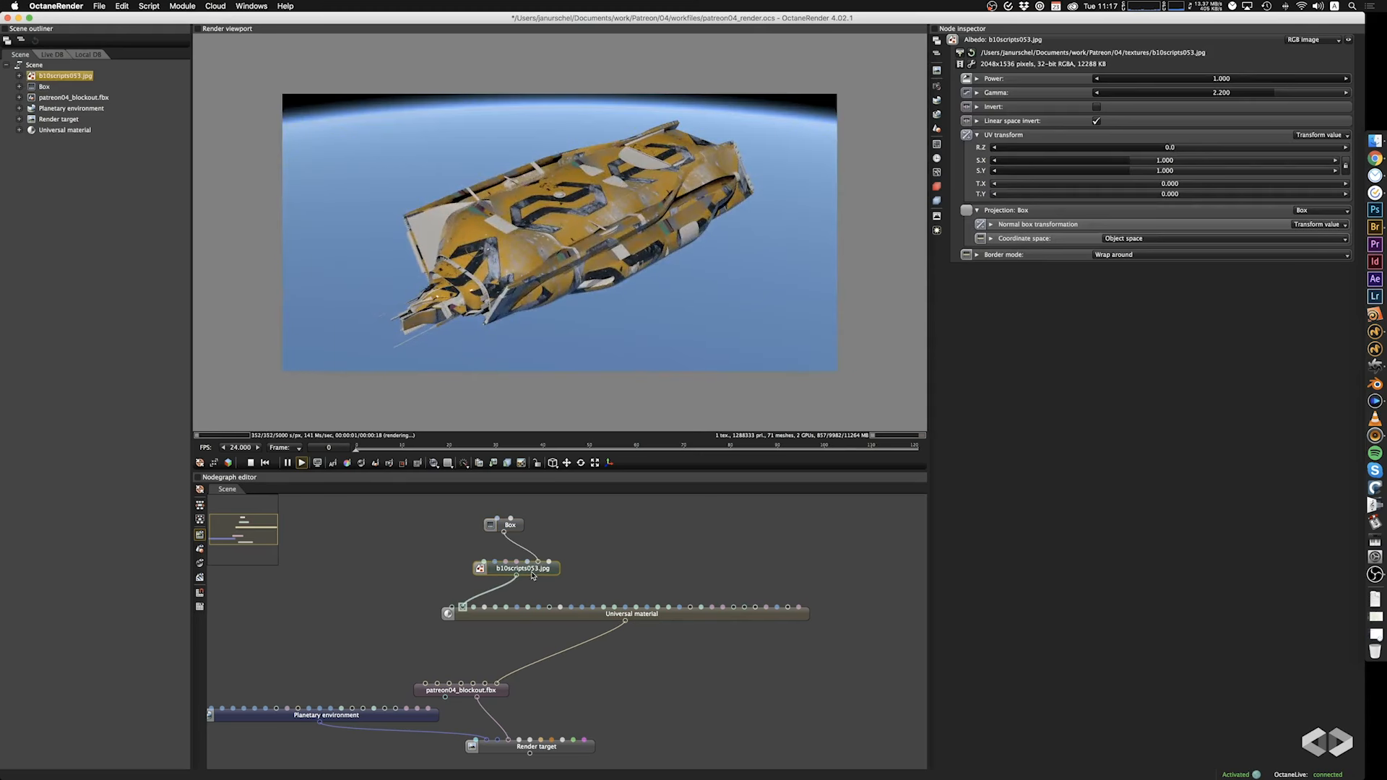
pyautogui.click(964, 53)
pyautogui.click(528, 341)
pyautogui.press('space')
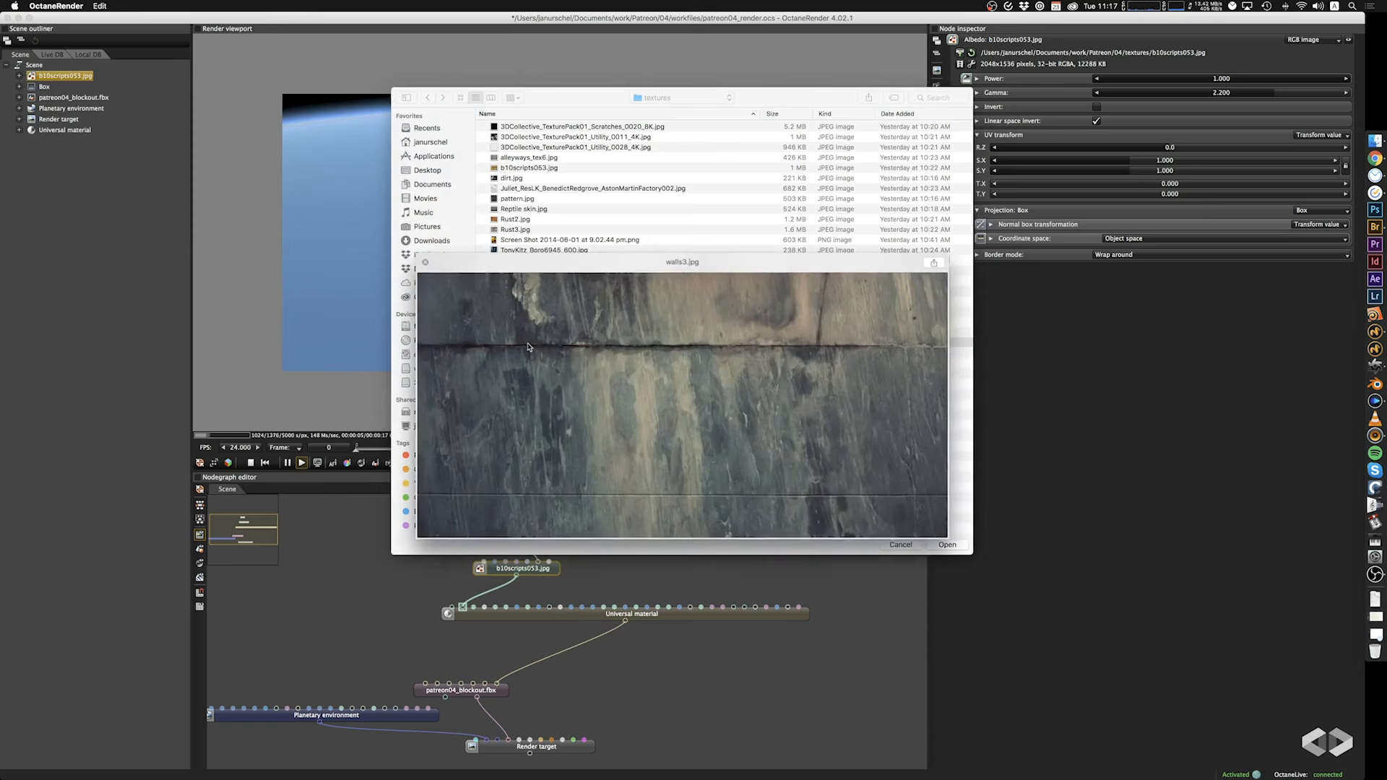
pyautogui.press('Up')
pyautogui.press('Up')
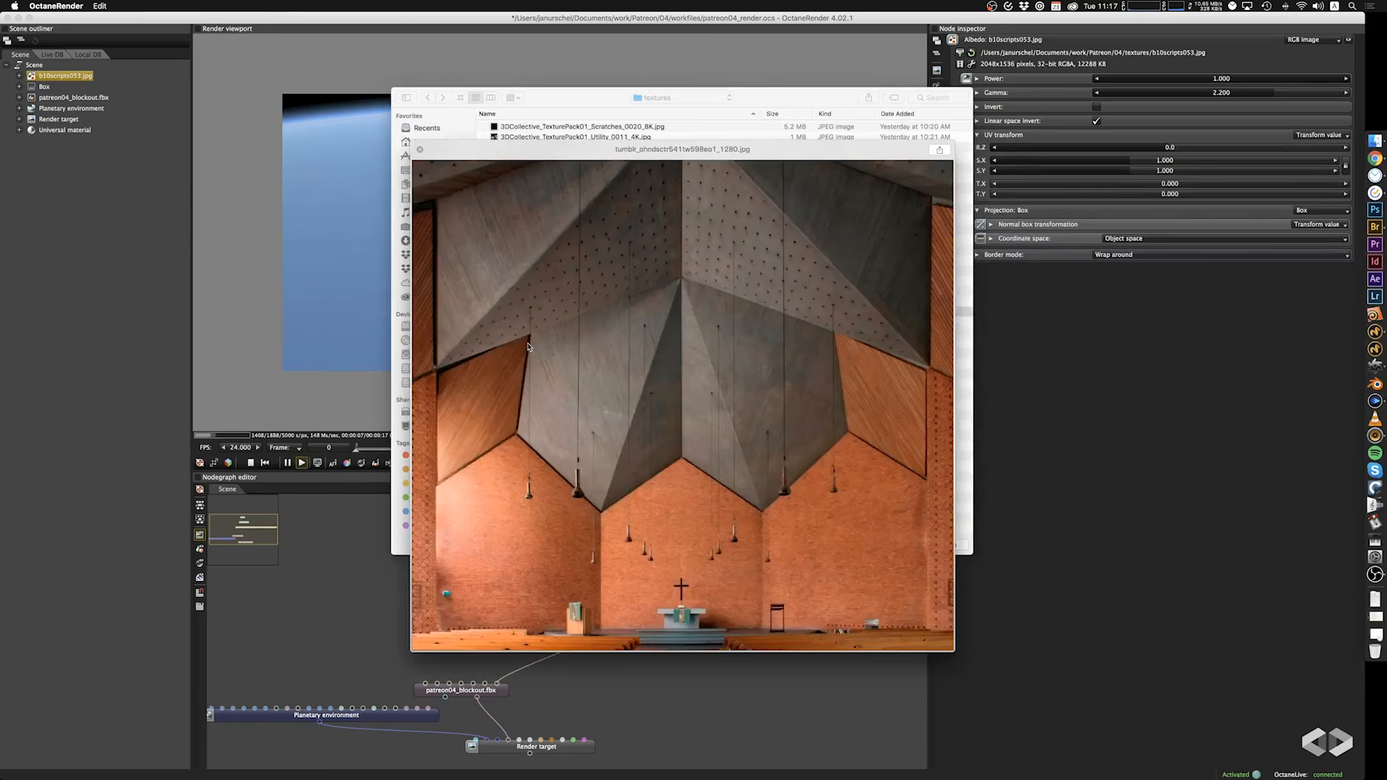
pyautogui.press('Up')
pyautogui.press('Down')
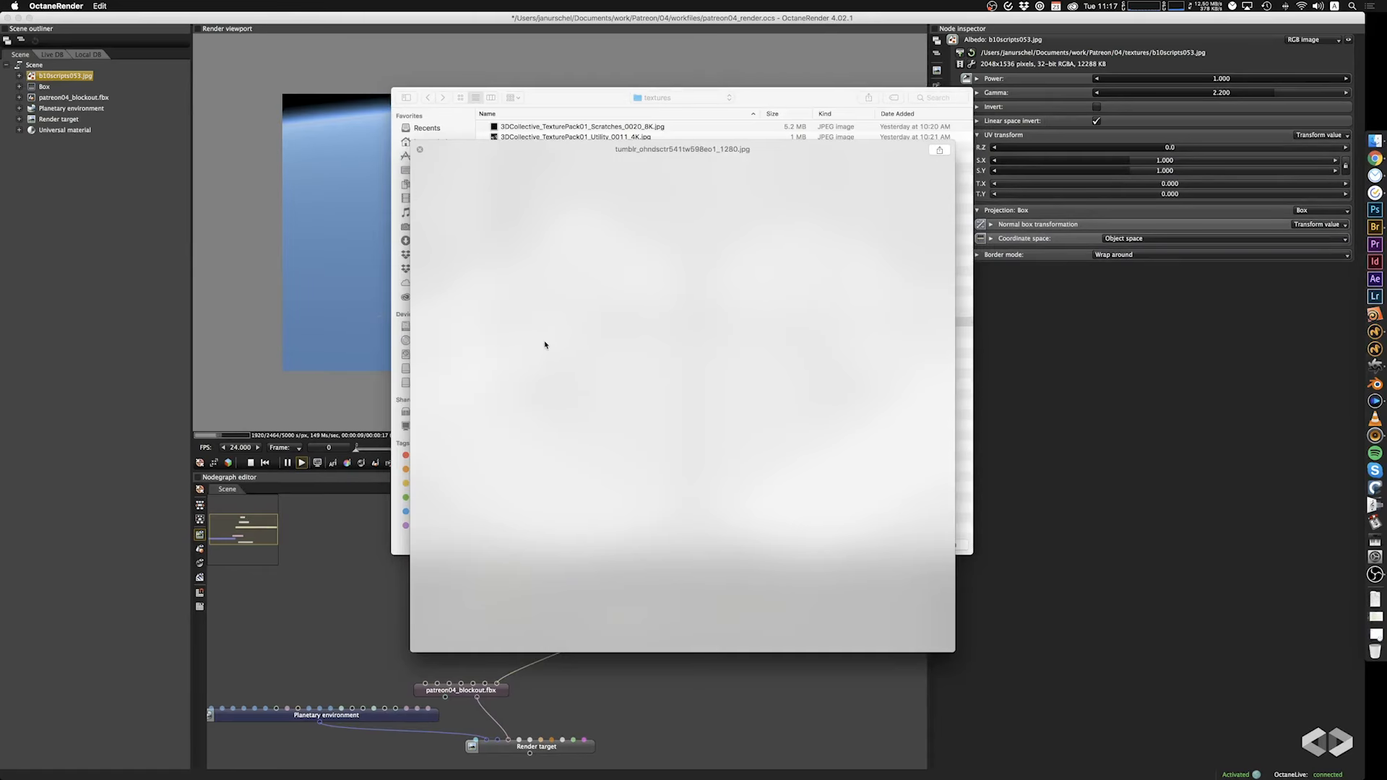
pyautogui.press('space')
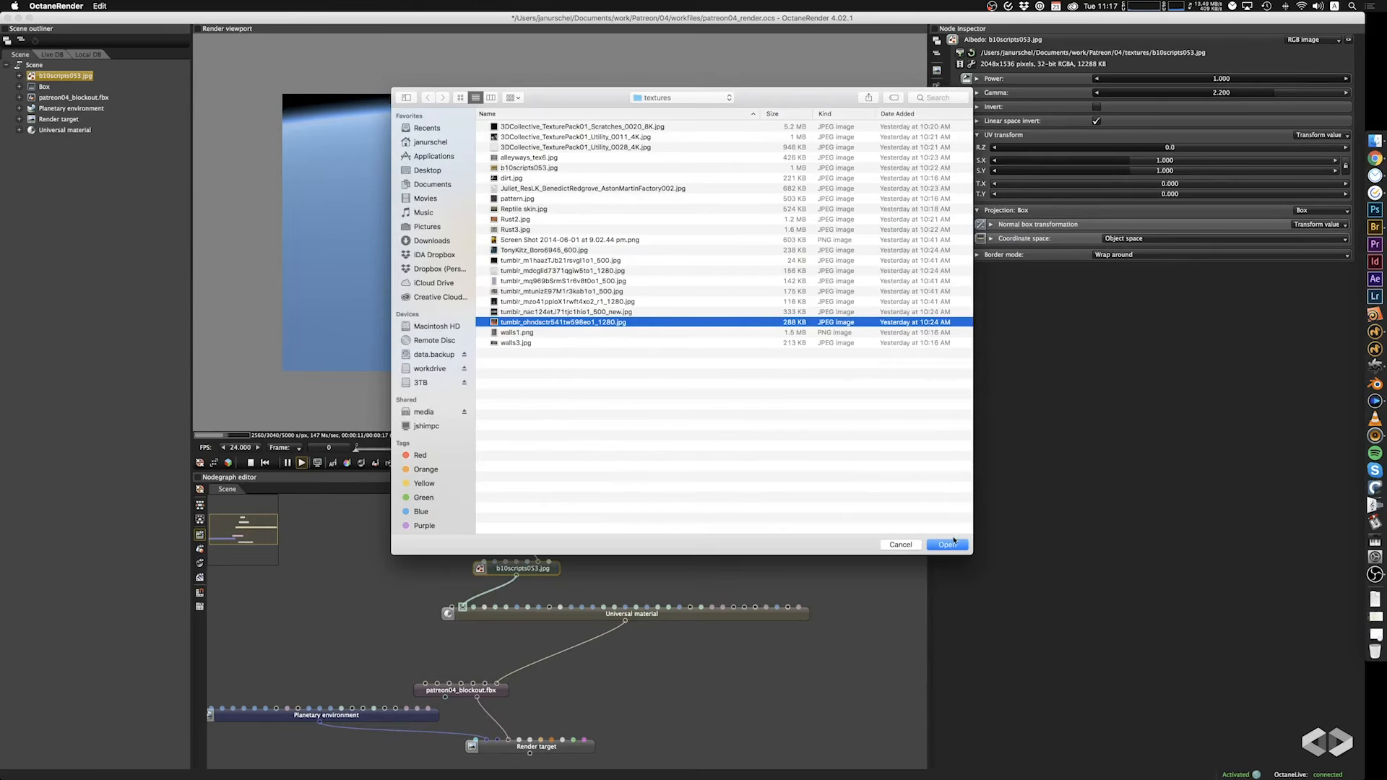
pyautogui.click(949, 544)
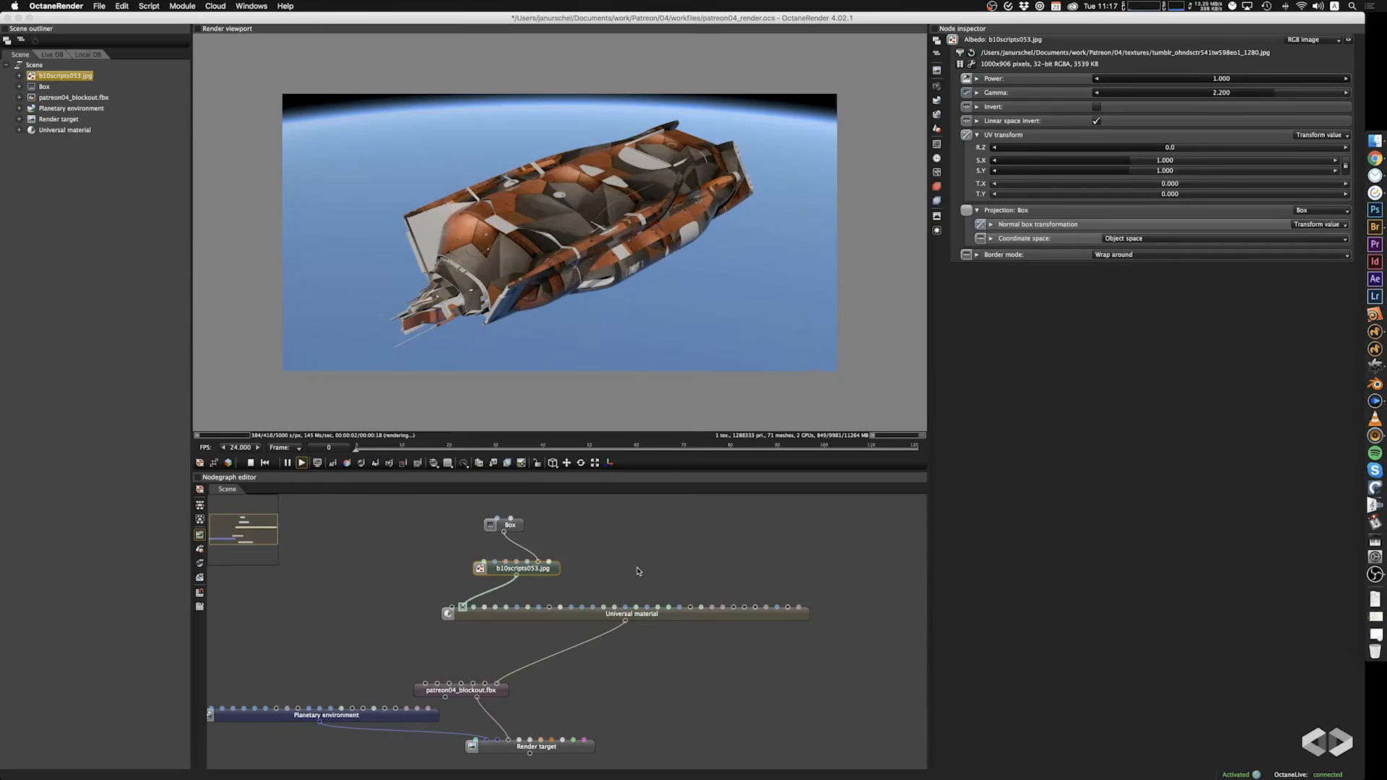
# Scale the box projection uniformly to 20.100 and inspect the texture on the ship from the front.
pyautogui.click(511, 526)
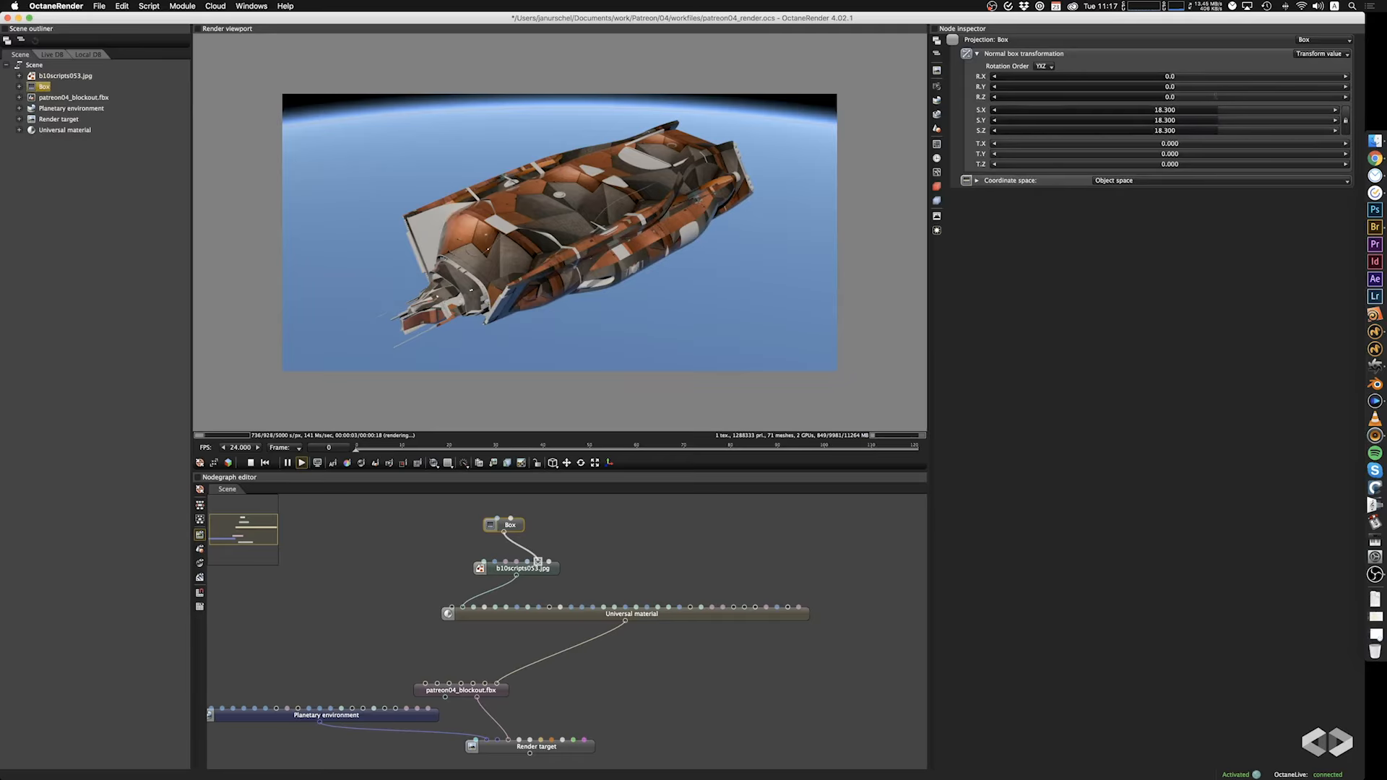
pyautogui.moveTo(1218, 120)
pyautogui.mouseDown()
pyautogui.moveTo(1276, 118)
pyautogui.moveTo(1221, 120)
pyautogui.mouseUp()
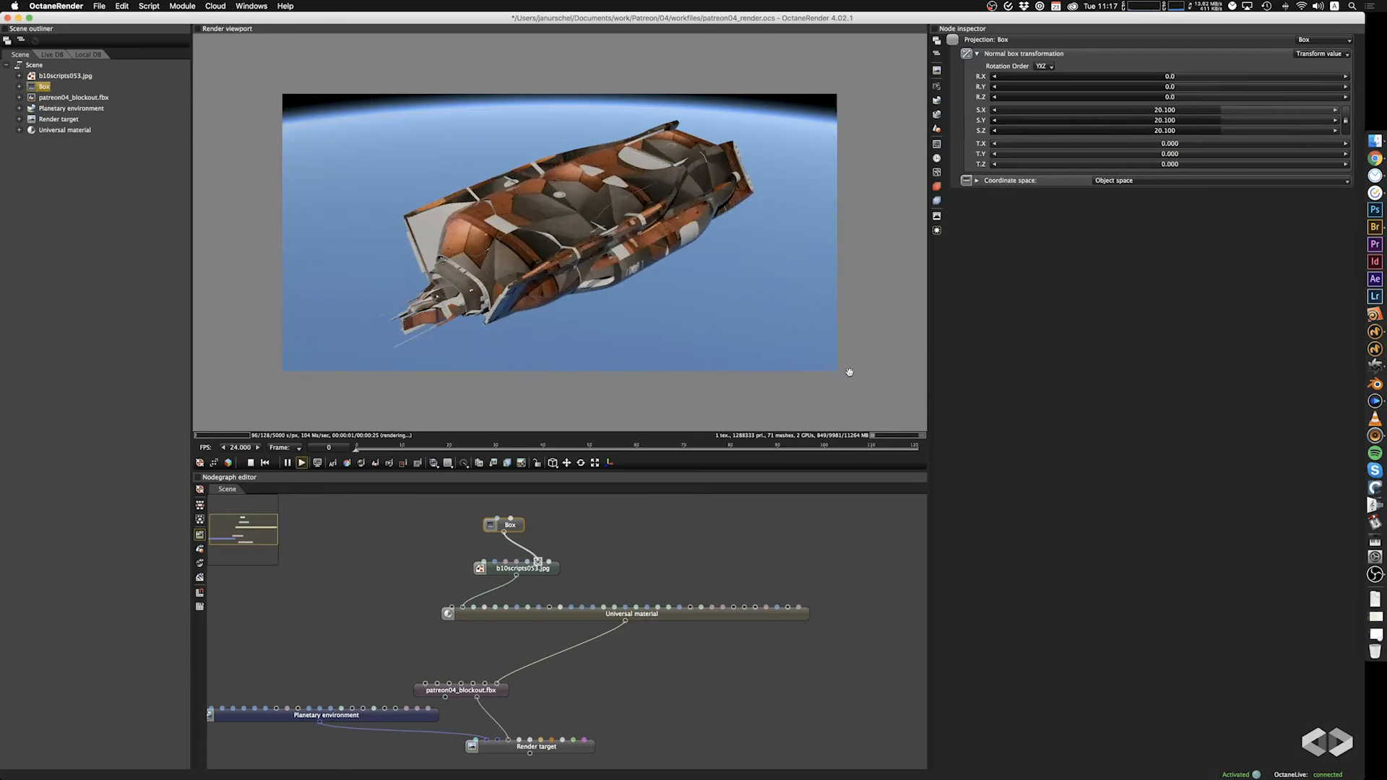
pyautogui.moveTo(587, 383); pyautogui.dragTo(716, 340)
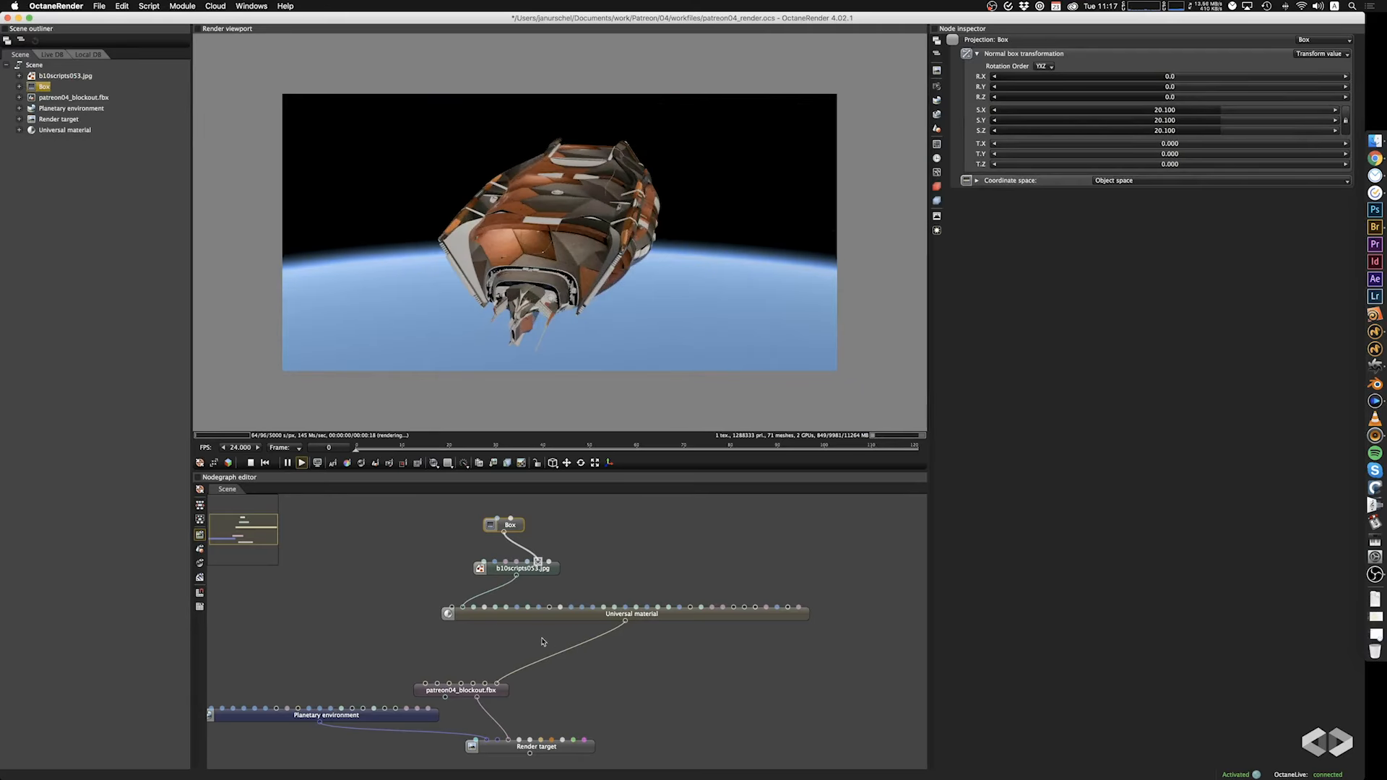
# Preview the images in the textures folder, including the rust, dirt, hexagon, scratches and alleyways files, as candidates for the albedo texture.
pyautogui.click(528, 572)
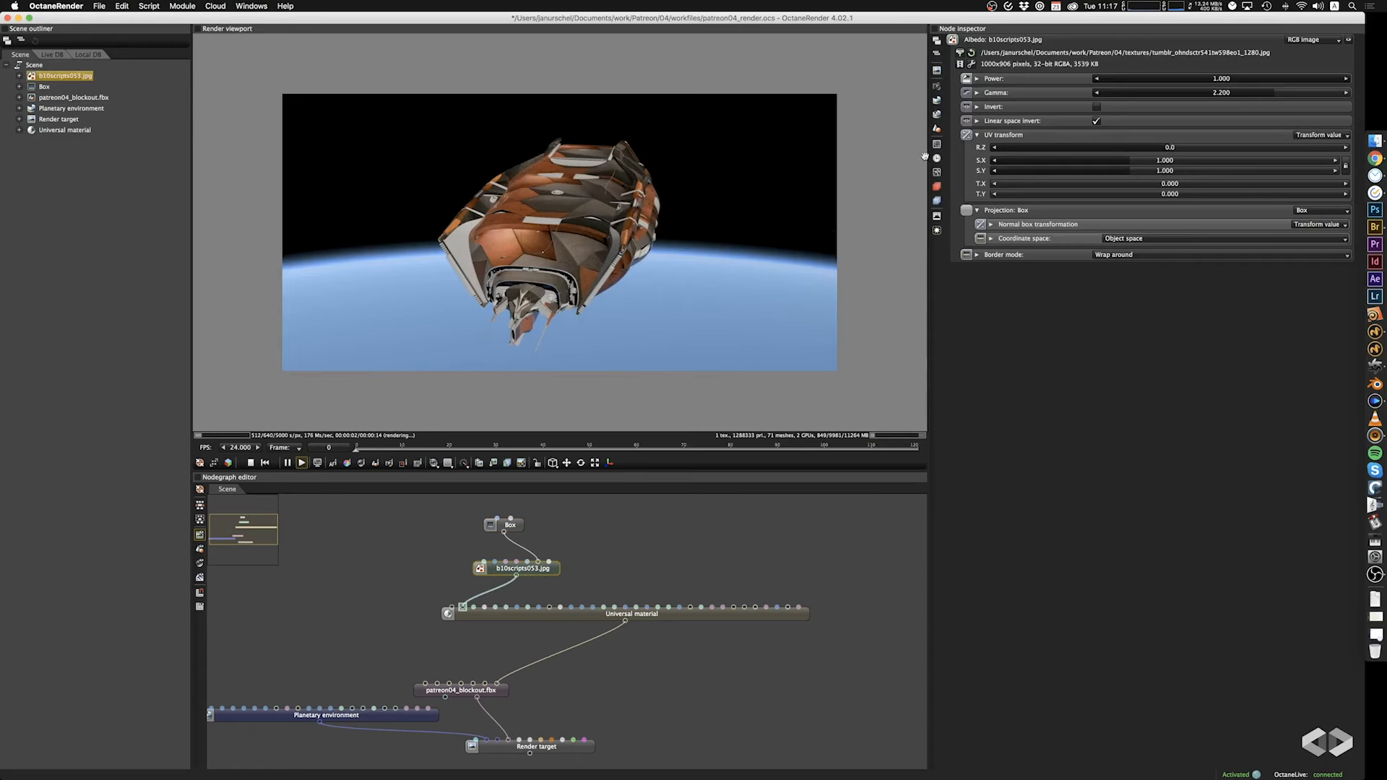
pyautogui.click(961, 54)
pyautogui.click(517, 281)
pyautogui.press('space')
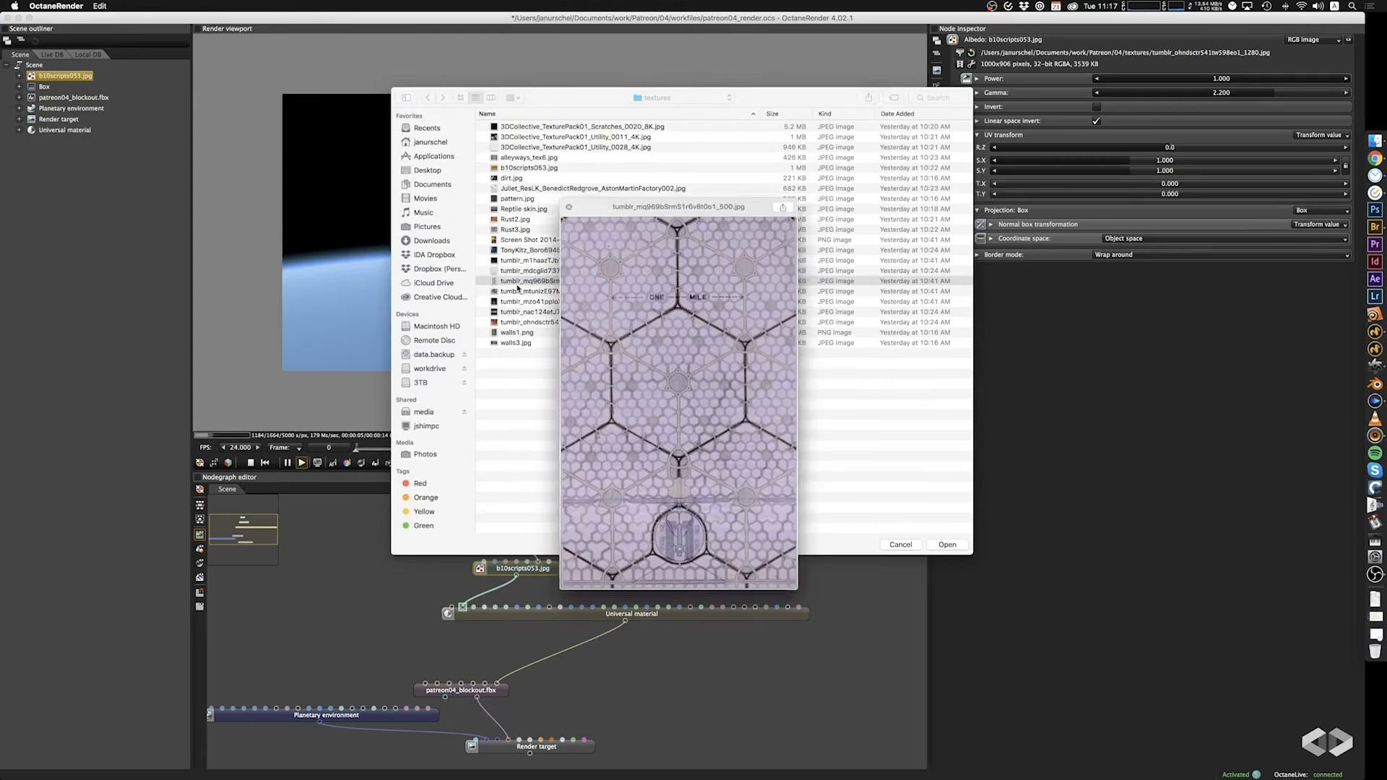
pyautogui.press('Up')
pyautogui.press('Up')
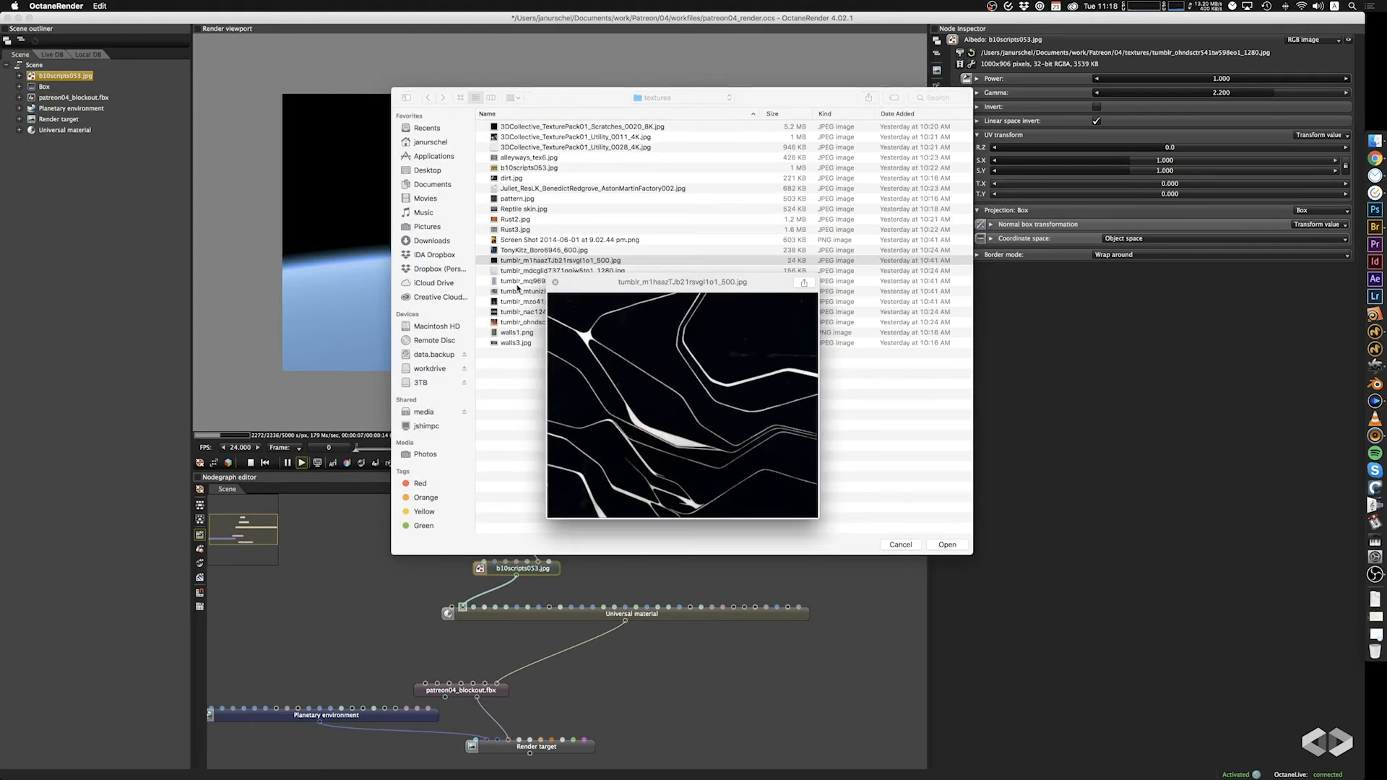
pyautogui.press('Up')
pyautogui.press('Up')
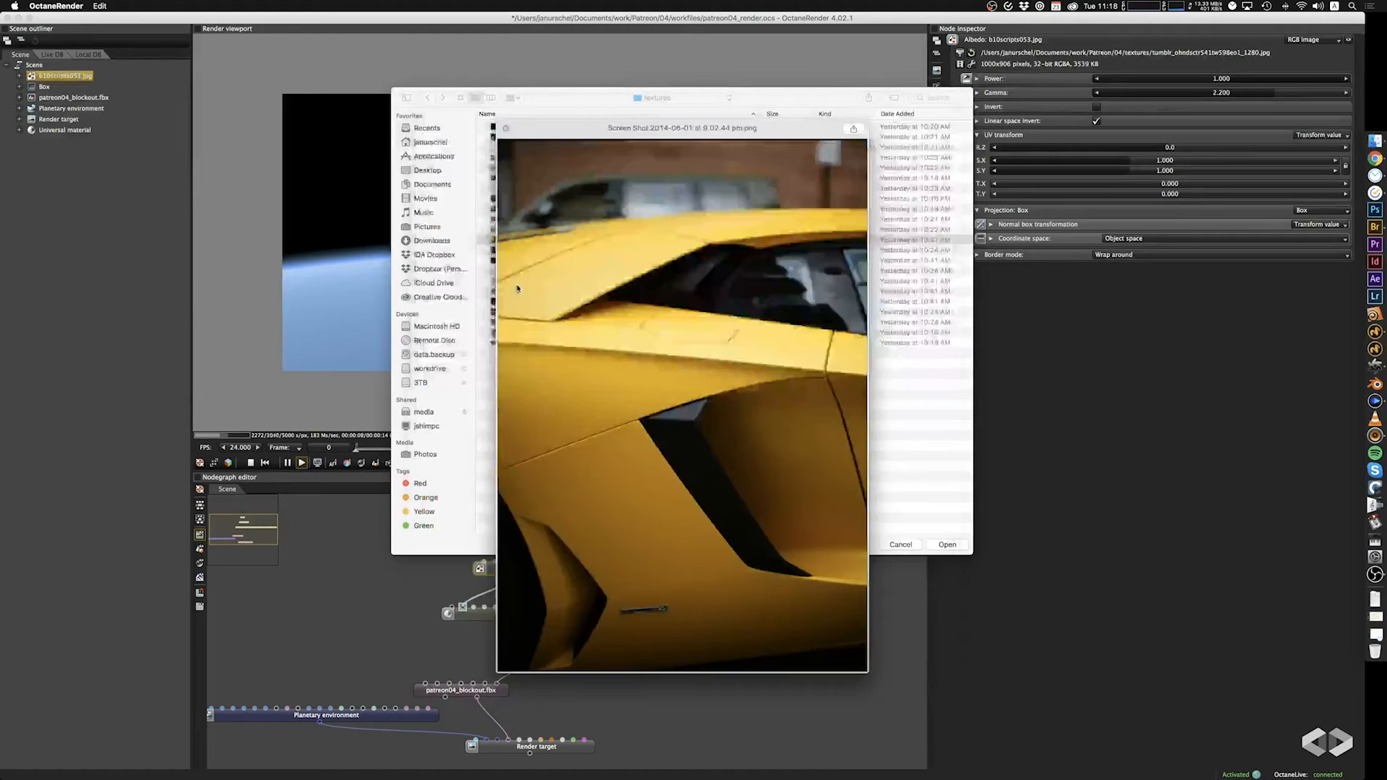
pyautogui.press('Up')
pyautogui.press('Up')
pyautogui.press('Up')
pyautogui.press('Up')
pyautogui.press('Up')
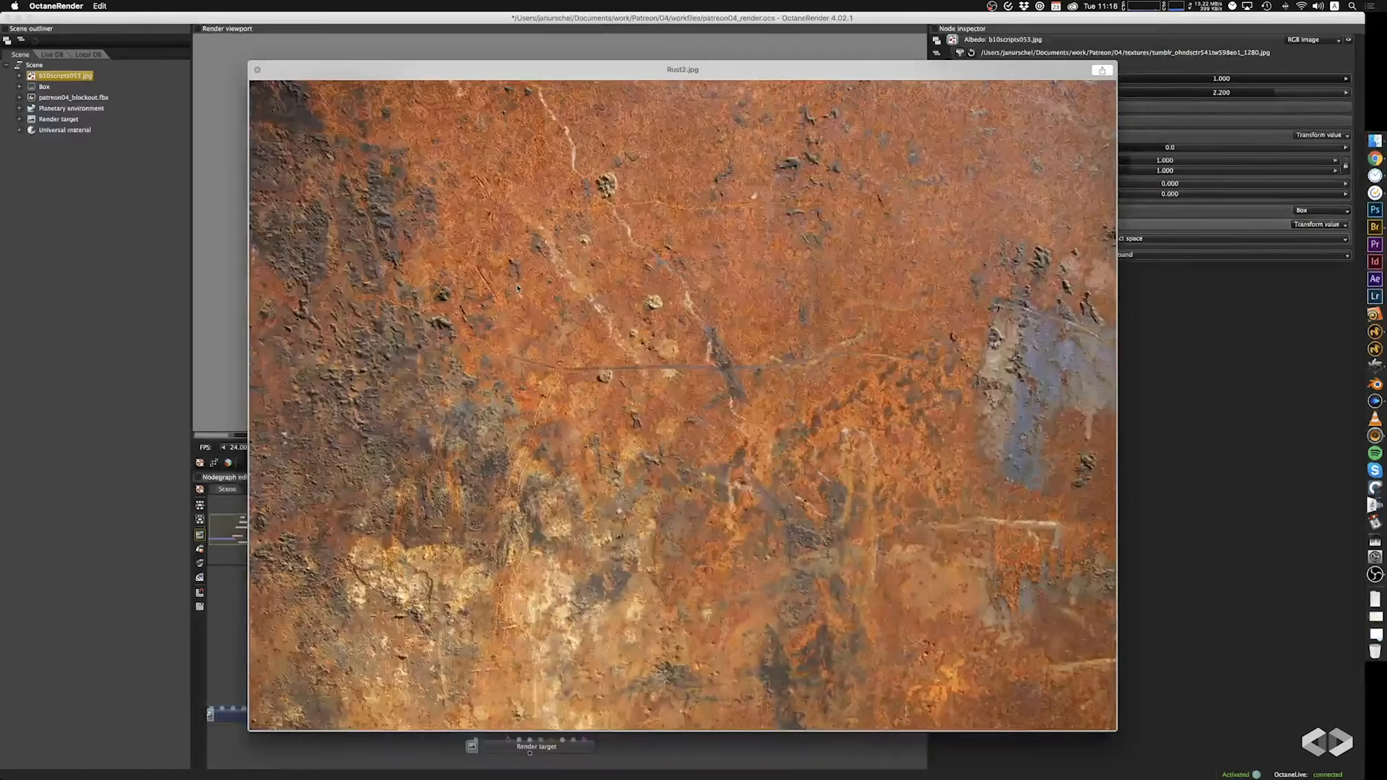
pyautogui.press('Up')
pyautogui.press('Up')
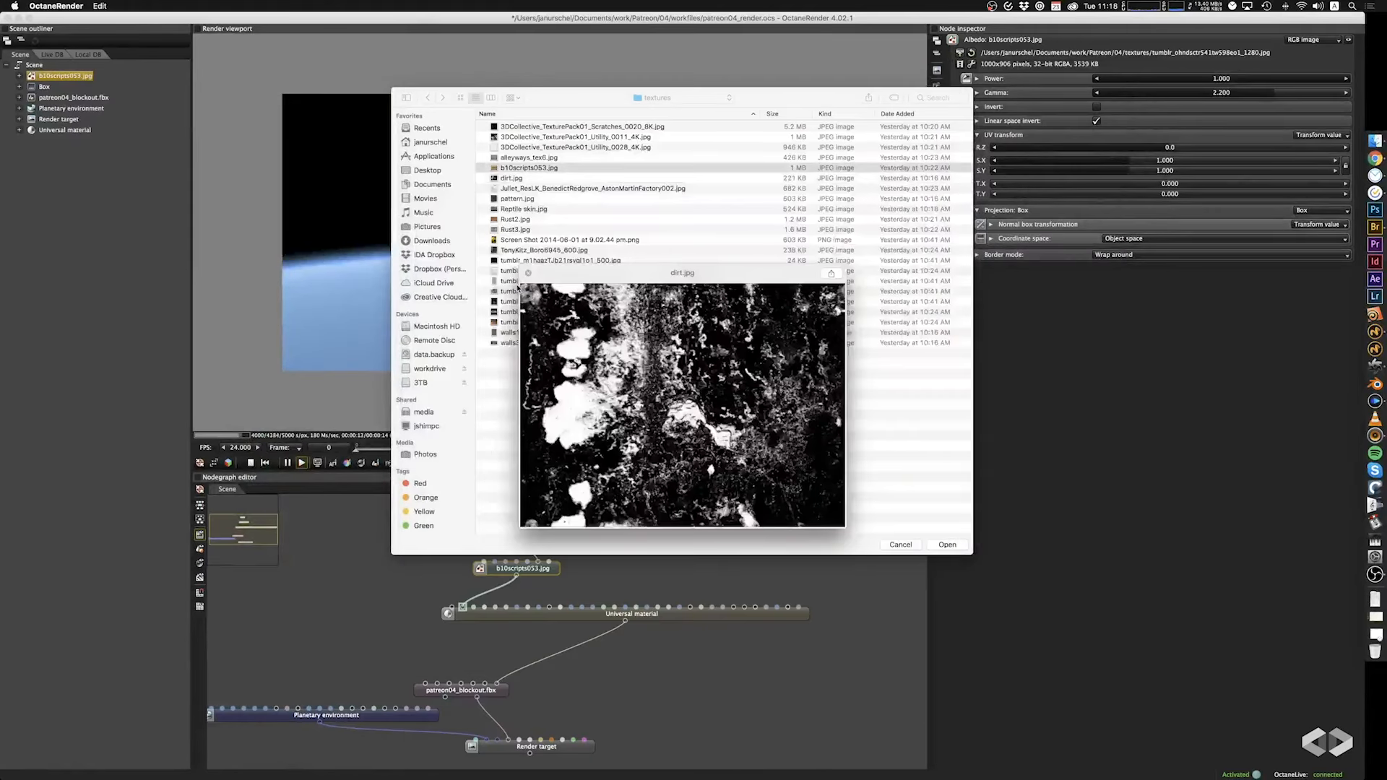
pyautogui.press('Up')
pyautogui.press('Up')
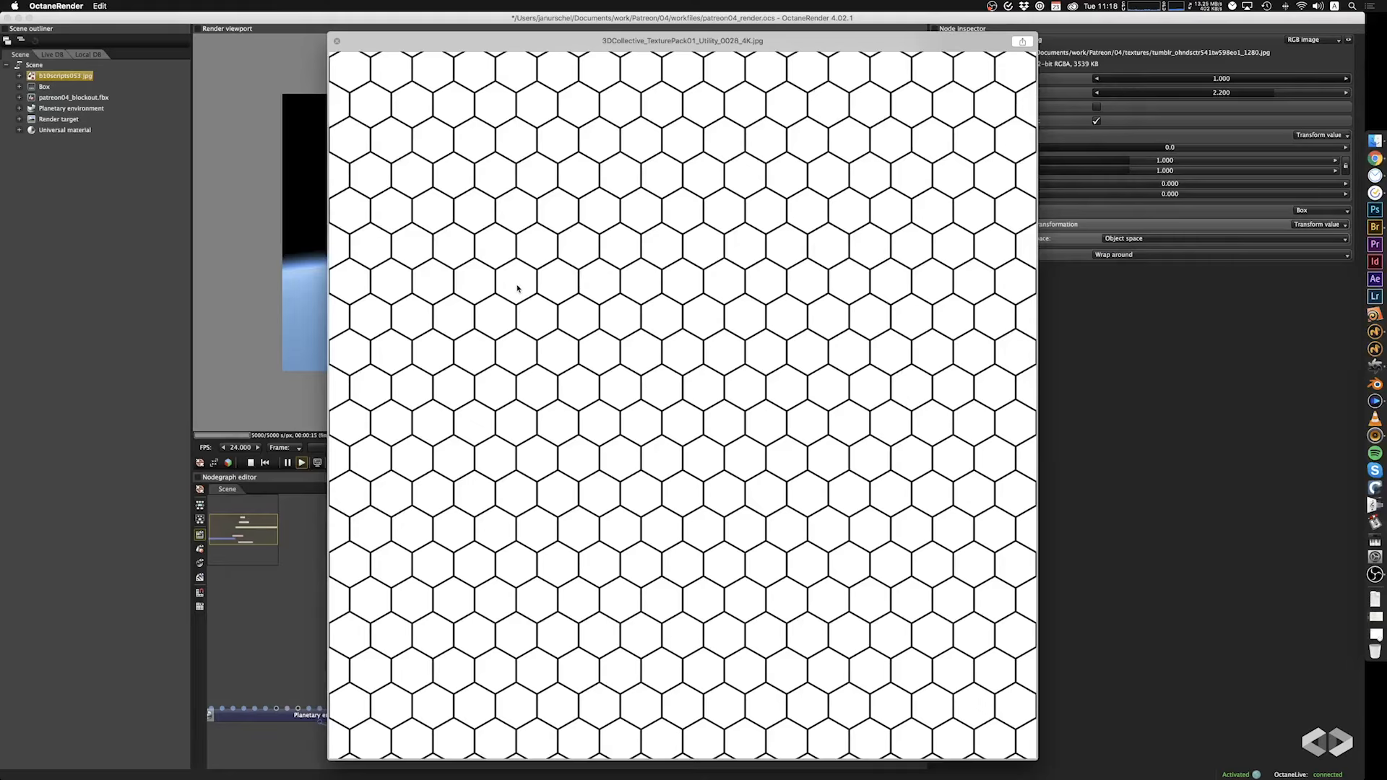
pyautogui.press('Up')
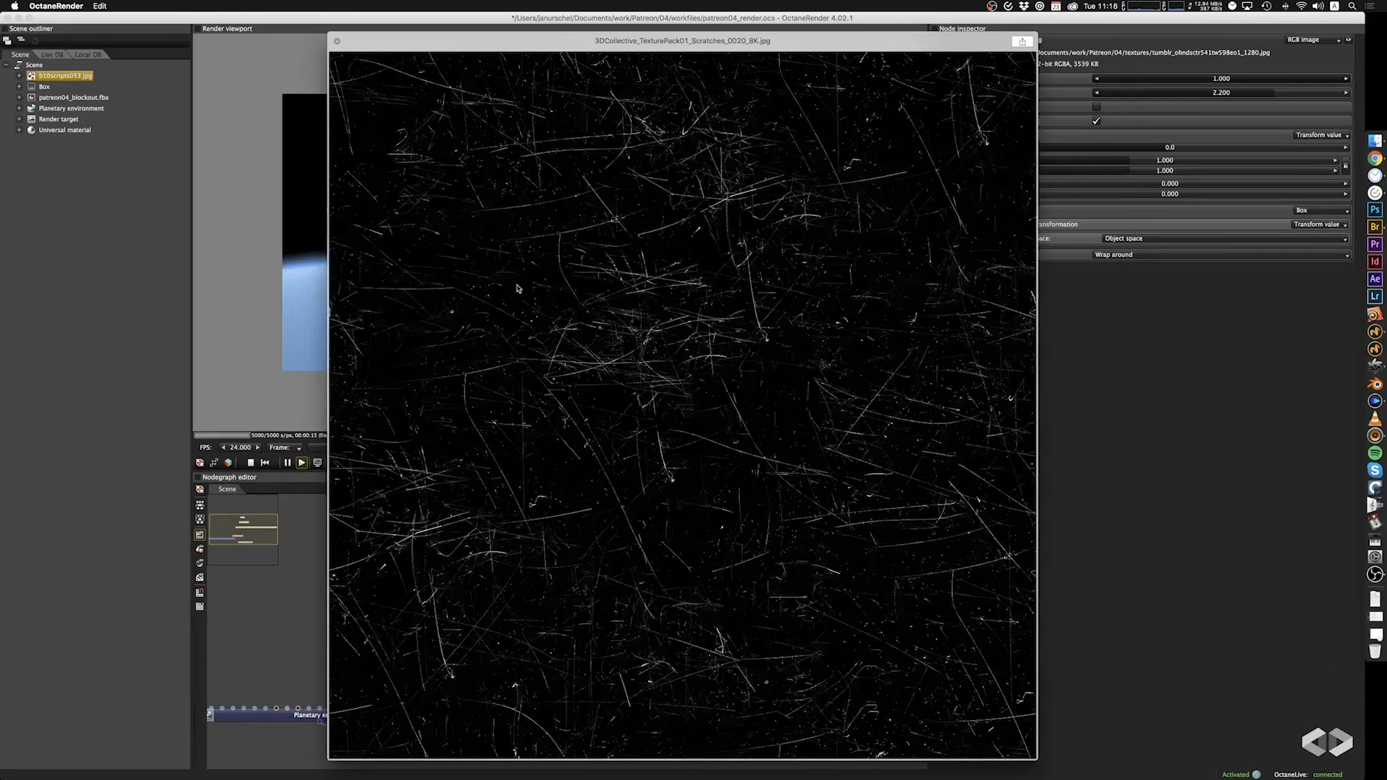
pyautogui.press('space')
pyautogui.press('Down')
pyautogui.press('Down')
pyautogui.press('Down')
pyautogui.press('space')
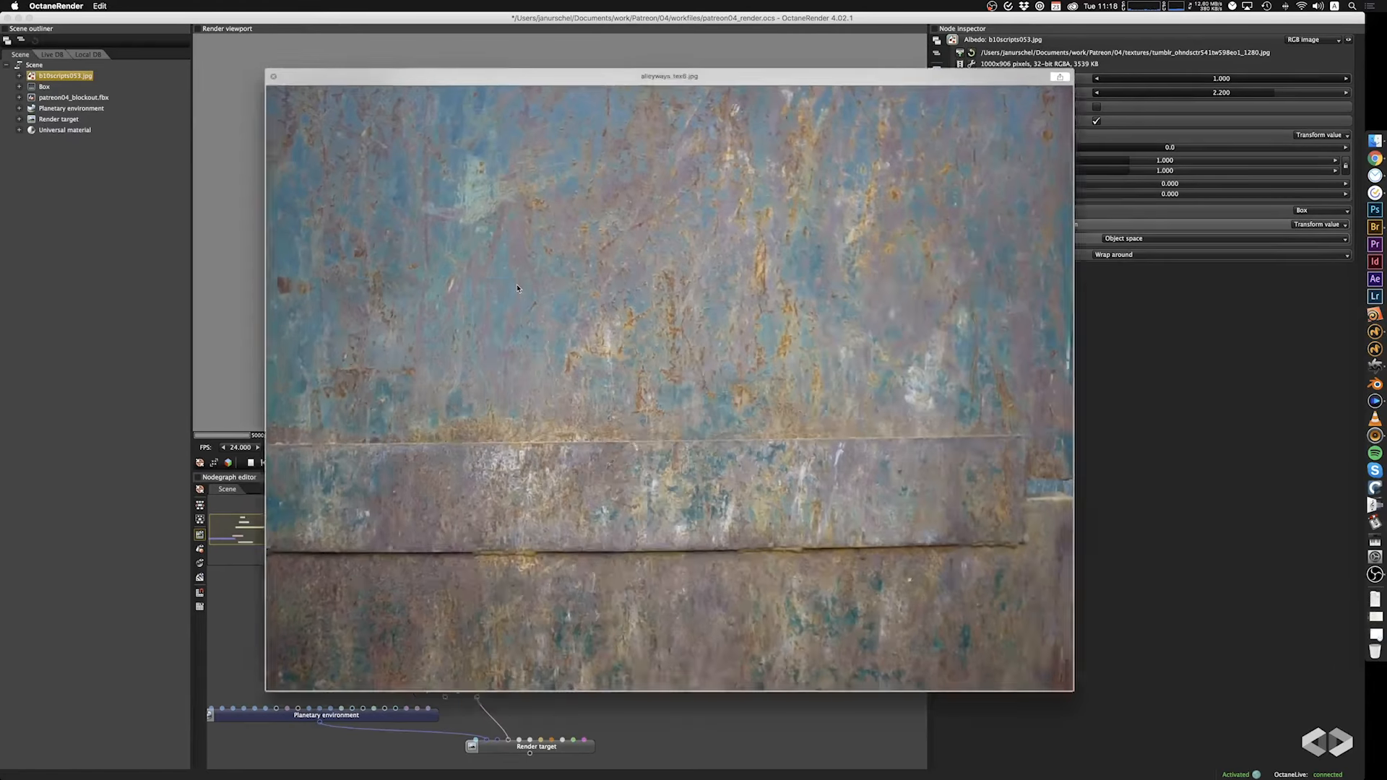
pyautogui.press('space')
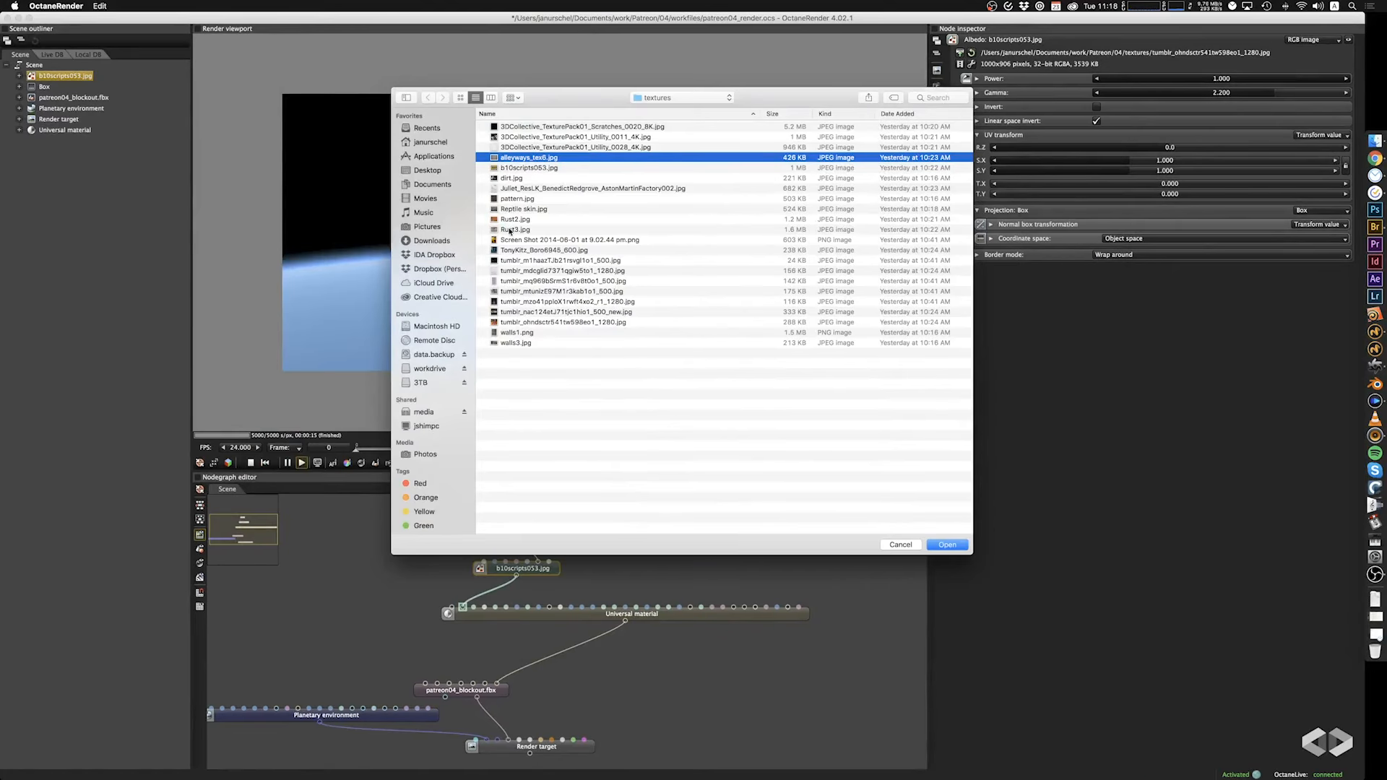
# Load walls3.jpg as the albedo image texture and inspect the ship from its side and from above.
pyautogui.click(522, 342)
pyautogui.press('space')
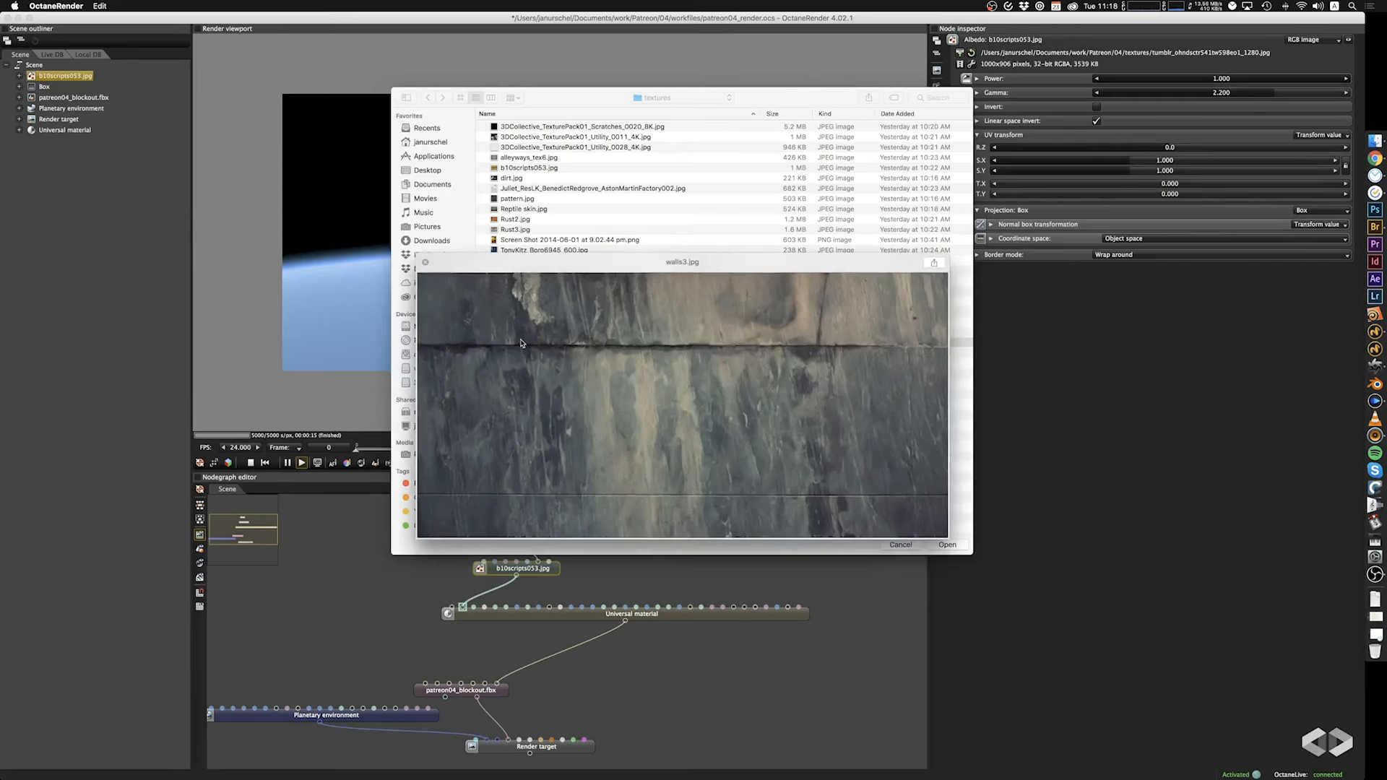
pyautogui.press('space')
pyautogui.click(946, 544)
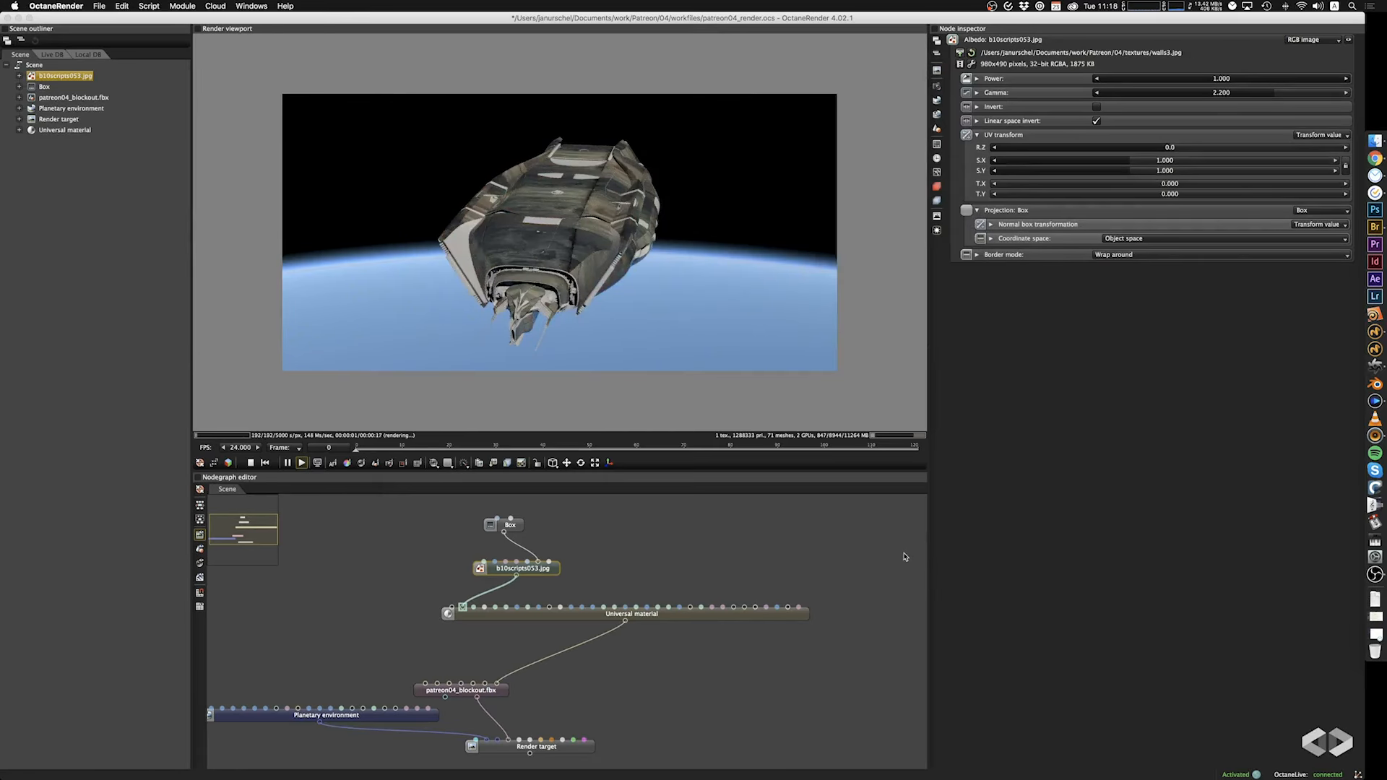
pyautogui.moveTo(595, 289); pyautogui.dragTo(502, 314)
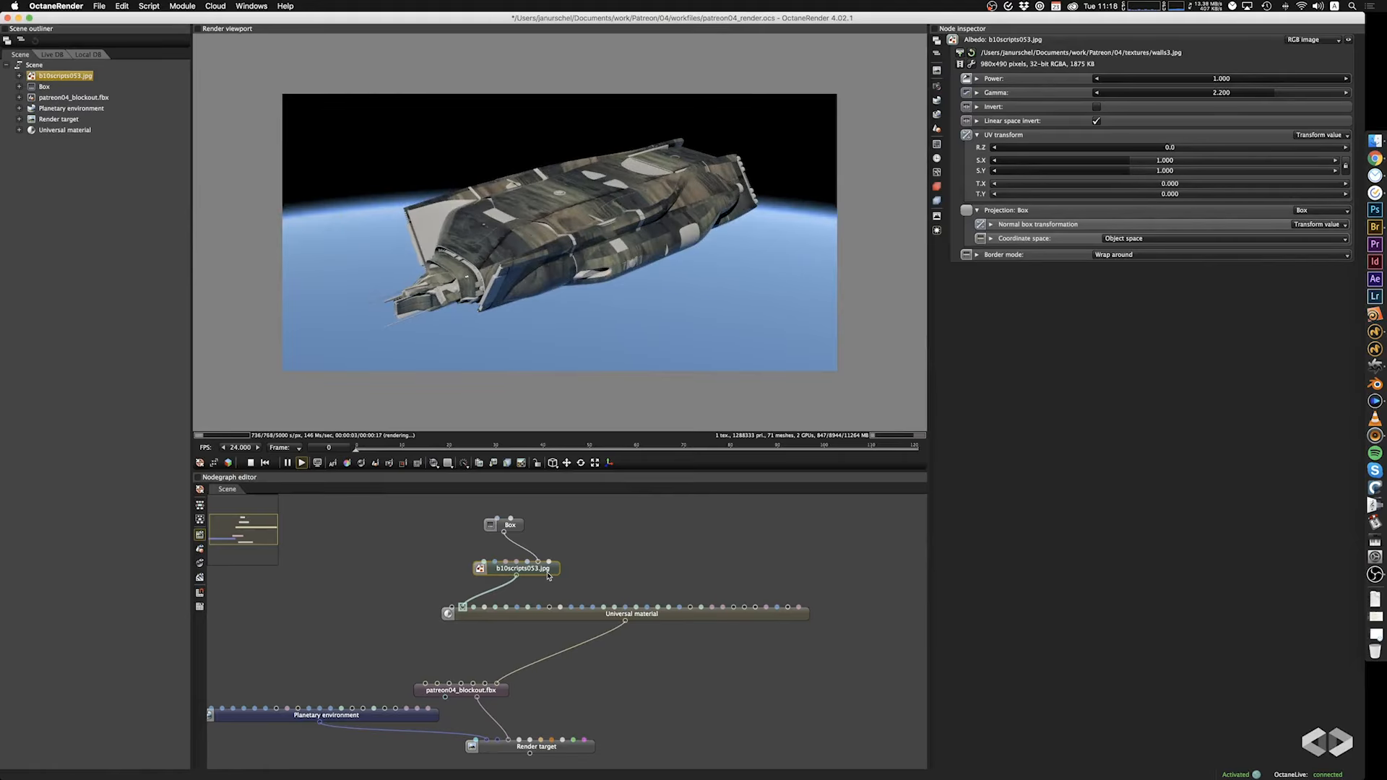
pyautogui.moveTo(567, 242); pyautogui.dragTo(530, 293)
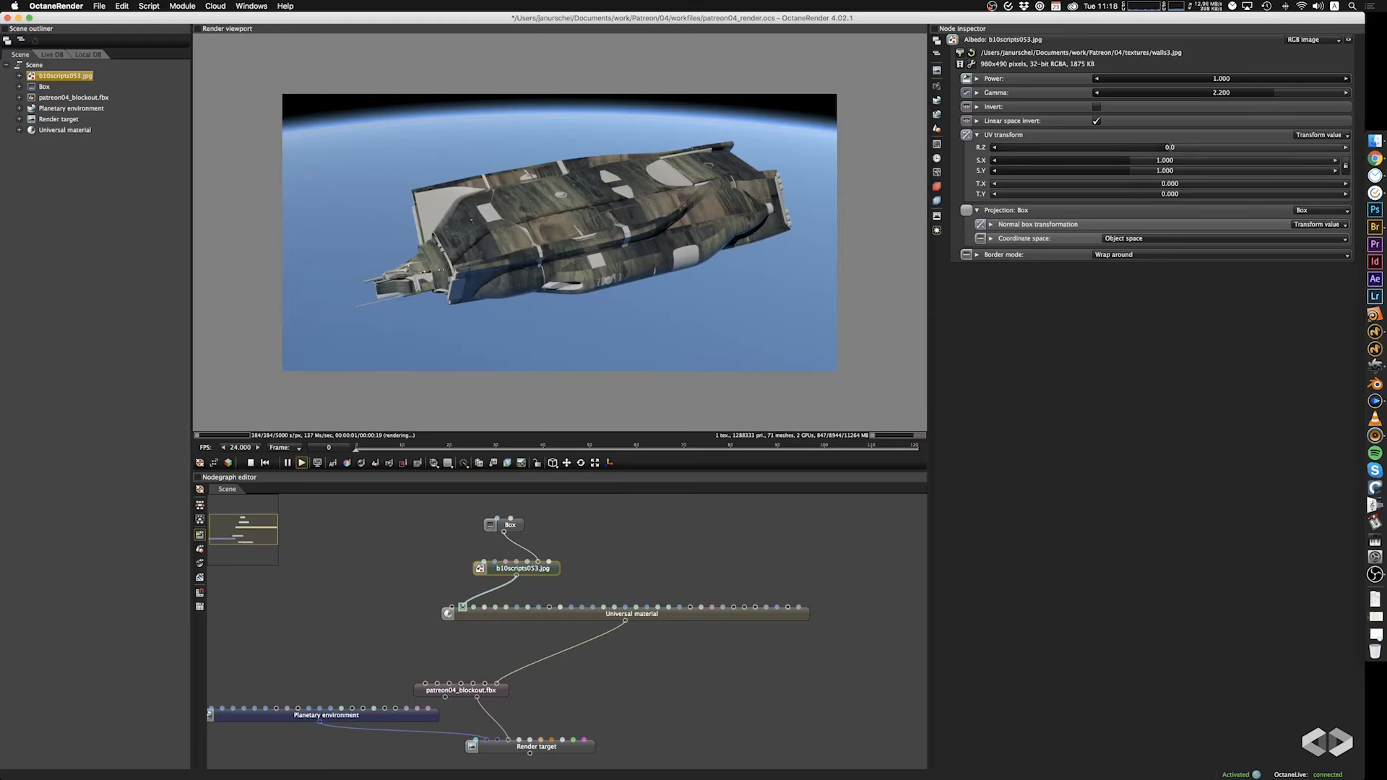
# Rotate the albedo texture's UV transform to 90 around Z and check it from a lower angle.
pyautogui.click(1170, 147)
pyautogui.press('Tab')
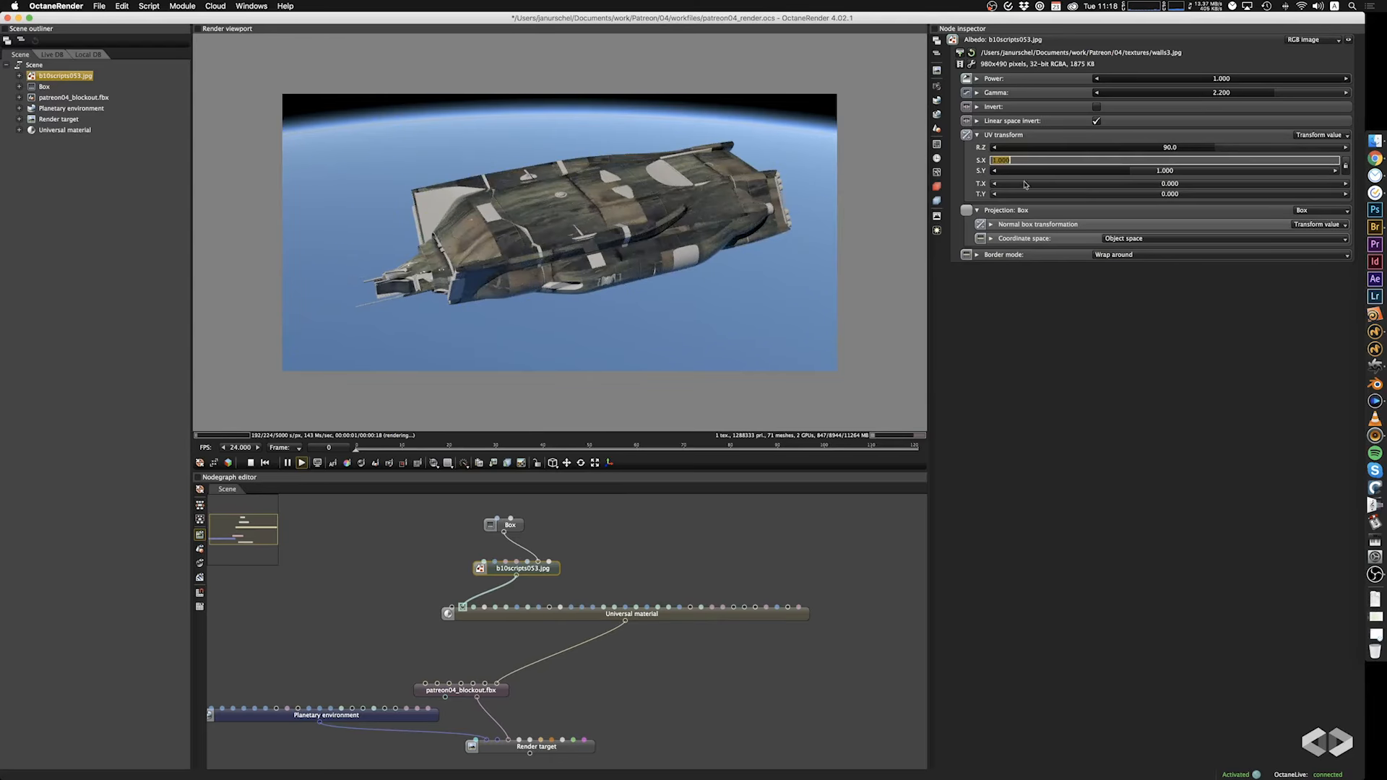
pyautogui.moveTo(571, 239); pyautogui.dragTo(677, 273)
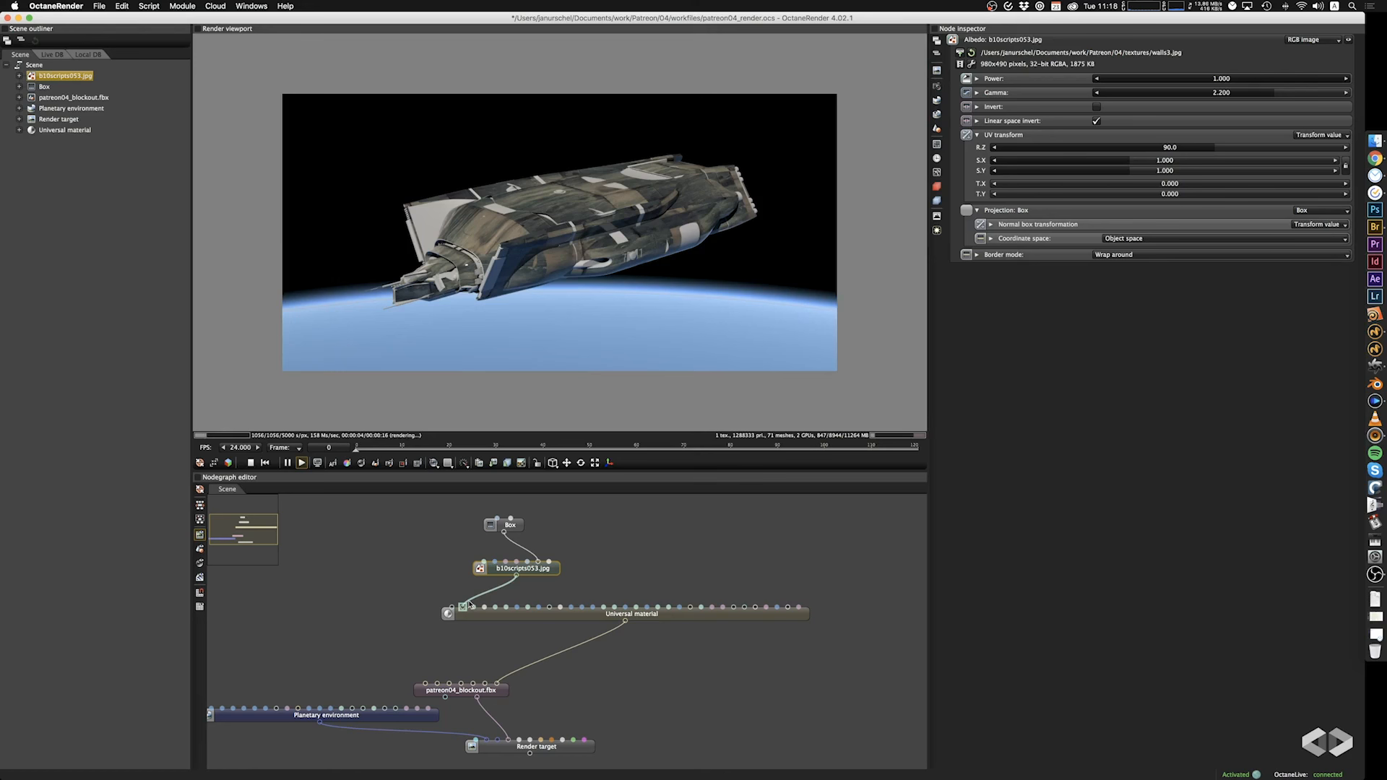
# Move the walls3.jpg texture's connection from the Universal material's albedo to its Roughness input and inspect the ship close up.
pyautogui.moveTo(469, 604); pyautogui.dragTo(495, 607)
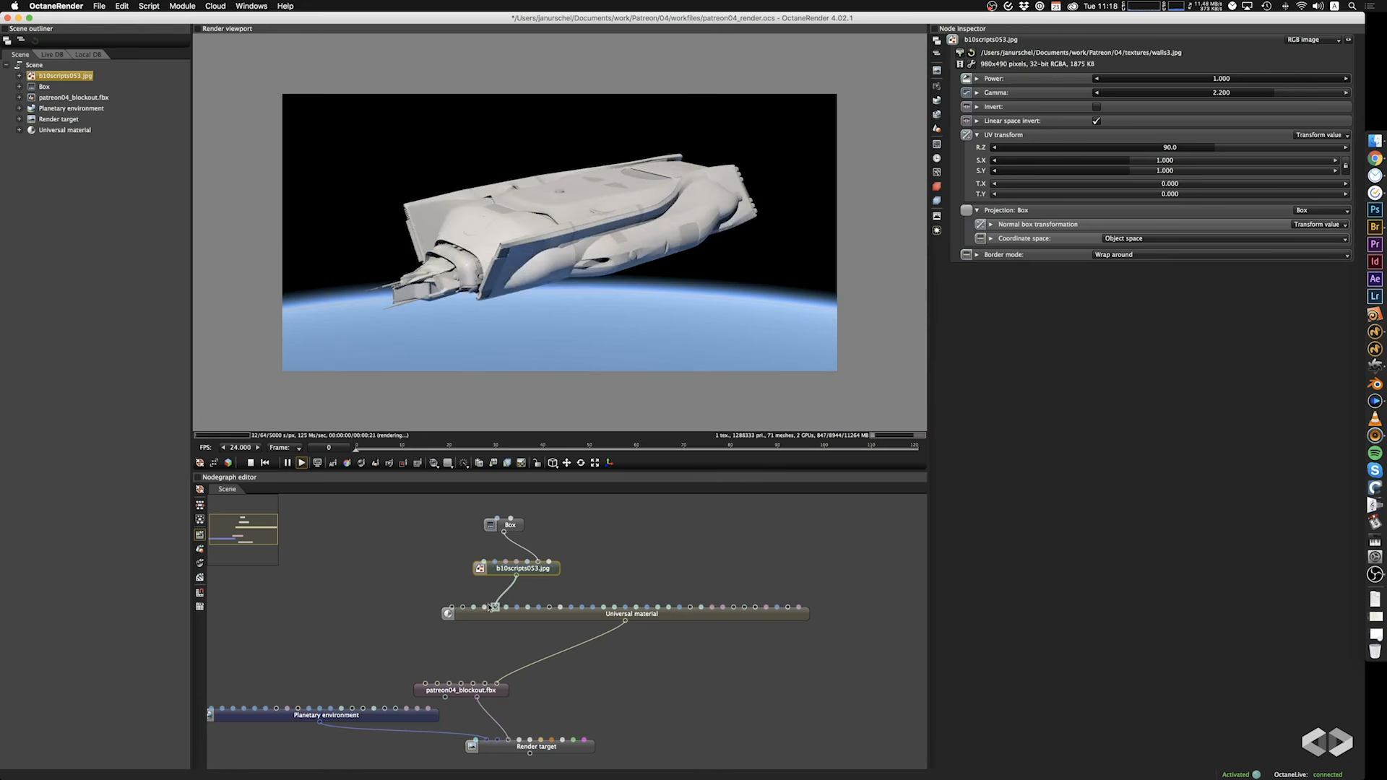
pyautogui.moveTo(580, 334); pyautogui.dragTo(610, 347)
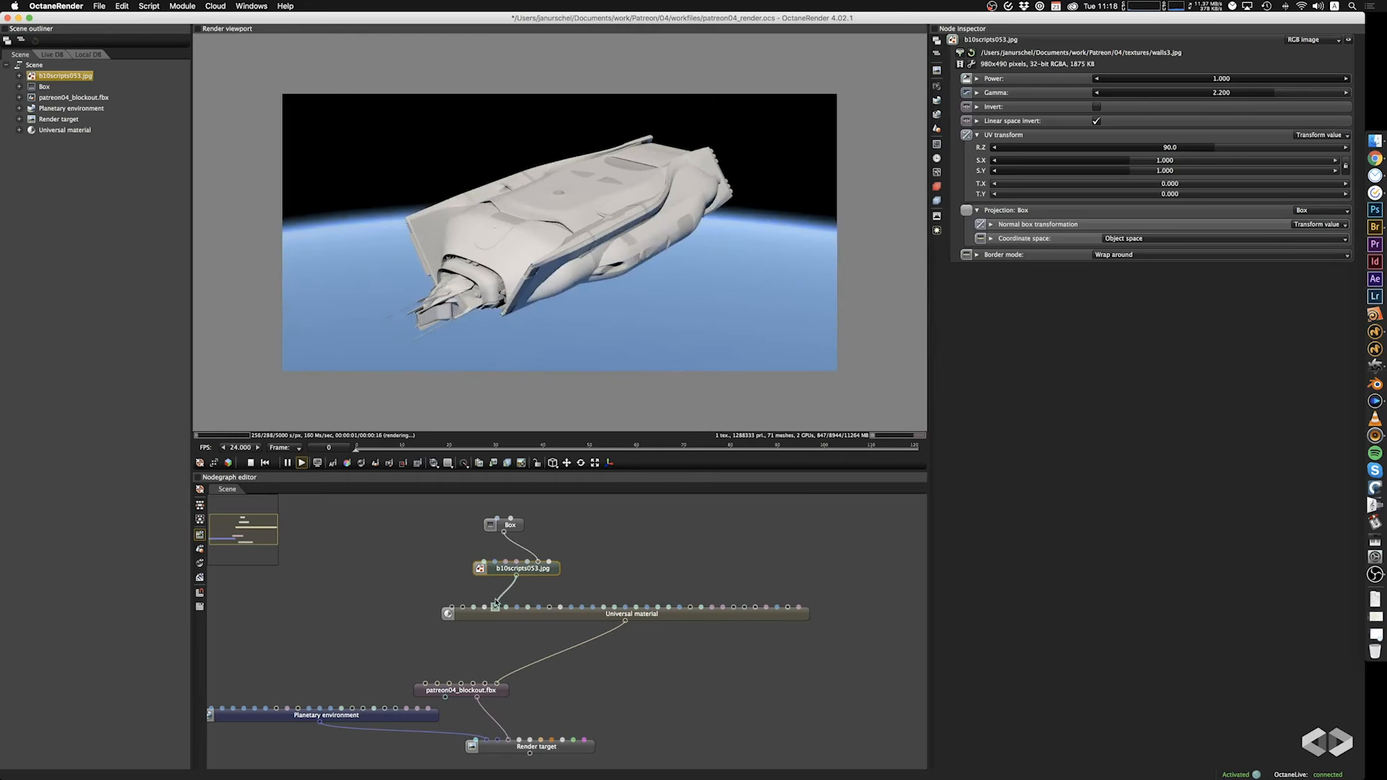
pyautogui.moveTo(496, 605); pyautogui.dragTo(506, 609)
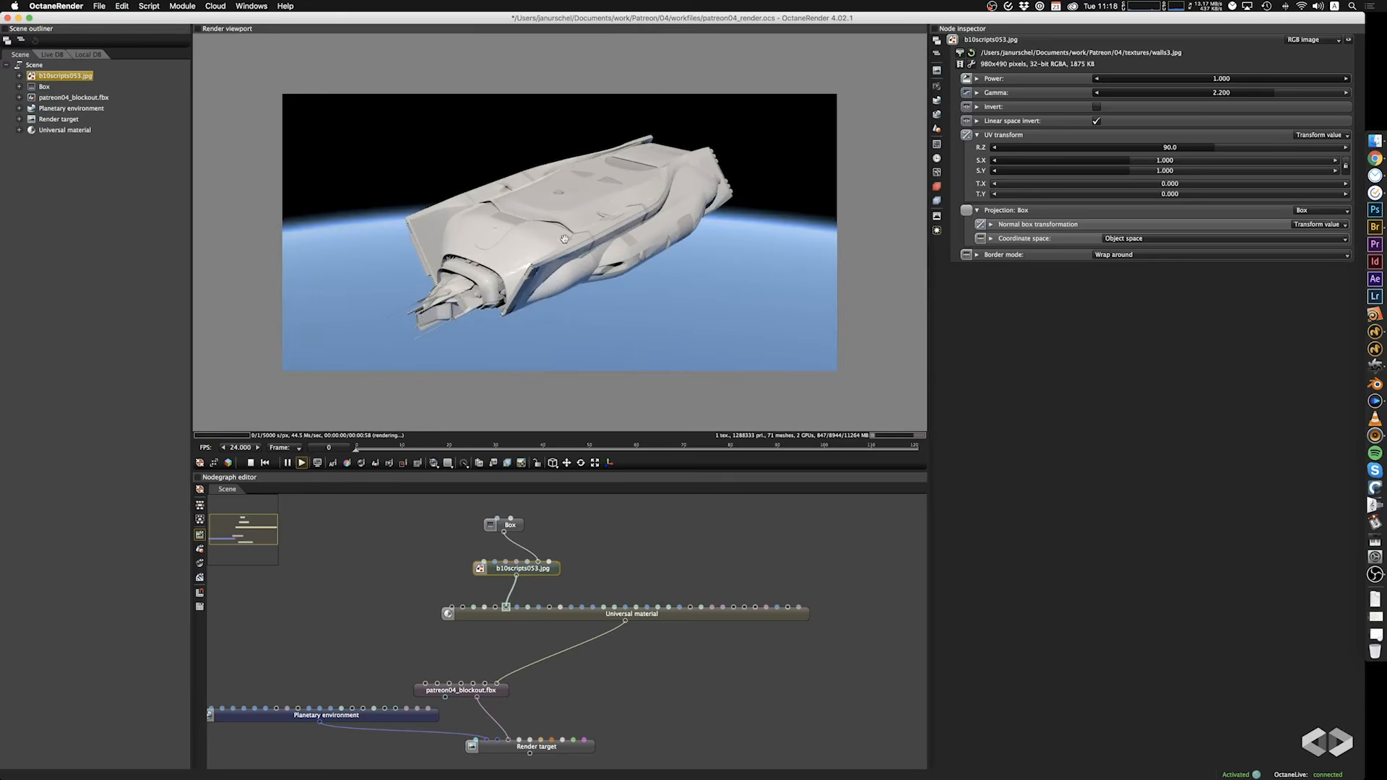
pyautogui.moveTo(564, 238); pyautogui.dragTo(631, 290)
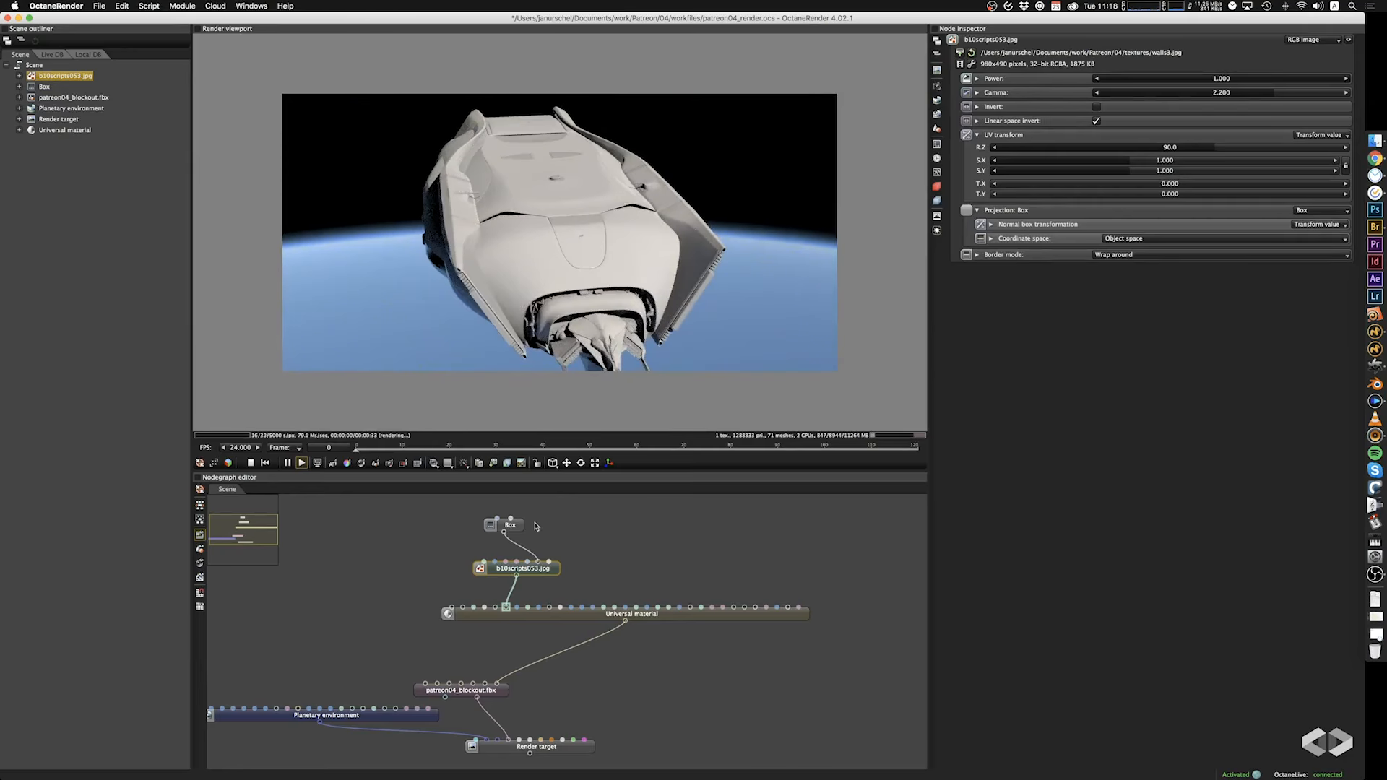
# Set the roughness texture's UV rotation around Z to 0 and enable Invert, checking the highlights from the ship's side.
pyautogui.click(515, 528)
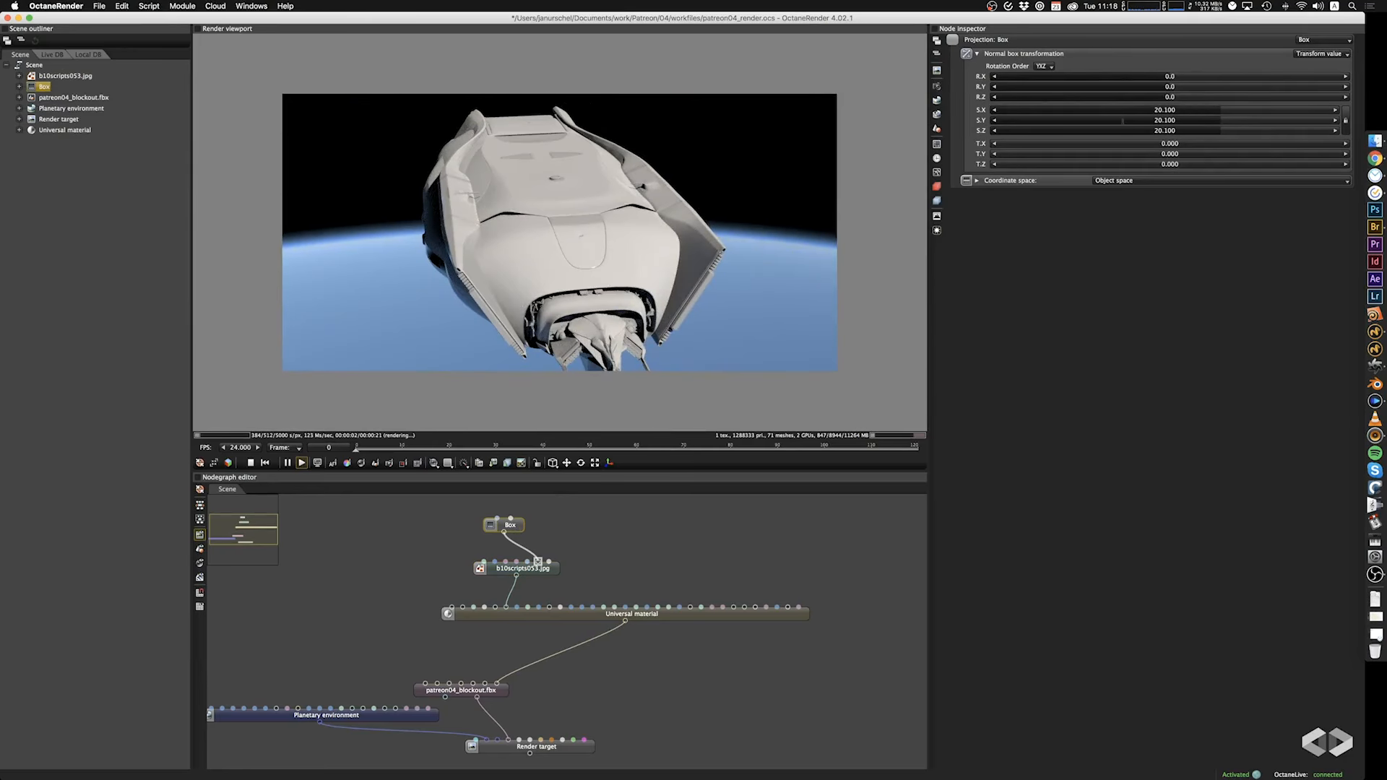
pyautogui.click(546, 570)
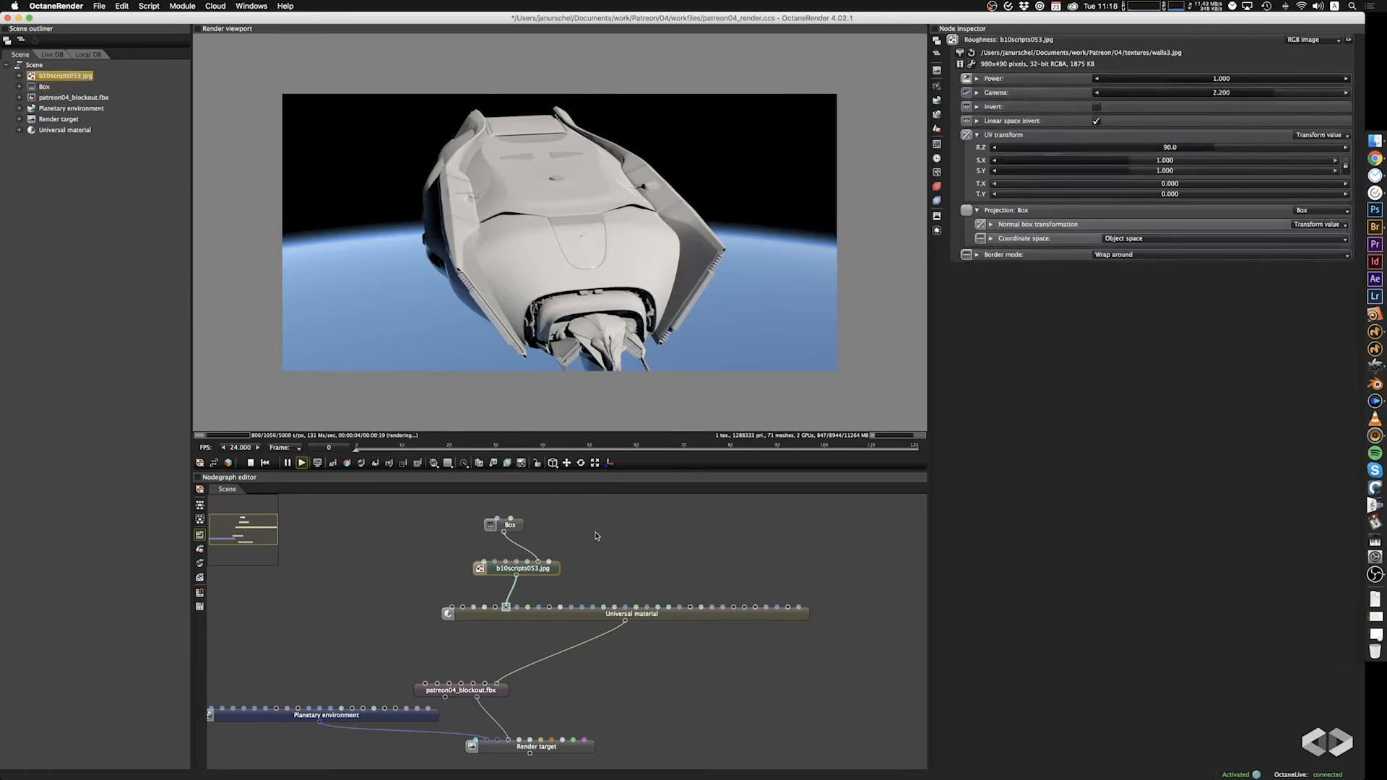
pyautogui.doubleClick(1177, 147)
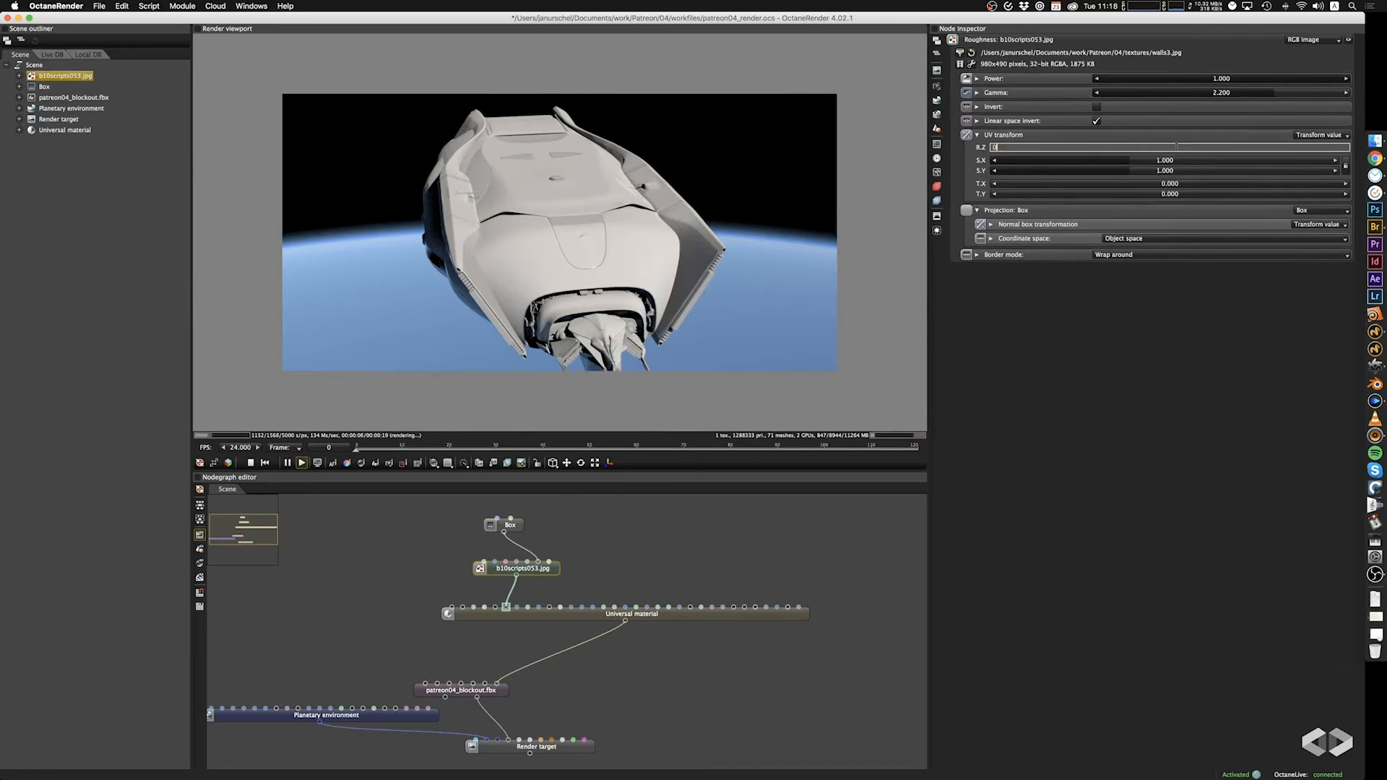
pyautogui.write('0')
pyautogui.press('Tab')
pyautogui.moveTo(720, 254); pyautogui.dragTo(541, 420)
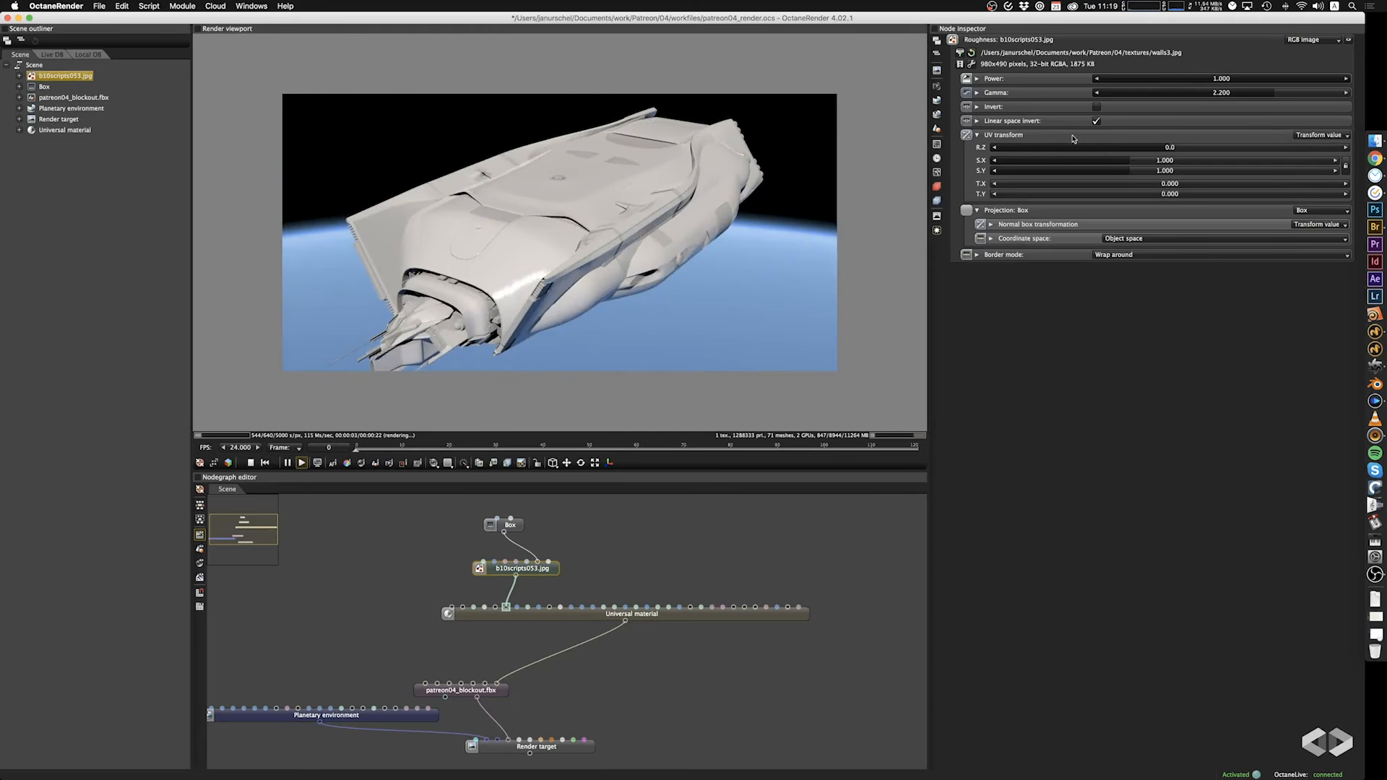
pyautogui.click(1095, 108)
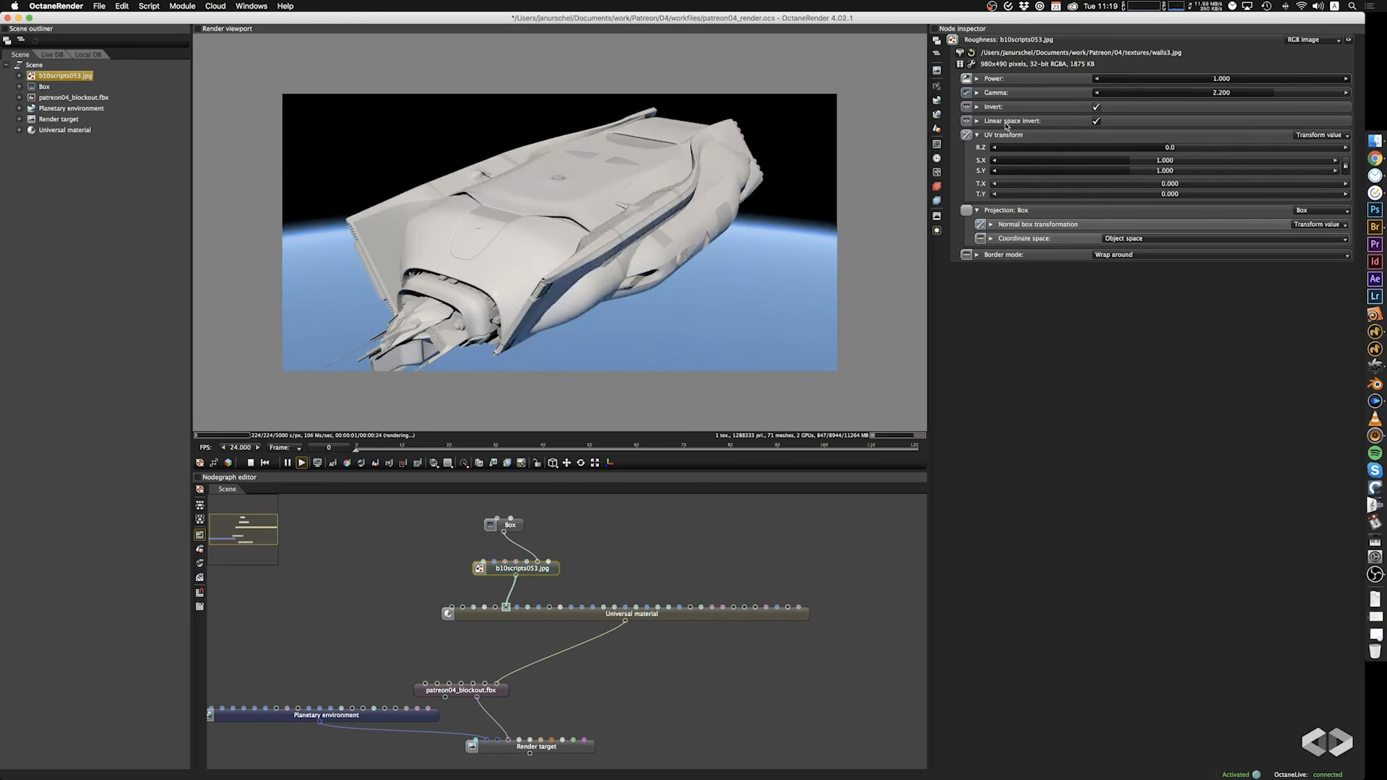
# Disable Invert on the walls3.jpg roughness texture and check the hull's highlights from the ship's side.
pyautogui.moveTo(690, 249); pyautogui.dragTo(572, 235)
pyautogui.click(1097, 107)
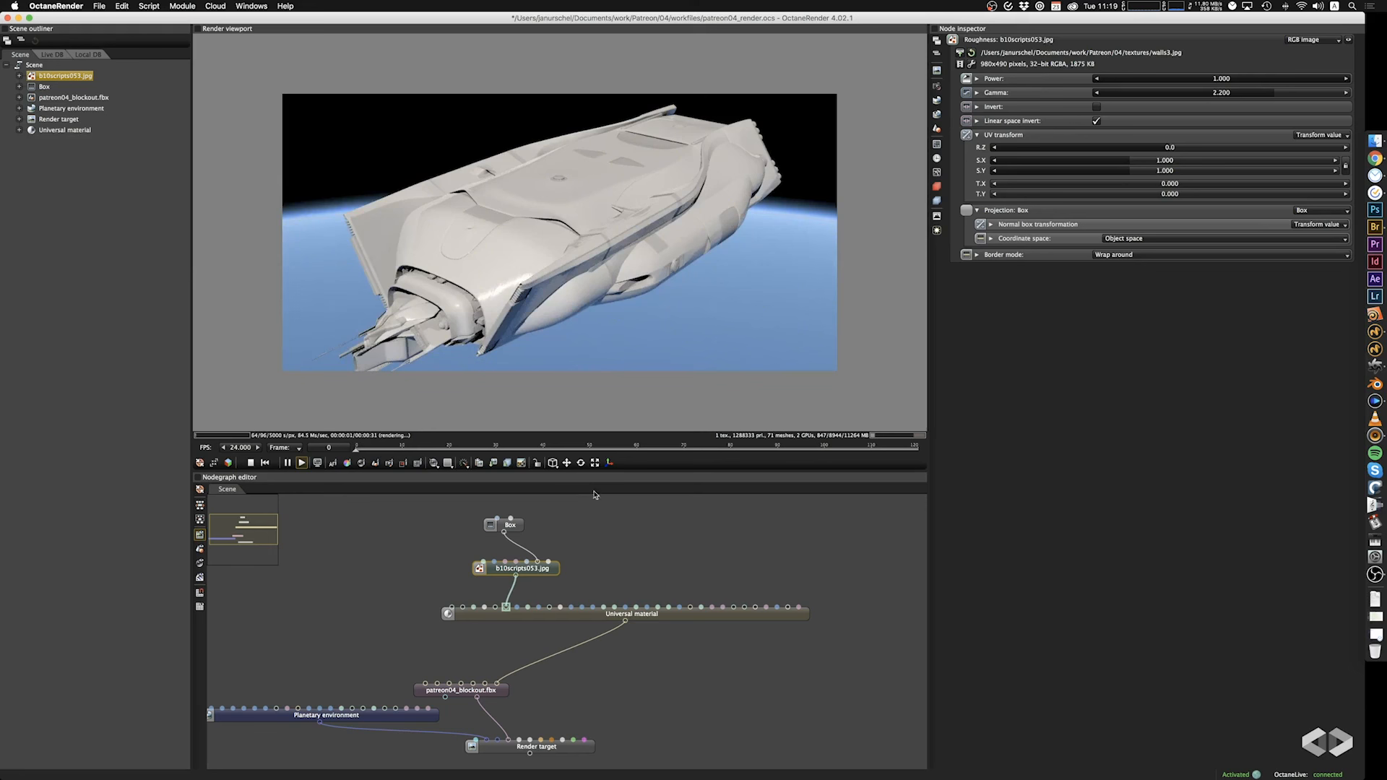
pyautogui.click(593, 526)
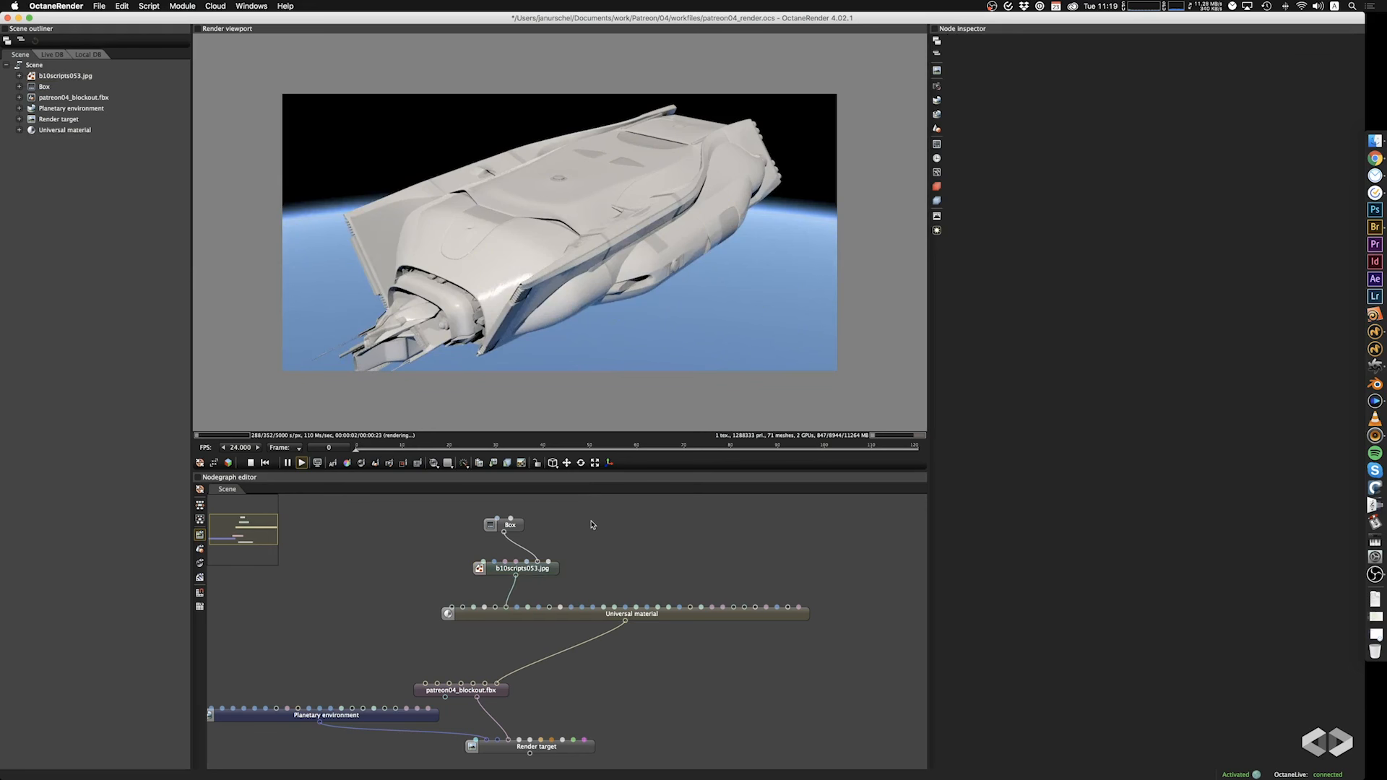
# Add an RGB color texture node beside the image texture and connect it to the Universal material's albedo input.
pyautogui.rightClick(397, 556)
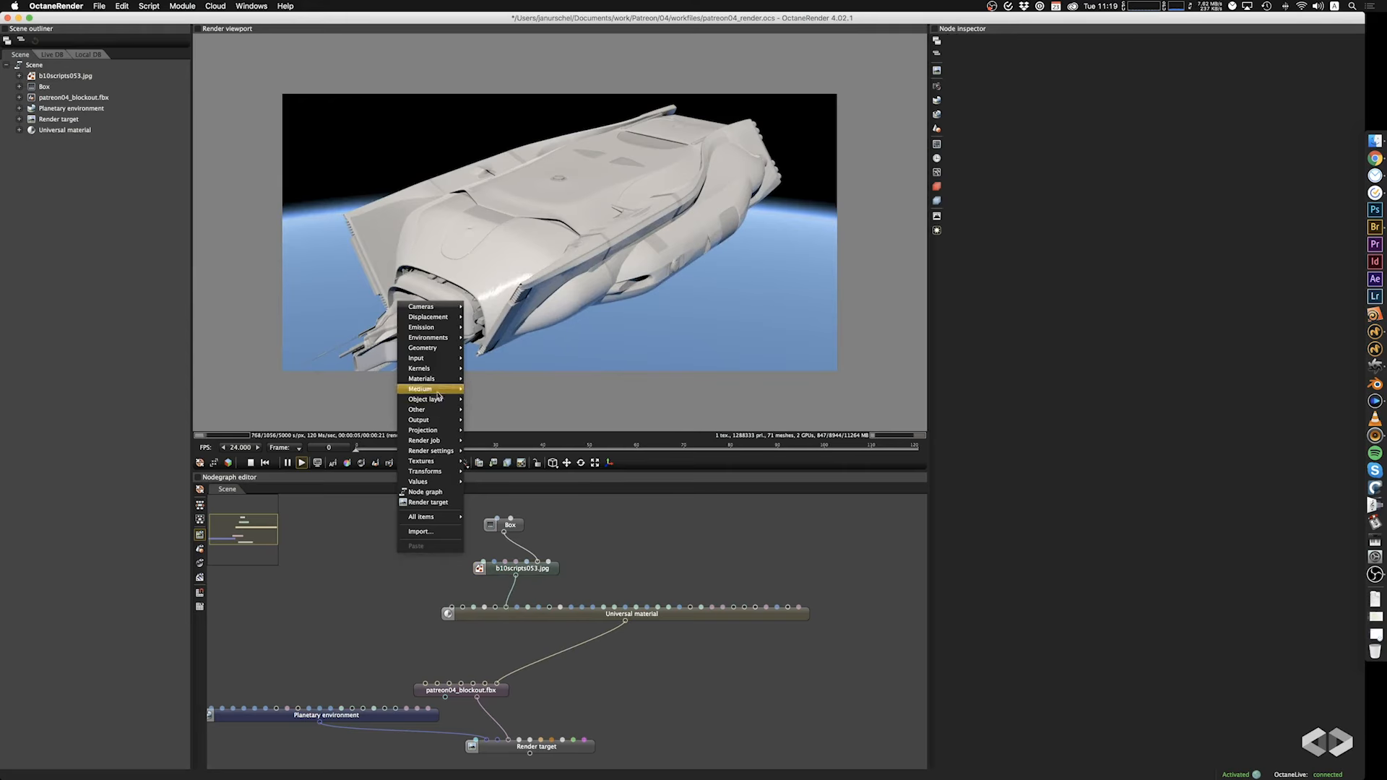
pyautogui.moveTo(438, 360)
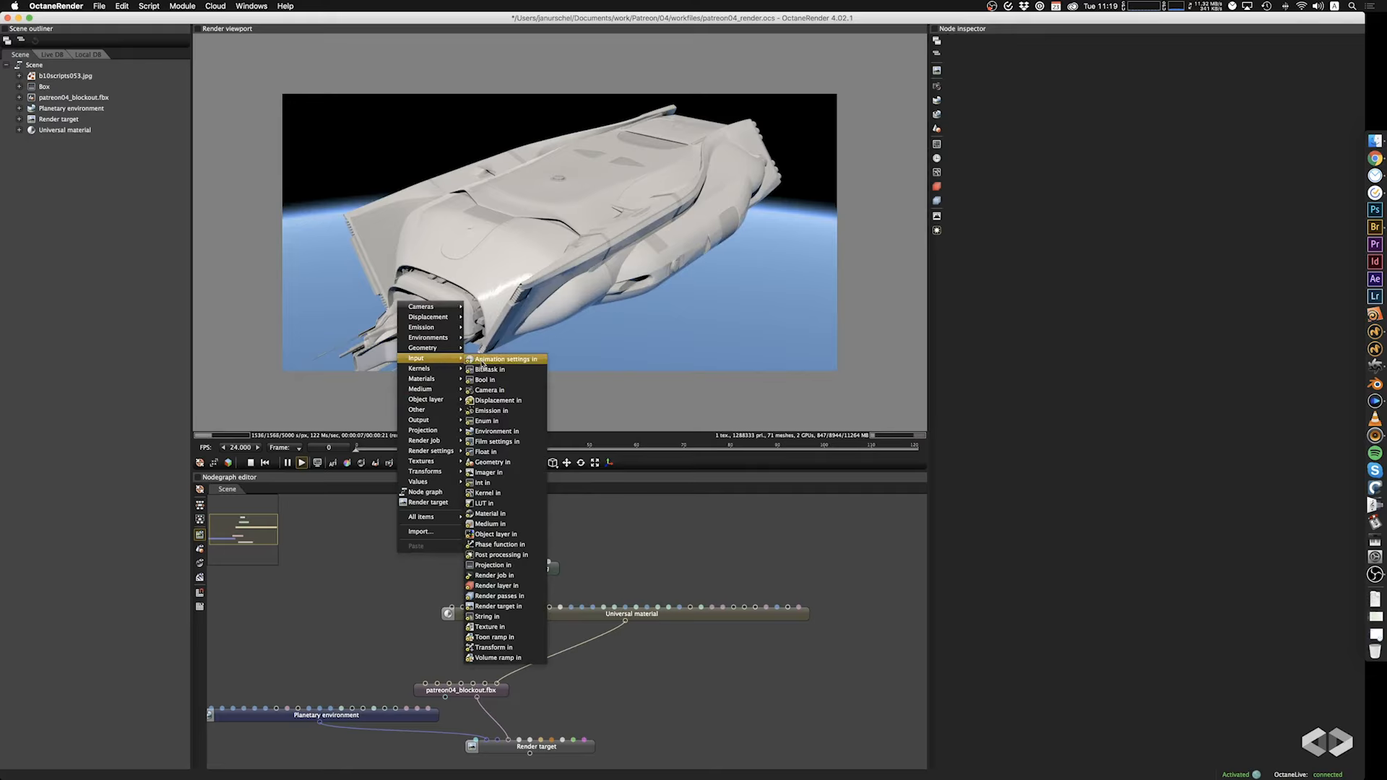
pyautogui.moveTo(437, 463)
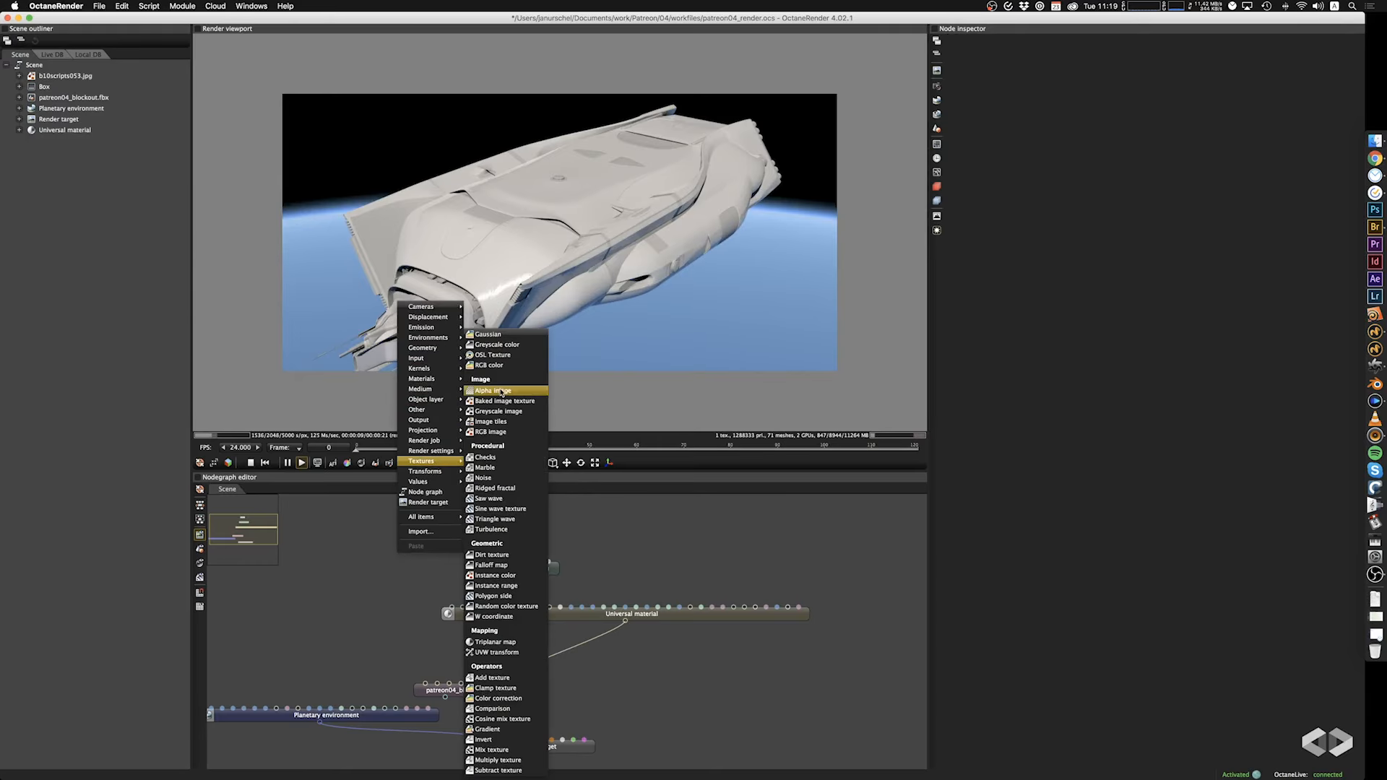
pyautogui.click(501, 367)
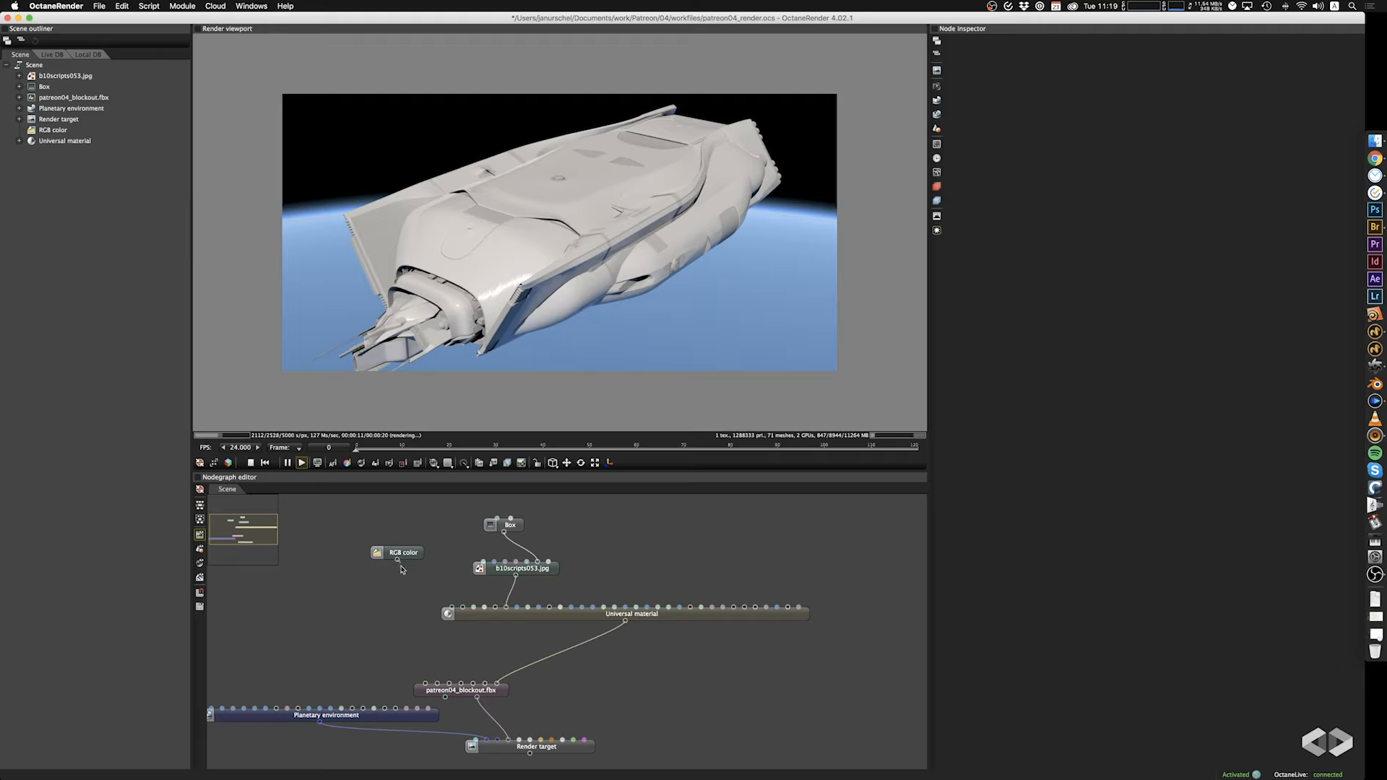
pyautogui.moveTo(398, 561); pyautogui.dragTo(463, 609)
pyautogui.moveTo(396, 553); pyautogui.dragTo(414, 558)
# Set the albedo RGB color to green, hex 3AD984, and inspect the ship from its side and front.
pyautogui.click(964, 62)
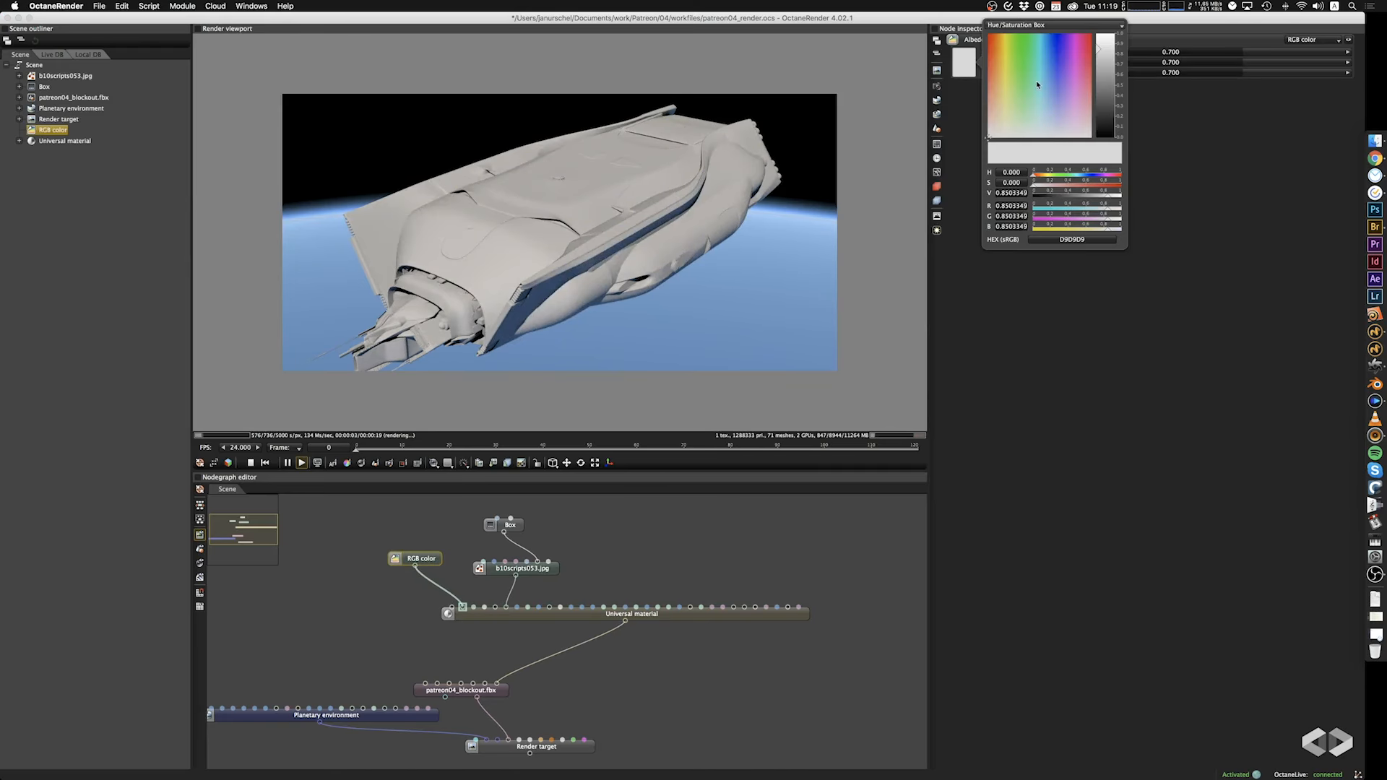
pyautogui.moveTo(1037, 84); pyautogui.dragTo(1031, 63)
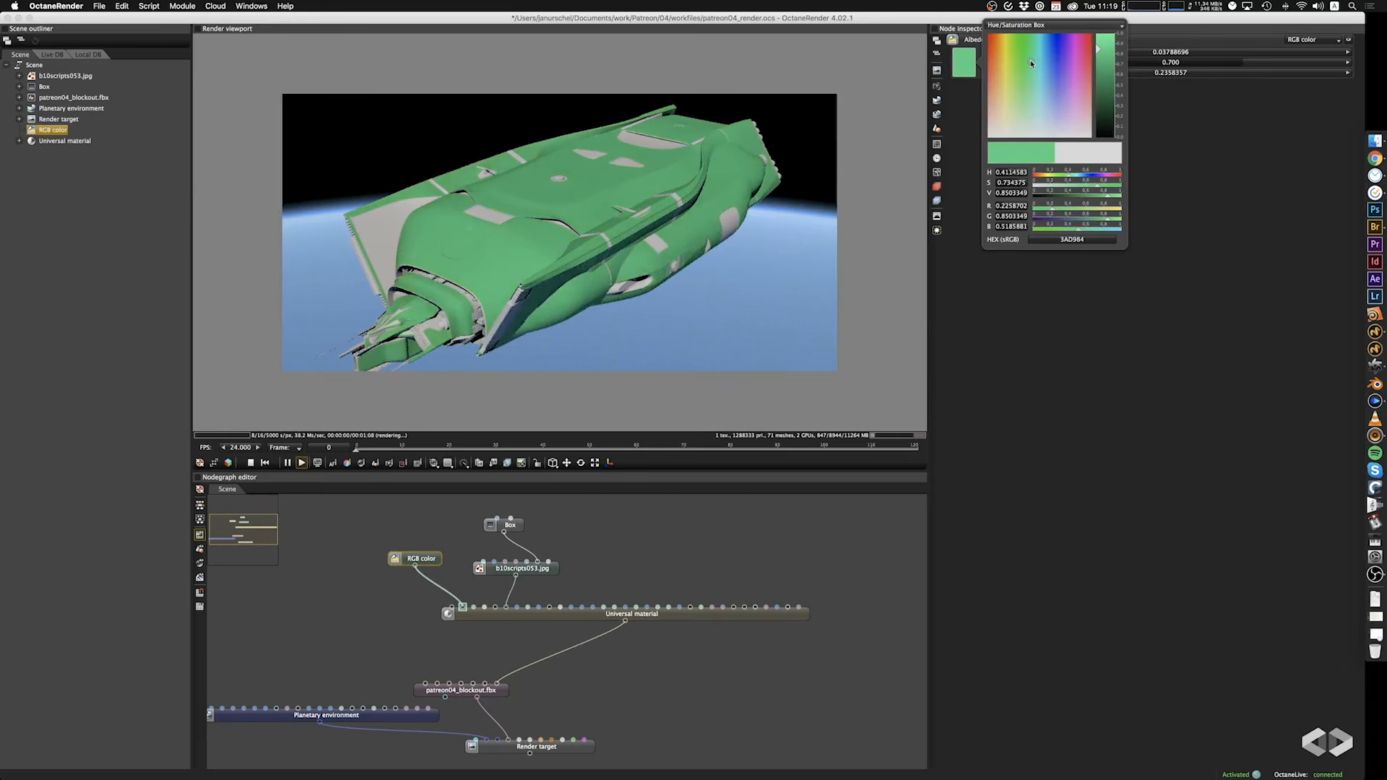
pyautogui.moveTo(705, 263); pyautogui.dragTo(746, 287)
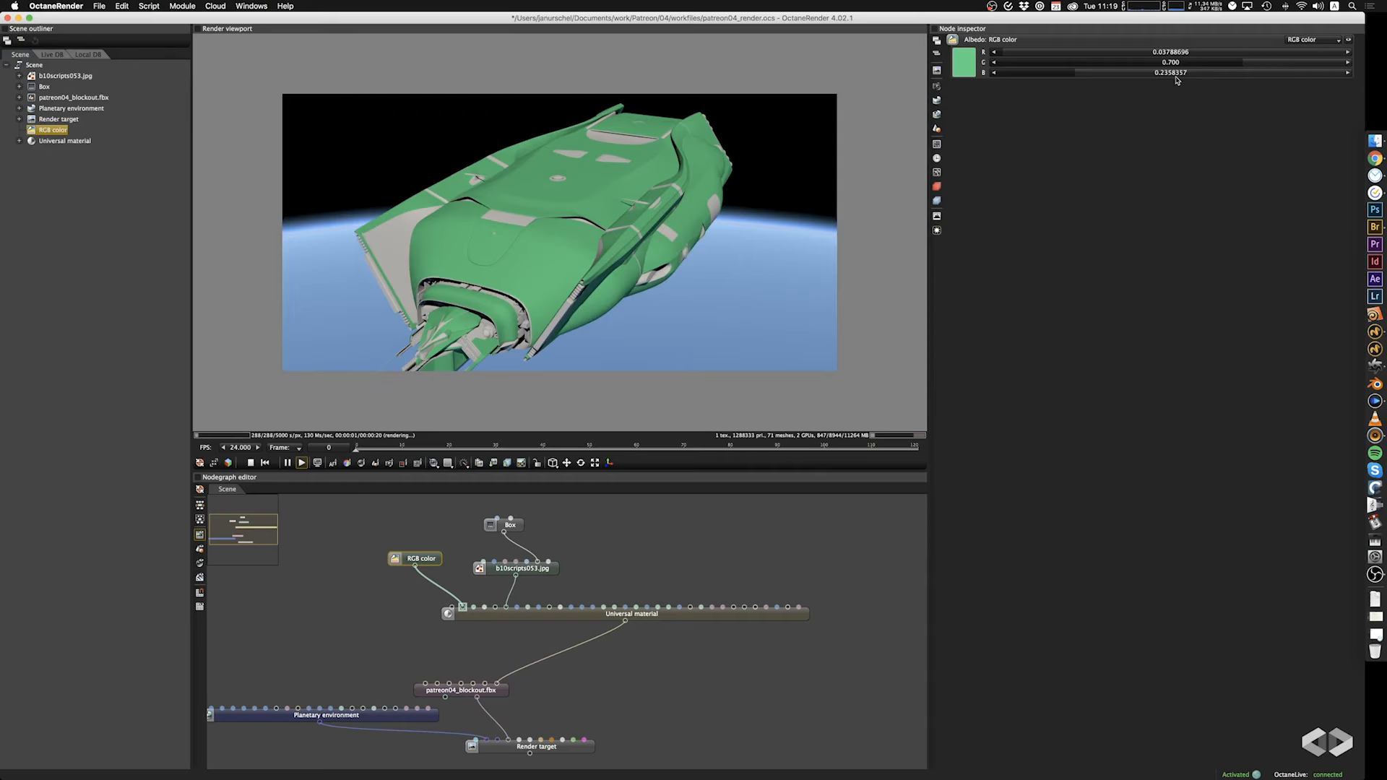
pyautogui.moveTo(793, 343); pyautogui.dragTo(634, 280)
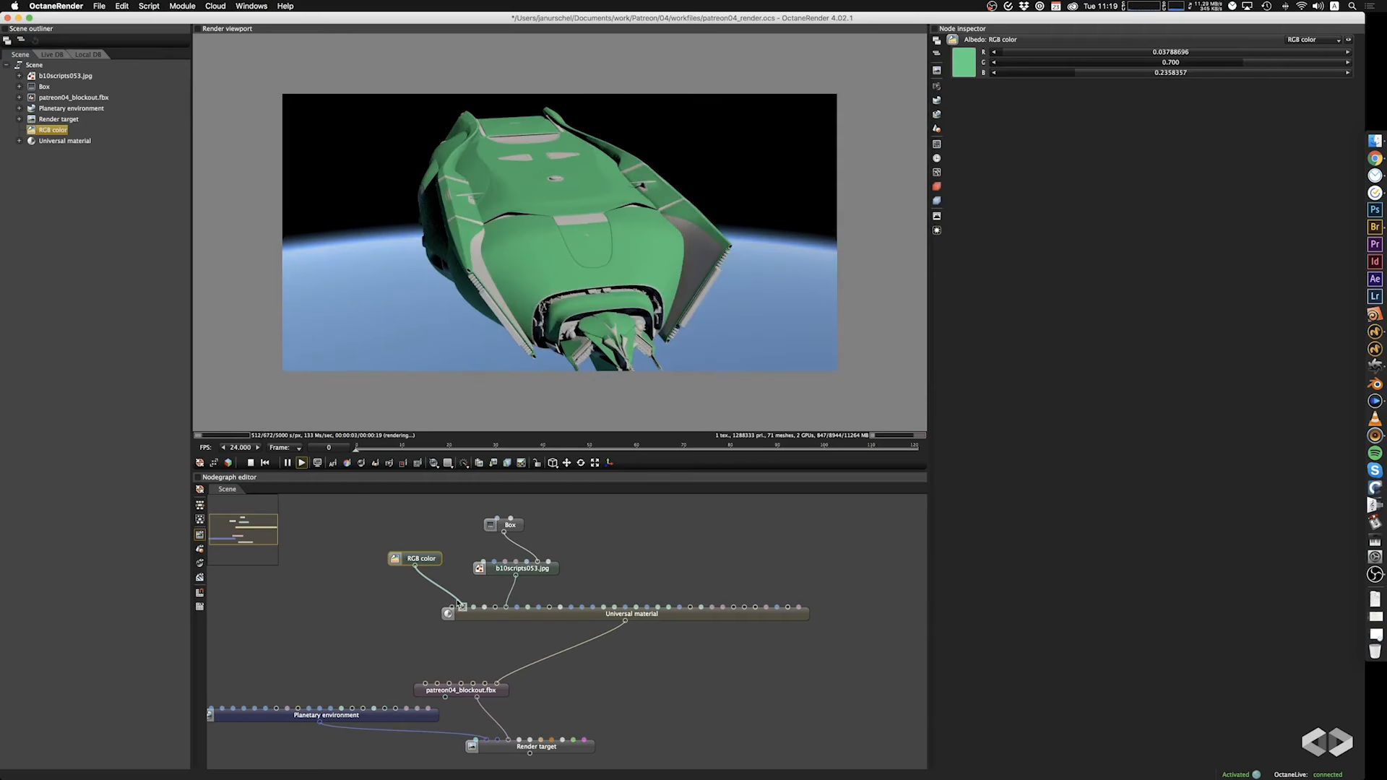
# Try the green RGB color in the Universal material's Transmission input and in its Metallic input, viewing the ship from different angles.
pyautogui.moveTo(457, 603); pyautogui.dragTo(451, 611)
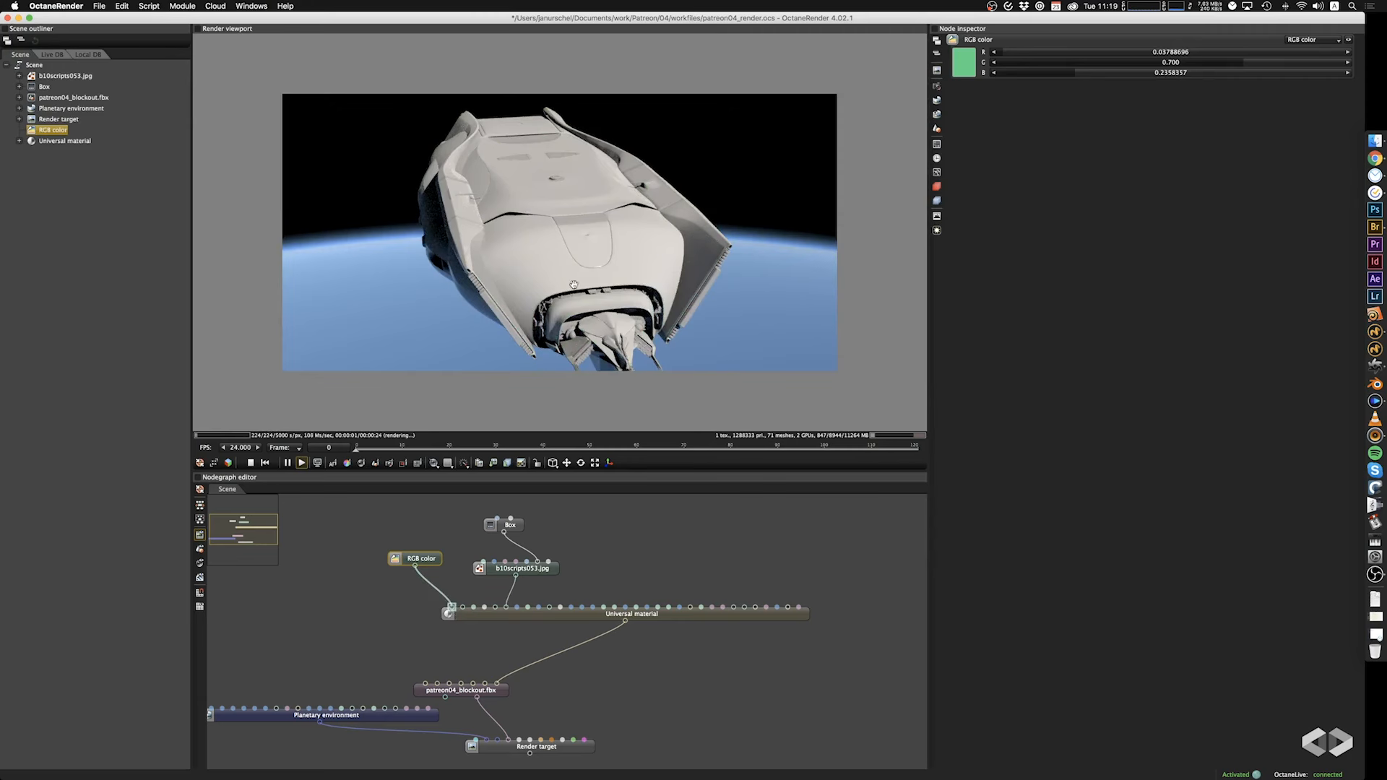
pyautogui.moveTo(574, 283); pyautogui.dragTo(461, 282)
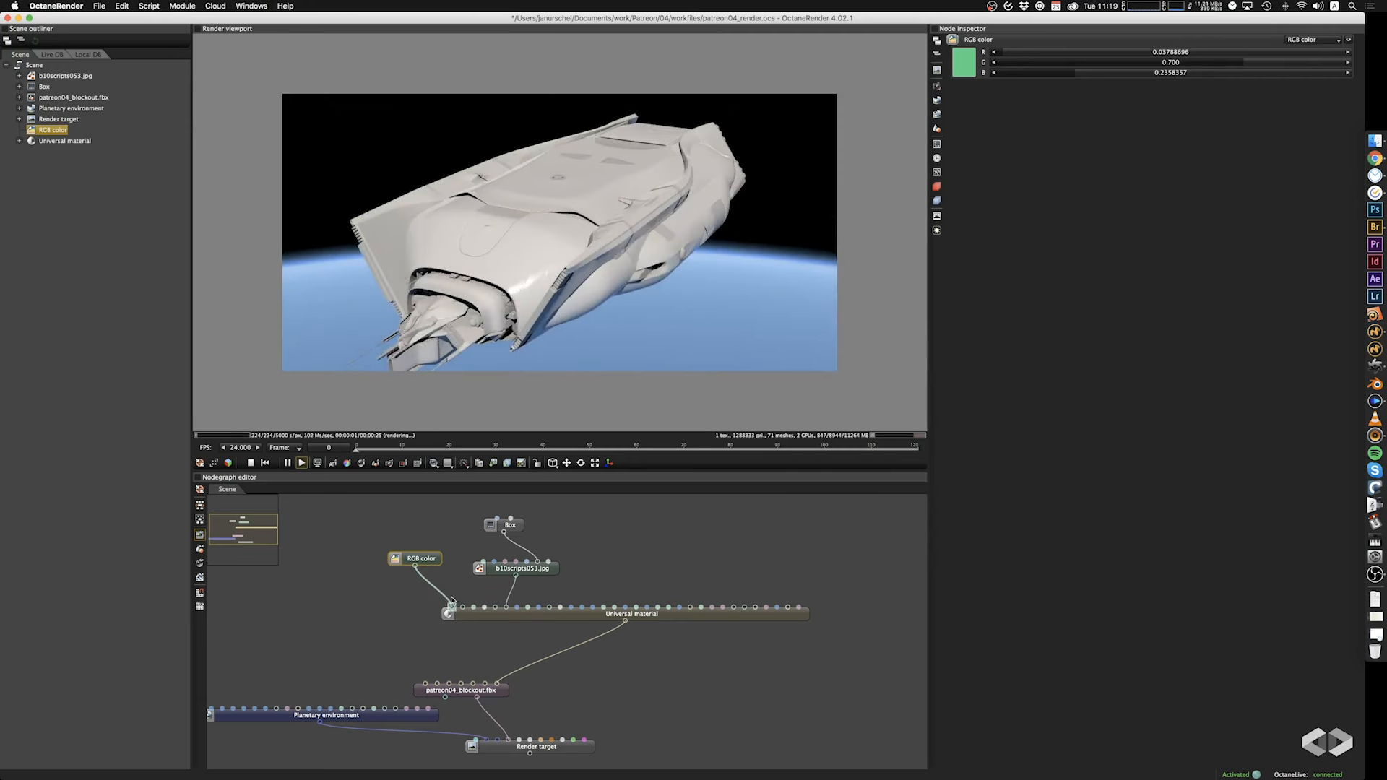
pyautogui.moveTo(452, 602); pyautogui.dragTo(476, 611)
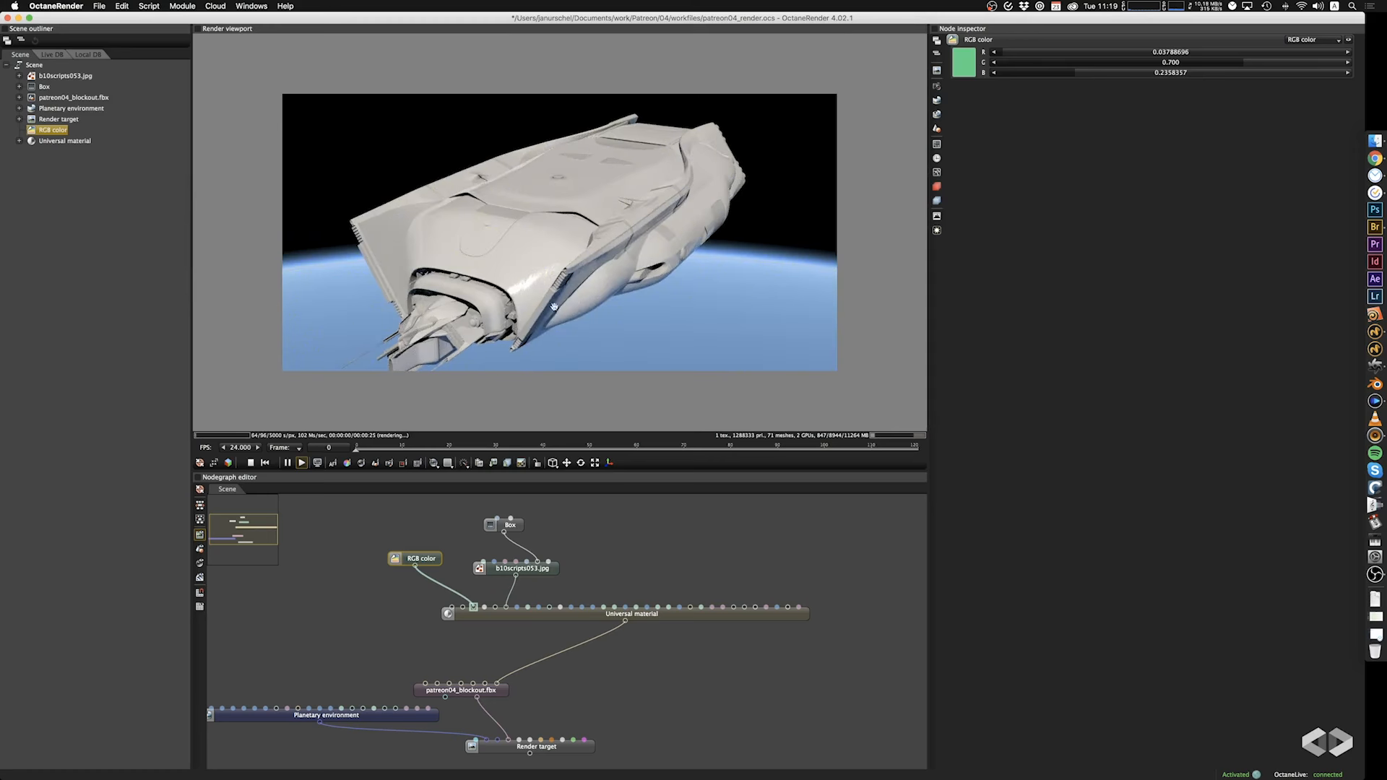
pyautogui.moveTo(554, 307); pyautogui.dragTo(545, 344)
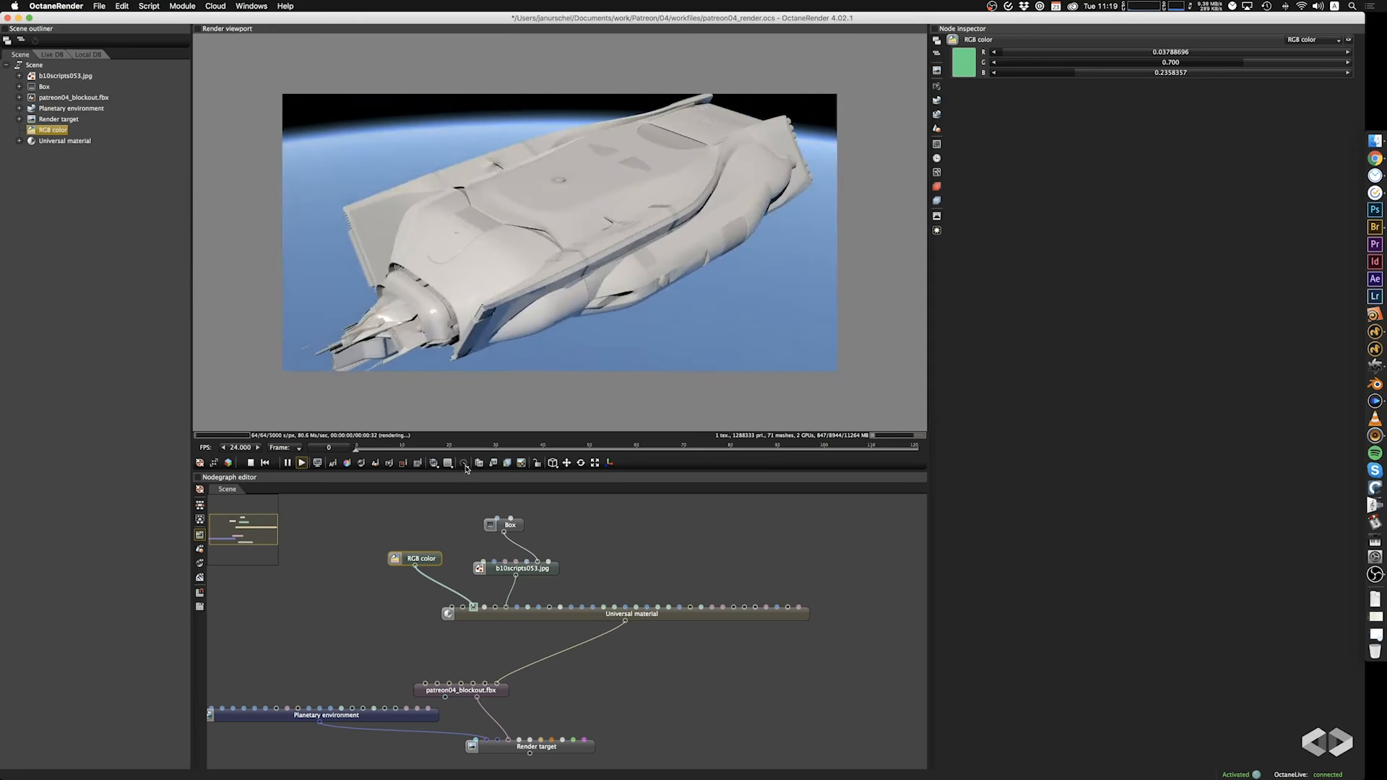
# Replace the RGB color in the Metallic input with the walls3.jpg texture and inspect the reflections along the ship's side.
pyautogui.moveTo(473, 607)
pyautogui.mouseDown()
pyautogui.moveTo(481, 599)
pyautogui.moveTo(473, 607)
pyautogui.mouseUp()
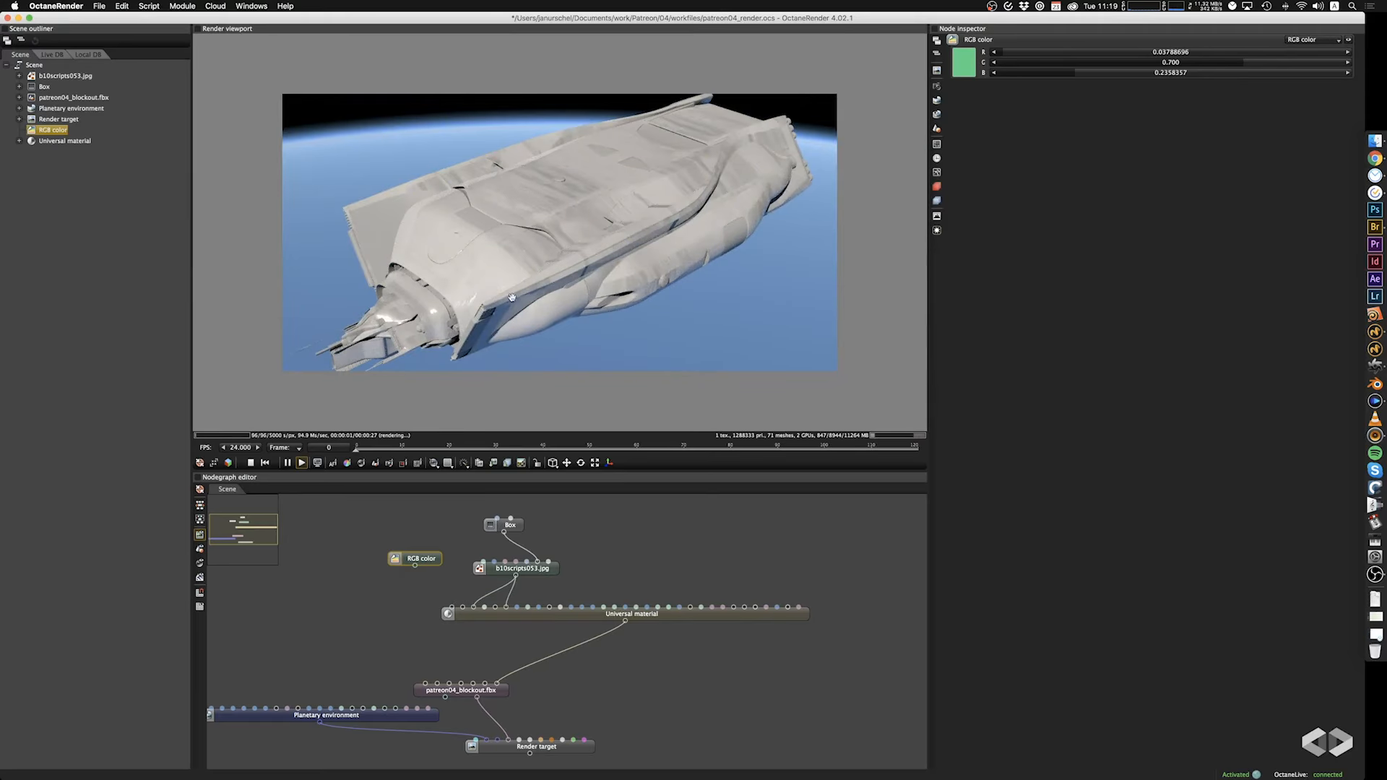
pyautogui.moveTo(511, 297); pyautogui.dragTo(439, 279)
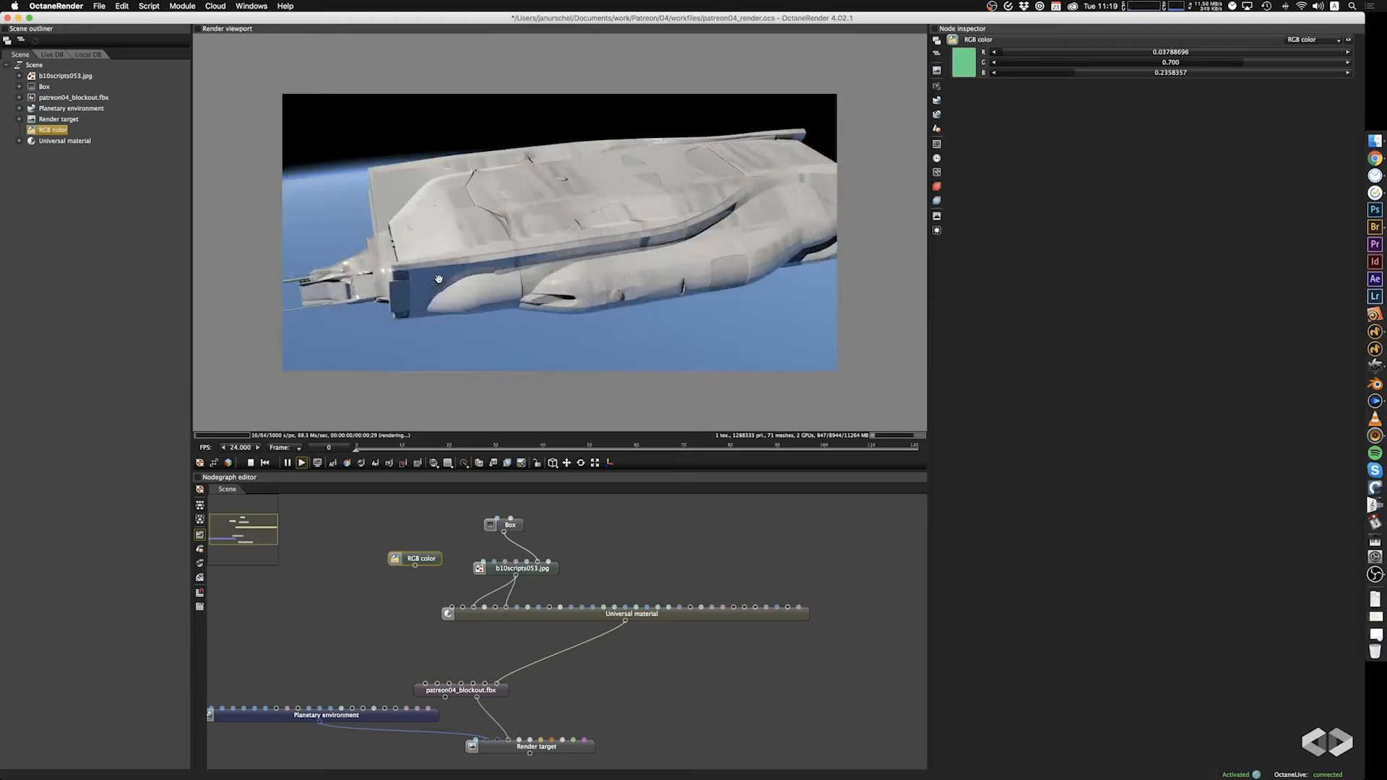
pyautogui.moveTo(622, 309); pyautogui.dragTo(830, 285)
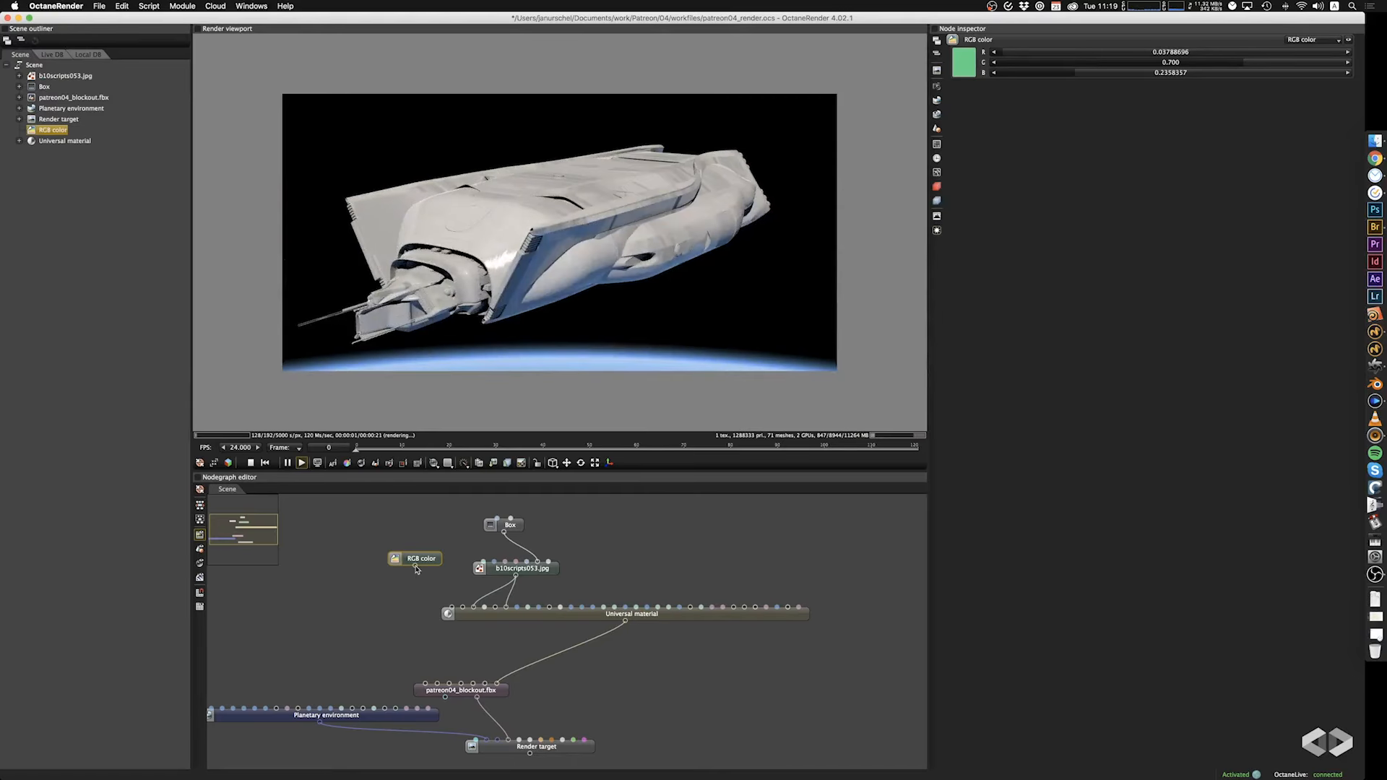
# Try the green RGB color as albedo together with the metallic texture, and disconnect it after inspecting the ship.
pyautogui.moveTo(416, 568); pyautogui.dragTo(463, 619)
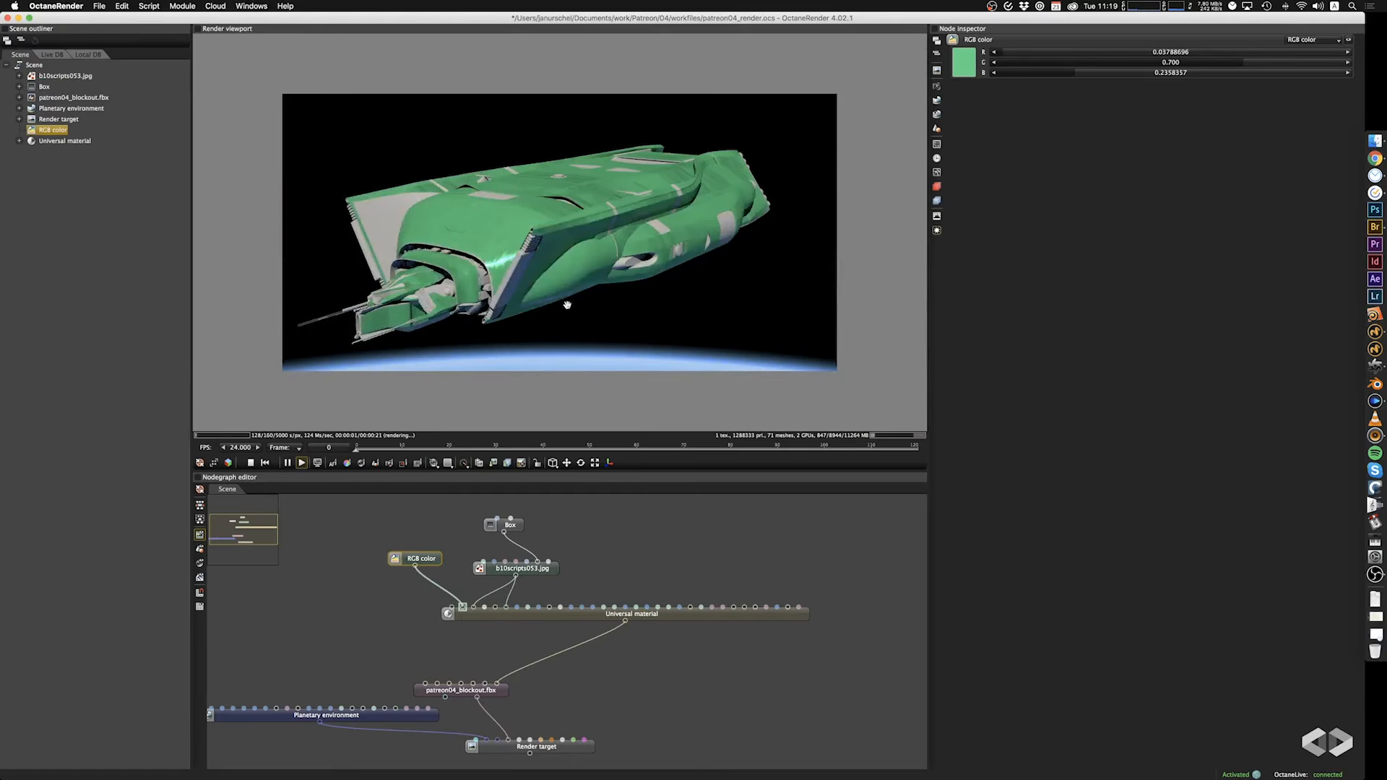
pyautogui.moveTo(567, 304); pyautogui.dragTo(586, 344)
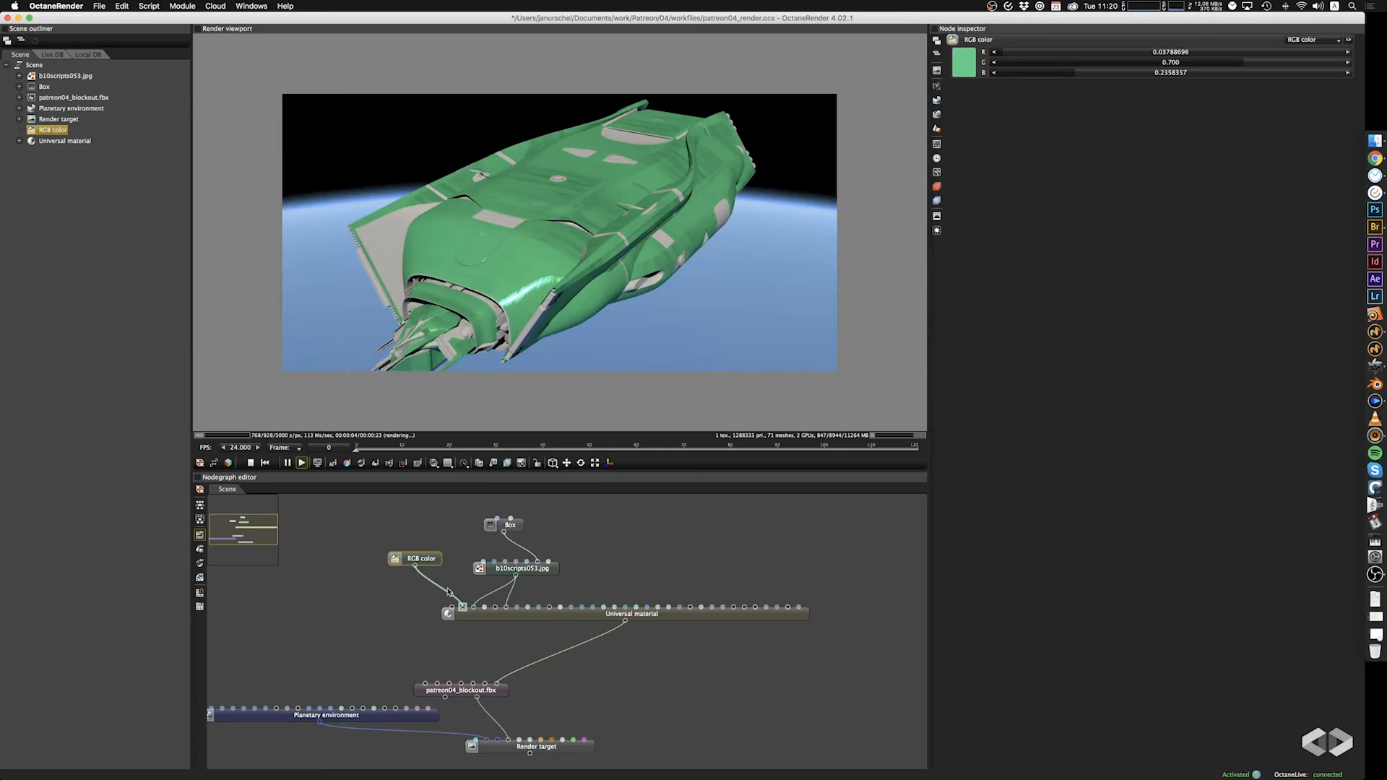
pyautogui.moveTo(449, 602); pyautogui.dragTo(469, 560)
pyautogui.moveTo(539, 343); pyautogui.dragTo(745, 255)
# Set the power of the image texture shared by Metallic and Roughness to 0.424 and check the ship's highlights.
pyautogui.click(536, 573)
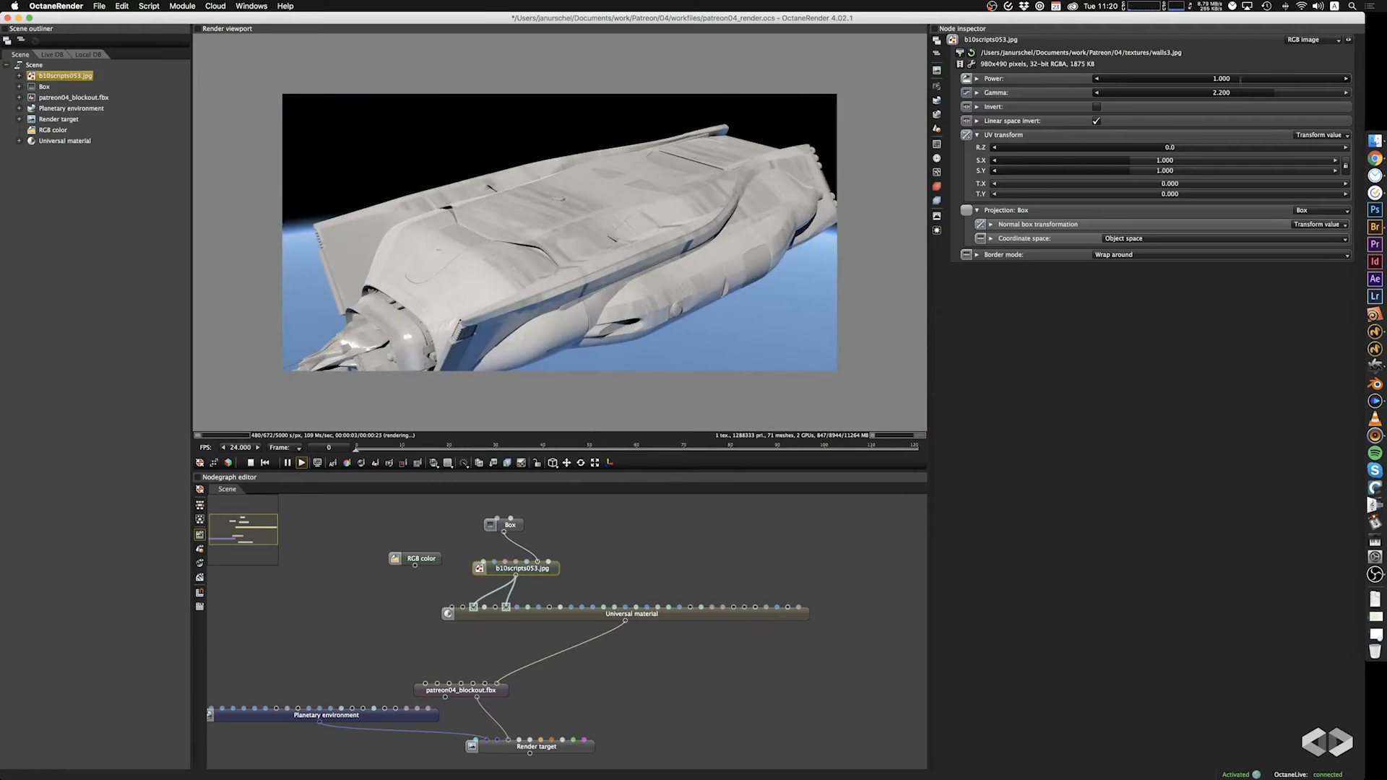
pyautogui.moveTo(1278, 80); pyautogui.dragTo(1203, 86)
pyautogui.moveTo(473, 362); pyautogui.dragTo(502, 355)
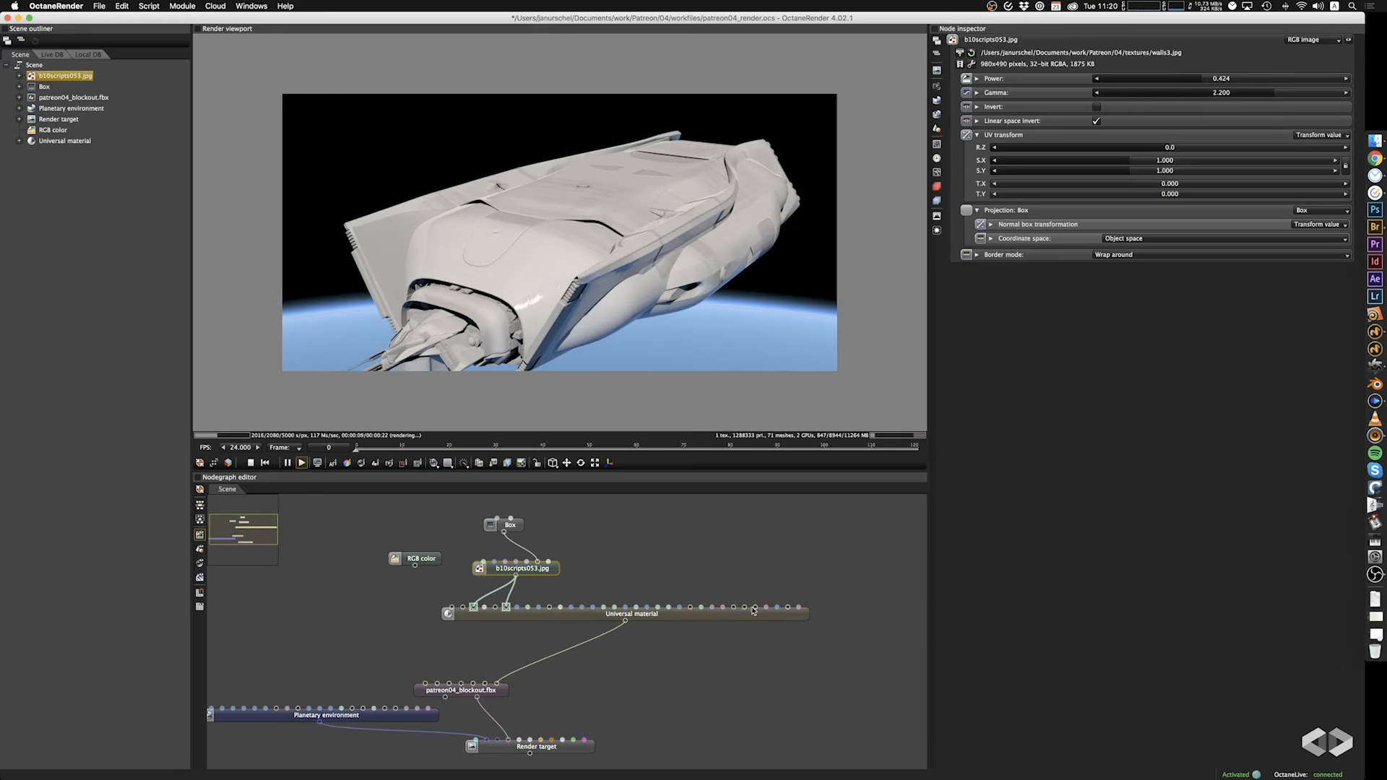
# Move the Universal material node slightly down in the node graph and delete the unused RGB color node.
pyautogui.moveTo(501, 618); pyautogui.dragTo(508, 626)
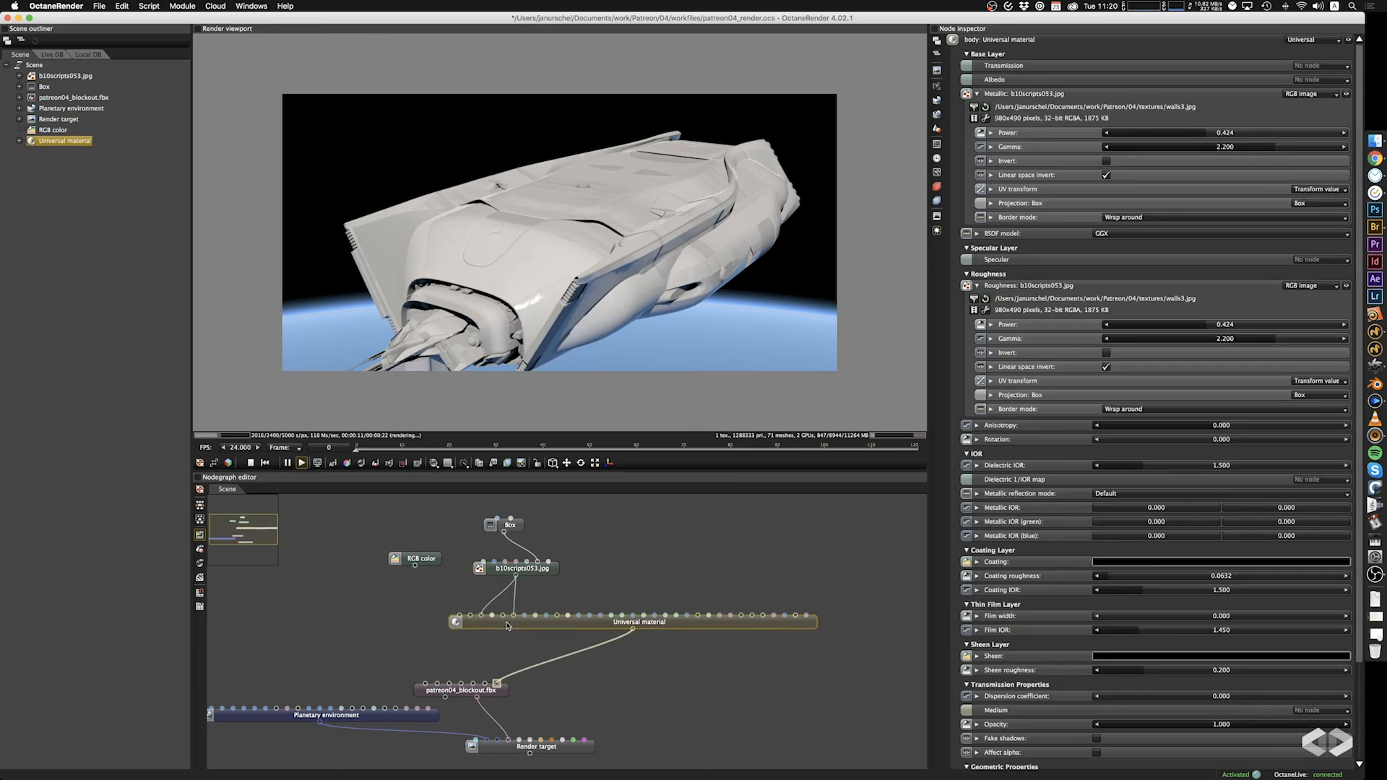
pyautogui.click(396, 586)
pyautogui.click(432, 559)
pyautogui.press('Delete')
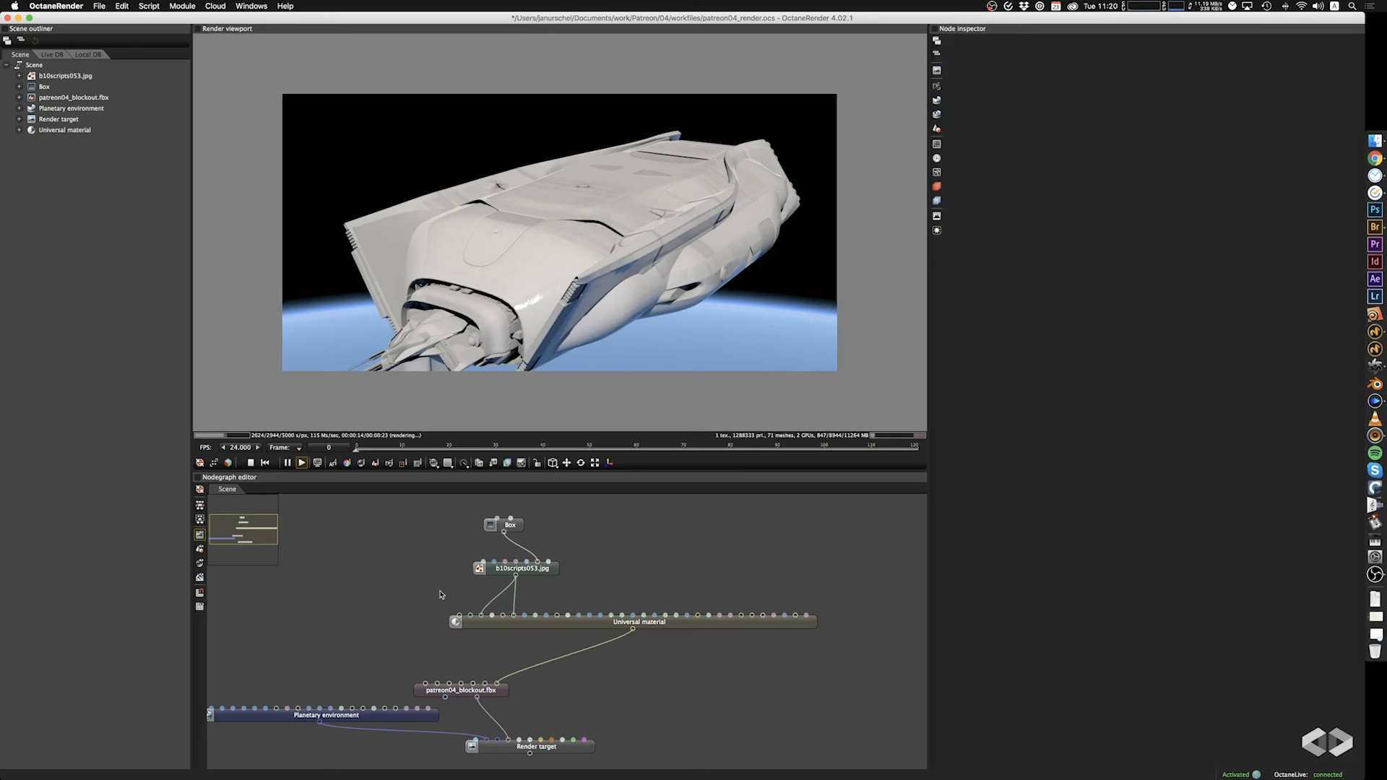
# Duplicate the image texture with its Box projection, place the copies beside the originals, and connect the copied texture to albedo.
pyautogui.moveTo(440, 589); pyautogui.dragTo(490, 562)
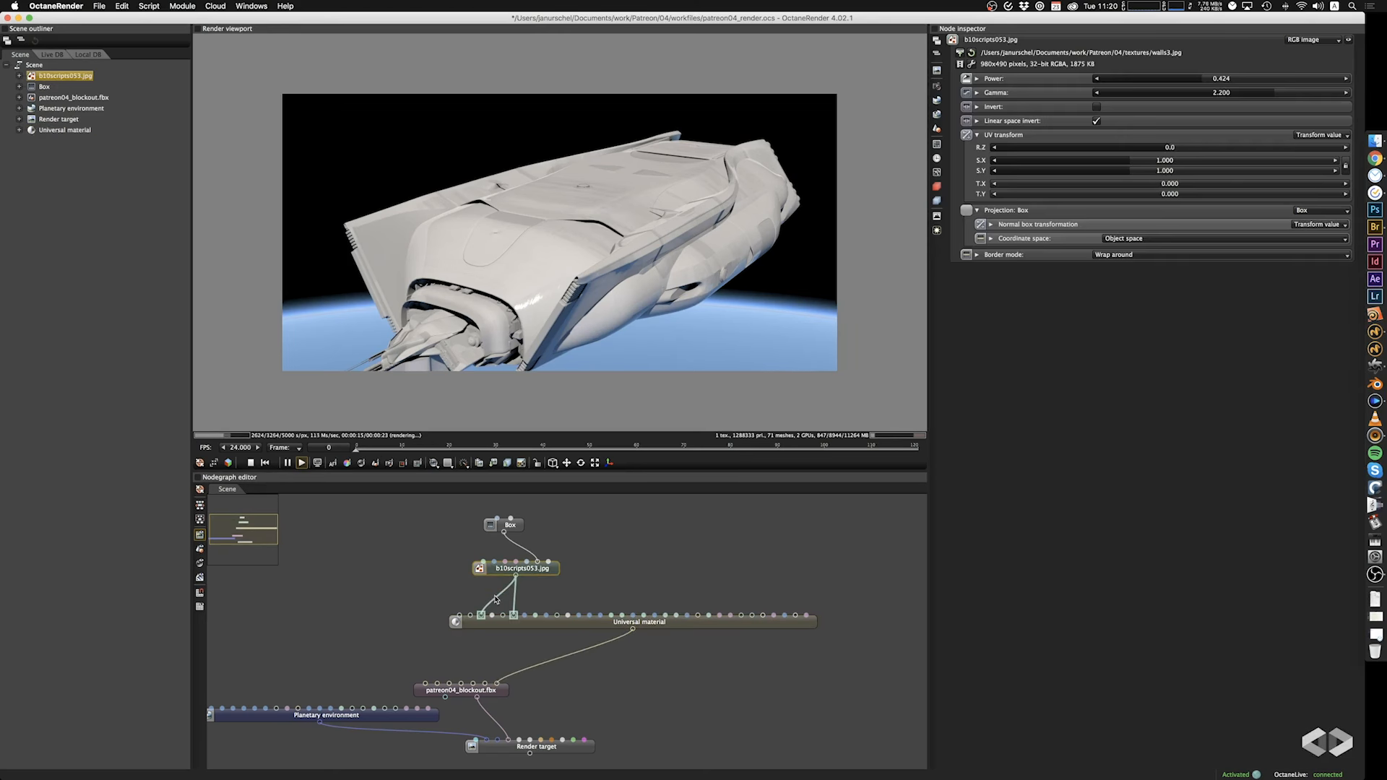
pyautogui.click(430, 577)
pyautogui.click(488, 569)
pyautogui.click(514, 528)
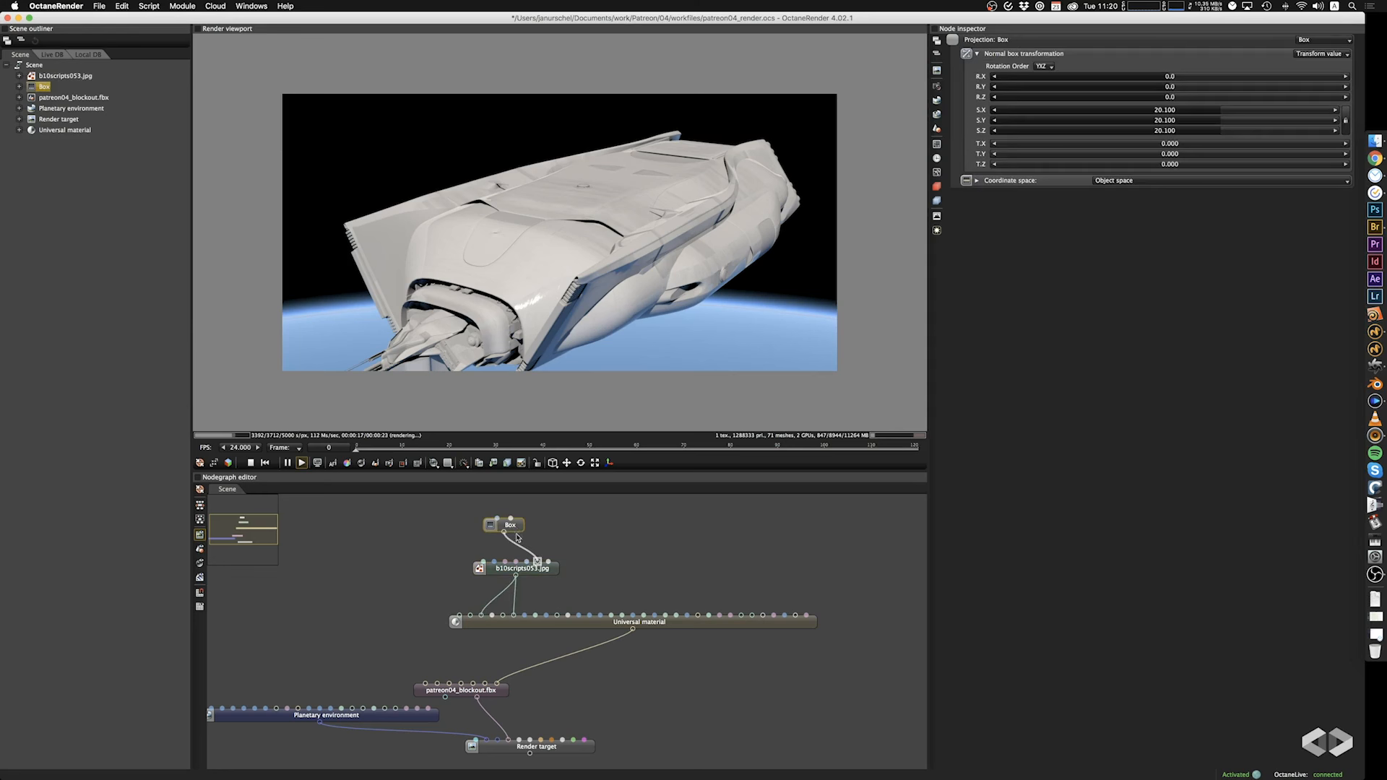
pyautogui.keyDown('shift'); pyautogui.click(501, 569); pyautogui.keyUp('shift')
pyautogui.press('super+c')
pyautogui.press('super+v')
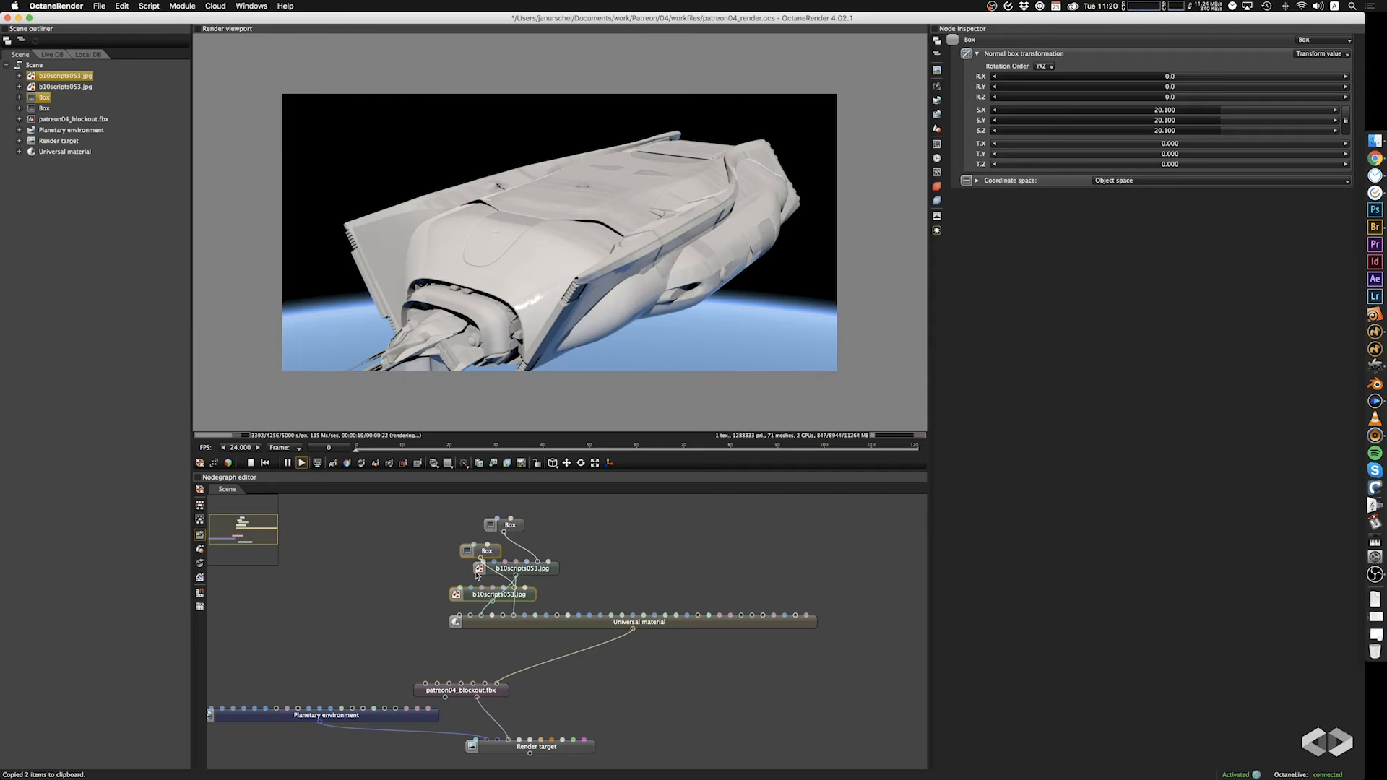
pyautogui.moveTo(488, 595)
pyautogui.mouseDown()
pyautogui.moveTo(404, 569)
pyautogui.moveTo(471, 618)
pyautogui.mouseUp()
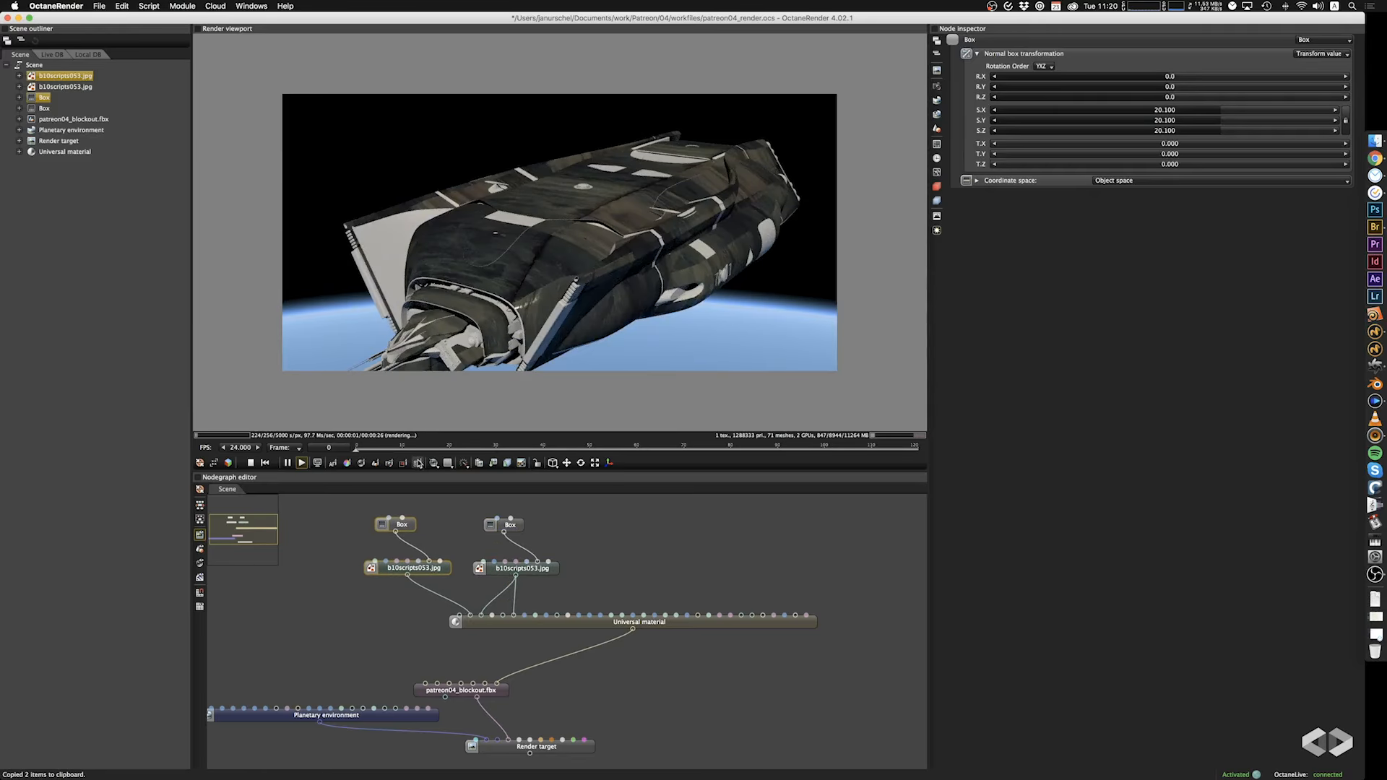
# Set the albedo texture's power to 1.000 and gamma to 0.461, and check the hull from the front.
pyautogui.click(431, 573)
pyautogui.moveTo(1203, 79); pyautogui.dragTo(1181, 101)
pyautogui.moveTo(568, 247); pyautogui.dragTo(679, 275)
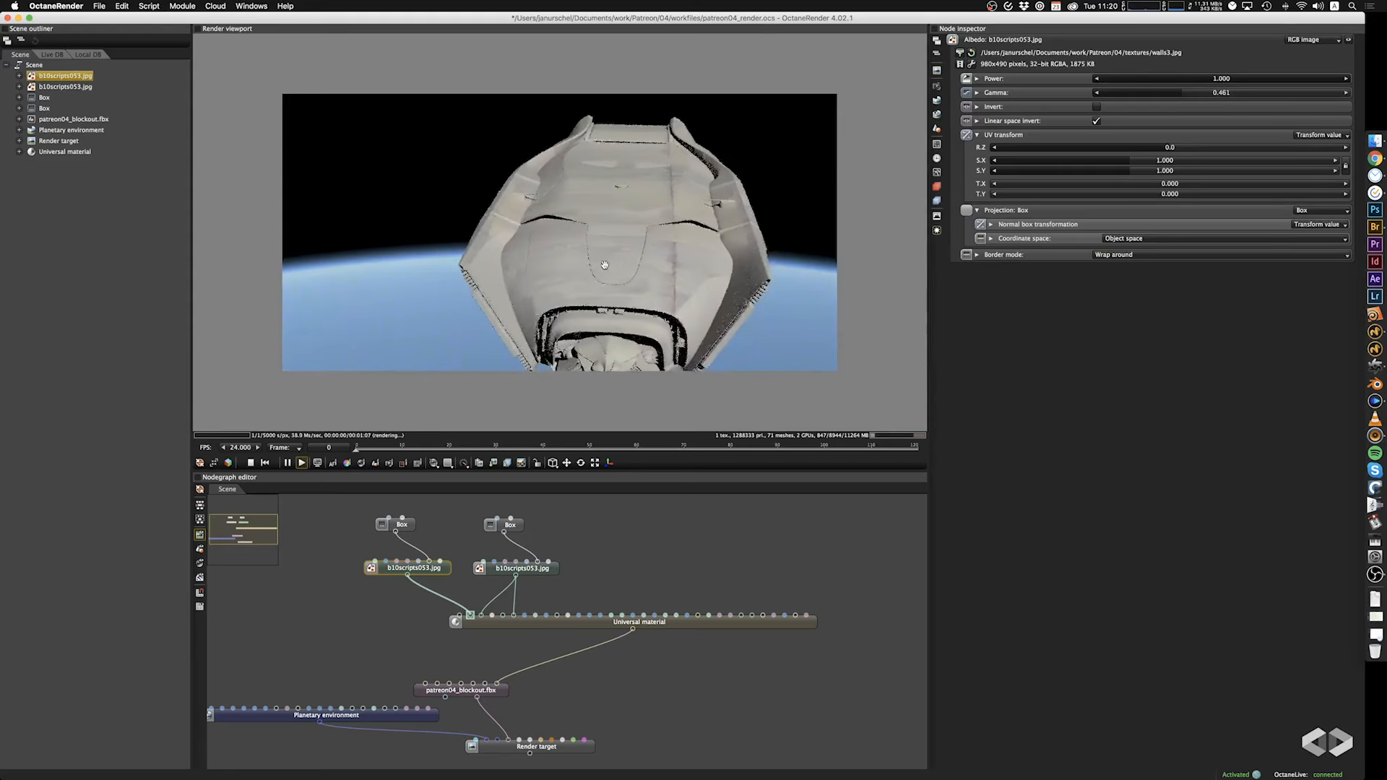
# Set the albedo texture's Box projection scale to 6.170 on all axes and inspect the tiling from the ship's side.
pyautogui.click(400, 528)
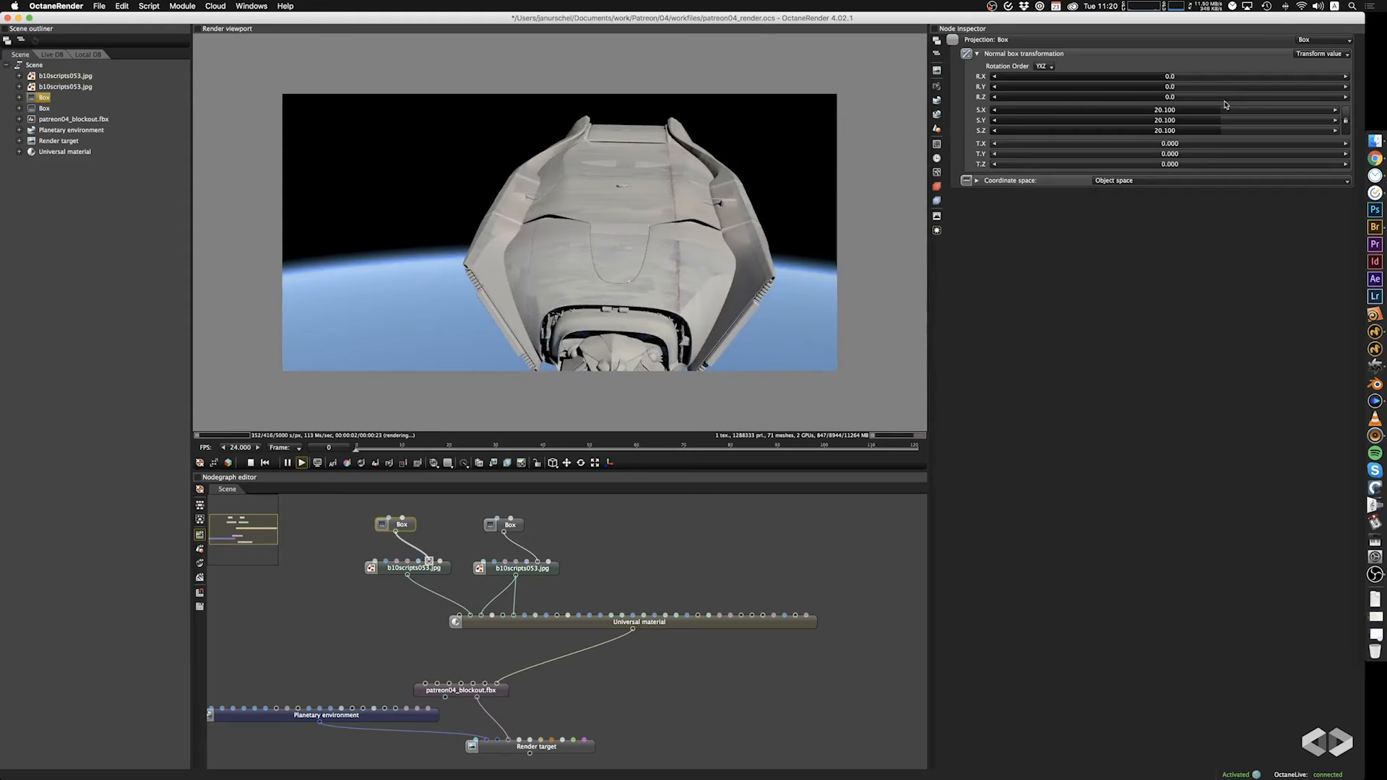
pyautogui.moveTo(1225, 107); pyautogui.dragTo(1186, 116)
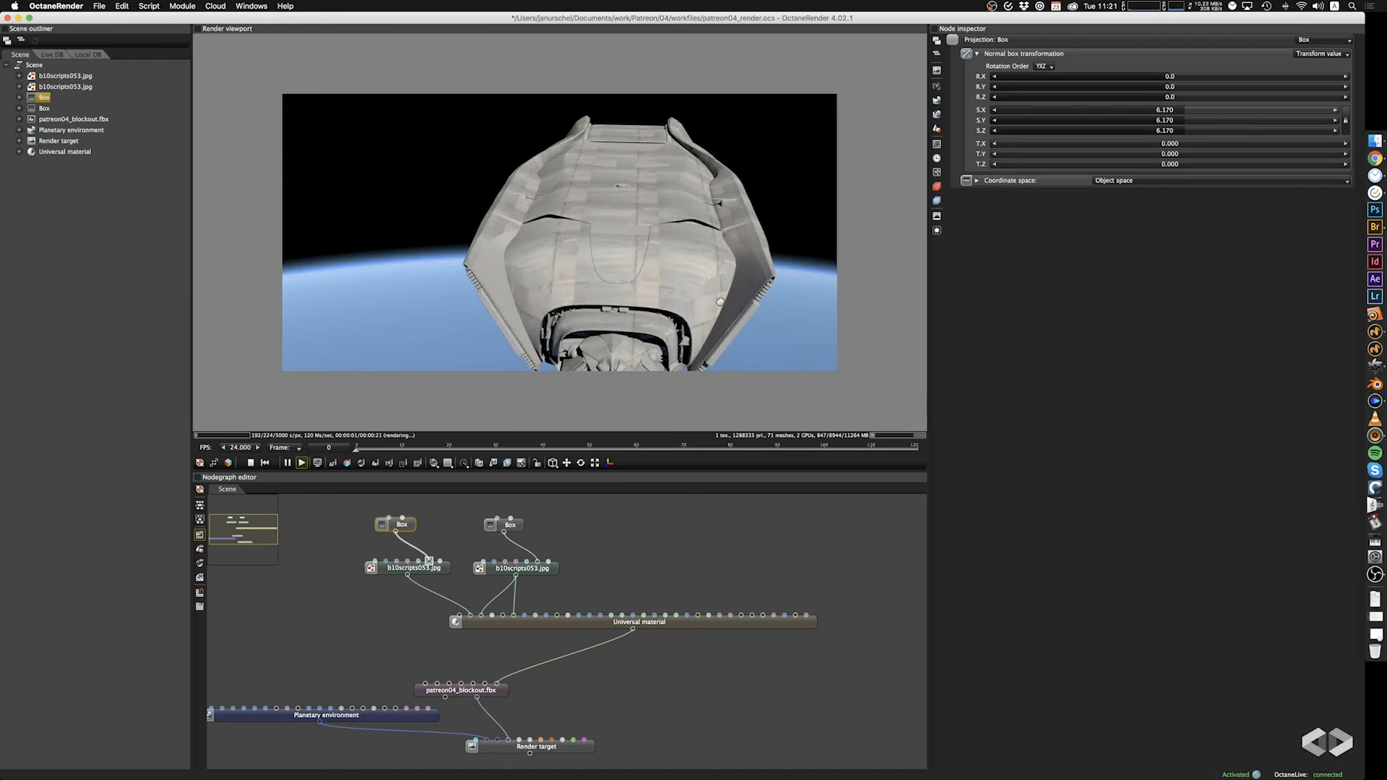
pyautogui.moveTo(720, 301); pyautogui.dragTo(486, 417)
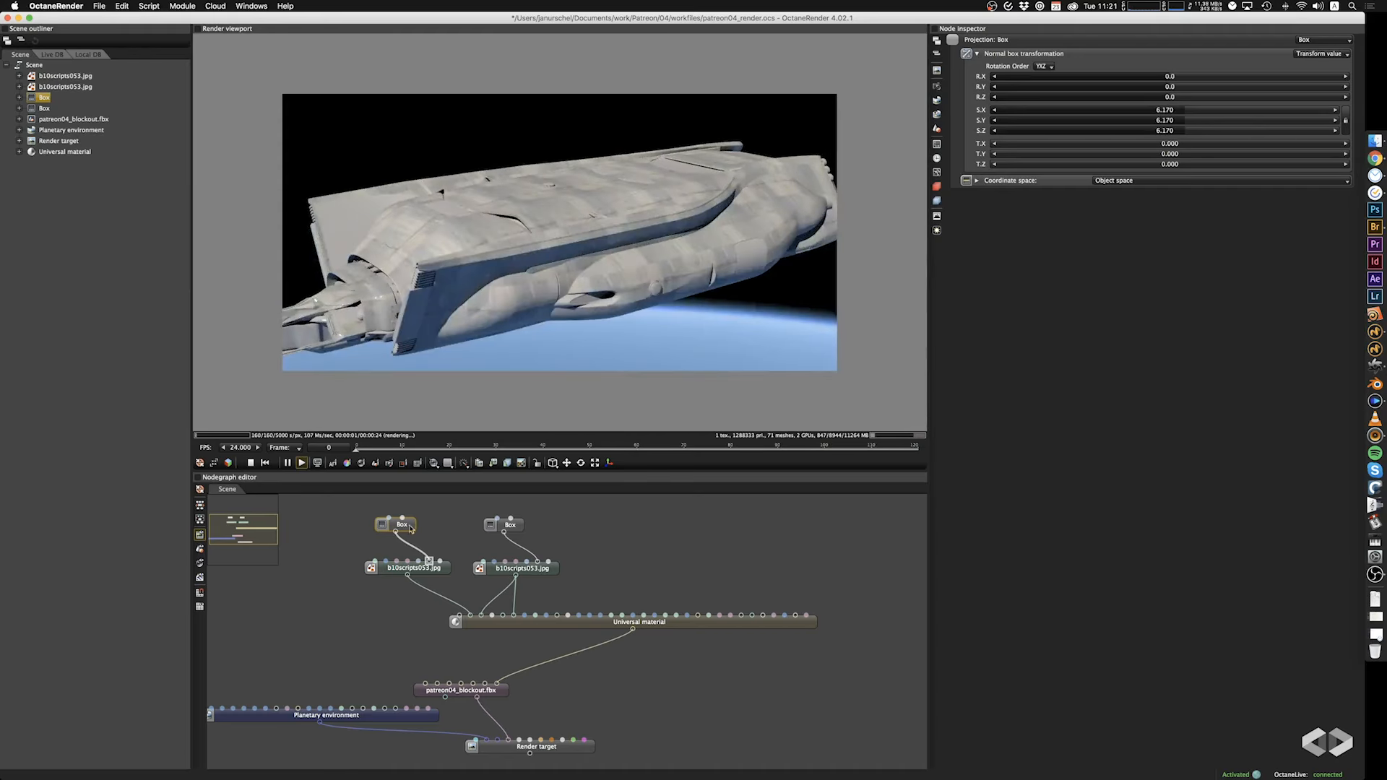
# Browse the textures folder for a replacement albedo image and preview several candidate files.
pyautogui.click(413, 570)
pyautogui.moveTo(1171, 80); pyautogui.dragTo(1385, 82)
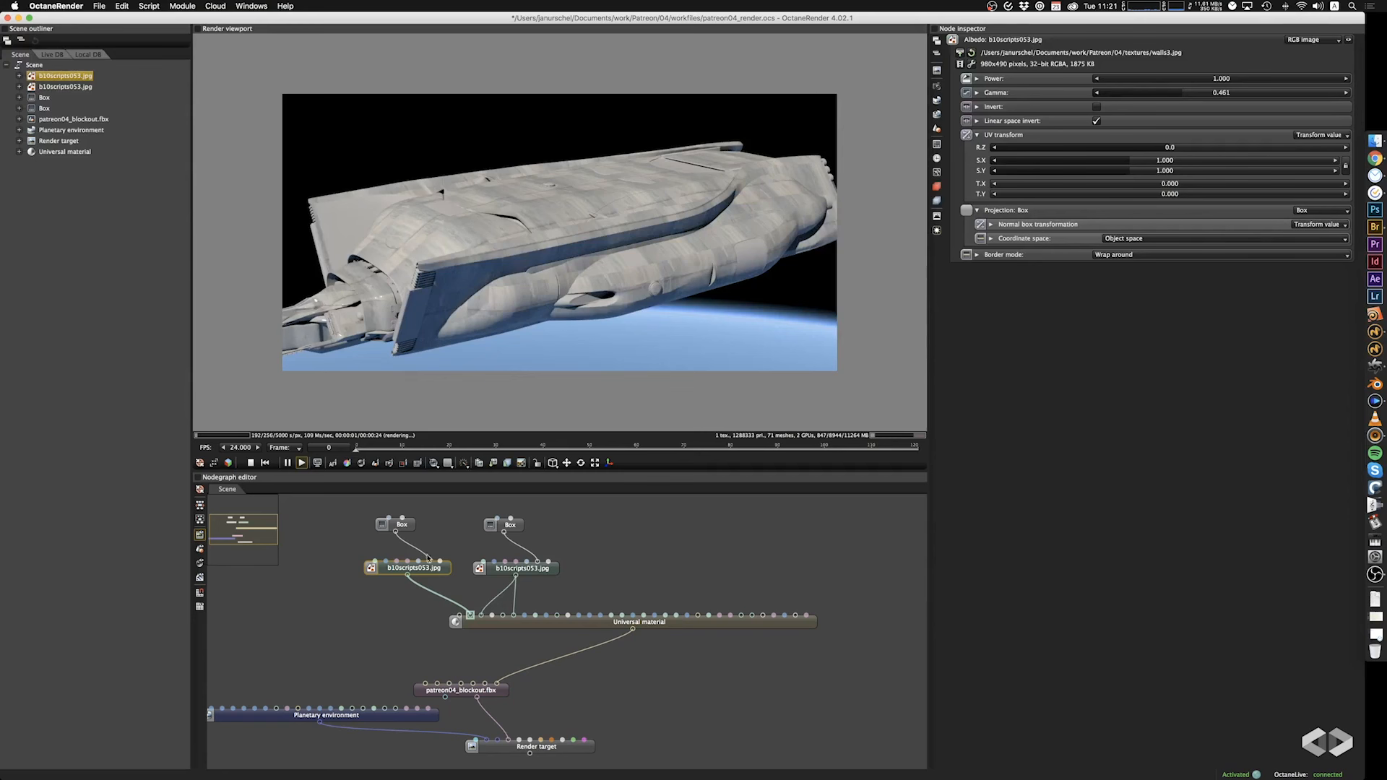
pyautogui.click(961, 53)
pyautogui.click(531, 304)
pyautogui.press('space')
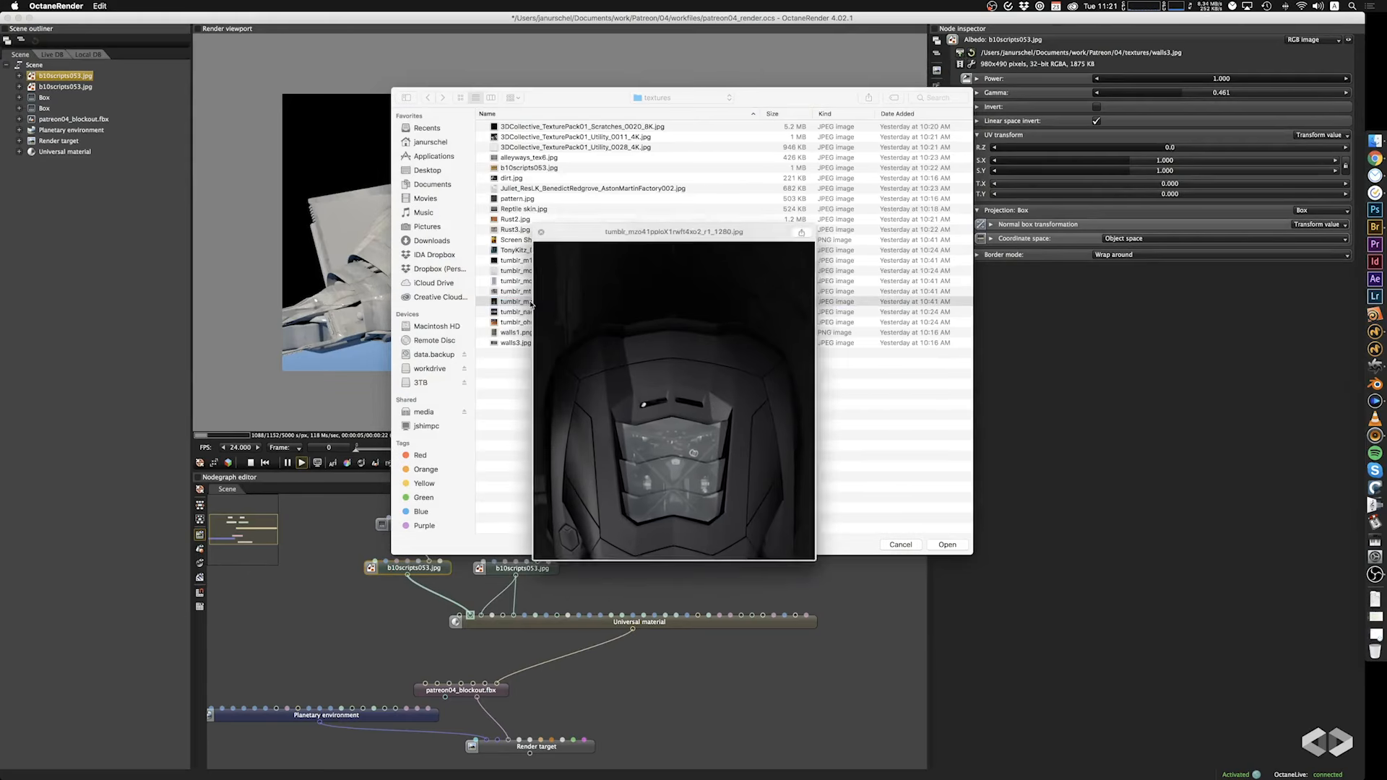
pyautogui.press('space')
pyautogui.click(518, 321)
pyautogui.press('space')
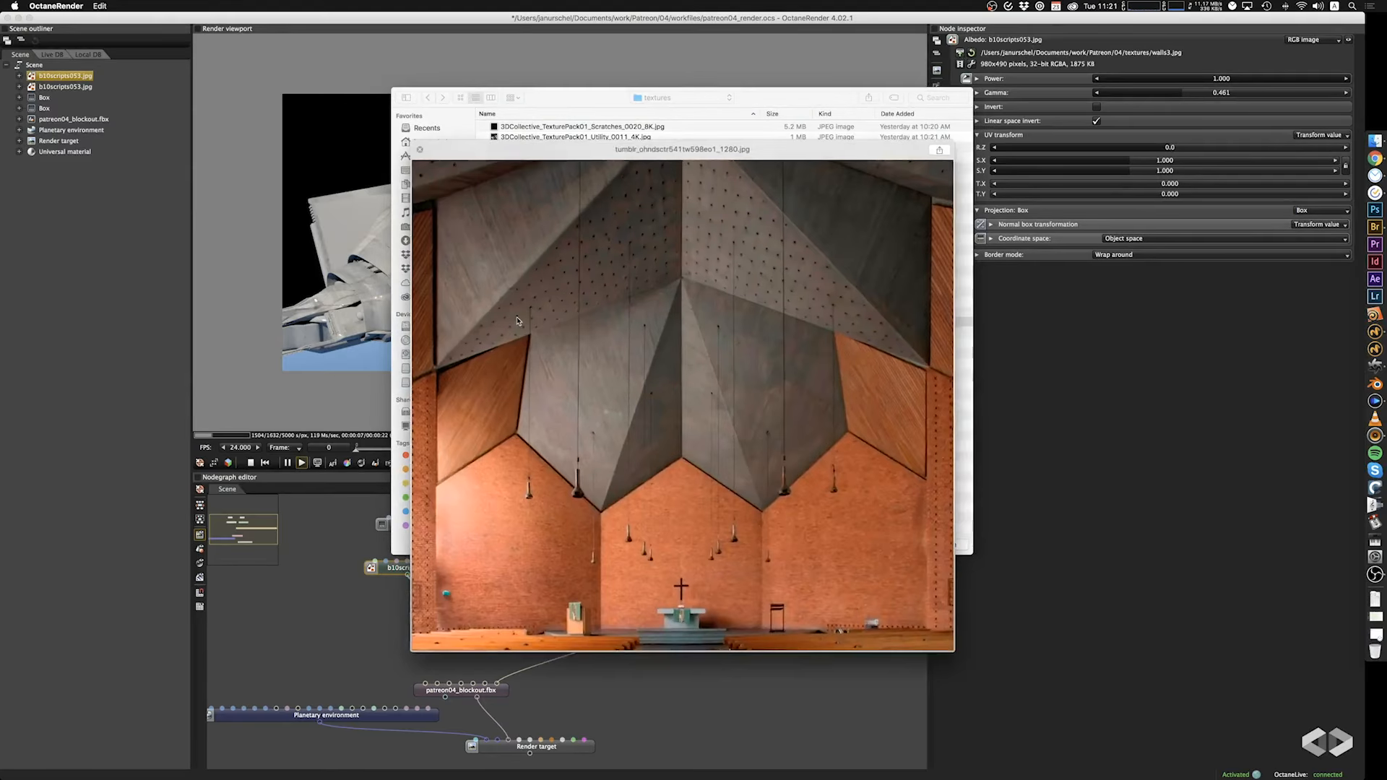
pyautogui.press('space')
pyautogui.click(519, 332)
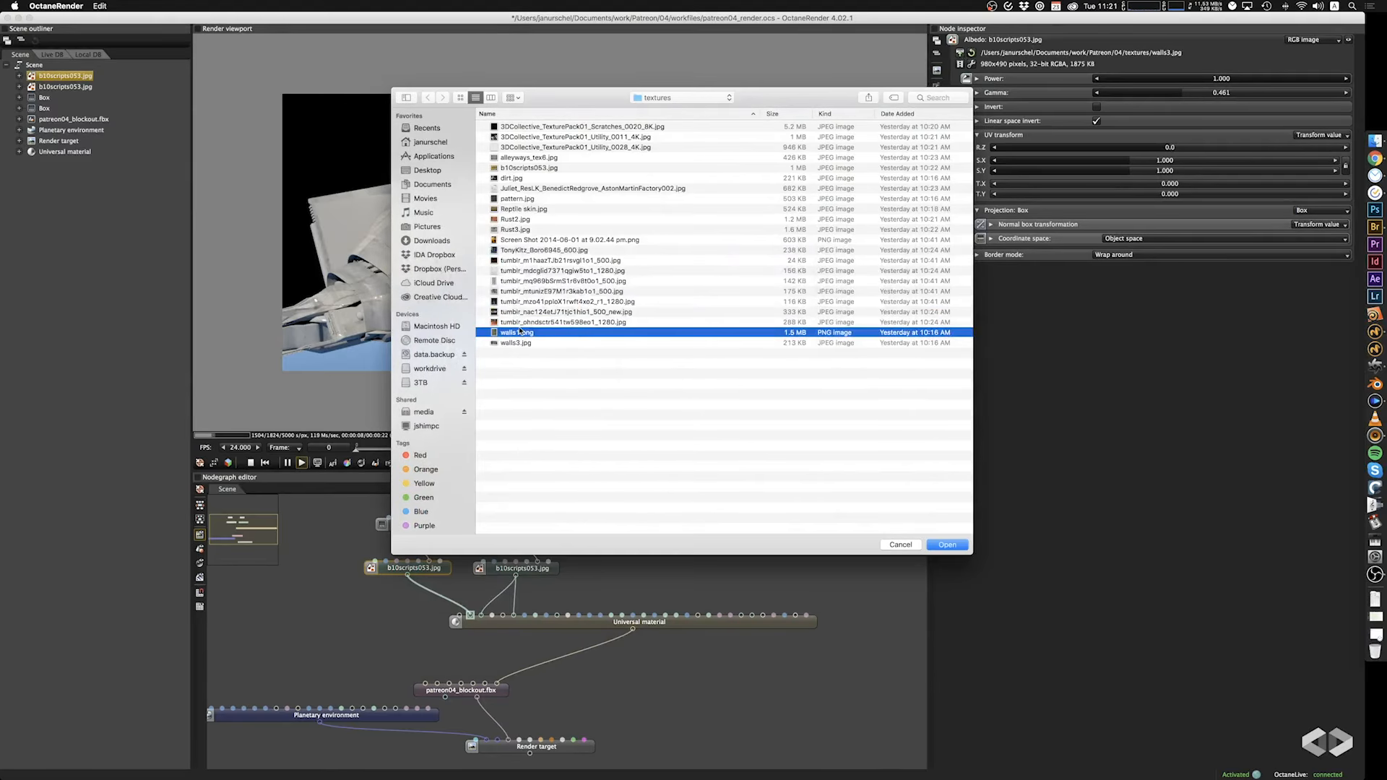
# Preview b10scripts053.jpg, load it as the albedo texture's image, and check it on the hull.
pyautogui.click(528, 168)
pyautogui.press('space')
pyautogui.press('space')
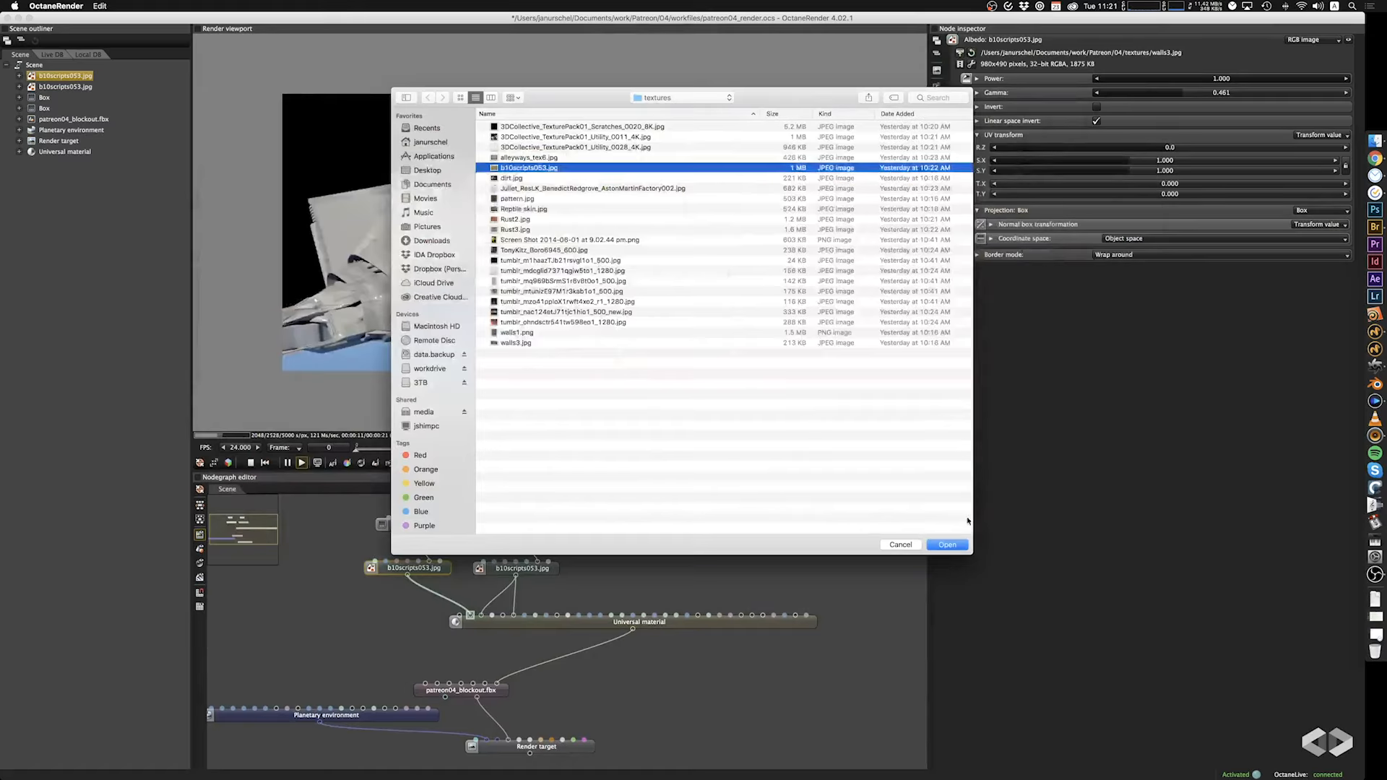
pyautogui.click(951, 546)
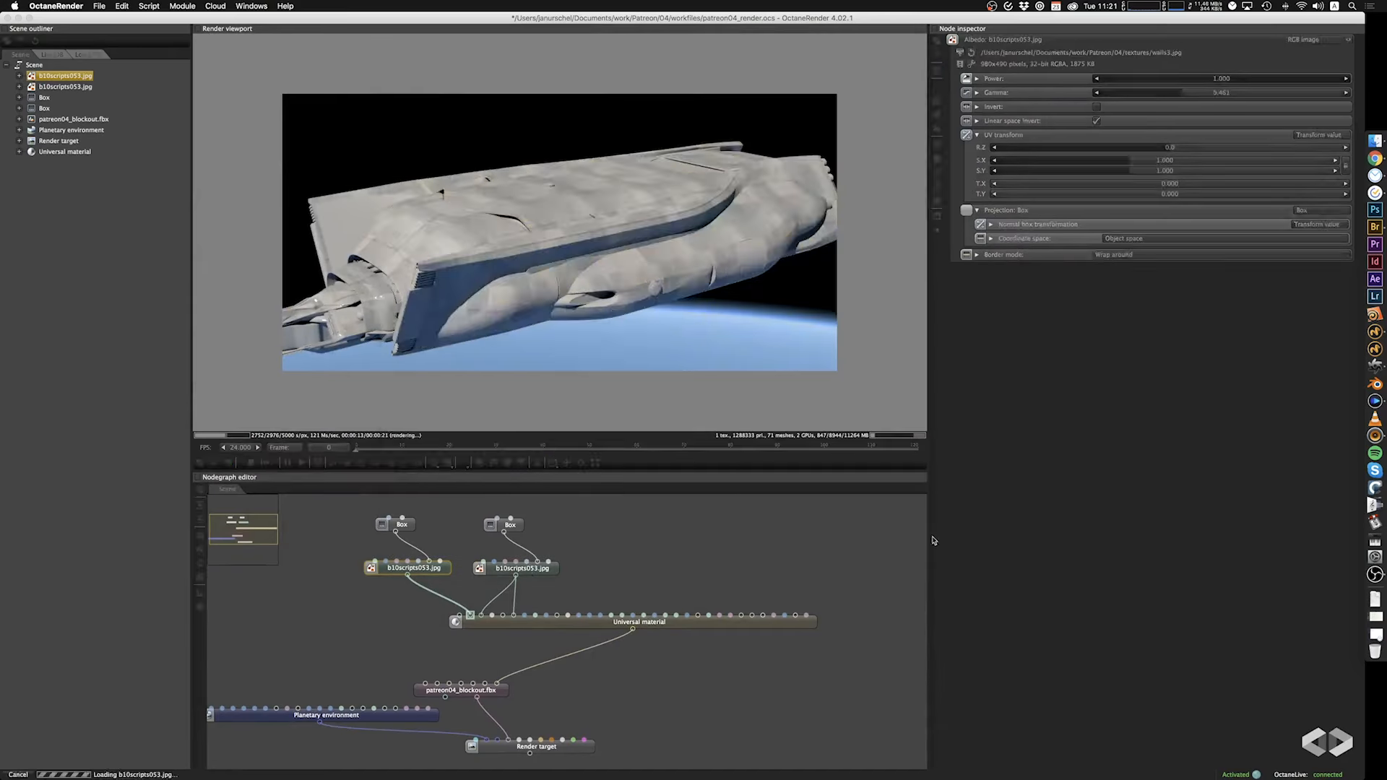
pyautogui.moveTo(390, 354); pyautogui.dragTo(433, 346)
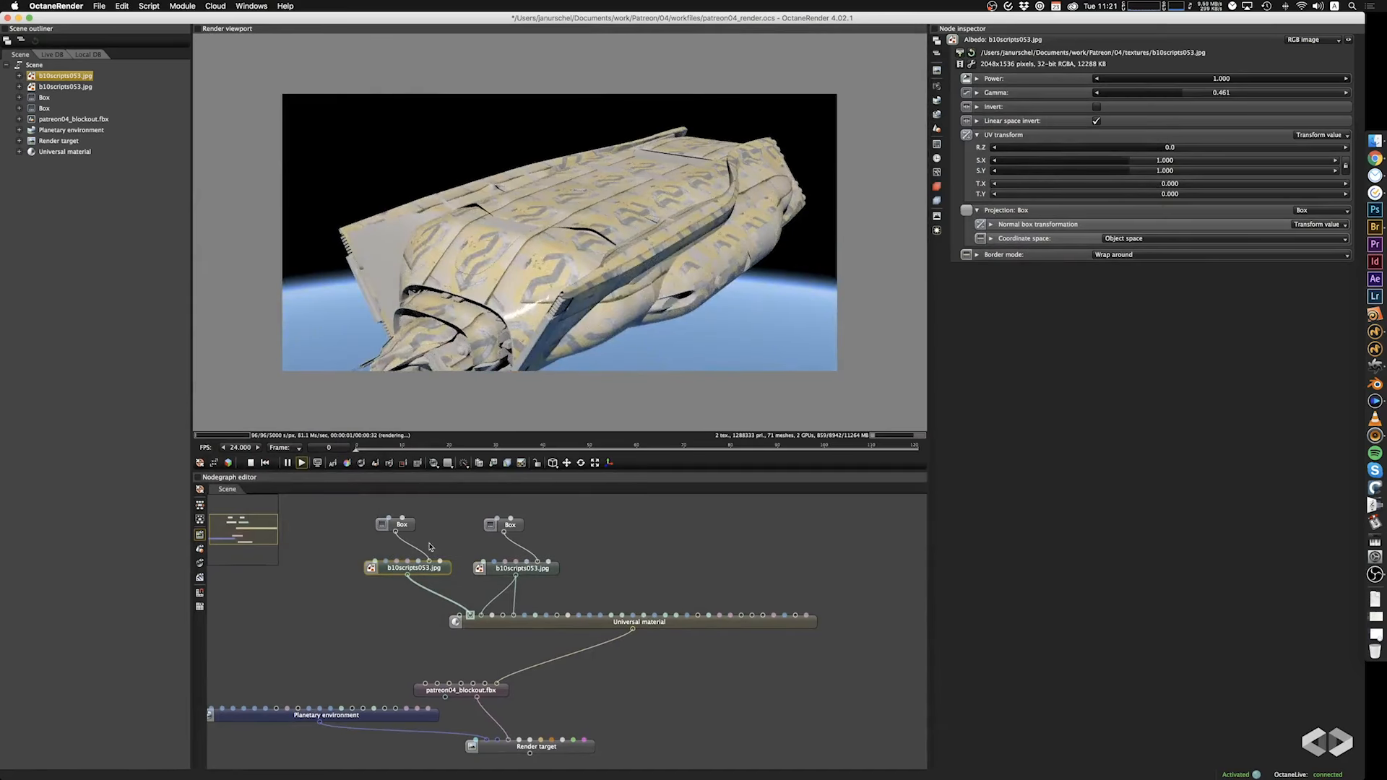
# Set the albedo texture's Box projection scale to 23.500 on all axes and inspect the larger pattern on the ship.
pyautogui.click(402, 525)
pyautogui.moveTo(1182, 110); pyautogui.dragTo(1220, 115)
pyautogui.moveTo(524, 284); pyautogui.dragTo(518, 248)
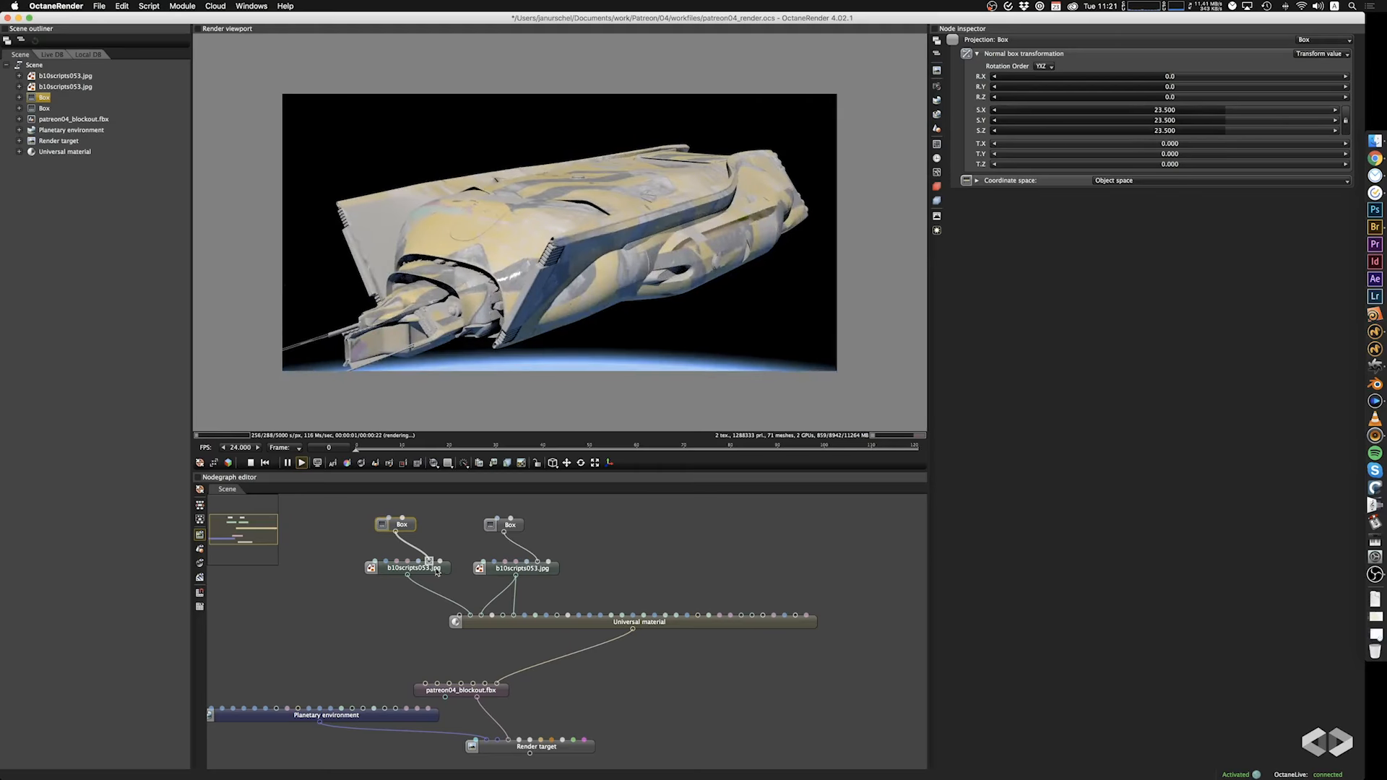
# Try the Cylindrical and Mesh UV projections on the albedo texture and inspect the ship from its side.
pyautogui.click(1307, 41)
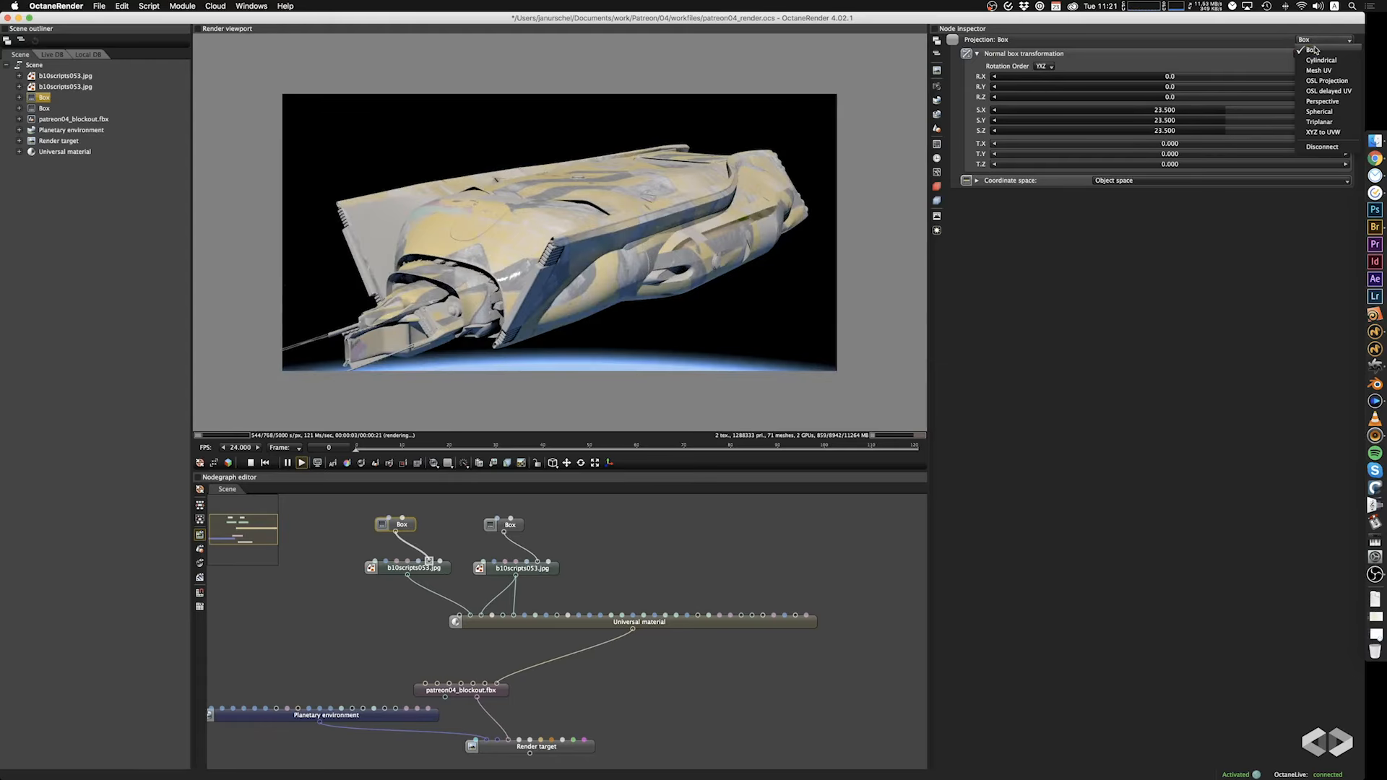
pyautogui.click(1320, 64)
pyautogui.click(1326, 40)
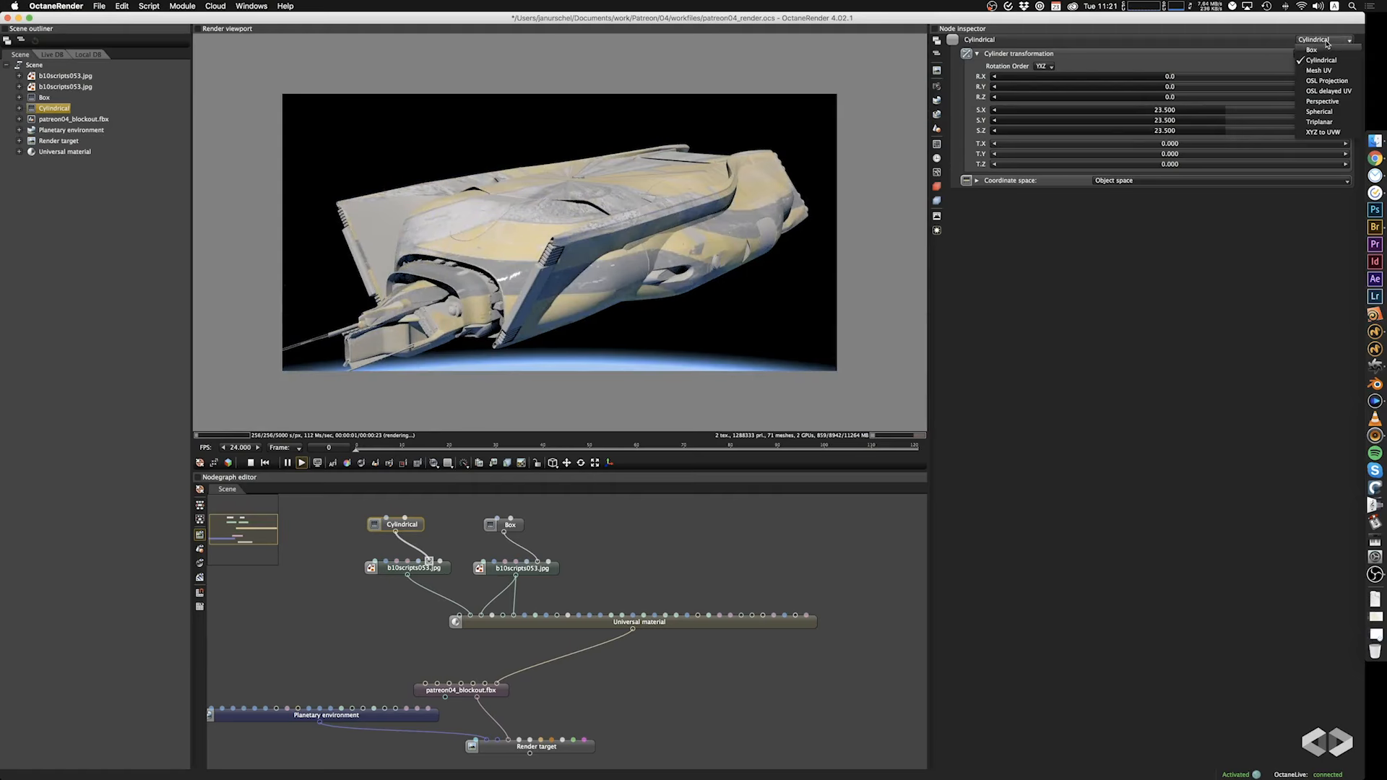
pyautogui.click(1326, 71)
pyautogui.moveTo(485, 246); pyautogui.dragTo(758, 248)
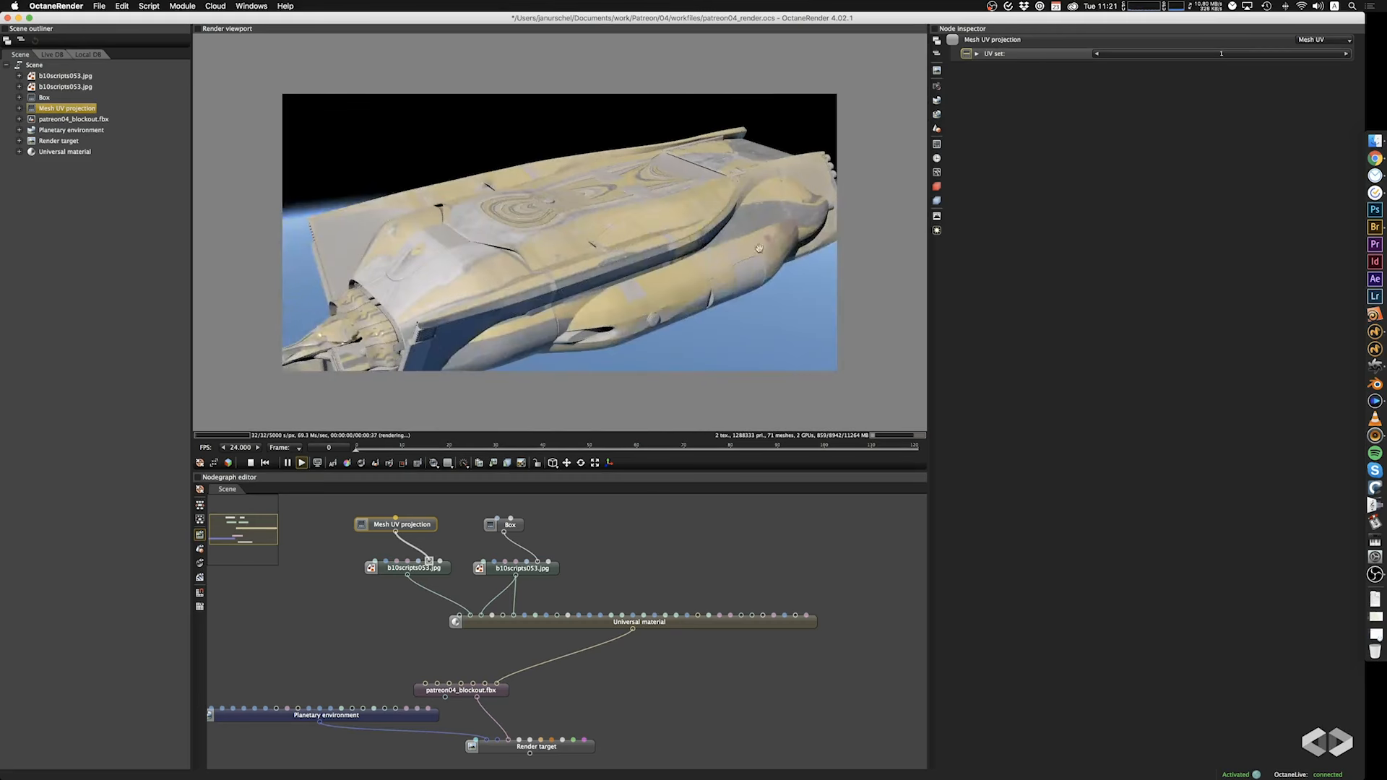
# Try the Perspective projection on the albedo texture and orbit the ship to inspect it.
pyautogui.click(1309, 41)
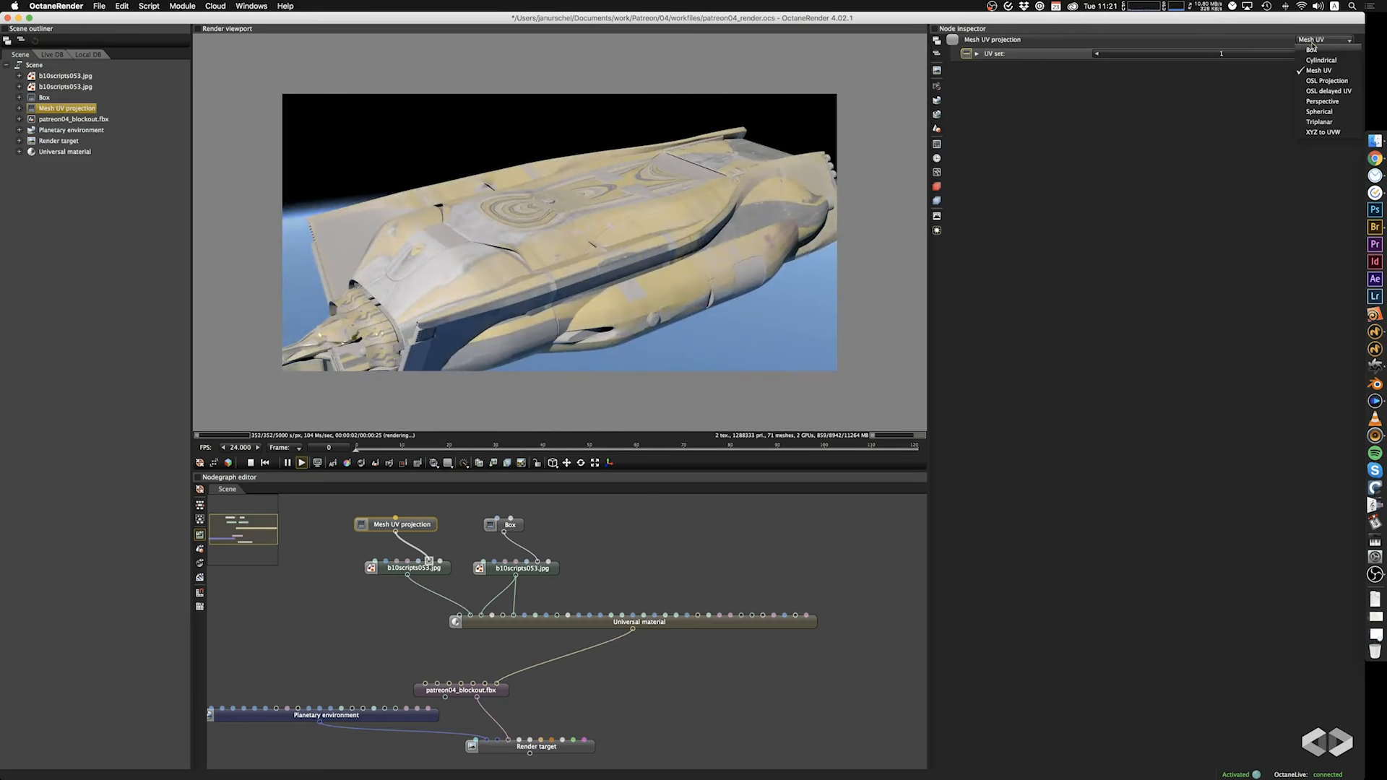
pyautogui.click(1322, 101)
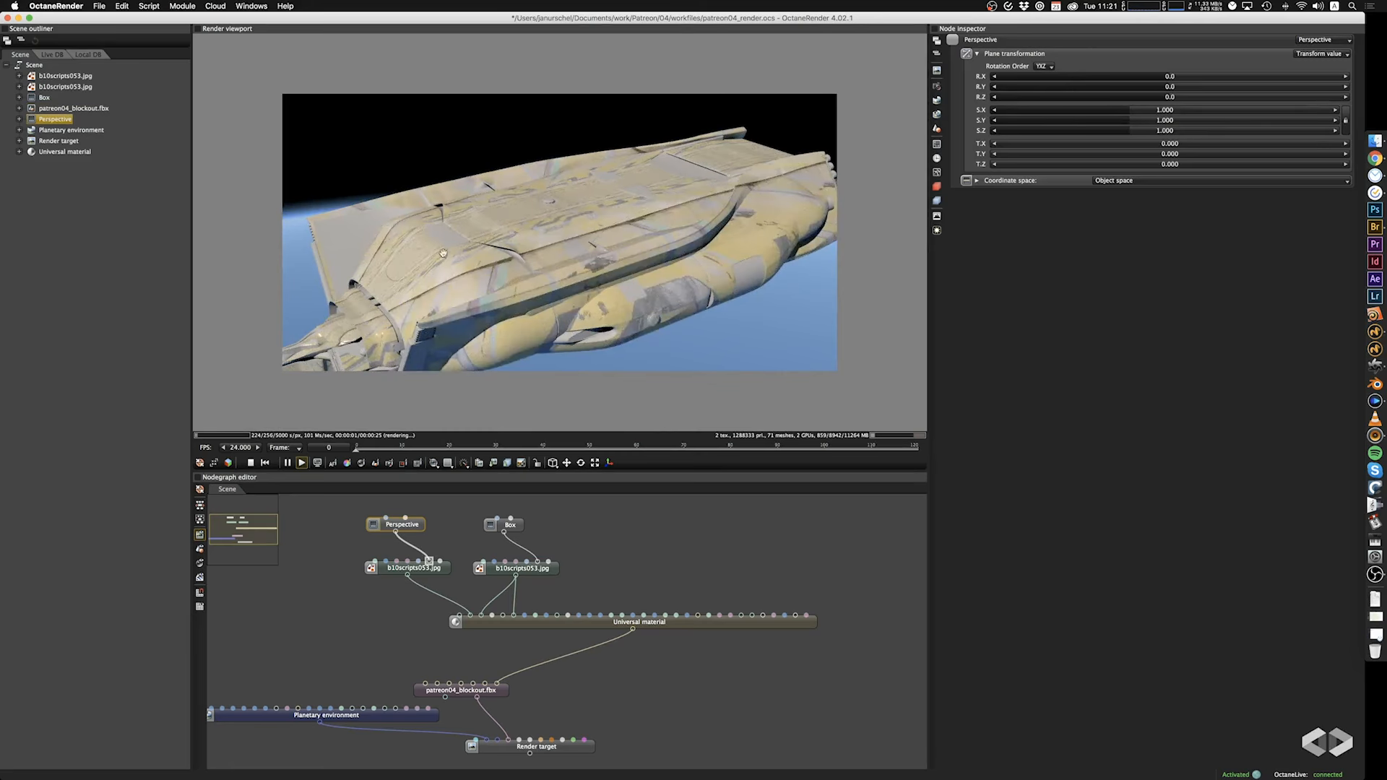
pyautogui.moveTo(443, 253); pyautogui.dragTo(483, 236)
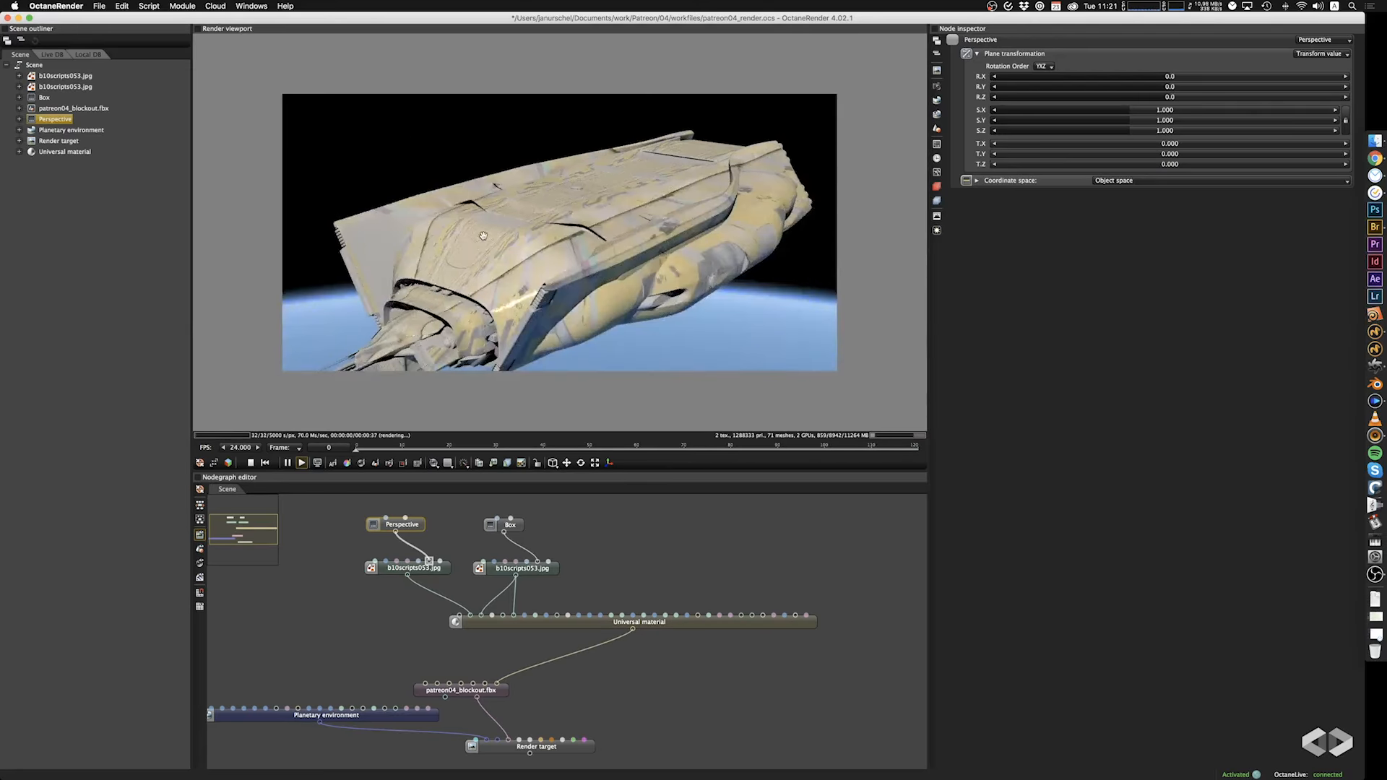
# Try the Spherical projection on the albedo texture, testing its scale before returning it to 1.000 on all axes.
pyautogui.click(1322, 41)
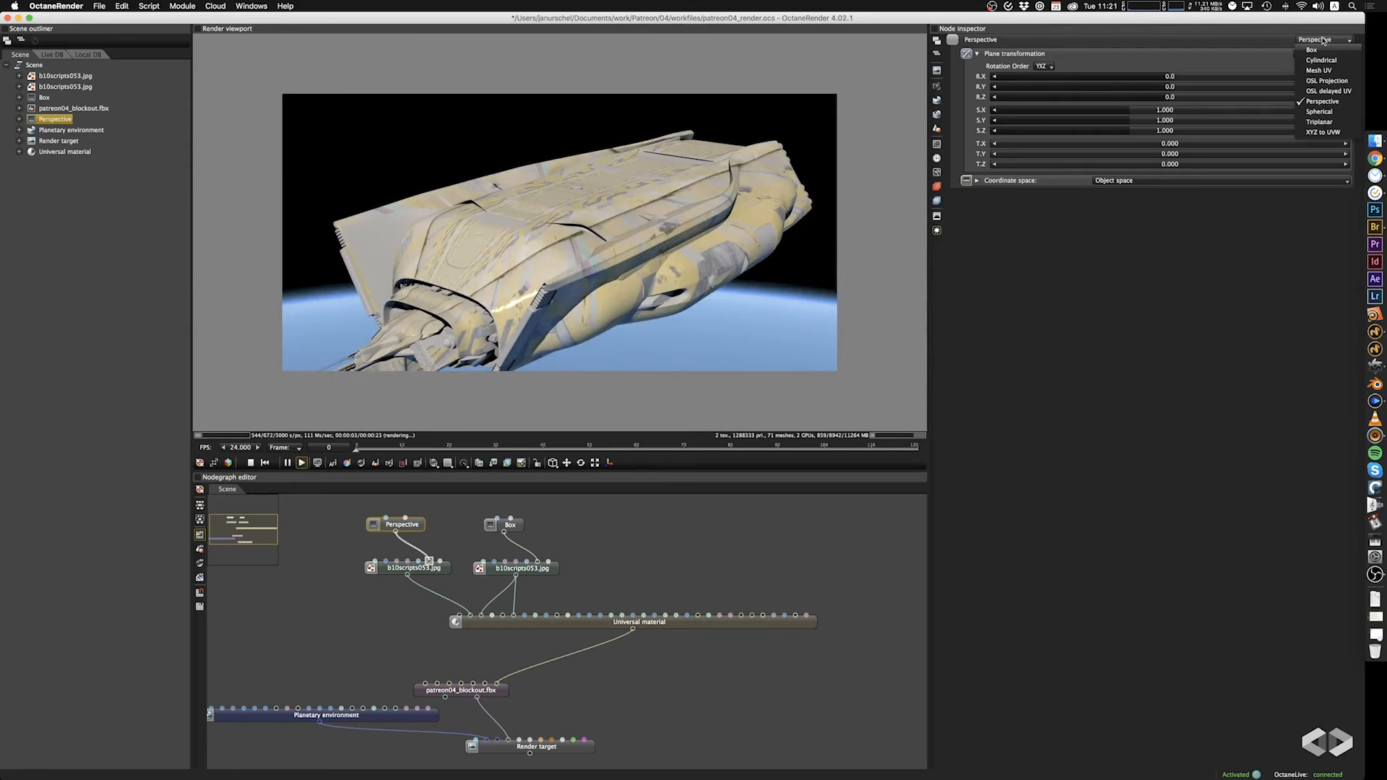
pyautogui.click(1333, 118)
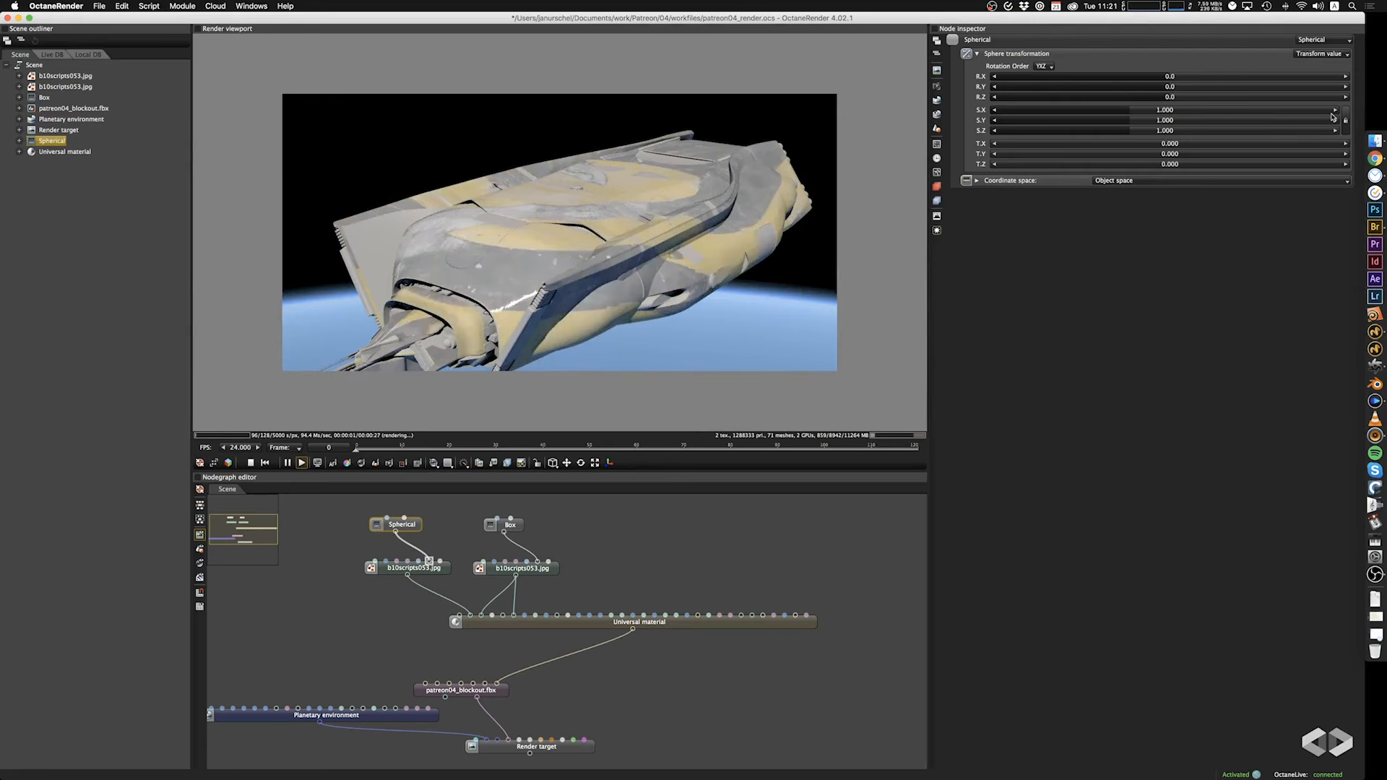
pyautogui.moveTo(589, 248)
pyautogui.mouseDown()
pyautogui.moveTo(402, 334)
pyautogui.moveTo(616, 252)
pyautogui.mouseUp()
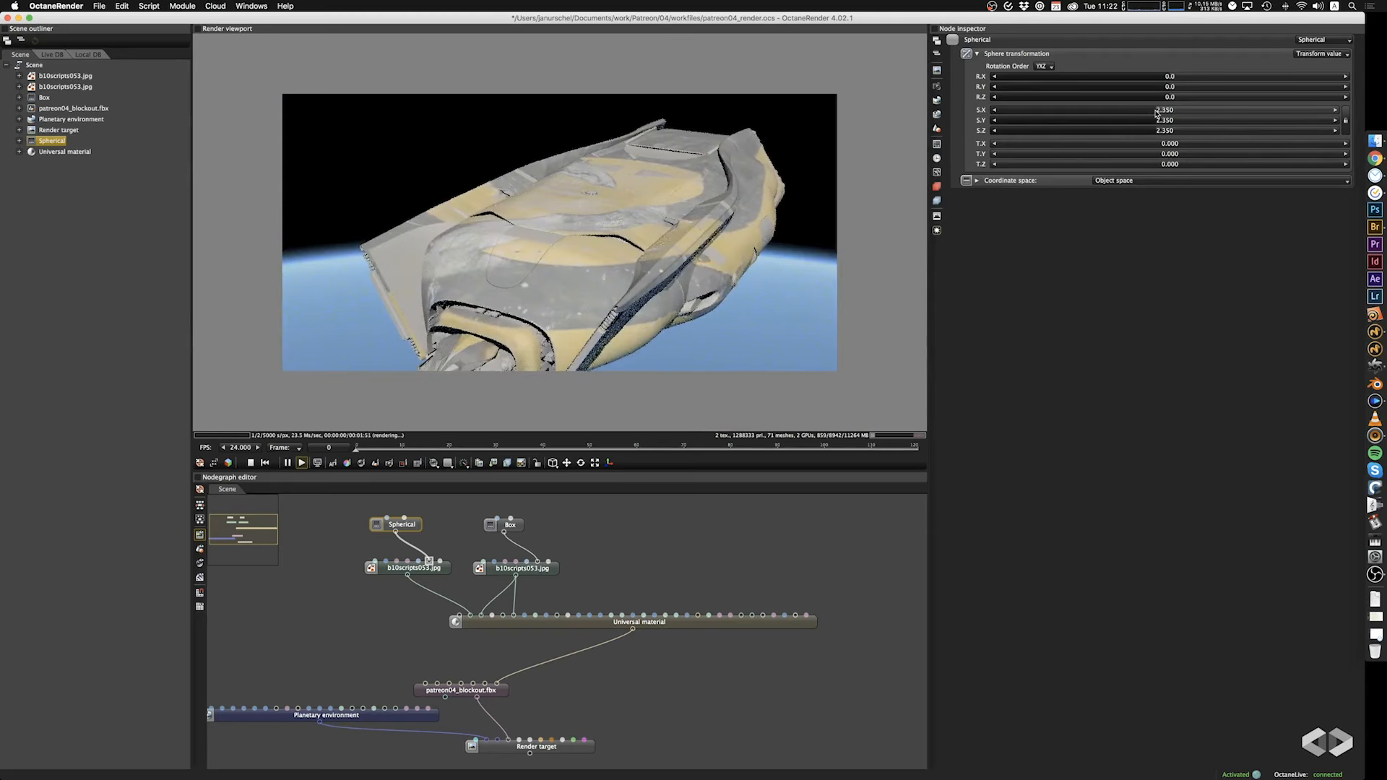
pyautogui.moveTo(1218, 116); pyautogui.dragTo(1129, 117)
# Try the Triplanar projection on the albedo texture and inspect the hull.
pyautogui.click(1322, 40)
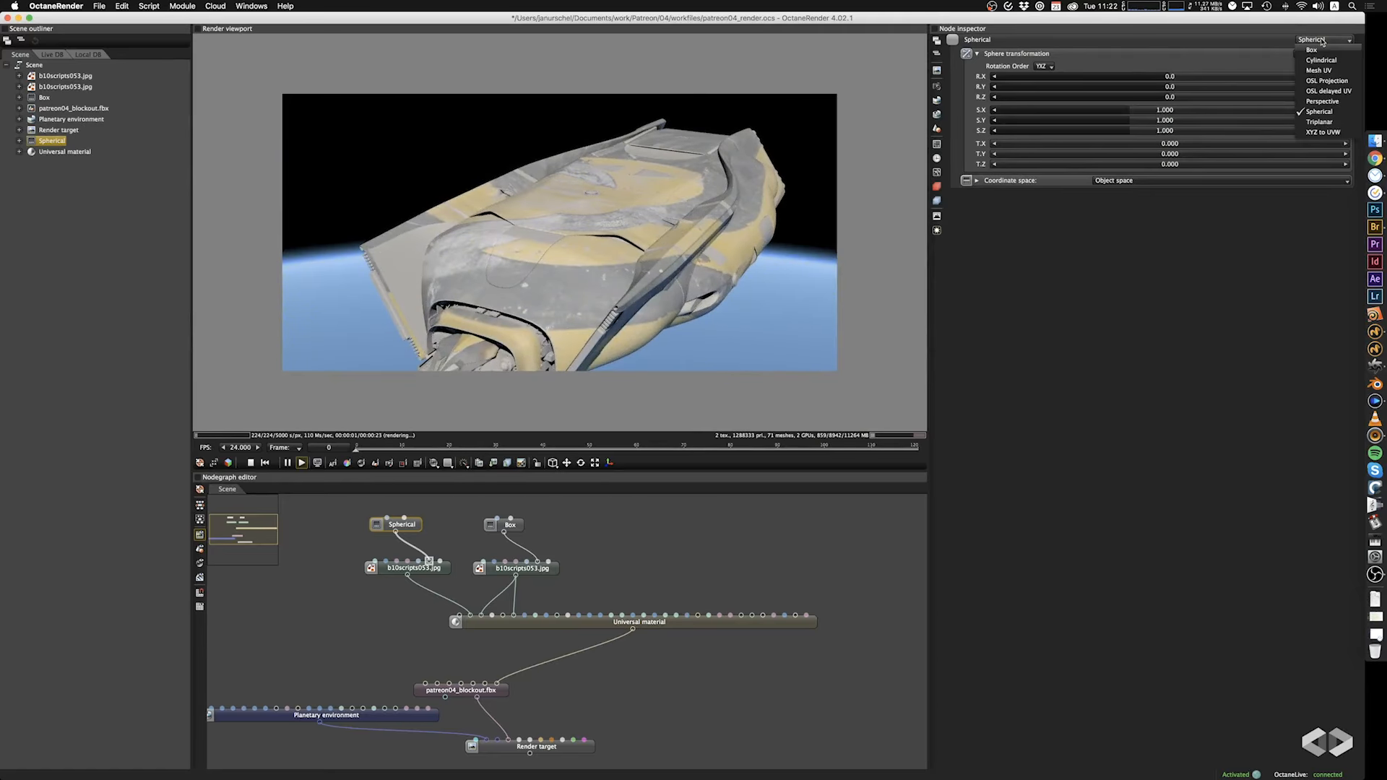
pyautogui.click(1320, 121)
pyautogui.moveTo(526, 291)
pyautogui.mouseDown()
pyautogui.moveTo(582, 305)
pyautogui.moveTo(687, 180)
pyautogui.moveTo(672, 118)
pyautogui.moveTo(480, 200)
pyautogui.moveTo(499, 271)
pyautogui.moveTo(531, 307)
pyautogui.mouseUp()
# Switch the albedo texture's projection to XYZ to UVW and set its coordinate space to World space.
pyautogui.click(1315, 43)
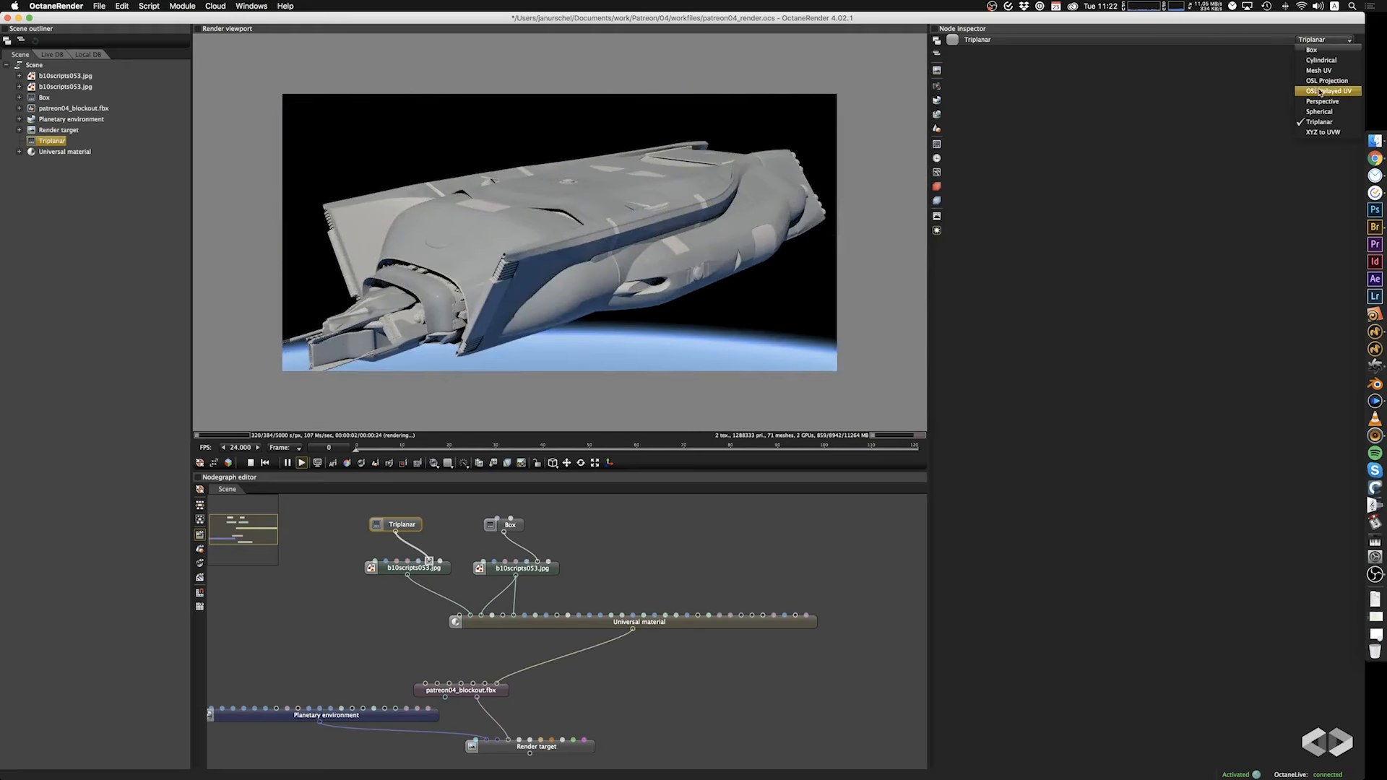
pyautogui.click(1331, 133)
pyautogui.moveTo(678, 228); pyautogui.dragTo(644, 248)
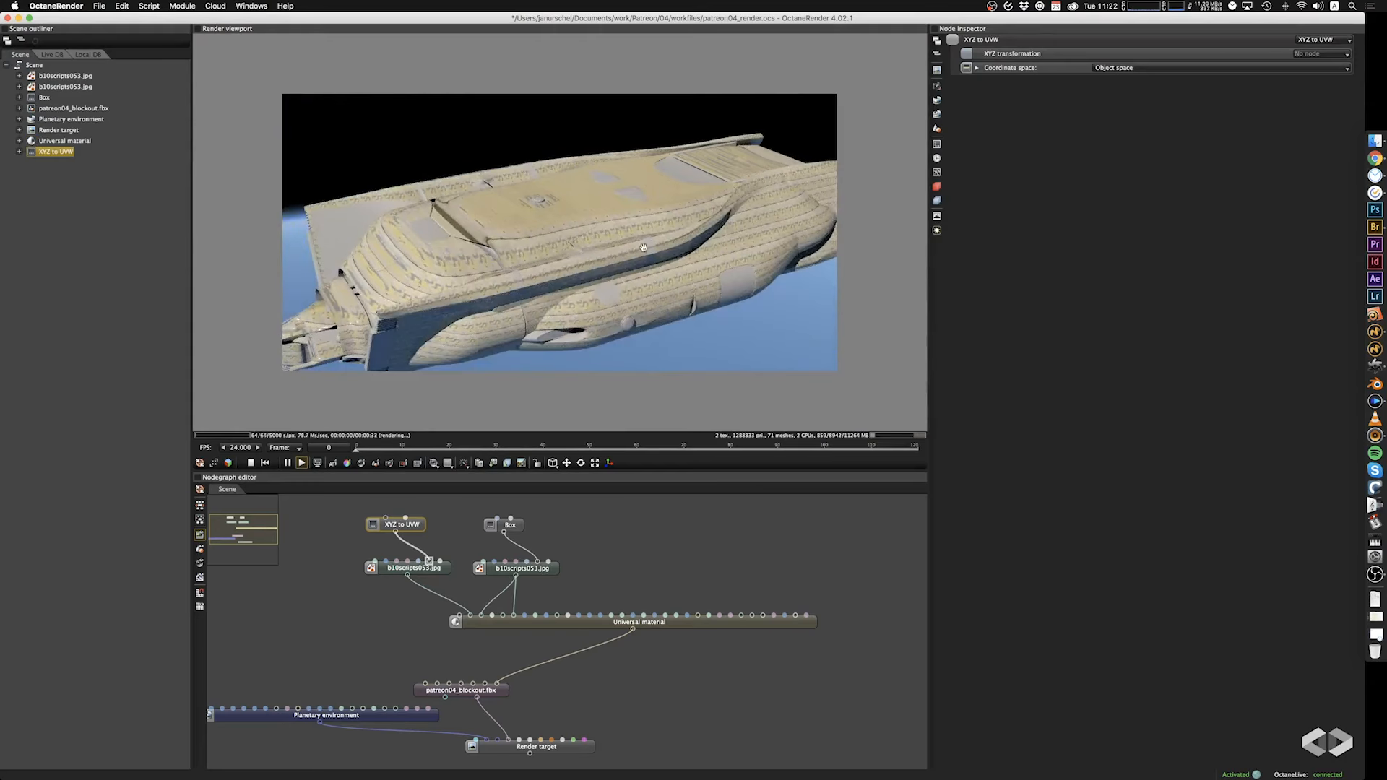
pyautogui.click(1094, 68)
pyautogui.click(1125, 79)
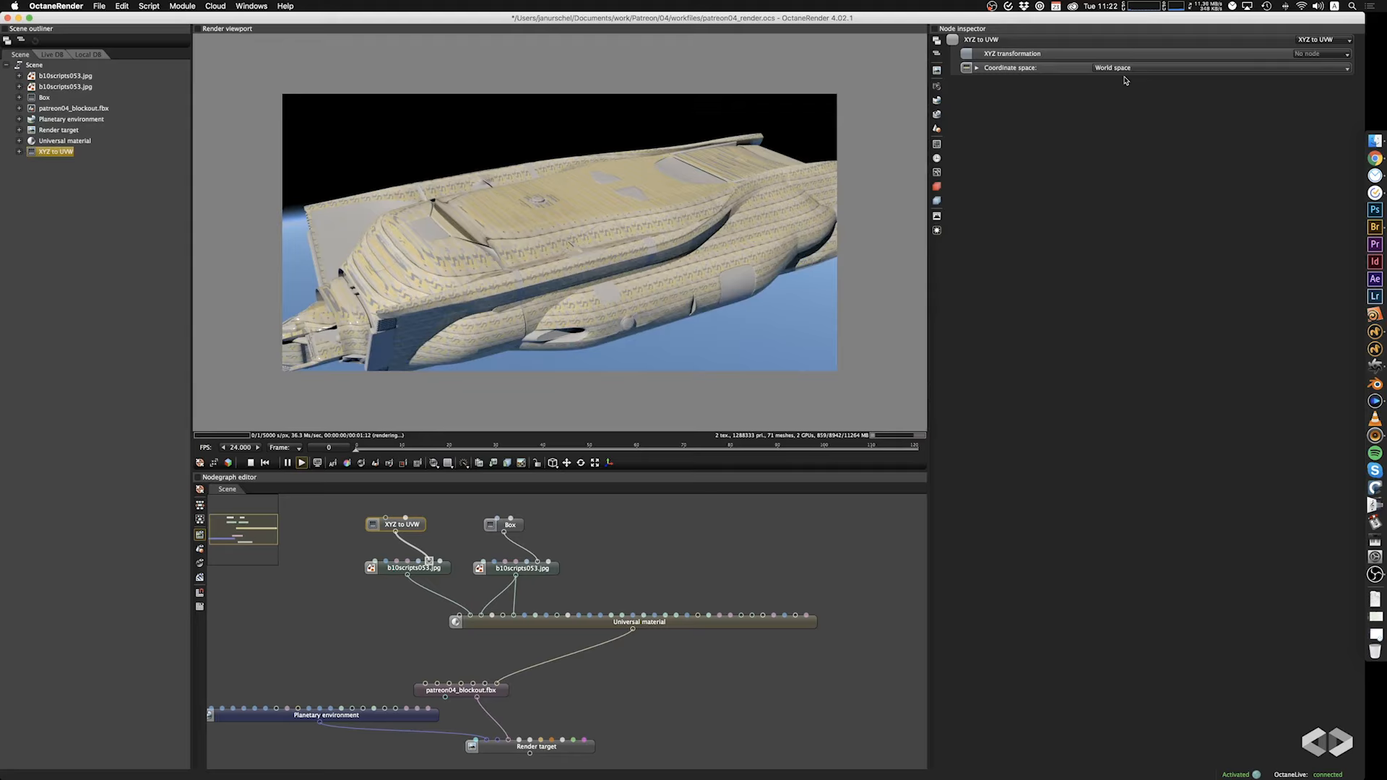
# Return the albedo texture to Box projection and set its scale to 33.700 on all axes.
pyautogui.click(1298, 39)
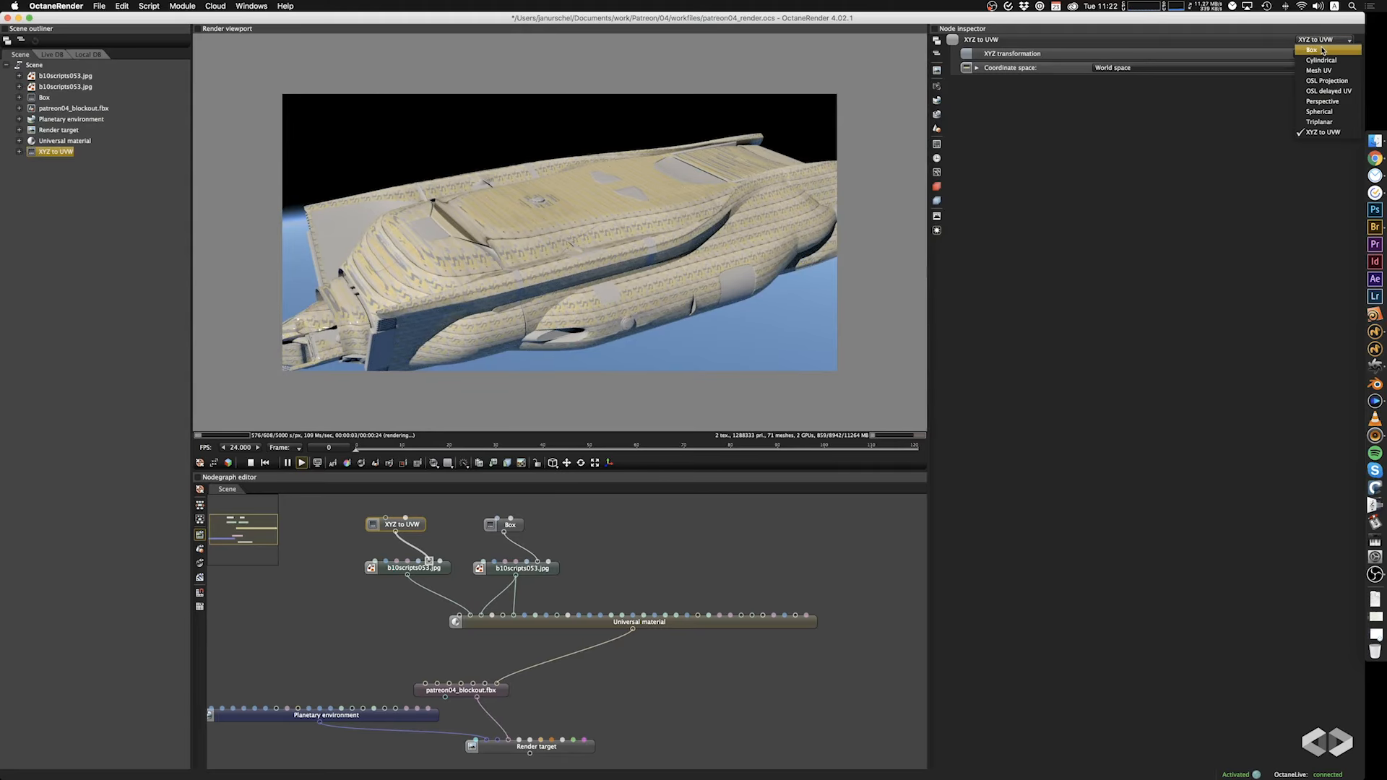
pyautogui.click(1323, 50)
pyautogui.moveTo(538, 267); pyautogui.dragTo(567, 265)
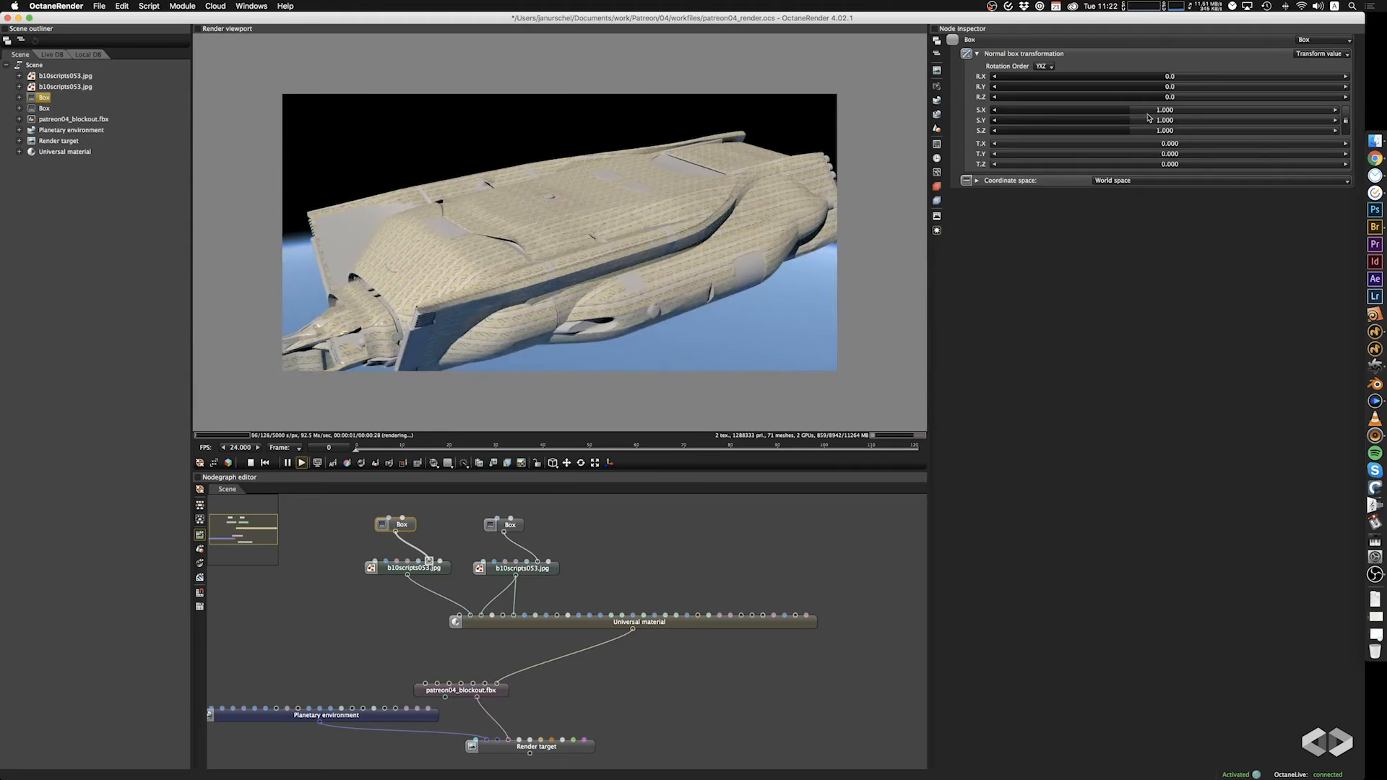
pyautogui.moveTo(1149, 117); pyautogui.dragTo(1237, 123)
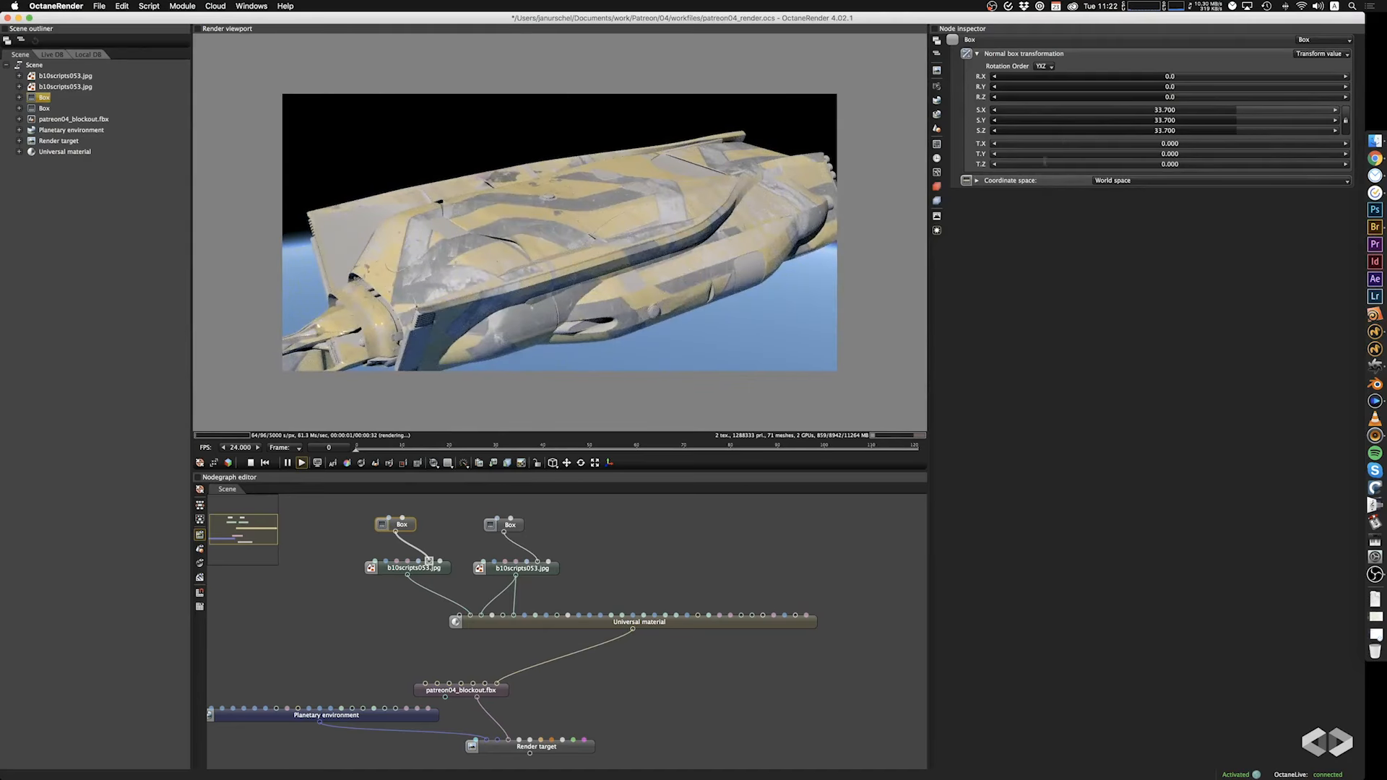
# Set the albedo texture's gamma to 1.670 and inspect the stripe pattern from above.
pyautogui.click(431, 571)
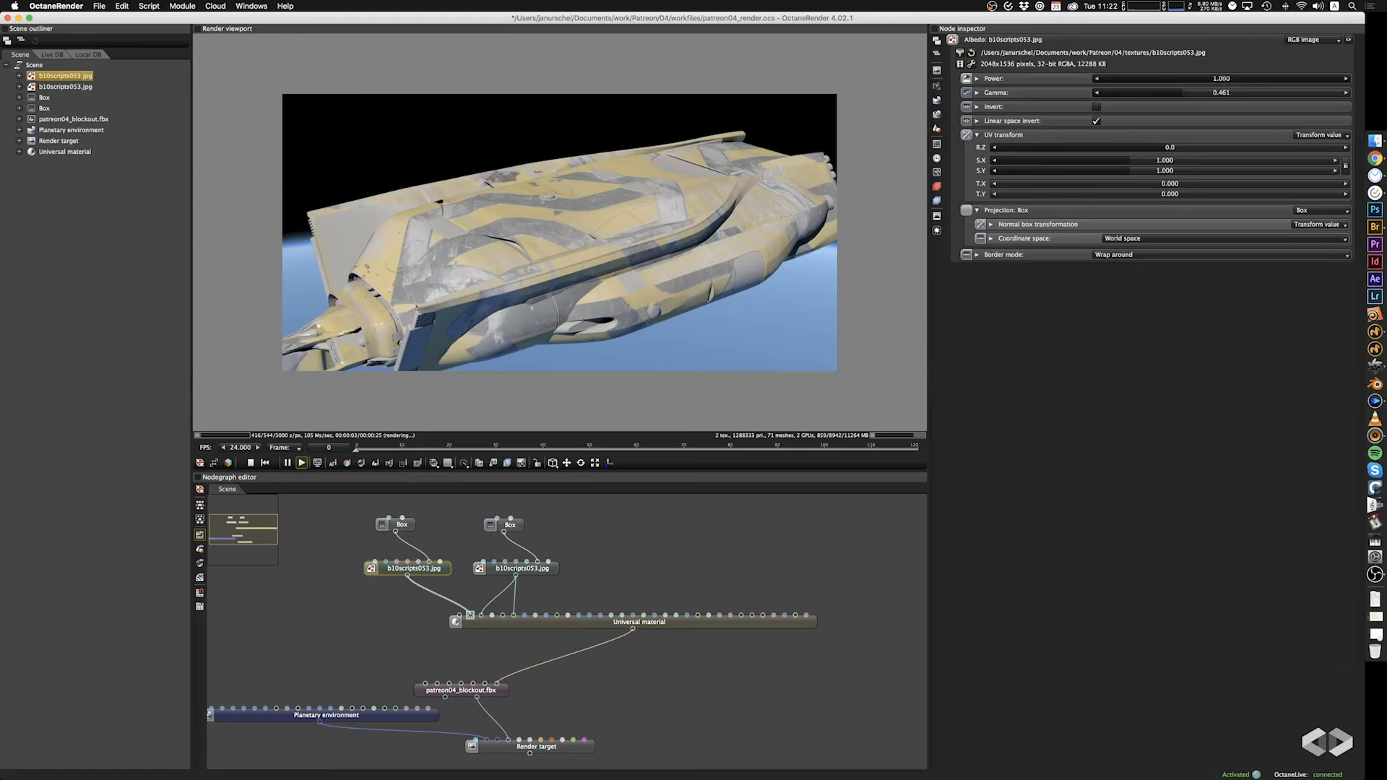
pyautogui.moveTo(1178, 93); pyautogui.dragTo(1258, 109)
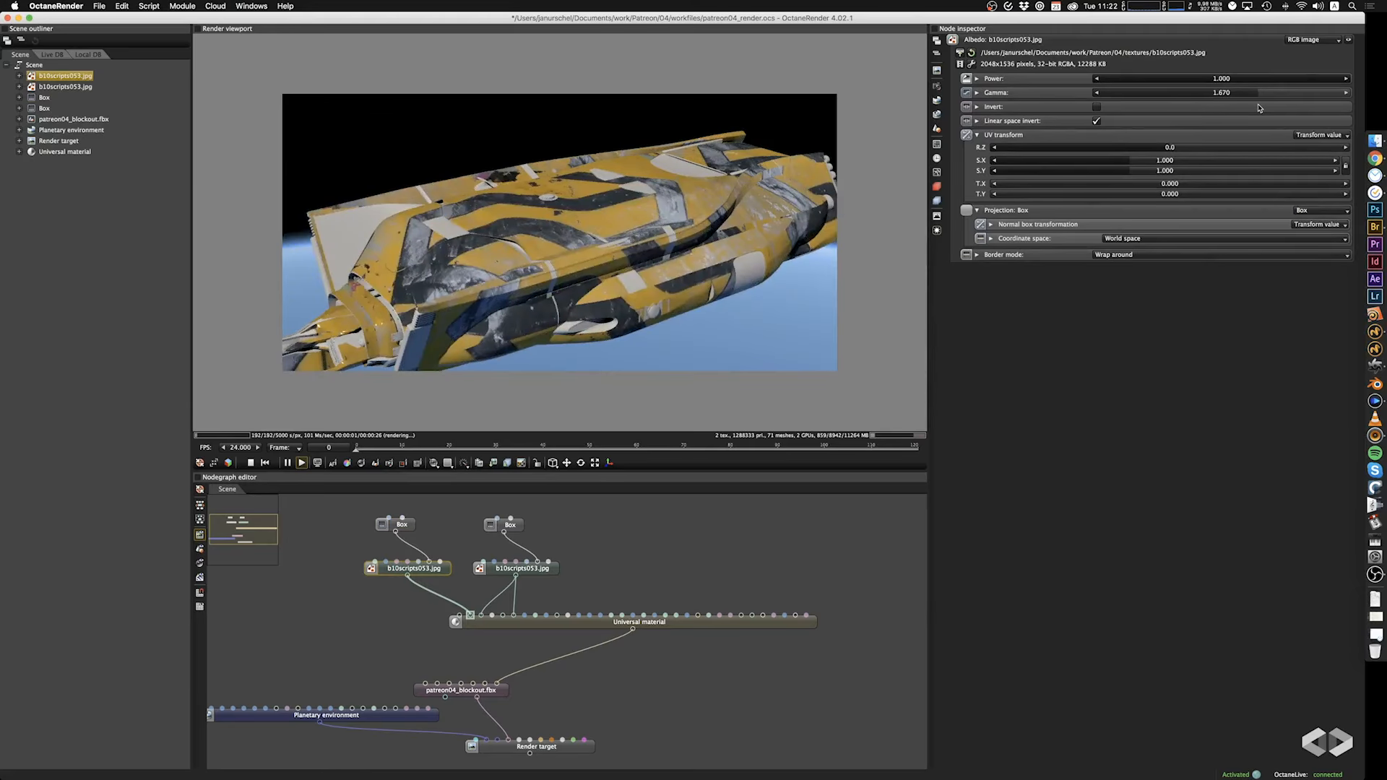
pyautogui.moveTo(763, 203); pyautogui.dragTo(632, 253)
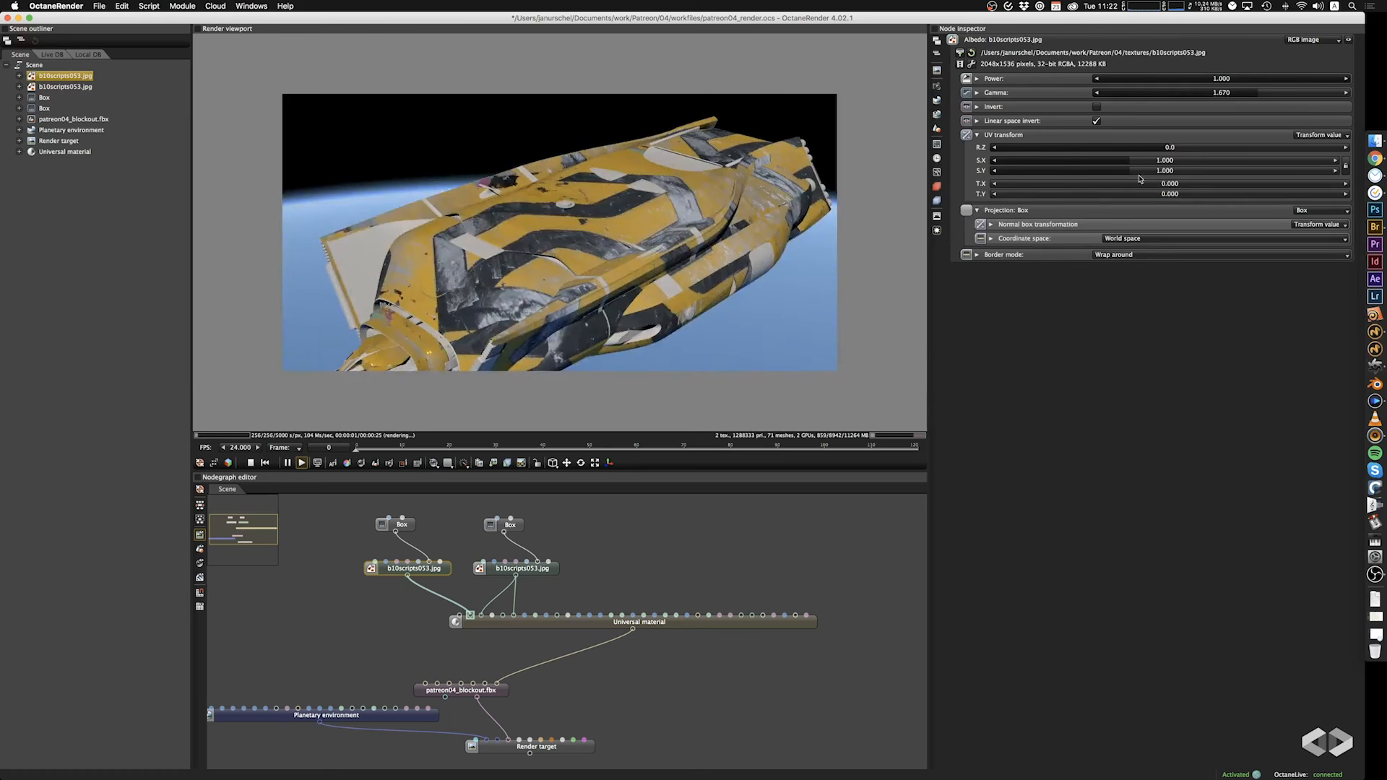
# Set the albedo texture's Box projection scale to 171.000 on all axes and inspect the ship's side.
pyautogui.click(414, 527)
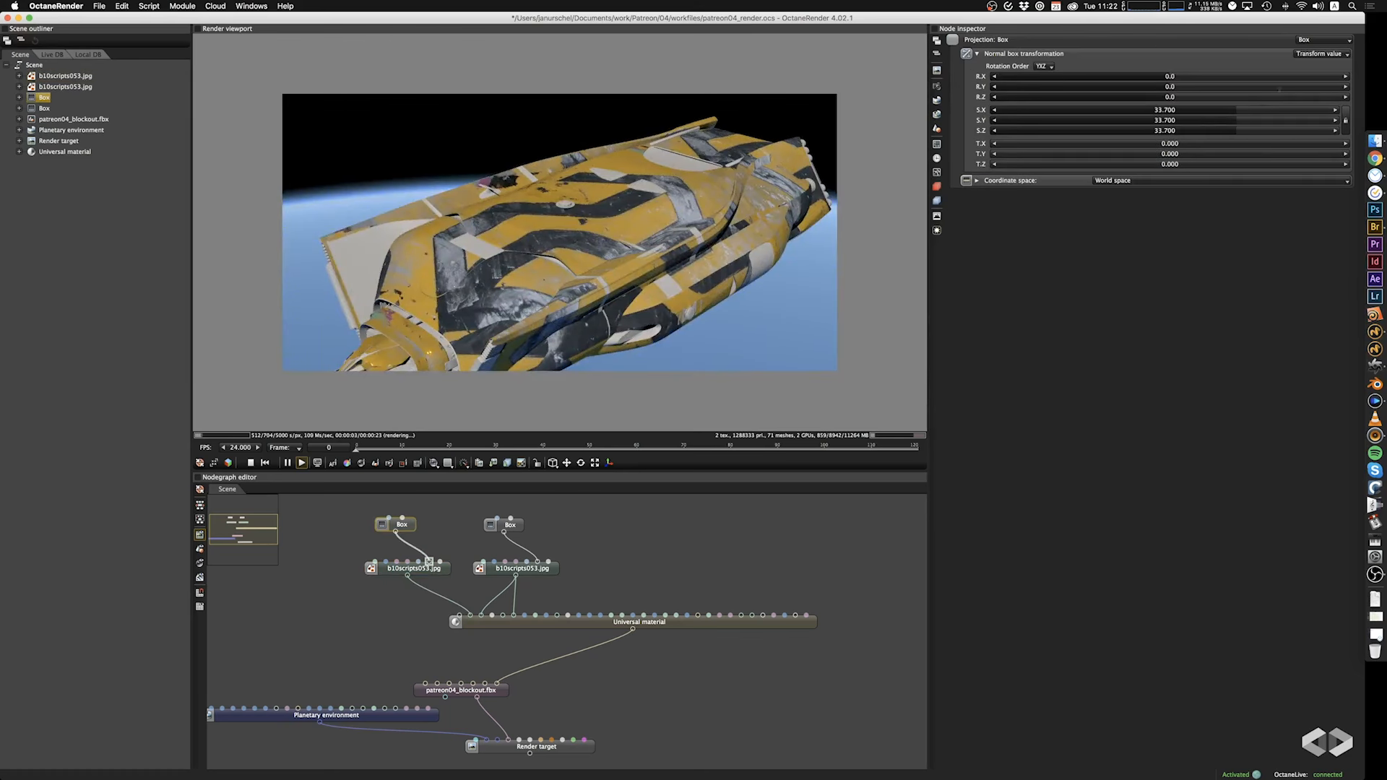
pyautogui.moveTo(1237, 110); pyautogui.dragTo(1286, 117)
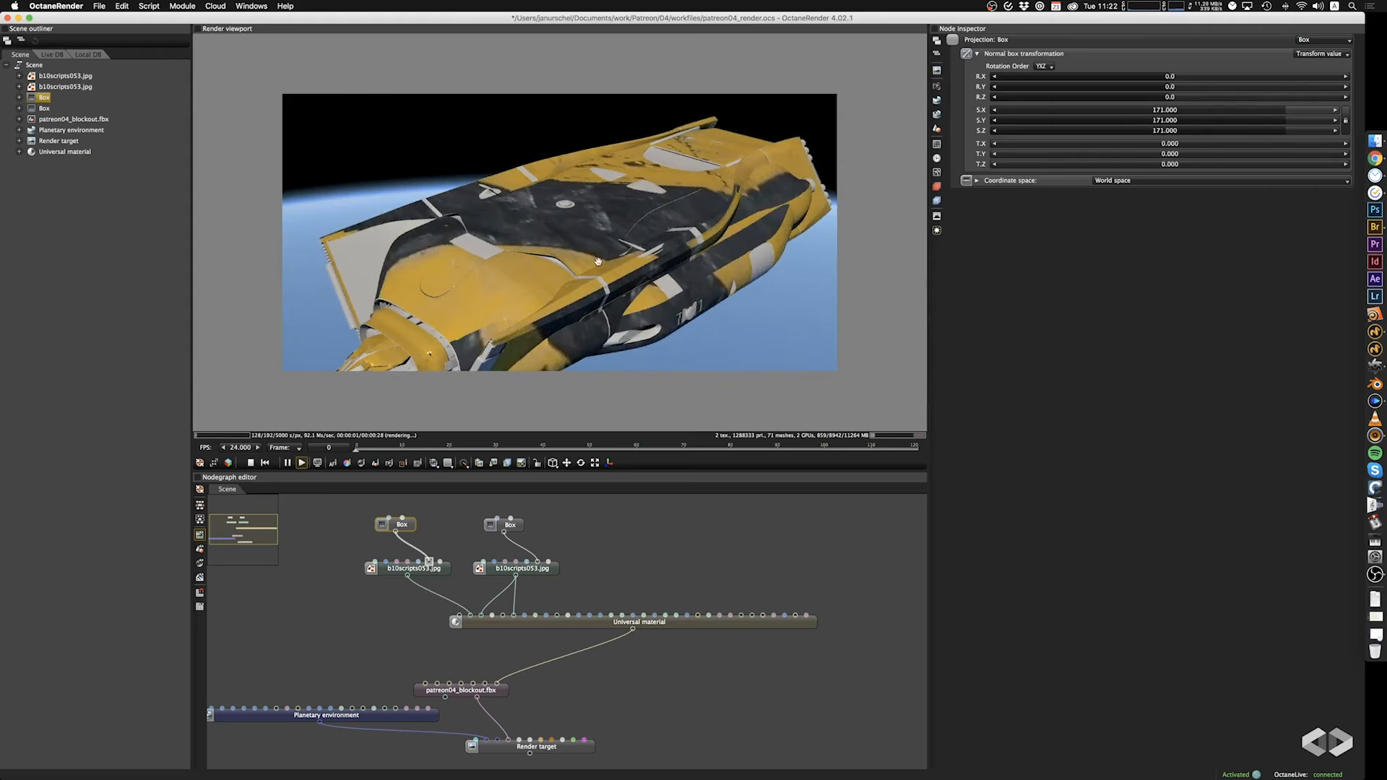
pyautogui.moveTo(597, 262); pyautogui.dragTo(528, 250)
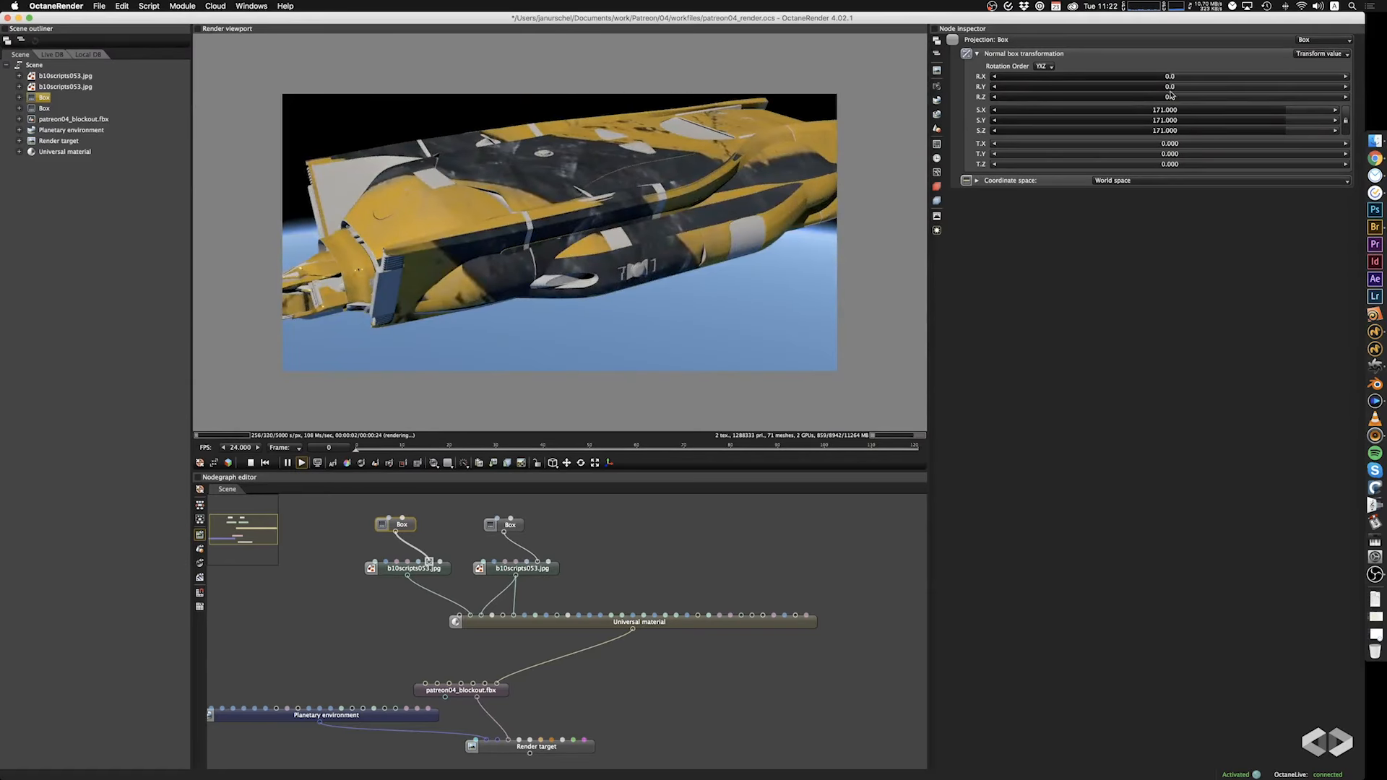
# Set the albedo texture's gamma to 1.020, enable Invert, and check the hull colours.
pyautogui.click(411, 571)
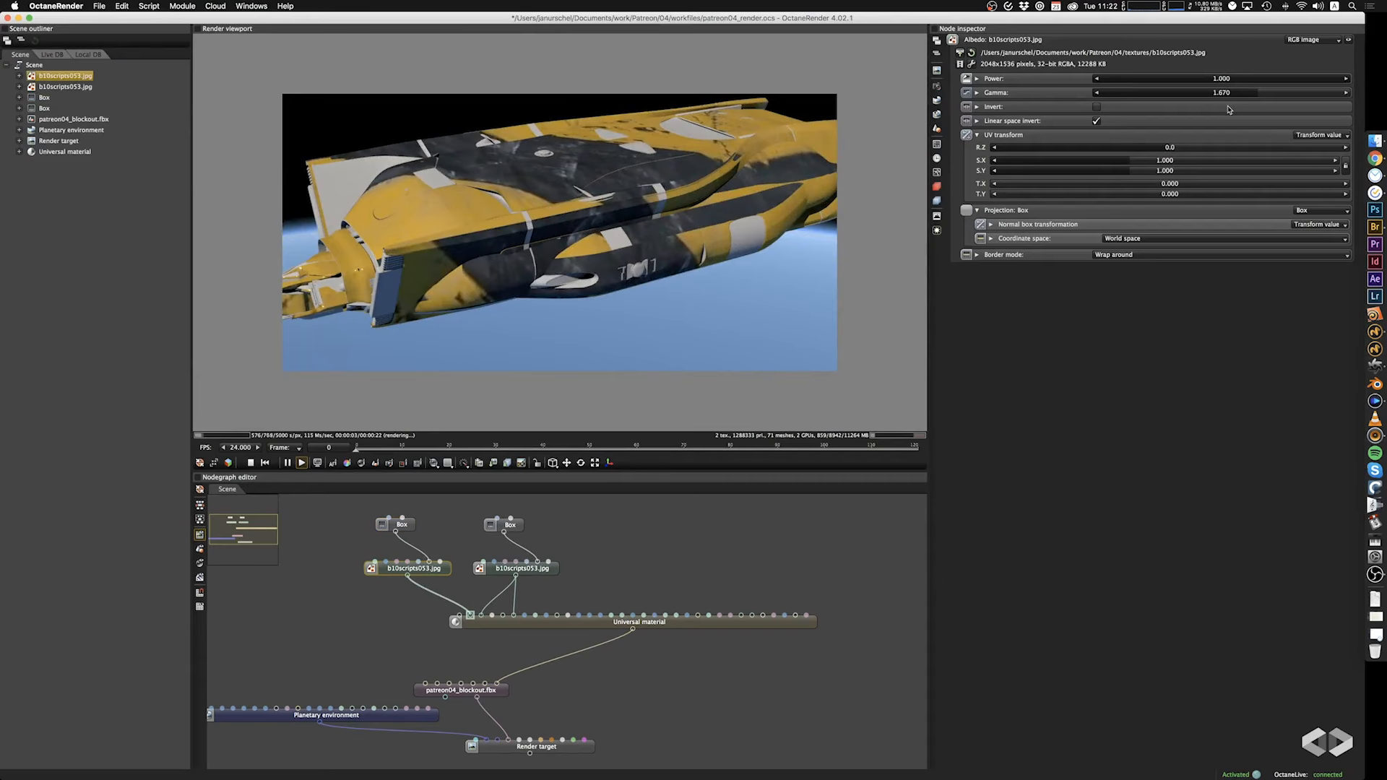
pyautogui.moveTo(1253, 101)
pyautogui.mouseDown()
pyautogui.moveTo(1189, 102)
pyautogui.moveTo(1373, 106)
pyautogui.moveTo(1102, 105)
pyautogui.mouseUp()
pyautogui.click(1097, 107)
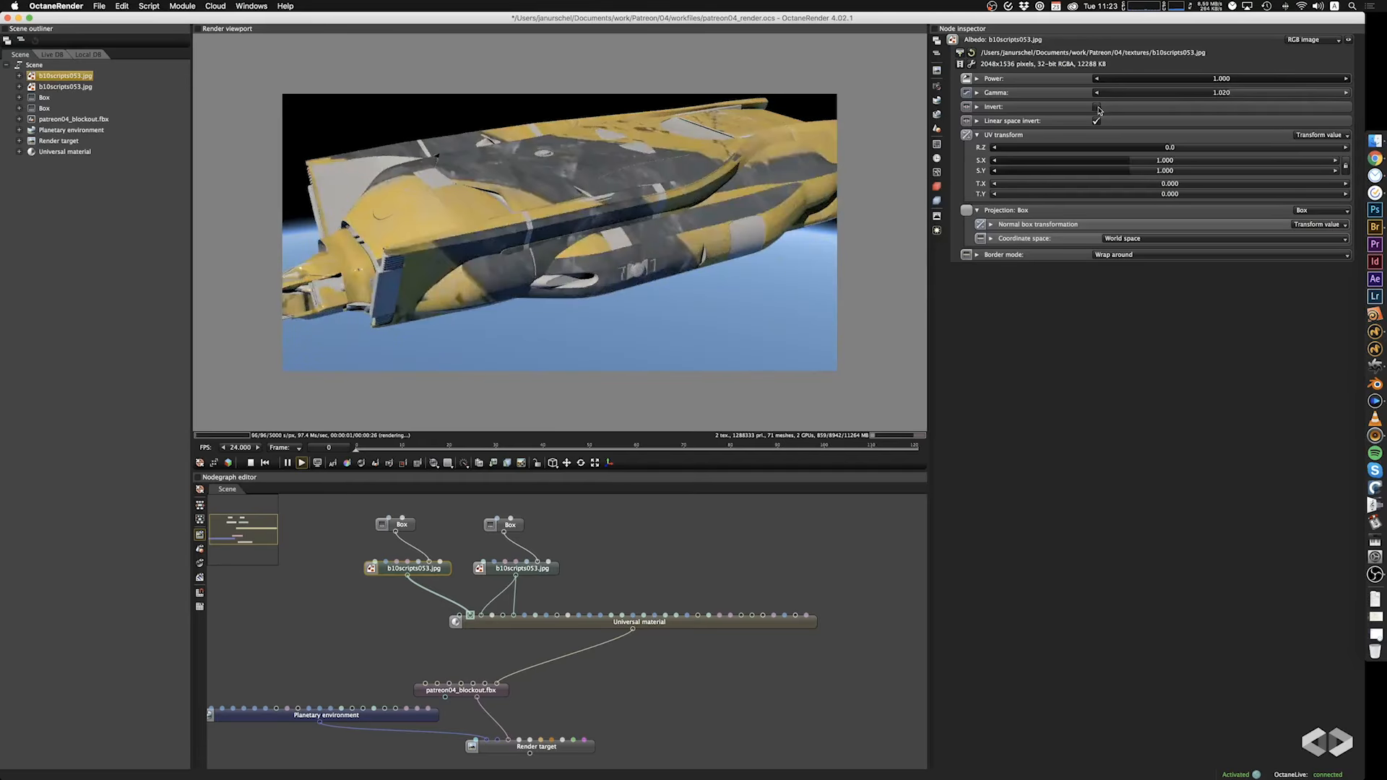
pyautogui.moveTo(603, 291)
pyautogui.mouseDown()
pyautogui.moveTo(672, 284)
pyautogui.moveTo(628, 289)
pyautogui.mouseUp()
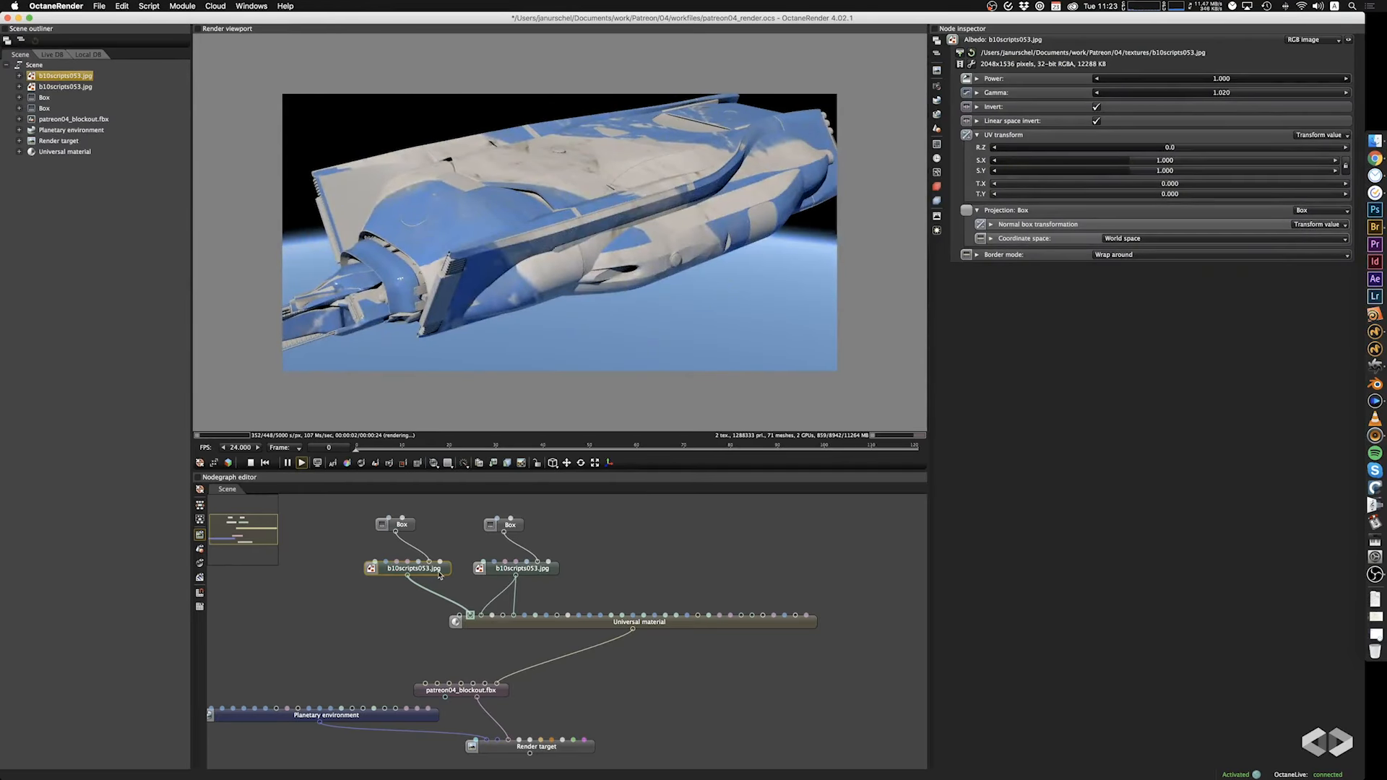
# Load tumblr_nac124etJ71tjc1hio1_500_new.jpg as the albedo image and set its Box projection scale to 23.100 on all axes.
pyautogui.click(960, 54)
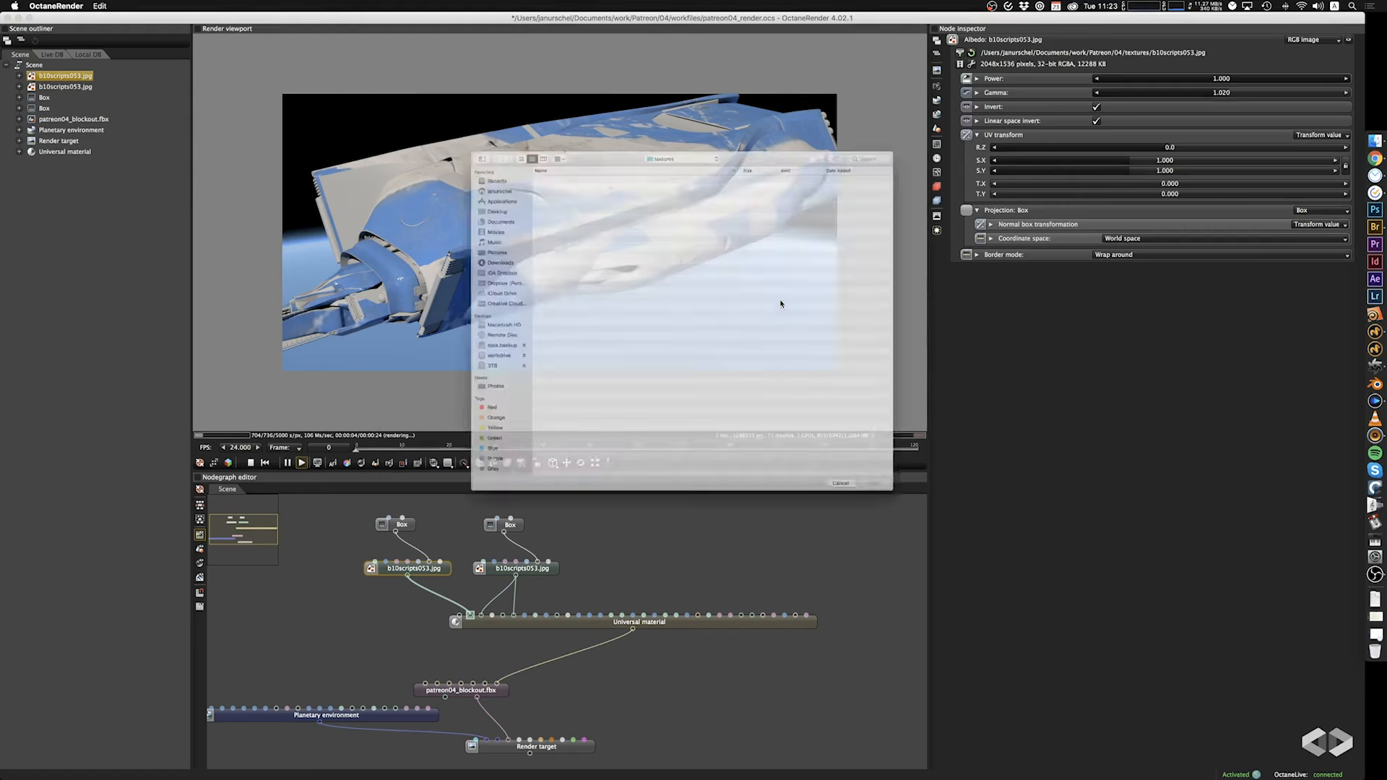
pyautogui.click(534, 327)
pyautogui.click(534, 312)
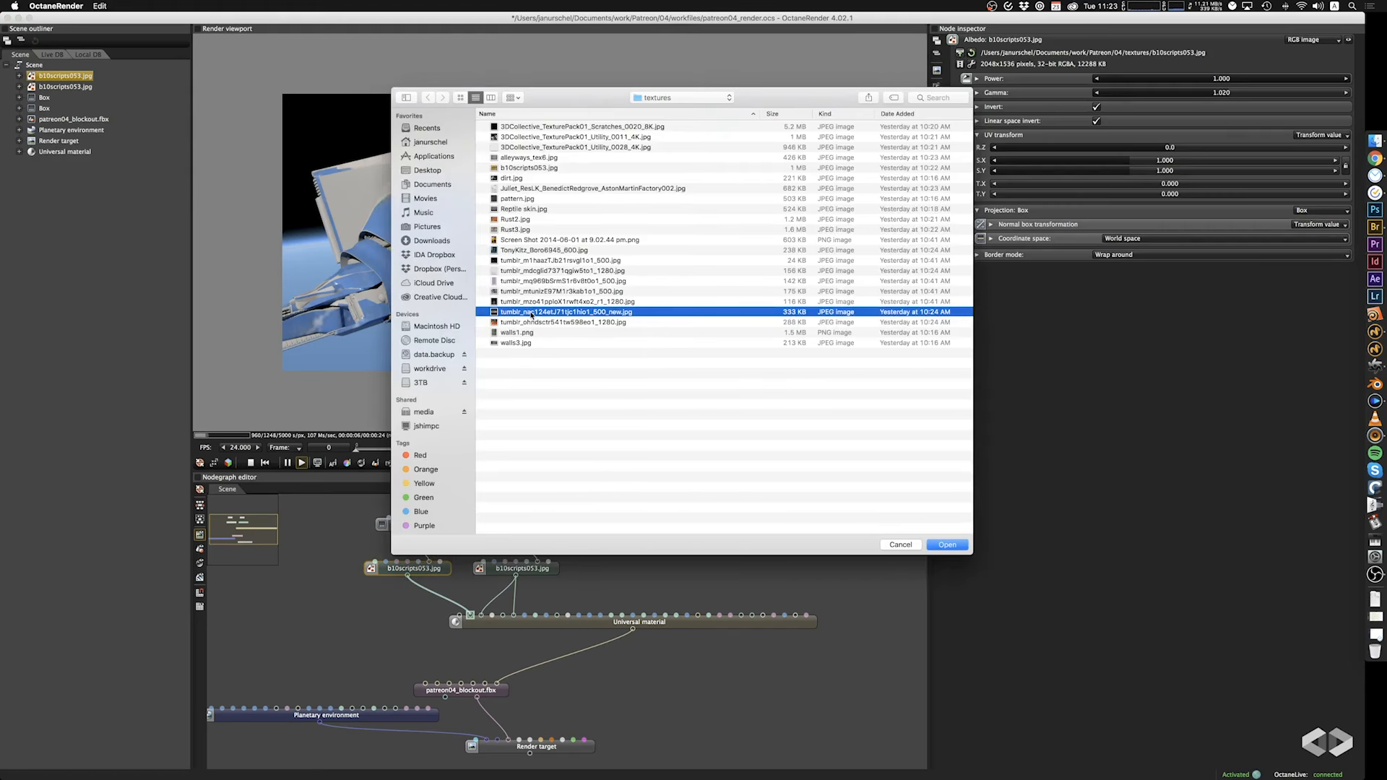
pyautogui.press('space')
pyautogui.press('space')
pyautogui.click(947, 545)
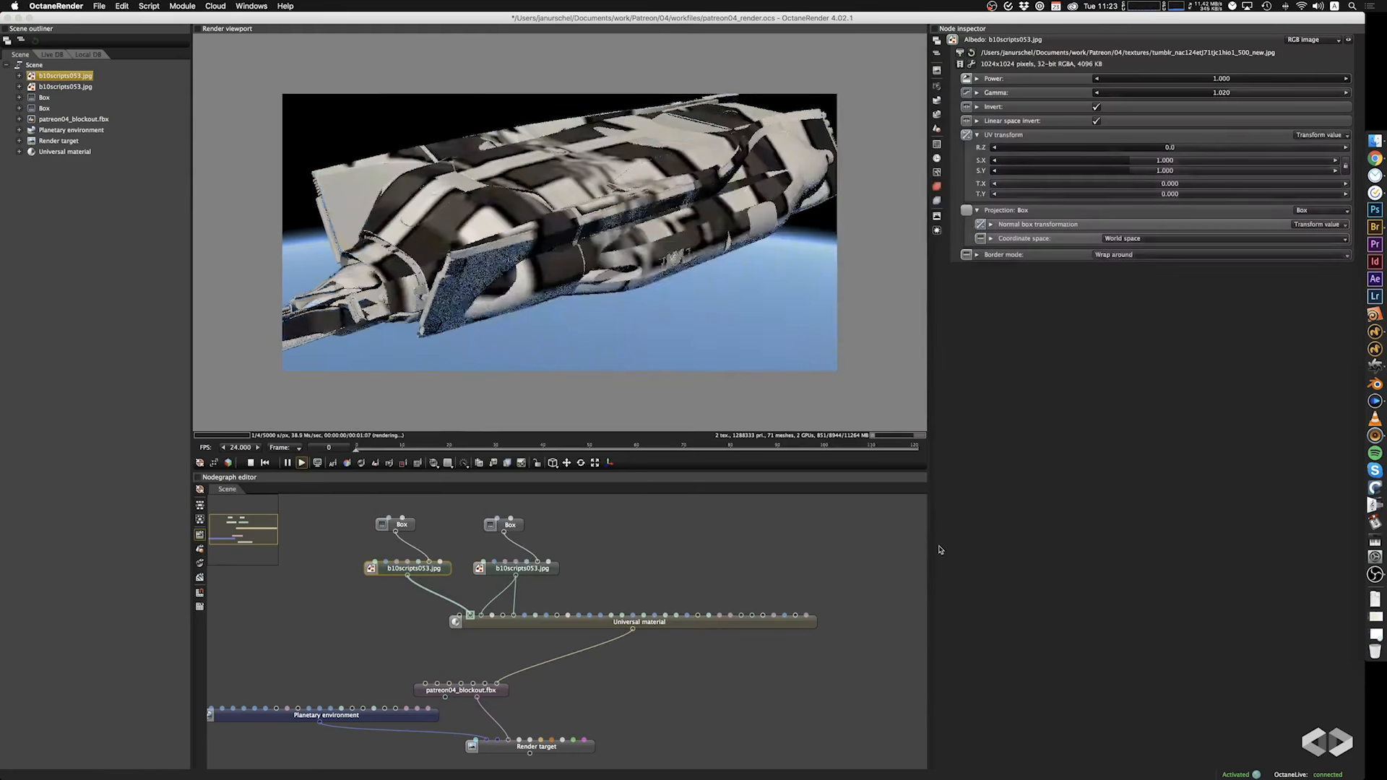
pyautogui.click(406, 524)
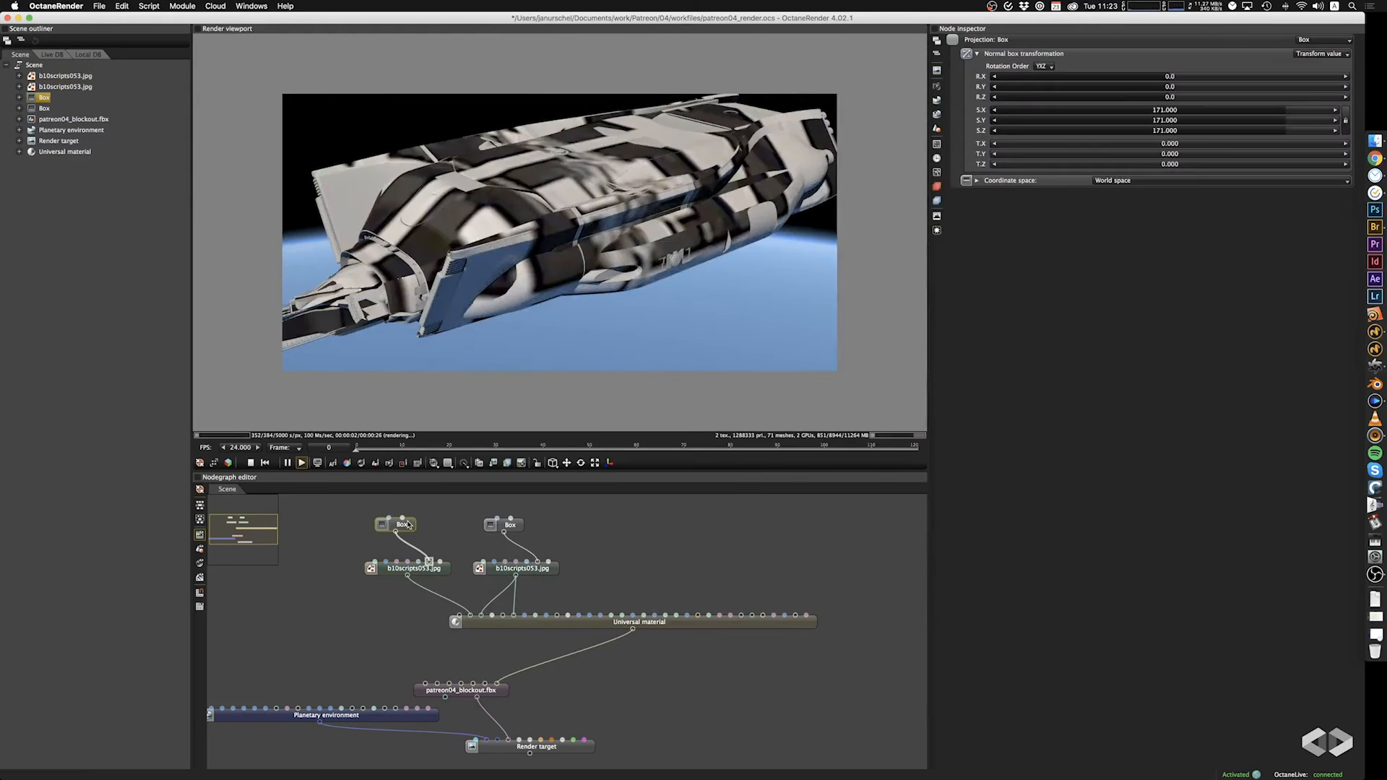
pyautogui.moveTo(1281, 109); pyautogui.dragTo(1224, 117)
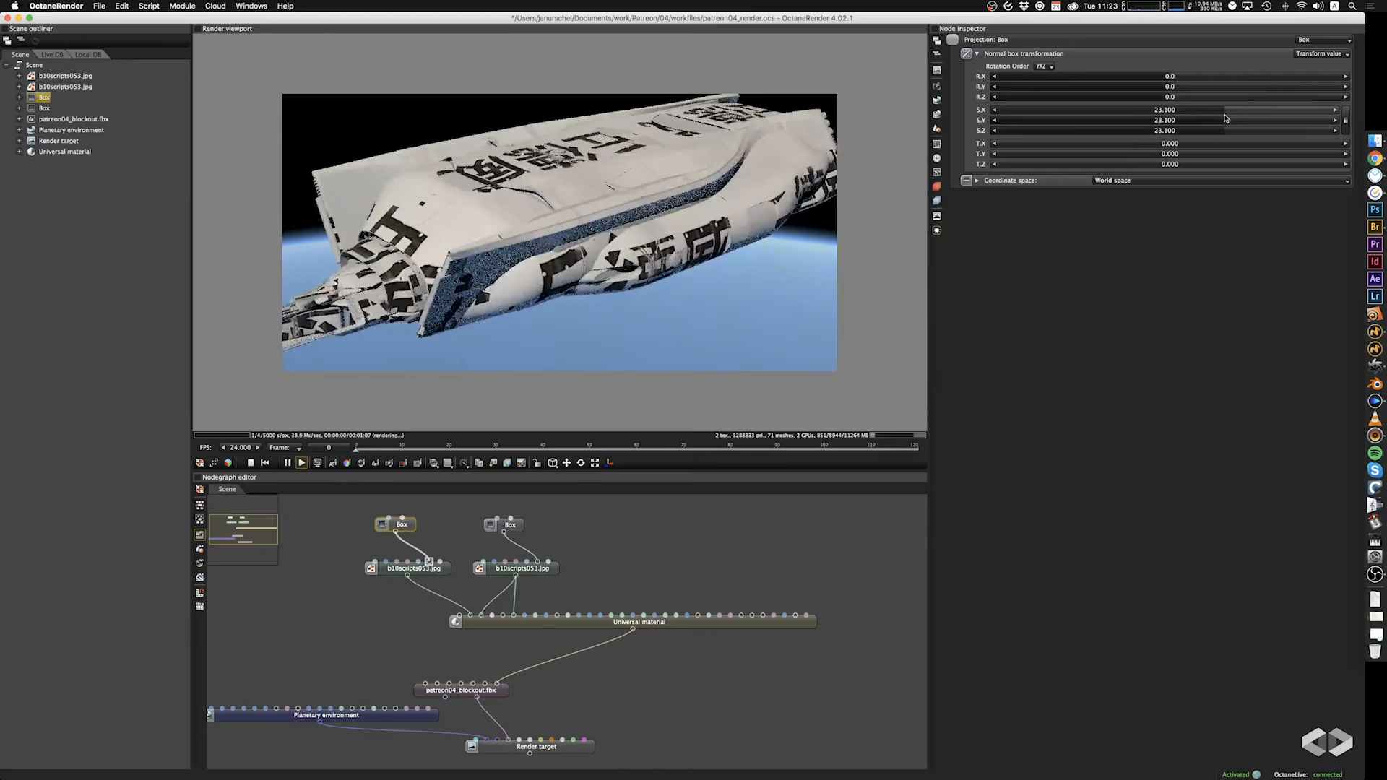
# Disable Invert on the albedo texture, set its gamma to 2.2, and inspect the lettering on the hull.
pyautogui.click(378, 571)
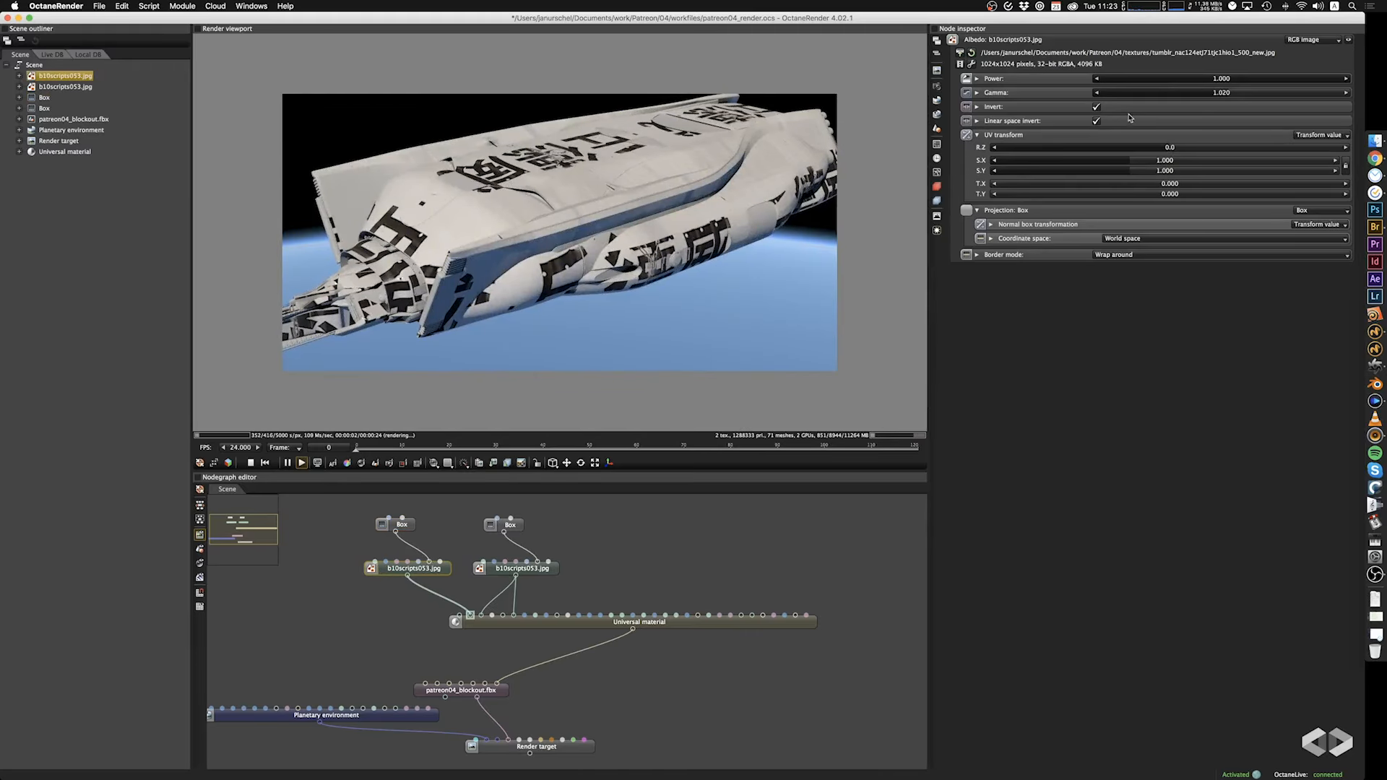
pyautogui.click(1096, 107)
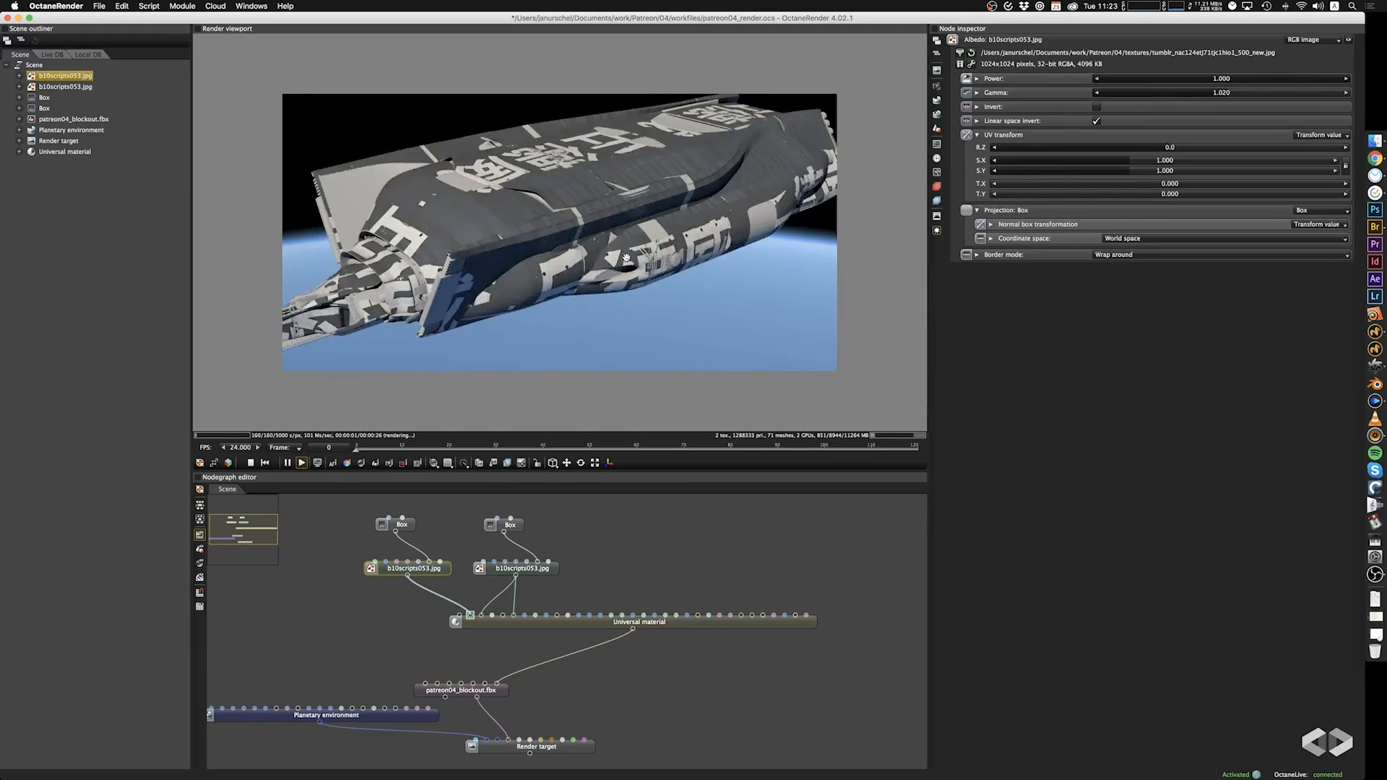
pyautogui.moveTo(626, 258); pyautogui.dragTo(641, 266)
pyautogui.click(1246, 94)
pyautogui.write('2')
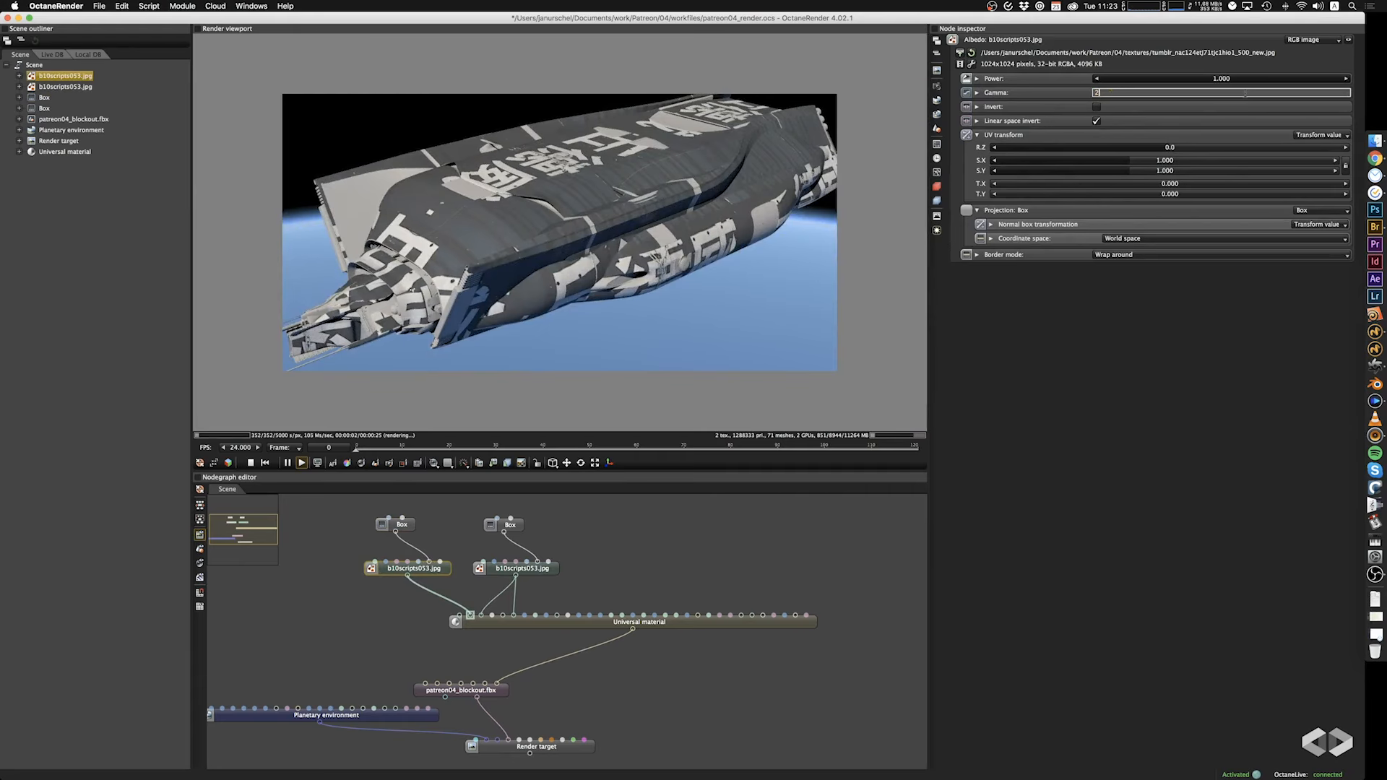
pyautogui.write('.2')
pyautogui.press('Return')
pyautogui.moveTo(753, 270); pyautogui.dragTo(600, 380)
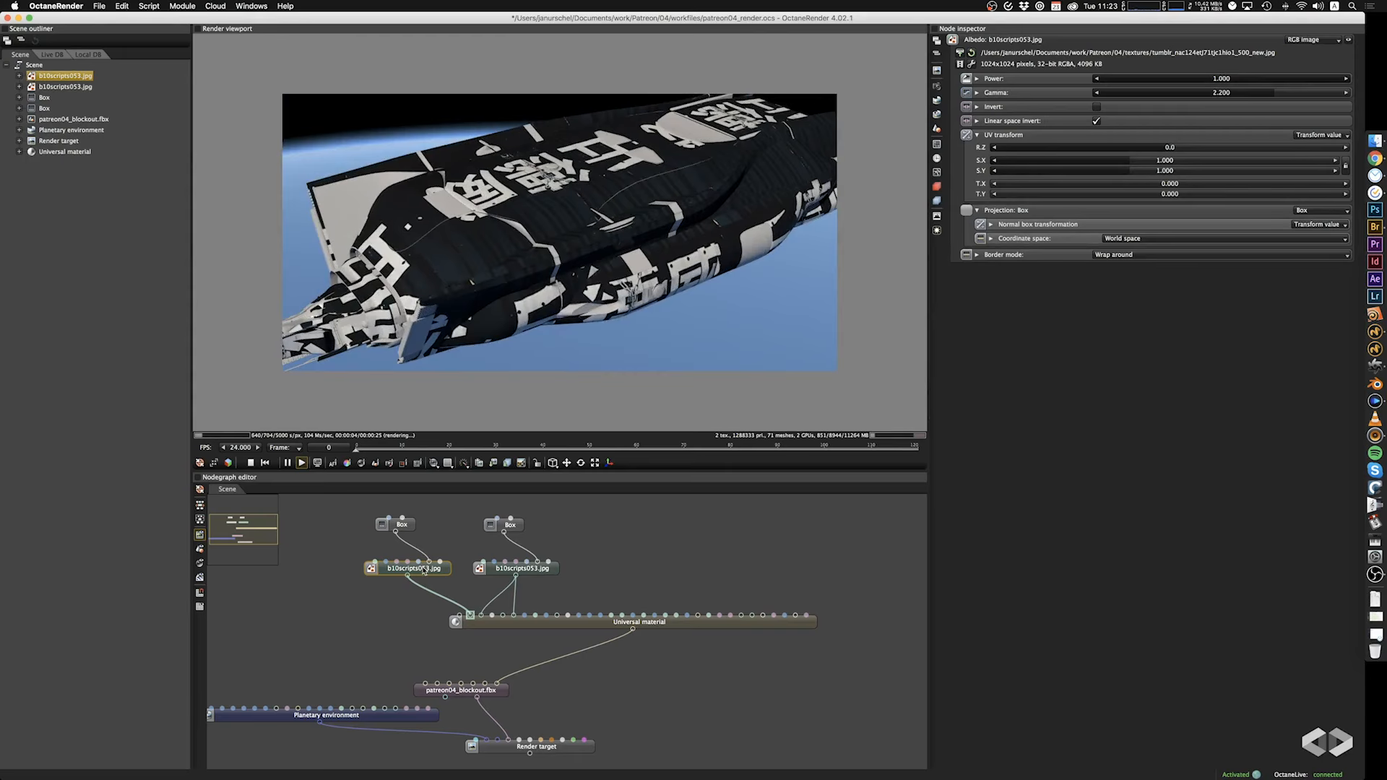
# Set the albedo texture's Box projection scale to 33.700 on all axes and inspect the ship's other side.
pyautogui.click(411, 528)
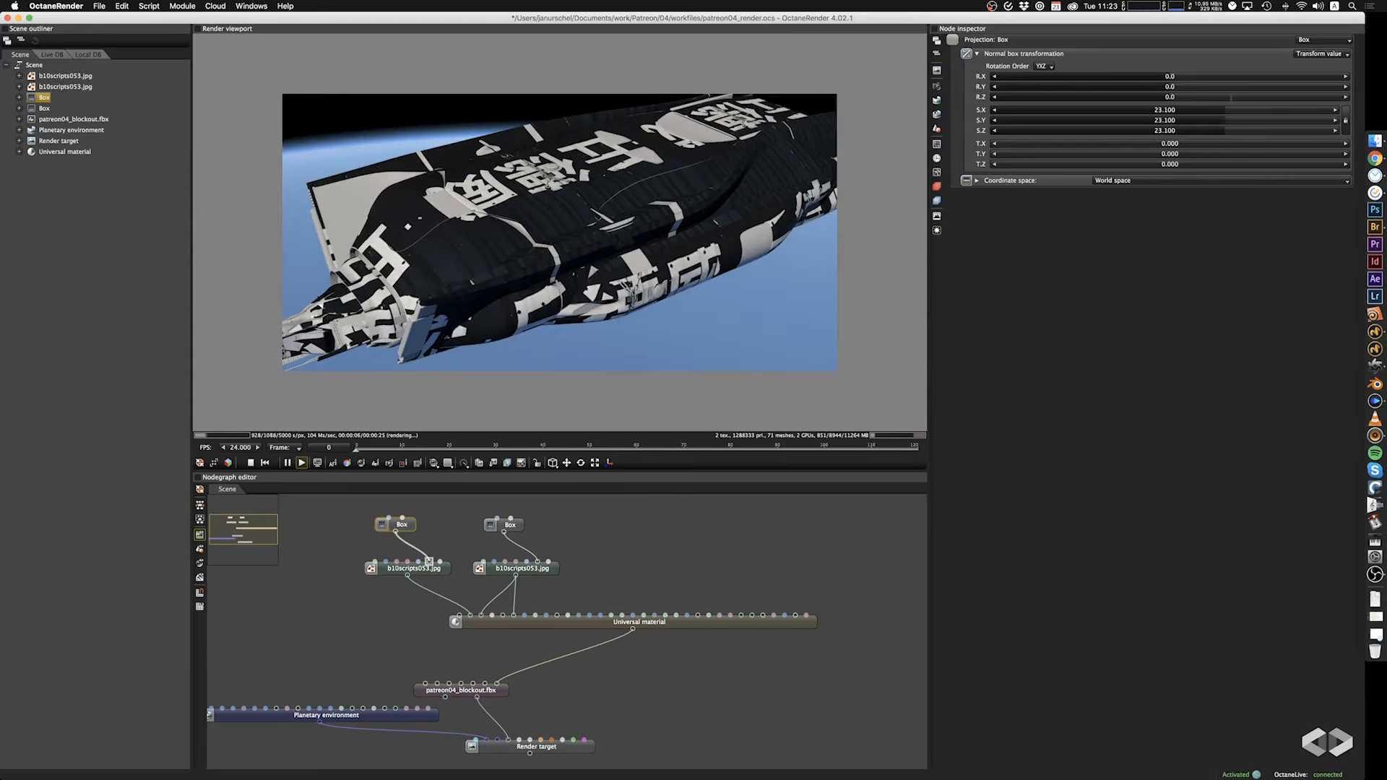
pyautogui.moveTo(1225, 115)
pyautogui.mouseDown()
pyautogui.moveTo(1198, 115)
pyautogui.moveTo(1269, 120)
pyautogui.moveTo(1237, 124)
pyautogui.mouseUp()
pyautogui.moveTo(761, 266); pyautogui.dragTo(705, 256)
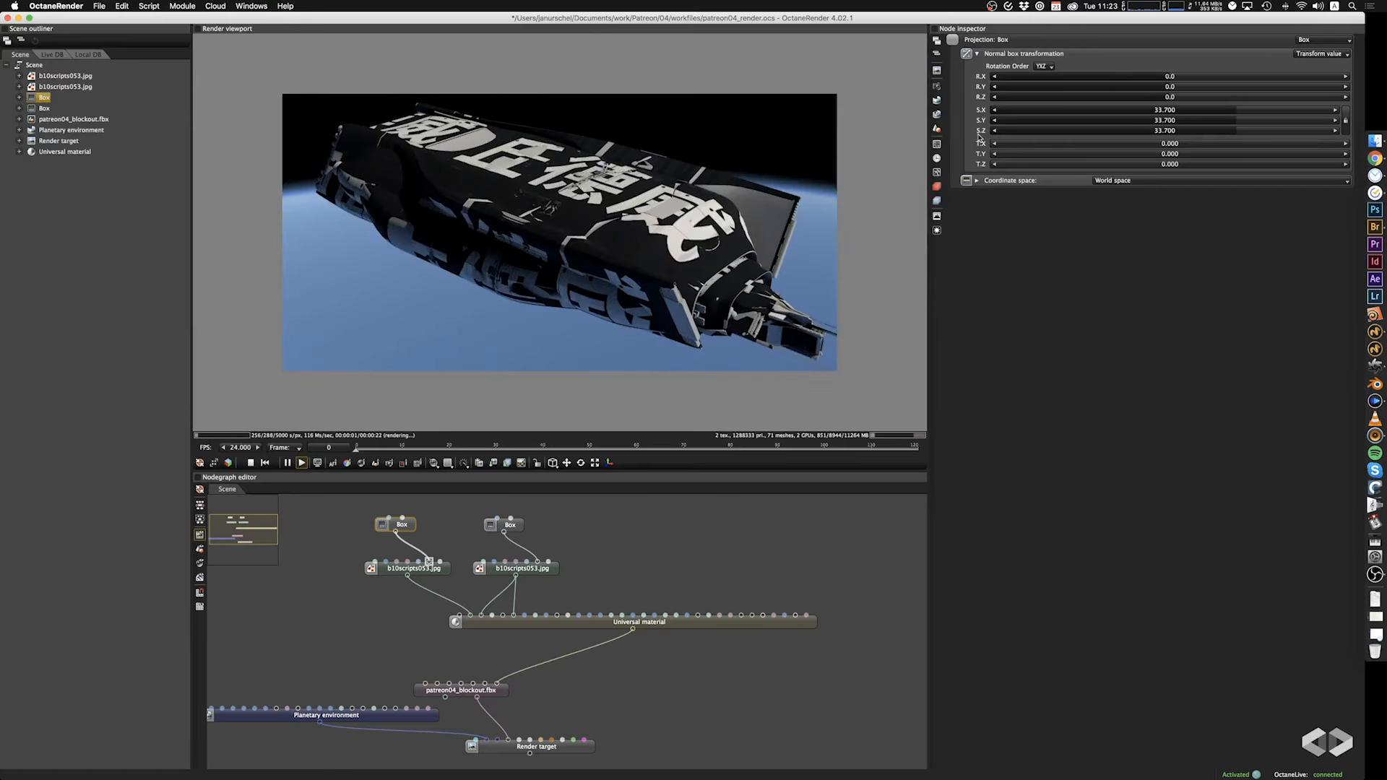
# Preview Rust2.jpg, load Screen Shot 2014-06-01 at 9.02.44 pm.png as the albedo image, and inspect the hull from several angles.
pyautogui.click(444, 567)
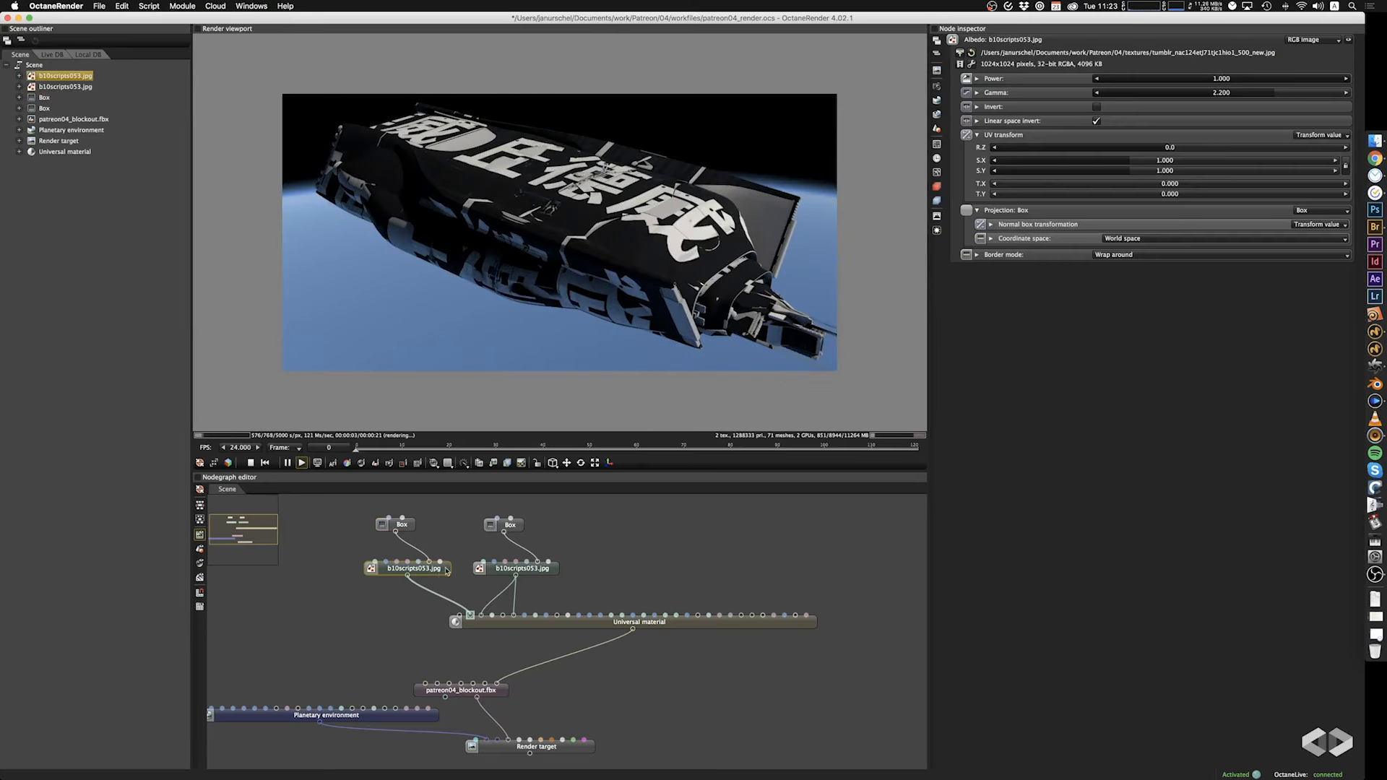
pyautogui.click(960, 53)
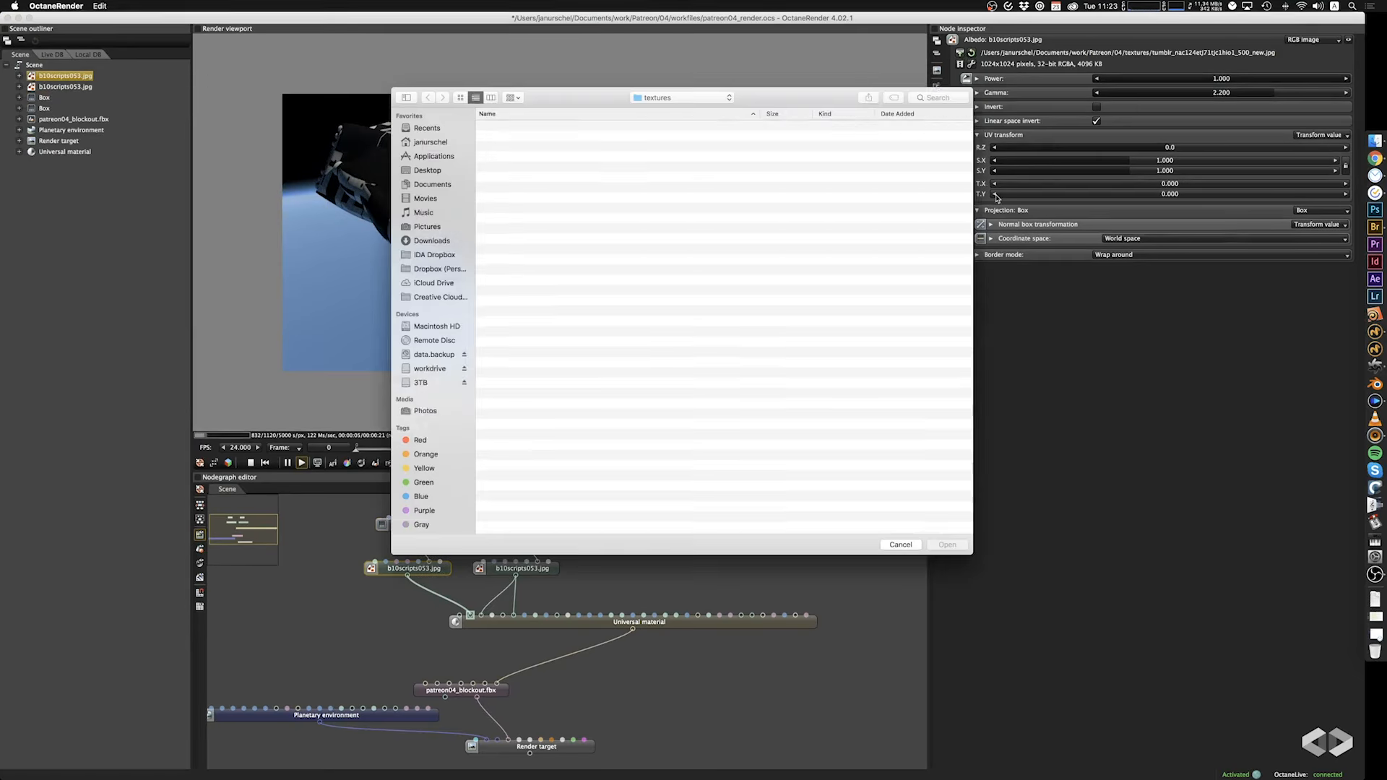
pyautogui.click(513, 219)
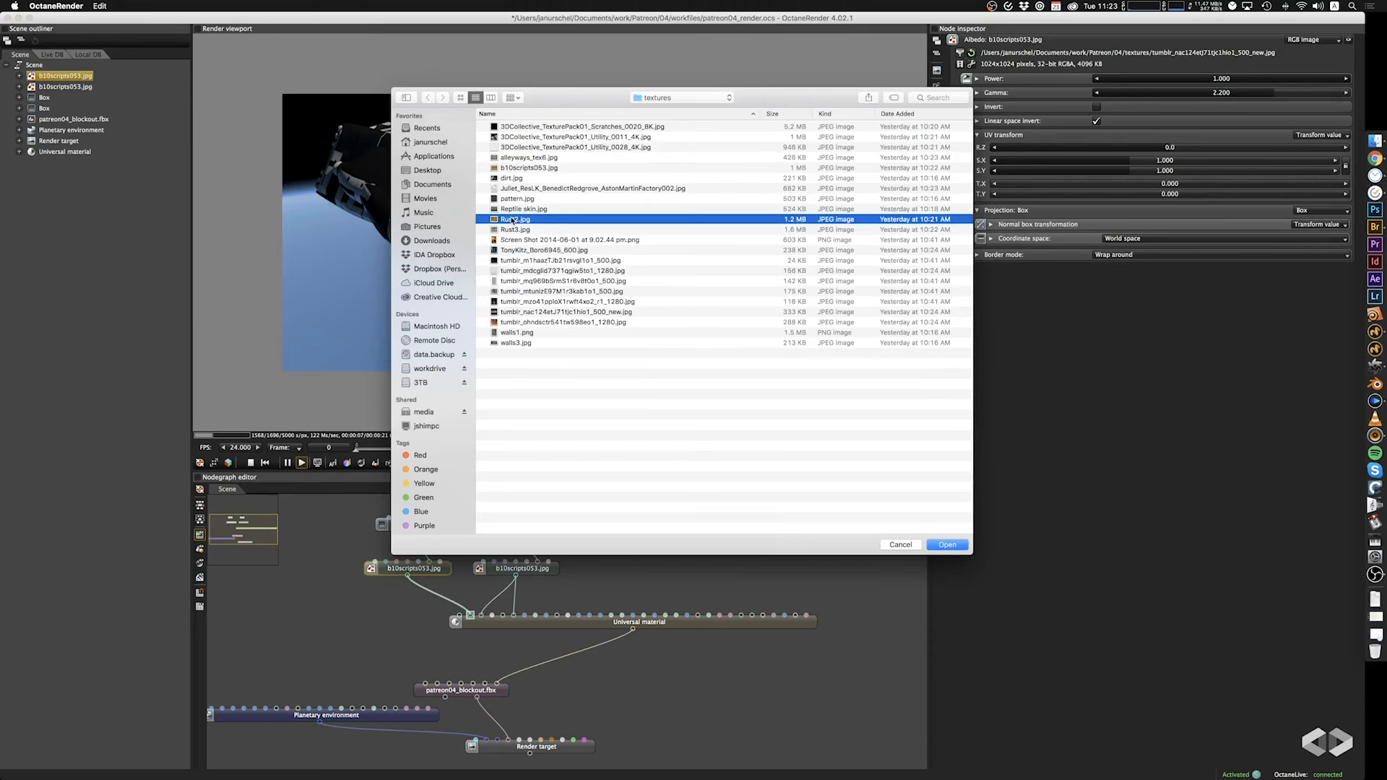
pyautogui.press('space')
pyautogui.press('space')
pyautogui.click(551, 210)
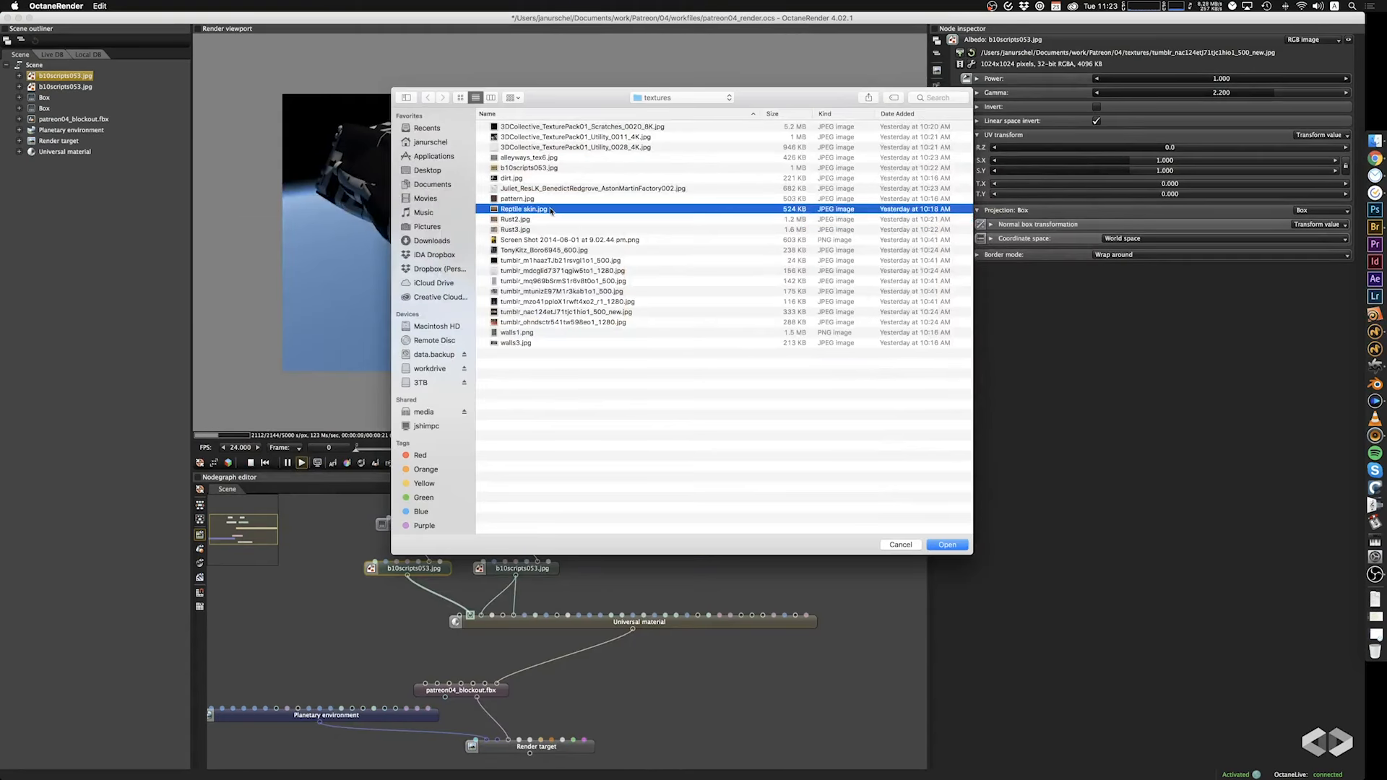
pyautogui.click(530, 240)
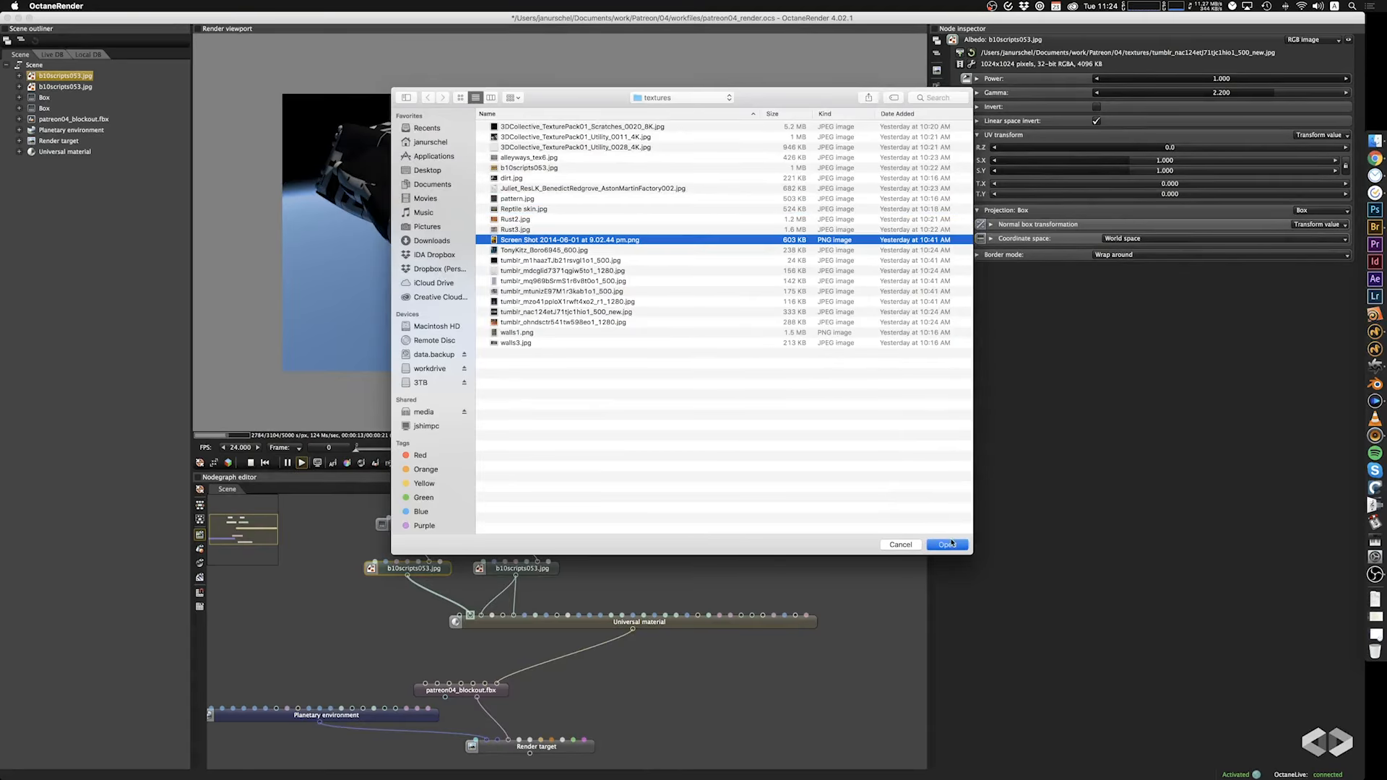
pyautogui.click(948, 544)
pyautogui.moveTo(721, 251); pyautogui.dragTo(488, 312)
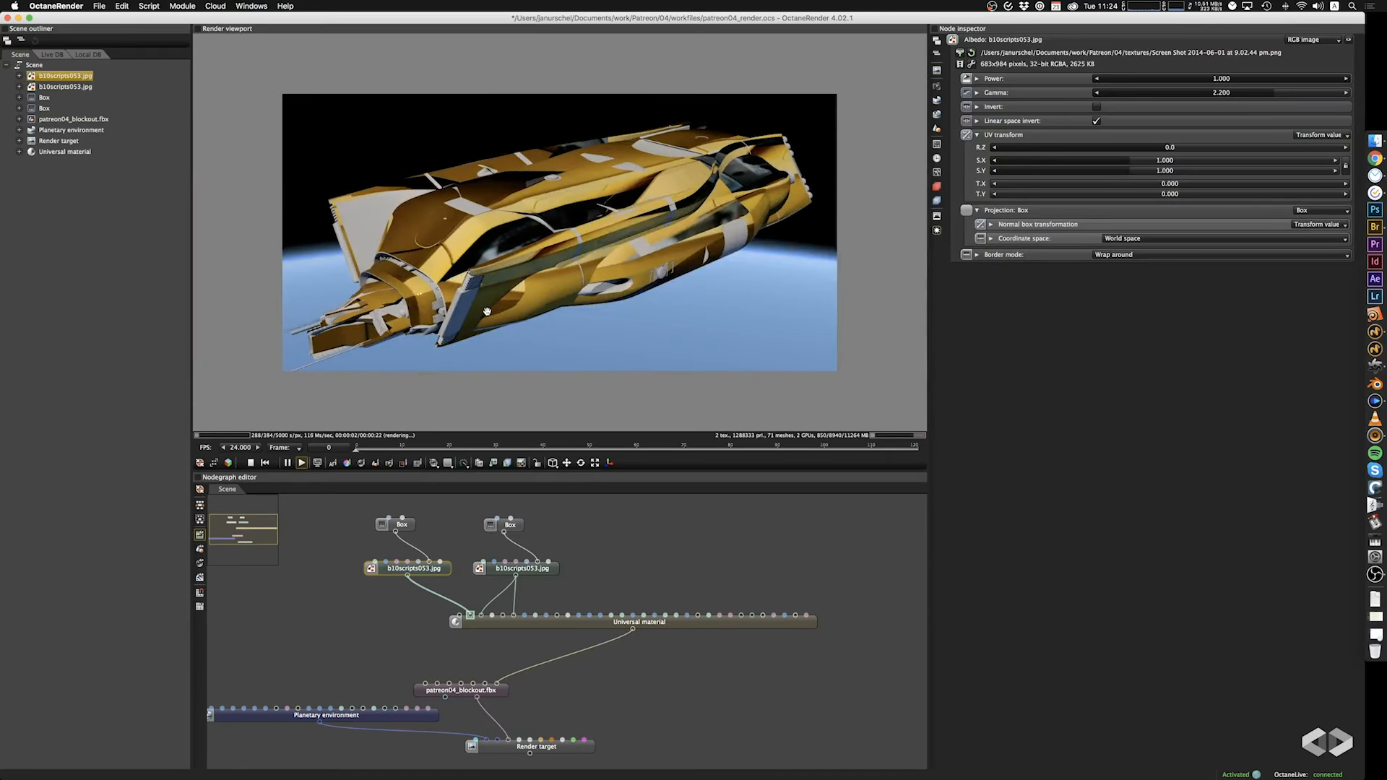
pyautogui.moveTo(503, 295); pyautogui.dragTo(751, 269)
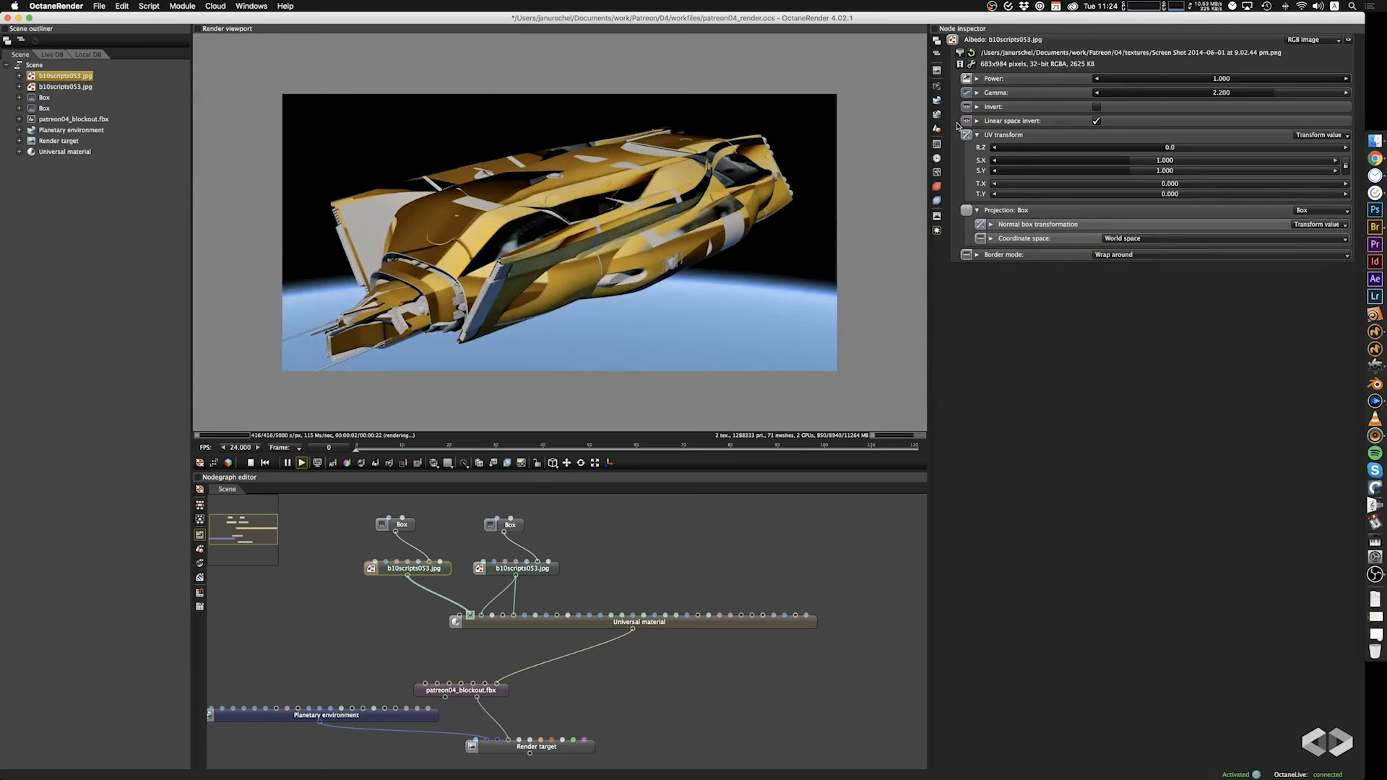
# Set the albedo texture's Box projection scale to 19.000 on all axes and save the project.
pyautogui.click(406, 528)
pyautogui.moveTo(1234, 112)
pyautogui.mouseDown()
pyautogui.moveTo(1249, 117)
pyautogui.moveTo(1100, 139)
pyautogui.moveTo(1218, 134)
pyautogui.mouseUp()
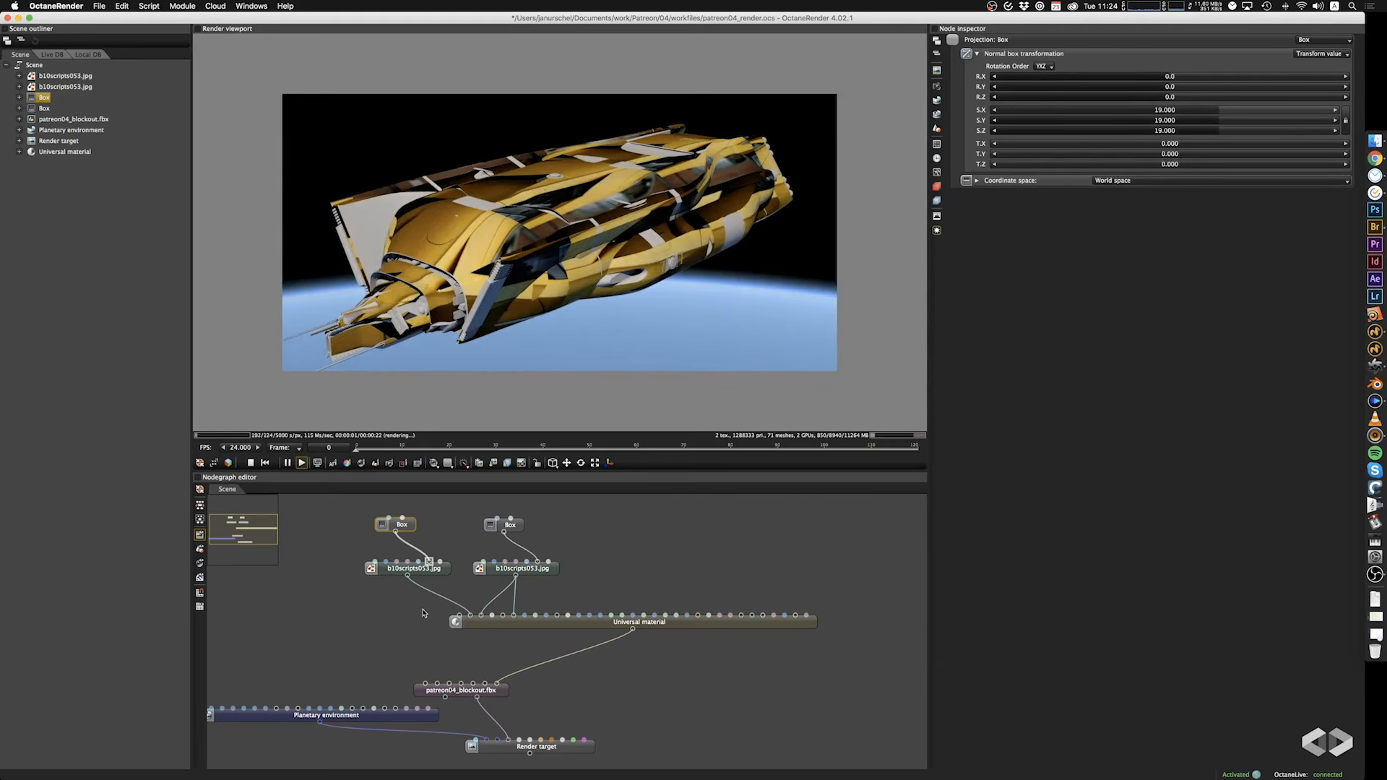
pyautogui.click(403, 570)
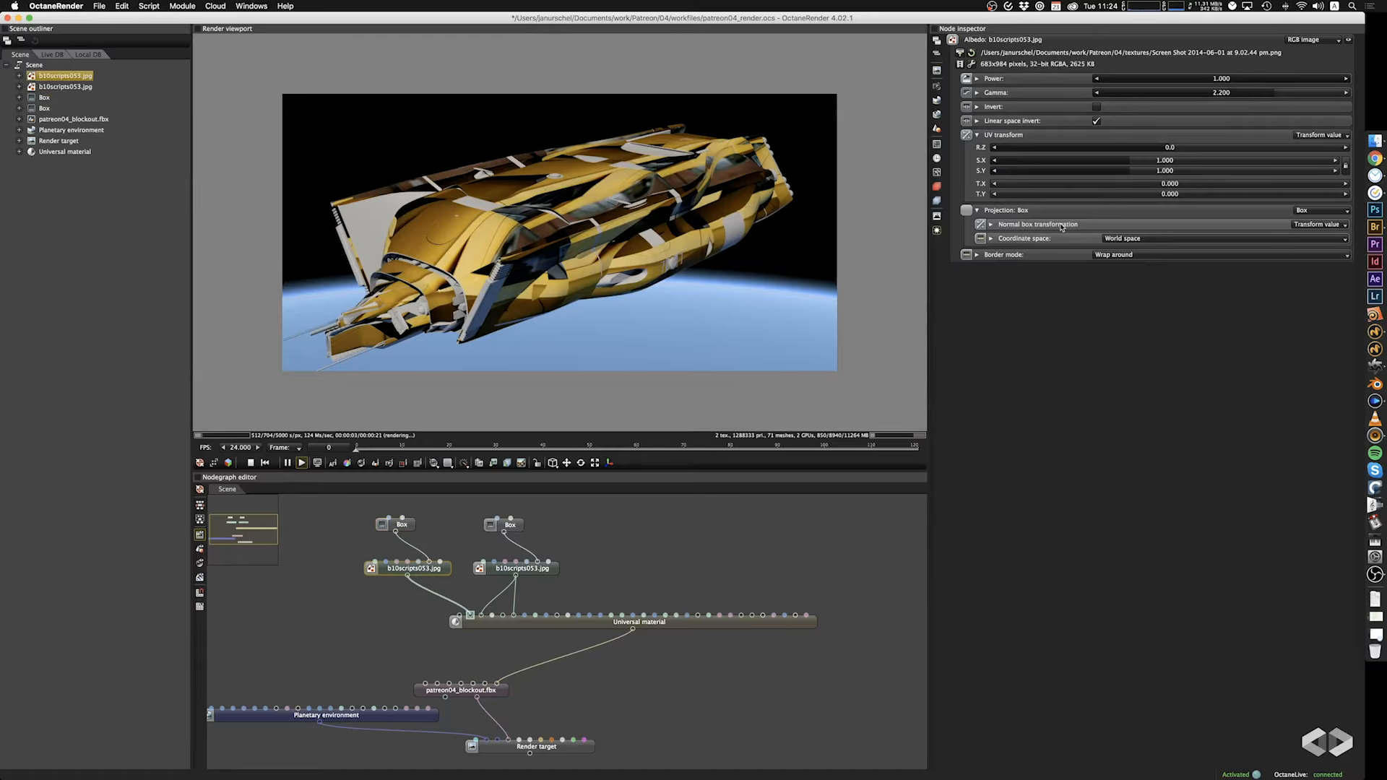
pyautogui.hotkey('ctrl', 's')
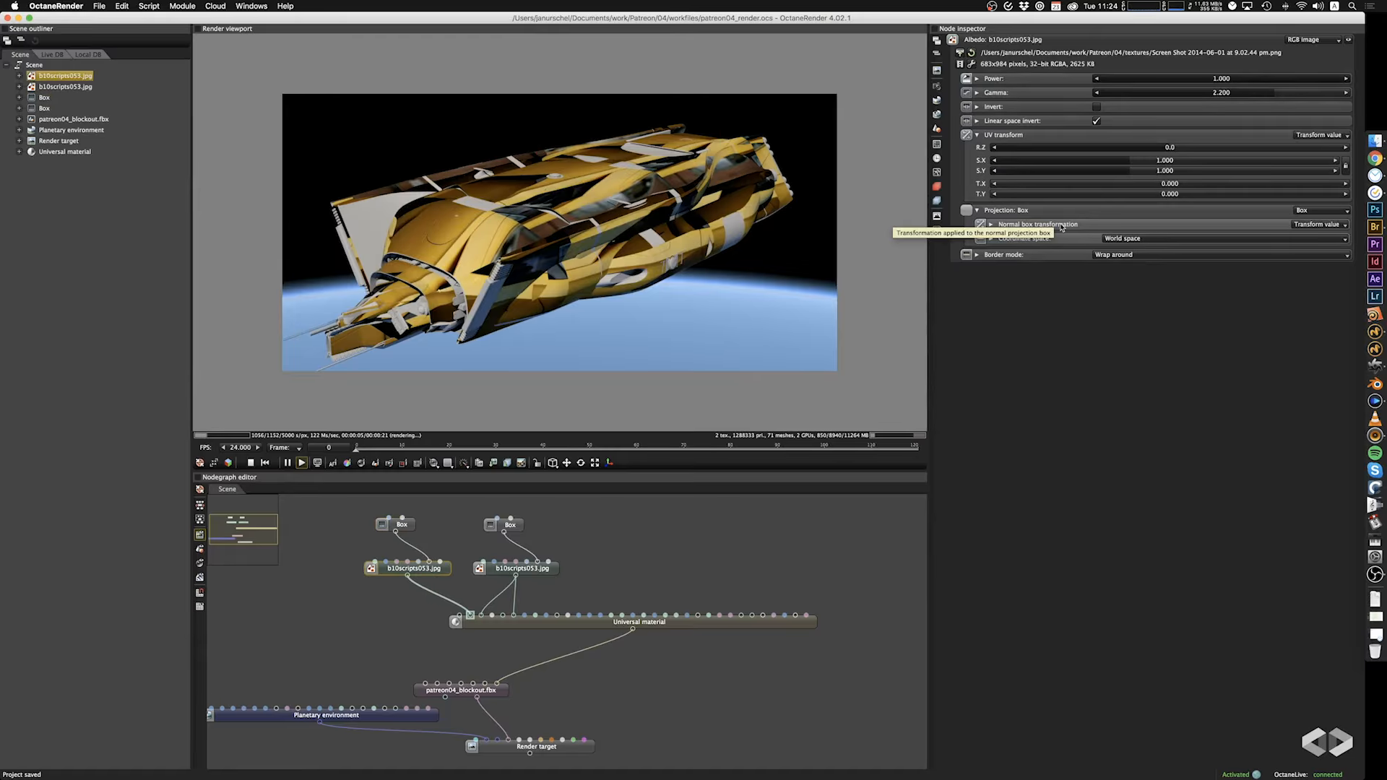
# Load Rust2.jpg as the albedo image and set its Box projection scale to 9.300 on all axes.
pyautogui.click(960, 55)
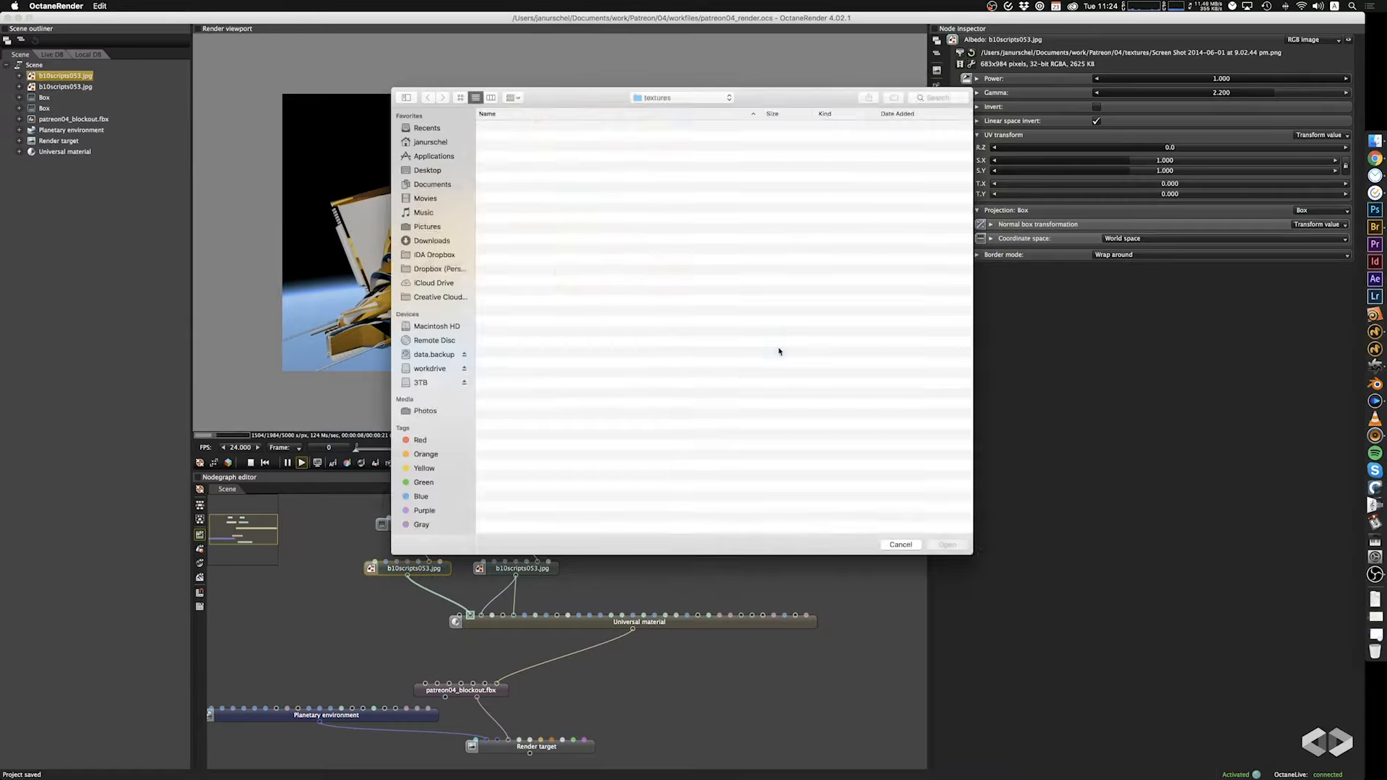
pyautogui.click(515, 220)
pyautogui.press('Return')
pyautogui.moveTo(586, 273); pyautogui.dragTo(625, 307)
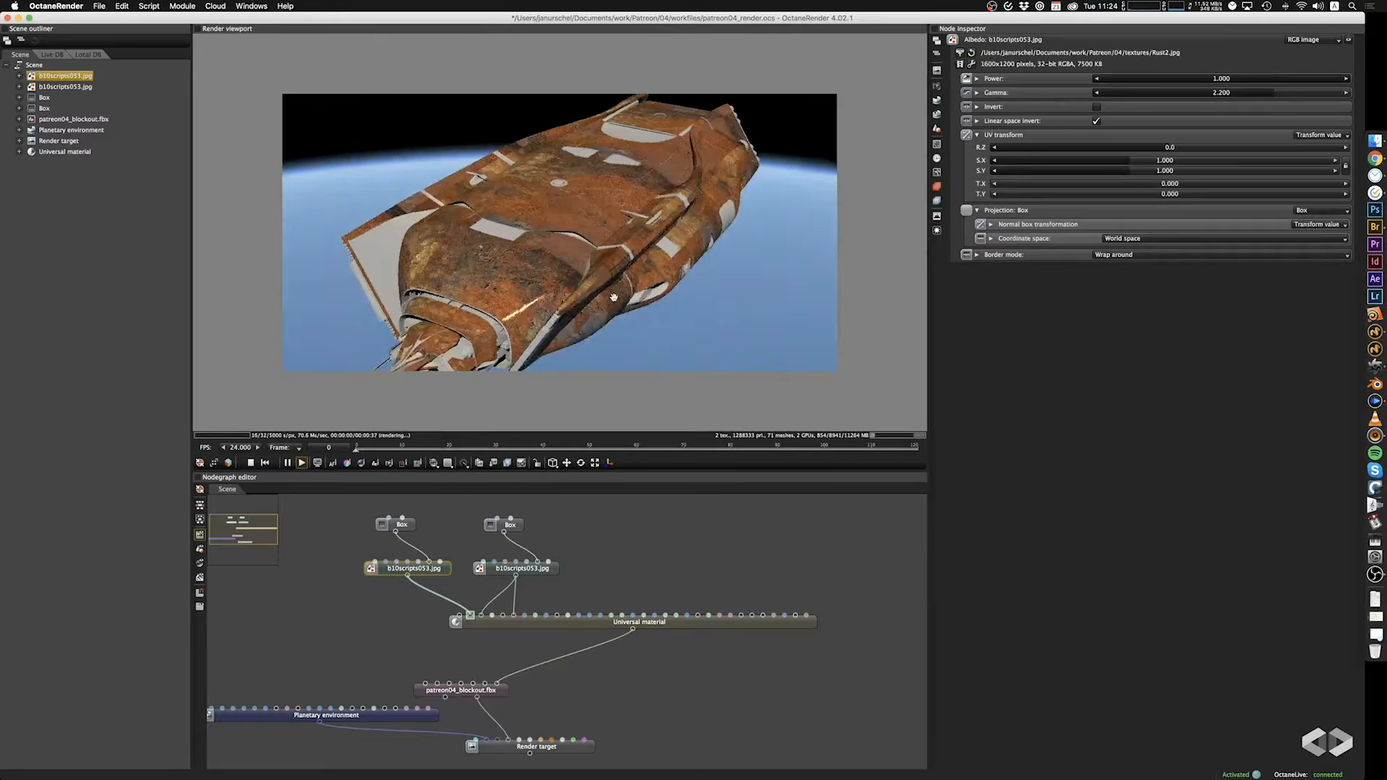
pyautogui.click(409, 528)
pyautogui.moveTo(1217, 114)
pyautogui.mouseDown()
pyautogui.moveTo(1234, 113)
pyautogui.moveTo(1179, 116)
pyautogui.moveTo(1197, 114)
pyautogui.mouseUp()
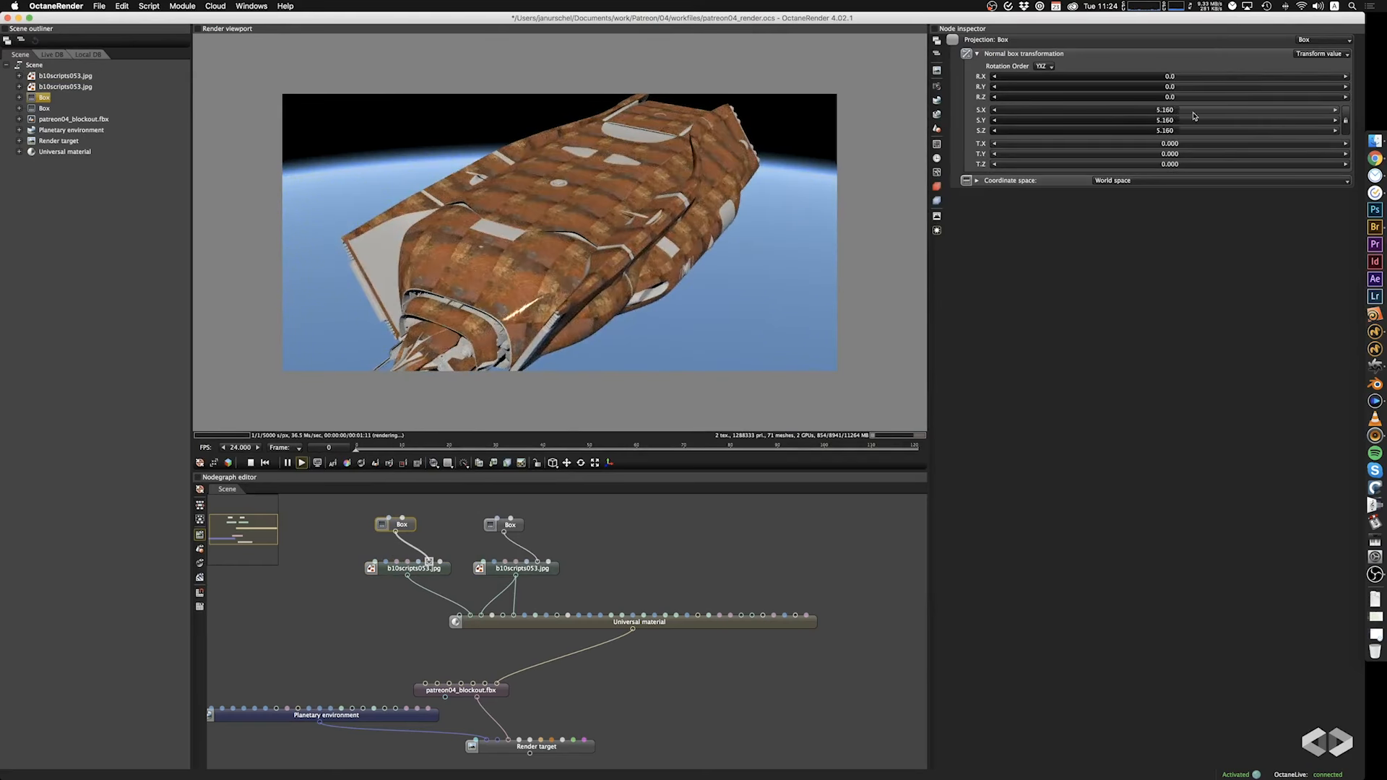
pyautogui.moveTo(692, 231); pyautogui.dragTo(649, 344)
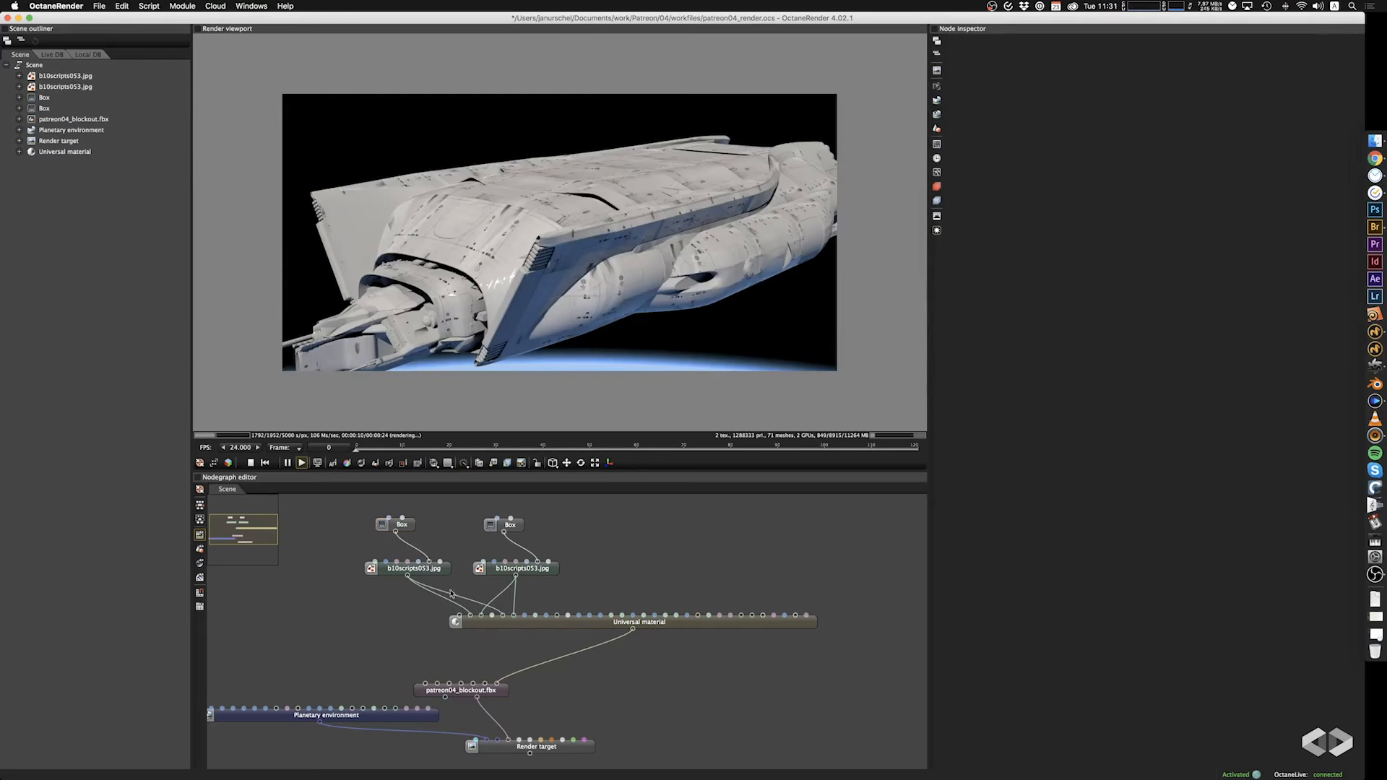
# Set the first texture's Box projection scale to 10.700 on all axes and inspect the panel details from above.
pyautogui.click(444, 573)
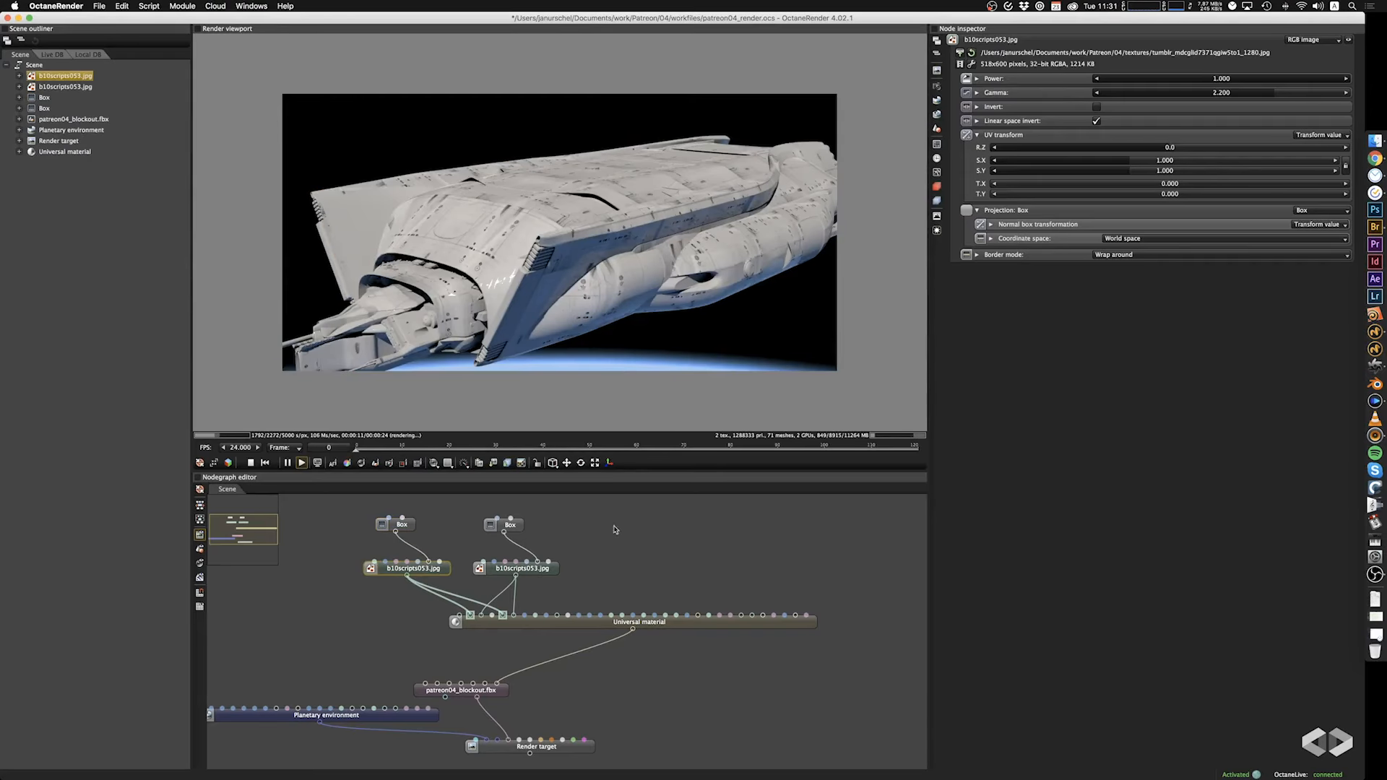
pyautogui.click(403, 524)
pyautogui.click(1199, 112)
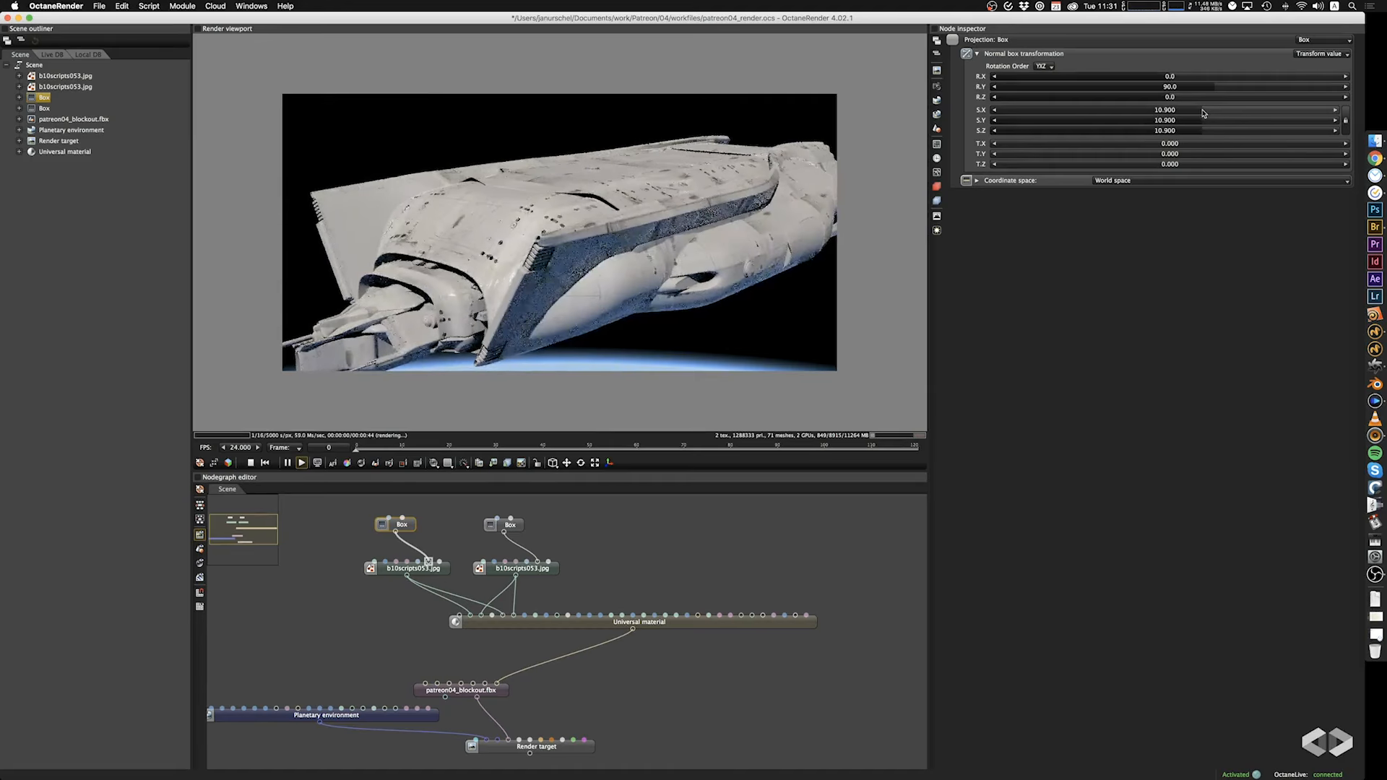
pyautogui.click(1201, 112)
pyautogui.moveTo(808, 217); pyautogui.dragTo(752, 278)
# Add a Color correction texture node to the node graph, beside the existing image textures.
pyautogui.rightClick(304, 600)
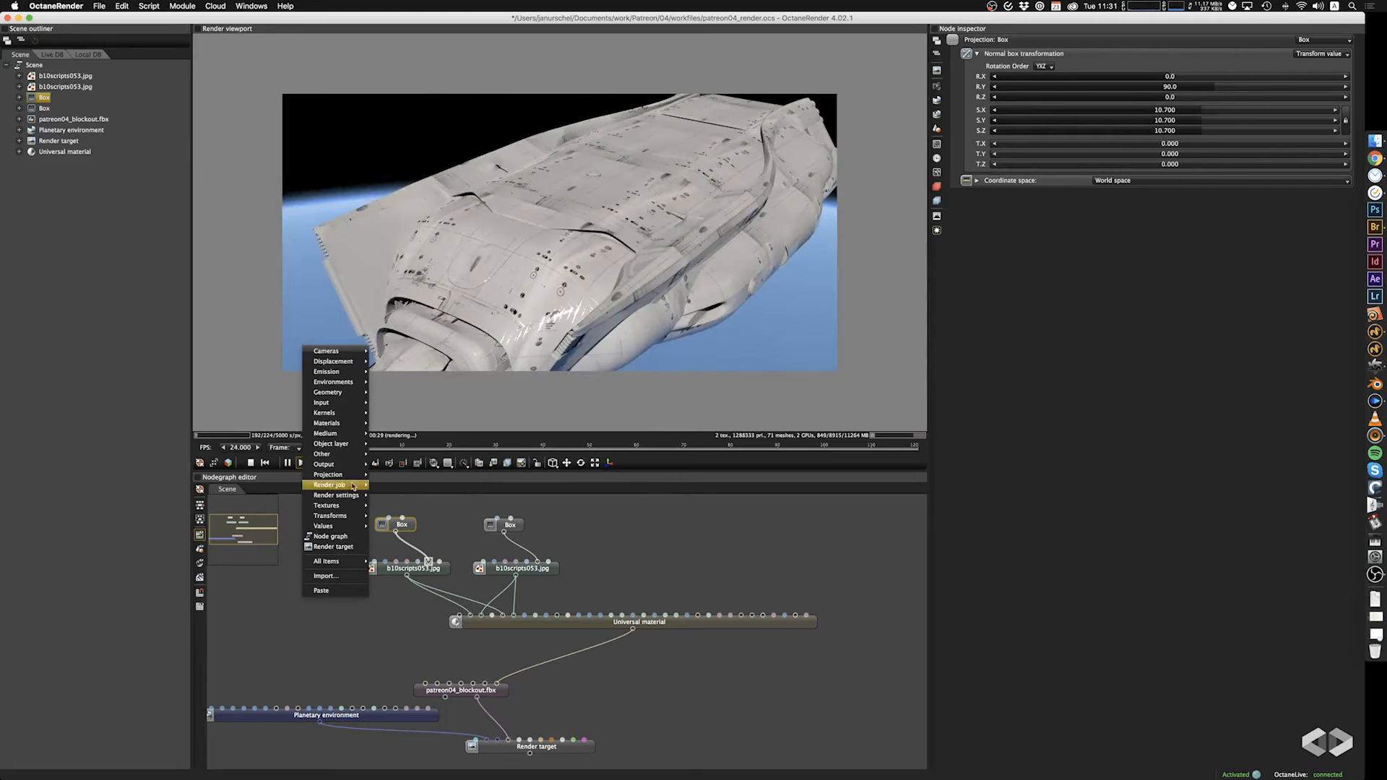
pyautogui.moveTo(334, 505)
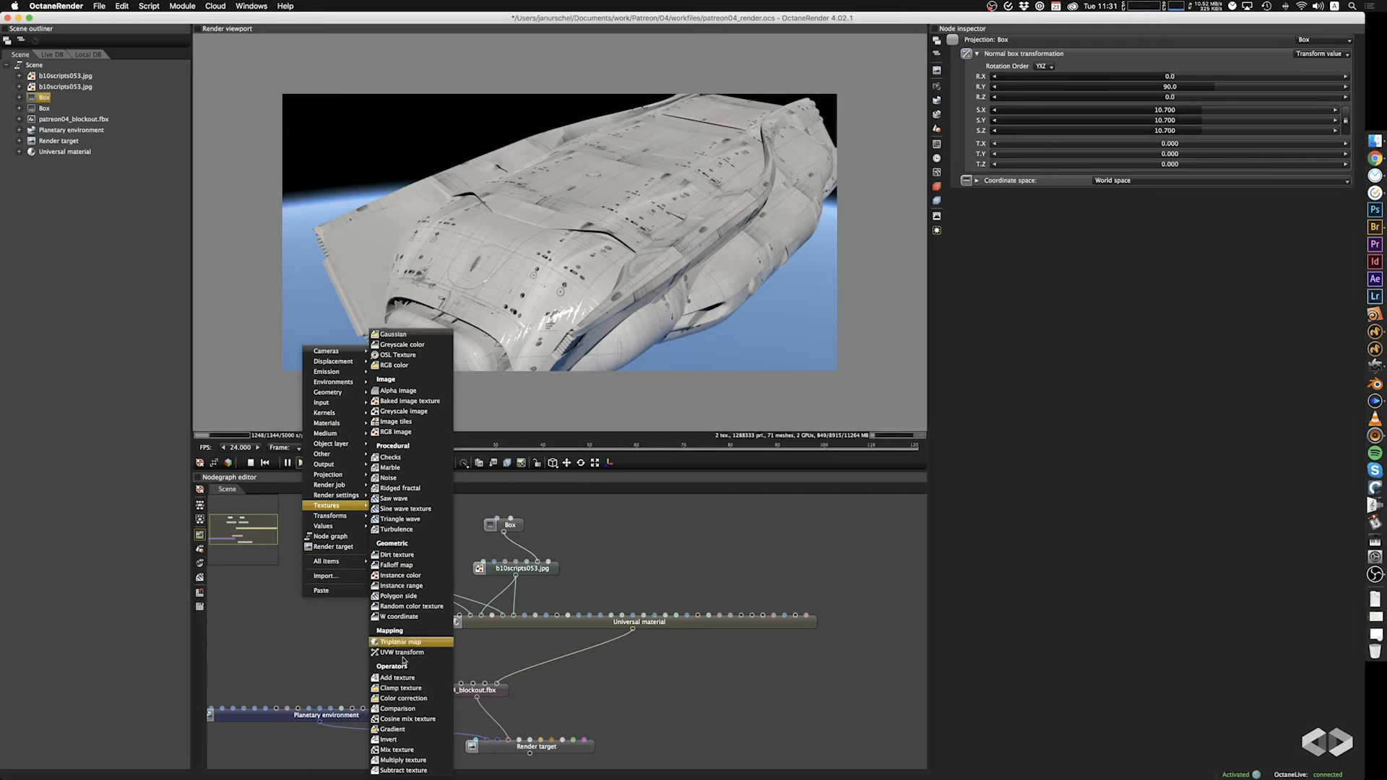
pyautogui.click(410, 698)
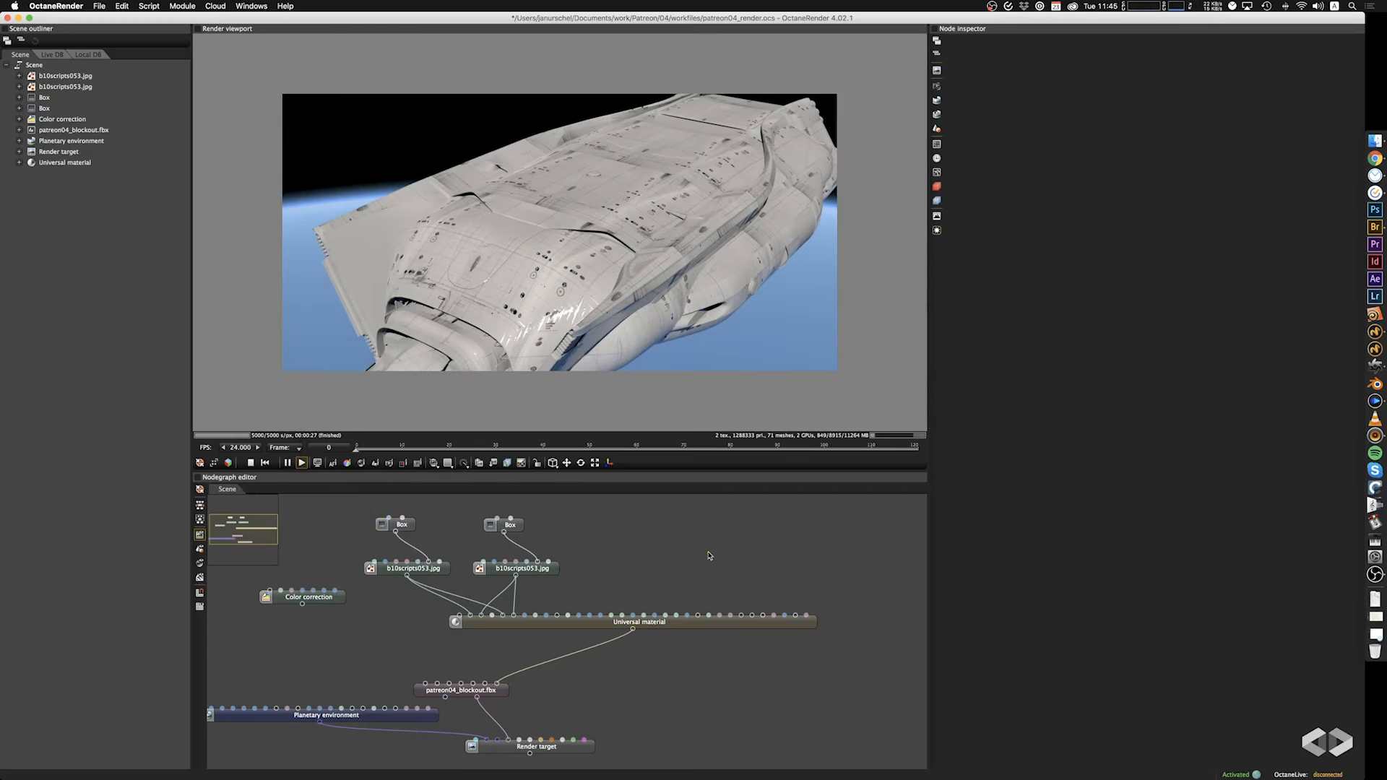
pyautogui.moveTo(681, 556); pyautogui.dragTo(712, 544, button='middle')
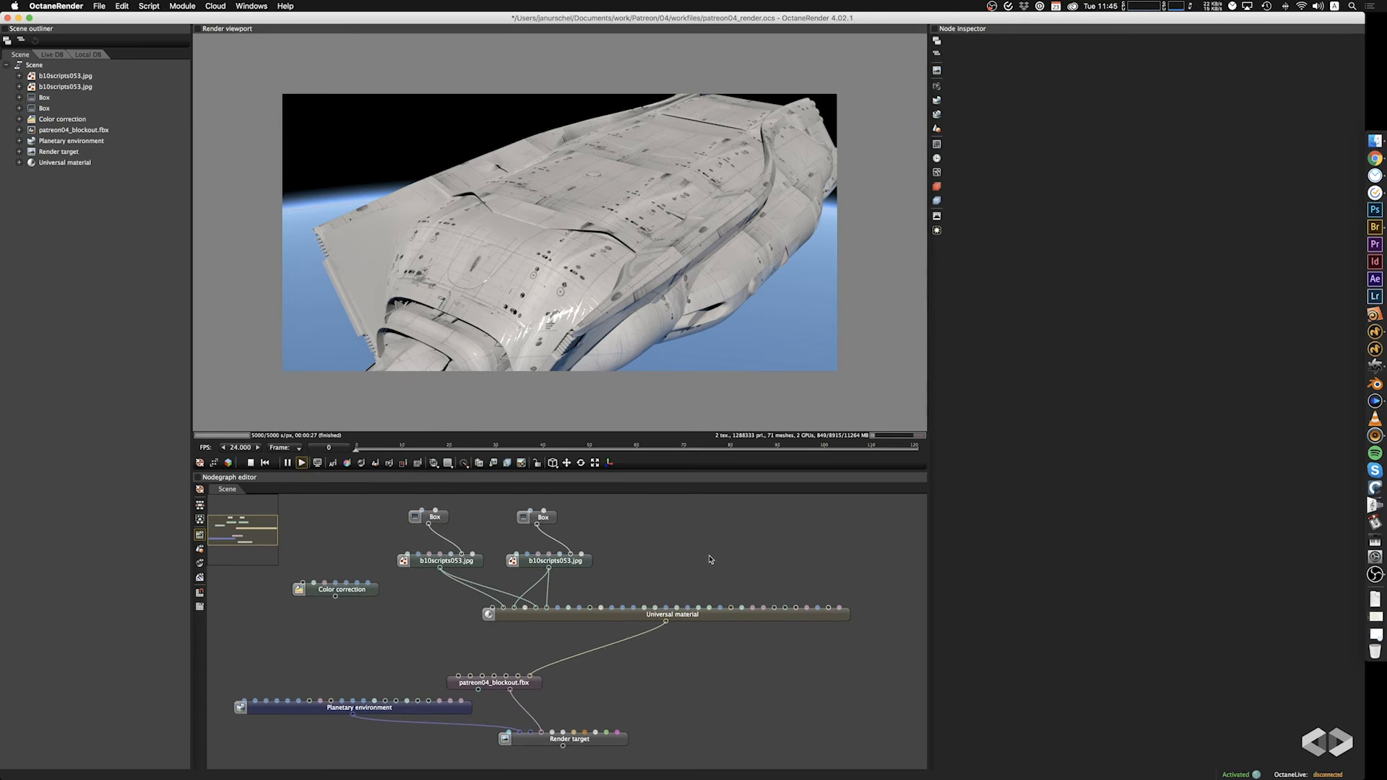
# Add a Mix material between the Universal material and the patreon04_blockout.fbx mesh, using the Universal material as its first material.
pyautogui.scroll(-4, 720, 563)
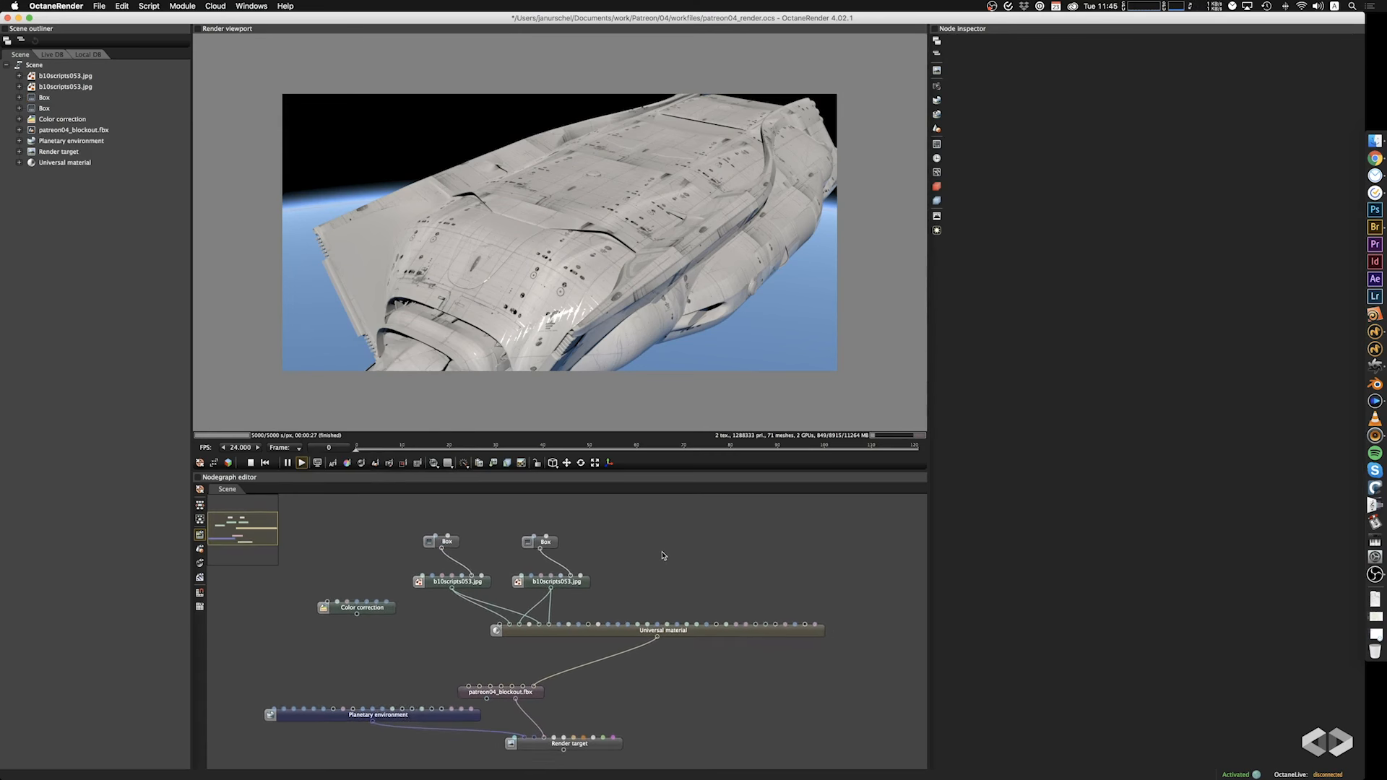
pyautogui.rightClick(666, 549)
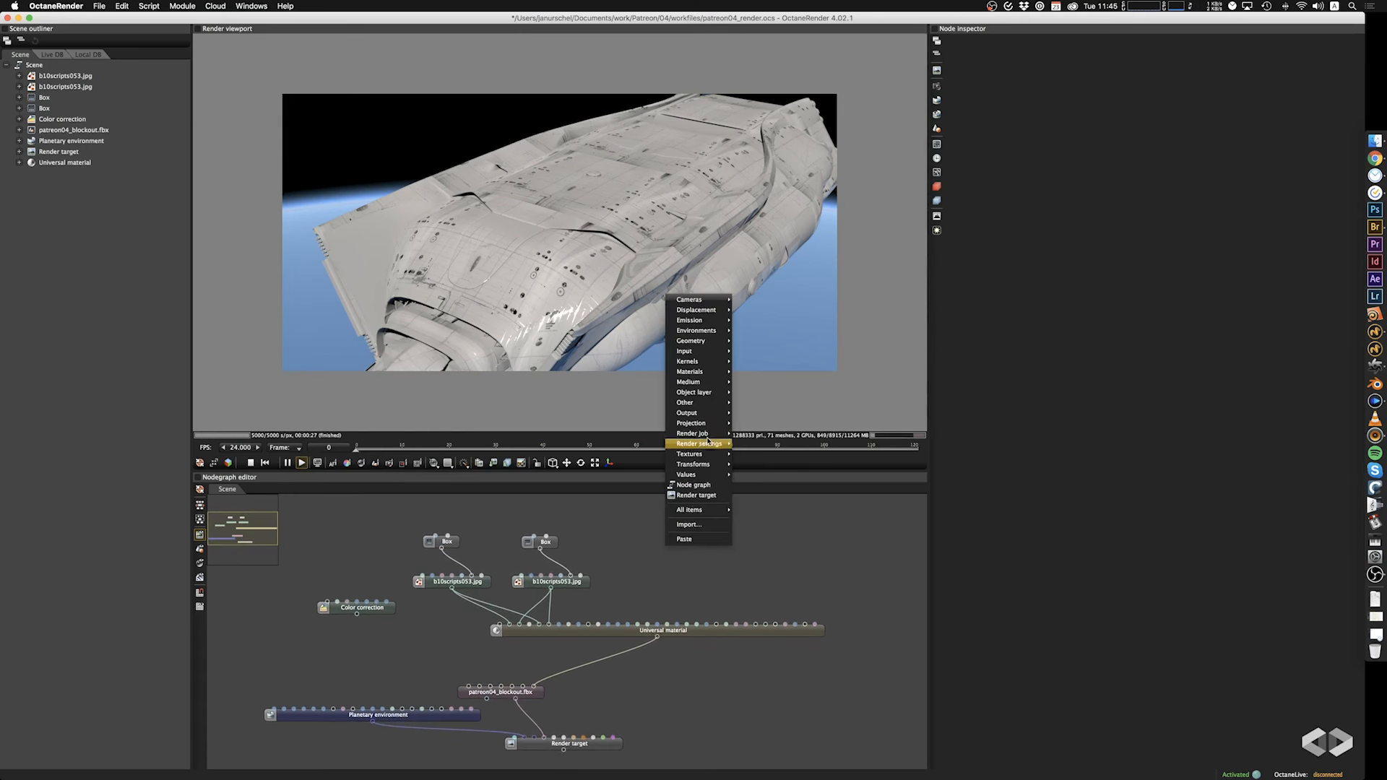
pyautogui.moveTo(700, 394)
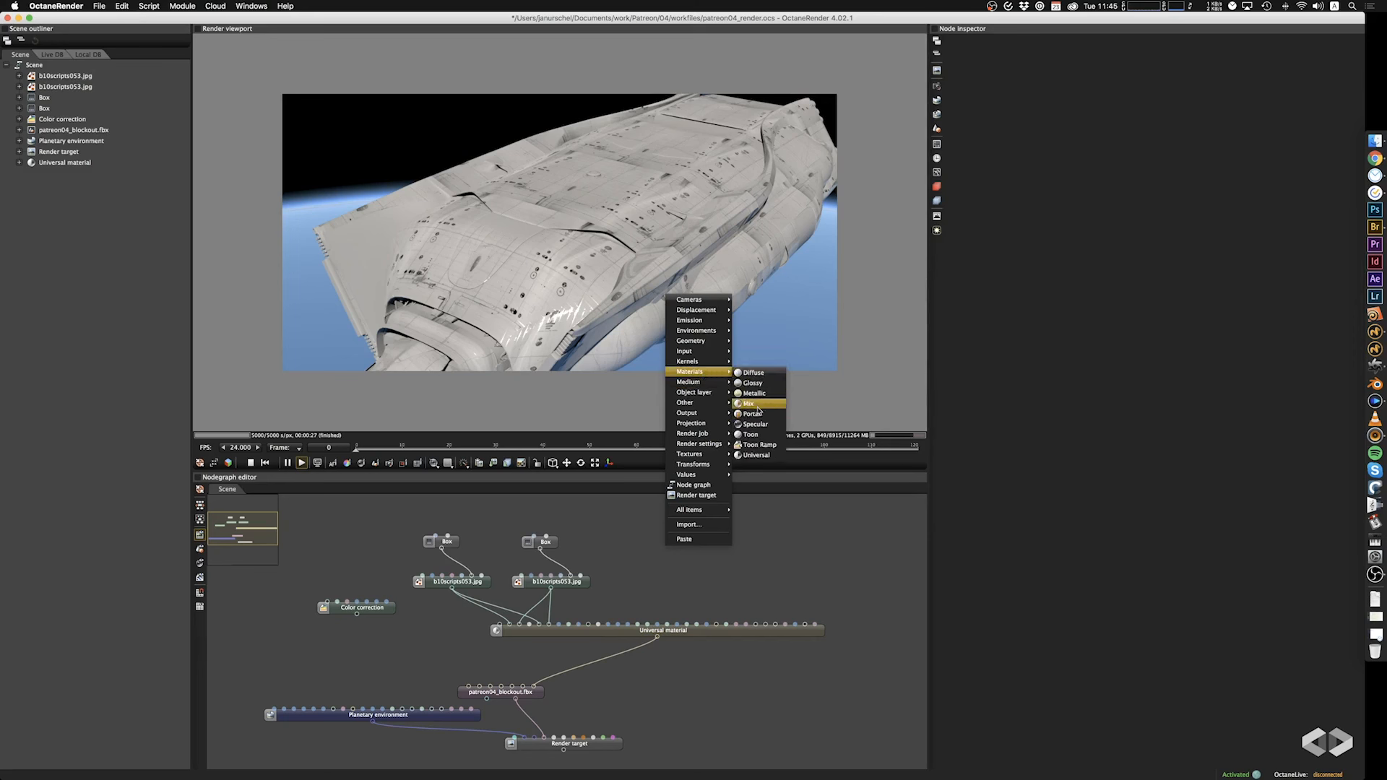
pyautogui.click(759, 408)
pyautogui.moveTo(680, 551); pyautogui.dragTo(560, 660)
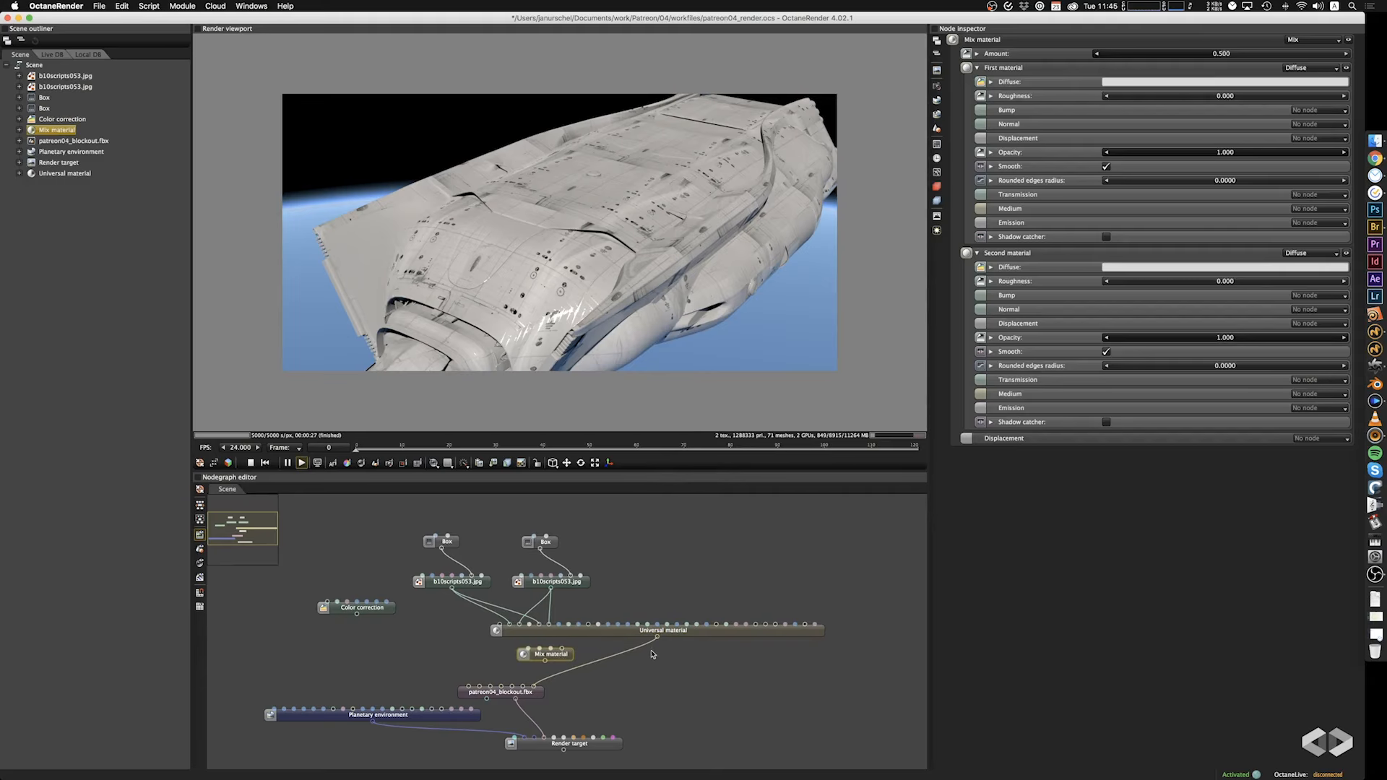
pyautogui.moveTo(657, 639); pyautogui.dragTo(533, 686)
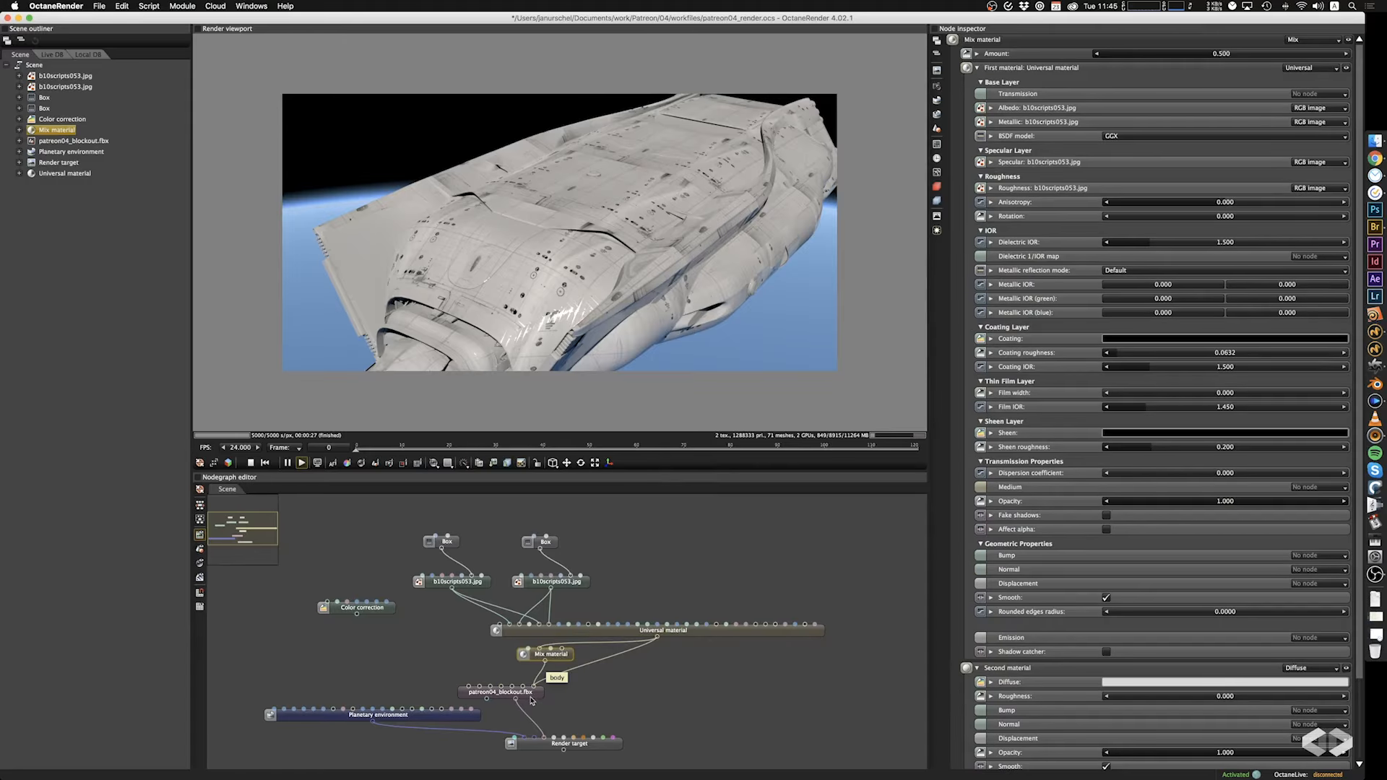
# Spread out the node graph, leaving more space between the image textures, the Universal material and the Mix material.
pyautogui.click(698, 633)
pyautogui.moveTo(653, 669); pyautogui.dragTo(690, 675, button='middle')
pyautogui.scroll(-3, 611, 671)
pyautogui.moveTo(489, 532); pyautogui.dragTo(650, 637)
pyautogui.moveTo(564, 633); pyautogui.dragTo(375, 596)
pyautogui.click(451, 636)
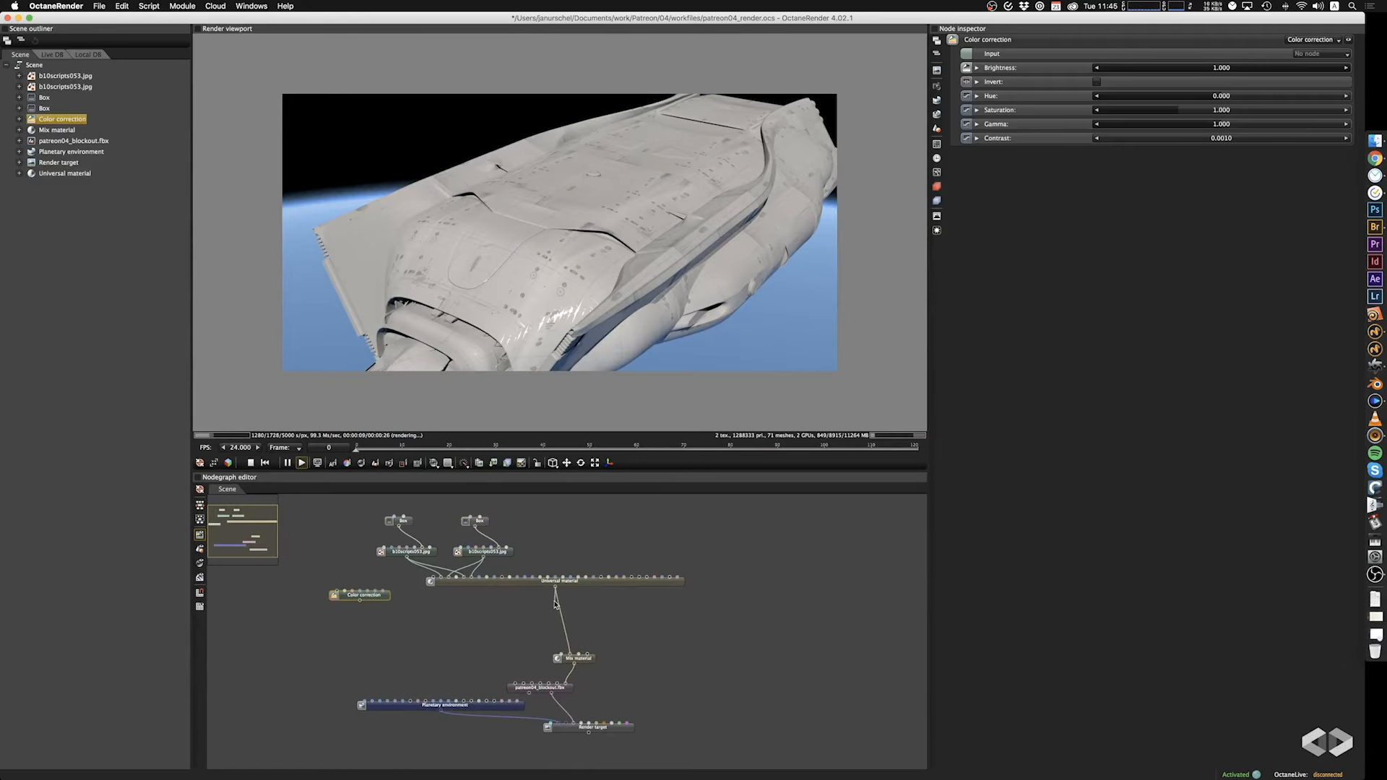
pyautogui.moveTo(537, 585); pyautogui.dragTo(538, 614)
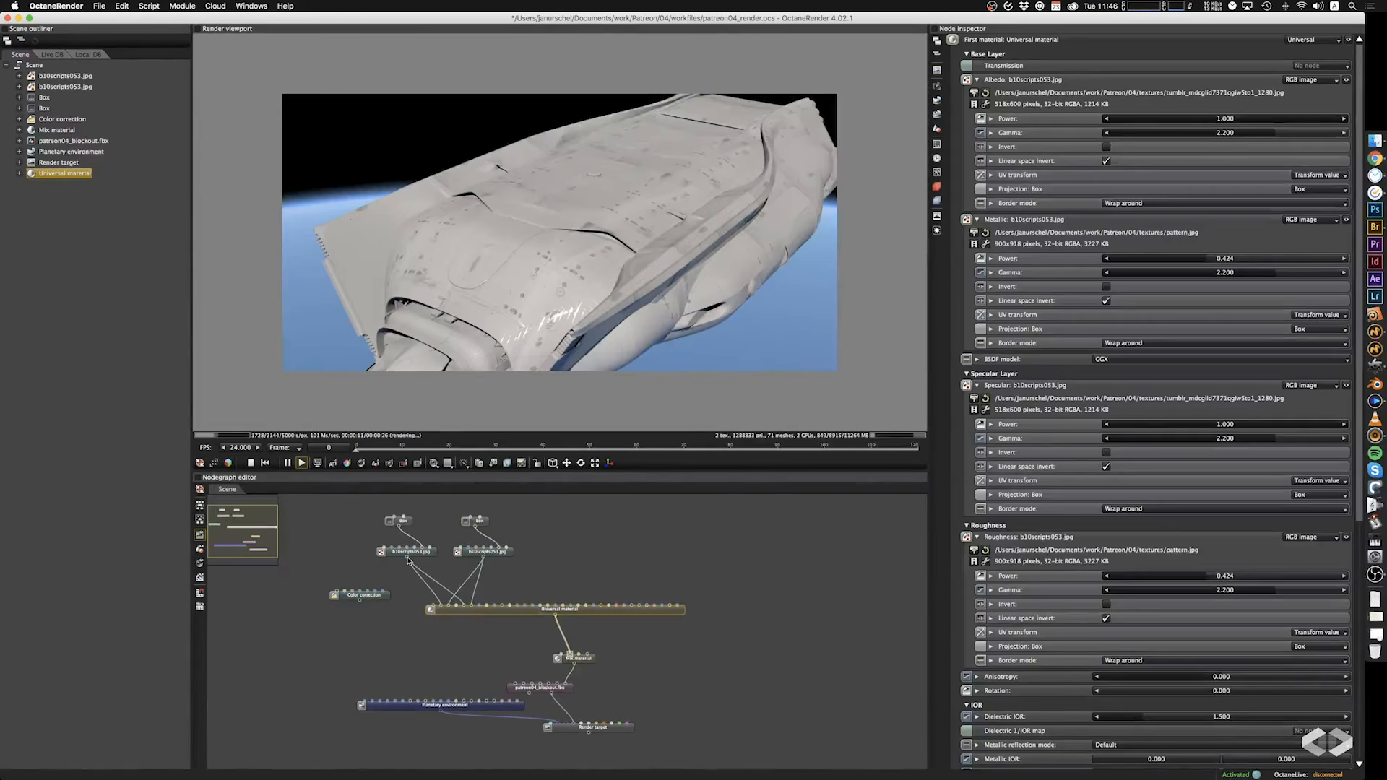
# Route the first image texture through the Color correction node into the Universal material's albedo and set the correction's contrast to 0.086.
pyautogui.moveTo(407, 559); pyautogui.dragTo(408, 595)
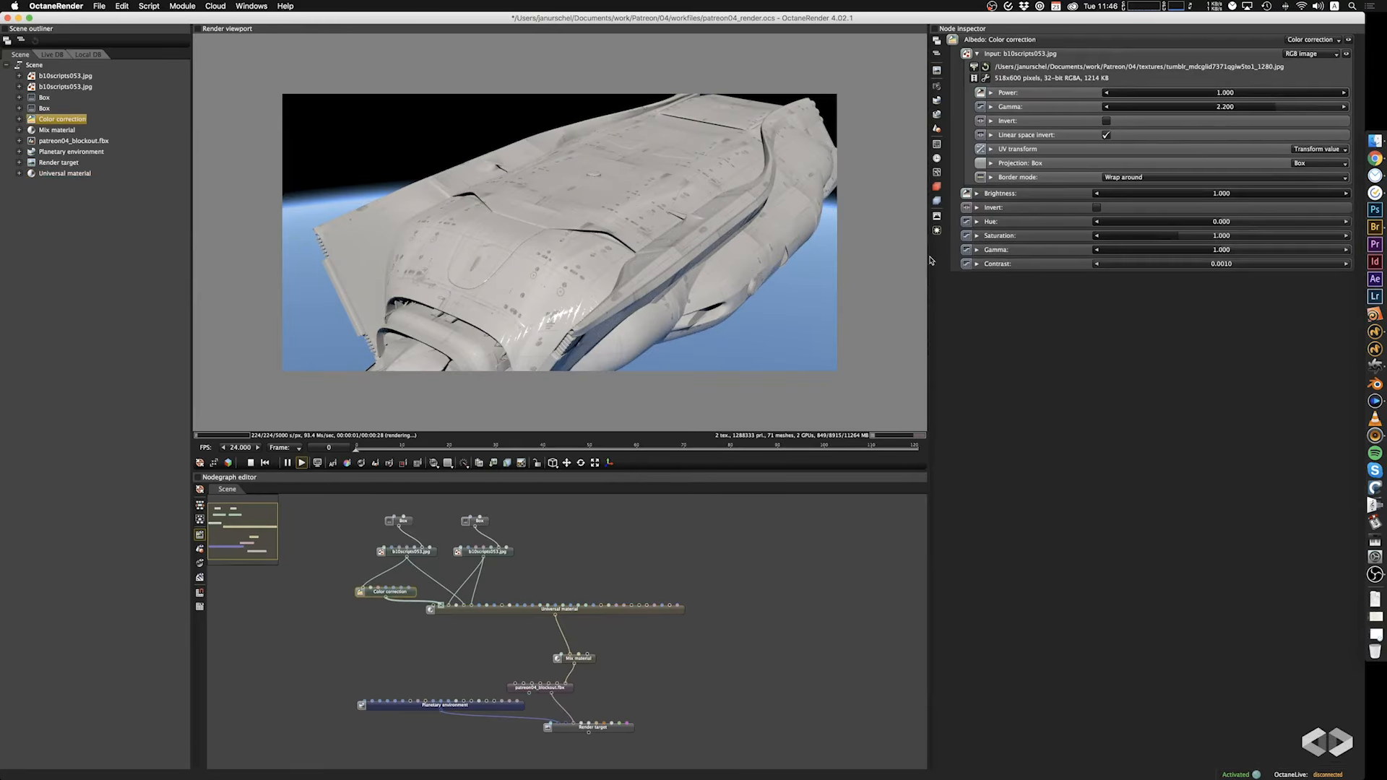
pyautogui.click(1106, 121)
pyautogui.moveTo(1213, 251); pyautogui.dragTo(1166, 260)
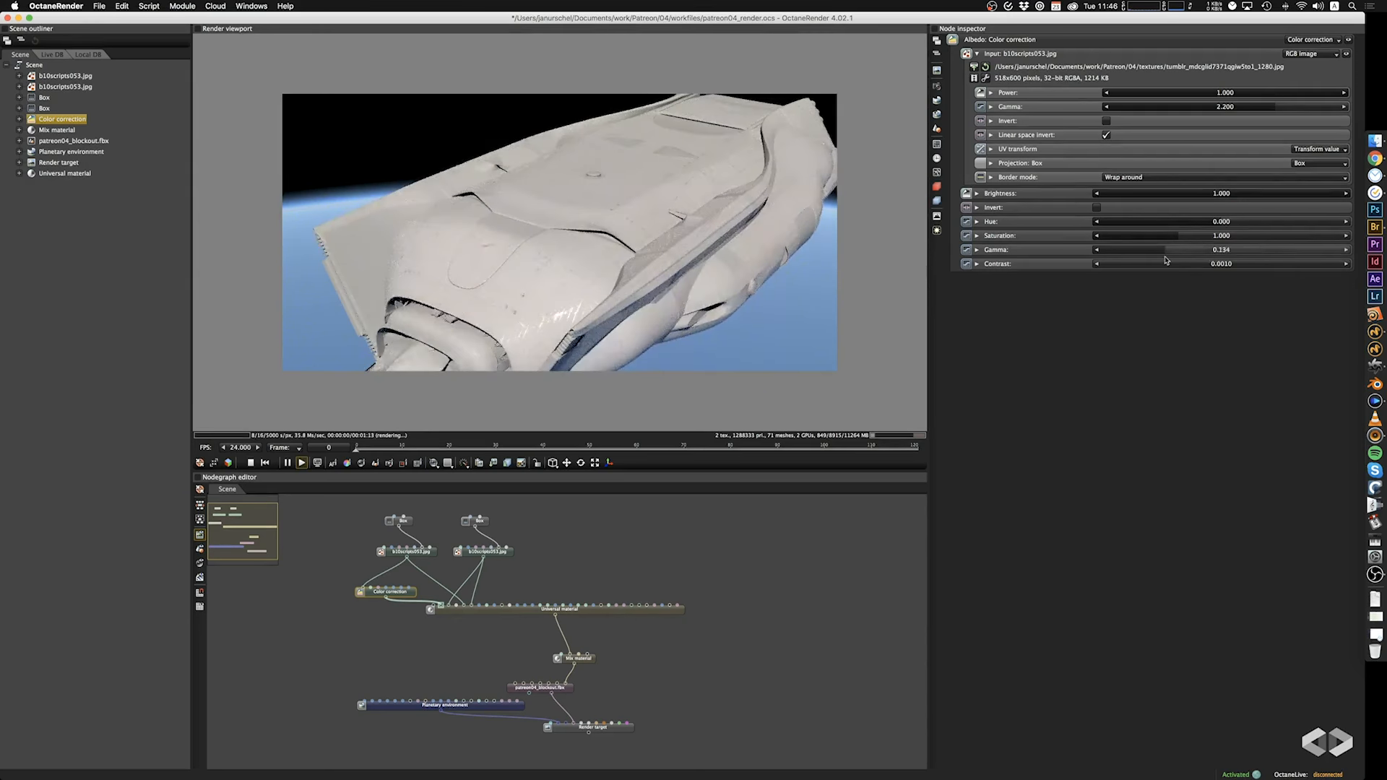
pyautogui.press('super+z')
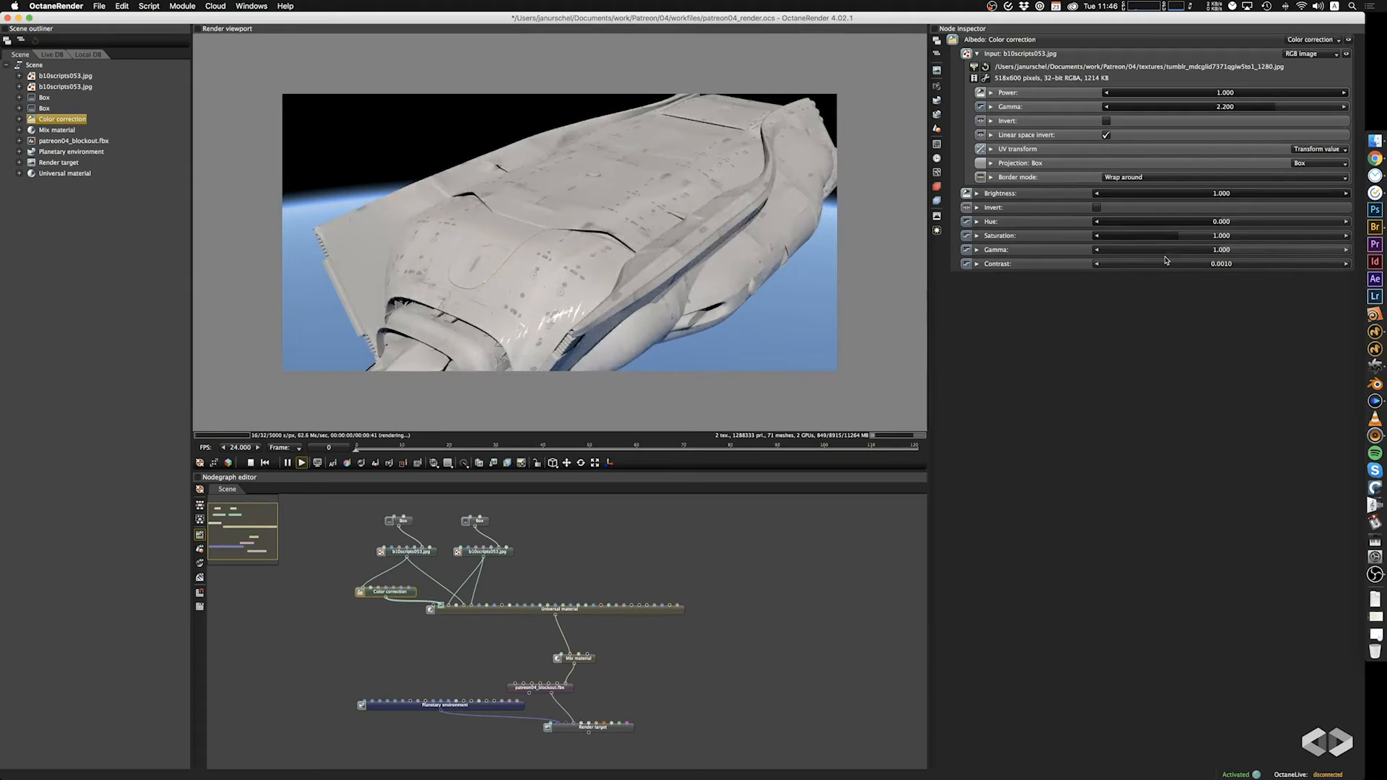
pyautogui.moveTo(1128, 264)
pyautogui.mouseDown()
pyautogui.moveTo(1251, 275)
pyautogui.moveTo(1144, 271)
pyautogui.mouseUp()
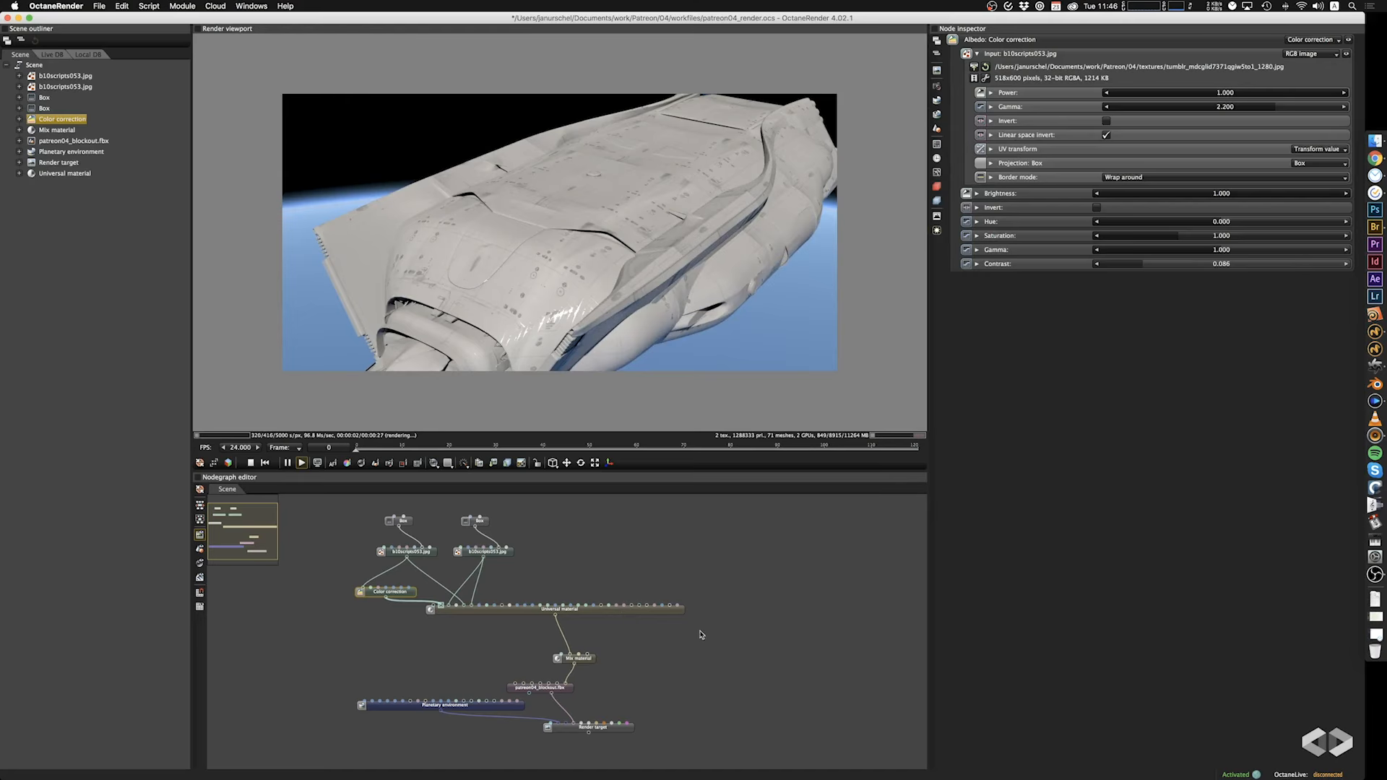
# Add a second Universal material and connect it as the Mix material's second material.
pyautogui.click(742, 613)
pyautogui.rightClick(744, 613)
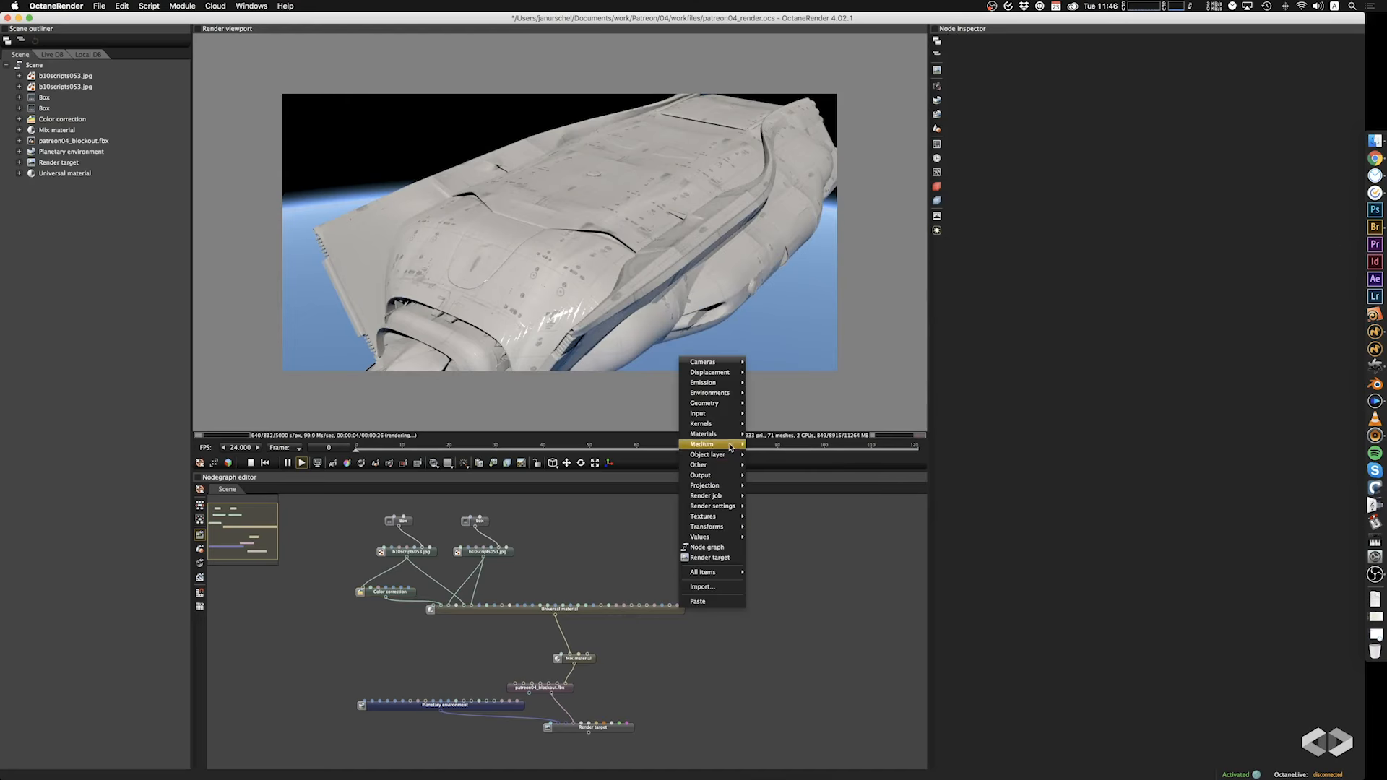
pyautogui.moveTo(729, 435)
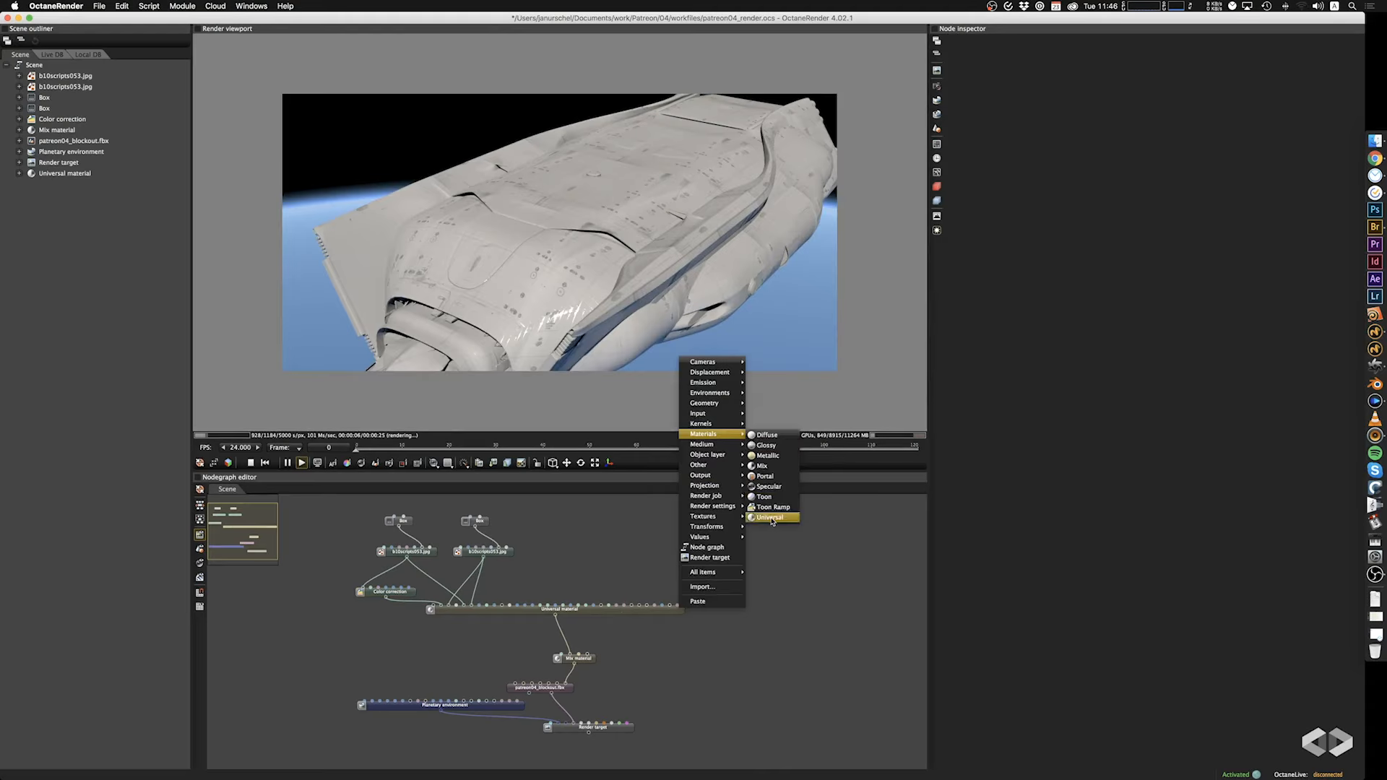
pyautogui.click(770, 518)
pyautogui.moveTo(767, 613); pyautogui.dragTo(579, 654)
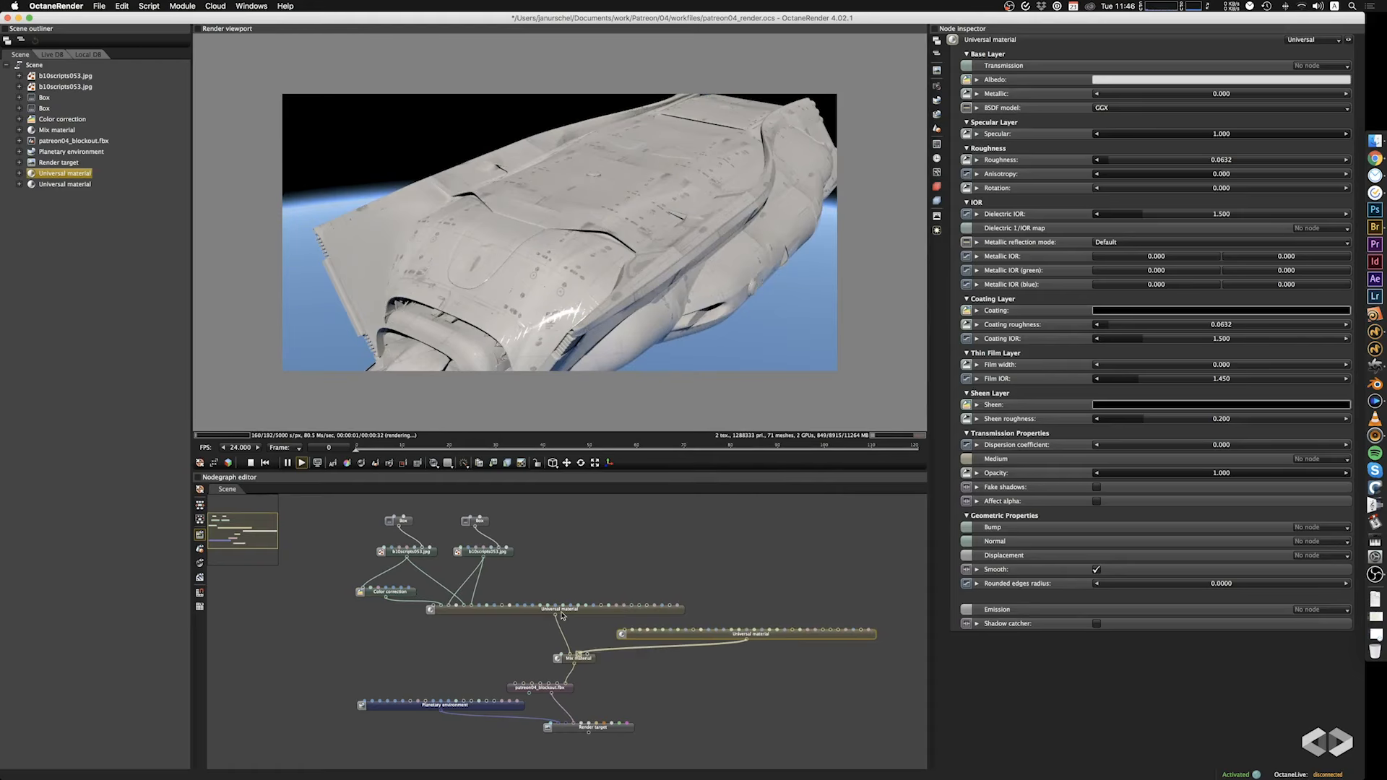
# Drive the Mix material's amount with the pattern.jpg image, passing it through a new Invert texture node.
pyautogui.moveTo(486, 563); pyautogui.dragTo(563, 660)
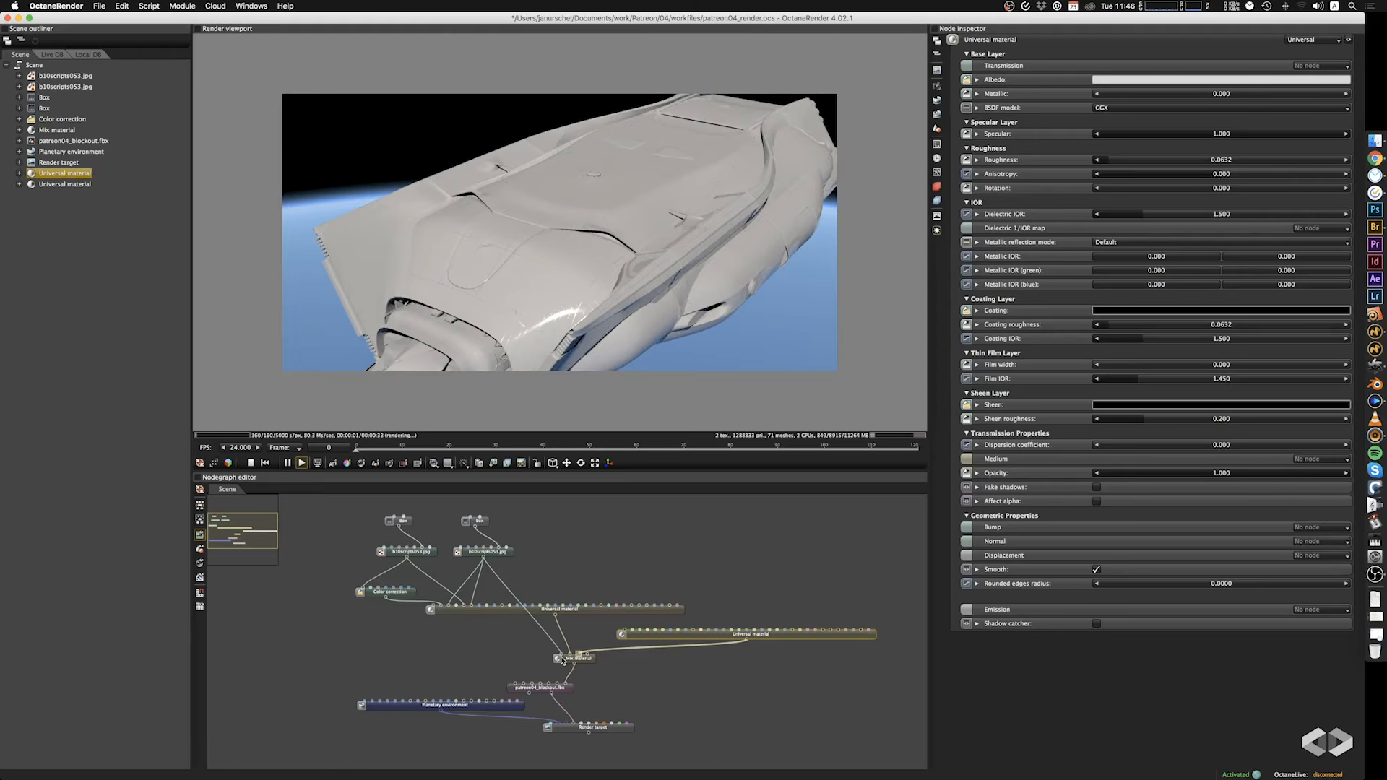
pyautogui.moveTo(599, 282); pyautogui.dragTo(631, 298)
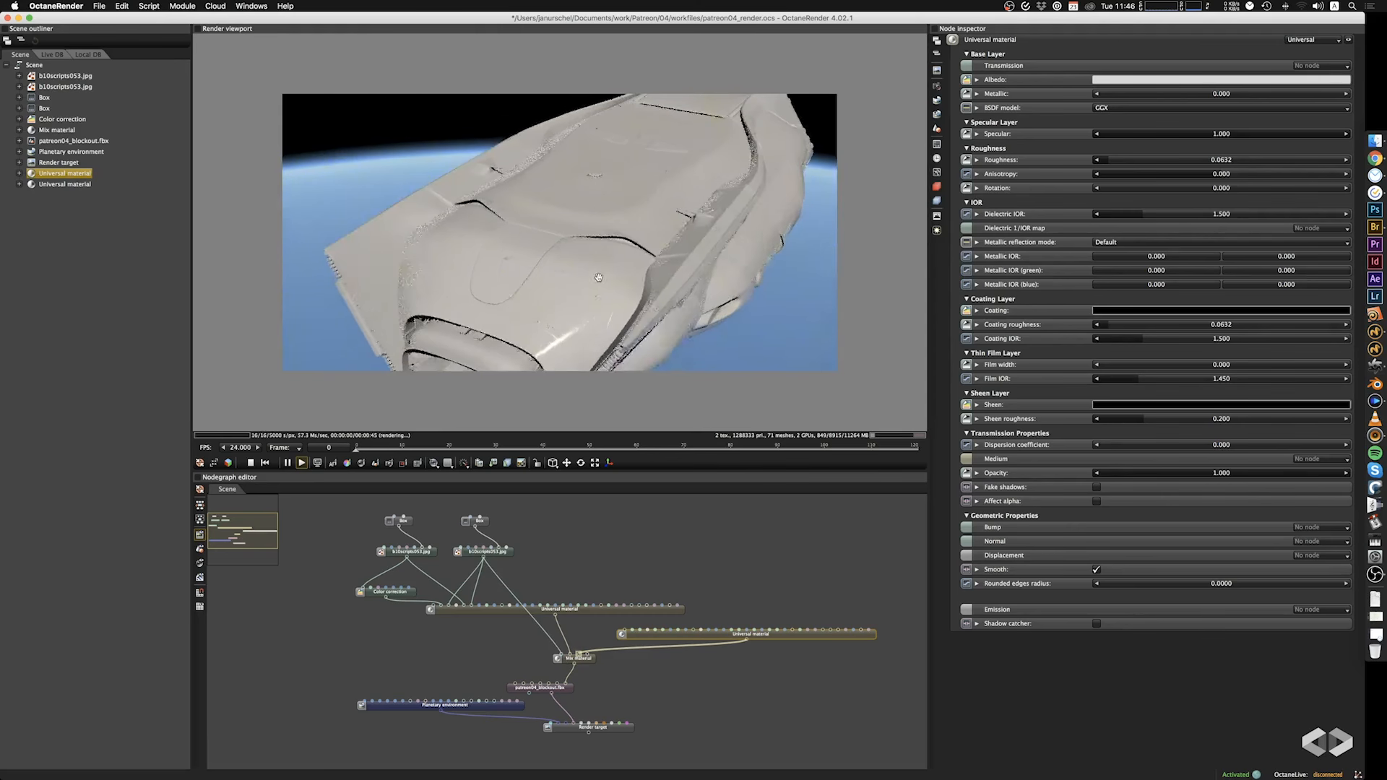
pyautogui.rightClick(567, 541)
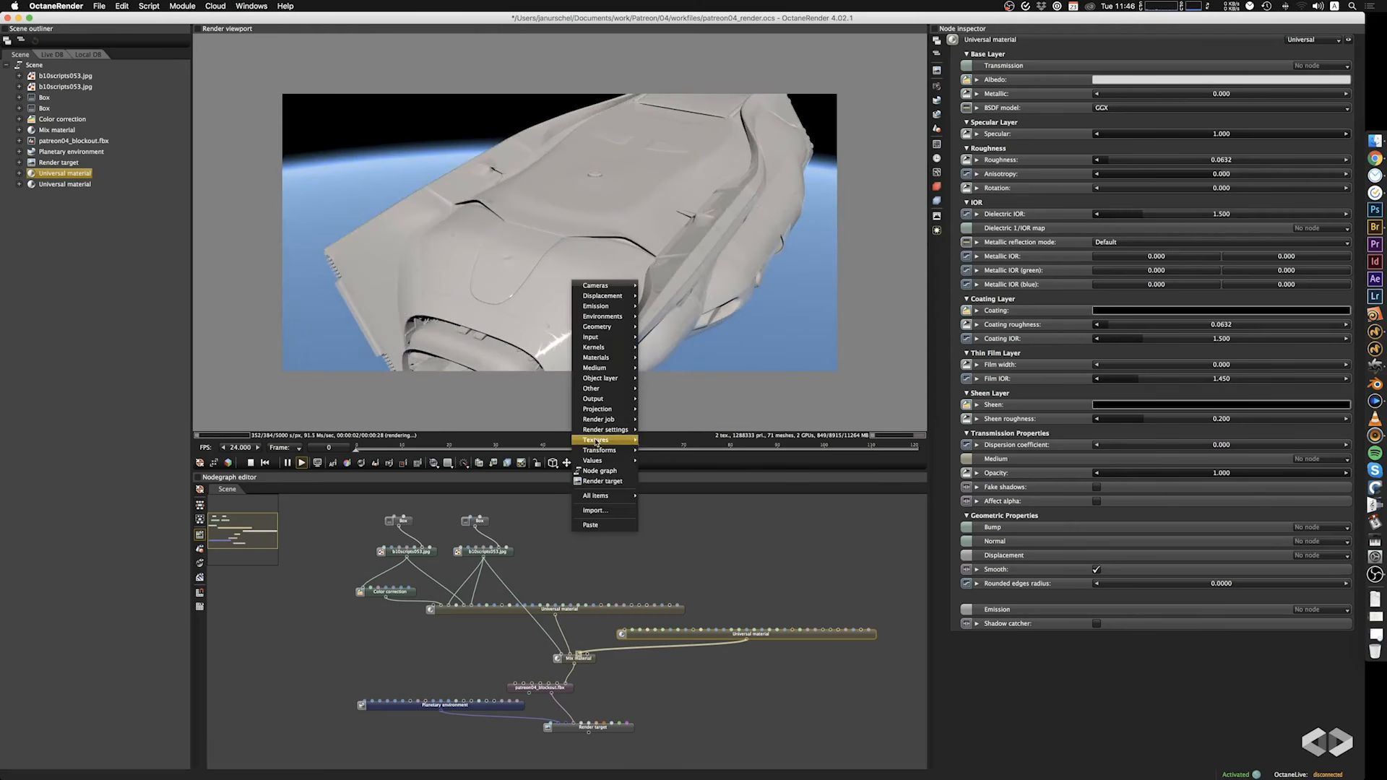
pyautogui.moveTo(600, 443)
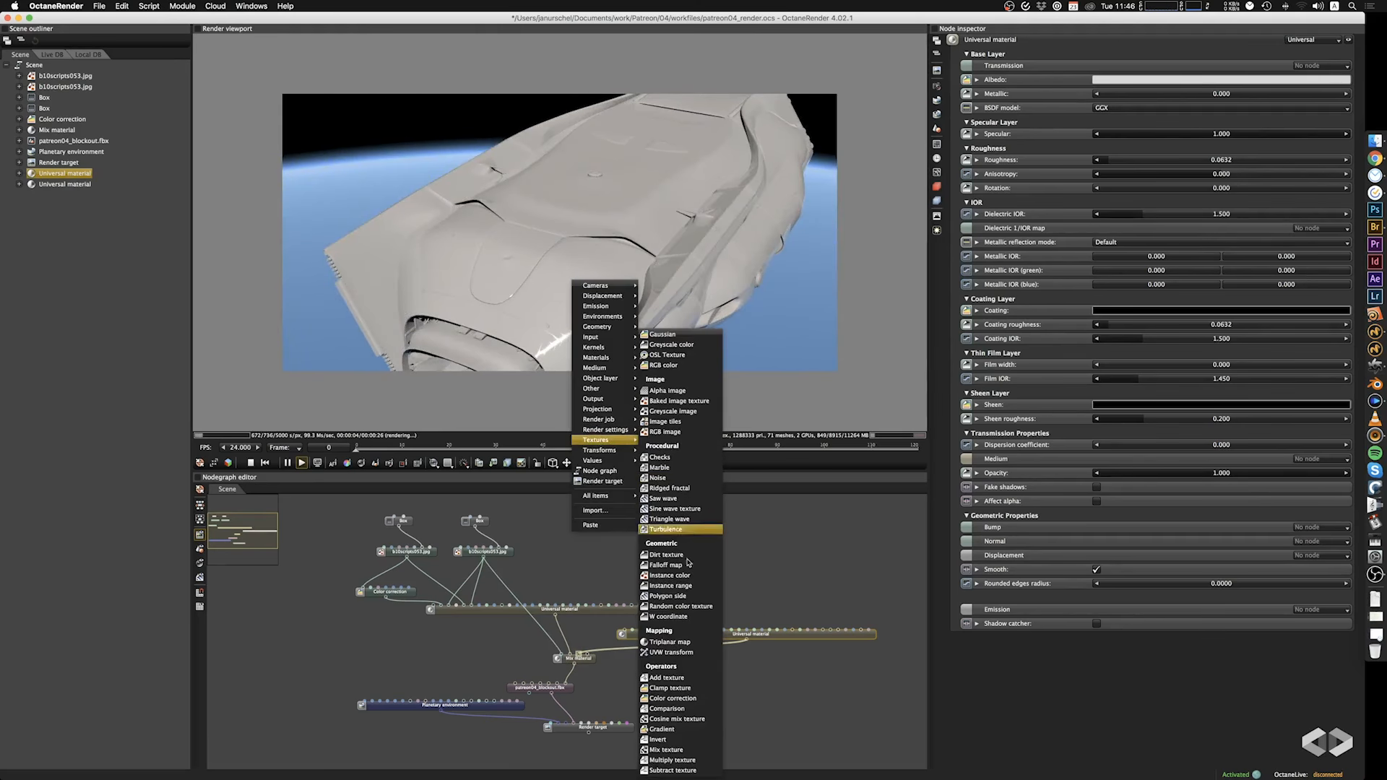
pyautogui.click(677, 739)
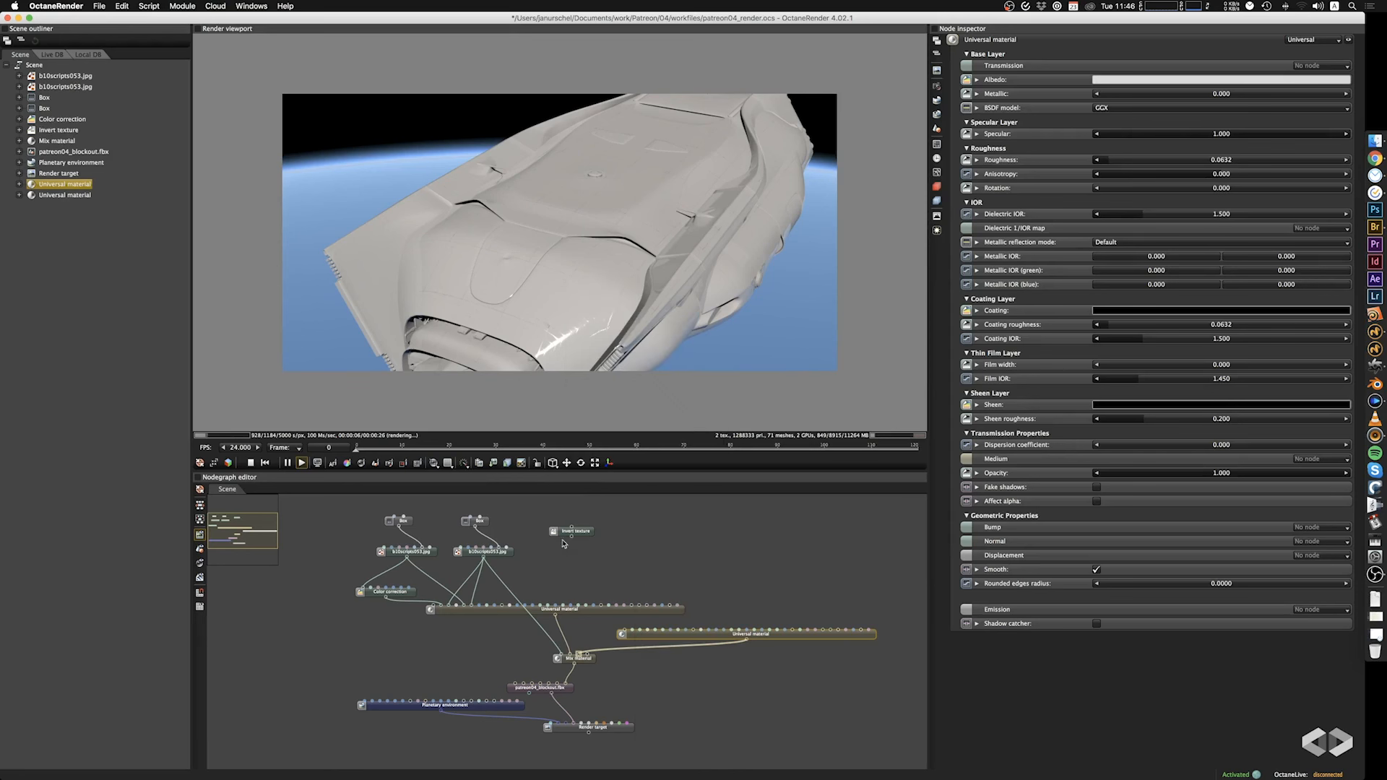
pyautogui.moveTo(583, 533); pyautogui.dragTo(562, 656)
pyautogui.moveTo(679, 261); pyautogui.dragTo(734, 278)
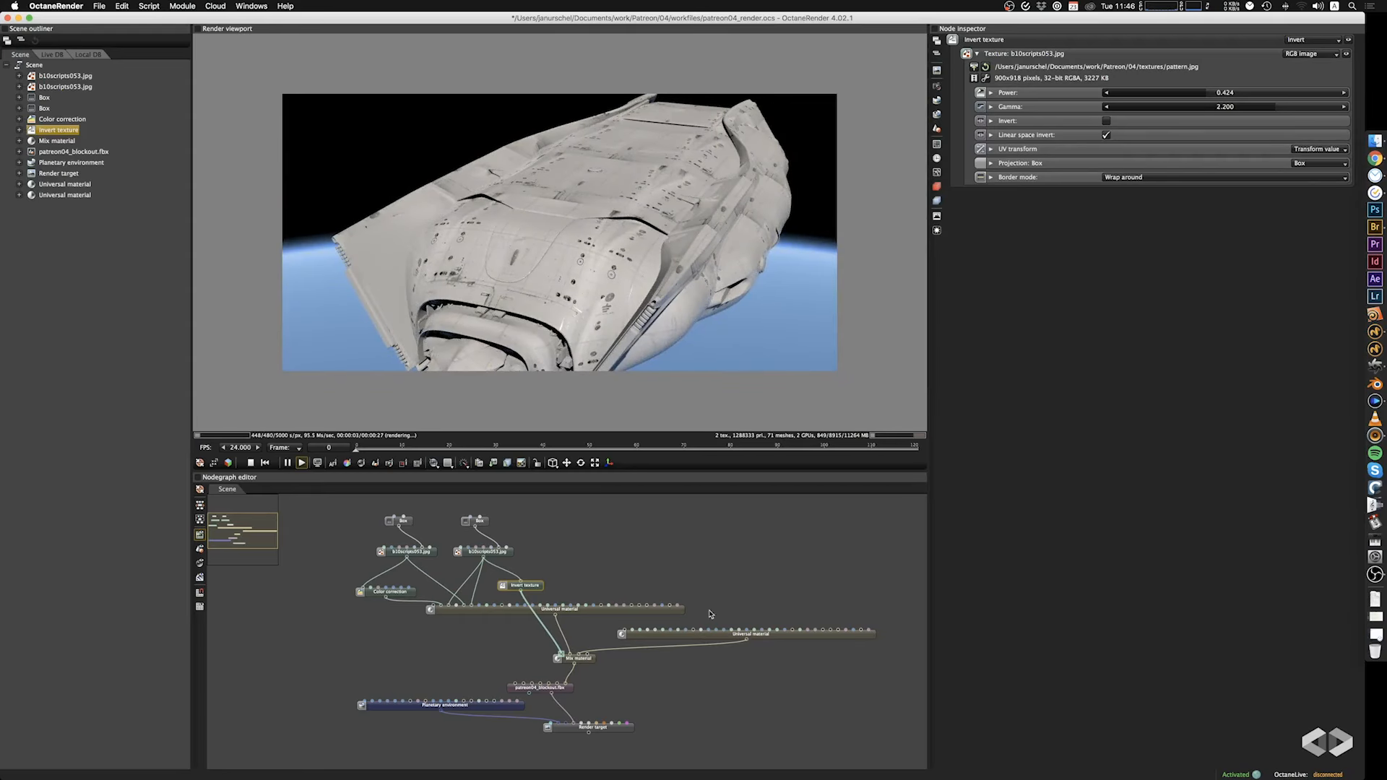
# Duplicate the pattern.jpg image texture with its Box projection and connect the copy to the second Universal material's albedo.
pyautogui.moveTo(765, 639); pyautogui.dragTo(770, 644)
pyautogui.click(720, 529)
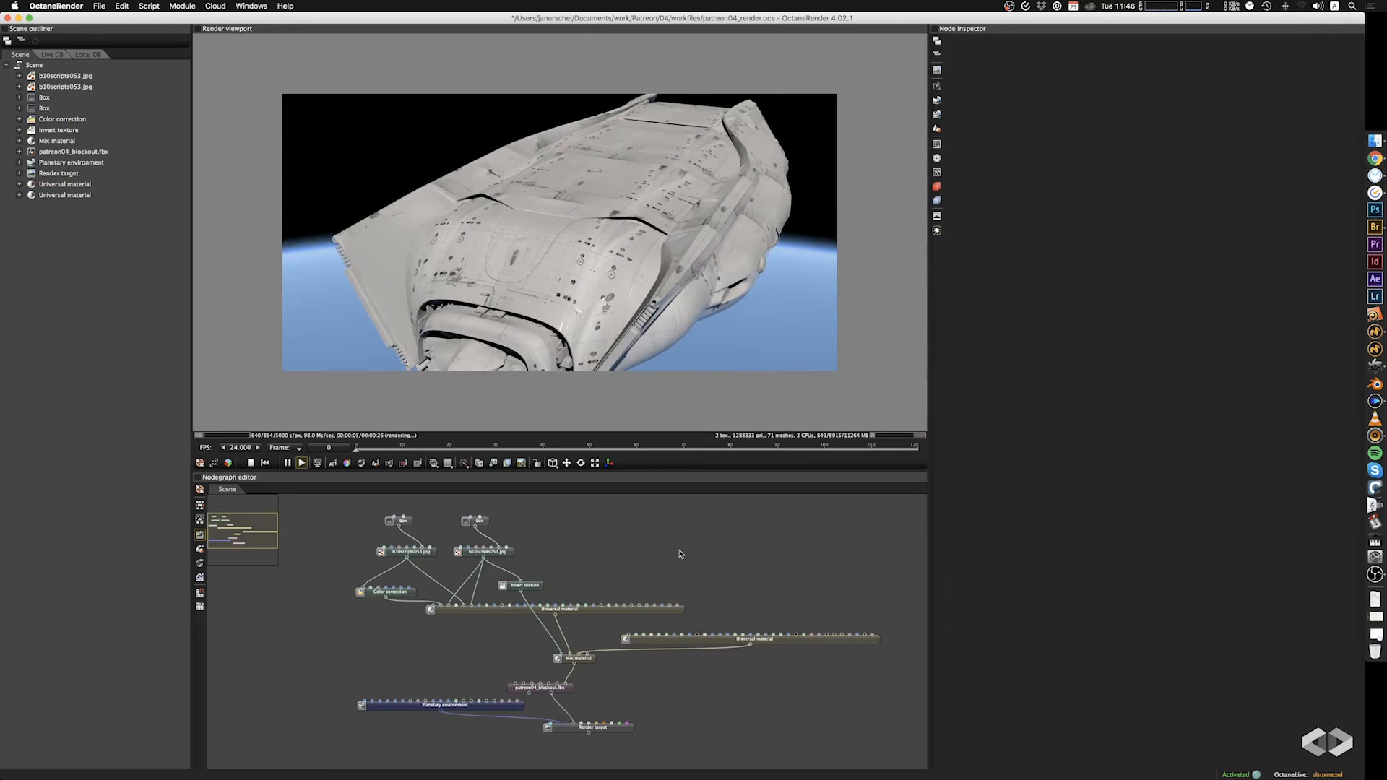
pyautogui.moveTo(515, 515); pyautogui.dragTo(451, 559)
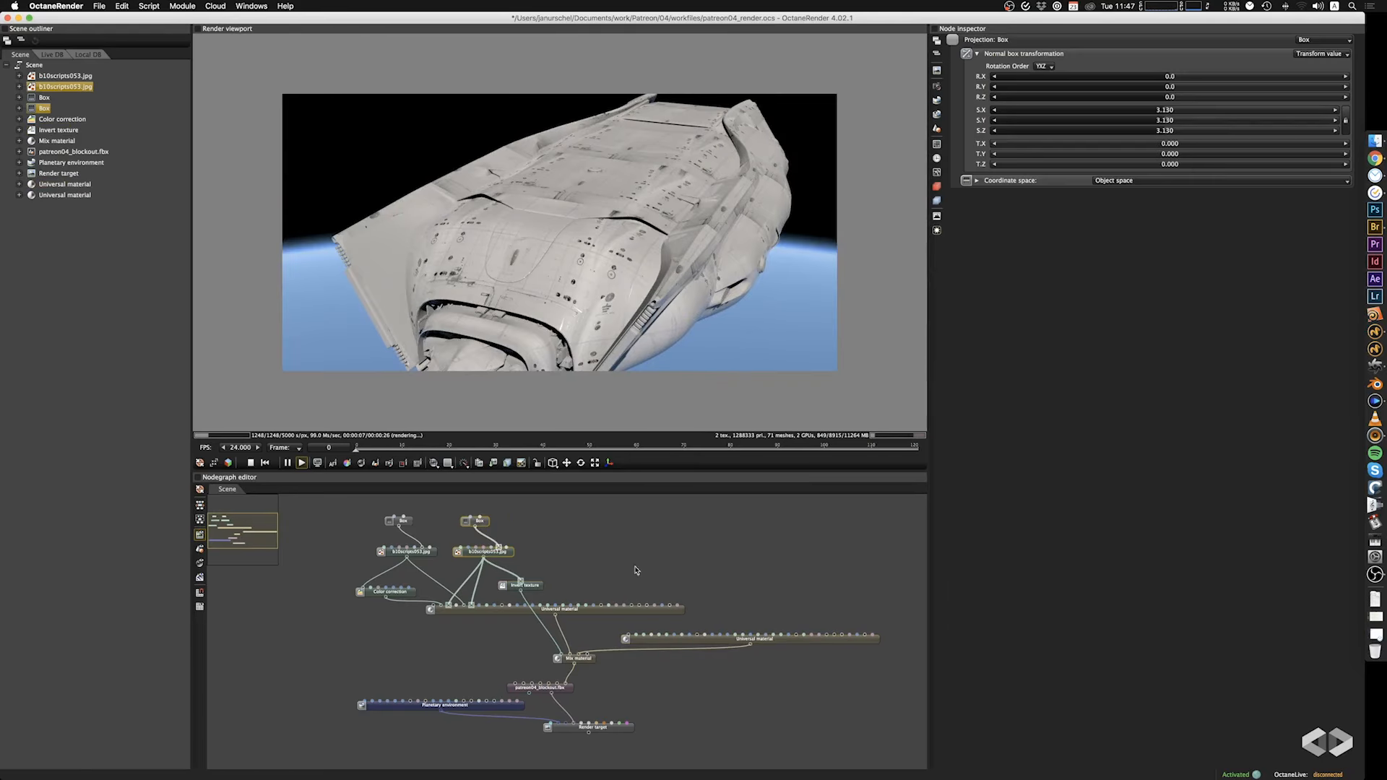
pyautogui.hotkey('ctrl', 'c')
pyautogui.hotkey('ctrl', 'v')
pyautogui.moveTo(745, 593); pyautogui.dragTo(636, 635)
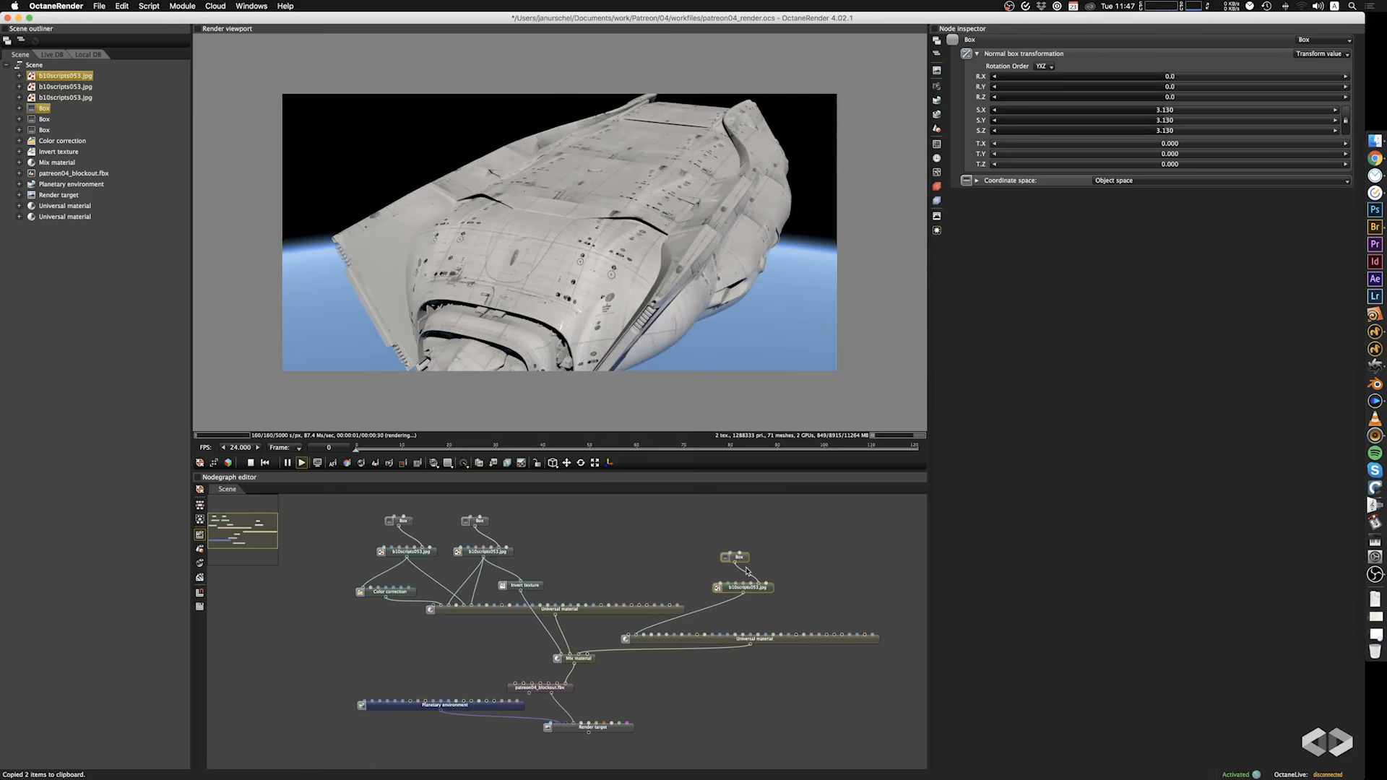
# Load b10scripts053.jpg from the textures folder into the duplicated image texture.
pyautogui.click(774, 595)
pyautogui.click(768, 589)
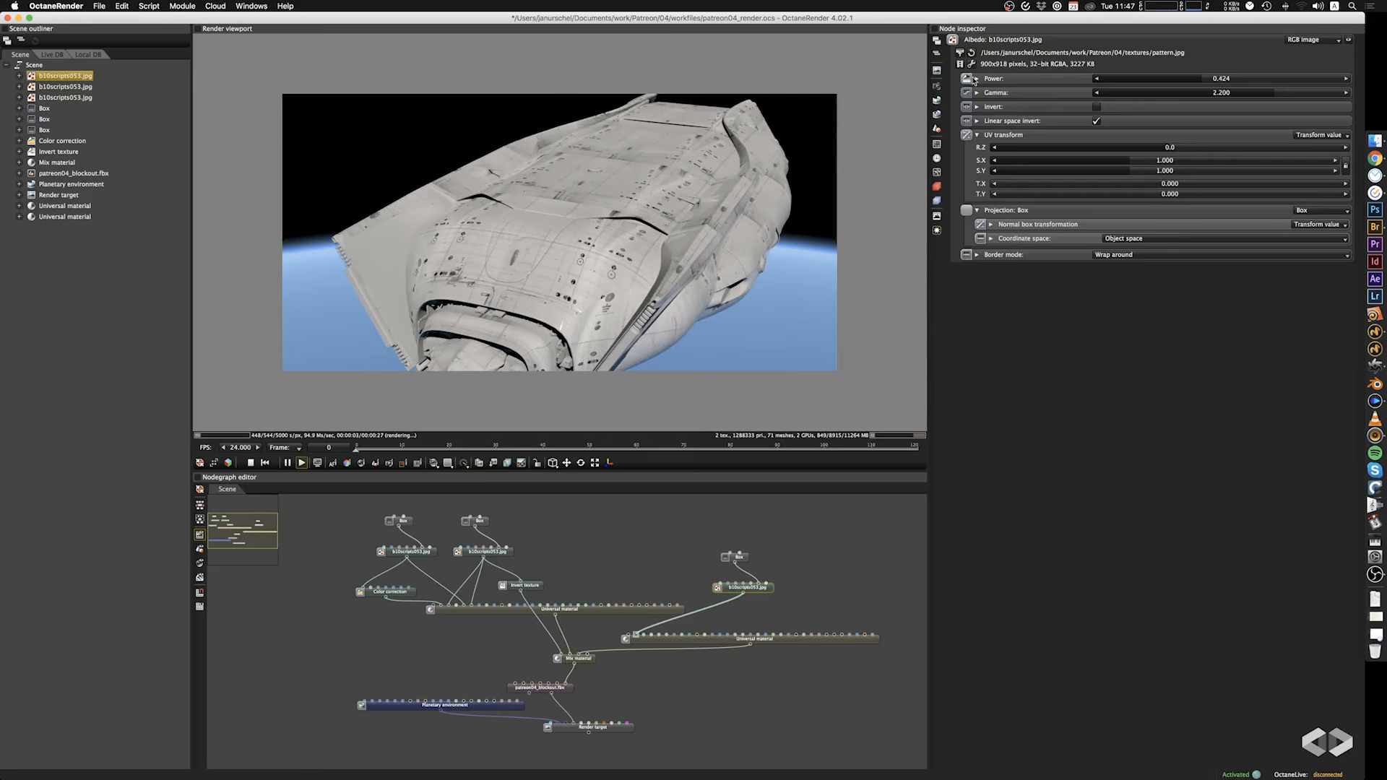
pyautogui.click(960, 53)
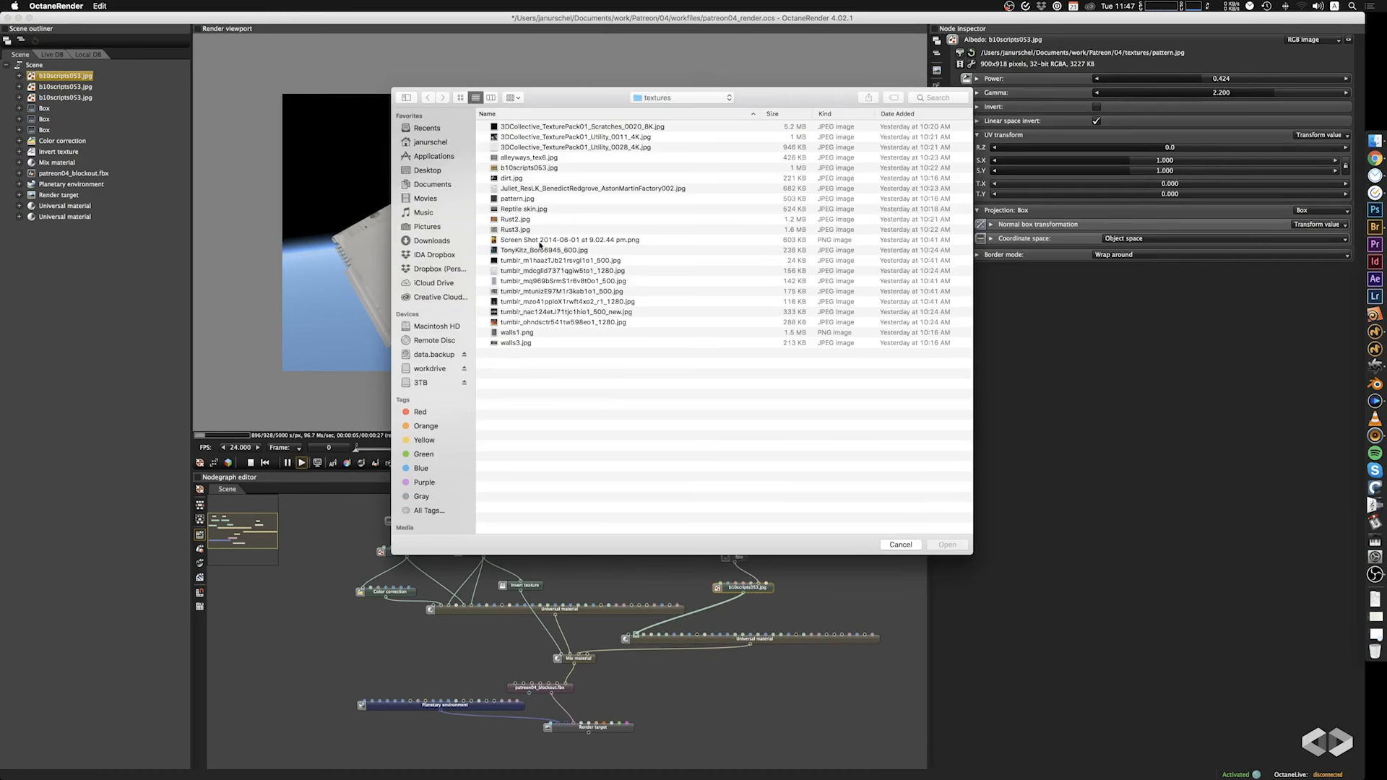
pyautogui.click(540, 248)
pyautogui.press('space')
pyautogui.press('space')
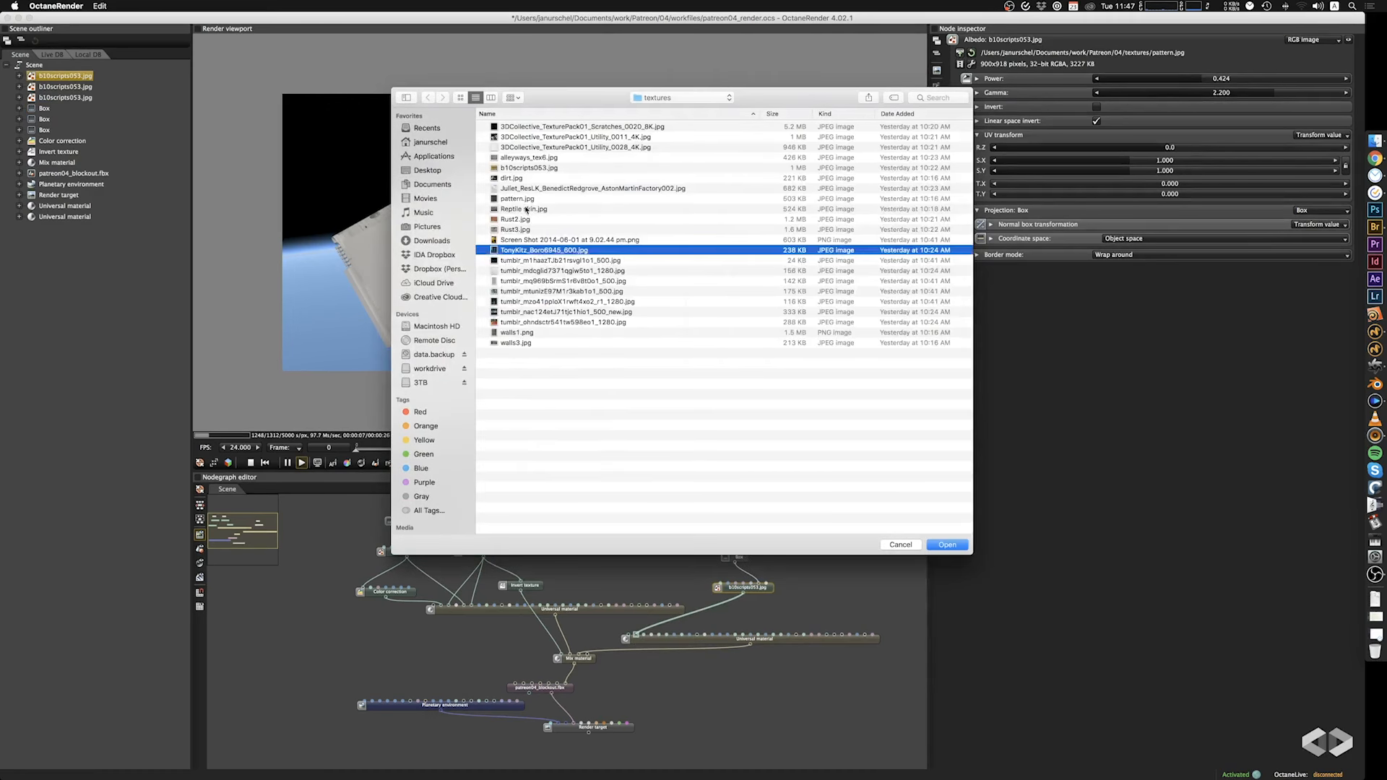
pyautogui.click(523, 169)
pyautogui.click(945, 545)
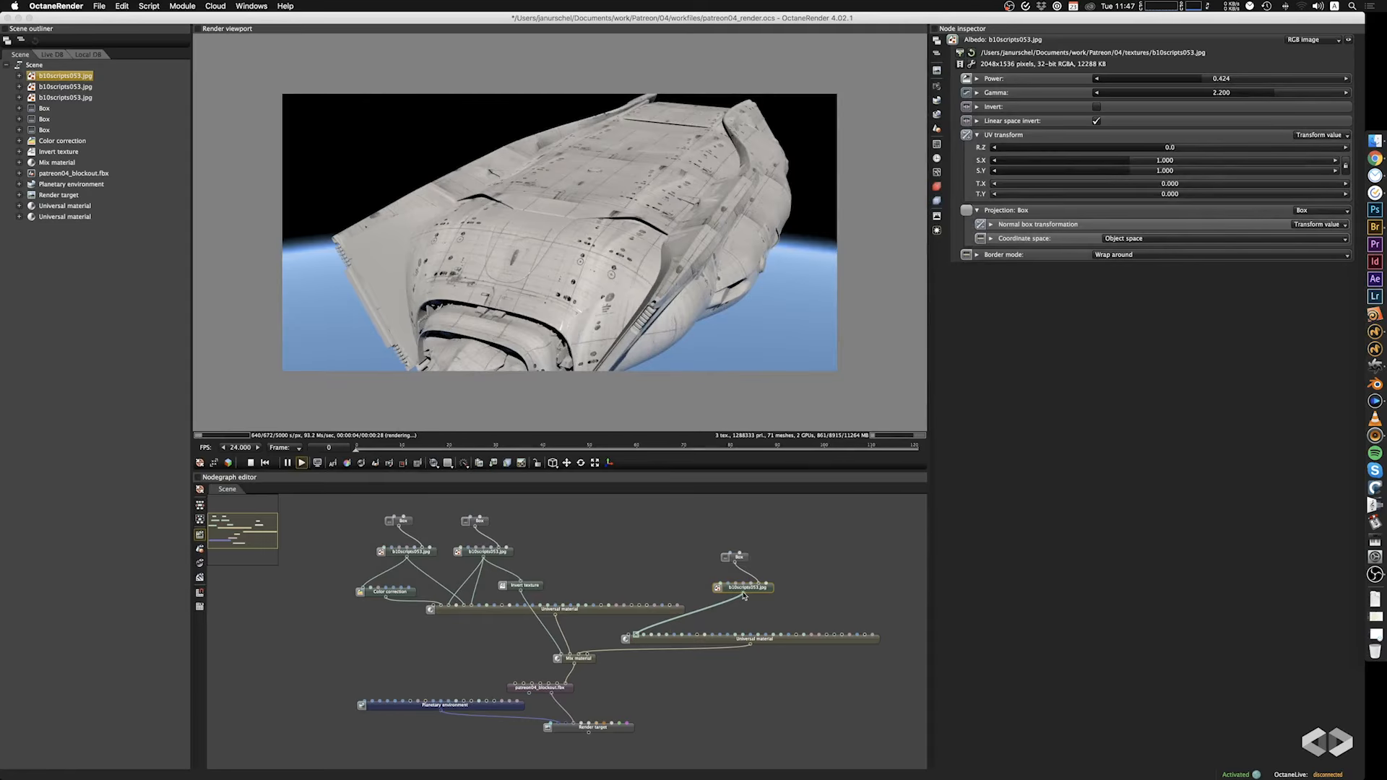
# Connect the b10scripts053.jpg image to the Mix material's amount and set its Box projection scale to 22.300 on all axes.
pyautogui.moveTo(744, 597); pyautogui.dragTo(569, 656)
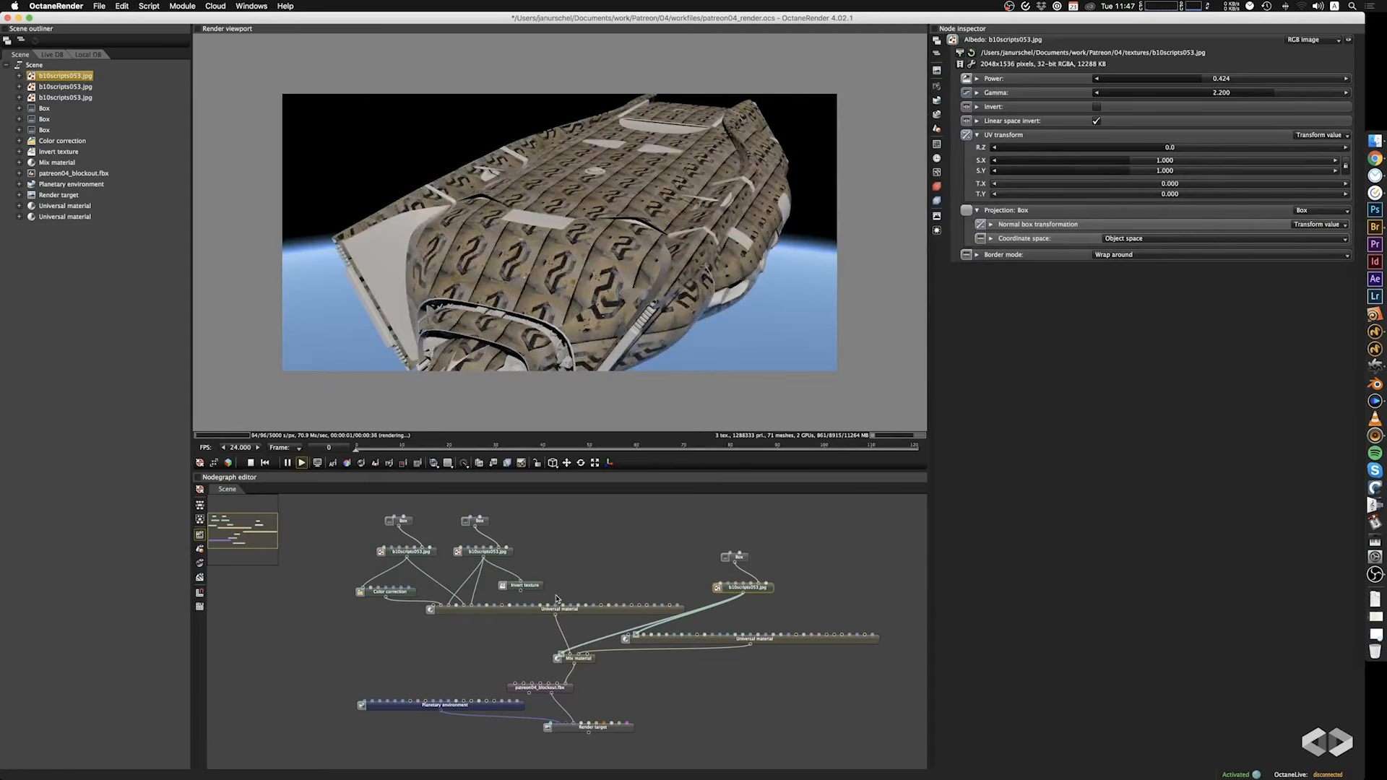
pyautogui.click(740, 558)
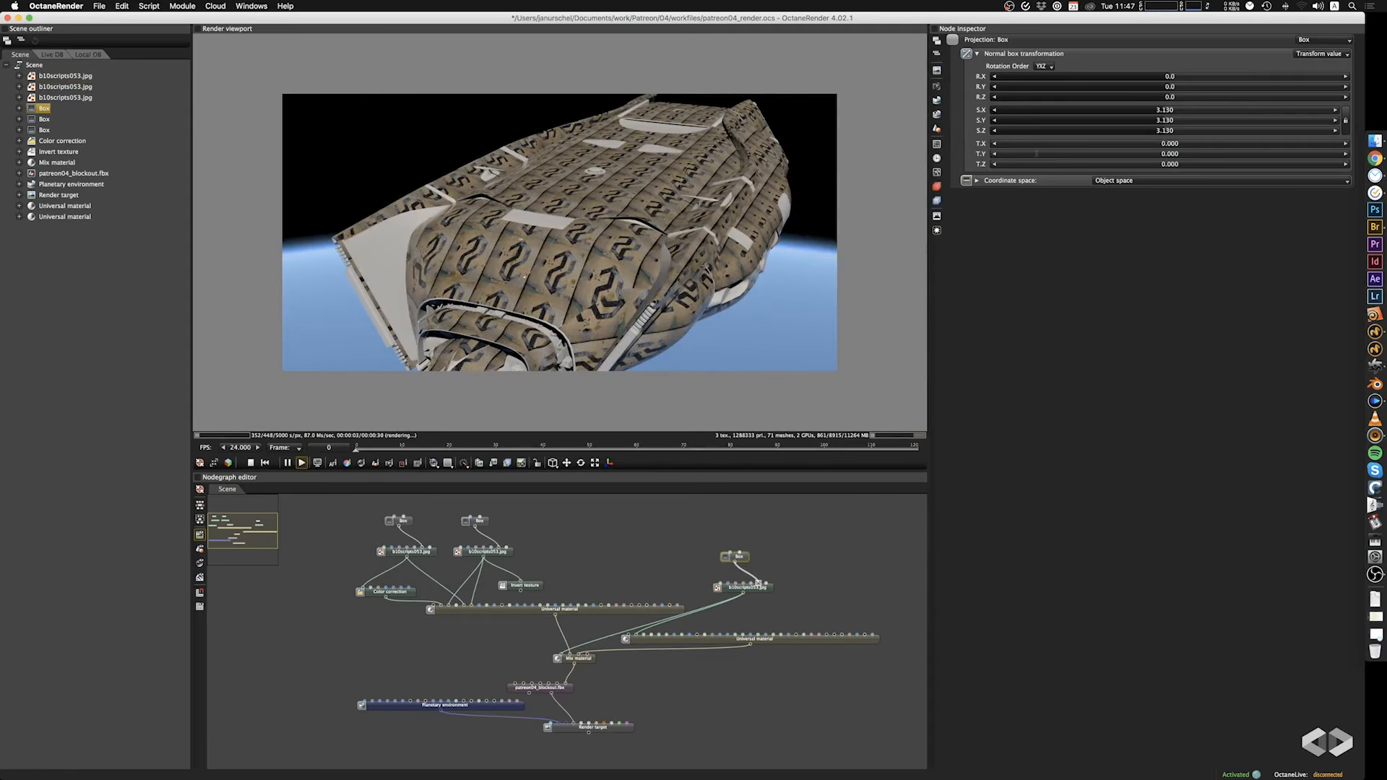
pyautogui.moveTo(1174, 120); pyautogui.dragTo(1223, 120)
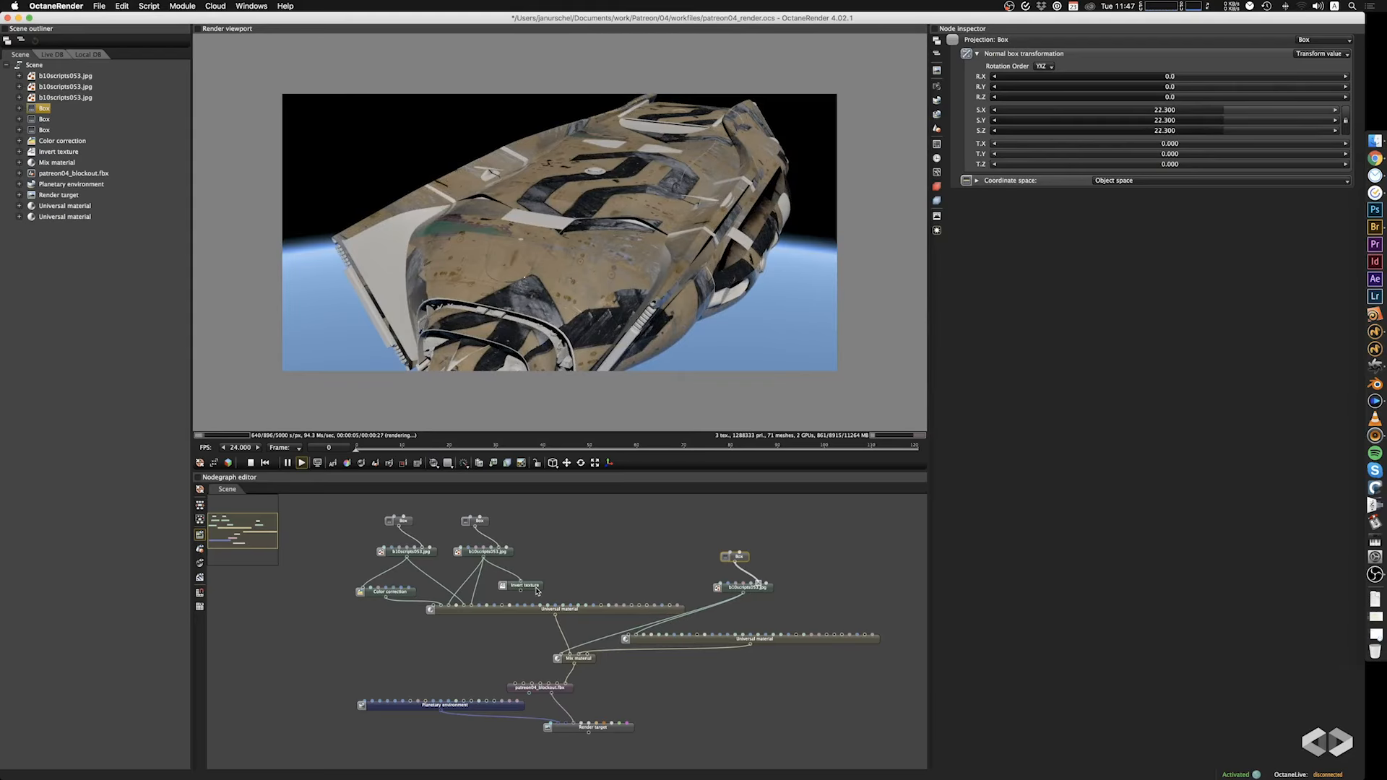
# Route the b10scripts053.jpg image through the Invert texture node into the Mix material's amount and tidy the surrounding nodes.
pyautogui.moveTo(537, 592); pyautogui.dragTo(660, 587)
pyautogui.moveTo(745, 597); pyautogui.dragTo(559, 658)
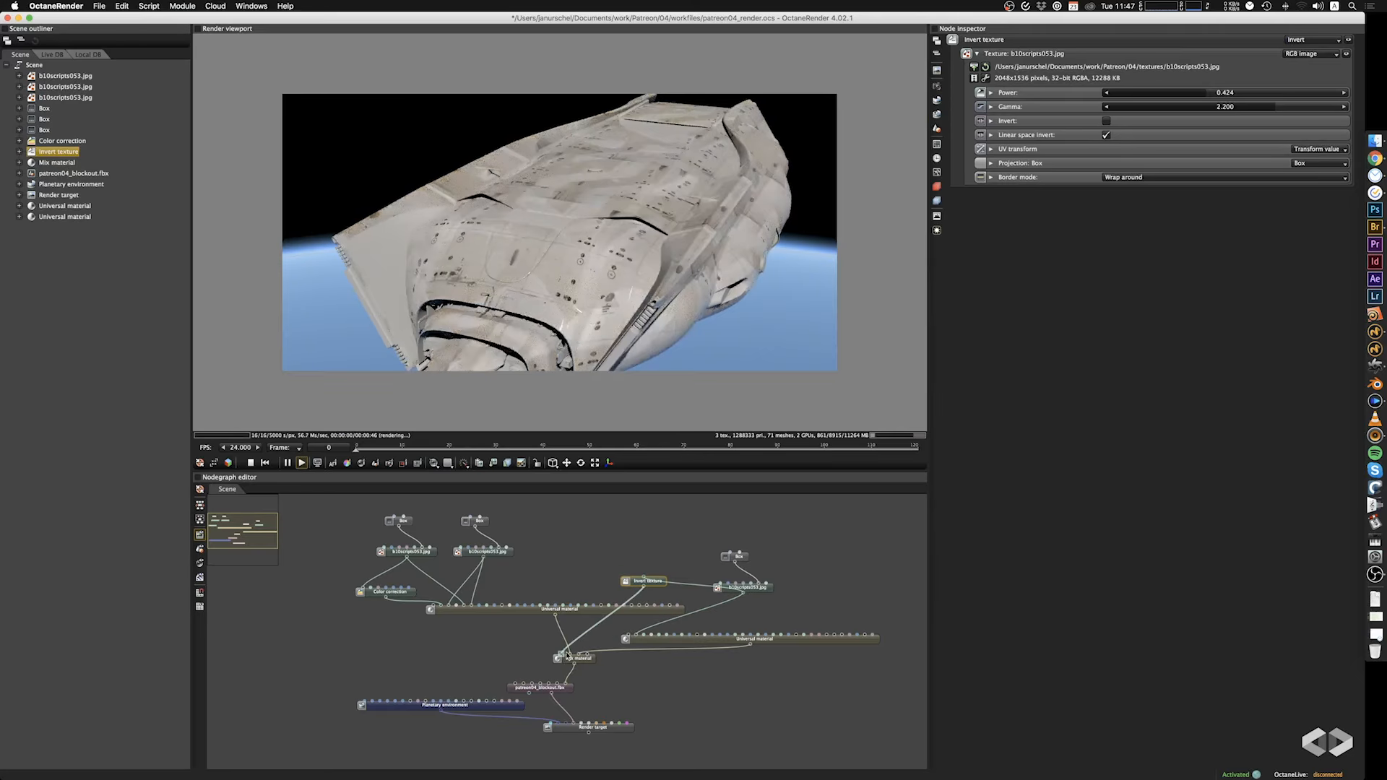
pyautogui.moveTo(650, 585); pyautogui.dragTo(646, 593)
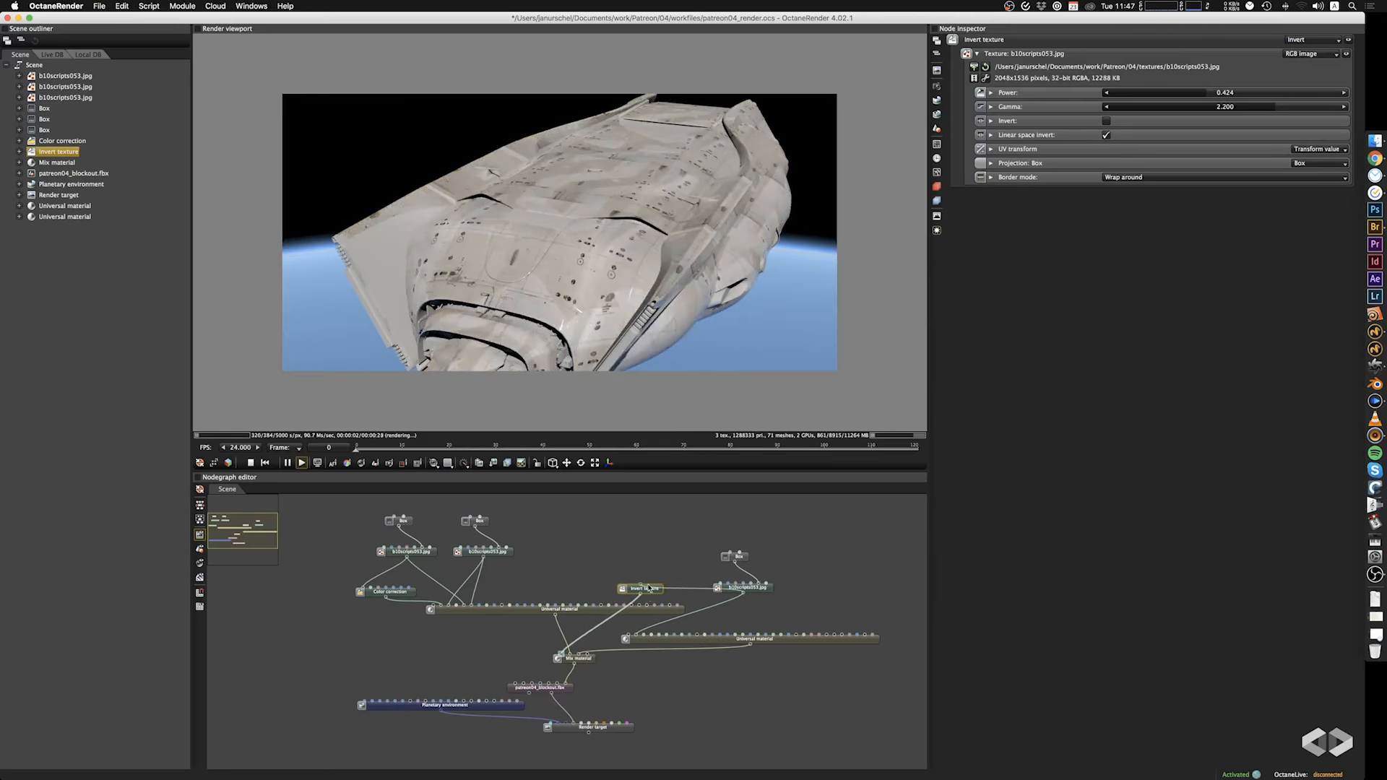
pyautogui.moveTo(701, 252); pyautogui.dragTo(664, 255)
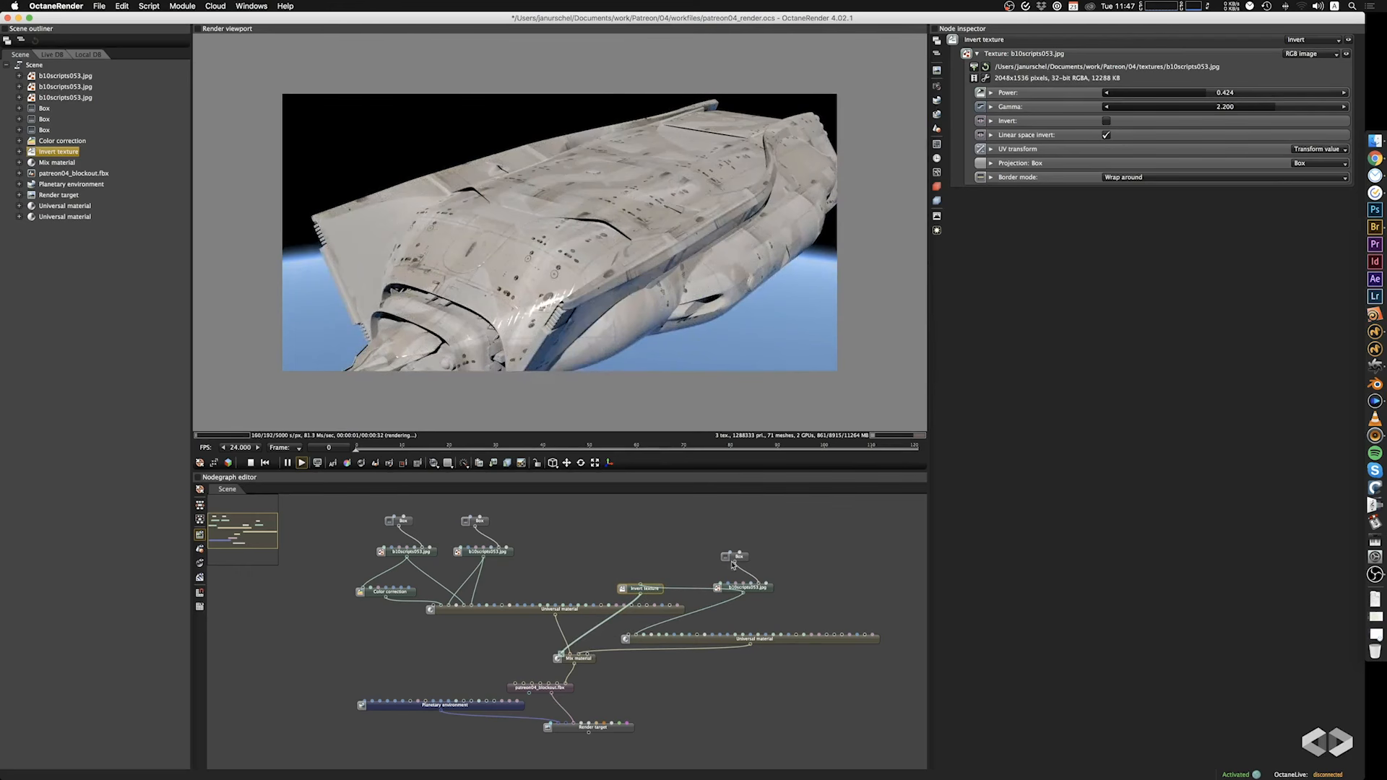
pyautogui.moveTo(784, 534); pyautogui.dragTo(752, 592)
pyautogui.moveTo(751, 588)
pyautogui.mouseDown()
pyautogui.moveTo(742, 522)
pyautogui.moveTo(738, 564)
pyautogui.mouseUp()
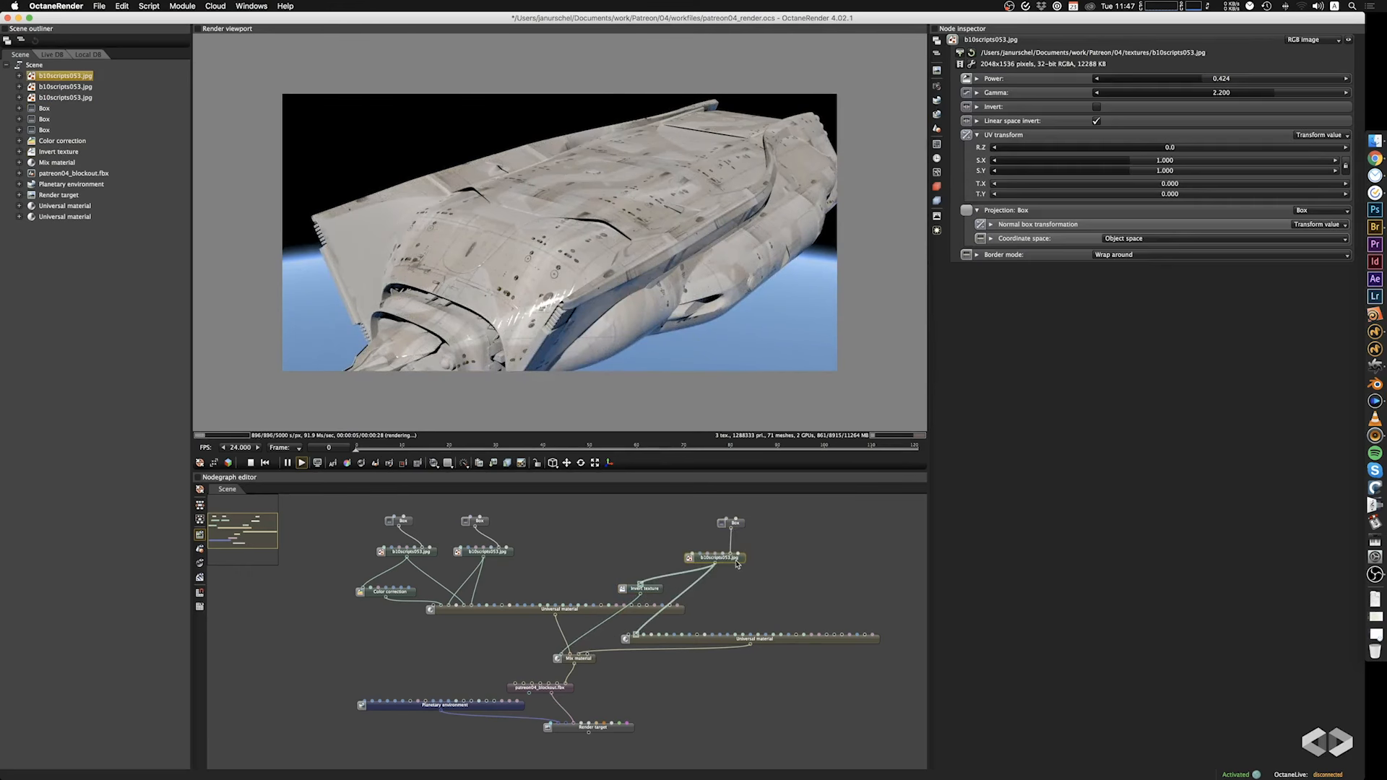
# Try the image's own Invert option on the b10scripts053.jpg texture feeding the Invert texture node.
pyautogui.click(650, 593)
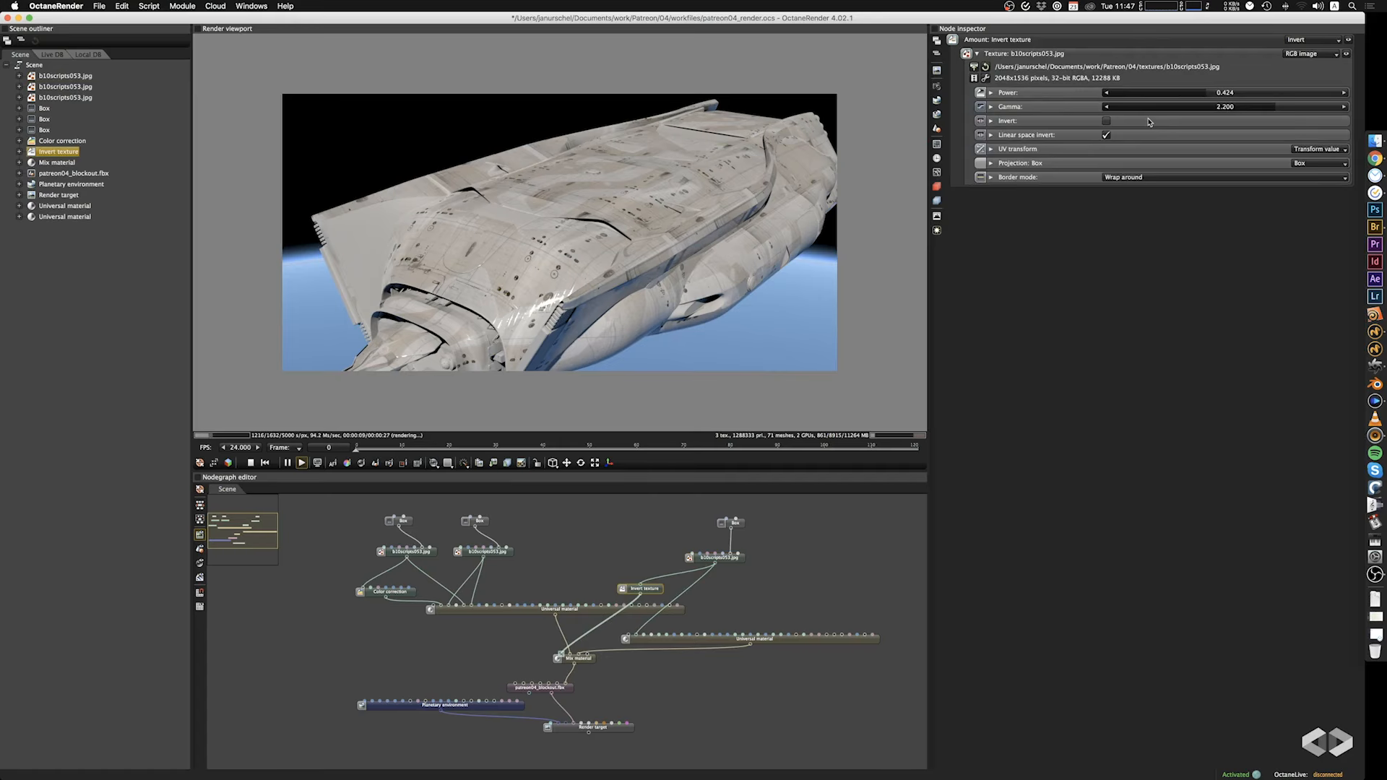
pyautogui.click(1107, 121)
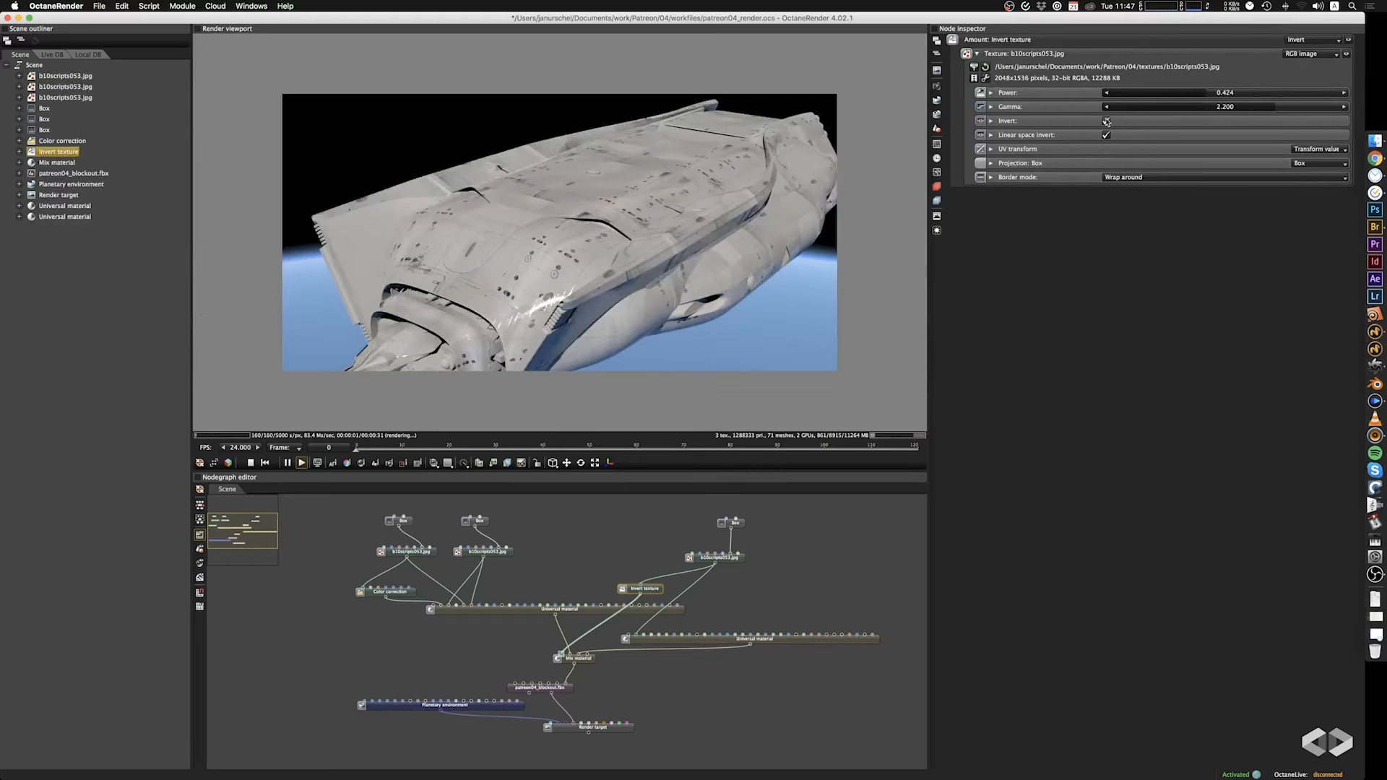
pyautogui.click(1107, 122)
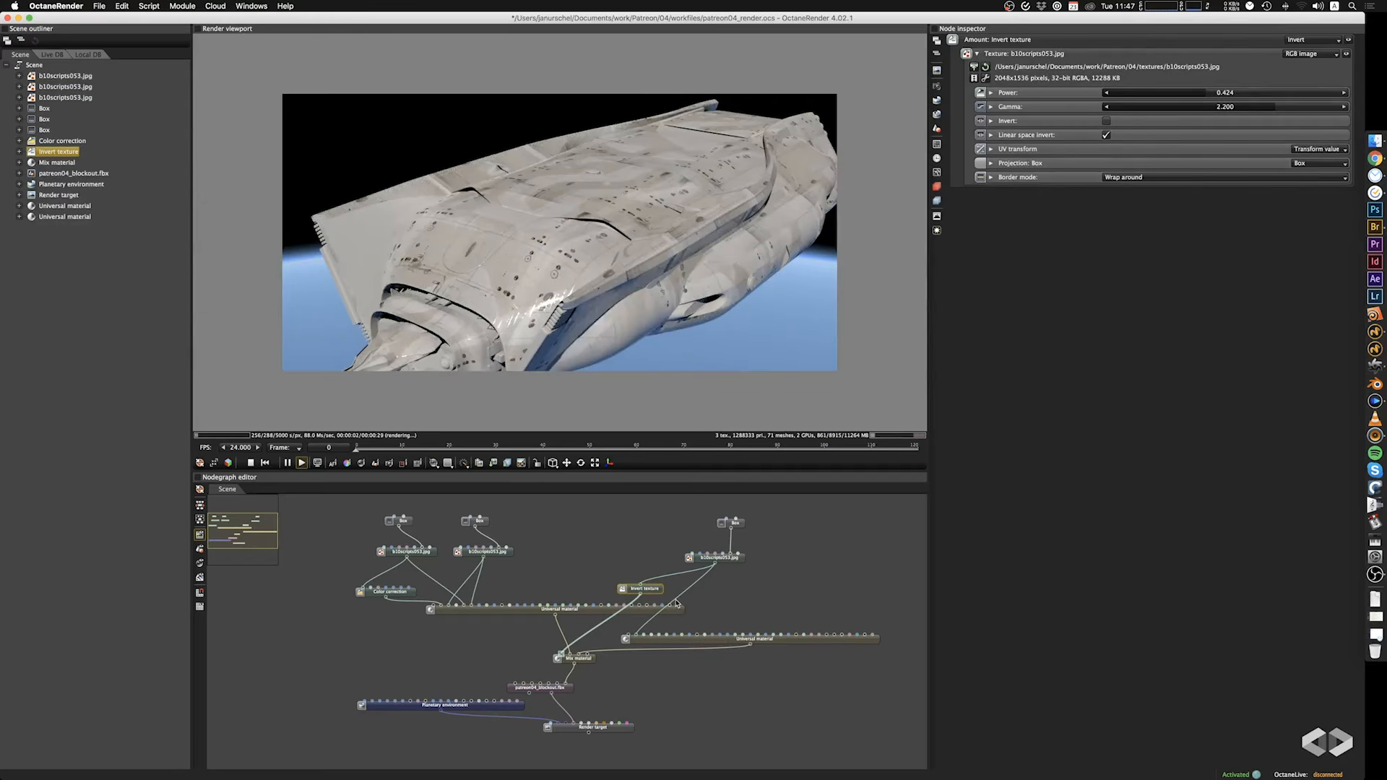
# Add a Color correction node fed by the b10scripts053.jpg image and connect it to the Mix material's amount, replacing the Invert texture.
pyautogui.rightClick(608, 553)
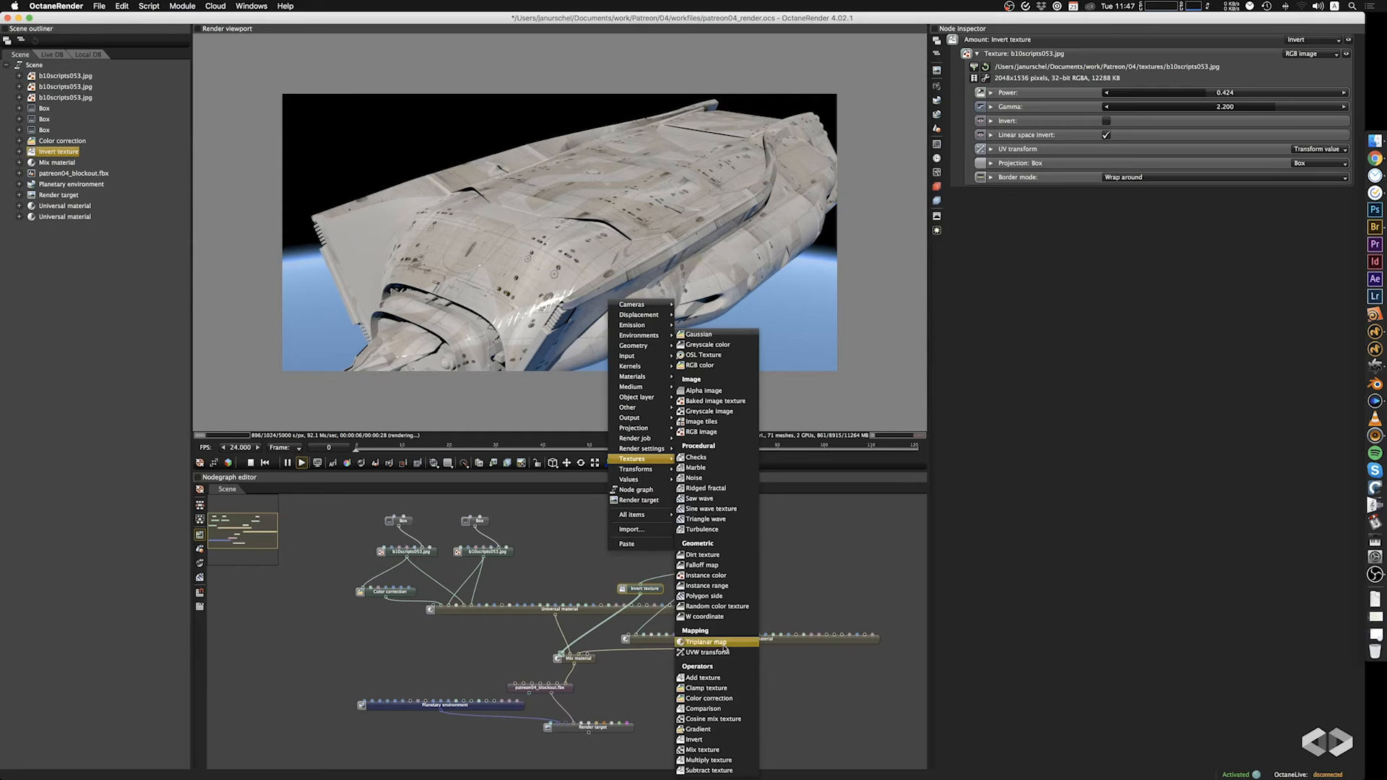
pyautogui.click(708, 698)
pyautogui.moveTo(620, 560); pyautogui.dragTo(570, 659)
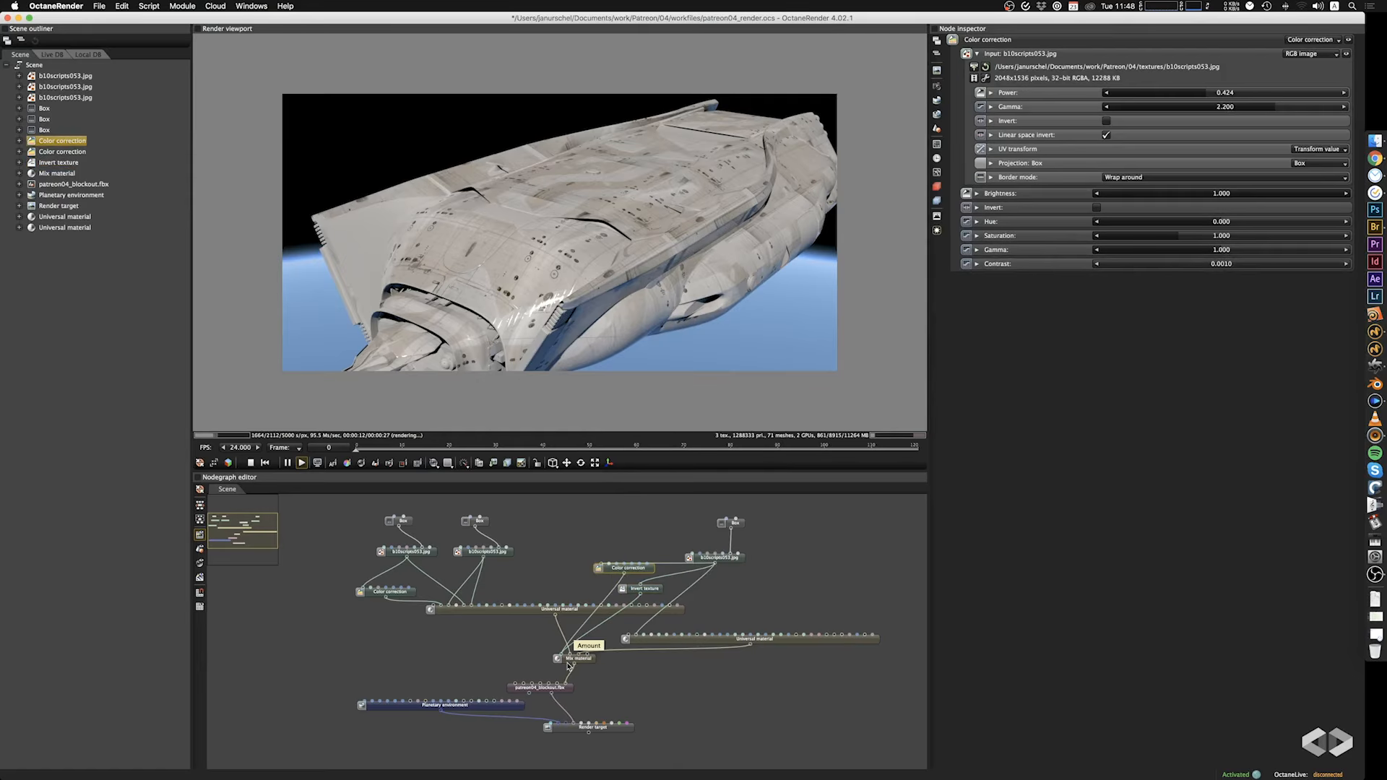
pyautogui.click(650, 592)
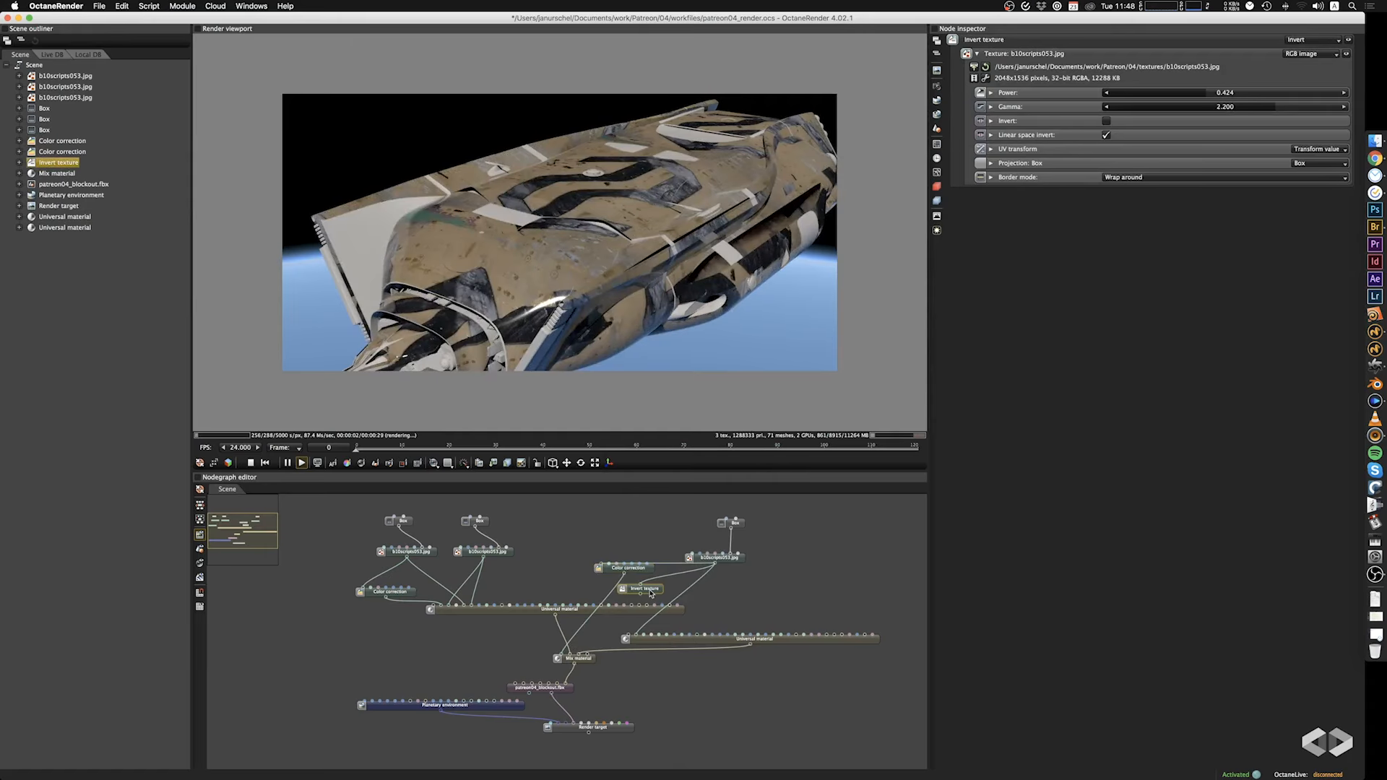
# Delete the Invert texture node and set the Mix material's Color correction to saturation 1.368, gamma 1.470 and contrast 3.080.
pyautogui.press('Delete')
pyautogui.moveTo(652, 572); pyautogui.dragTo(661, 584)
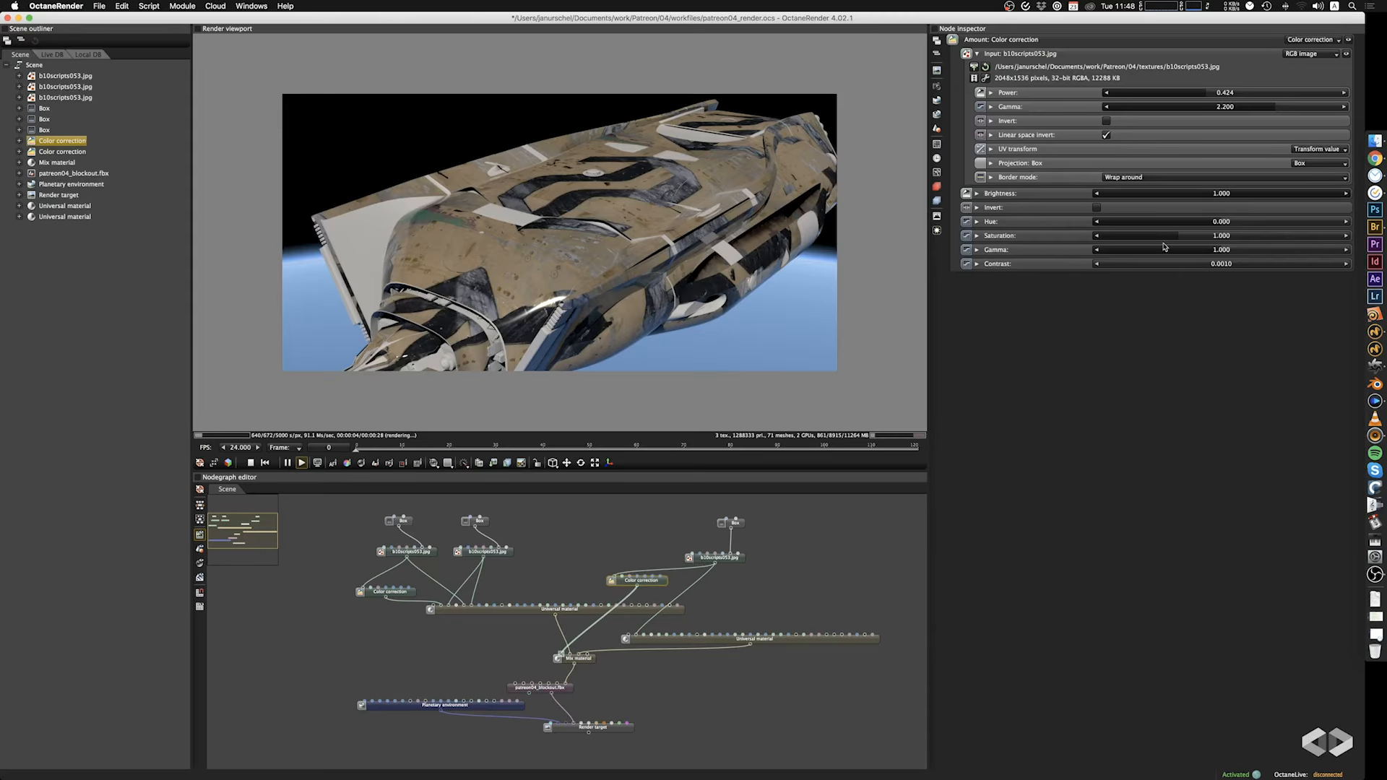
pyautogui.moveTo(1166, 236); pyautogui.dragTo(1221, 267)
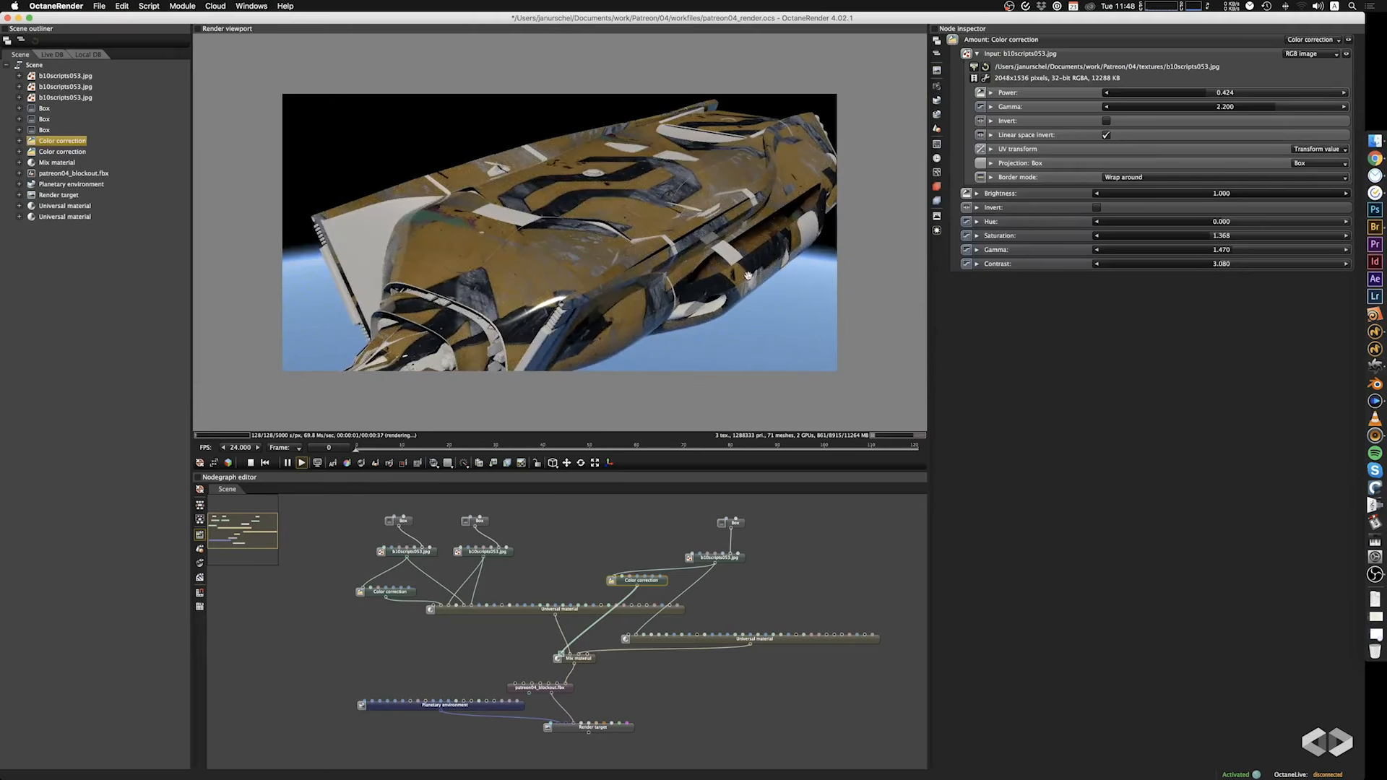
pyautogui.moveTo(798, 258); pyautogui.dragTo(766, 274)
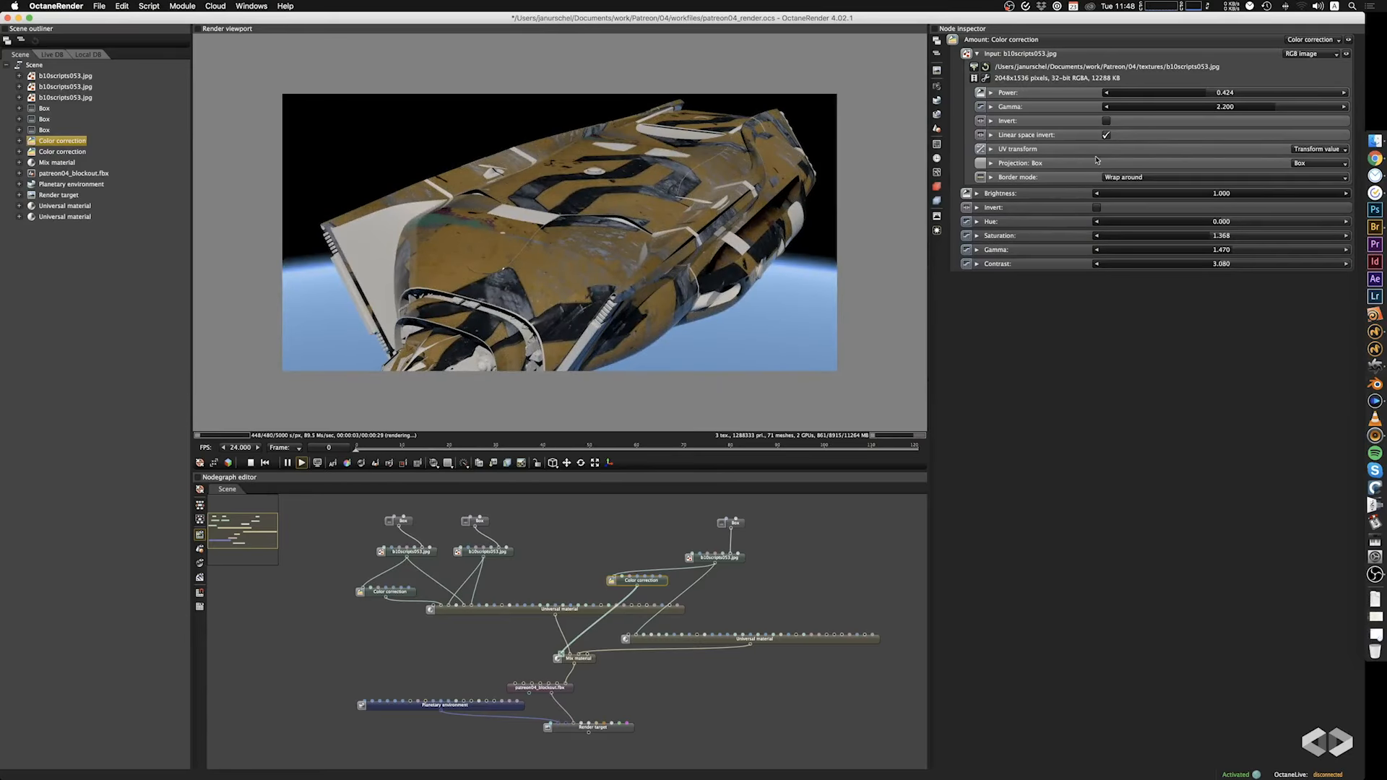
# Disconnect the b10scripts053.jpg image from the lower Universal material and set the Mix amount's Color correction to gamma 0.582 and contrast 0.827.
pyautogui.click(742, 524)
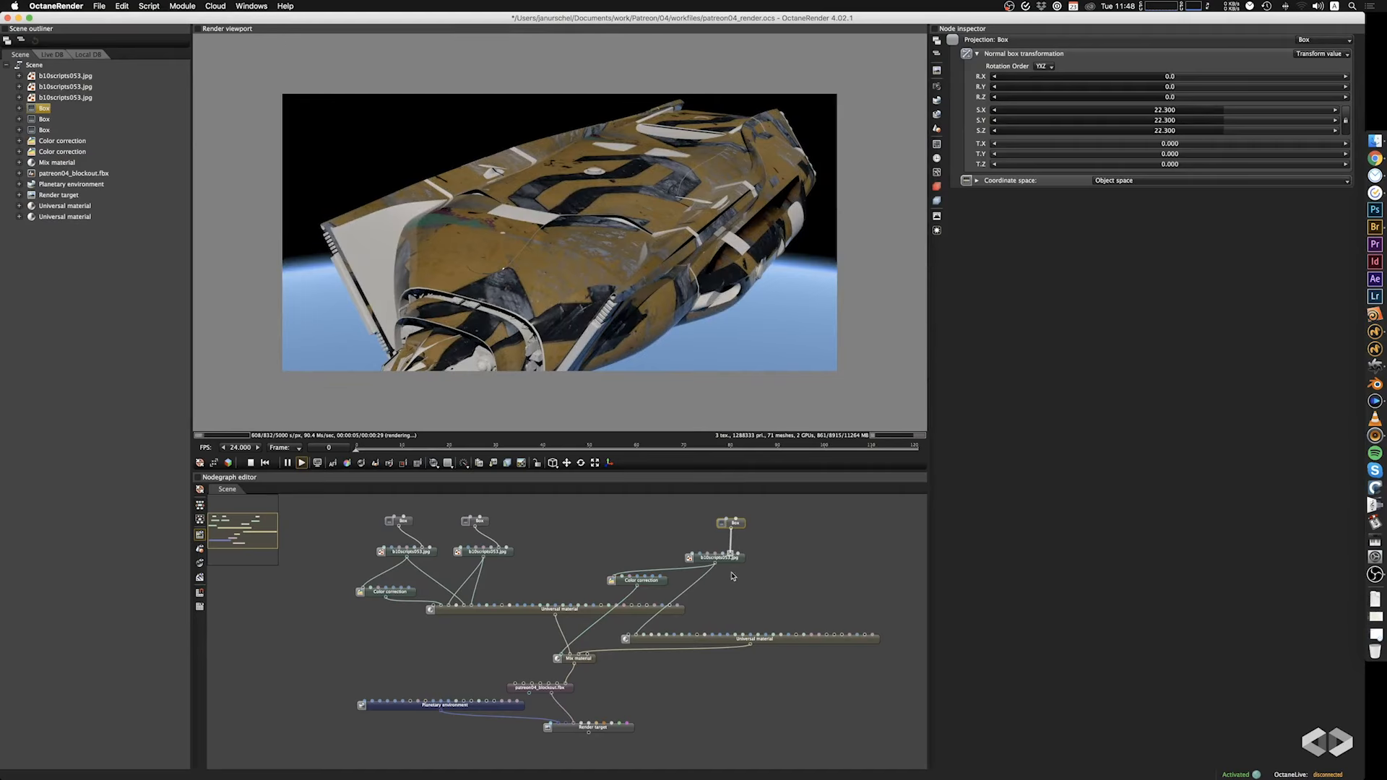
pyautogui.click(651, 622)
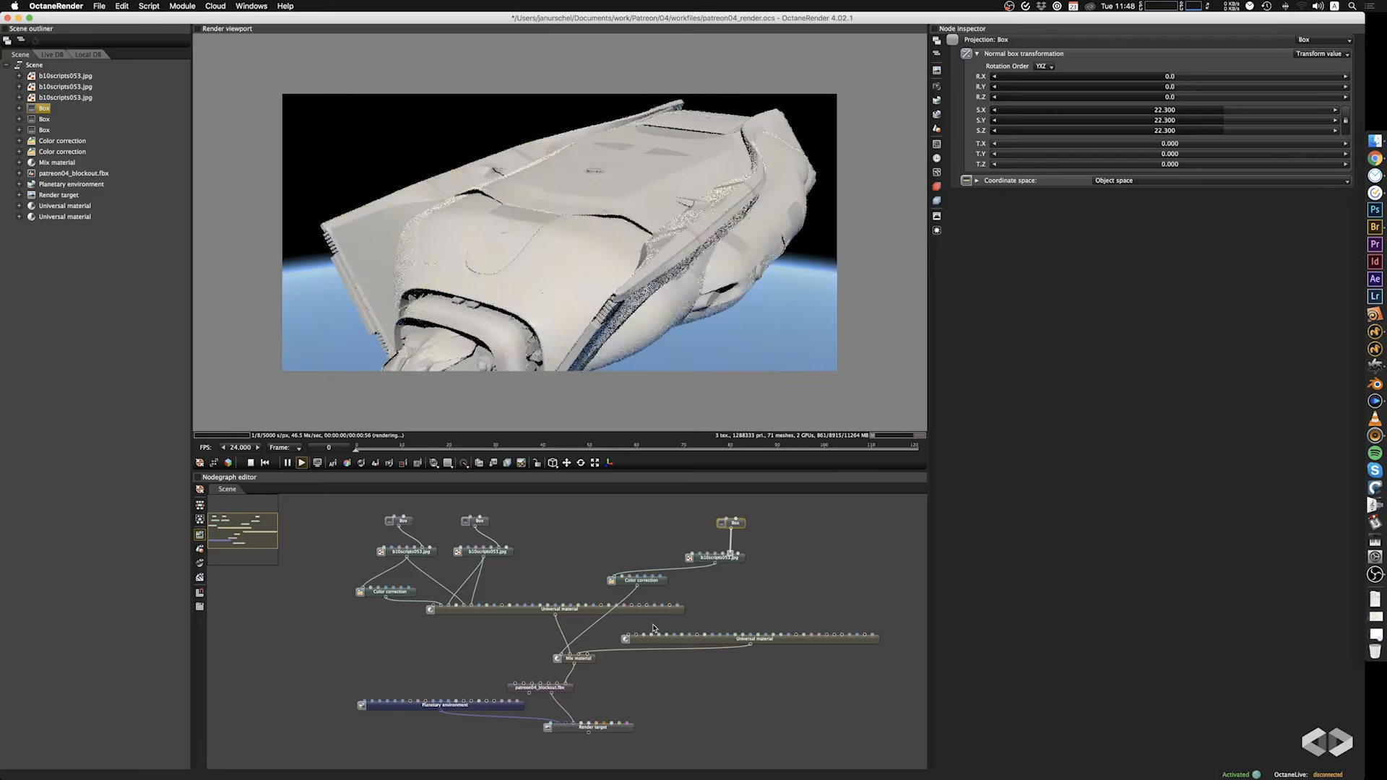
pyautogui.click(658, 587)
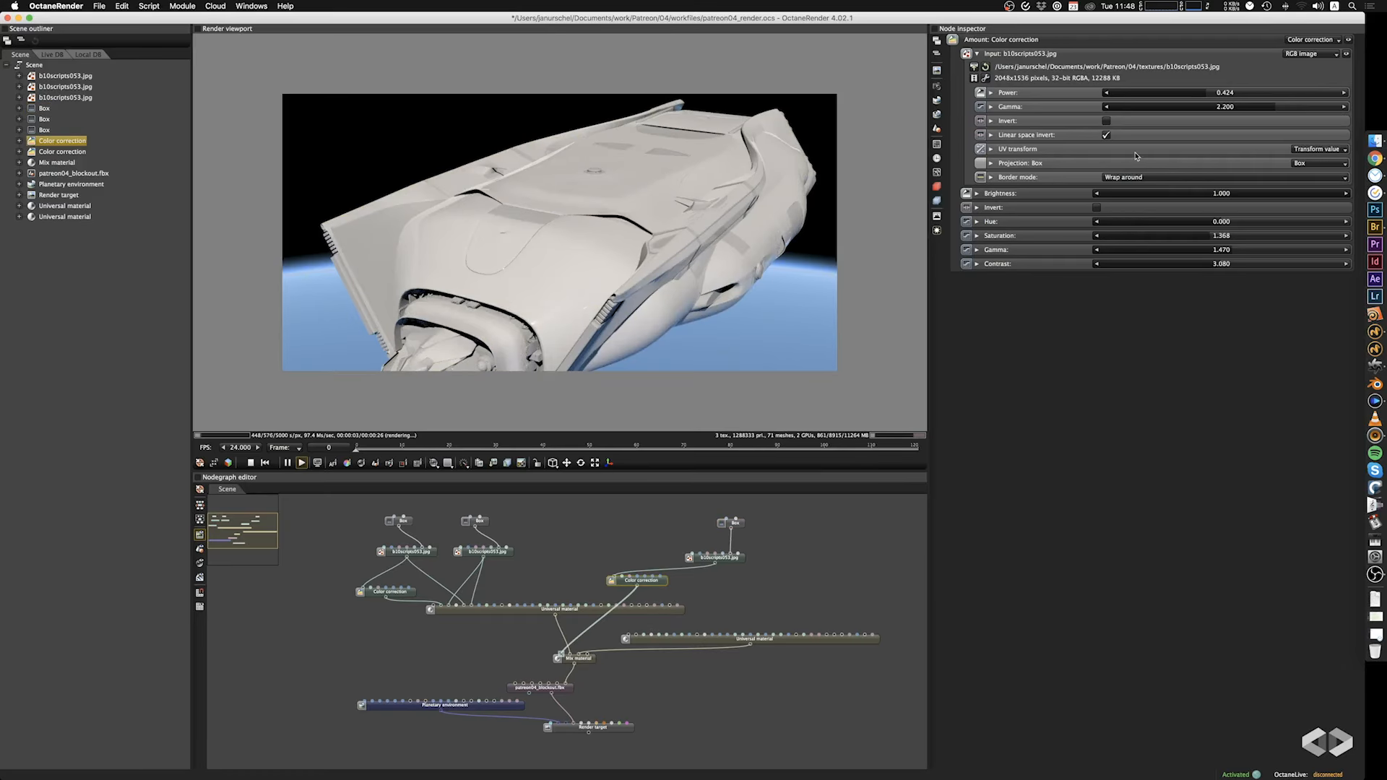
pyautogui.moveTo(1232, 262)
pyautogui.mouseDown()
pyautogui.moveTo(1138, 269)
pyautogui.moveTo(1226, 258)
pyautogui.moveTo(1206, 258)
pyautogui.mouseUp()
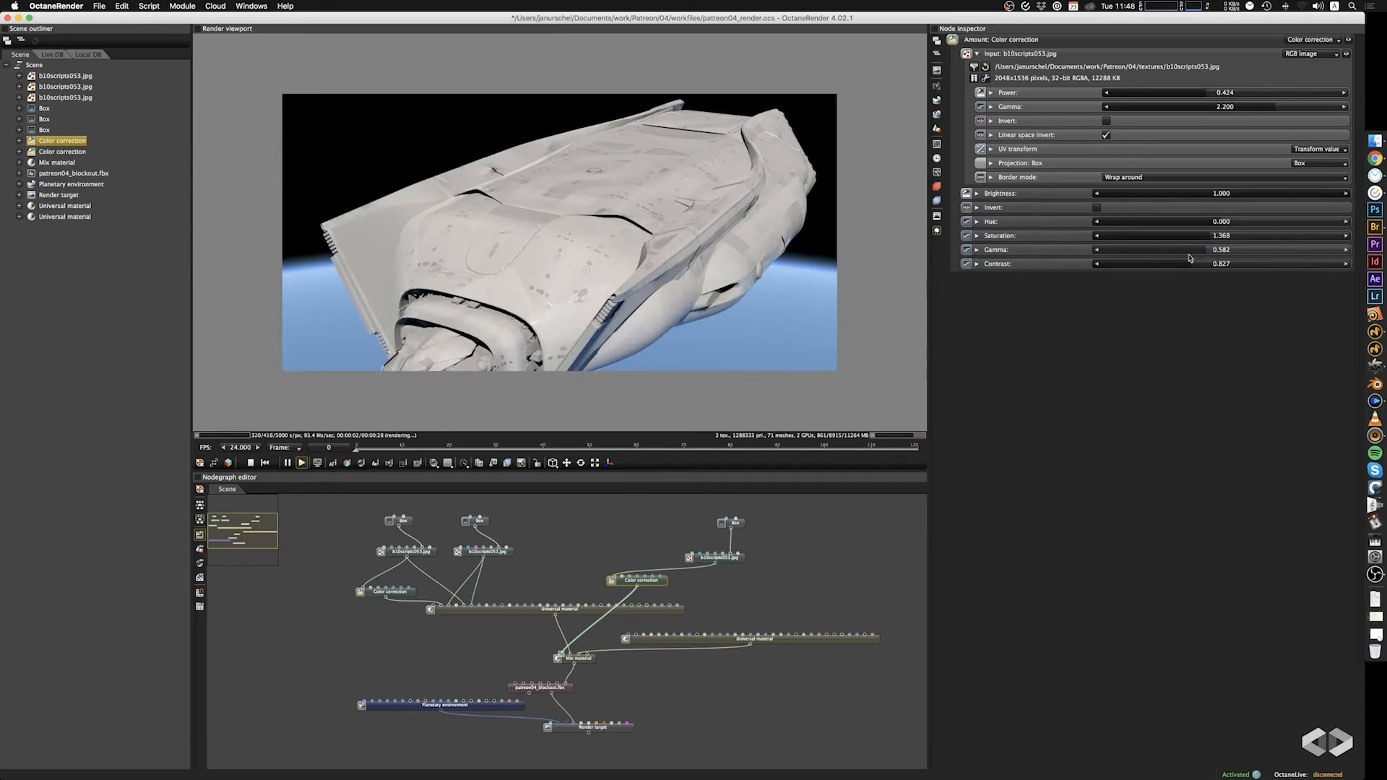
# Set the scale of the Box projection driving the Mix material's image to 44.800 on all axes and check the hull.
pyautogui.moveTo(616, 229); pyautogui.dragTo(556, 259)
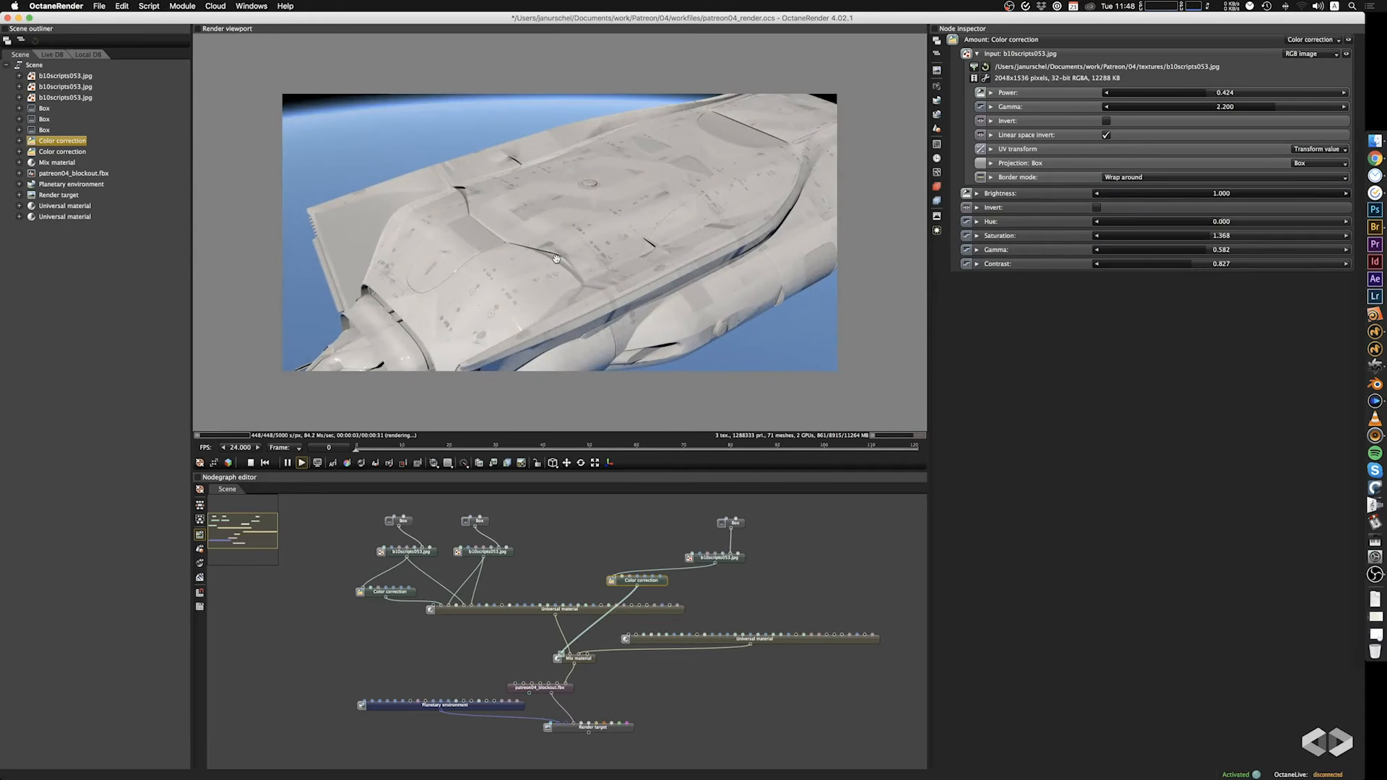
pyautogui.moveTo(564, 254); pyautogui.dragTo(678, 221)
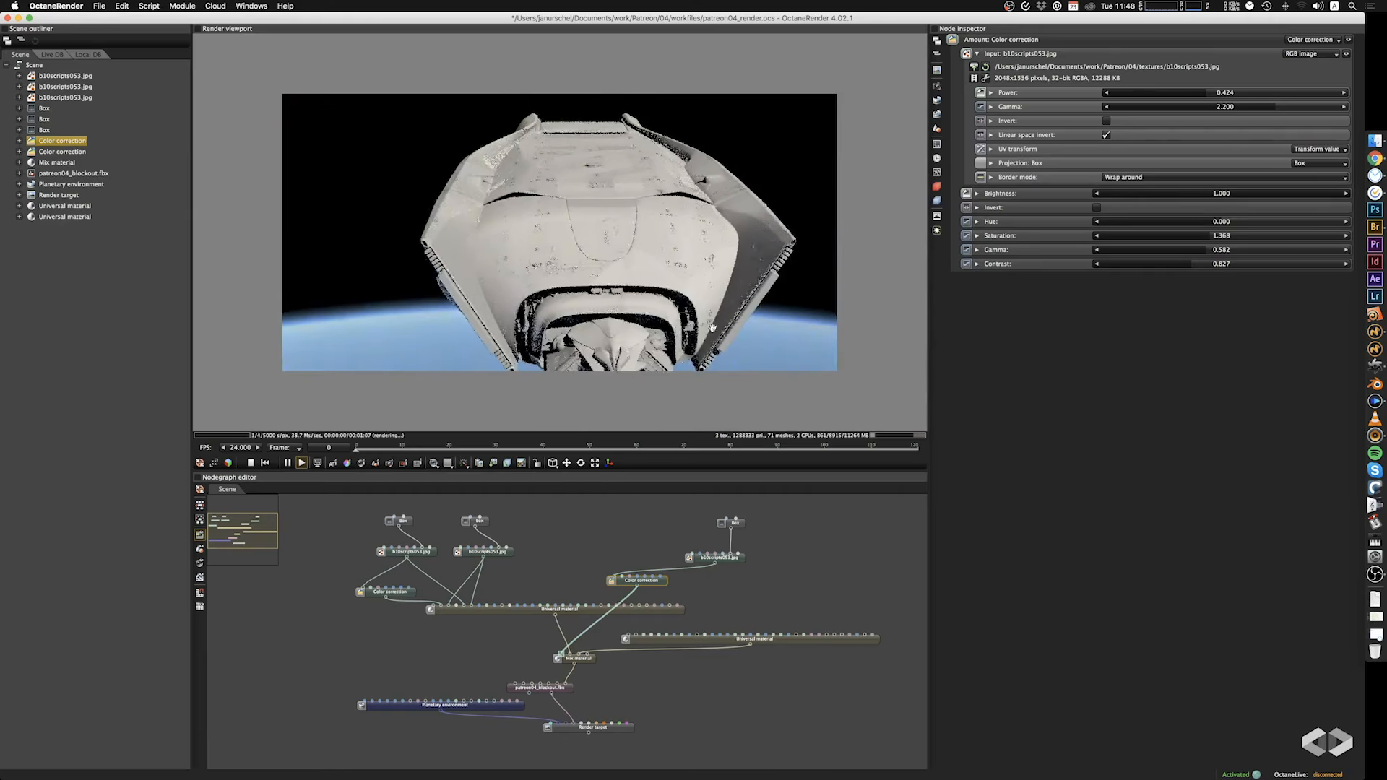
pyautogui.click(736, 523)
pyautogui.moveTo(1221, 109); pyautogui.dragTo(1245, 114)
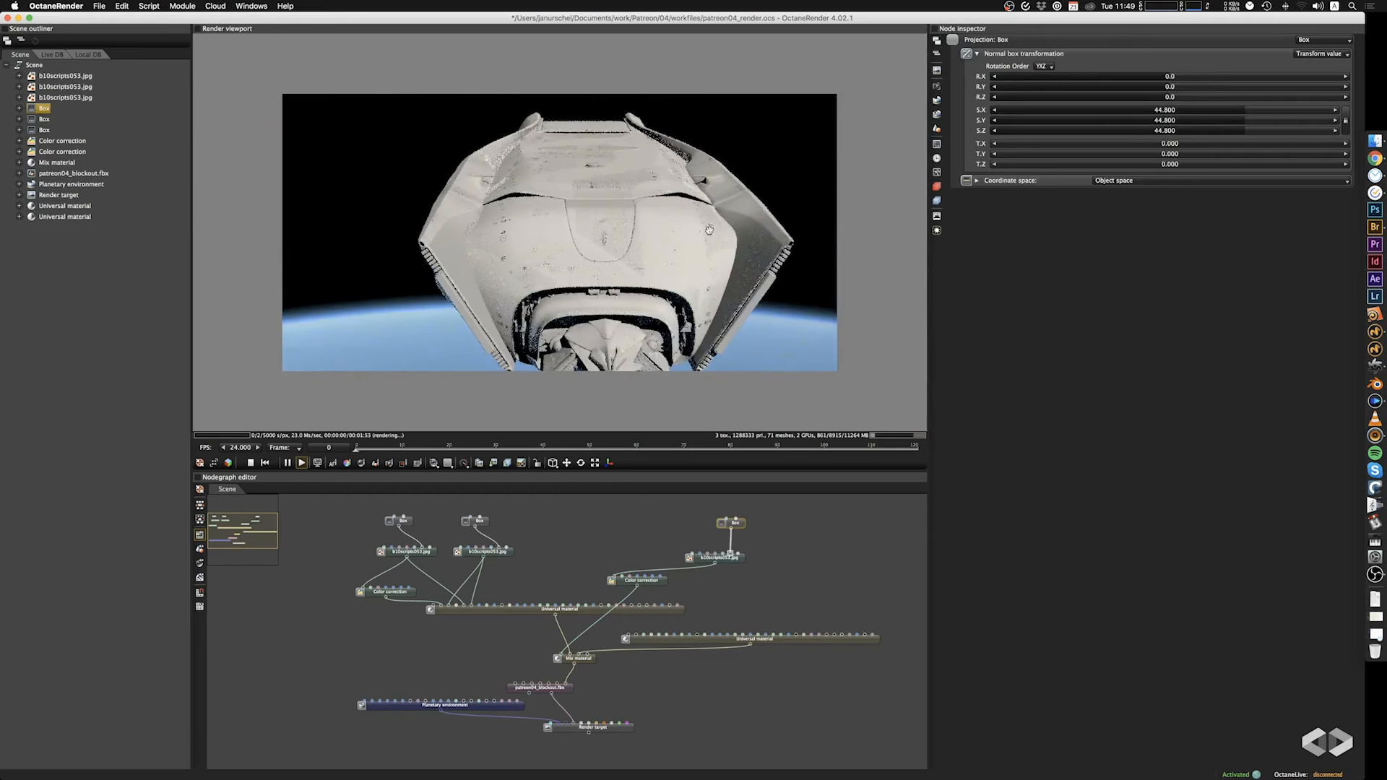
pyautogui.moveTo(755, 216); pyautogui.dragTo(647, 362)
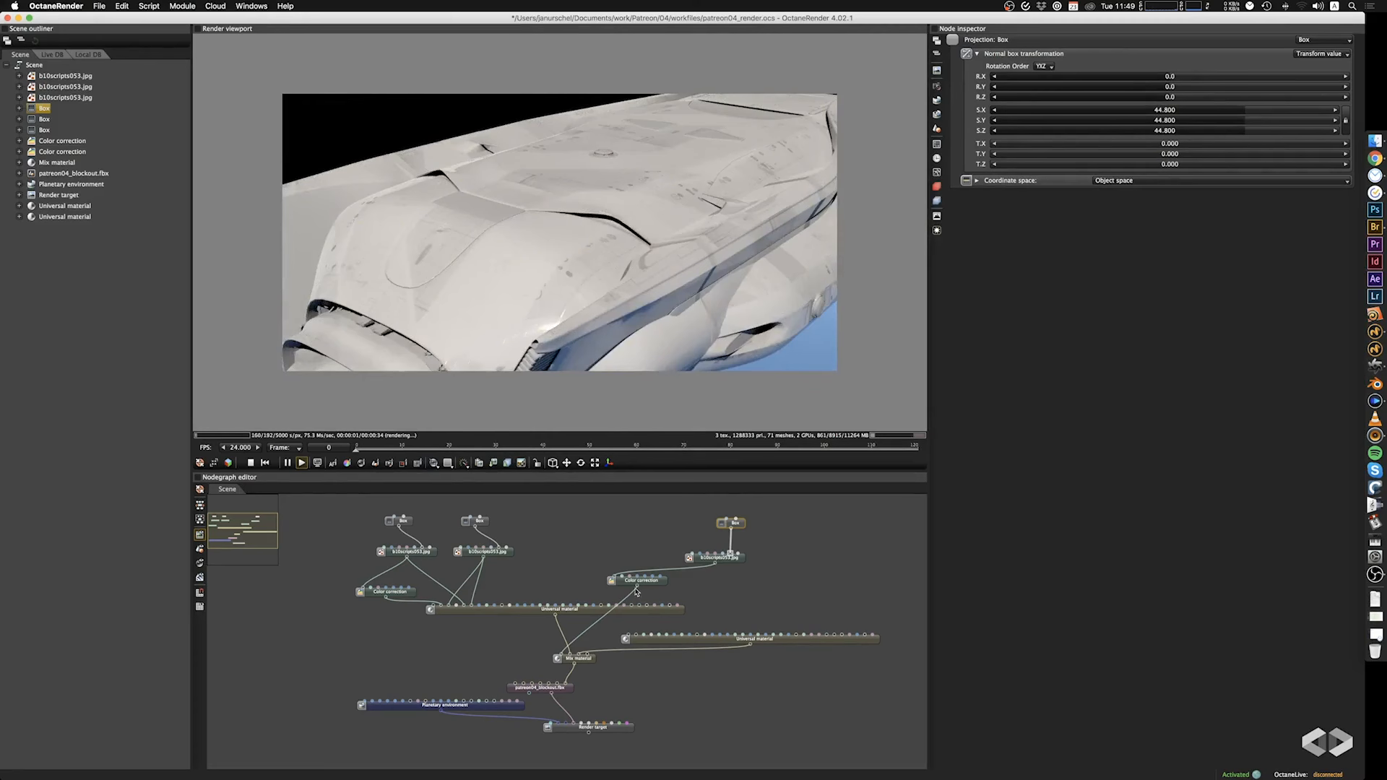
# Try feeding the Mix amount's Color correction into the lower Universal material.
pyautogui.moveTo(637, 592); pyautogui.dragTo(637, 638)
pyautogui.moveTo(648, 626); pyautogui.dragTo(648, 643)
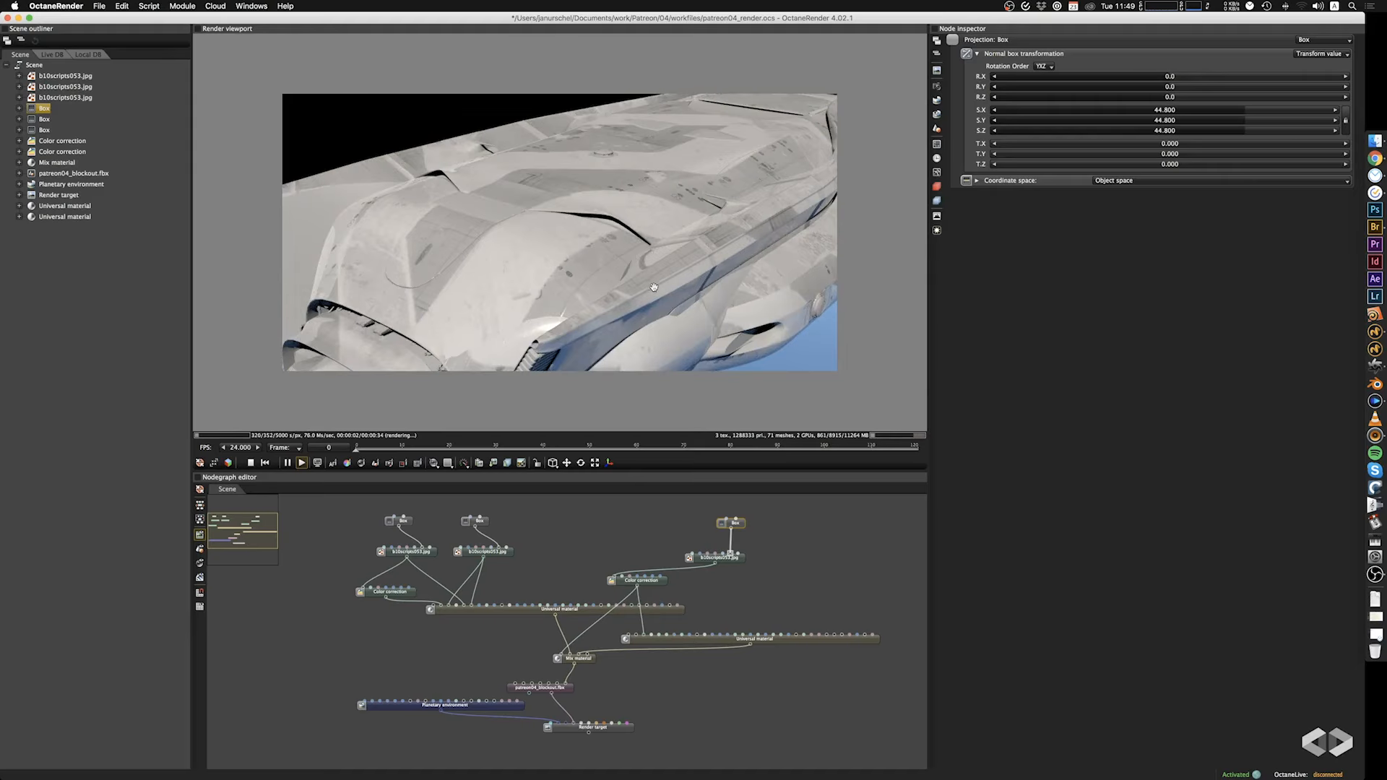
pyautogui.moveTo(654, 287); pyautogui.dragTo(759, 273)
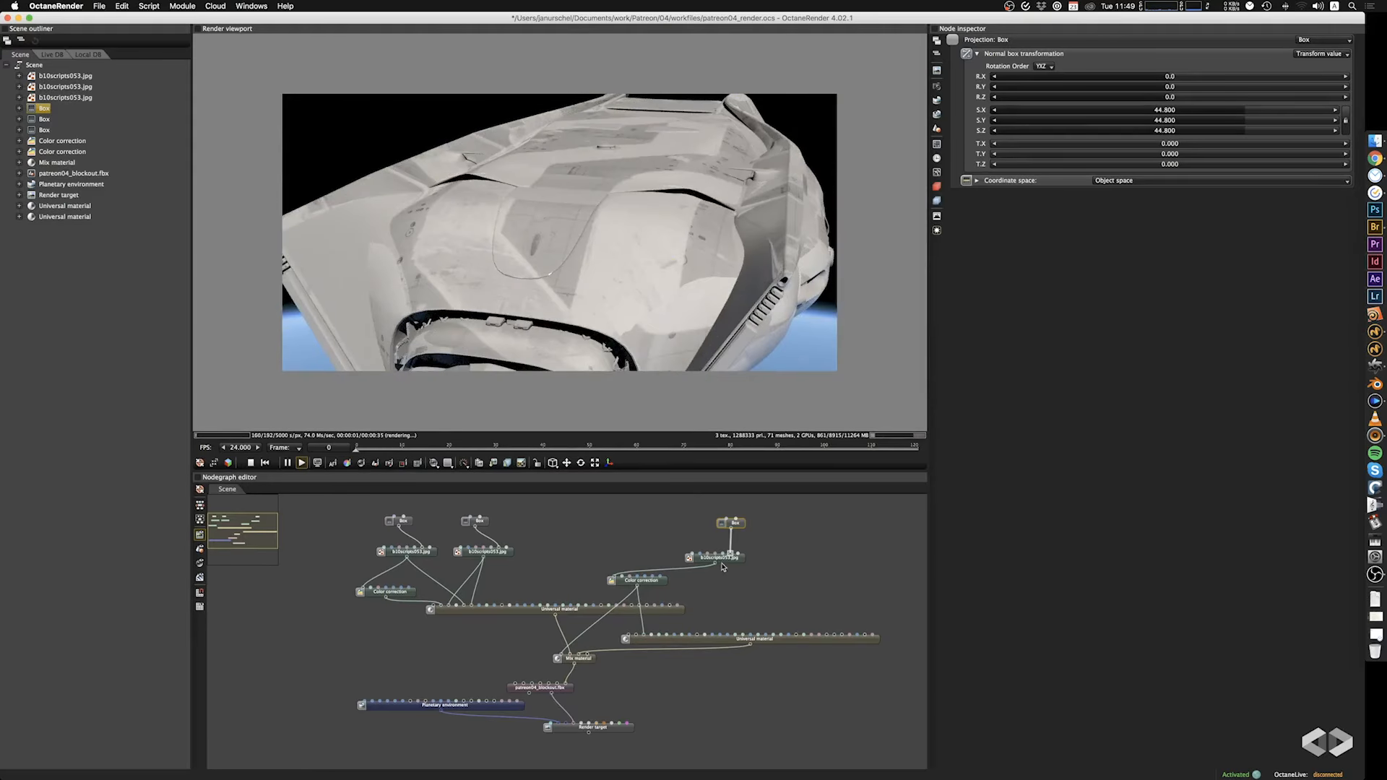
# Connect the Mix image directly to the lower Universal material, and the second b10scripts053.jpg image to a further input of the upper one.
pyautogui.moveTo(715, 566); pyautogui.dragTo(646, 642)
pyautogui.moveTo(671, 304); pyautogui.dragTo(623, 255)
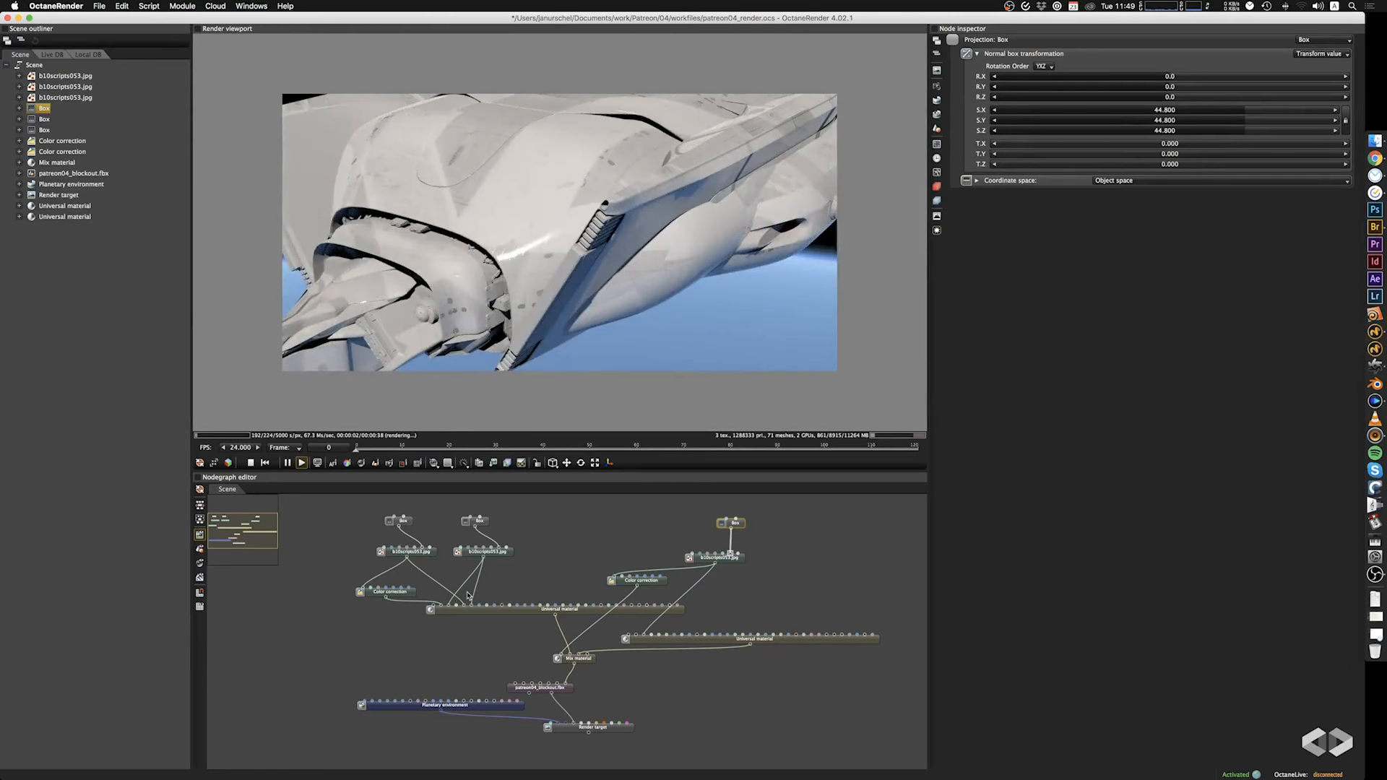
pyautogui.moveTo(472, 601); pyautogui.dragTo(579, 614)
pyautogui.moveTo(644, 305); pyautogui.dragTo(367, 300)
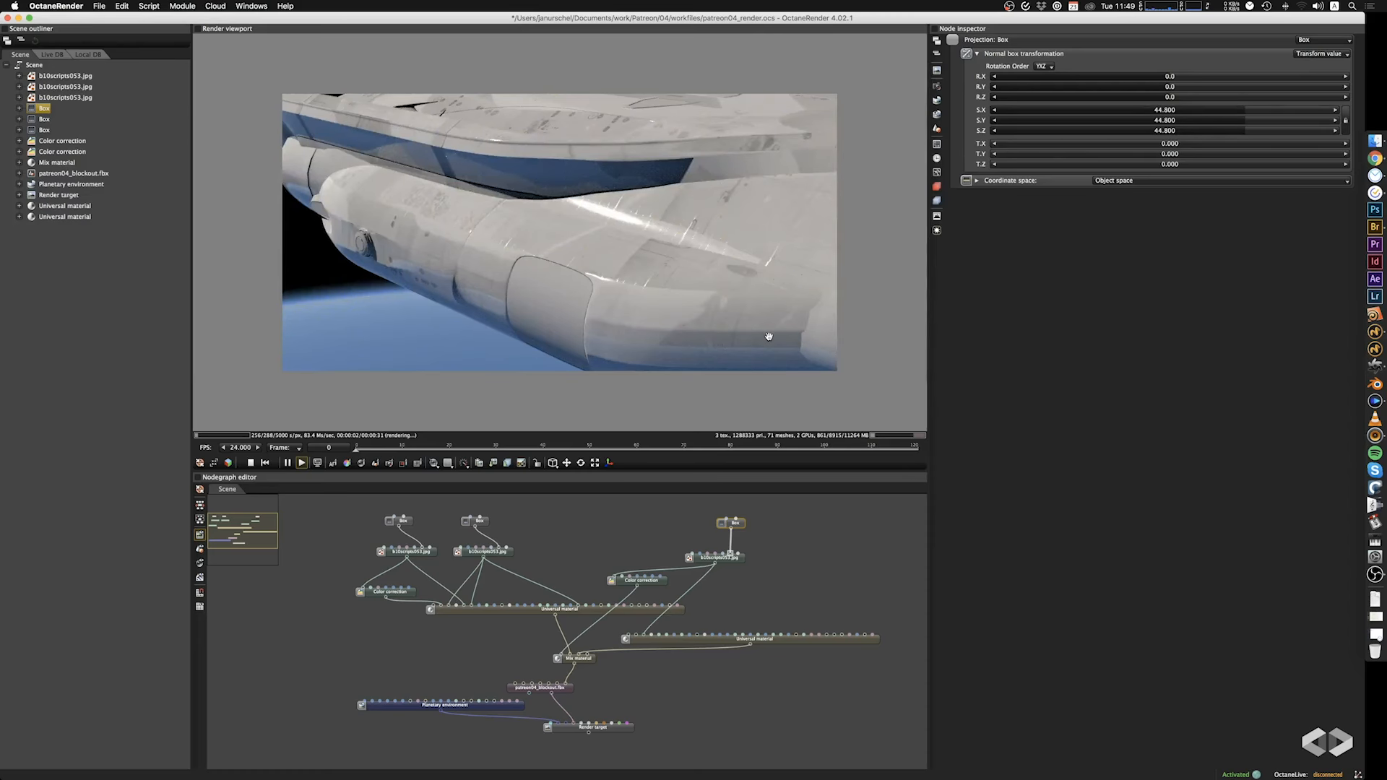
pyautogui.moveTo(757, 323); pyautogui.dragTo(656, 375)
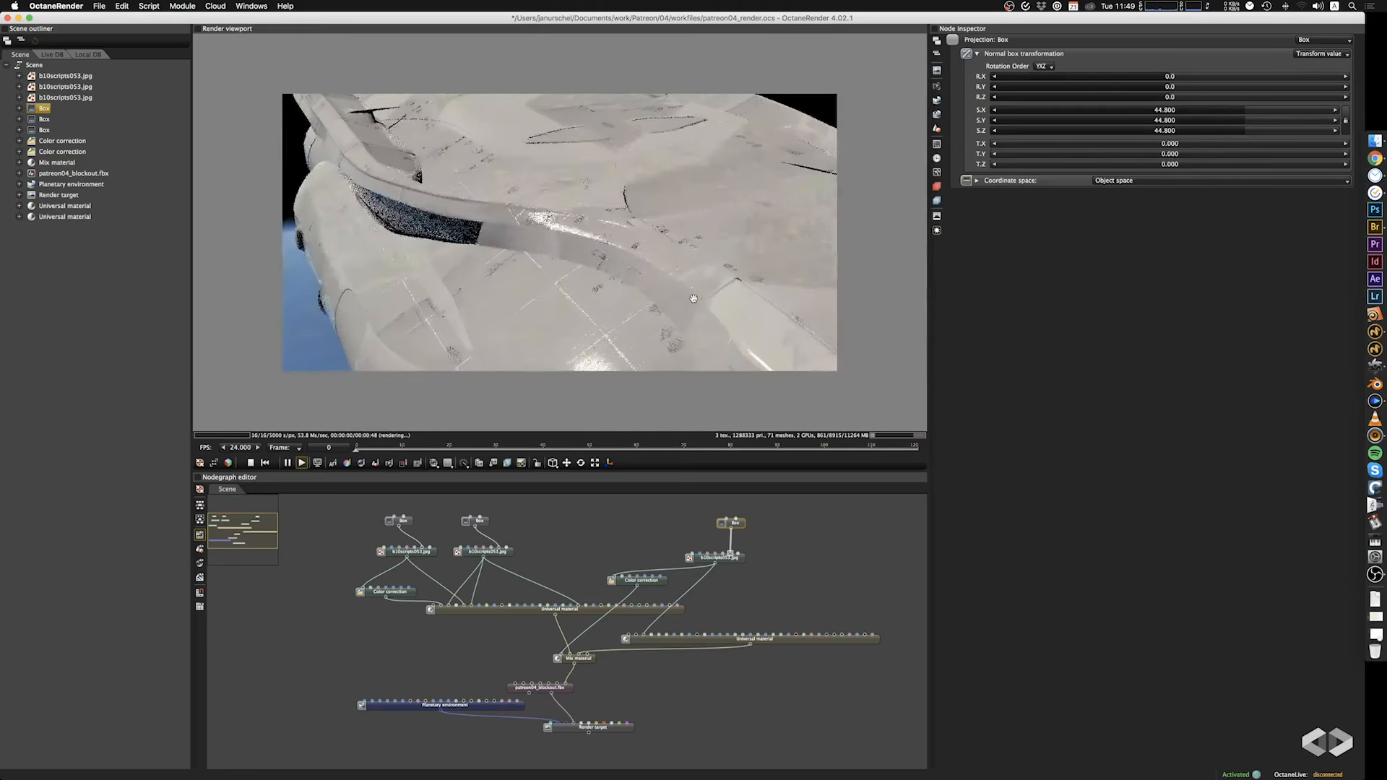
# Add an RGB image texture node loaded with walls1.png.
pyautogui.click(770, 563)
pyautogui.rightClick(775, 561)
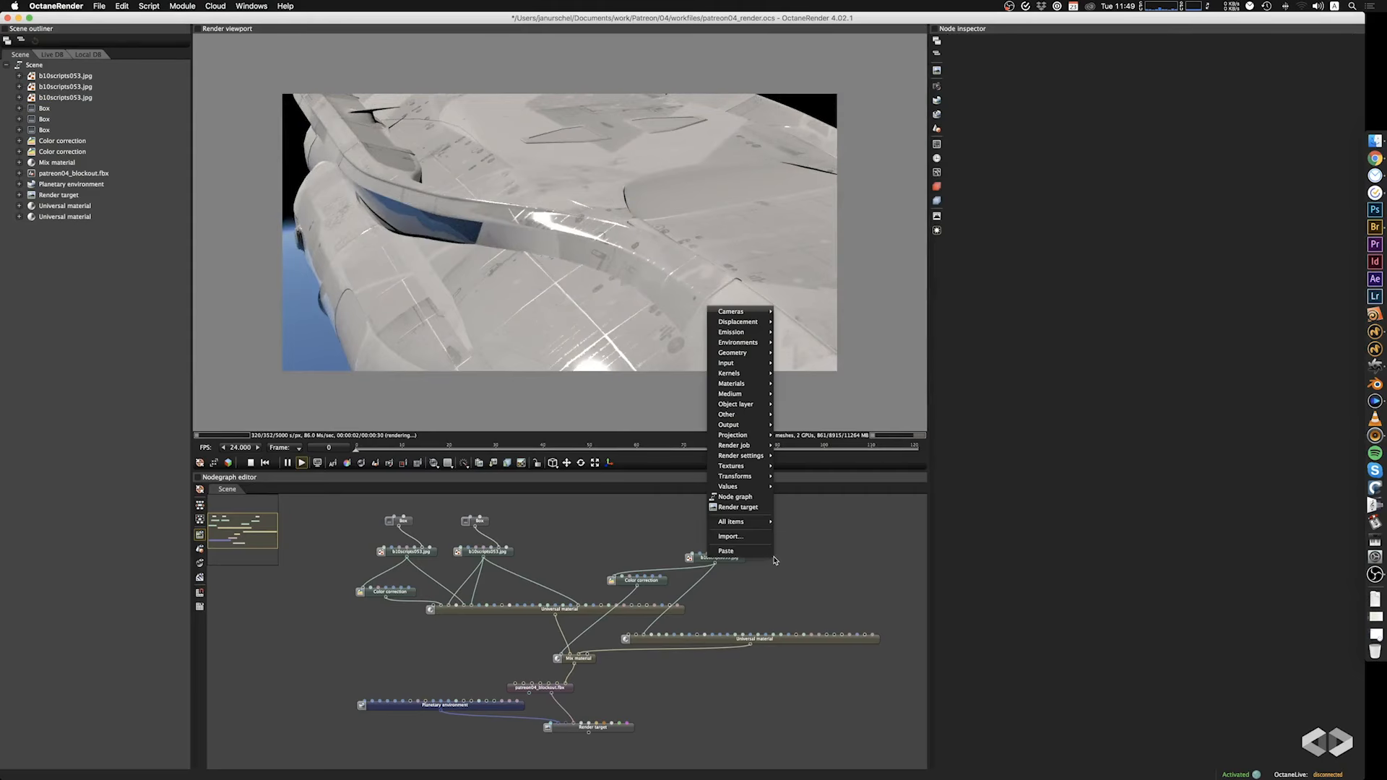
pyautogui.moveTo(735, 417)
pyautogui.moveTo(731, 466)
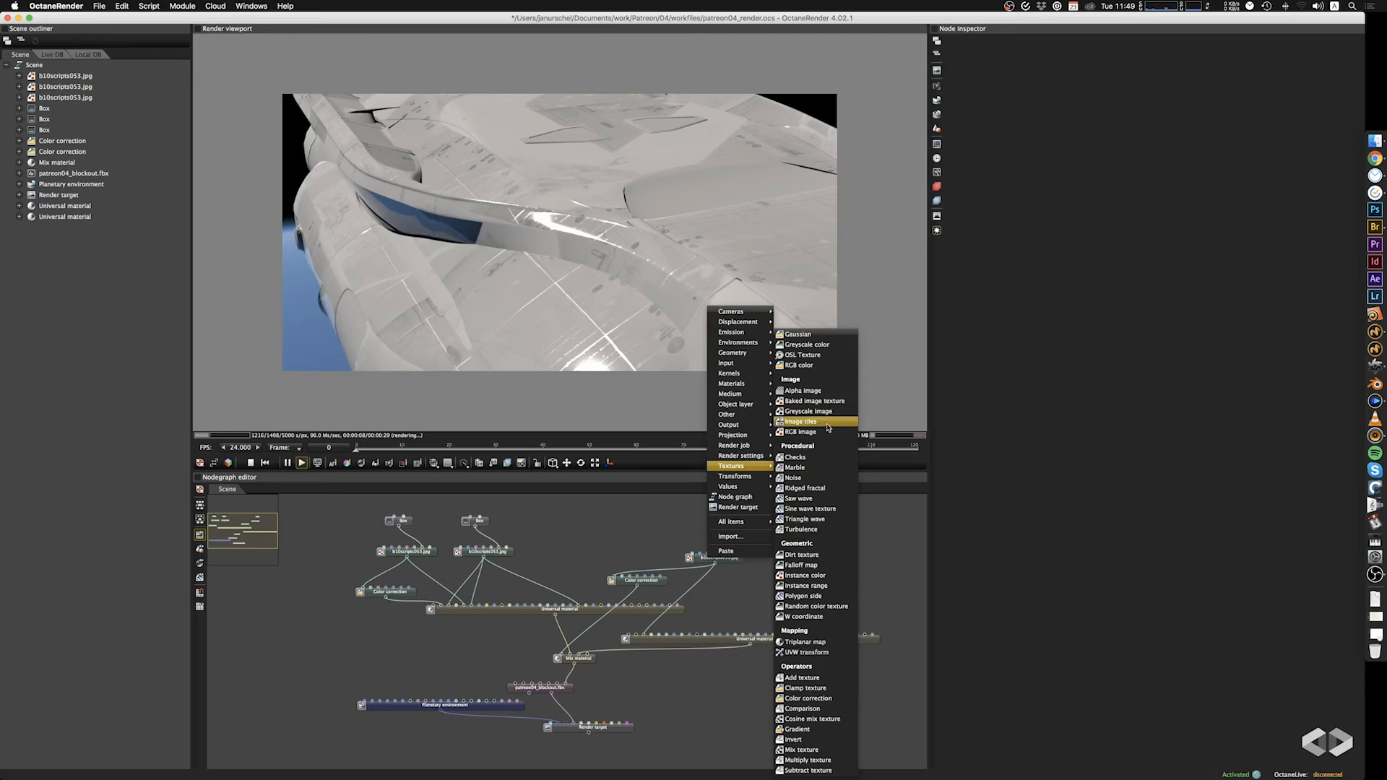
pyautogui.click(800, 432)
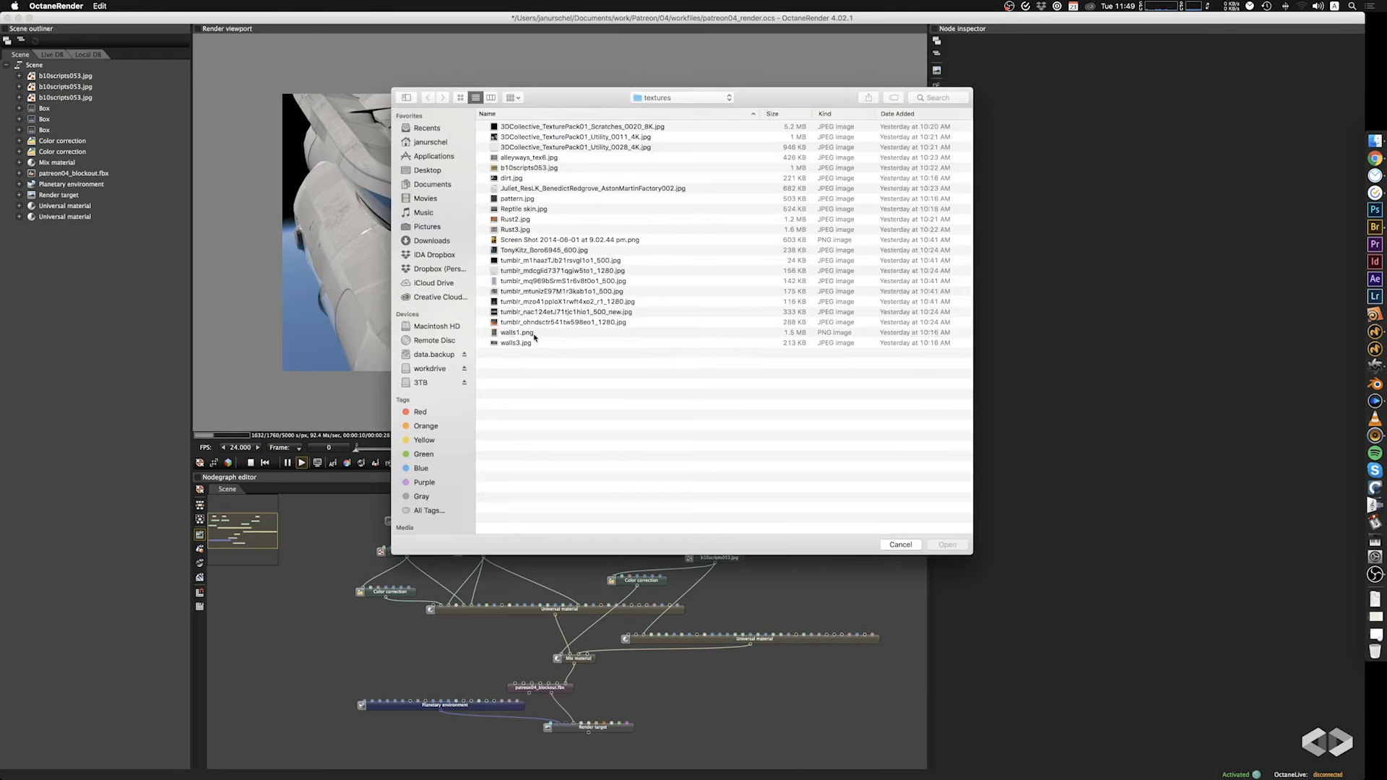
pyautogui.click(535, 334)
pyautogui.click(947, 545)
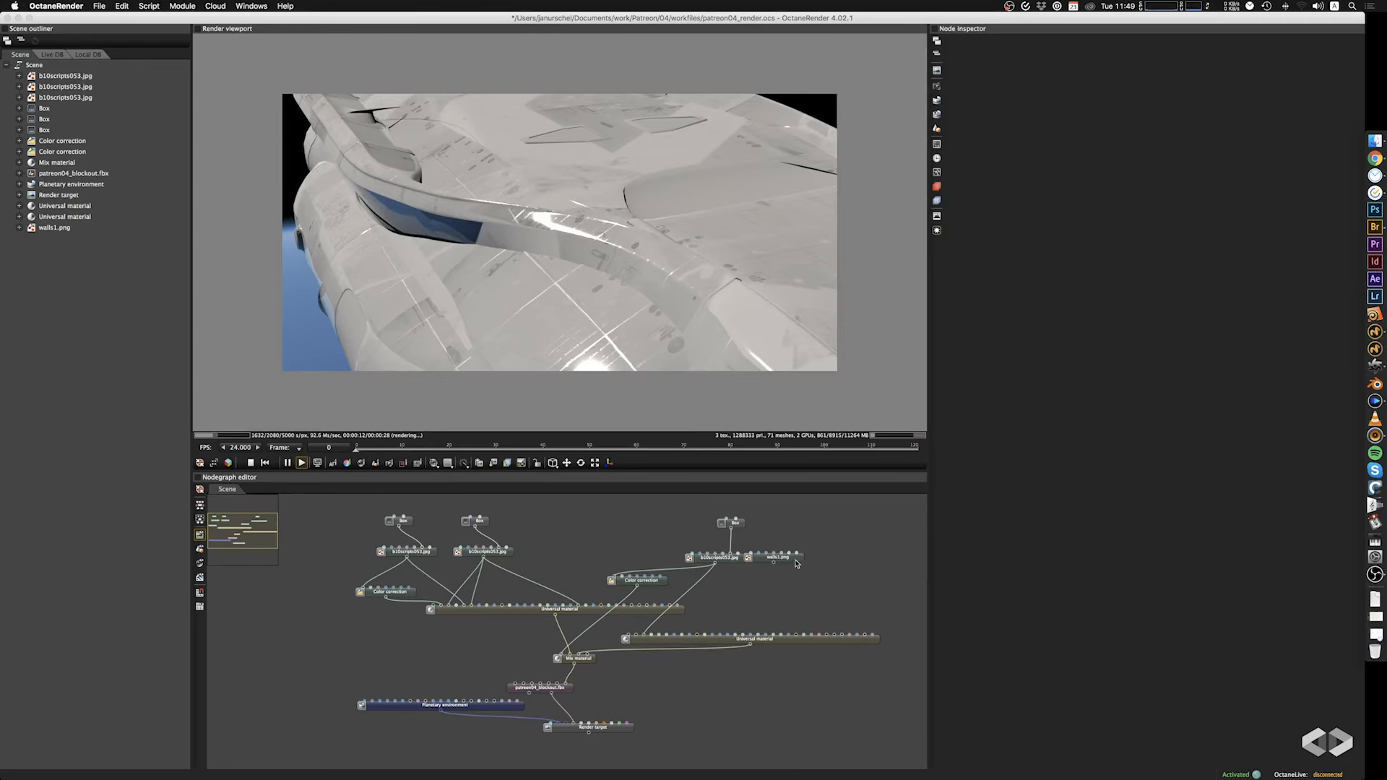
# Connect walls1.png to the lower Universal material's inputs, including Roughness, and link the existing Box projection to the image.
pyautogui.moveTo(797, 564); pyautogui.dragTo(654, 644)
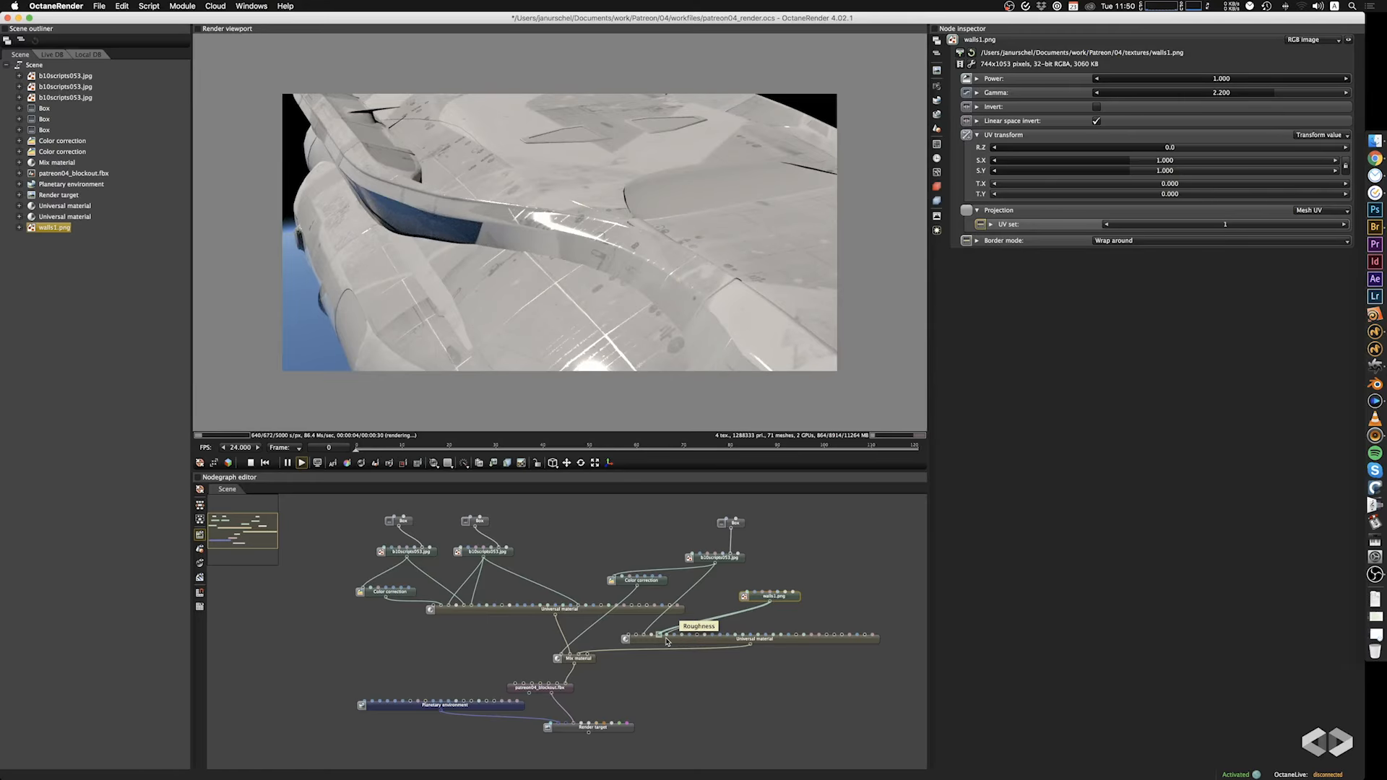
pyautogui.moveTo(666, 641); pyautogui.dragTo(666, 640)
pyautogui.moveTo(620, 265); pyautogui.dragTo(738, 215)
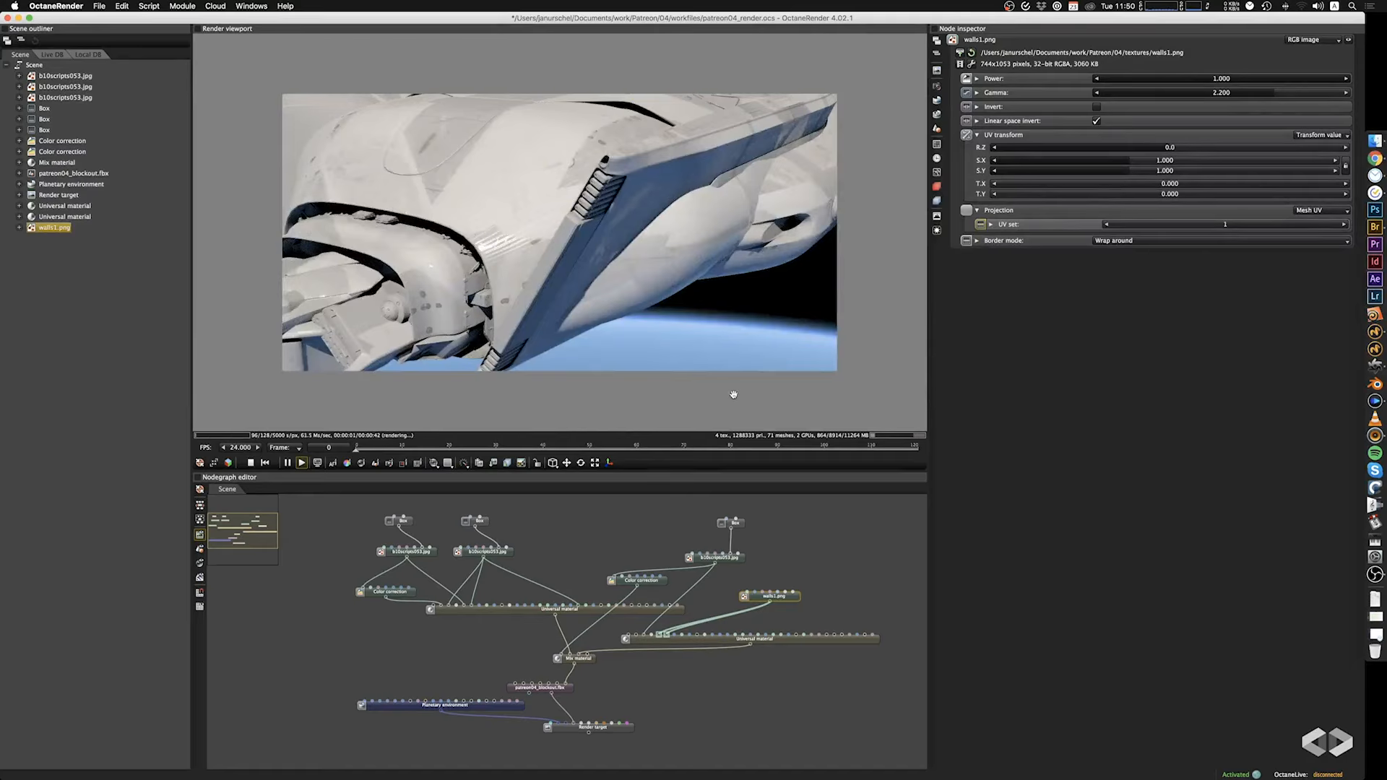
pyautogui.moveTo(732, 530); pyautogui.dragTo(771, 601)
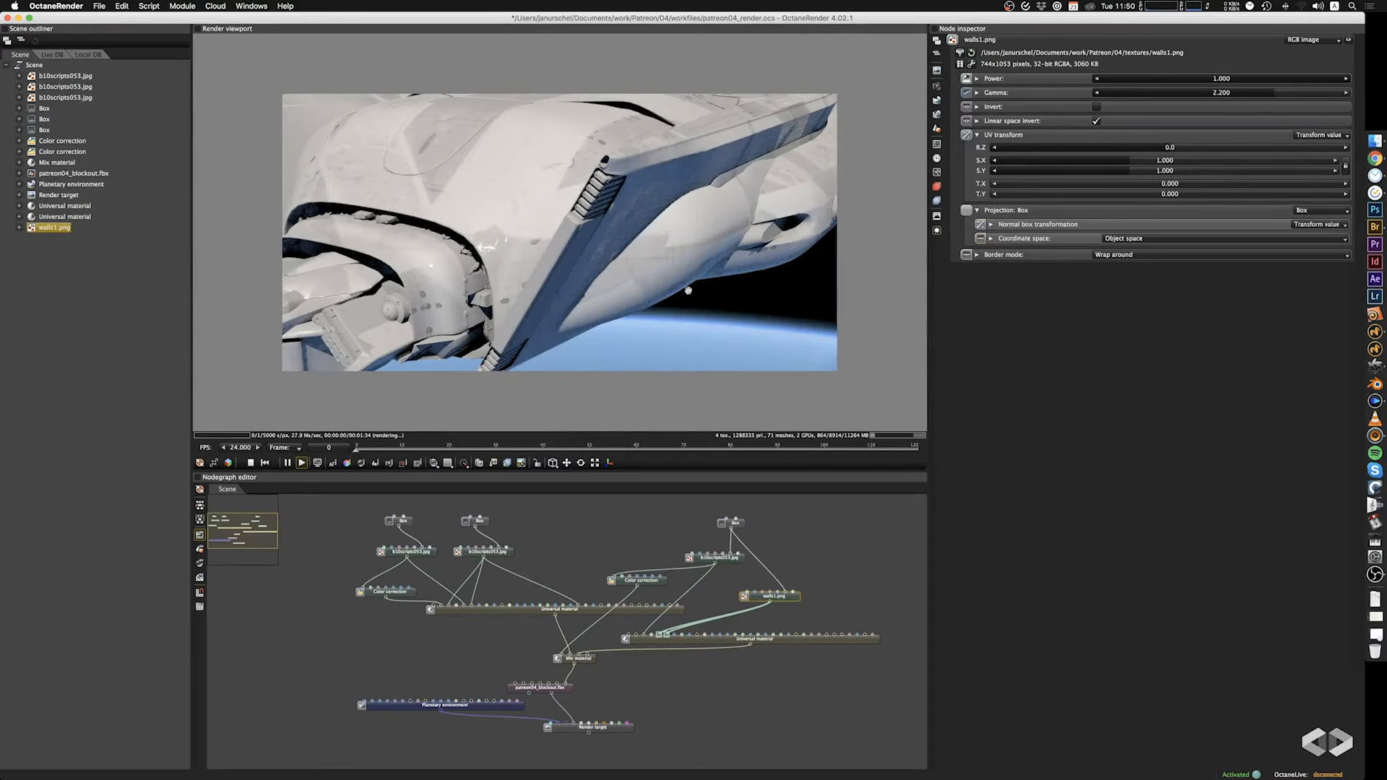
pyautogui.moveTo(688, 290); pyautogui.dragTo(730, 444)
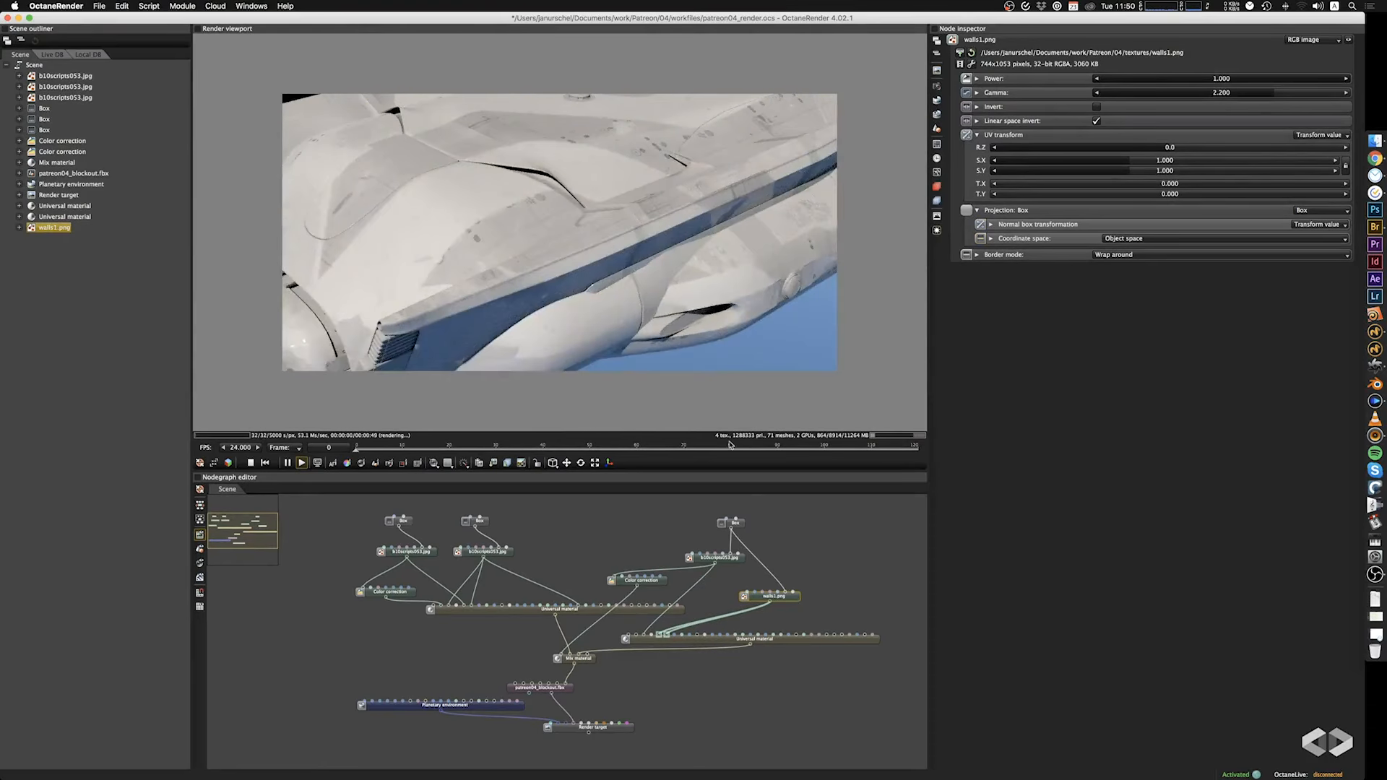
# Duplicate the Box projection node, connect the copy to walls1.png and set its scale to 15.600 on all axes.
pyautogui.click(732, 522)
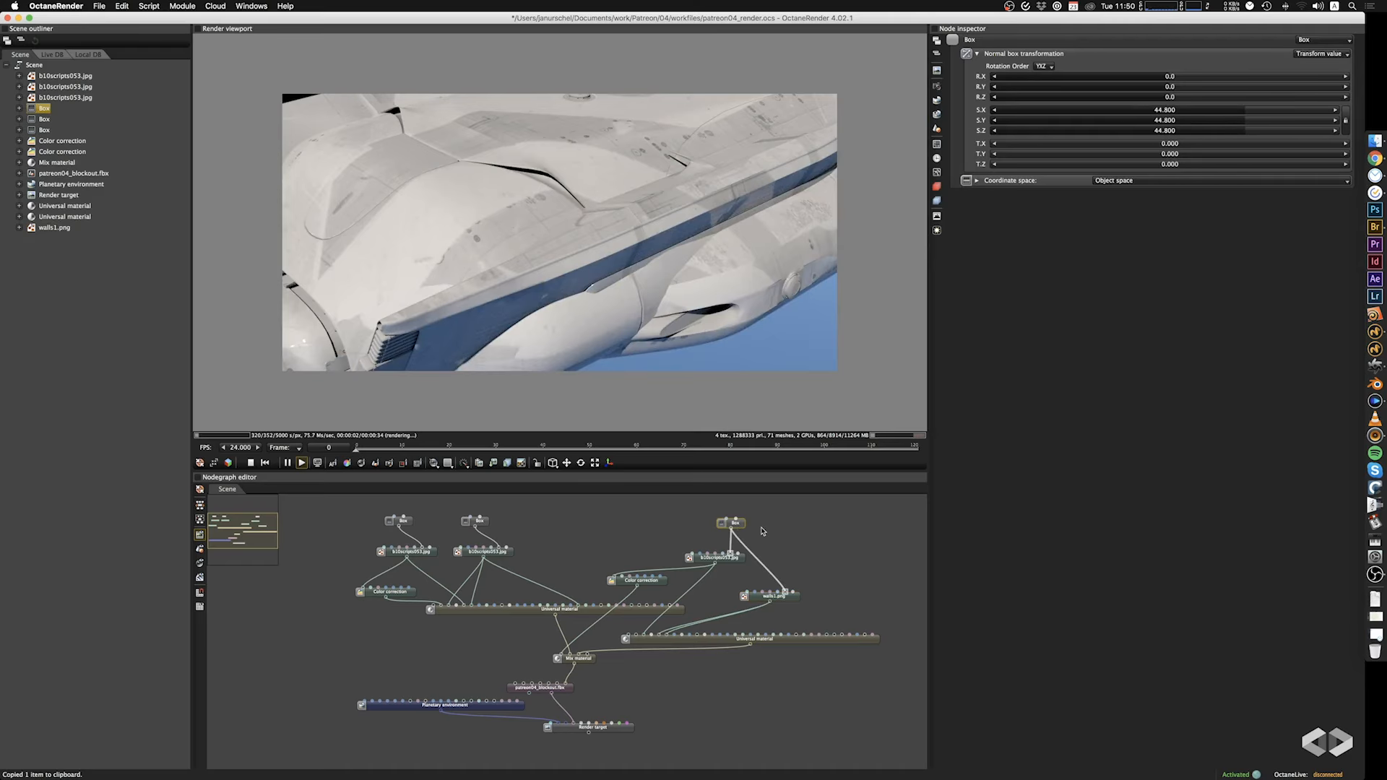
pyautogui.press('super+v')
pyautogui.moveTo(771, 539); pyautogui.dragTo(786, 594)
pyautogui.moveTo(1232, 107); pyautogui.dragTo(1214, 118)
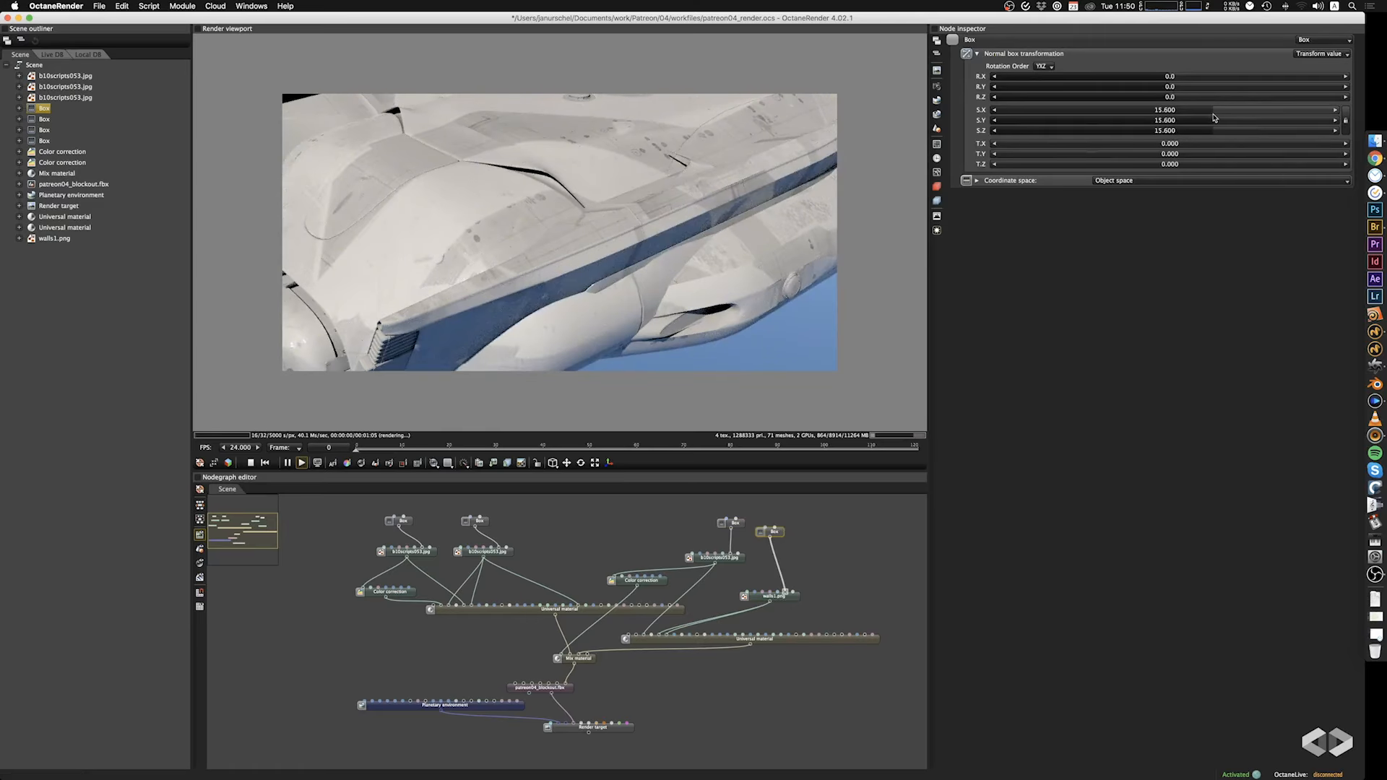
pyautogui.moveTo(543, 193); pyautogui.dragTo(592, 239)
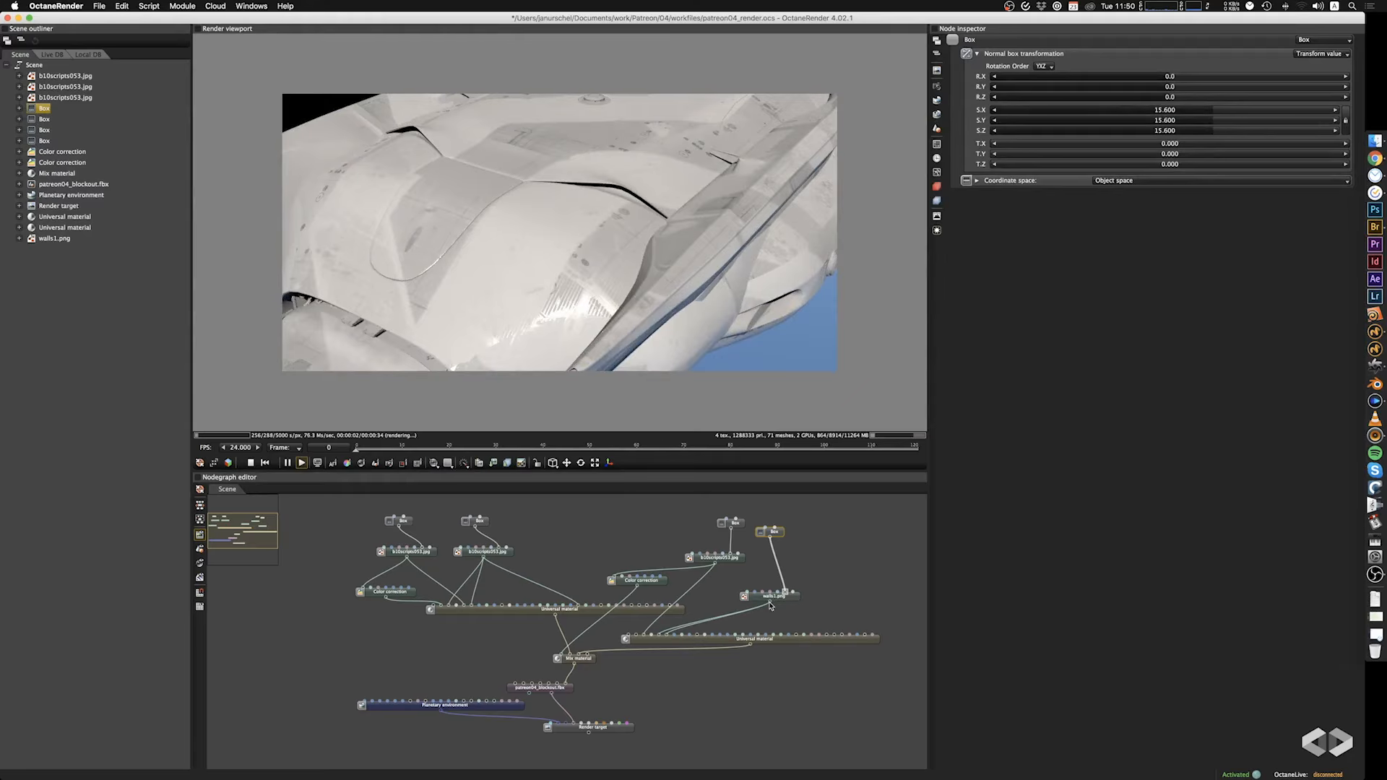
# Try walls1.png as the lower Universal material's surface color and undo the connection.
pyautogui.moveTo(770, 606); pyautogui.dragTo(634, 645)
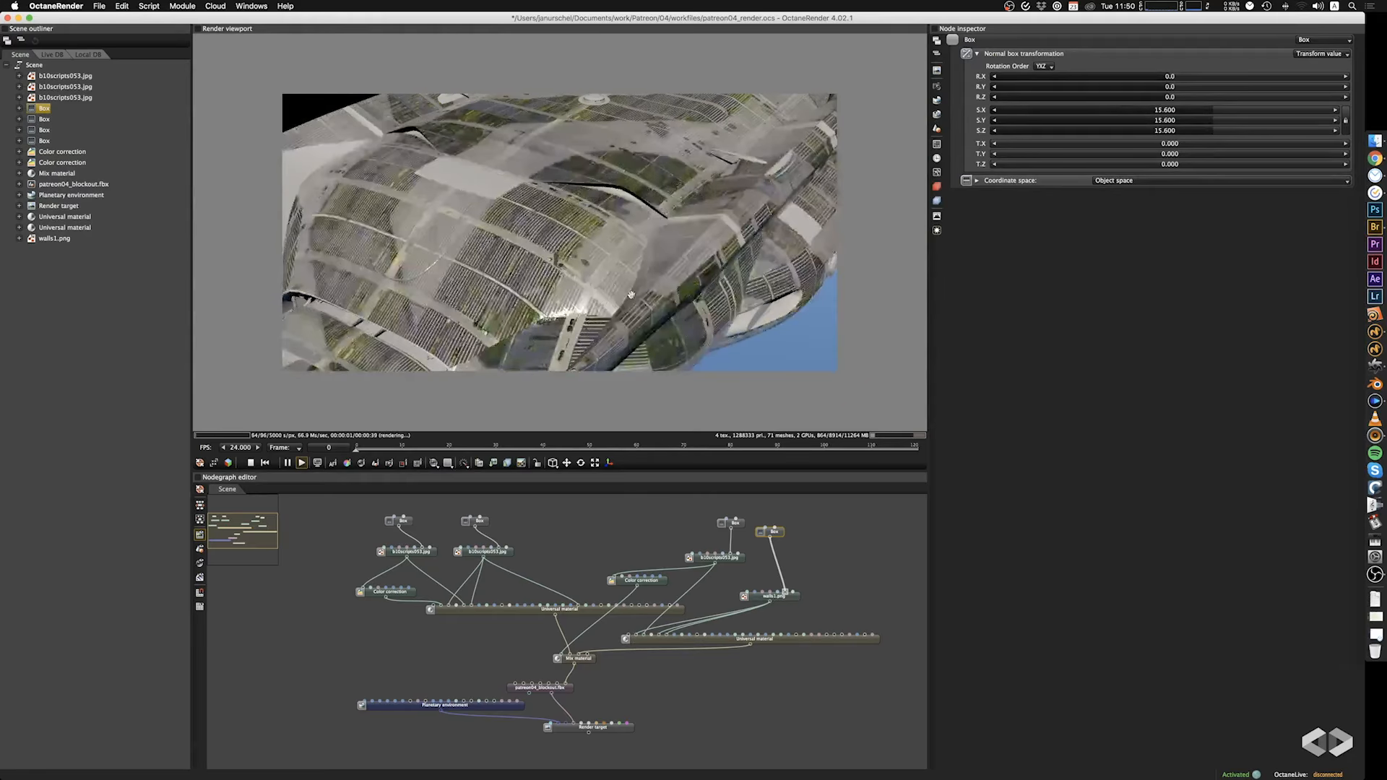
pyautogui.moveTo(631, 294); pyautogui.dragTo(623, 277)
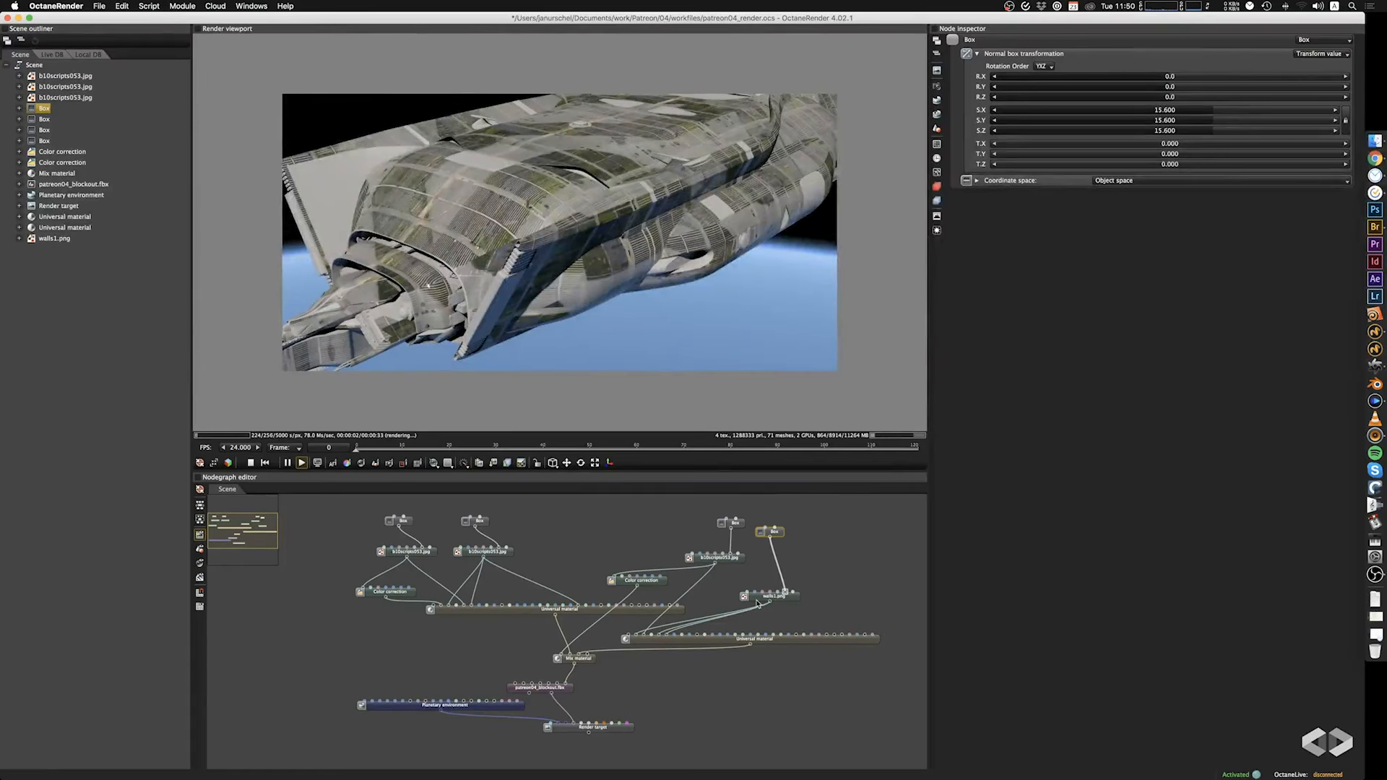
pyautogui.press('super+z')
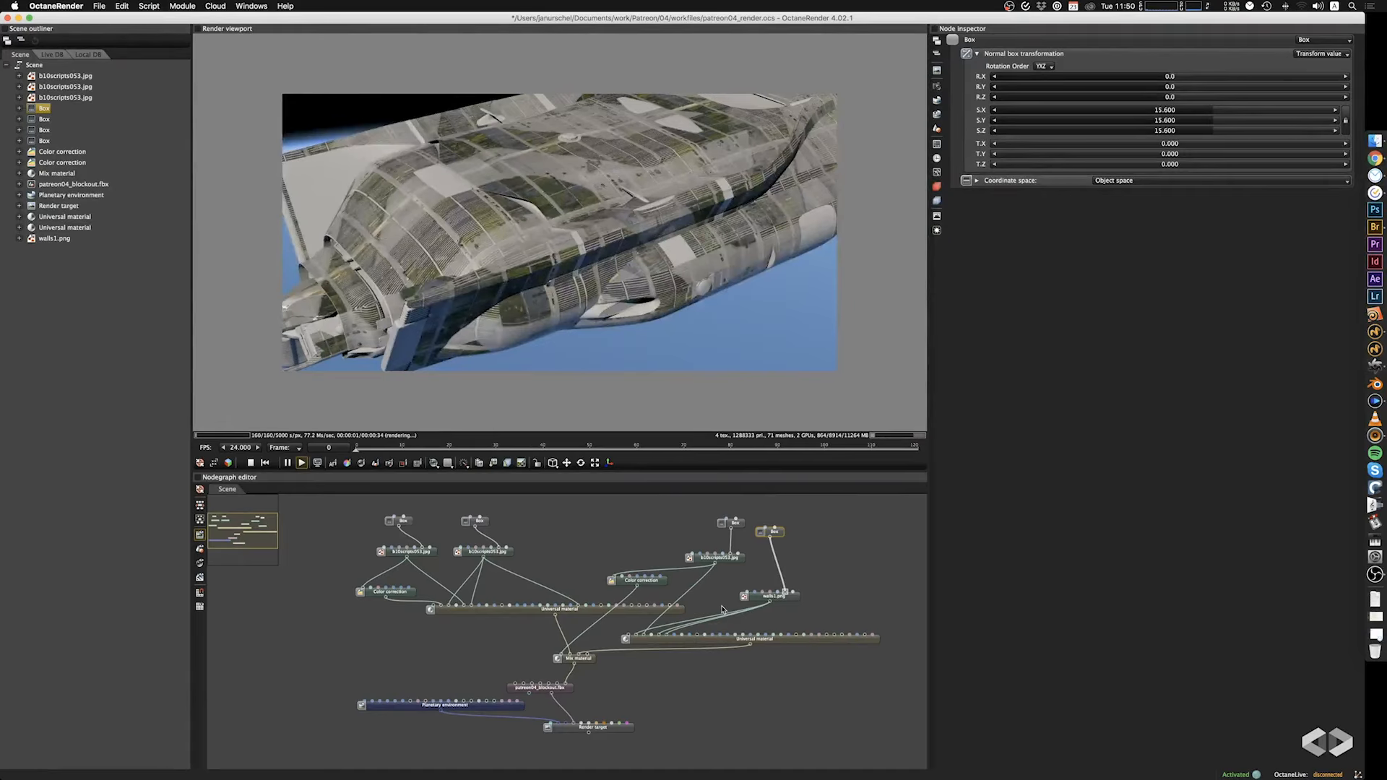
pyautogui.press('super+z')
pyautogui.press('super+z')
pyautogui.press('super+z')
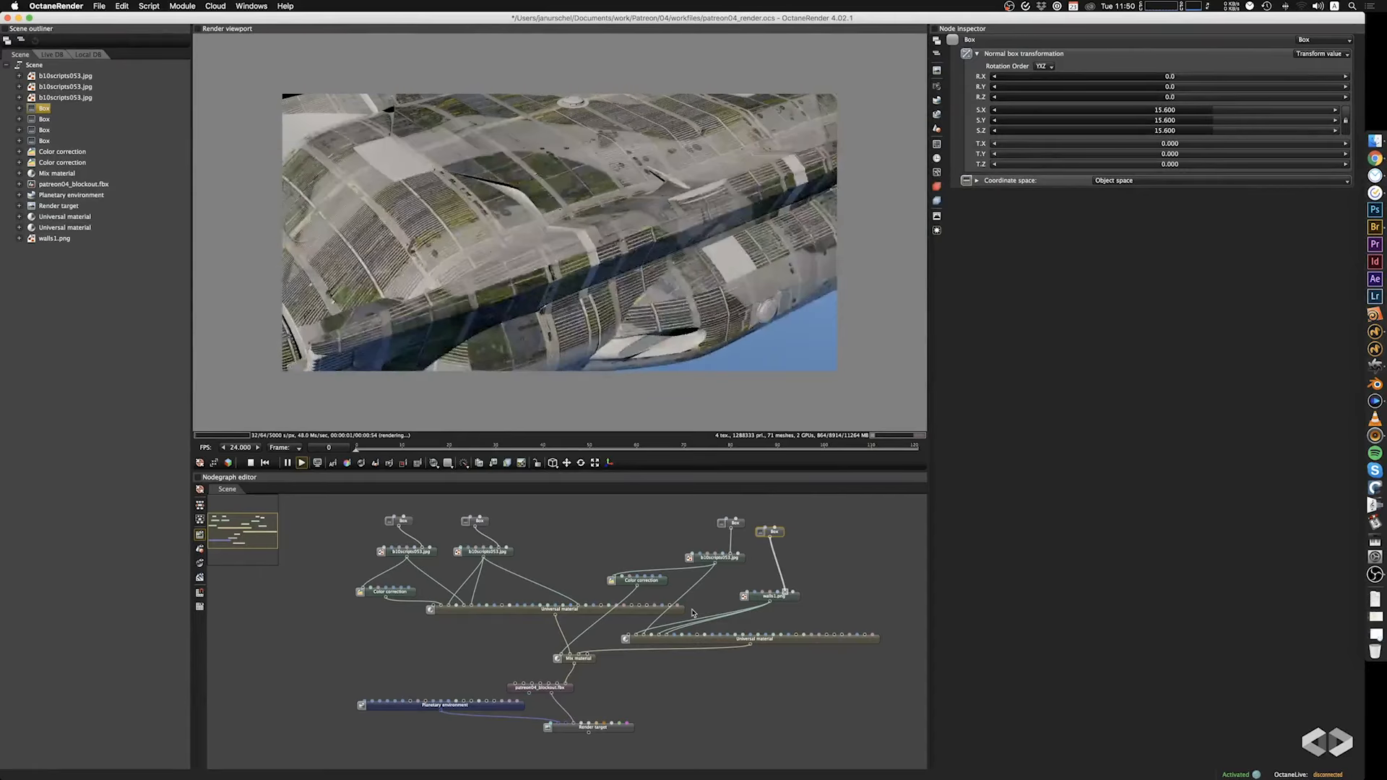
# Duplicate the Color correction node, feed it with walls1.png and connect it to the lower Universal material's Transmission.
pyautogui.click(647, 583)
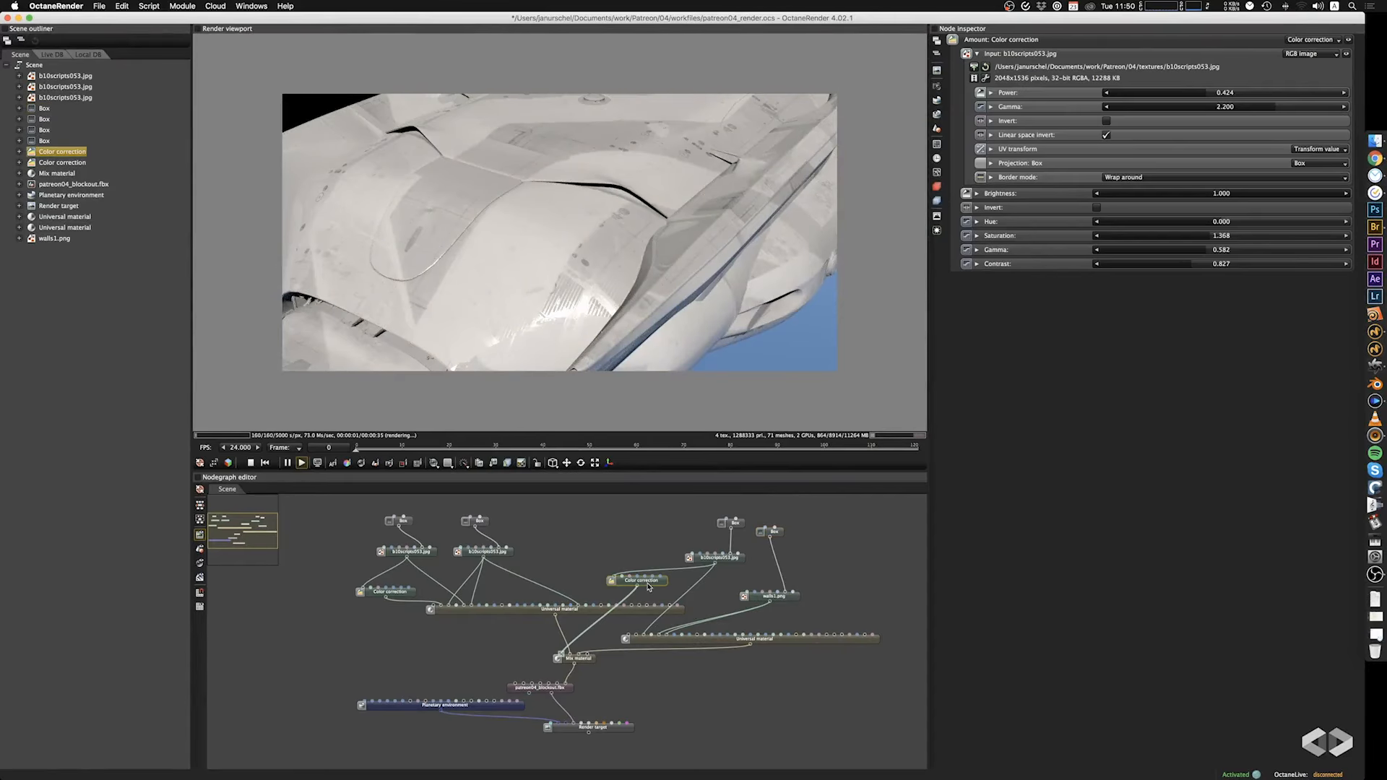
pyautogui.press('super+c')
pyautogui.press('super+v')
pyautogui.moveTo(666, 586); pyautogui.dragTo(629, 636)
pyautogui.moveTo(730, 609); pyautogui.dragTo(738, 599)
# Set the walls1.png Color correction to gamma 2.210 and contrast 0.212, and move its link from Transmission to the surface color input.
pyautogui.click(1157, 265)
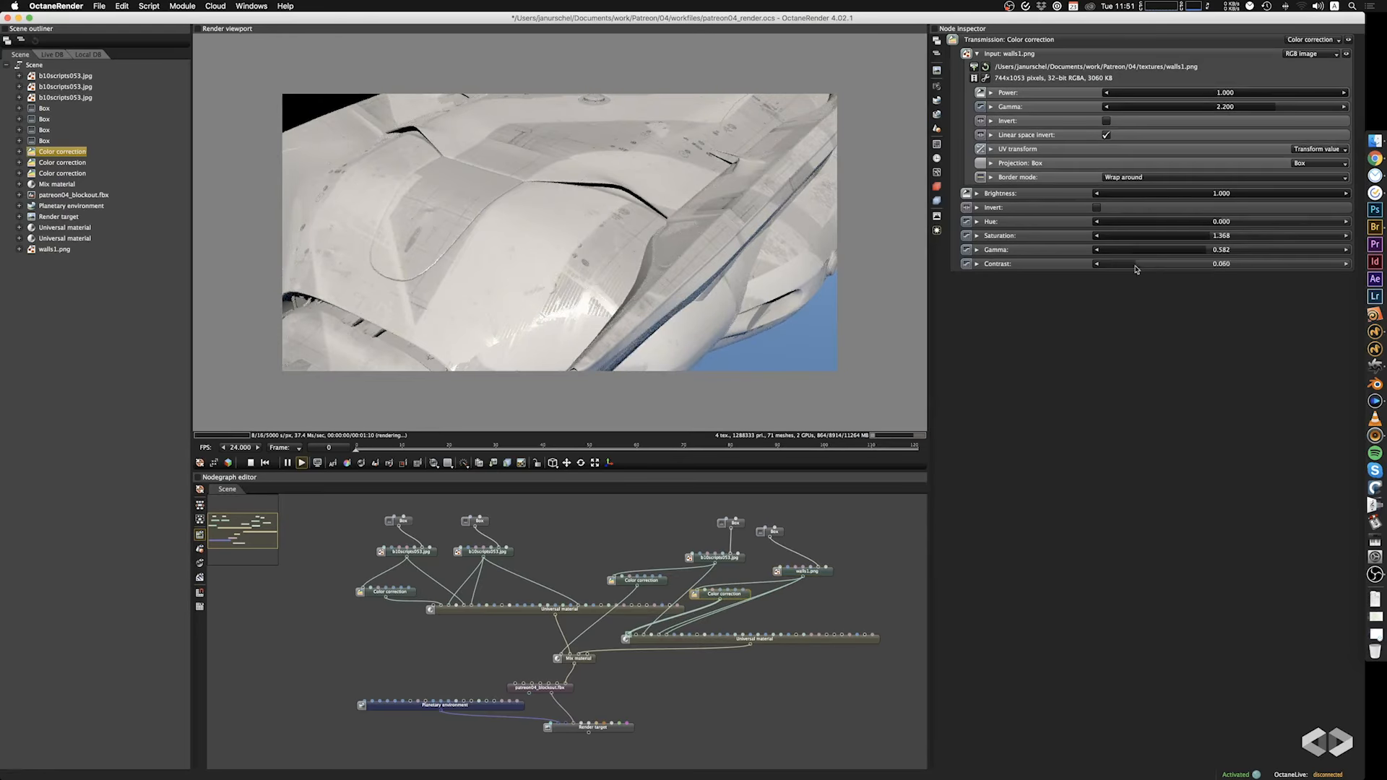
pyautogui.click(1181, 250)
pyautogui.click(1243, 250)
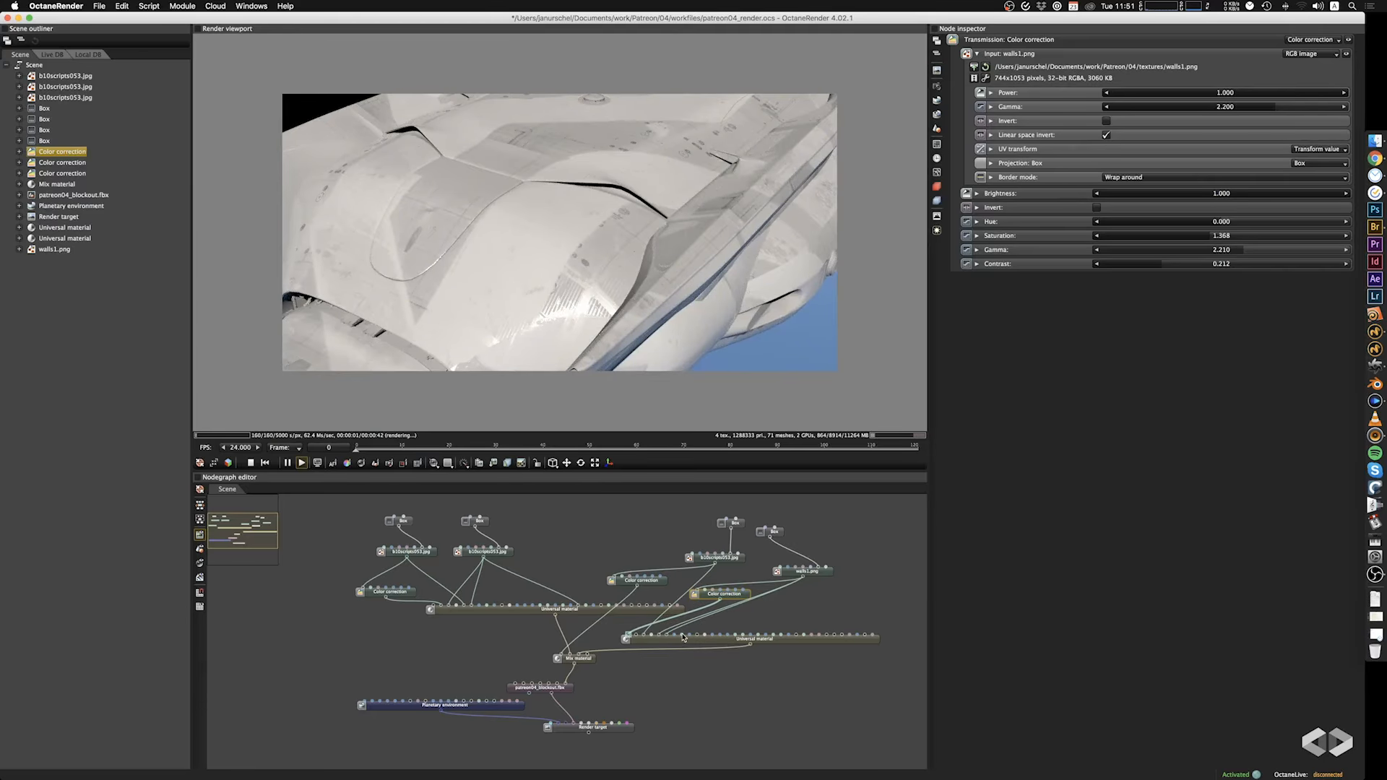
pyautogui.moveTo(629, 635); pyautogui.dragTo(637, 635)
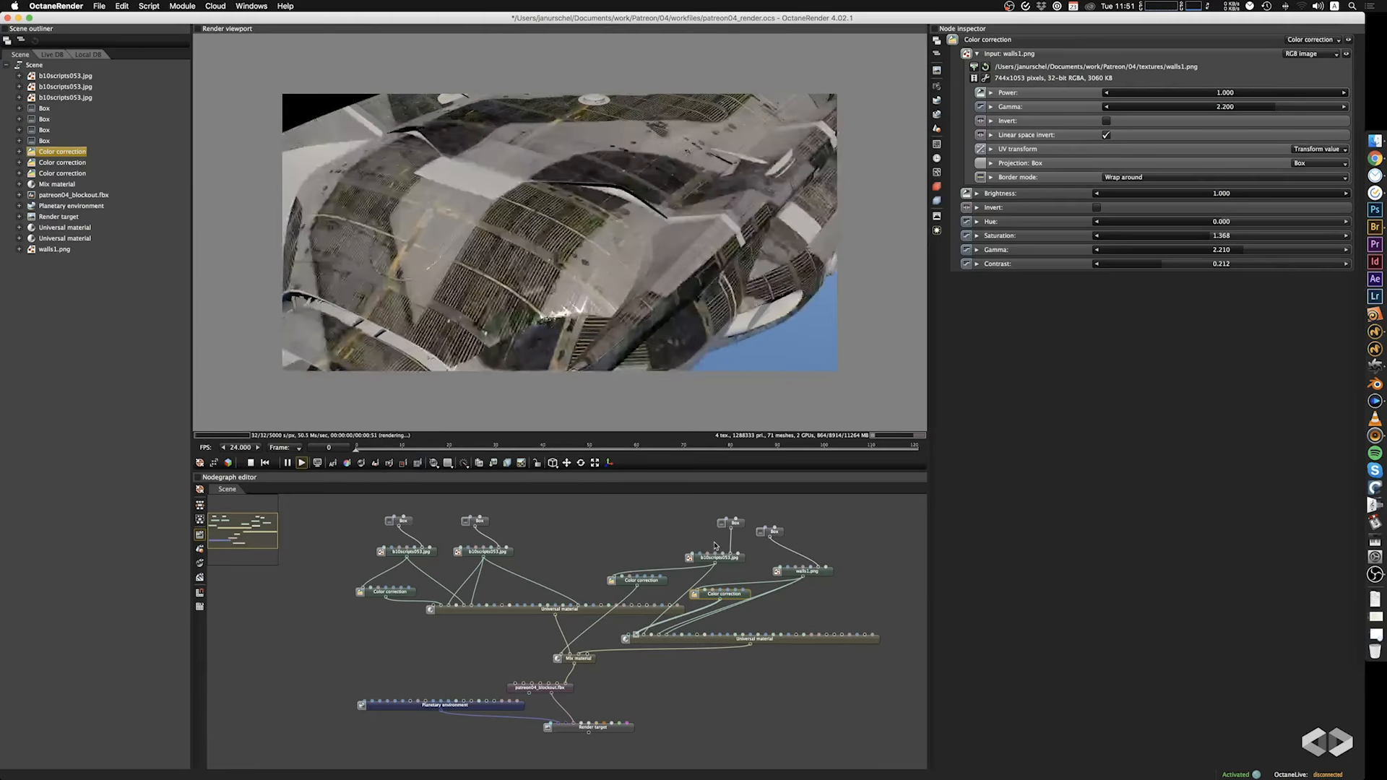
# Set the hue to 0.105 and the saturation to 1.903 in the walls1.png Color correction.
pyautogui.moveTo(667, 241); pyautogui.dragTo(685, 246)
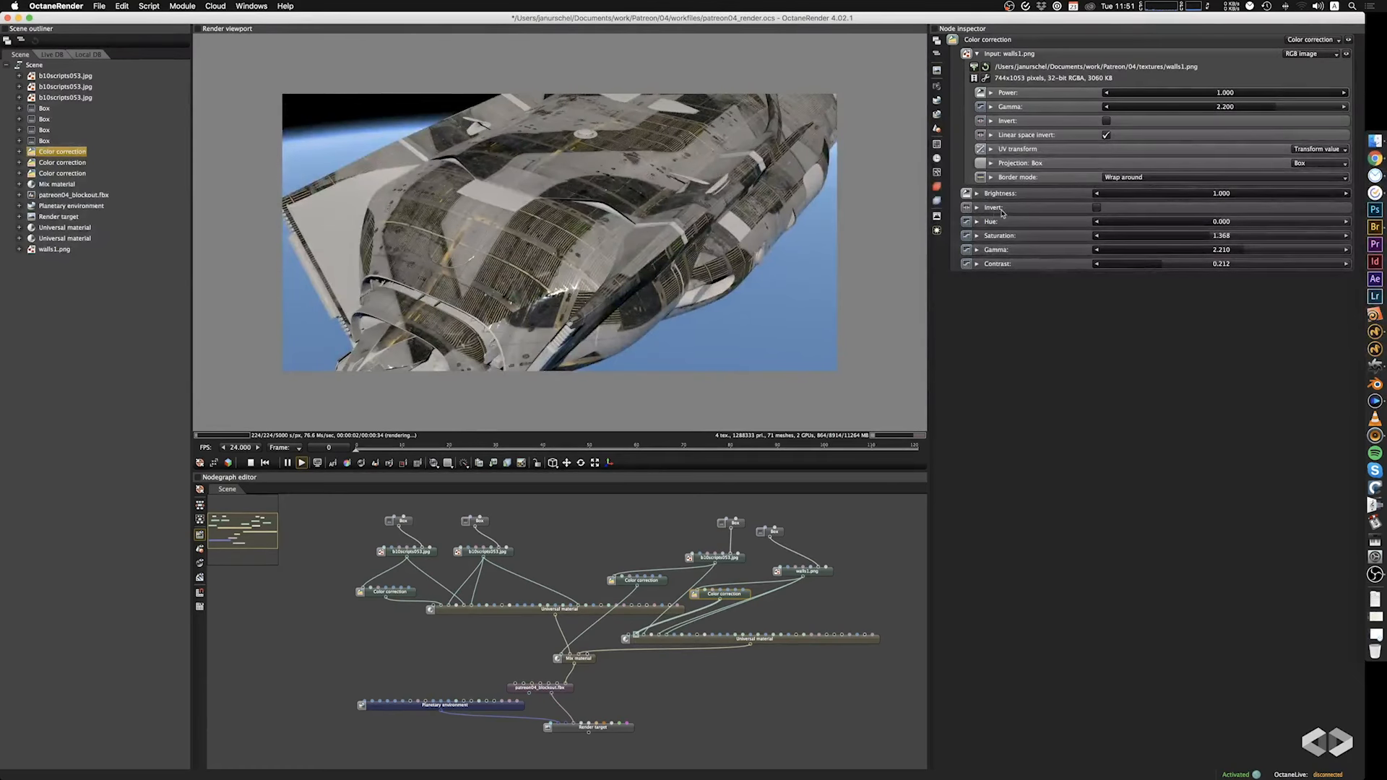
pyautogui.moveTo(1215, 235); pyautogui.dragTo(1286, 244)
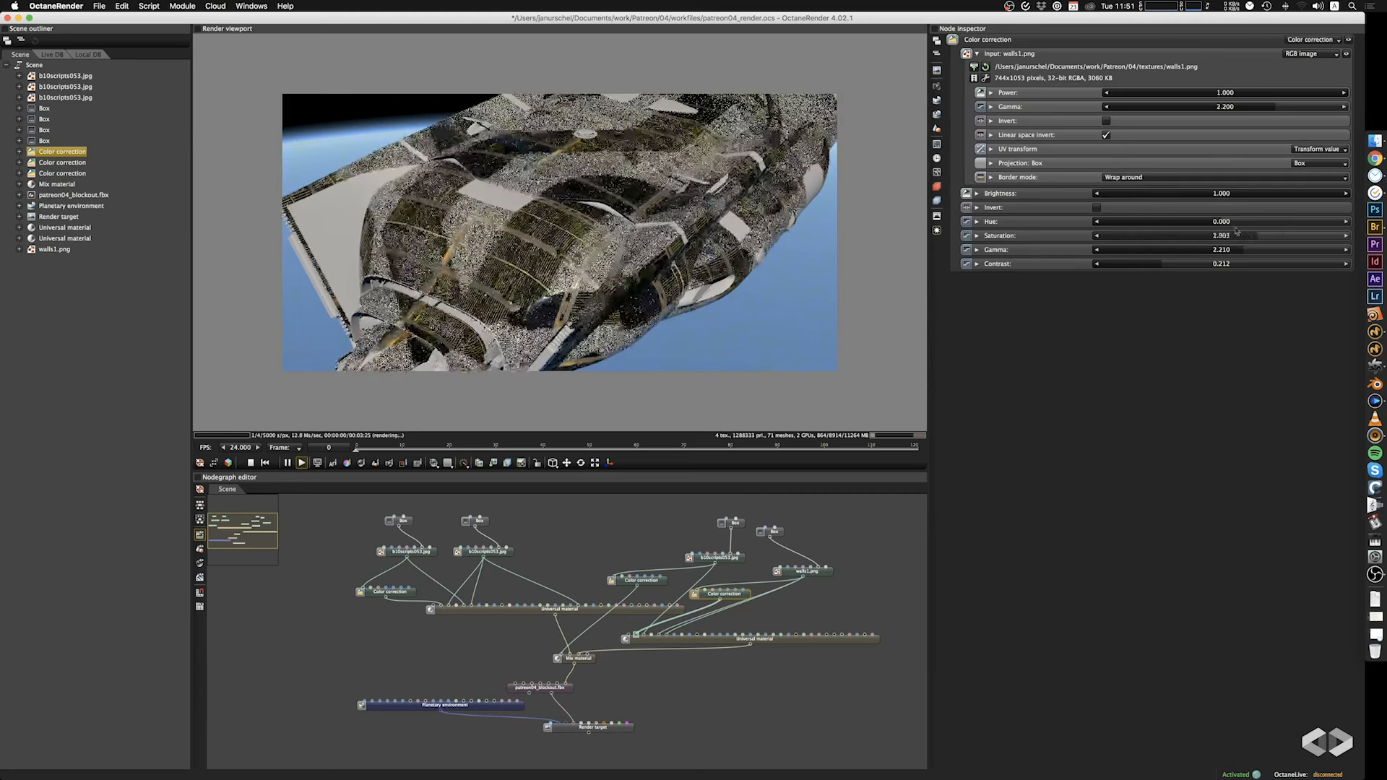
pyautogui.moveTo(1237, 230)
pyautogui.mouseDown()
pyautogui.moveTo(1174, 228)
pyautogui.moveTo(1258, 232)
pyautogui.moveTo(1070, 230)
pyautogui.moveTo(1345, 242)
pyautogui.moveTo(1236, 240)
pyautogui.mouseUp()
pyautogui.moveTo(641, 377); pyautogui.dragTo(622, 322)
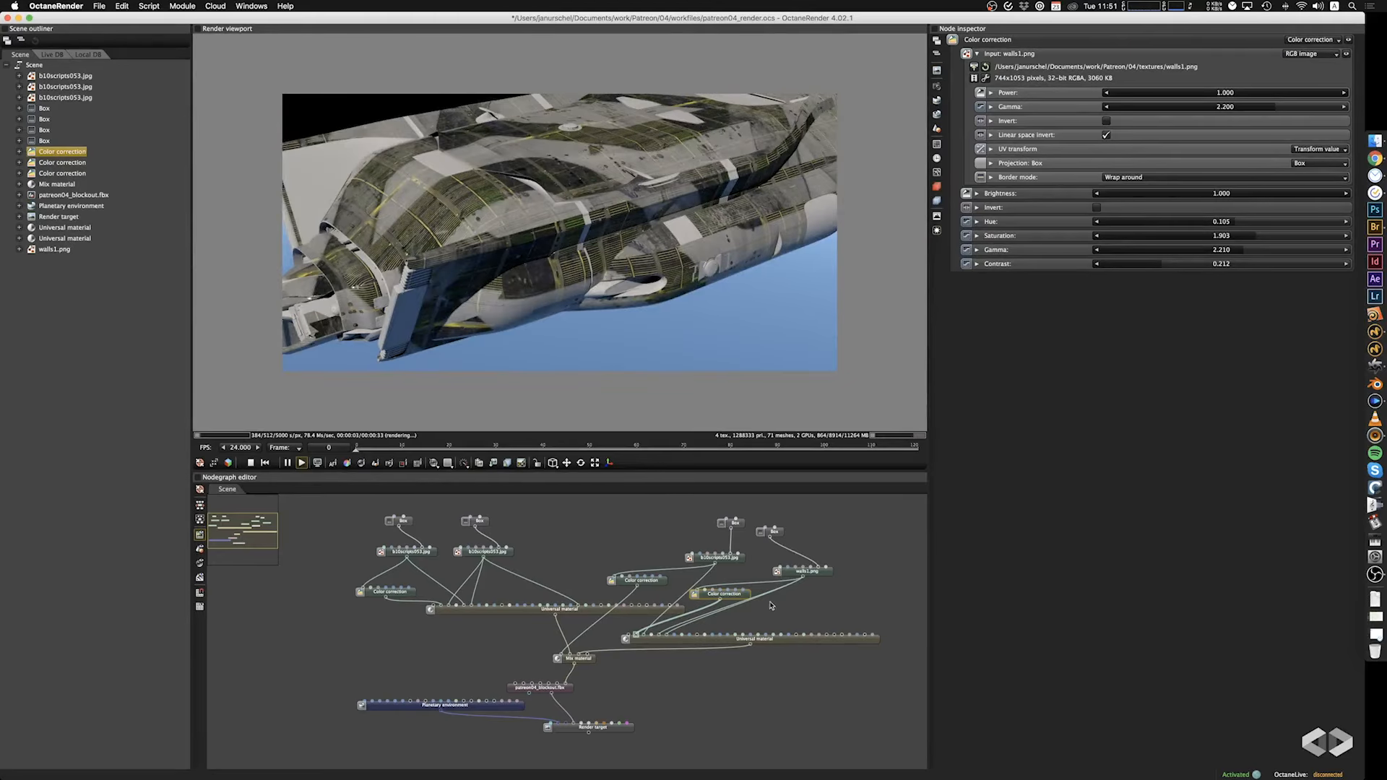
# Move the walls1.png Color correction node clear of the other nodes and duplicate the Box projection node feeding walls1.png.
pyautogui.moveTo(742, 595); pyautogui.dragTo(871, 609)
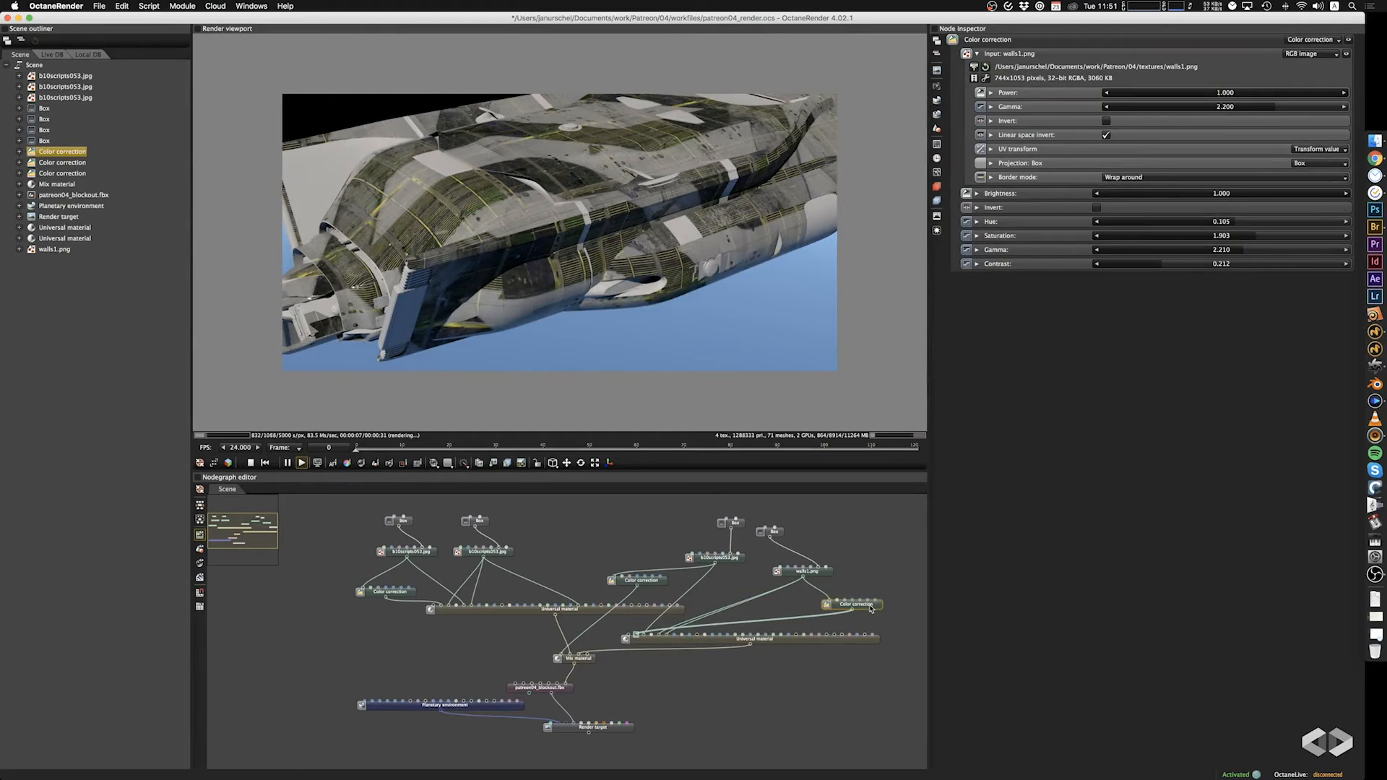
pyautogui.click(819, 573)
pyautogui.click(777, 534)
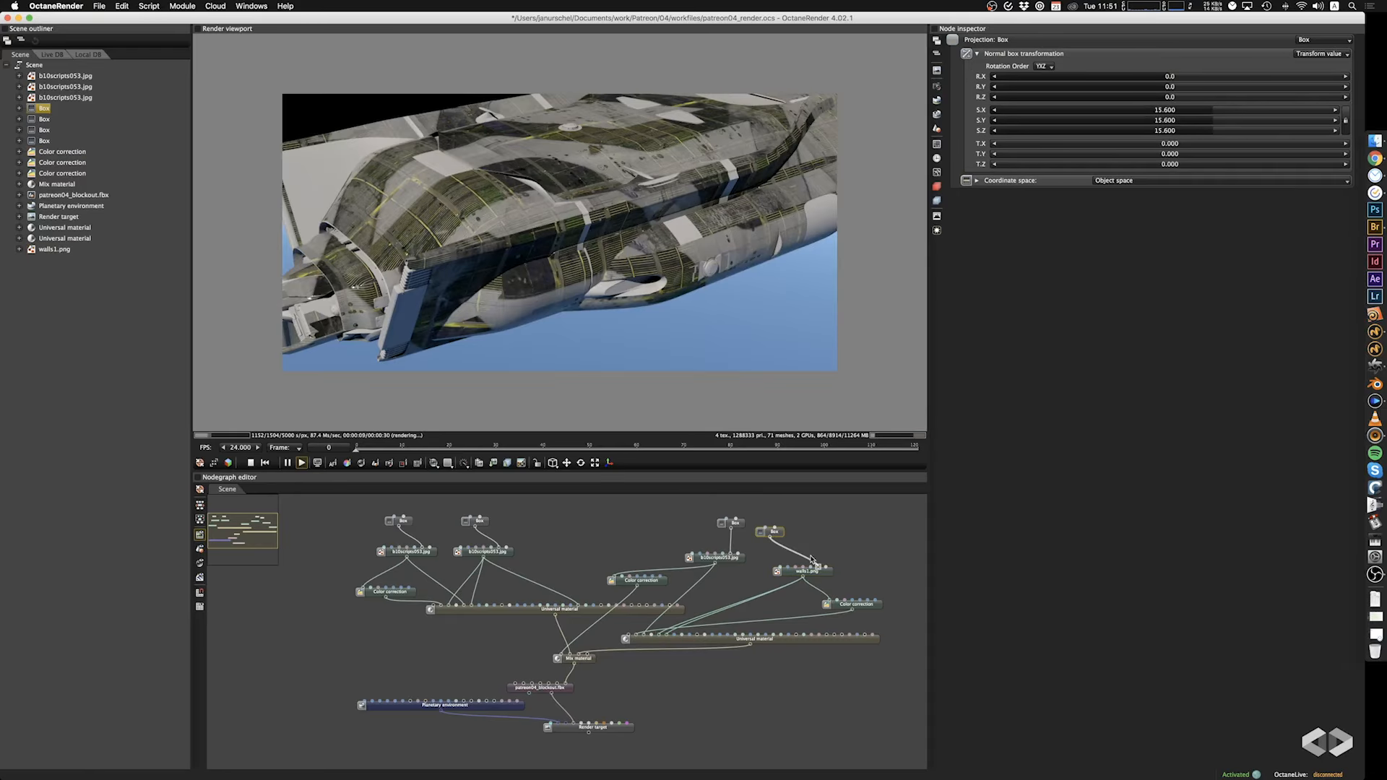
pyautogui.press('super+c')
pyautogui.press('super+v')
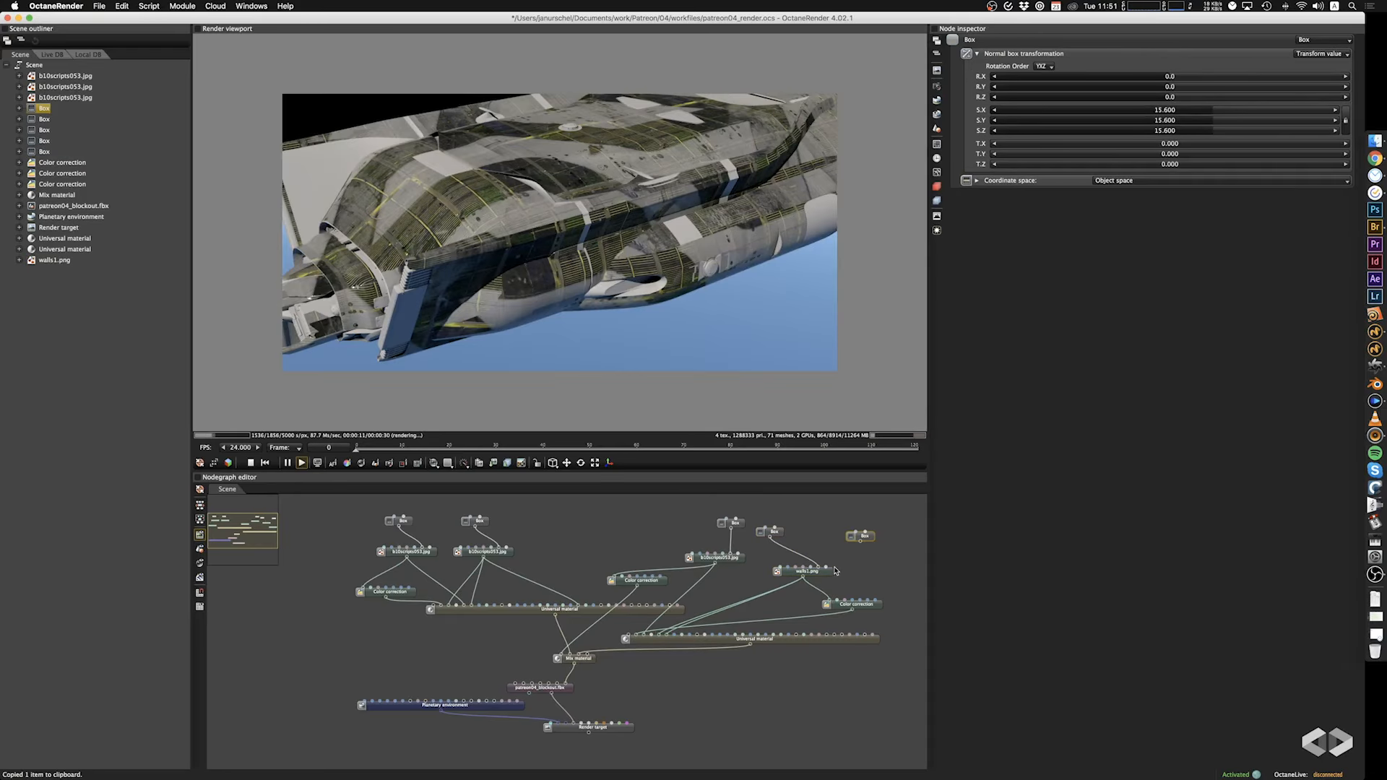
# Duplicate the walls1.png image node, connect the copy to the Color correction input and feed it from the duplicated Box projection.
pyautogui.click(827, 574)
pyautogui.press('super+c')
pyautogui.press('super+v')
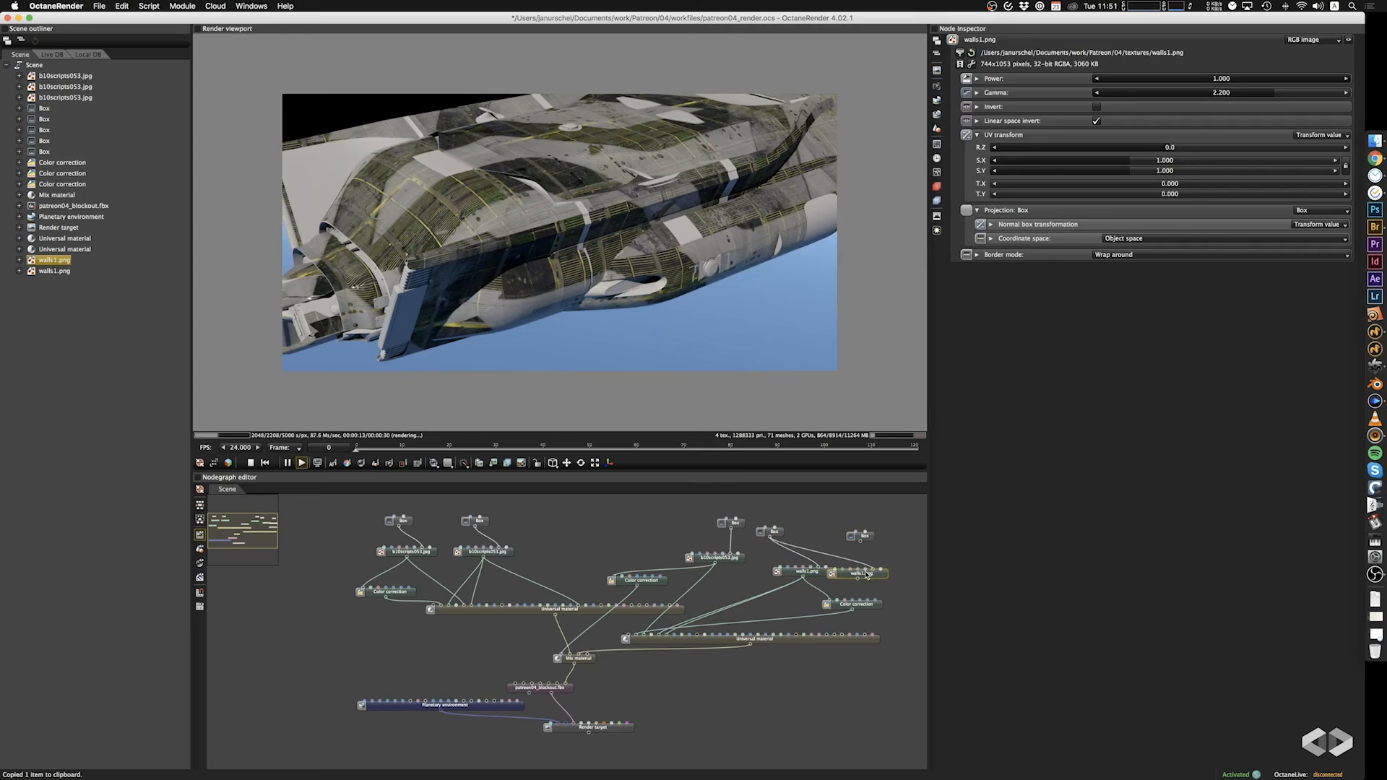
pyautogui.moveTo(857, 579); pyautogui.dragTo(828, 601)
pyautogui.moveTo(861, 541); pyautogui.dragTo(890, 576)
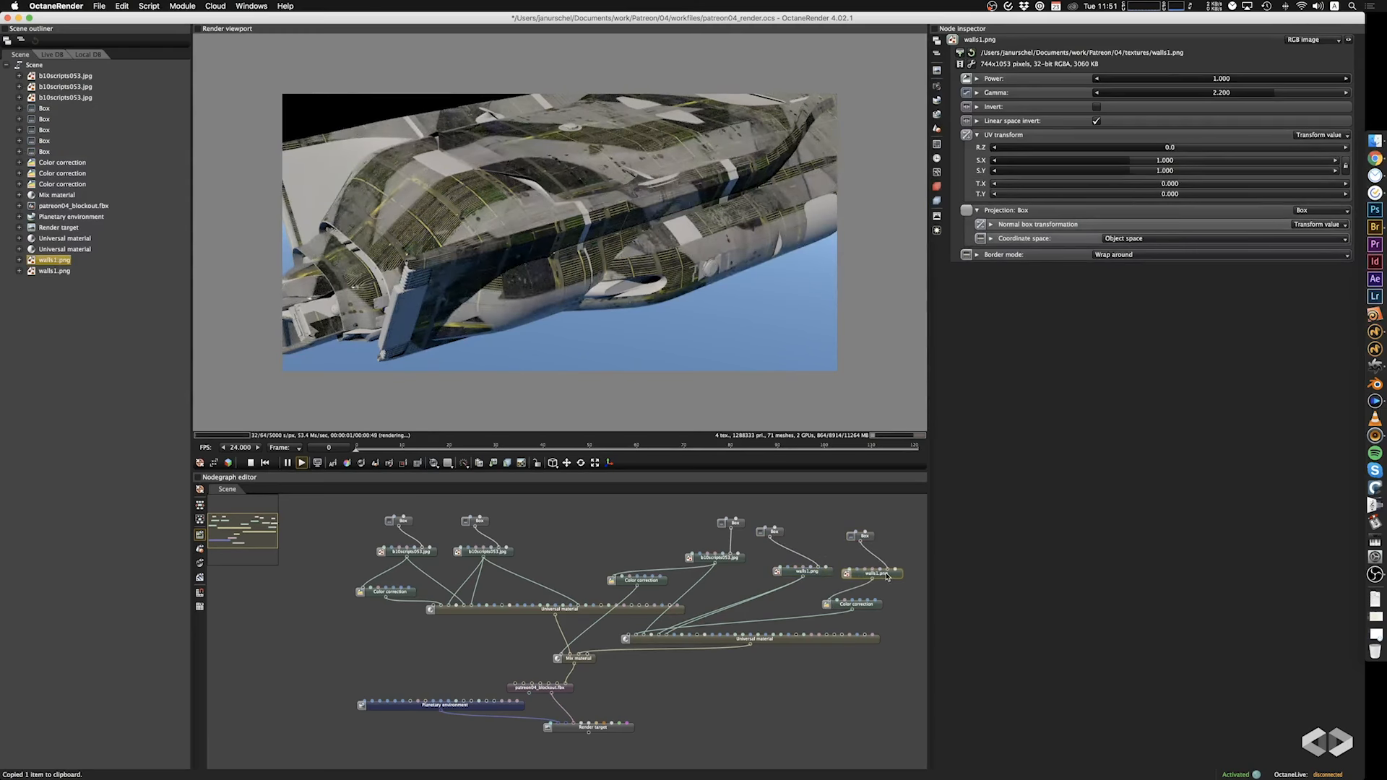
# Try a scale of 29.200 on the duplicated Box projection and try inverting the duplicated walls1.png image.
pyautogui.click(867, 538)
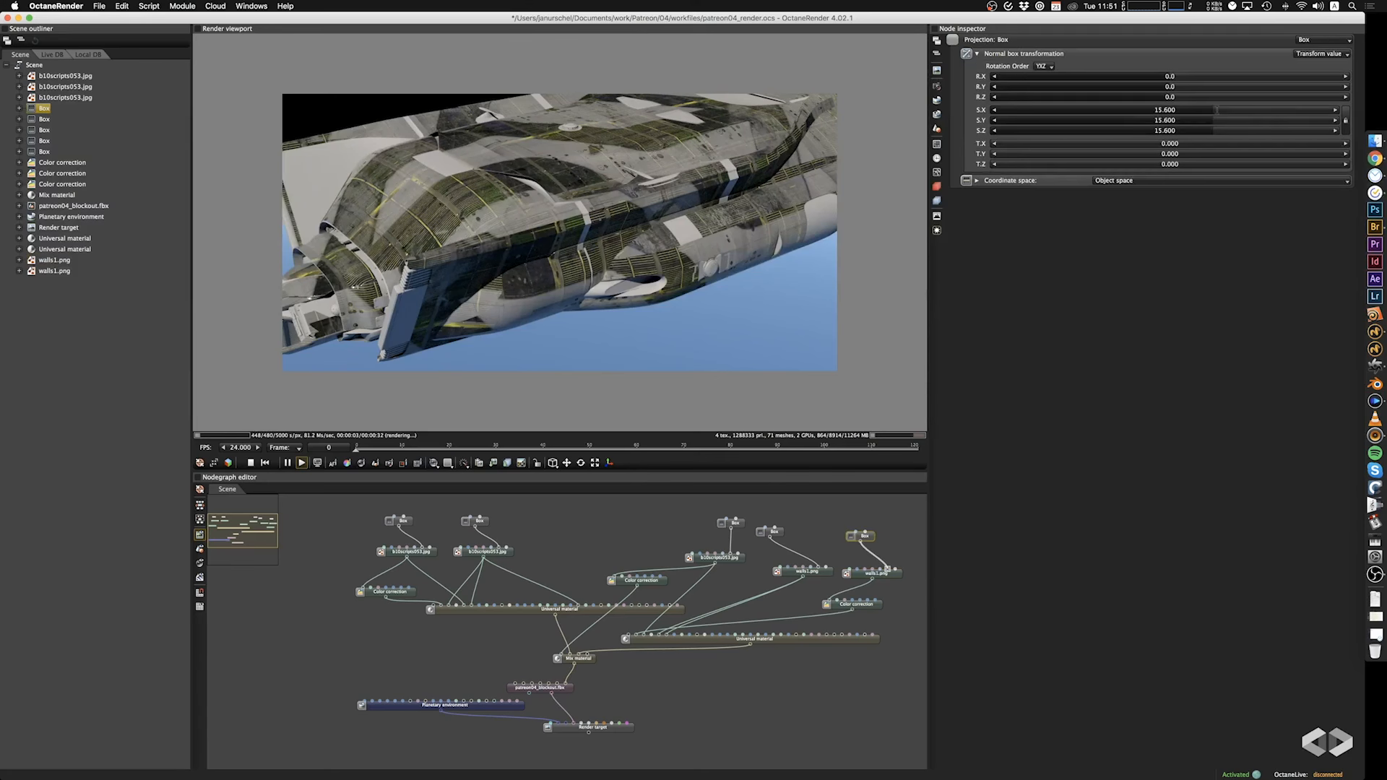
pyautogui.moveTo(1217, 111)
pyautogui.mouseDown()
pyautogui.moveTo(1240, 116)
pyautogui.moveTo(1145, 128)
pyautogui.moveTo(1232, 132)
pyautogui.mouseUp()
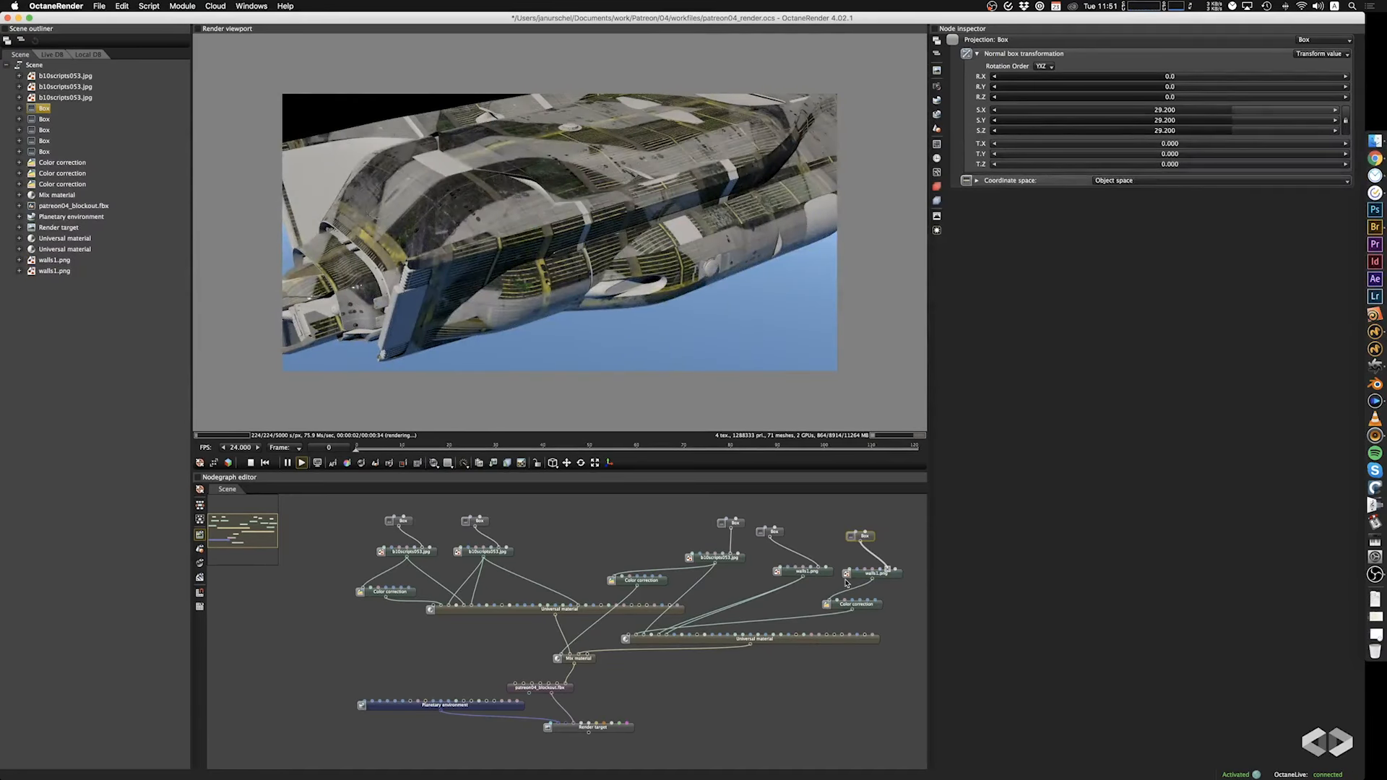
pyautogui.click(870, 606)
pyautogui.click(1105, 121)
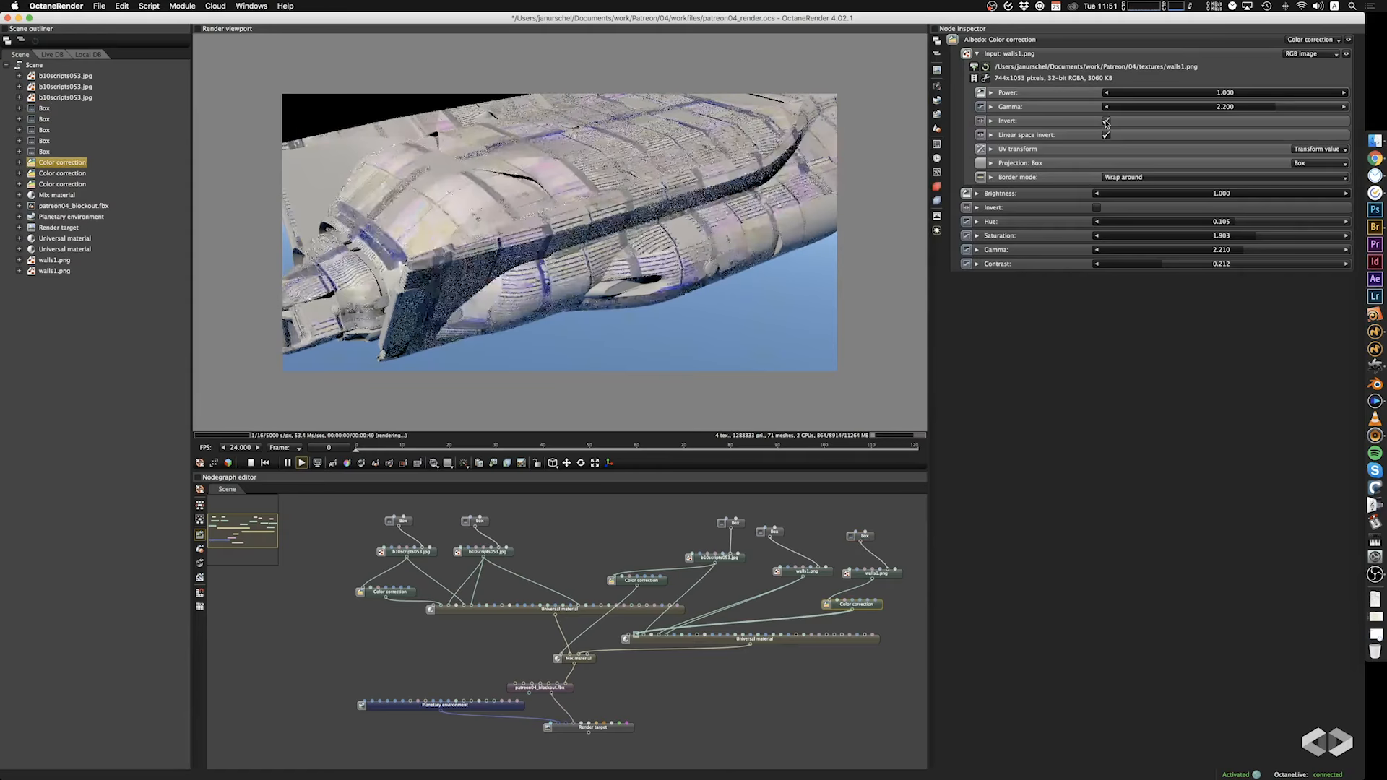
pyautogui.click(1105, 122)
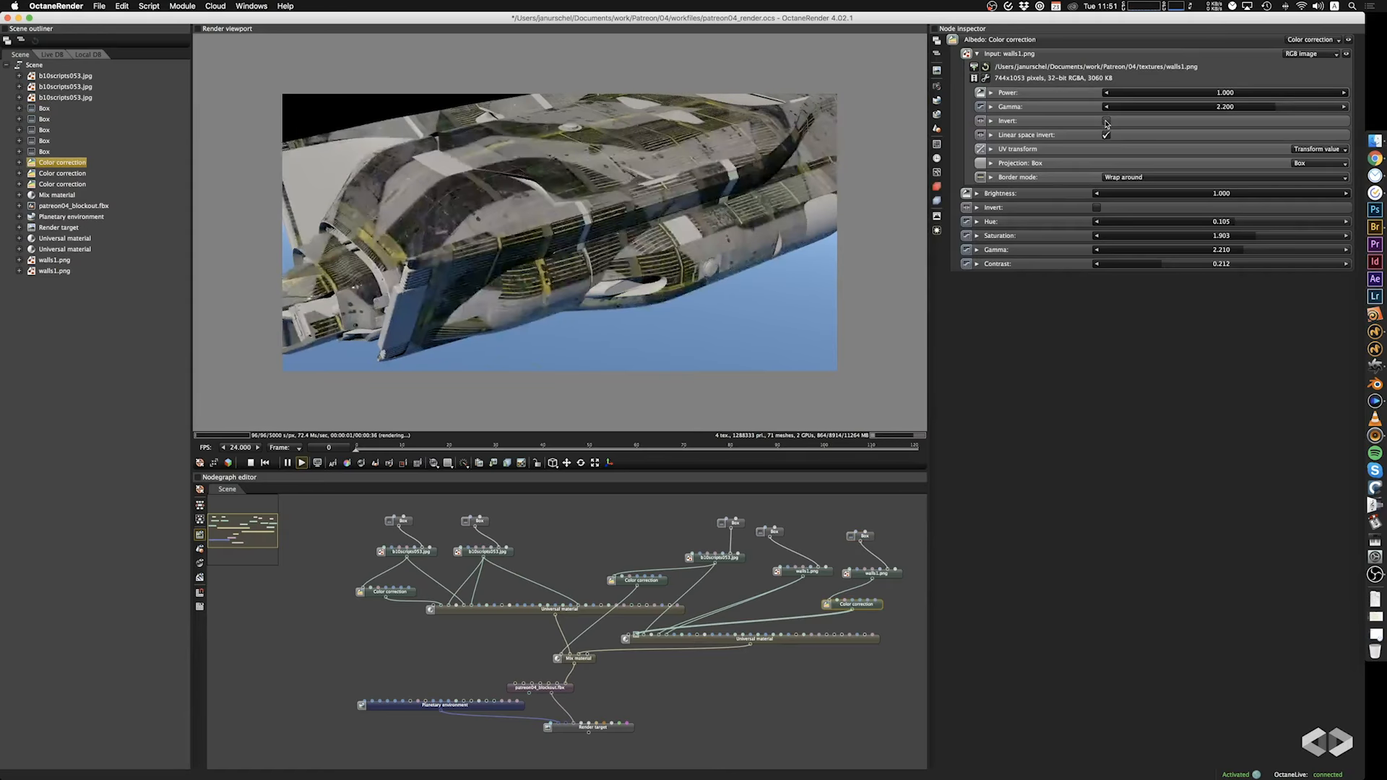
pyautogui.moveTo(536, 257)
pyautogui.mouseDown()
pyautogui.moveTo(616, 249)
pyautogui.moveTo(543, 270)
pyautogui.mouseUp()
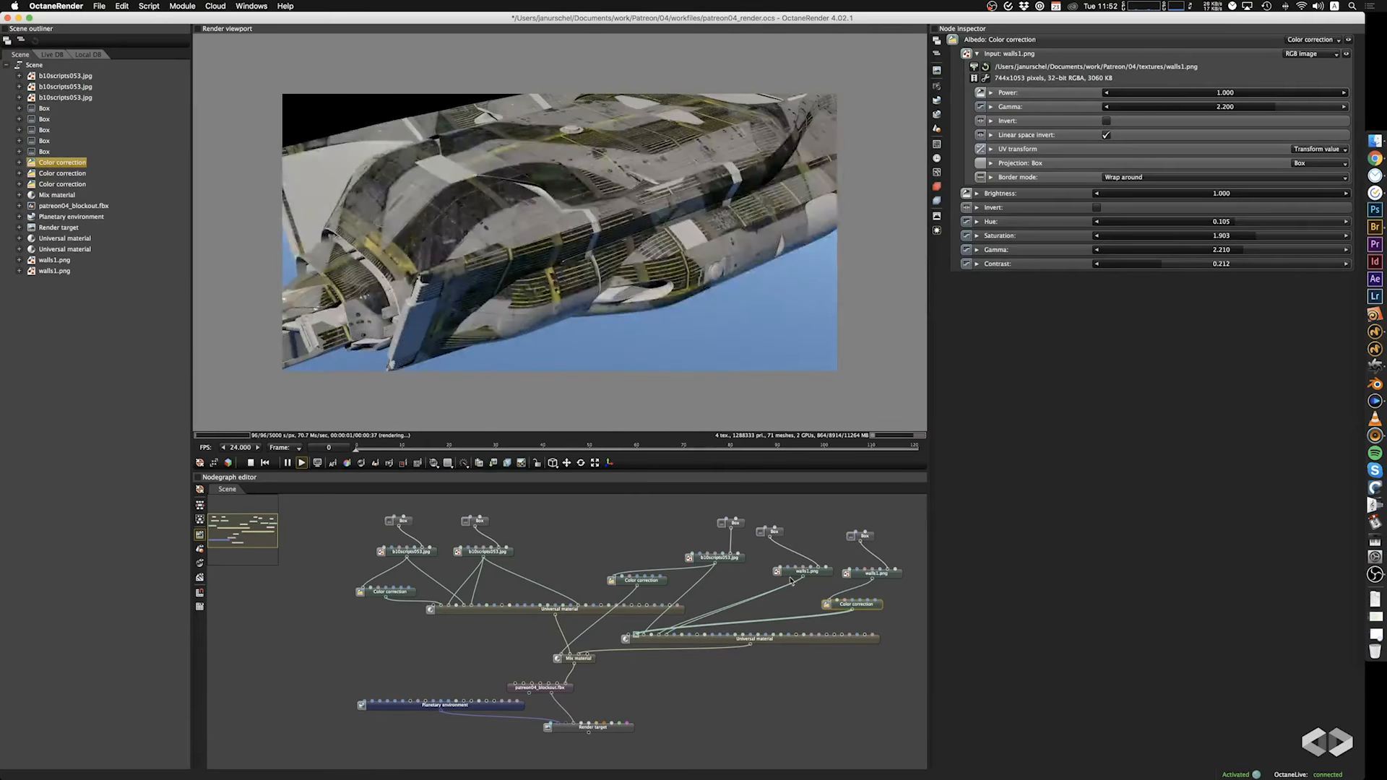
# Try Screen Shot 2014-06-01 at 9.02.44 pm.png as the image in the duplicated walls1.png node and inspect the ship.
pyautogui.click(887, 576)
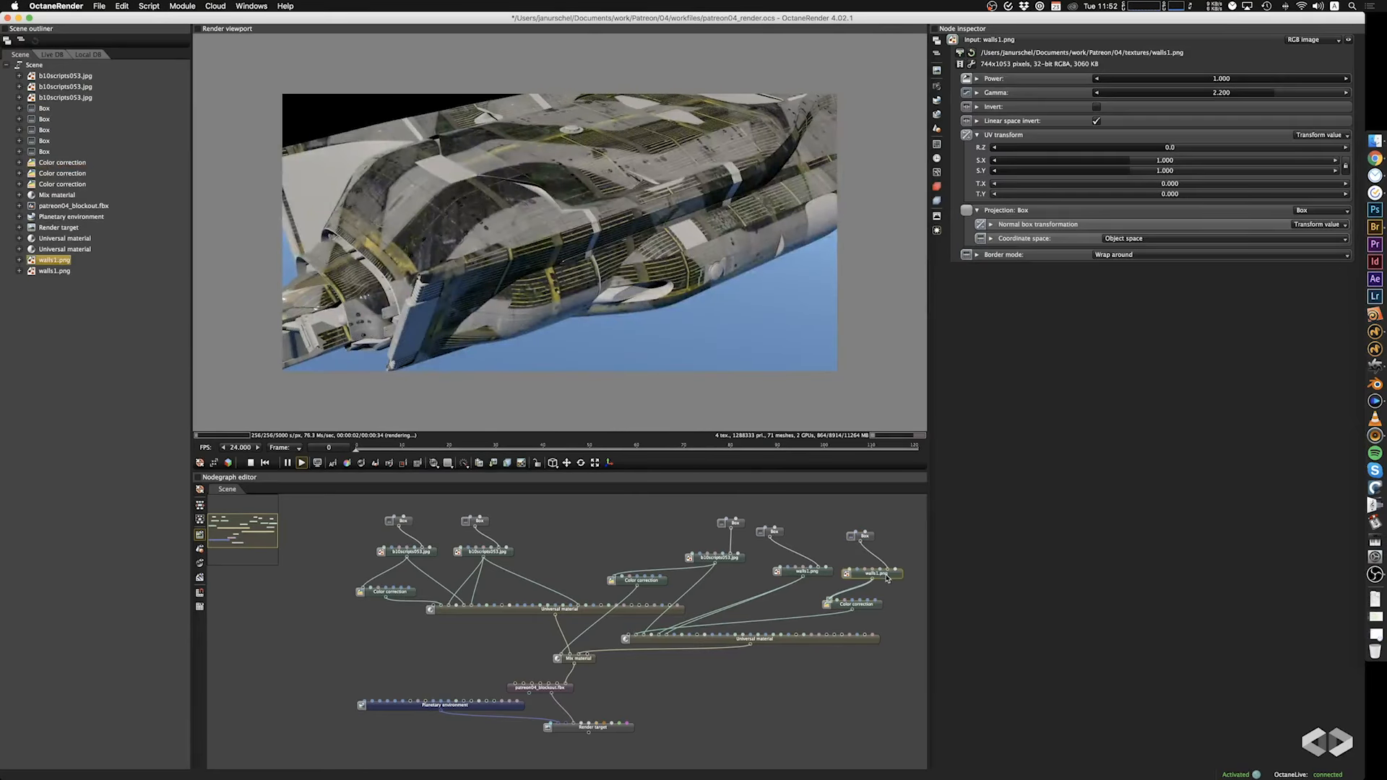
pyautogui.click(960, 53)
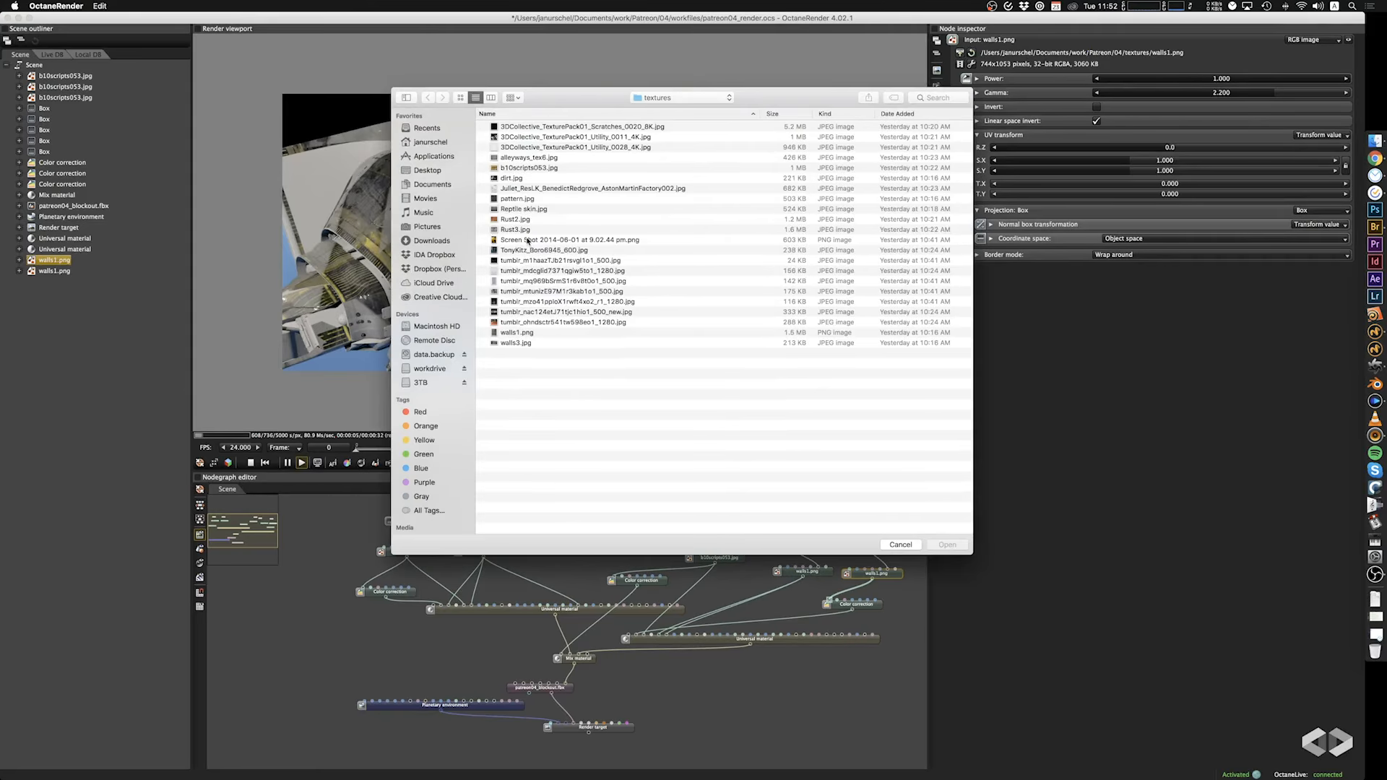
pyautogui.click(527, 240)
pyautogui.click(947, 544)
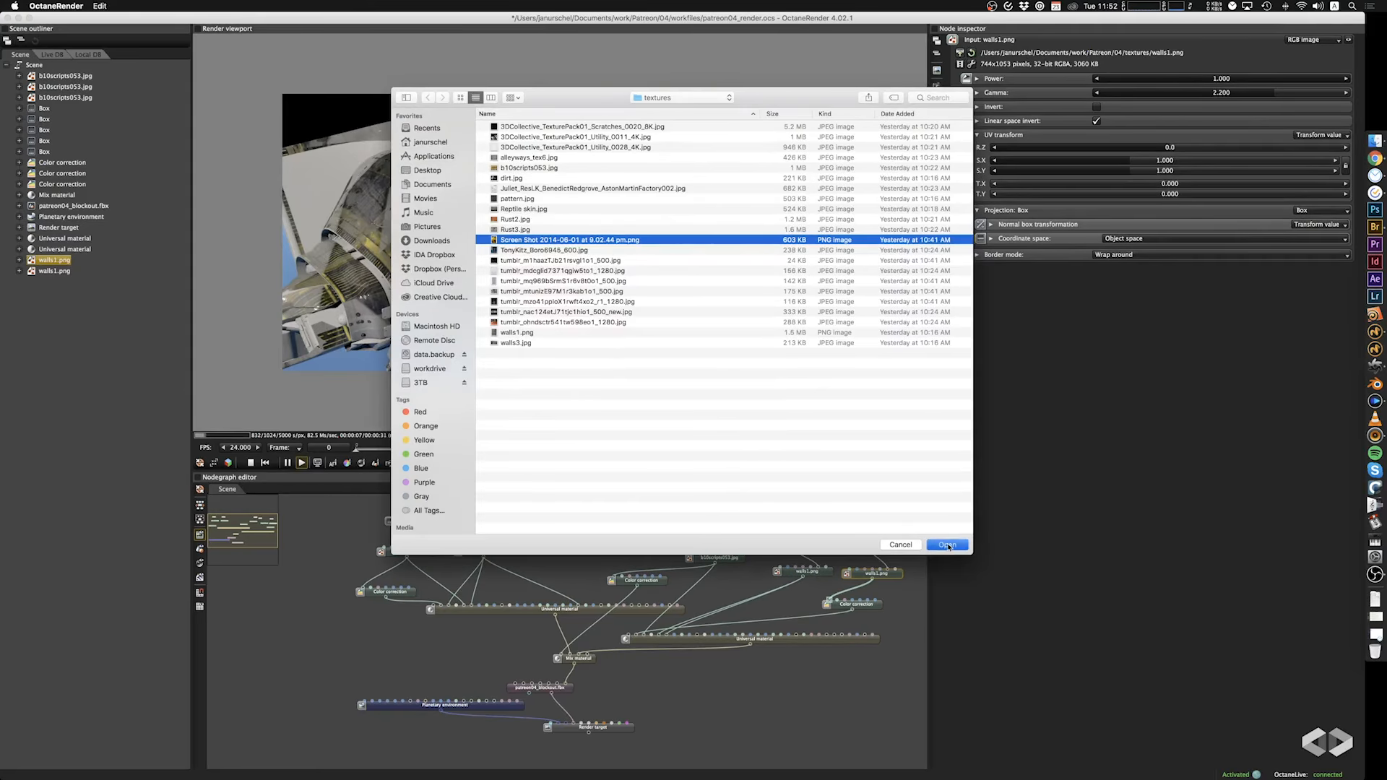
pyautogui.moveTo(714, 363); pyautogui.dragTo(717, 297)
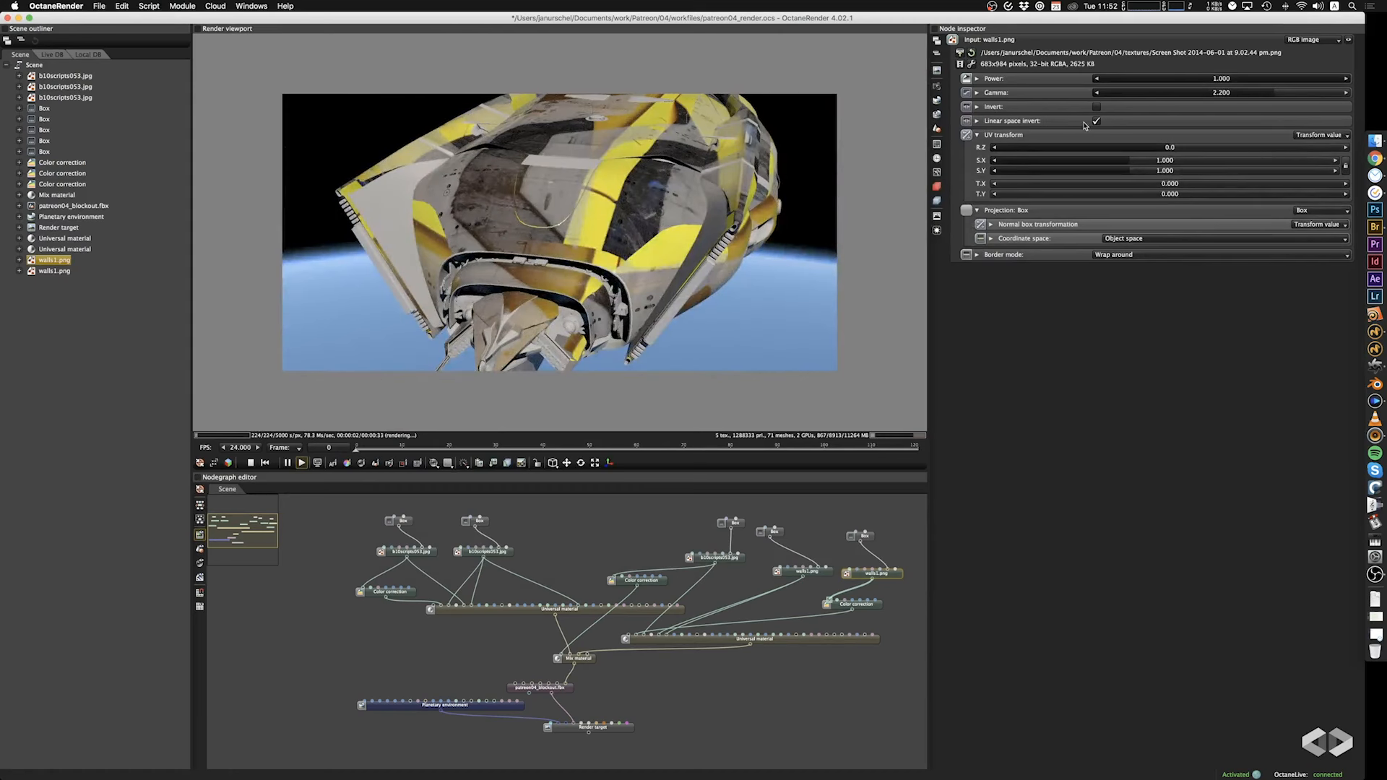
# Load b10scripts053.jpg into the duplicated walls1.png image node.
pyautogui.click(971, 53)
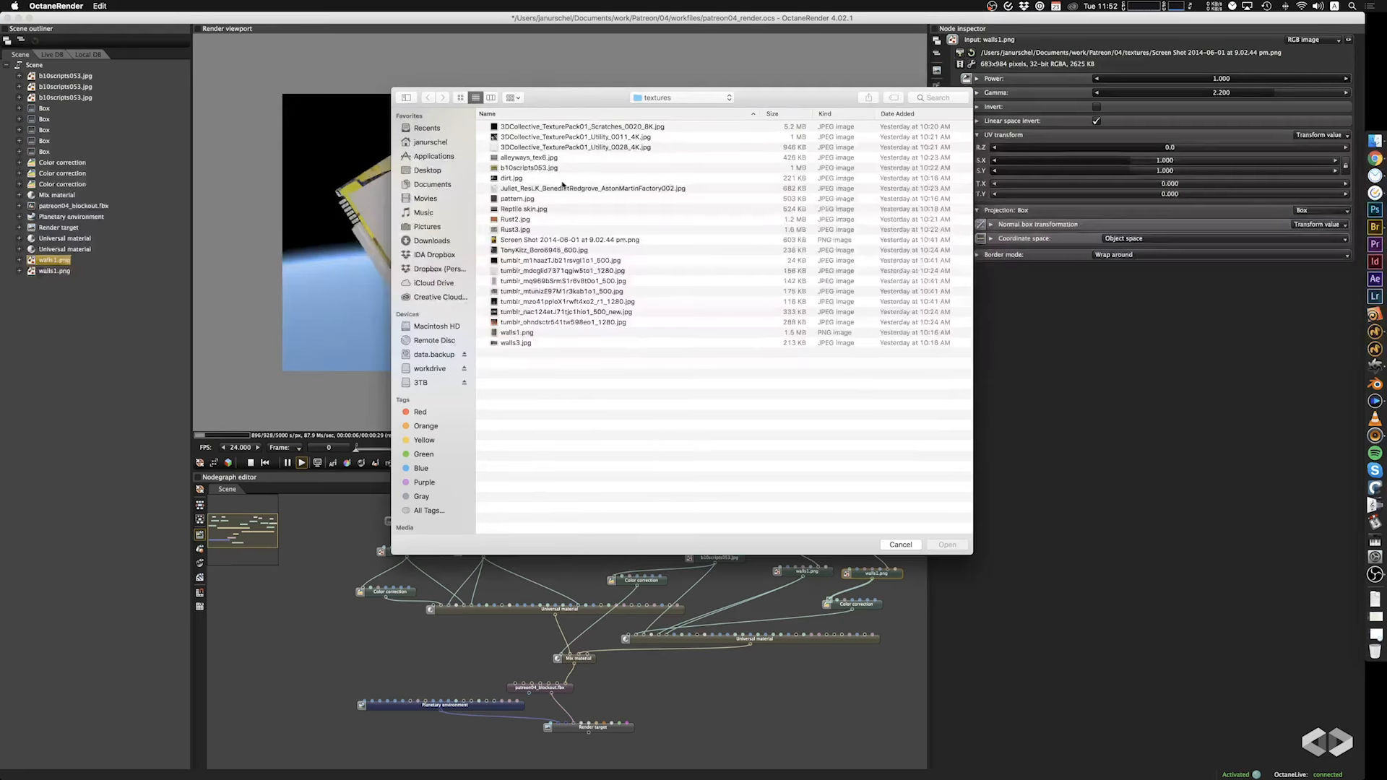
pyautogui.click(522, 169)
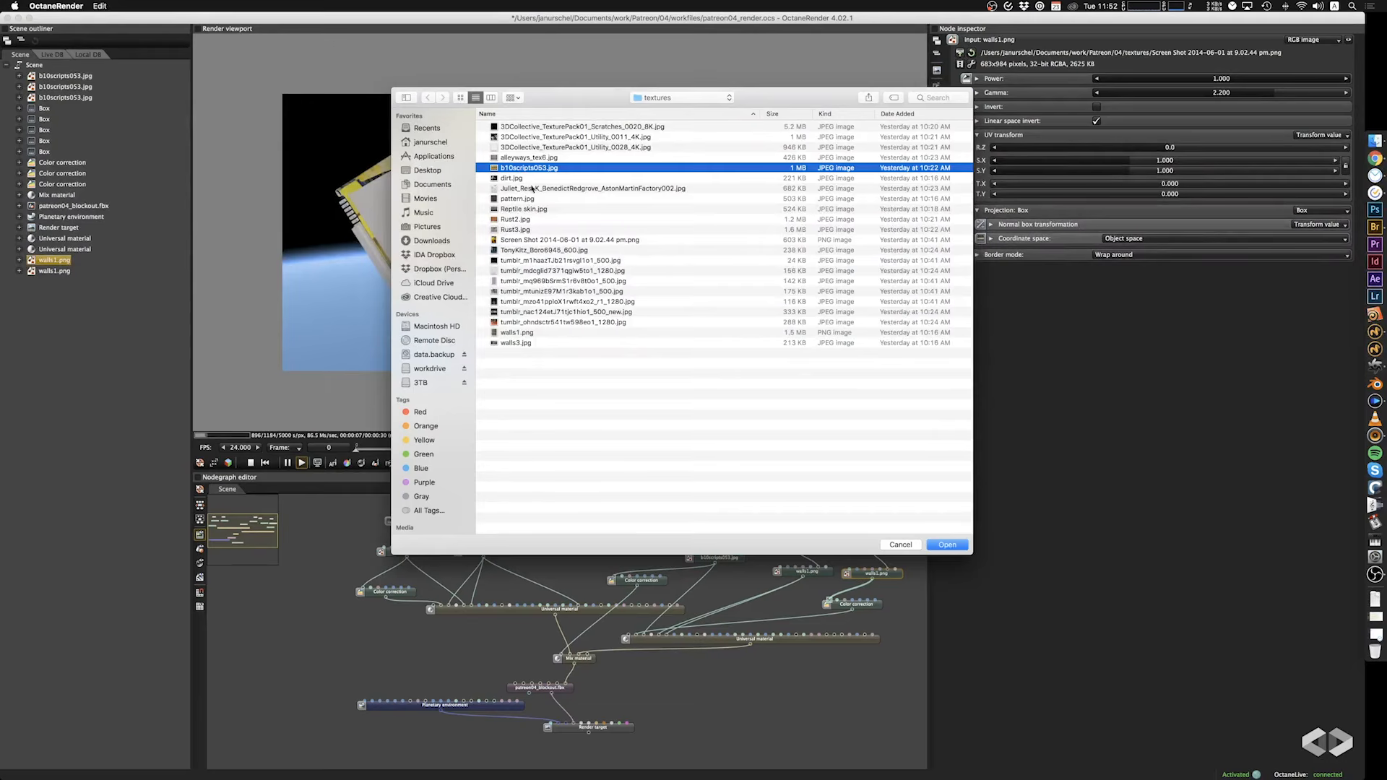
pyautogui.click(947, 544)
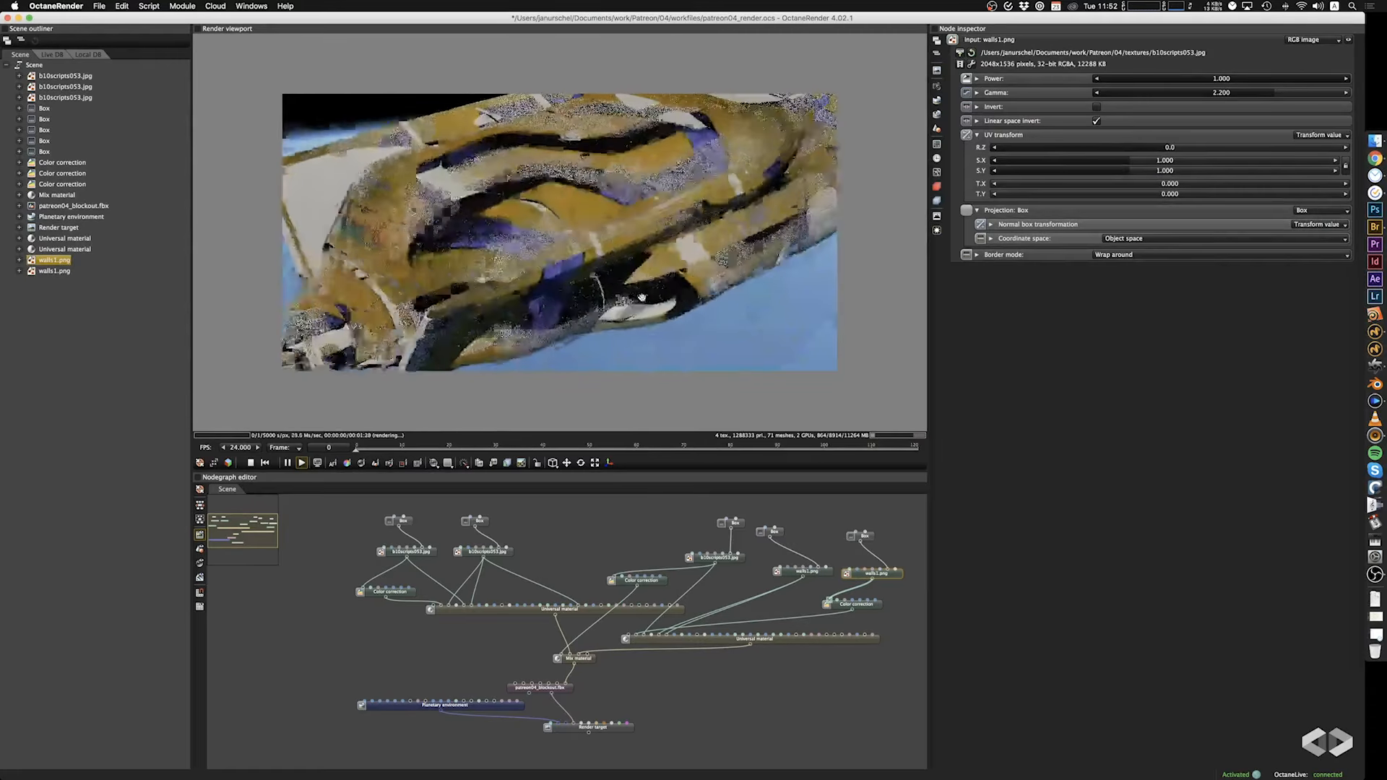
pyautogui.moveTo(746, 320); pyautogui.dragTo(734, 272)
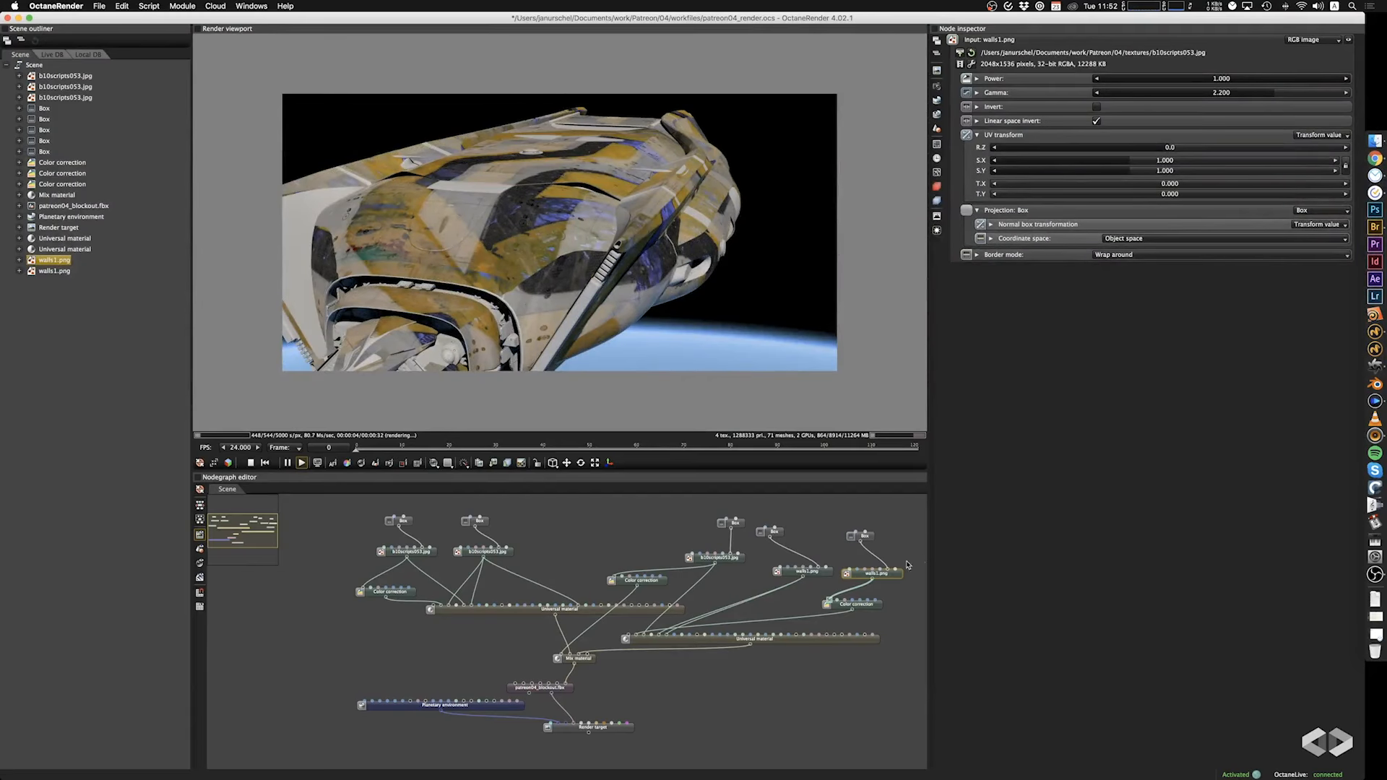
# Set the scale of the duplicated Box projection to 83.600 on all axes.
pyautogui.click(867, 536)
pyautogui.click(1216, 110)
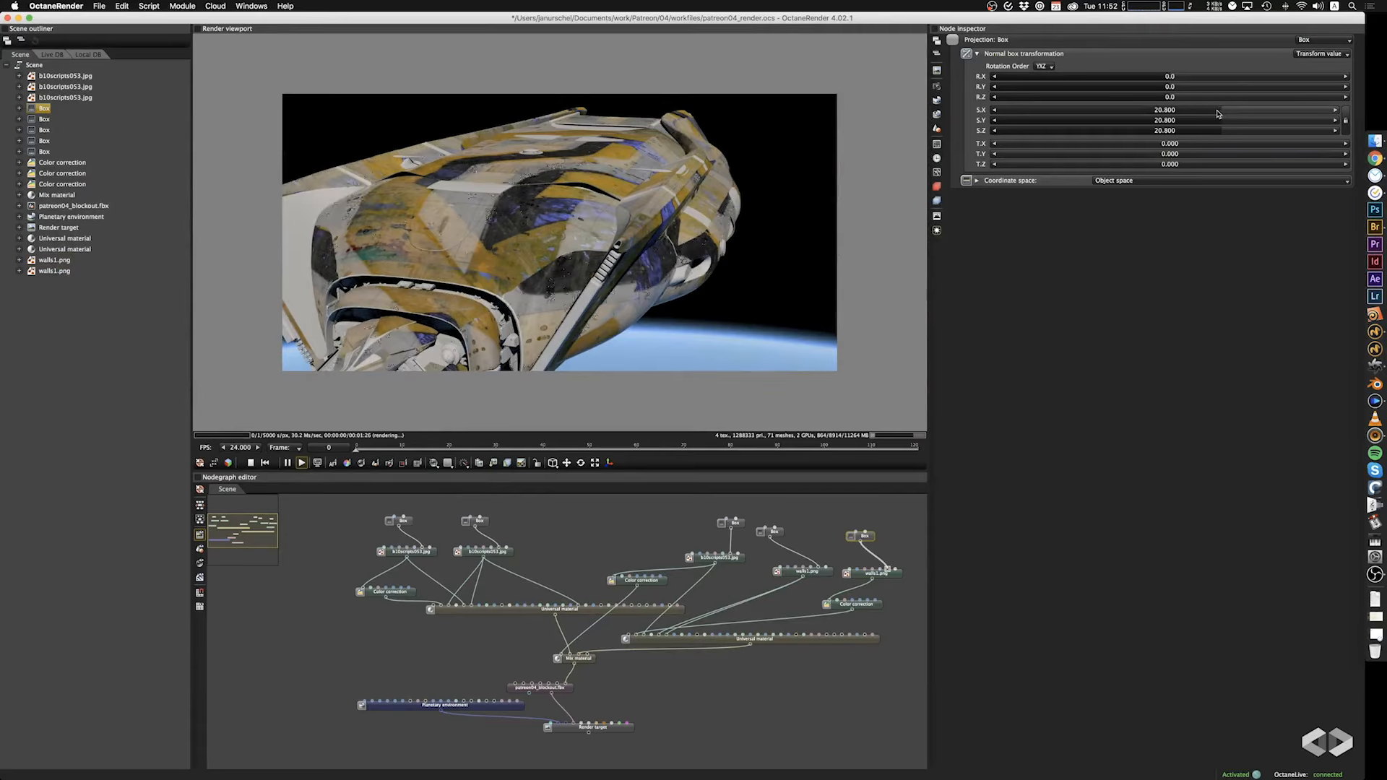
pyautogui.click(1259, 120)
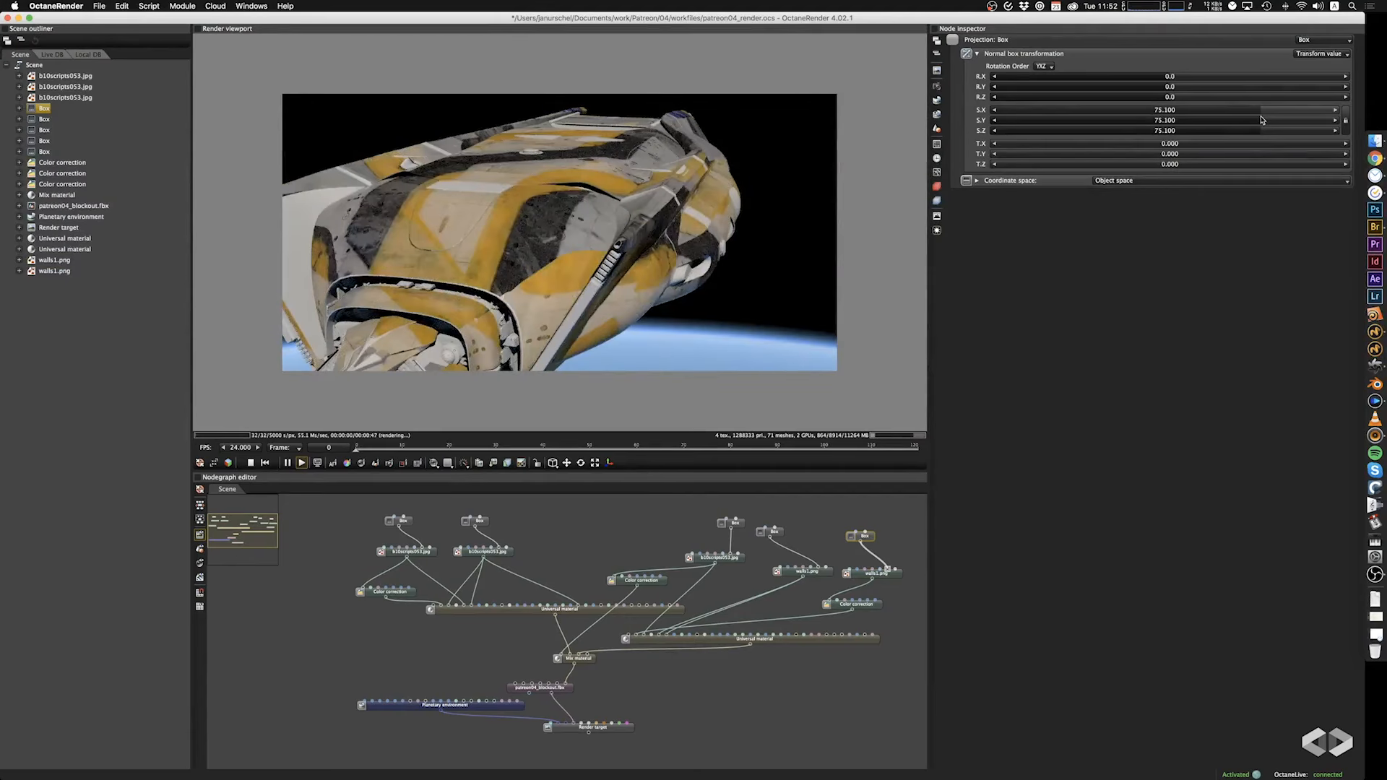
pyautogui.click(1265, 120)
pyautogui.moveTo(749, 203); pyautogui.dragTo(592, 253)
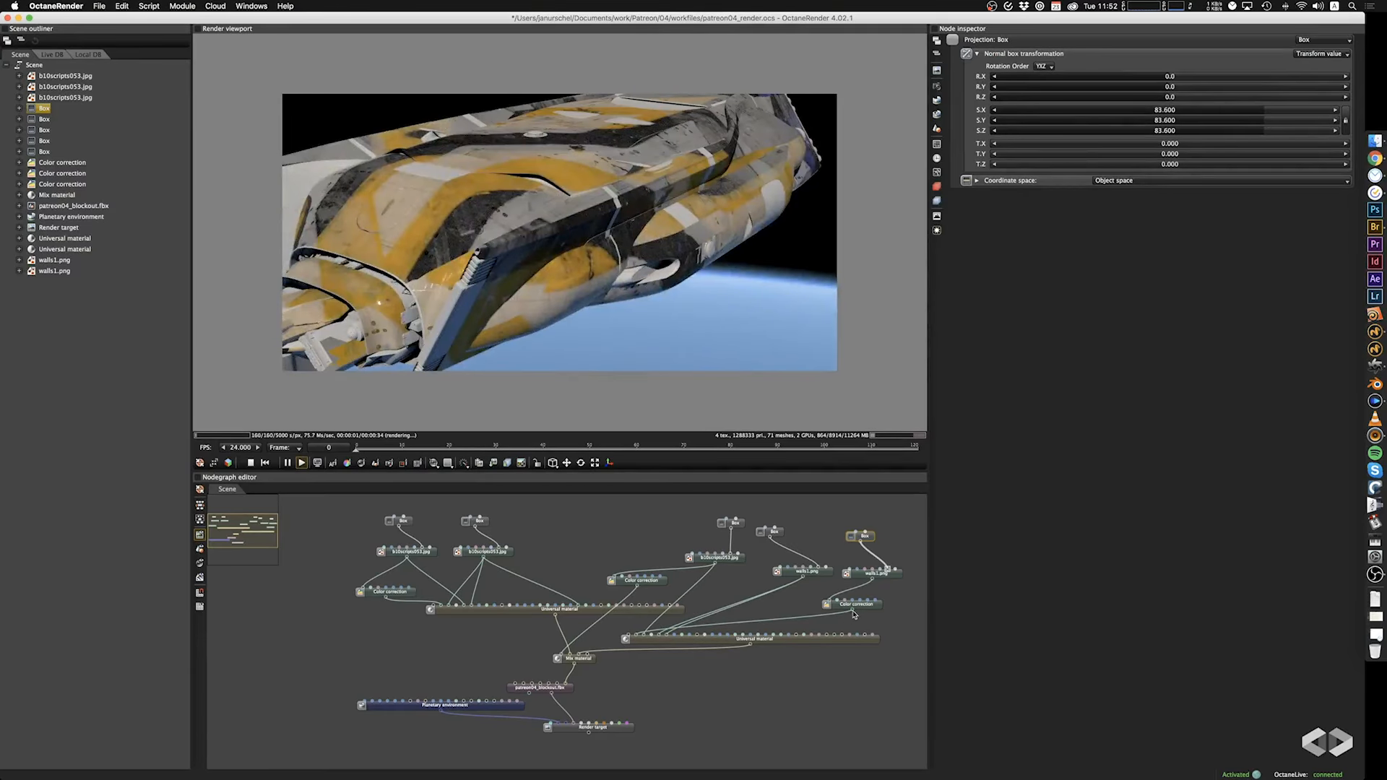
# Set the Color correction fed by the duplicated image node to hue 0.113, saturation 1.866, gamma 3.660 and contrast 1.110.
pyautogui.moveTo(854, 615); pyautogui.dragTo(559, 663)
pyautogui.click(864, 606)
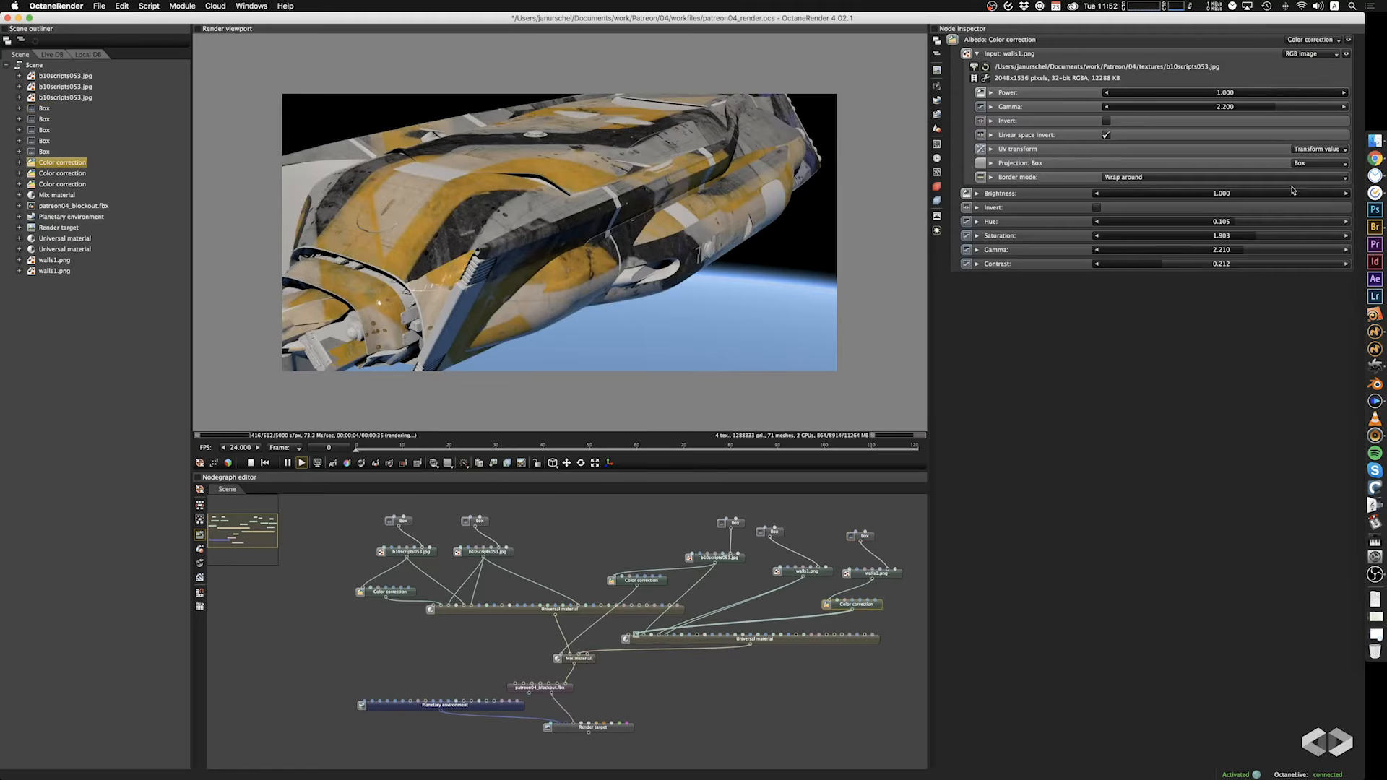
pyautogui.moveTo(1234, 223); pyautogui.dragTo(1266, 254)
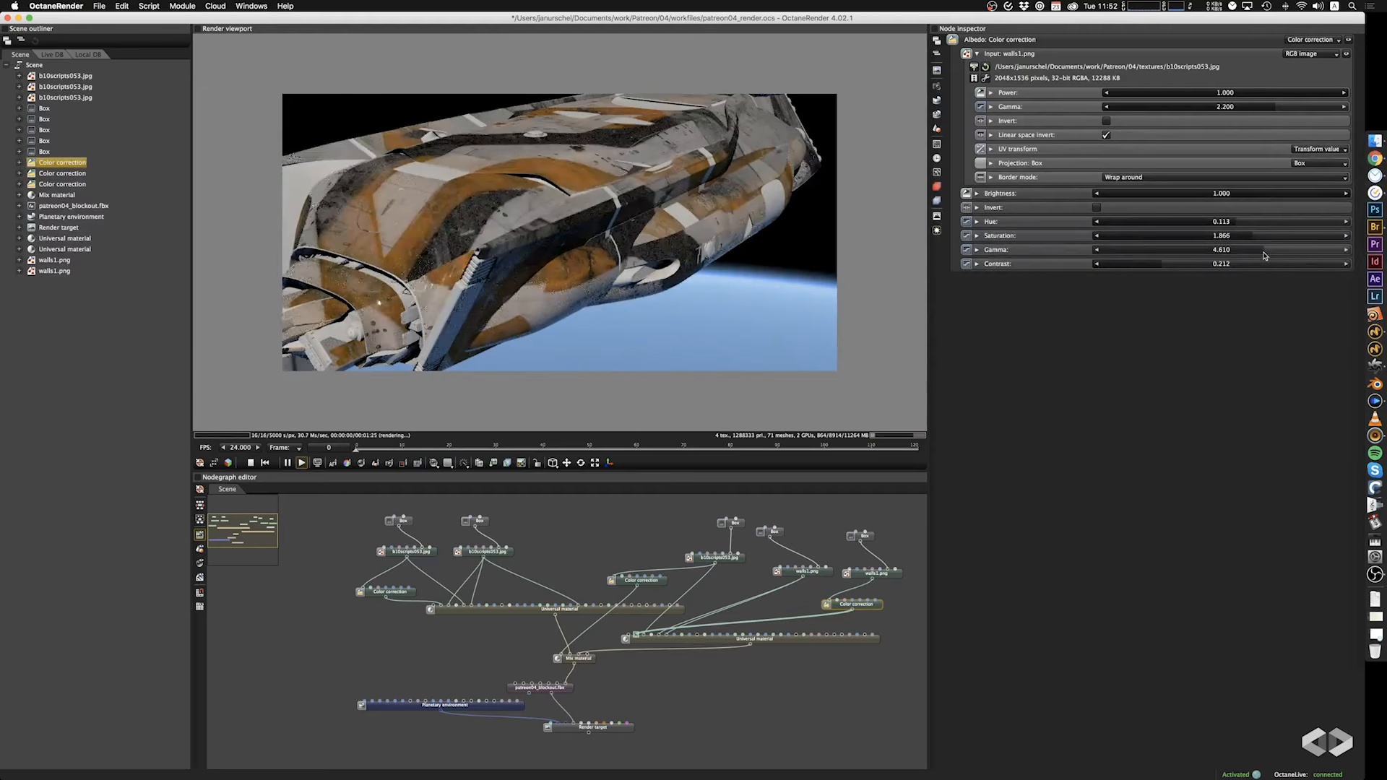
pyautogui.moveTo(416, 285); pyautogui.dragTo(593, 288)
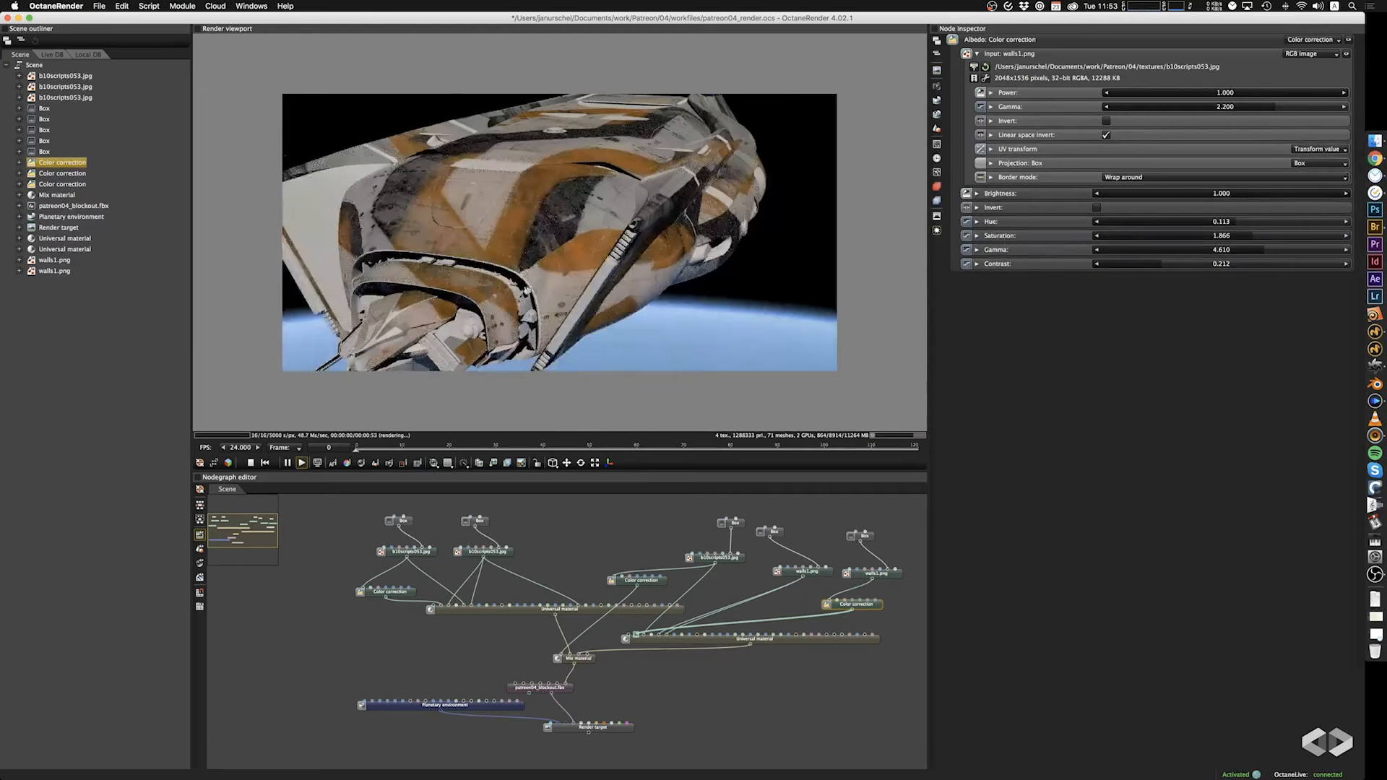
pyautogui.moveTo(1265, 251); pyautogui.dragTo(1258, 251)
pyautogui.moveTo(1160, 266); pyautogui.dragTo(1198, 265)
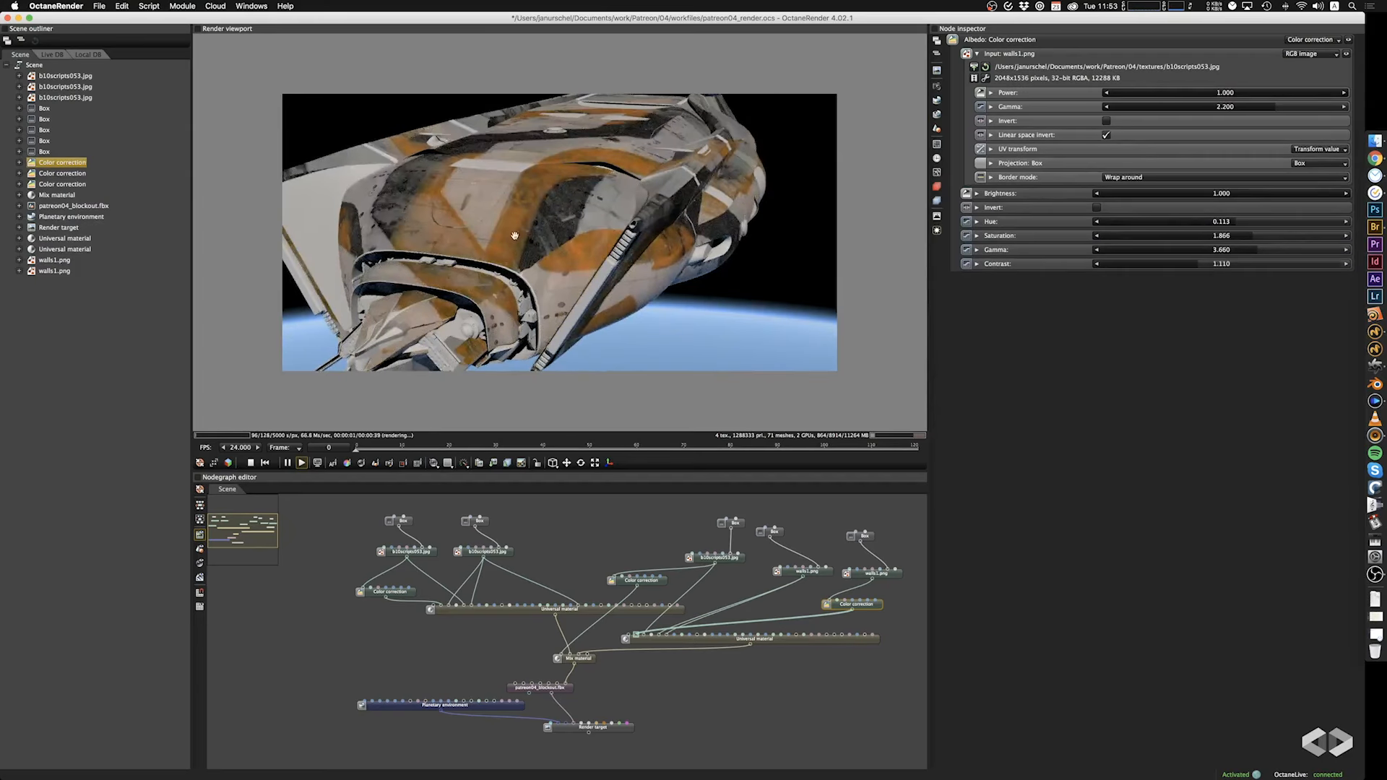
pyautogui.moveTo(505, 236); pyautogui.dragTo(583, 254)
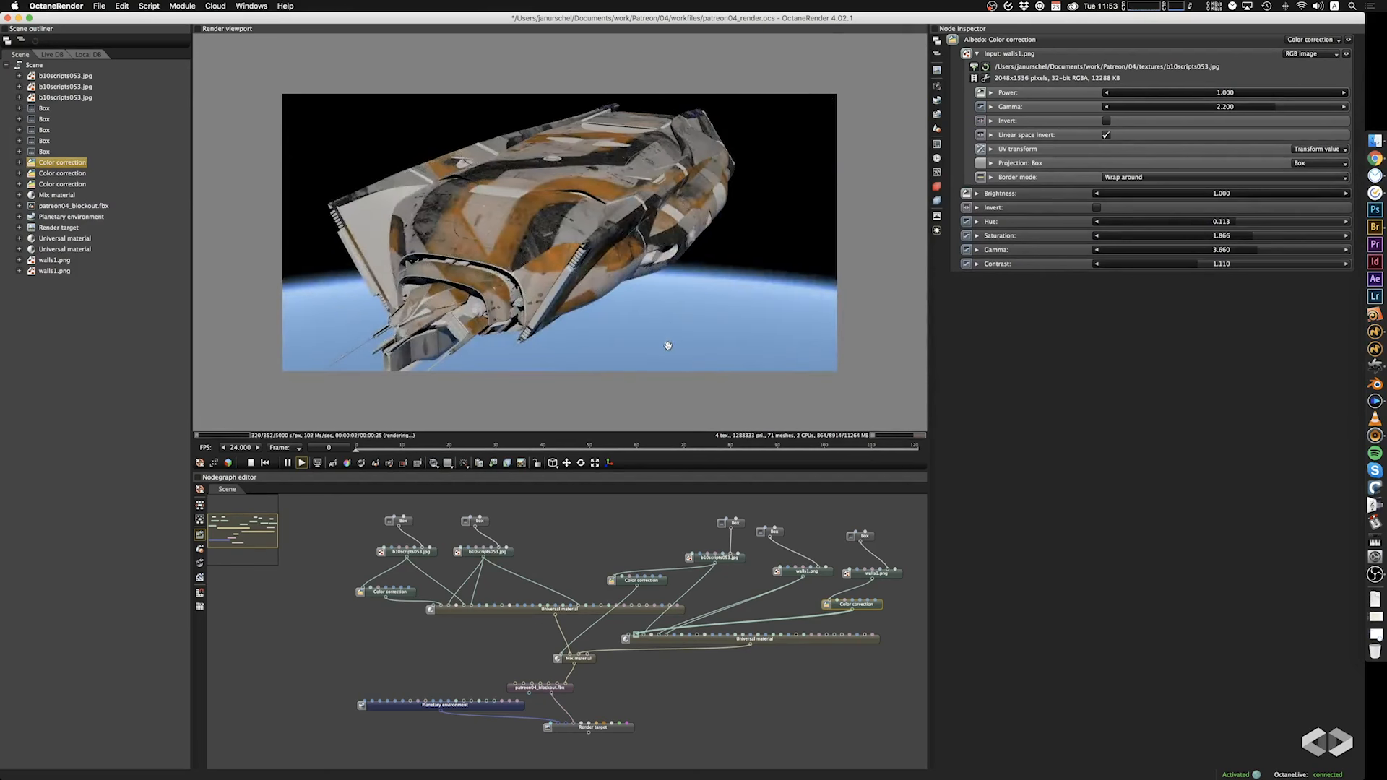
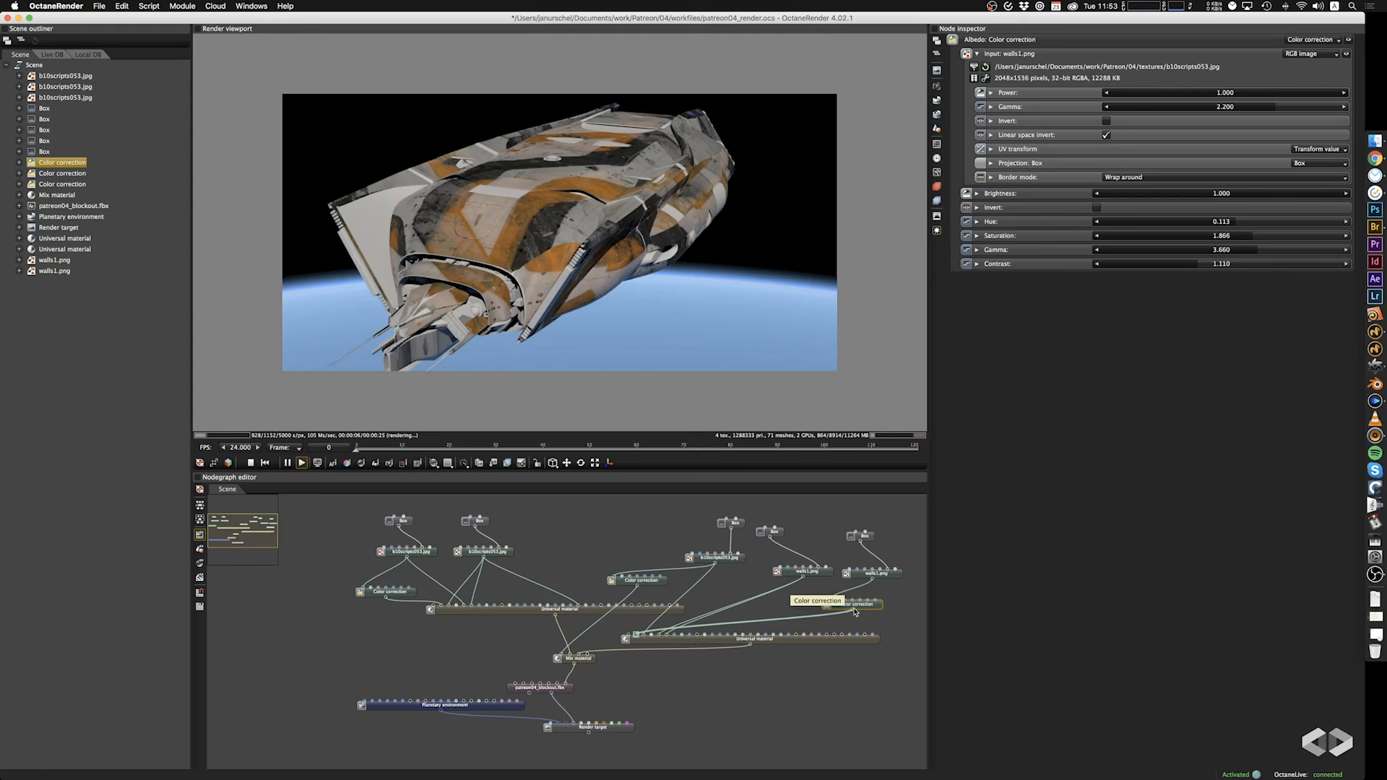
# Try feeding the duplicated walls1.png node's Color correction into the albedo of the first Universal material, and undo the connection.
pyautogui.moveTo(855, 612); pyautogui.dragTo(439, 612)
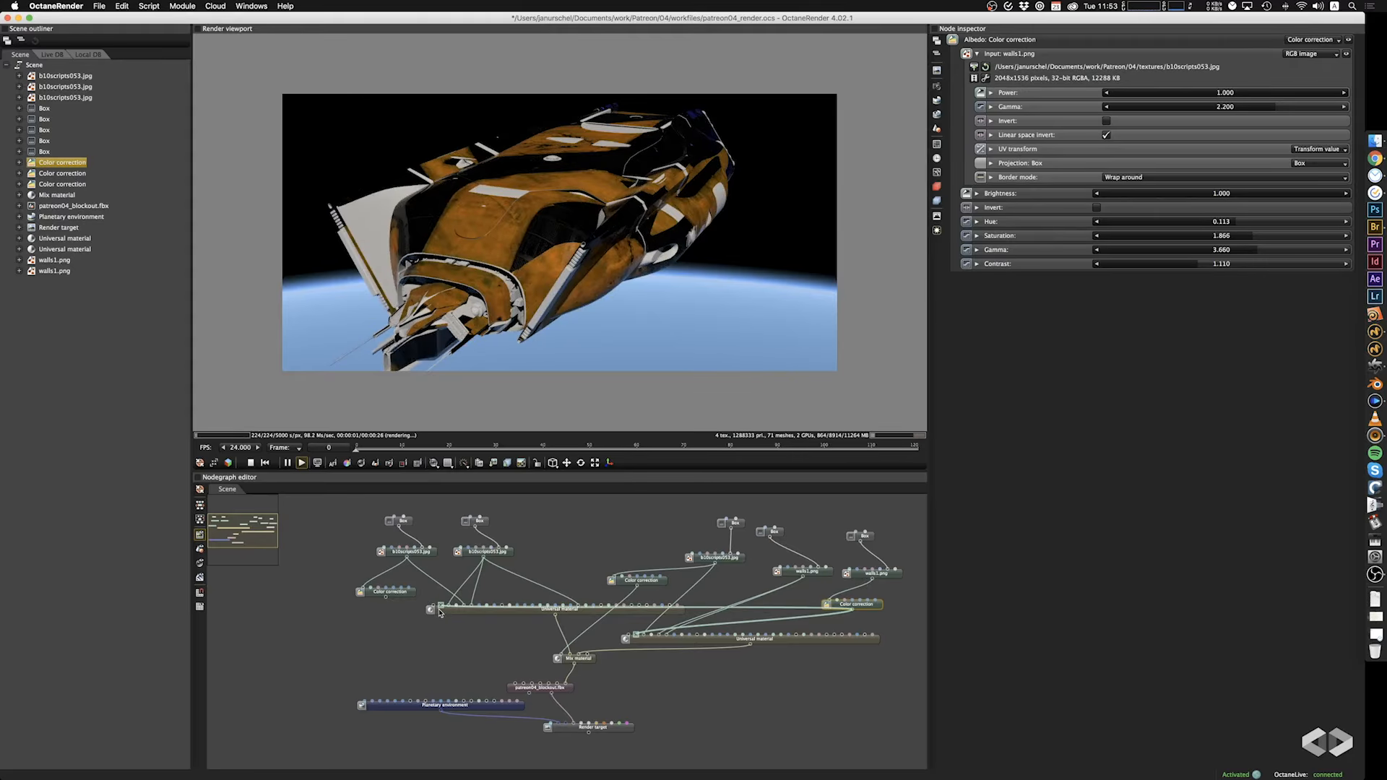
pyautogui.press('super+z')
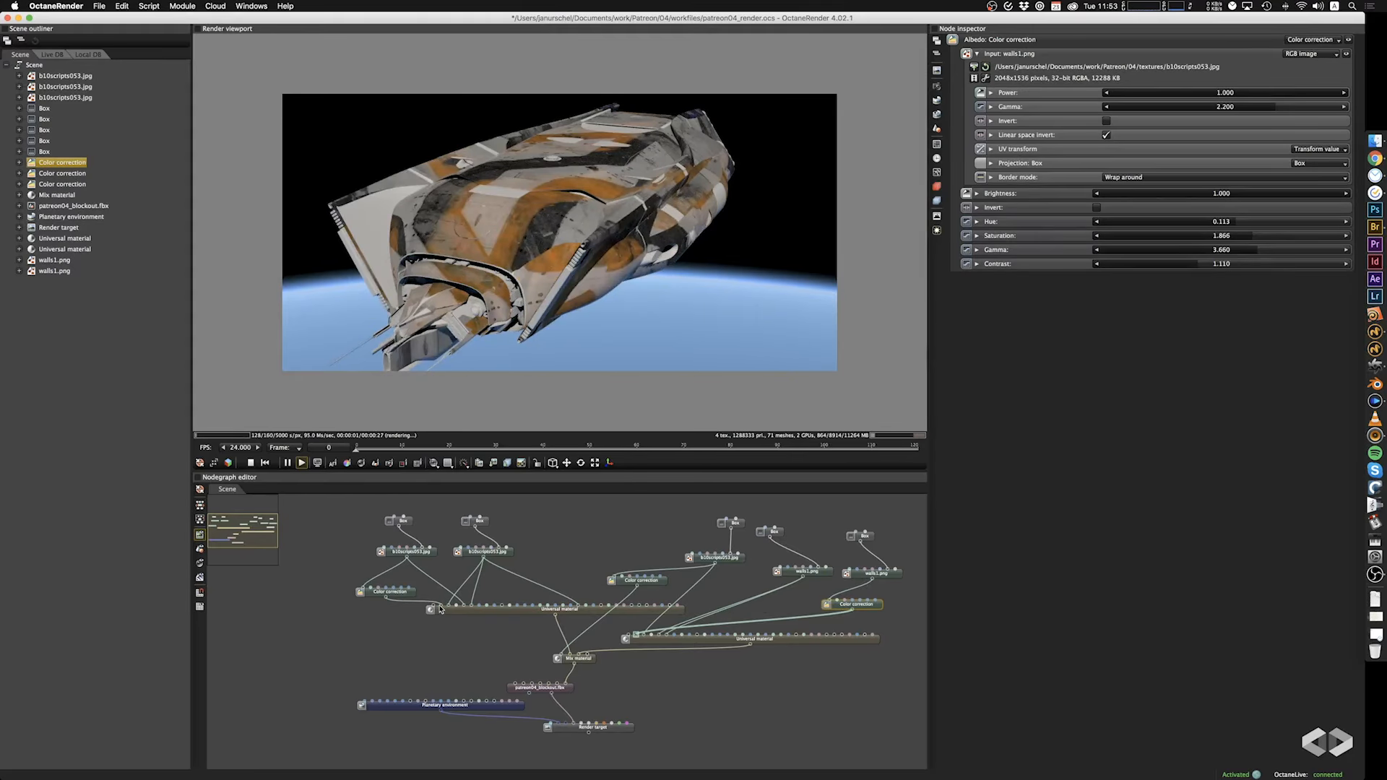
# Load b10scripts053.jpg into the image node feeding the first Universal material's Color correction.
pyautogui.moveTo(407, 594); pyautogui.dragTo(414, 591)
pyautogui.click(423, 557)
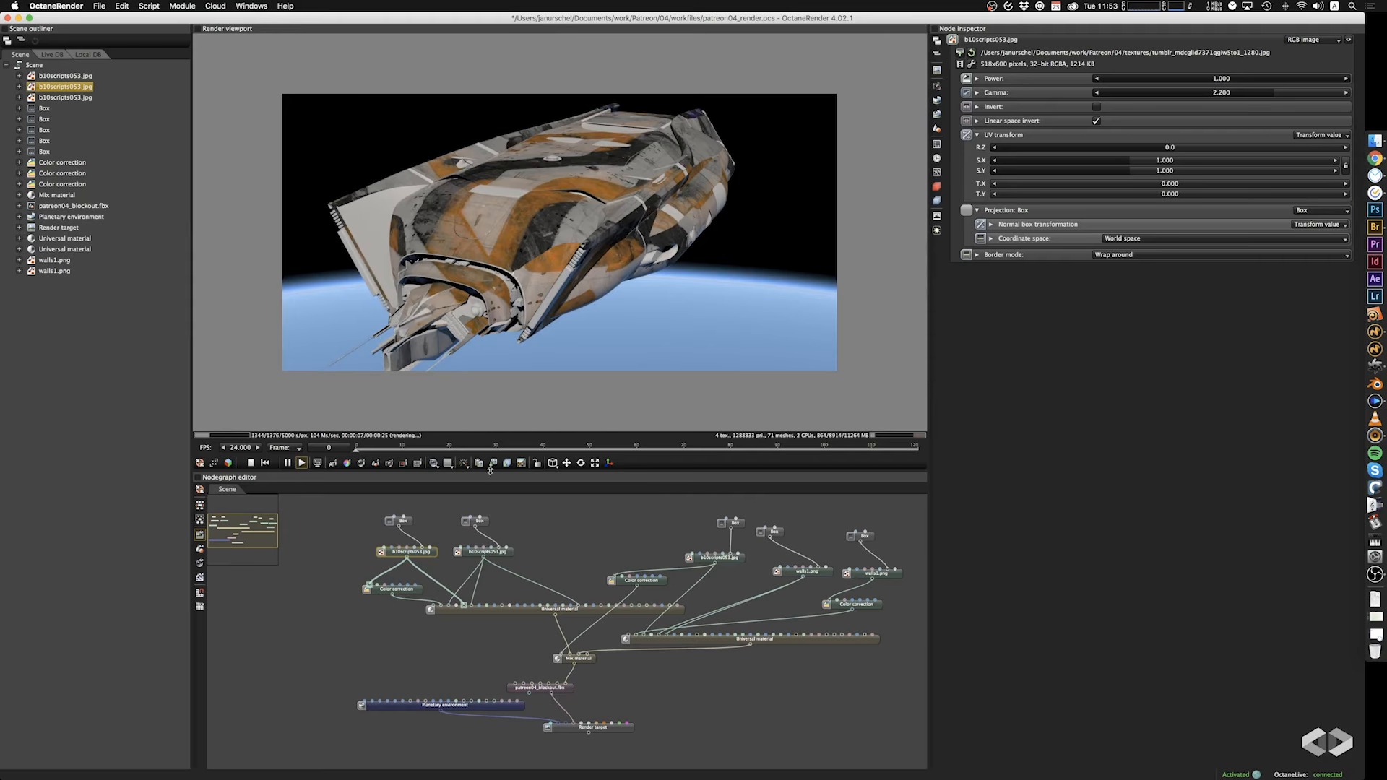
pyautogui.click(962, 54)
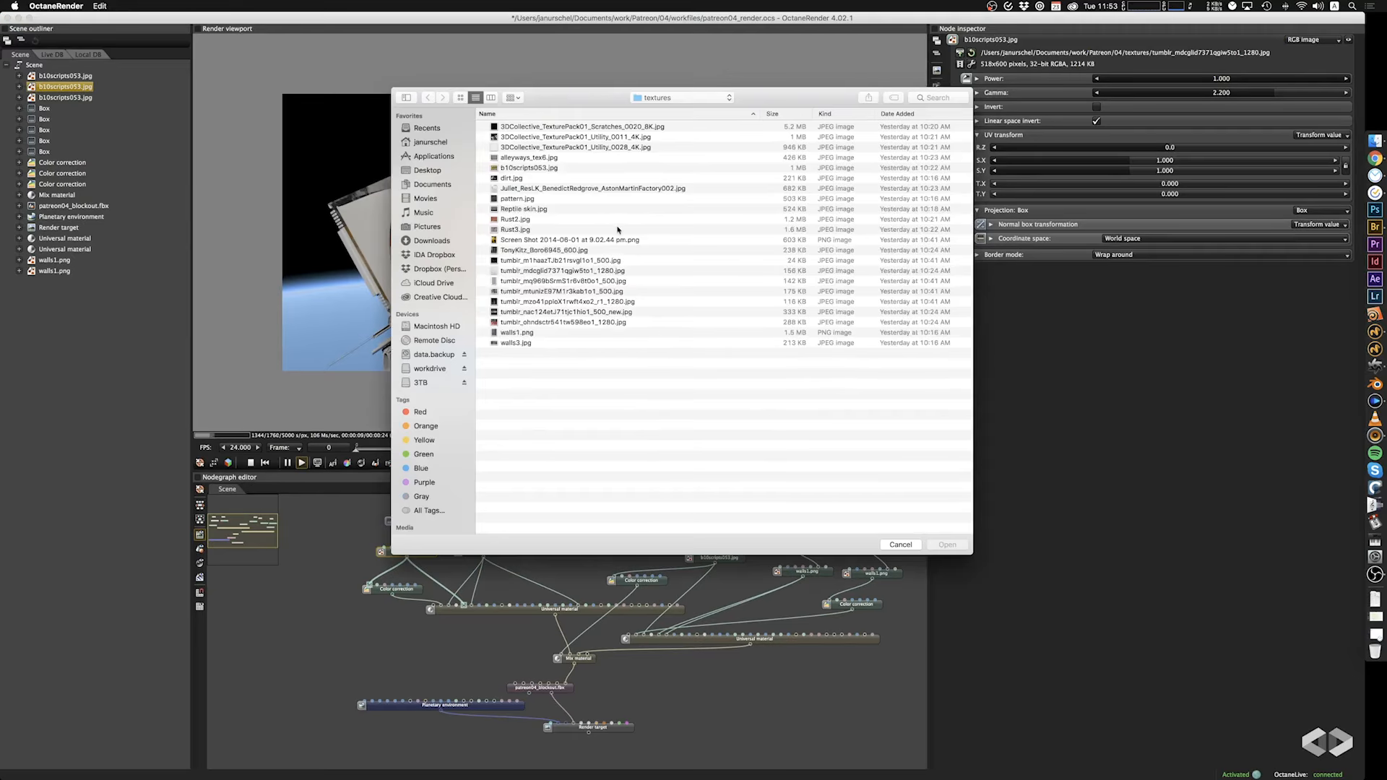
pyautogui.click(531, 169)
pyautogui.press('Return')
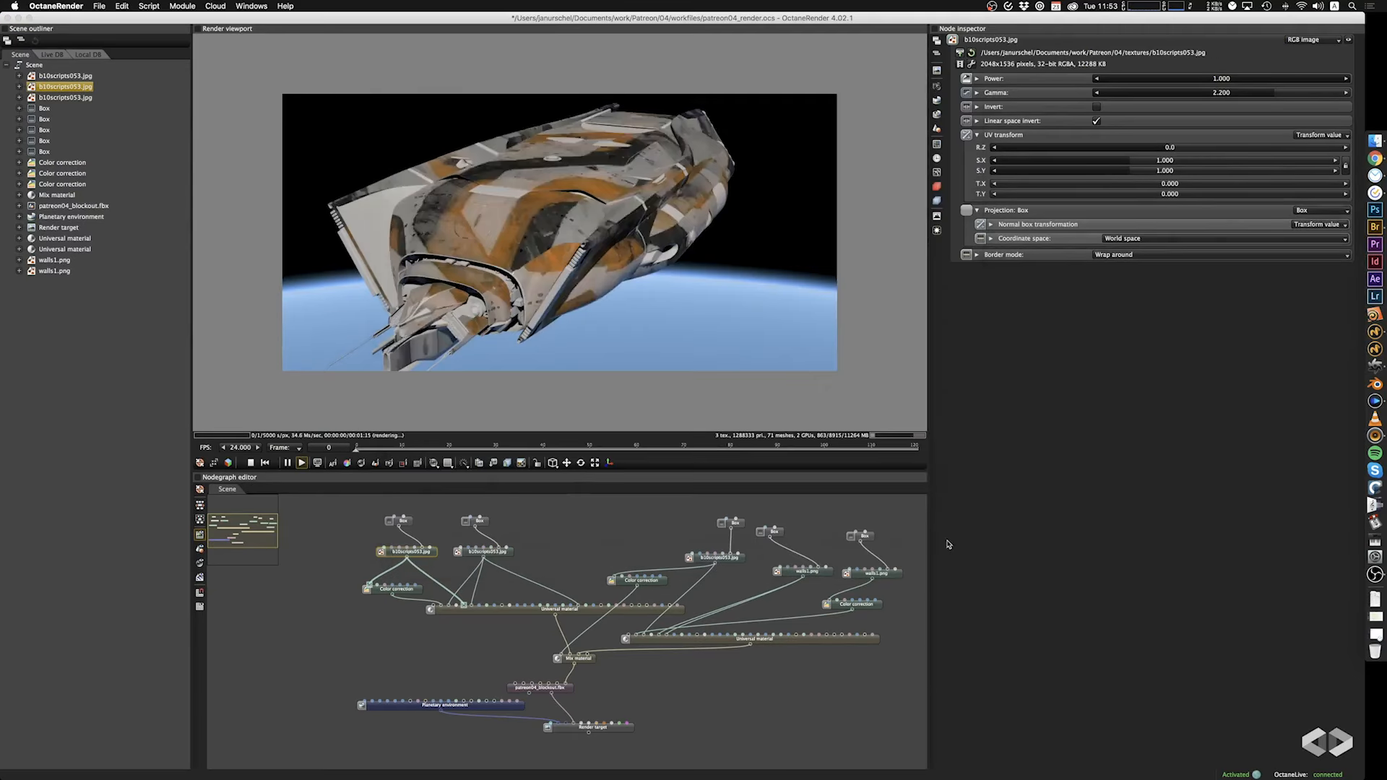
pyautogui.moveTo(558, 249); pyautogui.dragTo(591, 329)
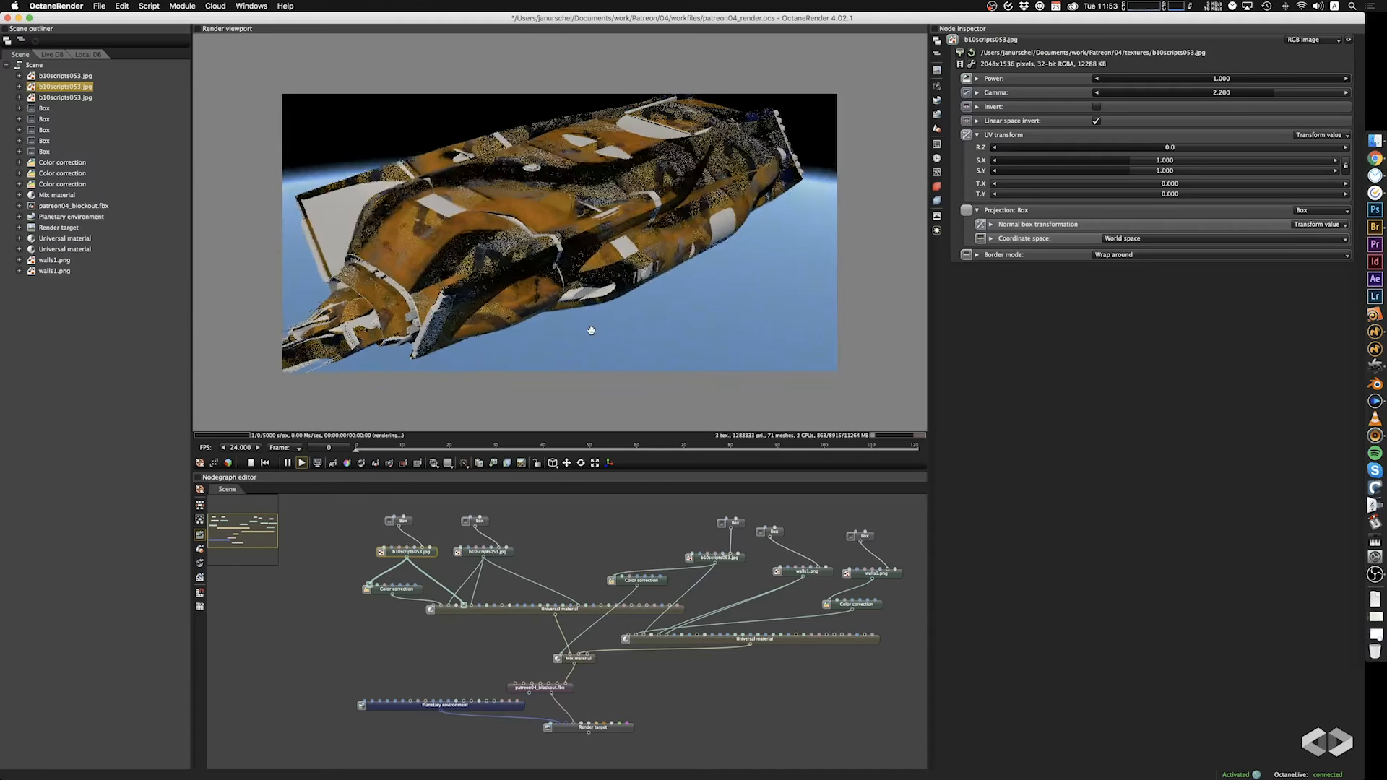
# Set the scale of that image's Box projection to 72.500 on all axes.
pyautogui.click(401, 521)
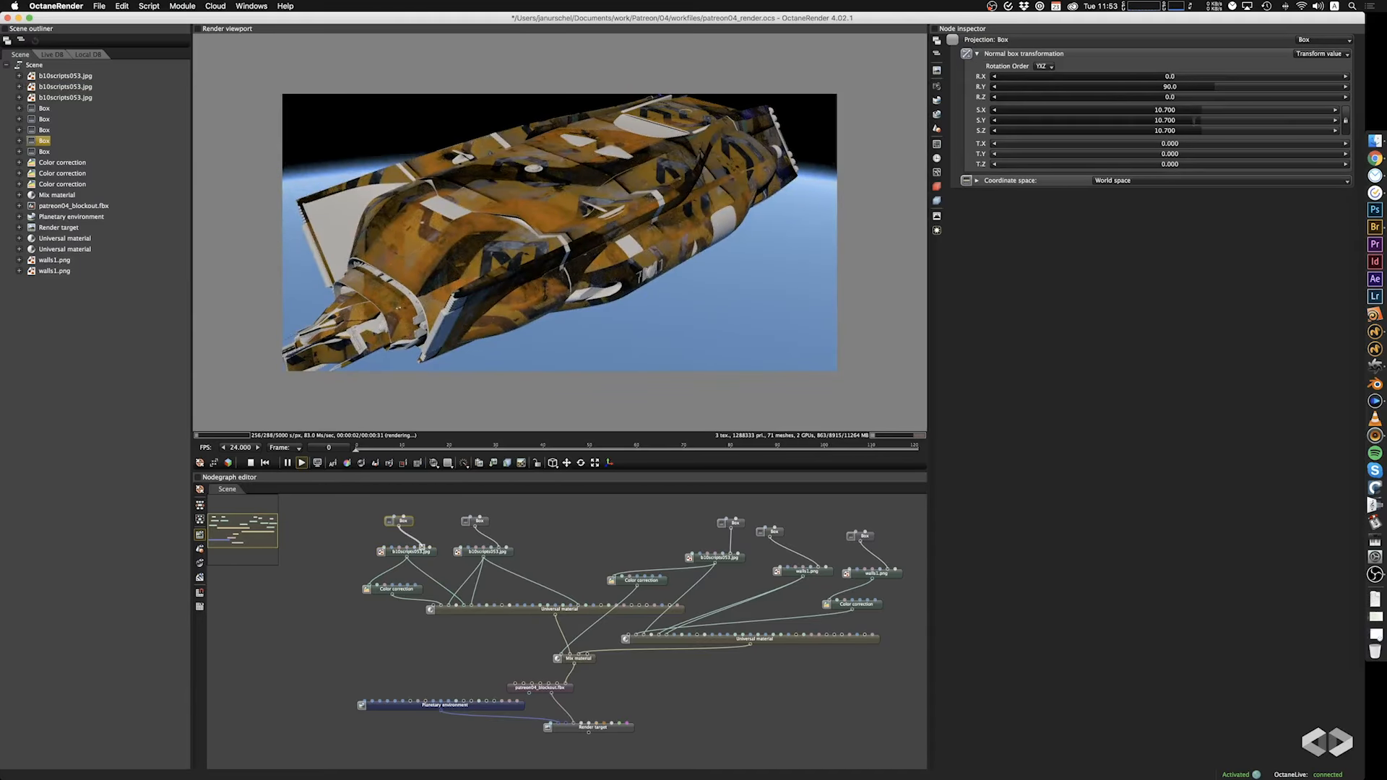
pyautogui.moveTo(1195, 120); pyautogui.dragTo(1235, 114)
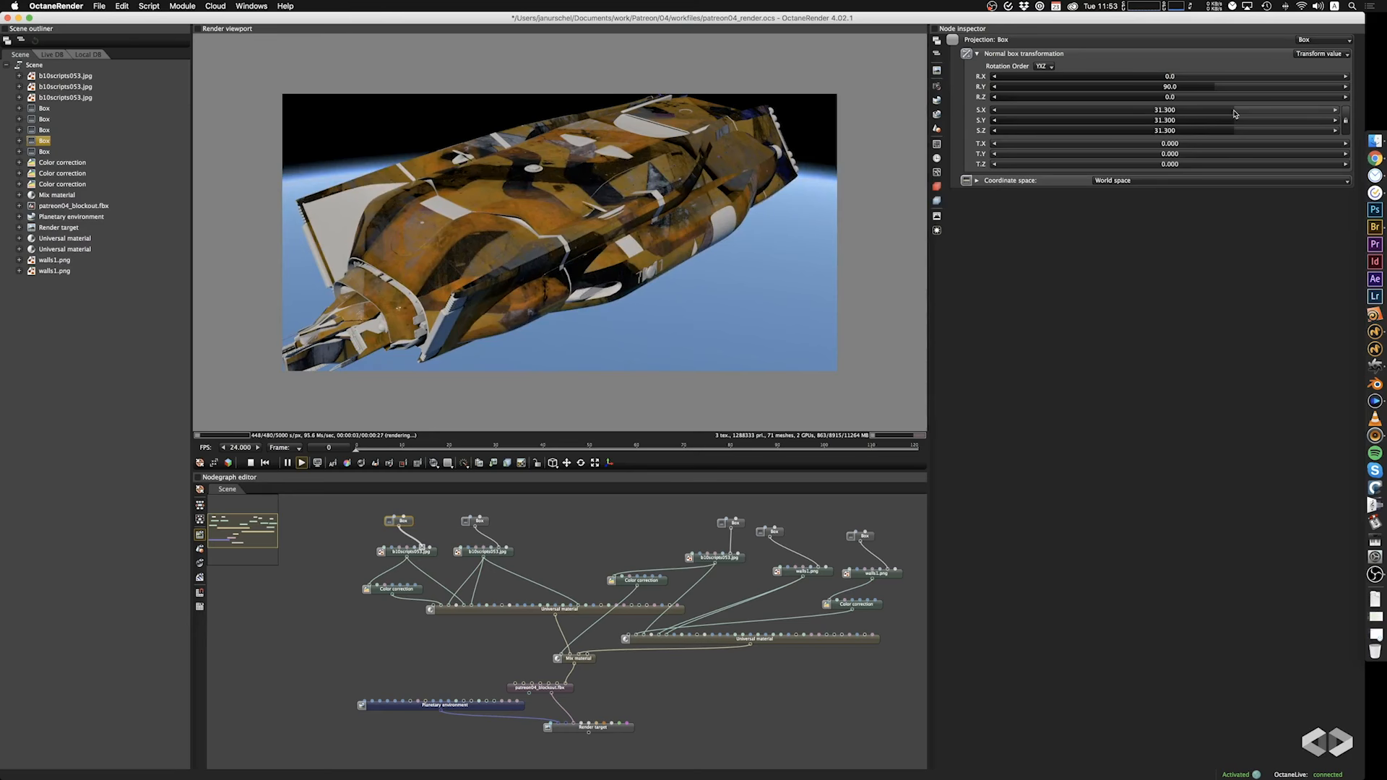
pyautogui.moveTo(1235, 113)
pyautogui.mouseDown()
pyautogui.moveTo(1272, 115)
pyautogui.moveTo(1259, 119)
pyautogui.mouseUp()
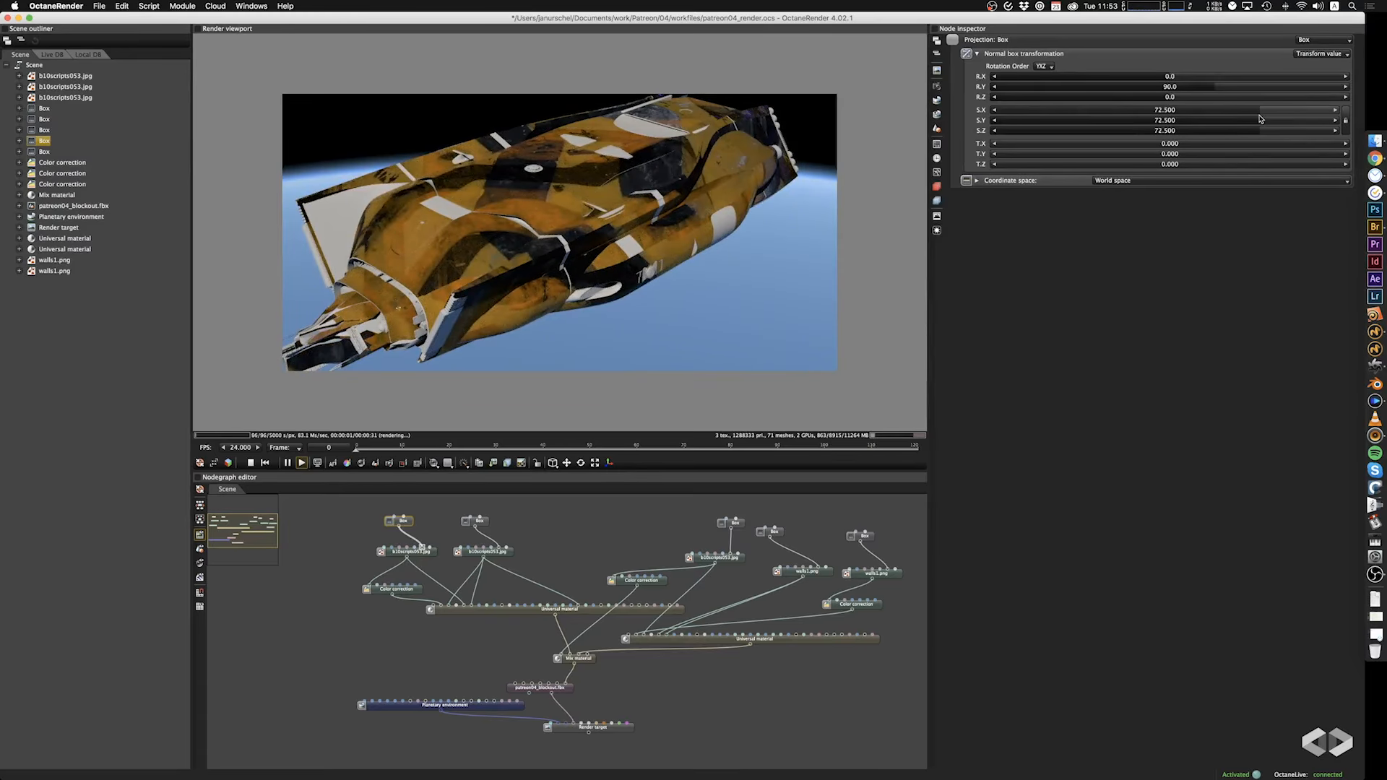
pyautogui.moveTo(683, 222)
pyautogui.mouseDown()
pyautogui.moveTo(797, 216)
pyautogui.moveTo(805, 289)
pyautogui.moveTo(802, 257)
pyautogui.moveTo(880, 210)
pyautogui.moveTo(673, 208)
pyautogui.moveTo(694, 210)
pyautogui.mouseUp()
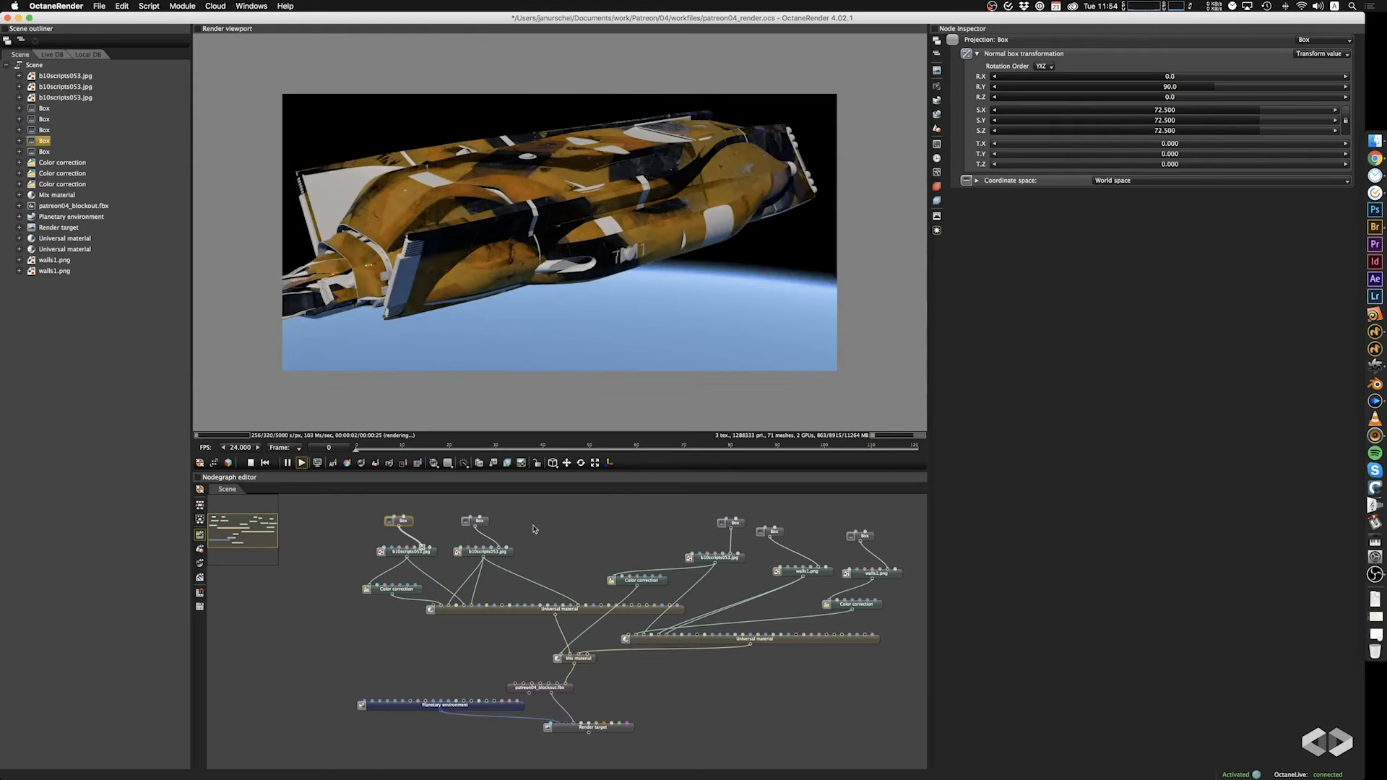
# Set the first Universal material's Color correction to brightness 0.943, saturation 0.996, gamma 1.690 and contrast 1.720.
pyautogui.click(401, 593)
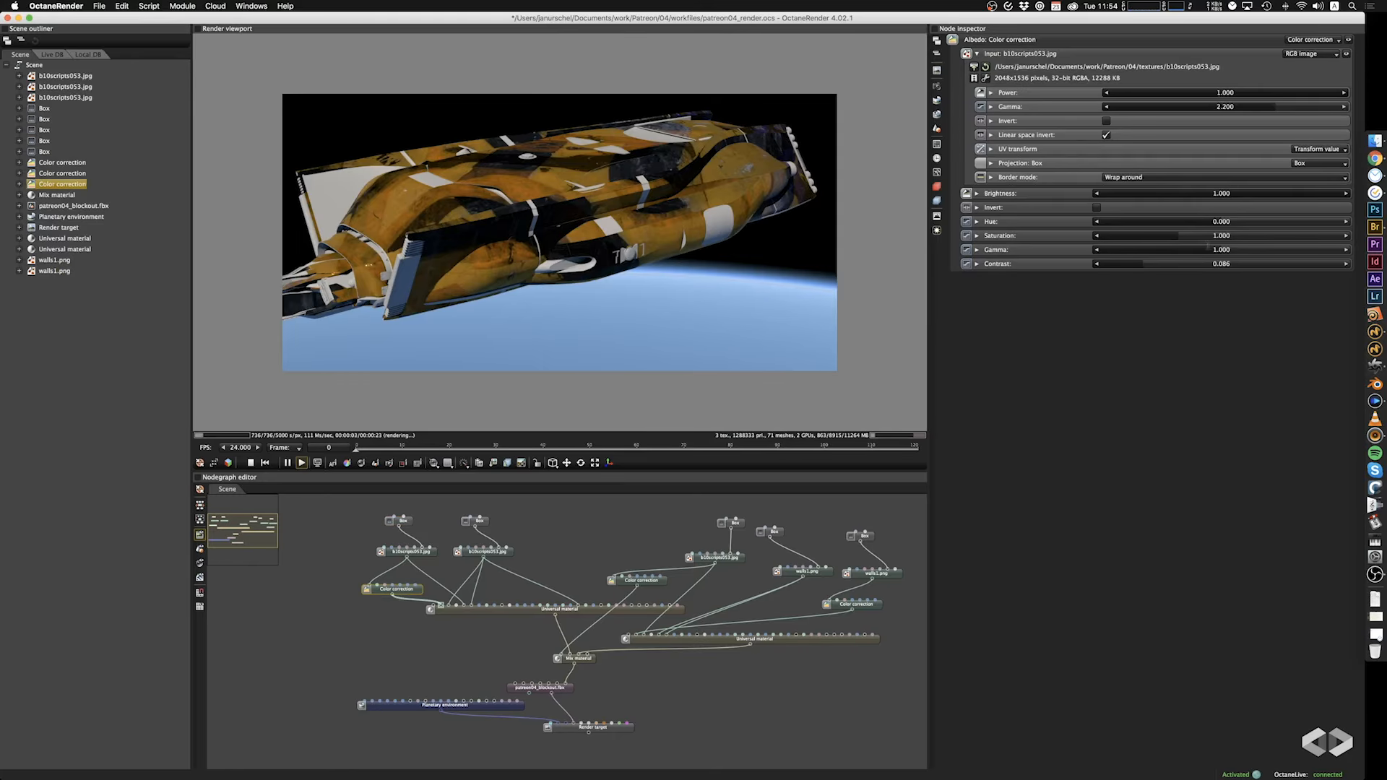
pyautogui.click(1168, 236)
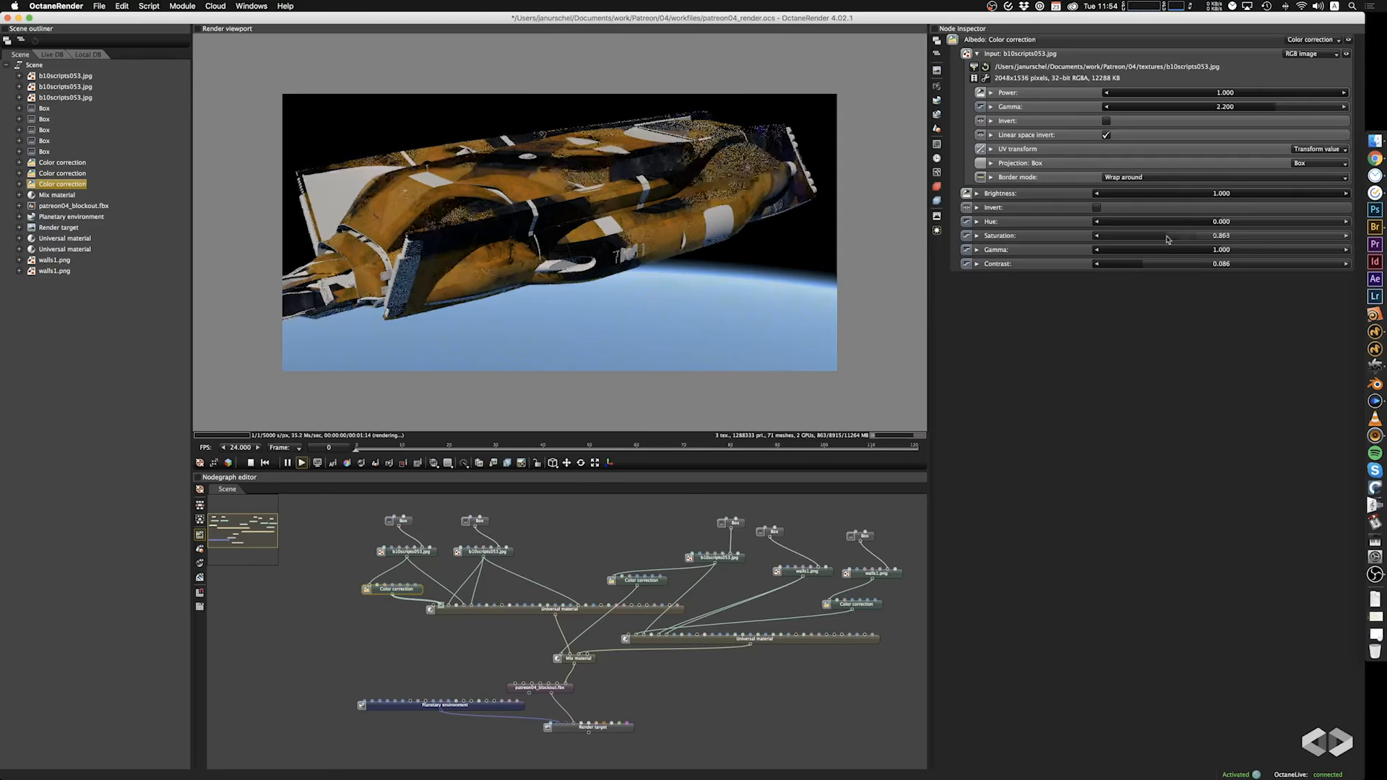
pyautogui.moveTo(1168, 236); pyautogui.dragTo(1178, 236)
pyautogui.click(1247, 251)
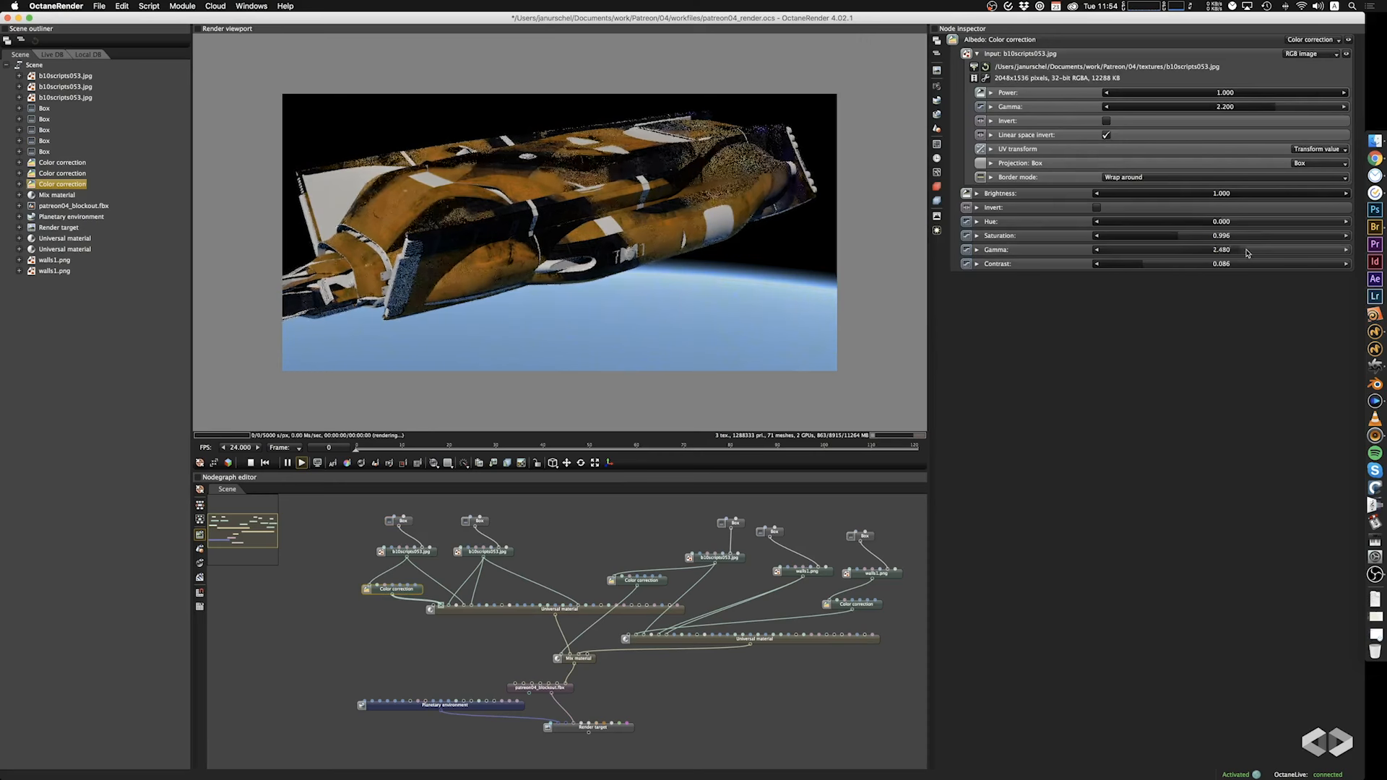
pyautogui.click(1219, 251)
pyautogui.moveTo(1219, 253); pyautogui.dragTo(1228, 254)
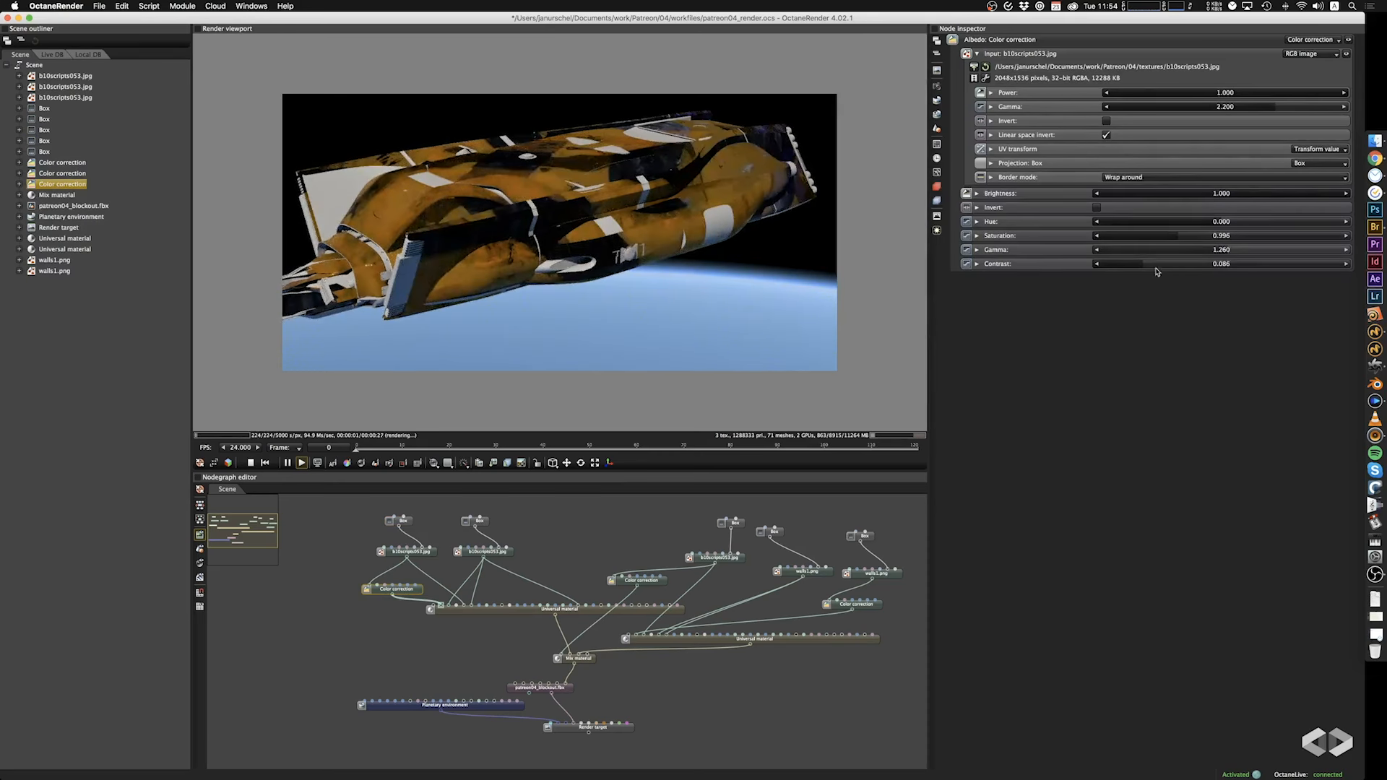
pyautogui.moveTo(1133, 267)
pyautogui.mouseDown()
pyautogui.moveTo(1277, 267)
pyautogui.moveTo(1156, 263)
pyautogui.mouseUp()
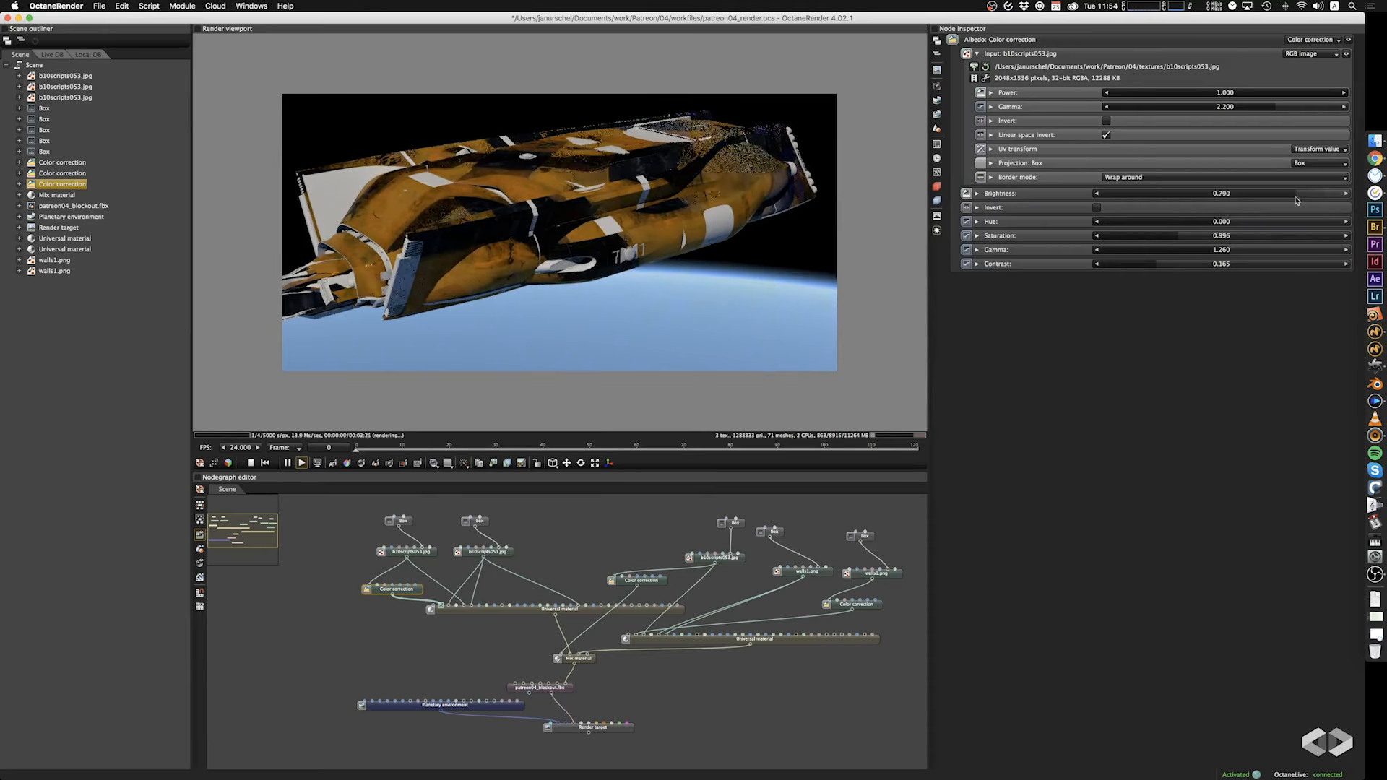
pyautogui.moveTo(1296, 198); pyautogui.dragTo(1337, 202)
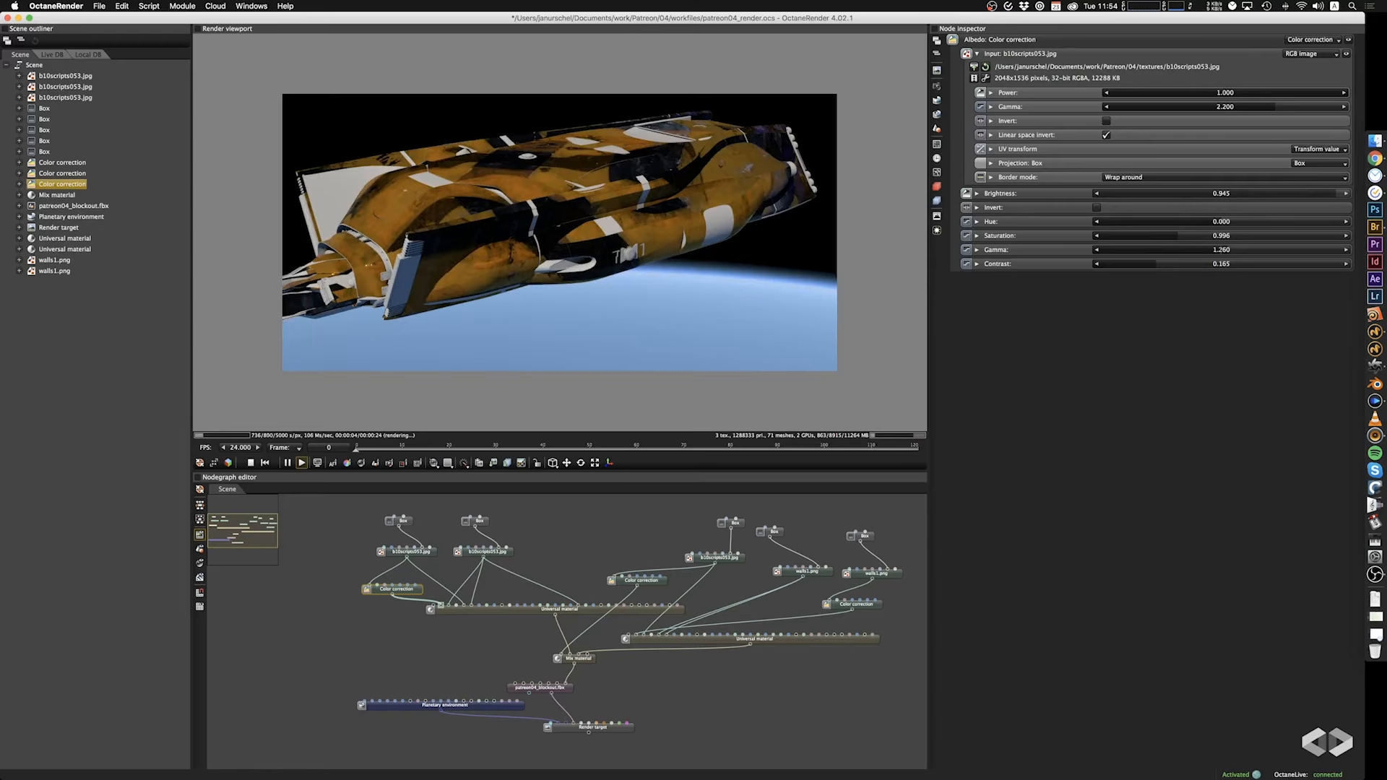
pyautogui.moveTo(1199, 250)
pyautogui.mouseDown()
pyautogui.moveTo(1184, 251)
pyautogui.moveTo(1213, 250)
pyautogui.mouseUp()
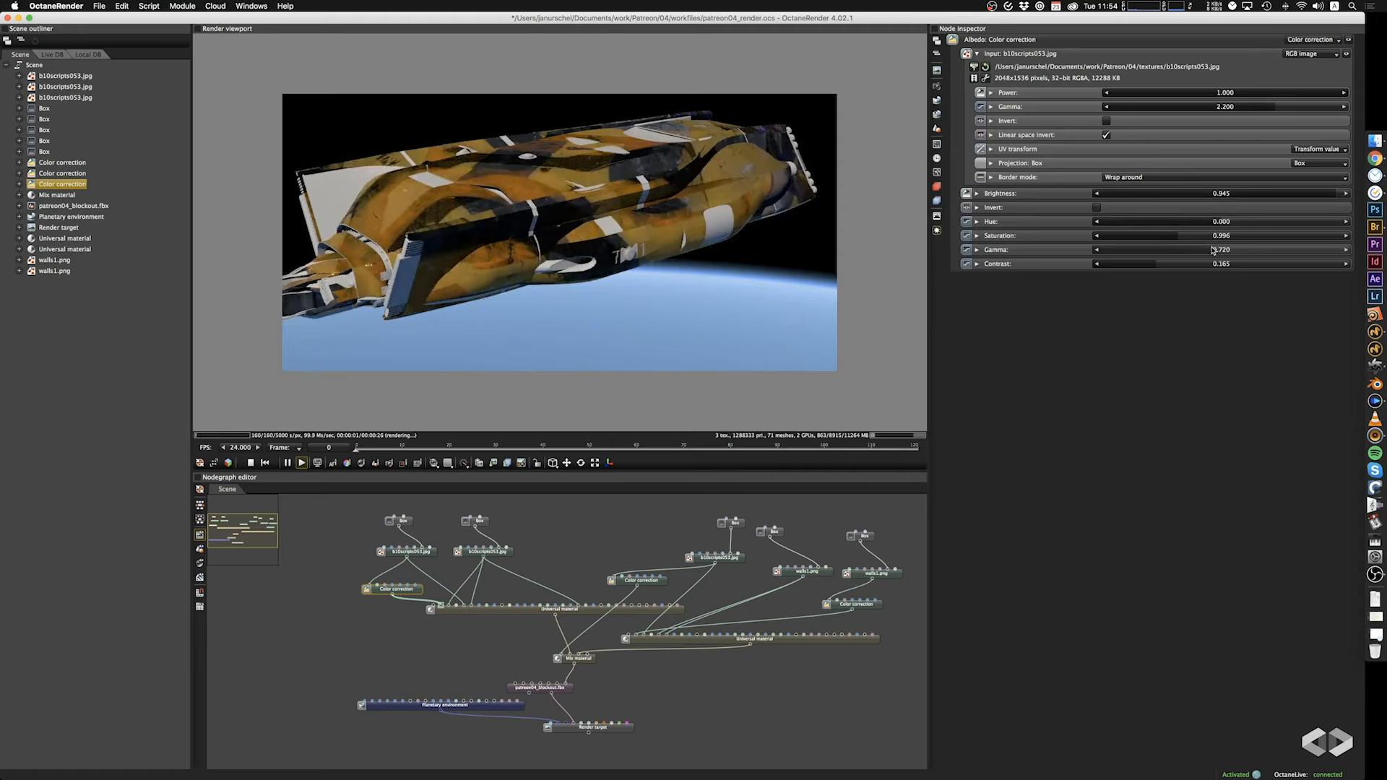
pyautogui.moveTo(1127, 269); pyautogui.dragTo(1237, 253)
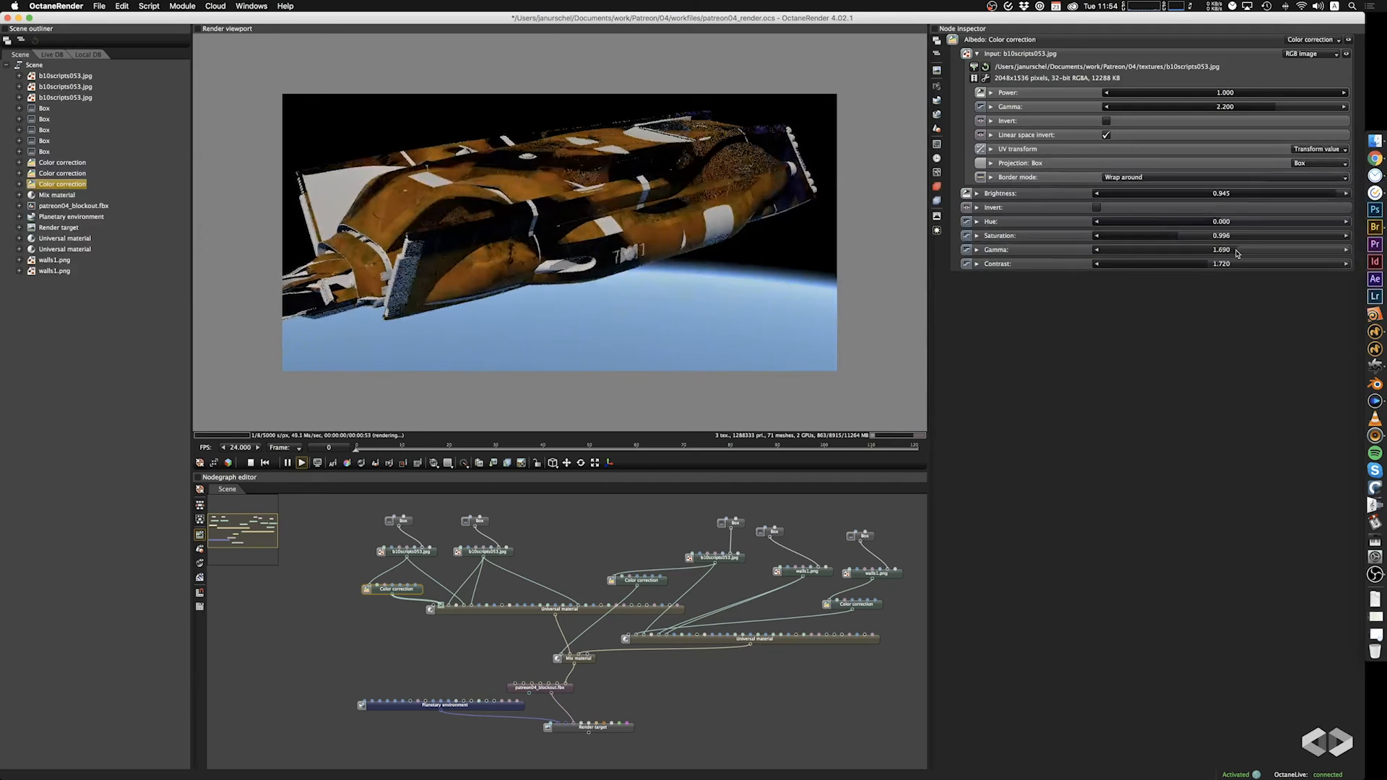
pyautogui.moveTo(687, 264); pyautogui.dragTo(707, 264)
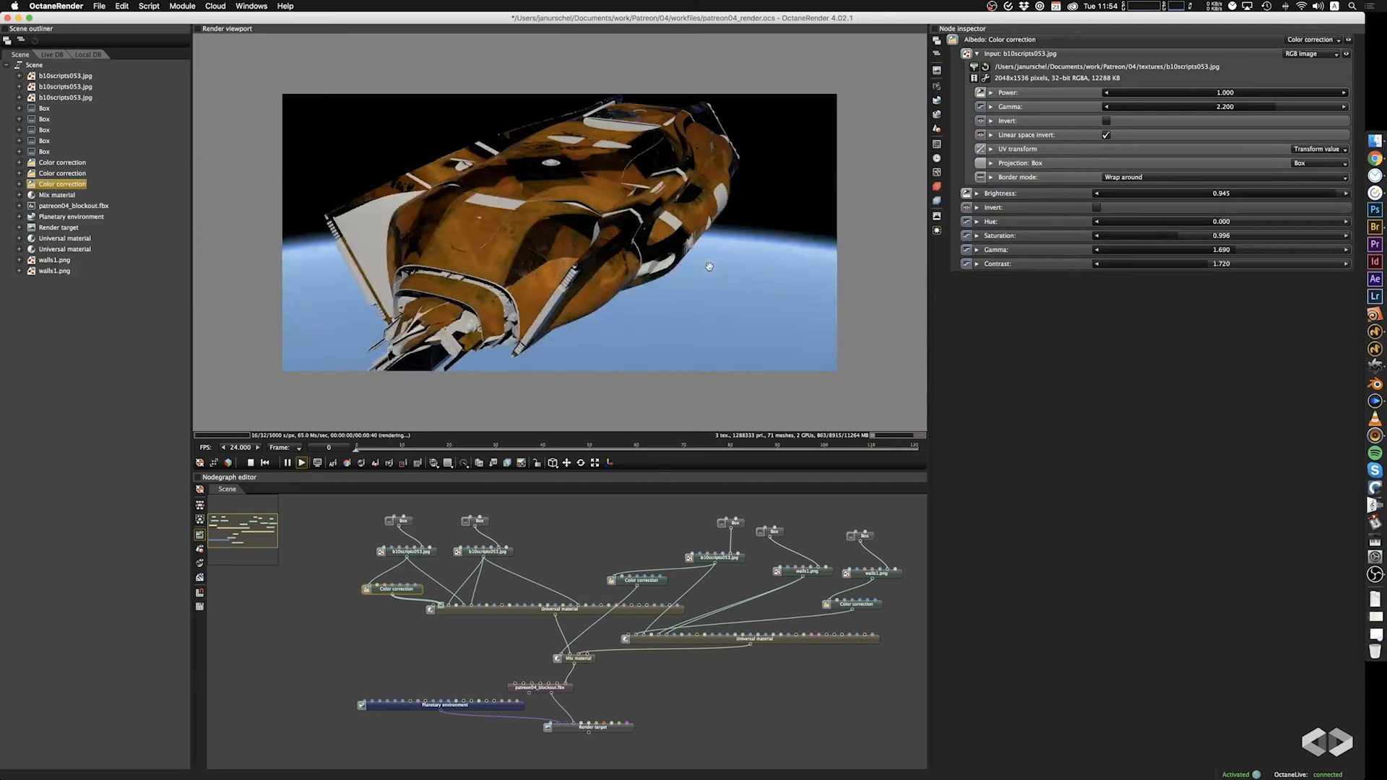
# Set the gamma to 2.050 and enable Invert on the Color correction fed by the duplicated walls1.png node.
pyautogui.click(867, 607)
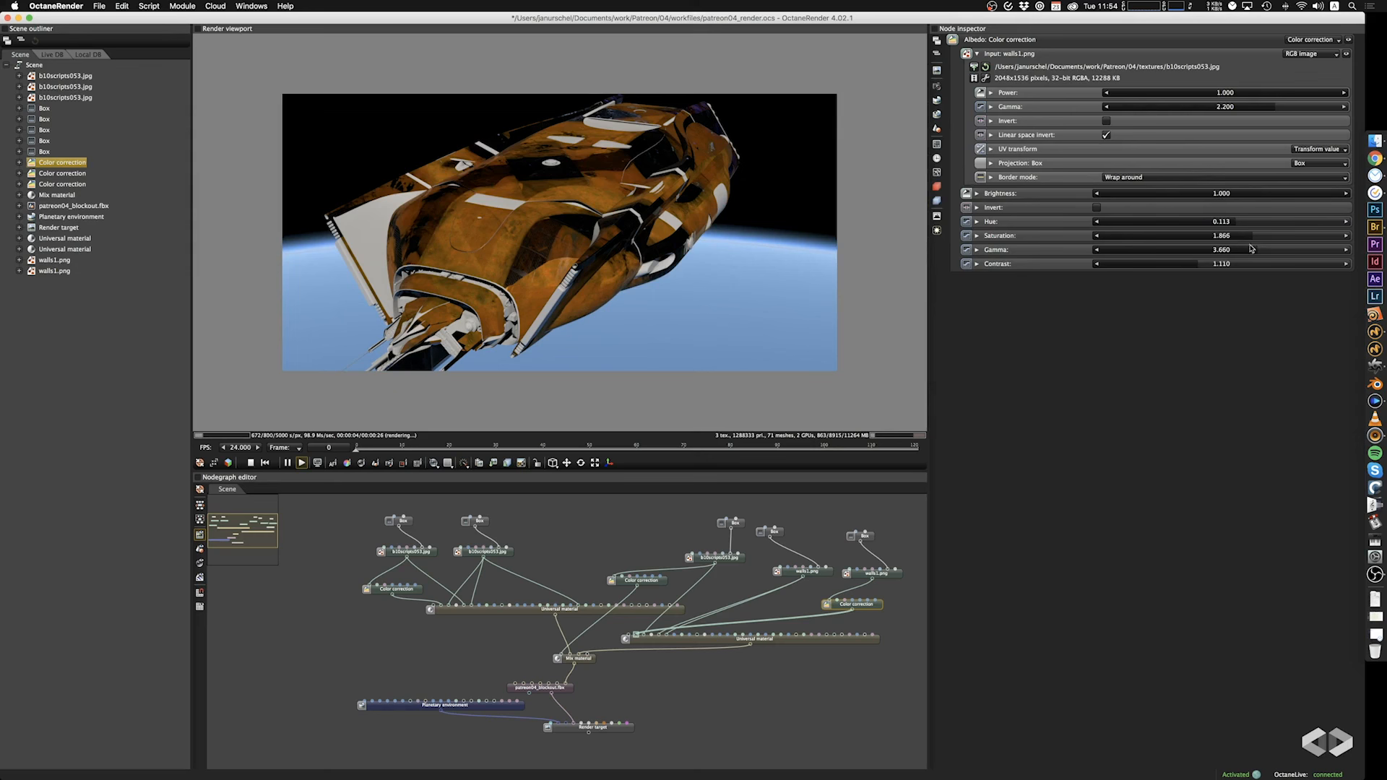
pyautogui.moveTo(1252, 249); pyautogui.dragTo(1241, 251)
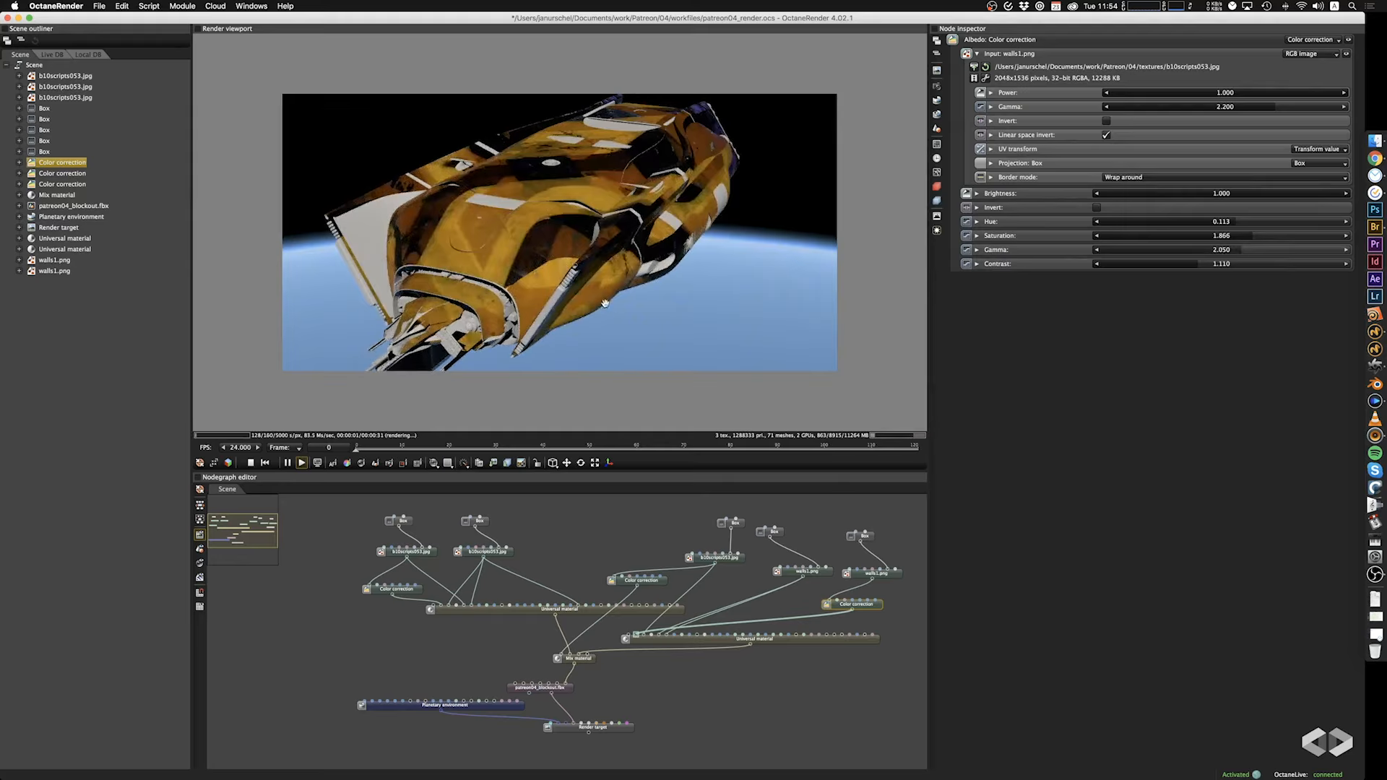
pyautogui.scroll(6, 606, 303)
pyautogui.moveTo(529, 245)
pyautogui.mouseDown()
pyautogui.moveTo(568, 303)
pyautogui.moveTo(478, 304)
pyautogui.moveTo(523, 263)
pyautogui.mouseUp()
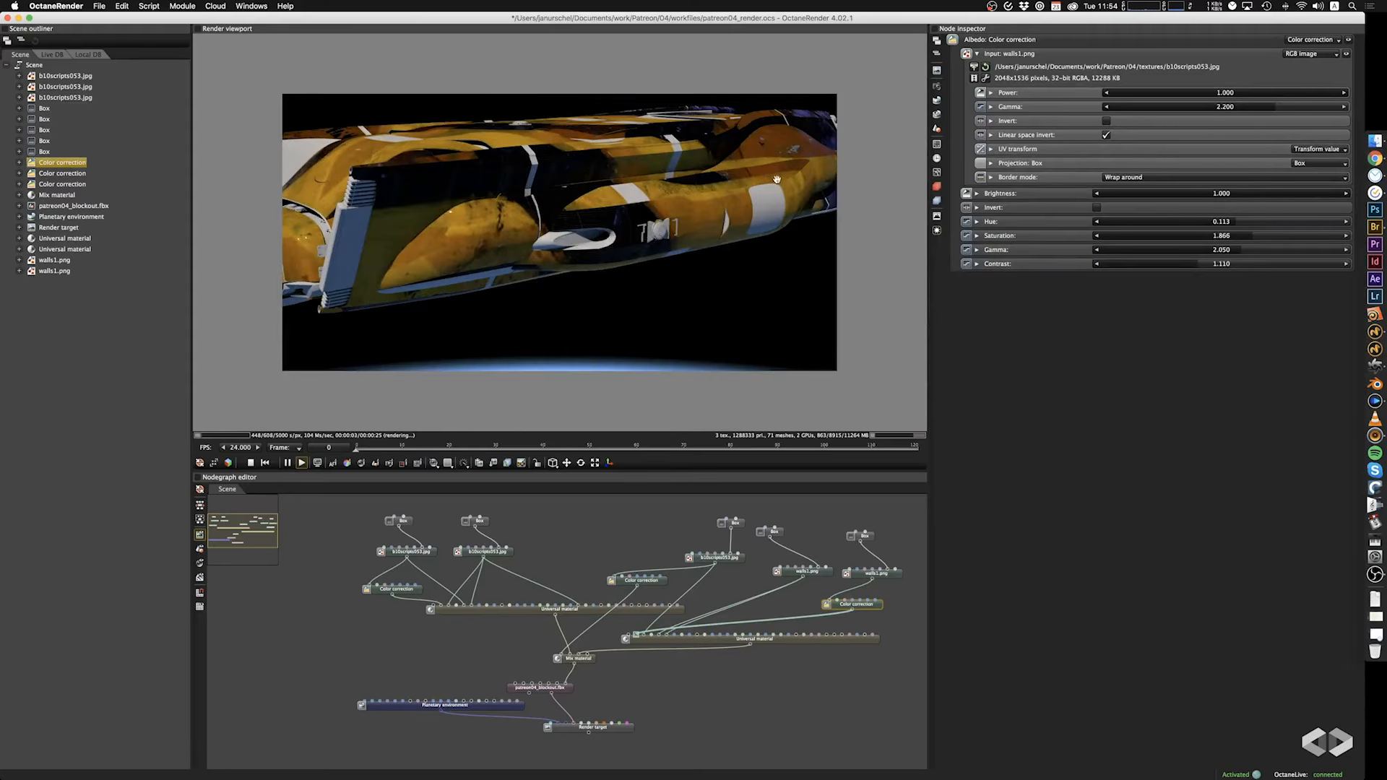
pyautogui.moveTo(777, 179); pyautogui.dragTo(736, 318)
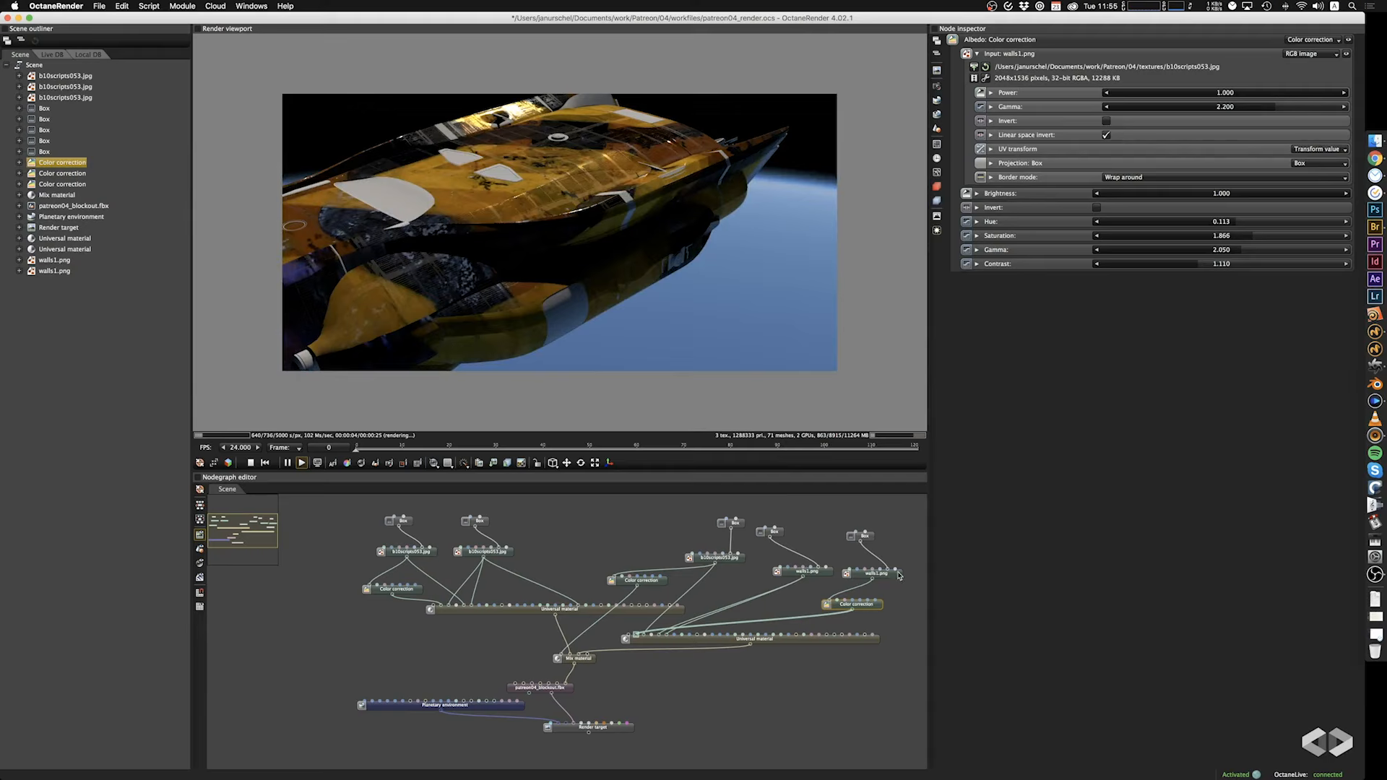
pyautogui.click(1096, 207)
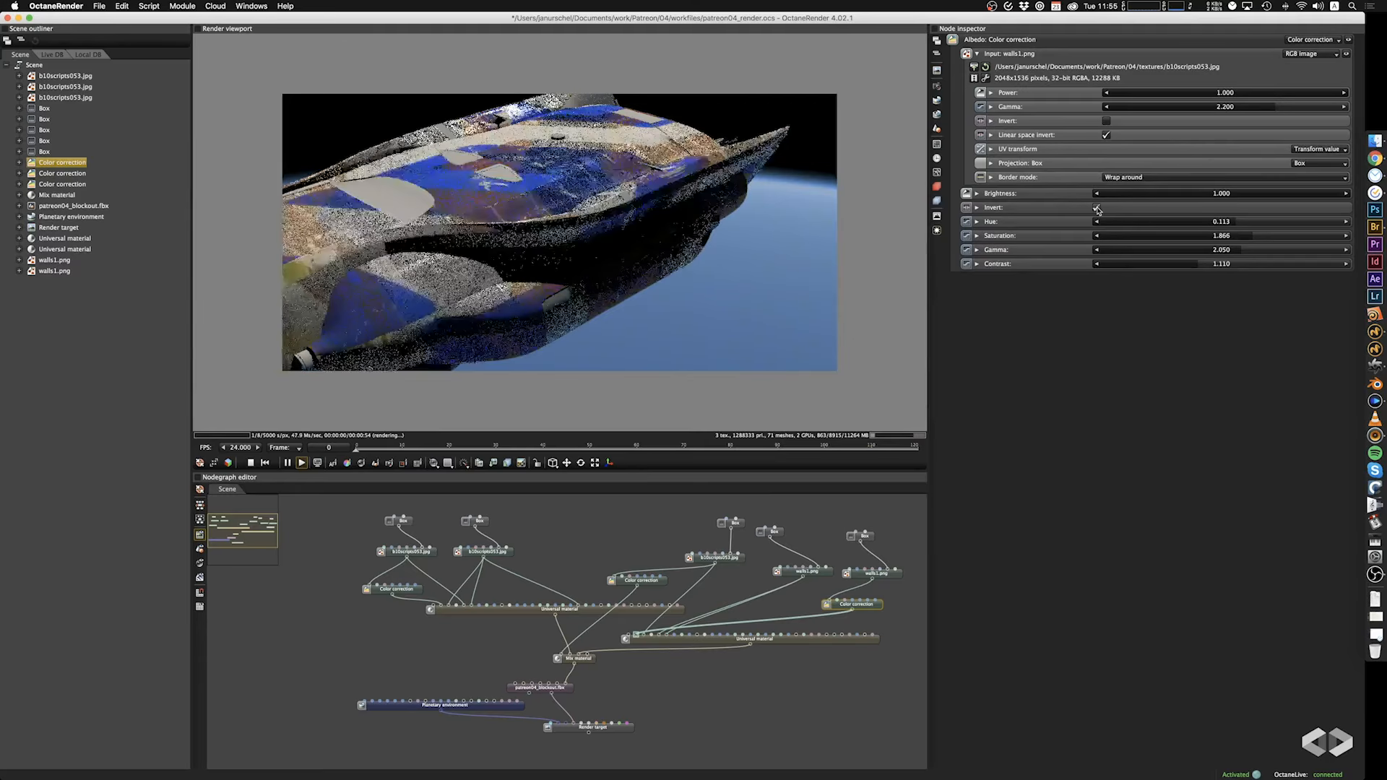
pyautogui.moveTo(552, 314); pyautogui.dragTo(656, 301)
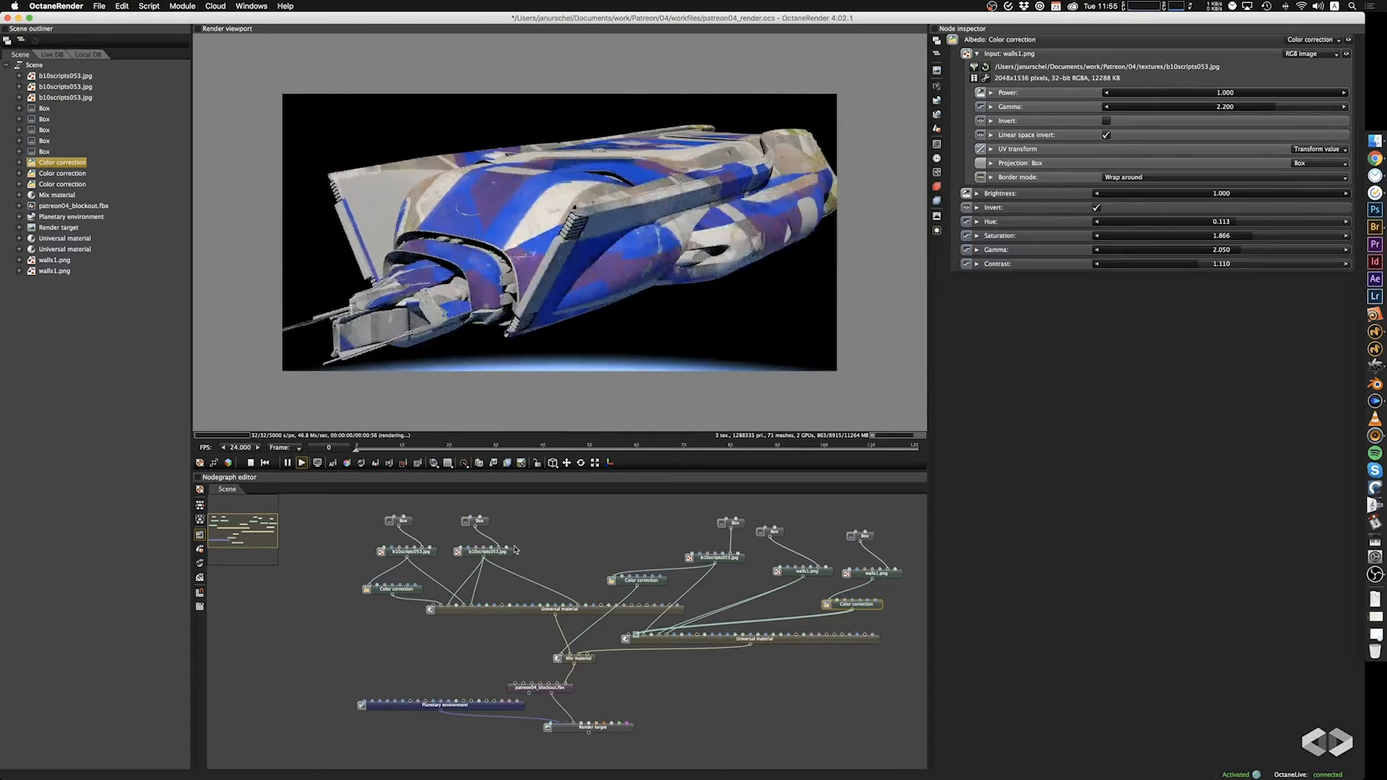
# Try Invert on the first Universal material's Color correction, turn it back off and inspect the ship.
pyautogui.click(419, 589)
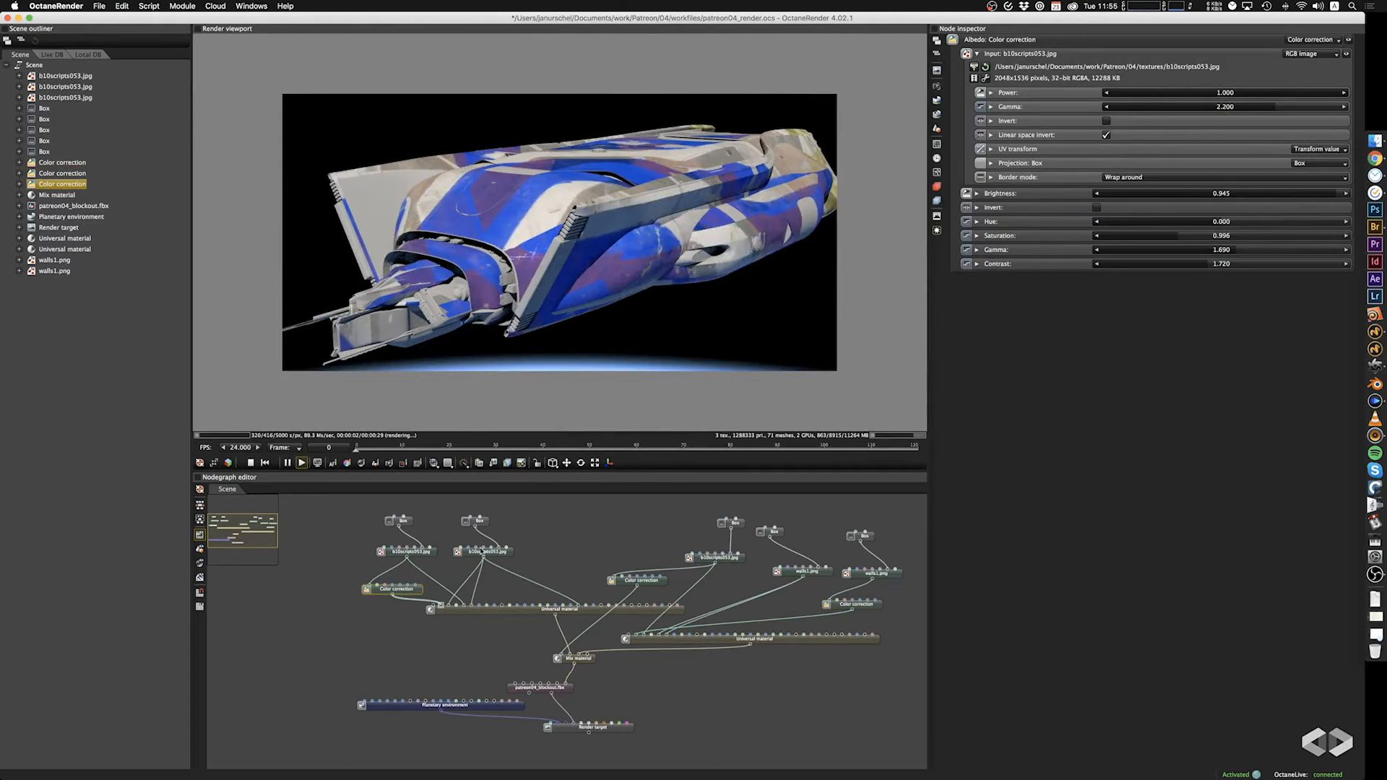
pyautogui.click(1097, 208)
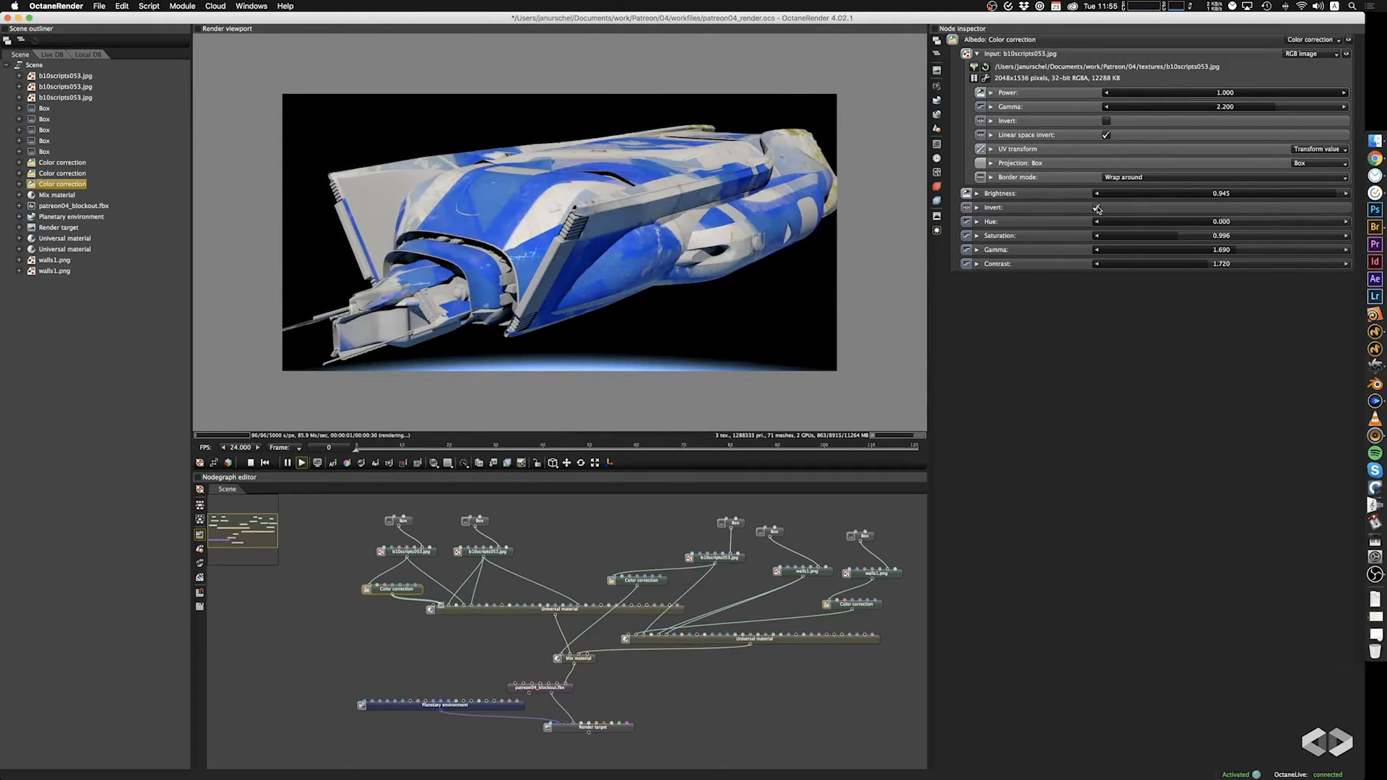
pyautogui.click(1097, 208)
pyautogui.moveTo(633, 237); pyautogui.dragTo(594, 257)
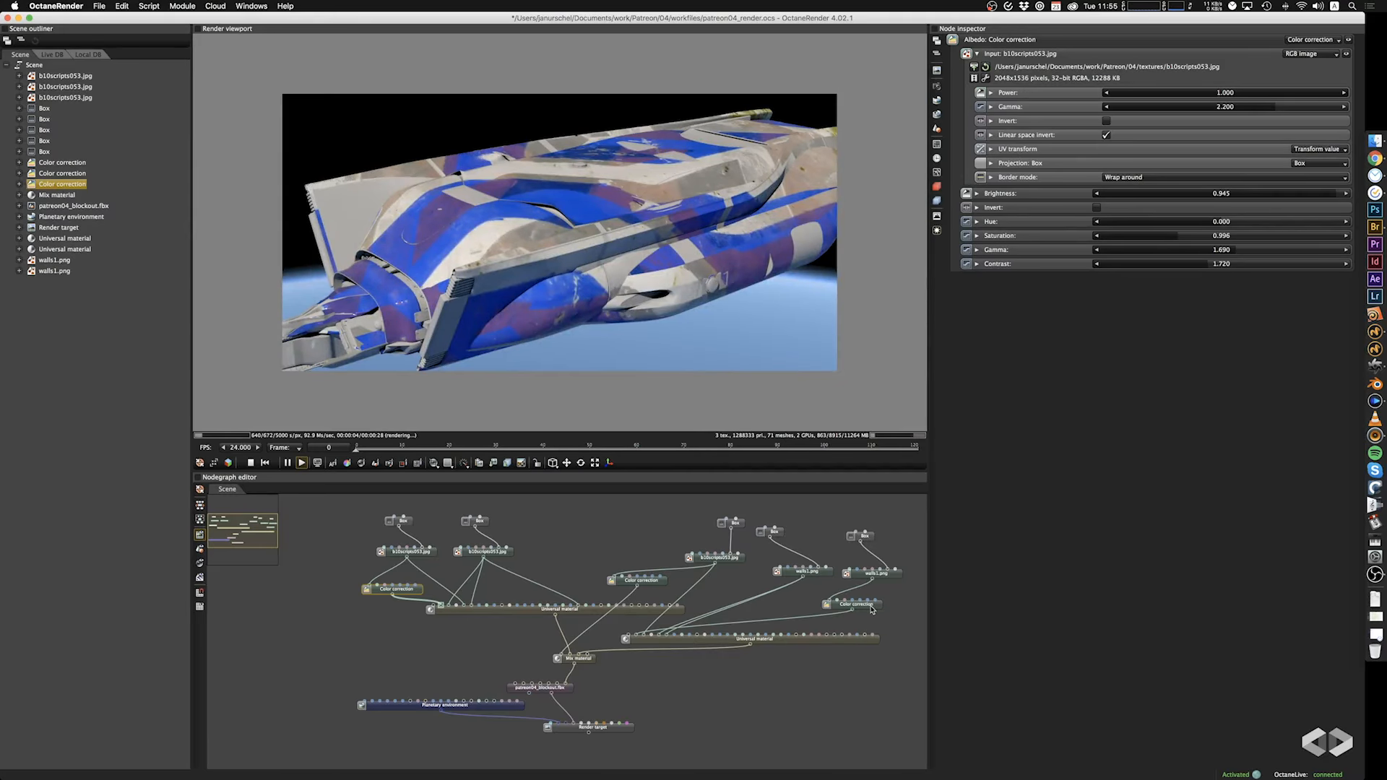
# Try using the duplicated walls1.png node's Color correction as the Mix material's amount, and undo the connection.
pyautogui.click(870, 604)
pyautogui.moveTo(809, 607); pyautogui.dragTo(571, 654)
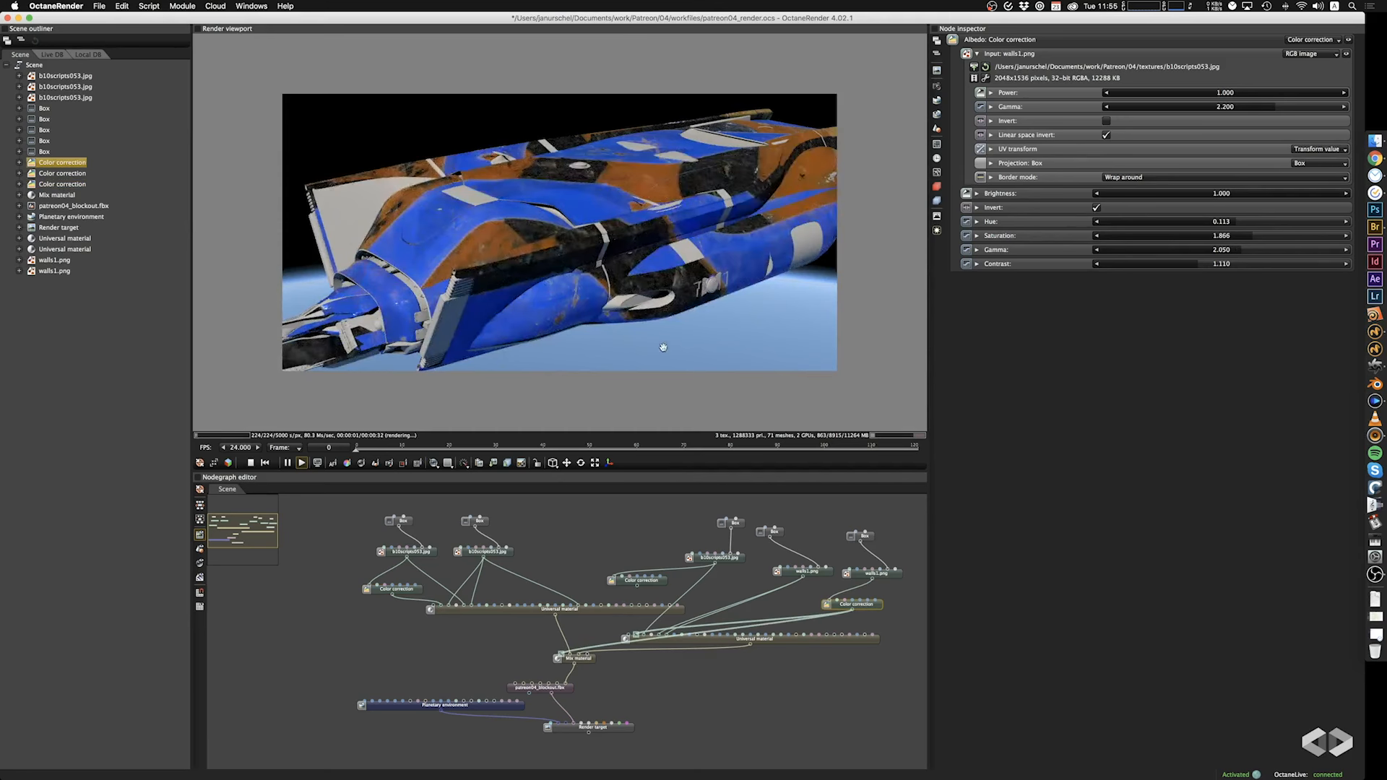
pyautogui.moveTo(663, 348); pyautogui.dragTo(639, 358)
pyautogui.press('super+z')
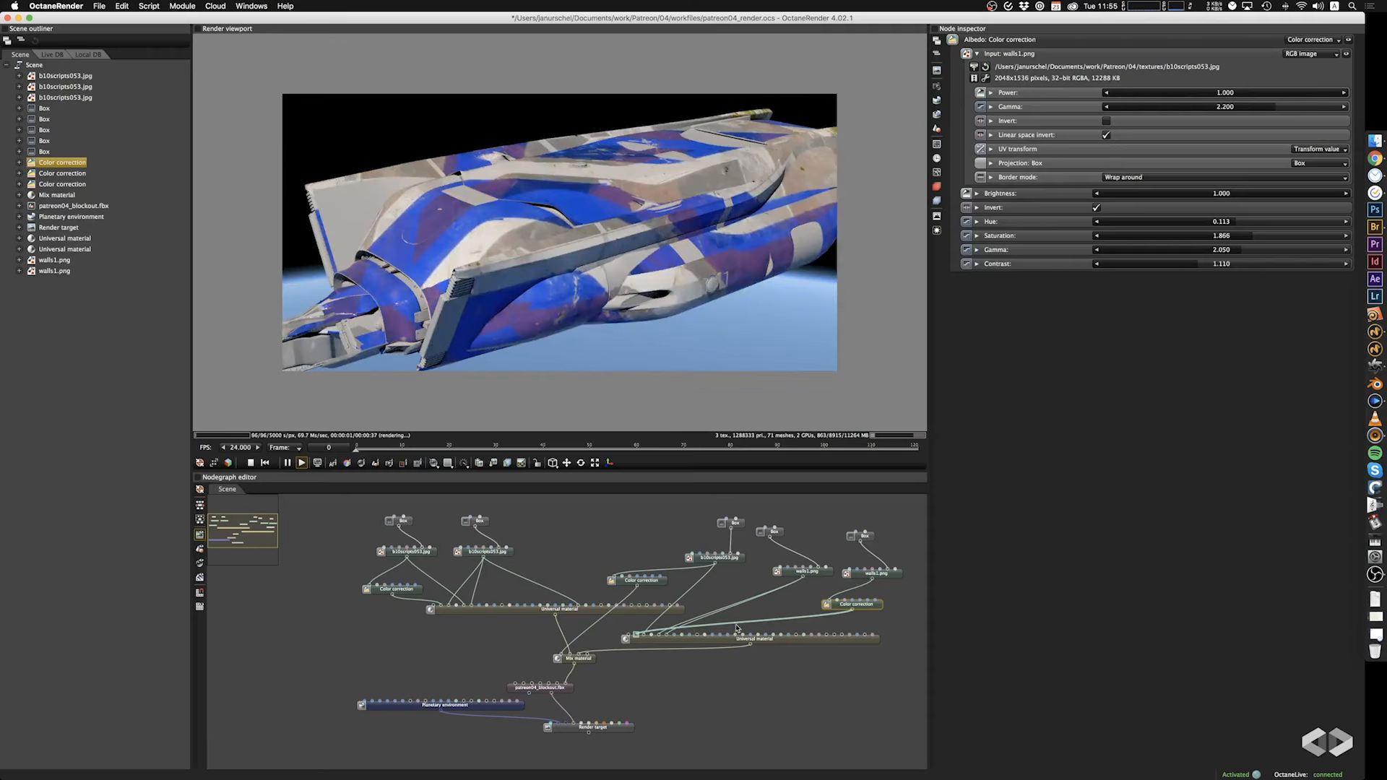
# Enable Invert on the Color correction that drives the Mix material's amount.
pyautogui.click(887, 576)
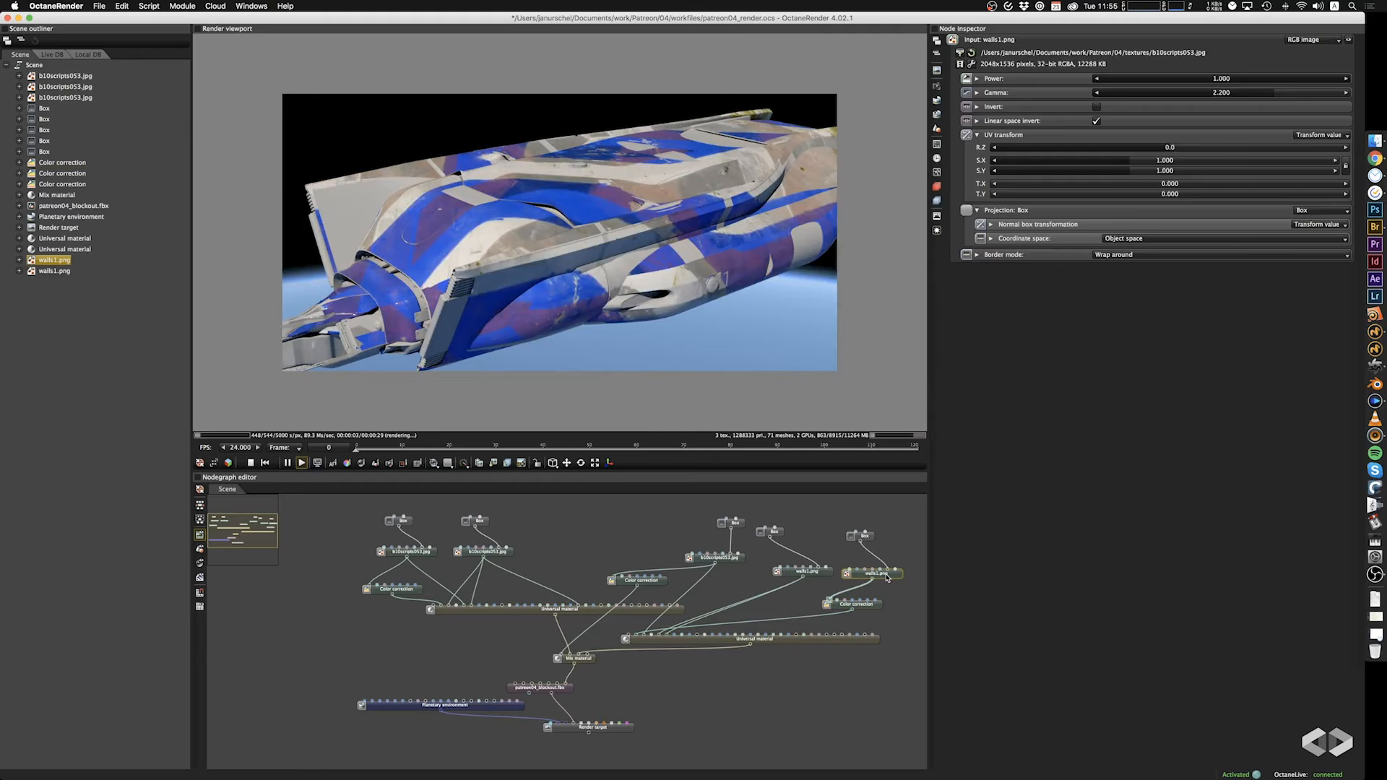
pyautogui.click(734, 559)
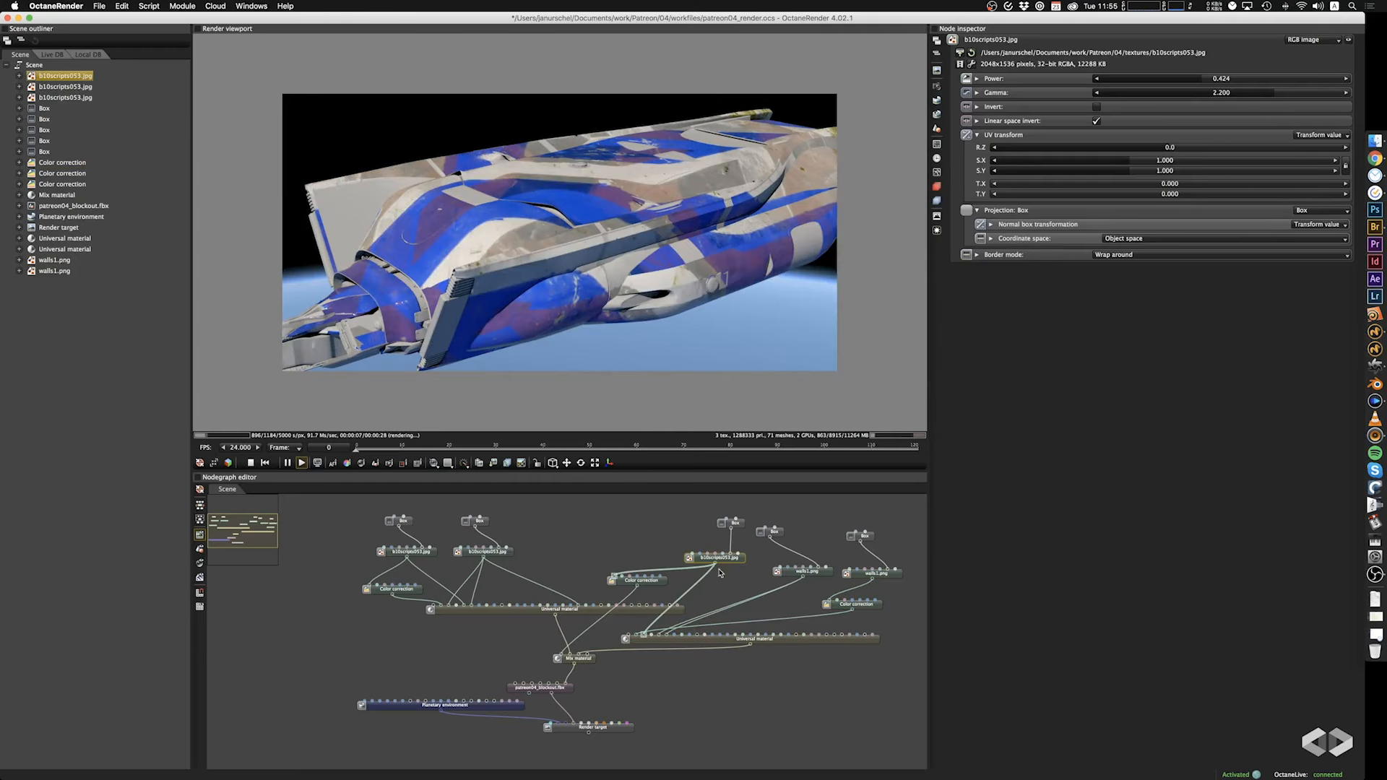
pyautogui.click(662, 582)
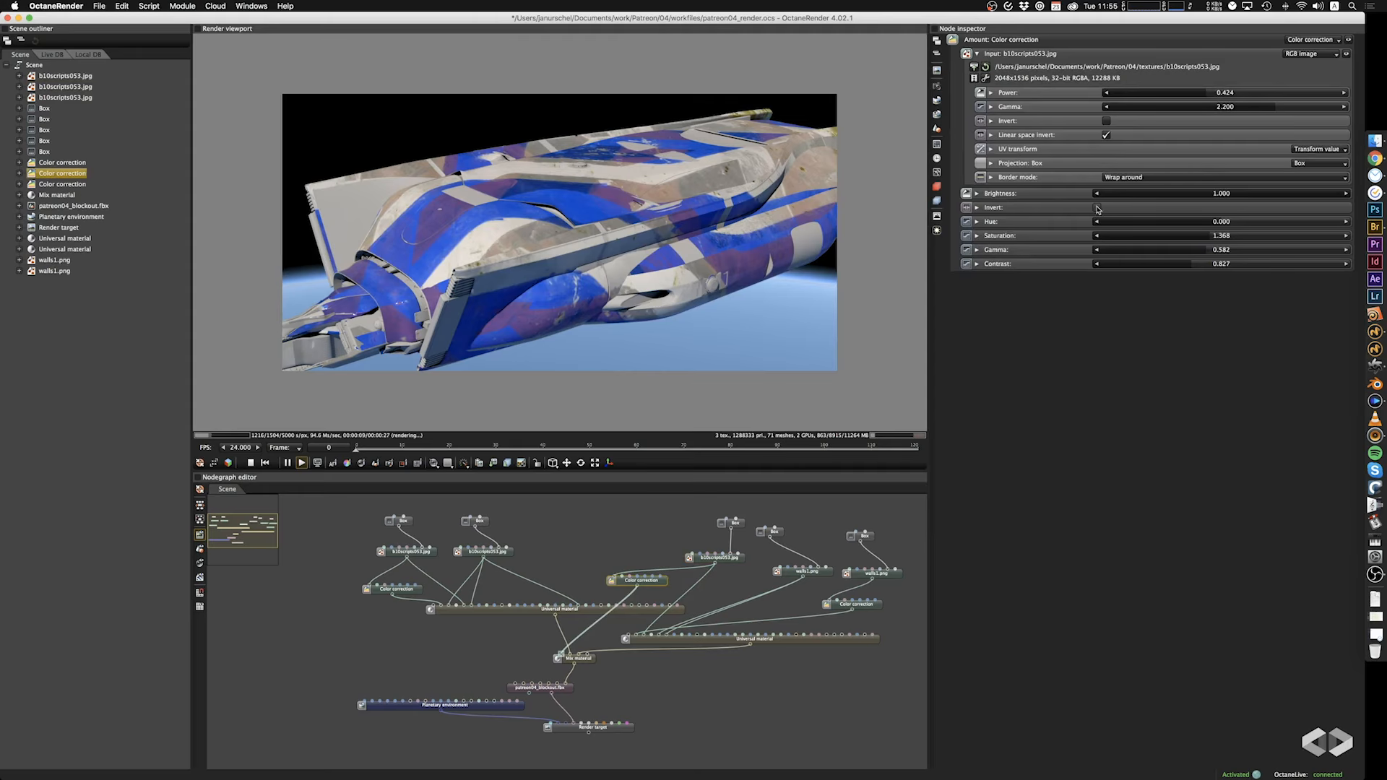
pyautogui.click(1098, 208)
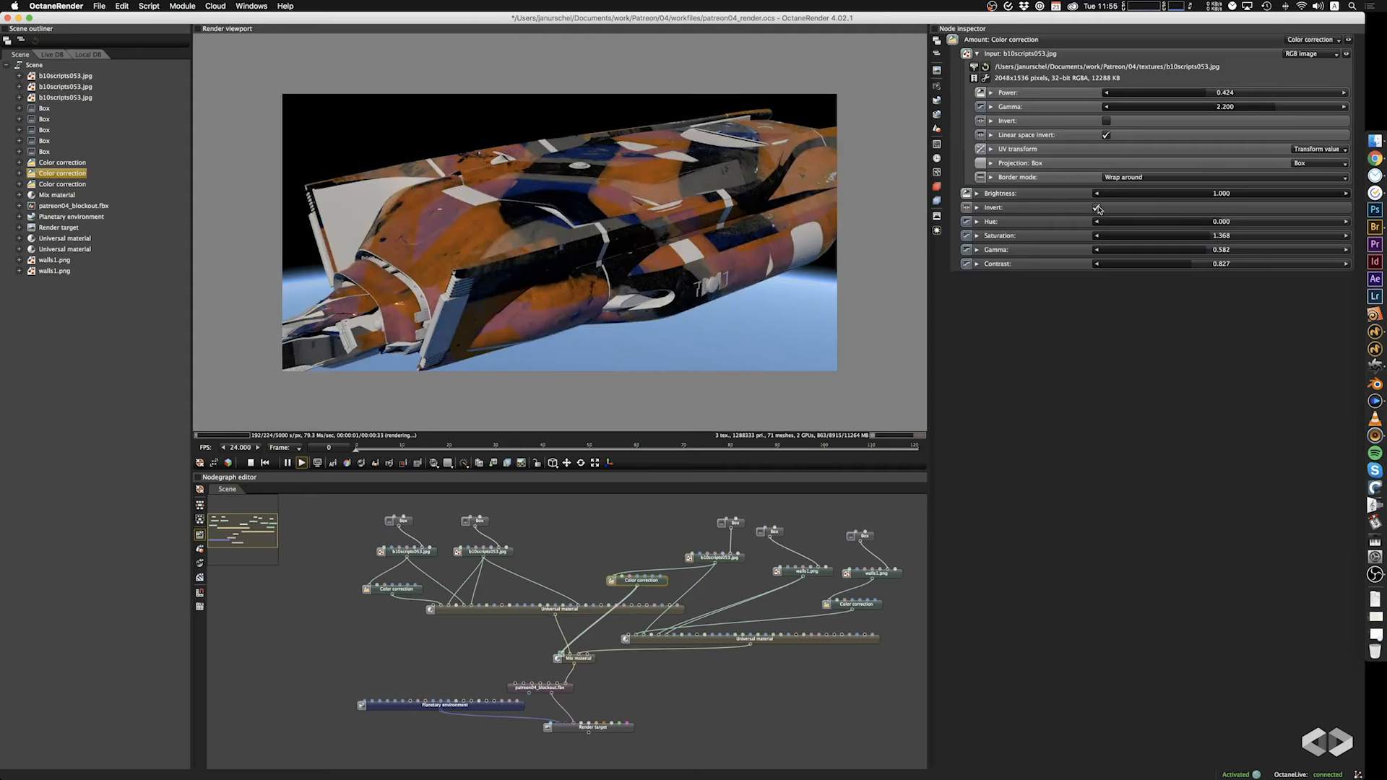
pyautogui.click(1098, 208)
pyautogui.click(1098, 208)
pyautogui.moveTo(773, 239); pyautogui.dragTo(806, 258)
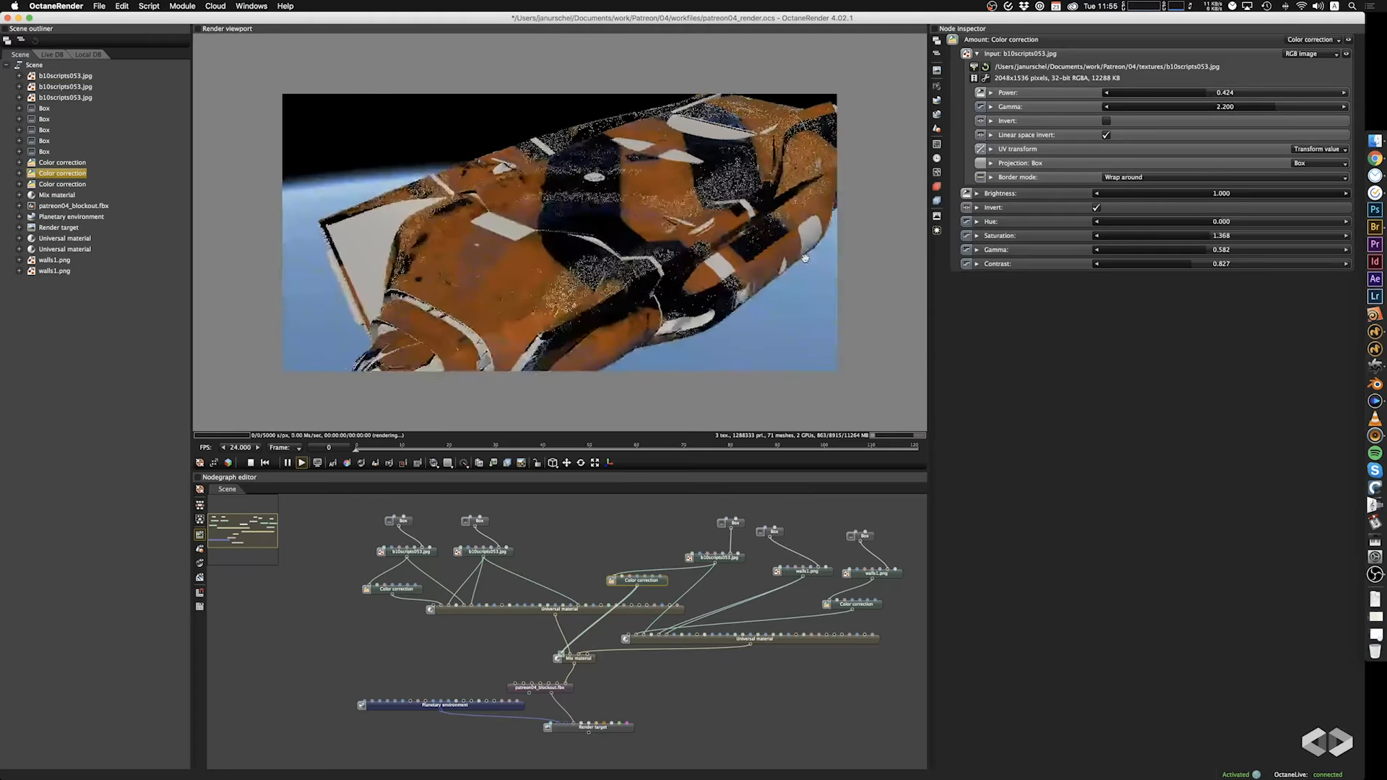
# Turn off Invert on the Mix material amount's Color correction and set its gamma to 0.153 and contrast to 0.869.
pyautogui.click(1097, 208)
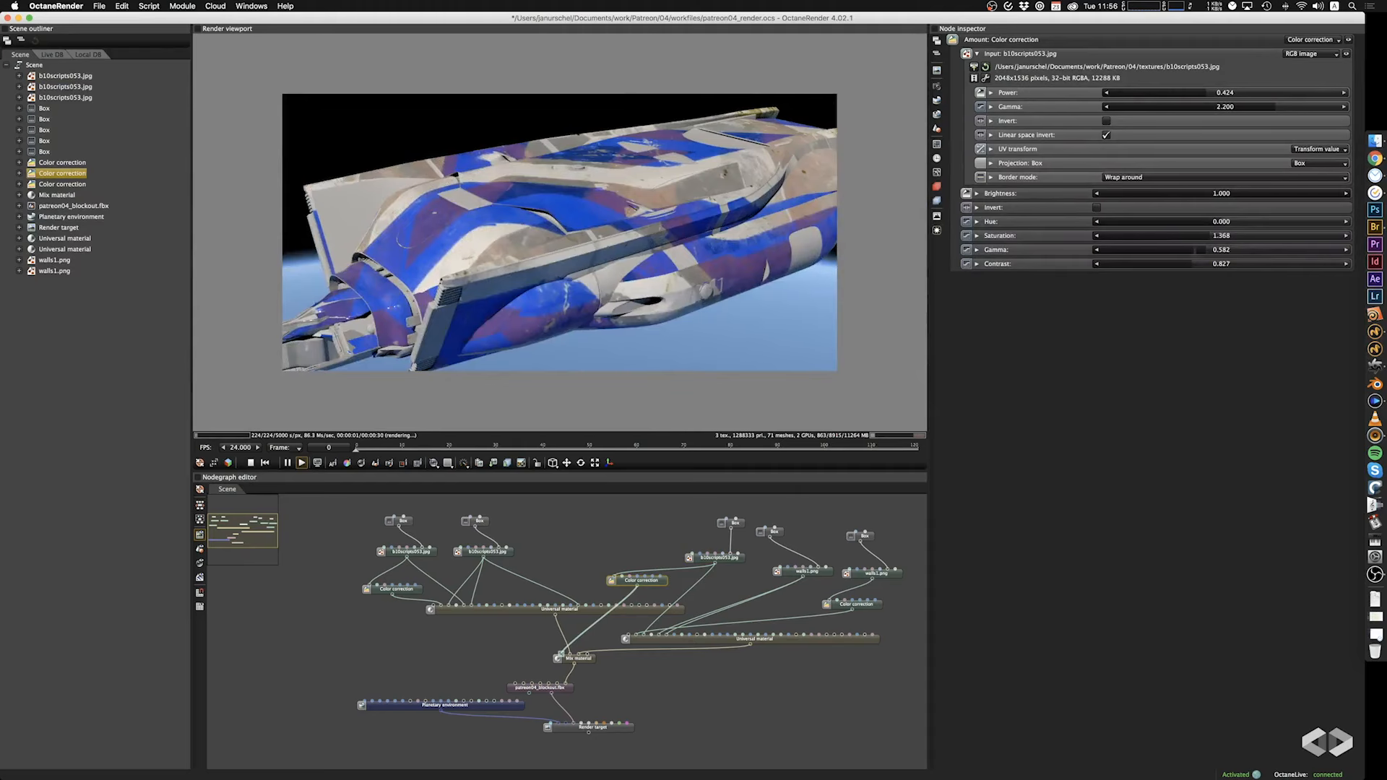
pyautogui.moveTo(1199, 250)
pyautogui.mouseDown()
pyautogui.moveTo(1238, 253)
pyautogui.moveTo(1164, 251)
pyautogui.moveTo(1257, 272)
pyautogui.moveTo(1126, 250)
pyautogui.moveTo(1233, 259)
pyautogui.moveTo(1215, 260)
pyautogui.mouseUp()
# Try Invert with changed gamma, contrast, saturation and hue on the Mix material amount's Color correction, and undo these changes.
pyautogui.click(1096, 208)
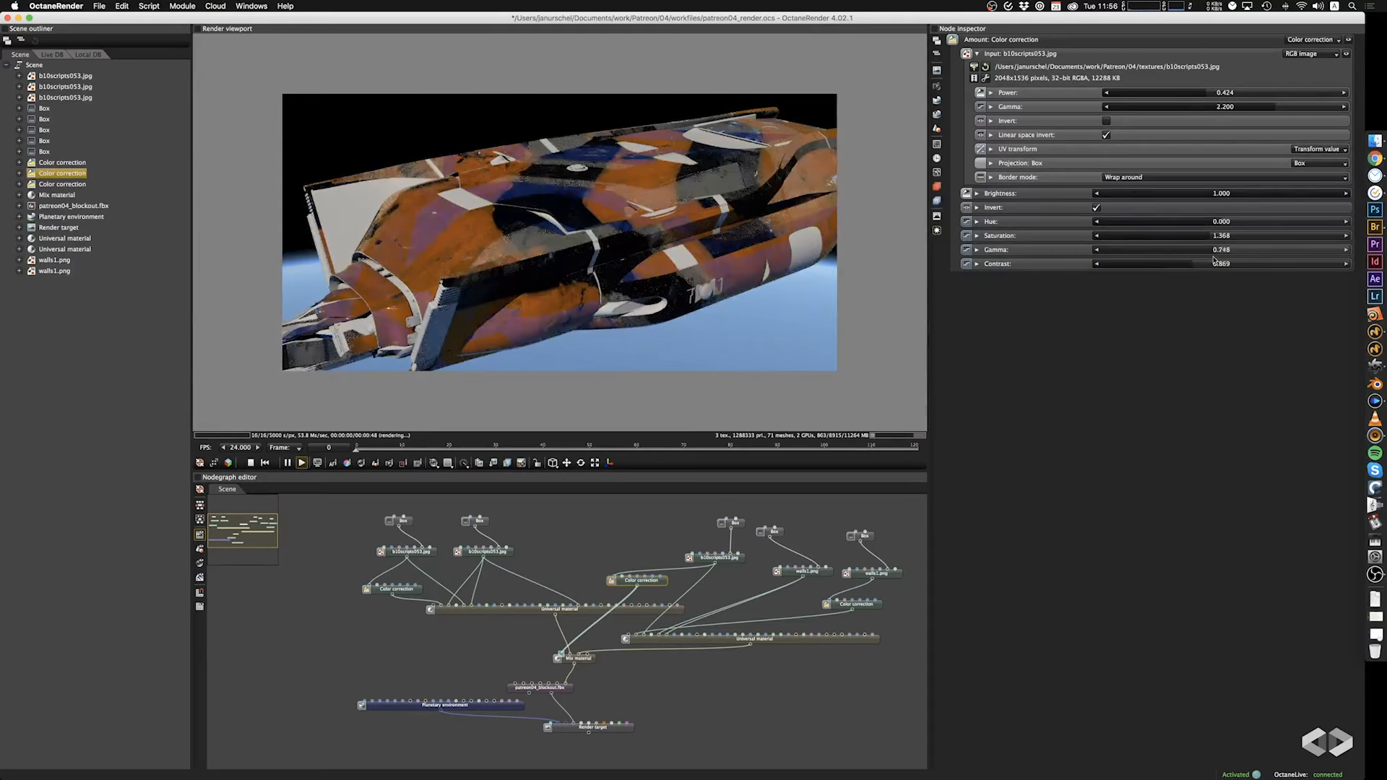
pyautogui.click(1150, 264)
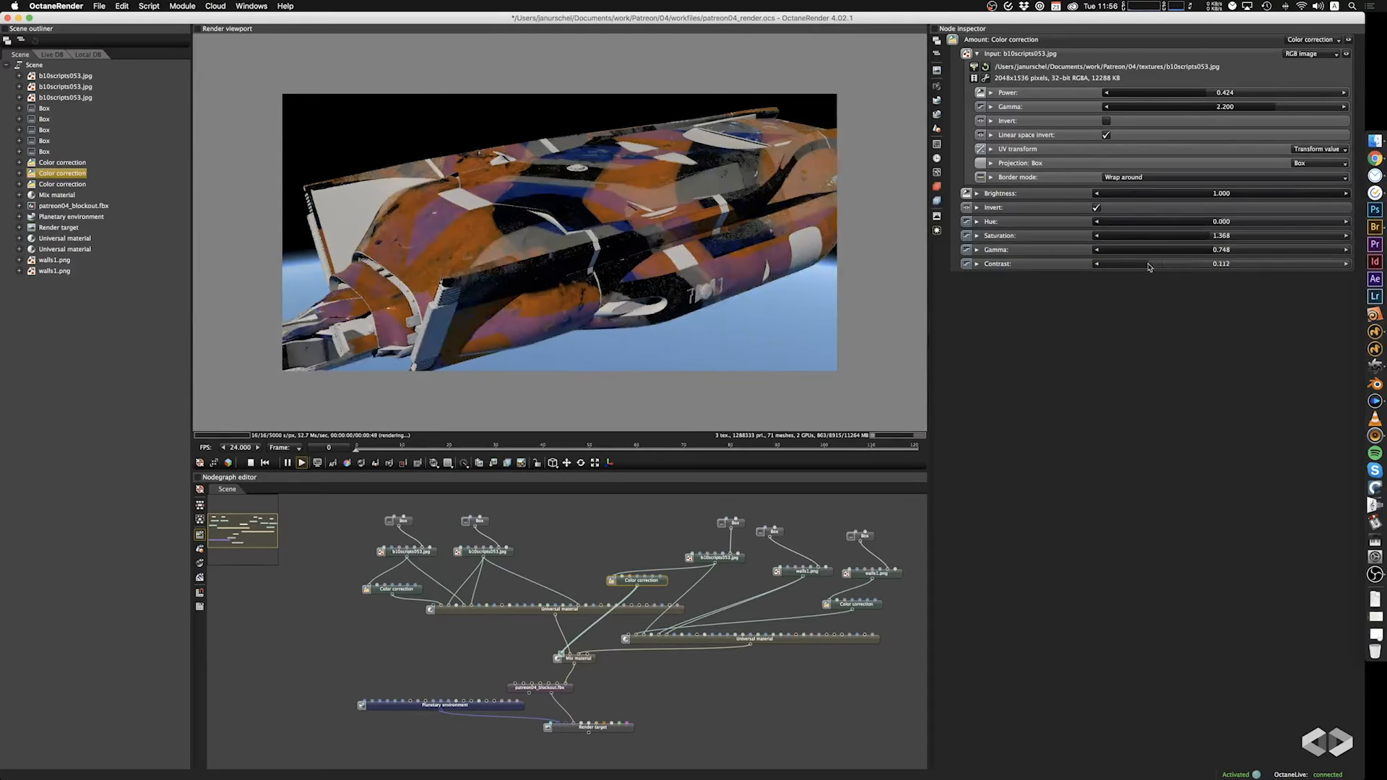
pyautogui.click(1243, 271)
pyautogui.moveTo(1195, 273); pyautogui.dragTo(1270, 228)
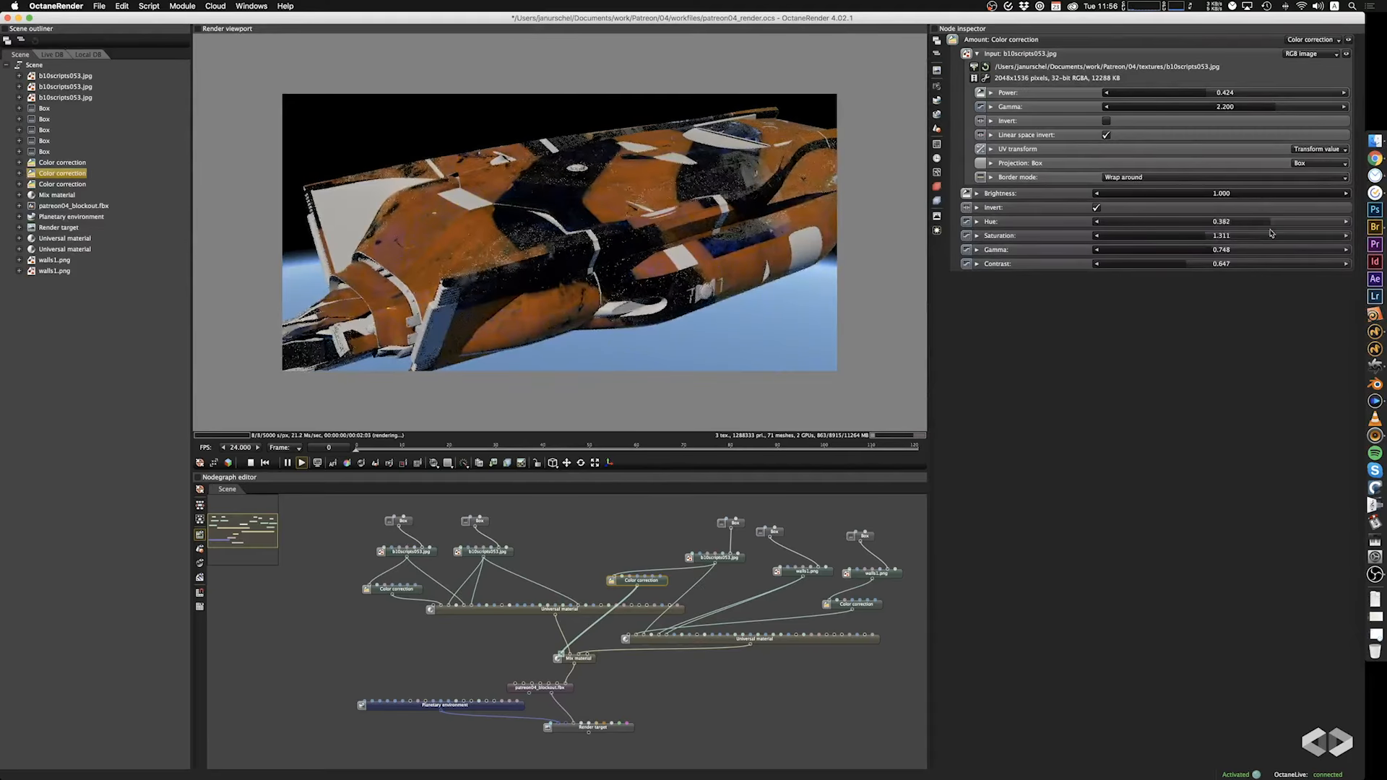
pyautogui.press('super+z')
pyautogui.press('super+z')
pyautogui.press('super+z')
pyautogui.press('super+z')
pyautogui.press('super+z')
pyautogui.press('super+z')
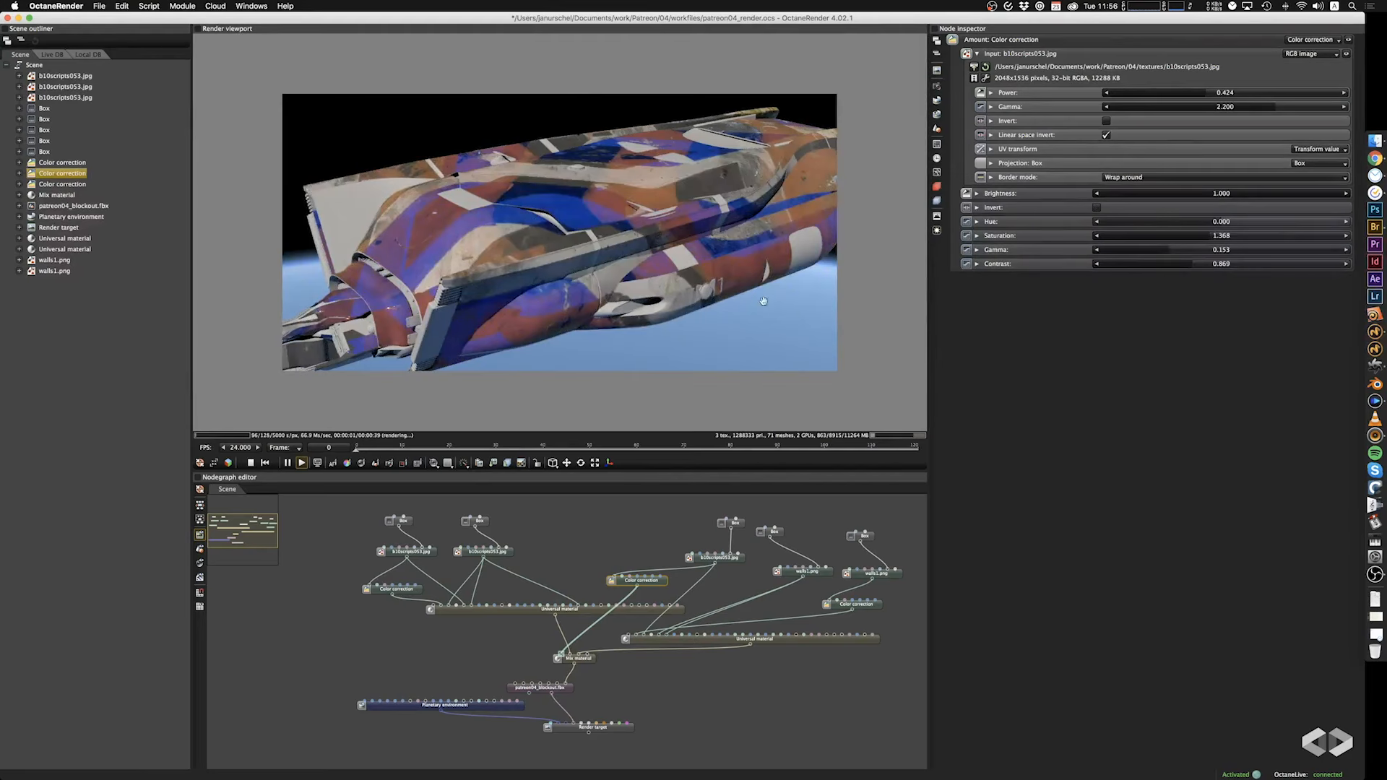
# Try Invert again on the Mix material amount's Color correction from another view of the ship, and turn it back off.
pyautogui.moveTo(764, 300); pyautogui.dragTo(809, 266)
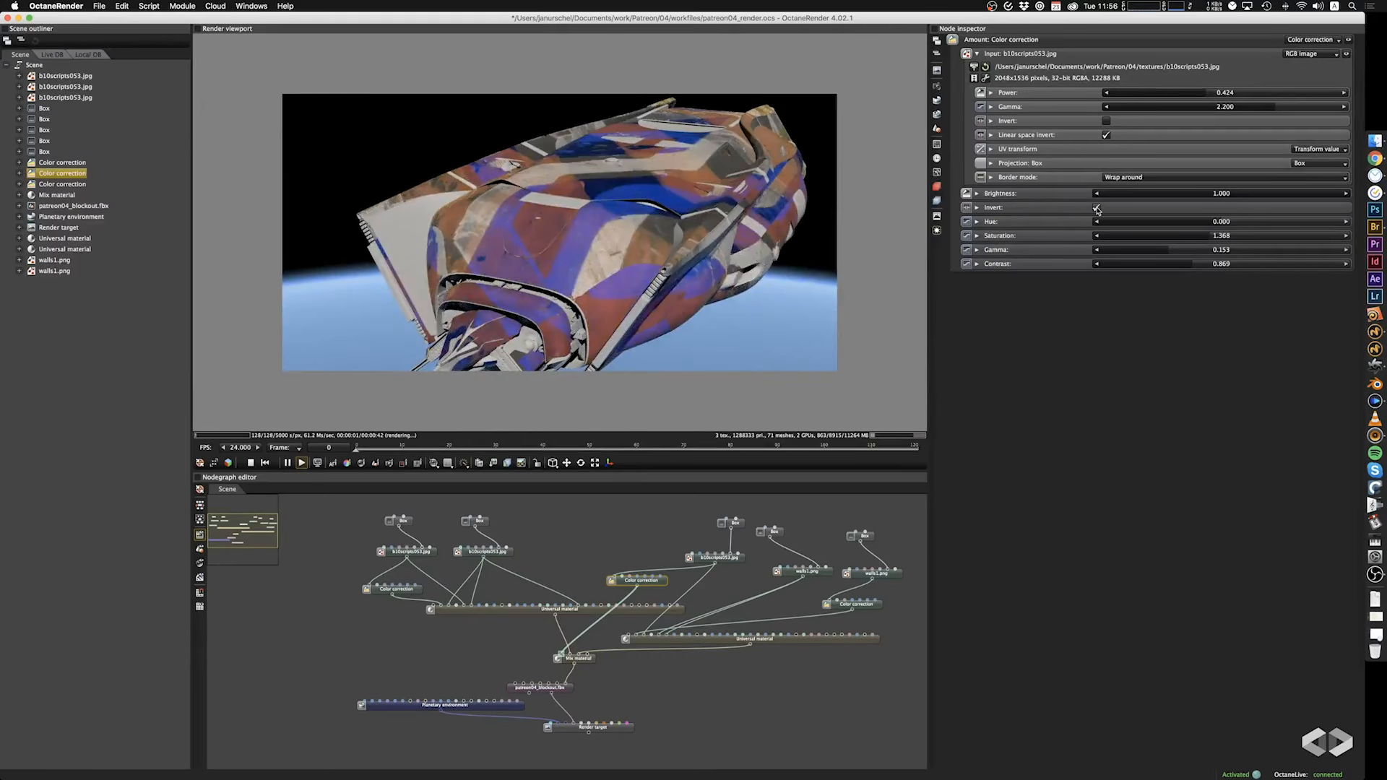
pyautogui.click(1097, 208)
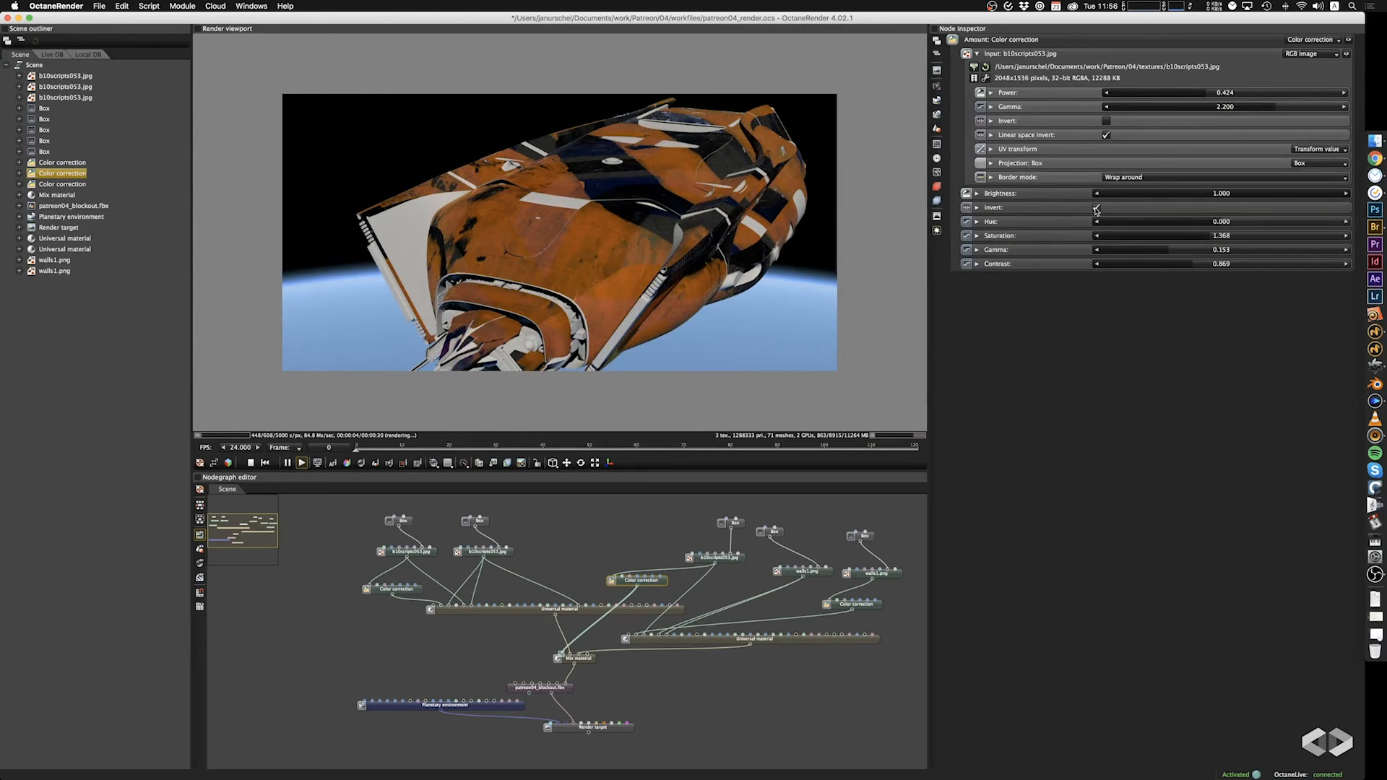
pyautogui.click(1096, 209)
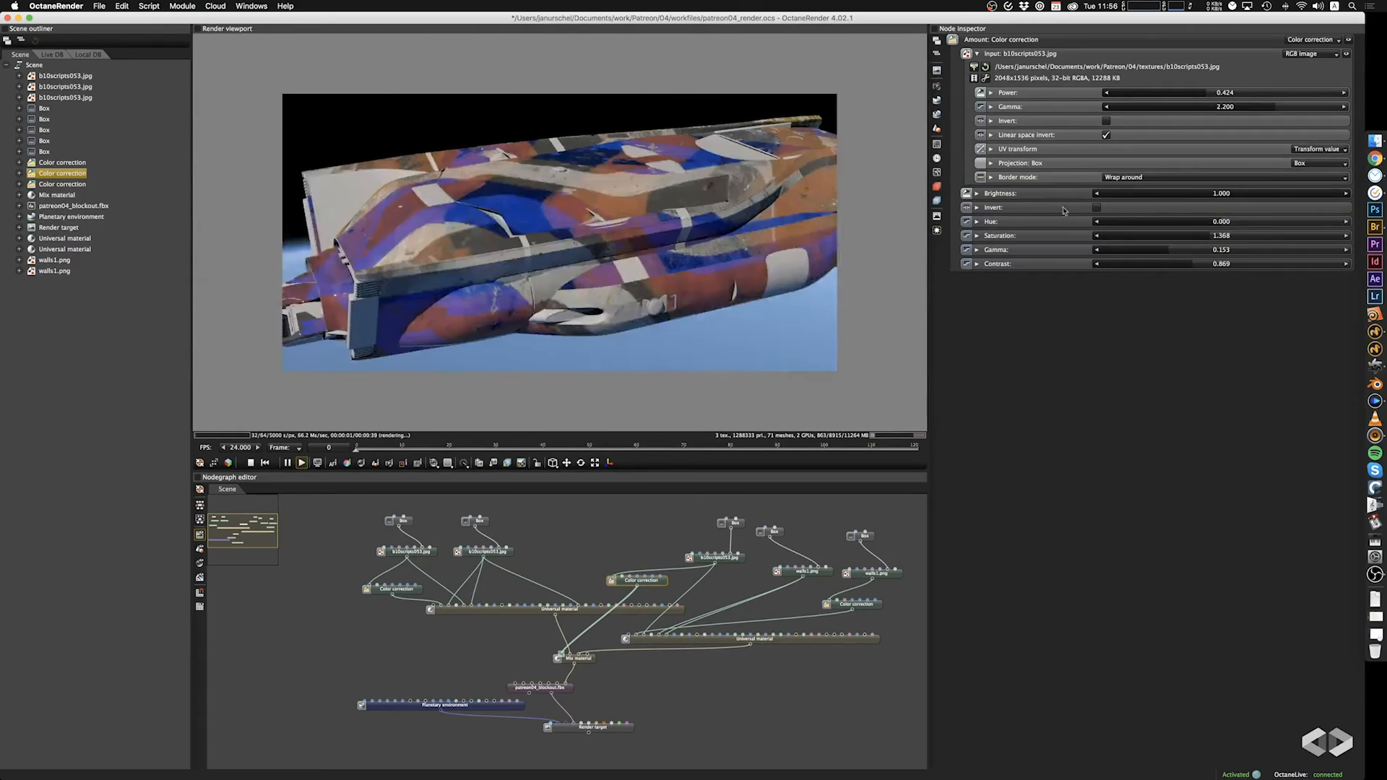
# Set the scale of the Box projection feeding the Mix amount's b10scripts053.jpg image to 9.810 on all axes.
pyautogui.click(738, 522)
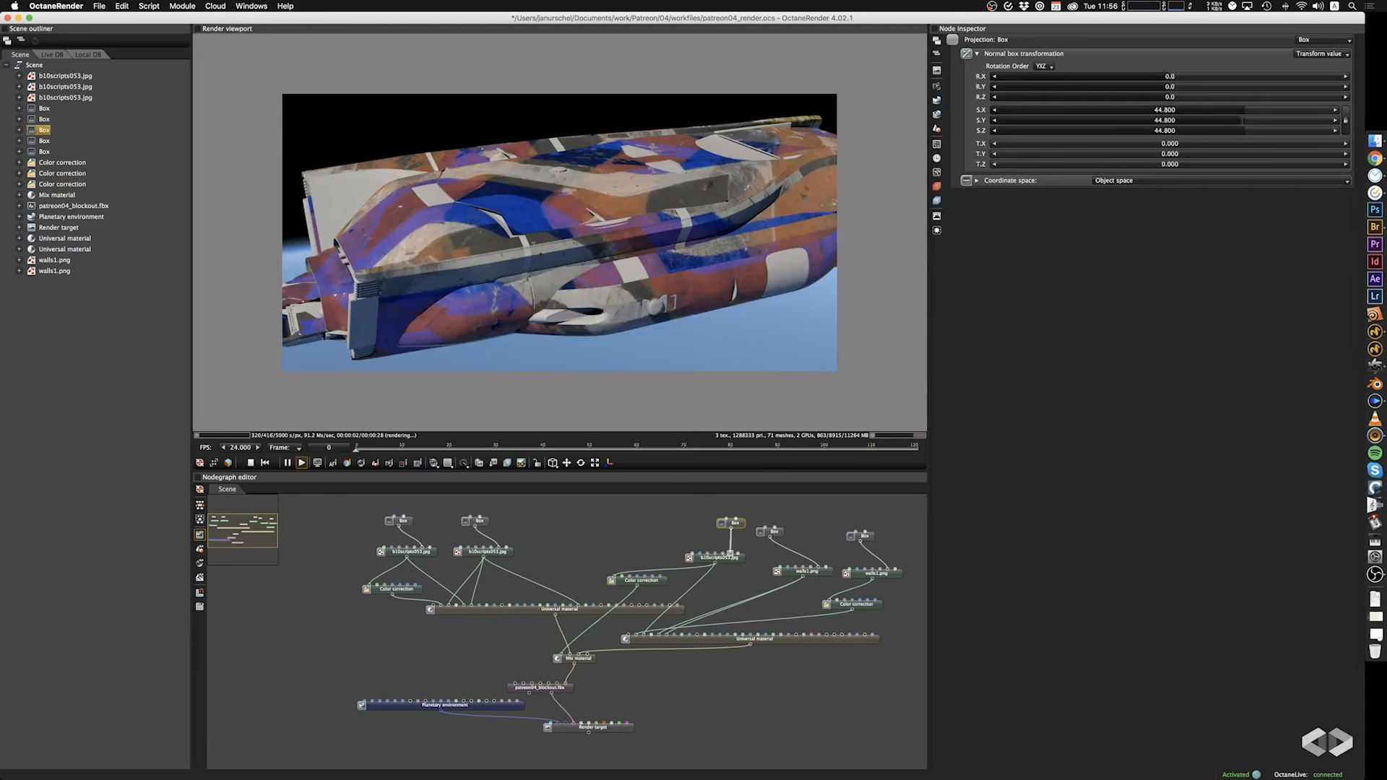
pyautogui.moveTo(1244, 116); pyautogui.dragTo(1200, 134)
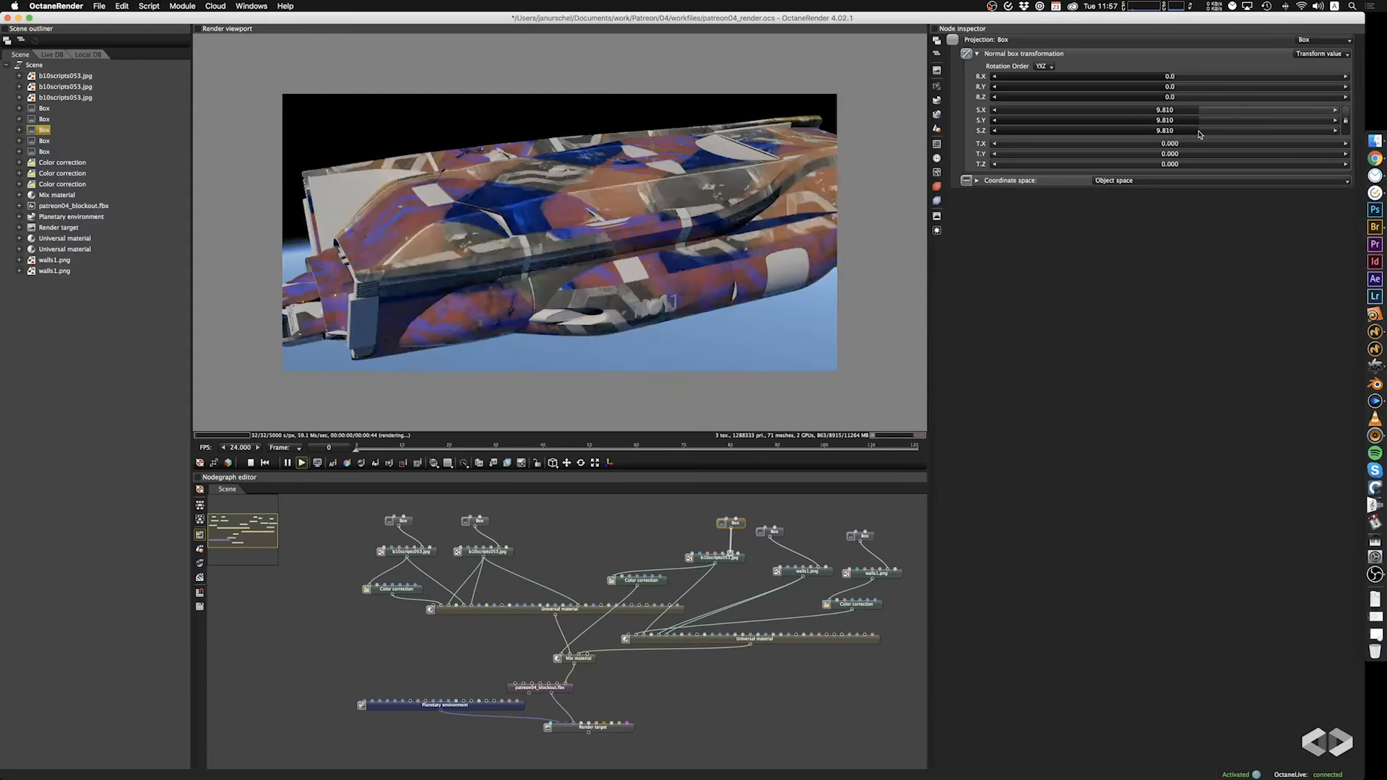
pyautogui.moveTo(640, 232); pyautogui.dragTo(796, 254)
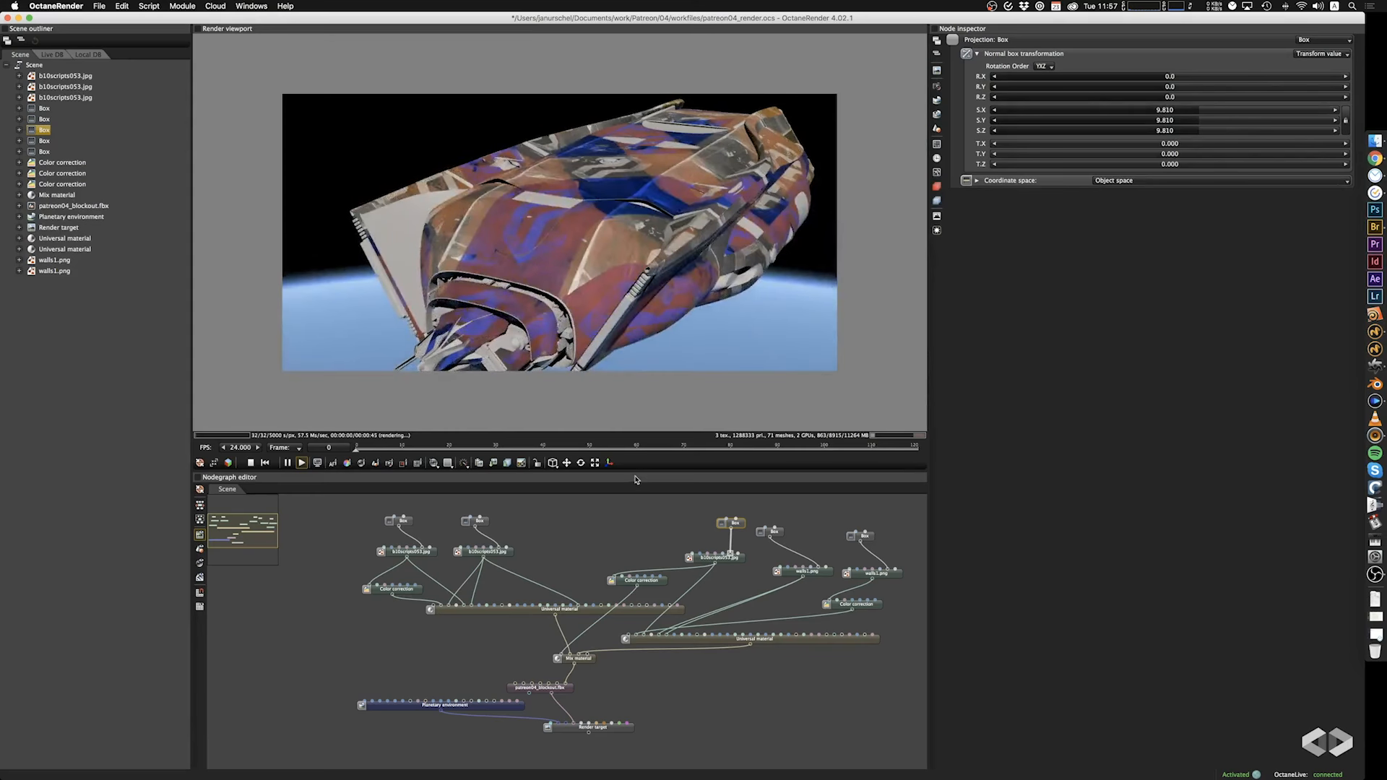
# Try other scales for the duplicated walls1.png node's Box projection and return it to 83.600.
pyautogui.click(869, 539)
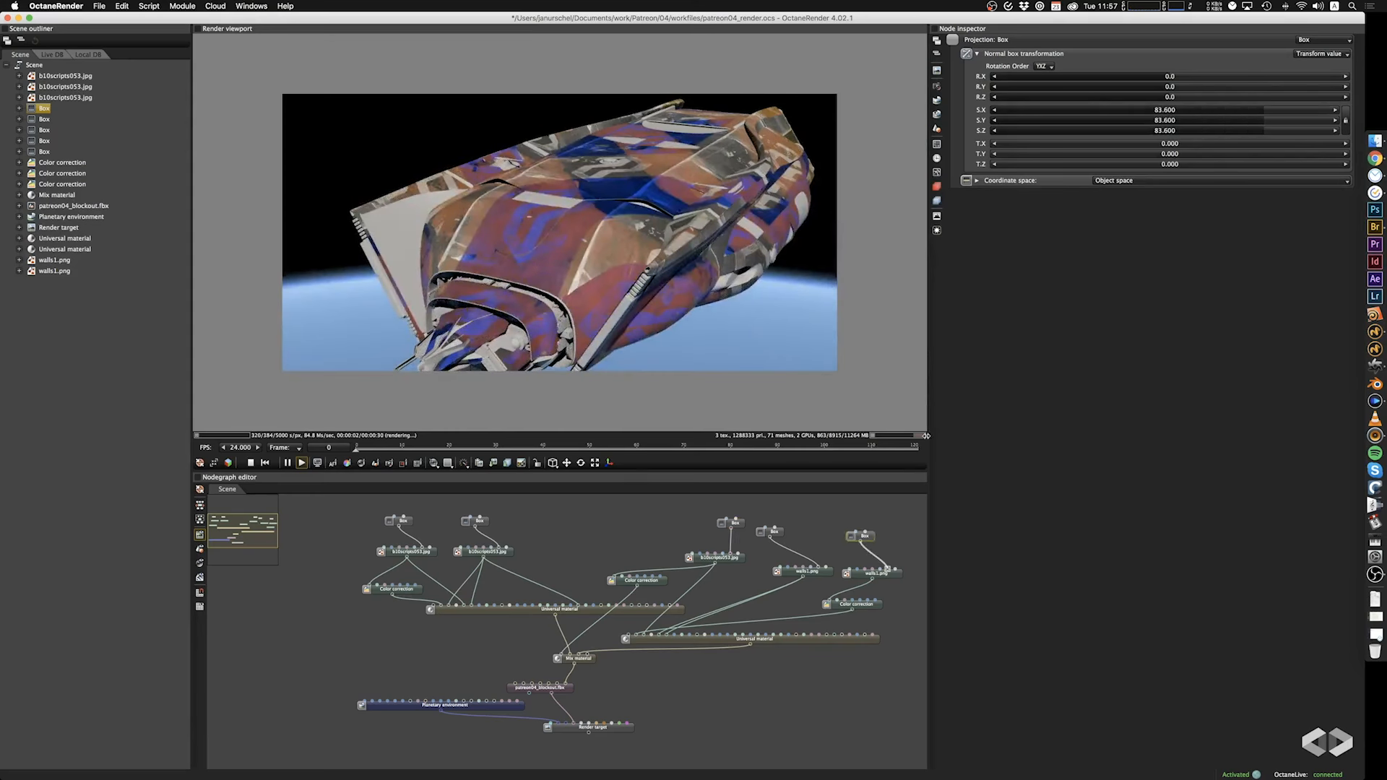
pyautogui.moveTo(1267, 111)
pyautogui.mouseDown()
pyautogui.moveTo(1233, 114)
pyautogui.moveTo(1265, 119)
pyautogui.mouseUp()
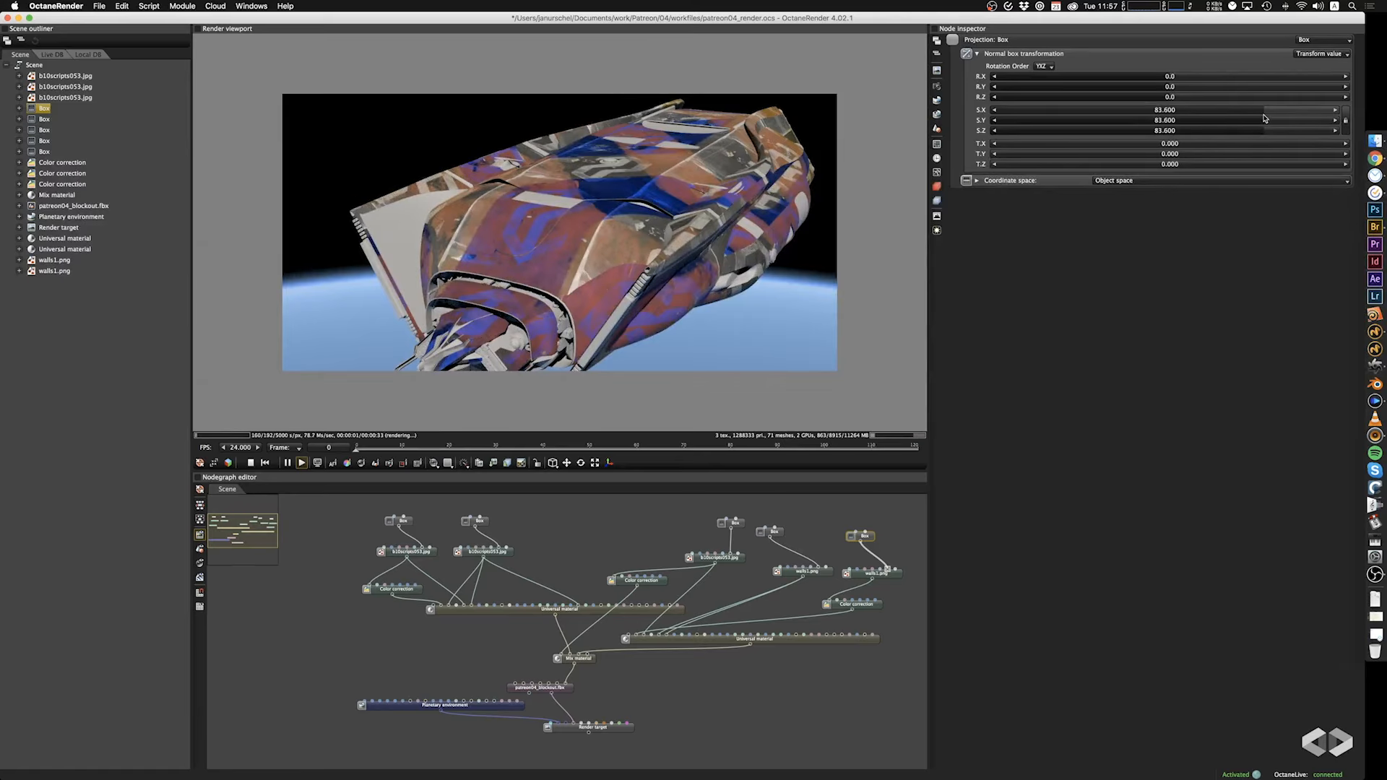
pyautogui.moveTo(849, 220); pyautogui.dragTo(811, 223)
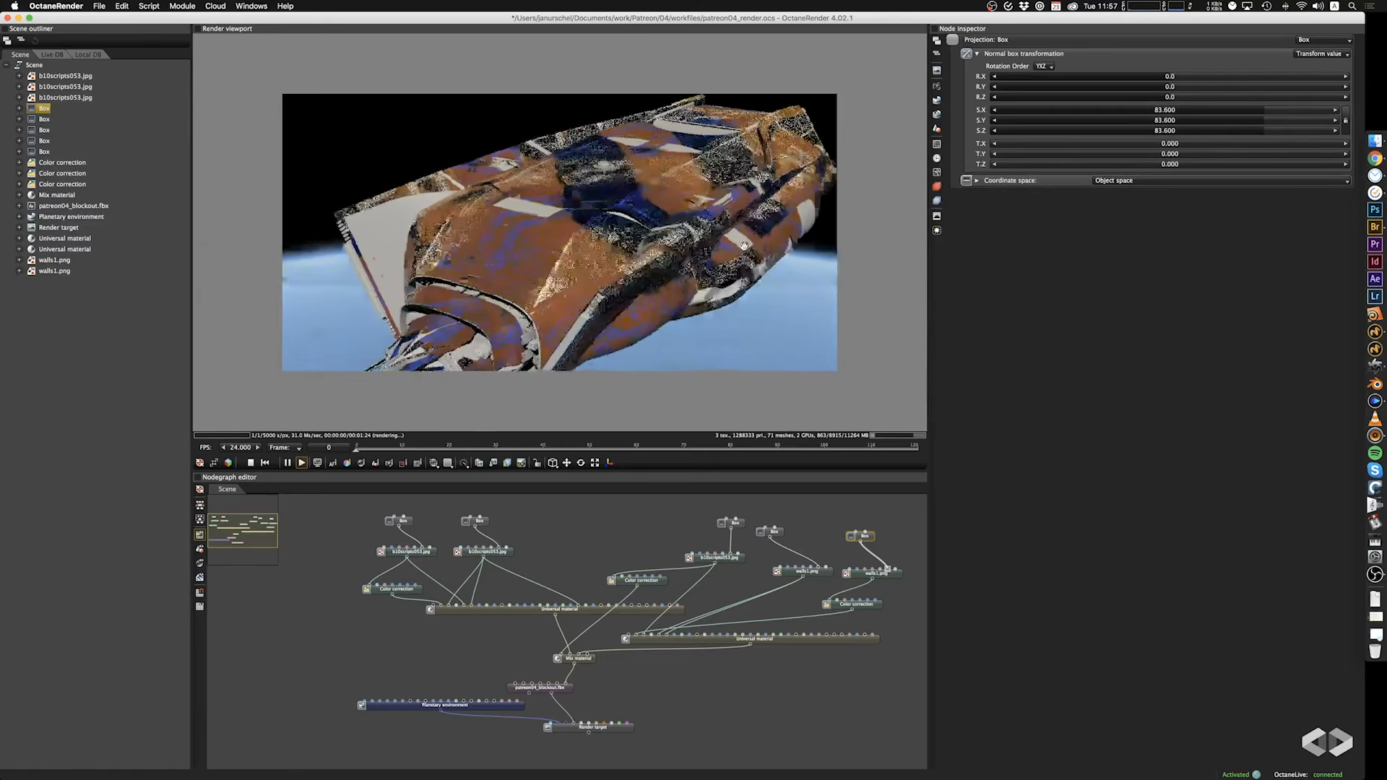
# Toggle Invert on the duplicated walls1.png image node to compare the result, leaving it off.
pyautogui.click(893, 575)
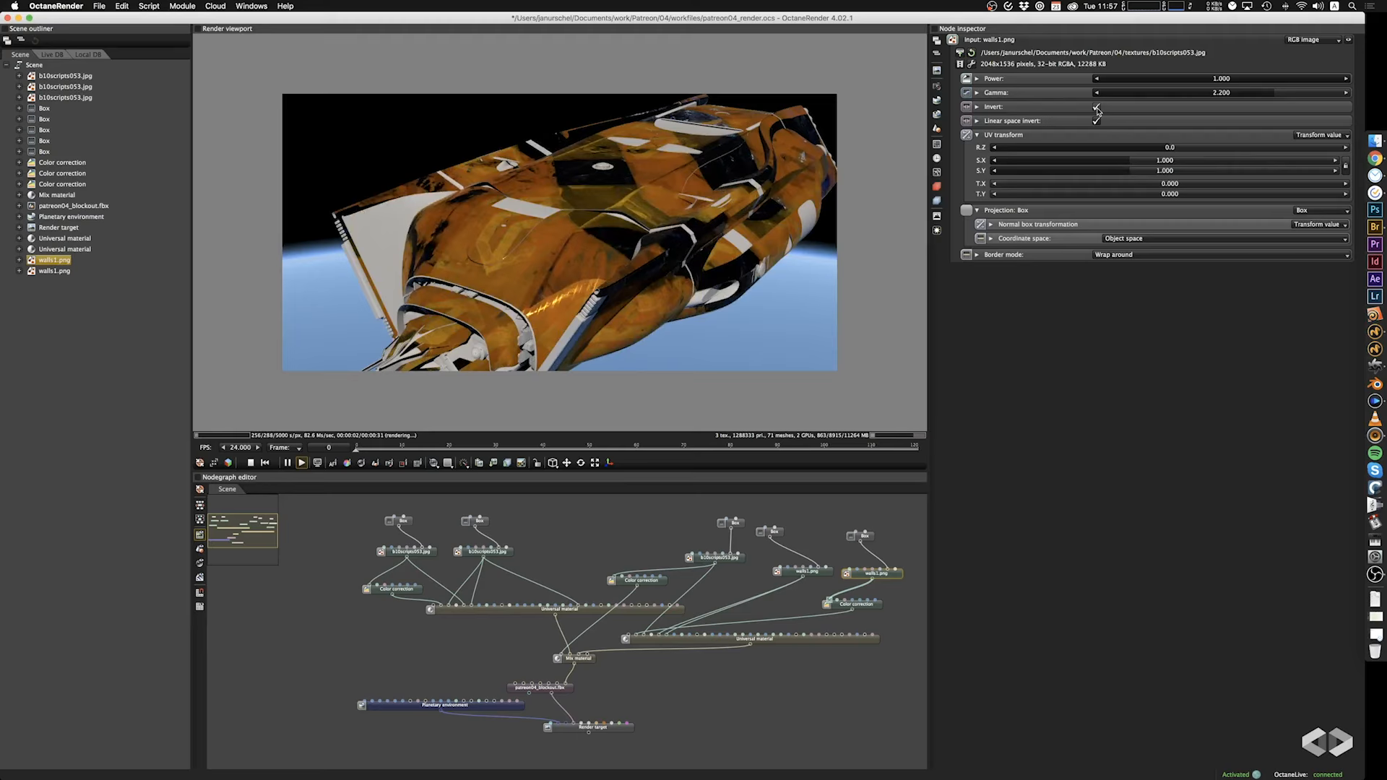
pyautogui.click(1098, 107)
pyautogui.click(1097, 107)
pyautogui.click(1098, 108)
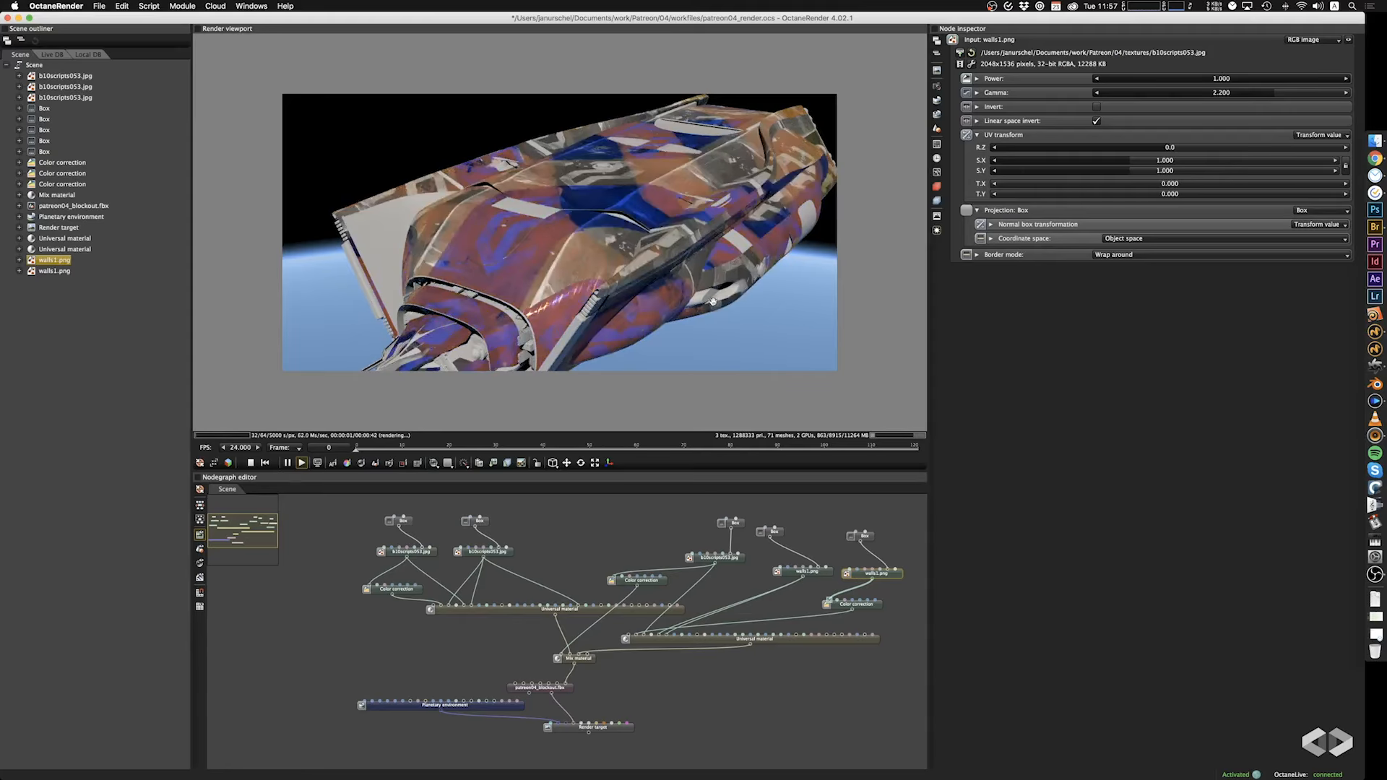
pyautogui.moveTo(707, 301); pyautogui.dragTo(715, 268)
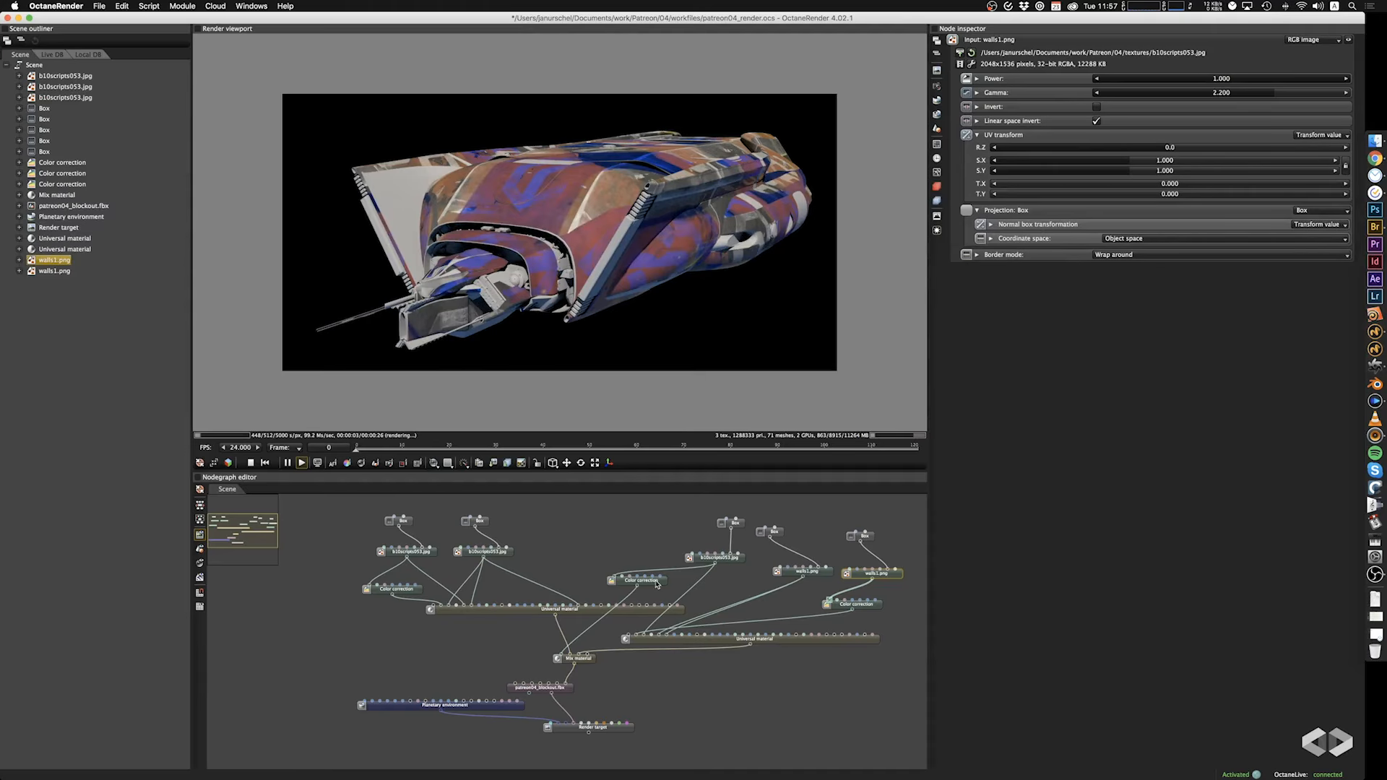
# Turn off Invert on the Color correction feeding the second Universal material's albedo.
pyautogui.click(853, 604)
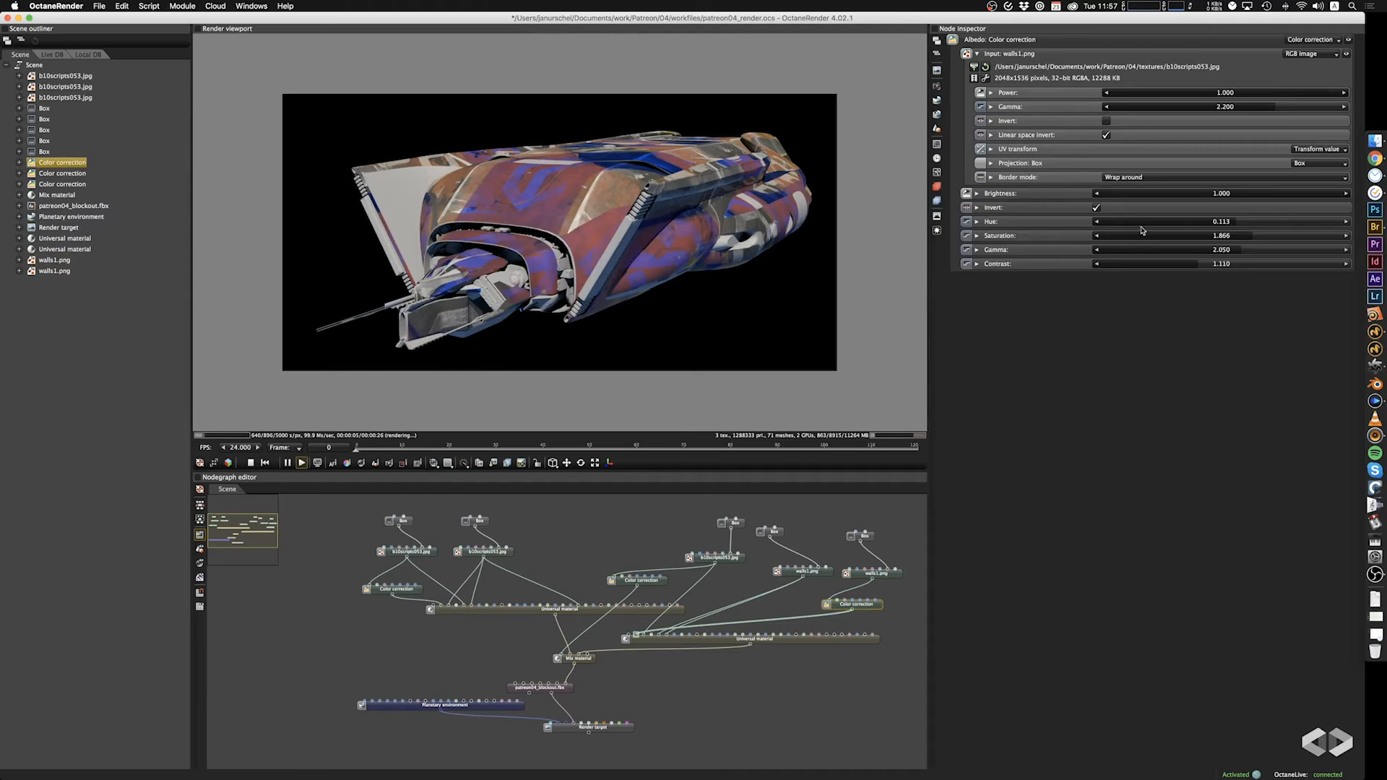
pyautogui.click(1098, 208)
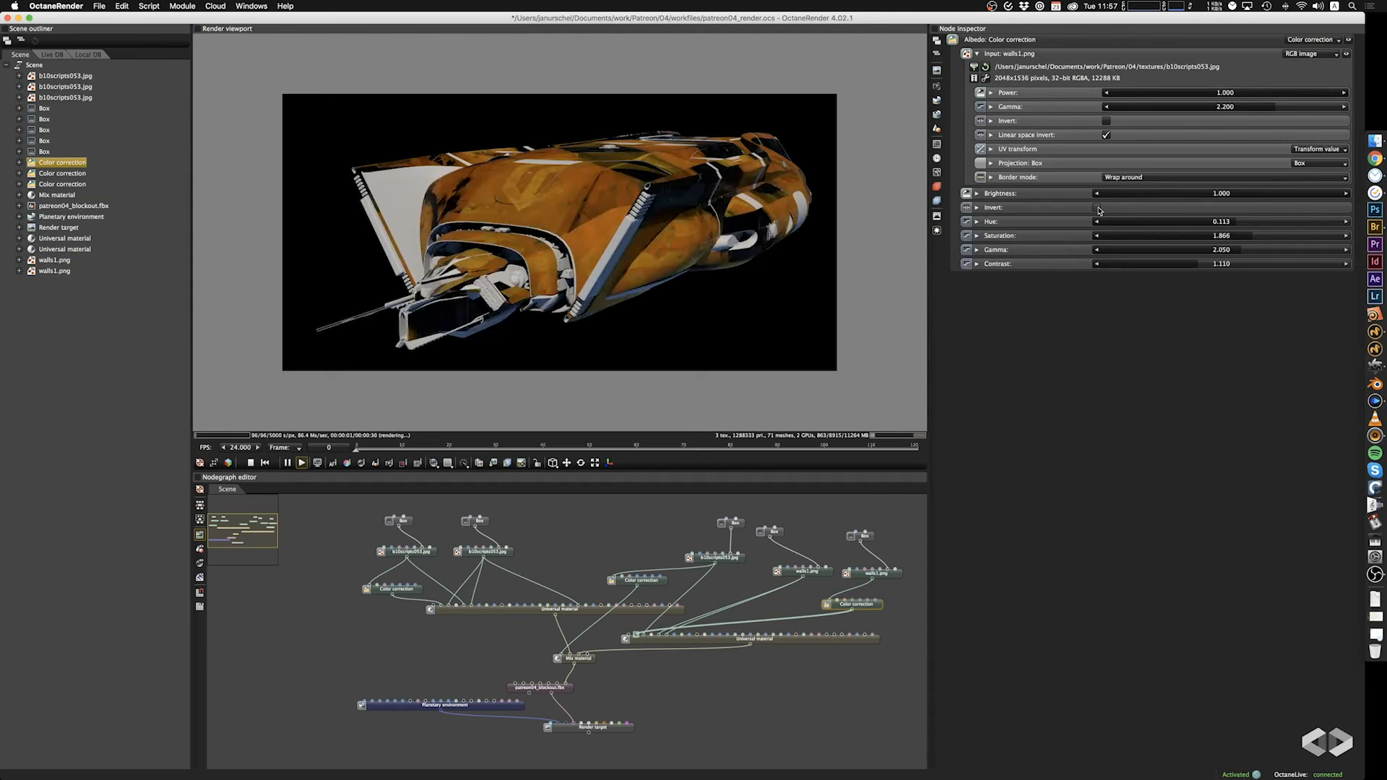
pyautogui.moveTo(685, 226); pyautogui.dragTo(638, 243)
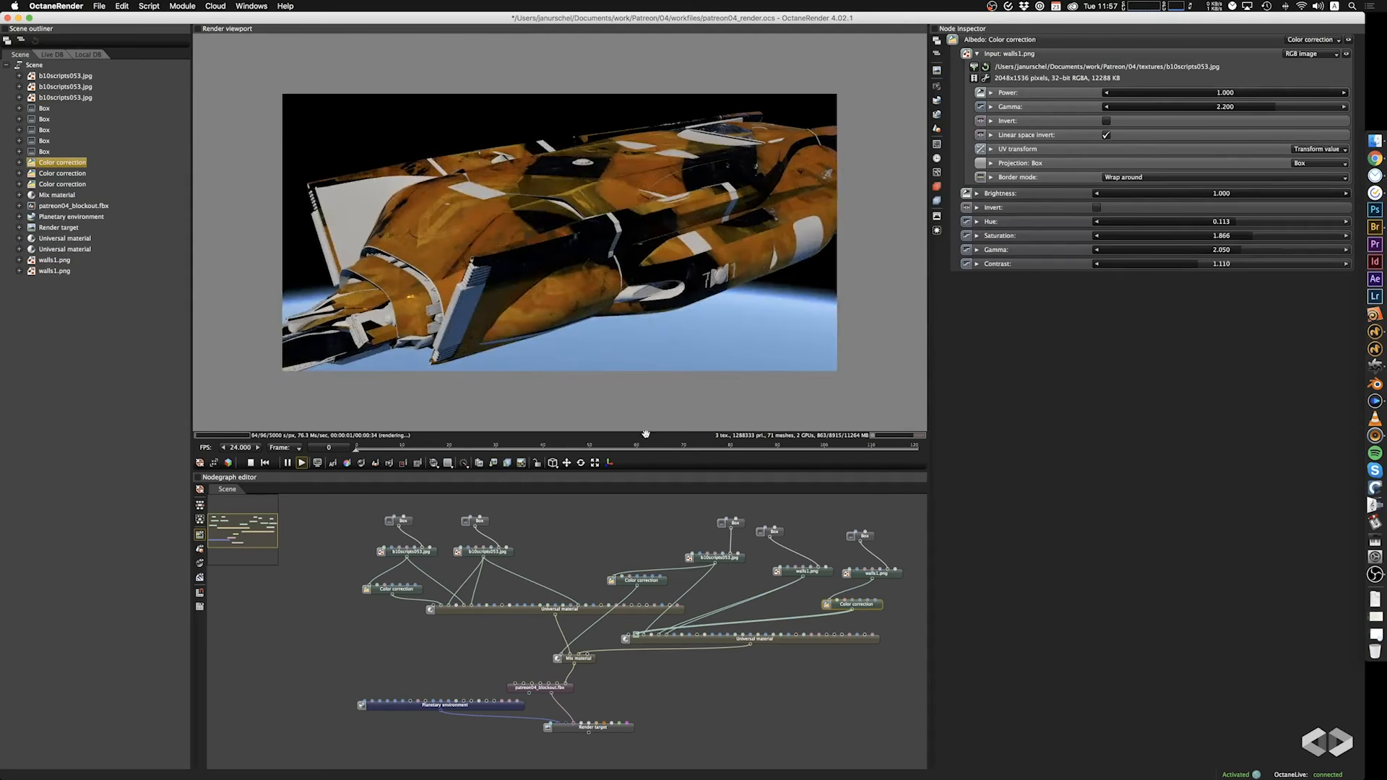
# Try disconnecting the Color correction from the second Universal material's albedo, and undo it.
pyautogui.click(658, 583)
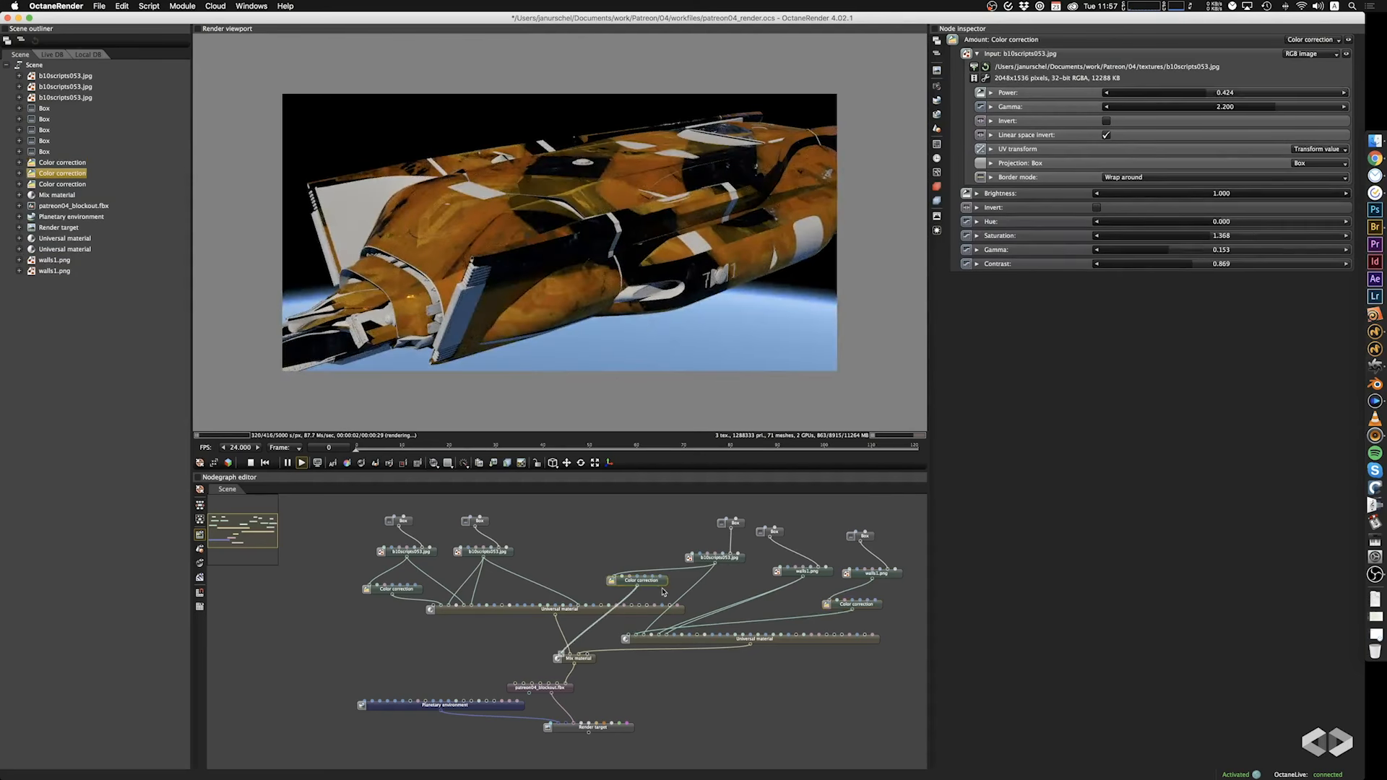
pyautogui.moveTo(641, 634); pyautogui.dragTo(639, 632)
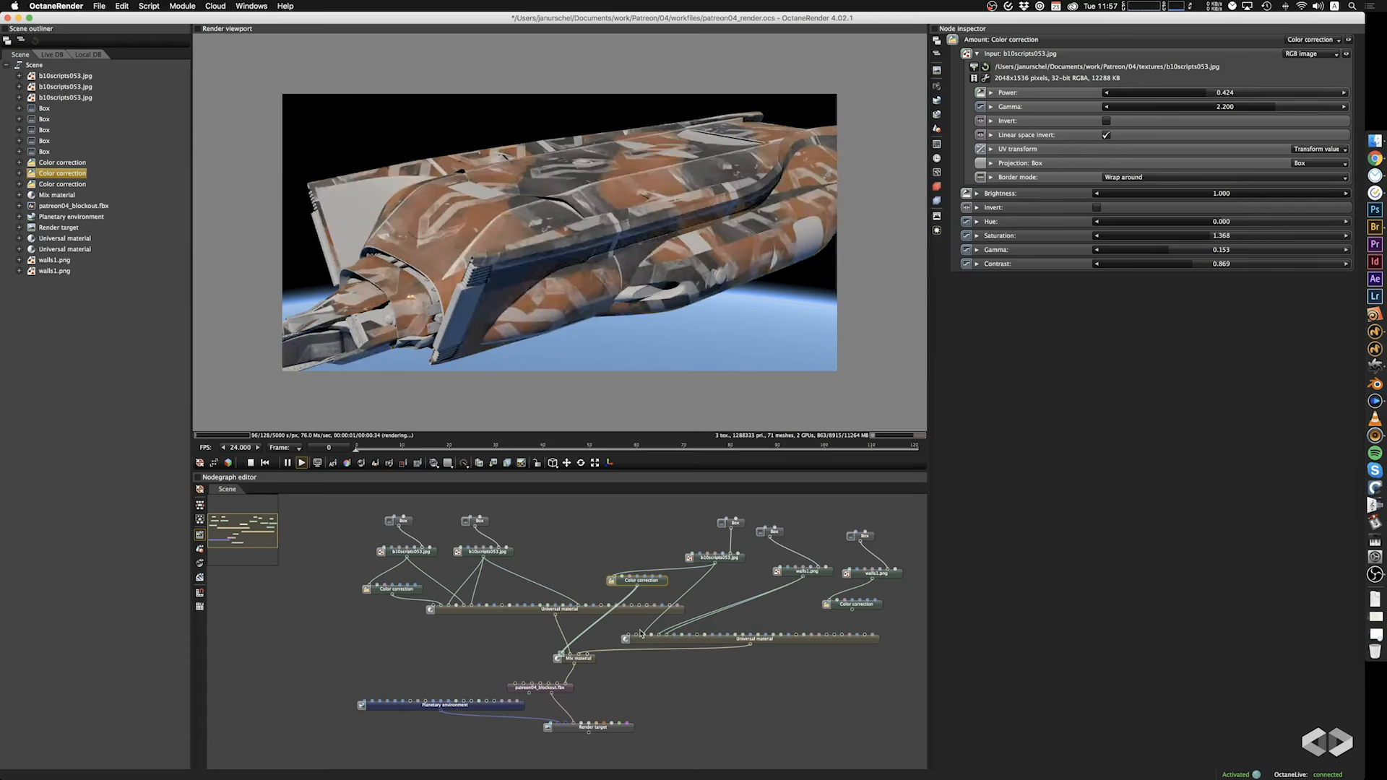
pyautogui.press('super+z')
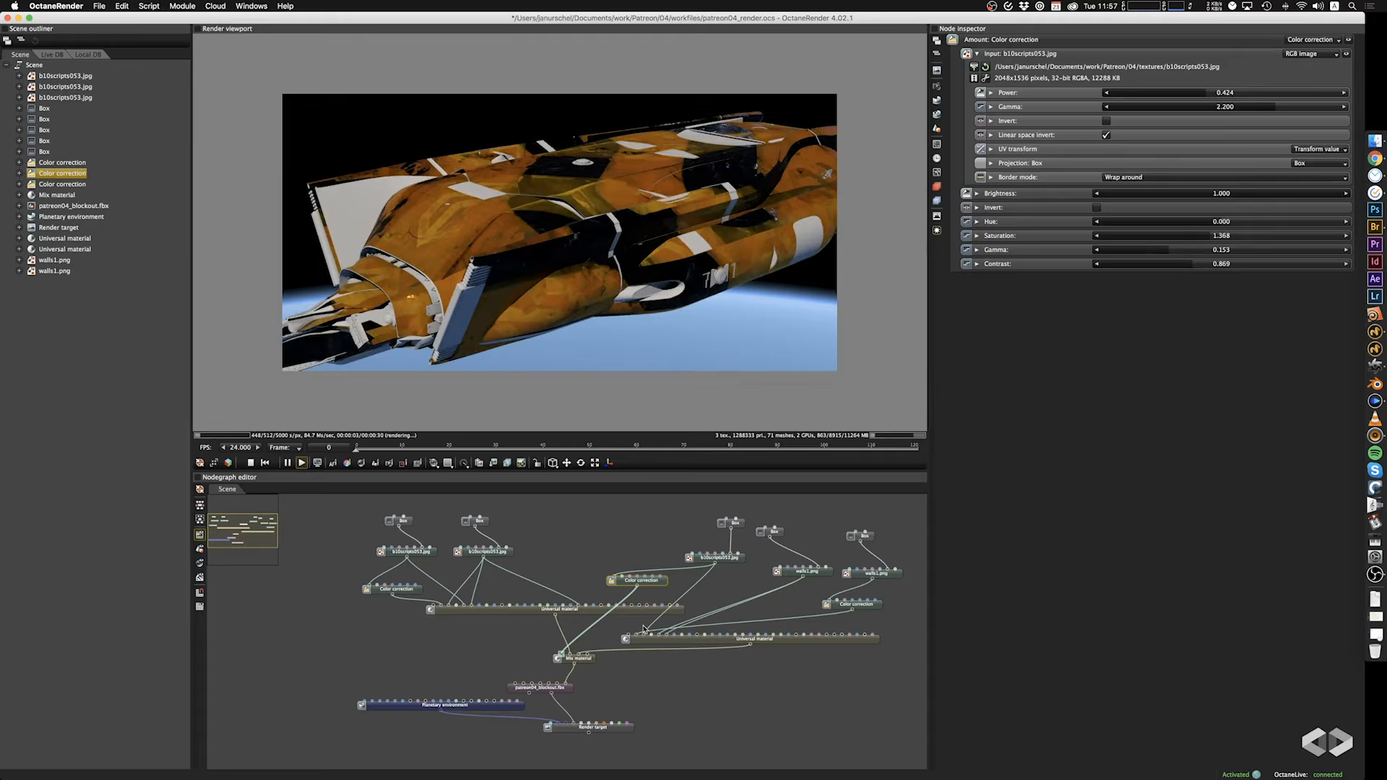
# Try Invert on the original walls1.png image node, turn it back off and inspect the hull up close.
pyautogui.click(819, 573)
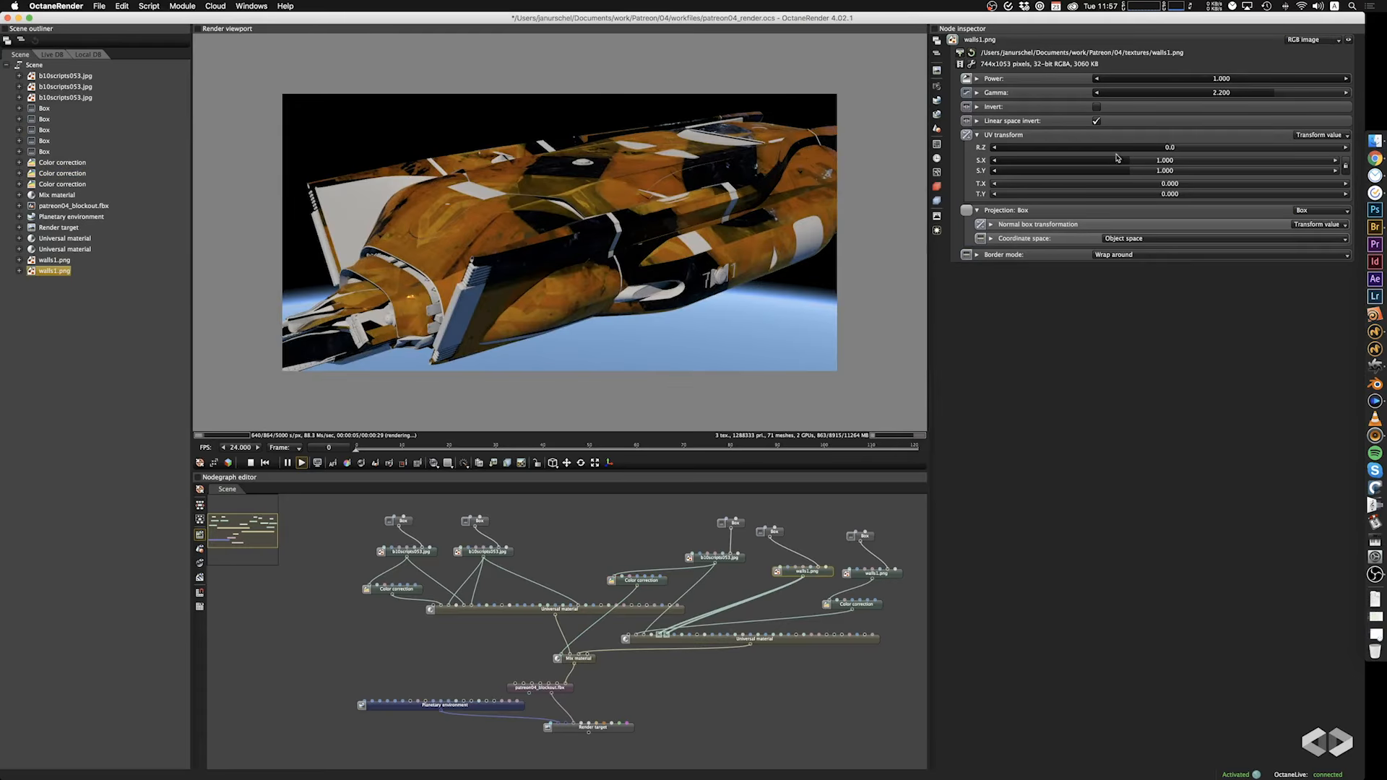
pyautogui.click(1096, 106)
pyautogui.moveTo(622, 298); pyautogui.dragTo(578, 291)
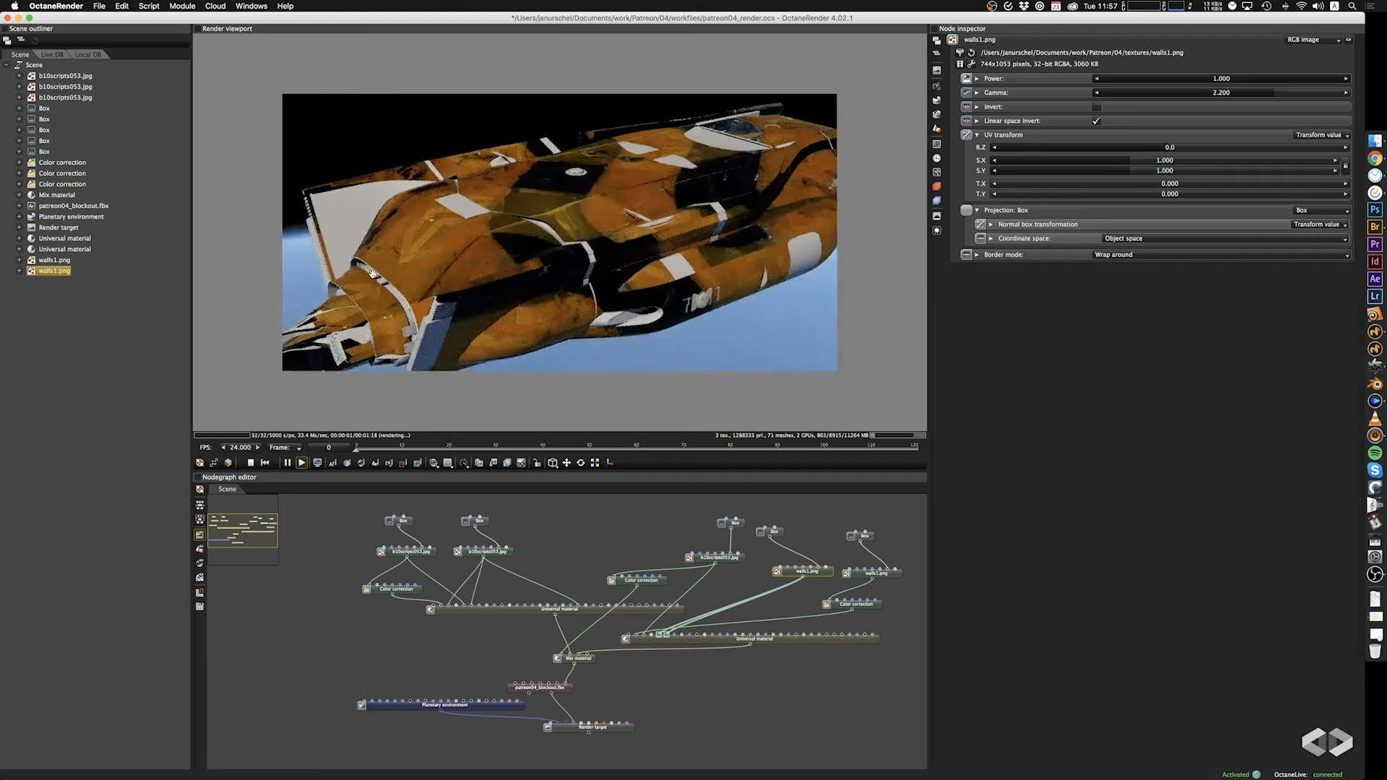
pyautogui.scroll(5, 375, 272)
pyautogui.moveTo(375, 272); pyautogui.dragTo(443, 276)
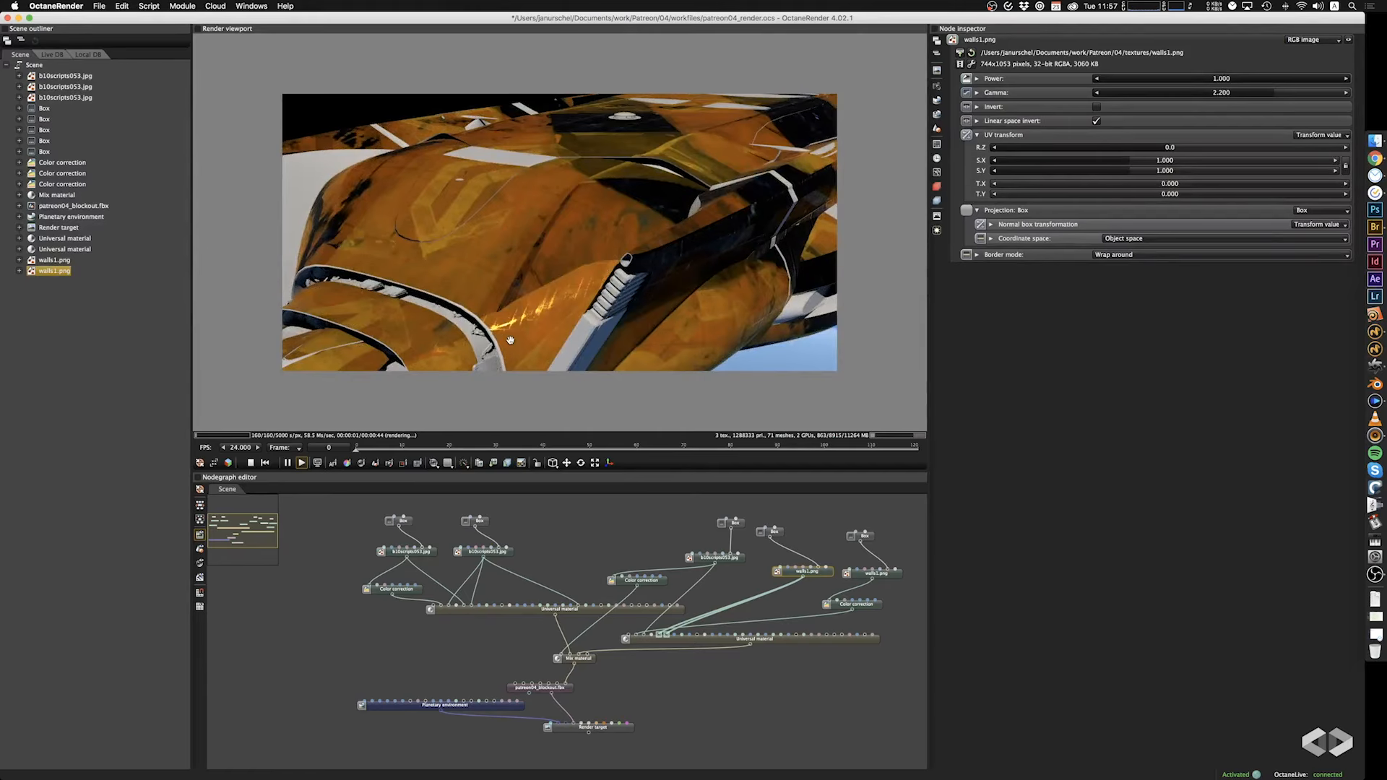
pyautogui.moveTo(627, 259); pyautogui.dragTo(592, 241)
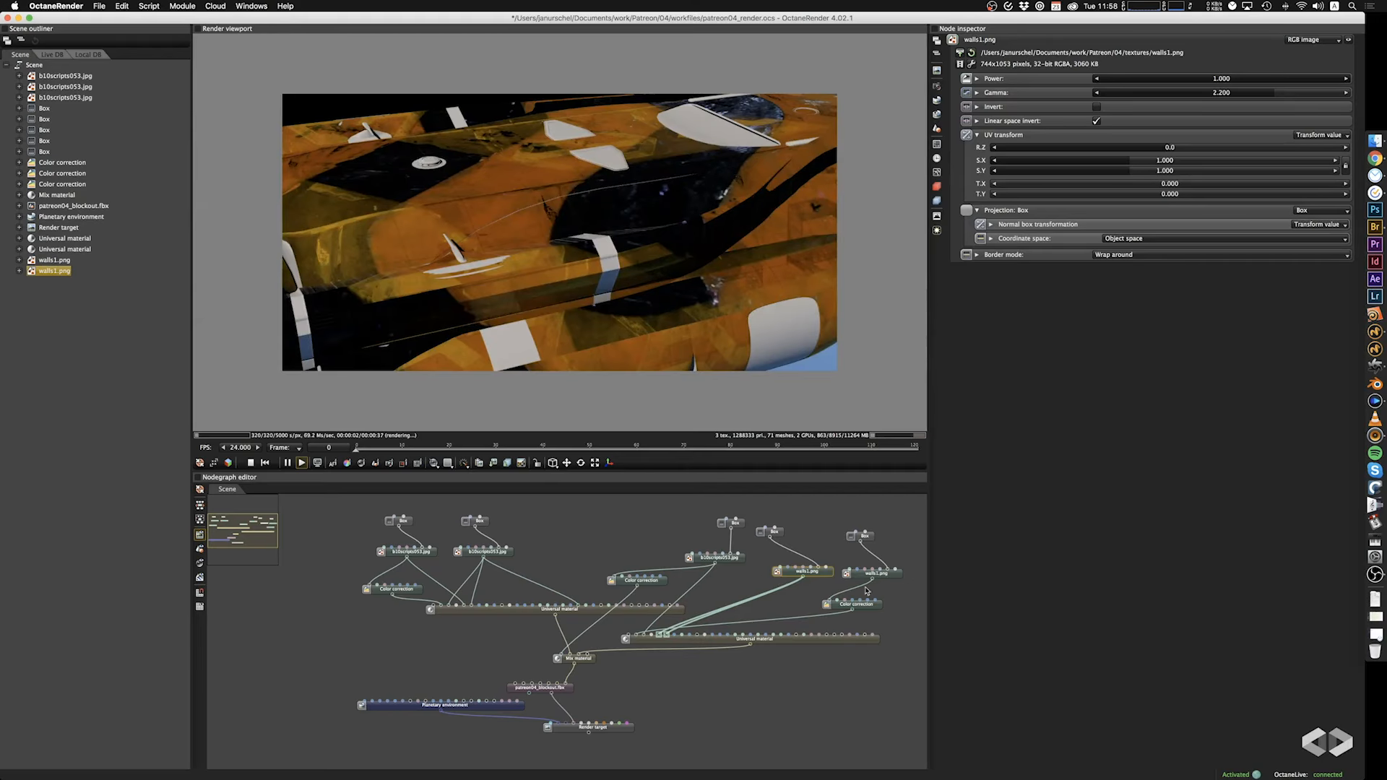
# Compare the hull with the second Universal material's albedo Color correction disconnected, and restore the connection.
pyautogui.click(722, 625)
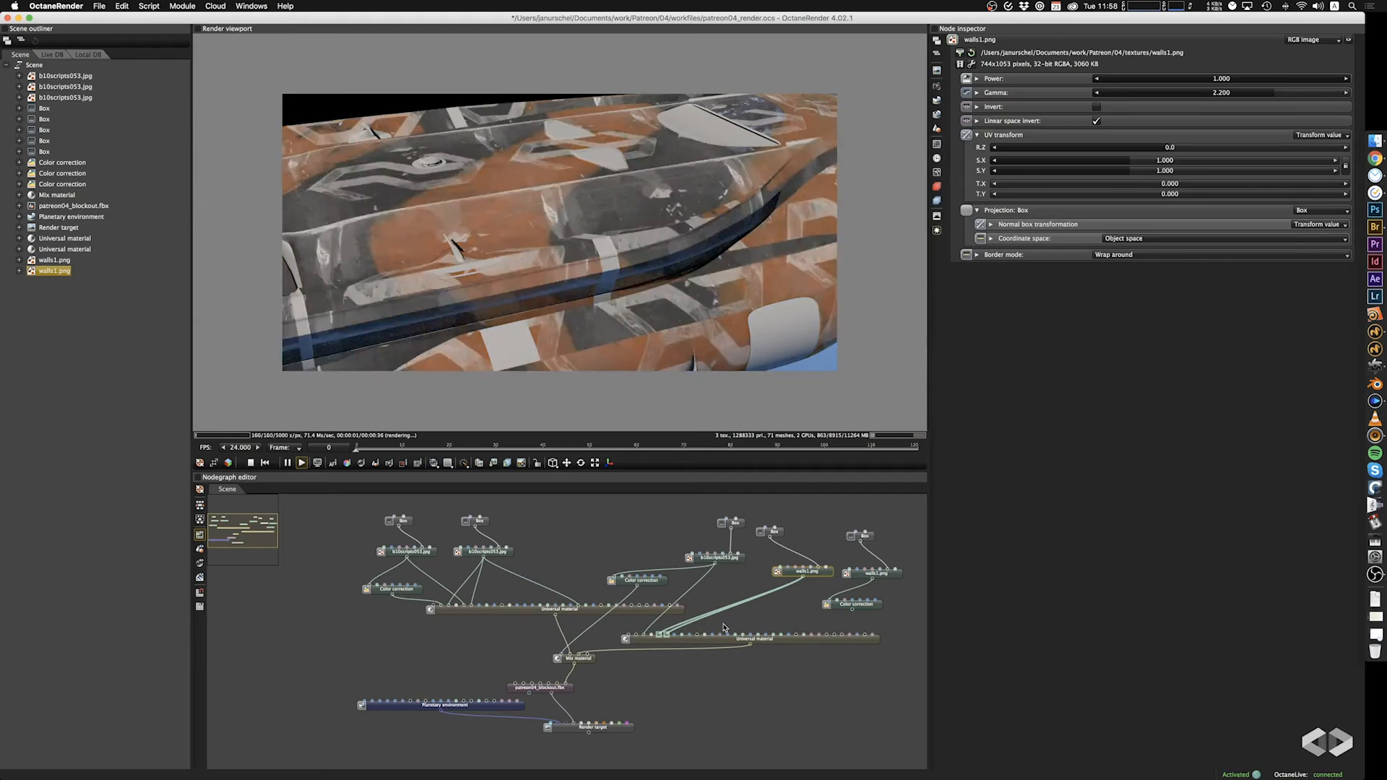
pyautogui.moveTo(600, 294); pyautogui.dragTo(740, 264)
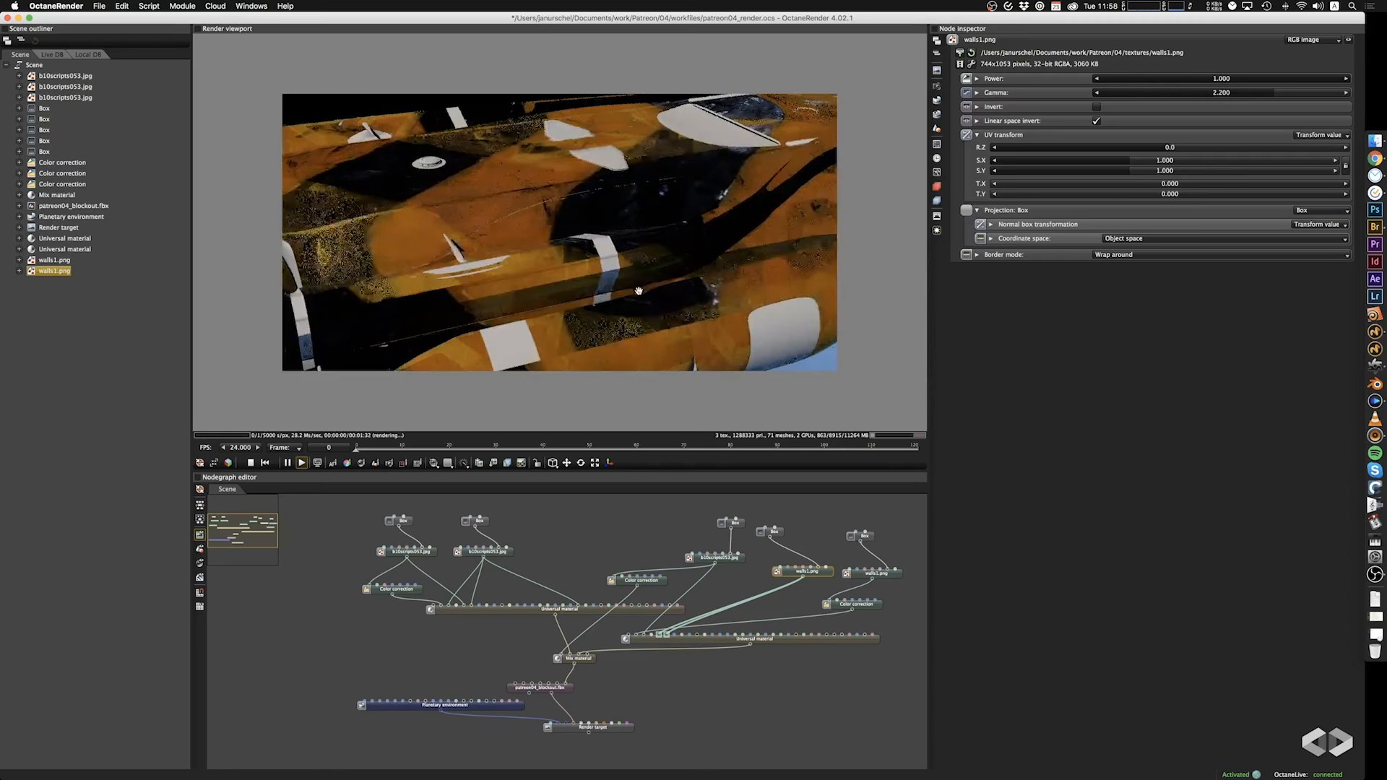
pyautogui.moveTo(638, 289); pyautogui.dragTo(606, 291)
# Enable Invert on the duplicated walls1.png image node and set its gamma to 0.337.
pyautogui.click(874, 573)
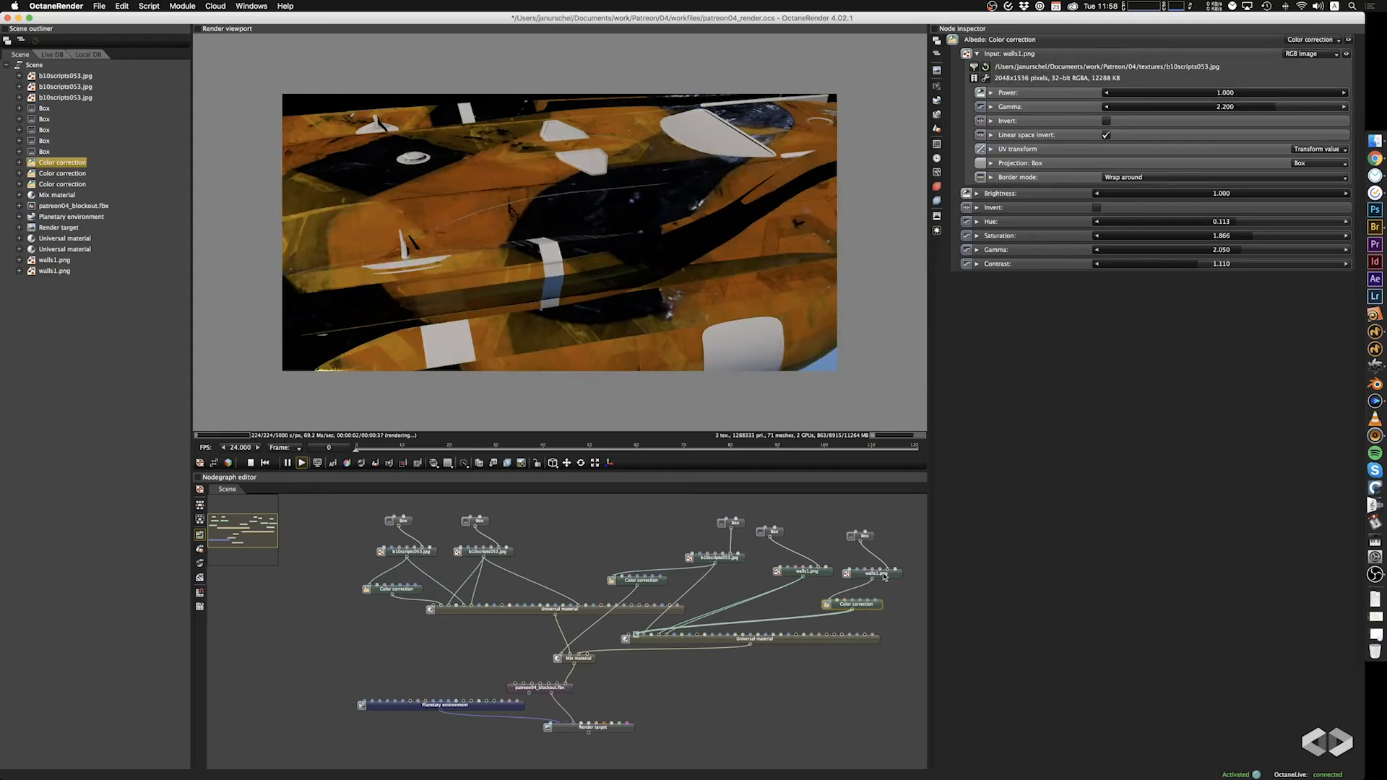
pyautogui.moveTo(1270, 90); pyautogui.dragTo(1109, 118)
pyautogui.click(1097, 107)
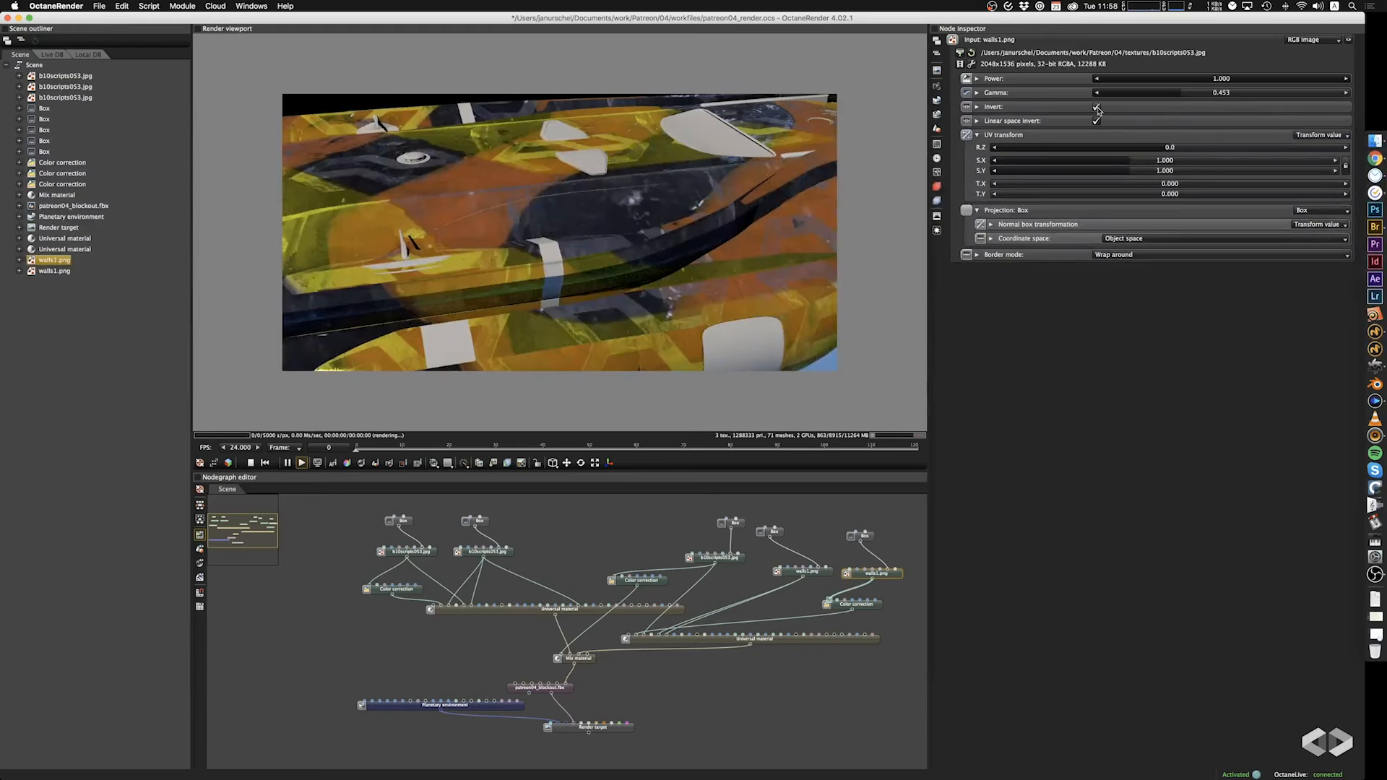
pyautogui.moveTo(628, 267); pyautogui.dragTo(709, 259)
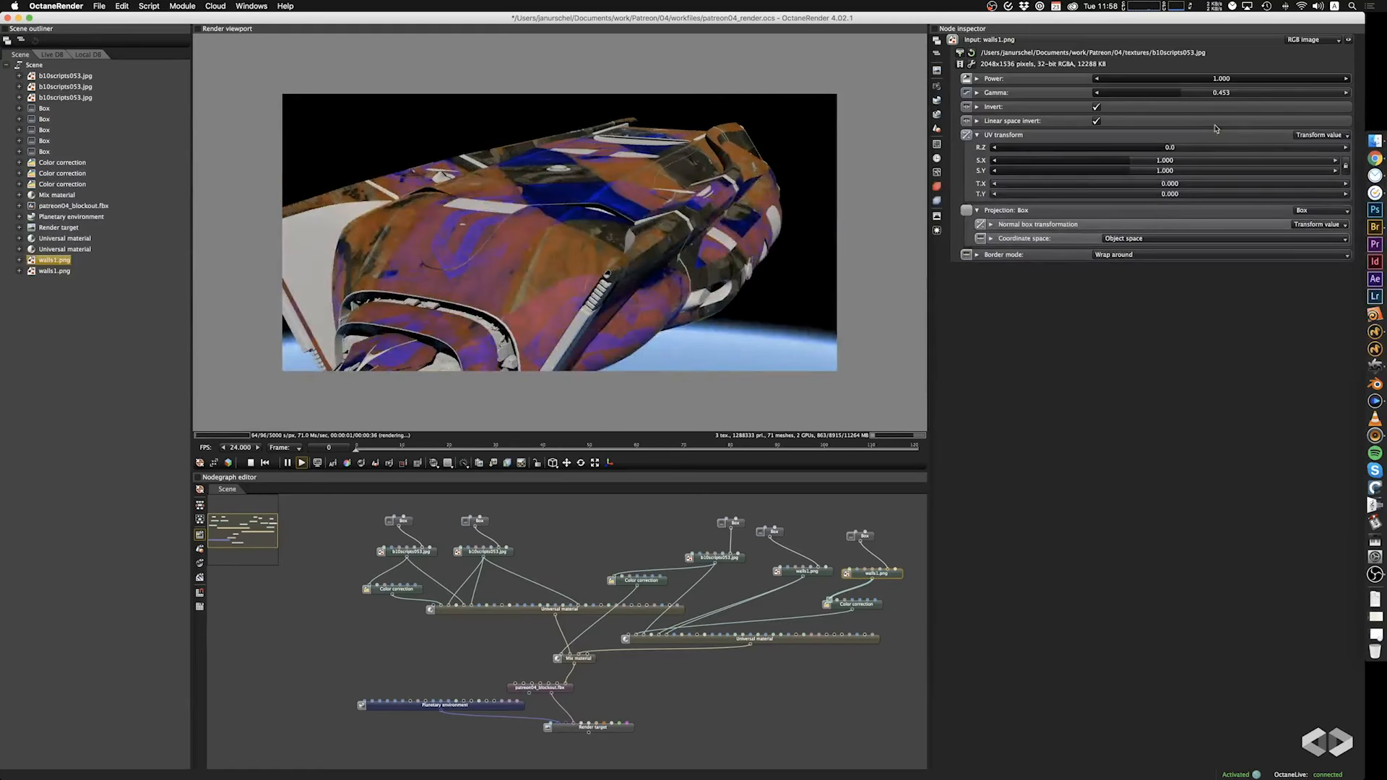
pyautogui.moveTo(1175, 94)
pyautogui.mouseDown()
pyautogui.moveTo(1150, 95)
pyautogui.moveTo(1174, 103)
pyautogui.moveTo(1162, 101)
pyautogui.mouseUp()
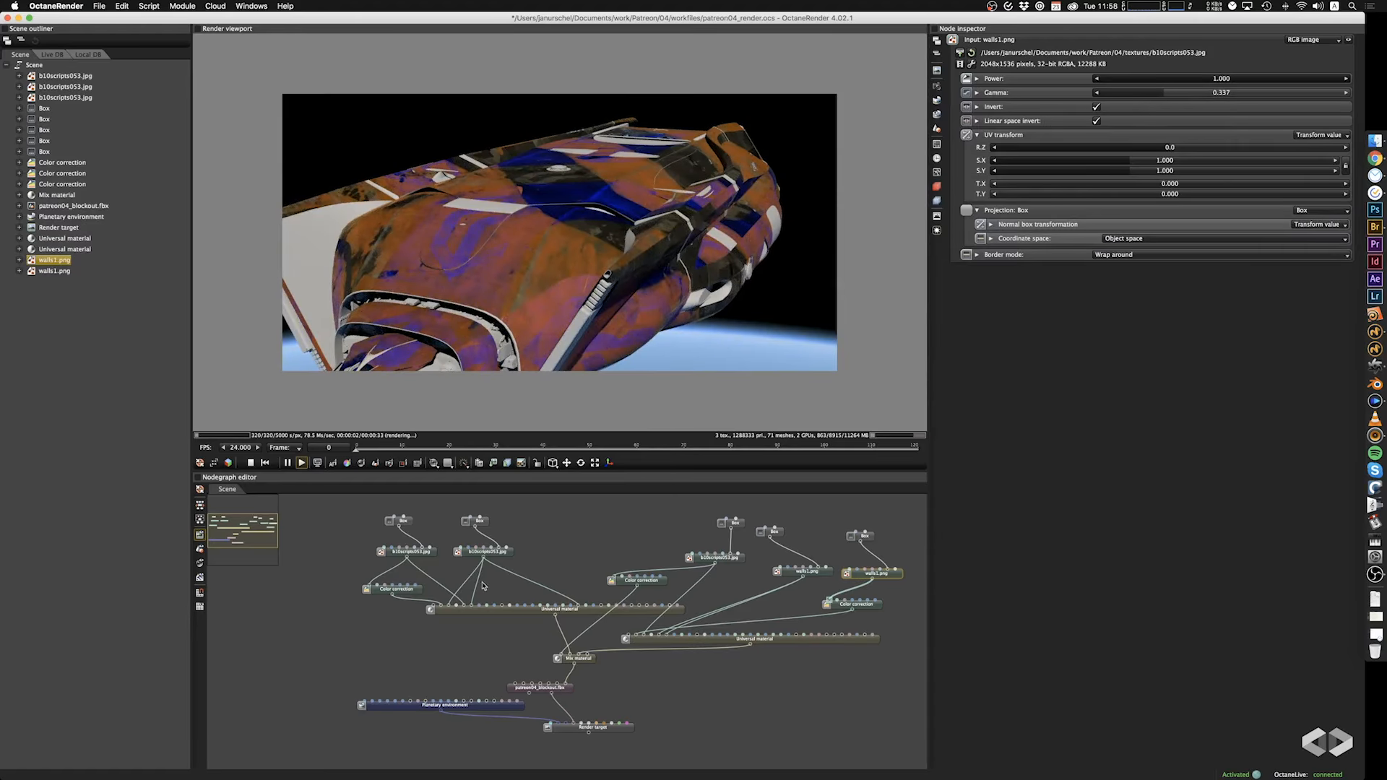
# Enable Invert on the b10scripts053.jpg image feeding the Mix material amount's Color correction.
pyautogui.click(648, 585)
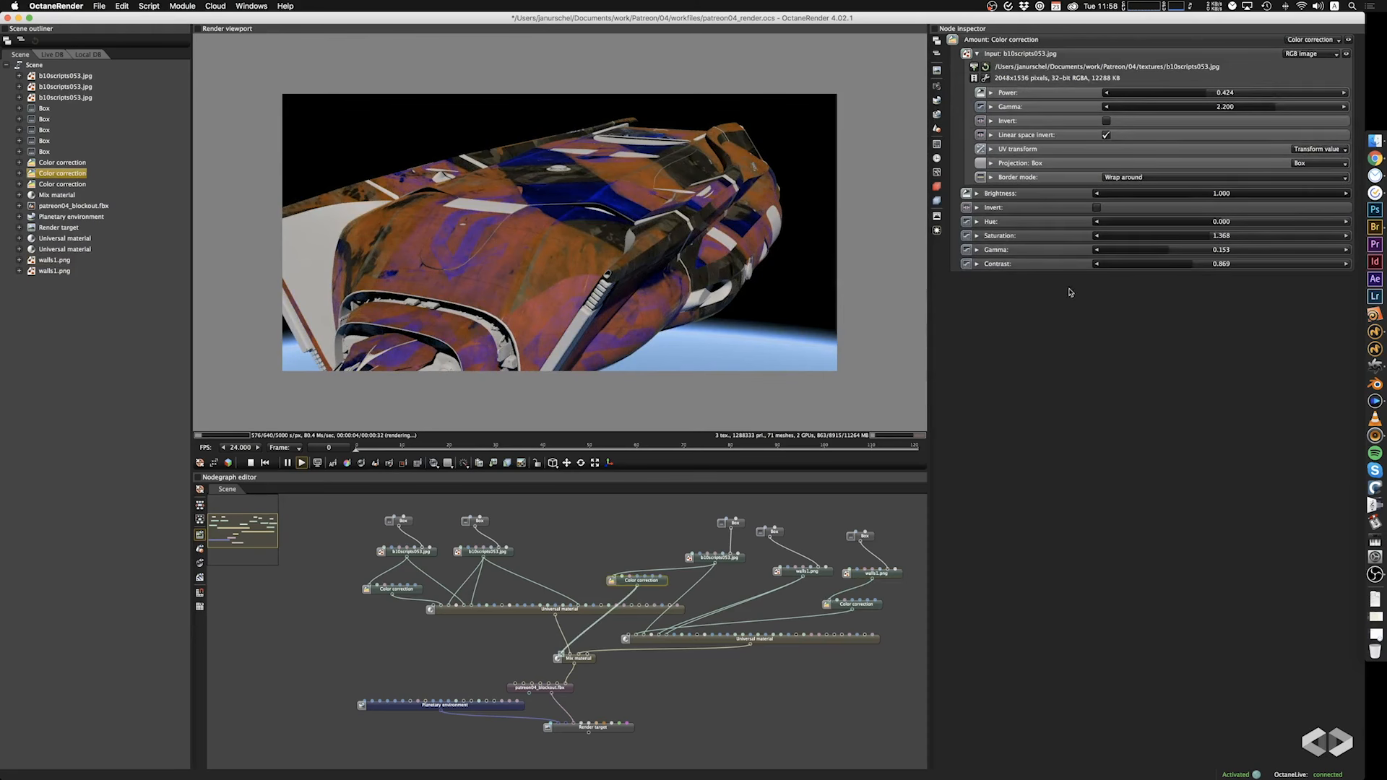
pyautogui.click(1106, 121)
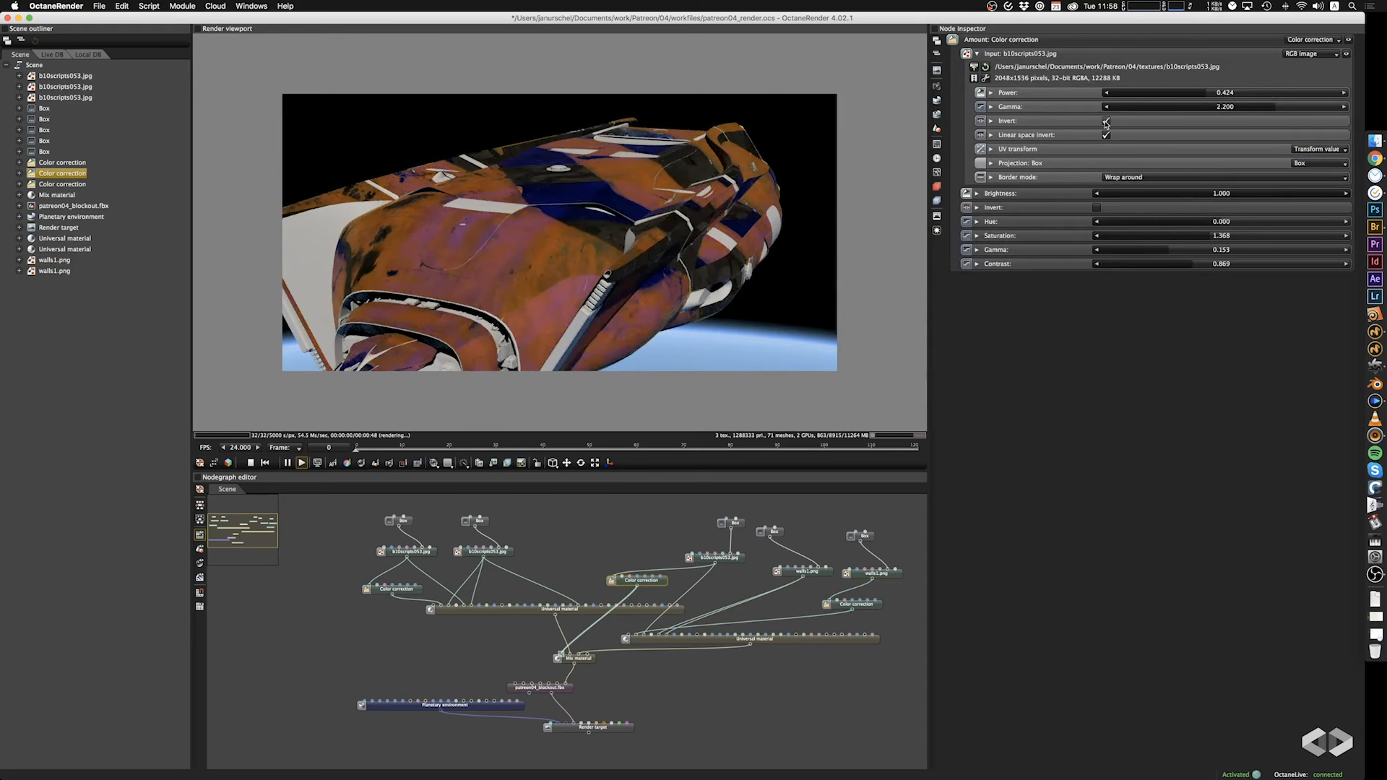
# Turn off Invert on the amount's b10scripts053.jpg image and disconnect its Color correction from the Mix material's amount.
pyautogui.click(1106, 121)
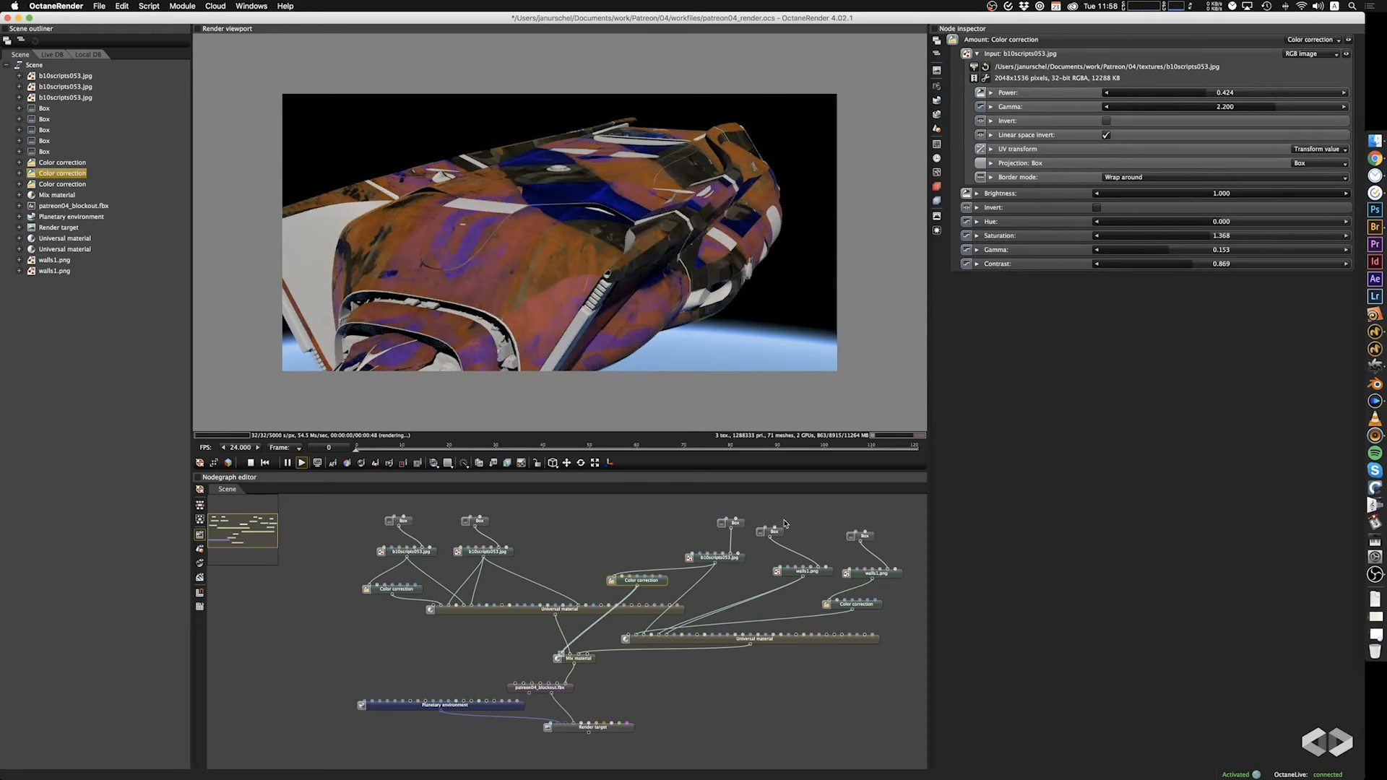
pyautogui.click(576, 638)
pyautogui.press('Delete')
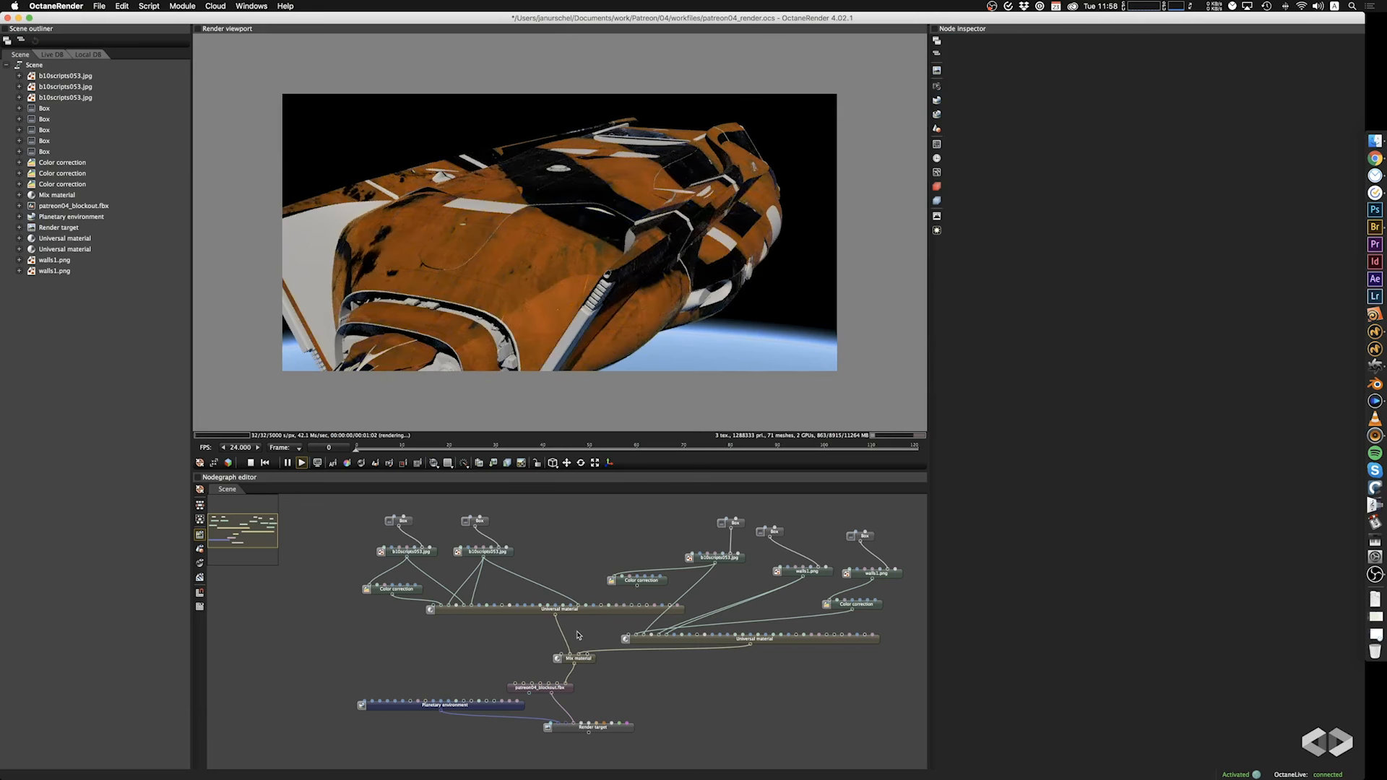
pyautogui.press('super+z')
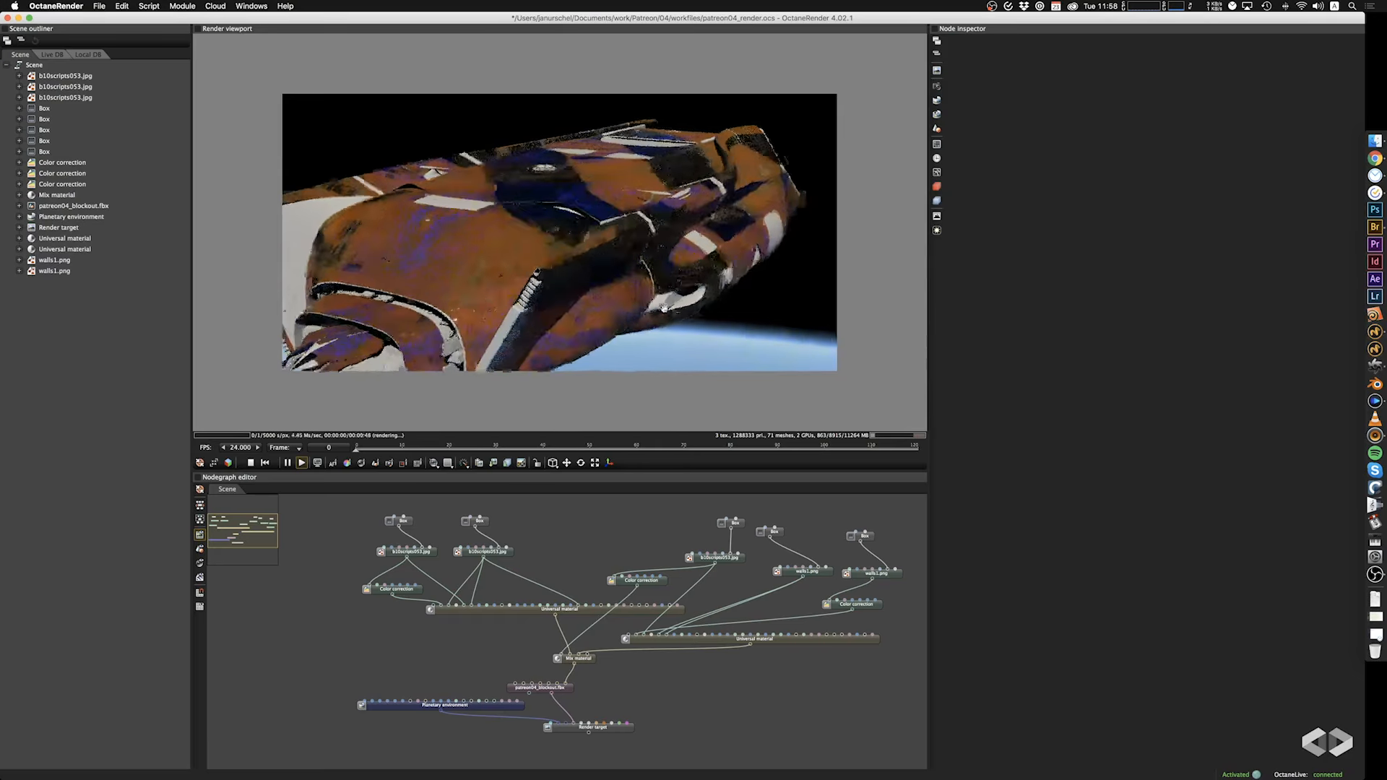
pyautogui.press('super+shift+z')
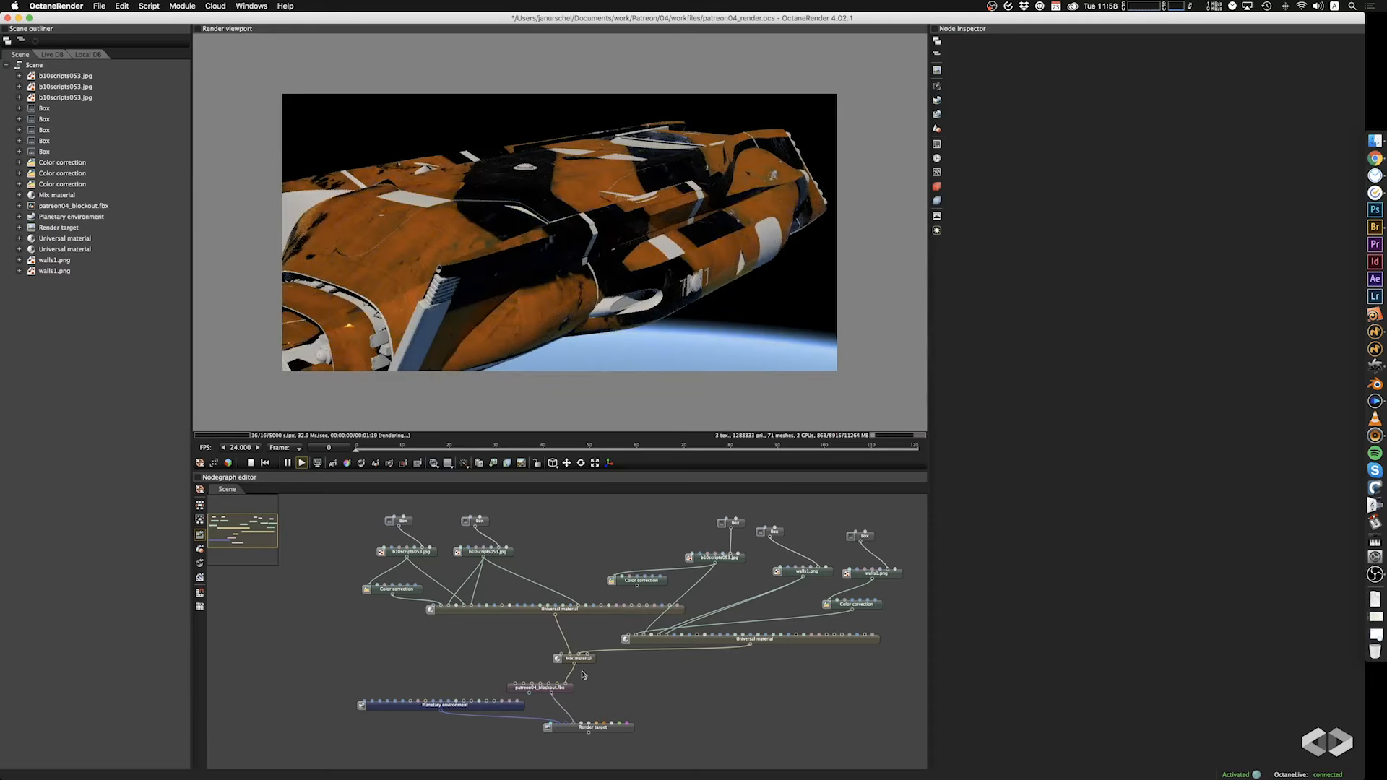
# Try the default value setting as the Mix material's amount, vary it, and reconnect the Color correction to the amount.
pyautogui.click(586, 661)
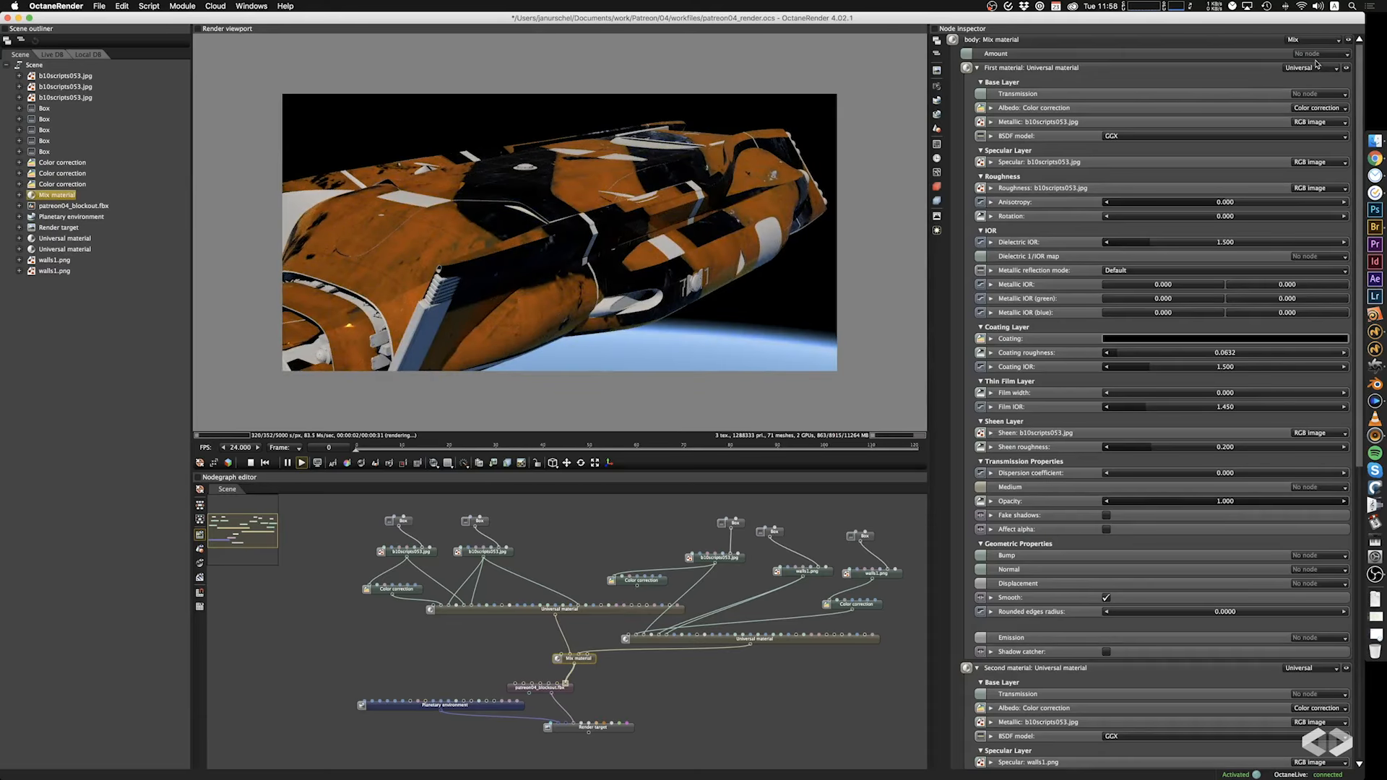
pyautogui.click(1321, 54)
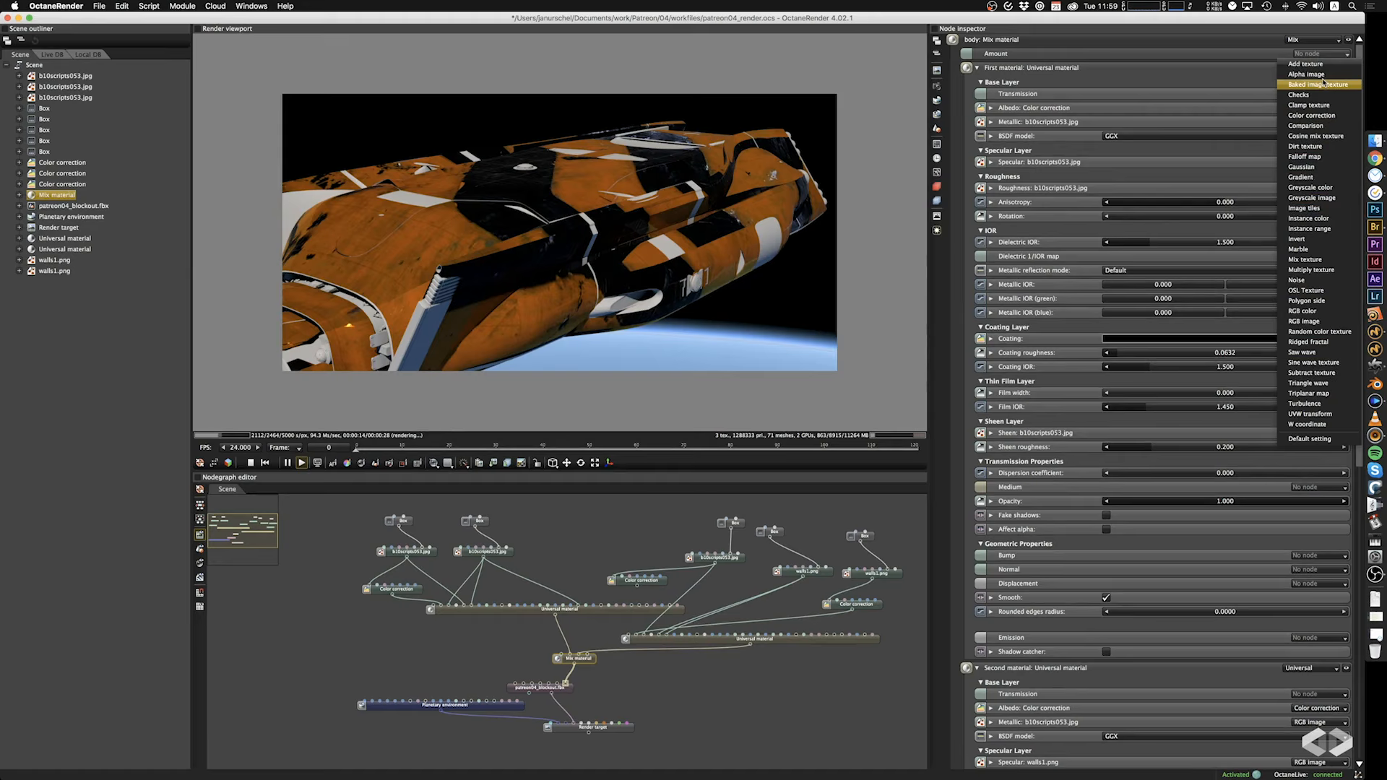
pyautogui.click(1325, 440)
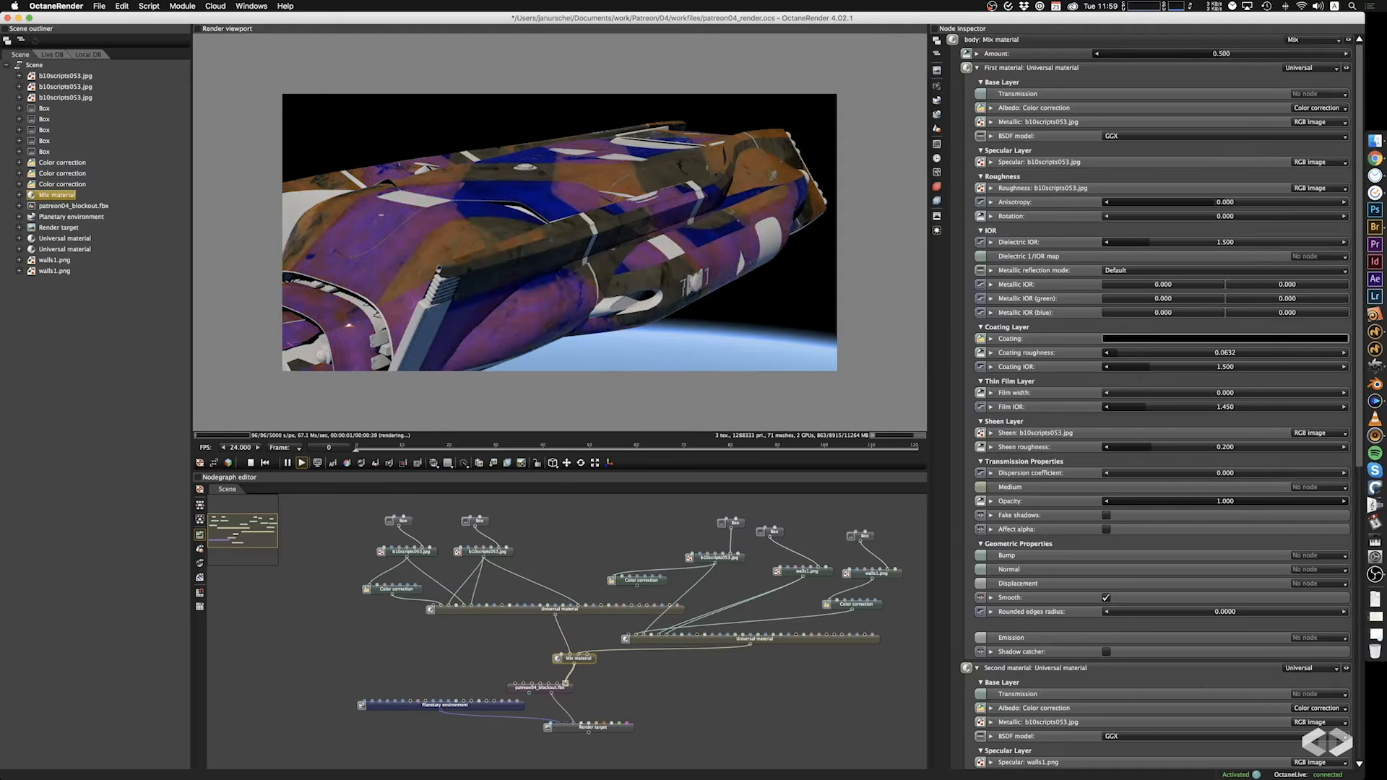
pyautogui.moveTo(1221, 53)
pyautogui.mouseDown()
pyautogui.moveTo(1169, 53)
pyautogui.moveTo(1305, 53)
pyautogui.moveTo(1139, 70)
pyautogui.moveTo(1232, 70)
pyautogui.mouseUp()
pyautogui.moveTo(557, 660); pyautogui.dragTo(560, 656)
pyautogui.moveTo(623, 206); pyautogui.dragTo(736, 394)
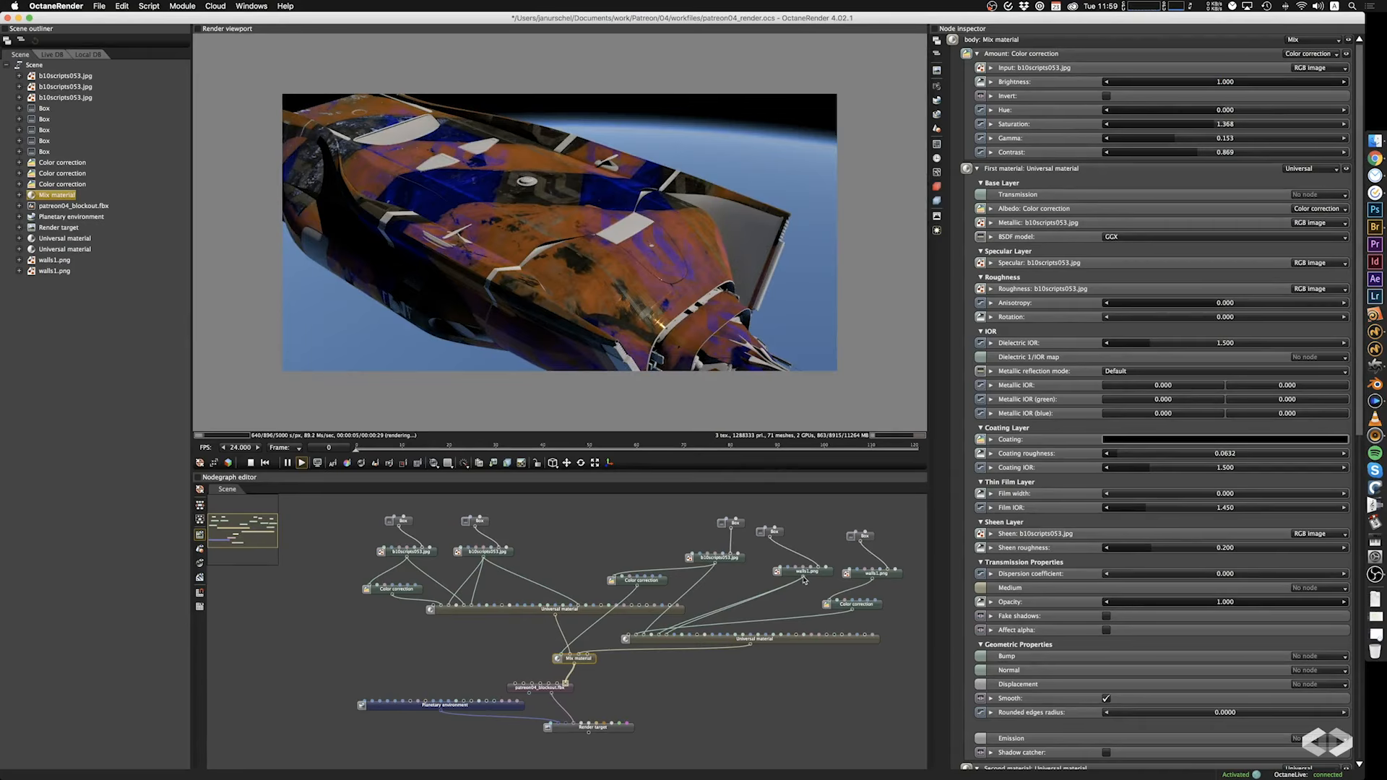
# Try feeding the original walls1.png directly into the Mix material's amount, inspect the hull and undo the connection.
pyautogui.moveTo(557, 659); pyautogui.dragTo(558, 657)
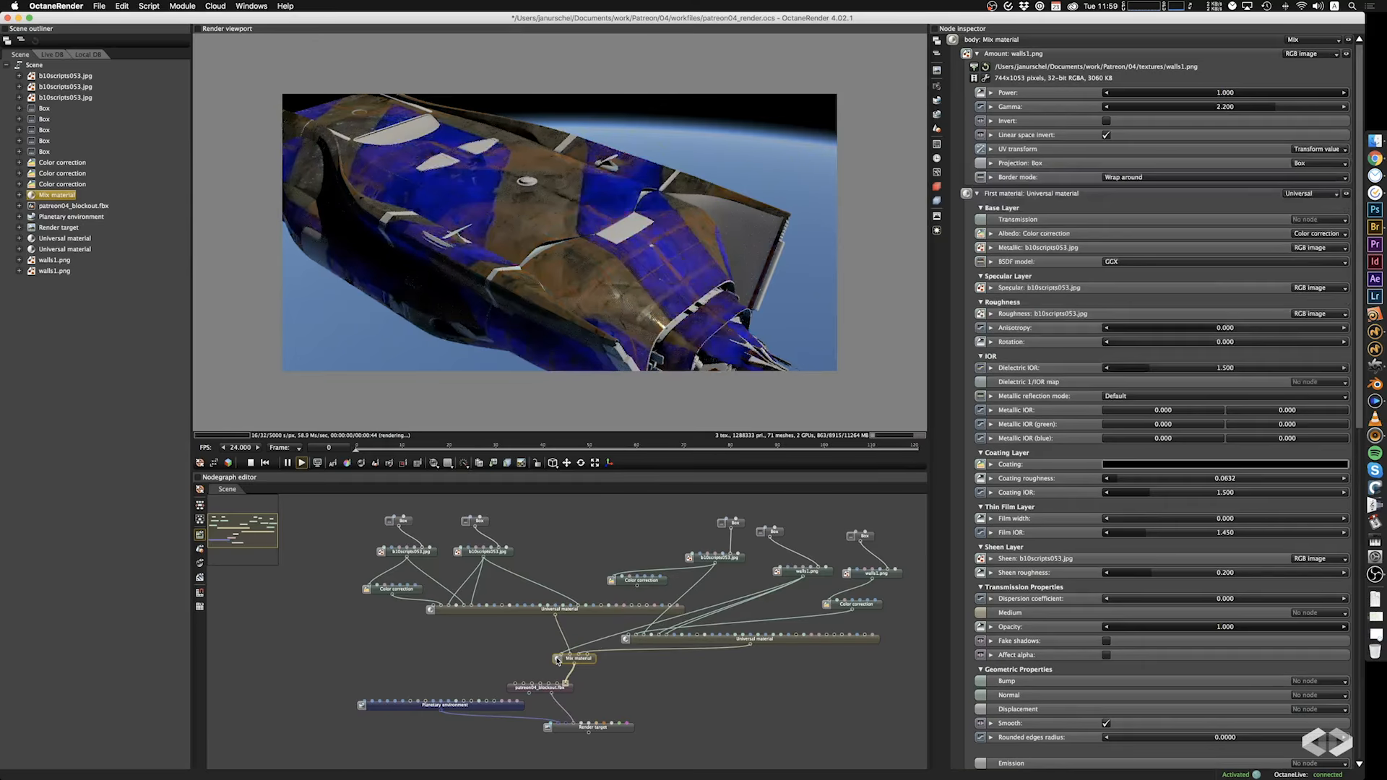
pyautogui.moveTo(682, 272)
pyautogui.mouseDown()
pyautogui.moveTo(622, 290)
pyautogui.moveTo(665, 290)
pyautogui.mouseUp()
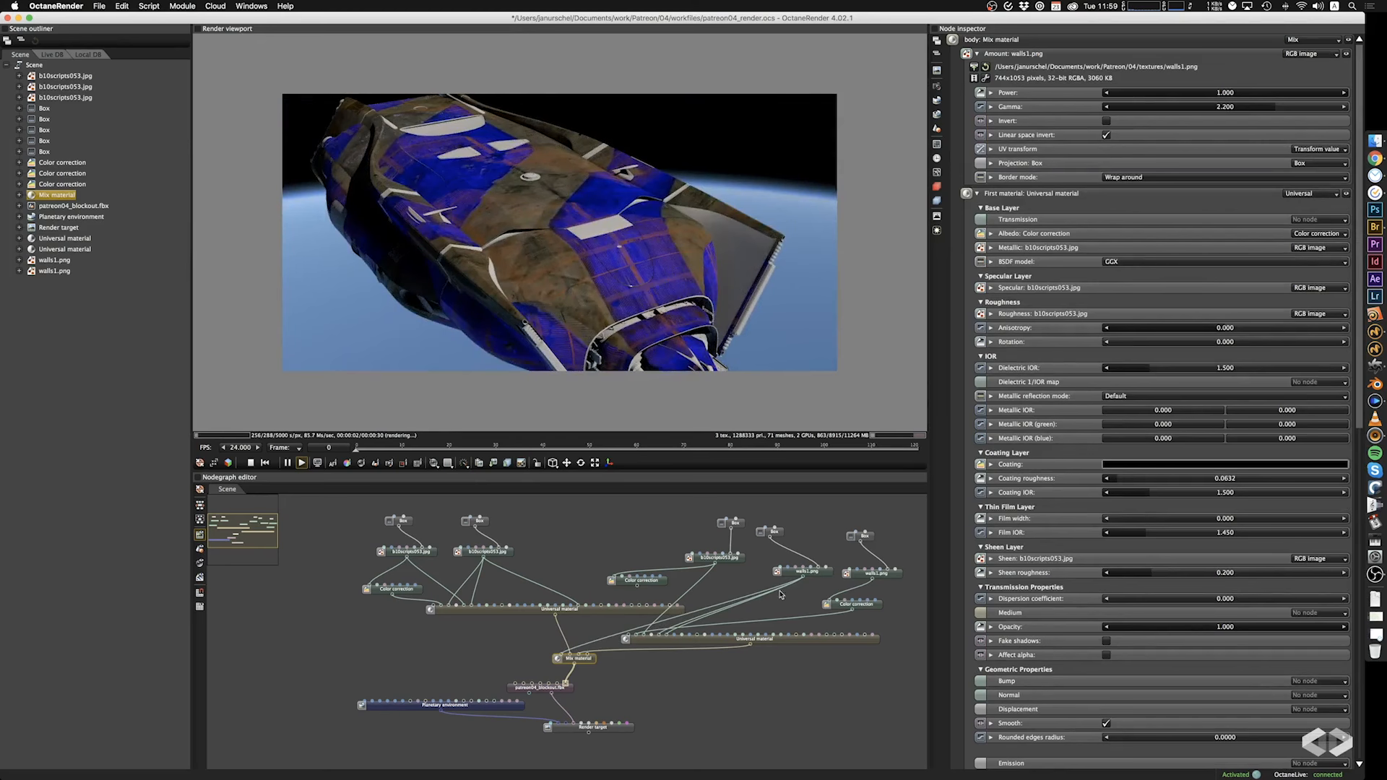
pyautogui.press('super+z')
# Connect the original walls1.png image to the input of the Mix material amount's Color correction.
pyautogui.moveTo(804, 580); pyautogui.dragTo(578, 657)
pyautogui.moveTo(699, 292); pyautogui.dragTo(613, 313)
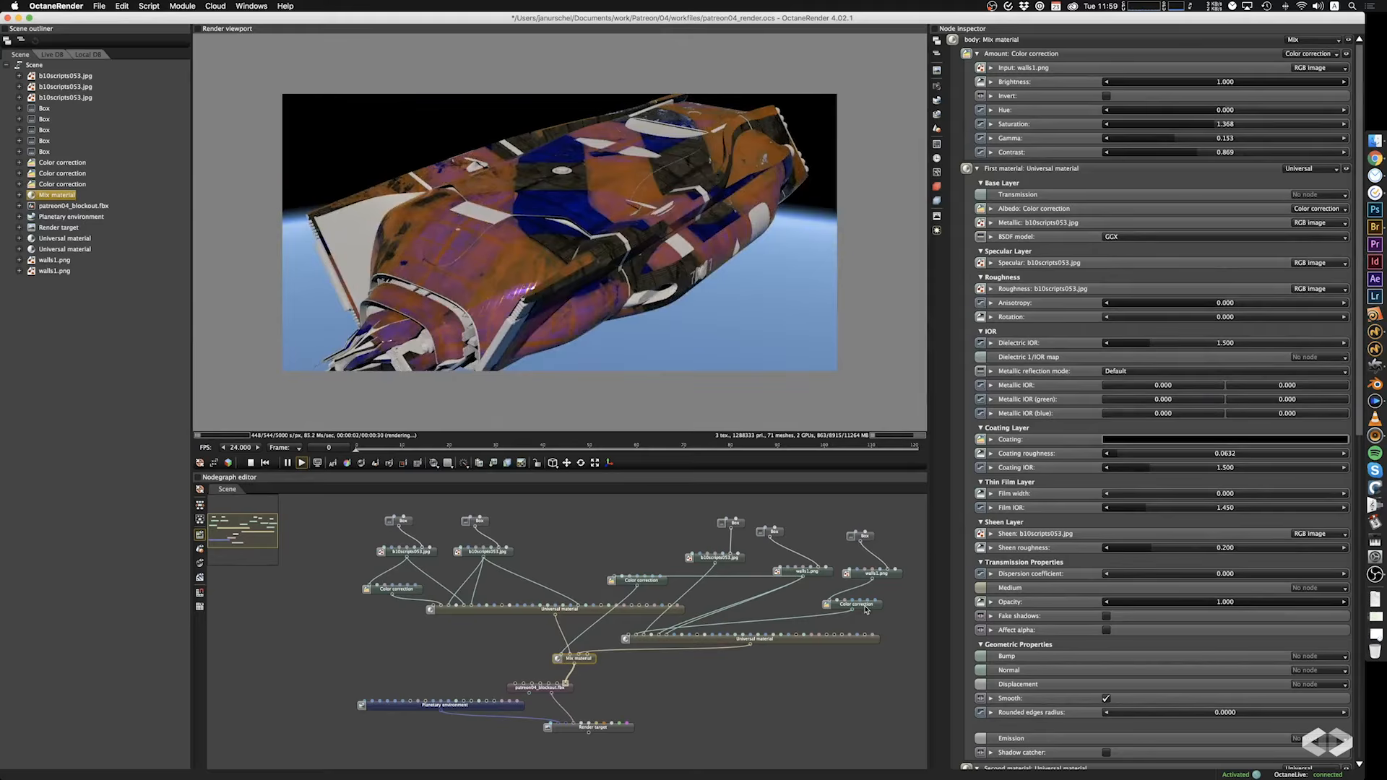
# Try the duplicated walls1.png node directly as the second Universal material's albedo, and restore the Color correction connection.
pyautogui.moveTo(875, 580); pyautogui.dragTo(636, 643)
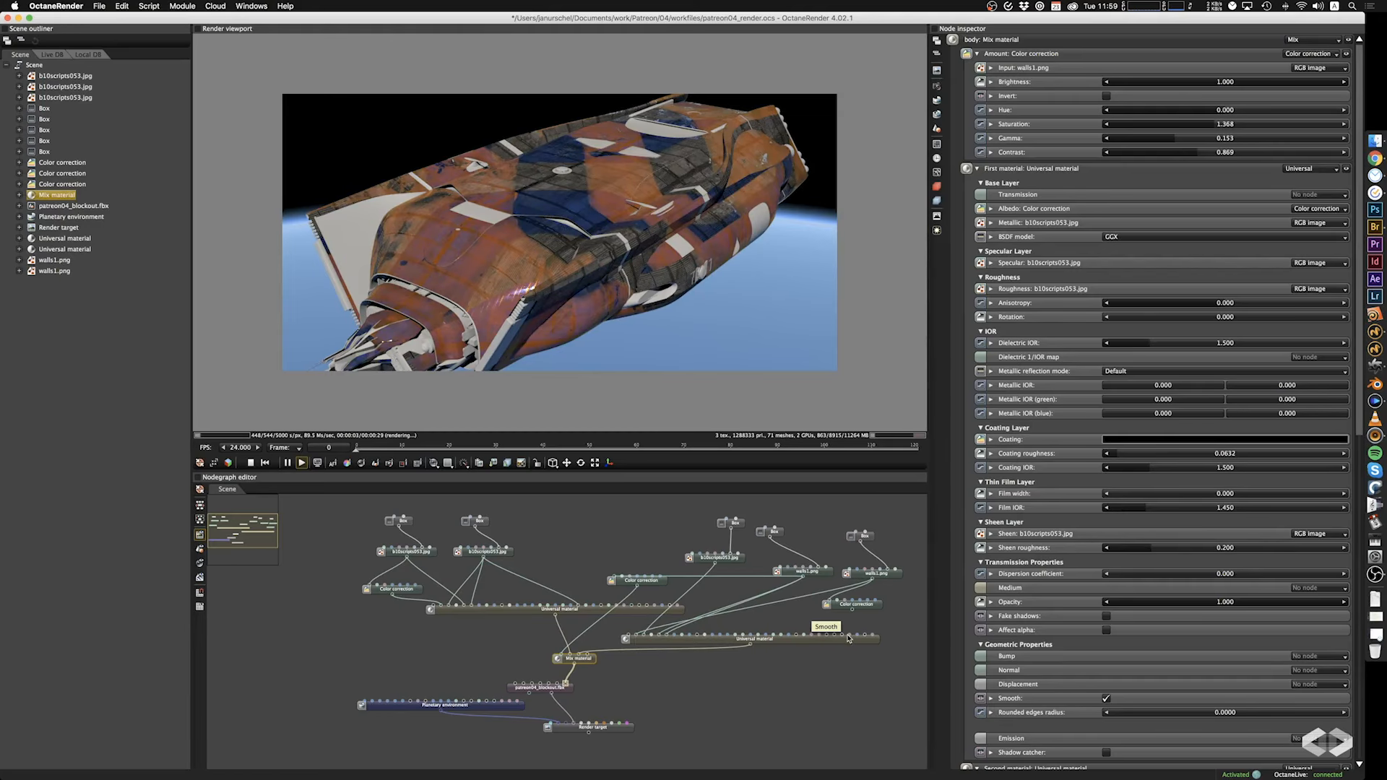
pyautogui.moveTo(848, 639); pyautogui.dragTo(852, 611)
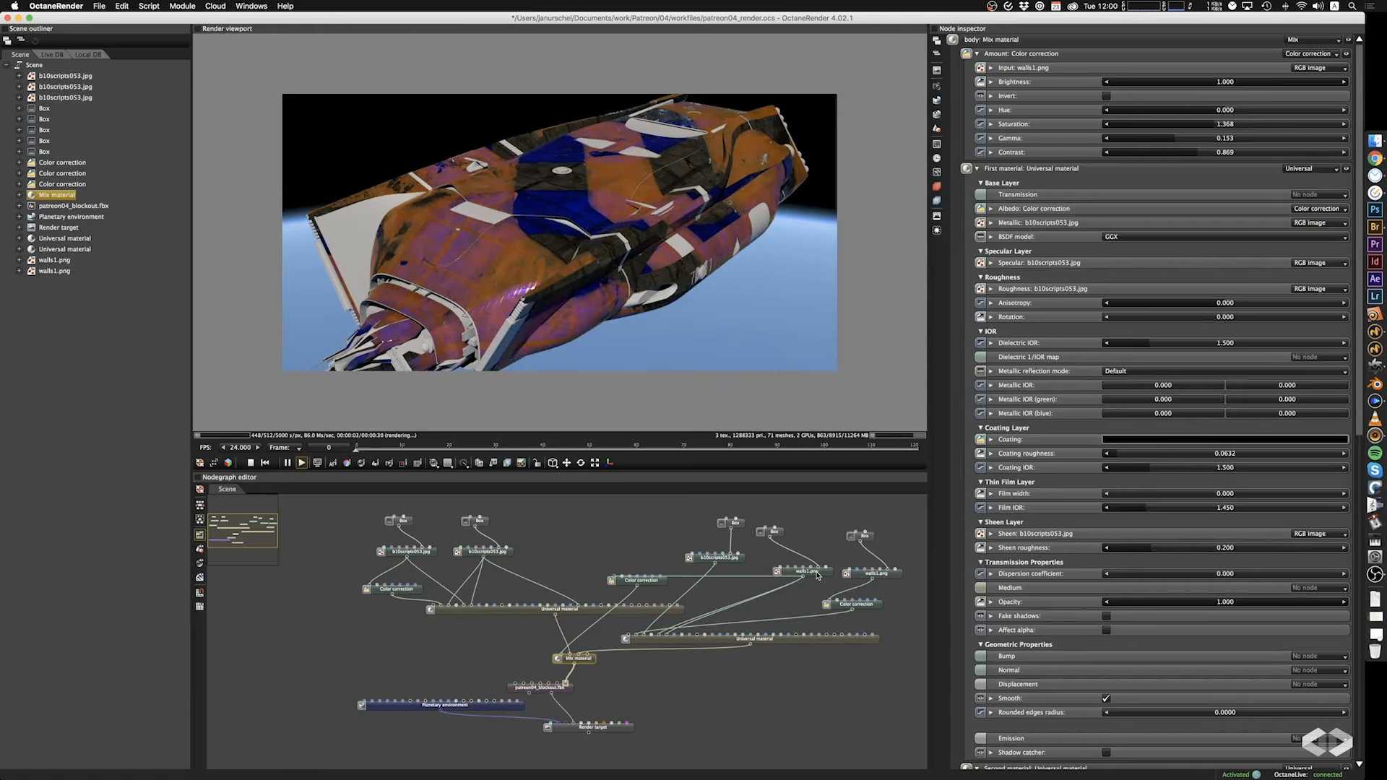
pyautogui.moveTo(615, 222); pyautogui.dragTo(687, 211)
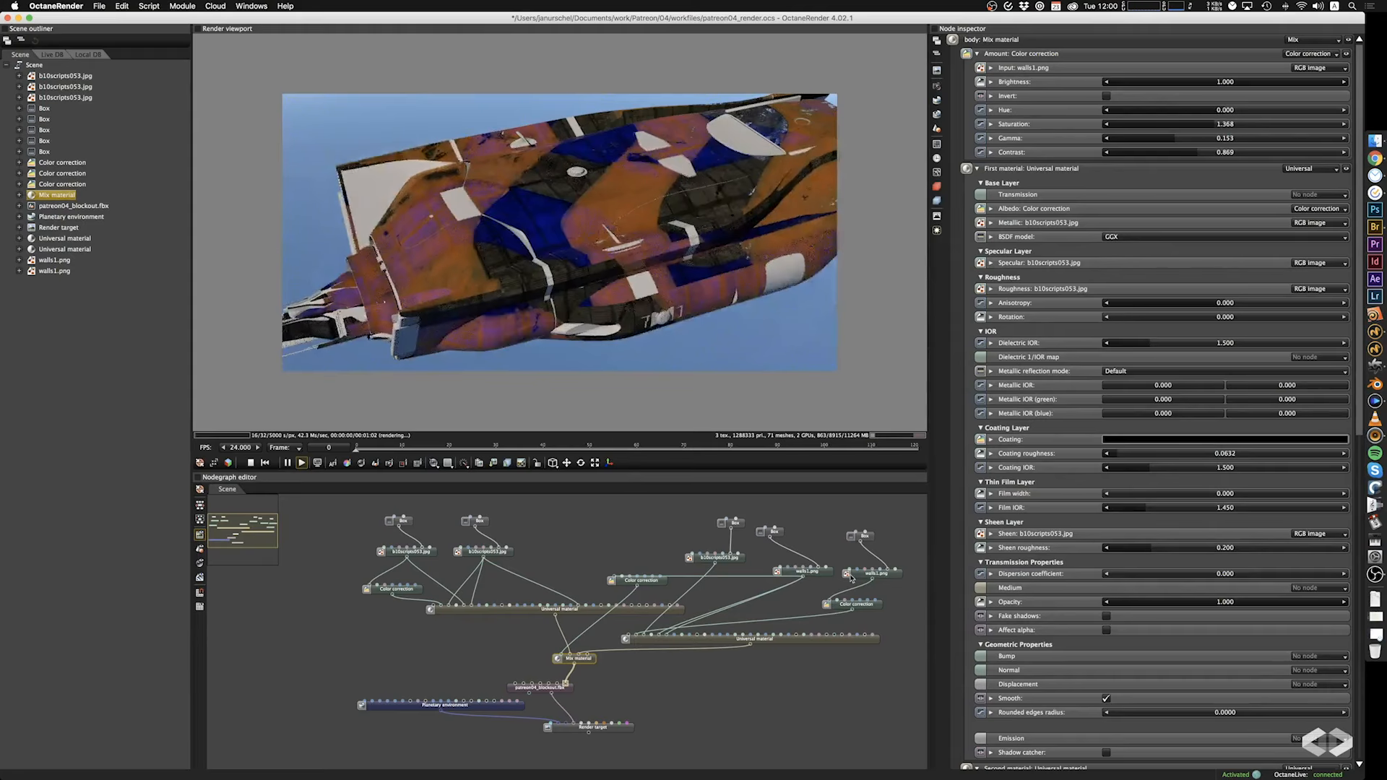
# Compare the hull with Invert off and on for the duplicated walls1.png image node, leaving Invert enabled.
pyautogui.click(873, 610)
pyautogui.click(873, 609)
pyautogui.click(1107, 121)
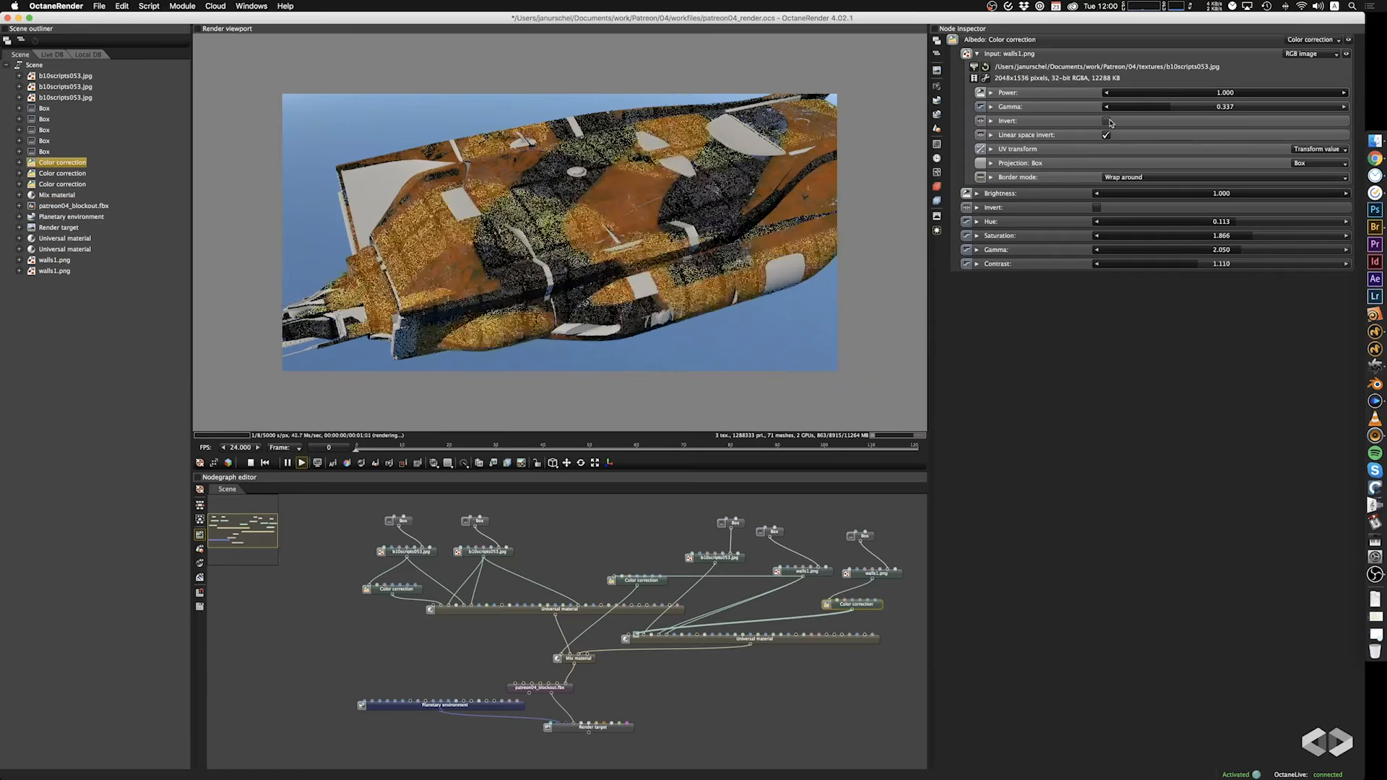
pyautogui.click(1110, 122)
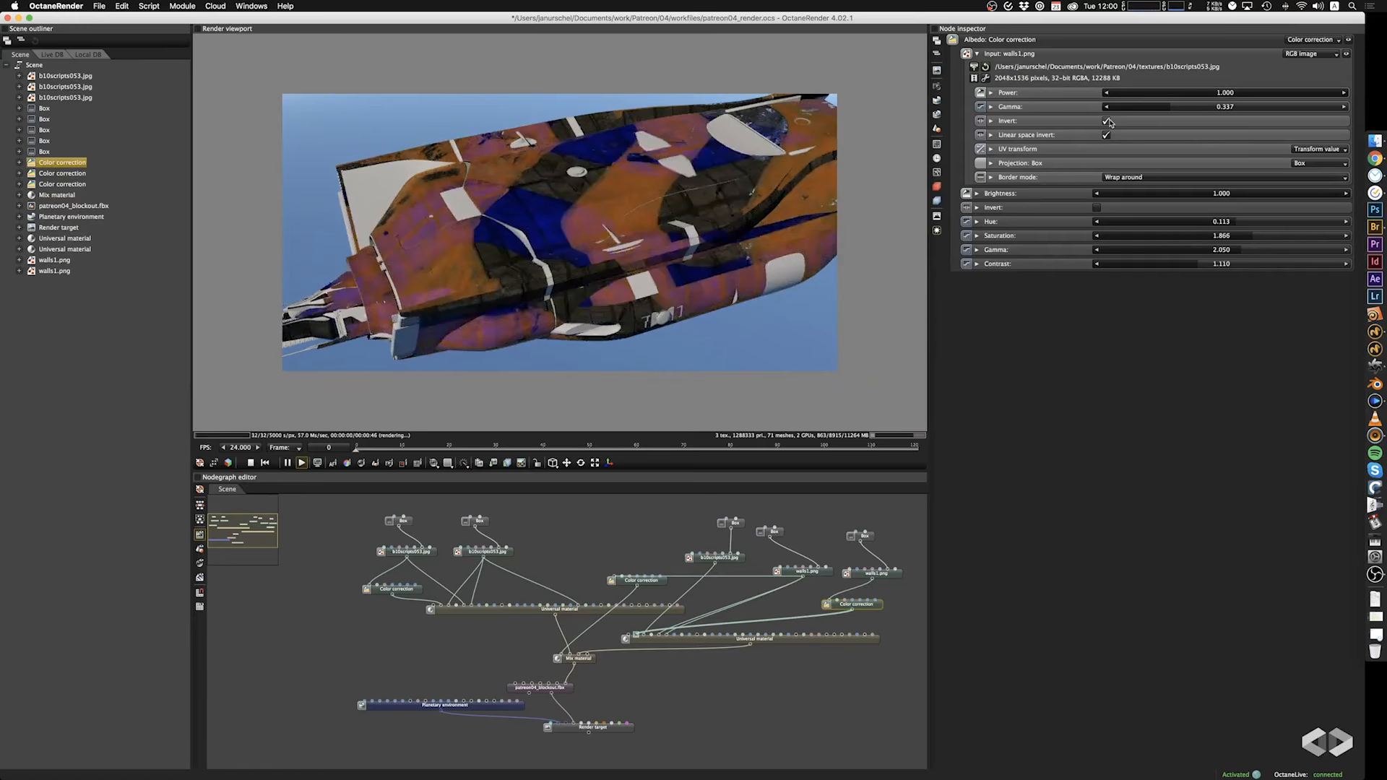
pyautogui.click(1111, 121)
pyautogui.click(1110, 121)
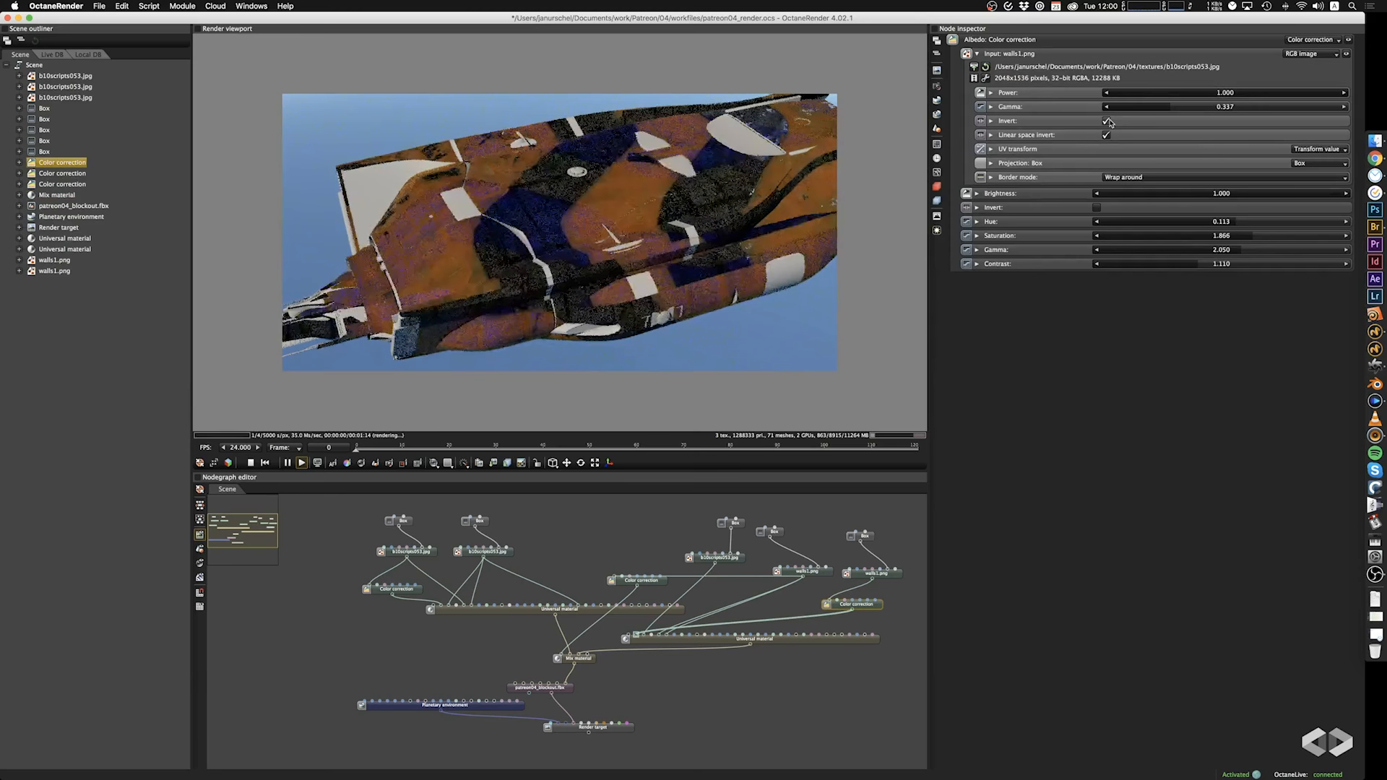
pyautogui.moveTo(722, 282); pyautogui.dragTo(756, 269)
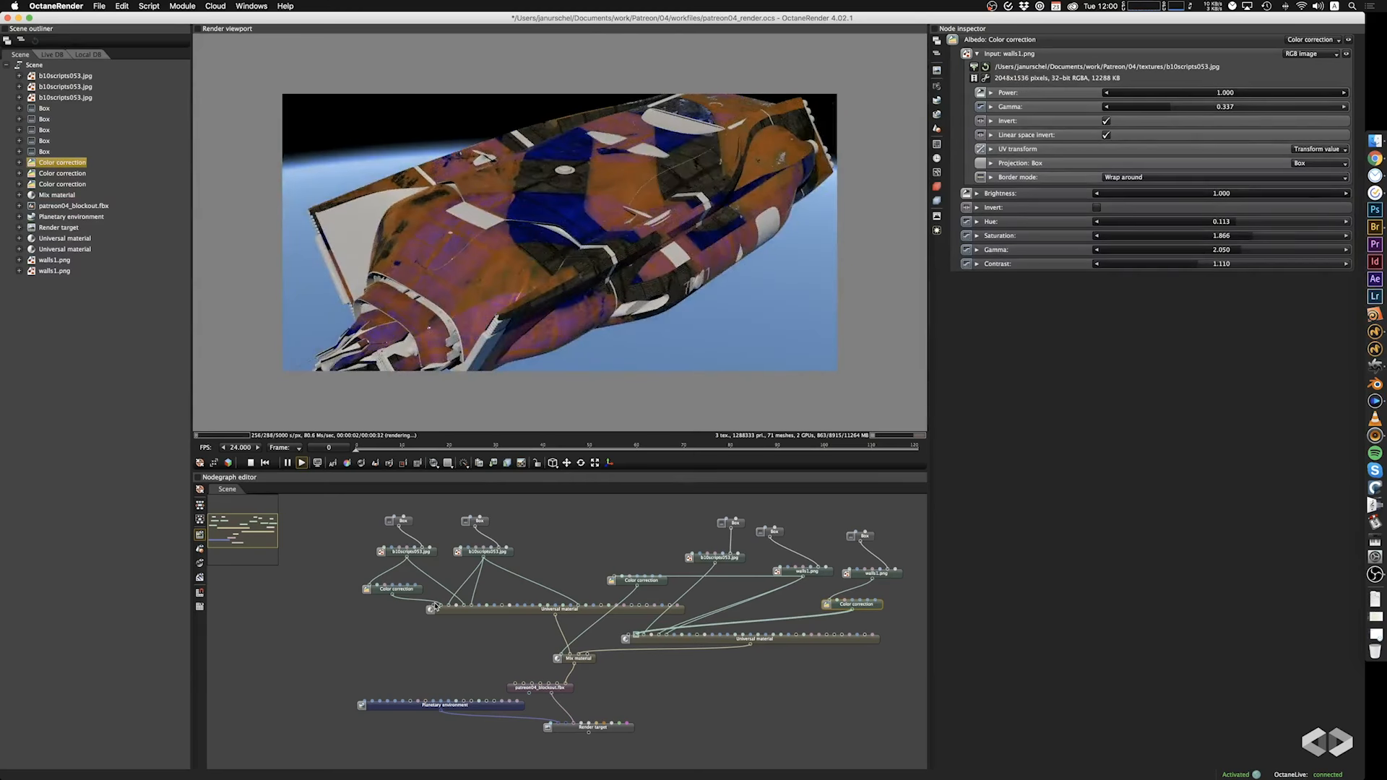
# Try disconnecting the Color correction from the first Universal material's albedo, and undo the disconnection.
pyautogui.moveTo(440, 605); pyautogui.dragTo(433, 605)
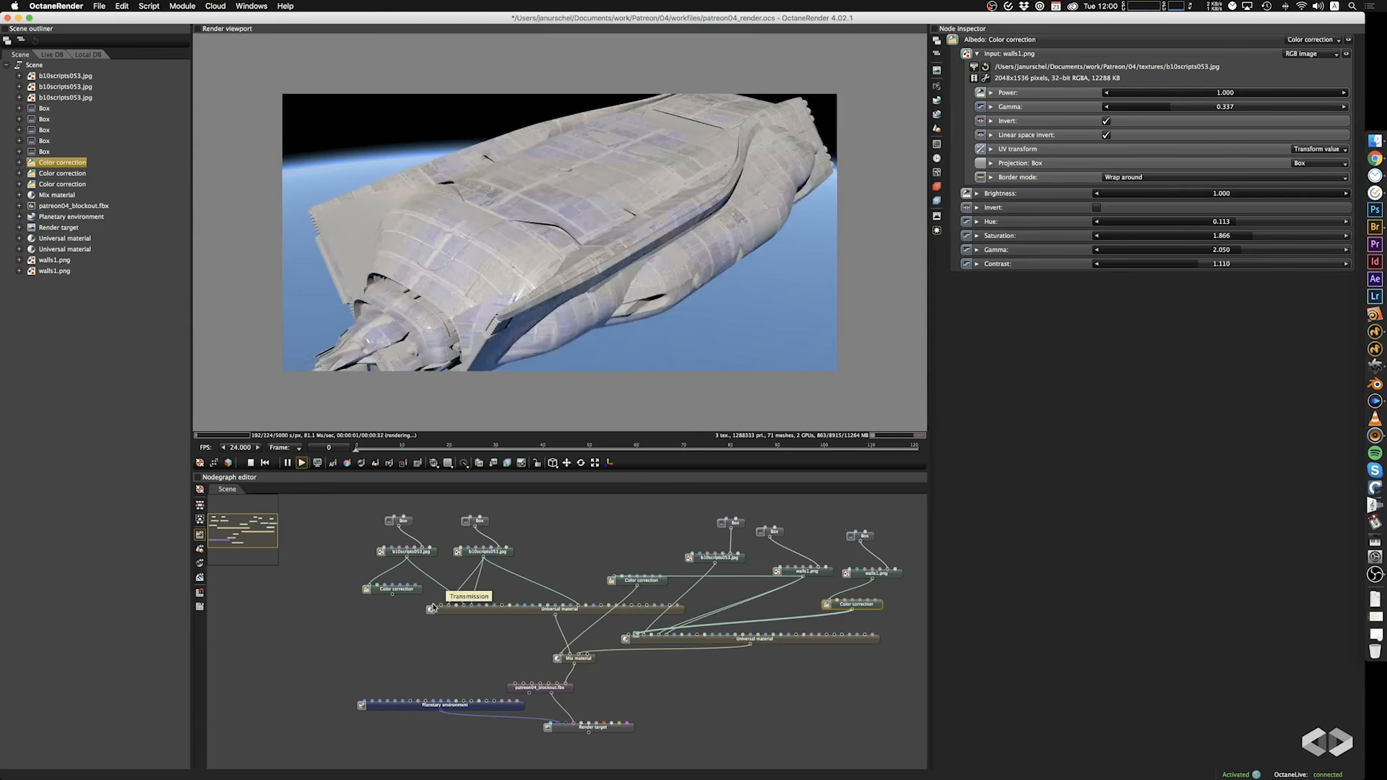
pyautogui.press('super+z')
# Load Reptile skin.jpg into the image node feeding the first Universal material's Color correction and set its box projection scale to 4.310.
pyautogui.click(410, 551)
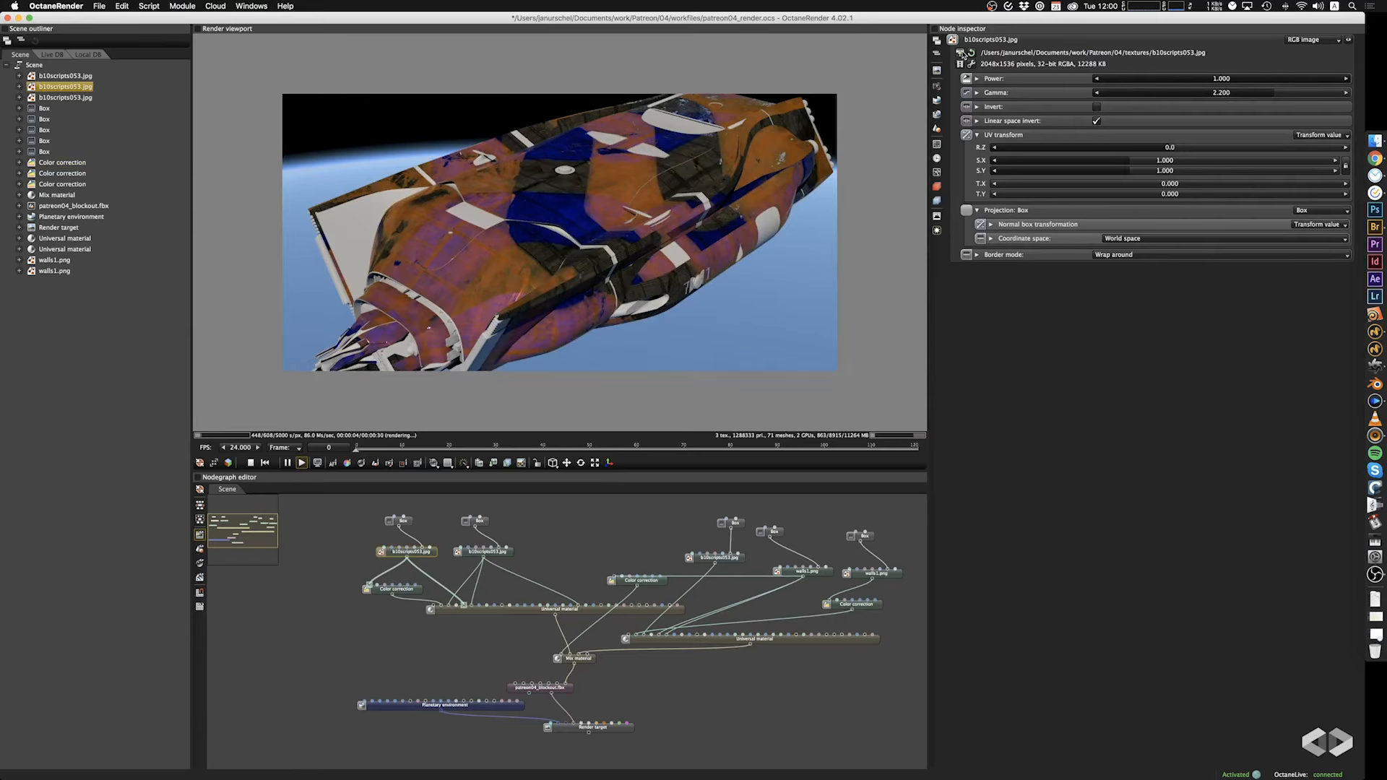
pyautogui.click(960, 53)
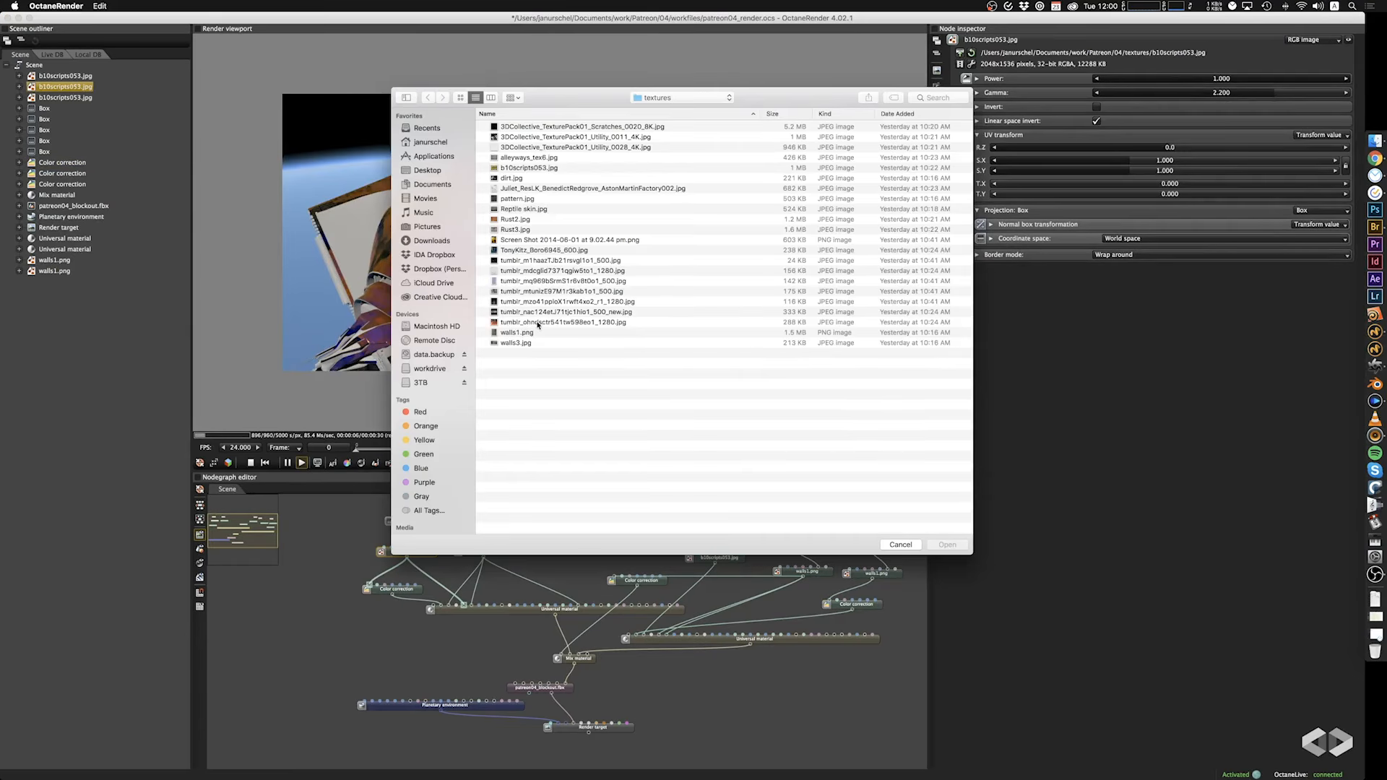
pyautogui.click(517, 219)
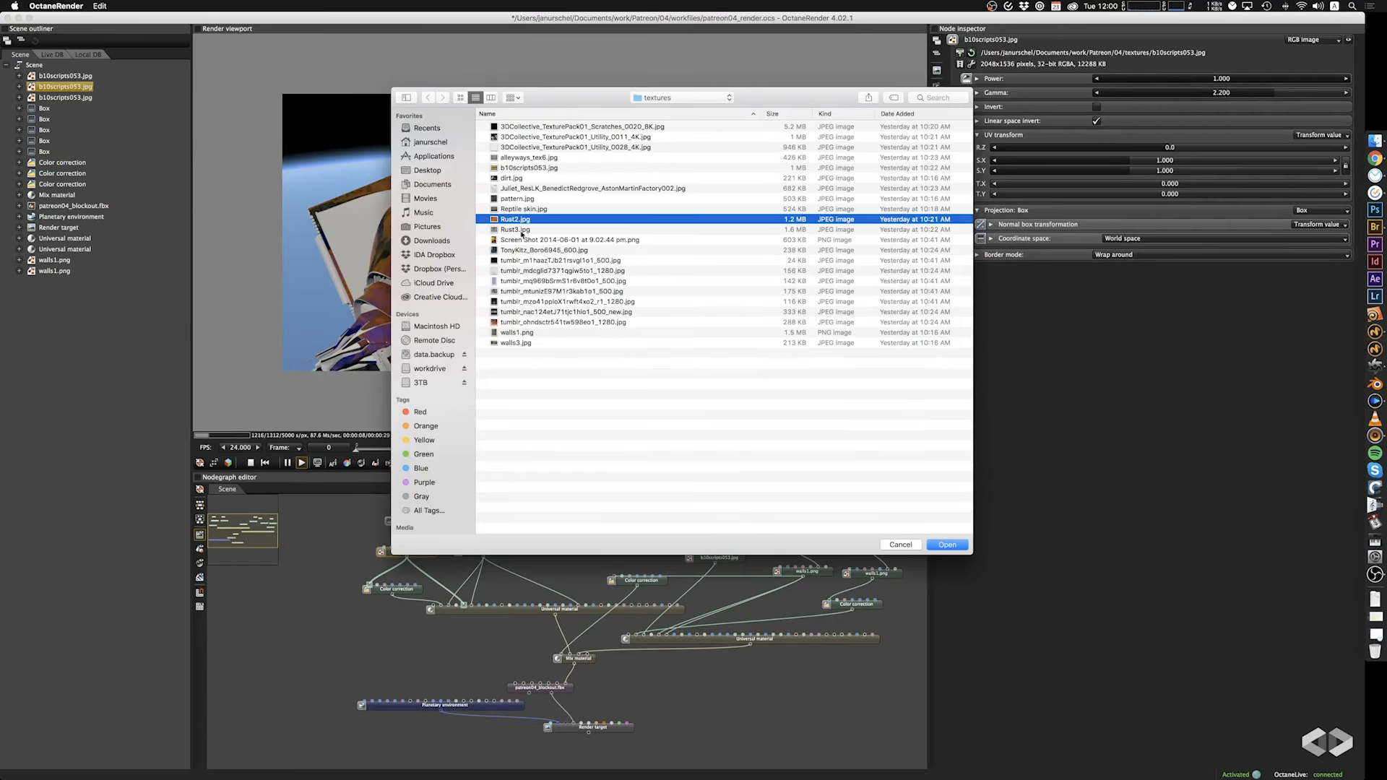
pyautogui.click(515, 209)
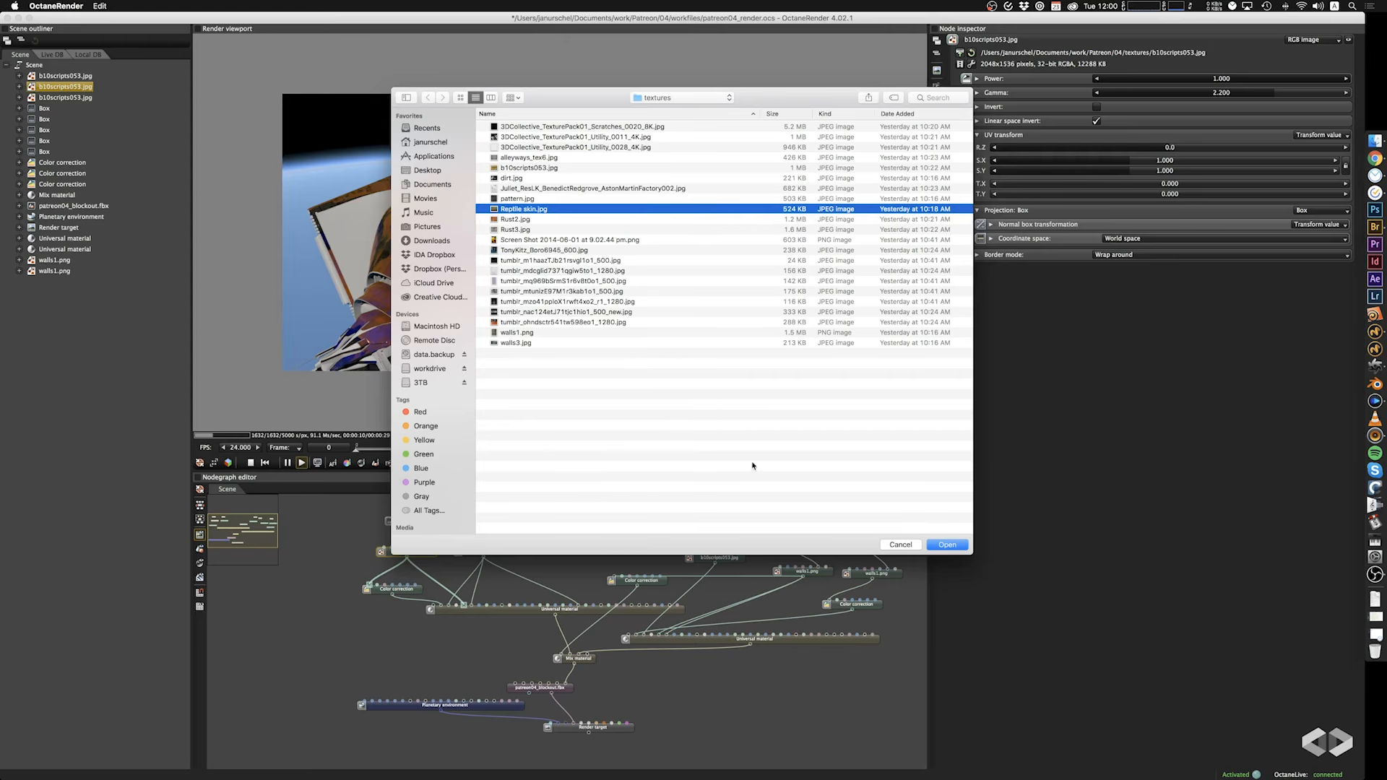
pyautogui.click(937, 548)
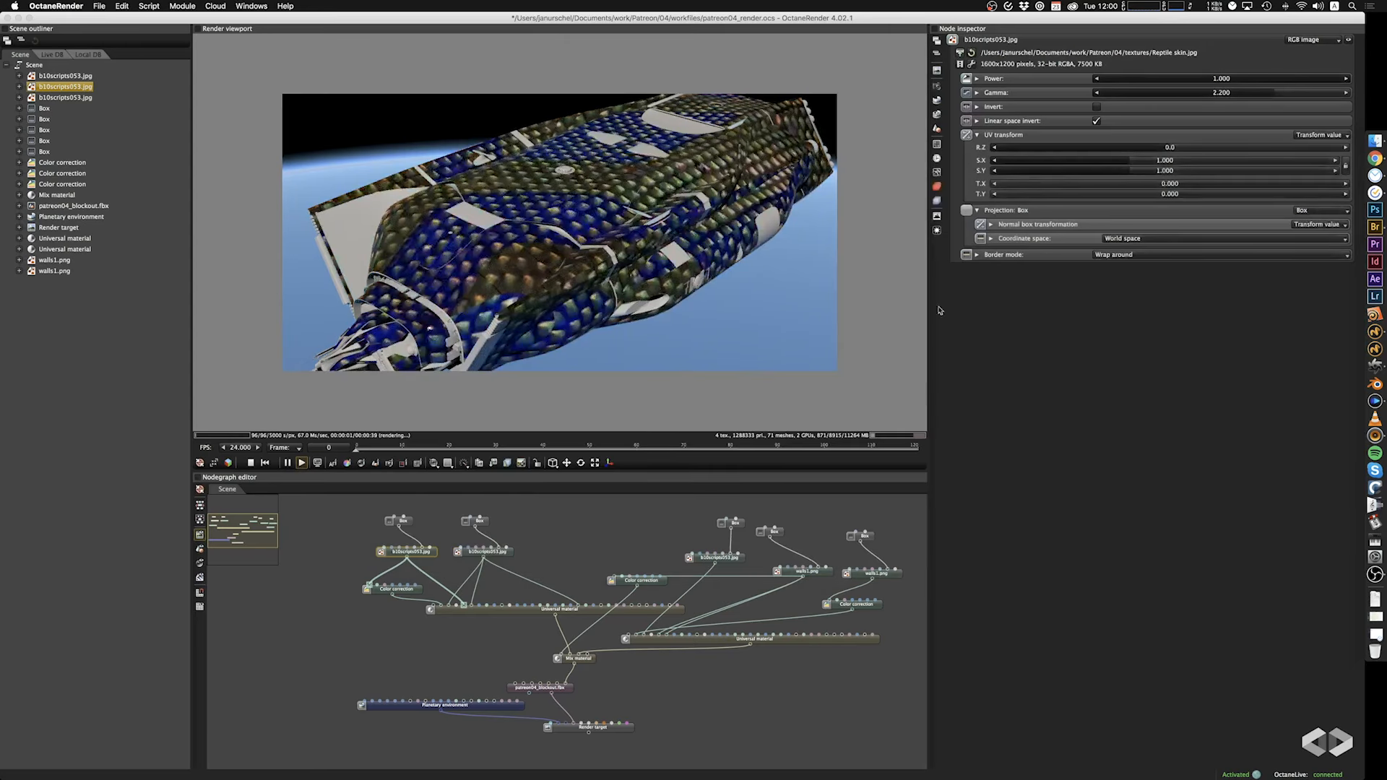
pyautogui.click(406, 521)
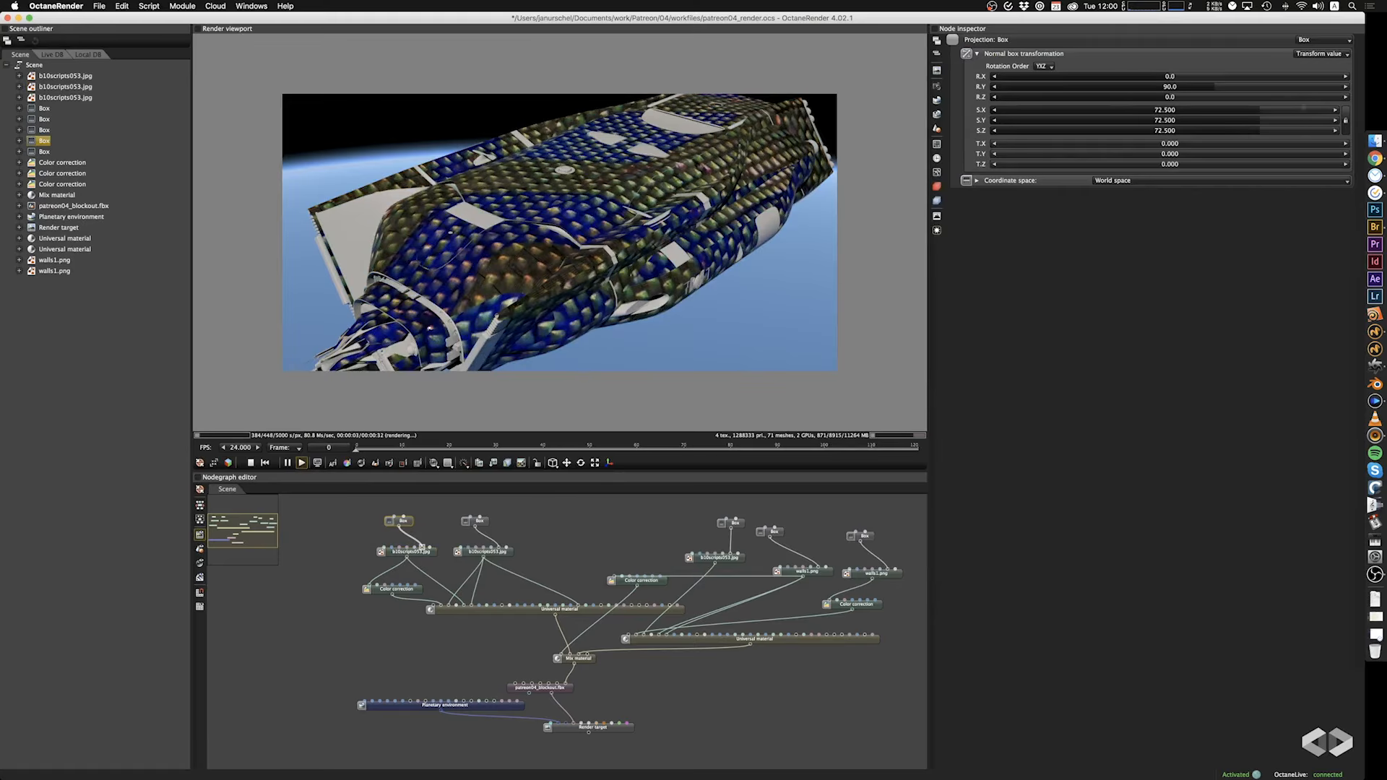
pyautogui.moveTo(1261, 112); pyautogui.dragTo(1173, 113)
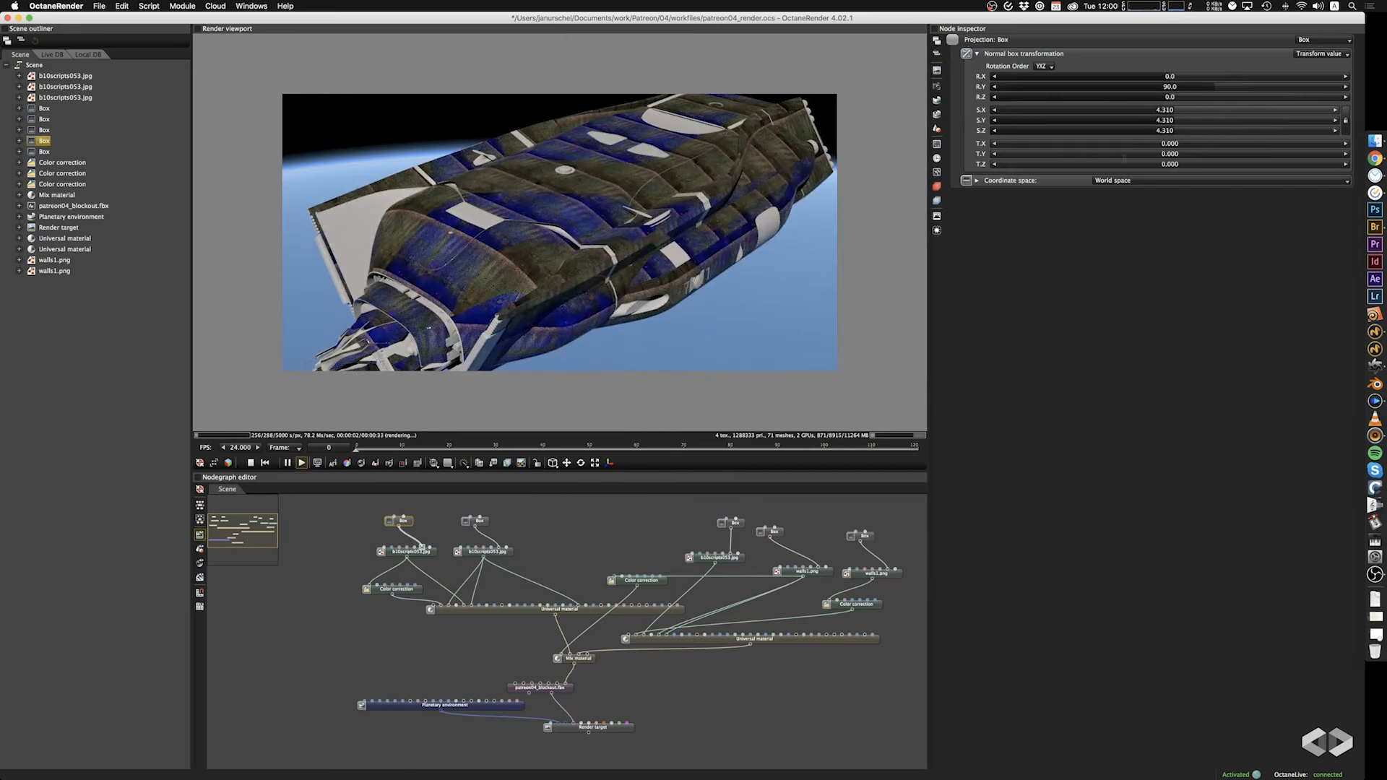
# Preview b10scripts053.jpg and alleyways_tex6.jpg, and load walls3.jpg into the image node feeding the first Universal material's Color correction.
pyautogui.click(417, 556)
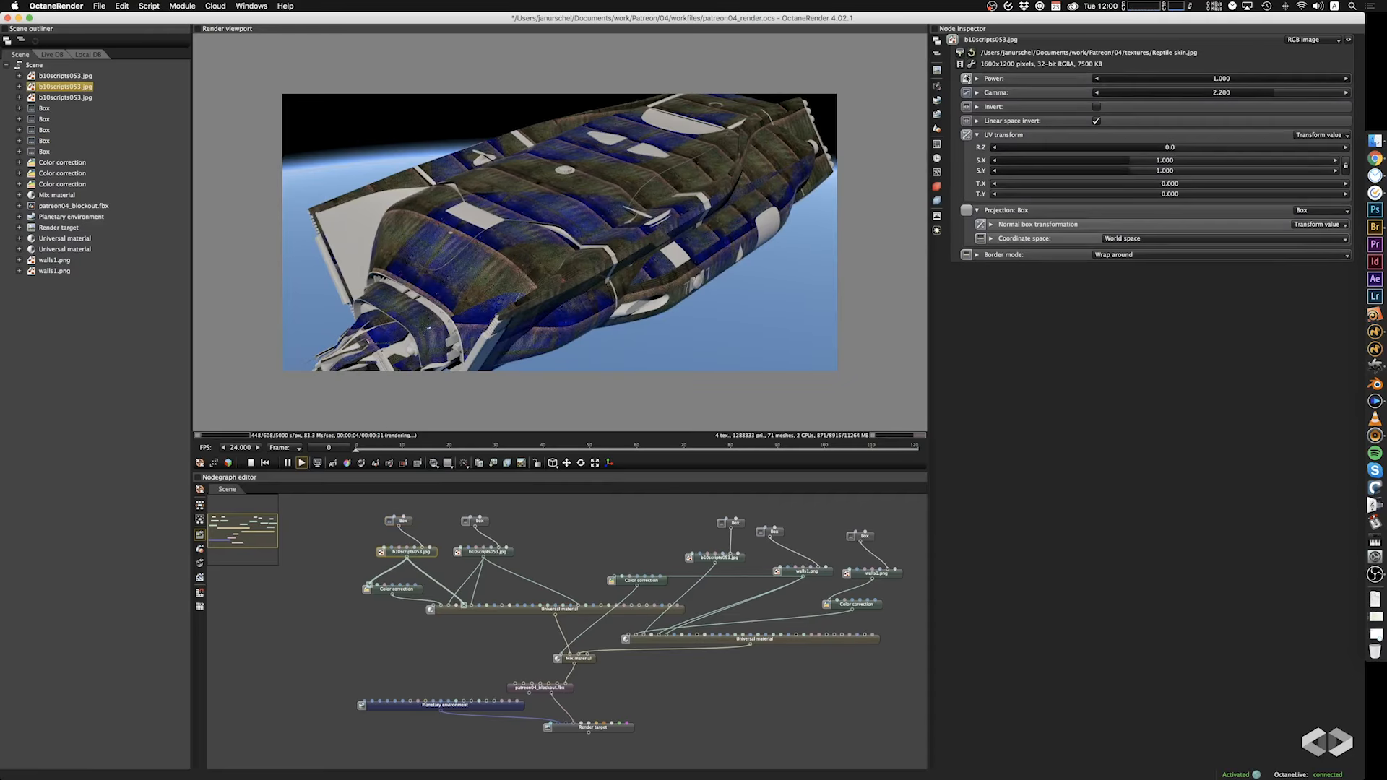
pyautogui.click(962, 53)
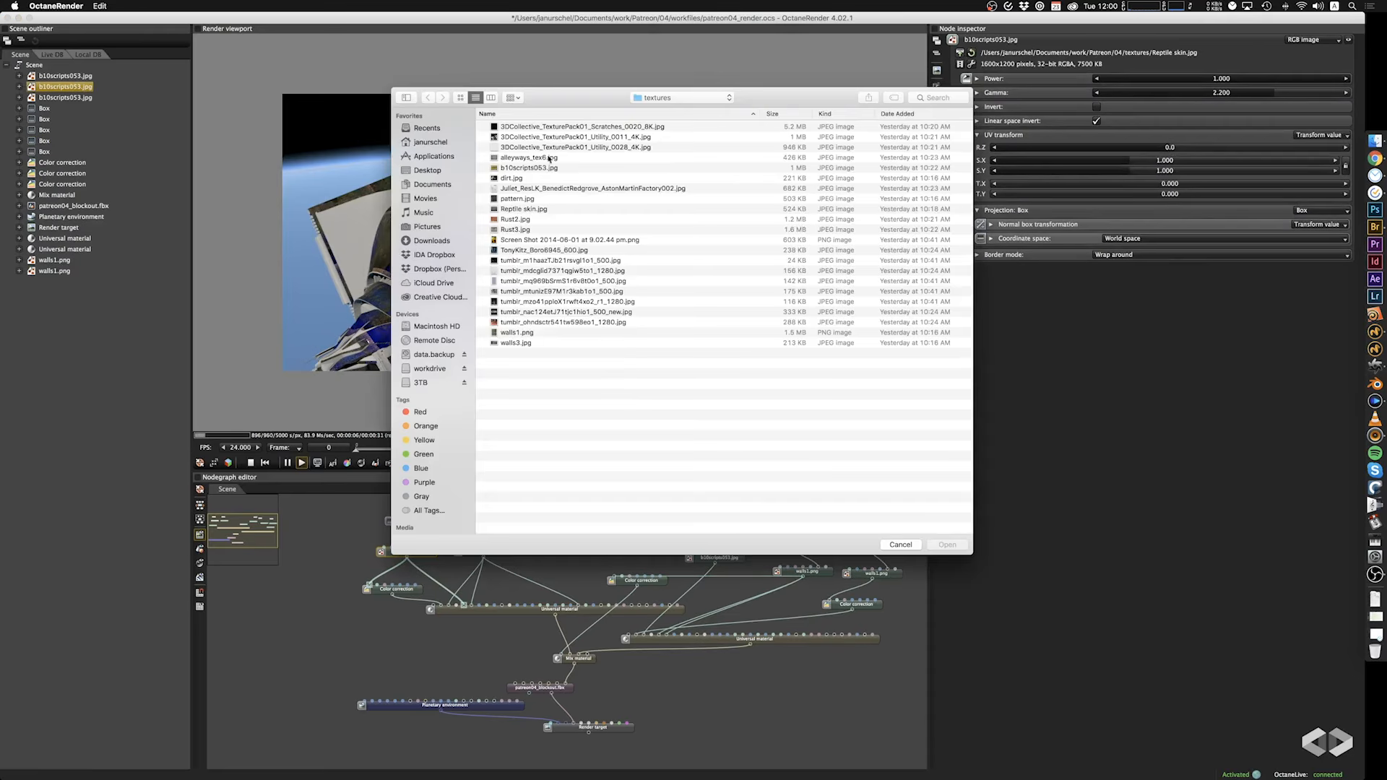
pyautogui.click(527, 169)
pyautogui.press('space')
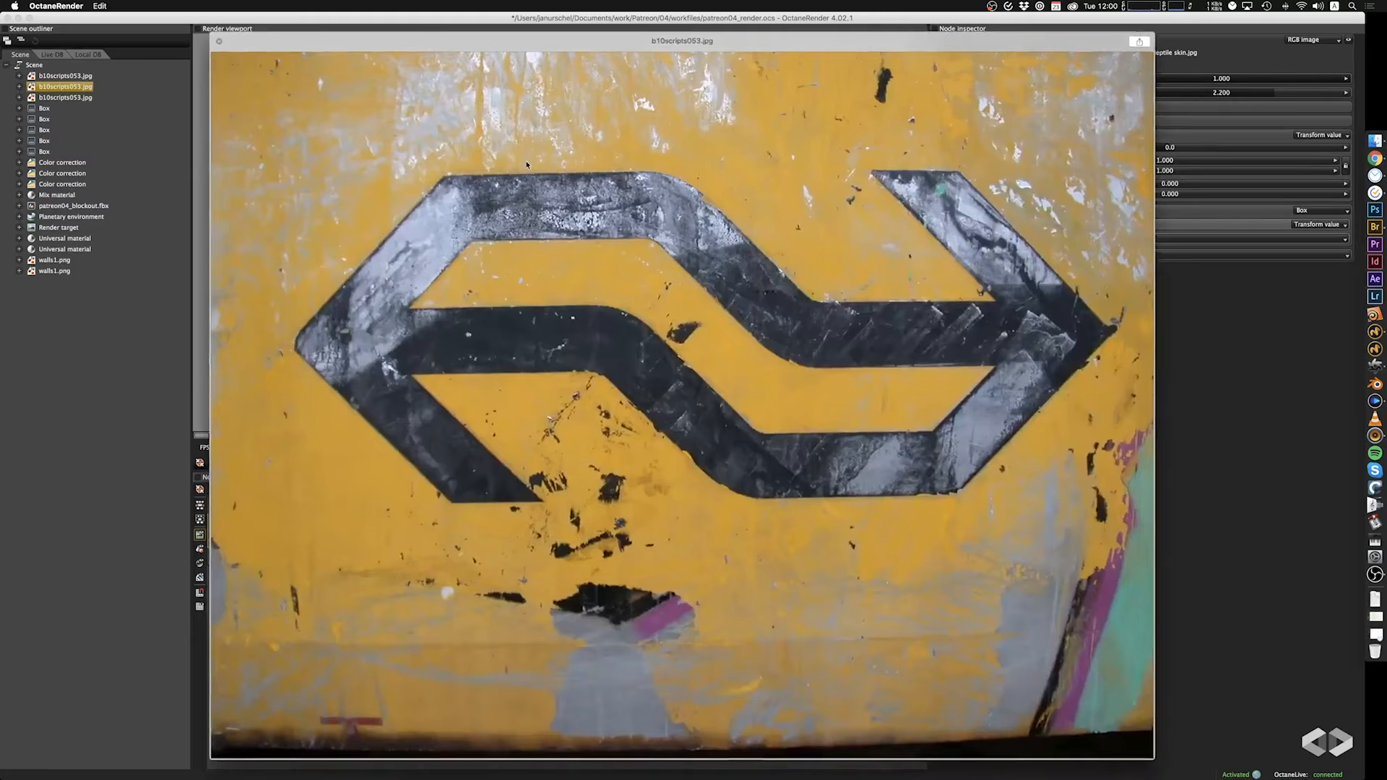
pyautogui.press('space')
pyautogui.click(535, 158)
pyautogui.press('space')
pyautogui.press('space')
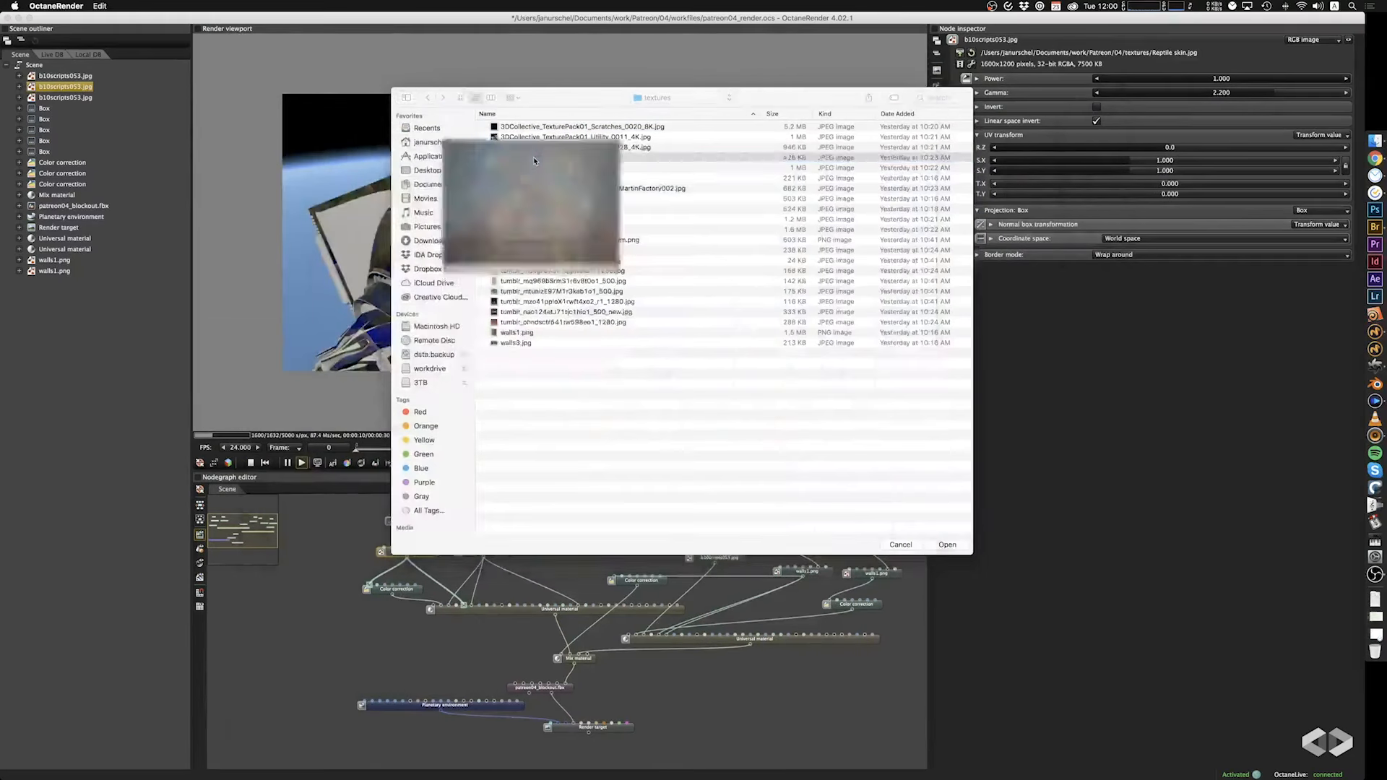
pyautogui.click(555, 343)
pyautogui.click(961, 546)
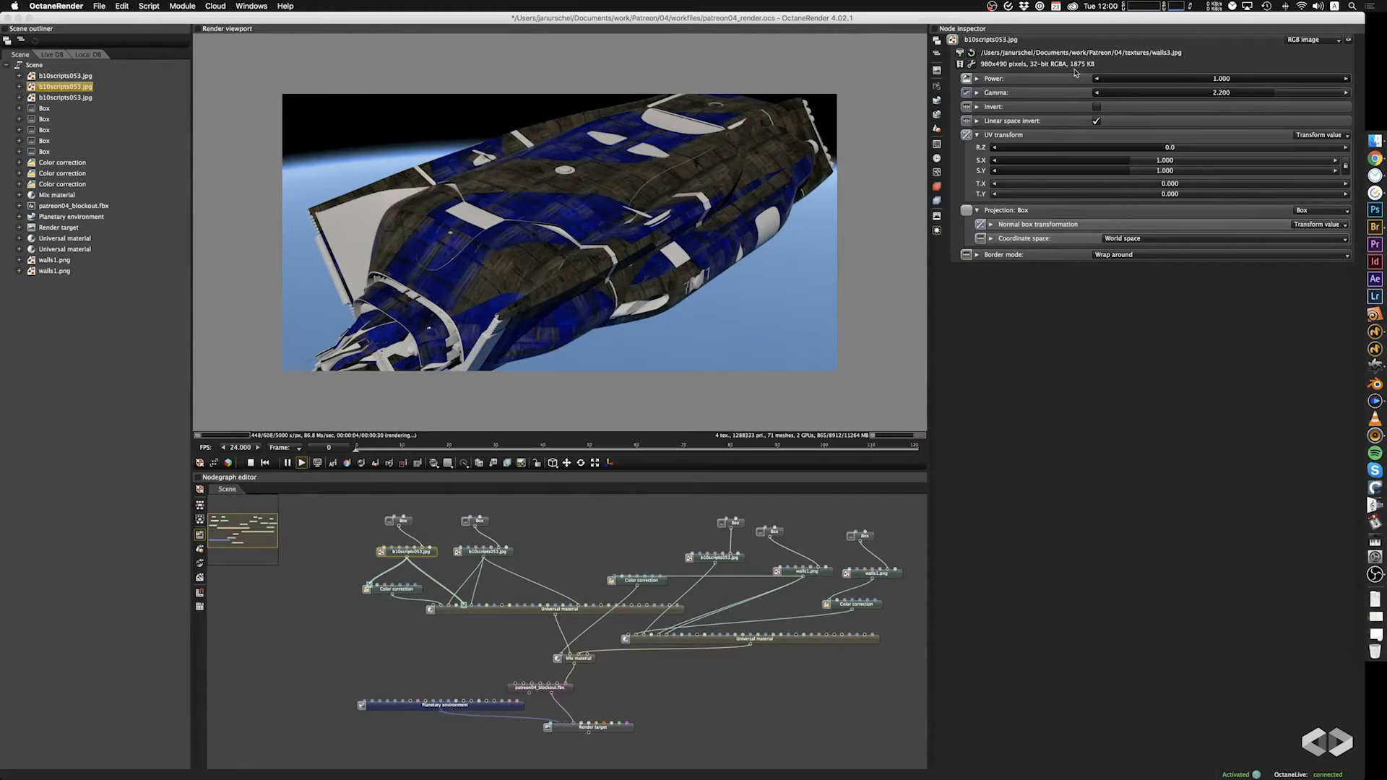
# Set the box projection scale of the walls3.jpg image to 43.200 on all axes.
pyautogui.click(409, 521)
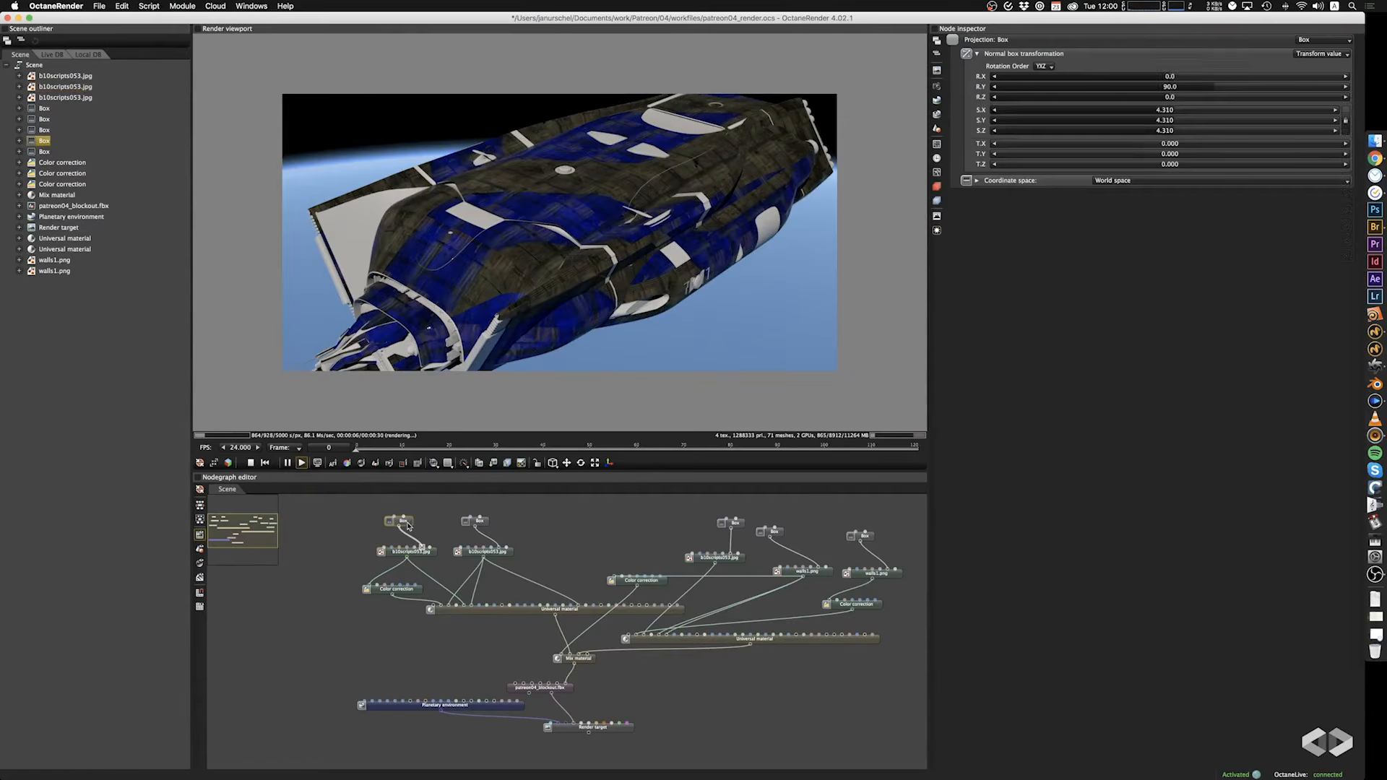
pyautogui.moveTo(1164, 111); pyautogui.dragTo(1242, 116)
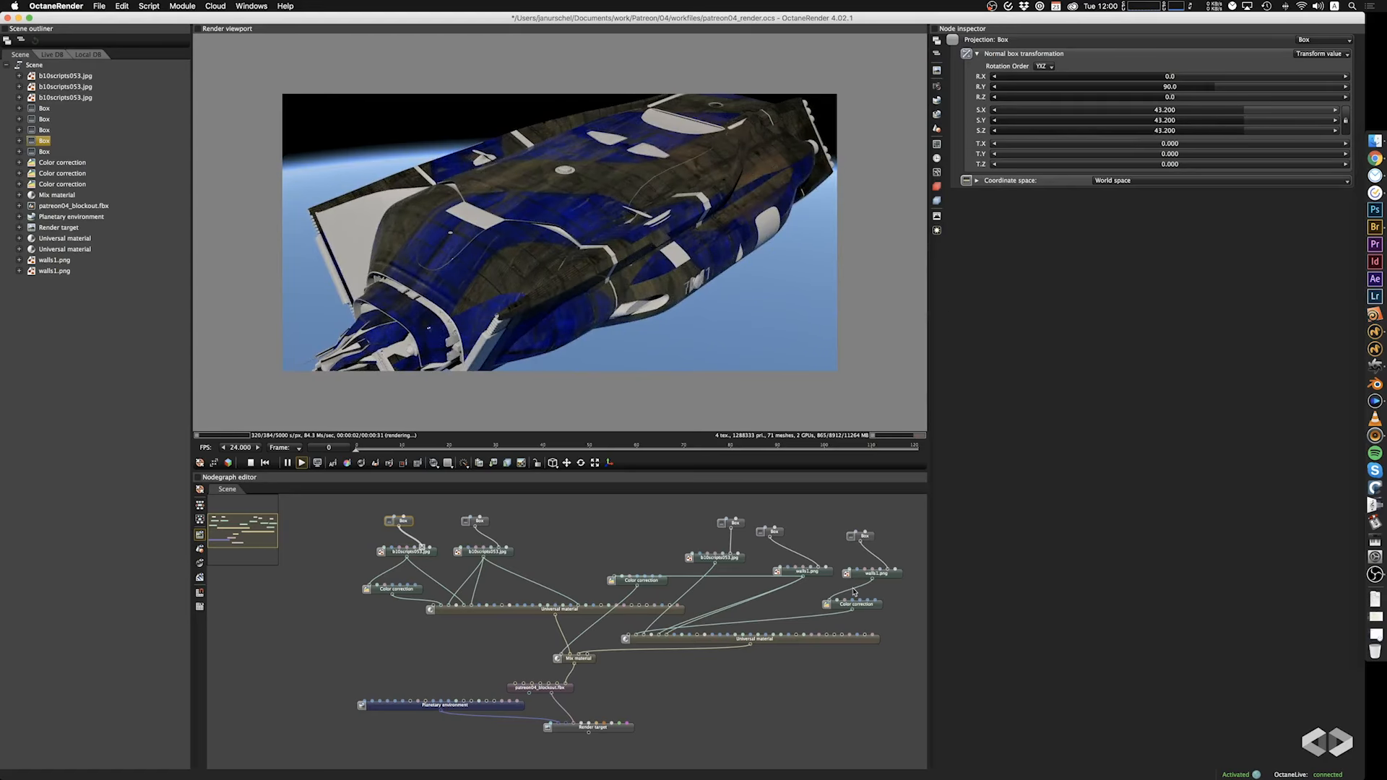
# Turn off Invert on the duplicated walls1.png image feeding the second Universal material's albedo Color correction.
pyautogui.click(863, 608)
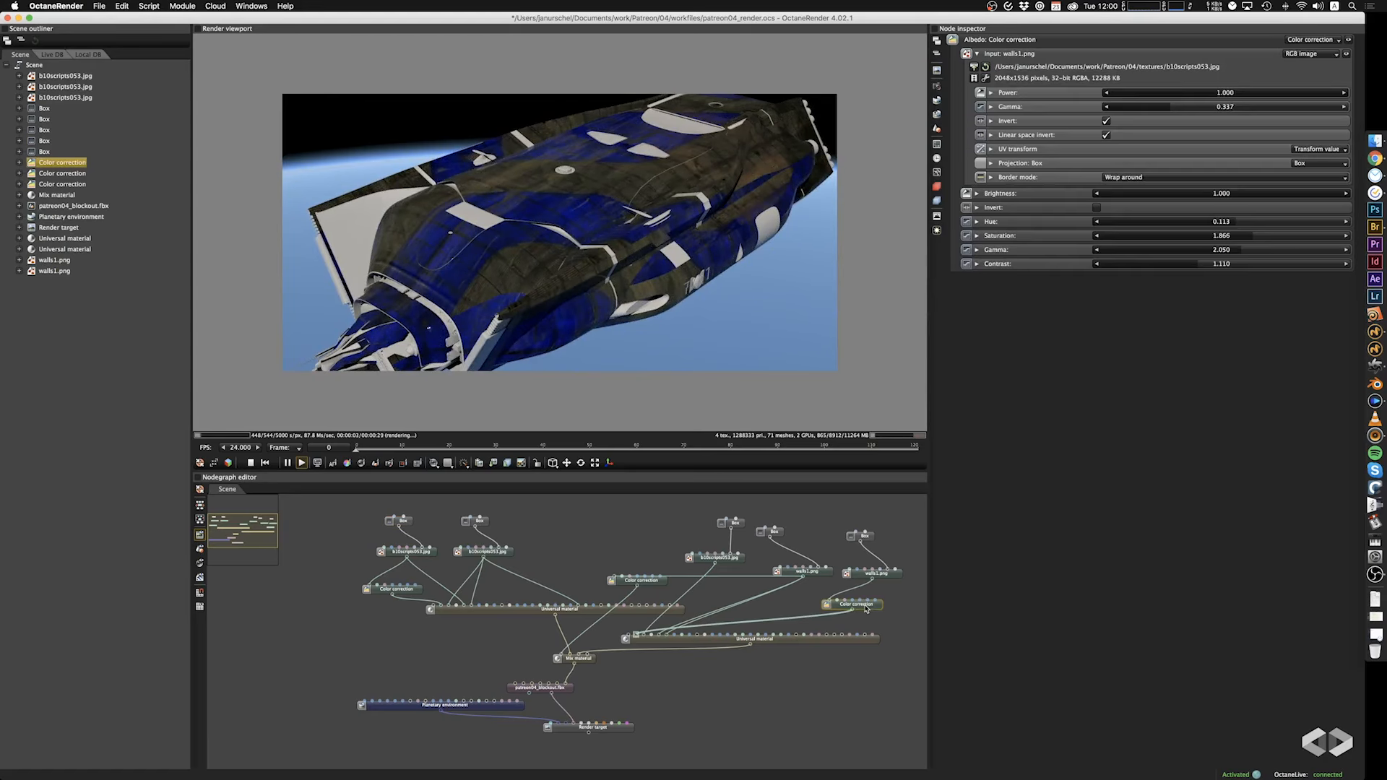
pyautogui.click(1108, 122)
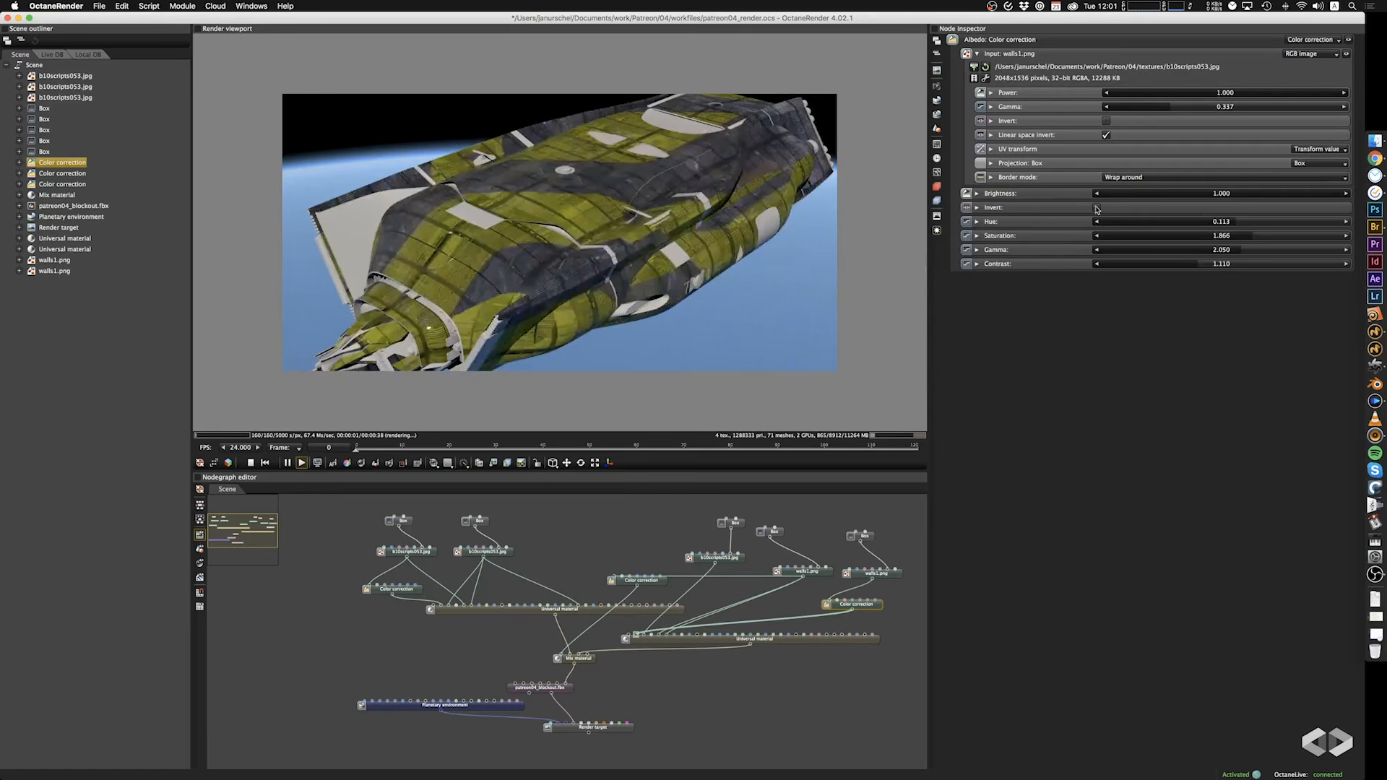
# Compare the second Universal material's albedo Color correction with and without Invert, and examine the ship's rear, flanks and upper hull up close.
pyautogui.click(1097, 209)
pyautogui.click(1097, 209)
pyautogui.moveTo(591, 305); pyautogui.dragTo(812, 241)
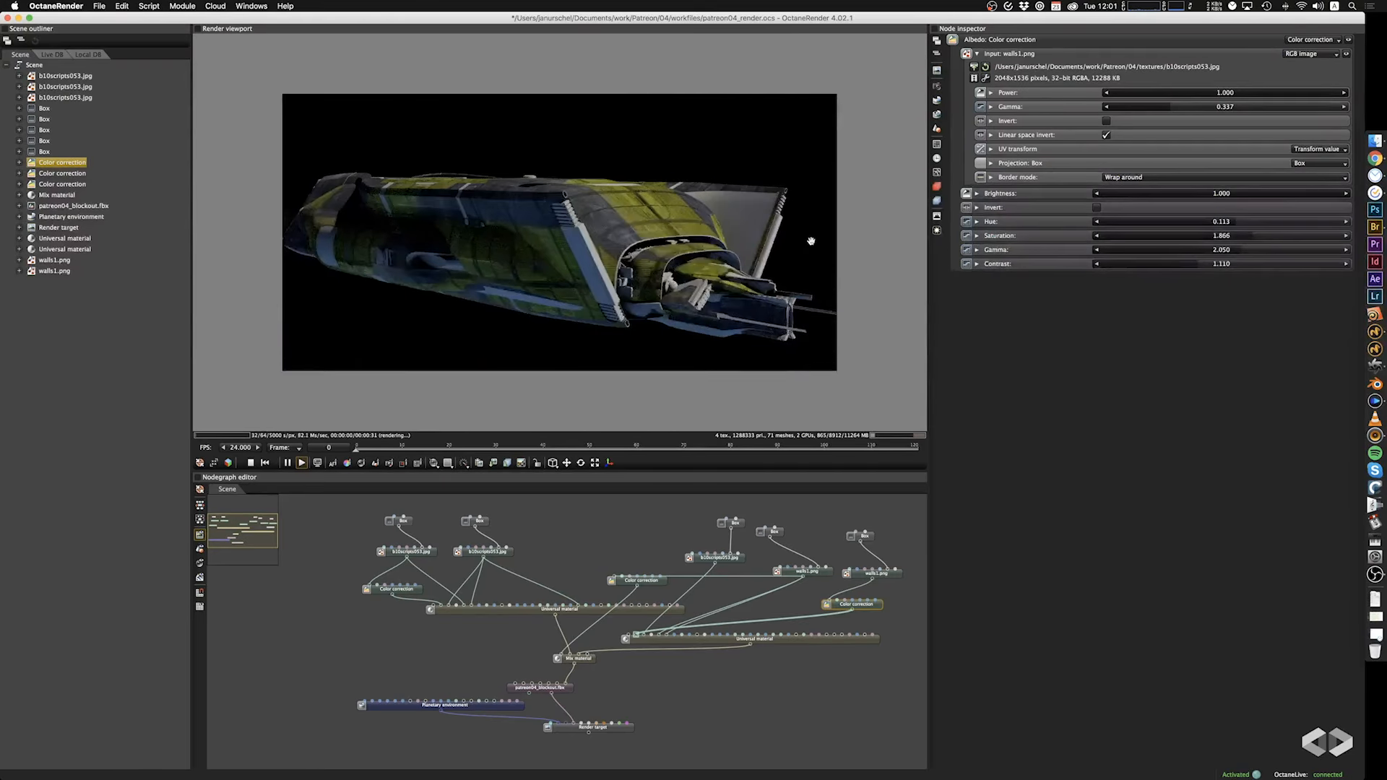
pyautogui.moveTo(662, 276); pyautogui.dragTo(454, 272)
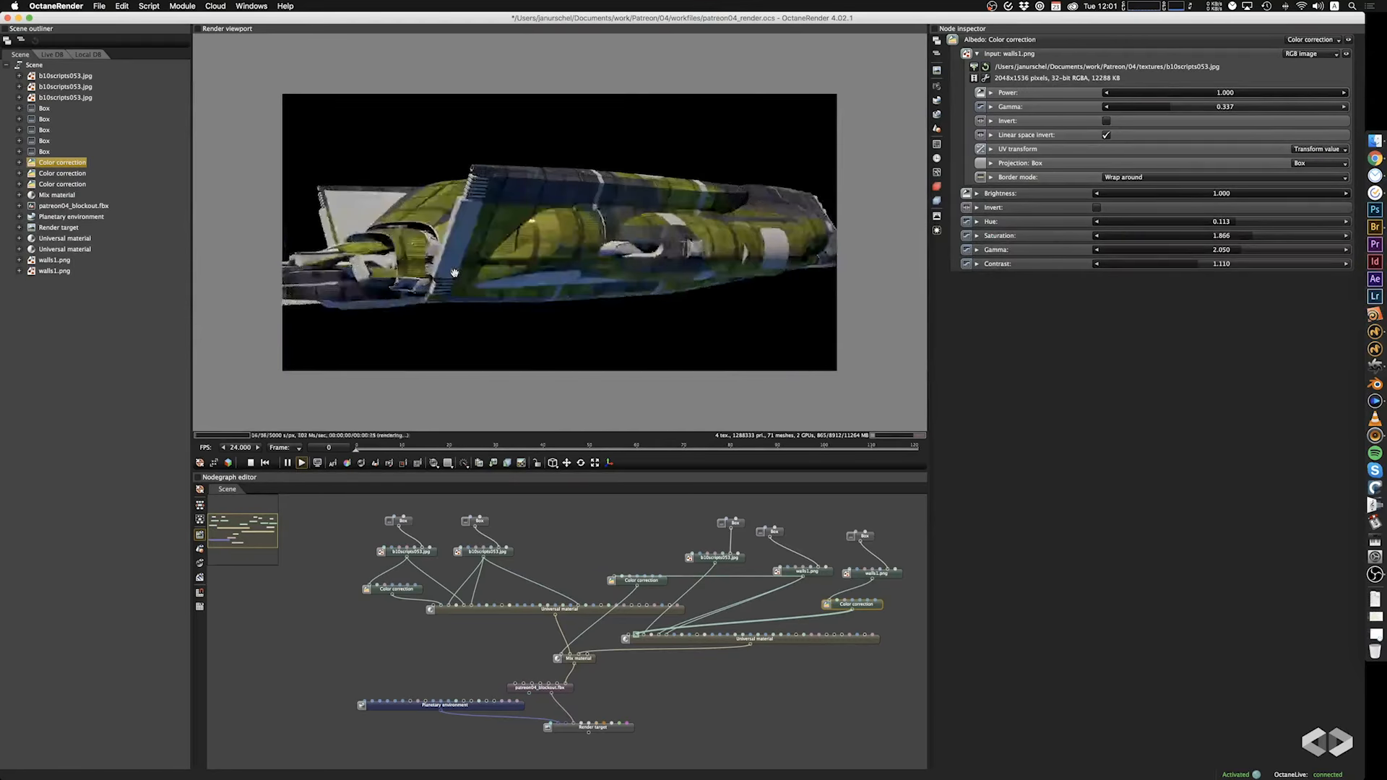
pyautogui.moveTo(545, 241); pyautogui.dragTo(593, 284)
pyautogui.moveTo(463, 260); pyautogui.dragTo(606, 309)
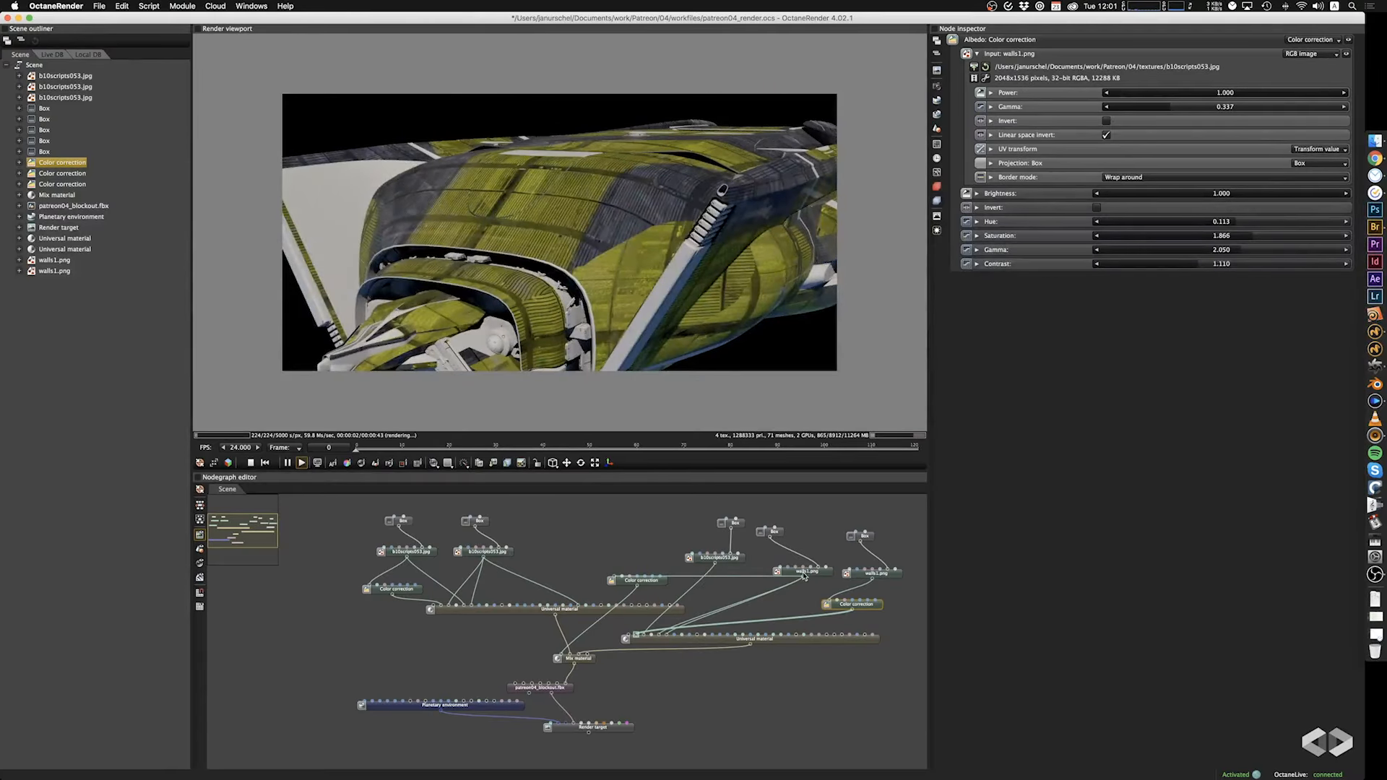
pyautogui.moveTo(629, 335); pyautogui.dragTo(566, 313)
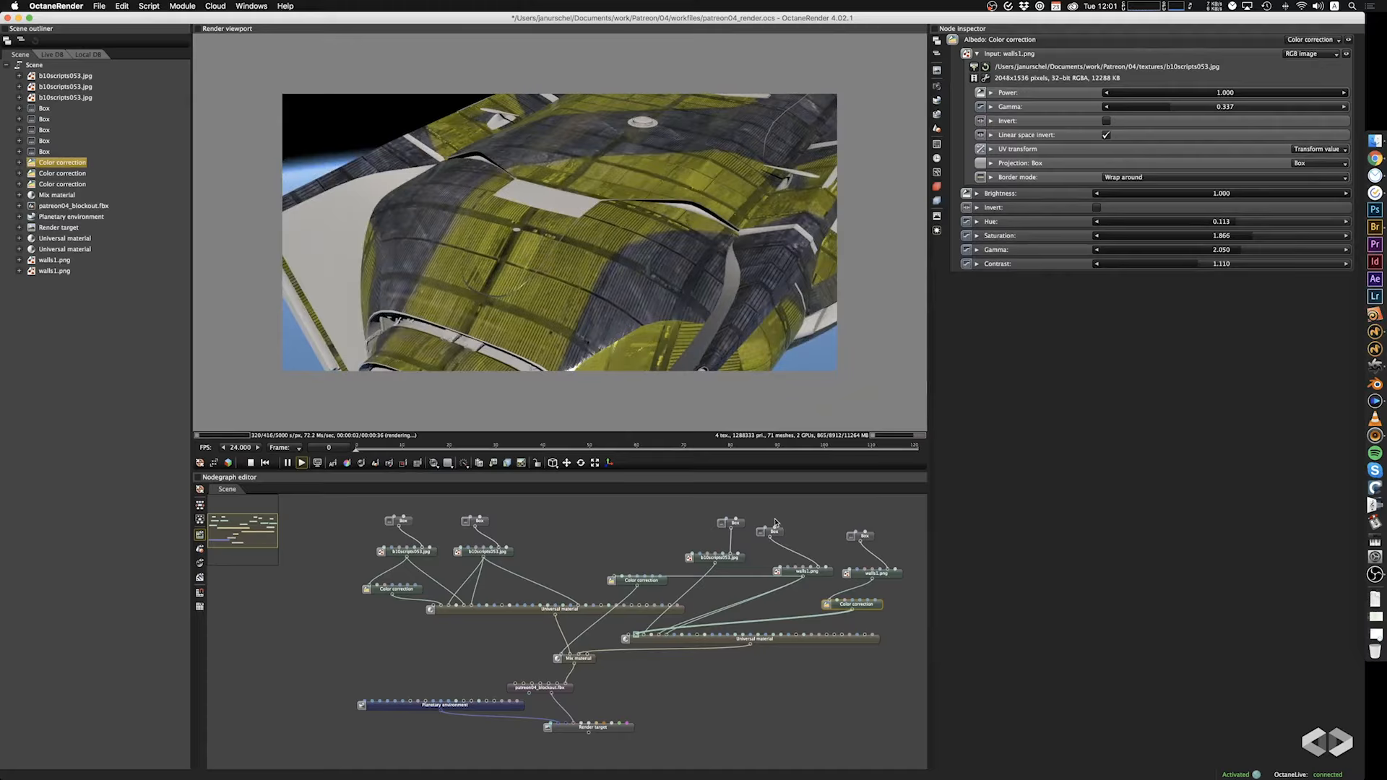
pyautogui.moveTo(609, 251); pyautogui.dragTo(278, 200)
pyautogui.moveTo(668, 273); pyautogui.dragTo(622, 260)
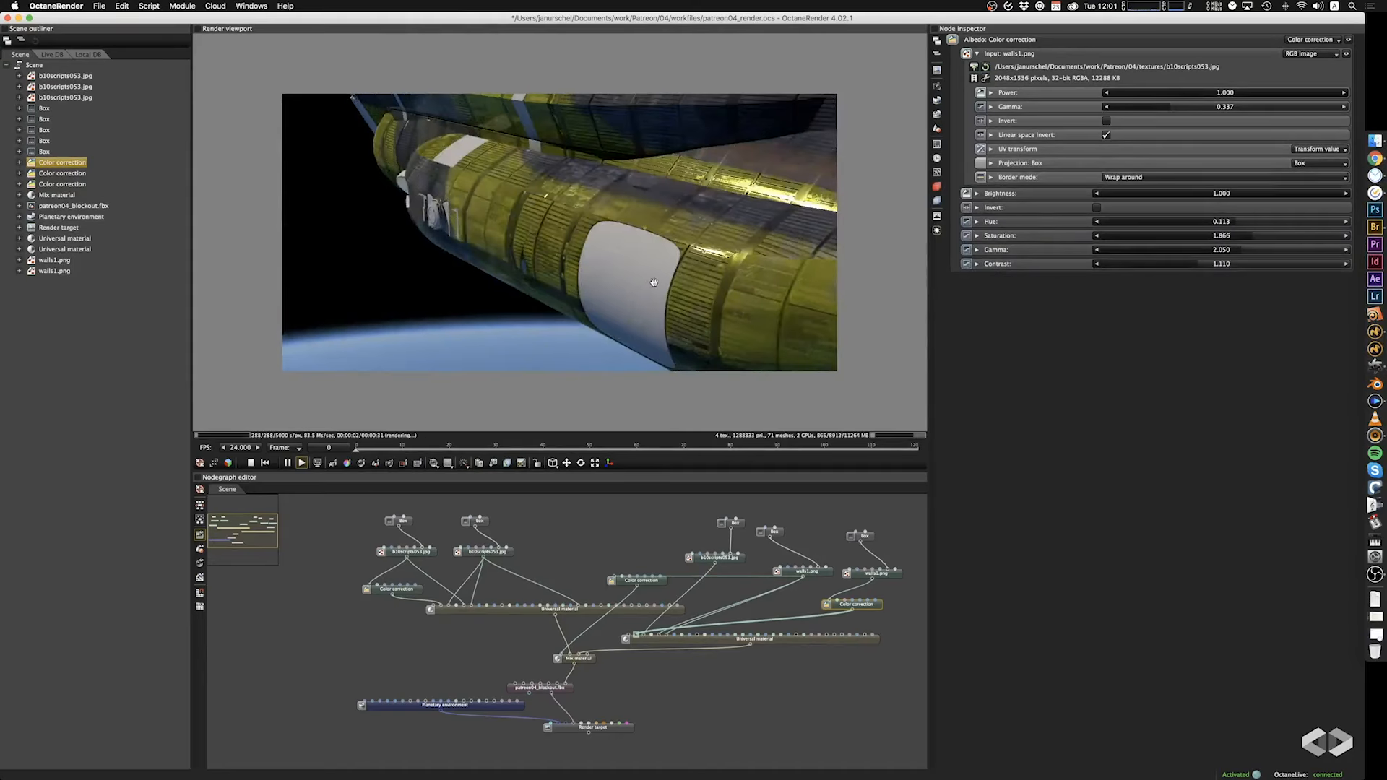
pyautogui.moveTo(721, 284); pyautogui.dragTo(665, 279)
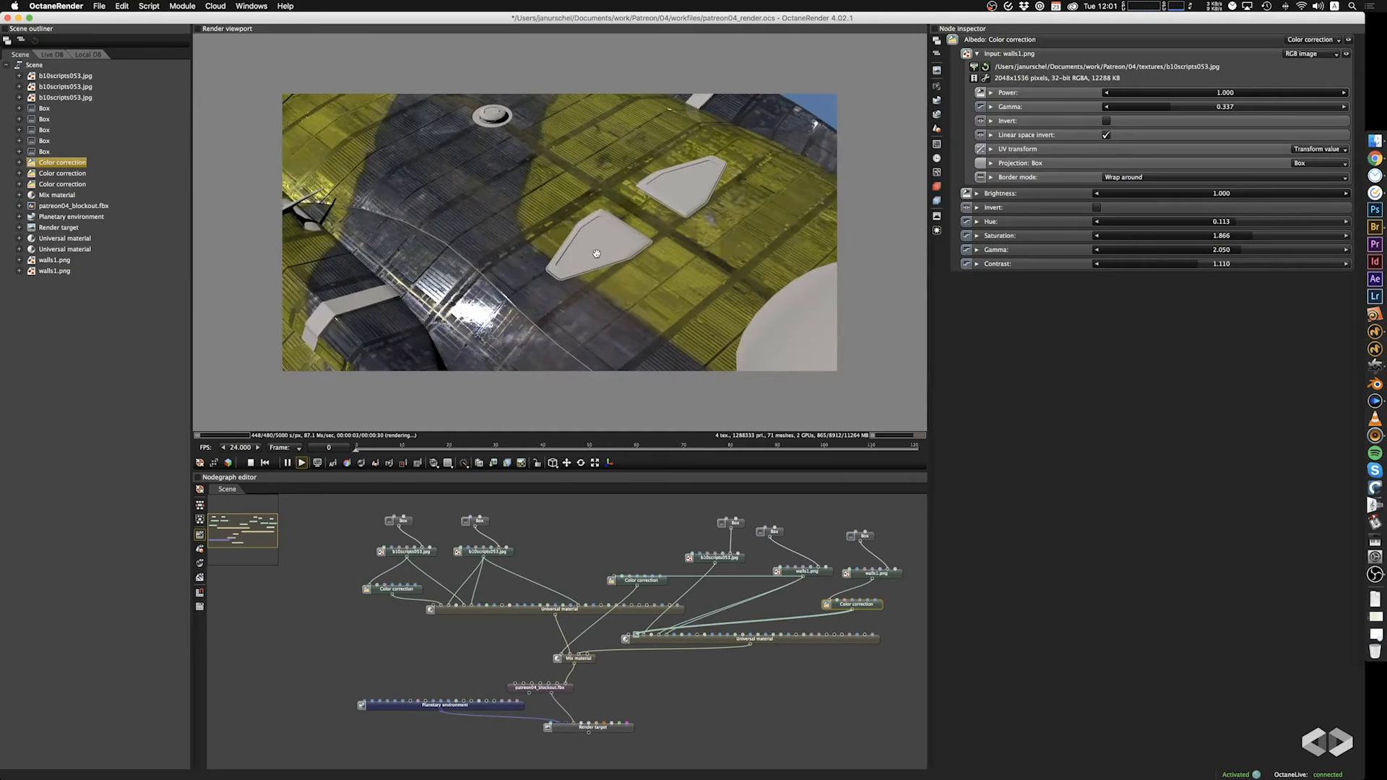
pyautogui.moveTo(596, 254); pyautogui.dragTo(634, 278)
pyautogui.moveTo(545, 291); pyautogui.dragTo(479, 262)
pyautogui.scroll(3, 478, 258)
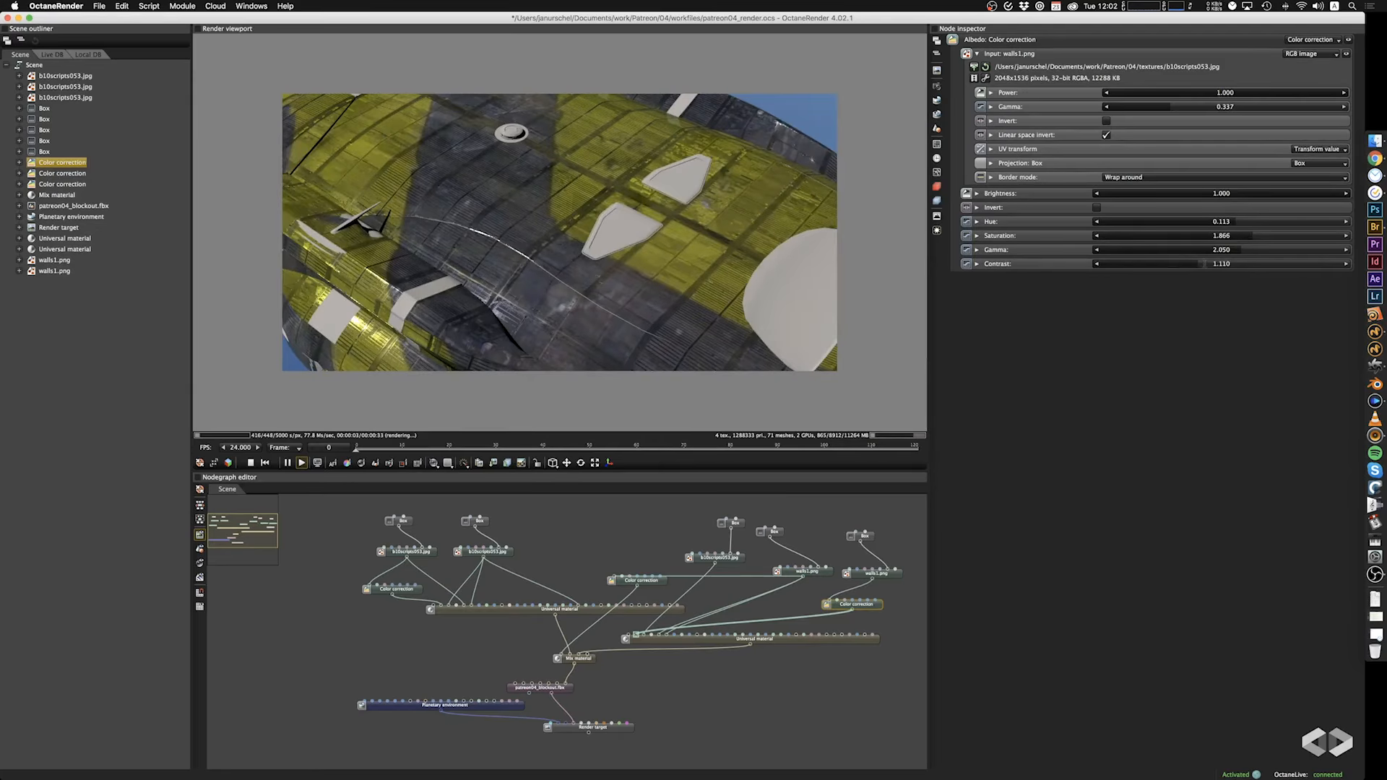
# Try a contrast of 10.300 on the second Universal material's albedo Color correction, undo it, and set the gamma to 1.820.
pyautogui.moveTo(1205, 264); pyautogui.dragTo(1249, 269)
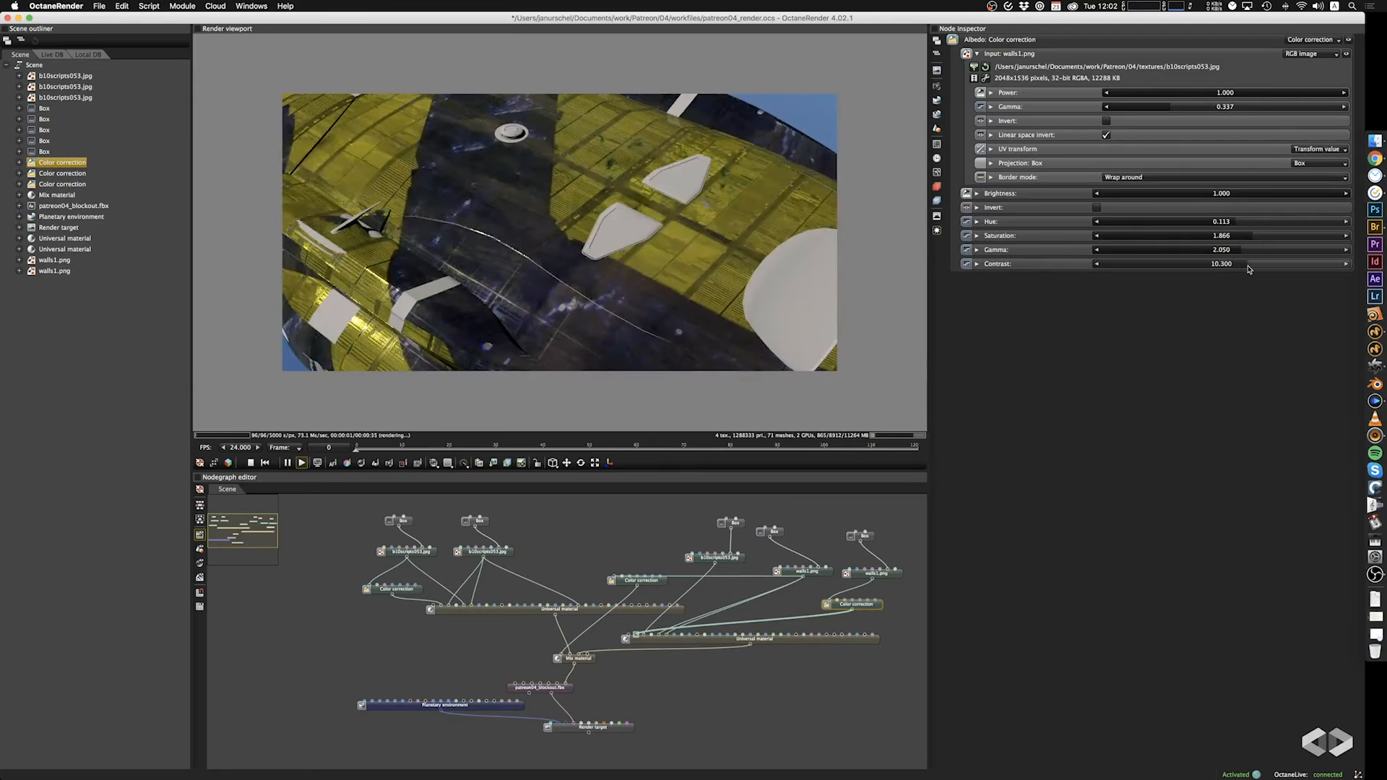
pyautogui.press('super+z')
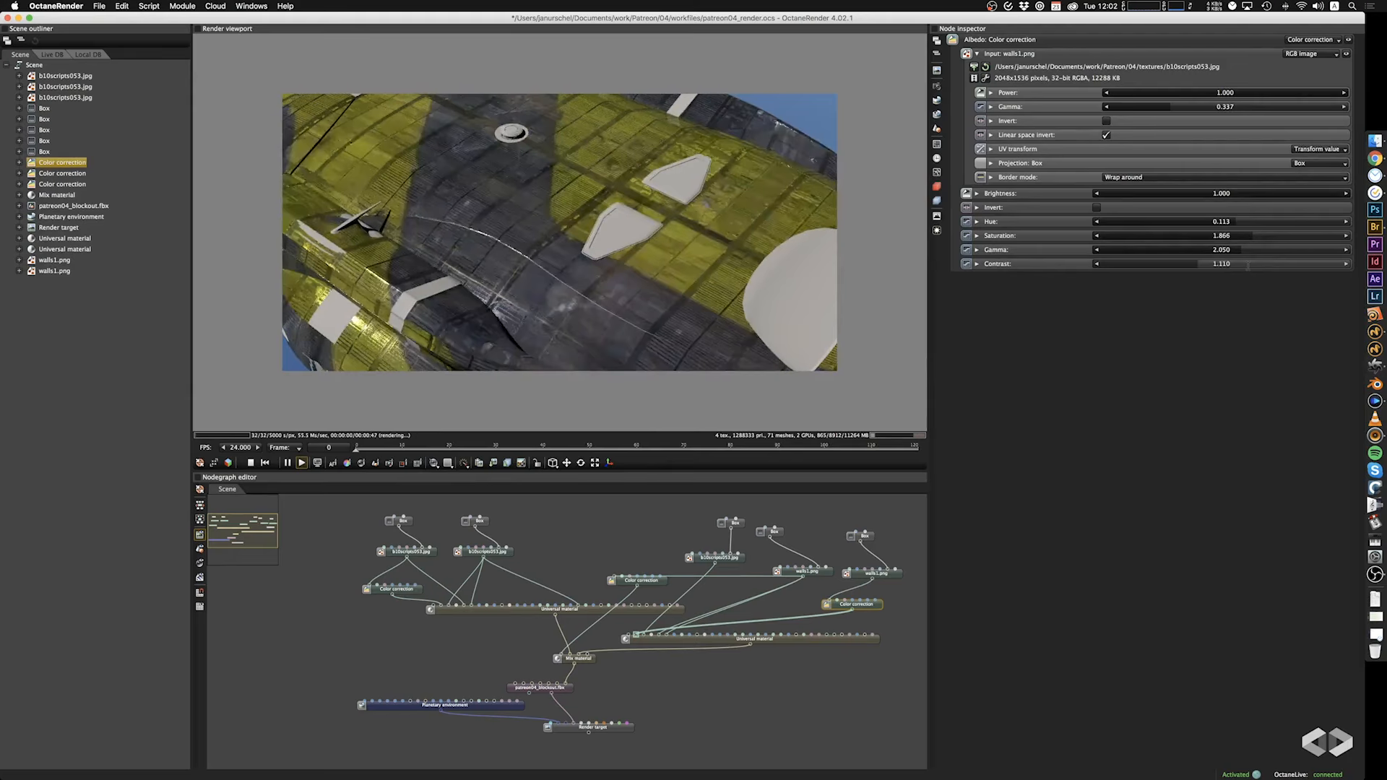
pyautogui.moveTo(1239, 251)
pyautogui.mouseDown()
pyautogui.moveTo(1160, 253)
pyautogui.moveTo(1239, 255)
pyautogui.mouseUp()
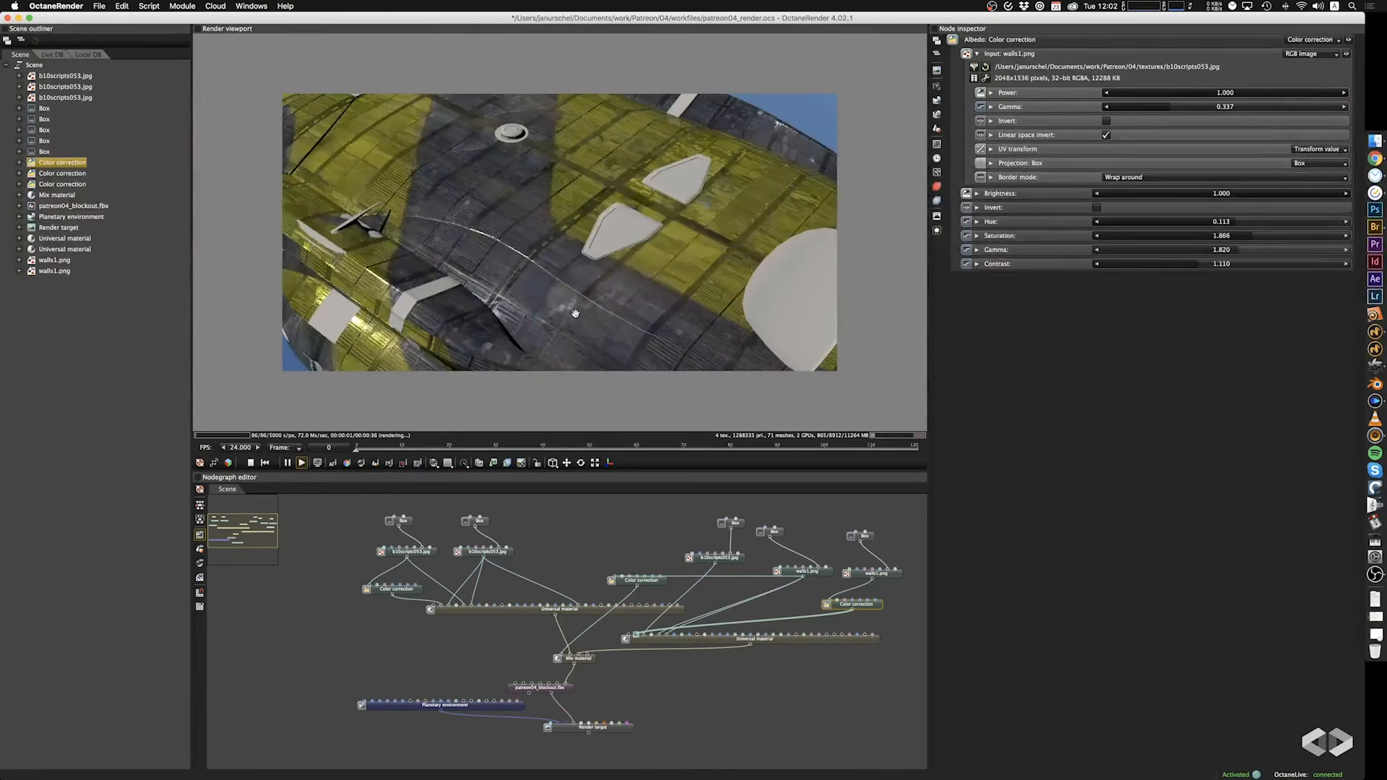
pyautogui.moveTo(576, 314); pyautogui.dragTo(557, 301)
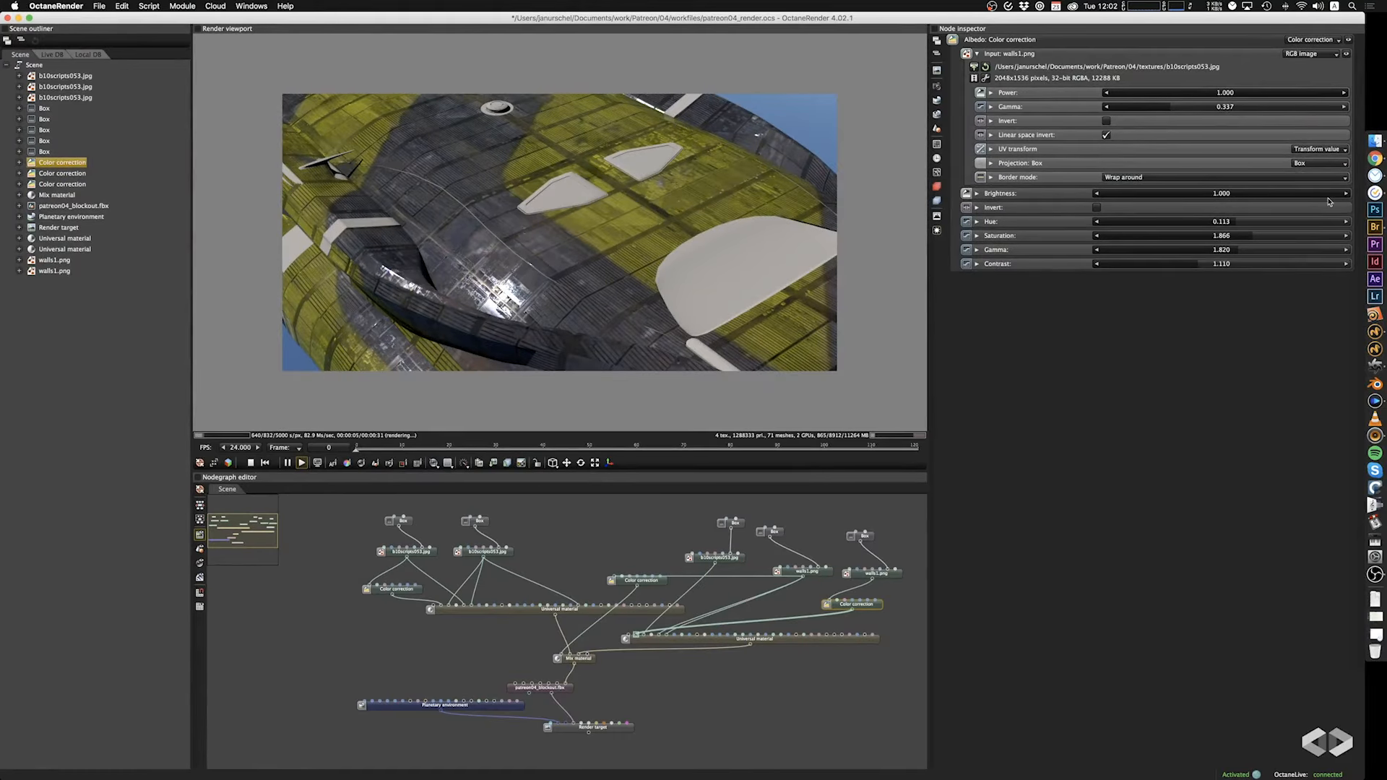
# Test Invert on the albedo Color correction, turn it off again, and set the hue to -0.013.
pyautogui.click(1097, 208)
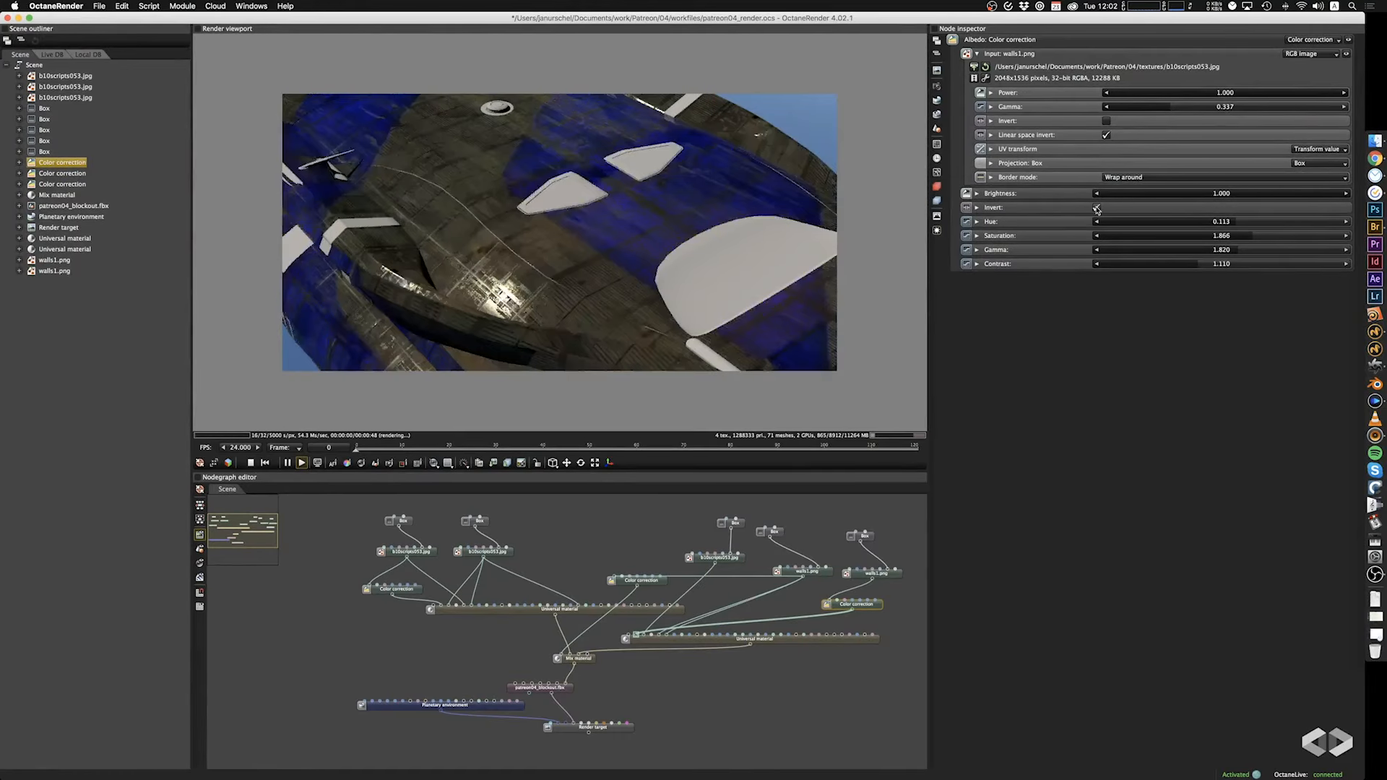
pyautogui.click(1097, 208)
pyautogui.moveTo(604, 225); pyautogui.dragTo(777, 220)
pyautogui.moveTo(1237, 223)
pyautogui.mouseDown()
pyautogui.moveTo(1262, 224)
pyautogui.moveTo(1198, 225)
pyautogui.moveTo(1219, 225)
pyautogui.mouseUp()
pyautogui.moveTo(622, 235); pyautogui.dragTo(737, 347)
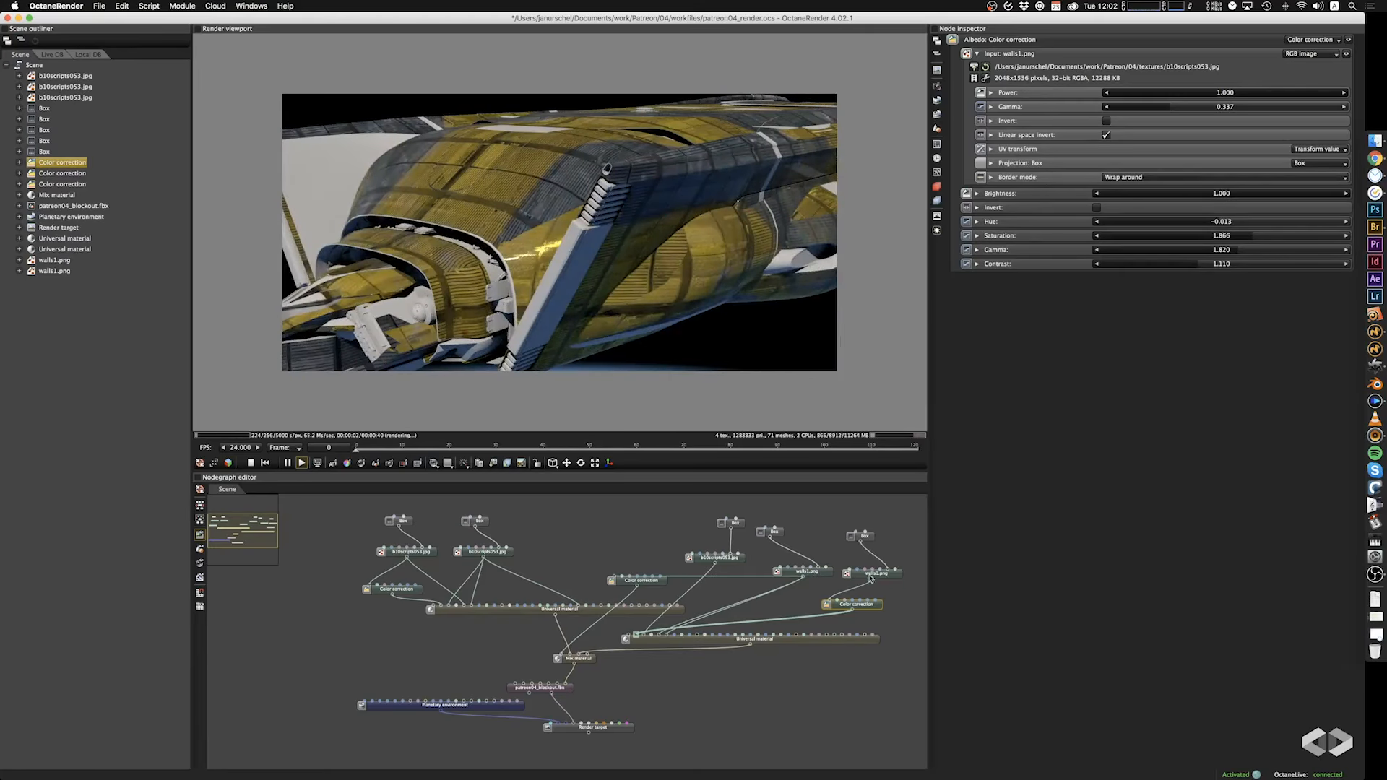
# Set the box projection scale of the image feeding the second material's albedo Color correction to 58.500 on all axes.
pyautogui.click(893, 578)
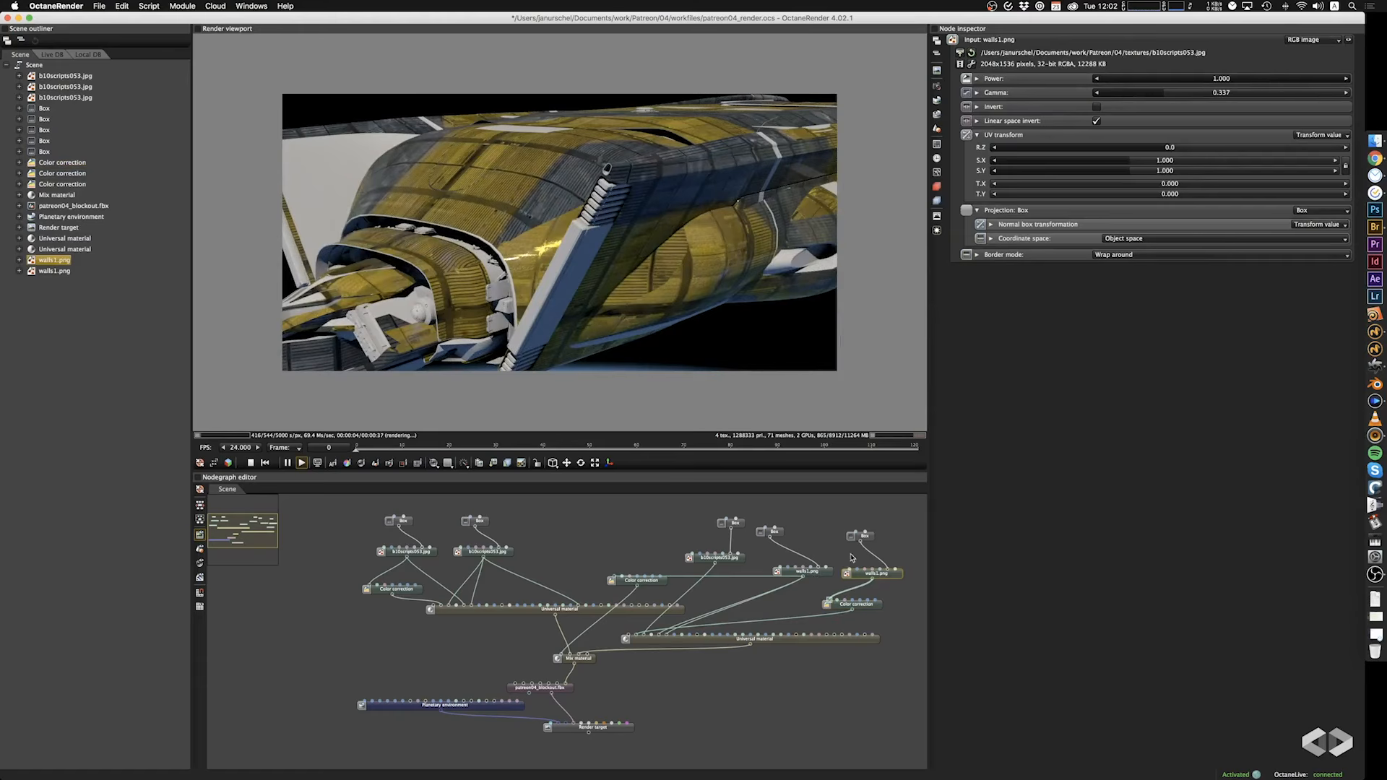
pyautogui.click(866, 538)
pyautogui.moveTo(1274, 110); pyautogui.dragTo(1256, 118)
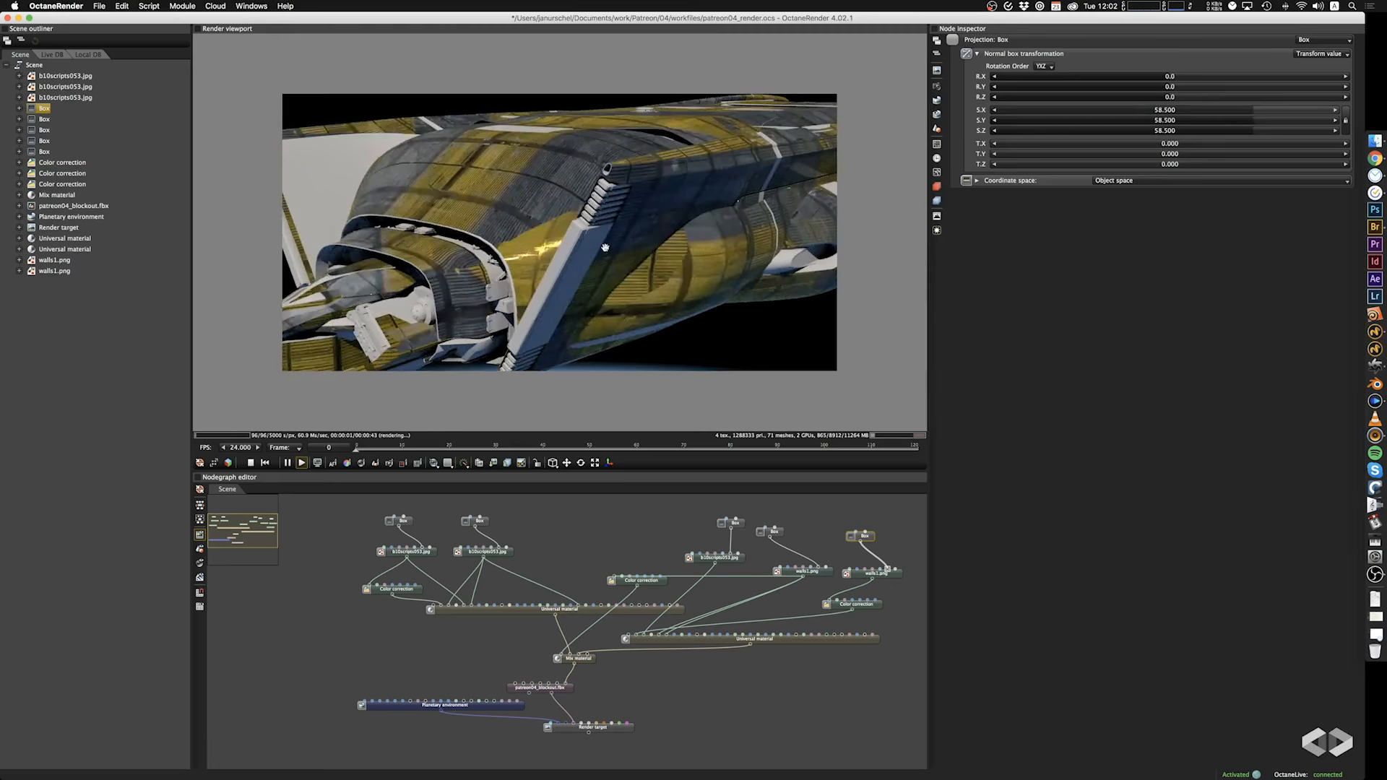
pyautogui.moveTo(605, 248)
pyautogui.mouseDown()
pyautogui.moveTo(726, 287)
pyautogui.moveTo(688, 226)
pyautogui.moveTo(719, 366)
pyautogui.moveTo(609, 263)
pyautogui.moveTo(578, 186)
pyautogui.moveTo(610, 223)
pyautogui.moveTo(560, 197)
pyautogui.moveTo(591, 243)
pyautogui.mouseUp()
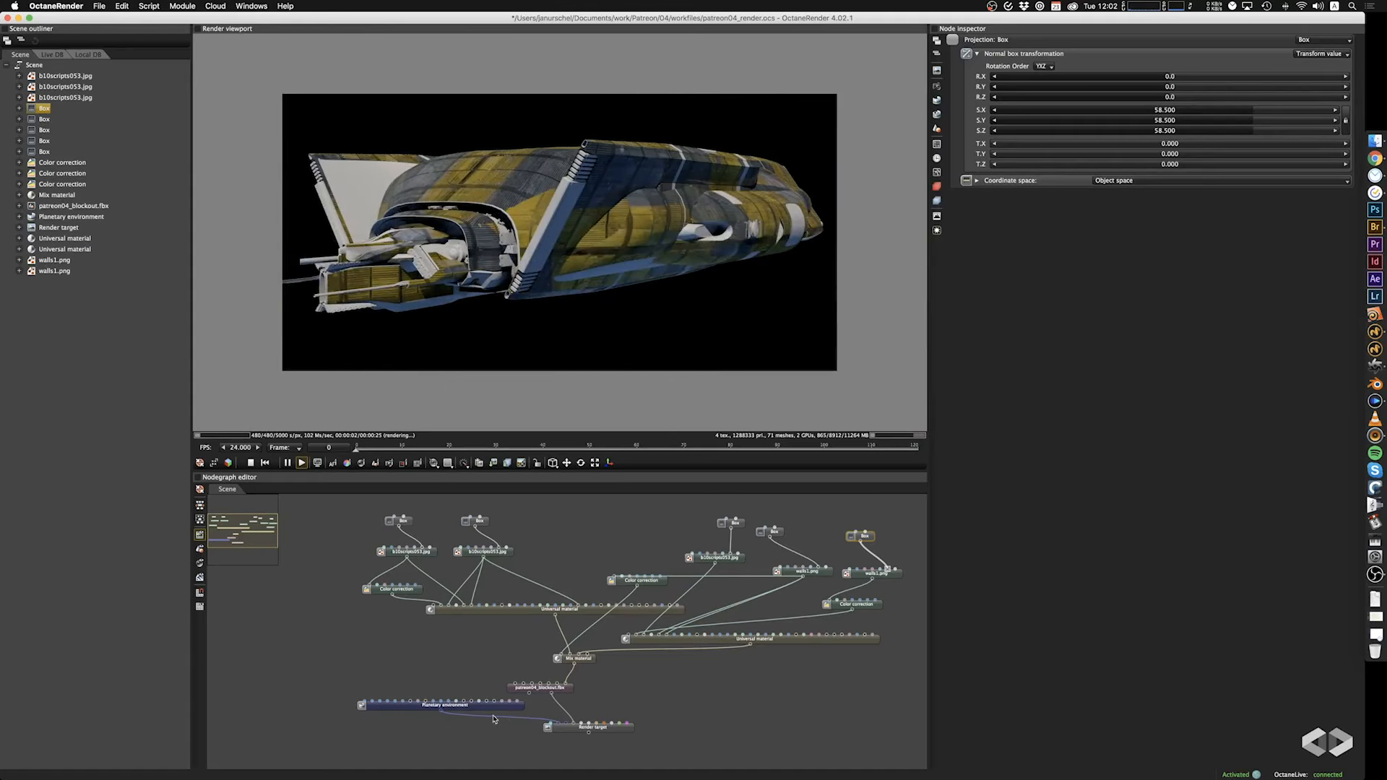
# Spread out the node graph by moving the Render target and Planetary environment nodes down and the patreon04_blockout.fbx node left.
pyautogui.click(624, 737)
pyautogui.click(442, 695)
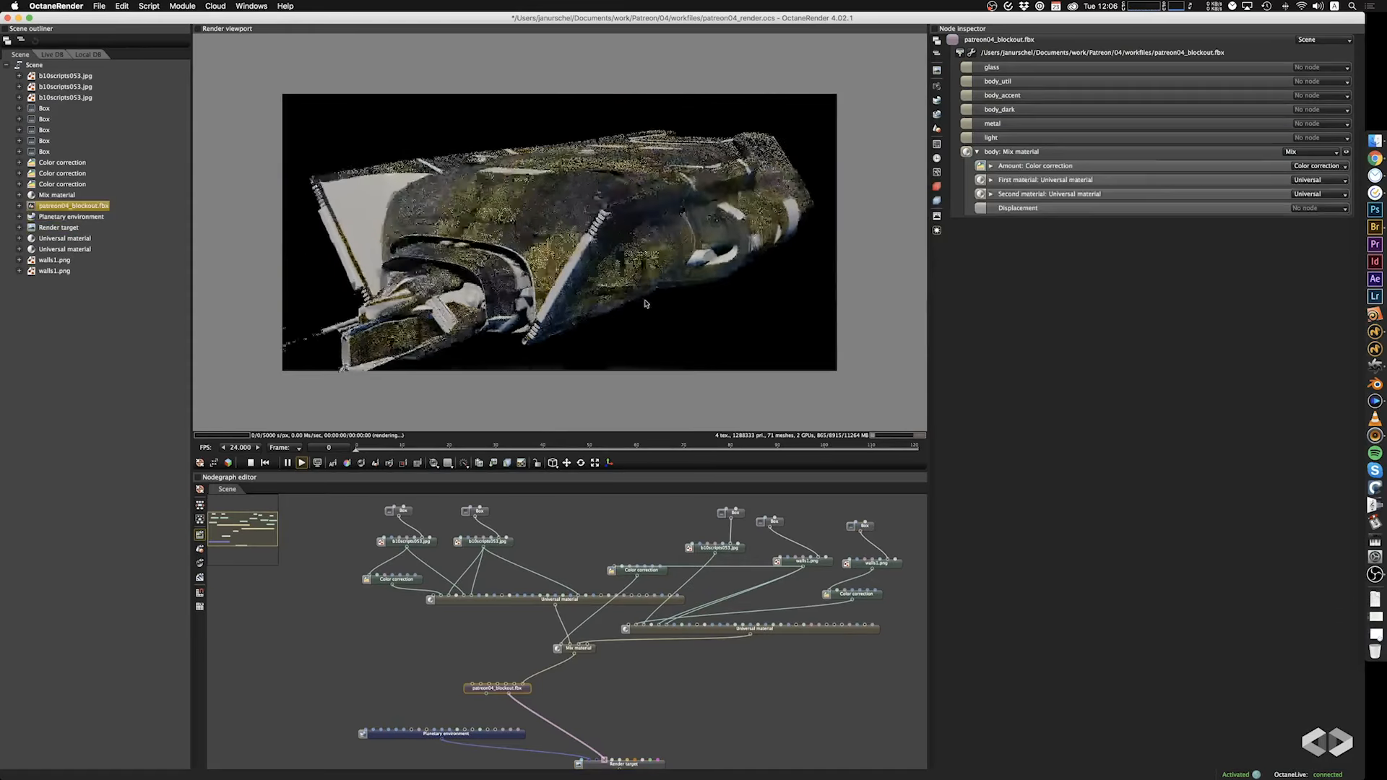
pyautogui.moveTo(645, 303); pyautogui.dragTo(532, 303)
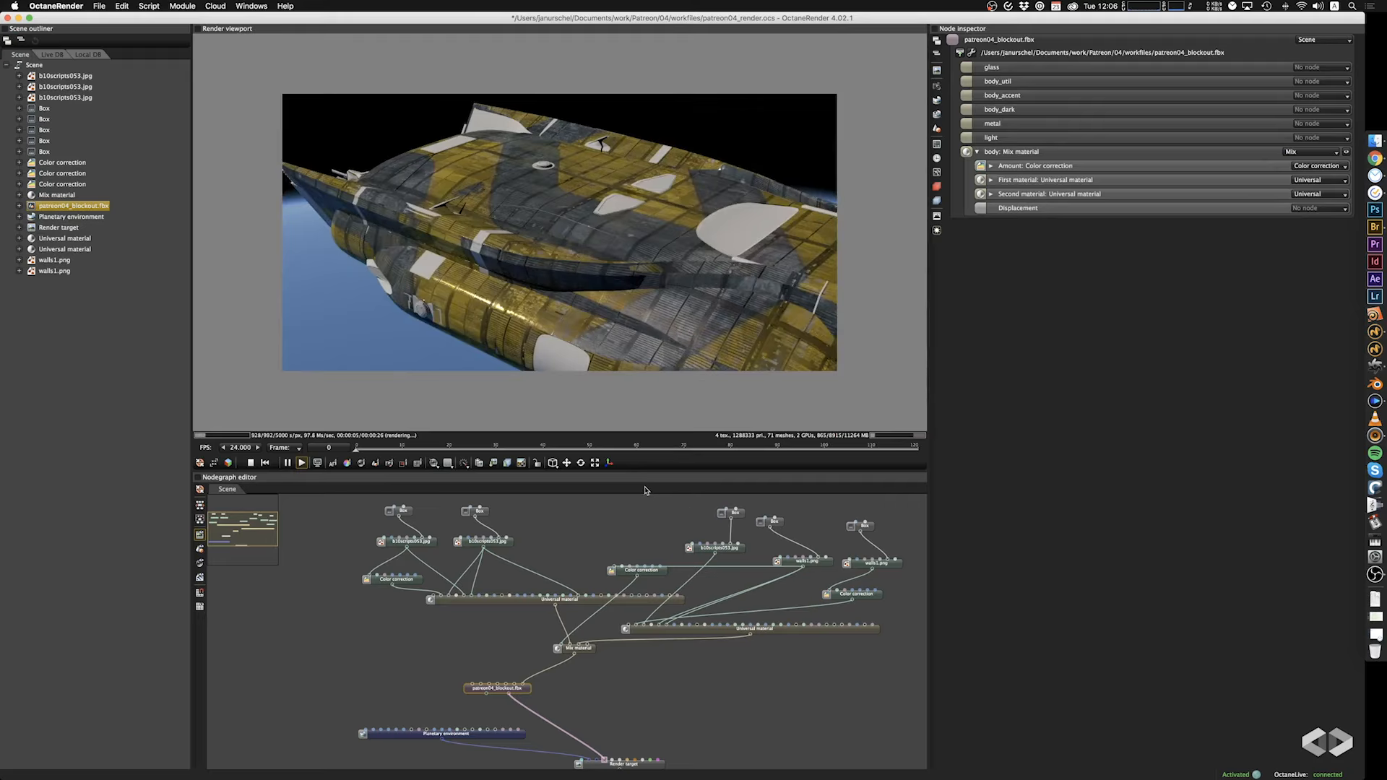
pyautogui.moveTo(687, 259)
pyautogui.mouseDown()
pyautogui.moveTo(673, 271)
pyautogui.moveTo(693, 242)
pyautogui.mouseUp()
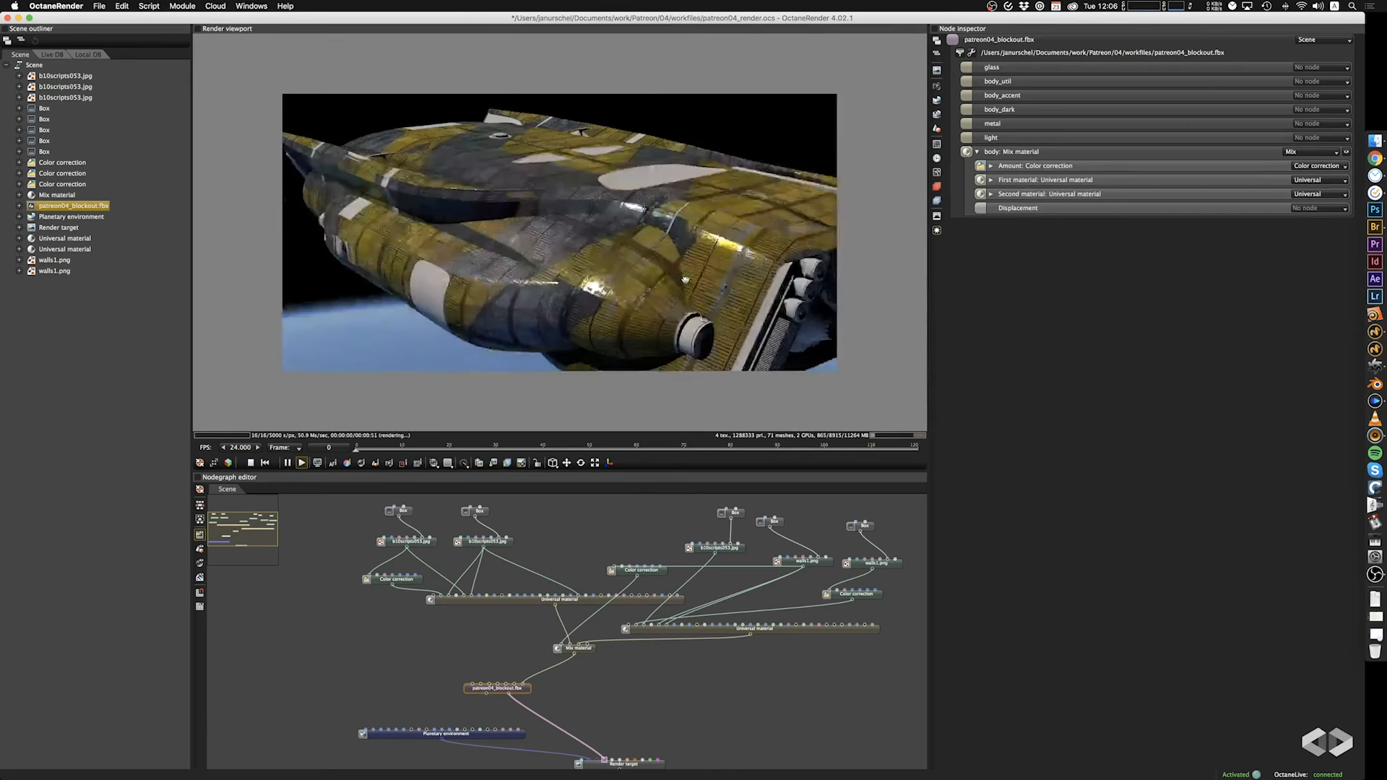
# Set the second Universal material's albedo Color correction to contrast 0.0010, gamma 1.620 and saturation 1.834.
pyautogui.click(877, 593)
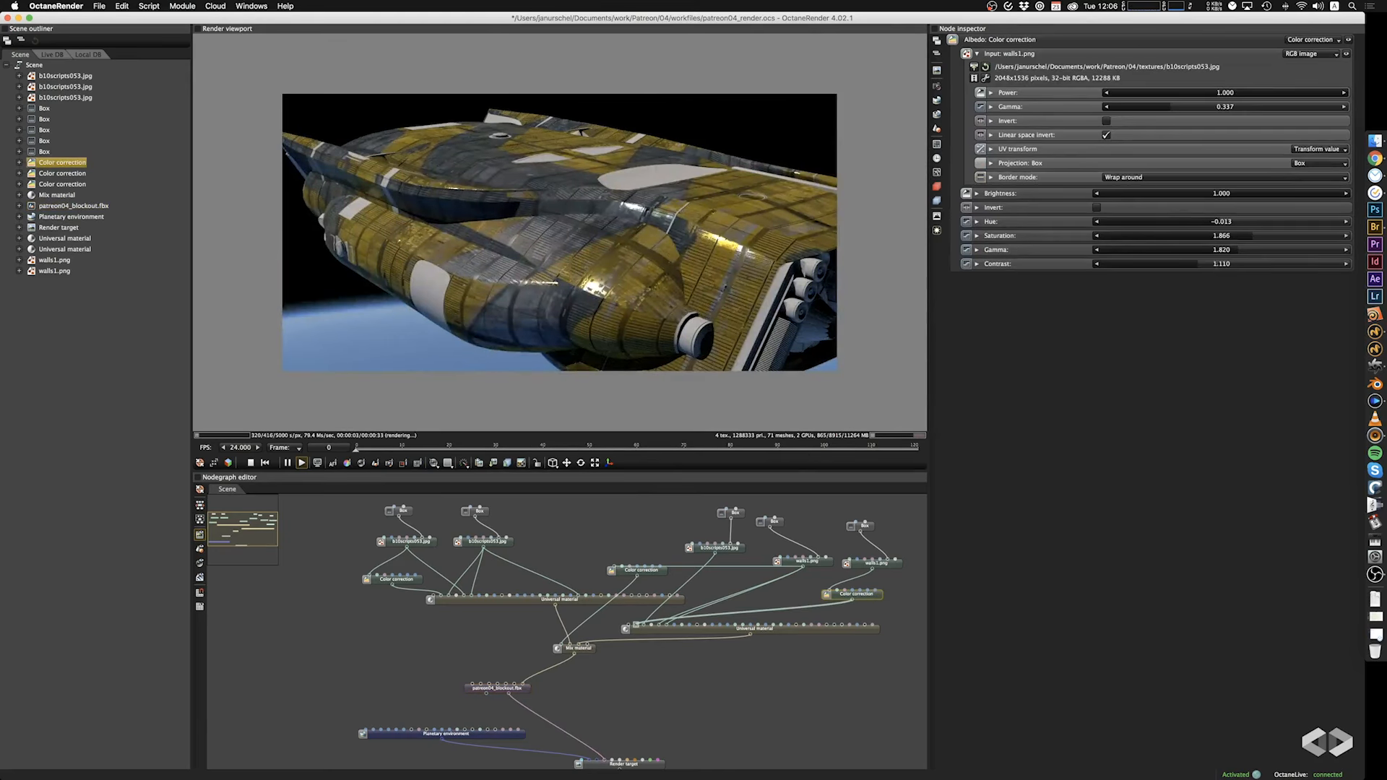
pyautogui.moveTo(1198, 267); pyautogui.dragTo(1090, 271)
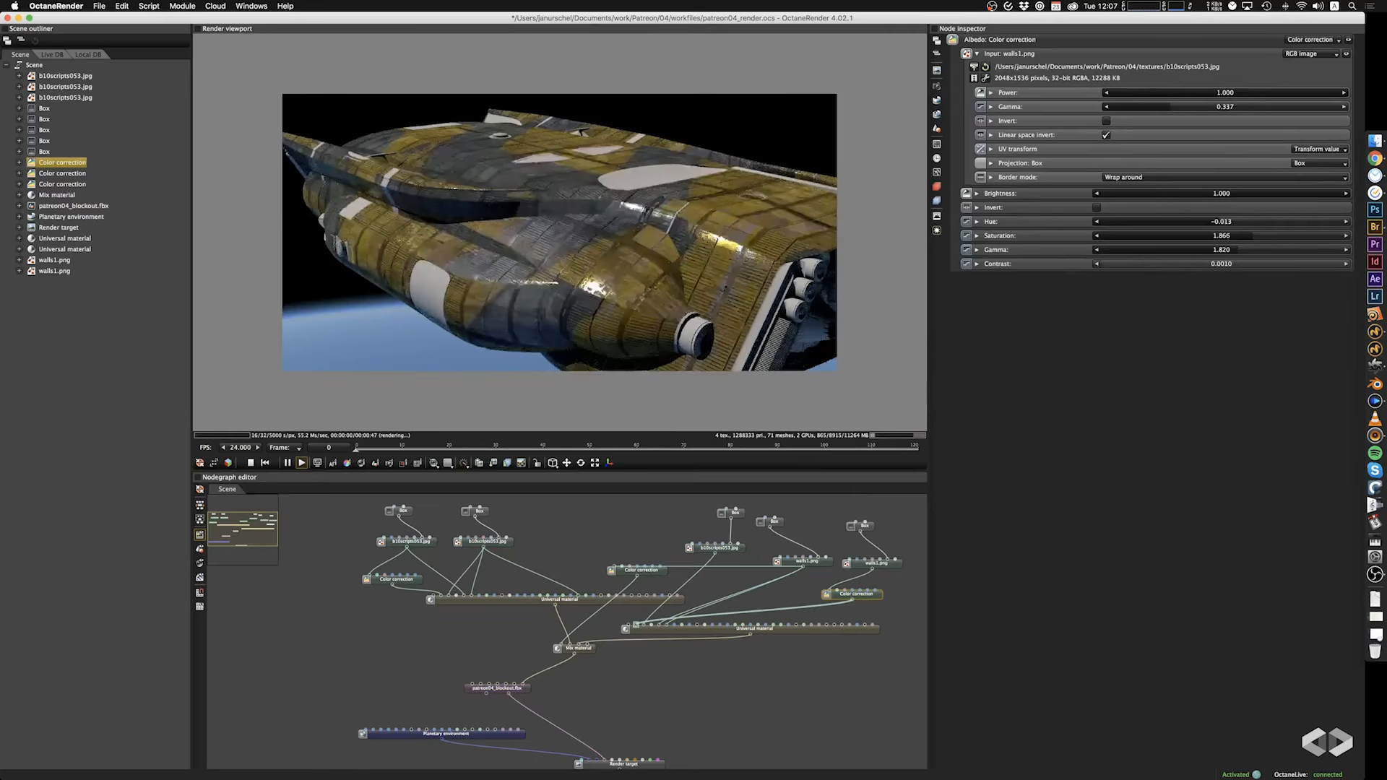
pyautogui.moveTo(1205, 251); pyautogui.dragTo(1250, 238)
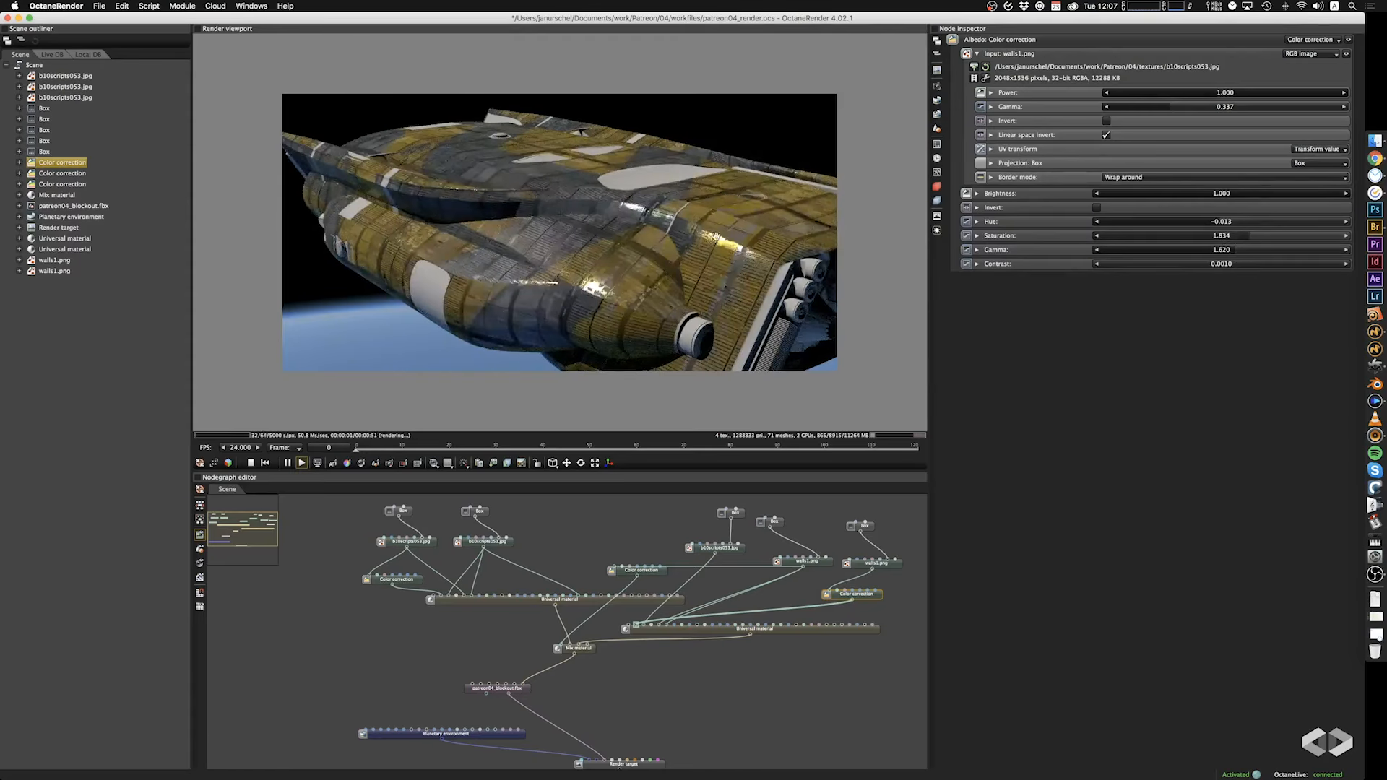
pyautogui.moveTo(715, 237); pyautogui.dragTo(731, 200)
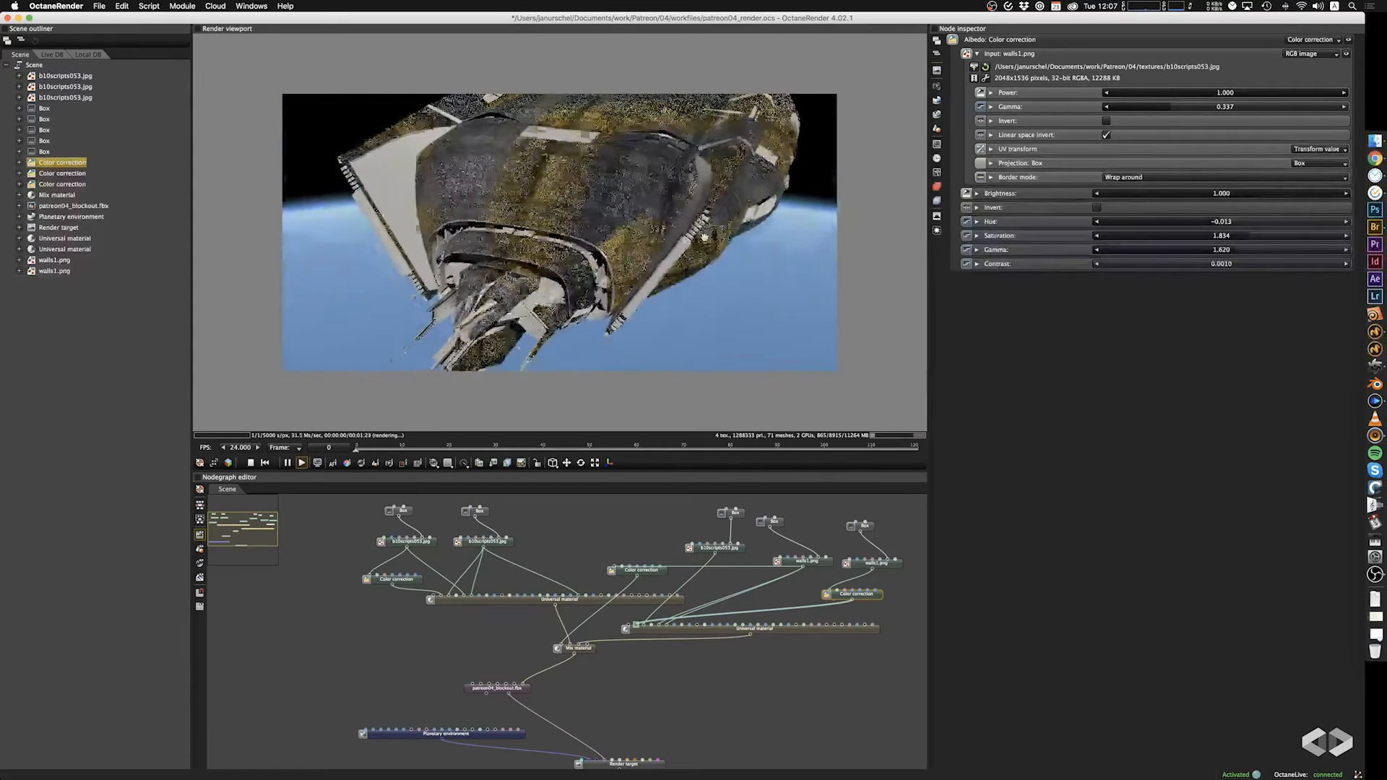
# Set the gamma of the walls1.png image that drives the mix amount to 2.400.
pyautogui.click(826, 561)
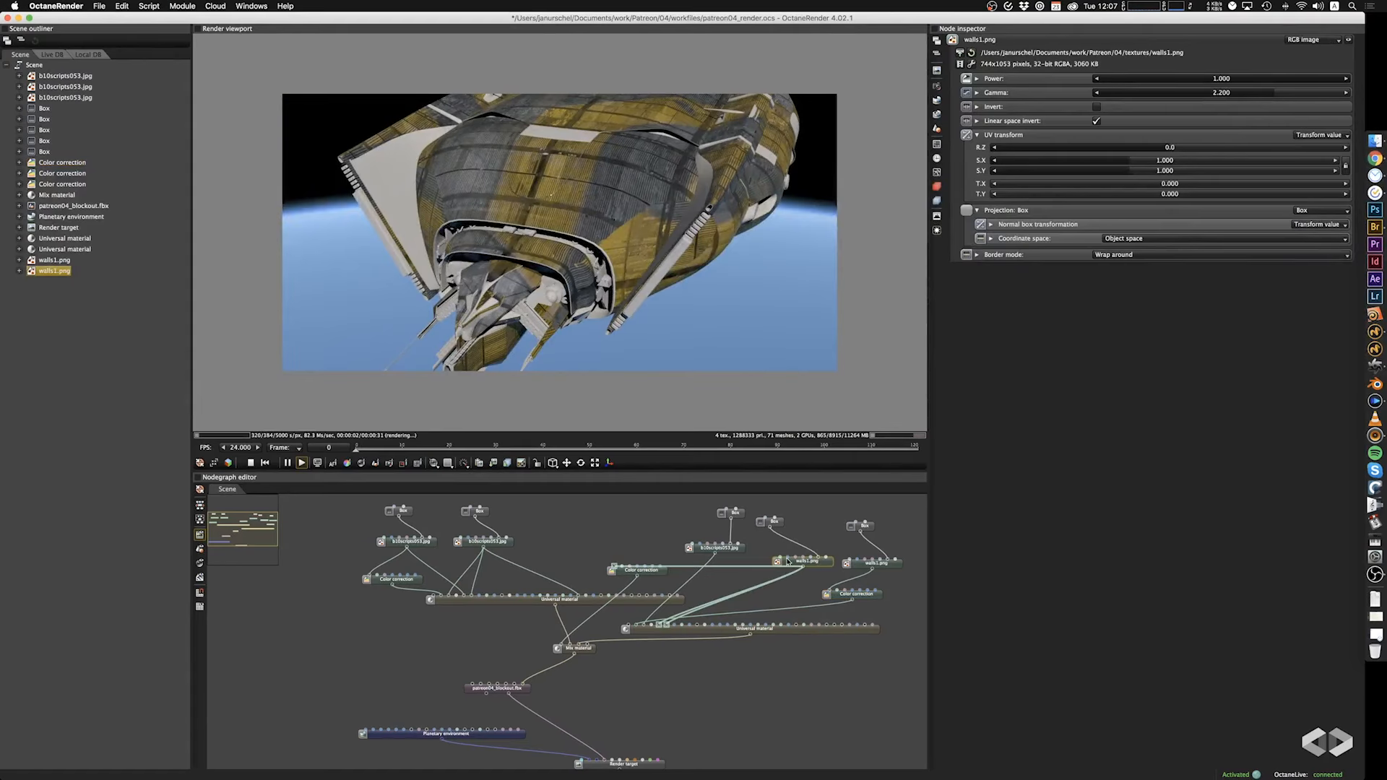
pyautogui.moveTo(1342, 78); pyautogui.dragTo(1381, 96)
pyautogui.moveTo(1275, 94)
pyautogui.mouseDown()
pyautogui.moveTo(1200, 100)
pyautogui.moveTo(1280, 101)
pyautogui.mouseUp()
pyautogui.moveTo(721, 303); pyautogui.dragTo(675, 312)
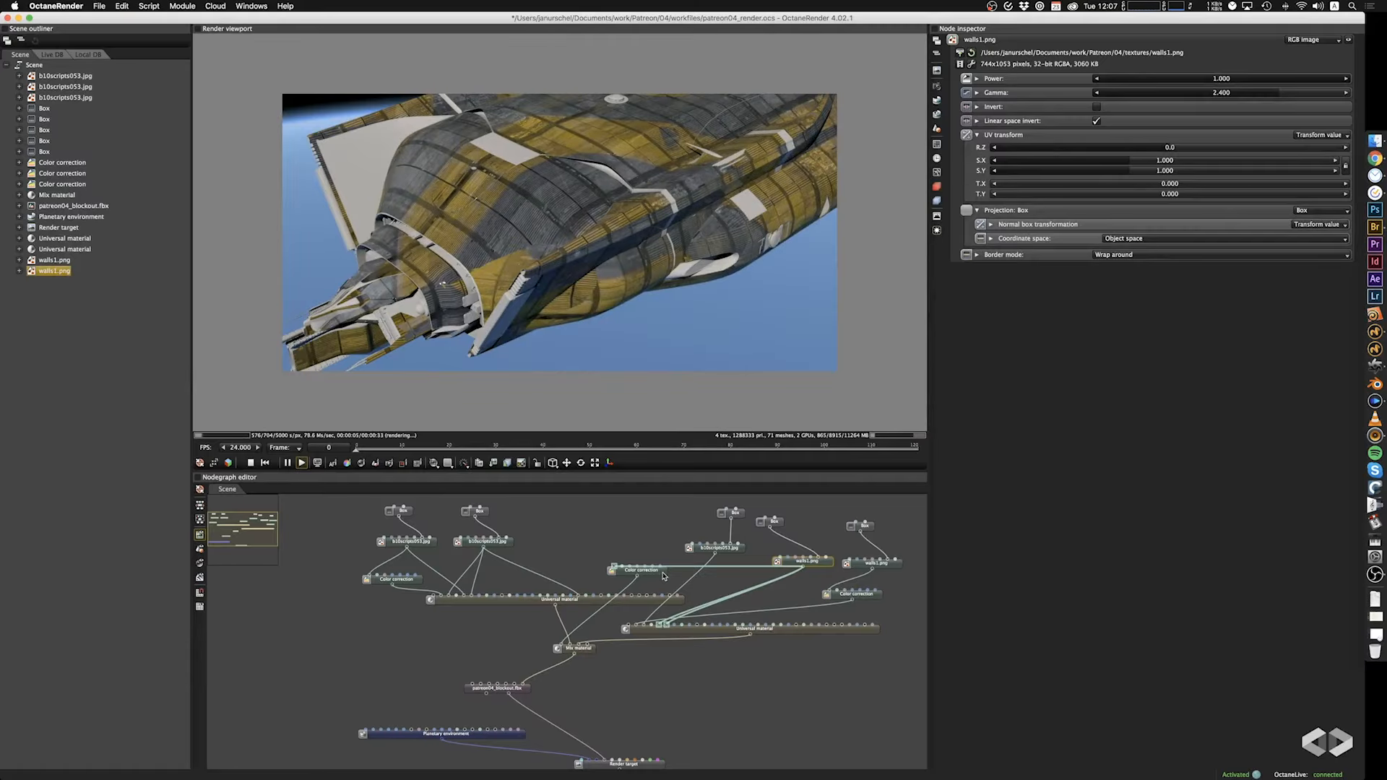
# Move the Mix material's Amount Color correction node slightly and set its contrast to 0.459 and gamma to 0.641.
pyautogui.moveTo(664, 576); pyautogui.dragTo(646, 586)
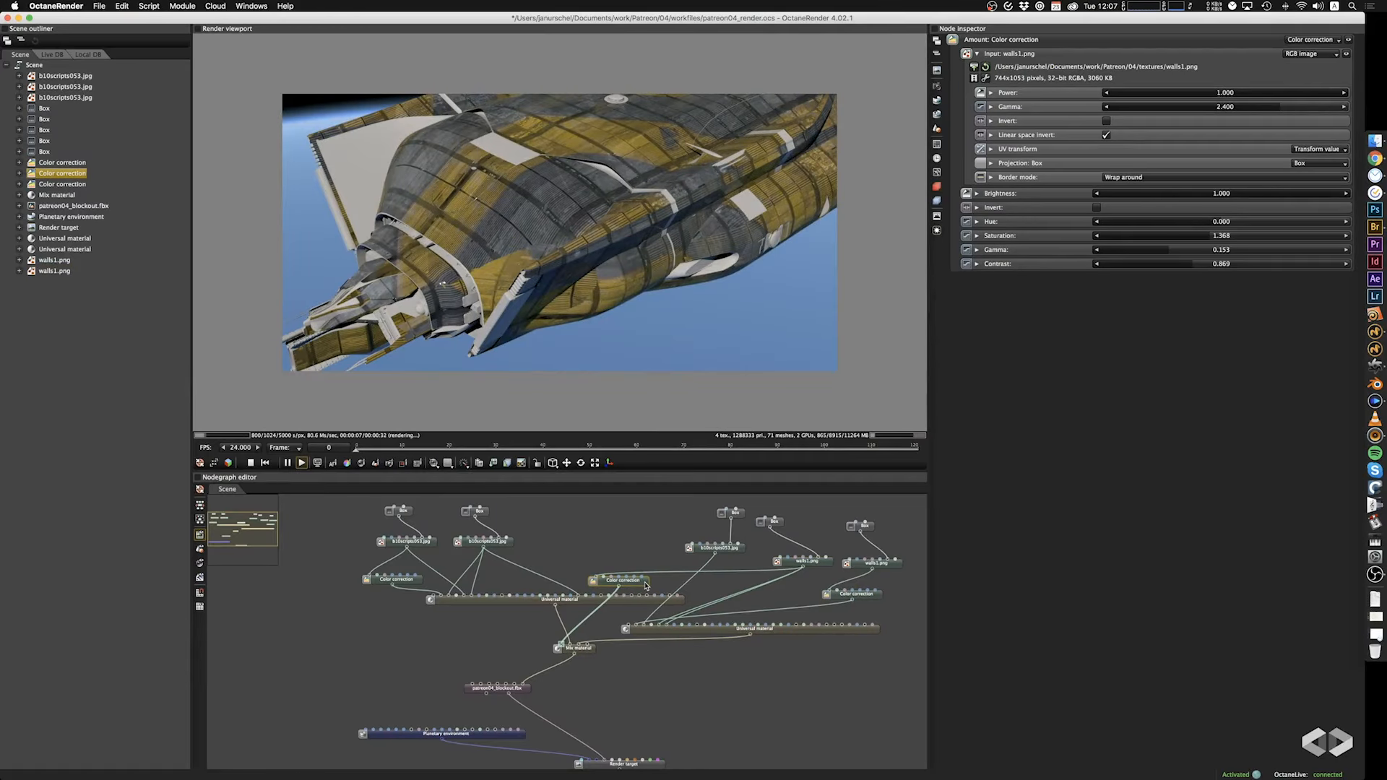
pyautogui.moveTo(1204, 262)
pyautogui.mouseDown()
pyautogui.moveTo(1097, 264)
pyautogui.moveTo(1179, 264)
pyautogui.mouseUp()
pyautogui.moveTo(1171, 250)
pyautogui.mouseDown()
pyautogui.moveTo(1212, 250)
pyautogui.moveTo(1230, 268)
pyautogui.moveTo(1189, 270)
pyautogui.mouseUp()
# Set the contrast of the second material's albedo Color correction to 0.732, and try a lower saturation before undoing it.
pyautogui.click(870, 599)
pyautogui.moveTo(699, 269); pyautogui.dragTo(686, 316)
pyautogui.moveTo(1222, 237); pyautogui.dragTo(1220, 240)
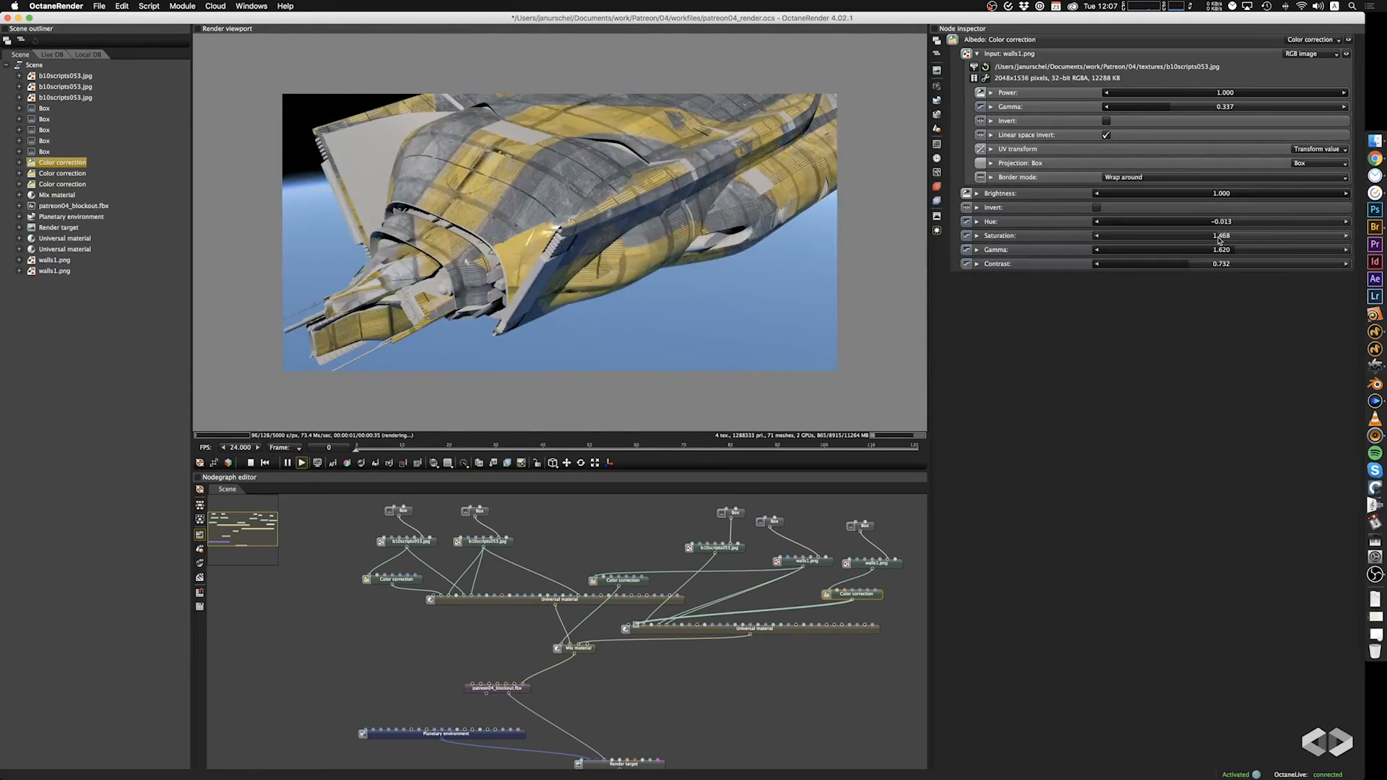
pyautogui.press('super+z')
# Reduce the gamma of the Mix material's Amount Color correction to 0.172.
pyautogui.click(614, 582)
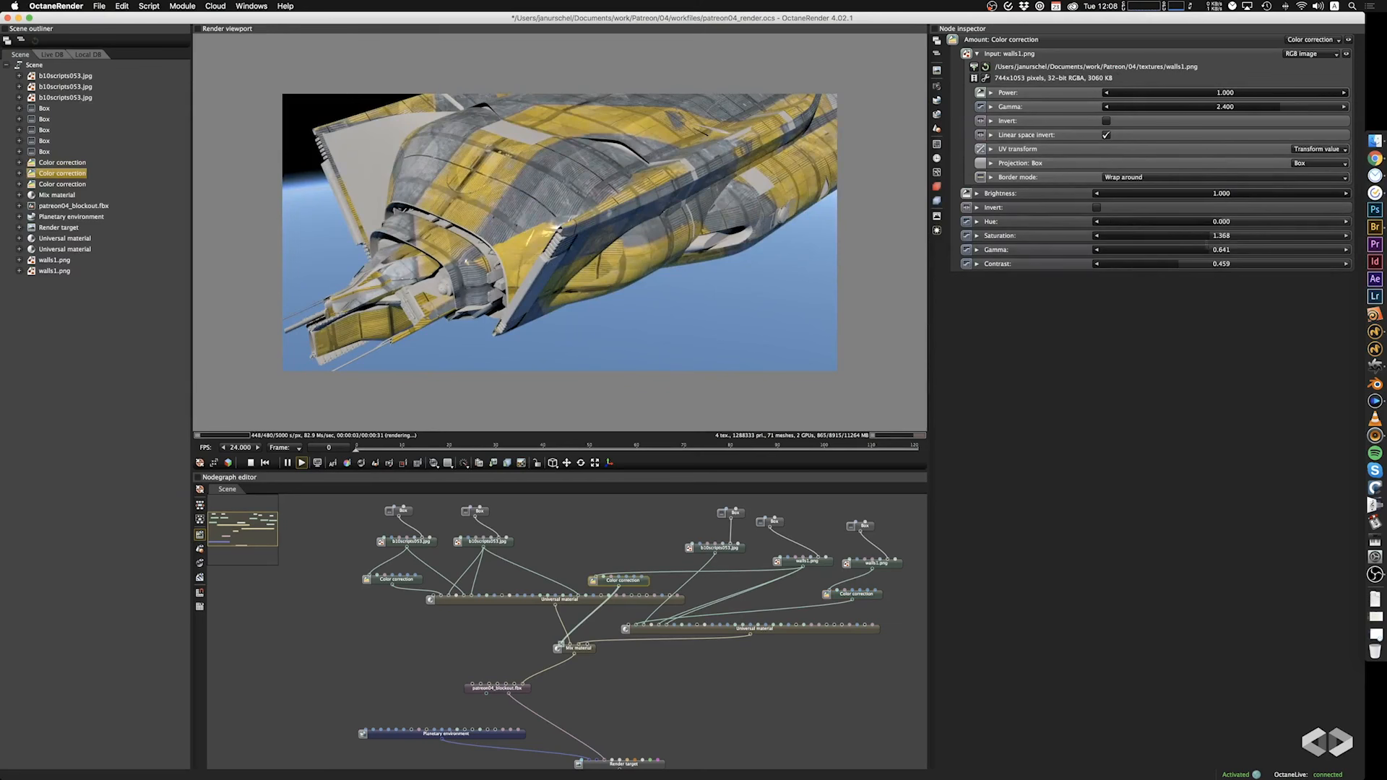
pyautogui.moveTo(1207, 248); pyautogui.dragTo(1173, 257)
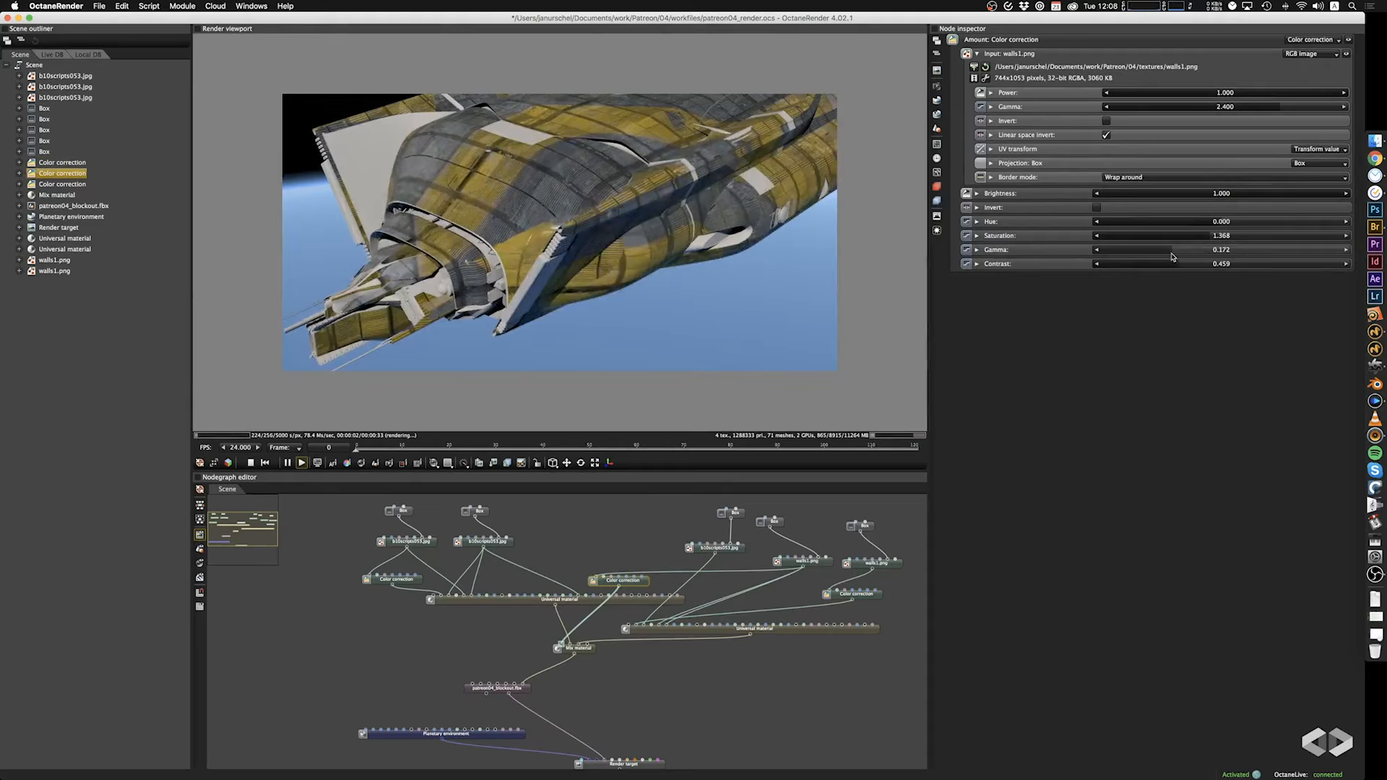
pyautogui.moveTo(817, 284); pyautogui.dragTo(726, 417)
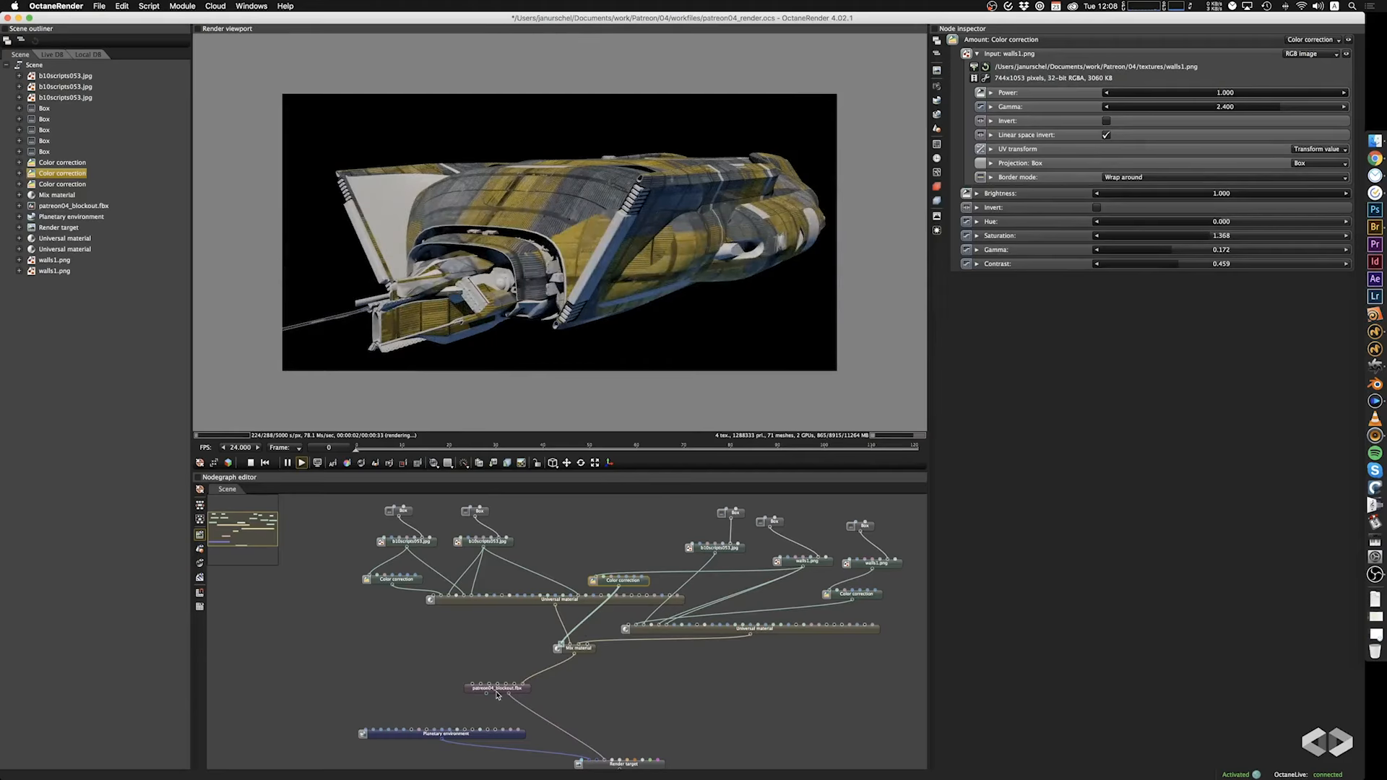
# Move the patreon04_blockout.fbx node further left in the node graph and deselect it.
pyautogui.moveTo(497, 696); pyautogui.dragTo(472, 697)
pyautogui.click(320, 654)
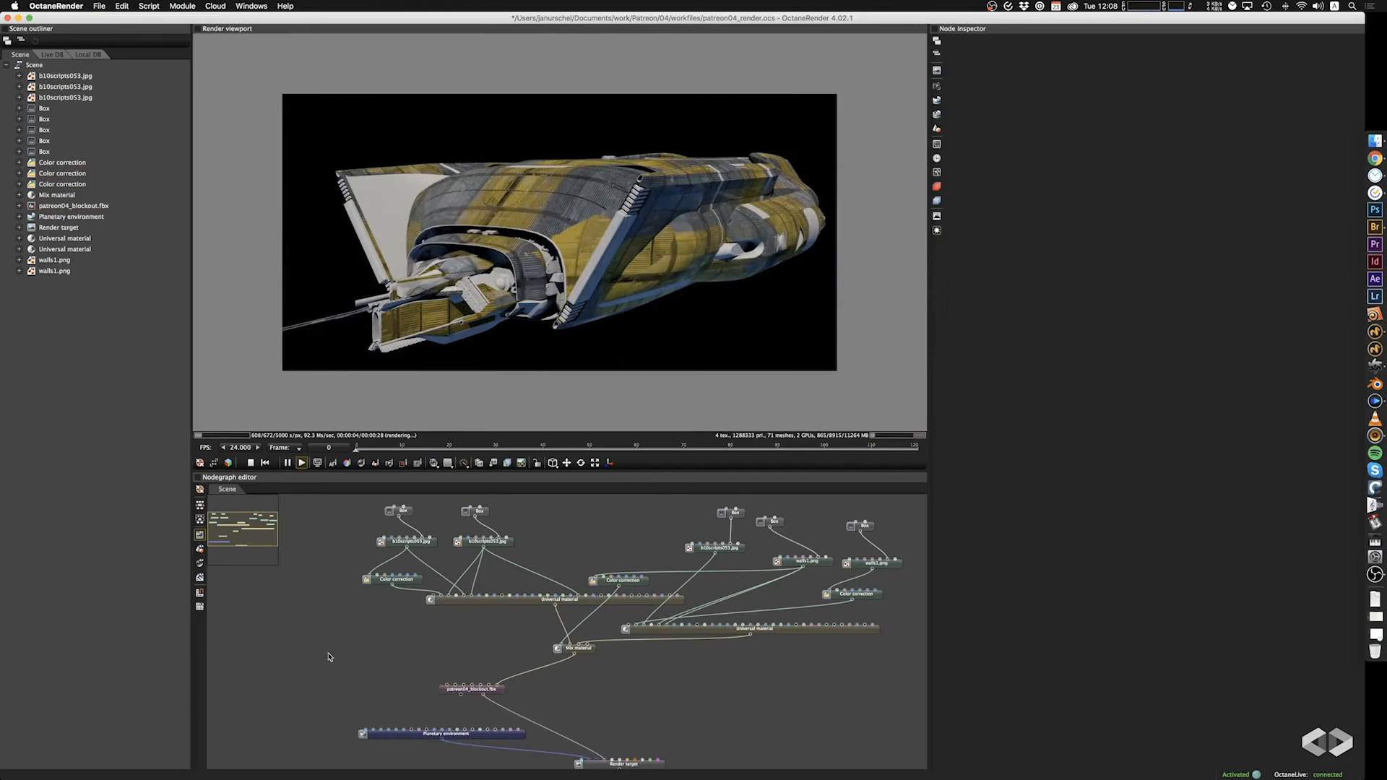
# Open LiveDB's Non-Organic Metal materials and browse the aluminium presets.
pyautogui.click(52, 55)
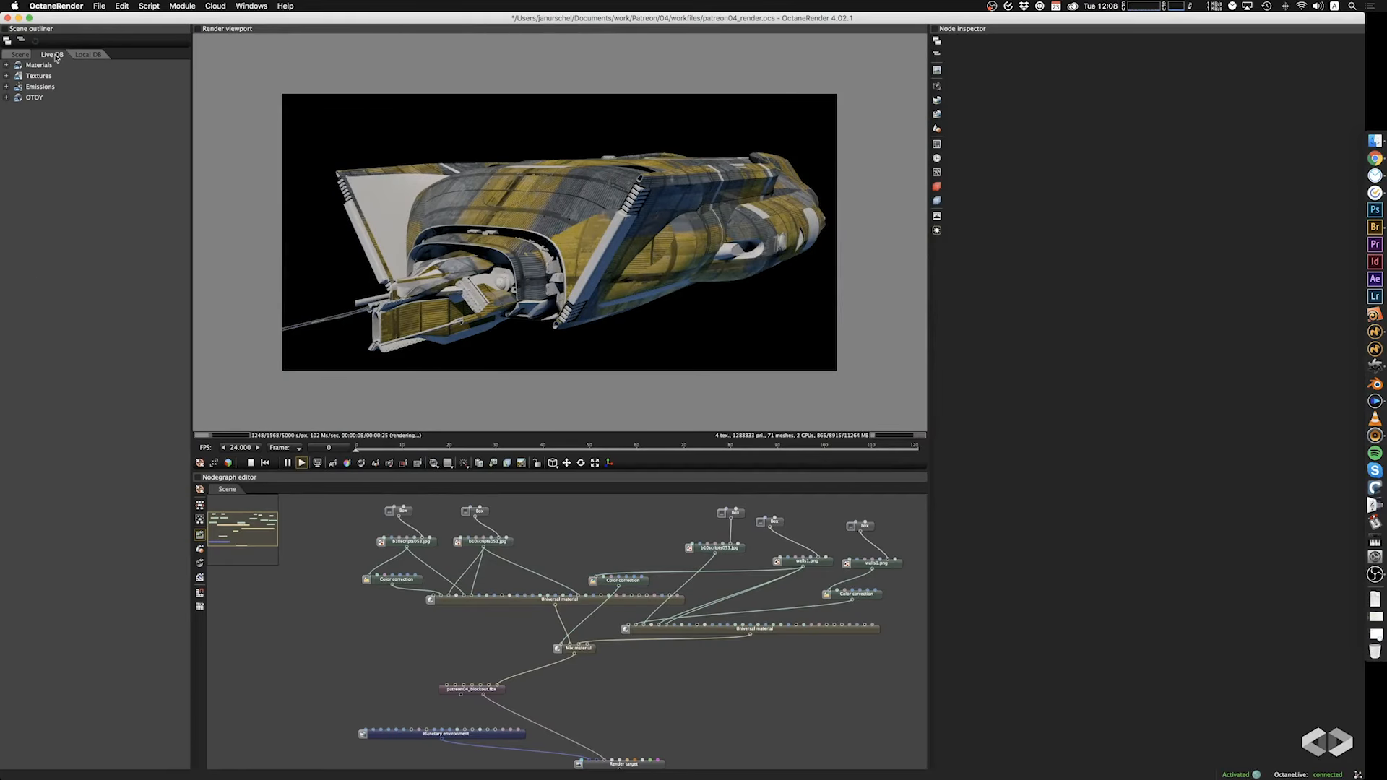
pyautogui.click(7, 65)
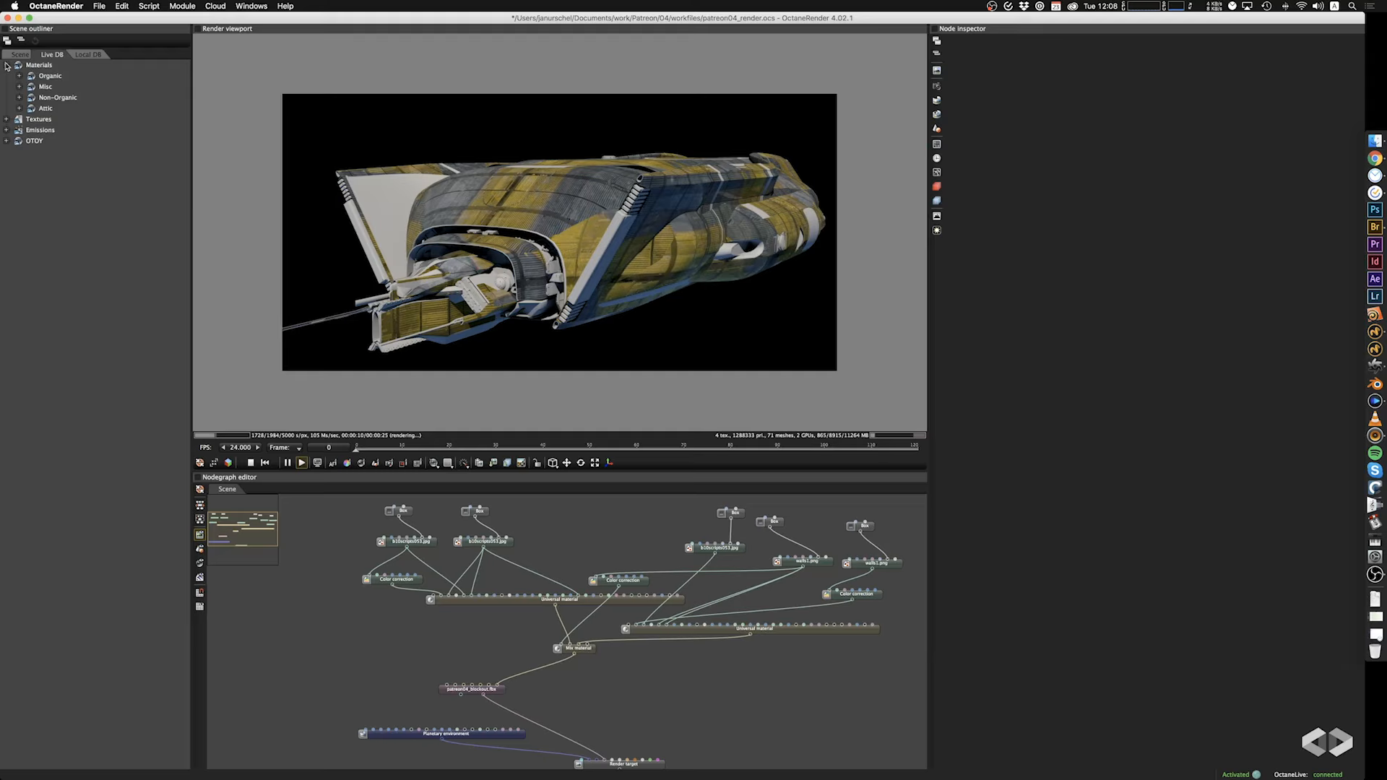
pyautogui.click(19, 99)
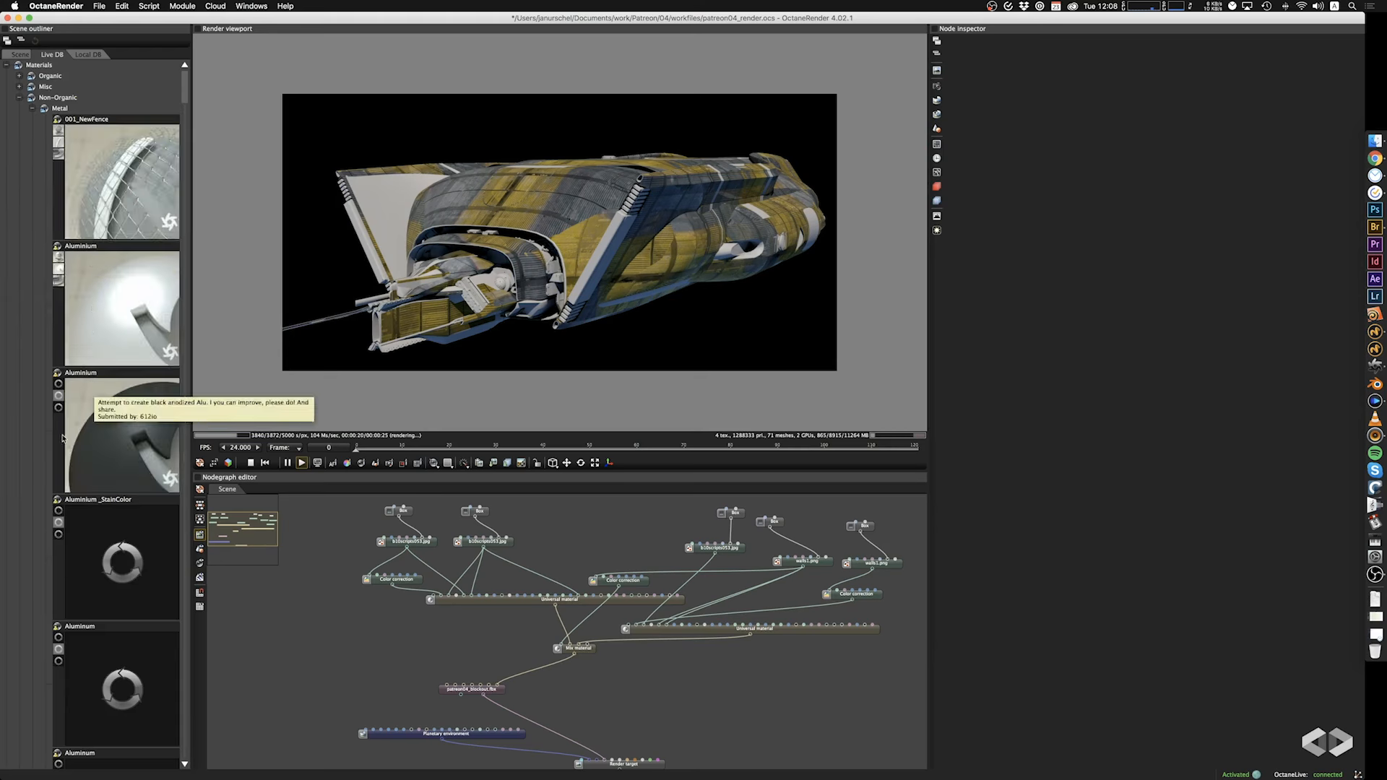
pyautogui.scroll(-5, 99, 456)
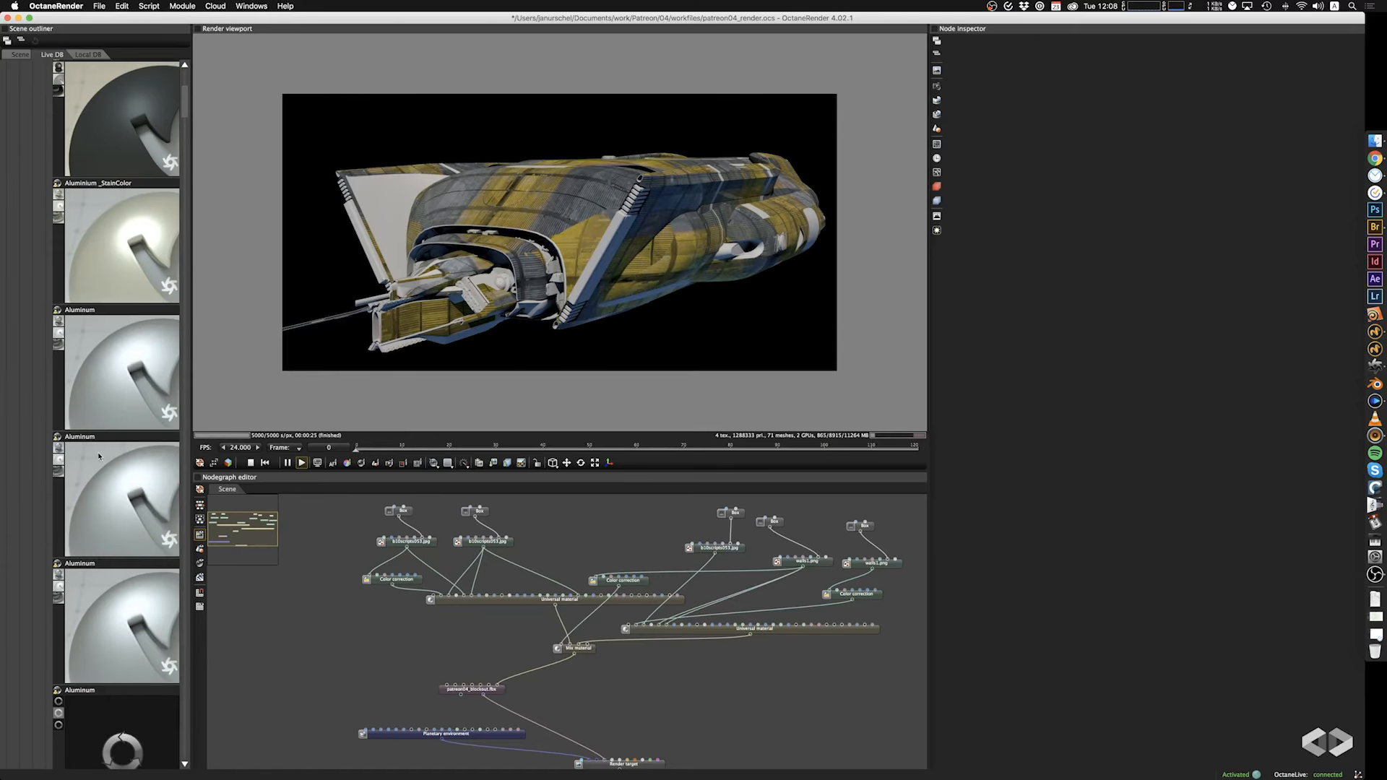
pyautogui.moveTo(186, 95)
pyautogui.mouseDown()
pyautogui.moveTo(187, 112)
pyautogui.moveTo(189, 90)
pyautogui.mouseUp()
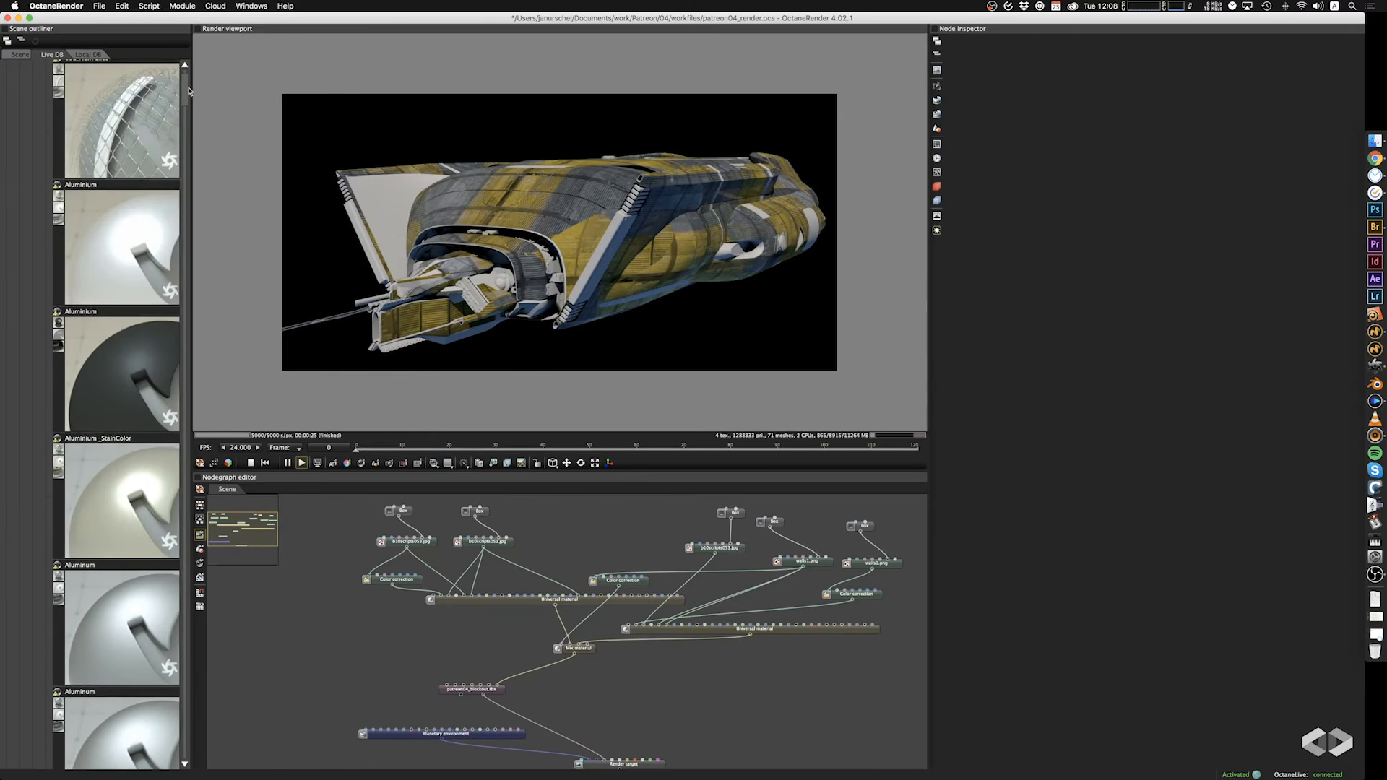
# Try the dark Aluminium preset on a free material pin of patreon04_blockout.fbx, with its roughness set to 0.042.
pyautogui.moveTo(122, 376); pyautogui.dragTo(387, 635)
pyautogui.moveTo(387, 640); pyautogui.dragTo(481, 685)
pyautogui.click(1129, 109)
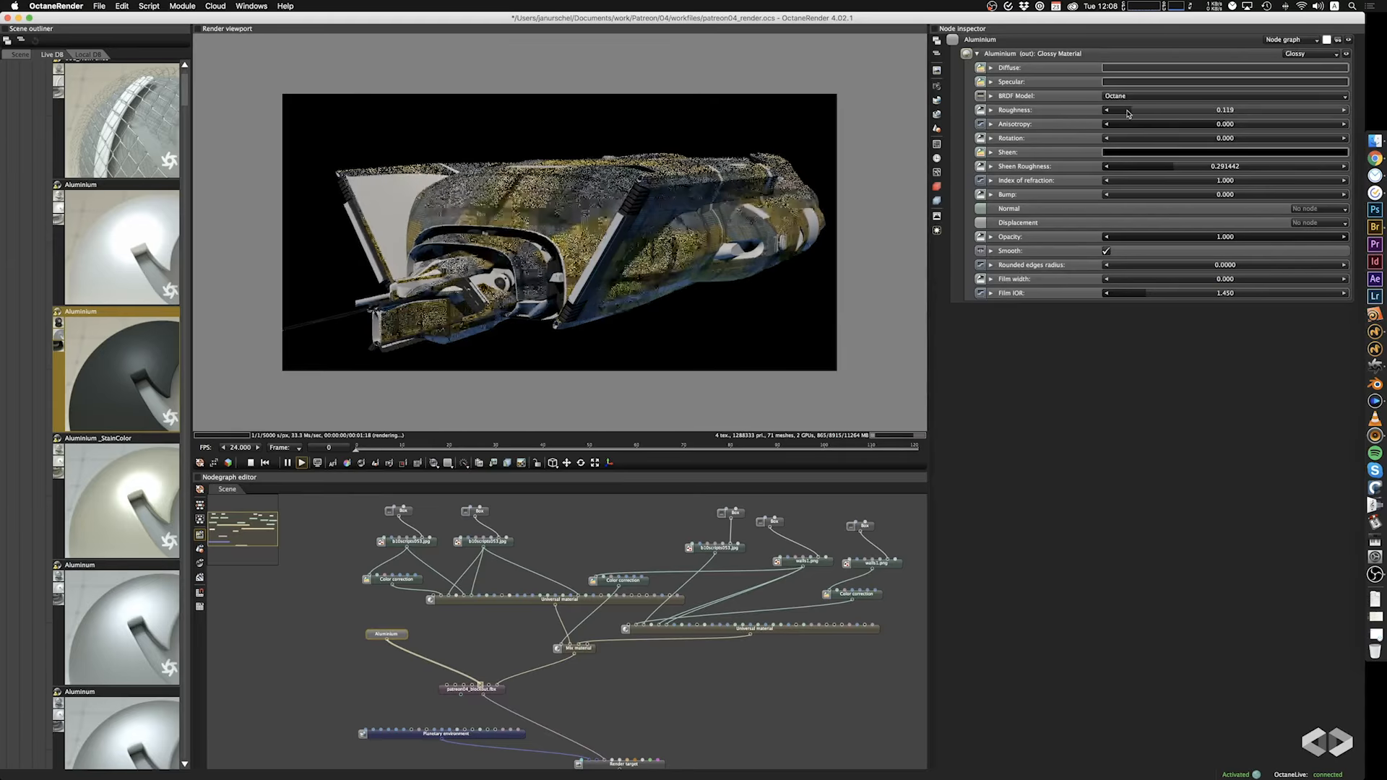
pyautogui.click(1117, 110)
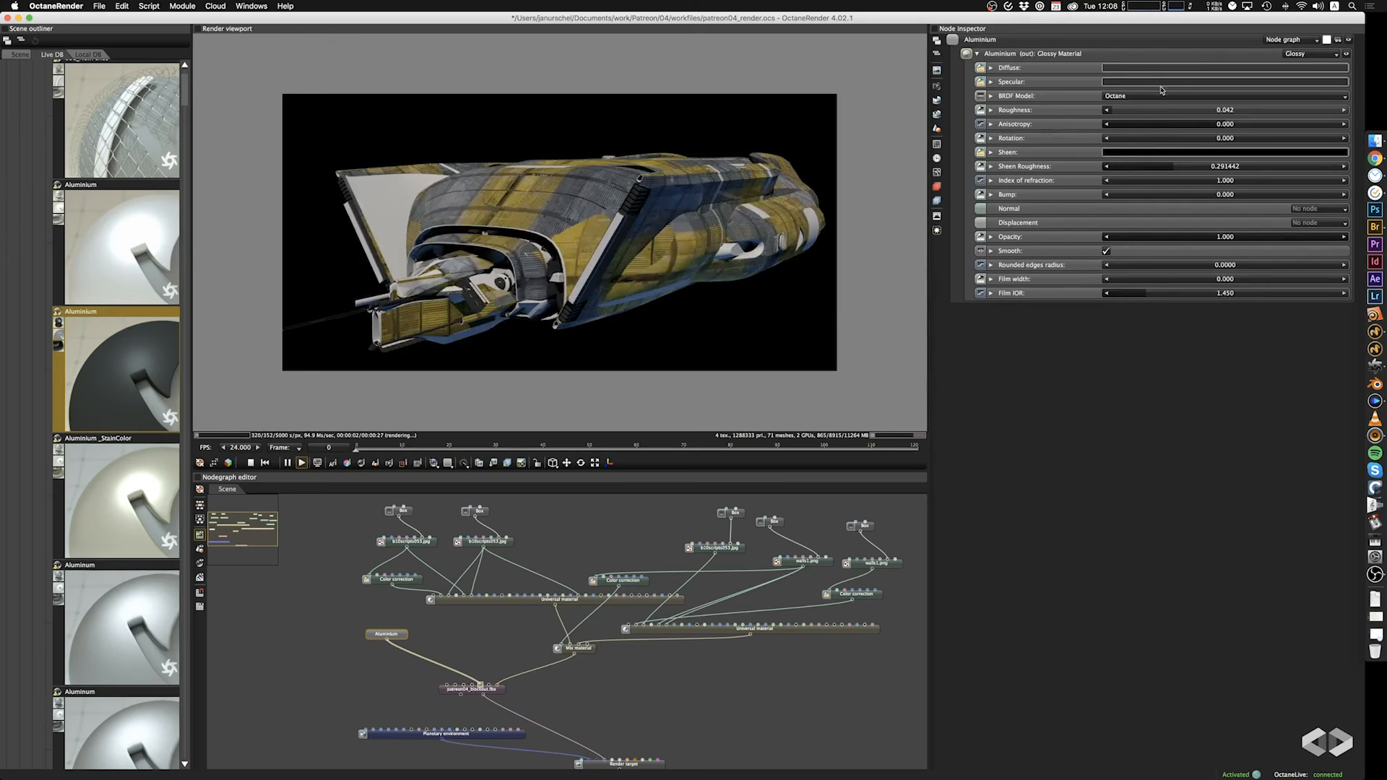
# Check the ship's side and rear engines, and delete the trial Aluminium node.
pyautogui.moveTo(740, 244); pyautogui.dragTo(684, 240)
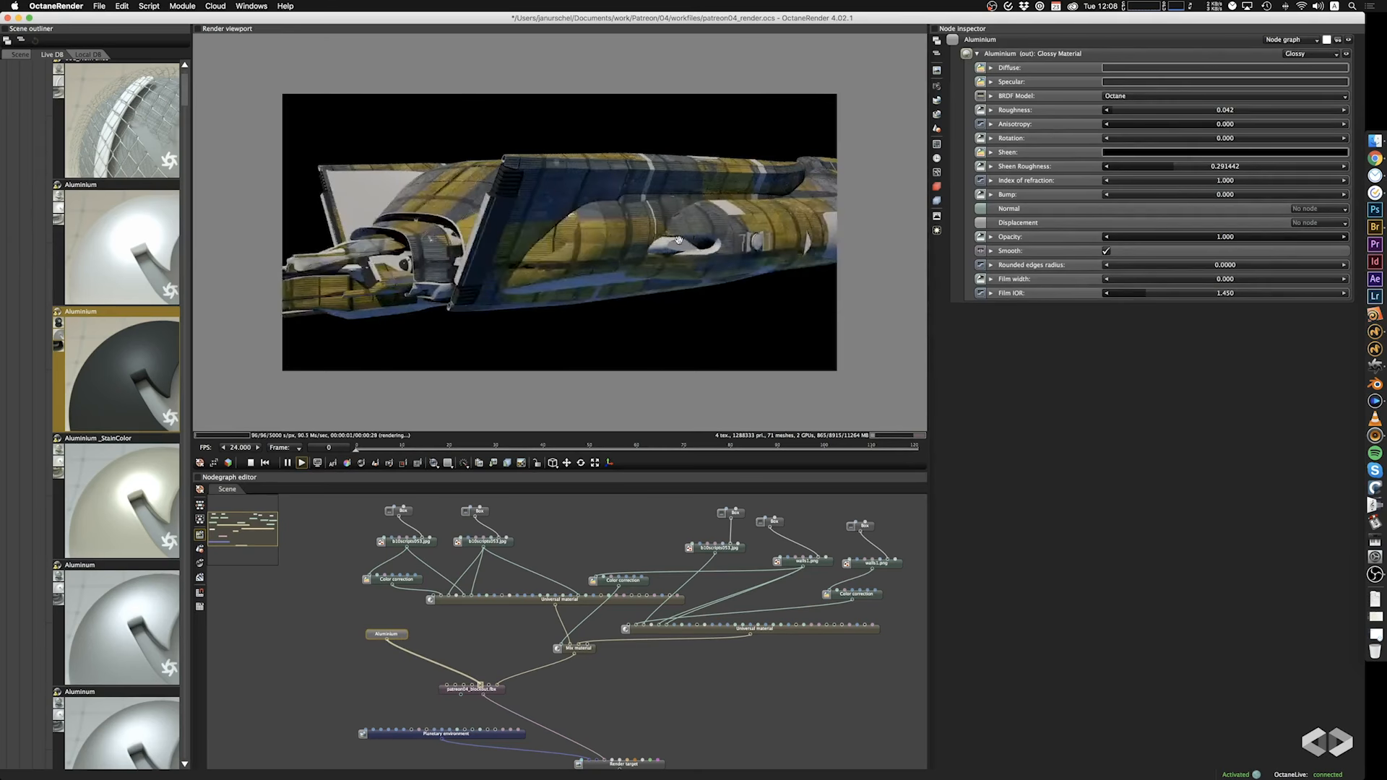
pyautogui.moveTo(831, 251); pyautogui.dragTo(576, 241)
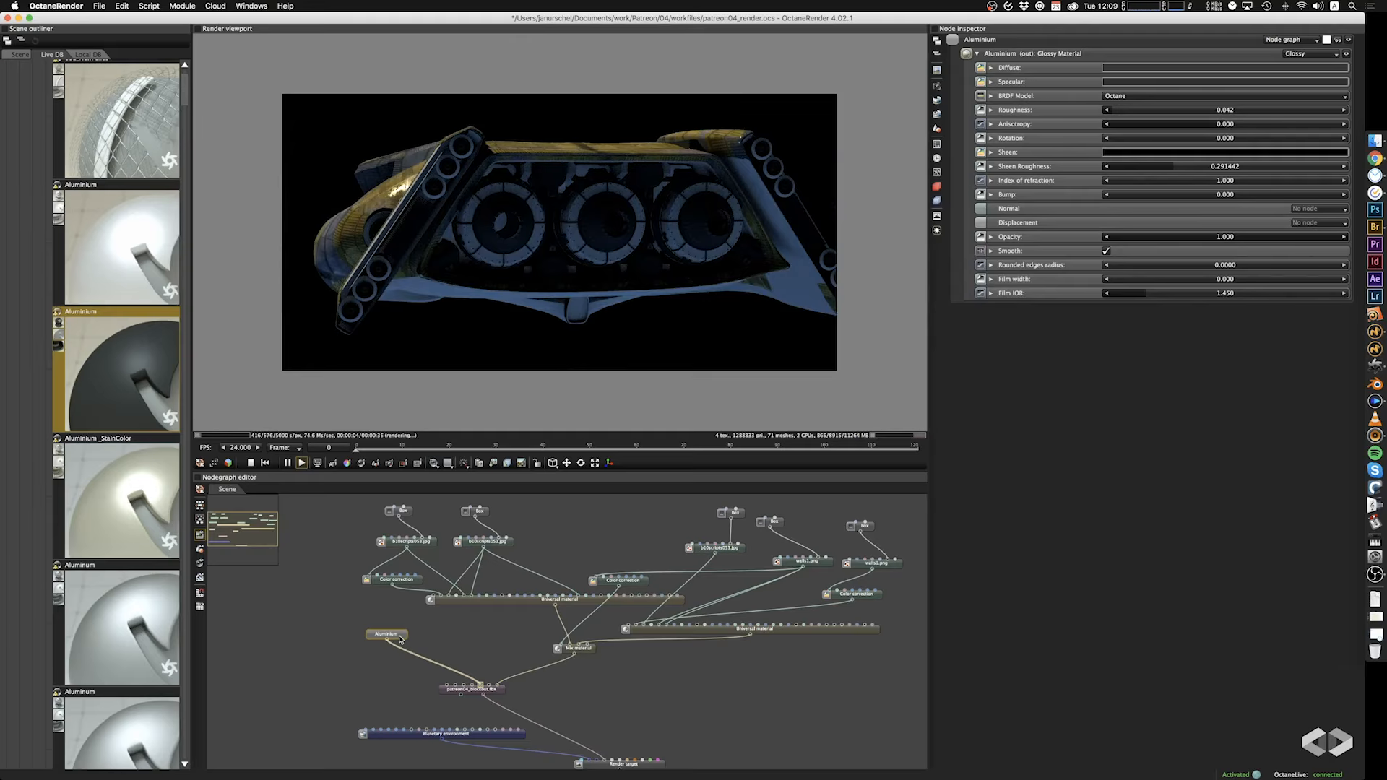
pyautogui.press('Delete')
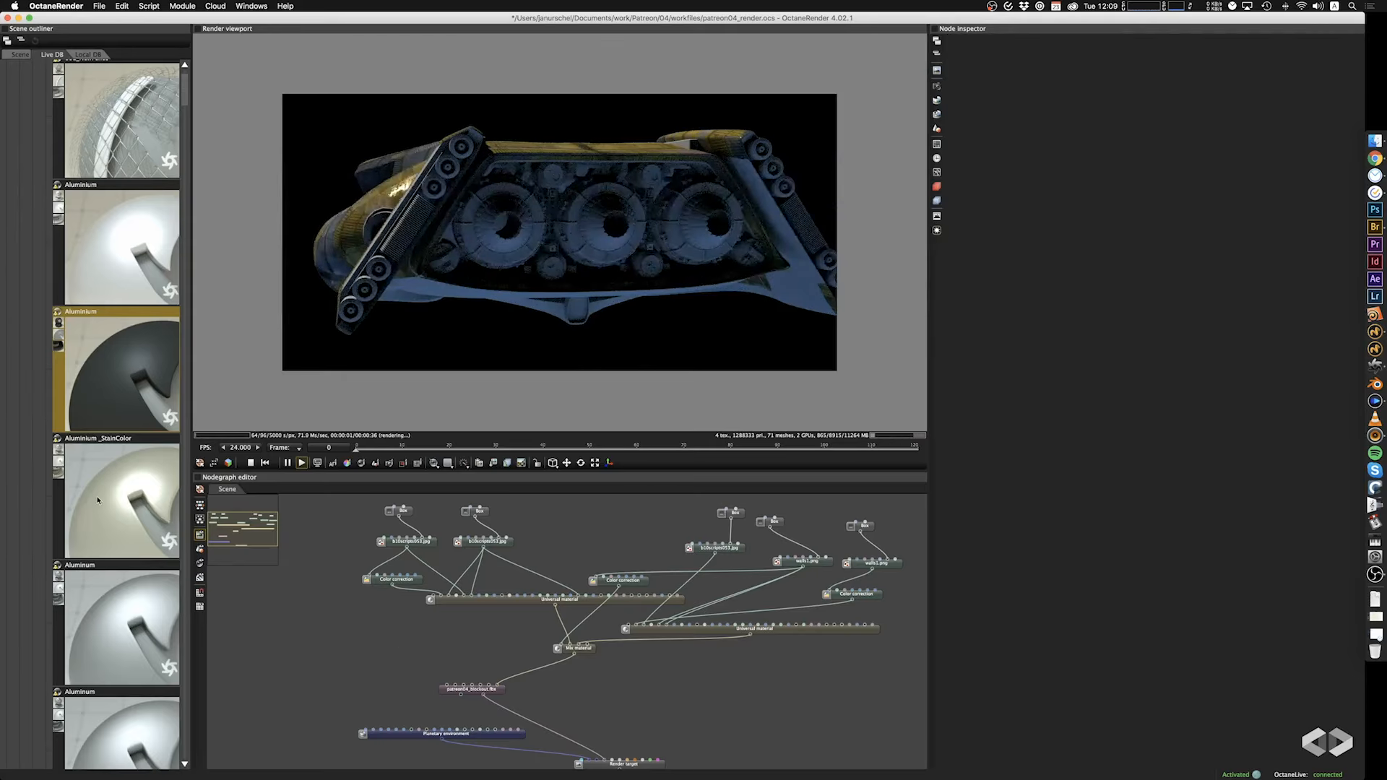
# Add the Anodized aluminium matte red preset from LiveDB and connect it to a free material pin of patreon04_blockout.fbx.
pyautogui.scroll(-10, 114, 515)
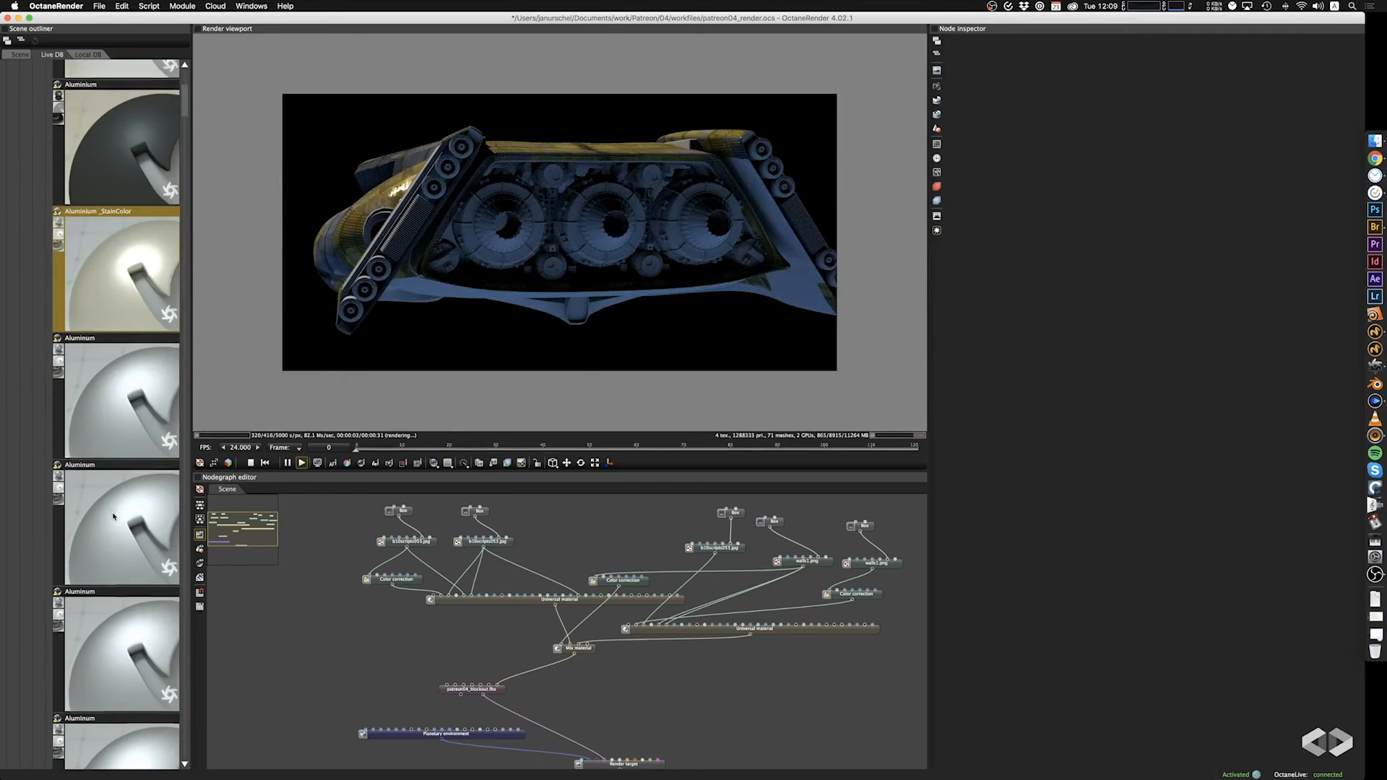
pyautogui.moveTo(124, 624); pyautogui.dragTo(482, 696)
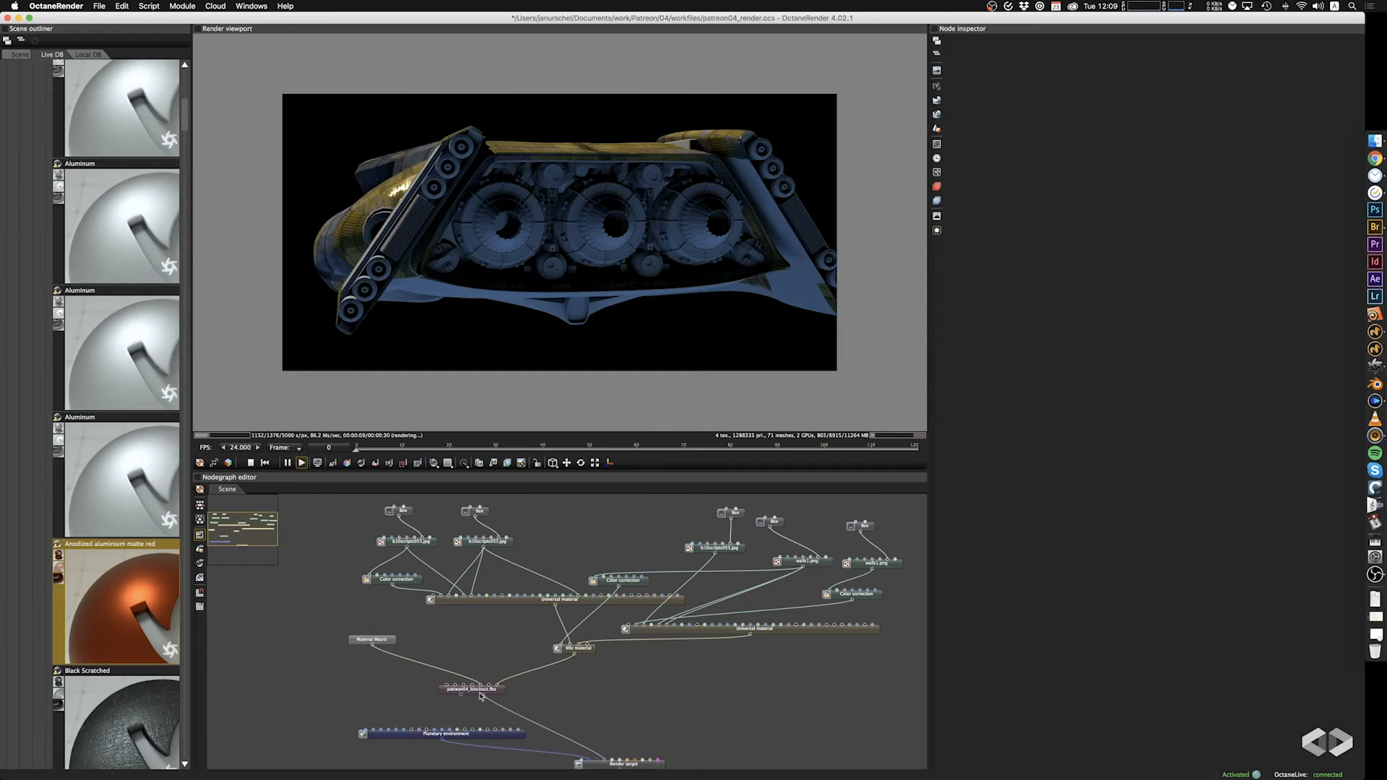
pyautogui.moveTo(601, 282); pyautogui.dragTo(634, 326)
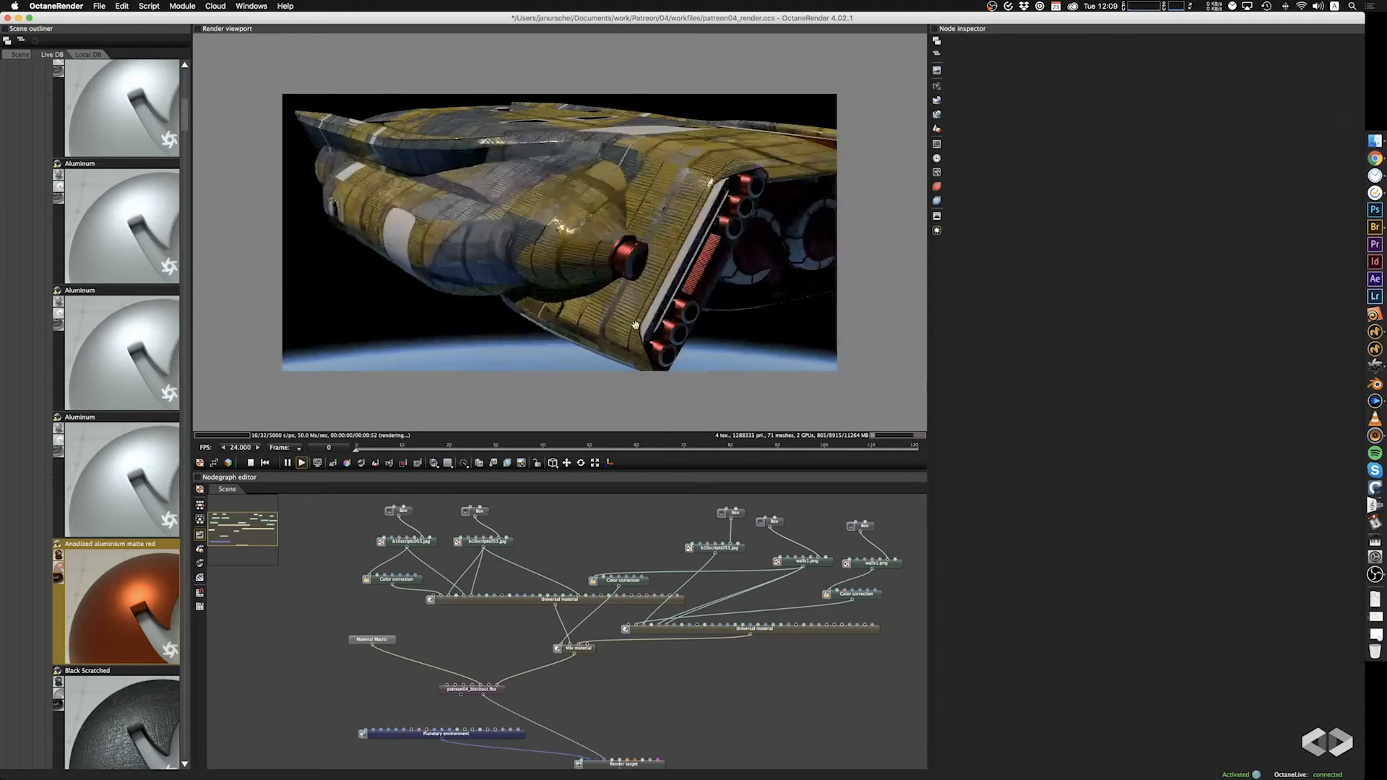
# Reduce the saturation of the Material Macro's specular color to 0 and shift the node slightly up in the graph.
pyautogui.click(372, 640)
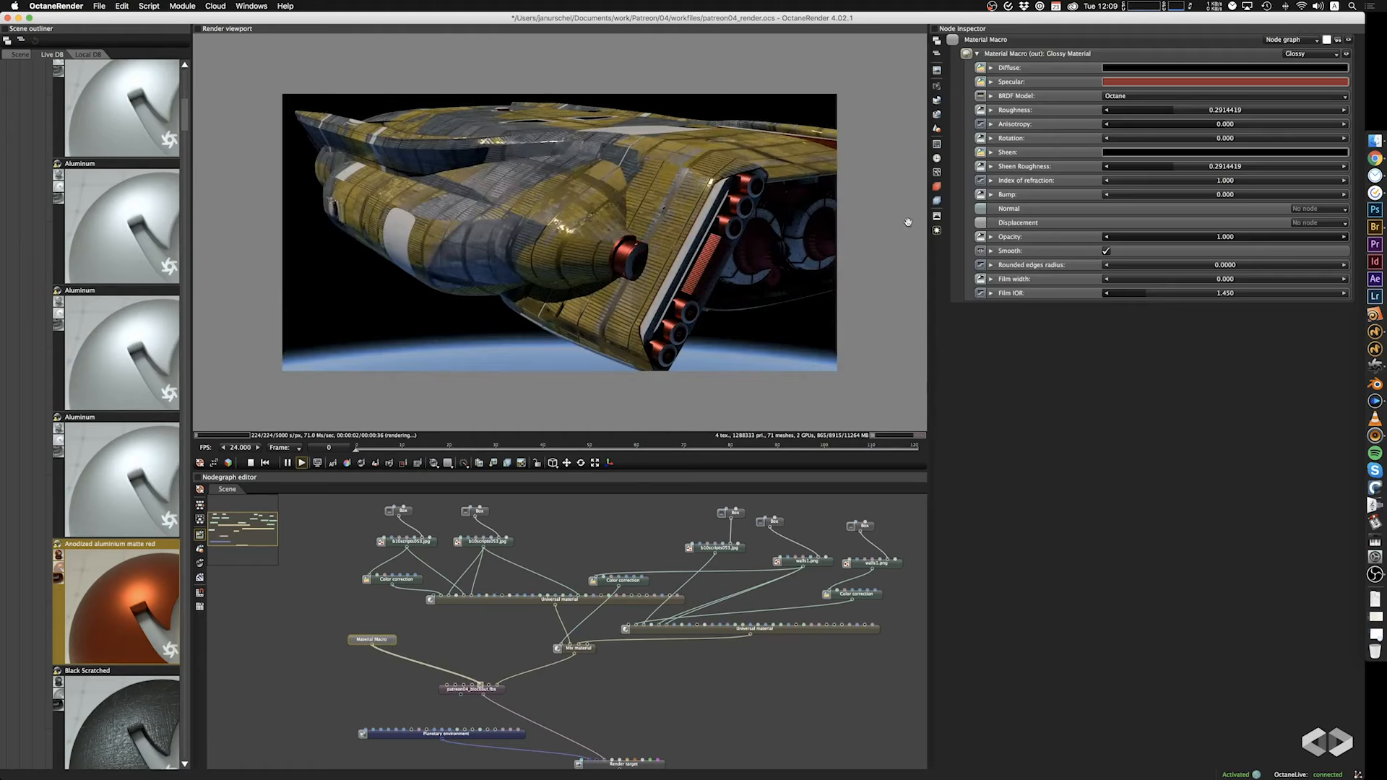
pyautogui.click(1172, 82)
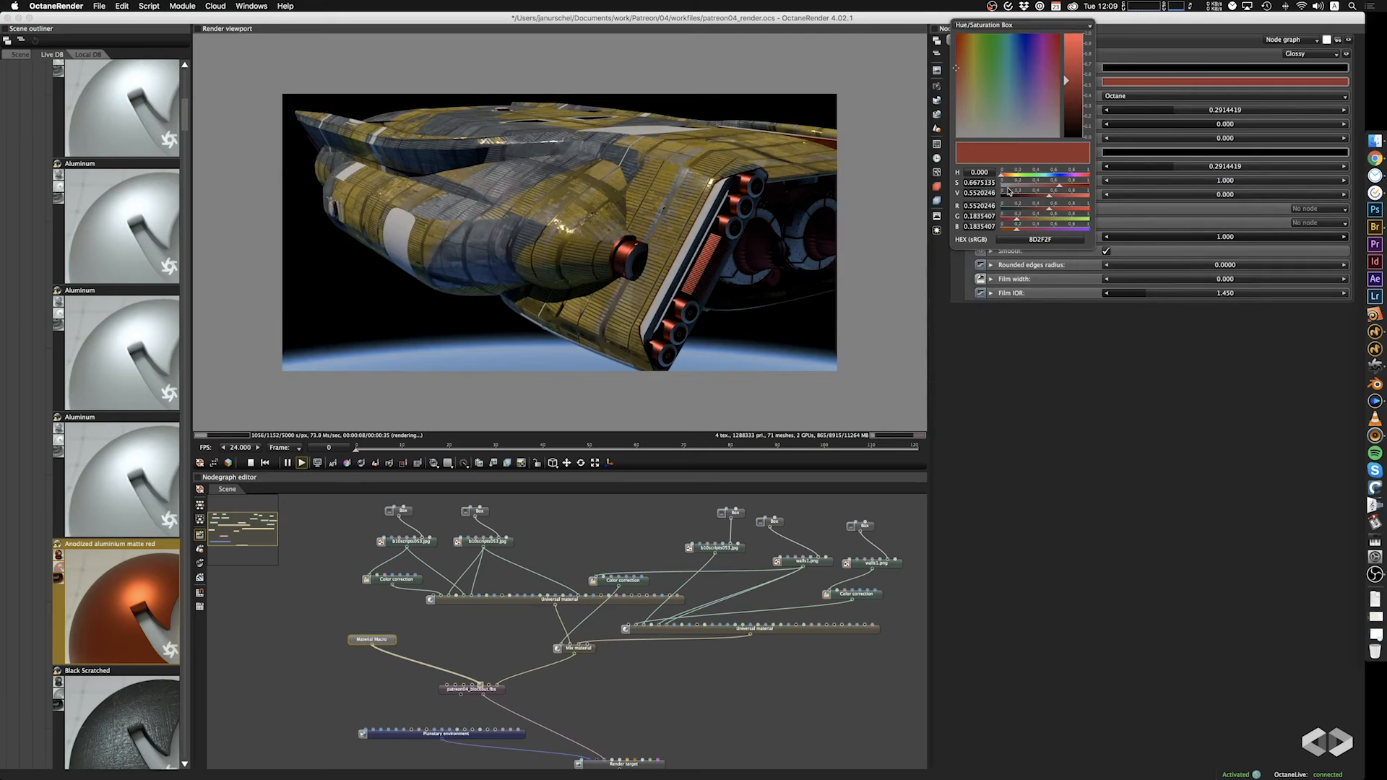
pyautogui.moveTo(1070, 187); pyautogui.dragTo(996, 188)
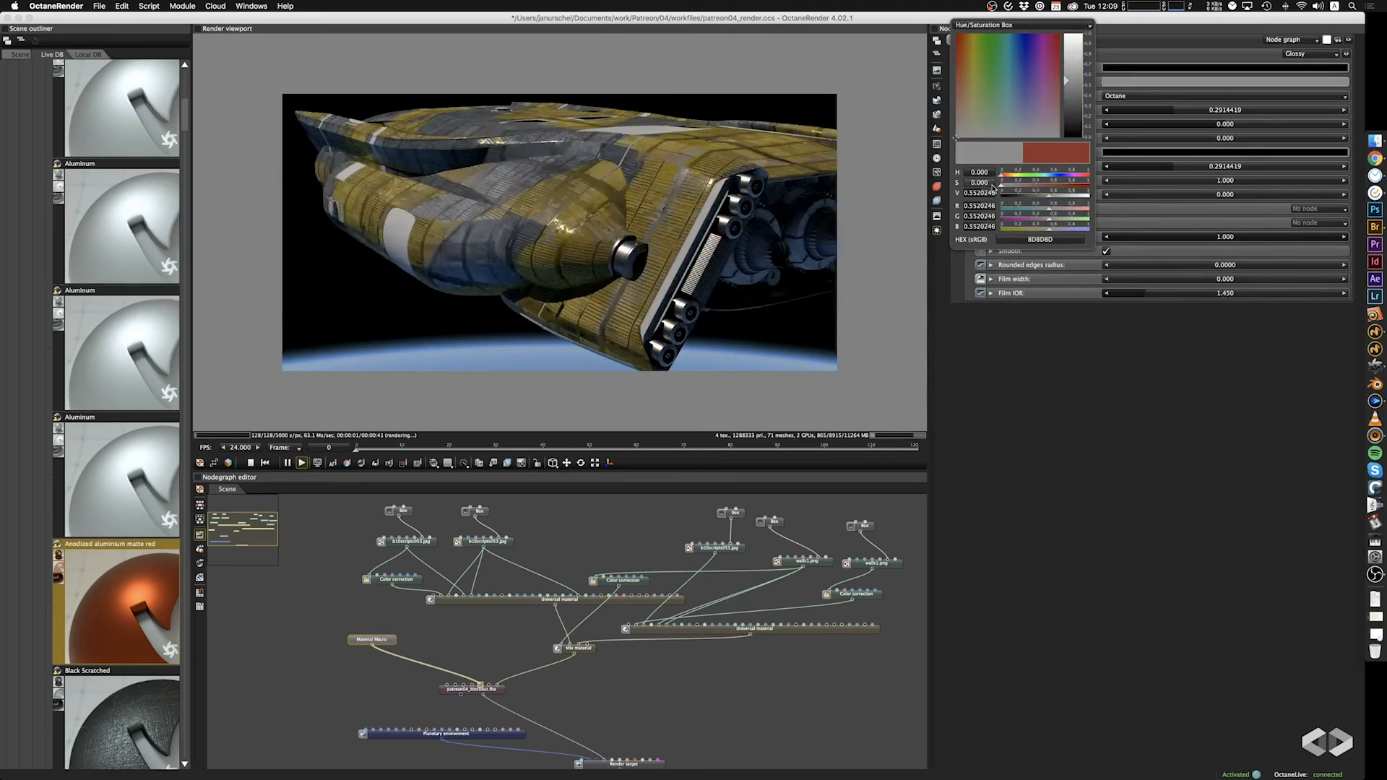
pyautogui.moveTo(513, 316); pyautogui.dragTo(629, 294)
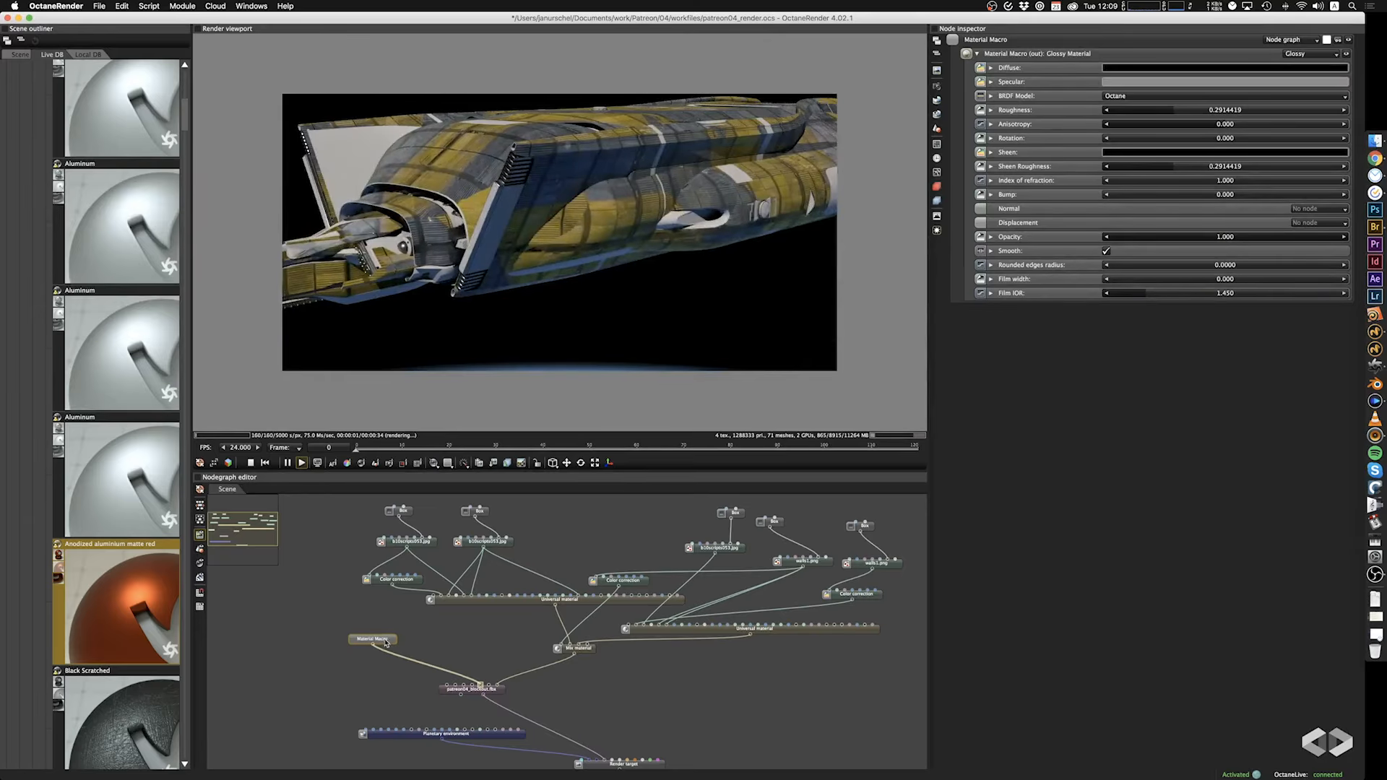
pyautogui.moveTo(385, 643); pyautogui.dragTo(402, 630)
pyautogui.click(331, 669)
# Add the dark Aluminium preset from LiveDB's Metal materials and connect it to another material pin of patreon04_blockout.fbx.
pyautogui.scroll(5, 139, 556)
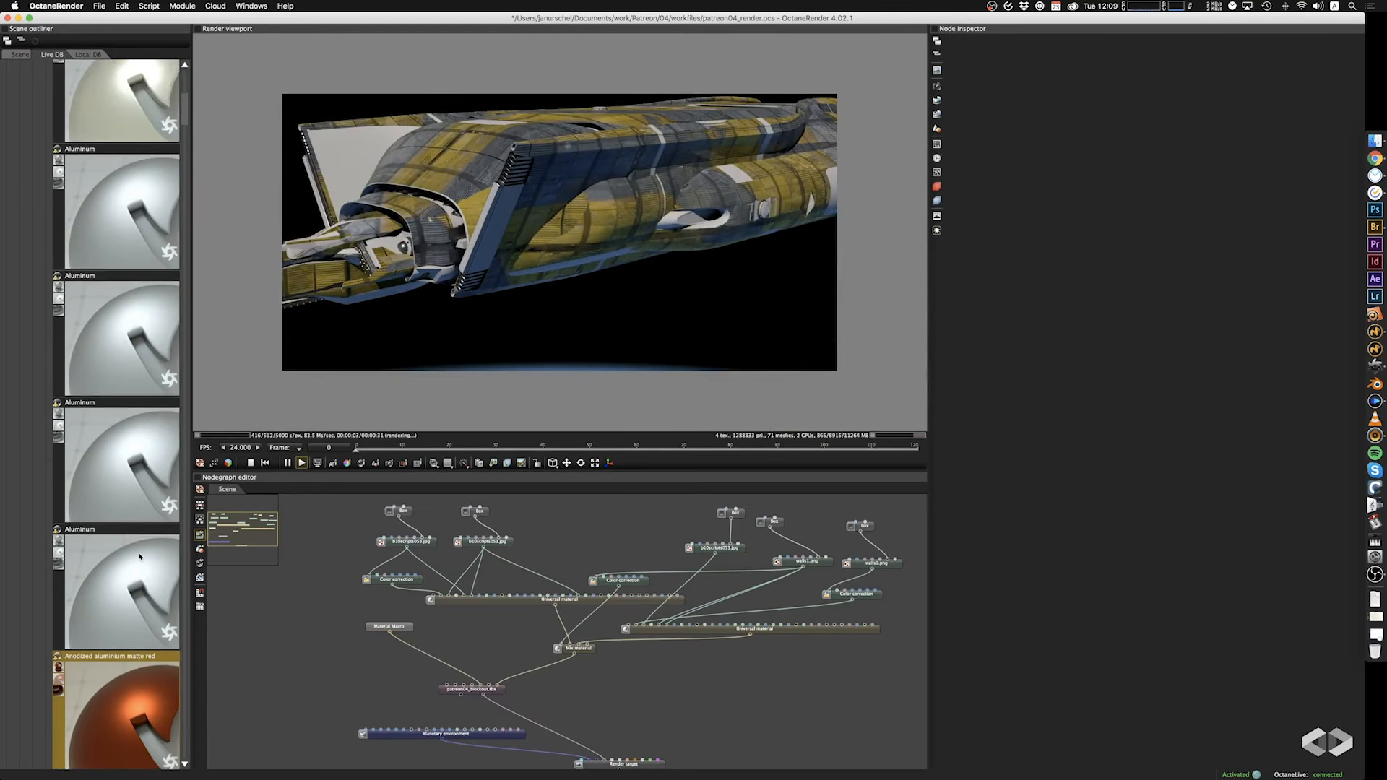
pyautogui.scroll(3, 140, 557)
pyautogui.scroll(2, 139, 557)
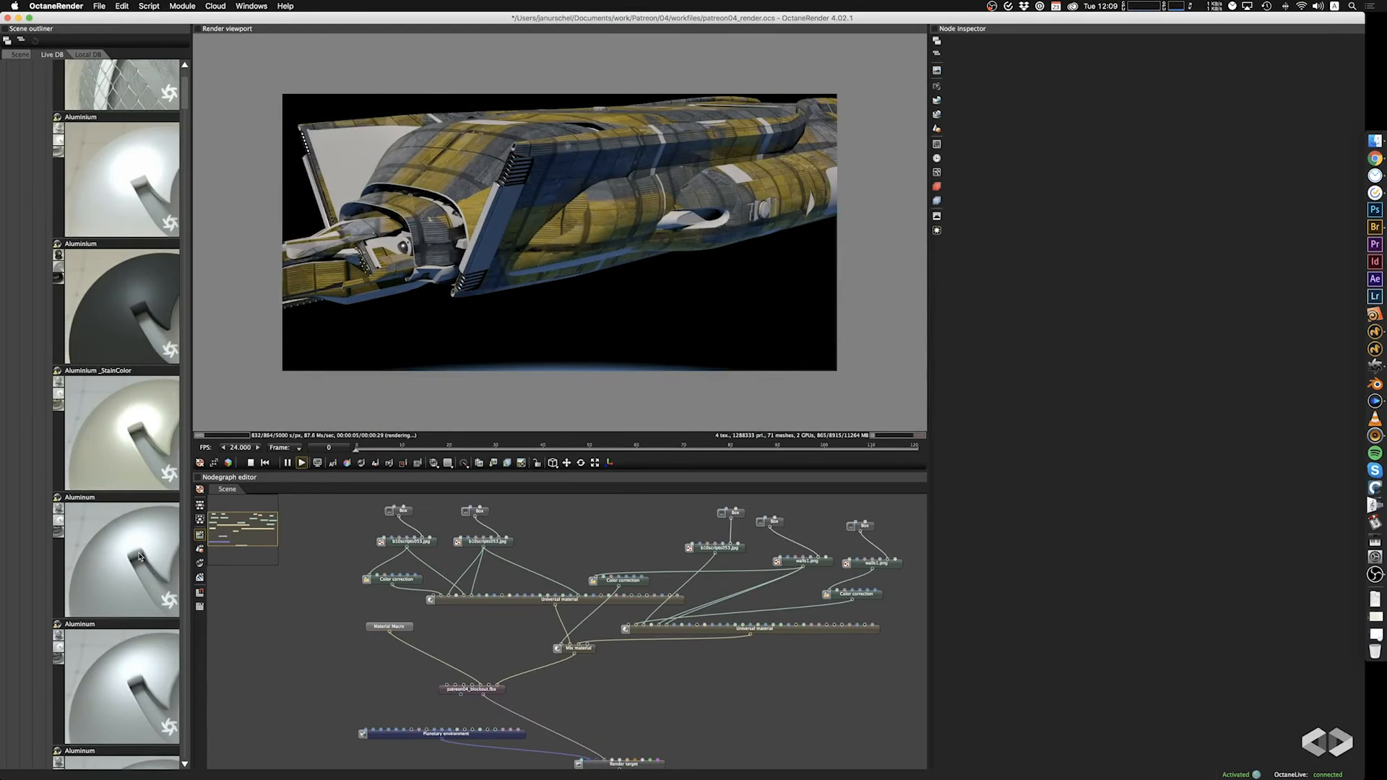
pyautogui.scroll(4, 93, 365)
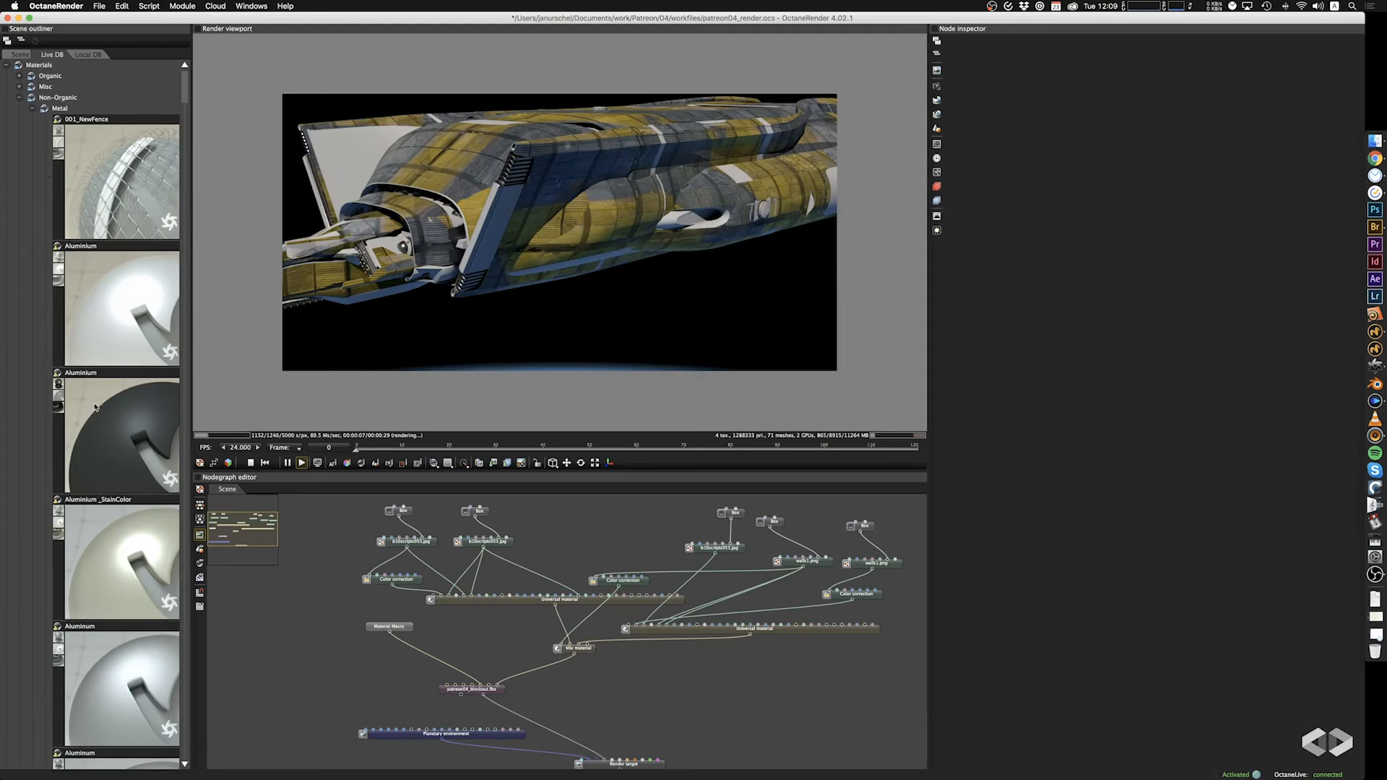
pyautogui.moveTo(98, 451); pyautogui.dragTo(315, 634)
pyautogui.moveTo(314, 640); pyautogui.dragTo(473, 689)
pyautogui.moveTo(470, 301); pyautogui.dragTo(508, 297)
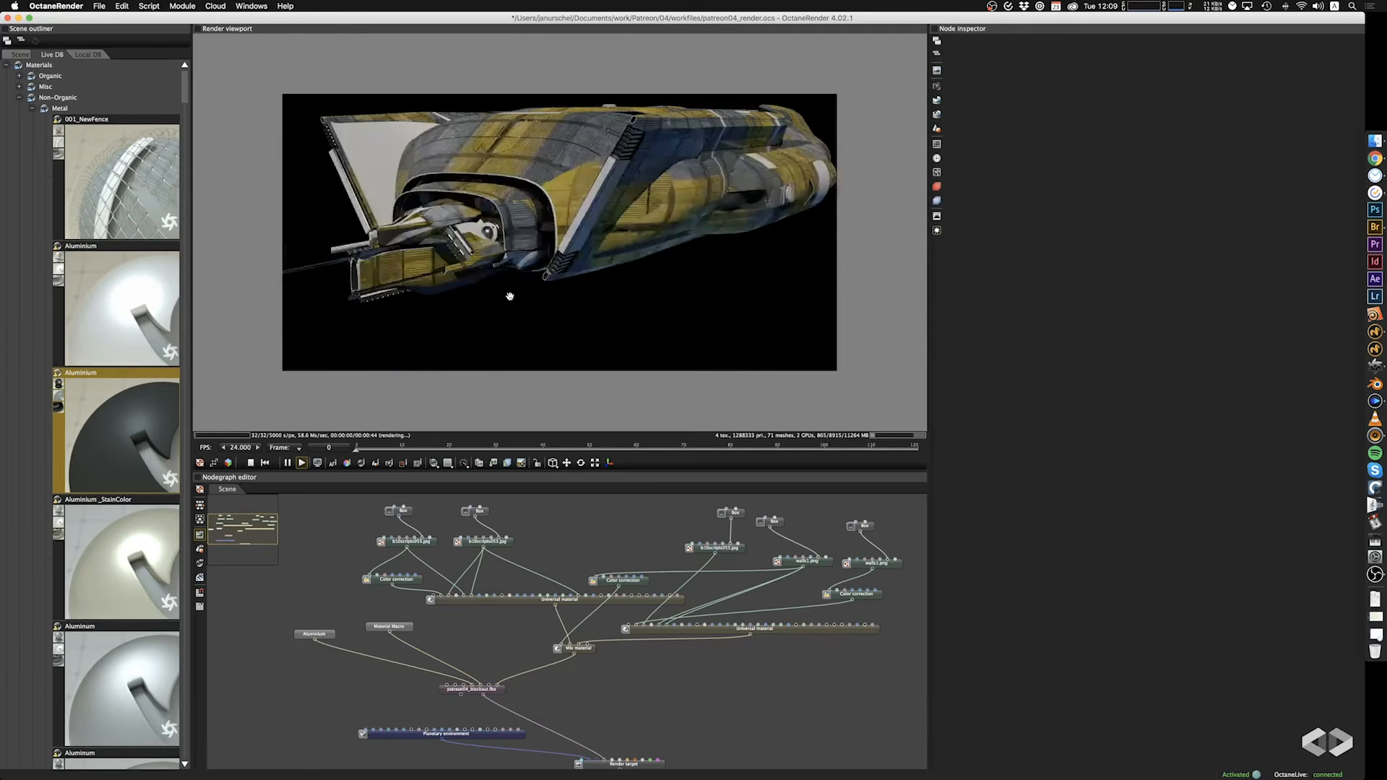
# Set the Aluminium material's roughness to 0.053 and check its diffuse color setting and the ship's rear.
pyautogui.click(326, 635)
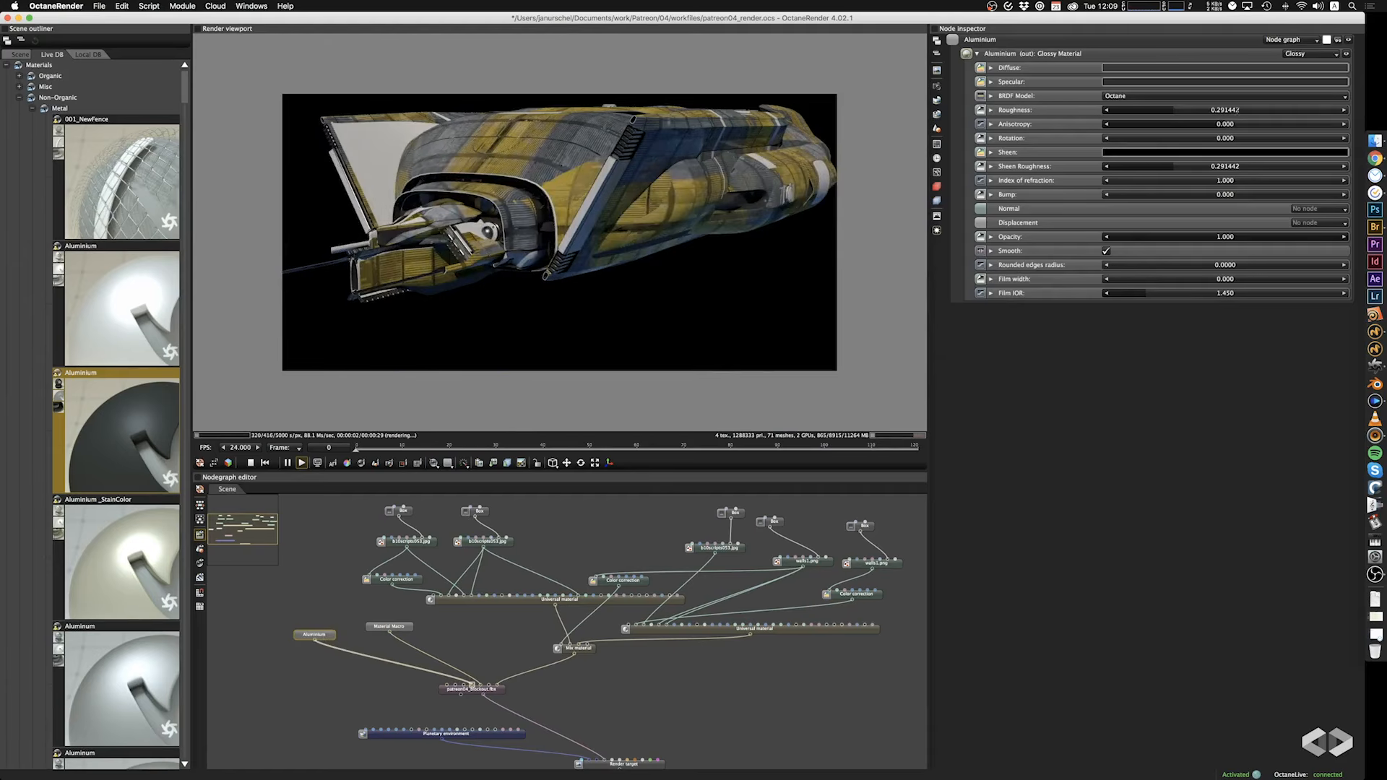
pyautogui.moveTo(1199, 111); pyautogui.dragTo(1073, 125)
pyautogui.click(1151, 70)
pyautogui.click(1119, 360)
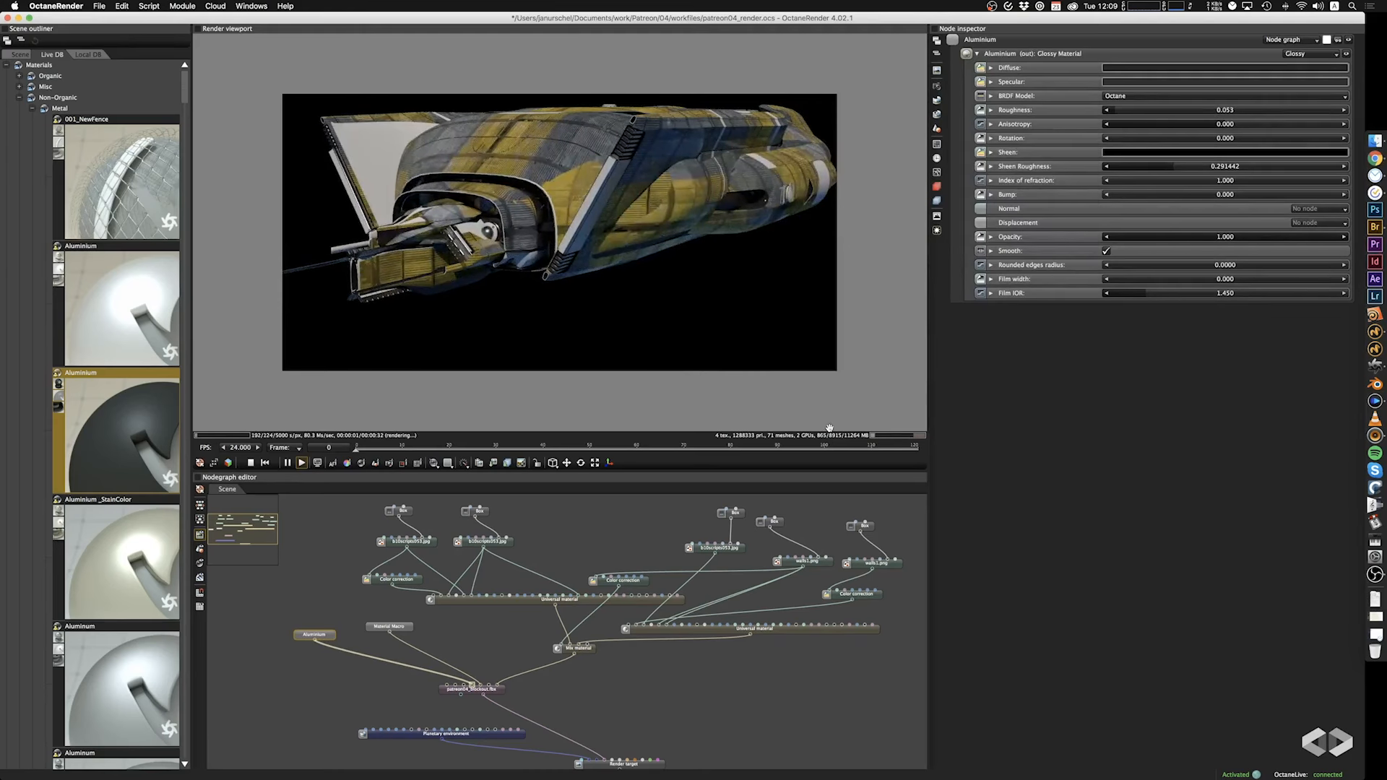
pyautogui.moveTo(603, 237)
pyautogui.mouseDown()
pyautogui.moveTo(647, 271)
pyautogui.moveTo(604, 261)
pyautogui.moveTo(626, 252)
pyautogui.moveTo(598, 238)
pyautogui.moveTo(626, 251)
pyautogui.mouseUp()
pyautogui.click(568, 463)
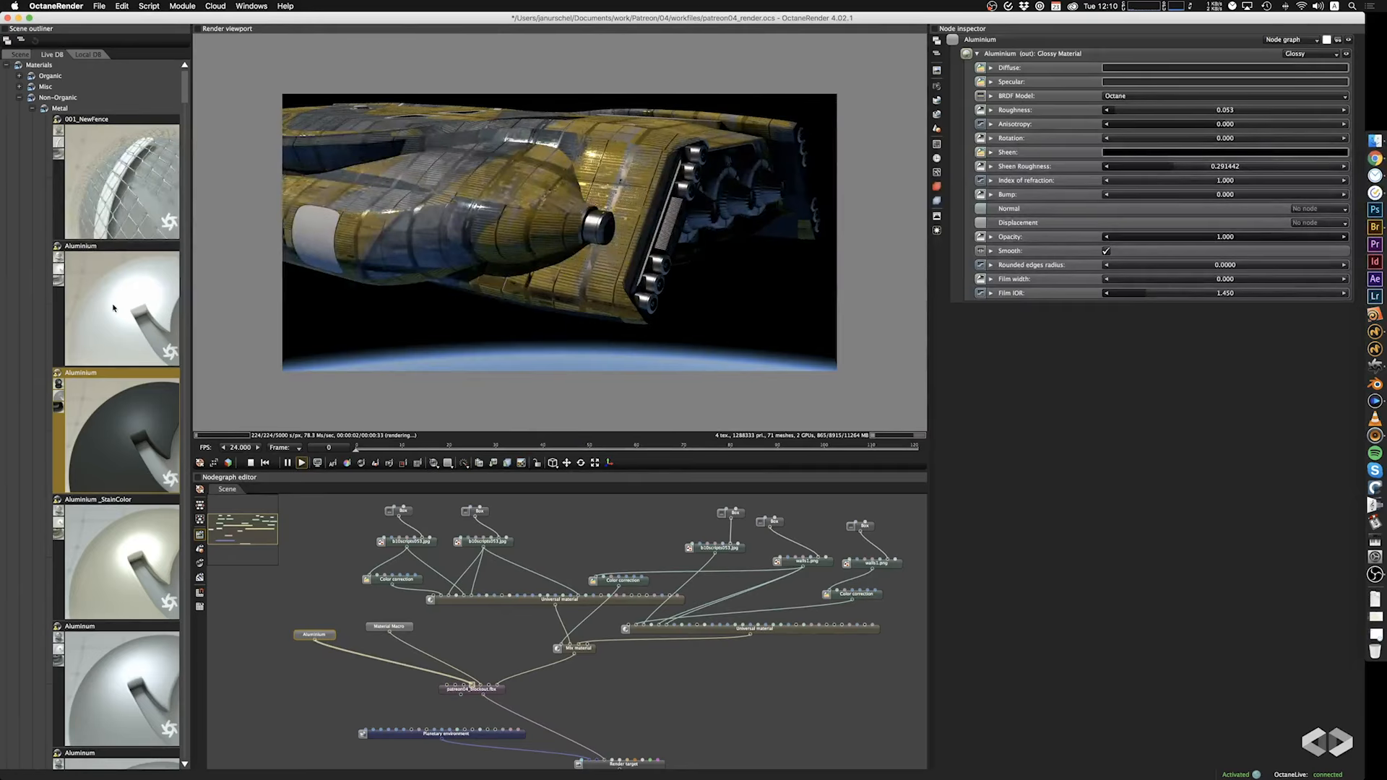
# Add the Plastic_Red preset from LiveDB's Plastic materials and connect it to the body_accent pin of patreon04_blockout.fbx.
pyautogui.click(31, 108)
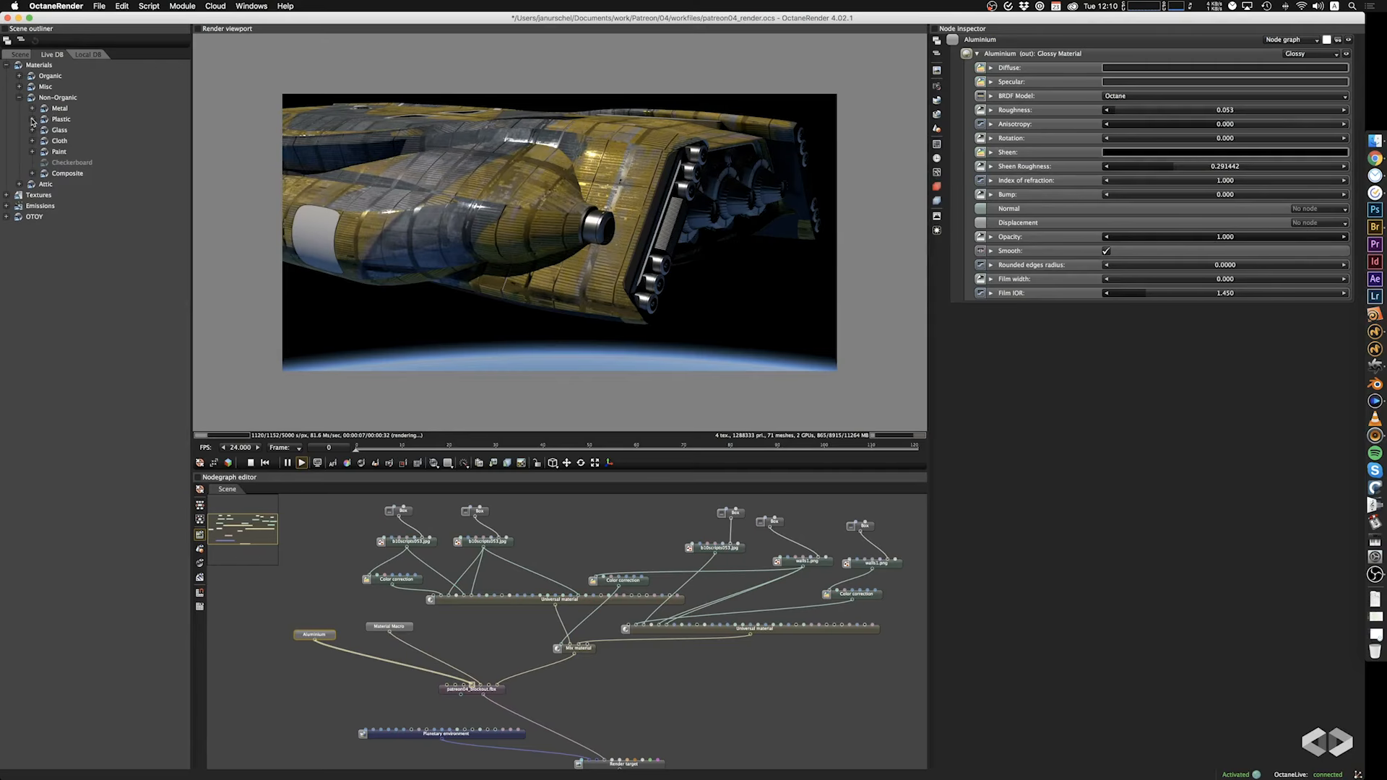
pyautogui.click(32, 119)
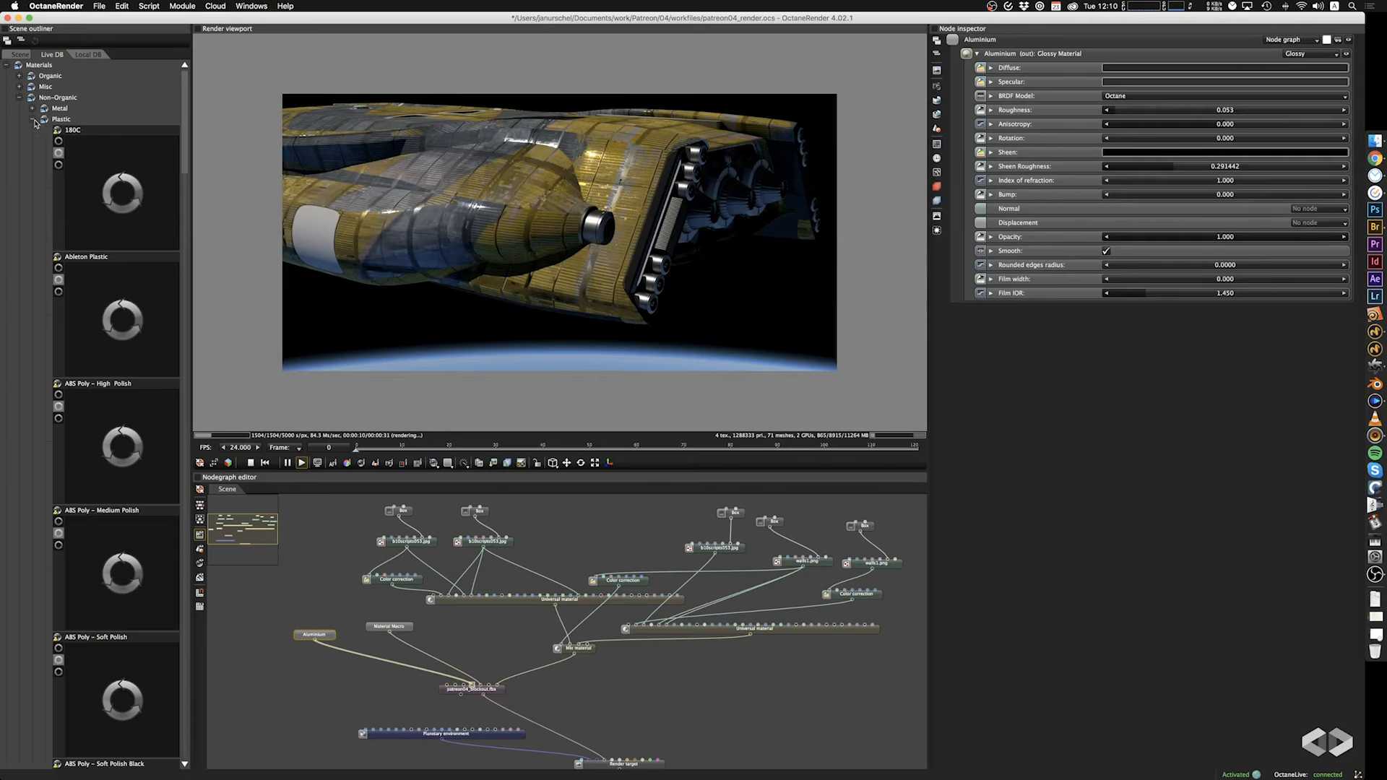
pyautogui.scroll(-5, 126, 238)
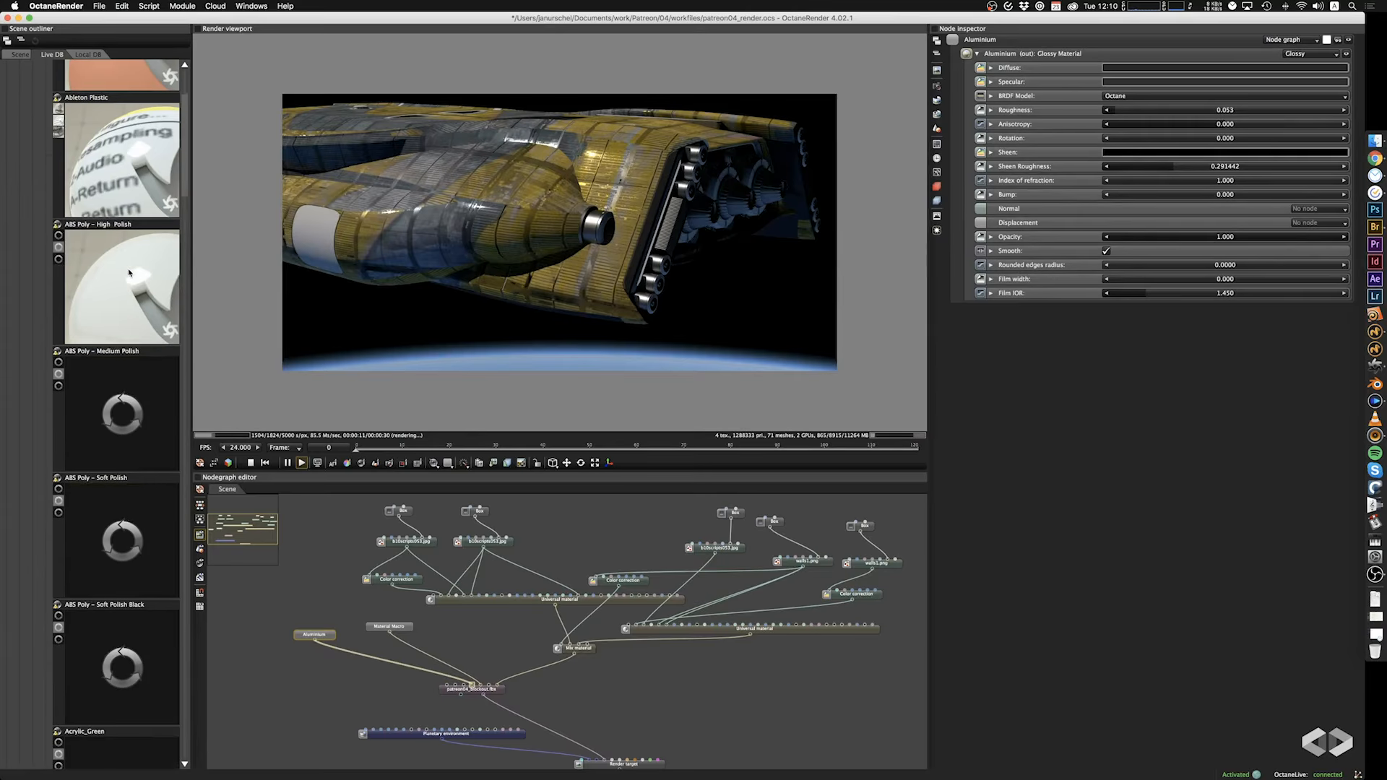
pyautogui.moveTo(206, 142); pyautogui.dragTo(201, 424)
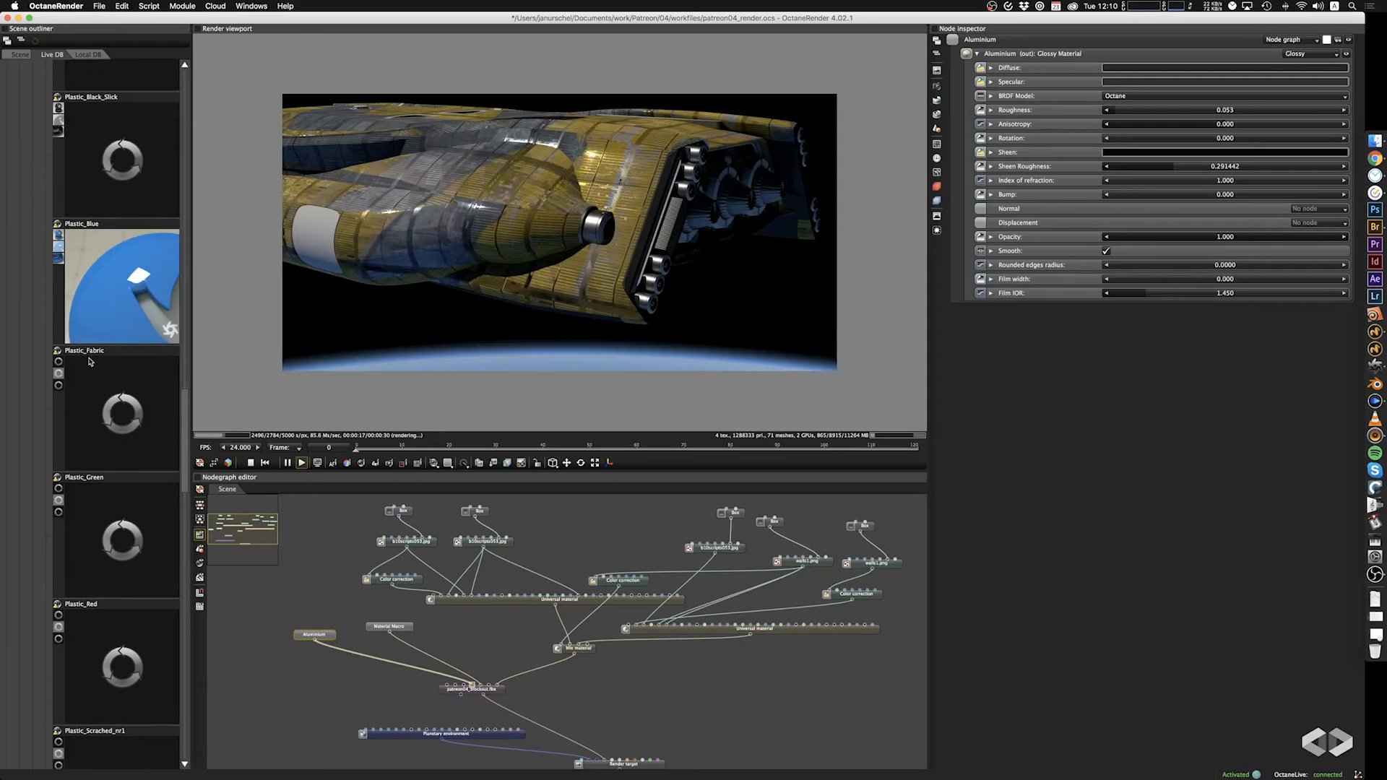
pyautogui.scroll(-1, 90, 361)
pyautogui.scroll(-8, 90, 361)
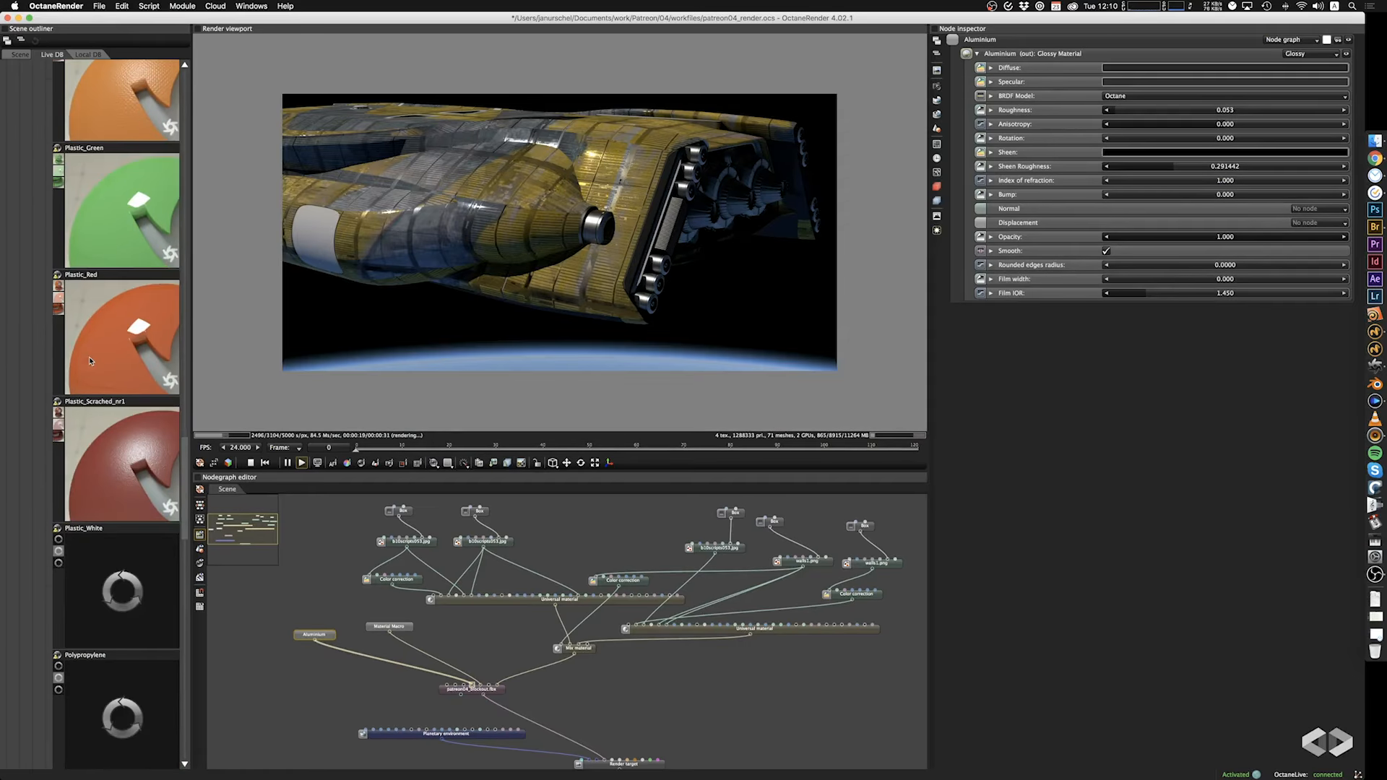
pyautogui.moveTo(100, 354); pyautogui.dragTo(460, 688)
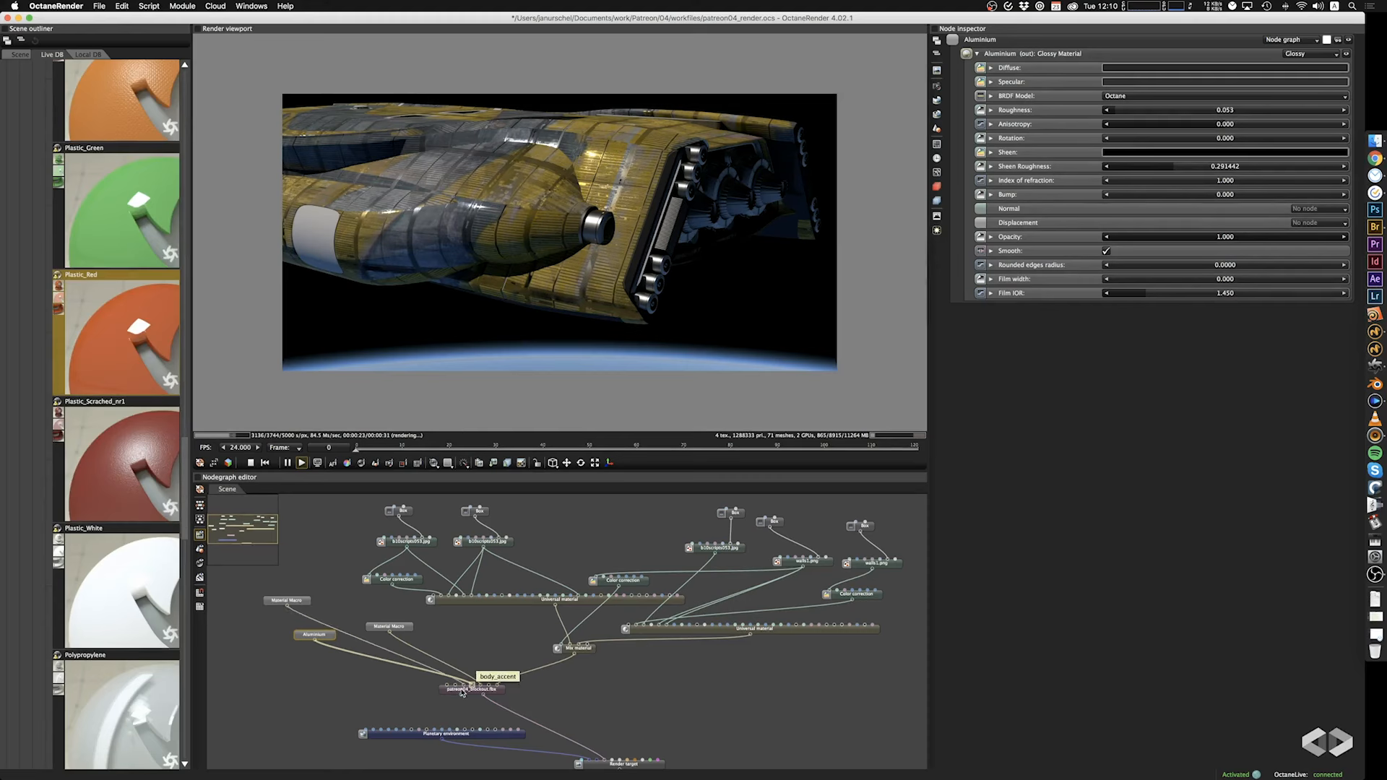
# View the ship's front from the opposite side and space out the Aluminium and neighbouring Material Macro nodes above patreon04_blockout.fbx.
pyautogui.moveTo(627, 285); pyautogui.dragTo(657, 262)
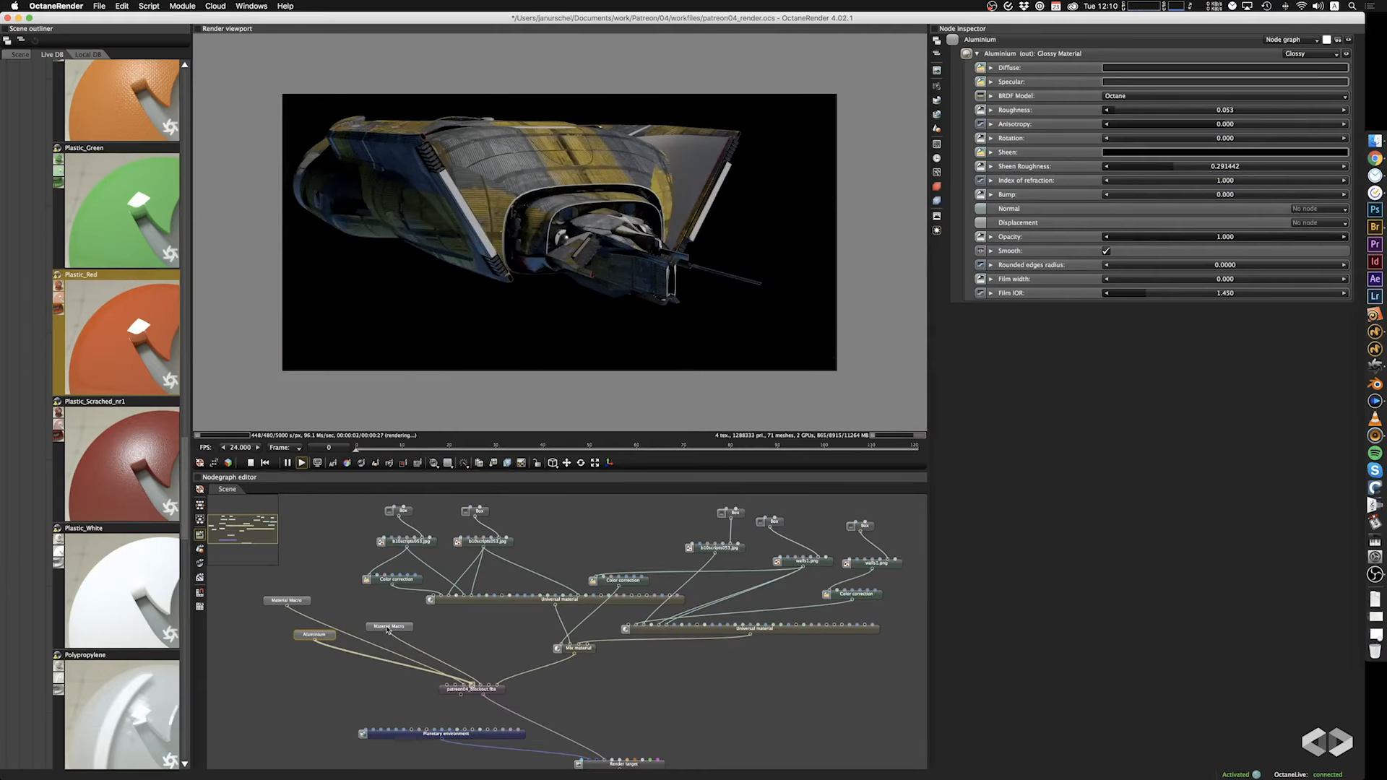
pyautogui.moveTo(387, 629); pyautogui.dragTo(450, 630)
pyautogui.moveTo(320, 638); pyautogui.dragTo(393, 619)
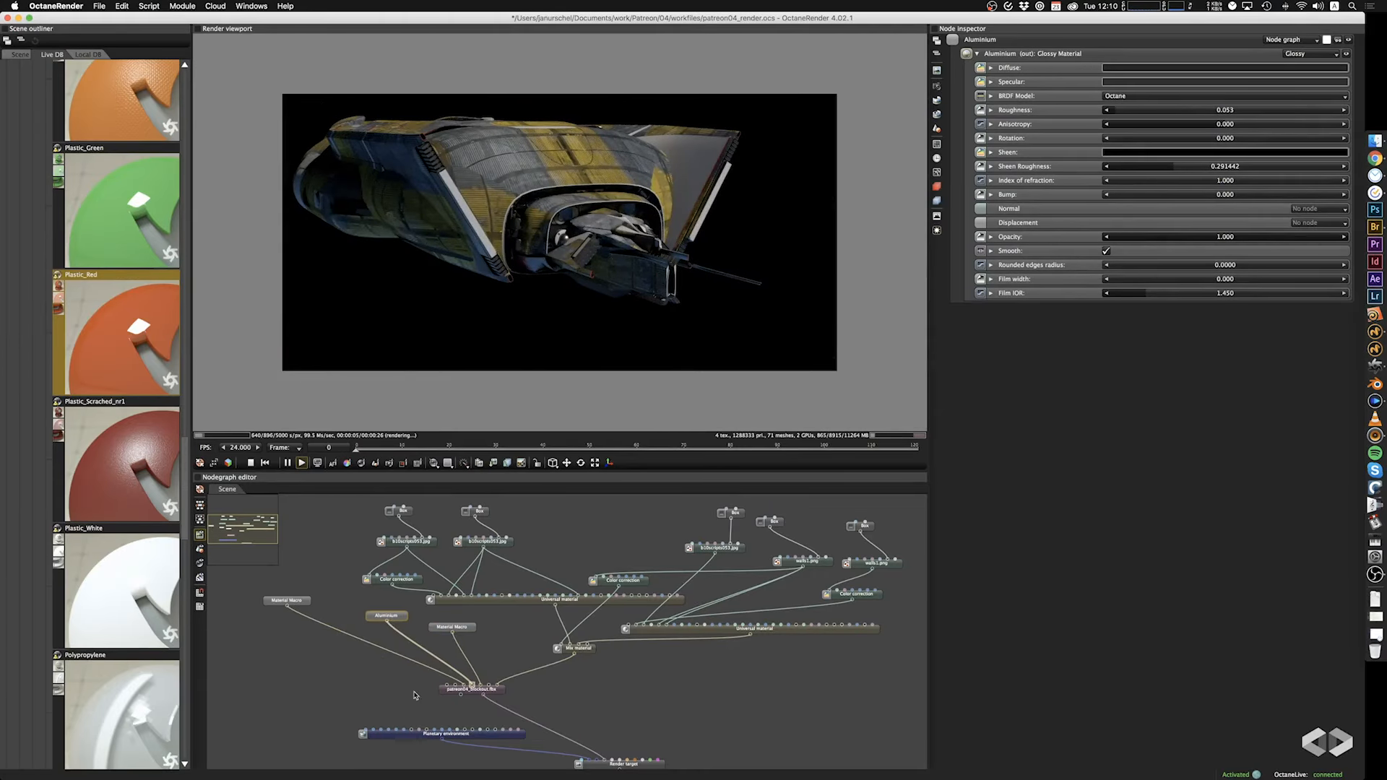
# Add the glass architectual preset from LiveDB's Glass materials and connect it to a material pin of patreon04_blockout.fbx.
pyautogui.moveTo(186, 510); pyautogui.dragTo(203, 122)
pyautogui.click(32, 120)
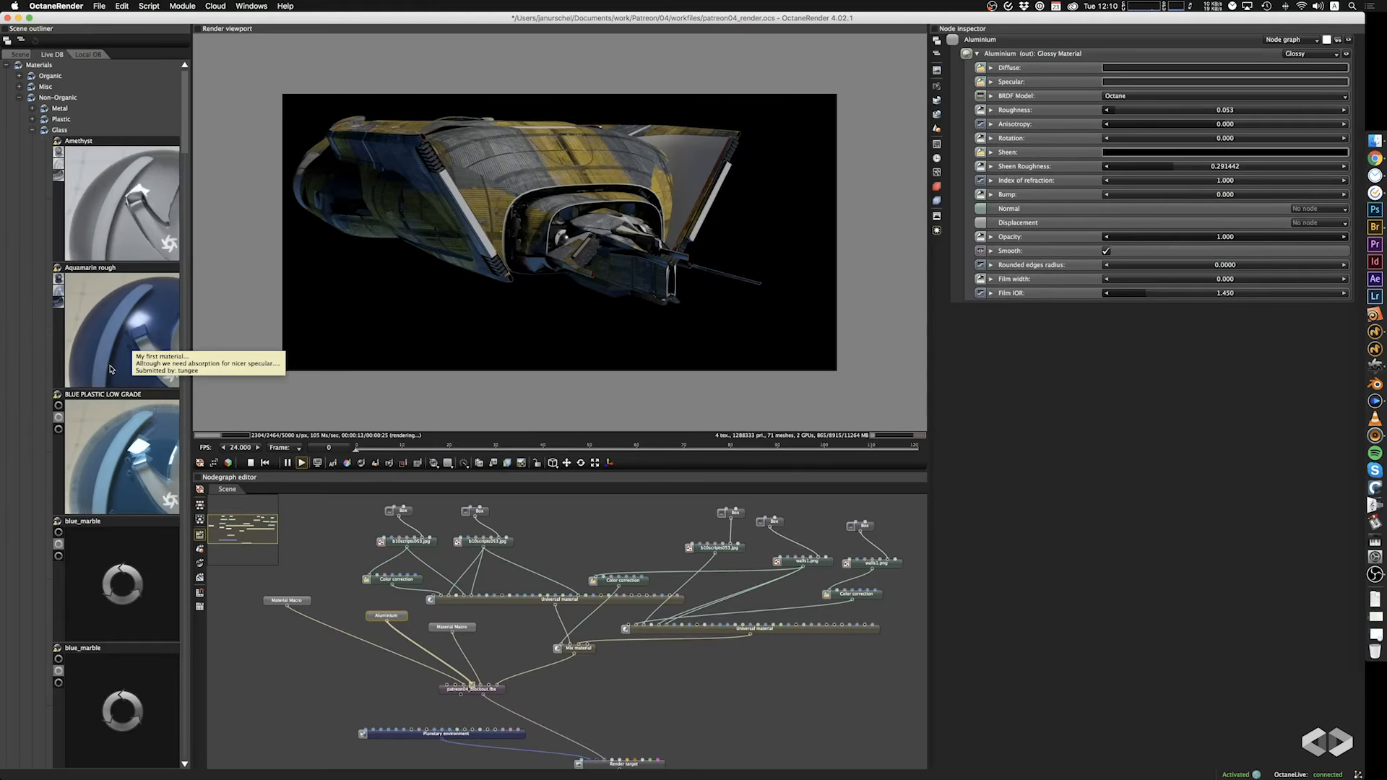
pyautogui.scroll(-3, 110, 368)
pyautogui.scroll(-15, 111, 368)
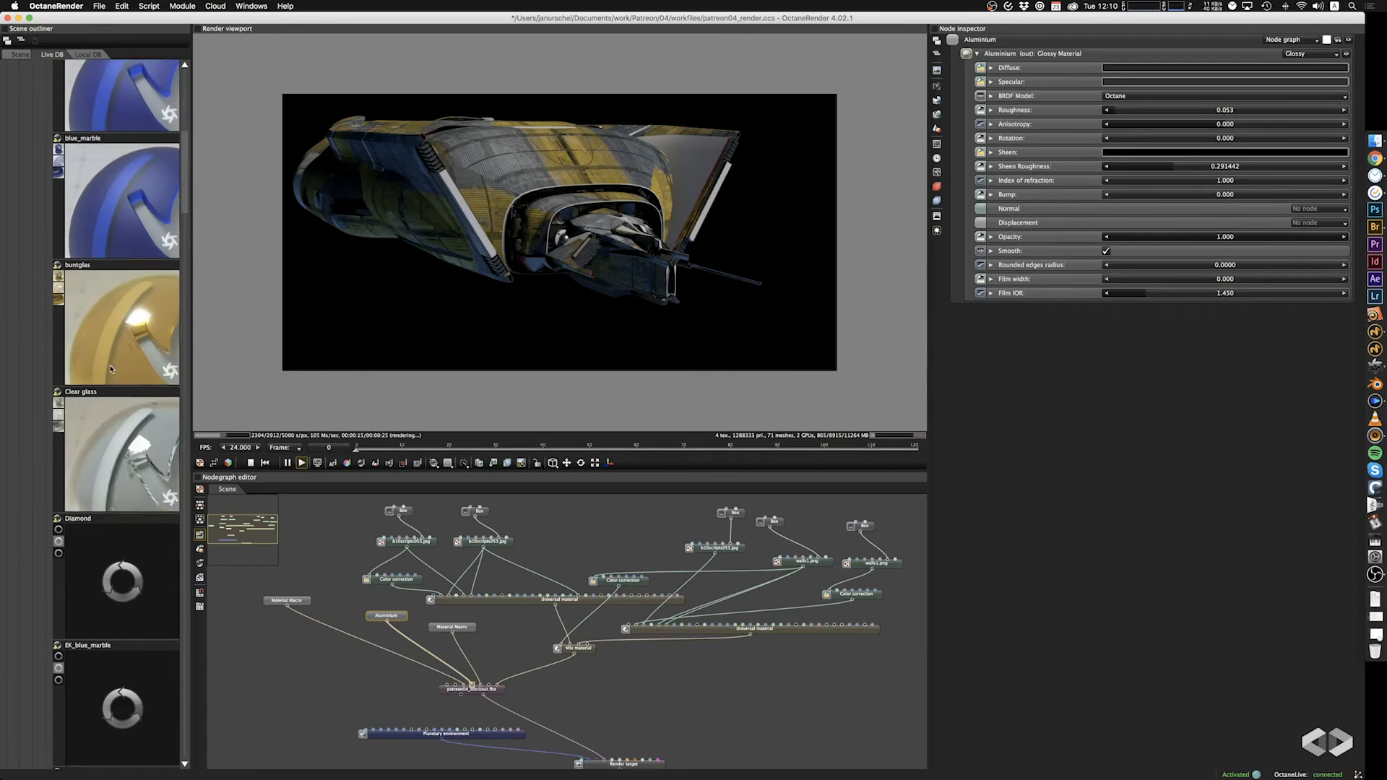
pyautogui.scroll(-5, 110, 368)
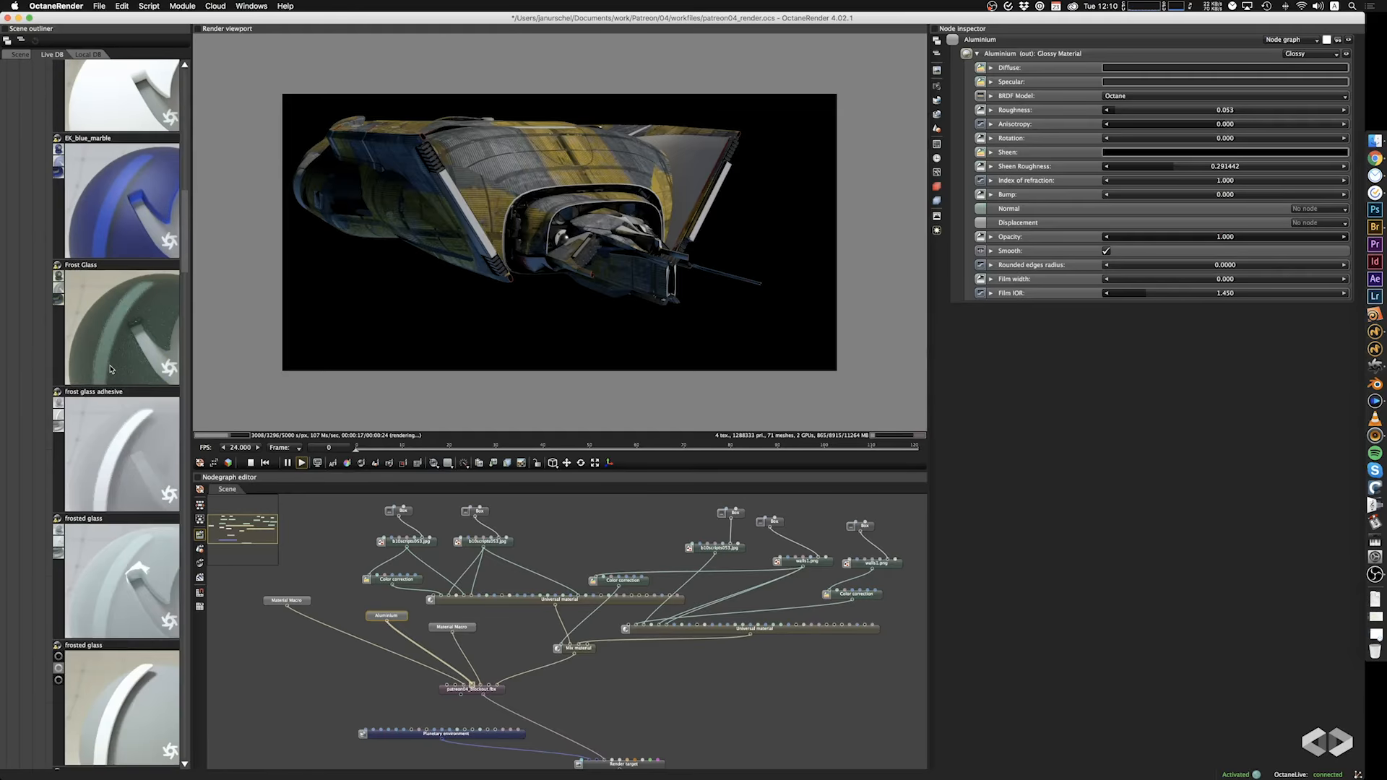
pyautogui.scroll(-10, 110, 368)
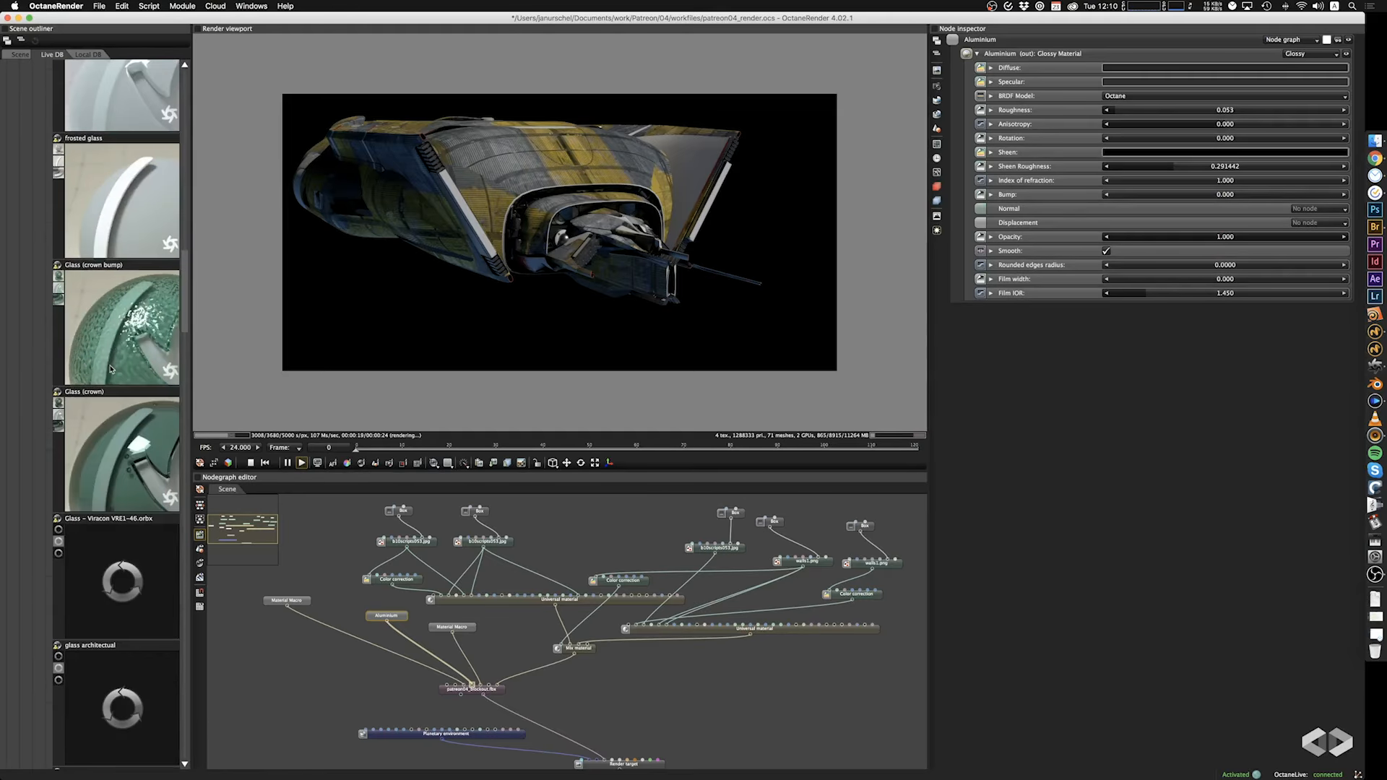
pyautogui.moveTo(110, 368); pyautogui.dragTo(503, 692)
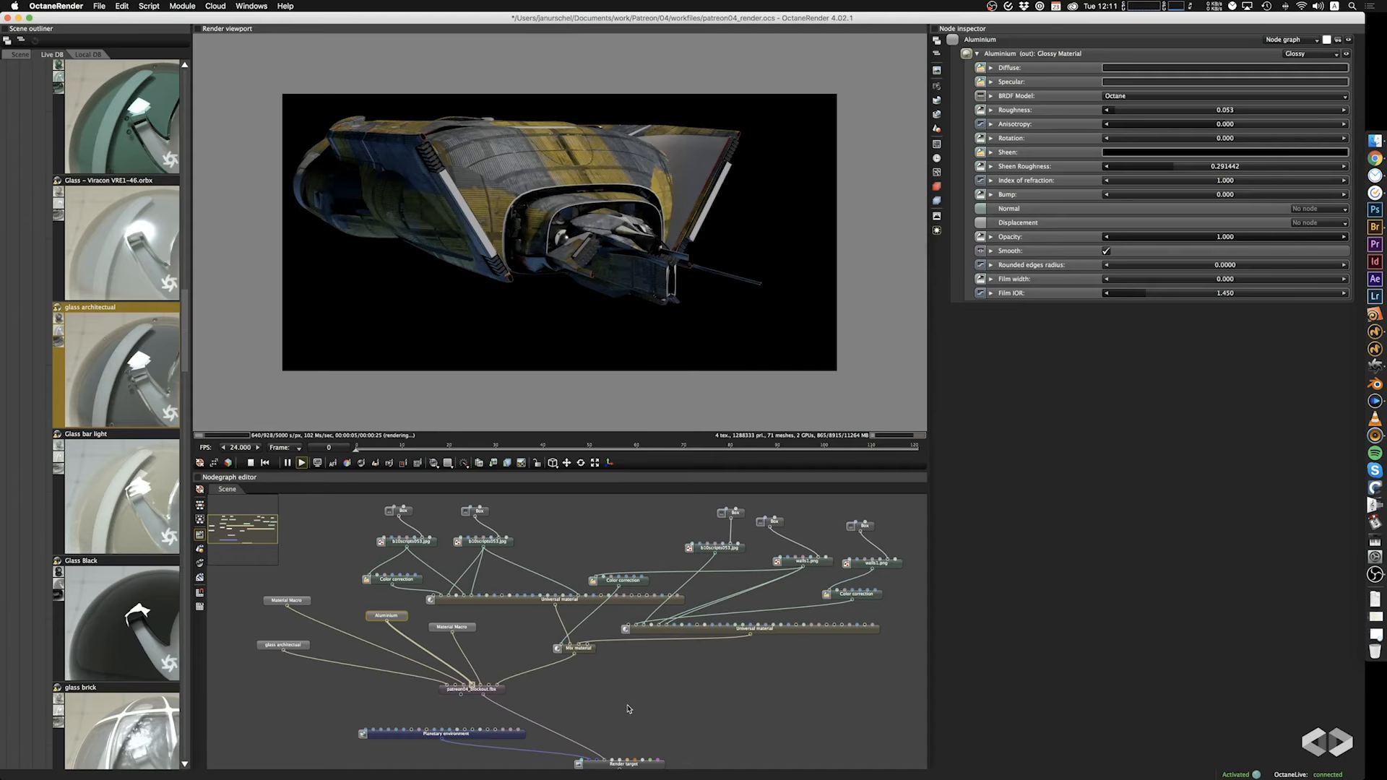
# Move the render target, planetary environment and patreon04_blockout.fbx nodes down and regroup the glass, Aluminium and Material Macro nodes beside the mesh node.
pyautogui.moveTo(628, 709); pyautogui.dragTo(710, 638, button='middle')
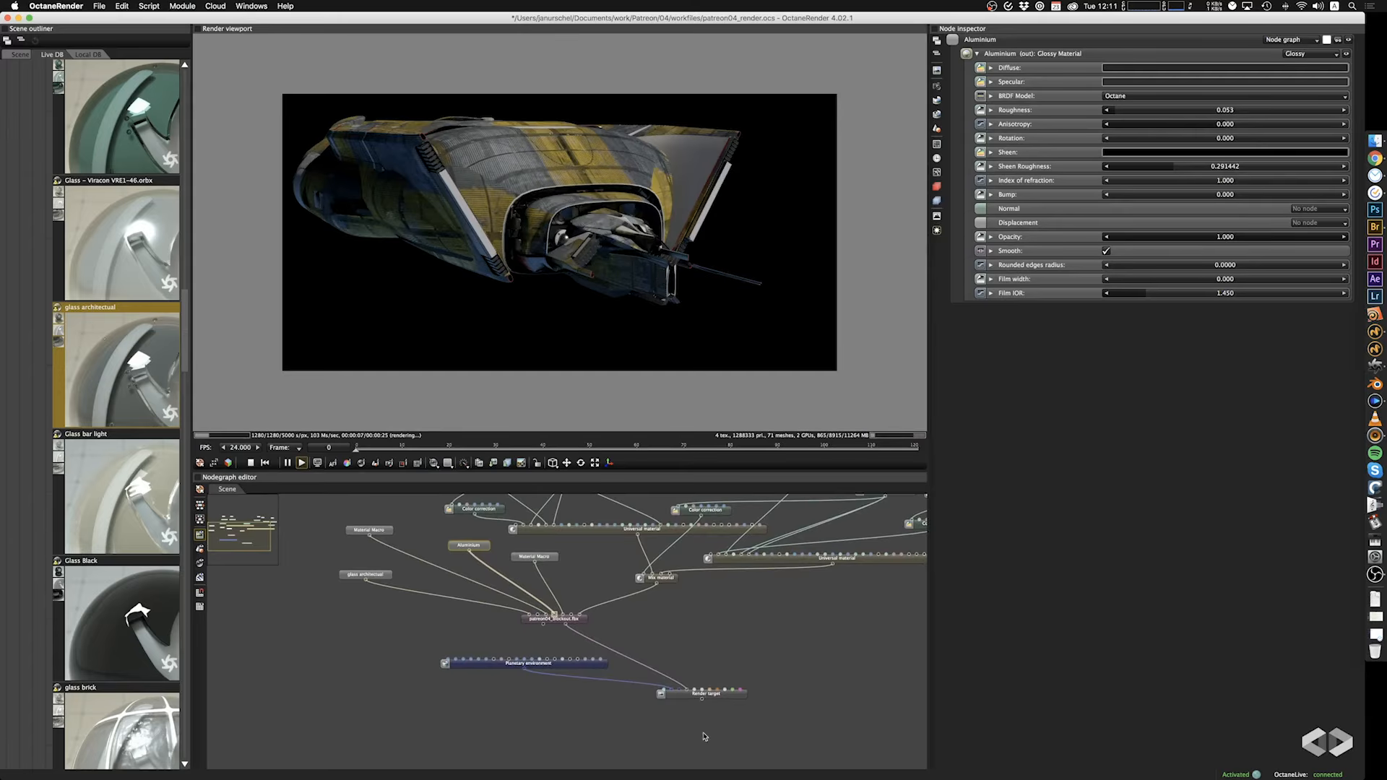
pyautogui.moveTo(689, 697); pyautogui.dragTo(710, 750)
pyautogui.moveTo(570, 663); pyautogui.dragTo(512, 747)
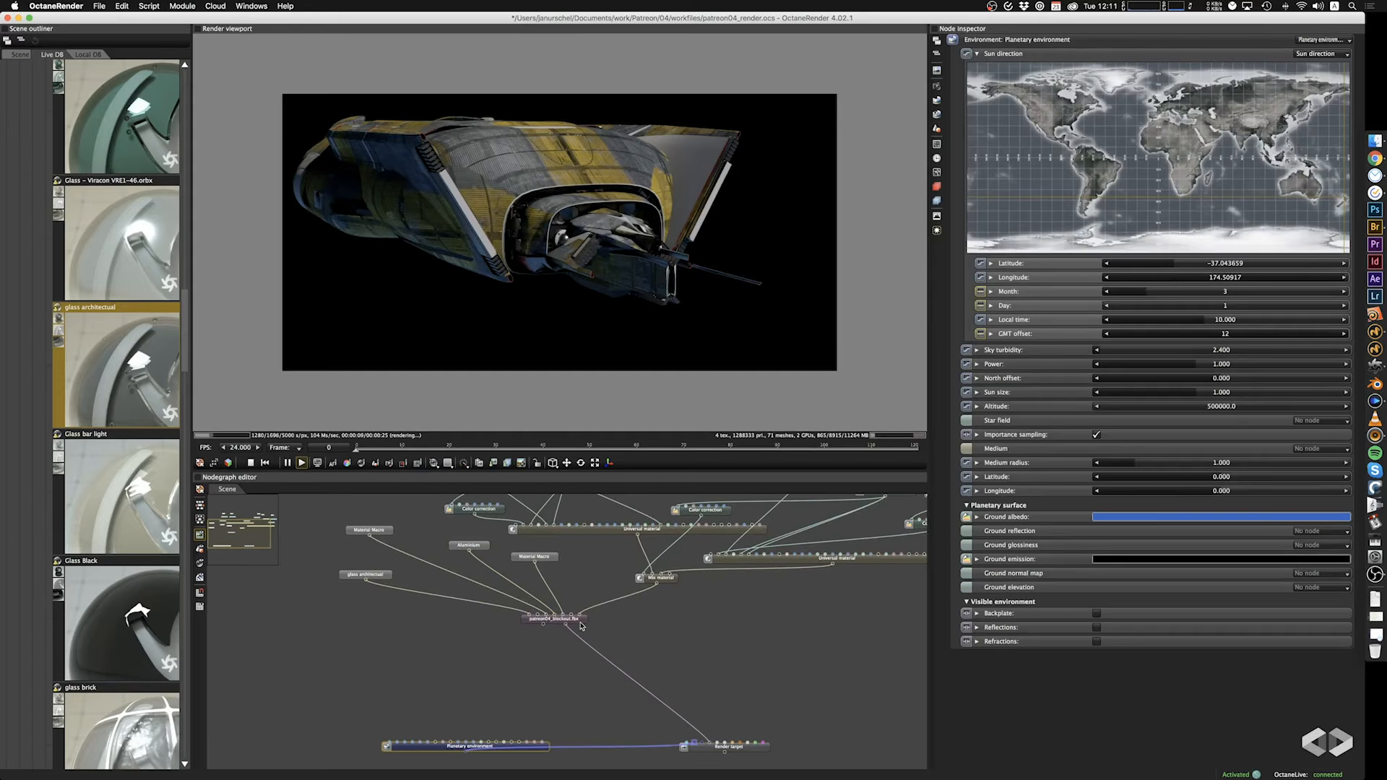
pyautogui.moveTo(581, 626); pyautogui.dragTo(624, 684)
pyautogui.moveTo(360, 578); pyautogui.dragTo(343, 682)
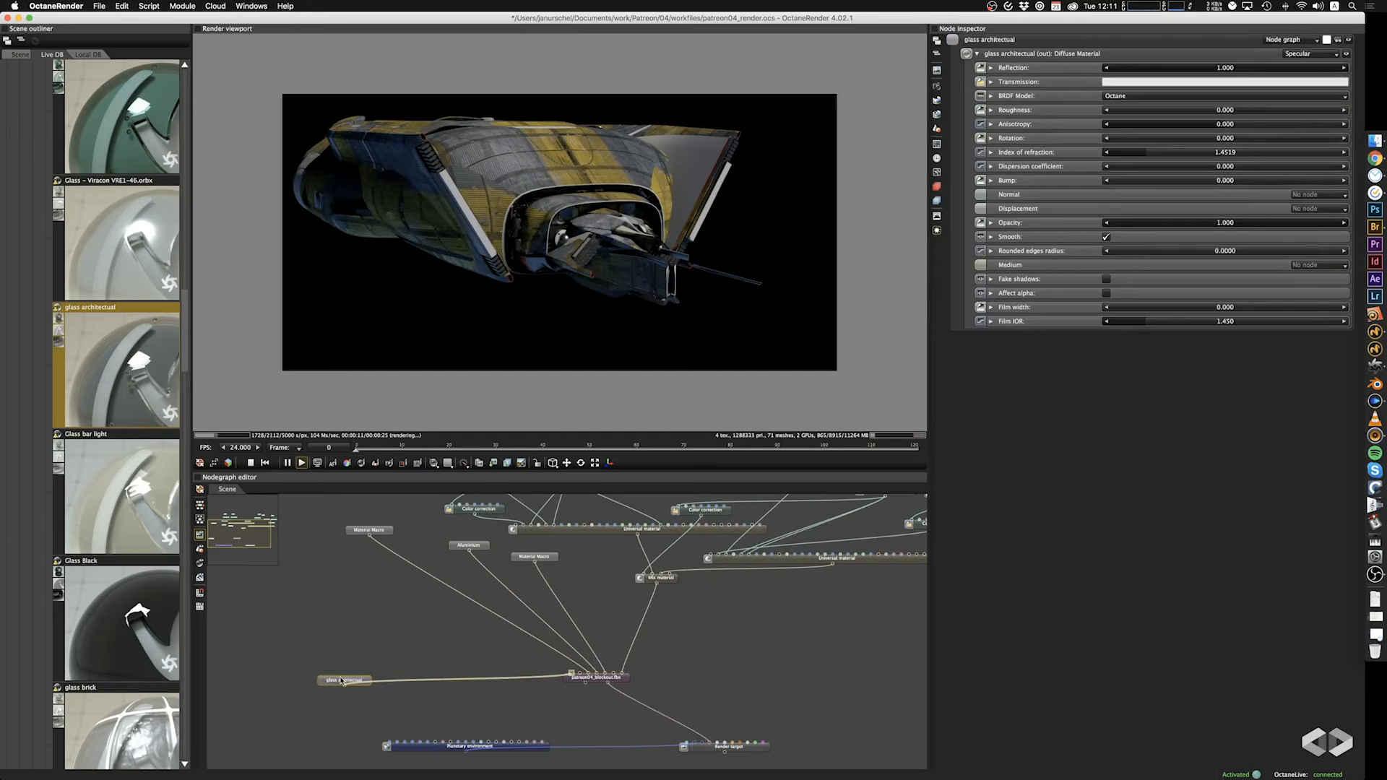
pyautogui.moveTo(375, 530); pyautogui.dragTo(346, 640)
pyautogui.moveTo(462, 546); pyautogui.dragTo(373, 627)
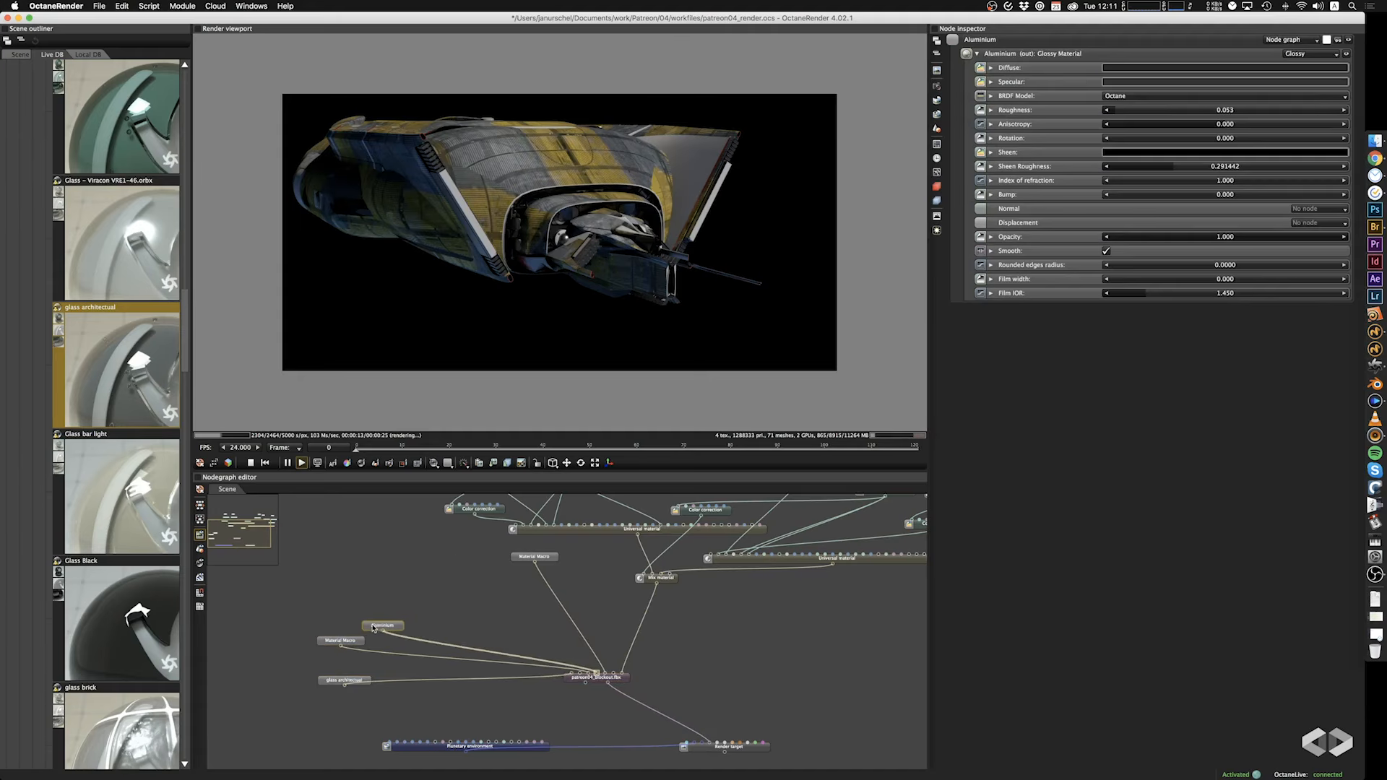
pyautogui.moveTo(544, 560); pyautogui.dragTo(446, 614)
# Create a Universal material, connect it to the light pin of patreon04_blockout.fbx and place it above the Material Macro nodes.
pyautogui.click(491, 590)
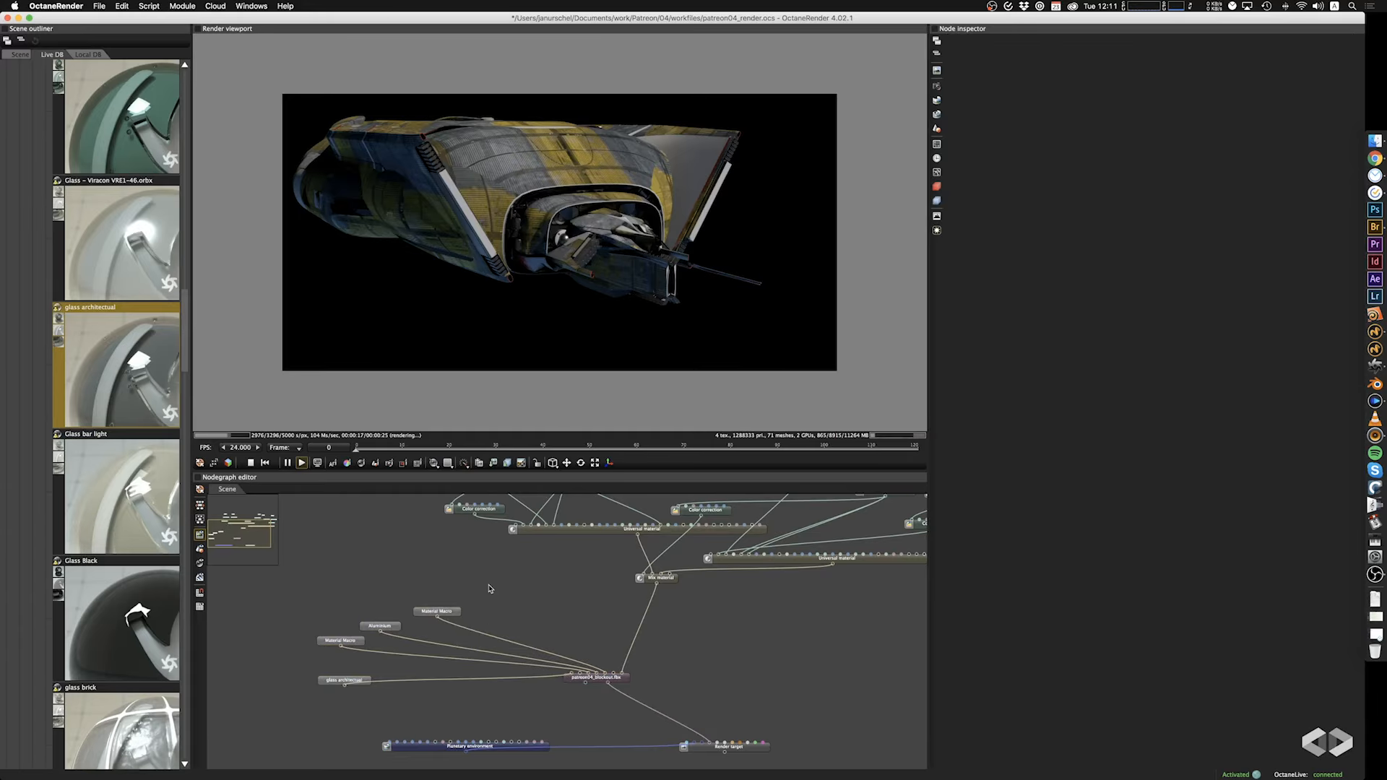
pyautogui.rightClick(489, 589)
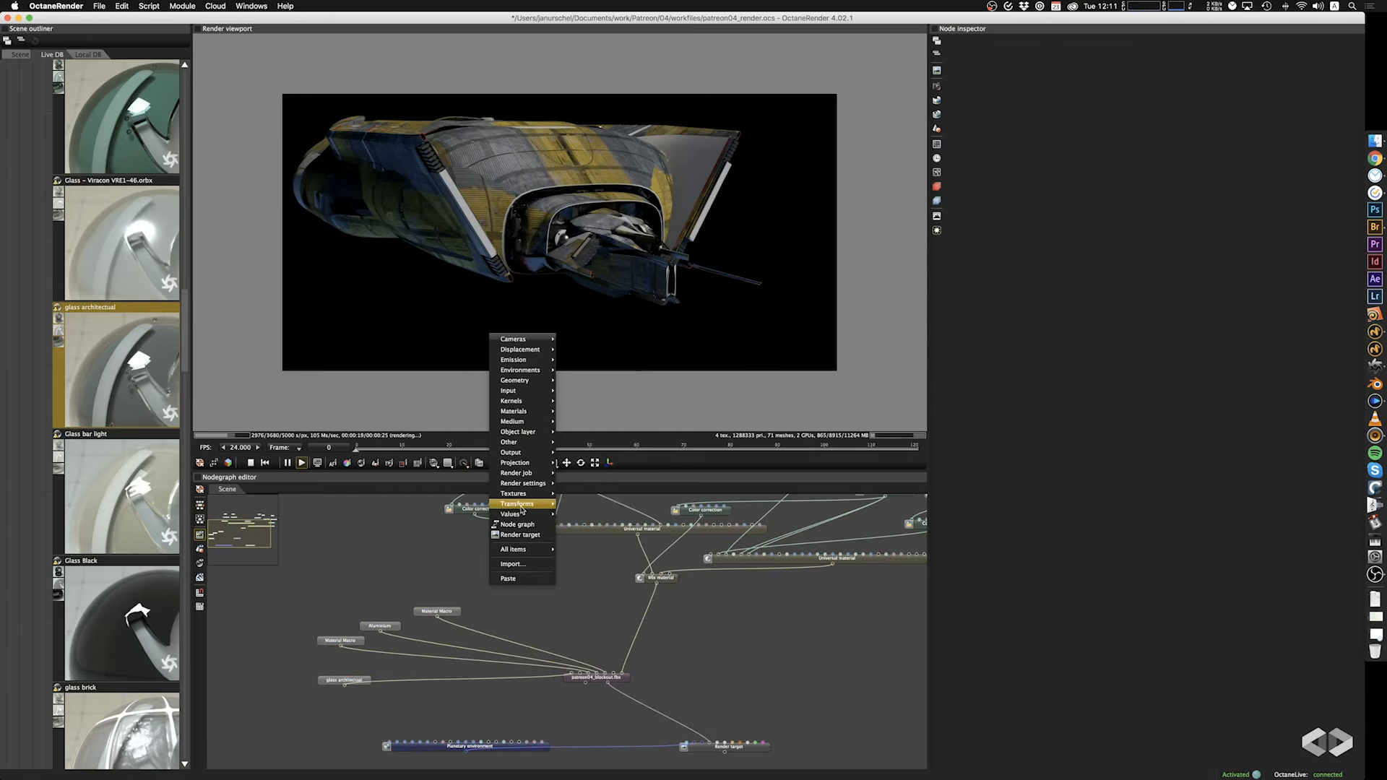
pyautogui.moveTo(511, 508)
pyautogui.moveTo(513, 411)
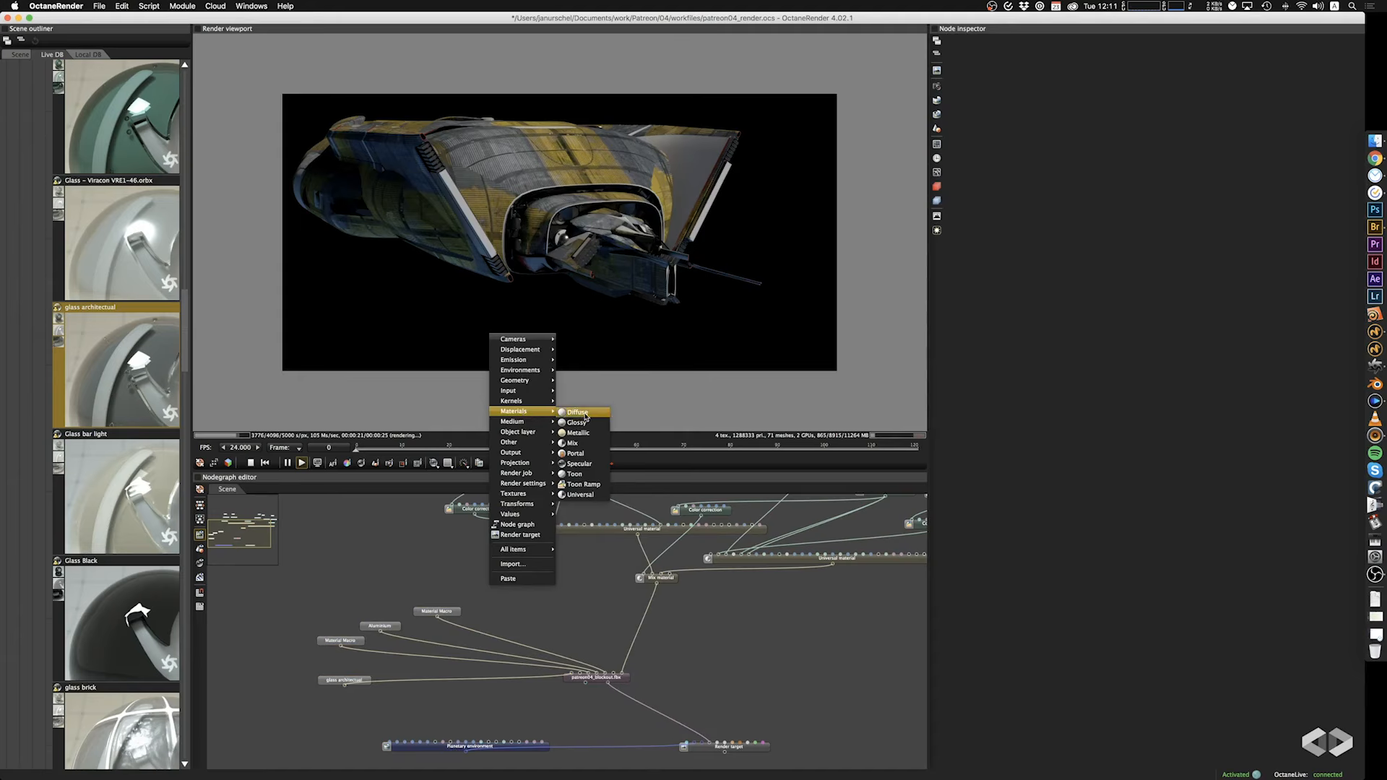
pyautogui.click(583, 496)
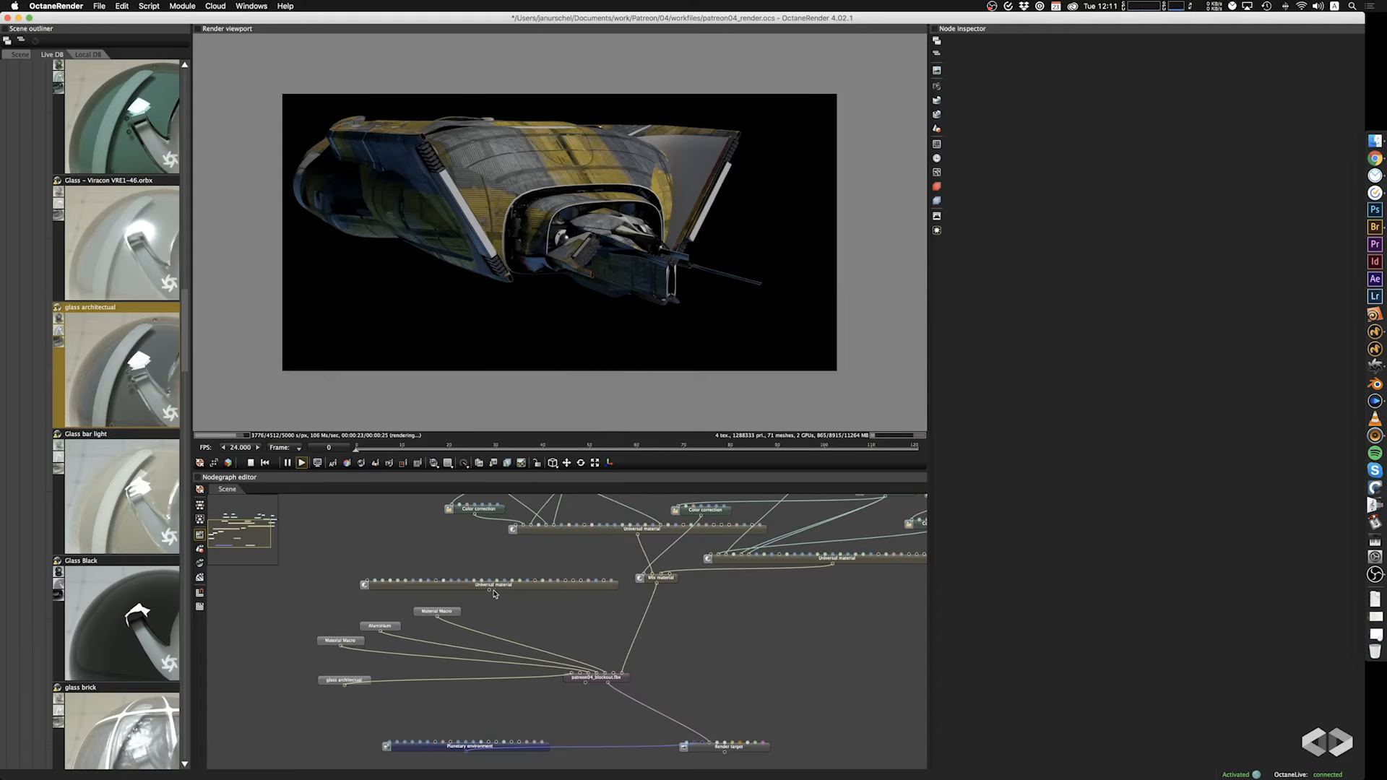
pyautogui.moveTo(495, 593); pyautogui.dragTo(613, 673)
pyautogui.click(549, 588)
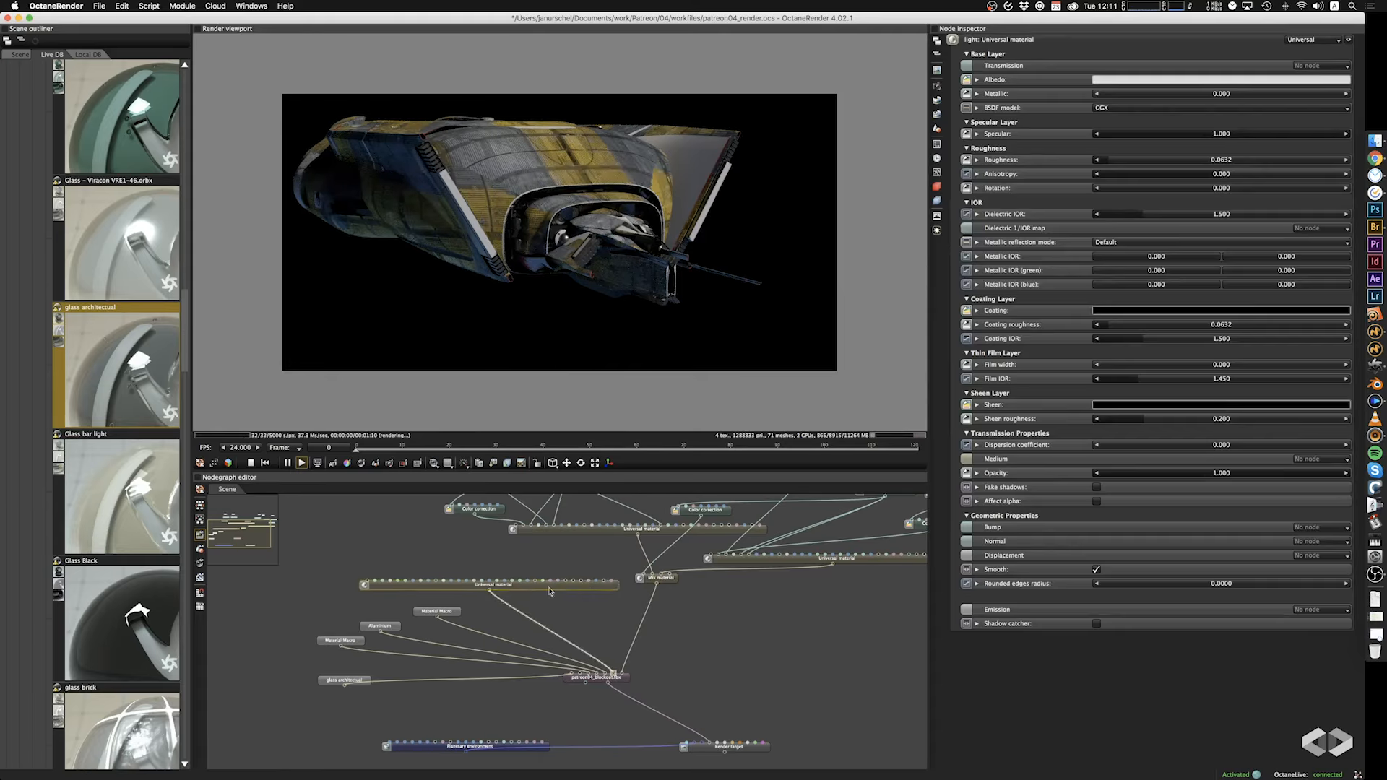
pyautogui.moveTo(549, 588); pyautogui.dragTo(479, 591)
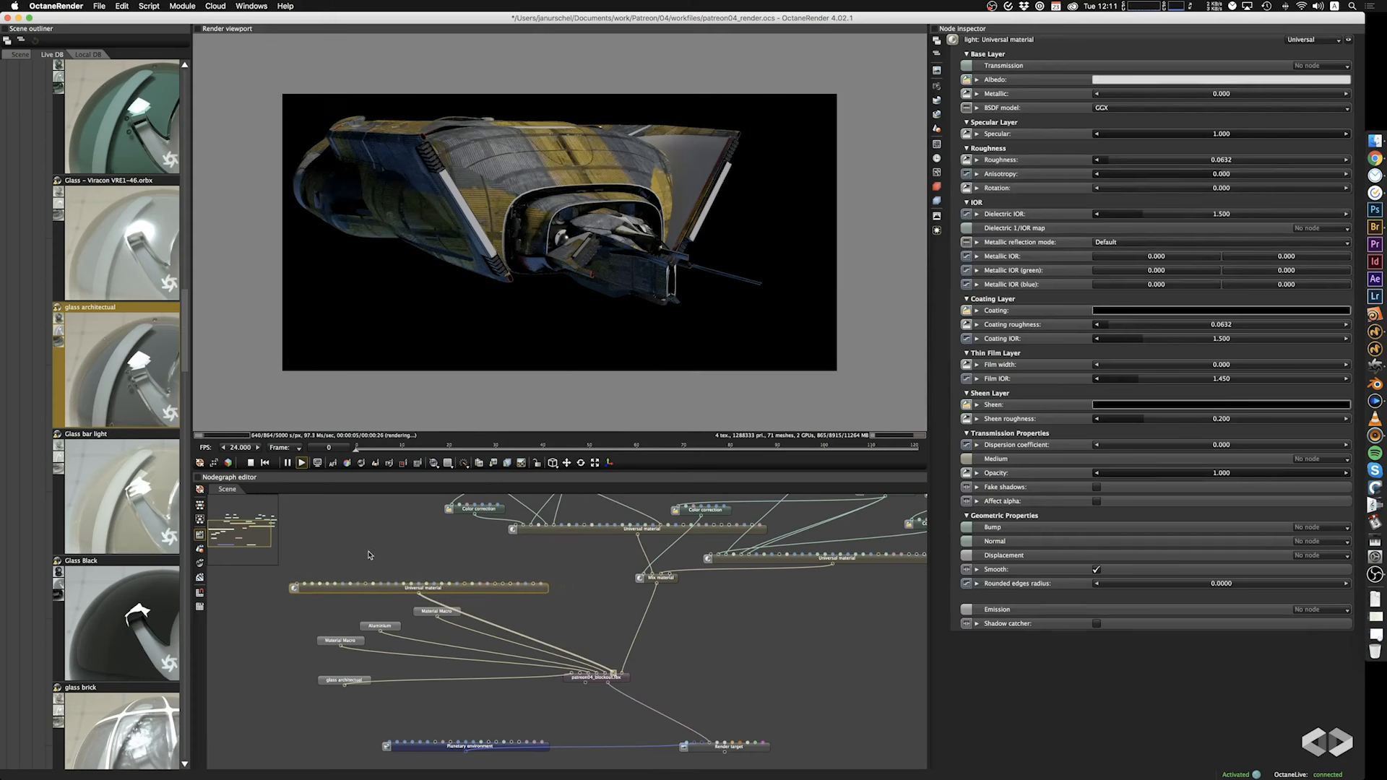
# Create a Black body emission node and connect it to the emission pin of the light's Universal material.
pyautogui.rightClick(369, 555)
pyautogui.moveTo(409, 337)
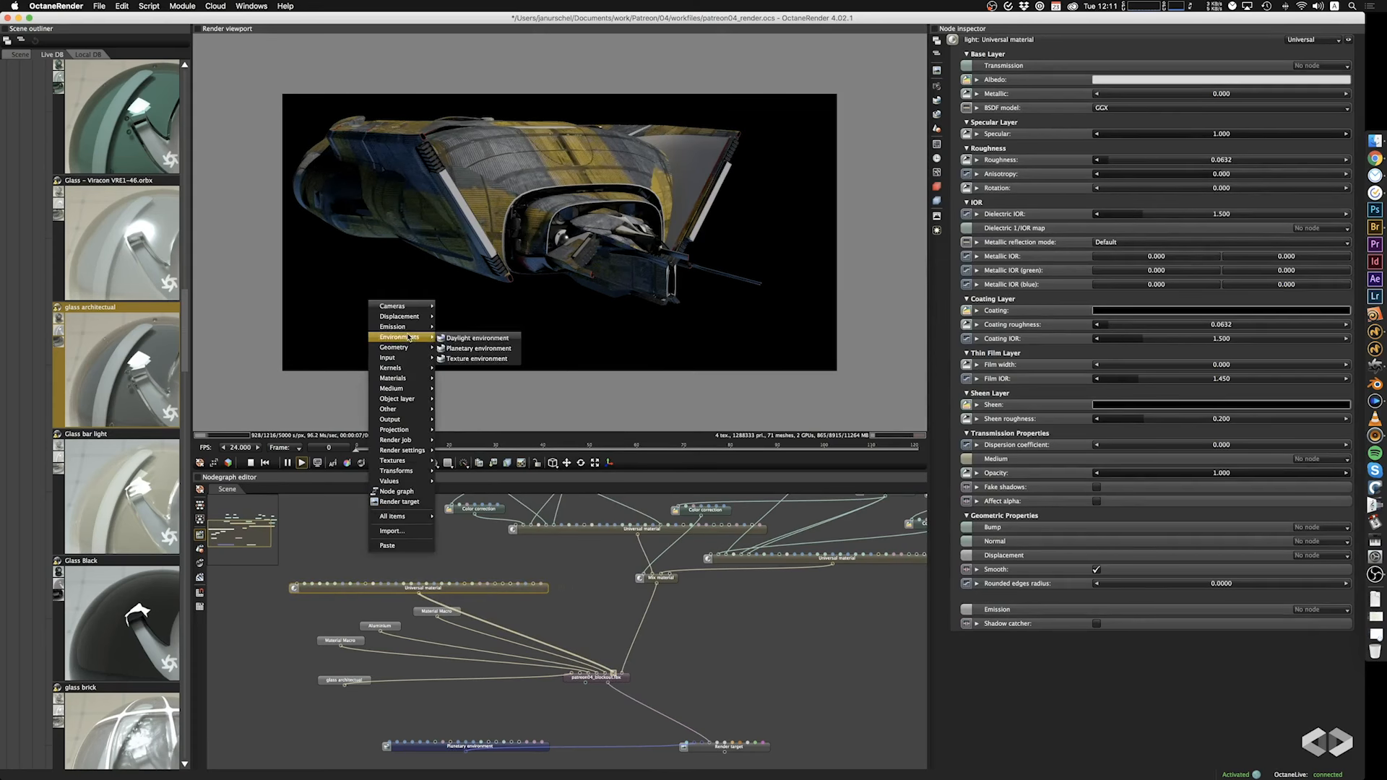
pyautogui.click(455, 327)
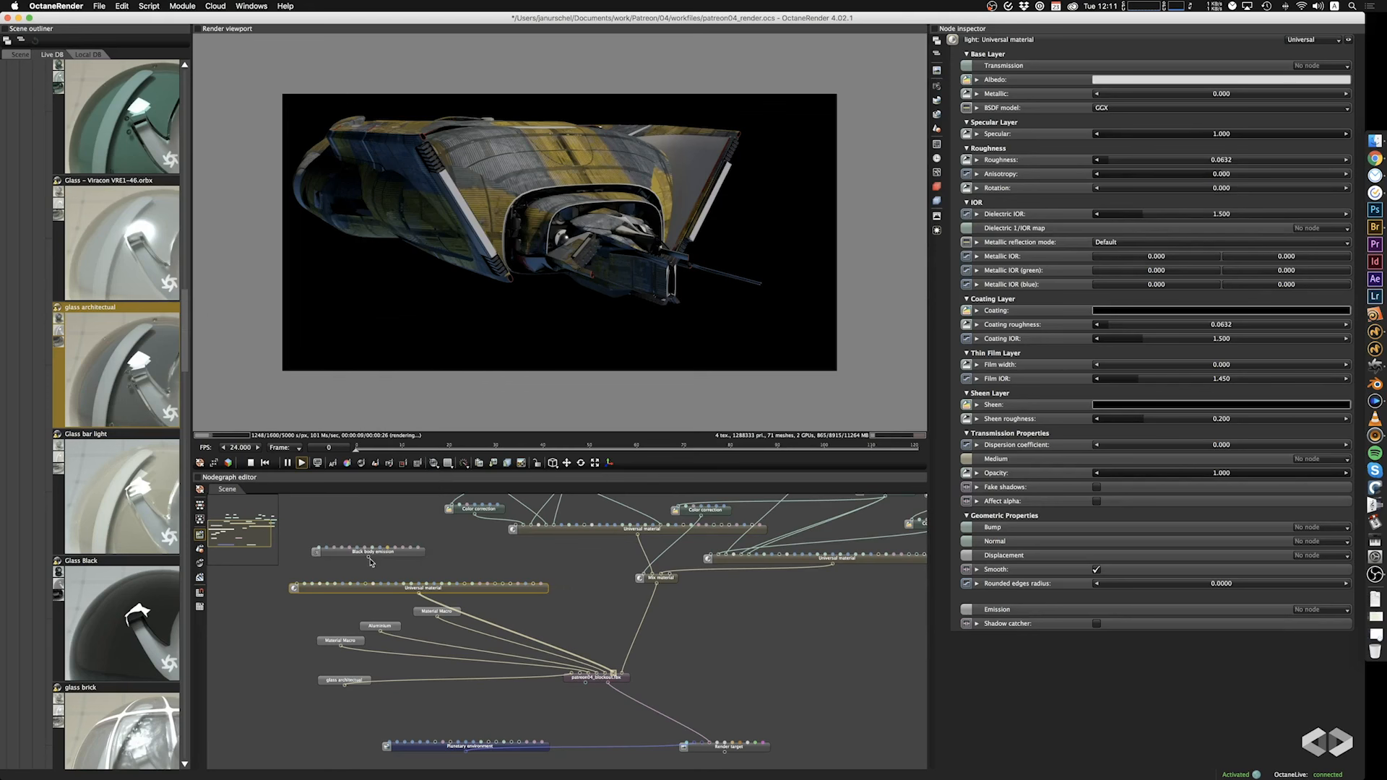
pyautogui.moveTo(370, 559); pyautogui.dragTo(532, 585)
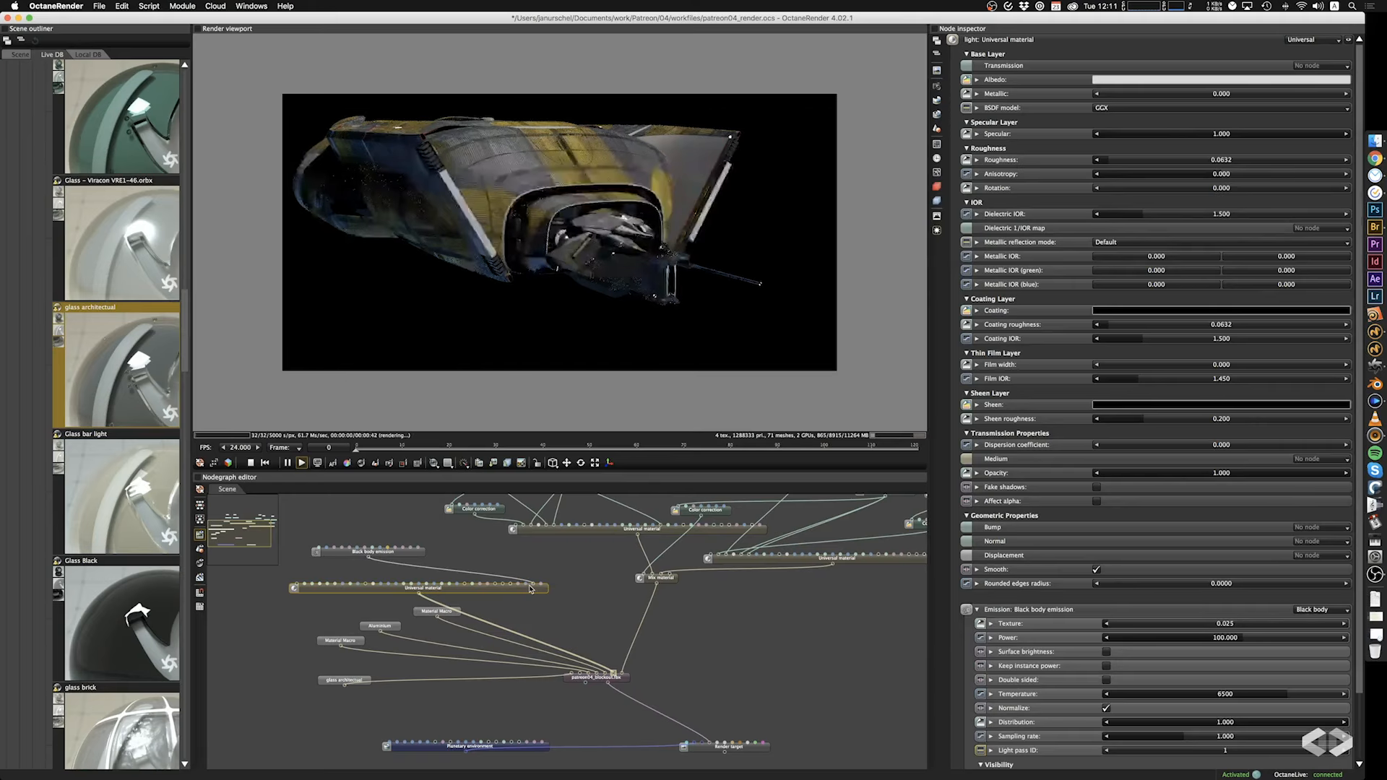
# Set the black body emission's power to 475 and check the ship's lights from below.
pyautogui.click(396, 555)
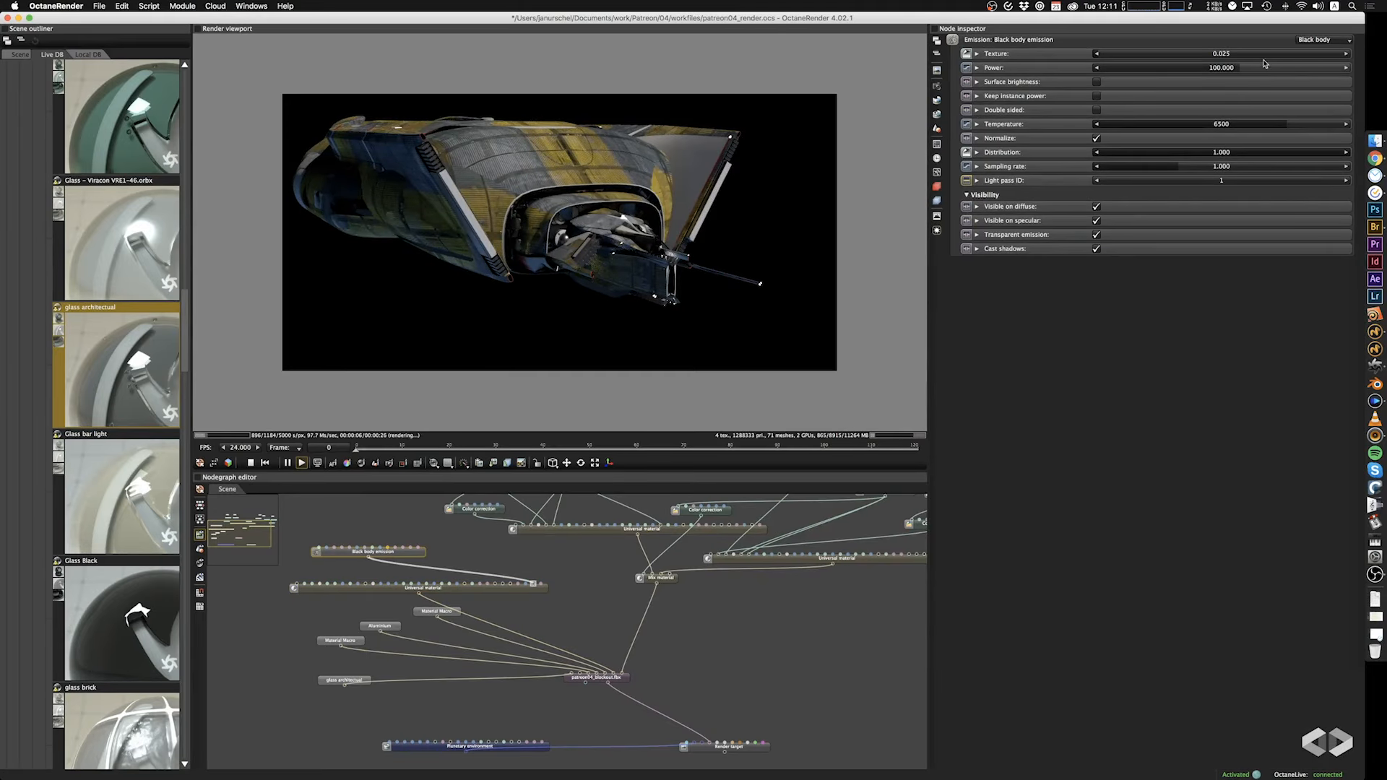
pyautogui.moveTo(1264, 63); pyautogui.dragTo(1276, 72)
pyautogui.moveTo(1275, 71); pyautogui.dragTo(1265, 71)
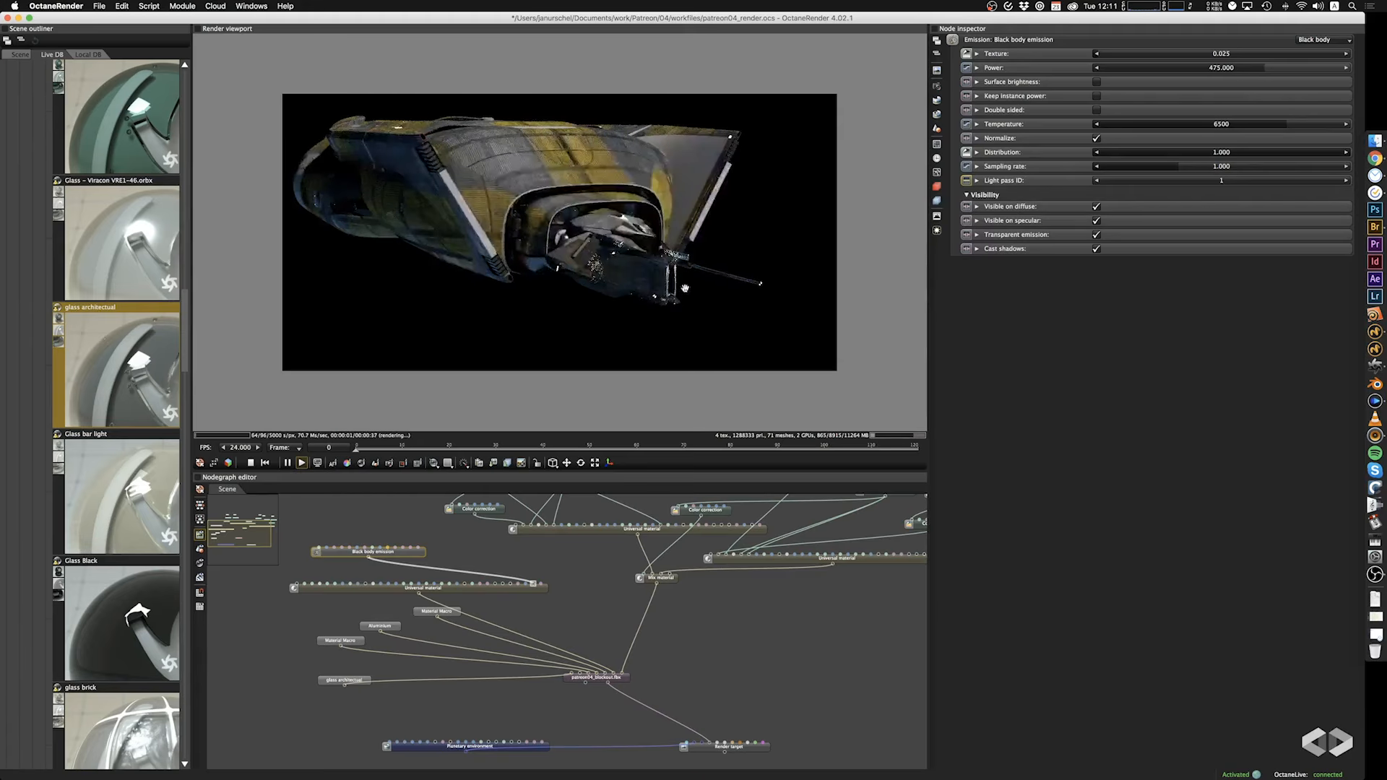
pyautogui.moveTo(635, 315); pyautogui.dragTo(689, 265)
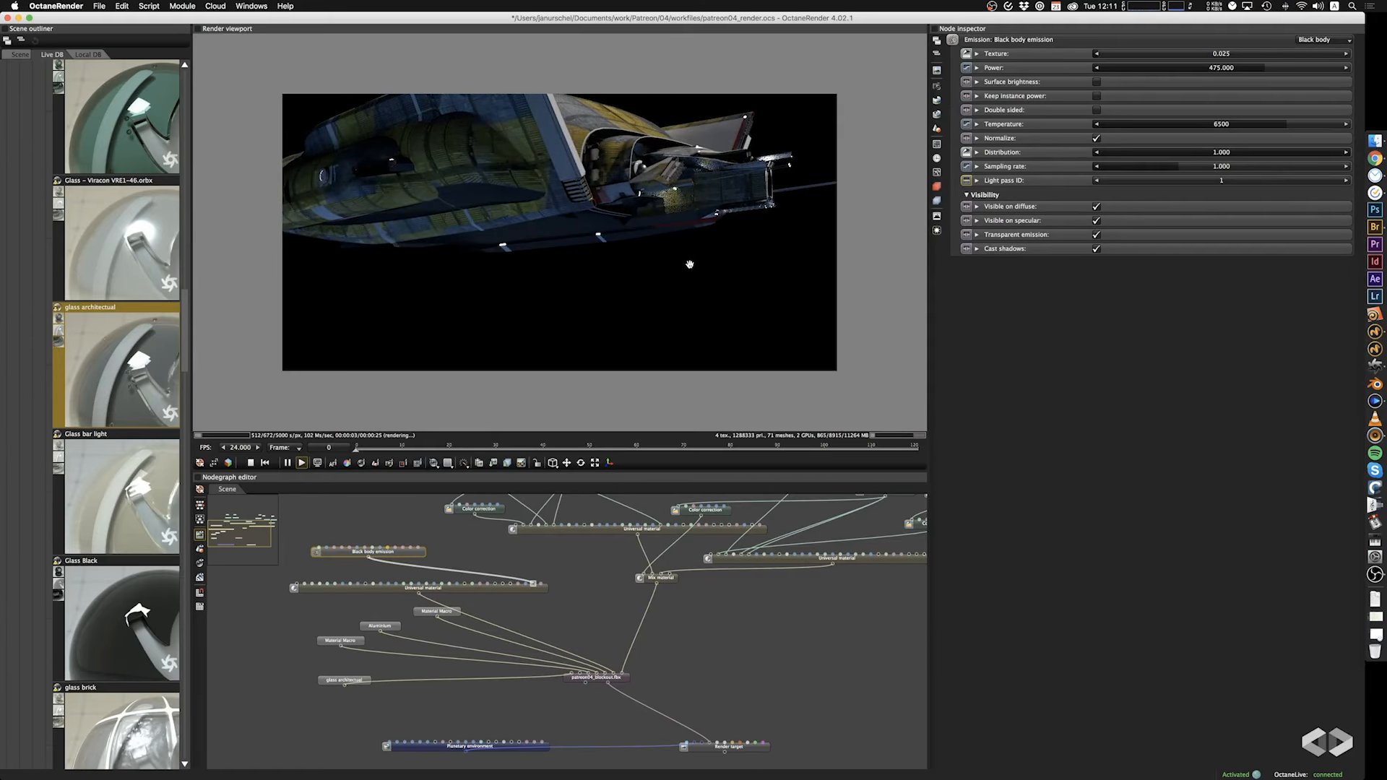
pyautogui.moveTo(688, 264)
pyautogui.mouseDown()
pyautogui.moveTo(683, 250)
pyautogui.moveTo(684, 285)
pyautogui.mouseUp()
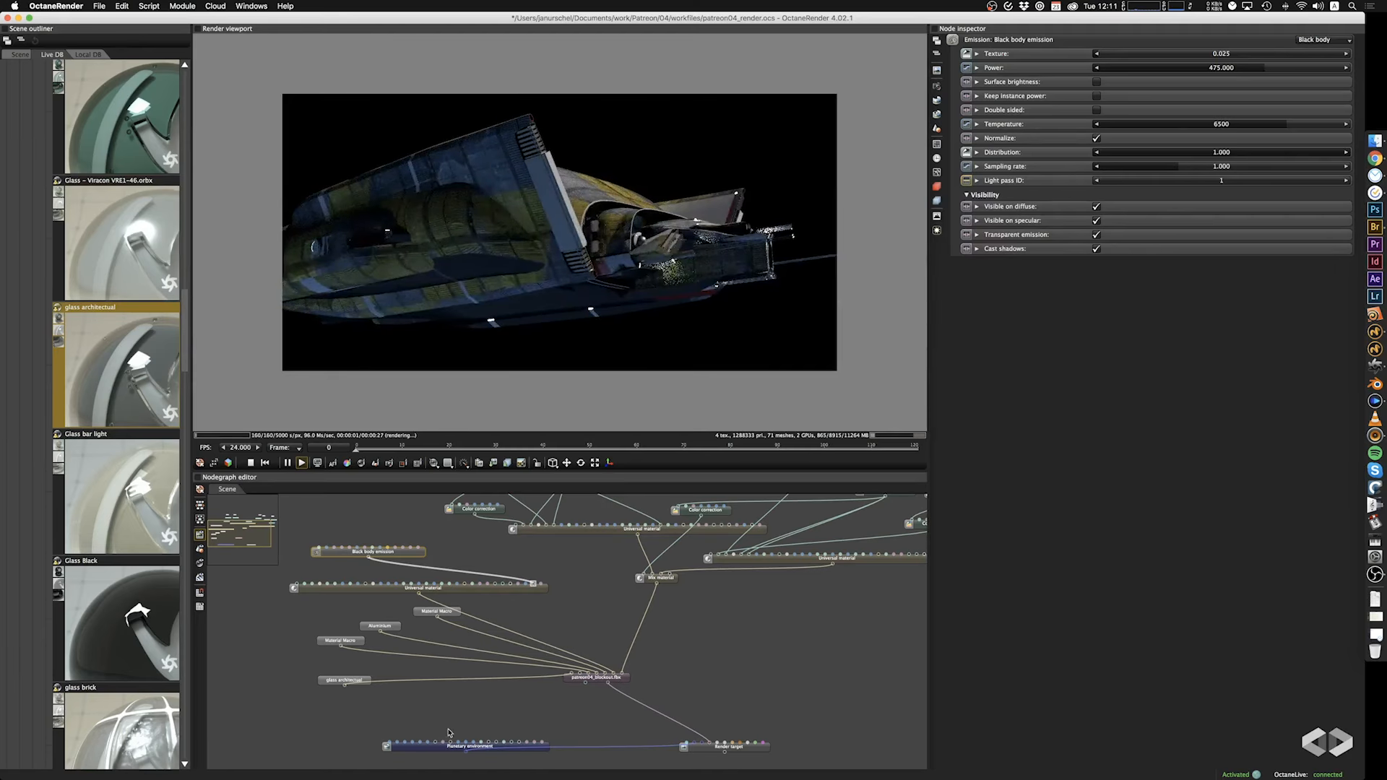
# Lower the planetary environment's power to 0.092 and inspect the ship's lights from the front, side and engines.
pyautogui.click(436, 747)
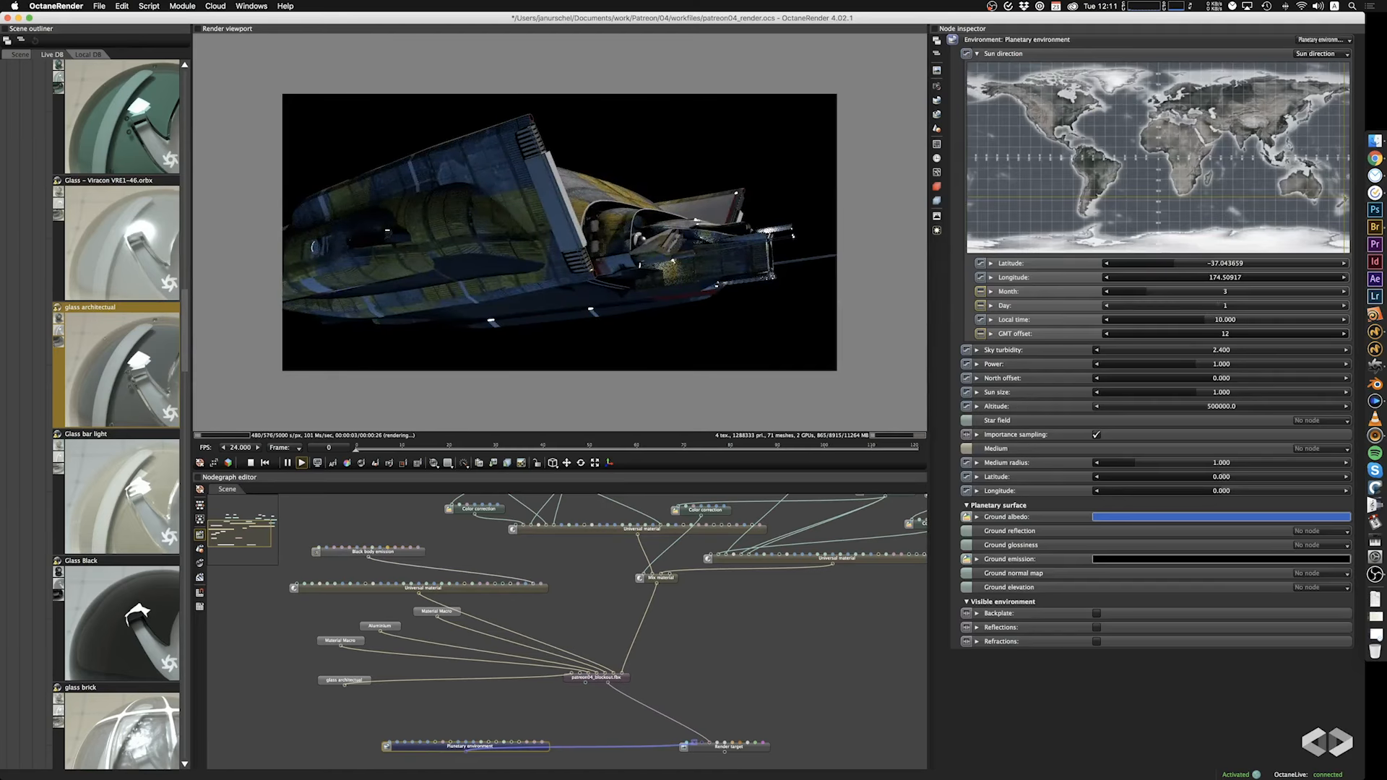
pyautogui.moveTo(1193, 365); pyautogui.dragTo(1145, 366)
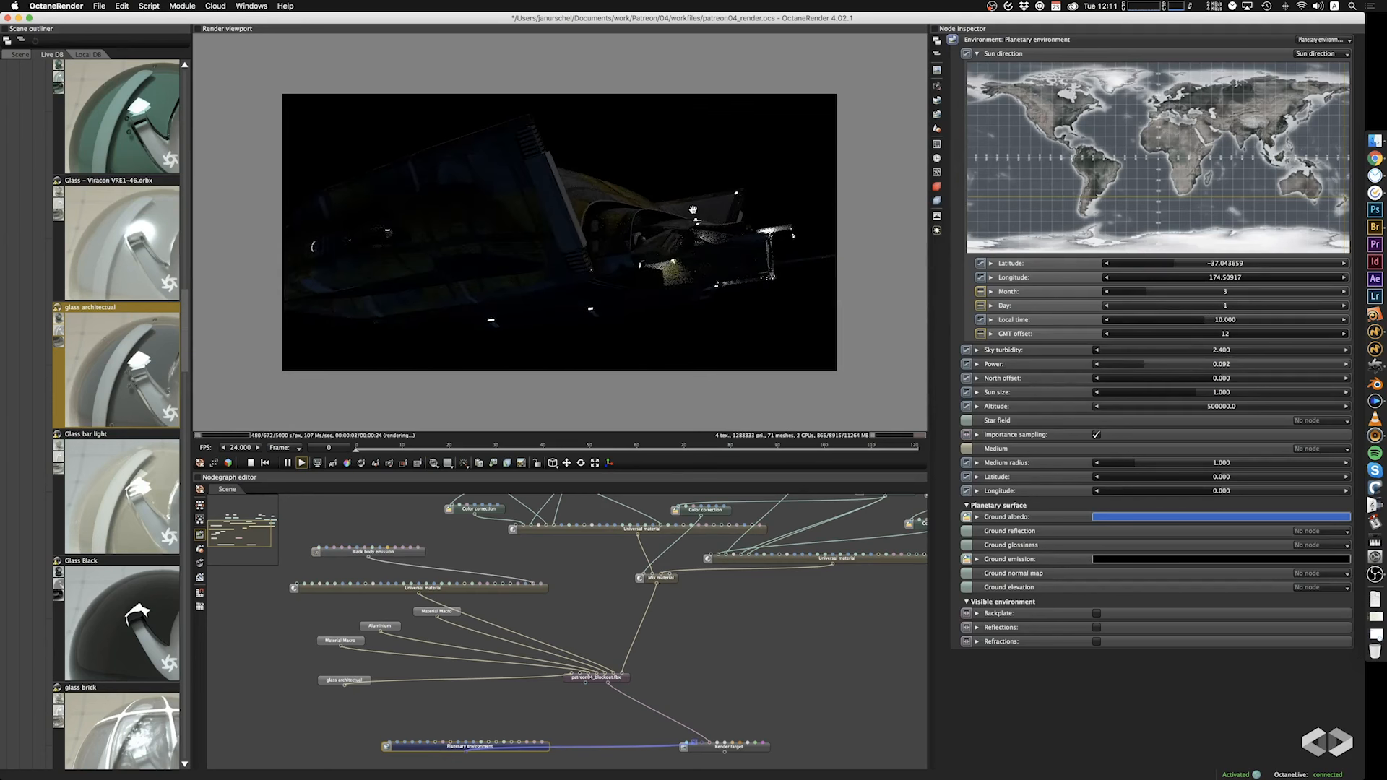
pyautogui.moveTo(723, 262); pyautogui.dragTo(685, 262)
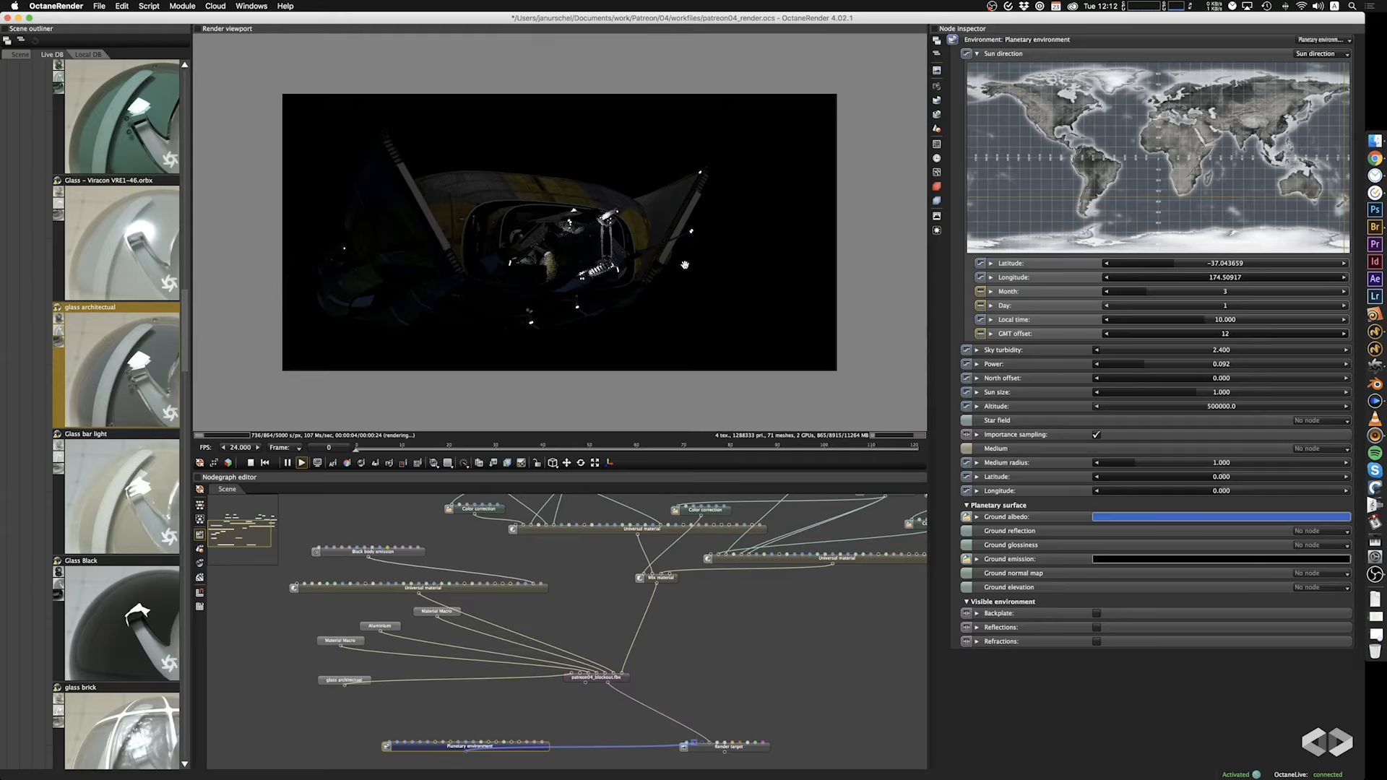
pyautogui.moveTo(708, 208); pyautogui.dragTo(562, 276)
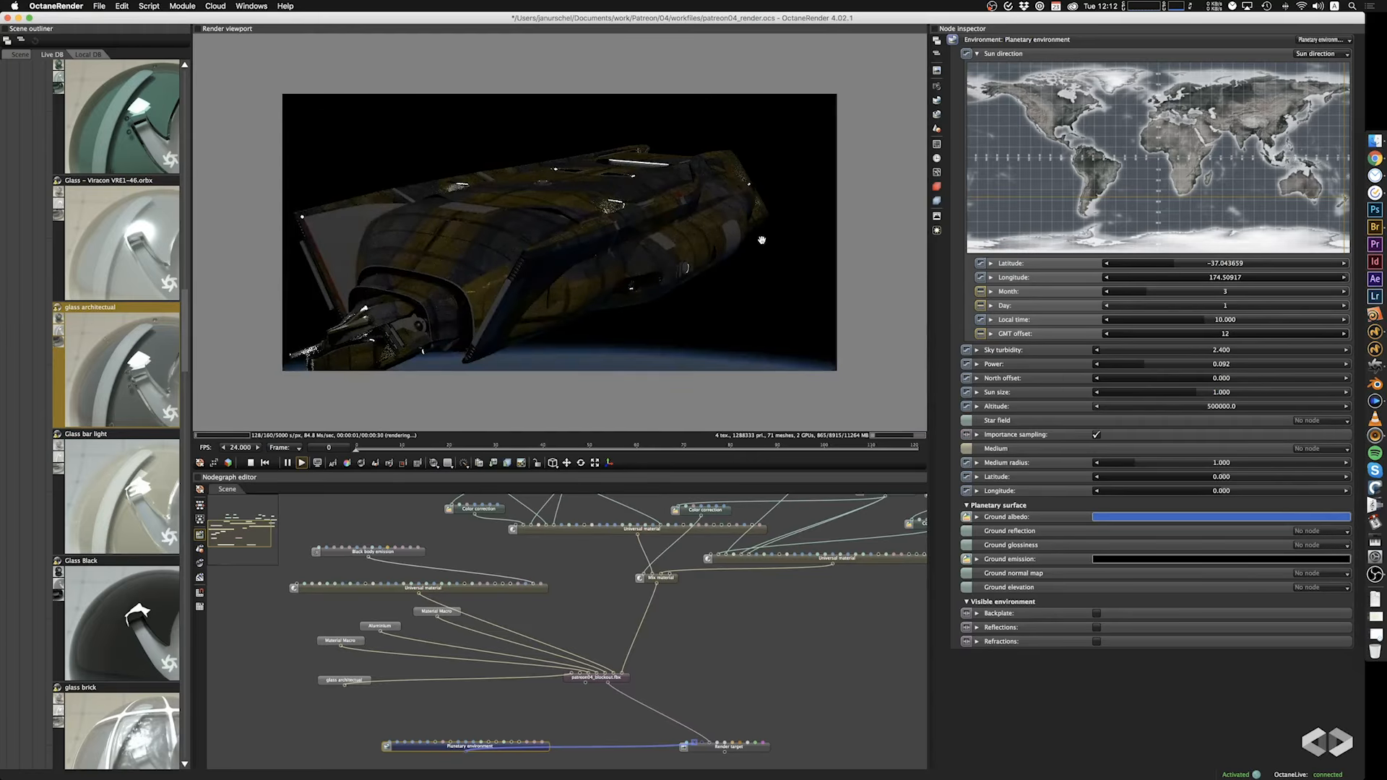
pyautogui.moveTo(761, 241); pyautogui.dragTo(697, 235)
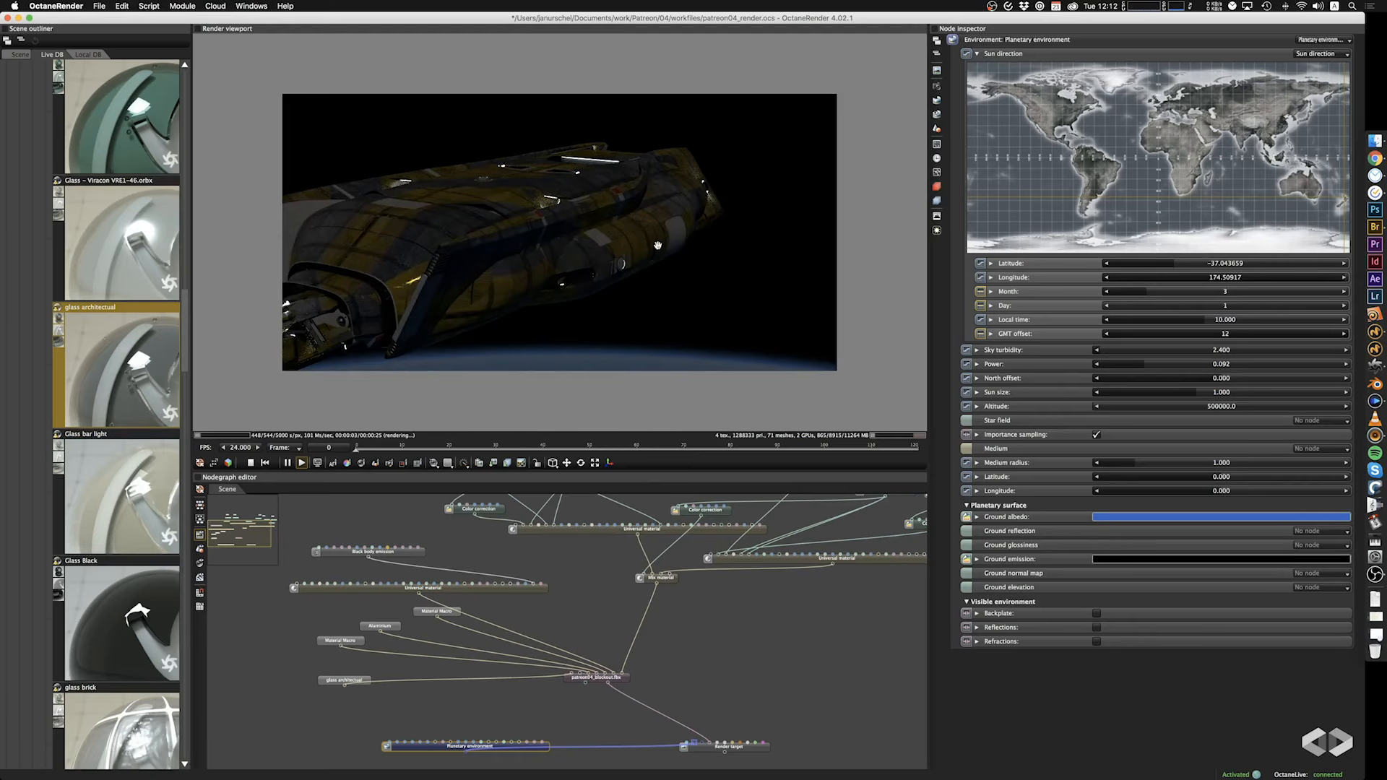
pyautogui.moveTo(700, 248); pyautogui.dragTo(663, 283)
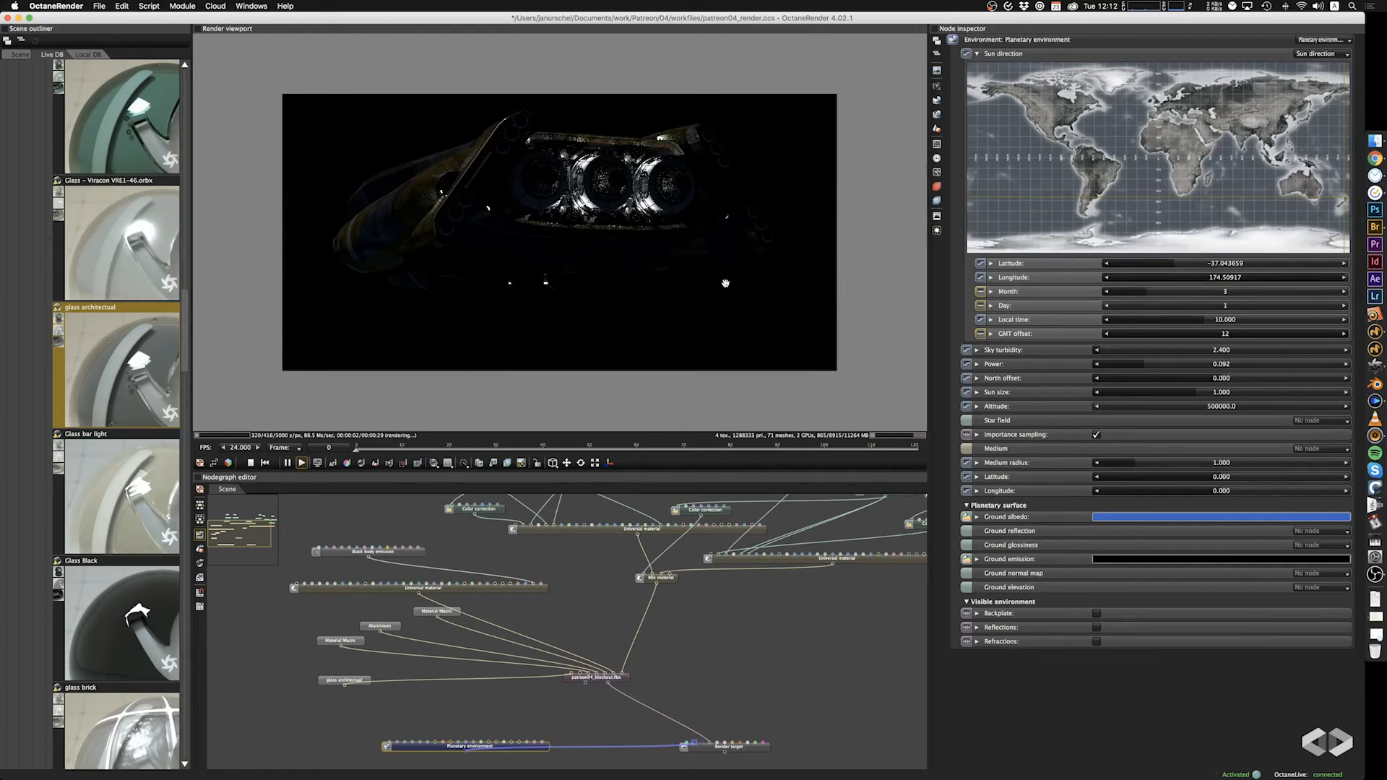
pyautogui.moveTo(726, 283); pyautogui.dragTo(645, 248)
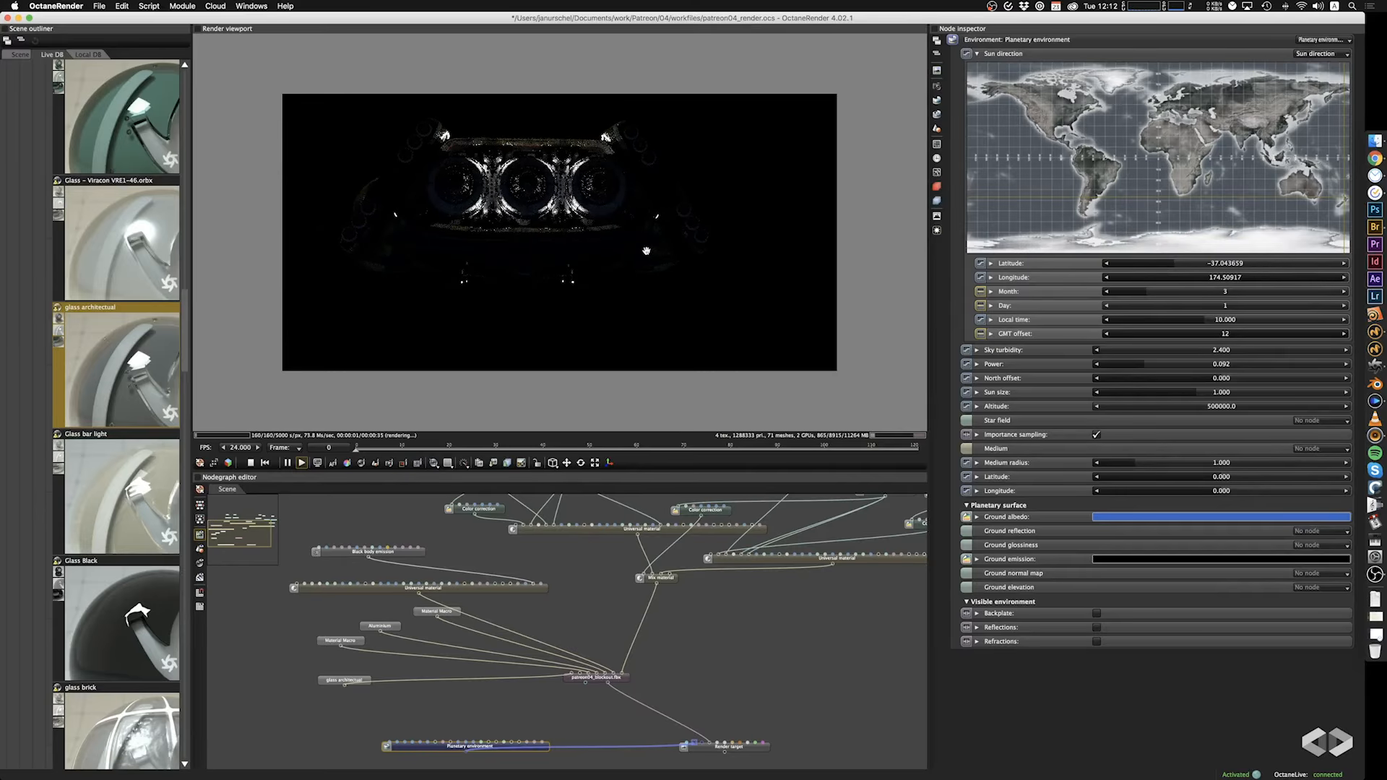
pyautogui.moveTo(629, 270); pyautogui.dragTo(688, 267)
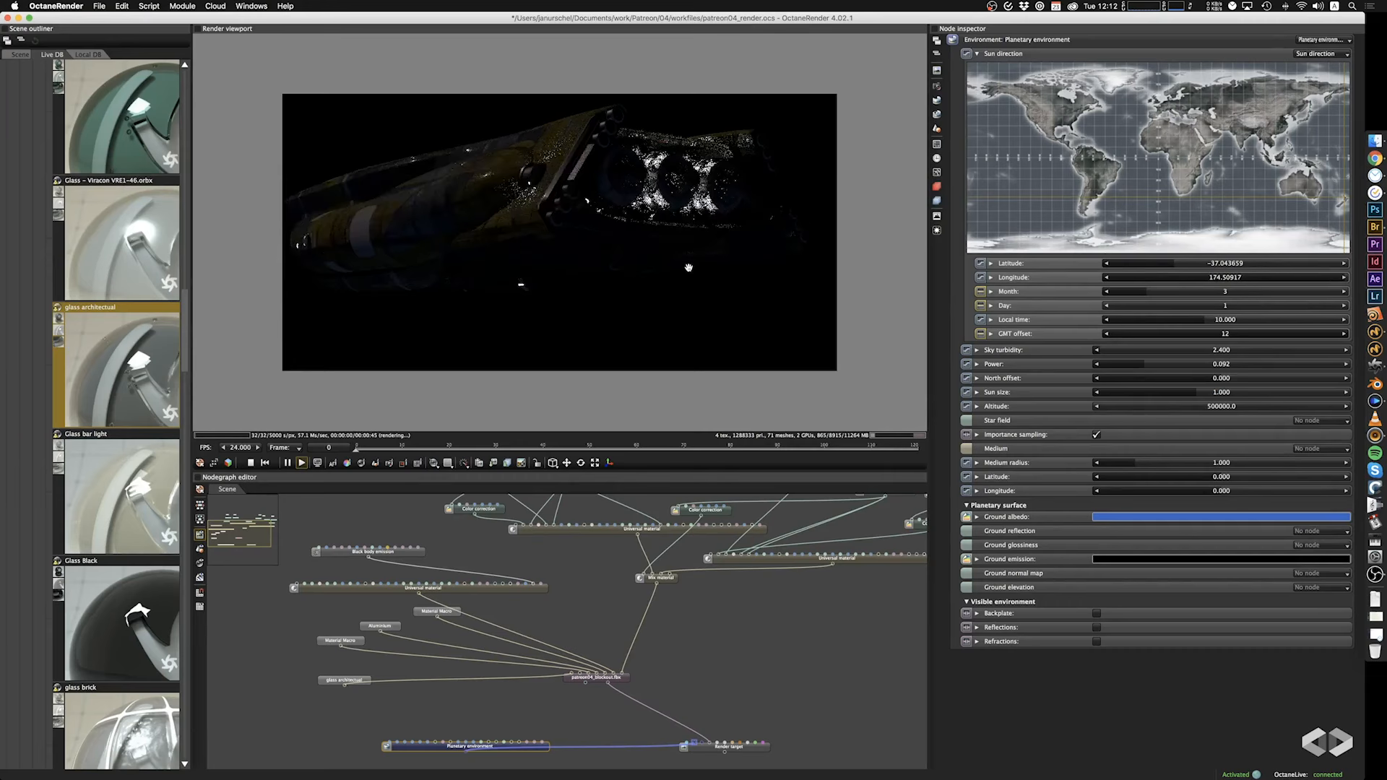
# Set the planetary environment's power to 1 and enable its Backplate under the visible environment settings.
pyautogui.doubleClick(1219, 364)
pyautogui.write('1')
pyautogui.press('Return')
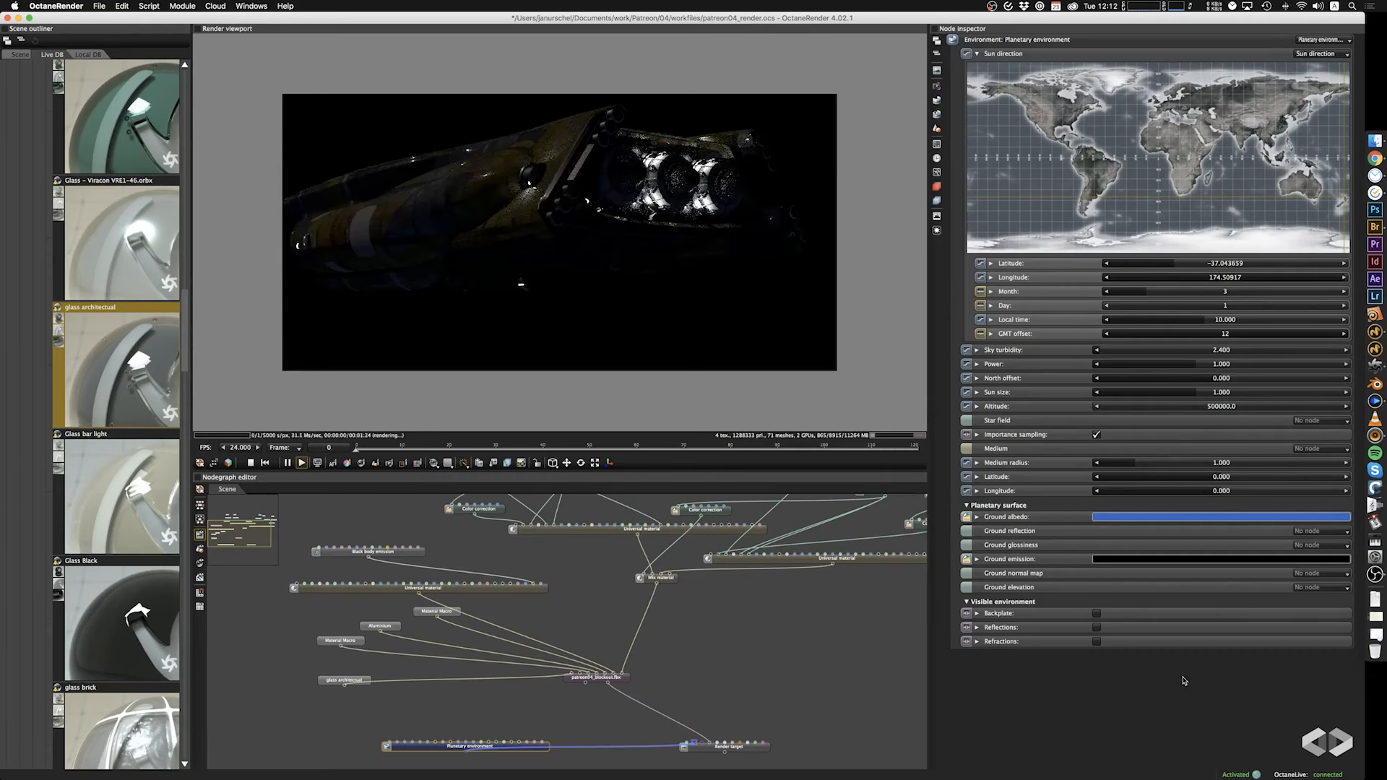
pyautogui.moveTo(491, 310); pyautogui.dragTo(737, 279)
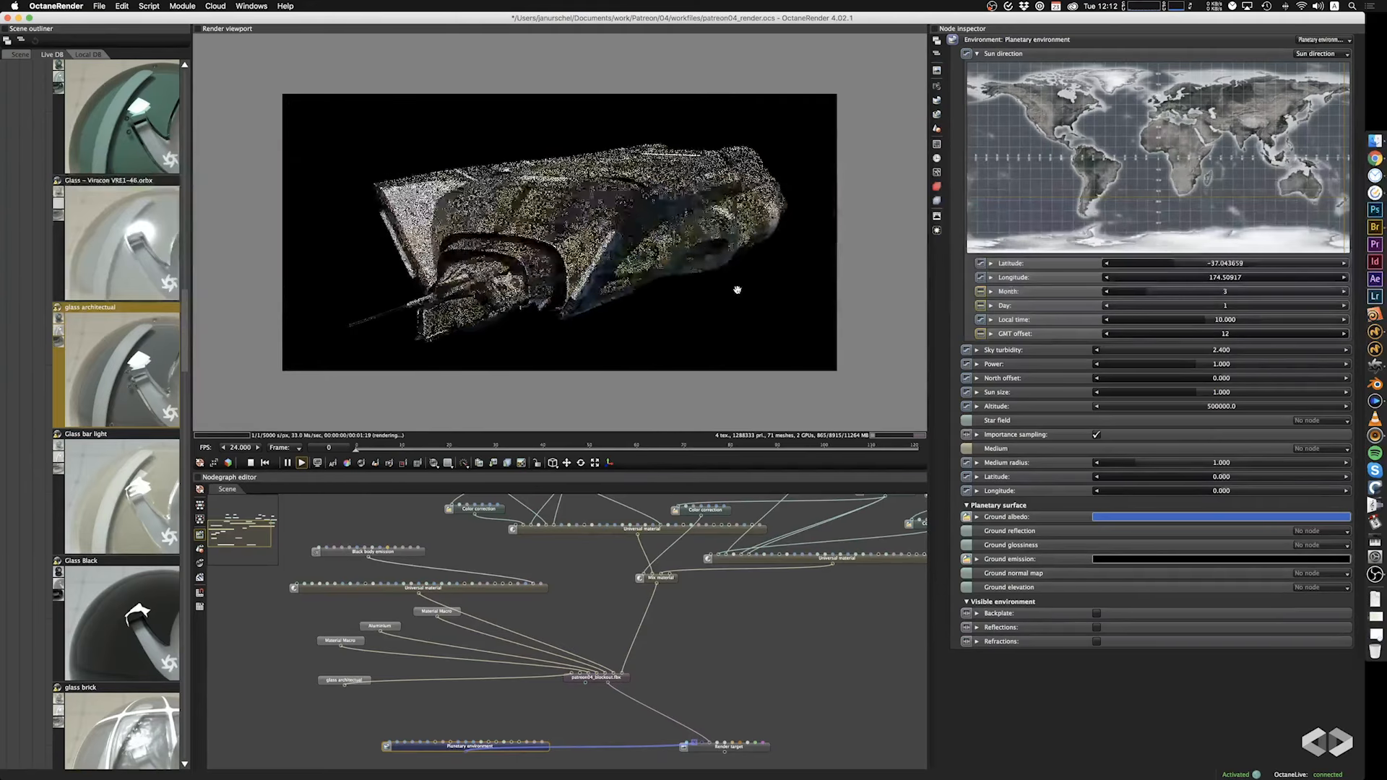
pyautogui.click(1097, 614)
# Set the saturation of the color correction on the hull's walls1.png albedo texture to 0 and check the ship from the front side.
pyautogui.click(791, 571)
pyautogui.moveTo(1249, 239); pyautogui.dragTo(1033, 243)
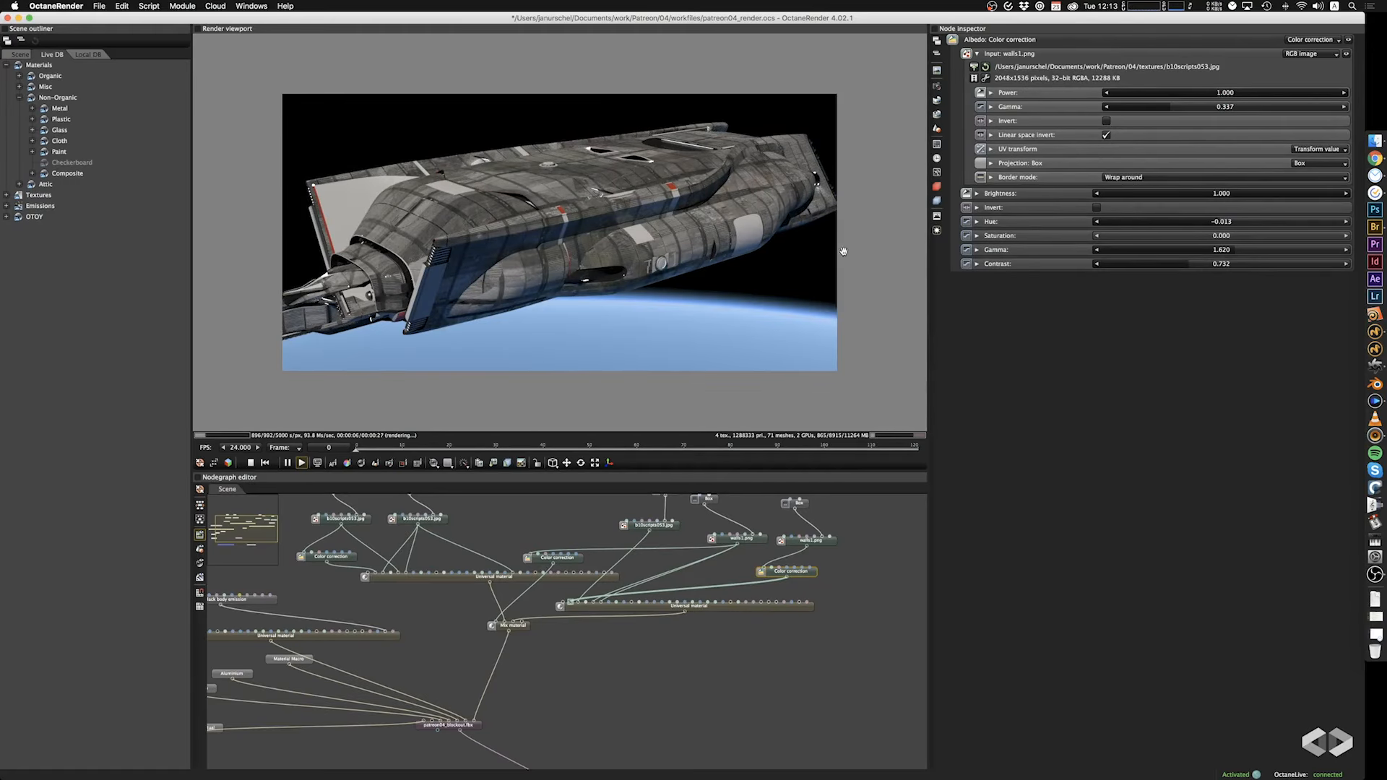
pyautogui.moveTo(565, 247); pyautogui.dragTo(606, 229)
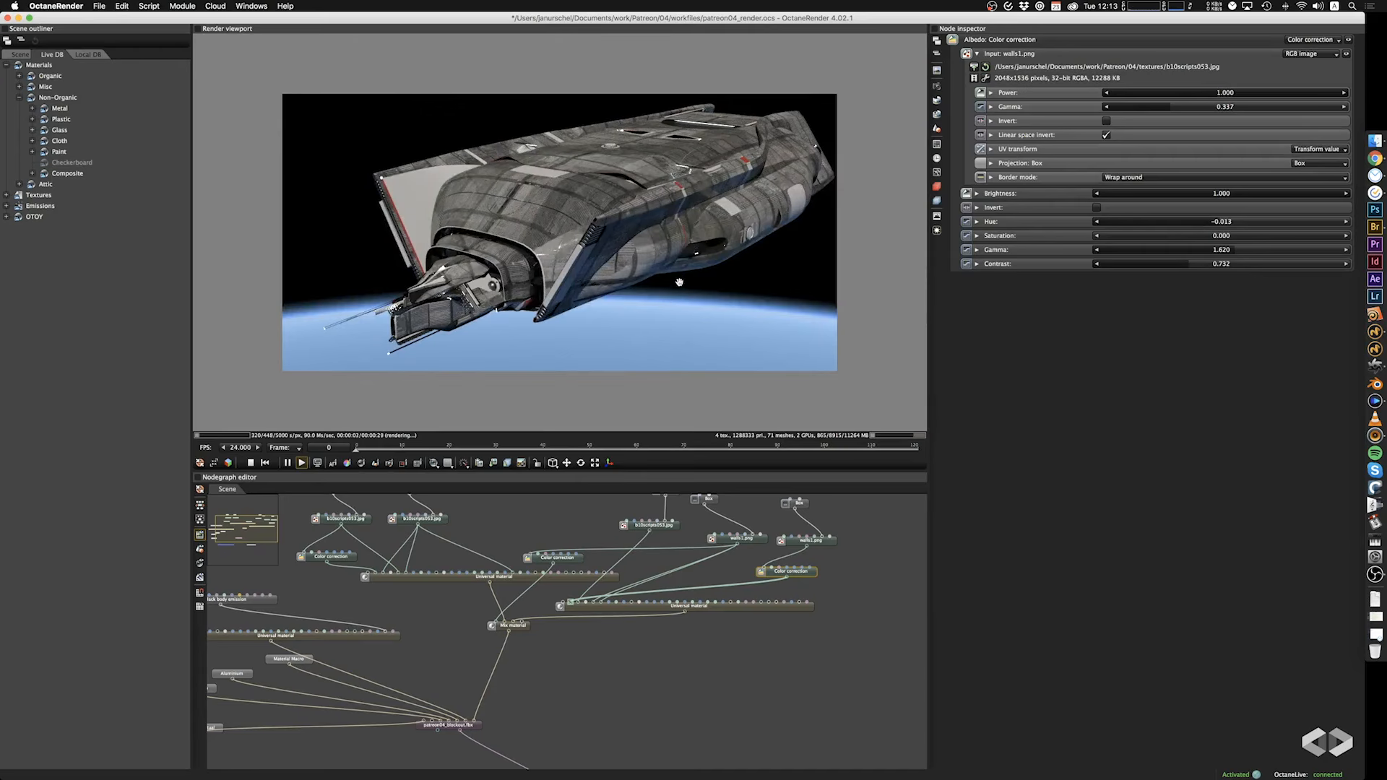
pyautogui.moveTo(679, 282)
pyautogui.mouseDown()
pyautogui.moveTo(604, 319)
pyautogui.moveTo(660, 270)
pyautogui.mouseUp()
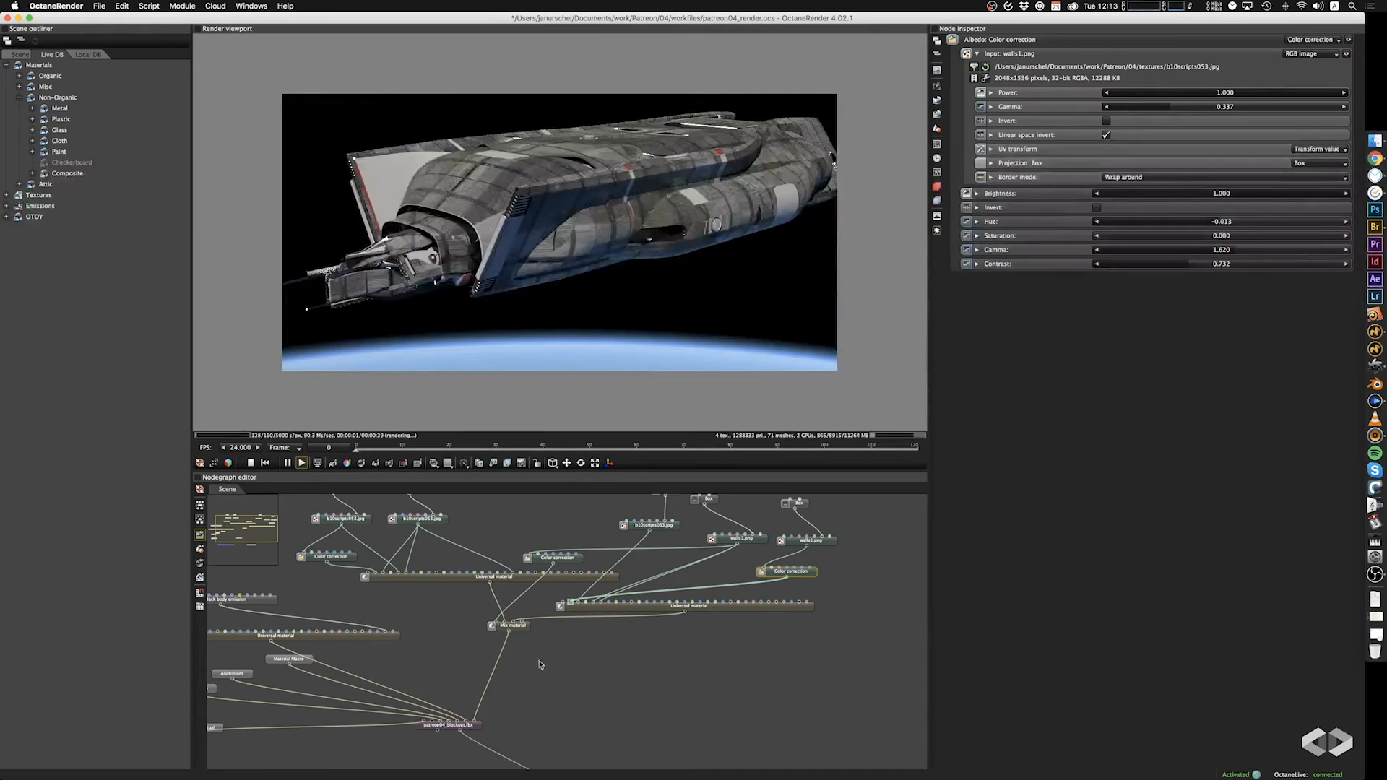
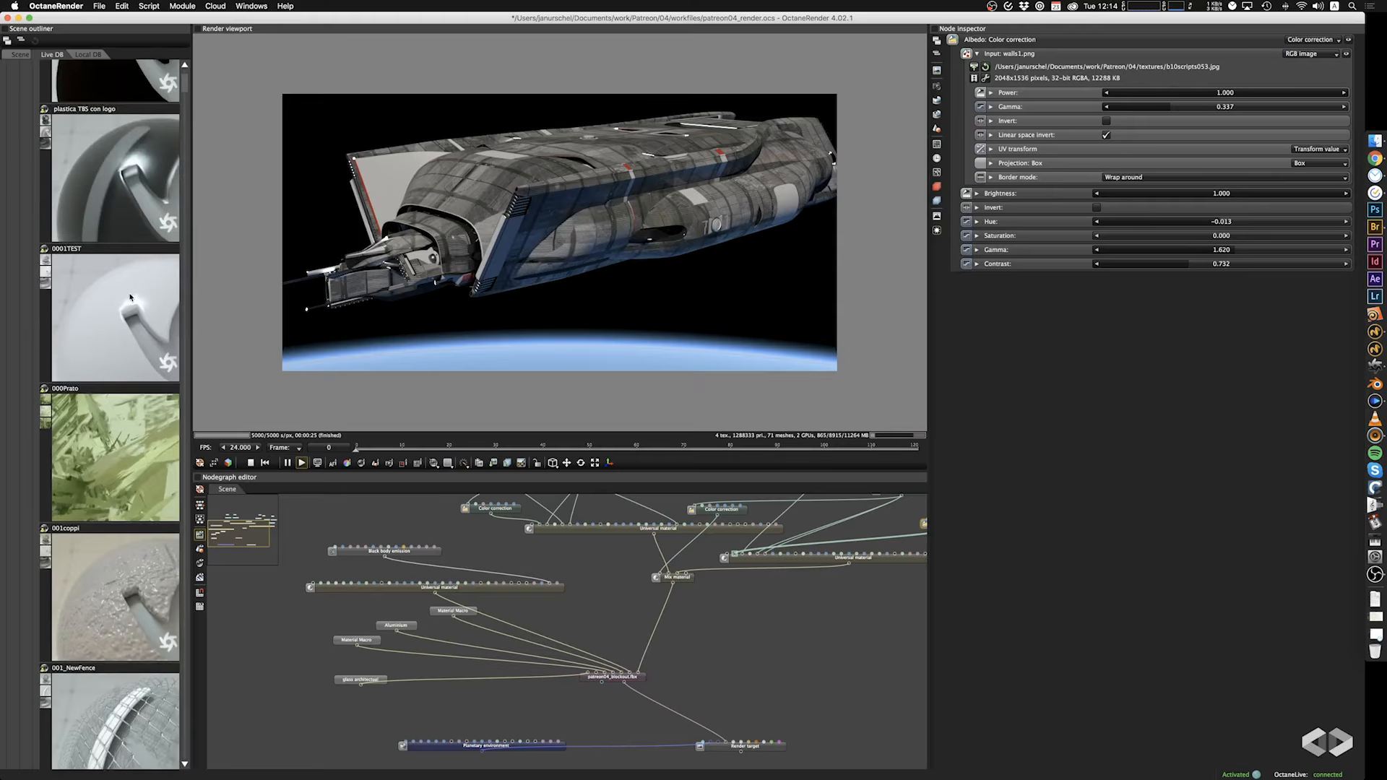
# Connect the LiveDB material "Крашенный металл старый" to the spaceship mesh's material input and open the material's internal node graph.
pyautogui.moveTo(106, 228); pyautogui.dragTo(596, 673)
pyautogui.click(286, 650)
pyautogui.doubleClick(275, 636)
# Spread the stacked glossy material and RGB image nodes apart inside the painted metal material's graph.
pyautogui.moveTo(399, 517); pyautogui.dragTo(394, 659)
pyautogui.moveTo(457, 511); pyautogui.dragTo(632, 535)
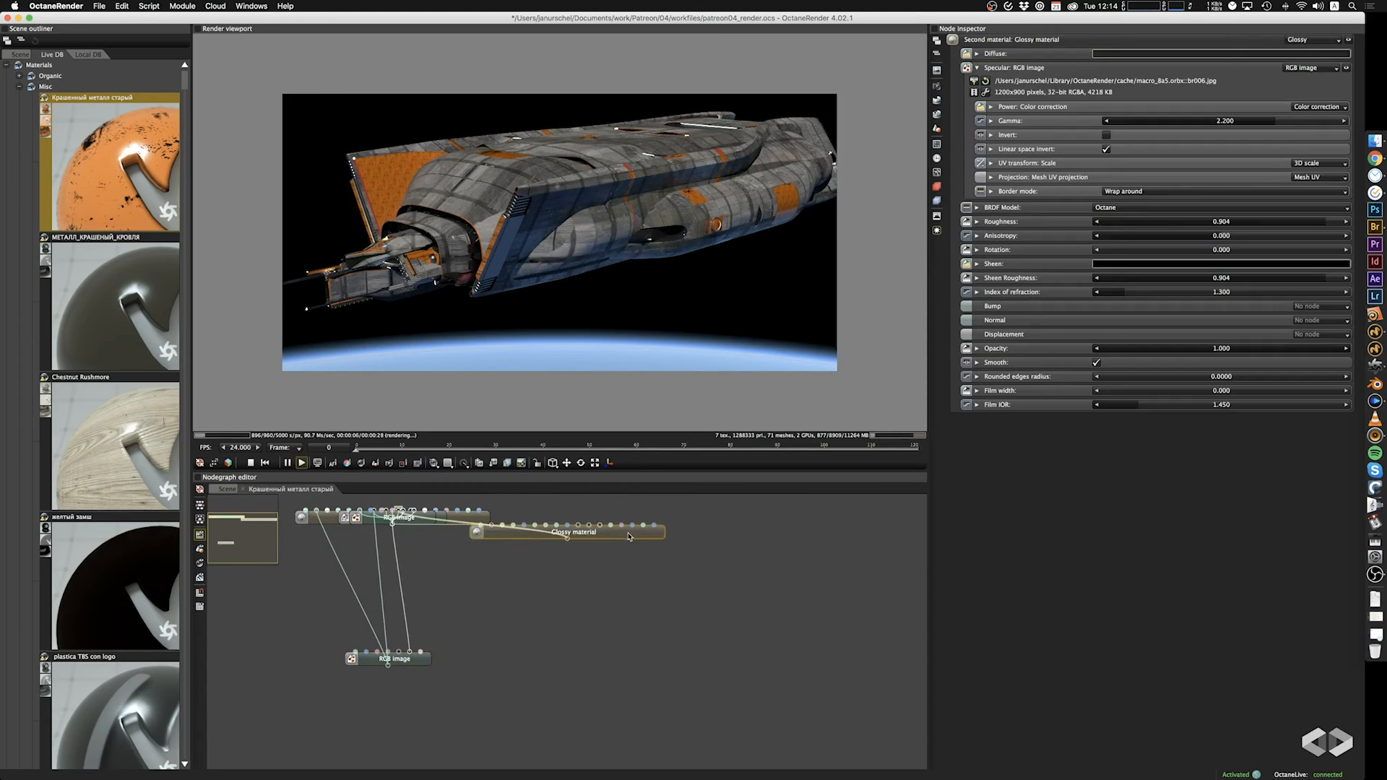
pyautogui.moveTo(427, 521); pyautogui.dragTo(441, 617)
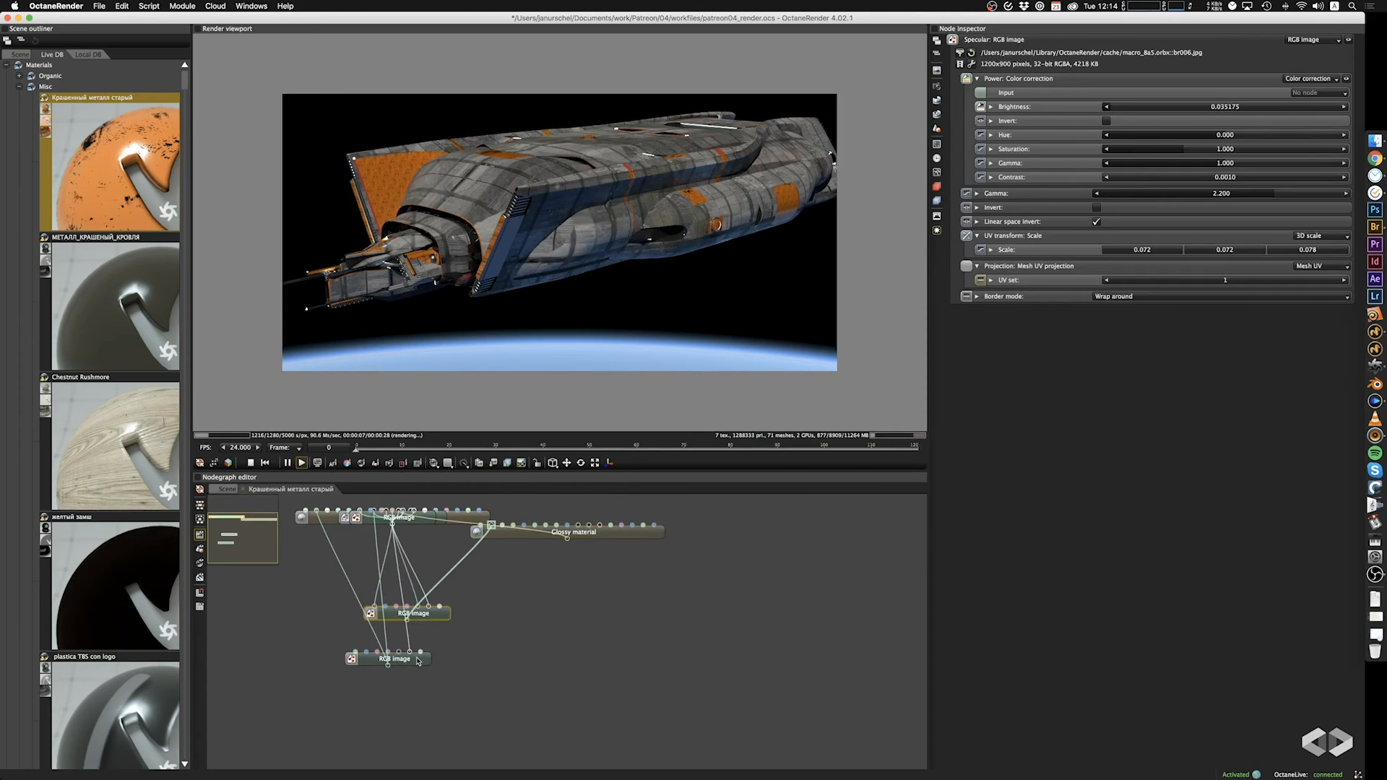
pyautogui.moveTo(394, 659); pyautogui.dragTo(314, 586)
pyautogui.moveTo(621, 533); pyautogui.dragTo(525, 731)
pyautogui.moveTo(484, 521); pyautogui.dragTo(751, 590)
pyautogui.moveTo(491, 522); pyautogui.dragTo(638, 644)
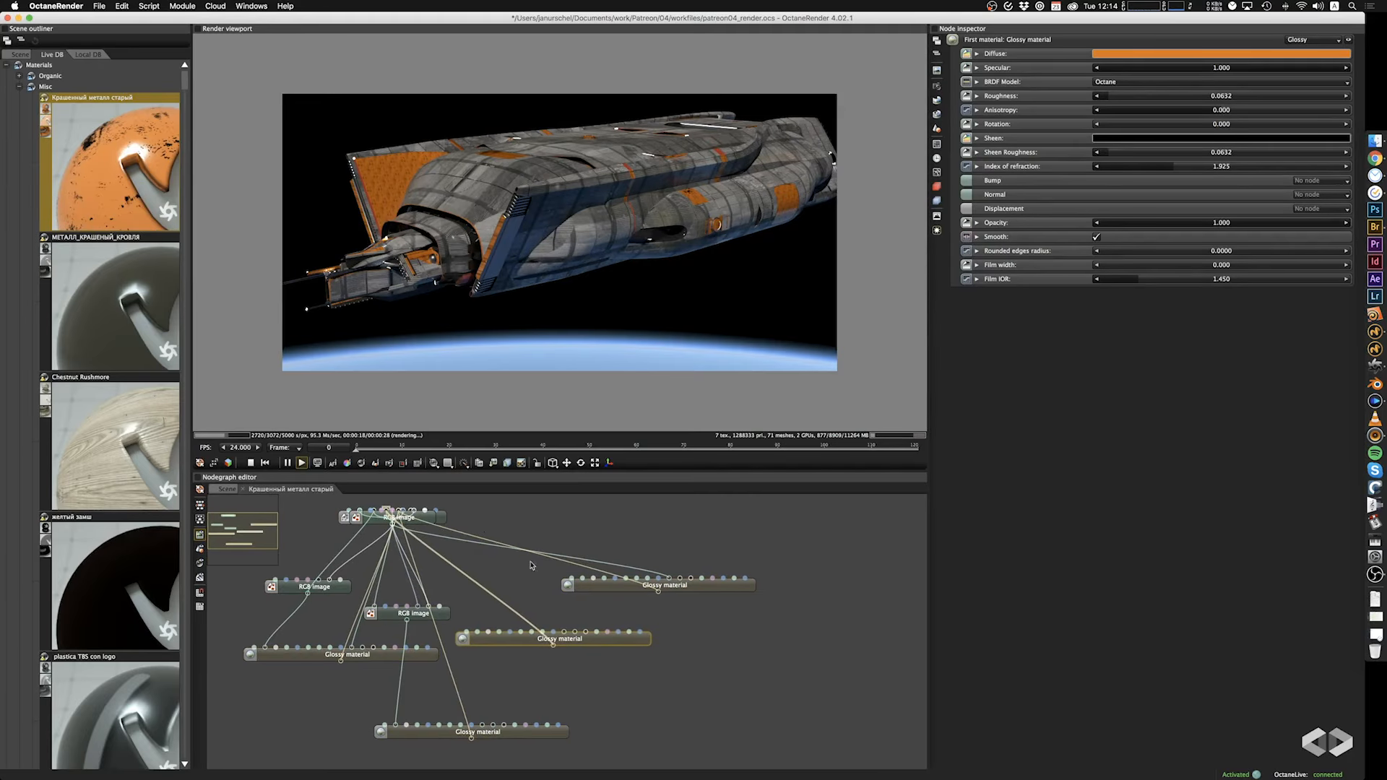
# Separate the dir014 and bl015 image nodes, the turbulence texture with its glossy material, and a color correction node from the stack.
pyautogui.moveTo(430, 518); pyautogui.dragTo(655, 533)
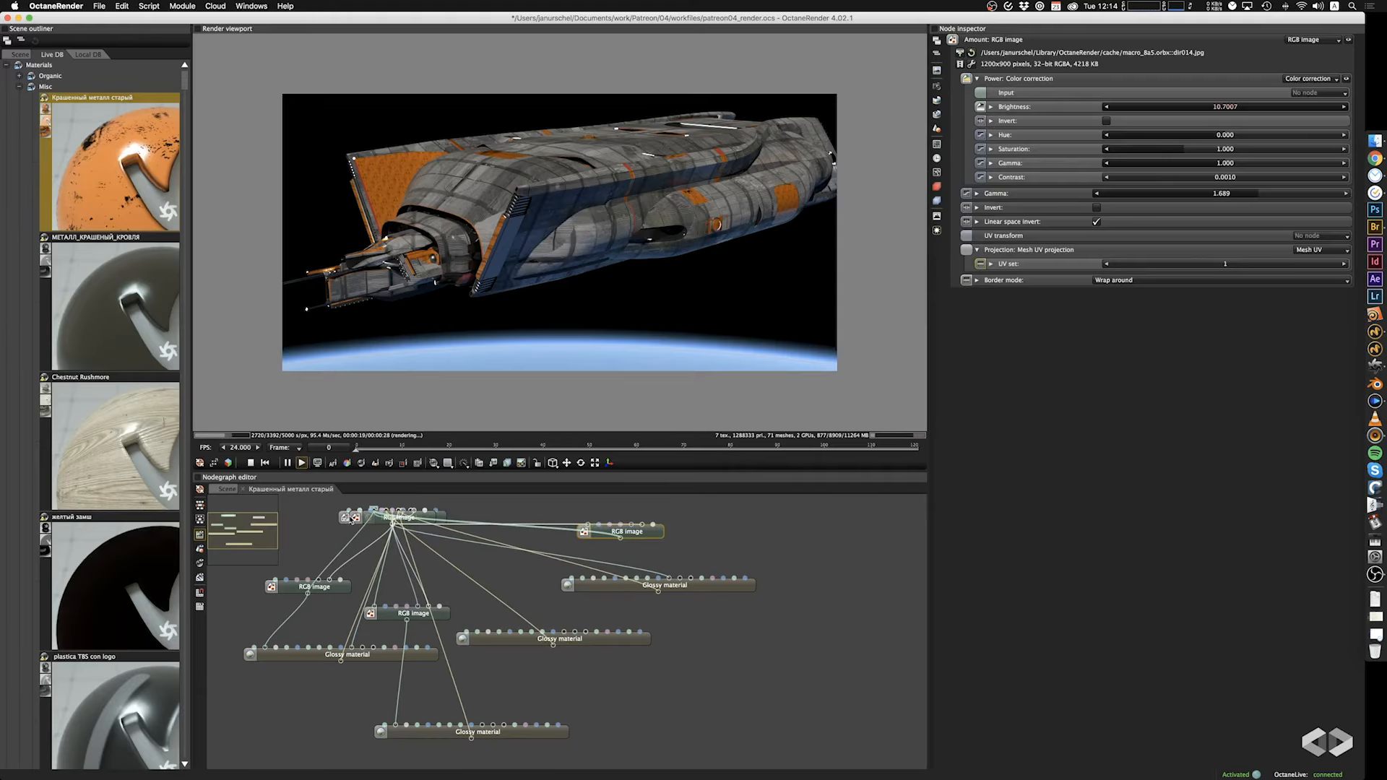
pyautogui.moveTo(354, 519); pyautogui.dragTo(354, 580)
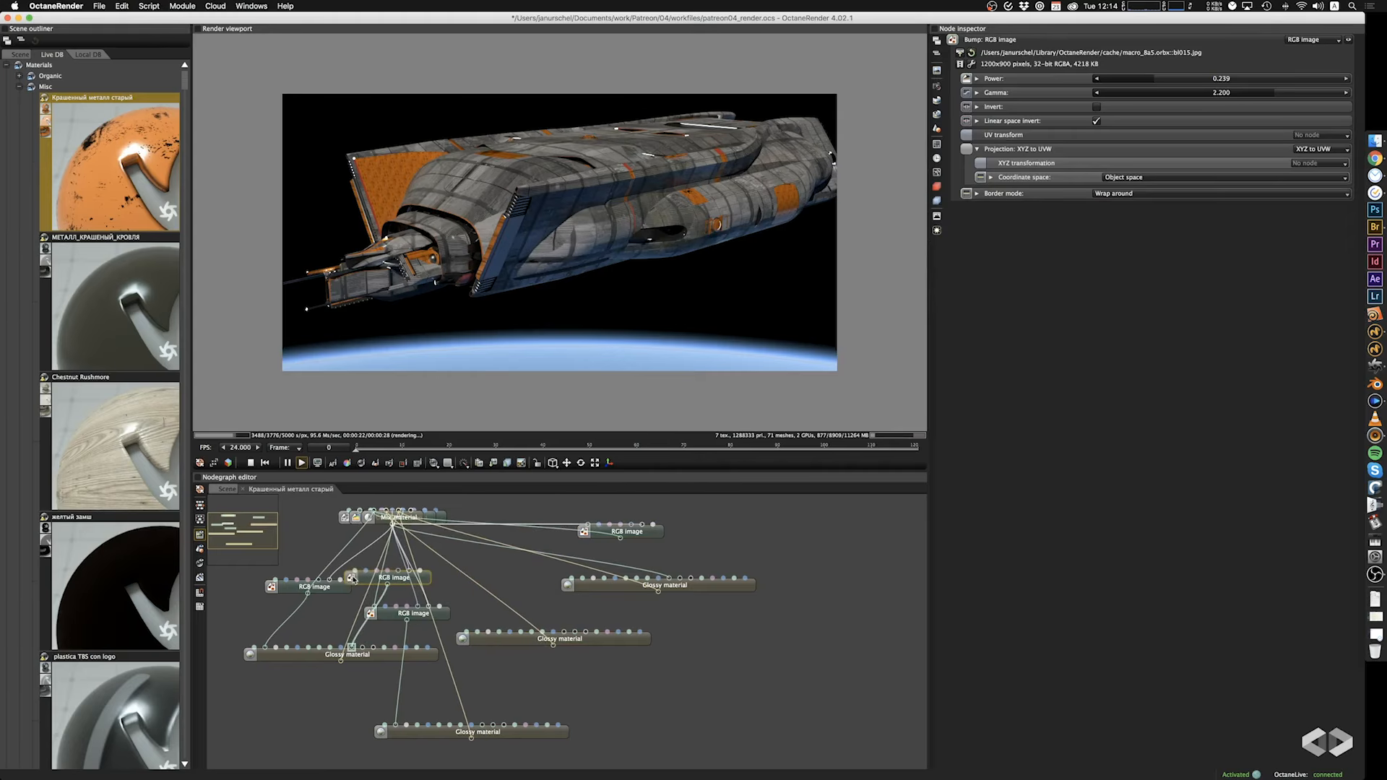
pyautogui.moveTo(343, 525); pyautogui.dragTo(613, 562)
pyautogui.moveTo(698, 595); pyautogui.dragTo(795, 618)
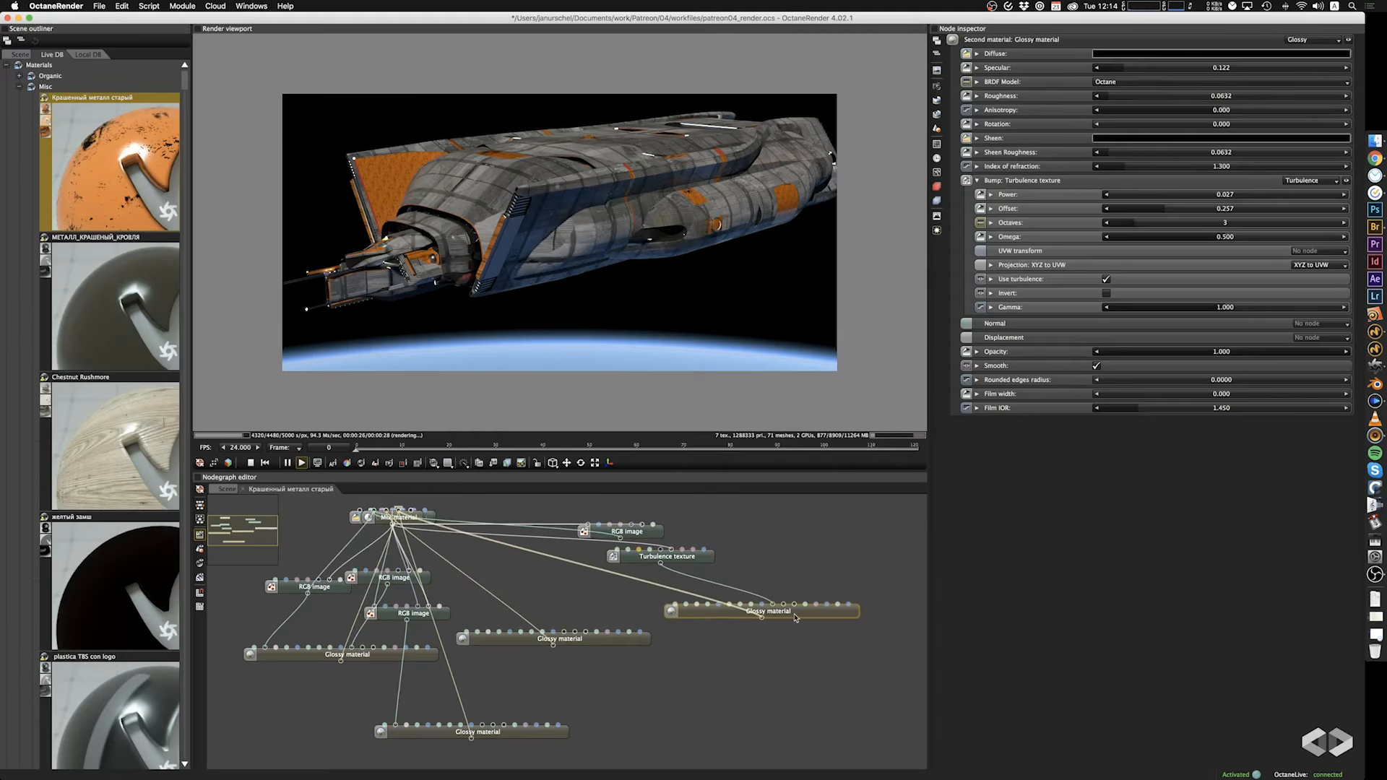
pyautogui.moveTo(377, 520); pyautogui.dragTo(368, 770)
pyautogui.moveTo(466, 643); pyautogui.dragTo(509, 671)
pyautogui.moveTo(402, 511); pyautogui.dragTo(624, 501)
pyautogui.scroll(-5, 453, 557)
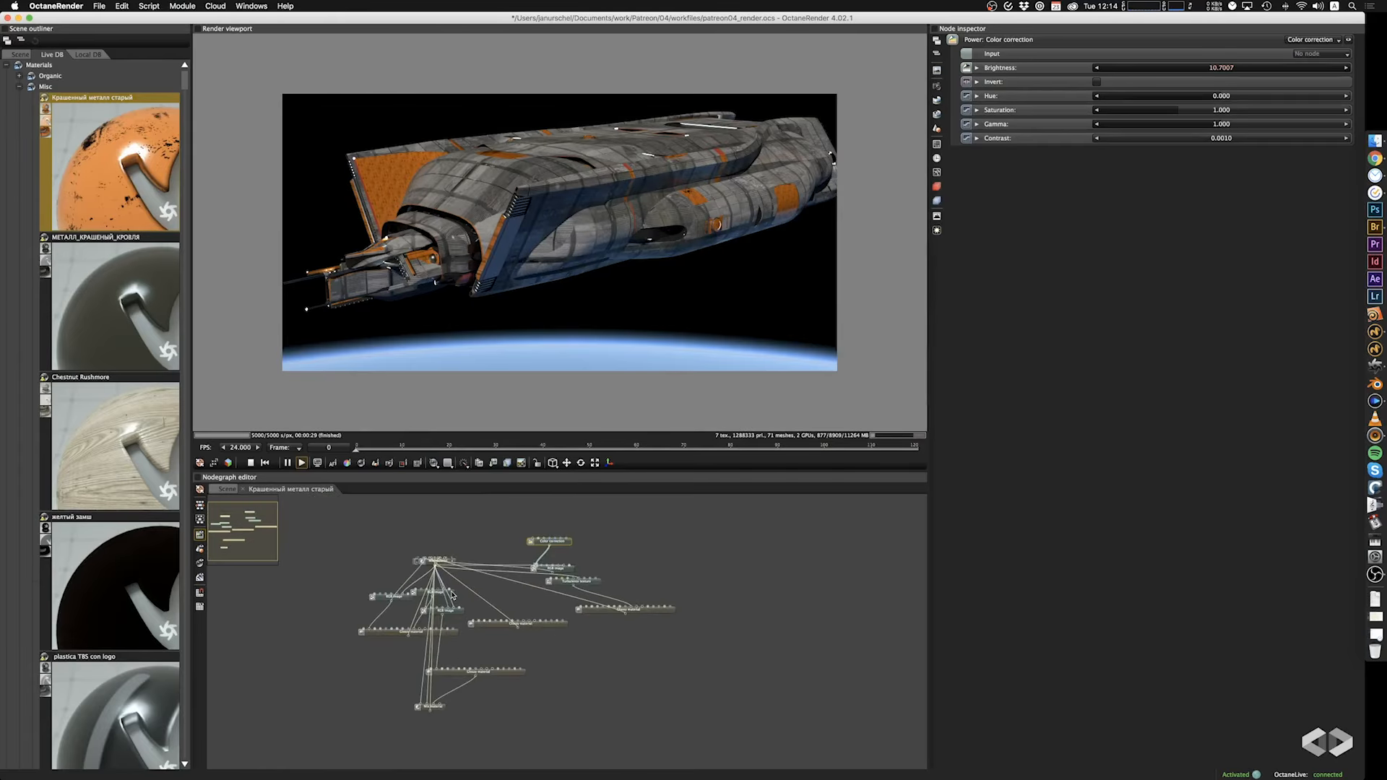
# Pull the mix material, Mesh UV projection nodes and the turbulence texture's XYZ to UVW projection out of the stack.
pyautogui.moveTo(427, 566); pyautogui.dragTo(381, 661)
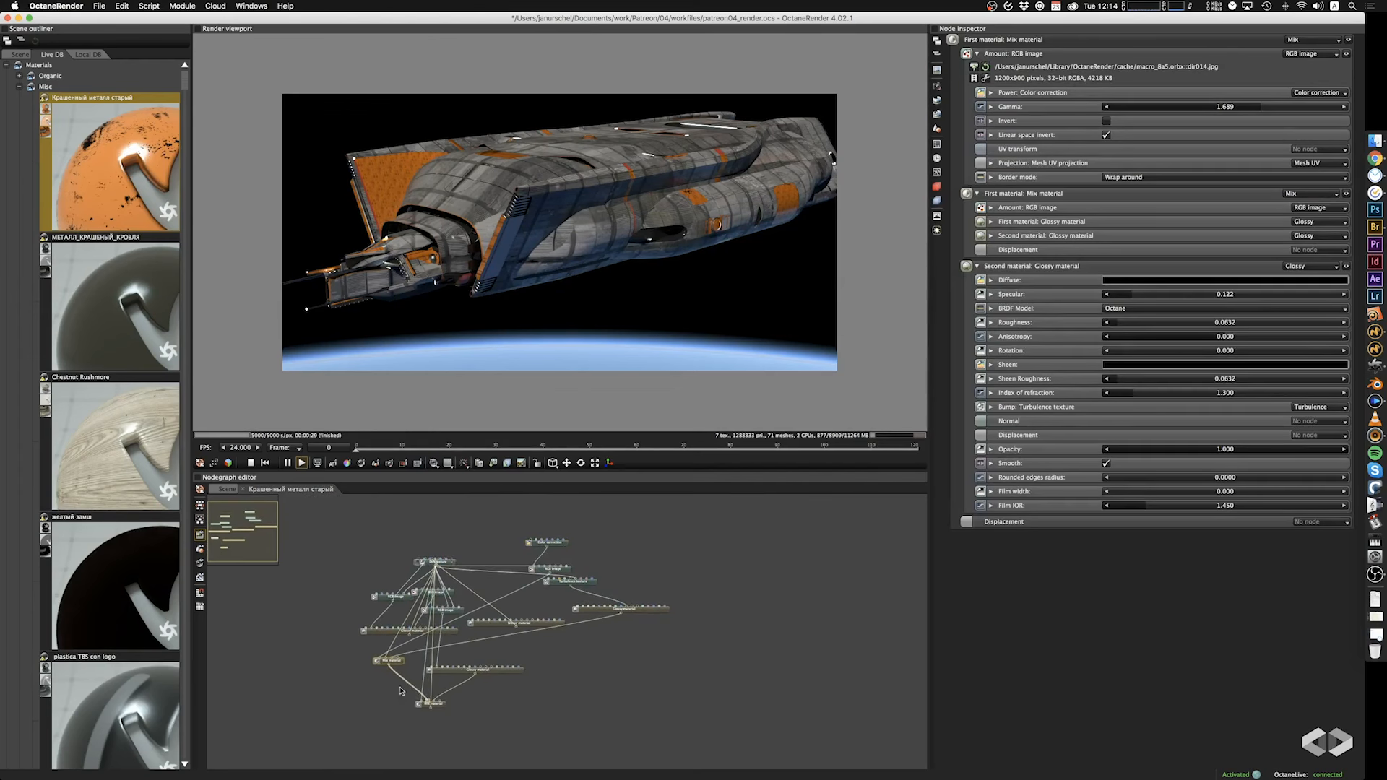
pyautogui.moveTo(442, 708); pyautogui.dragTo(445, 724)
pyautogui.moveTo(436, 562); pyautogui.dragTo(338, 678)
pyautogui.moveTo(435, 562); pyautogui.dragTo(496, 526)
pyautogui.moveTo(450, 568); pyautogui.dragTo(637, 528)
pyautogui.moveTo(442, 563); pyautogui.dragTo(424, 745)
pyautogui.moveTo(442, 563); pyautogui.dragTo(623, 558)
pyautogui.moveTo(582, 583); pyautogui.dragTo(635, 580)
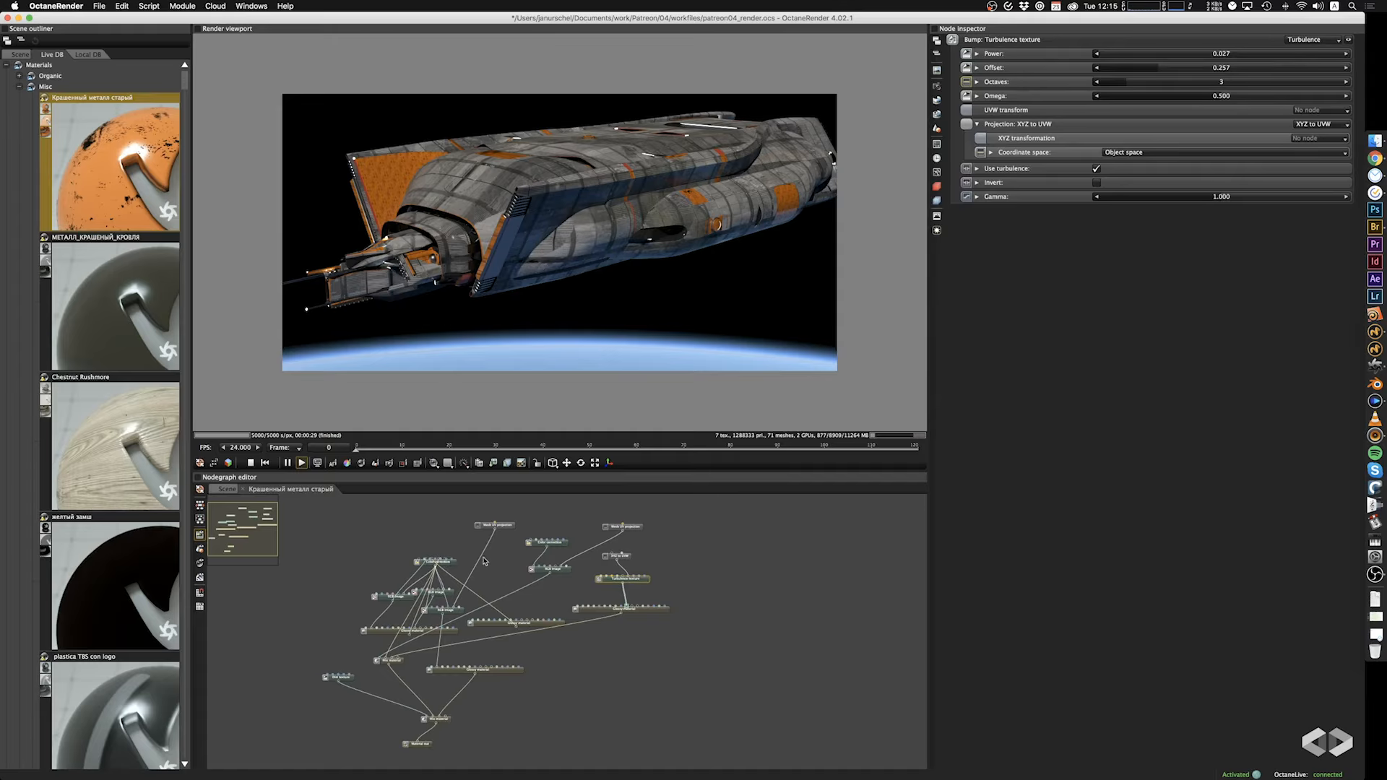
# Move the color correction, the nested mix material and the image with its XYZ to UVW projection clear of the remaining stack.
pyautogui.moveTo(447, 566); pyautogui.dragTo(384, 541)
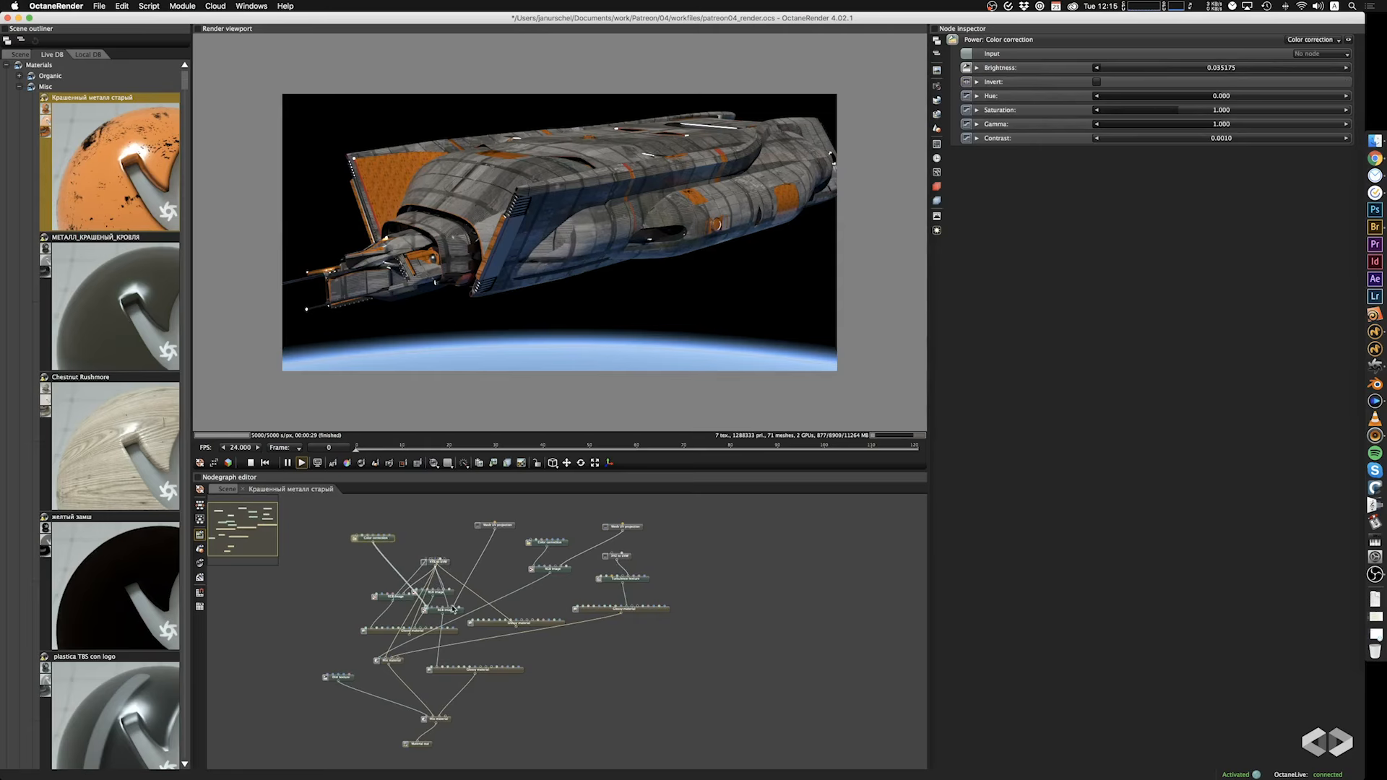
pyautogui.moveTo(453, 611); pyautogui.dragTo(452, 654)
pyautogui.moveTo(447, 563); pyautogui.dragTo(413, 510)
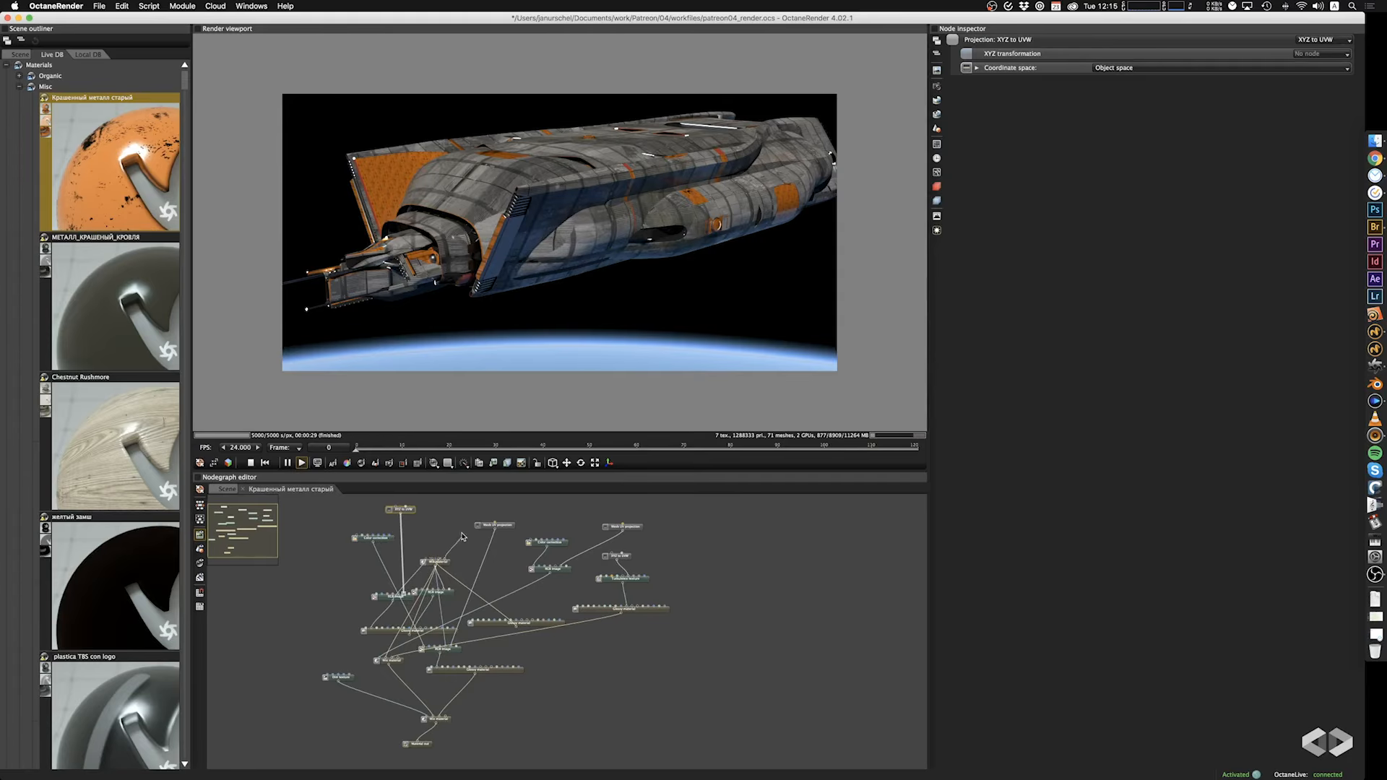
pyautogui.moveTo(443, 568); pyautogui.dragTo(309, 576)
pyautogui.moveTo(397, 600); pyautogui.dragTo(314, 515)
pyautogui.moveTo(404, 510); pyautogui.dragTo(321, 522)
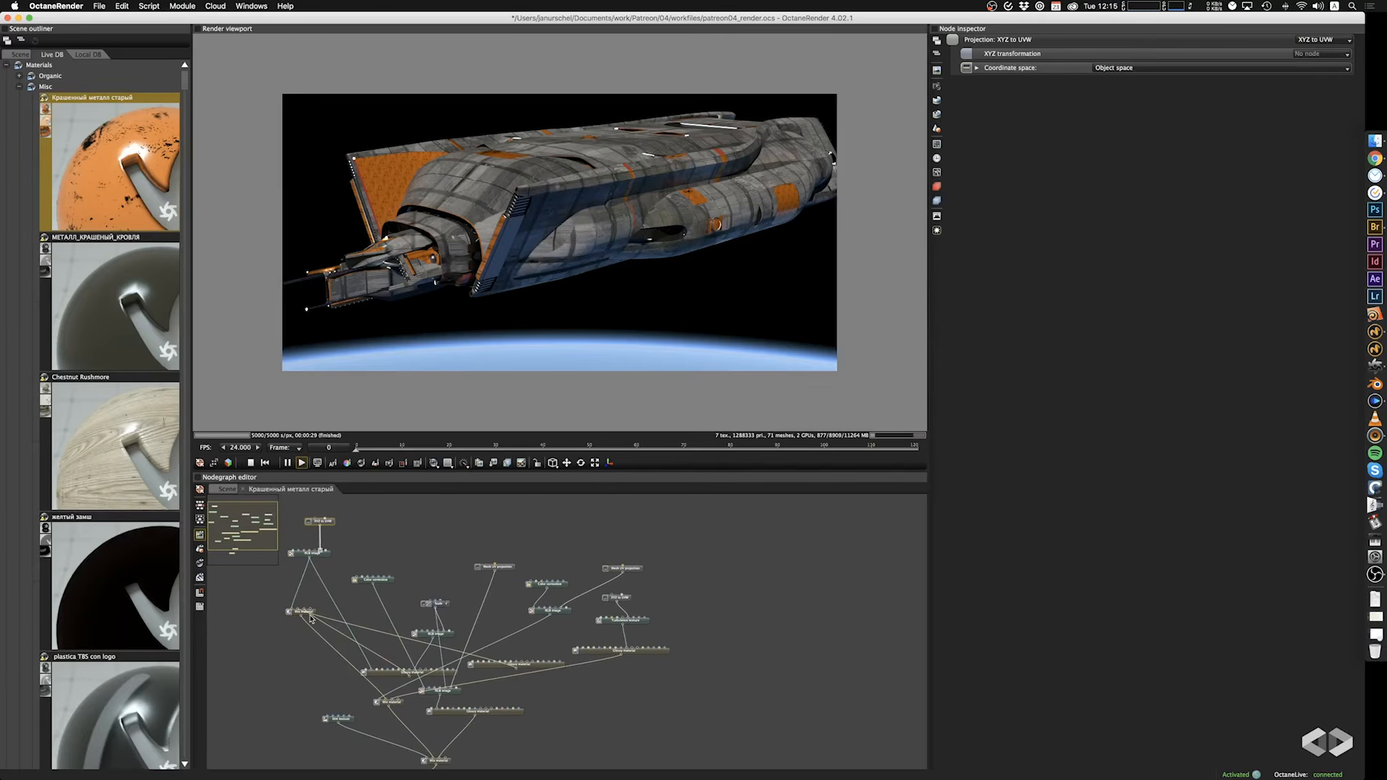
# Group the nested mix material with its two glossy materials and place the bl015 bump image and projection above them.
pyautogui.moveTo(295, 615); pyautogui.dragTo(301, 659)
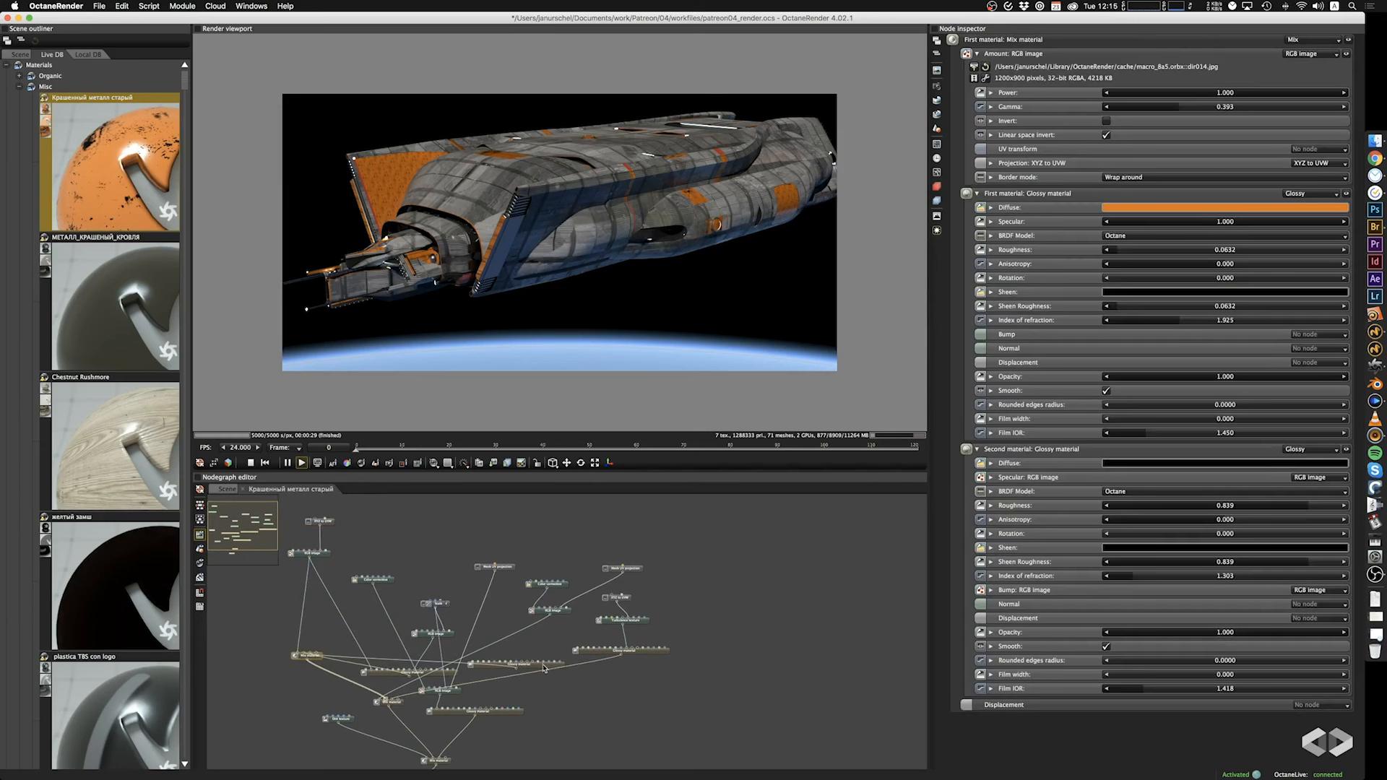
pyautogui.moveTo(544, 669); pyautogui.dragTo(338, 612)
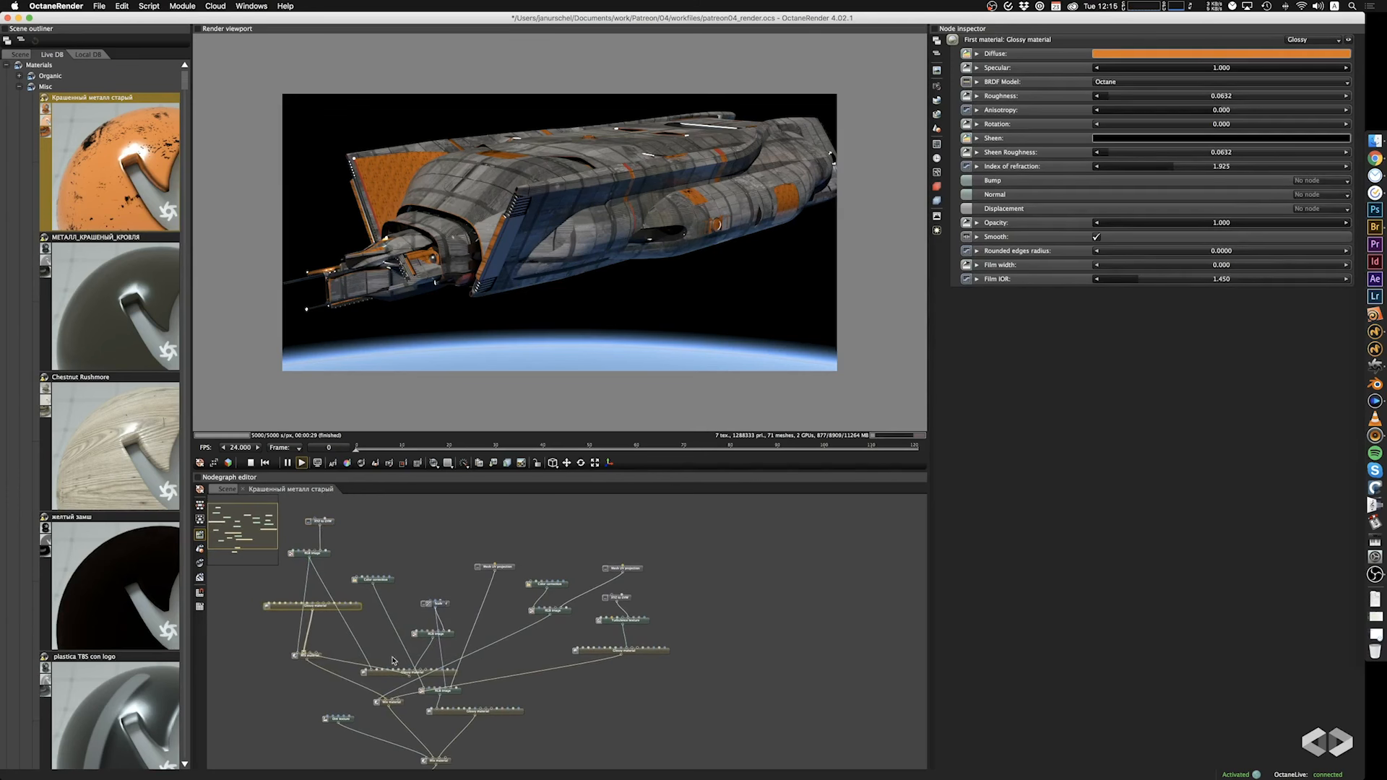
pyautogui.moveTo(390, 672); pyautogui.dragTo(344, 627)
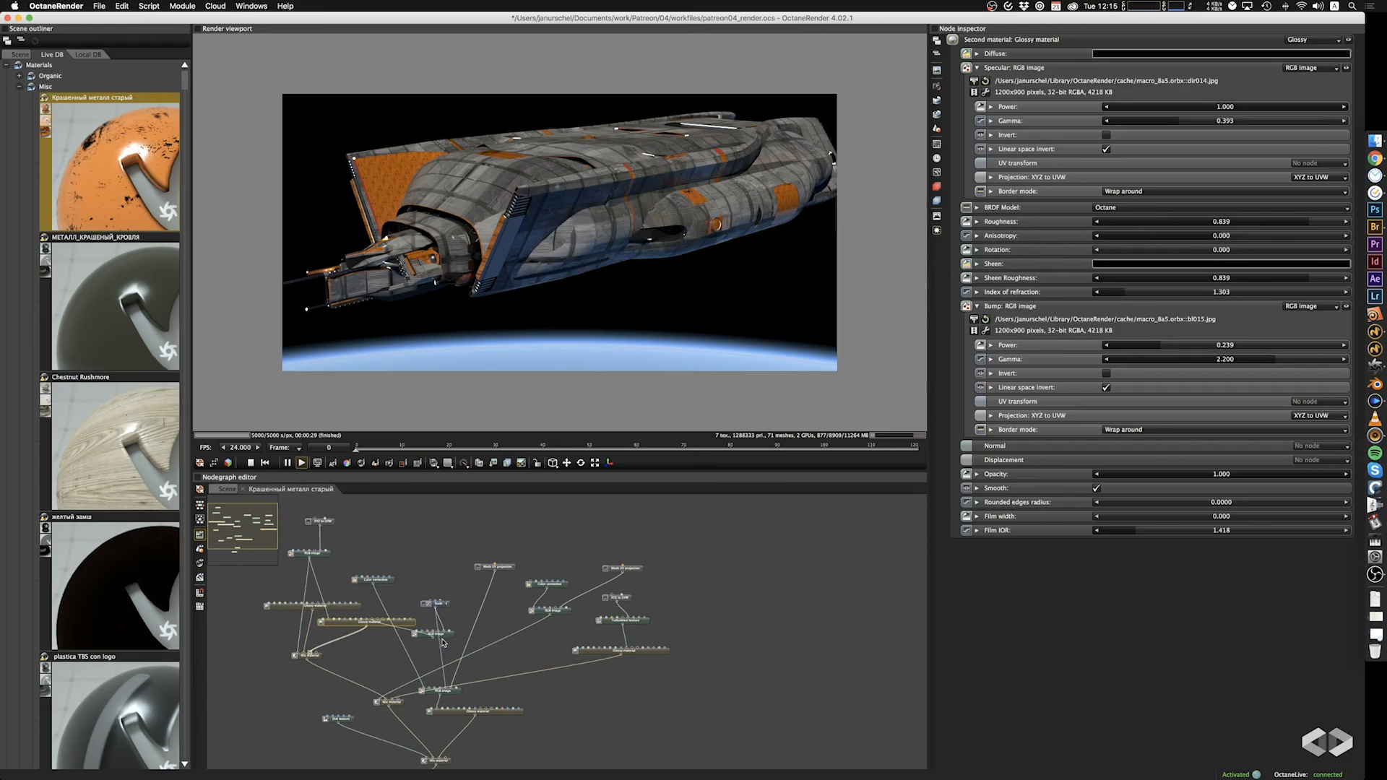
pyautogui.moveTo(443, 640); pyautogui.dragTo(424, 561)
pyautogui.moveTo(444, 609); pyautogui.dragTo(446, 514)
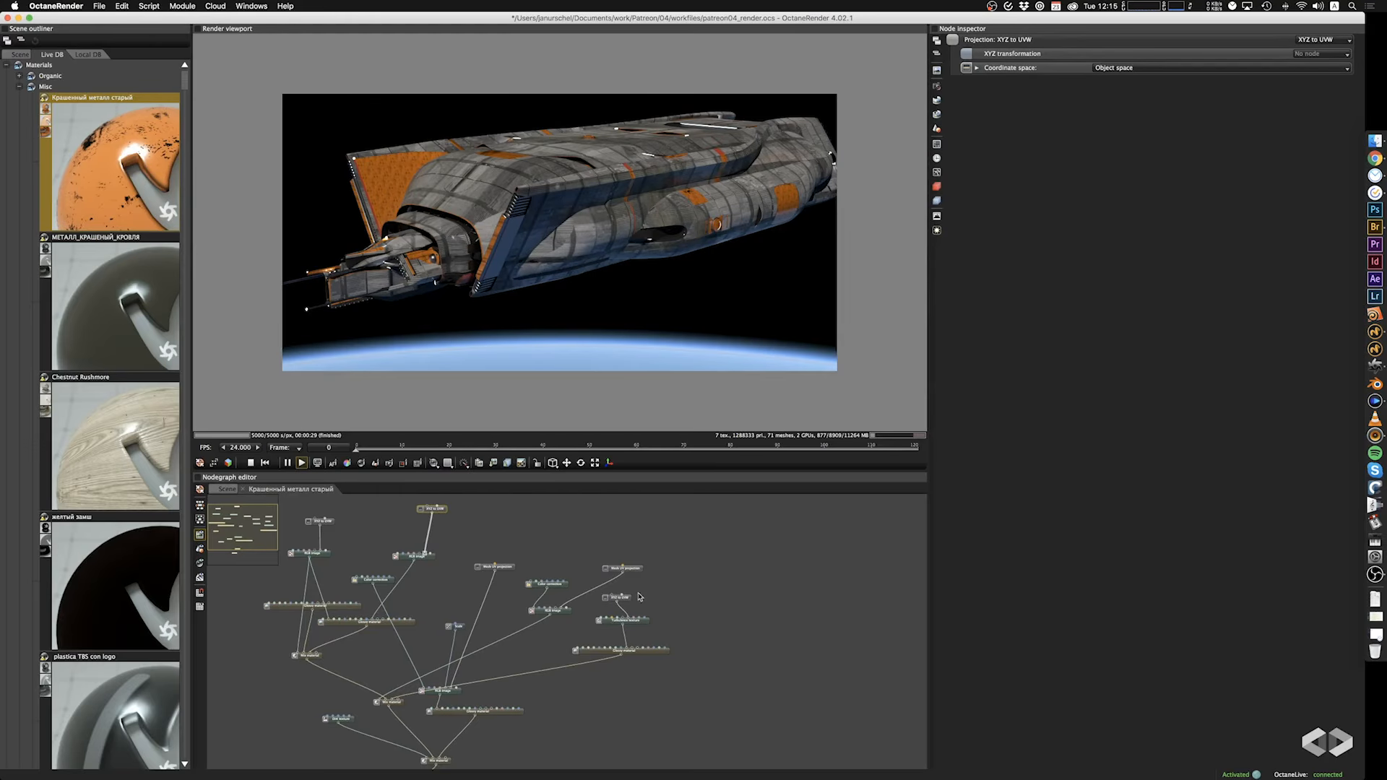
pyautogui.moveTo(634, 570); pyautogui.dragTo(612, 562)
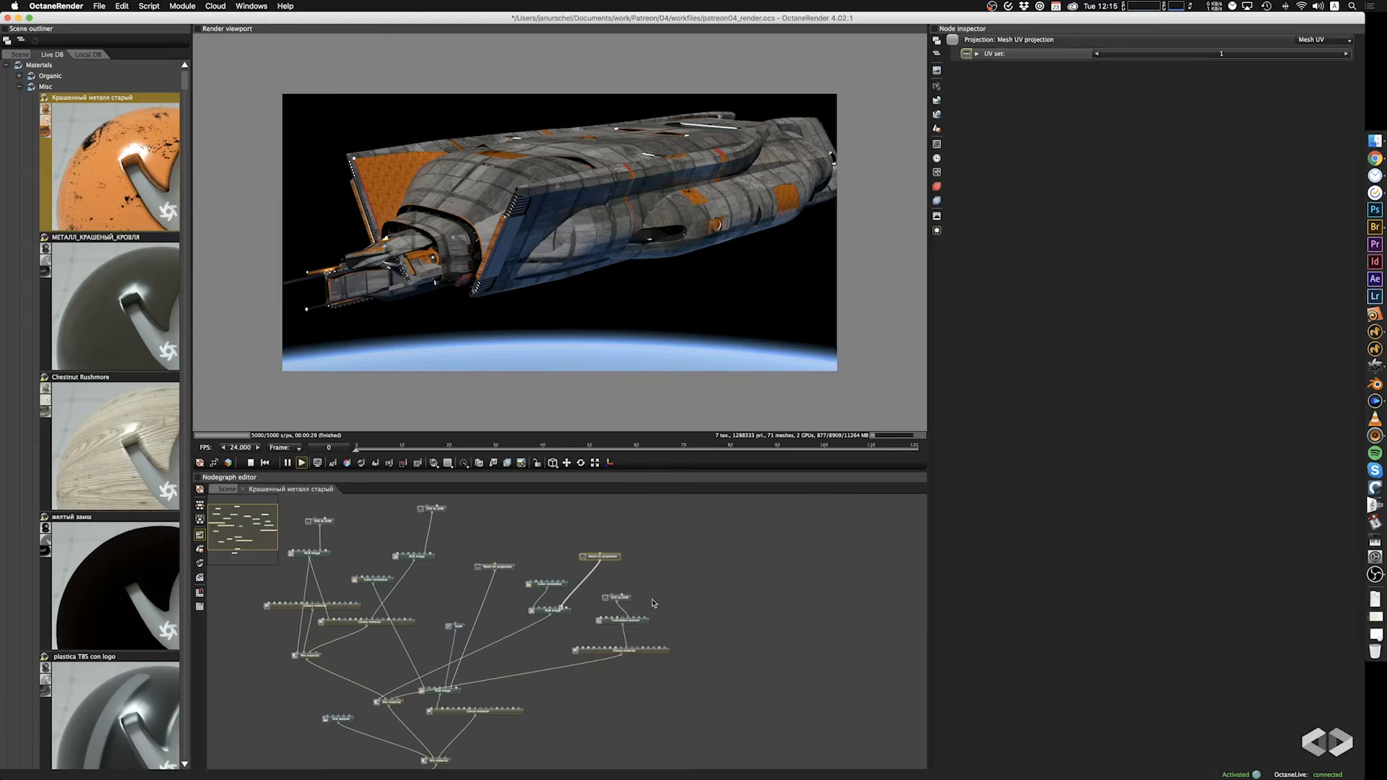
# Add a Box projection node and connect it to the projection inputs of the turbulence texture and the four RGB images.
pyautogui.rightClick(654, 520)
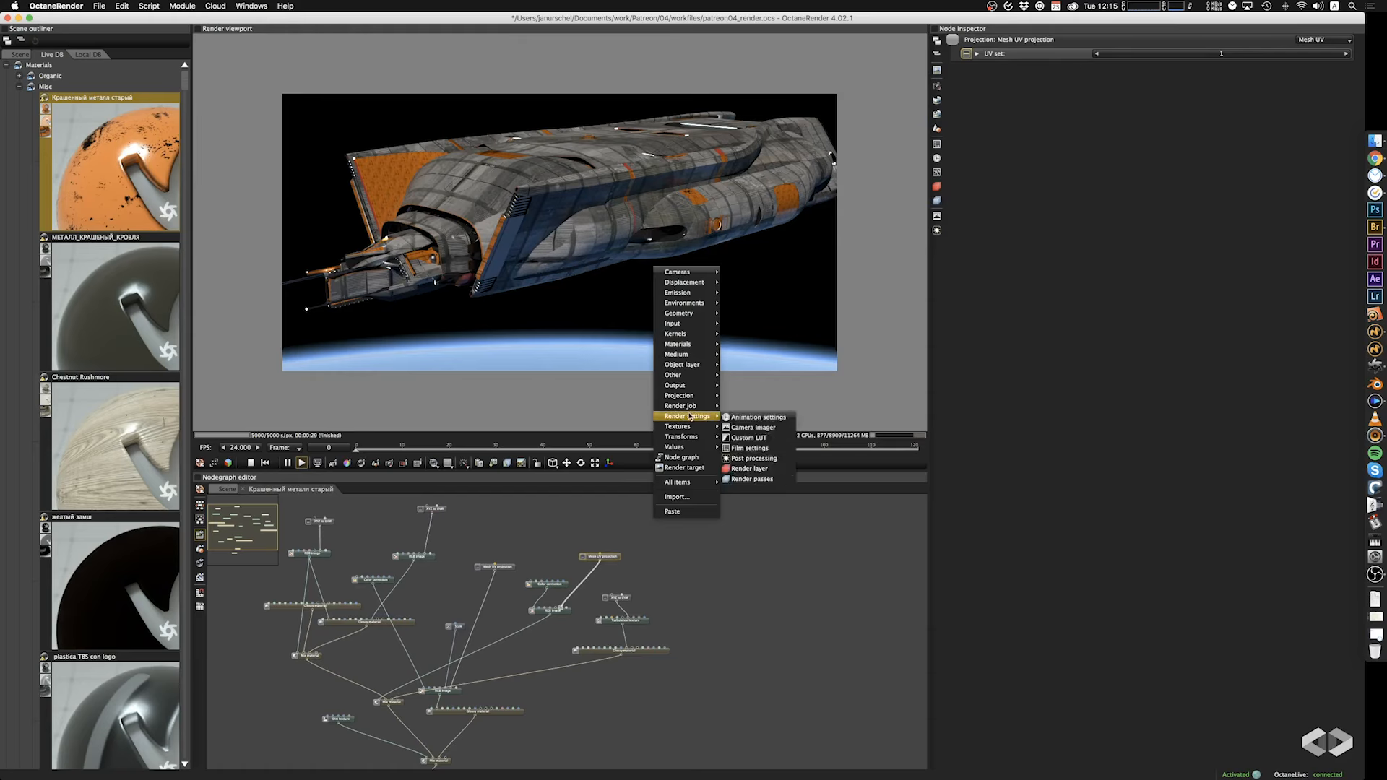
pyautogui.moveTo(690, 430)
pyautogui.moveTo(679, 395)
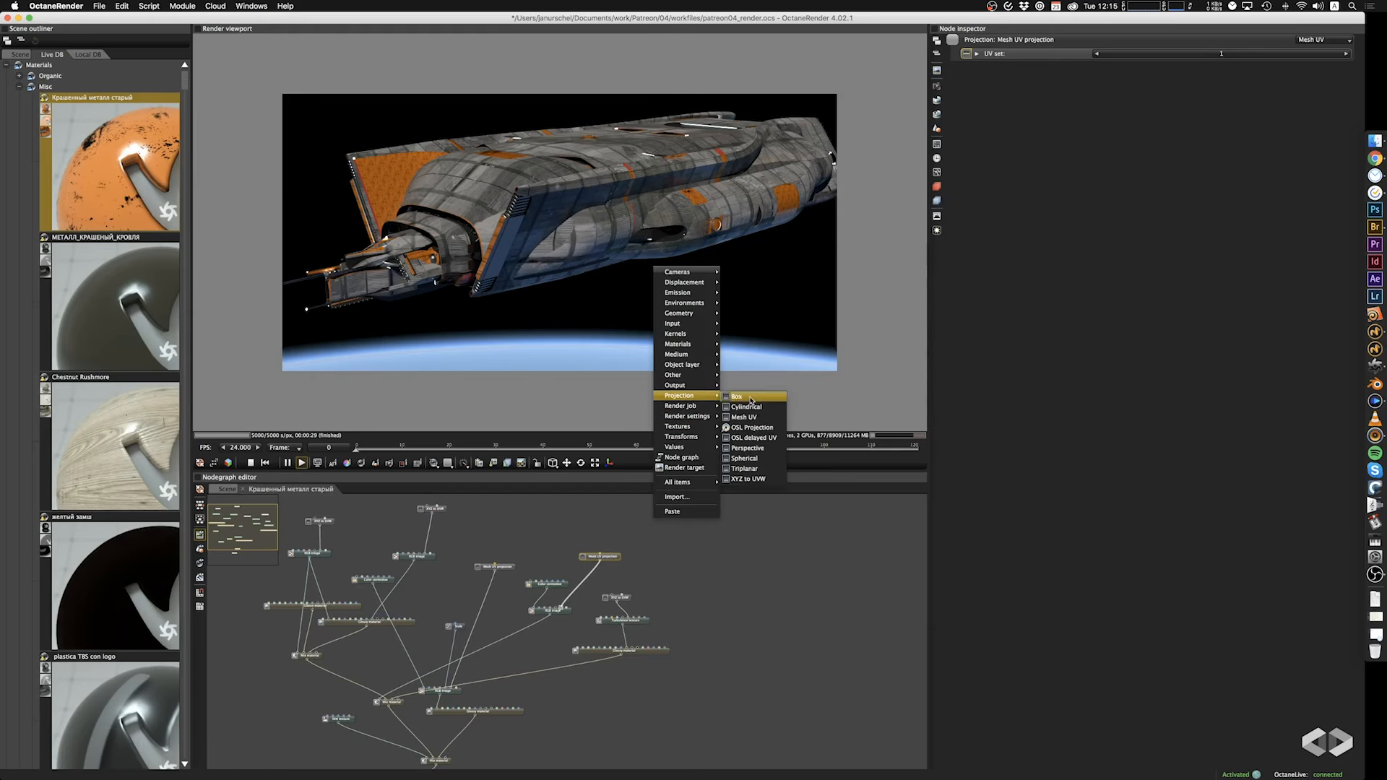
pyautogui.click(744, 397)
pyautogui.moveTo(655, 521); pyautogui.dragTo(629, 618)
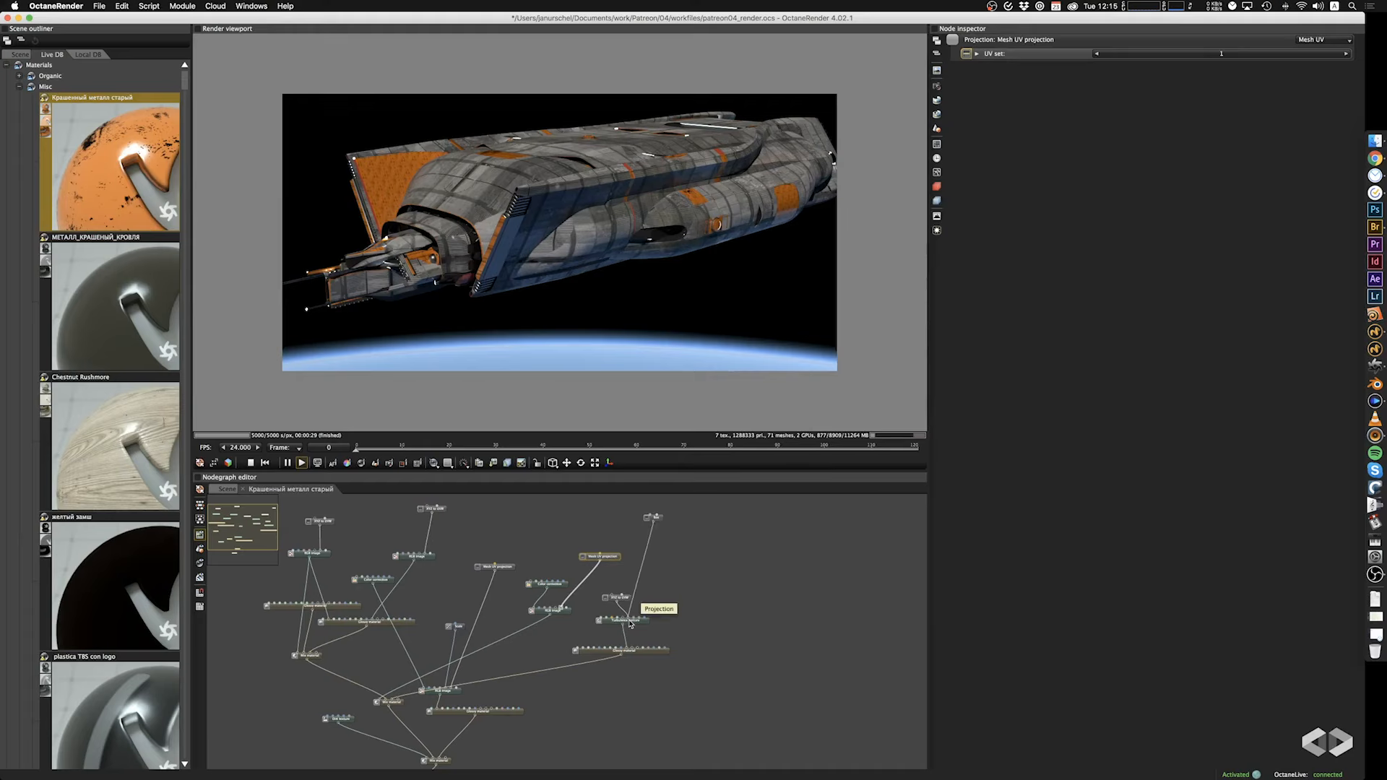
pyautogui.moveTo(656, 522); pyautogui.dragTo(560, 609)
pyautogui.moveTo(654, 523); pyautogui.dragTo(429, 553)
pyautogui.moveTo(654, 522); pyautogui.dragTo(312, 552)
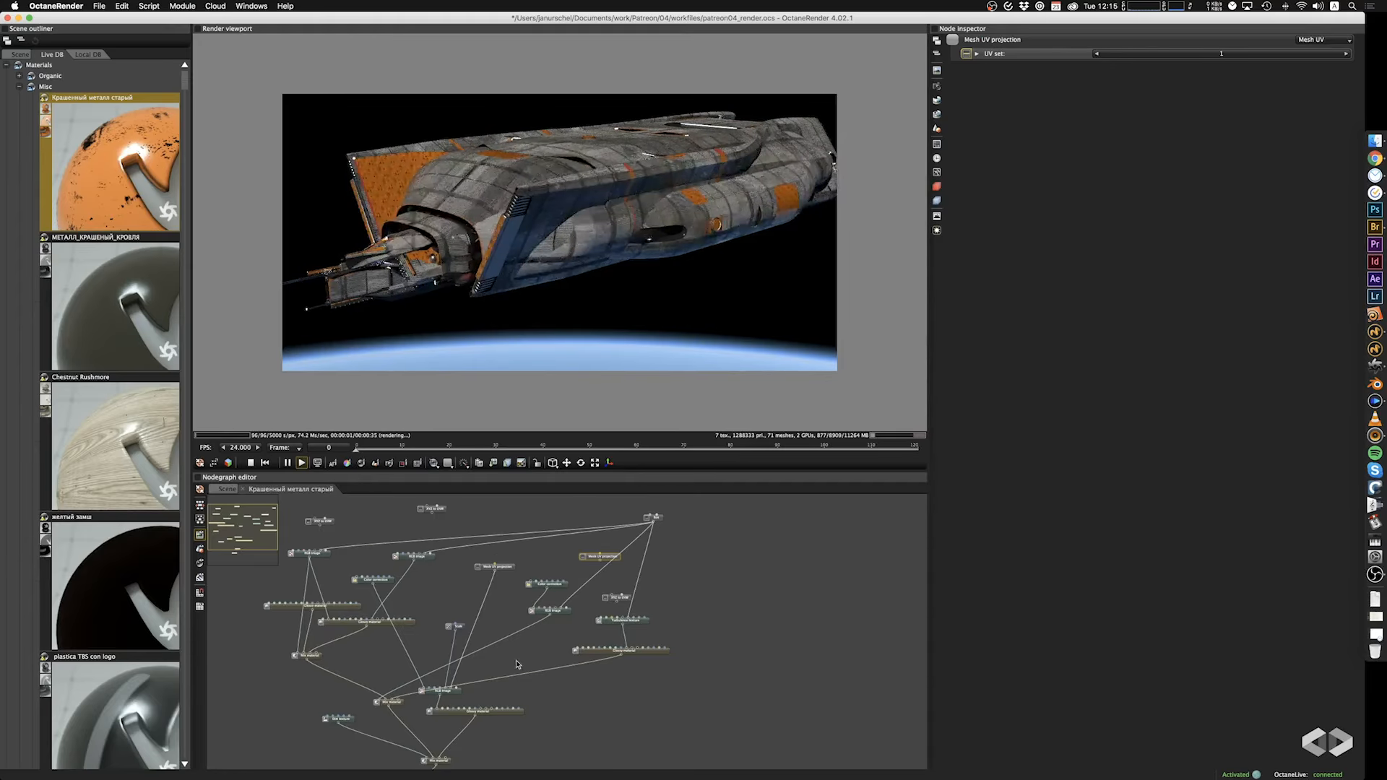
pyautogui.moveTo(653, 523); pyautogui.dragTo(451, 687)
# Set the Box projection's scale to 6.740 on all axes and inspect the orange painted metal from the ship's side and front.
pyautogui.click(657, 519)
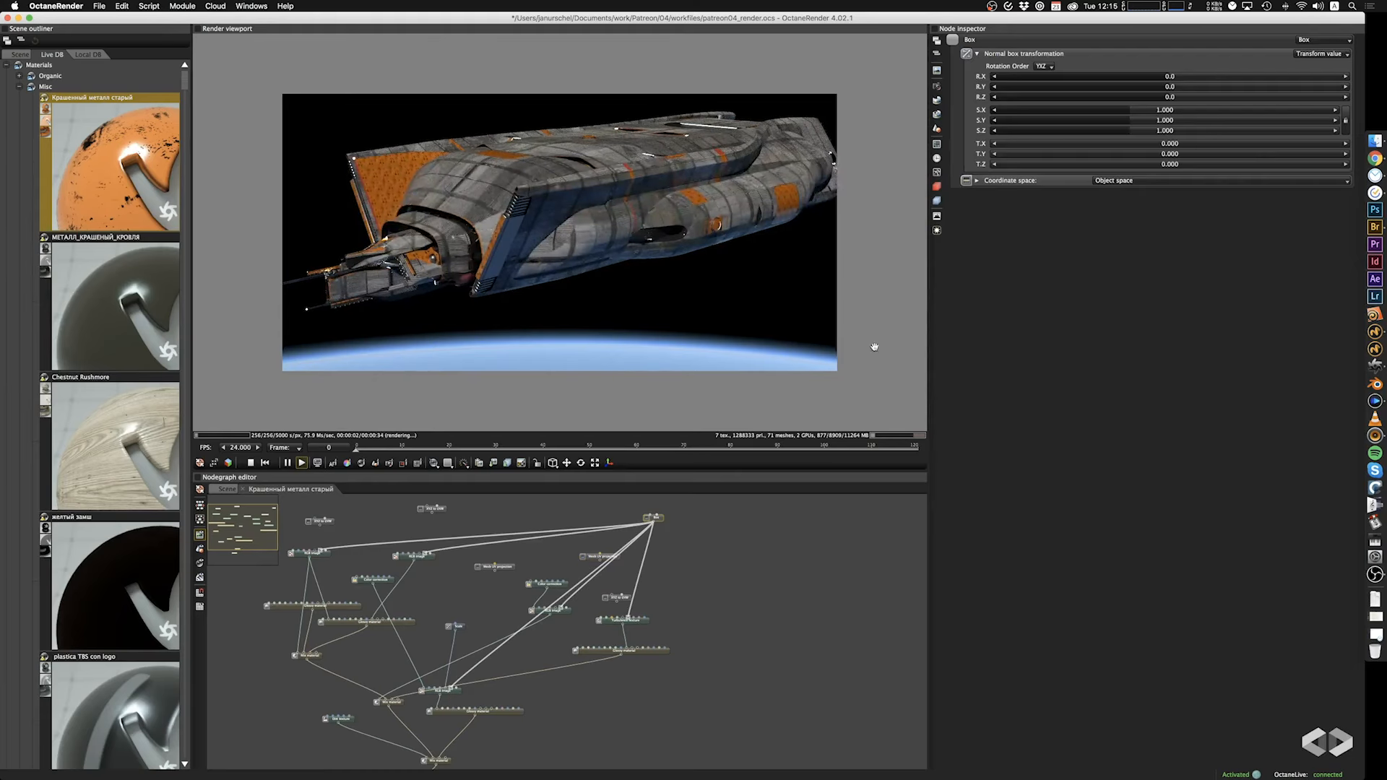
pyautogui.moveTo(1147, 112); pyautogui.dragTo(1188, 115)
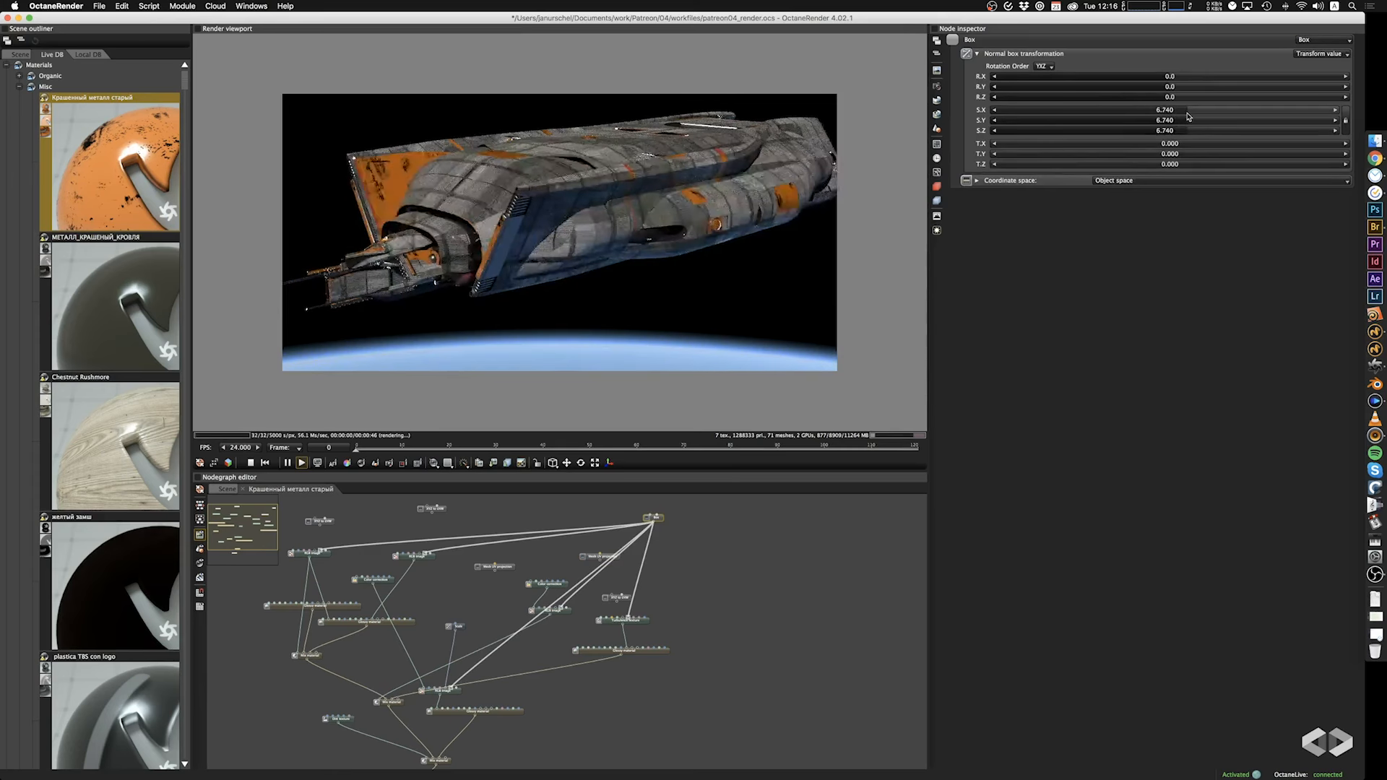
pyautogui.moveTo(831, 241); pyautogui.dragTo(621, 274)
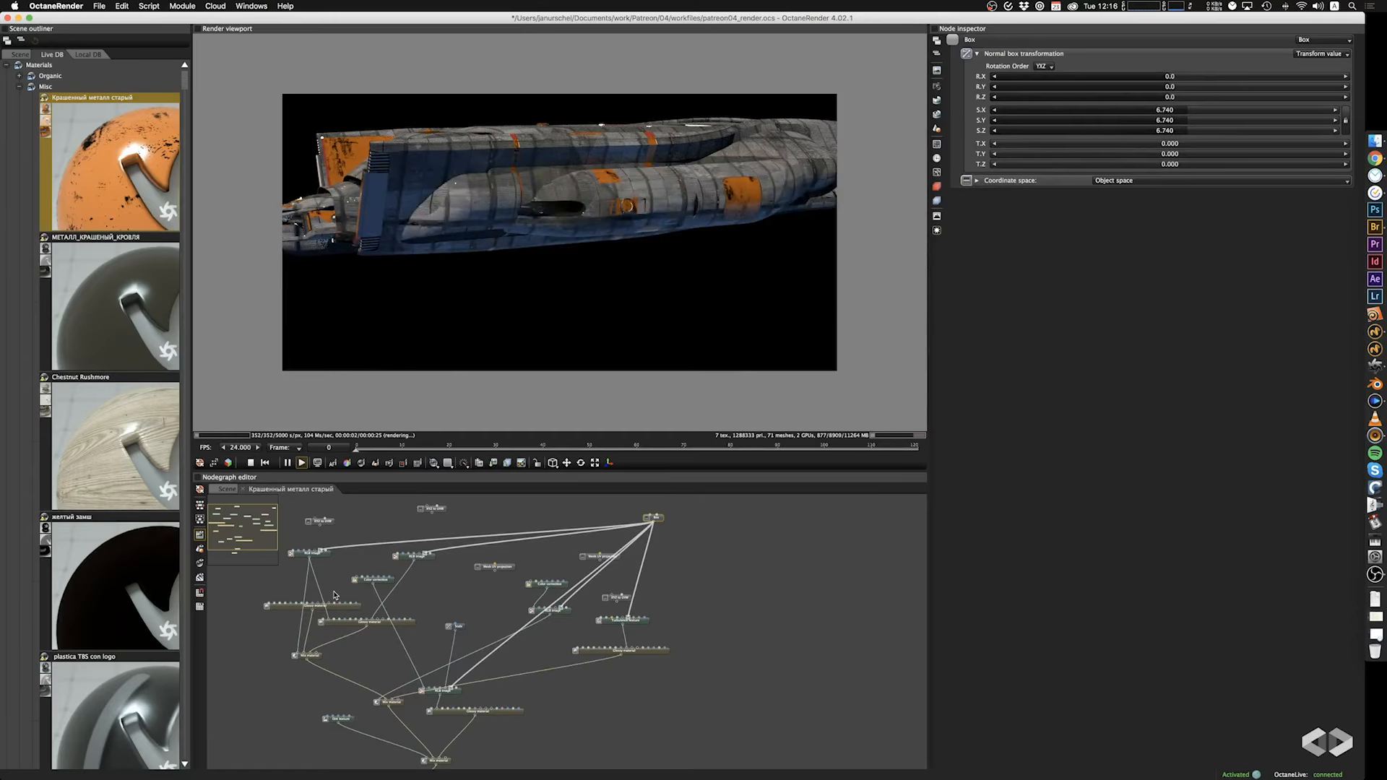
pyautogui.click(443, 690)
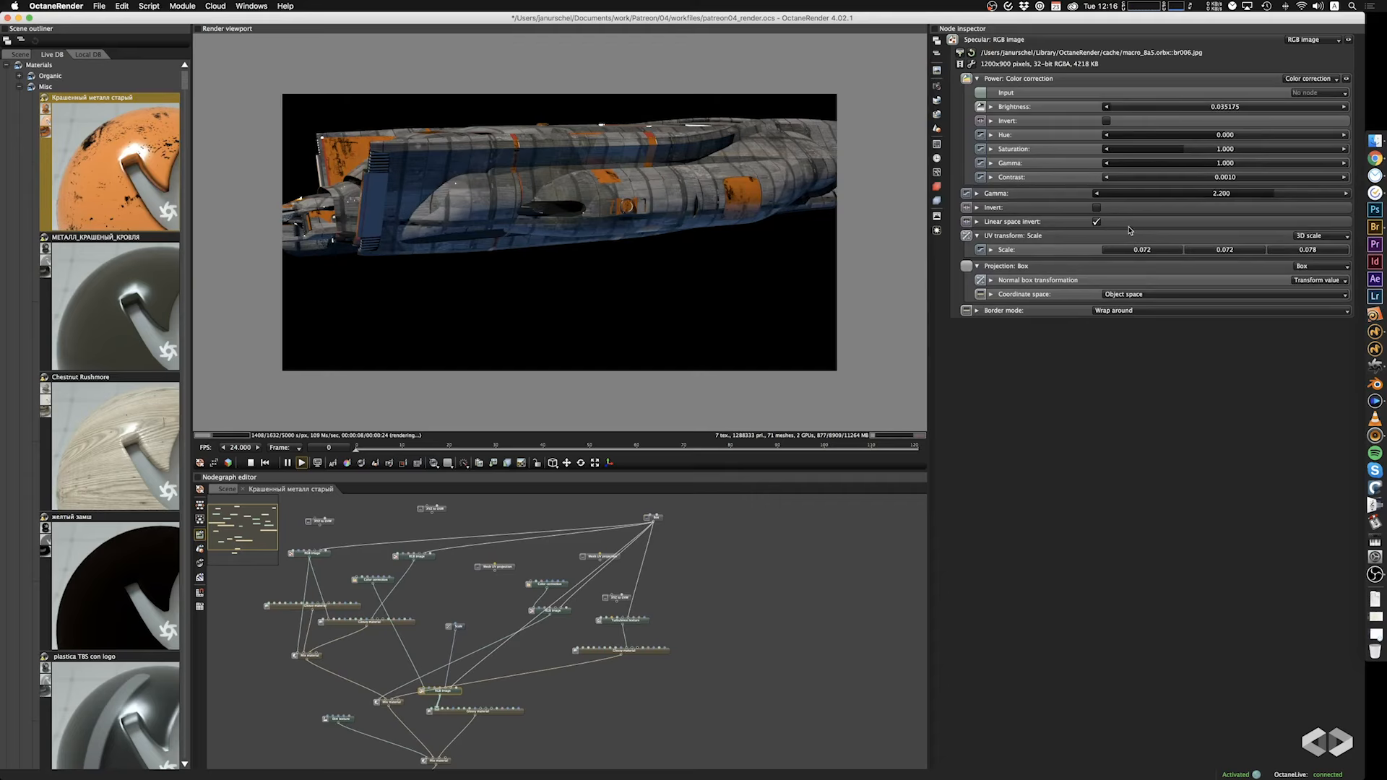
pyautogui.moveTo(595, 354); pyautogui.dragTo(653, 272)
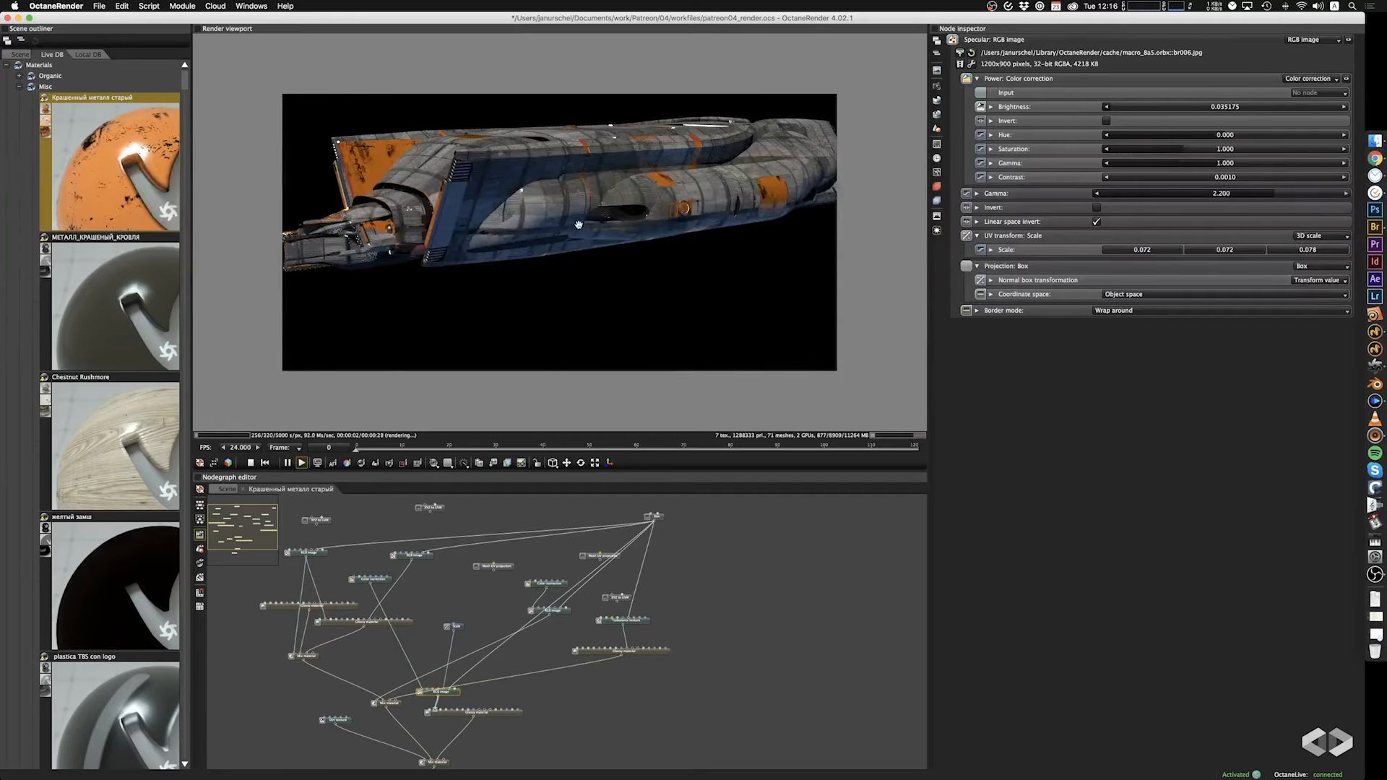
pyautogui.moveTo(579, 225); pyautogui.dragTo(633, 245)
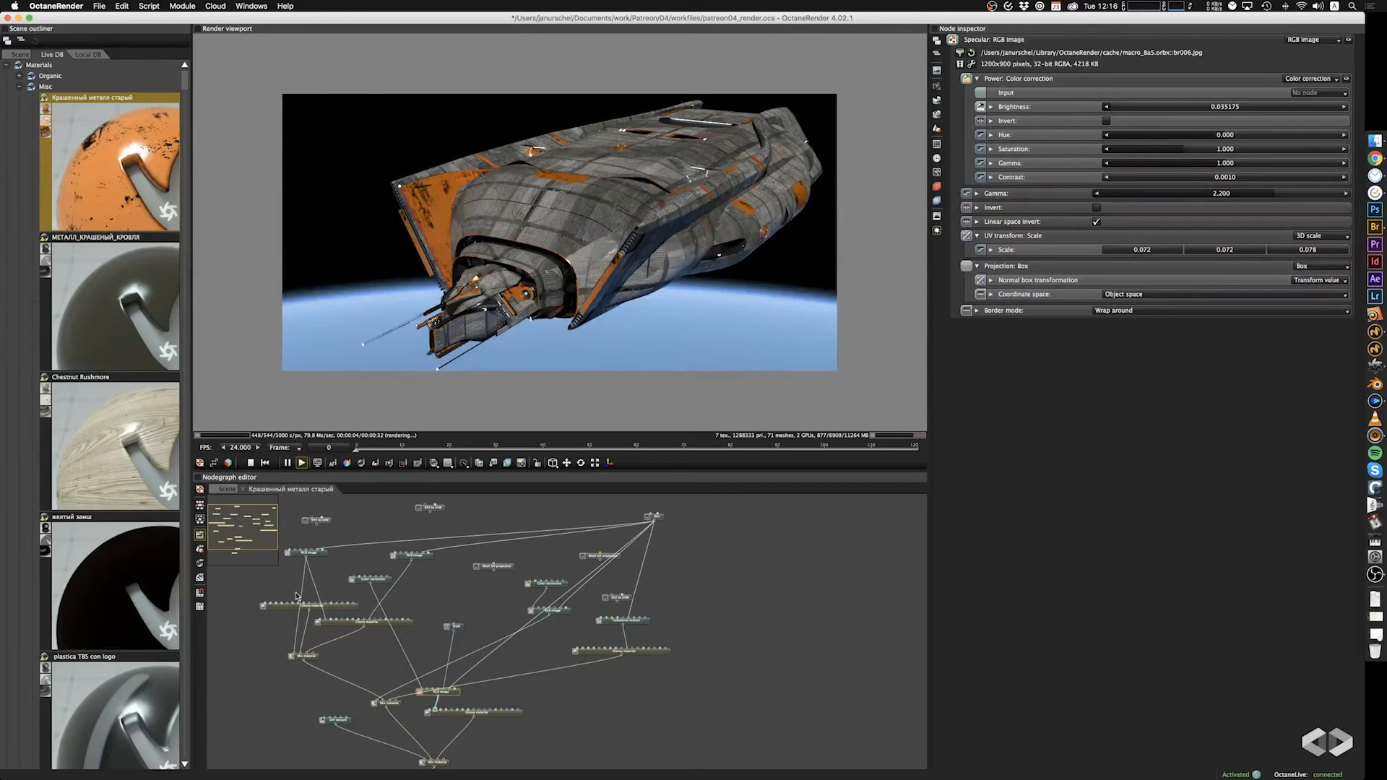
# Return to the main scene graph and delete the "Крашенный металл старый" material.
pyautogui.click(244, 491)
pyautogui.click(301, 640)
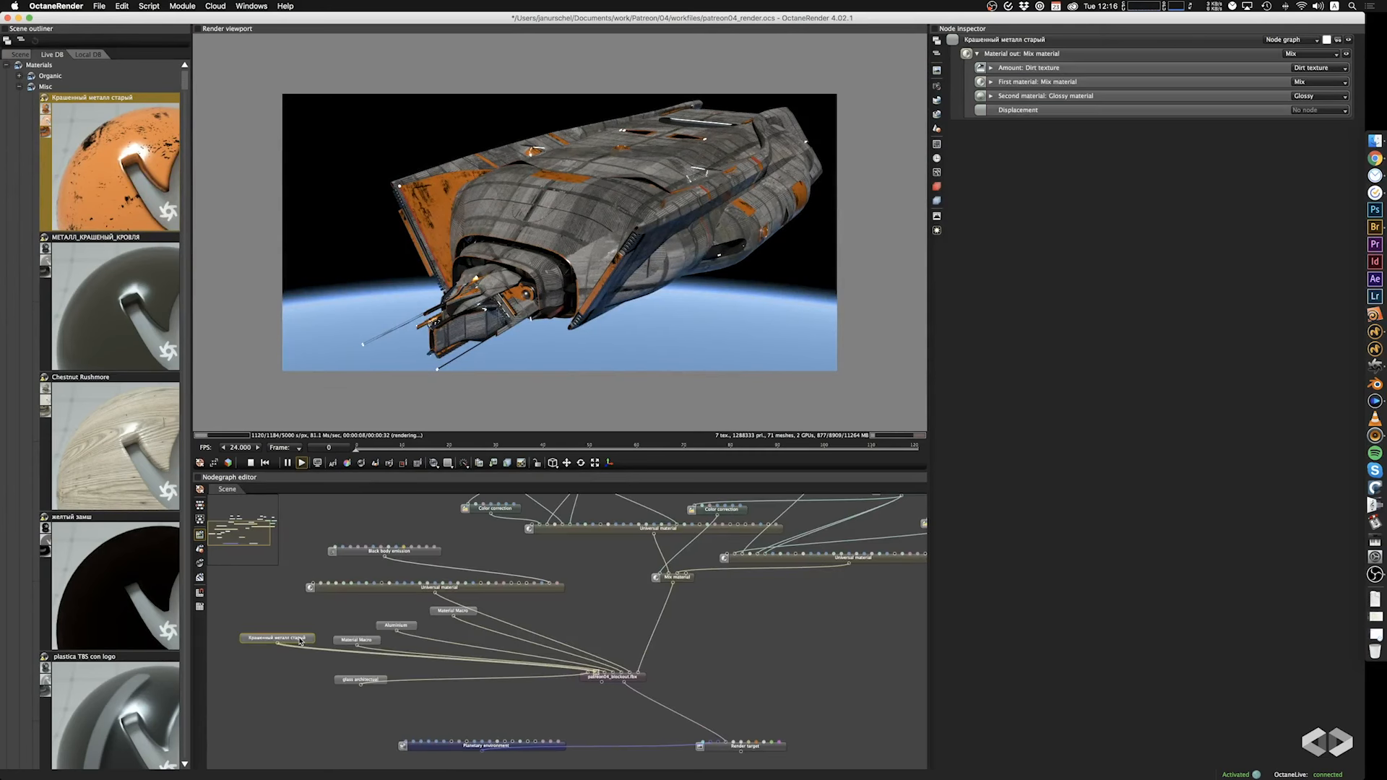
pyautogui.press('Delete')
# Browse the Misc materials in LiveDB for a suitable hull accent material and collapse the category.
pyautogui.scroll(-8, 148, 318)
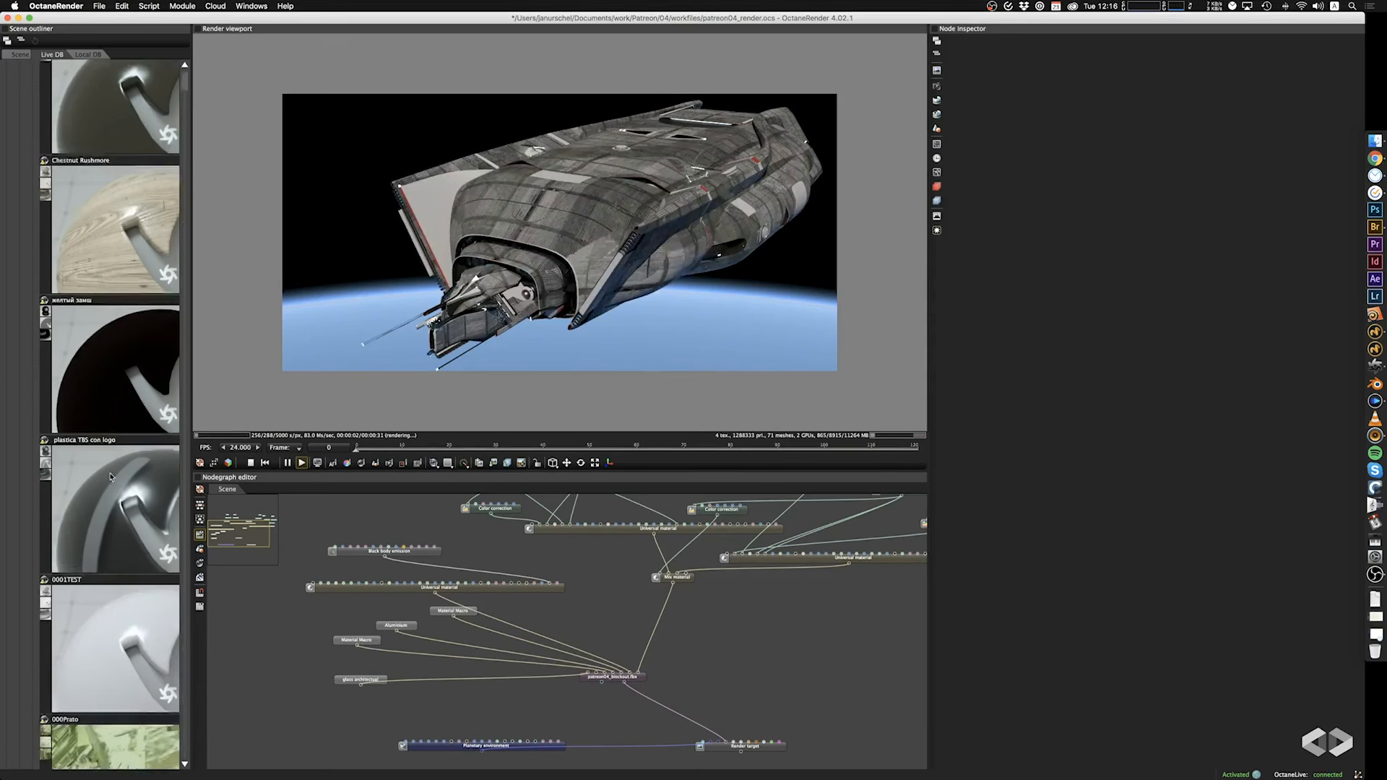
pyautogui.moveTo(188, 90); pyautogui.dragTo(188, 111)
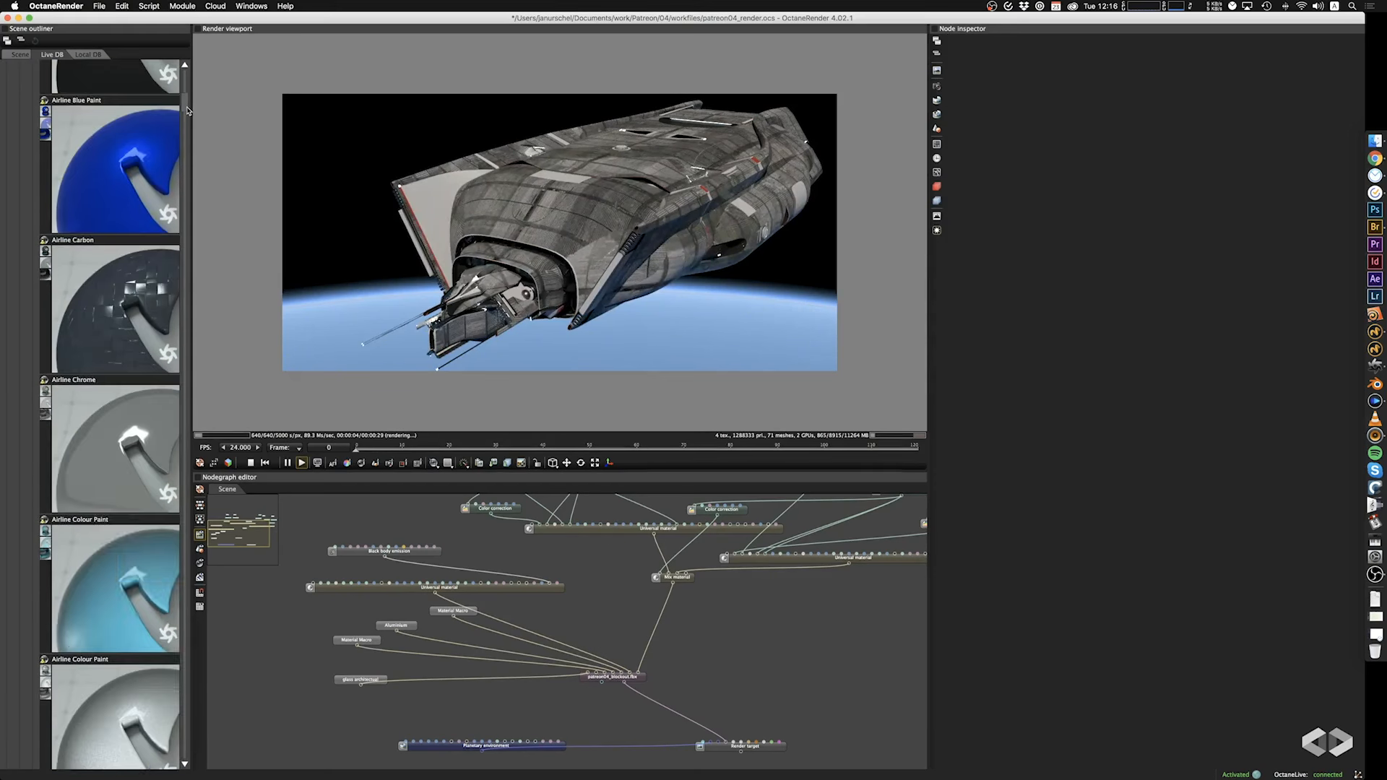
pyautogui.scroll(-9, 105, 430)
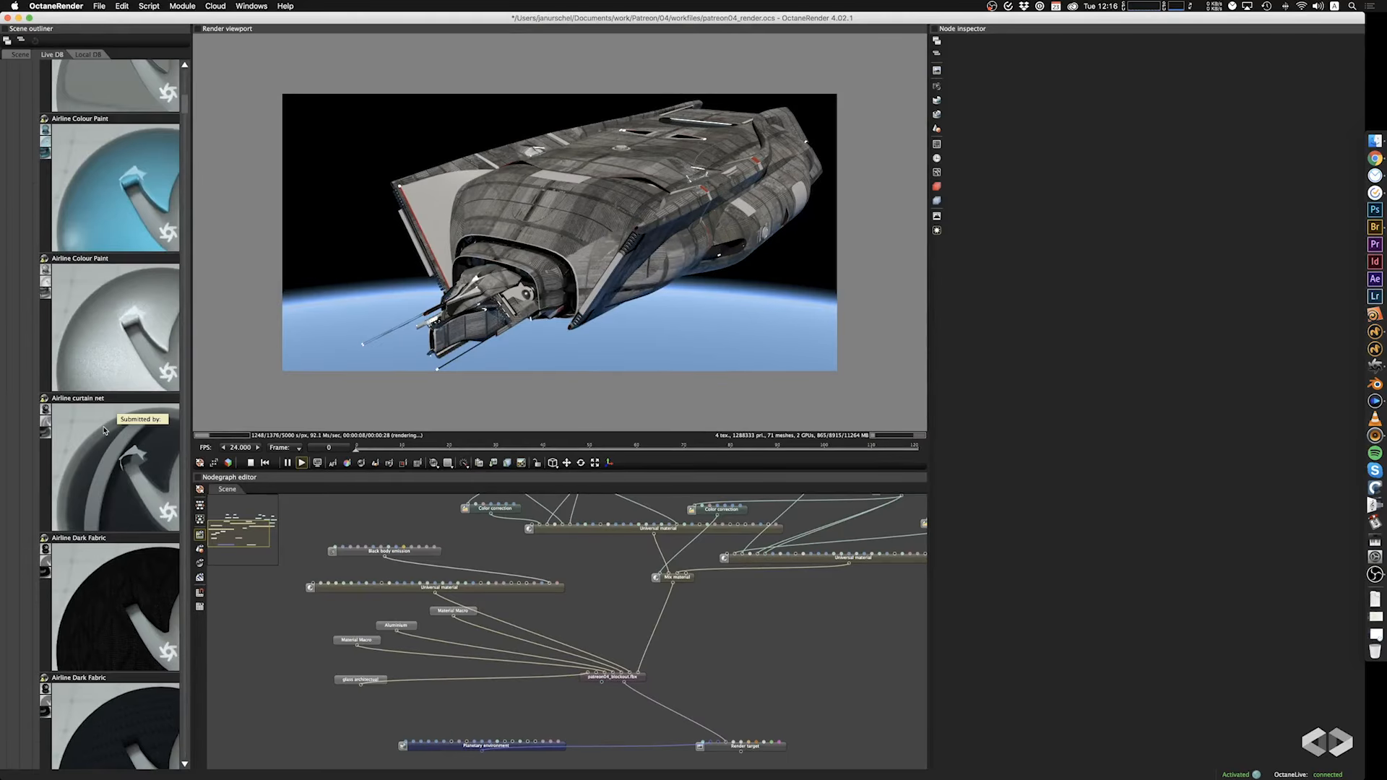
pyautogui.scroll(-15, 104, 430)
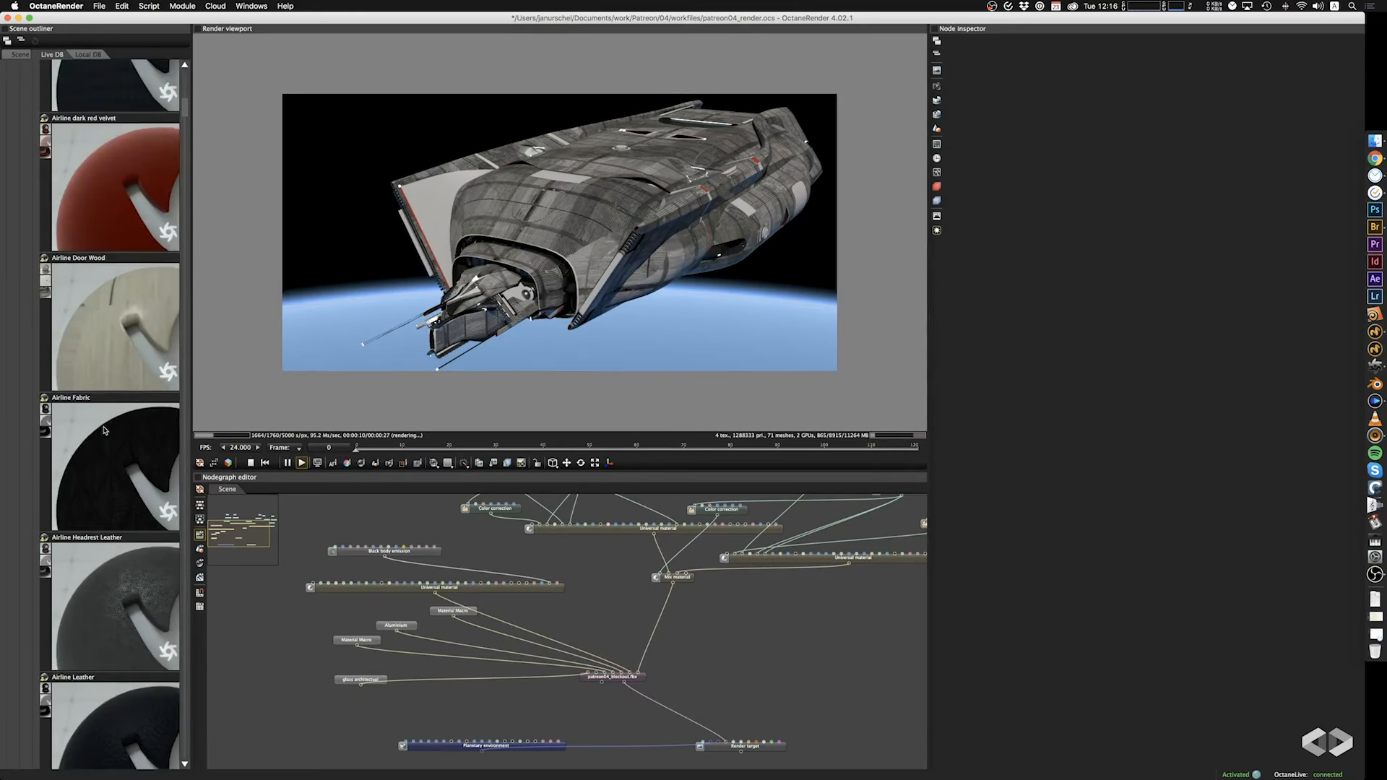
pyautogui.scroll(-4, 103, 430)
pyautogui.moveTo(186, 113); pyautogui.dragTo(186, 125)
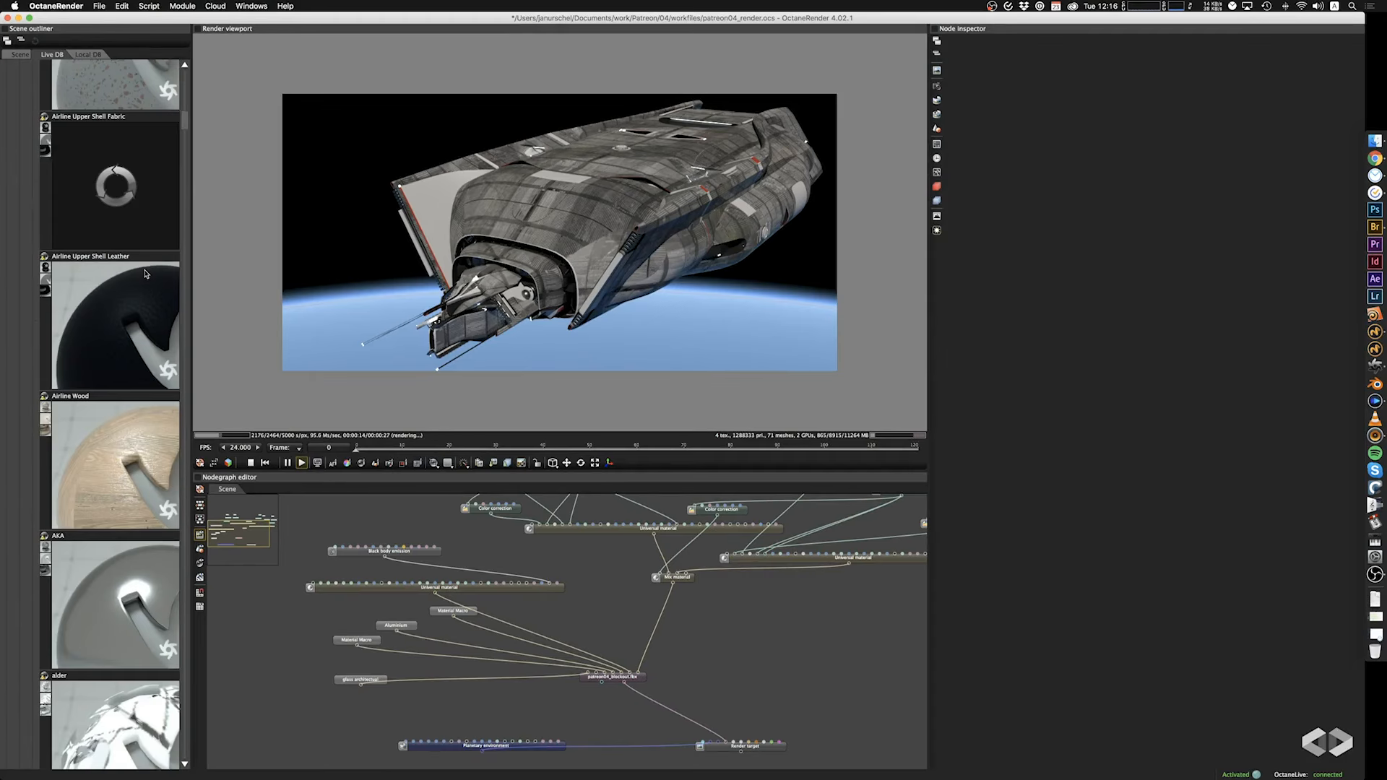
pyautogui.scroll(-5, 109, 403)
pyautogui.scroll(-15, 108, 403)
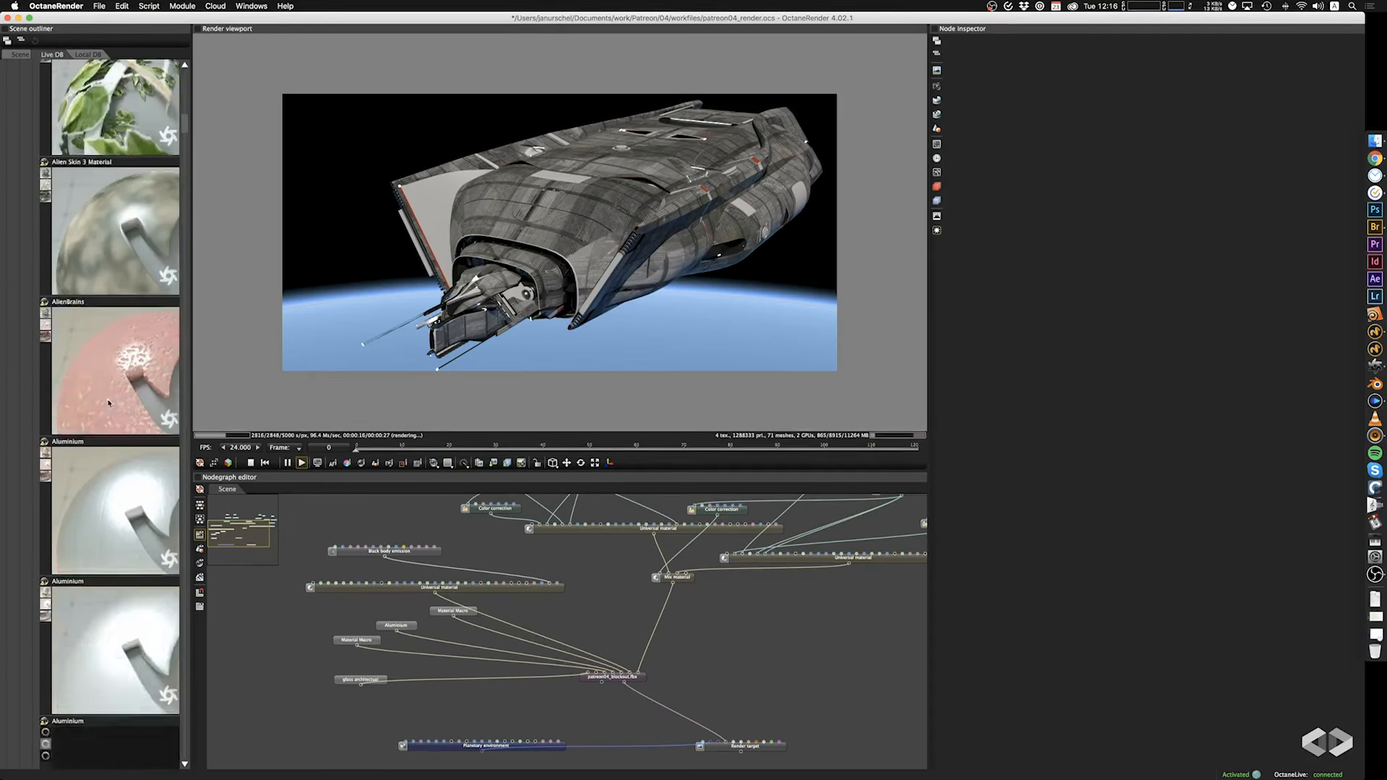
pyautogui.scroll(-15, 109, 403)
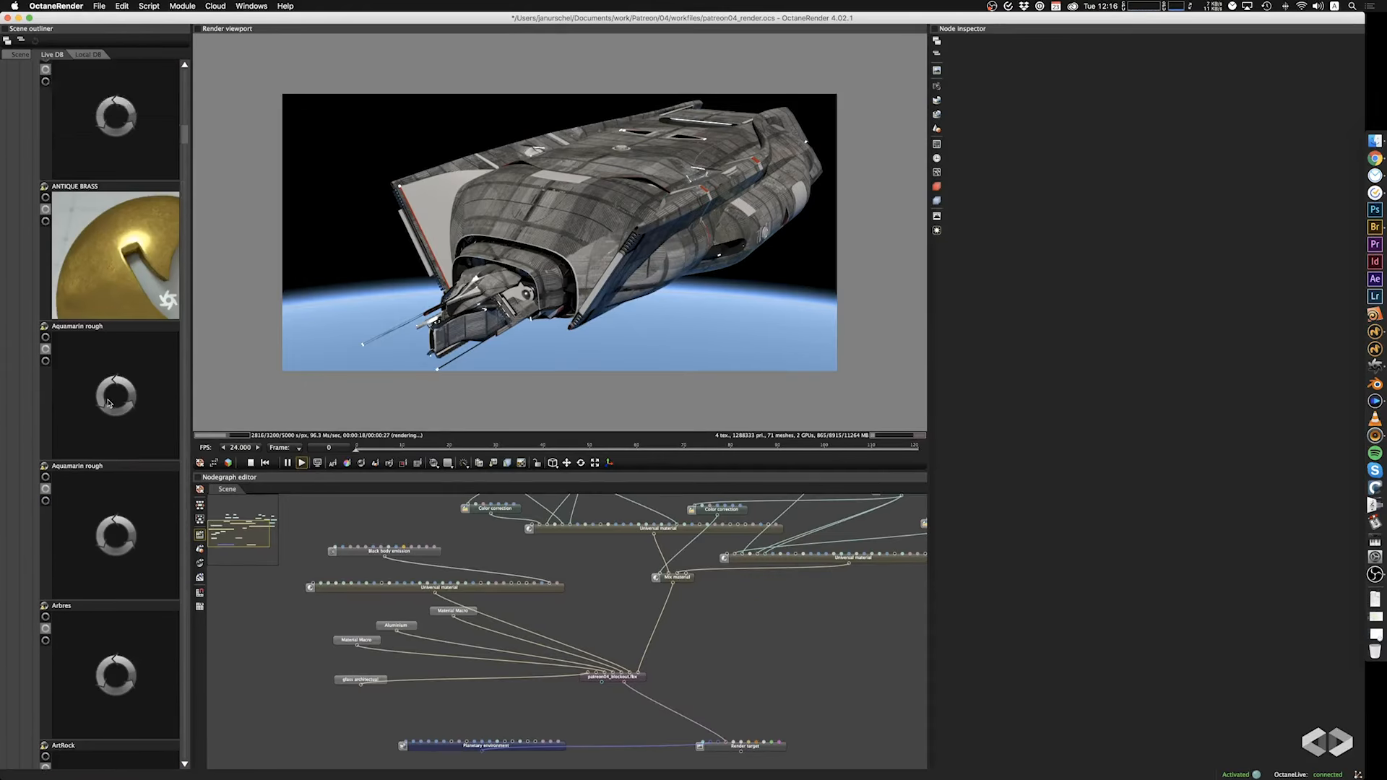
pyautogui.scroll(-10, 130, 383)
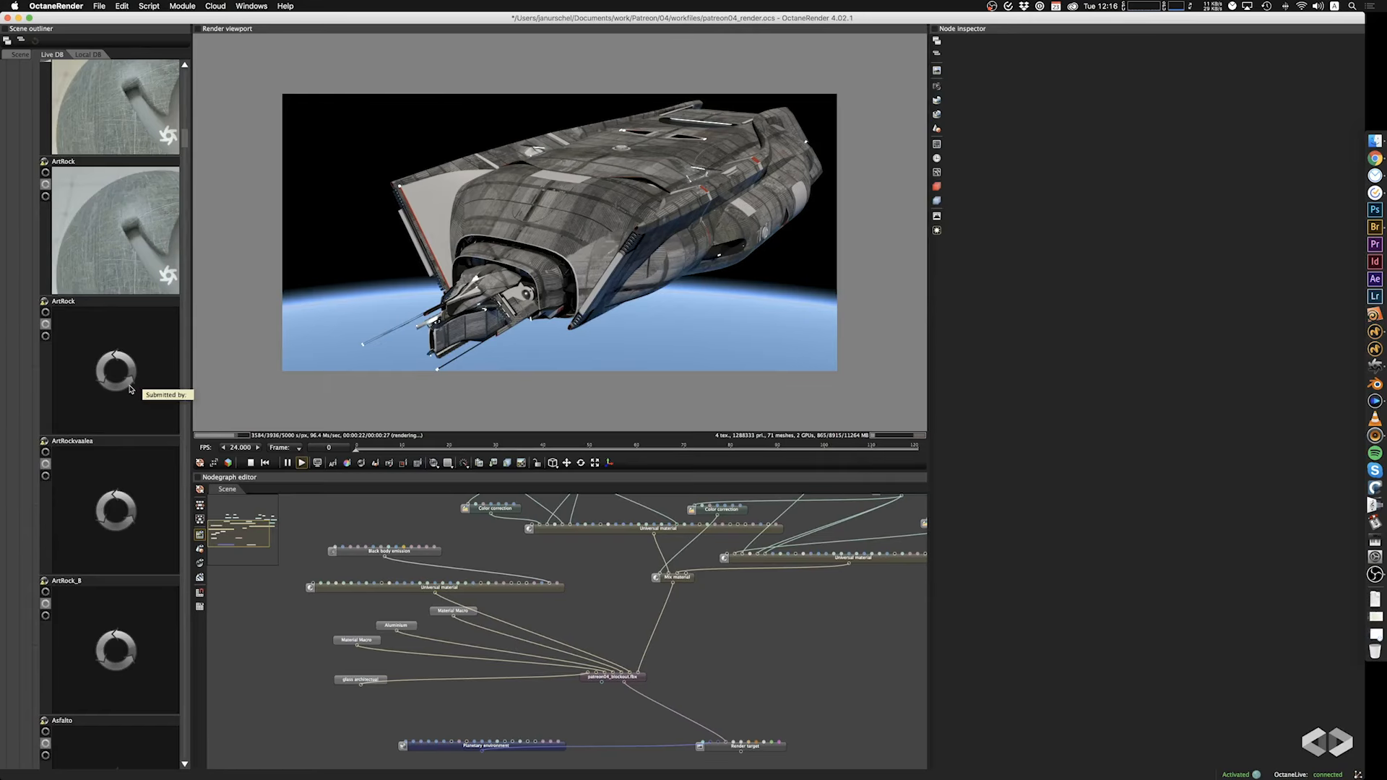
pyautogui.moveTo(191, 138)
pyautogui.mouseDown()
pyautogui.moveTo(196, 179)
pyautogui.moveTo(193, 79)
pyautogui.mouseUp()
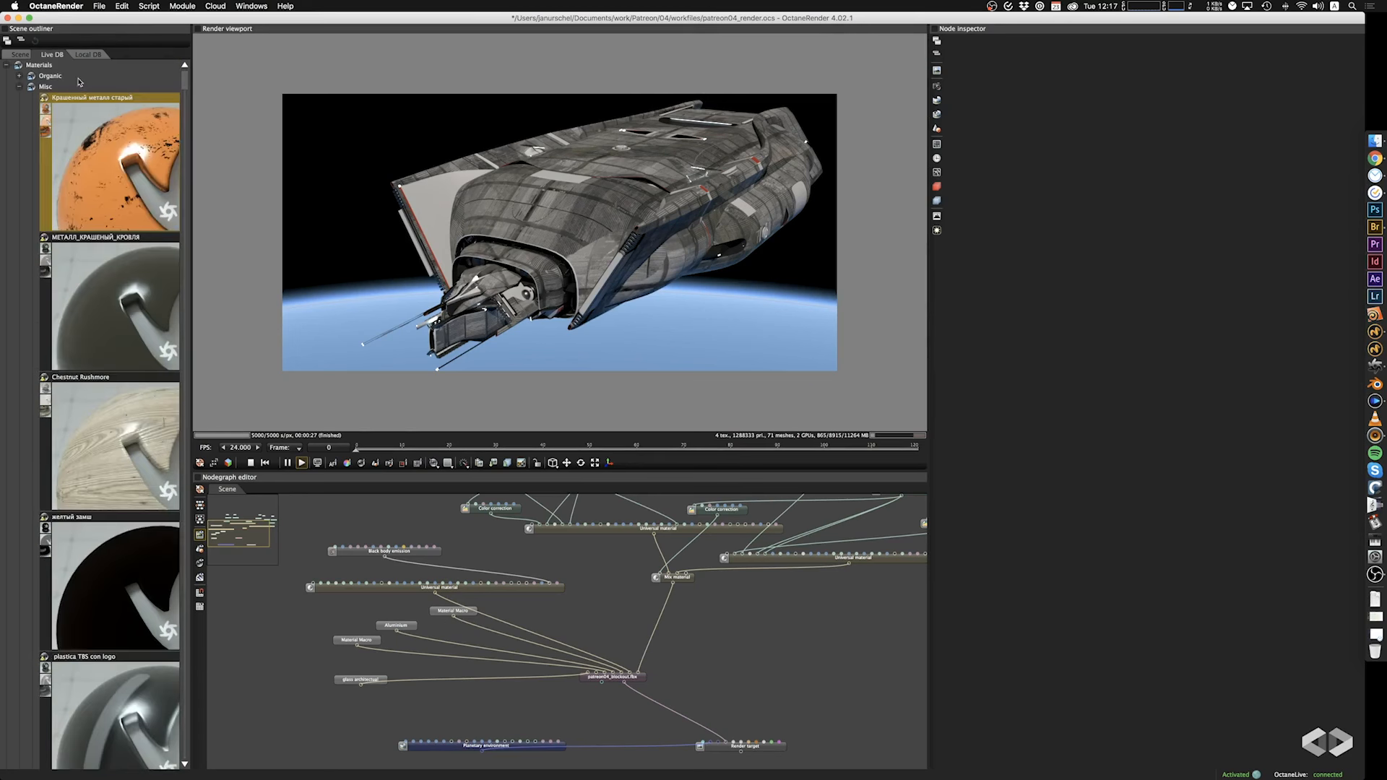
pyautogui.click(20, 88)
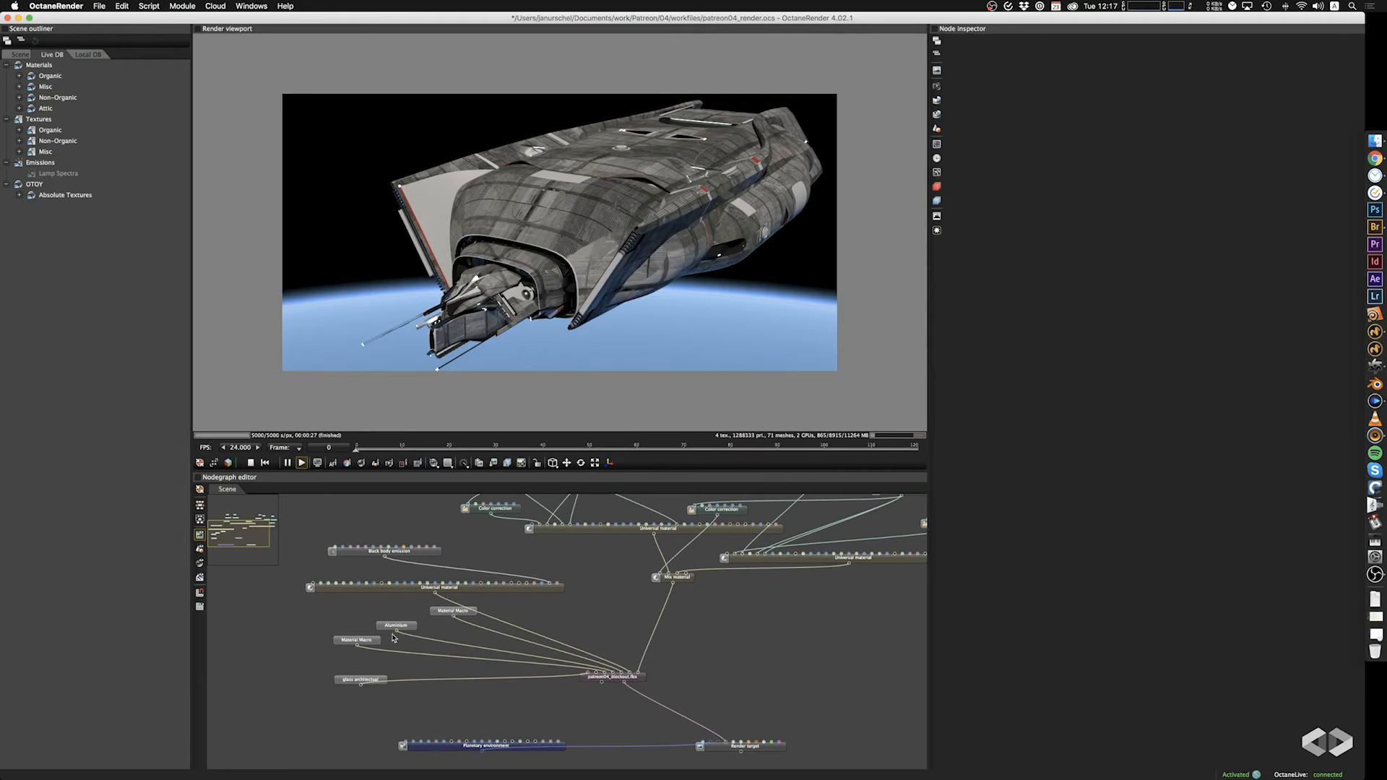
# Add a Universal material and connect it to the ship mesh's free body_util material input.
pyautogui.moveTo(263, 683); pyautogui.dragTo(323, 610, button='right')
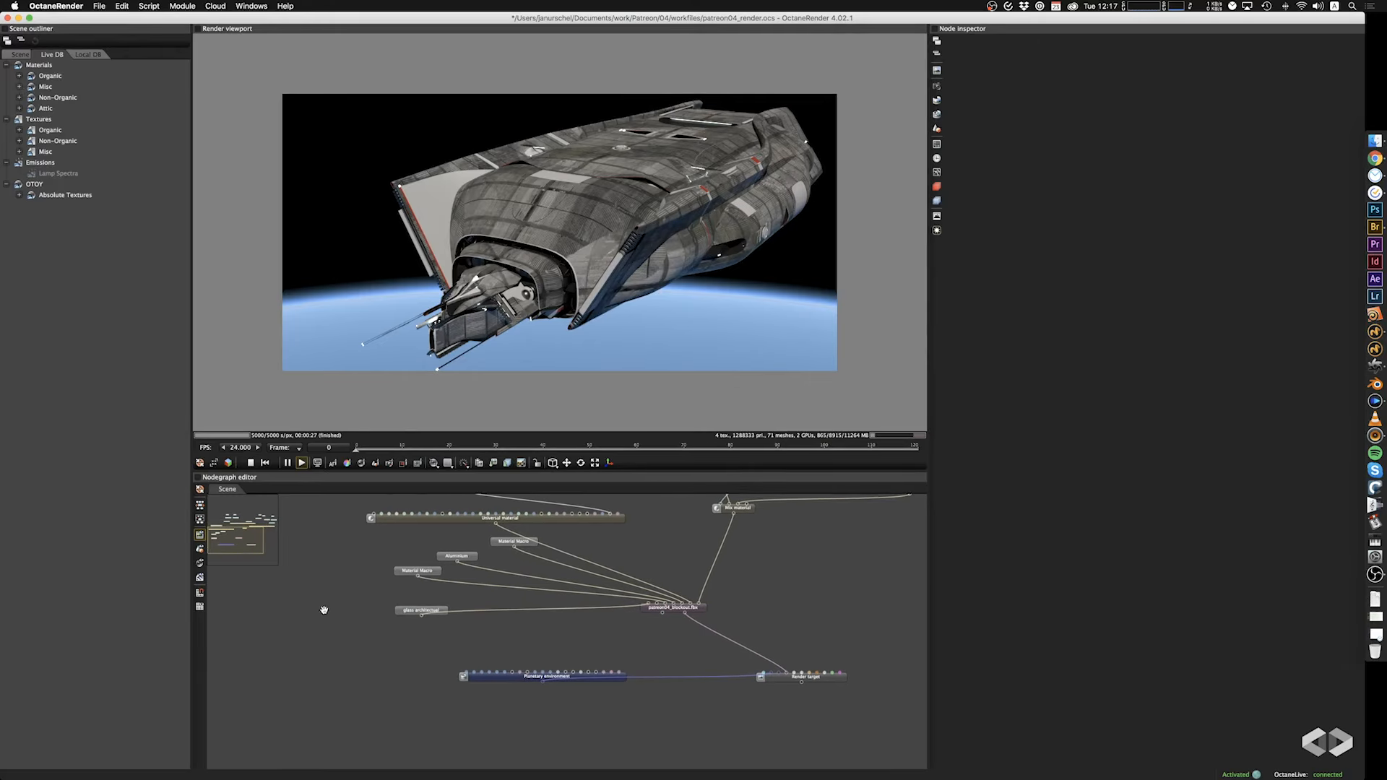
pyautogui.rightClick(281, 636)
pyautogui.moveTo(313, 555)
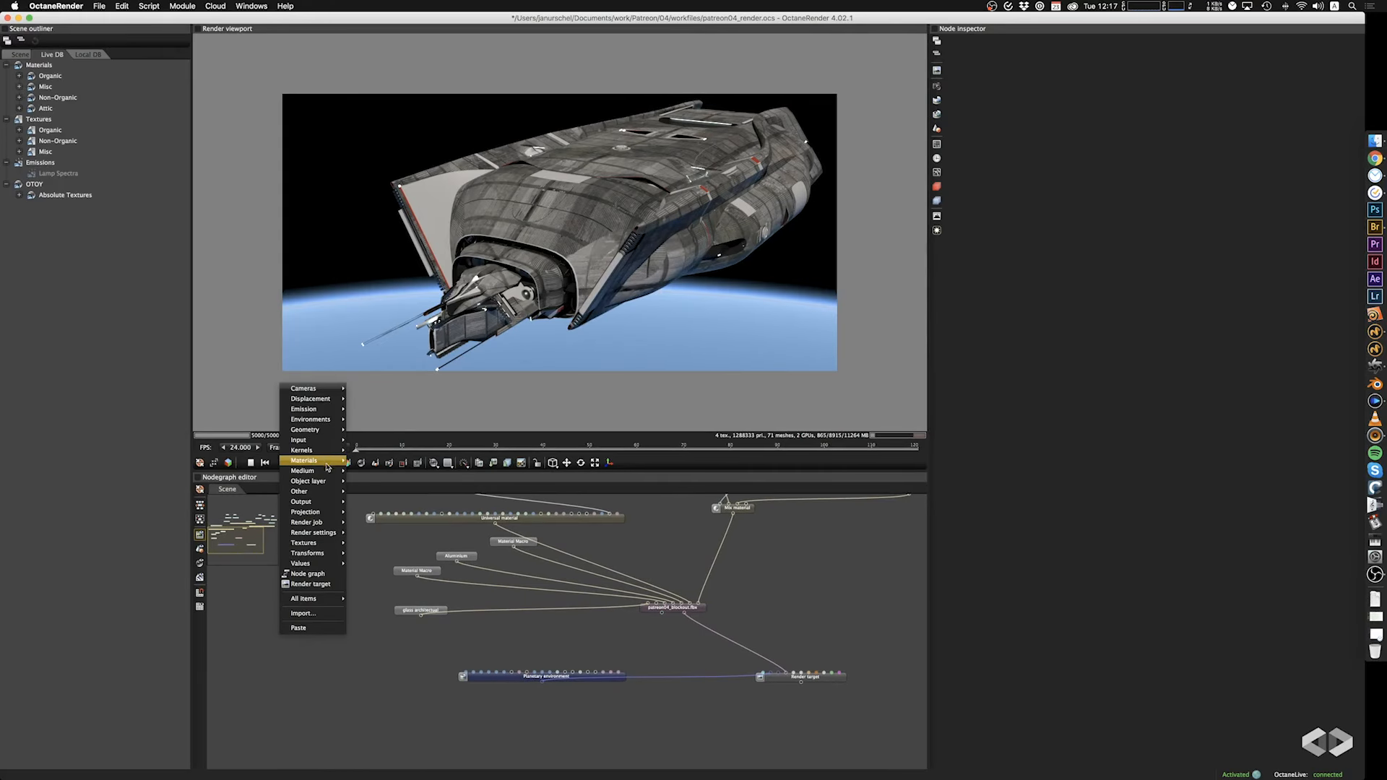
pyautogui.moveTo(327, 463)
pyautogui.click(369, 546)
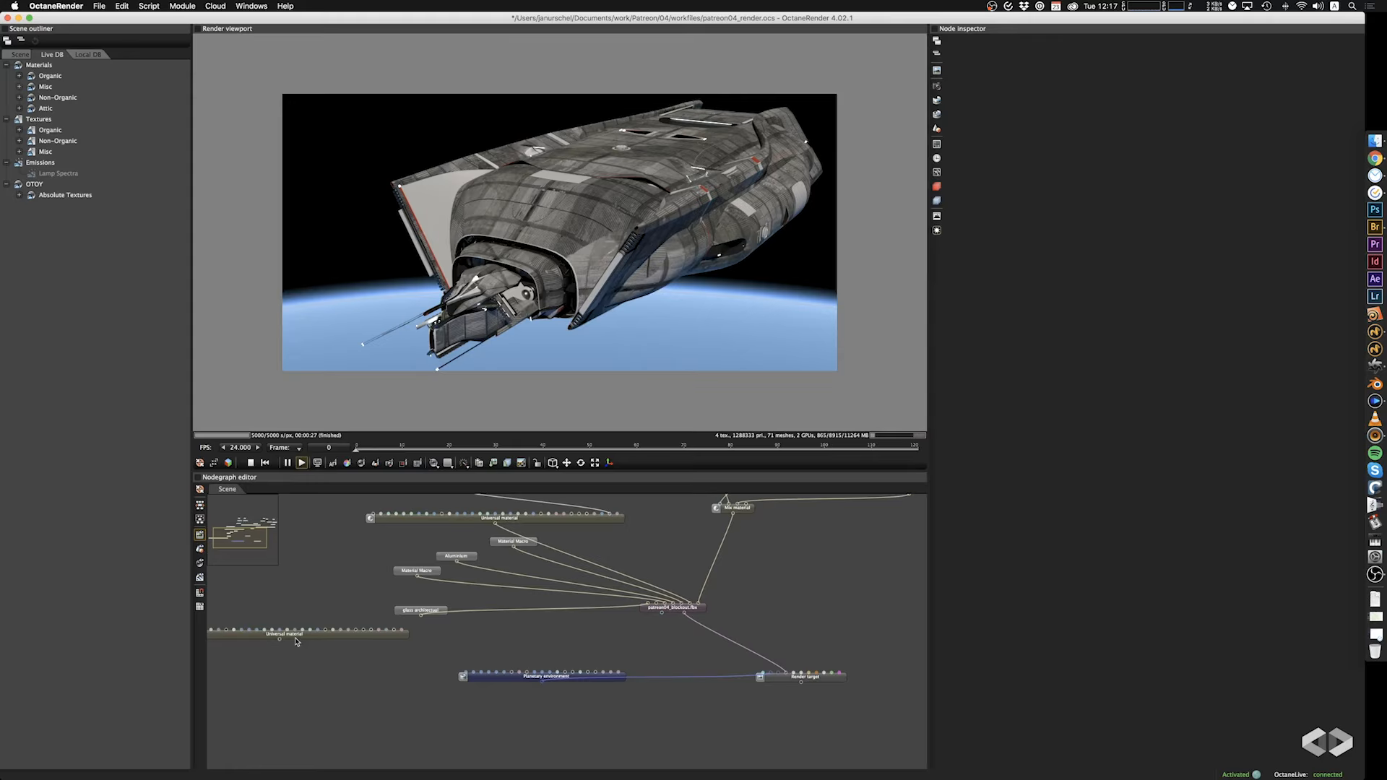
pyautogui.moveTo(280, 640); pyautogui.dragTo(654, 606)
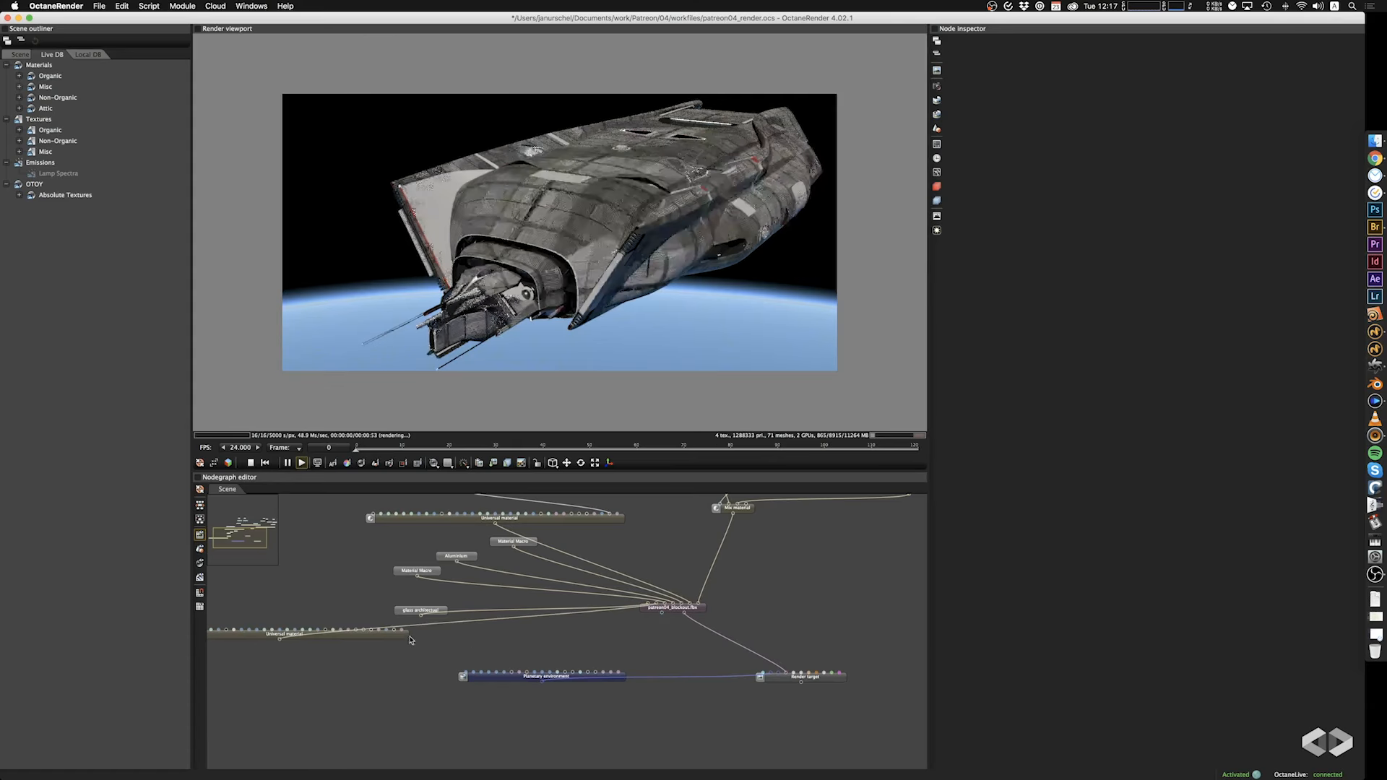
pyautogui.moveTo(335, 639); pyautogui.dragTo(367, 646)
pyautogui.moveTo(546, 641); pyautogui.dragTo(701, 645, button='right')
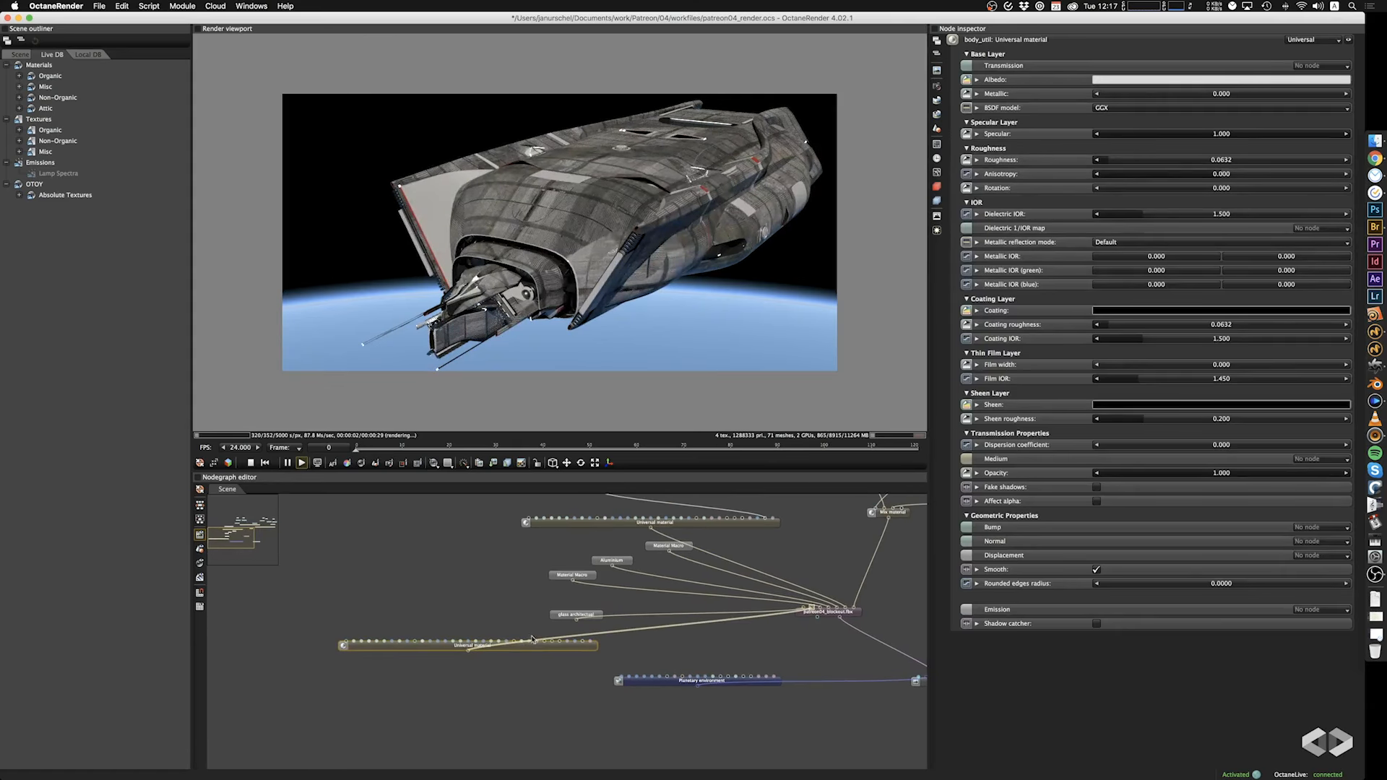
# Duplicate an existing Box projection, image and color correction chain beside the new Universal material and connect it to the albedo.
pyautogui.rightClick(394, 612)
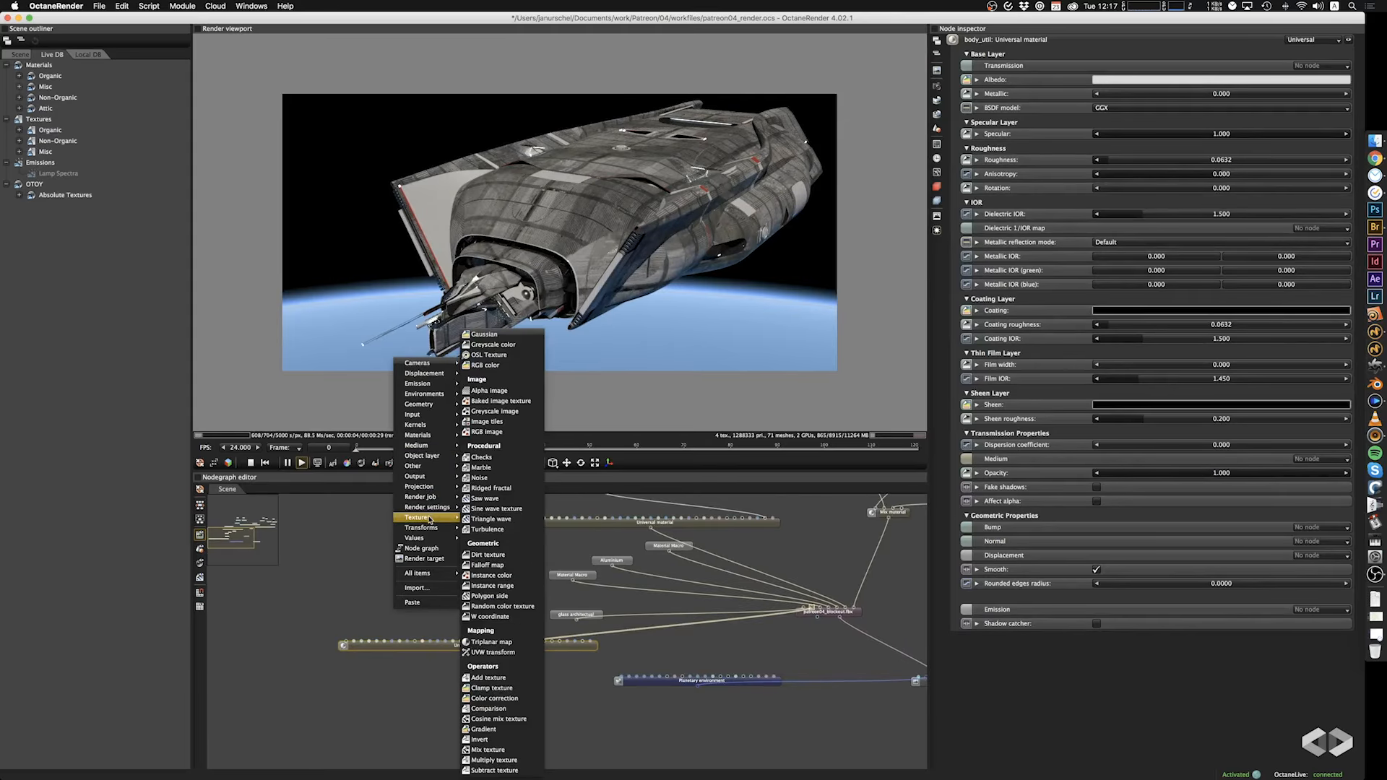
pyautogui.click(336, 531)
pyautogui.moveTo(544, 594); pyautogui.dragTo(449, 767, button='right')
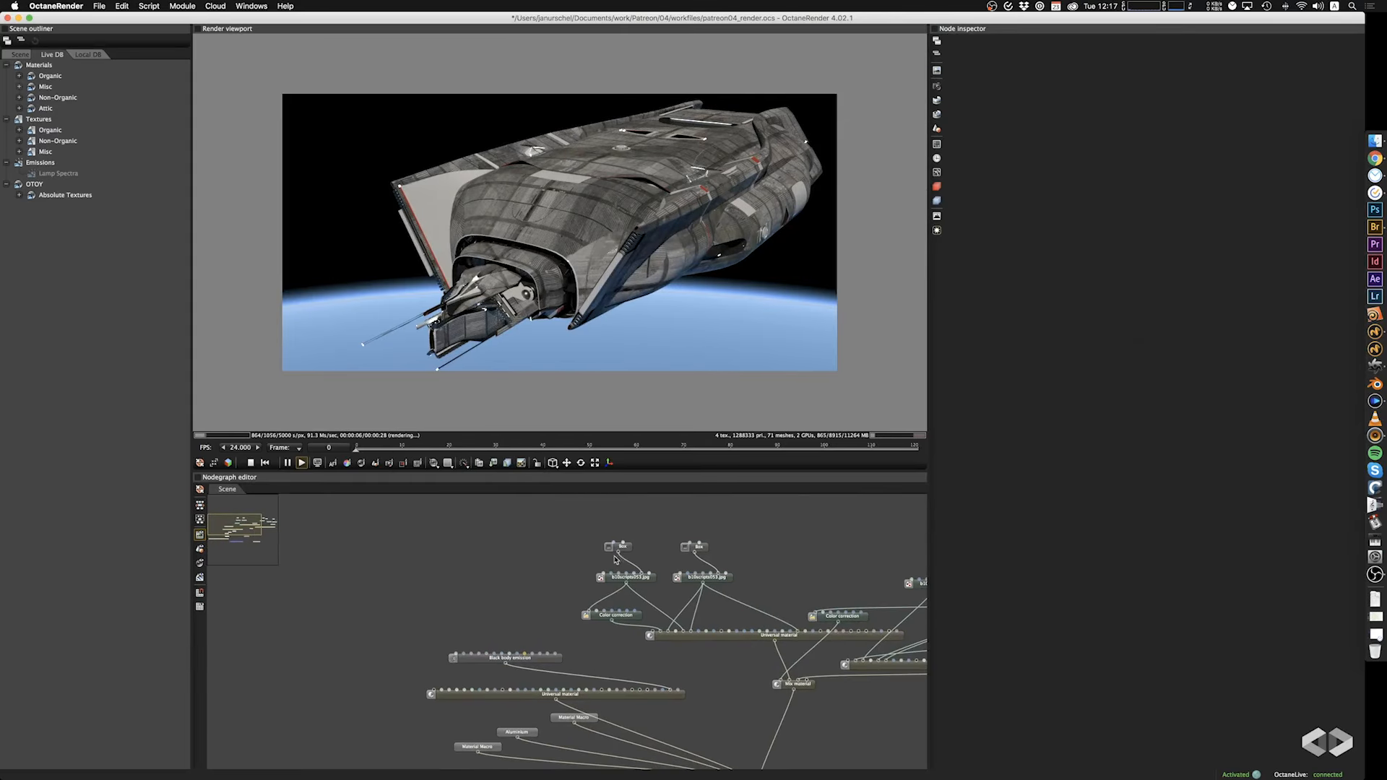
pyautogui.moveTo(586, 528); pyautogui.dragTo(636, 615)
pyautogui.press('cmd+c')
pyautogui.click(335, 628)
pyautogui.scroll(-5, 334, 627)
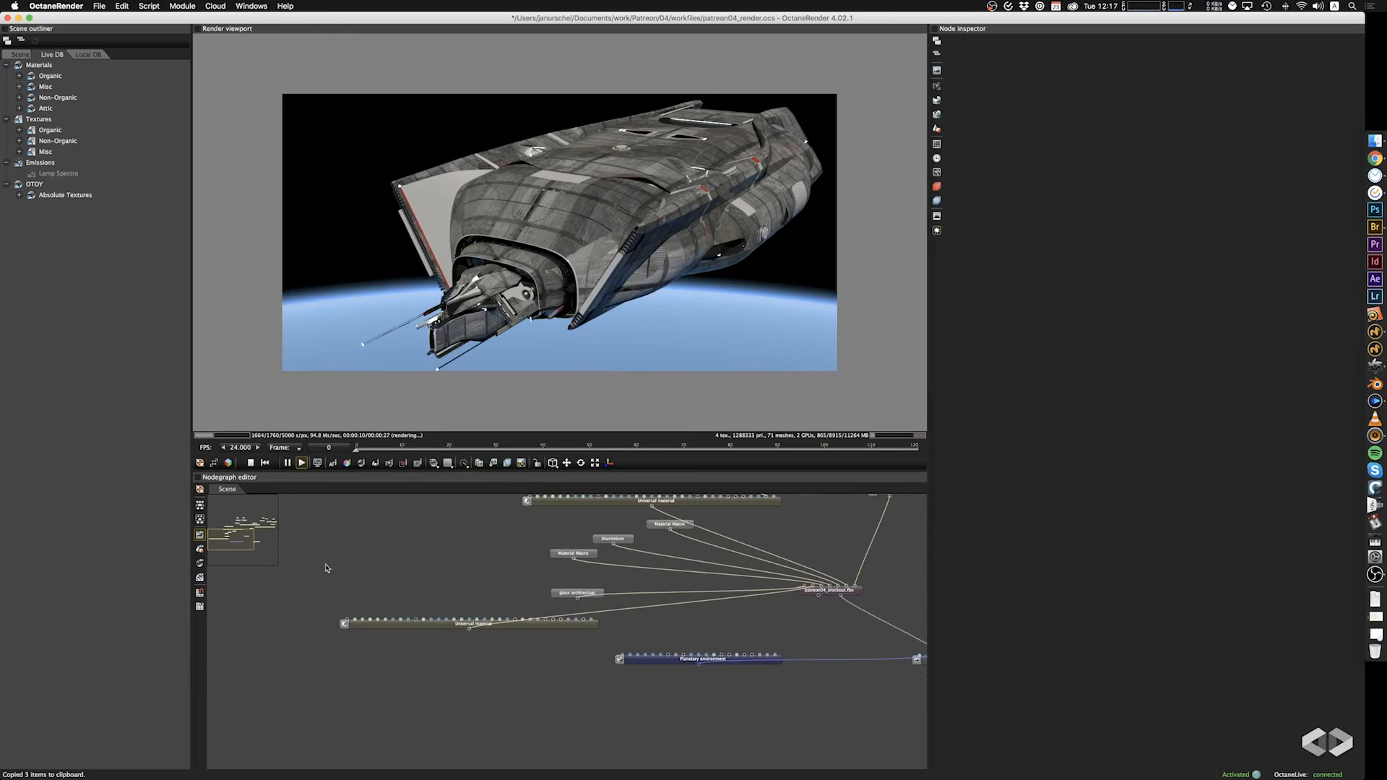
pyautogui.press('super+v')
pyautogui.moveTo(320, 604); pyautogui.dragTo(354, 620)
pyautogui.moveTo(407, 568); pyautogui.dragTo(387, 606, button='middle')
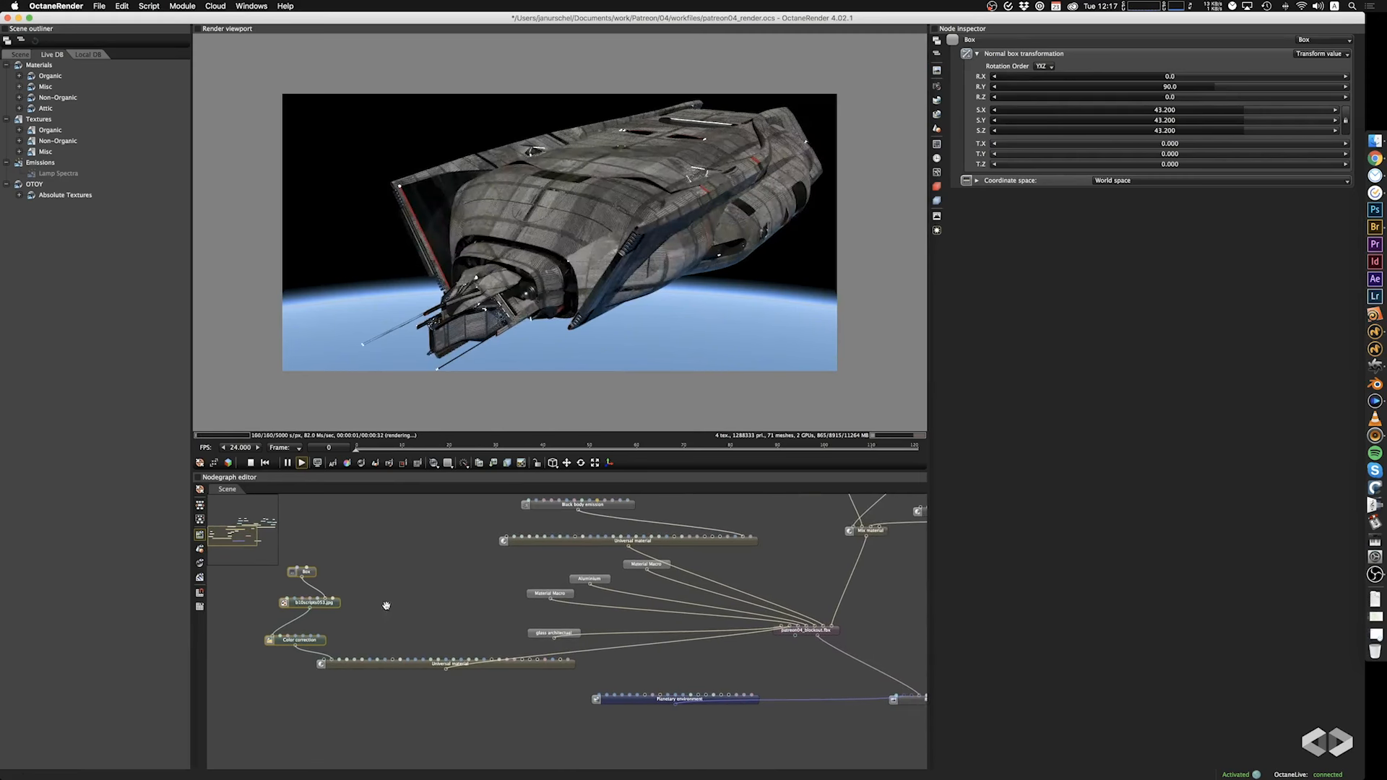
# Replace the copied color correction with a direct image link to the albedo and load Rust2.jpg into that image node.
pyautogui.click(325, 640)
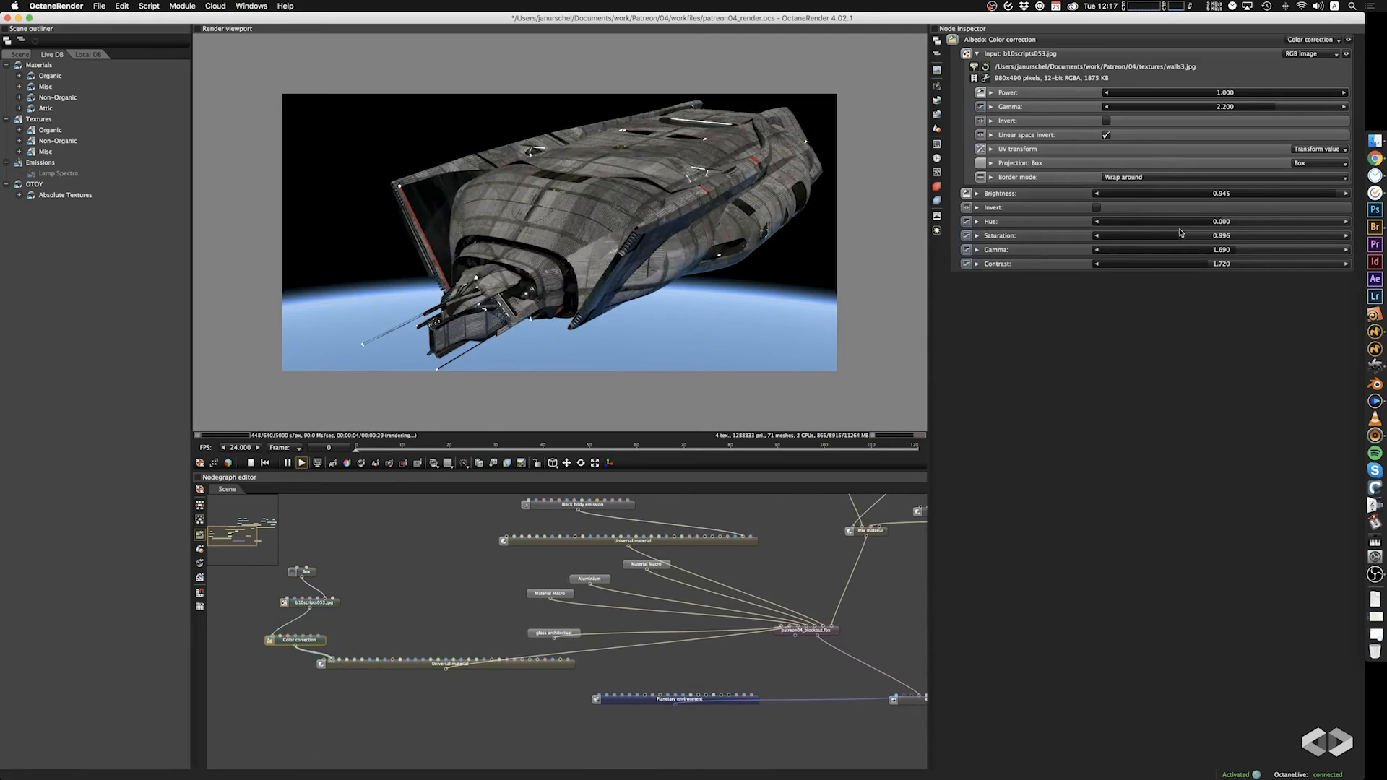
pyautogui.press('Delete')
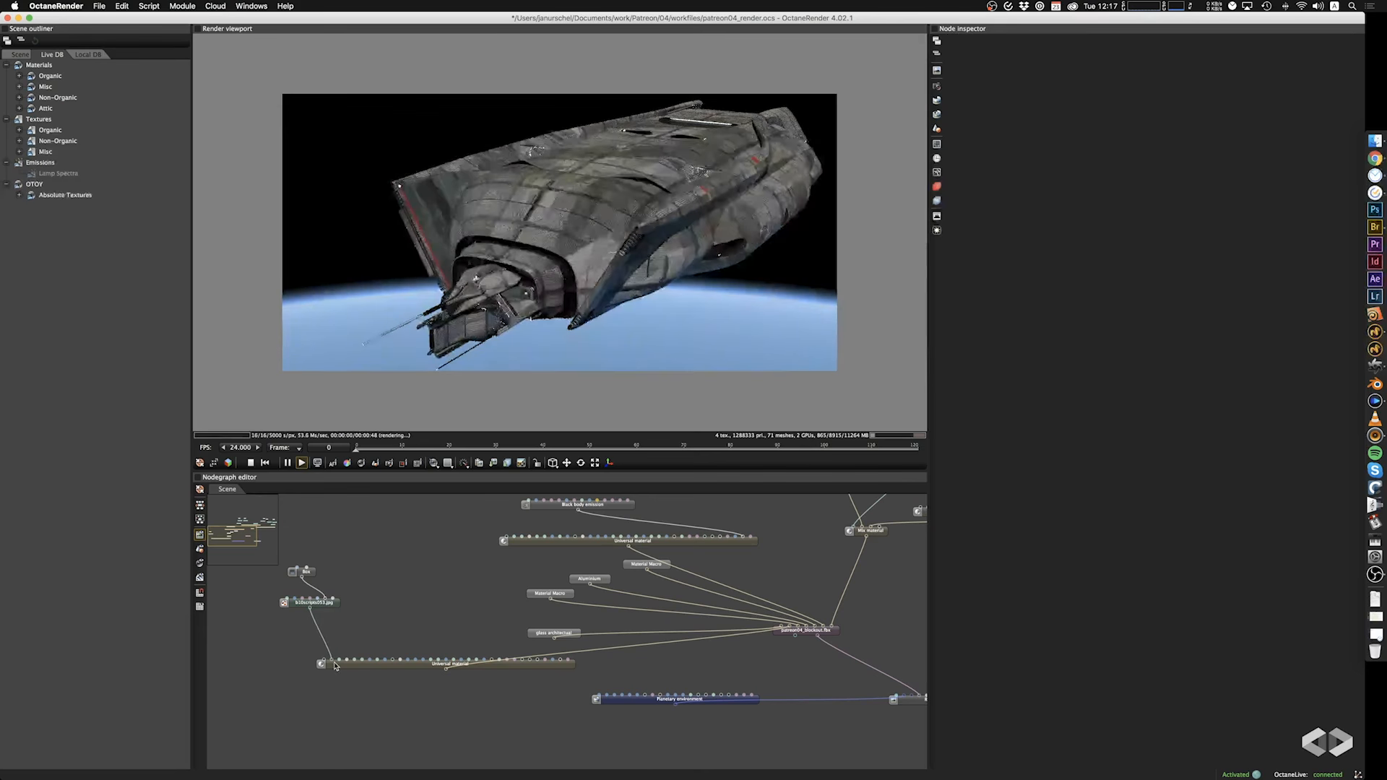
pyautogui.click(320, 607)
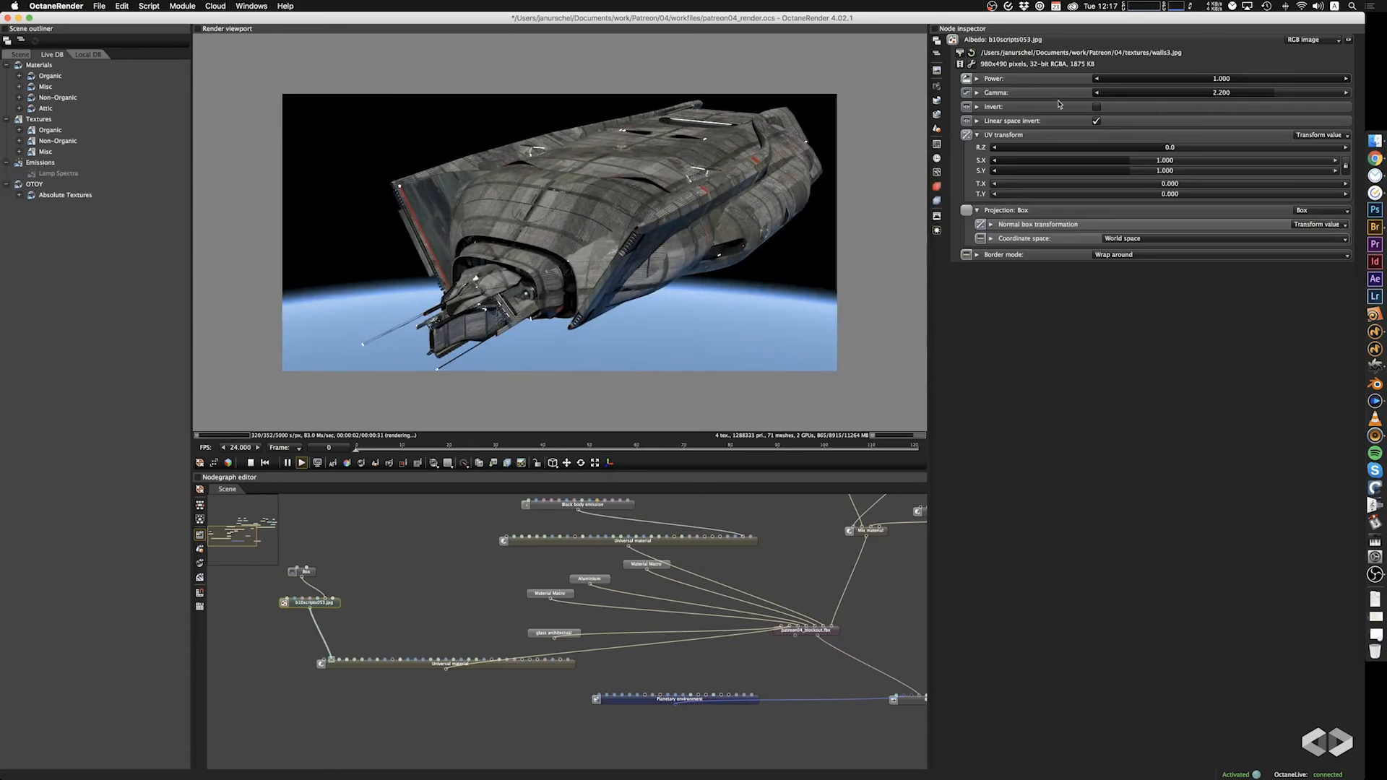
pyautogui.click(960, 53)
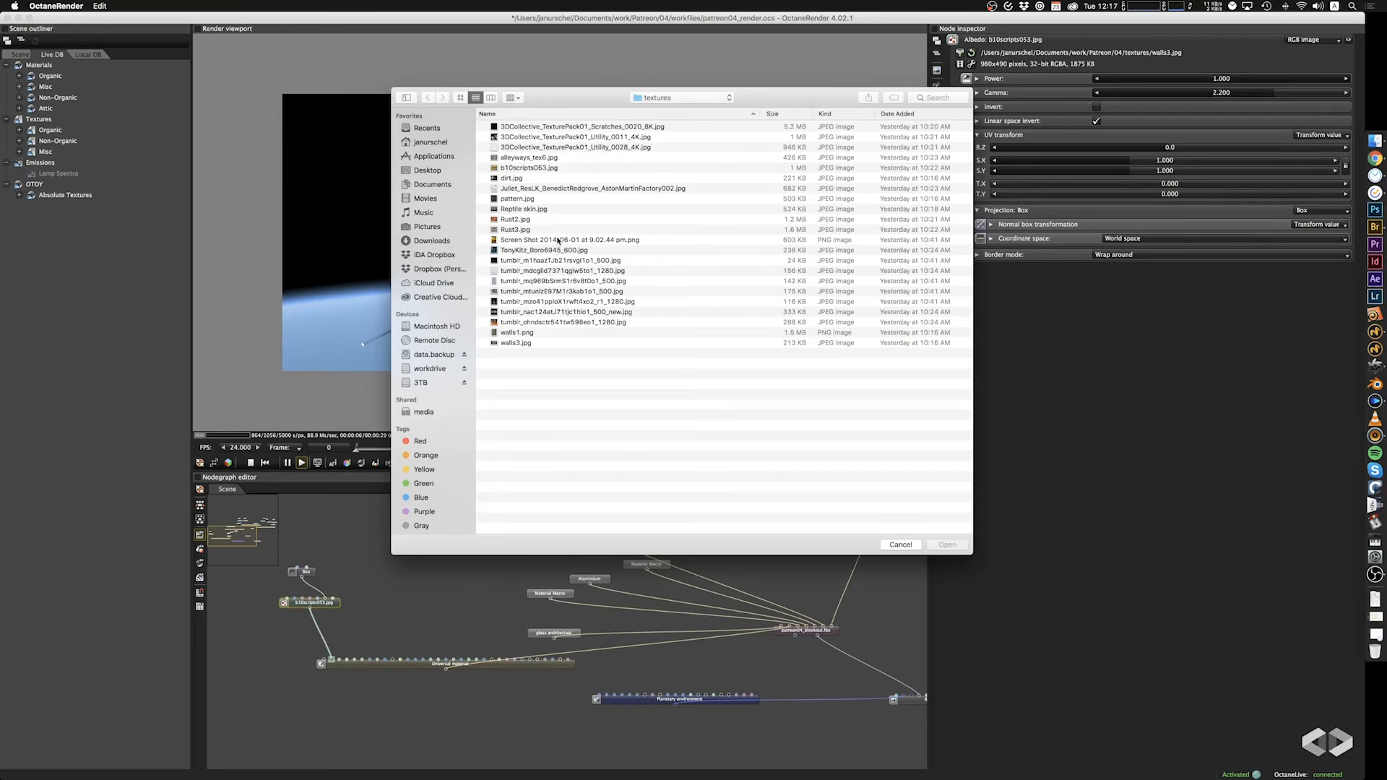
pyautogui.click(529, 221)
pyautogui.click(947, 545)
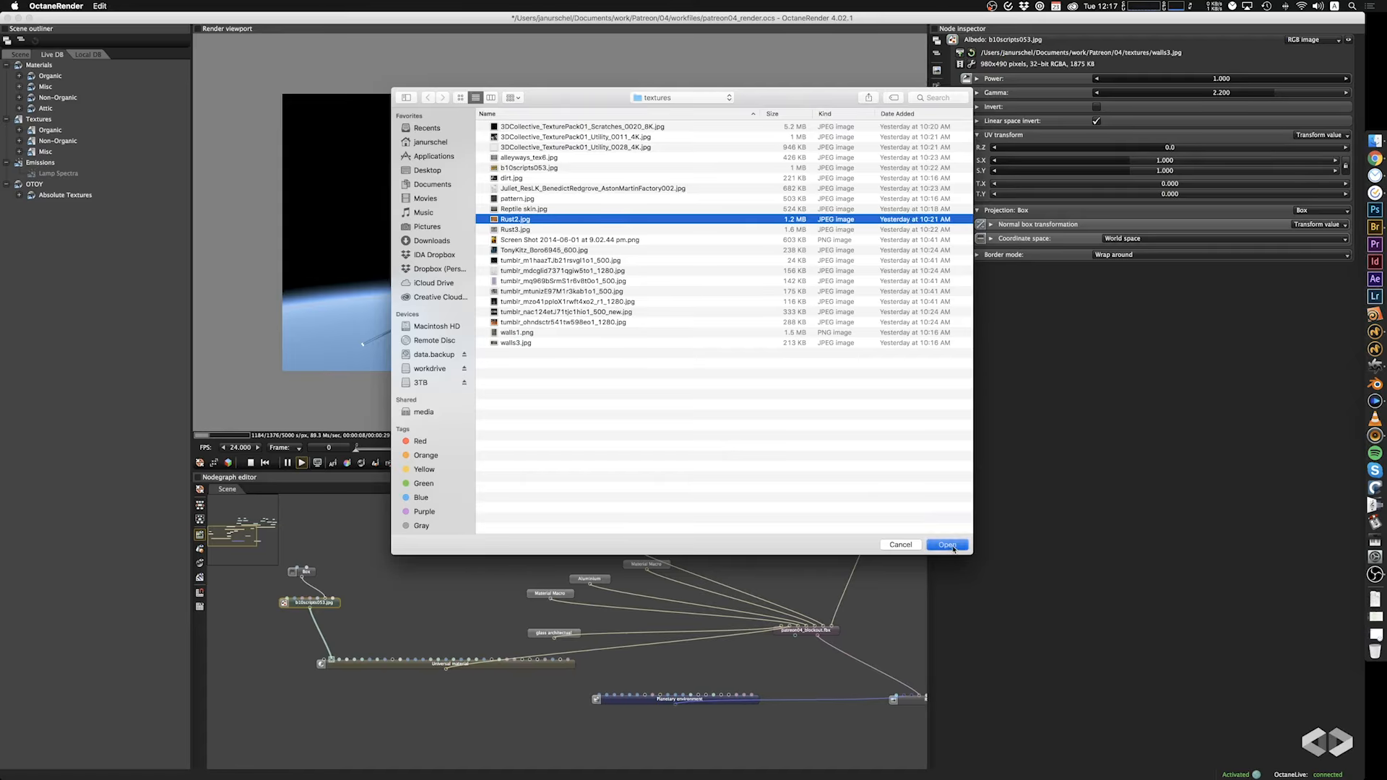
# Set the copied Box projection's scale to 3.480 on all axes and check the rust texture from the ship's side.
pyautogui.click(314, 574)
pyautogui.moveTo(1231, 114); pyautogui.dragTo(1173, 114)
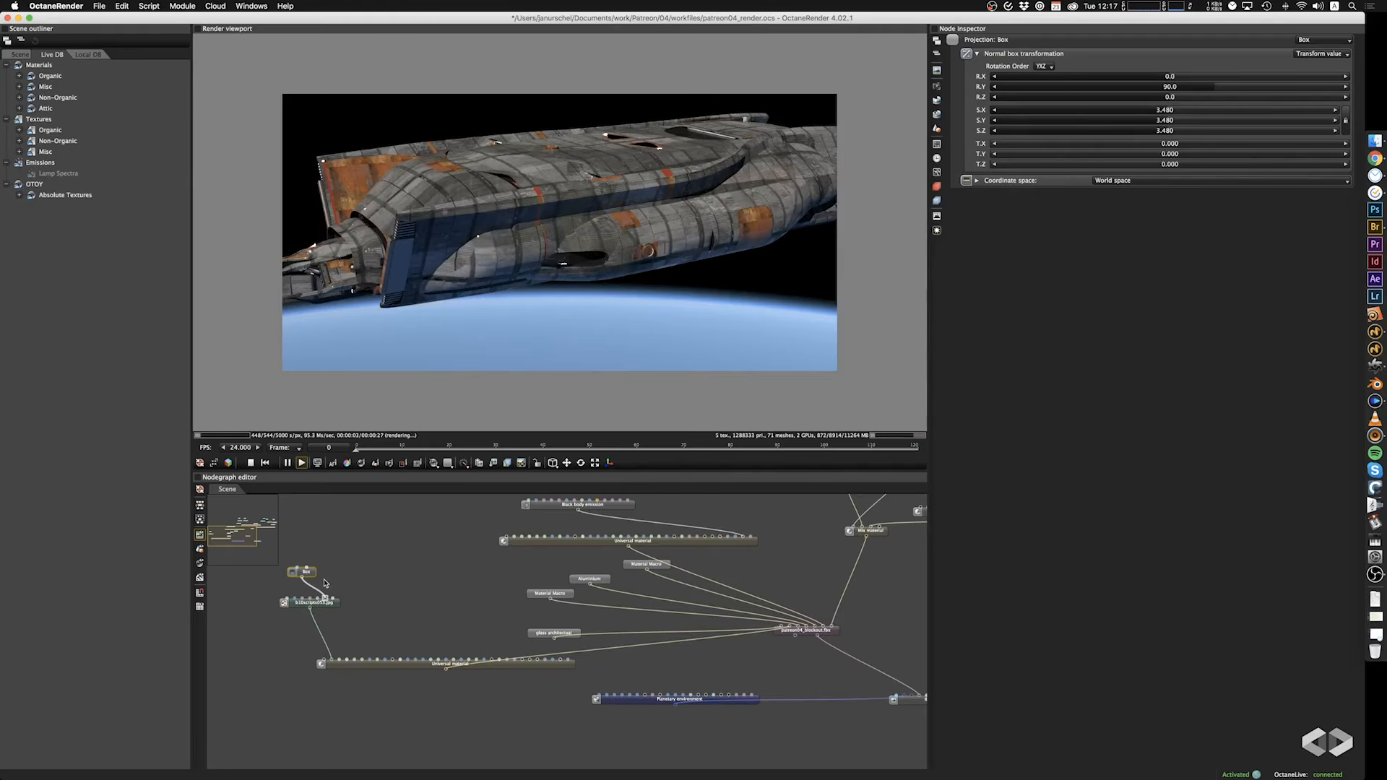
pyautogui.moveTo(390, 581)
pyautogui.mouseDown()
pyautogui.moveTo(335, 586)
pyautogui.moveTo(344, 604)
pyautogui.moveTo(395, 586)
pyautogui.mouseUp()
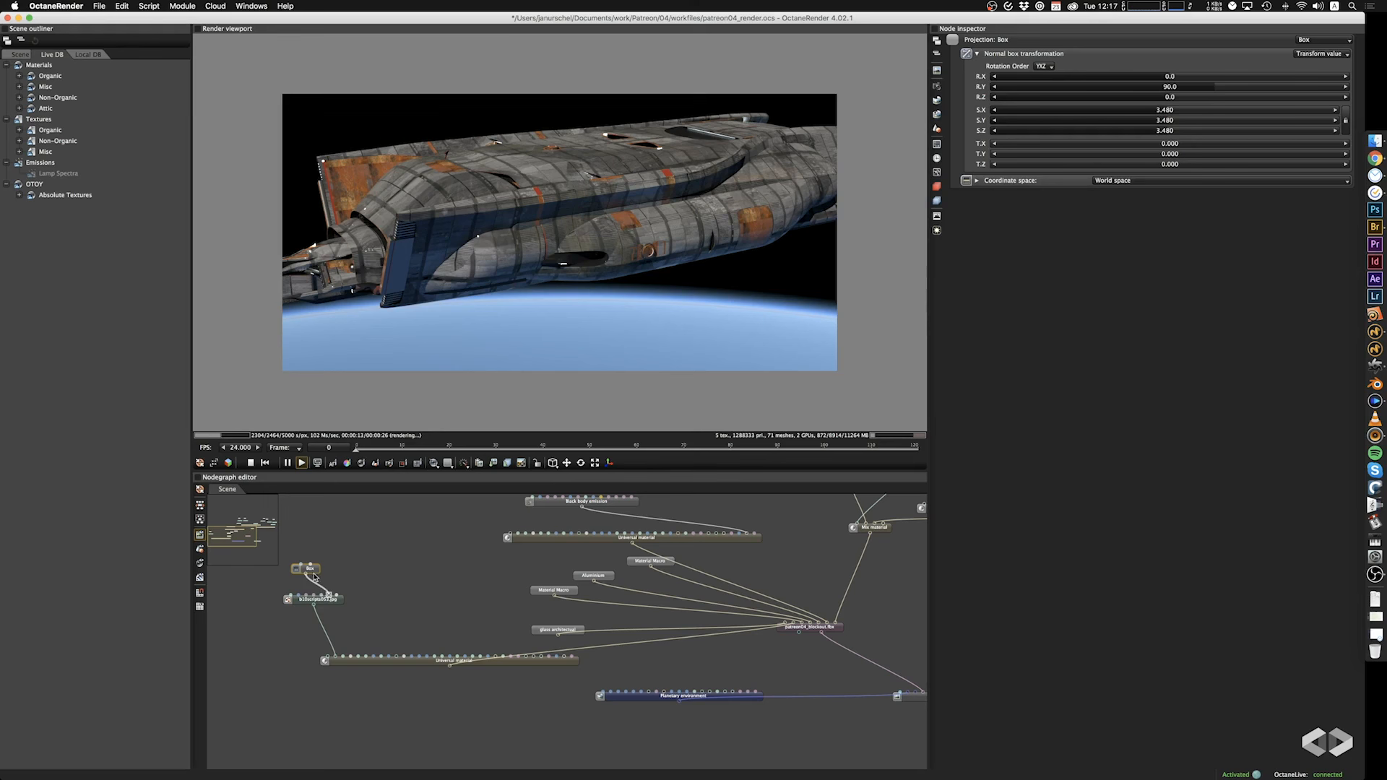
# Load b10scripts053.jpg into the image node feeding the new Universal material's albedo.
pyautogui.click(312, 601)
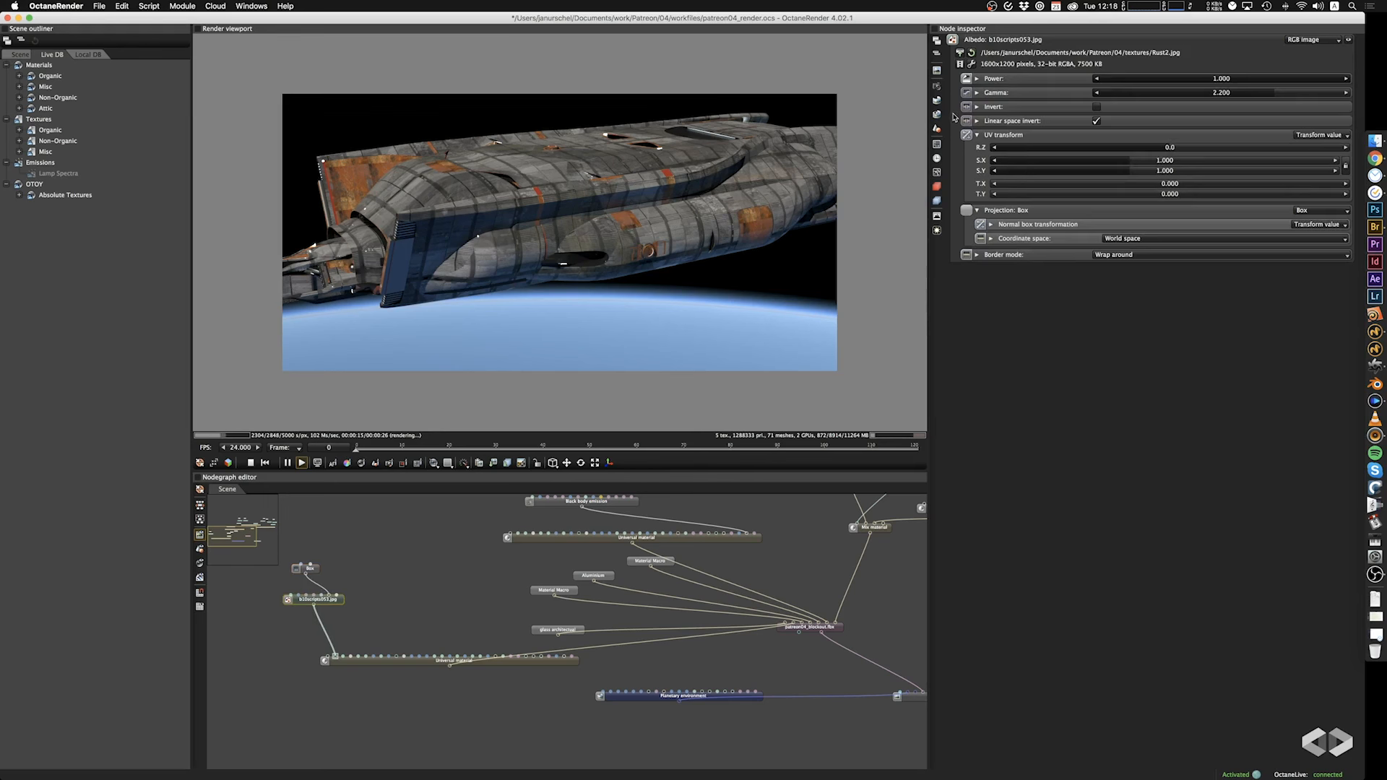
pyautogui.click(960, 53)
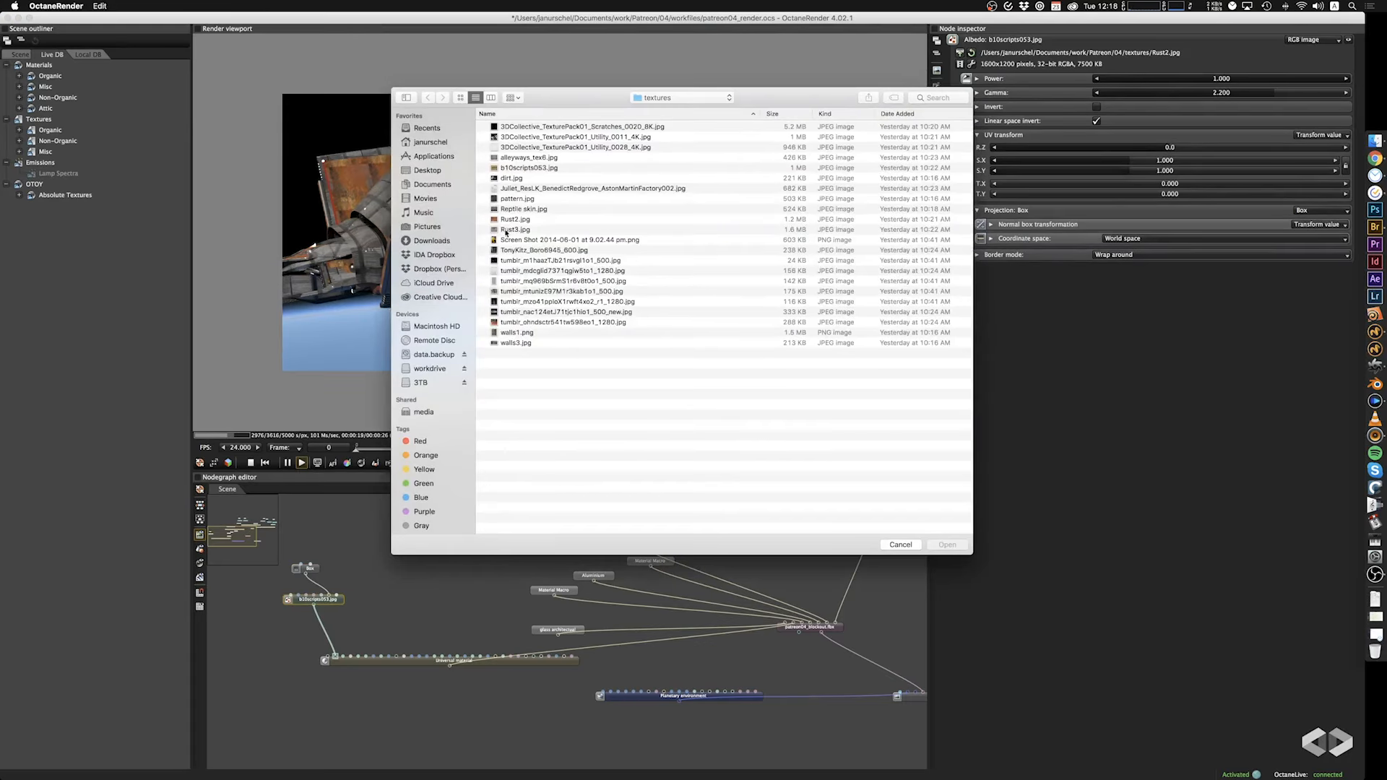
pyautogui.click(513, 167)
pyautogui.click(945, 544)
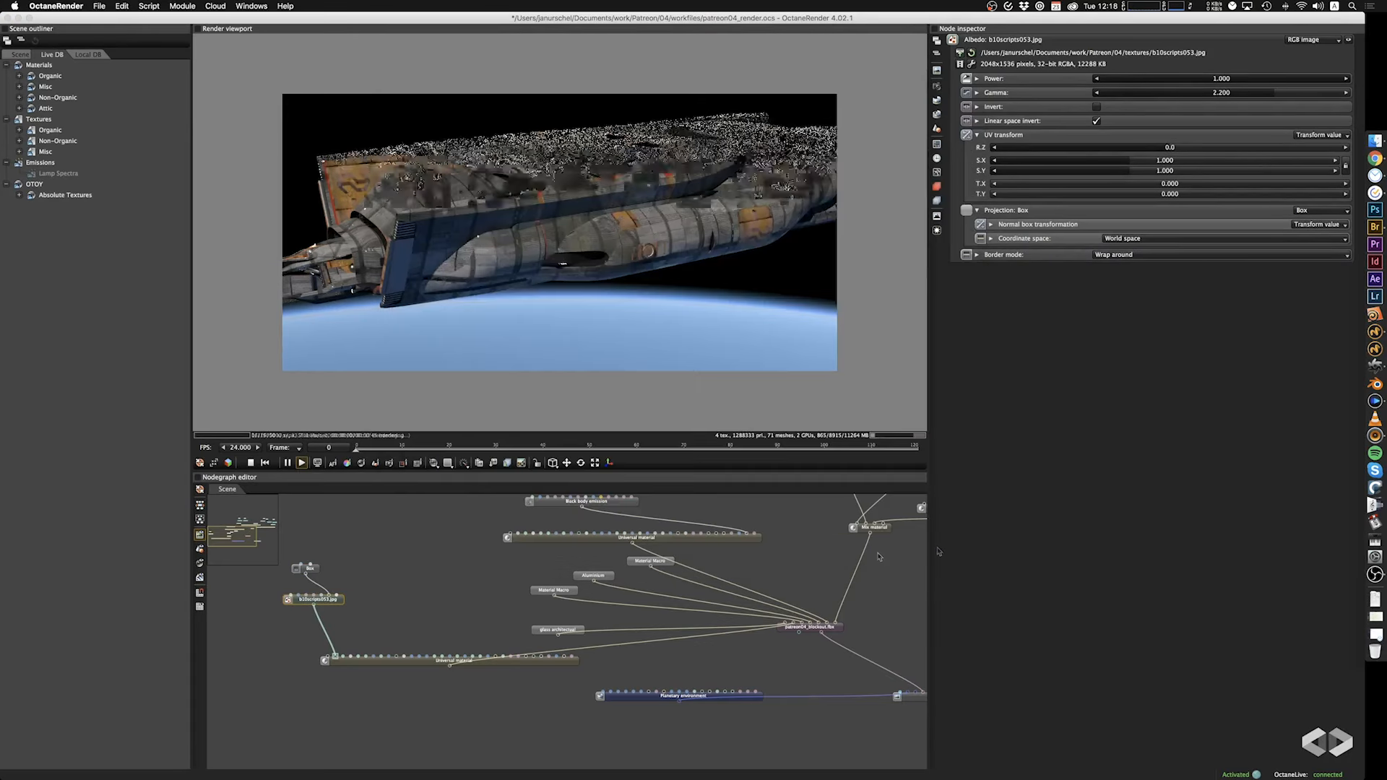
# Set the copied Box projection's scale to 26.700 on all axes and view the accents from above.
pyautogui.click(309, 569)
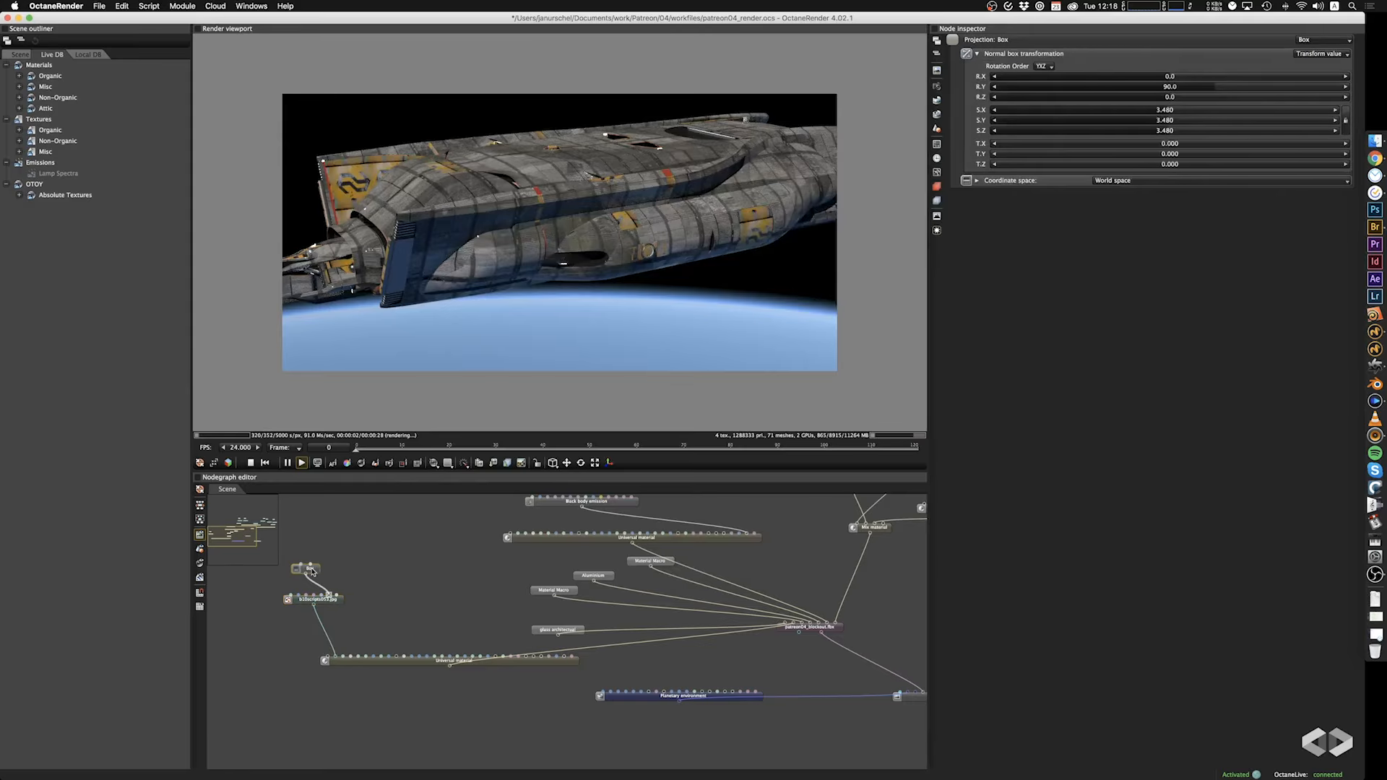
pyautogui.moveTo(1185, 111); pyautogui.dragTo(1231, 113)
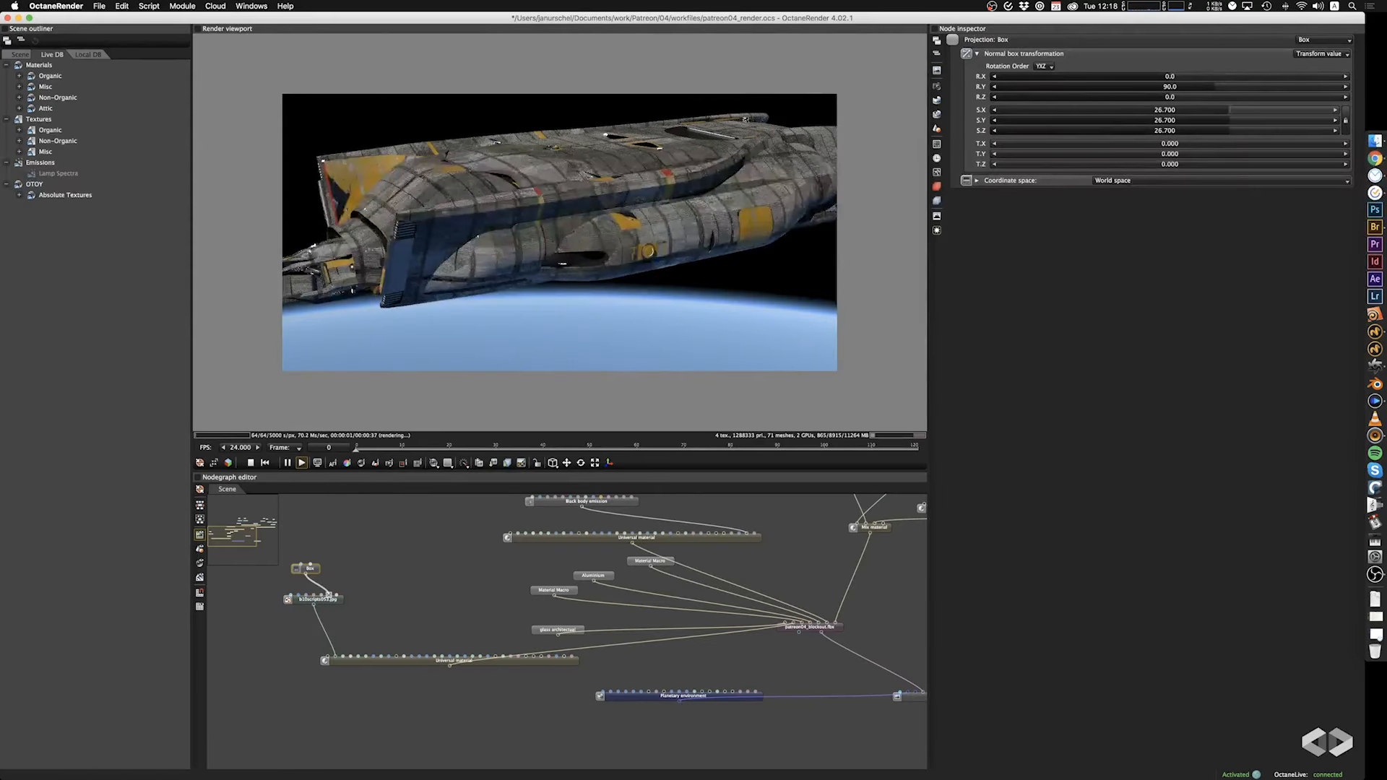
pyautogui.moveTo(591, 268); pyautogui.dragTo(701, 253)
# Set the saturation to 2.389 and the hue to -0.042 in the hull's walls1.png color correction and inspect the ship from the side.
pyautogui.moveTo(796, 565); pyautogui.dragTo(429, 644)
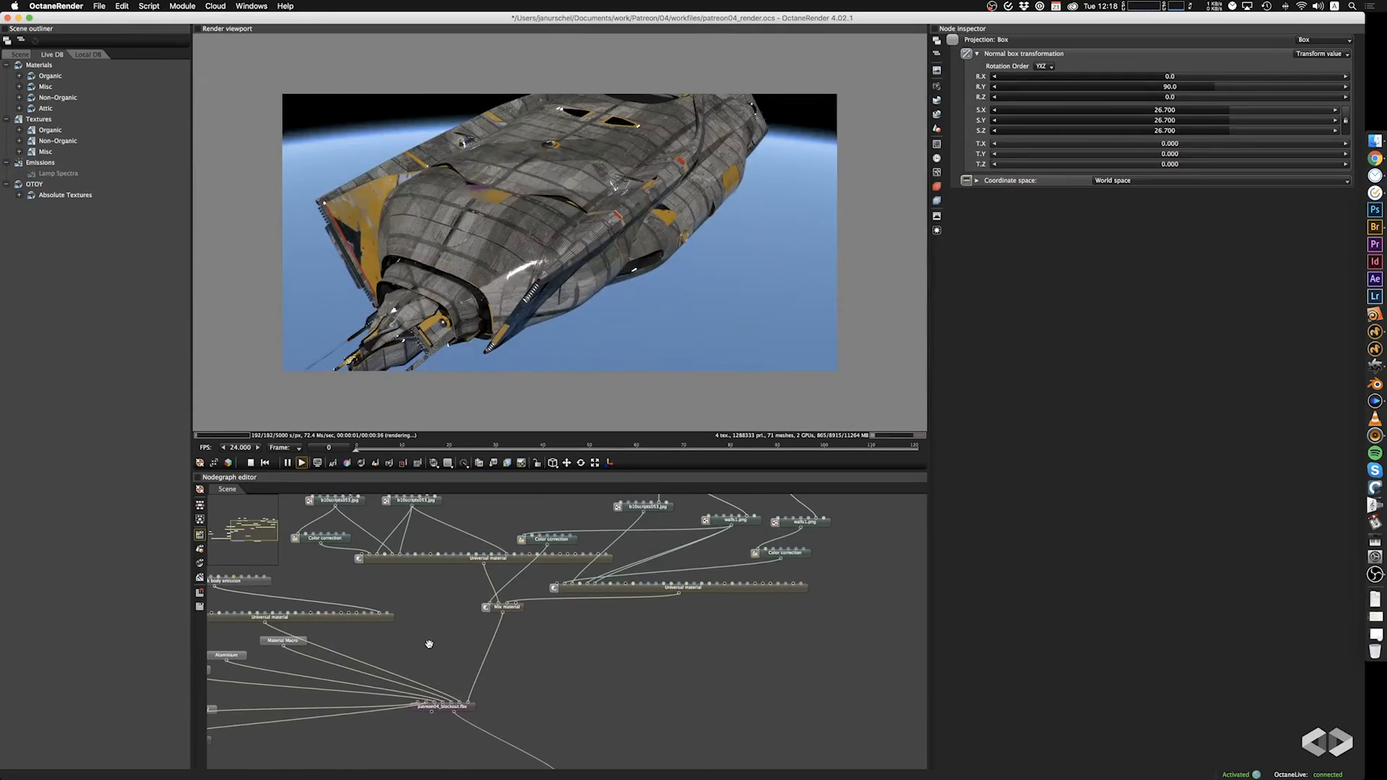
pyautogui.click(798, 557)
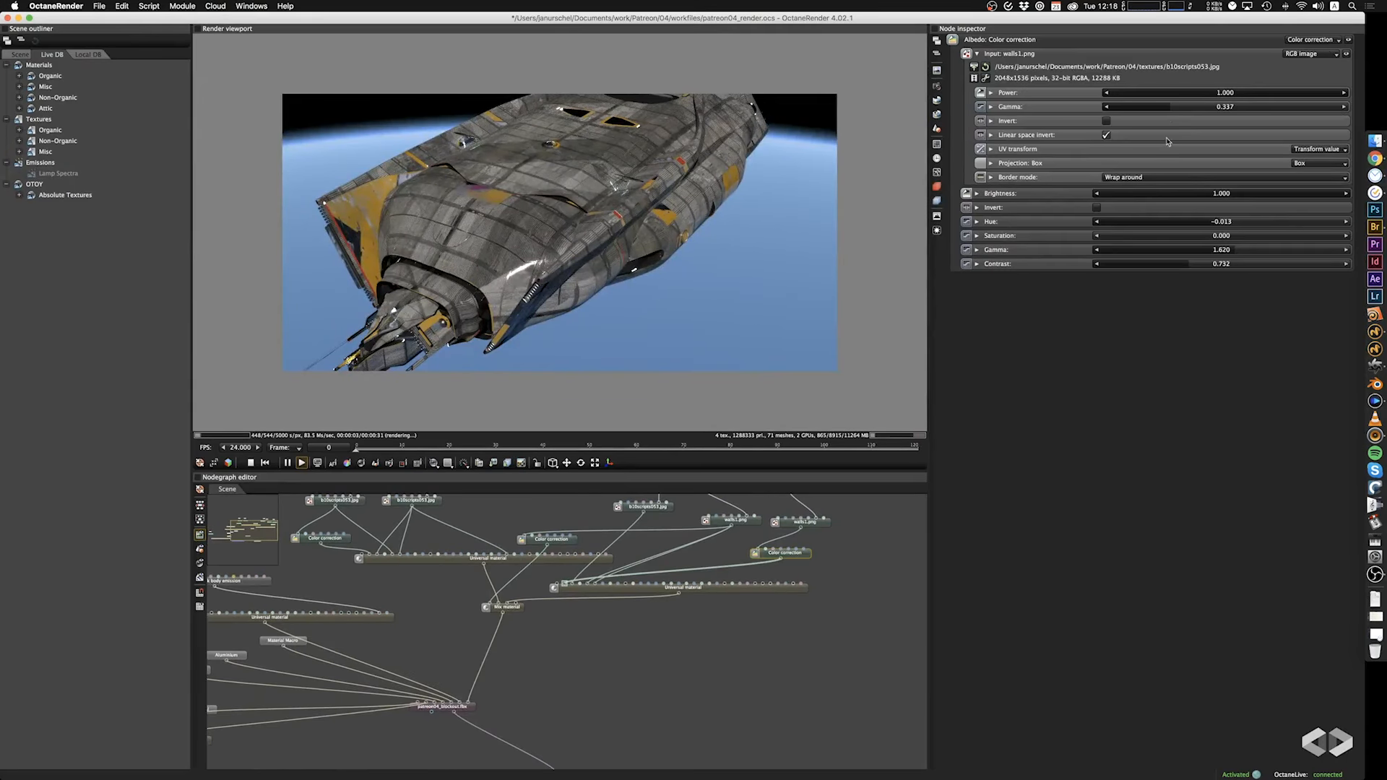
pyautogui.moveTo(1098, 240); pyautogui.dragTo(1218, 224)
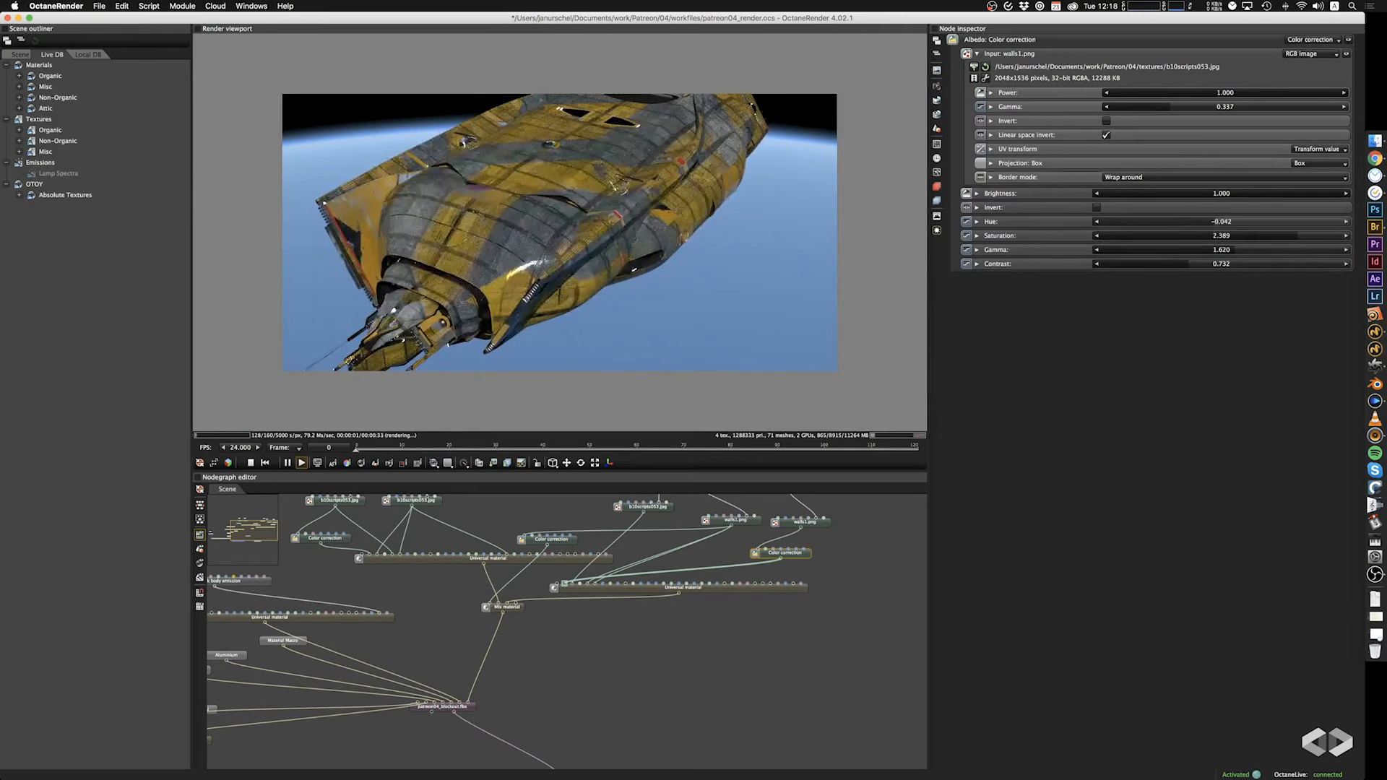
pyautogui.moveTo(540, 307); pyautogui.dragTo(527, 270)
pyautogui.moveTo(542, 224); pyautogui.dragTo(592, 264)
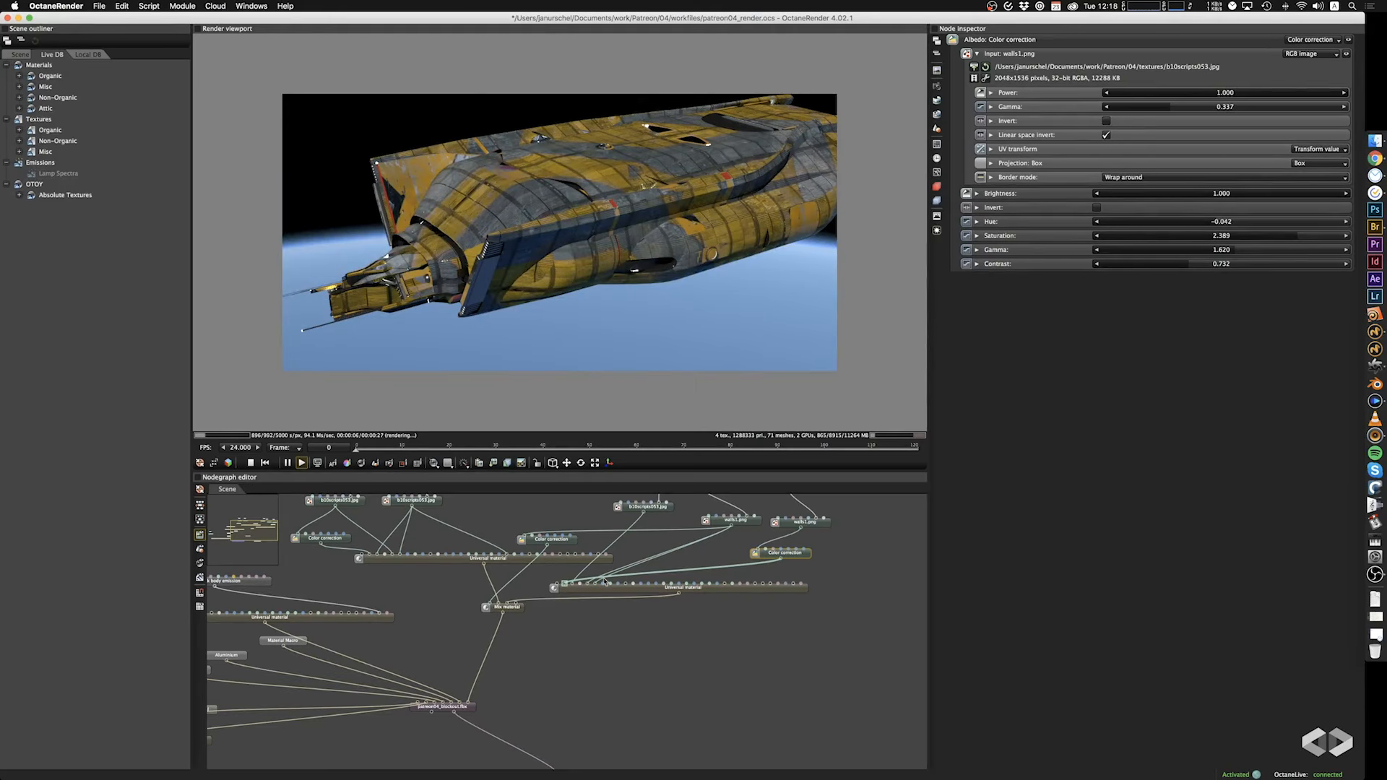
# Disconnect the walls1.png color correction from the albedo of the hull accent's Universal material.
pyautogui.moveTo(566, 583); pyautogui.dragTo(582, 583)
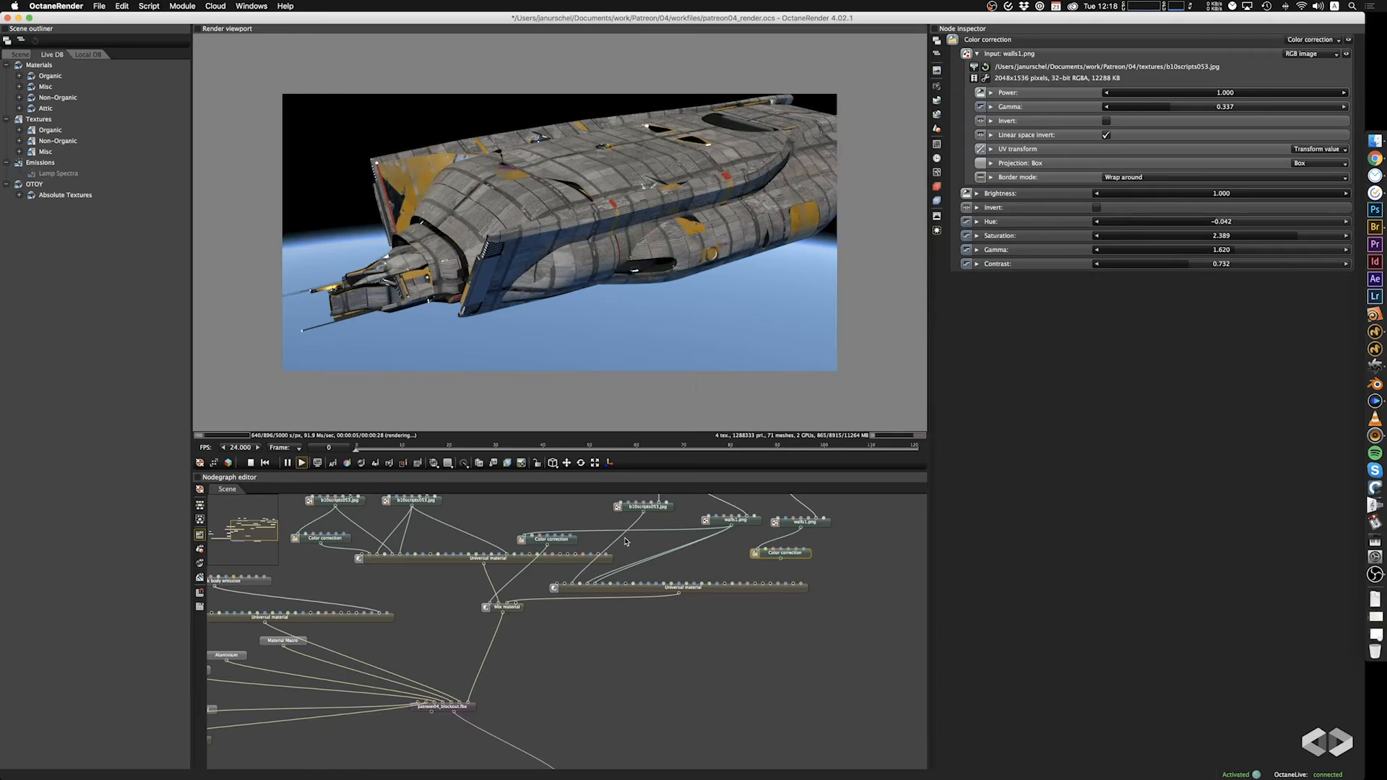
pyautogui.moveTo(600, 636); pyautogui.dragTo(631, 625, button='middle')
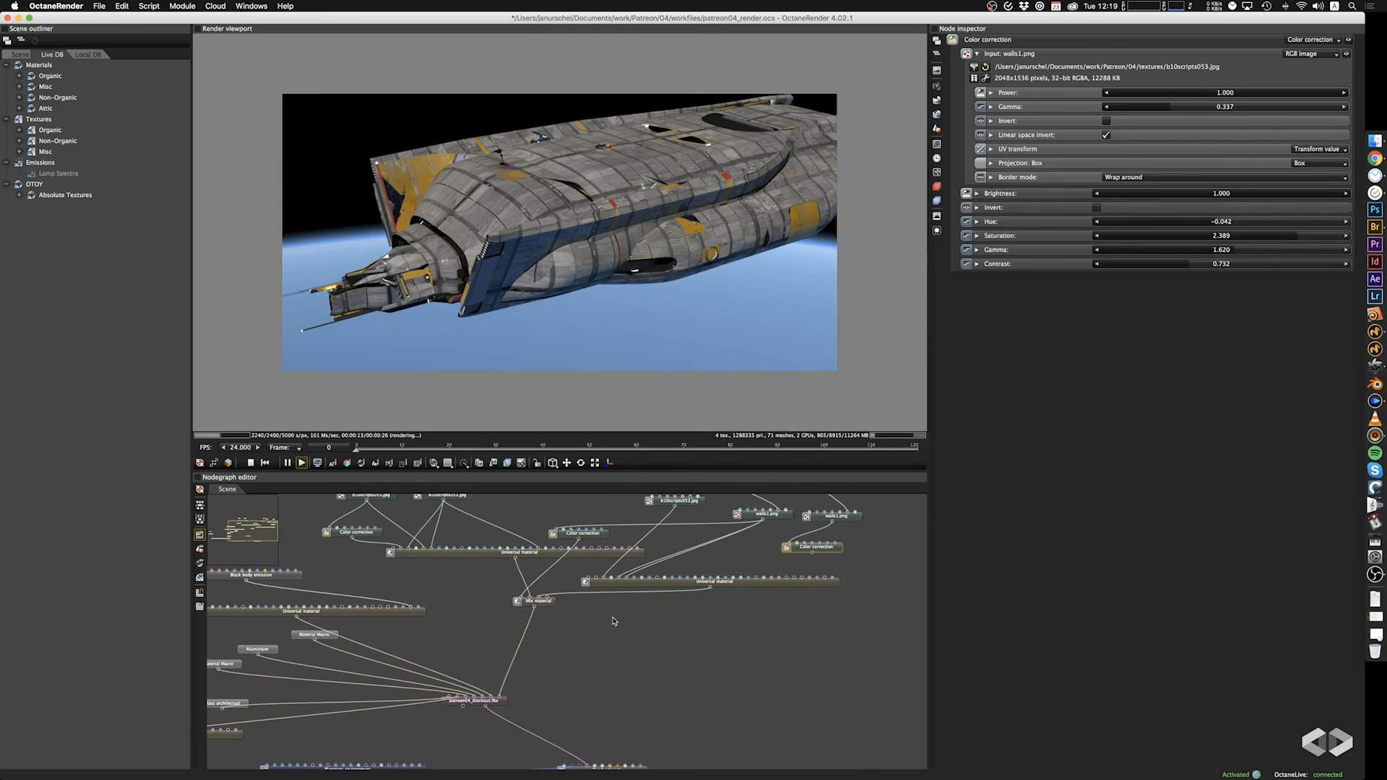
# Load the light panel image tumblr_mdcglid7371qgjw5to1_1280.jpg into the b10scripts053.jpg node feeding the separate Universal material's albedo and inspect the ship.
pyautogui.moveTo(366, 715); pyautogui.dragTo(590, 668, button='middle')
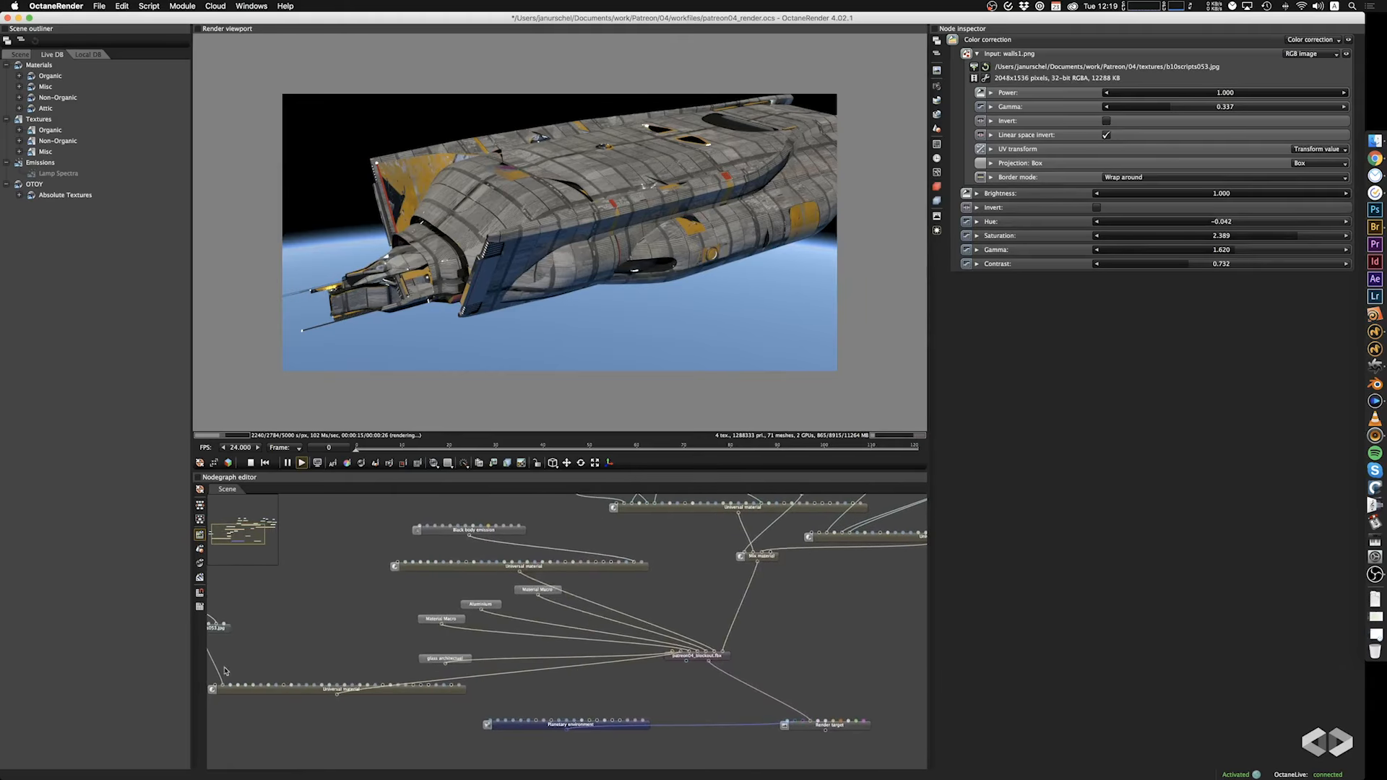
pyautogui.moveTo(238, 643); pyautogui.dragTo(318, 652, button='middle')
pyautogui.click(302, 636)
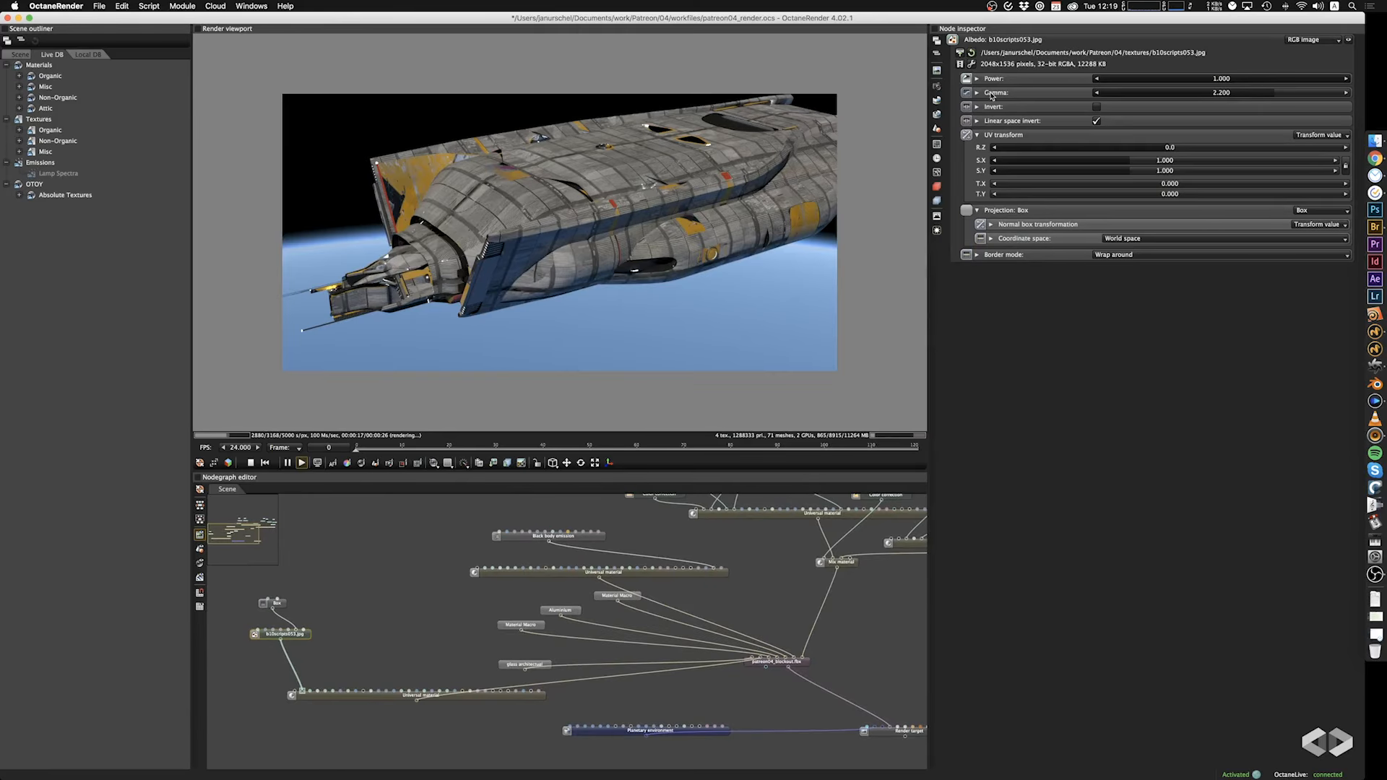
pyautogui.click(960, 53)
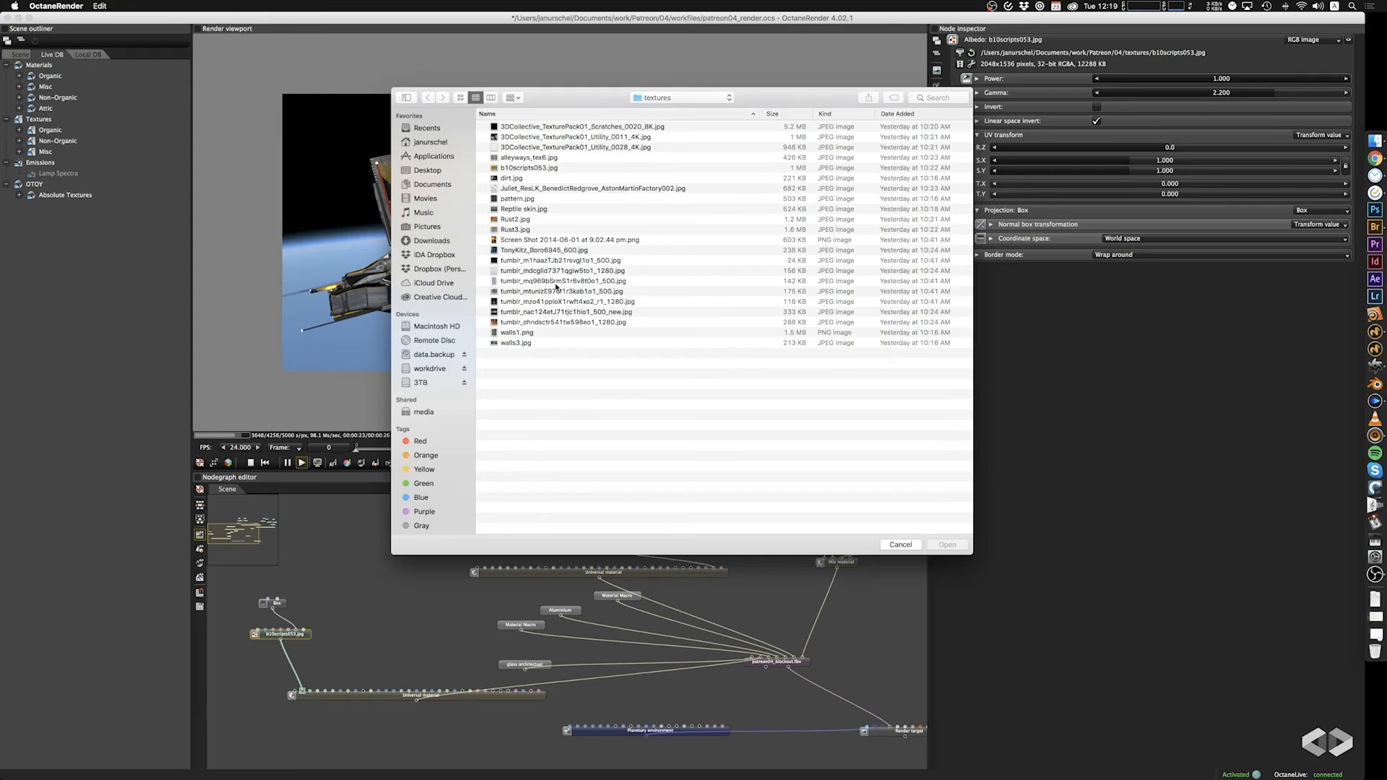
pyautogui.click(524, 273)
pyautogui.press('space')
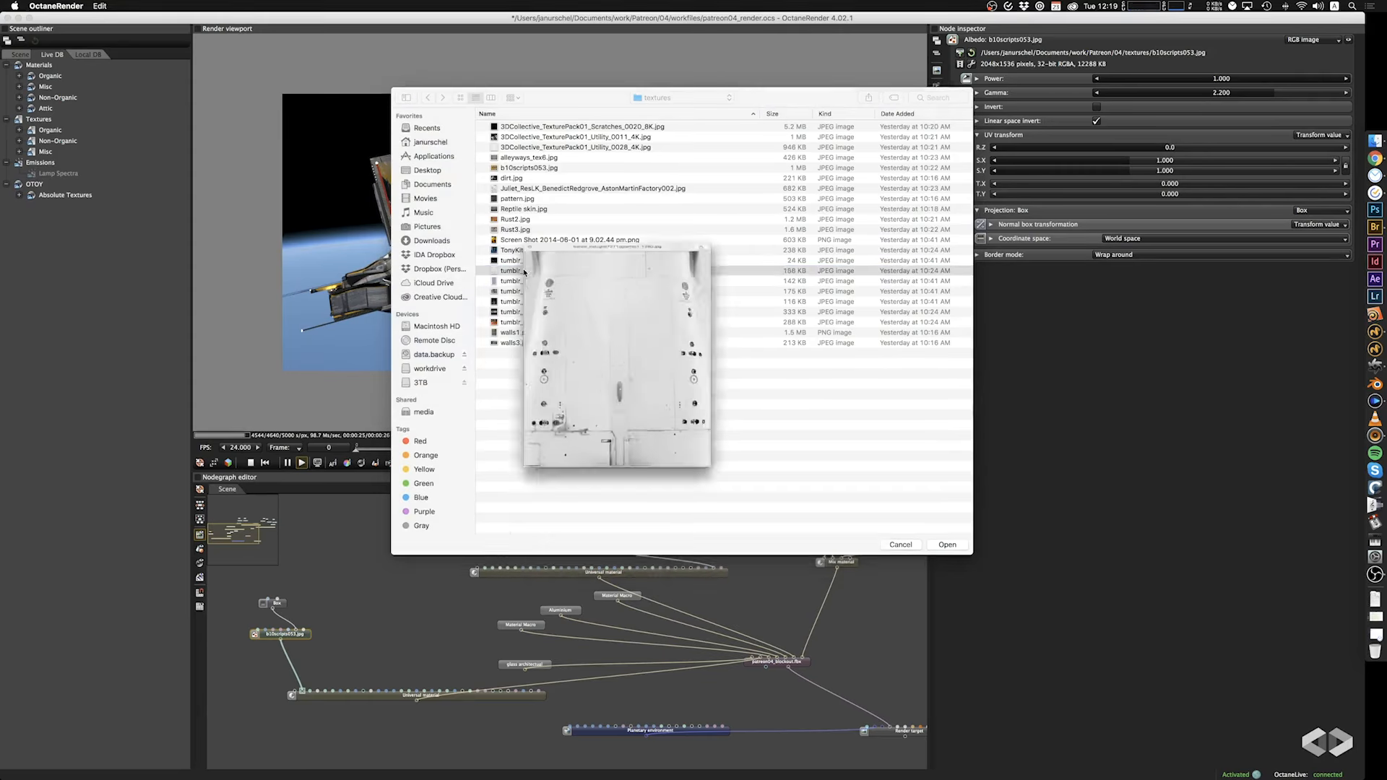
pyautogui.press('space')
pyautogui.click(946, 545)
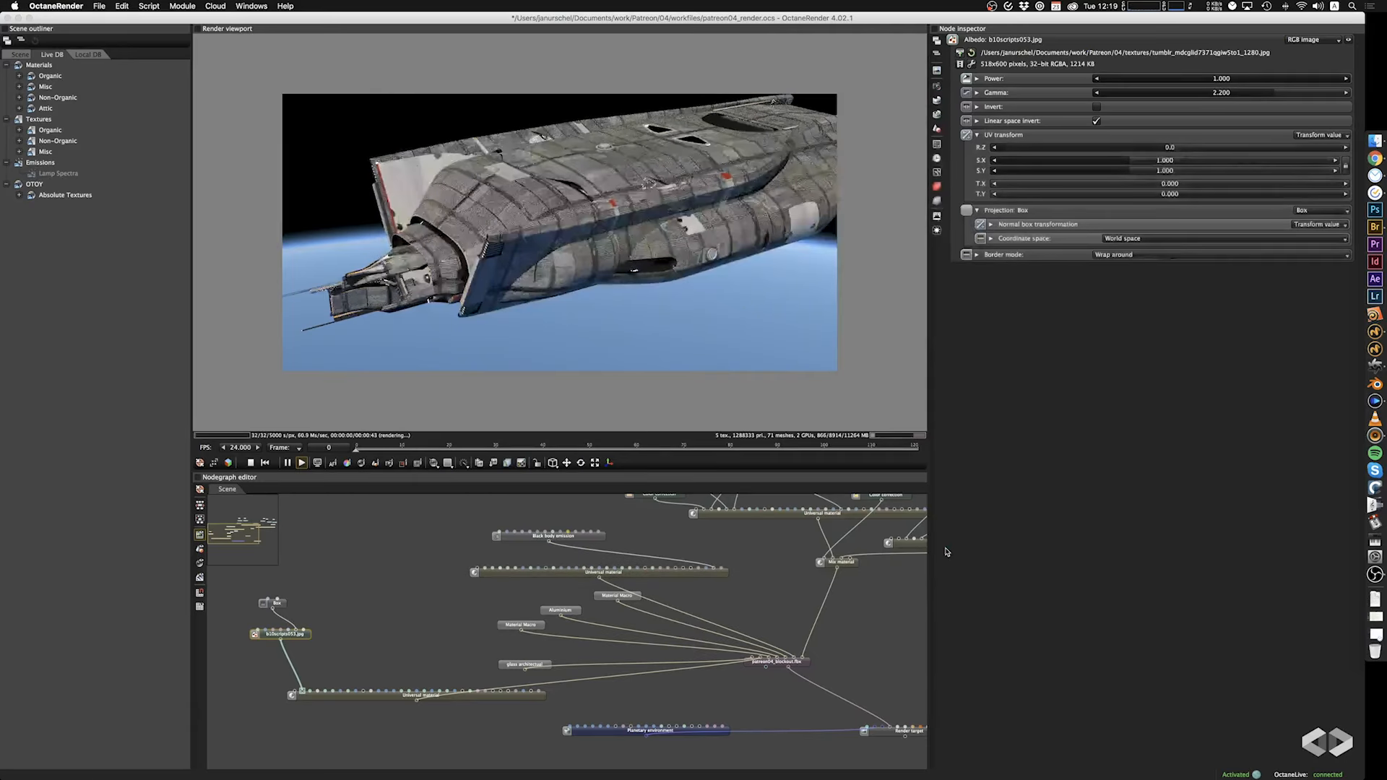
pyautogui.moveTo(663, 290)
pyautogui.mouseDown()
pyautogui.moveTo(570, 307)
pyautogui.moveTo(651, 310)
pyautogui.moveTo(596, 312)
pyautogui.moveTo(598, 297)
pyautogui.moveTo(643, 288)
pyautogui.moveTo(647, 311)
pyautogui.mouseUp()
# Add an RGB color texture node and connect it to the albedo of the Mix material's second Universal material.
pyautogui.moveTo(756, 565); pyautogui.dragTo(391, 661, button='middle')
pyautogui.rightClick(512, 534)
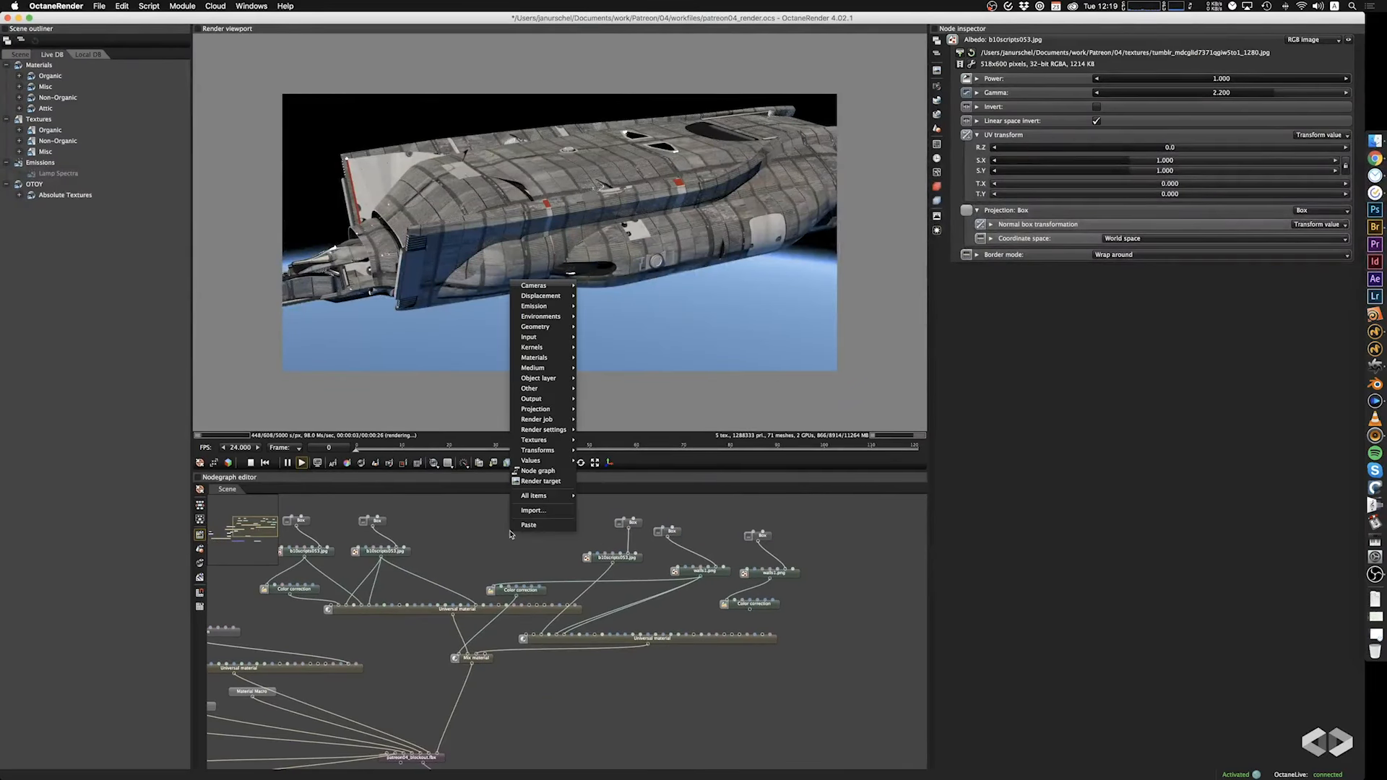
pyautogui.moveTo(549, 413)
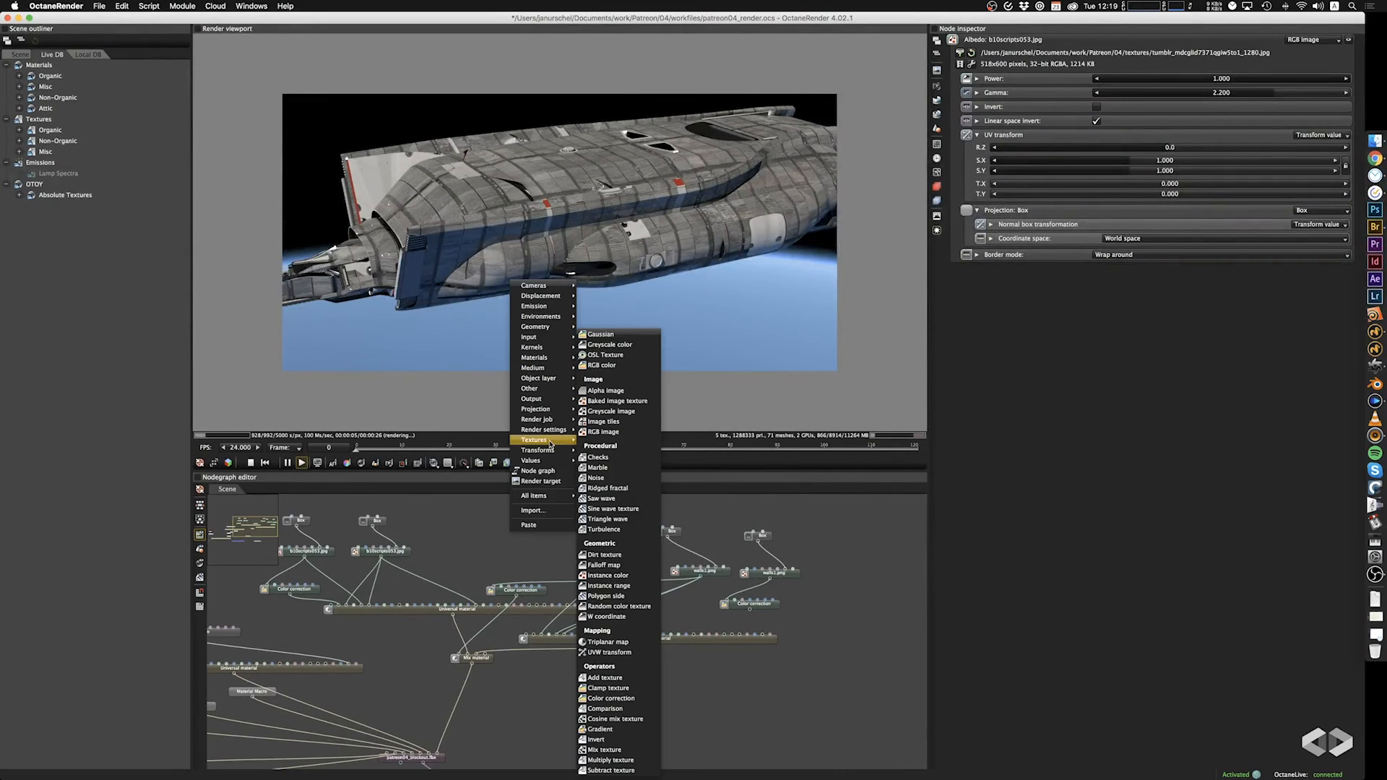
pyautogui.click(620, 369)
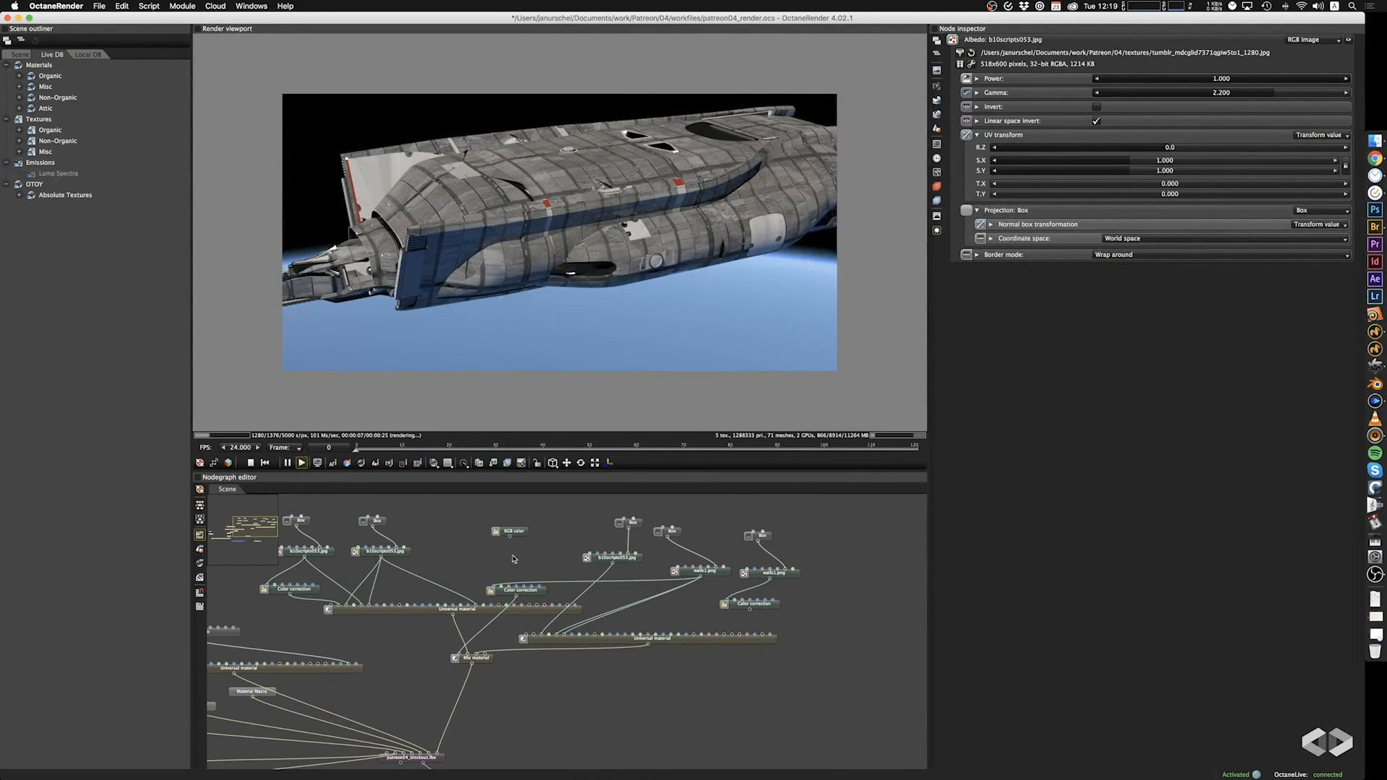
pyautogui.moveTo(511, 537); pyautogui.dragTo(536, 636)
# Set the new RGB color to orange, with R 0.700, G 0.1113475 and B 0.003832082, and check the ship's front.
pyautogui.click(522, 534)
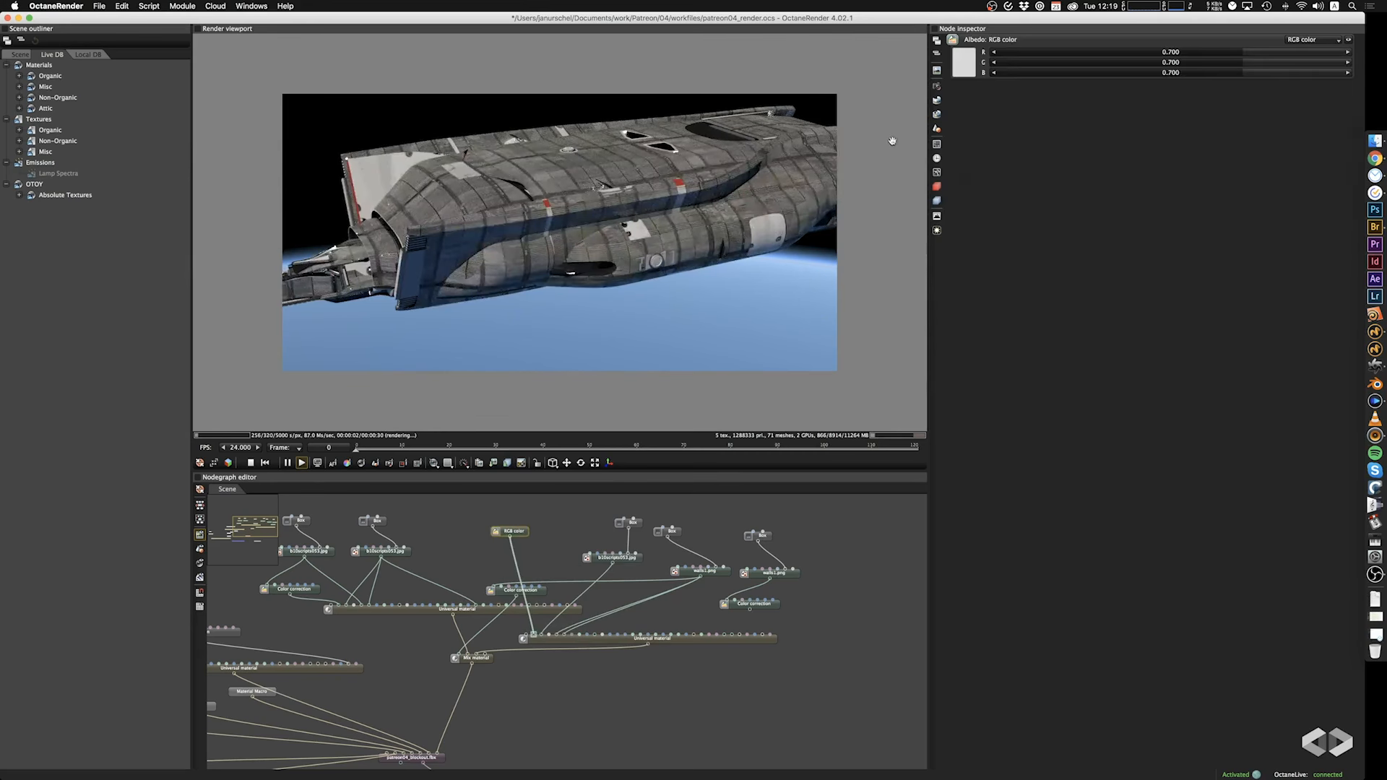
pyautogui.click(965, 66)
pyautogui.moveTo(1025, 114); pyautogui.dragTo(991, 46)
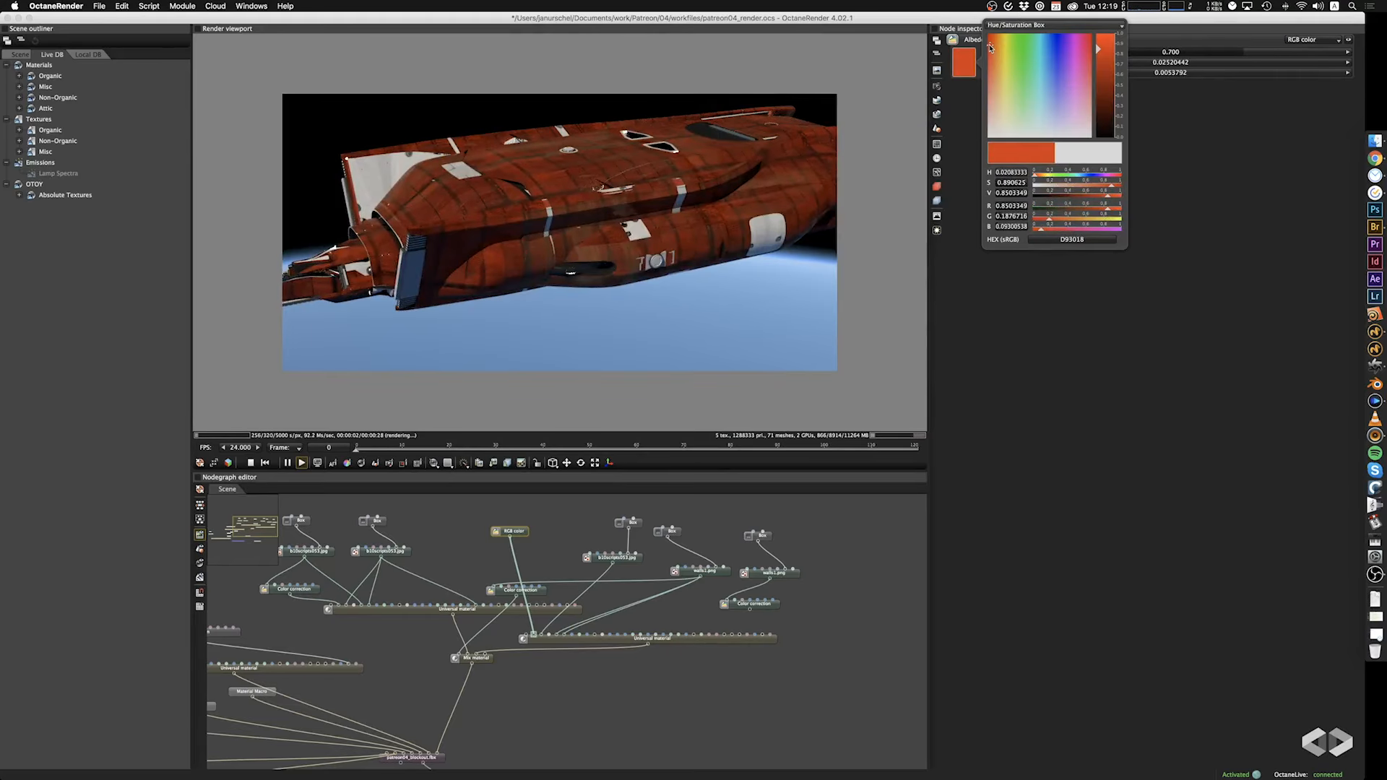
pyautogui.moveTo(991, 47); pyautogui.dragTo(995, 46)
pyautogui.moveTo(634, 275); pyautogui.dragTo(649, 267)
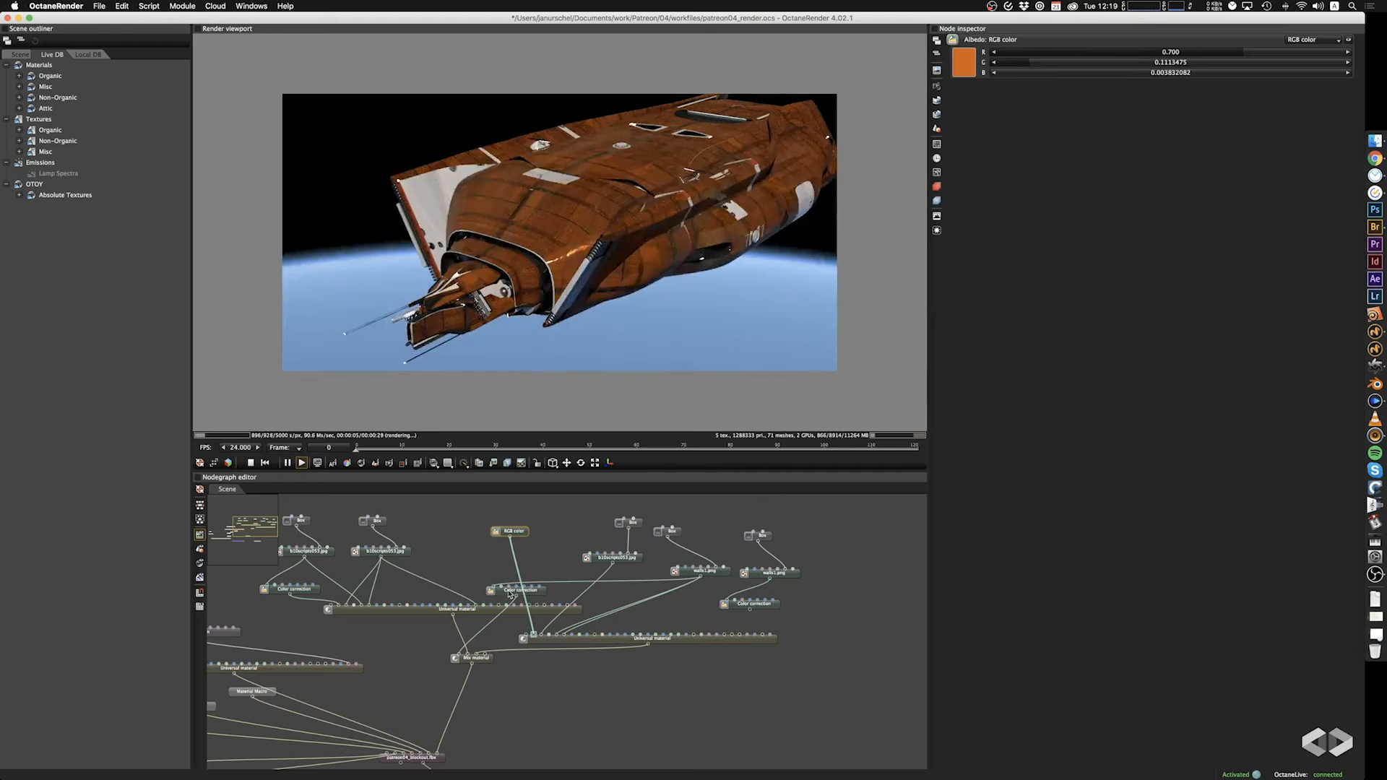
# Connect the walls1.png color correction to the Mix material's amount and view the resulting pattern from the front.
pyautogui.moveTo(751, 610); pyautogui.dragTo(461, 661)
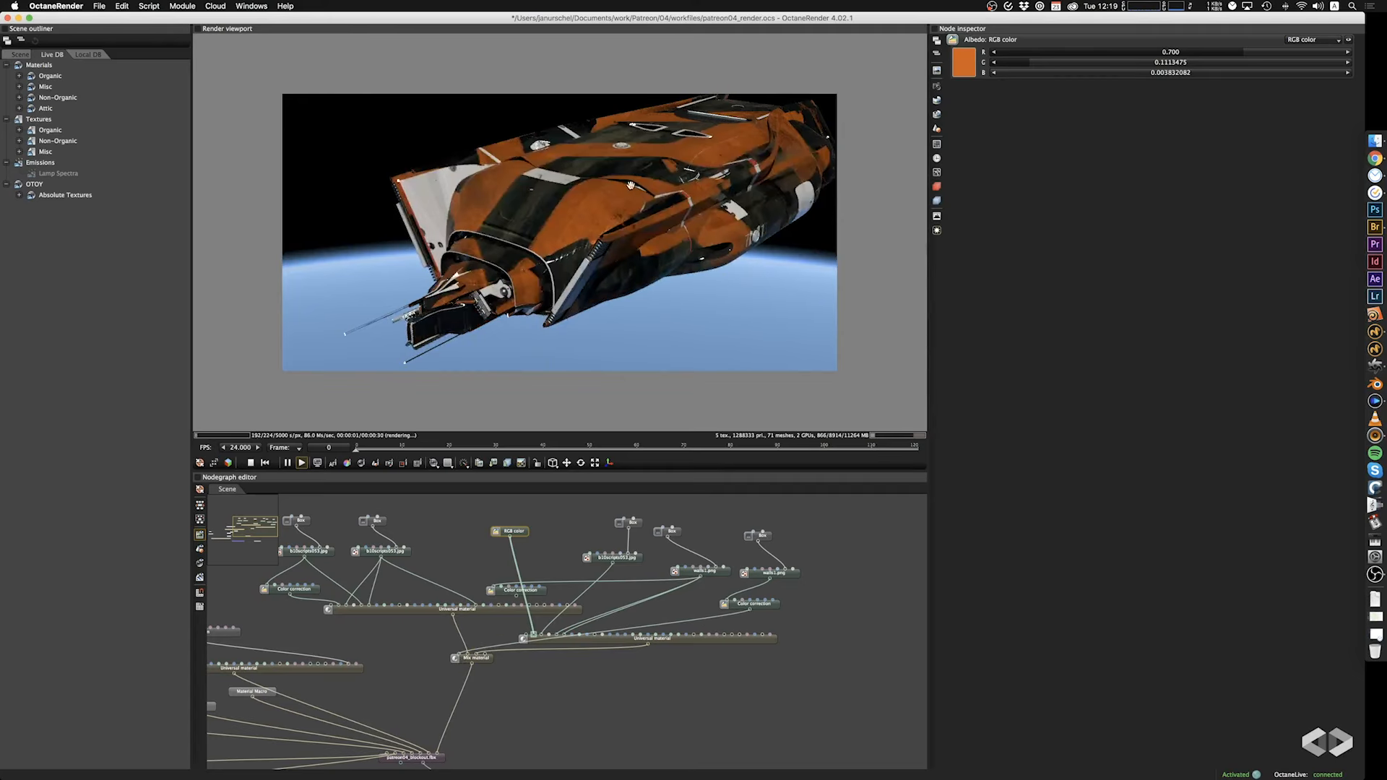
pyautogui.moveTo(630, 185); pyautogui.dragTo(702, 212)
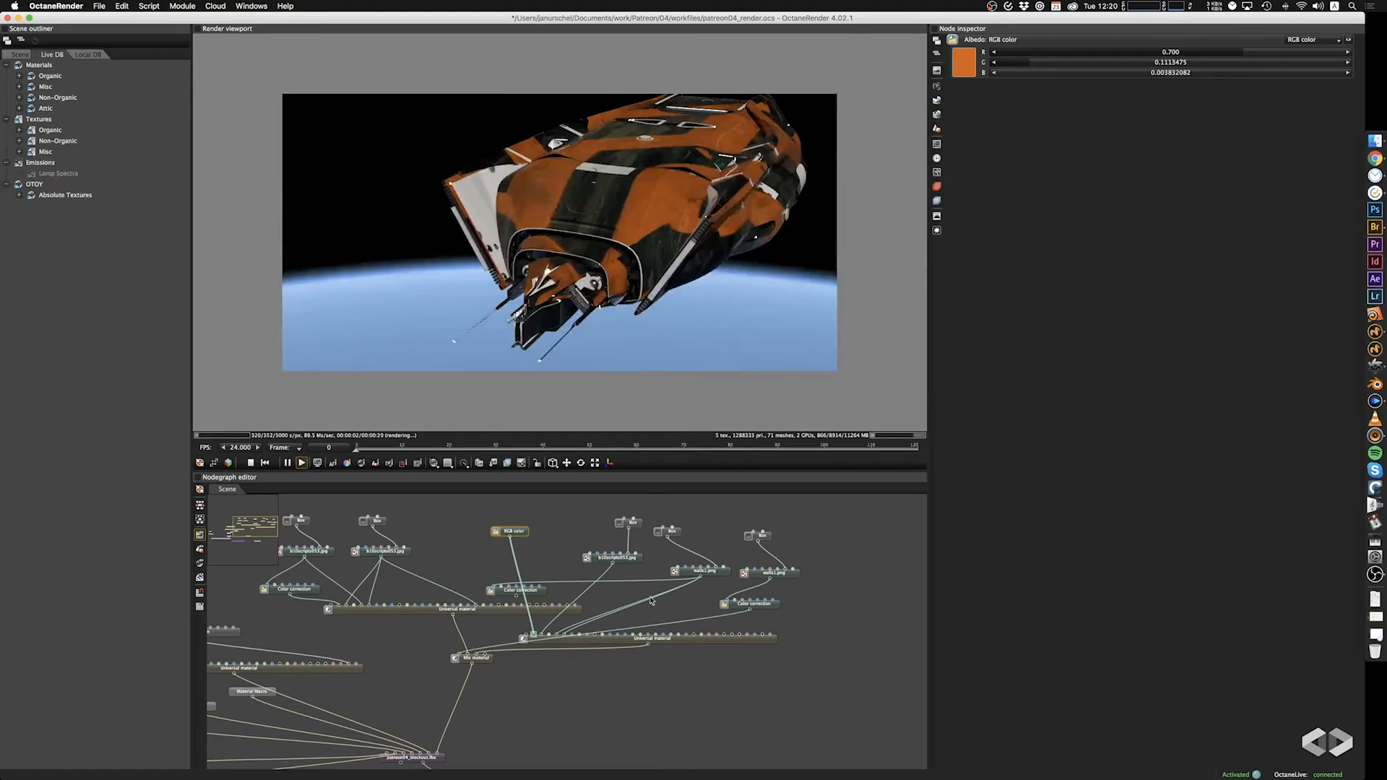
# Set the scale of the mask image's Box projection to 31.300 on all axes and inspect the pattern from the side.
pyautogui.click(763, 534)
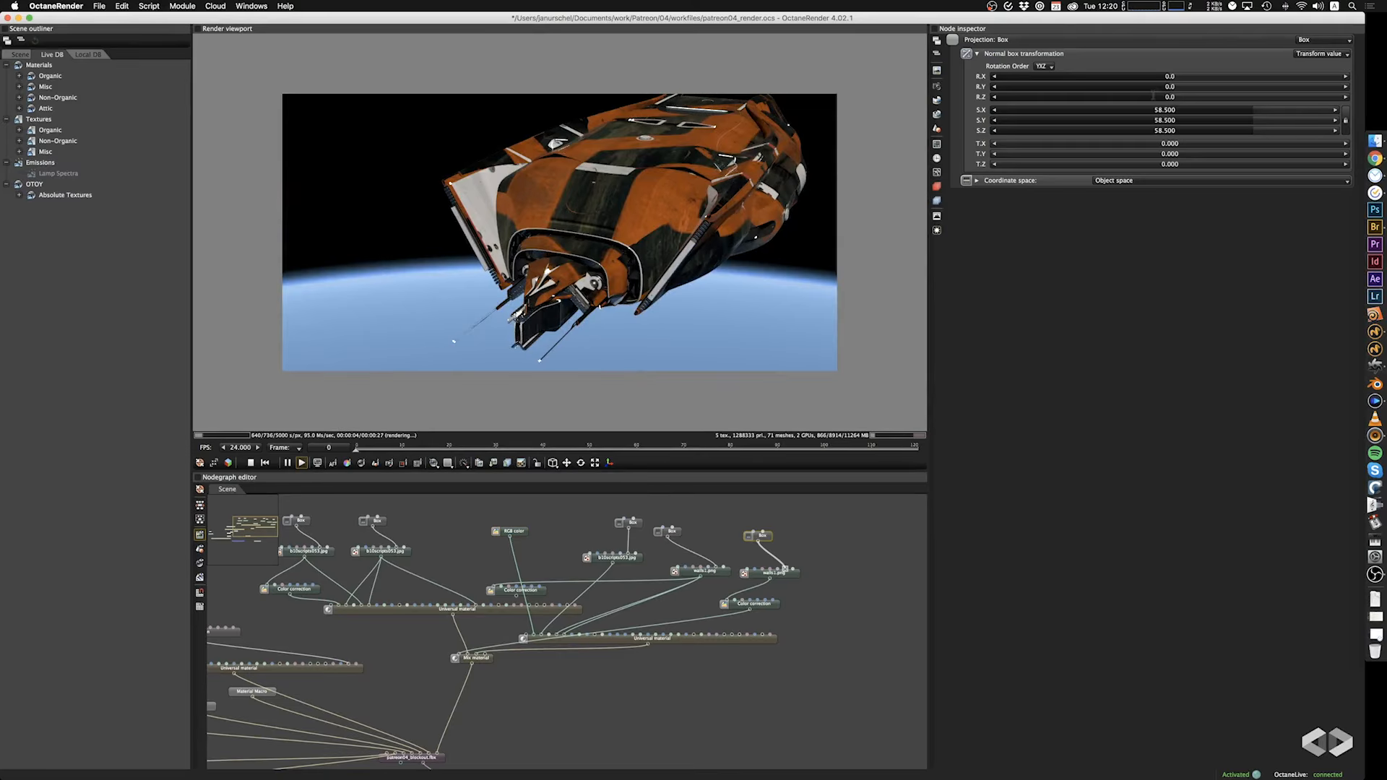
pyautogui.moveTo(1251, 110)
pyautogui.mouseDown()
pyautogui.moveTo(1329, 111)
pyautogui.moveTo(1215, 123)
pyautogui.moveTo(1235, 120)
pyautogui.mouseUp()
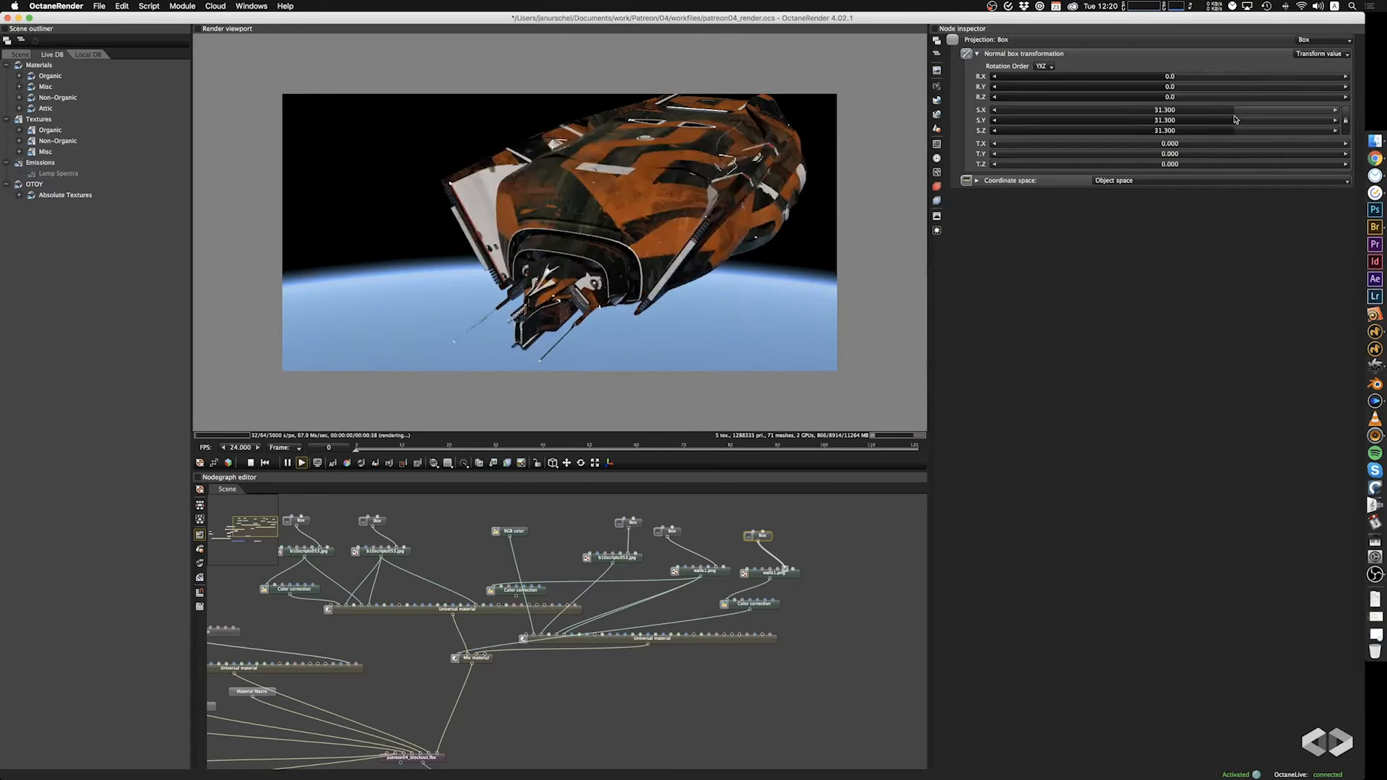
pyautogui.moveTo(889, 182); pyautogui.dragTo(731, 241)
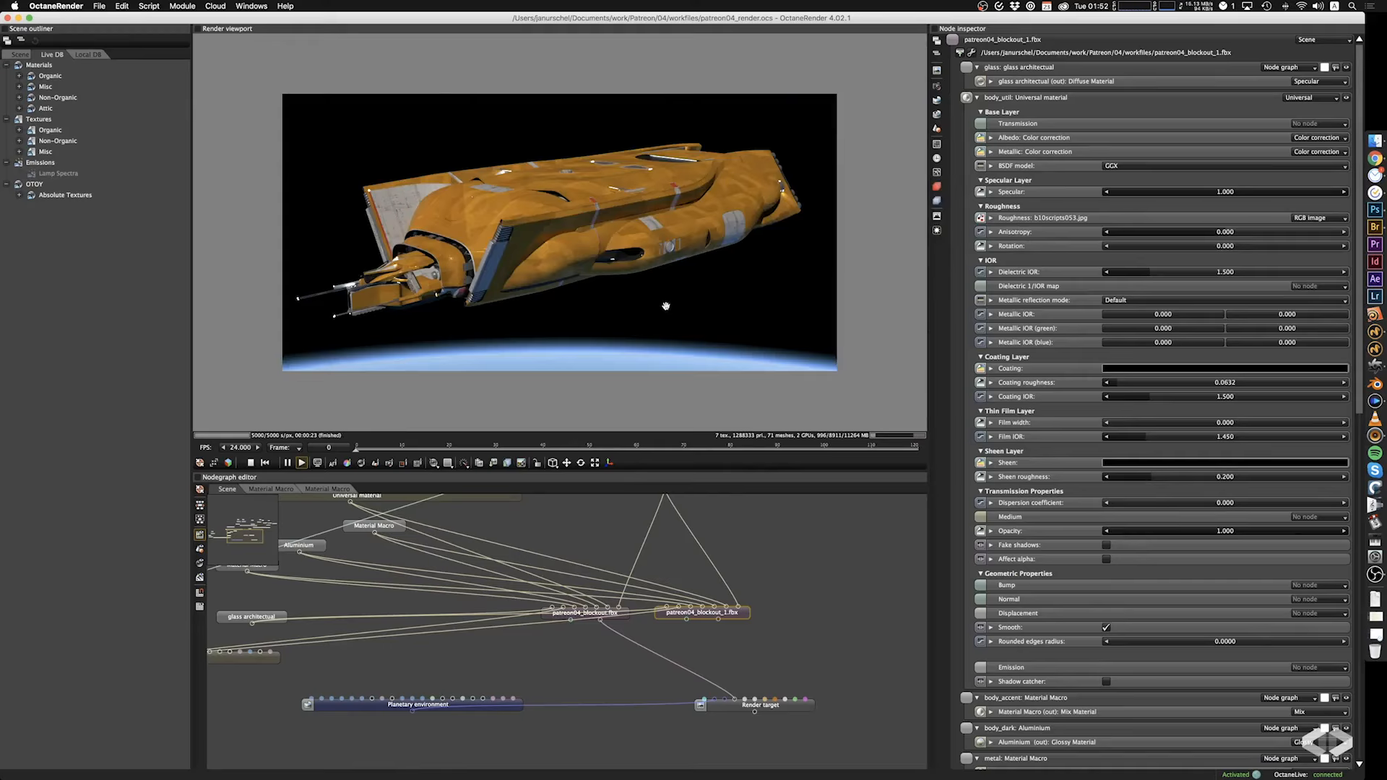
pyautogui.moveTo(666, 306); pyautogui.dragTo(685, 334)
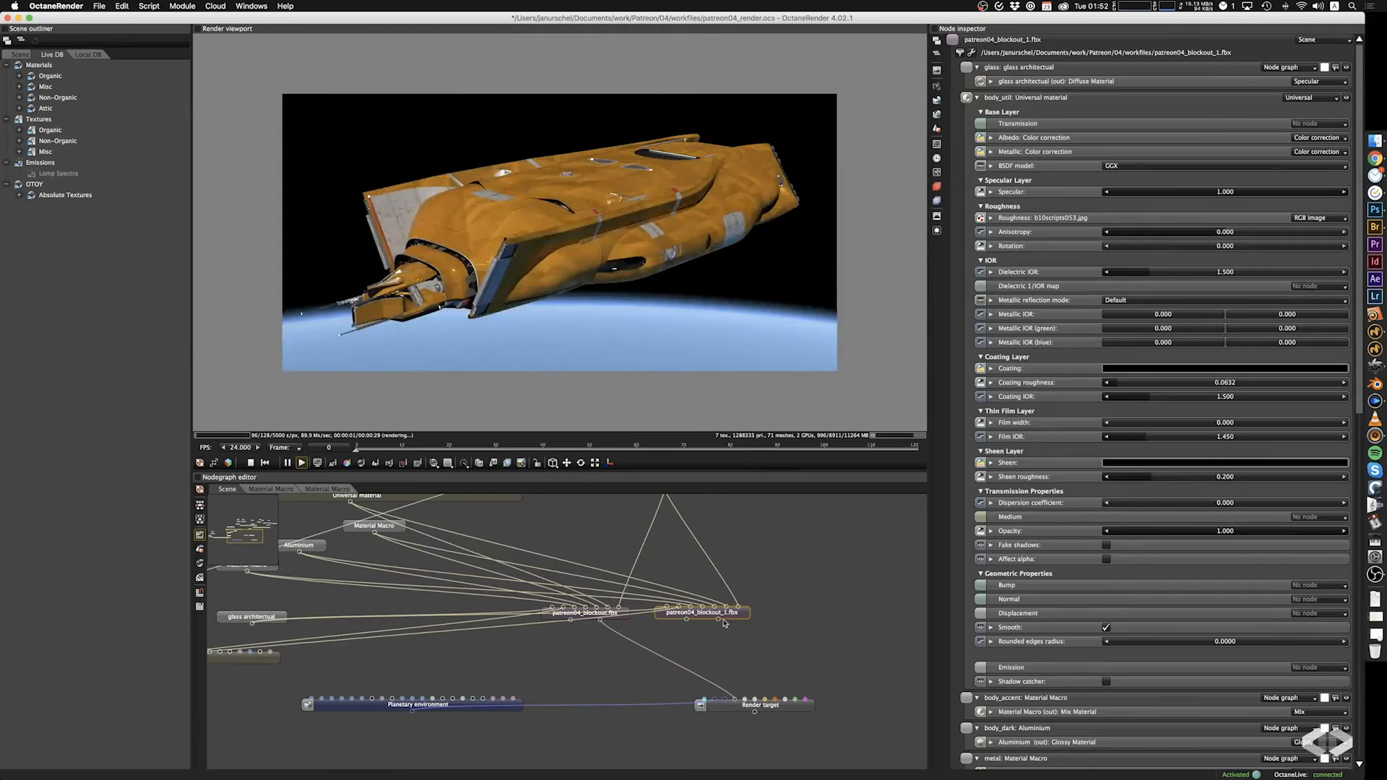
# Connect patreon04_blockout_1.fbx to the Render target's geometry input and orbit around the updated ship.
pyautogui.moveTo(718, 619); pyautogui.dragTo(734, 699)
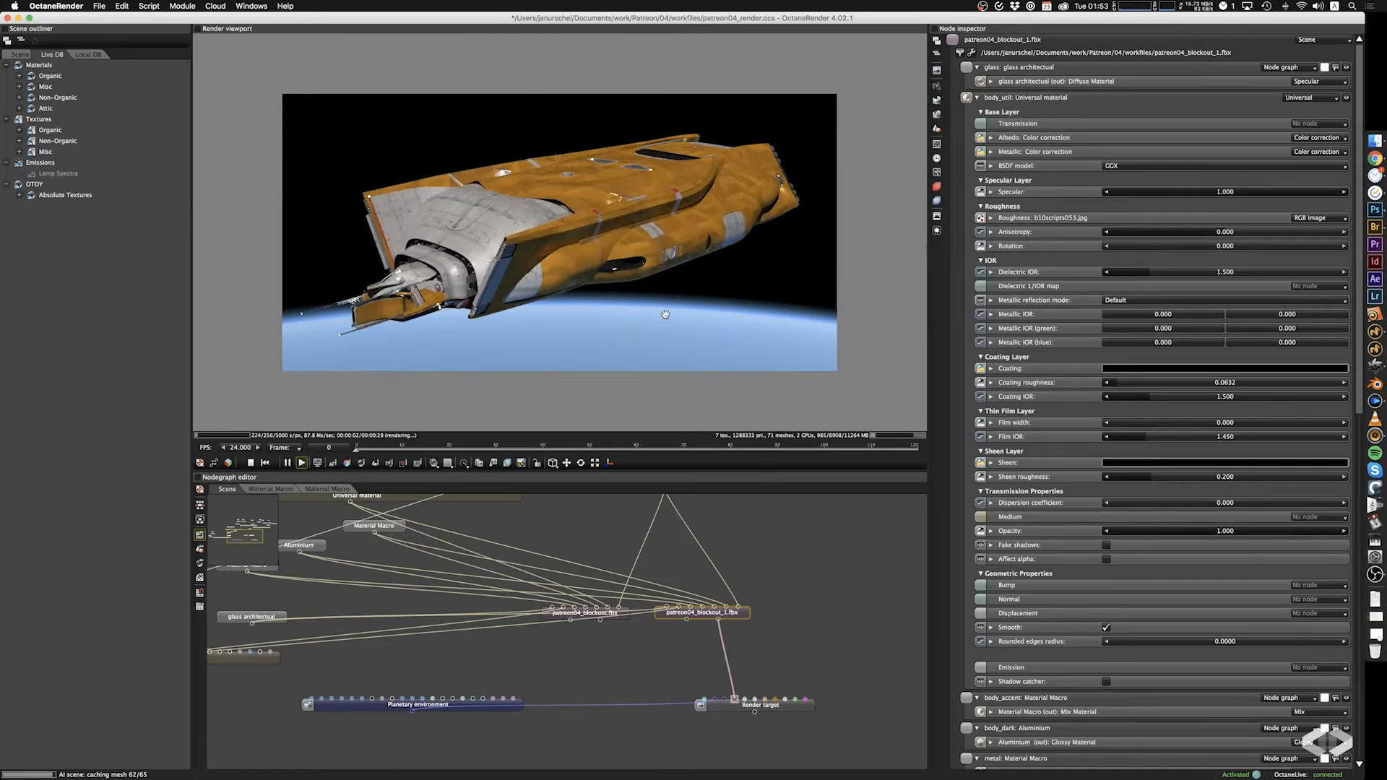
pyautogui.moveTo(676, 298); pyautogui.dragTo(630, 307)
# Move the body_util Universal material with its texture nodes away from the other materials and delete the old patreon04_blockout.fbx node.
pyautogui.scroll(-5, 786, 598)
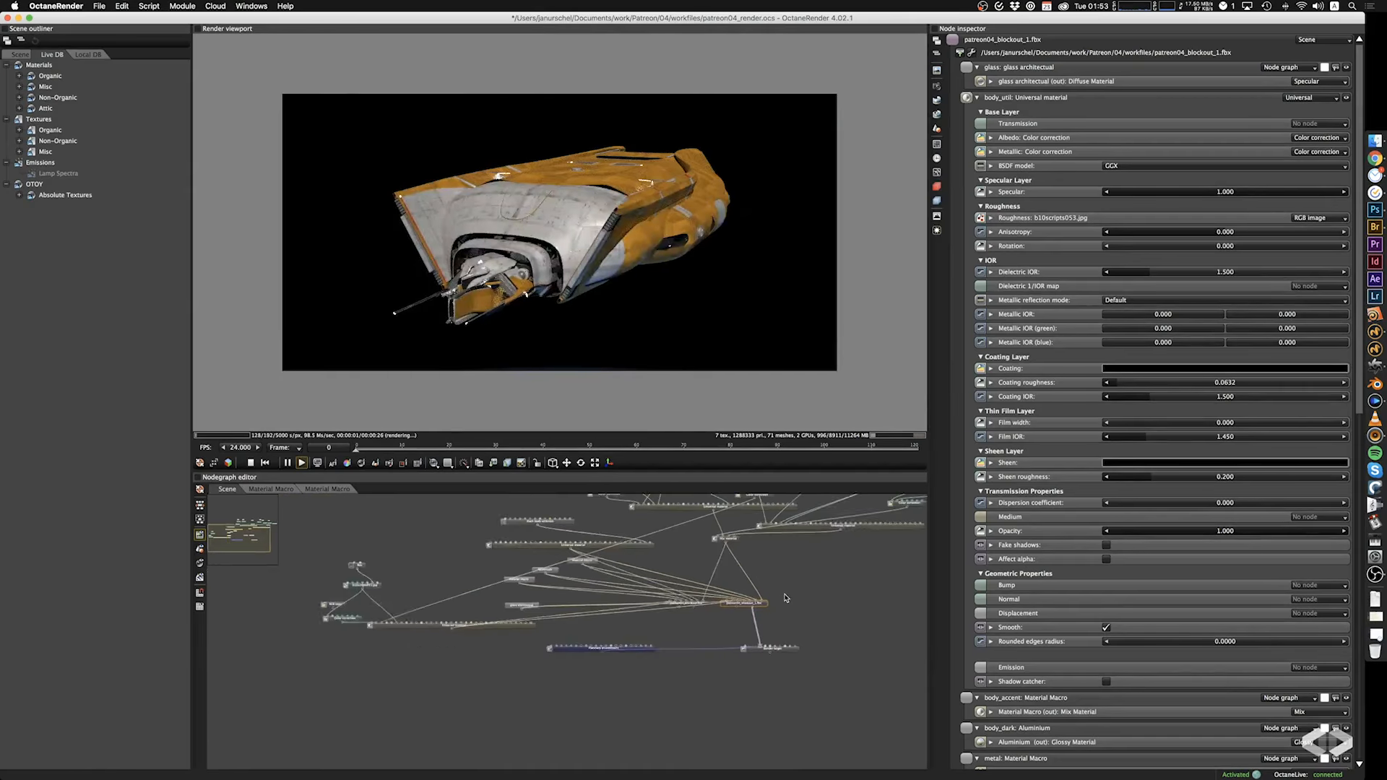
pyautogui.scroll(-1, 786, 598)
pyautogui.moveTo(602, 704); pyautogui.dragTo(583, 722)
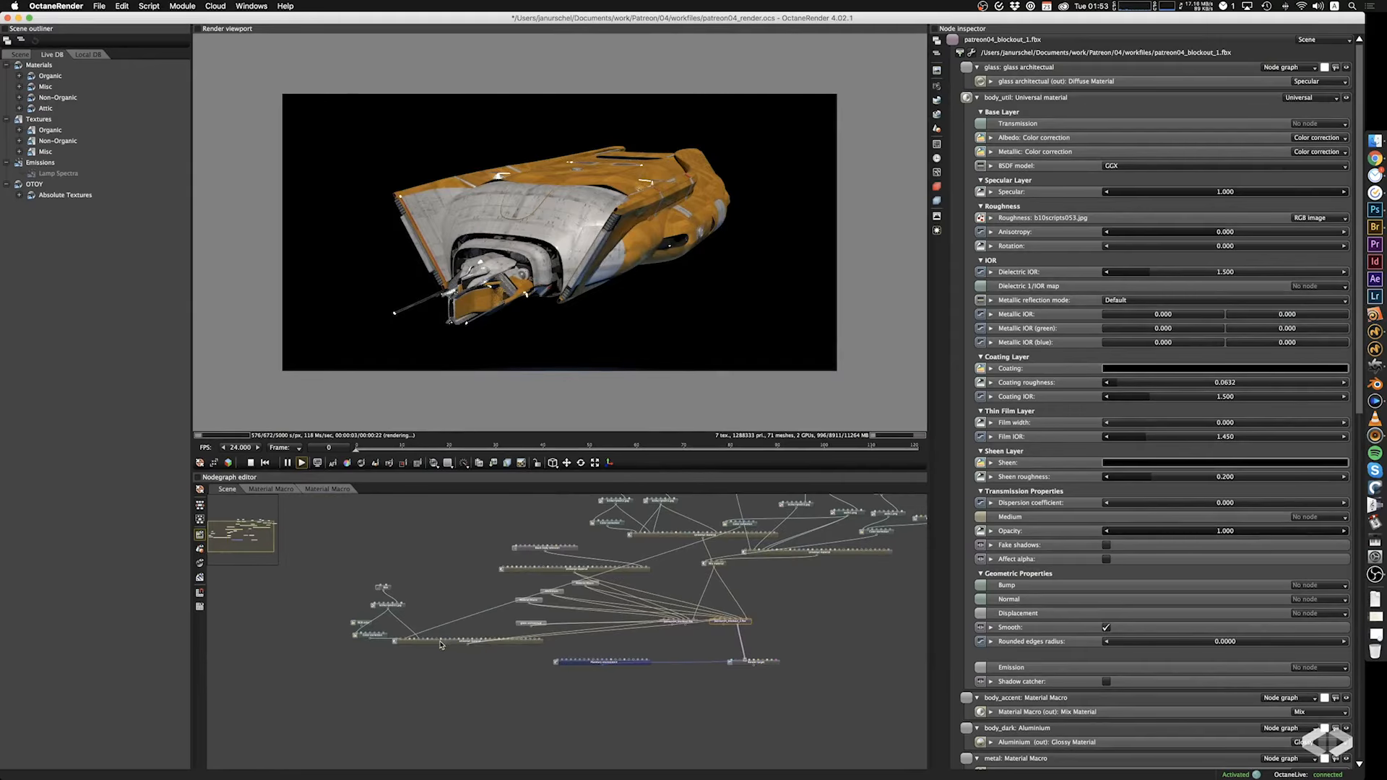
pyautogui.moveTo(443, 644); pyautogui.dragTo(343, 541)
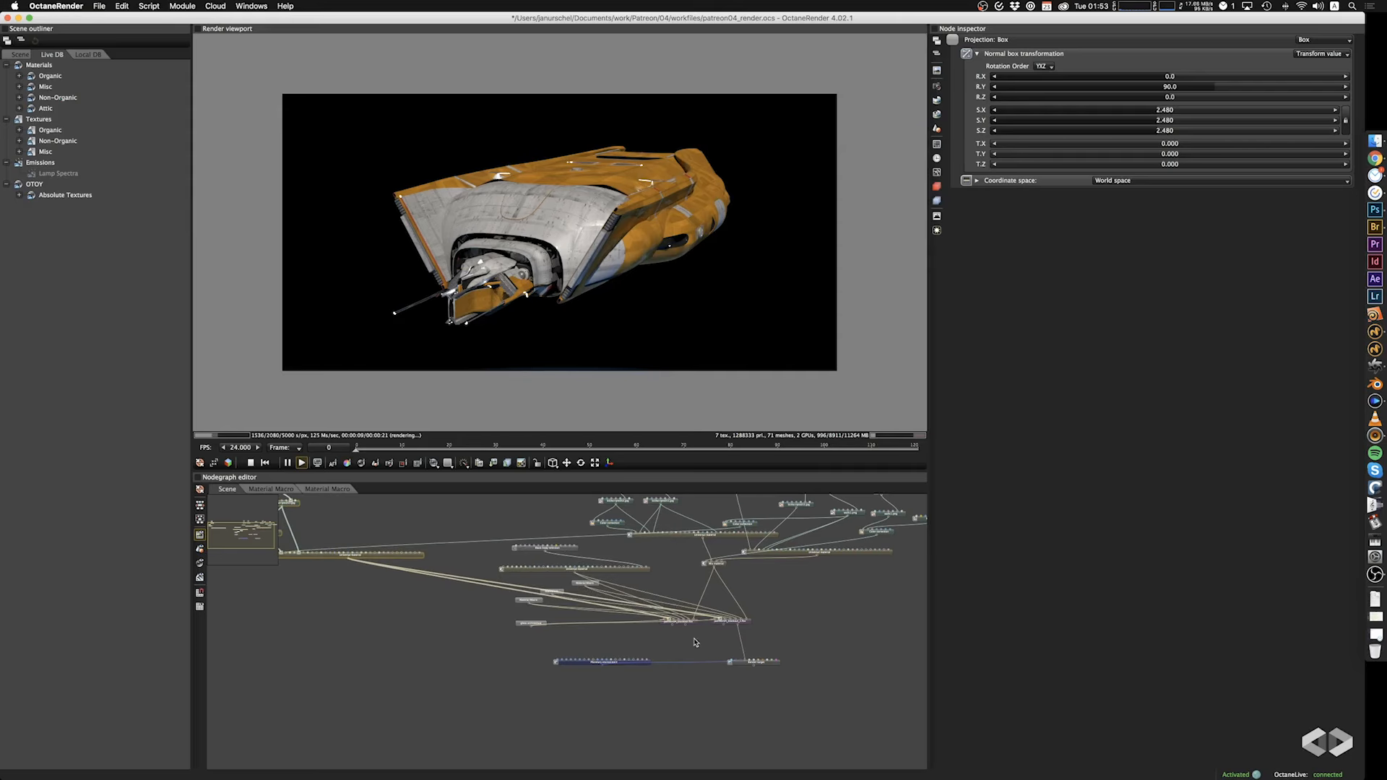
pyautogui.click(677, 622)
pyautogui.click(618, 645)
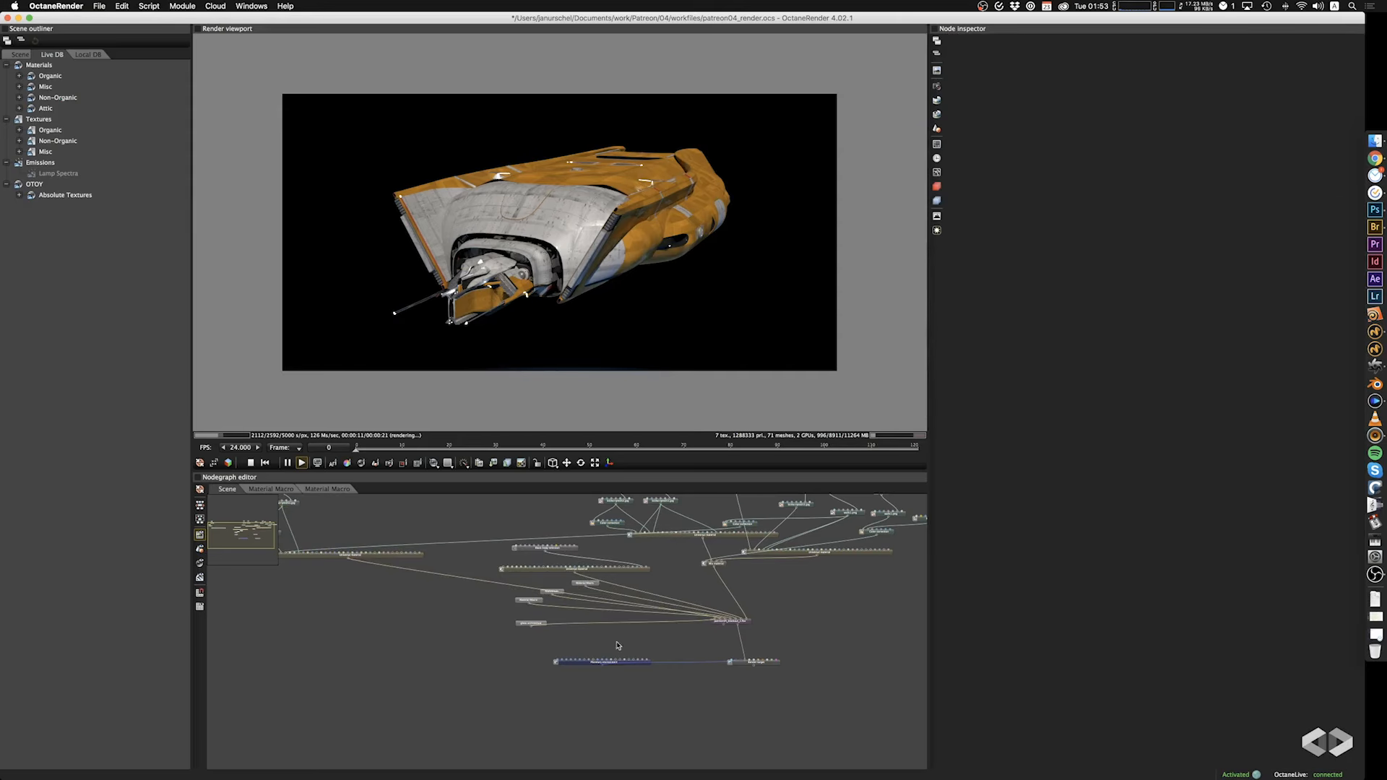
# Disconnect the body_util Universal material from patreon04_blockout_1.fbx and detach the remaining link running to the accent material network.
pyautogui.moveTo(403, 609); pyautogui.dragTo(468, 644)
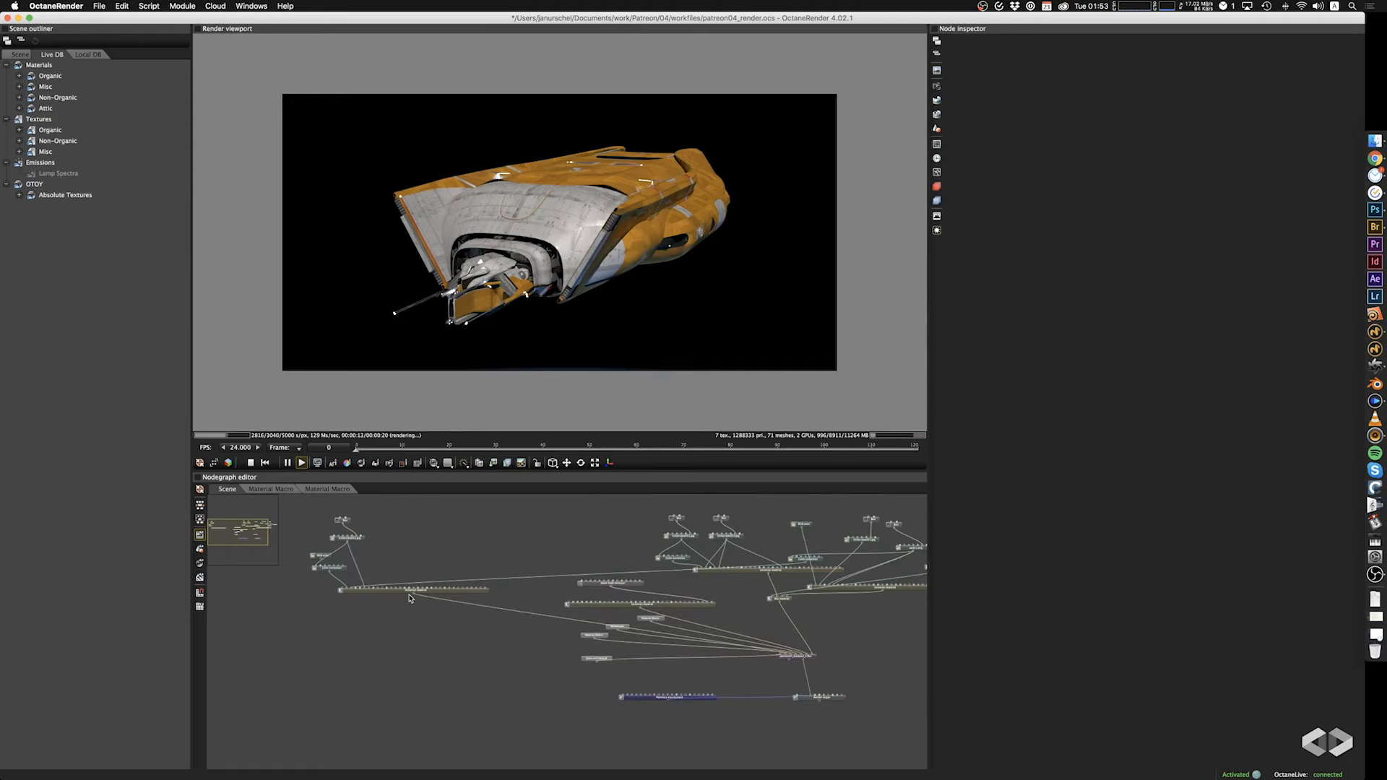
pyautogui.doubleClick(502, 609)
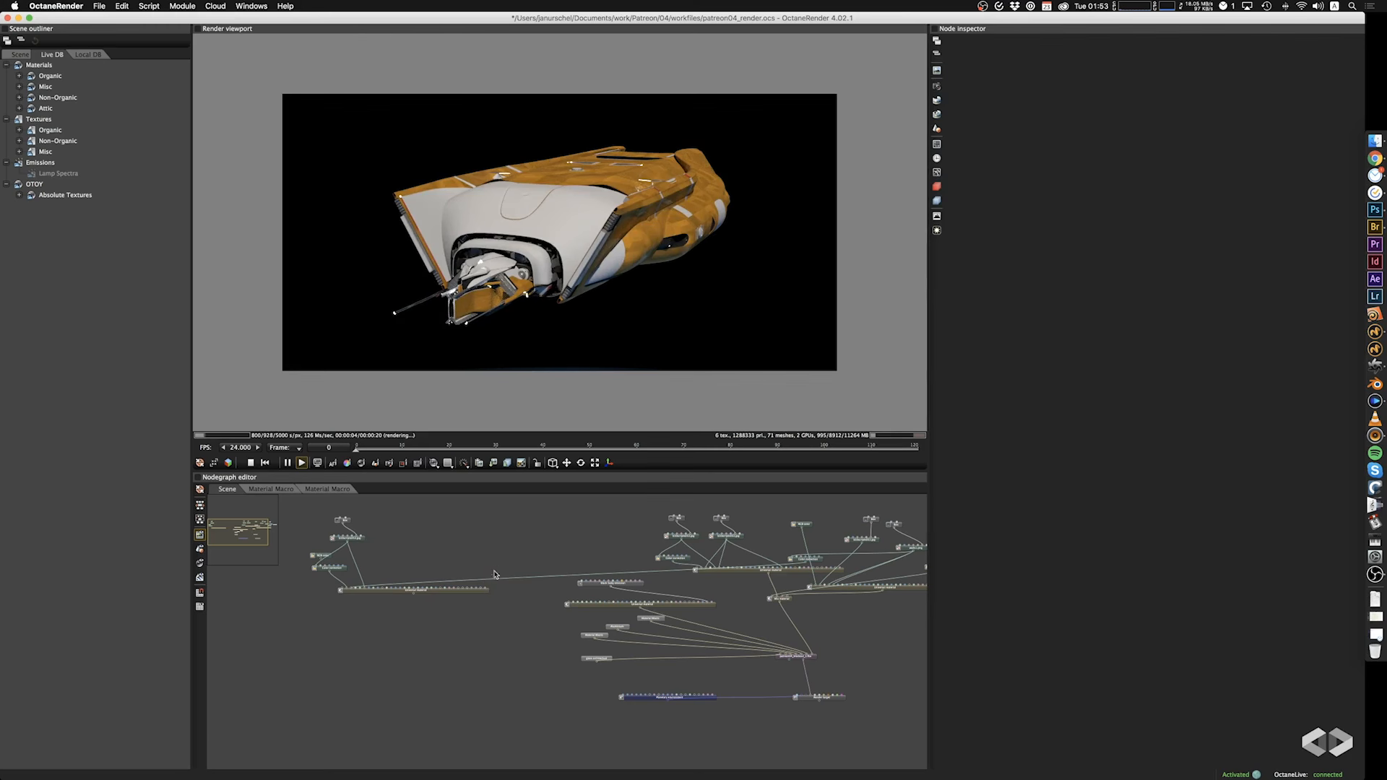
pyautogui.moveTo(365, 587); pyautogui.dragTo(380, 591)
# Move the disconnected Universal material and its texture nodes lower in the graph, clearing space beside the accent network.
pyautogui.moveTo(437, 532); pyautogui.dragTo(290, 646)
pyautogui.moveTo(313, 525); pyautogui.dragTo(335, 746)
pyautogui.moveTo(413, 658); pyautogui.dragTo(321, 493)
pyautogui.moveTo(373, 650); pyautogui.dragTo(286, 723)
pyautogui.moveTo(415, 700); pyautogui.dragTo(278, 500)
pyautogui.moveTo(367, 664); pyautogui.dragTo(343, 711)
pyautogui.moveTo(535, 725); pyautogui.dragTo(279, 551)
pyautogui.moveTo(395, 665); pyautogui.dragTo(342, 739)
pyautogui.moveTo(472, 599); pyautogui.dragTo(282, 558, button='middle')
# Duplicate the whole Mix material network, place the copy beside the original and connect it to the body_util input of patreon04_blockout_1.fbx.
pyautogui.moveTo(471, 515); pyautogui.dragTo(889, 623)
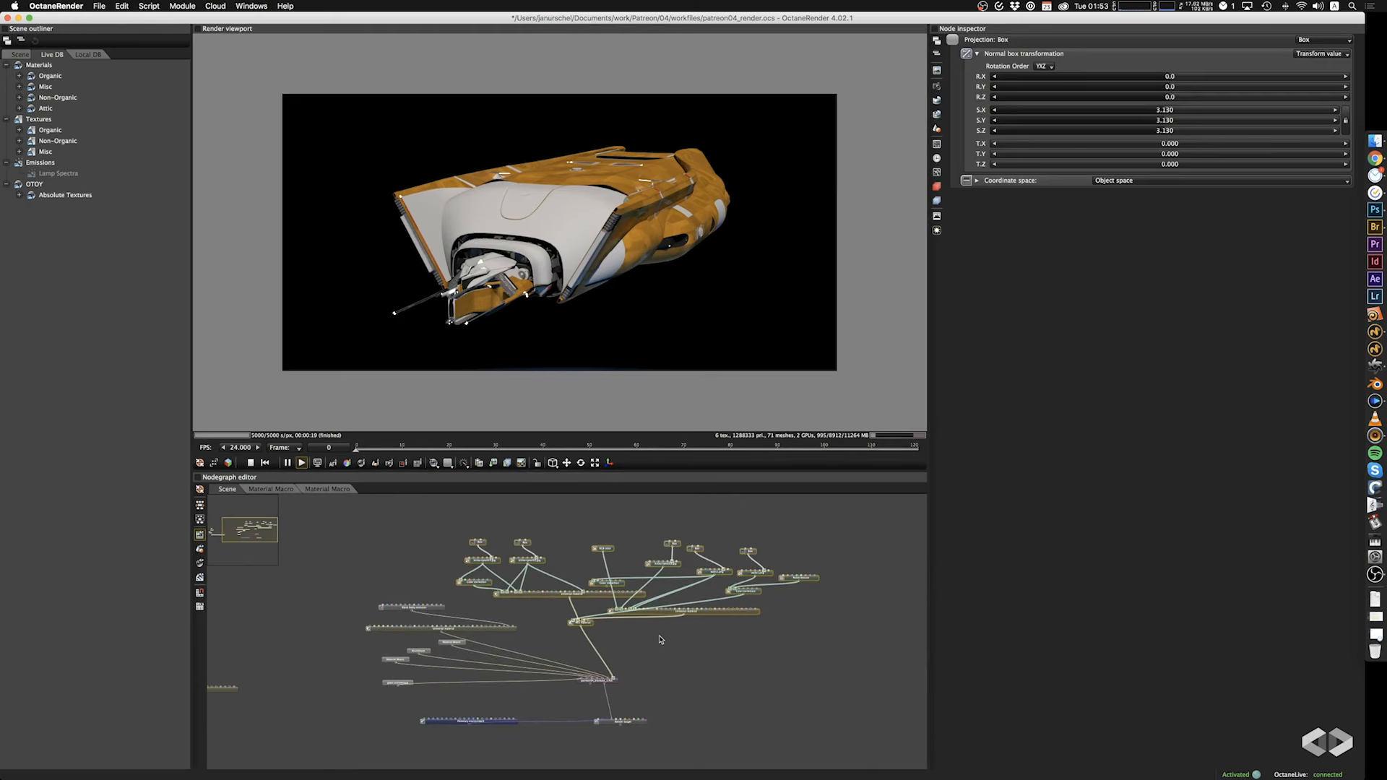
pyautogui.press('super+c')
pyautogui.press('super+v')
pyautogui.moveTo(753, 673); pyautogui.dragTo(361, 580)
pyautogui.moveTo(365, 610); pyautogui.dragTo(518, 591, button='middle')
pyautogui.moveTo(381, 568); pyautogui.dragTo(738, 664)
pyautogui.click(343, 620)
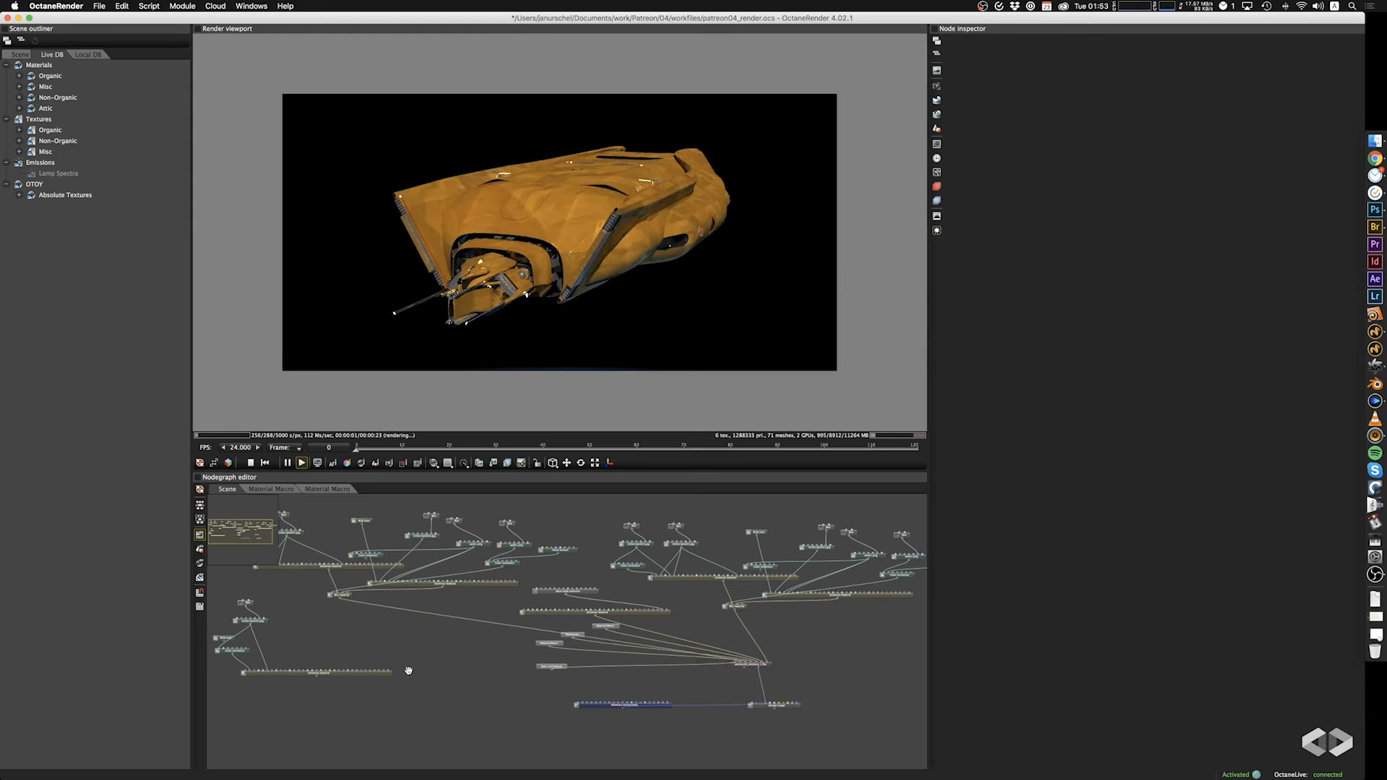
# Try a different hue and a saturation of 0.000 in the copied Mix material's amount color correction, undoing each change.
pyautogui.moveTo(403, 662); pyautogui.dragTo(421, 701, button='middle')
pyautogui.click(582, 591)
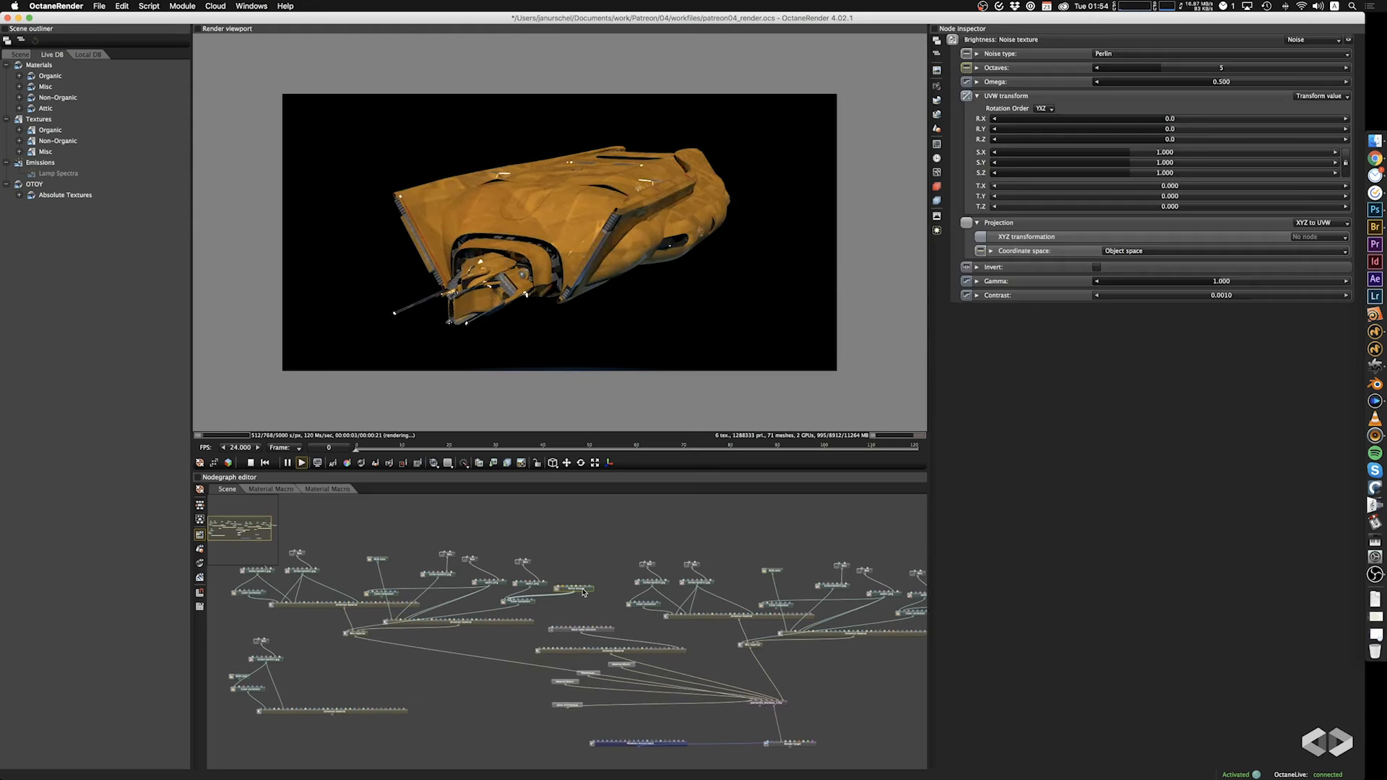
pyautogui.click(528, 604)
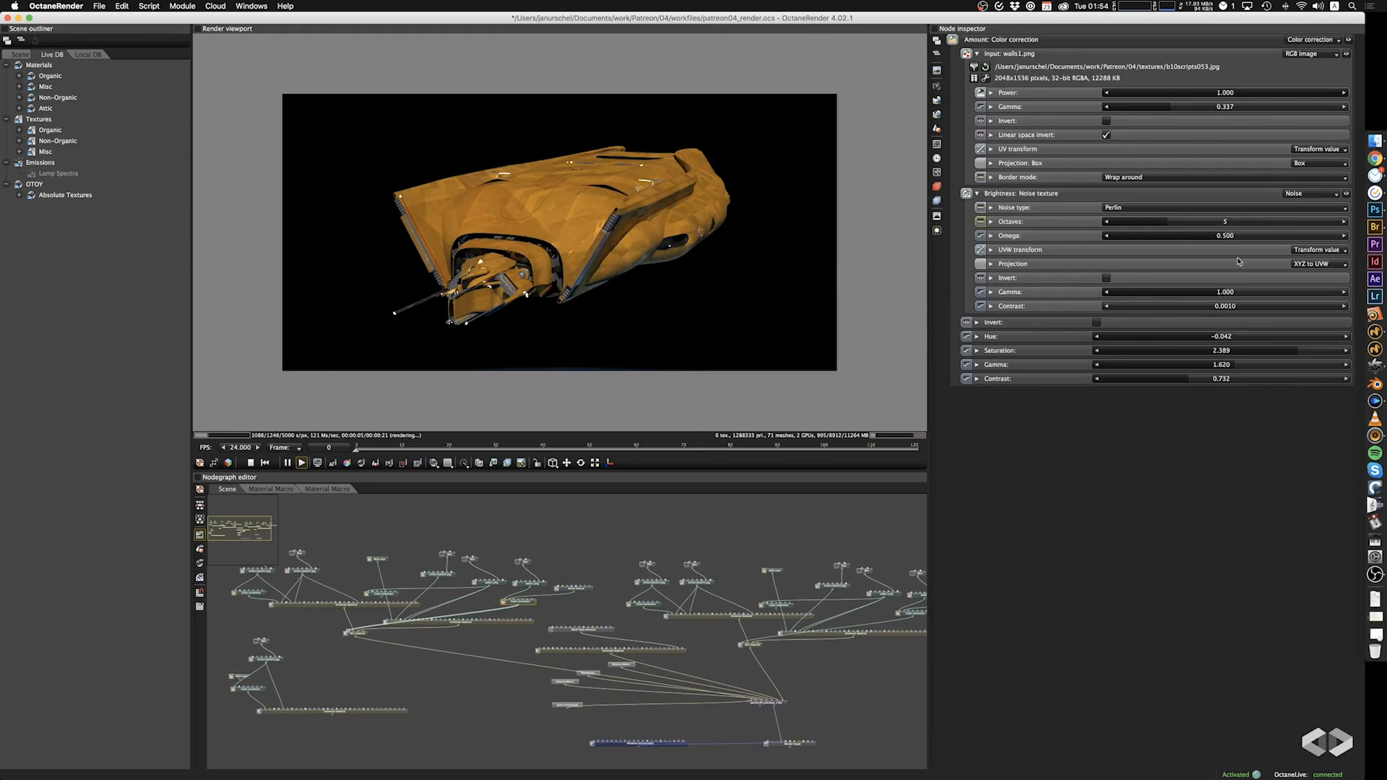
pyautogui.moveTo(1221, 336); pyautogui.dragTo(1132, 338)
pyautogui.press('super+z')
pyautogui.moveTo(1286, 350); pyautogui.dragTo(1034, 350)
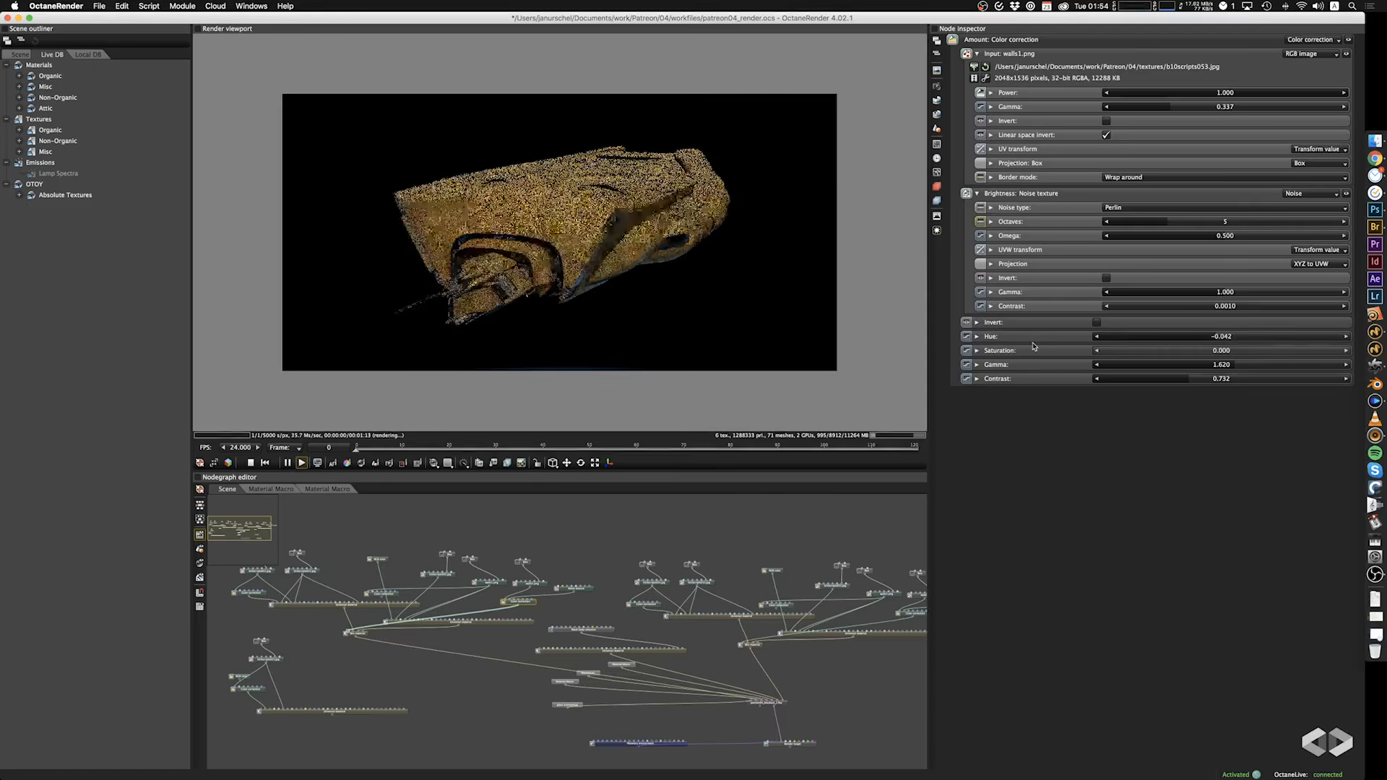
pyautogui.press('super+z')
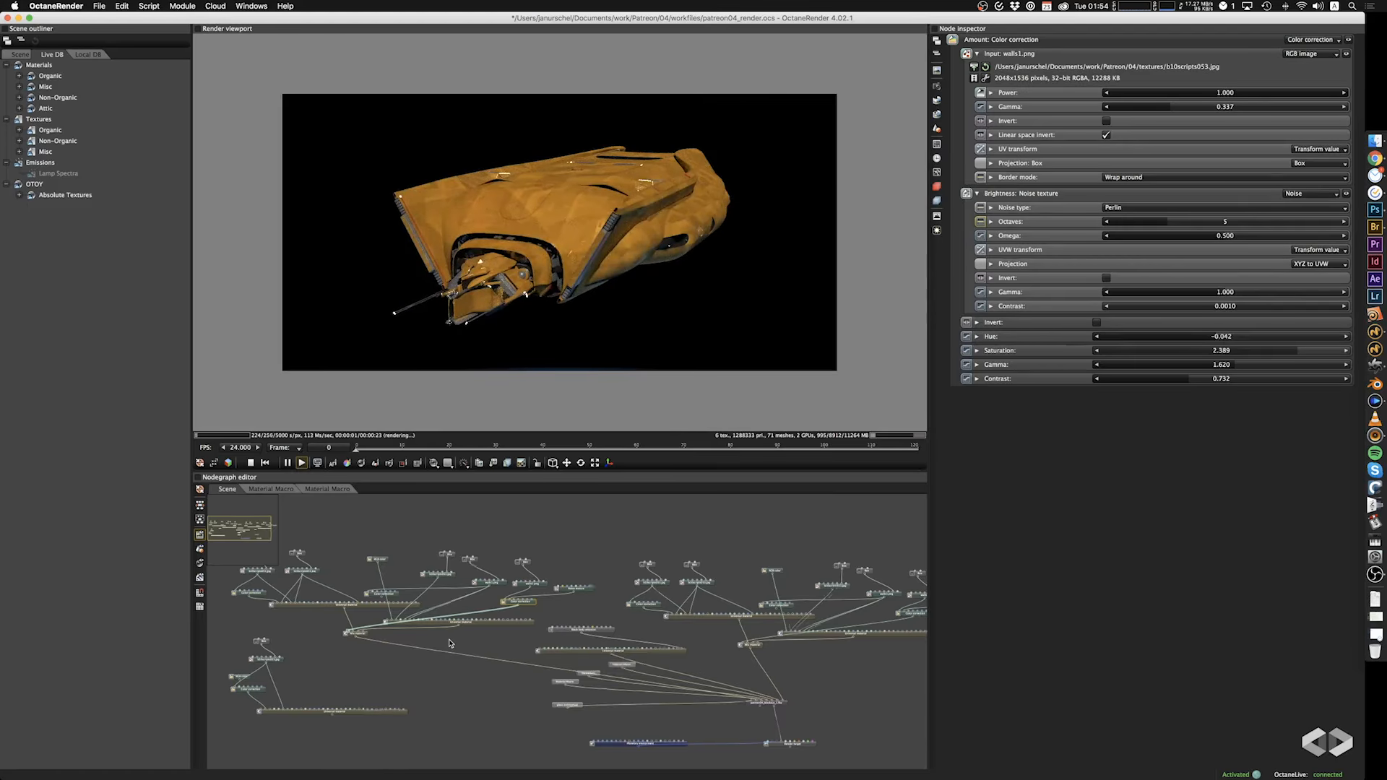
# Change the second Universal material's albedo in the copied Mix network to light warm grey, RGB 0.5391963, 0.5353424, 0.4793373.
pyautogui.scroll(3, 451, 641)
pyautogui.click(512, 614)
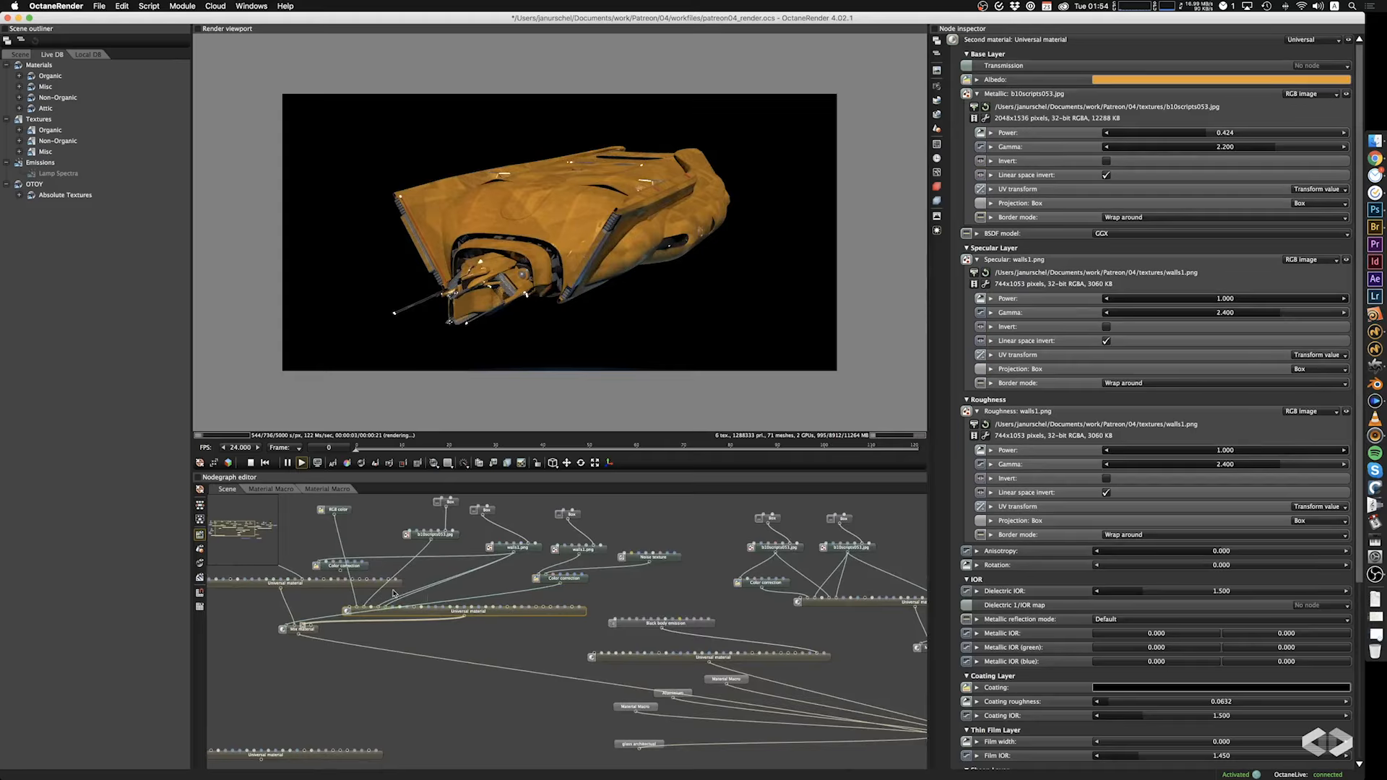
pyautogui.click(452, 539)
pyautogui.moveTo(441, 563); pyautogui.dragTo(459, 583)
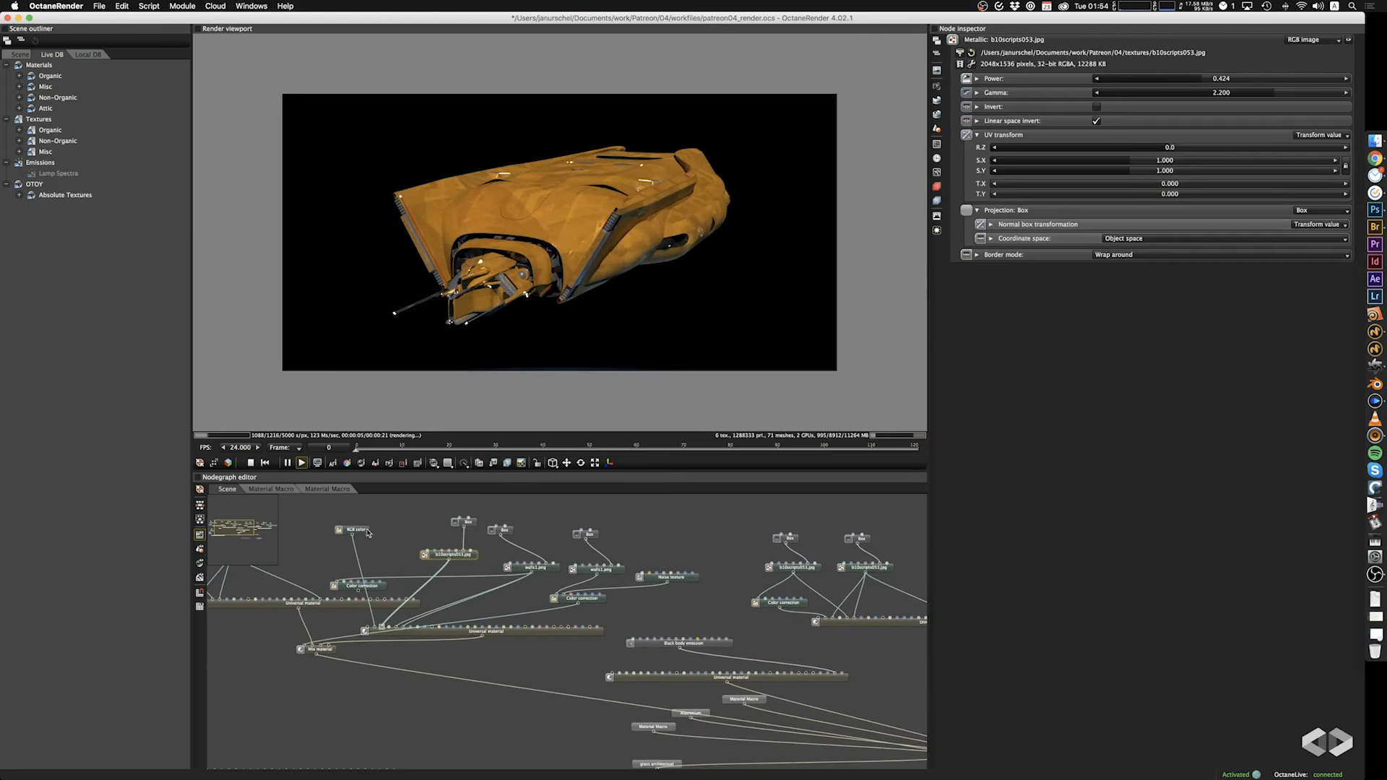
pyautogui.click(362, 532)
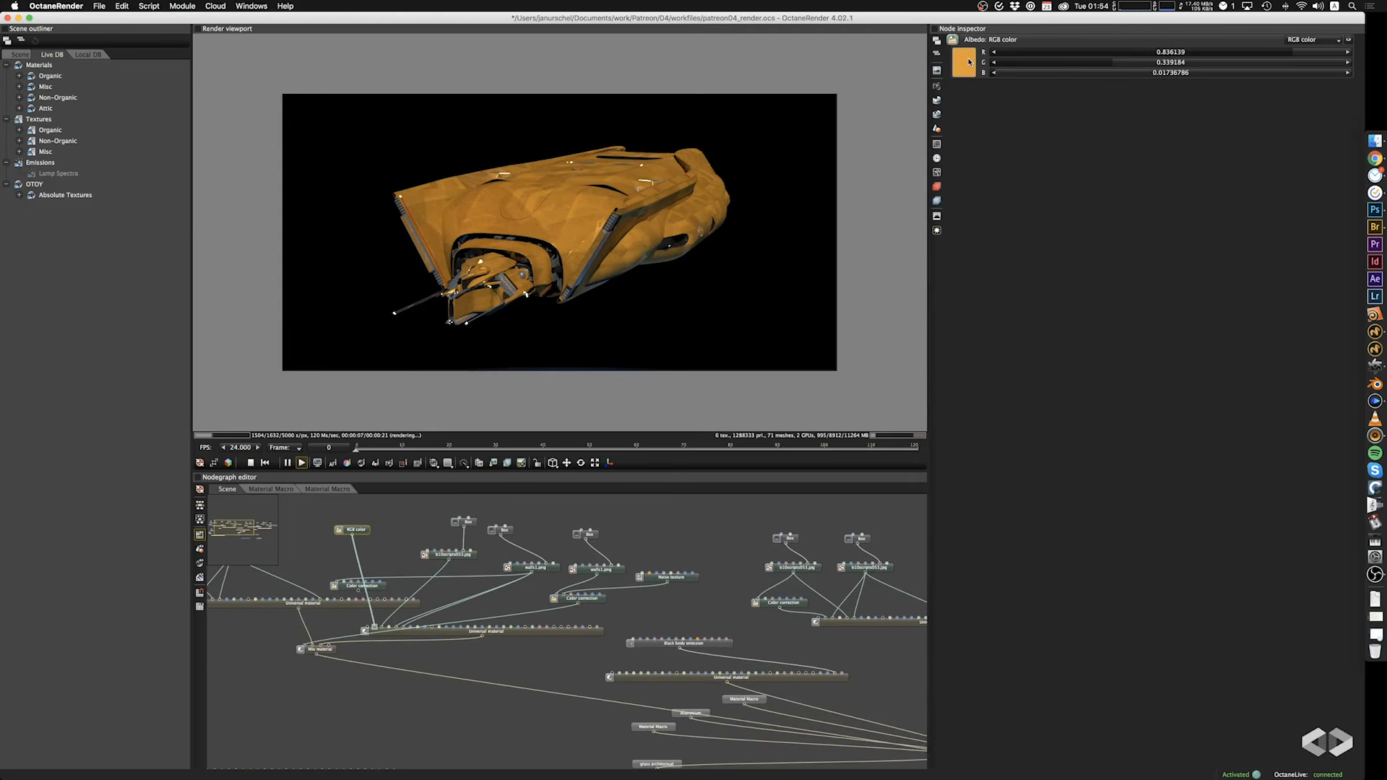
pyautogui.click(965, 62)
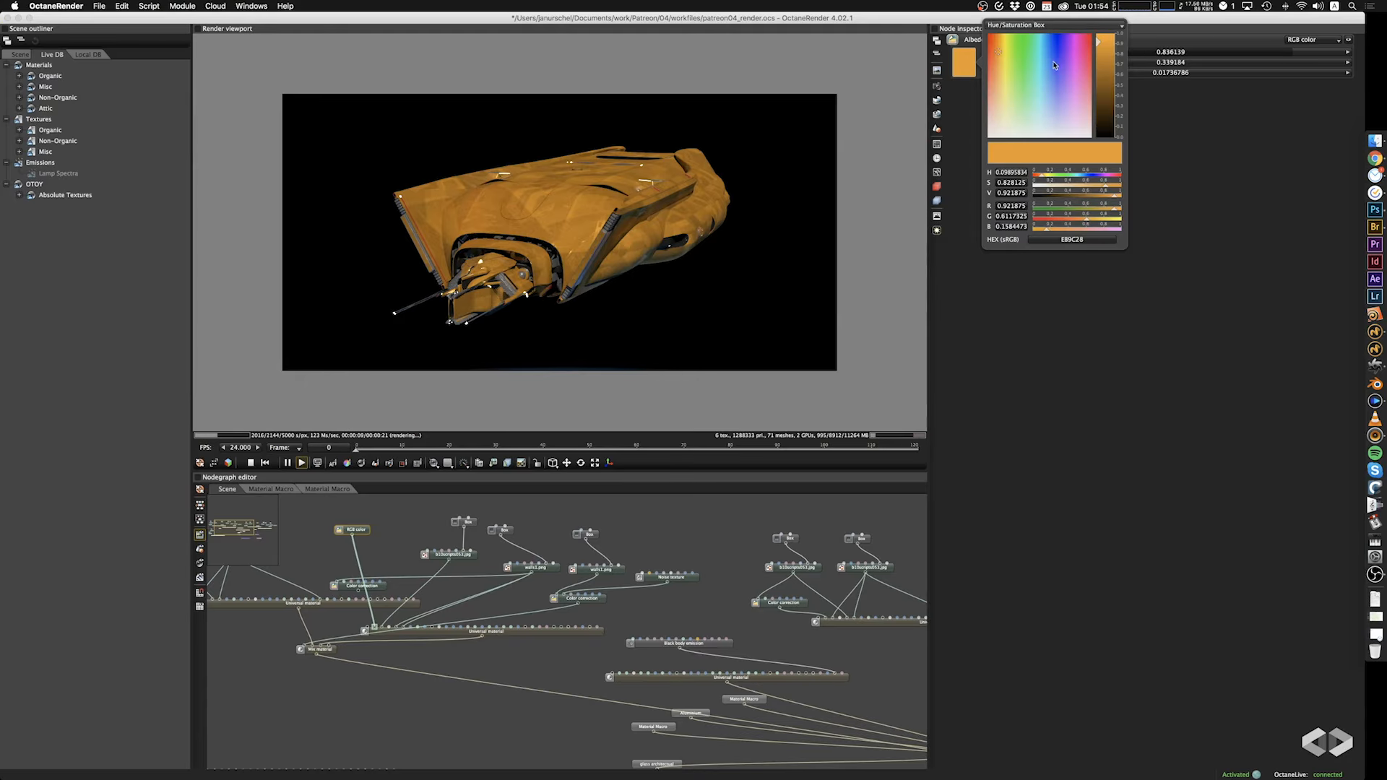
pyautogui.moveTo(1004, 59); pyautogui.dragTo(1004, 134)
pyautogui.moveTo(1100, 45); pyautogui.dragTo(1104, 62)
pyautogui.click(649, 221)
pyautogui.moveTo(648, 221); pyautogui.dragTo(612, 258)
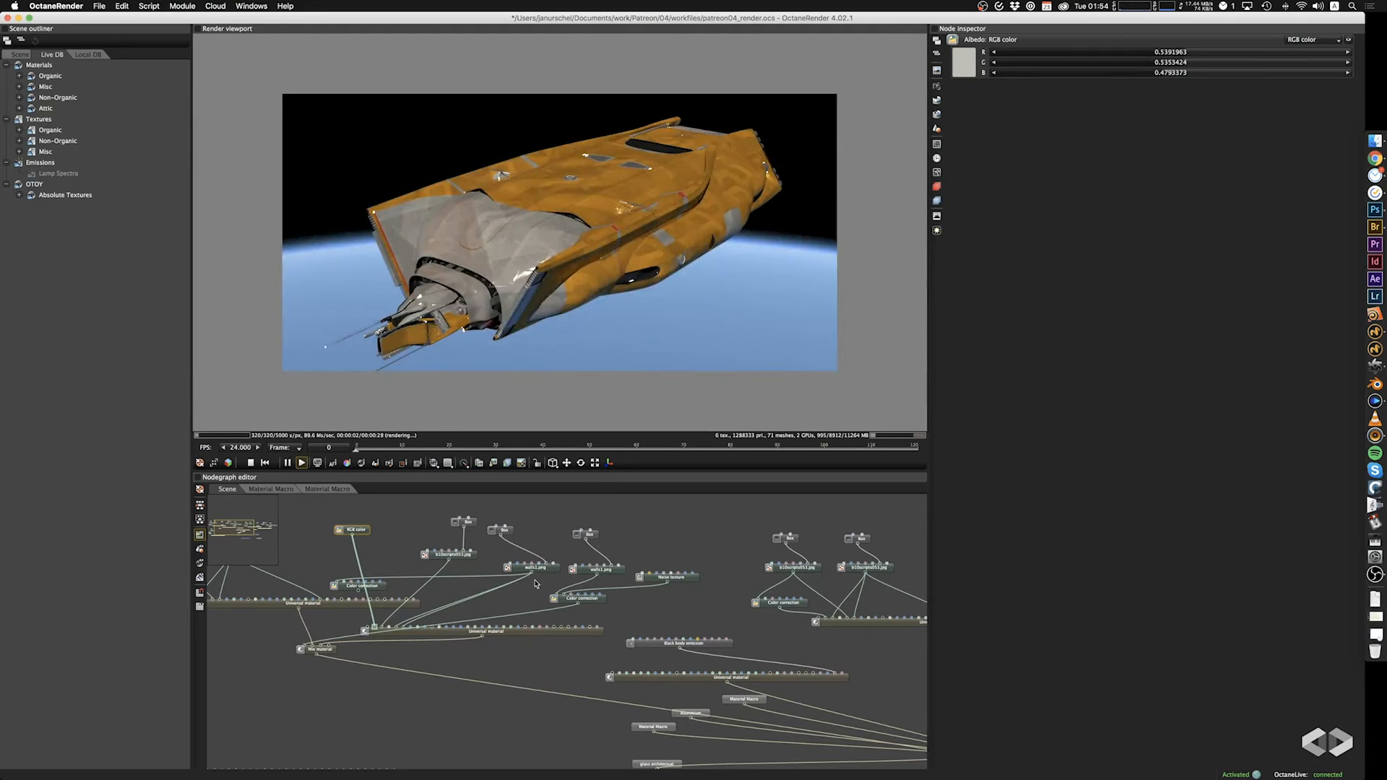
# Connect the color correction fed by walls1.png to the amount input of the copied Mix material.
pyautogui.moveTo(441, 644); pyautogui.dragTo(564, 668, button='middle')
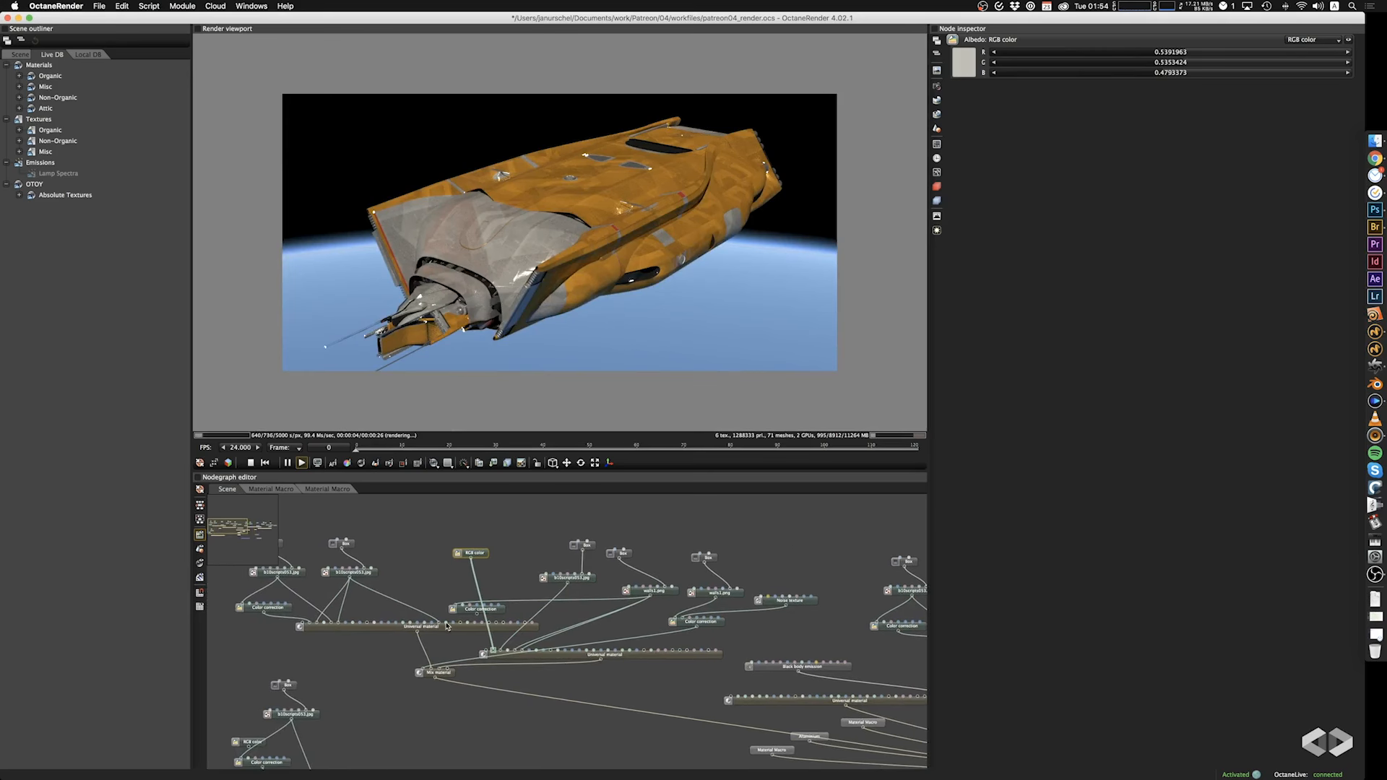
pyautogui.moveTo(476, 615); pyautogui.dragTo(424, 668)
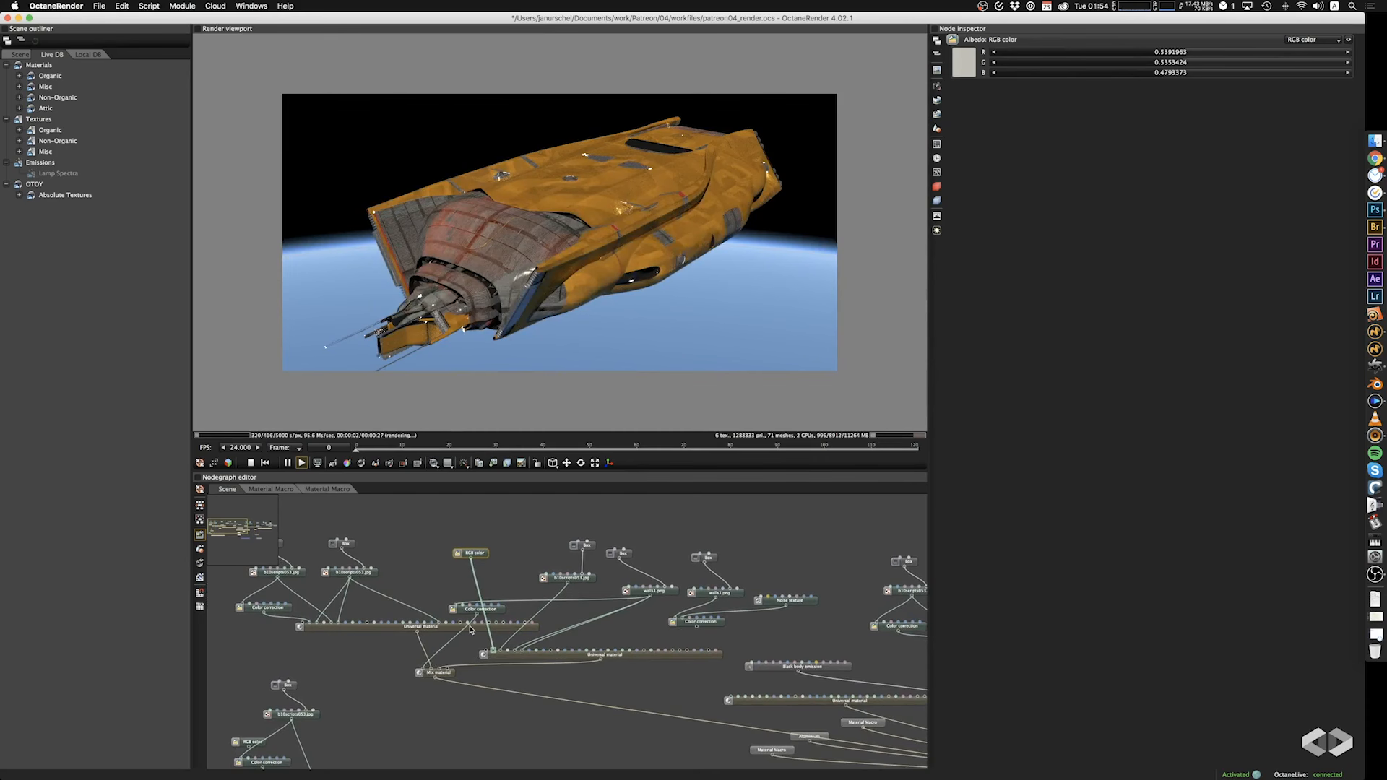
pyautogui.press('super+z')
pyautogui.moveTo(477, 614); pyautogui.dragTo(478, 652)
# Set the first material's albedo correction saturation to 0.107, and the amount correction's hue to -0.244, gamma to 0.024 and contrast to 0.0010.
pyautogui.click(287, 611)
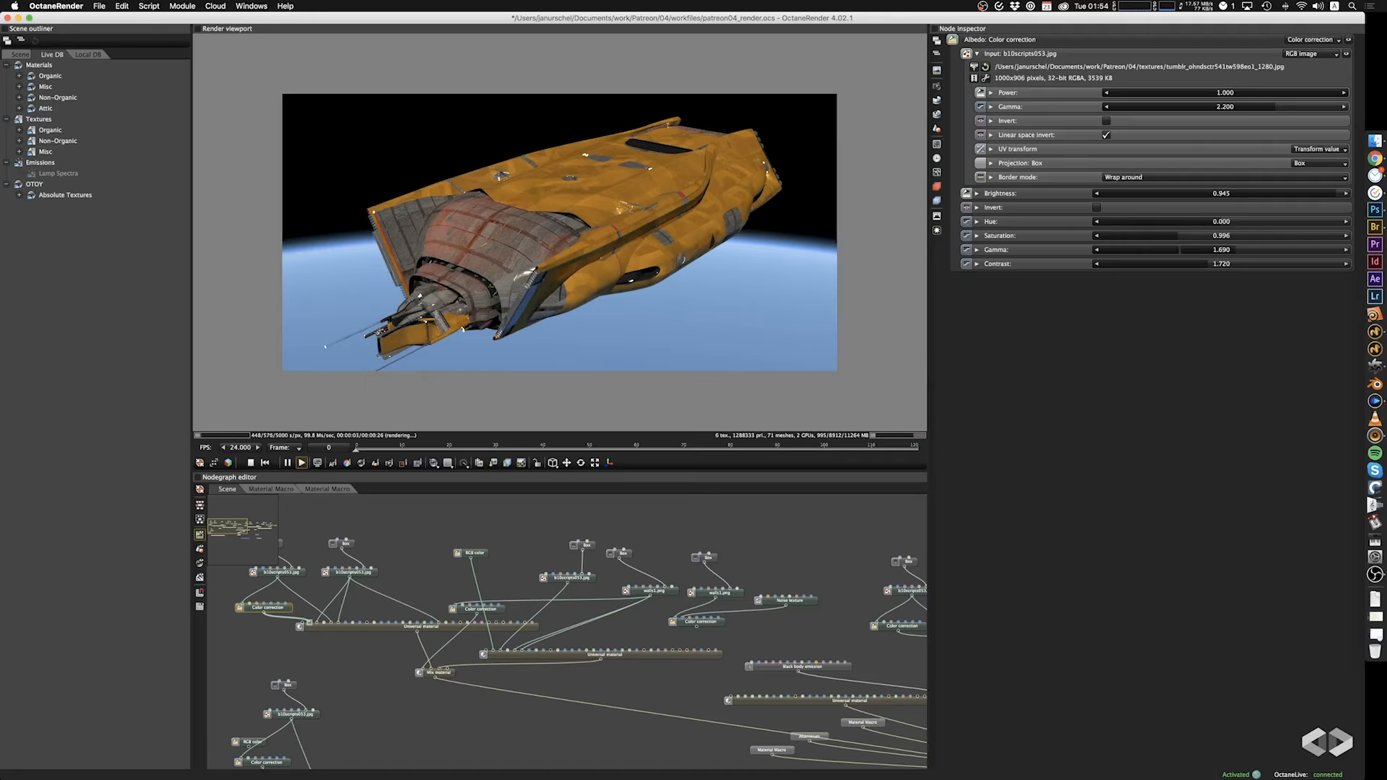
pyautogui.moveTo(1175, 236); pyautogui.dragTo(1108, 236)
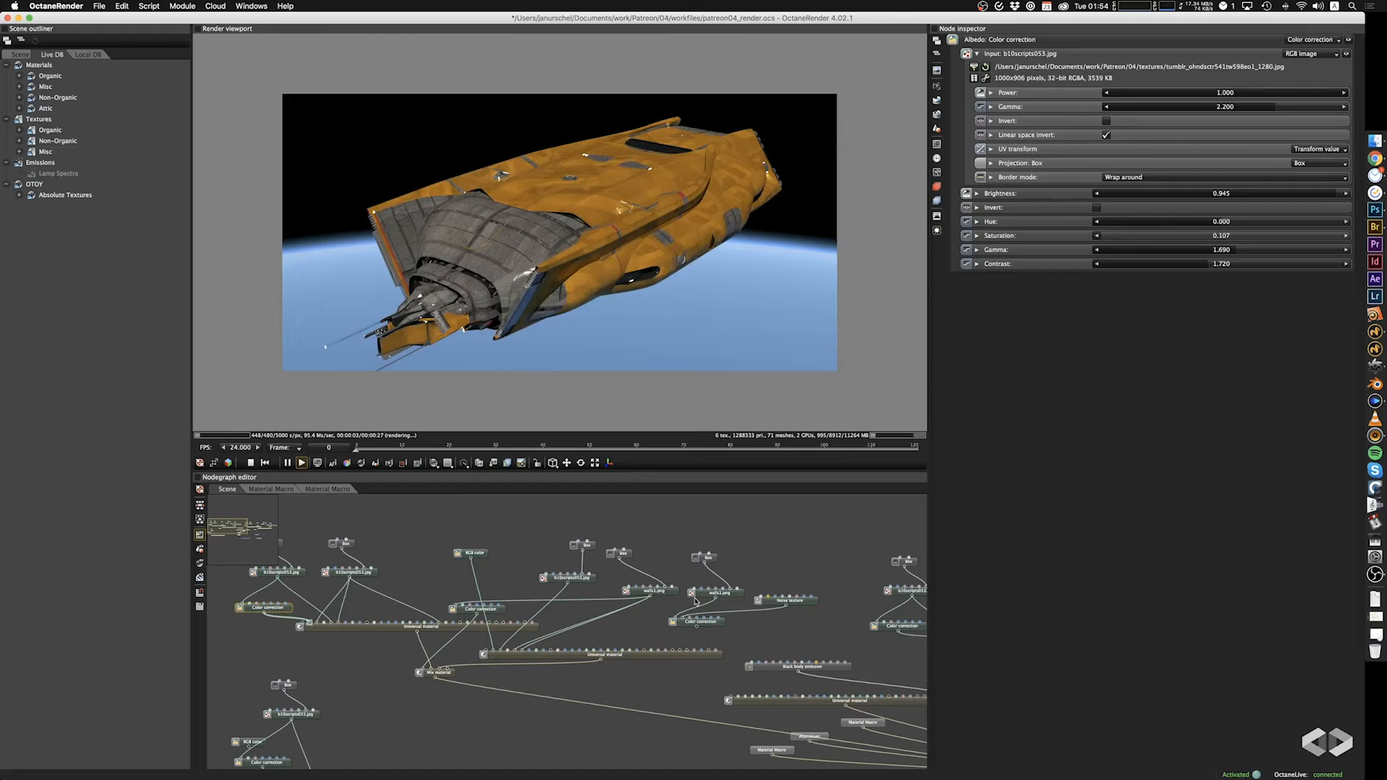
pyautogui.click(479, 610)
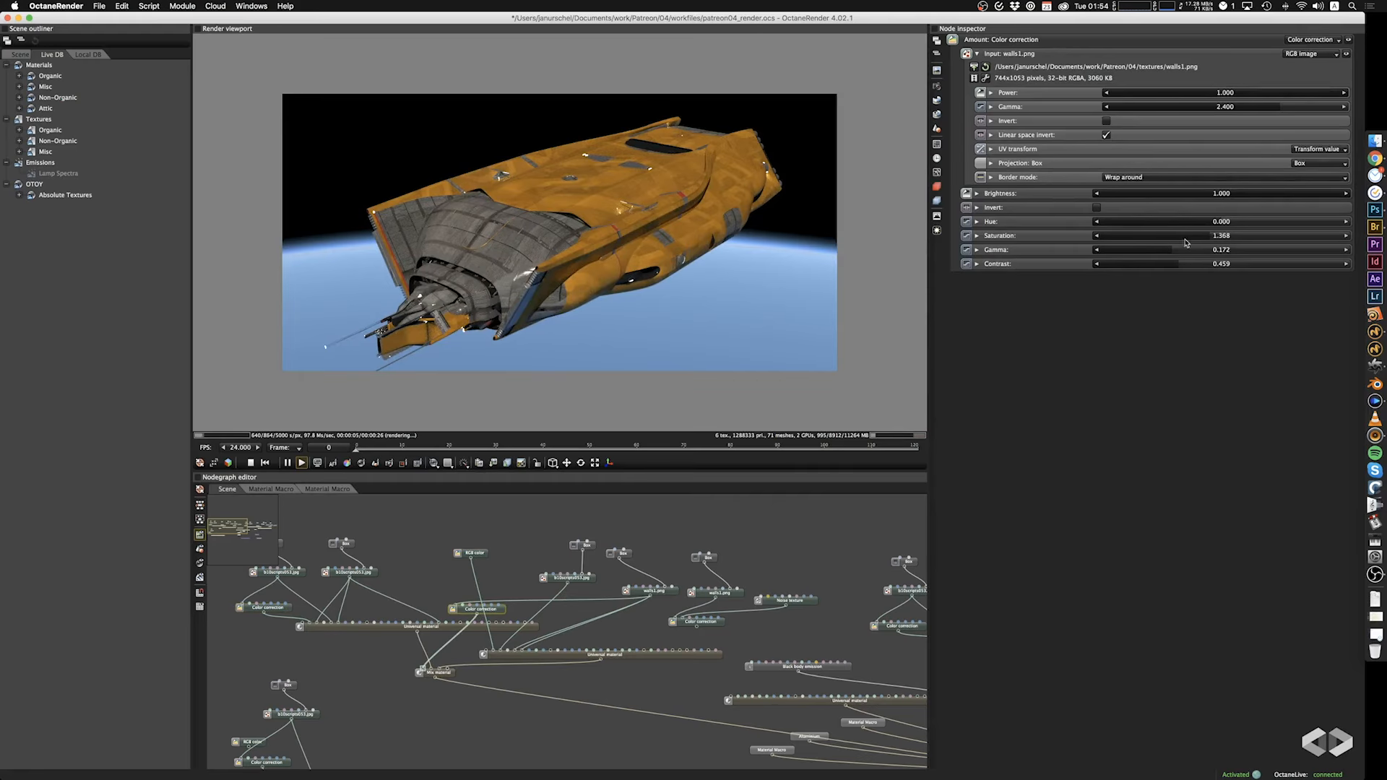
pyautogui.moveTo(1210, 222); pyautogui.dragTo(1119, 252)
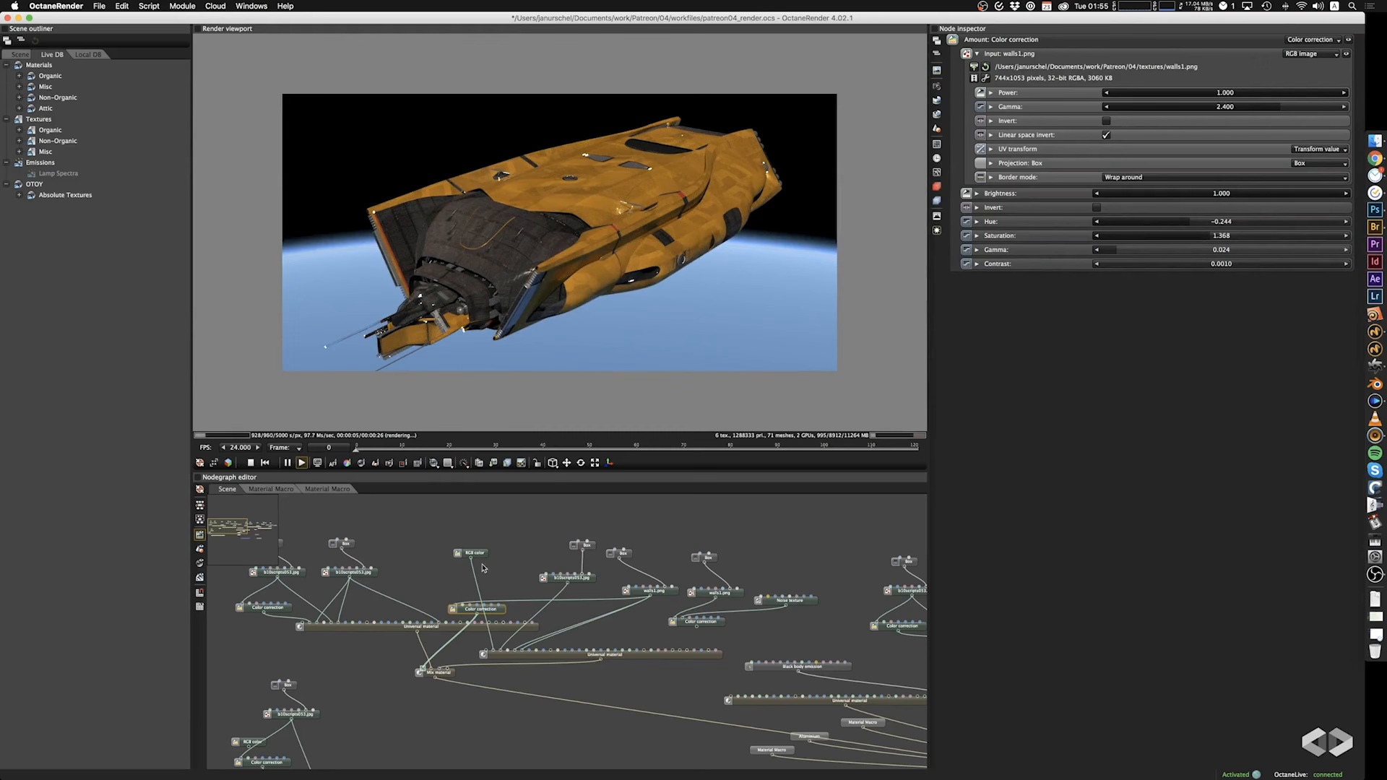
# Replace the image feeding the first material's albedo color correction with tumblr_mzo41pploX1rwft4xo2_r1_1280.jpg.
pyautogui.click(301, 575)
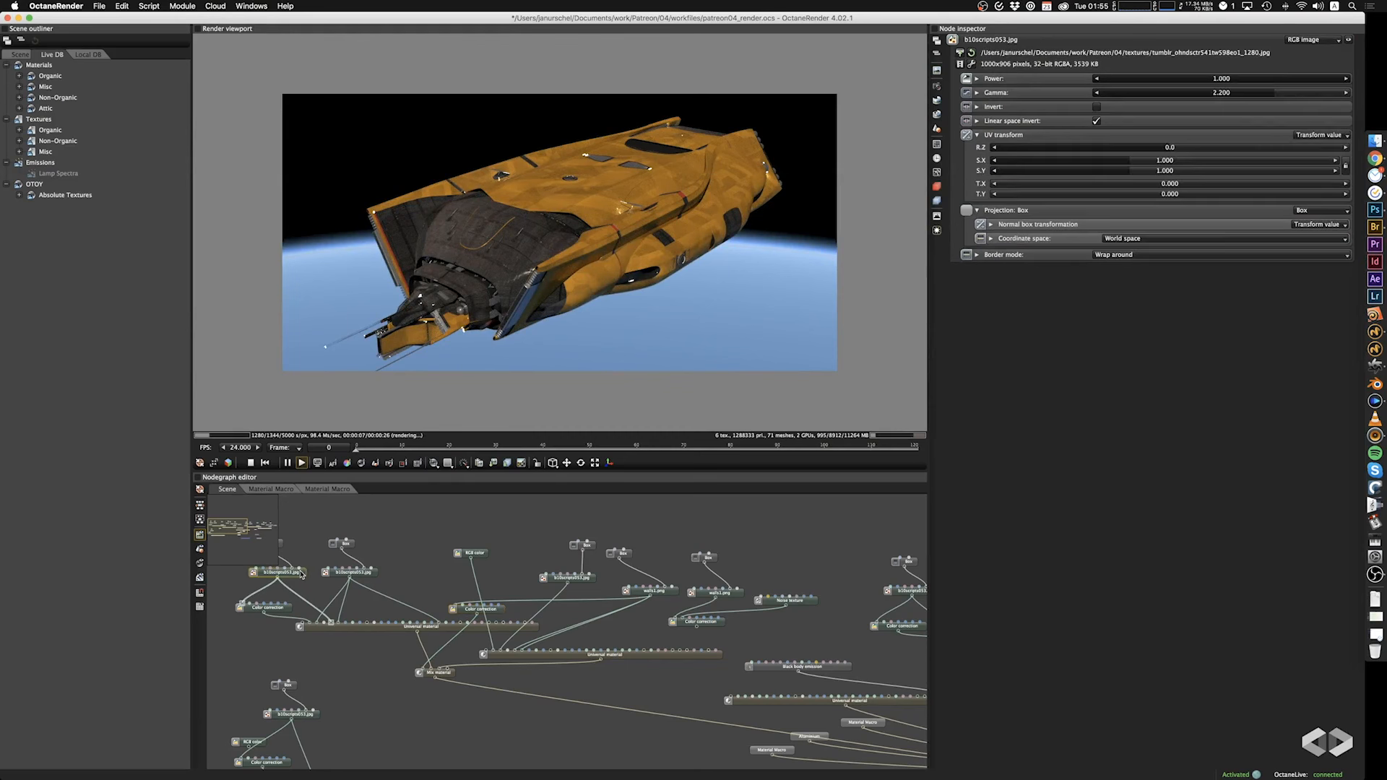
pyautogui.click(973, 54)
pyautogui.click(525, 302)
pyautogui.press('space')
pyautogui.press('space')
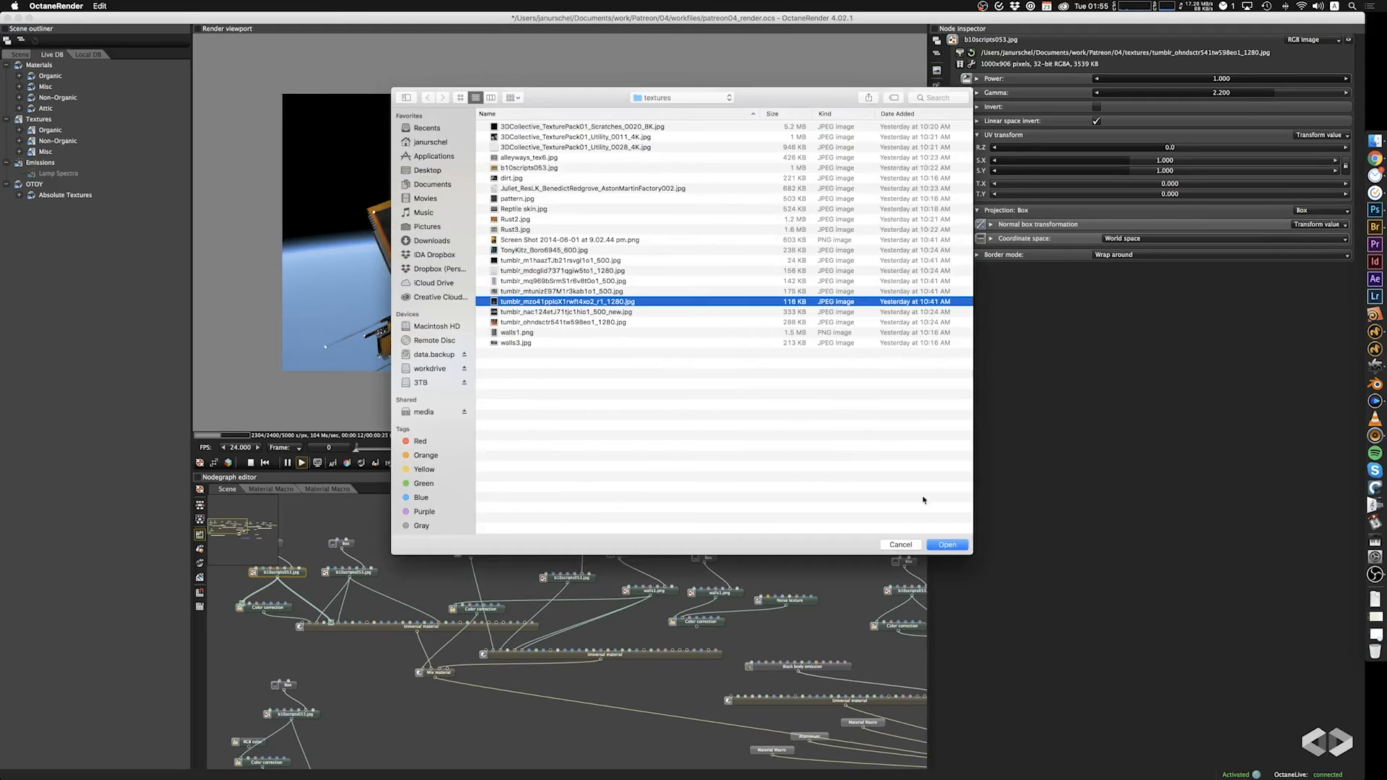
pyautogui.click(948, 546)
# Set the scale of the replaced texture's box projection to 19.700 on all axes.
pyautogui.moveTo(488, 303); pyautogui.dragTo(506, 308)
pyautogui.moveTo(330, 528); pyautogui.dragTo(372, 532)
pyautogui.click(323, 547)
pyautogui.moveTo(1228, 110)
pyautogui.mouseDown()
pyautogui.moveTo(1197, 111)
pyautogui.moveTo(1279, 117)
pyautogui.moveTo(1220, 119)
pyautogui.mouseUp()
pyautogui.moveTo(672, 295); pyautogui.dragTo(473, 403)
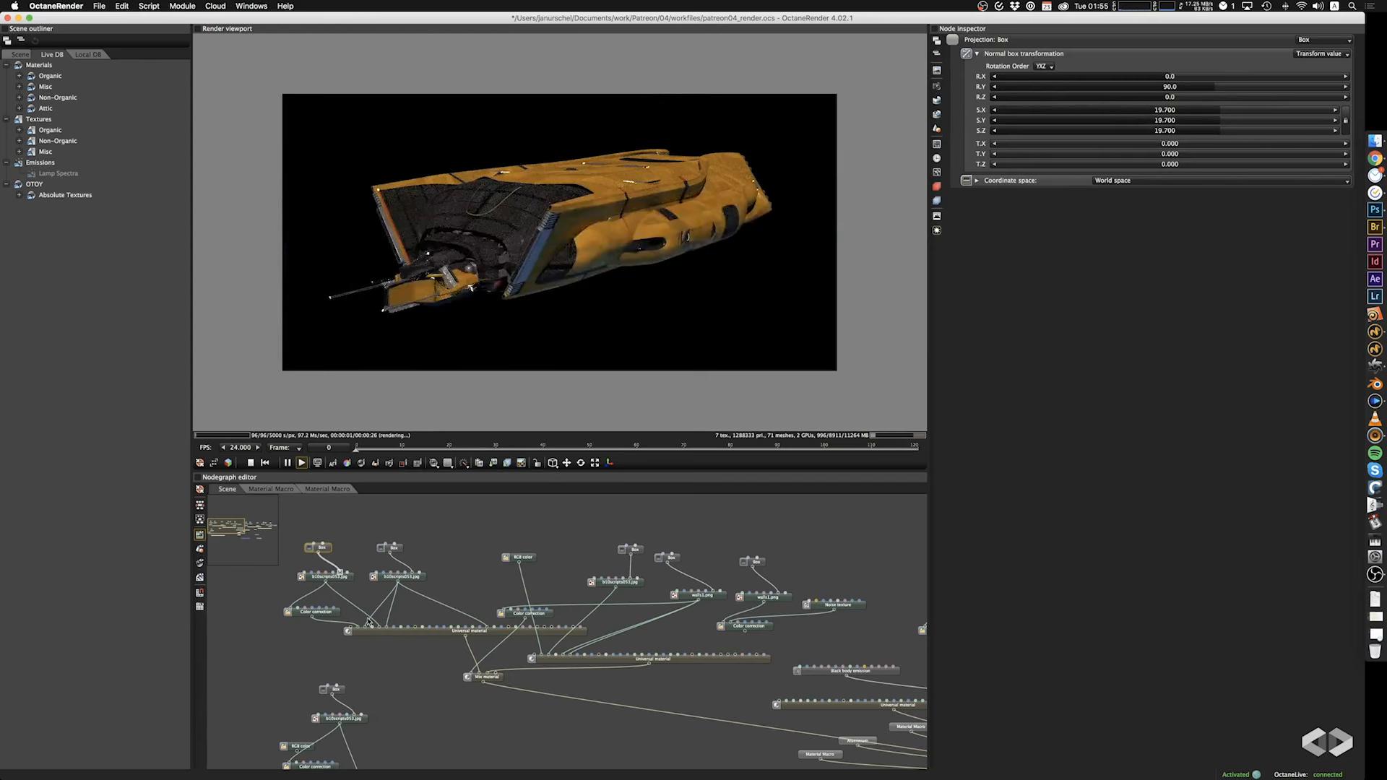
# Try a teal-green albedo color on the second Universal material and undo it.
pyautogui.click(331, 616)
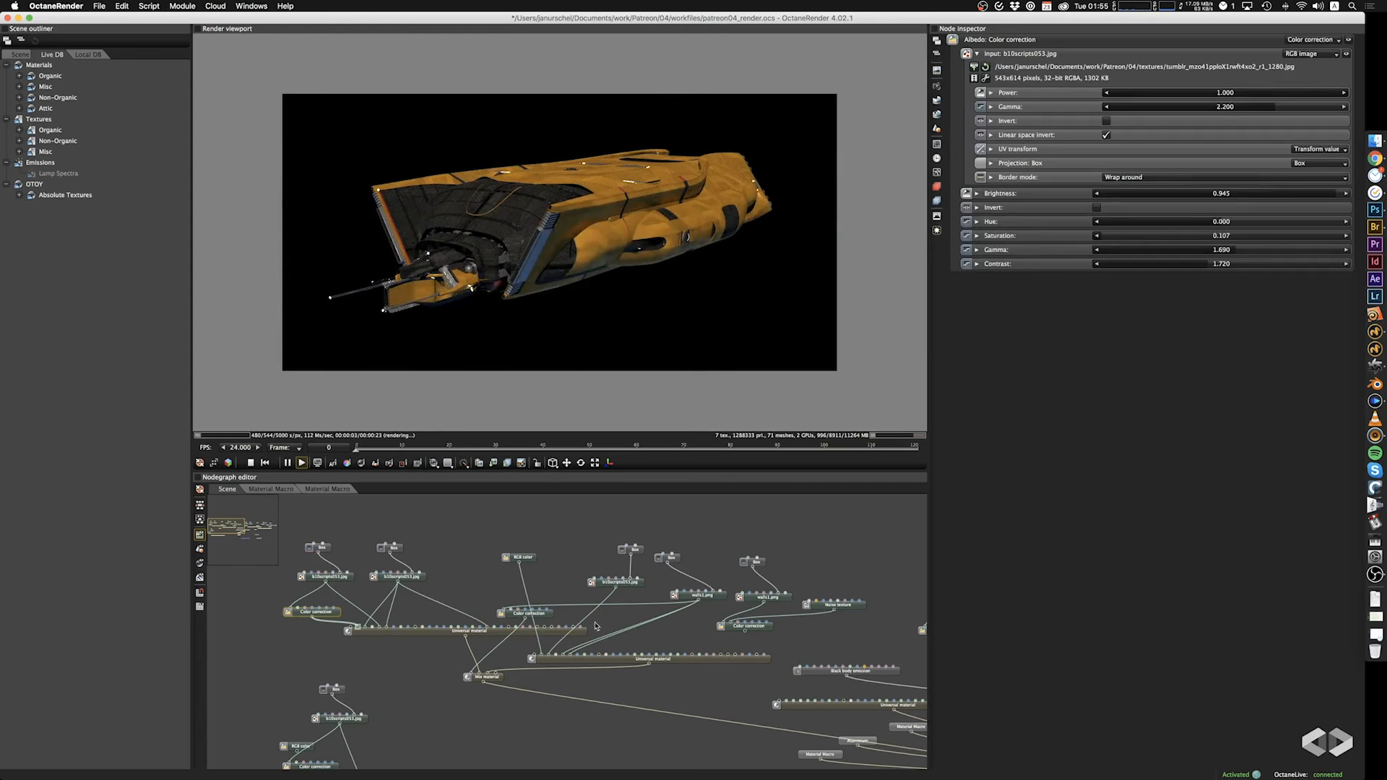
pyautogui.click(524, 563)
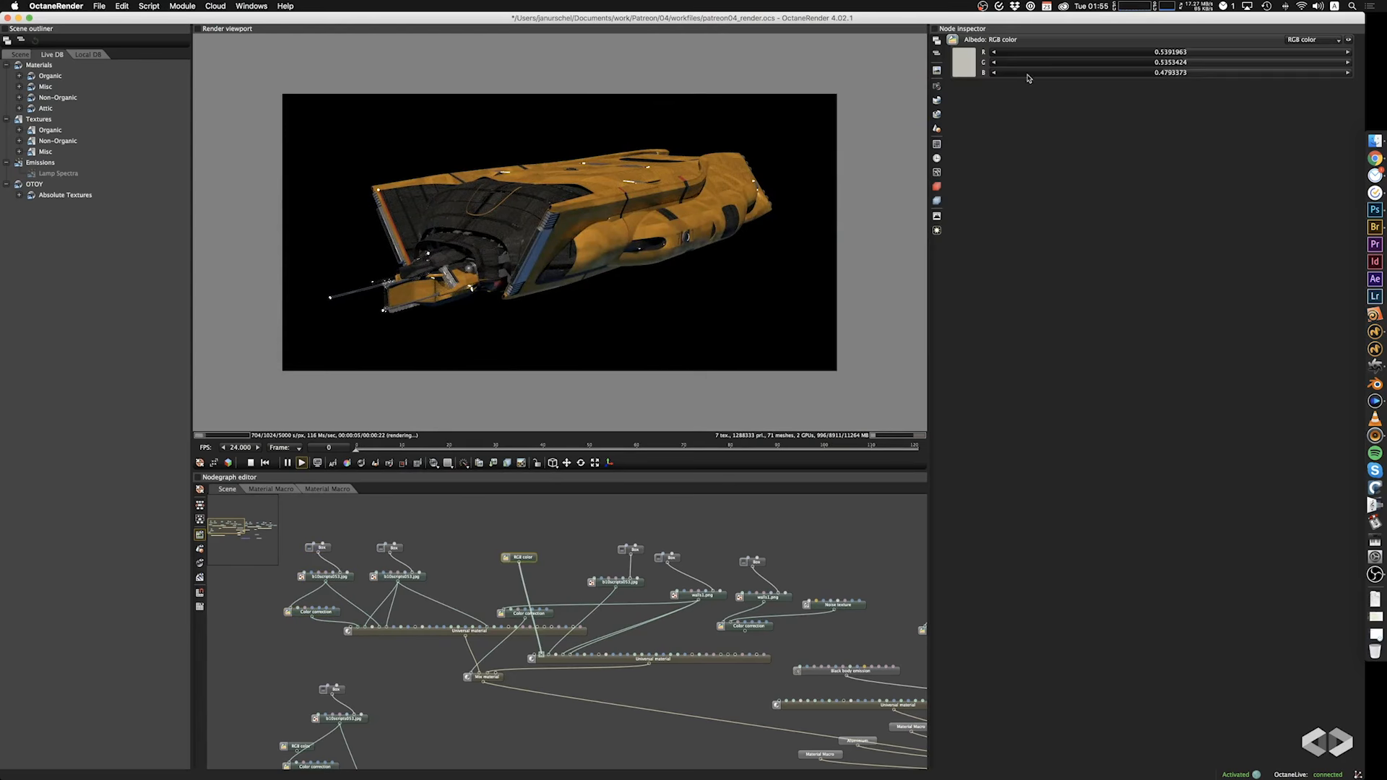
pyautogui.click(965, 62)
pyautogui.moveTo(1016, 130)
pyautogui.mouseDown()
pyautogui.moveTo(1038, 130)
pyautogui.moveTo(1035, 68)
pyautogui.mouseUp()
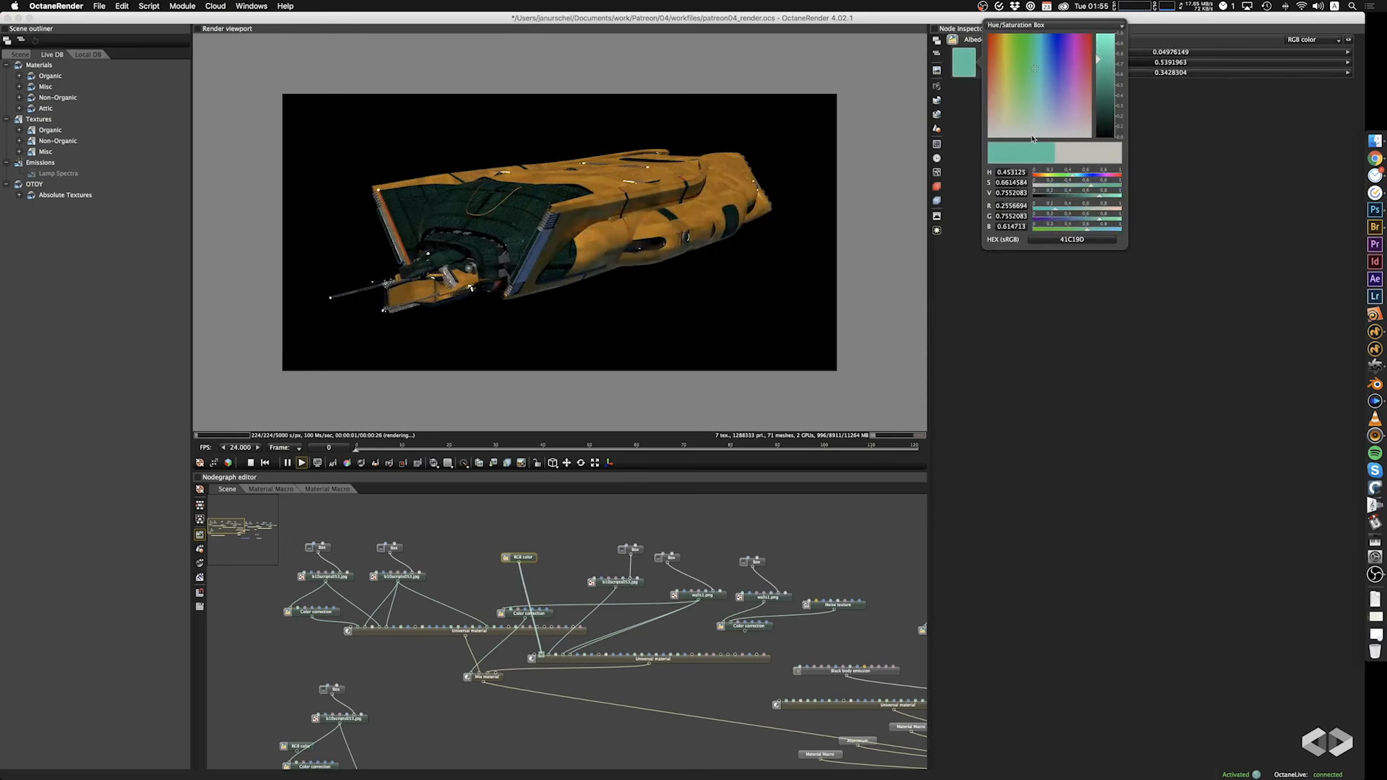
pyautogui.click(1098, 320)
pyautogui.press('super+z')
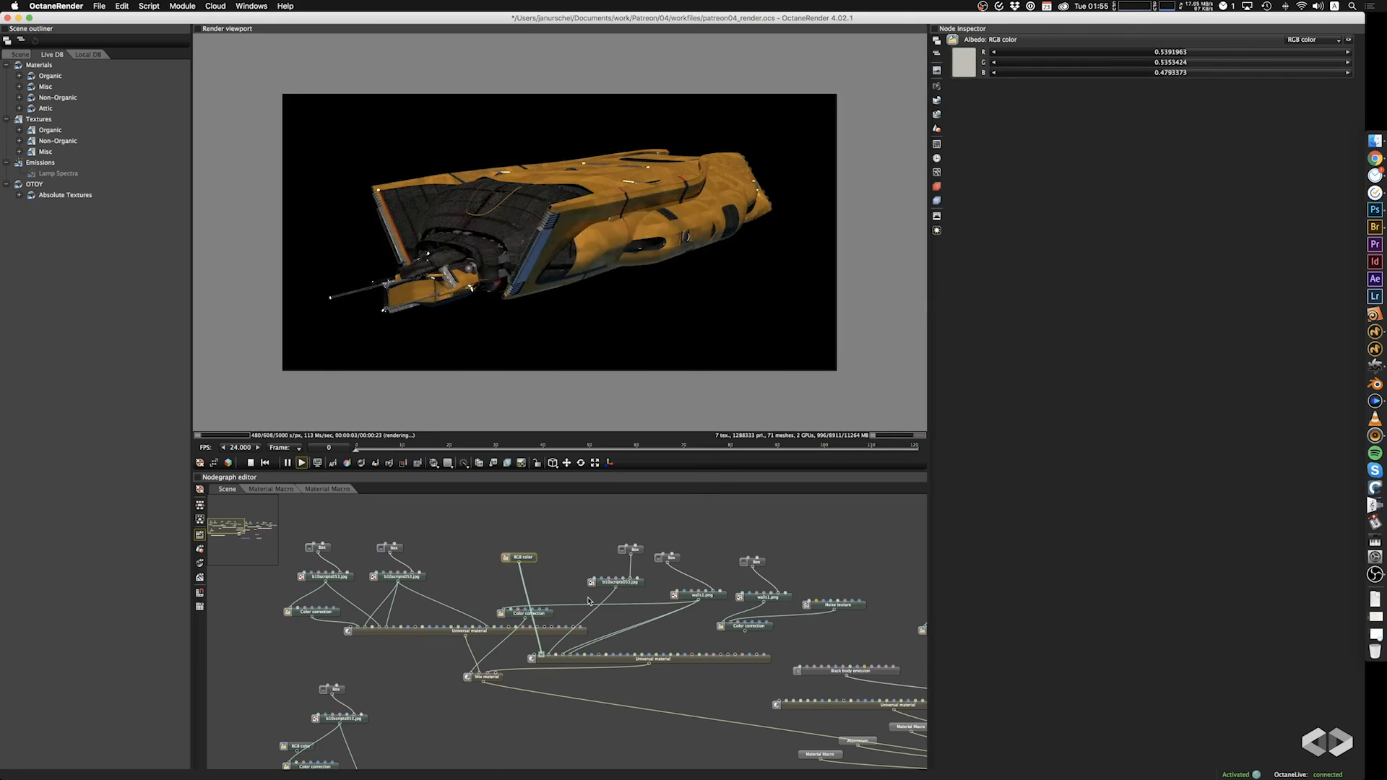
# Set the first material's albedo color correction brightness to 1.000, and try a gamma of 0.239, undoing the gamma change.
pyautogui.click(322, 615)
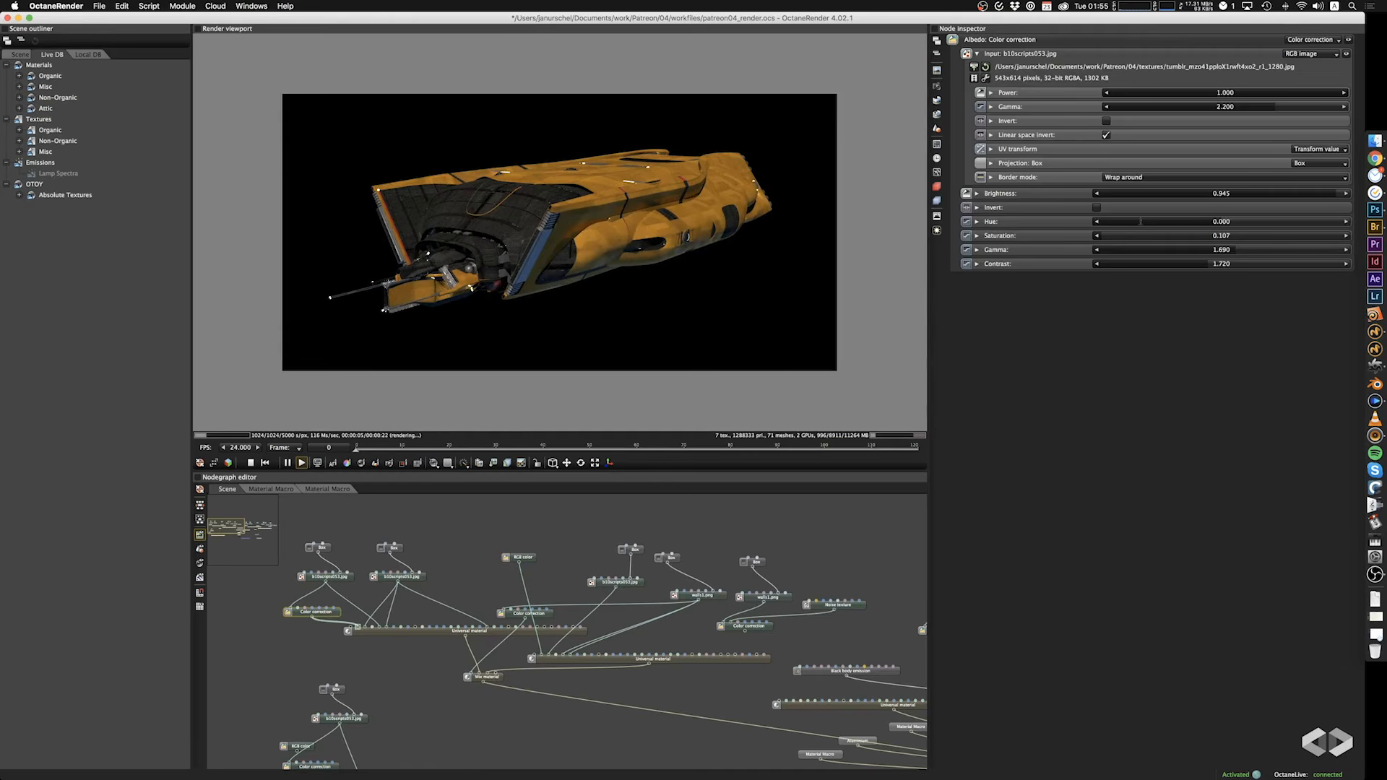
pyautogui.moveTo(1226, 195); pyautogui.dragTo(1347, 204)
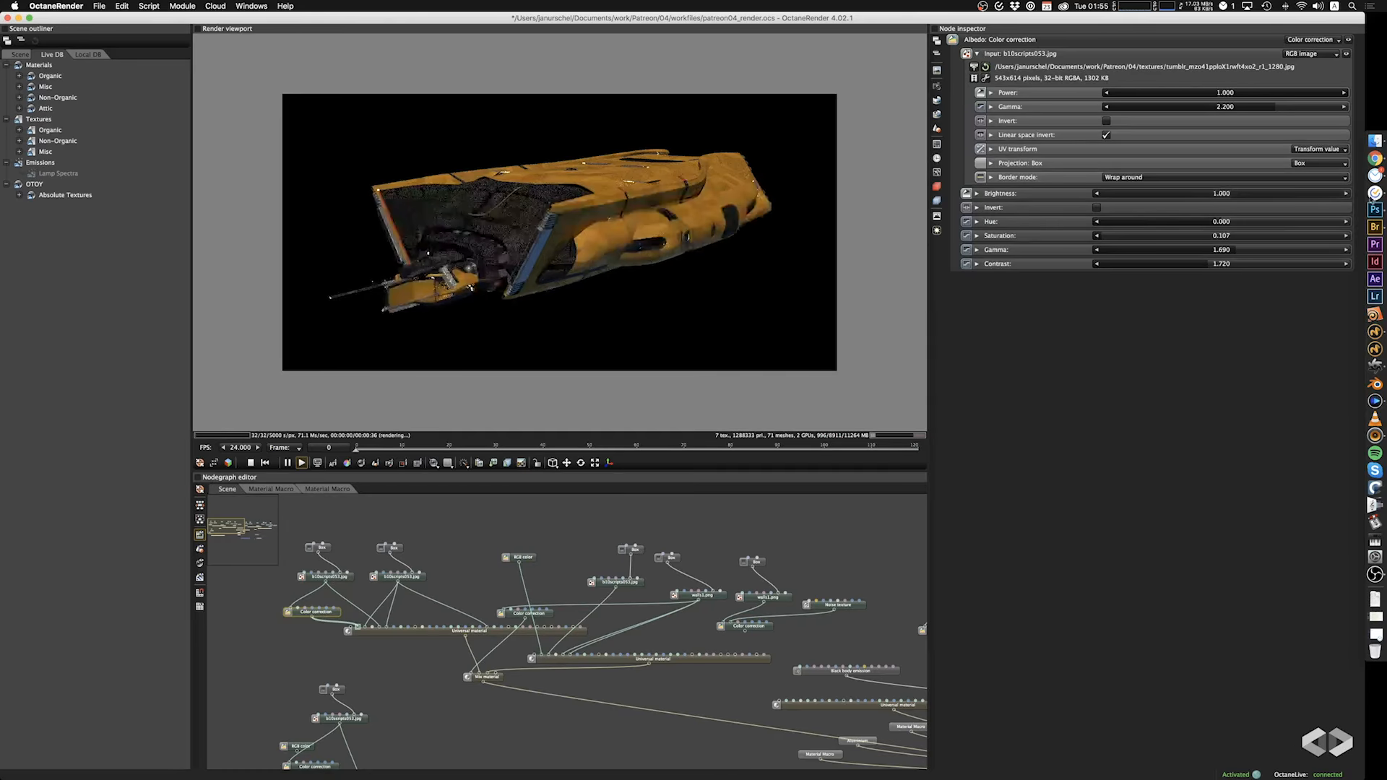
pyautogui.moveTo(1253, 250); pyautogui.dragTo(1181, 257)
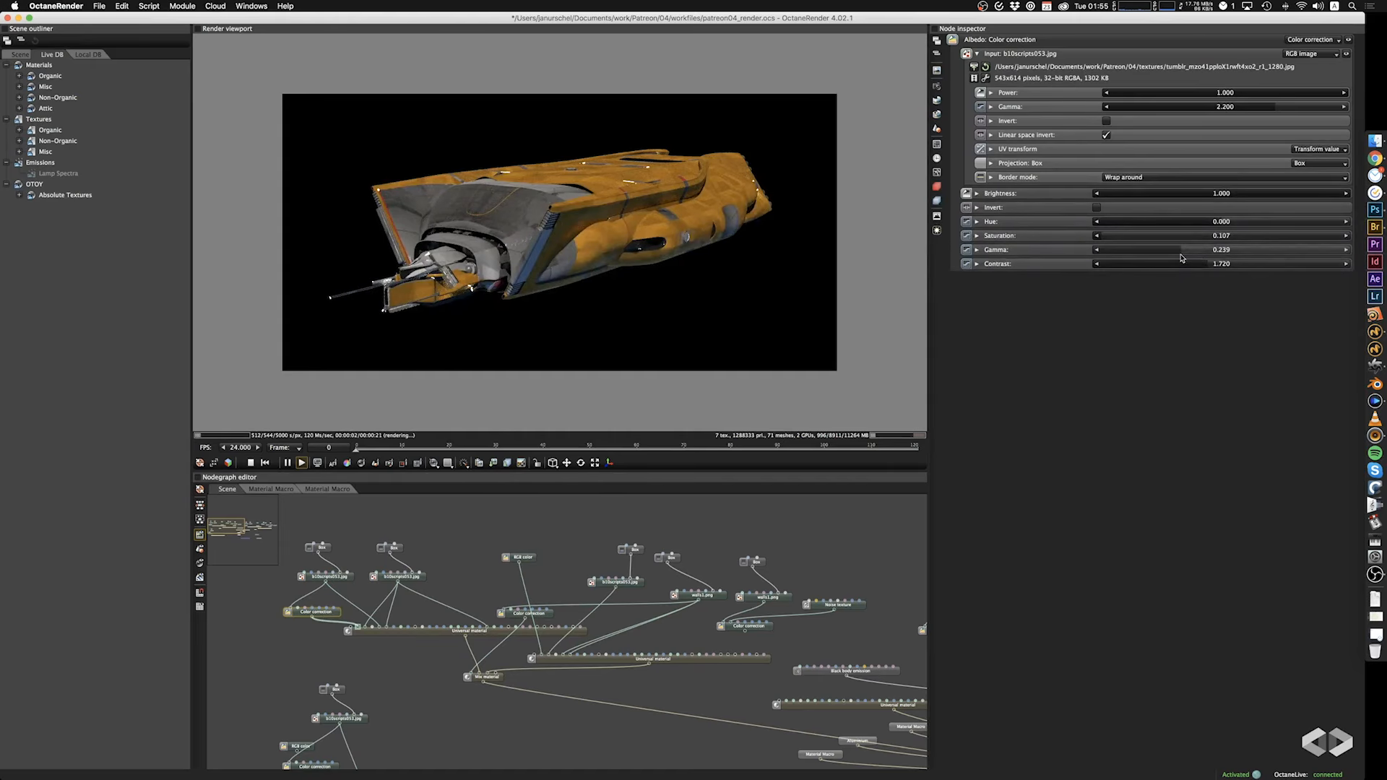
pyautogui.press('super+z')
# Set the hue of the copied Mix material's amount color correction to 0.017 and its gamma to 1.820.
pyautogui.moveTo(609, 307); pyautogui.dragTo(618, 427)
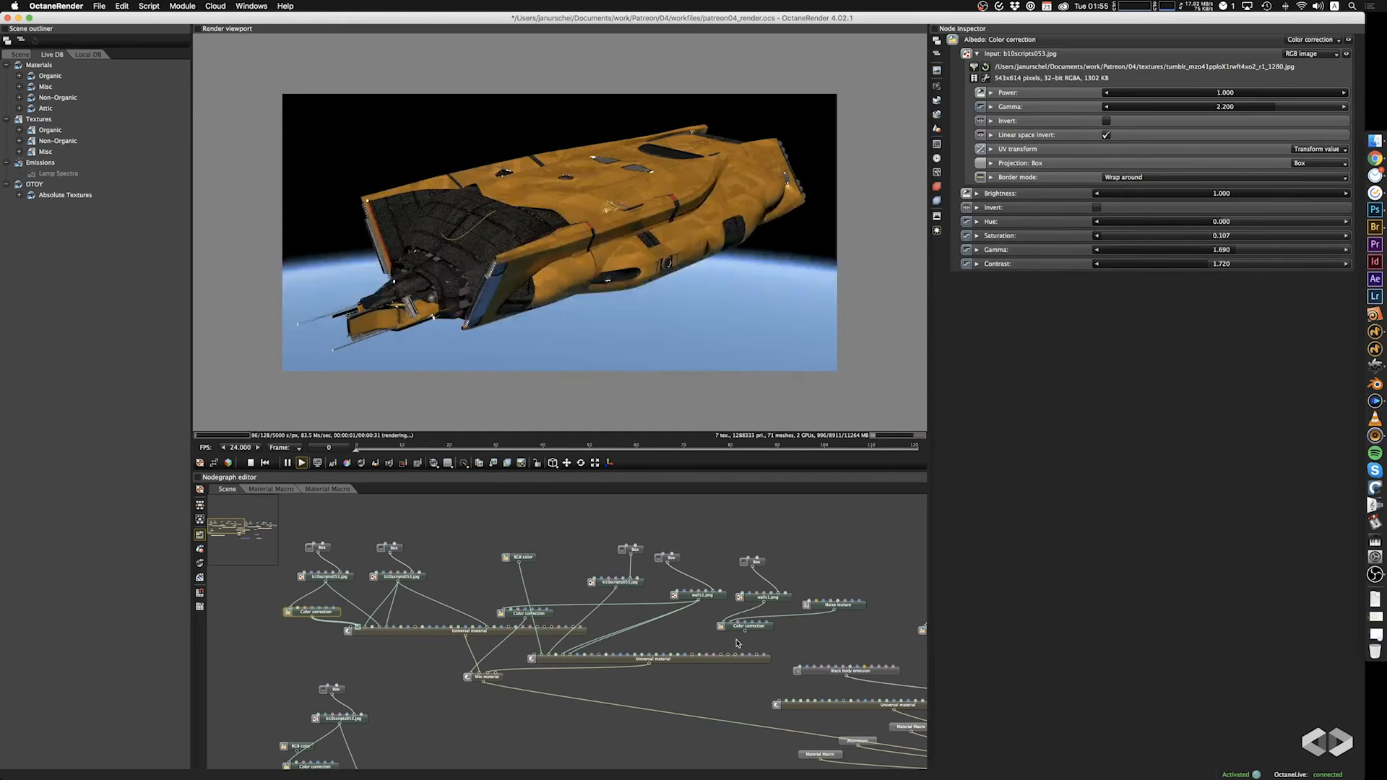
pyautogui.click(526, 614)
pyautogui.moveTo(1195, 223); pyautogui.dragTo(1223, 223)
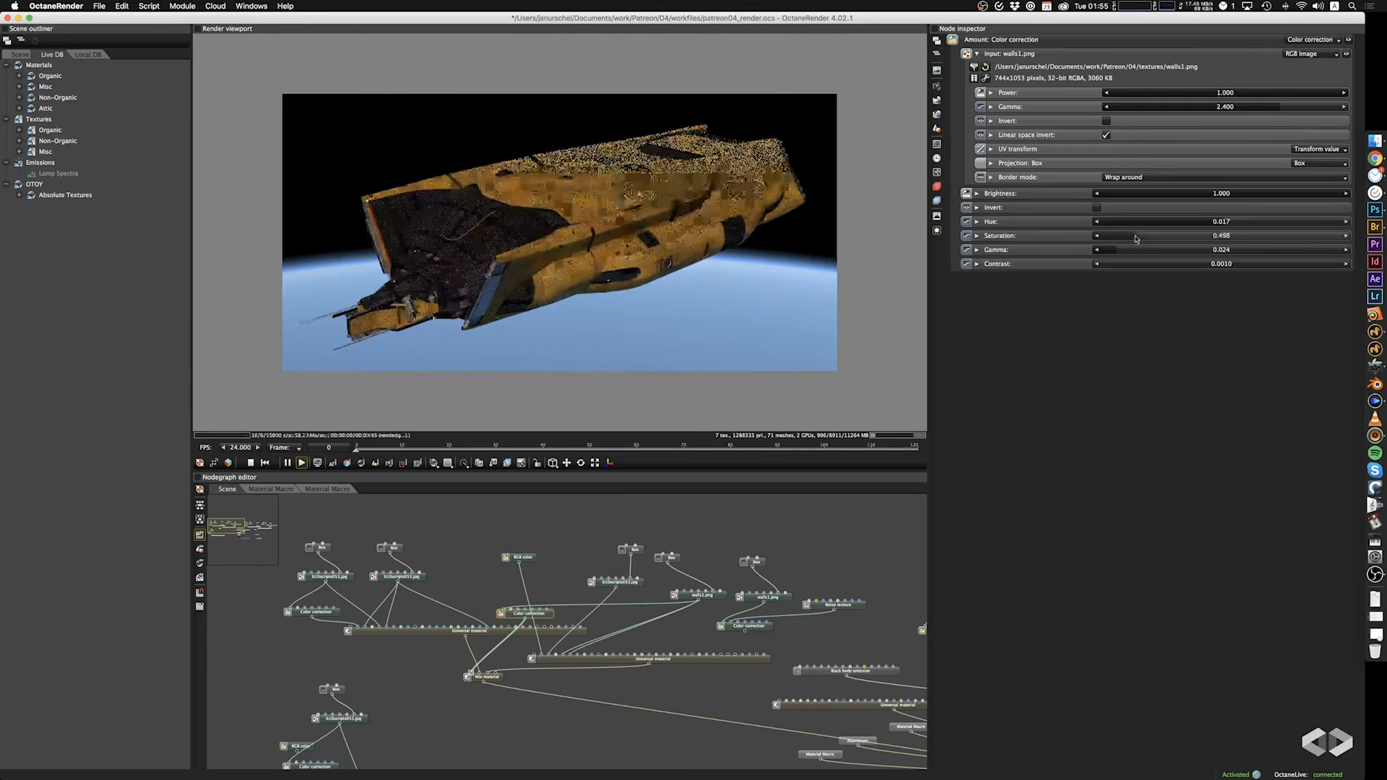
pyautogui.moveTo(1166, 250); pyautogui.dragTo(1221, 265)
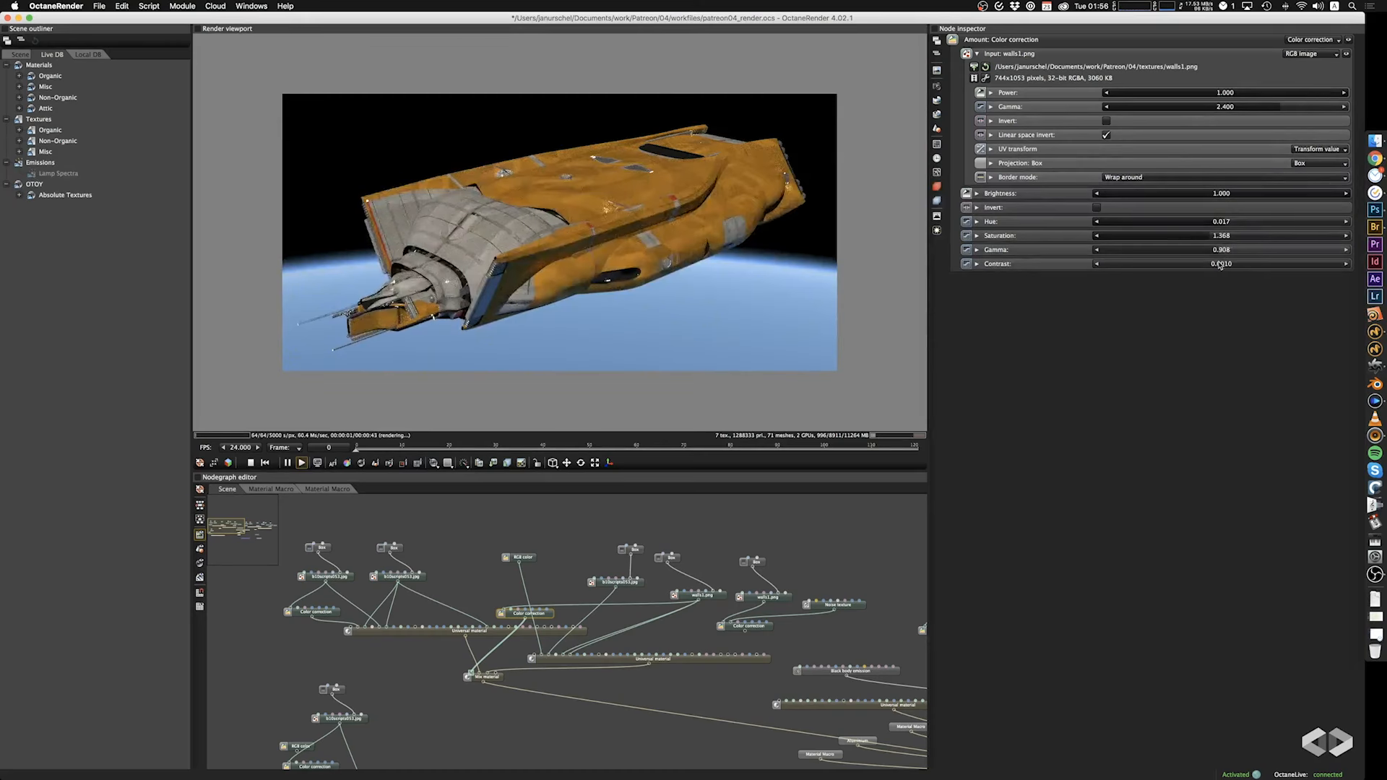
pyautogui.moveTo(608, 291); pyautogui.dragTo(497, 301)
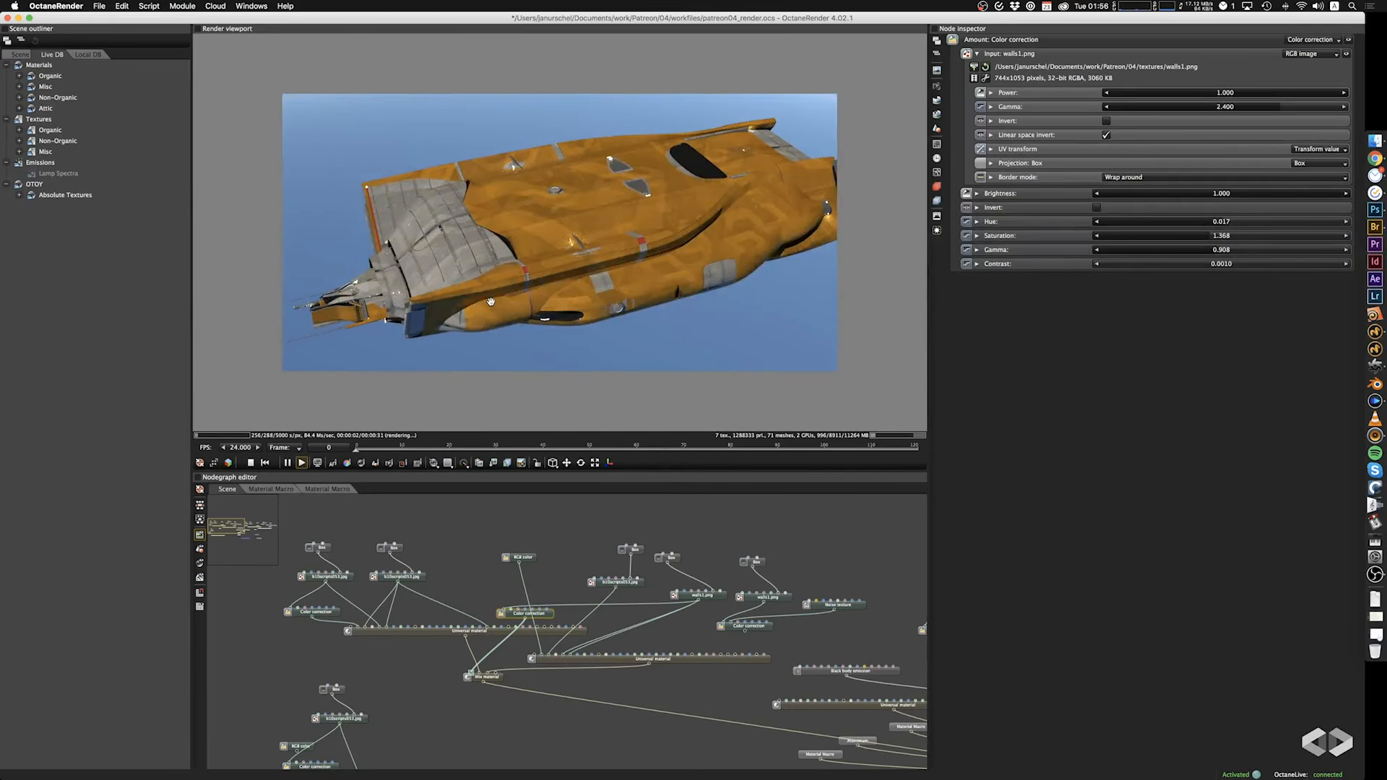
pyautogui.moveTo(540, 339); pyautogui.dragTo(666, 276)
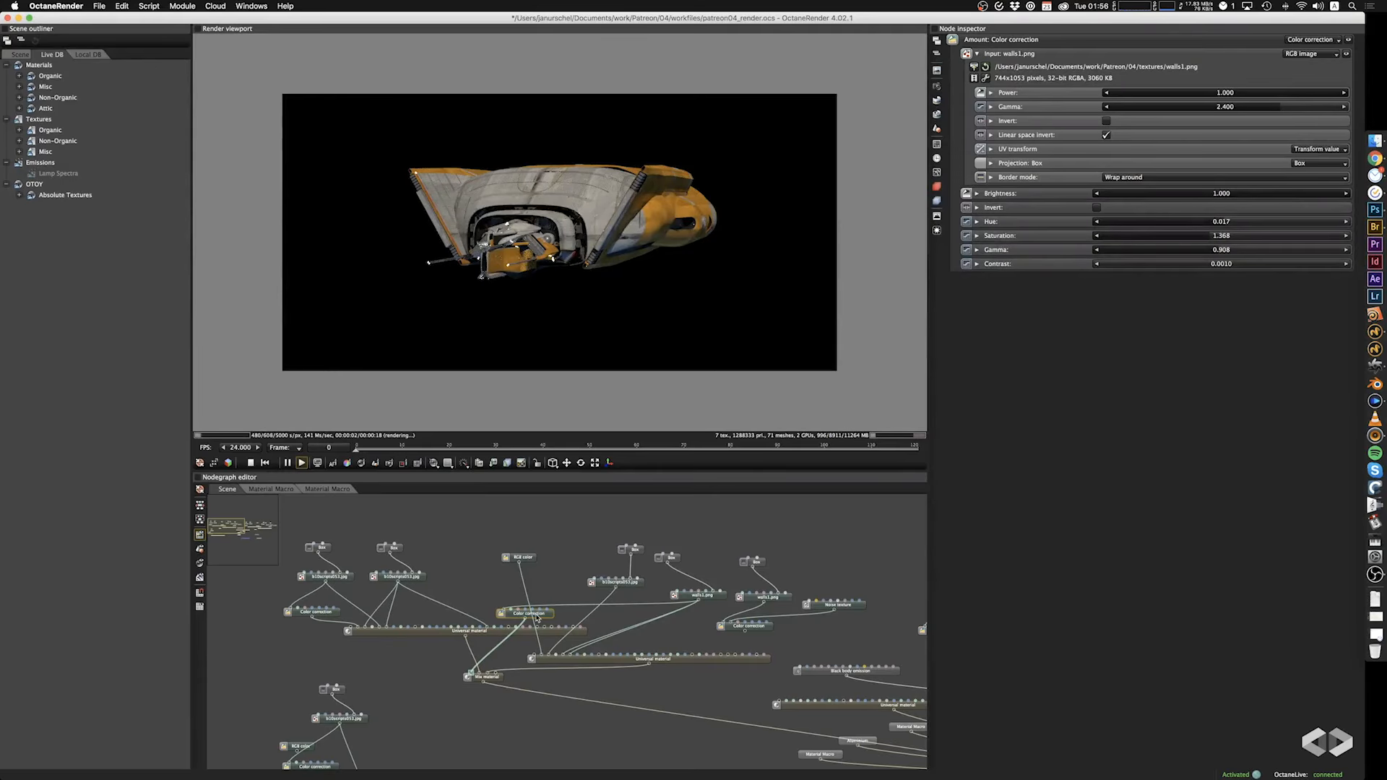
pyautogui.moveTo(1219, 243)
pyautogui.mouseDown()
pyautogui.moveTo(1241, 251)
pyautogui.moveTo(1215, 254)
pyautogui.moveTo(1239, 256)
pyautogui.mouseUp()
pyautogui.moveTo(646, 277); pyautogui.dragTo(604, 296)
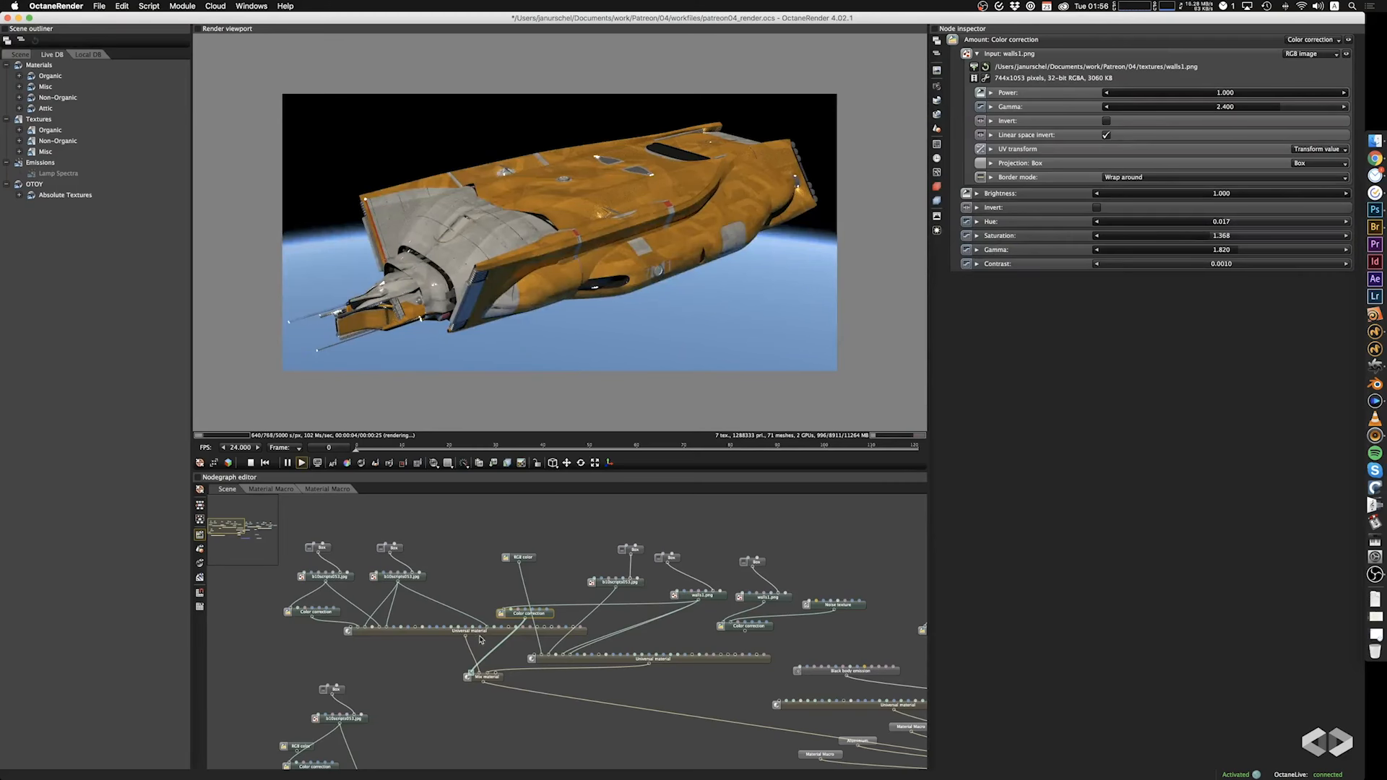
pyautogui.moveTo(388, 622)
pyautogui.mouseDown()
pyautogui.moveTo(375, 611)
pyautogui.moveTo(385, 626)
pyautogui.mouseUp()
pyautogui.moveTo(469, 619); pyautogui.dragTo(469, 620)
pyautogui.moveTo(580, 651); pyautogui.dragTo(585, 651)
pyautogui.press('super+z')
pyautogui.moveTo(576, 651); pyautogui.dragTo(557, 649)
pyautogui.press('super+z')
pyautogui.press('super+z')
# Set the power of the second Universal material's metallic texture b10scripts053.jpg to 0.095.
pyautogui.click(625, 582)
pyautogui.click(1326, 82)
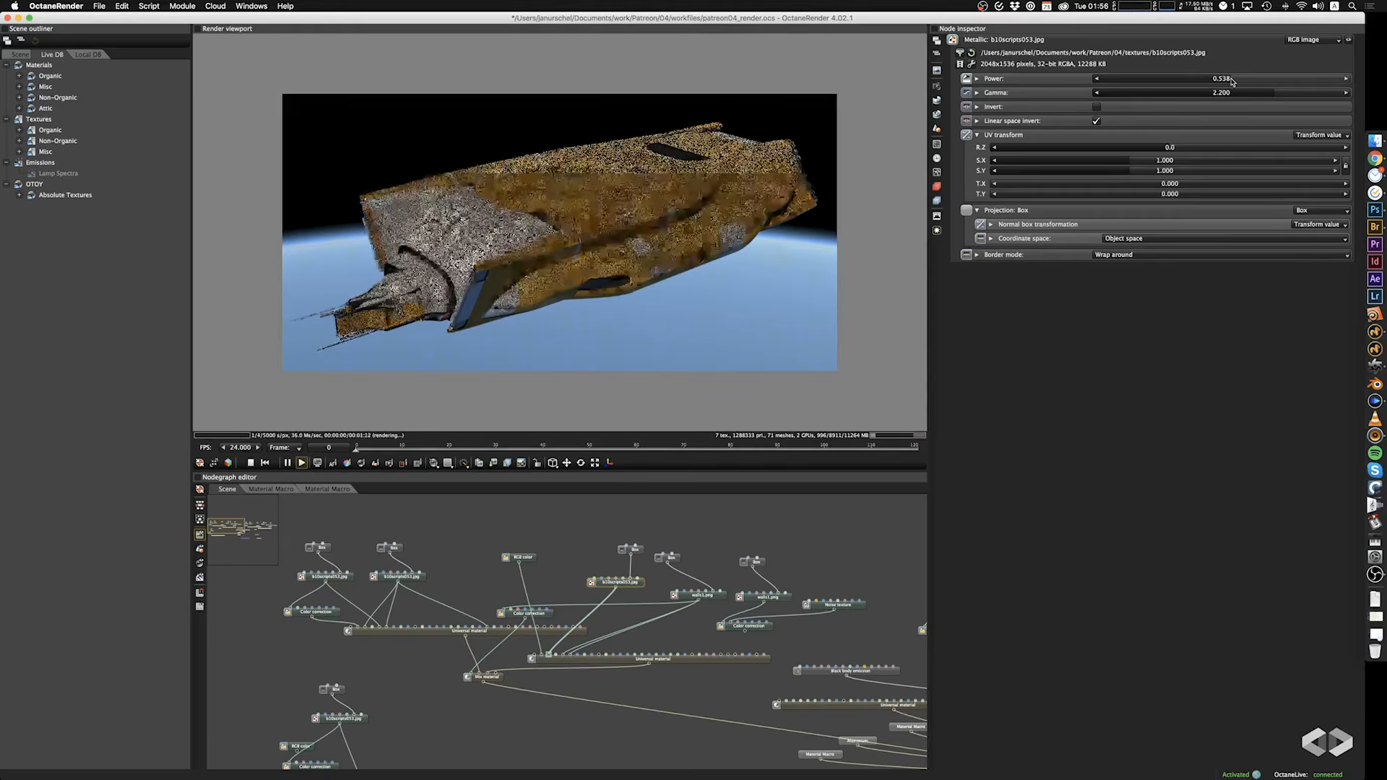
pyautogui.moveTo(1326, 82); pyautogui.dragTo(1117, 88)
# Try 3DCollective_TexturePack01_Utility_0011_4K.jpg in place of pattern.jpg in the first material's texture node, and undo the replacement.
pyautogui.moveTo(408, 276); pyautogui.dragTo(606, 277)
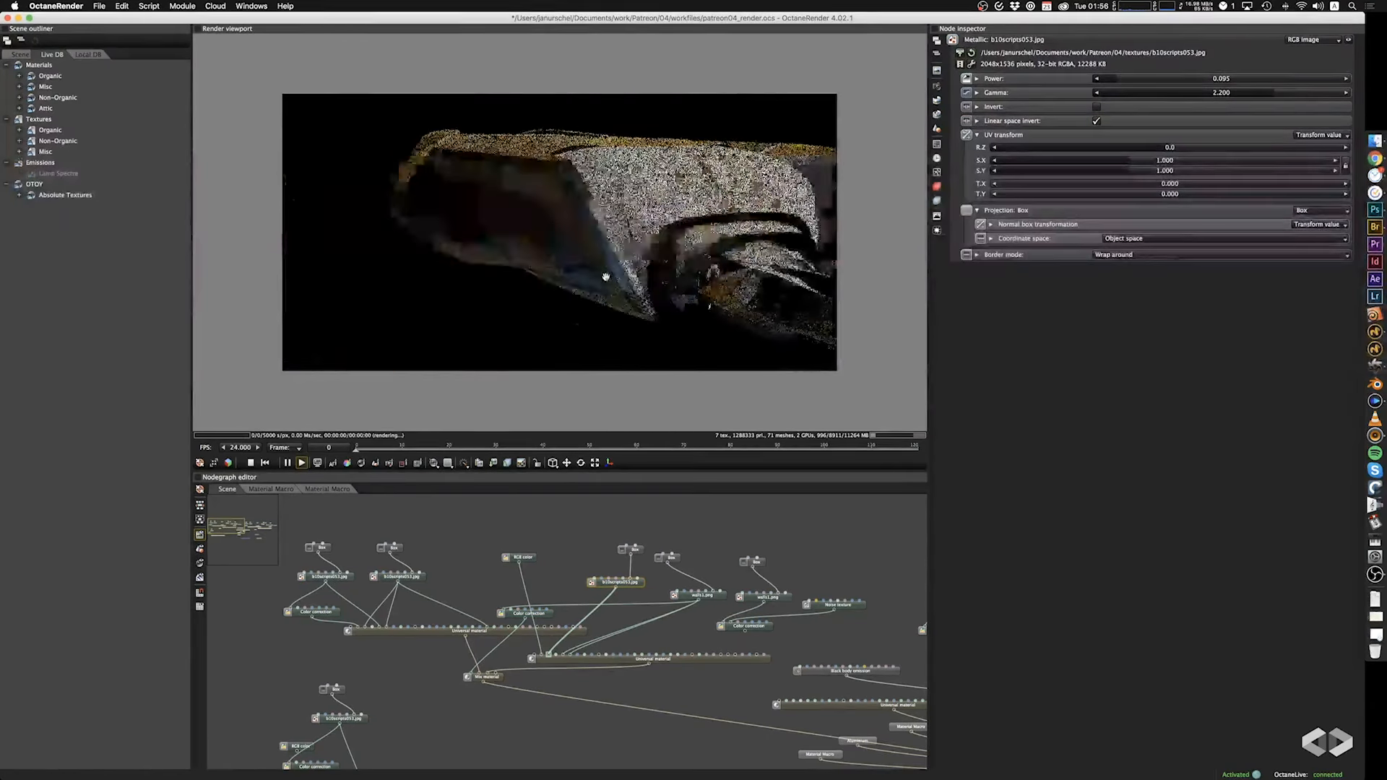
pyautogui.moveTo(717, 247); pyautogui.dragTo(584, 258)
pyautogui.scroll(10, 460, 281)
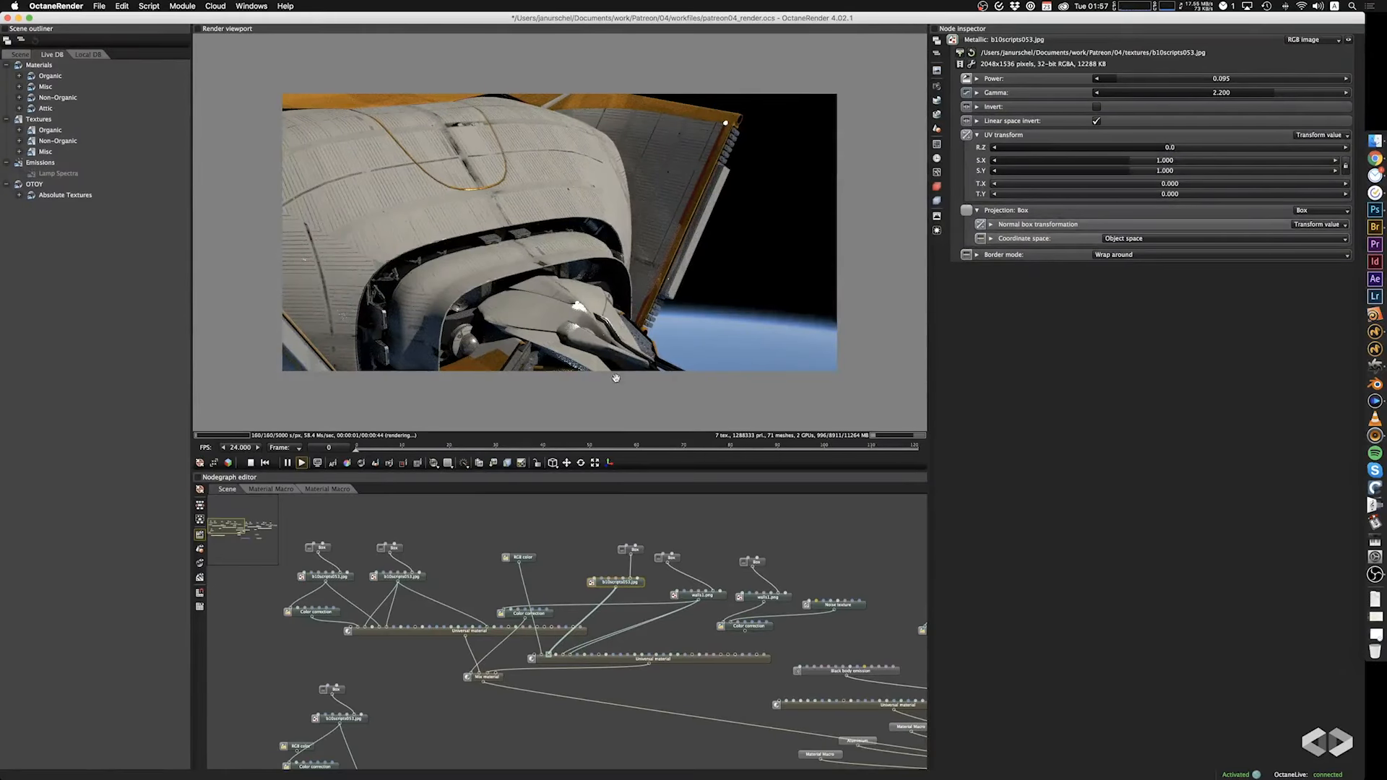
pyautogui.click(414, 579)
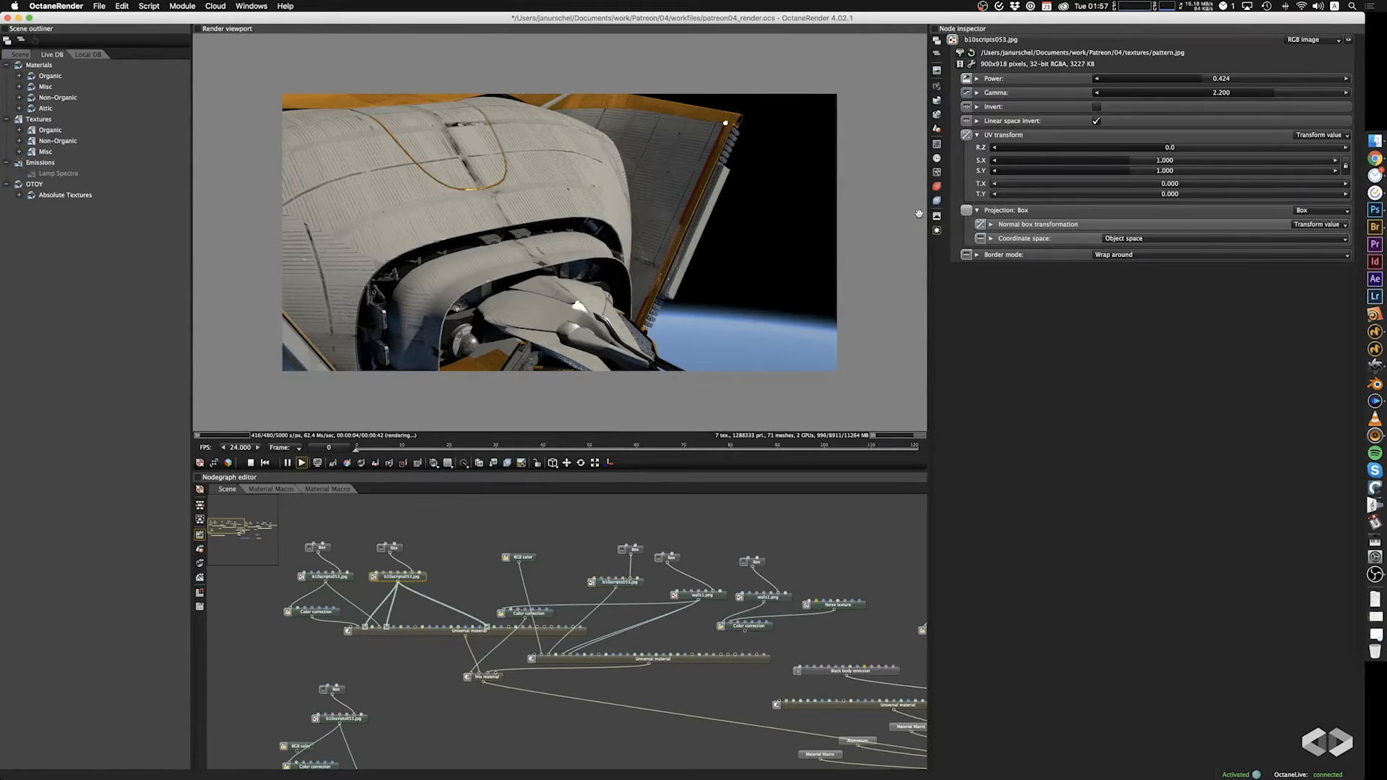
pyautogui.click(961, 55)
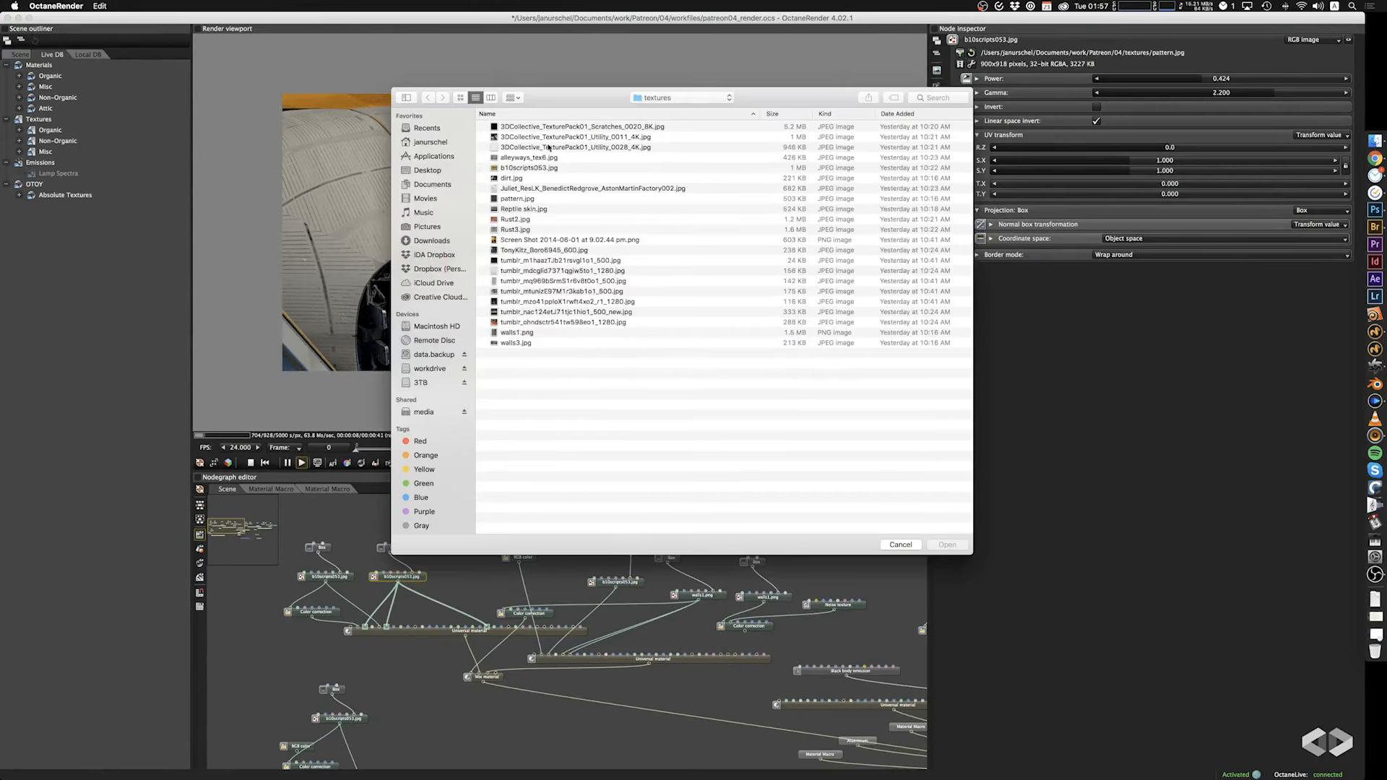
pyautogui.click(549, 137)
pyautogui.click(955, 548)
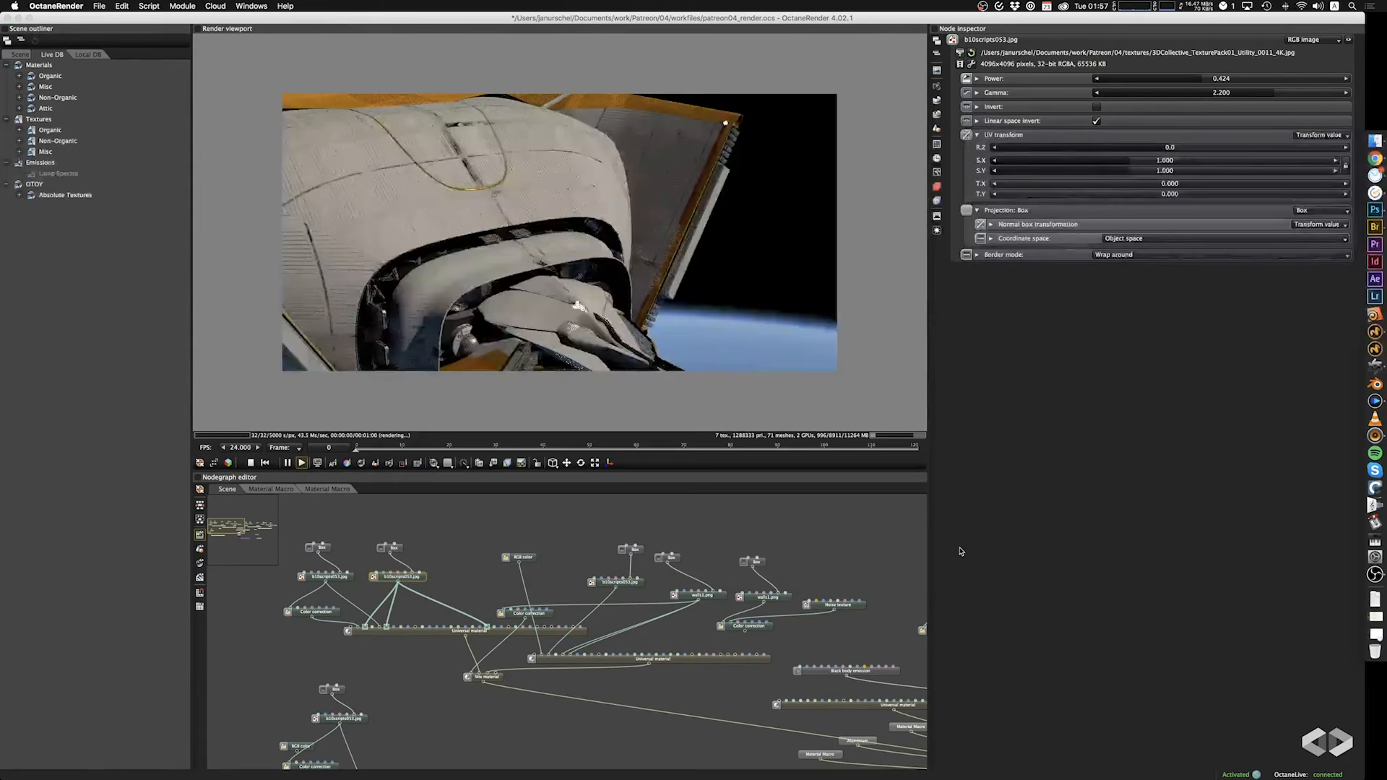
pyautogui.moveTo(502, 269); pyautogui.dragTo(614, 278)
pyautogui.press('super+z')
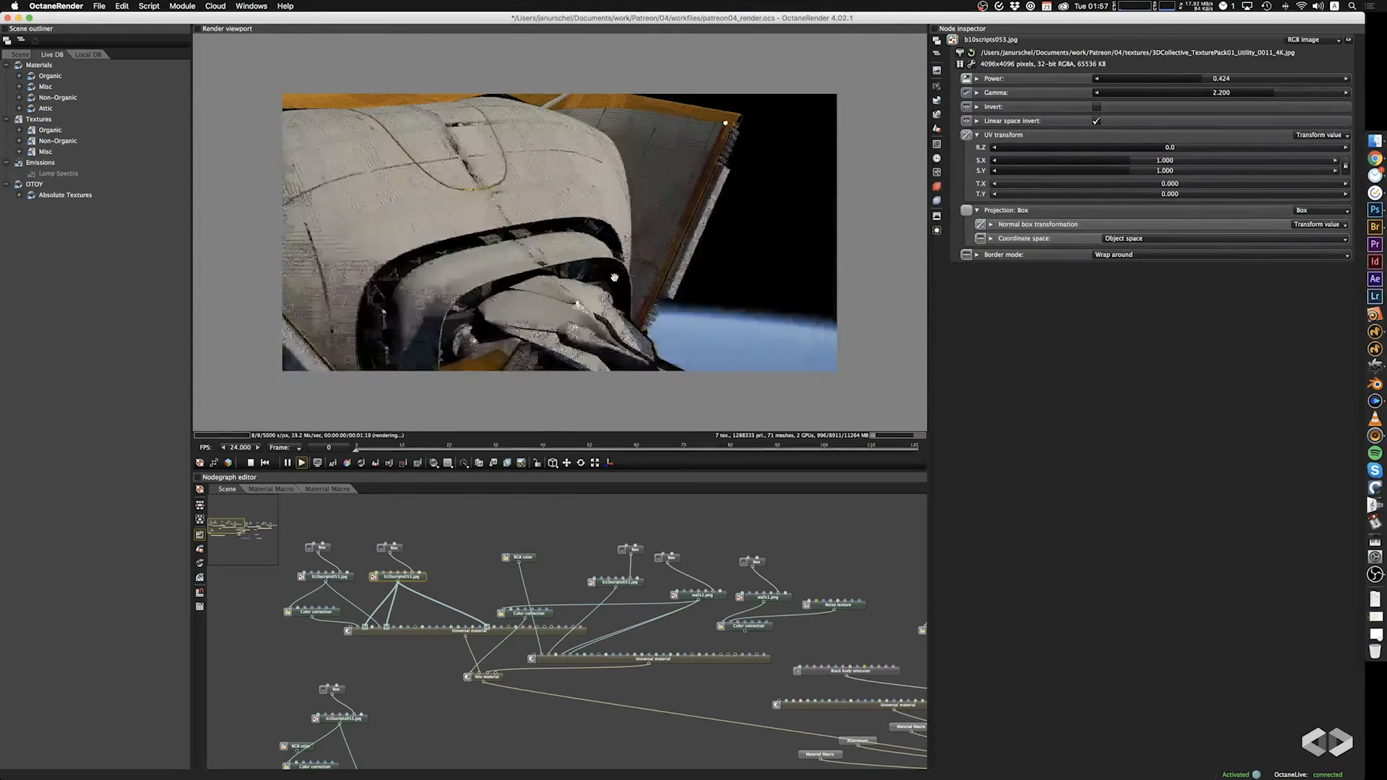
pyautogui.press('super+z')
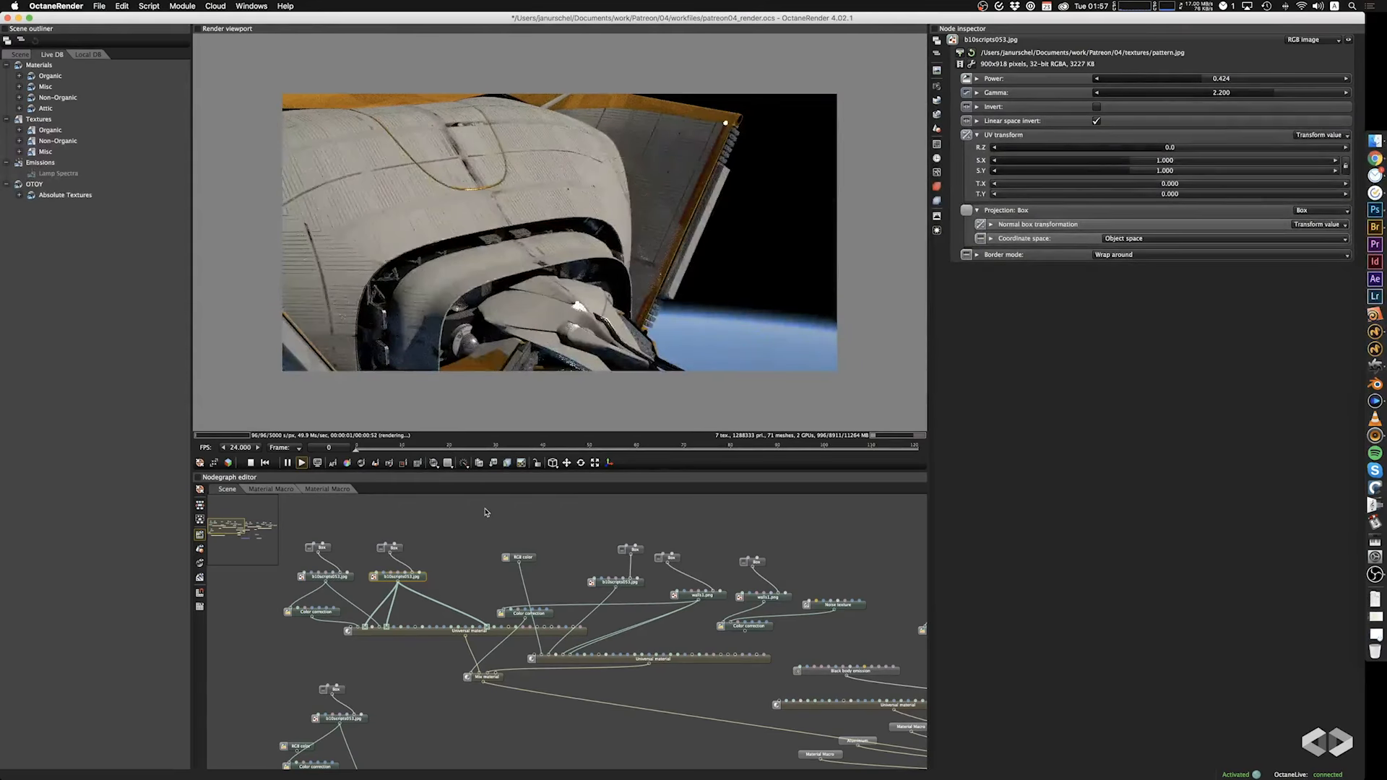
# Try pattern.jpg in place of walls1.png in the second Universal material's texture node.
pyautogui.moveTo(543, 286); pyautogui.dragTo(519, 249)
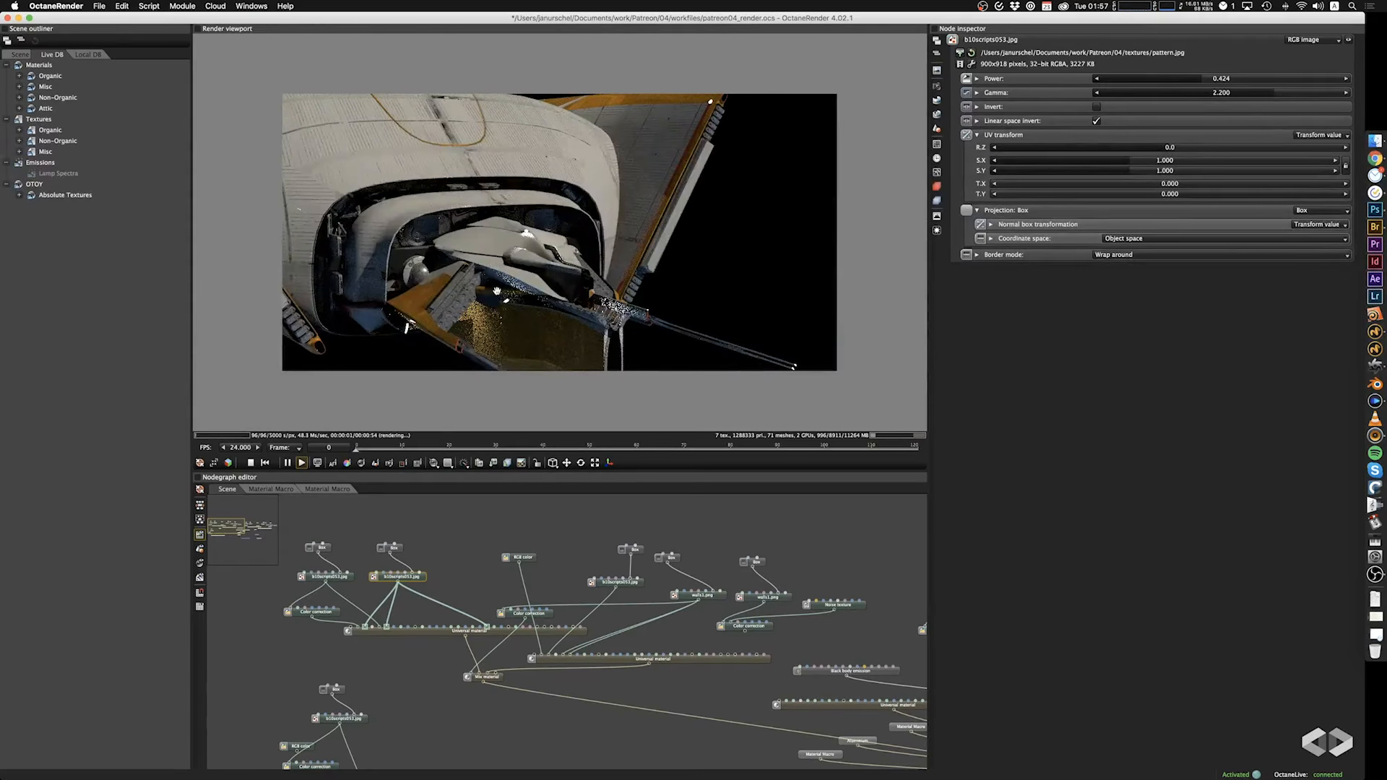
pyautogui.moveTo(544, 336); pyautogui.dragTo(550, 320)
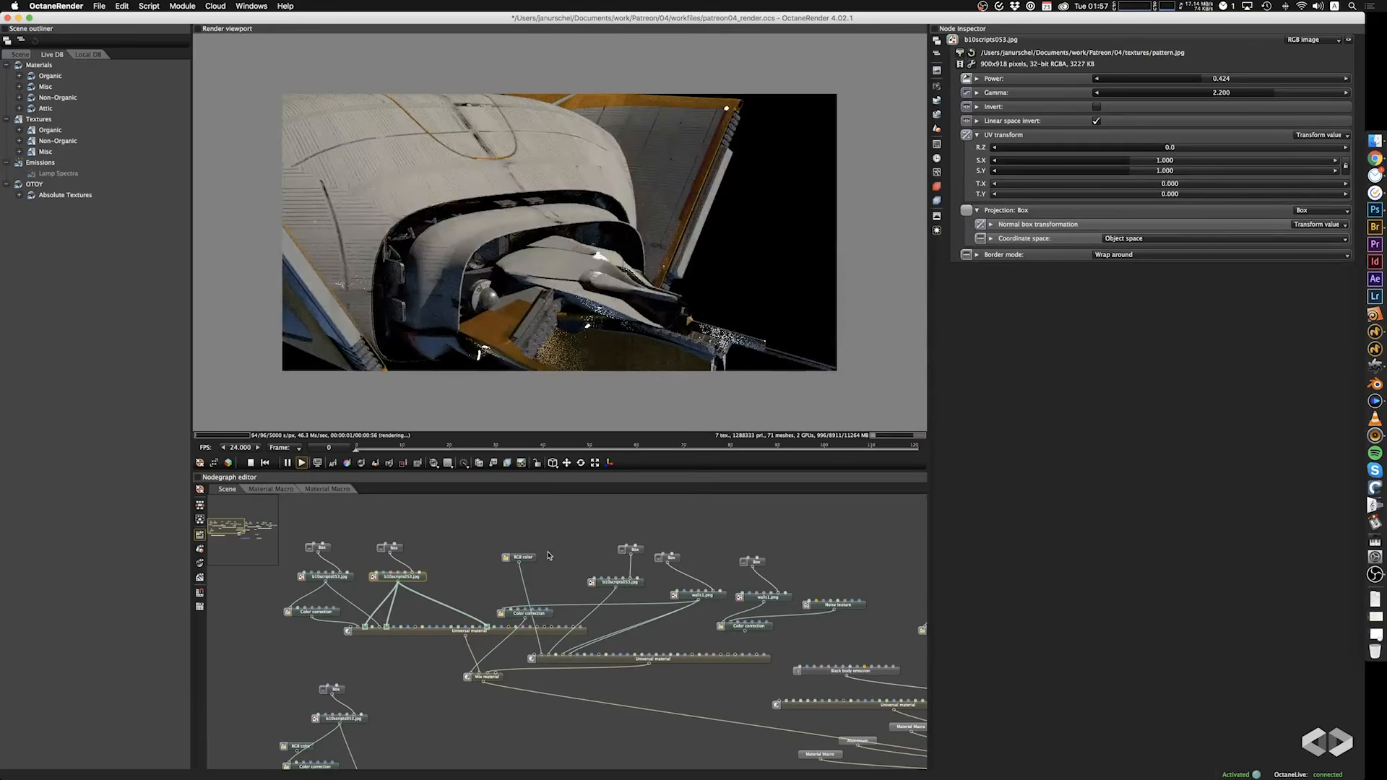
pyautogui.click(344, 578)
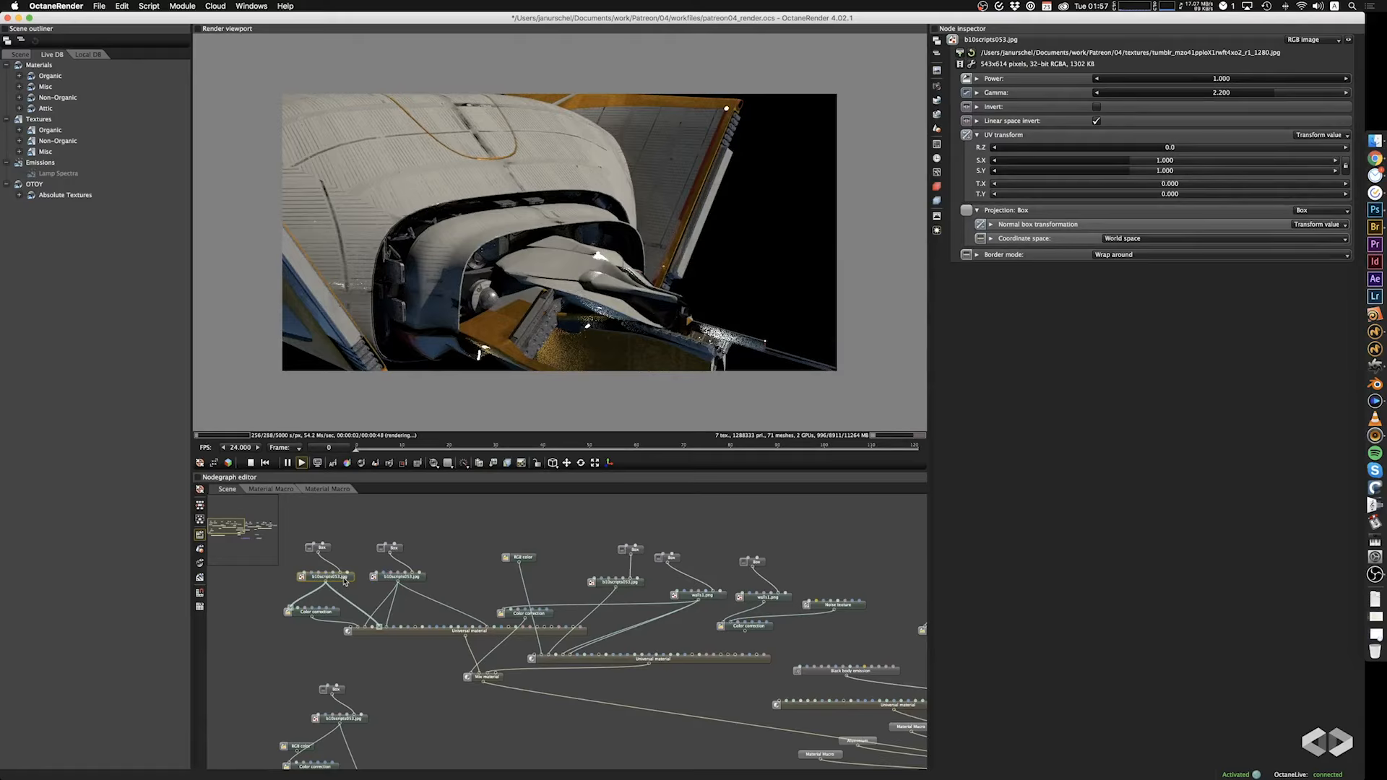
pyautogui.click(627, 585)
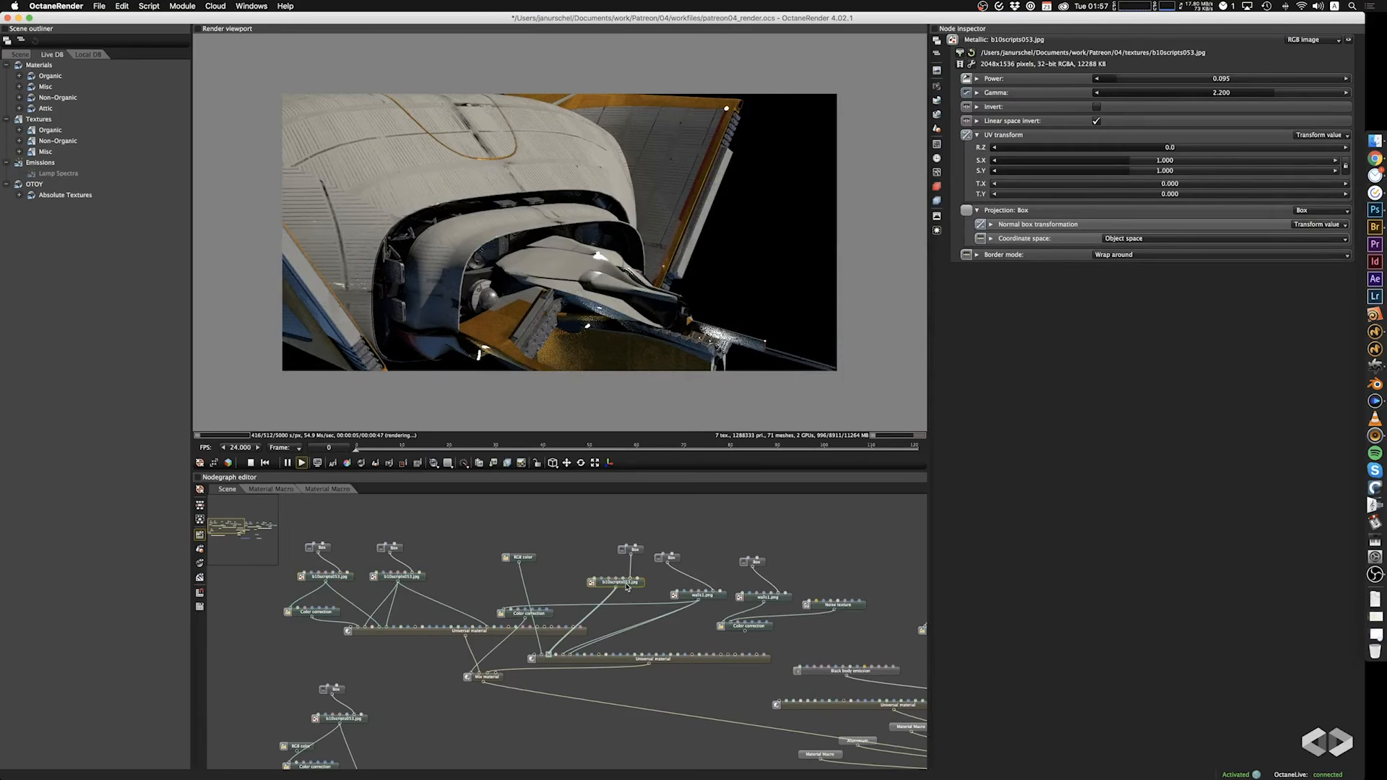
pyautogui.click(716, 600)
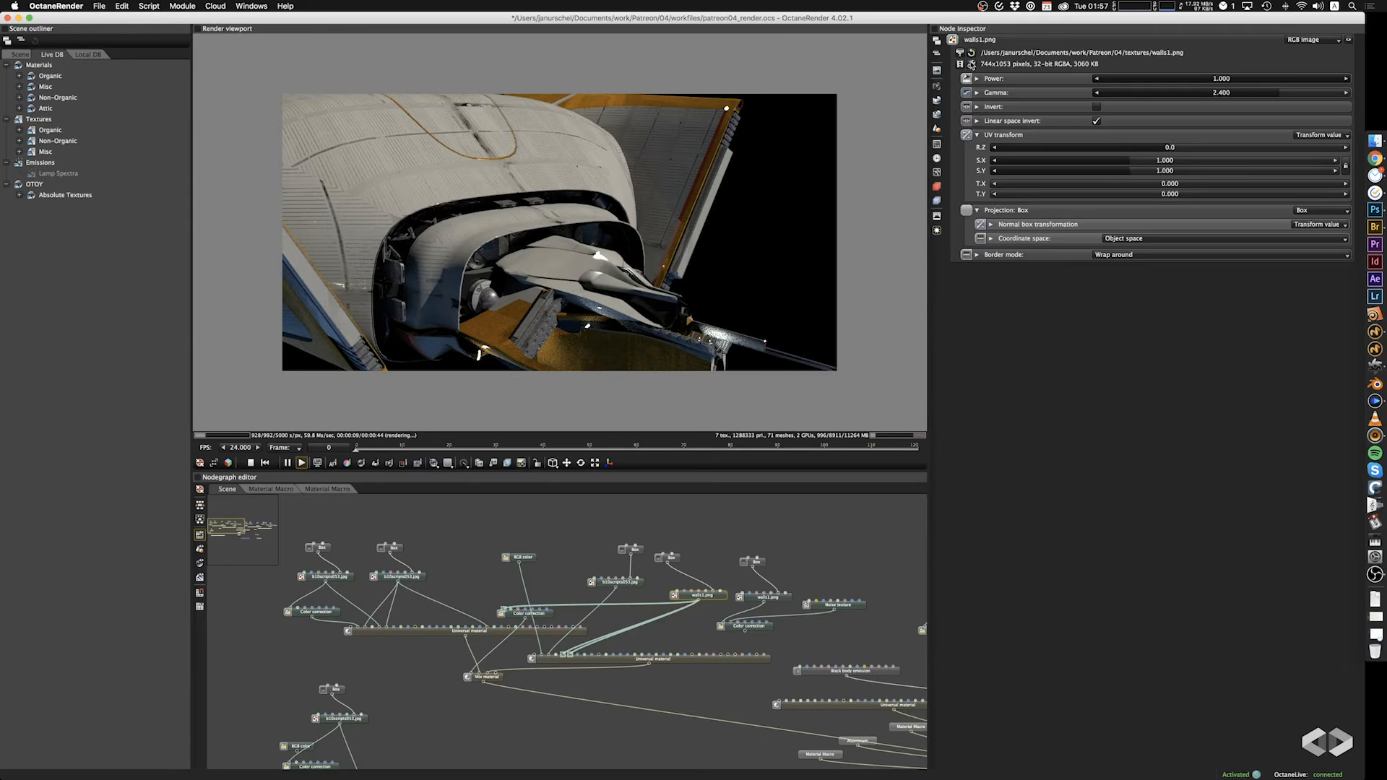
pyautogui.click(960, 55)
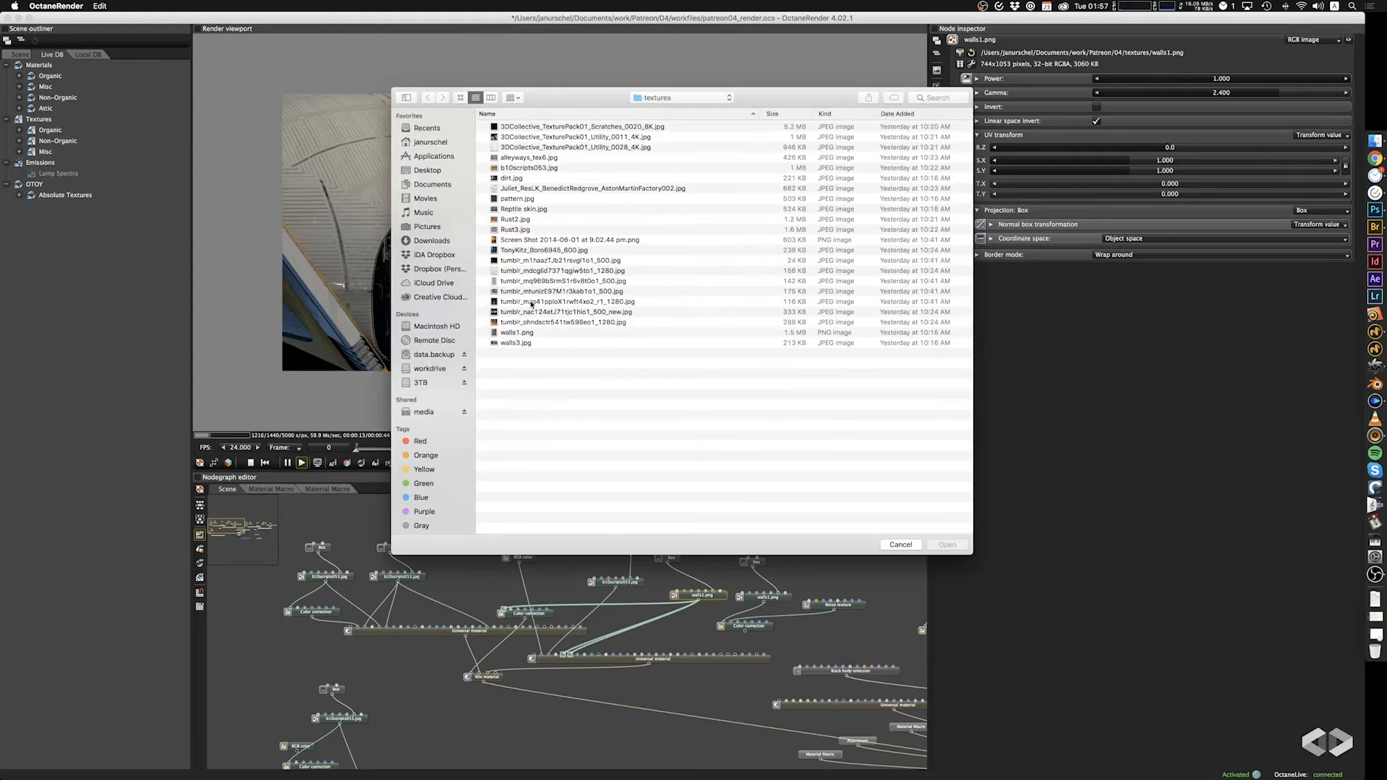
pyautogui.click(518, 198)
pyautogui.click(947, 546)
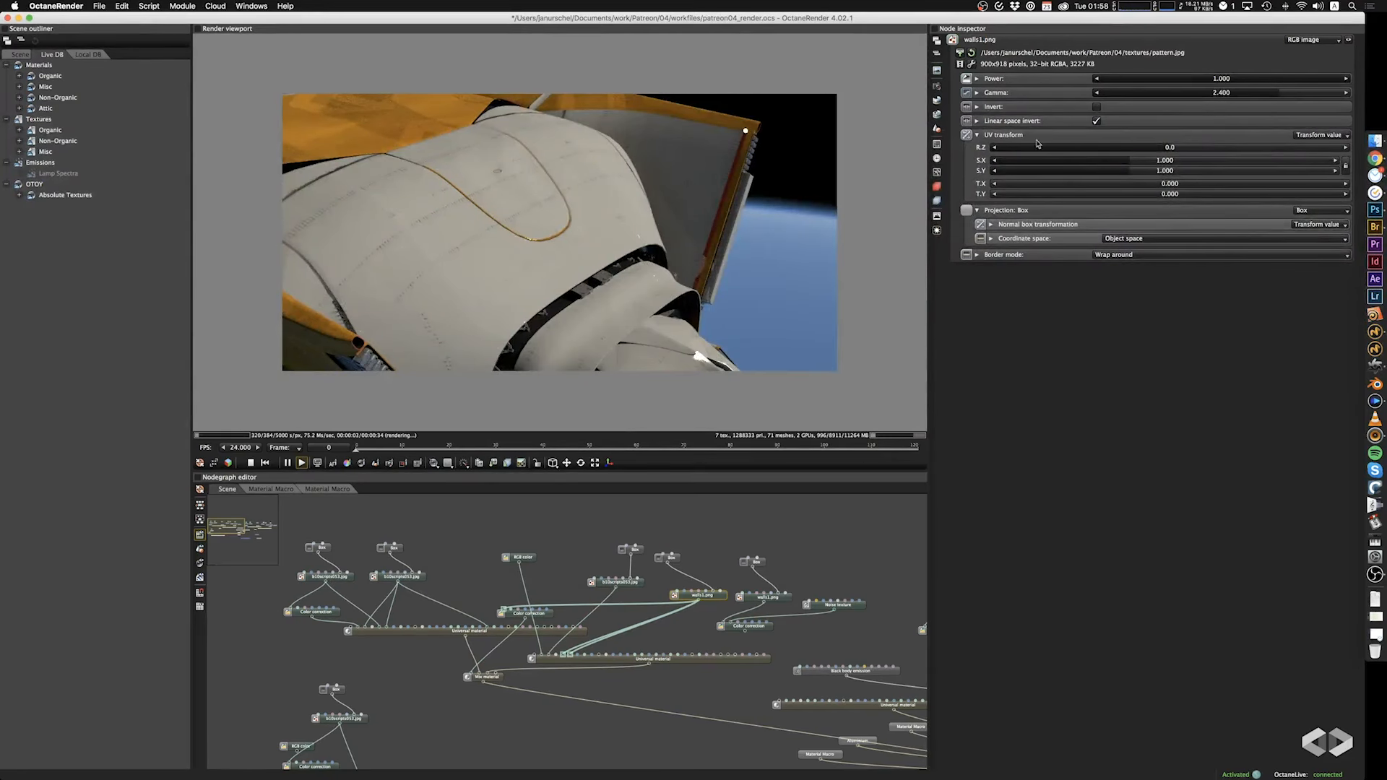
# Try a uniform scale of 2.000 on that texture's box projection, and undo both the scale and the image replacement.
pyautogui.click(668, 559)
pyautogui.moveTo(1205, 106); pyautogui.dragTo(1153, 113)
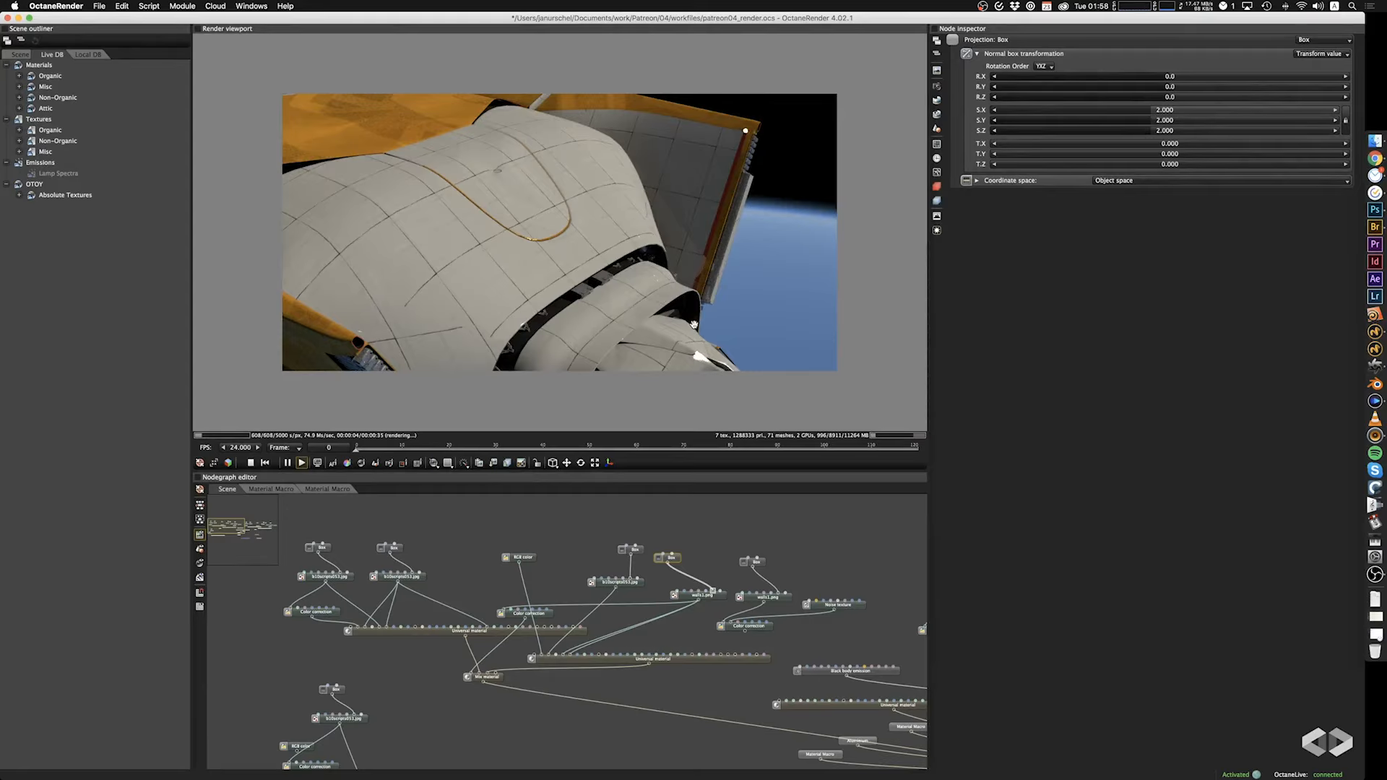
pyautogui.press('super+z')
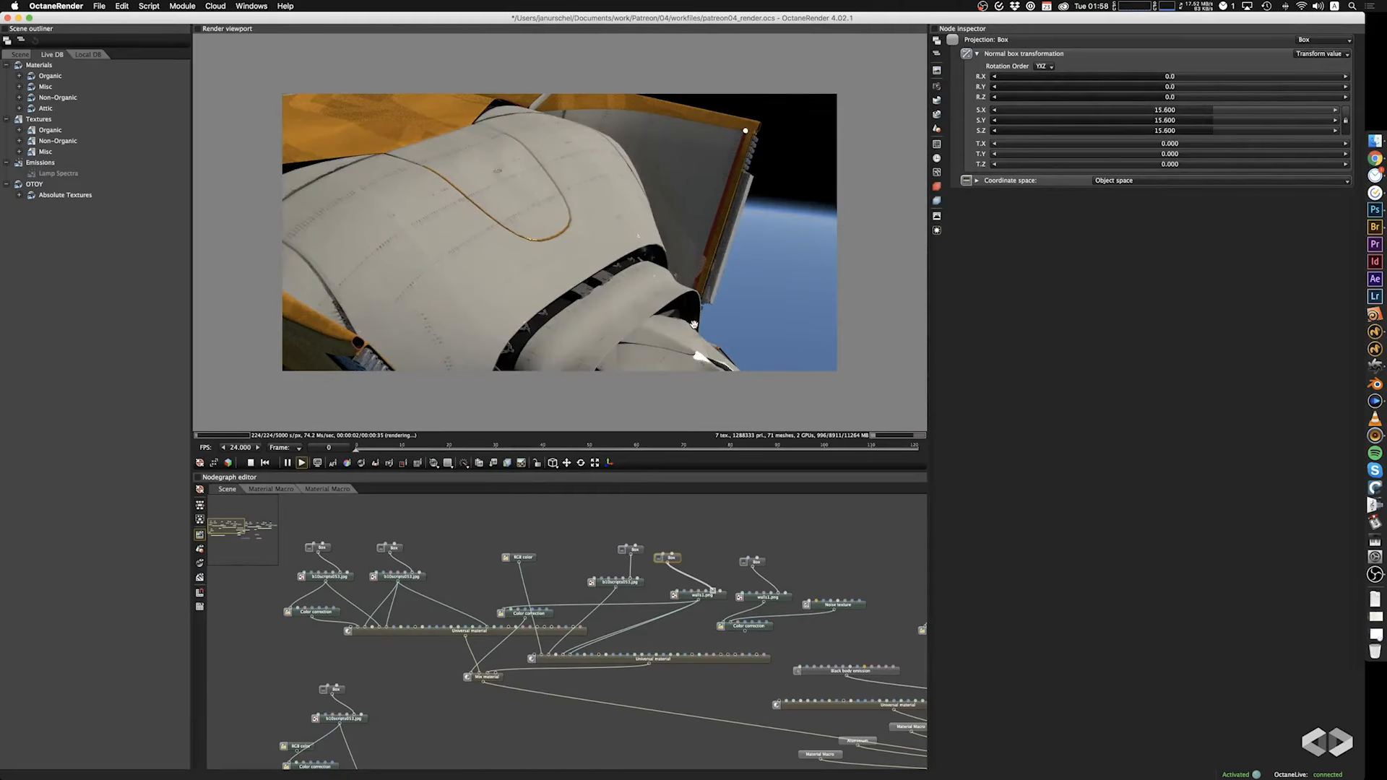
pyautogui.moveTo(537, 365); pyautogui.dragTo(515, 283)
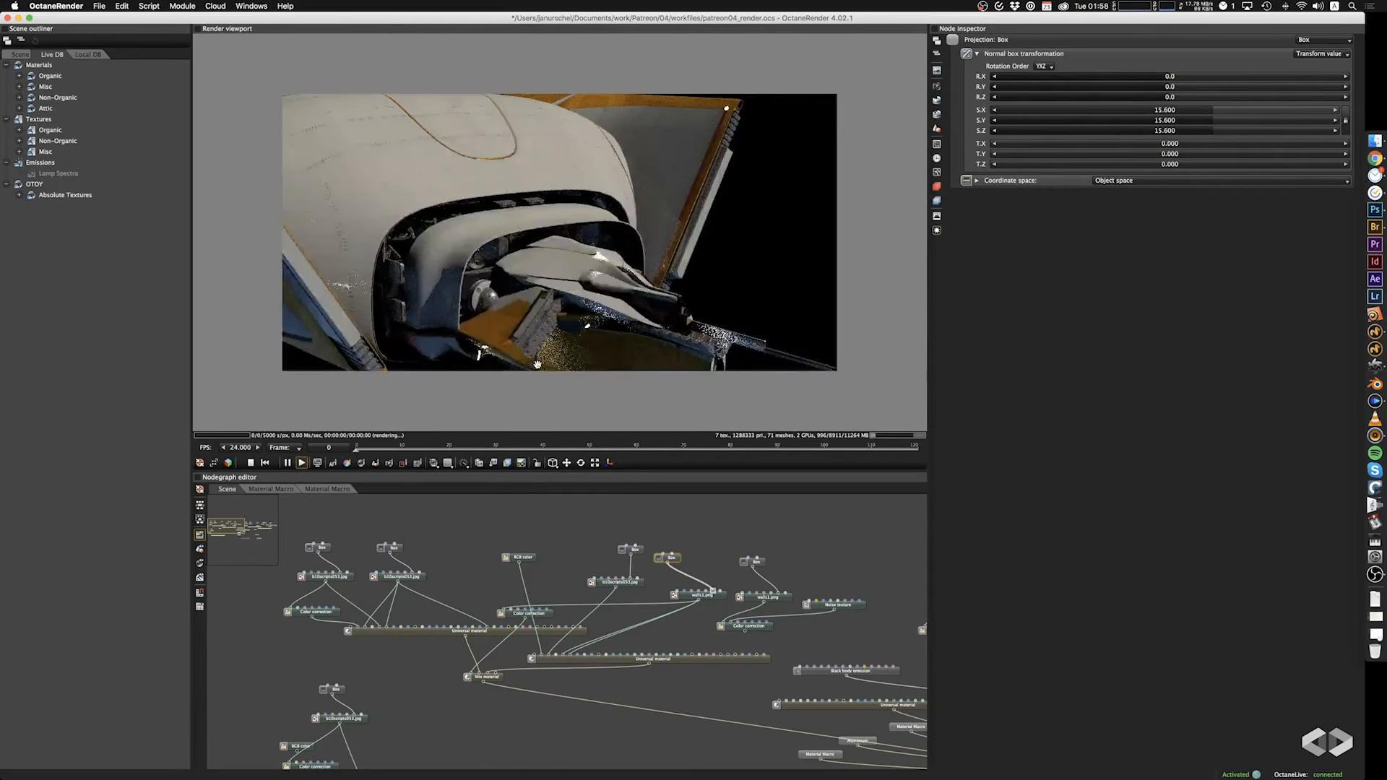
pyautogui.press('super+z')
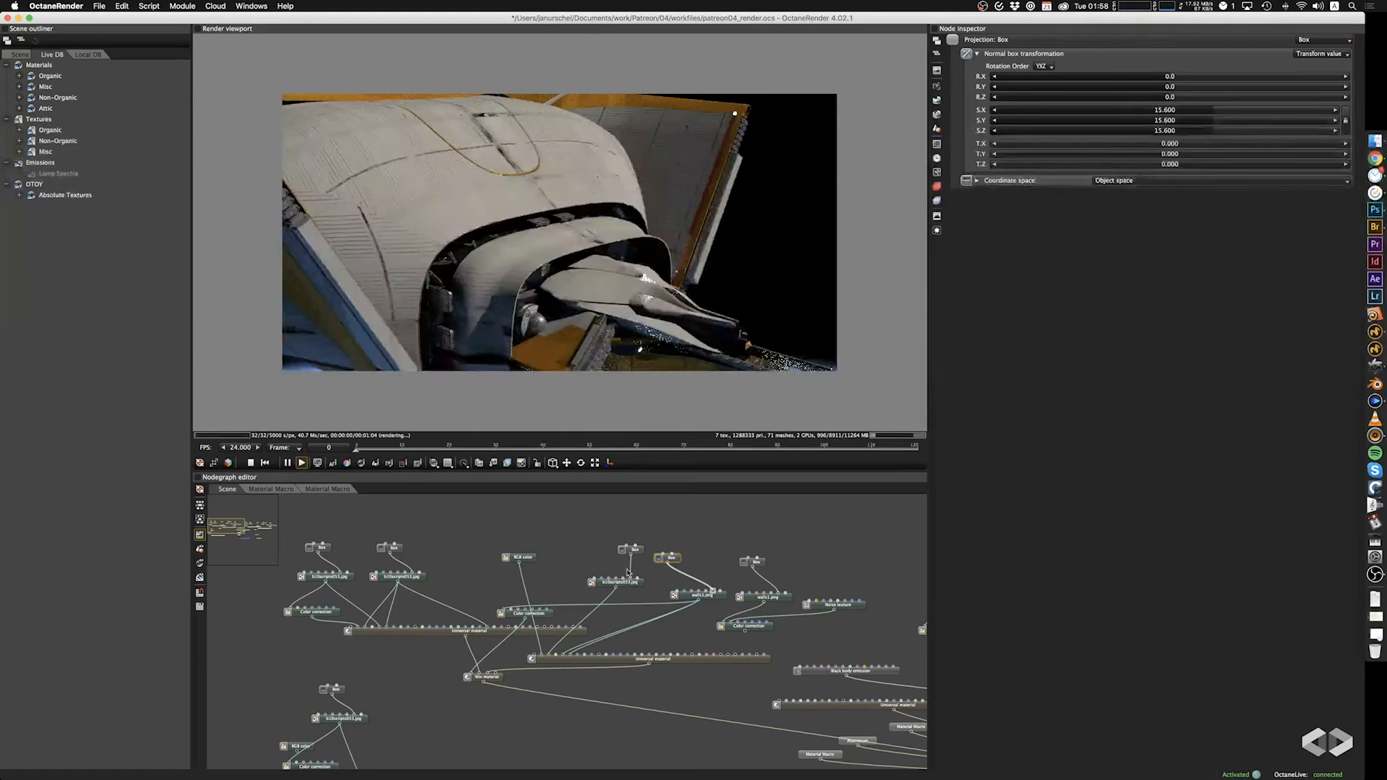
# Try 3DCollective_TexturePack01_Utility_0028_4K.jpg as the image of the second Universal material's walls1.png texture node.
pyautogui.click(704, 599)
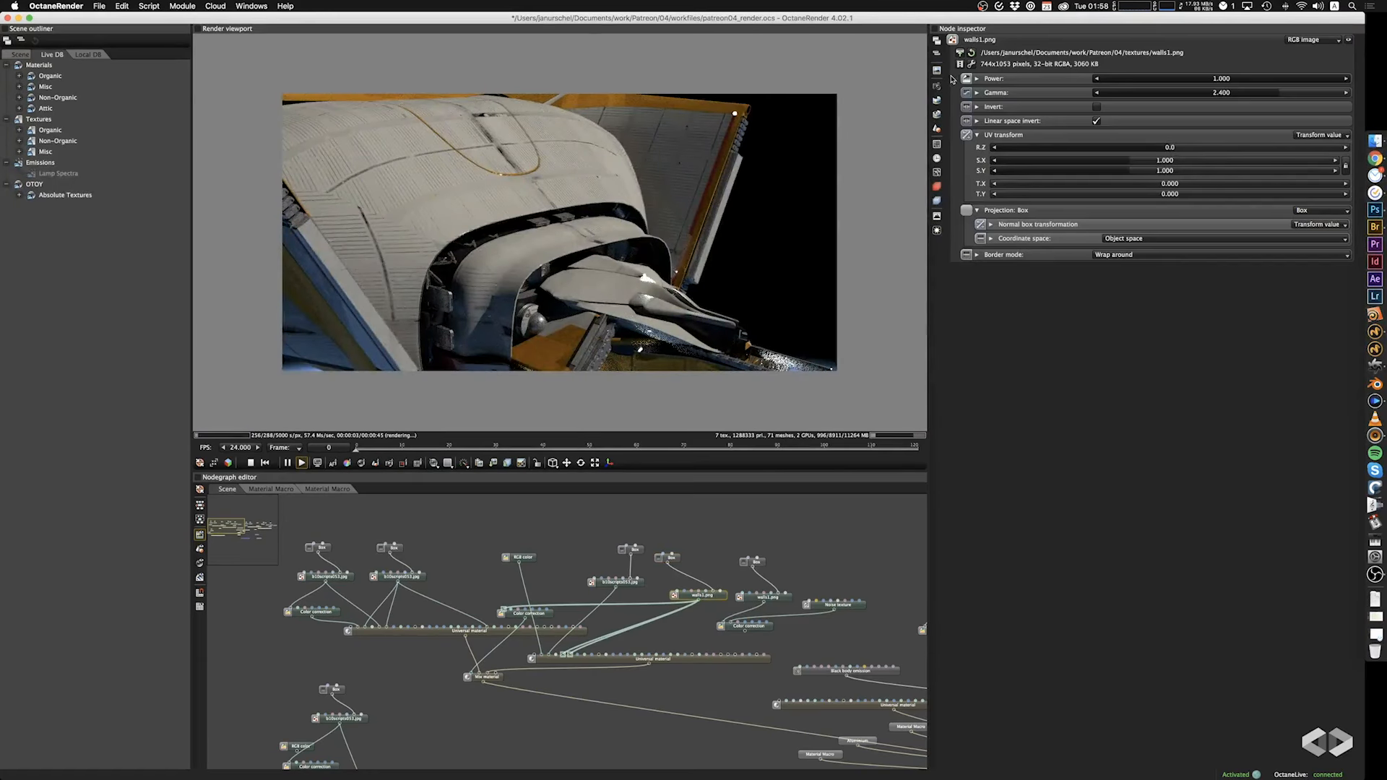
pyautogui.click(959, 55)
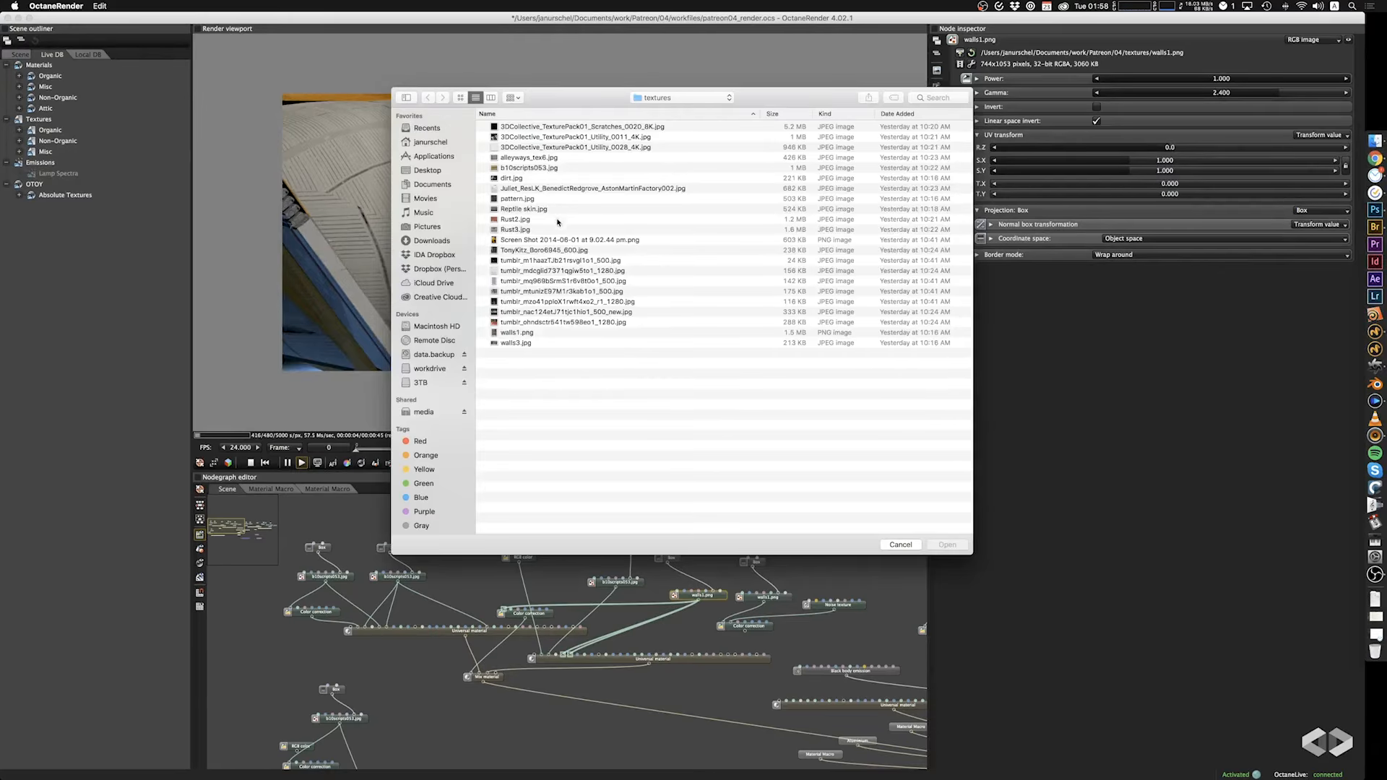
pyautogui.click(544, 128)
pyautogui.click(543, 138)
pyautogui.click(543, 148)
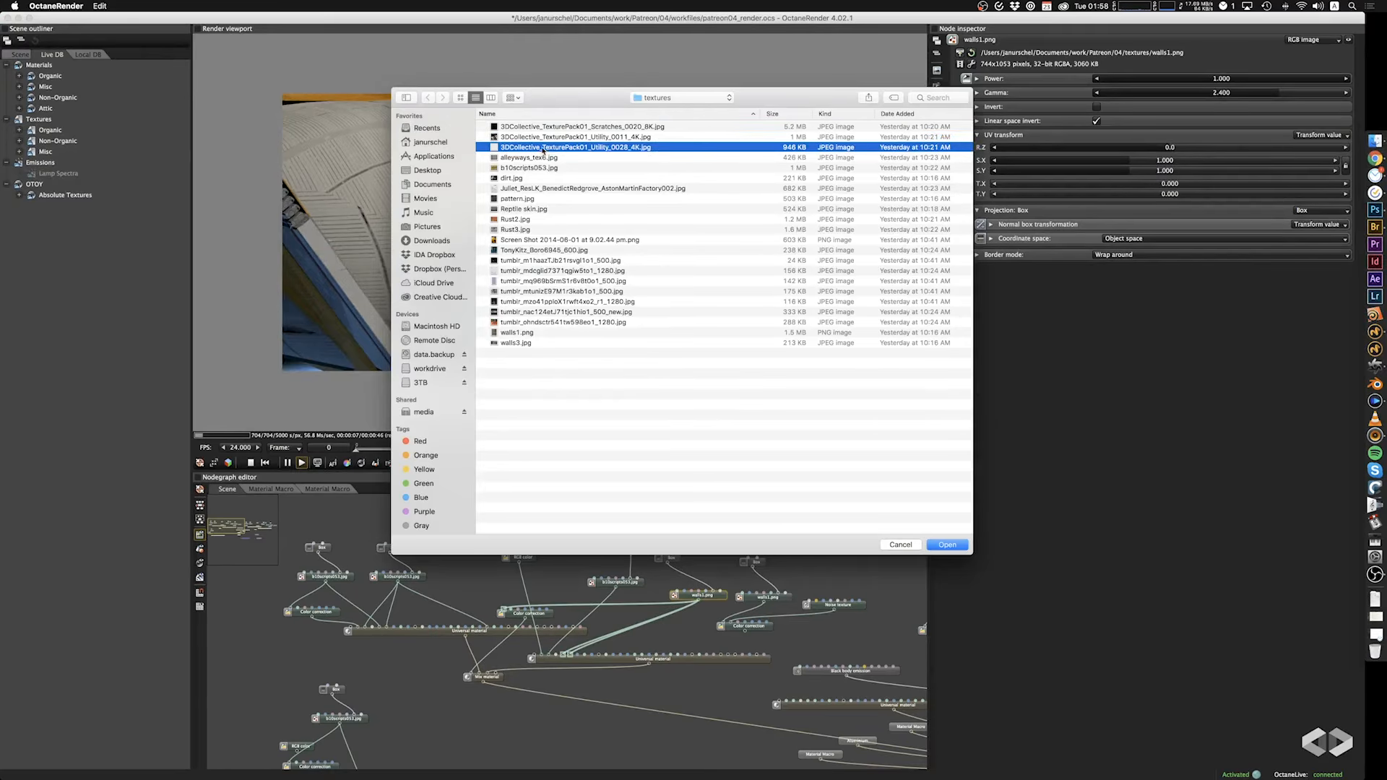
pyautogui.click(948, 546)
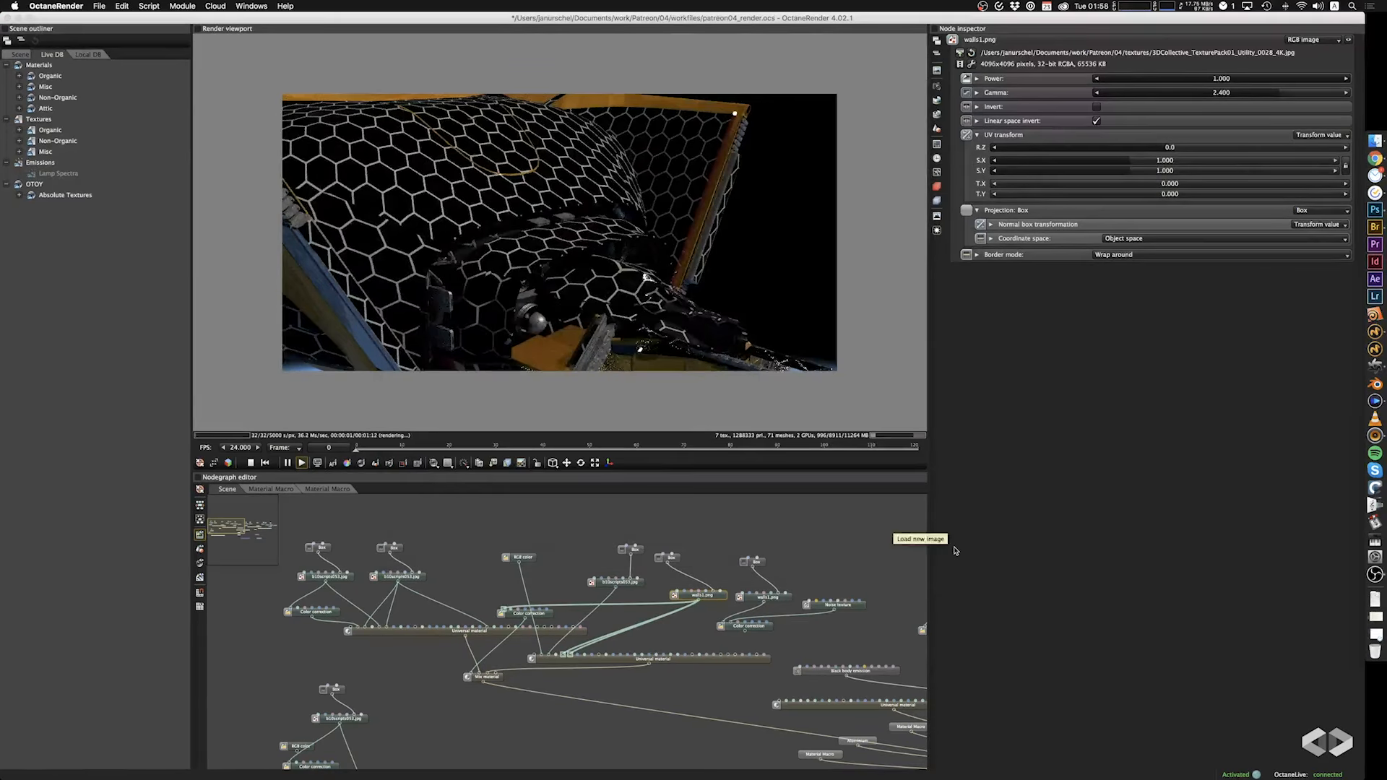
# Try inverting the hexagon texture, turn the inversion off again, and undo the replacement of walls1.png.
pyautogui.click(630, 589)
pyautogui.click(711, 599)
pyautogui.click(1097, 106)
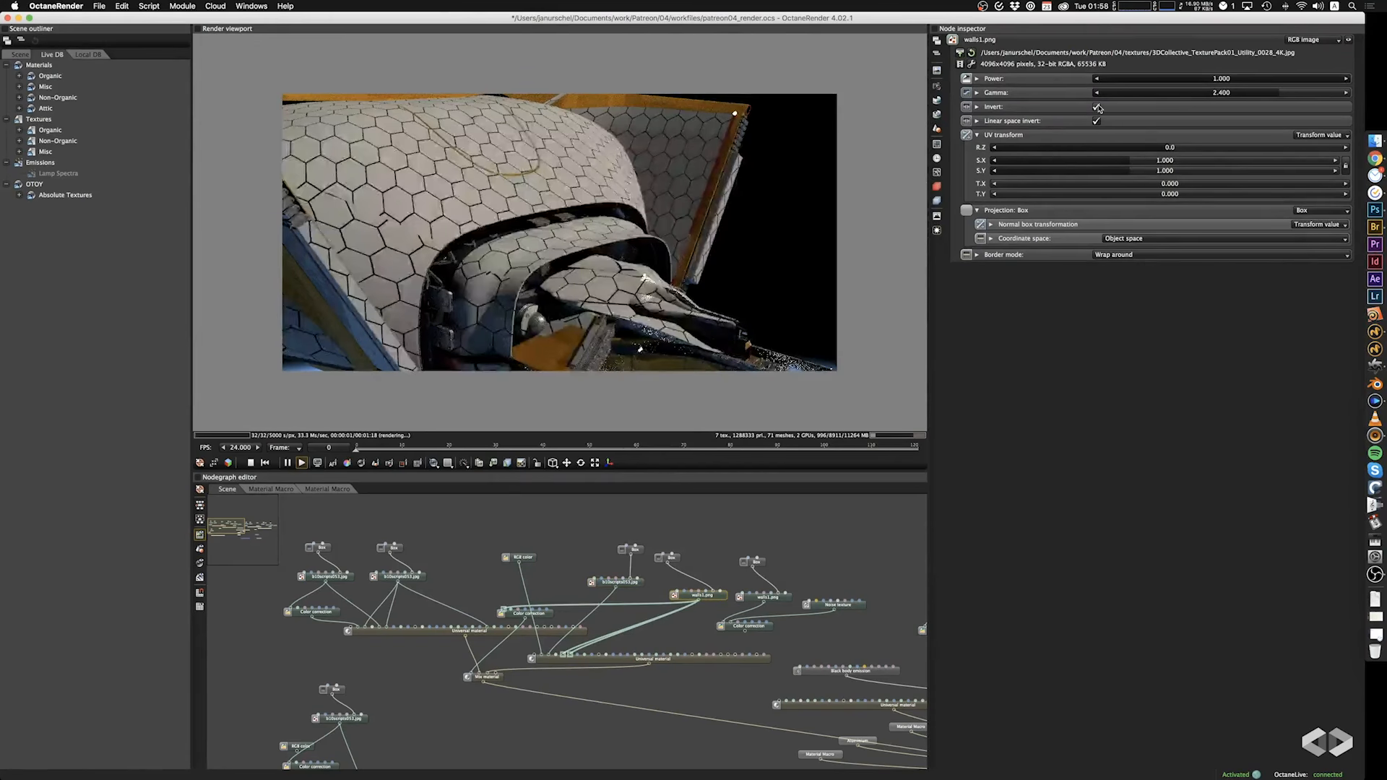
pyautogui.click(1098, 108)
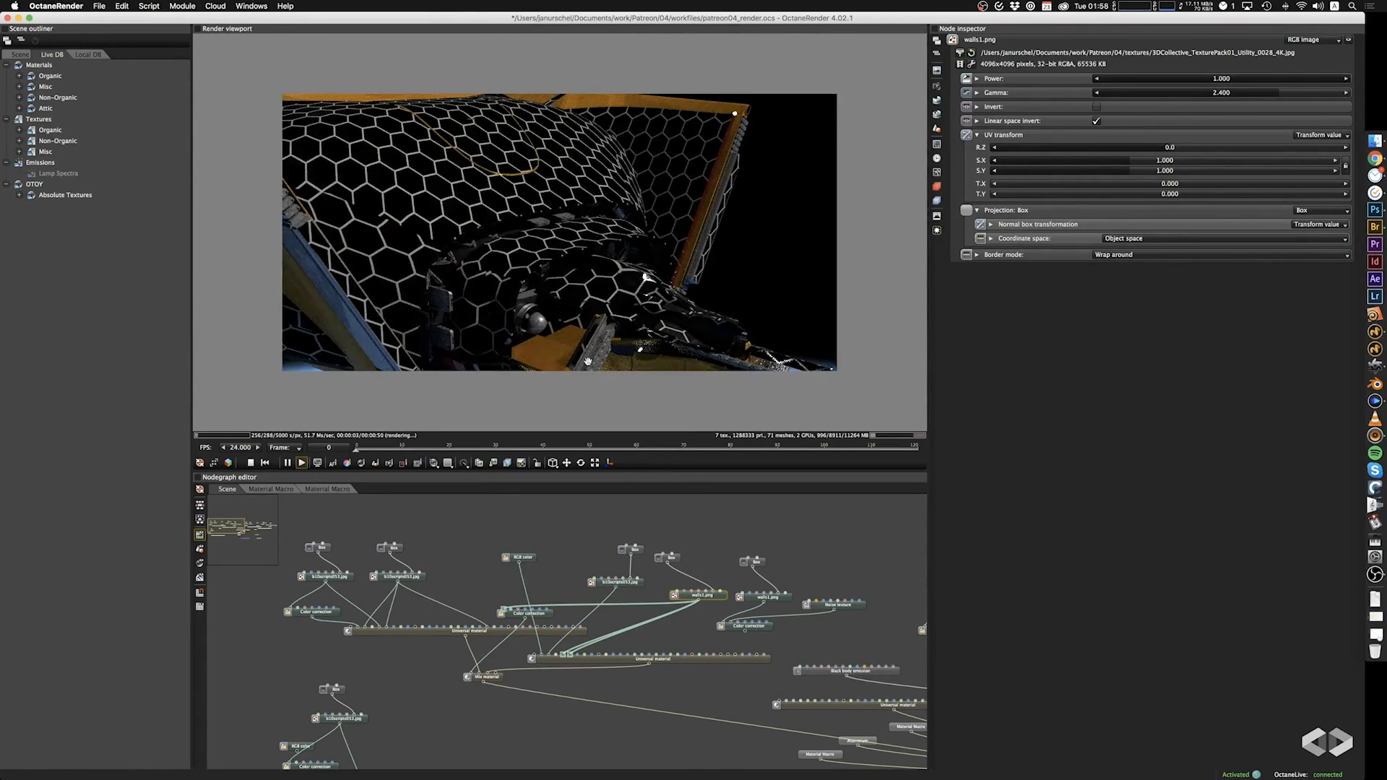
pyautogui.press('super+z')
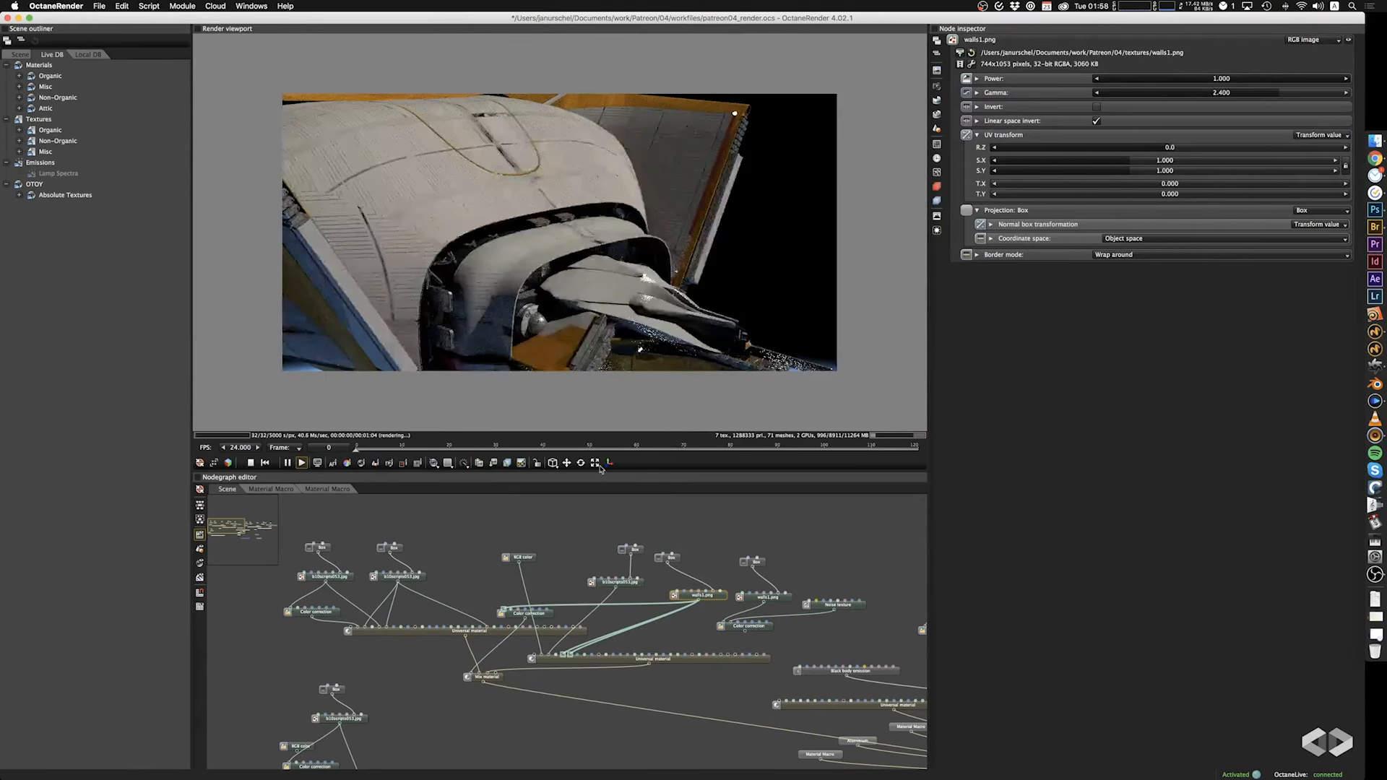
# Try 3DCollective_TexturePack01_Utility_0011_4K.jpg in place of walls1.png in the same texture node, and undo the replacement.
pyautogui.click(962, 54)
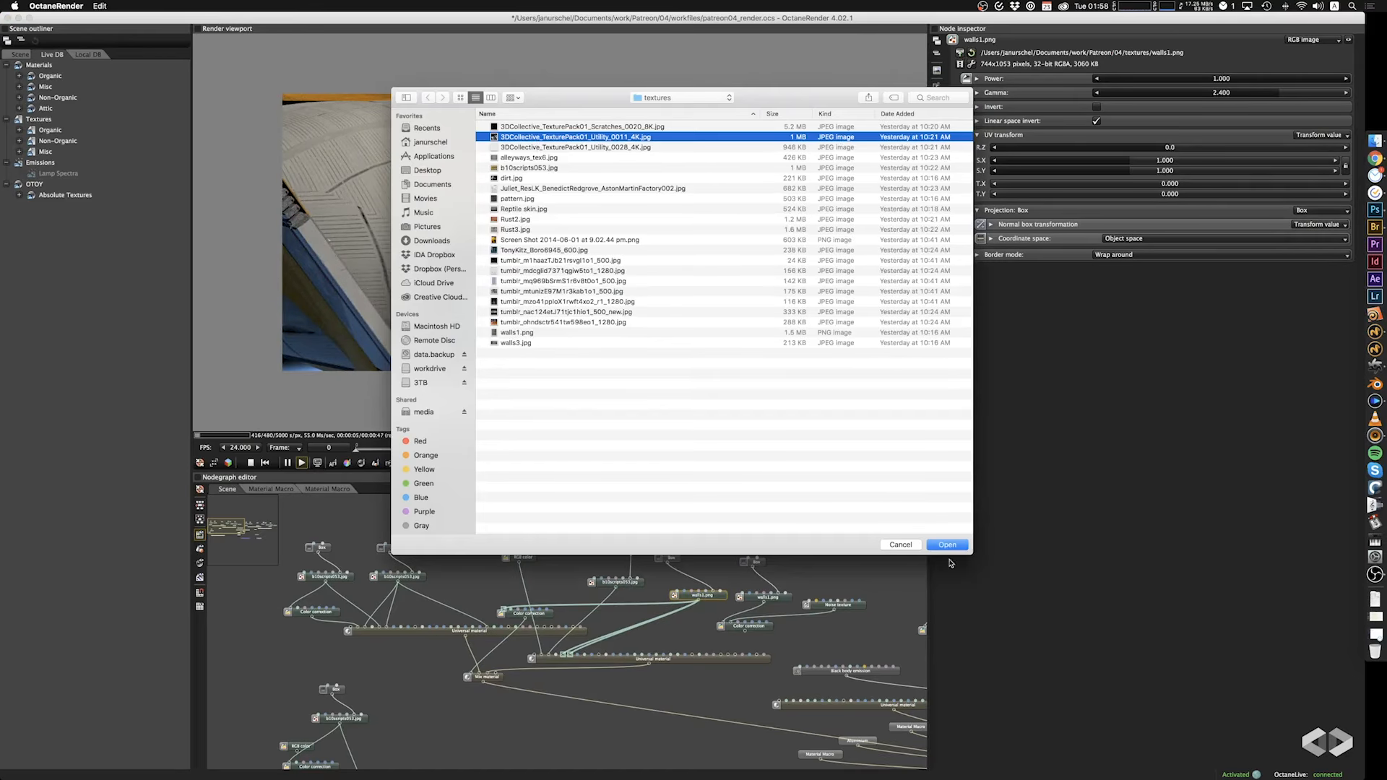
pyautogui.click(948, 545)
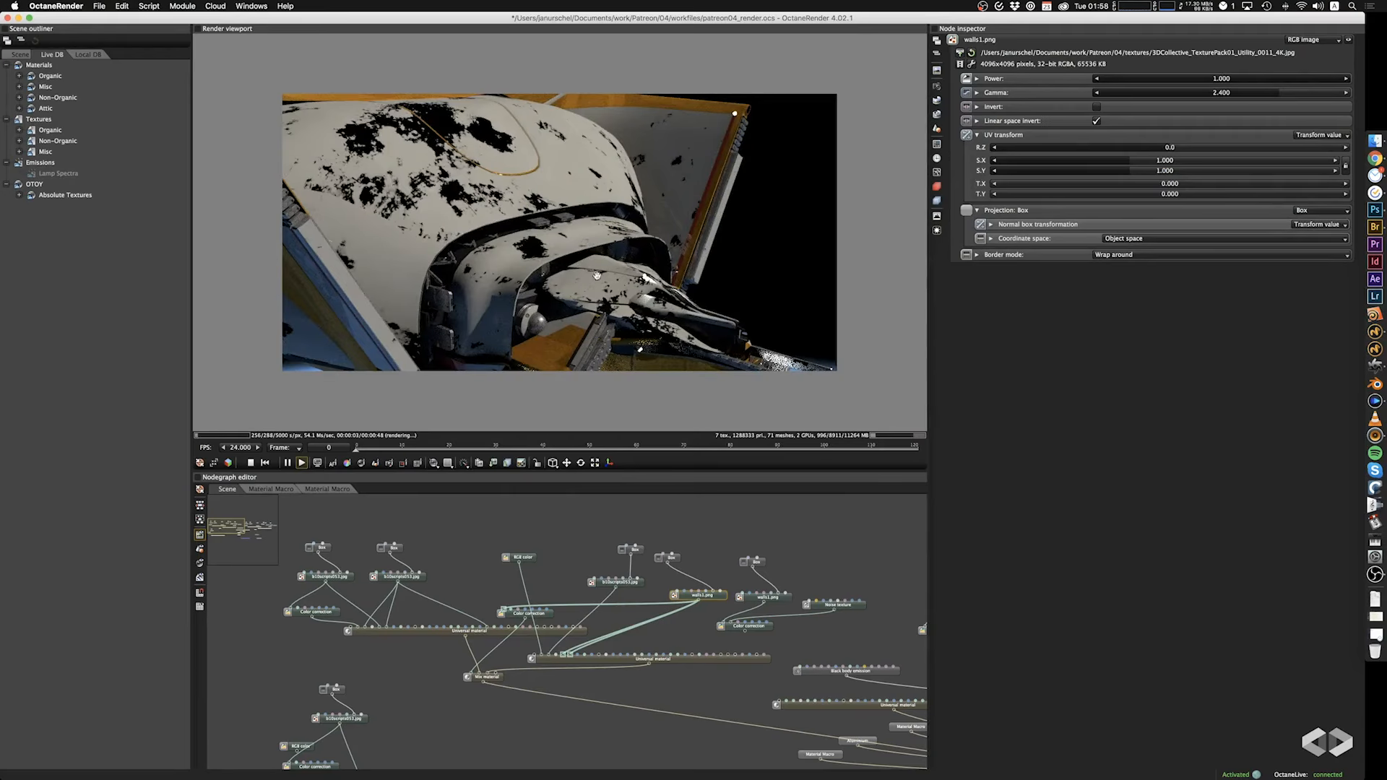
pyautogui.moveTo(598, 270); pyautogui.dragTo(592, 283)
pyautogui.press('super+z')
pyautogui.press('super+z')
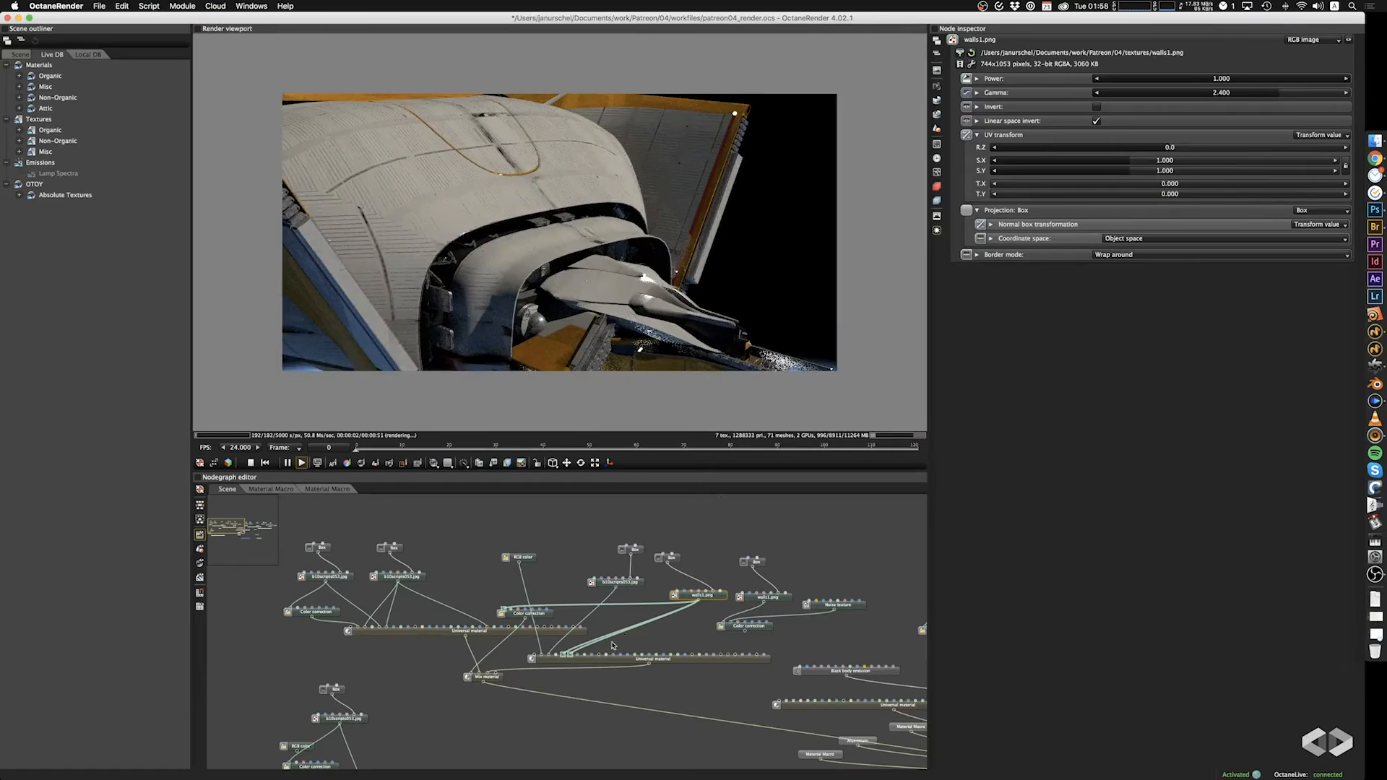
# Duplicate the walls1.png texture with its box projection and connect the copy to the Mix material's amount color correction.
pyautogui.moveTo(571, 613); pyautogui.dragTo(547, 606)
pyautogui.moveTo(725, 525); pyautogui.dragTo(549, 547)
pyautogui.press('super+c')
pyautogui.press('super+v')
pyautogui.click(708, 613)
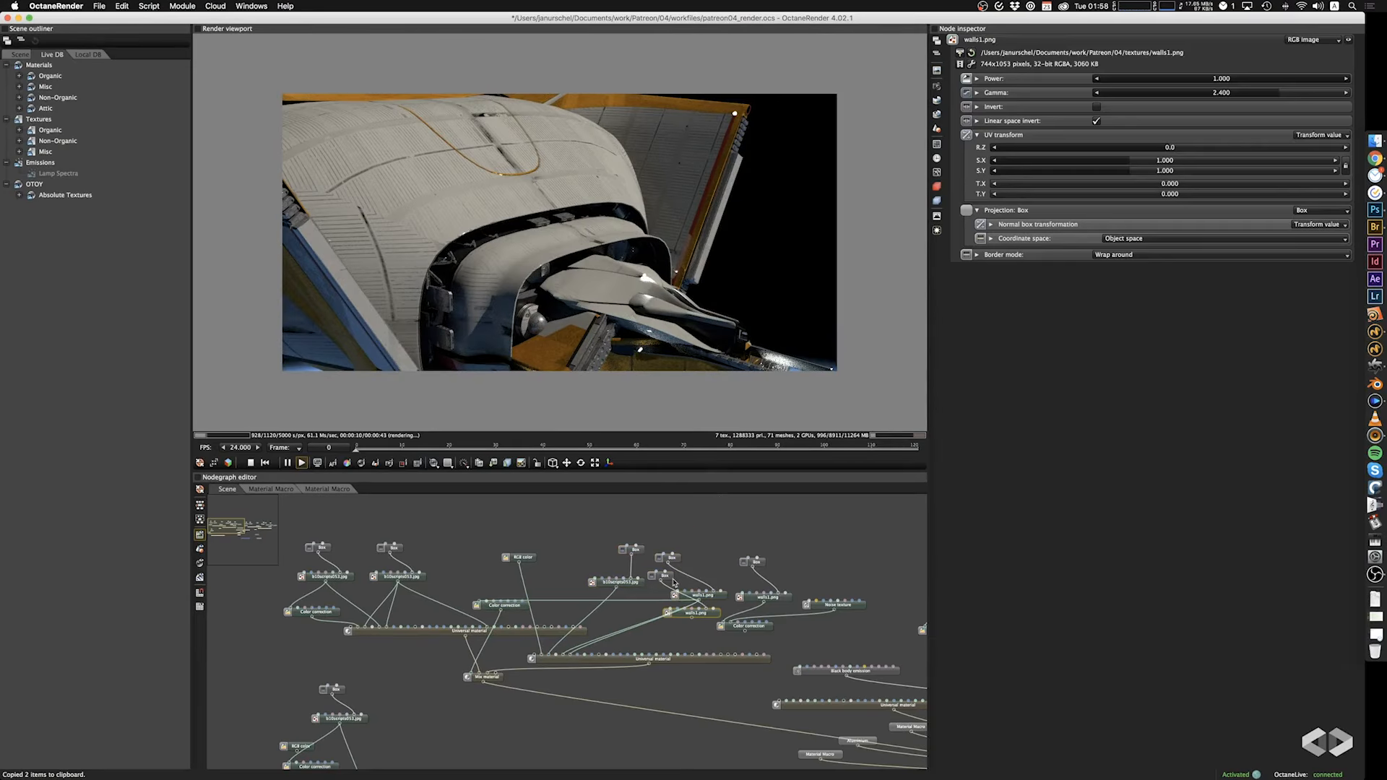
pyautogui.moveTo(669, 578); pyautogui.dragTo(478, 626)
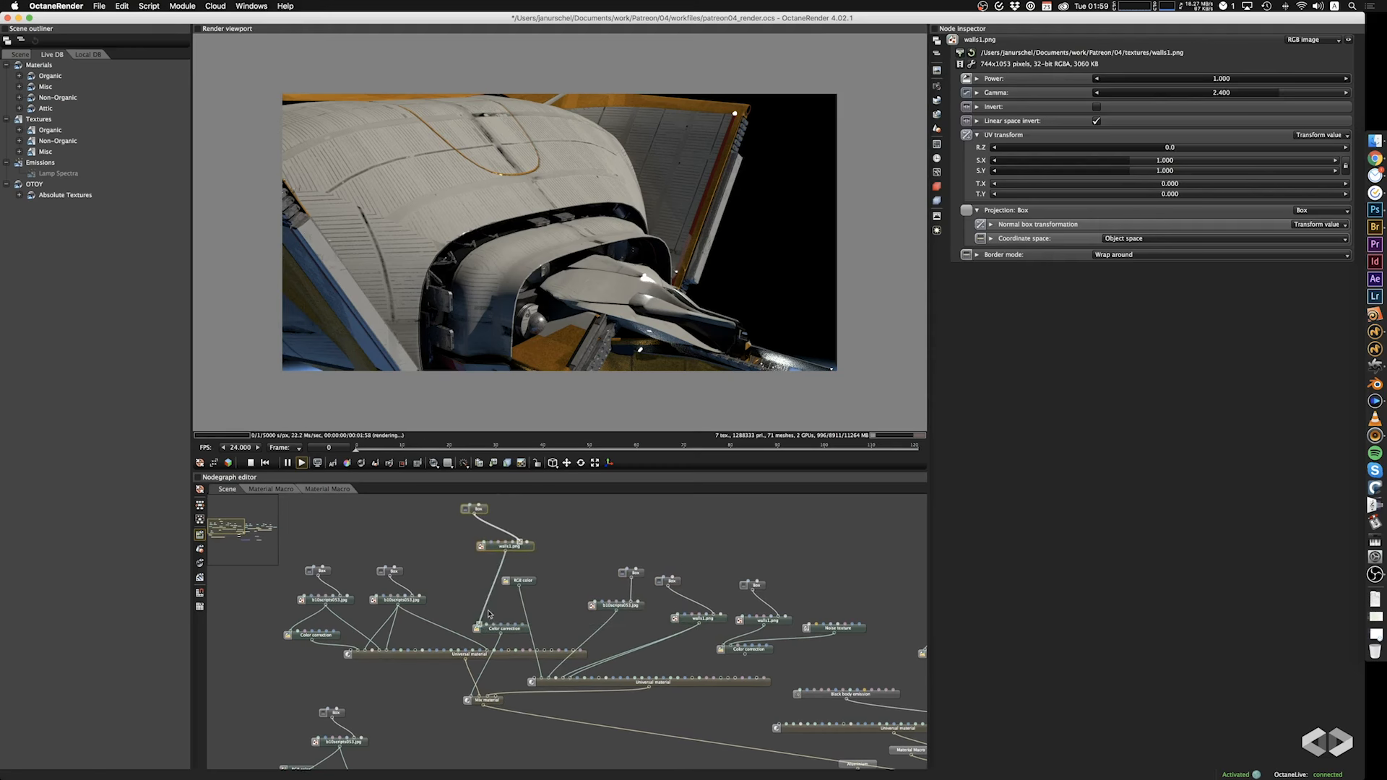
# Load 3DCollective_TexturePack01_Utility_0011_4K.jpg into the copied texture node, trying inversion and leaving it off with power at 1.000.
pyautogui.click(960, 53)
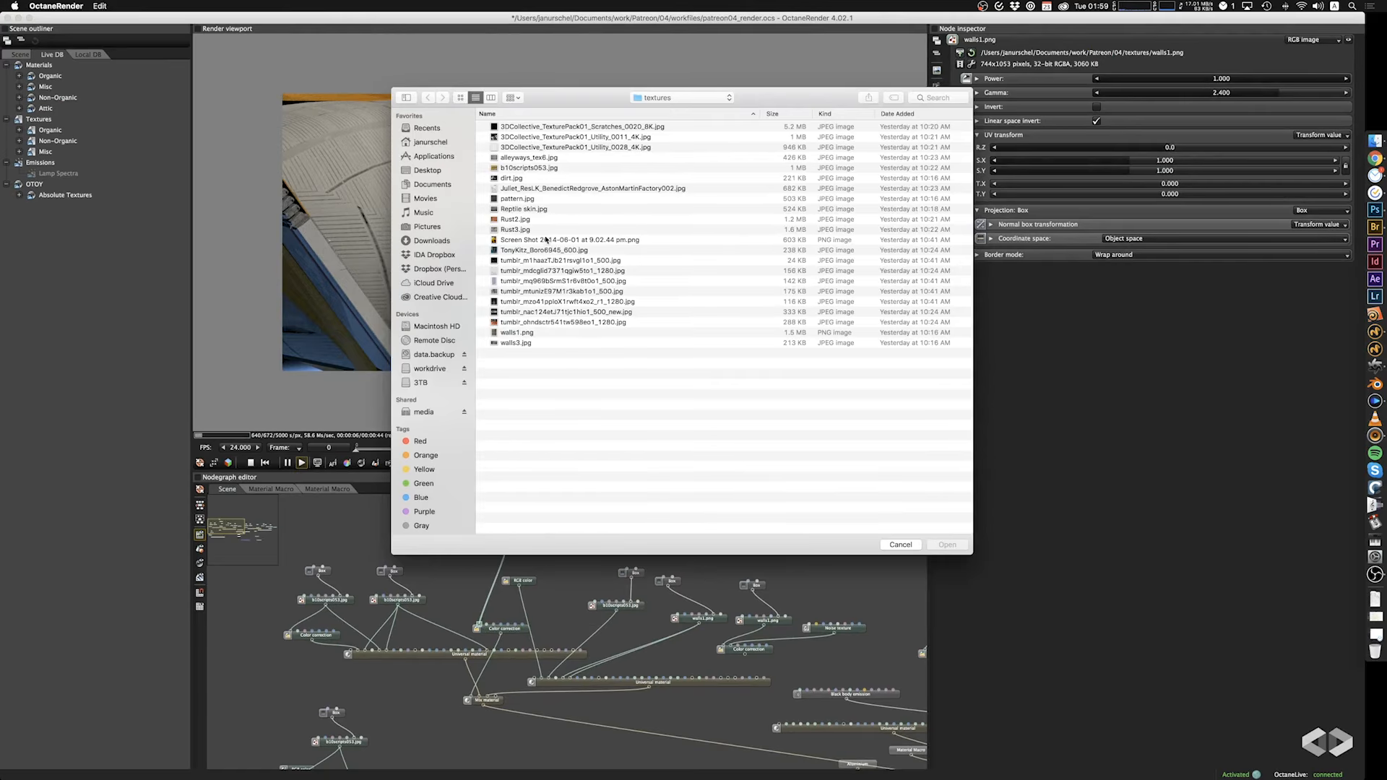
pyautogui.click(529, 137)
pyautogui.click(947, 546)
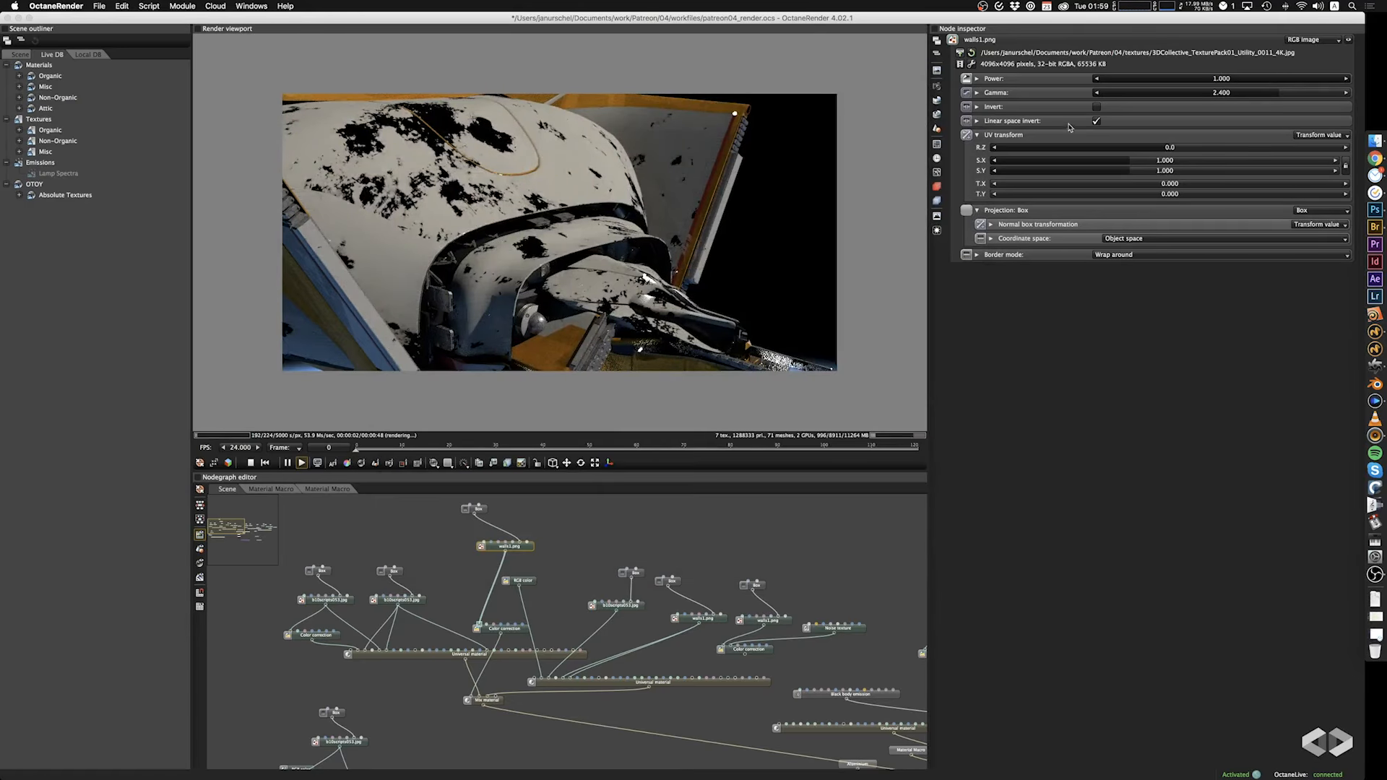
pyautogui.click(1097, 107)
pyautogui.click(1097, 107)
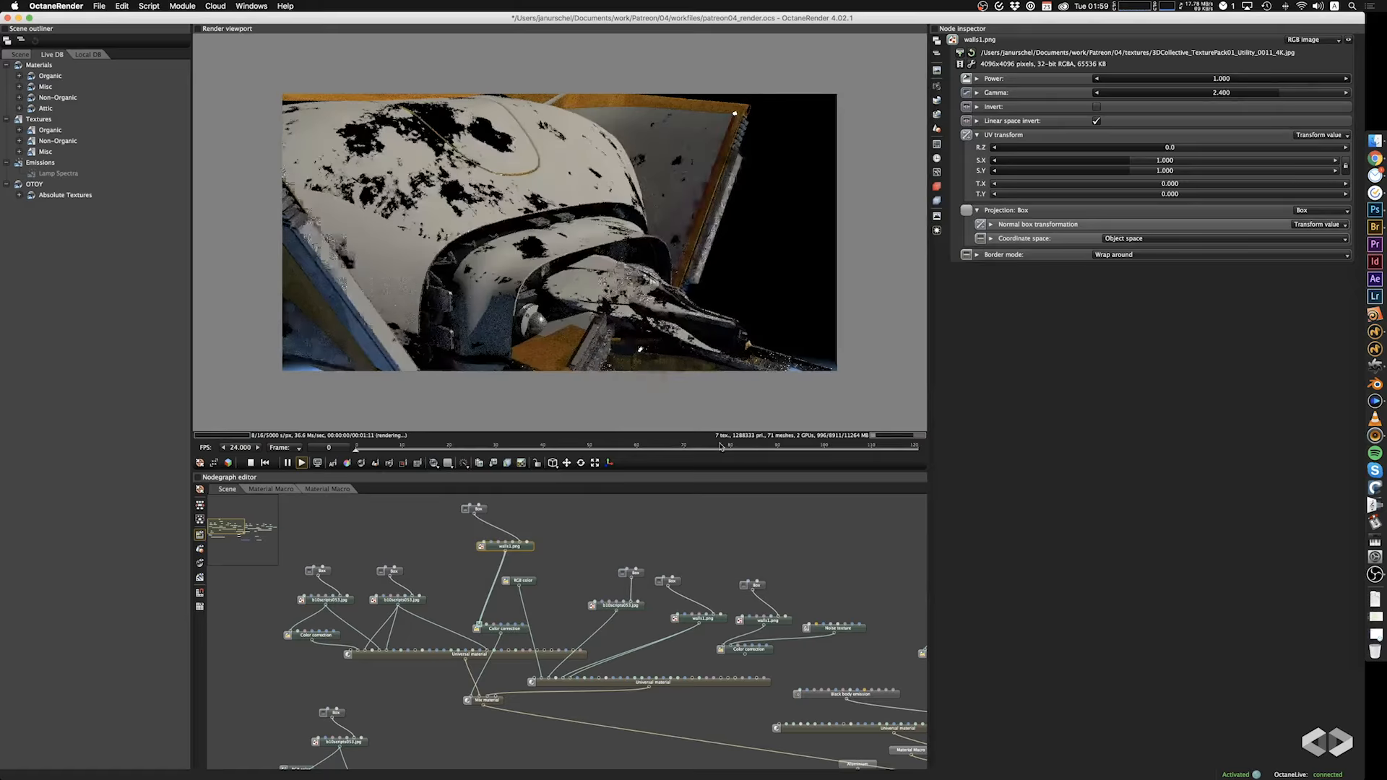
pyautogui.moveTo(1283, 79); pyautogui.dragTo(1385, 79)
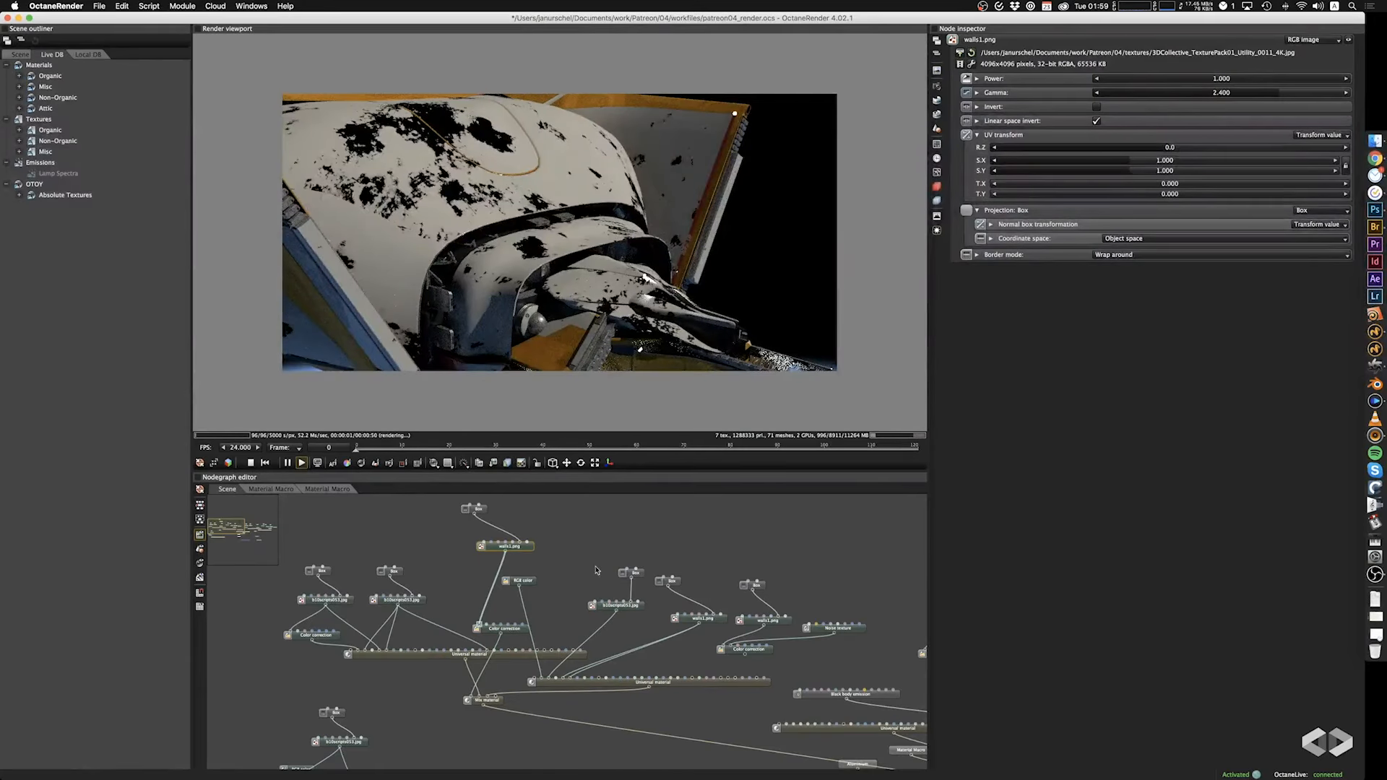
# Set the gamma of the amount color correction to 2.740, after trying inversion and a gamma of 0.010.
pyautogui.click(510, 633)
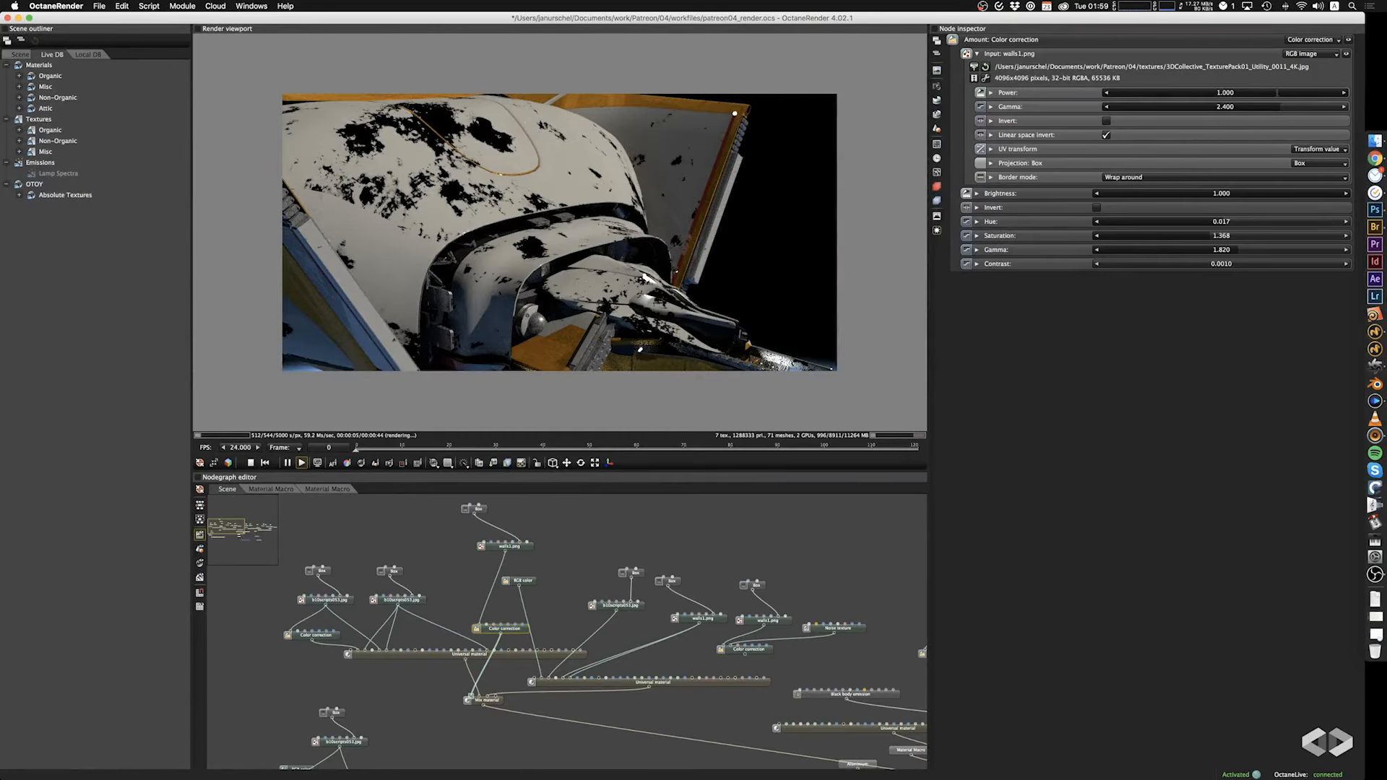
pyautogui.moveTo(1258, 193); pyautogui.dragTo(1349, 208)
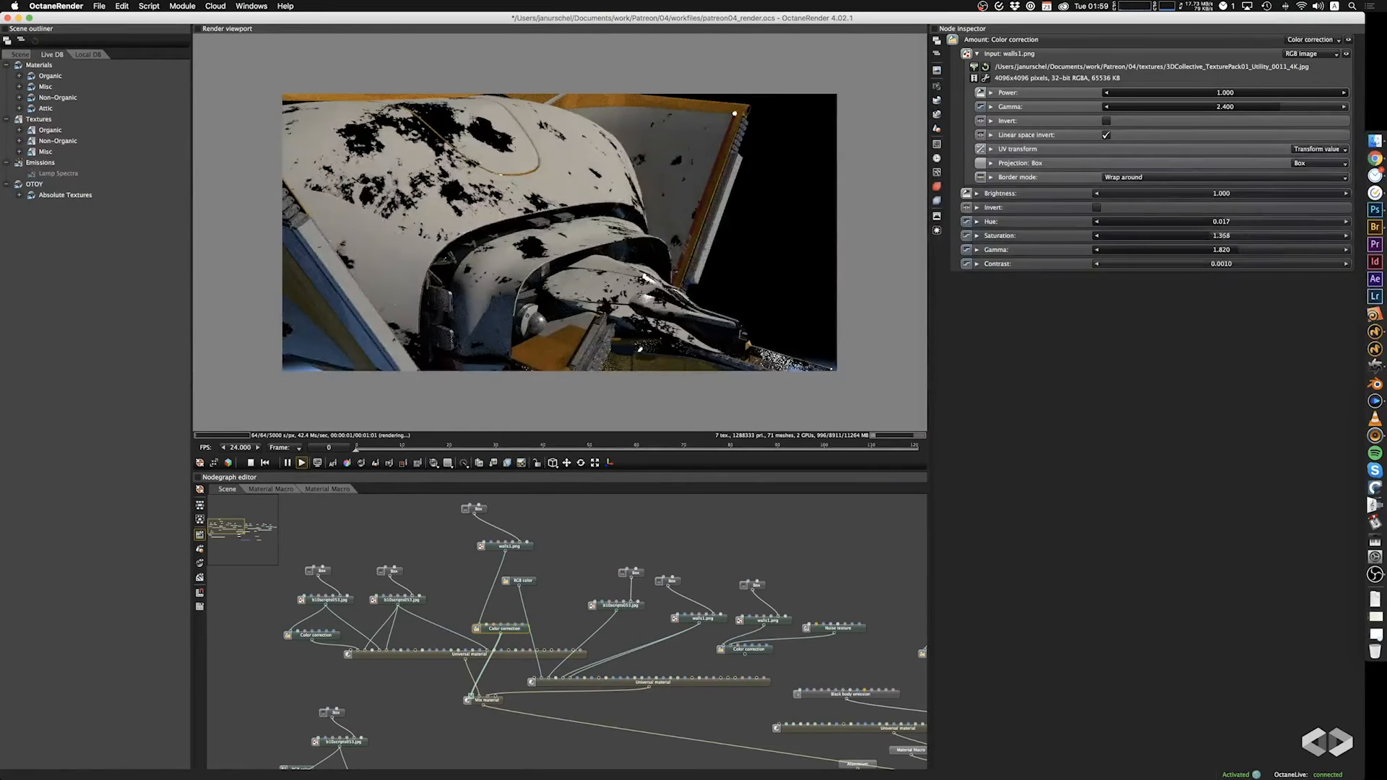
pyautogui.click(1096, 208)
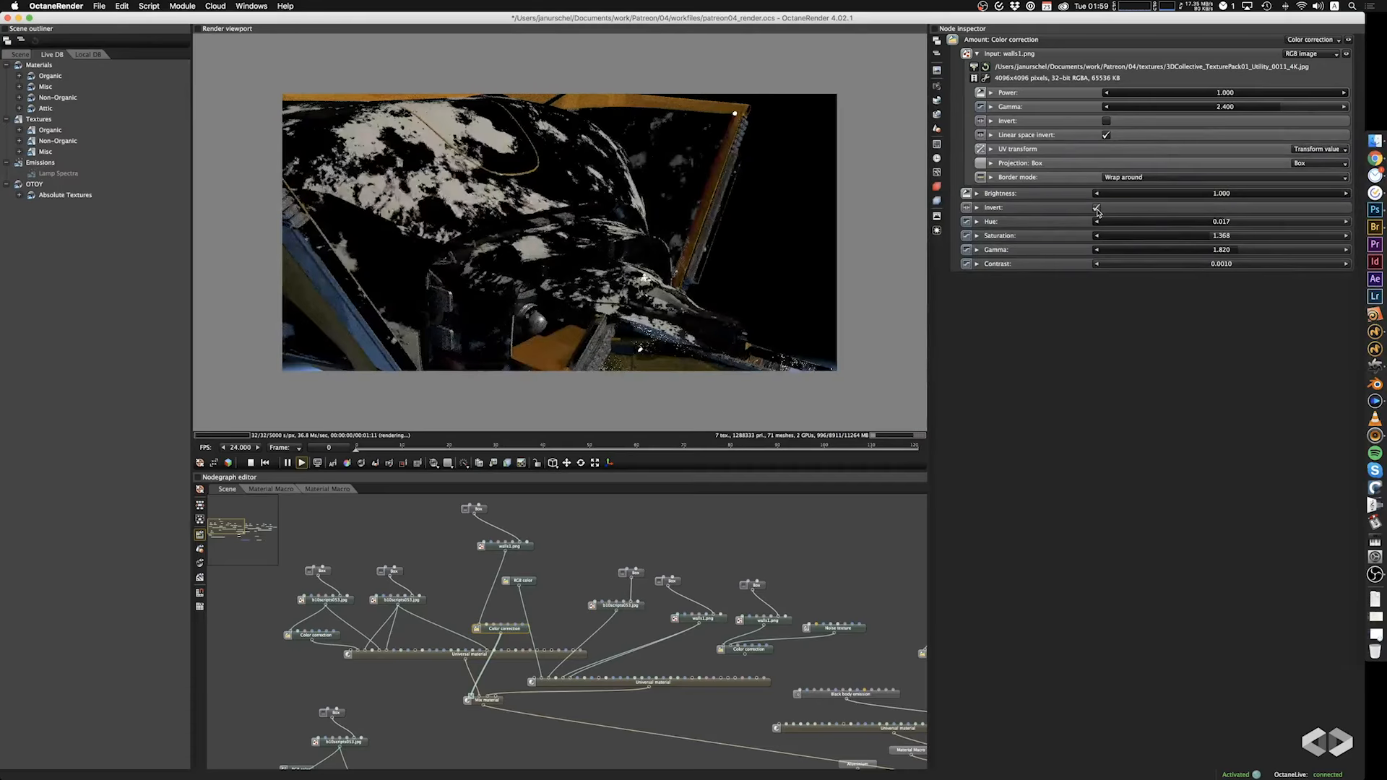
pyautogui.click(1096, 209)
pyautogui.moveTo(1228, 250); pyautogui.dragTo(1098, 252)
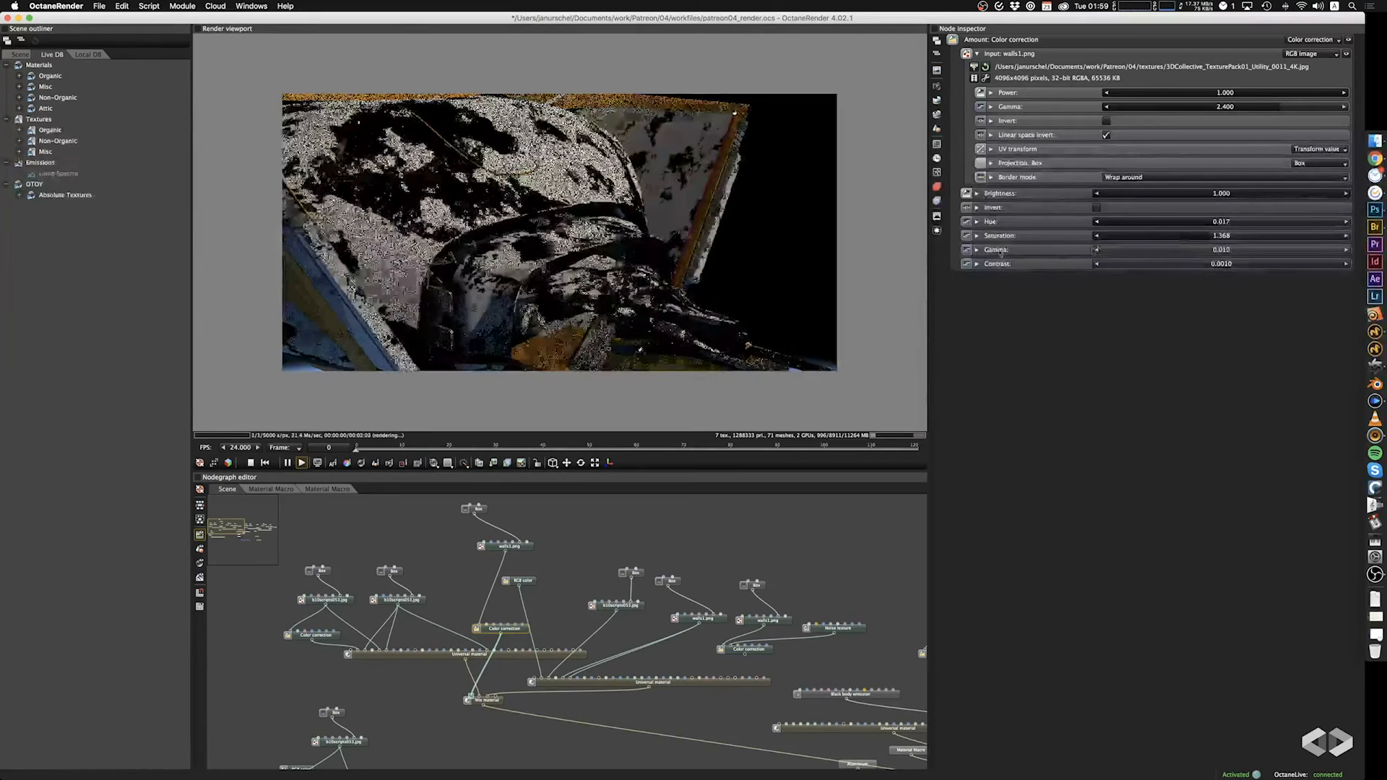
pyautogui.moveTo(1000, 253); pyautogui.dragTo(1249, 251)
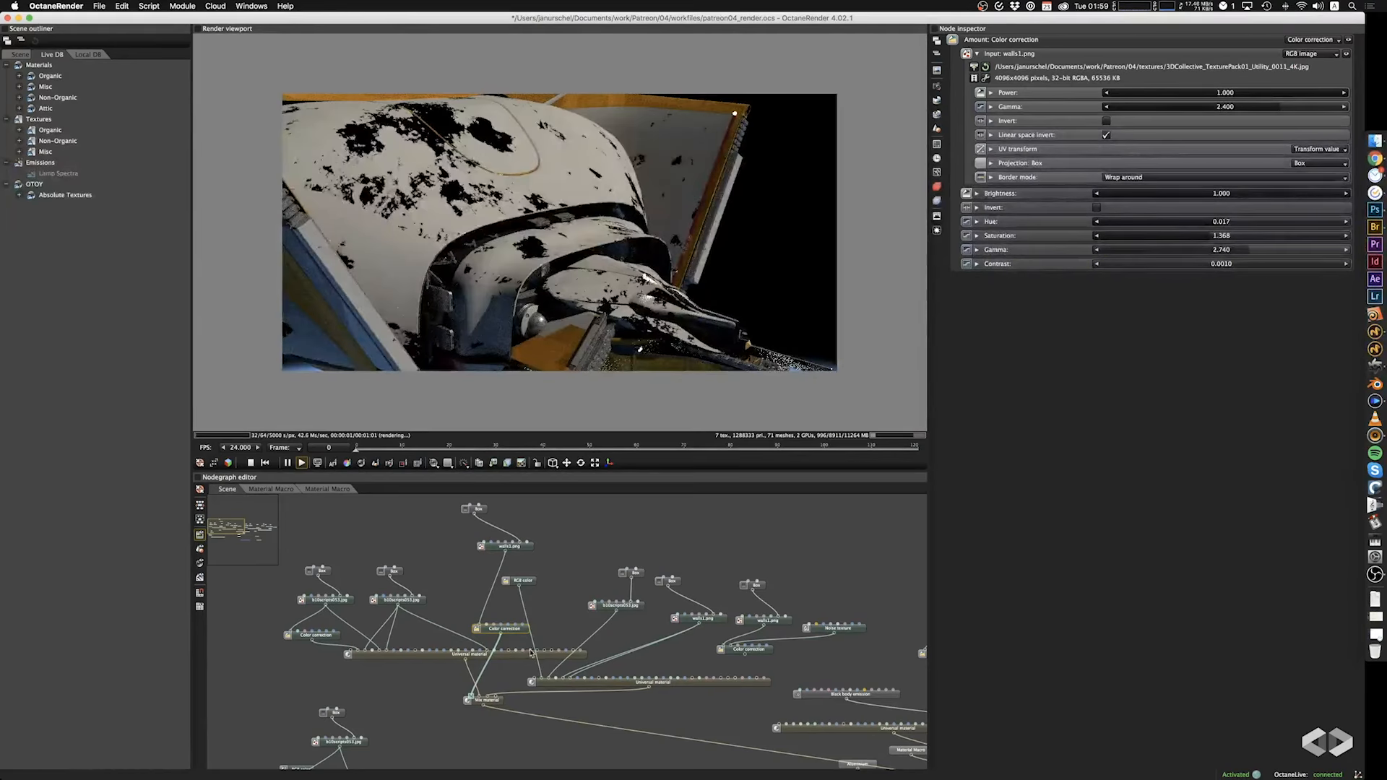
# Reconnect the original walls1.png texture to the amount color correction in place of the copied texture.
pyautogui.moveTo(699, 626); pyautogui.dragTo(478, 630)
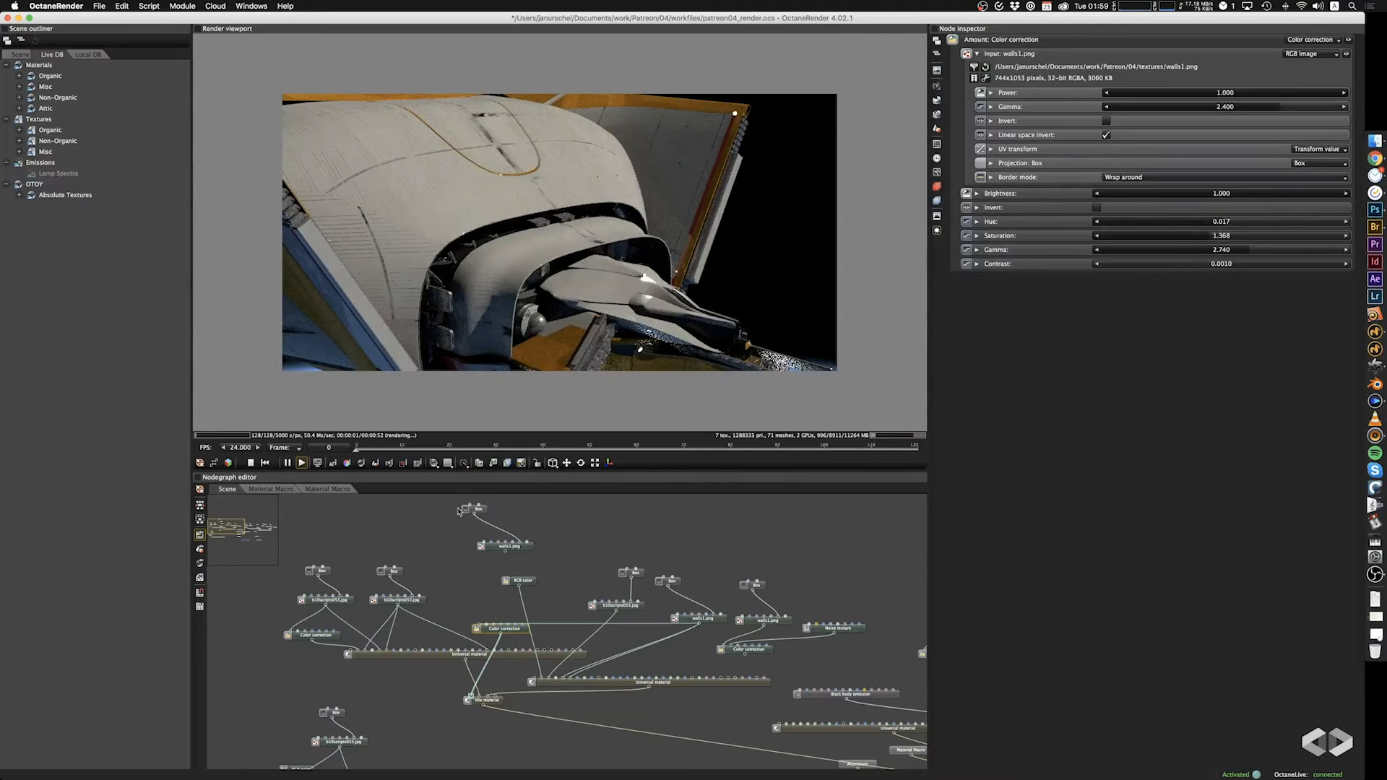
pyautogui.click(474, 509)
pyautogui.click(548, 565)
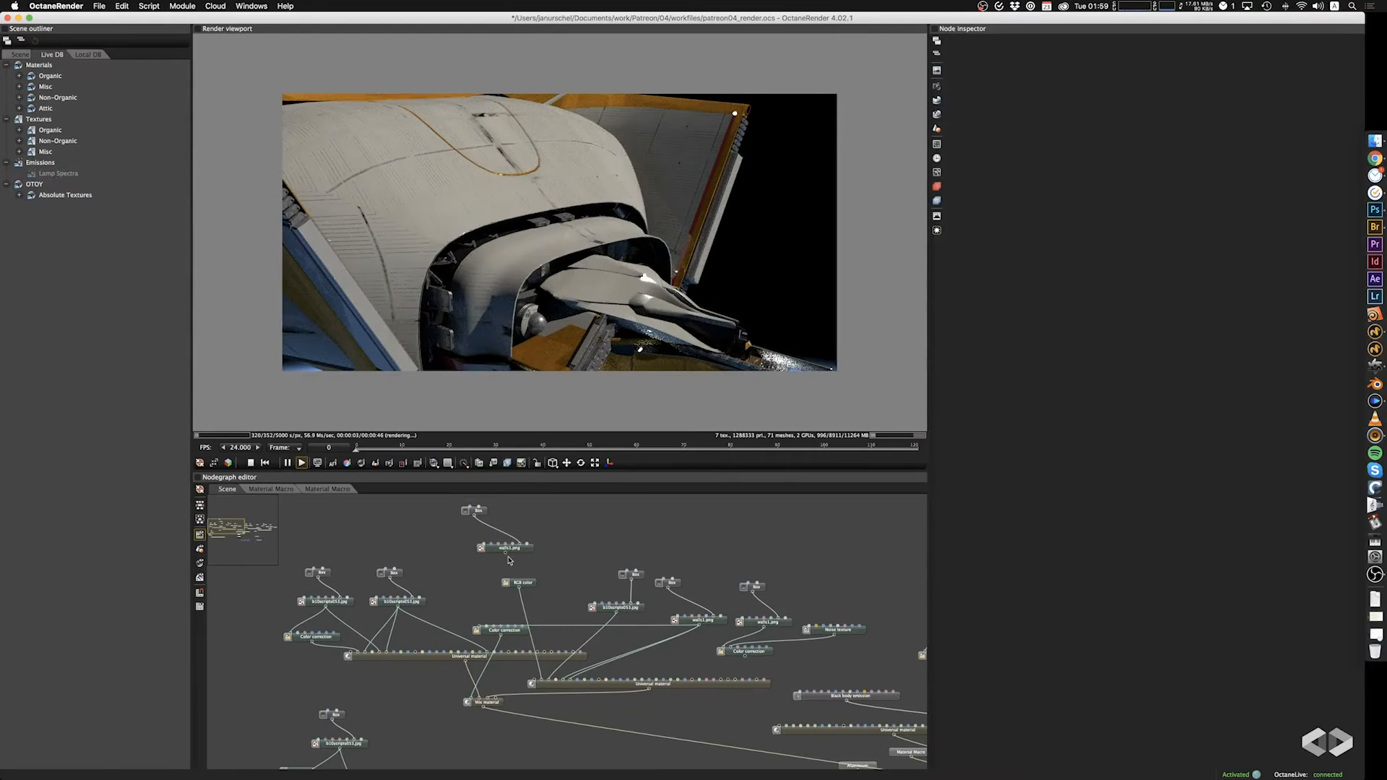
# Connect the copied 3DCollective_TexturePack01_Utility_0011_4K.jpg texture to the second Universal material's metallic input and select its node.
pyautogui.moveTo(520, 586); pyautogui.dragTo(557, 681)
pyautogui.moveTo(616, 293); pyautogui.dragTo(682, 413)
pyautogui.click(531, 549)
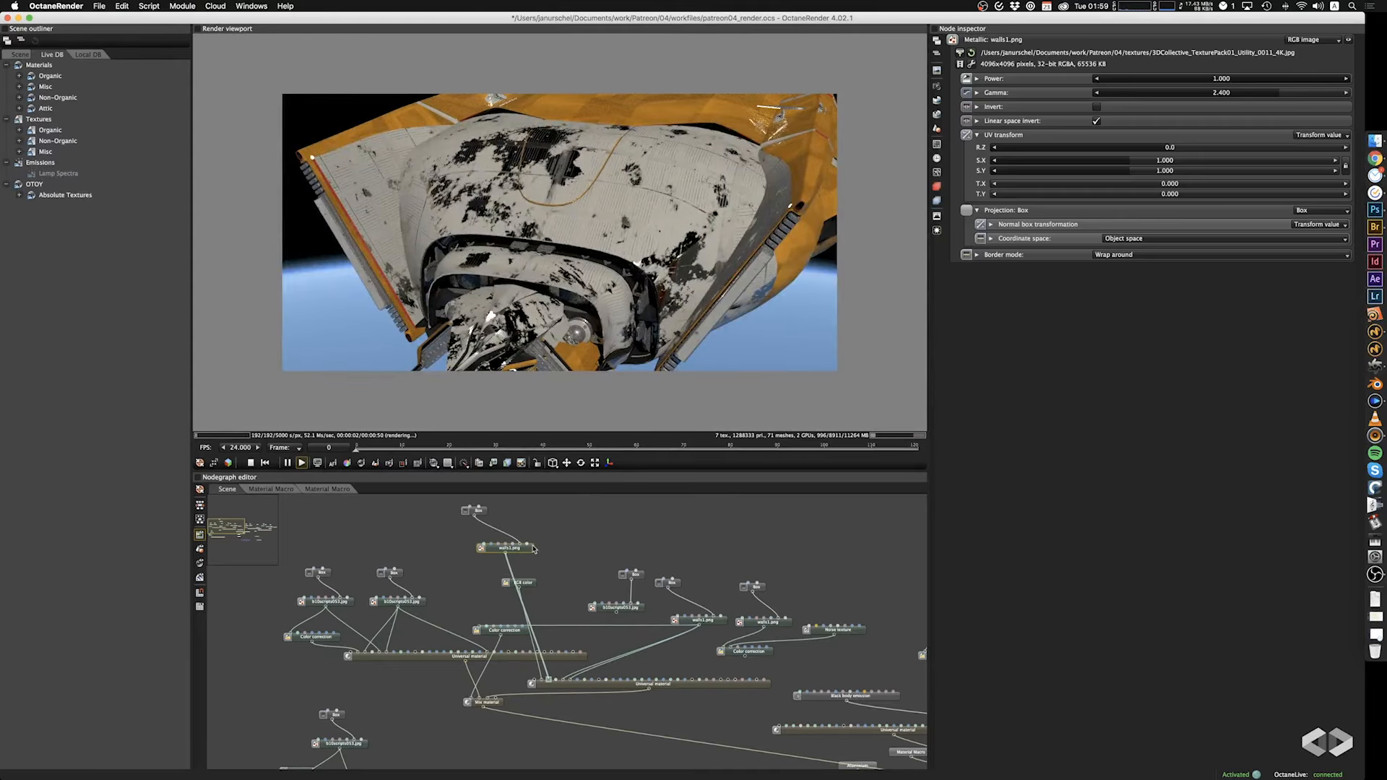
# Undo the copied texture's connection to the second Universal material's metallic input, after trying a texture power of 0.729.
pyautogui.moveTo(1269, 81); pyautogui.dragTo(1212, 84)
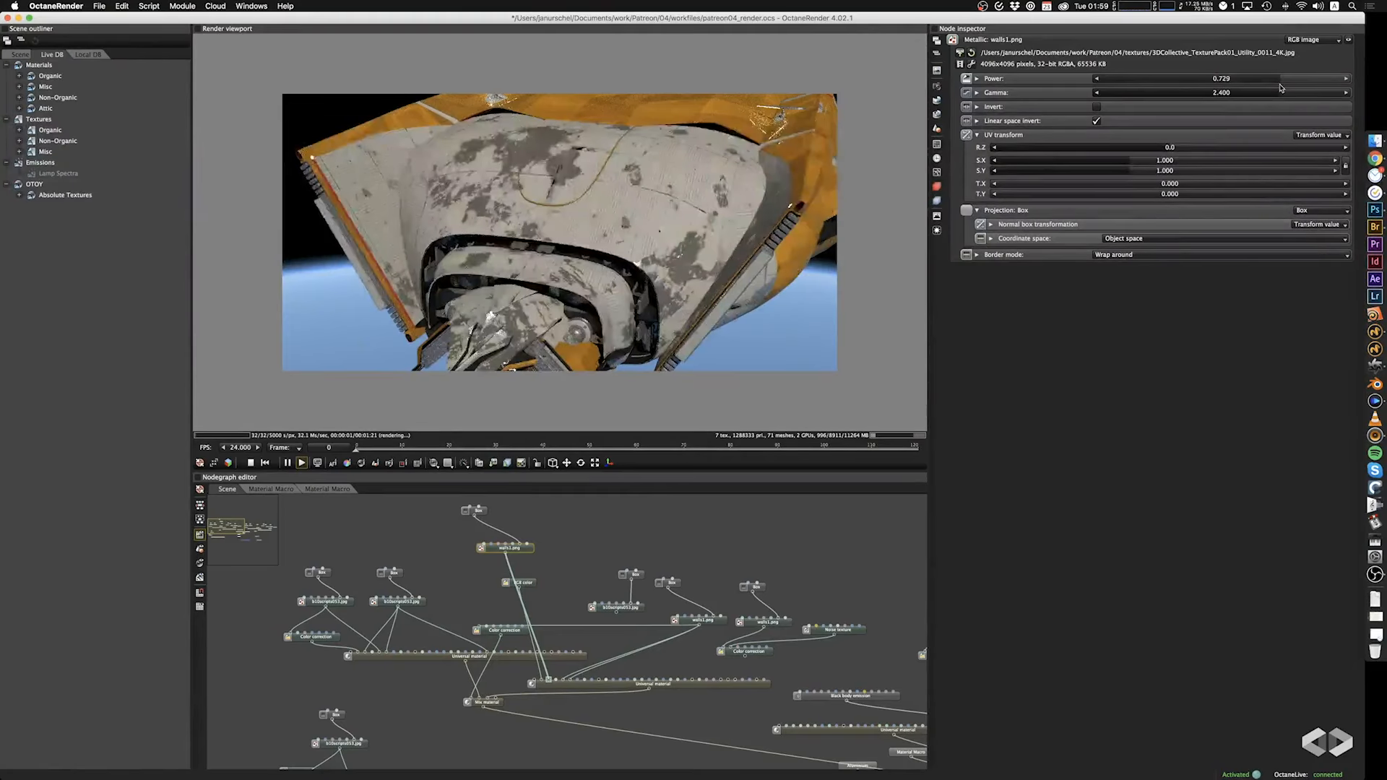
pyautogui.press('super+z')
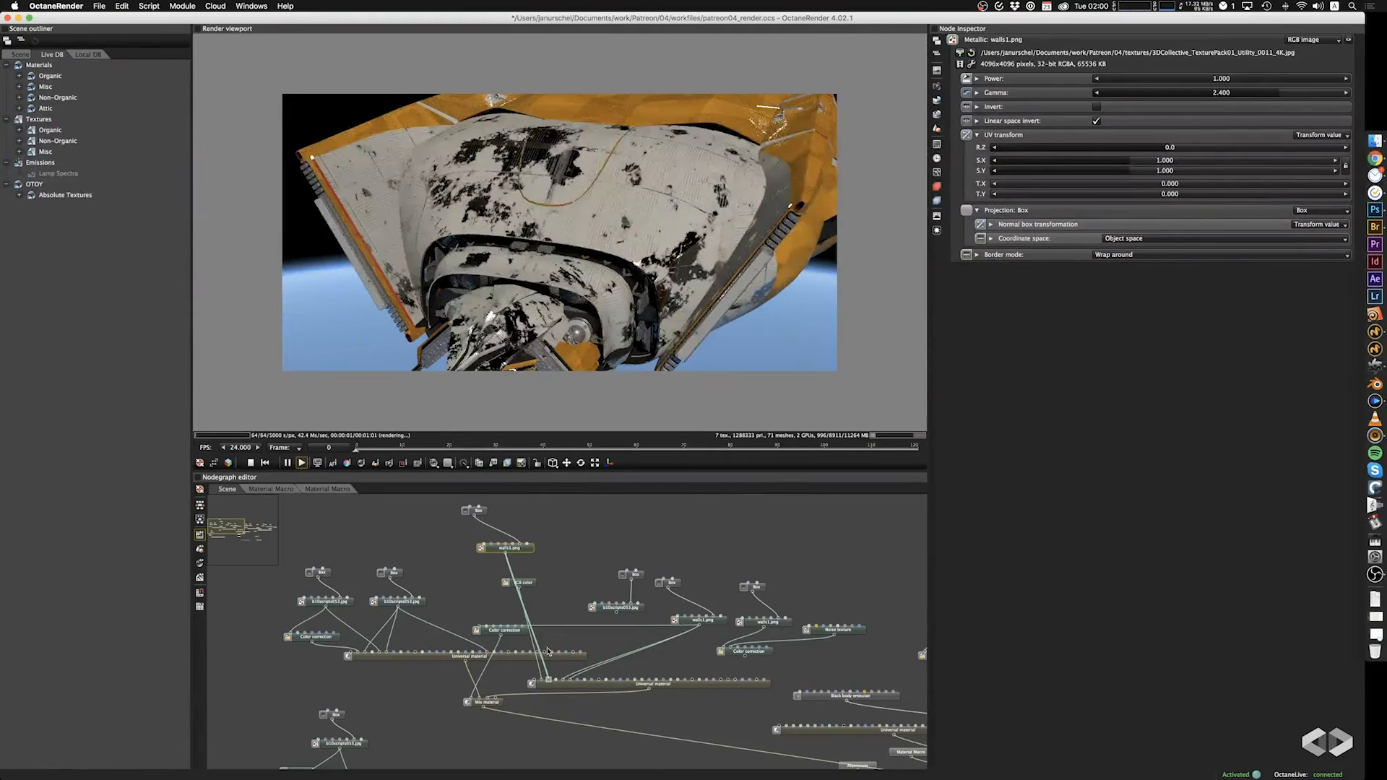
pyautogui.press('super+z')
pyautogui.press('super+z')
pyautogui.press('super+z')
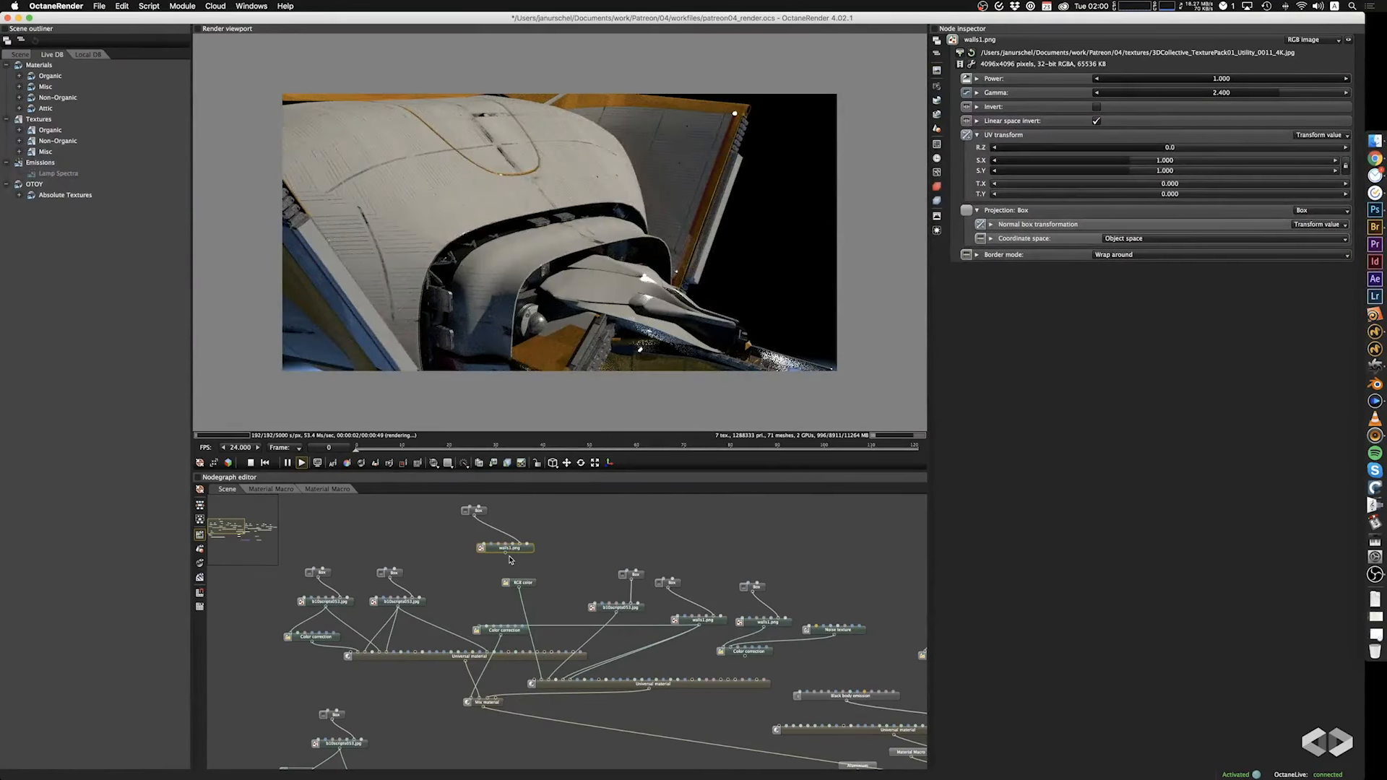
pyautogui.moveTo(796, 572); pyautogui.dragTo(737, 543)
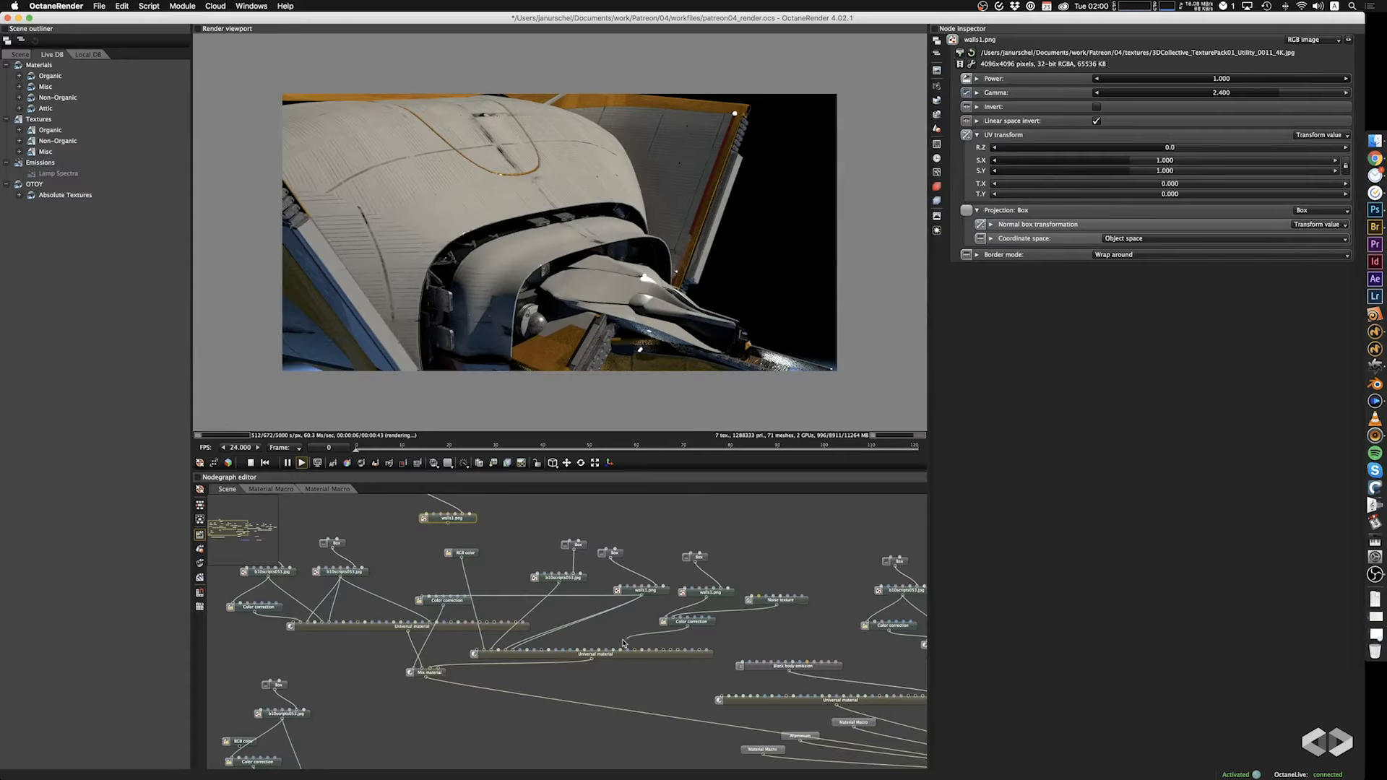
pyautogui.moveTo(548, 652); pyautogui.dragTo(414, 673)
pyautogui.press('super+z')
pyautogui.moveTo(659, 644)
pyautogui.mouseDown()
pyautogui.moveTo(693, 656)
pyautogui.moveTo(664, 655)
pyautogui.mouseUp()
# Examine the ship's white front hull, orange plating and underside up close and from a distance.
pyautogui.moveTo(599, 300); pyautogui.dragTo(692, 316)
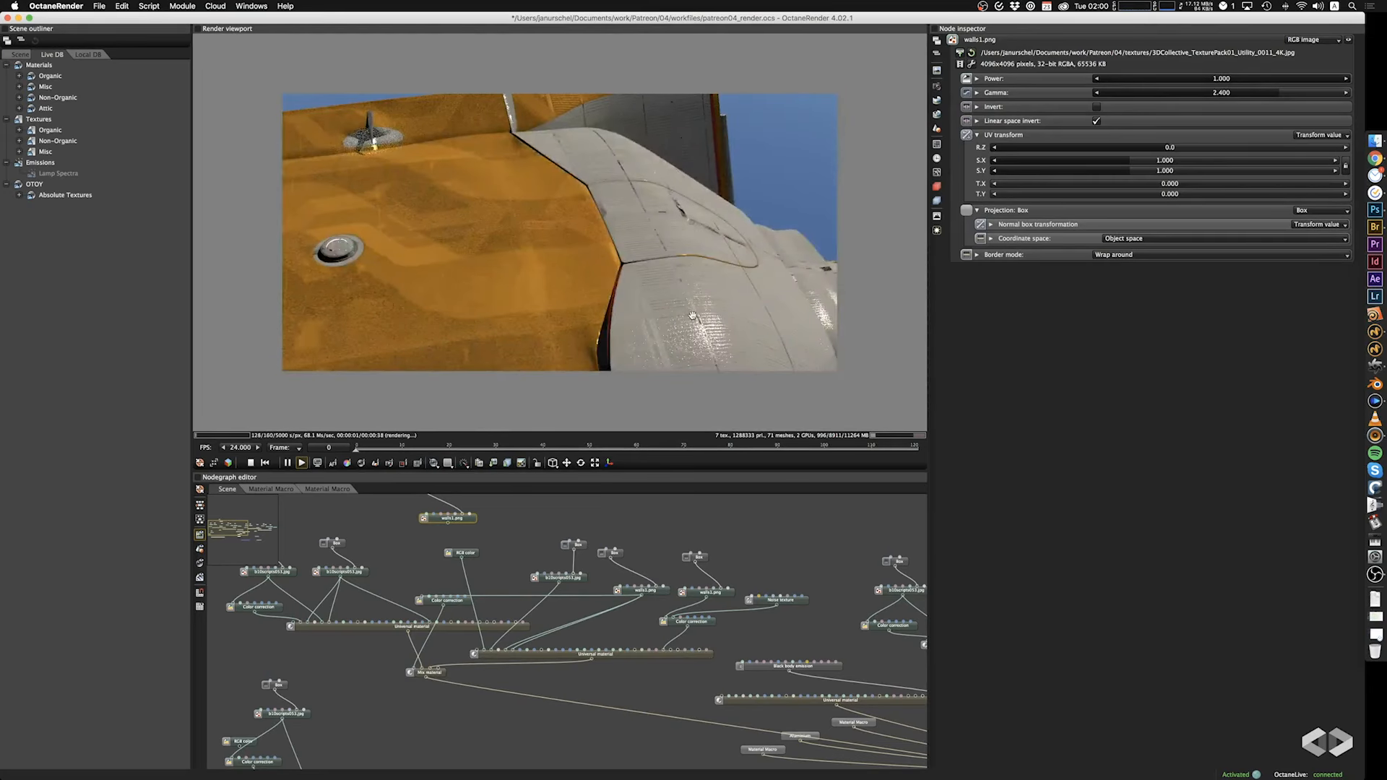
pyautogui.scroll(-2, 692, 316)
pyautogui.scroll(5, 692, 316)
pyautogui.moveTo(693, 316); pyautogui.dragTo(508, 171, button='right')
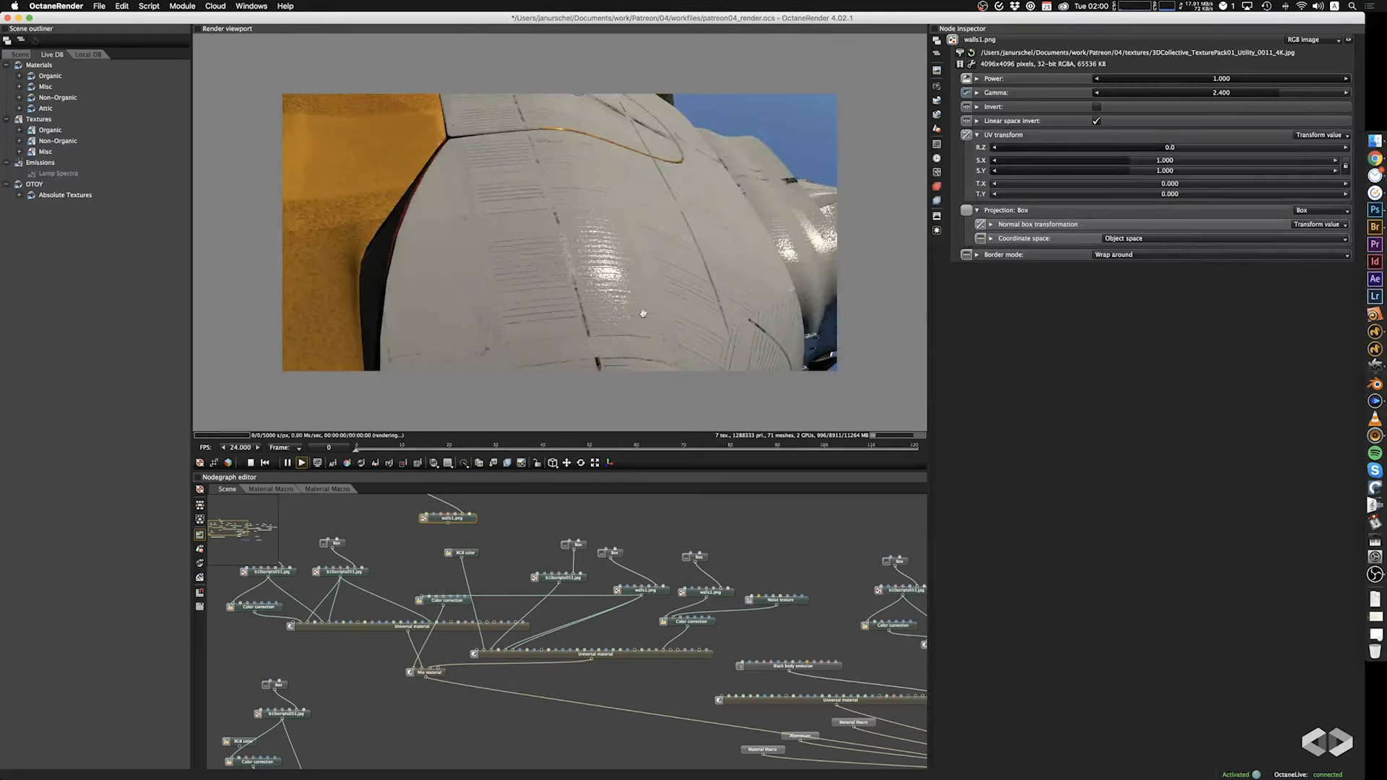
pyautogui.moveTo(640, 321); pyautogui.dragTo(660, 294)
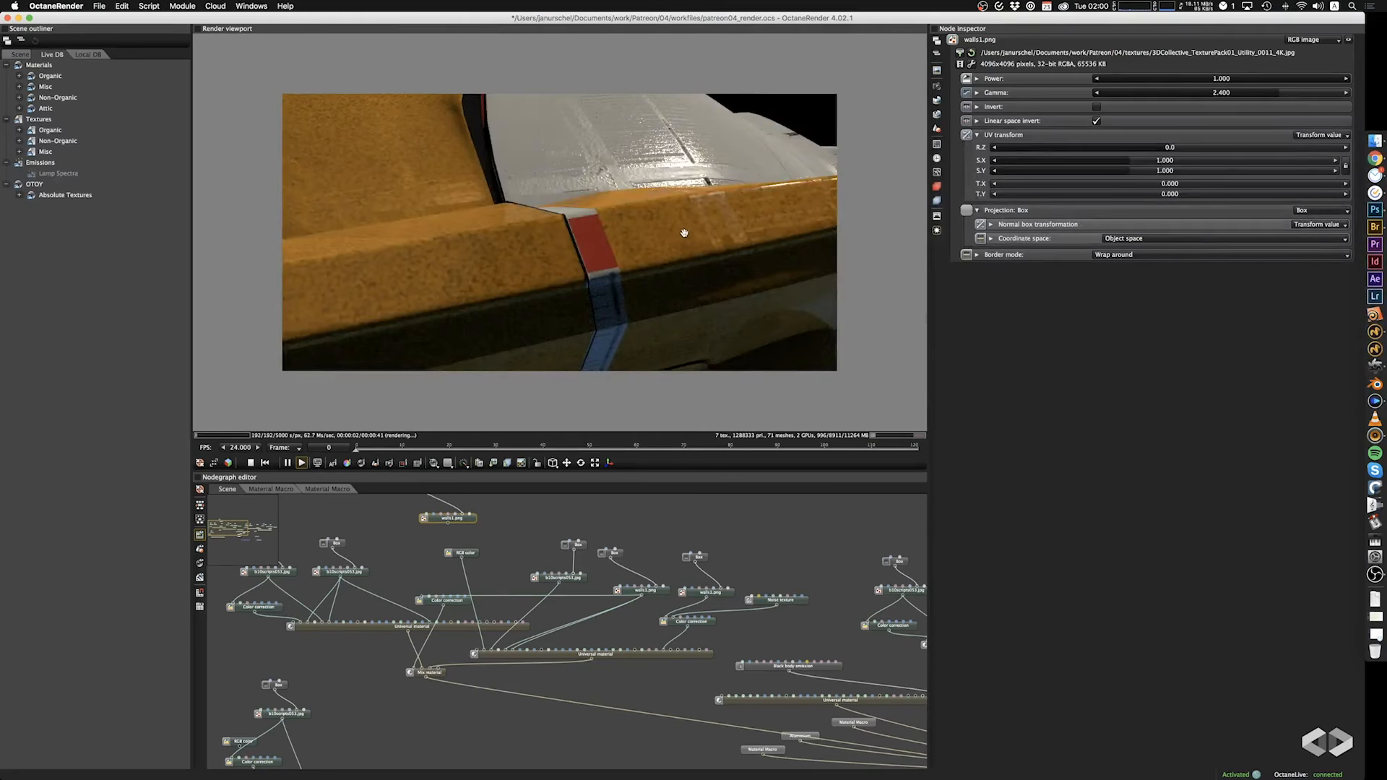
pyautogui.scroll(-5, 684, 233)
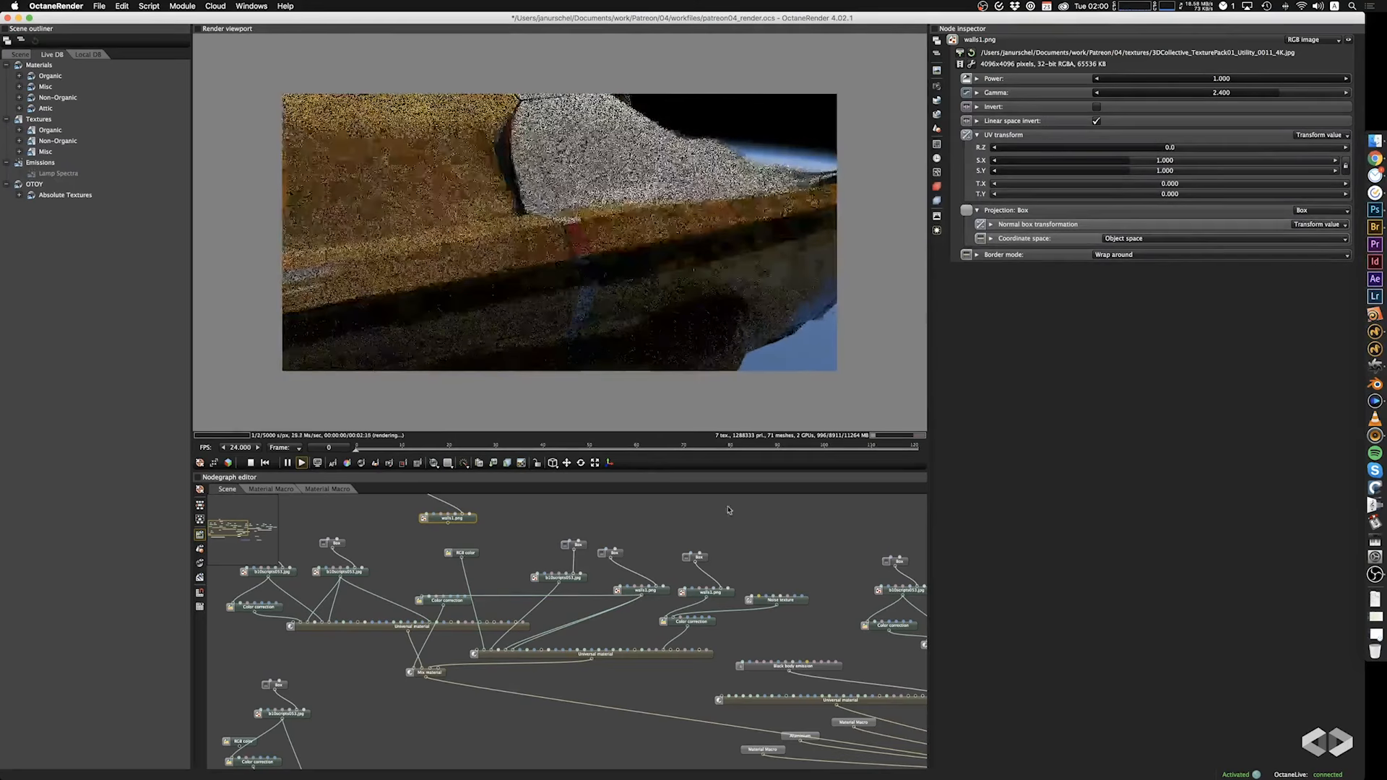
pyautogui.moveTo(654, 245)
pyautogui.mouseDown()
pyautogui.moveTo(650, 226)
pyautogui.moveTo(660, 313)
pyautogui.moveTo(542, 257)
pyautogui.moveTo(669, 246)
pyautogui.mouseUp()
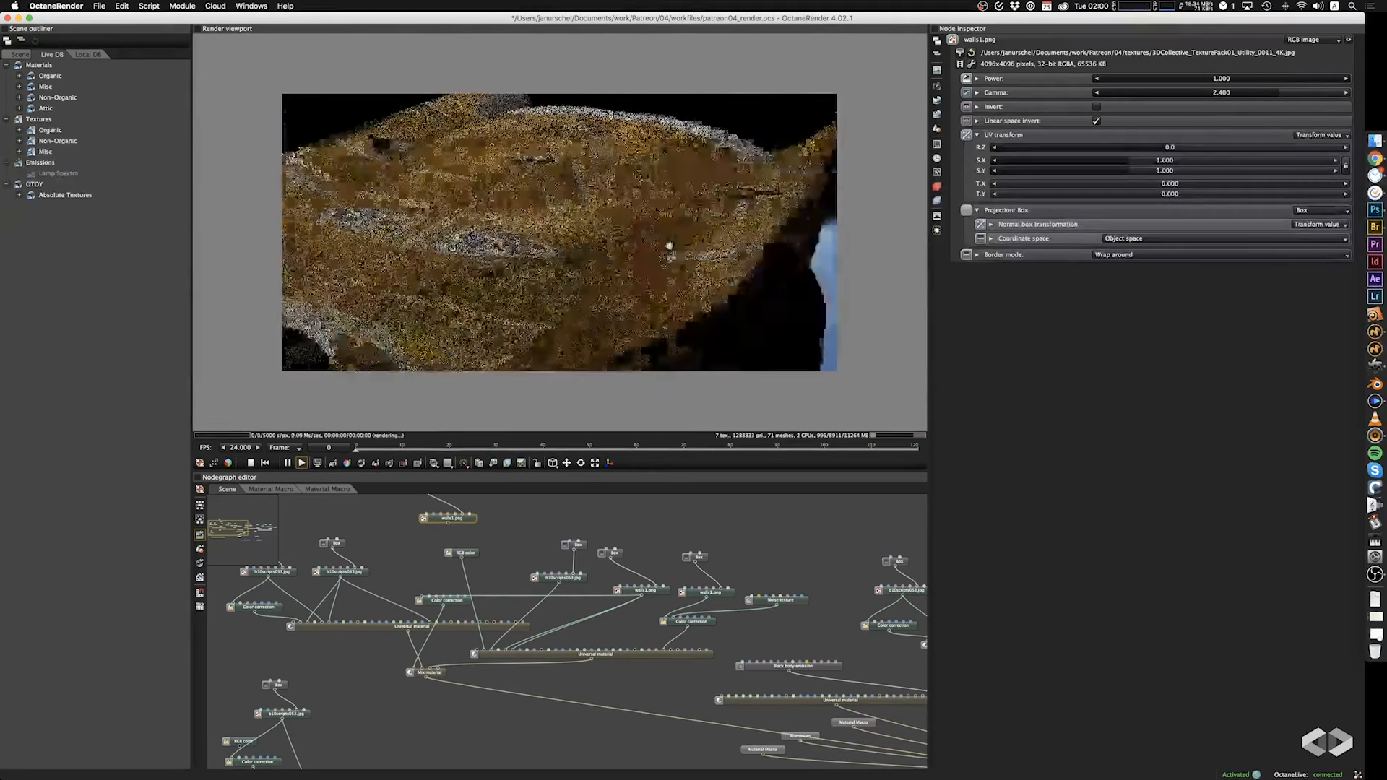
pyautogui.moveTo(622, 302); pyautogui.dragTo(600, 239)
pyautogui.moveTo(433, 240); pyautogui.dragTo(692, 277)
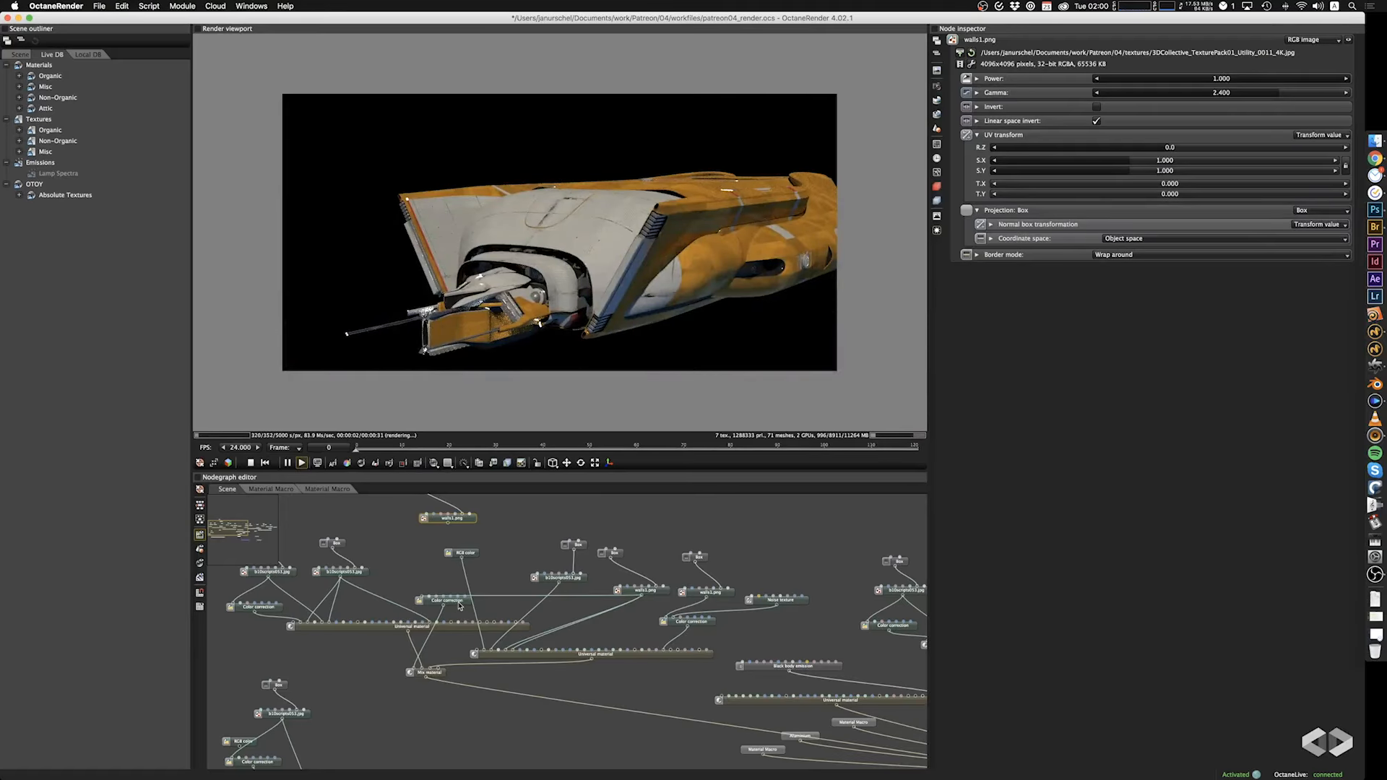
# Darken the RGB color feeding the second Universal material's albedo to warm grey A1A098.
pyautogui.click(471, 554)
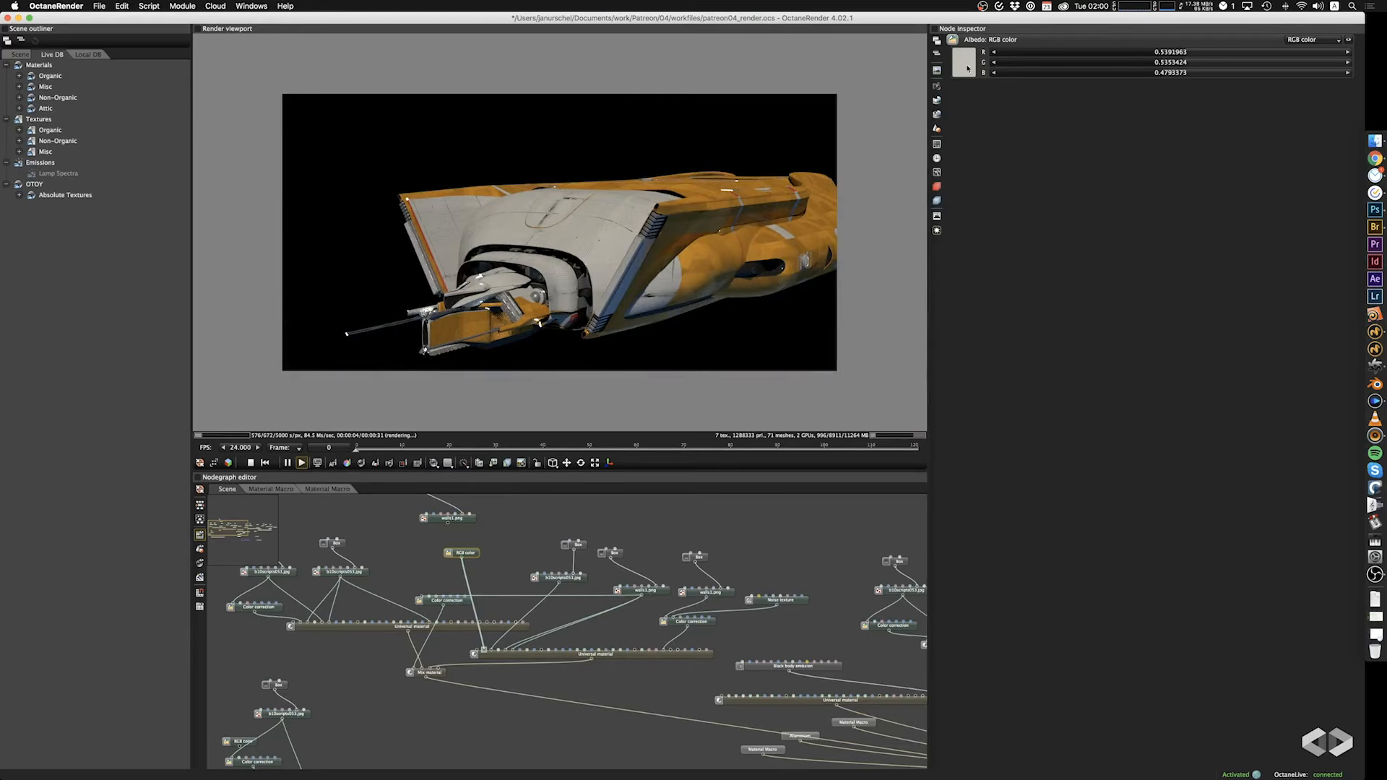
pyautogui.click(967, 67)
pyautogui.moveTo(1096, 61); pyautogui.dragTo(1103, 76)
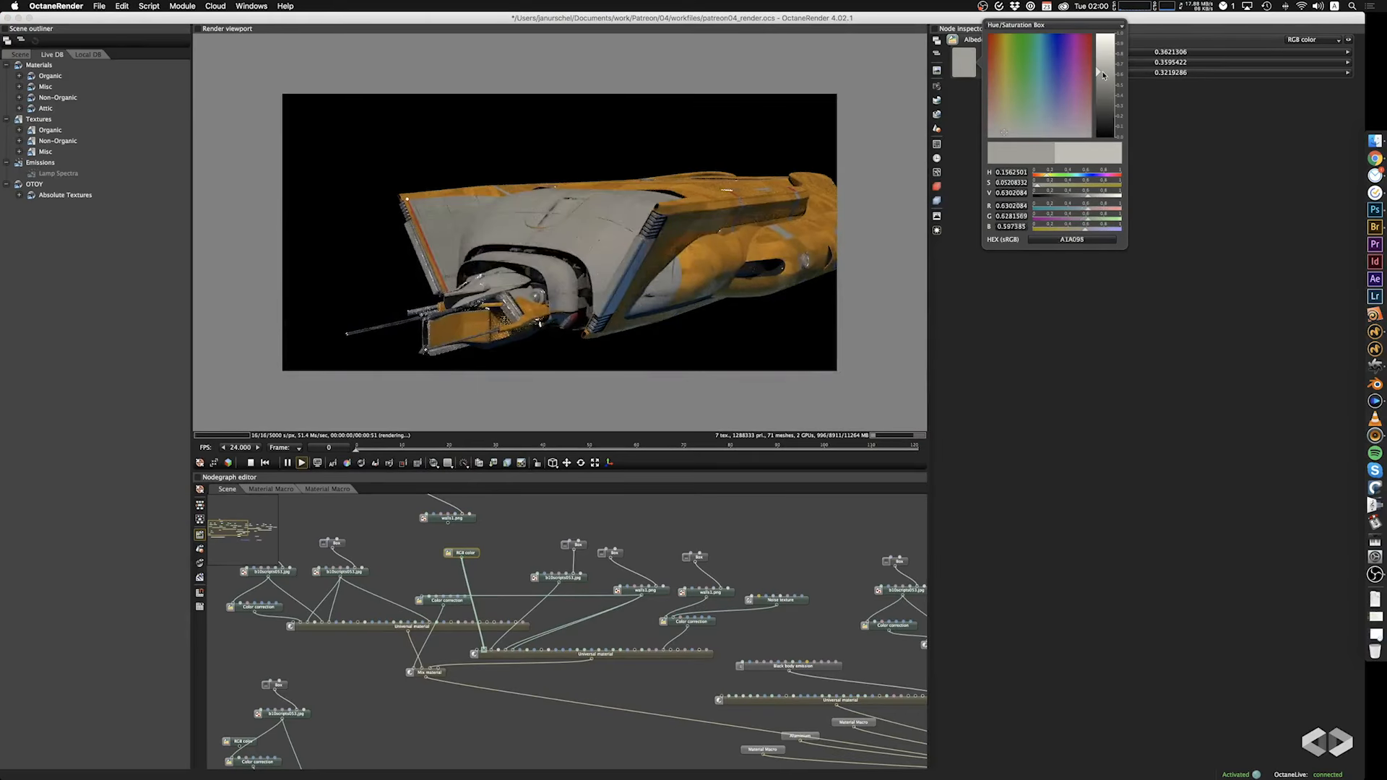
pyautogui.click(729, 273)
pyautogui.moveTo(730, 274); pyautogui.dragTo(730, 341)
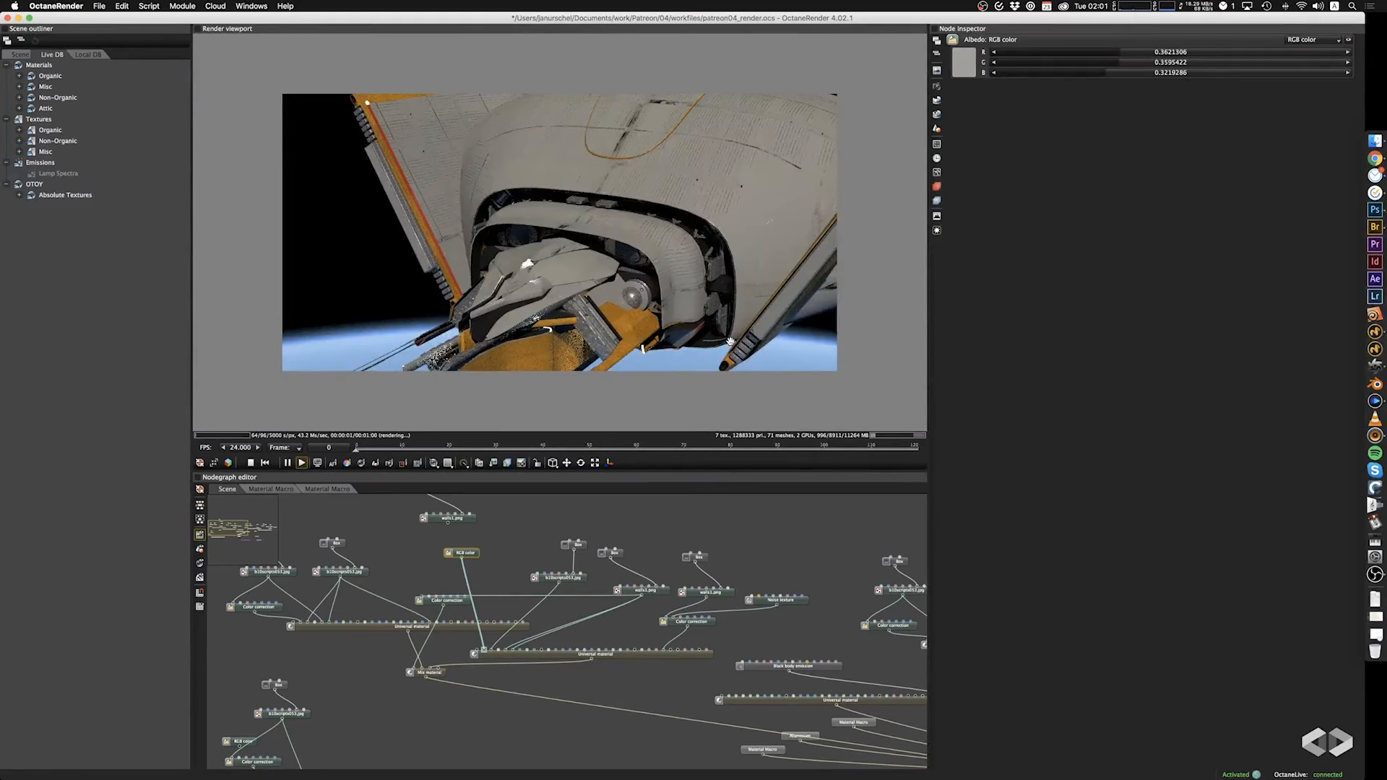
# Set the box projection scale of the JPG texture feeding the second Universal material to 0.192 on all axes.
pyautogui.moveTo(396, 571); pyautogui.dragTo(436, 595, button='middle')
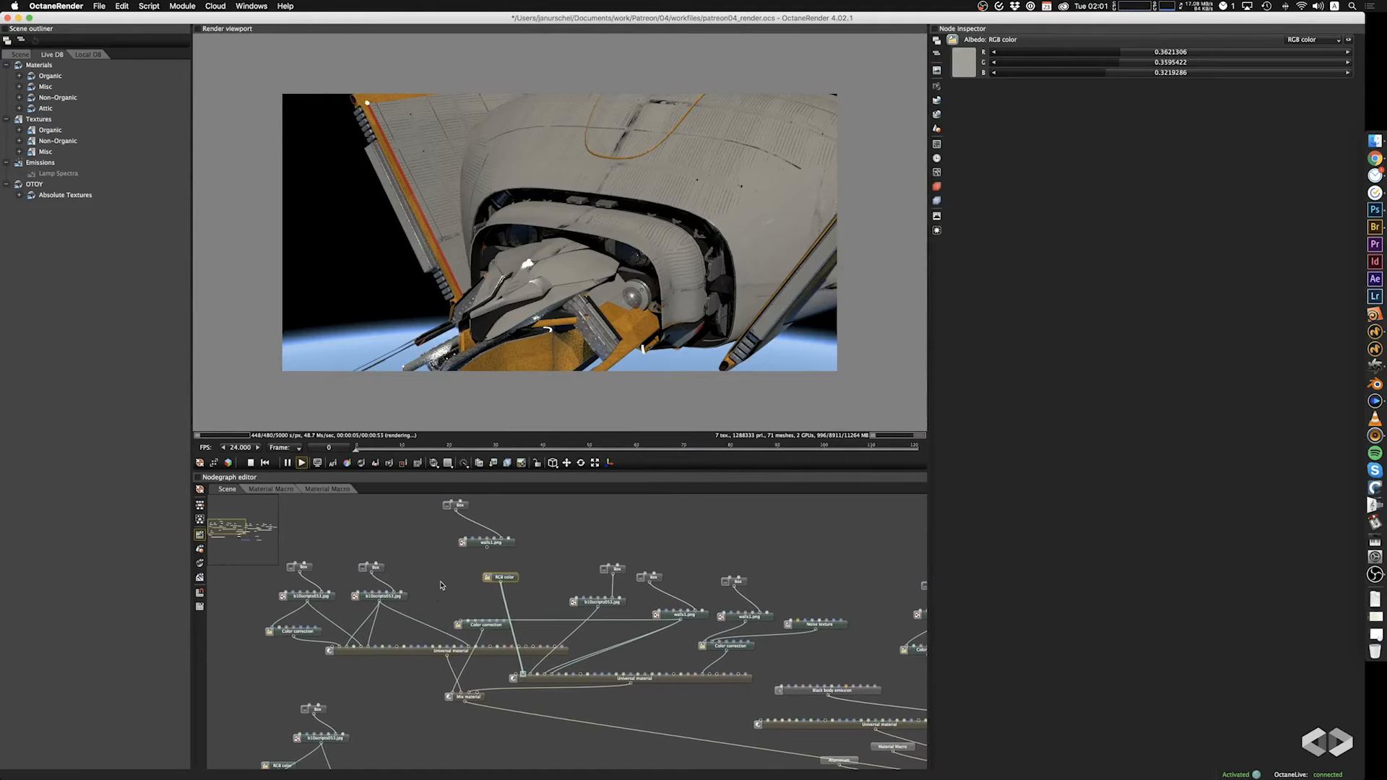
pyautogui.moveTo(606, 299); pyautogui.dragTo(610, 261)
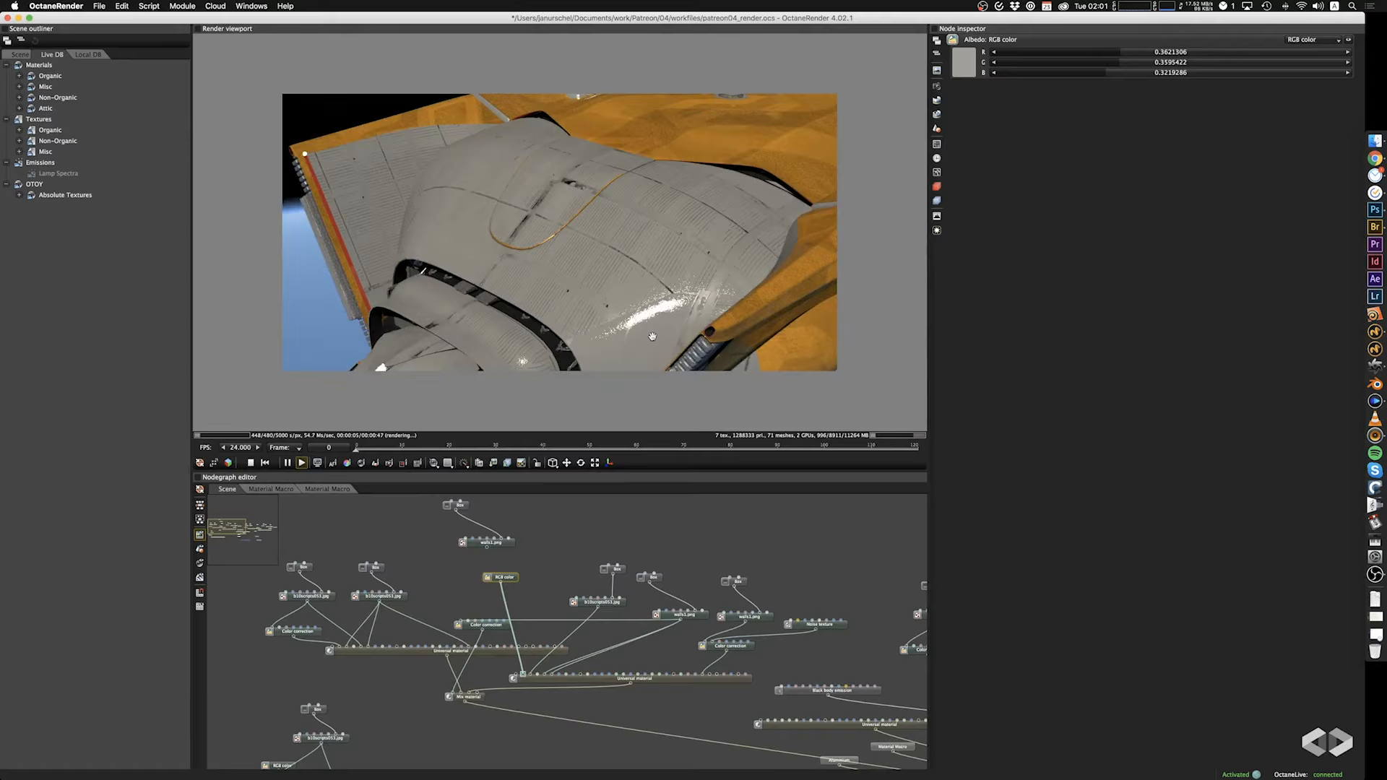
pyautogui.moveTo(653, 337); pyautogui.dragTo(652, 327)
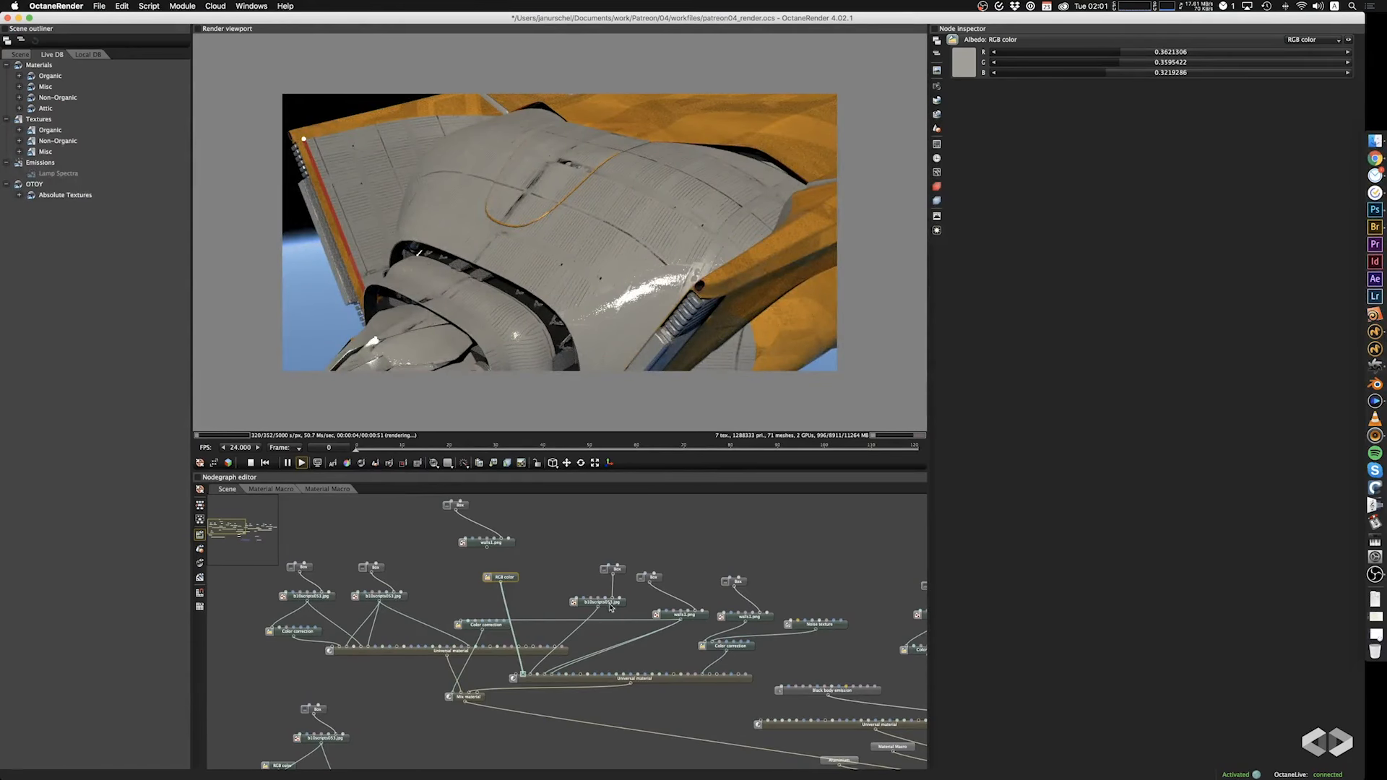
pyautogui.click(623, 572)
pyautogui.moveTo(1183, 110); pyautogui.dragTo(1083, 125)
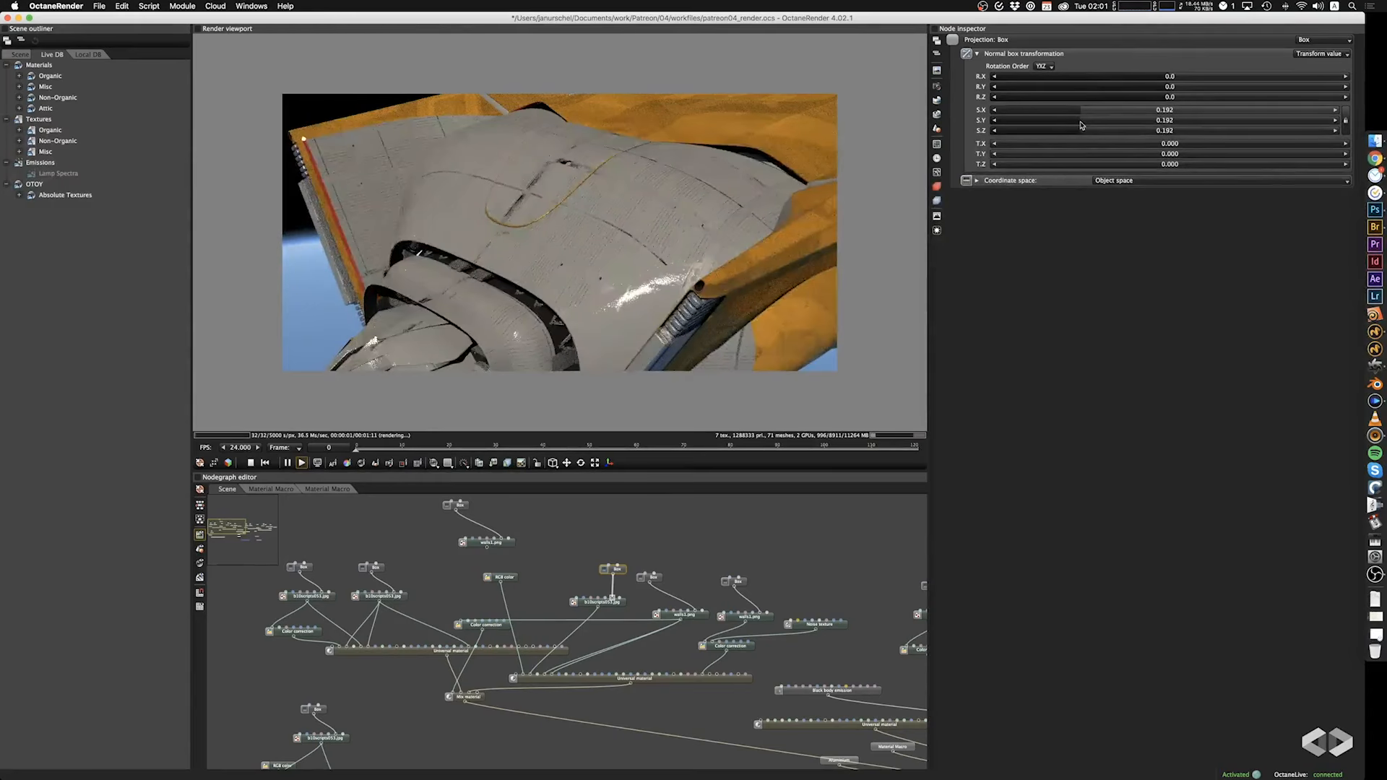
# Set the box projection scale of the second Universal material's walls1.png texture to 7.920 on all axes.
pyautogui.click(692, 619)
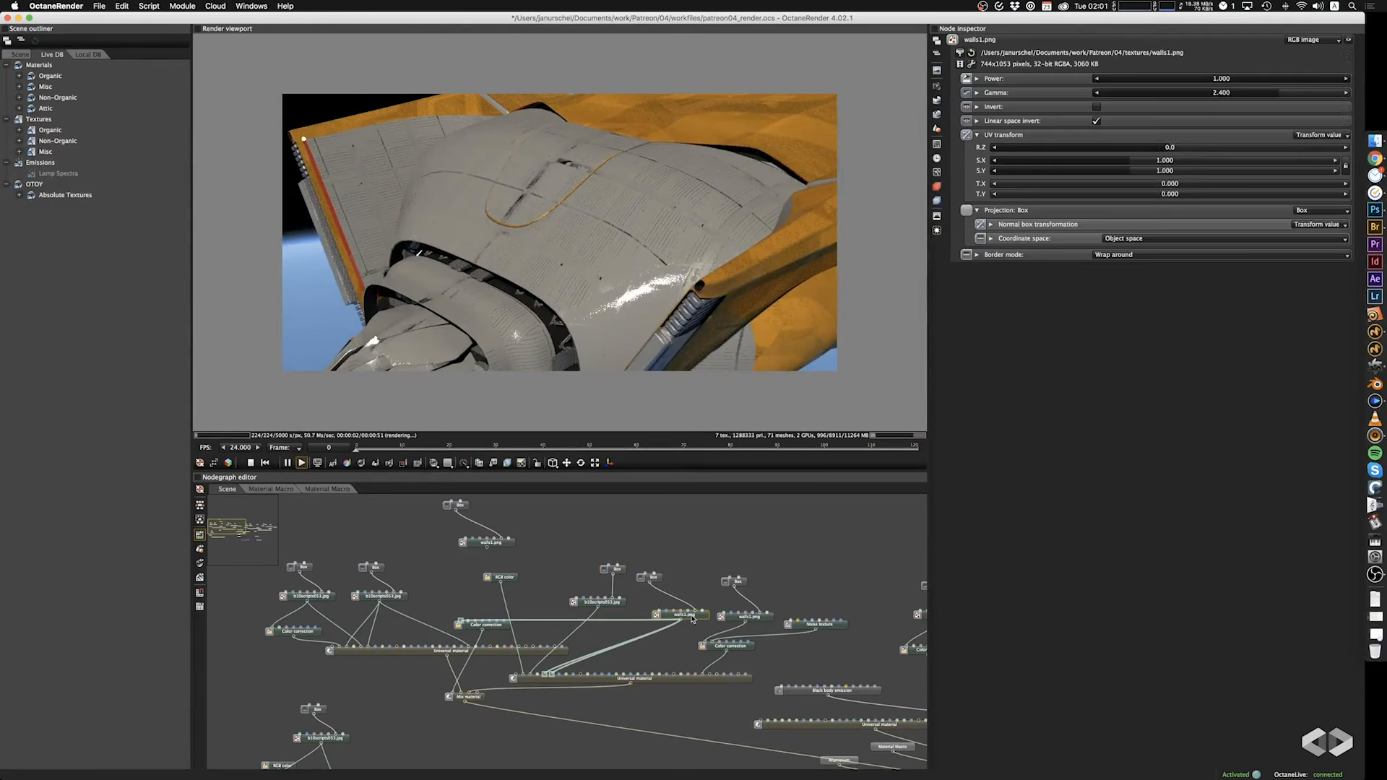
pyautogui.click(657, 578)
pyautogui.moveTo(1217, 109); pyautogui.dragTo(1194, 113)
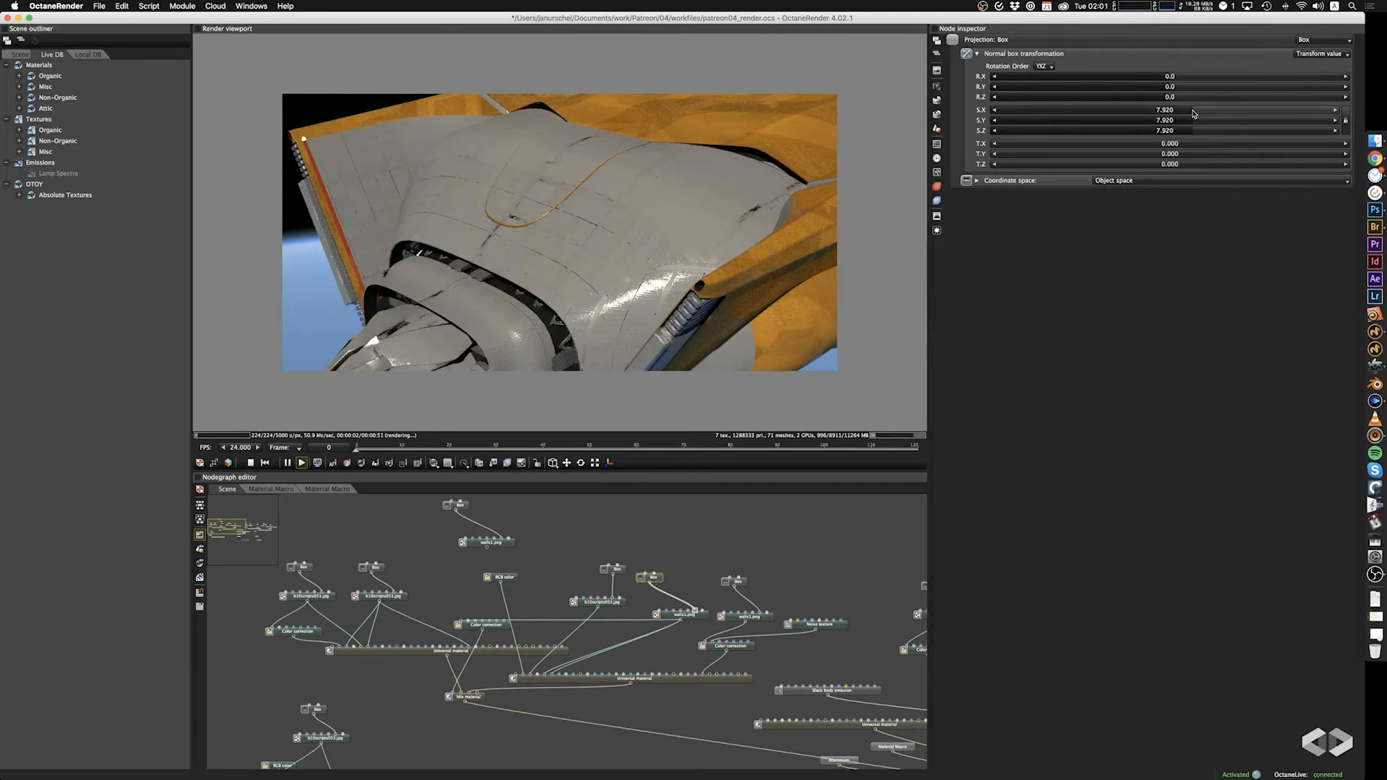
pyautogui.moveTo(690, 238); pyautogui.dragTo(735, 298)
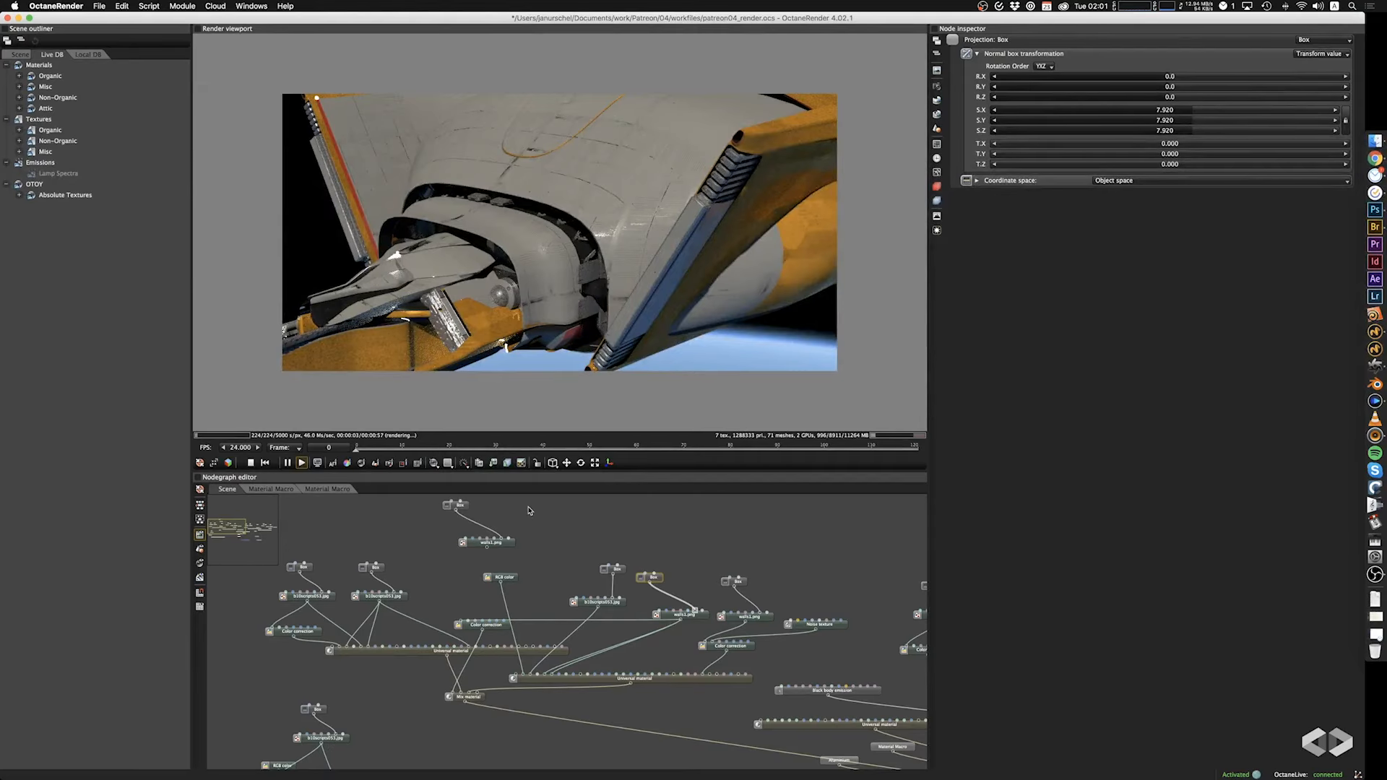
# Inspect the hull and rear engines, and set the power of the Black body emission node to 100.000.
pyautogui.moveTo(653, 241); pyautogui.dragTo(596, 302)
pyautogui.moveTo(666, 265); pyautogui.dragTo(669, 225)
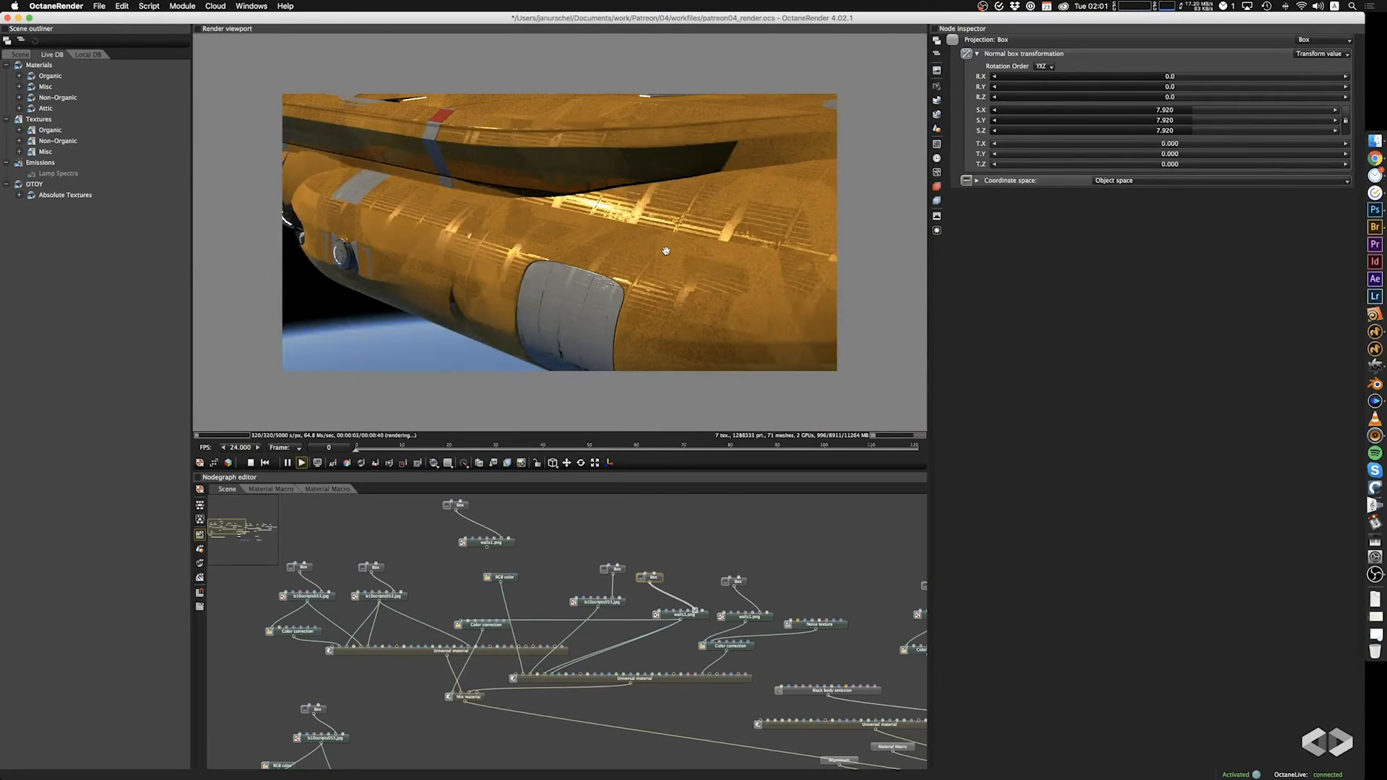
pyautogui.moveTo(674, 260); pyautogui.dragTo(725, 266)
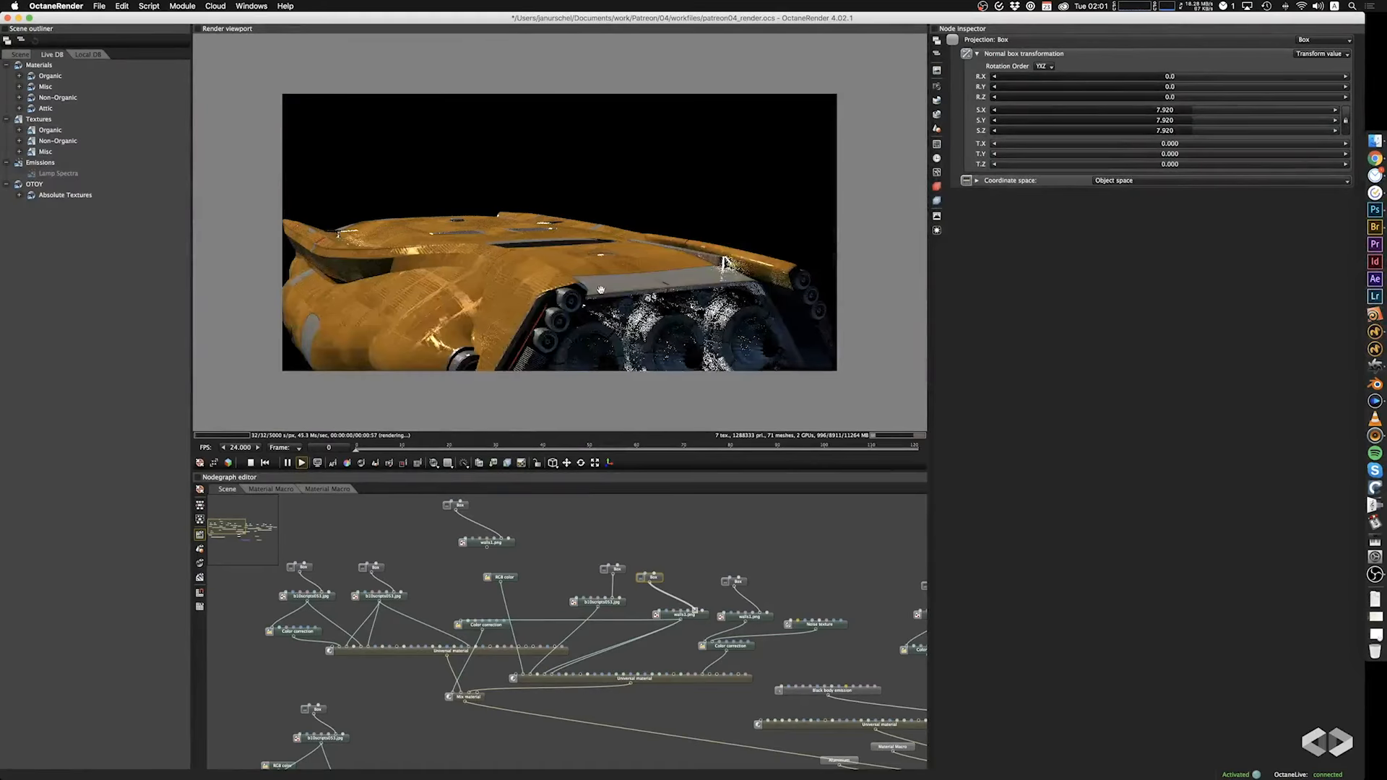
pyautogui.moveTo(686, 325); pyautogui.dragTo(623, 310)
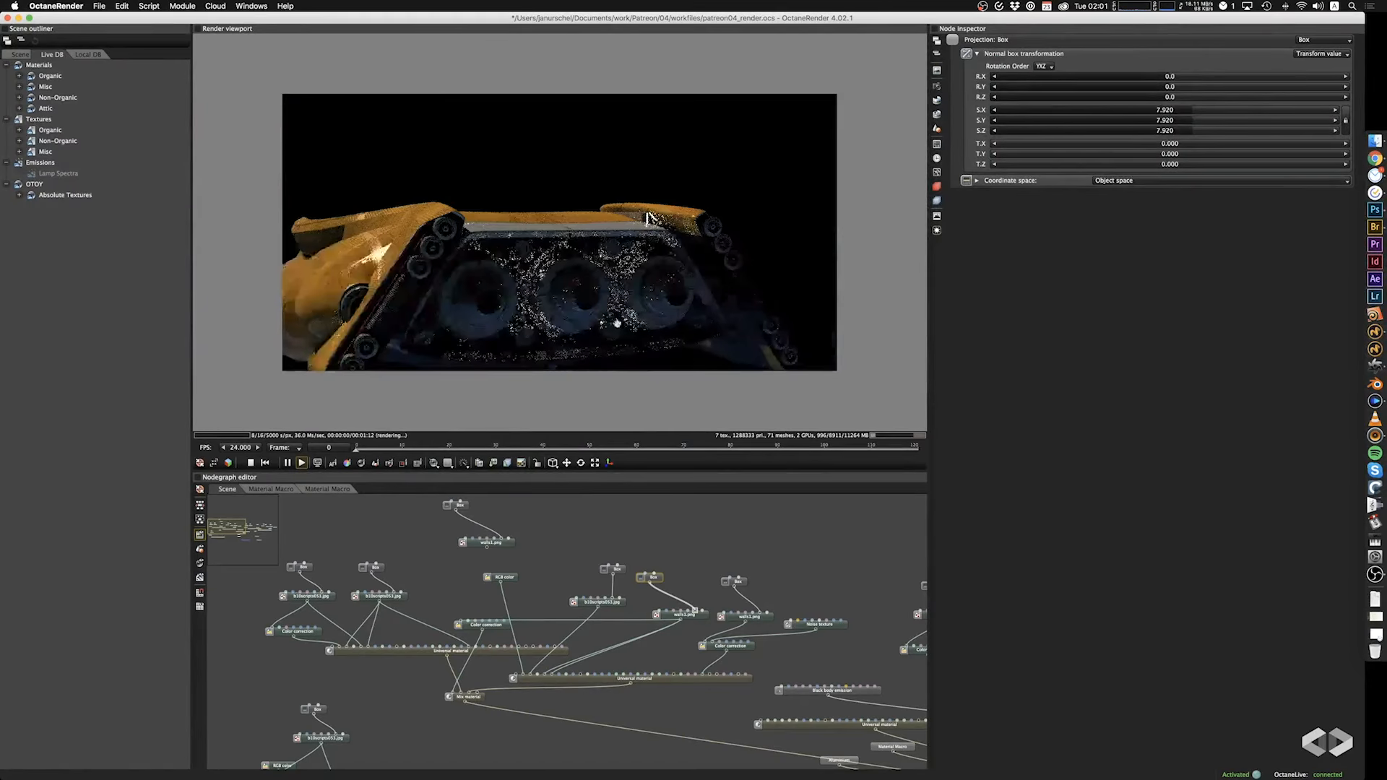
pyautogui.scroll(-3, 394, 682)
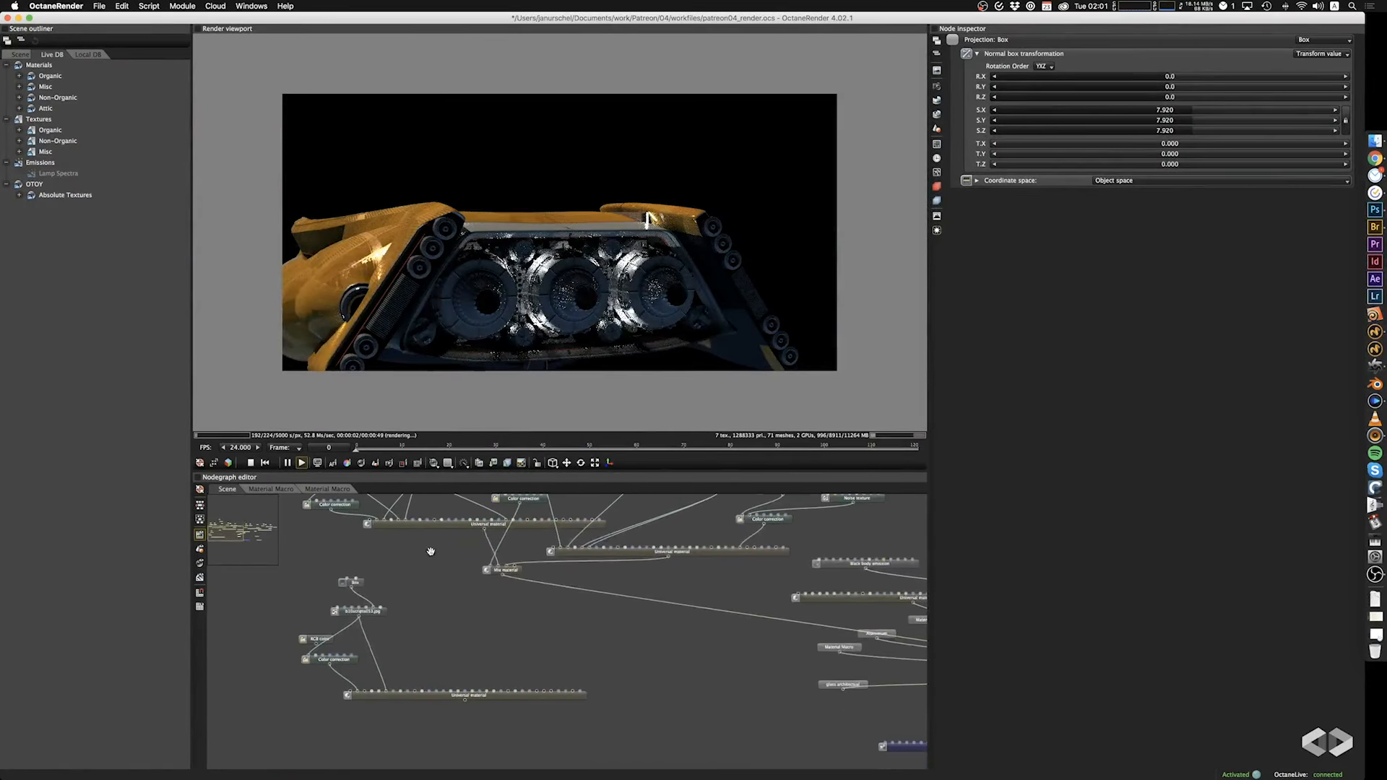
pyautogui.hscroll(5, 347, 711)
pyautogui.click(643, 602)
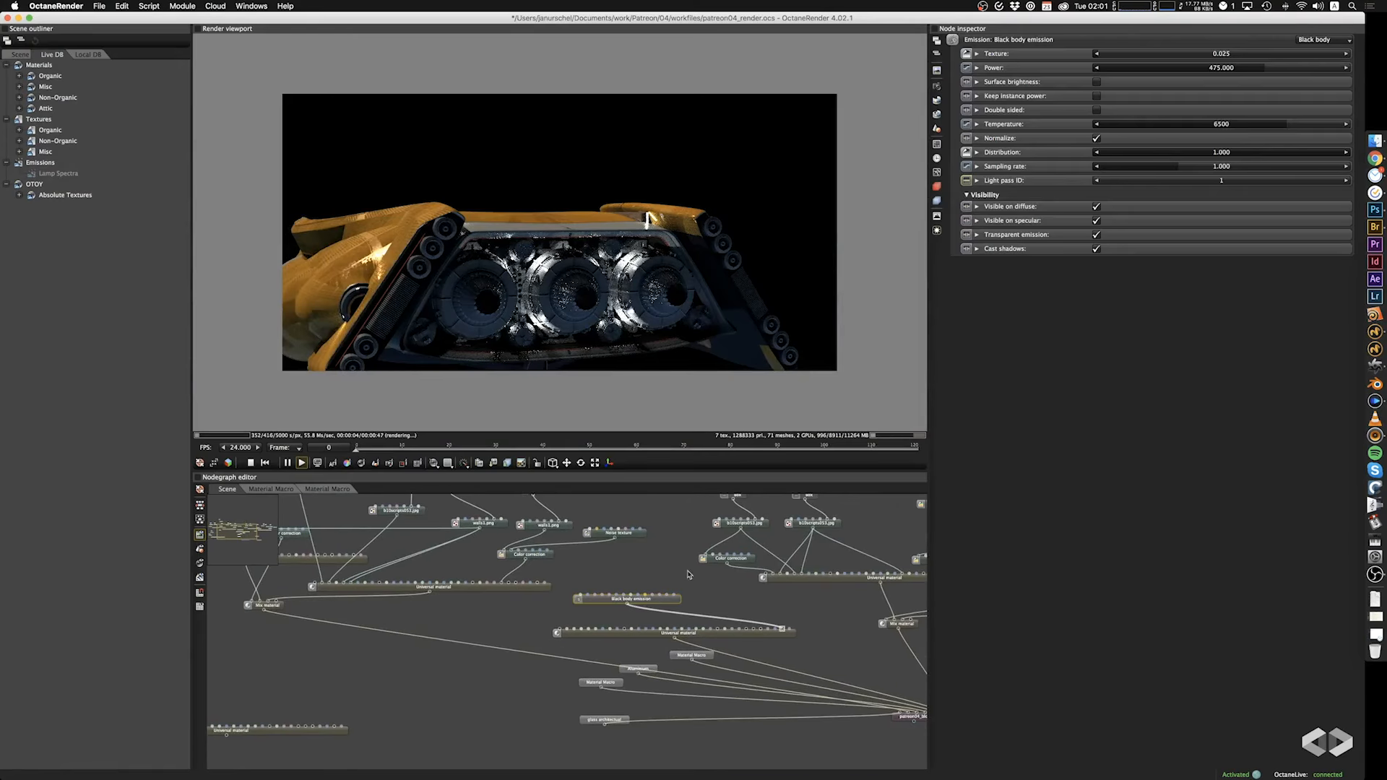
pyautogui.moveTo(1260, 69); pyautogui.dragTo(1240, 70)
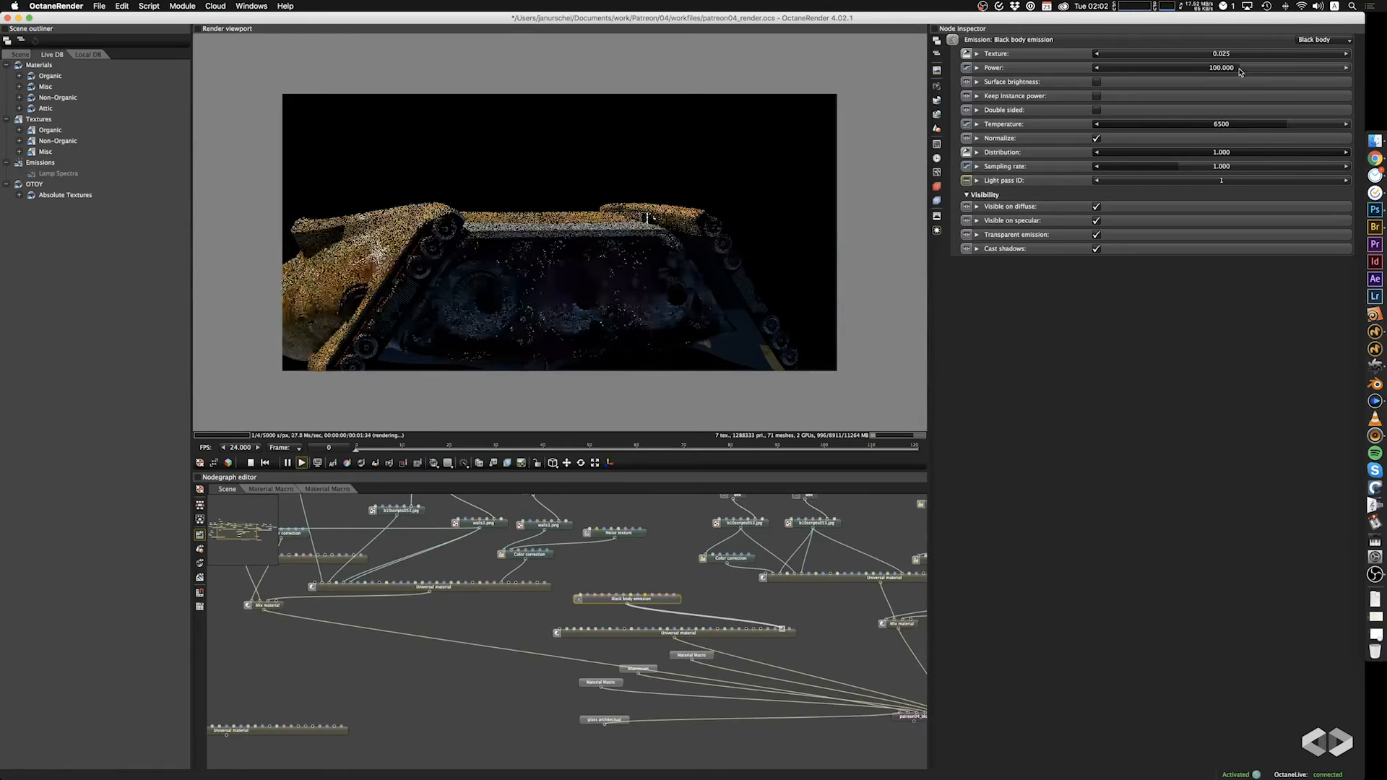
# Switch the Black body emission's texture type to RGB color.
pyautogui.moveTo(541, 302); pyautogui.dragTo(696, 380)
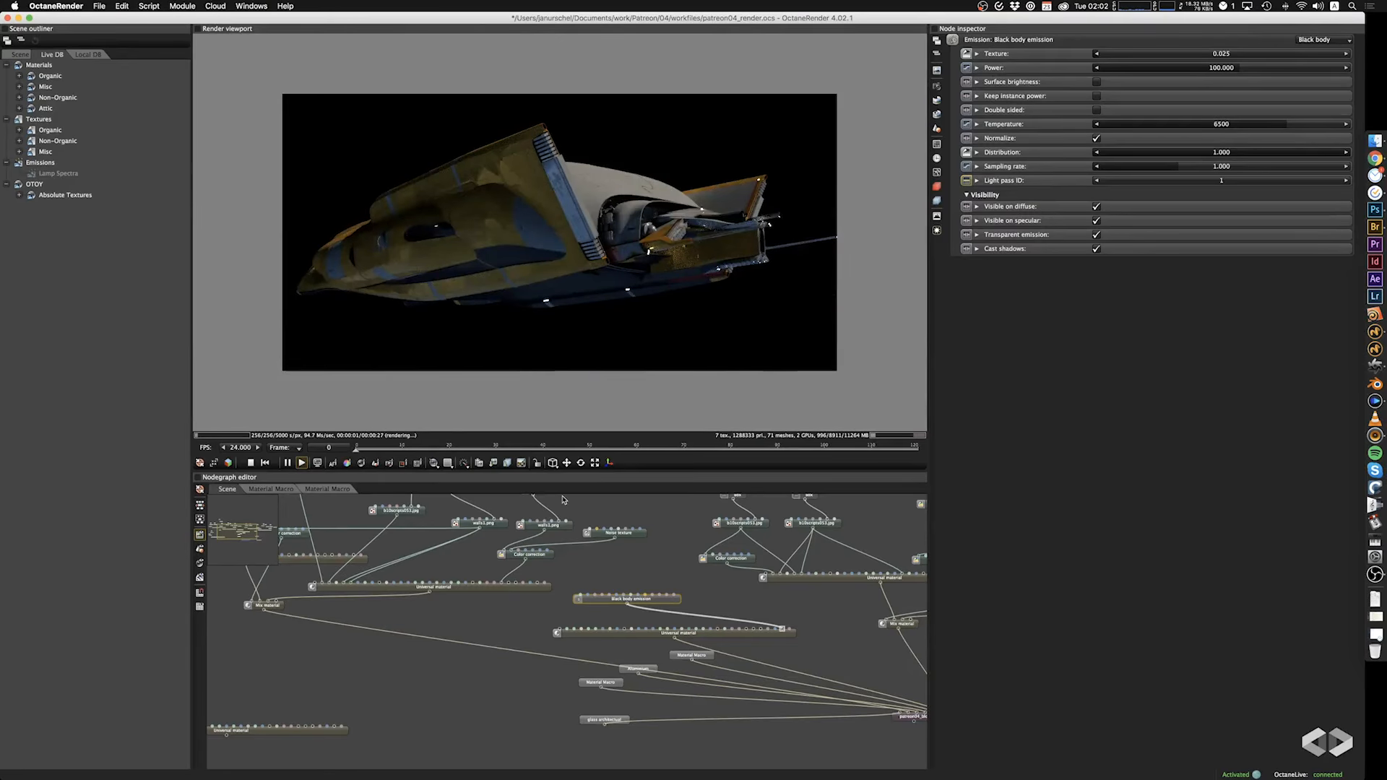
pyautogui.moveTo(573, 310); pyautogui.dragTo(536, 284)
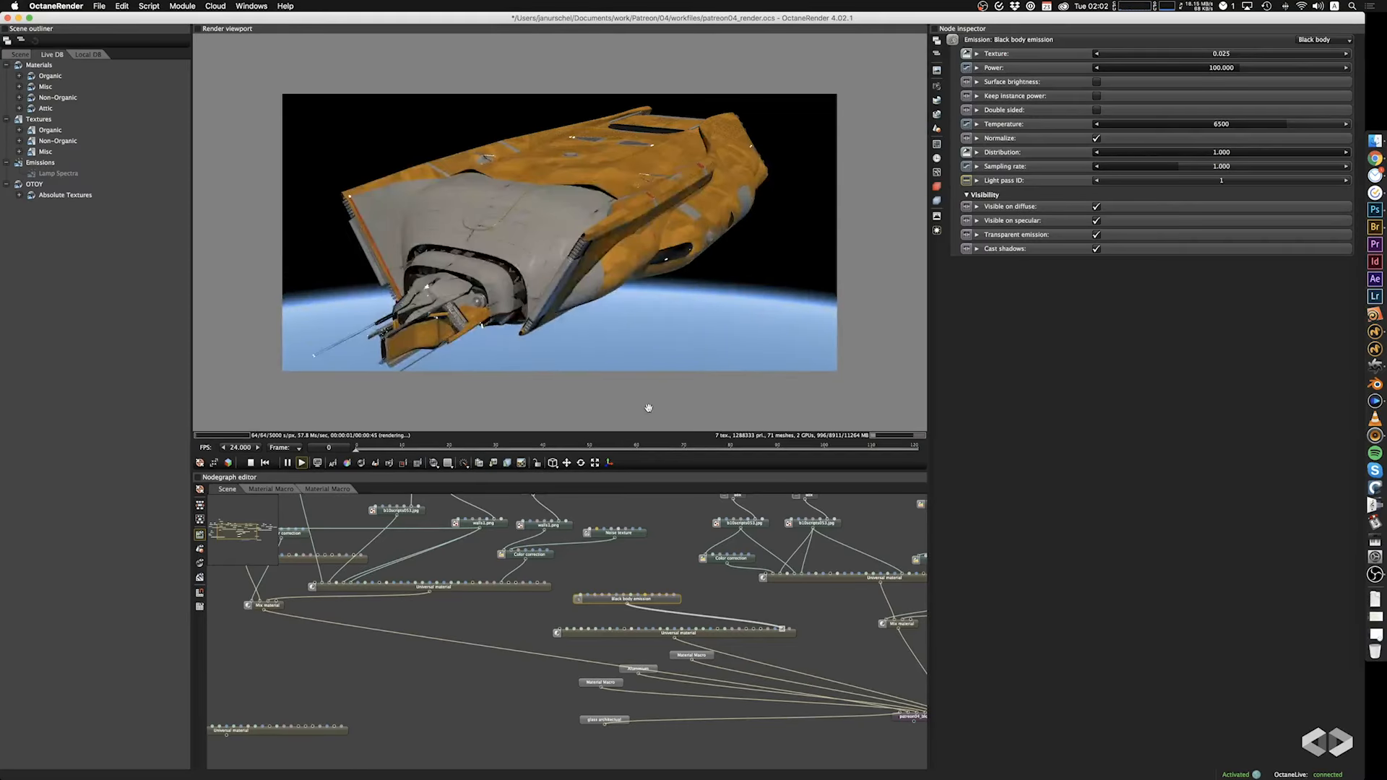
pyautogui.click(977, 54)
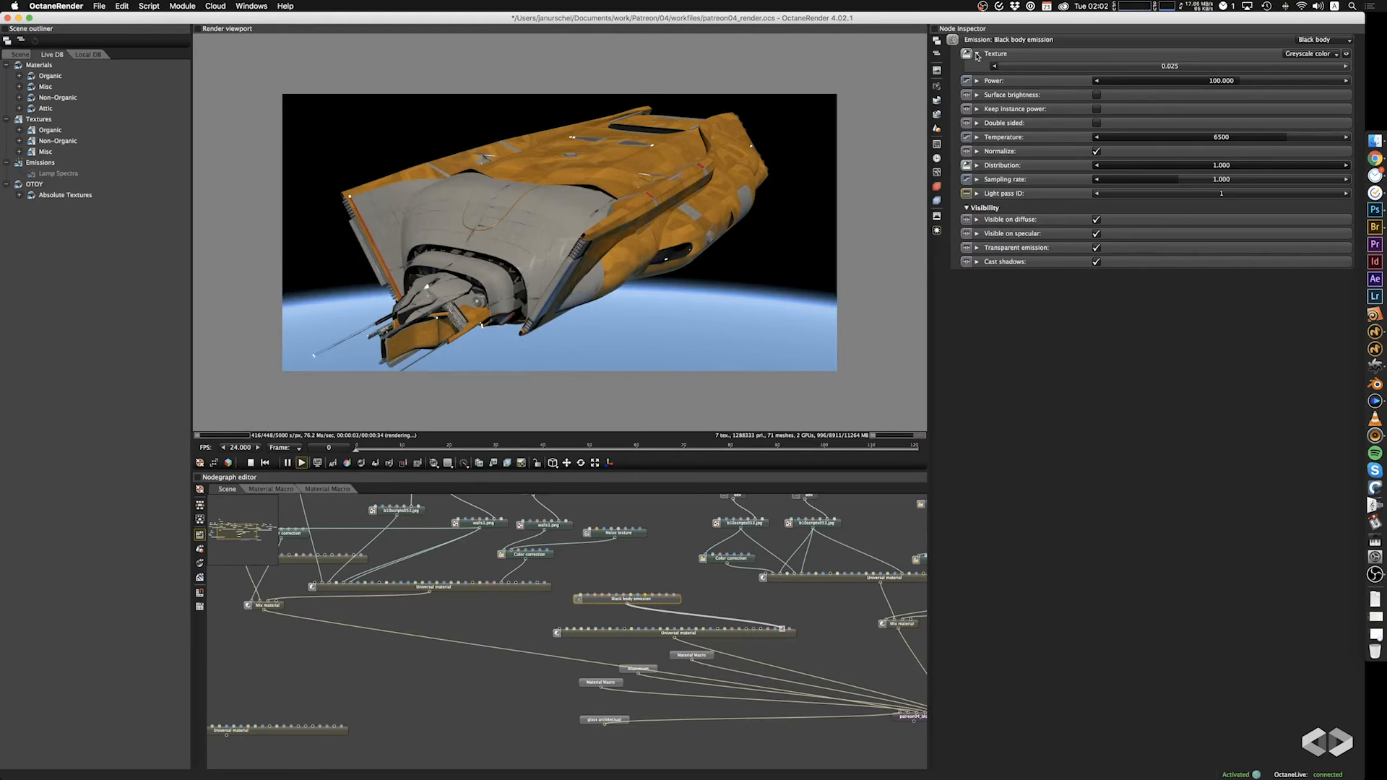
pyautogui.click(1306, 52)
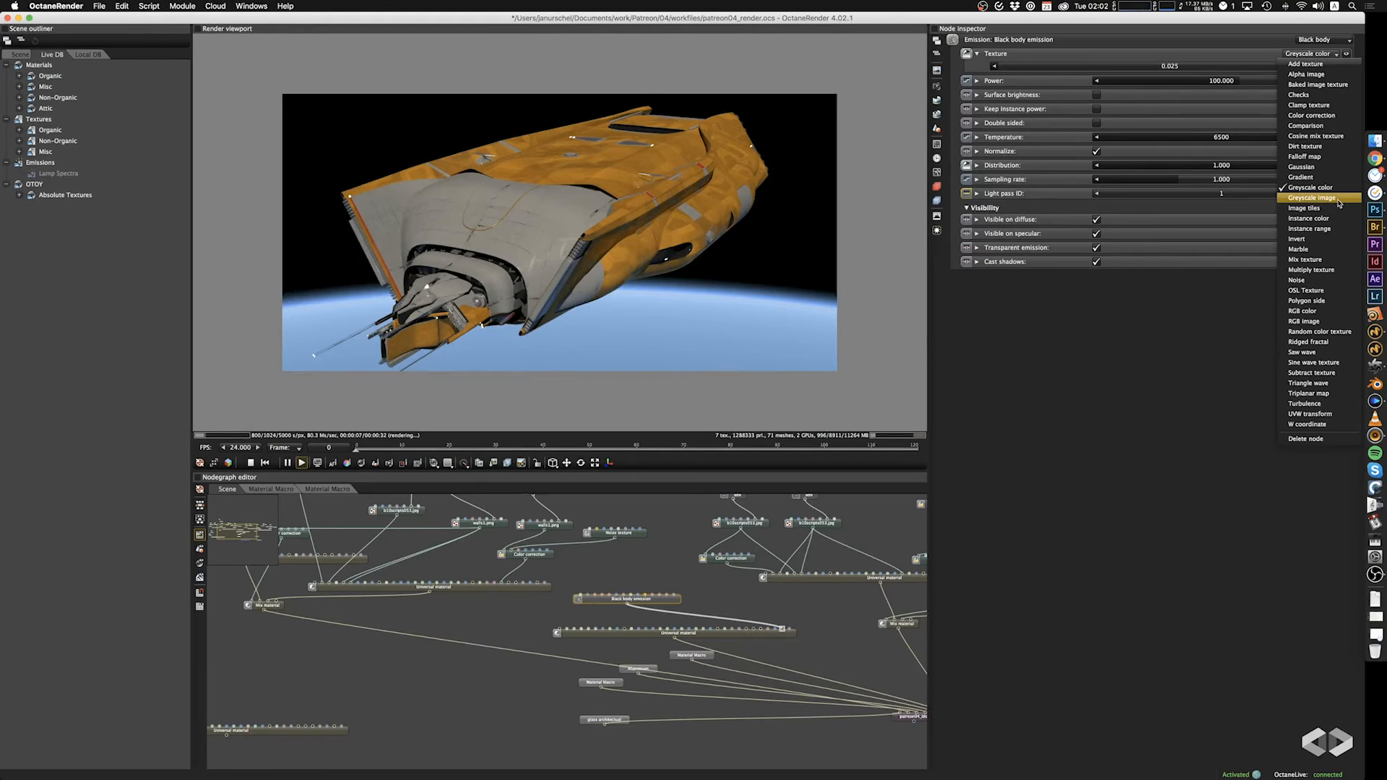
pyautogui.click(1330, 313)
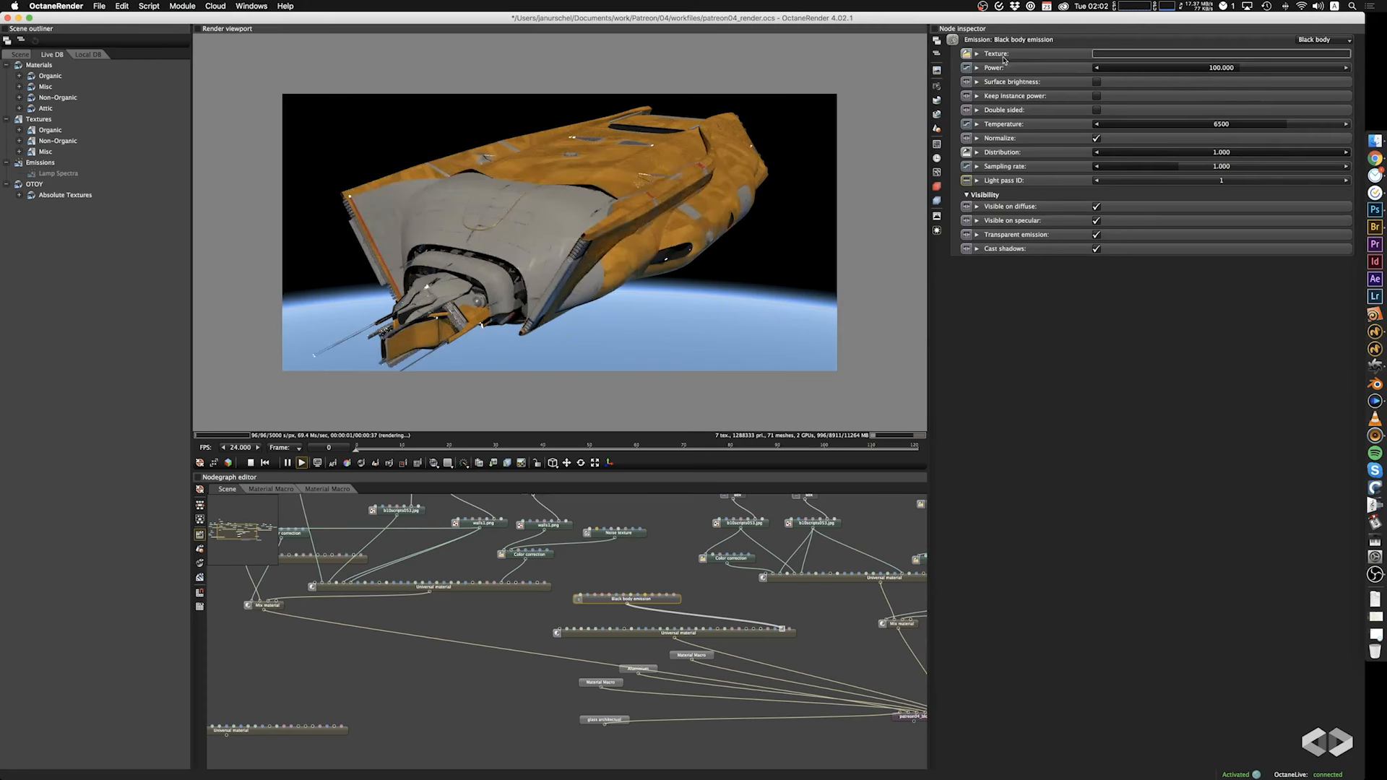
# Set the emission's RGB color to a medium blue of about 0.098, 0.303, 0.590.
pyautogui.click(977, 54)
pyautogui.click(984, 81)
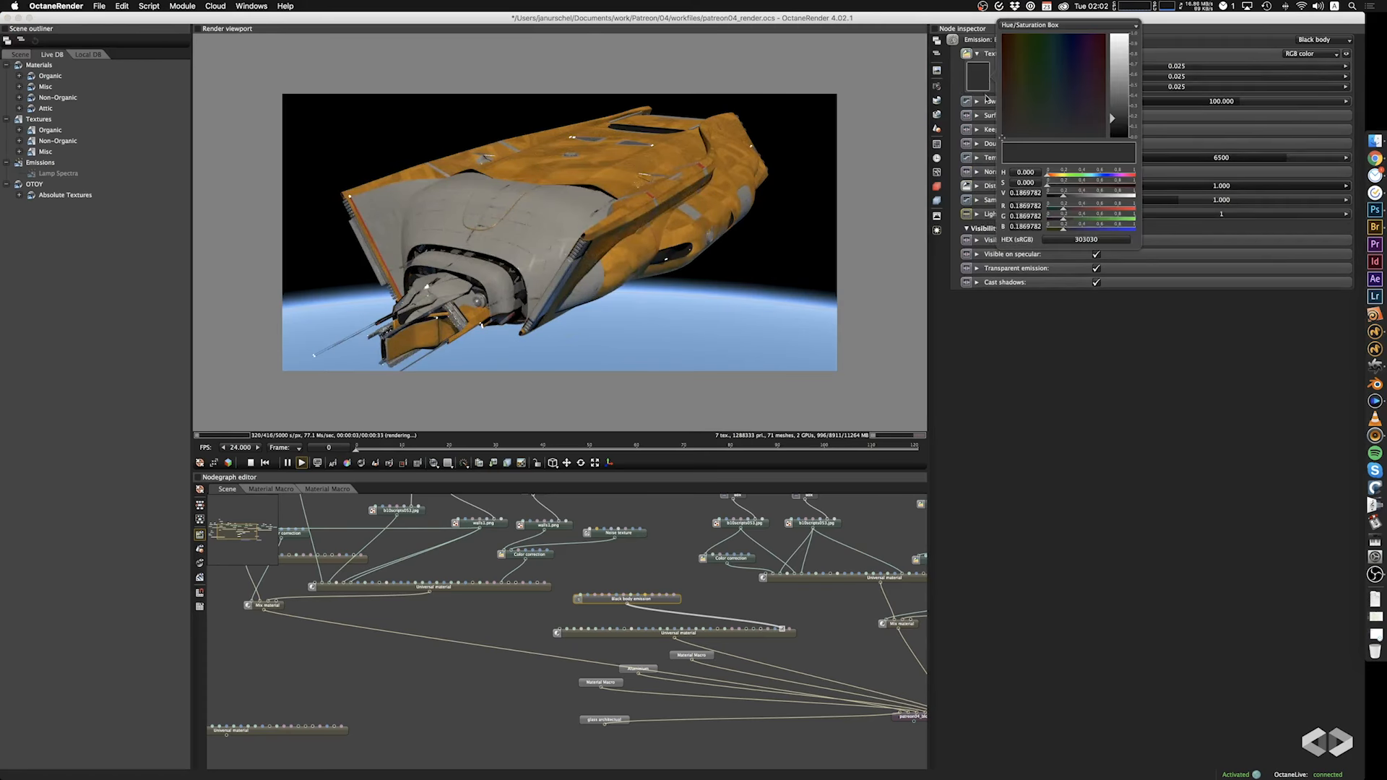
pyautogui.moveTo(1054, 92); pyautogui.dragTo(1061, 81)
pyautogui.moveTo(1118, 116); pyautogui.dragTo(1128, 56)
pyautogui.moveTo(710, 239)
pyautogui.mouseDown()
pyautogui.moveTo(567, 226)
pyautogui.moveTo(690, 275)
pyautogui.moveTo(796, 238)
pyautogui.moveTo(722, 233)
pyautogui.mouseUp()
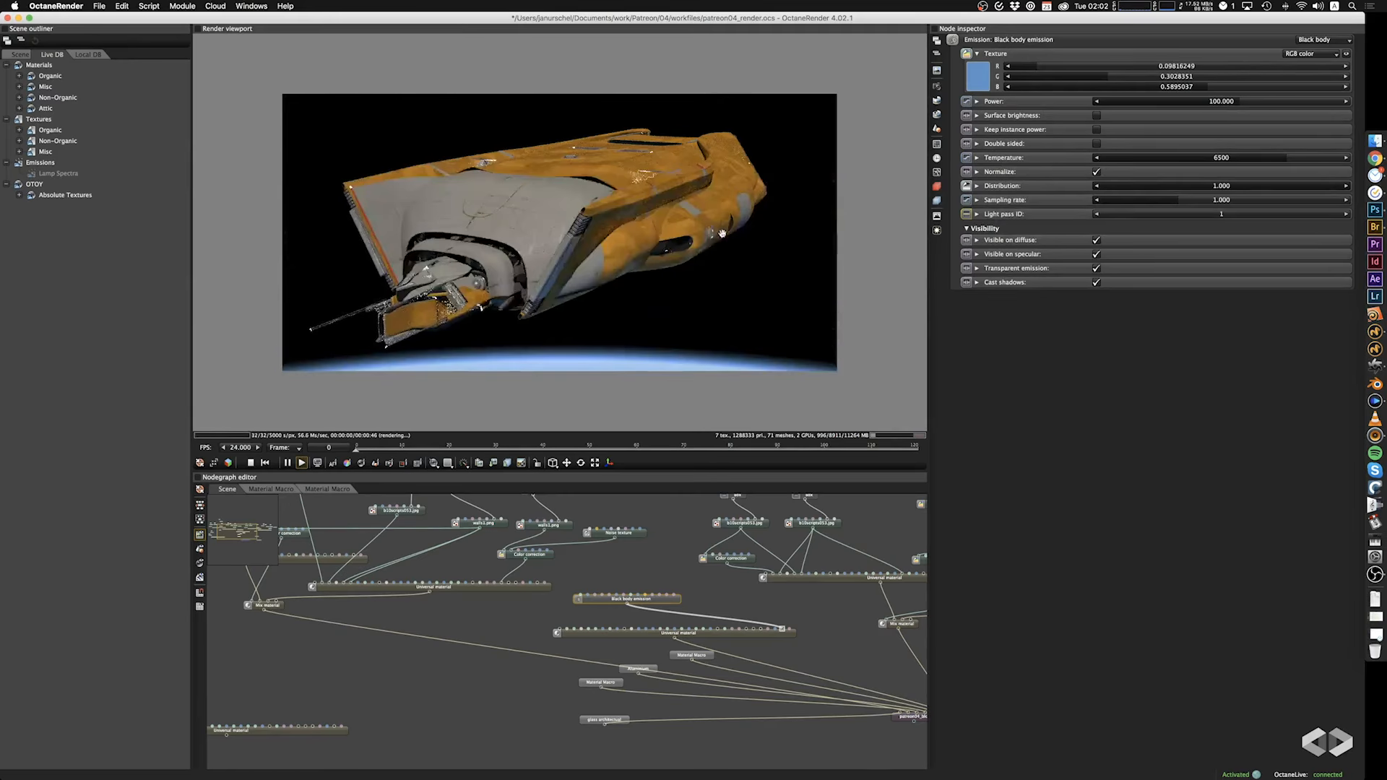
pyautogui.moveTo(635, 257); pyautogui.dragTo(619, 261)
# Desaturate the emission color to a pale blue of about 0.337, 0.486, 0.590 and save the project.
pyautogui.click(979, 77)
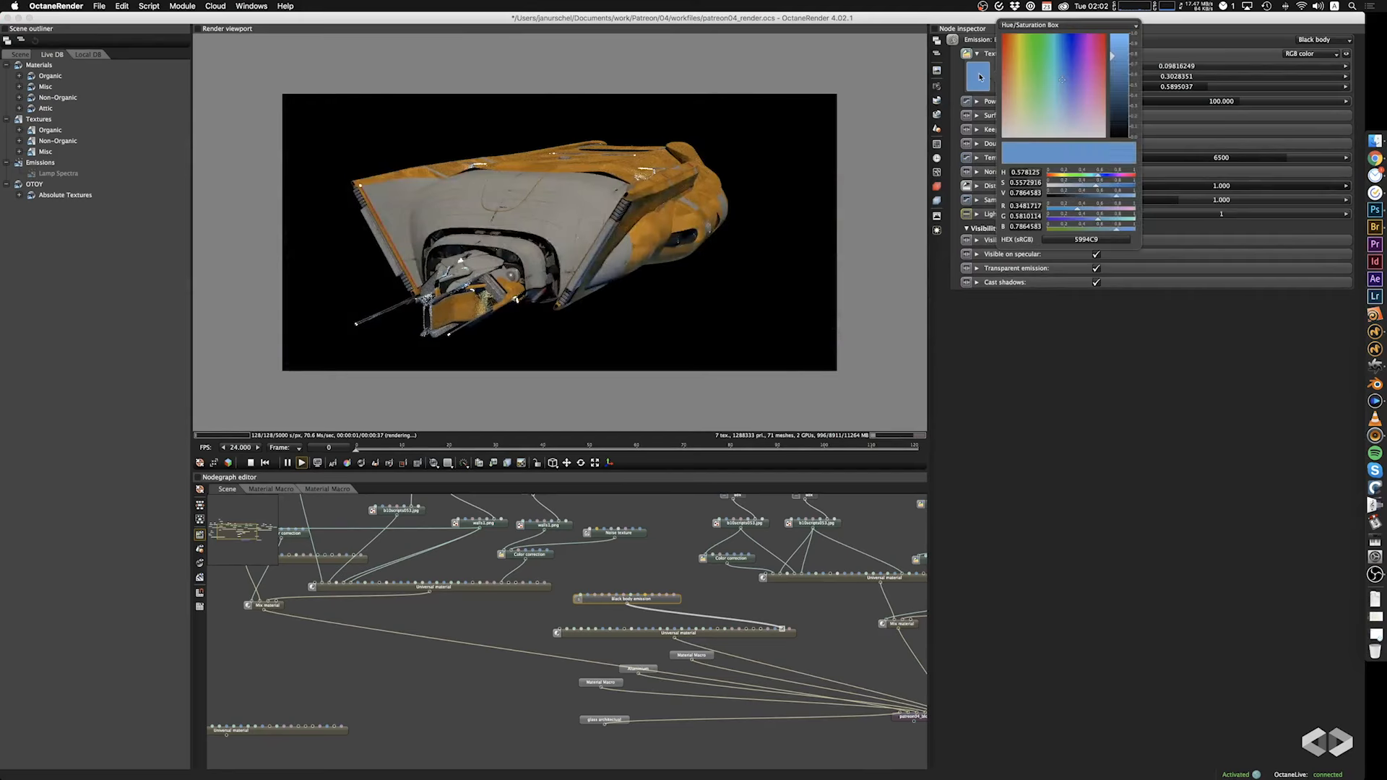
pyautogui.moveTo(1076, 76); pyautogui.dragTo(1061, 116)
pyautogui.click(1093, 498)
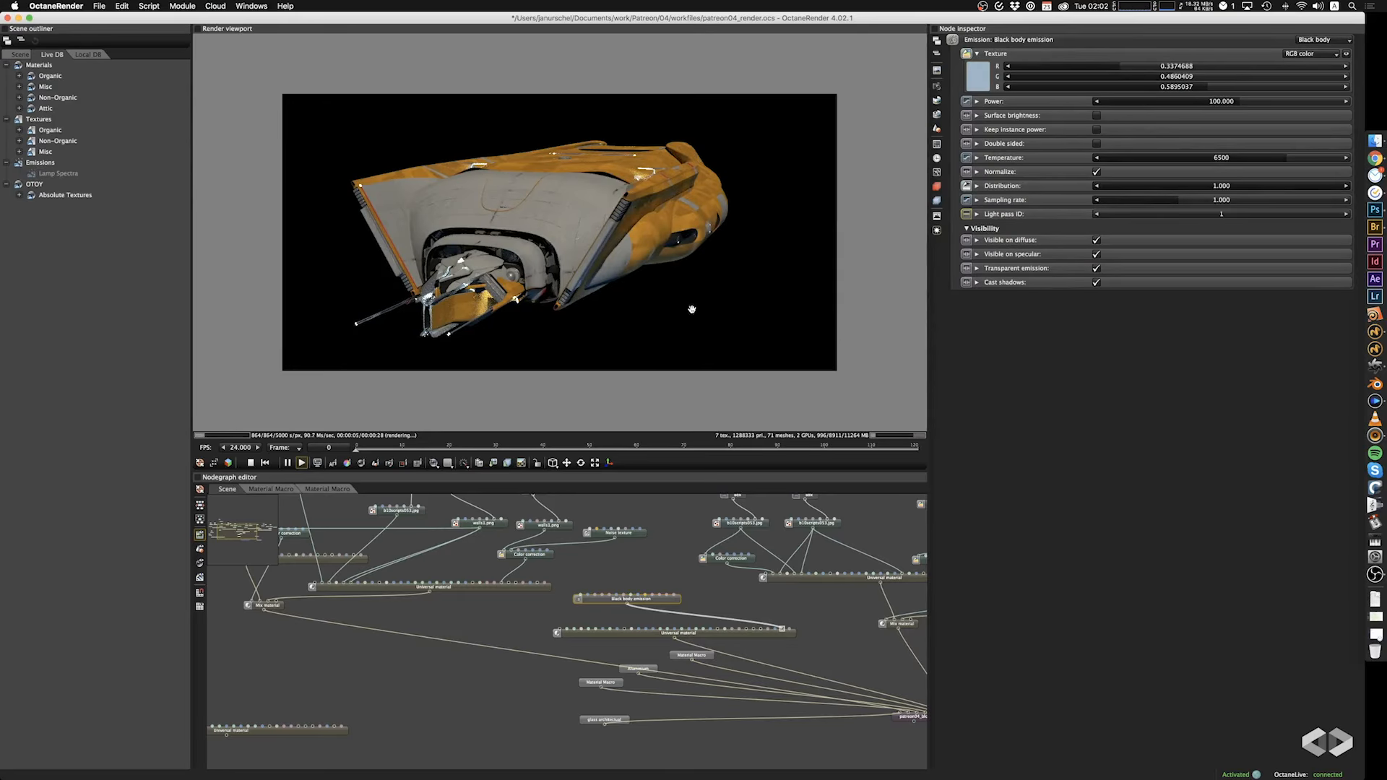
pyautogui.moveTo(691, 233)
pyautogui.mouseDown()
pyautogui.moveTo(719, 240)
pyautogui.moveTo(697, 247)
pyautogui.mouseUp()
pyautogui.press('super+s')
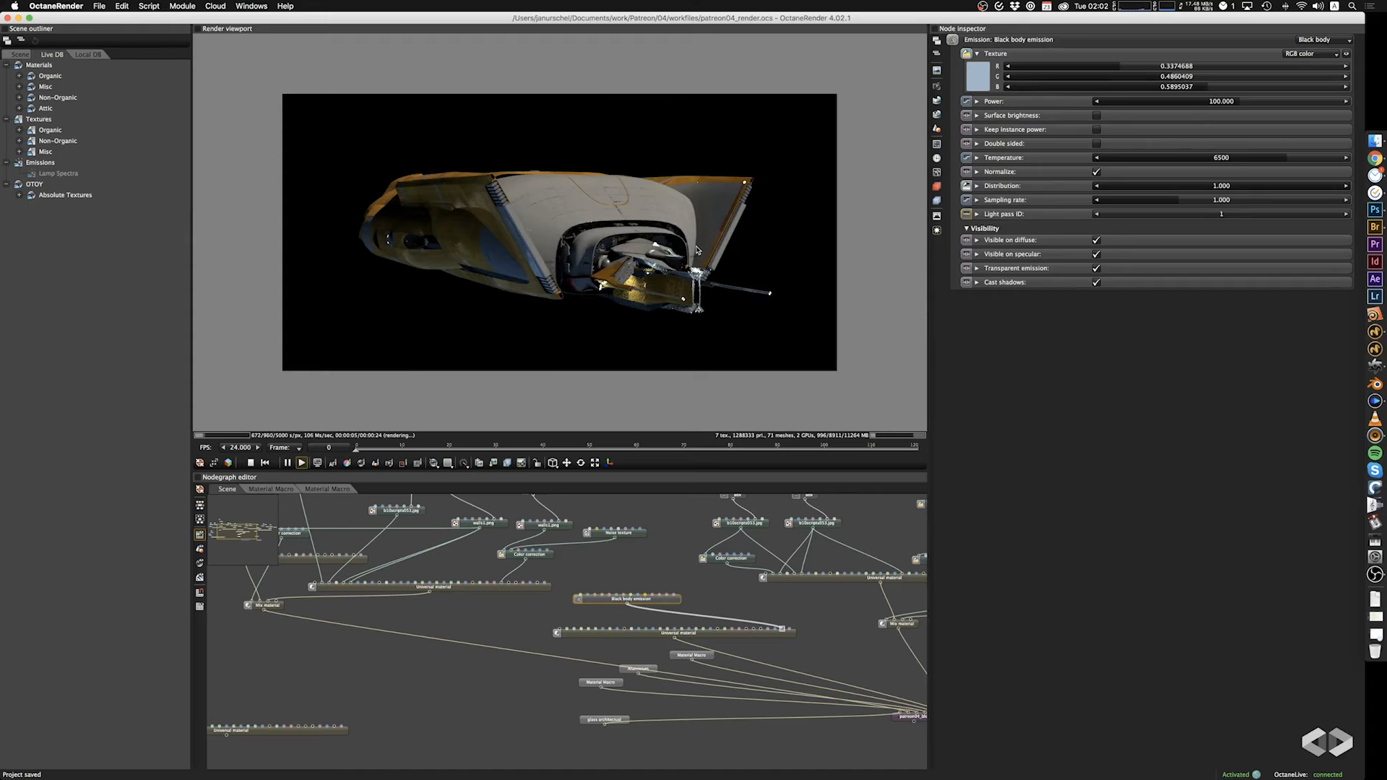
# Set the box projection scale of the walls1.png texture that feeds the Universal material directly to 2.110 on all axes.
pyautogui.moveTo(670, 299); pyautogui.dragTo(604, 297)
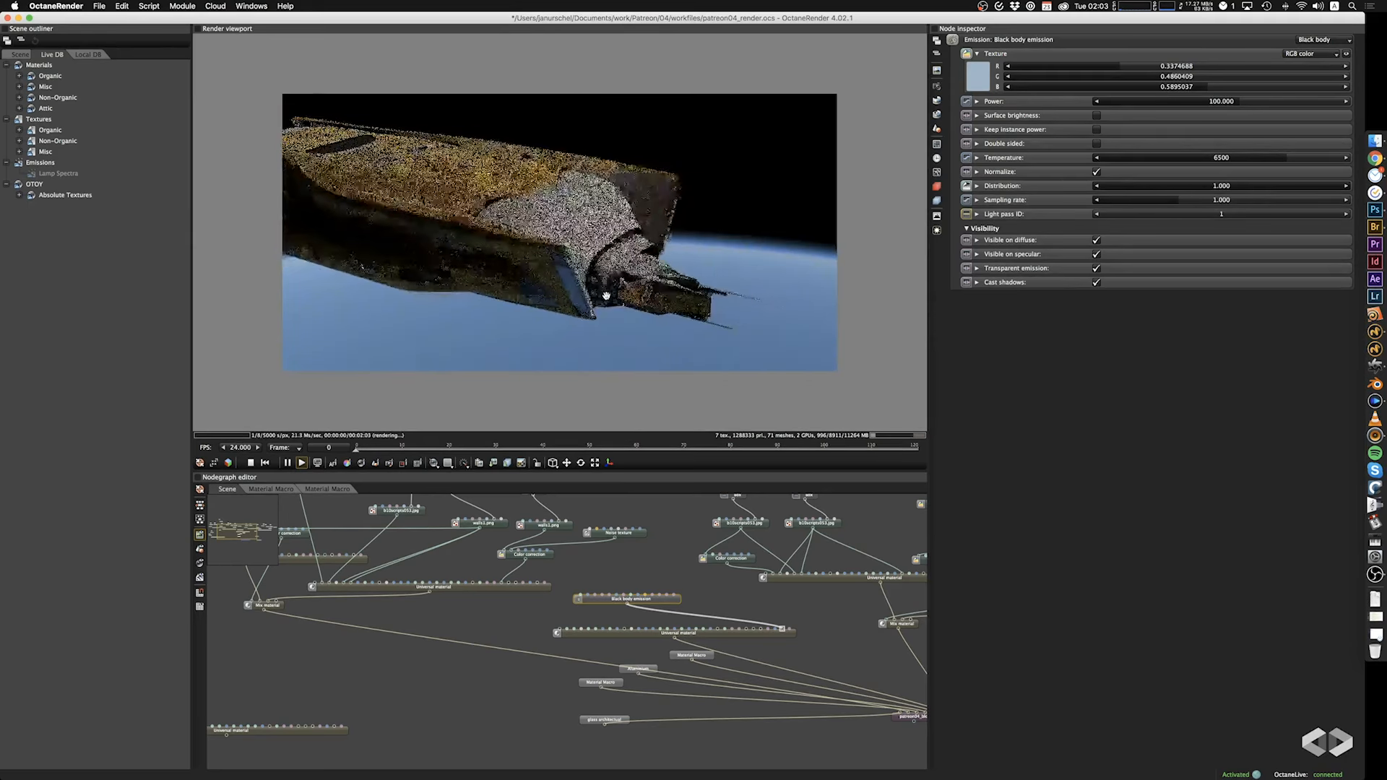
pyautogui.moveTo(428, 669); pyautogui.dragTo(215, 625)
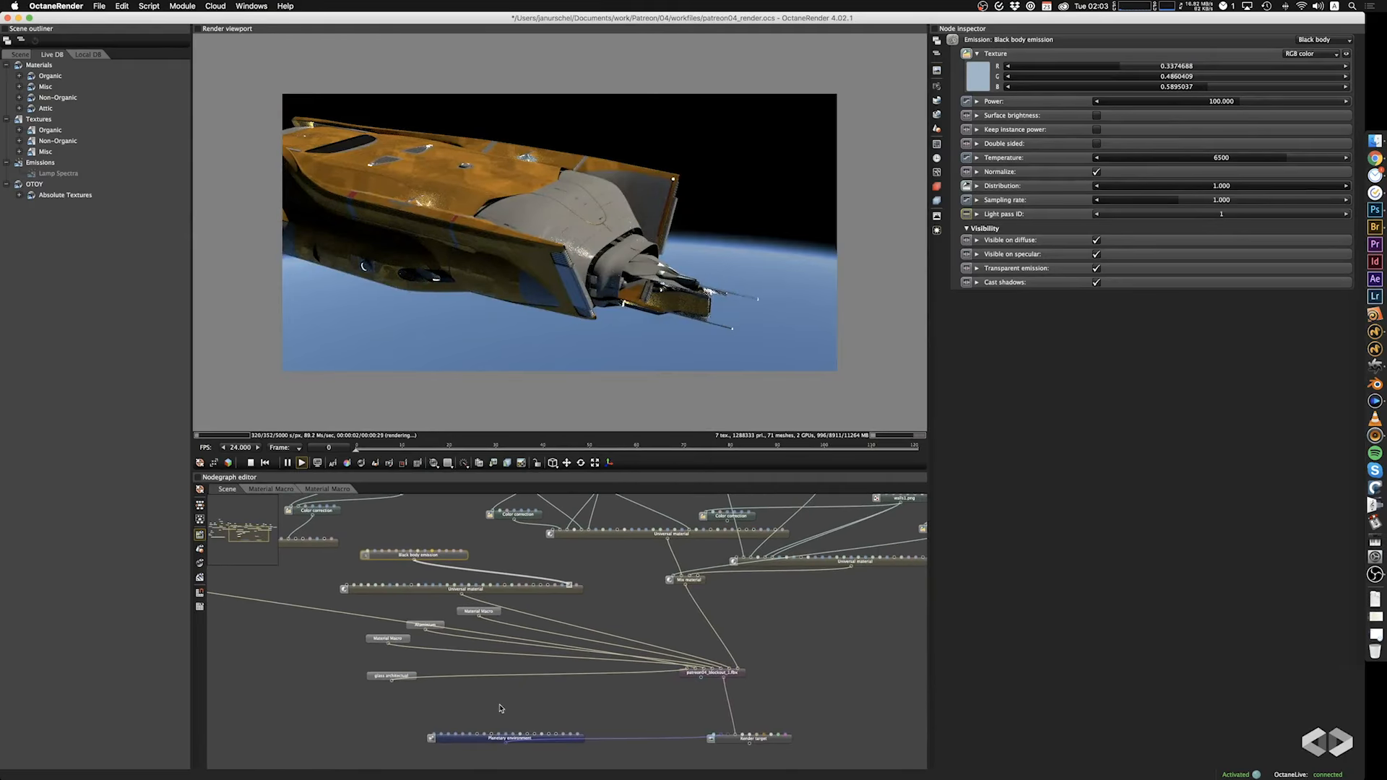
pyautogui.scroll(10, 636, 267)
pyautogui.moveTo(622, 260); pyautogui.dragTo(673, 283)
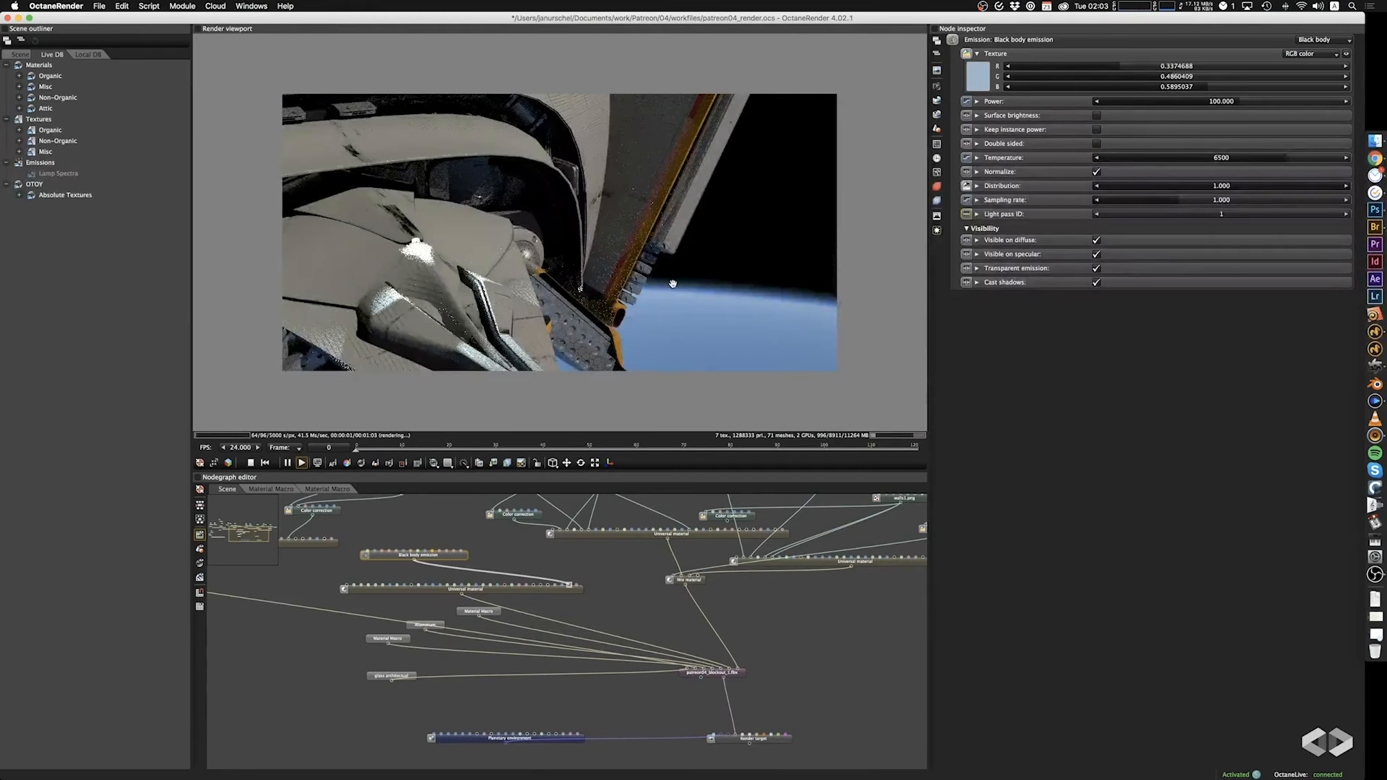
pyautogui.moveTo(518, 280); pyautogui.dragTo(522, 267)
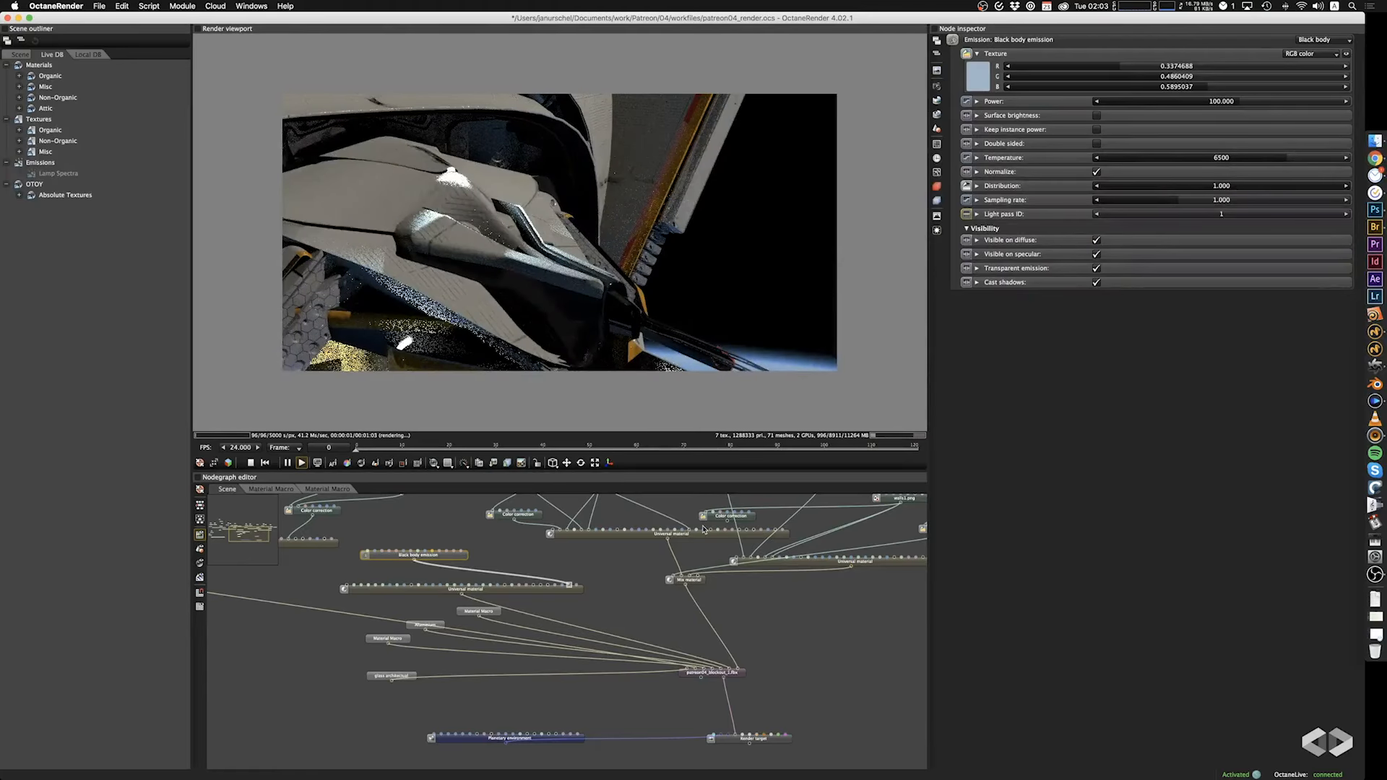
pyautogui.moveTo(614, 573); pyautogui.dragTo(889, 679)
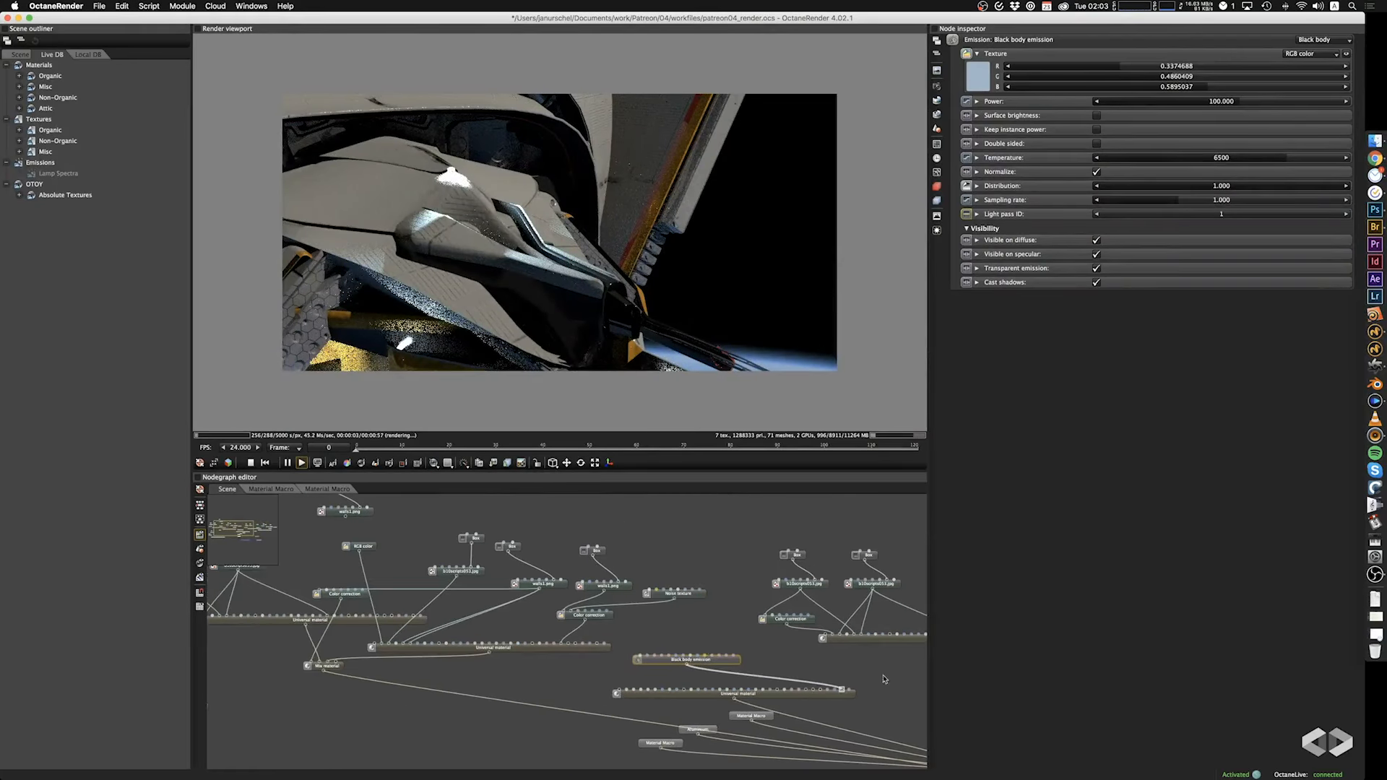
pyautogui.click(514, 582)
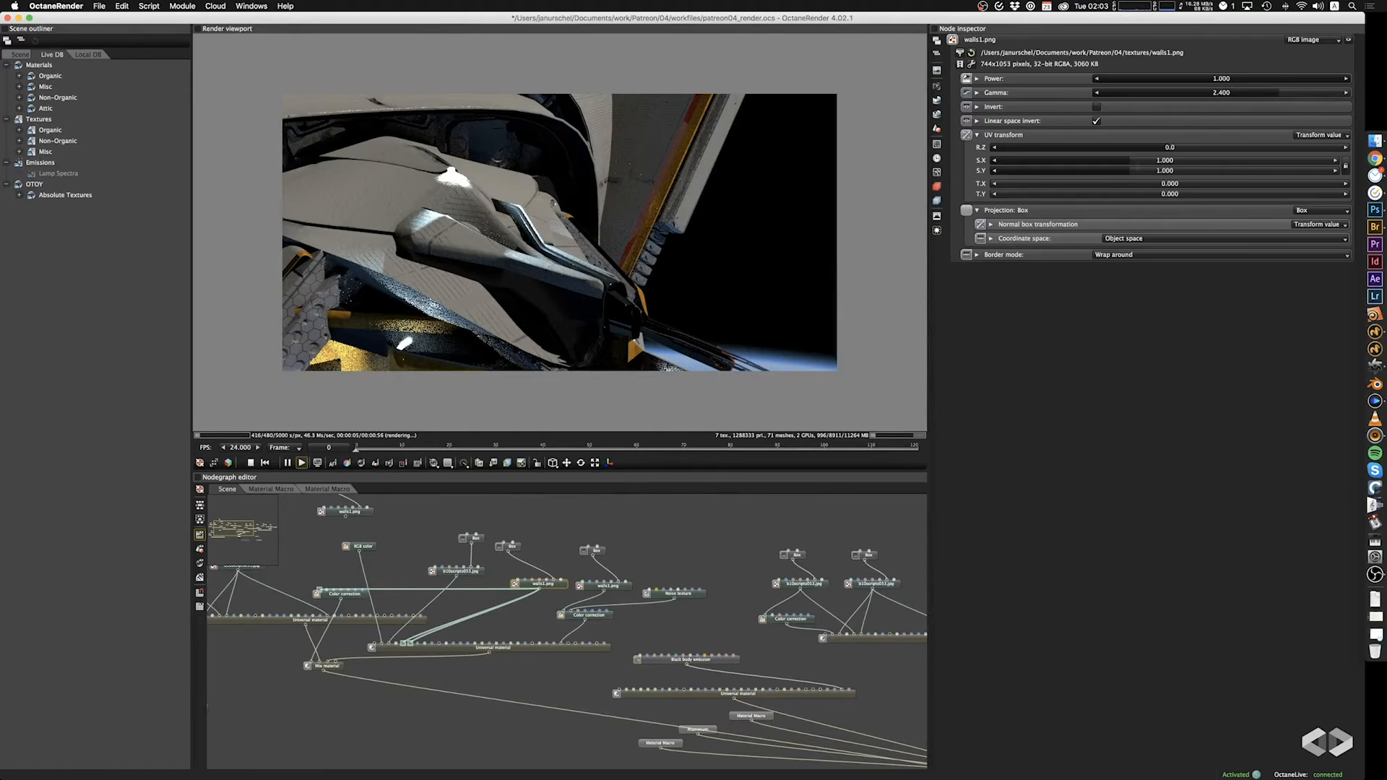
pyautogui.click(518, 553)
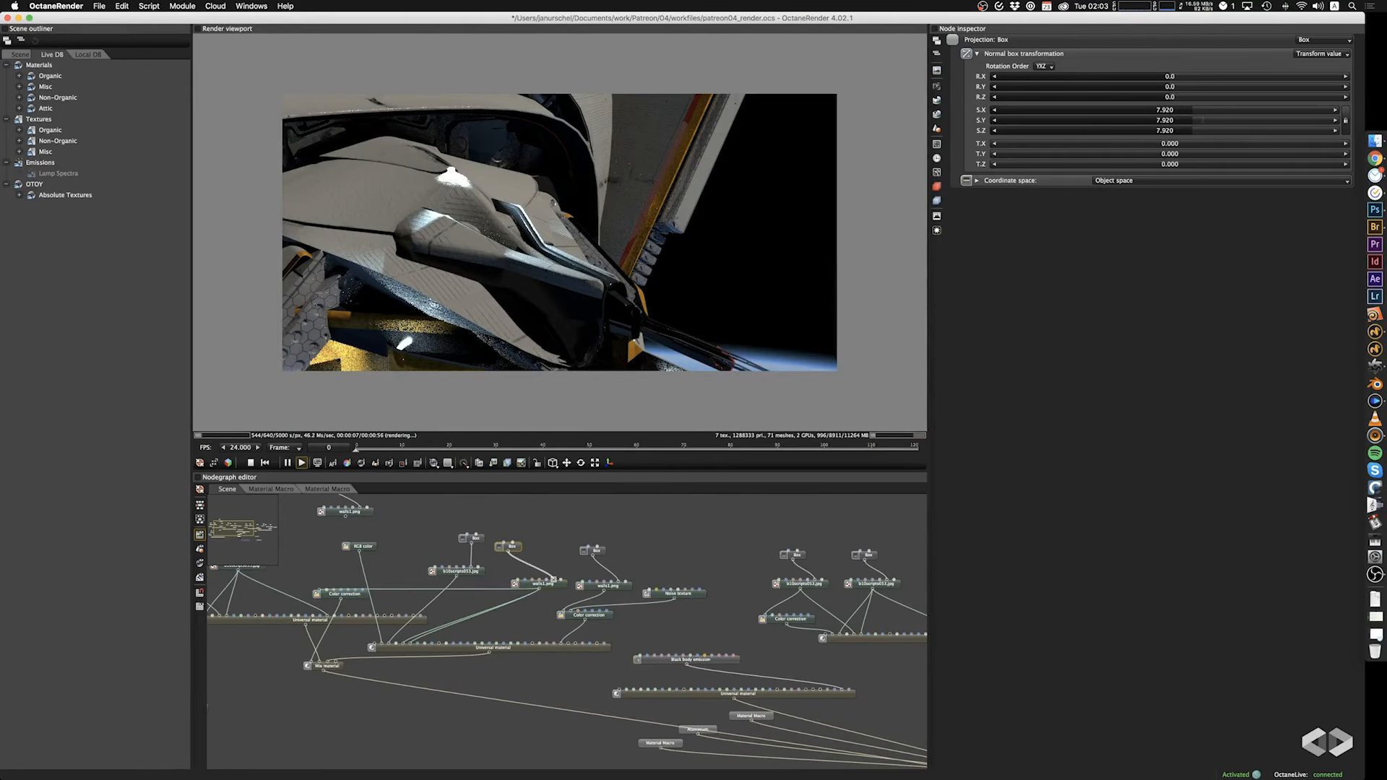
pyautogui.moveTo(1196, 111); pyautogui.dragTo(1155, 112)
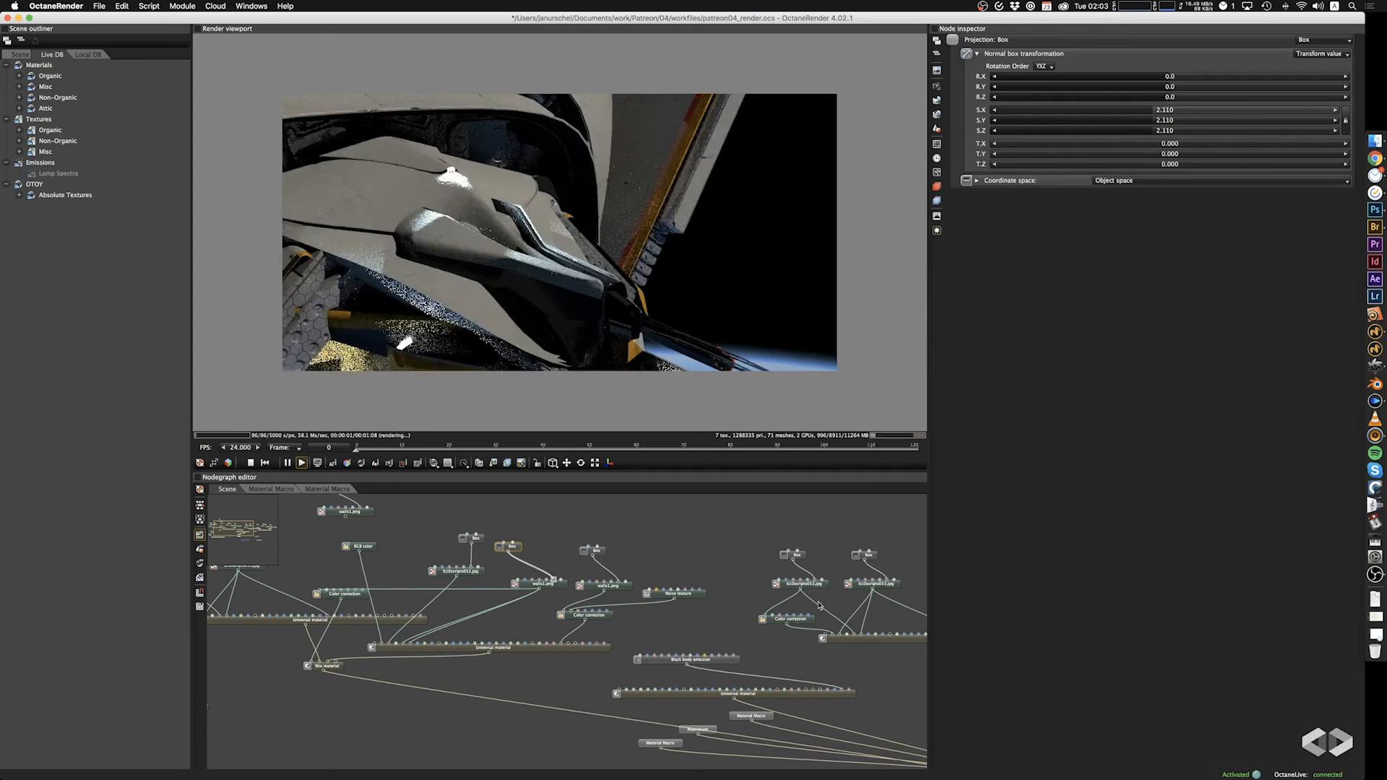
# For the walls1.png node loading b10scripts053.jpg, set the box projection scale to 0.498 and the image power to 0.399.
pyautogui.click(598, 553)
pyautogui.moveTo(1185, 111); pyautogui.dragTo(1111, 113)
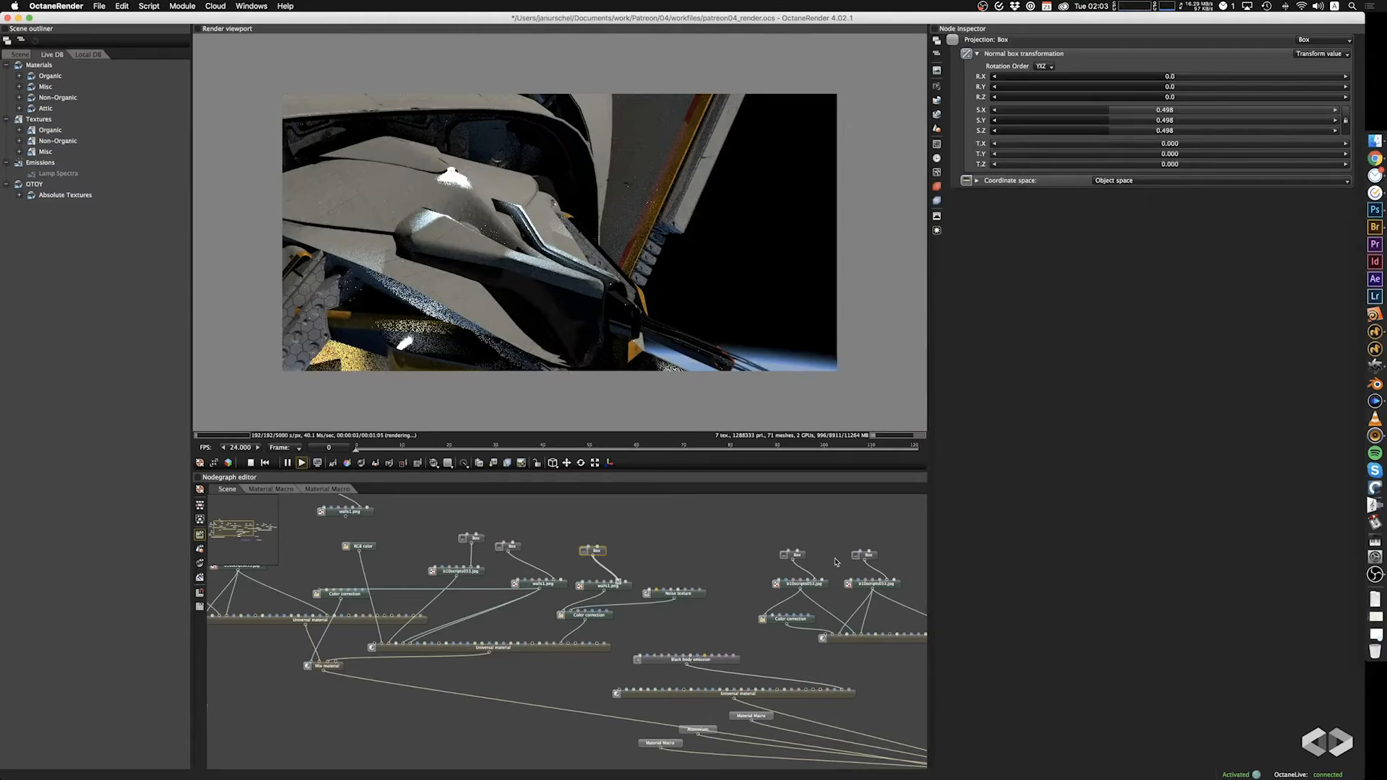
pyautogui.click(623, 586)
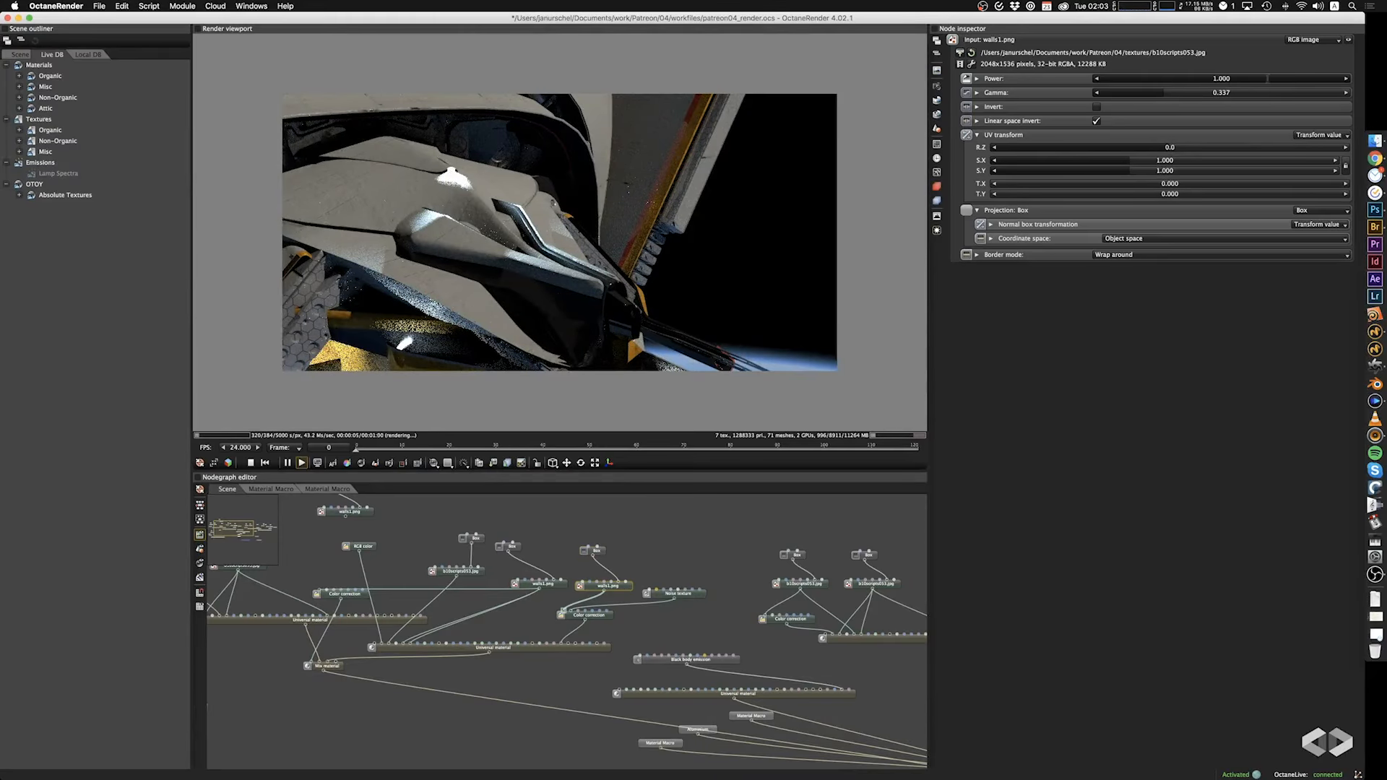
pyautogui.click(1299, 78)
pyautogui.click(1219, 80)
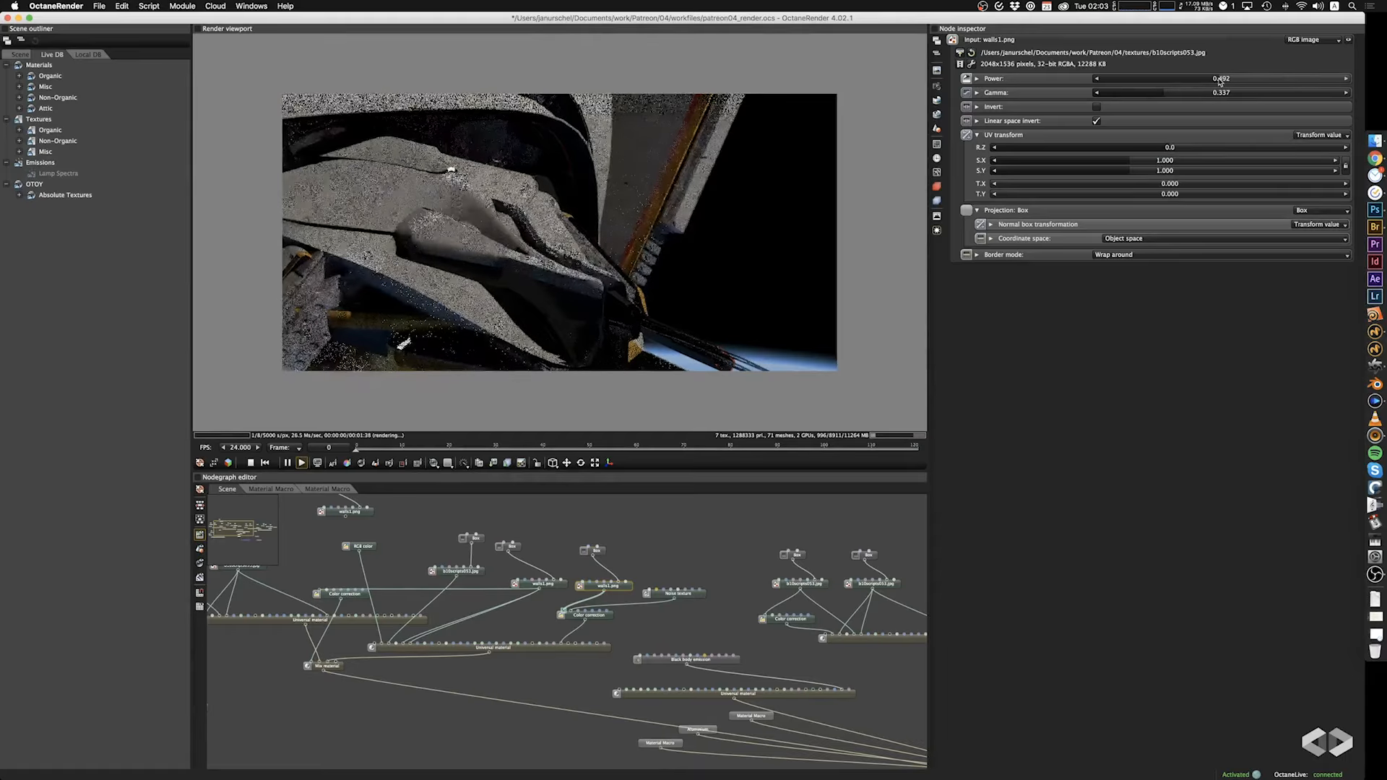
pyautogui.click(1196, 84)
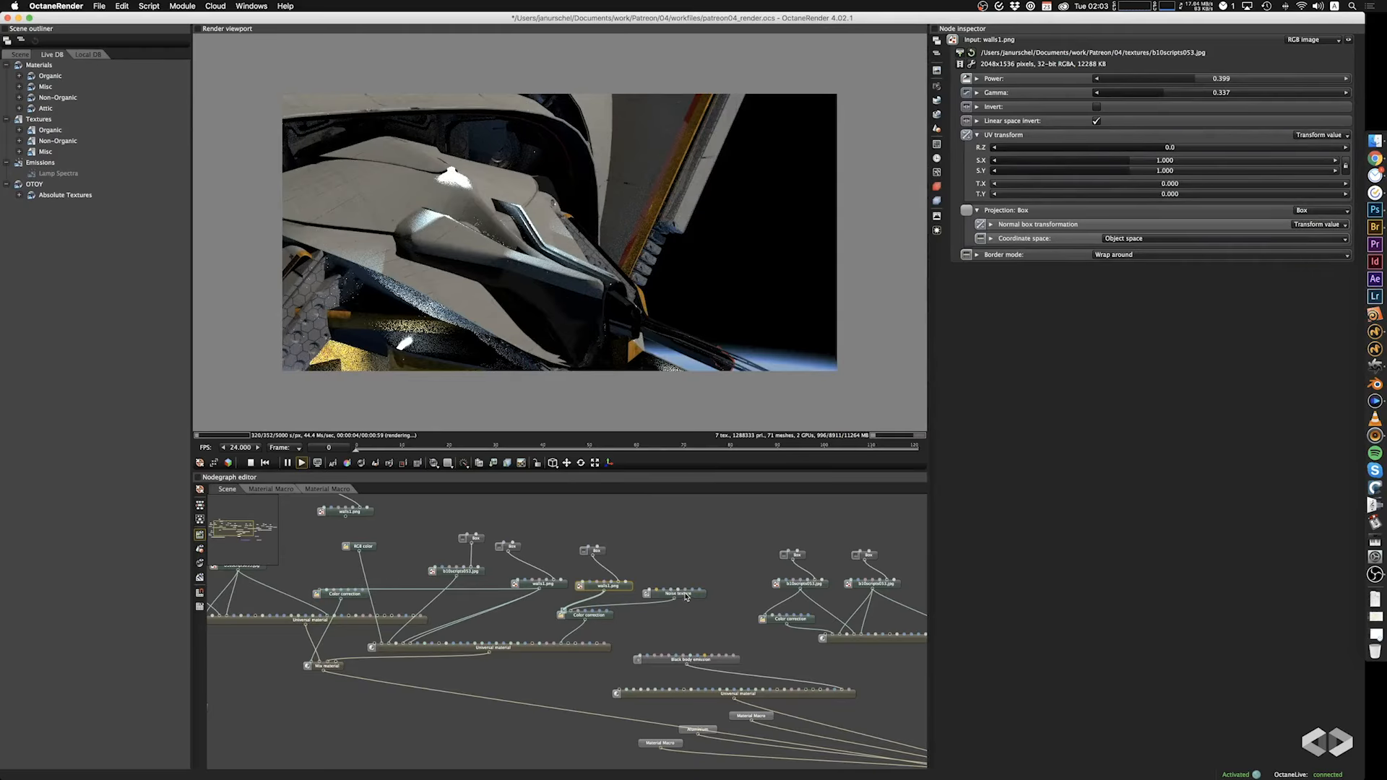
# Pick the camera focus on the gold engine block at the ship's rear.
pyautogui.moveTo(510, 211); pyautogui.dragTo(421, 252)
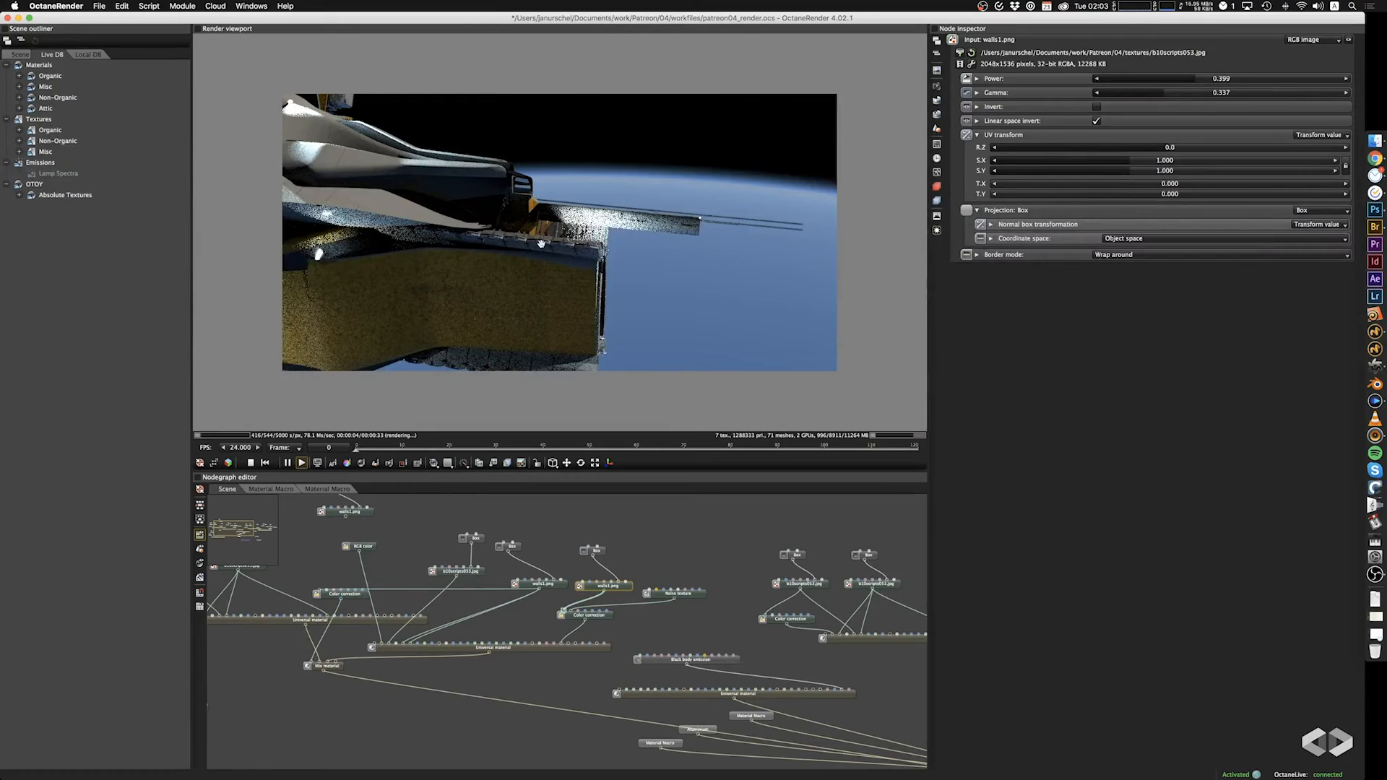
pyautogui.moveTo(541, 244); pyautogui.dragTo(407, 228)
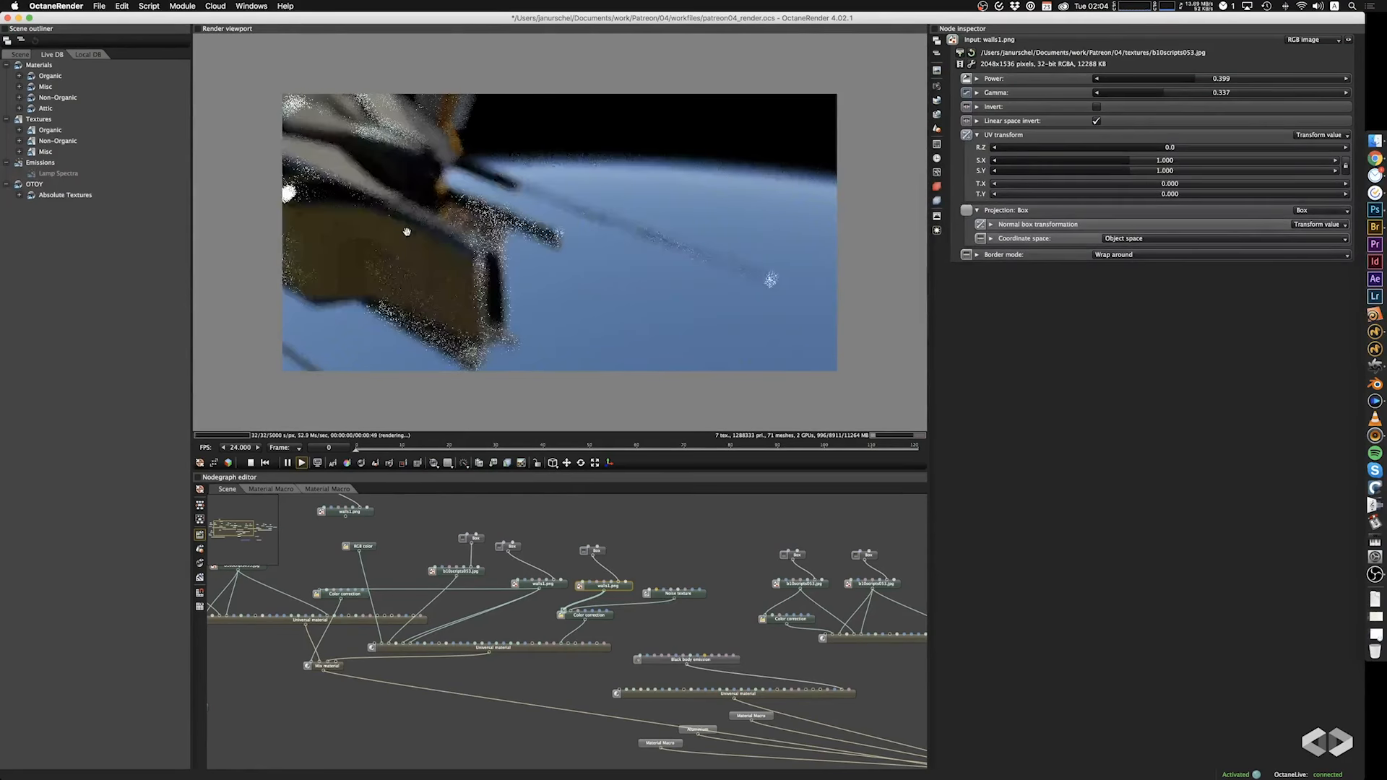
pyautogui.click(333, 463)
pyautogui.click(474, 243)
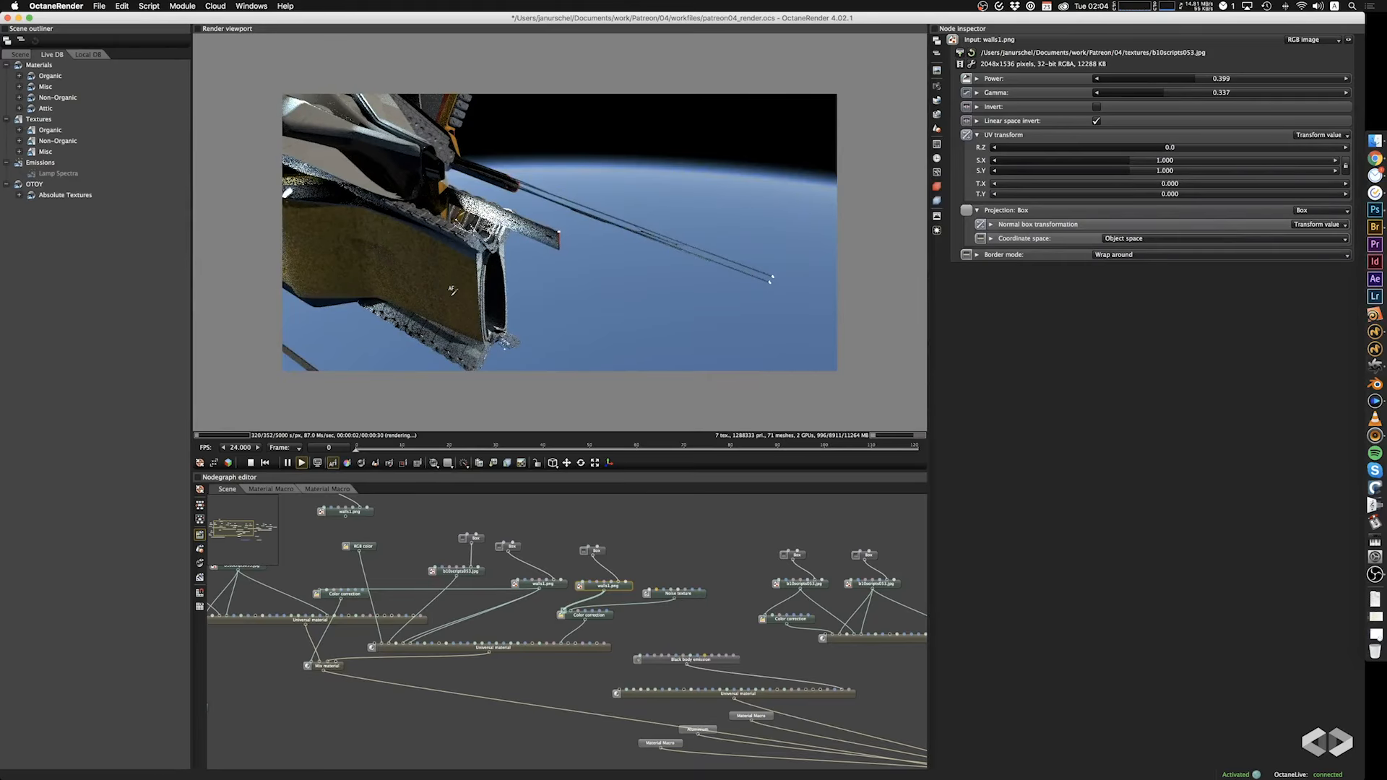
# Inside the Material Macro above the aluminium node, set the box projection scale of the second Glossy material's b10scripts053.jpg texture to 0.631.
pyautogui.moveTo(437, 250); pyautogui.dragTo(487, 254)
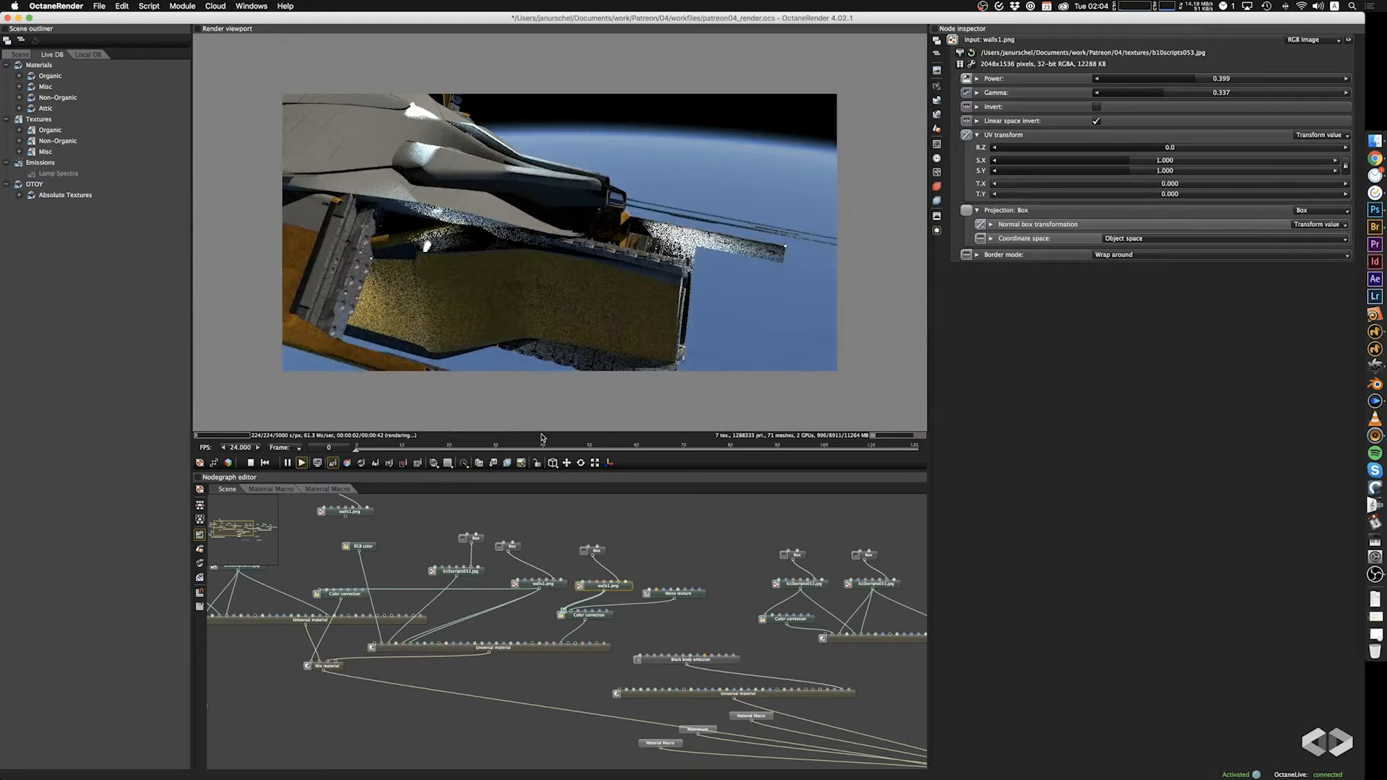
pyautogui.moveTo(729, 584); pyautogui.dragTo(643, 500)
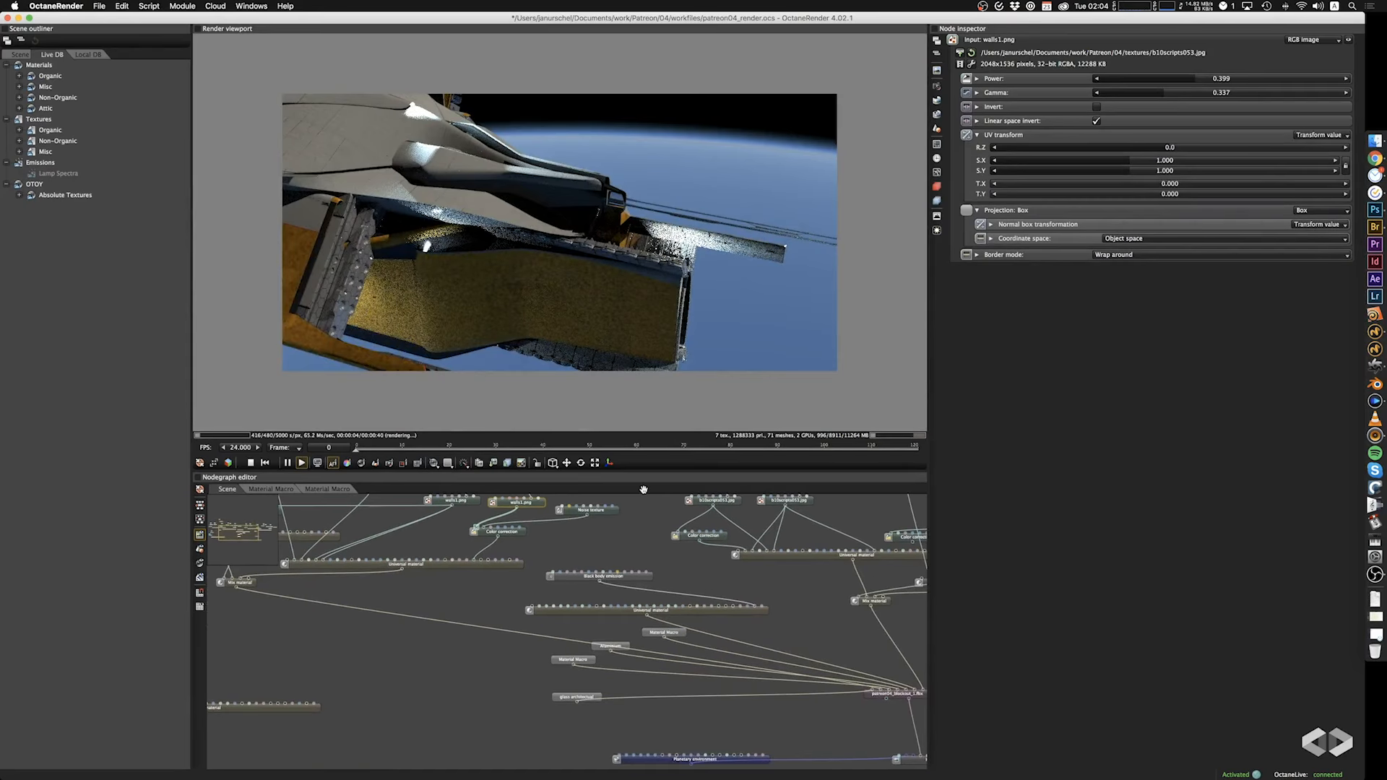
pyautogui.doubleClick(652, 635)
pyautogui.moveTo(758, 639); pyautogui.dragTo(734, 658)
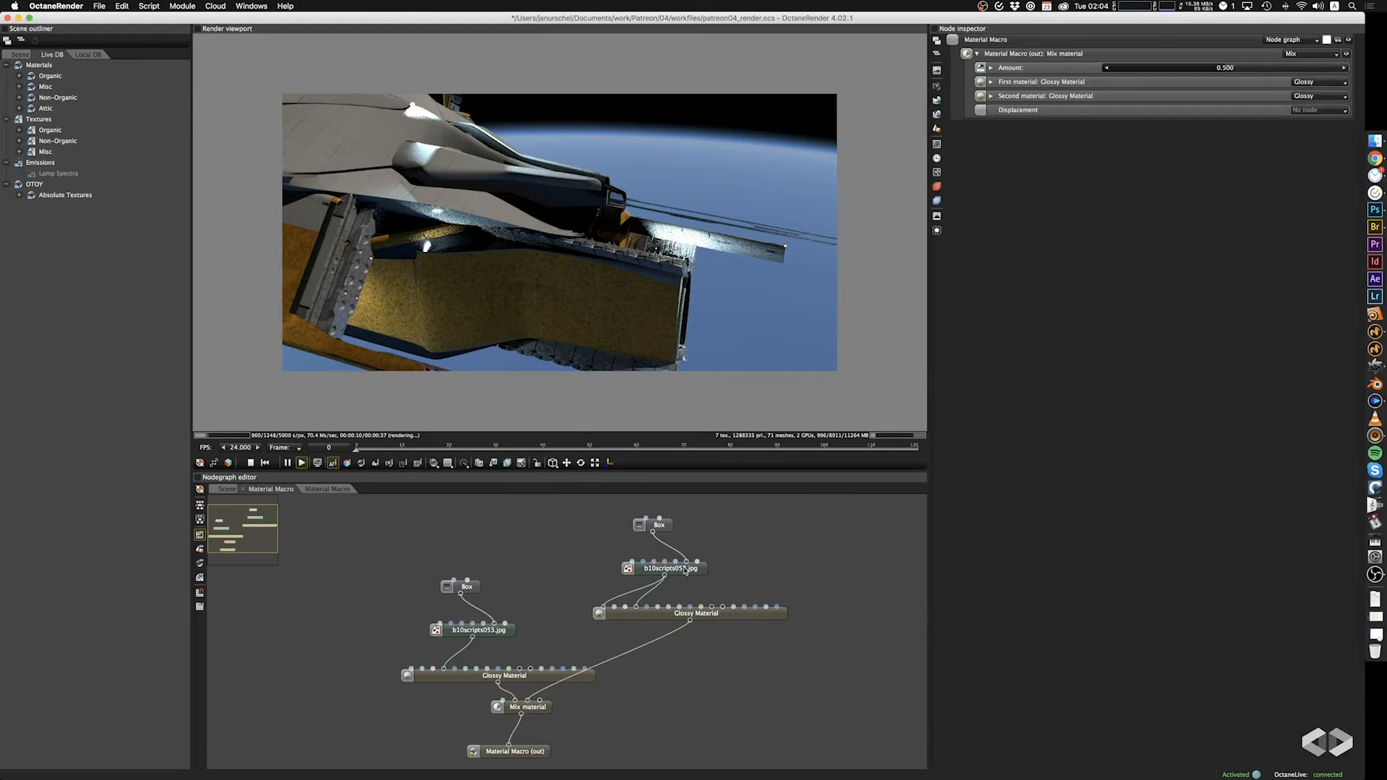
pyautogui.click(669, 531)
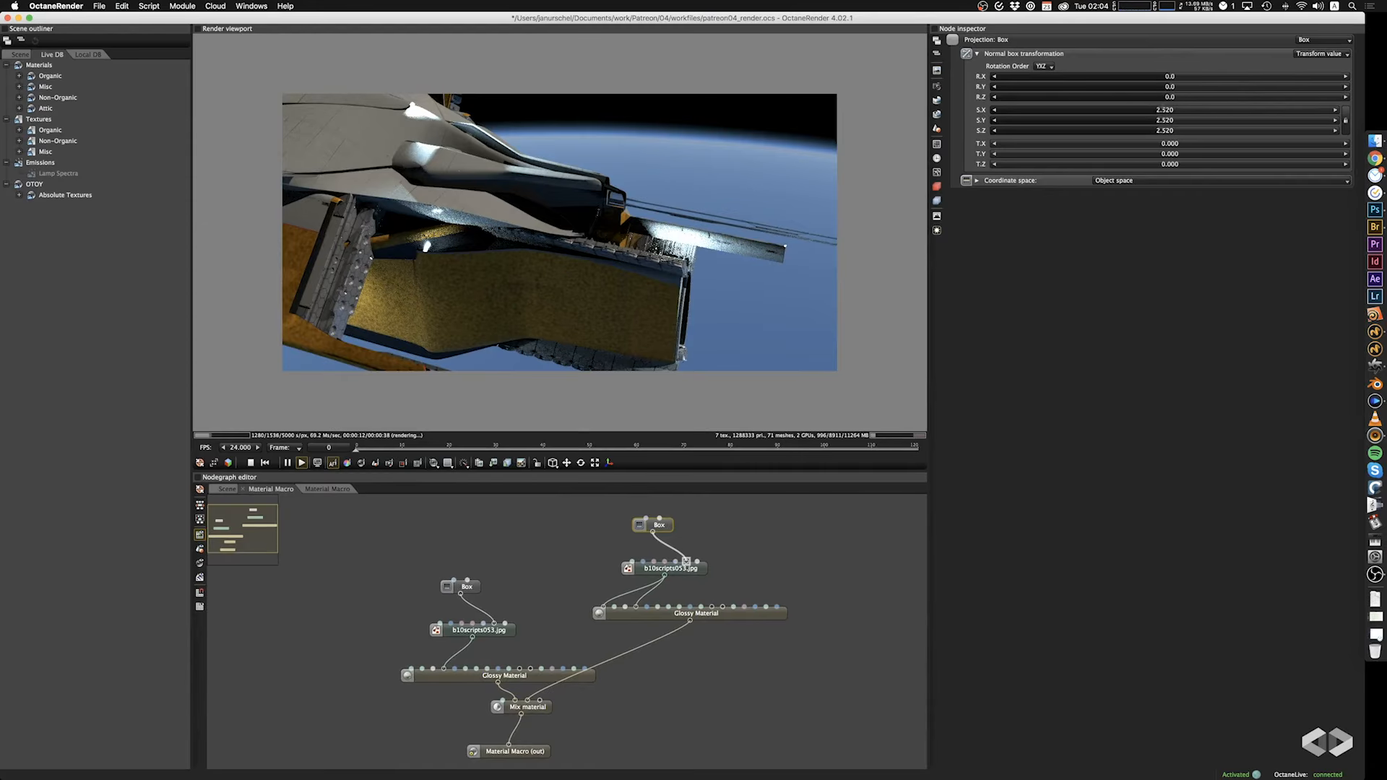
pyautogui.click(1129, 112)
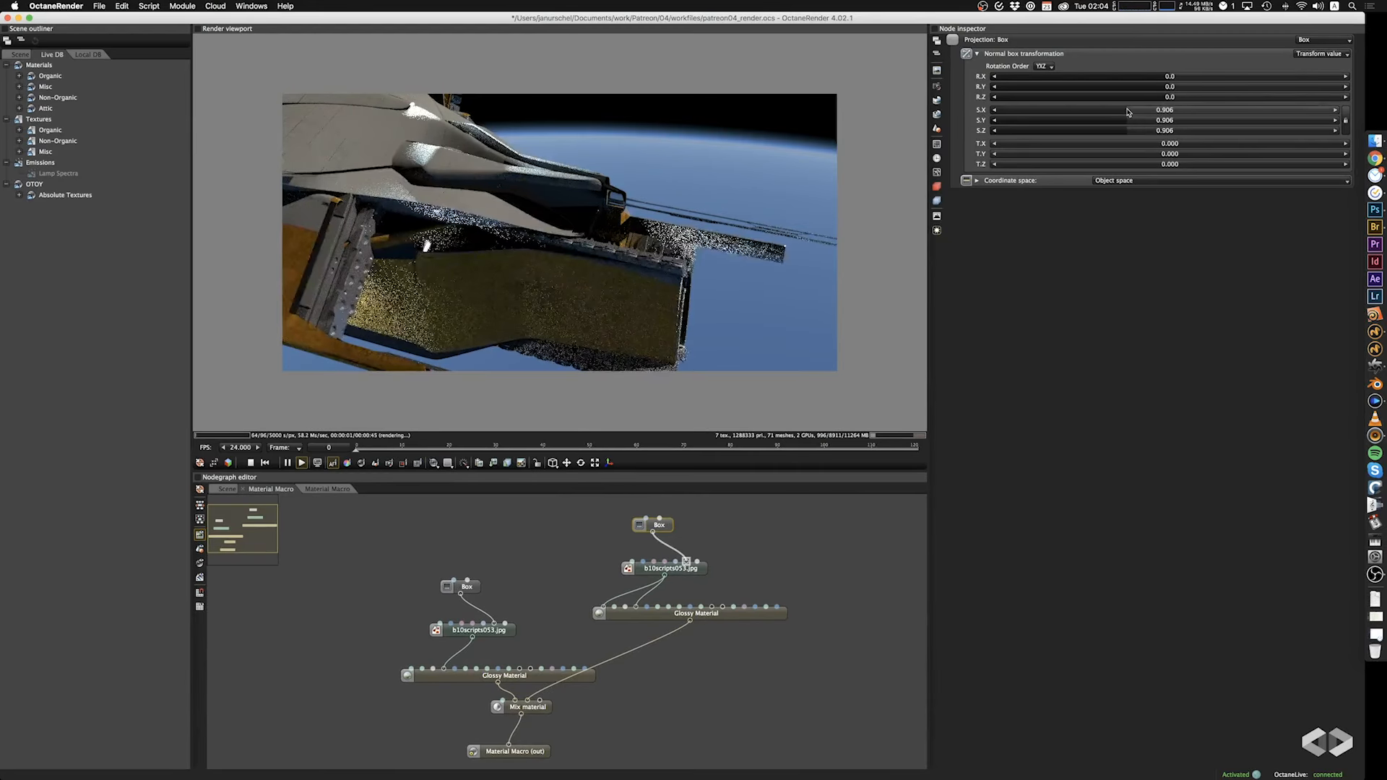
pyautogui.click(1117, 110)
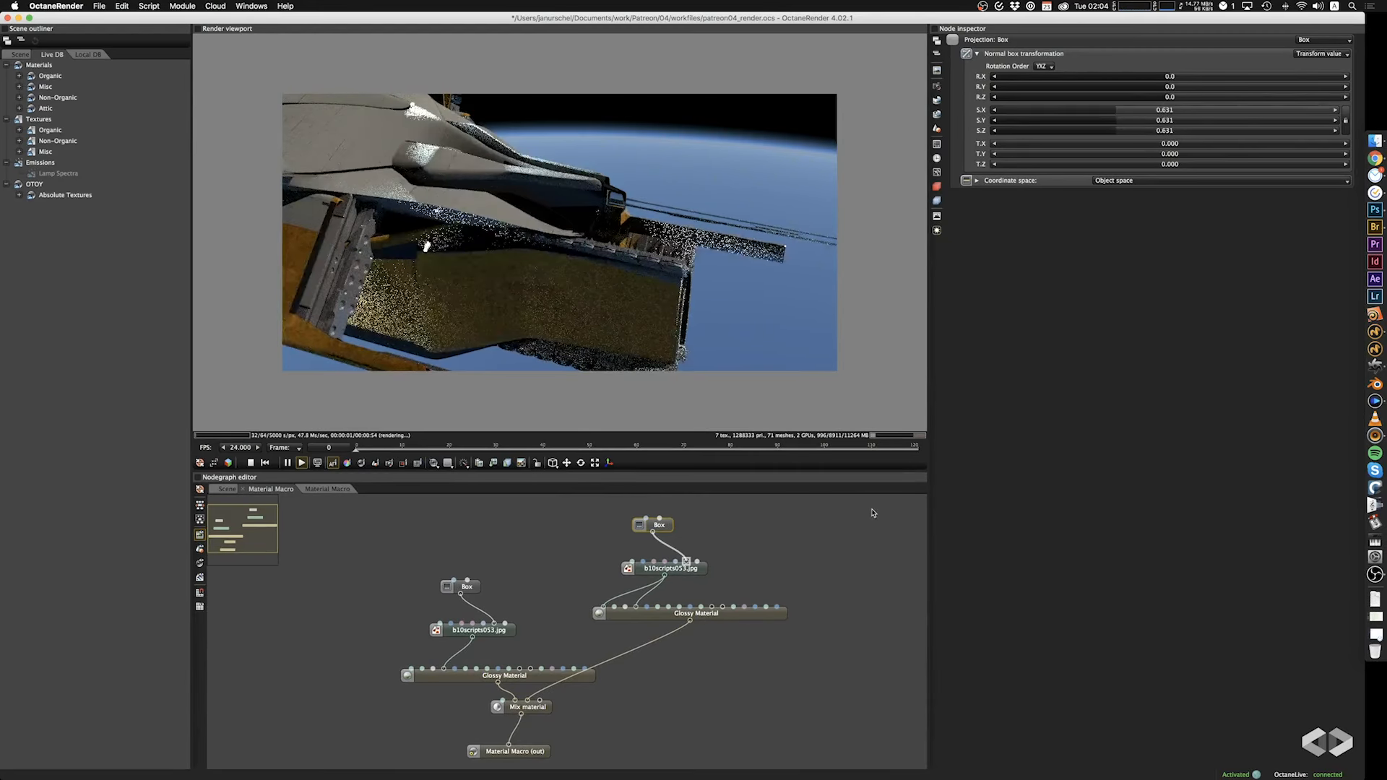
# Return to the main scene graph and set the Planetary environment's altitude to 1000000.
pyautogui.moveTo(559, 275); pyautogui.dragTo(459, 209)
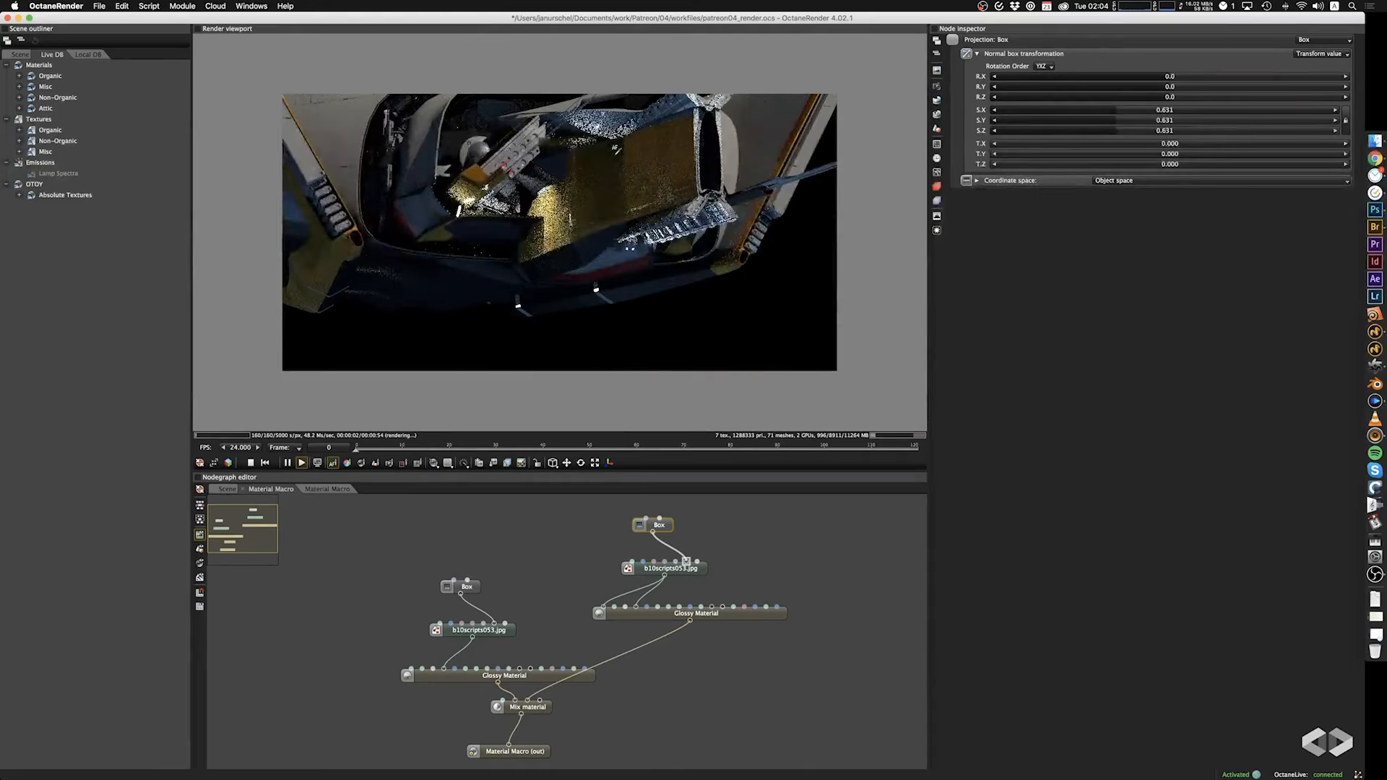
pyautogui.moveTo(634, 163); pyautogui.dragTo(568, 256)
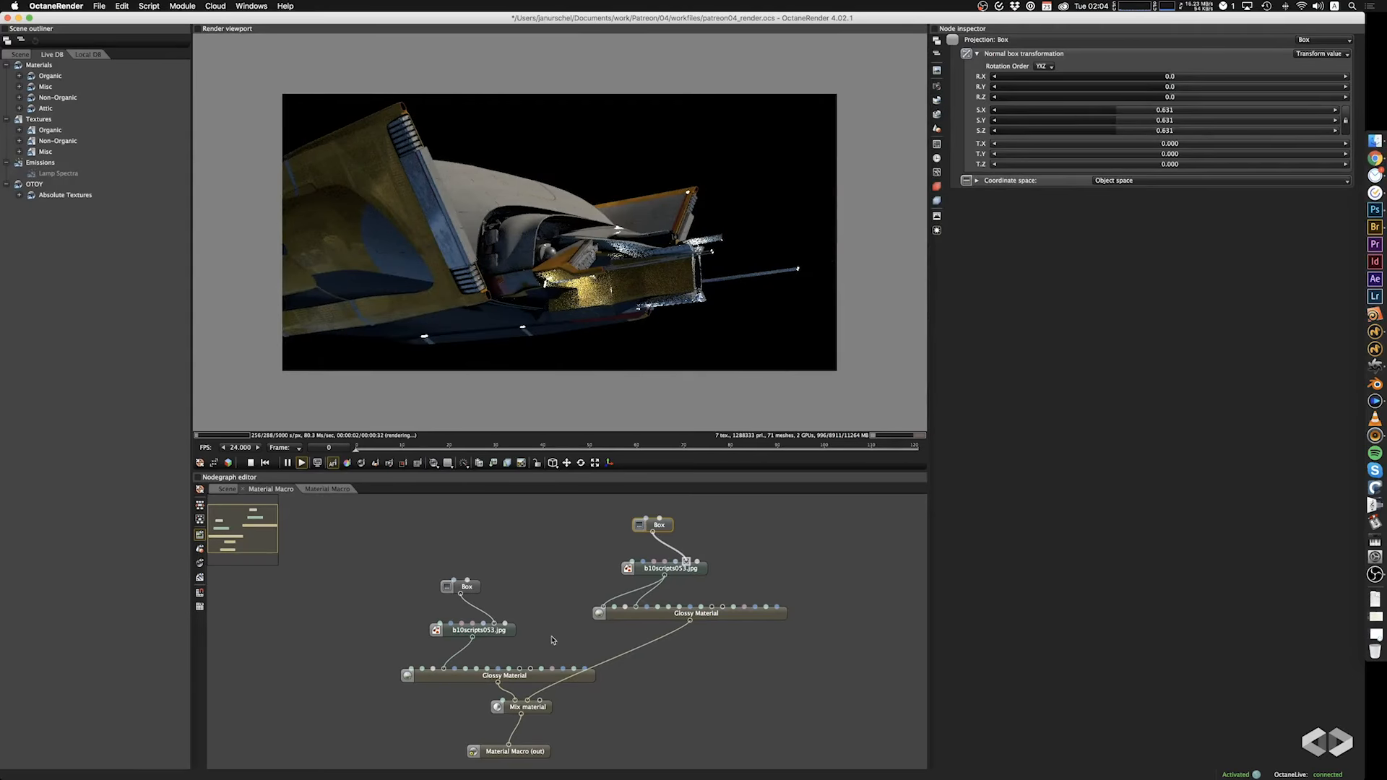
pyautogui.click(227, 489)
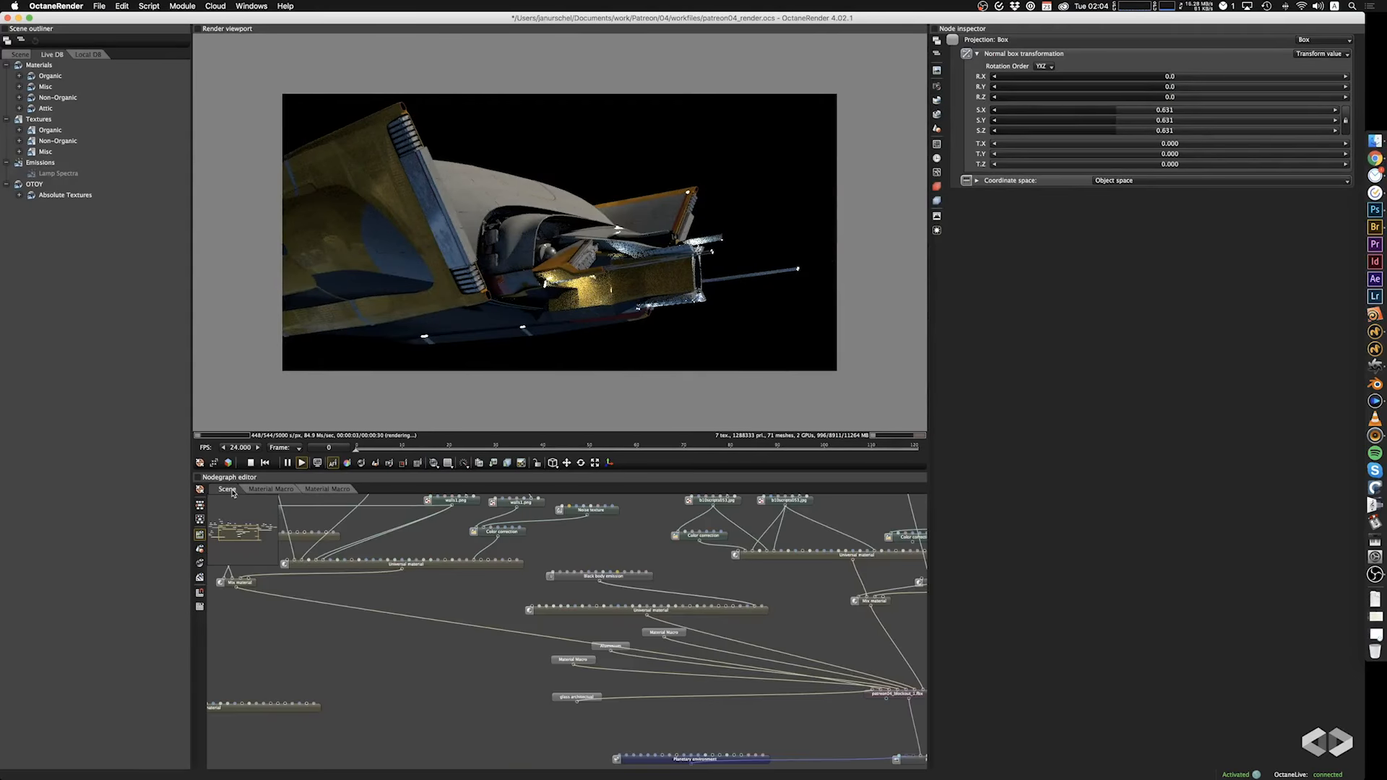
pyautogui.scroll(-5, 573, 682)
pyautogui.click(577, 665)
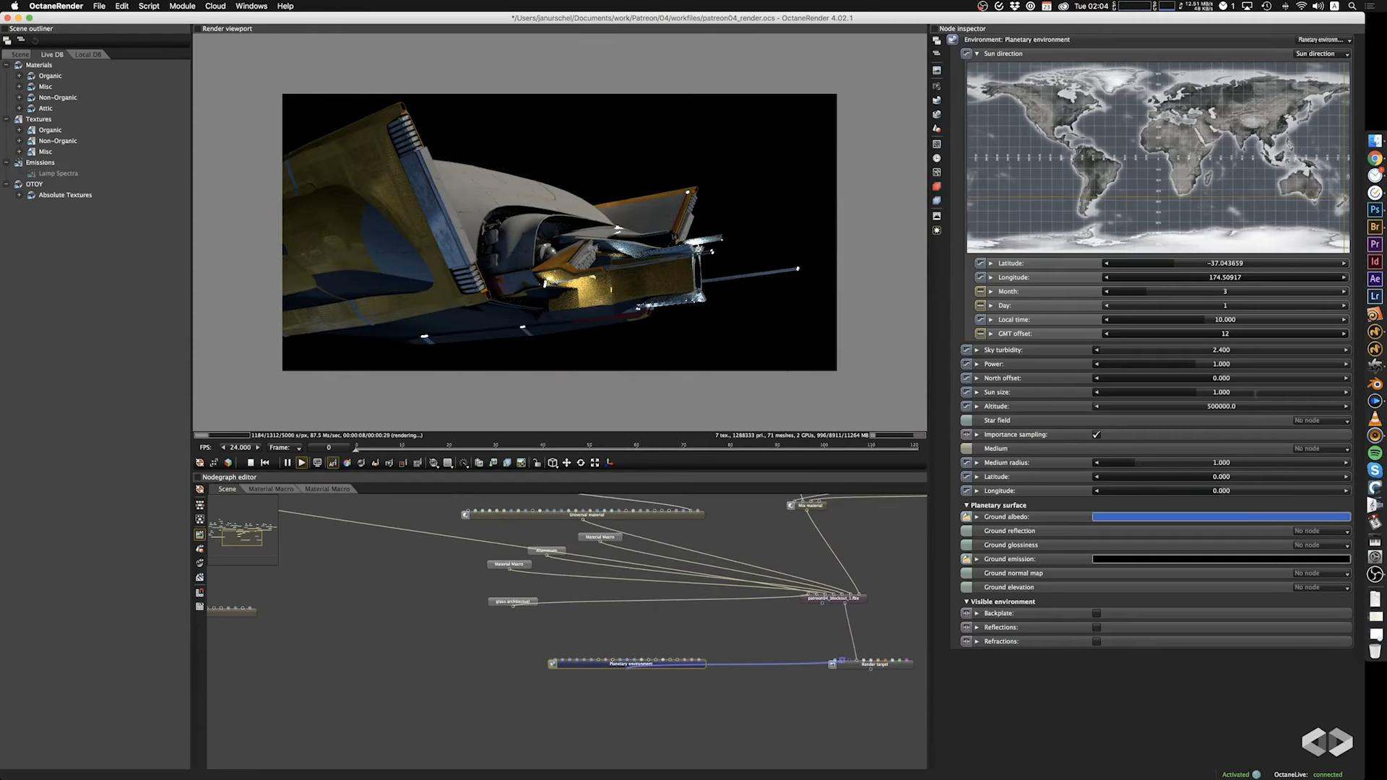
pyautogui.doubleClick(1227, 406)
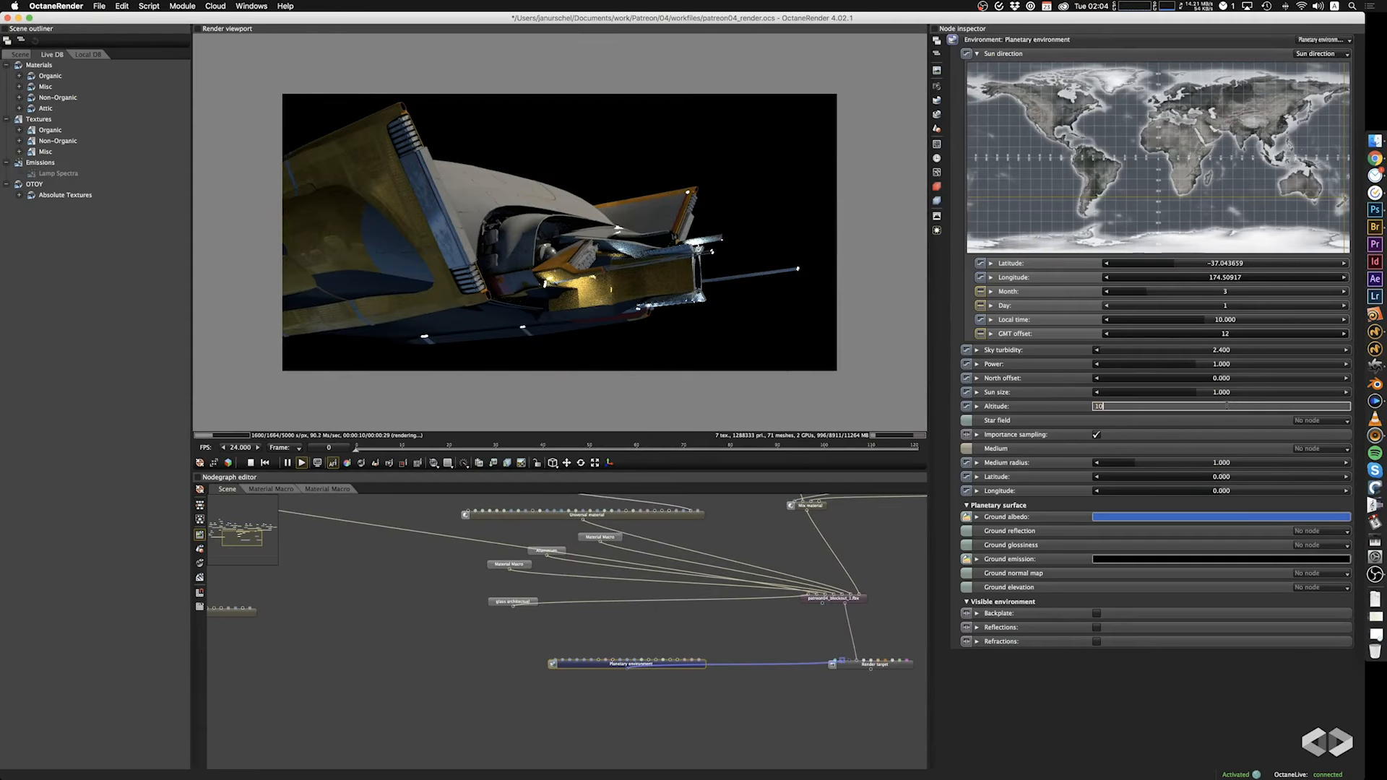
pyautogui.press('Return')
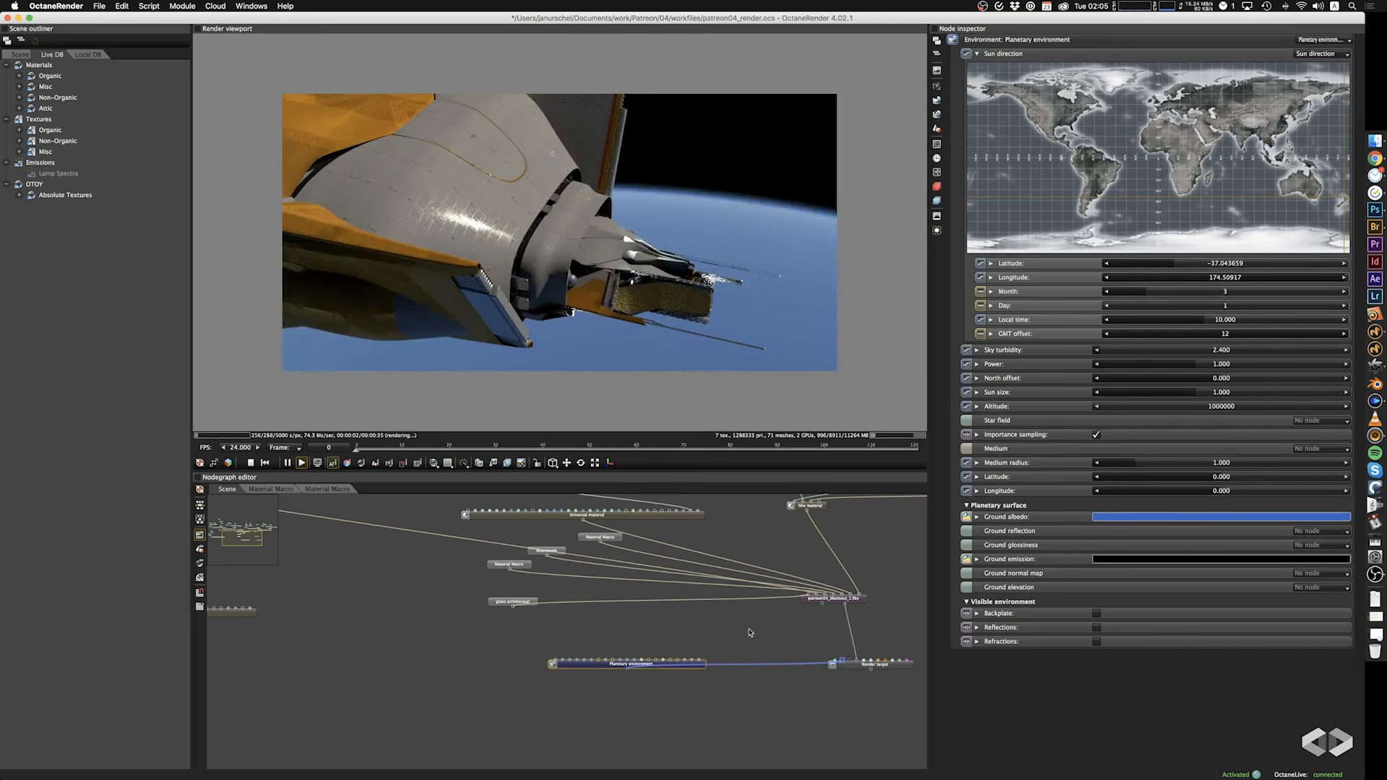
# Move the Planetary environment node into free space away from the render target and save the project.
pyautogui.moveTo(573, 667); pyautogui.dragTo(346, 679)
pyautogui.click(345, 631)
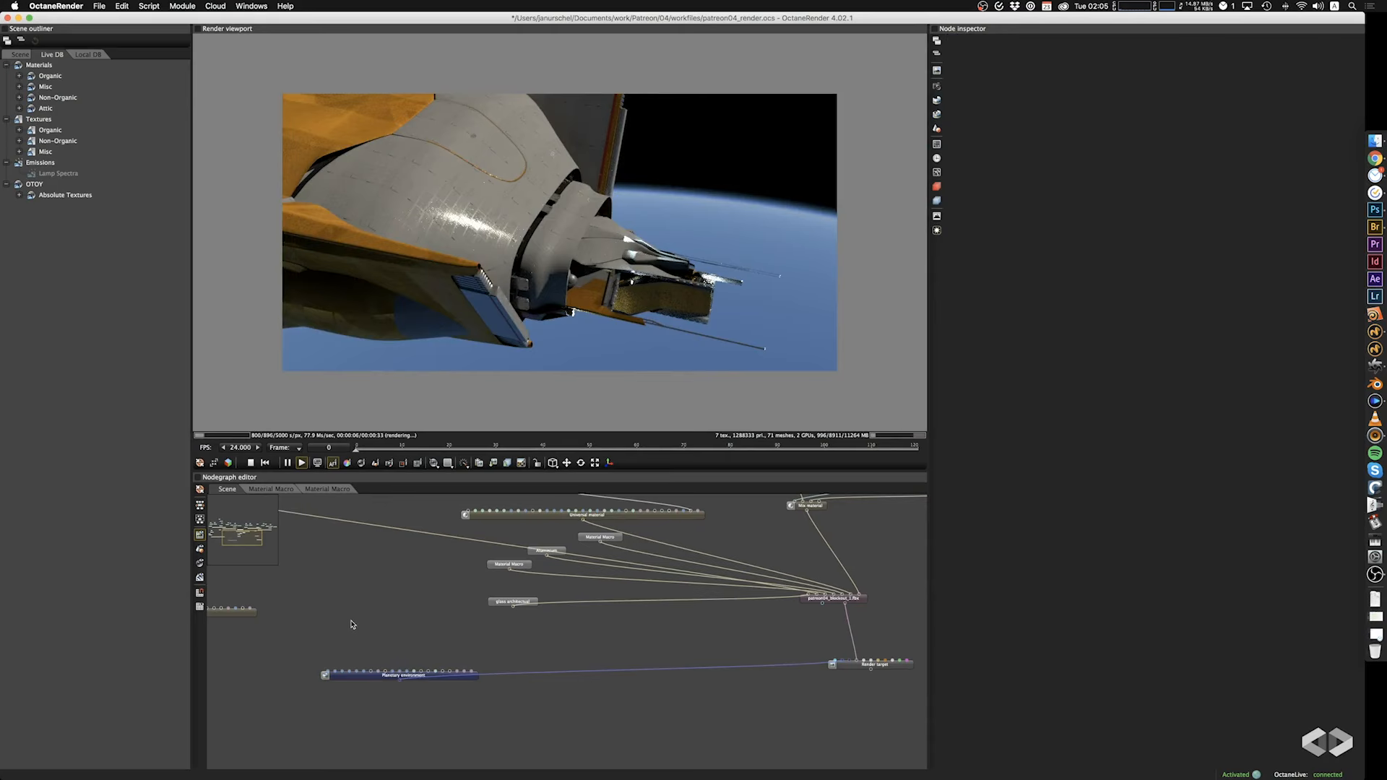
pyautogui.press('super+s')
# Start adding an image texture node above the Planetary environment and browse the workdrive volume for its file.
pyautogui.rightClick(352, 624)
pyautogui.moveTo(374, 528)
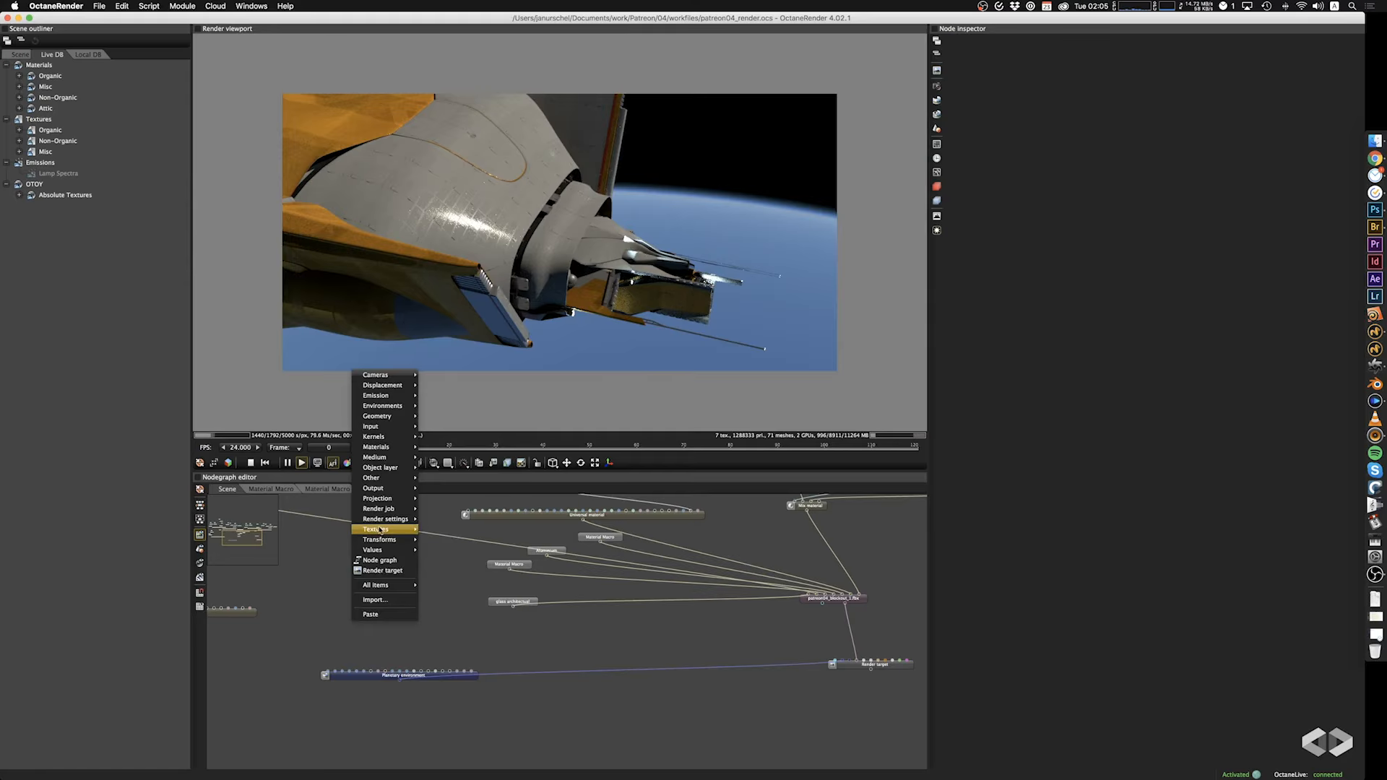
pyautogui.click(448, 432)
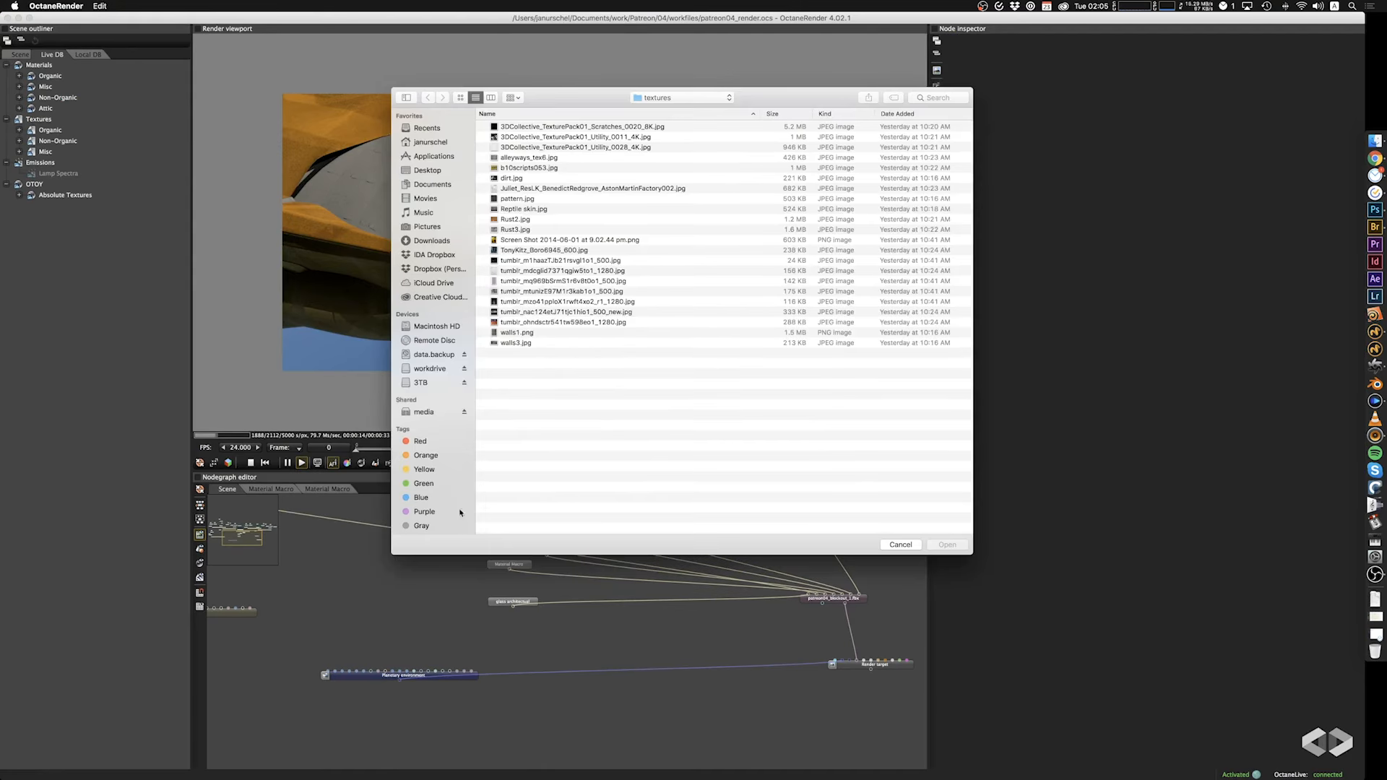
pyautogui.click(665, 98)
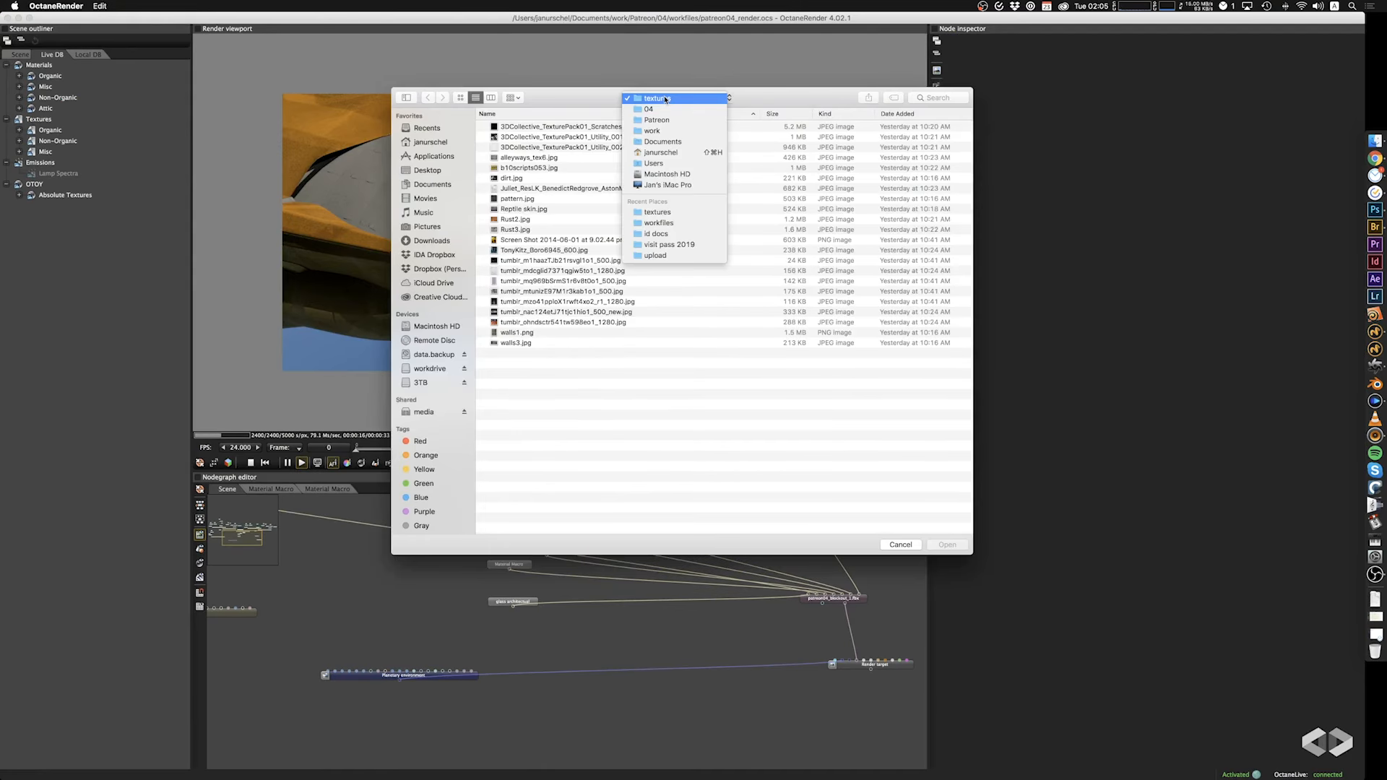
pyautogui.click(666, 99)
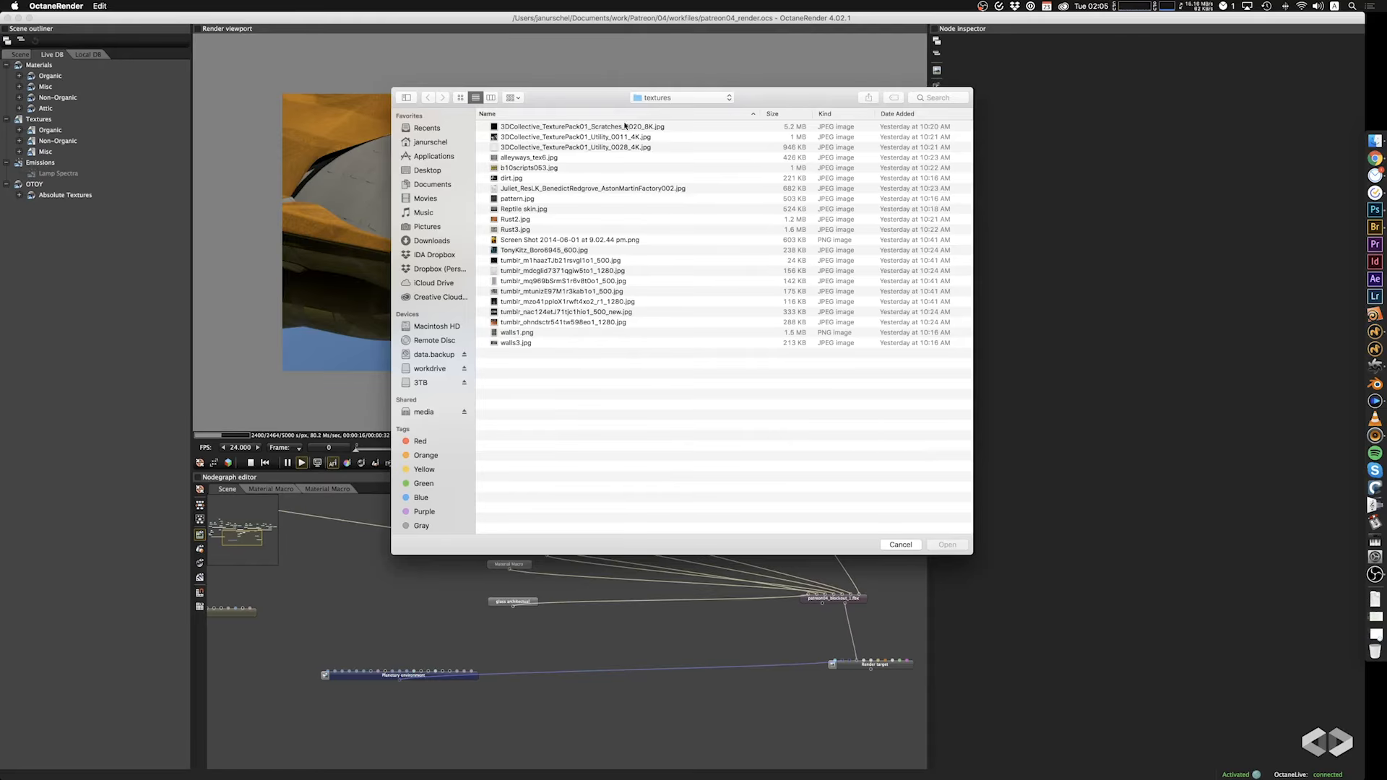
pyautogui.click(429, 369)
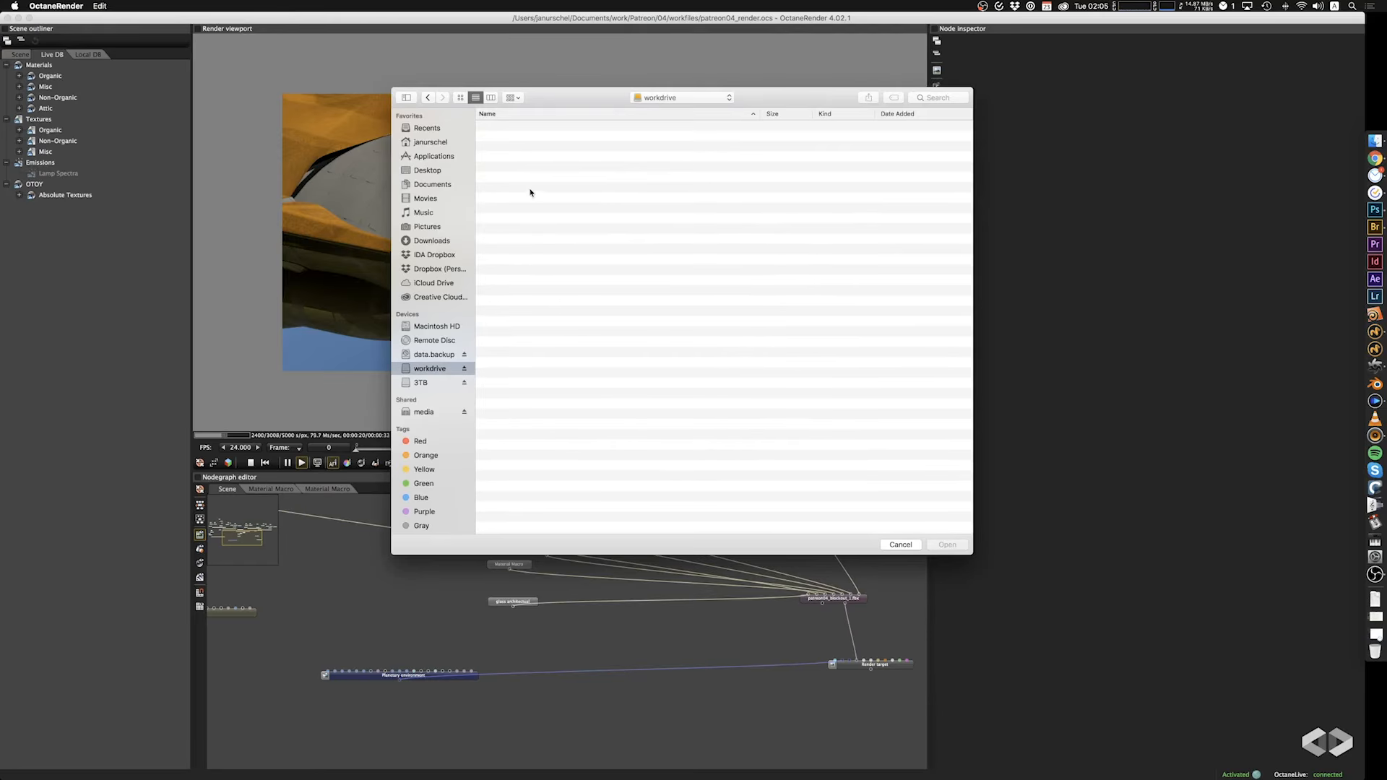
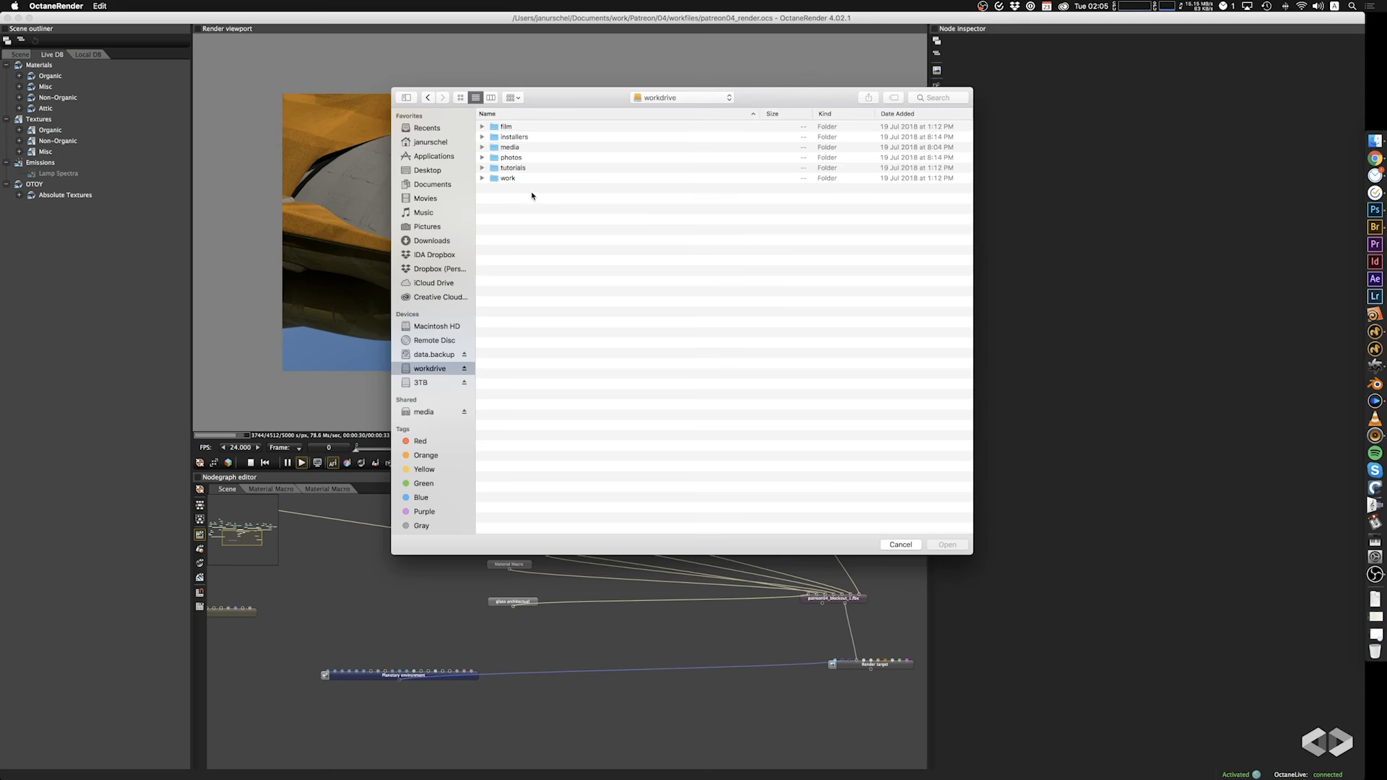
# Load stars+milky_way.jpg from the work drive's assets/textures/_types/planet textures folder as an image texture node.
pyautogui.doubleClick(508, 177)
pyautogui.click(513, 127)
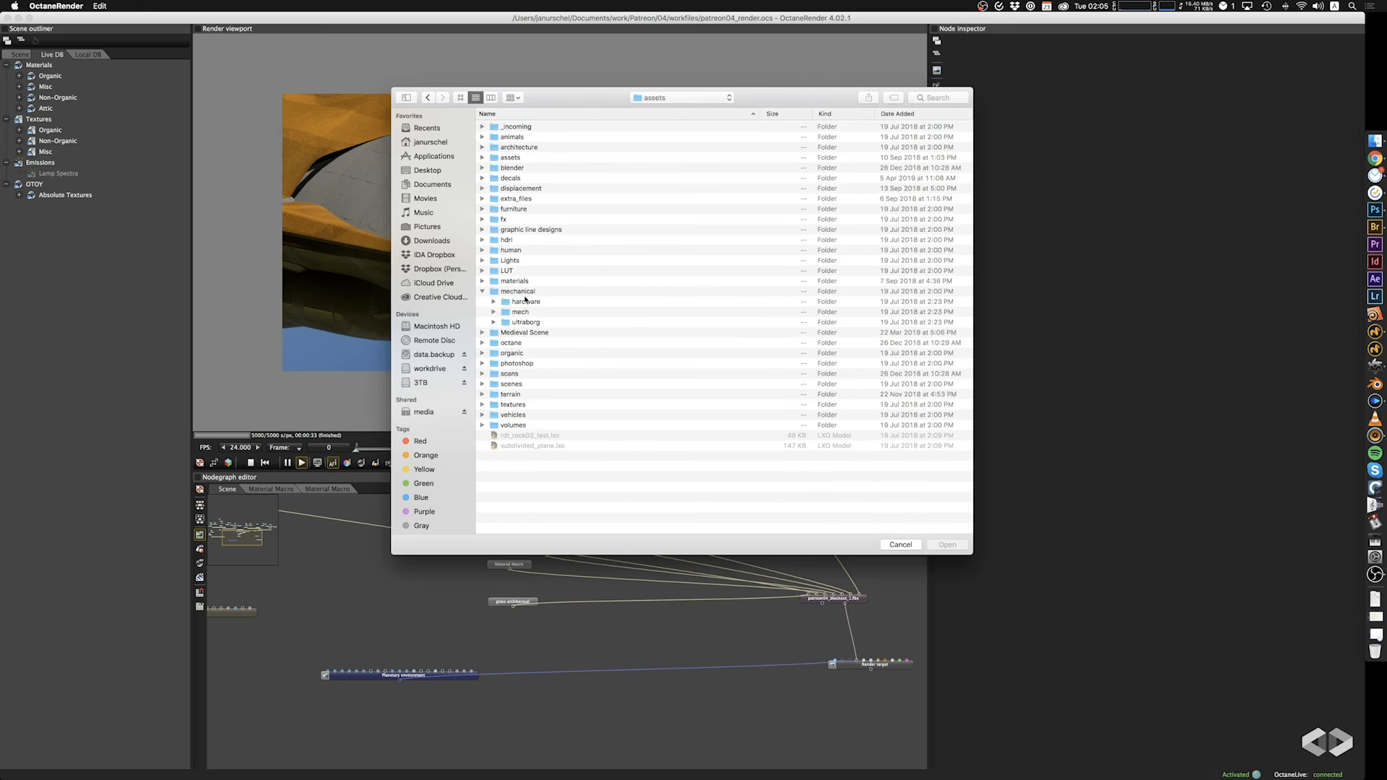
pyautogui.click(482, 291)
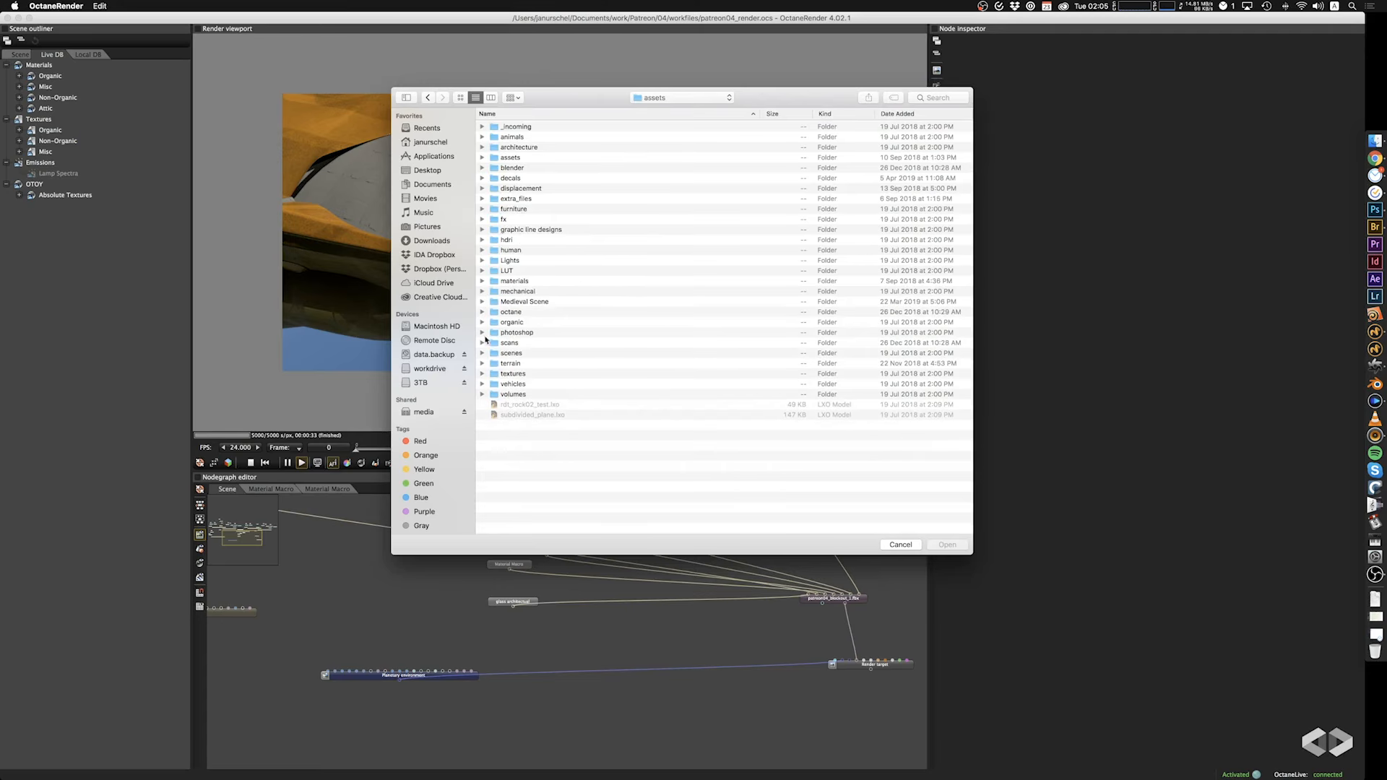
pyautogui.doubleClick(502, 376)
pyautogui.doubleClick(517, 138)
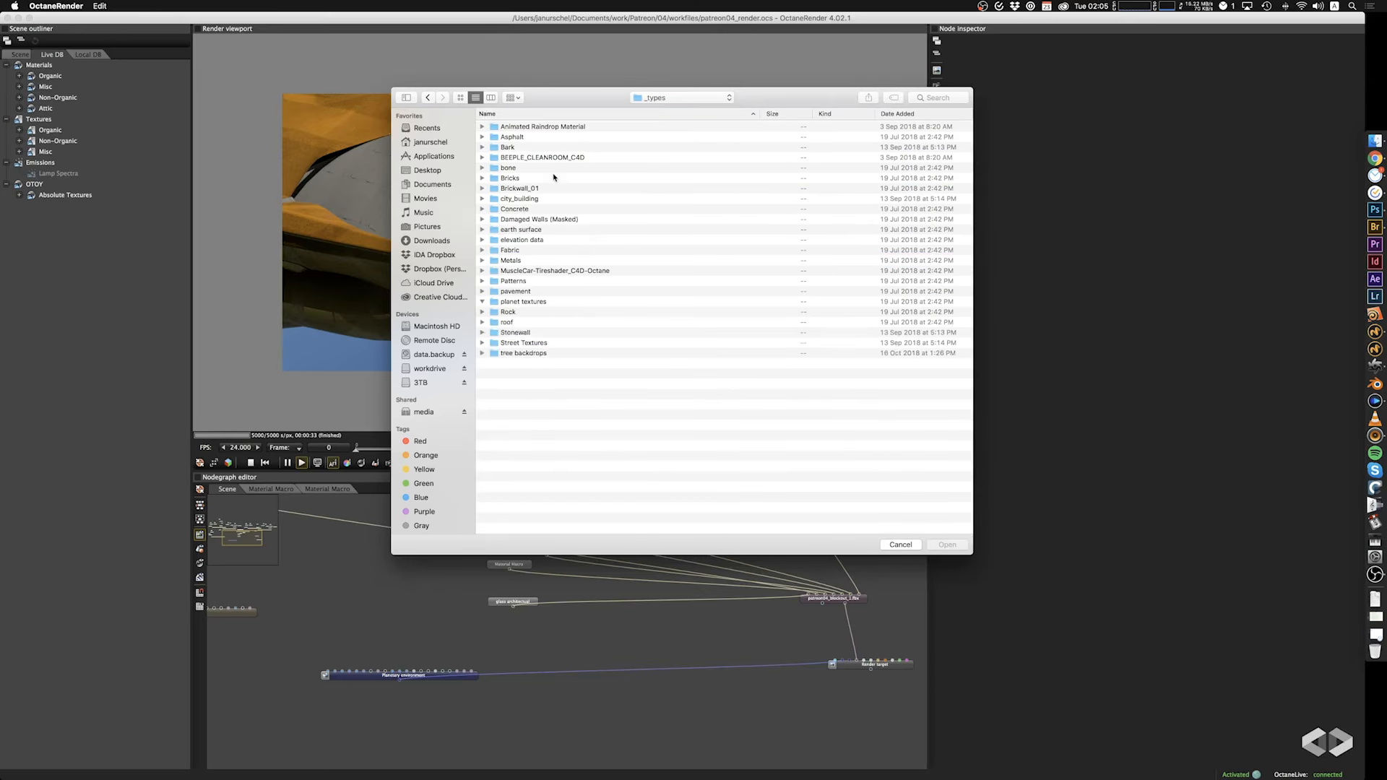
pyautogui.doubleClick(515, 302)
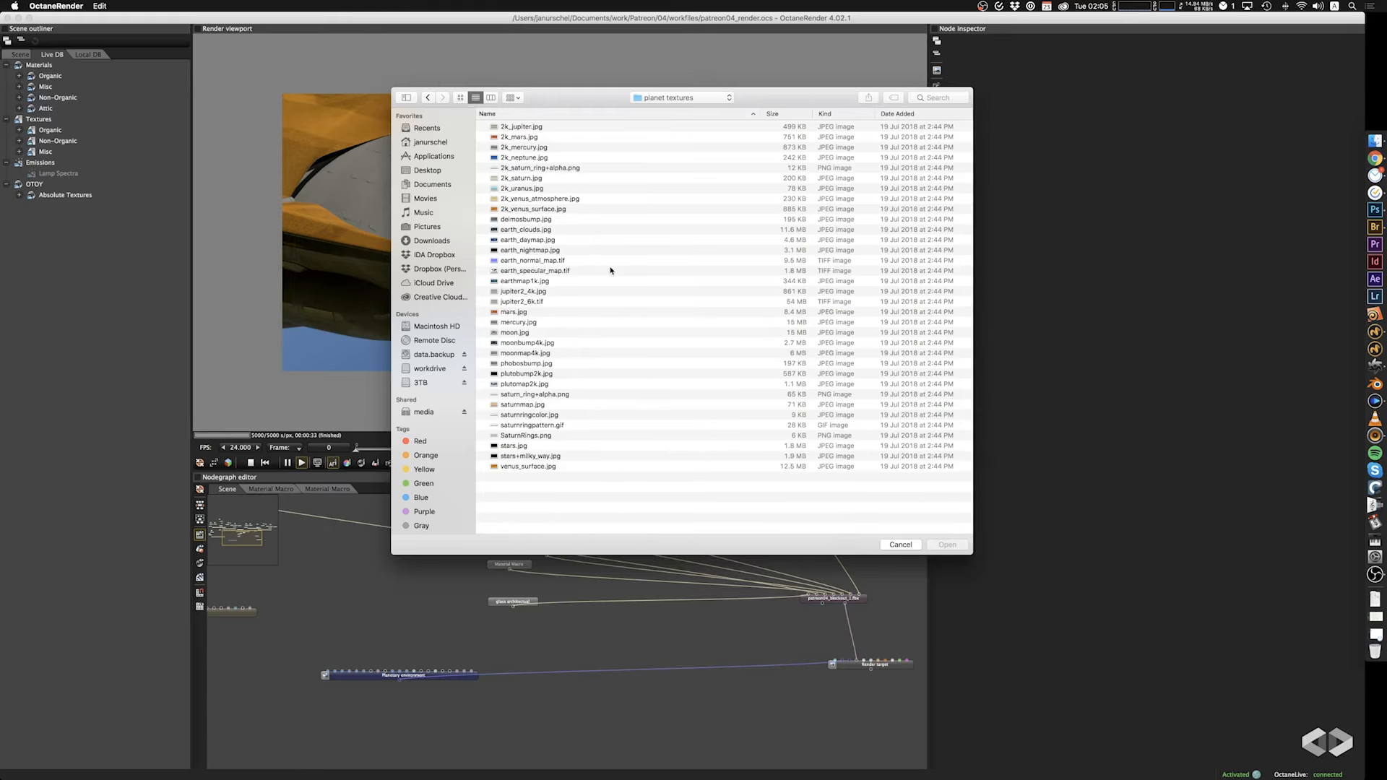
pyautogui.click(533, 456)
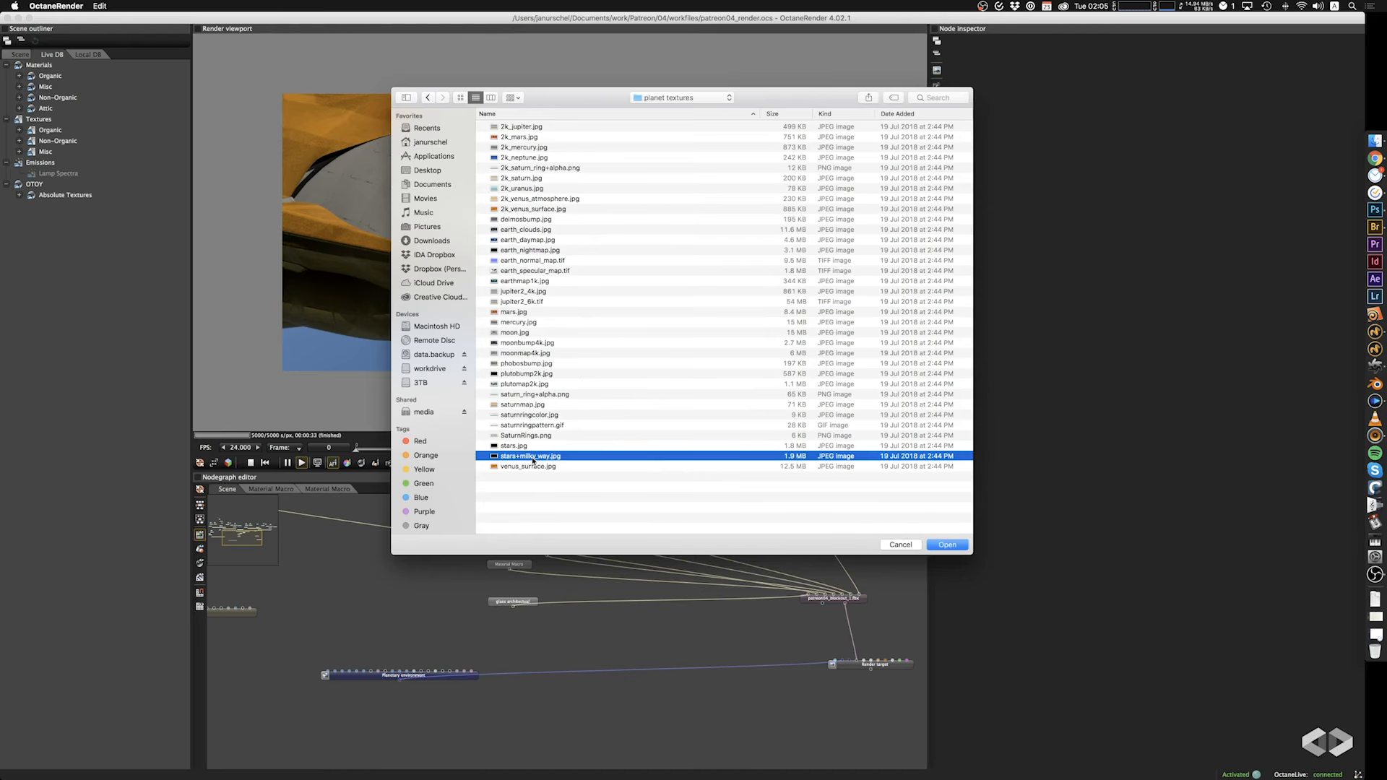
pyautogui.click(944, 546)
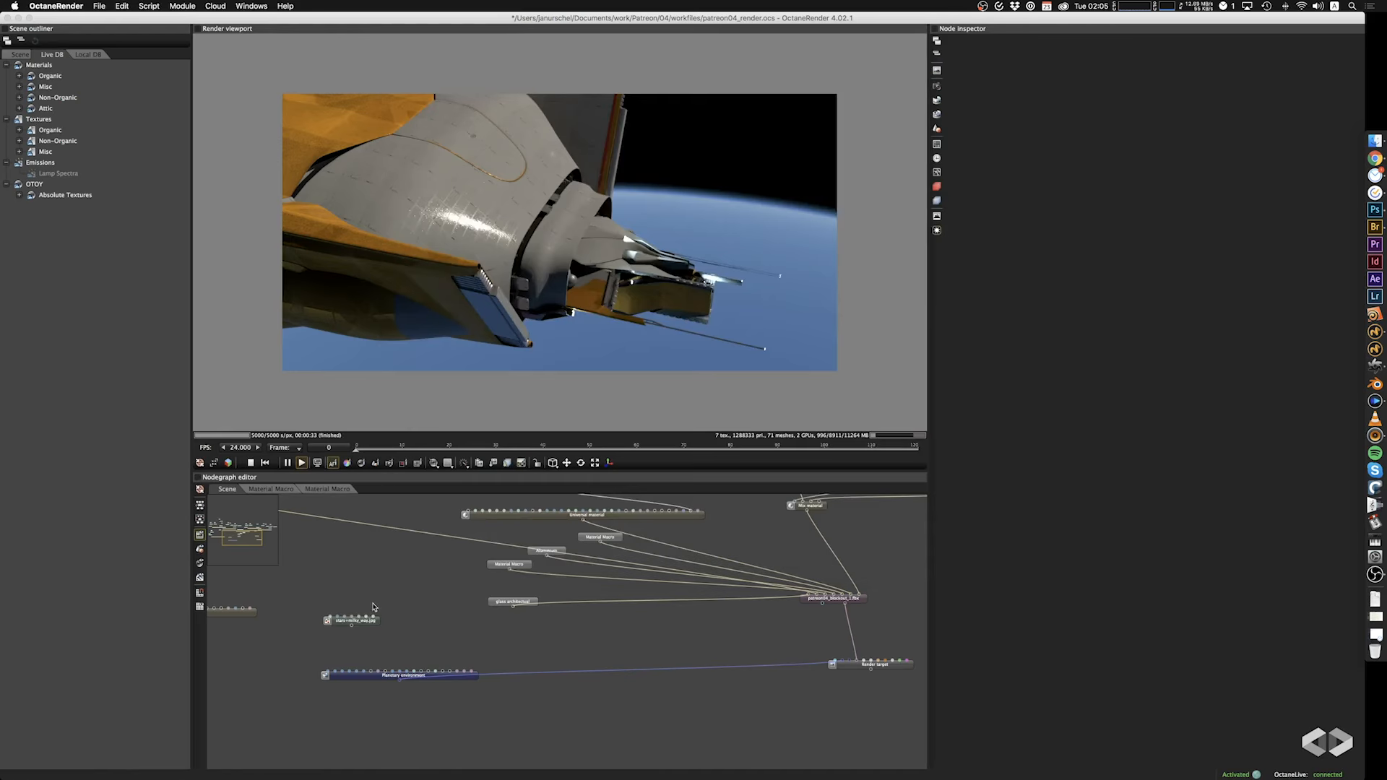
# Connect the milky way image to the planetary environment's star field and set its UV transform scale to 0.240.
pyautogui.moveTo(352, 628); pyautogui.dragTo(381, 675)
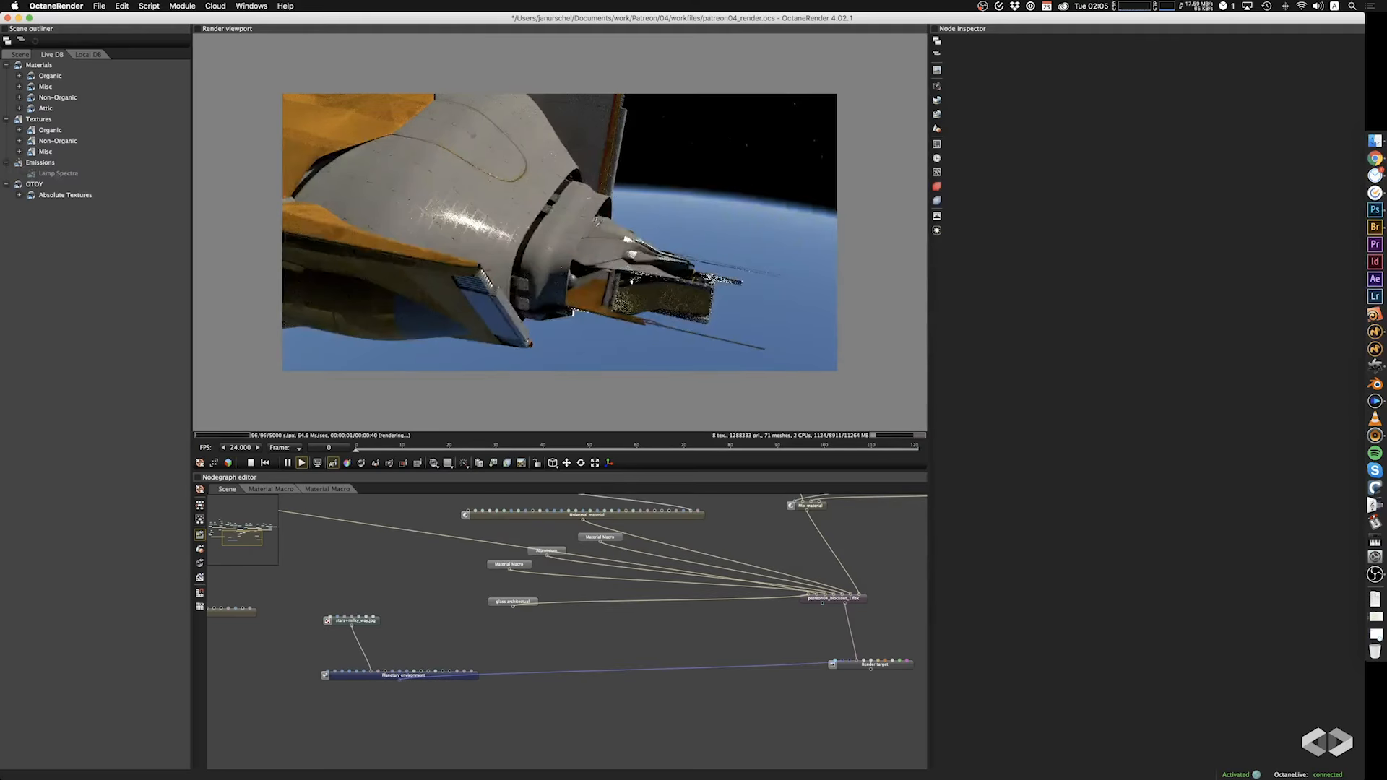
pyautogui.click(352, 620)
pyautogui.moveTo(1138, 165); pyautogui.dragTo(1088, 163)
pyautogui.moveTo(523, 254); pyautogui.dragTo(596, 201)
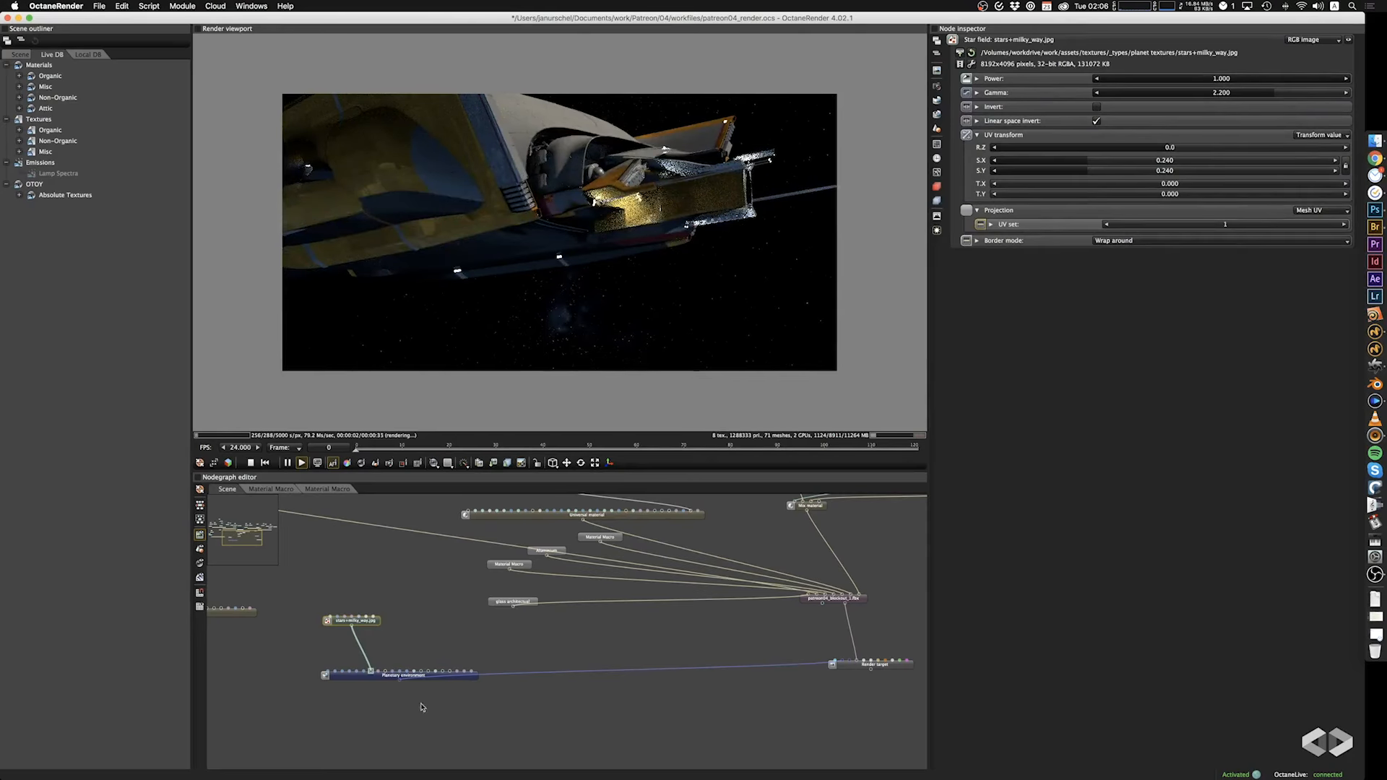
# Add an RGB image texture node using earth_daymap.jpg from the planet textures folder.
pyautogui.click(421, 615)
pyautogui.rightClick(414, 613)
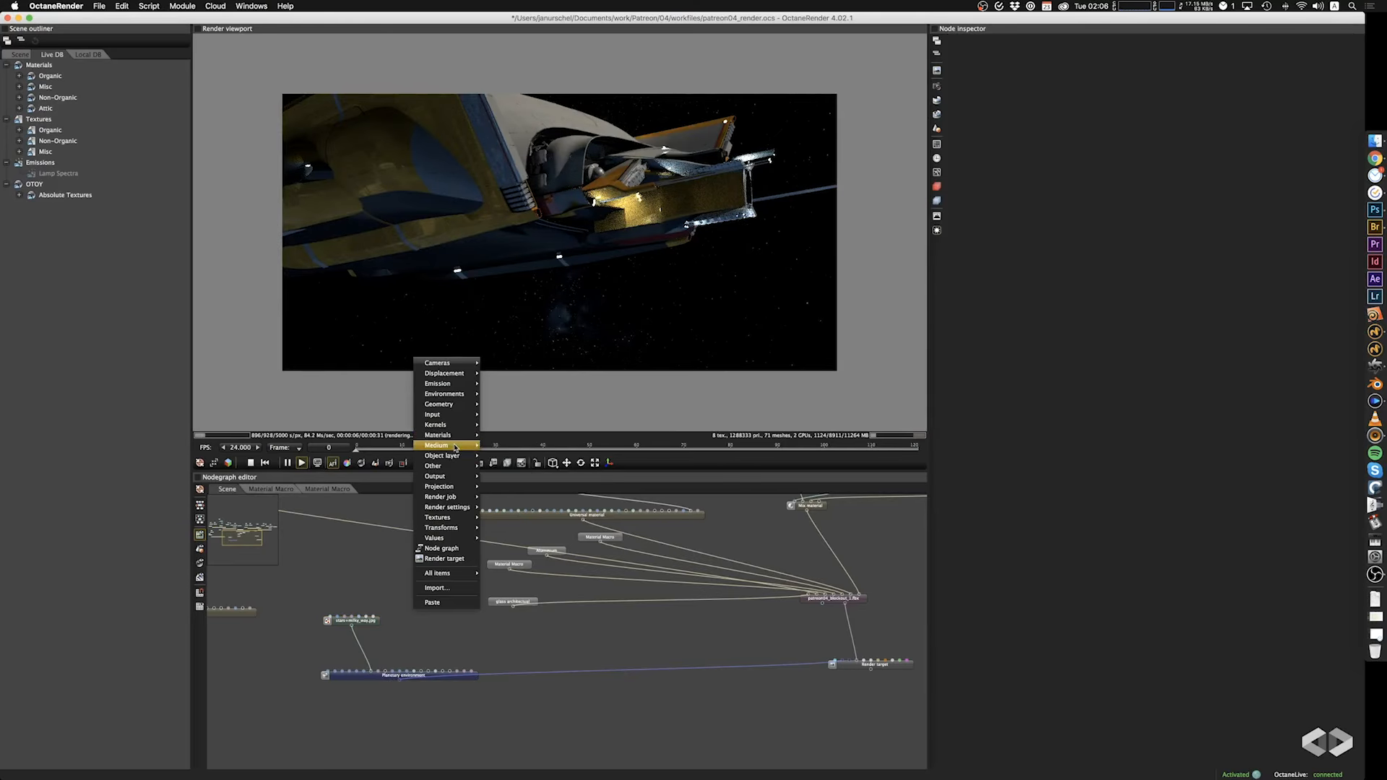
pyautogui.moveTo(448, 521)
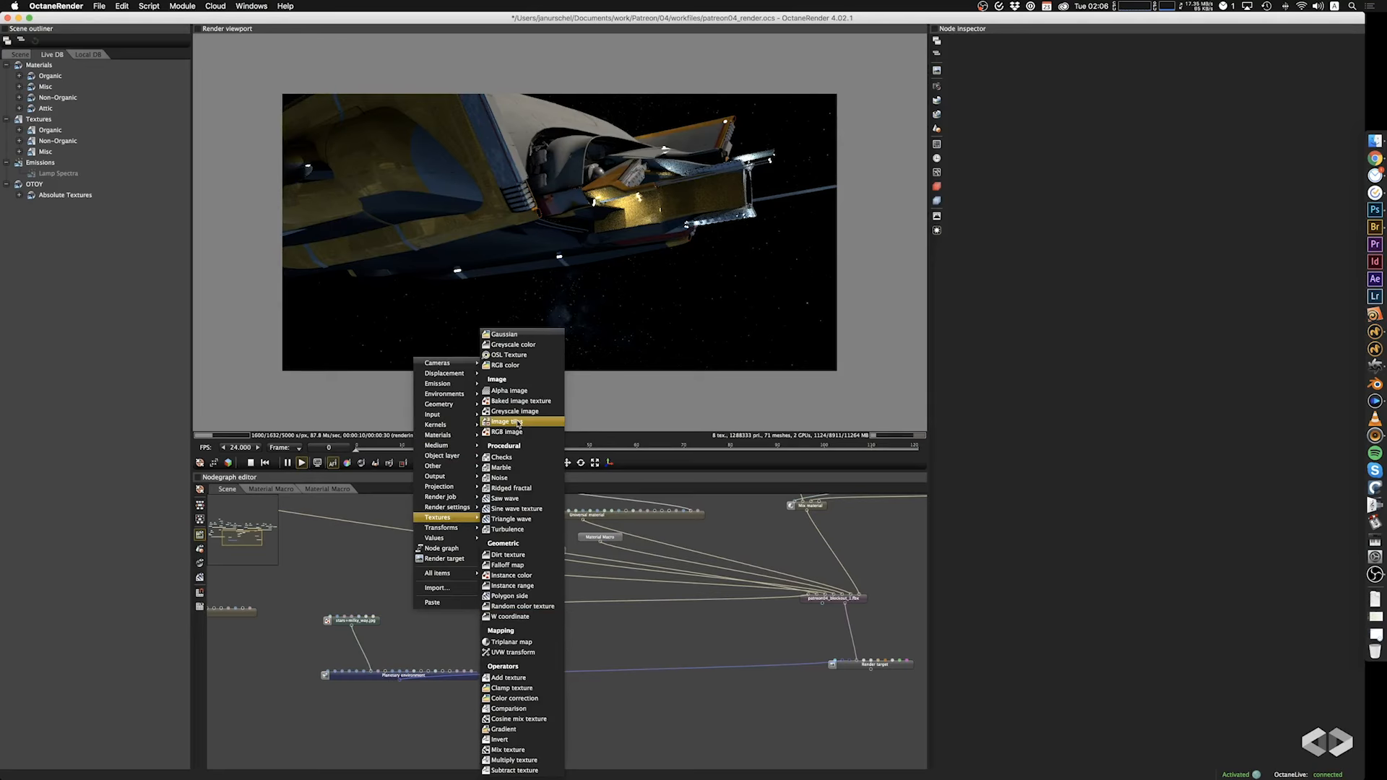
pyautogui.click(515, 434)
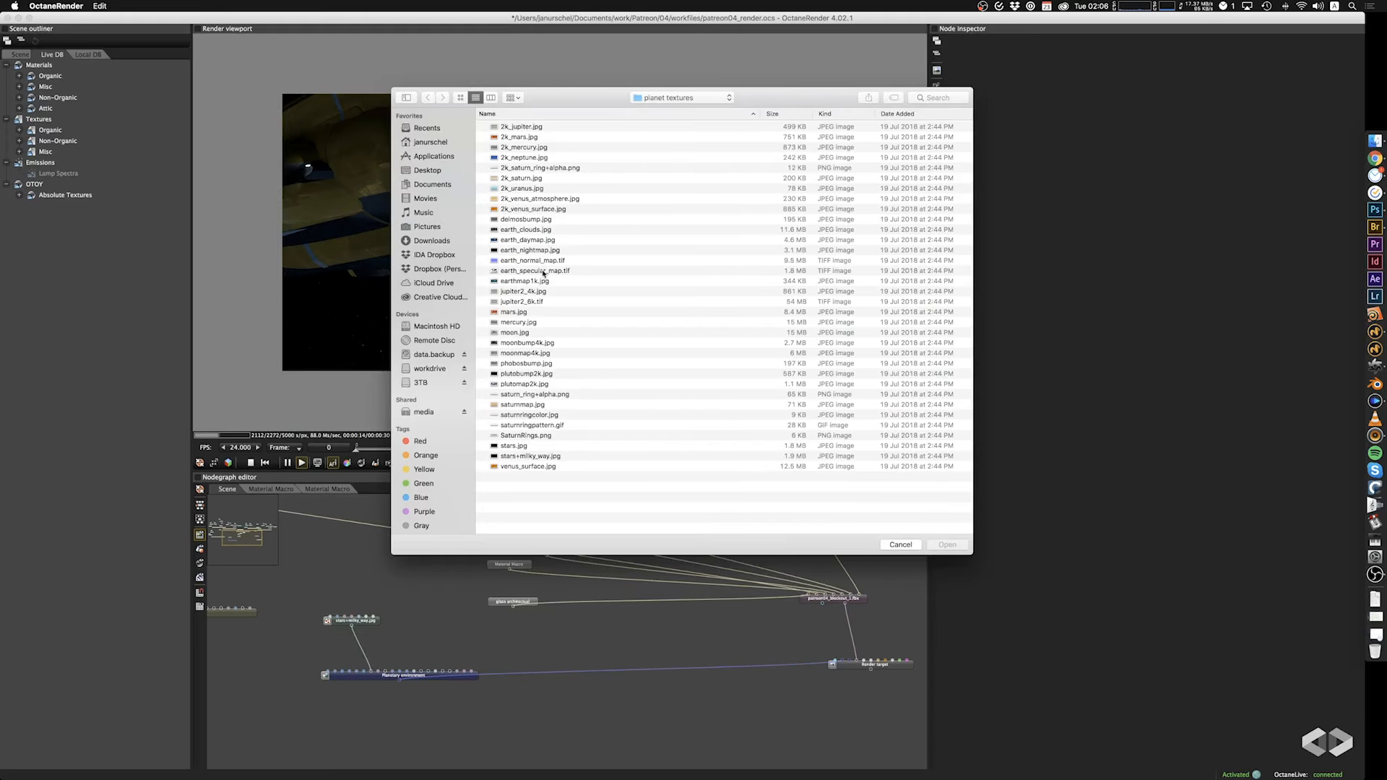
pyautogui.click(538, 242)
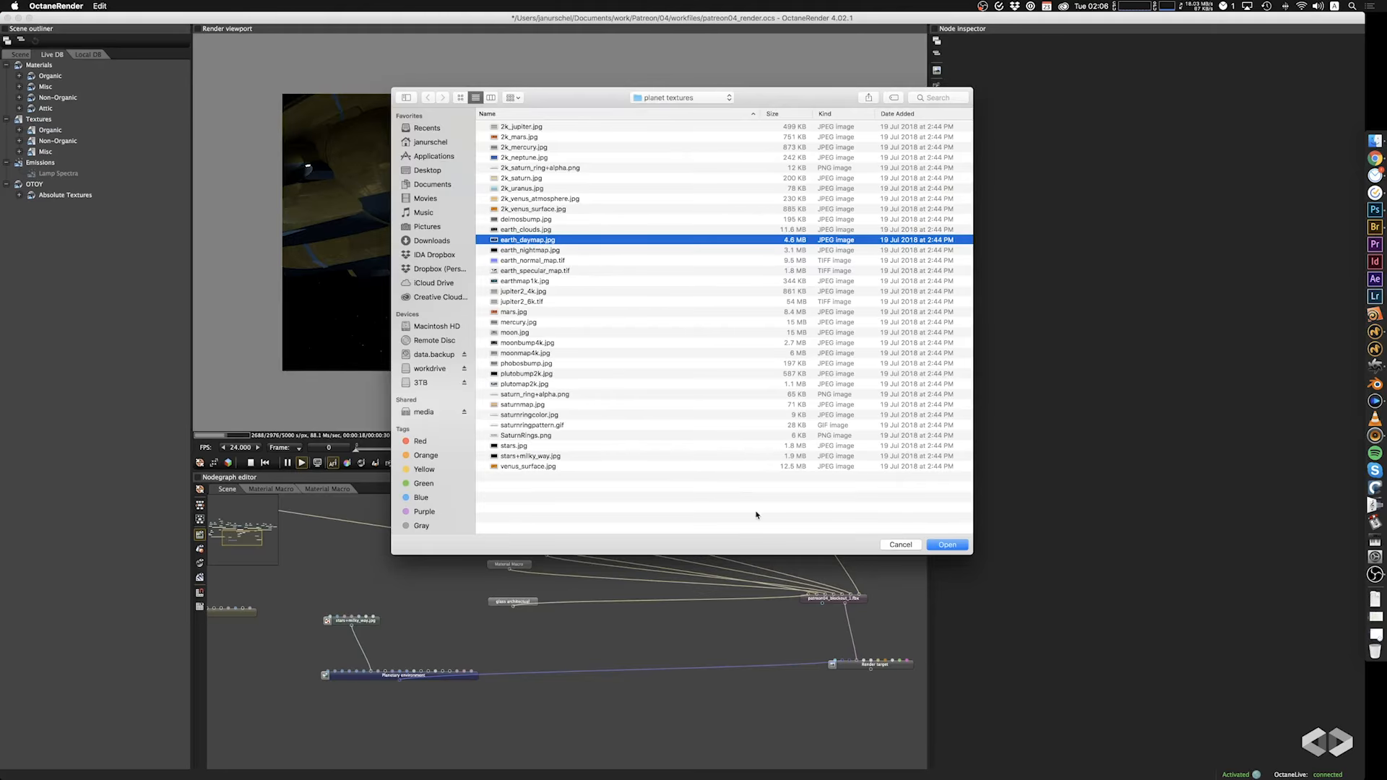
pyautogui.click(945, 546)
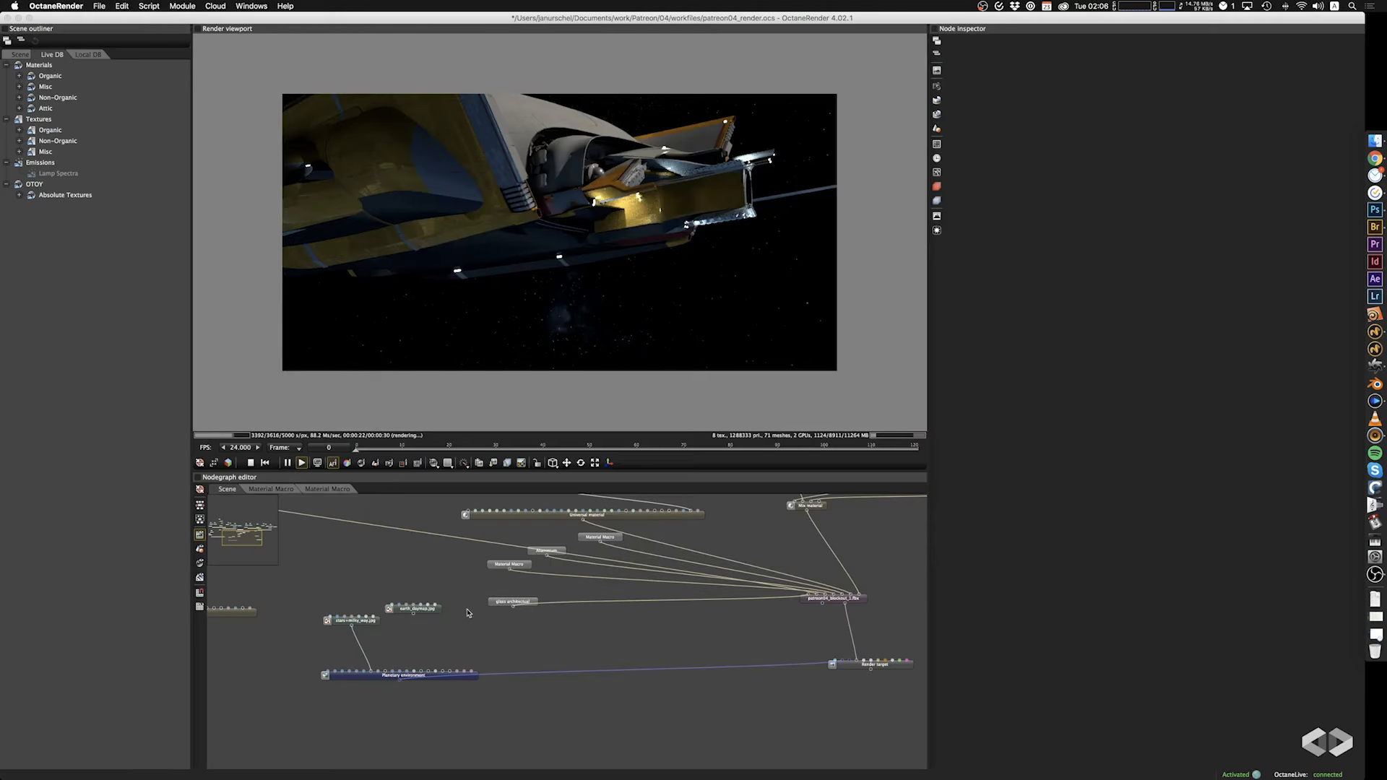
# Connect the earth_daymap.jpg node to the planetary environment's ground albedo input.
pyautogui.moveTo(416, 657); pyautogui.dragTo(419, 680)
pyautogui.moveTo(666, 307); pyautogui.dragTo(462, 352)
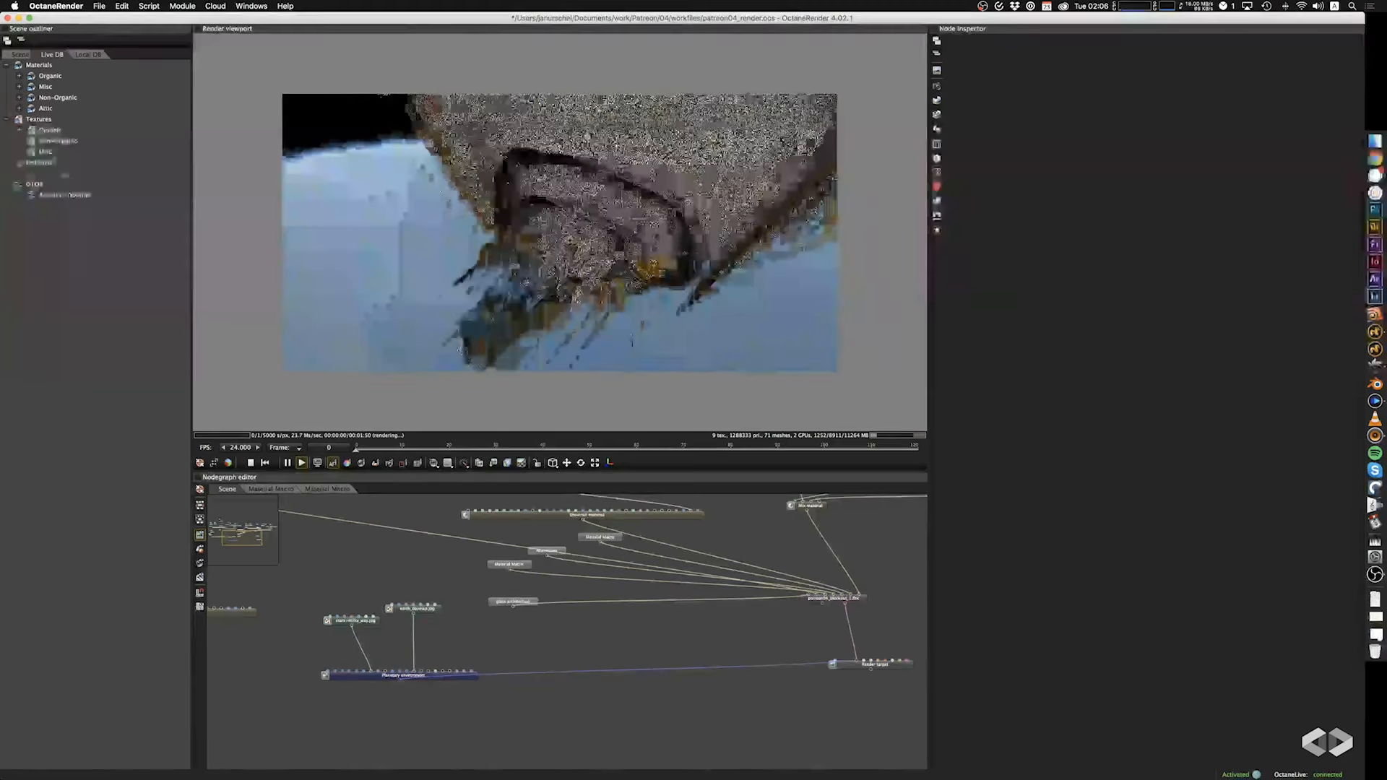
pyautogui.moveTo(560, 302); pyautogui.dragTo(475, 323)
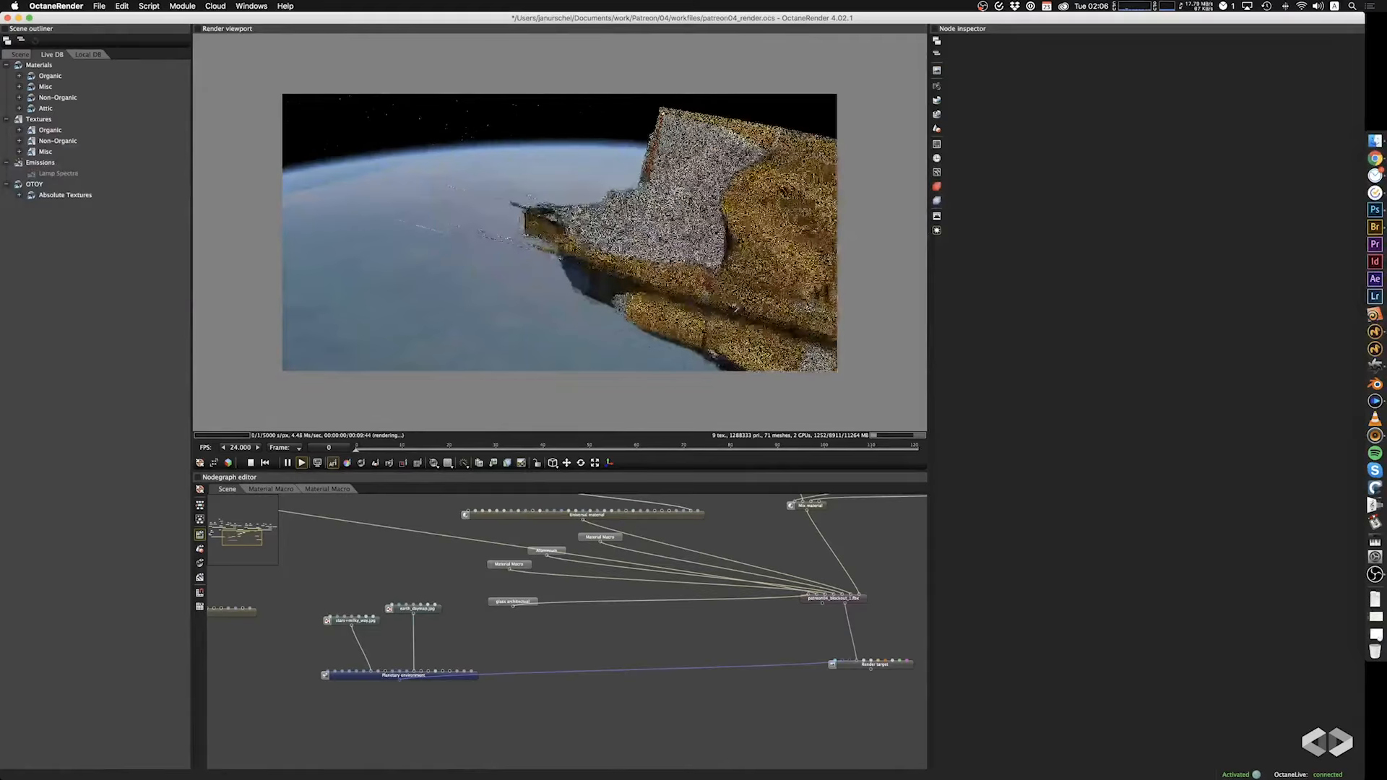
# Set the planetary environment's sun direction to a local time of about 17.762.
pyautogui.click(937, 100)
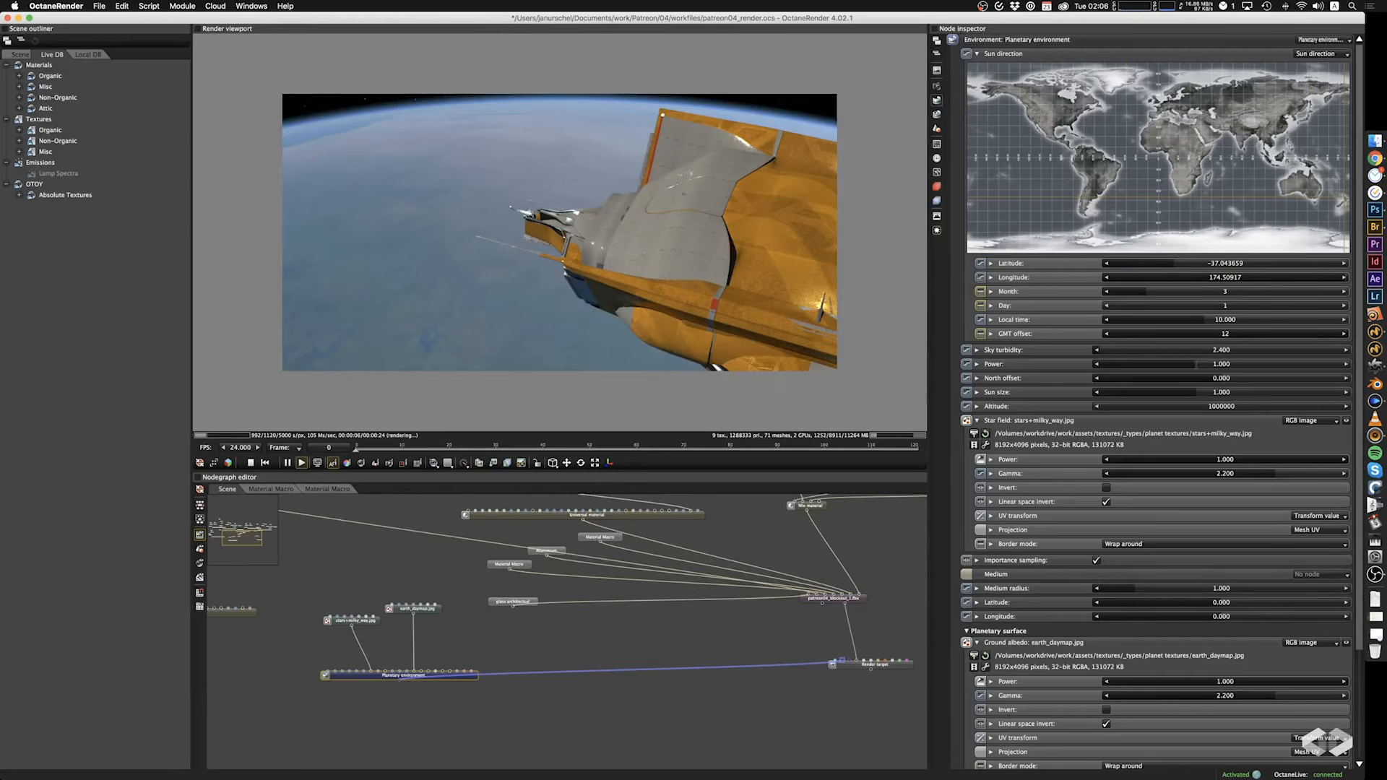
pyautogui.click(1267, 320)
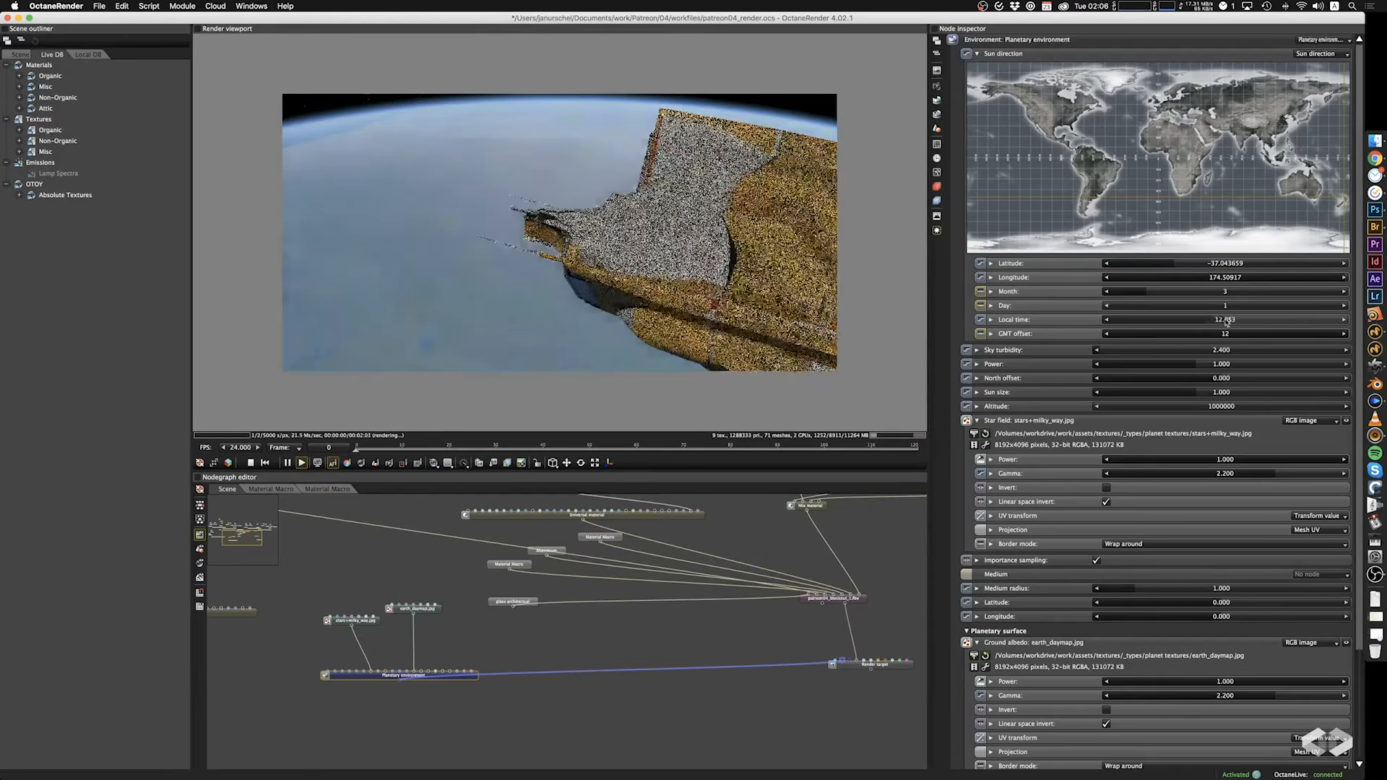
pyautogui.moveTo(1267, 325); pyautogui.dragTo(1285, 327)
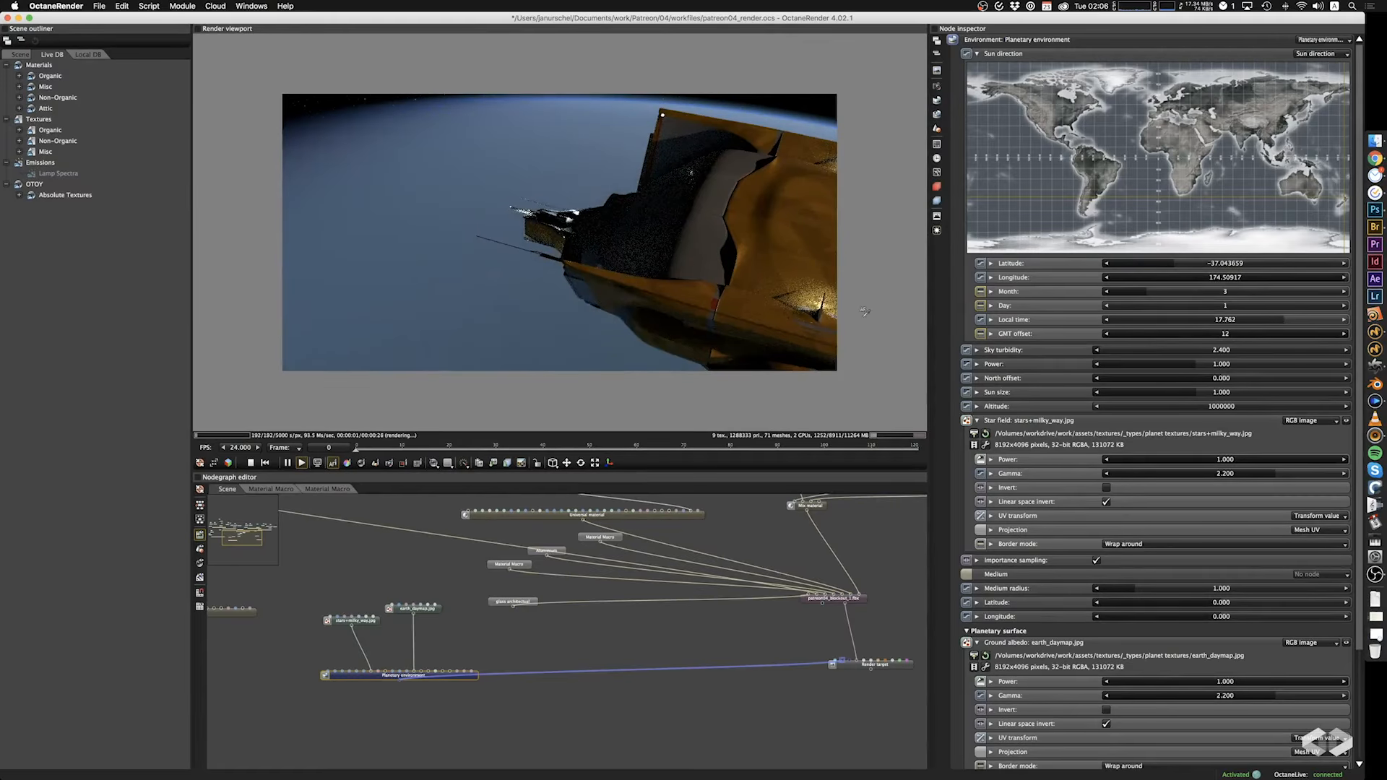
pyautogui.moveTo(875, 314); pyautogui.dragTo(662, 287)
pyautogui.moveTo(751, 292); pyautogui.dragTo(654, 274)
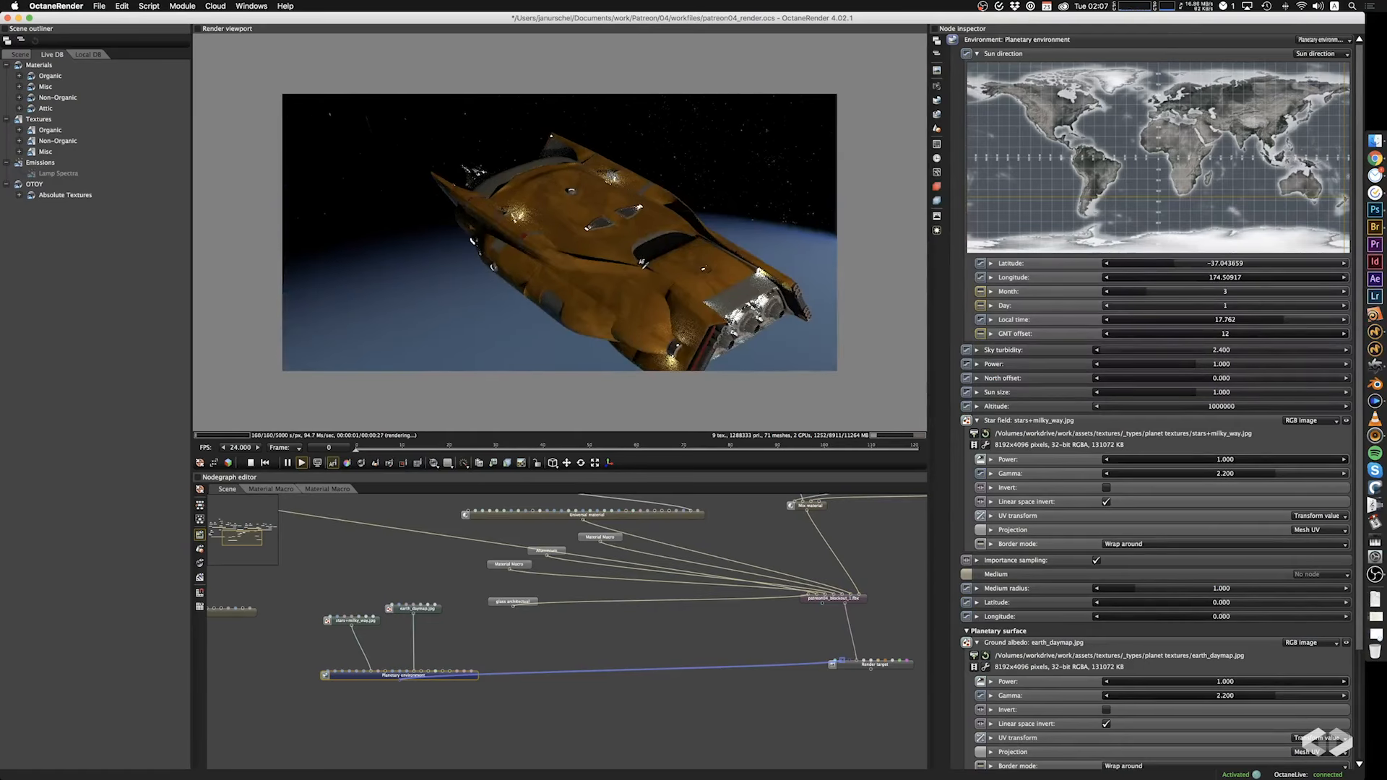
pyautogui.moveTo(694, 296); pyautogui.dragTo(663, 272, button='right')
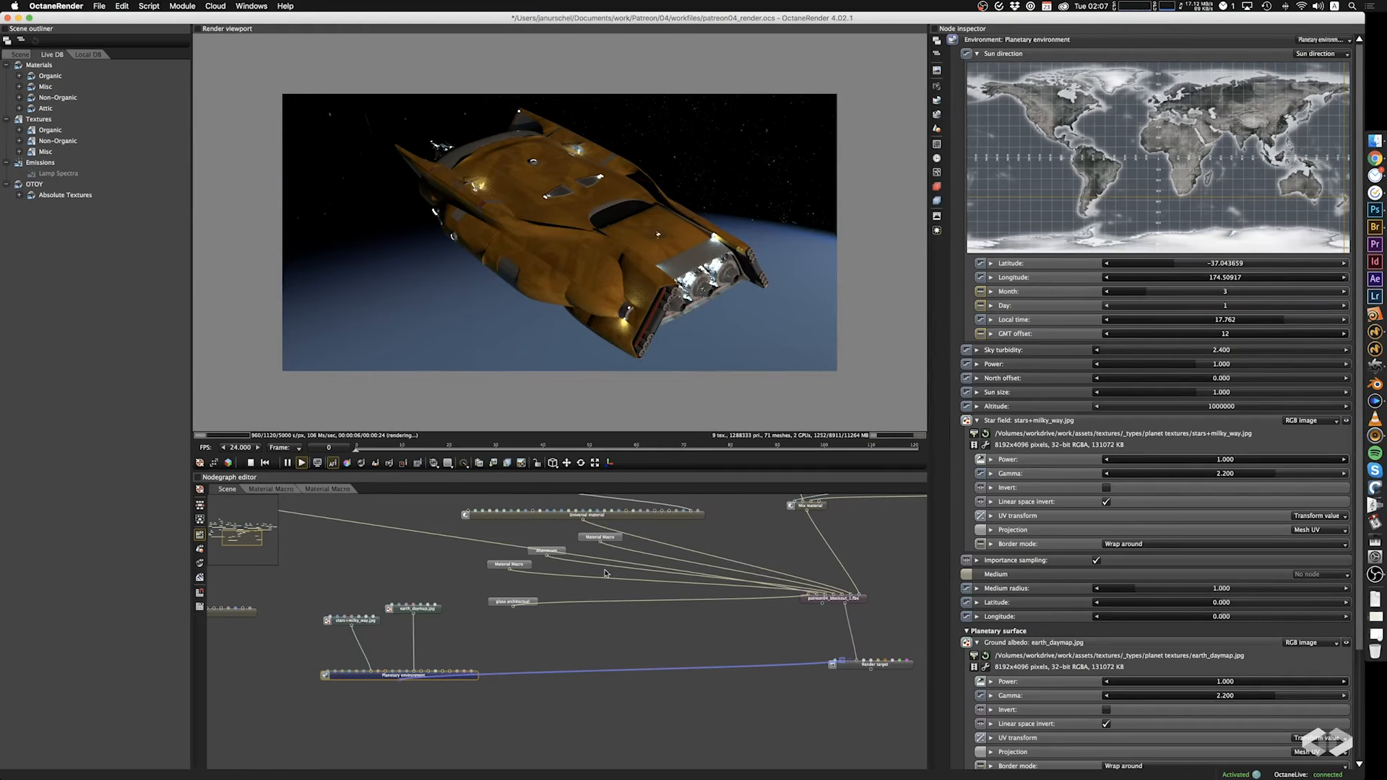
# Try a power of 20 on the black body emission node, and settle on 10.
pyautogui.moveTo(750, 551); pyautogui.dragTo(737, 622)
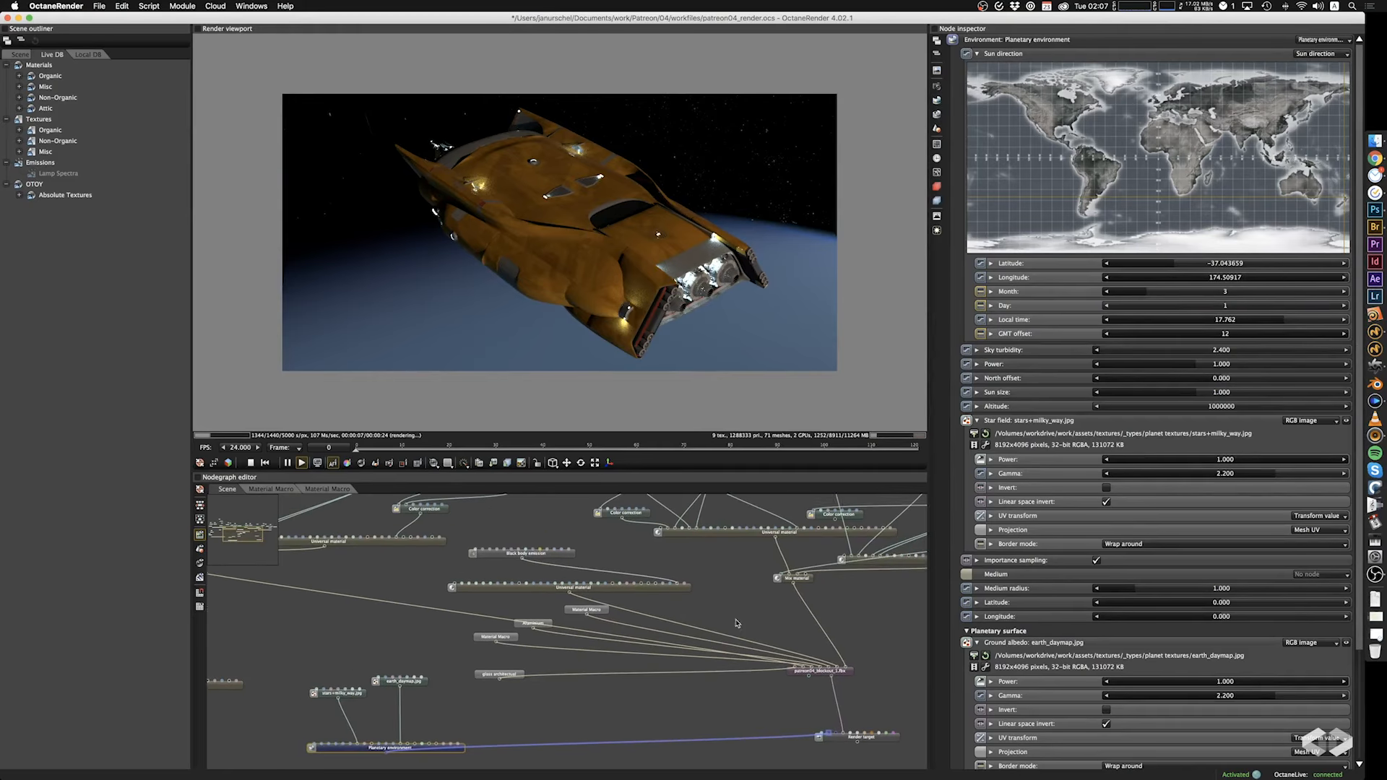
pyautogui.click(567, 555)
pyautogui.doubleClick(1209, 102)
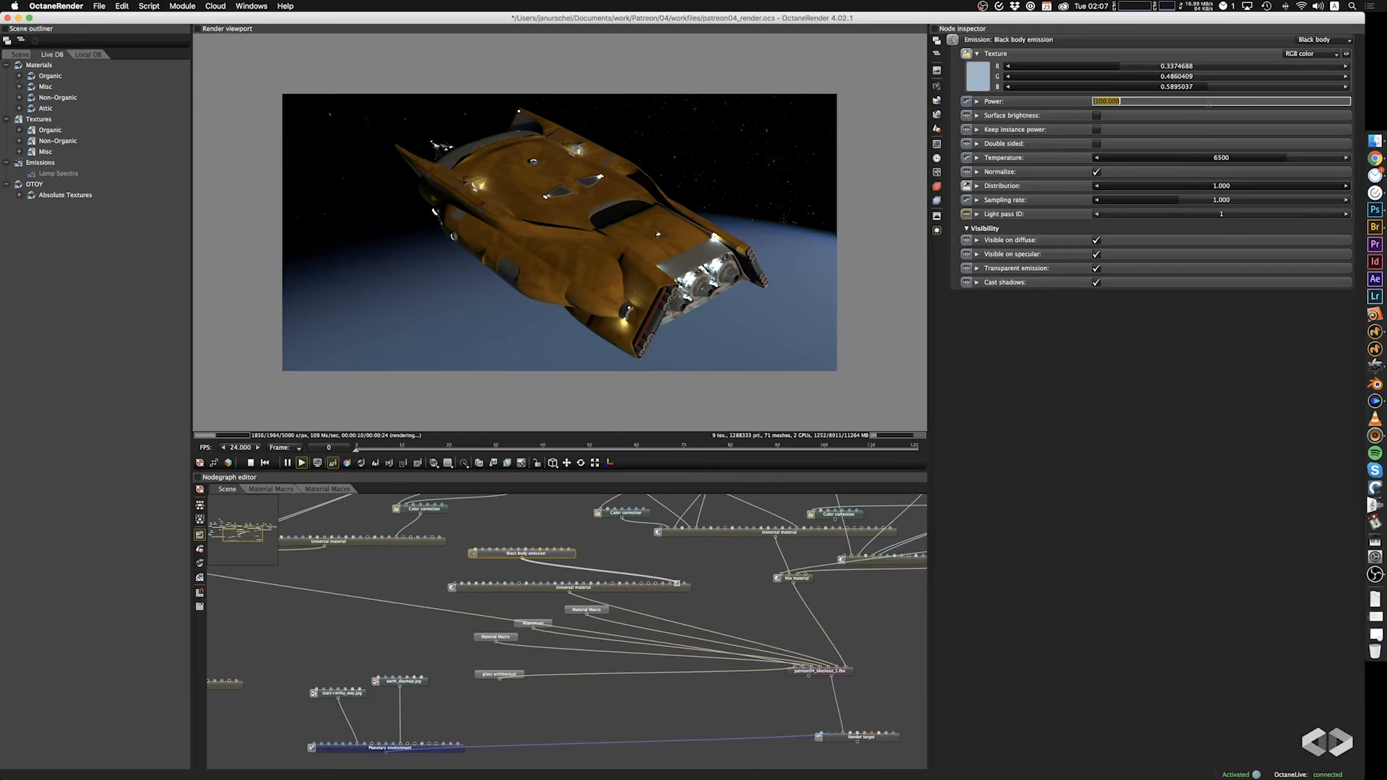
pyautogui.write('20')
pyautogui.press('Return')
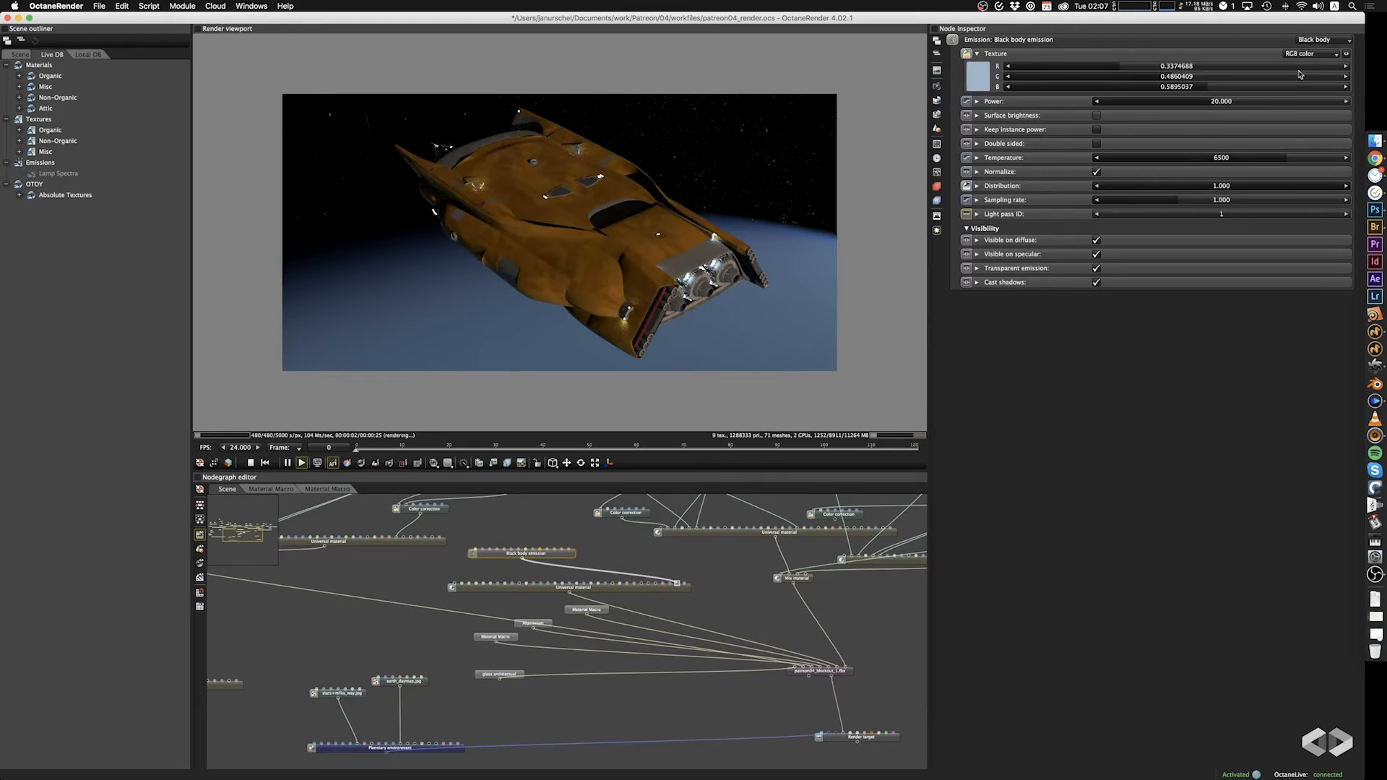
pyautogui.doubleClick(1232, 99)
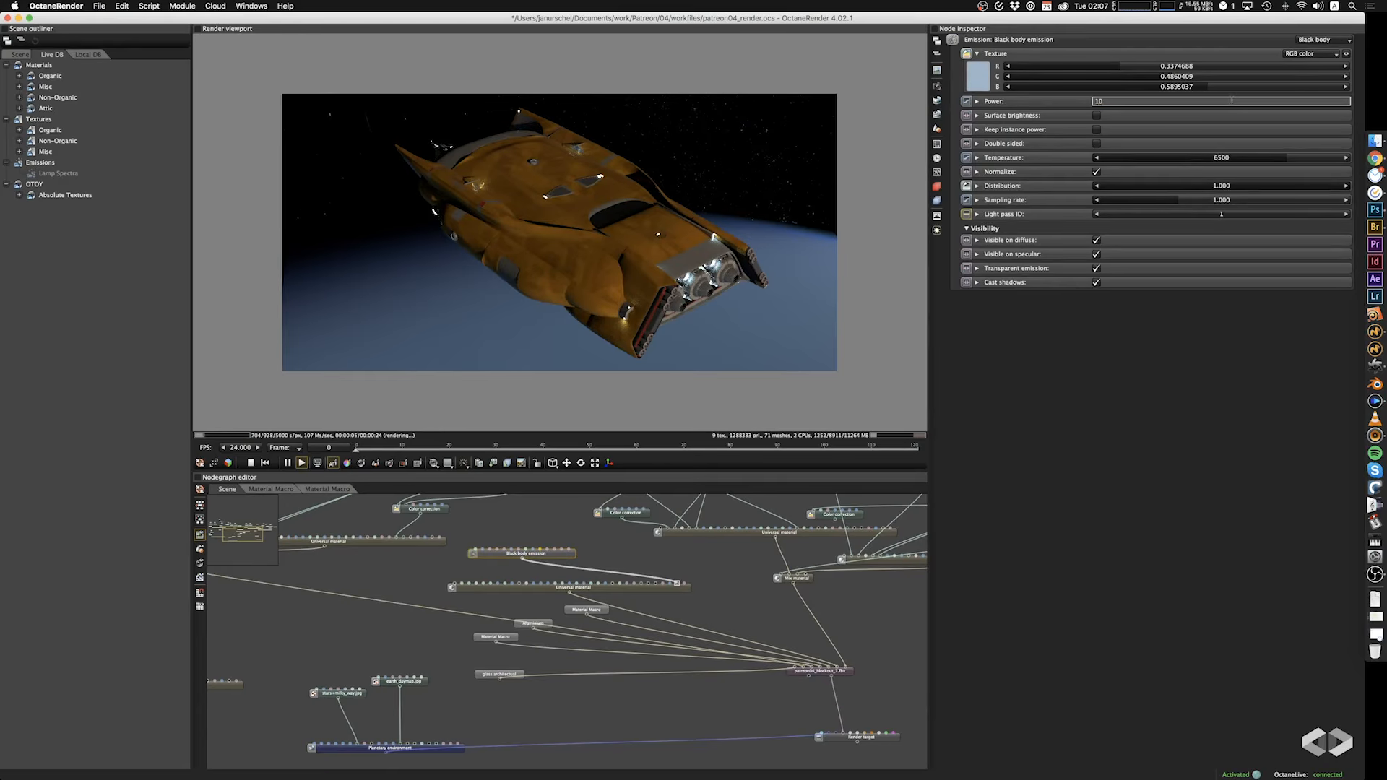
pyautogui.press('Return')
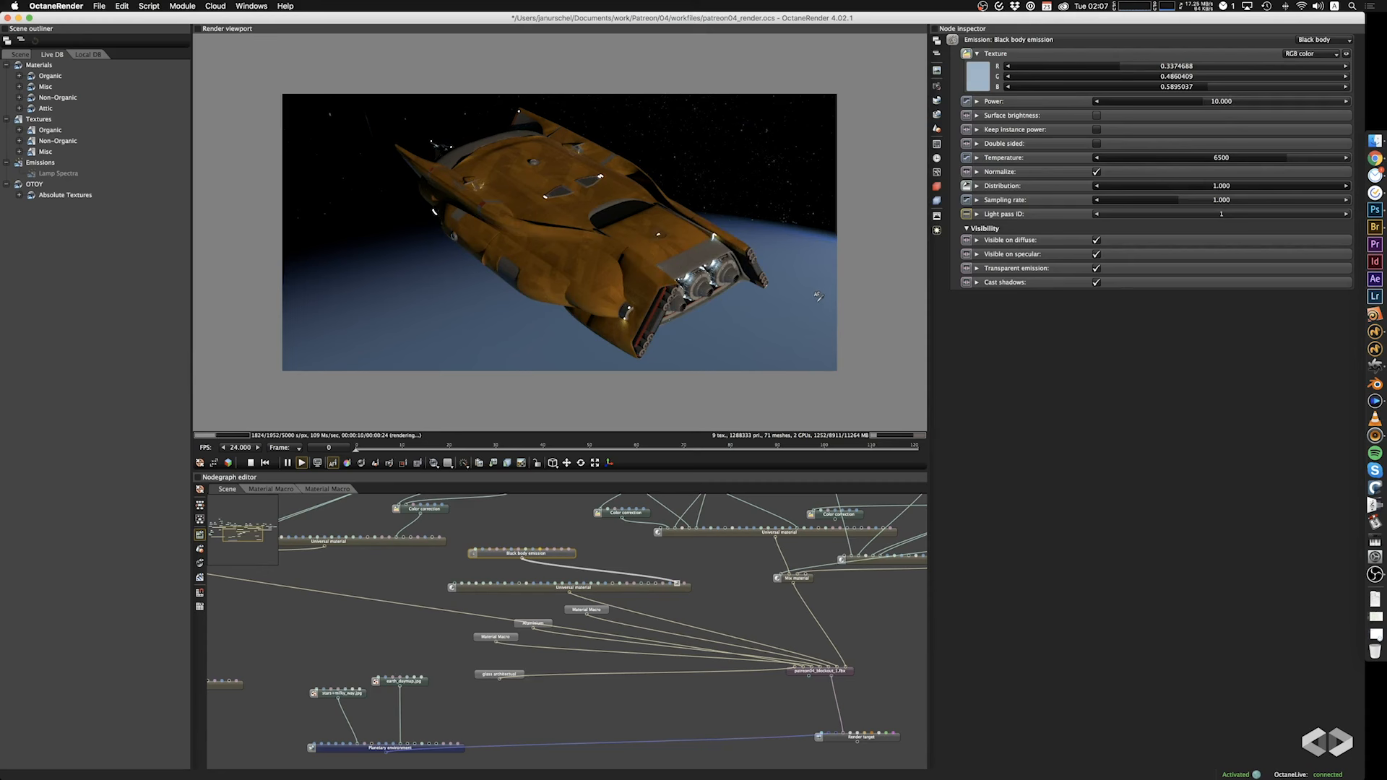
# Set the sun size of the planetary environment to 2.800.
pyautogui.moveTo(499, 499); pyautogui.dragTo(650, 609, button='middle')
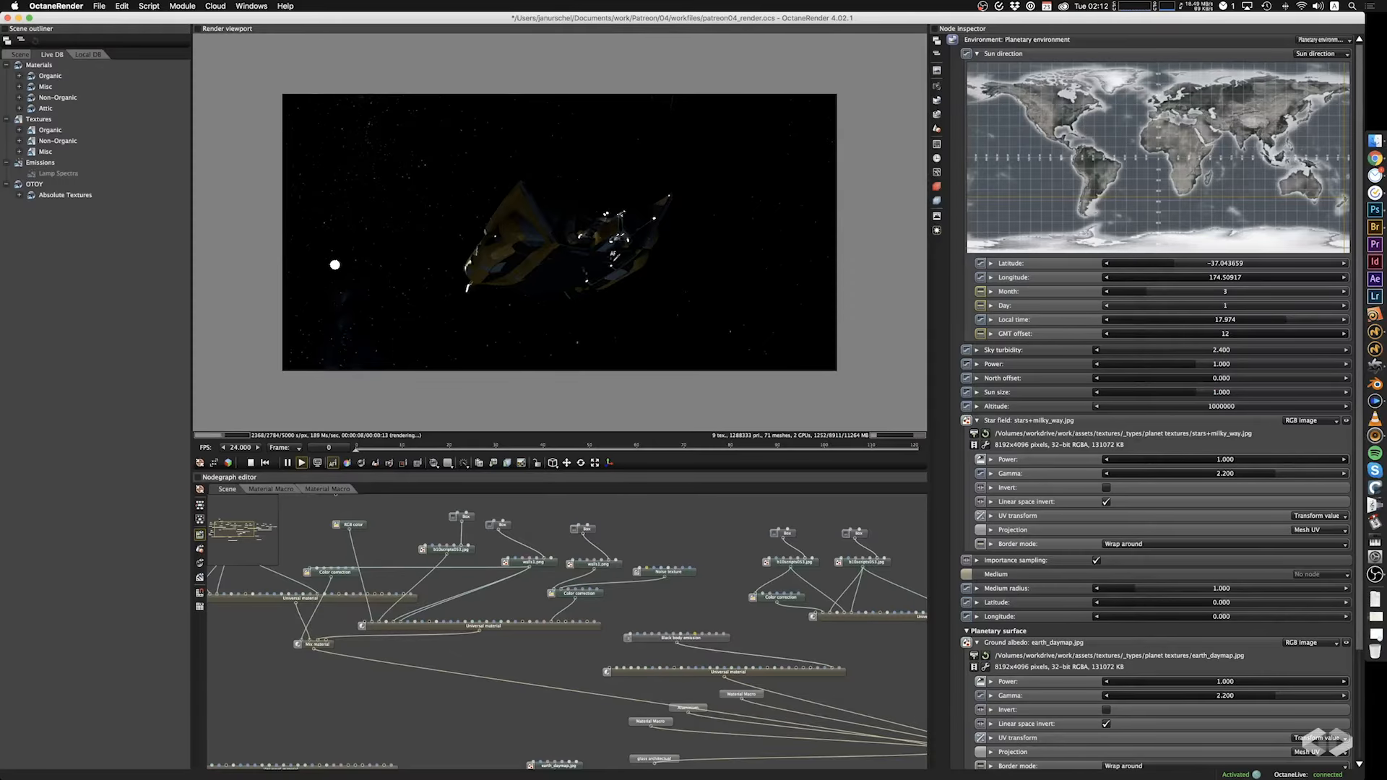
pyautogui.moveTo(613, 254); pyautogui.dragTo(620, 261)
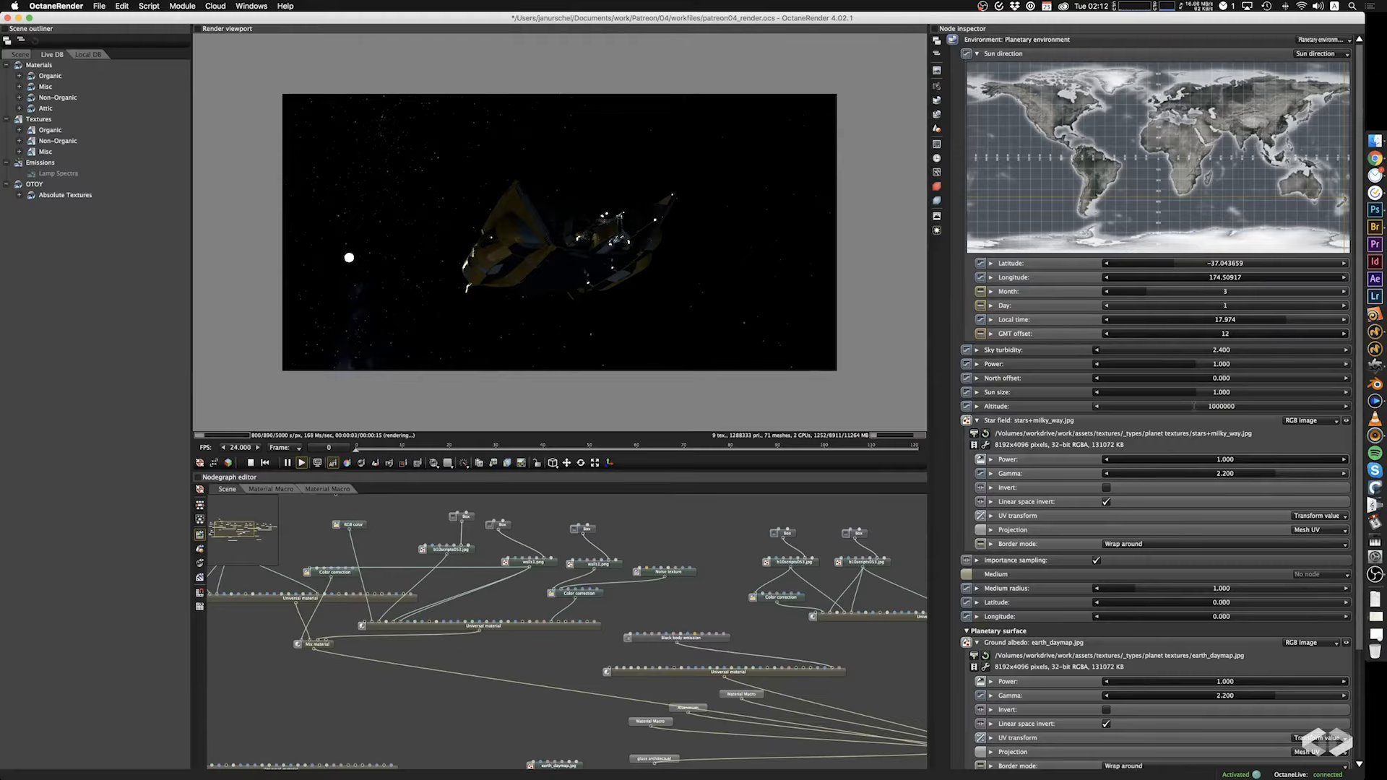
pyautogui.moveTo(1194, 402); pyautogui.dragTo(1234, 398)
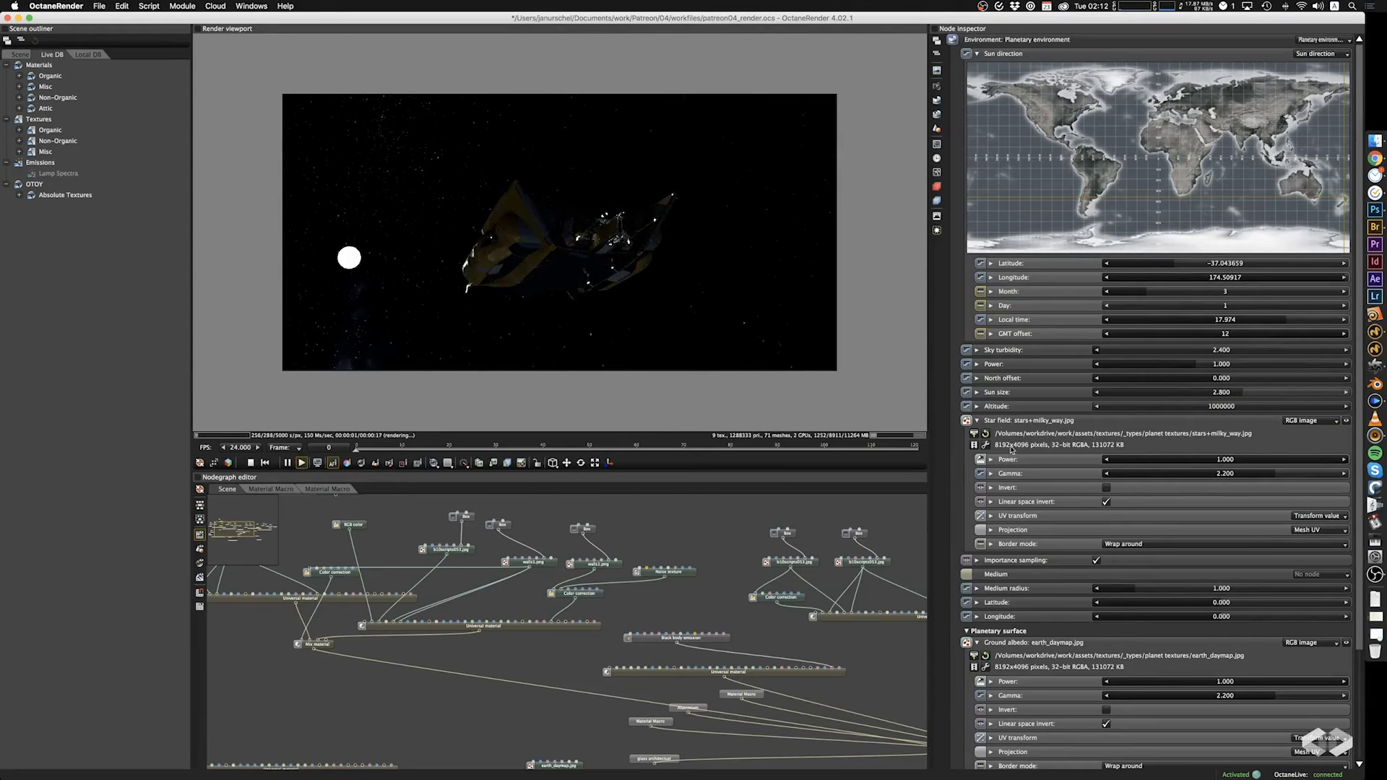
# Enable post processing with a glare ray amount of 1, a glare rotation angle of 90, and a glare blur of 0.200.
pyautogui.click(937, 232)
pyautogui.click(1096, 53)
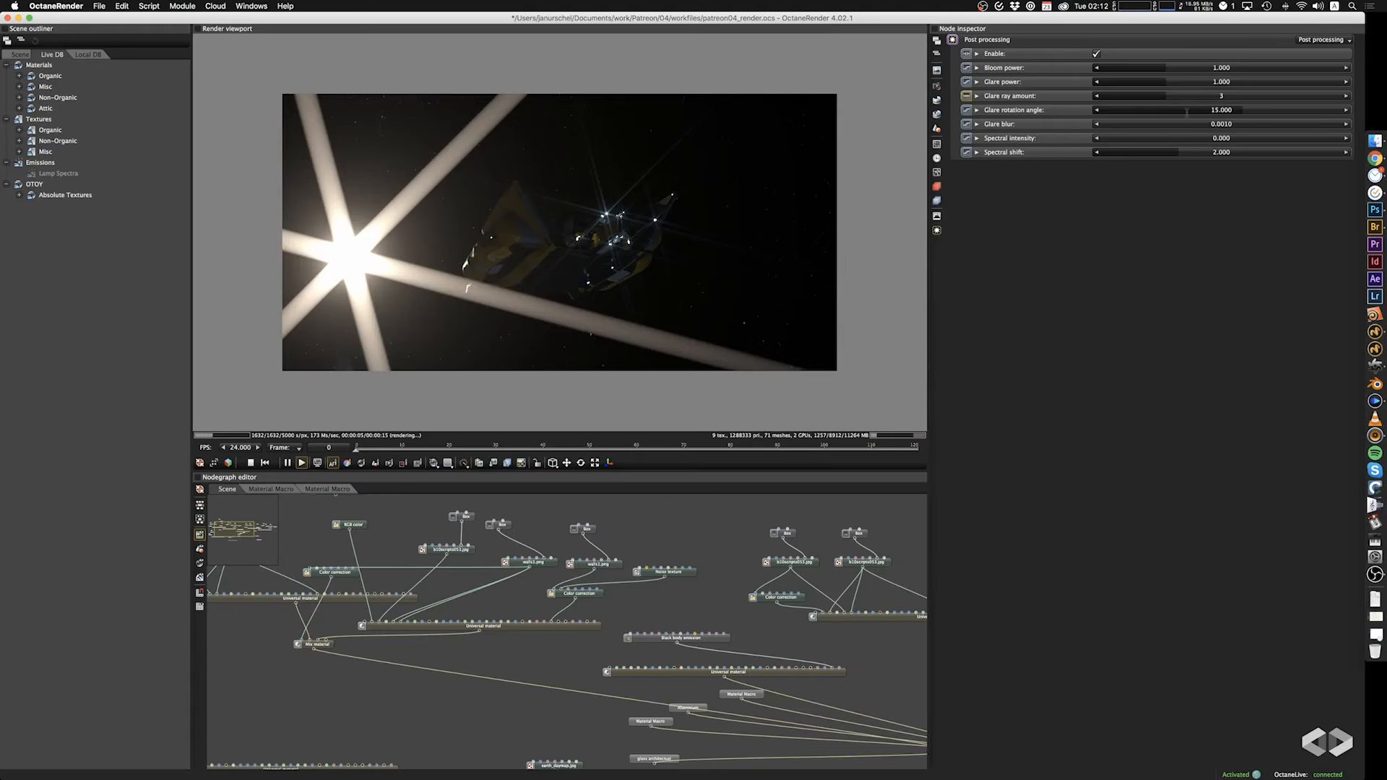
pyautogui.moveTo(1203, 103)
pyautogui.mouseDown()
pyautogui.moveTo(1147, 107)
pyautogui.moveTo(1386, 127)
pyautogui.mouseUp()
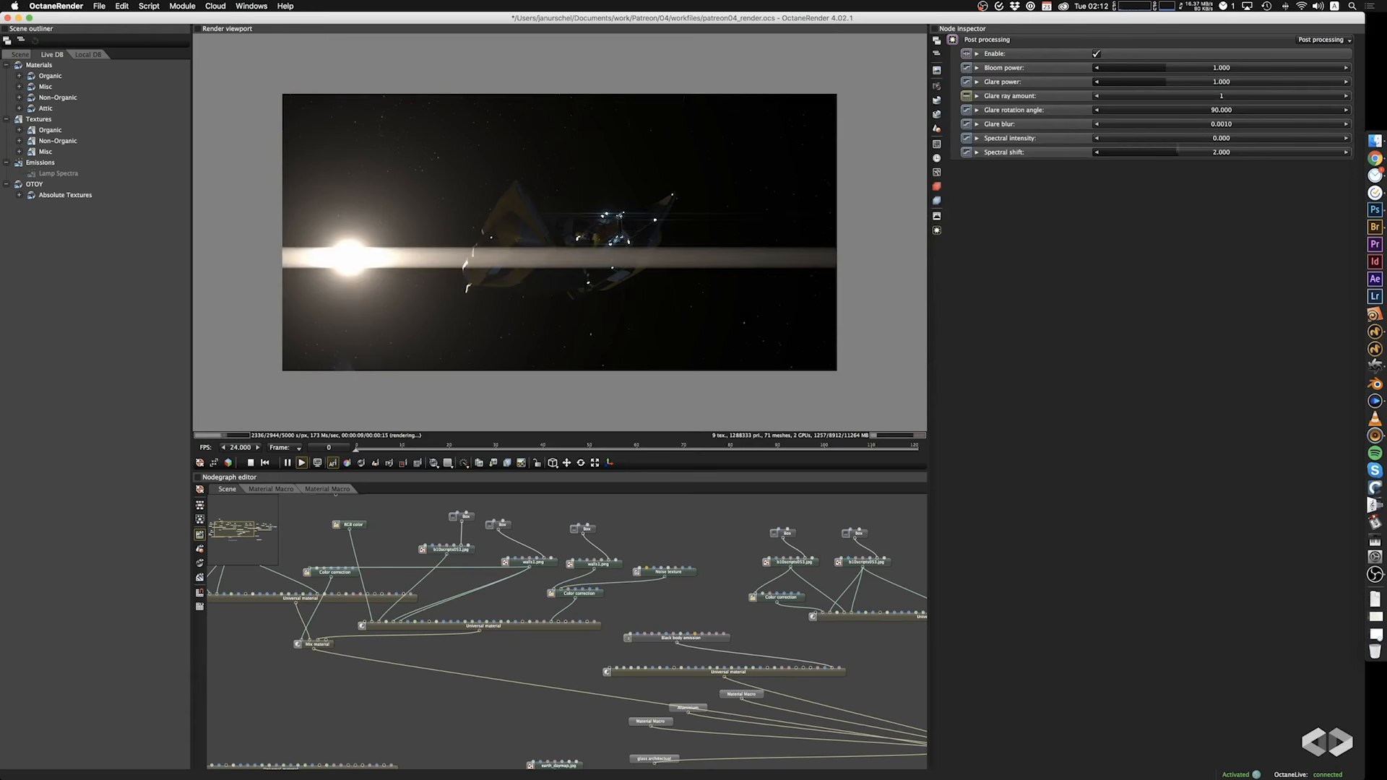
pyautogui.moveTo(1105, 124); pyautogui.dragTo(1326, 131)
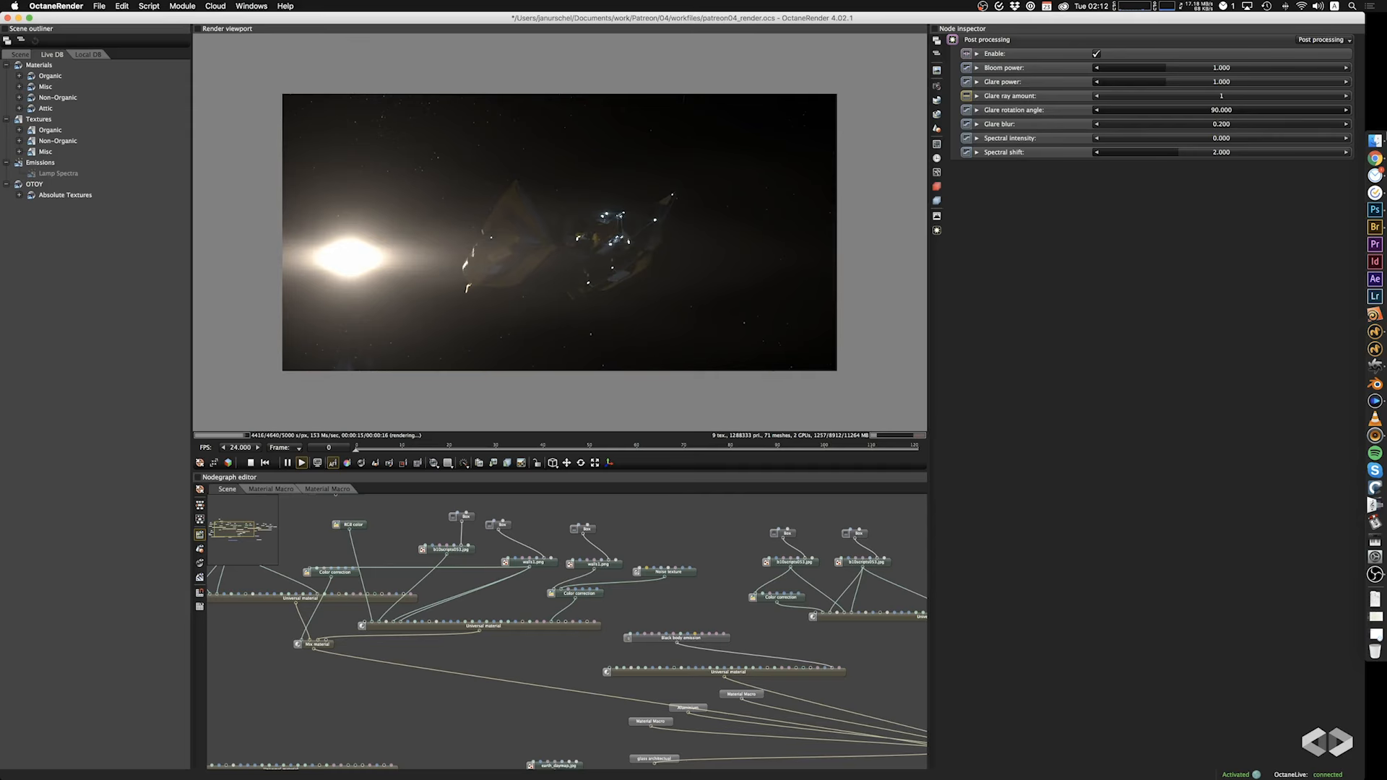
# Try a bloom power of 100 in the post processing settings, and reduce it to 50.
pyautogui.moveTo(654, 252); pyautogui.dragTo(546, 275)
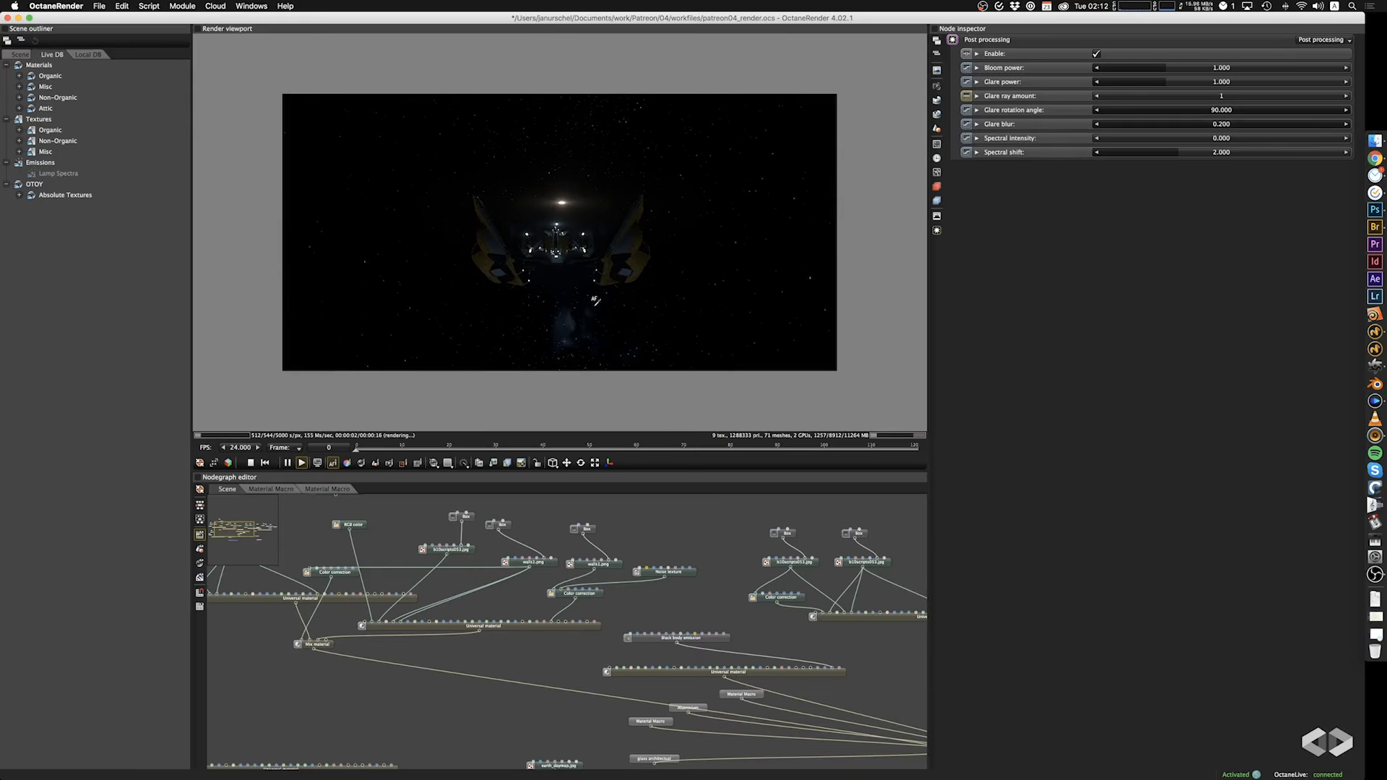
pyautogui.moveTo(576, 275); pyautogui.dragTo(653, 336)
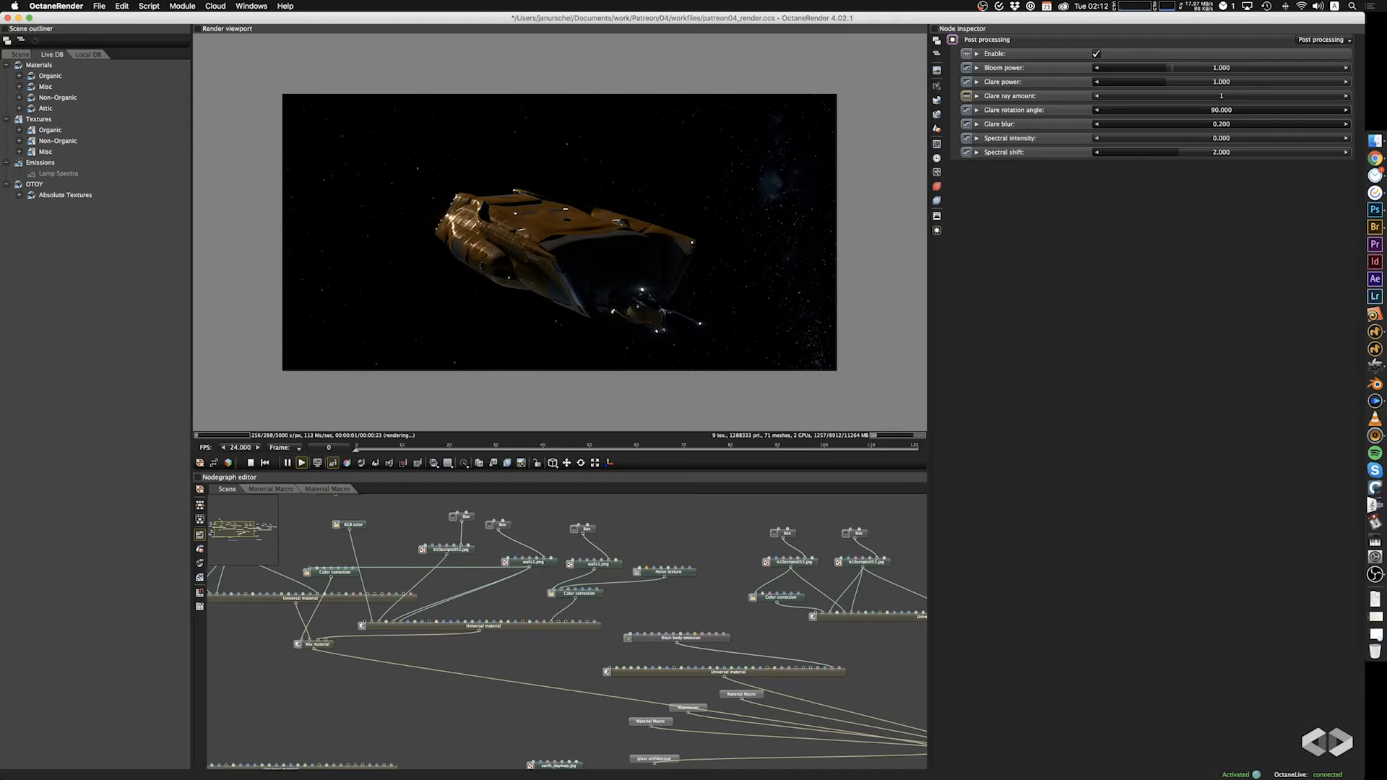
pyautogui.doubleClick(1186, 67)
pyautogui.write('100')
pyautogui.press('Return')
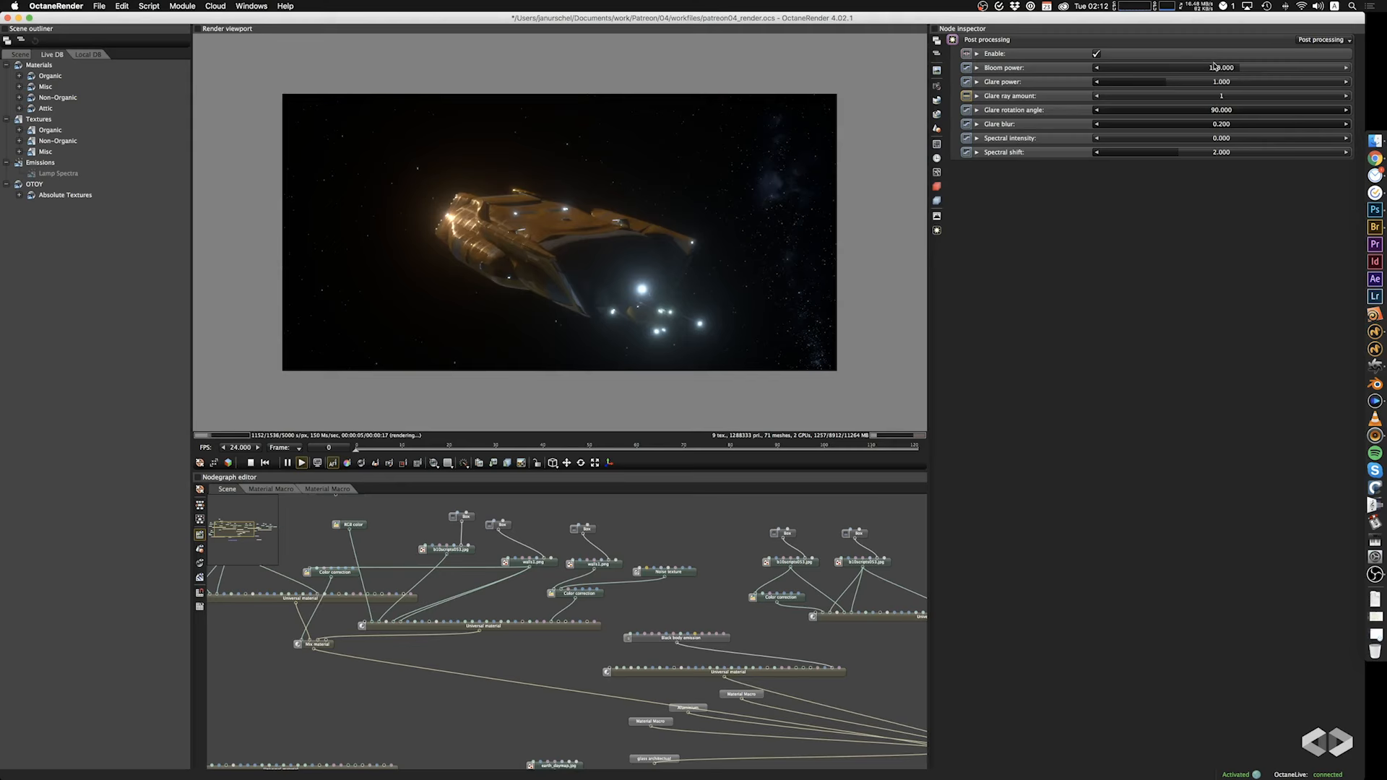
pyautogui.doubleClick(1215, 67)
pyautogui.write('50')
pyautogui.press('Tab')
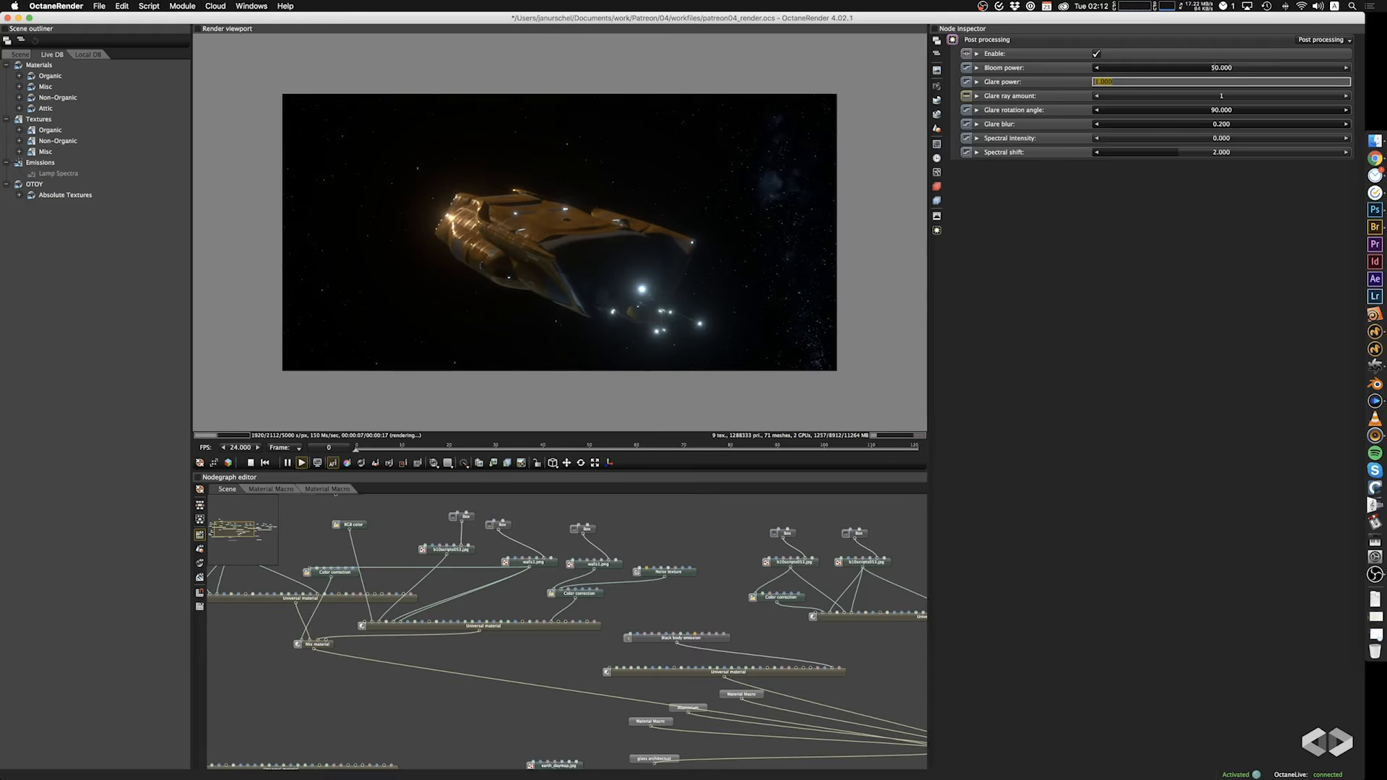
# Set the glare power to 1.000 and the glare blur to 0.099 in the post processing settings.
pyautogui.moveTo(620, 224); pyautogui.dragTo(567, 210)
pyautogui.moveTo(1242, 124)
pyautogui.mouseDown()
pyautogui.moveTo(1083, 136)
pyautogui.moveTo(1345, 133)
pyautogui.moveTo(1251, 132)
pyautogui.mouseUp()
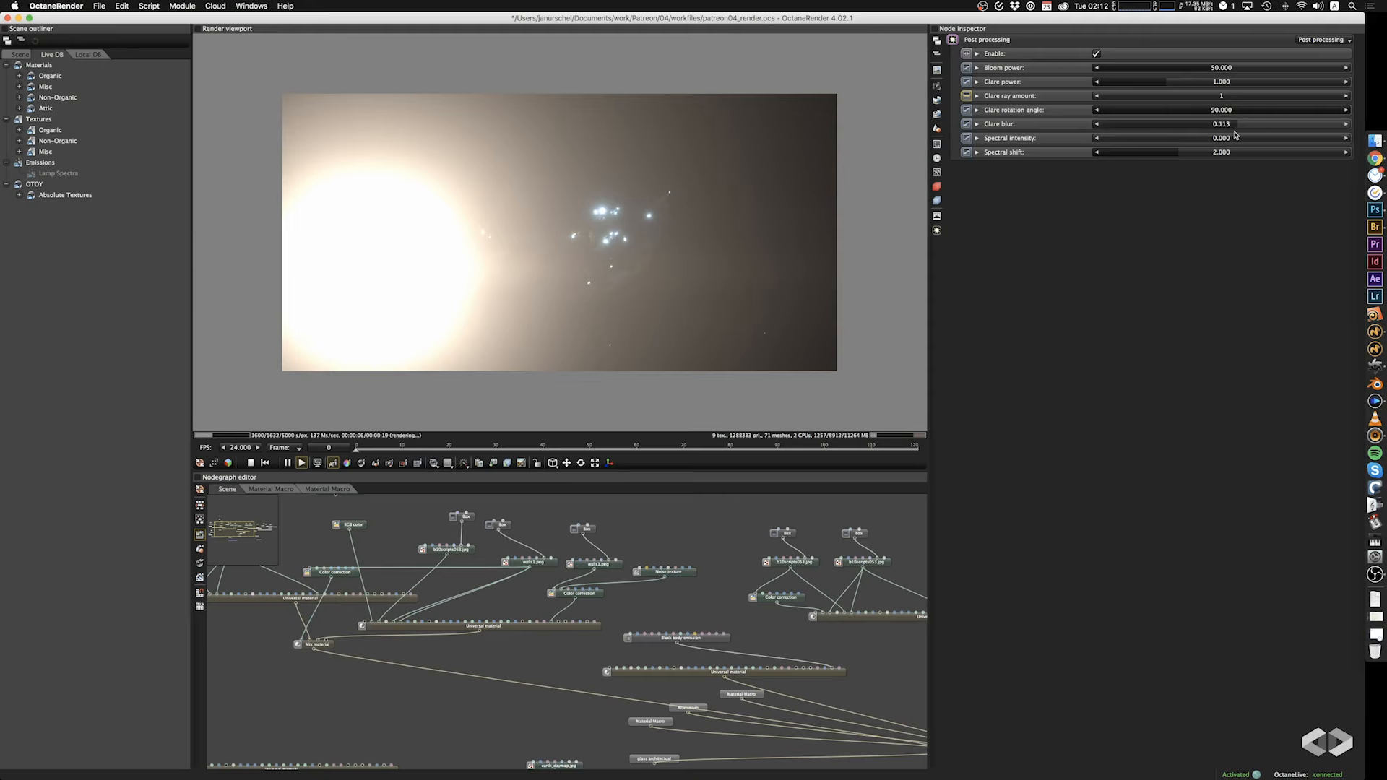
pyautogui.moveTo(669, 228); pyautogui.dragTo(571, 242)
pyautogui.moveTo(722, 252); pyautogui.dragTo(781, 231)
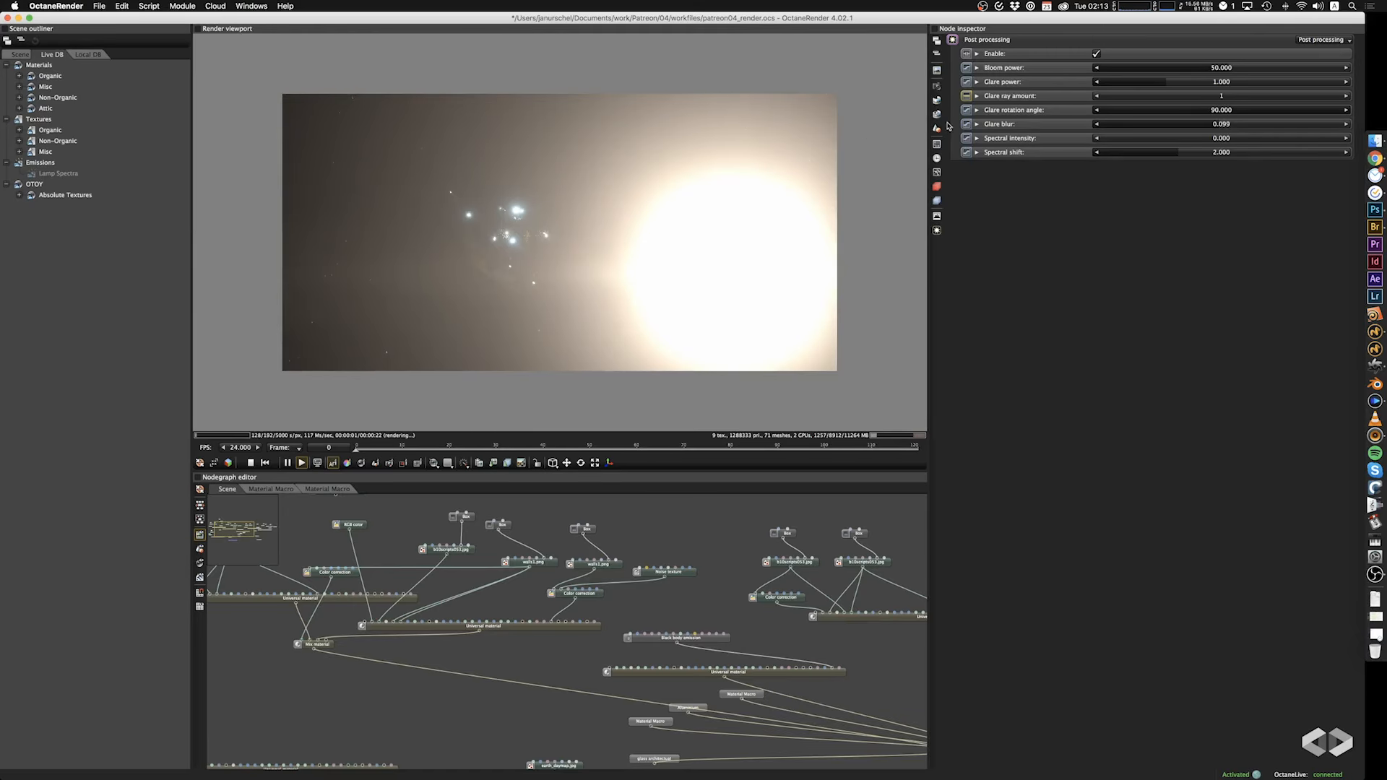
# Try a sun size of 0.123 on the planetary environment, and set it to 1.000.
pyautogui.click(938, 100)
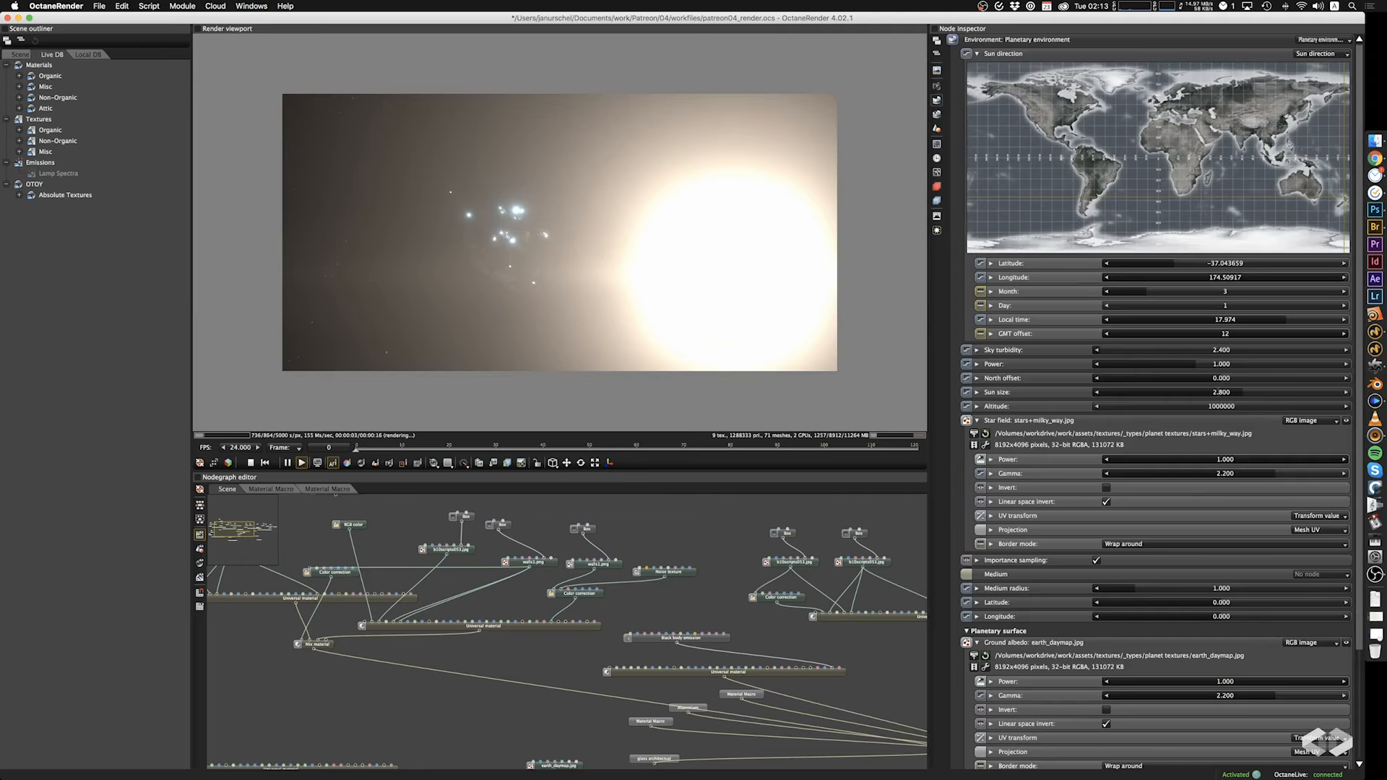
pyautogui.moveTo(1198, 394); pyautogui.dragTo(1102, 393)
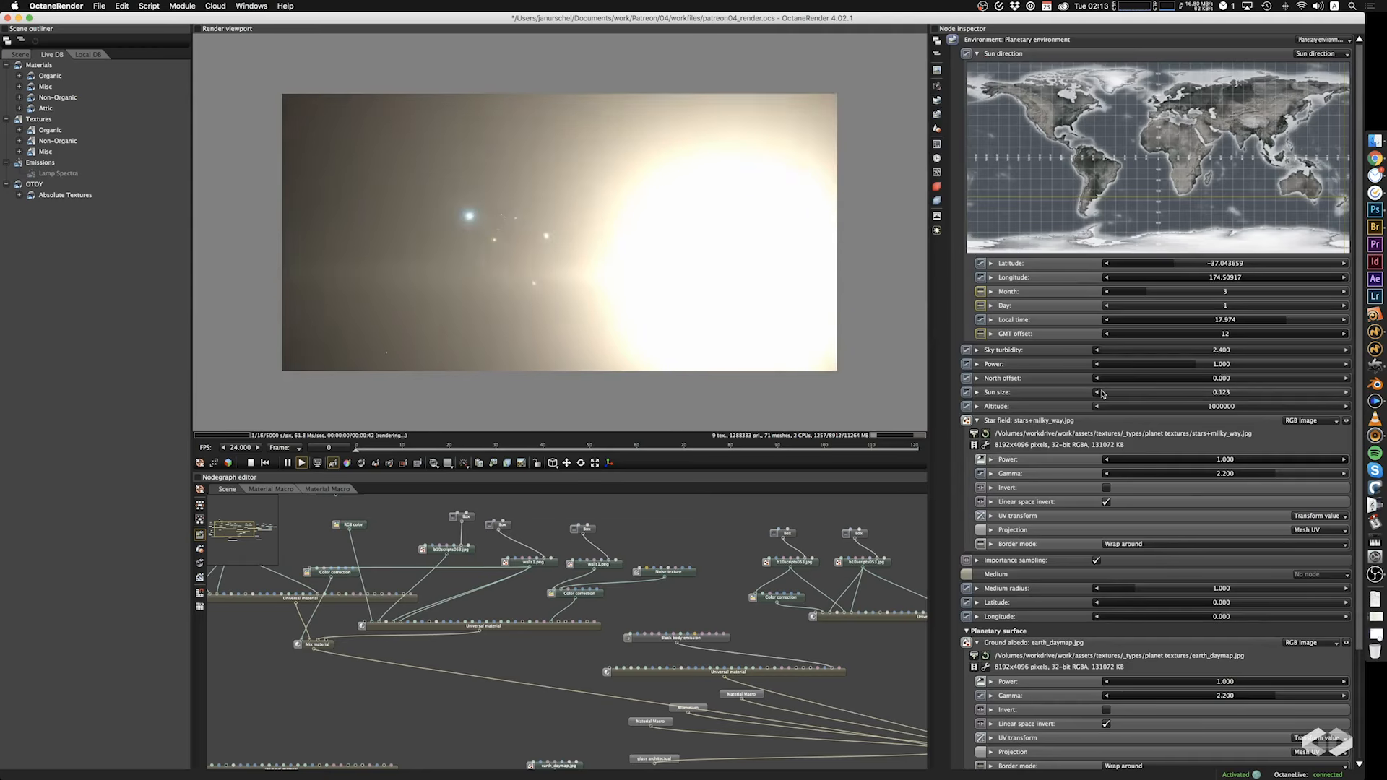
pyautogui.doubleClick(1053, 390)
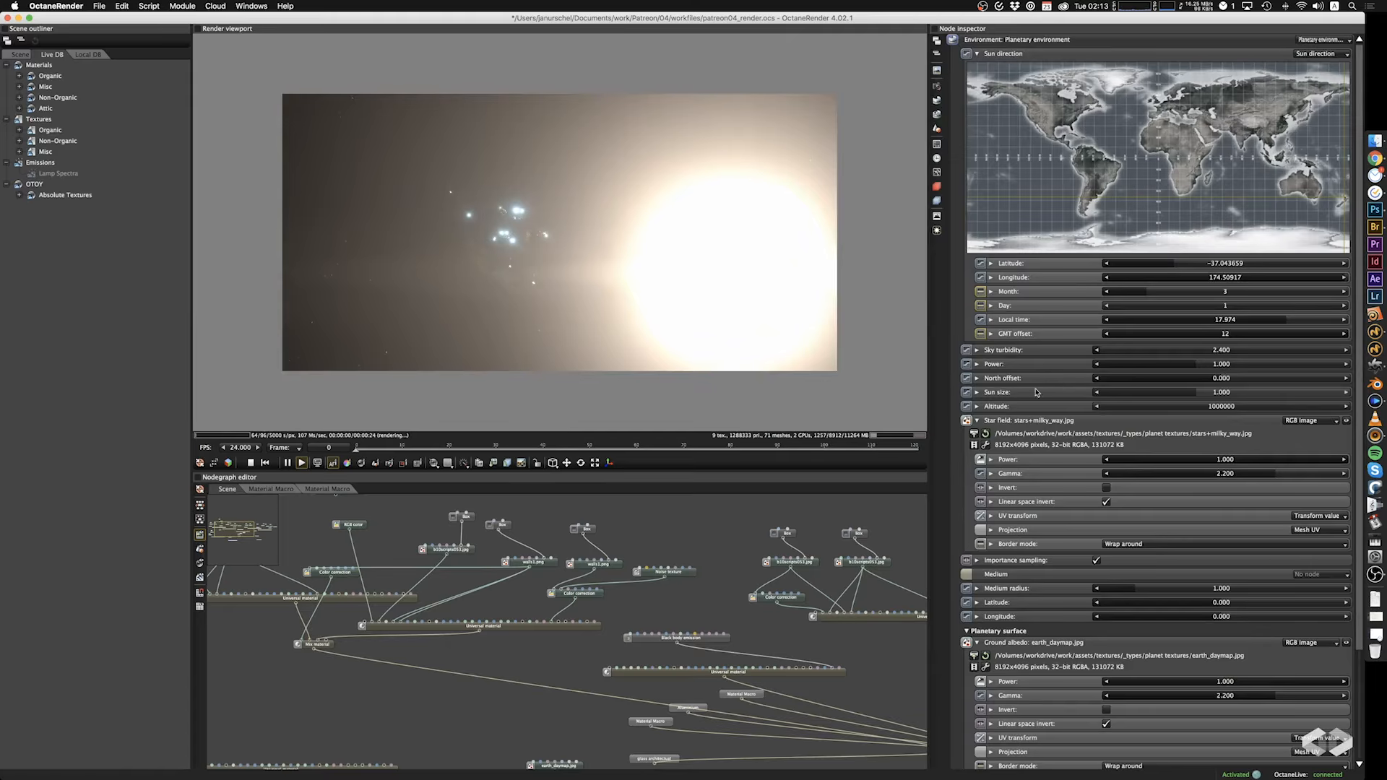
pyautogui.moveTo(588, 318); pyautogui.dragTo(656, 327)
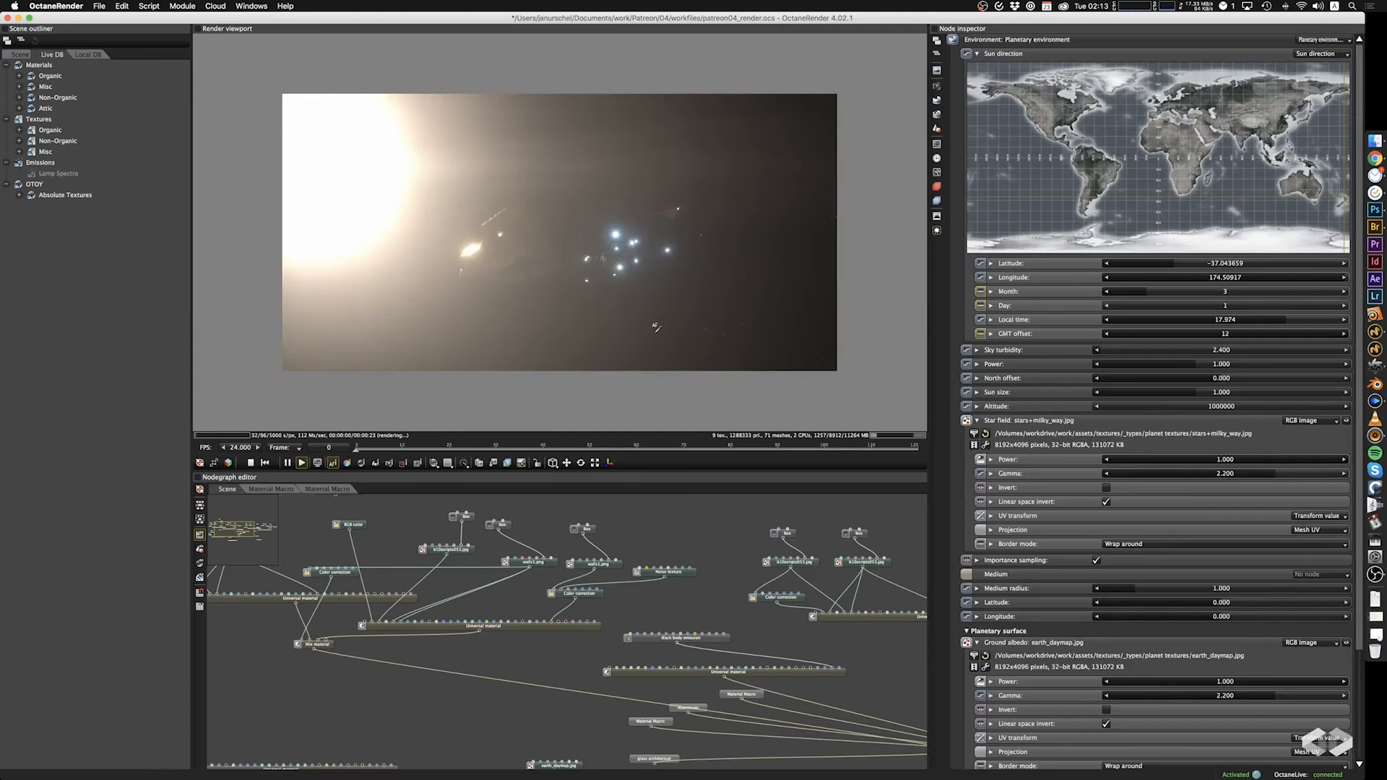
# Set the local time of the sun direction to 18.925, checking the ship's lighting from other angles.
pyautogui.moveTo(1283, 322); pyautogui.dragTo(1291, 323)
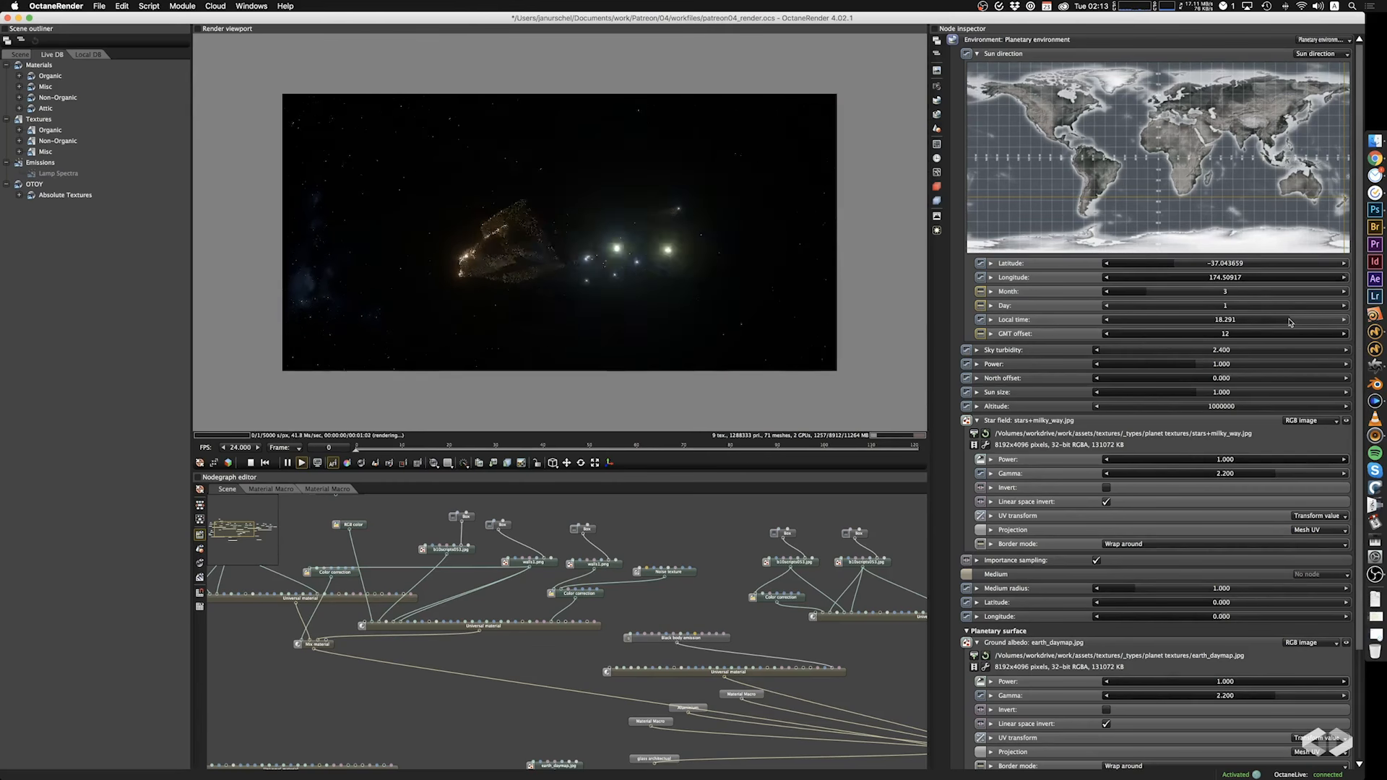
pyautogui.moveTo(712, 349); pyautogui.dragTo(688, 330)
pyautogui.moveTo(1292, 320); pyautogui.dragTo(1297, 320)
pyautogui.moveTo(707, 304)
pyautogui.mouseDown()
pyautogui.moveTo(647, 319)
pyautogui.moveTo(762, 332)
pyautogui.moveTo(654, 338)
pyautogui.moveTo(618, 271)
pyautogui.moveTo(592, 276)
pyautogui.moveTo(698, 324)
pyautogui.mouseUp()
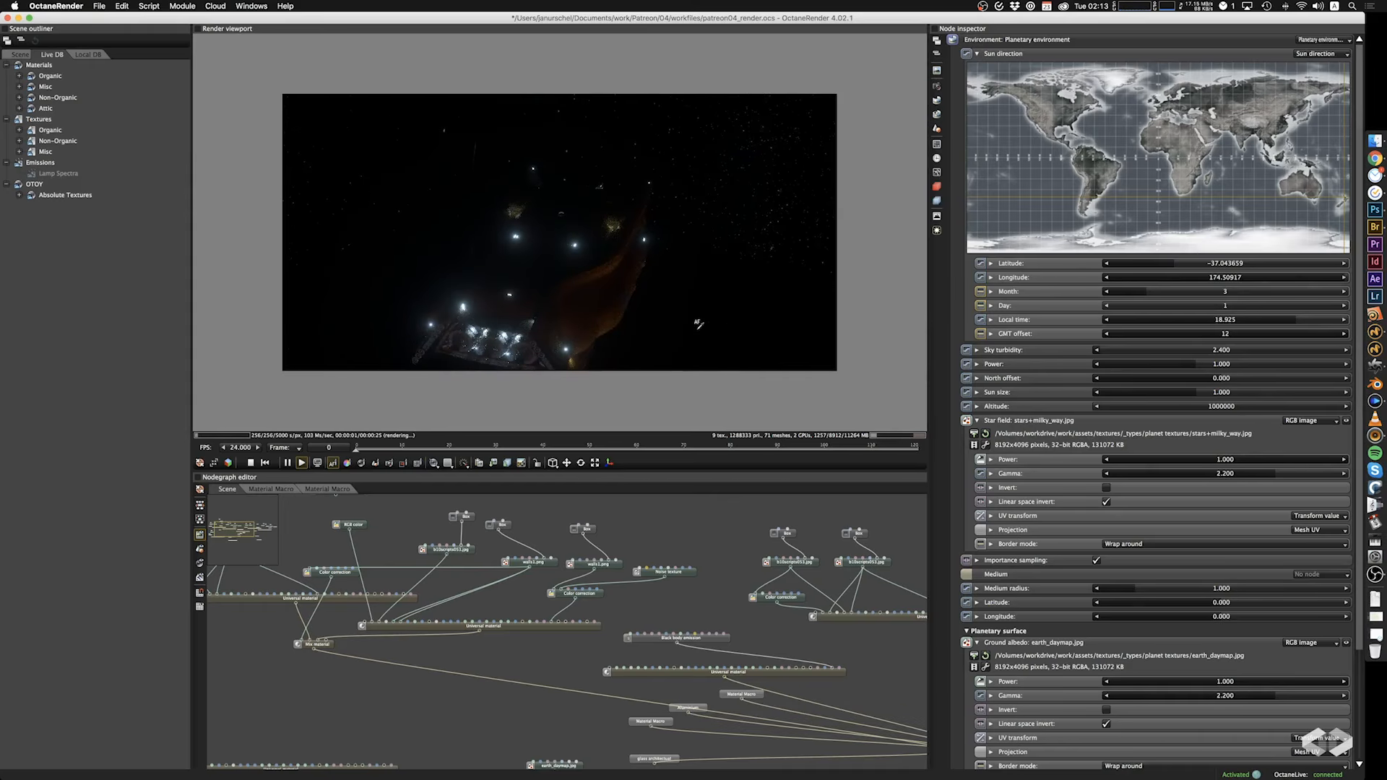
# Set the post processing bloom power to 20 and save the project.
pyautogui.click(937, 231)
pyautogui.doubleClick(1216, 68)
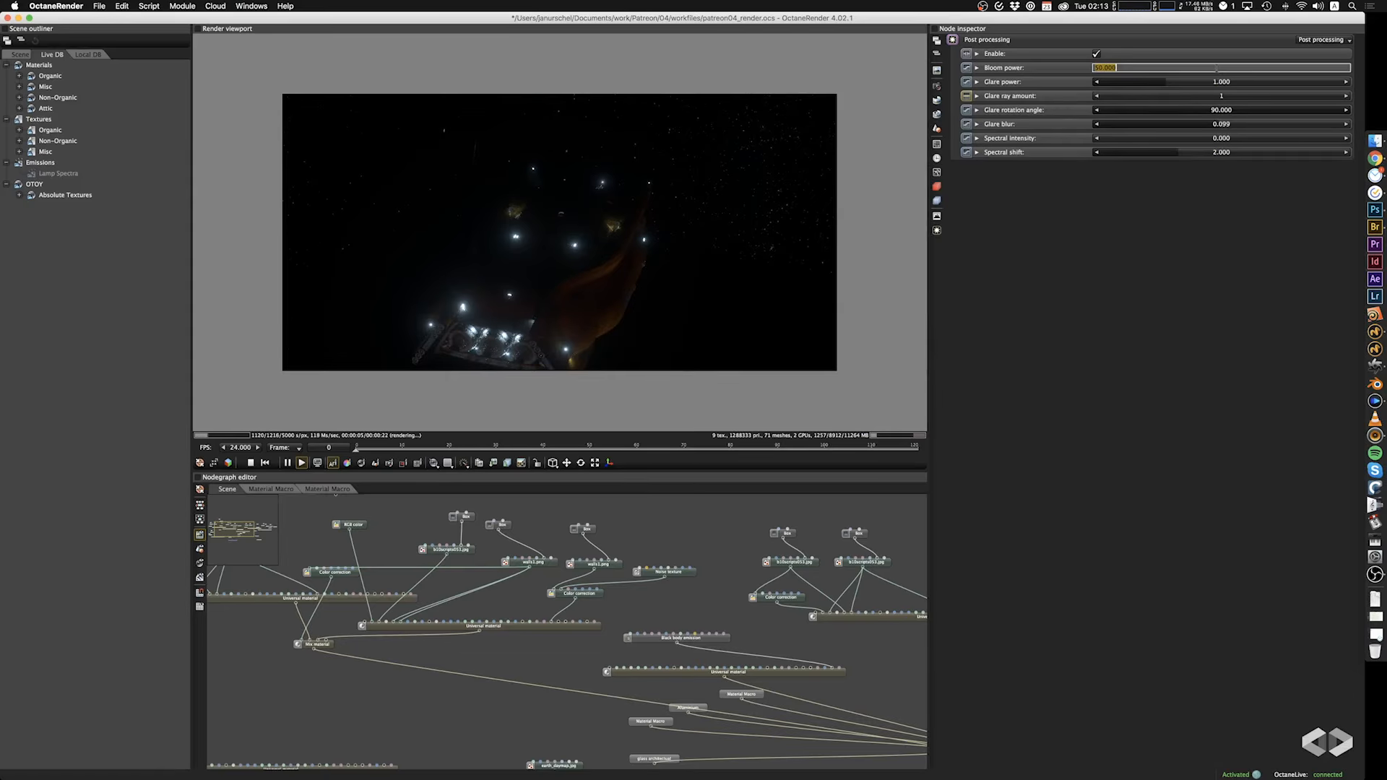
pyautogui.write('20')
pyautogui.press('Tab')
pyautogui.press('Return')
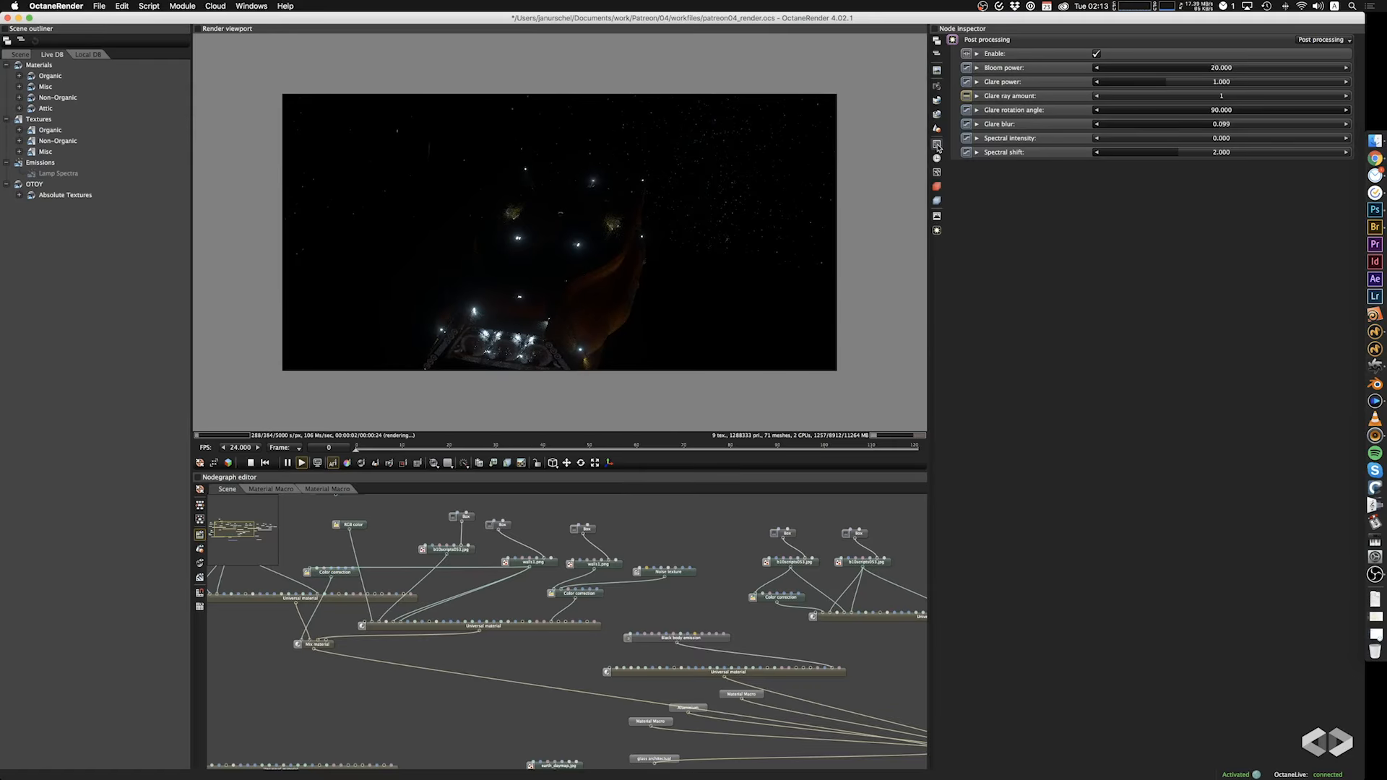
pyautogui.click(943, 115)
pyautogui.press('super+s')
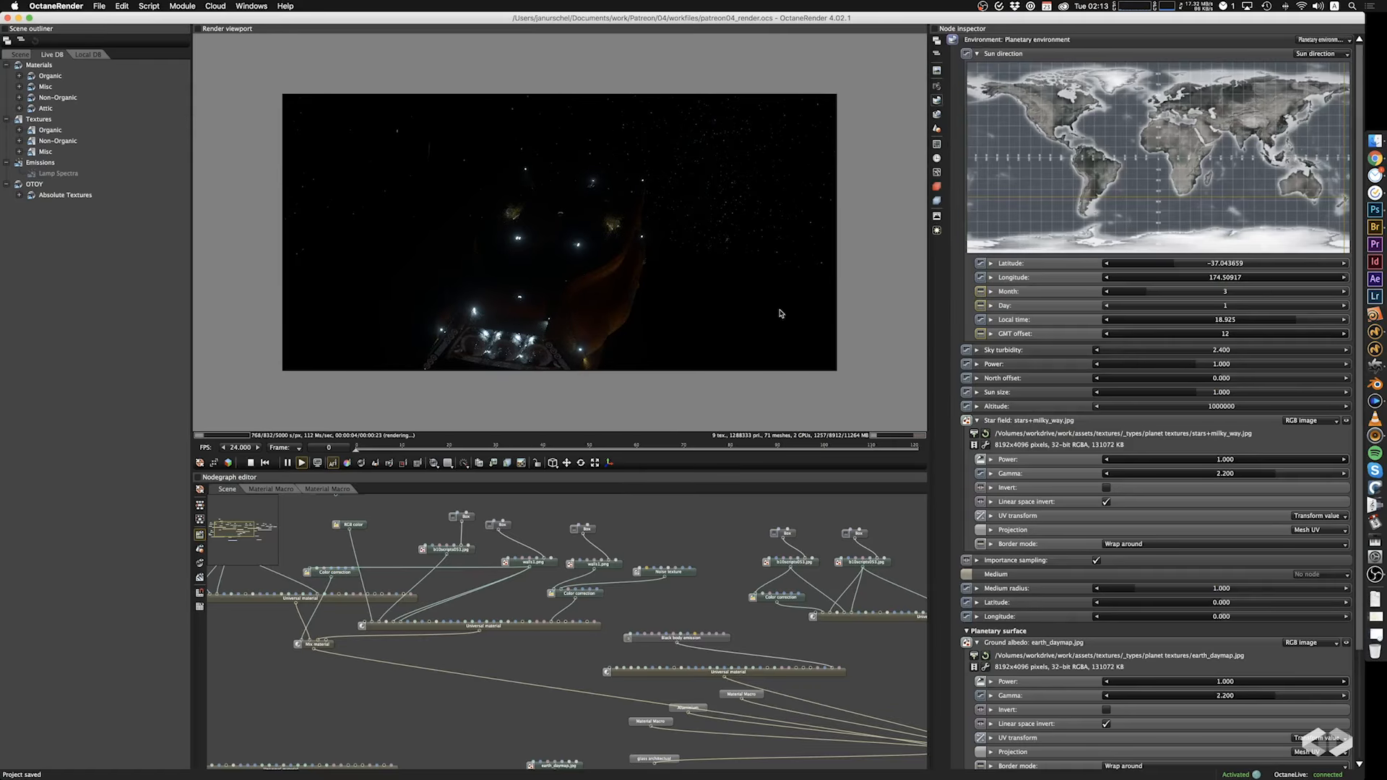
# Add a scattering medium to the planetary environment and raise the medium radius to 26800.
pyautogui.click(1309, 575)
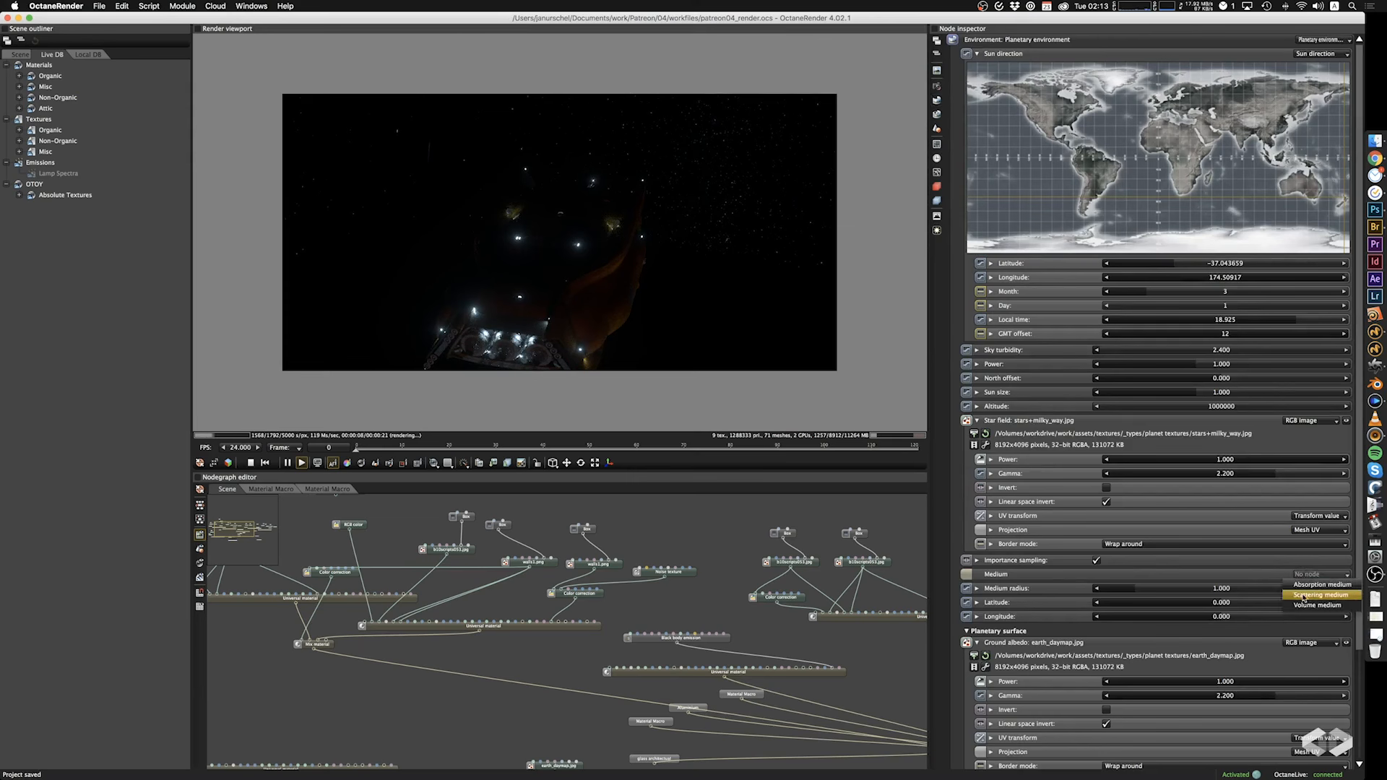
pyautogui.click(1306, 594)
pyautogui.moveTo(1260, 590); pyautogui.dragTo(1113, 594)
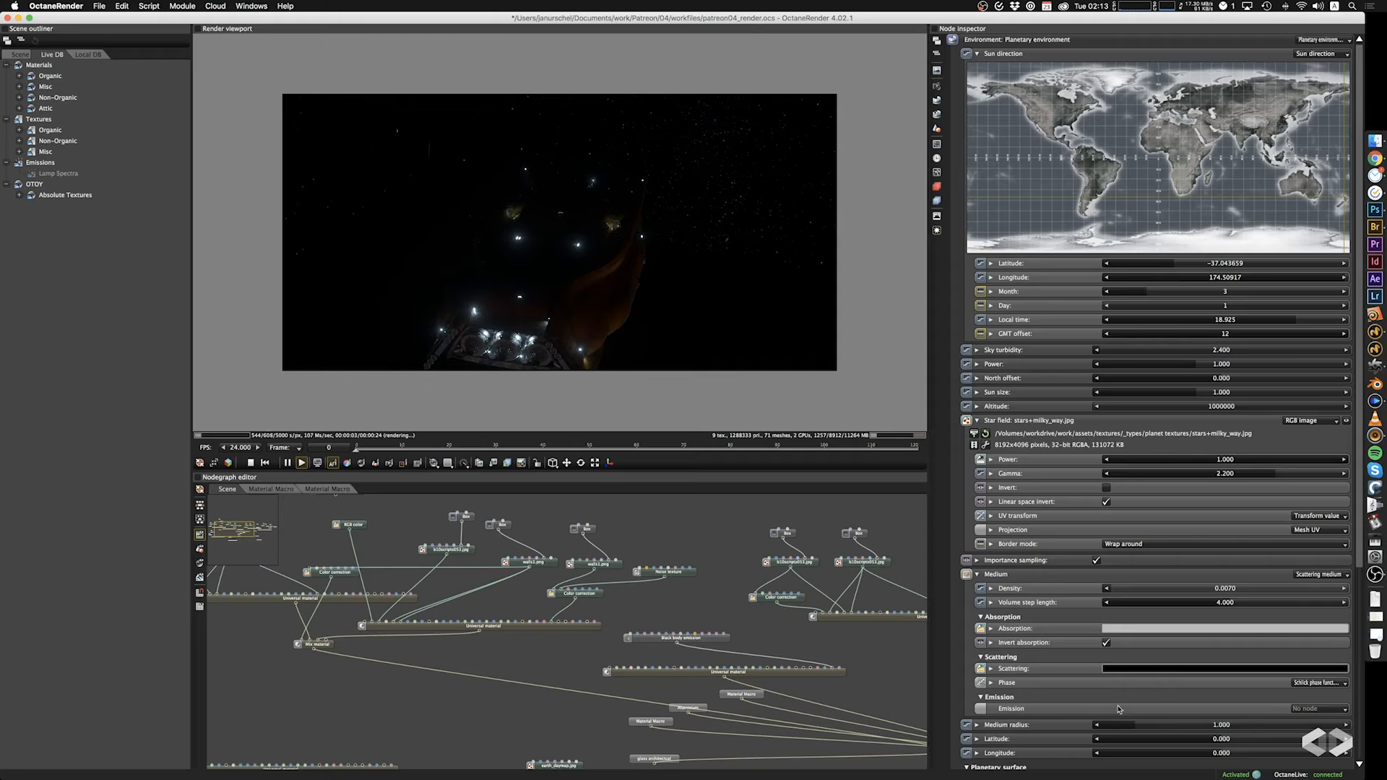
pyautogui.moveTo(1136, 724); pyautogui.dragTo(1232, 728)
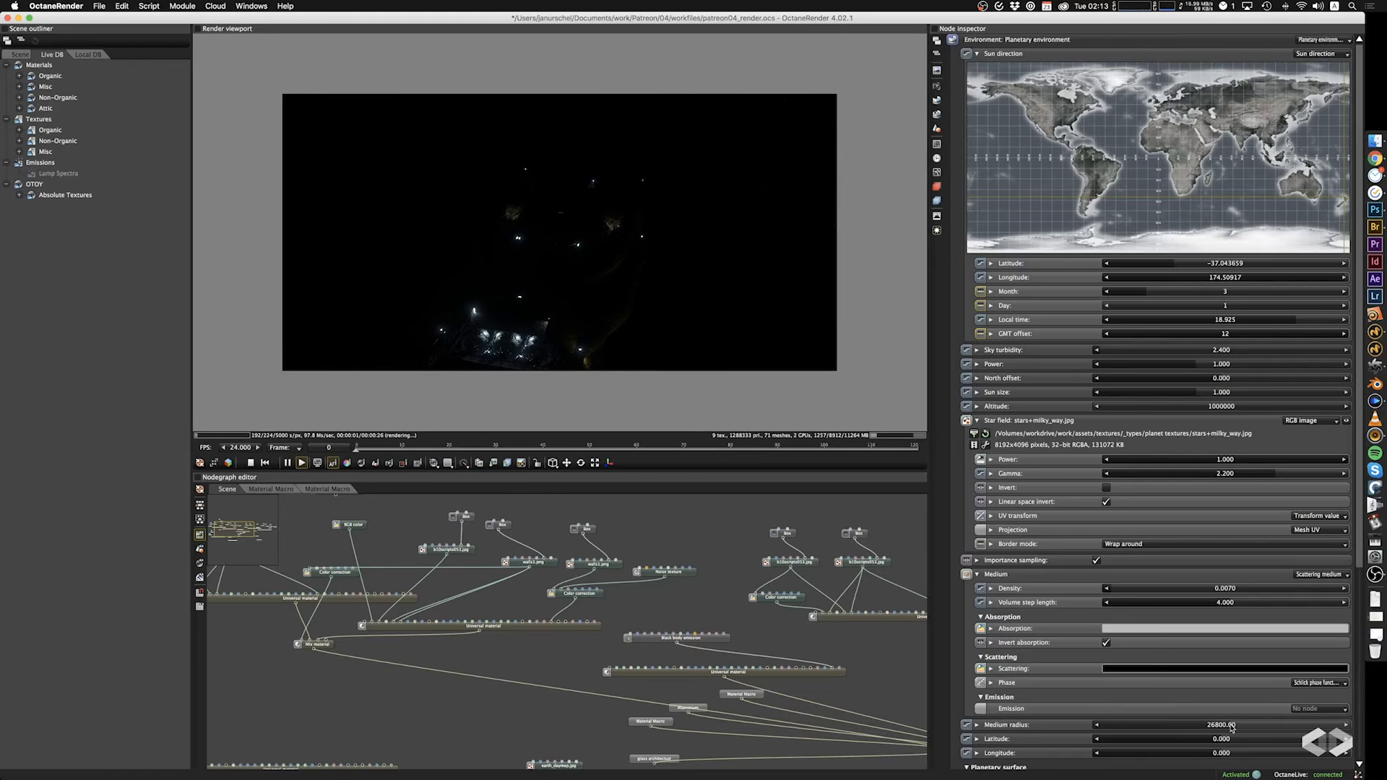
# Set the scattering medium's absorption colour to teal and its scattering colour to white.
pyautogui.click(1186, 632)
pyautogui.moveTo(1000, 567); pyautogui.dragTo(1009, 538)
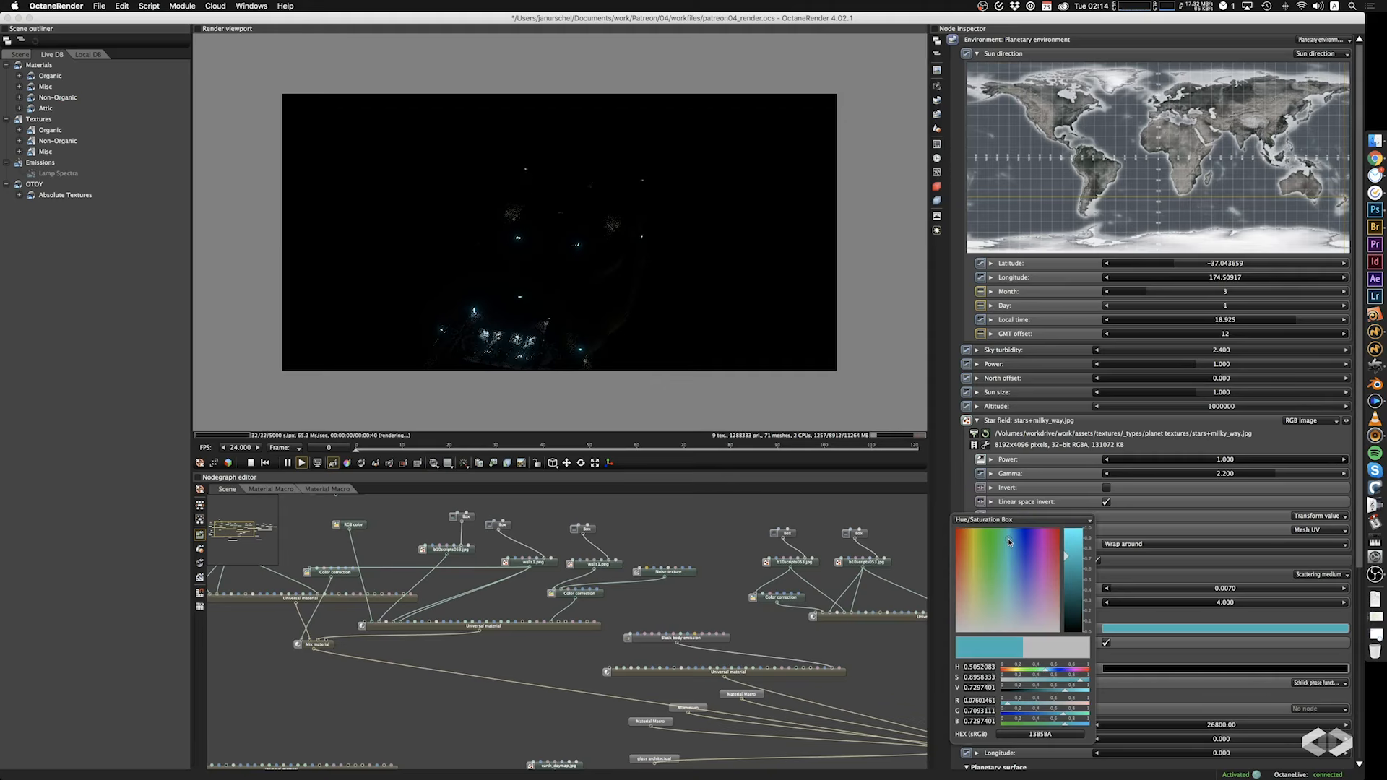
pyautogui.click(1210, 657)
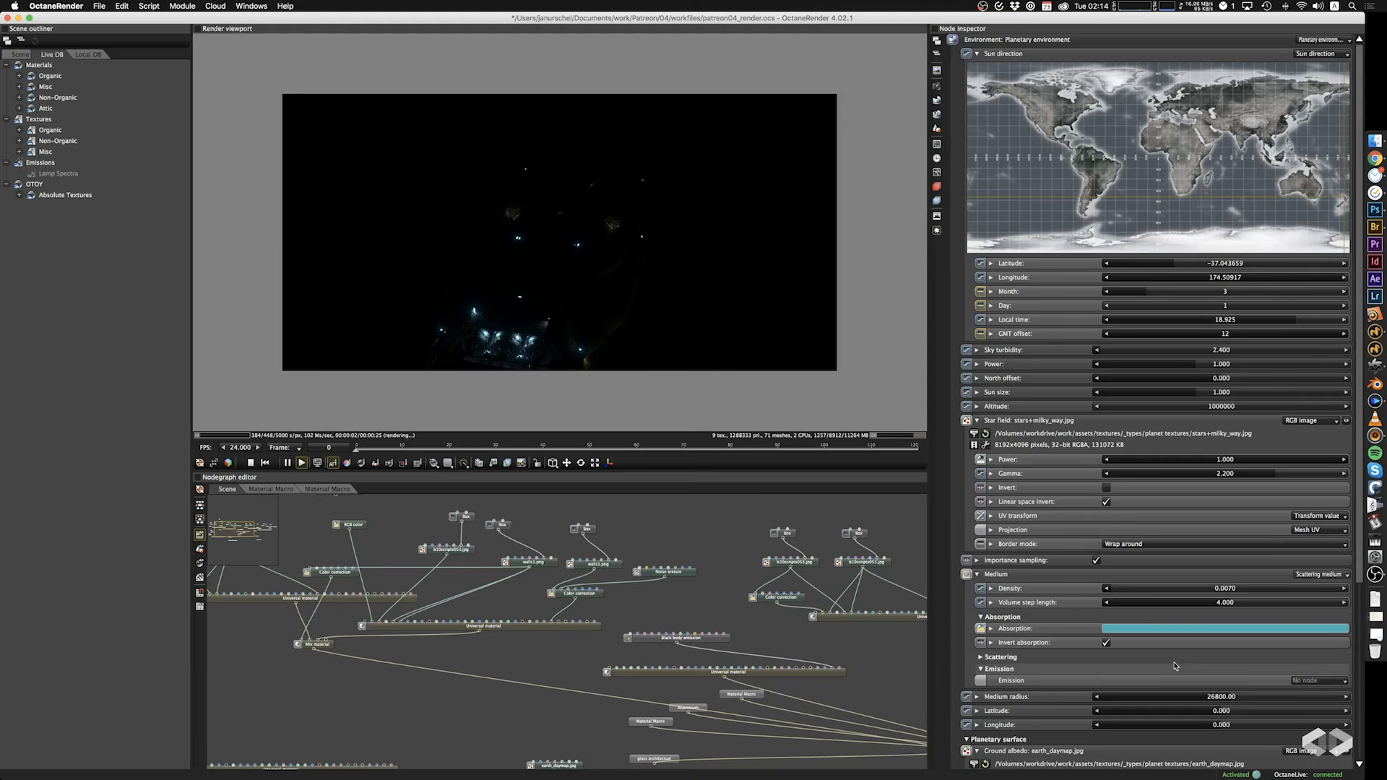
pyautogui.click(1135, 660)
pyautogui.click(1135, 667)
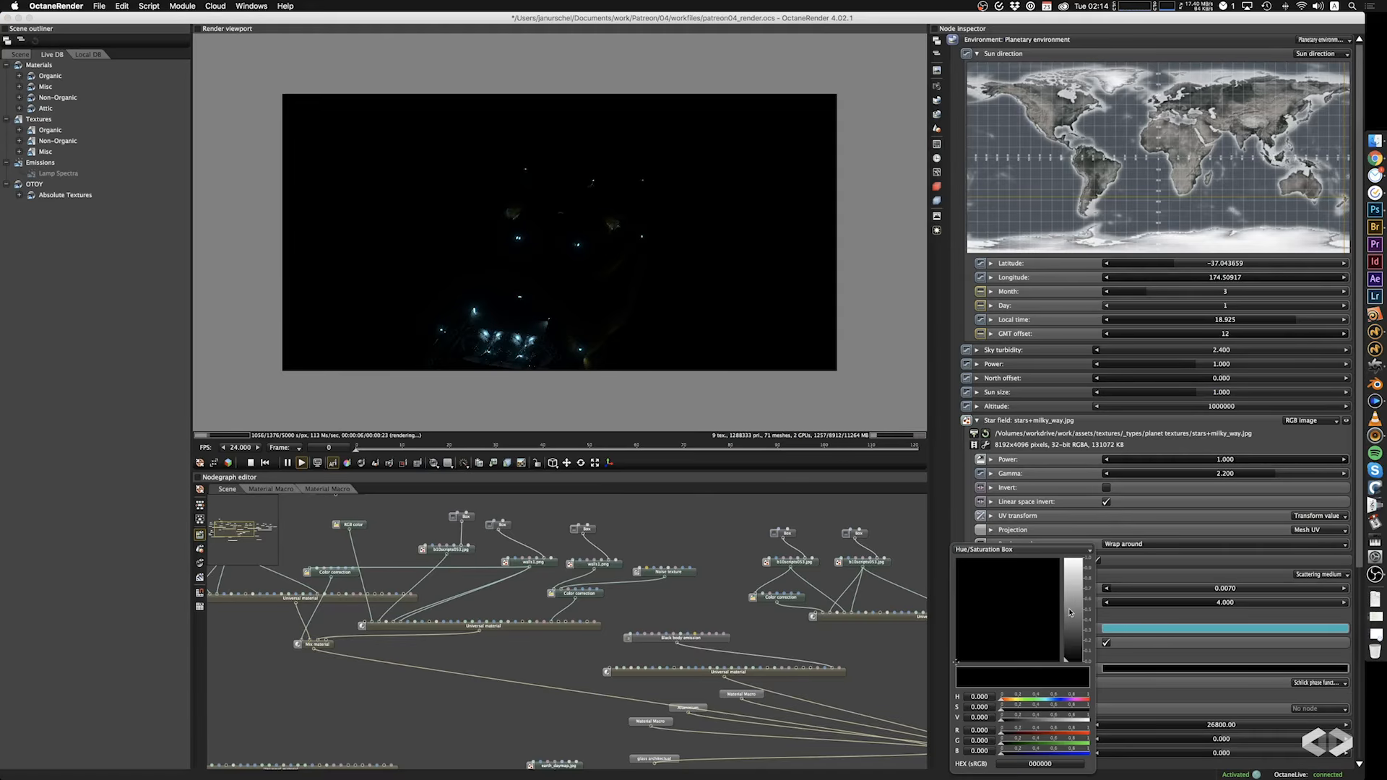
pyautogui.moveTo(1070, 612); pyautogui.dragTo(1071, 558)
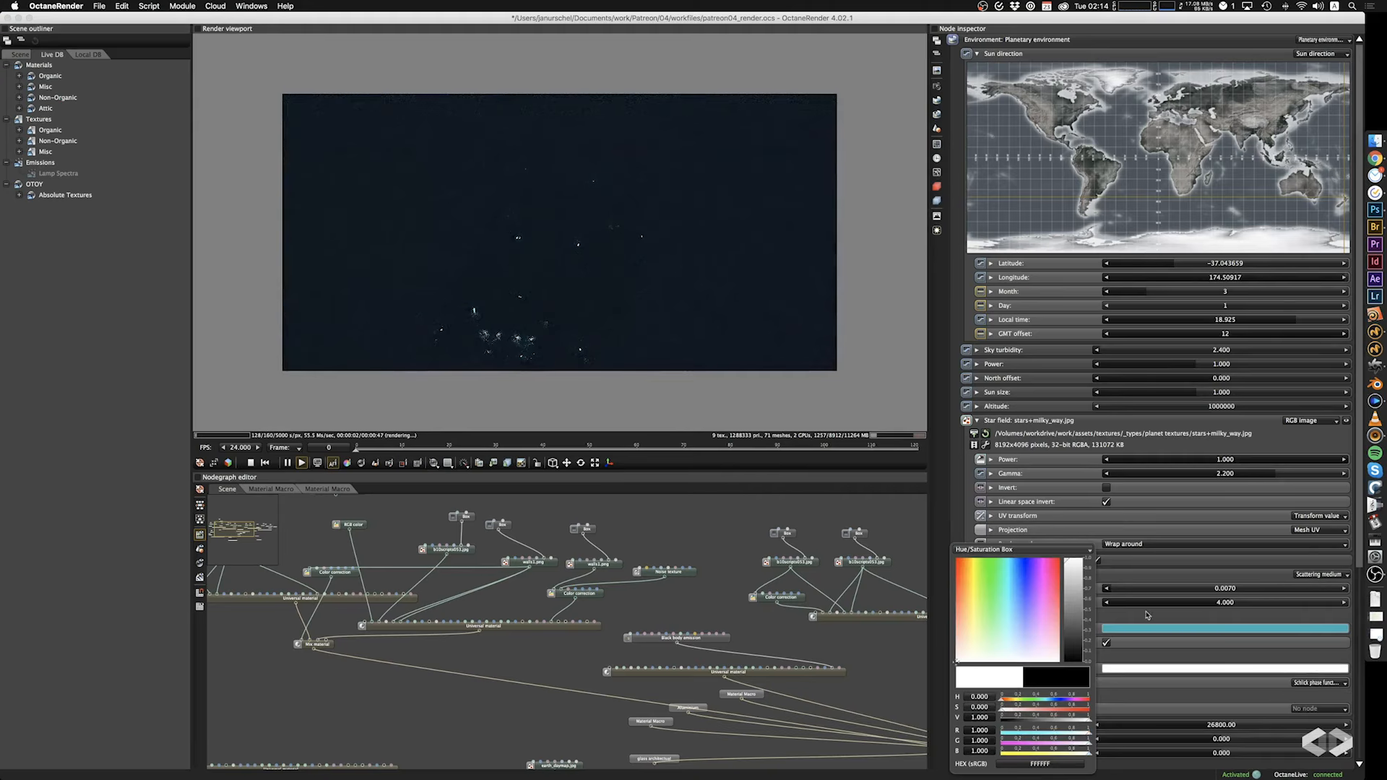
pyautogui.click(1215, 619)
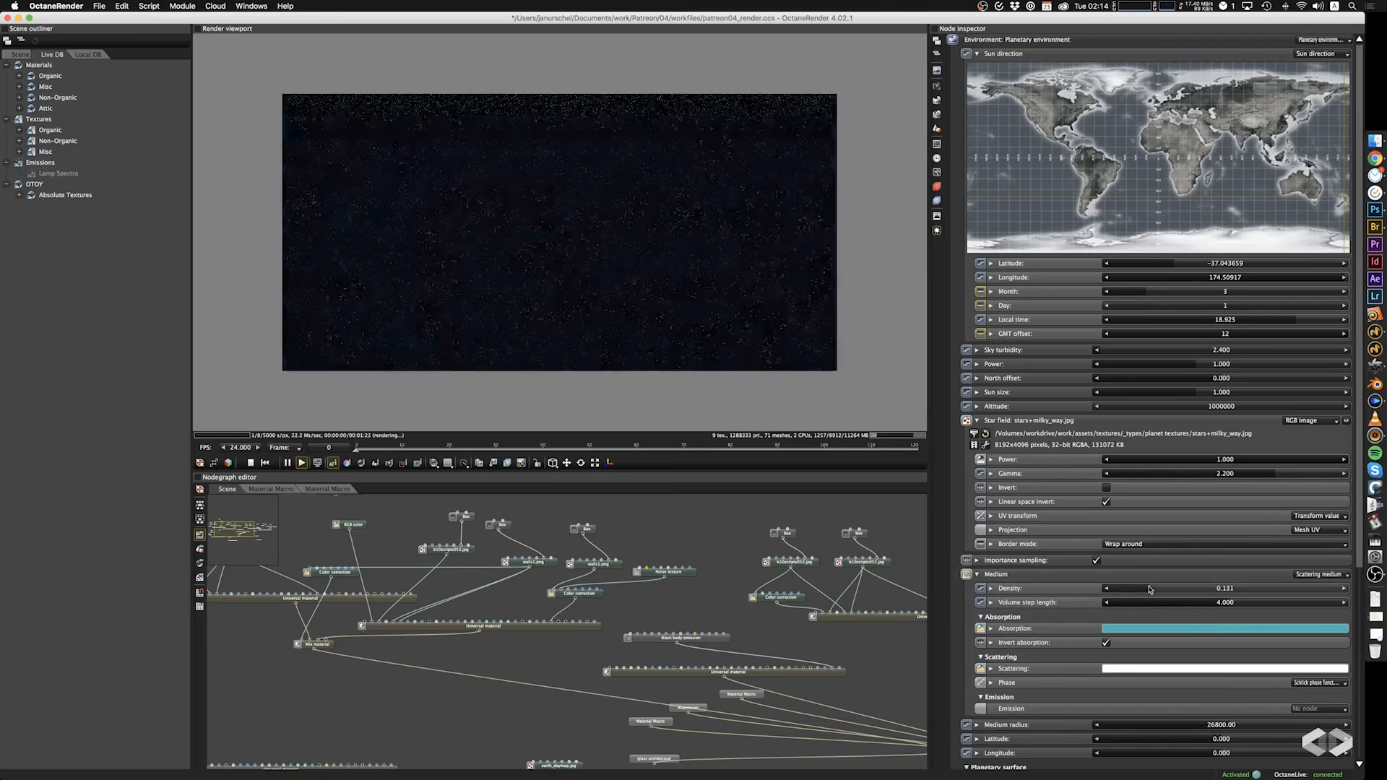
# Lower the scattering medium's density to 0.0010 and raise the medium radius to infinity.
pyautogui.moveTo(1113, 592); pyautogui.dragTo(1103, 595)
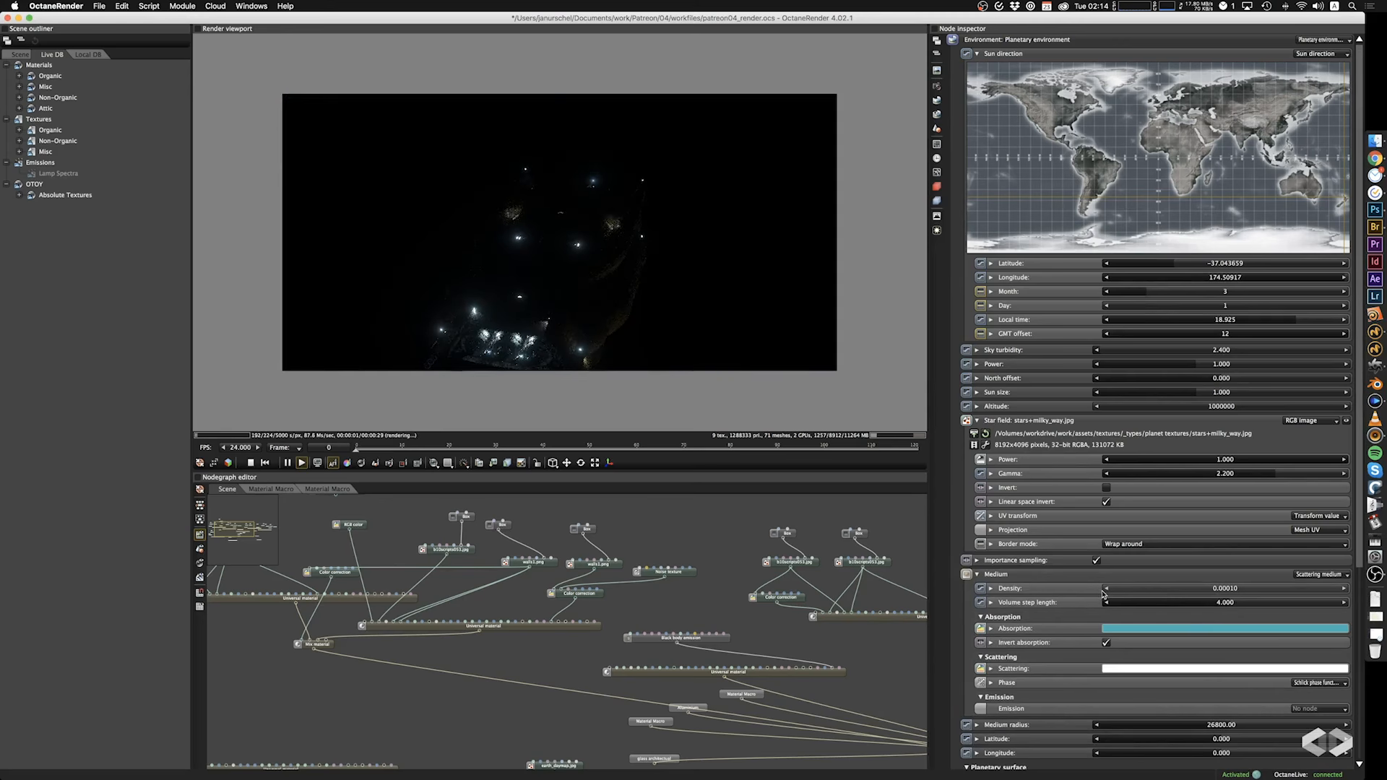
pyautogui.moveTo(740, 332); pyautogui.dragTo(615, 274)
pyautogui.moveTo(1242, 725); pyautogui.dragTo(1383, 731)
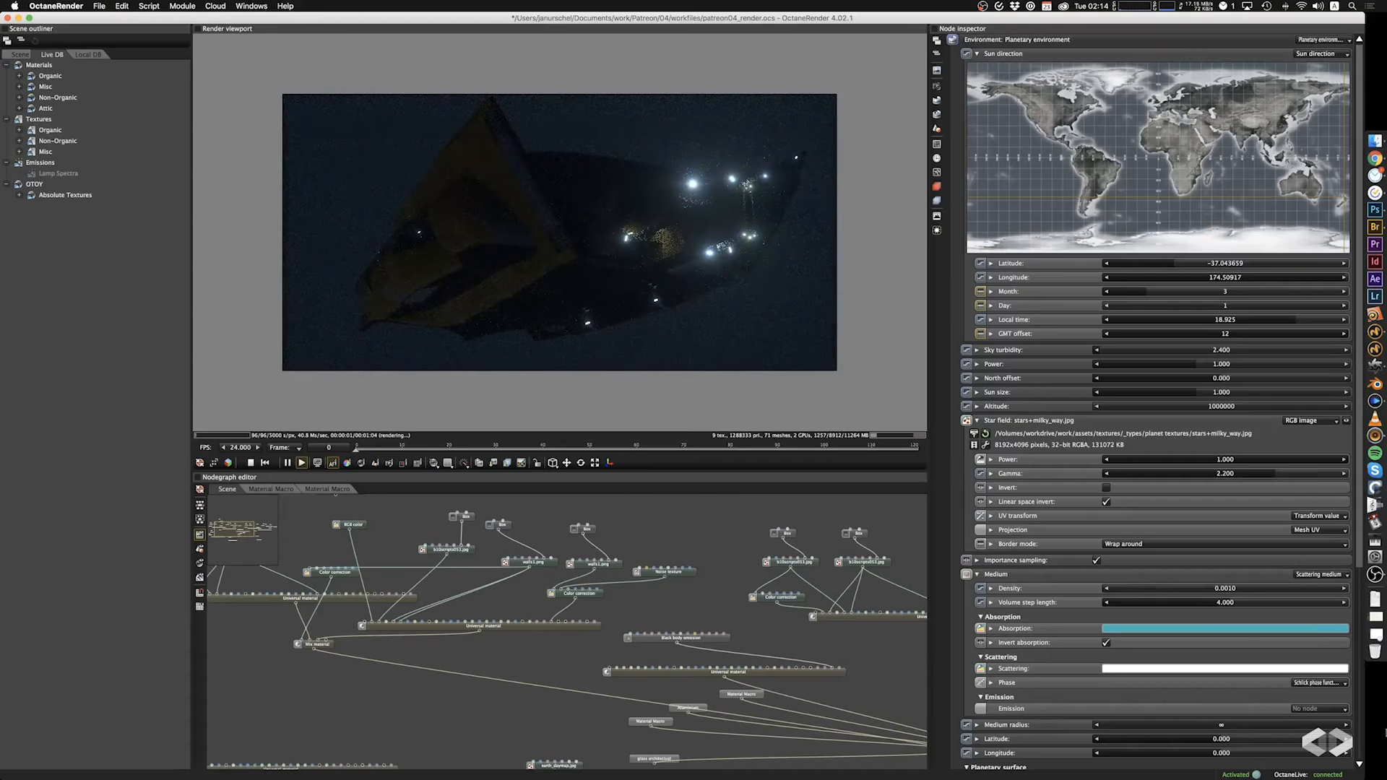
# Try a scattering medium density of 0.032, and reduce it to 0.0090.
pyautogui.moveTo(1138, 588); pyautogui.dragTo(1160, 593)
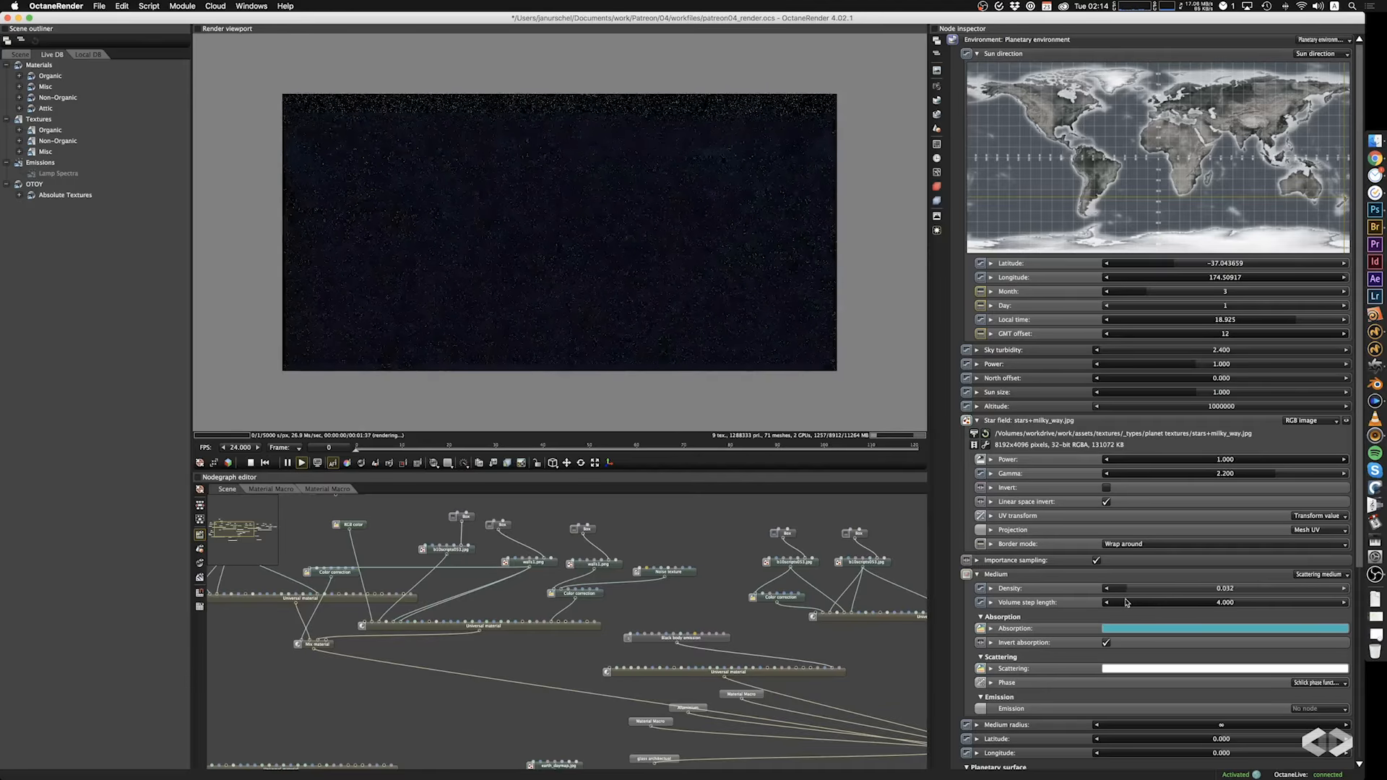
pyautogui.moveTo(1110, 606); pyautogui.dragTo(1114, 604)
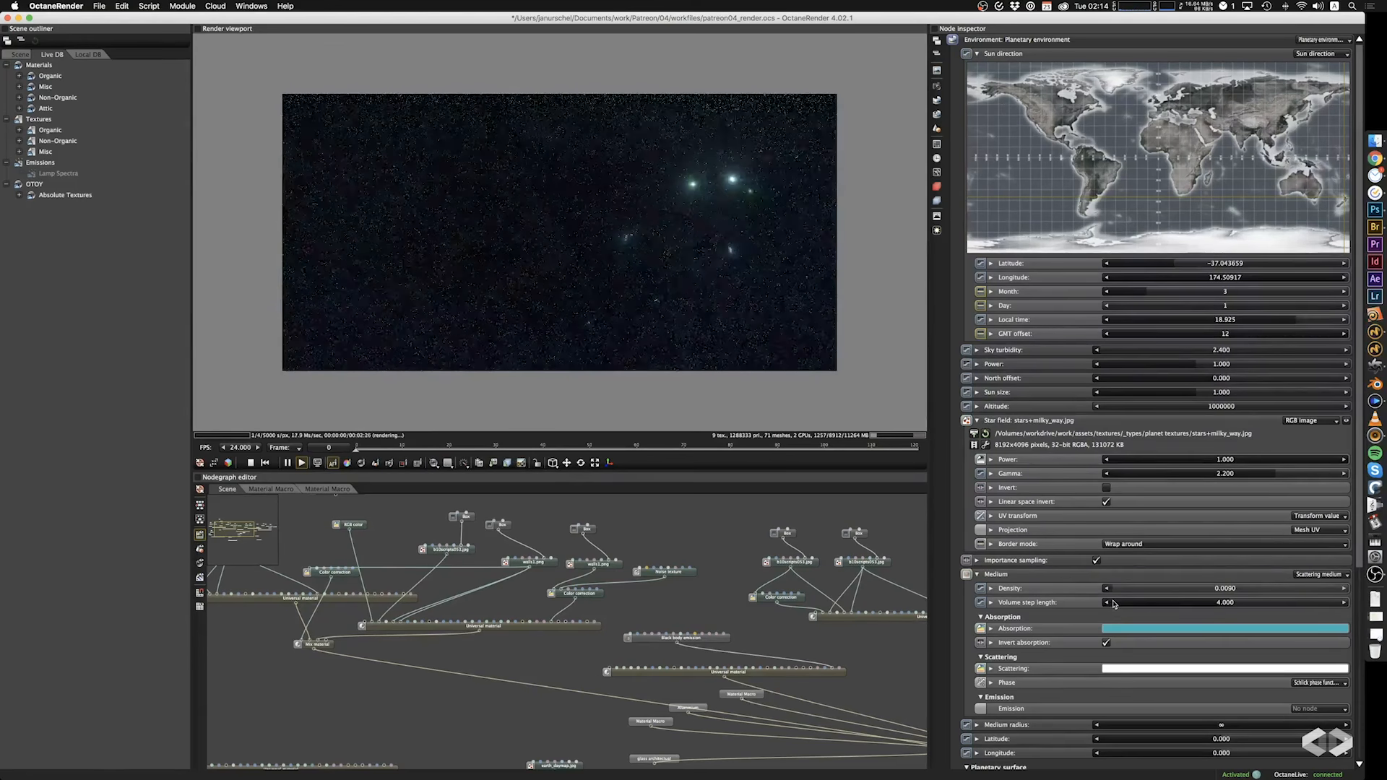
pyautogui.click(627, 297)
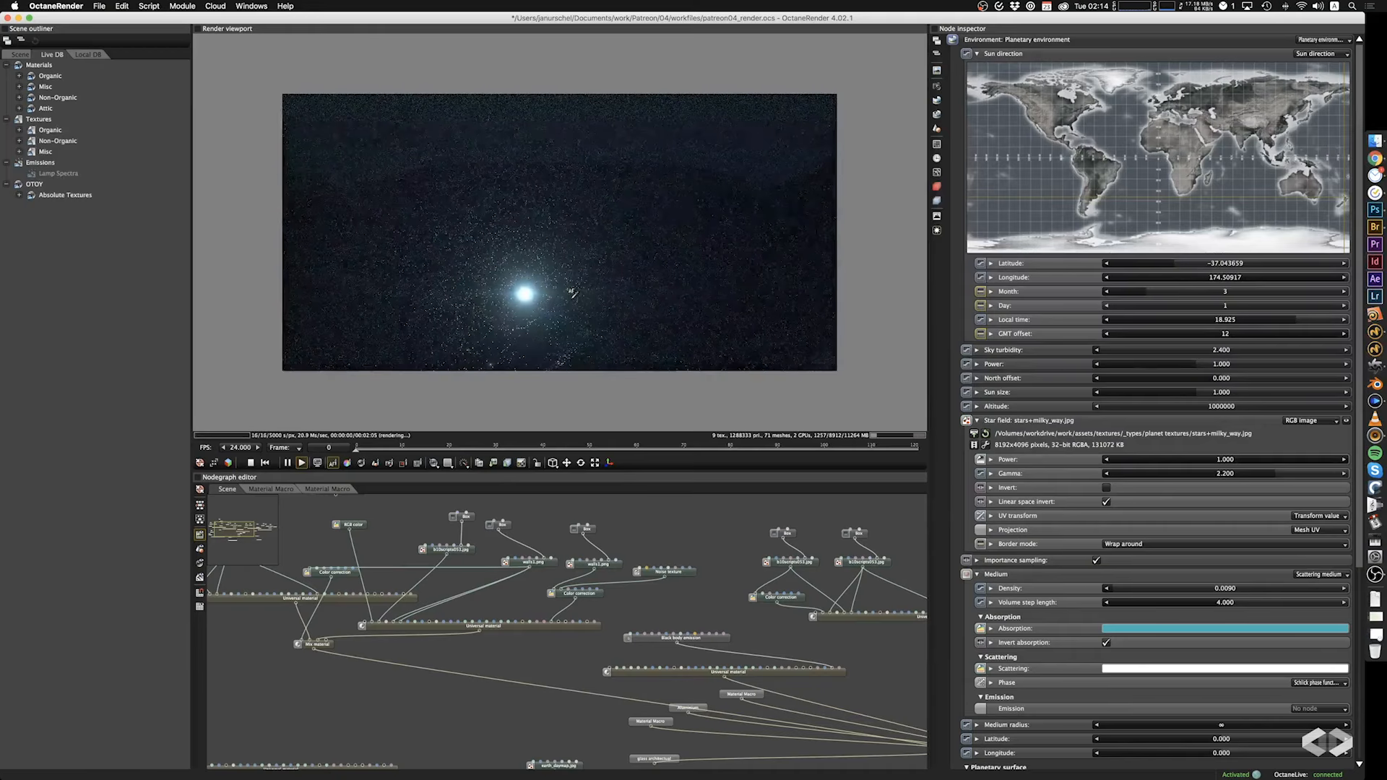
pyautogui.moveTo(579, 293); pyautogui.dragTo(621, 291)
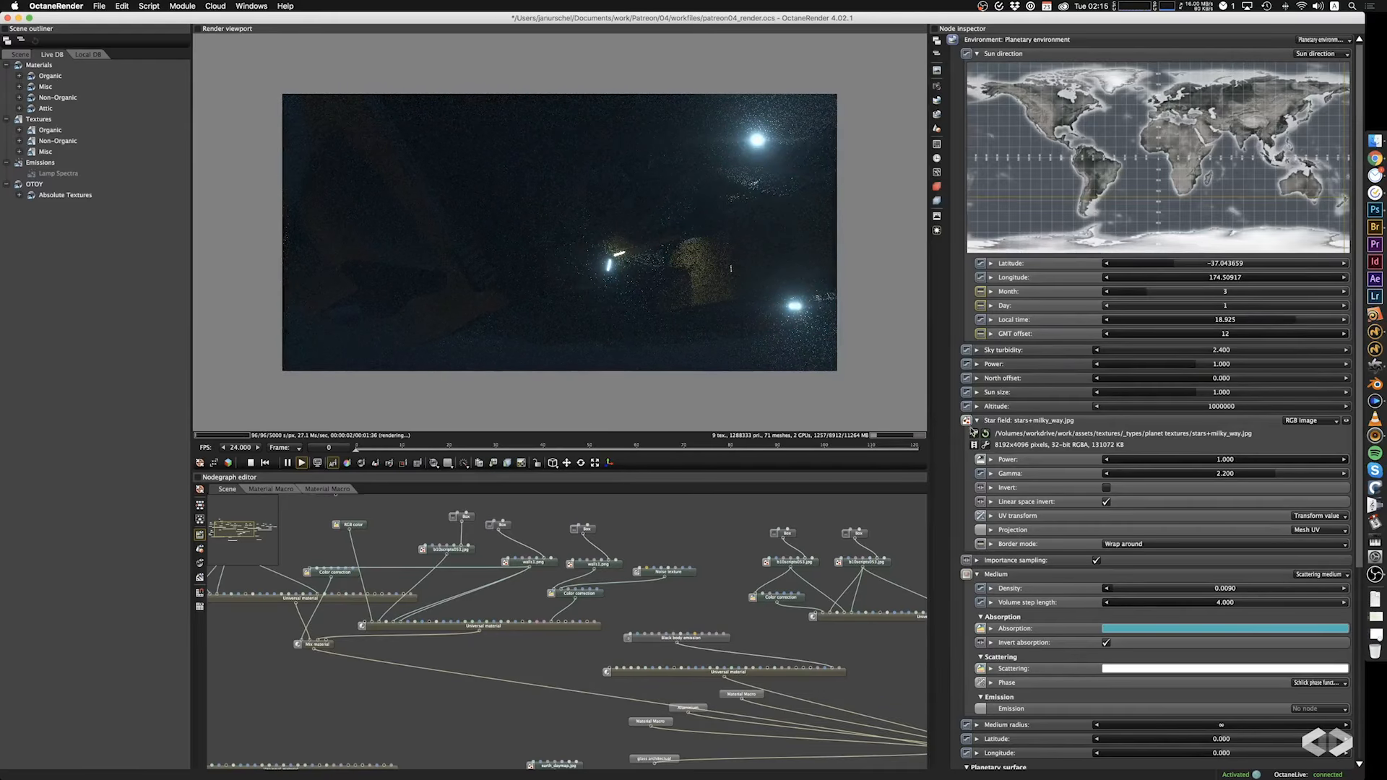
# Try a scattering medium density of 0.0030, and set it to 0.0050.
pyautogui.click(1106, 591)
pyautogui.click(1106, 590)
pyautogui.click(1106, 591)
pyautogui.click(1106, 591)
pyautogui.click(1106, 590)
pyautogui.click(1106, 591)
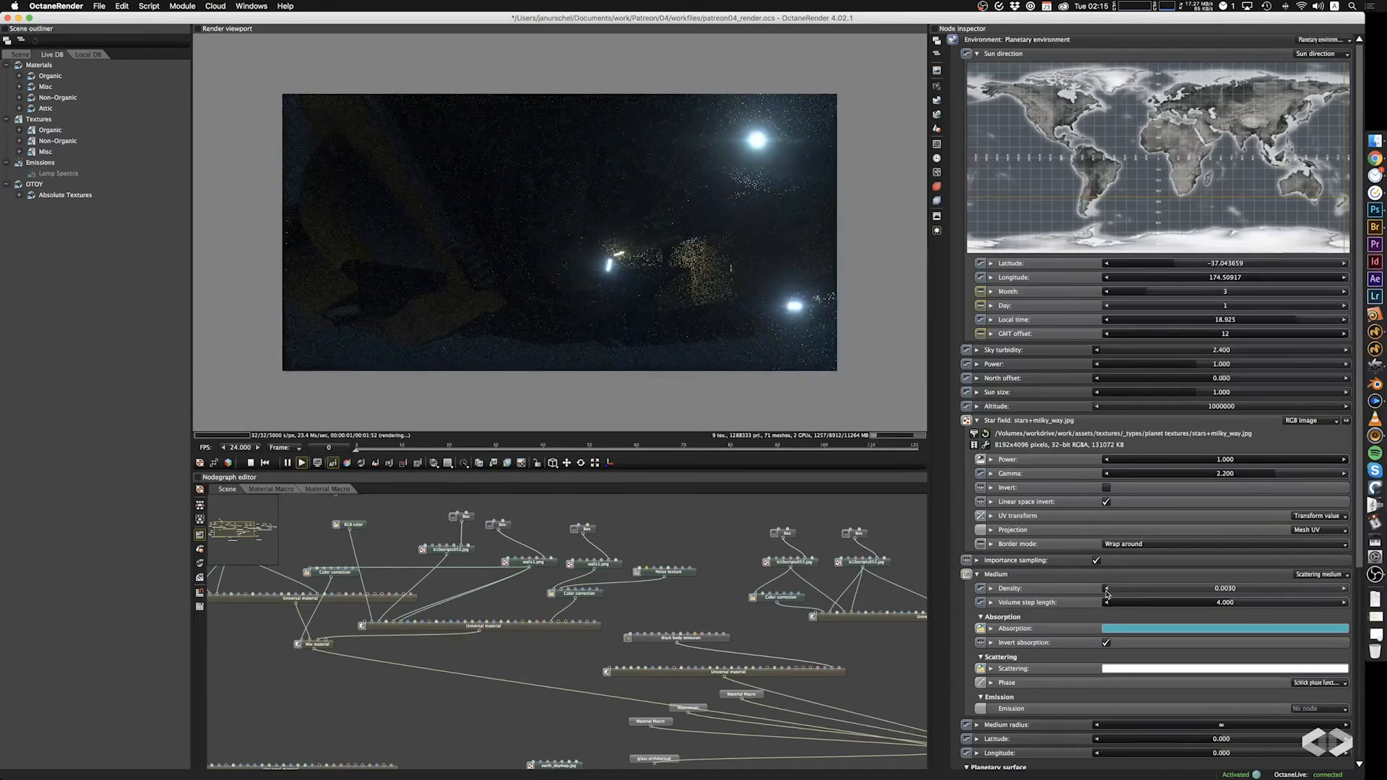
pyautogui.moveTo(1106, 591); pyautogui.dragTo(1111, 594)
pyautogui.moveTo(719, 316); pyautogui.dragTo(652, 210)
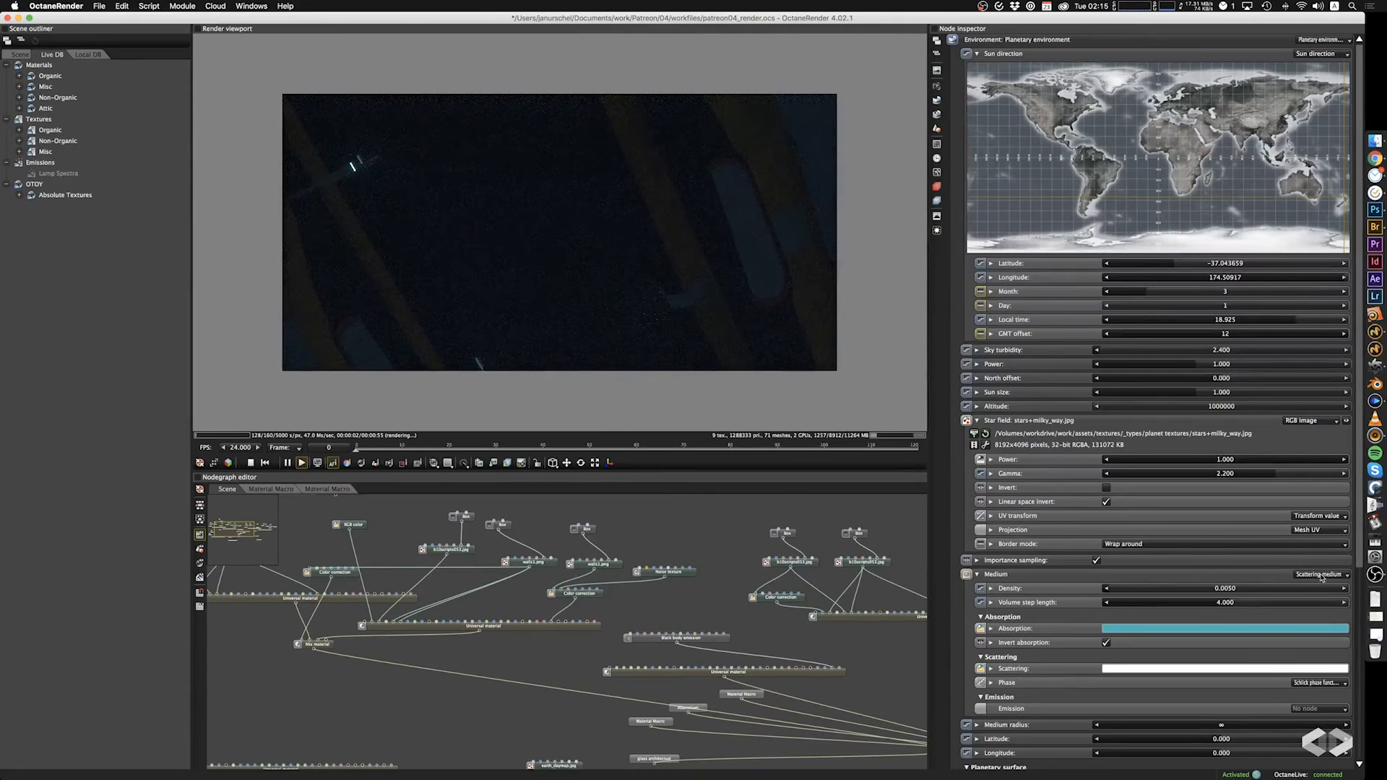
# Remove the scattering medium from the planetary environment.
pyautogui.click(1298, 576)
pyautogui.click(1311, 622)
pyautogui.moveTo(648, 203); pyautogui.dragTo(859, 308)
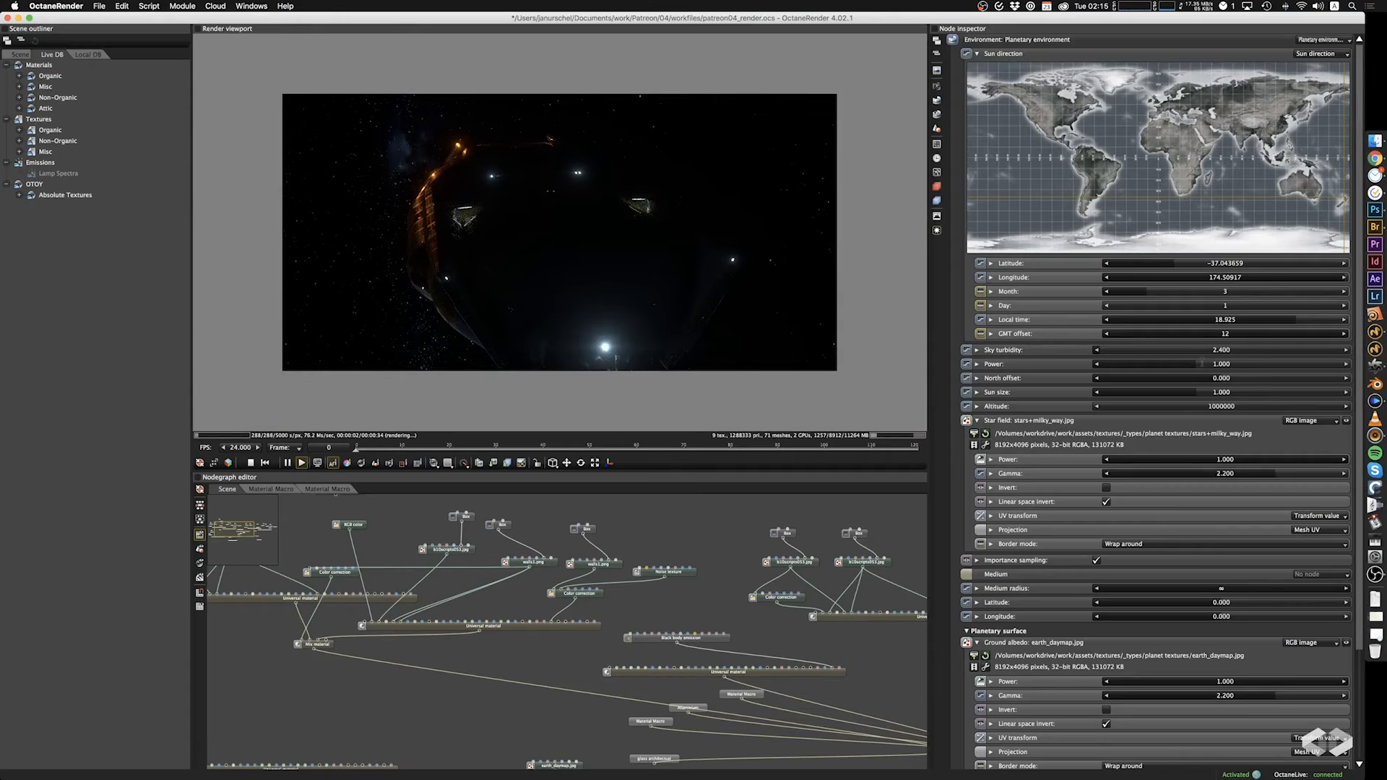
# Try a different power for the planetary environment, and set it back to 1.
pyautogui.moveTo(1197, 365)
pyautogui.mouseDown()
pyautogui.moveTo(1144, 364)
pyautogui.moveTo(1181, 369)
pyautogui.mouseUp()
pyautogui.doubleClick(1193, 367)
pyautogui.write('1')
pyautogui.press('Return')
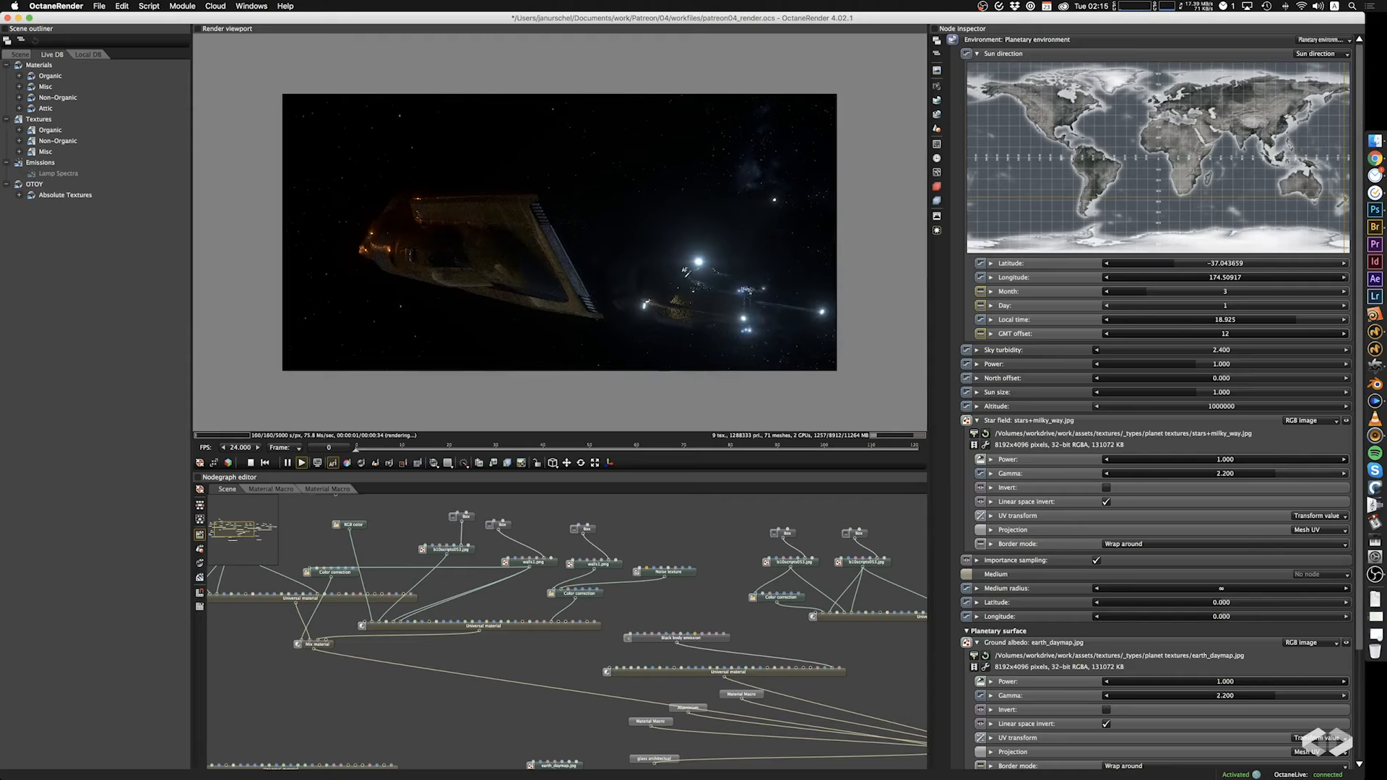
# Examine the spaceship's hull materials and lighting from several angles, both far away and close up.
pyautogui.moveTo(687, 274); pyautogui.dragTo(665, 241)
pyautogui.scroll(-5, 666, 242)
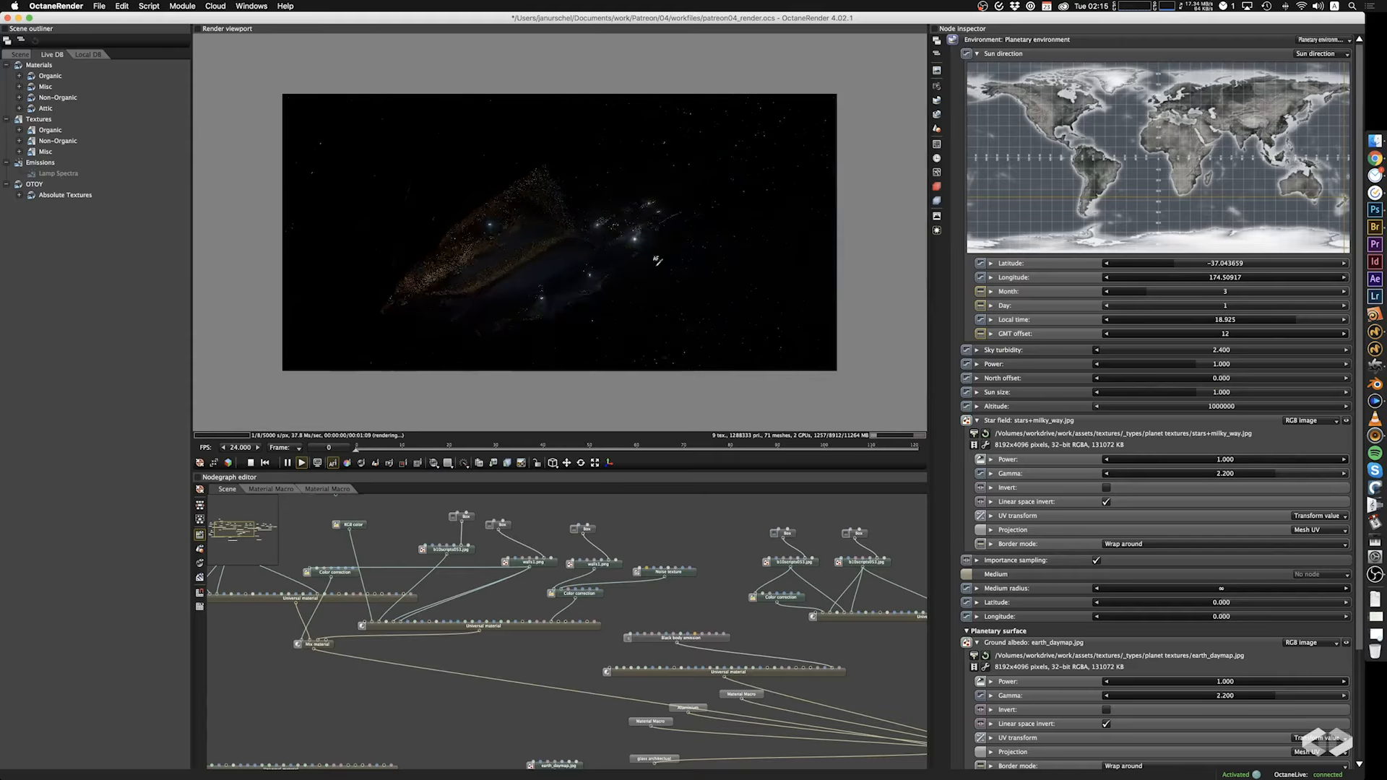
pyautogui.moveTo(579, 301); pyautogui.dragTo(715, 315)
pyautogui.scroll(5, 442, 194)
pyautogui.scroll(3, 441, 194)
pyautogui.moveTo(441, 195); pyautogui.dragTo(547, 252)
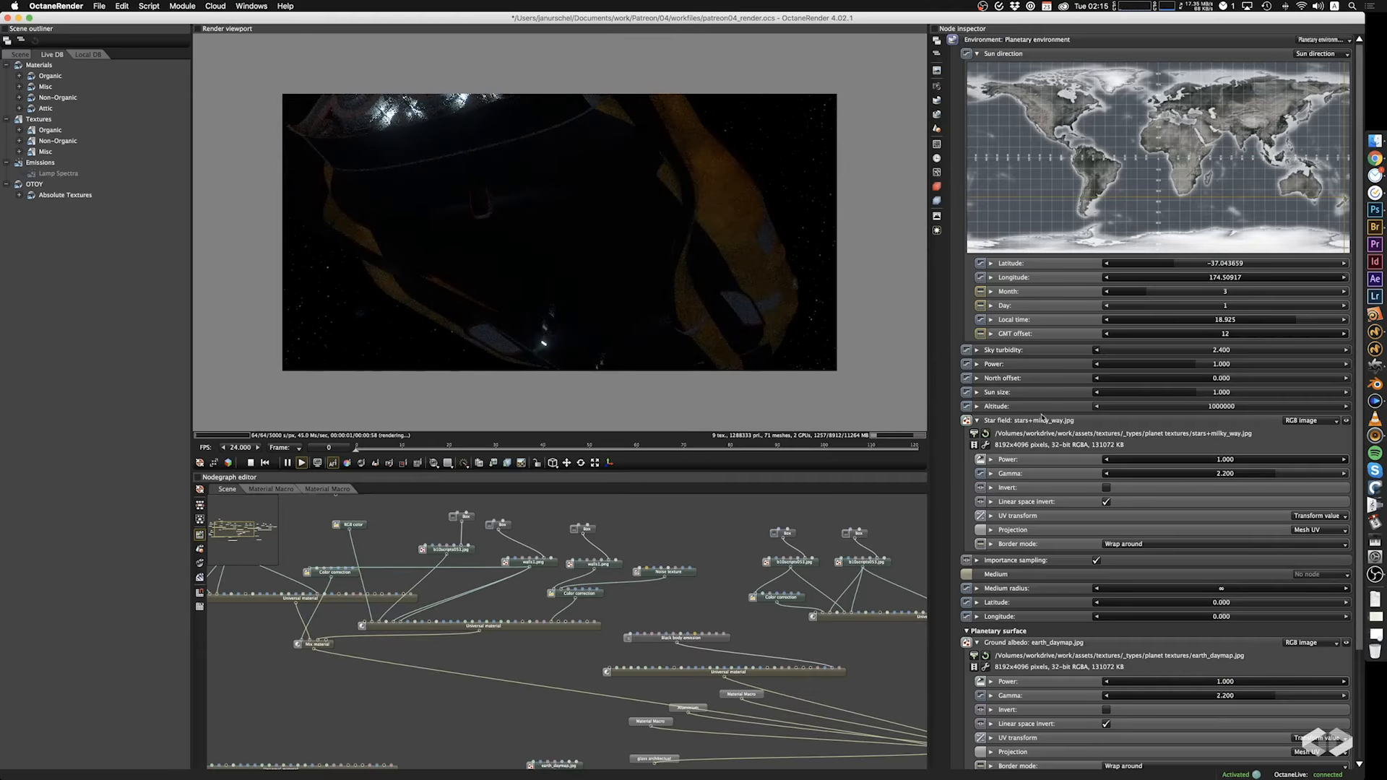
pyautogui.moveTo(736, 303); pyautogui.dragTo(497, 302)
pyautogui.moveTo(789, 232); pyautogui.dragTo(823, 285)
# Inspect the node graph inside the Aluminium material macro, and return to the scene graph.
pyautogui.moveTo(391, 720); pyautogui.dragTo(289, 612)
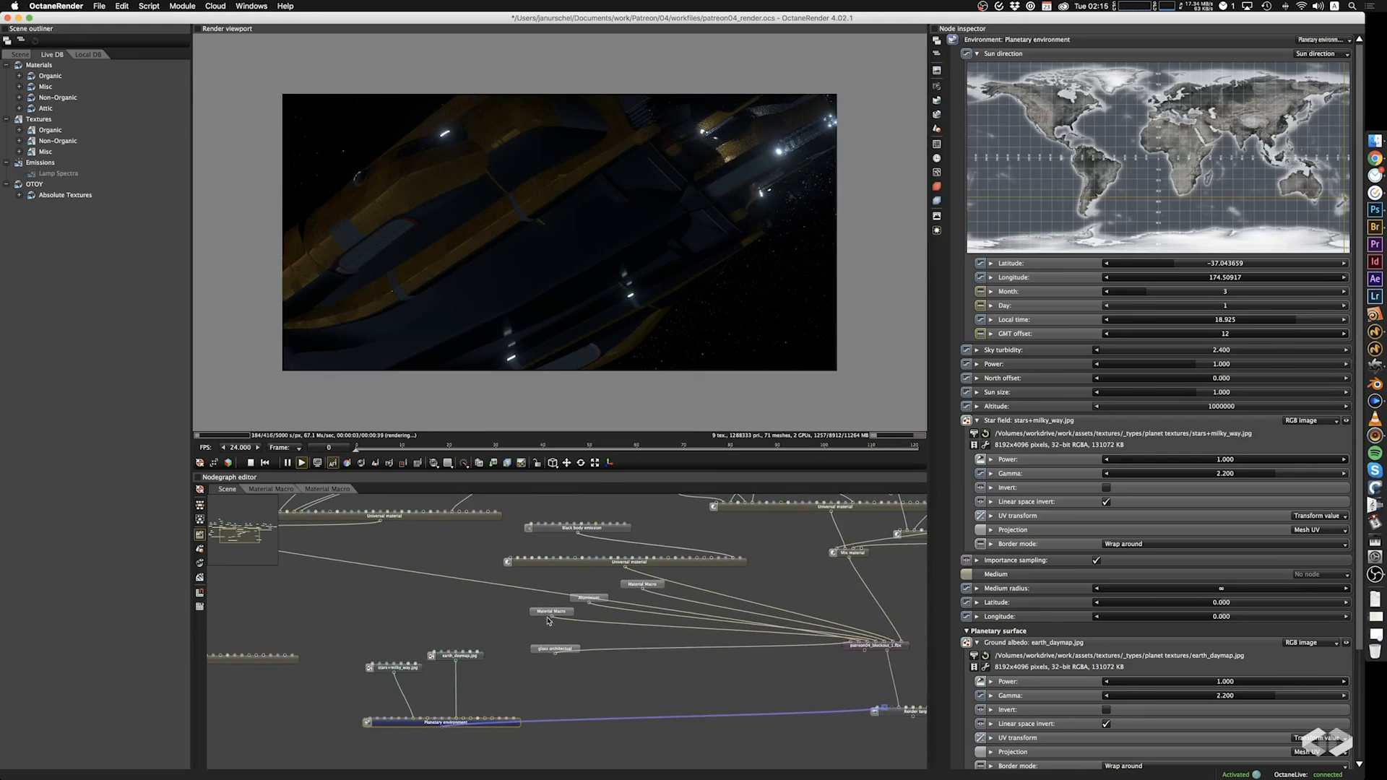
pyautogui.doubleClick(583, 599)
pyautogui.moveTo(554, 576); pyautogui.dragTo(551, 644)
pyautogui.click(440, 570)
pyautogui.click(228, 491)
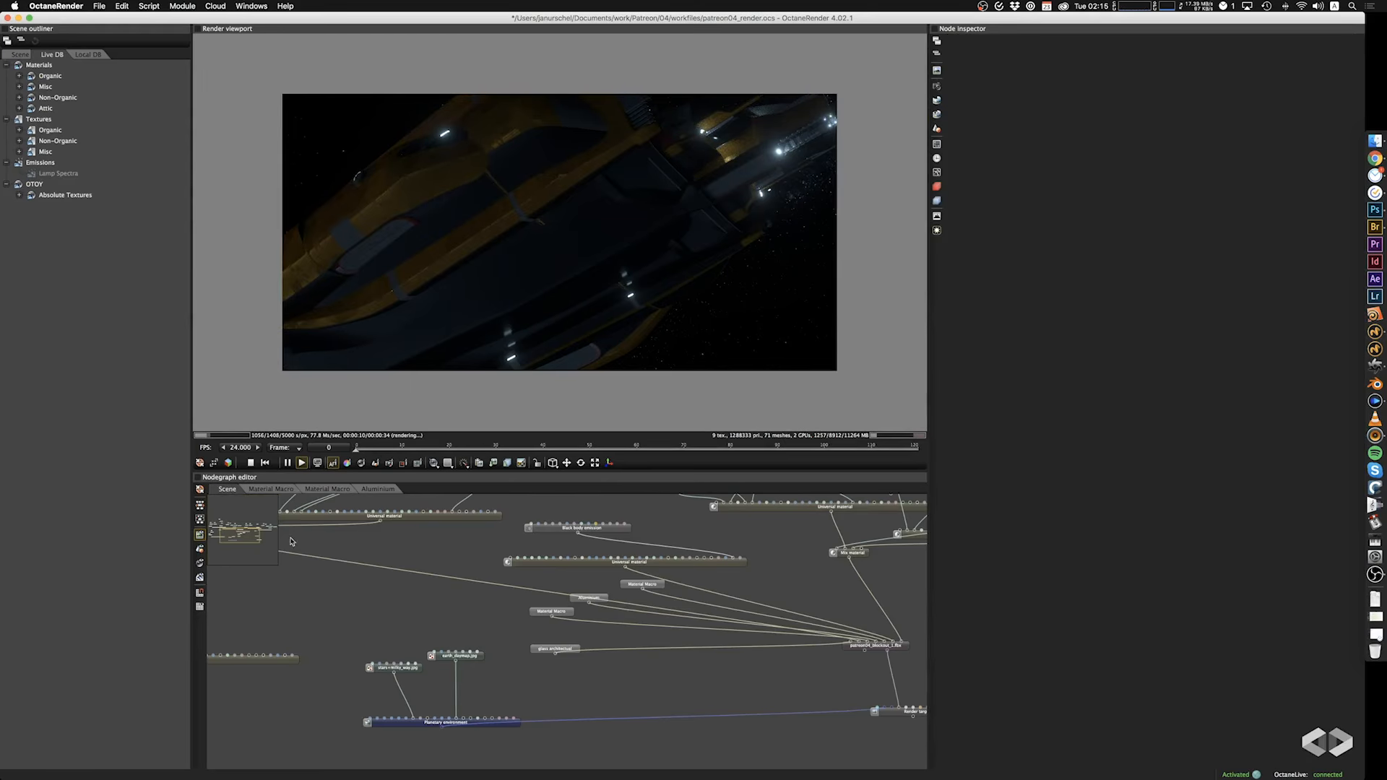
# Copy the walls image texture and its Box projection node from the scene graph into the Aluminium macro.
pyautogui.moveTo(486, 627); pyautogui.dragTo(494, 734, button='middle')
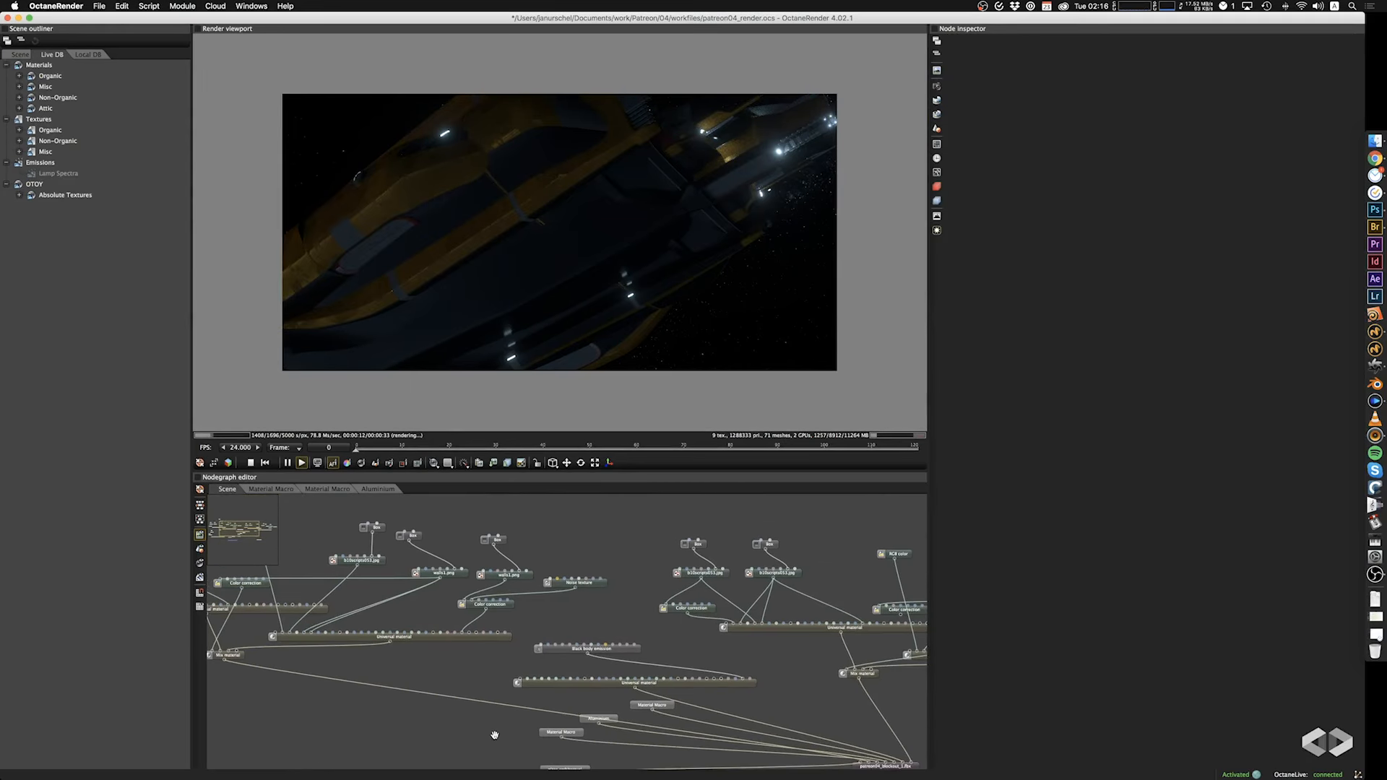
pyautogui.moveTo(573, 537); pyautogui.dragTo(610, 547, button='middle')
pyautogui.moveTo(469, 579); pyautogui.dragTo(481, 640)
pyautogui.press('cmd+c')
pyautogui.click(377, 489)
pyautogui.press('super+v')
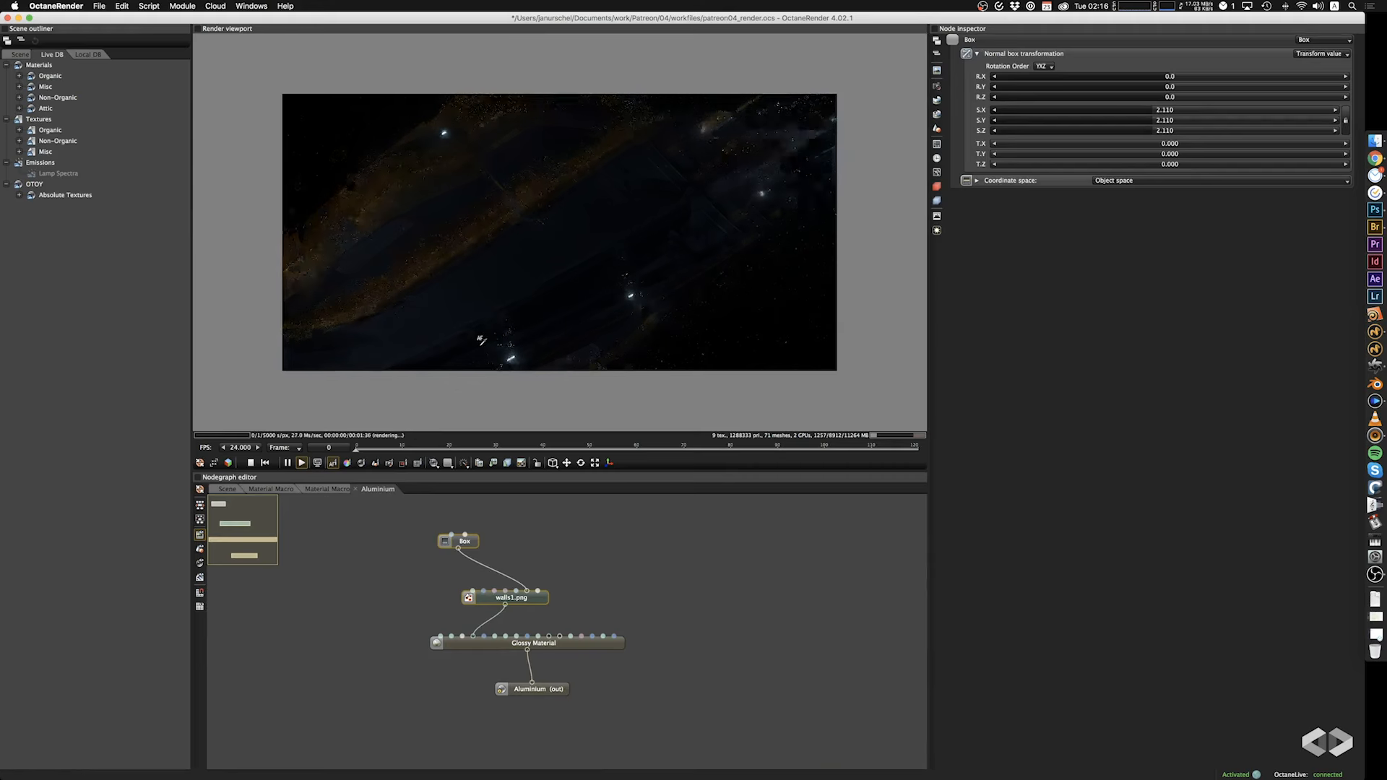
# Try feeding the walls image texture into the specular input of the Aluminium Glossy Material, and undo the connection.
pyautogui.scroll(5, 481, 341)
pyautogui.moveTo(487, 341); pyautogui.dragTo(653, 213, button='right')
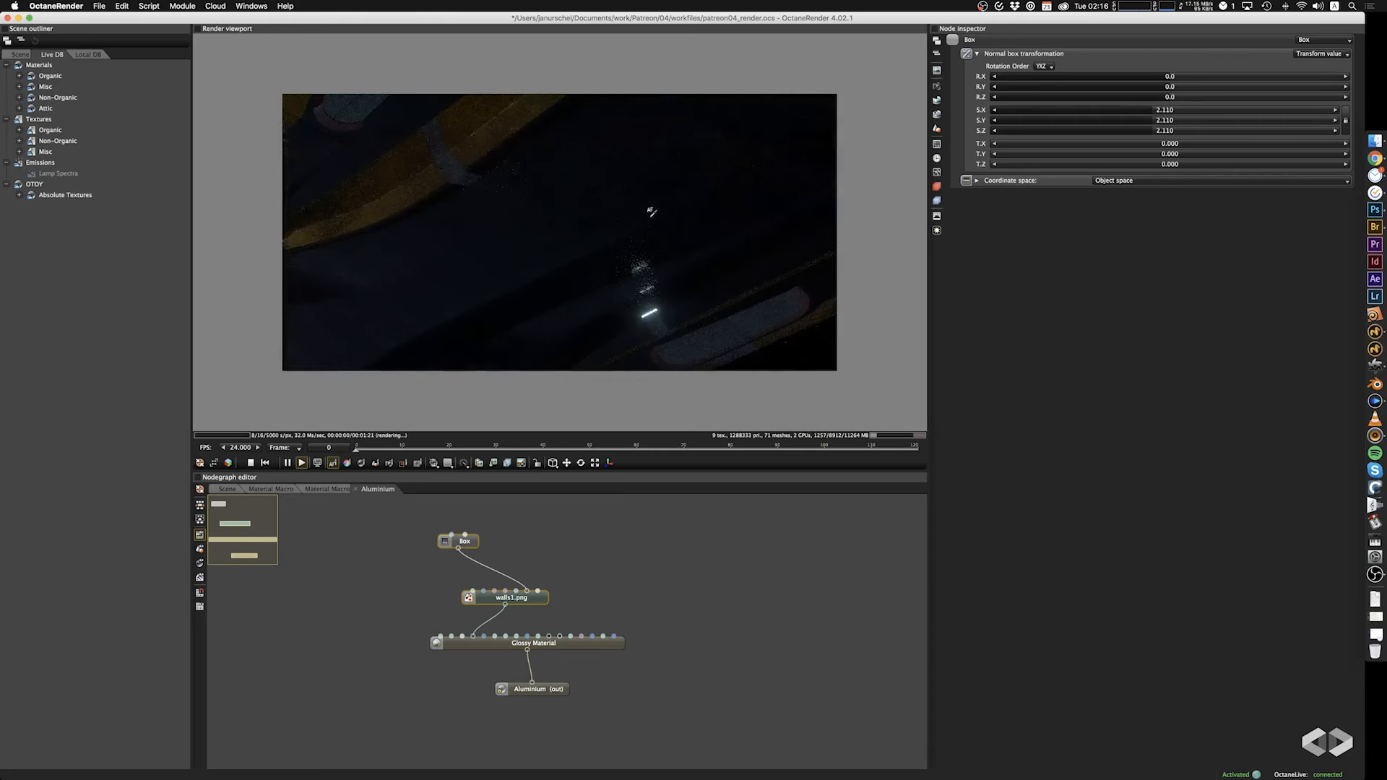
pyautogui.moveTo(708, 350); pyautogui.dragTo(505, 322)
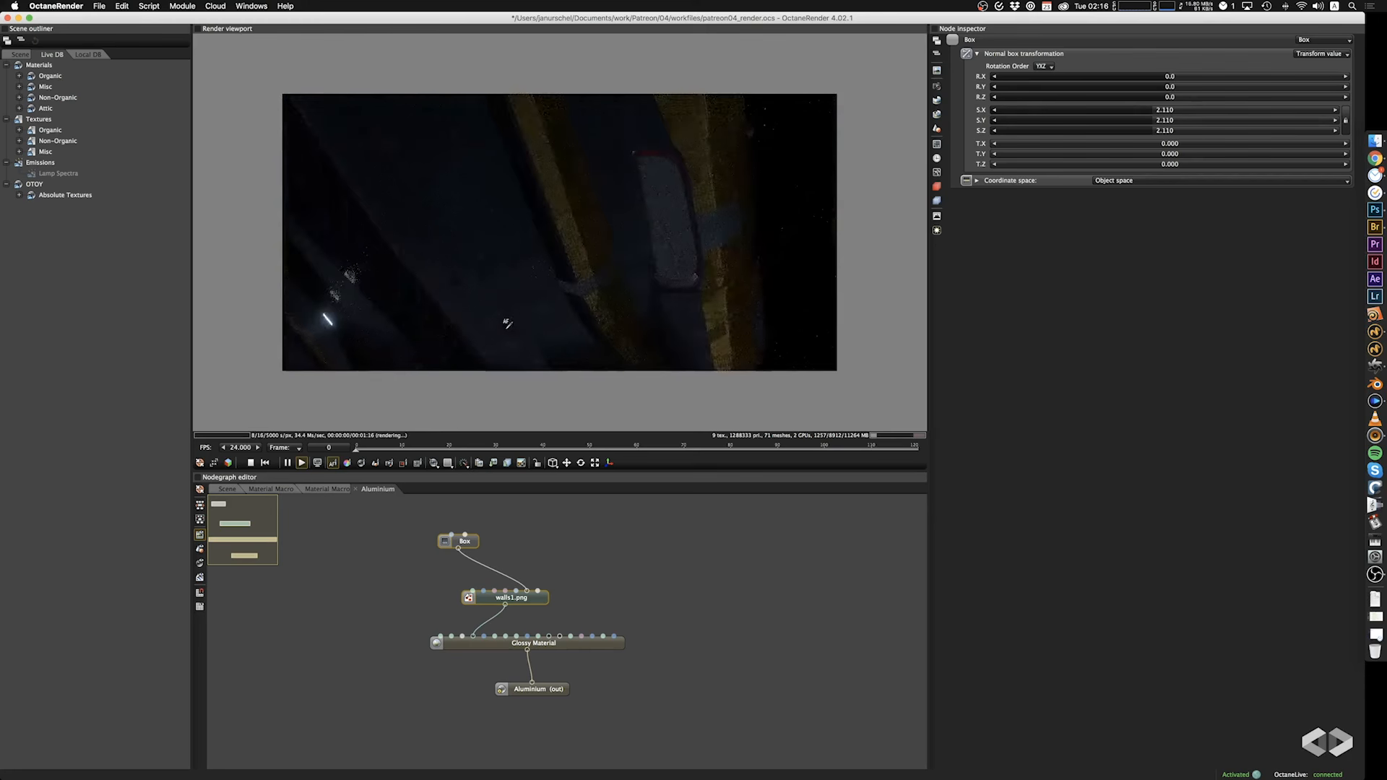
pyautogui.moveTo(548, 258); pyautogui.dragTo(610, 248)
pyautogui.moveTo(484, 620); pyautogui.dragTo(453, 643)
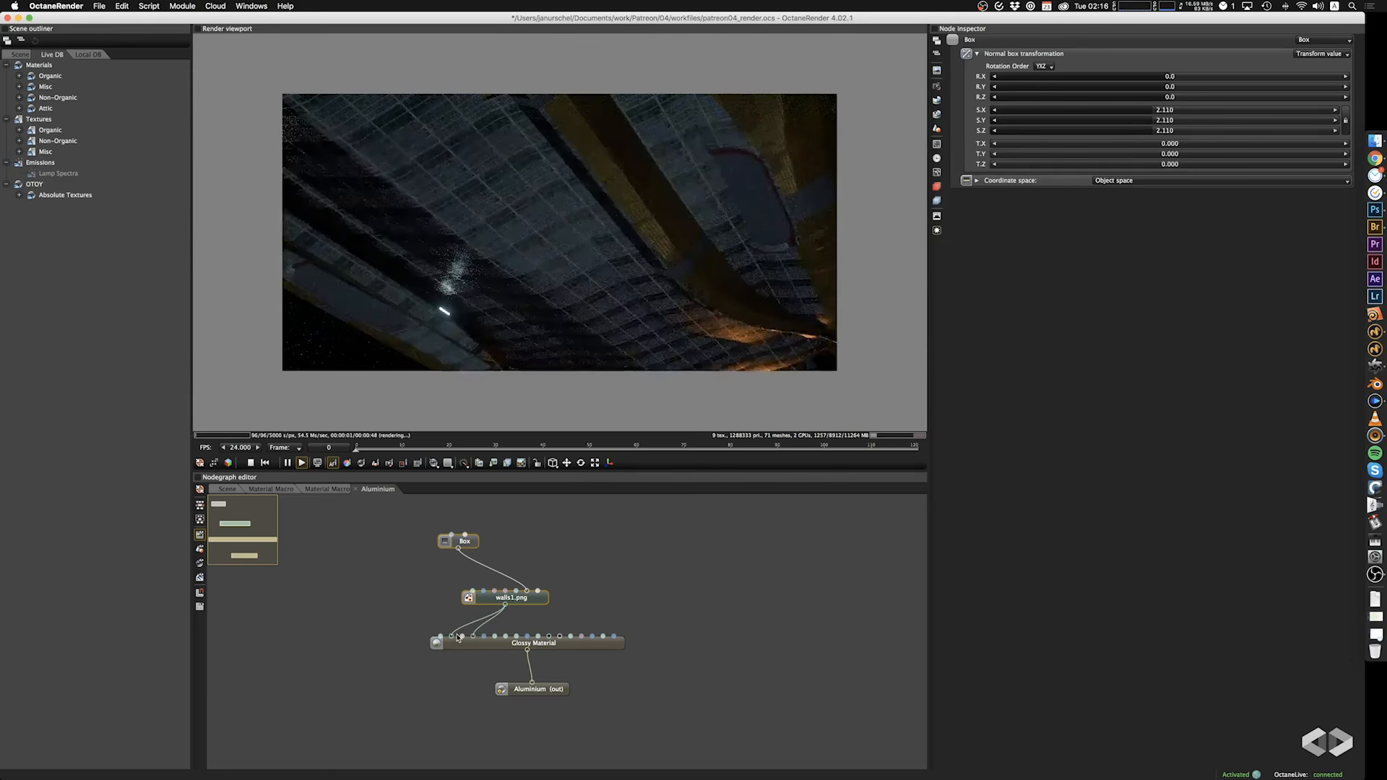
pyautogui.press('super+z')
# Make room above the Glossy Material and try routing the walls image through a new Color correction node into its specular input.
pyautogui.moveTo(499, 599); pyautogui.dragTo(513, 572)
pyautogui.click(393, 588)
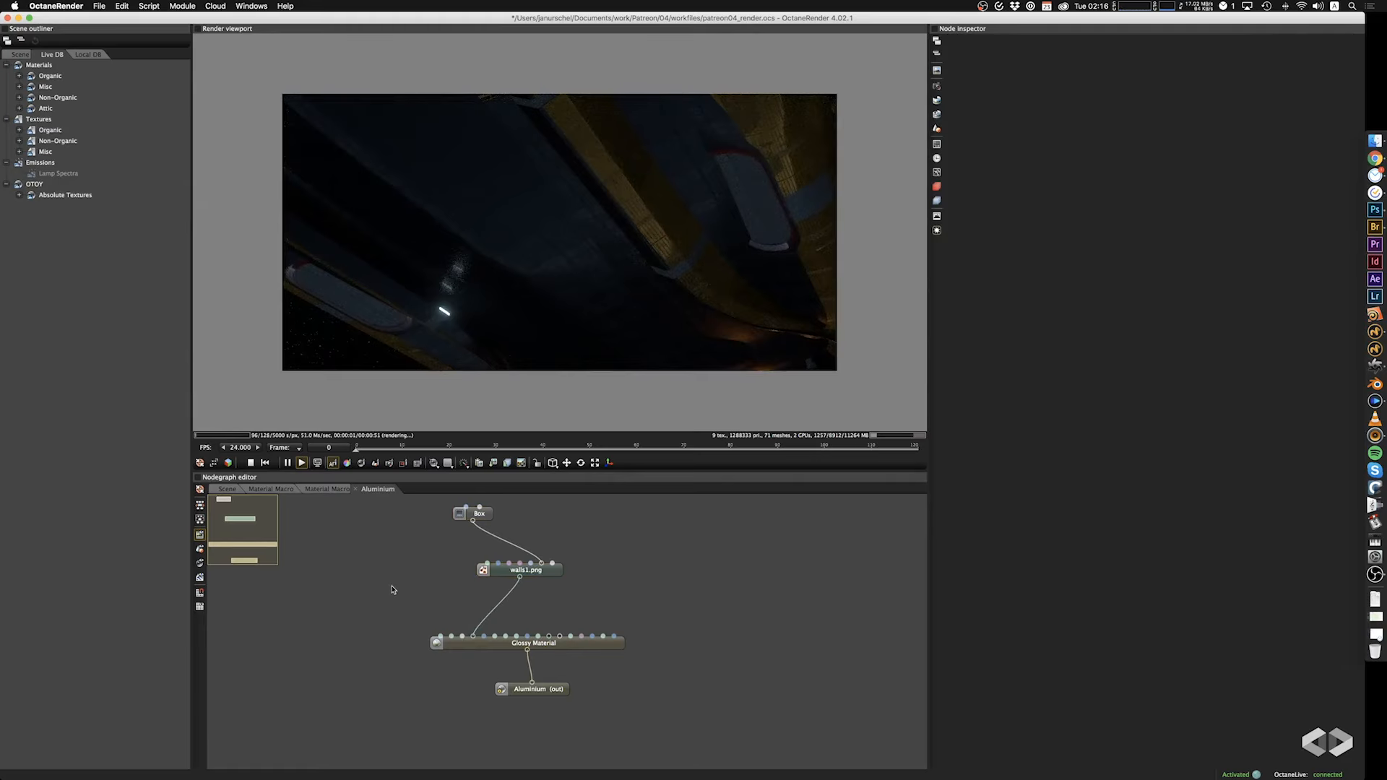
pyautogui.rightClick(391, 598)
pyautogui.moveTo(427, 505)
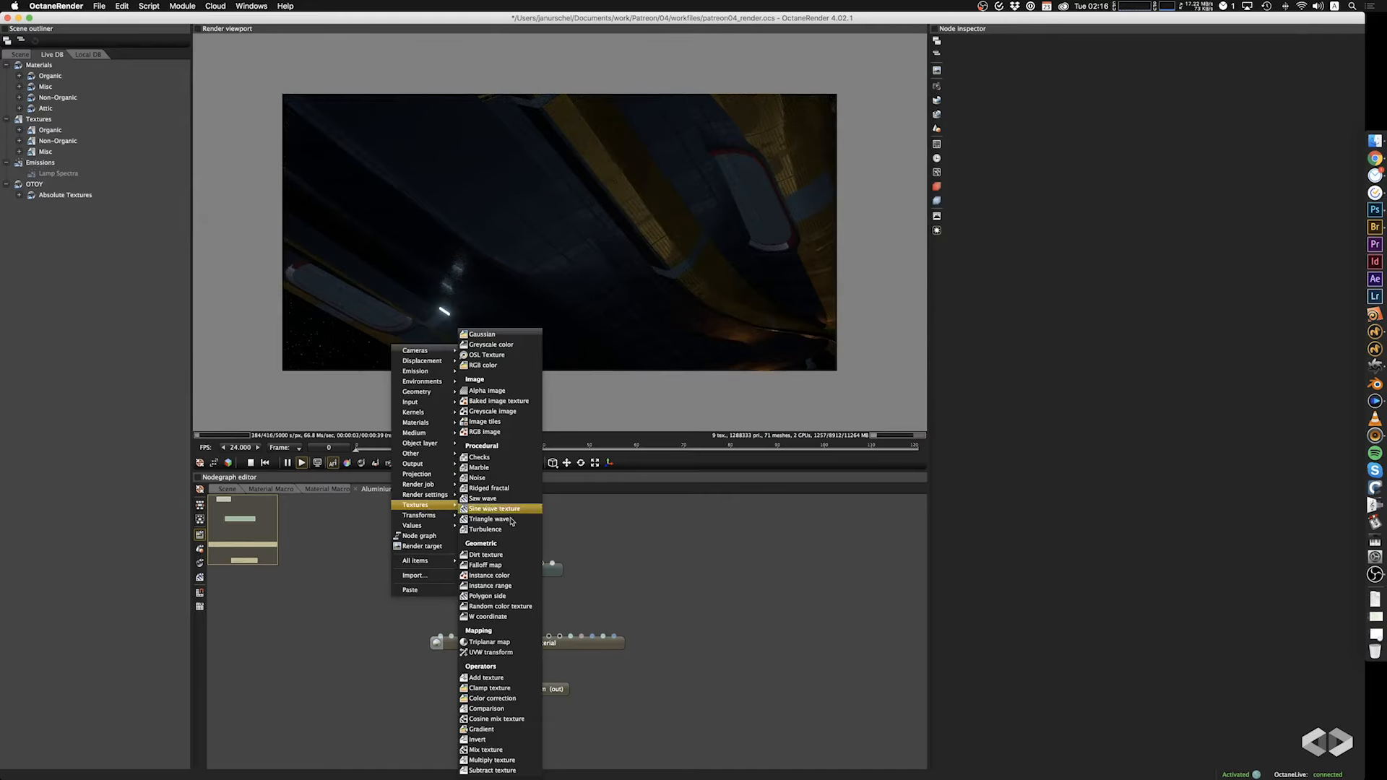
pyautogui.click(511, 700)
pyautogui.moveTo(519, 578); pyautogui.dragTo(445, 641)
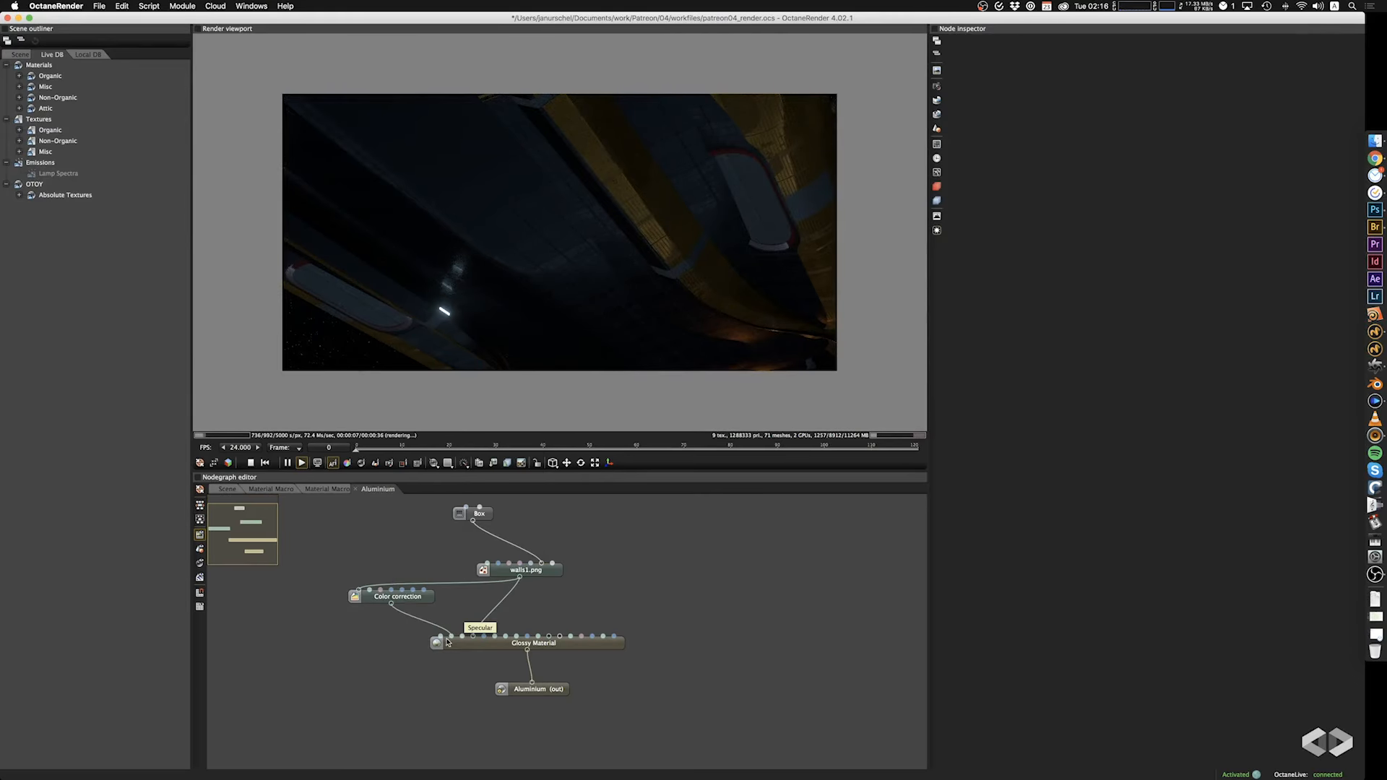
# Try inverting the Color correction node and setting its brightness to 0.195.
pyautogui.click(419, 603)
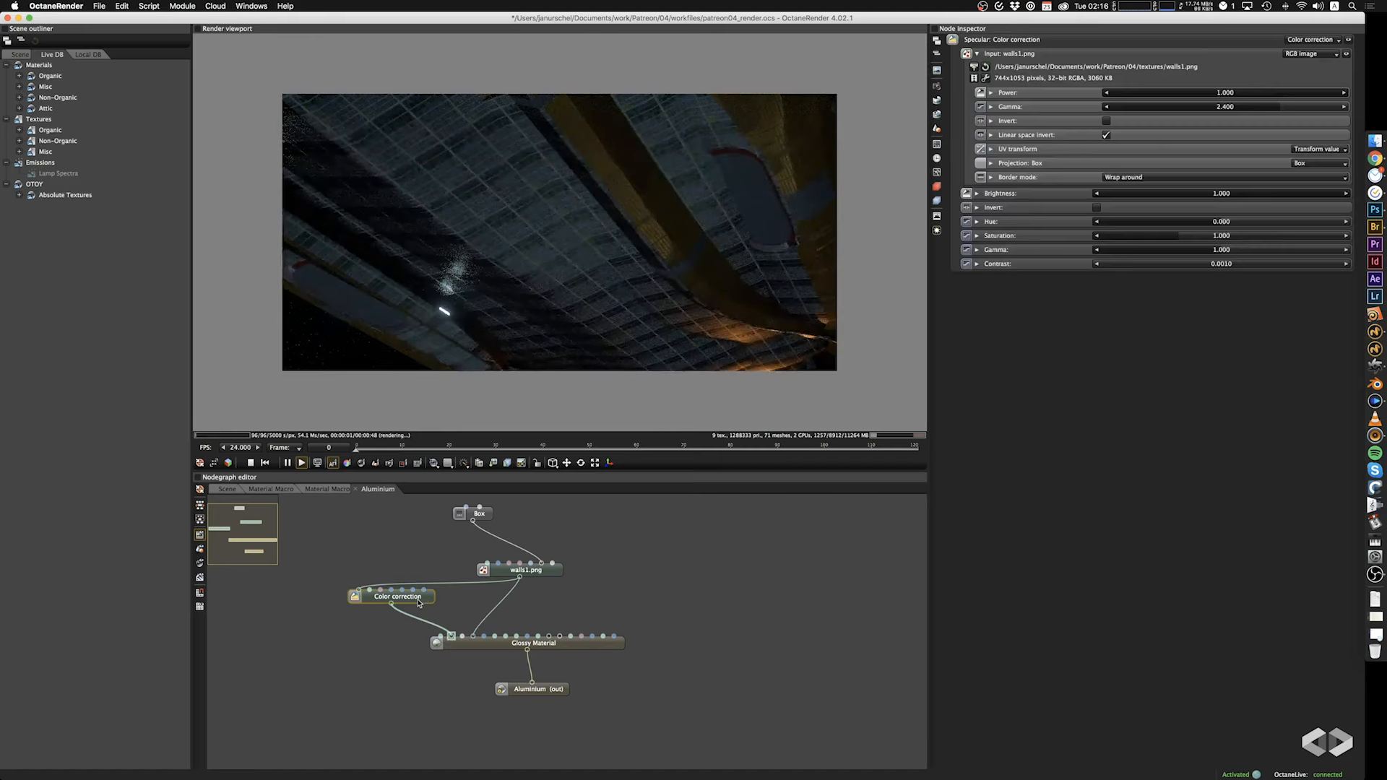
pyautogui.click(1098, 208)
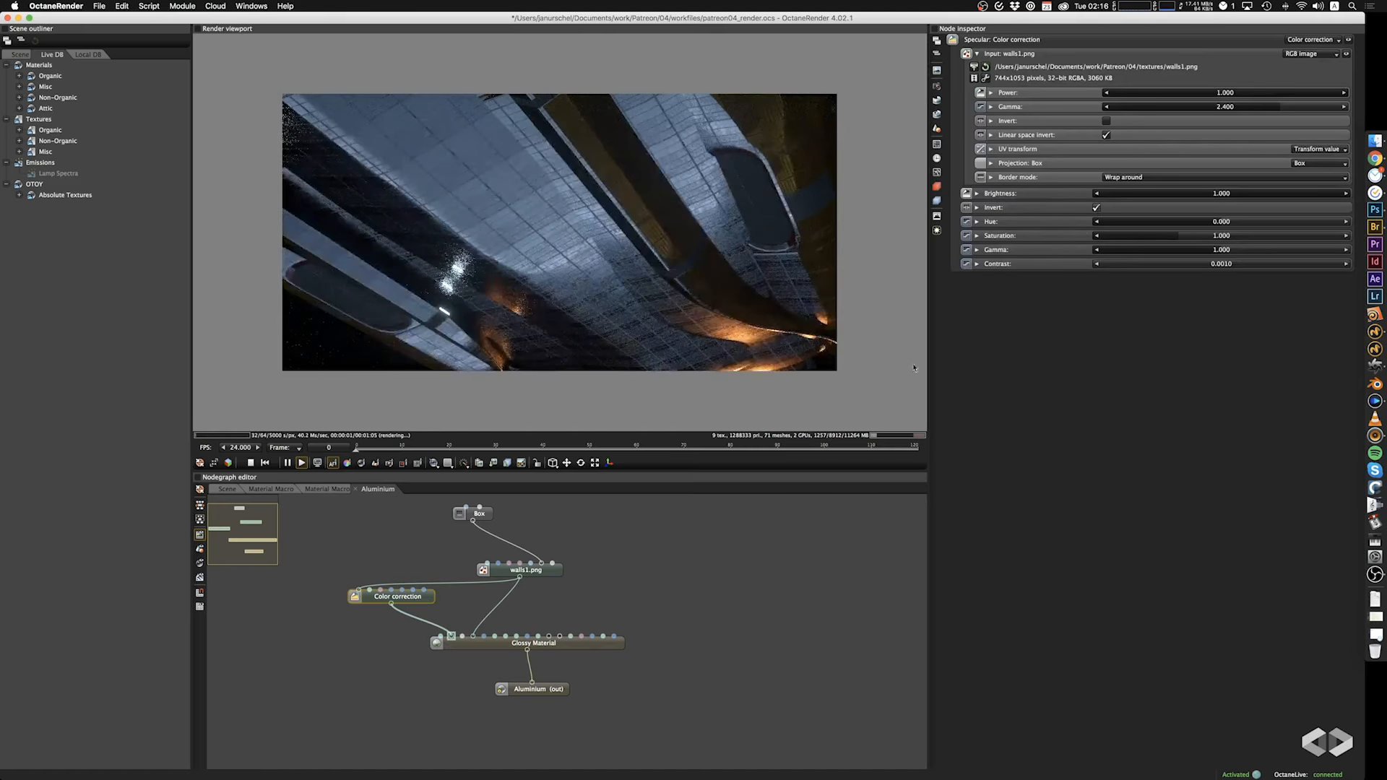
pyautogui.moveTo(425, 602); pyautogui.dragTo(447, 604)
pyautogui.moveTo(665, 266); pyautogui.dragTo(703, 262)
pyautogui.scroll(-5, 677, 255)
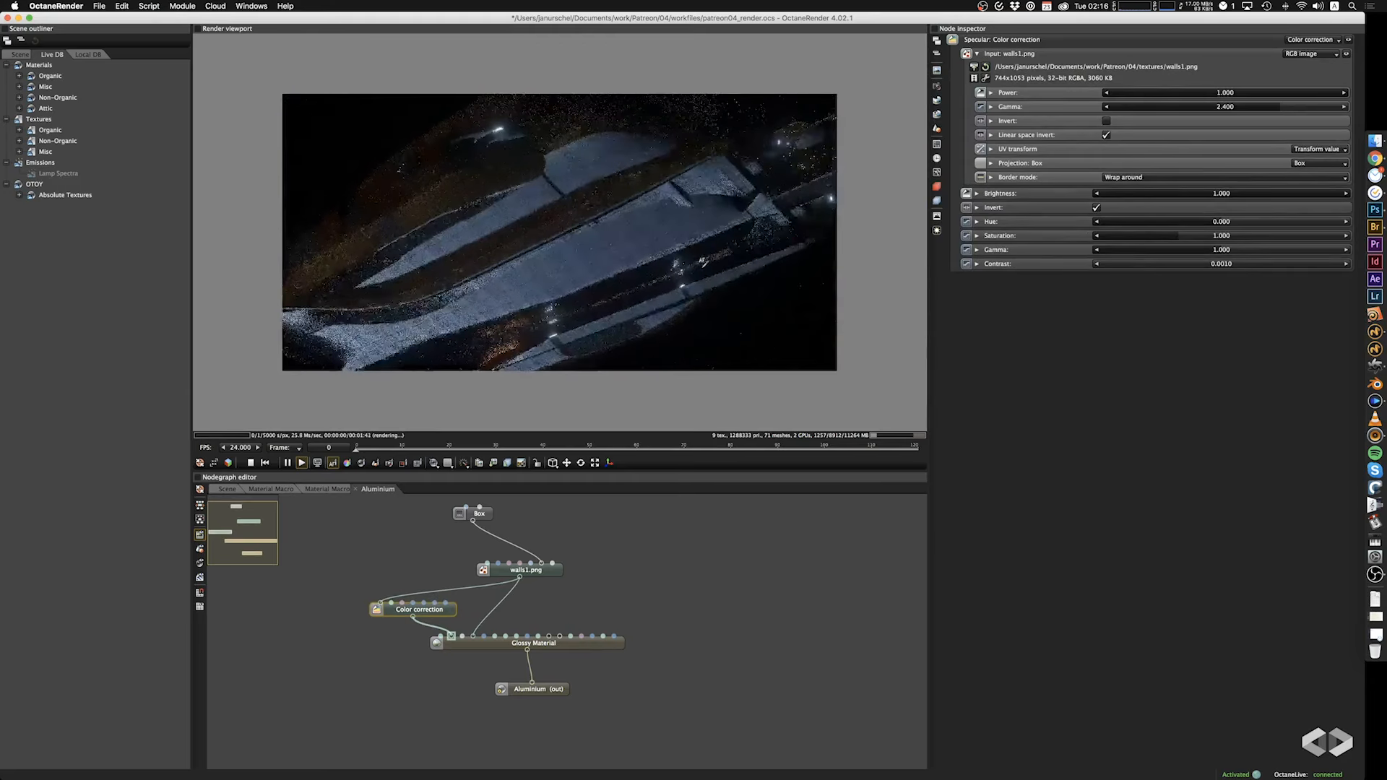
pyautogui.moveTo(1165, 205)
pyautogui.mouseDown()
pyautogui.moveTo(1109, 201)
pyautogui.moveTo(1143, 206)
pyautogui.mouseUp()
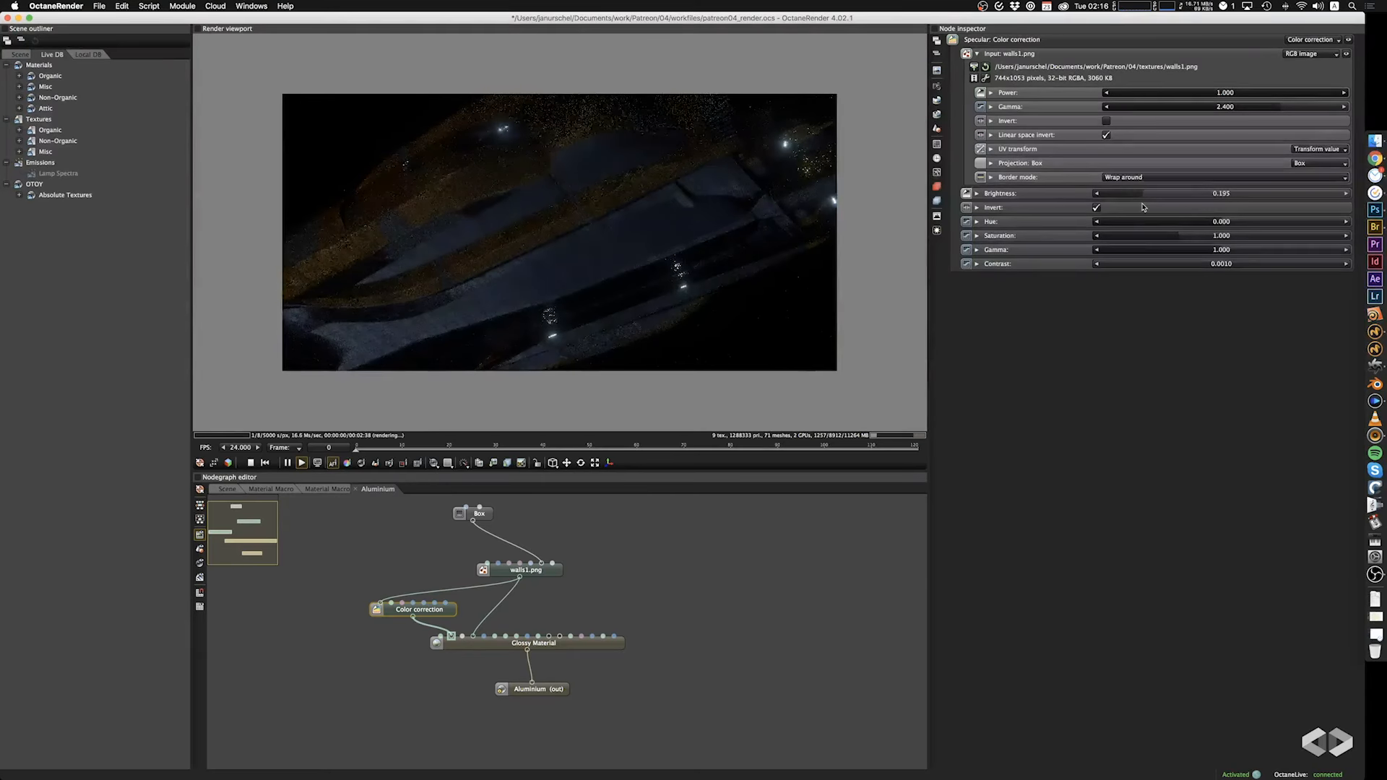
pyautogui.moveTo(647, 352); pyautogui.dragTo(619, 367)
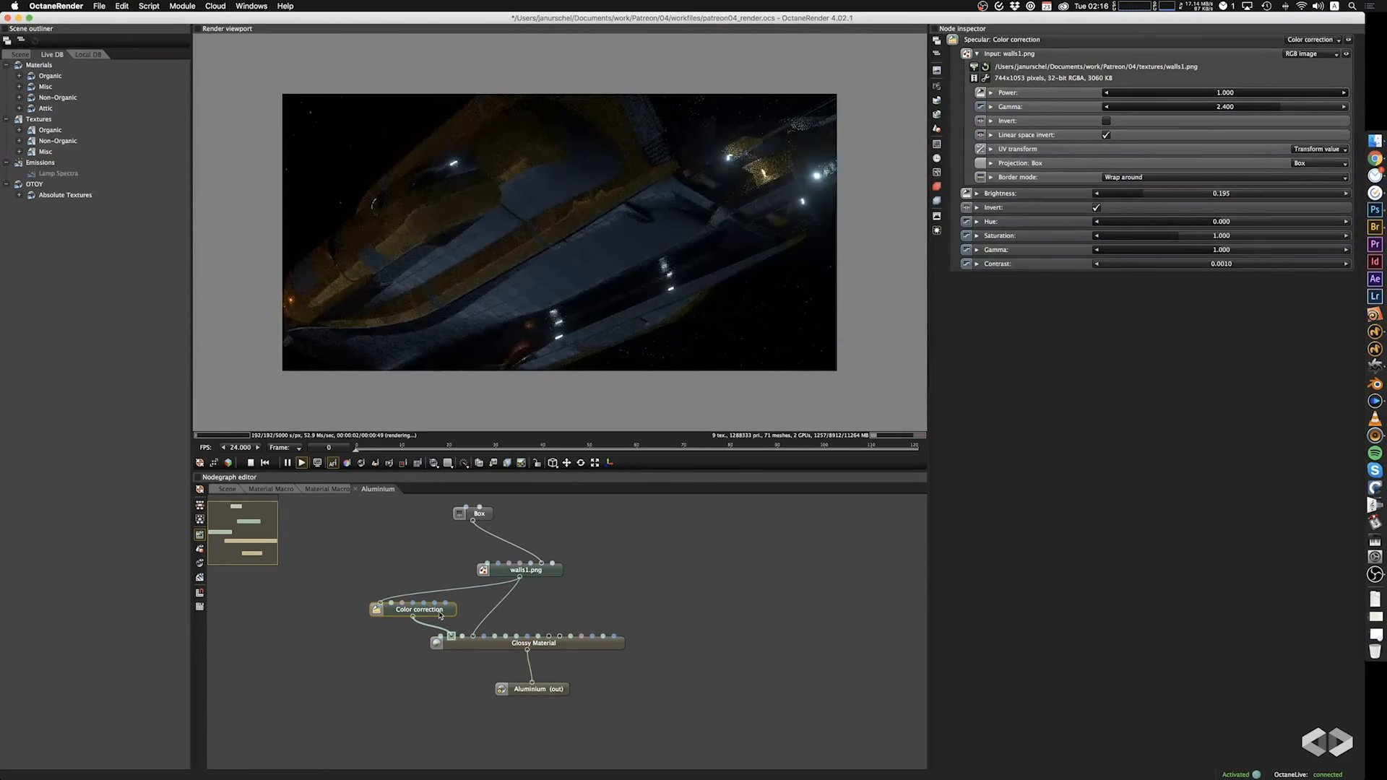
# Delete the Color correction node, duplicate the walls image with its Box projection, and connect the copy to the specular input.
pyautogui.press('Delete')
pyautogui.moveTo(507, 530); pyautogui.dragTo(479, 582)
pyautogui.press('super+c')
pyautogui.press('super+v')
pyautogui.moveTo(576, 601); pyautogui.dragTo(427, 559)
pyautogui.moveTo(428, 628); pyautogui.dragTo(452, 637)
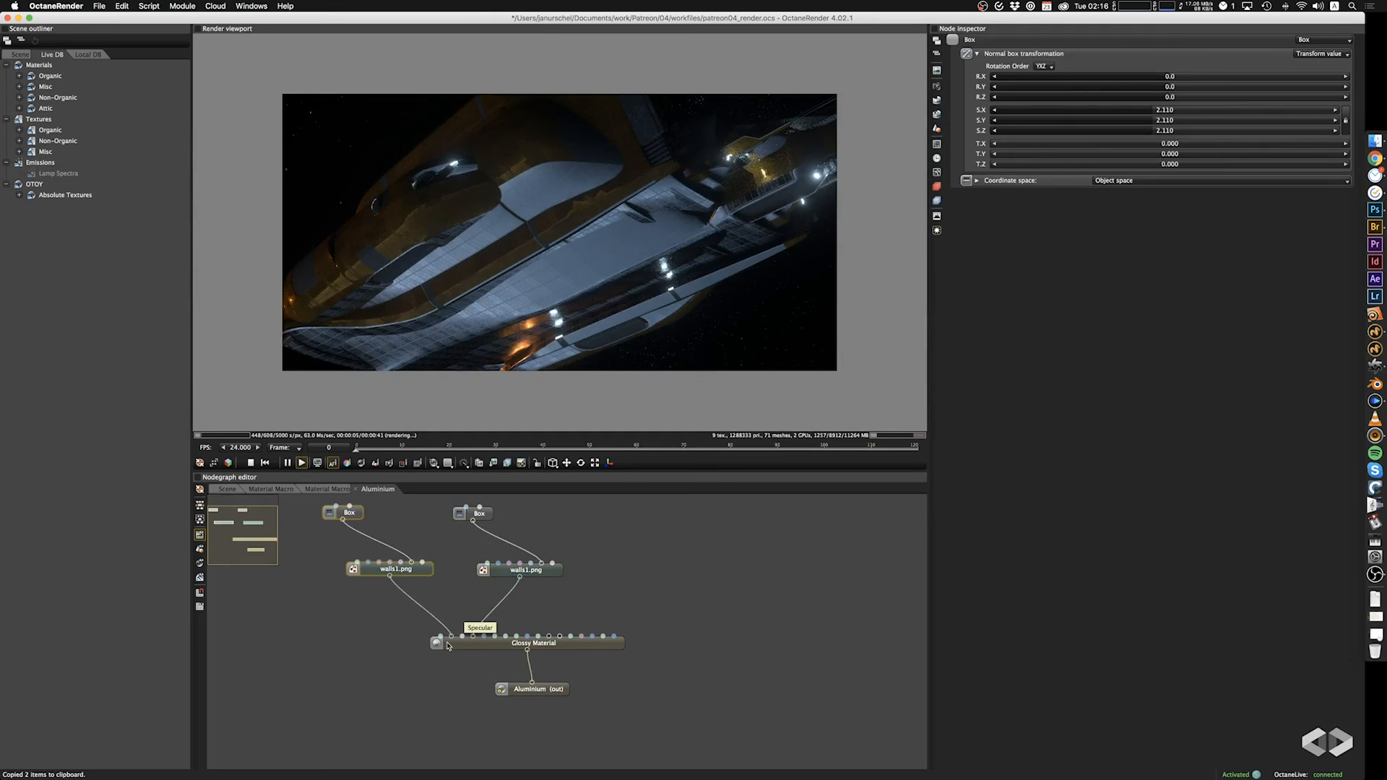
# Try 3DCollective_TexturePack01_Utility_0011_4K.jpg as the specular image, with its Box projection scaled to 17.7.
pyautogui.click(418, 576)
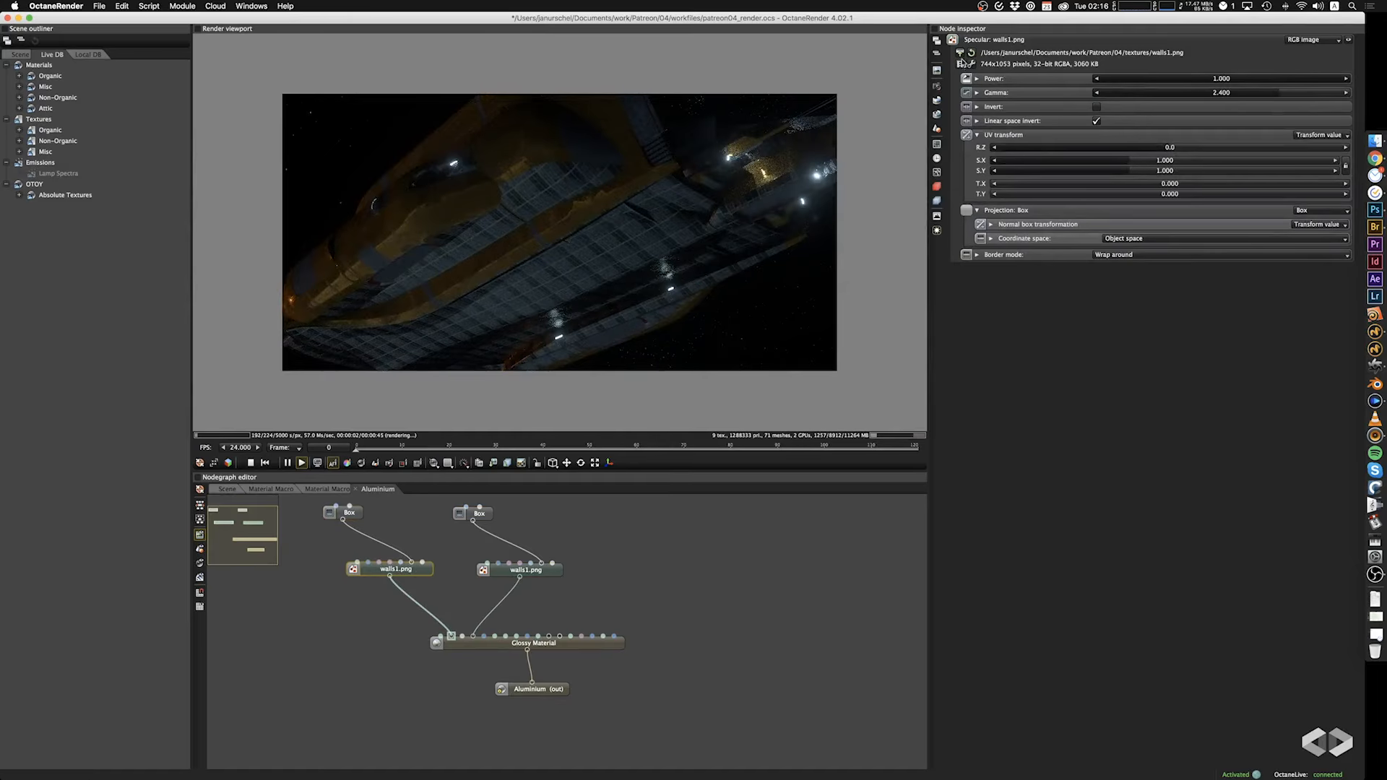
pyautogui.click(961, 54)
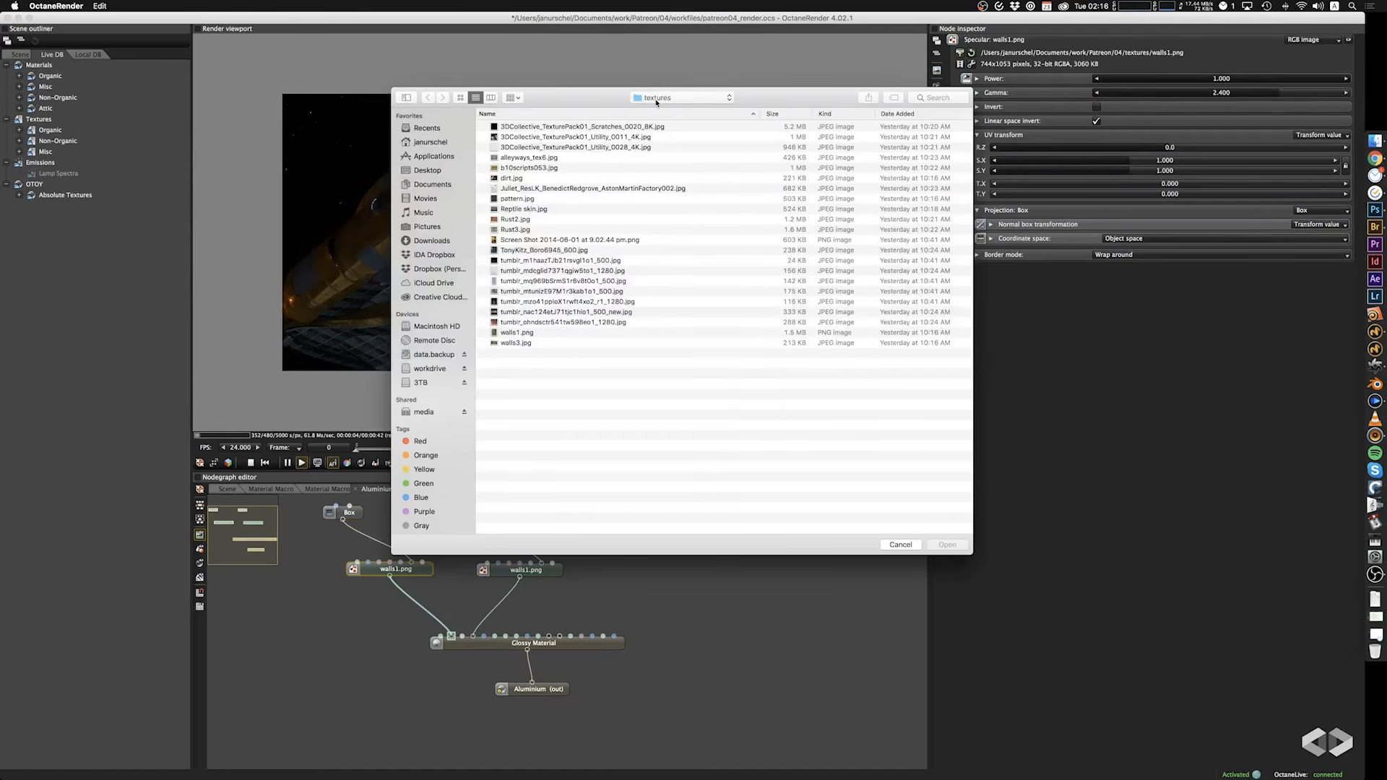
pyautogui.click(560, 137)
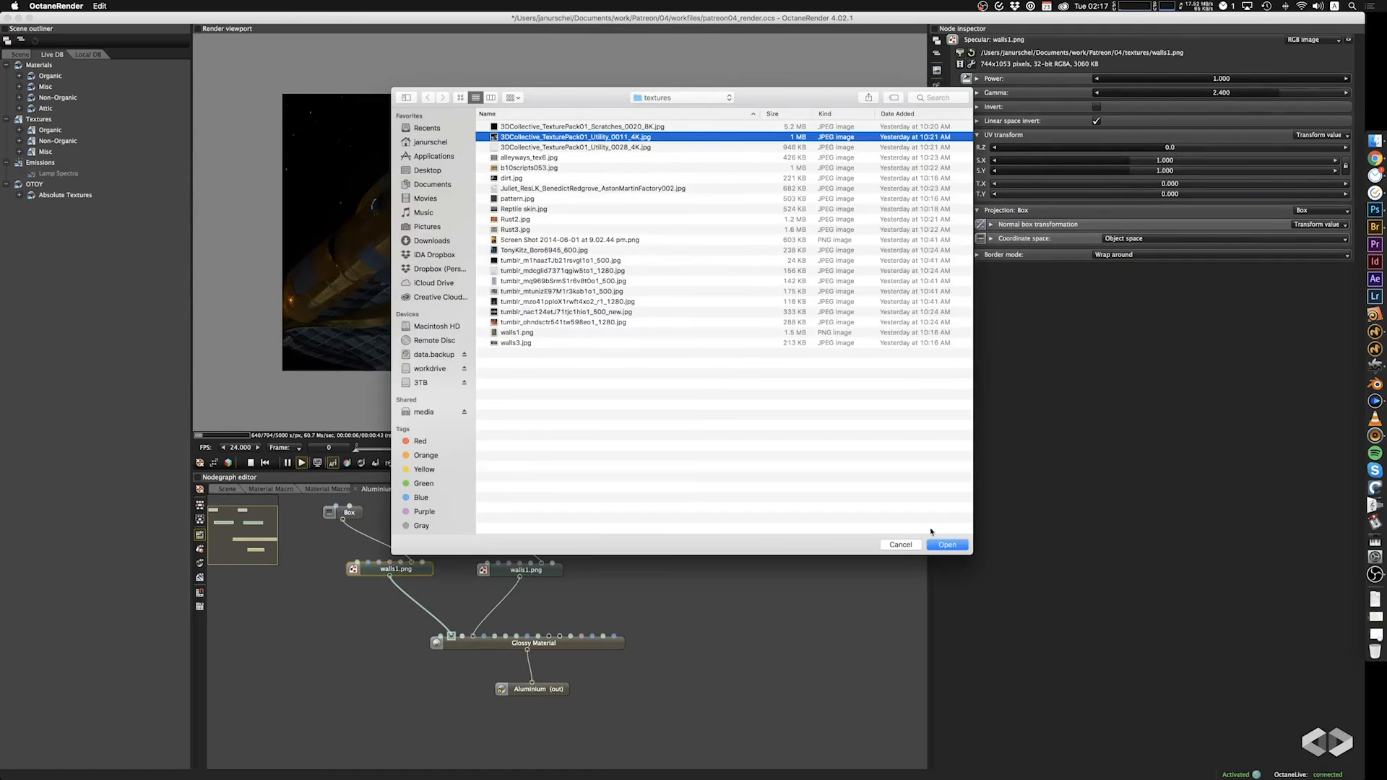
pyautogui.click(943, 544)
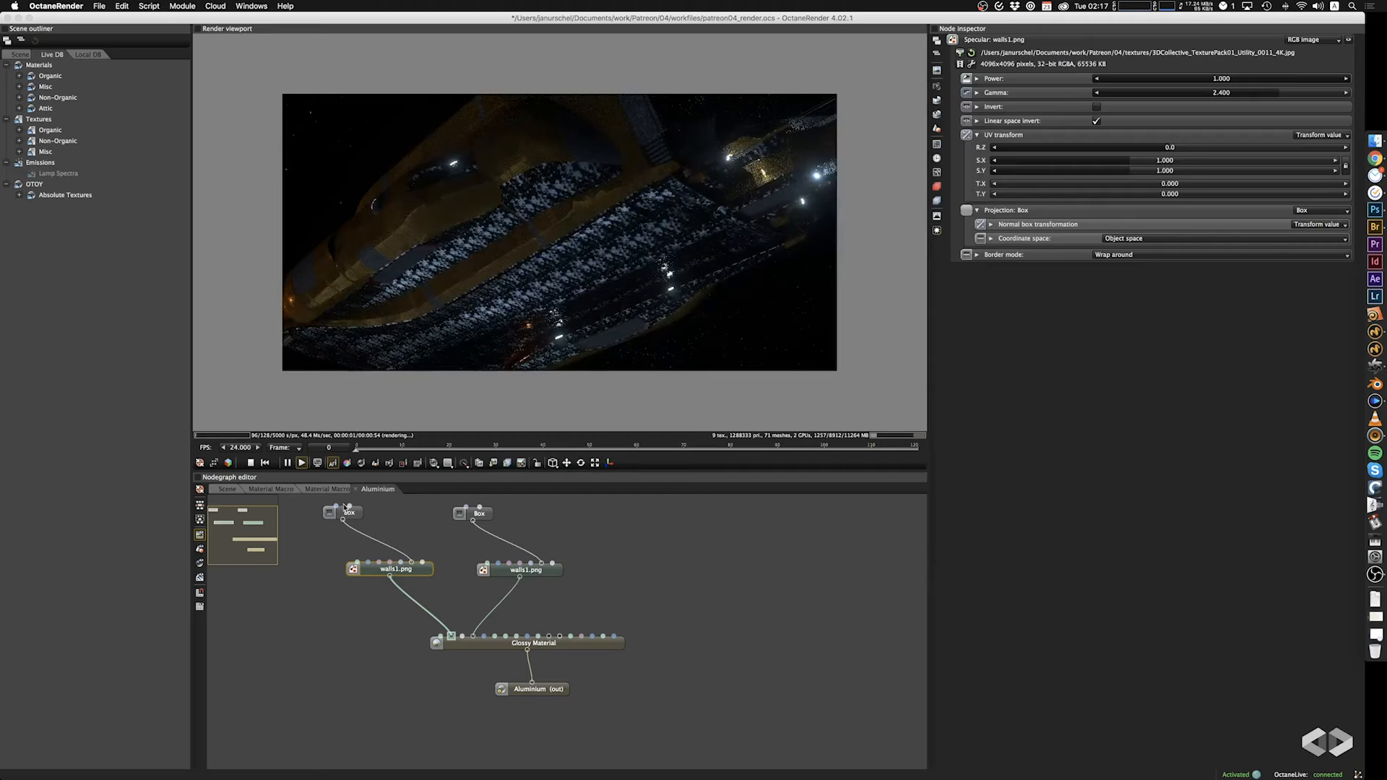
pyautogui.click(349, 510)
pyautogui.moveTo(1131, 121); pyautogui.dragTo(1218, 119)
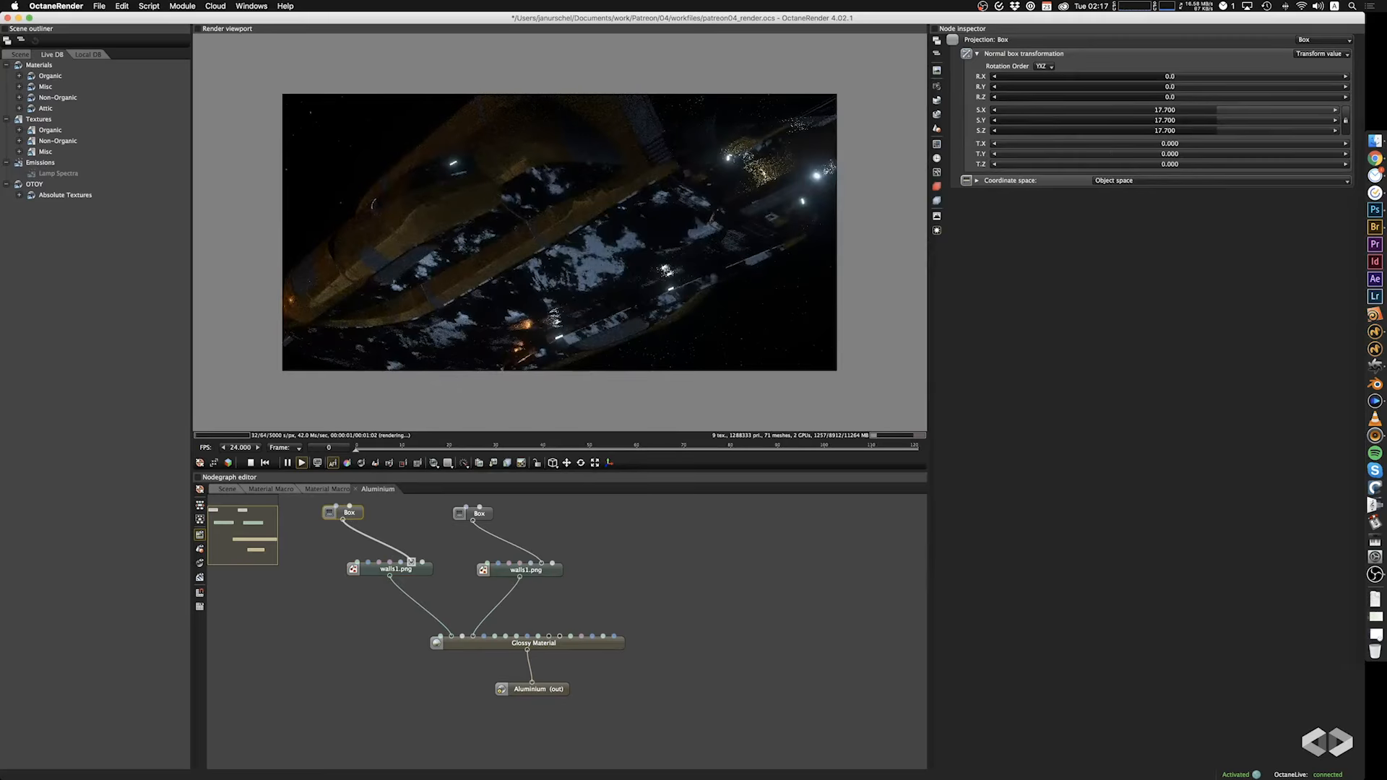
# Set the specular image's power to 0.063 and turn on its inversion.
pyautogui.click(431, 571)
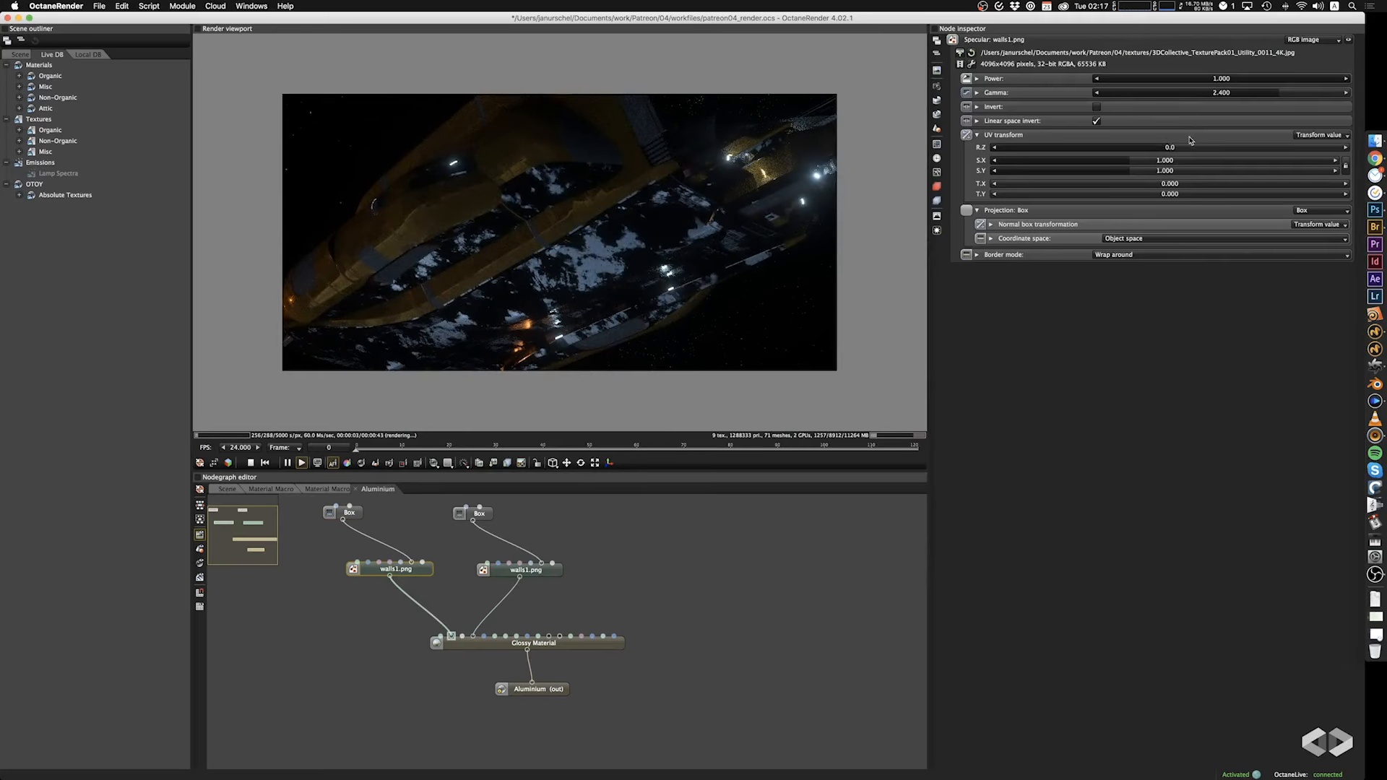
pyautogui.moveTo(1288, 80); pyautogui.dragTo(1109, 84)
pyautogui.click(1099, 108)
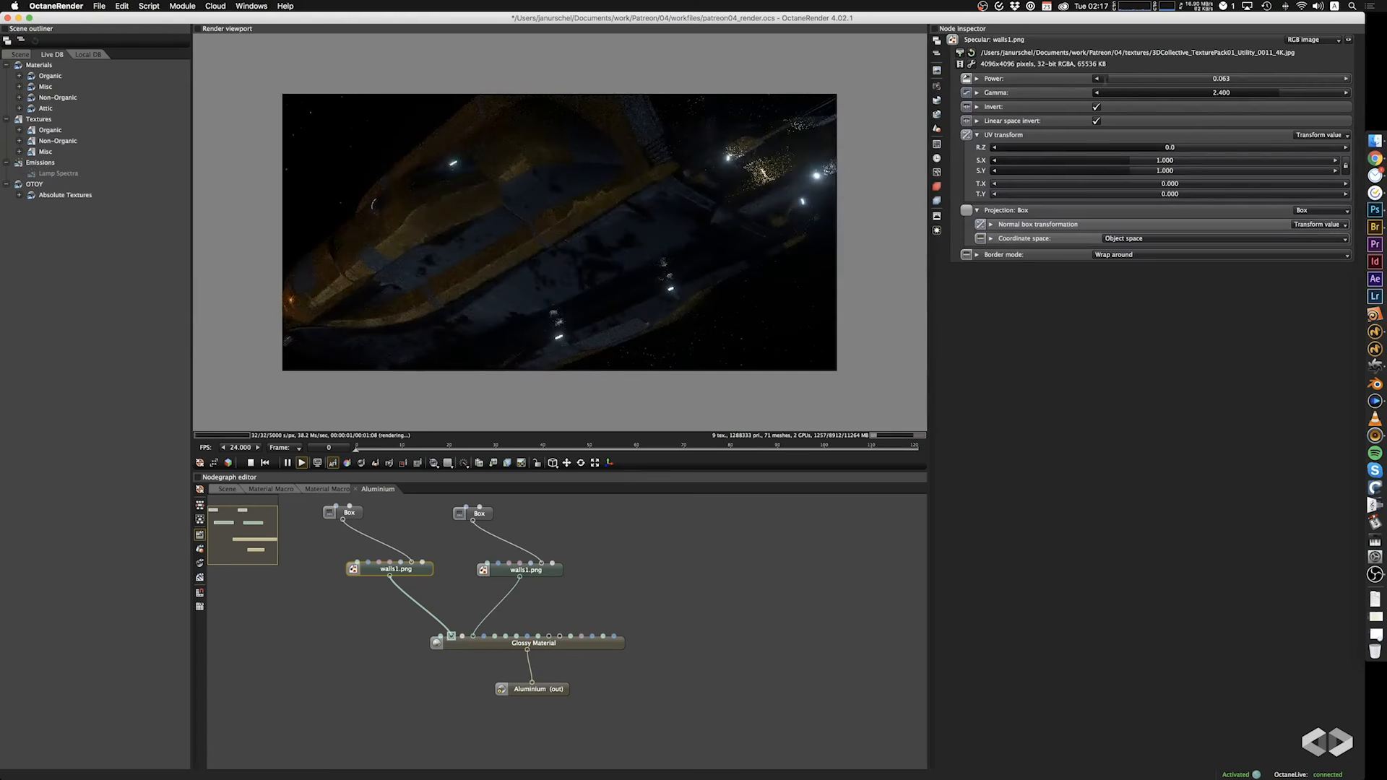
pyautogui.moveTo(669, 260); pyautogui.dragTo(704, 209)
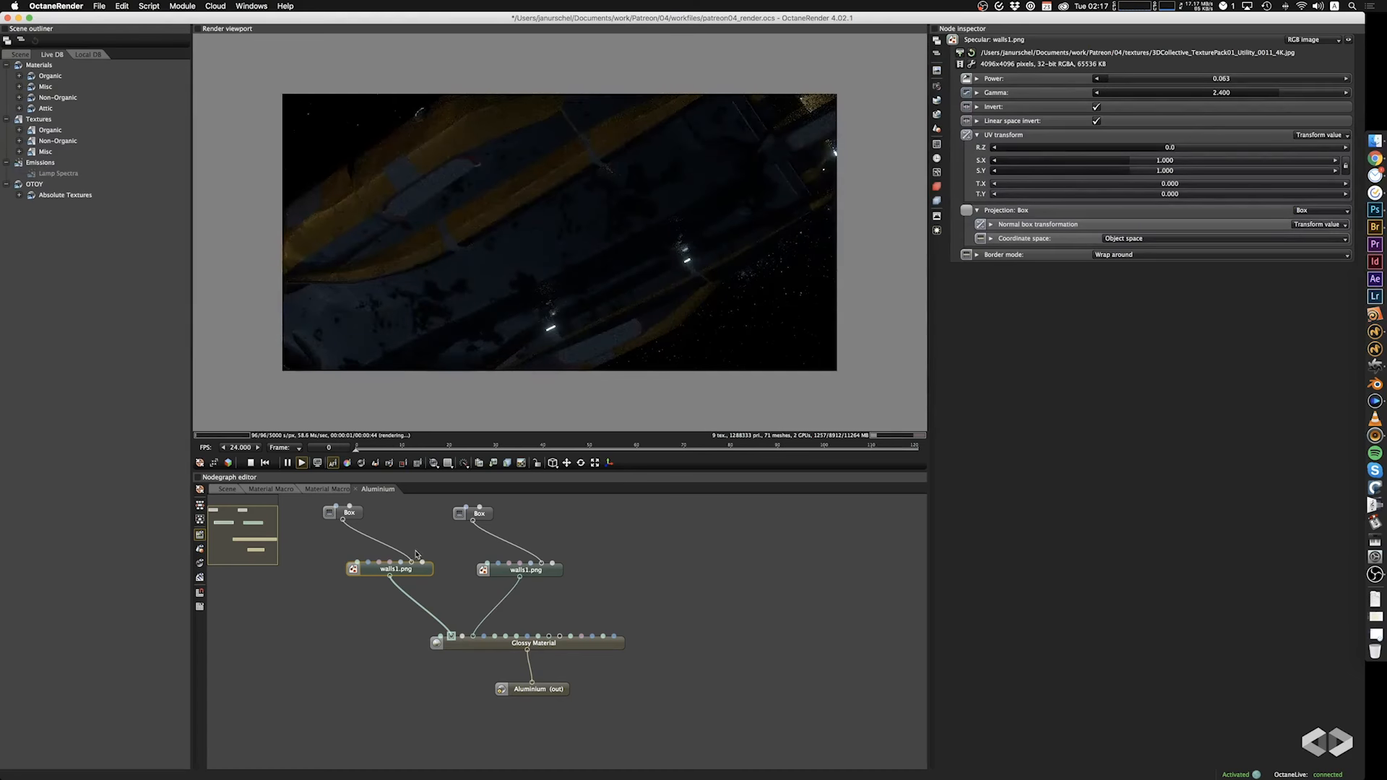
# Replace the specular image with 3DCollective_TexturePack01_Utility_0028_4K.jpg and turn off its inversion.
pyautogui.click(960, 53)
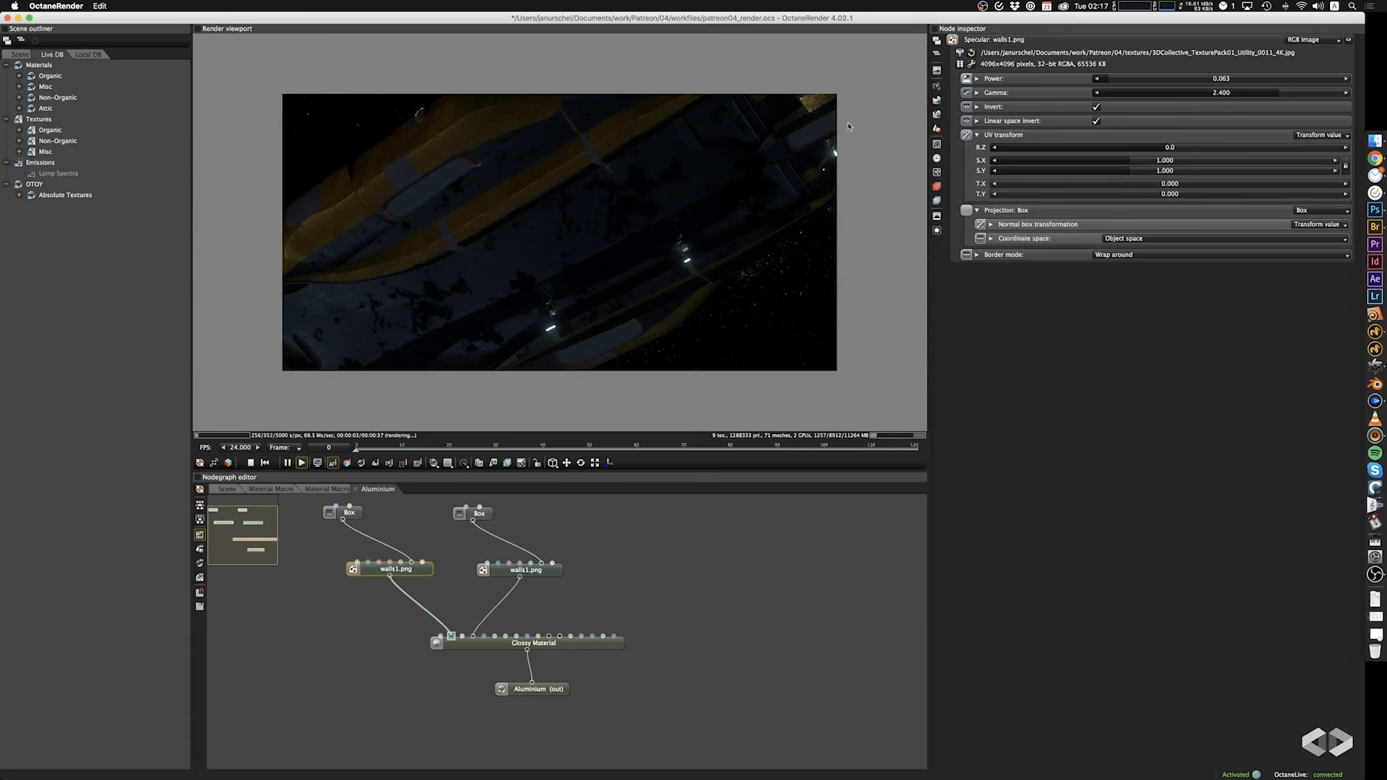
pyautogui.click(556, 128)
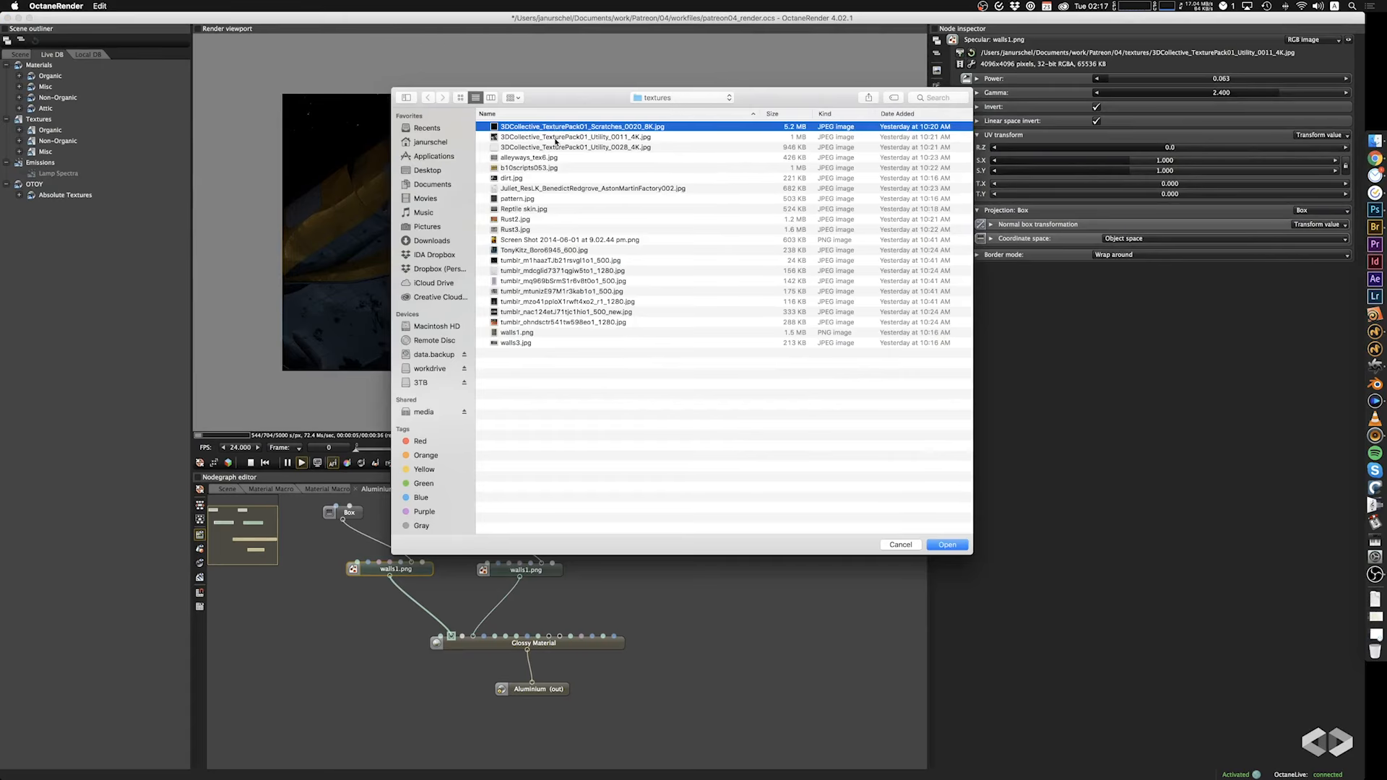
pyautogui.click(556, 147)
pyautogui.click(952, 546)
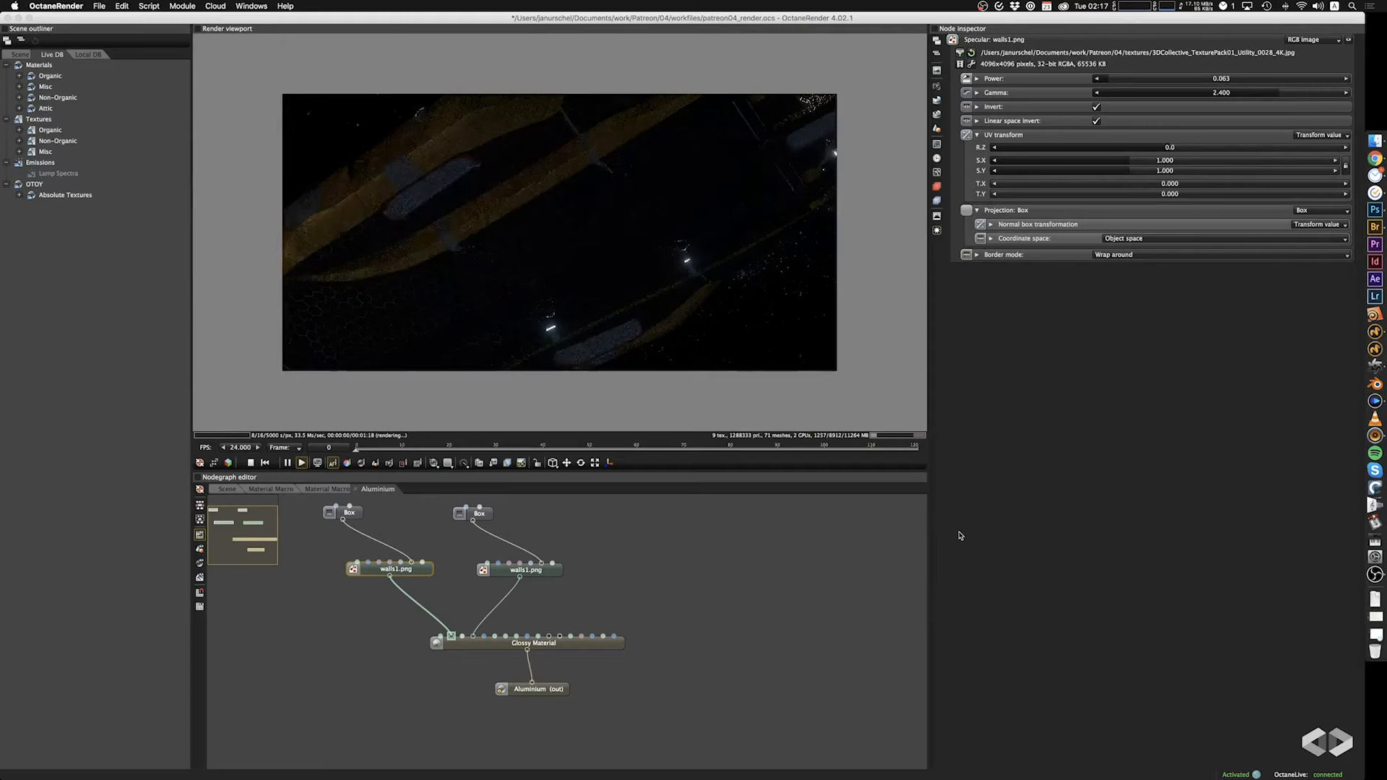
pyautogui.moveTo(592, 285); pyautogui.dragTo(533, 283)
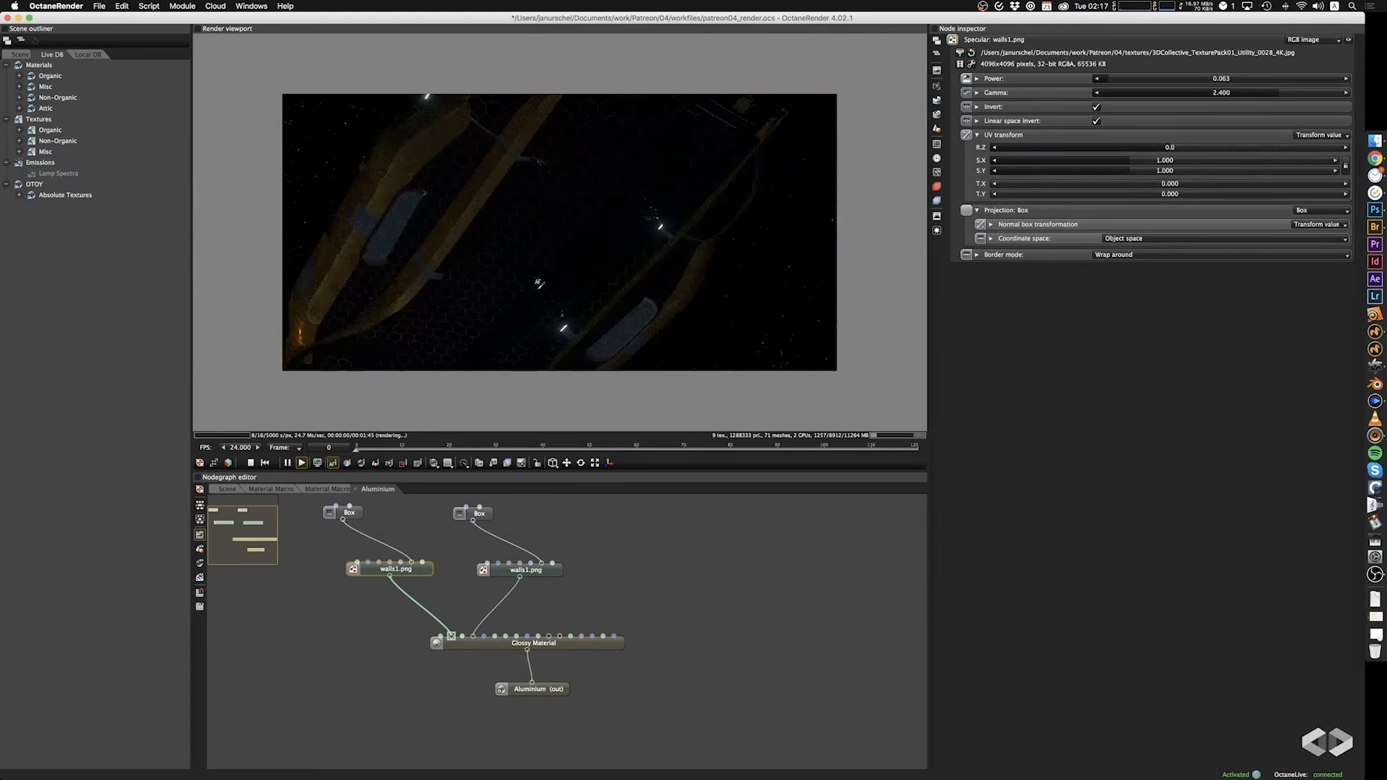
pyautogui.click(1094, 108)
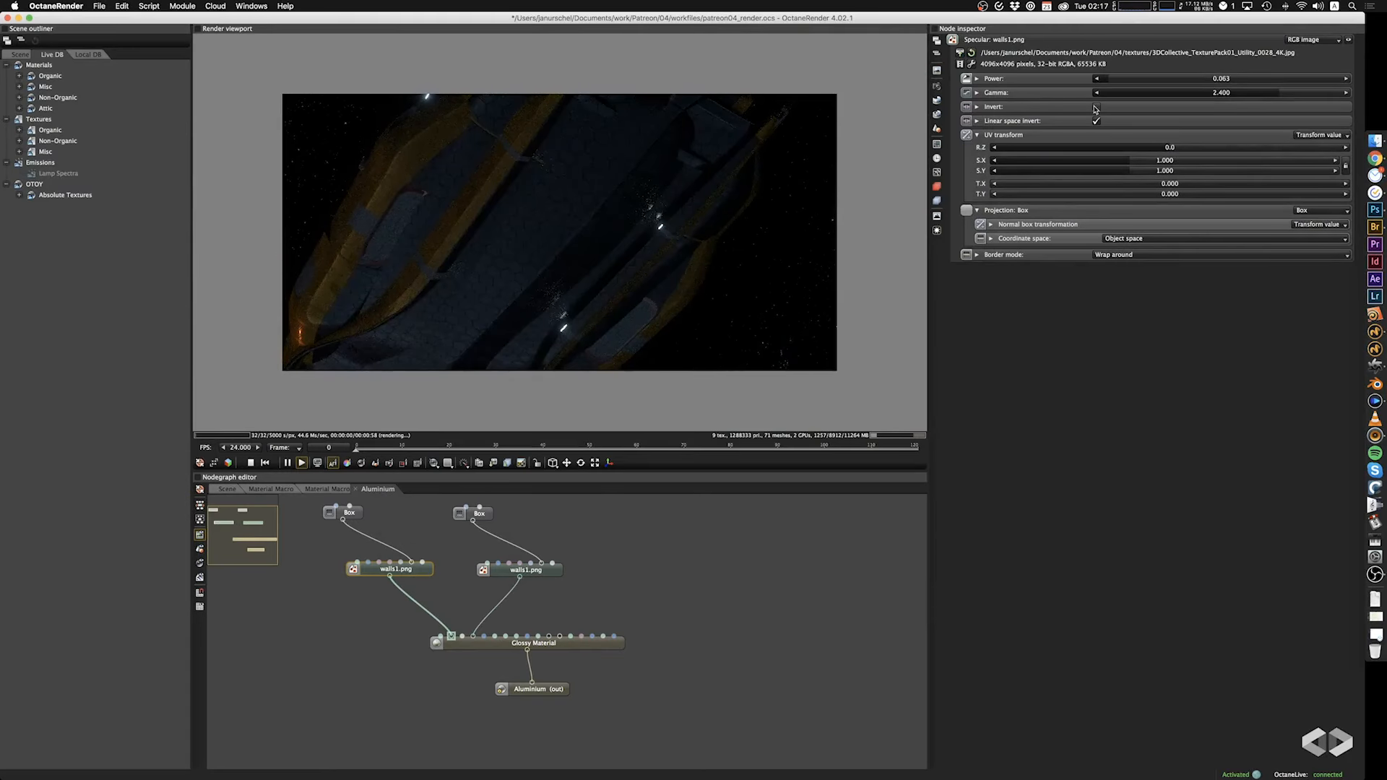
# Try a scale of 4.8 for the specular image's Box projection, and settle on 0.991.
pyautogui.click(355, 518)
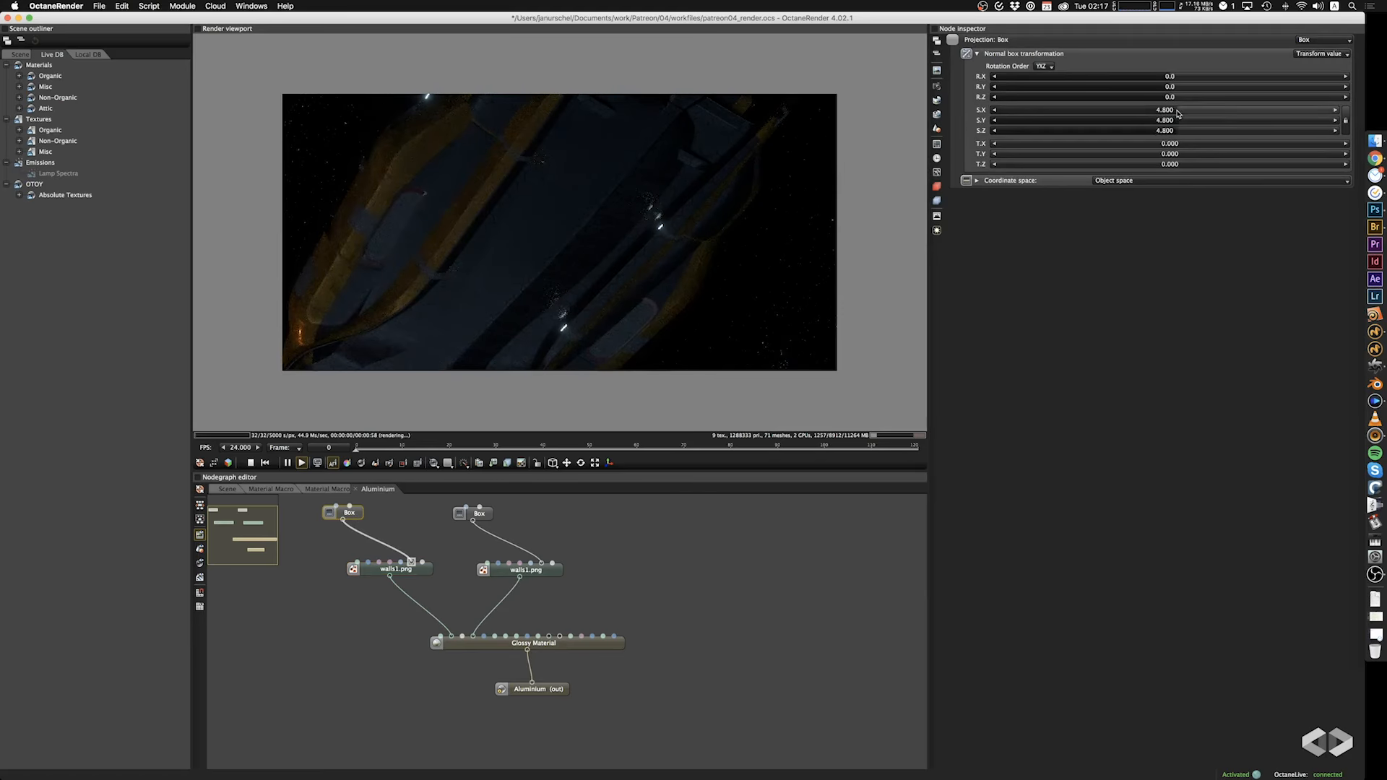
pyautogui.scroll(10, 523, 289)
pyautogui.moveTo(523, 297); pyautogui.dragTo(602, 301)
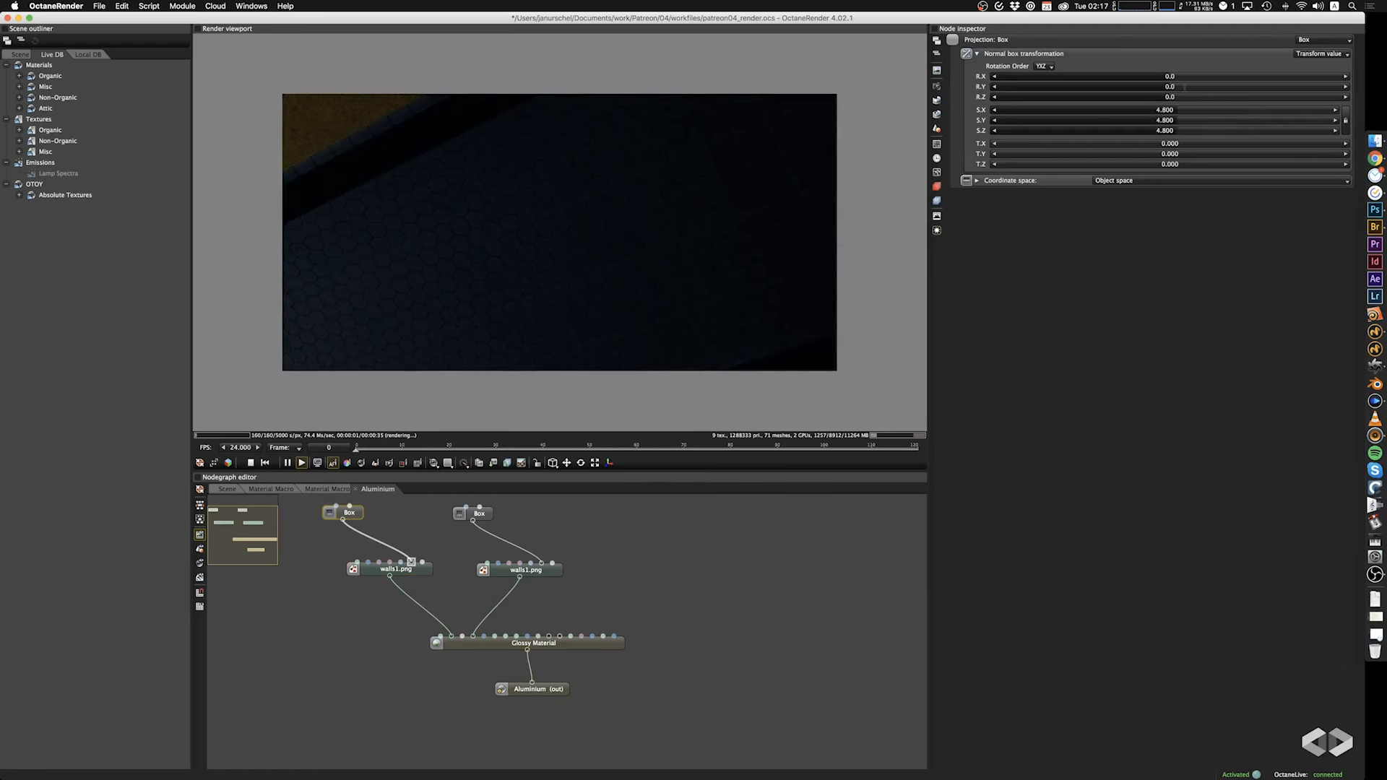
pyautogui.moveTo(1169, 111); pyautogui.dragTo(1137, 115)
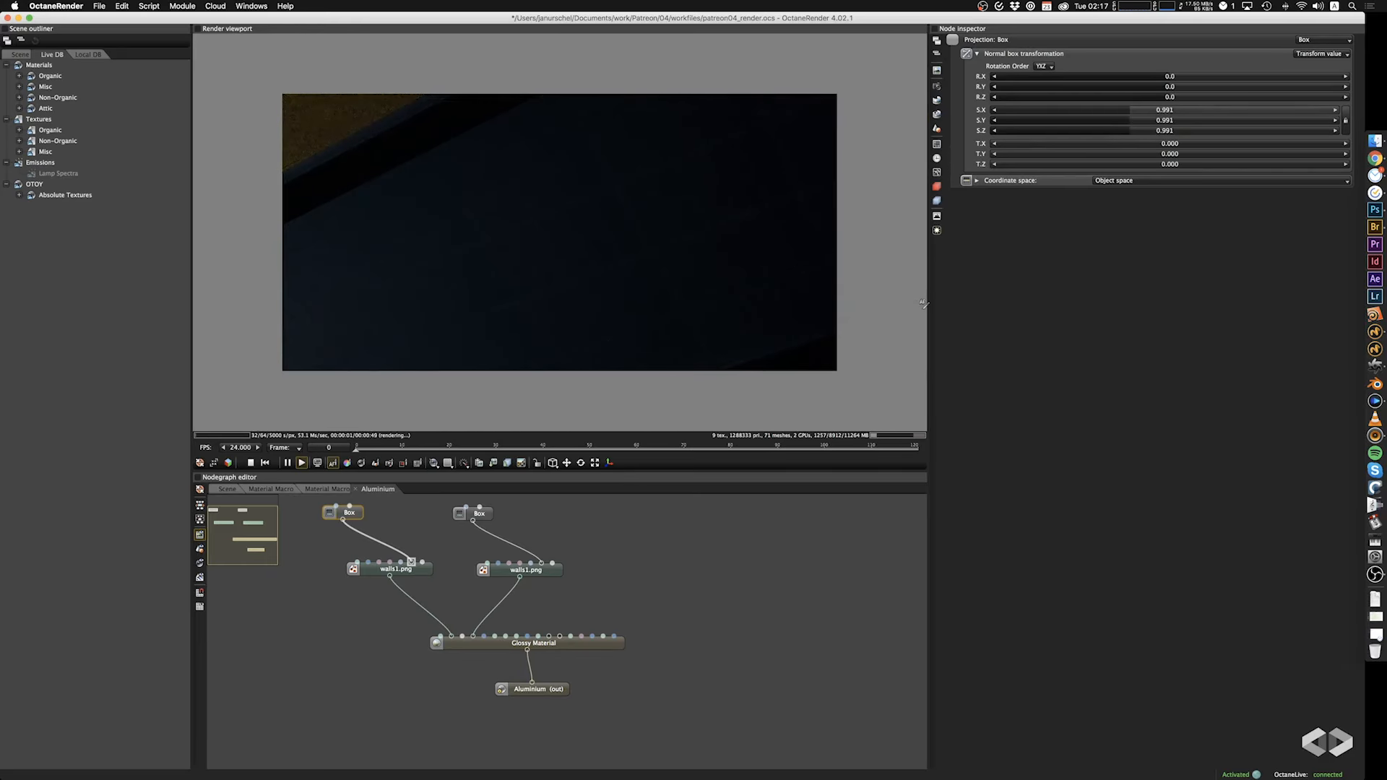
pyautogui.moveTo(658, 299); pyautogui.dragTo(586, 259)
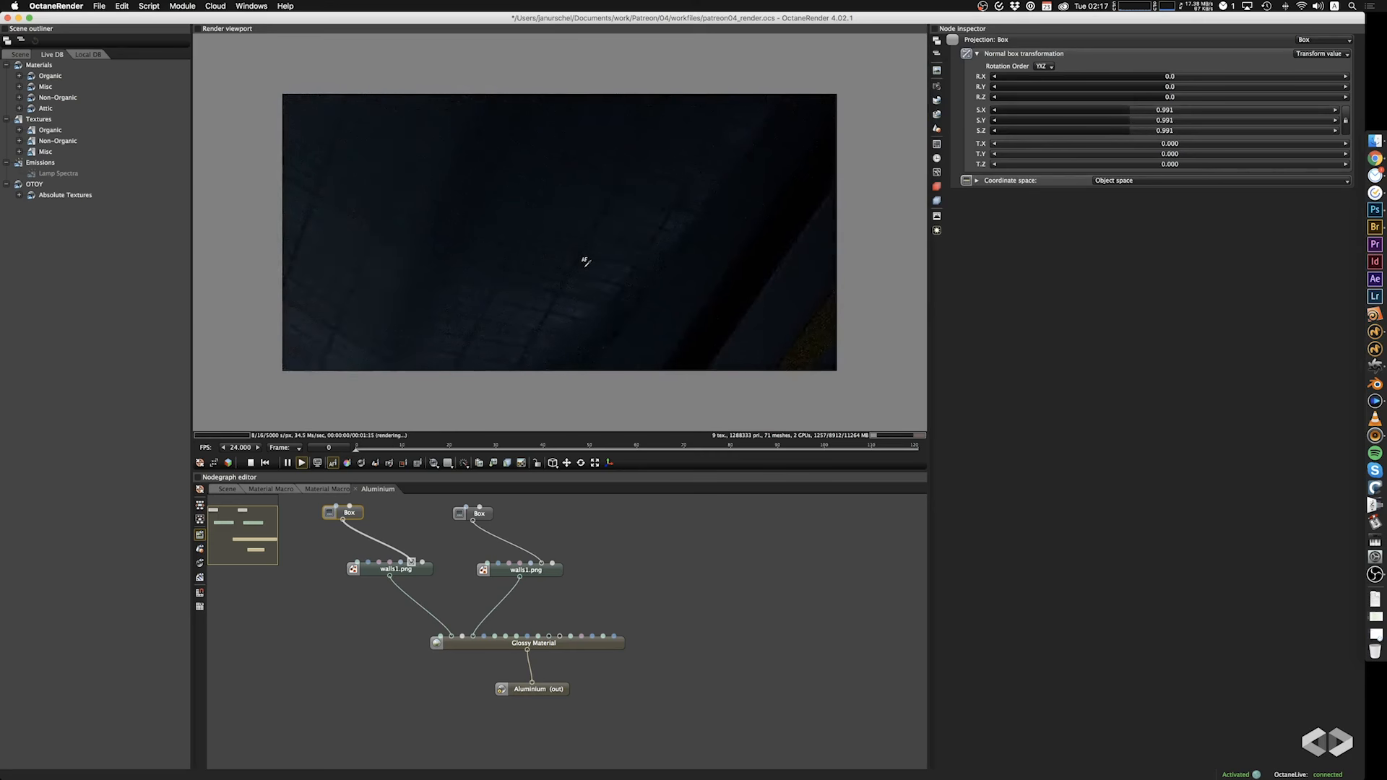
pyautogui.moveTo(556, 226); pyautogui.dragTo(694, 298)
# Copy both image textures and their Box projections from the Aluminium macro into the neighbouring Material Macro.
pyautogui.moveTo(310, 613); pyautogui.dragTo(599, 511)
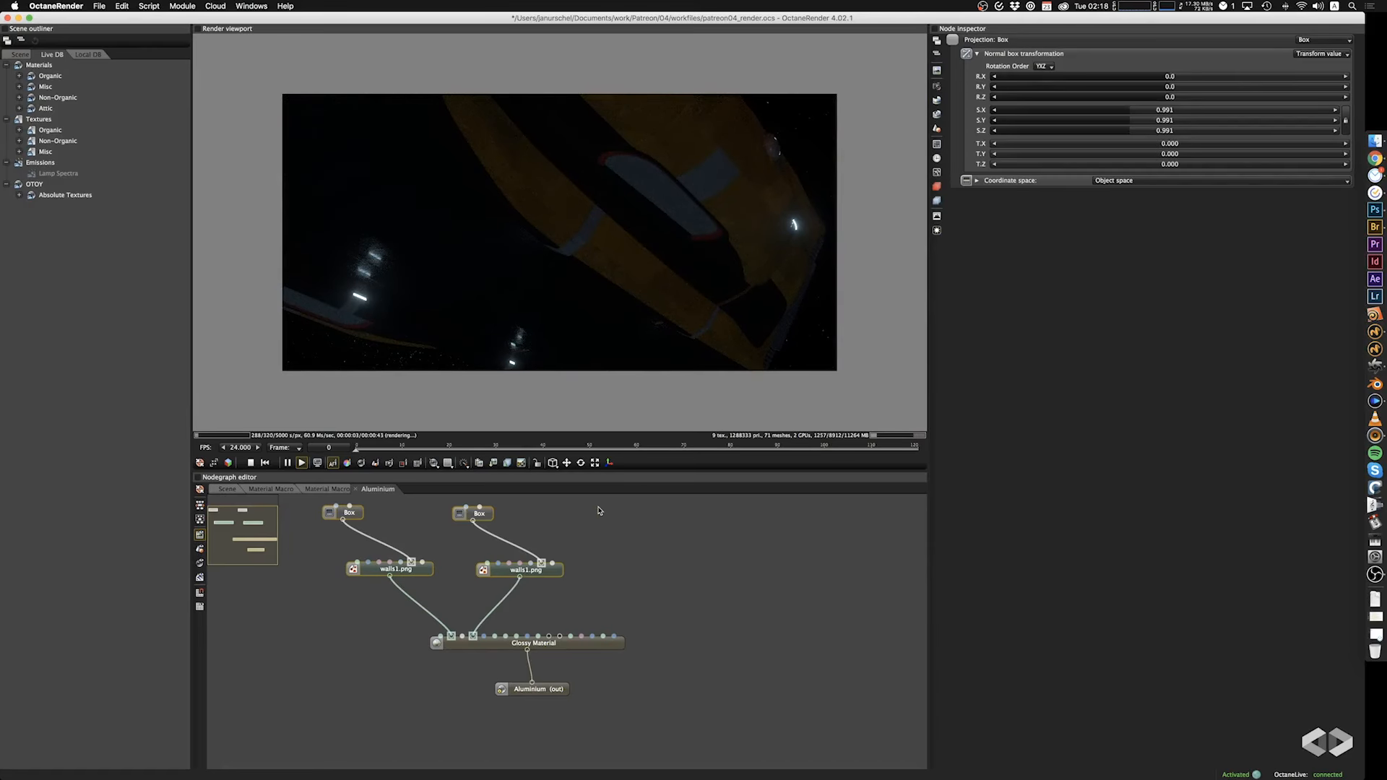
pyautogui.click(328, 490)
pyautogui.moveTo(719, 604); pyautogui.dragTo(522, 585, button='middle')
pyautogui.click(593, 618)
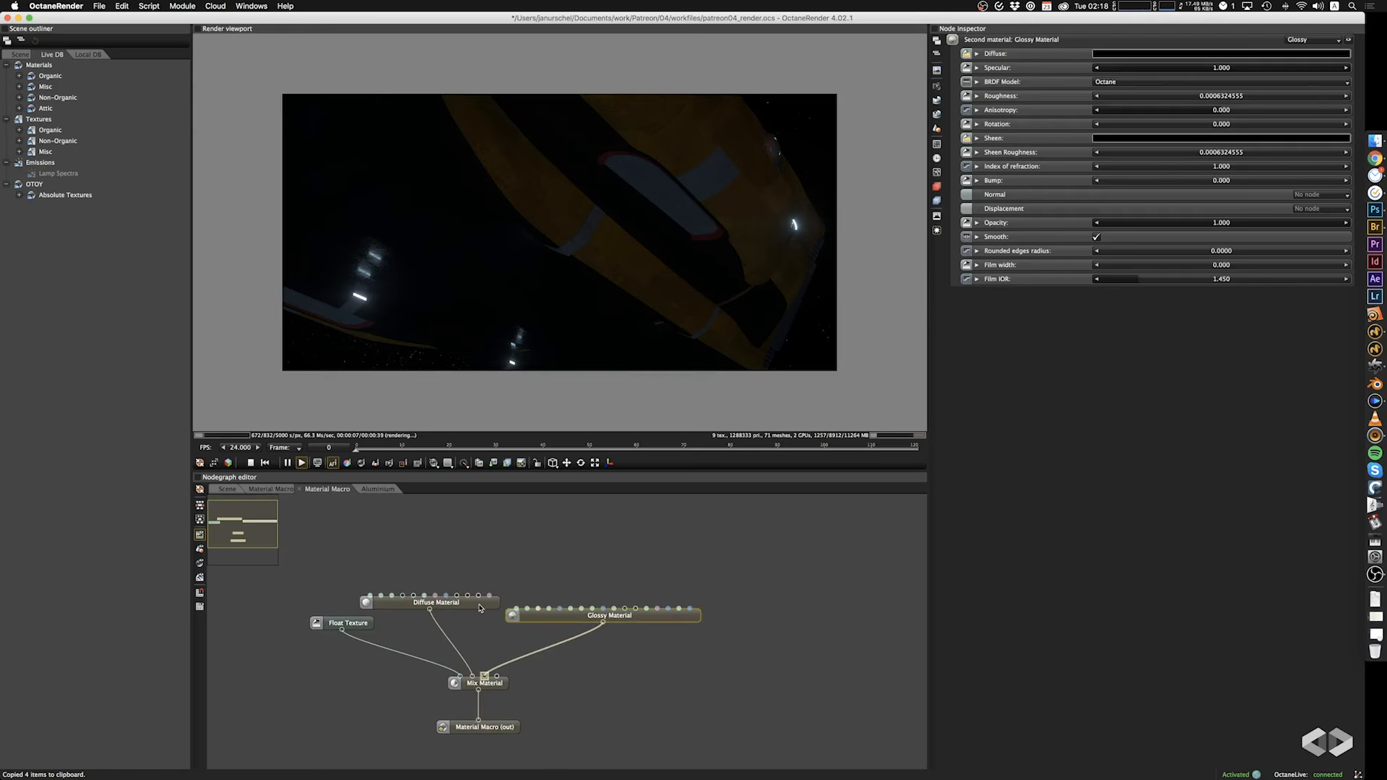
pyautogui.click(528, 527)
pyautogui.press('super+v')
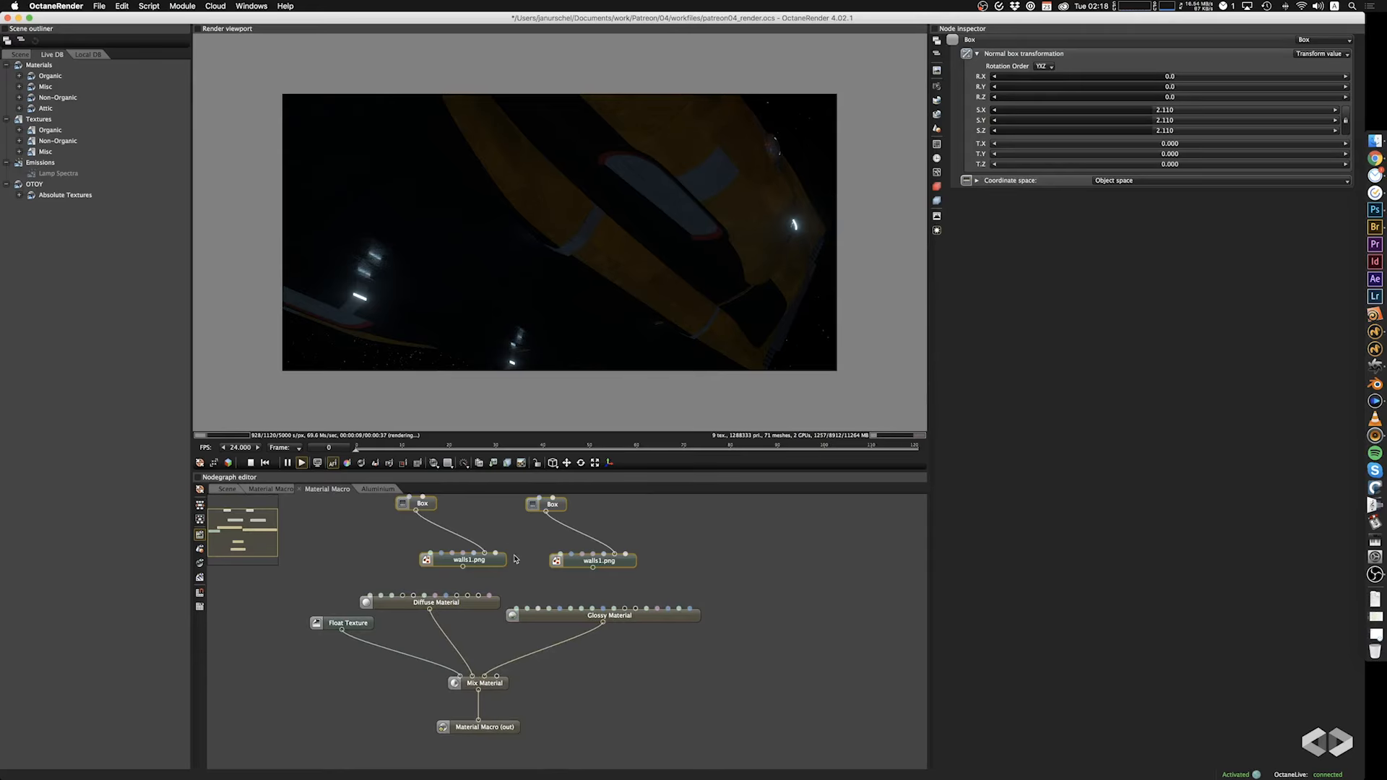
# Connect the two pasted image textures to the specular and roughness inputs of the Material Macro's Glossy Material, and check the hull.
pyautogui.click(467, 571)
pyautogui.moveTo(504, 592); pyautogui.dragTo(527, 609)
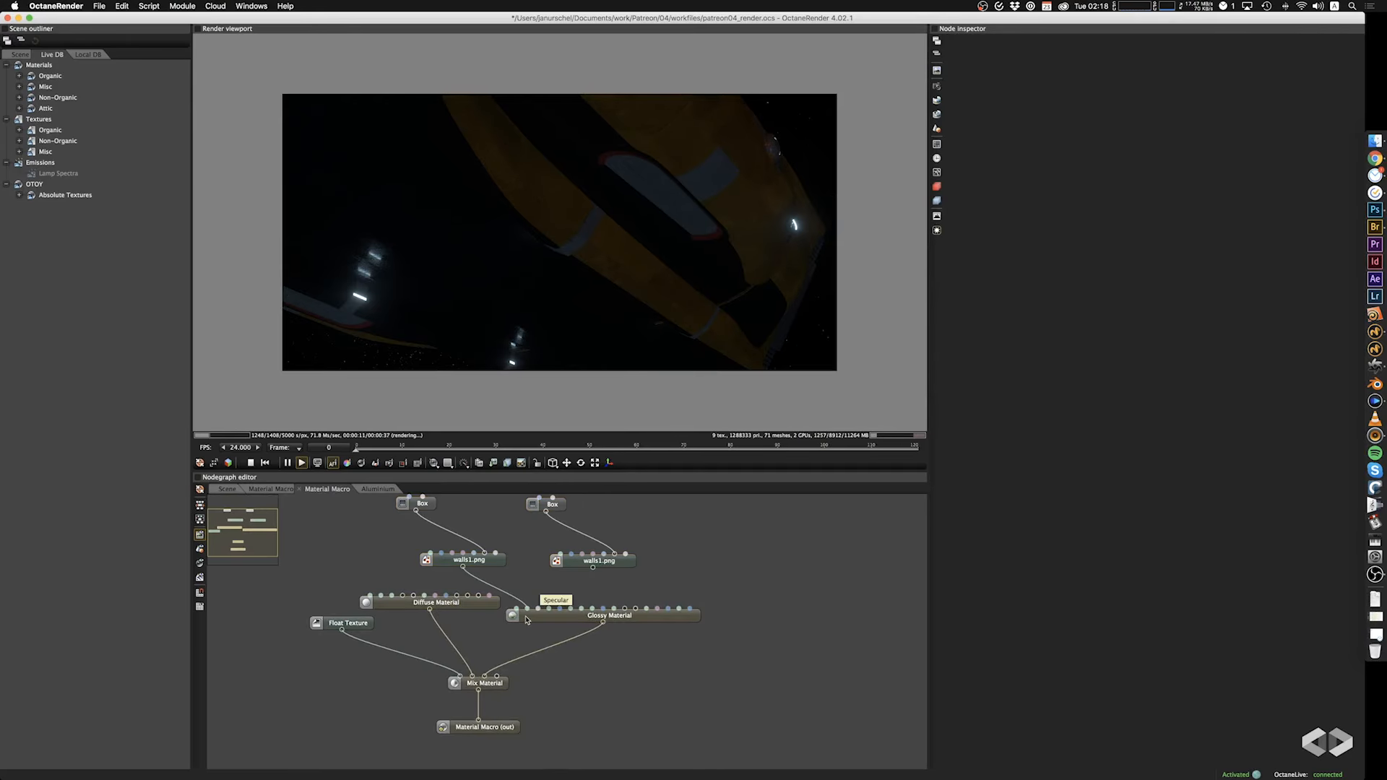
pyautogui.moveTo(593, 569); pyautogui.dragTo(543, 623)
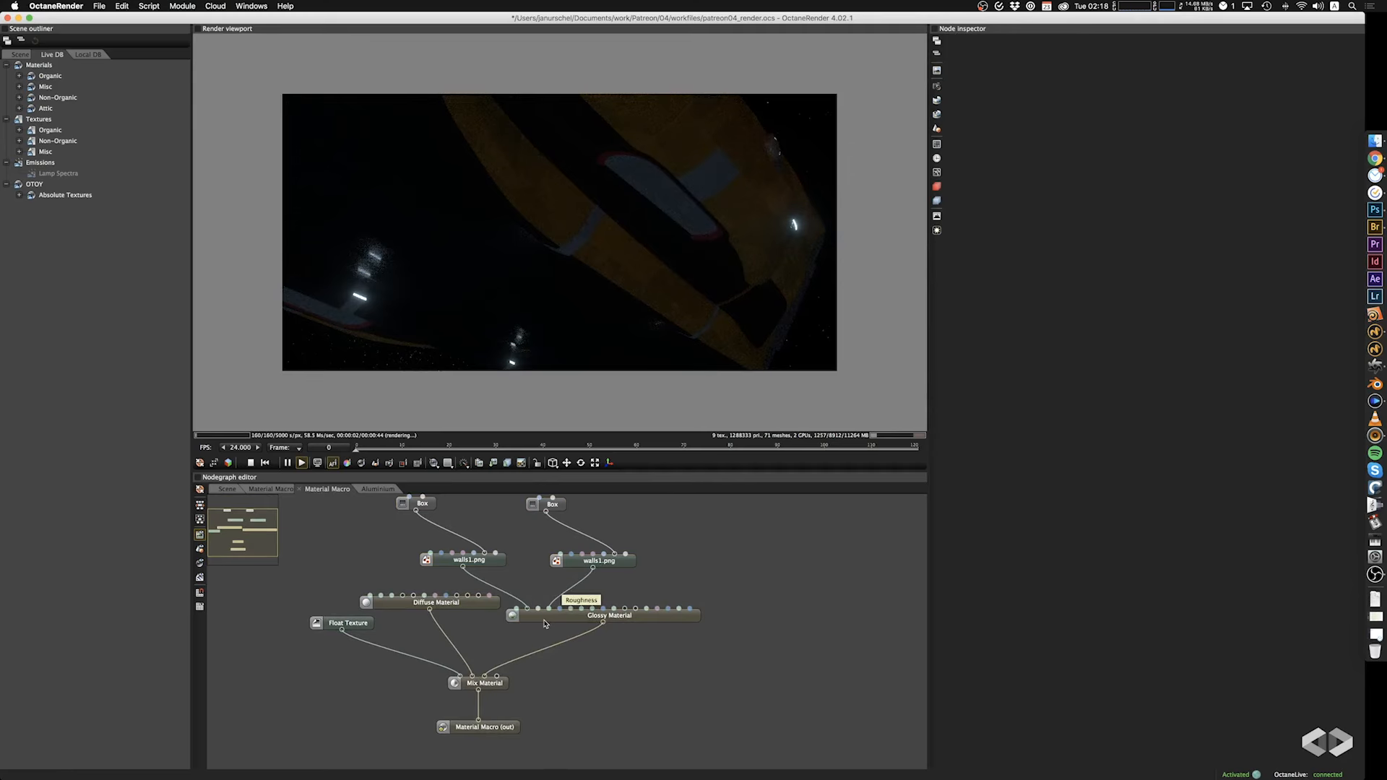
pyautogui.moveTo(686, 235); pyautogui.dragTo(744, 266)
pyautogui.moveTo(544, 254); pyautogui.dragTo(594, 251)
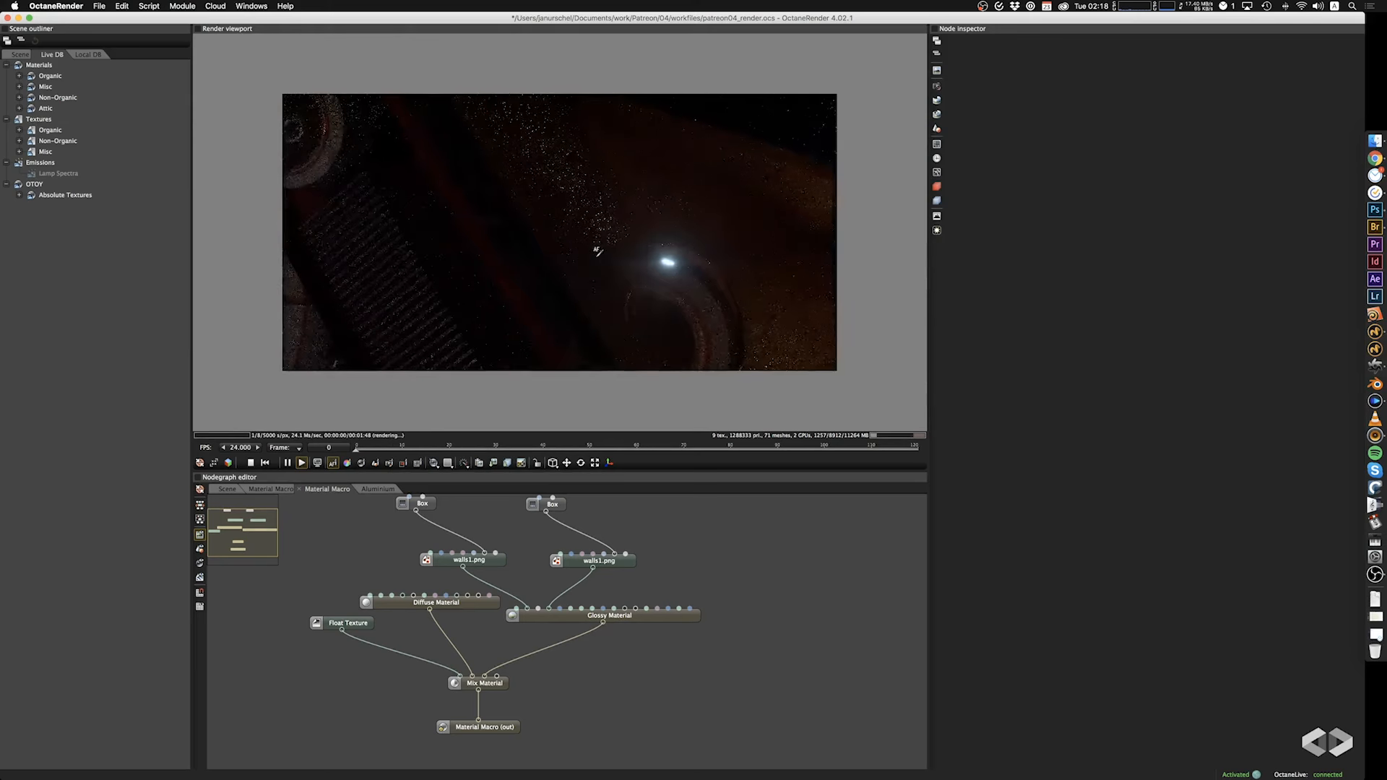
# Examine the new specular and roughness detail on the hull and round engine openings up close, and the whole ship from a distance.
pyautogui.moveTo(519, 290); pyautogui.dragTo(559, 297)
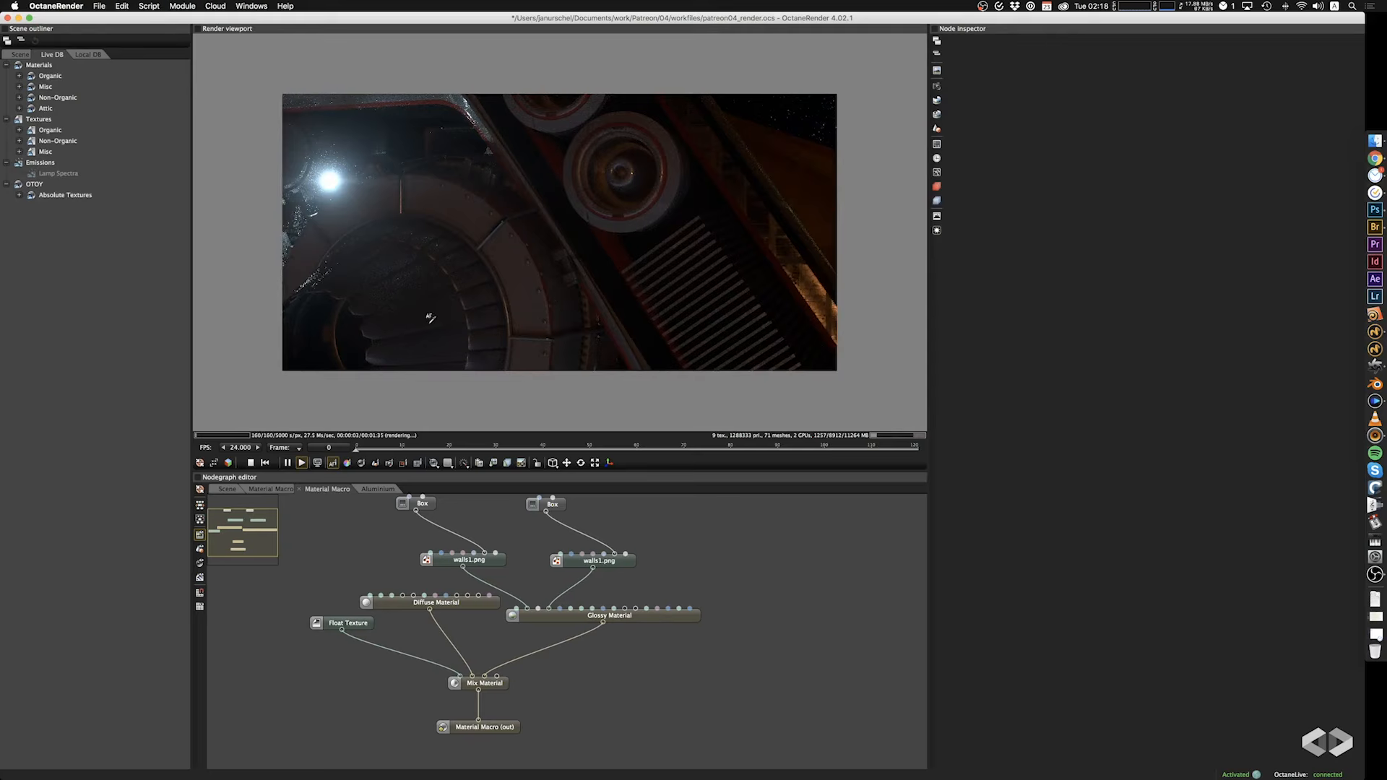
pyautogui.scroll(10, 432, 318)
pyautogui.scroll(-9, 443, 310)
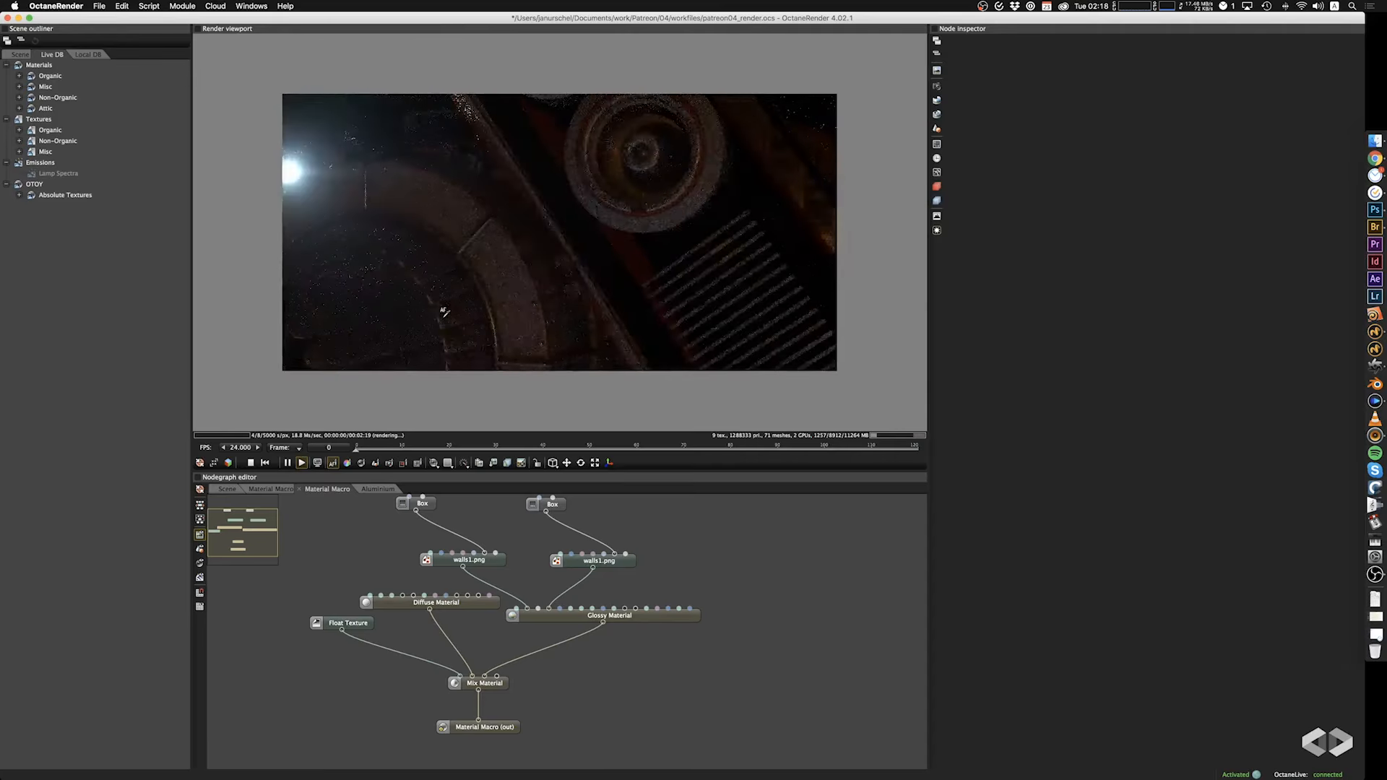
pyautogui.moveTo(445, 312); pyautogui.dragTo(533, 302)
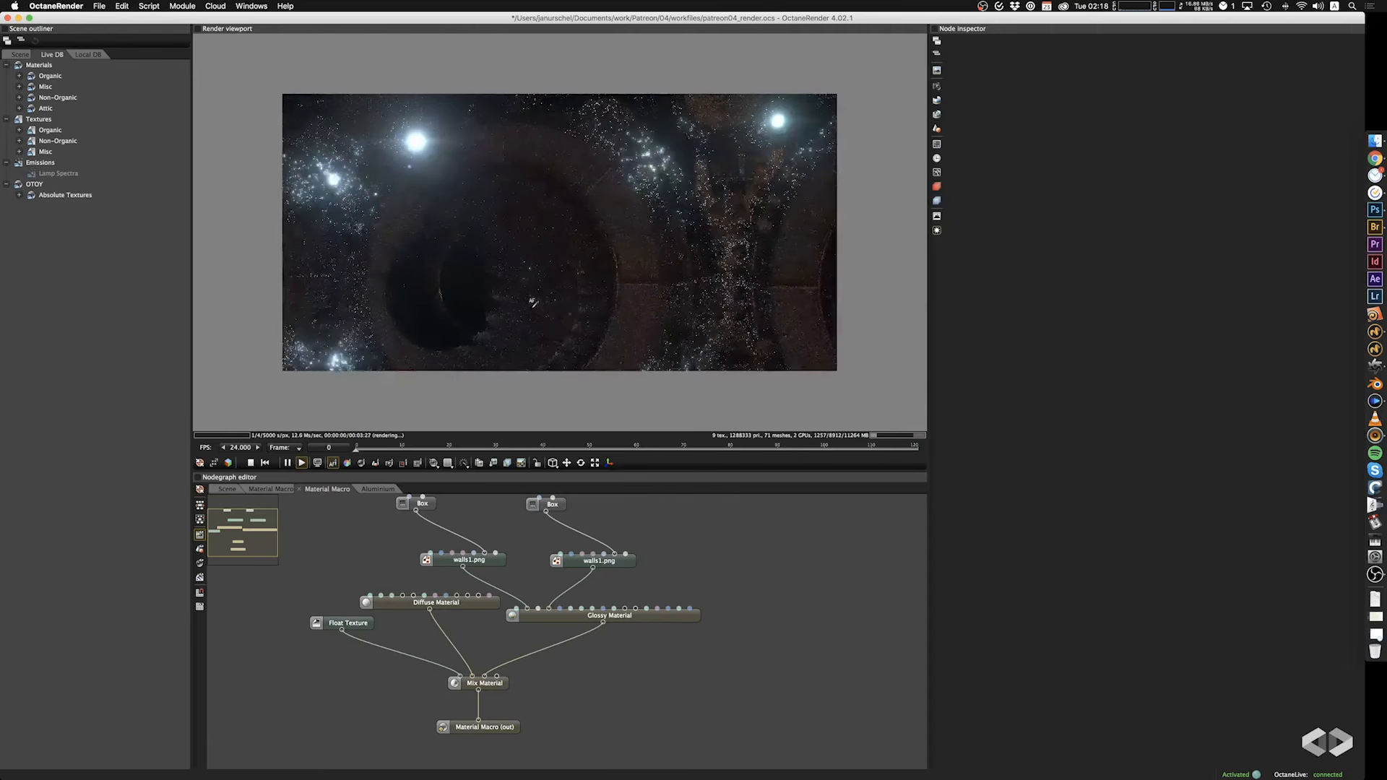
pyautogui.scroll(3, 532, 304)
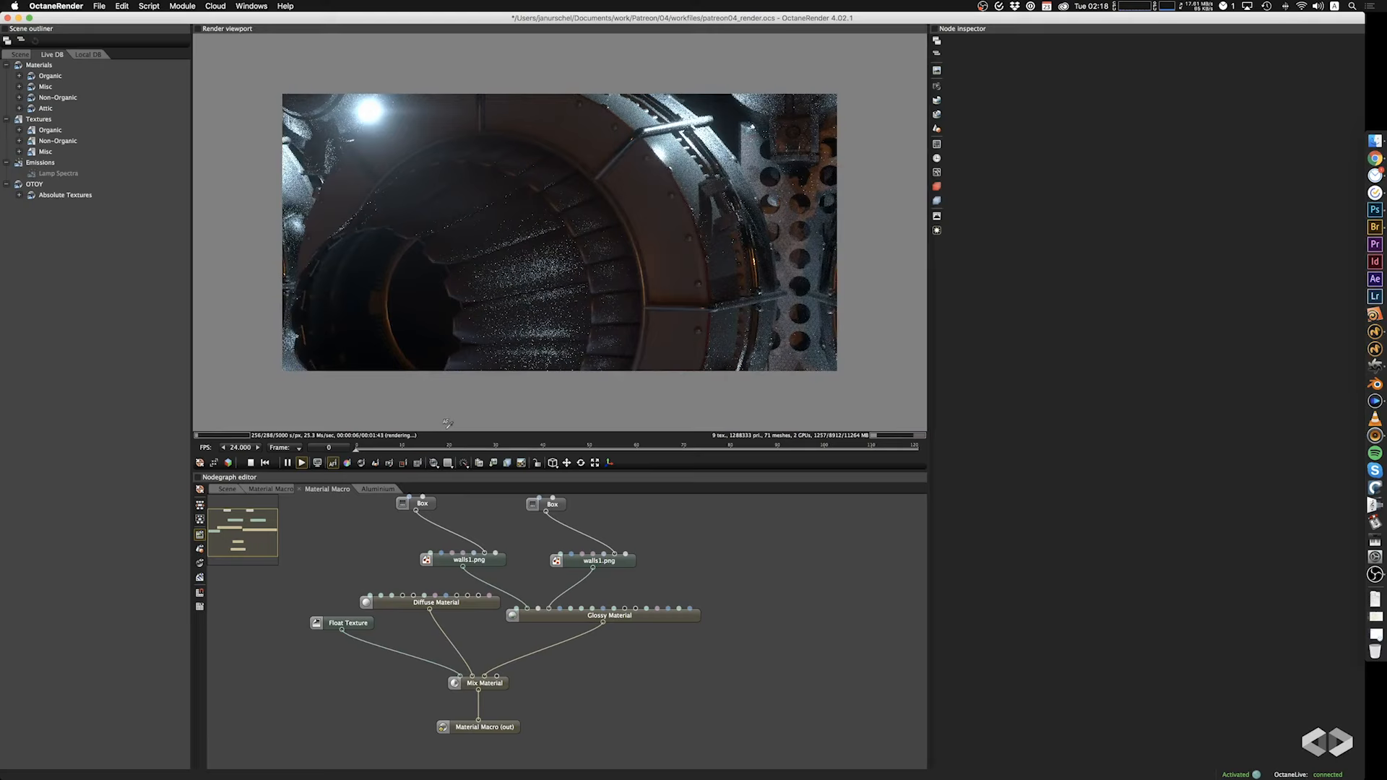
pyautogui.moveTo(629, 266); pyautogui.dragTo(658, 292)
pyautogui.moveTo(533, 294); pyautogui.dragTo(673, 307)
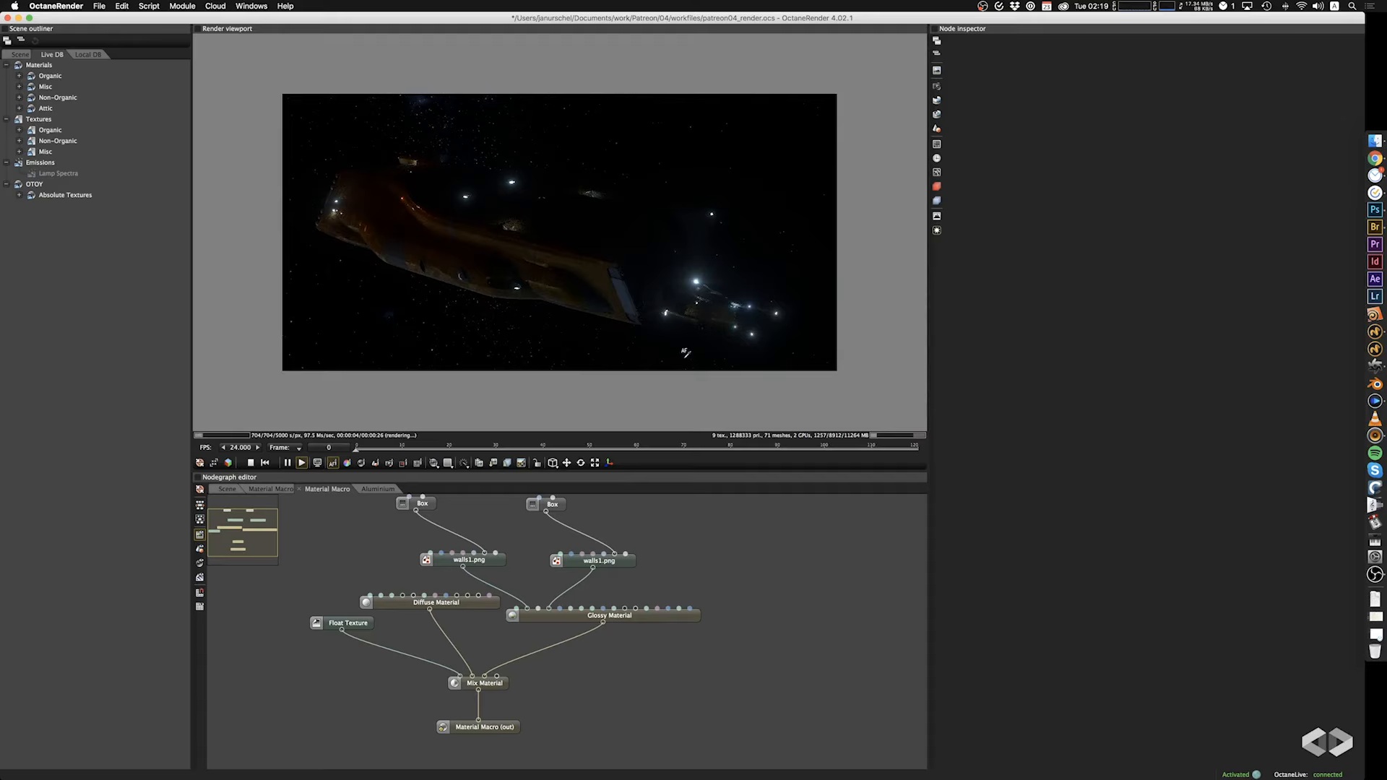
pyautogui.moveTo(601, 297); pyautogui.dragTo(548, 189)
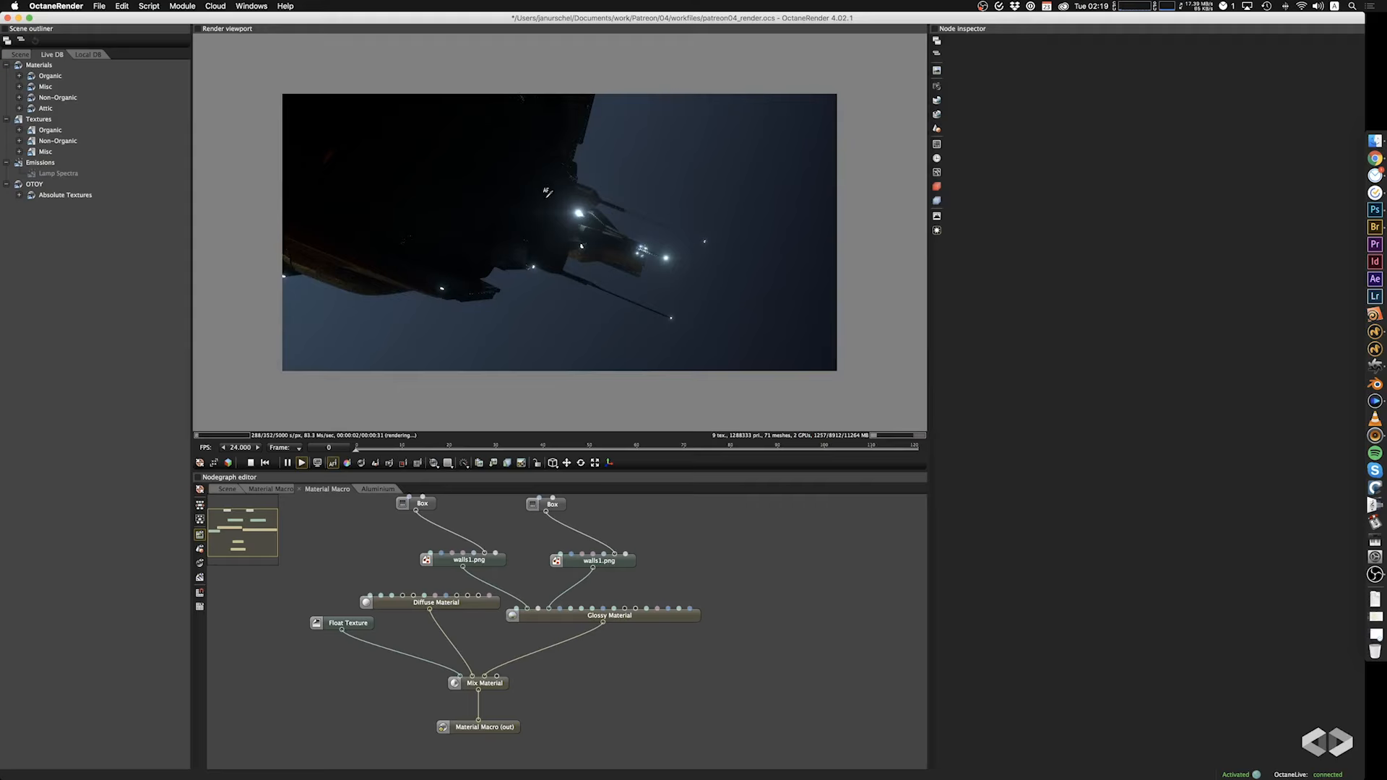
# Save the project and set the camera imager's vignetting to 0.5.
pyautogui.press('super+s')
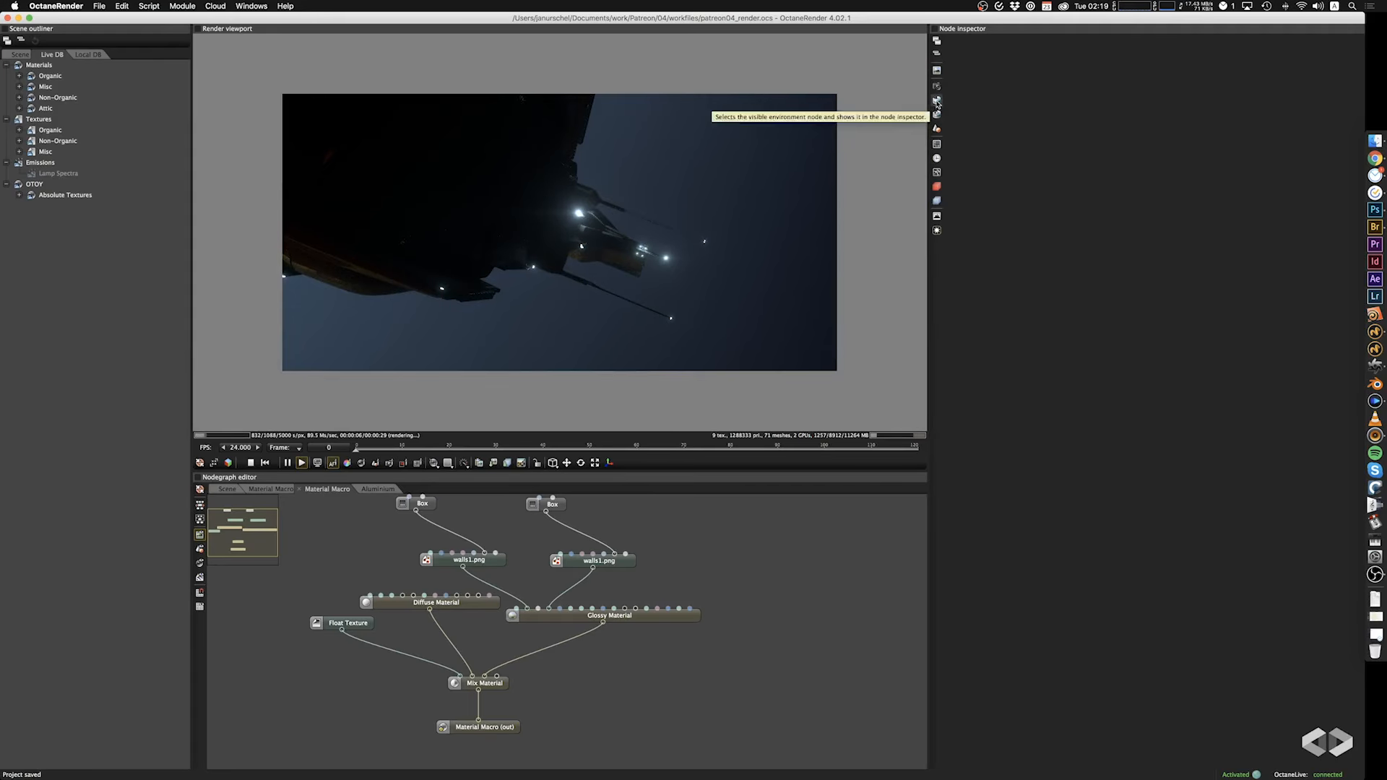
pyautogui.click(937, 216)
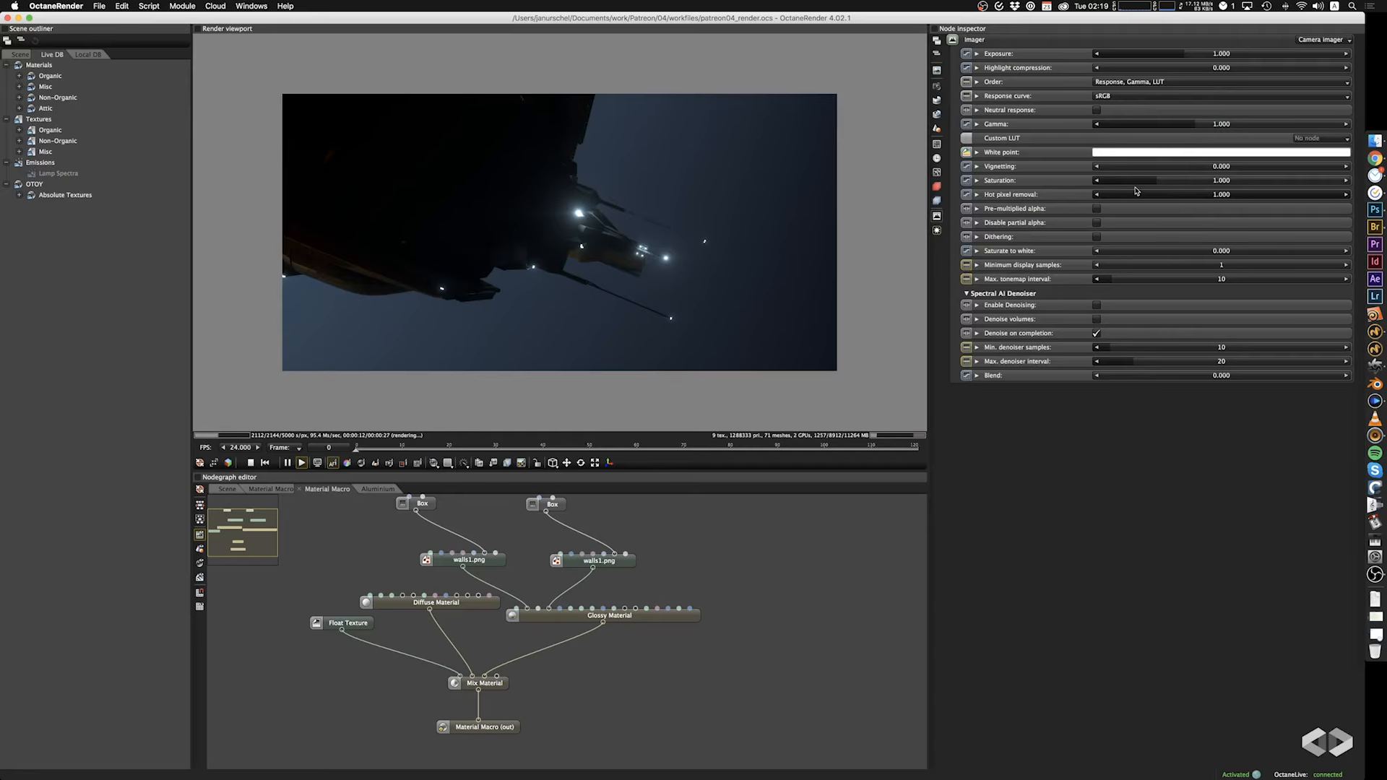
pyautogui.doubleClick(1186, 168)
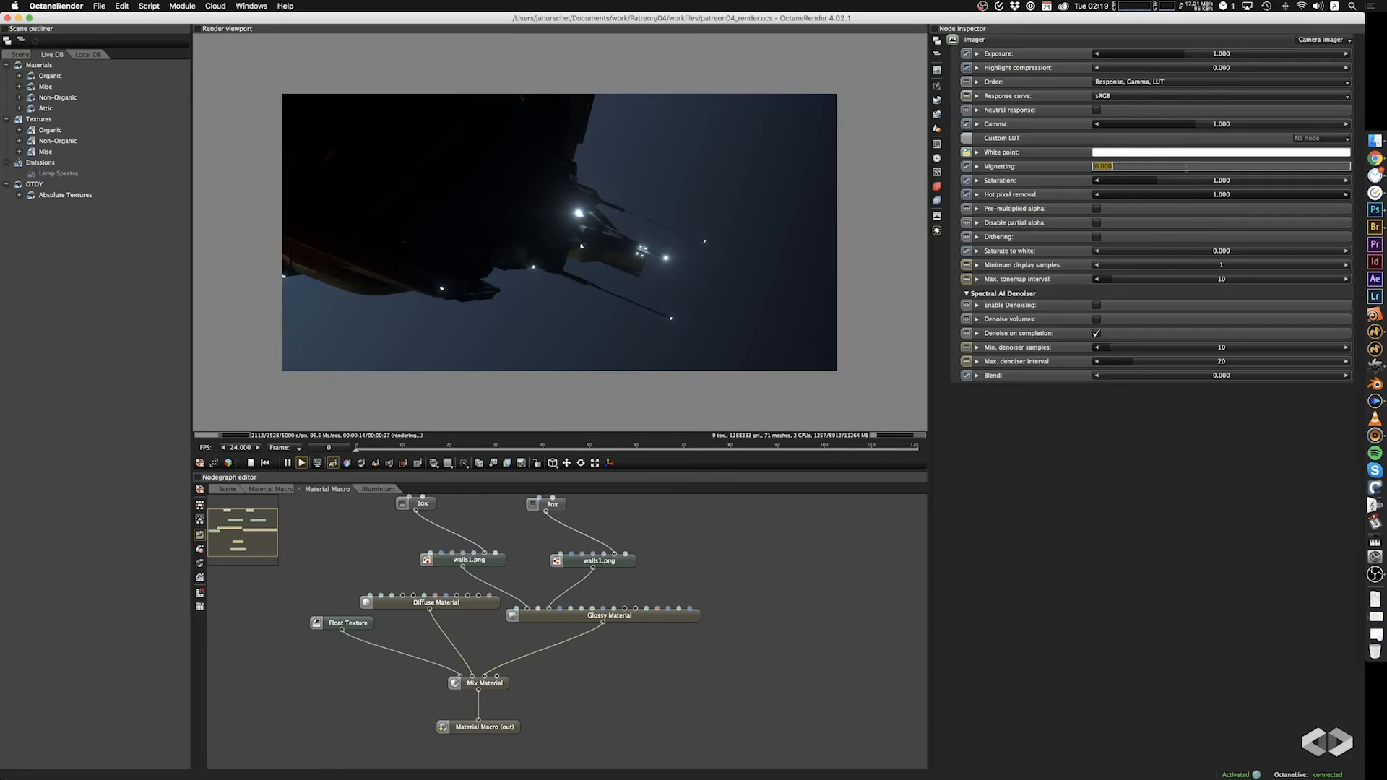
pyautogui.press('Tab')
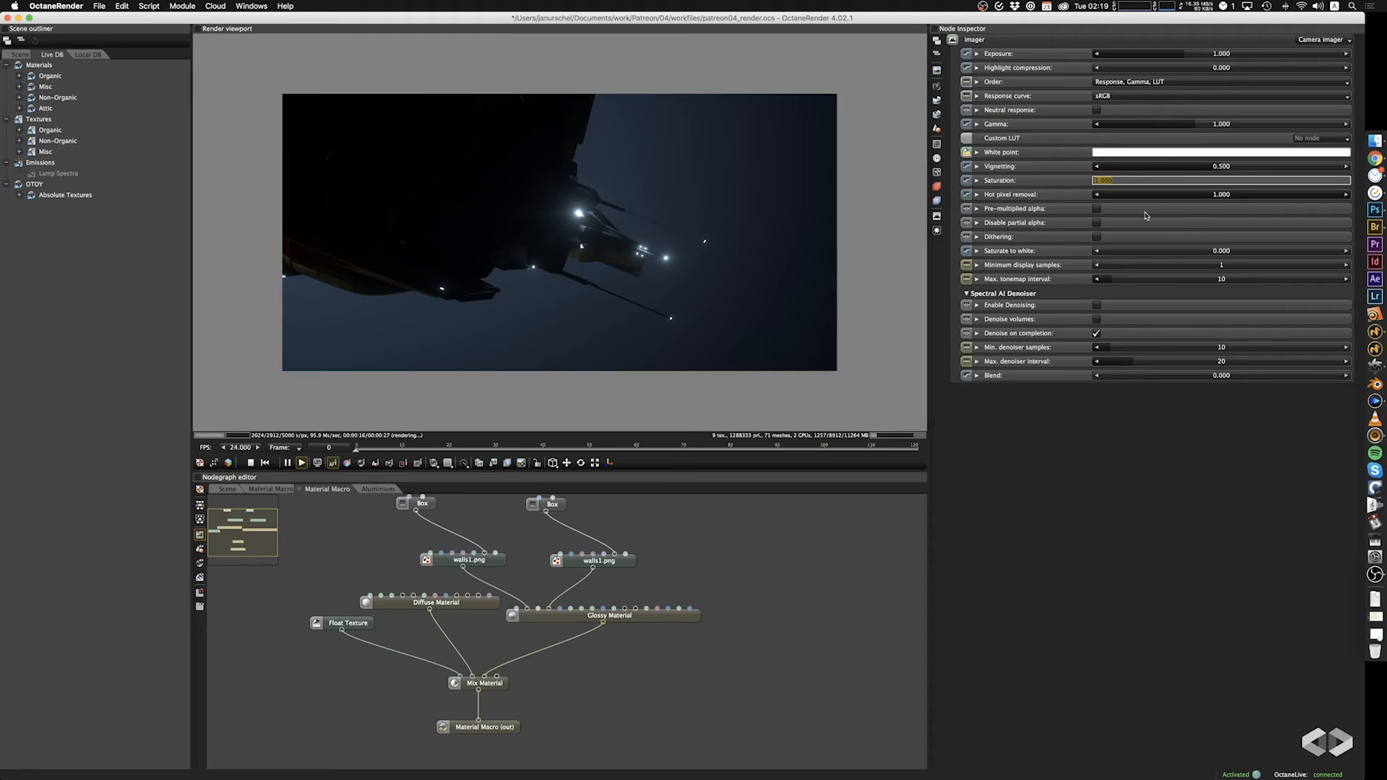
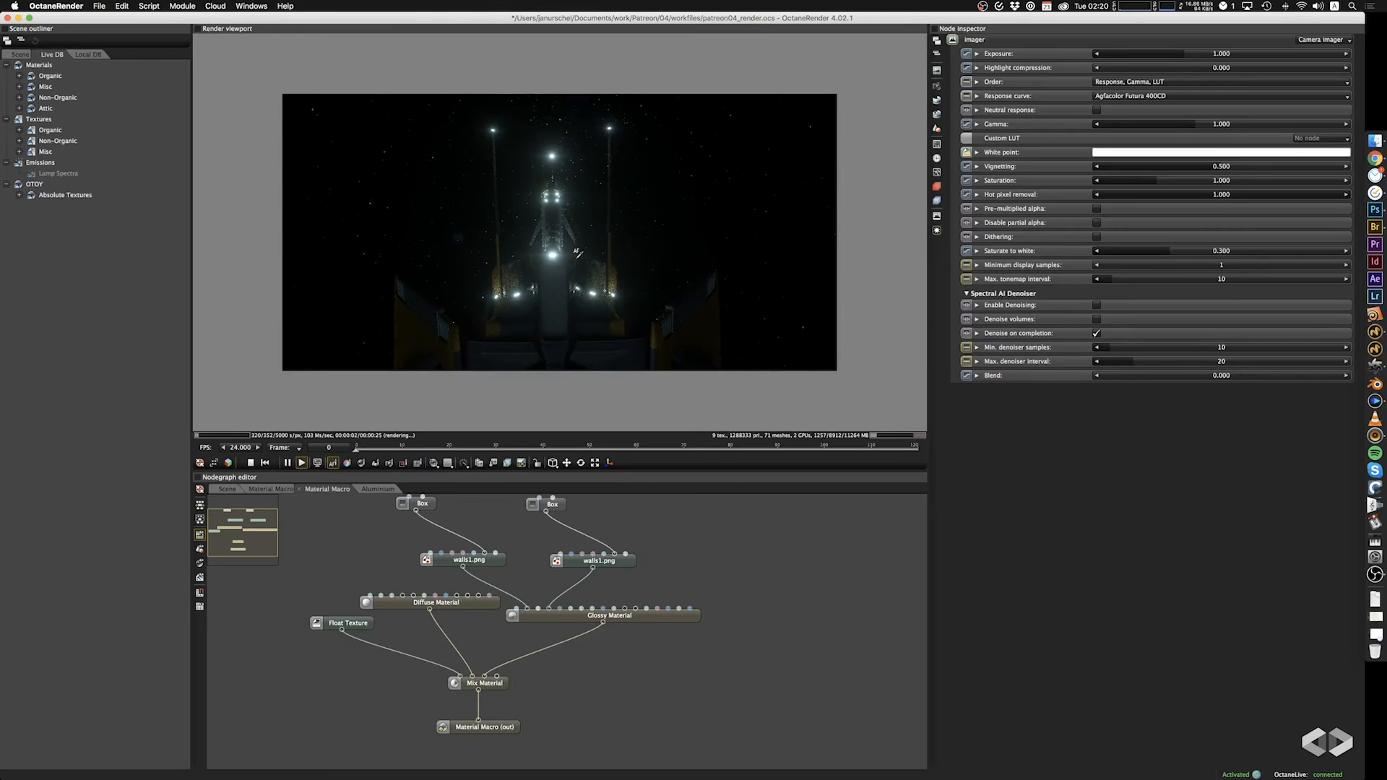
# Set the power of the Black body emission in the Scene graph to 1.
pyautogui.moveTo(470, 288); pyautogui.dragTo(472, 283)
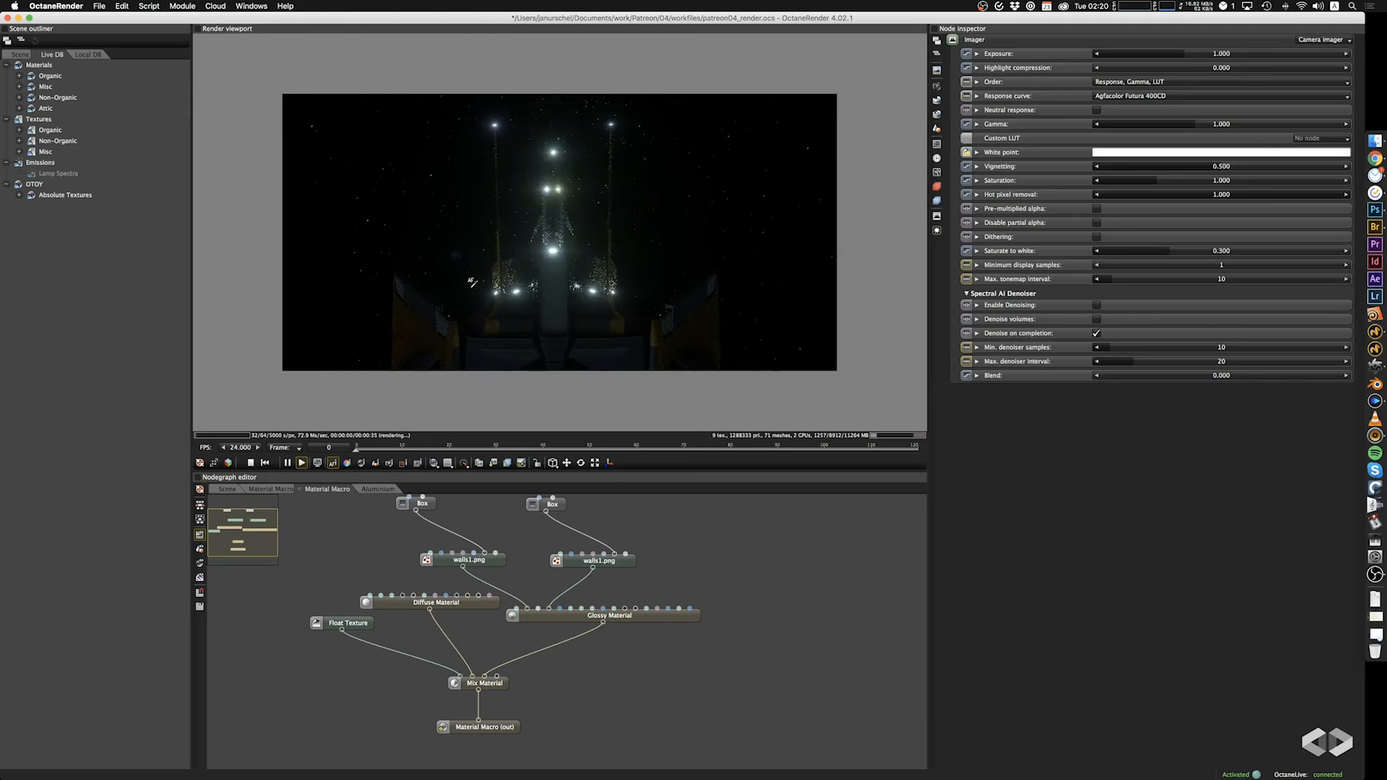
pyautogui.moveTo(719, 263); pyautogui.dragTo(719, 262)
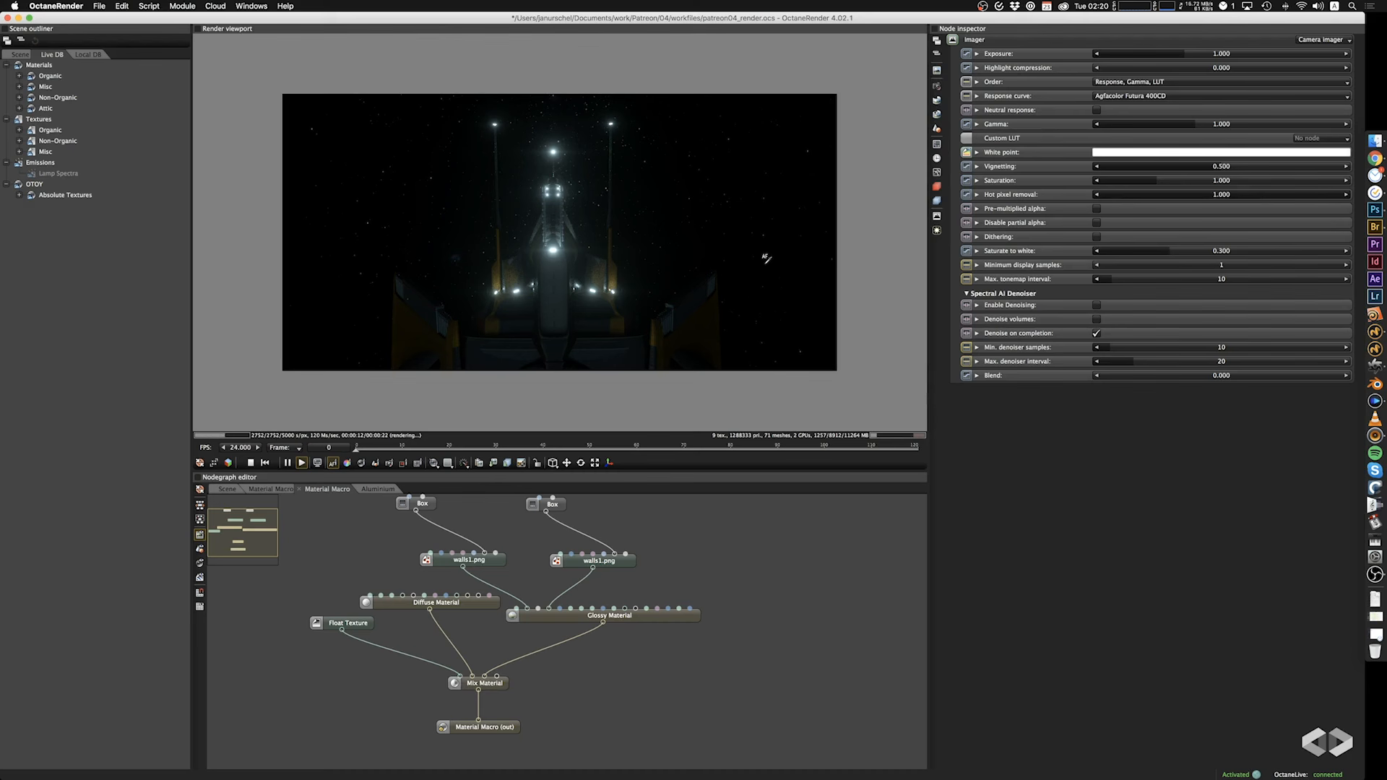
pyautogui.moveTo(510, 243); pyautogui.dragTo(468, 216)
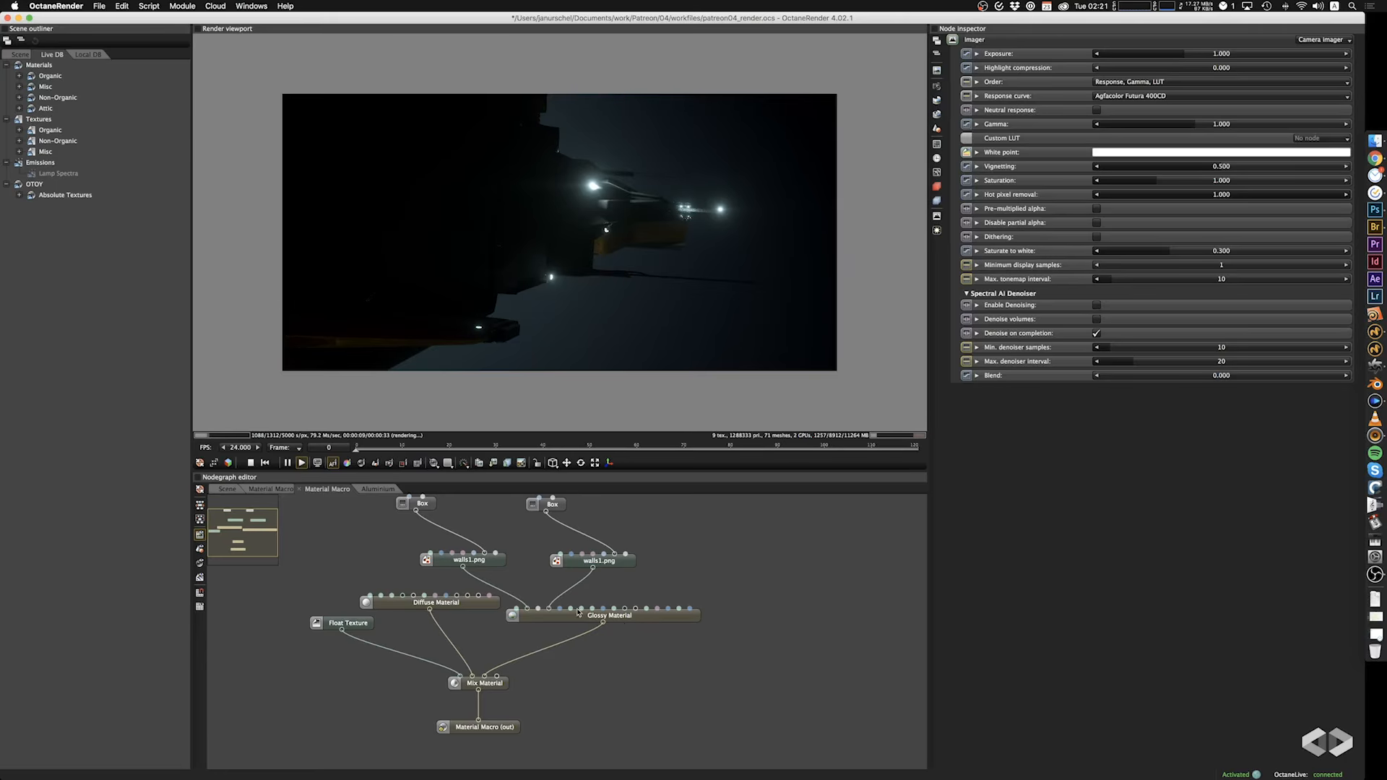
pyautogui.click(226, 490)
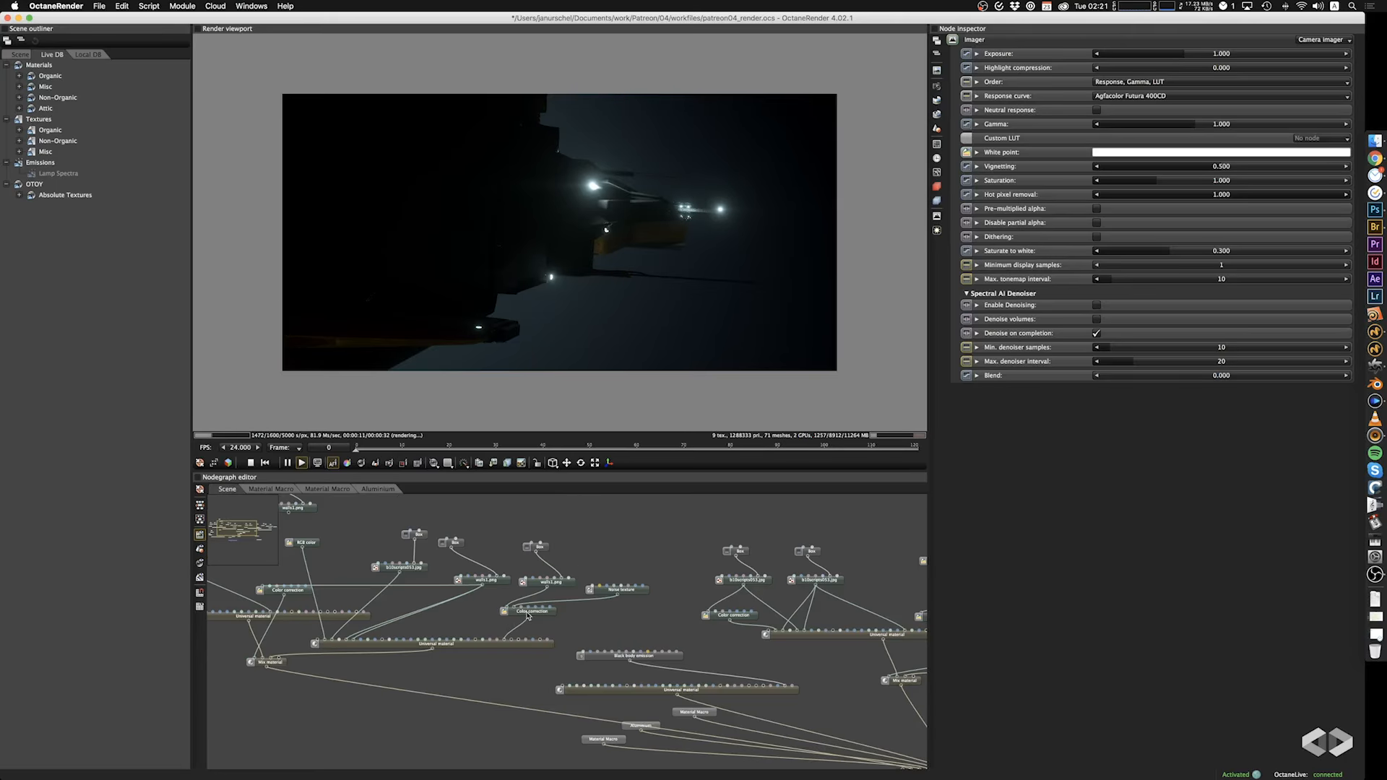
pyautogui.scroll(-3, 453, 620)
pyautogui.hscroll(3, 453, 619)
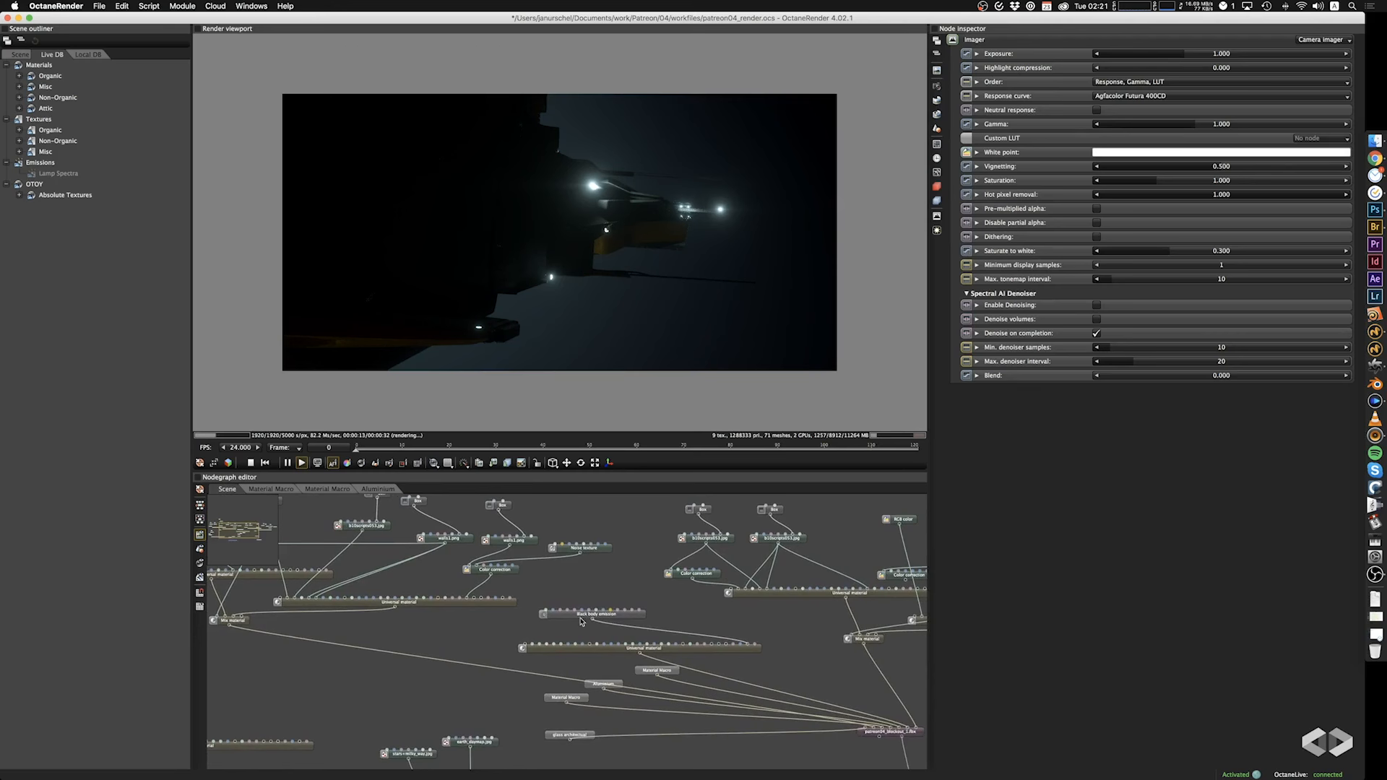
pyautogui.click(581, 619)
pyautogui.click(1213, 101)
pyautogui.write('1')
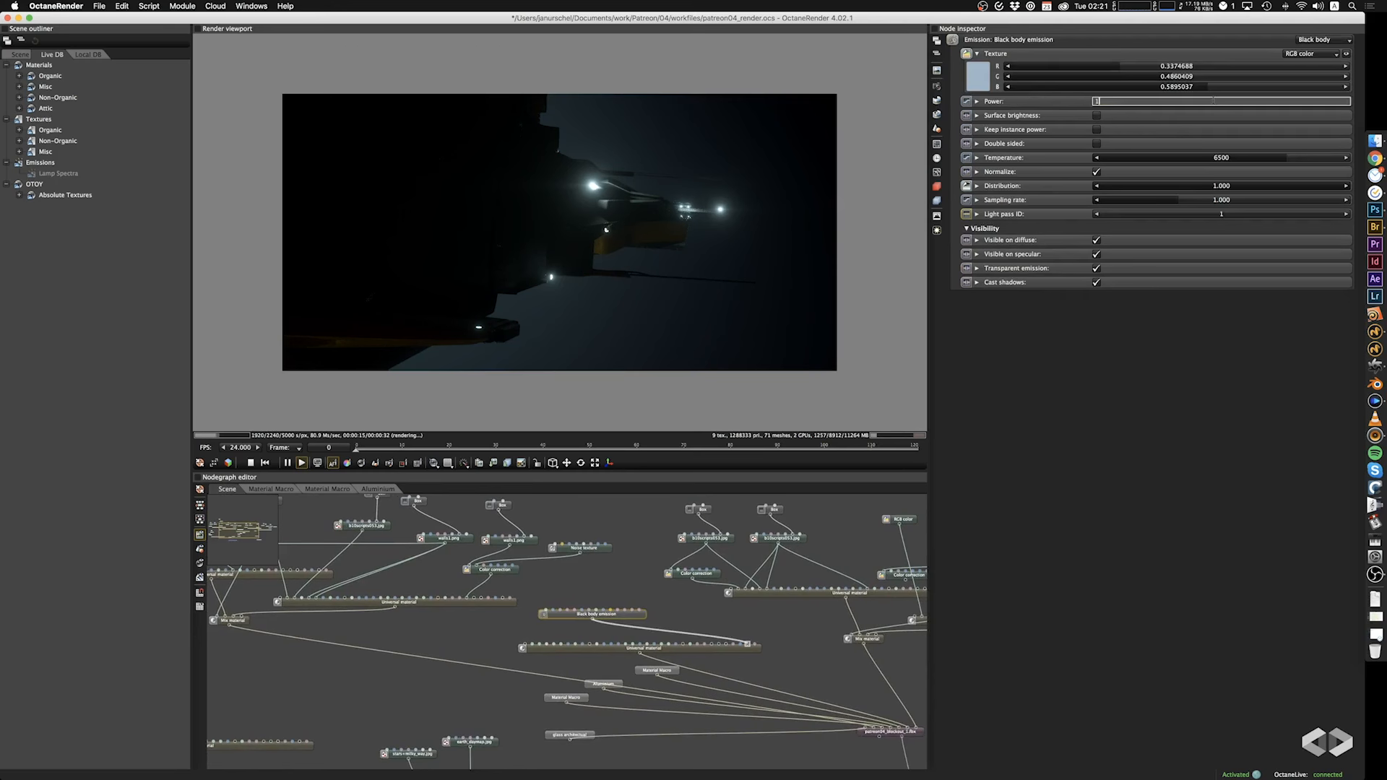
pyautogui.press('Return')
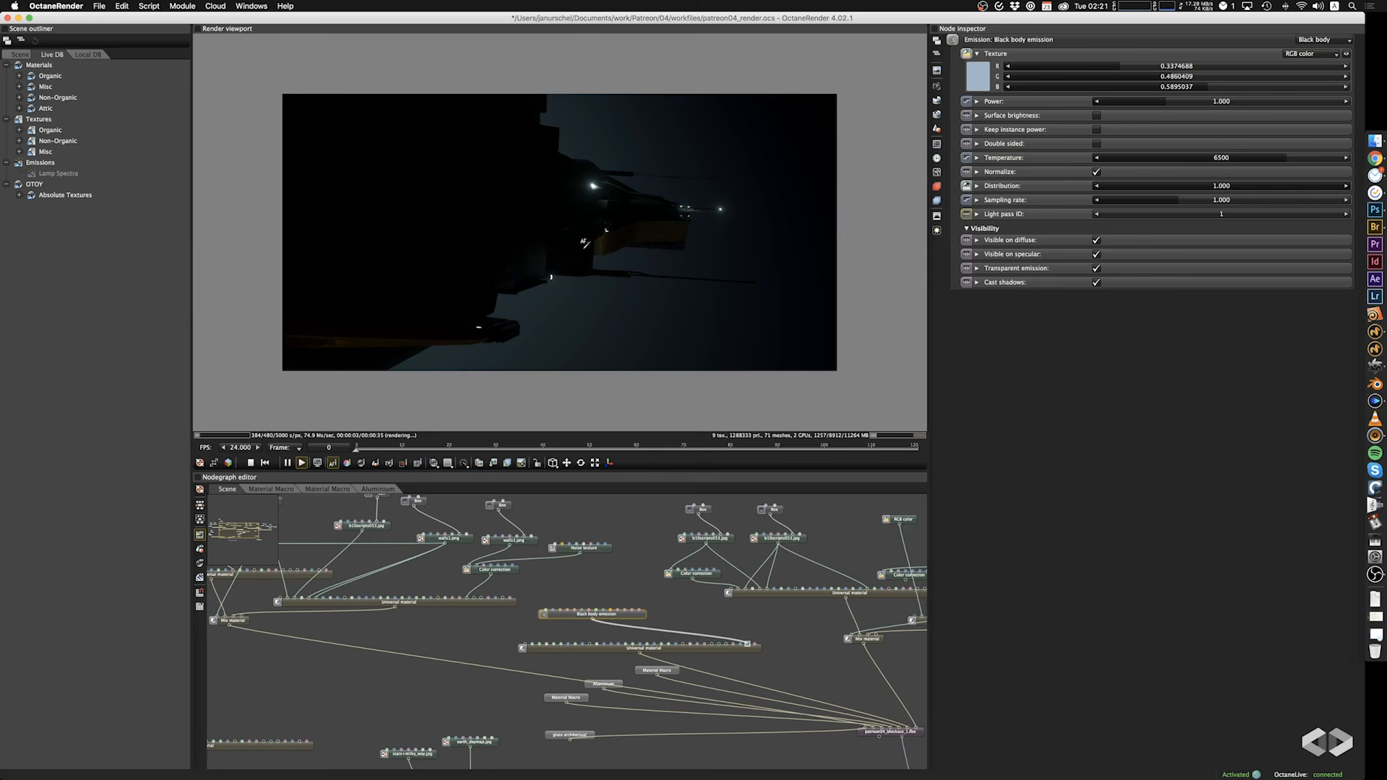
# Set the camera's focal length to 100 for a close view of the ship's hull.
pyautogui.moveTo(585, 244); pyautogui.dragTo(428, 98)
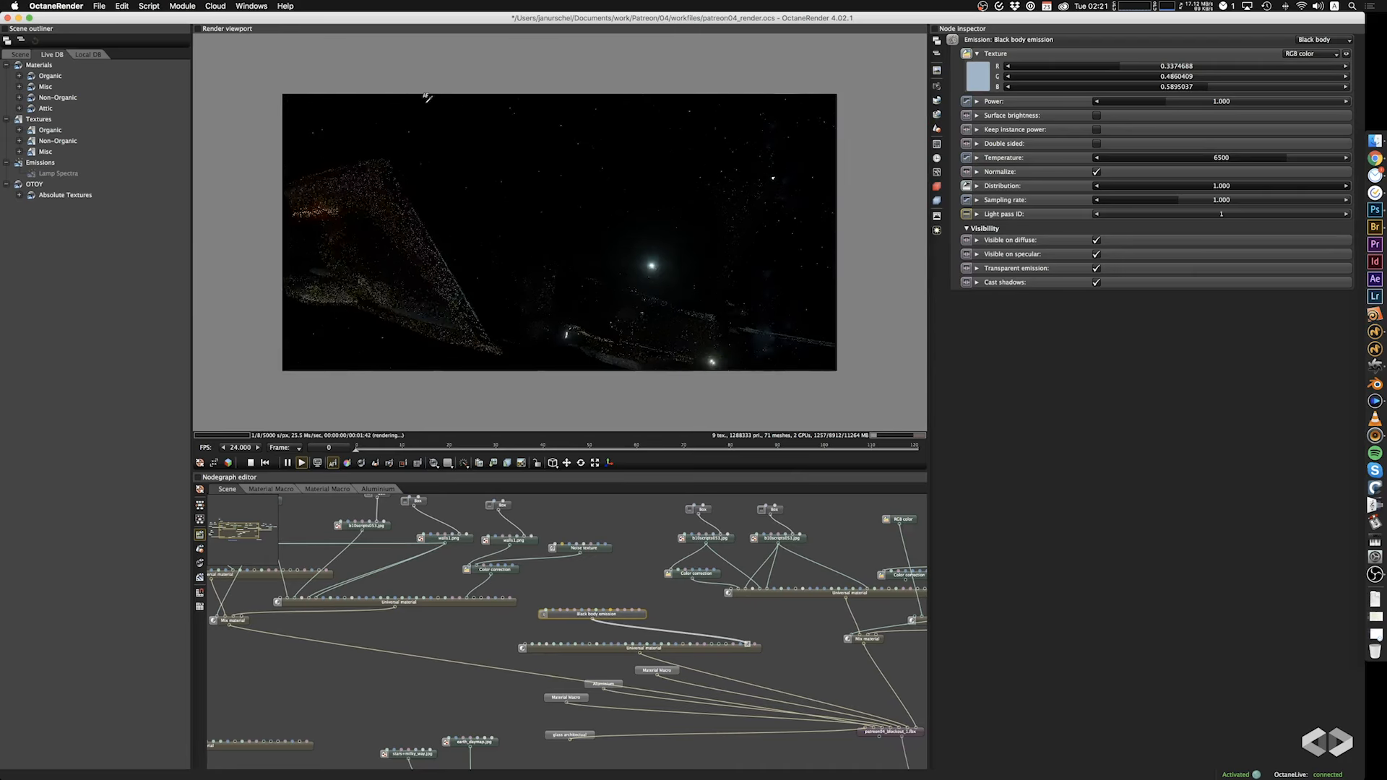
pyautogui.moveTo(419, 228); pyautogui.dragTo(562, 117)
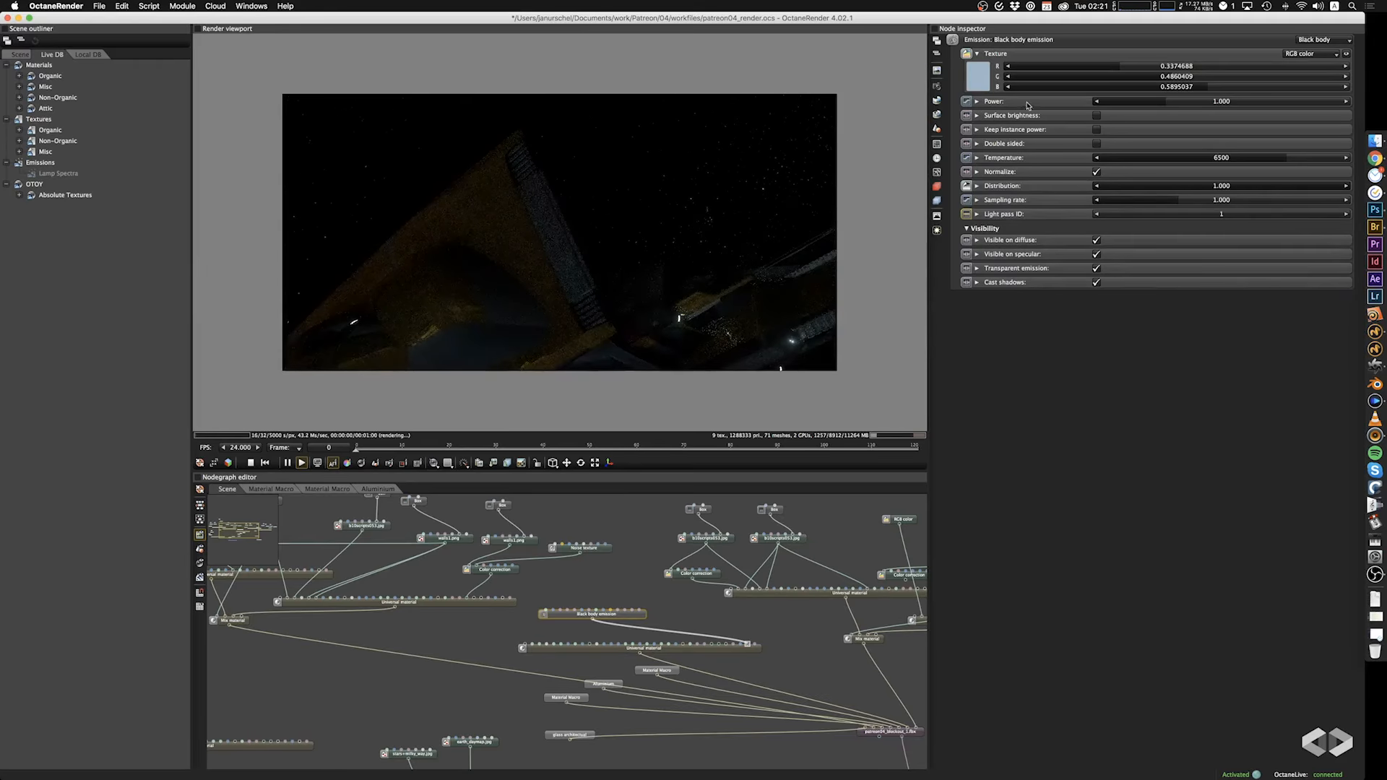
pyautogui.click(938, 87)
pyautogui.doubleClick(1222, 94)
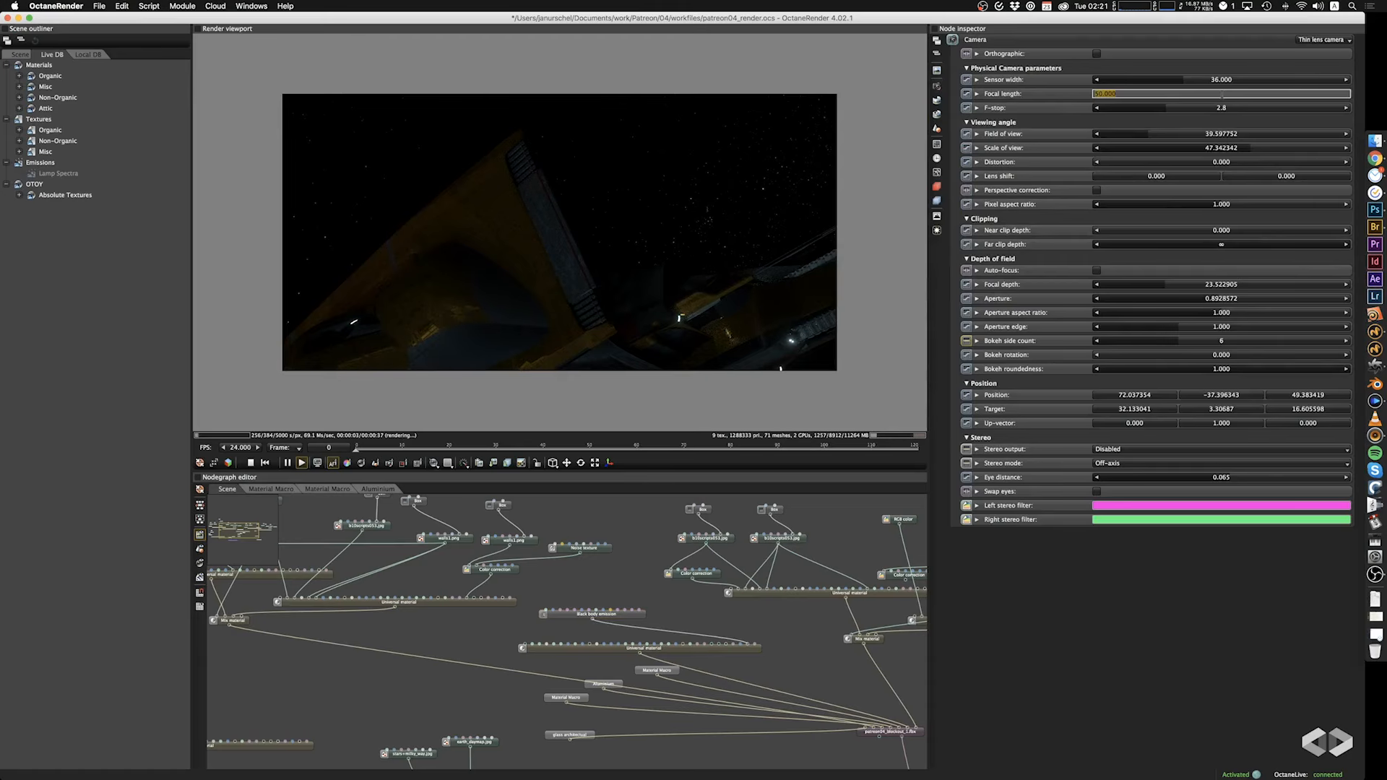
pyautogui.write('100')
pyautogui.press('Tab')
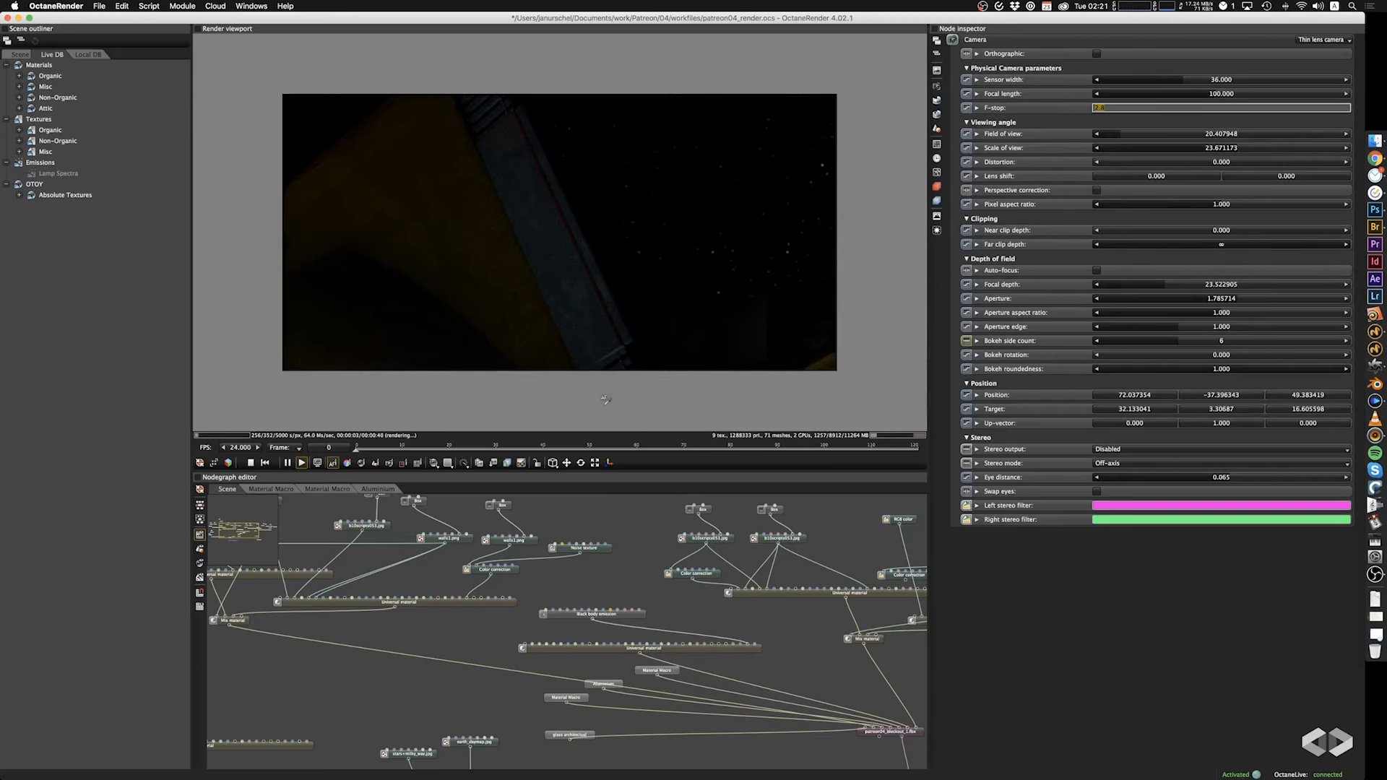
pyautogui.press('Return')
# Pull the camera back to frame the whole ship and set the post-processing bloom power to 100.
pyautogui.scroll(-6, 635, 294)
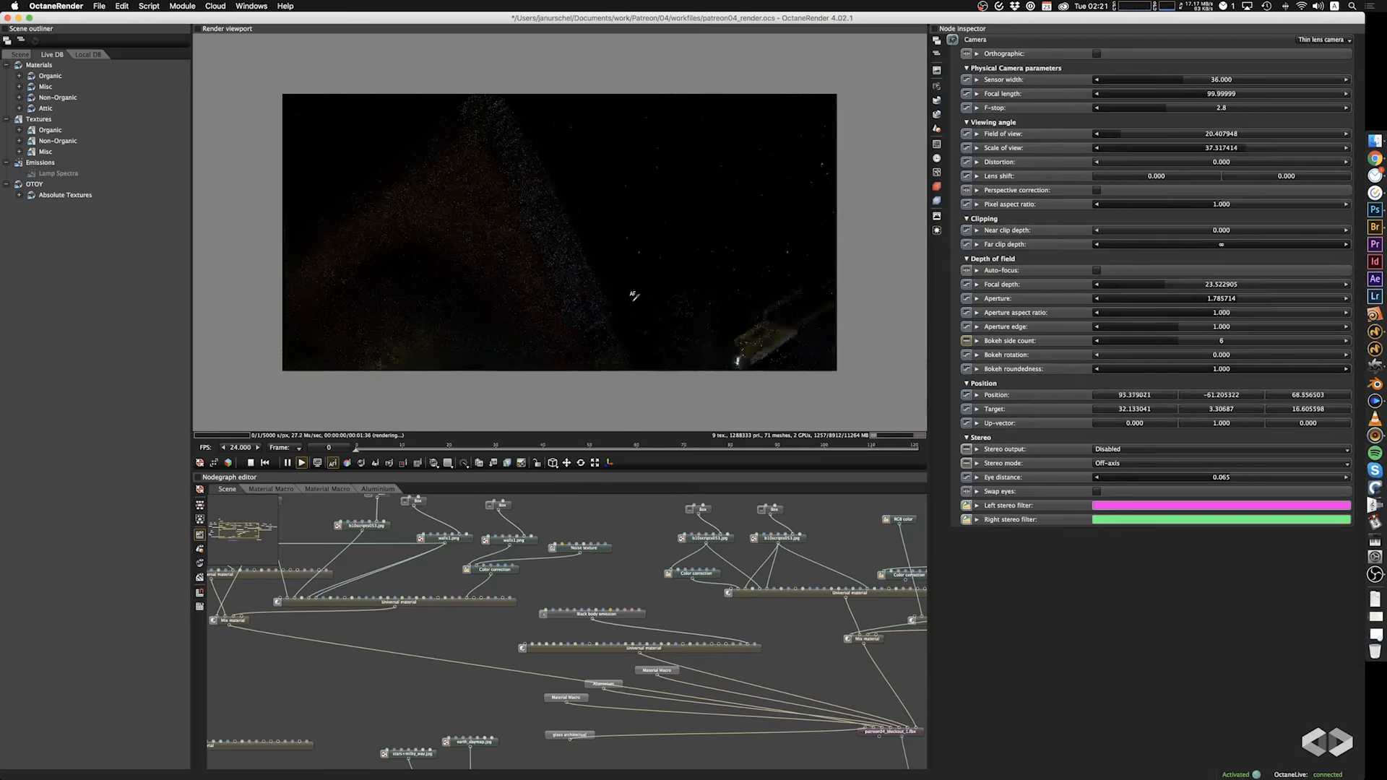
pyautogui.scroll(-8, 633, 296)
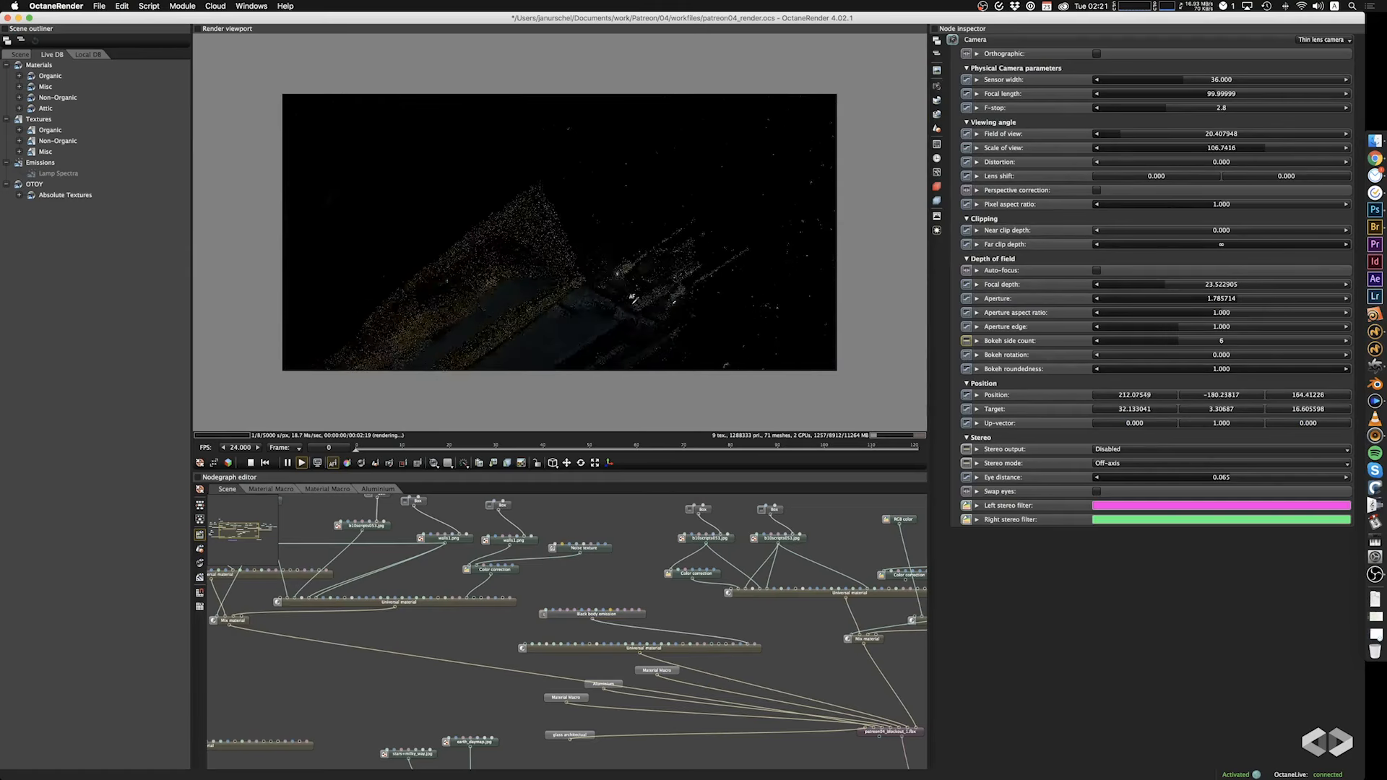
pyautogui.moveTo(641, 283); pyautogui.dragTo(663, 220, button='right')
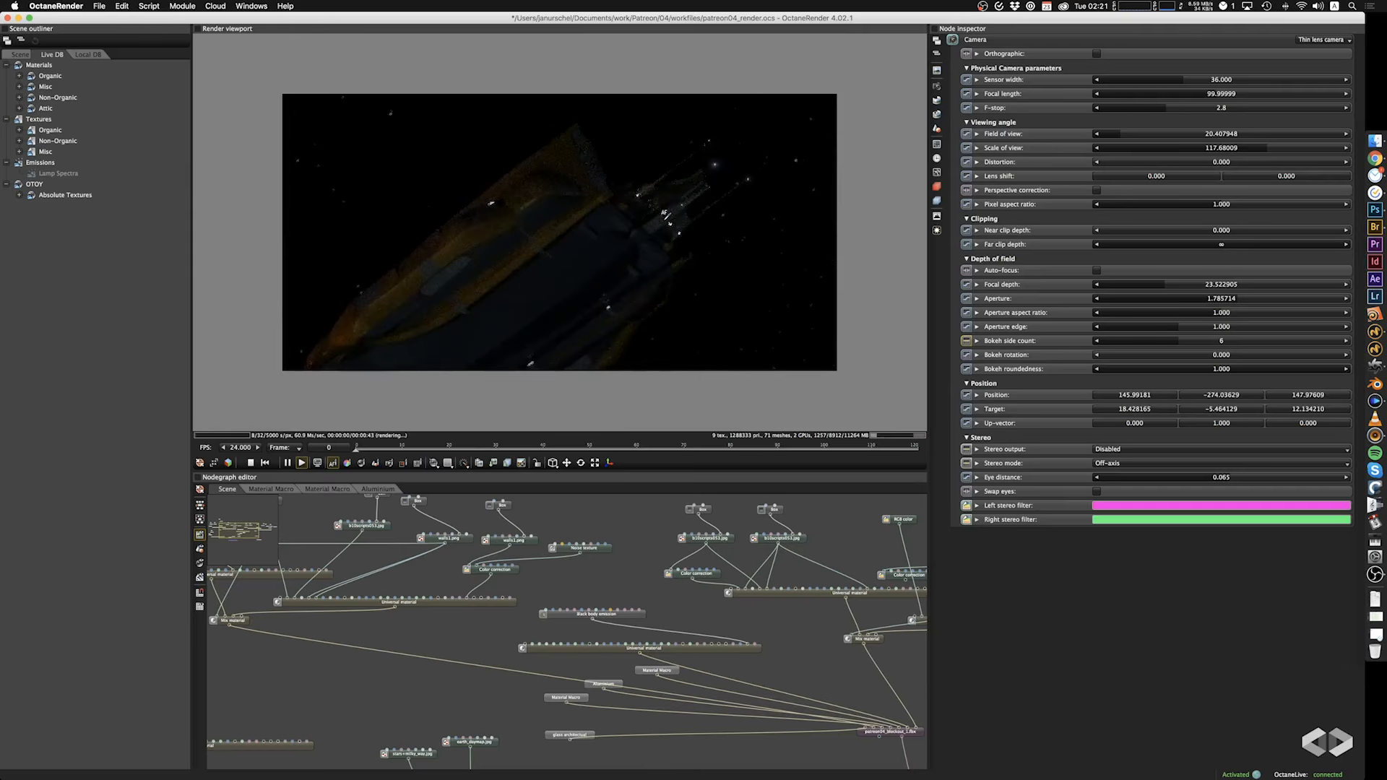
pyautogui.click(937, 230)
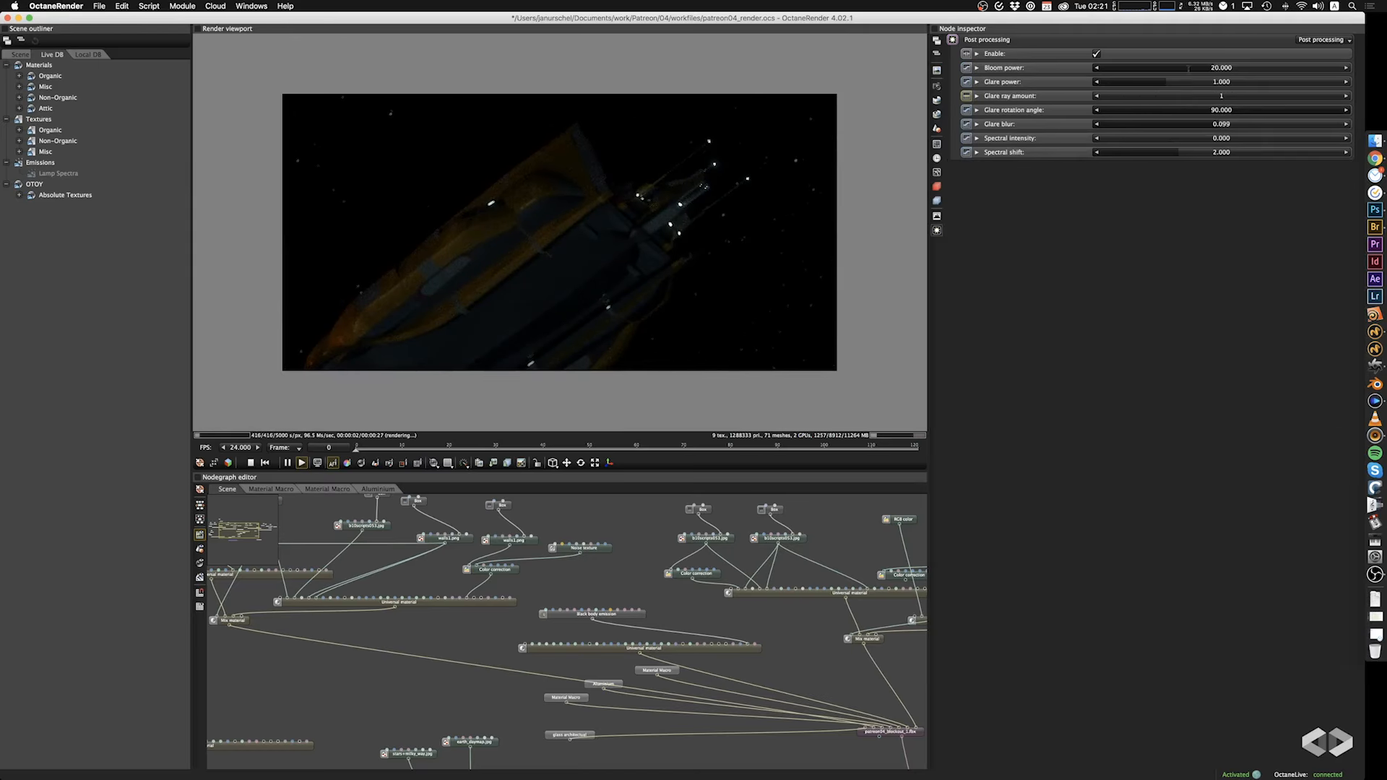
pyautogui.doubleClick(1227, 67)
pyautogui.write('100')
pyautogui.press('Tab')
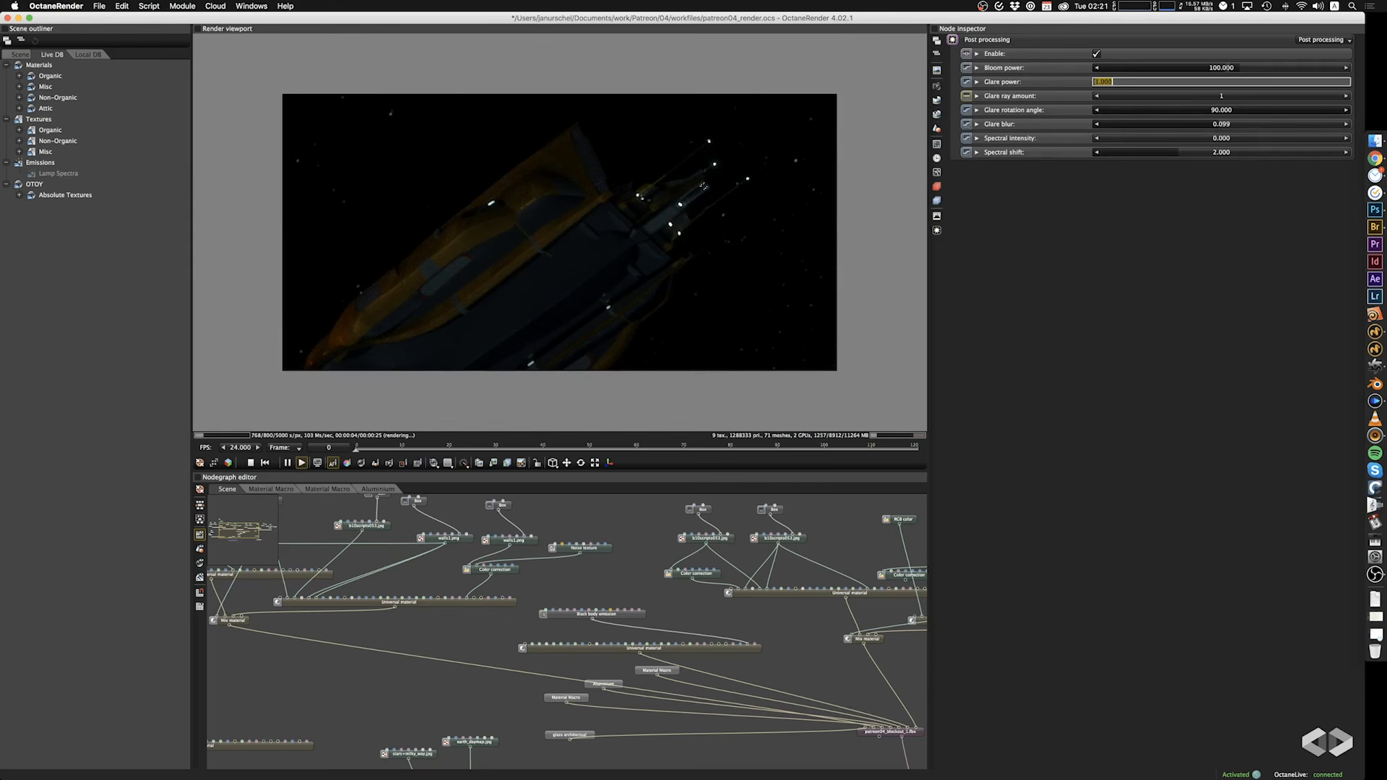
pyautogui.click(623, 245)
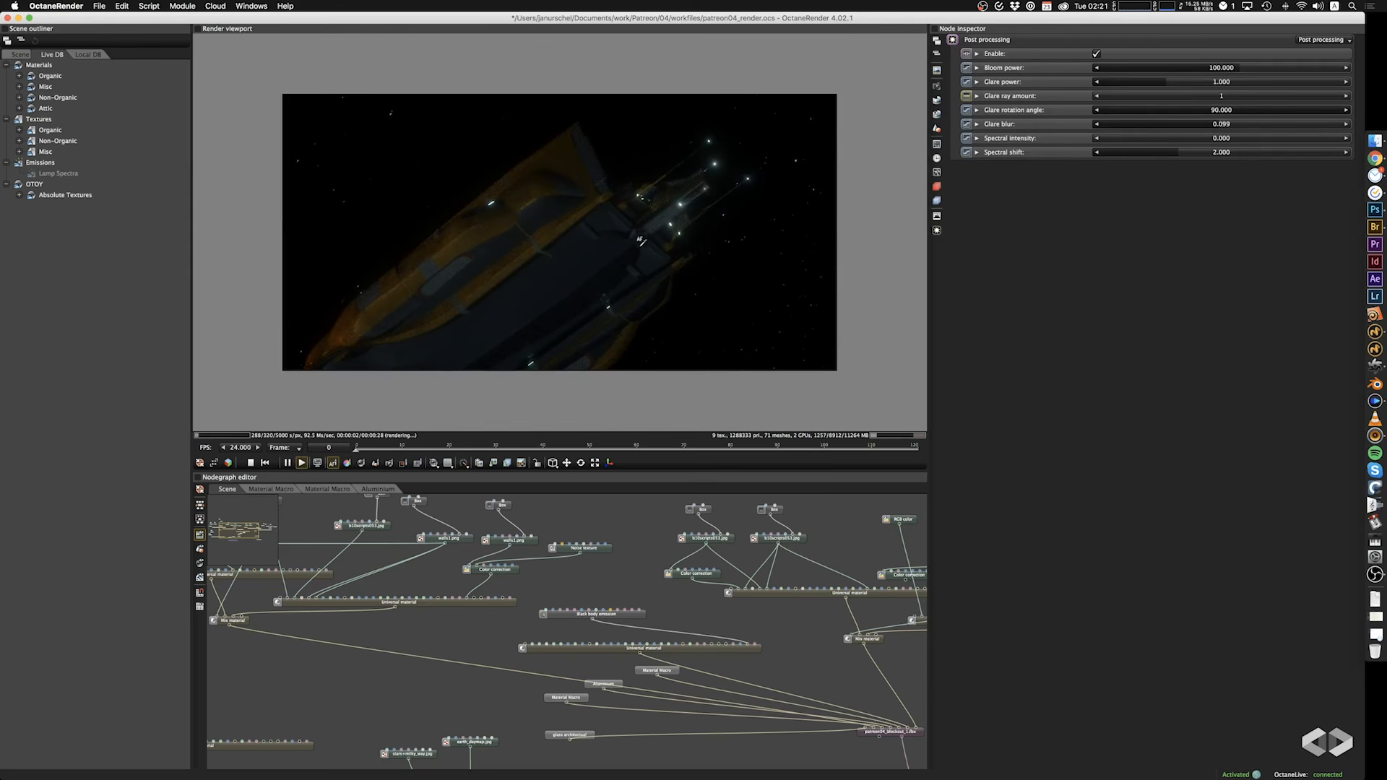
# Reframe the ship from other angles and set the film resolution to 3000 by 1000.
pyautogui.moveTo(748, 161); pyautogui.dragTo(697, 304)
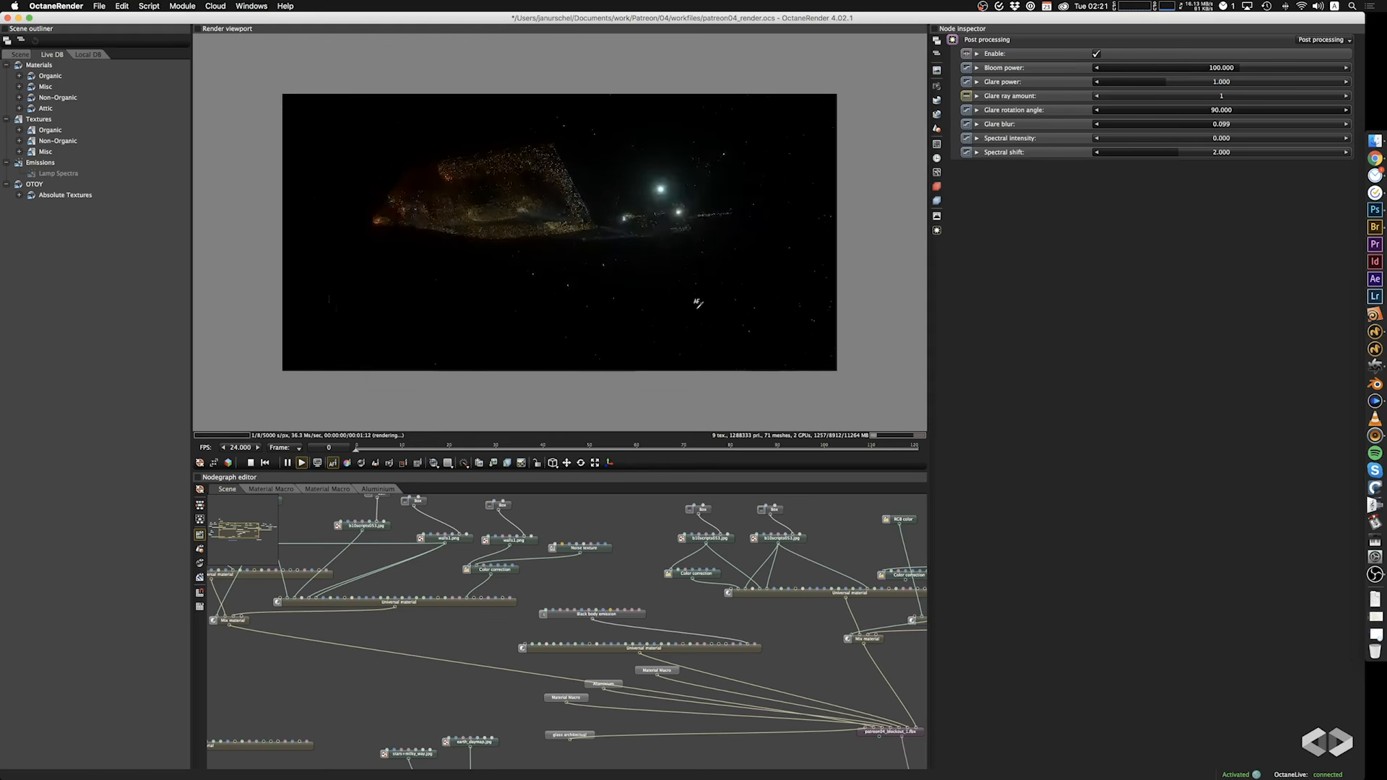
pyautogui.moveTo(729, 254); pyautogui.dragTo(623, 187)
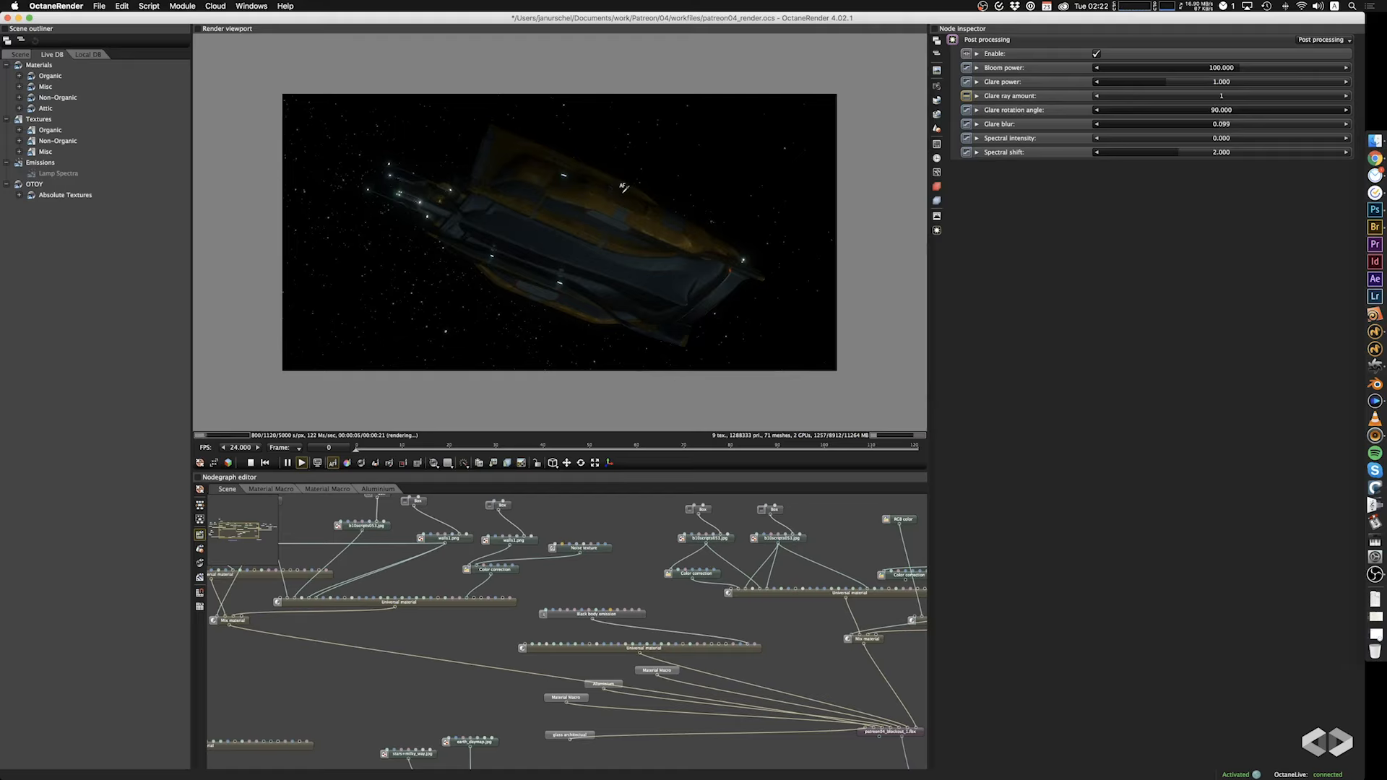
pyautogui.moveTo(639, 219)
pyautogui.mouseDown()
pyautogui.moveTo(550, 263)
pyautogui.moveTo(541, 295)
pyautogui.moveTo(647, 245)
pyautogui.moveTo(650, 318)
pyautogui.moveTo(664, 214)
pyautogui.mouseUp()
pyautogui.scroll(-5, 664, 214)
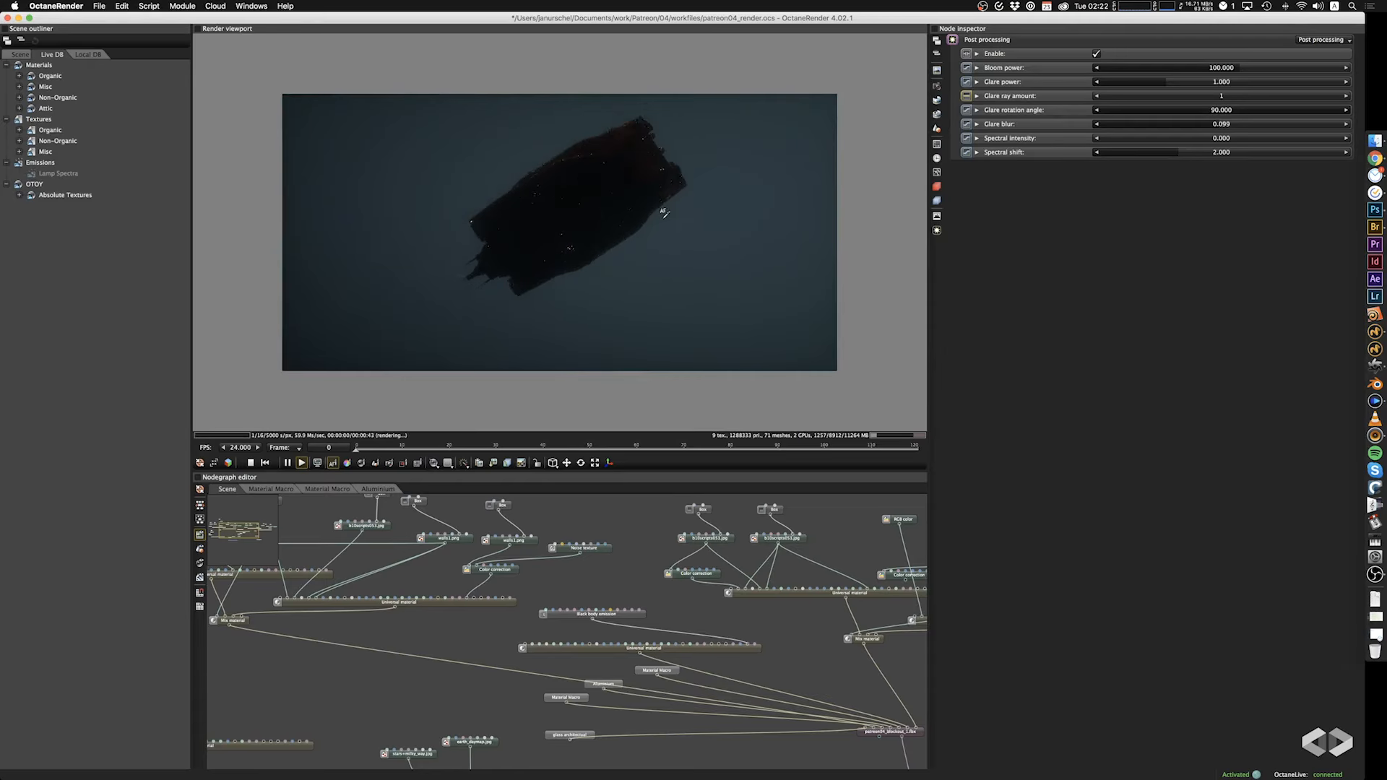
pyautogui.scroll(8, 664, 214)
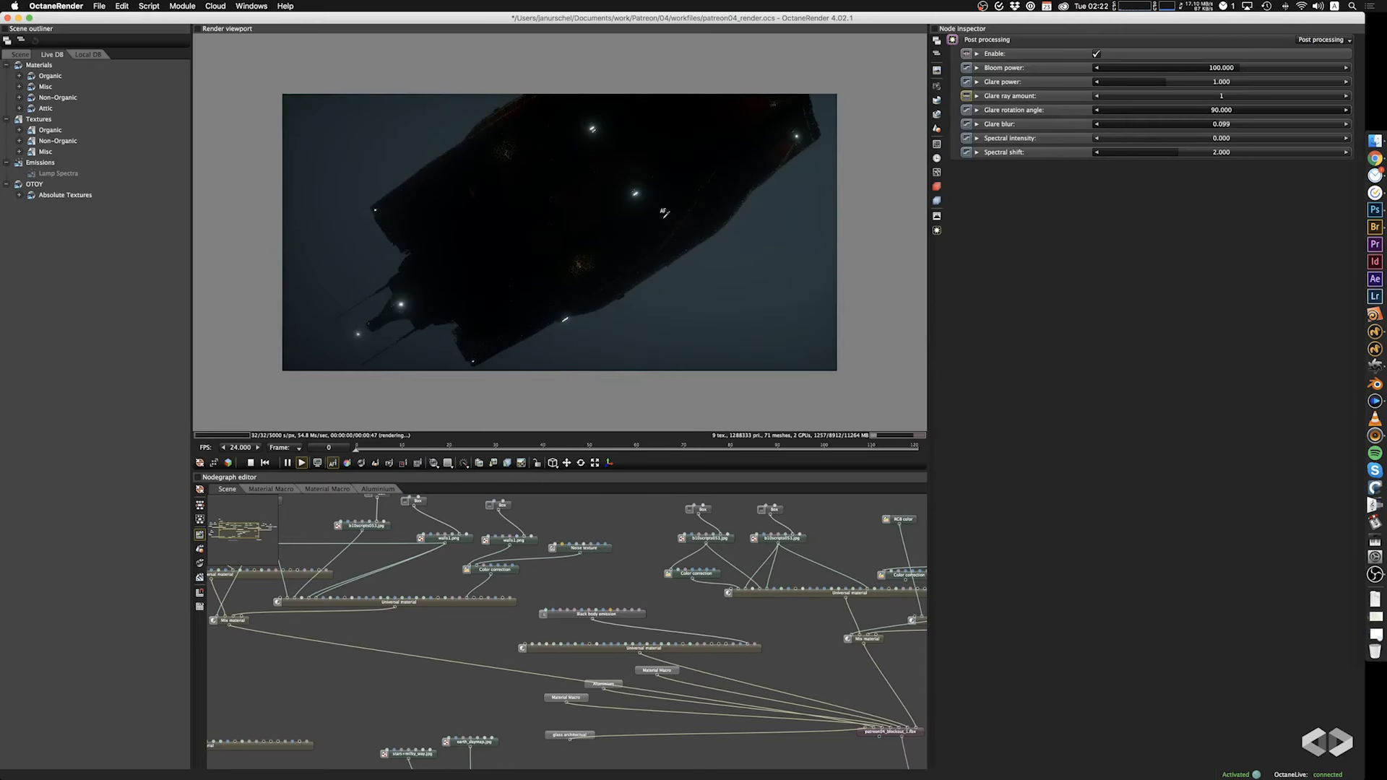
pyautogui.moveTo(664, 213); pyautogui.dragTo(739, 167, button='right')
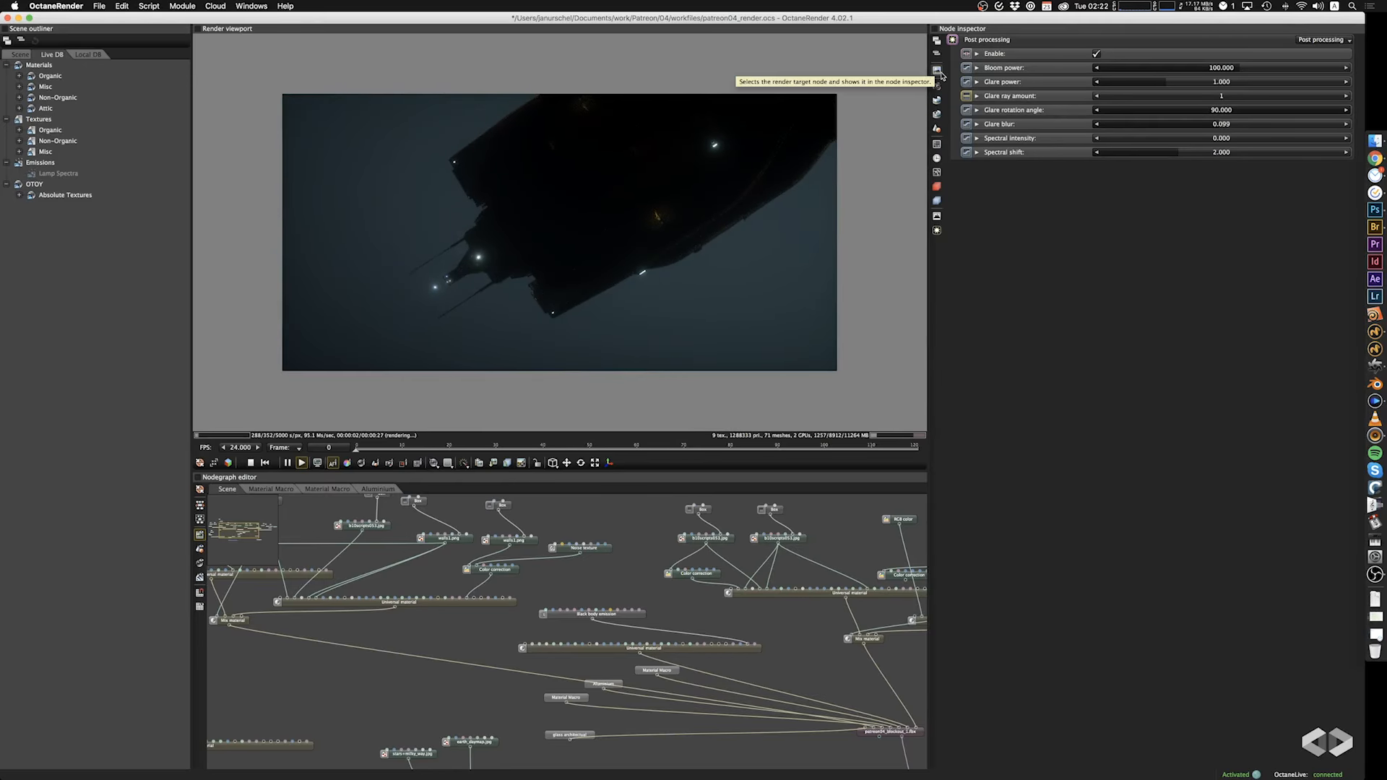
pyautogui.click(937, 144)
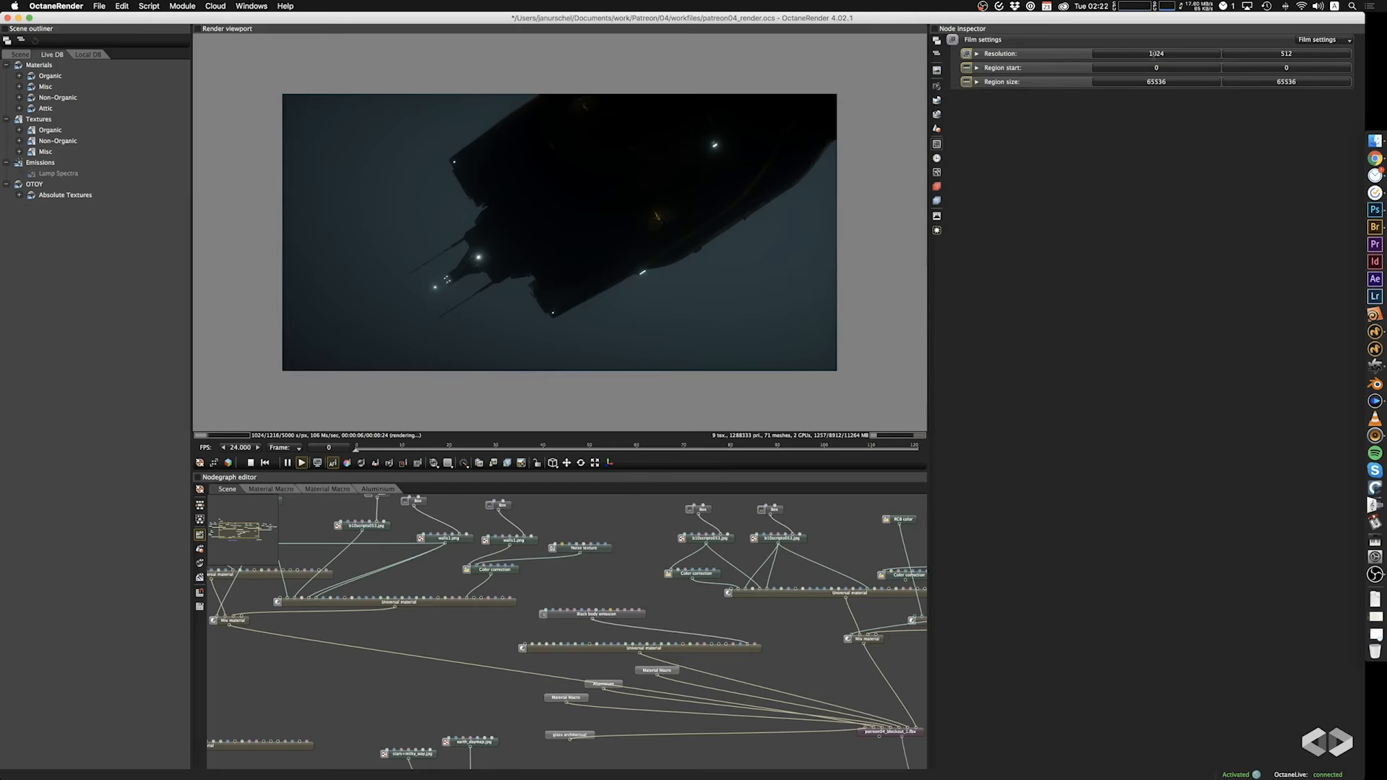
pyautogui.click(1153, 54)
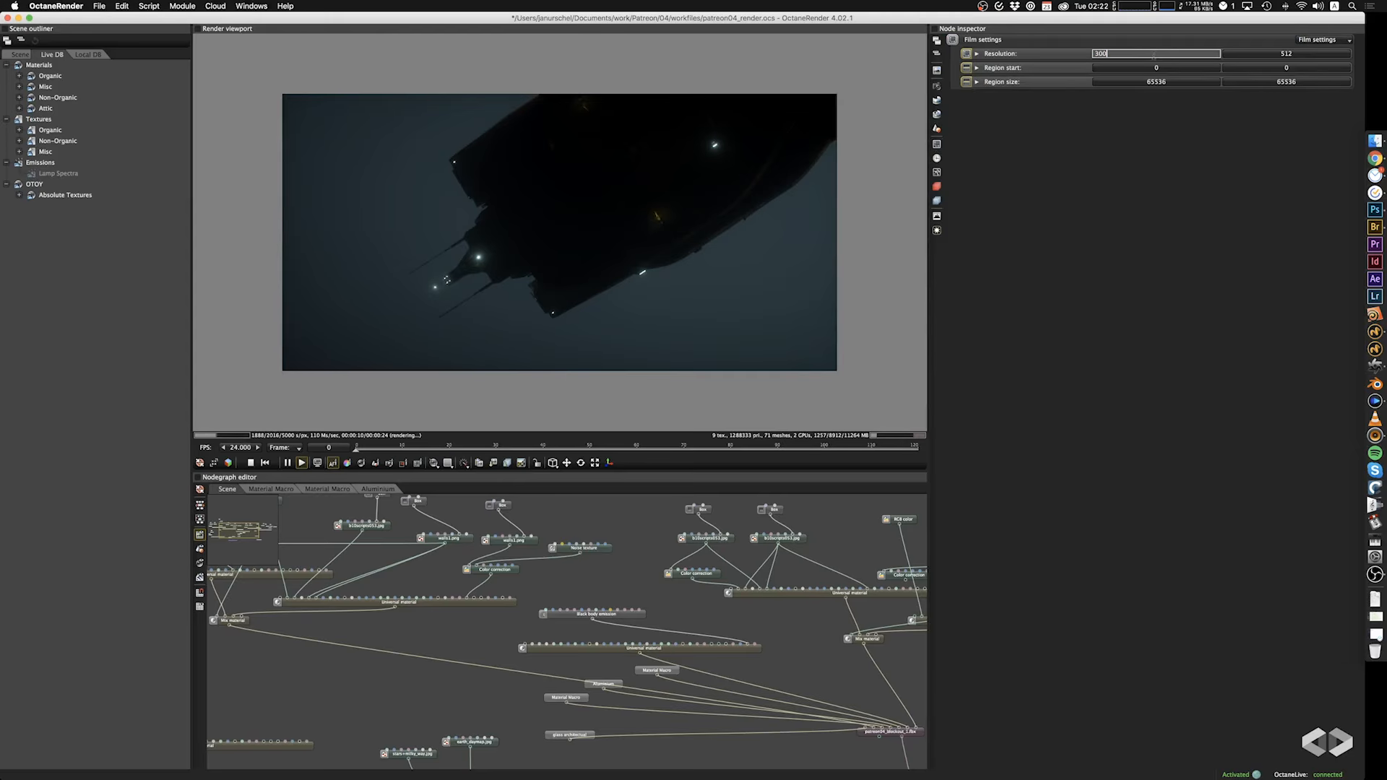
pyautogui.write('3000')
pyautogui.press('Tab')
pyautogui.write('1000')
pyautogui.press('Tab')
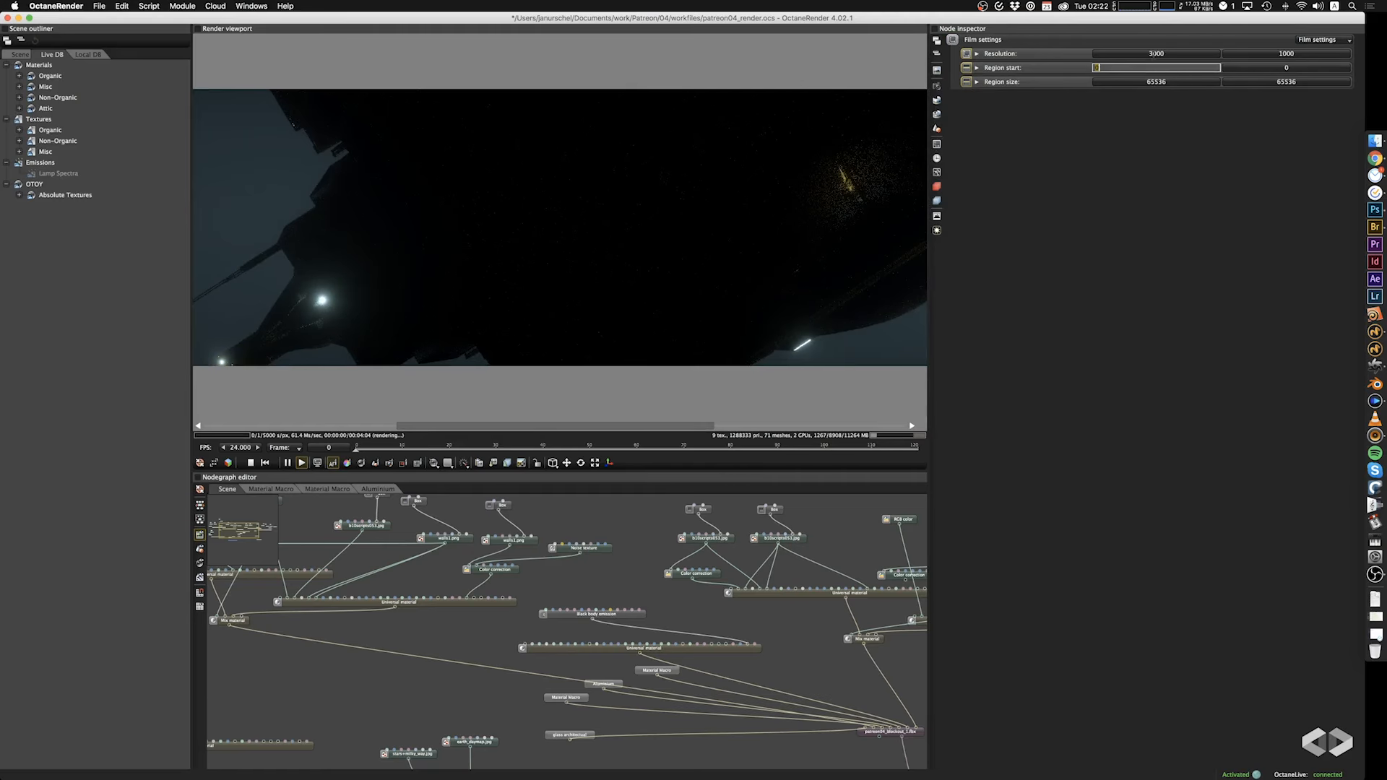
# Lock the film resolution's aspect ratio and reduce the image width to 1200.
pyautogui.click(978, 54)
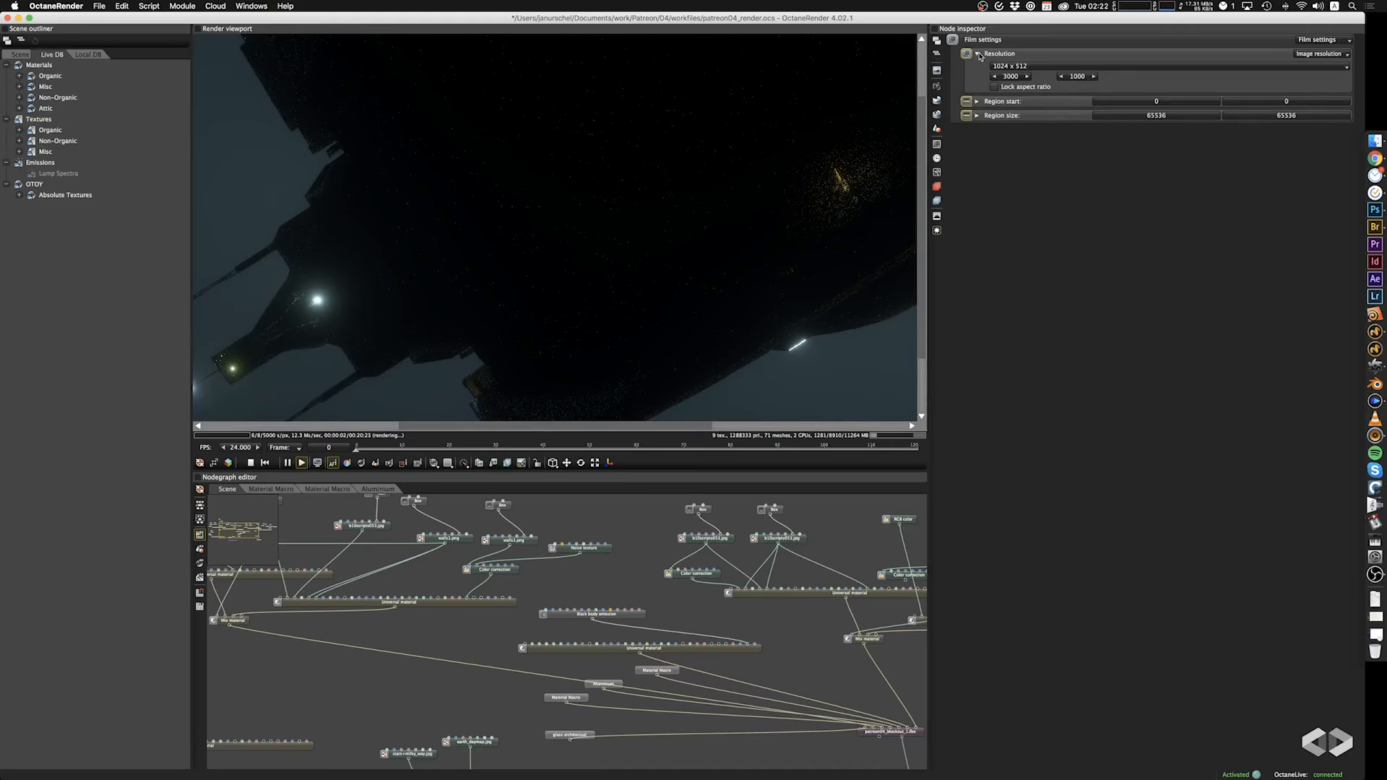
pyautogui.click(1018, 78)
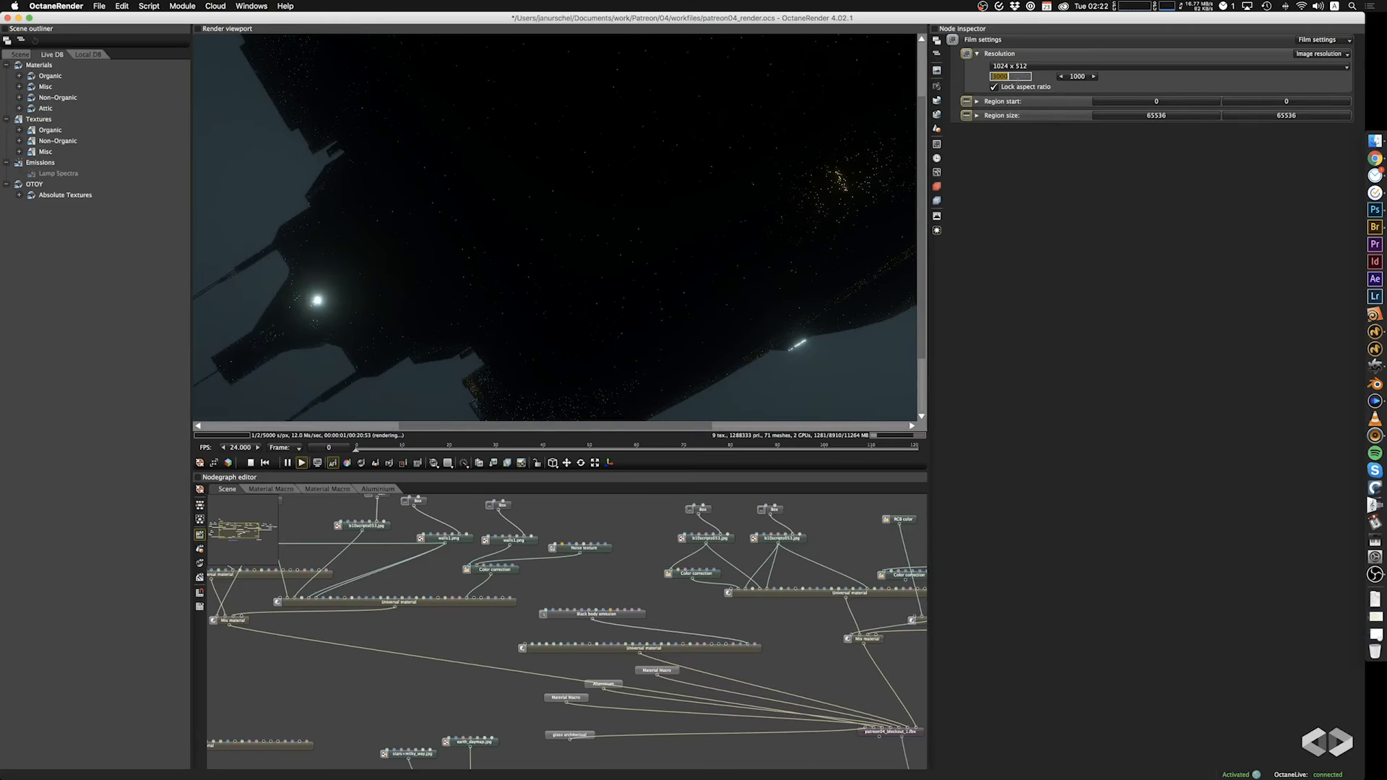
pyautogui.write('1200')
pyautogui.press('Tab')
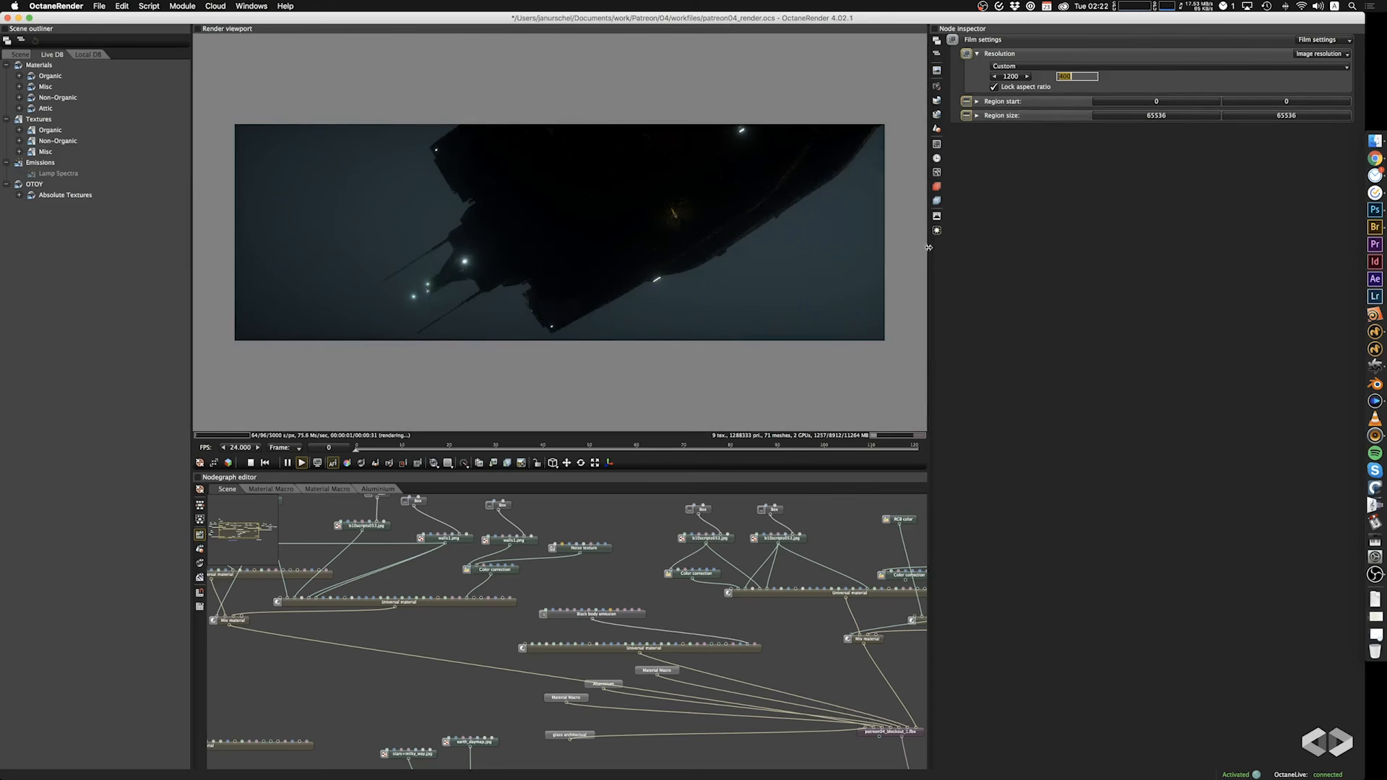
pyautogui.press('Return')
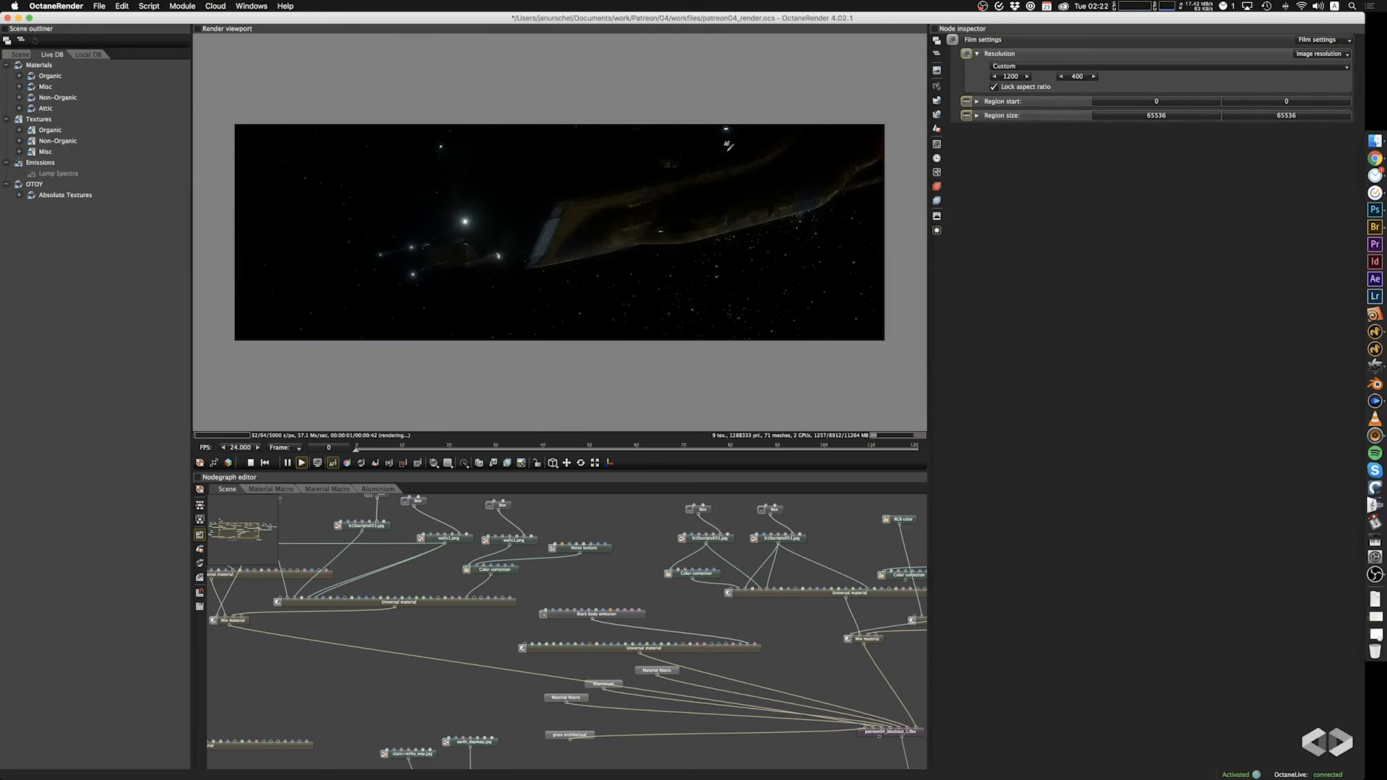
# Unlock the aspect ratio, set the image height to 1200, and enlarge the render viewport.
pyautogui.click(1011, 76)
pyautogui.click(1077, 76)
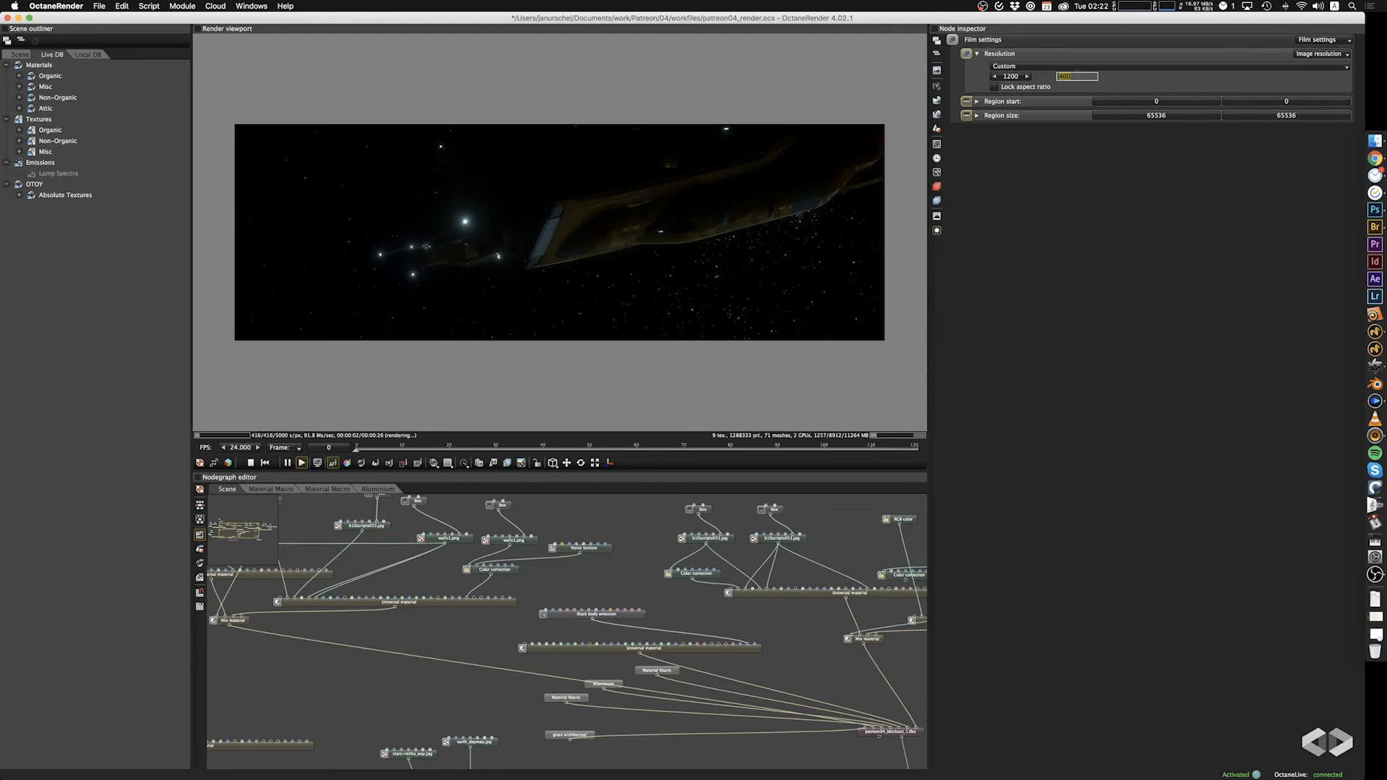
pyautogui.press('Return')
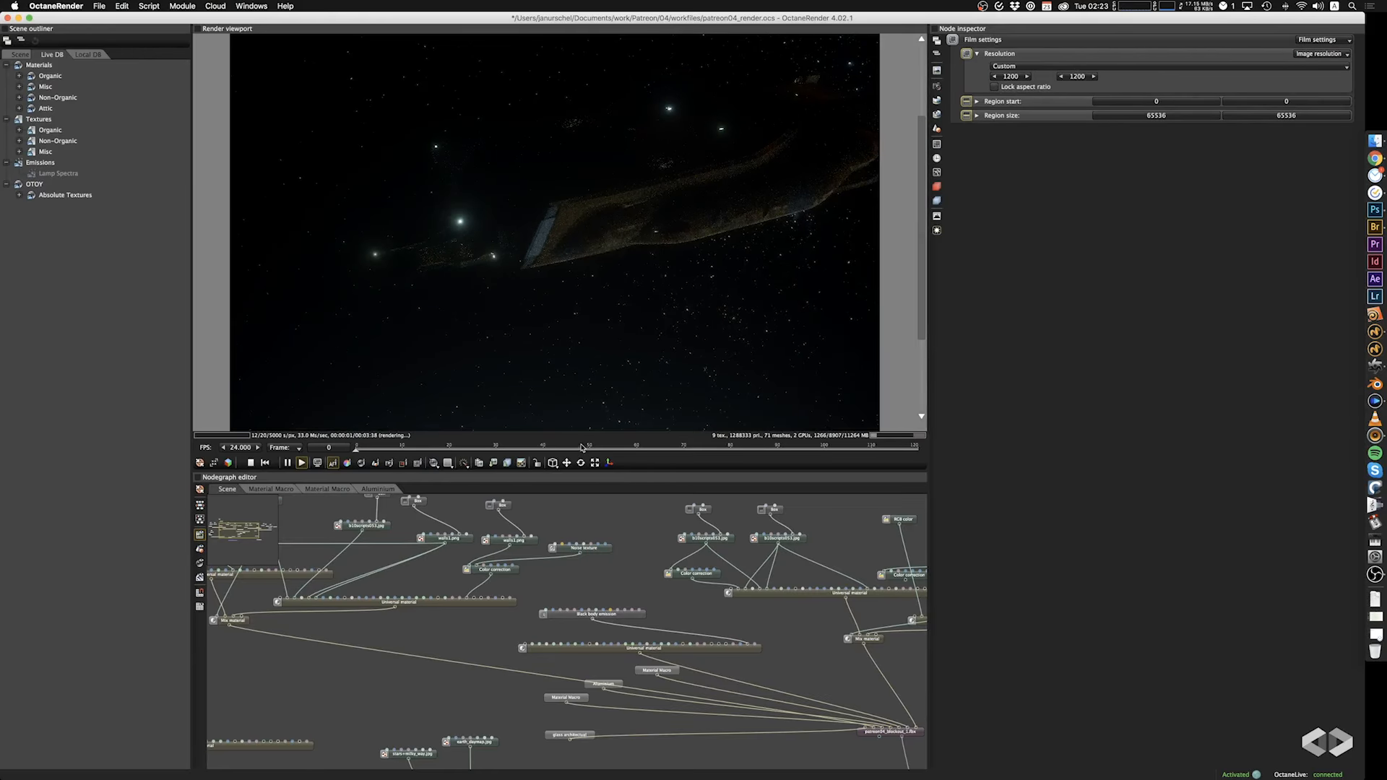
pyautogui.moveTo(592, 477); pyautogui.dragTo(614, 626)
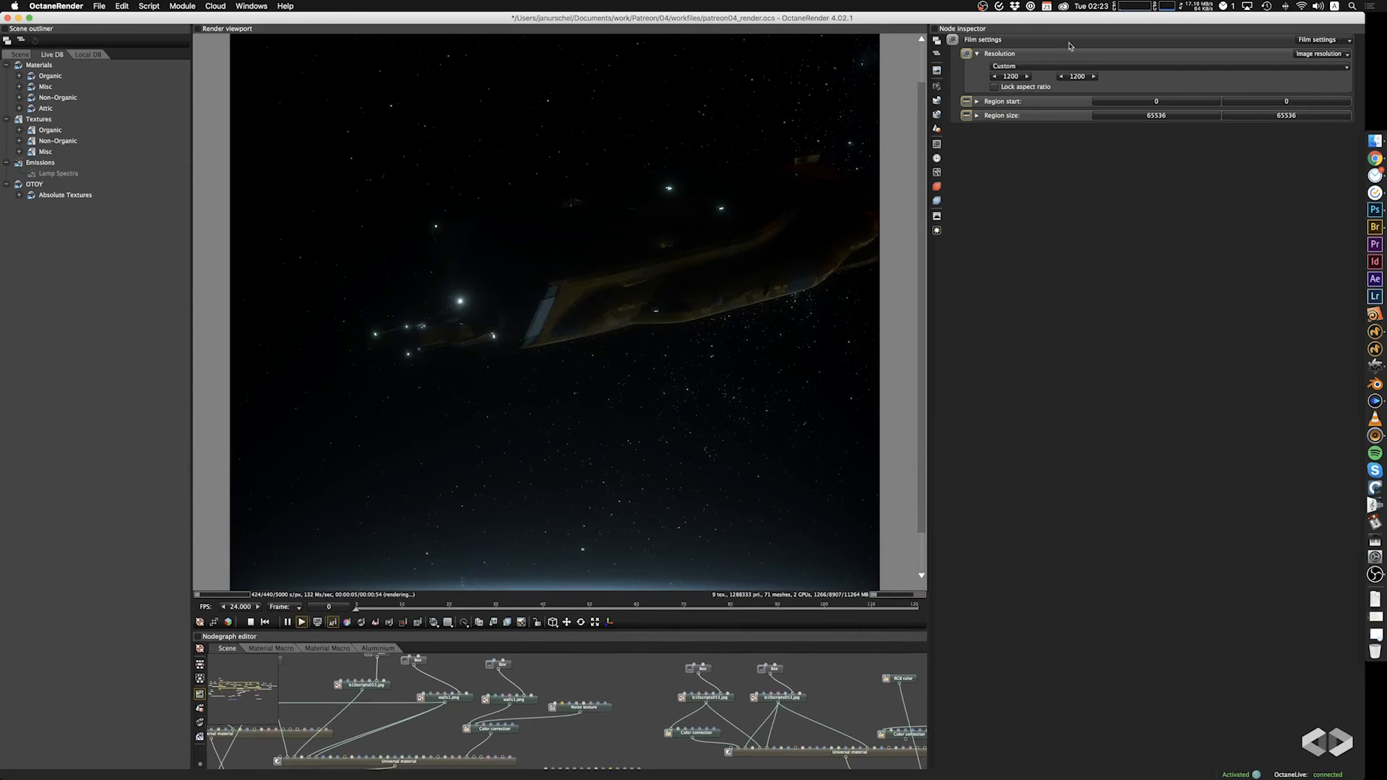
# Set the film resolution to 400 by 300 for a 4:3 image format.
pyautogui.click(1010, 75)
pyautogui.write('400')
pyautogui.press('Tab')
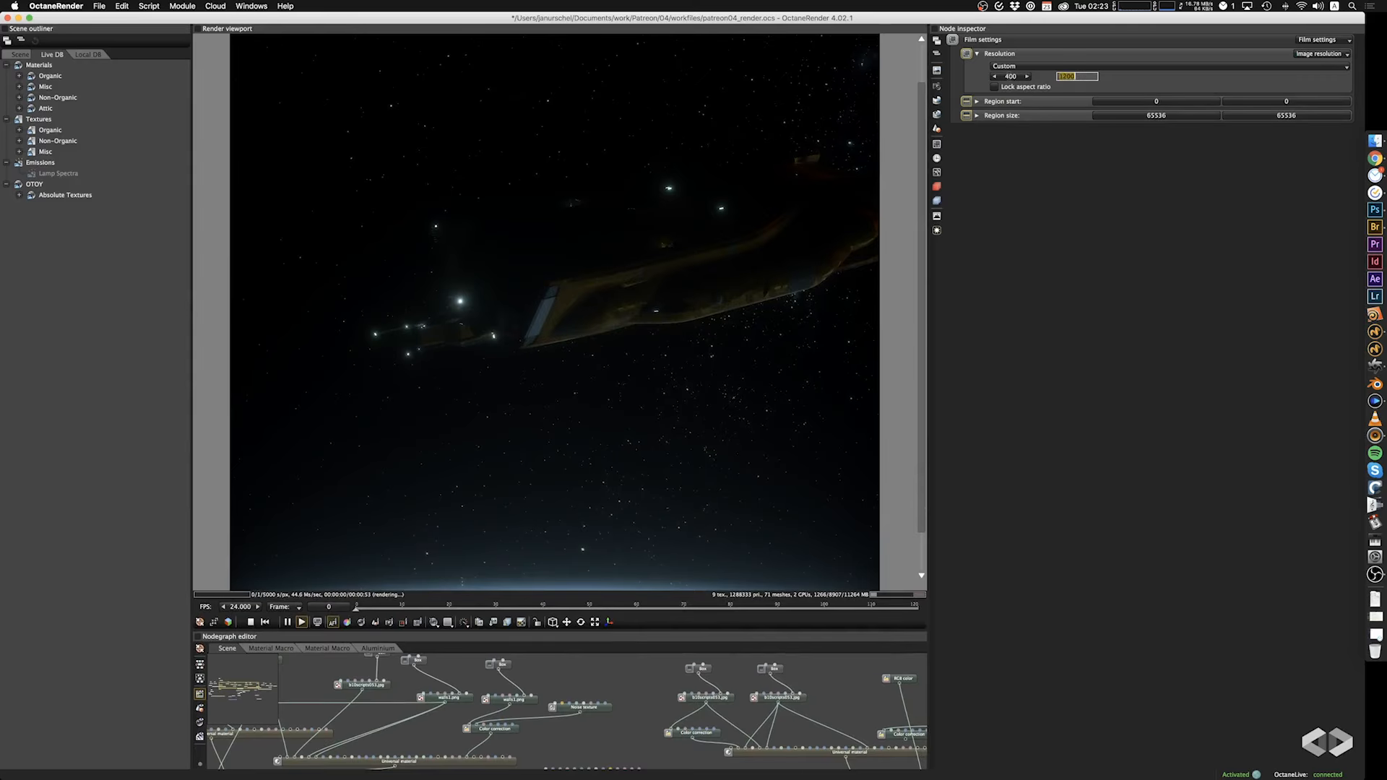
pyautogui.write('300')
pyautogui.press('Return')
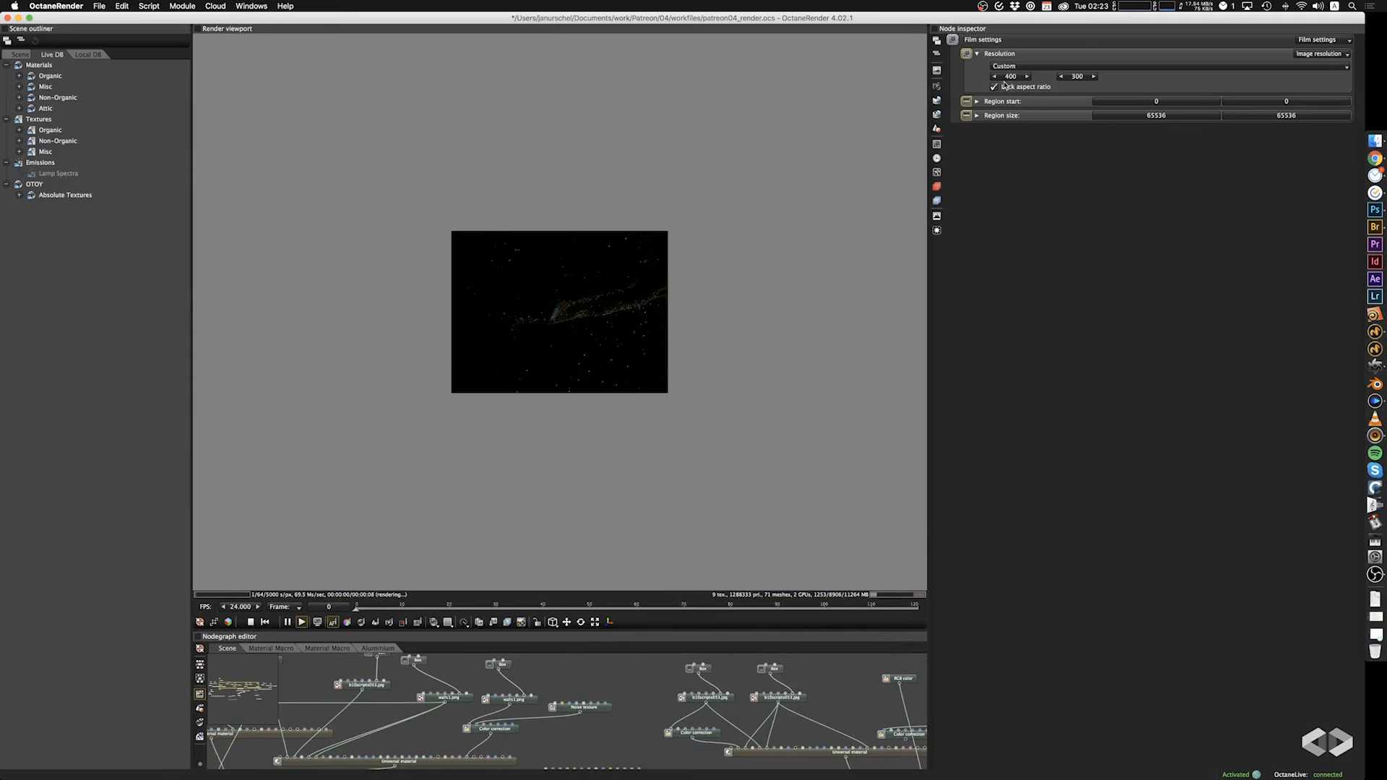
# Lock the aspect ratio and scale the image up to a width of 1200.
pyautogui.click(993, 86)
pyautogui.click(1010, 76)
pyautogui.write('1200')
pyautogui.press('Return')
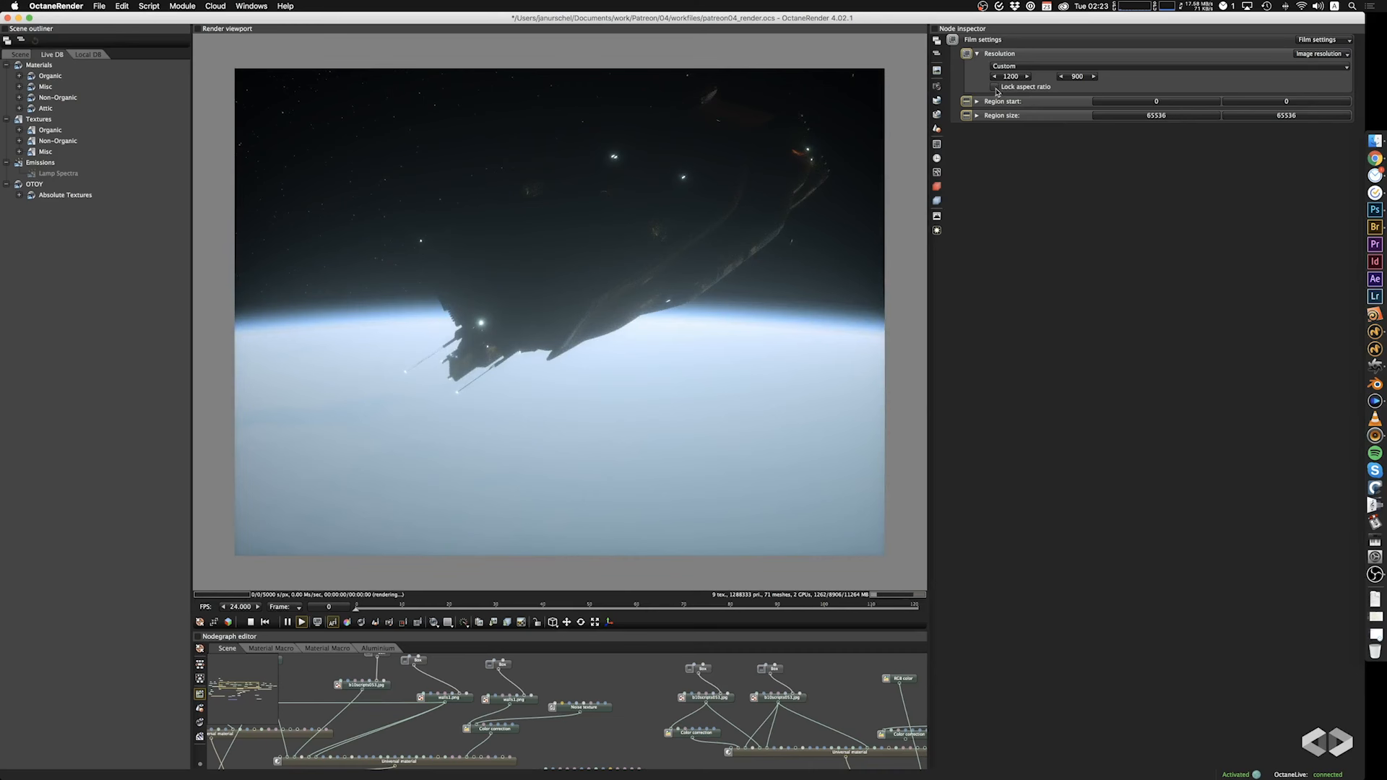
# Set the film resolution to 1850 by 1000 for a wider image format.
pyautogui.click(1010, 75)
pyautogui.write('1850')
pyautogui.press('Tab')
pyautogui.write('1000')
pyautogui.press('Return')
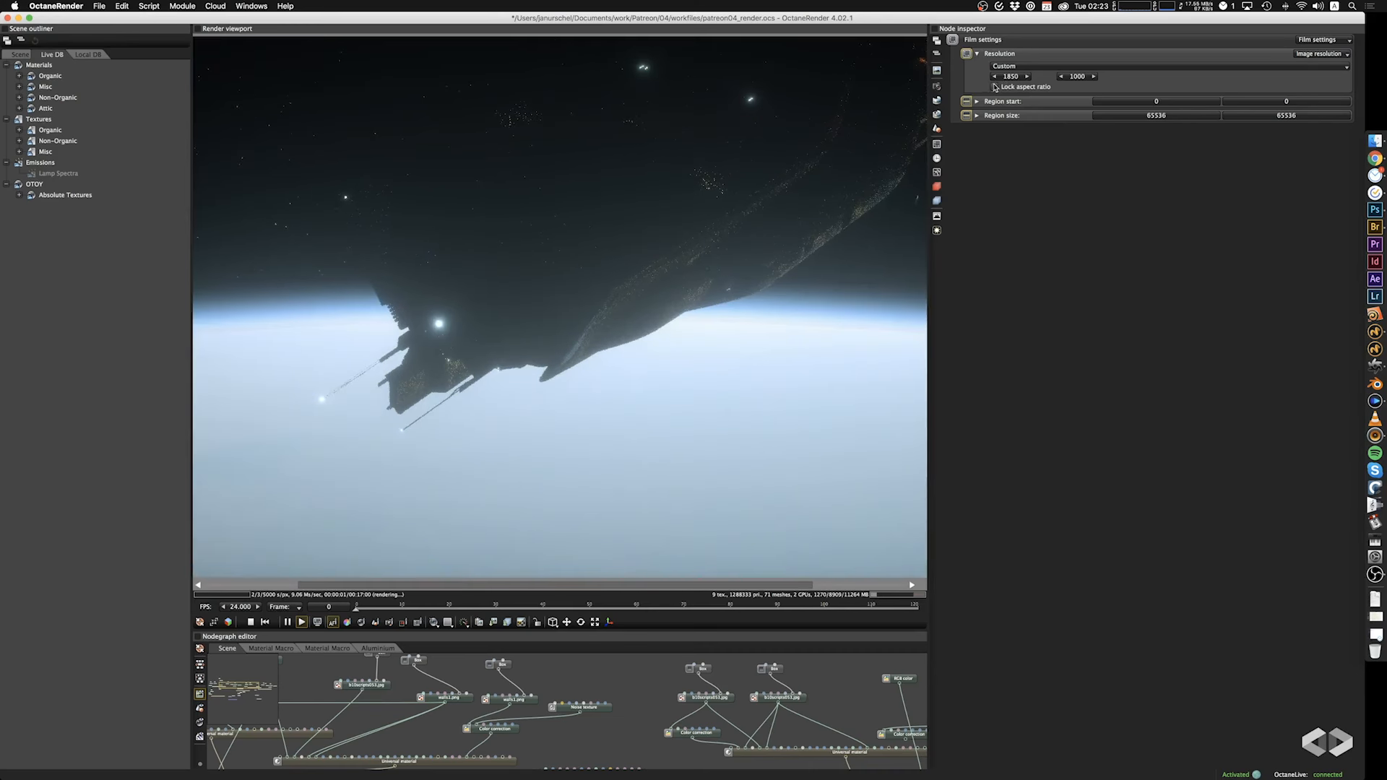
# Lock the film resolution's aspect ratio and scale the image down to a width of 1200.
pyautogui.click(1011, 75)
pyautogui.write('1200')
pyautogui.press('Tab')
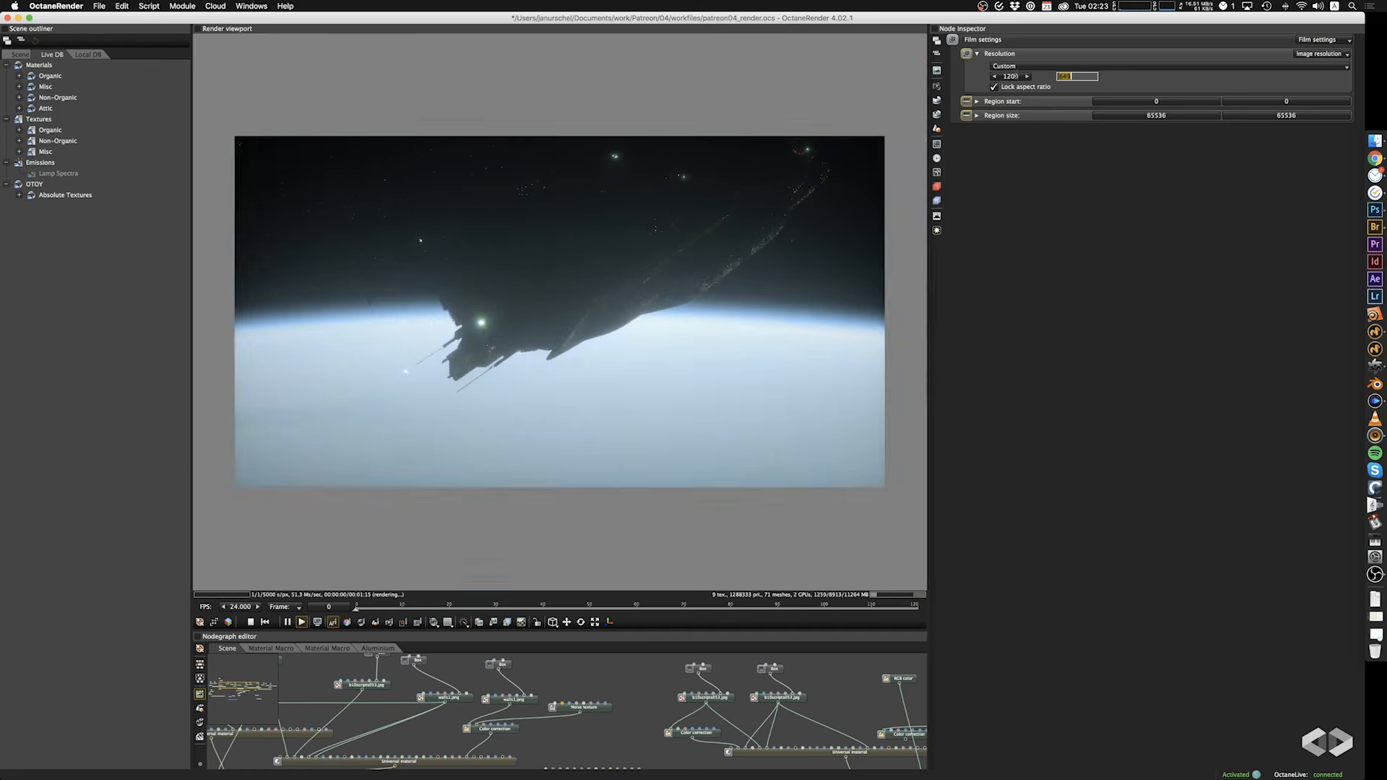
pyautogui.press('Return')
# Set the planetary environment's altitude to 2000000.
pyautogui.moveTo(655, 261); pyautogui.dragTo(614, 348, button='right')
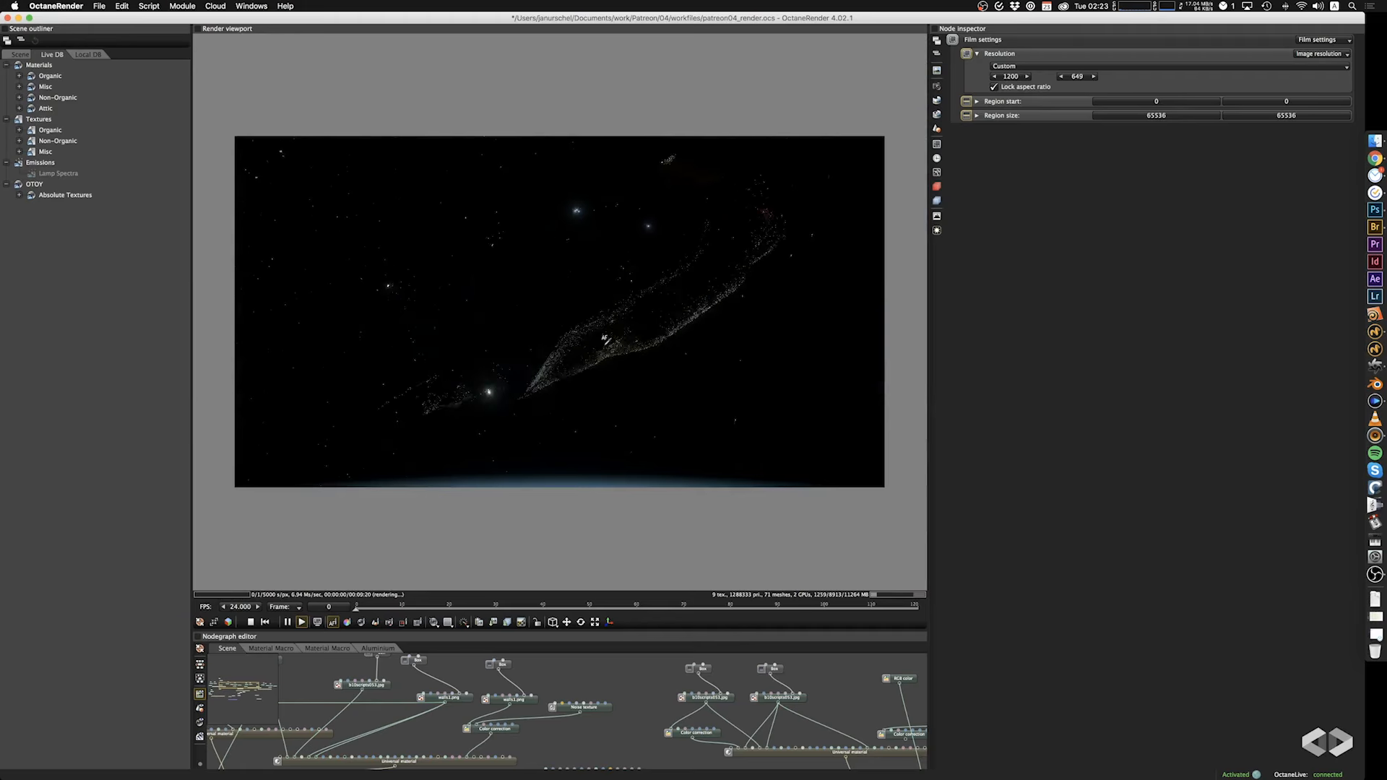
pyautogui.moveTo(614, 348); pyautogui.dragTo(639, 304)
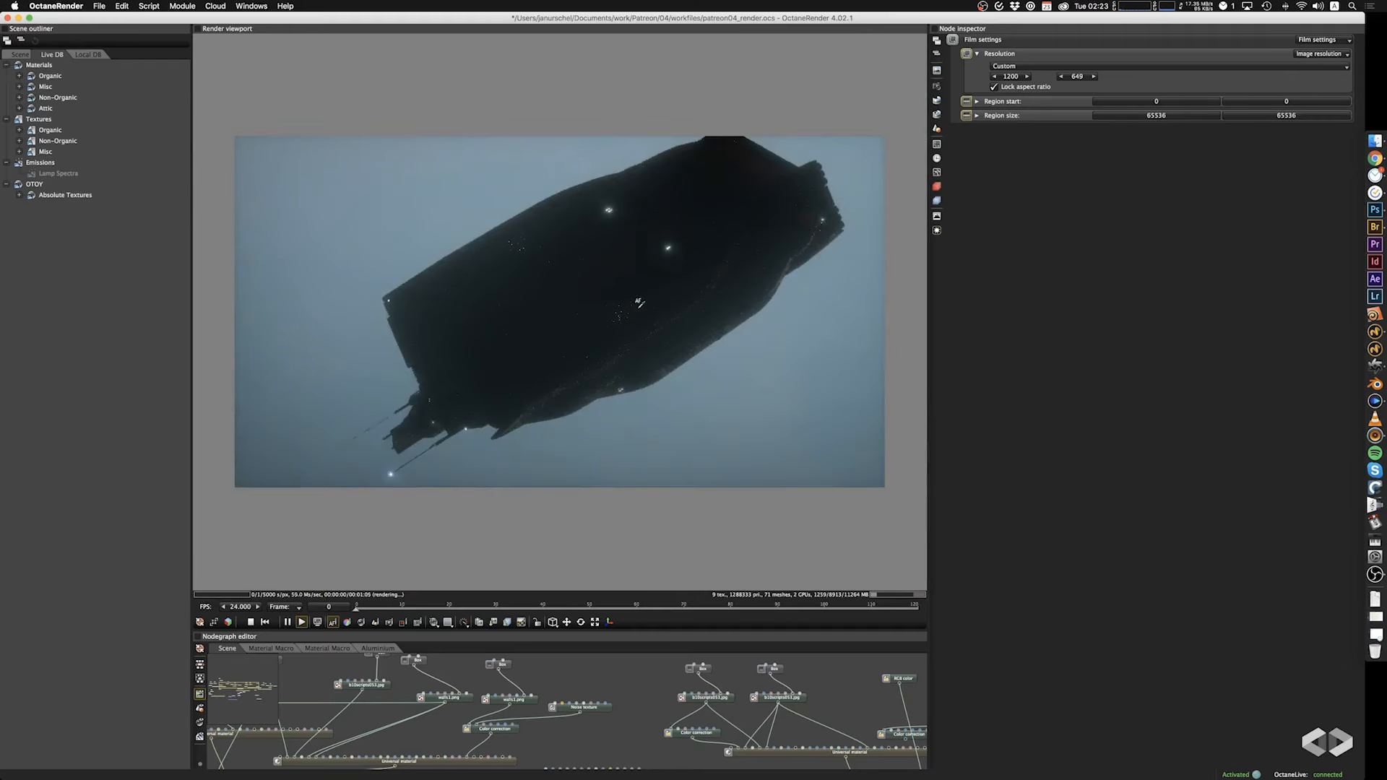
pyautogui.click(939, 102)
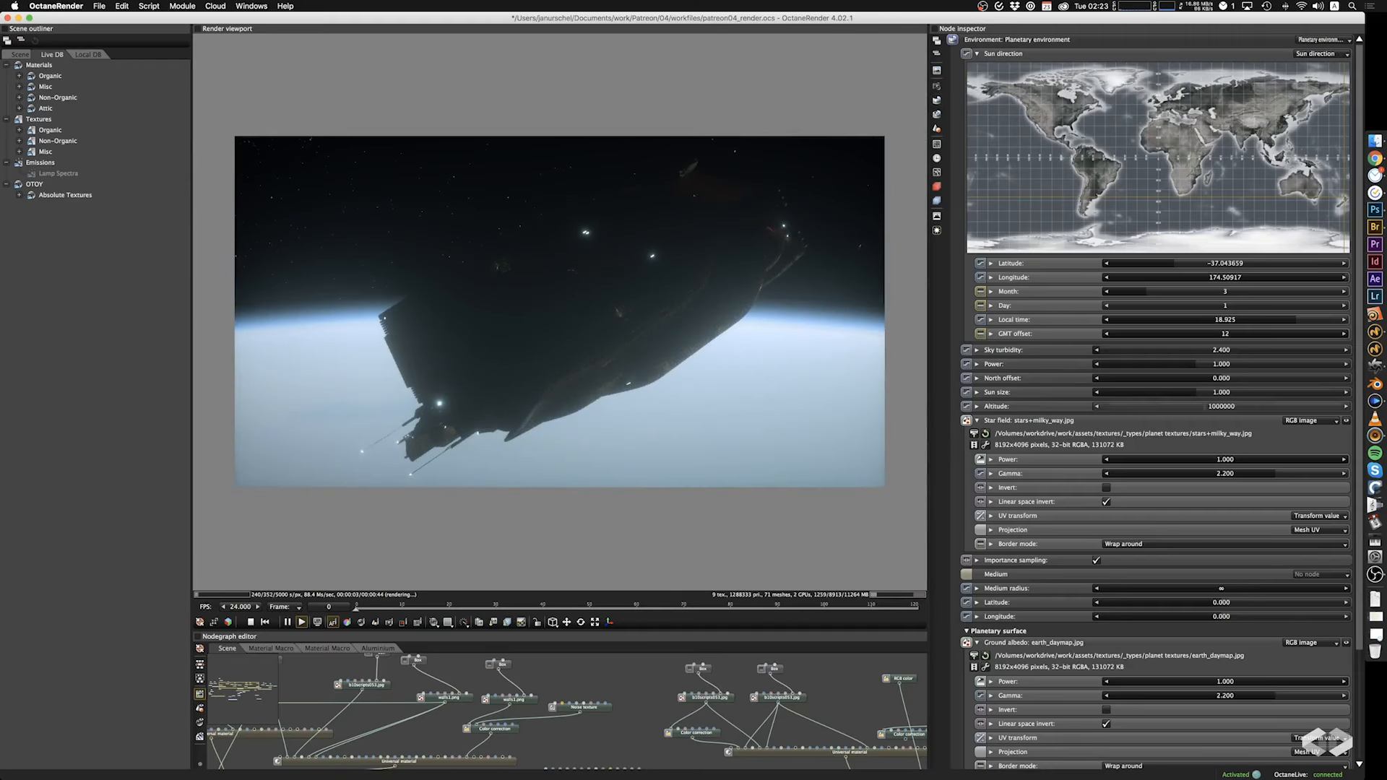
pyautogui.doubleClick(1204, 406)
pyautogui.write('200000')
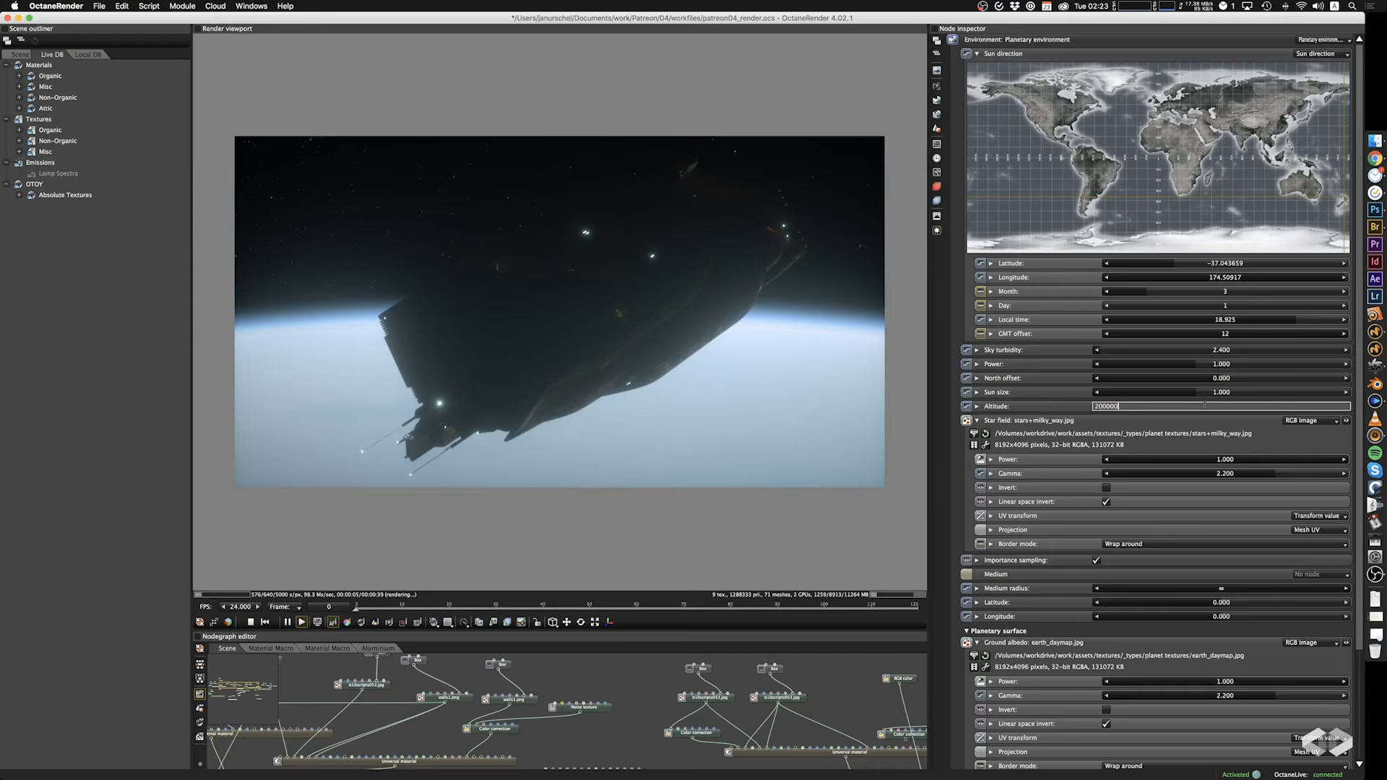
pyautogui.write('0')
pyautogui.press('Return')
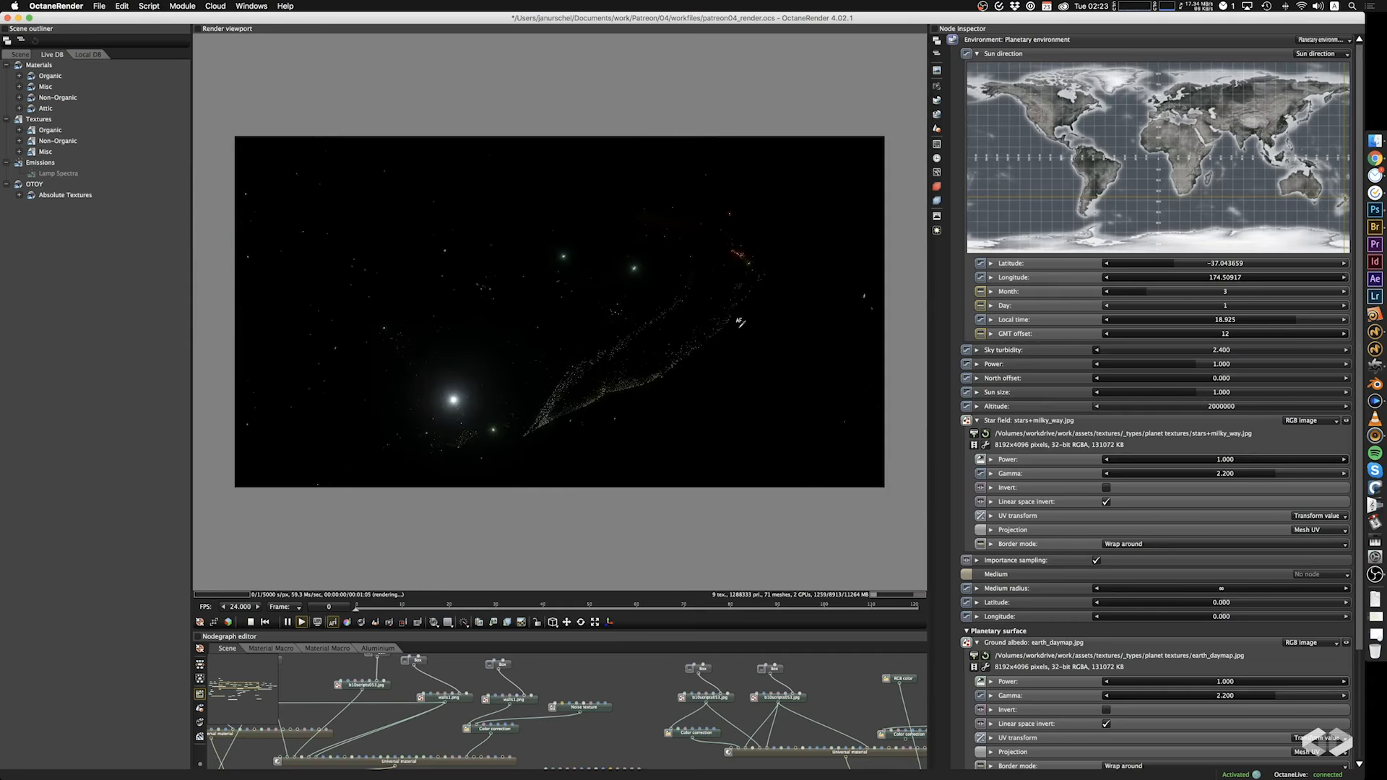
# Set the planetary environment's local time to 19 and view the ship from another camera angle.
pyautogui.moveTo(740, 324); pyautogui.dragTo(804, 274)
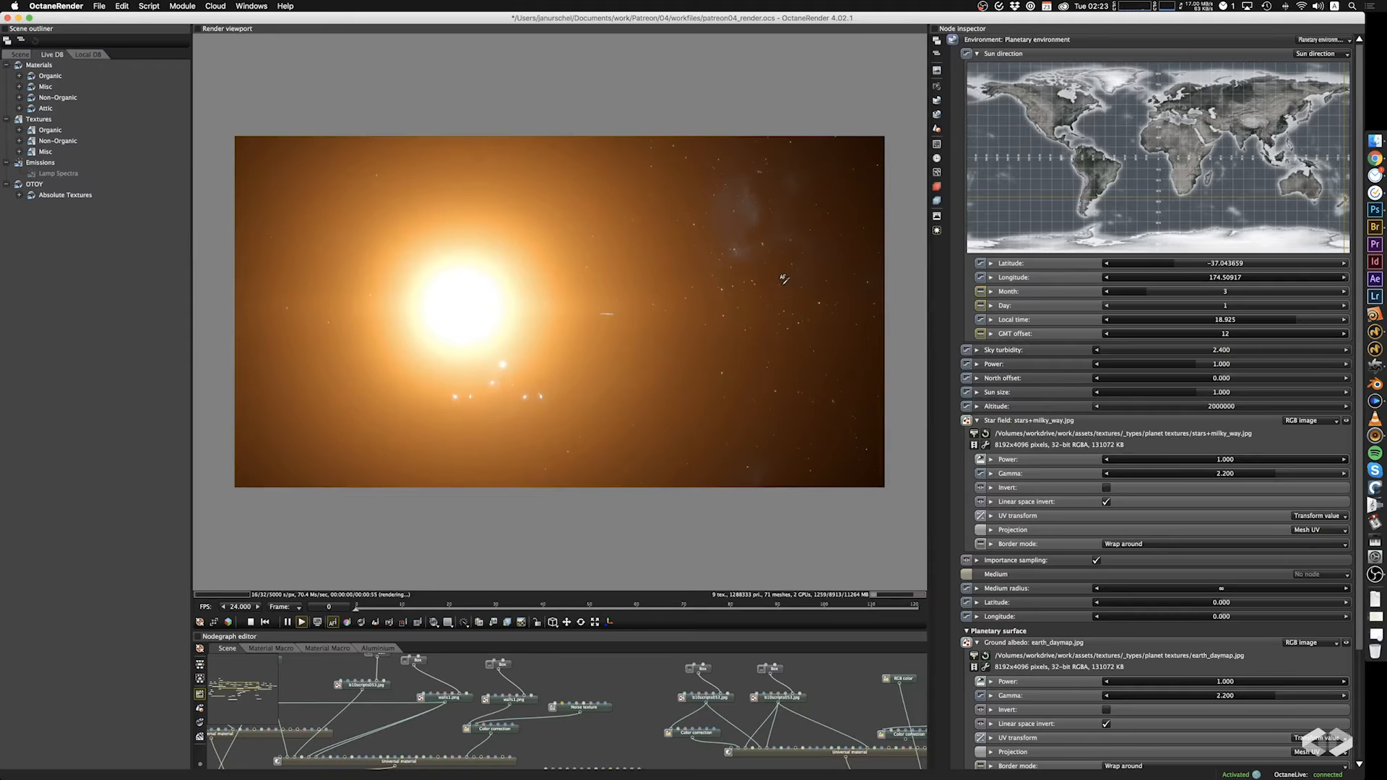
pyautogui.doubleClick(1225, 321)
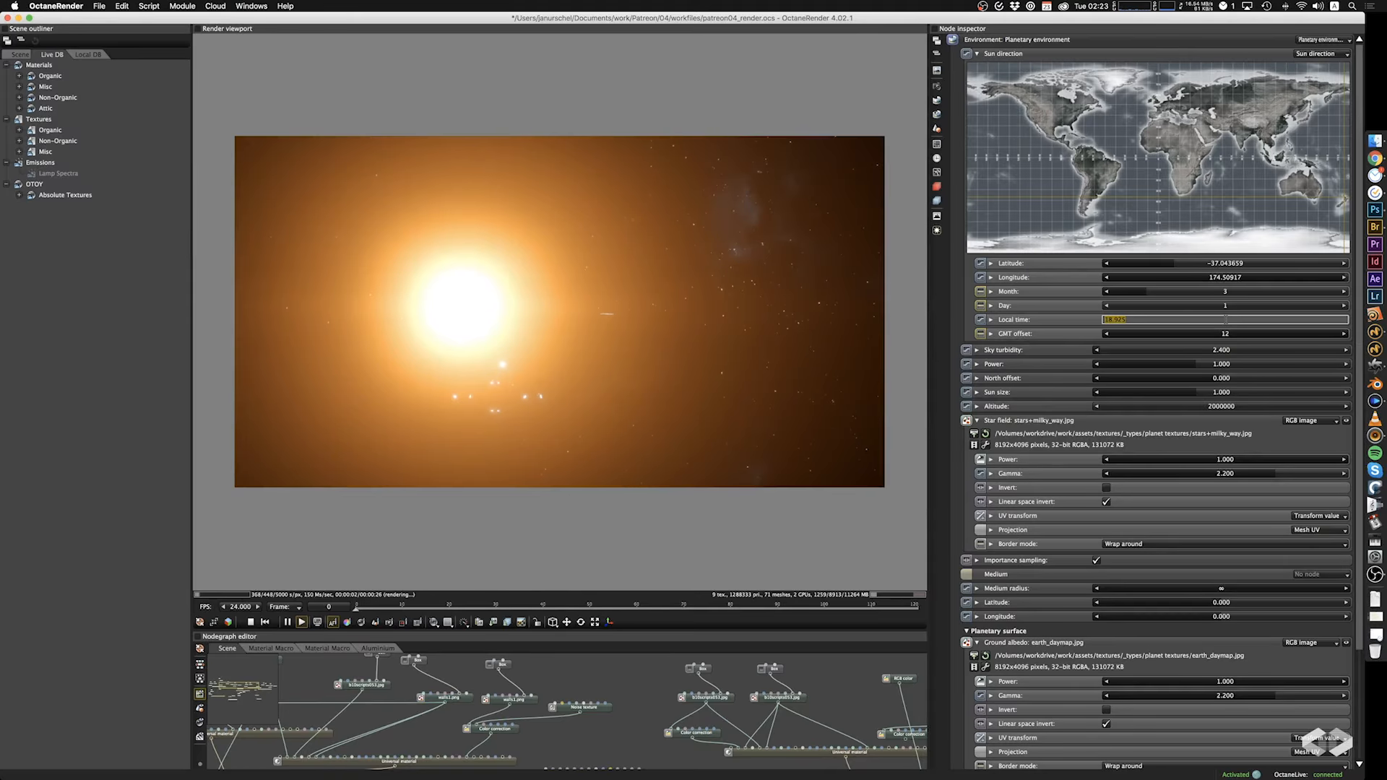
pyautogui.write('19')
pyautogui.press('Return')
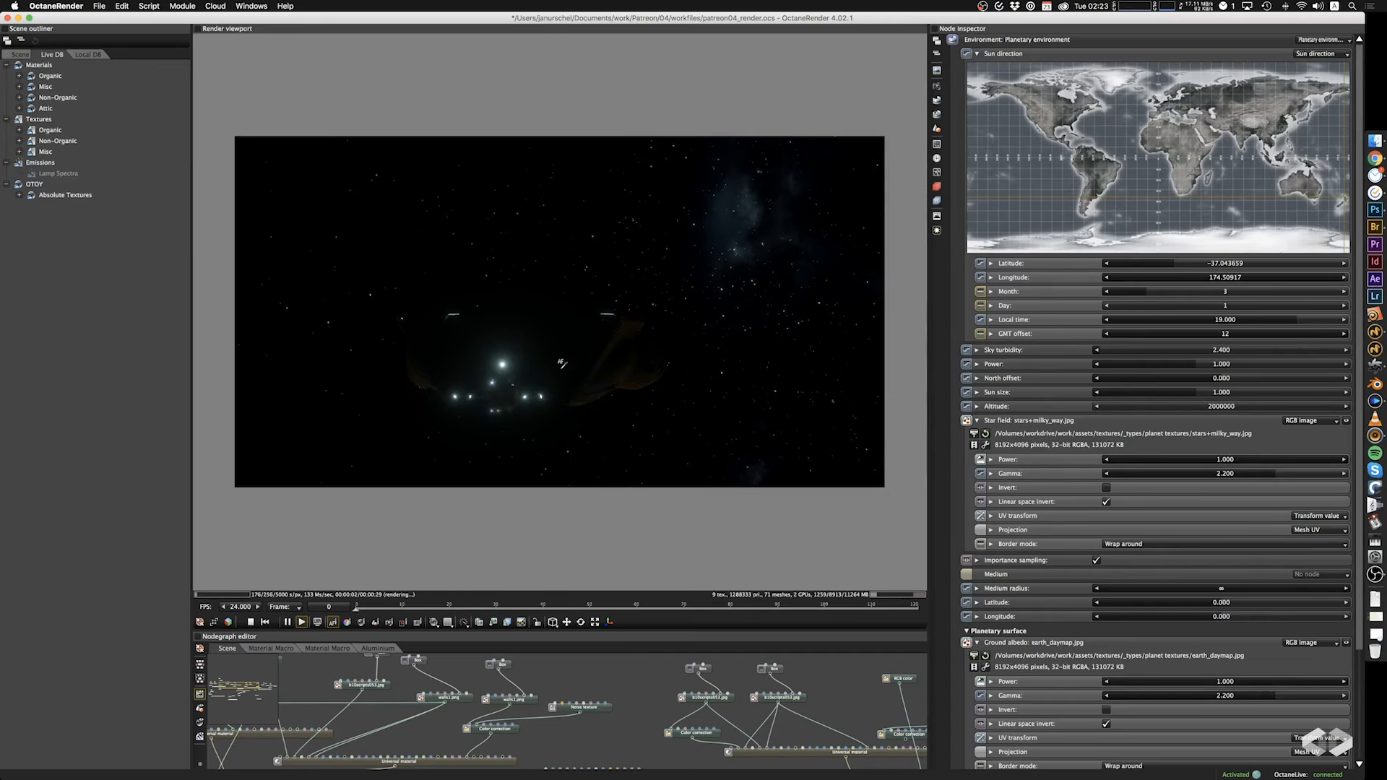
pyautogui.moveTo(561, 363); pyautogui.dragTo(642, 439)
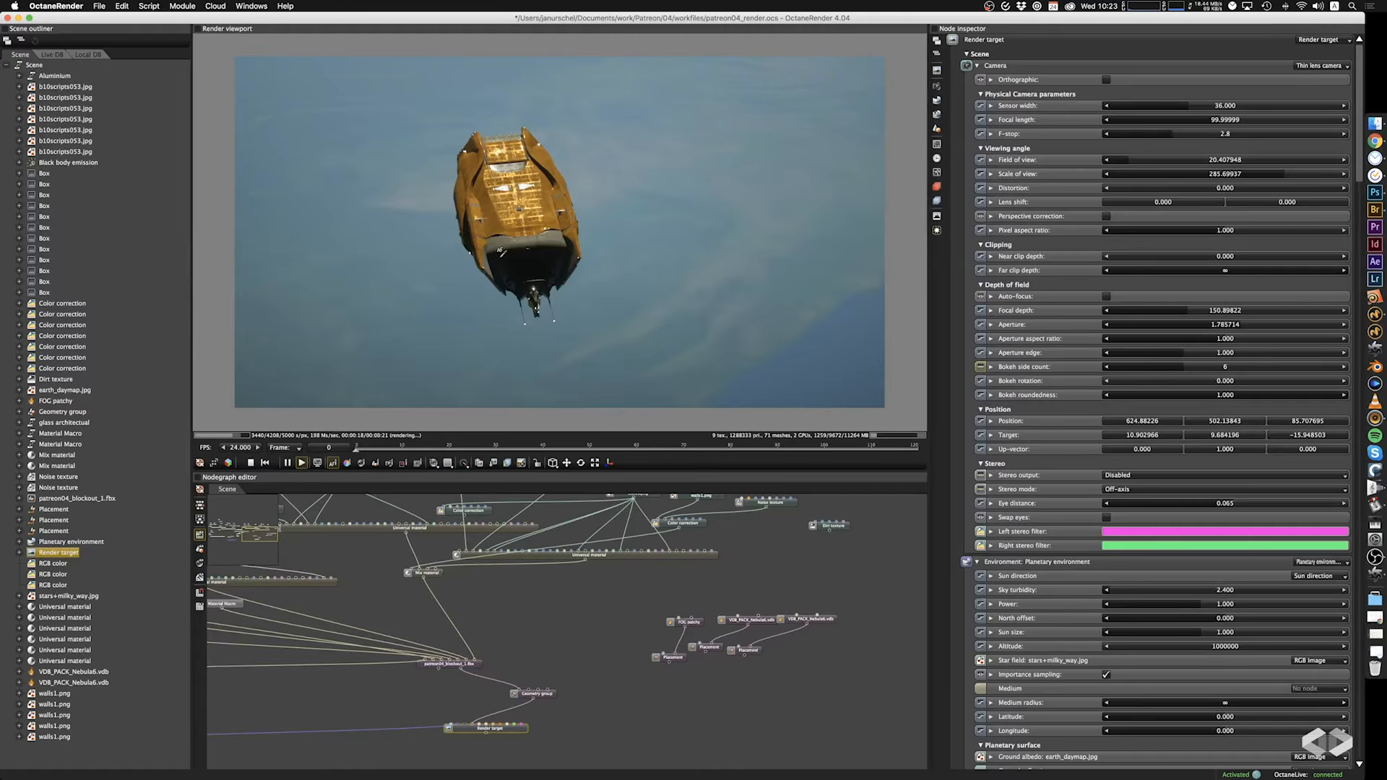
# Disconnect the walls1.png texture from one input of the Universal material and undo the disconnection.
pyautogui.moveTo(502, 252)
pyautogui.mouseDown()
pyautogui.moveTo(525, 237)
pyautogui.moveTo(515, 249)
pyautogui.mouseUp()
pyautogui.scroll(5, 516, 248)
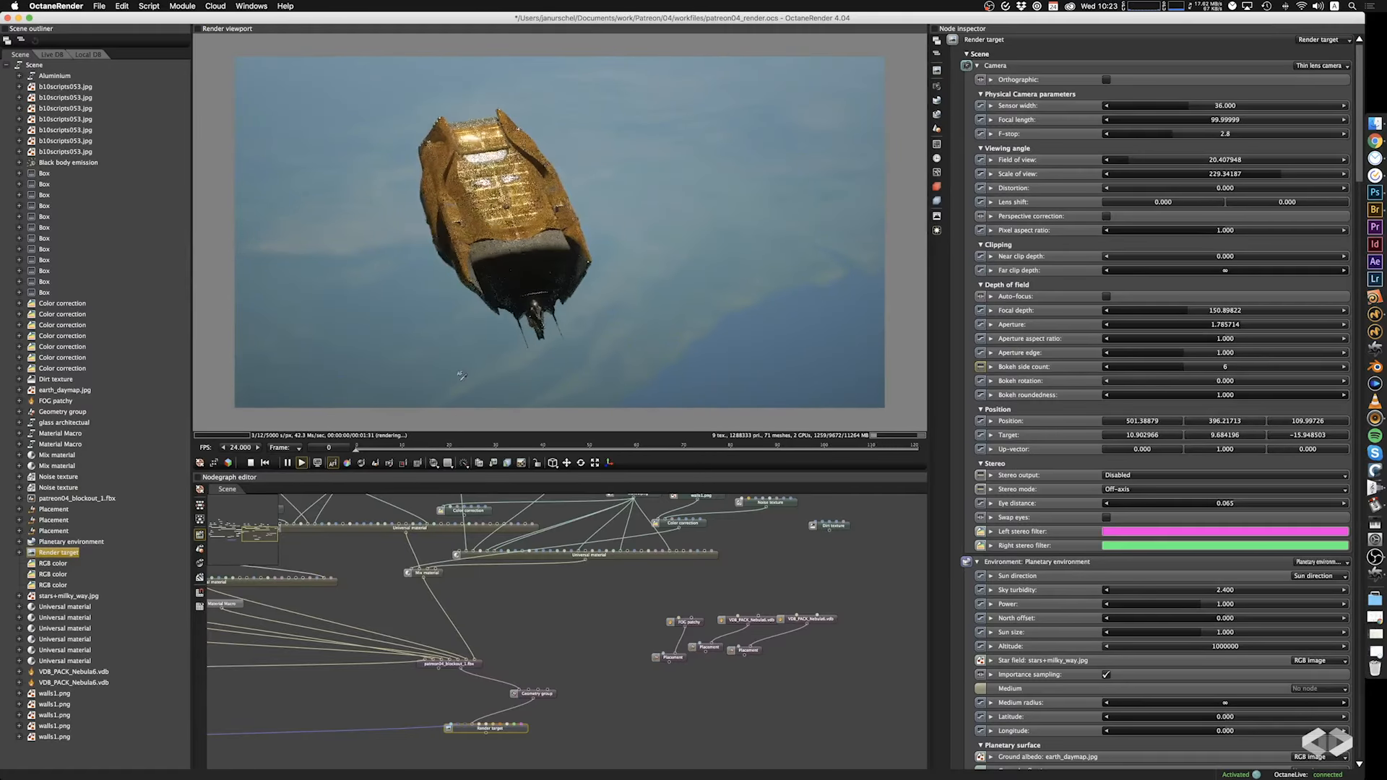
pyautogui.moveTo(516, 622); pyautogui.dragTo(513, 661, button='middle')
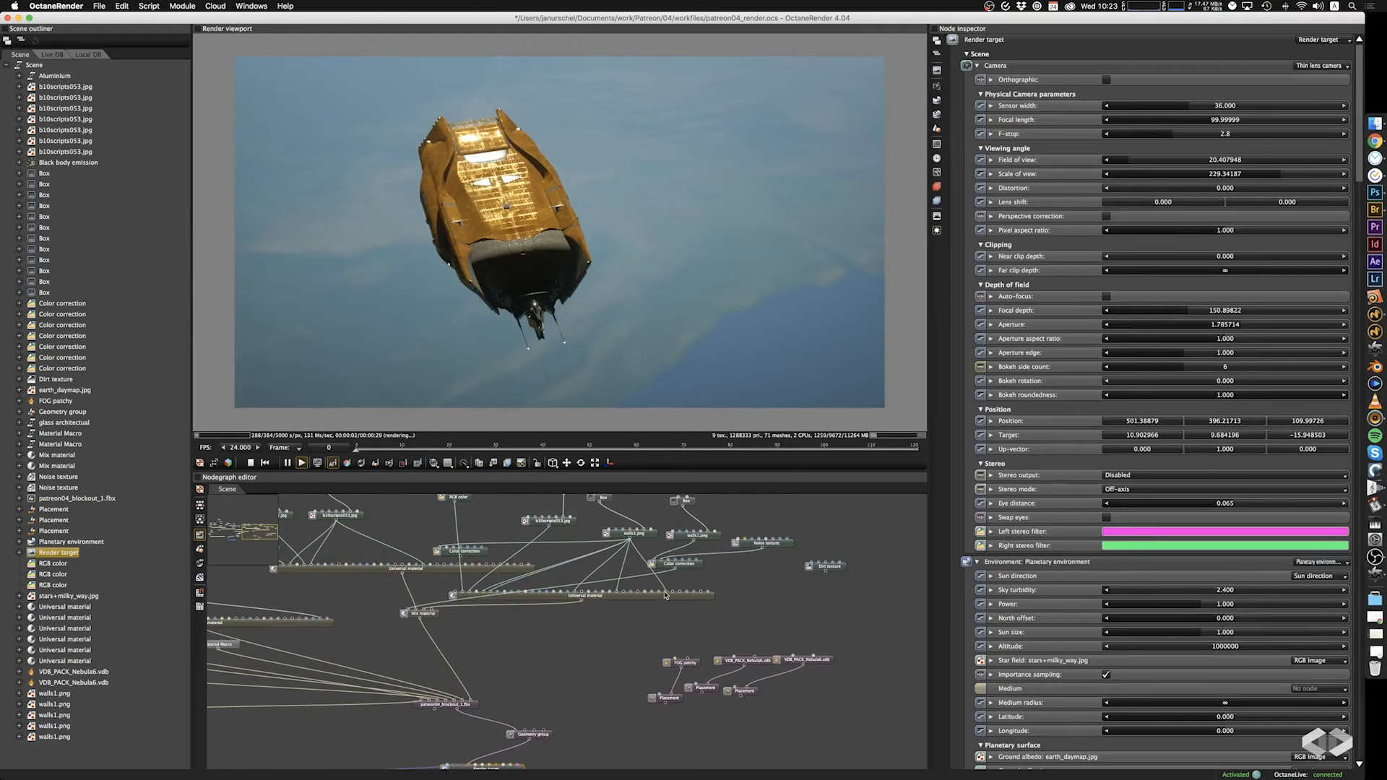
pyautogui.scroll(3, 665, 595)
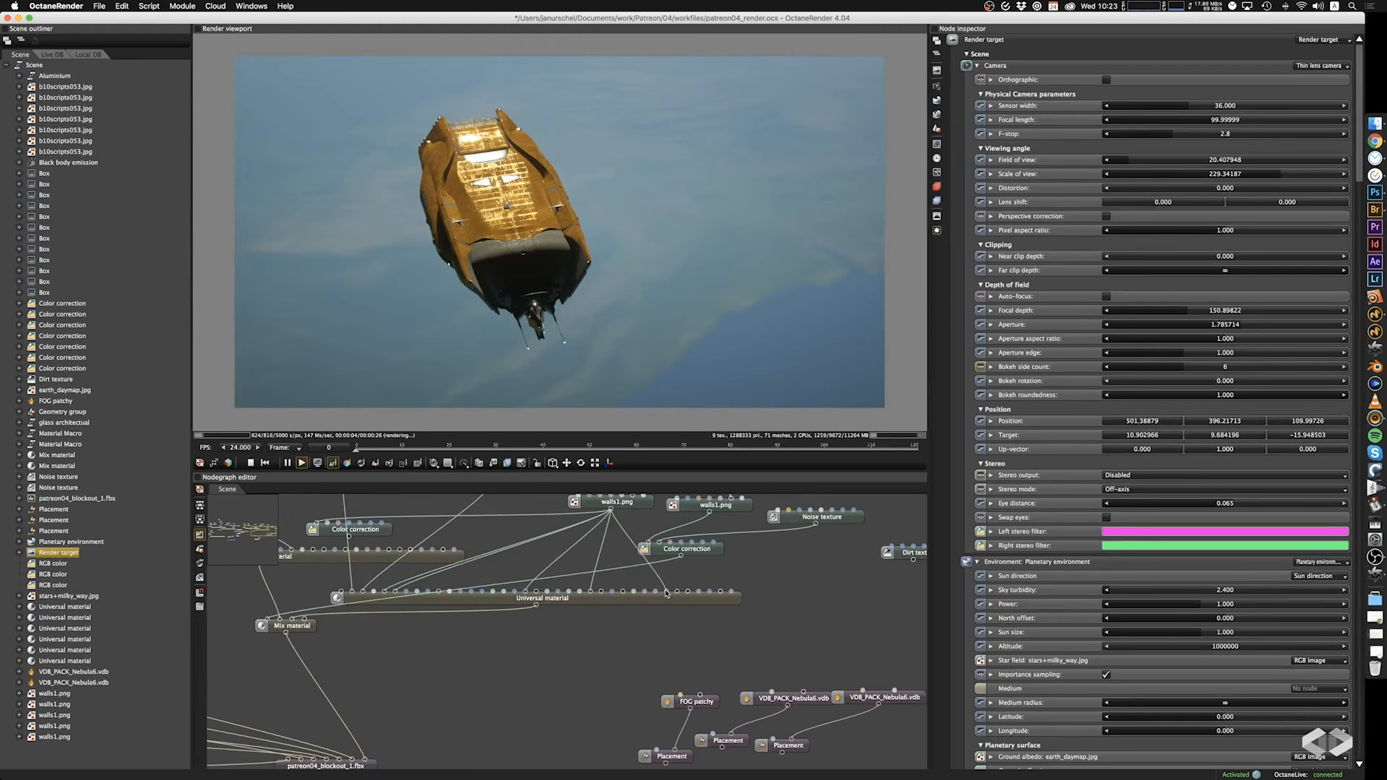
pyautogui.click(666, 591)
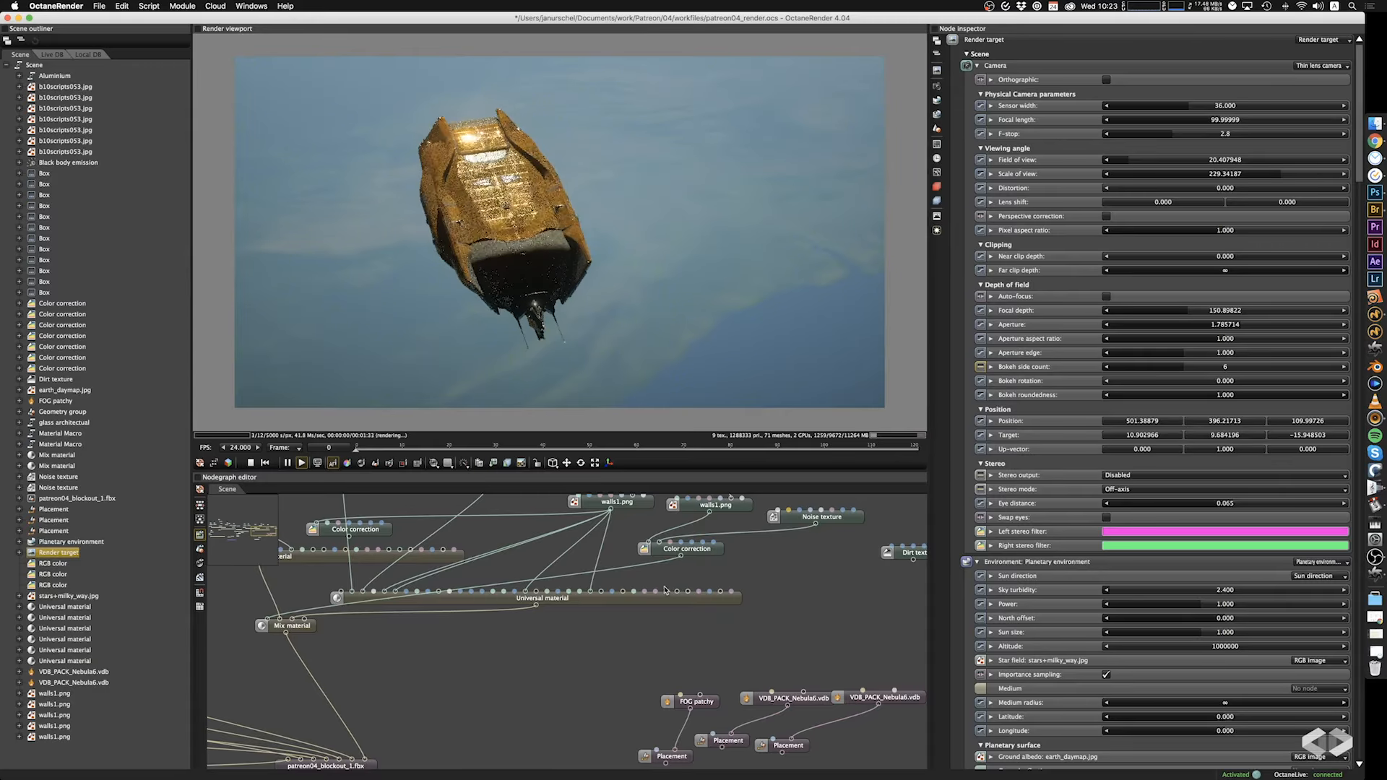
pyautogui.press('super+z')
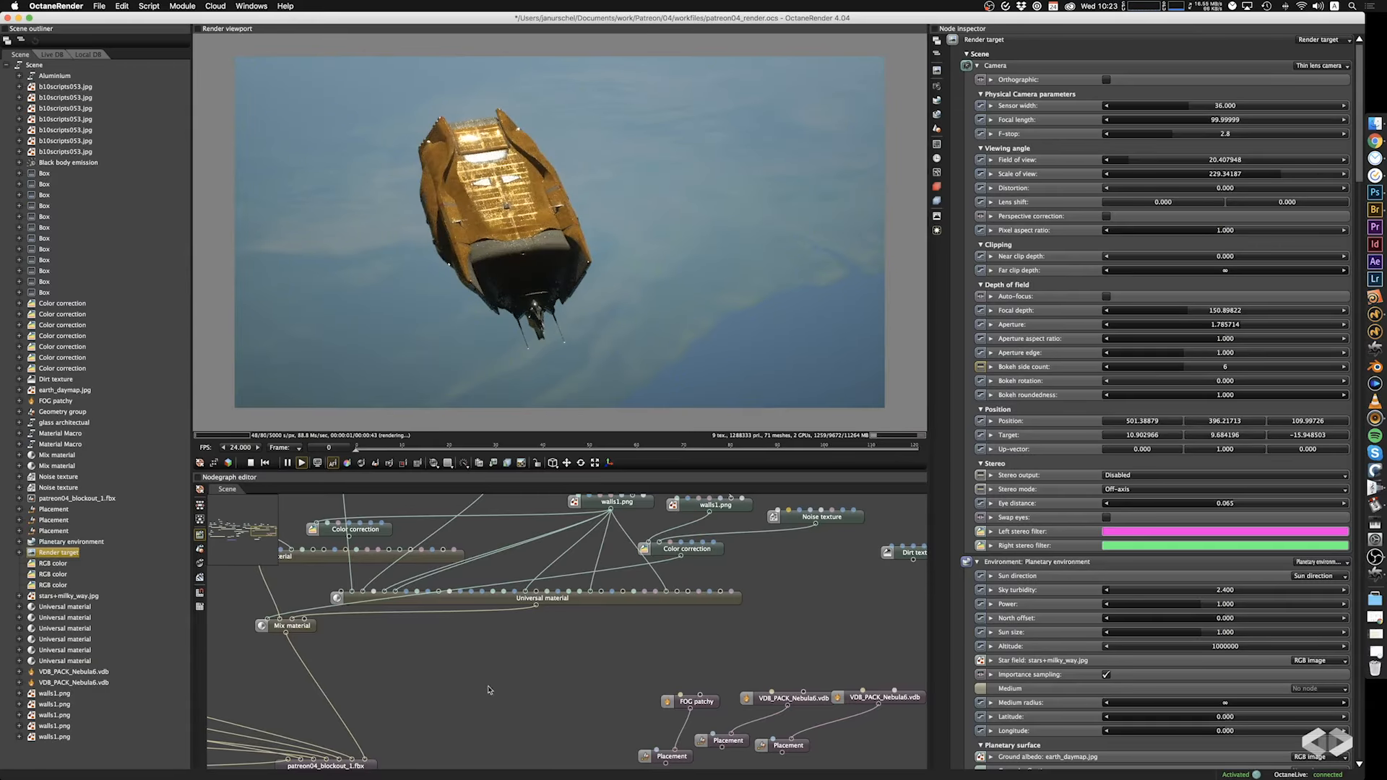
# Examine the ship's hull from above and from the rear side, along with the material nodes feeding the ship mesh.
pyautogui.hscroll(-5, 488, 690)
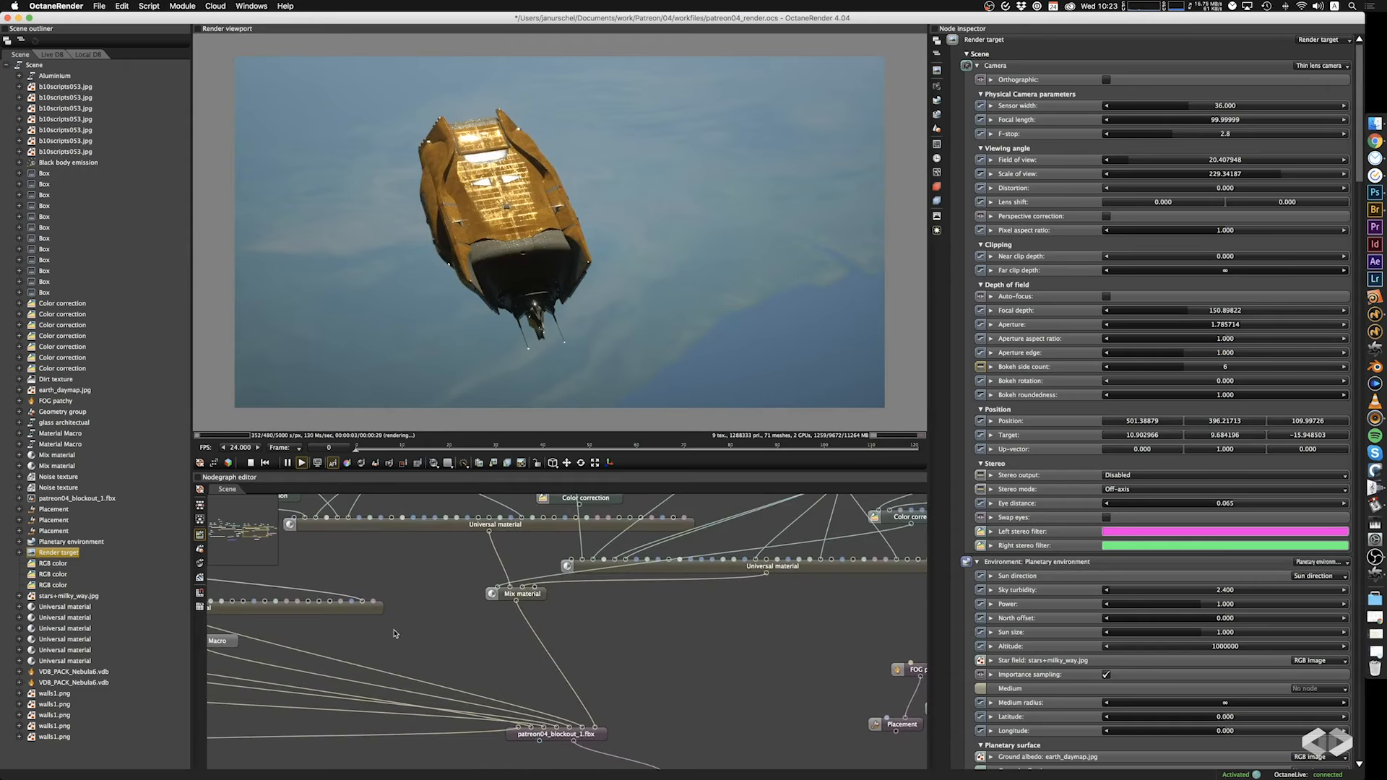
pyautogui.moveTo(395, 633); pyautogui.dragTo(509, 652)
pyautogui.scroll(4, 549, 183)
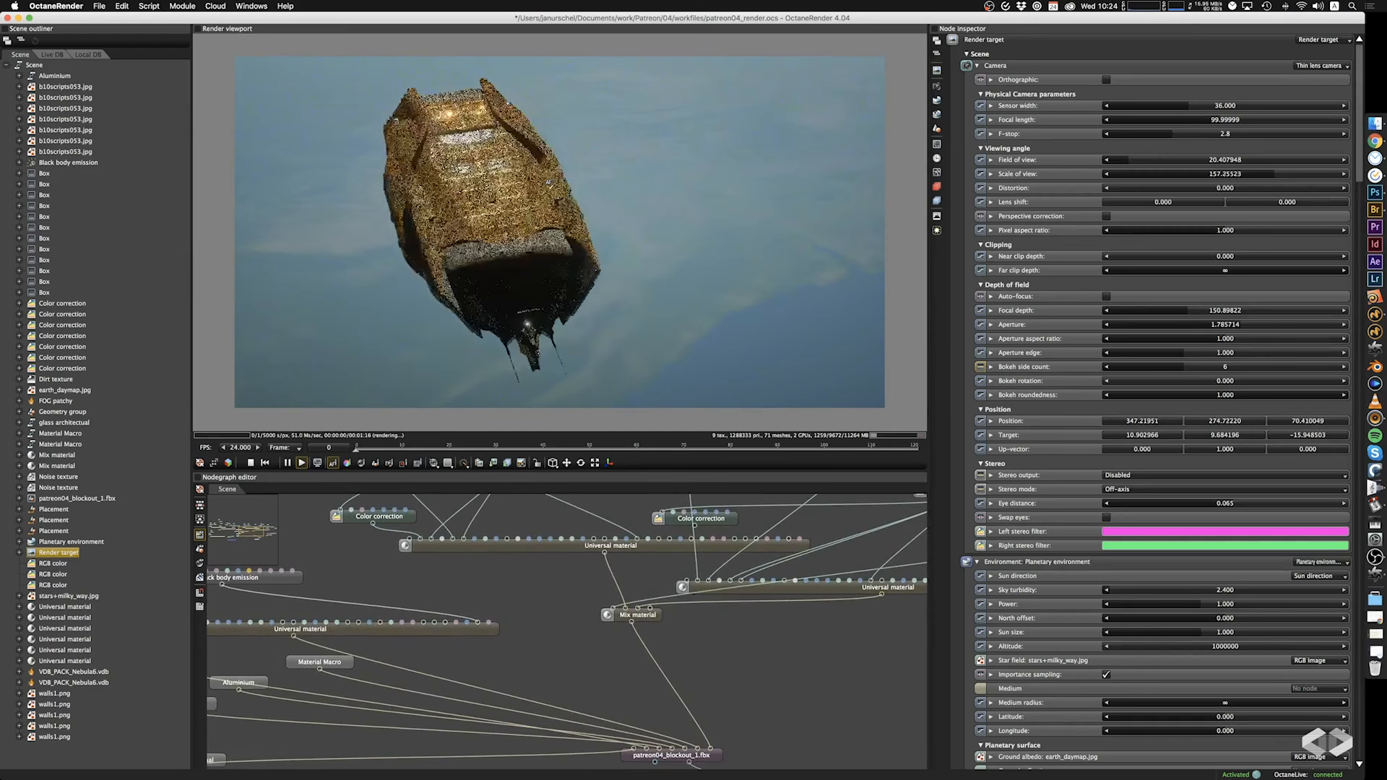
pyautogui.scroll(5, 549, 182)
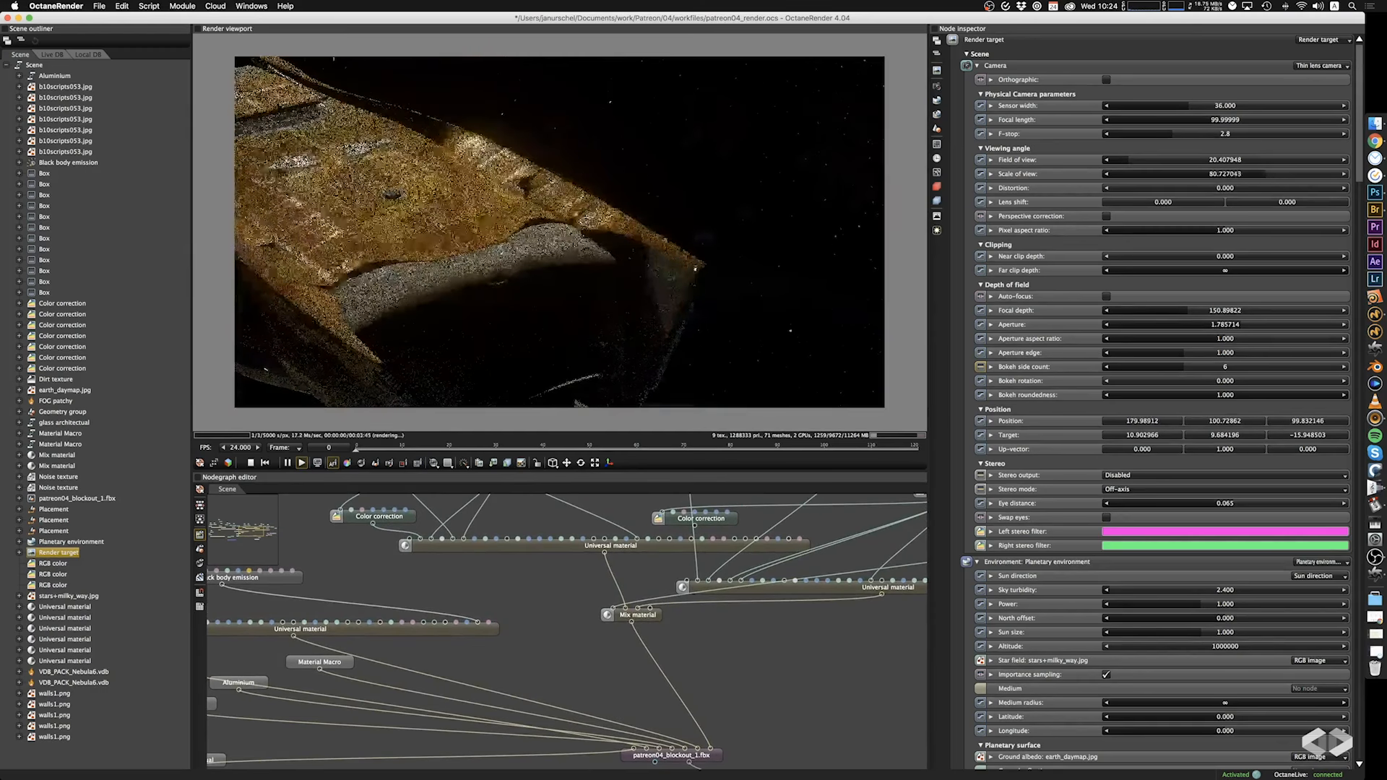
pyautogui.moveTo(449, 270); pyautogui.dragTo(613, 251, button='right')
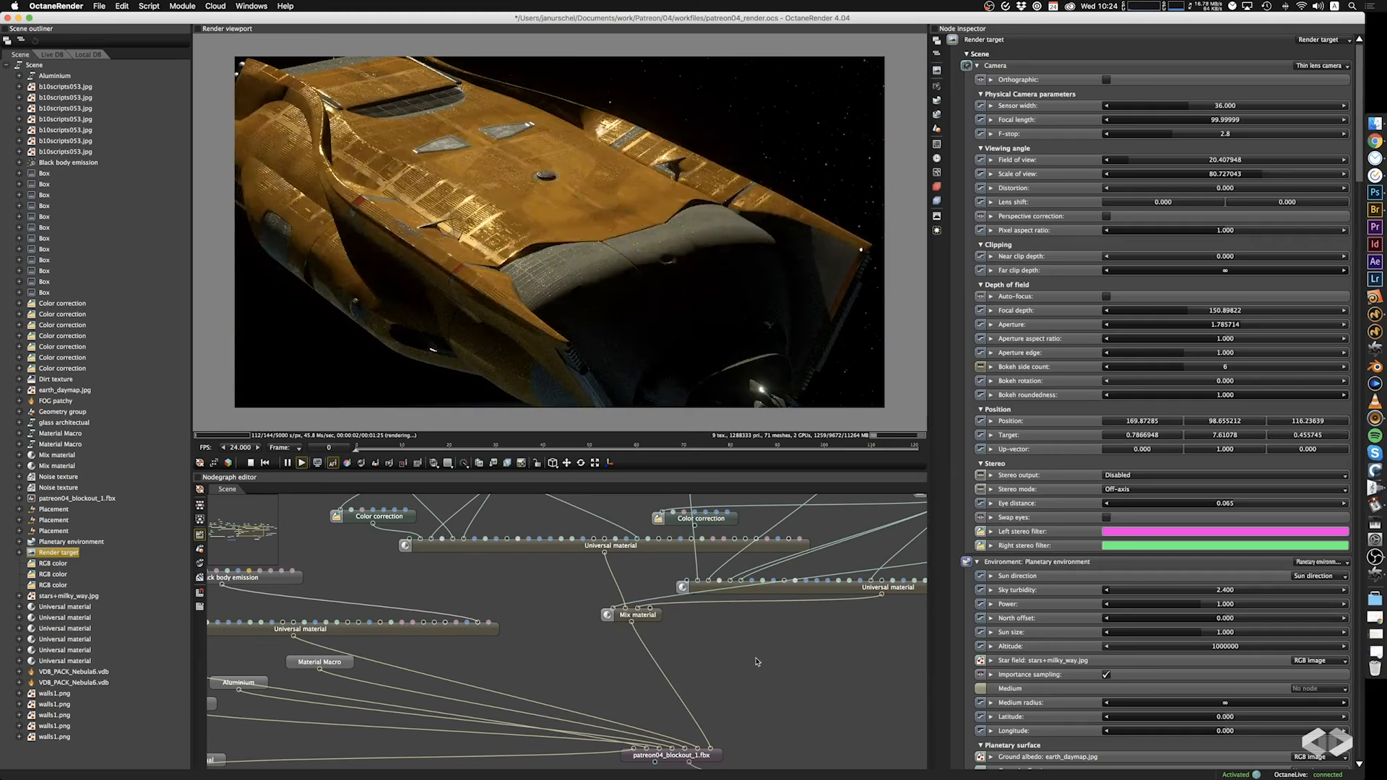
pyautogui.moveTo(798, 666); pyautogui.dragTo(666, 630, button='middle')
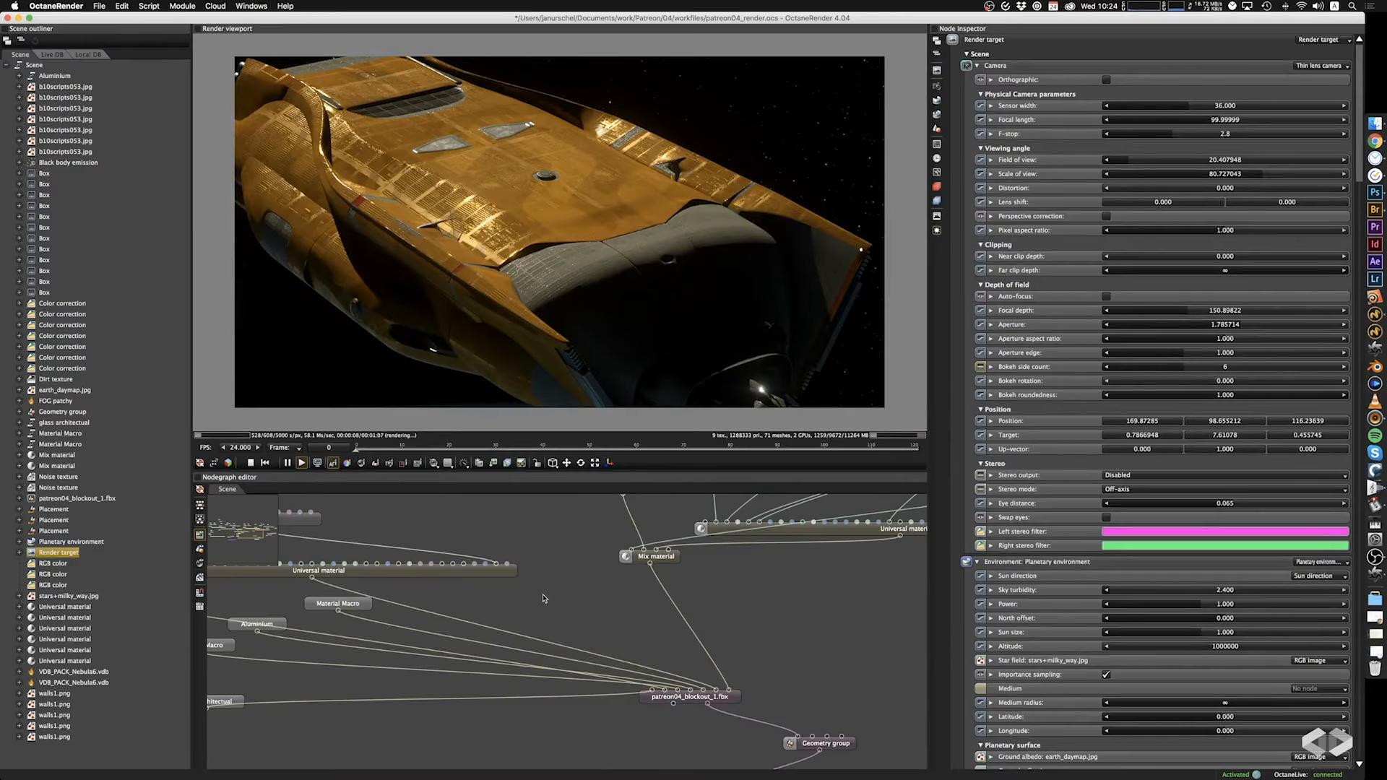
pyautogui.moveTo(544, 599); pyautogui.dragTo(758, 615, button='middle')
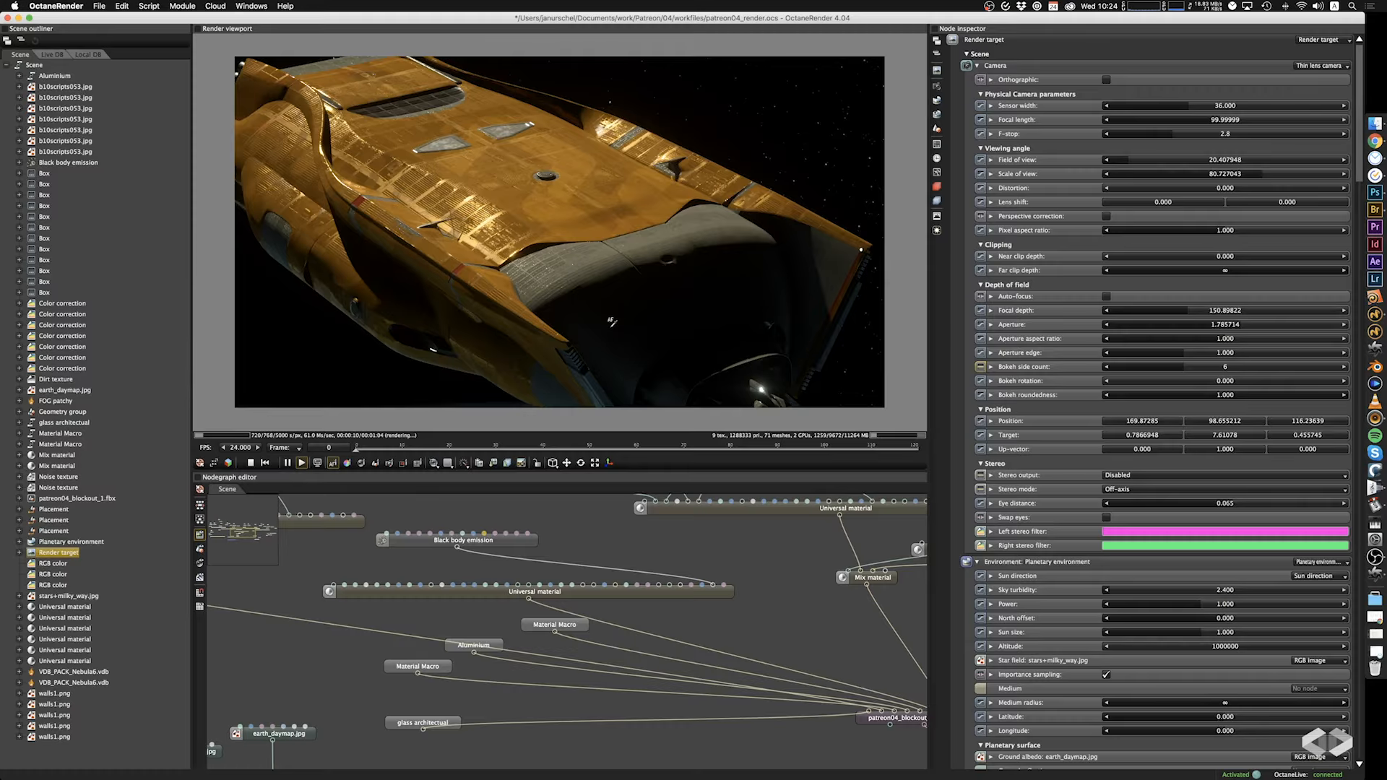
pyautogui.moveTo(768, 345); pyautogui.dragTo(755, 262)
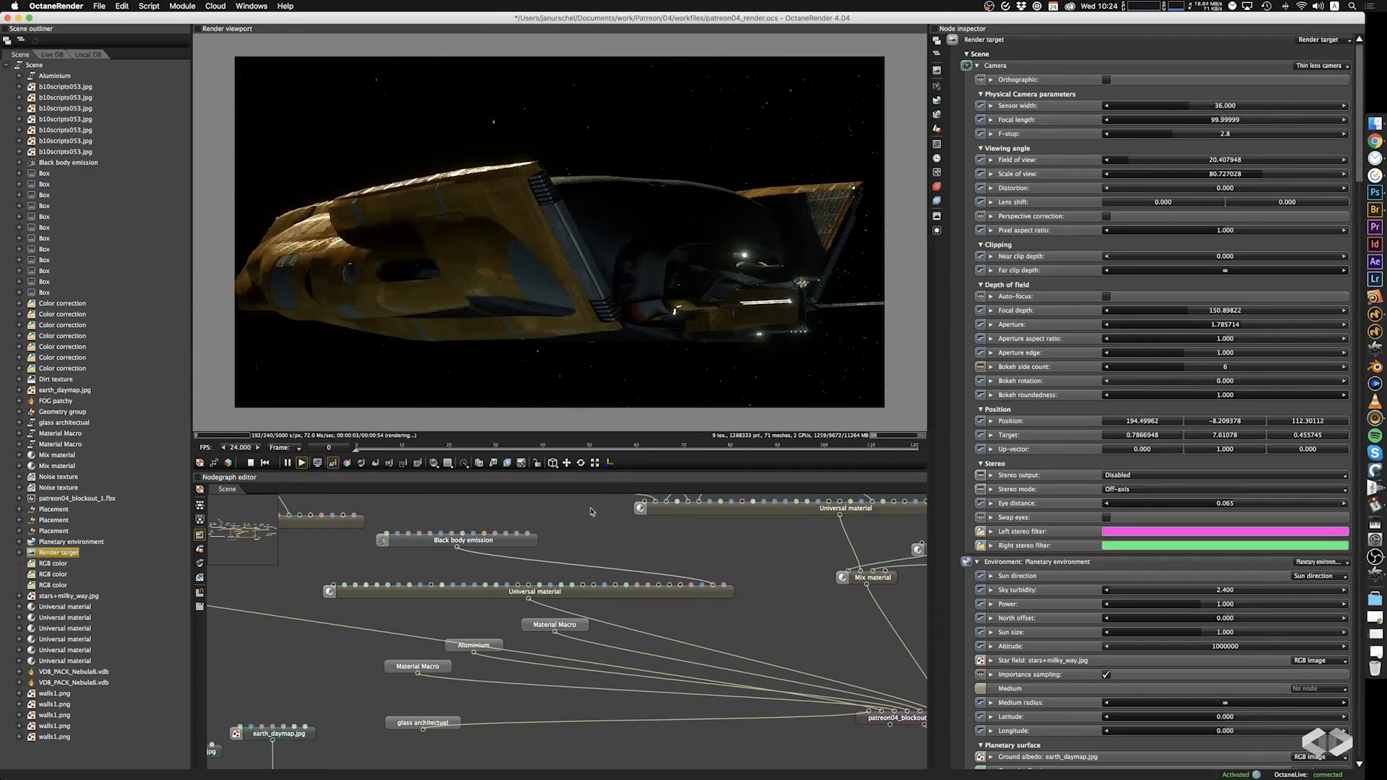
pyautogui.moveTo(329, 563); pyautogui.dragTo(374, 553, button='middle')
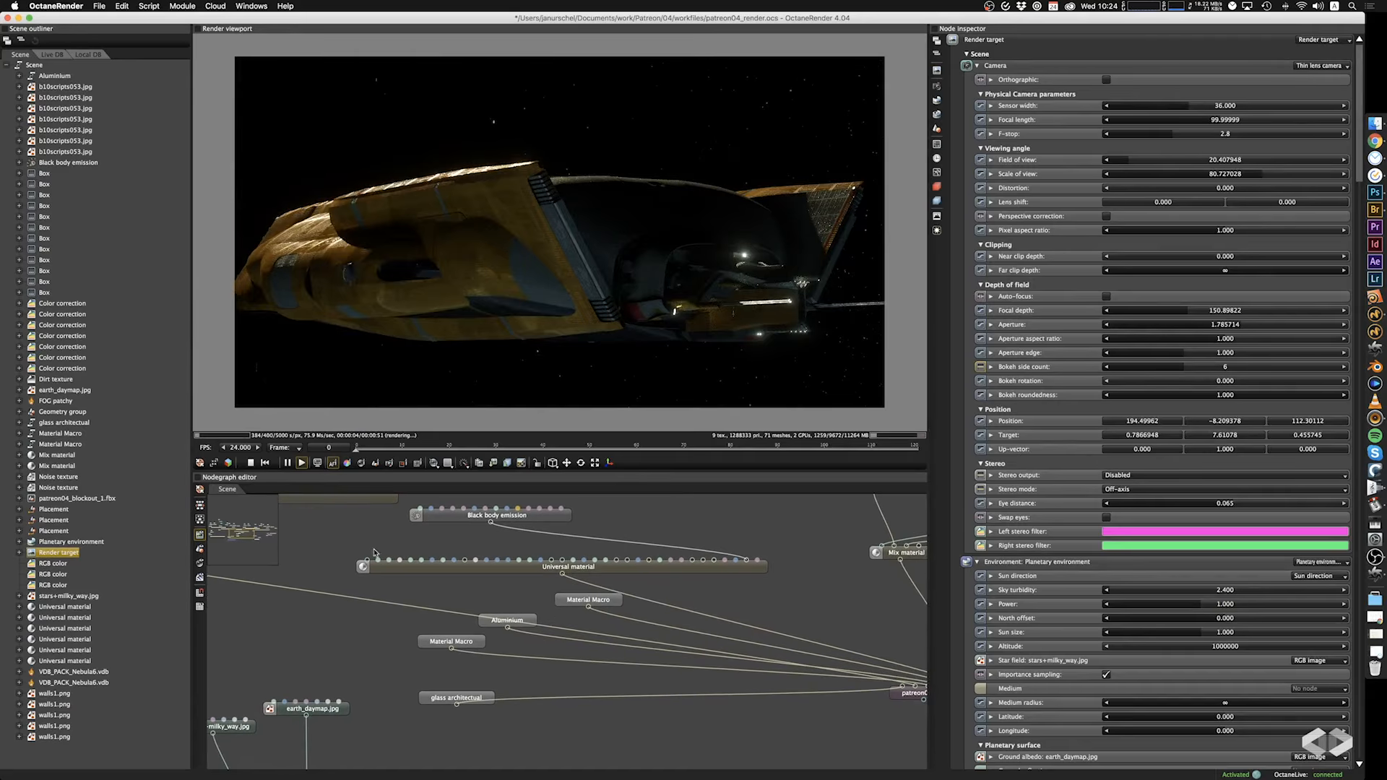
# Trace which input of the patreon04_blockout_1.fbx mesh the upper Material Macro feeds, and open the macro's node graph.
pyautogui.doubleClick(570, 604)
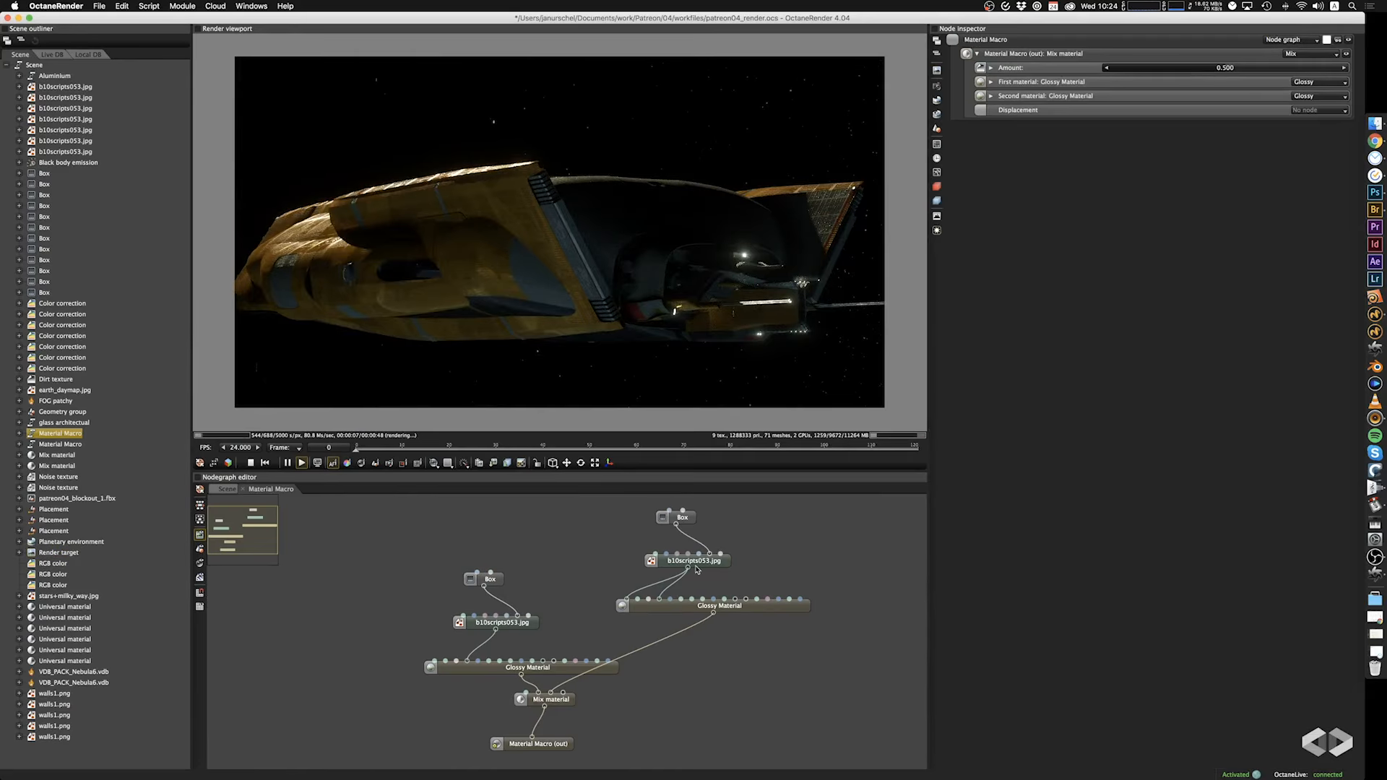
pyautogui.scroll(6, 564, 253)
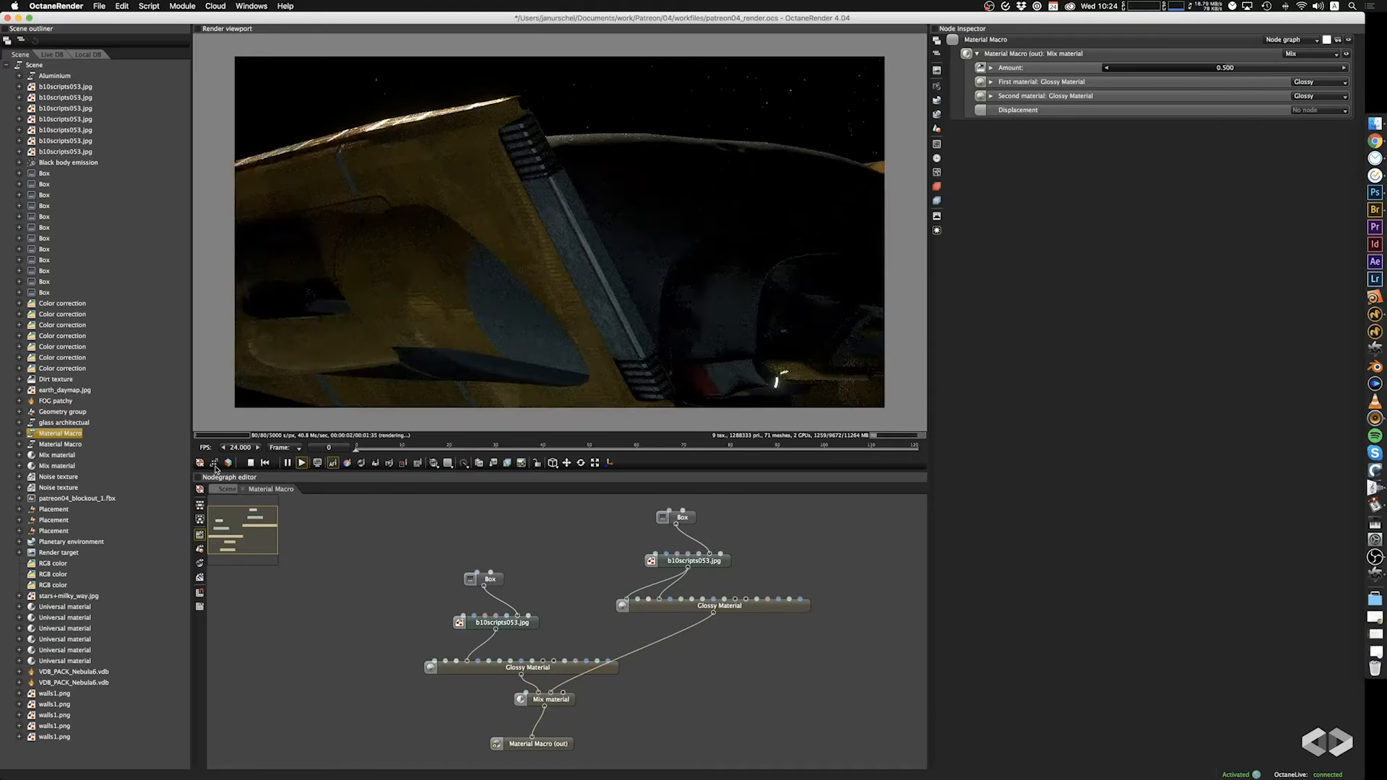
pyautogui.click(227, 489)
pyautogui.moveTo(698, 735); pyautogui.dragTo(596, 708, button='middle')
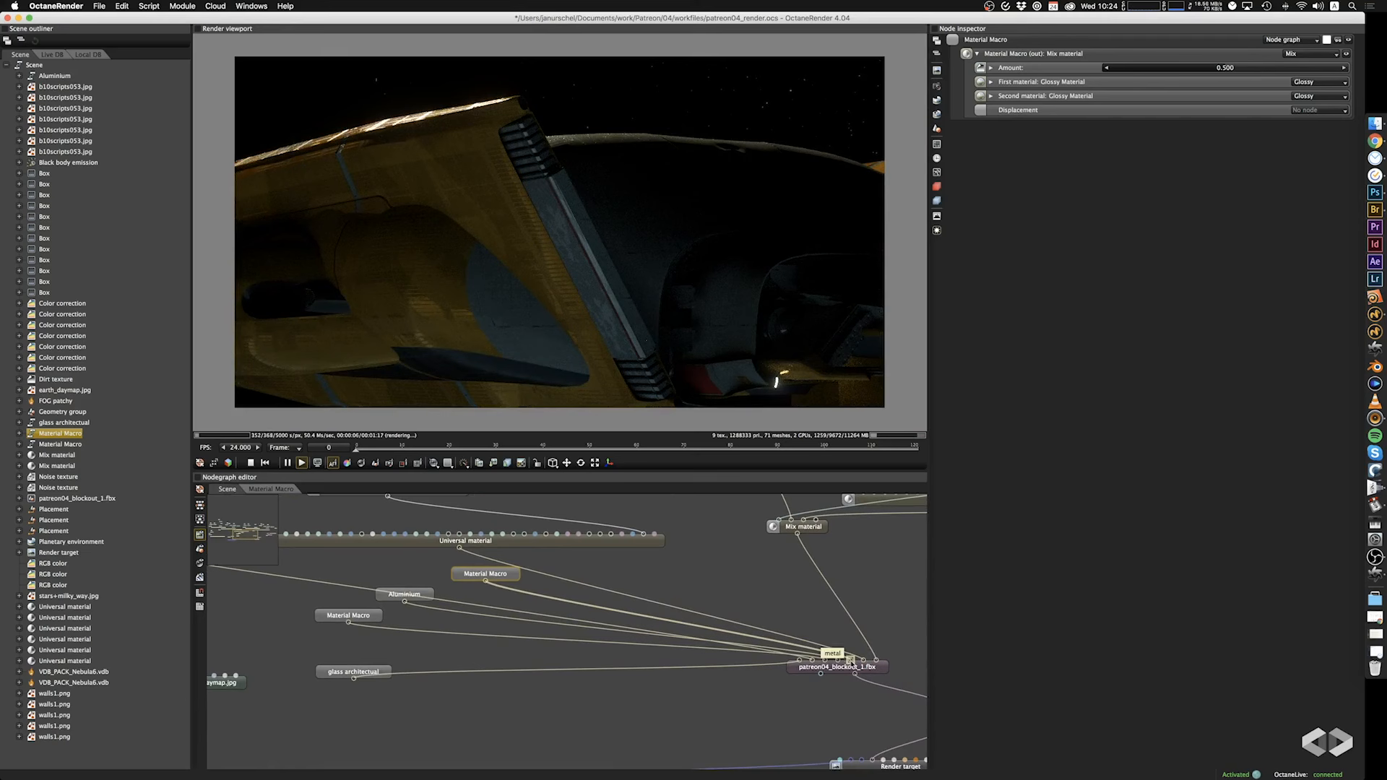
pyautogui.doubleClick(468, 572)
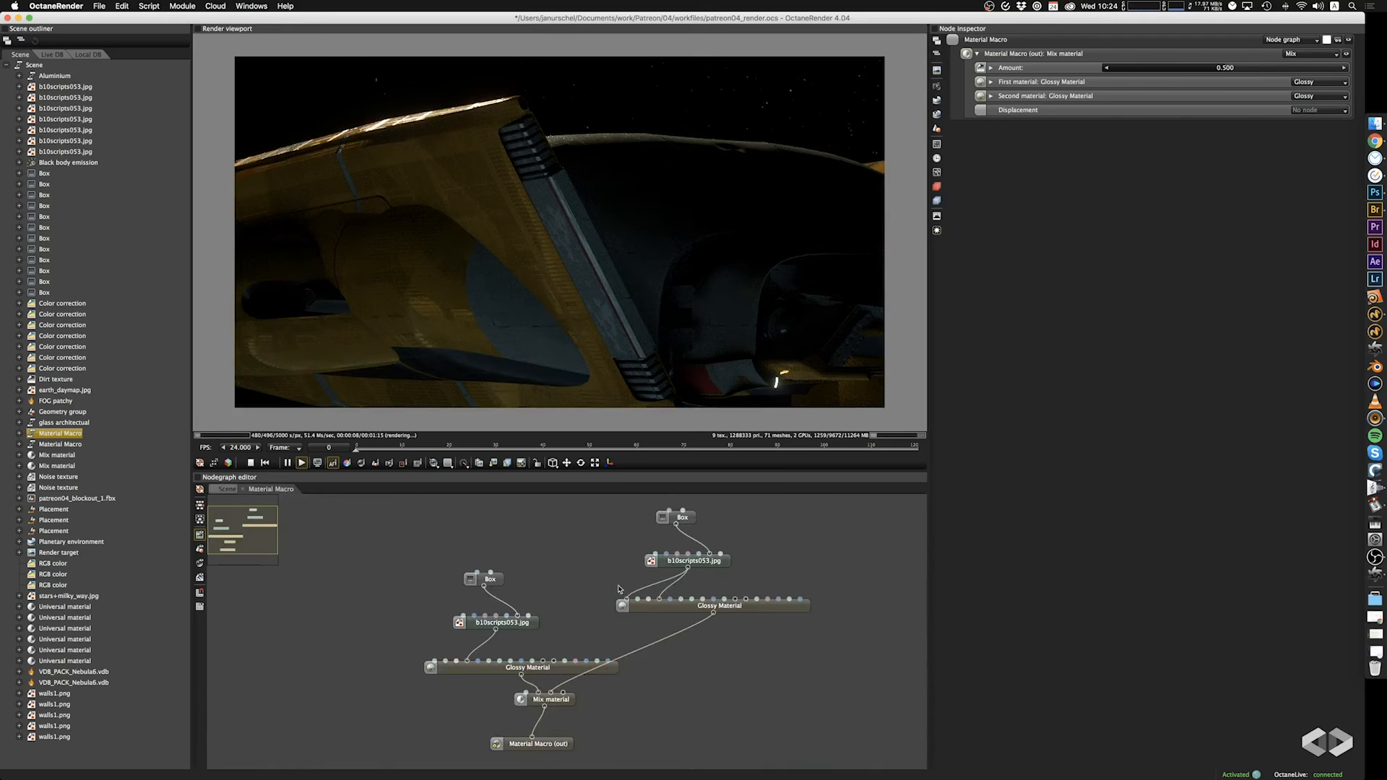
# Try a different scale for the Box projection of the second Glossy Material's texture, and undo it.
pyautogui.click(684, 520)
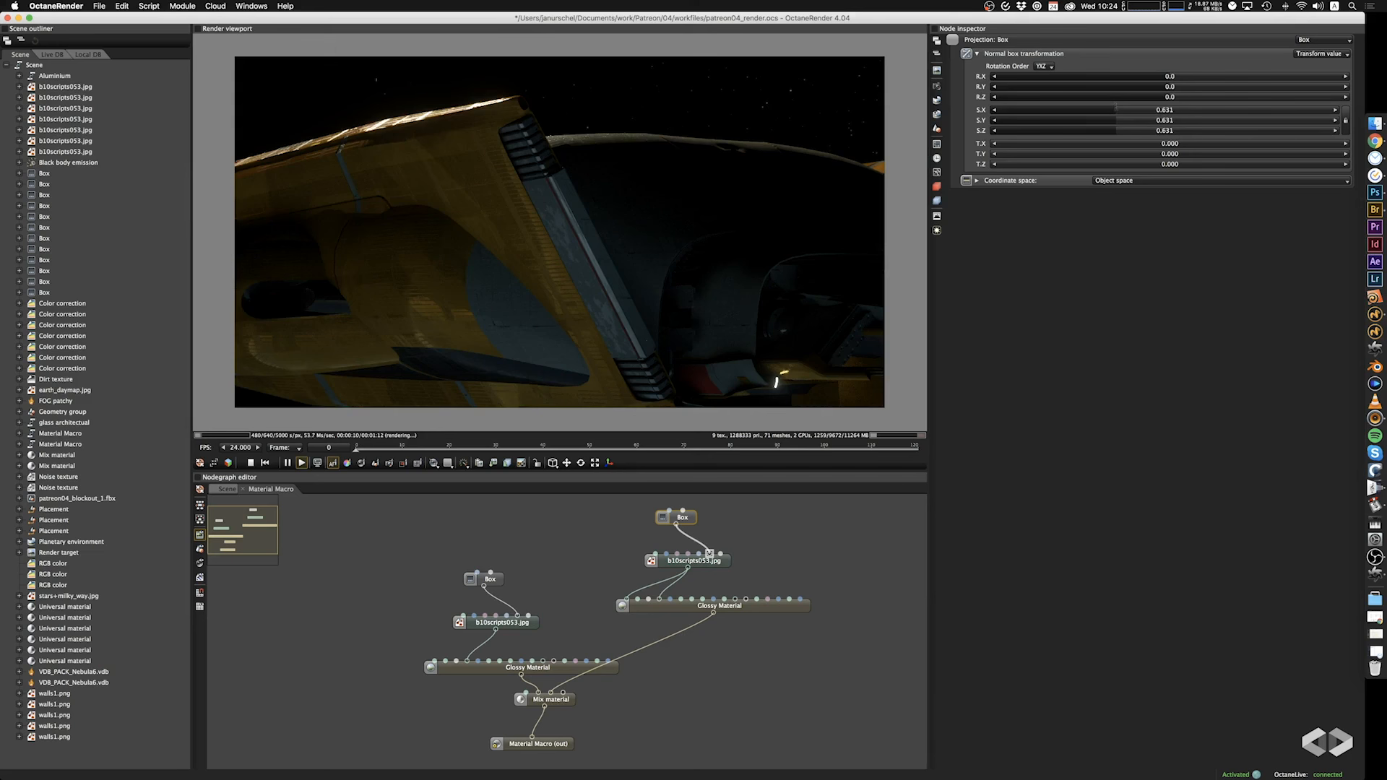
pyautogui.moveTo(1116, 108); pyautogui.dragTo(1101, 109)
pyautogui.press('super+z')
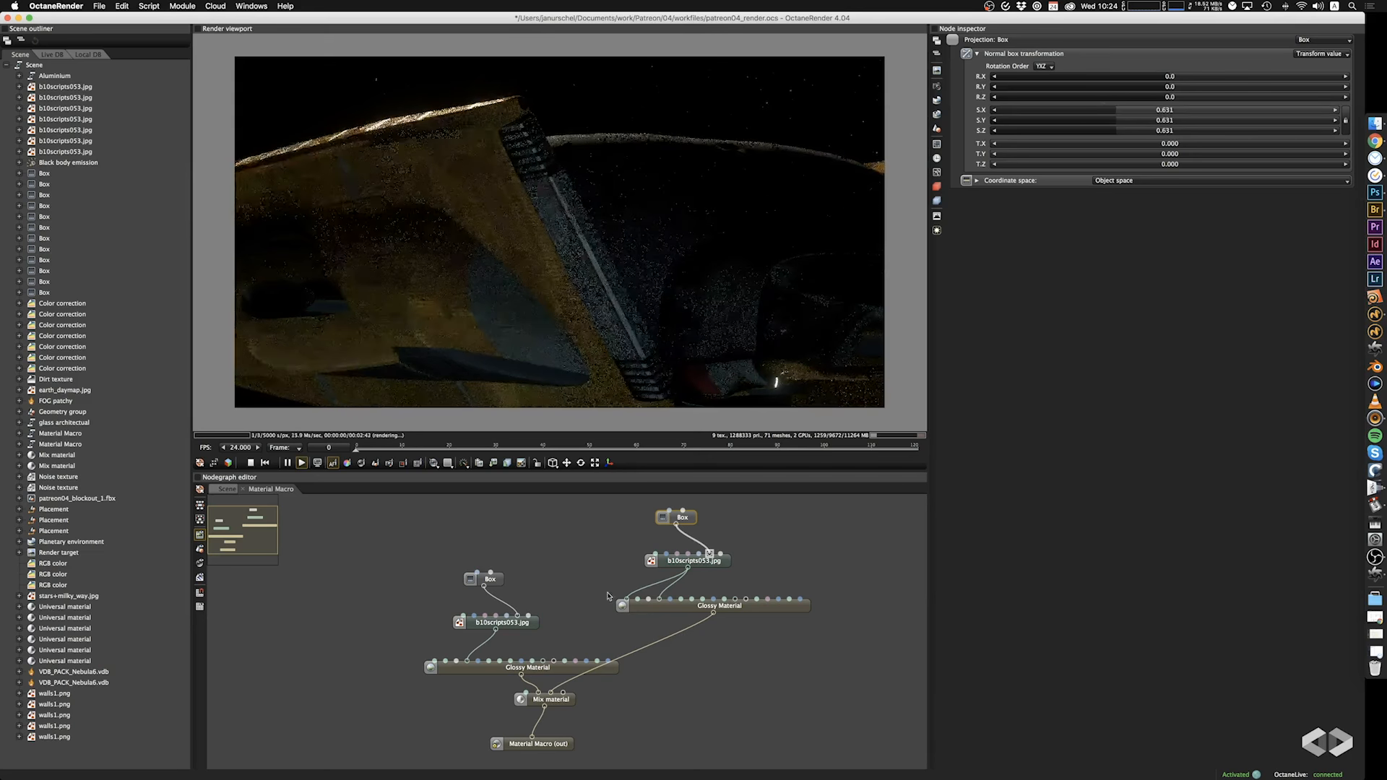
# Set the Box projection scale of the first Glossy Material's roughness texture to 1.350 and inspect the metal panel.
pyautogui.click(485, 578)
pyautogui.moveTo(1194, 109); pyautogui.dragTo(1134, 116)
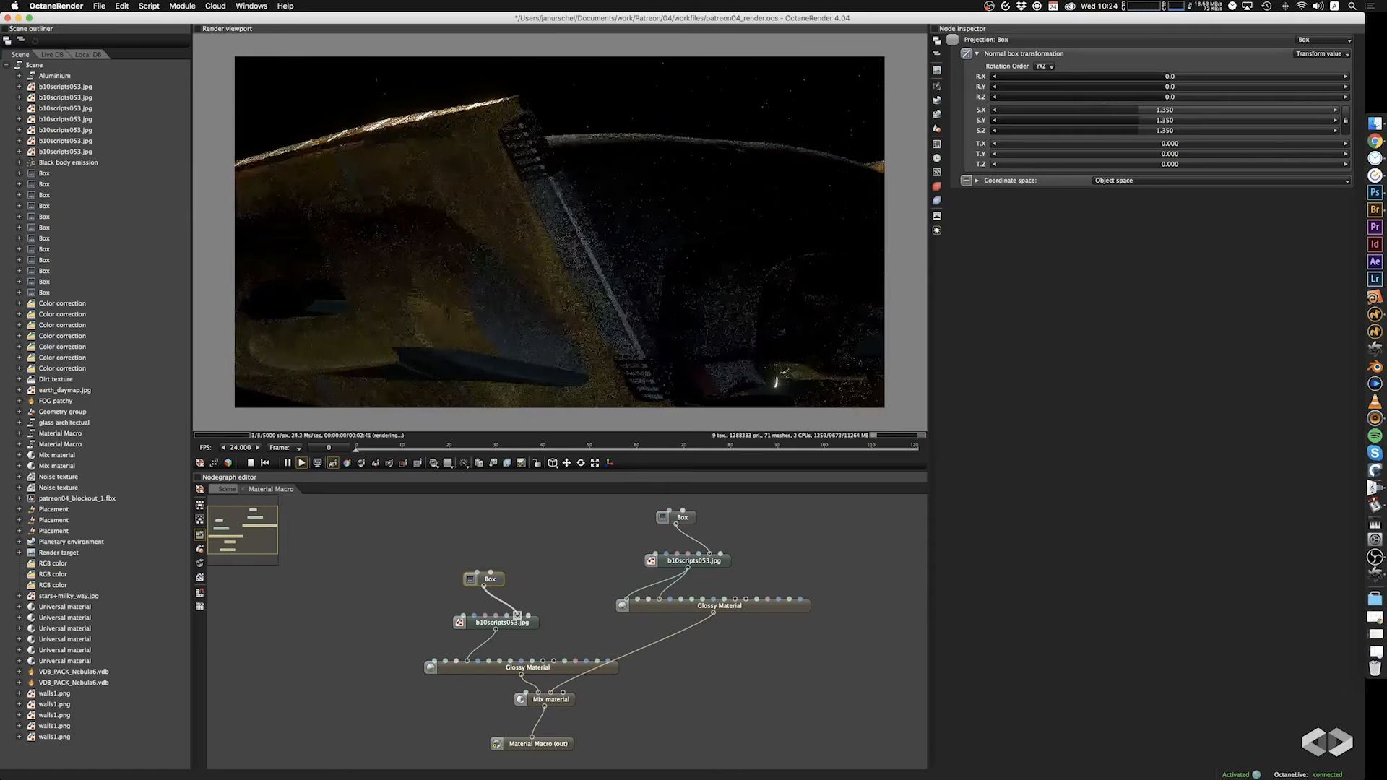
pyautogui.scroll(3, 565, 296)
pyautogui.scroll(3, 565, 296)
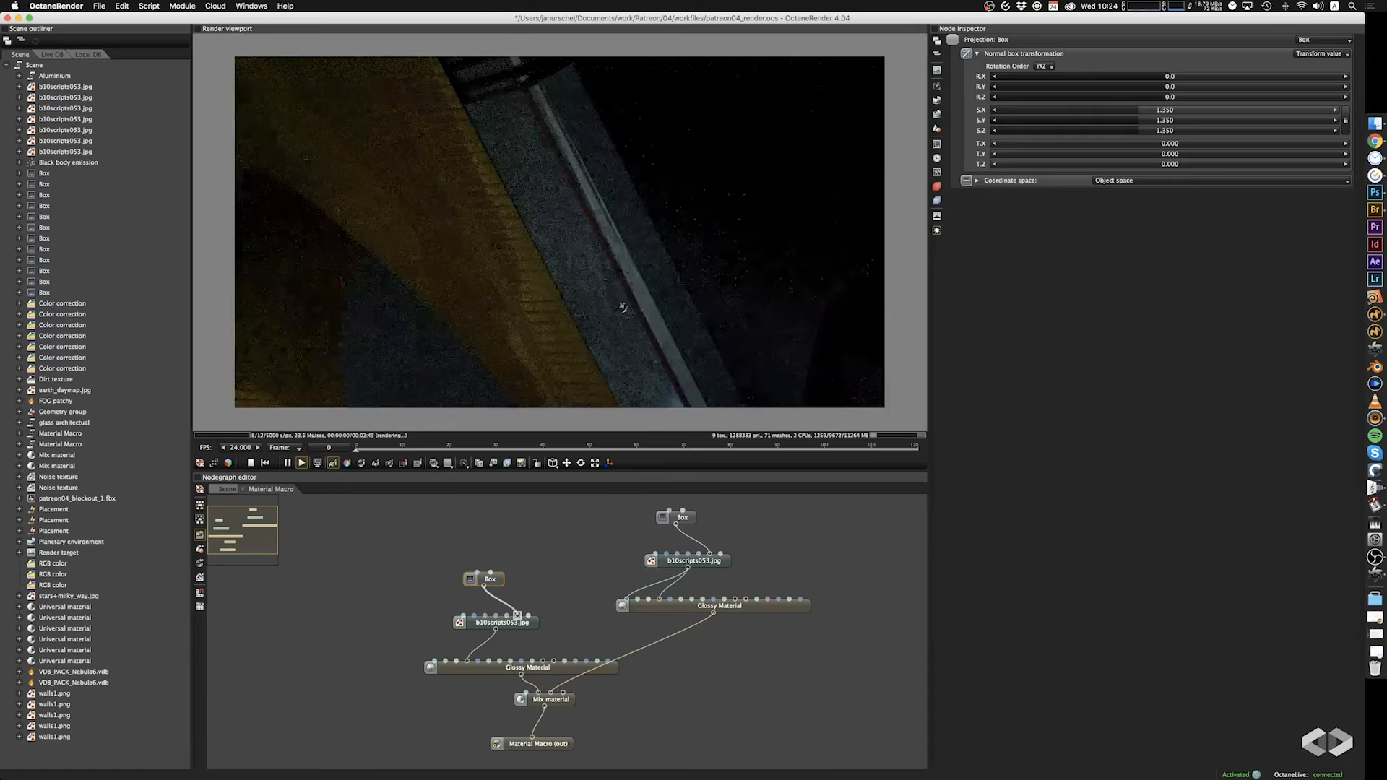
pyautogui.moveTo(641, 275); pyautogui.dragTo(539, 307)
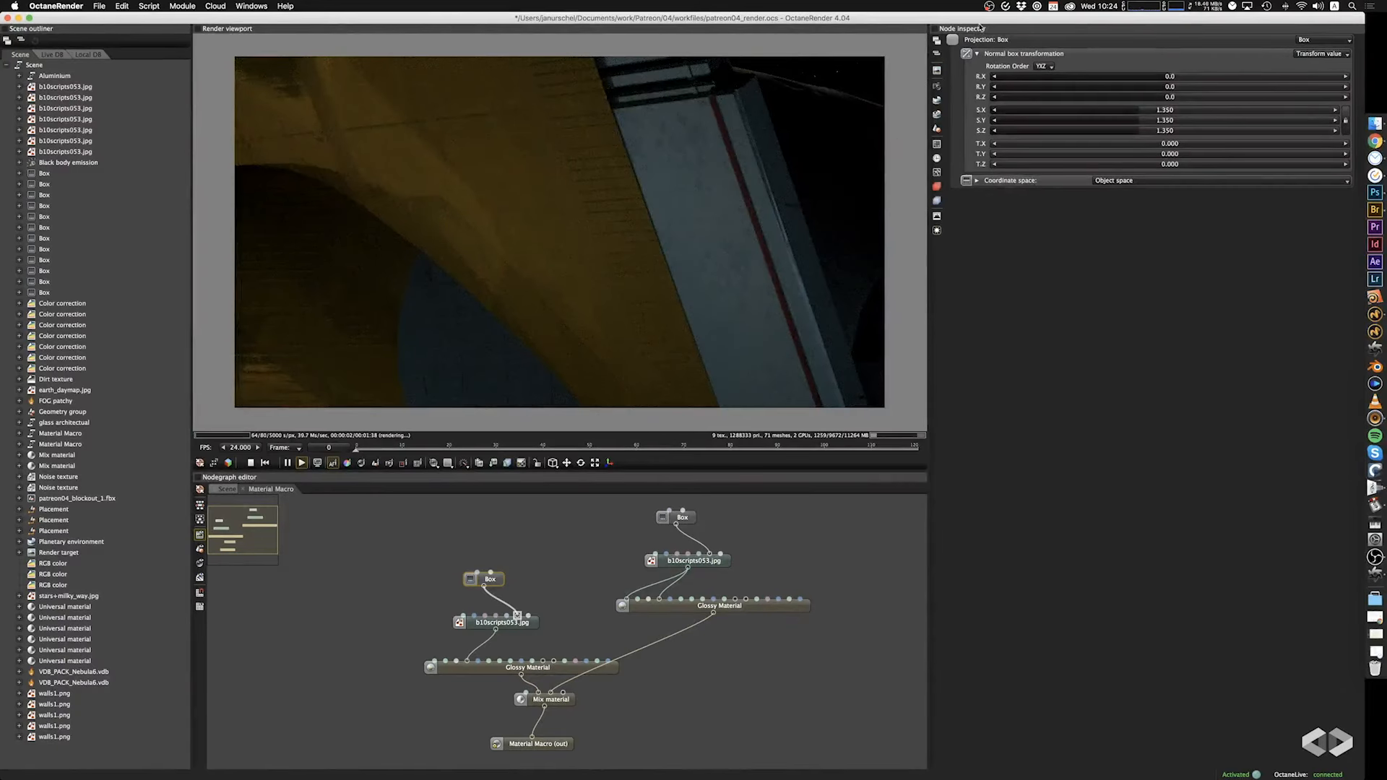
# Replace the image in the first Glossy Material's roughness texture with walls3.jpg and check the metal hull parts.
pyautogui.click(482, 627)
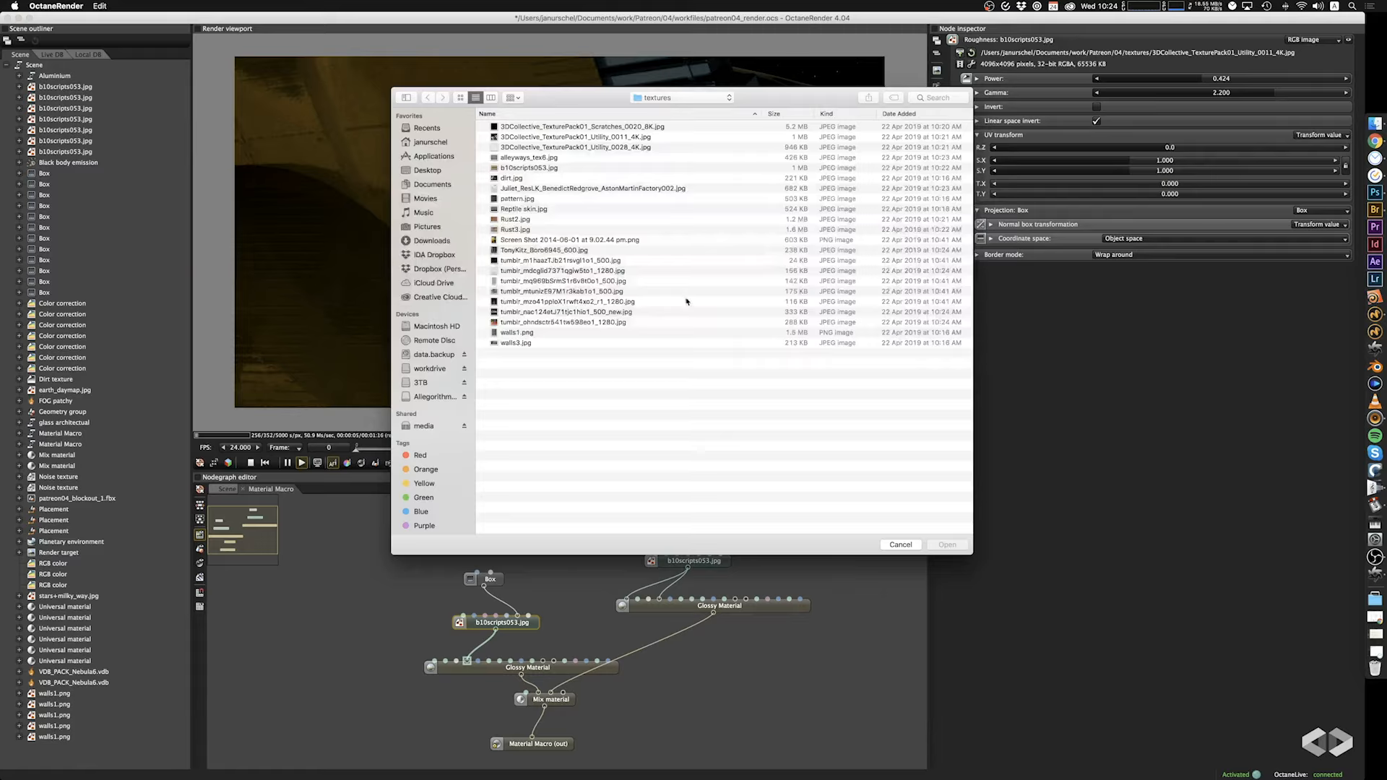
pyautogui.click(498, 343)
pyautogui.click(948, 545)
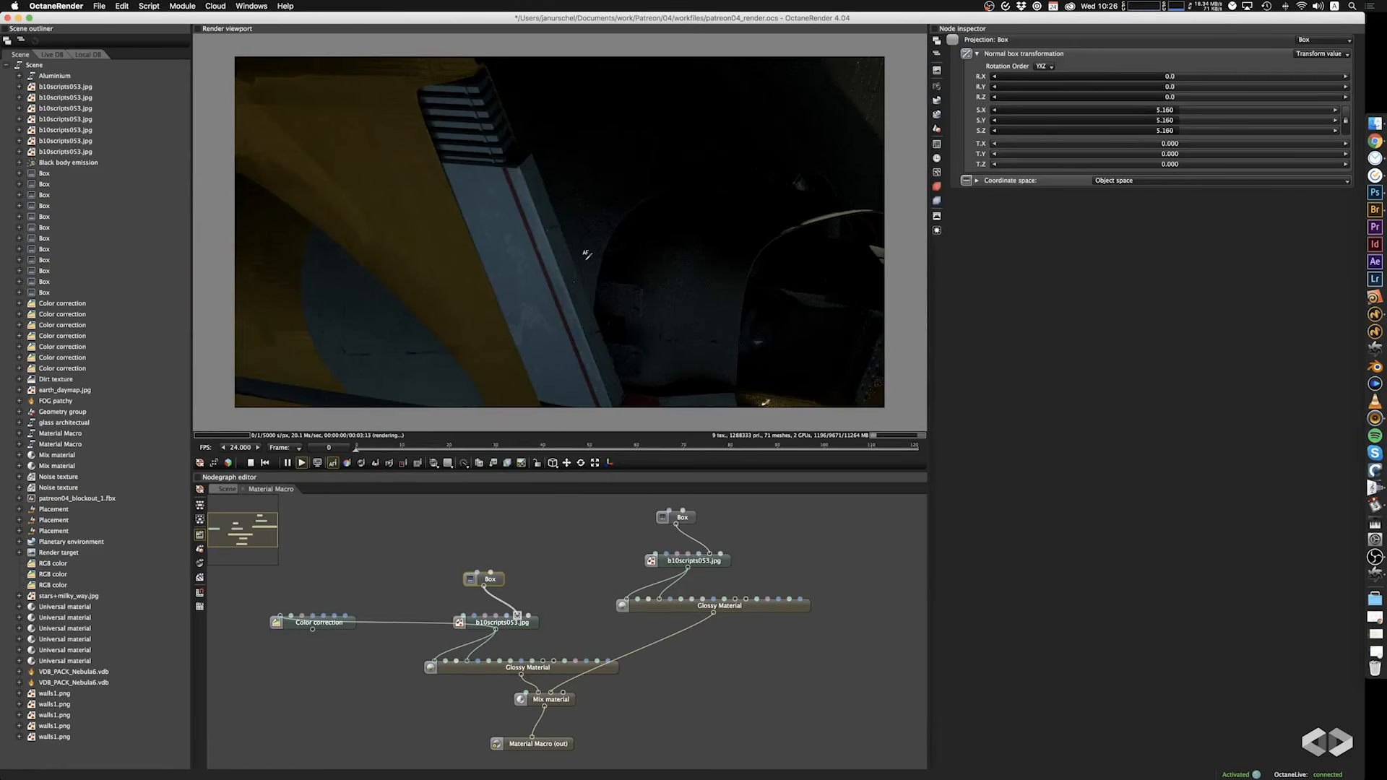
pyautogui.moveTo(587, 254); pyautogui.dragTo(578, 175, button='right')
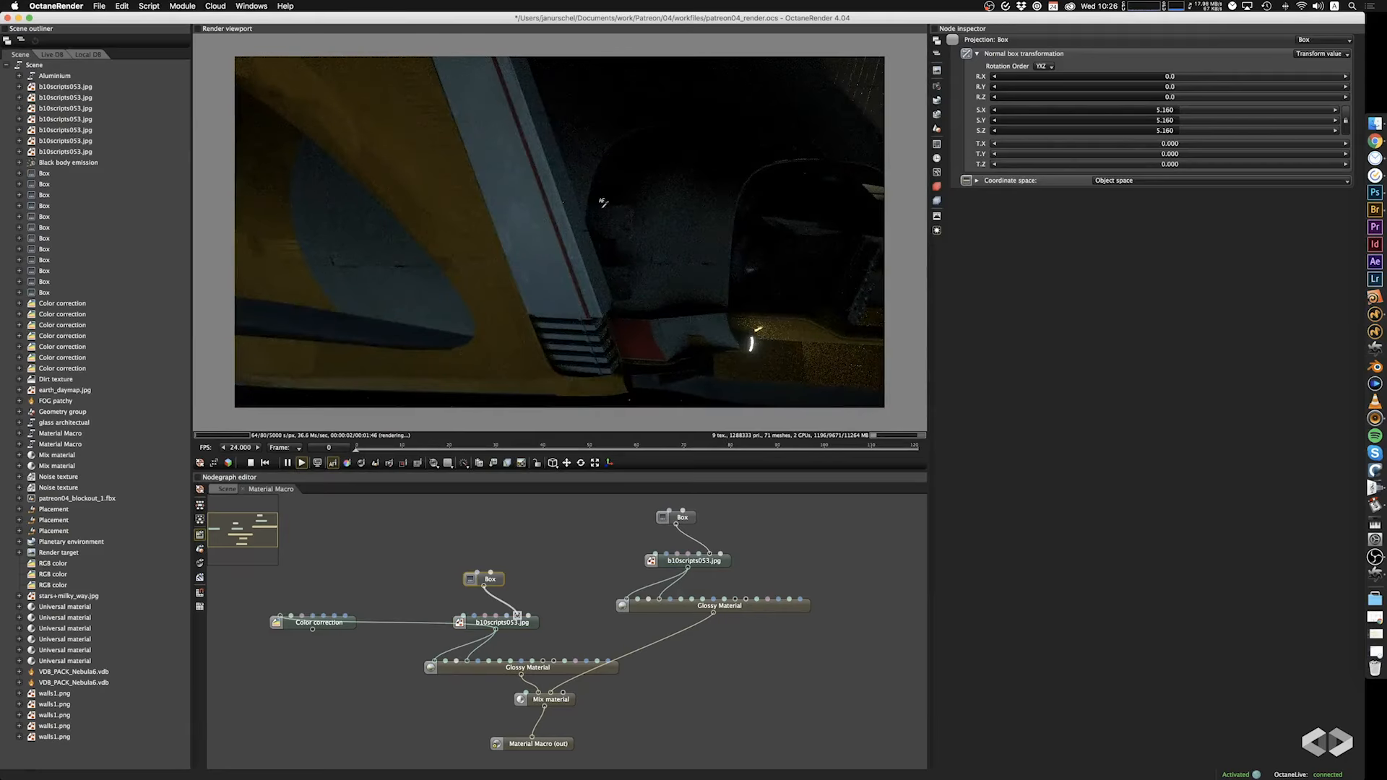
# Replace the image in the first Glossy Material's texture with walls3.jpg and inspect the hull around the two angular grey panels.
pyautogui.moveTo(601, 231); pyautogui.dragTo(551, 196)
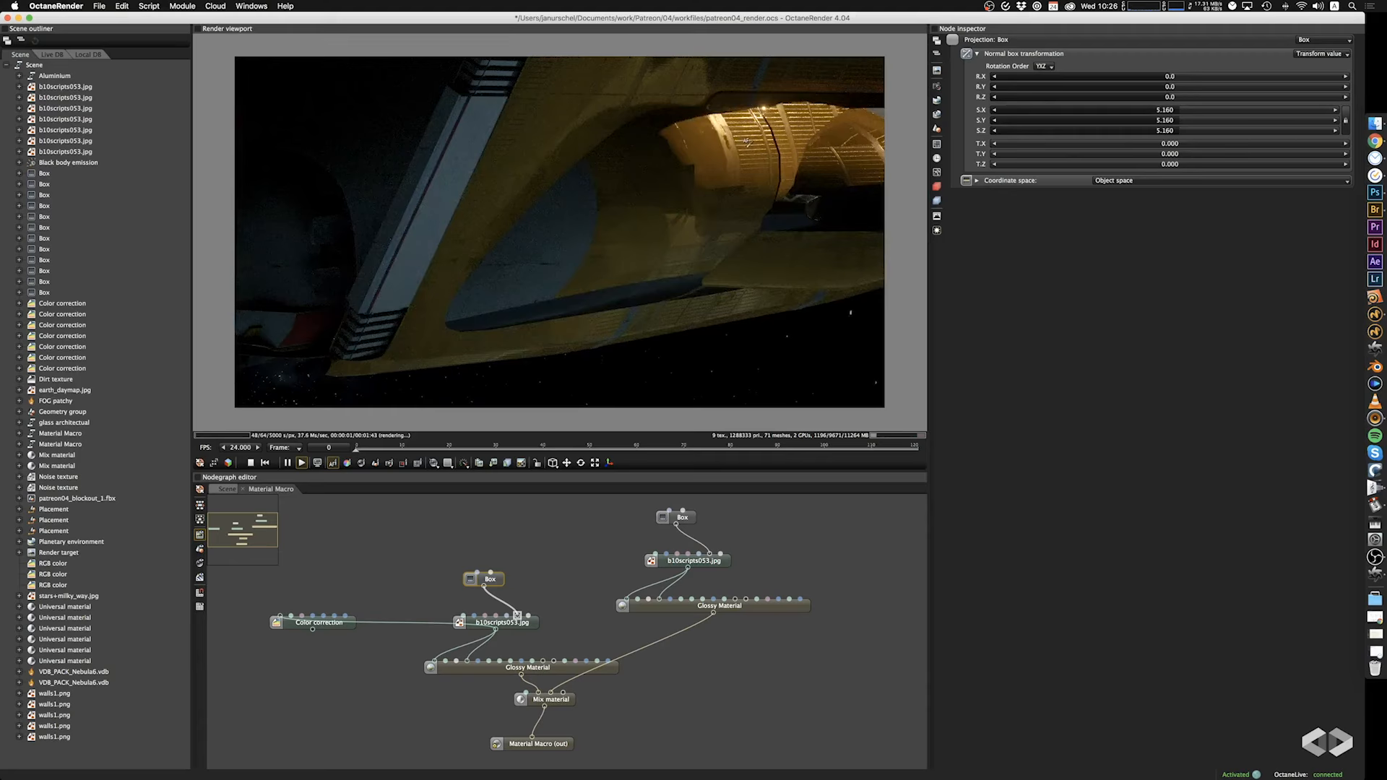
pyautogui.moveTo(757, 157); pyautogui.dragTo(698, 212)
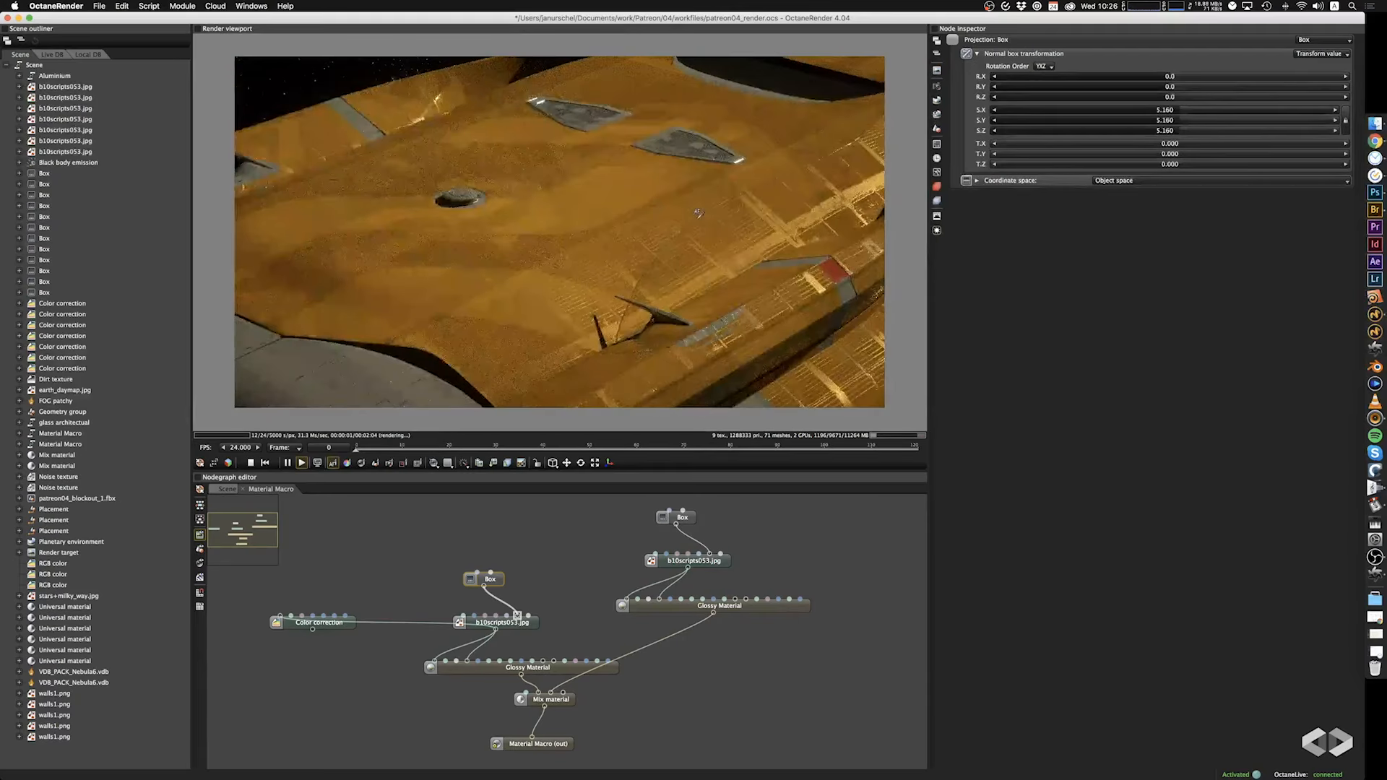
pyautogui.click(524, 624)
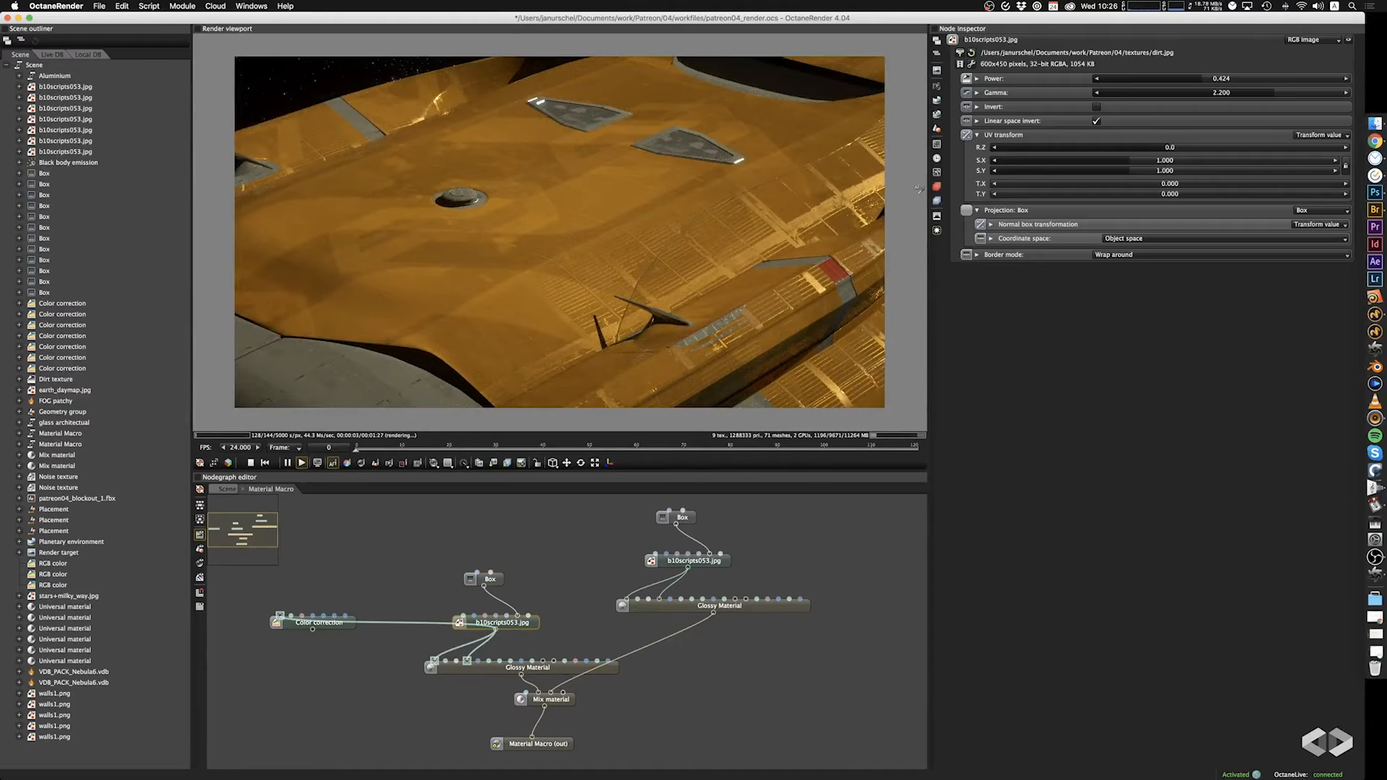
pyautogui.click(961, 53)
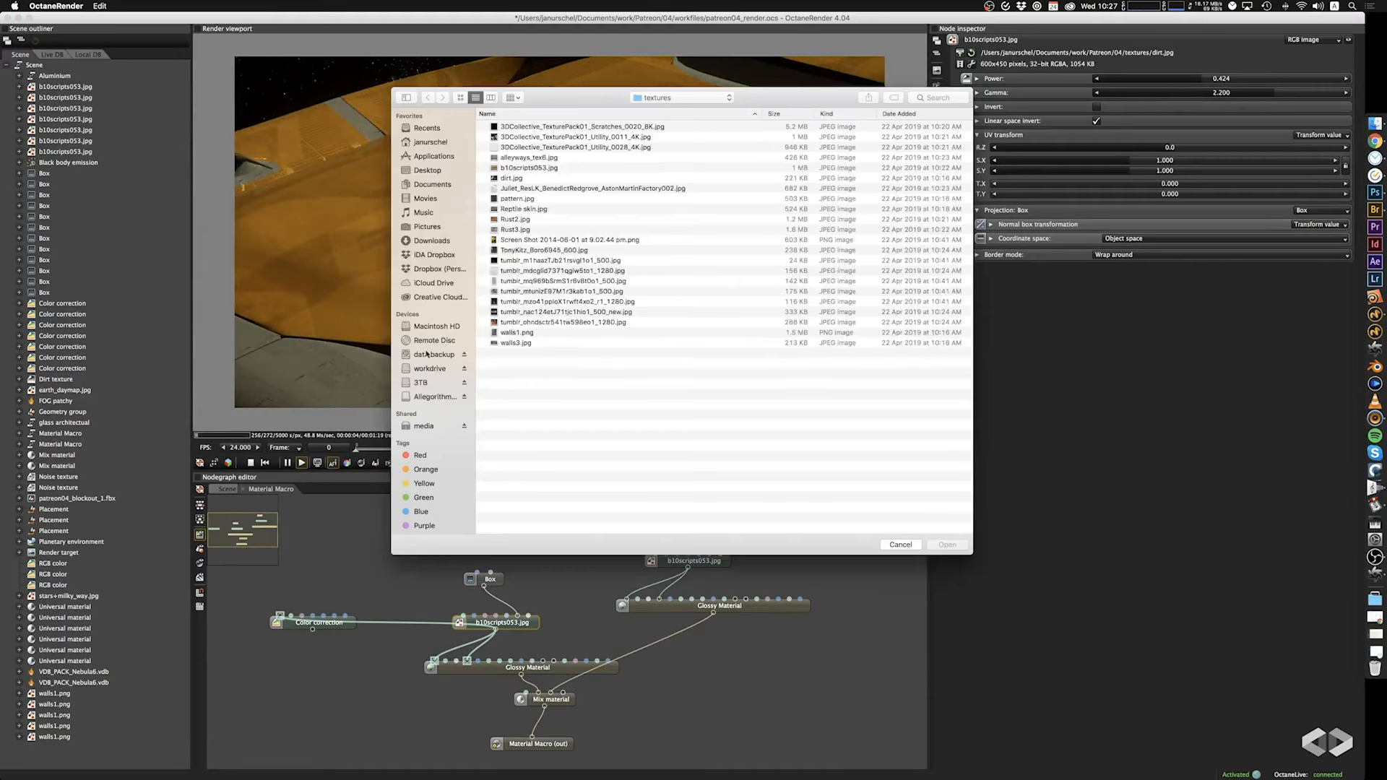
pyautogui.click(521, 343)
pyautogui.press('Return')
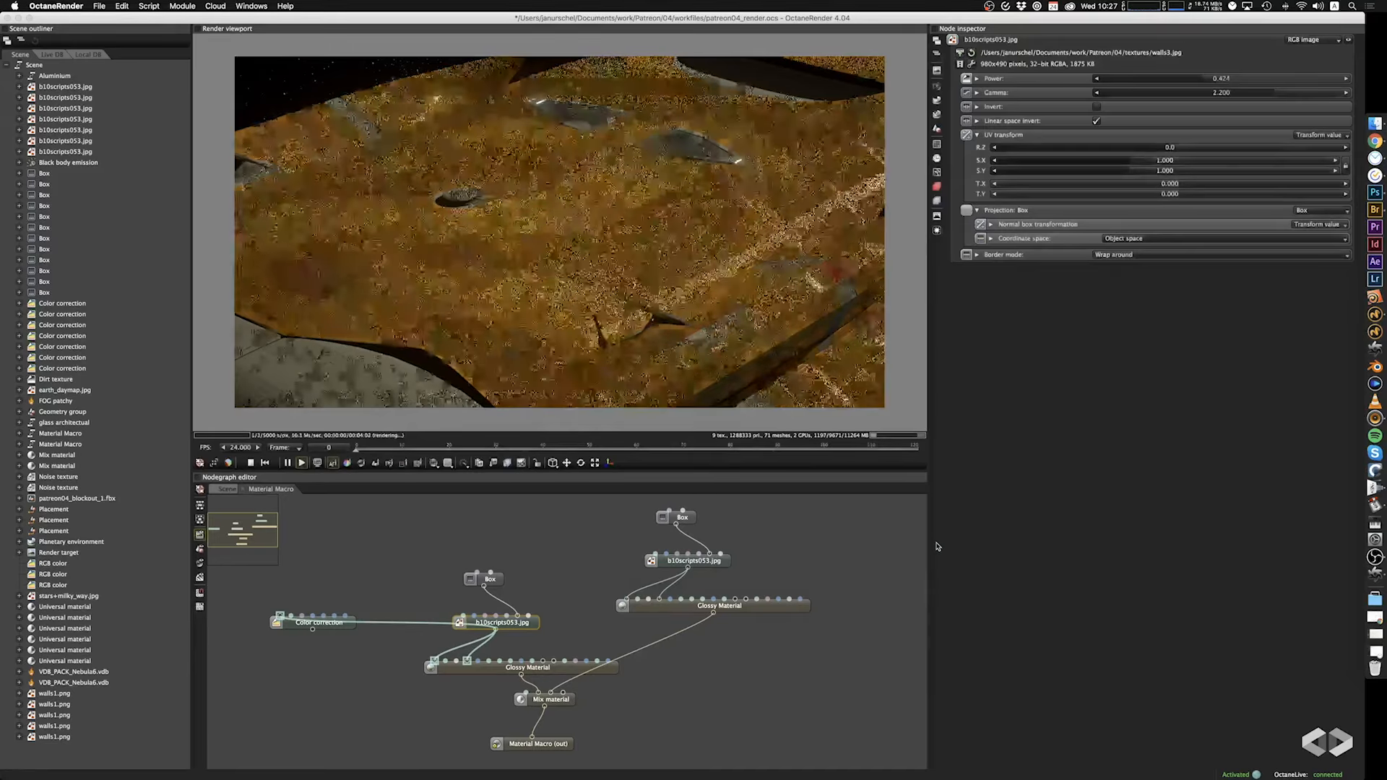
pyautogui.moveTo(698, 142); pyautogui.dragTo(679, 168)
pyautogui.scroll(5, 680, 168)
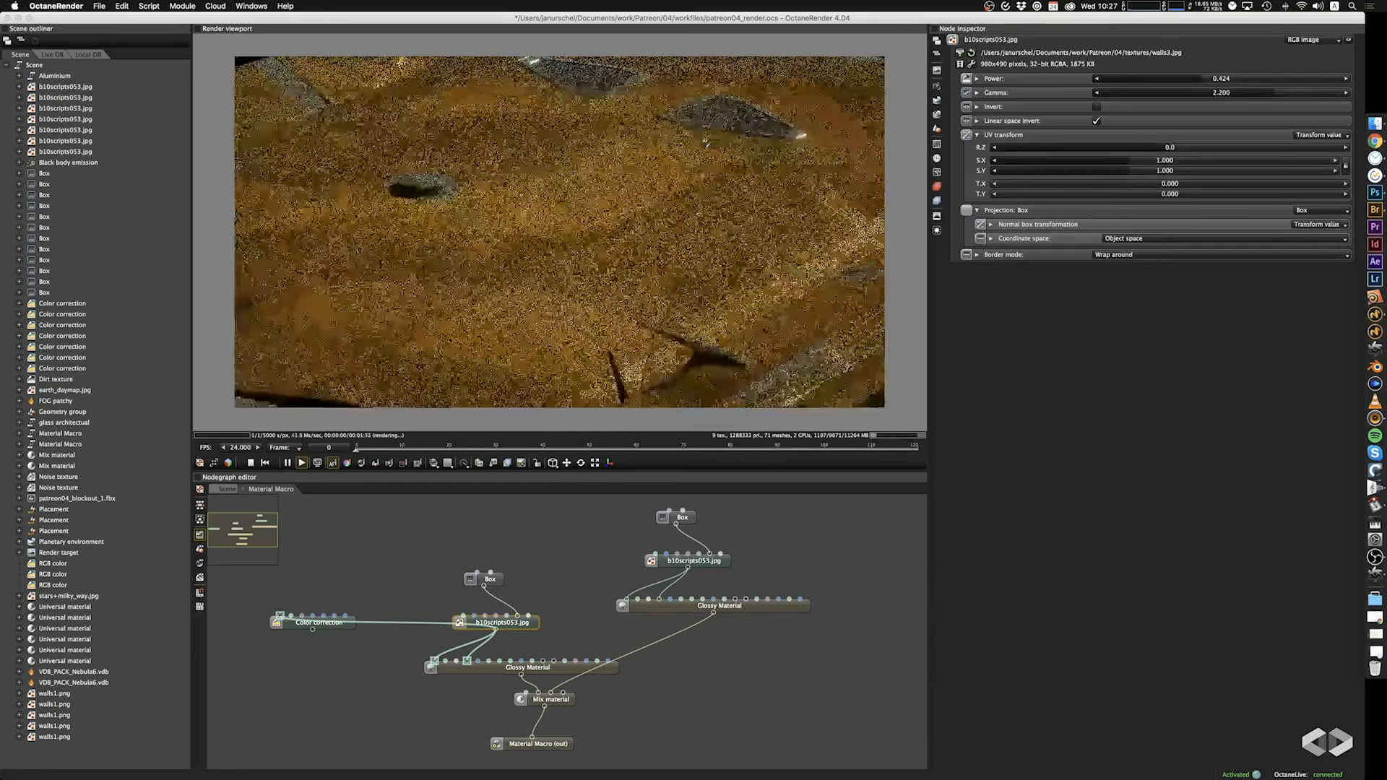
pyautogui.moveTo(693, 166); pyautogui.dragTo(624, 297, button='right')
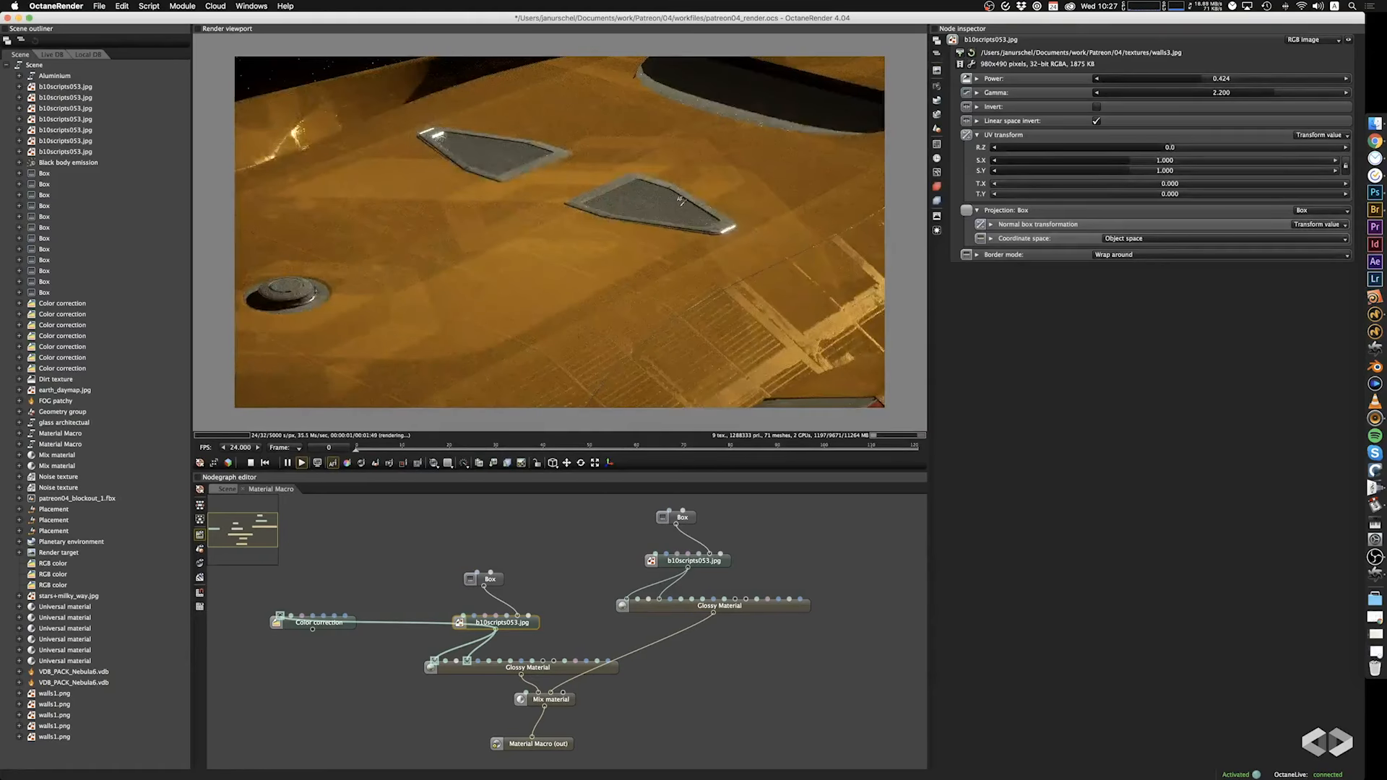
pyautogui.scroll(5, 681, 201)
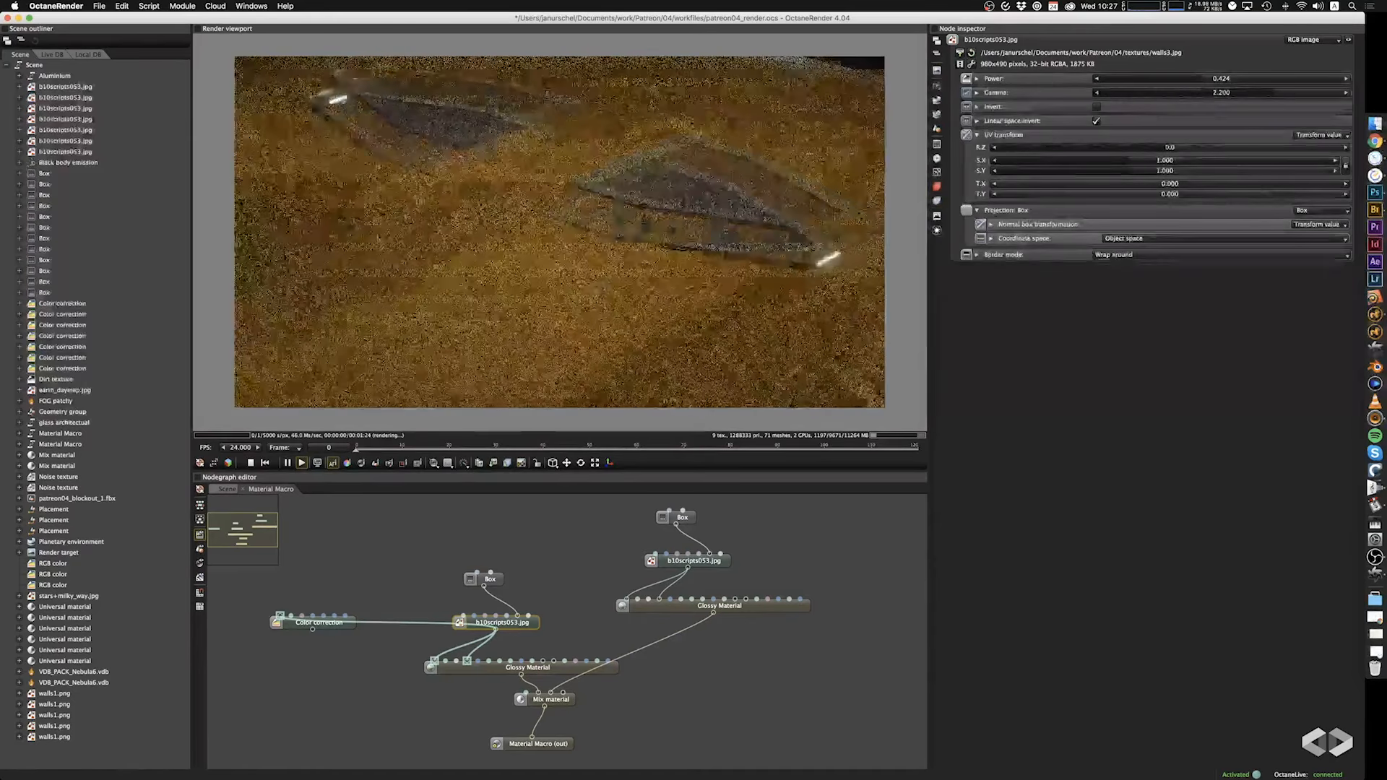
pyautogui.moveTo(681, 201); pyautogui.dragTo(624, 287)
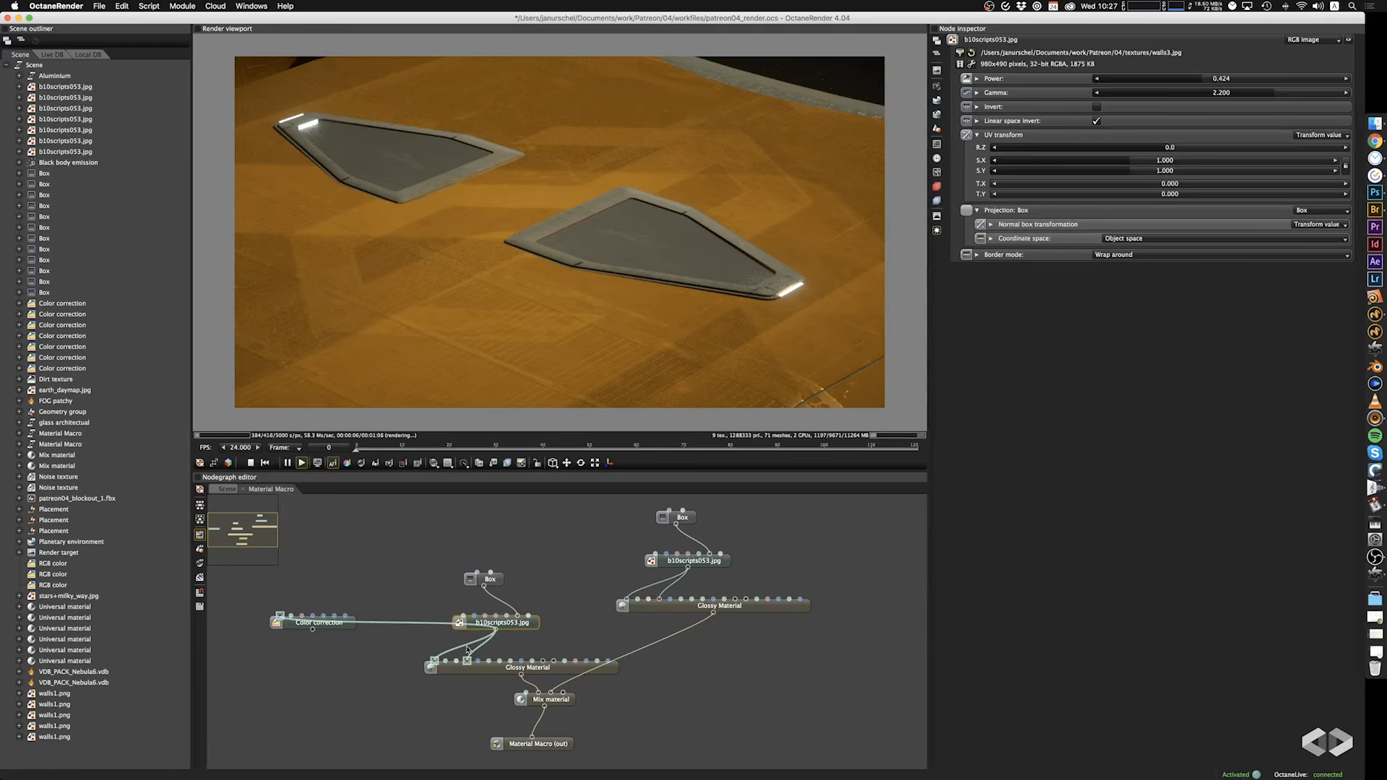
# Try feeding the Color correction output into the first Glossy Material's two textured inputs, and undo both connections.
pyautogui.moveTo(338, 645); pyautogui.dragTo(443, 671)
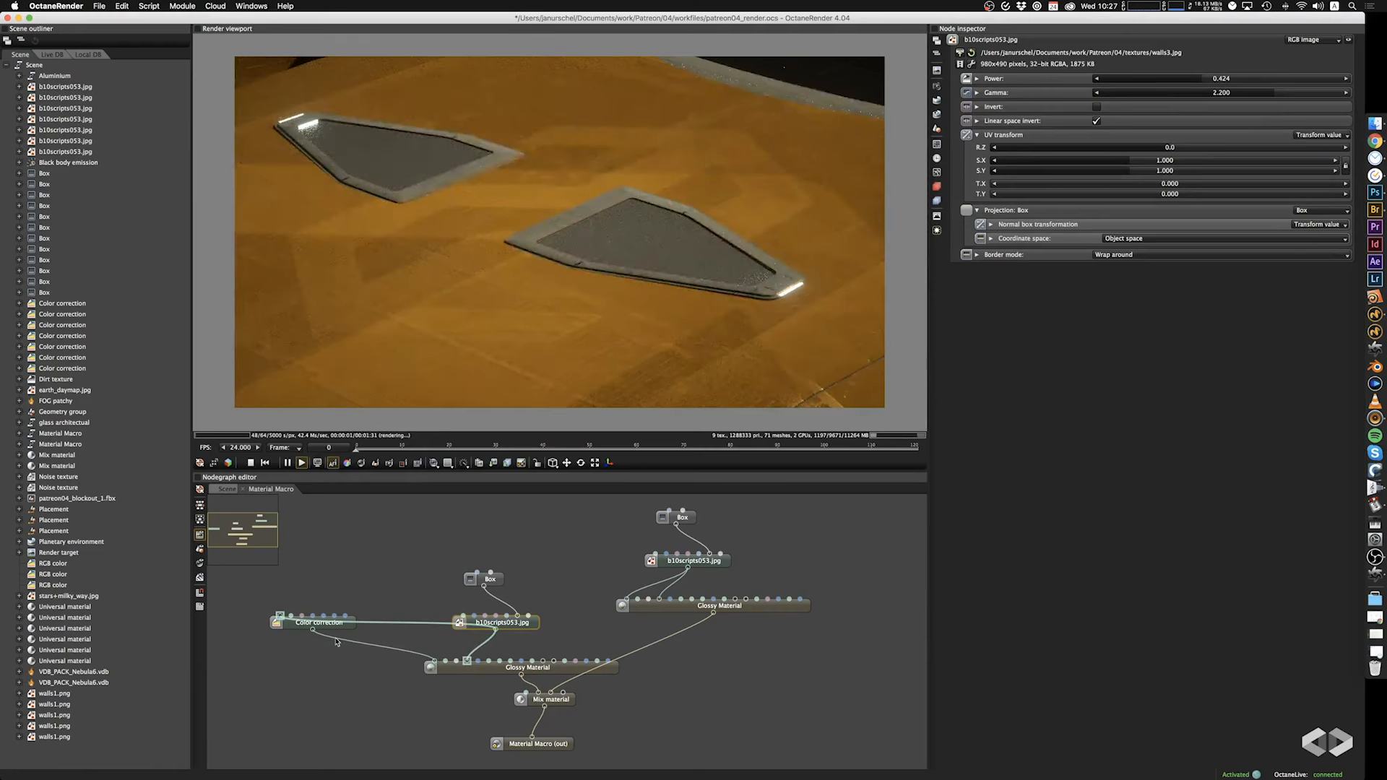
pyautogui.moveTo(329, 635); pyautogui.dragTo(464, 669)
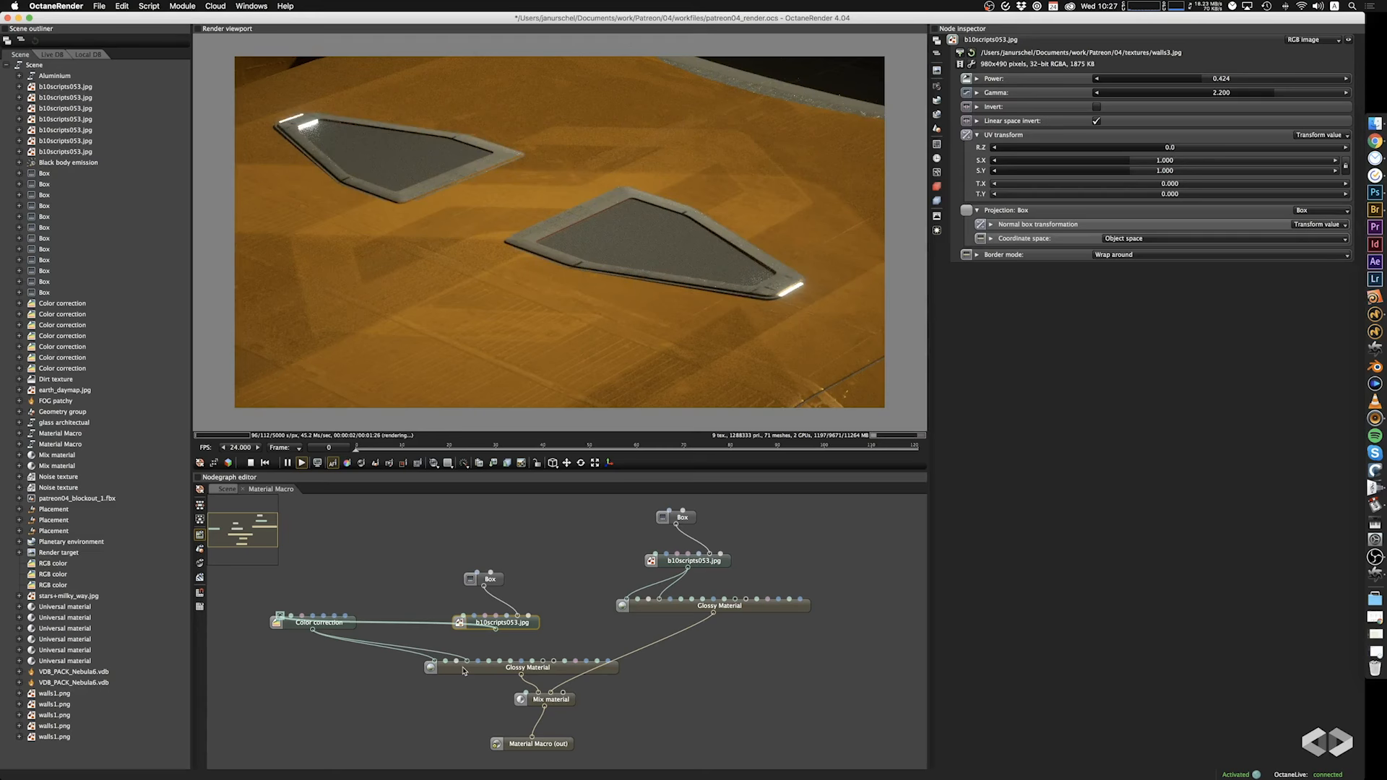
pyautogui.press('super+z')
pyautogui.press('super+z')
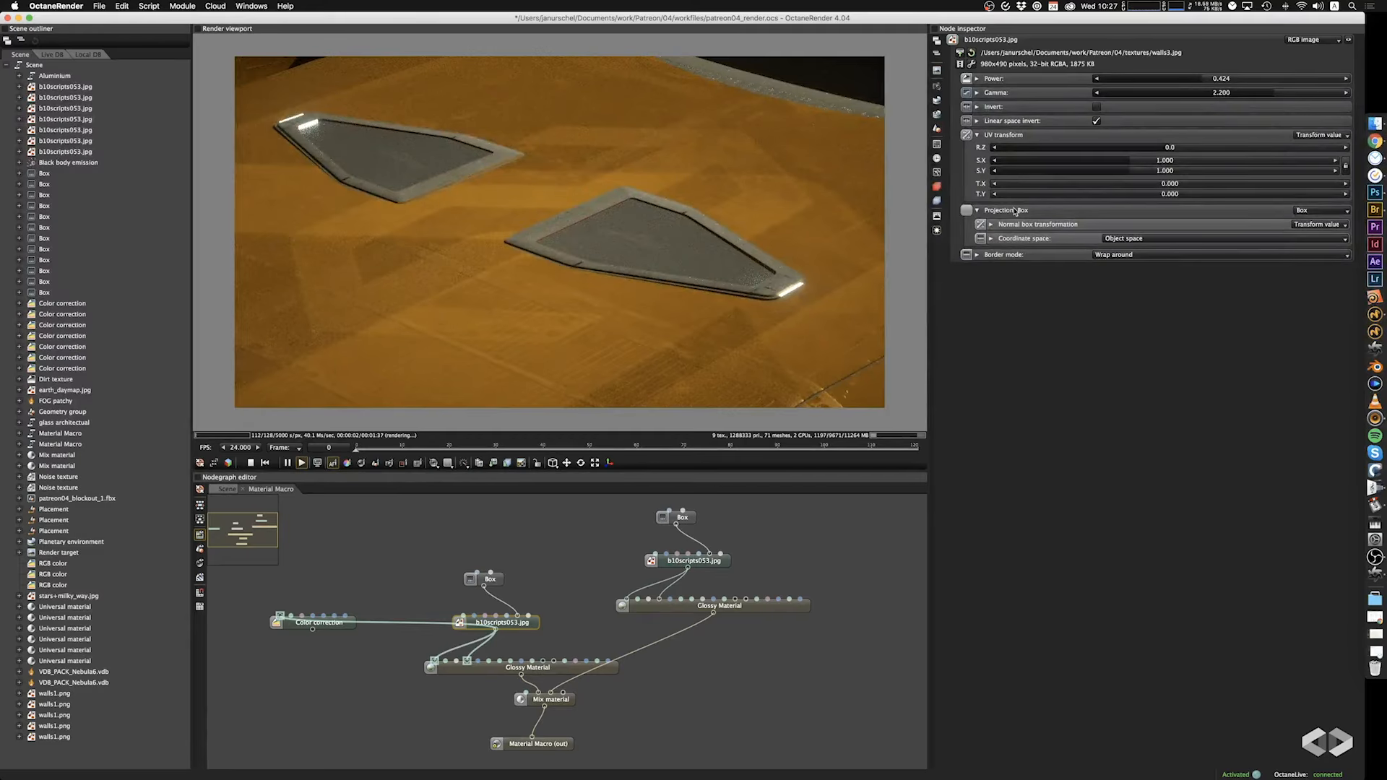
# Set the Box projection scale of the first Glossy Material's texture to 1.250 and check the yellow upper hull around the panels.
pyautogui.click(495, 584)
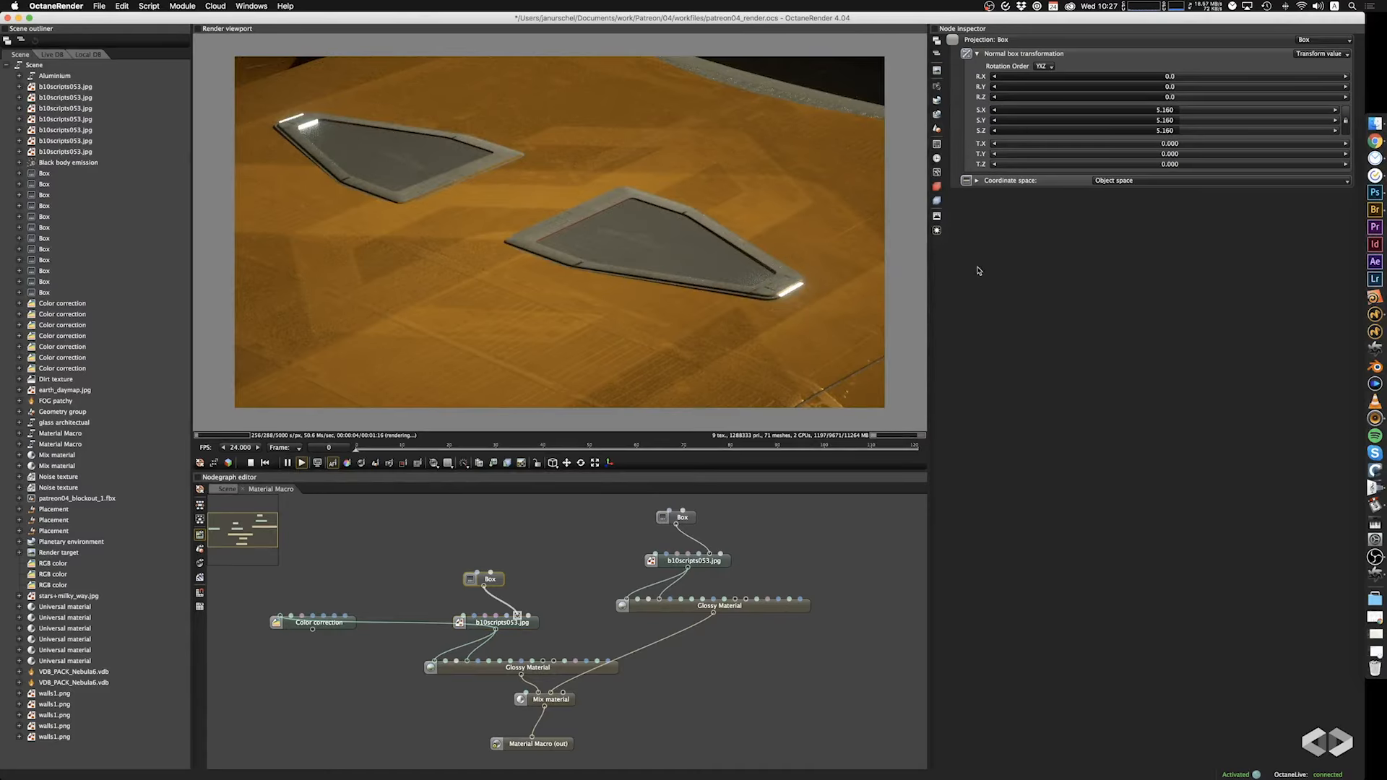
pyautogui.moveTo(1165, 114); pyautogui.dragTo(1139, 118)
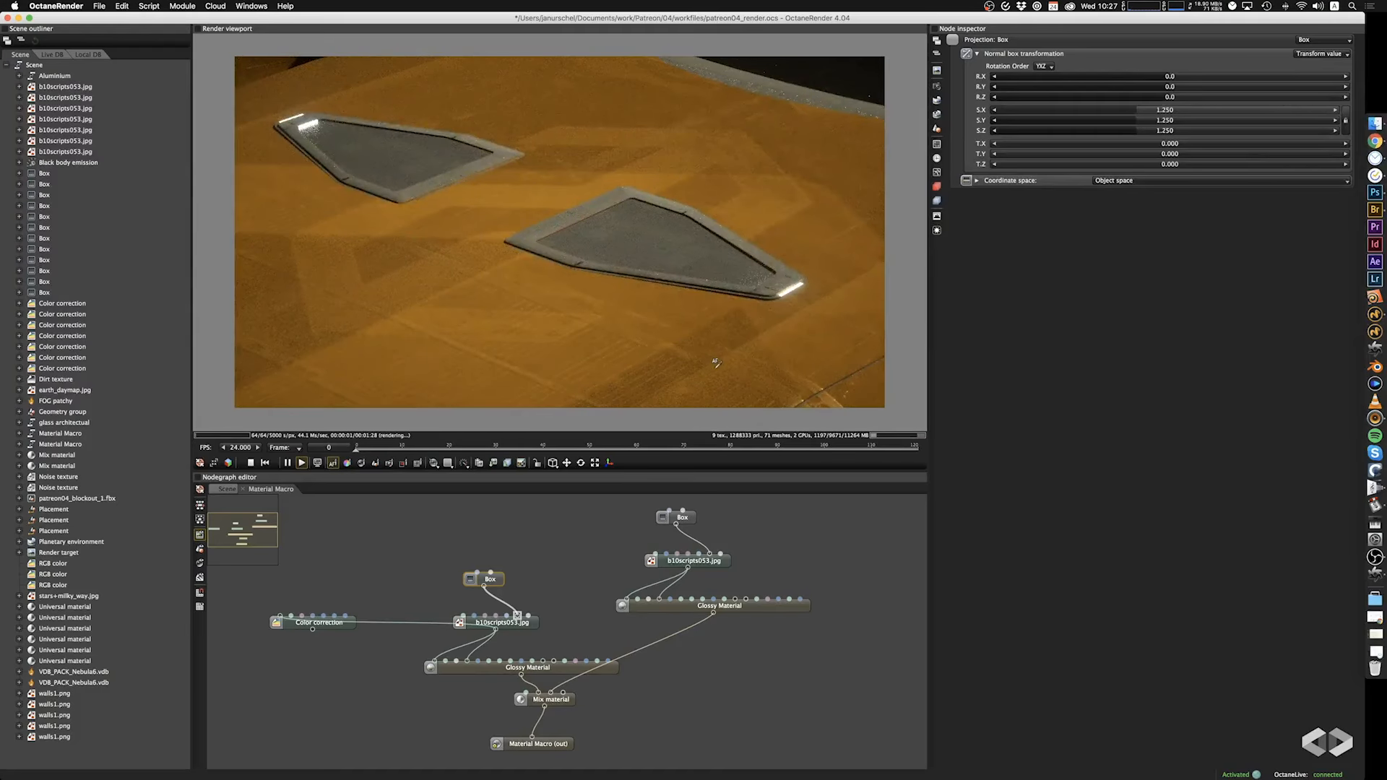
pyautogui.moveTo(716, 366); pyautogui.dragTo(734, 203)
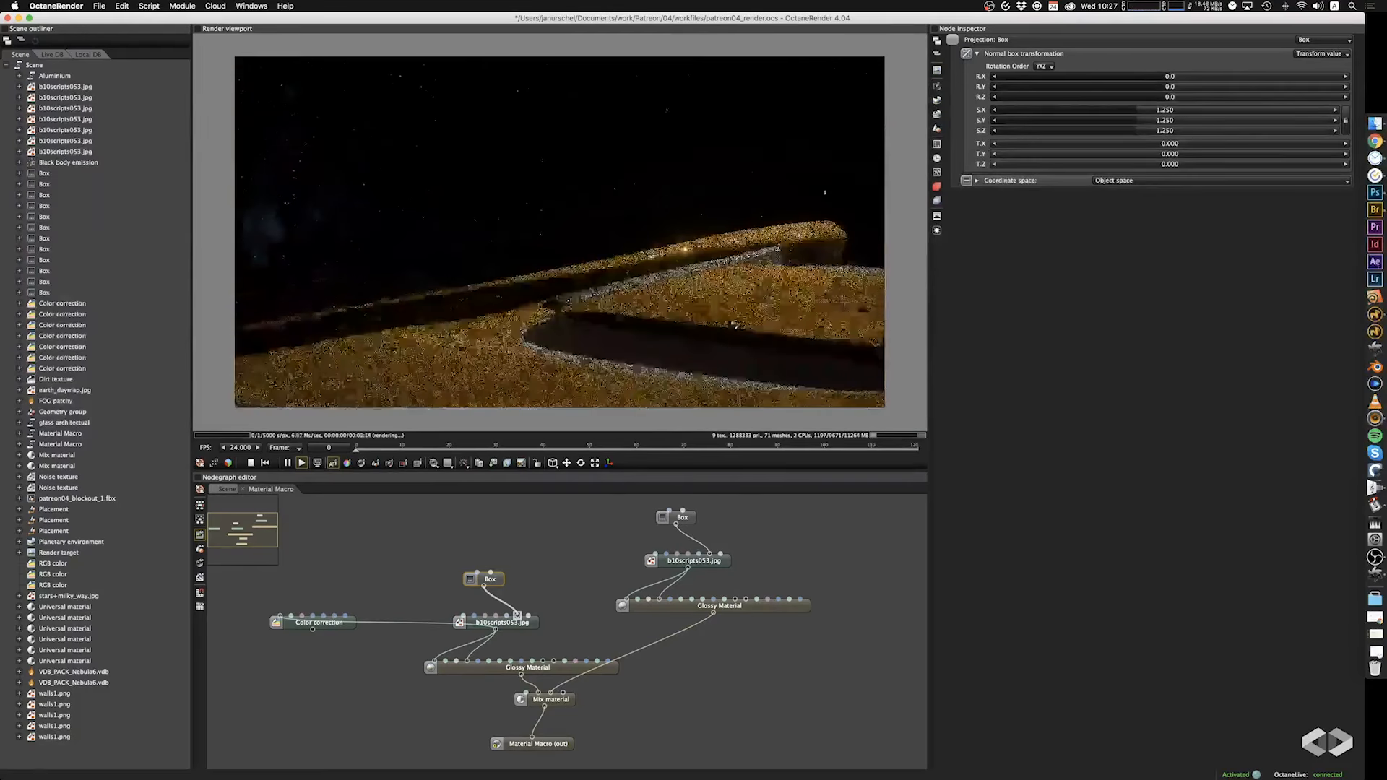
pyautogui.moveTo(735, 203); pyautogui.dragTo(757, 96, button='right')
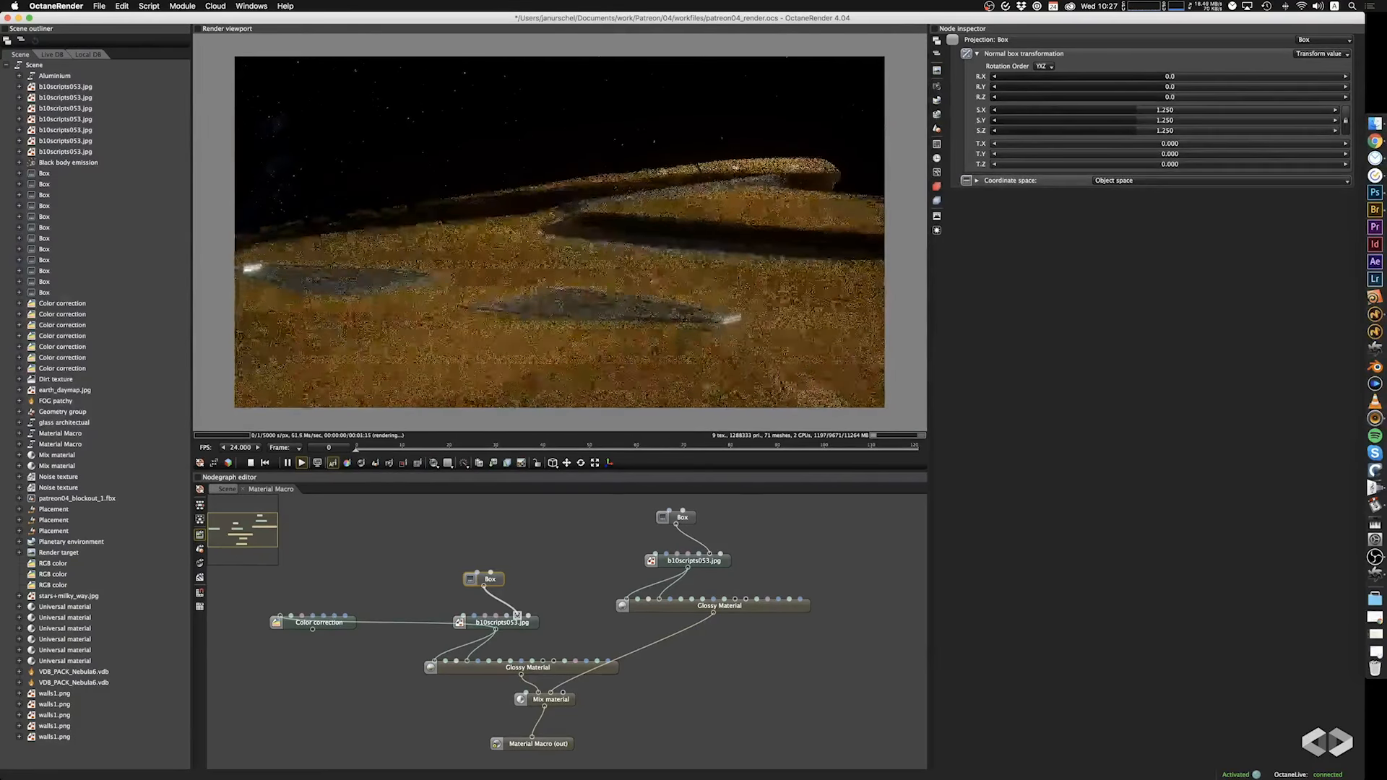
pyautogui.moveTo(706, 177); pyautogui.dragTo(738, 91, button='right')
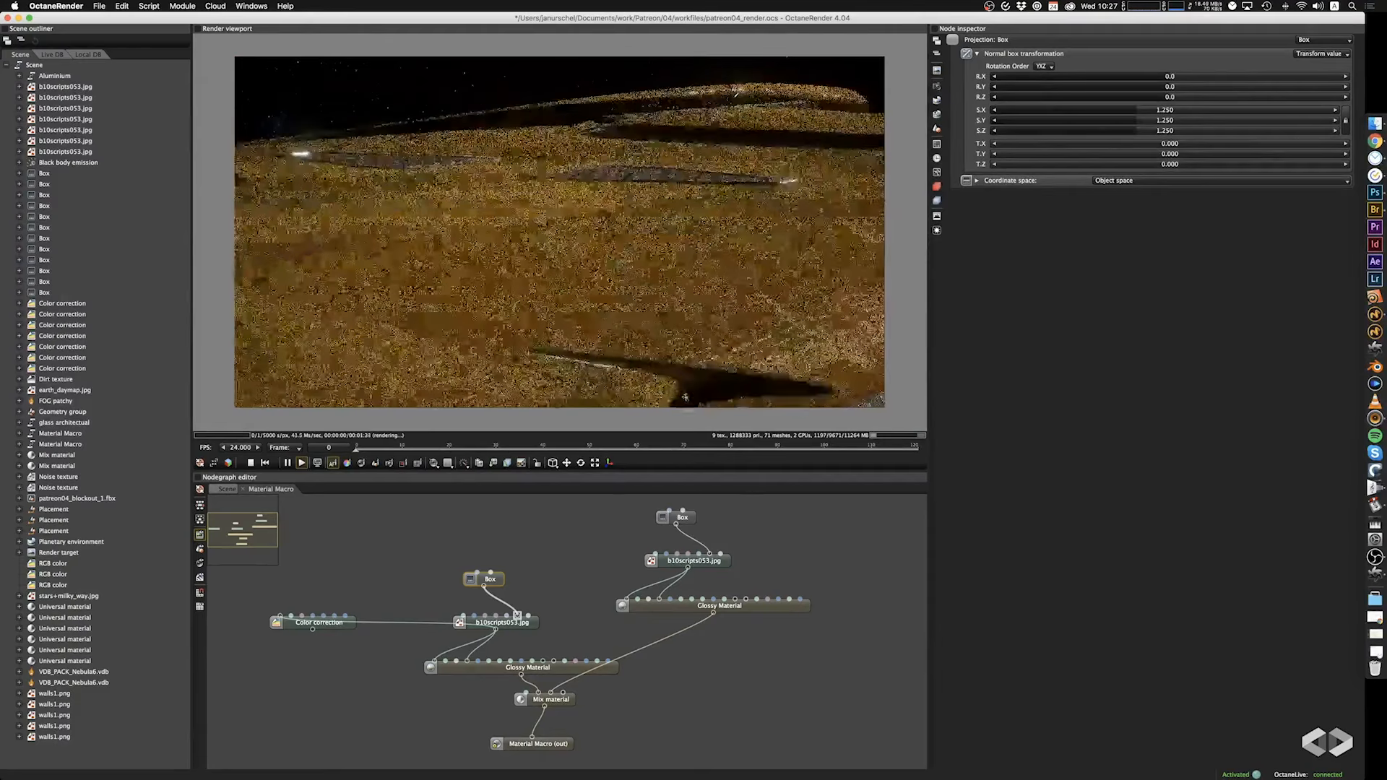
pyautogui.moveTo(685, 397); pyautogui.dragTo(821, 349, button='right')
pyautogui.scroll(-10, 821, 349)
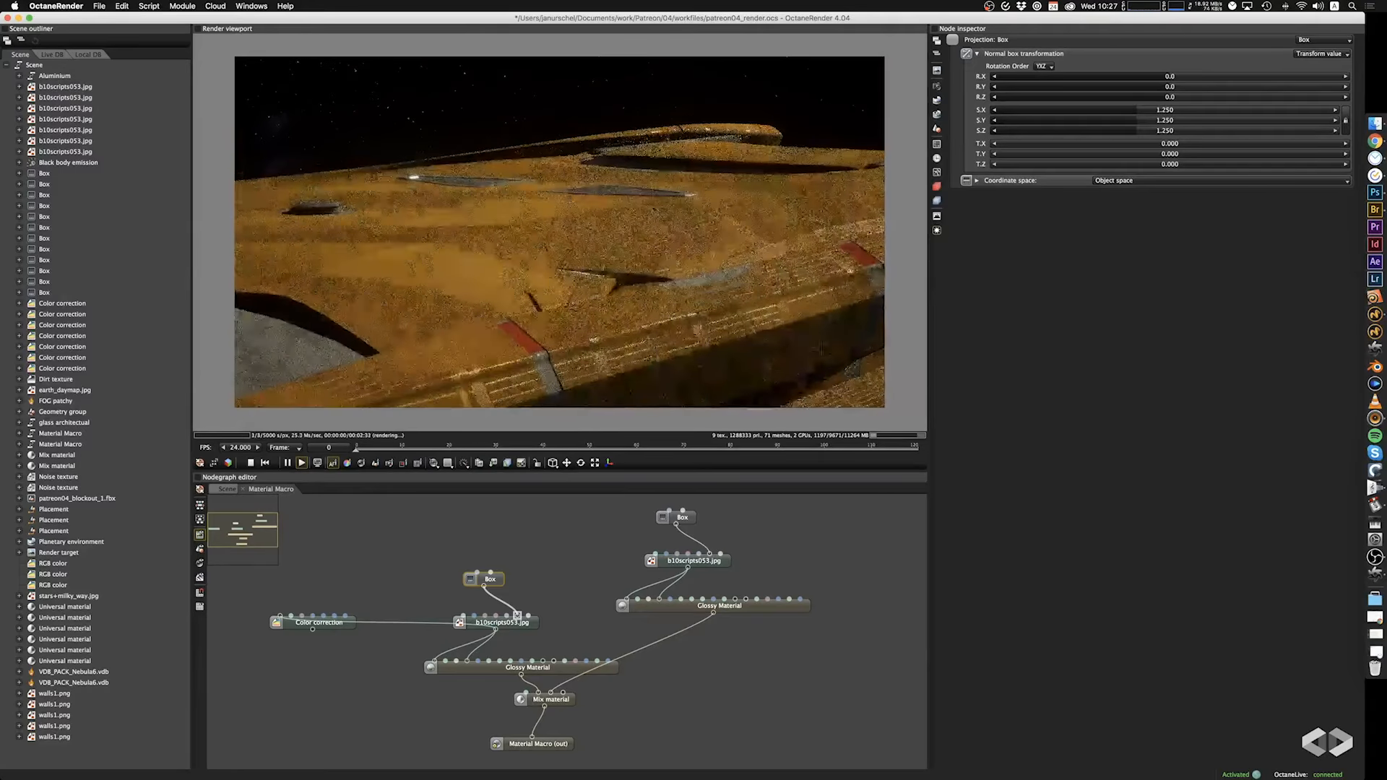
# Examine the striped side beam, the dark recesses and the lit front equipment, and return to the whole ship above the Earth.
pyautogui.moveTo(462, 400); pyautogui.dragTo(699, 223, button='right')
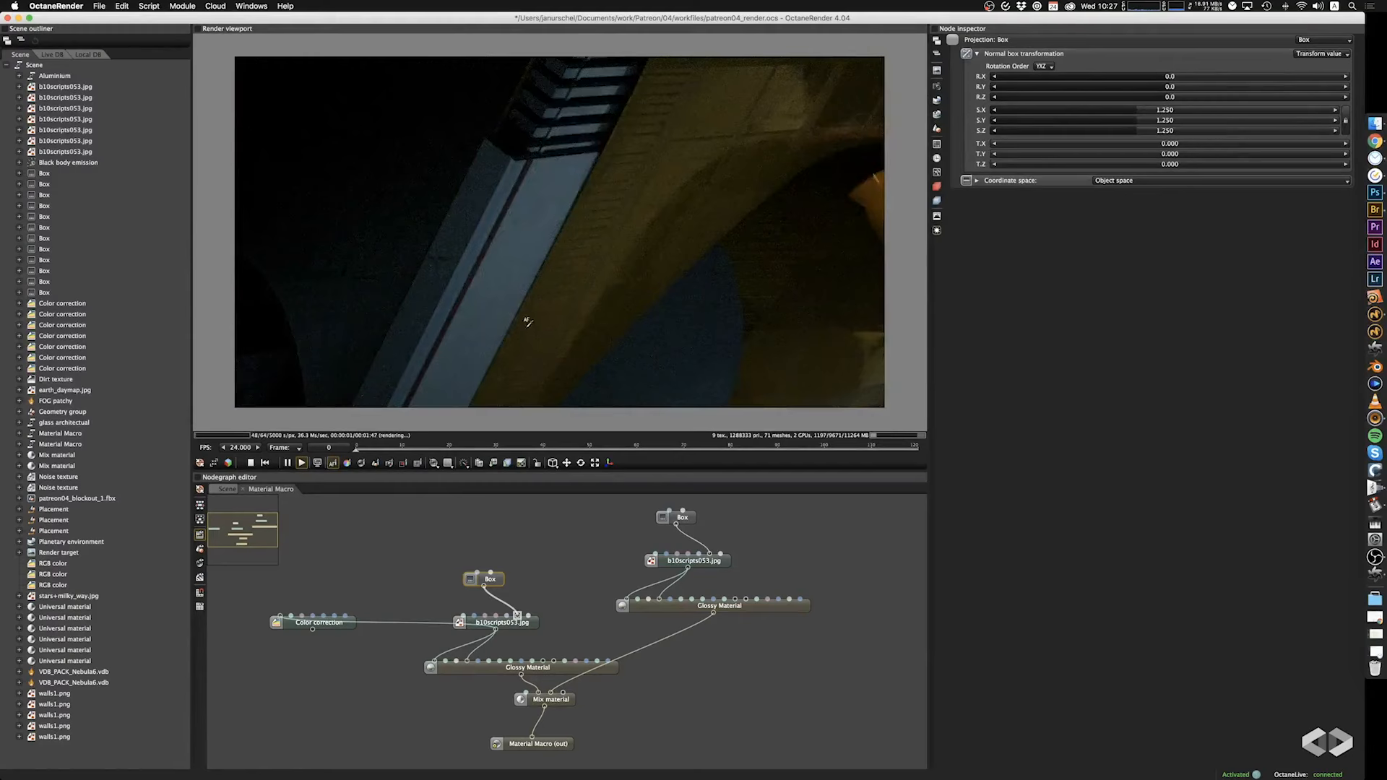
pyautogui.scroll(2, 525, 317)
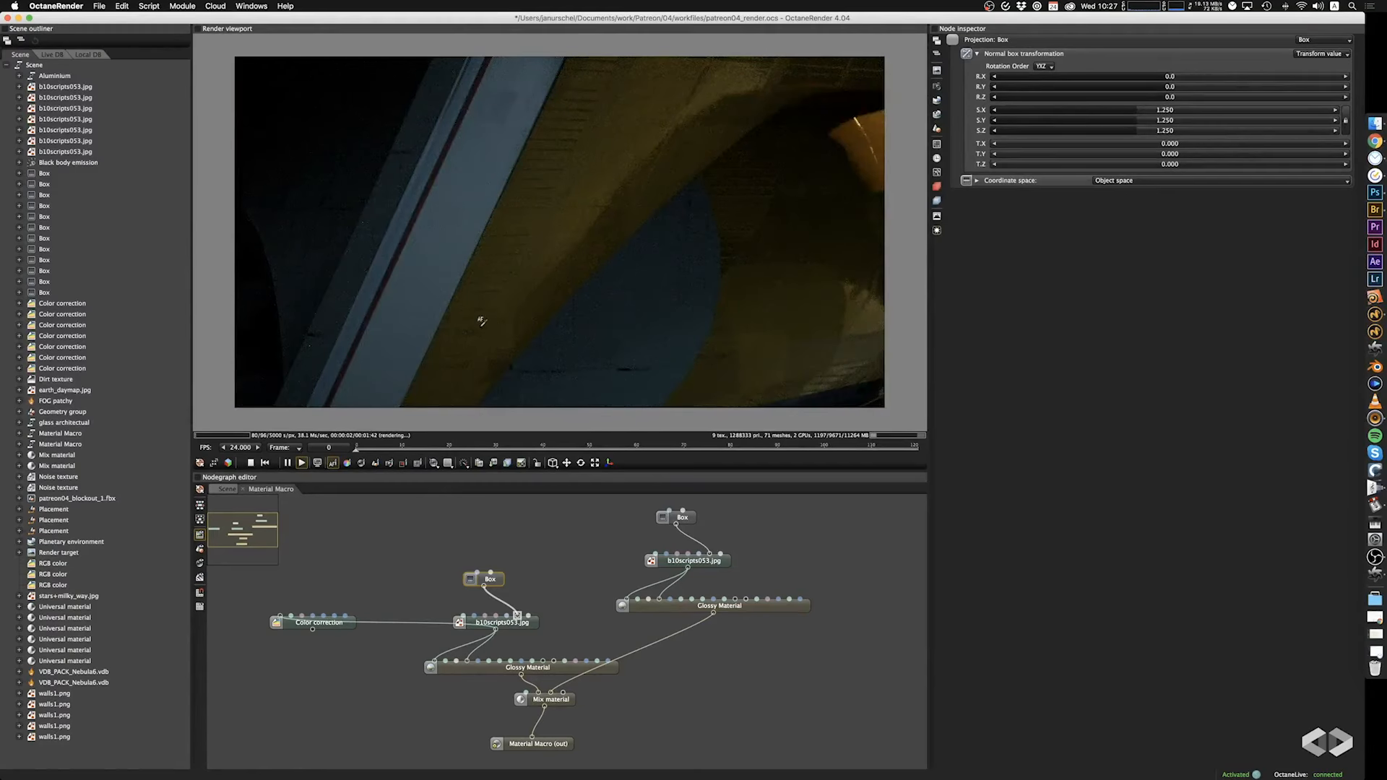
pyautogui.moveTo(481, 321); pyautogui.dragTo(760, 282, button='right')
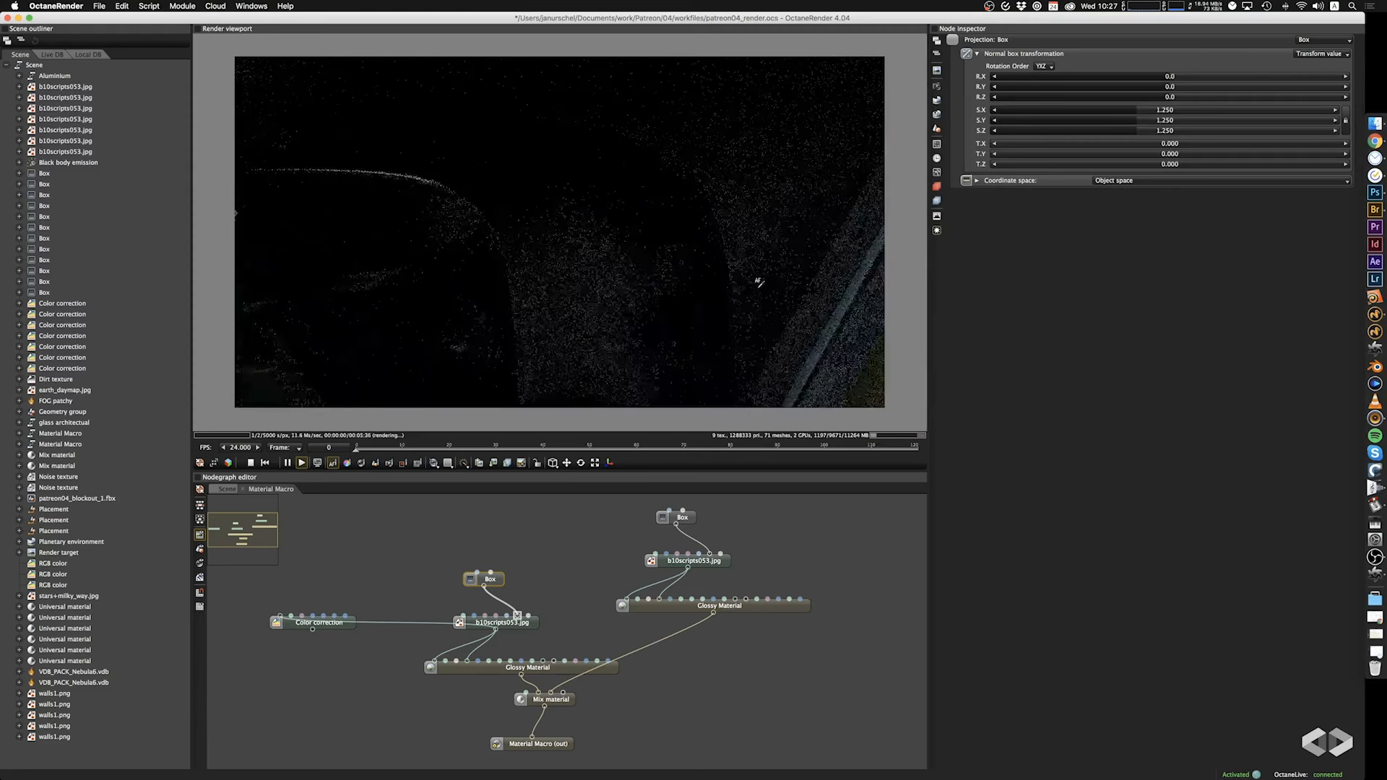
pyautogui.moveTo(573, 320); pyautogui.dragTo(649, 327)
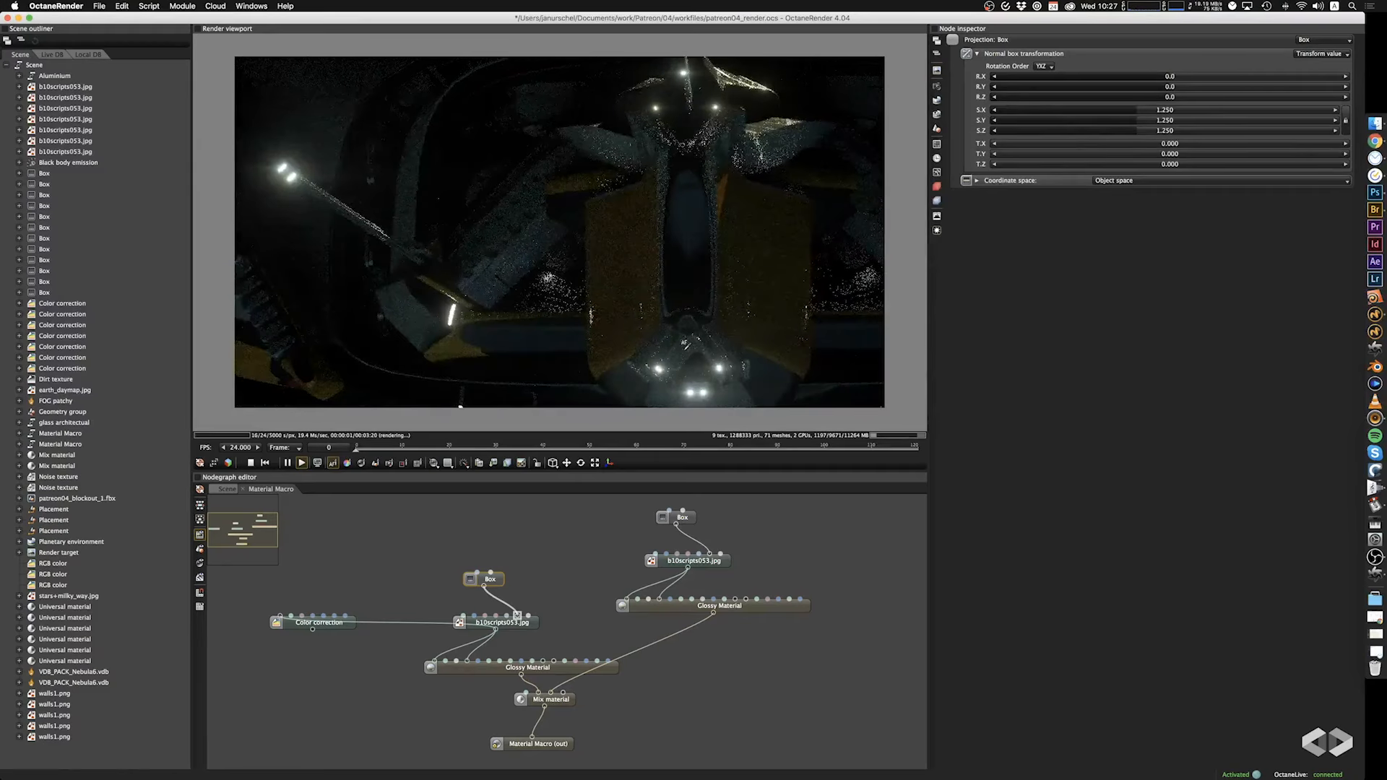
pyautogui.moveTo(755, 313); pyautogui.dragTo(636, 300)
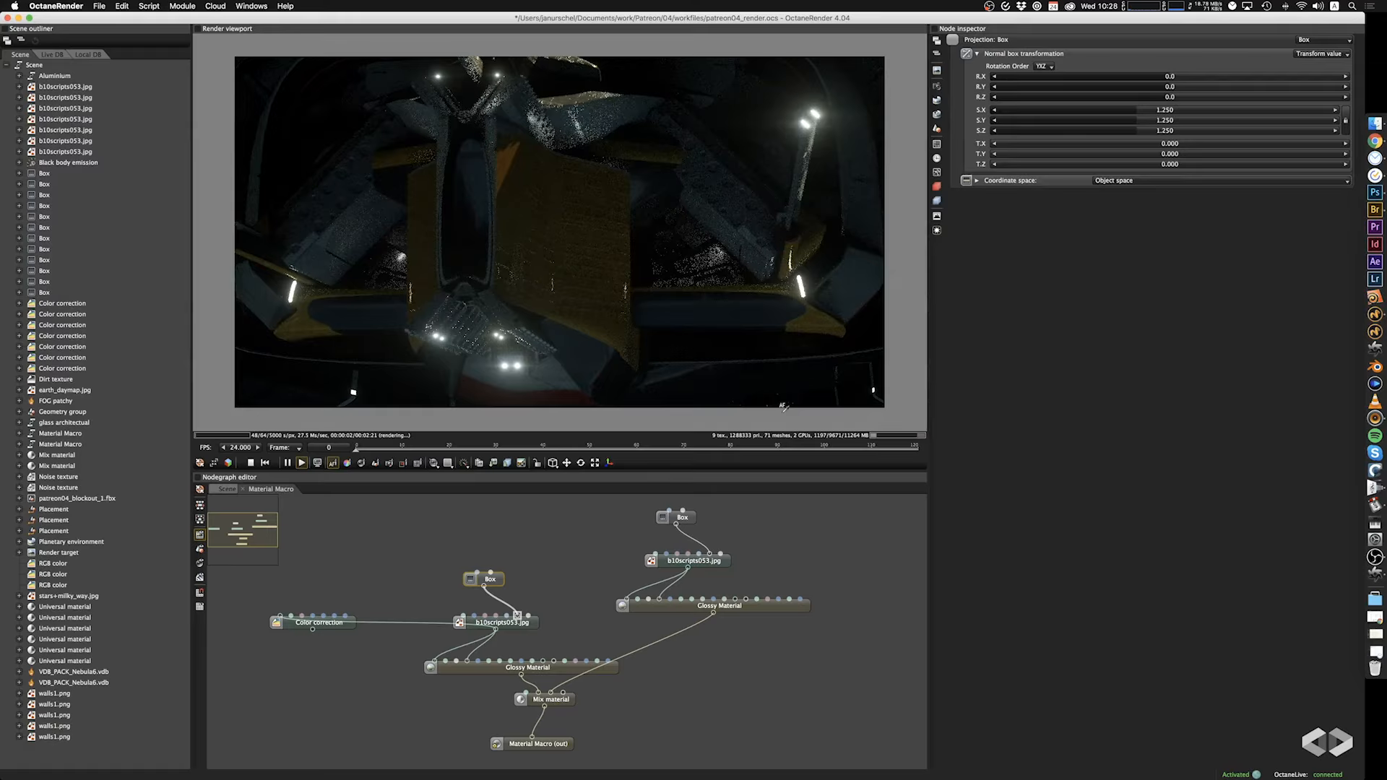
pyautogui.moveTo(831, 307); pyautogui.dragTo(713, 334)
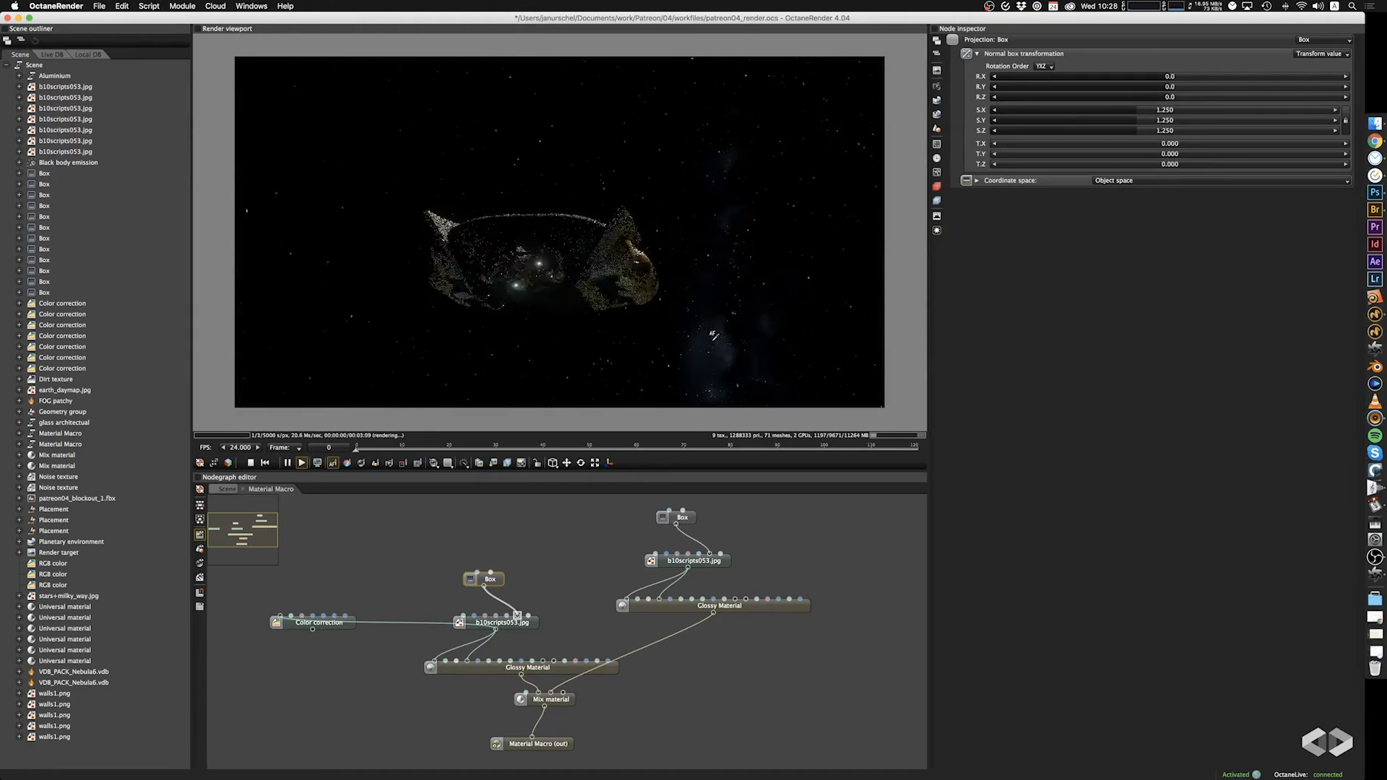
pyautogui.moveTo(557, 281)
pyautogui.mouseDown()
pyautogui.moveTo(604, 323)
pyautogui.moveTo(696, 328)
pyautogui.moveTo(599, 256)
pyautogui.moveTo(583, 287)
pyautogui.moveTo(550, 299)
pyautogui.moveTo(531, 285)
pyautogui.moveTo(367, 288)
pyautogui.moveTo(539, 296)
pyautogui.mouseUp()
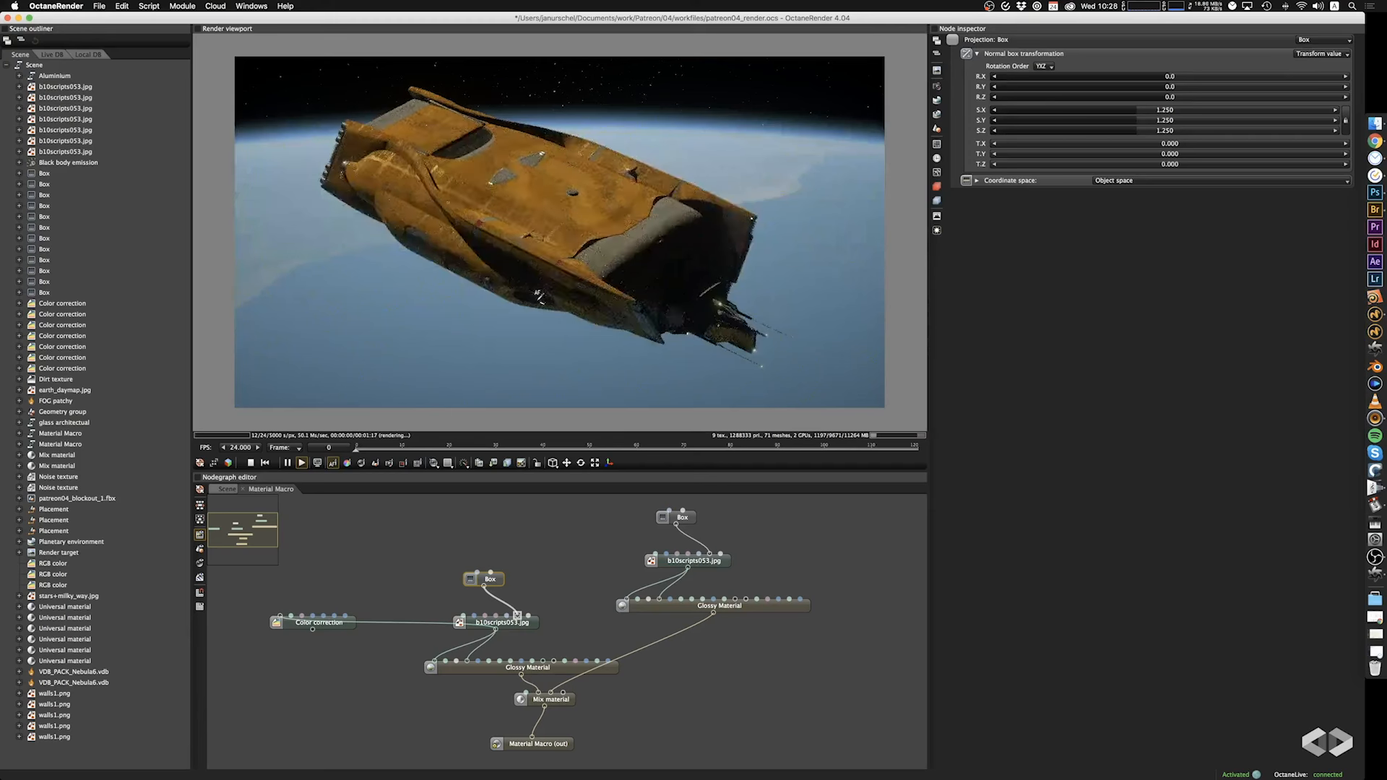
# Return to the Scene graph, add an RGB image with earth_normal_map.tif and connect it to the Planetary environment's Ground normal map.
pyautogui.click(227, 490)
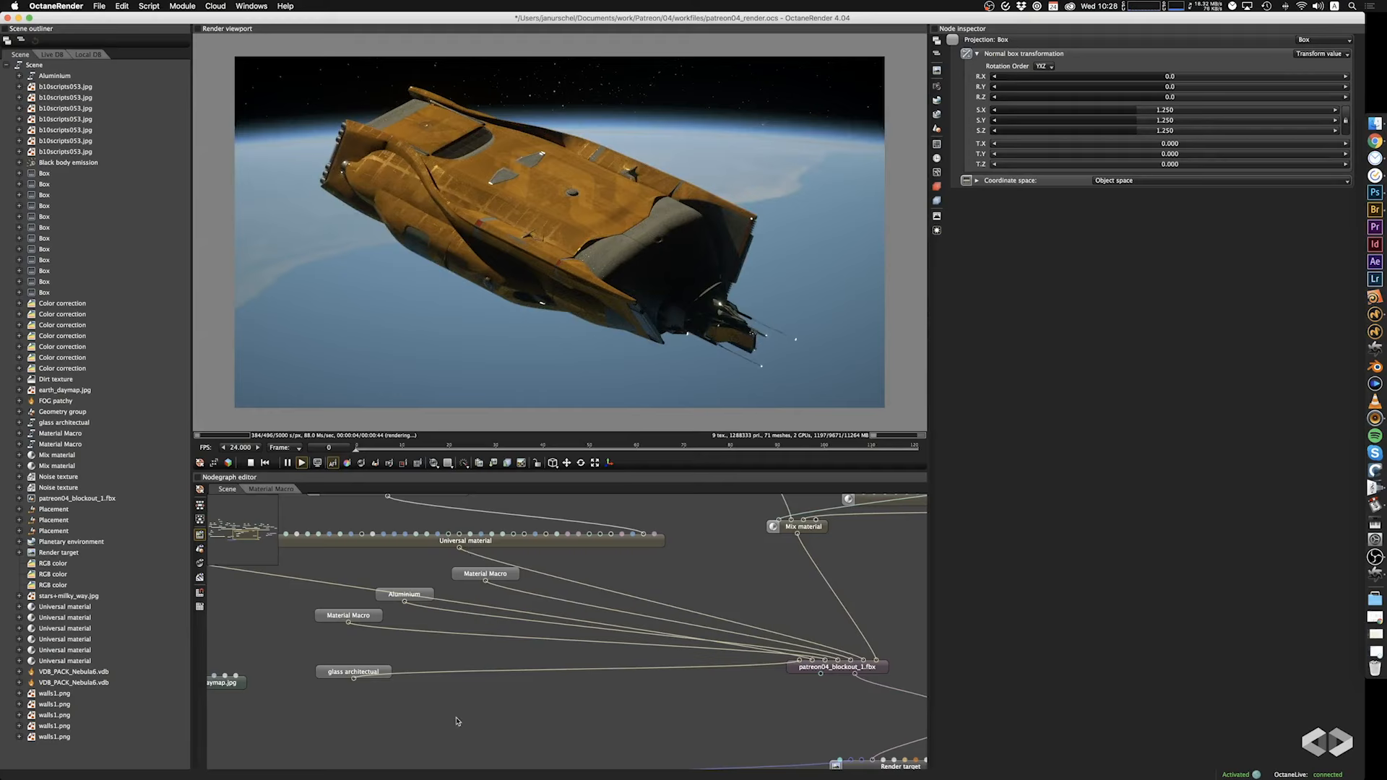
pyautogui.moveTo(456, 721); pyautogui.dragTo(667, 665, button='middle')
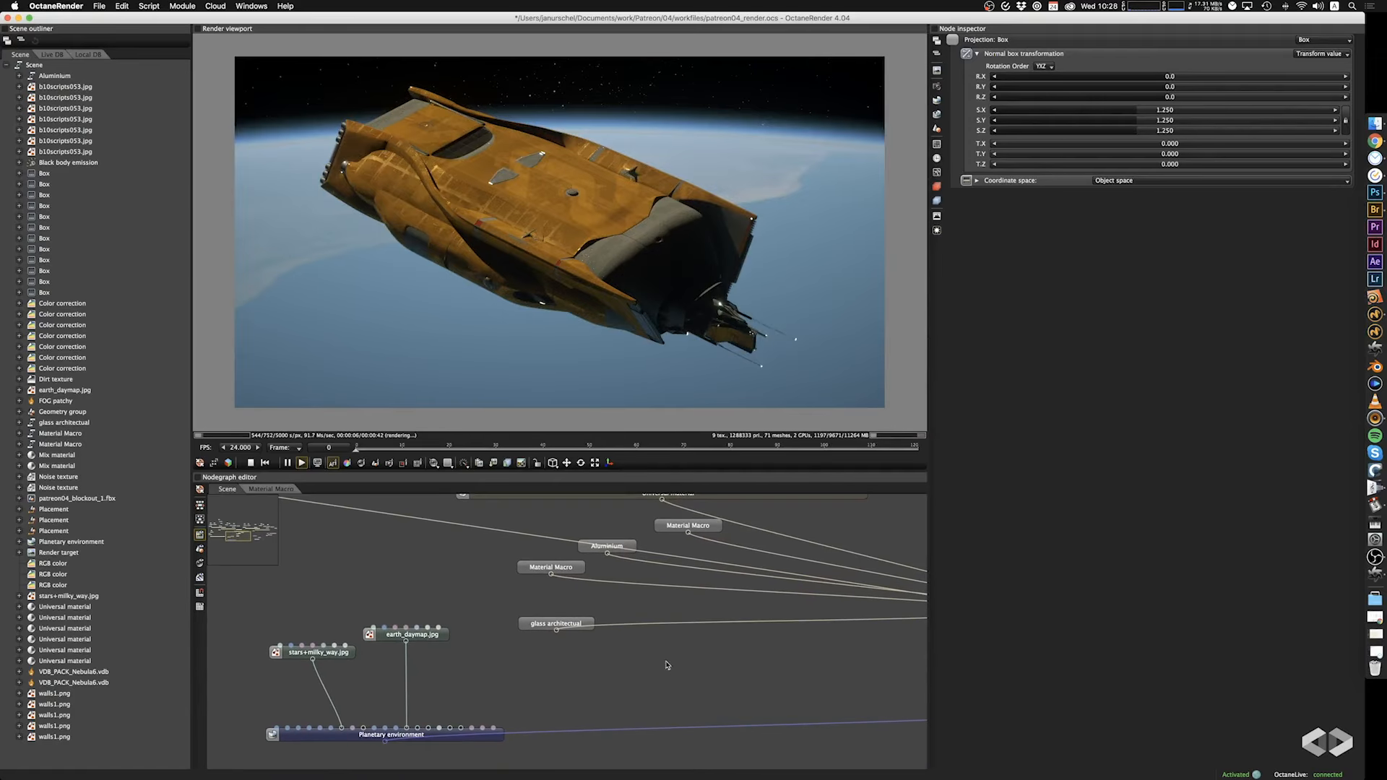
pyautogui.moveTo(472, 678); pyautogui.dragTo(458, 646, button='middle')
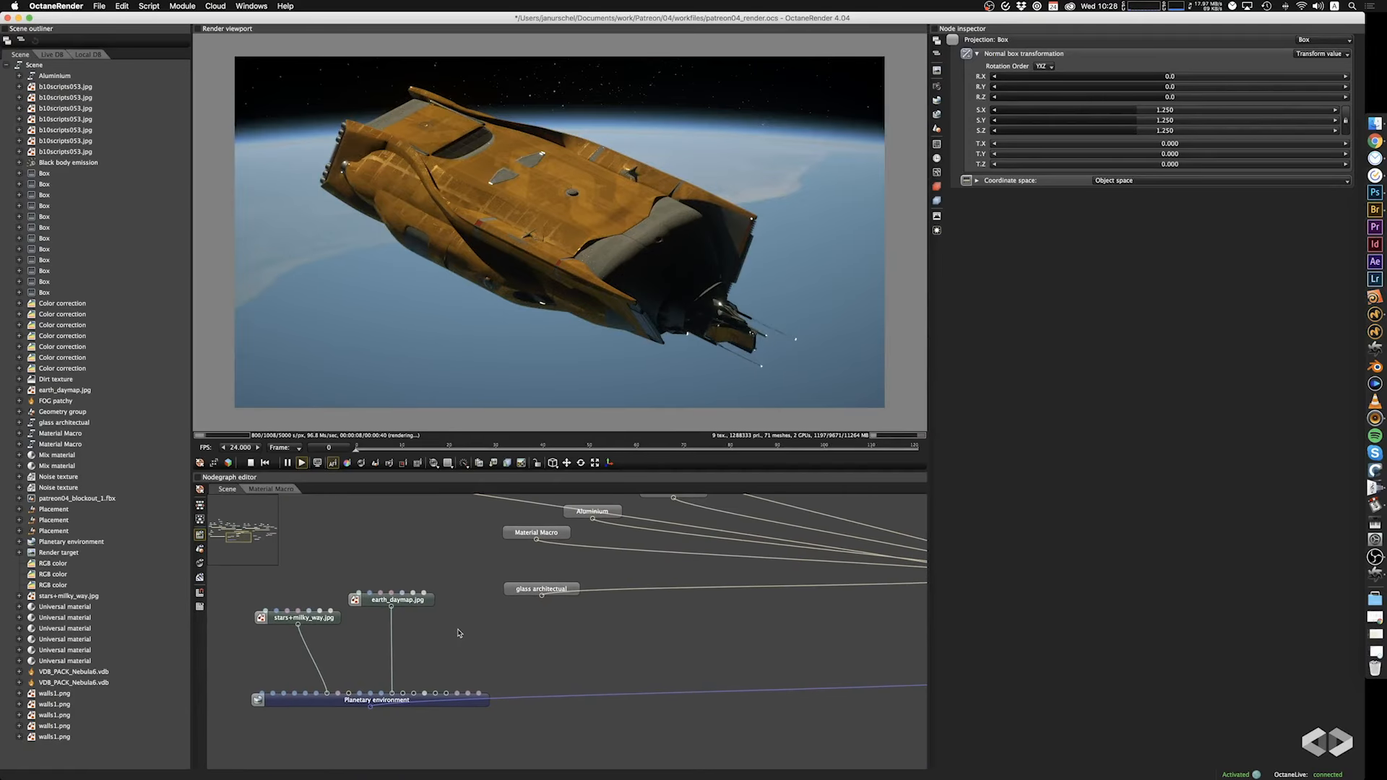
pyautogui.rightClick(463, 627)
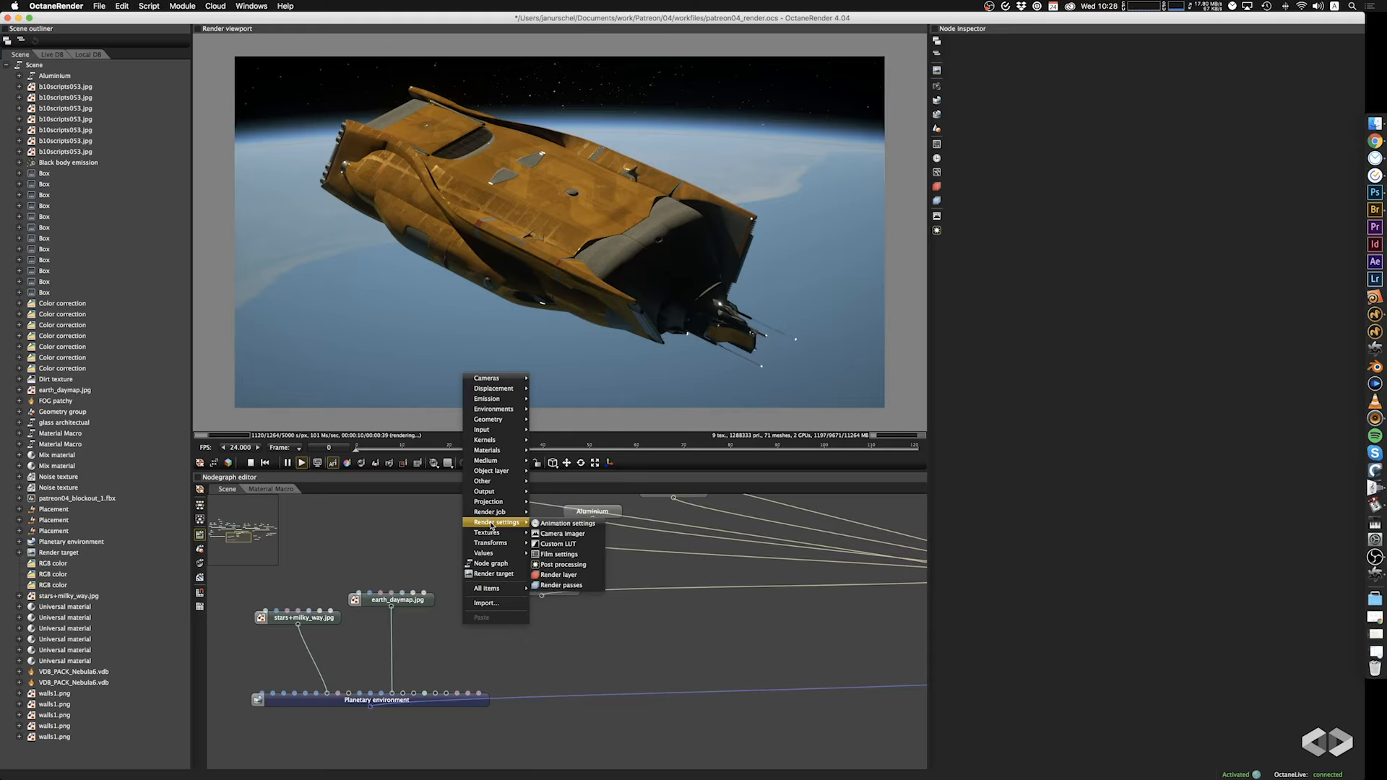
pyautogui.moveTo(506, 533)
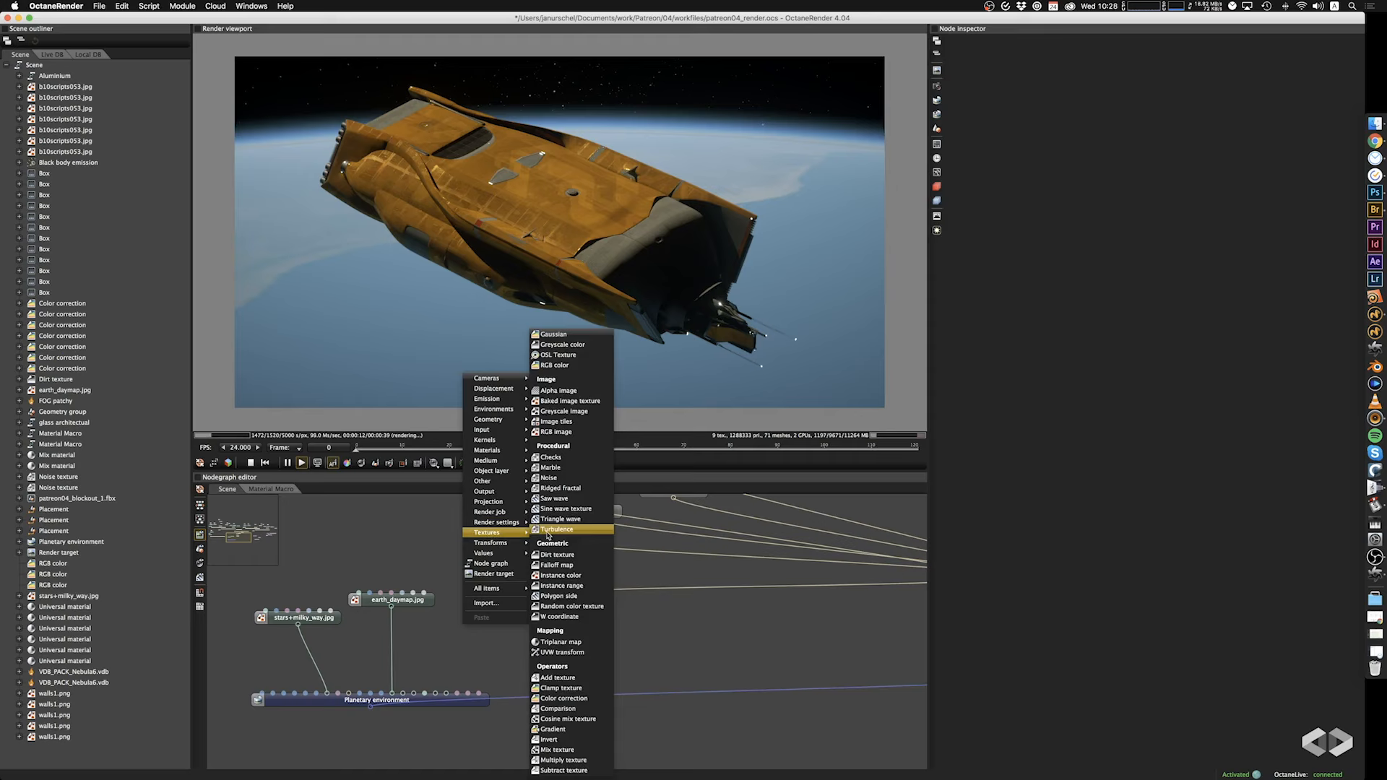
pyautogui.click(402, 690)
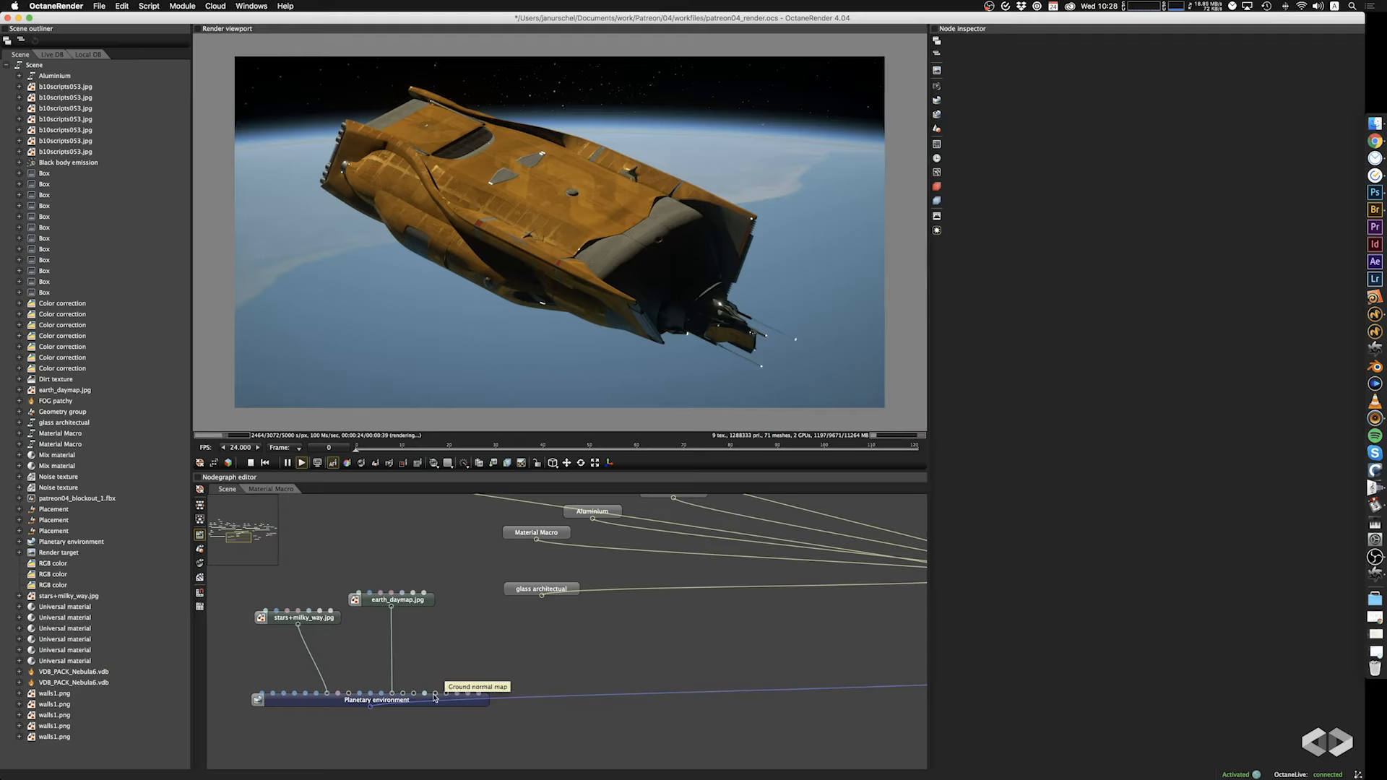
pyautogui.rightClick(427, 646)
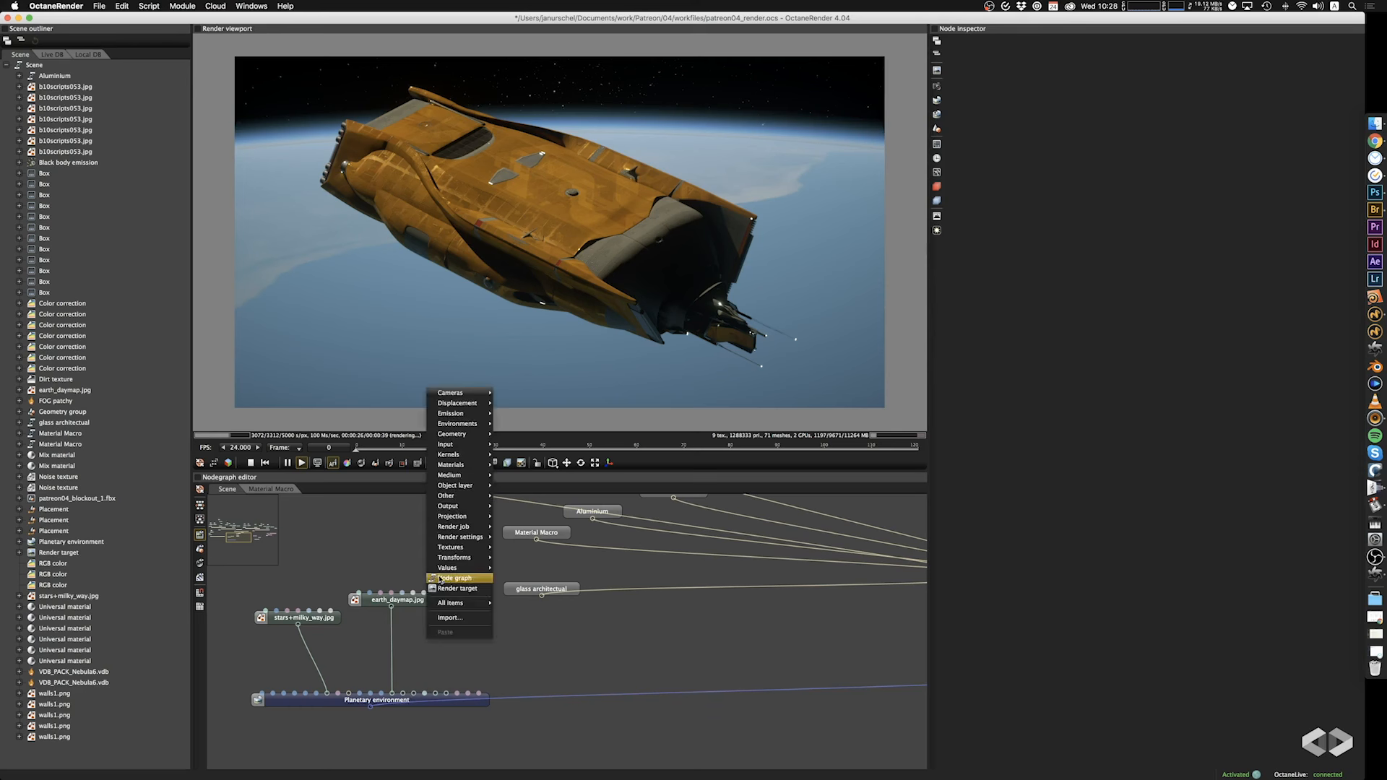
pyautogui.moveTo(449, 551)
pyautogui.click(520, 432)
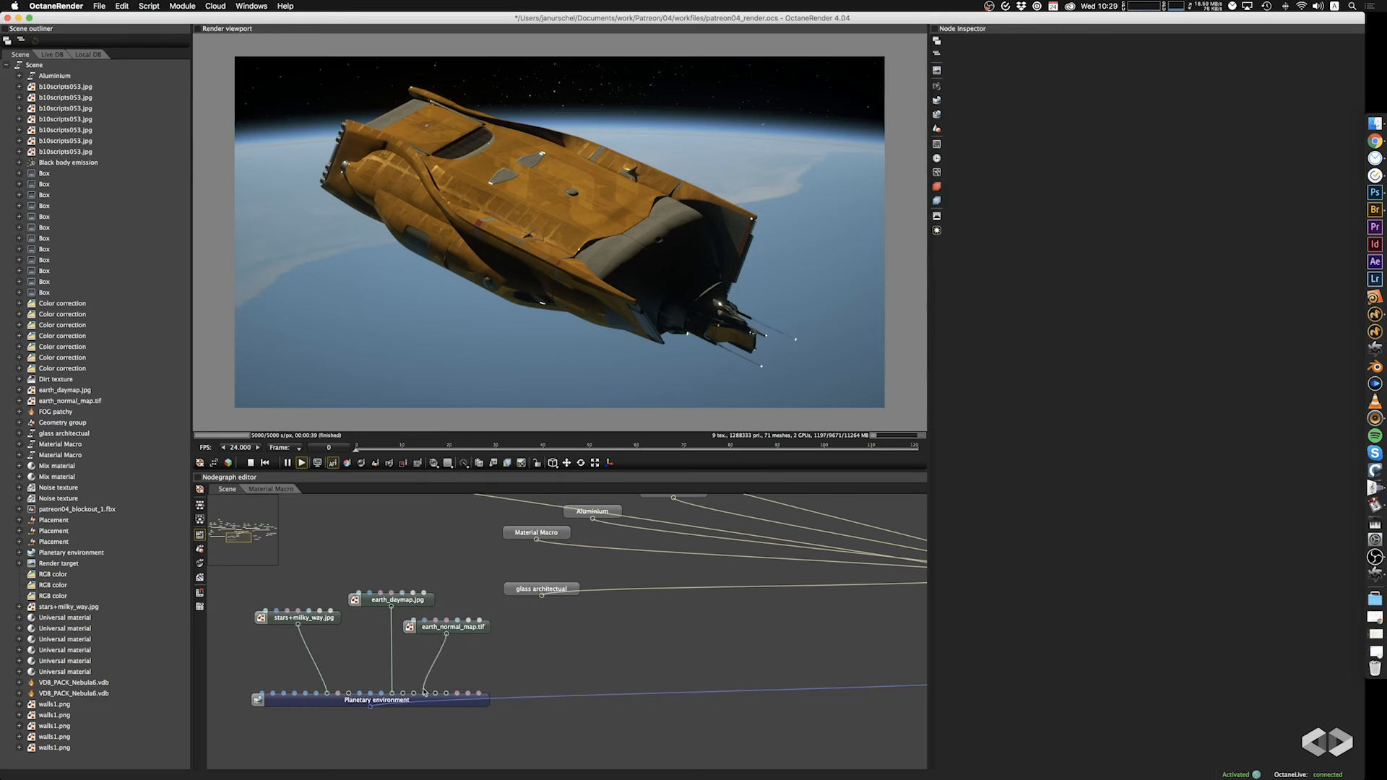
pyautogui.moveTo(424, 692); pyautogui.dragTo(436, 699)
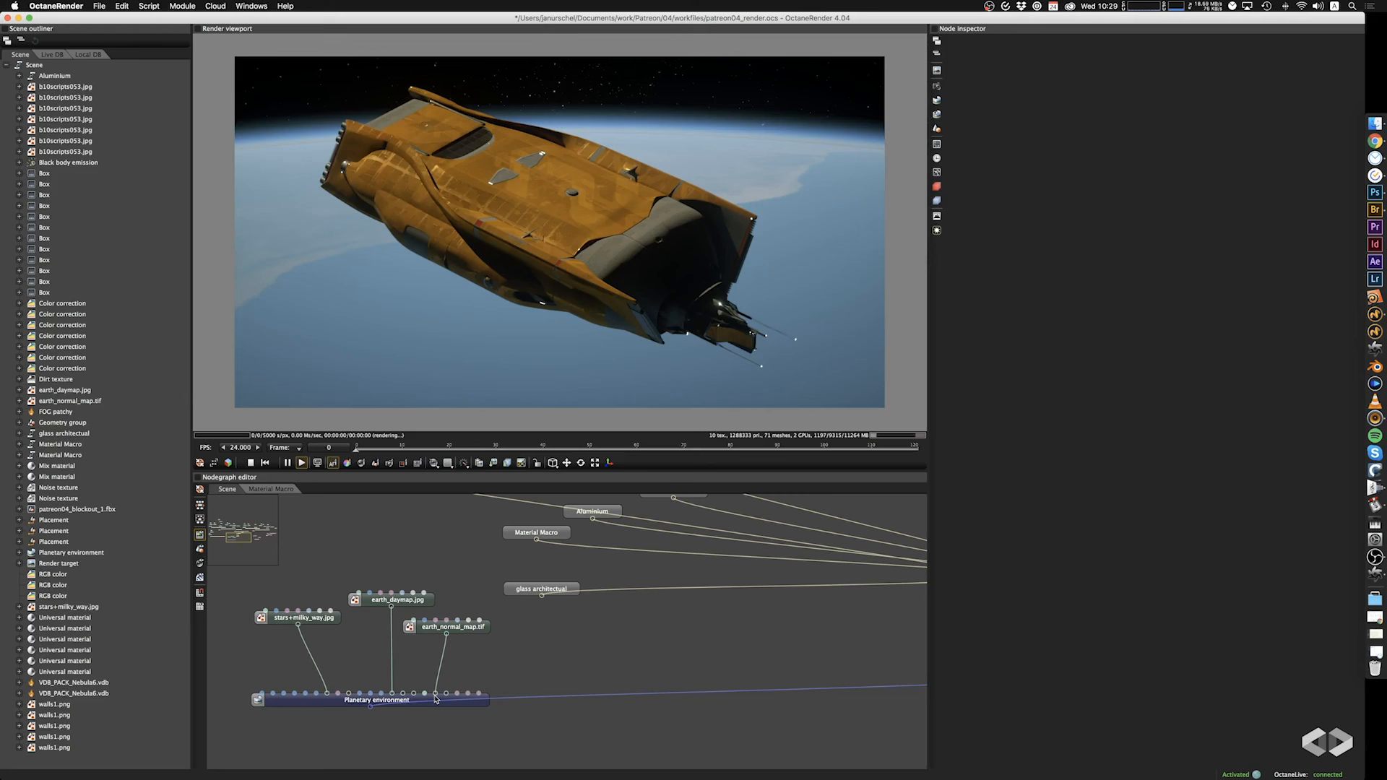
# Add an RGB image with earth_specular_map.tif, connect it to the Planetary environment's Ground reflection and place it above earth_daymap.jpg.
pyautogui.rightClick(523, 653)
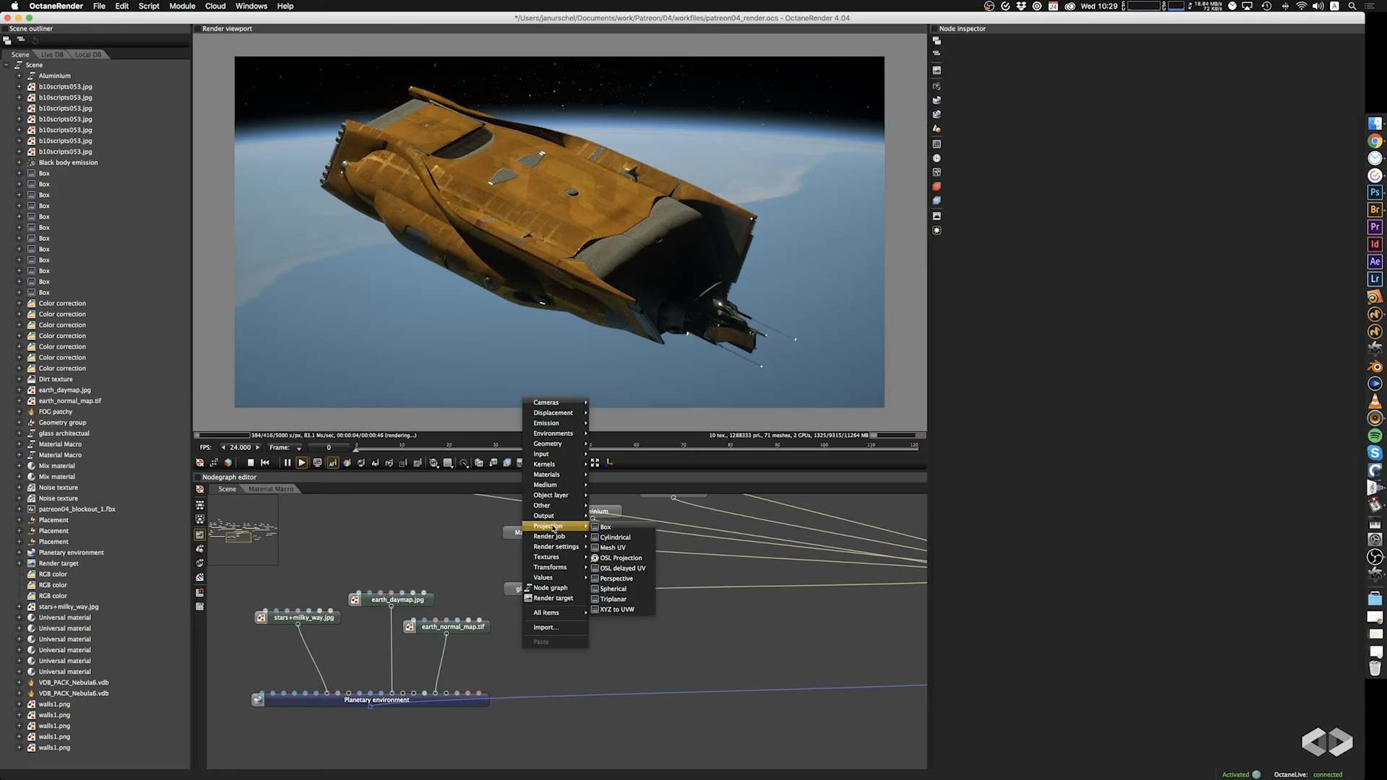
pyautogui.moveTo(549, 557)
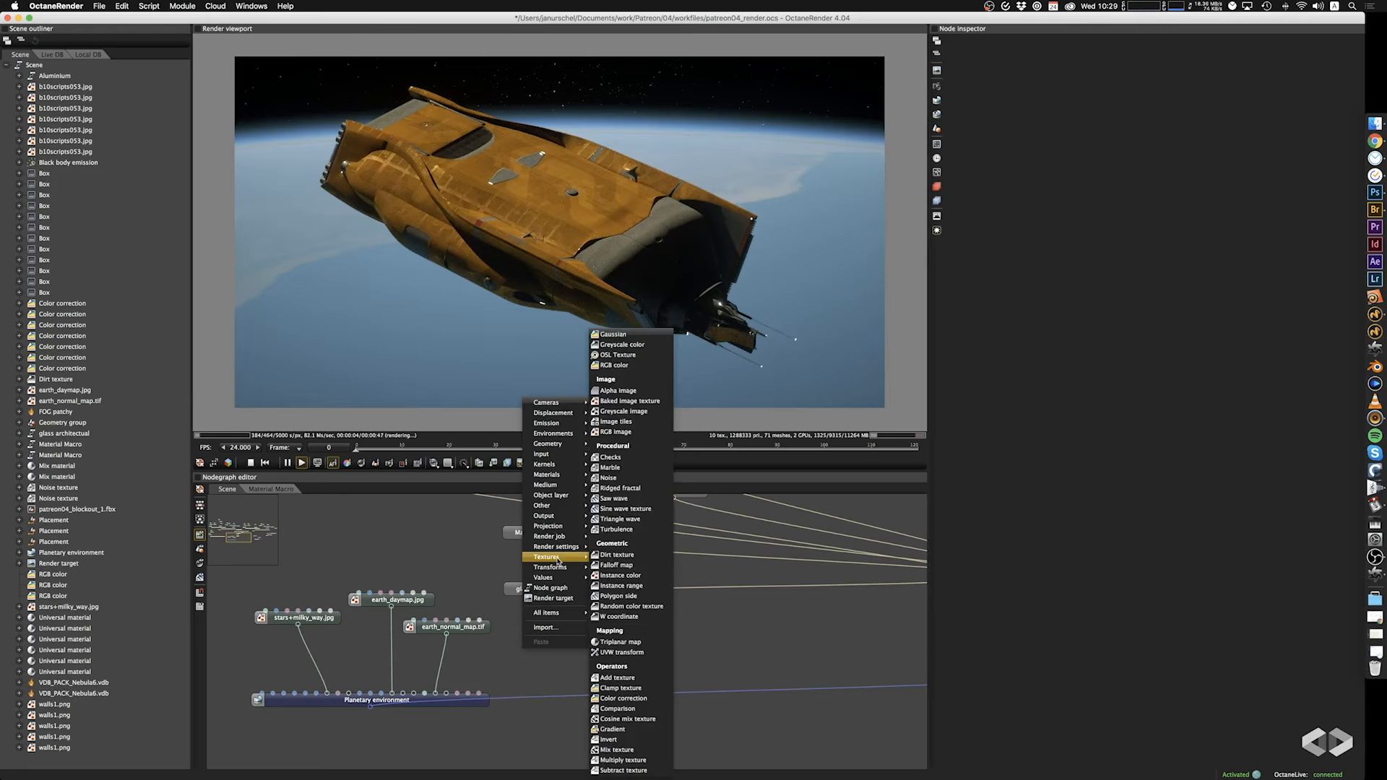
pyautogui.click(629, 436)
pyautogui.click(584, 271)
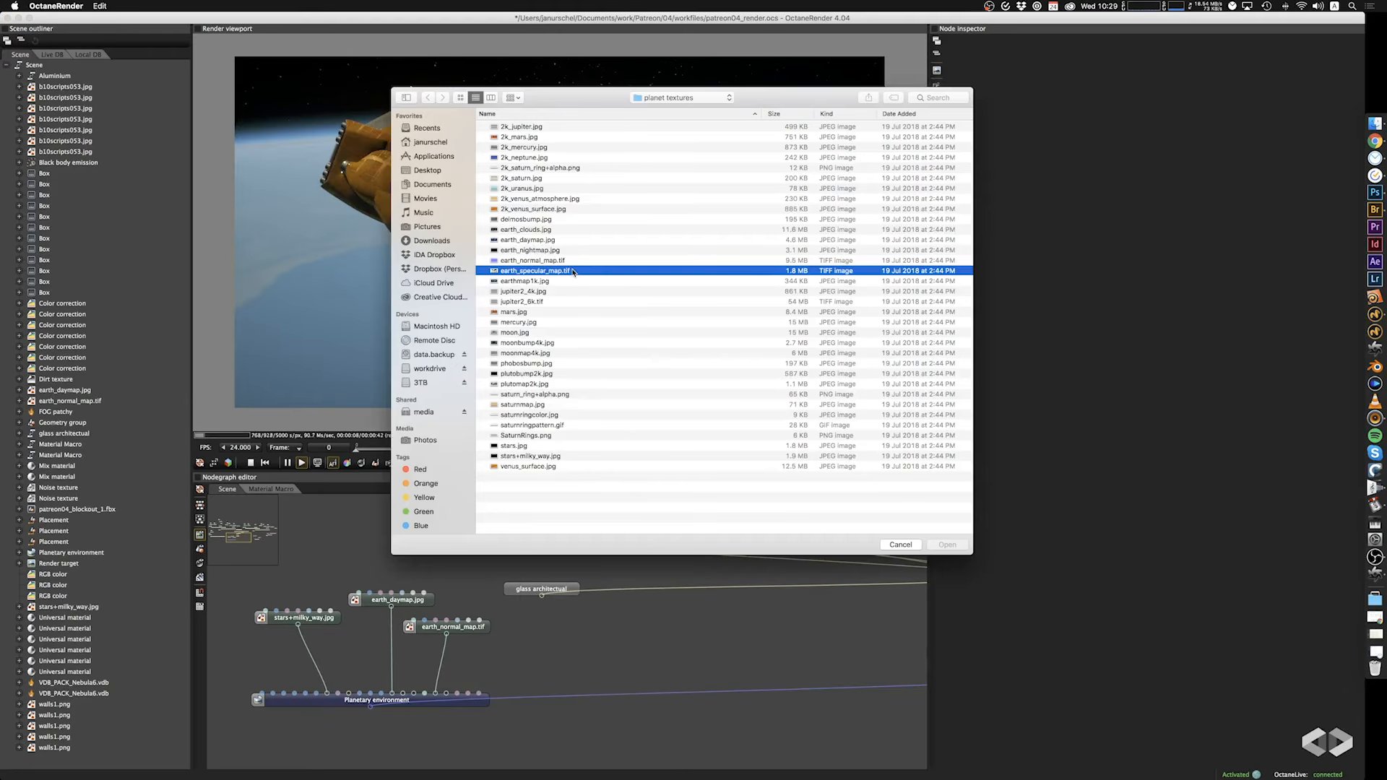
pyautogui.click(947, 545)
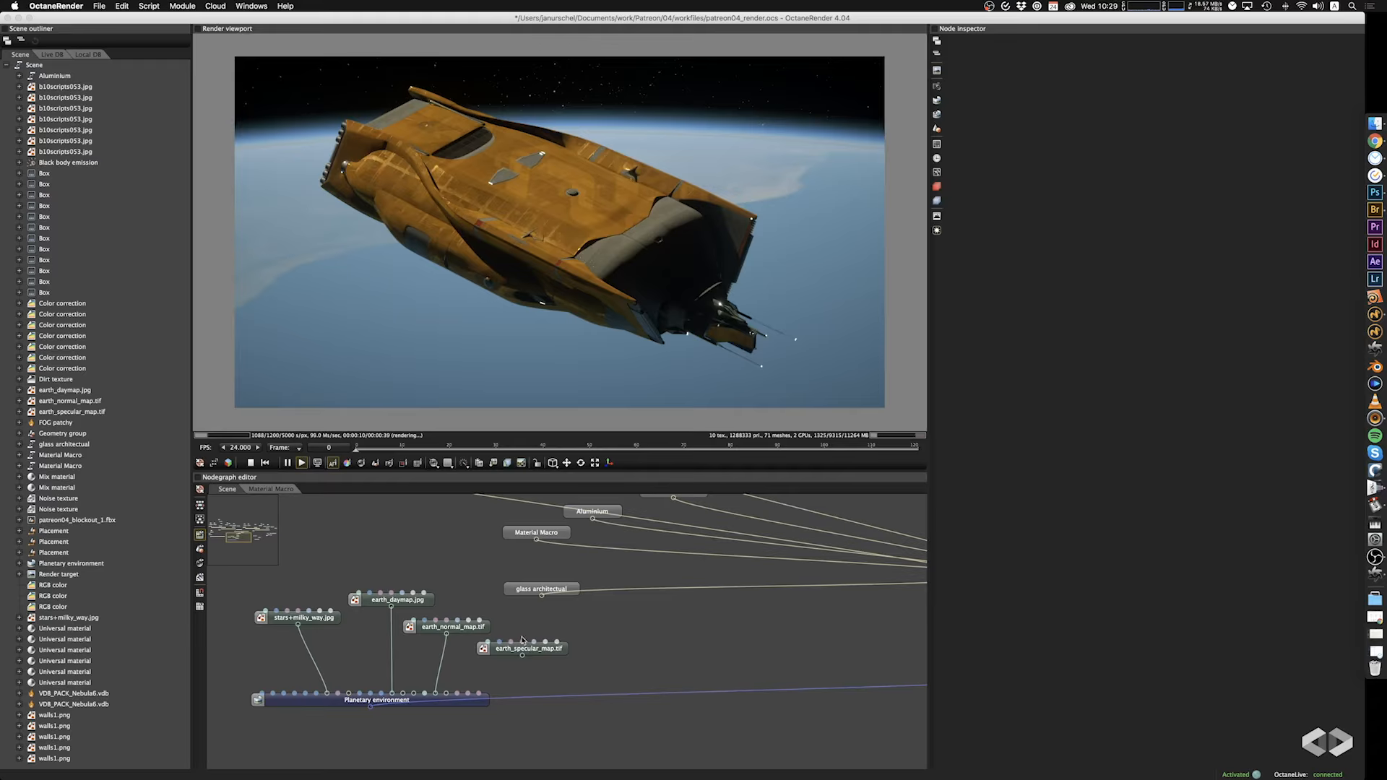
pyautogui.moveTo(521, 659); pyautogui.dragTo(405, 705)
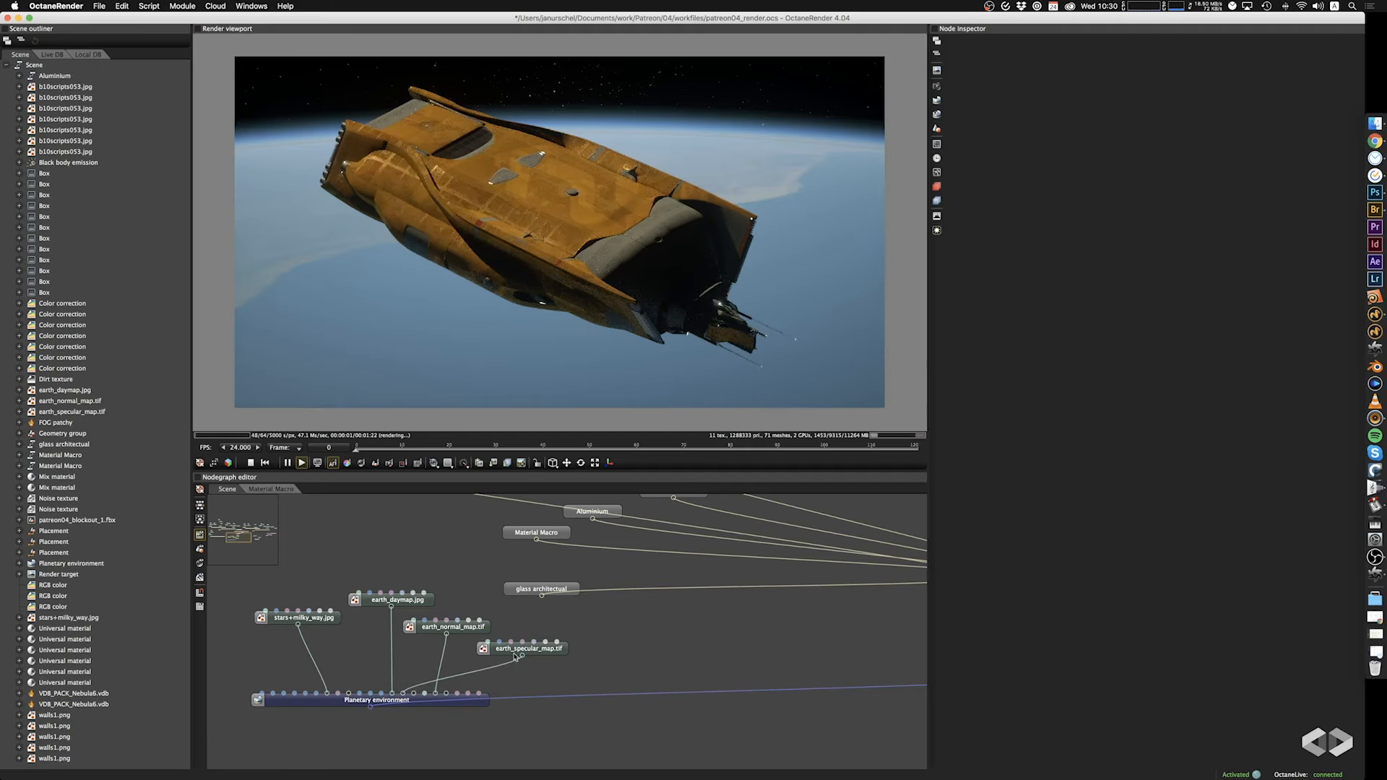
pyautogui.moveTo(544, 653); pyautogui.dragTo(448, 560)
# Add an RGB image with earth_nightmap.jpg and connect it to the Planetary environment's Ground emission.
pyautogui.rightClick(536, 650)
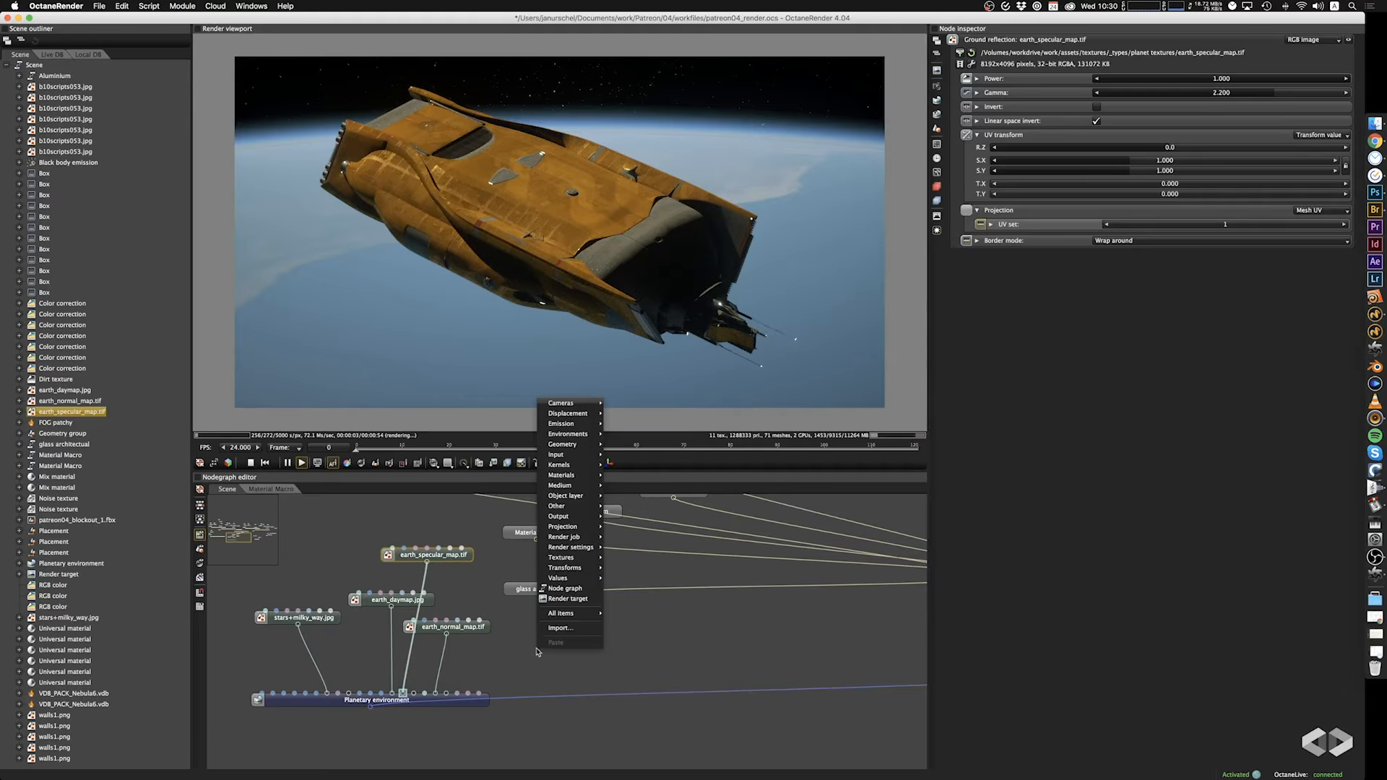
pyautogui.moveTo(568, 557)
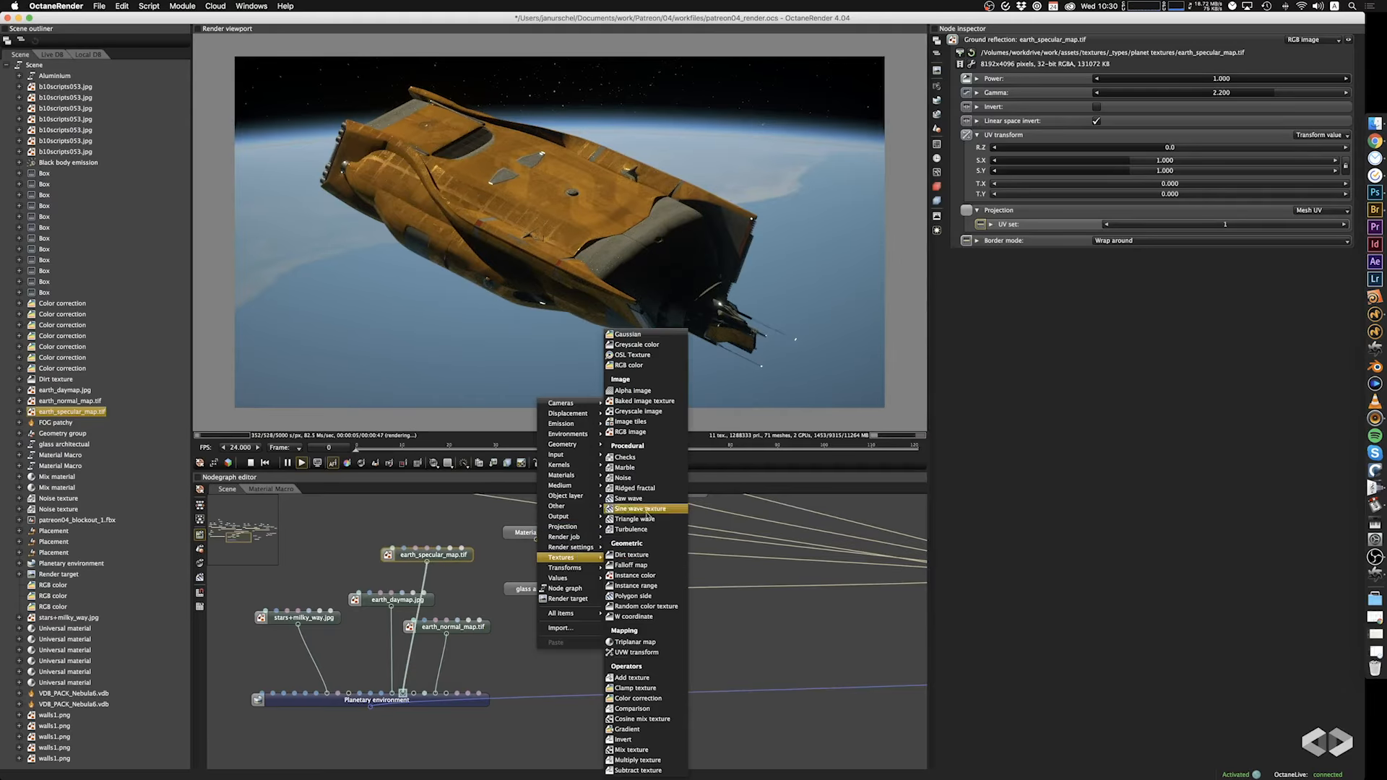
pyautogui.click(653, 432)
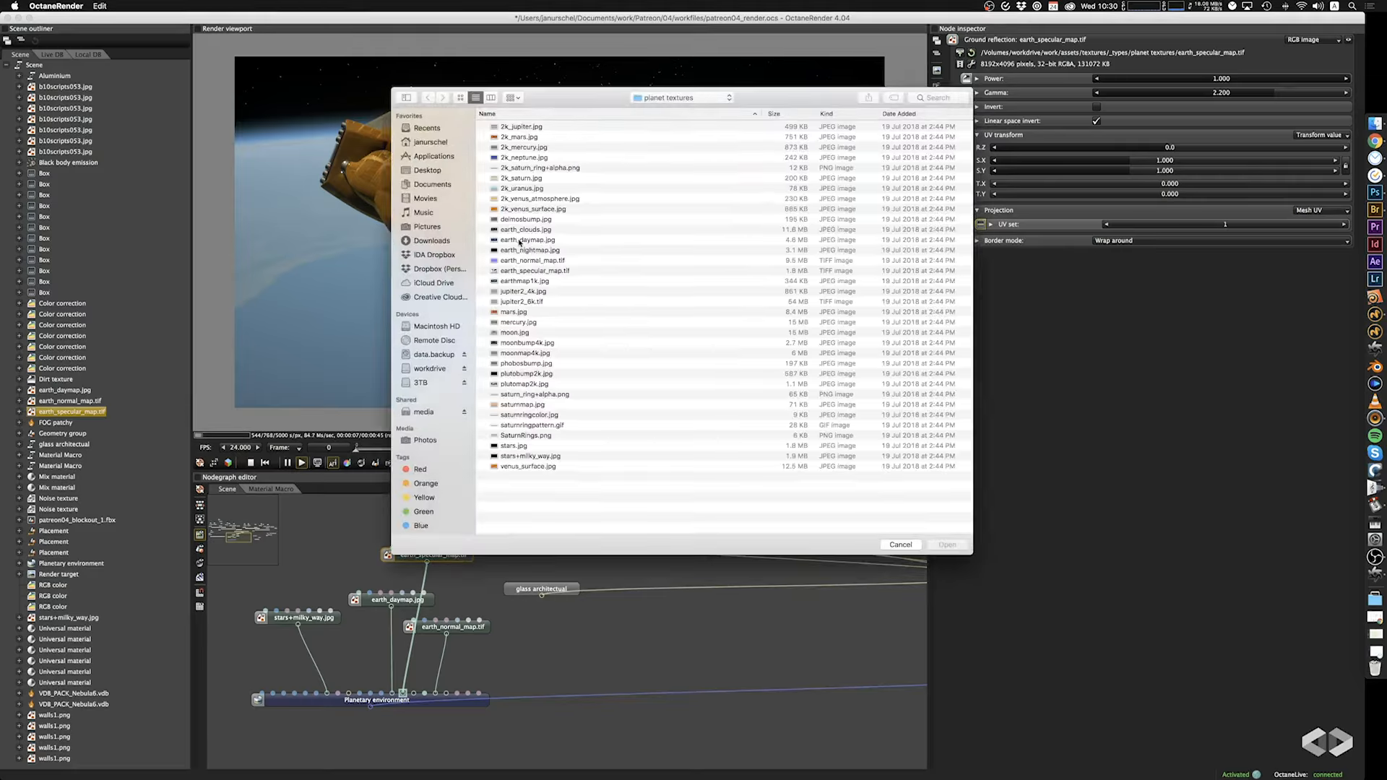
pyautogui.click(548, 251)
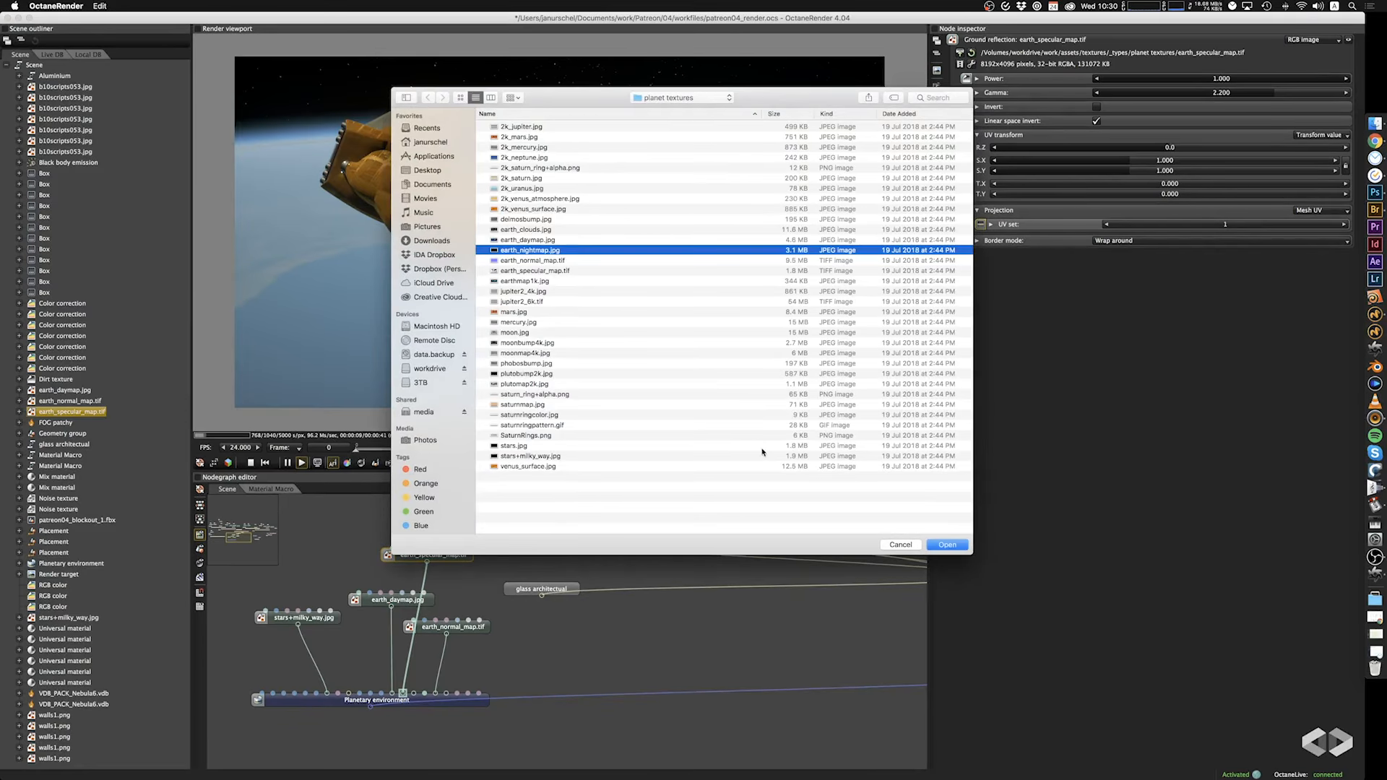
pyautogui.click(948, 544)
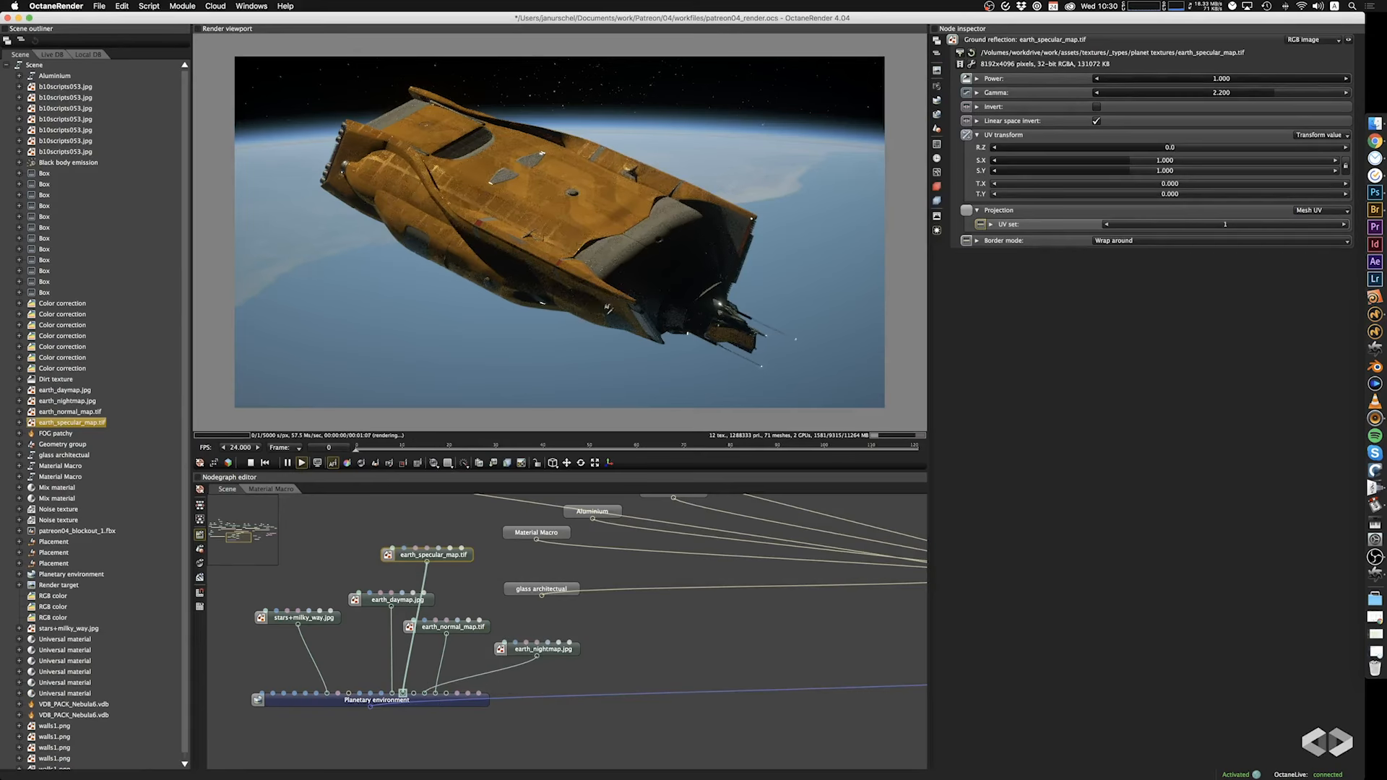
# Check the ship against the Earth's surface and move the earth_specular_map.tif connection from Ground reflection to the input just before Ground emission.
pyautogui.moveTo(658, 309); pyautogui.dragTo(312, 379)
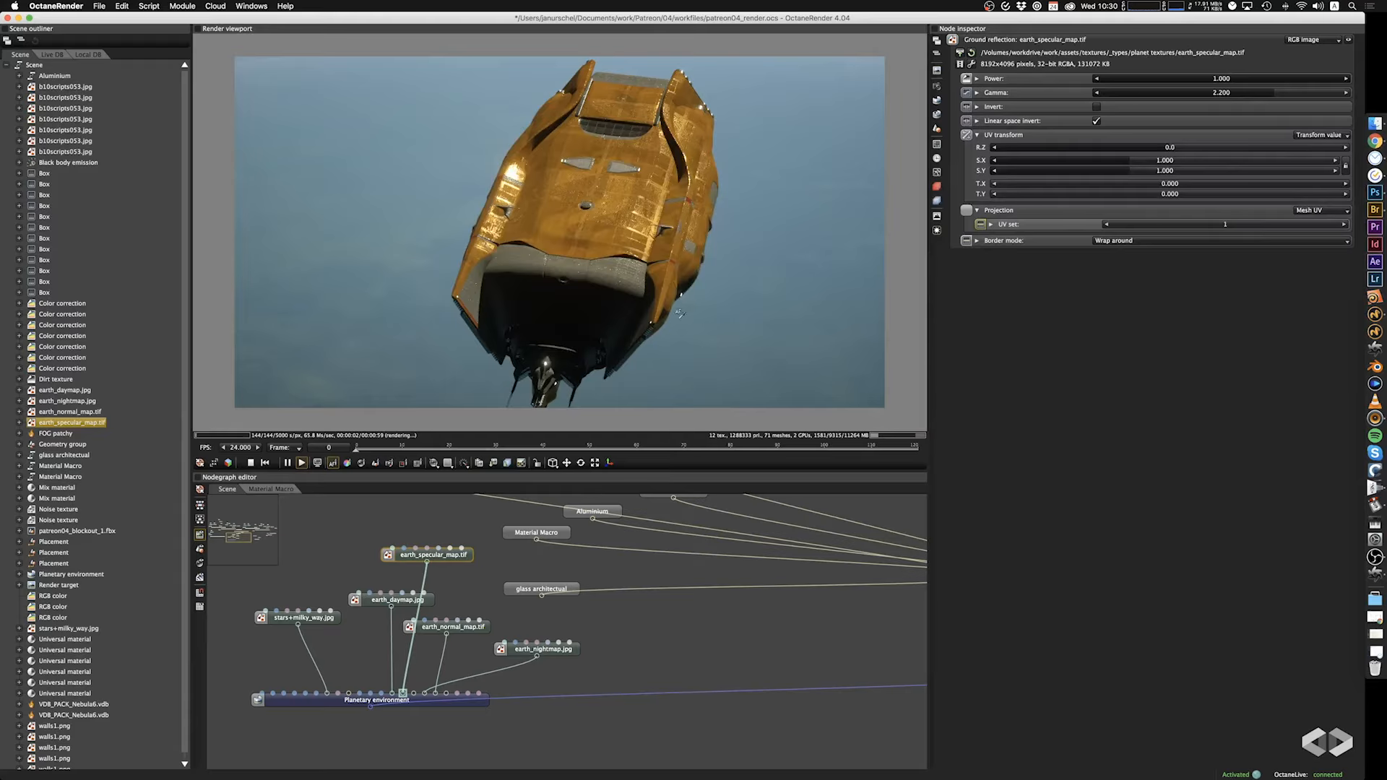
pyautogui.moveTo(712, 325); pyautogui.dragTo(594, 332)
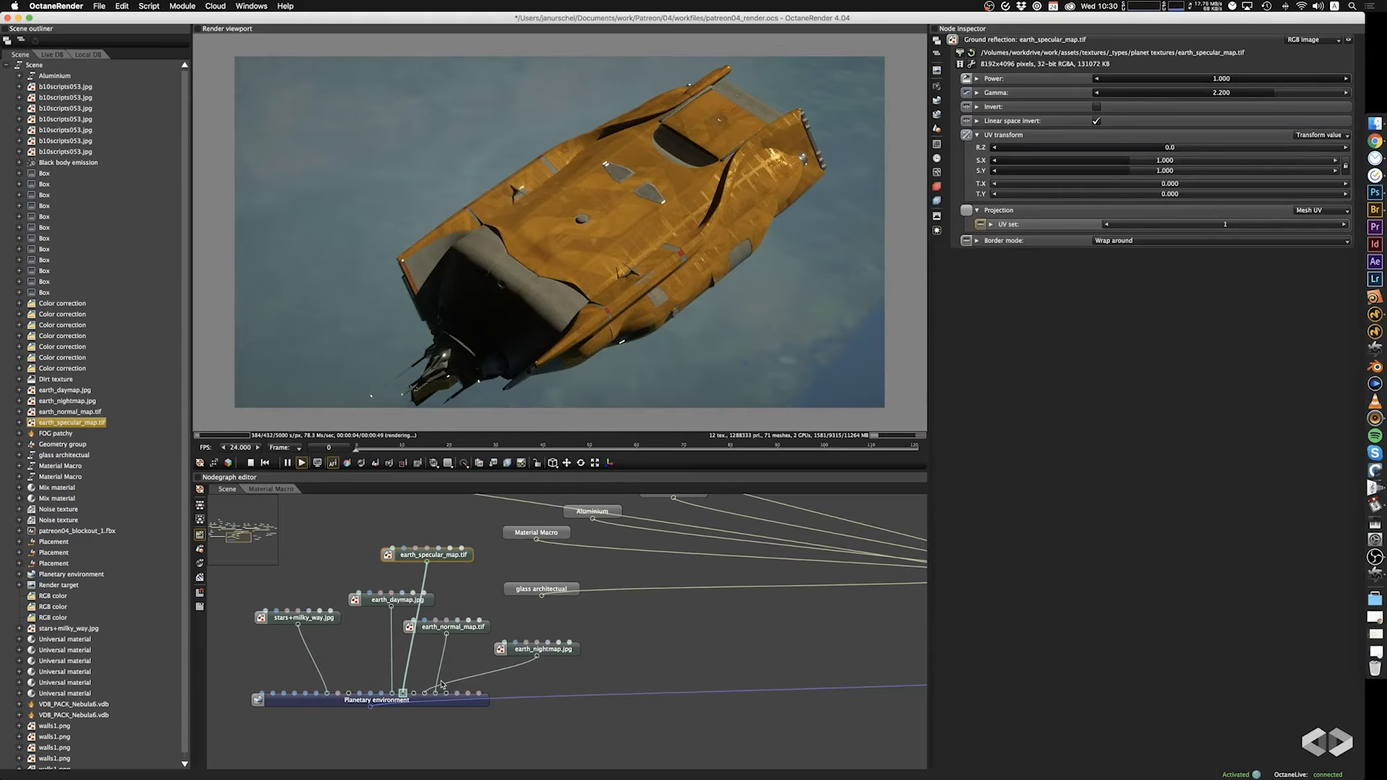
pyautogui.moveTo(408, 685); pyautogui.dragTo(416, 698)
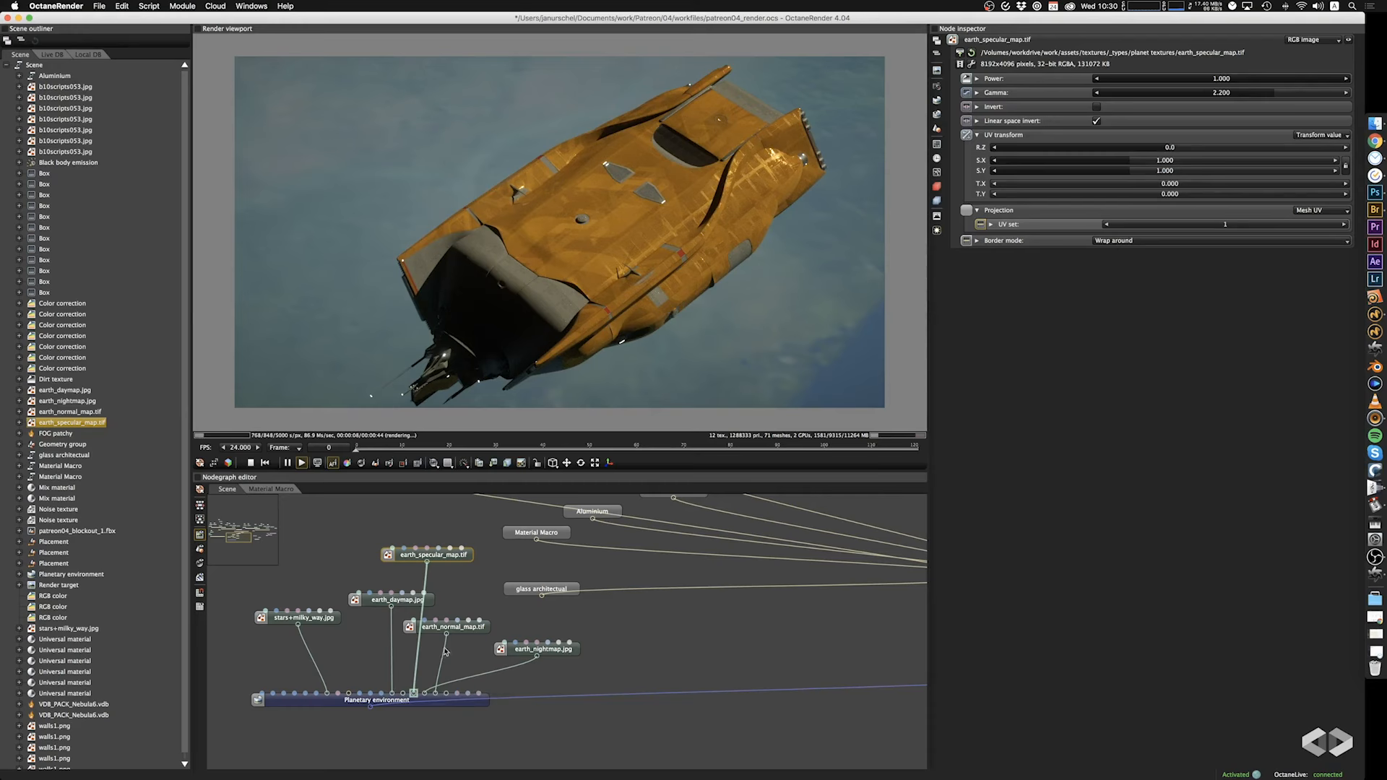
# Try feeding earth_nightmap.jpg into the Planetary environment's Ground albedo, and undo the connection.
pyautogui.moveTo(536, 659); pyautogui.dragTo(394, 695)
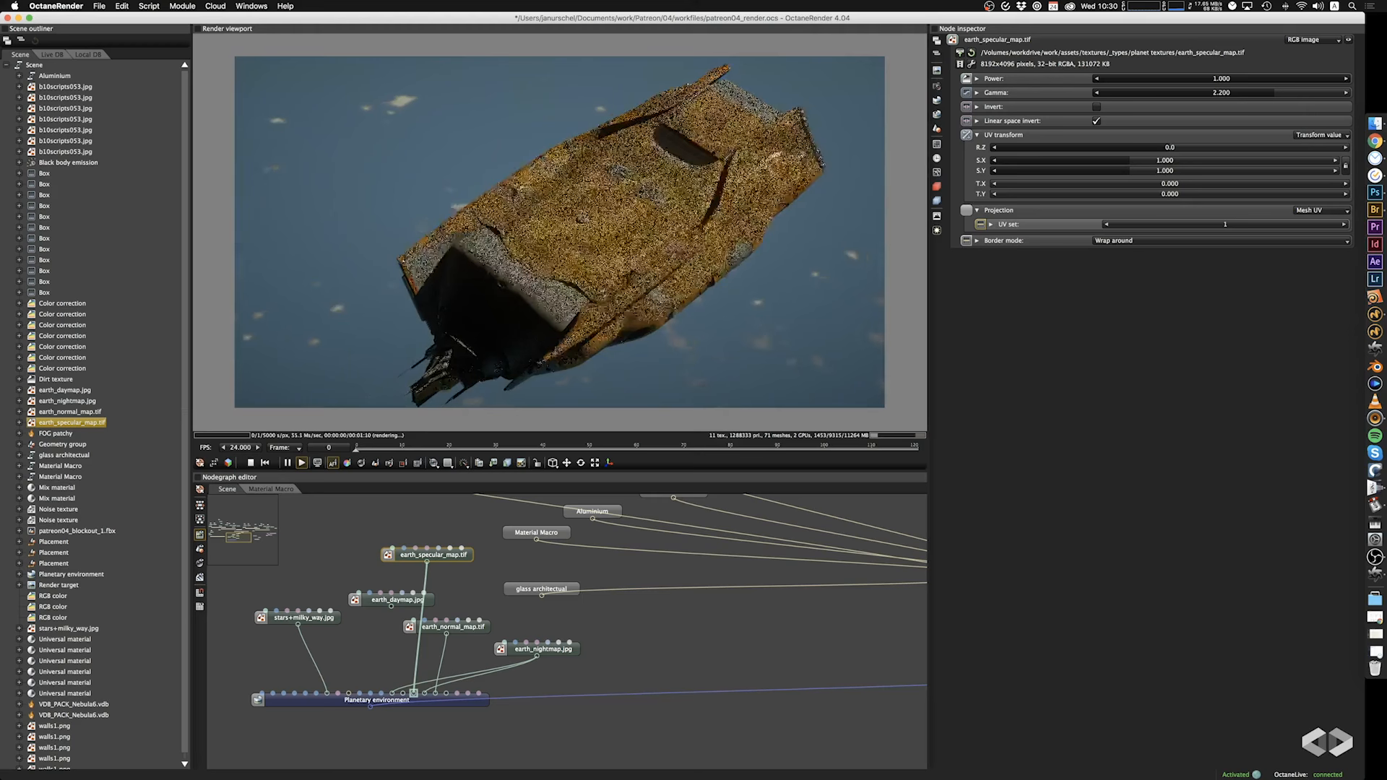
pyautogui.moveTo(621, 271); pyautogui.dragTo(778, 292)
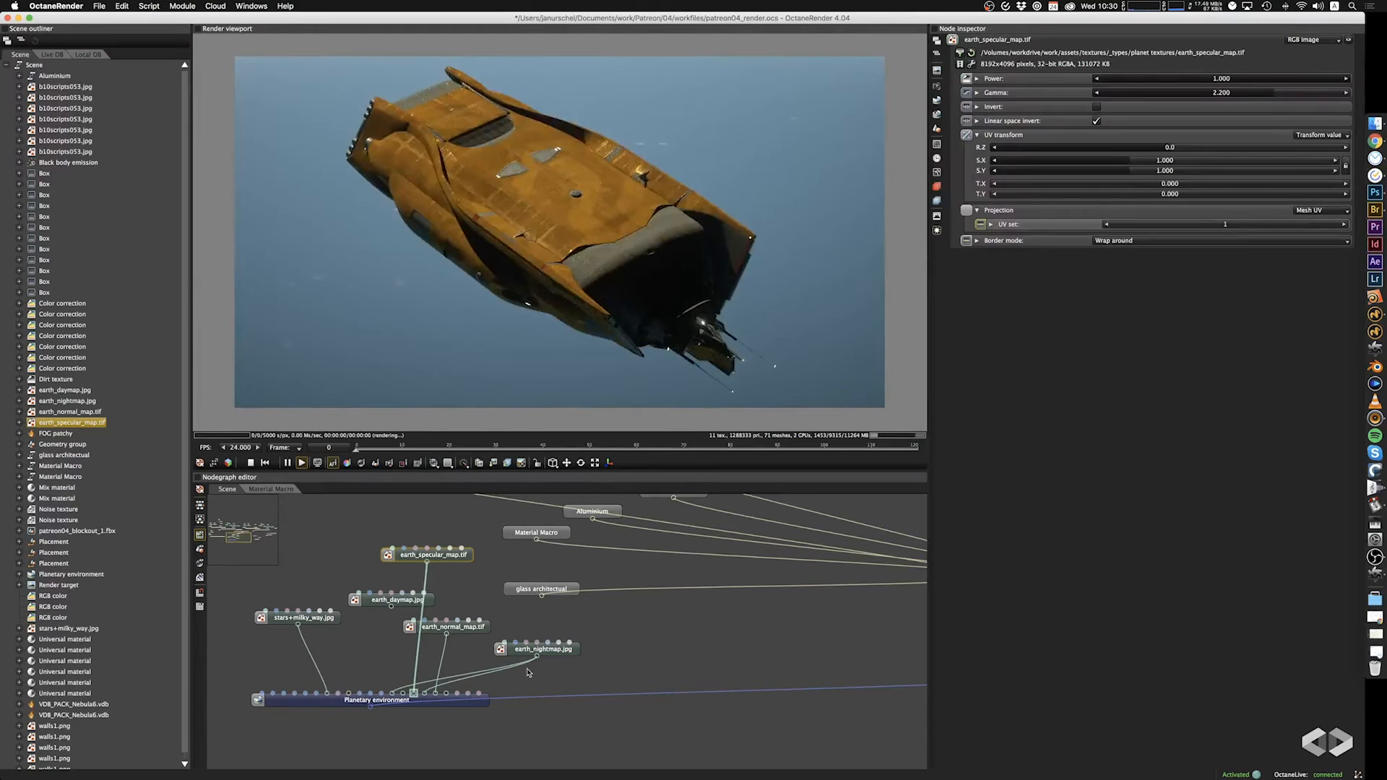
pyautogui.press('super+z')
pyautogui.press('super+z')
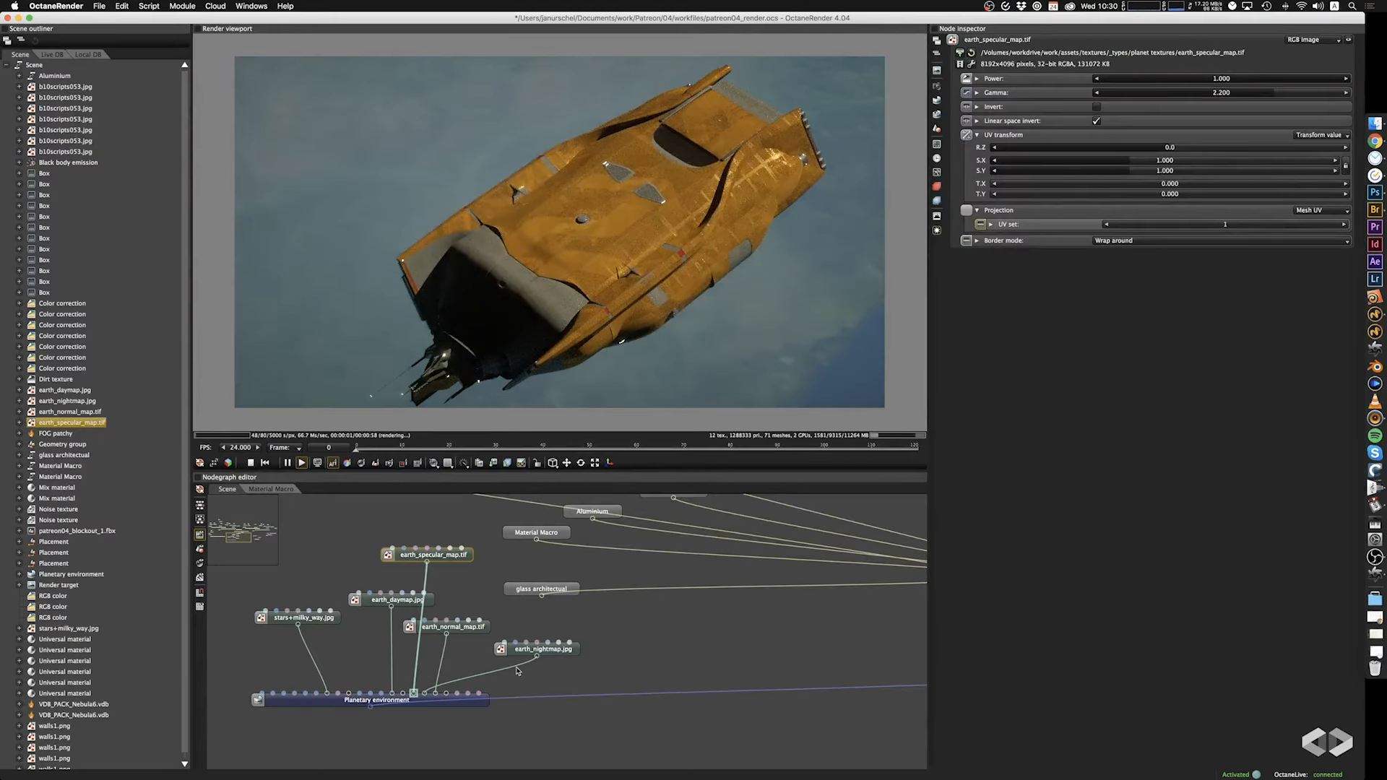
# Set the UV transform scale of the Ground albedo image earth_daymap.jpg to 0.139 in X and Y.
pyautogui.moveTo(654, 328)
pyautogui.mouseDown()
pyautogui.moveTo(702, 322)
pyautogui.moveTo(656, 327)
pyautogui.mouseUp()
pyautogui.scroll(-3, 655, 326)
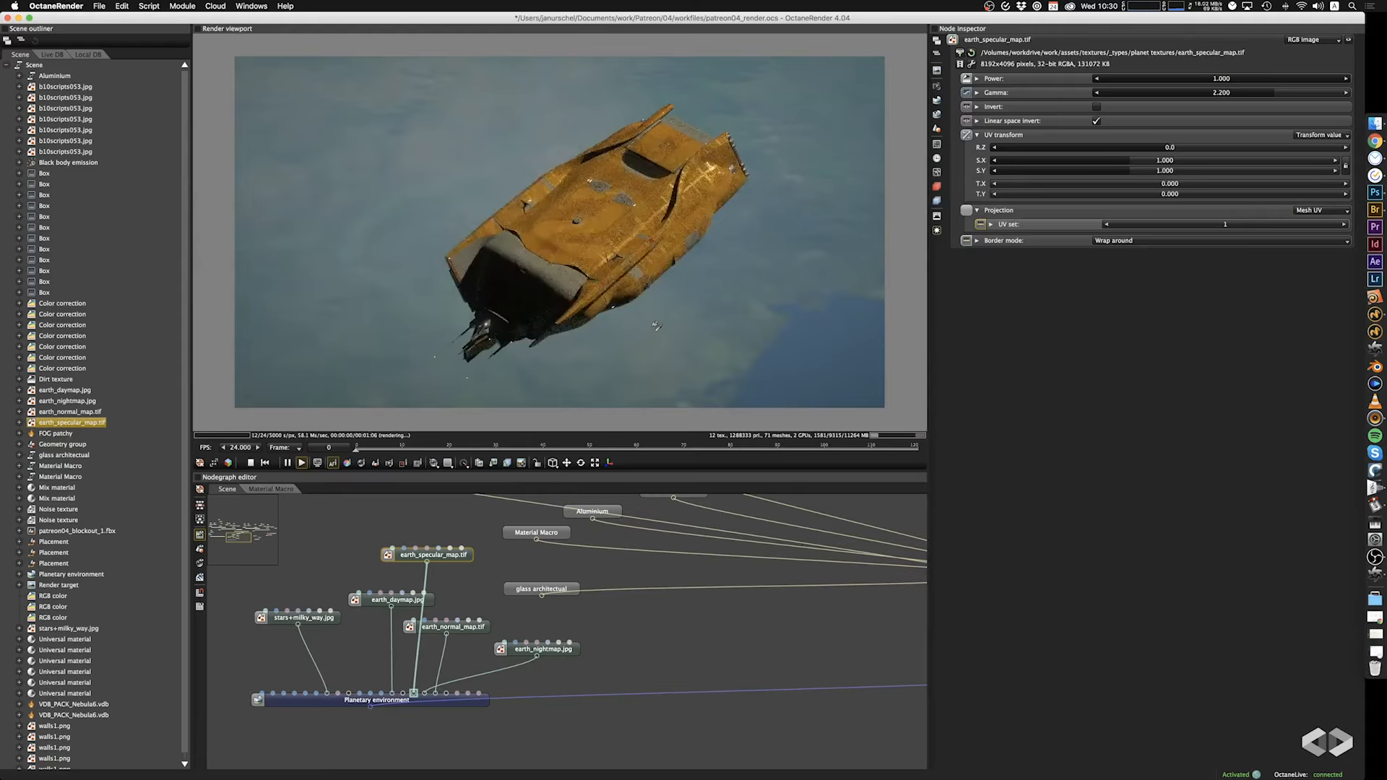
pyautogui.moveTo(655, 326); pyautogui.dragTo(607, 285, button='right')
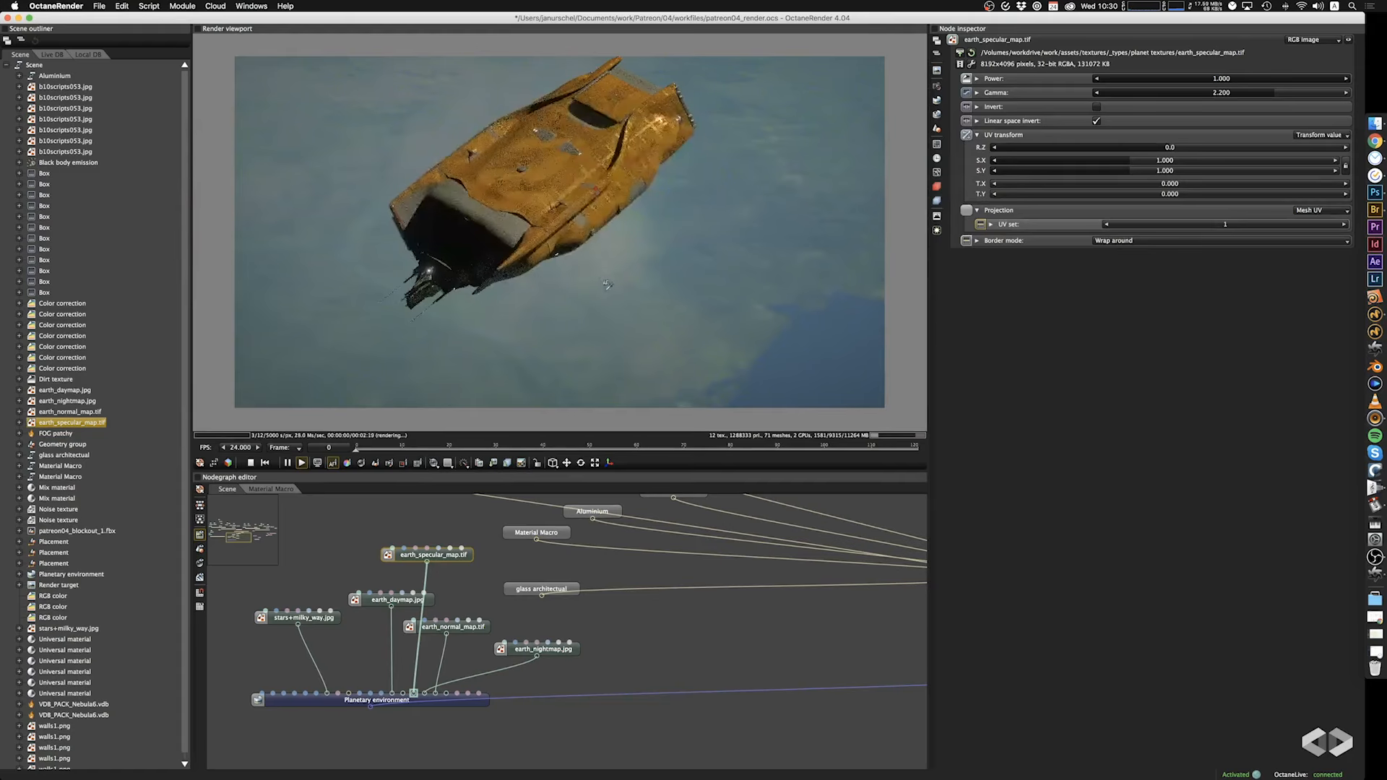
pyautogui.moveTo(606, 285); pyautogui.dragTo(608, 295)
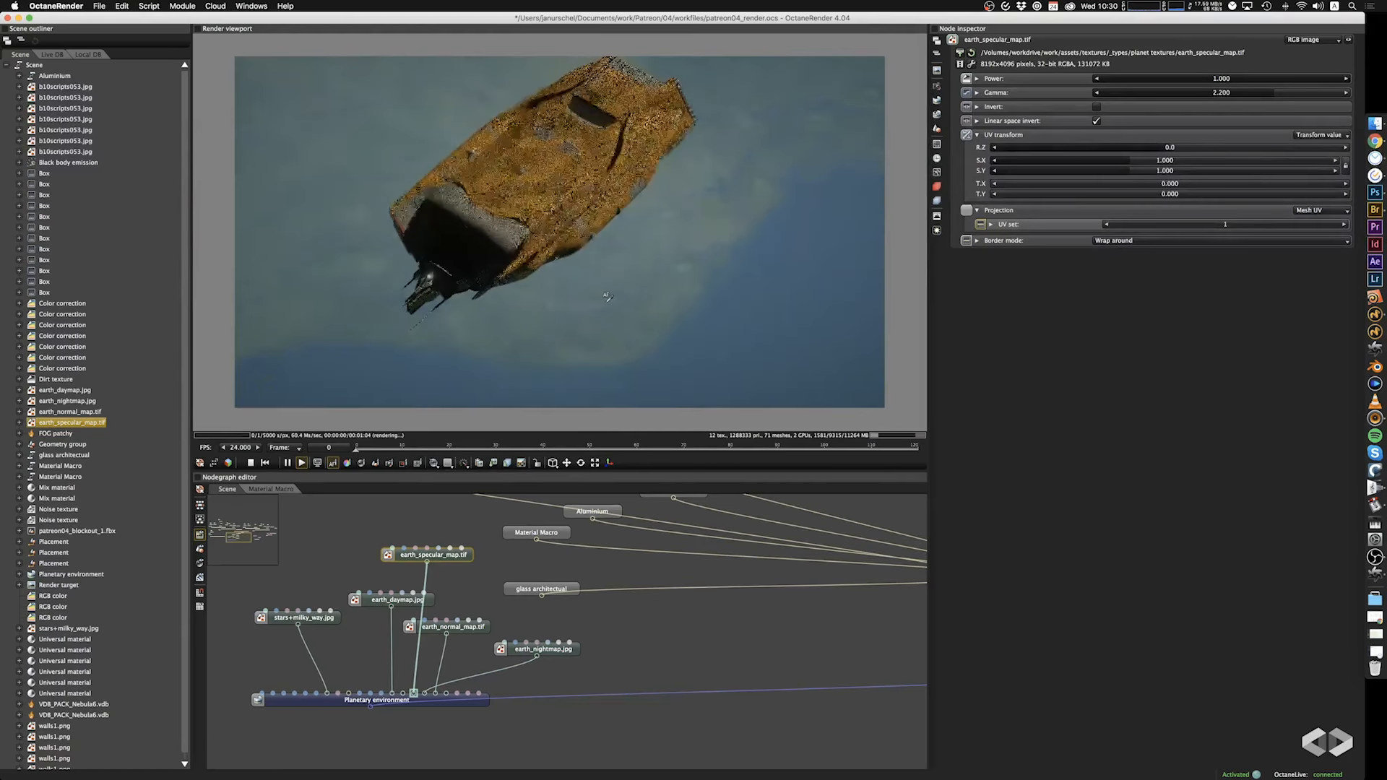
pyautogui.click(424, 597)
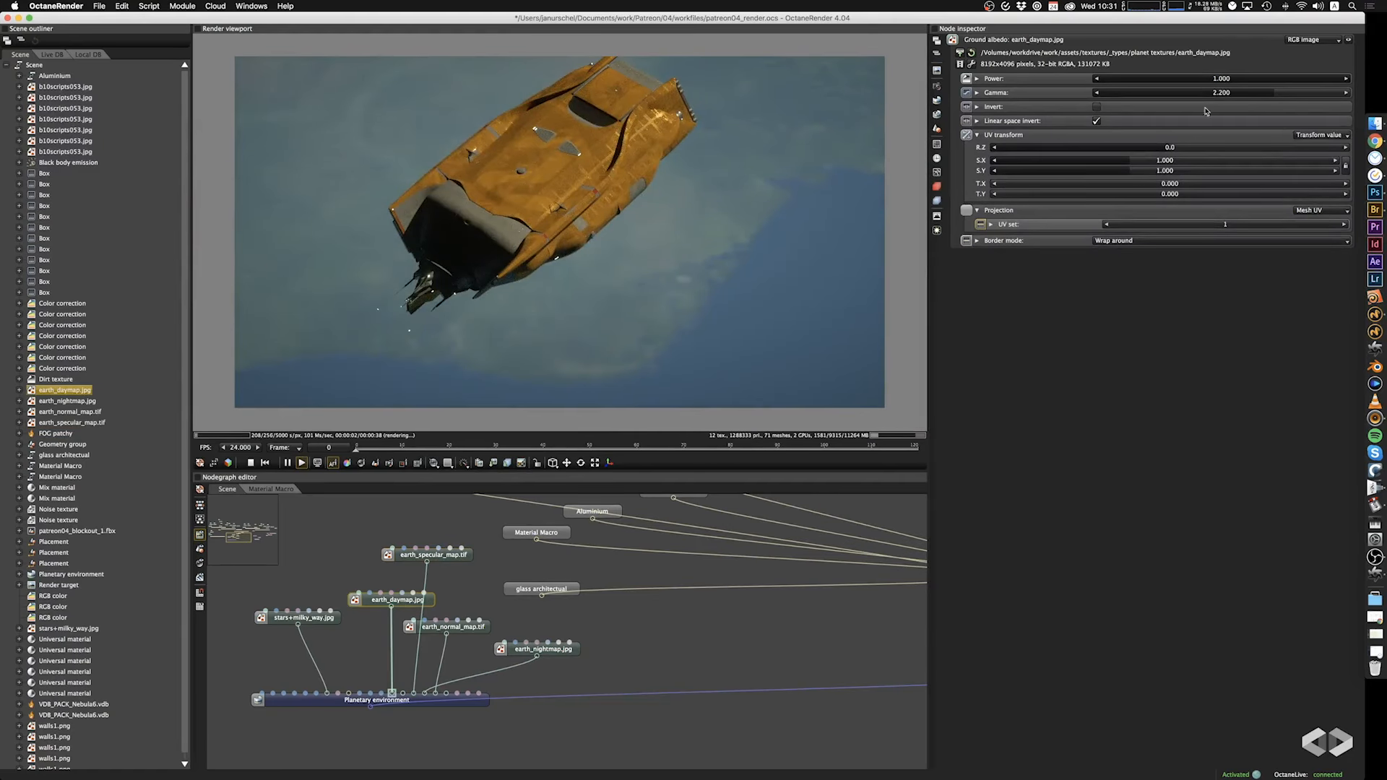
pyautogui.moveTo(1101, 167); pyautogui.dragTo(1073, 171)
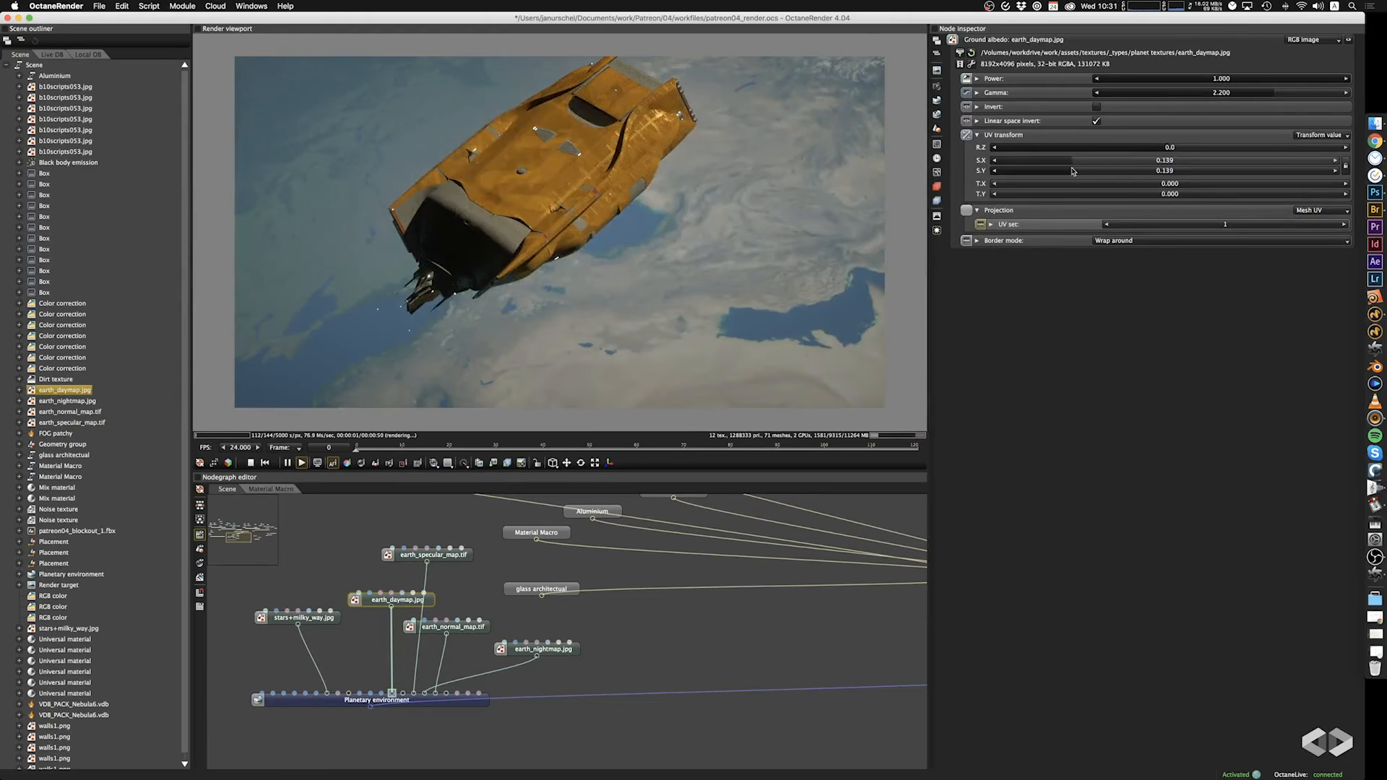
# Check the rescaled Earth from above and against the horizon, and disconnect earth_nightmap.jpg from Ground emission.
pyautogui.moveTo(611, 302)
pyautogui.mouseDown()
pyautogui.moveTo(643, 289)
pyautogui.moveTo(636, 278)
pyautogui.moveTo(589, 293)
pyautogui.mouseUp()
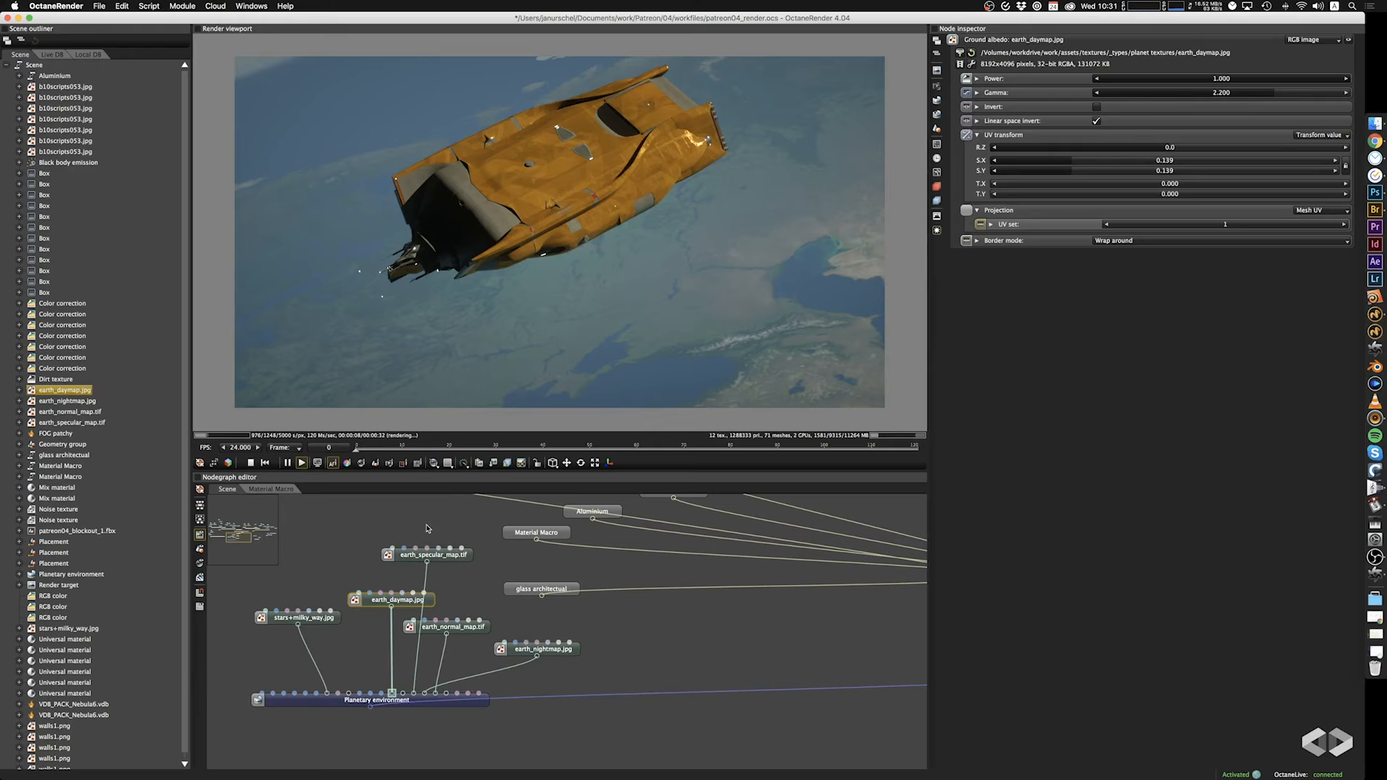
pyautogui.moveTo(597, 289); pyautogui.dragTo(642, 336)
pyautogui.moveTo(558, 352); pyautogui.dragTo(738, 288)
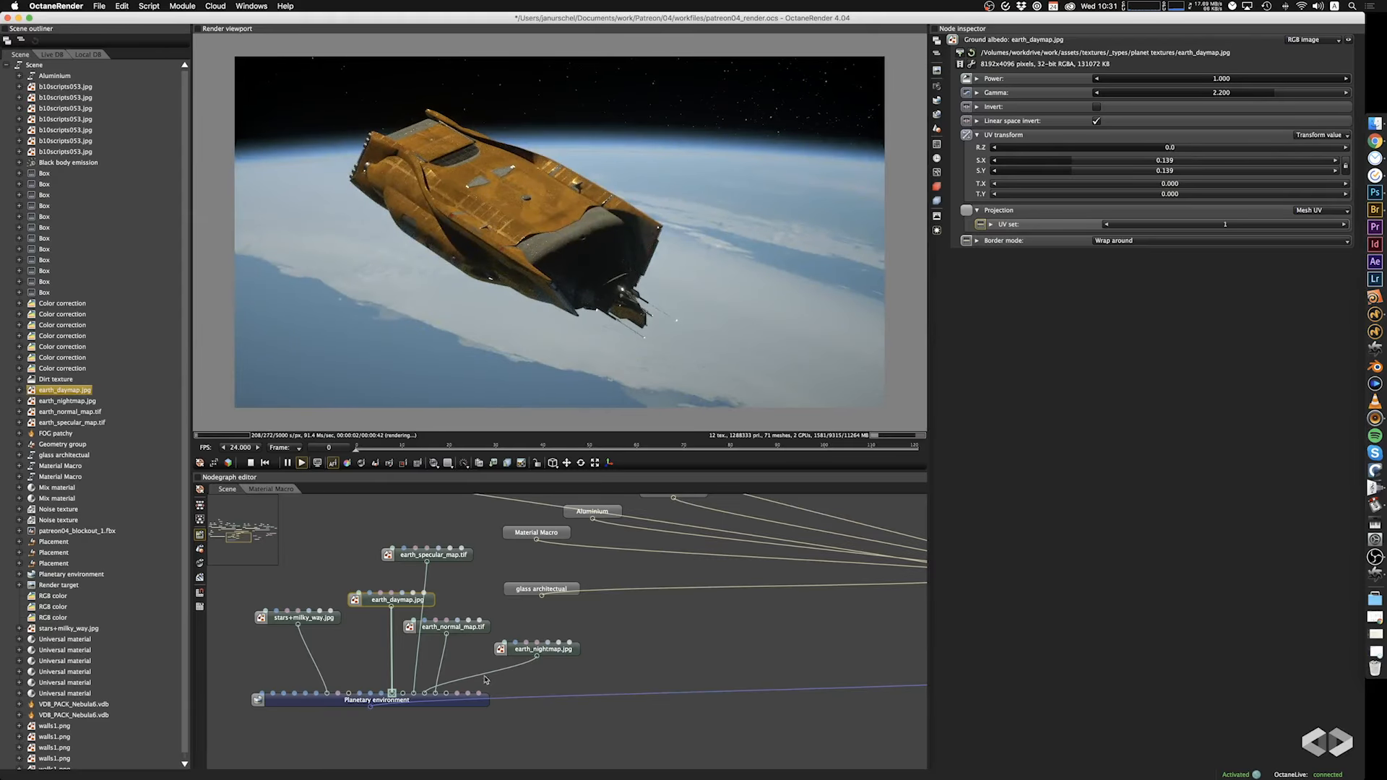
pyautogui.moveTo(458, 680); pyautogui.dragTo(444, 684)
pyautogui.press('super+z')
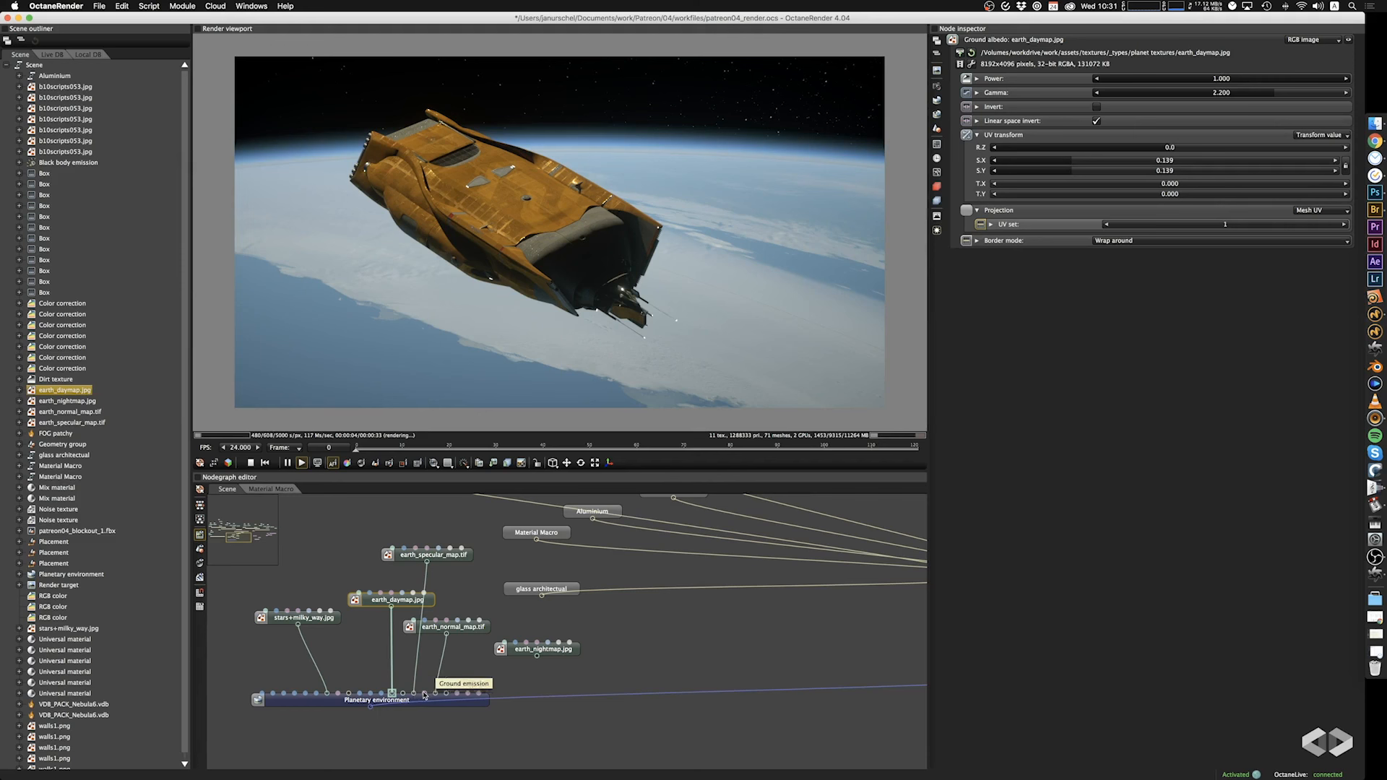
# Move the earth_normal_map.tif connection to Ground elevation and set its UV transform scale to 0.139 in X and Y.
pyautogui.moveTo(436, 693); pyautogui.dragTo(446, 695)
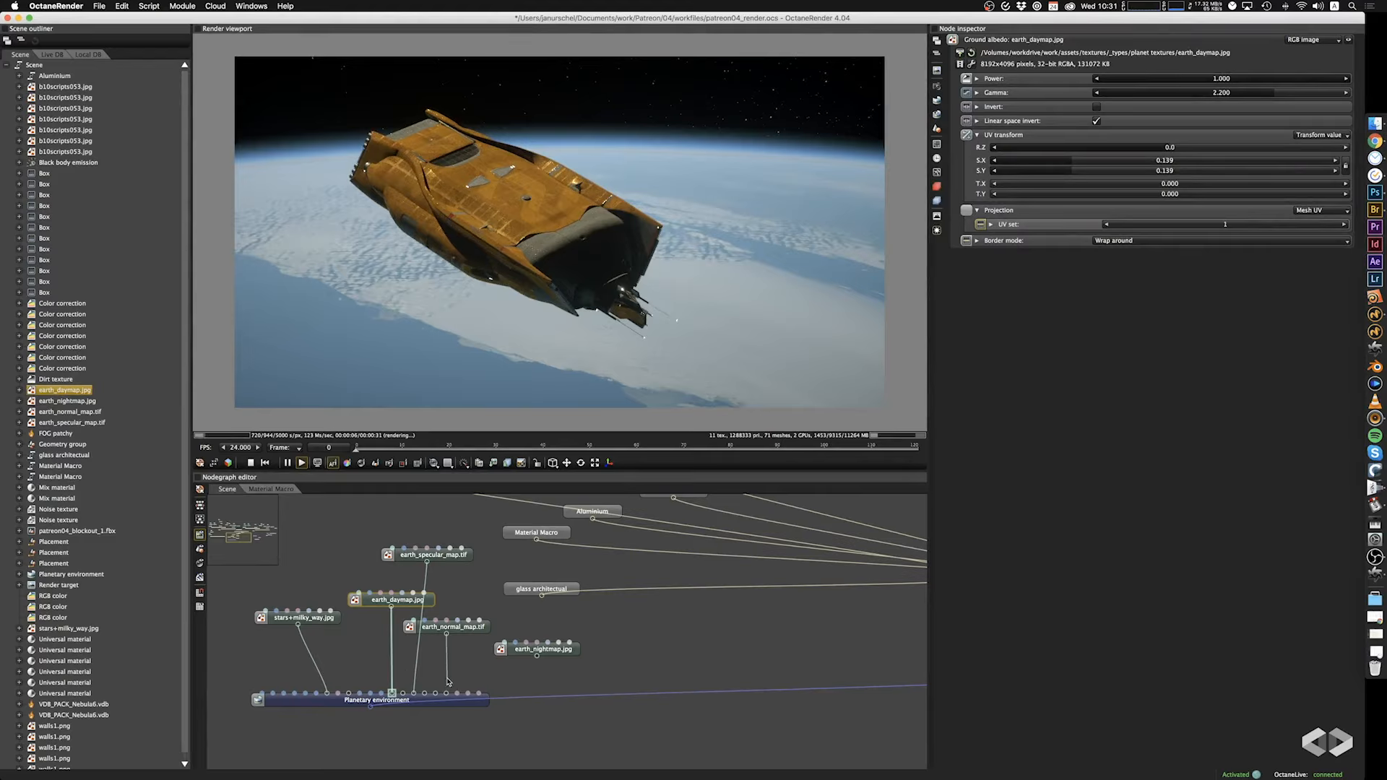
pyautogui.moveTo(448, 680)
pyautogui.mouseDown()
pyautogui.moveTo(448, 645)
pyautogui.moveTo(445, 693)
pyautogui.mouseUp()
pyautogui.click(476, 628)
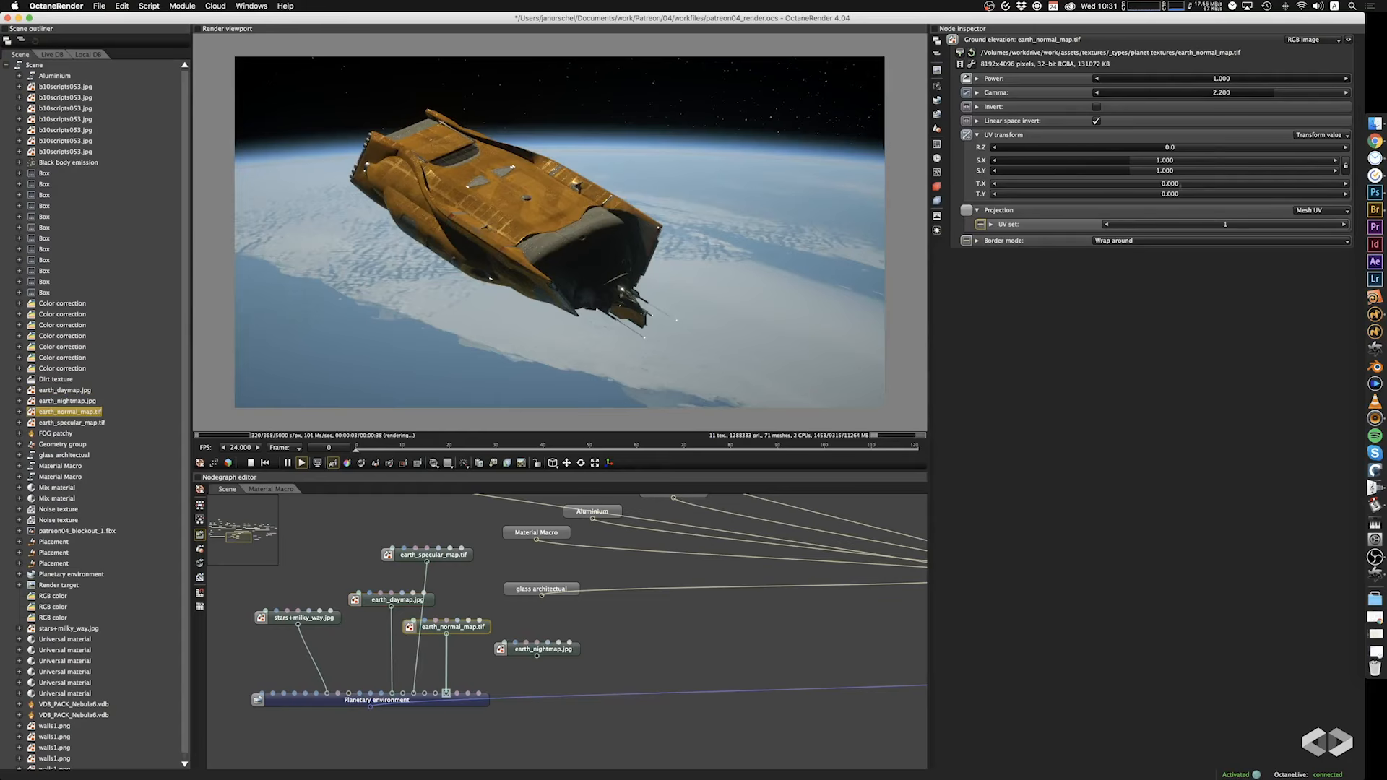
pyautogui.moveTo(1130, 161); pyautogui.dragTo(1071, 161)
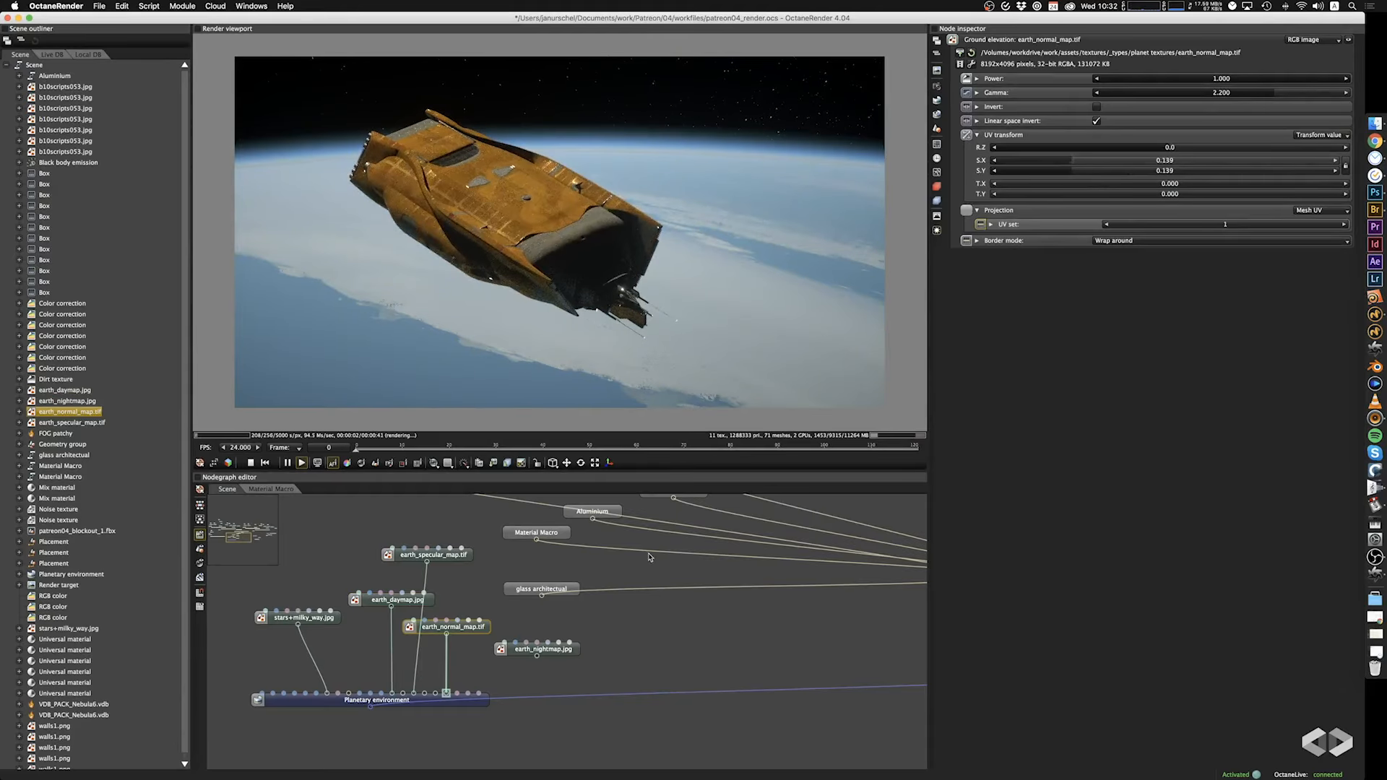
# Try feeding earth_normal_map.tif into the Ground normal map input as well, and remove that extra connection.
pyautogui.moveTo(446, 634); pyautogui.dragTo(435, 703)
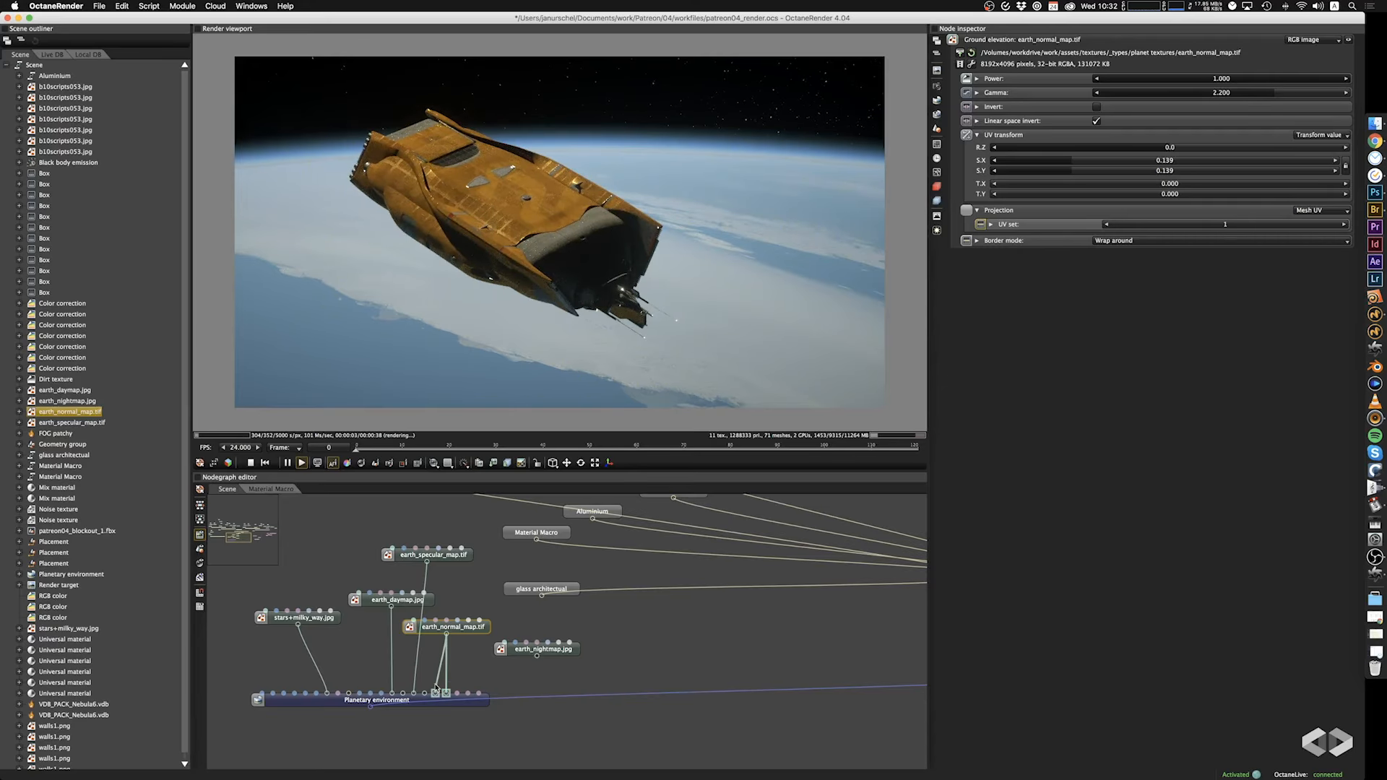
pyautogui.moveTo(436, 693); pyautogui.dragTo(432, 685)
# Add an RGB image with earth_clouds.jpg and connect it to the Planetary environment's Ground albedo in place of earth_daymap.jpg.
pyautogui.rightClick(577, 659)
pyautogui.moveTo(607, 581)
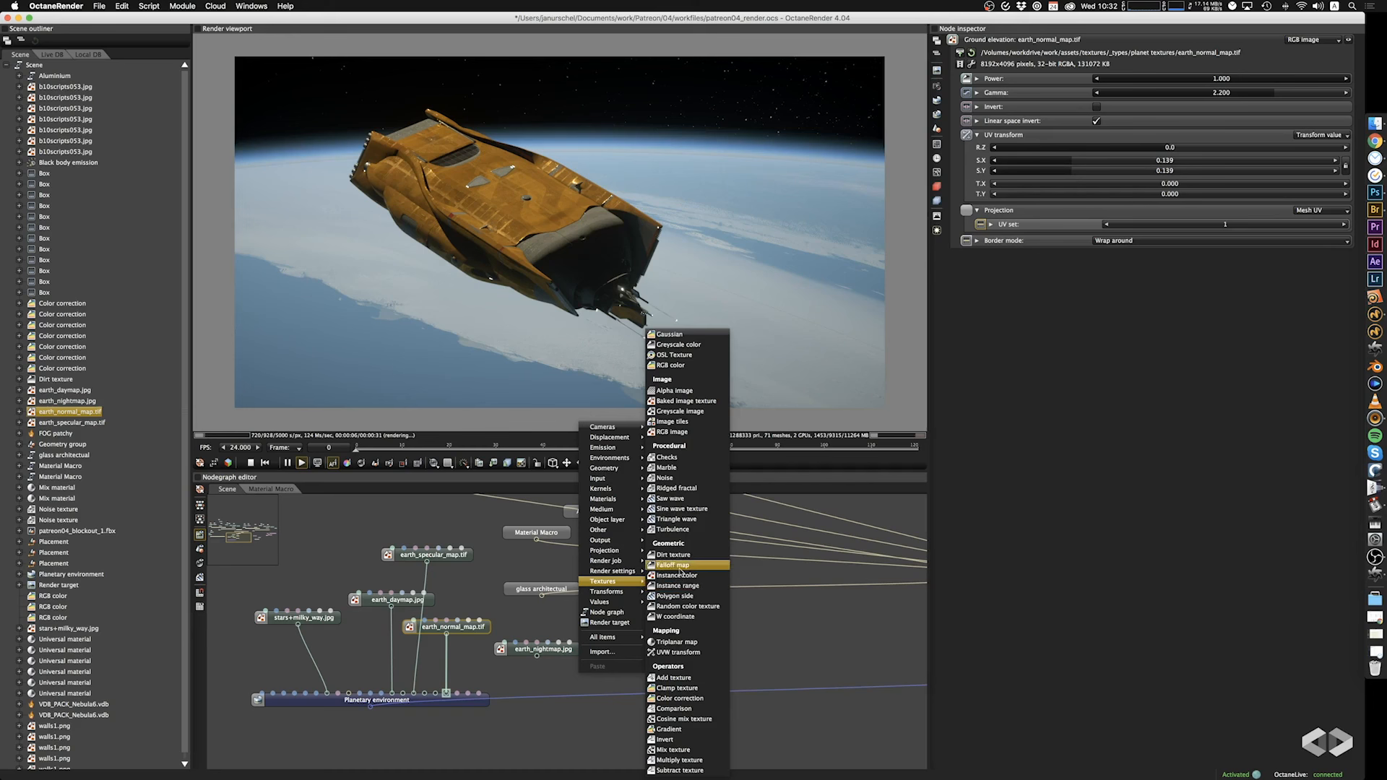
pyautogui.click(685, 431)
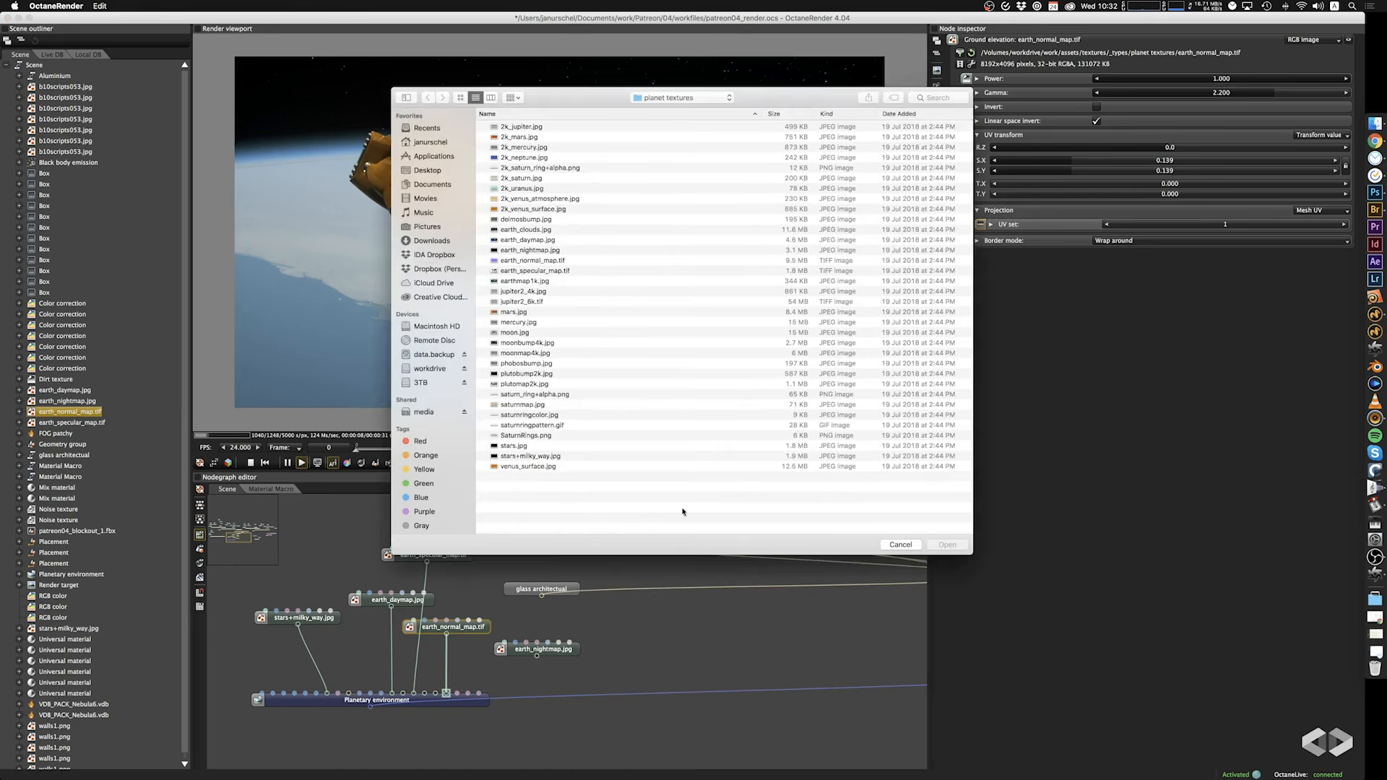
pyautogui.click(547, 230)
pyautogui.click(948, 545)
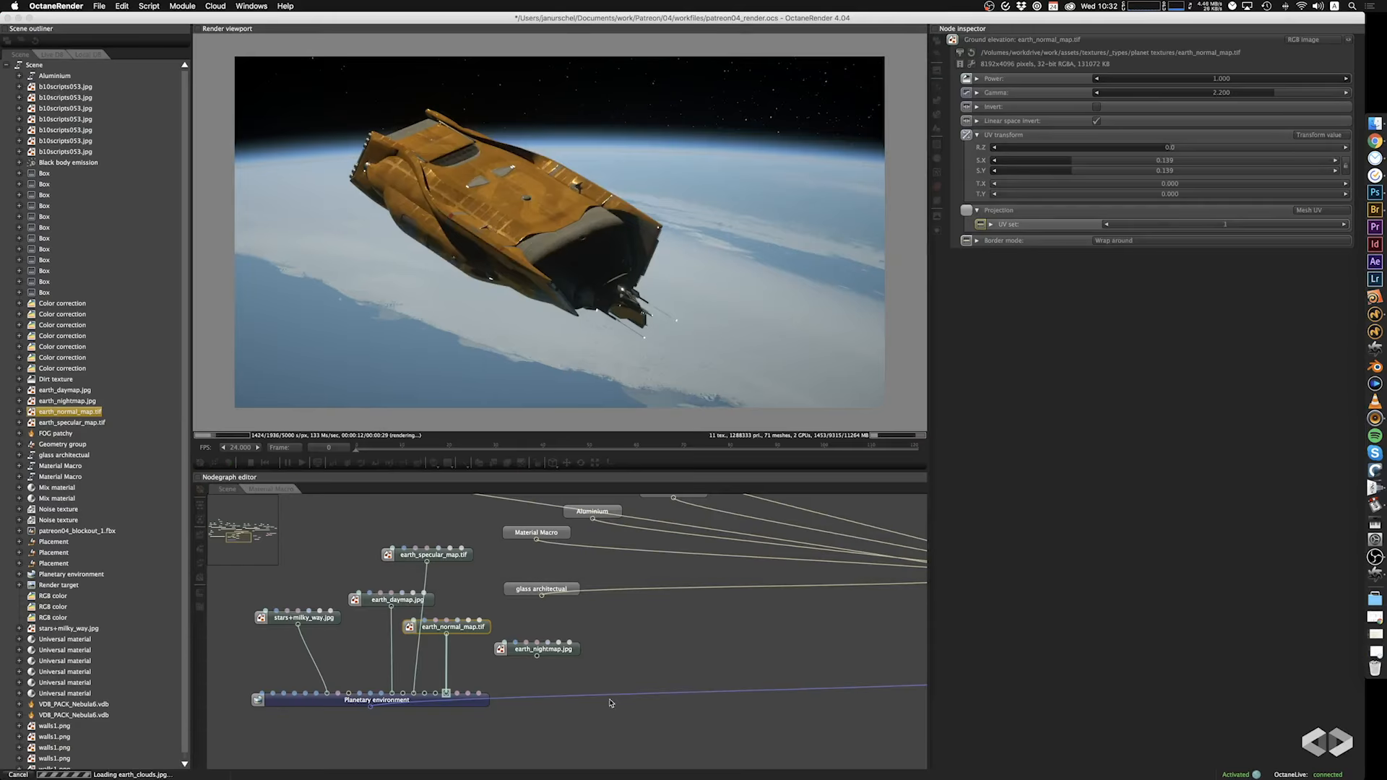
pyautogui.moveTo(578, 680); pyautogui.dragTo(391, 704)
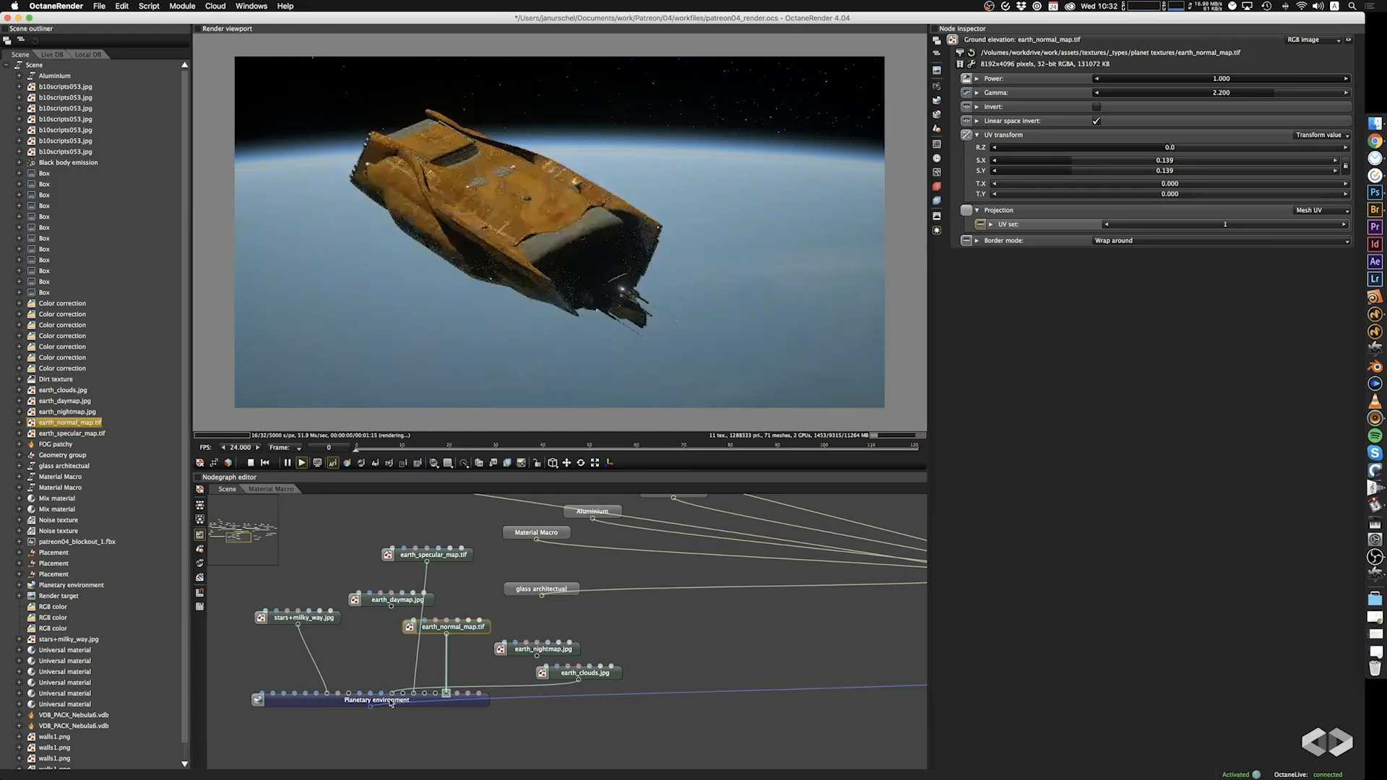
# Set the UV transform scale of earth_clouds.jpg to 0.353 in X and Y.
pyautogui.moveTo(578, 360); pyautogui.dragTo(428, 351)
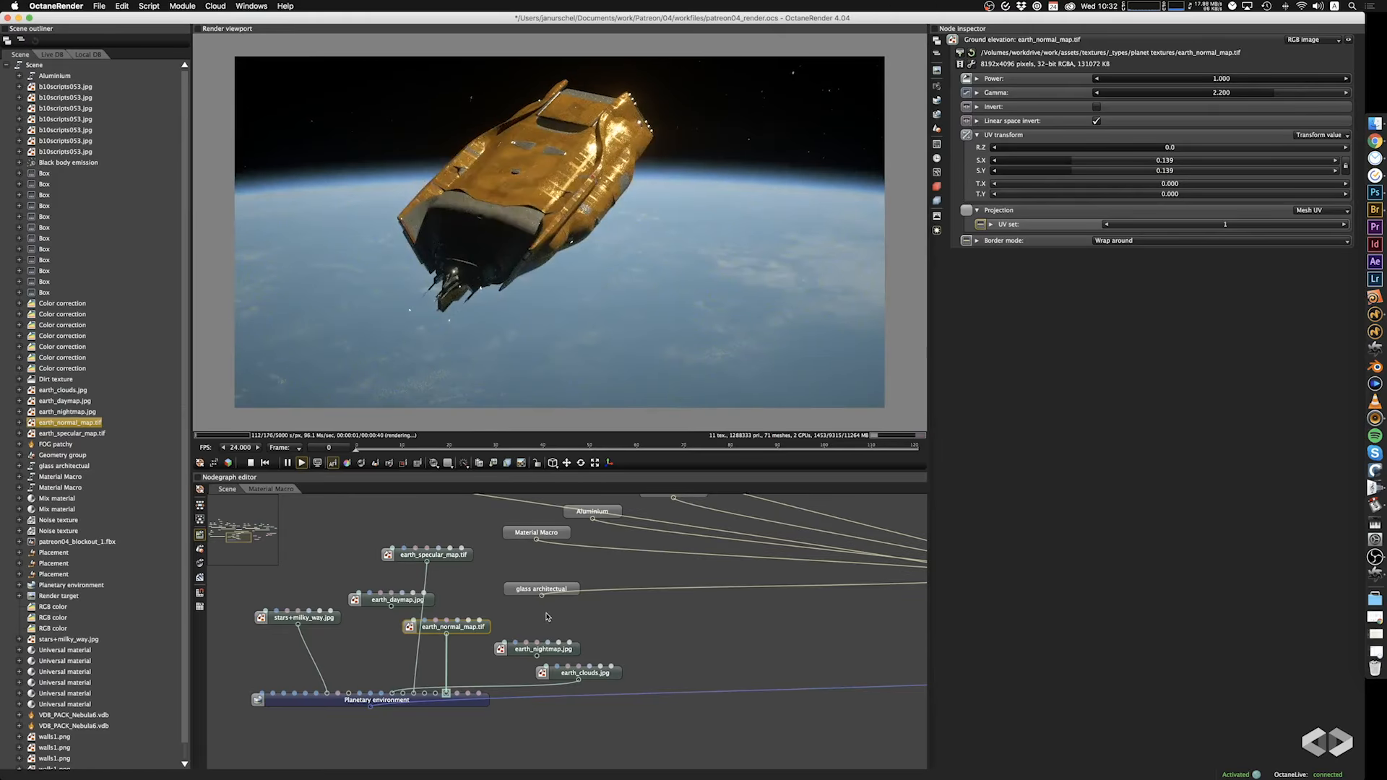
pyautogui.click(606, 675)
pyautogui.moveTo(1130, 161); pyautogui.dragTo(1104, 166)
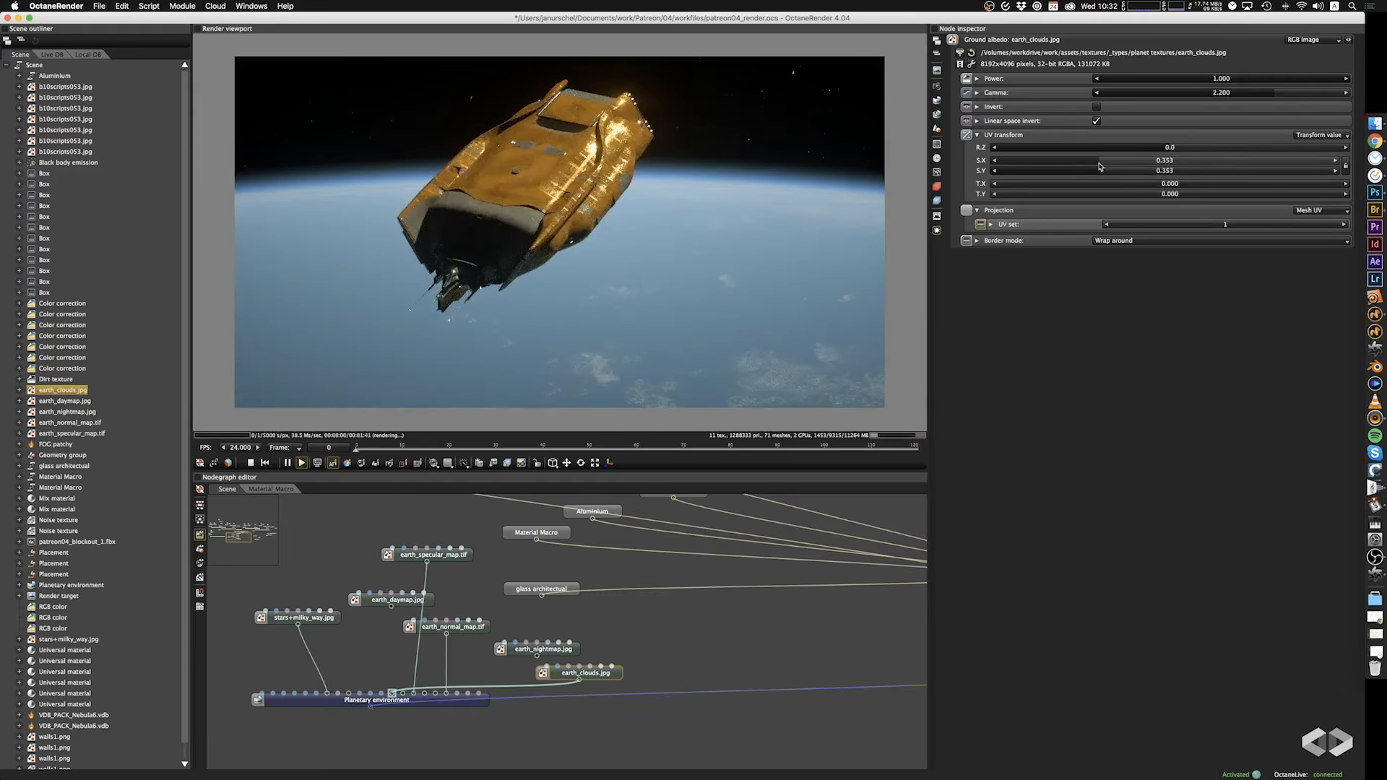
# Reconnect earth_daymap.jpg to Ground albedo and move the earth_clouds.jpg connection to Ground emission.
pyautogui.moveTo(838, 295); pyautogui.dragTo(822, 374)
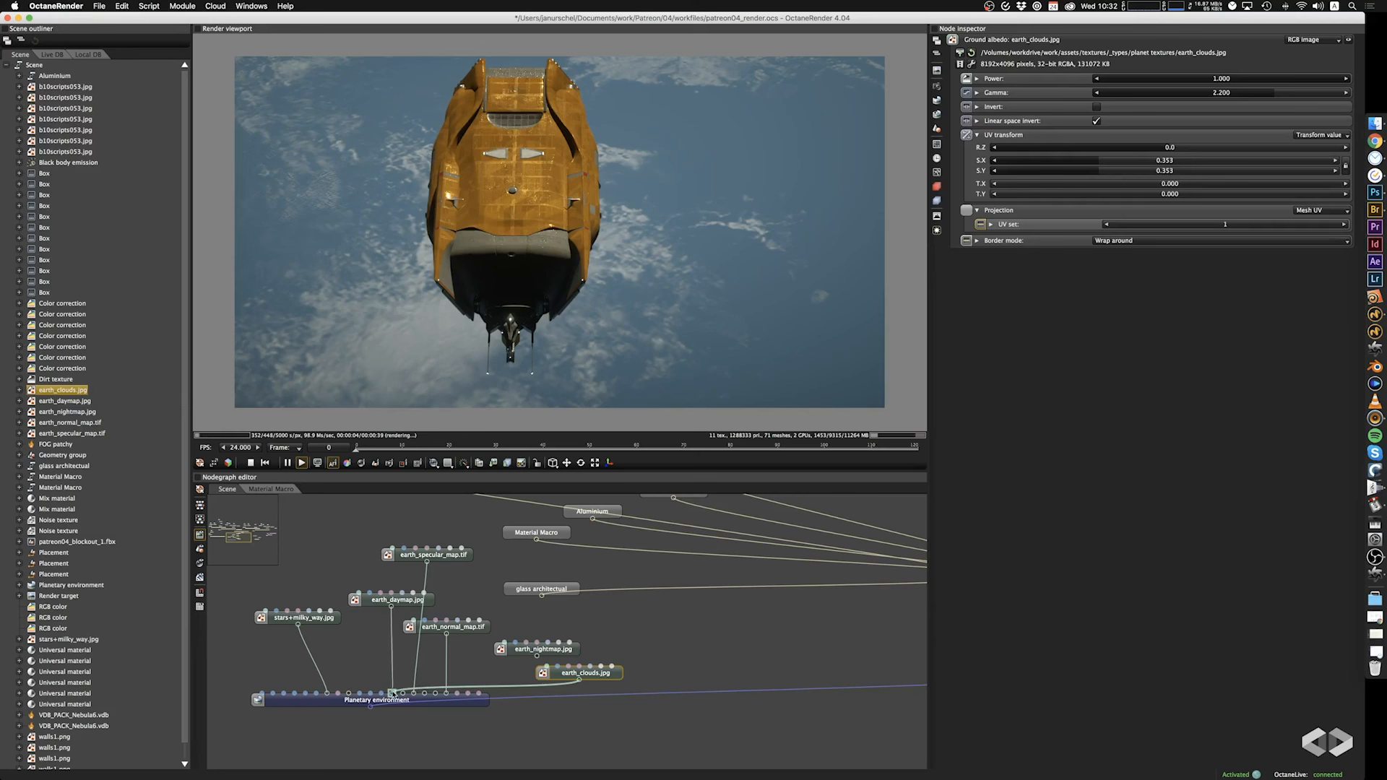
pyautogui.moveTo(393, 694); pyautogui.dragTo(426, 704)
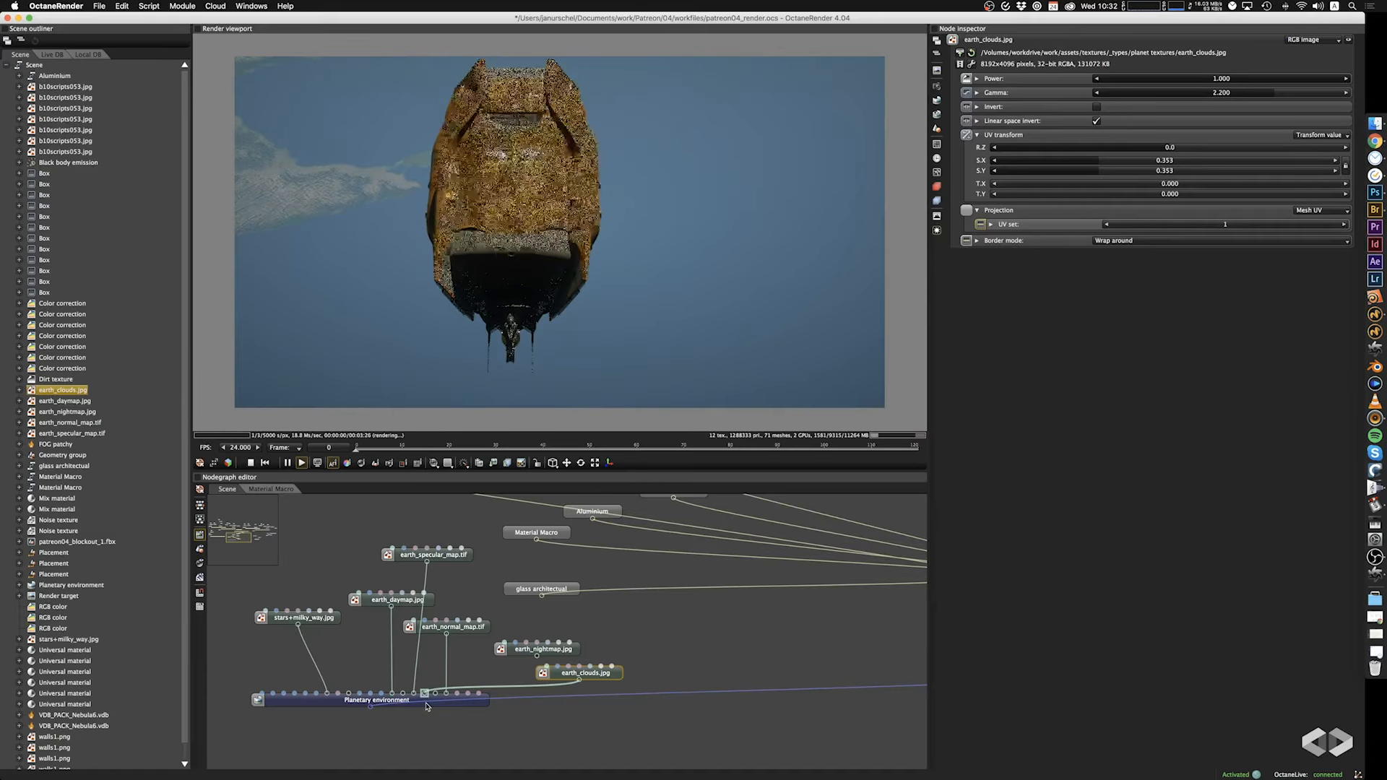
# Connect earth_clouds.jpg to the Planetary environment's Ground reflection input in addition to Ground emission.
pyautogui.moveTo(465, 286); pyautogui.dragTo(463, 285)
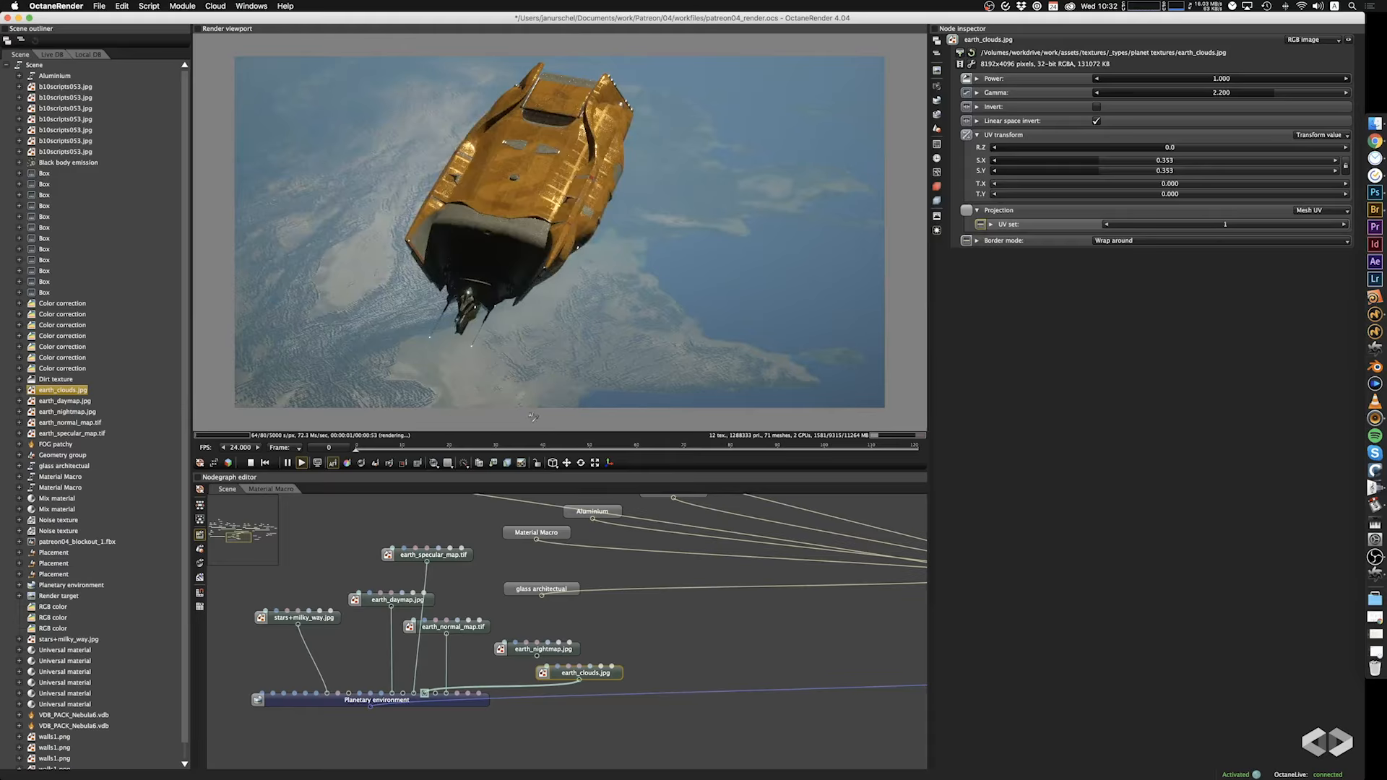
pyautogui.moveTo(506, 335); pyautogui.dragTo(516, 363)
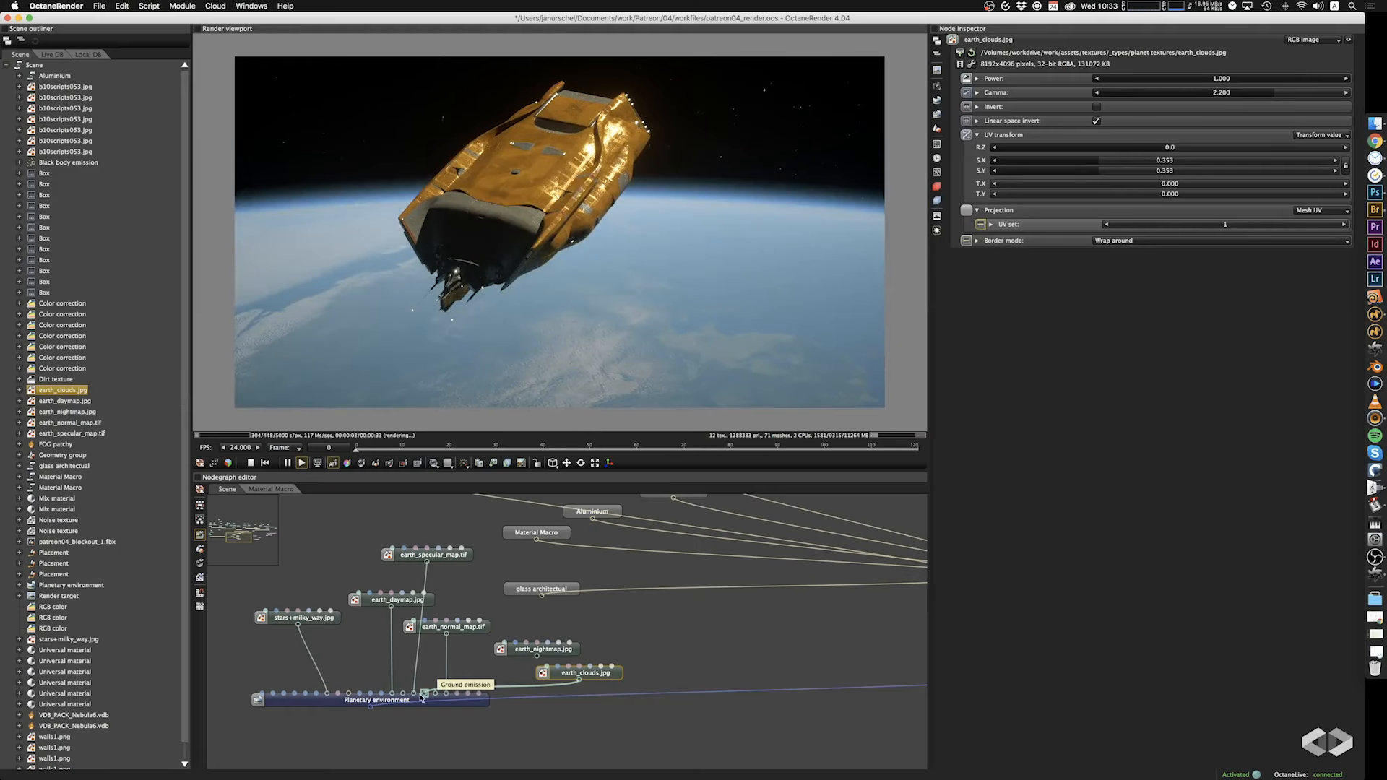
pyautogui.moveTo(406, 701); pyautogui.dragTo(406, 701)
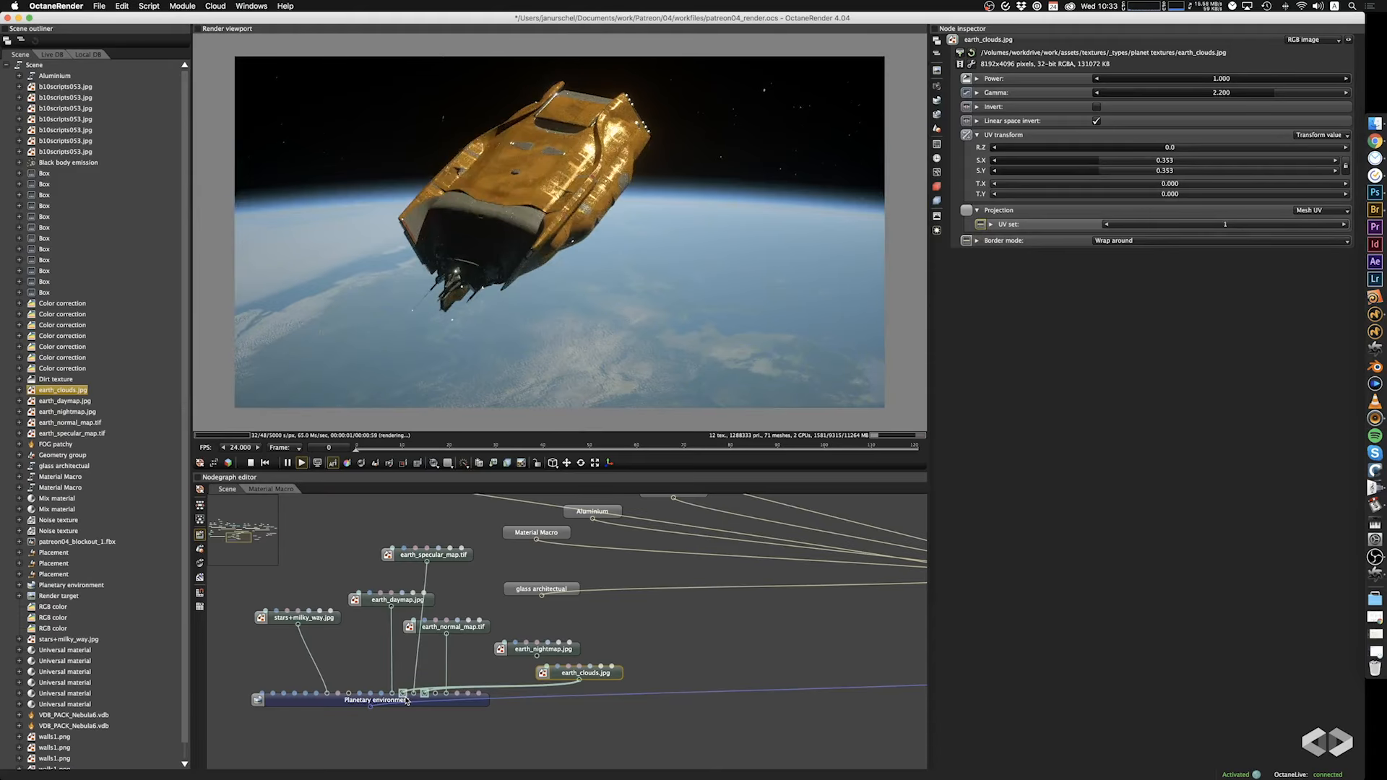
pyautogui.moveTo(723, 351)
pyautogui.mouseDown()
pyautogui.moveTo(752, 341)
pyautogui.moveTo(727, 348)
pyautogui.mouseUp()
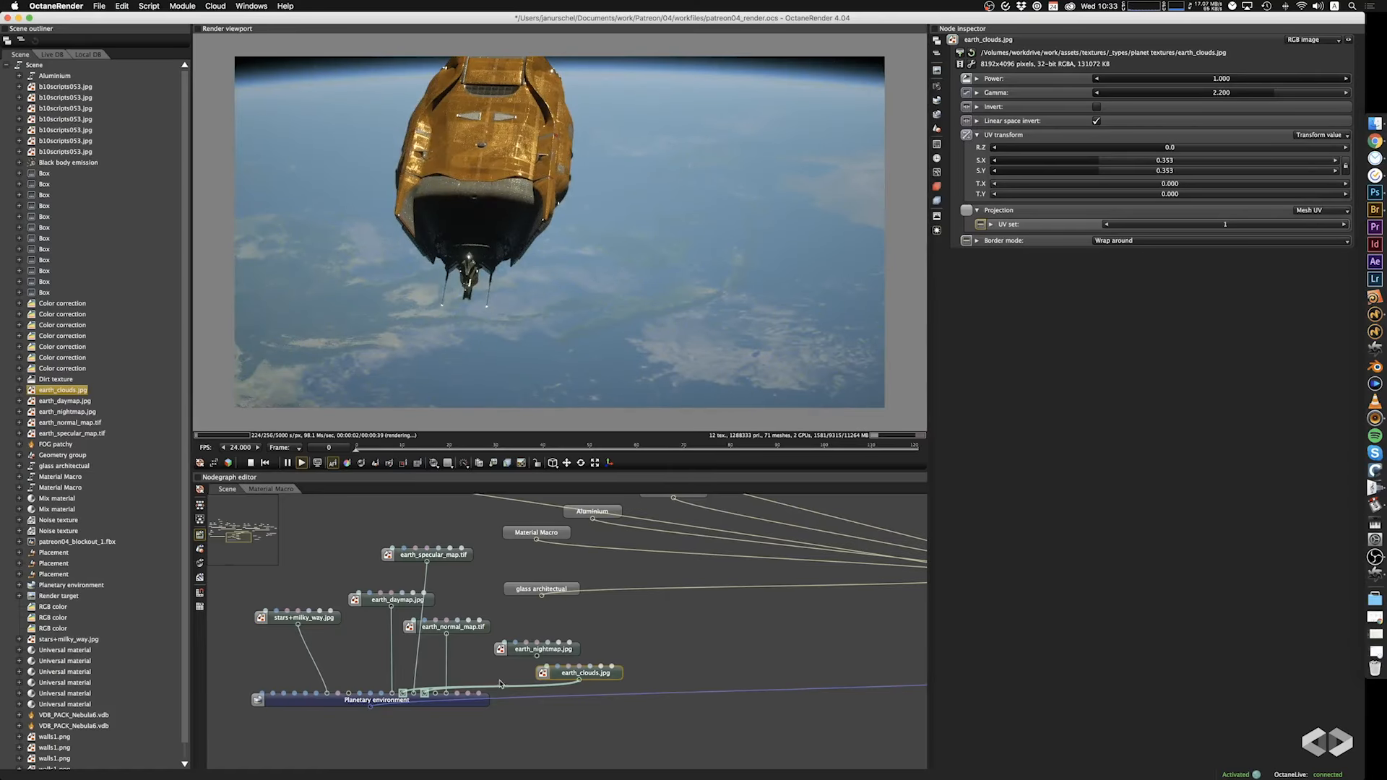
# Place the earth_clouds.jpg node above earth_specular_map.tif and remove its Ground emission connection, keeping earth_specular_map.tif connected.
pyautogui.moveTo(603, 680); pyautogui.dragTo(395, 533)
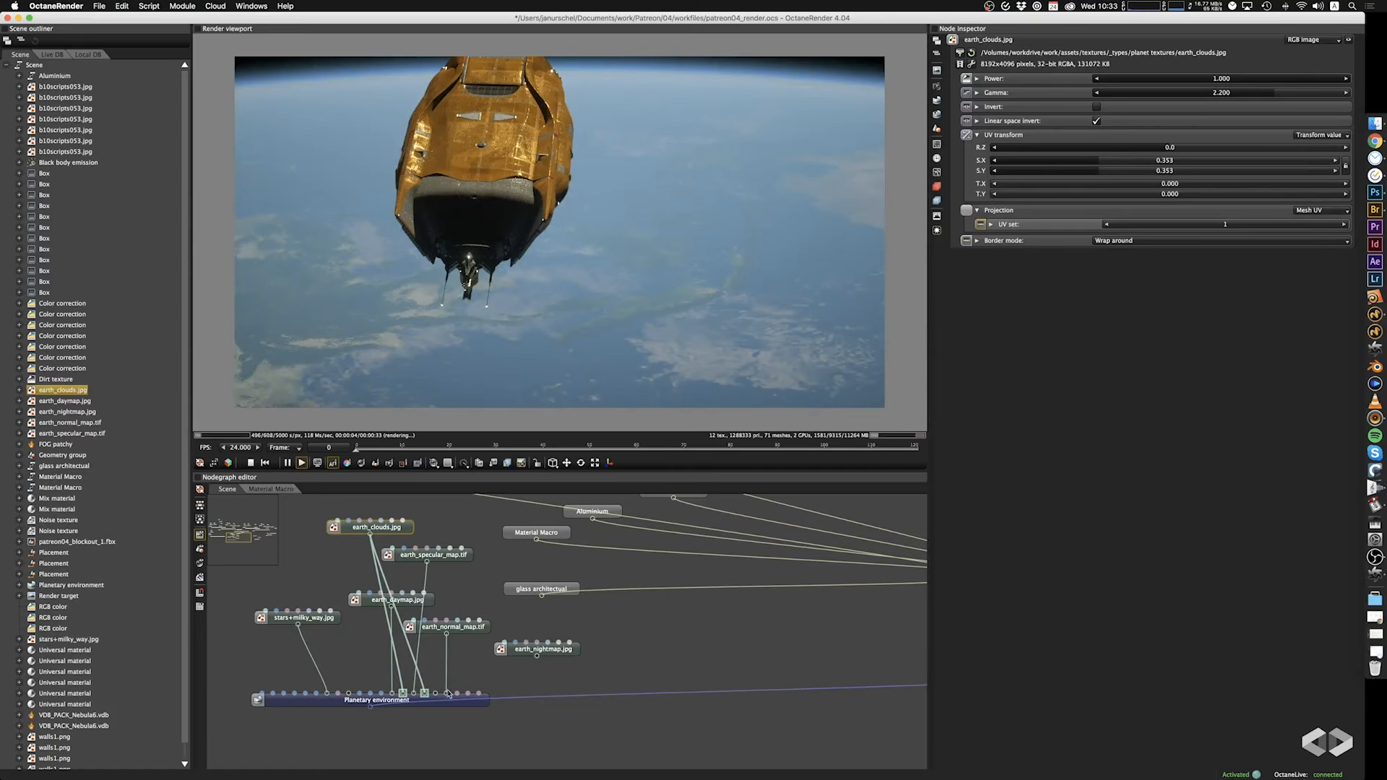
pyautogui.moveTo(426, 694); pyautogui.dragTo(413, 694)
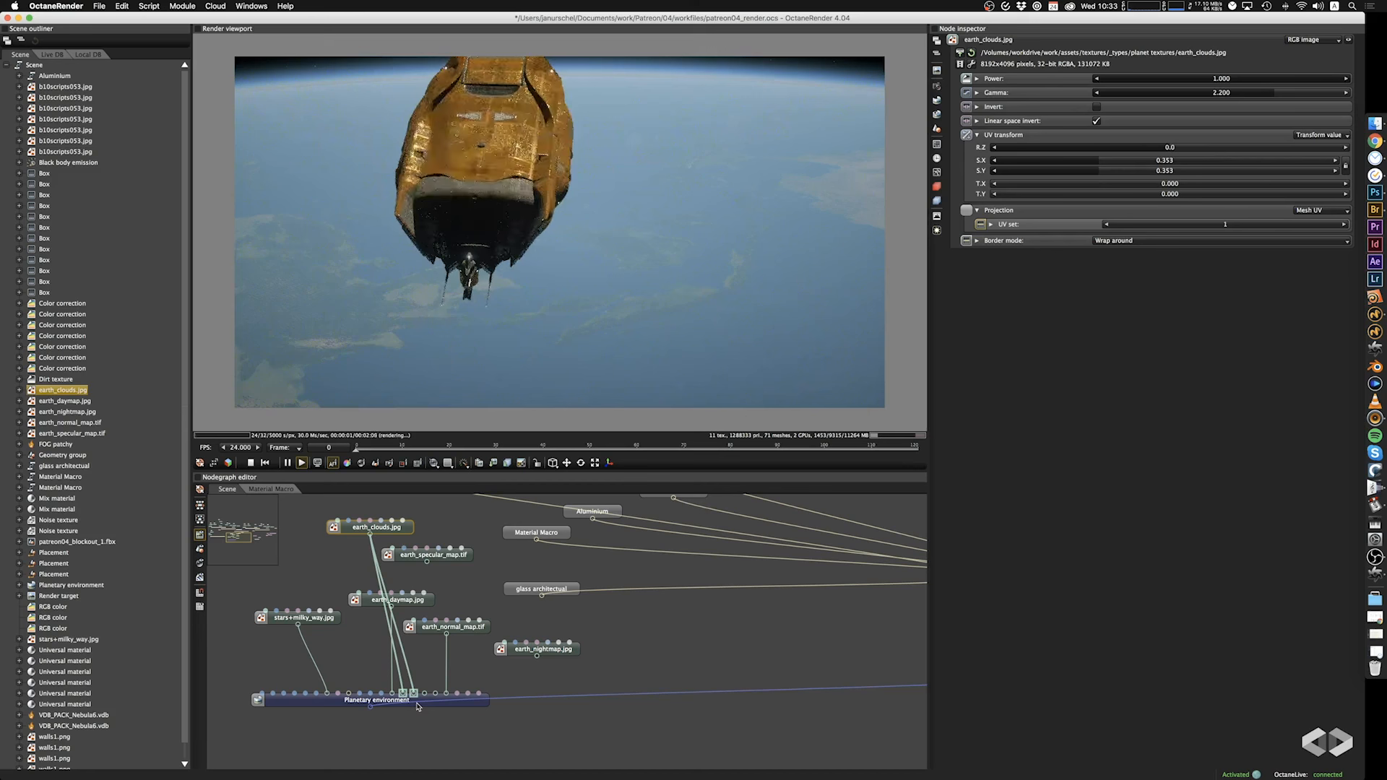
pyautogui.press('super+z')
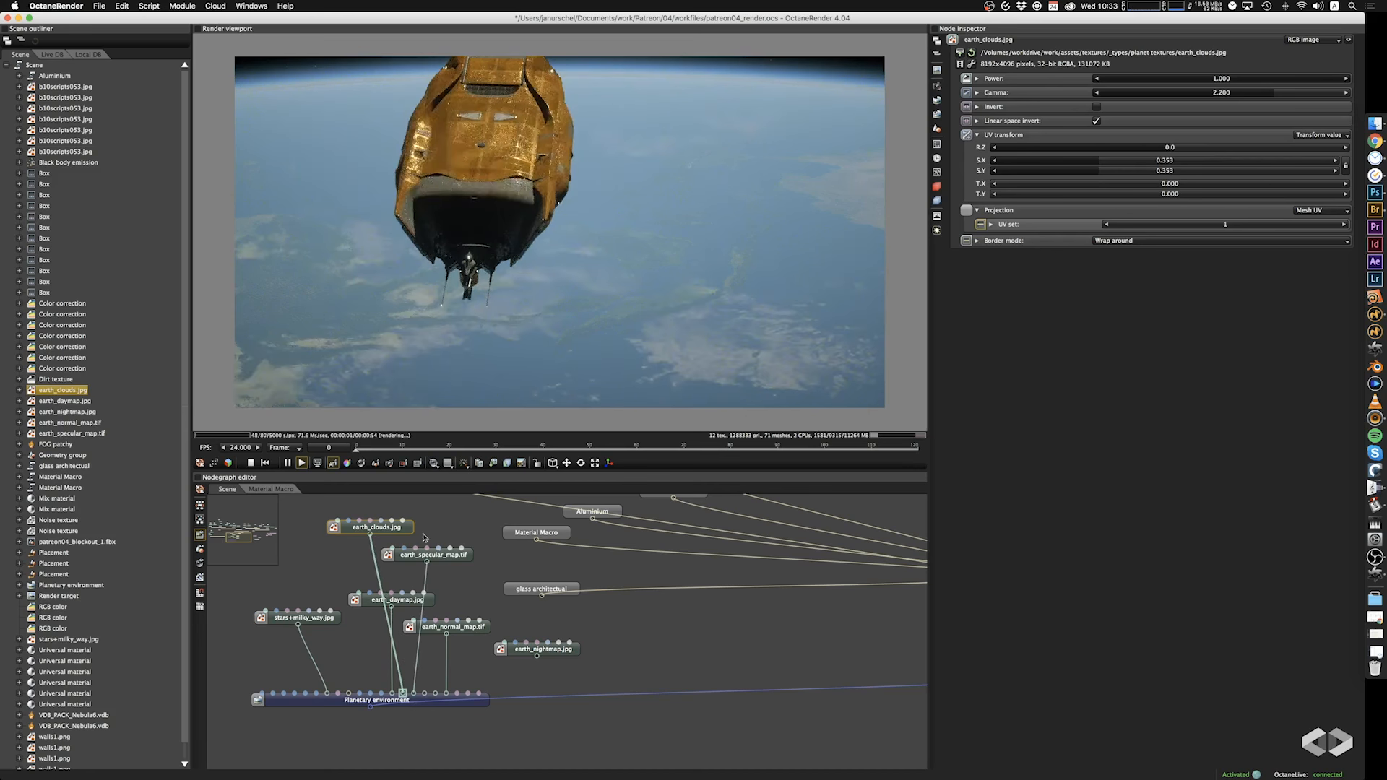
# Try lowering the power of earth_normal_map.tif to 0.048 while it feeds Ground elevation.
pyautogui.moveTo(640, 356); pyautogui.dragTo(615, 336)
pyautogui.click(480, 628)
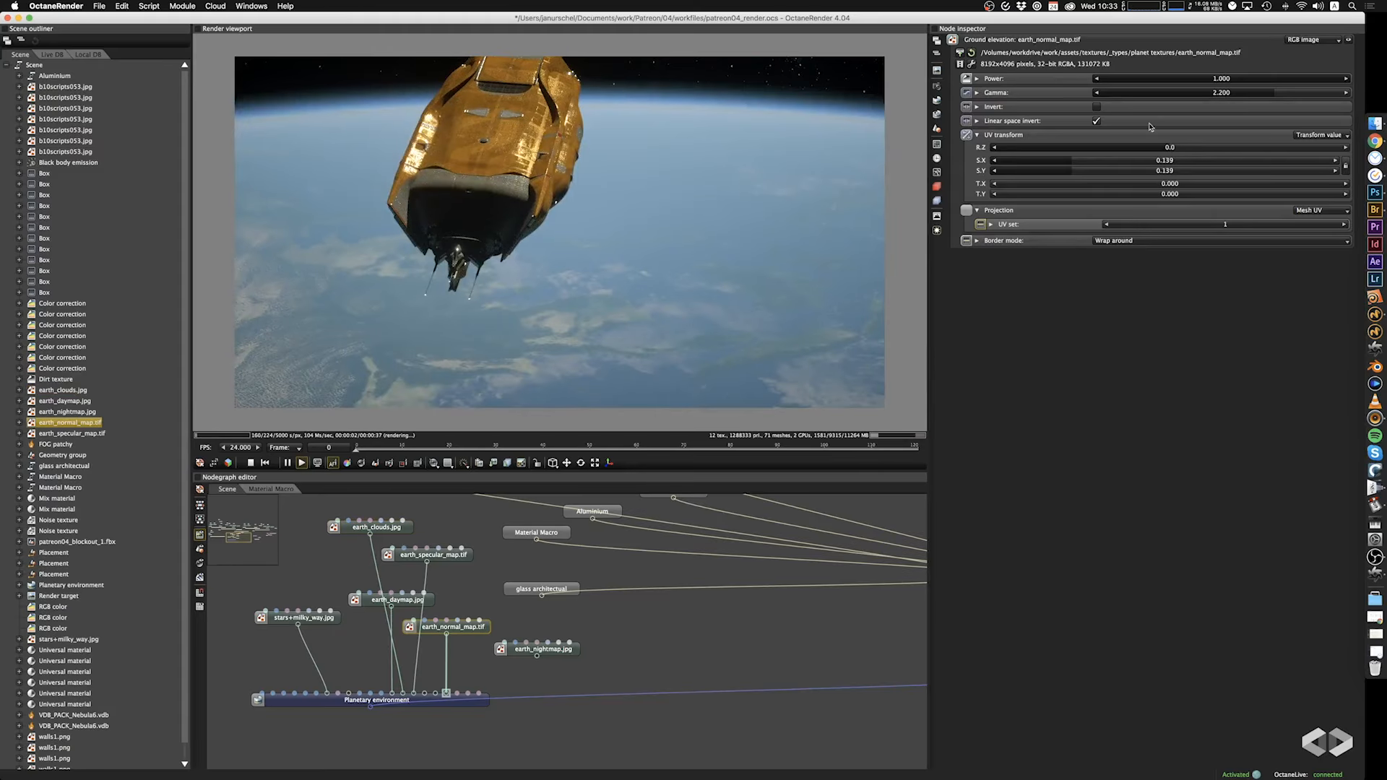
pyautogui.moveTo(1280, 79); pyautogui.dragTo(1104, 99)
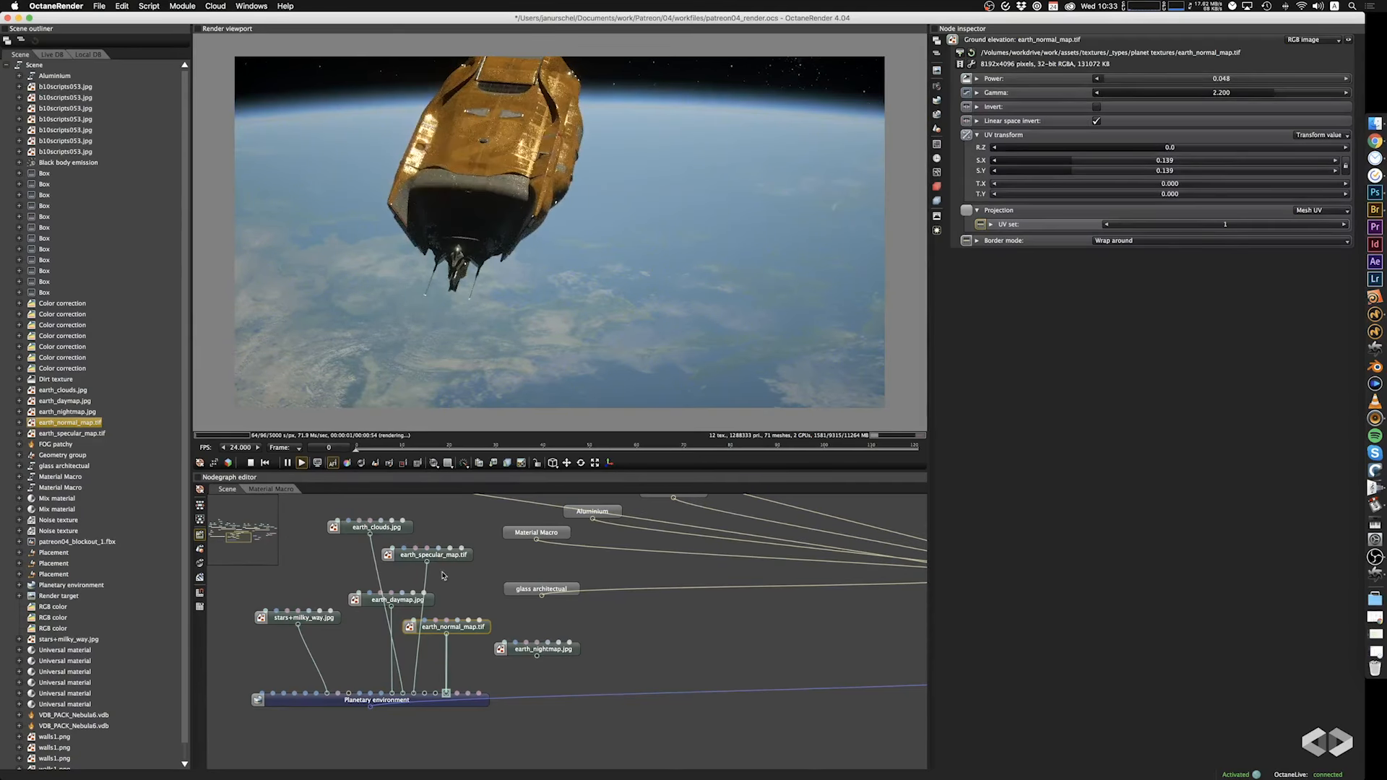
# Move the earth_normal_map.tif connection from Ground elevation to Ground normal map and set its power to 1.000.
pyautogui.moveTo(446, 638); pyautogui.dragTo(436, 695)
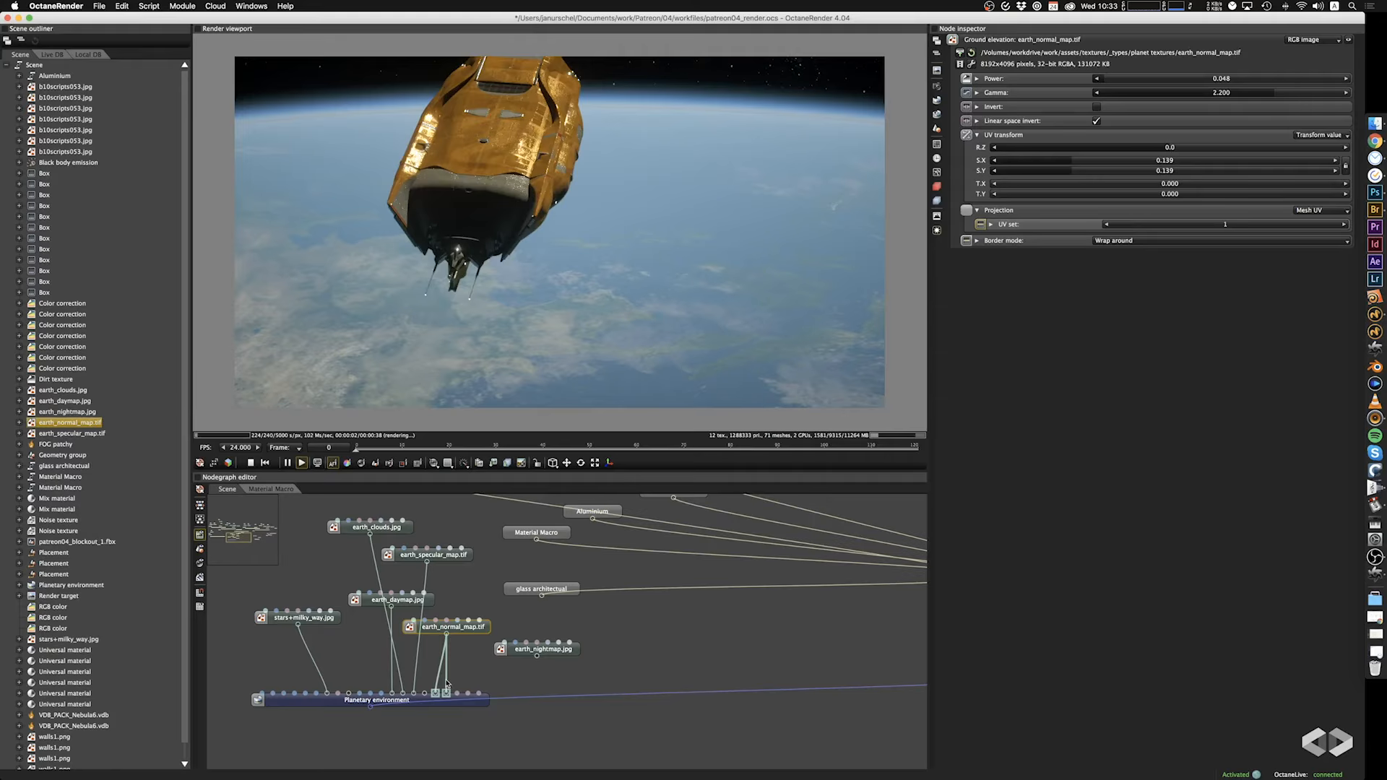
pyautogui.click(447, 683)
pyautogui.moveTo(1165, 79); pyautogui.dragTo(1349, 83)
pyautogui.moveTo(555, 311); pyautogui.dragTo(526, 325)
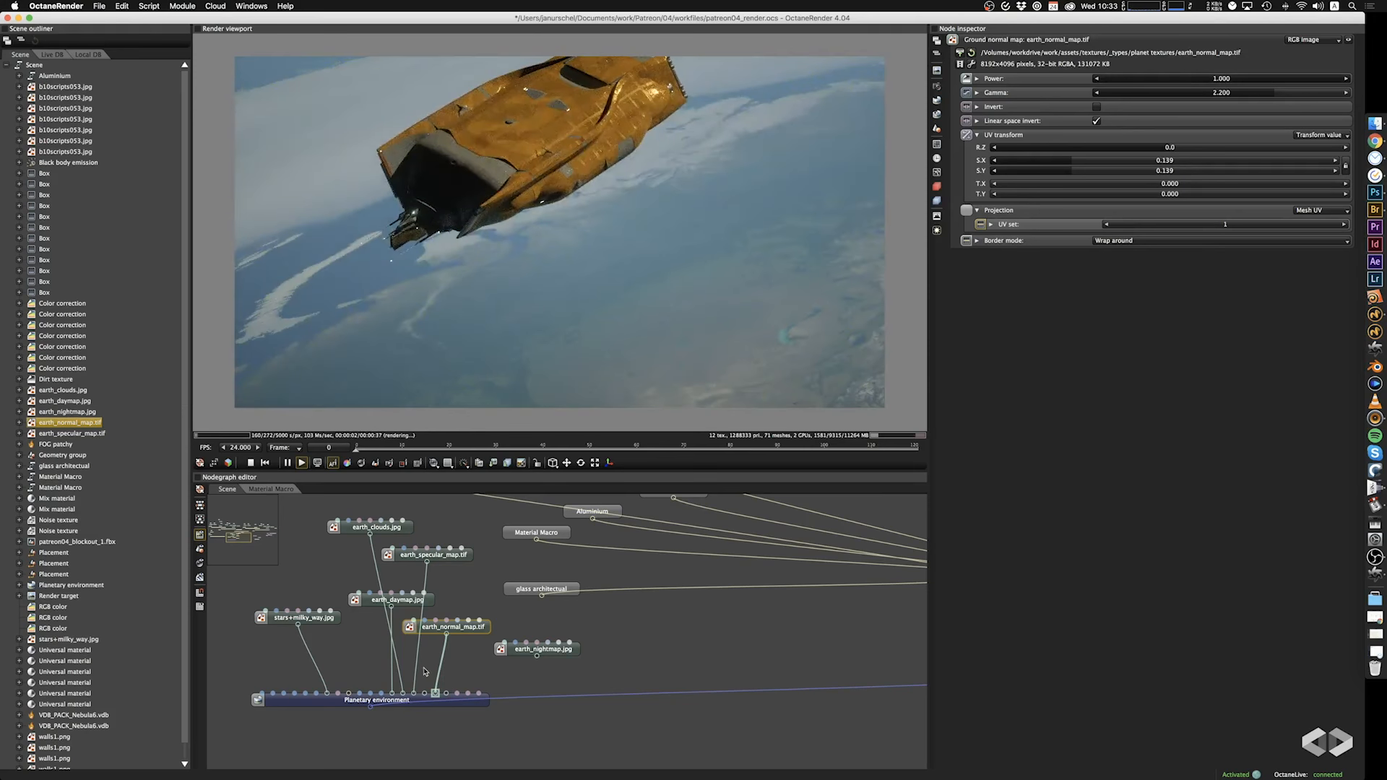
# Disconnect earth_clouds.jpg from Ground reflection and reconnect it to compare the planet with and without clouds.
pyautogui.moveTo(403, 688); pyautogui.dragTo(406, 687)
pyautogui.moveTo(372, 538); pyautogui.dragTo(407, 701)
pyautogui.moveTo(559, 350); pyautogui.dragTo(648, 358)
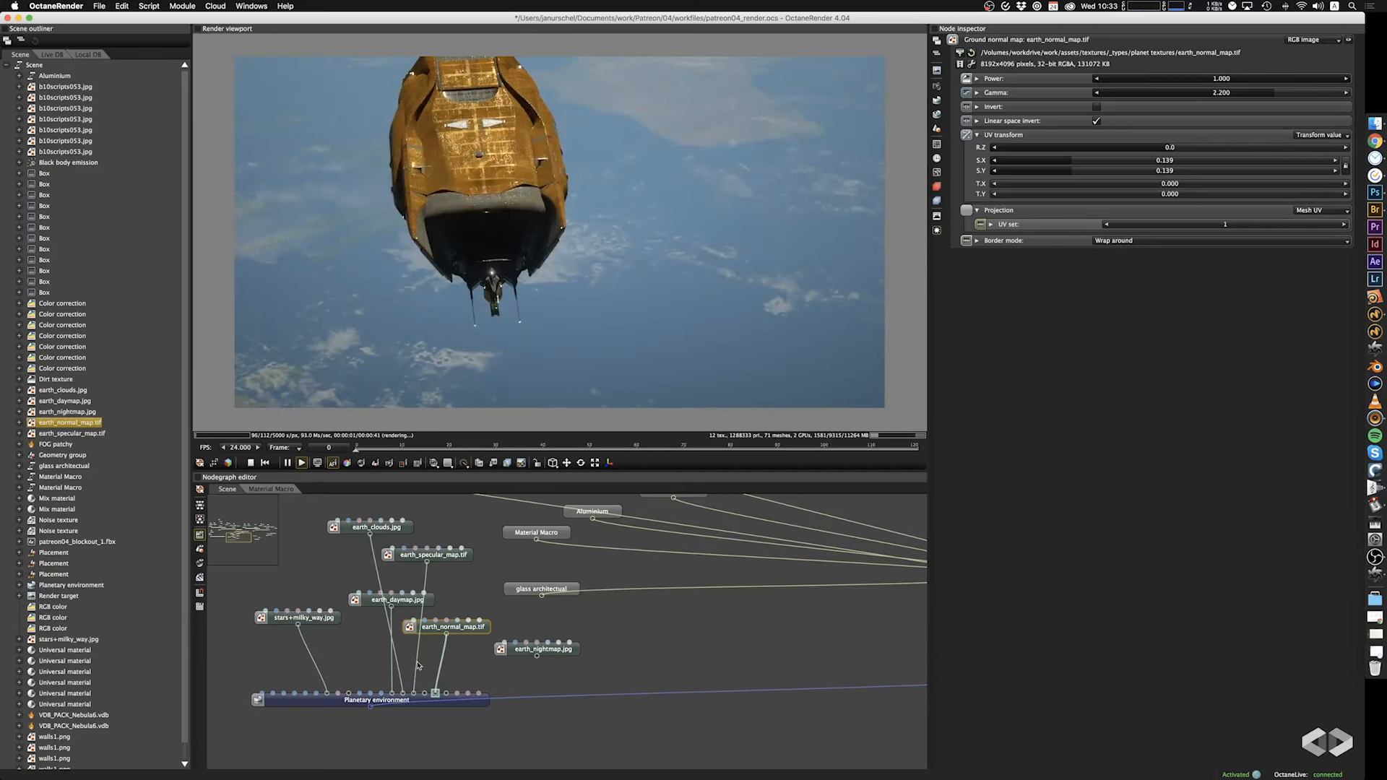
pyautogui.moveTo(404, 687); pyautogui.dragTo(407, 687)
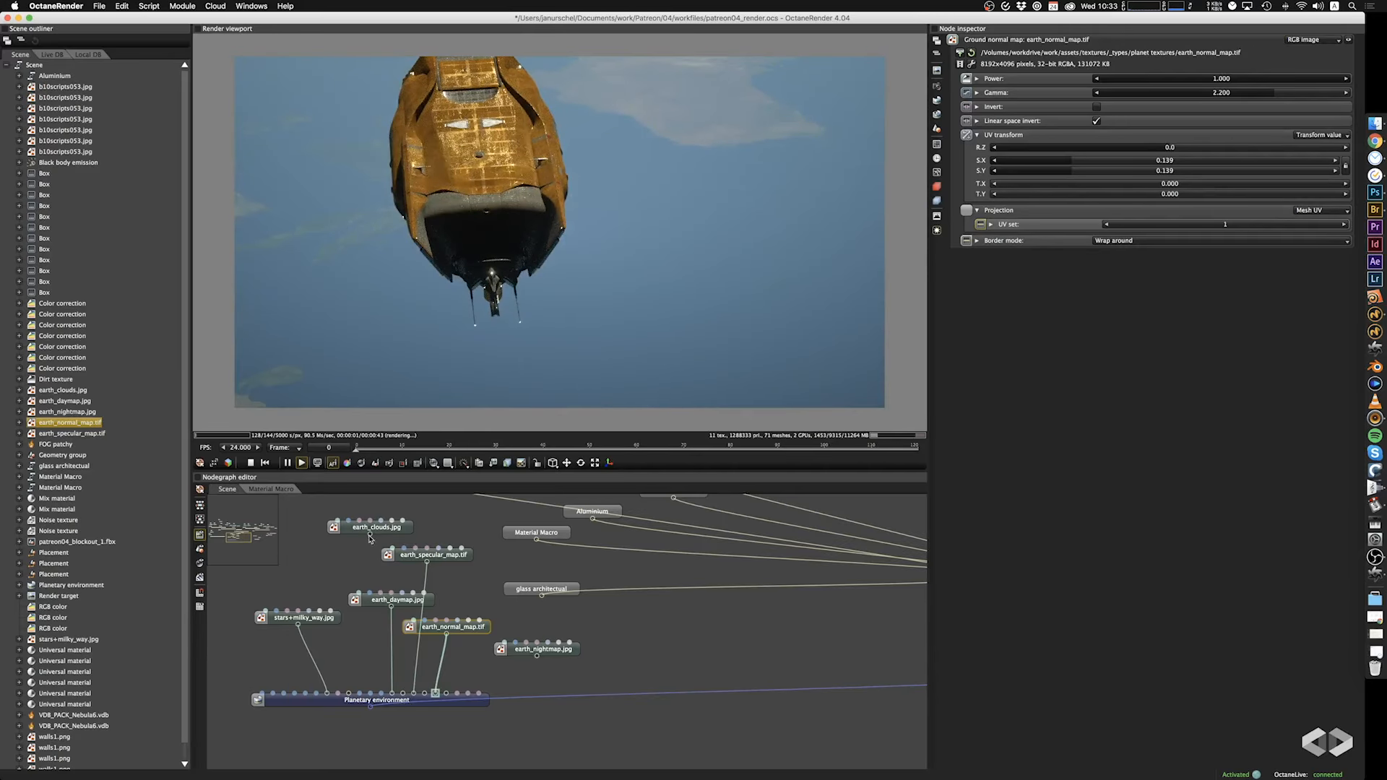
pyautogui.moveTo(369, 539); pyautogui.dragTo(407, 709)
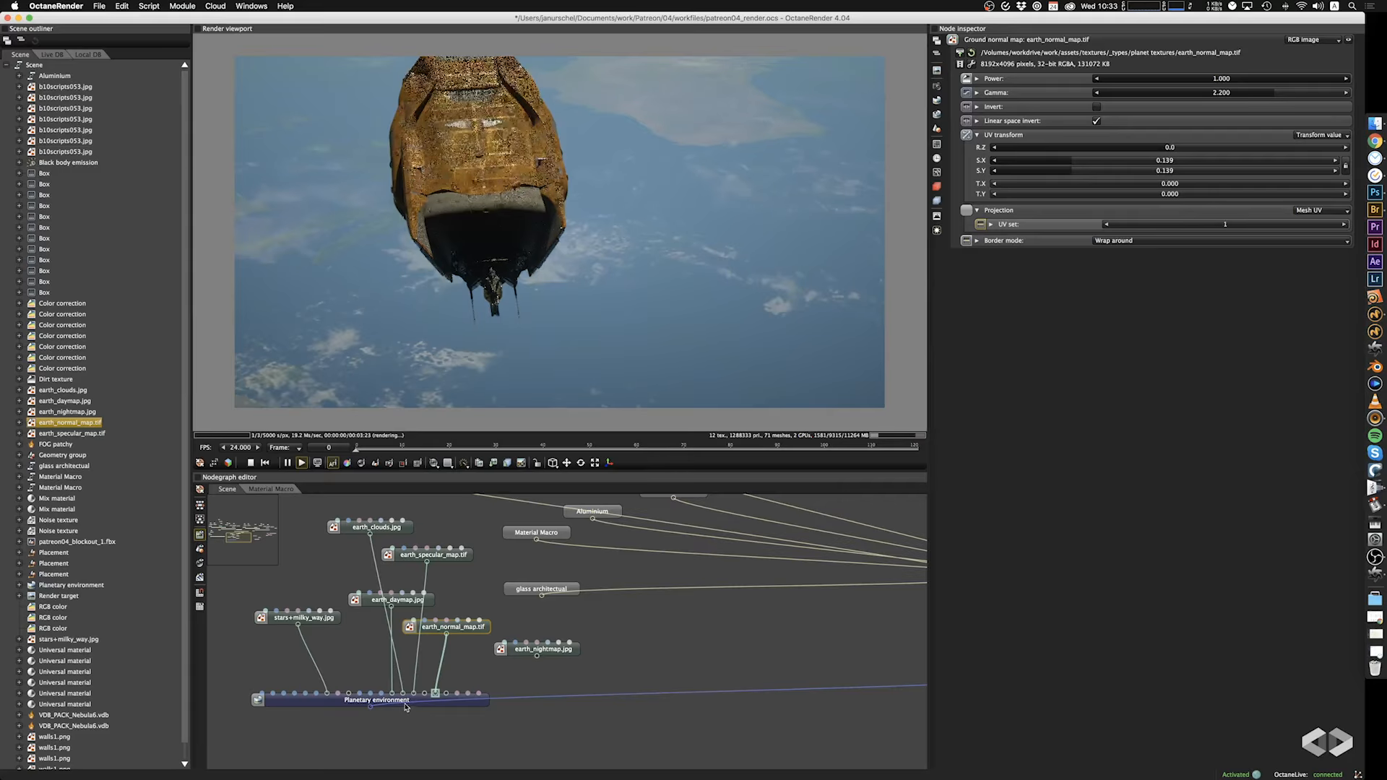
pyautogui.moveTo(640, 325); pyautogui.dragTo(632, 329)
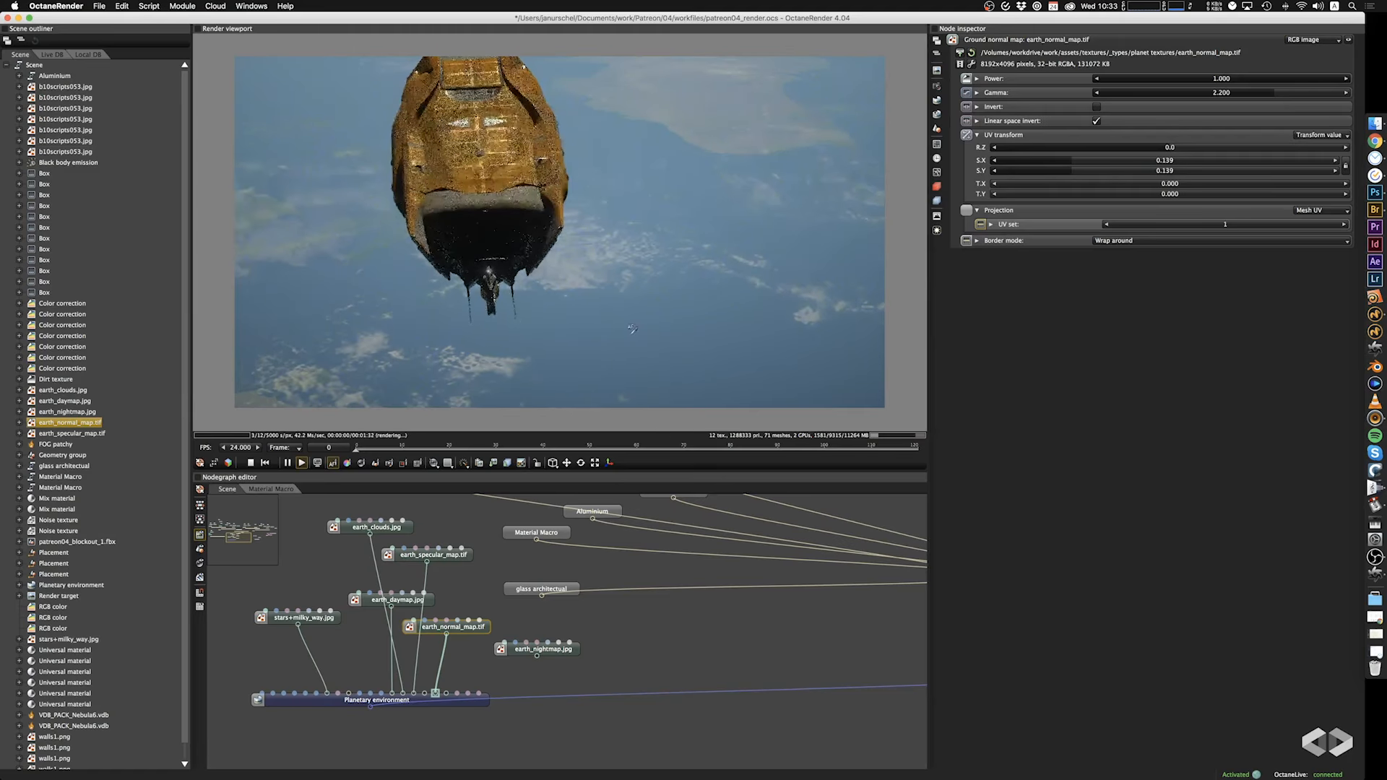
# Try a UV transform scale of 0.061 on earth_clouds.jpg, and settle on 0.159 in X and Y.
pyautogui.click(404, 528)
pyautogui.moveTo(1099, 160); pyautogui.dragTo(1051, 171)
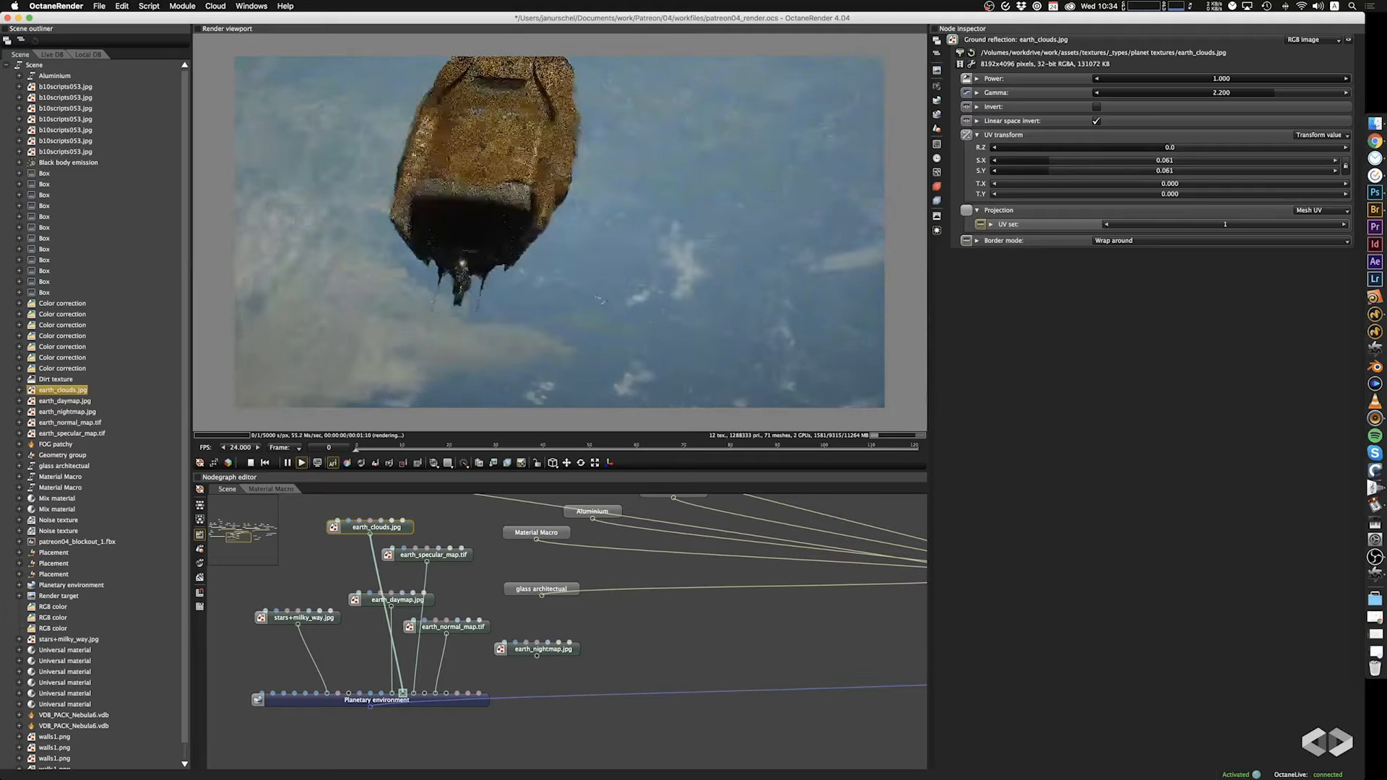
pyautogui.moveTo(600, 299); pyautogui.dragTo(699, 291)
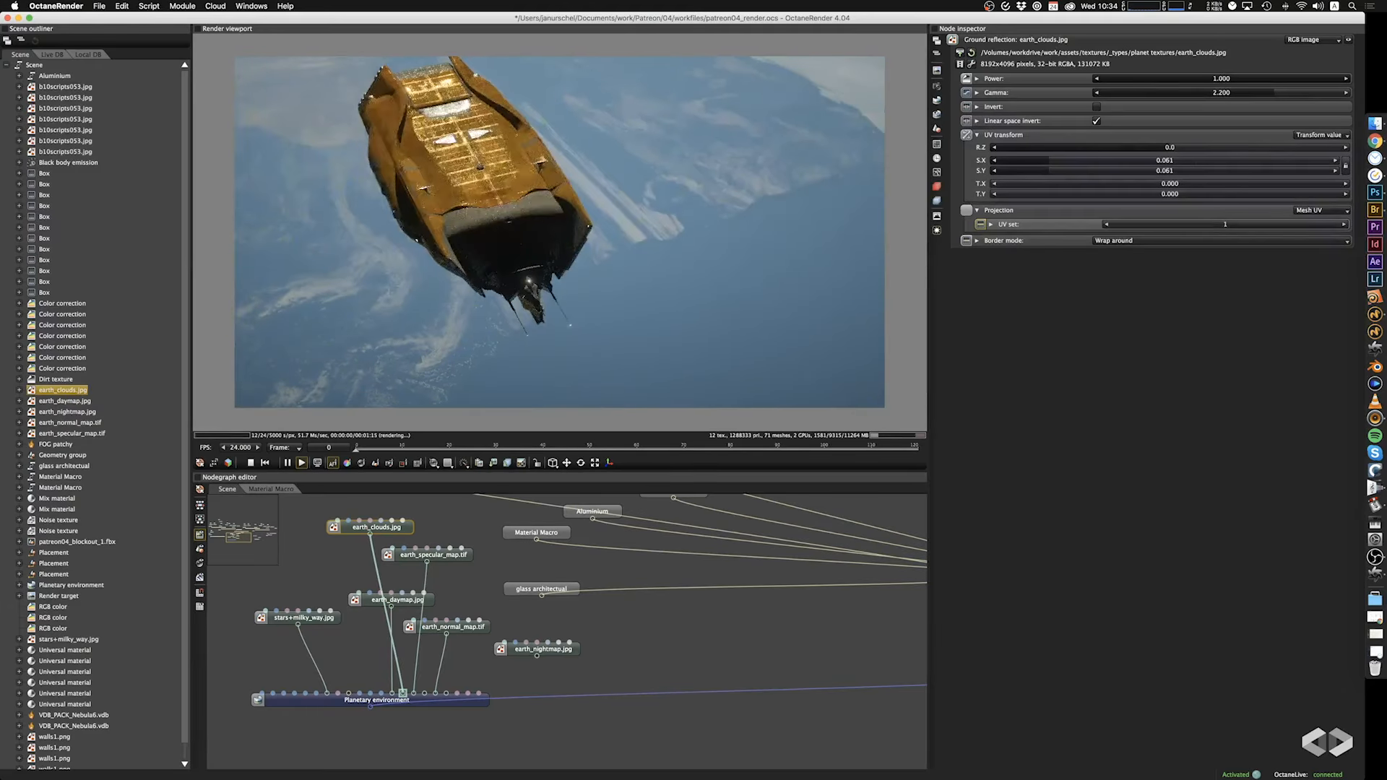
pyautogui.click(1079, 161)
pyautogui.moveTo(1075, 161); pyautogui.dragTo(1074, 161)
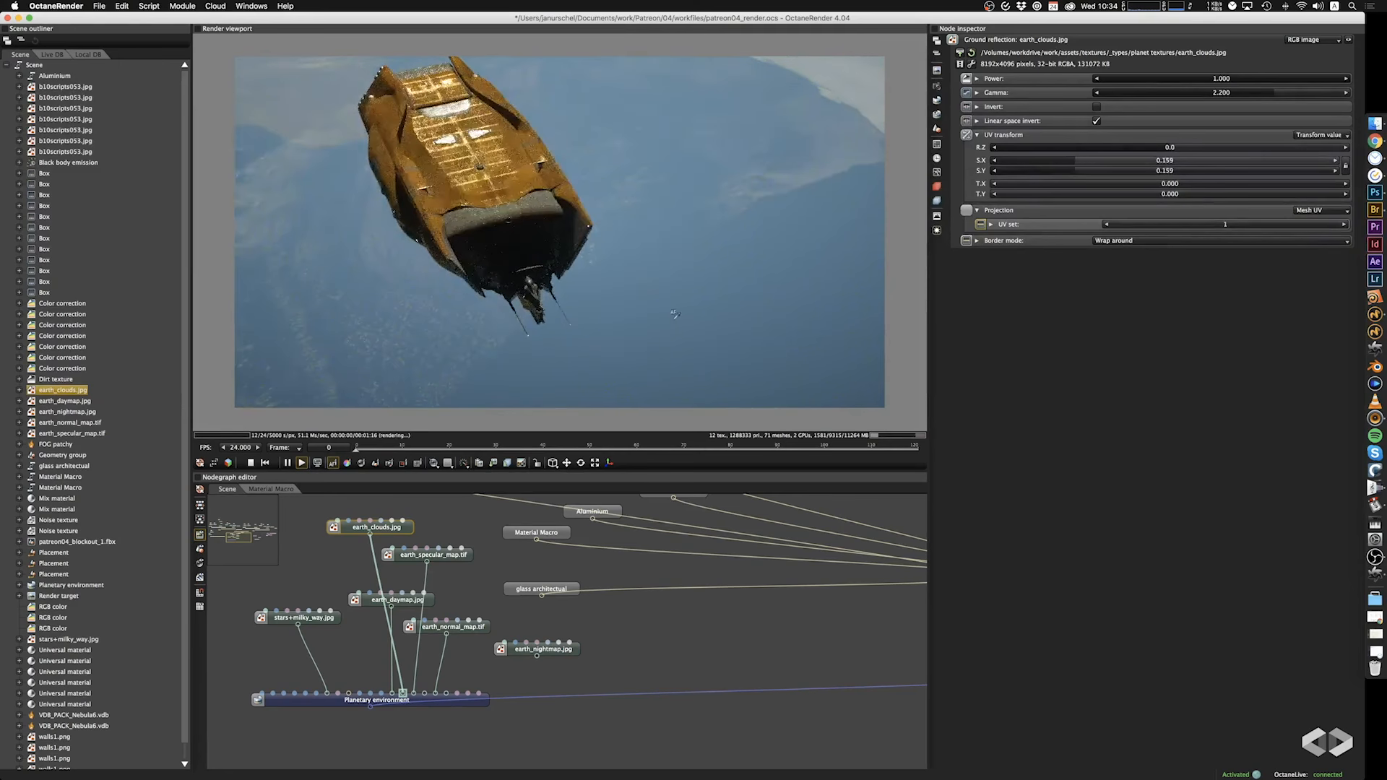
pyautogui.moveTo(690, 318); pyautogui.dragTo(620, 305)
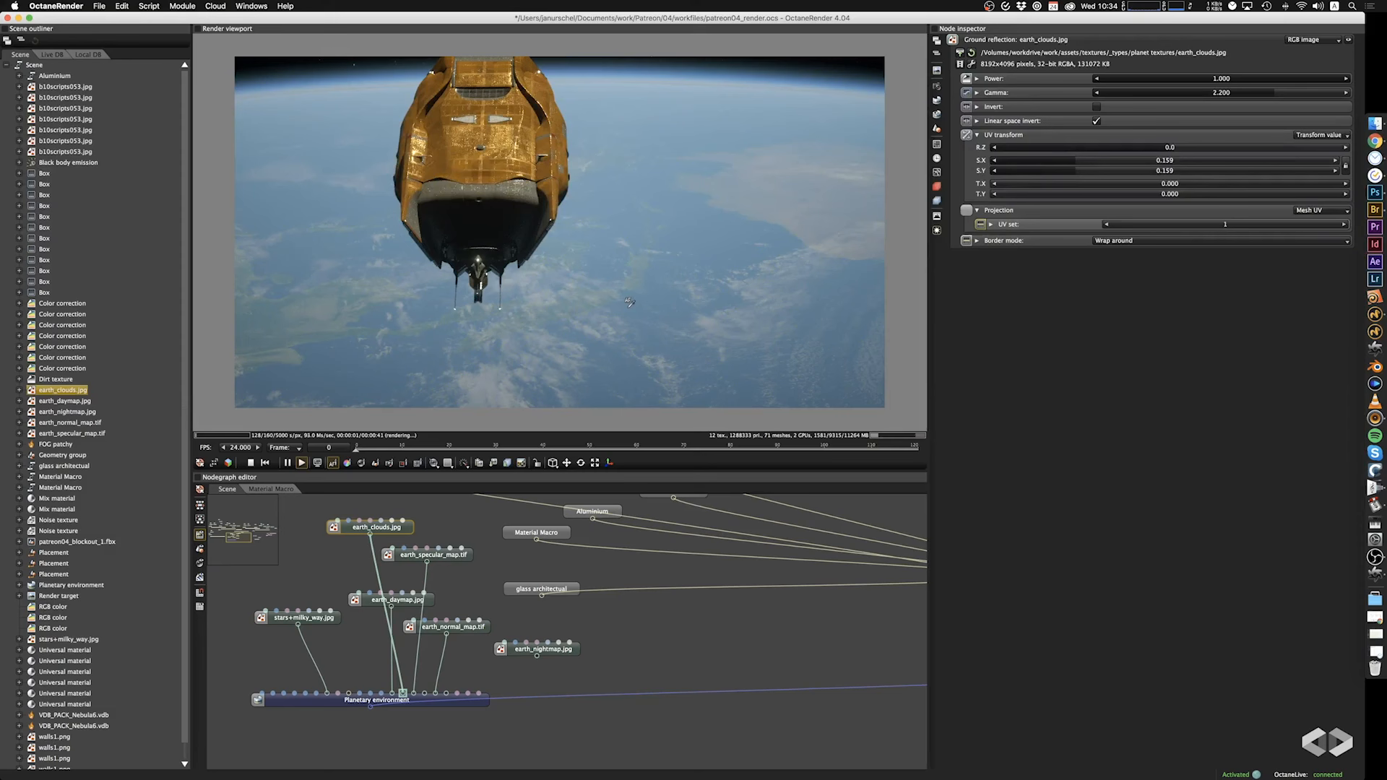
# Bring the sun into the render view and set the post-processing Bloom power to 9.660.
pyautogui.moveTo(625, 308); pyautogui.dragTo(719, 288)
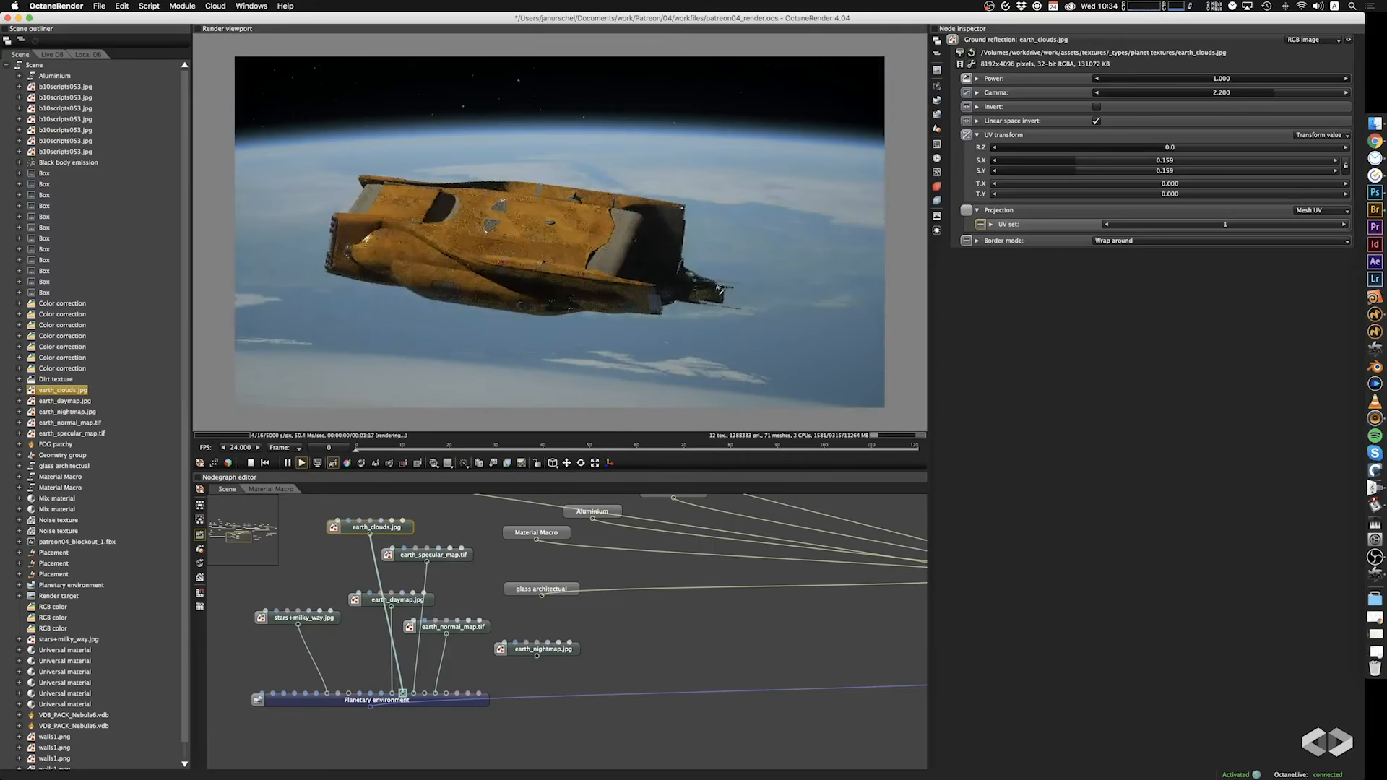
pyautogui.moveTo(581, 313); pyautogui.dragTo(567, 272)
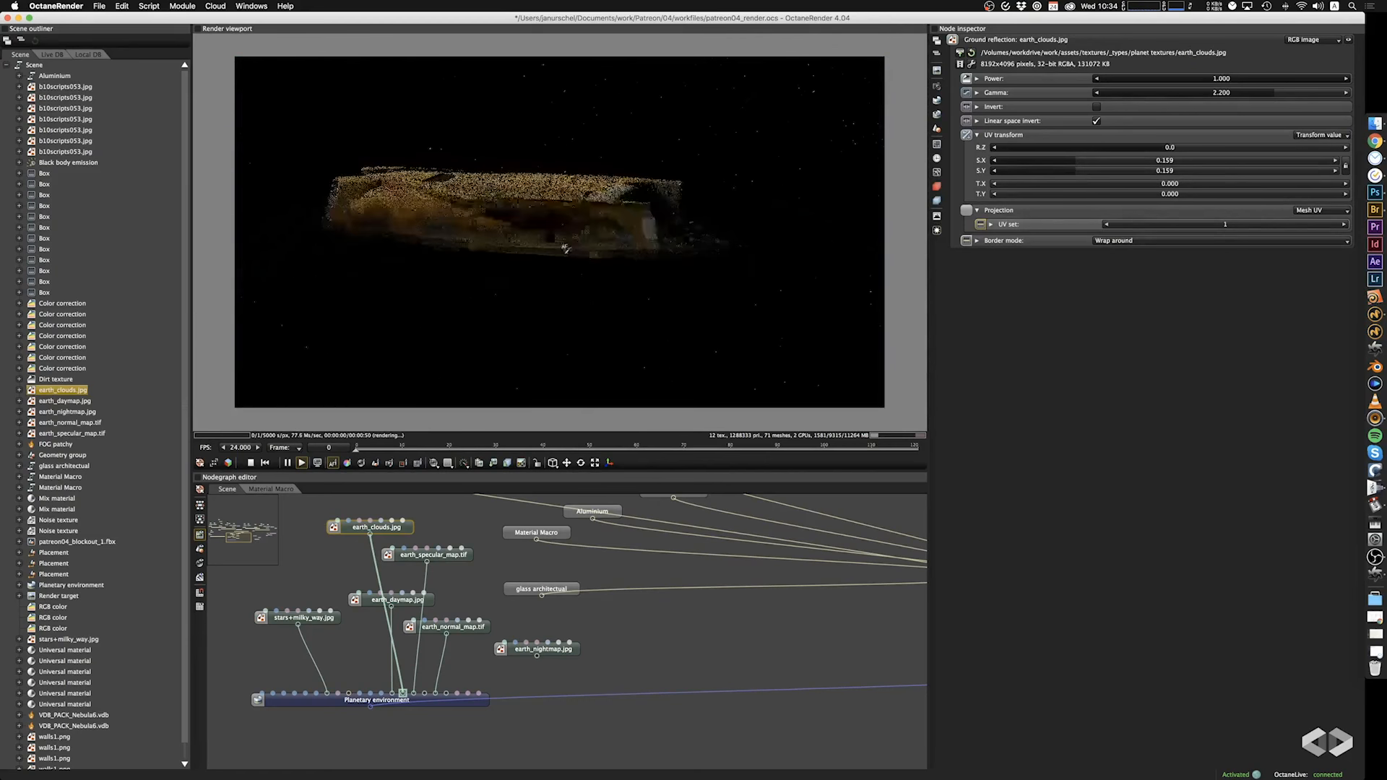
pyautogui.moveTo(542, 185); pyautogui.dragTo(551, 260)
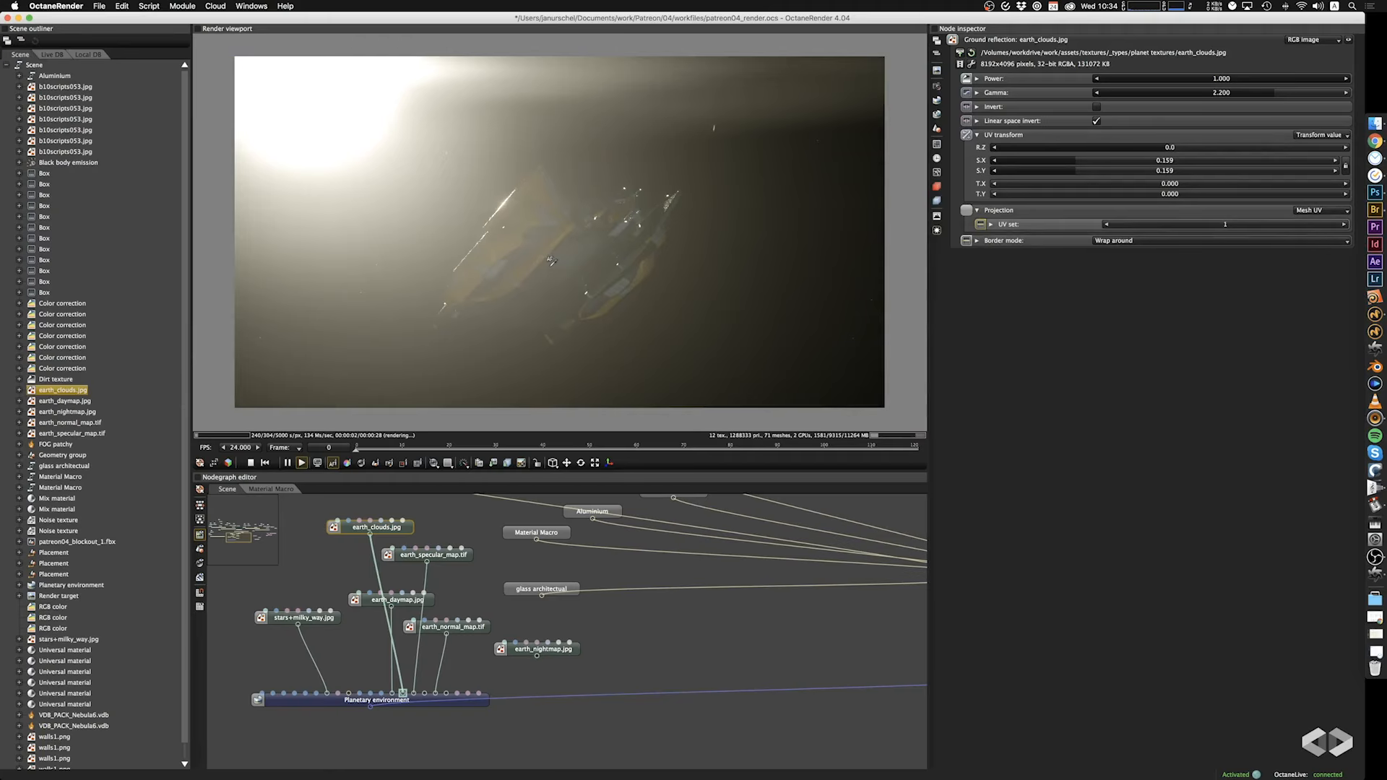
pyautogui.click(940, 230)
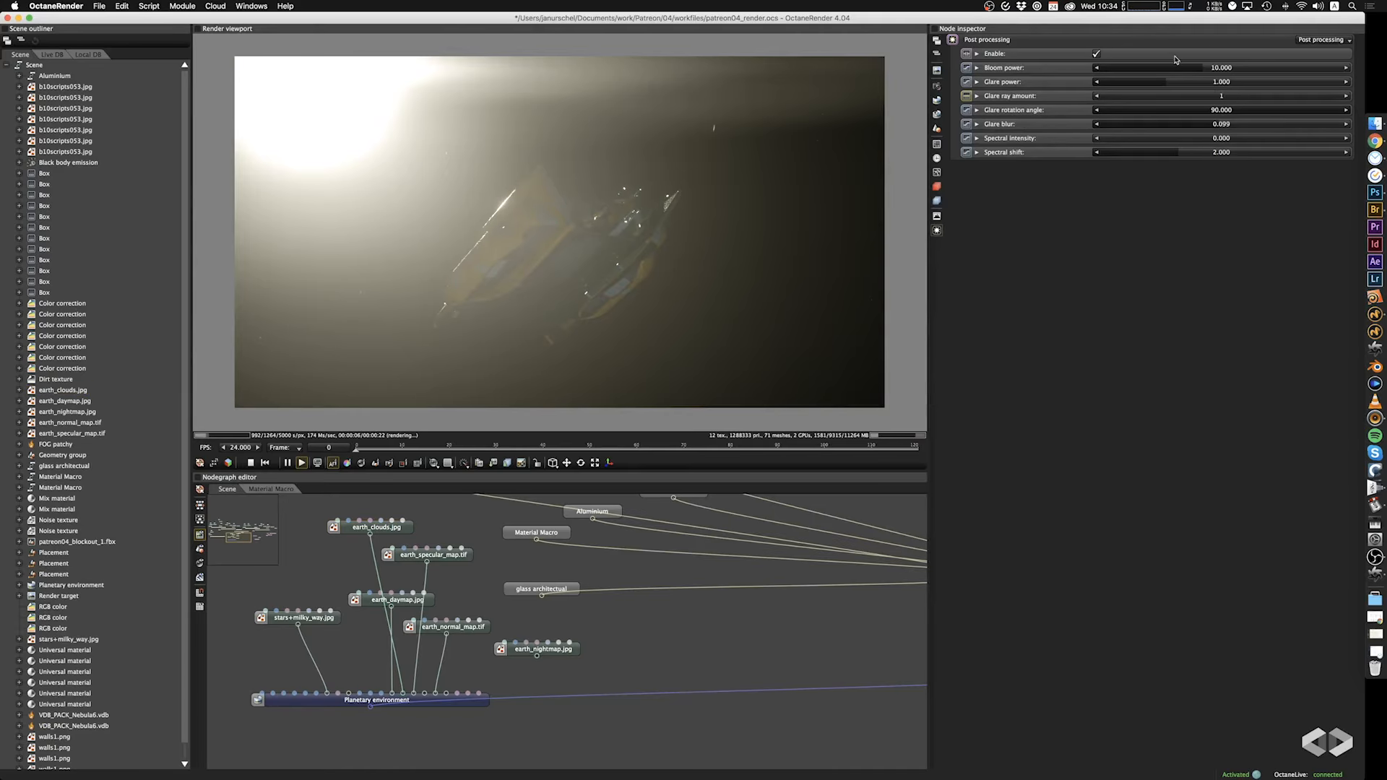
pyautogui.moveTo(1194, 69)
pyautogui.mouseDown()
pyautogui.moveTo(1172, 70)
pyautogui.moveTo(1228, 78)
pyautogui.moveTo(1205, 80)
pyautogui.mouseUp()
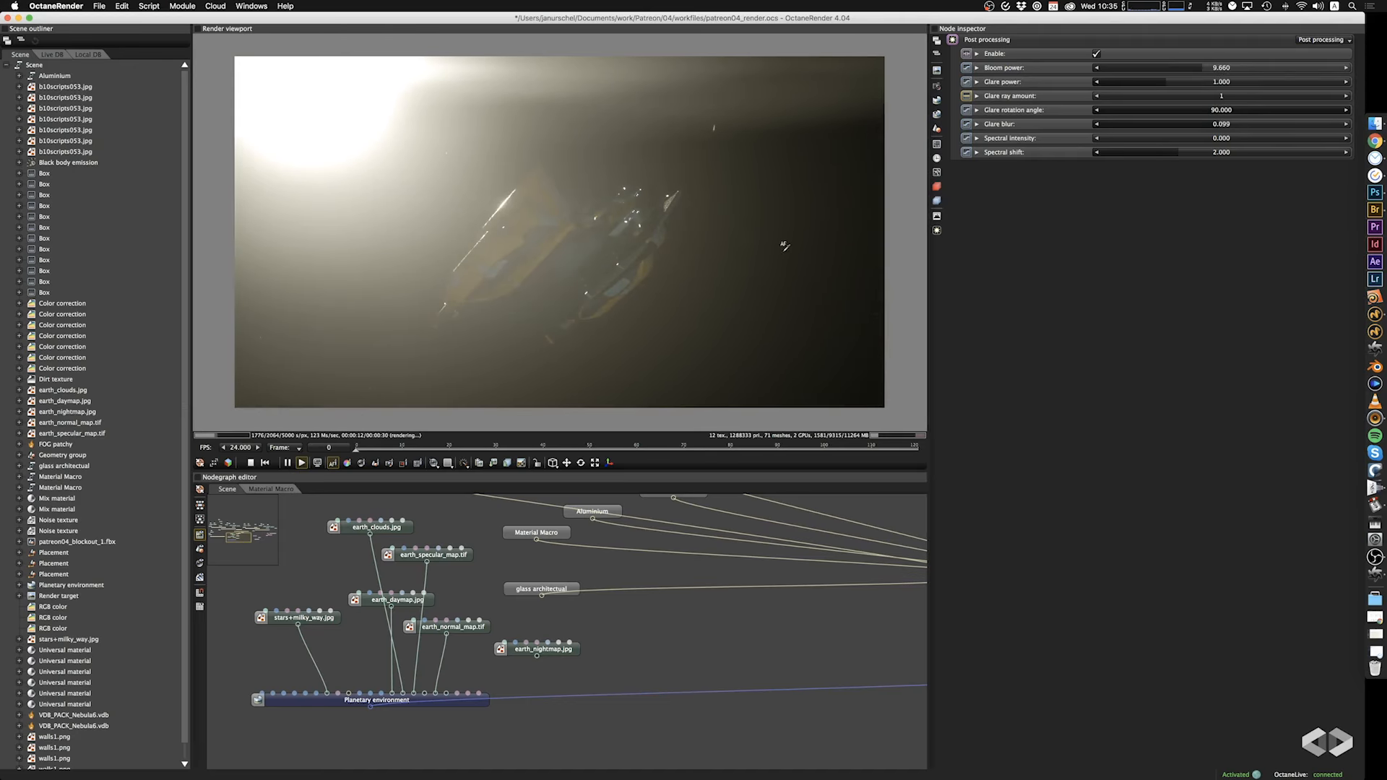
pyautogui.moveTo(779, 260); pyautogui.dragTo(778, 264)
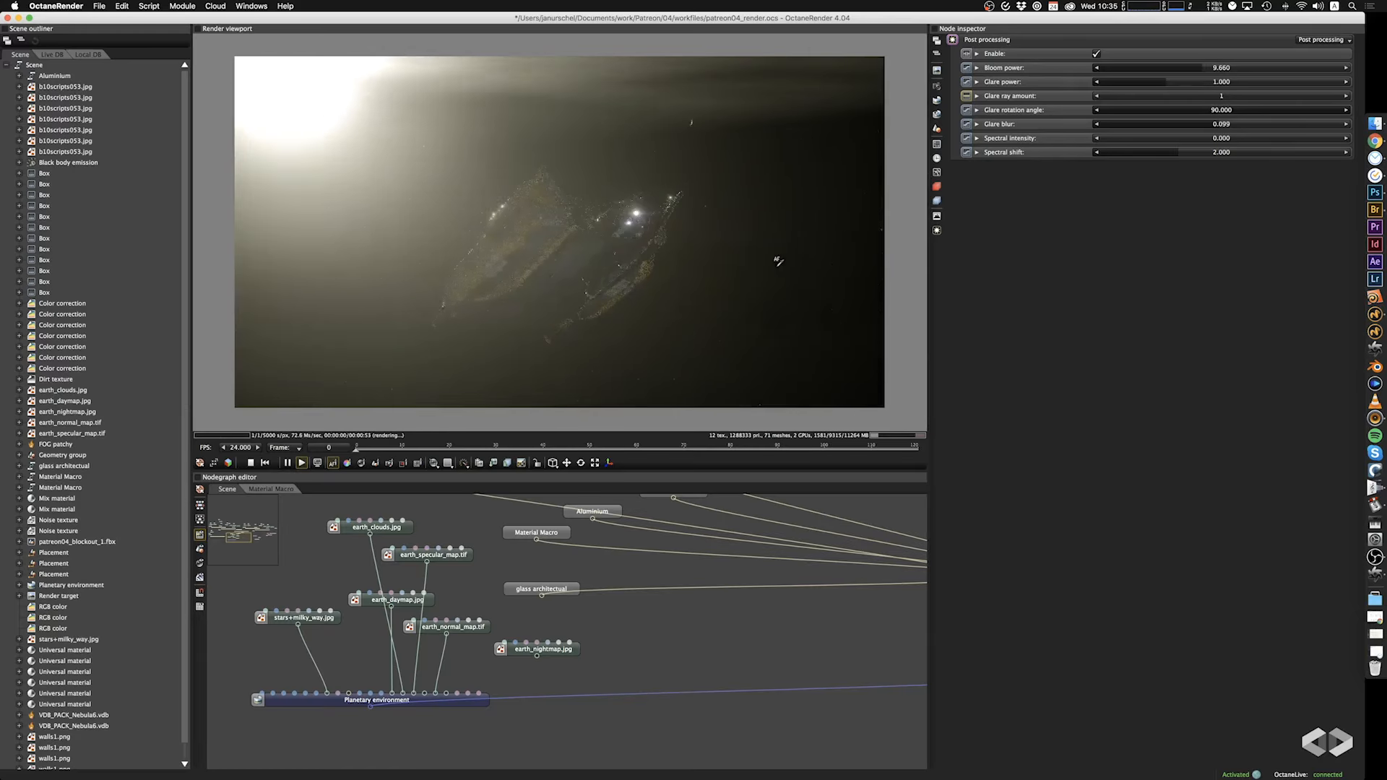
# Try Sun size values of 3.470 and 0.1 in the Planetary environment, and return it to 1.
pyautogui.click(938, 101)
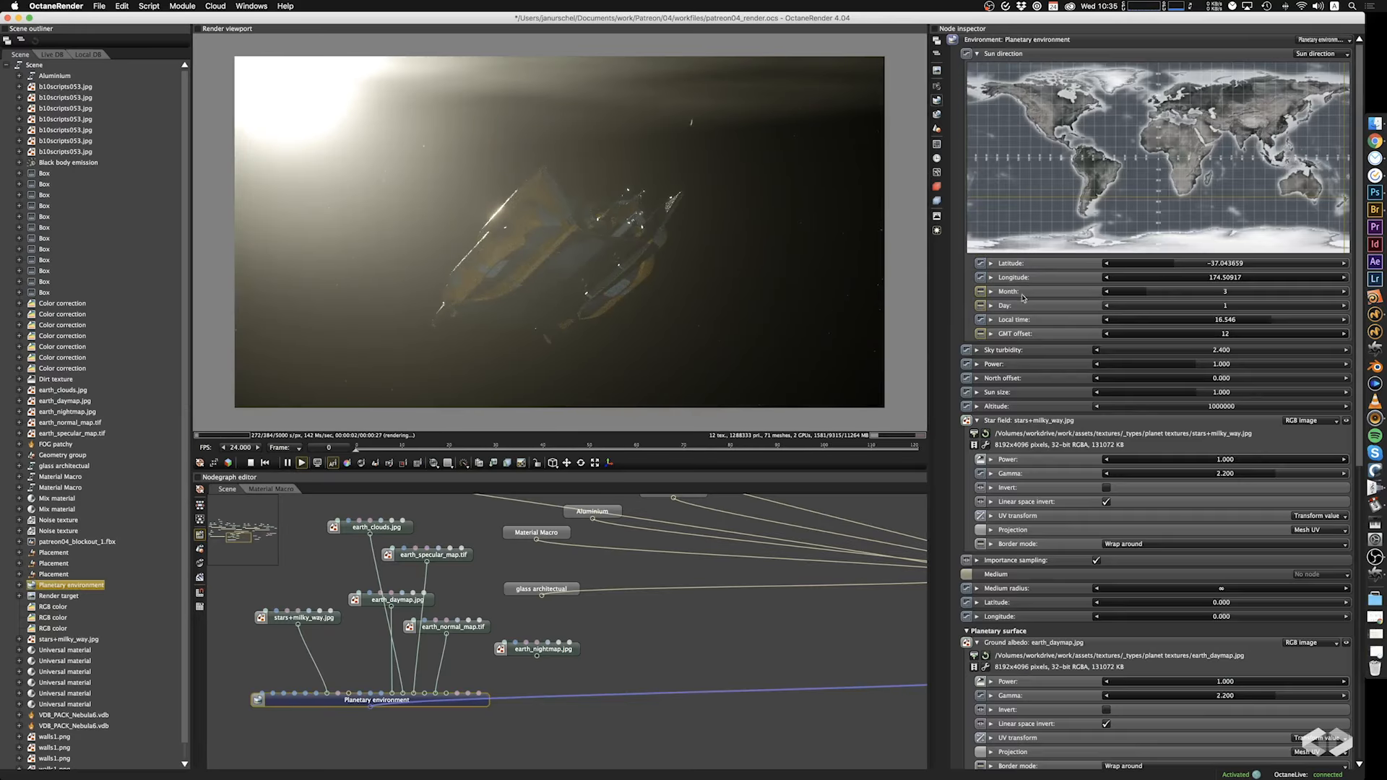
pyautogui.moveTo(1192, 393); pyautogui.dragTo(1255, 394)
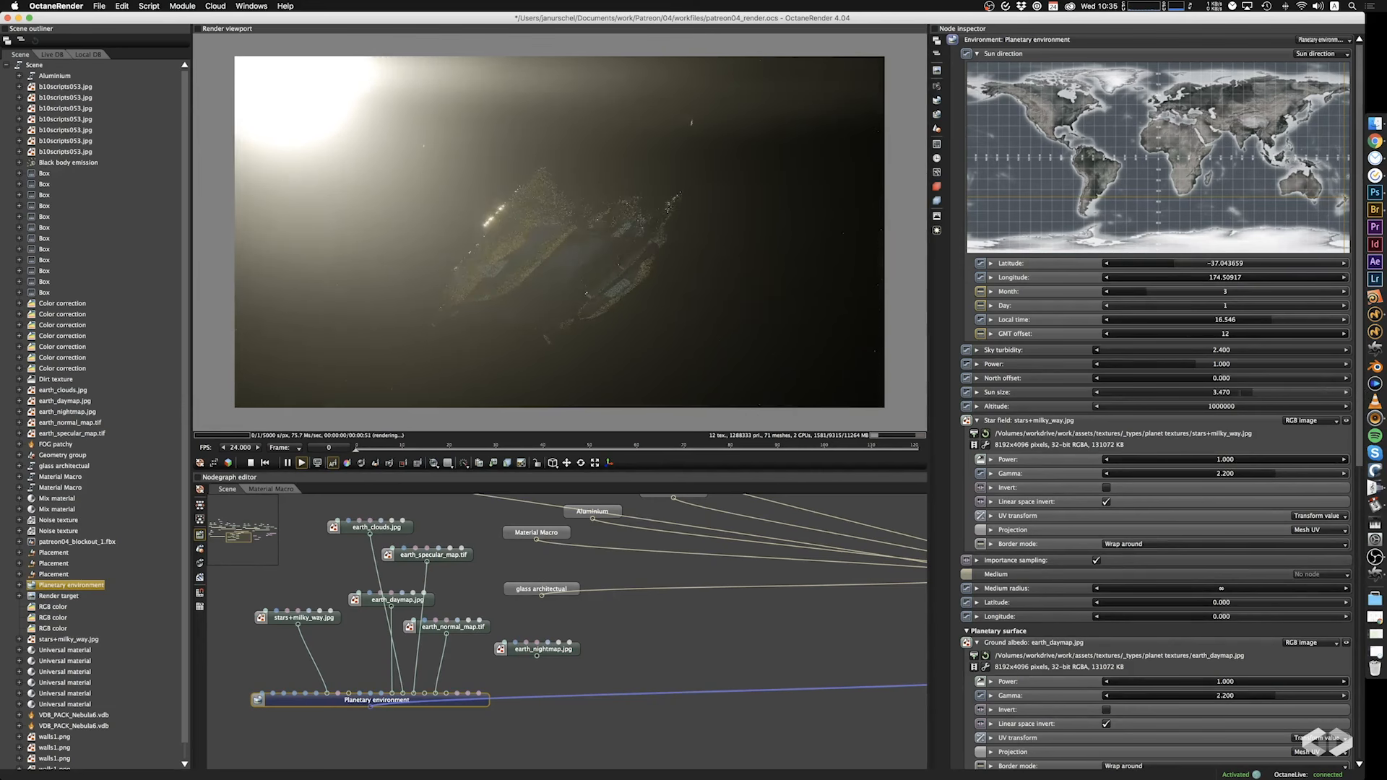
pyautogui.doubleClick(1235, 394)
pyautogui.write('0.1')
pyautogui.press('Return')
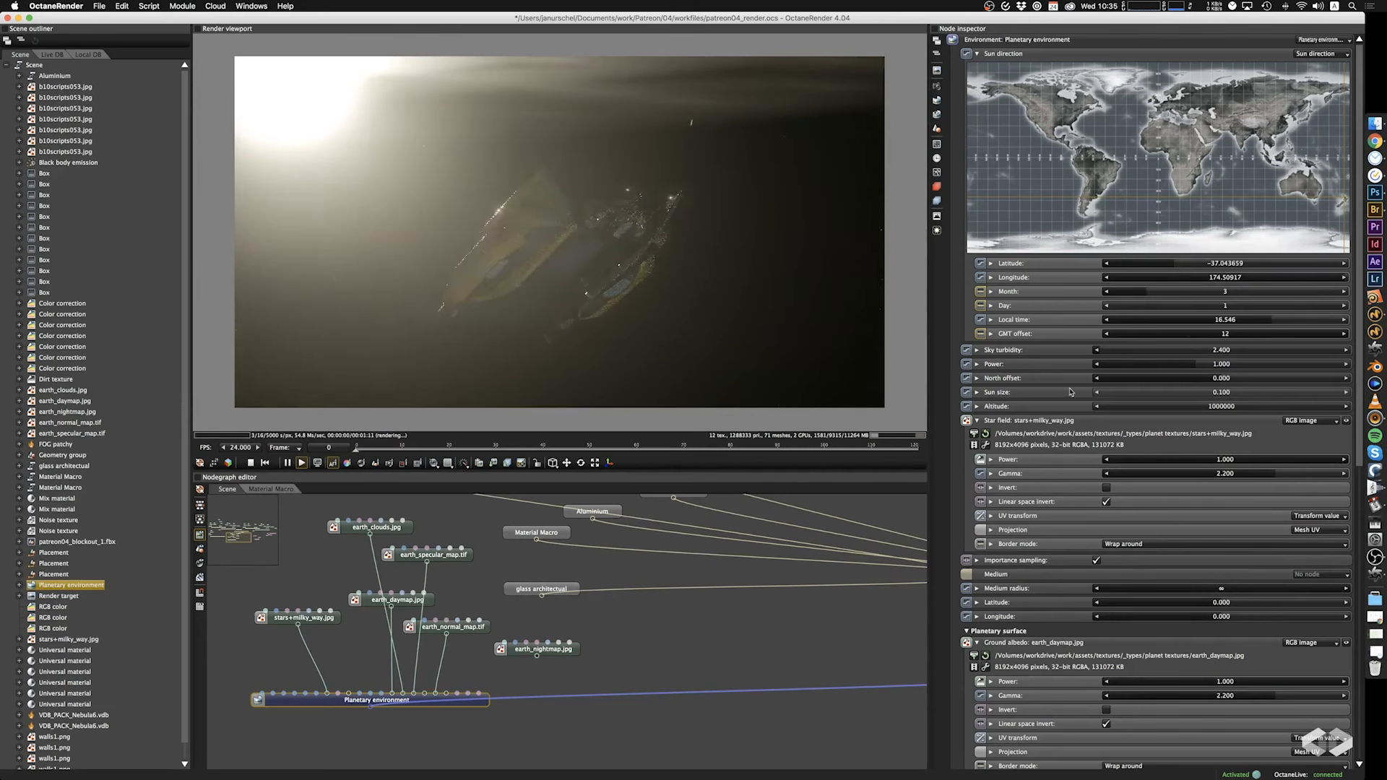
pyautogui.doubleClick(1202, 392)
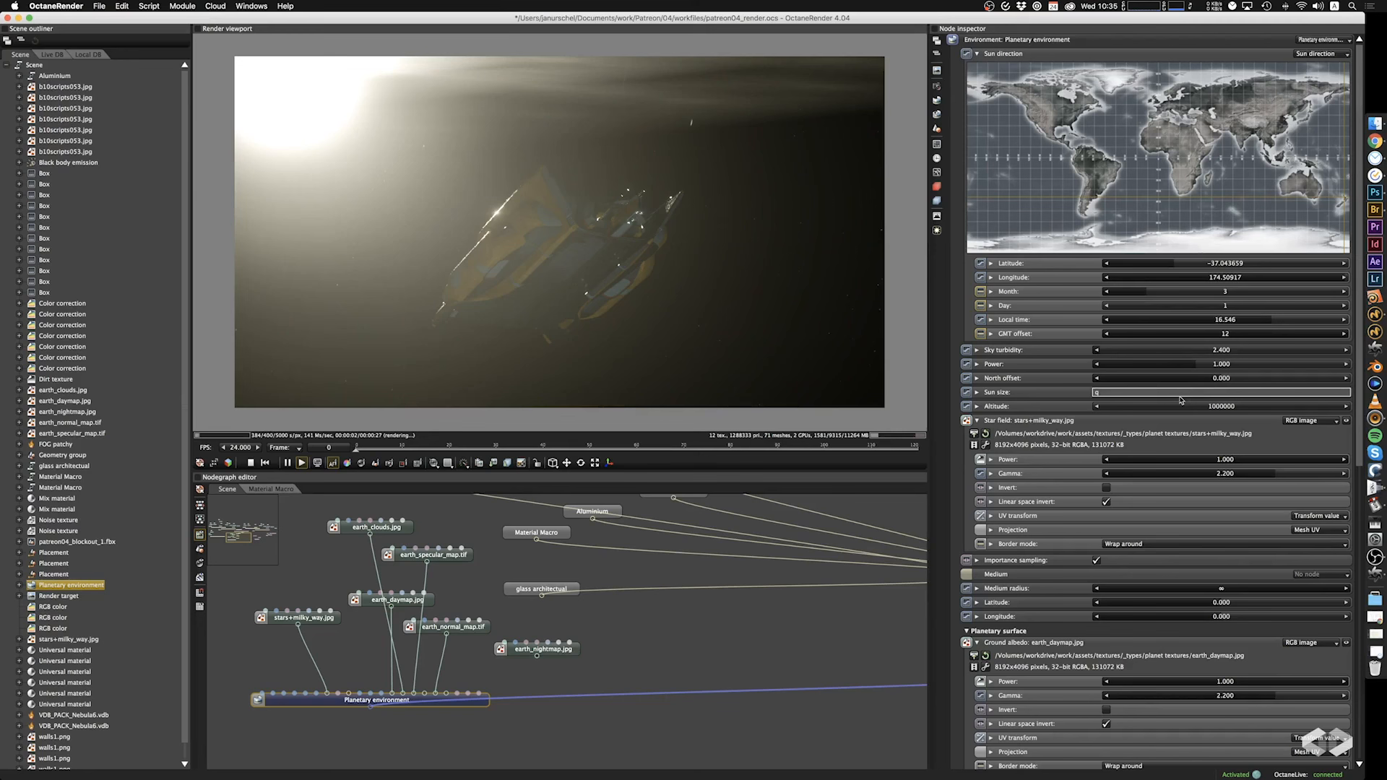
pyautogui.write('1')
pyautogui.press('Return')
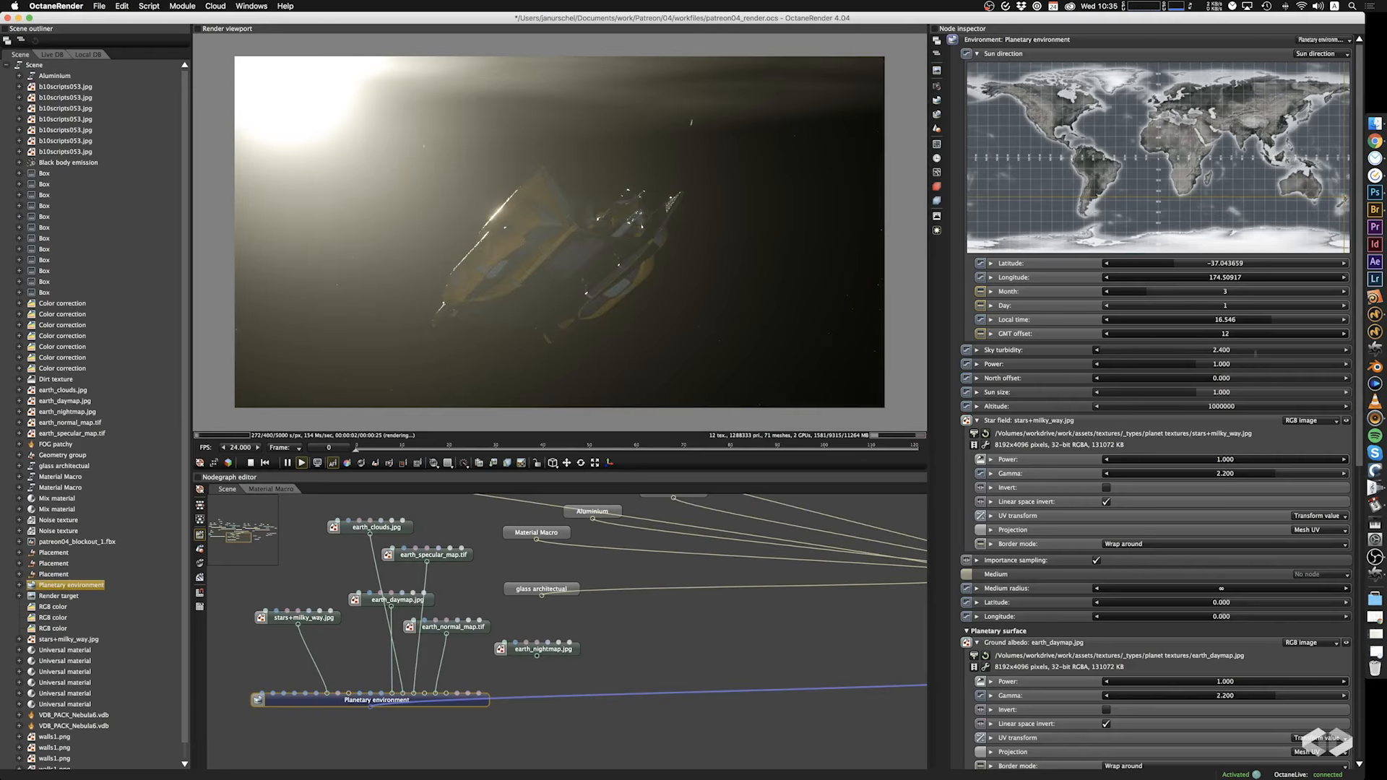
# Set the sun direction's Local time to 16.652 and frame the ship above the planet's horizon.
pyautogui.moveTo(1270, 321); pyautogui.dragTo(1270, 325)
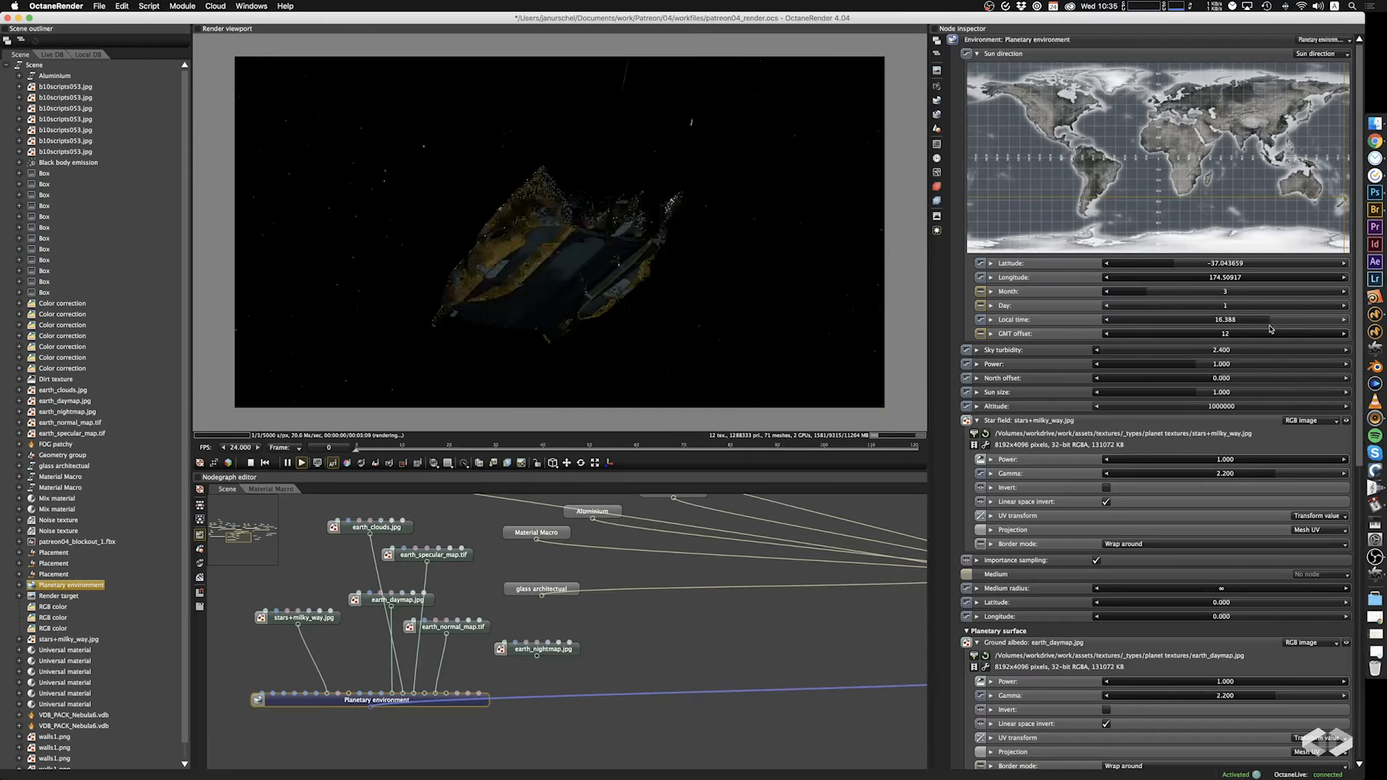
pyautogui.moveTo(1273, 330); pyautogui.dragTo(1274, 330)
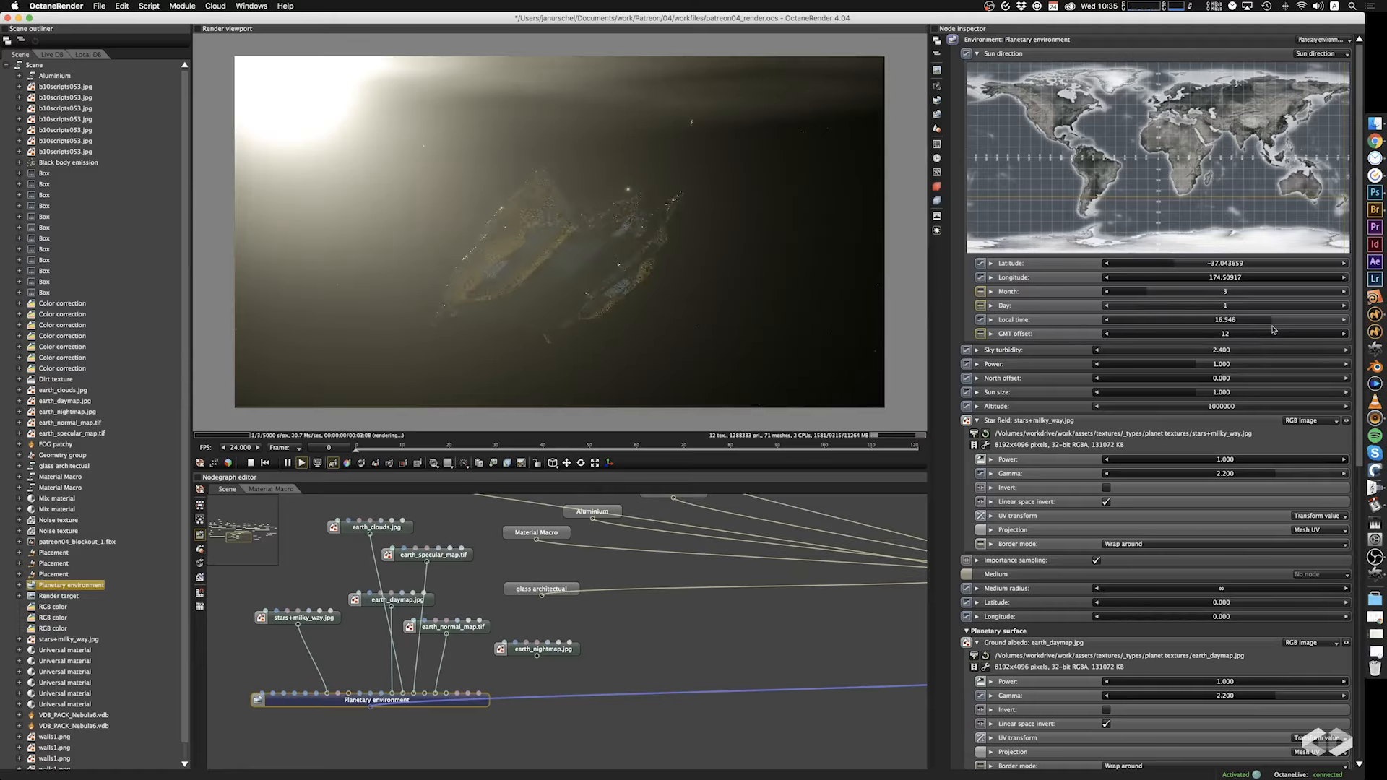
pyautogui.moveTo(712, 289); pyautogui.dragTo(571, 372)
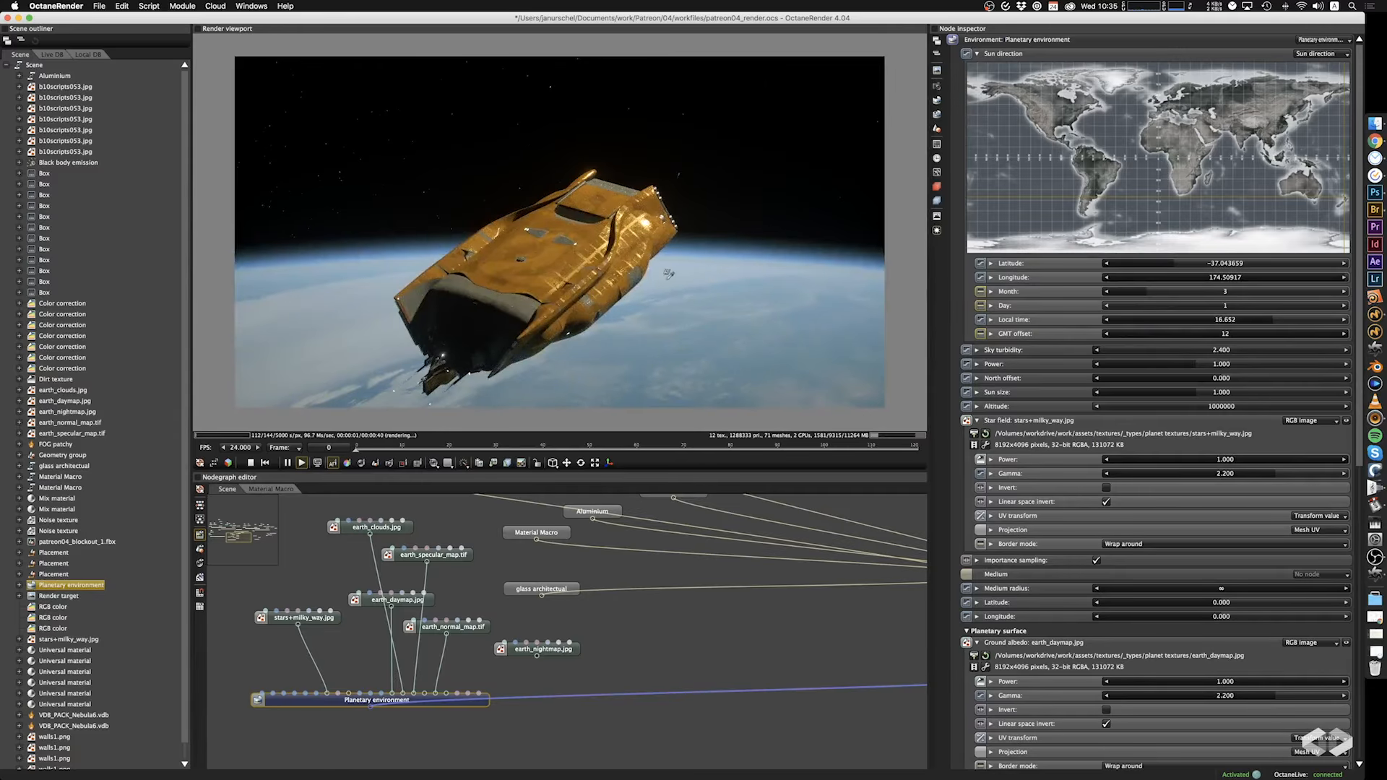
pyautogui.moveTo(668, 275); pyautogui.dragTo(758, 228, button='right')
pyautogui.moveTo(758, 228); pyautogui.dragTo(666, 279)
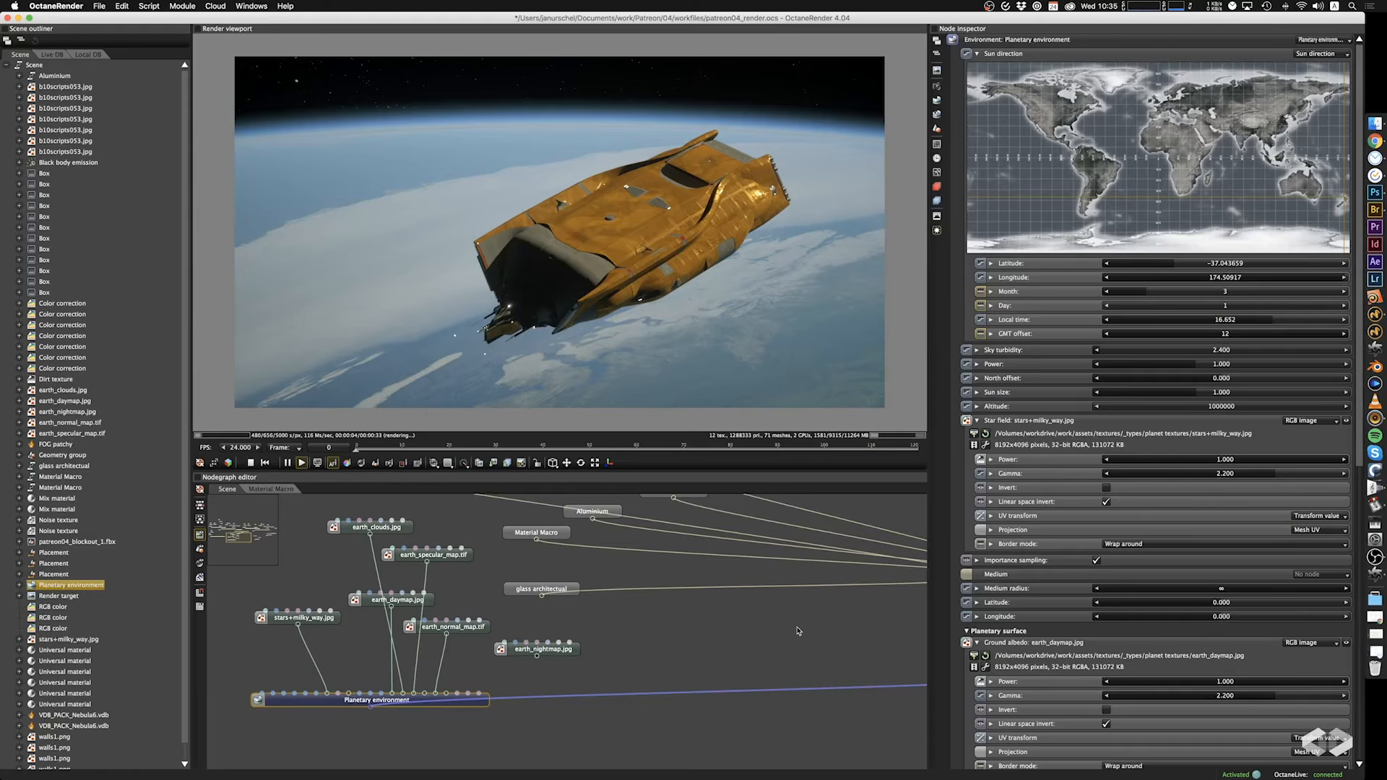
# Add a second Dirt texture node and connect it to the Color correction's Brightness input in place of the Noise texture.
pyautogui.moveTo(798, 631); pyautogui.dragTo(152, 734)
pyautogui.moveTo(776, 604); pyautogui.dragTo(466, 733)
pyautogui.scroll(-2, 578, 602)
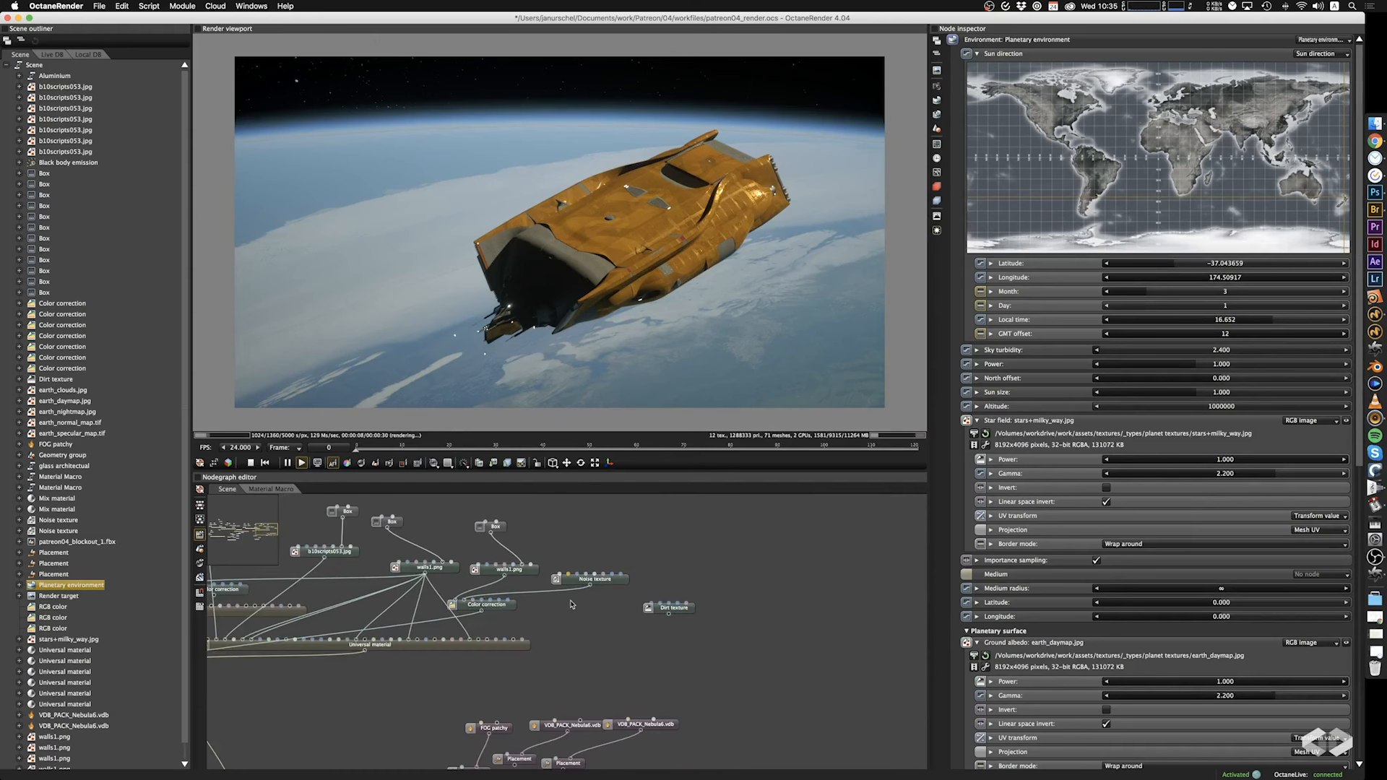
pyautogui.scroll(3, 571, 604)
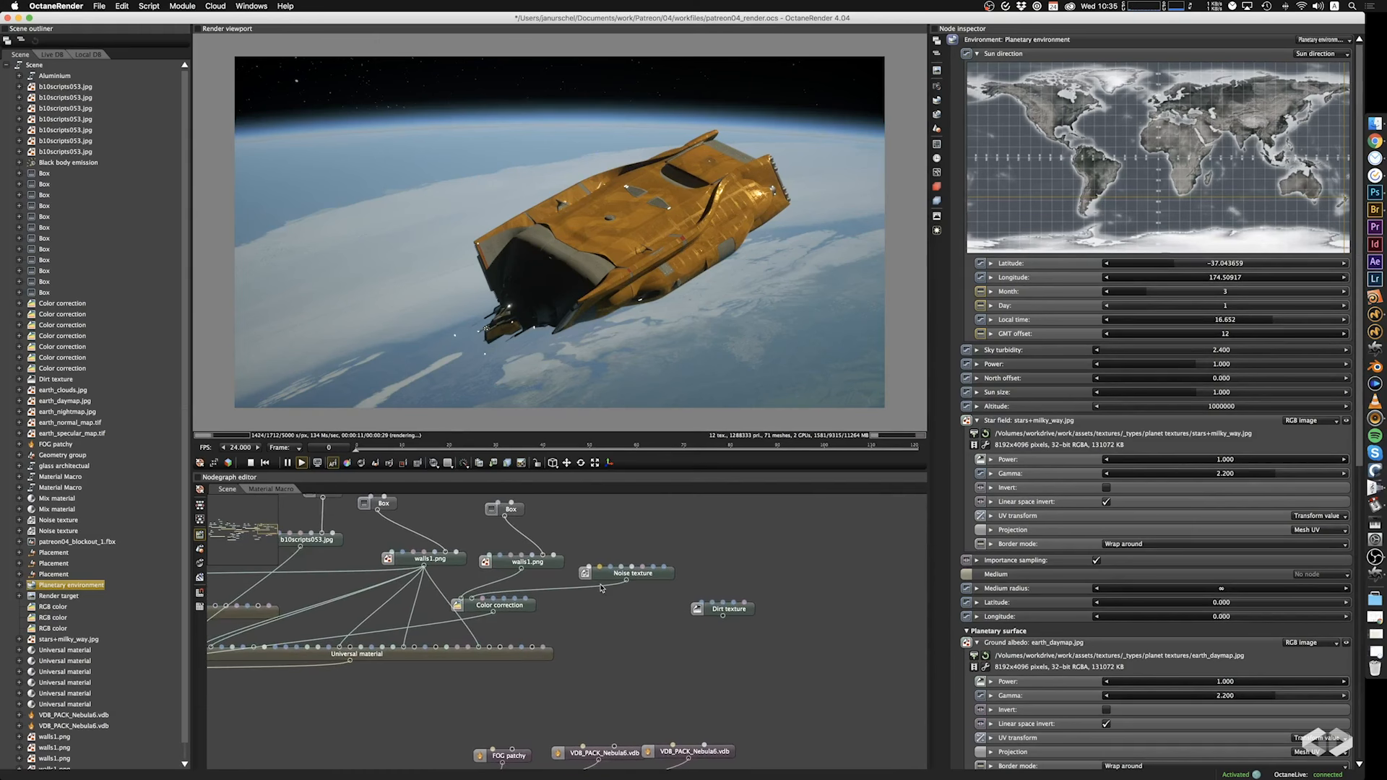
pyautogui.moveTo(600, 591); pyautogui.dragTo(519, 603)
pyautogui.click(614, 599)
pyautogui.rightClick(615, 602)
pyautogui.moveTo(642, 515)
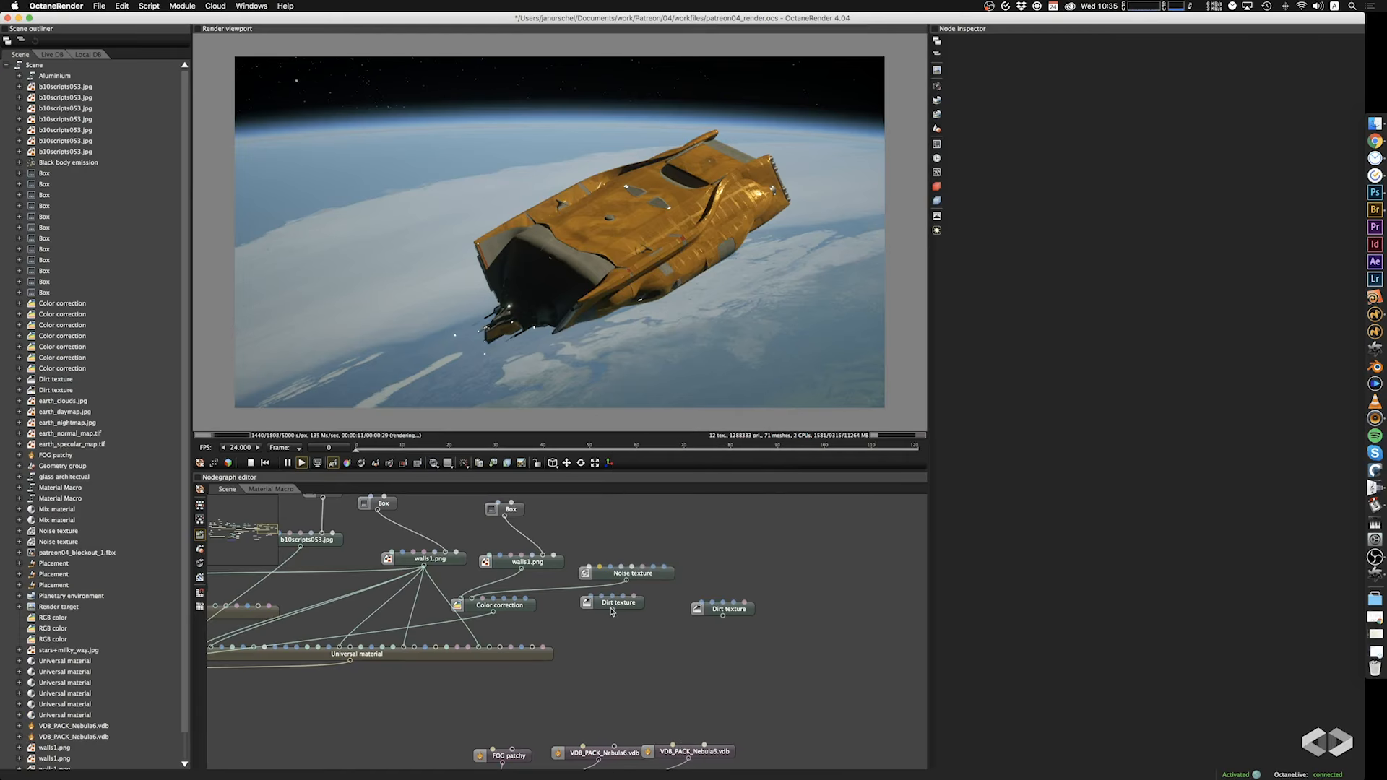
pyautogui.moveTo(612, 611); pyautogui.dragTo(481, 602)
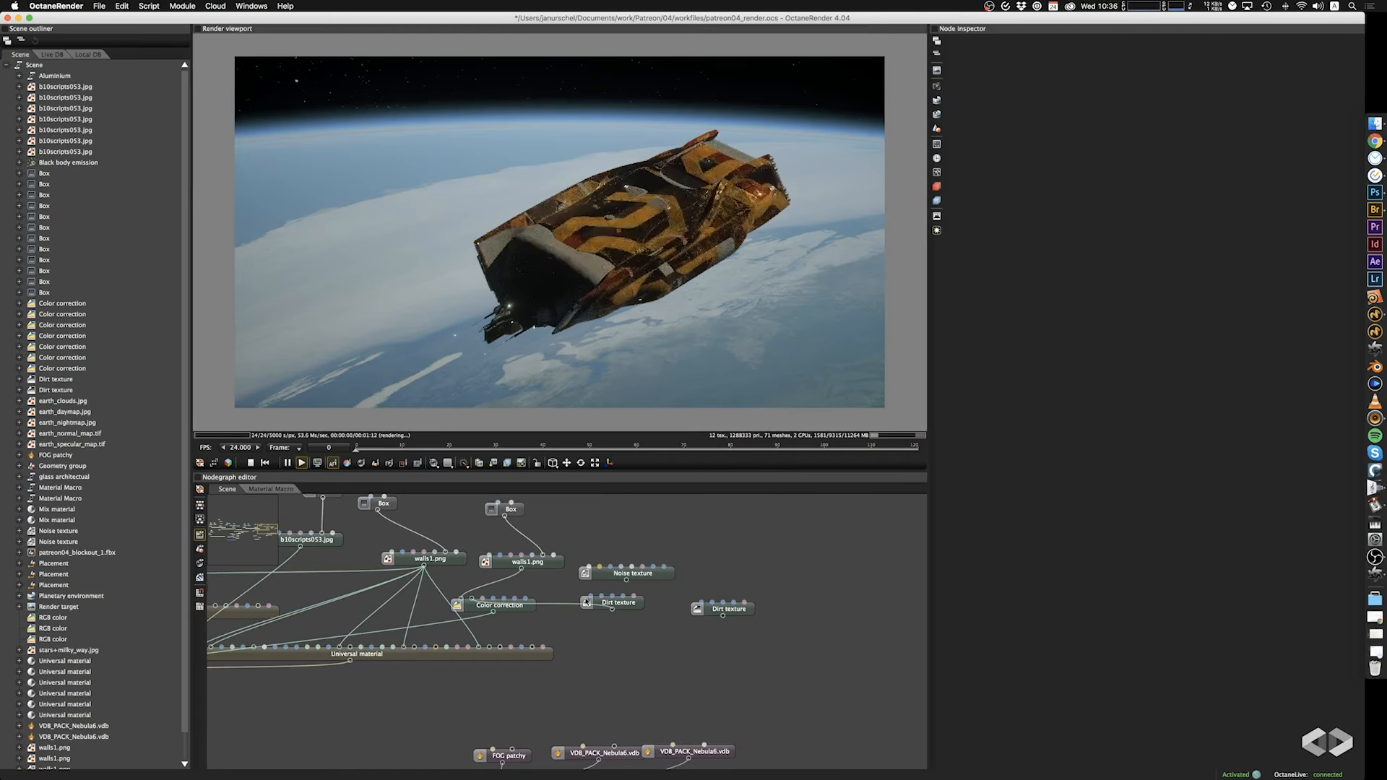
# Set the new Dirt texture's Strength to 0.241 and Details to 69.200, and turn on Invert normal.
pyautogui.click(629, 604)
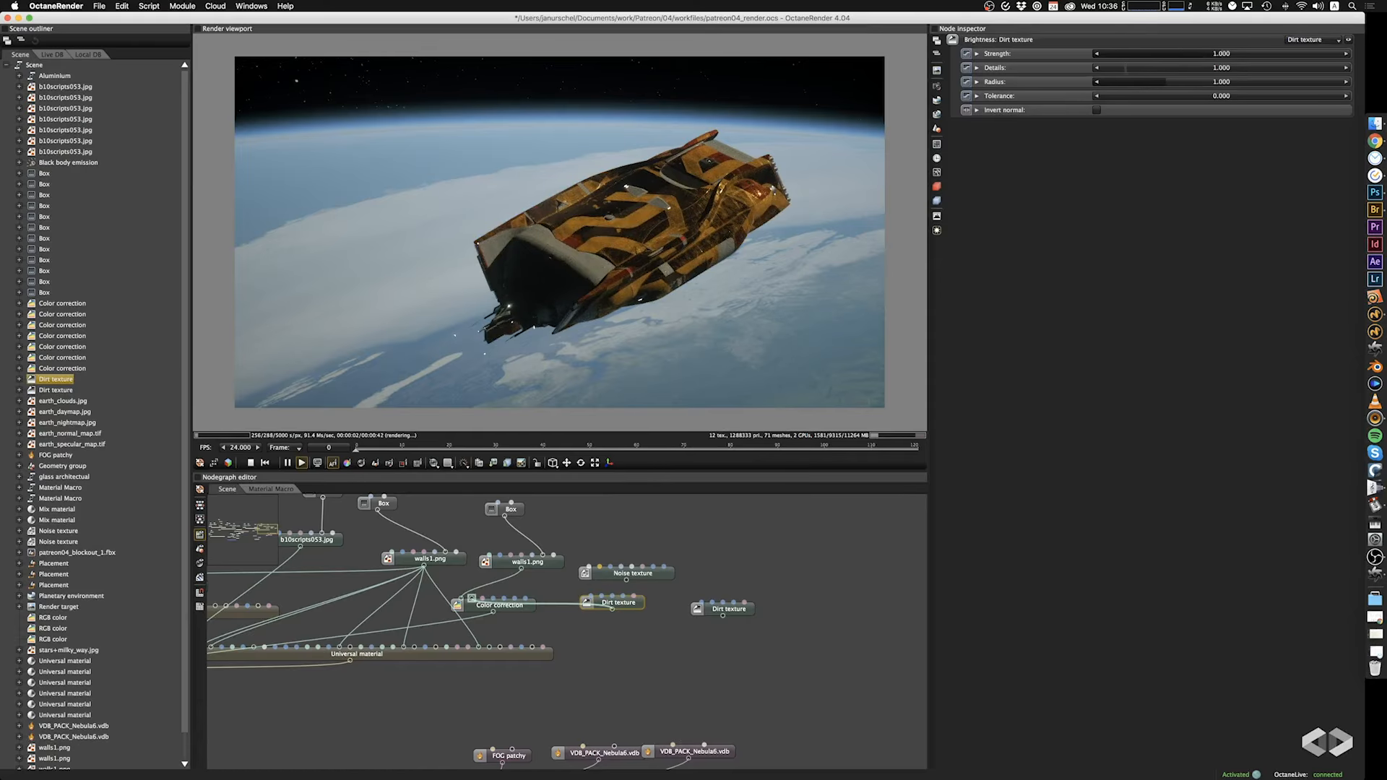
pyautogui.moveTo(1228, 54); pyautogui.dragTo(1326, 75)
pyautogui.click(1098, 111)
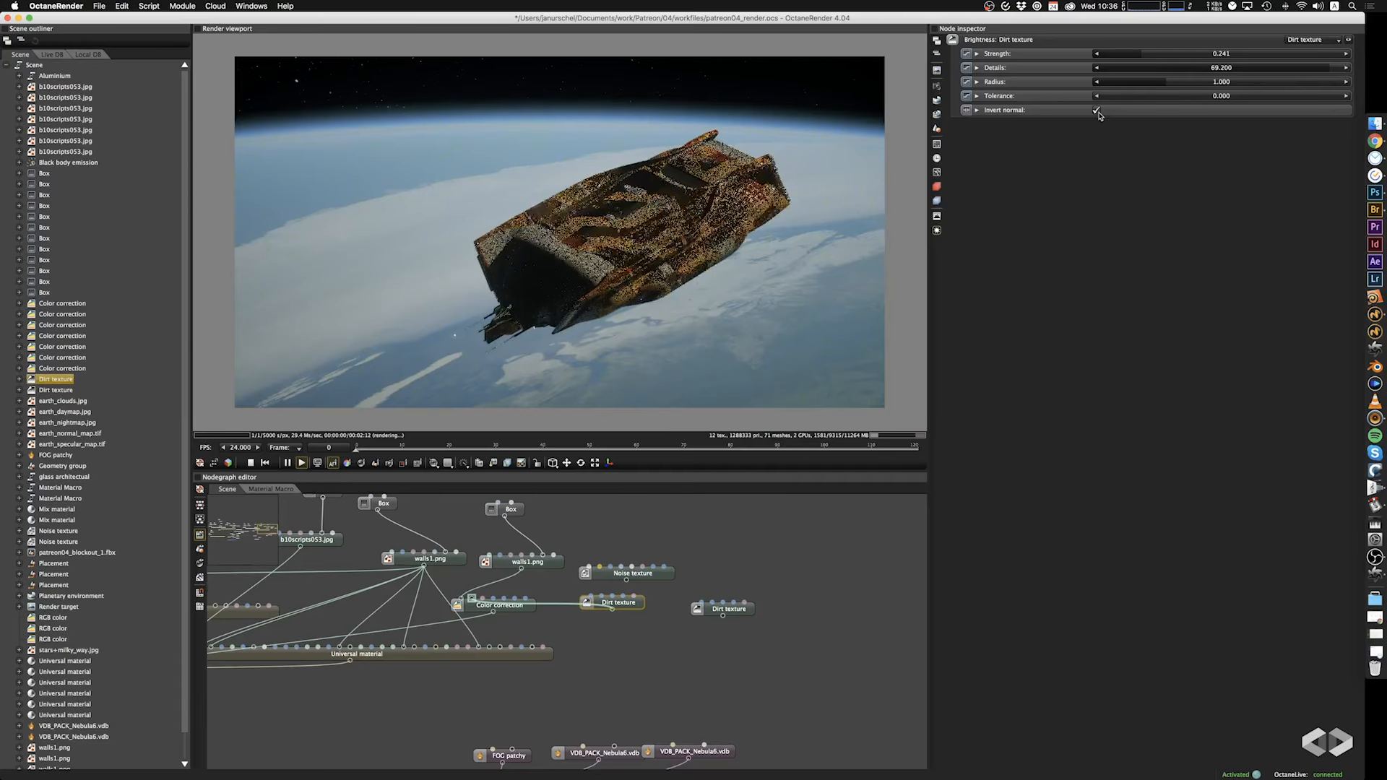
pyautogui.moveTo(1146, 97); pyautogui.dragTo(1114, 97)
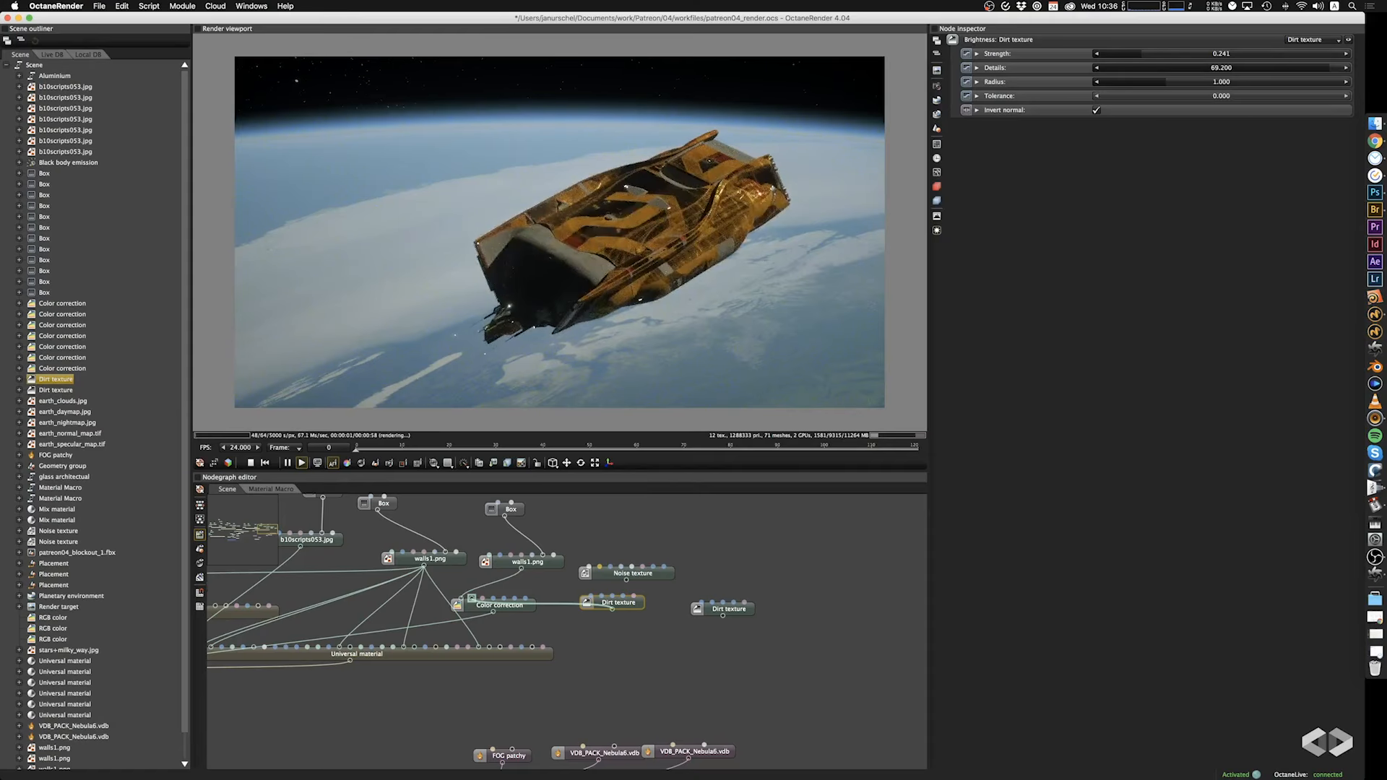
pyautogui.scroll(5, 710, 221)
pyautogui.moveTo(710, 222); pyautogui.dragTo(612, 255, button='right')
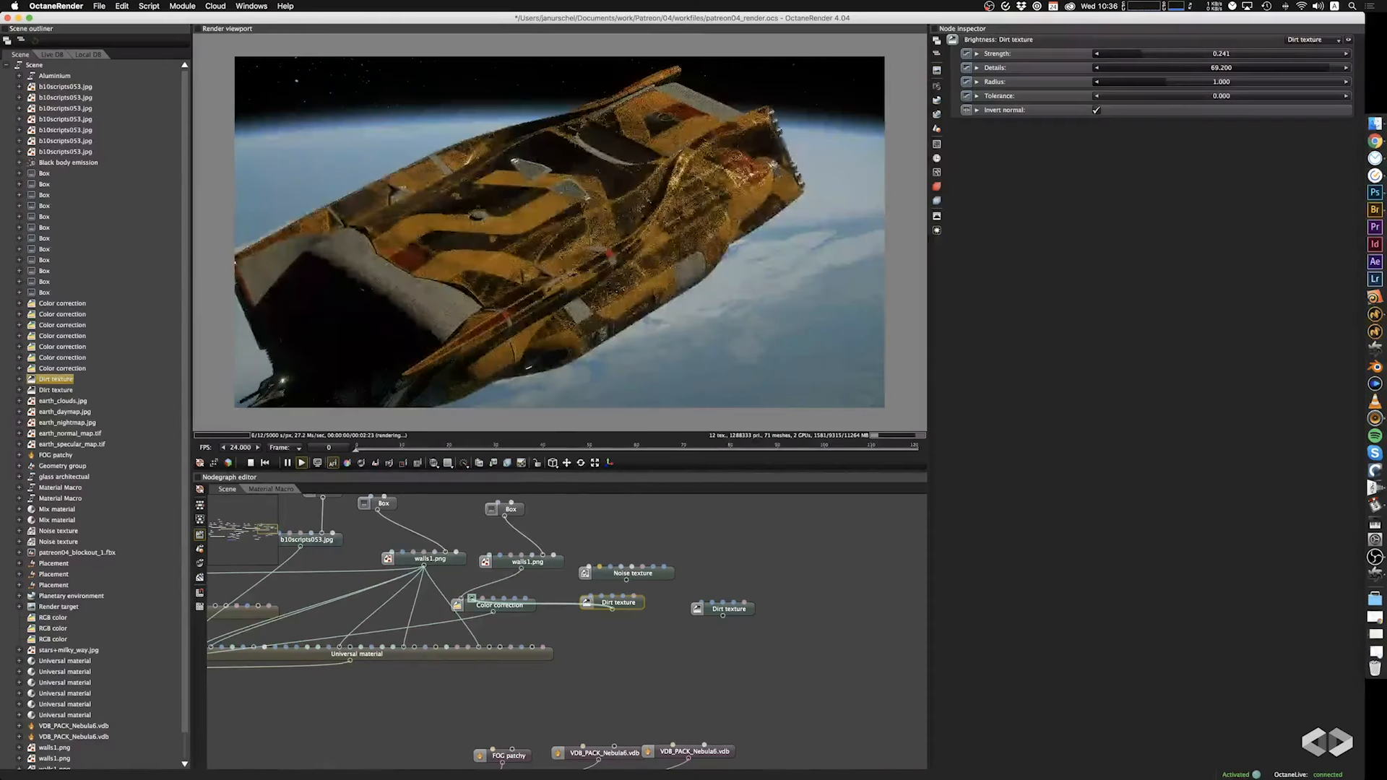
# Set the new Dirt texture's Radius to 17.800 and its Tolerance to 0.103.
pyautogui.moveTo(1228, 82)
pyautogui.mouseDown()
pyautogui.moveTo(1186, 84)
pyautogui.moveTo(1225, 84)
pyautogui.moveTo(1214, 85)
pyautogui.mouseUp()
pyautogui.moveTo(669, 307); pyautogui.dragTo(817, 272)
pyautogui.scroll(3, 669, 286)
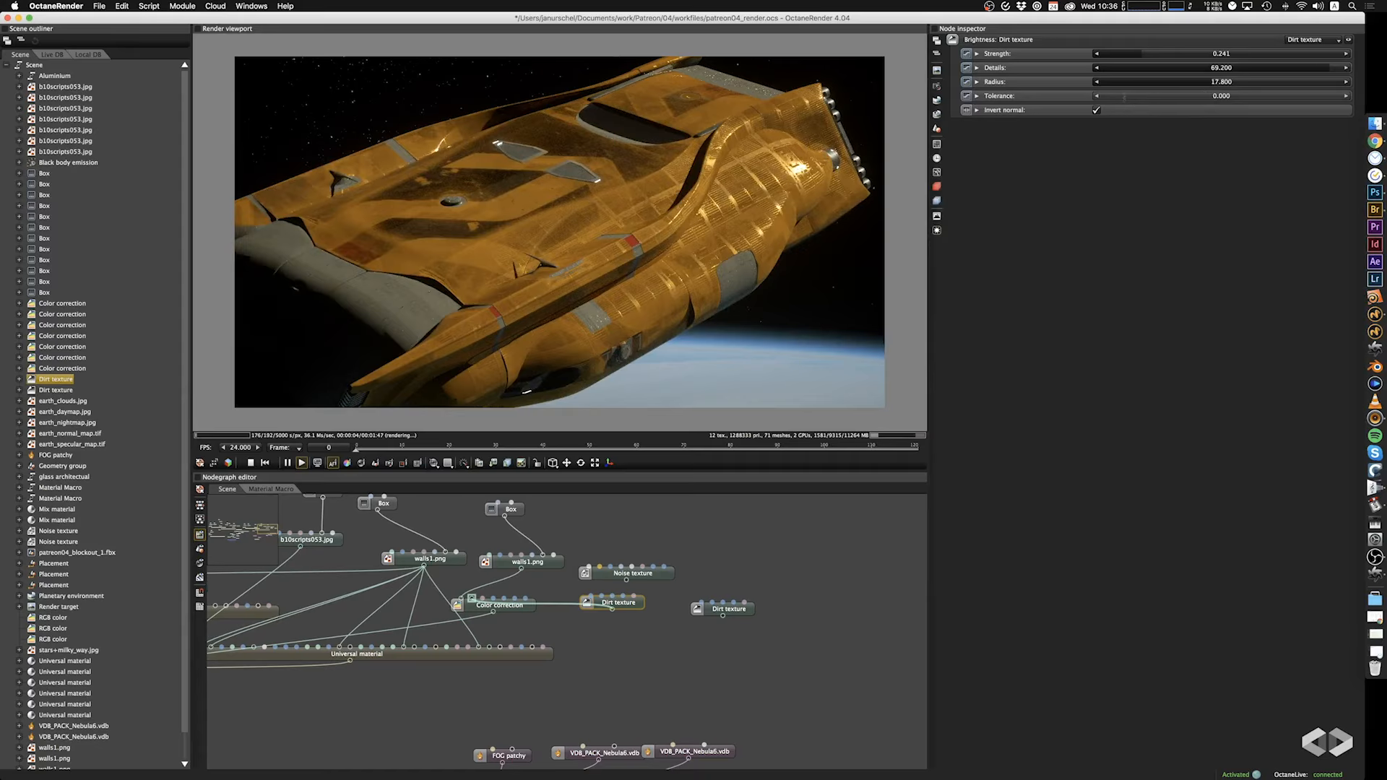
pyautogui.moveTo(1125, 96); pyautogui.dragTo(1229, 108)
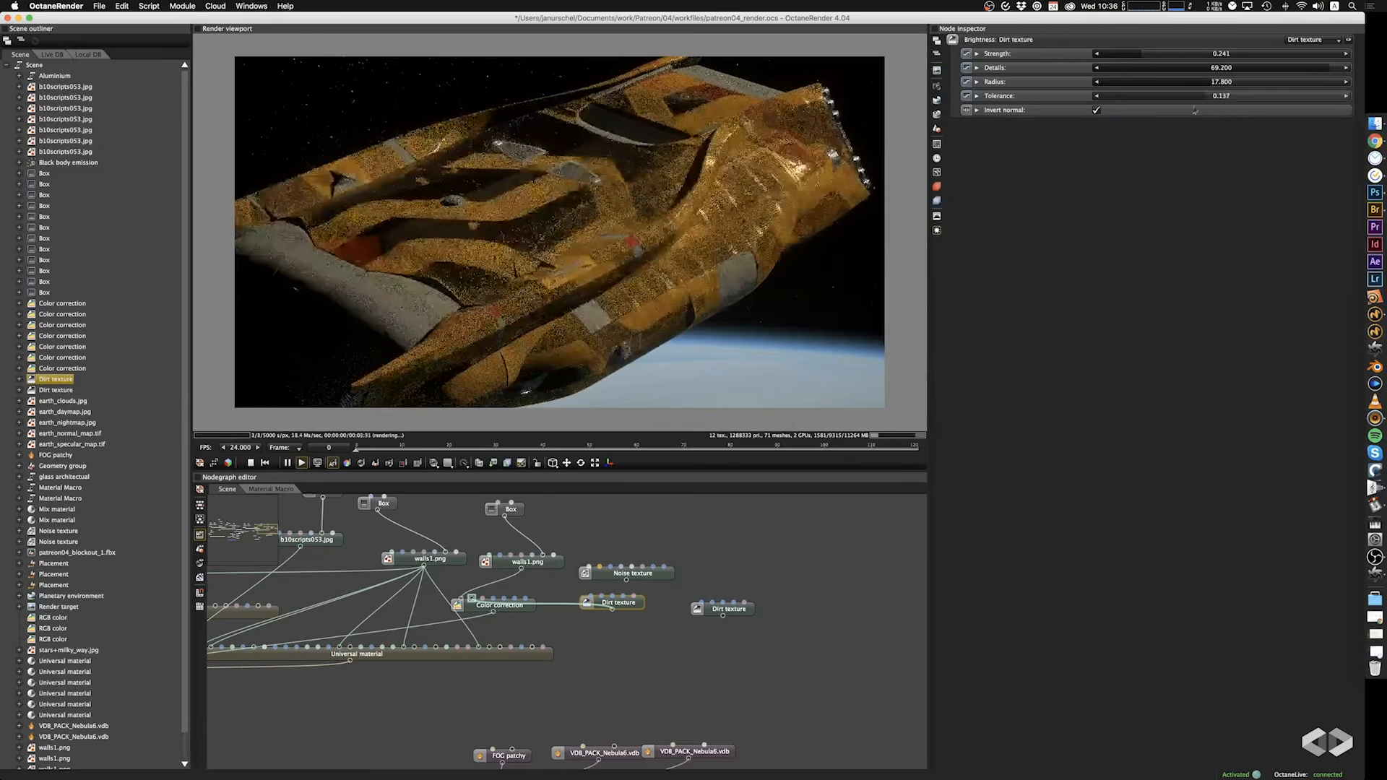
pyautogui.moveTo(1229, 108); pyautogui.dragTo(1185, 108)
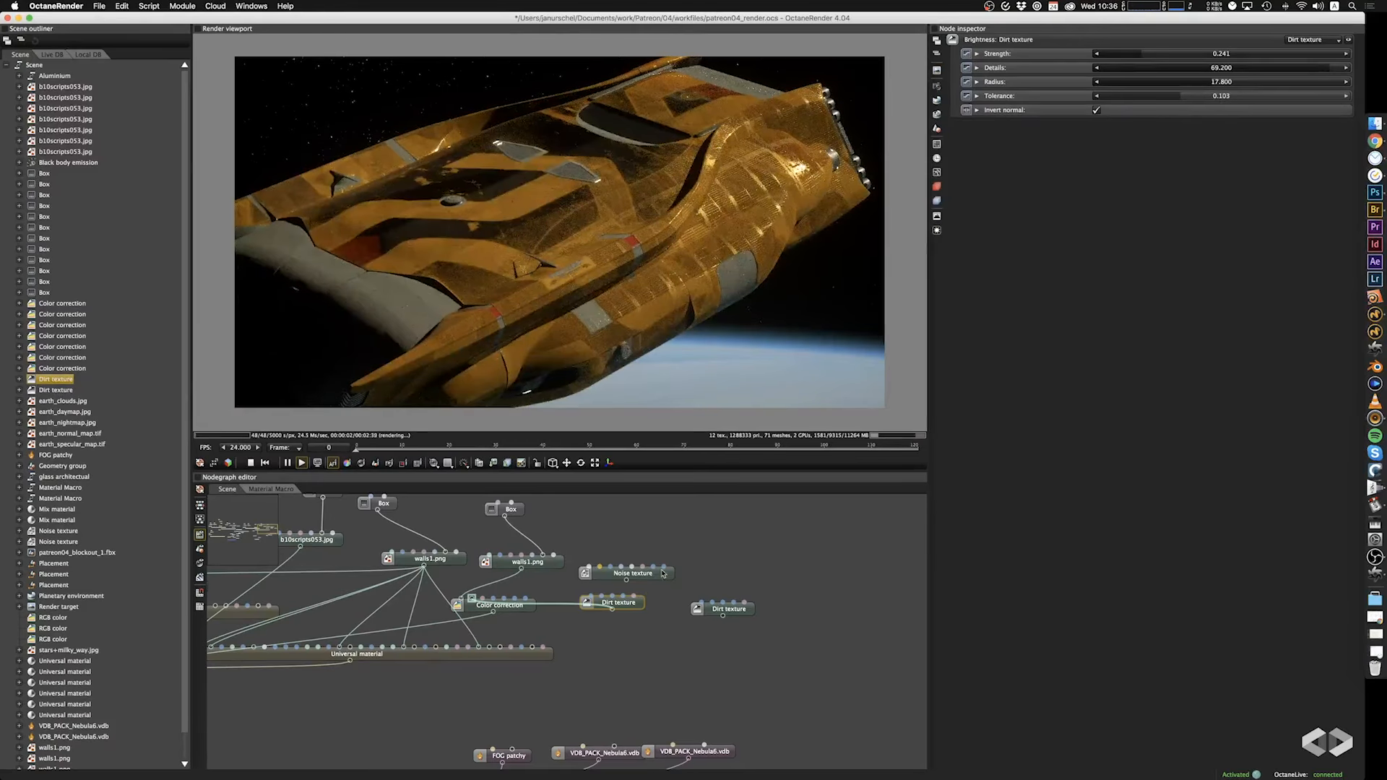
# Move the Noise texture aside, connect the original Dirt texture to the Color correction instead, and inspect the hull from above and below.
pyautogui.moveTo(663, 573); pyautogui.dragTo(729, 540)
pyautogui.moveTo(636, 607); pyautogui.dragTo(491, 611)
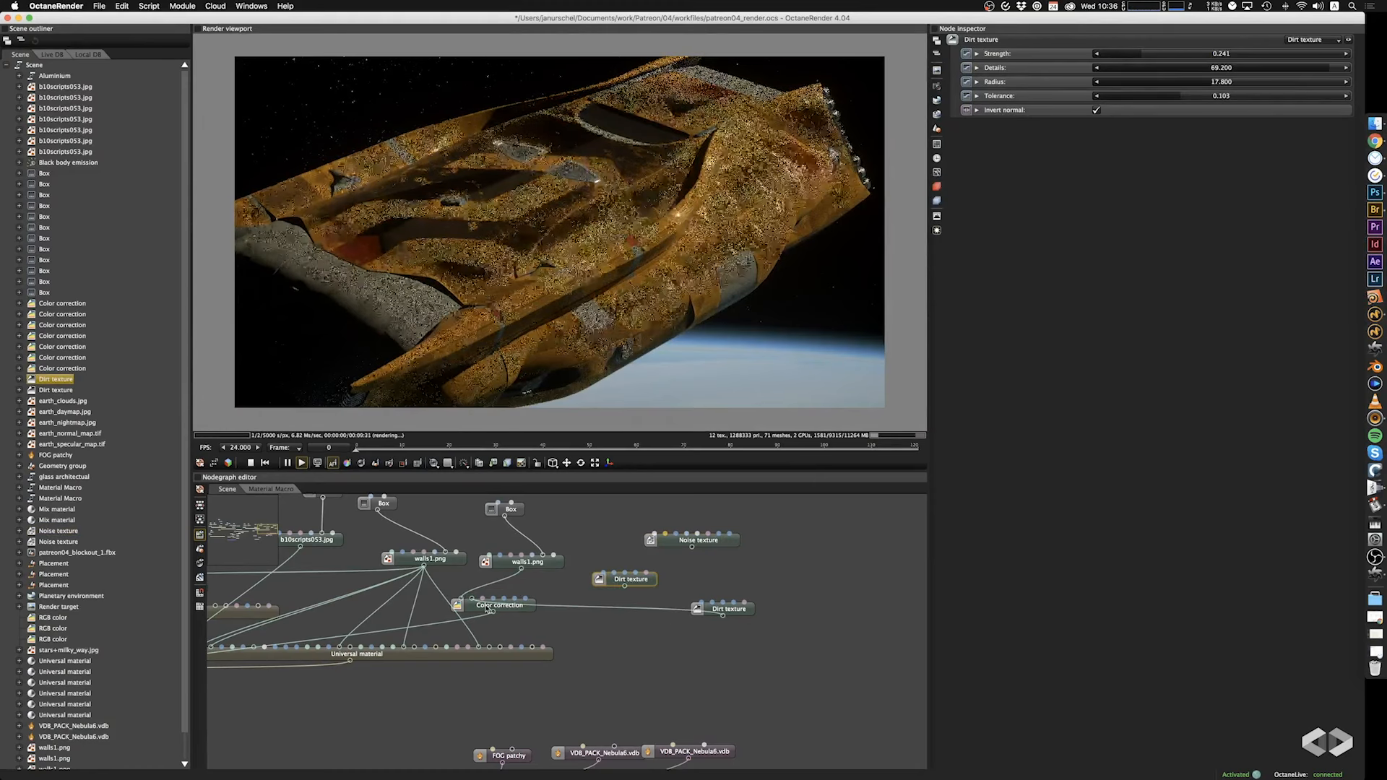
pyautogui.moveTo(762, 263); pyautogui.dragTo(557, 340)
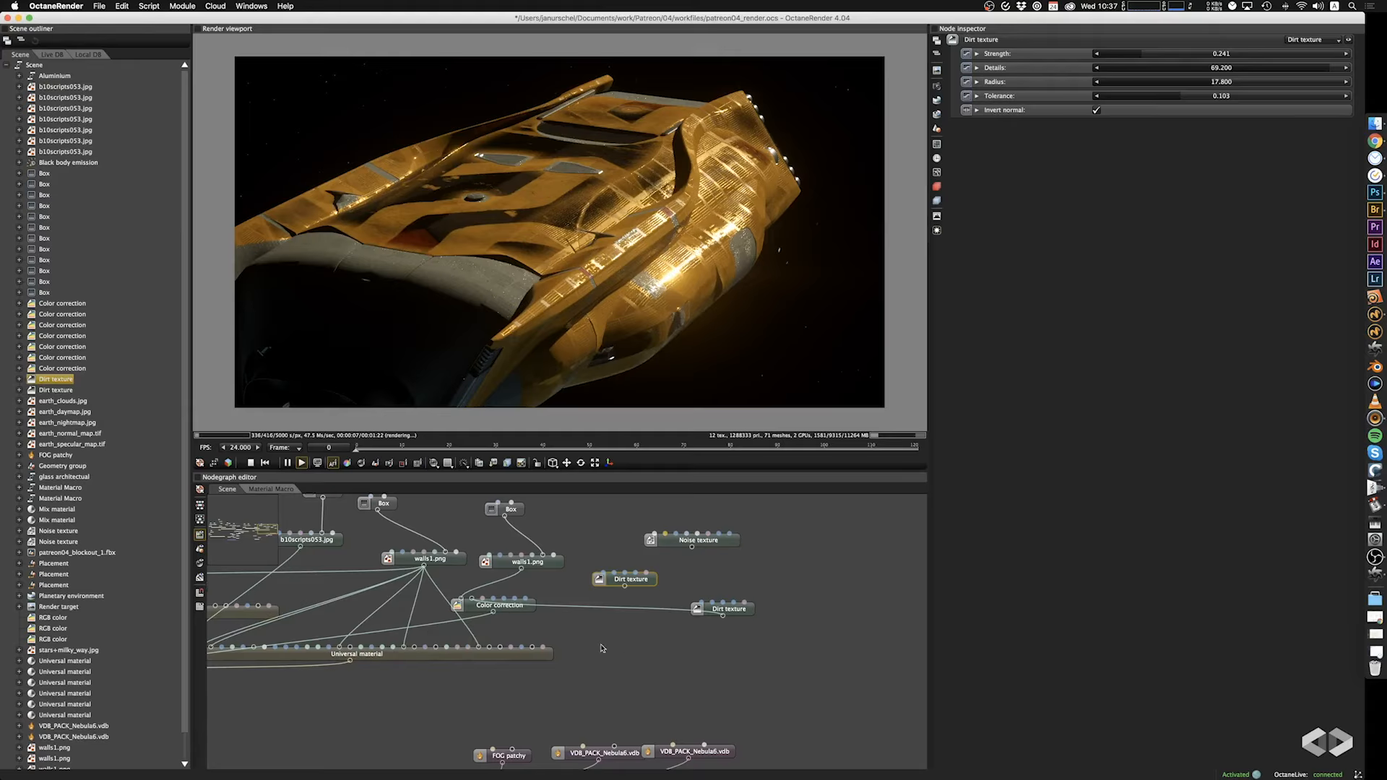
pyautogui.moveTo(724, 318); pyautogui.dragTo(831, 219)
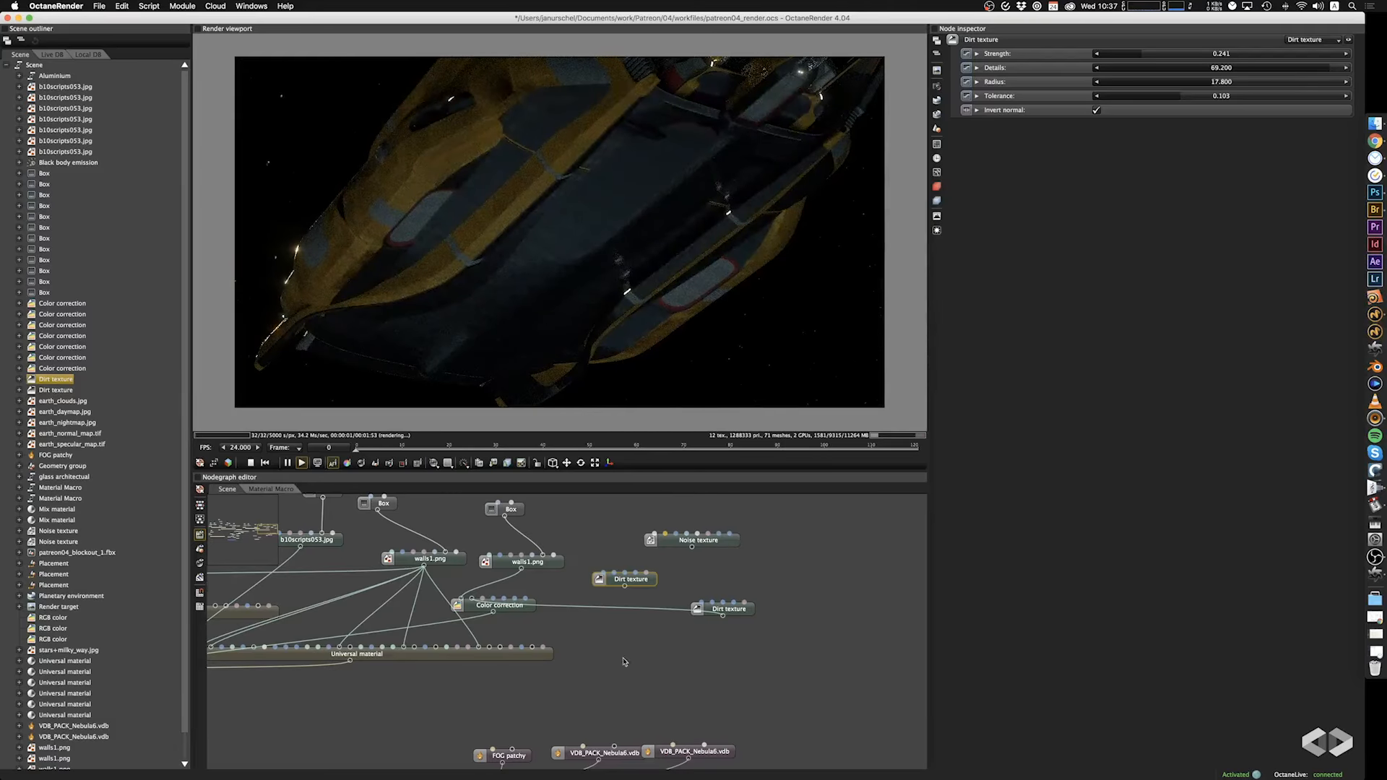
# Copy the original Dirt texture into the Aluminium node graph and connect it to the Glossy Material's Bump input.
pyautogui.scroll(-3, 588, 670)
pyautogui.moveTo(586, 665); pyautogui.dragTo(790, 576)
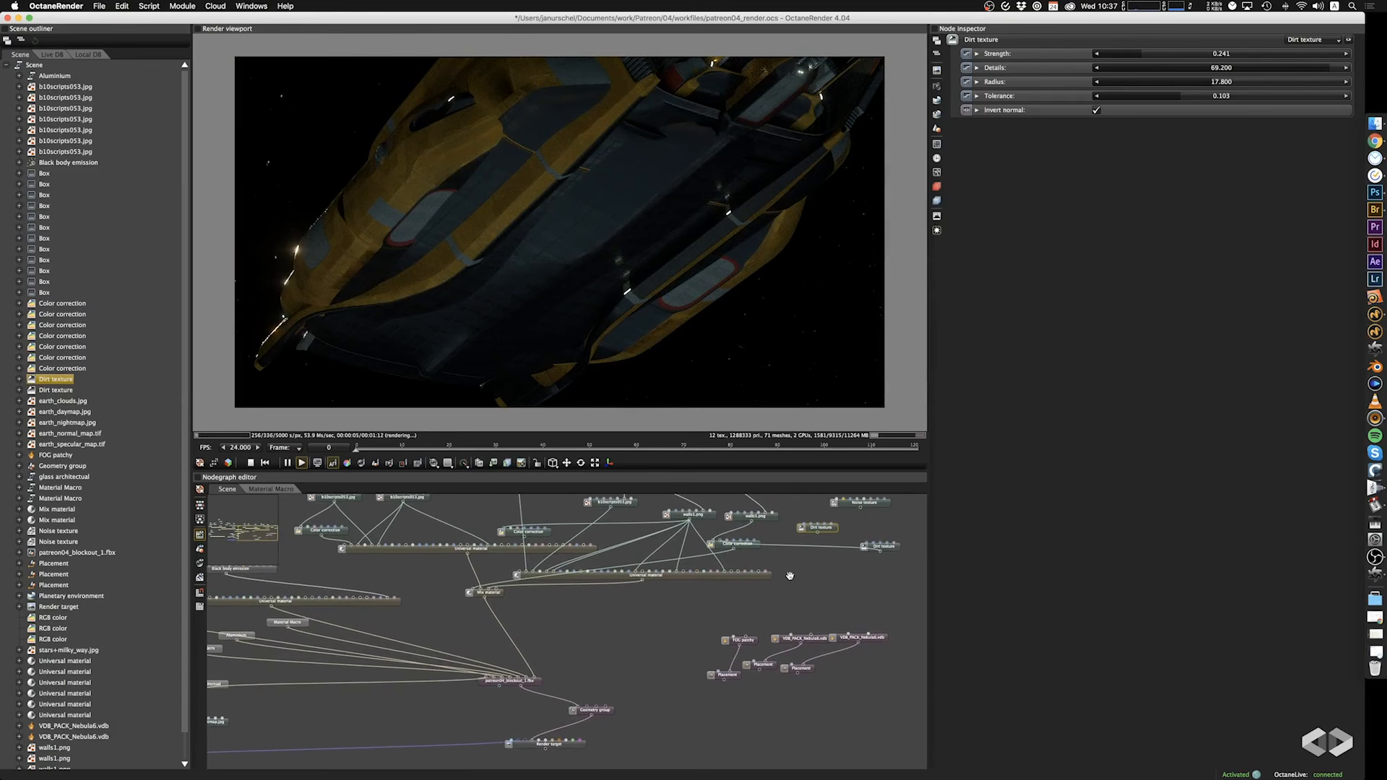
pyautogui.click(895, 551)
pyautogui.press('cmd+c')
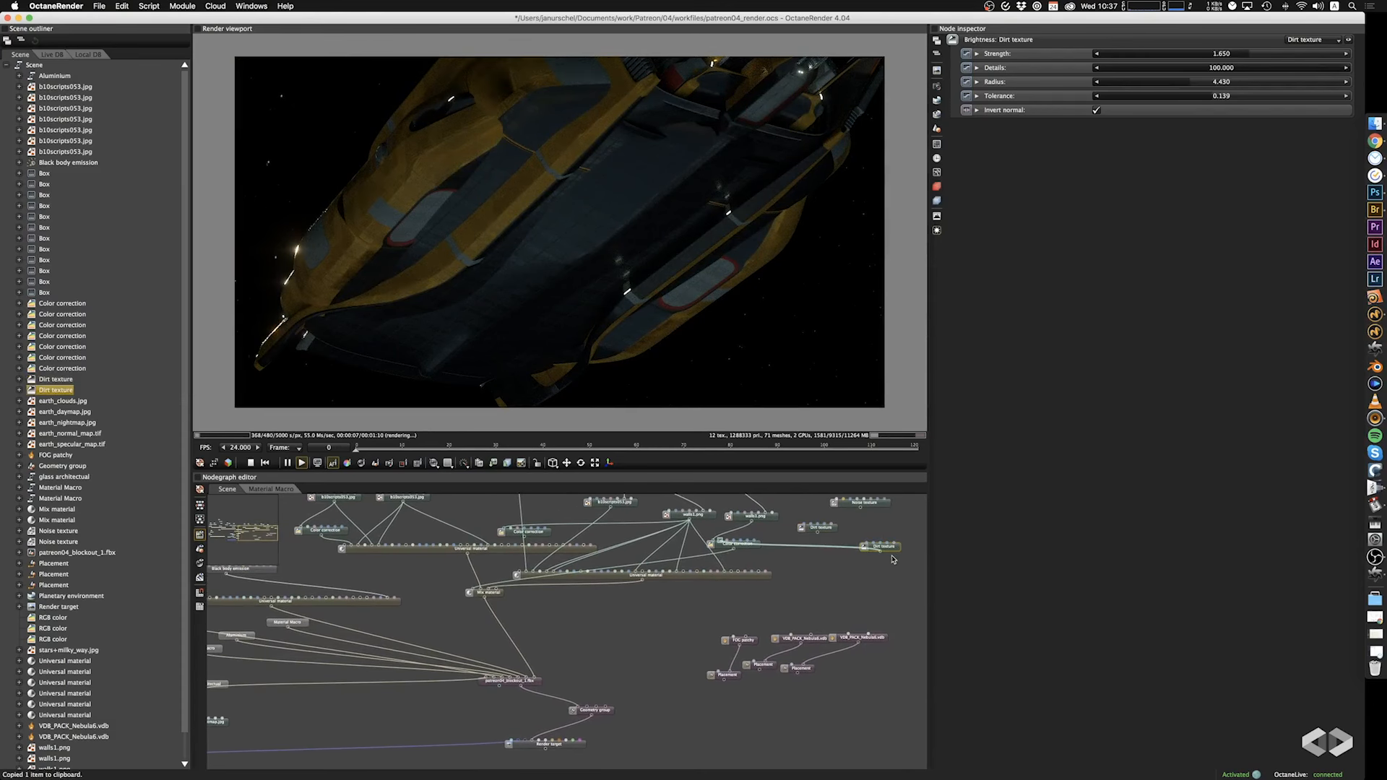
pyautogui.doubleClick(226, 640)
pyautogui.click(640, 587)
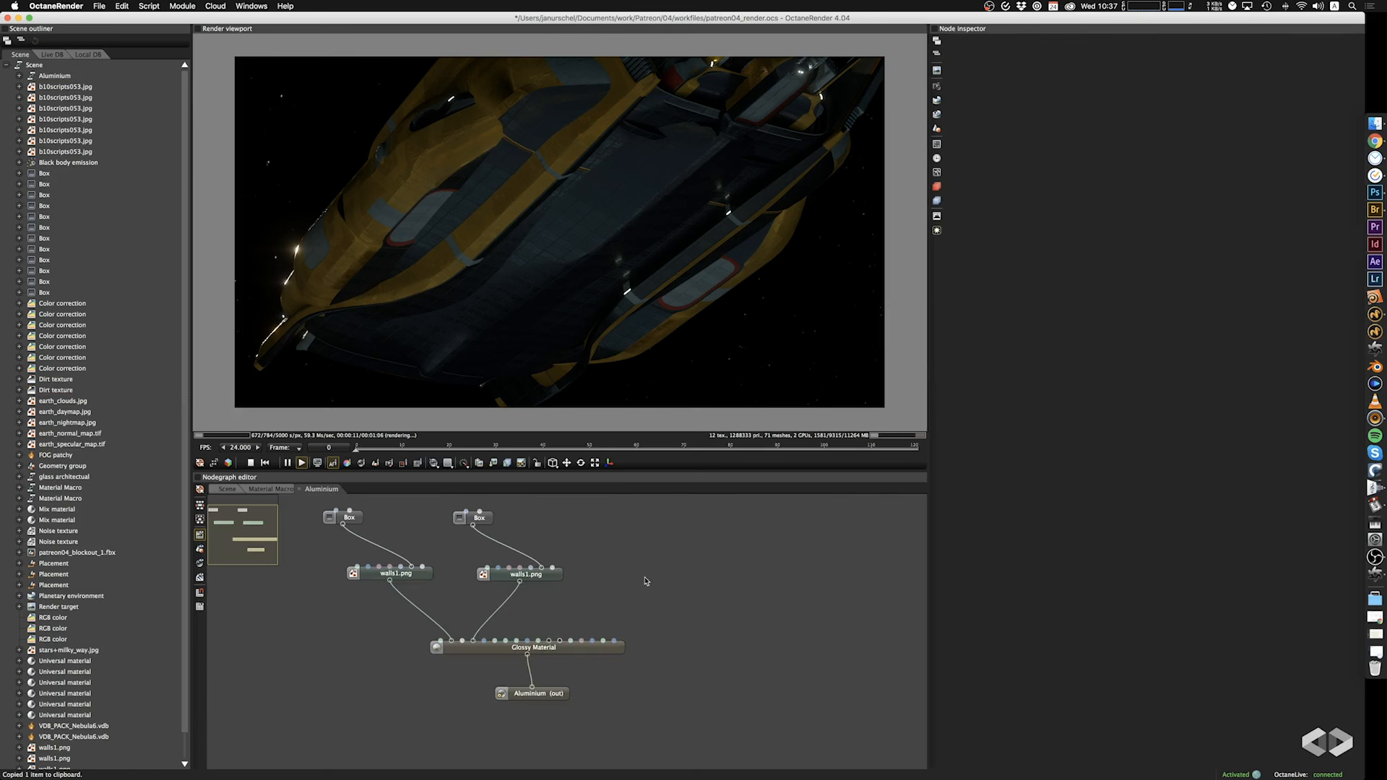
pyautogui.press('super+v')
pyautogui.moveTo(647, 586); pyautogui.dragTo(538, 652)
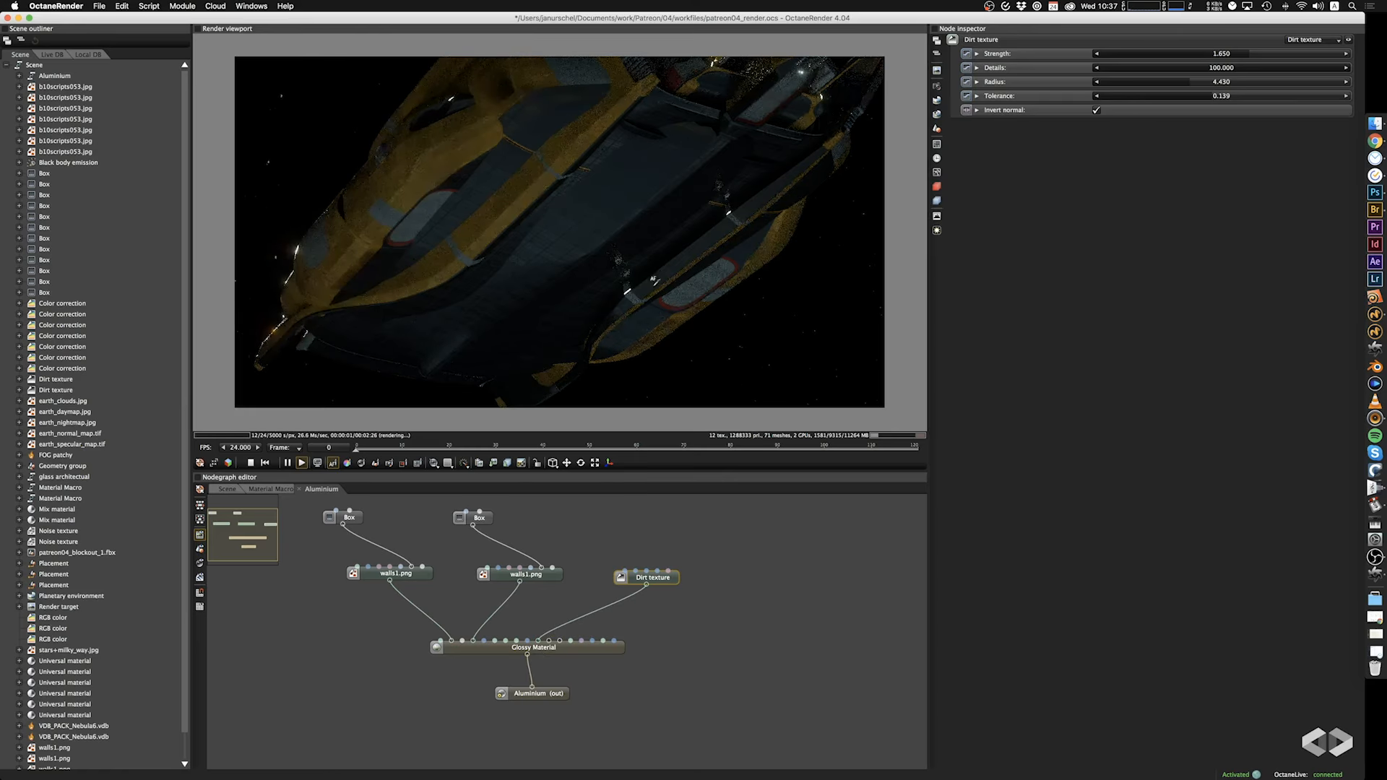
# Zoom in on the ship's underside and set the Strength of the Aluminium graph's Dirt texture to 0.962.
pyautogui.scroll(5, 645, 257)
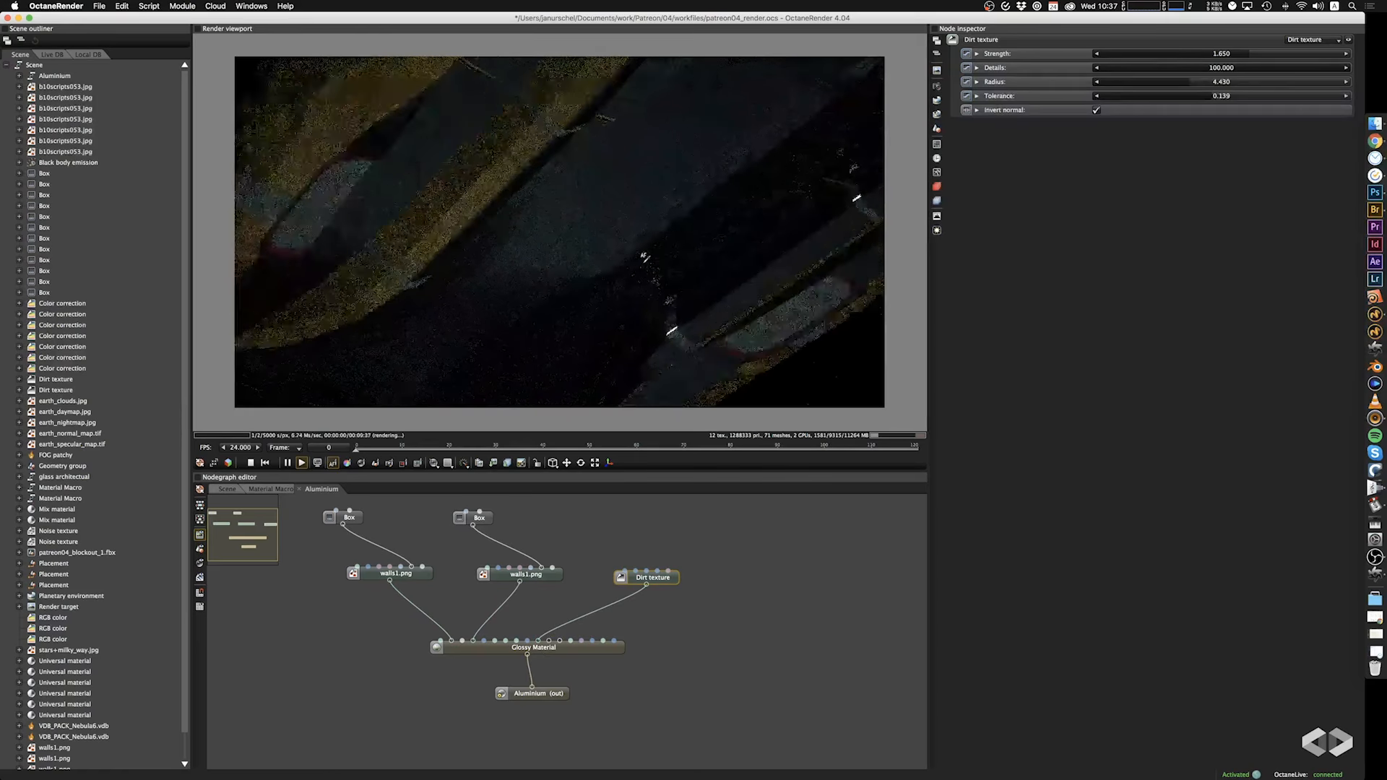
pyautogui.moveTo(661, 249); pyautogui.dragTo(612, 271, button='right')
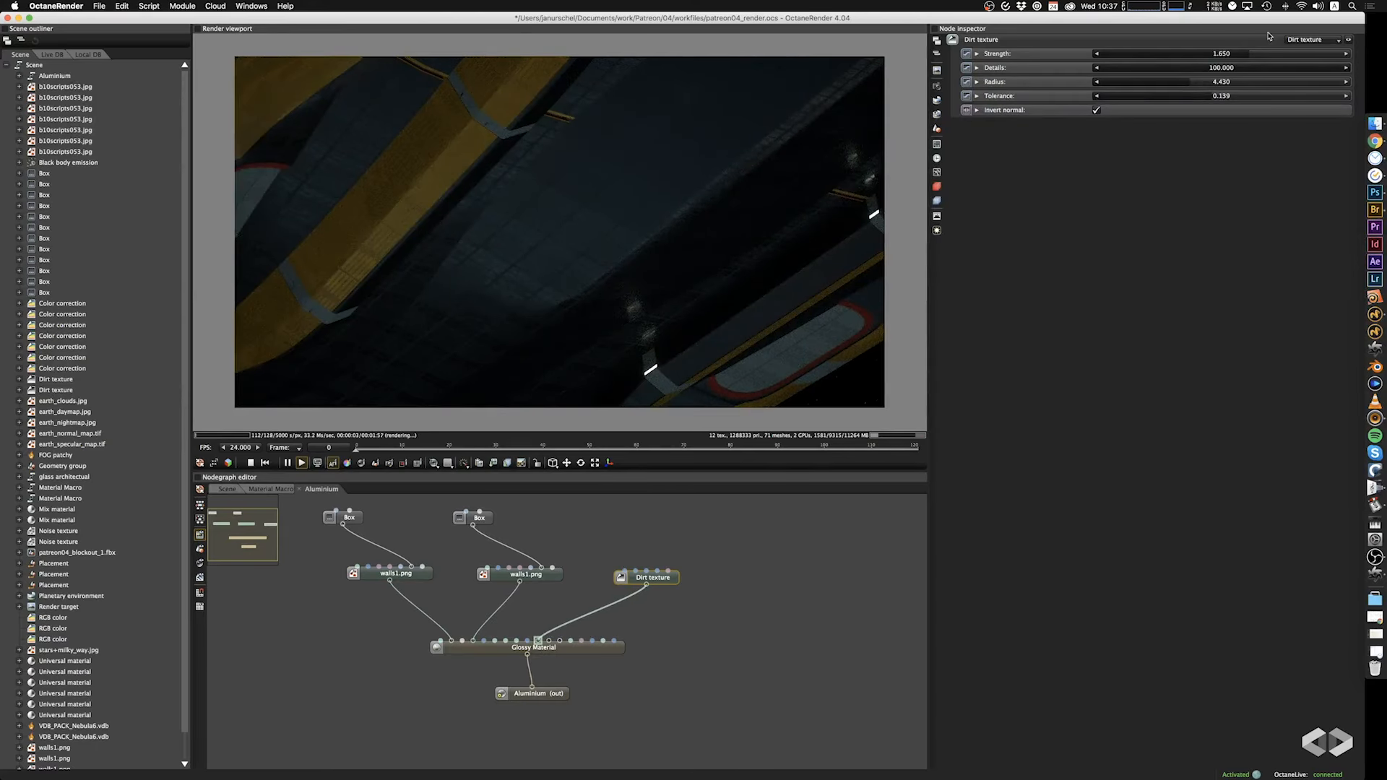
pyautogui.moveTo(1247, 54)
pyautogui.mouseDown()
pyautogui.moveTo(1180, 53)
pyautogui.moveTo(1220, 54)
pyautogui.mouseUp()
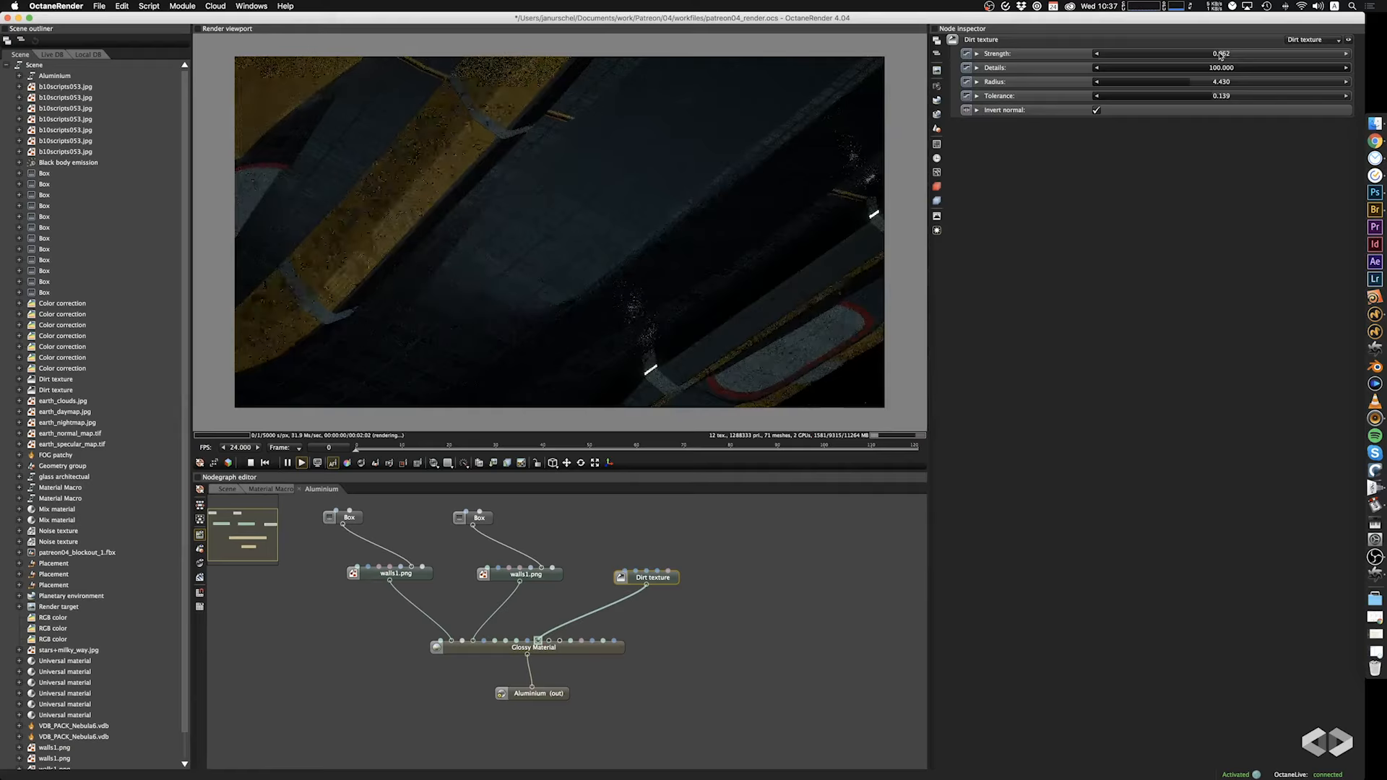
# Move the Aluminium node closer to the ship geometry in the scene graph, and reattach its Dirt texture to the Bump input.
pyautogui.click(235, 492)
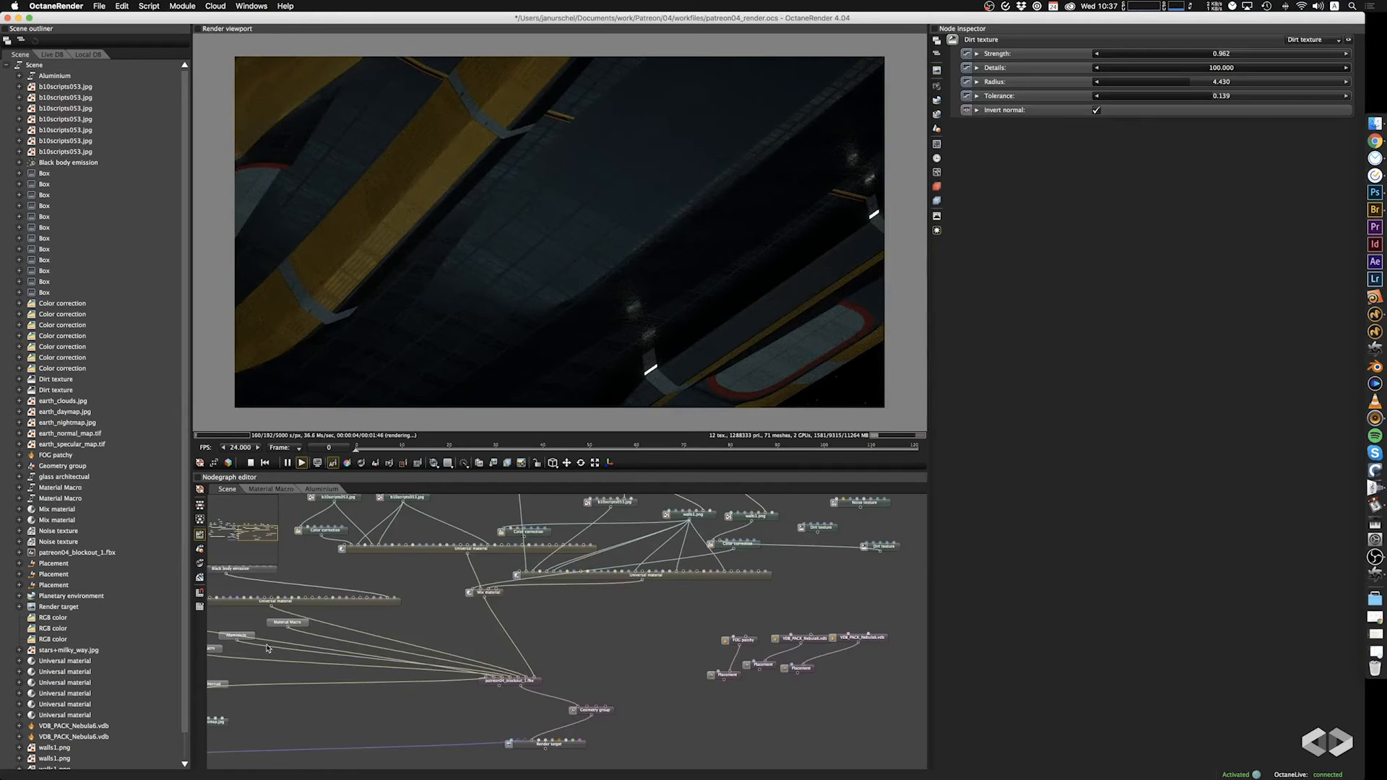
pyautogui.moveTo(262, 636); pyautogui.dragTo(448, 617)
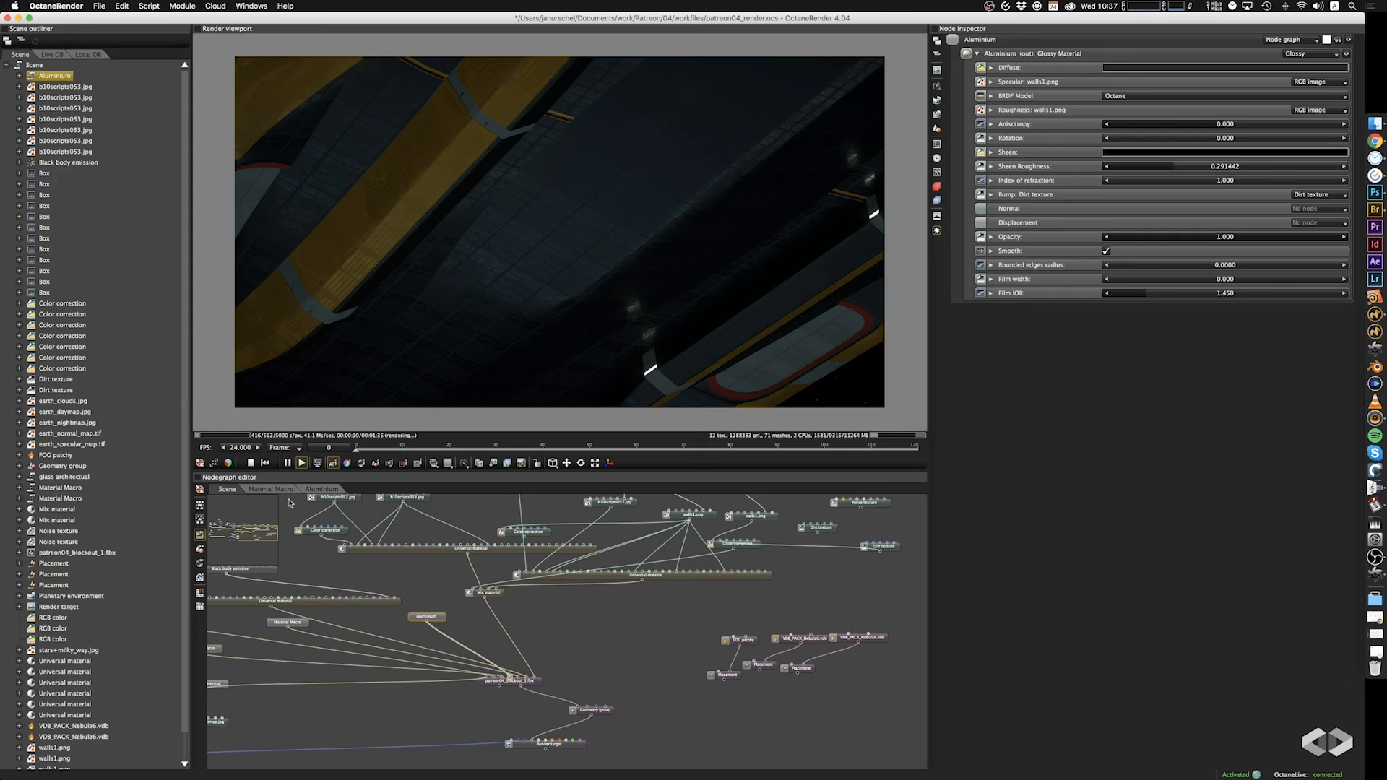
pyautogui.click(321, 489)
pyautogui.click(560, 627)
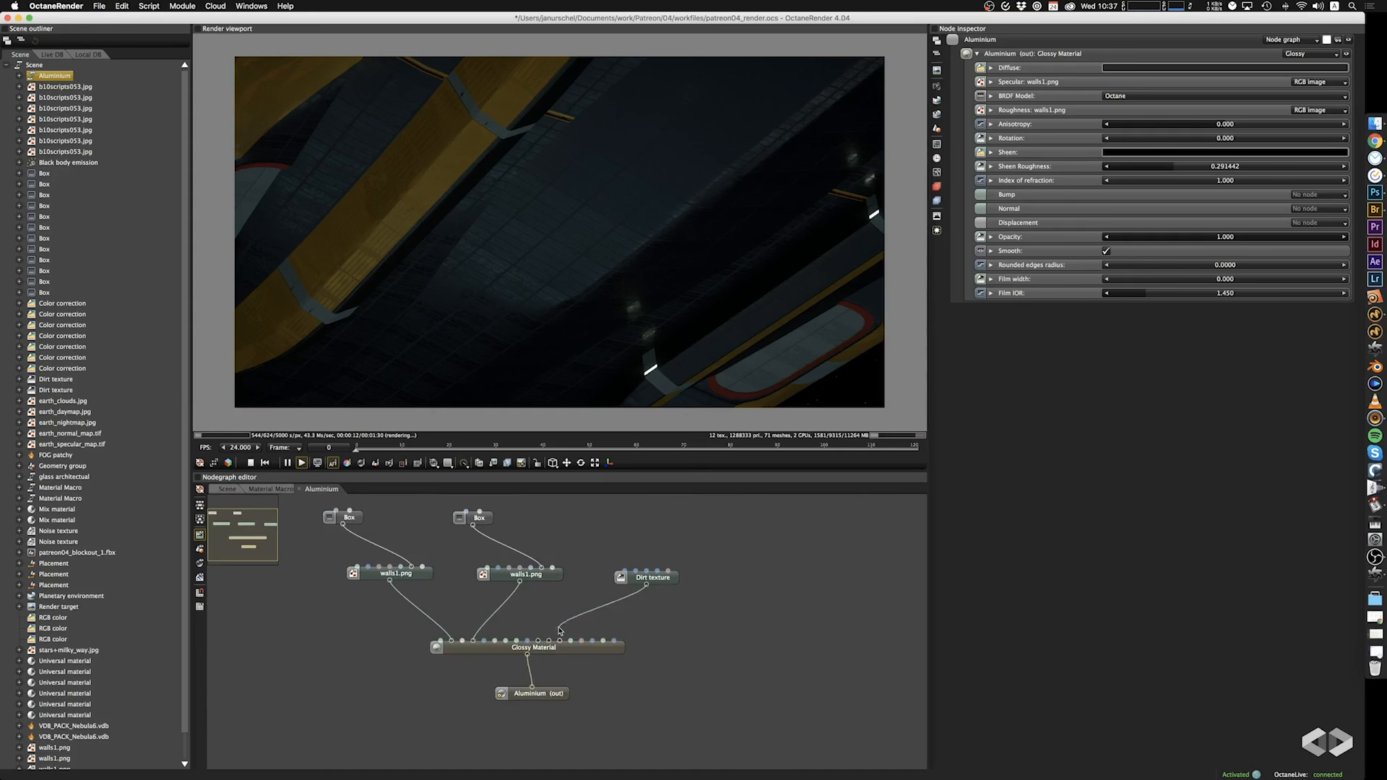
pyautogui.moveTo(647, 585); pyautogui.dragTo(534, 654)
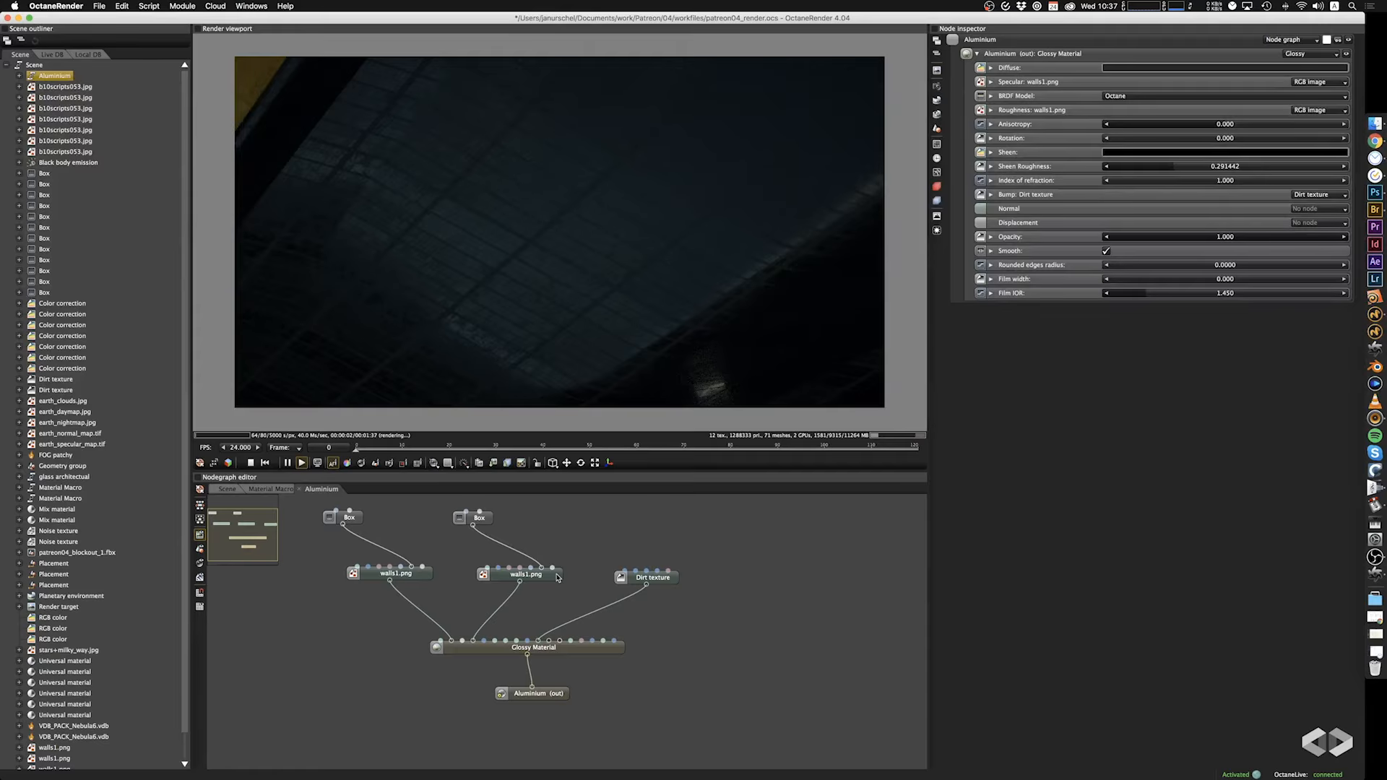
# Try a Radius of 0.534 on the Aluminium graph's Dirt texture.
pyautogui.click(669, 579)
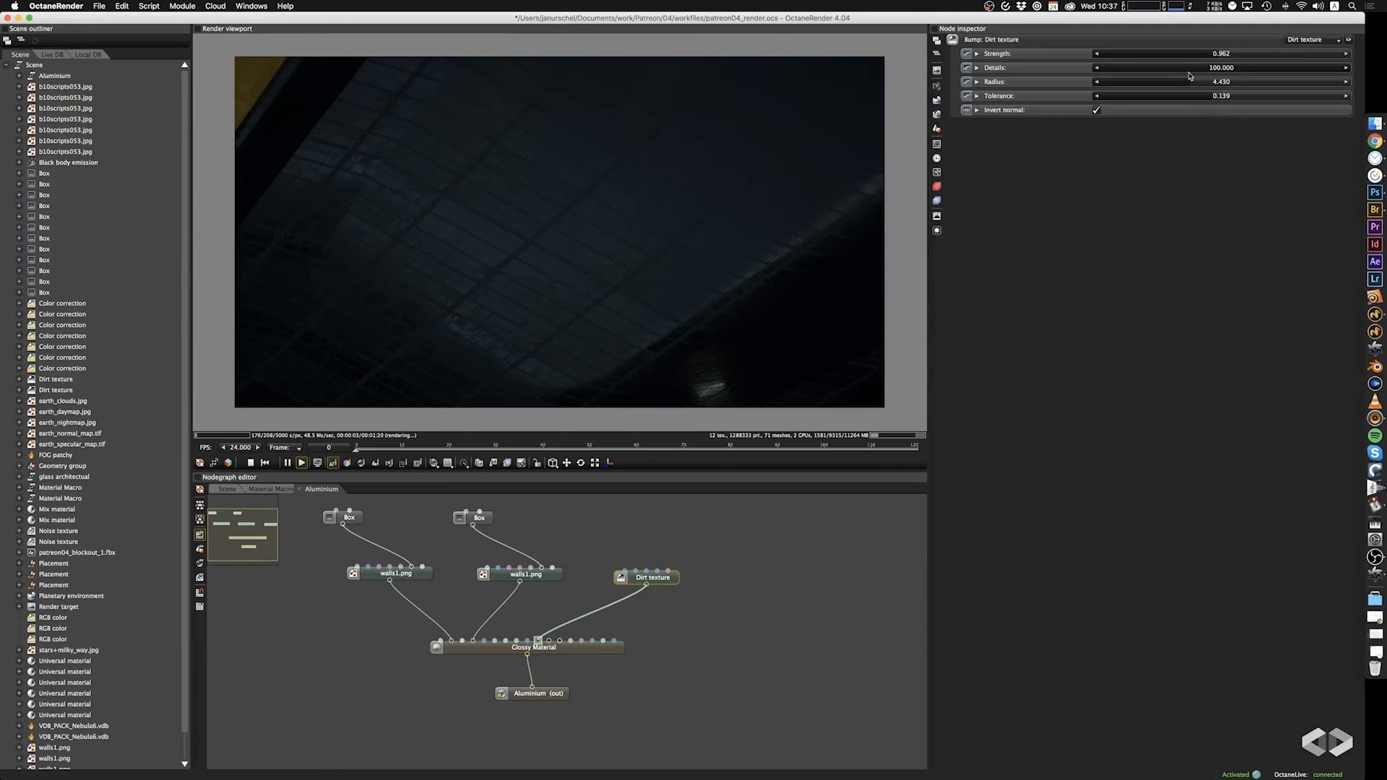
pyautogui.moveTo(1190, 81); pyautogui.dragTo(1269, 88)
pyautogui.click(1157, 85)
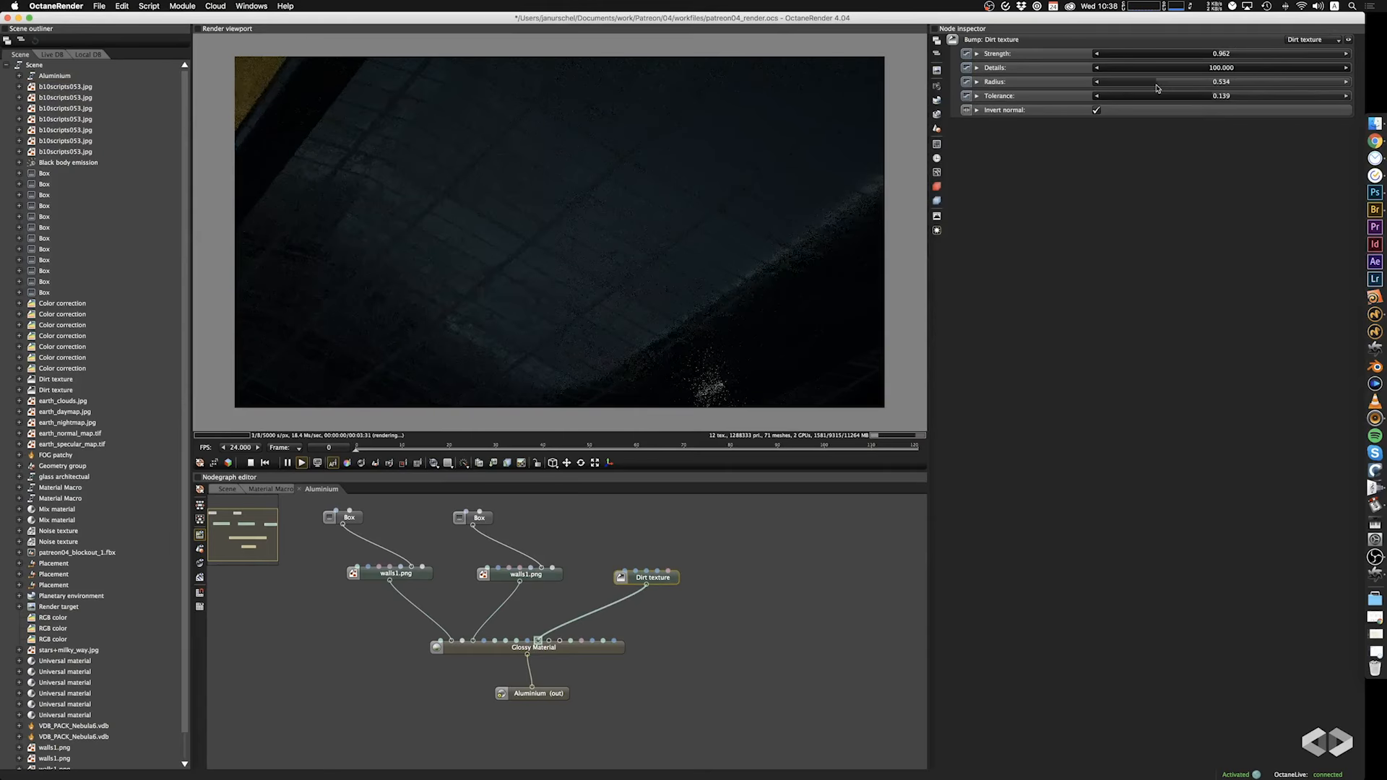
# Connect the walls1.png that drives Roughness to the Glossy Material's Bump input as well, and delete the Dirt texture.
pyautogui.moveTo(519, 584); pyautogui.dragTo(539, 641)
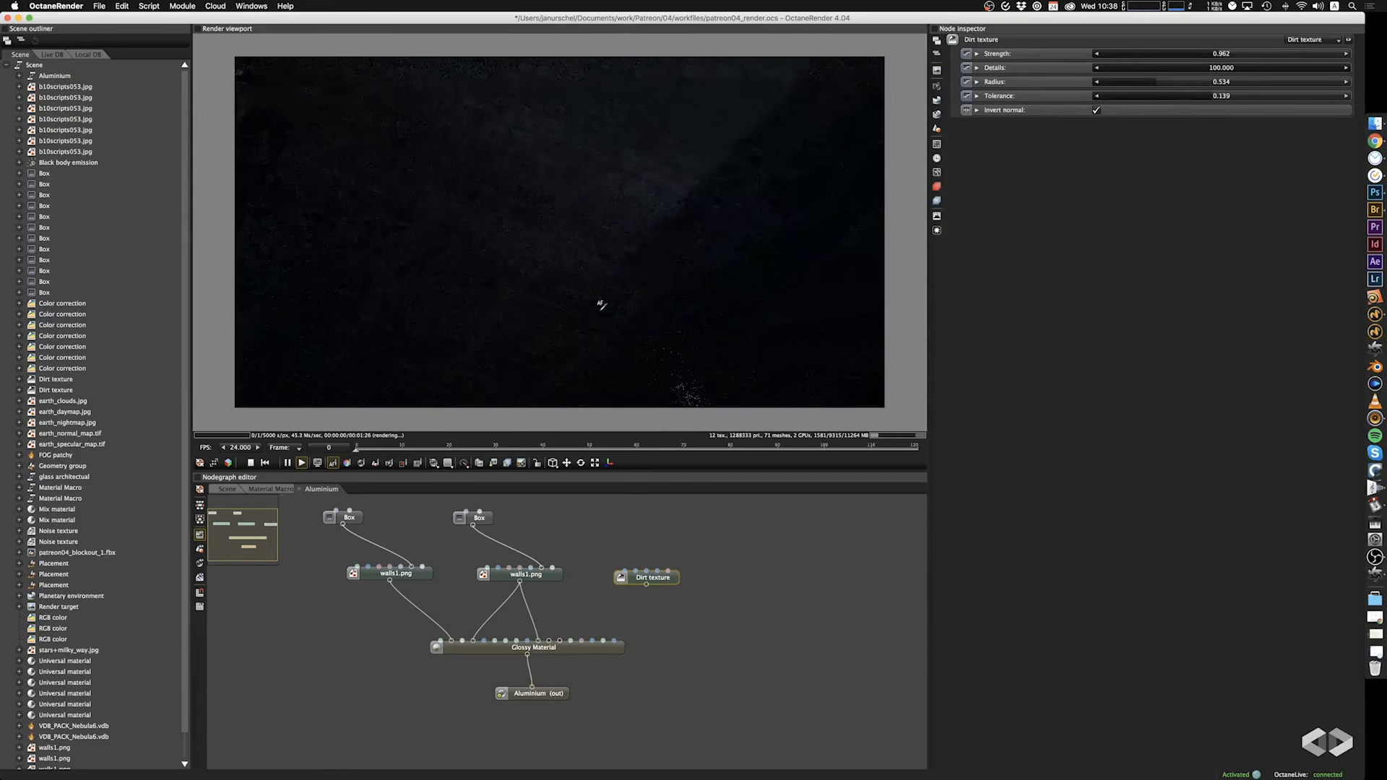
pyautogui.moveTo(601, 310); pyautogui.dragTo(647, 188)
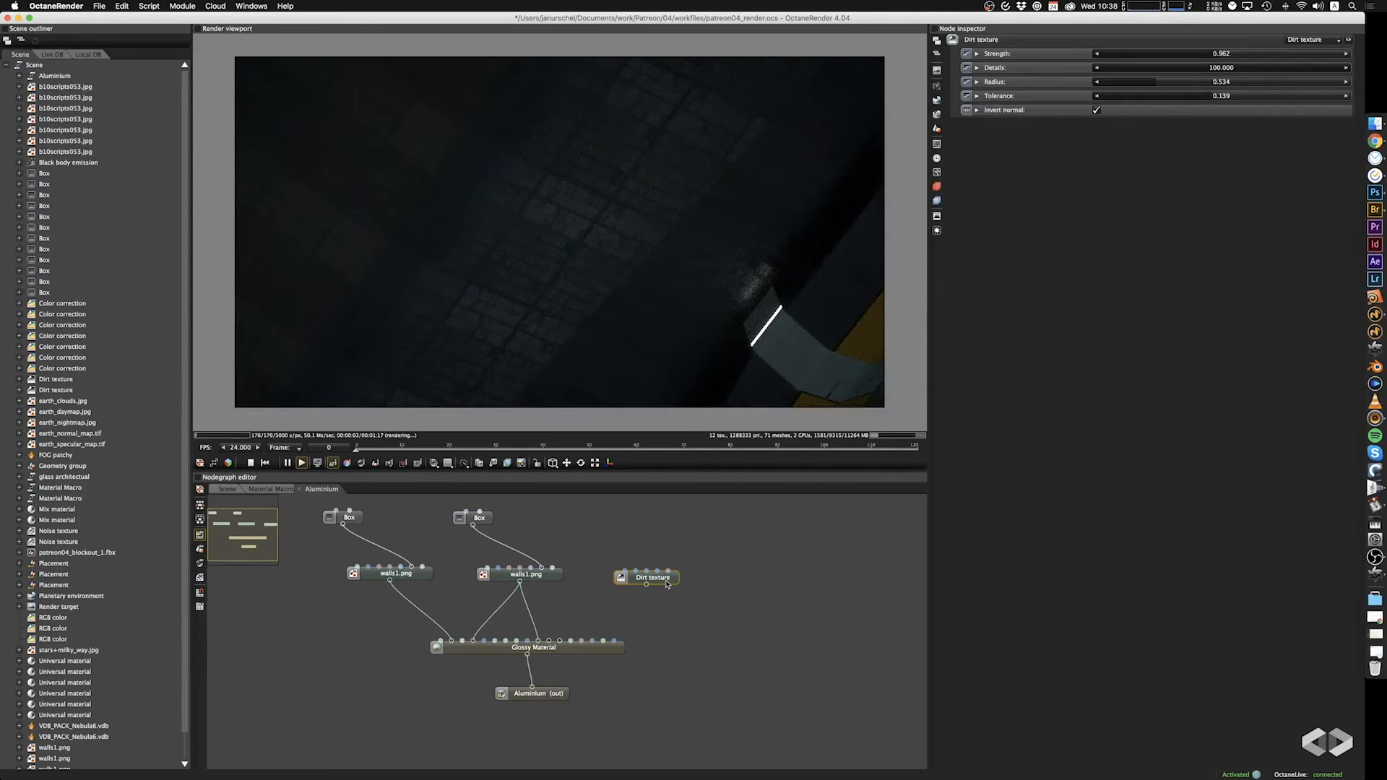
pyautogui.press('Delete')
# Return to the main scene graph and examine the ship's metal surfaces up close from several angles.
pyautogui.click(226, 490)
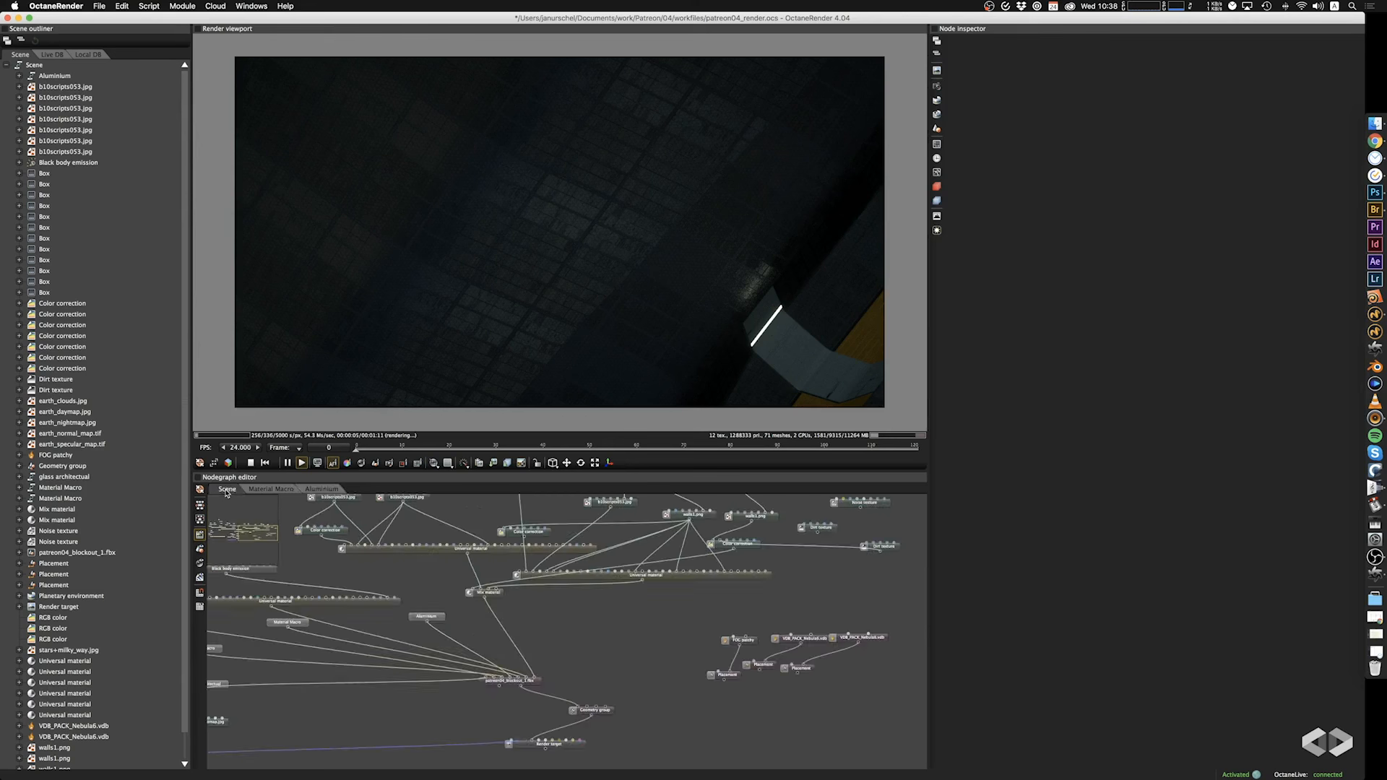
pyautogui.hscroll(-5, 446, 604)
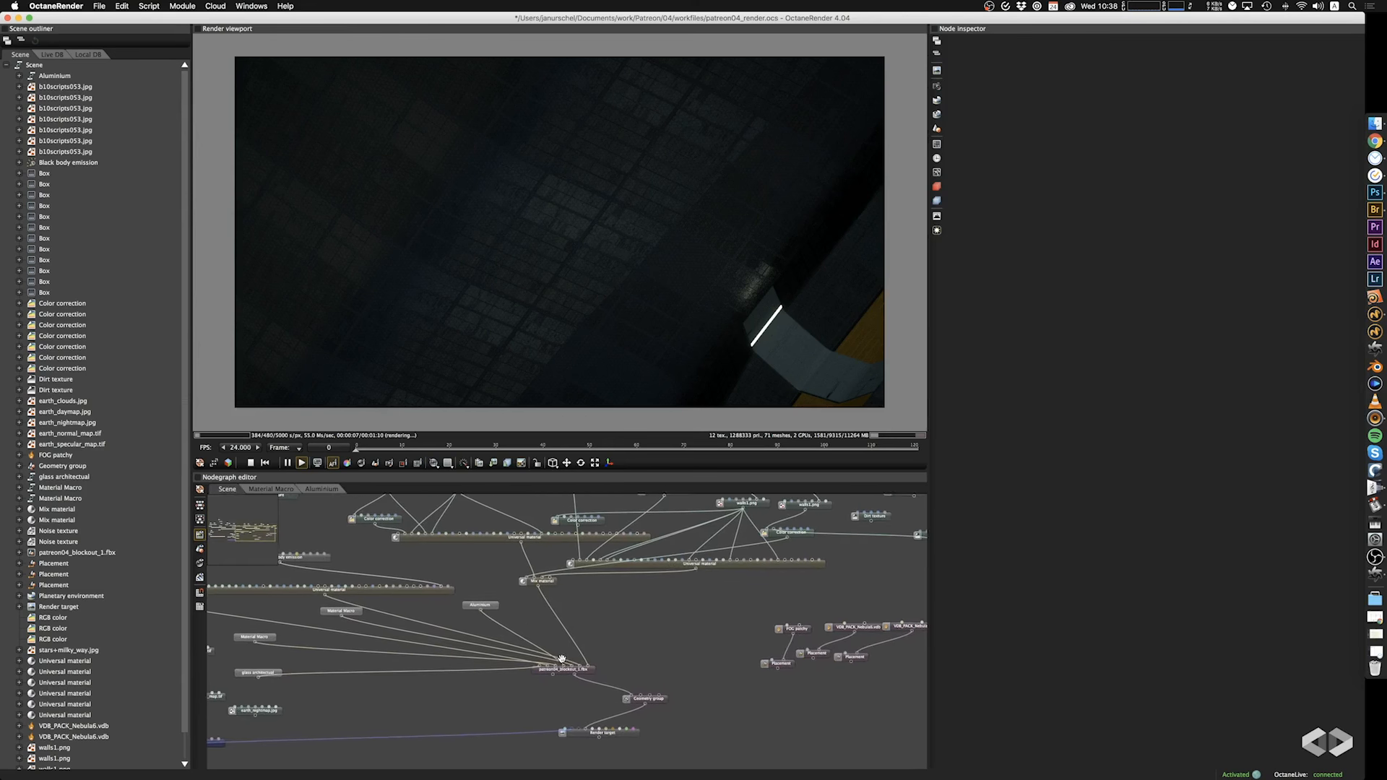
pyautogui.hscroll(-6, 429, 627)
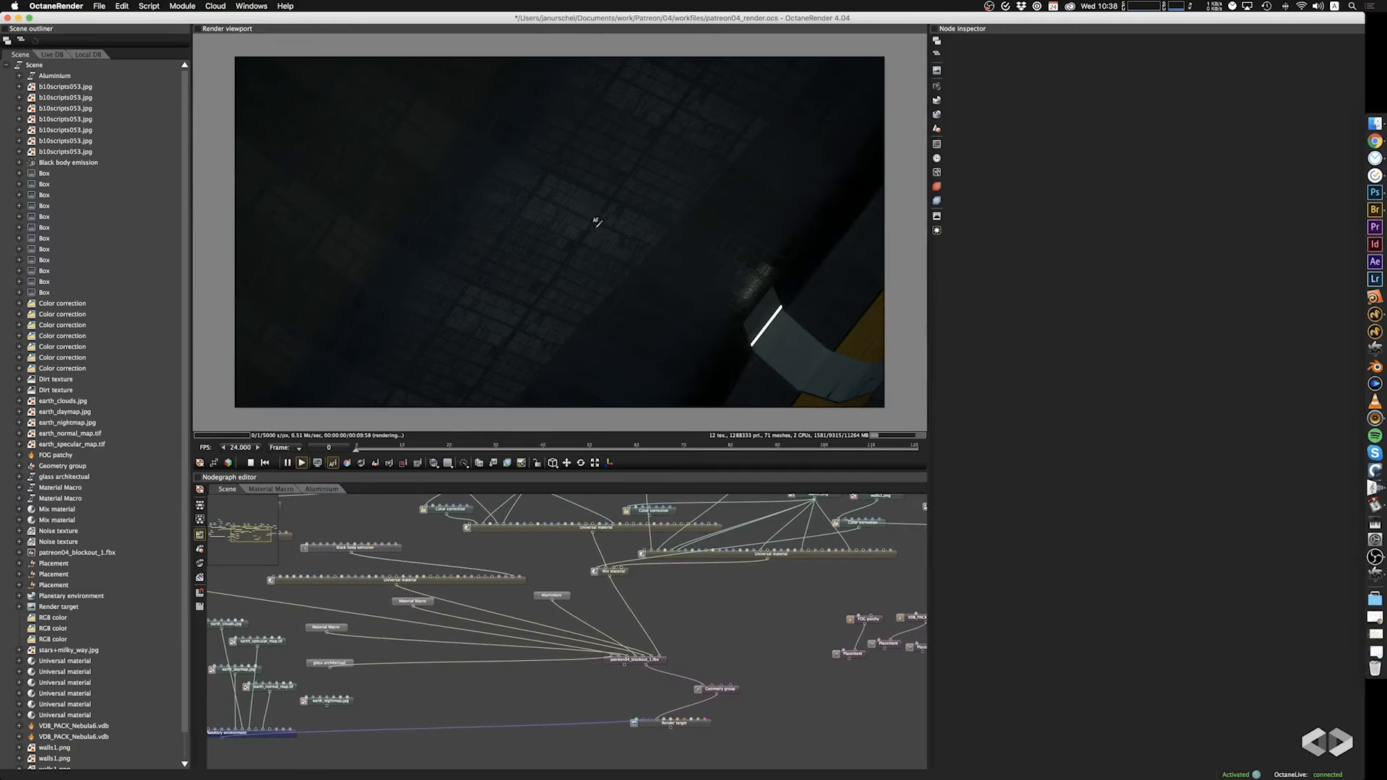
pyautogui.moveTo(597, 222); pyautogui.dragTo(640, 300)
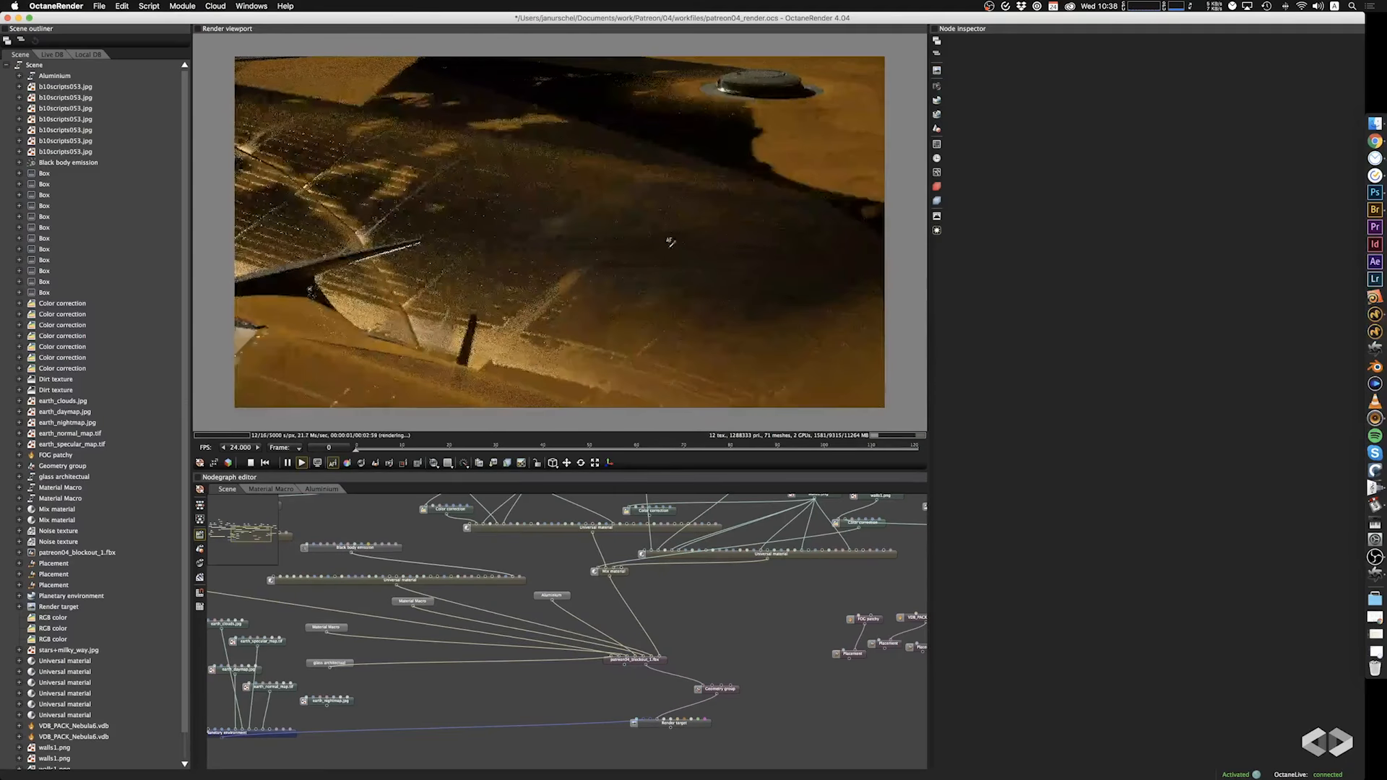
pyautogui.moveTo(684, 227); pyautogui.dragTo(654, 175)
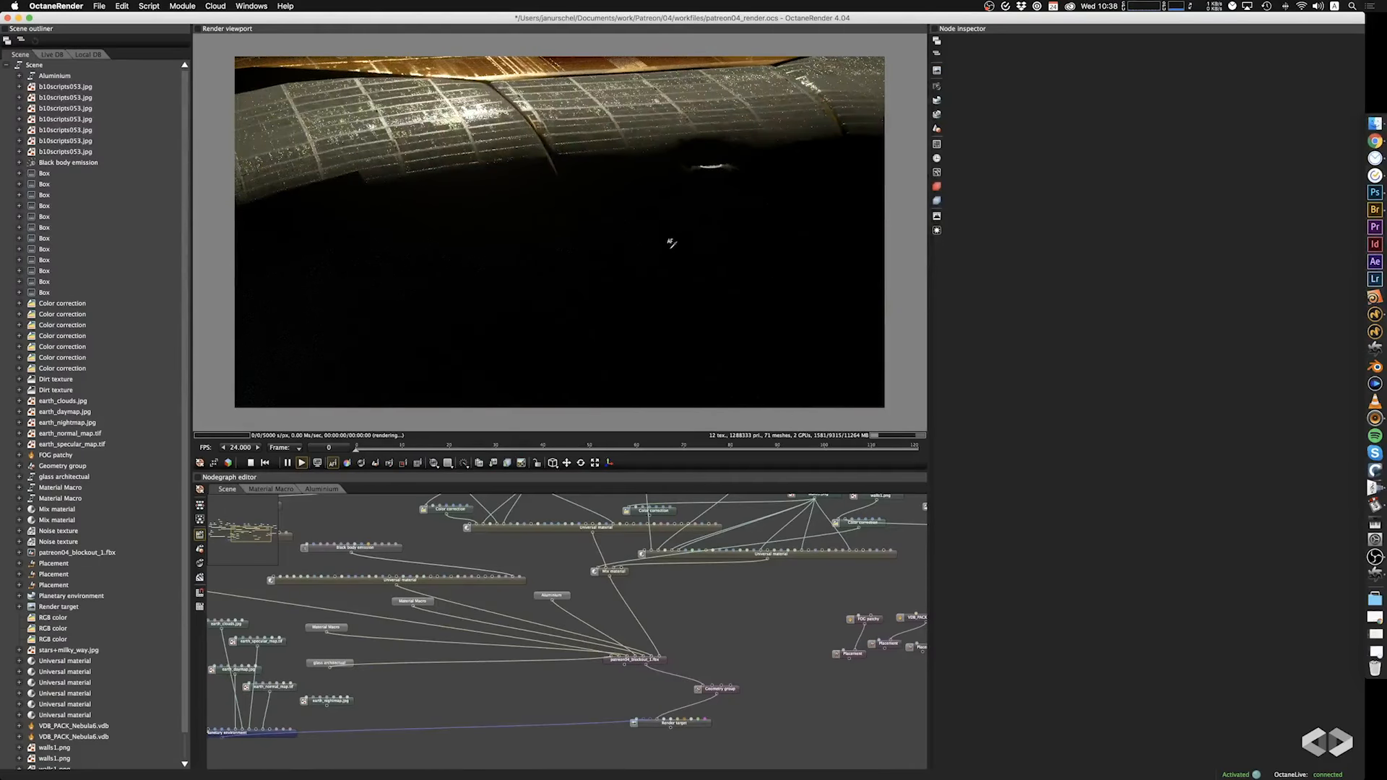
pyautogui.moveTo(671, 243); pyautogui.dragTo(584, 132)
pyautogui.moveTo(614, 180); pyautogui.dragTo(516, 177)
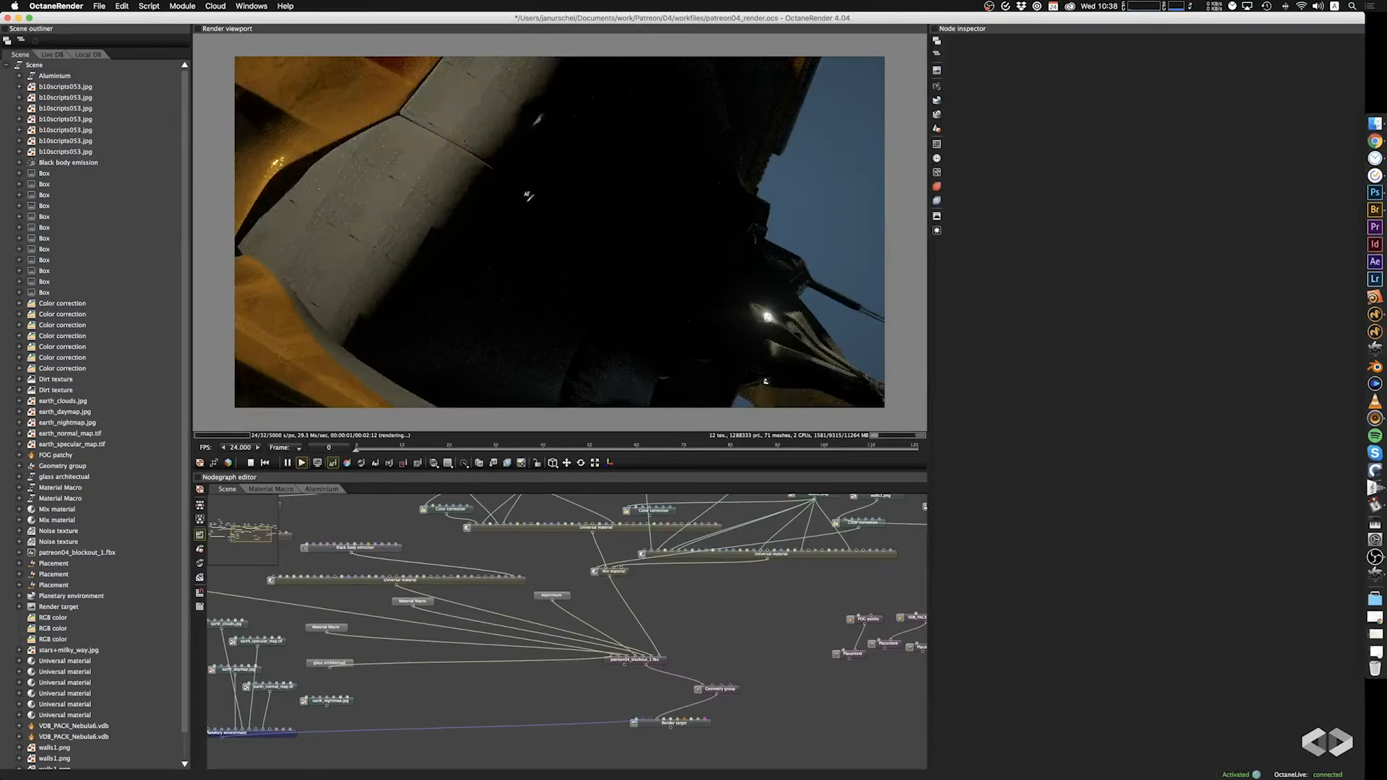
# Examine the ship's engine nozzles, side thrusters and orange hull up close against Earth from several angles.
pyautogui.moveTo(563, 246); pyautogui.dragTo(695, 148)
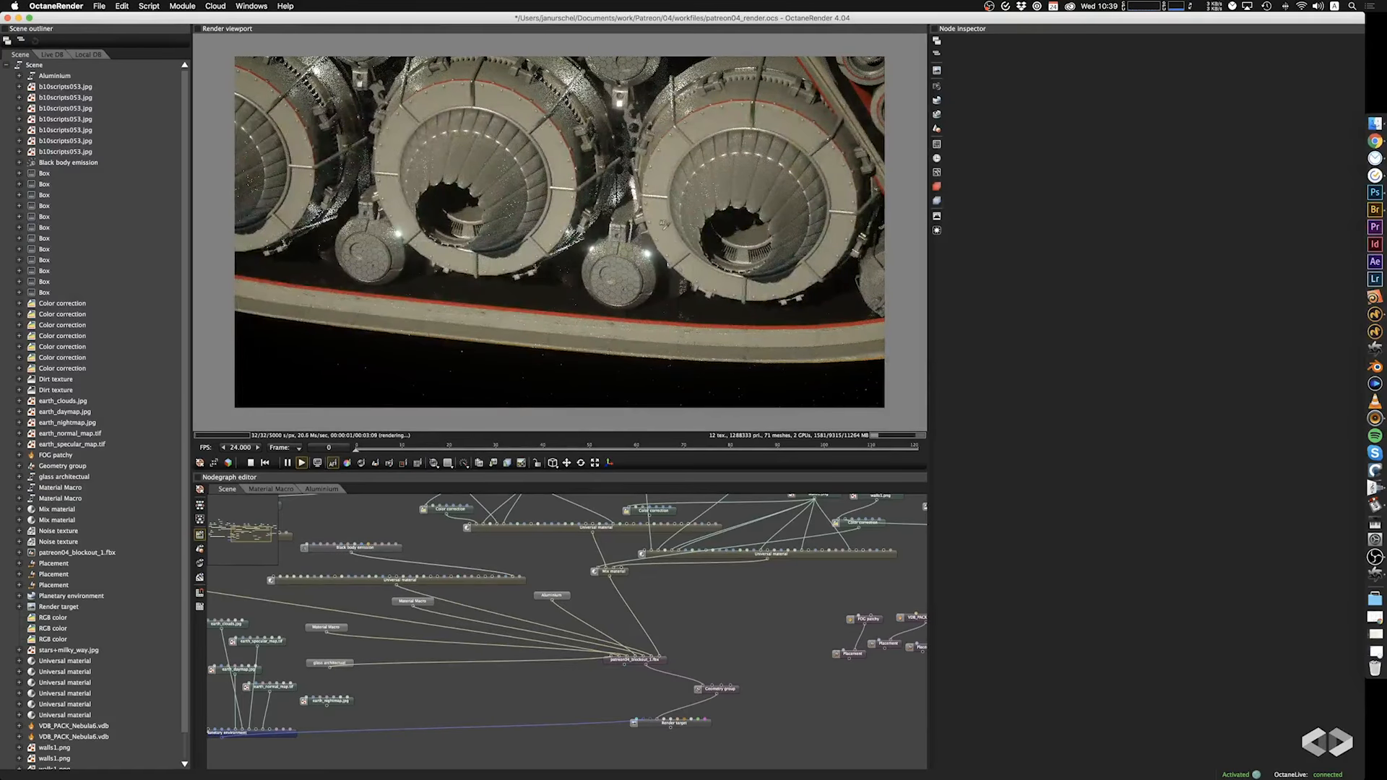
pyautogui.moveTo(619, 230); pyautogui.dragTo(625, 239)
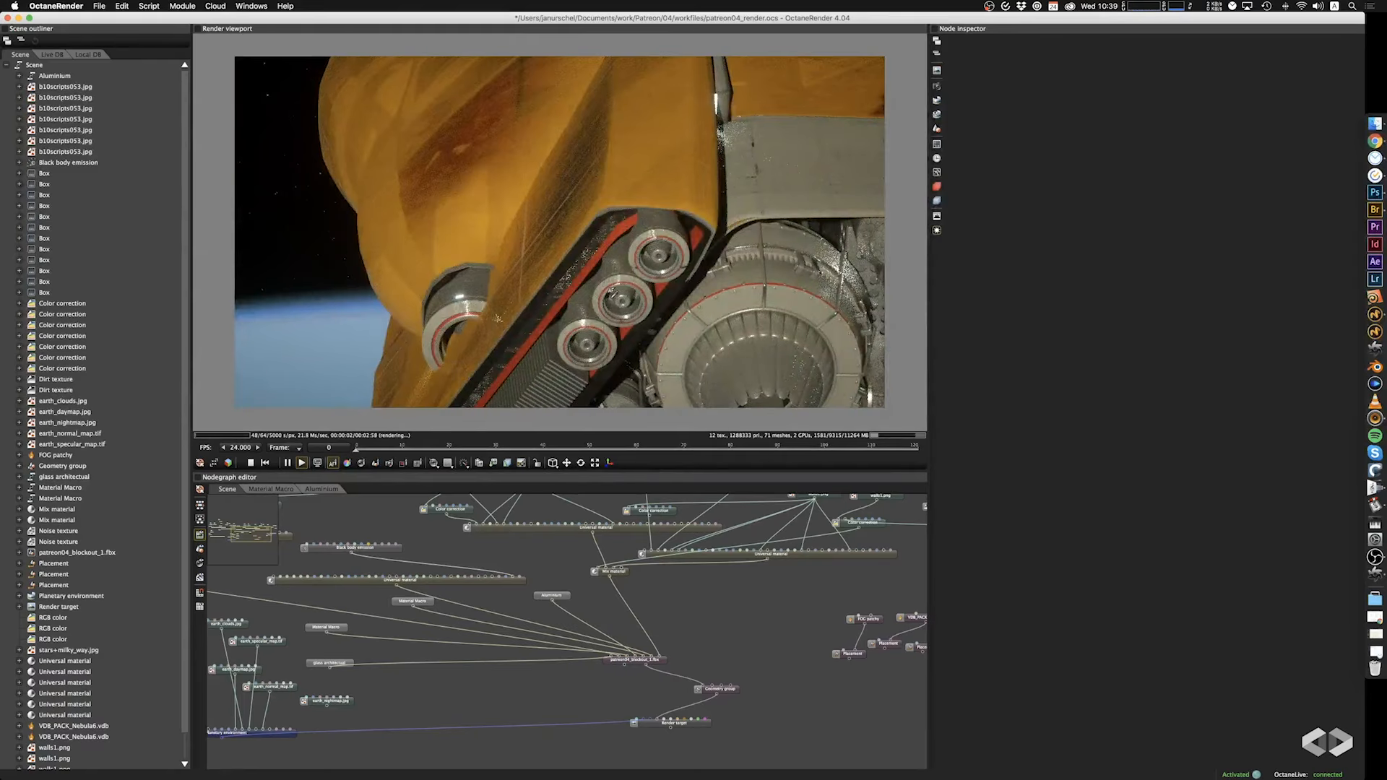
pyautogui.moveTo(620, 299); pyautogui.dragTo(744, 248)
pyautogui.moveTo(691, 179); pyautogui.dragTo(636, 145)
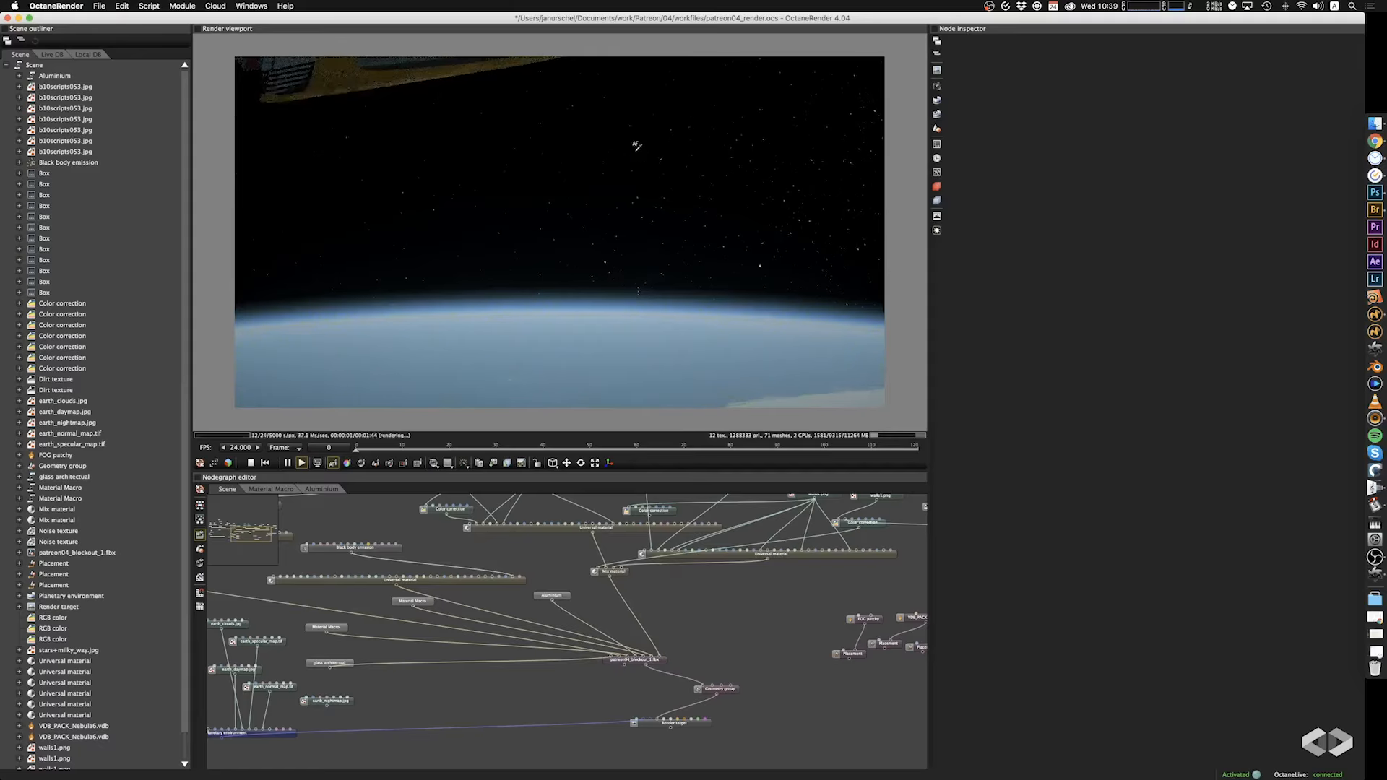
pyautogui.moveTo(591, 243); pyautogui.dragTo(498, 345, button='right')
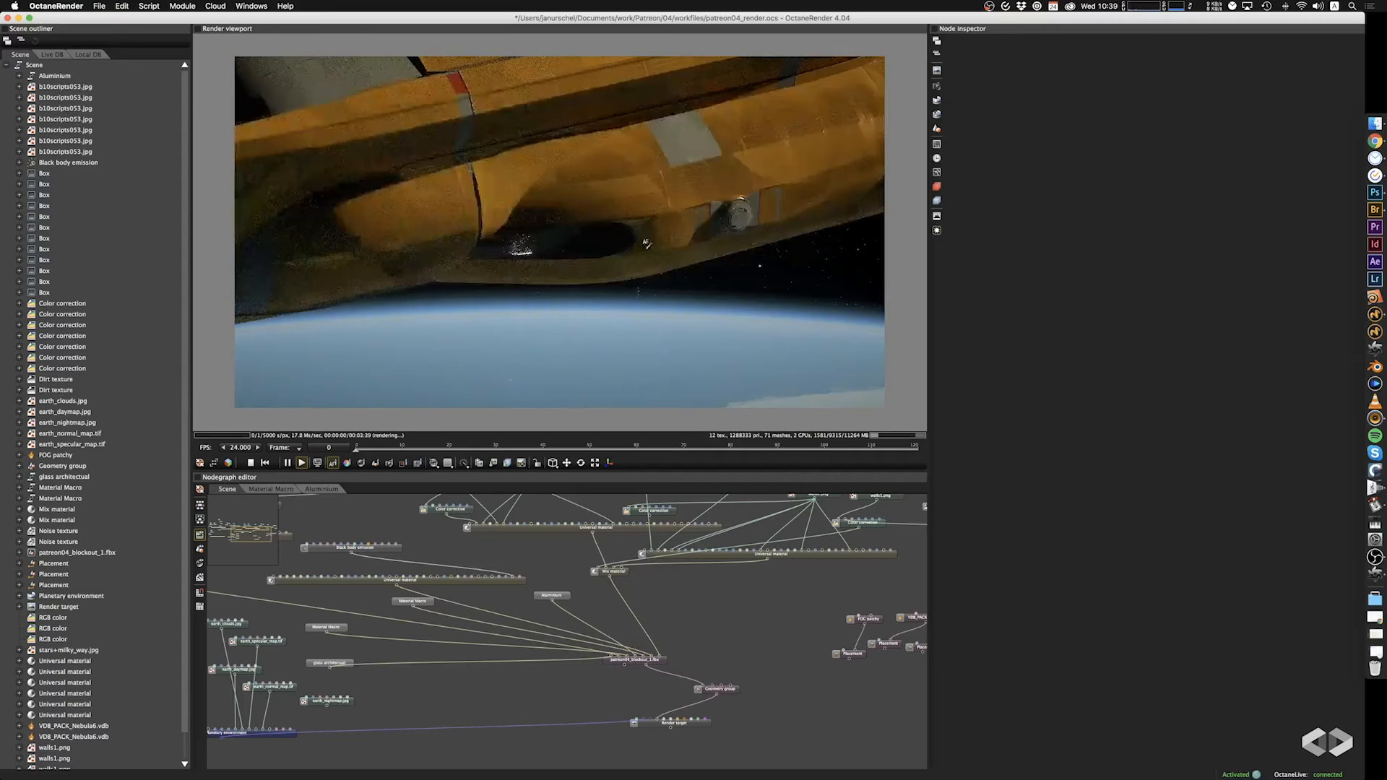
pyautogui.moveTo(646, 244)
pyautogui.mouseDown()
pyautogui.moveTo(588, 195)
pyautogui.moveTo(625, 162)
pyautogui.moveTo(622, 257)
pyautogui.moveTo(630, 249)
pyautogui.moveTo(581, 265)
pyautogui.moveTo(660, 257)
pyautogui.moveTo(672, 248)
pyautogui.moveTo(660, 220)
pyautogui.moveTo(672, 233)
pyautogui.mouseUp()
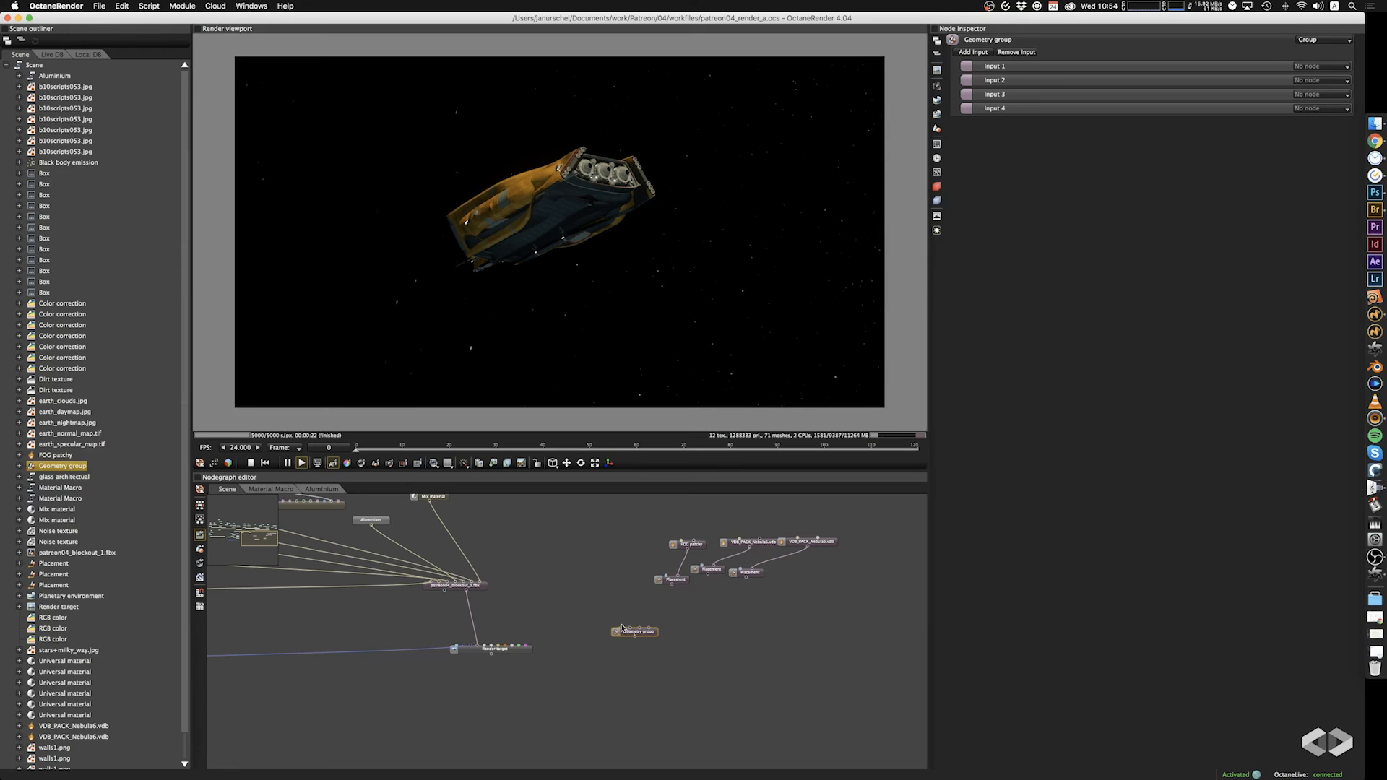
pyautogui.moveTo(622, 628); pyautogui.dragTo(600, 625)
pyautogui.rightClick(568, 587)
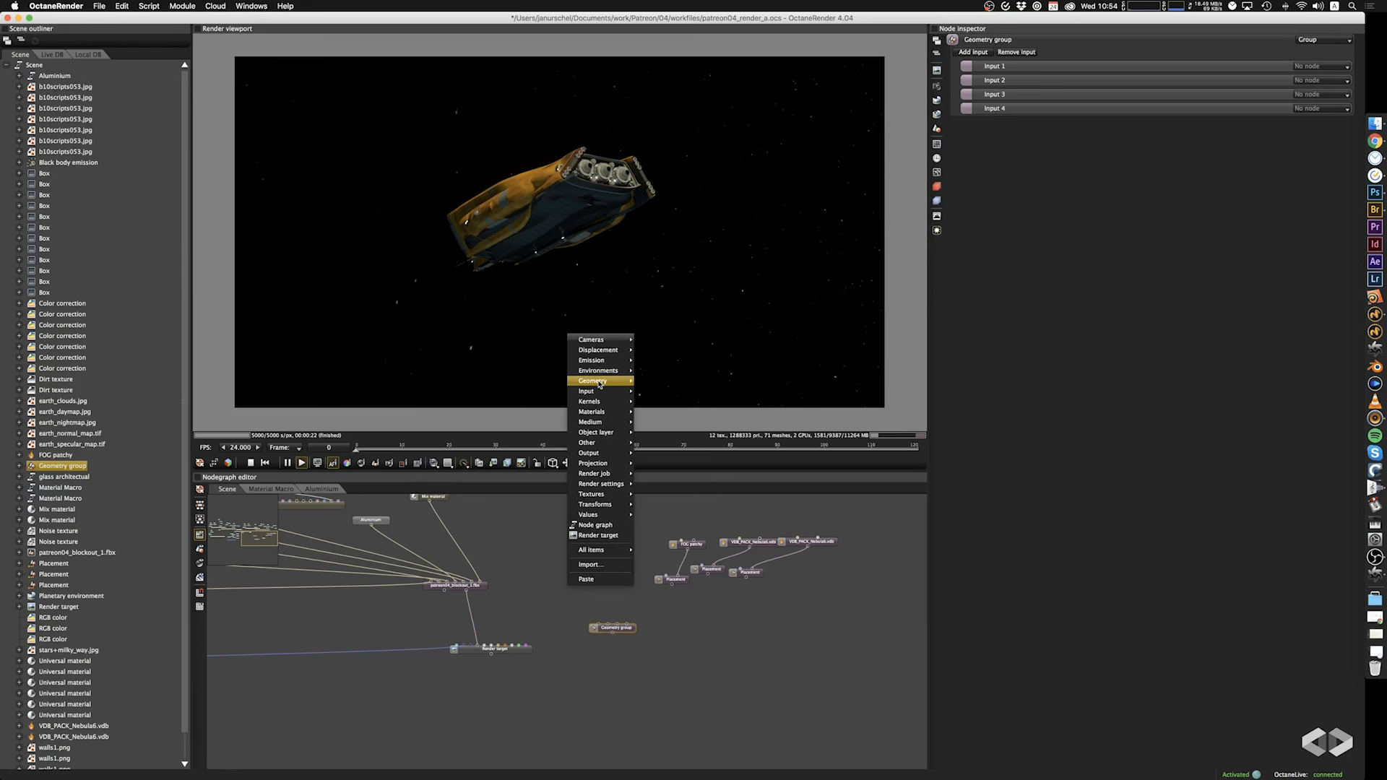
pyautogui.moveTo(599, 384)
pyautogui.click(686, 383)
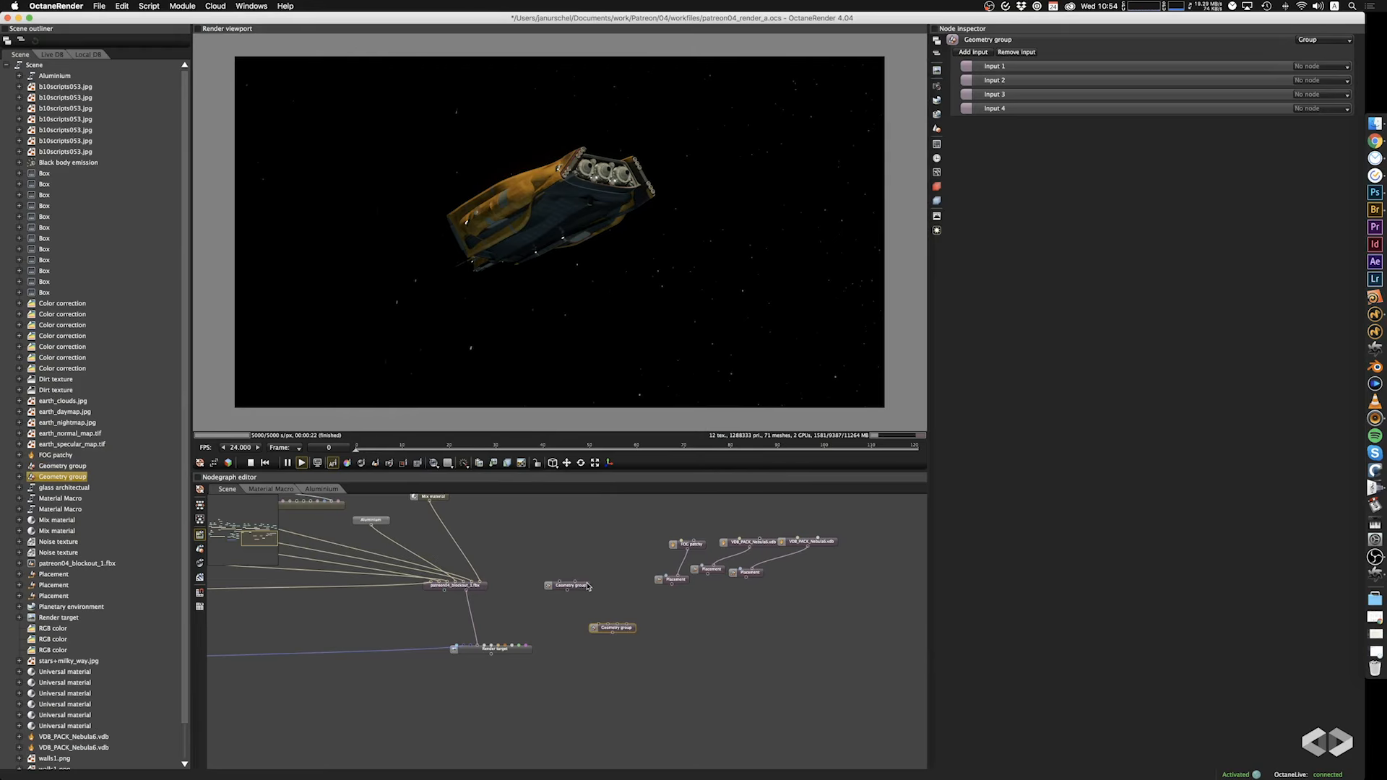
pyautogui.moveTo(588, 587); pyautogui.dragTo(577, 592)
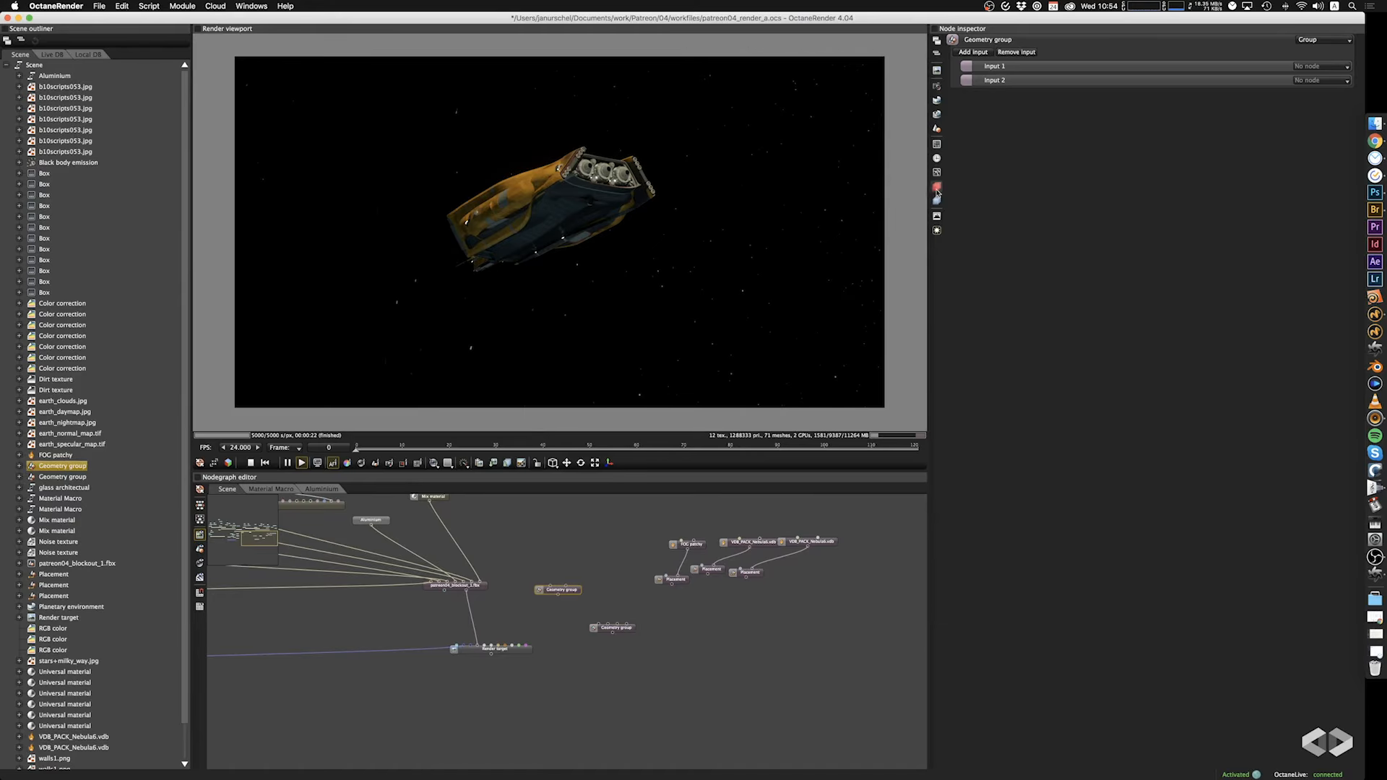
pyautogui.click(975, 53)
pyautogui.click(975, 53)
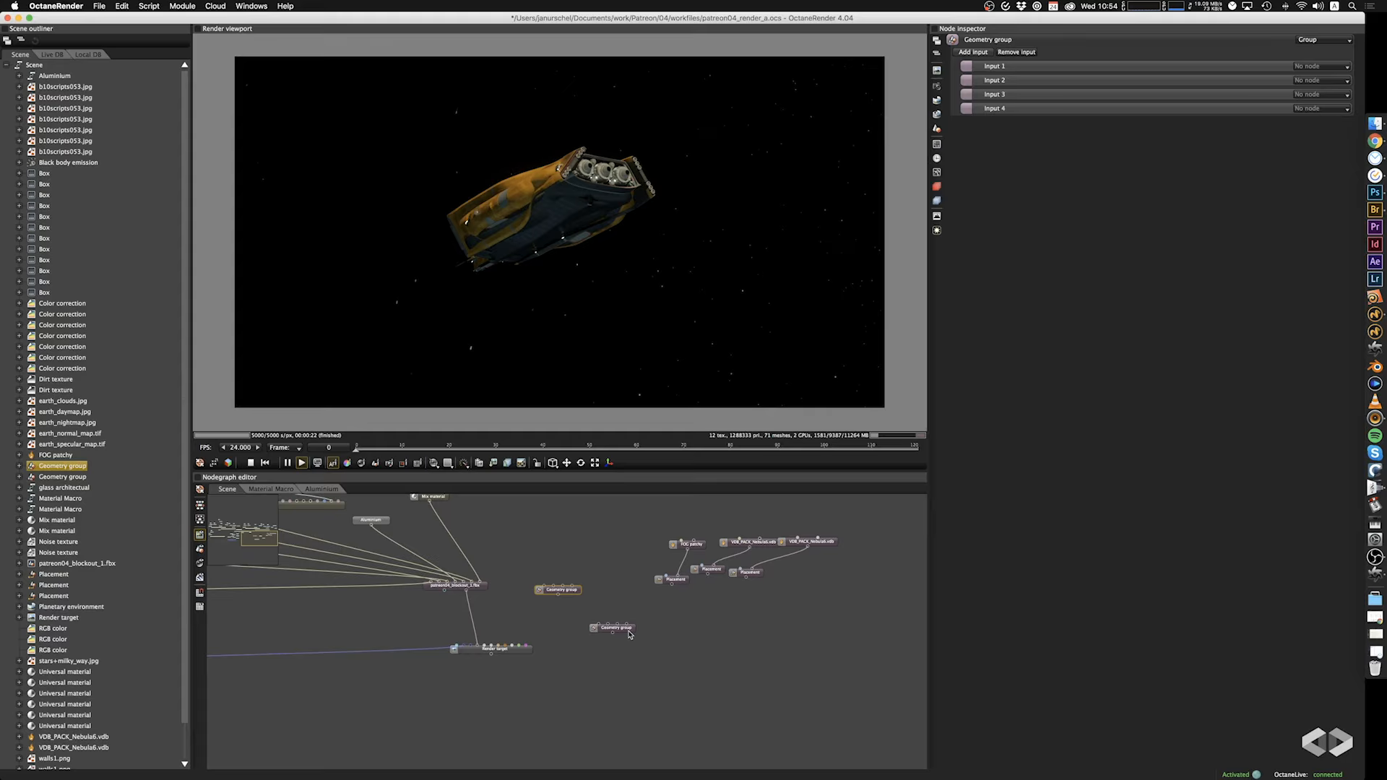
pyautogui.press('Delete')
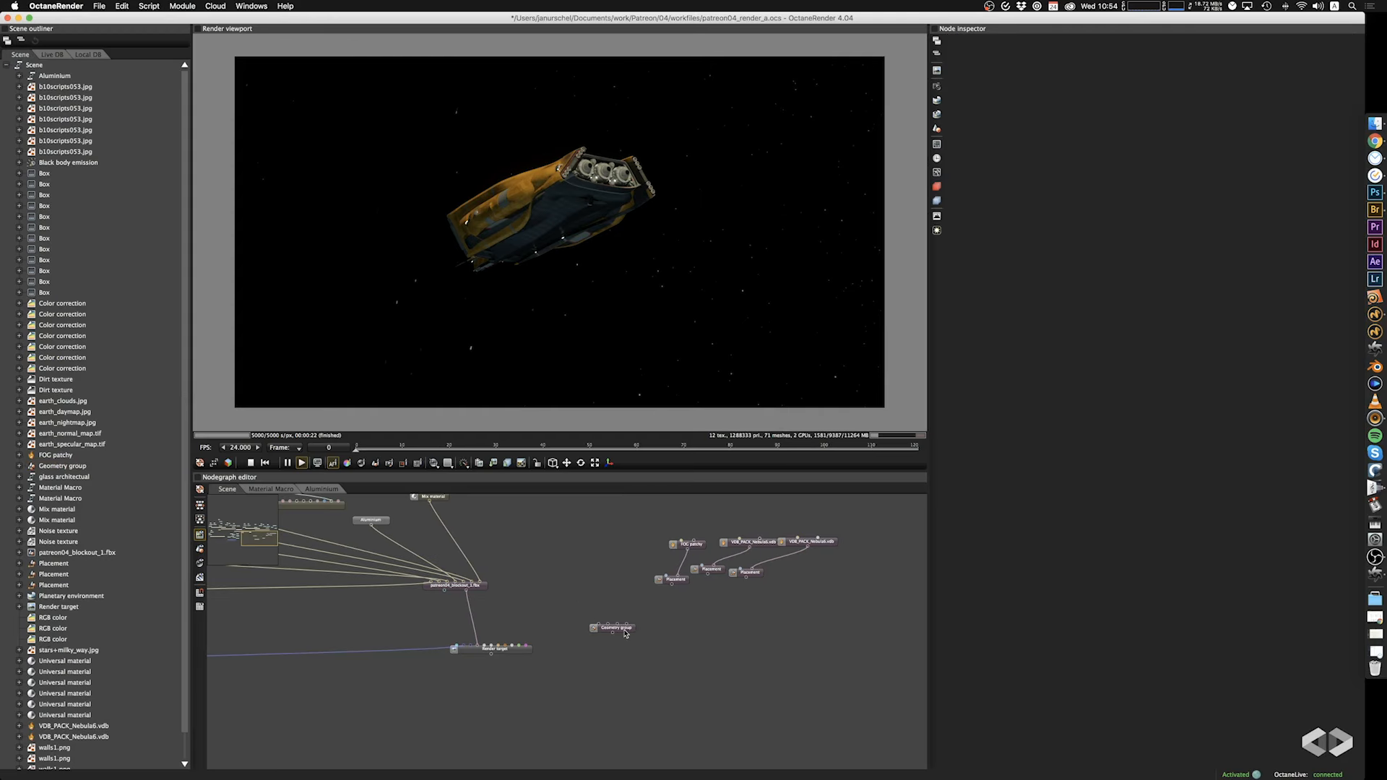
# Connect patreon04_blockout_1.fbx to the Geometry group's first input, feed the group into the Render target's geometry, and place the group between them.
pyautogui.moveTo(626, 630); pyautogui.dragTo(560, 599)
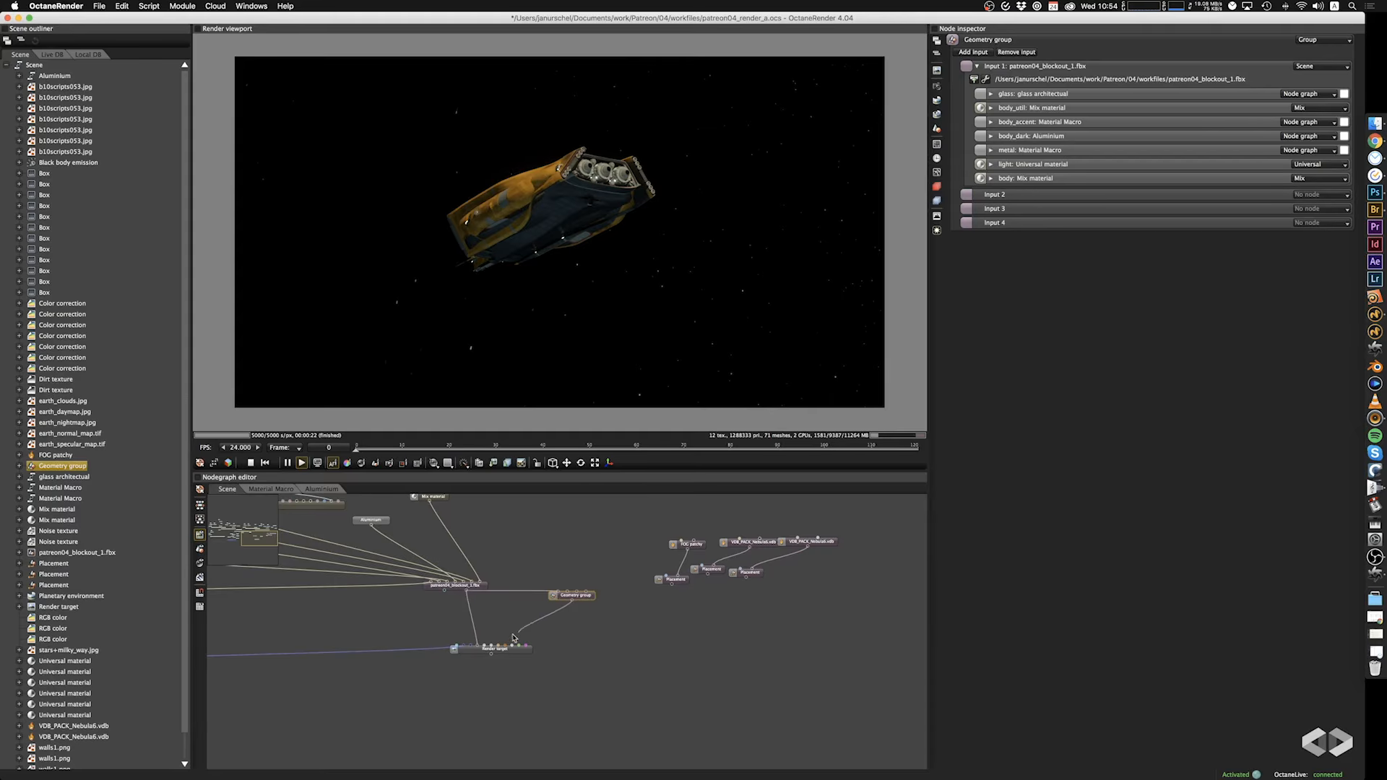
pyautogui.moveTo(514, 639); pyautogui.dragTo(478, 646)
pyautogui.moveTo(590, 600); pyautogui.dragTo(548, 622)
# Move the FOG patchy and both VDB_PACK_Nebula6.vdb volumes, together with their Placement nodes, farther away from the ship's nodes.
pyautogui.click(662, 632)
pyautogui.moveTo(663, 636); pyautogui.dragTo(652, 660)
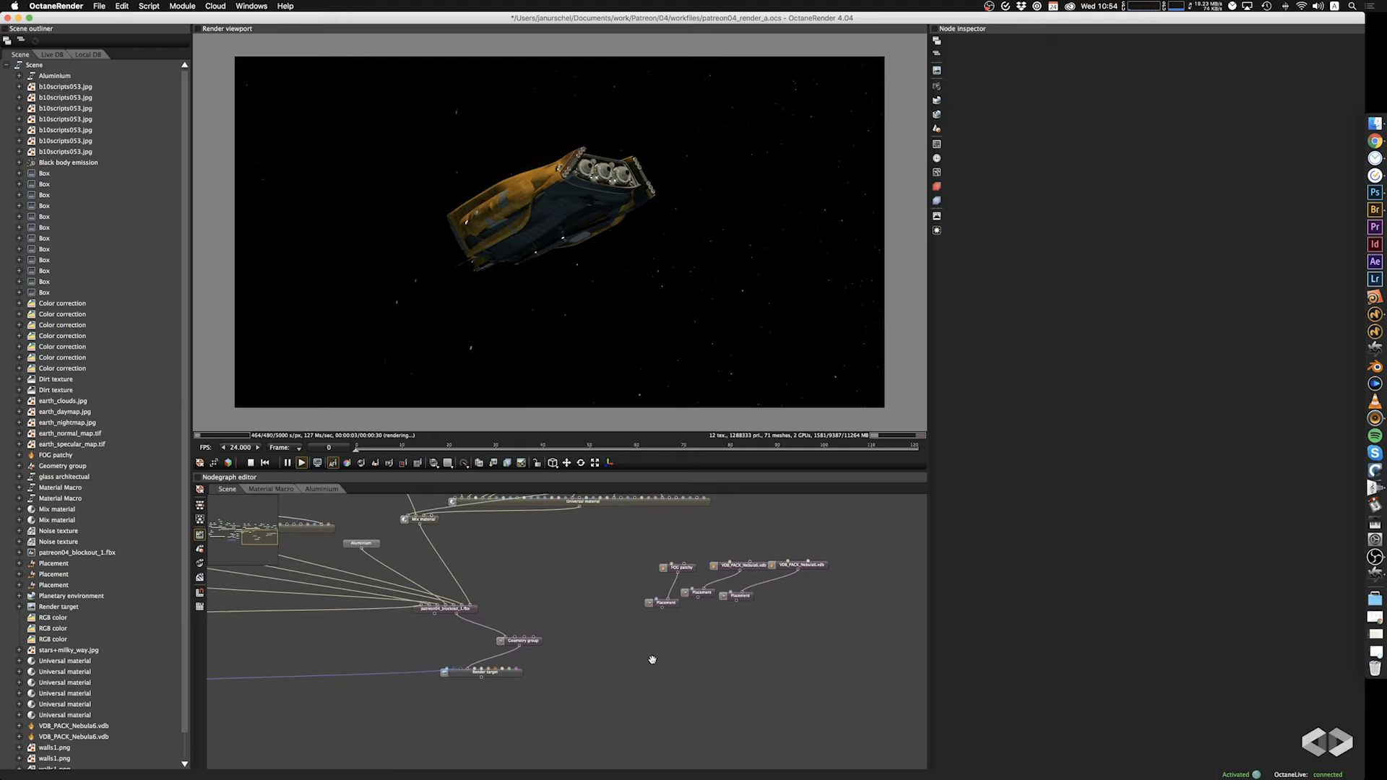
pyautogui.moveTo(600, 538); pyautogui.dragTo(848, 655)
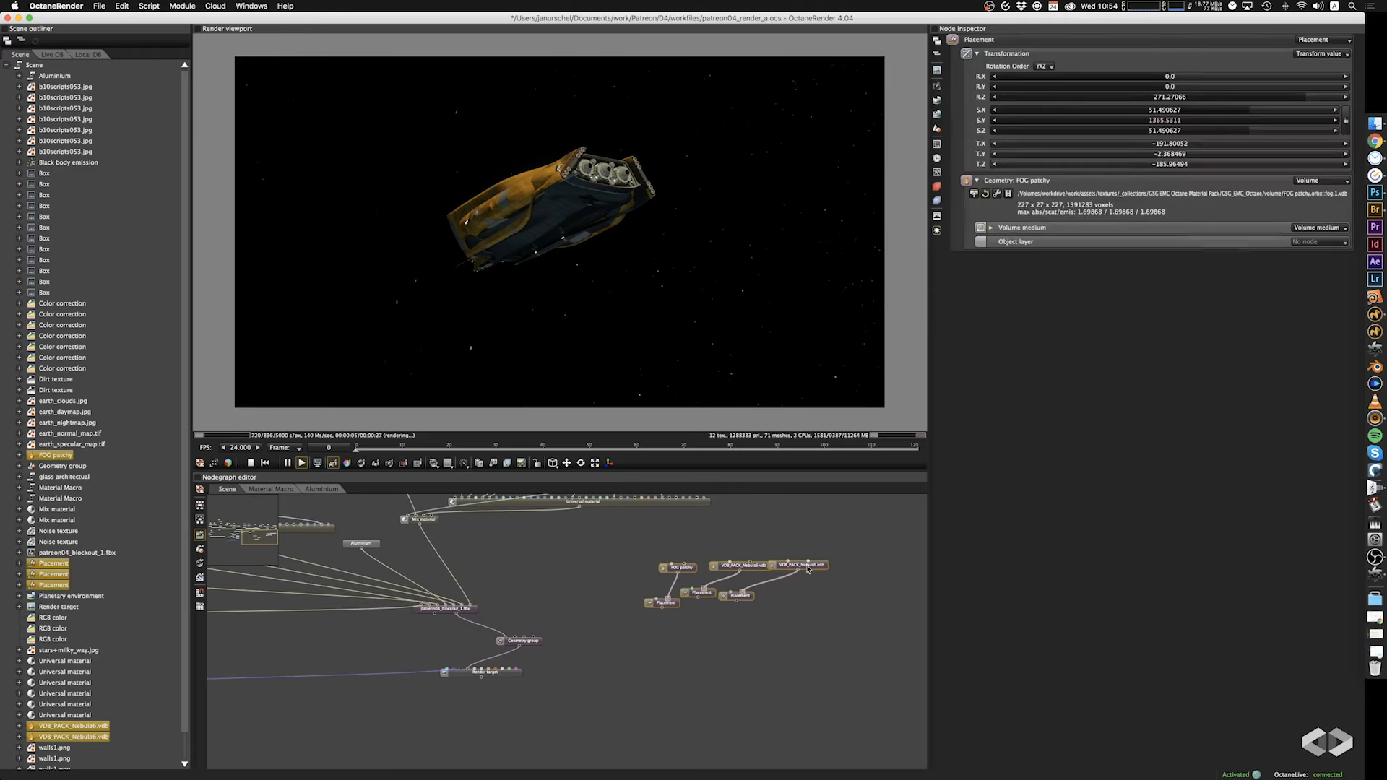
pyautogui.moveTo(811, 569); pyautogui.dragTo(857, 559)
pyautogui.click(819, 639)
# Add a Placement geometry node above the Geometry group and connect it to the group's Input 2.
pyautogui.rightClick(513, 567)
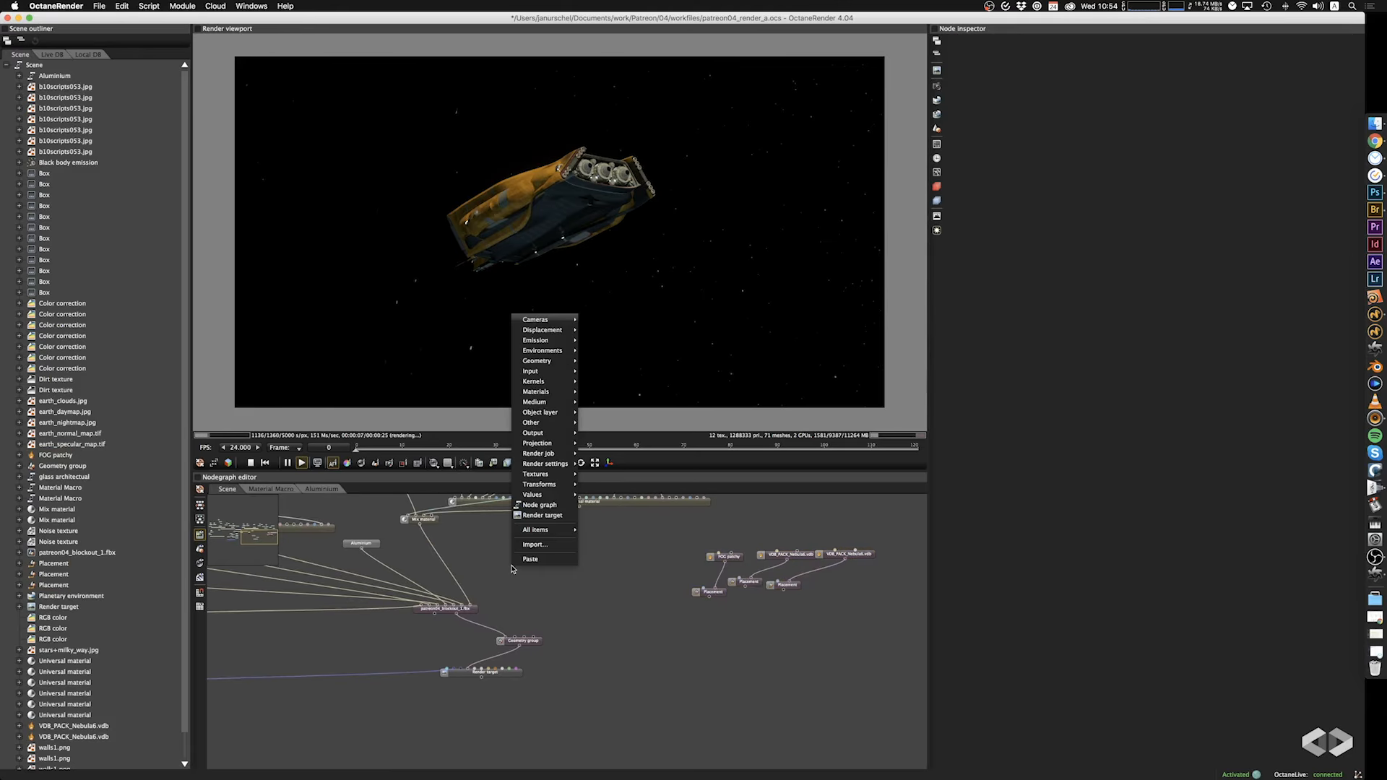
pyautogui.moveTo(542, 444)
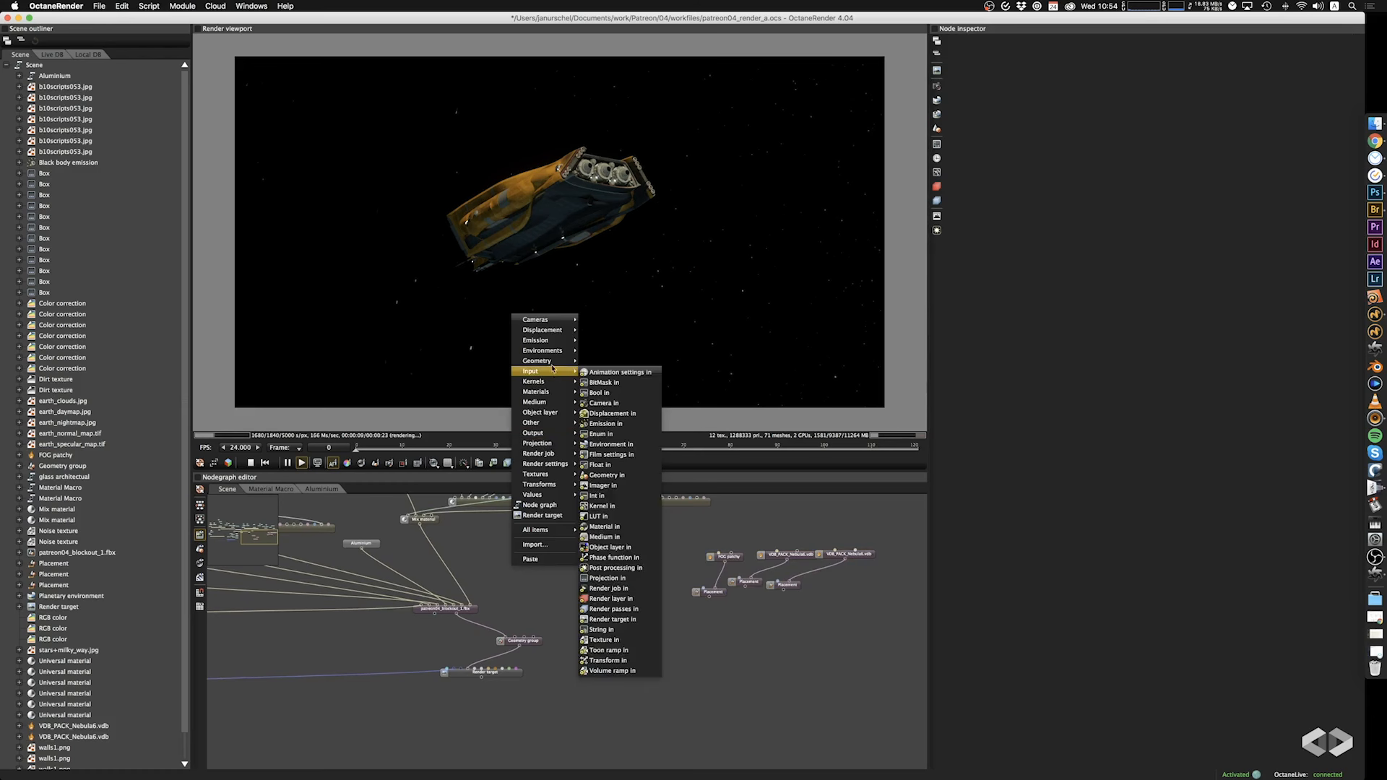
pyautogui.moveTo(552, 361)
pyautogui.click(606, 414)
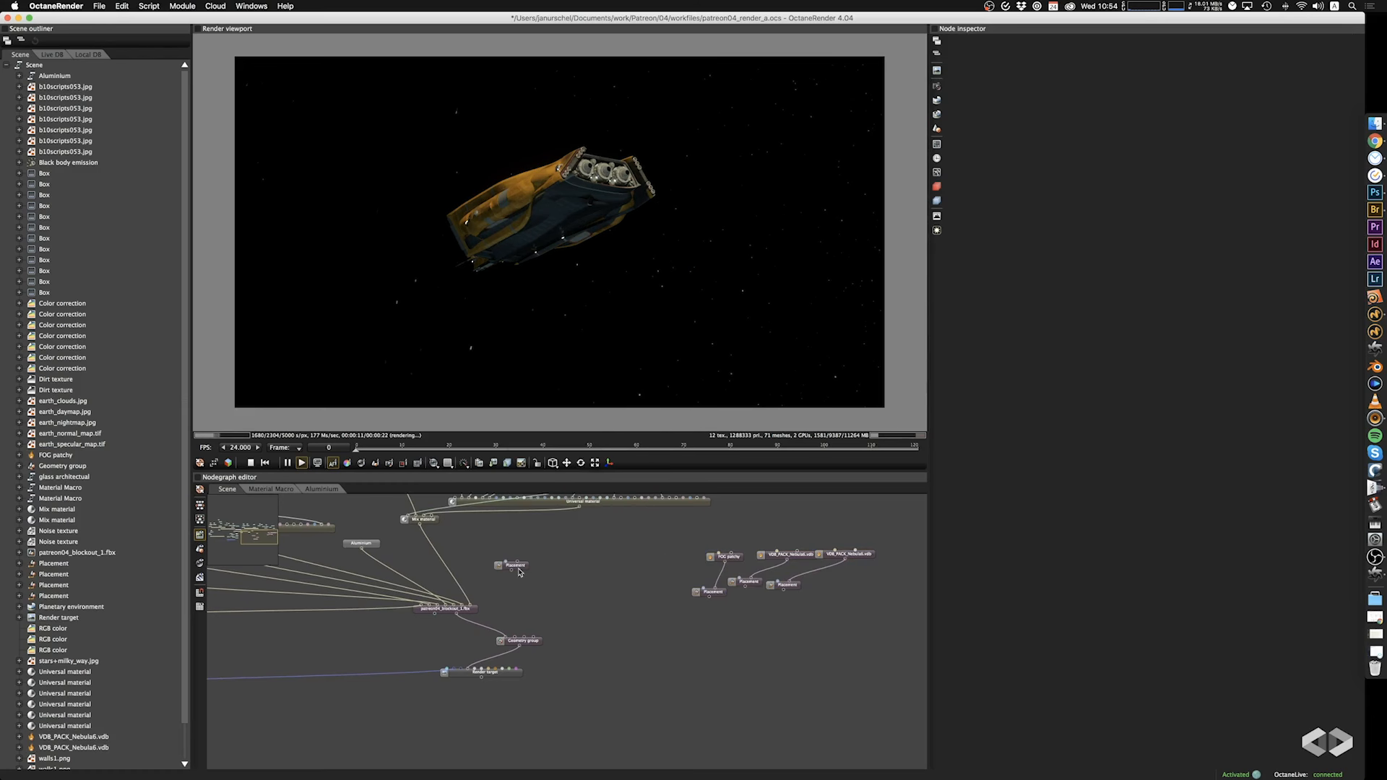
pyautogui.moveTo(519, 572); pyautogui.dragTo(547, 596)
pyautogui.moveTo(515, 649); pyautogui.dragTo(514, 639)
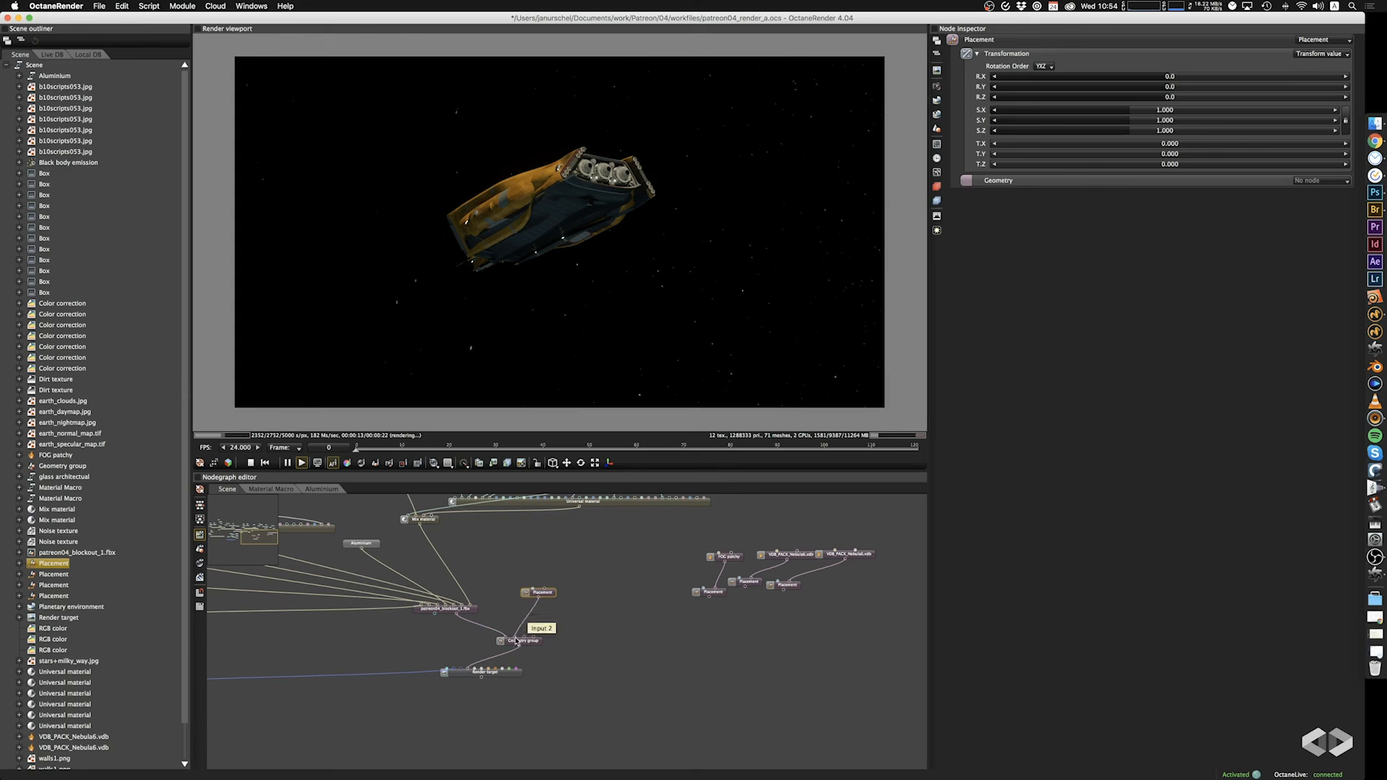
pyautogui.moveTo(554, 596); pyautogui.dragTo(559, 601)
# Add a Volume geometry node loading smoke2.vdb and connect it to the new Placement node's geometry input.
pyautogui.scroll(1, 560, 600)
pyautogui.scroll(3, 559, 600)
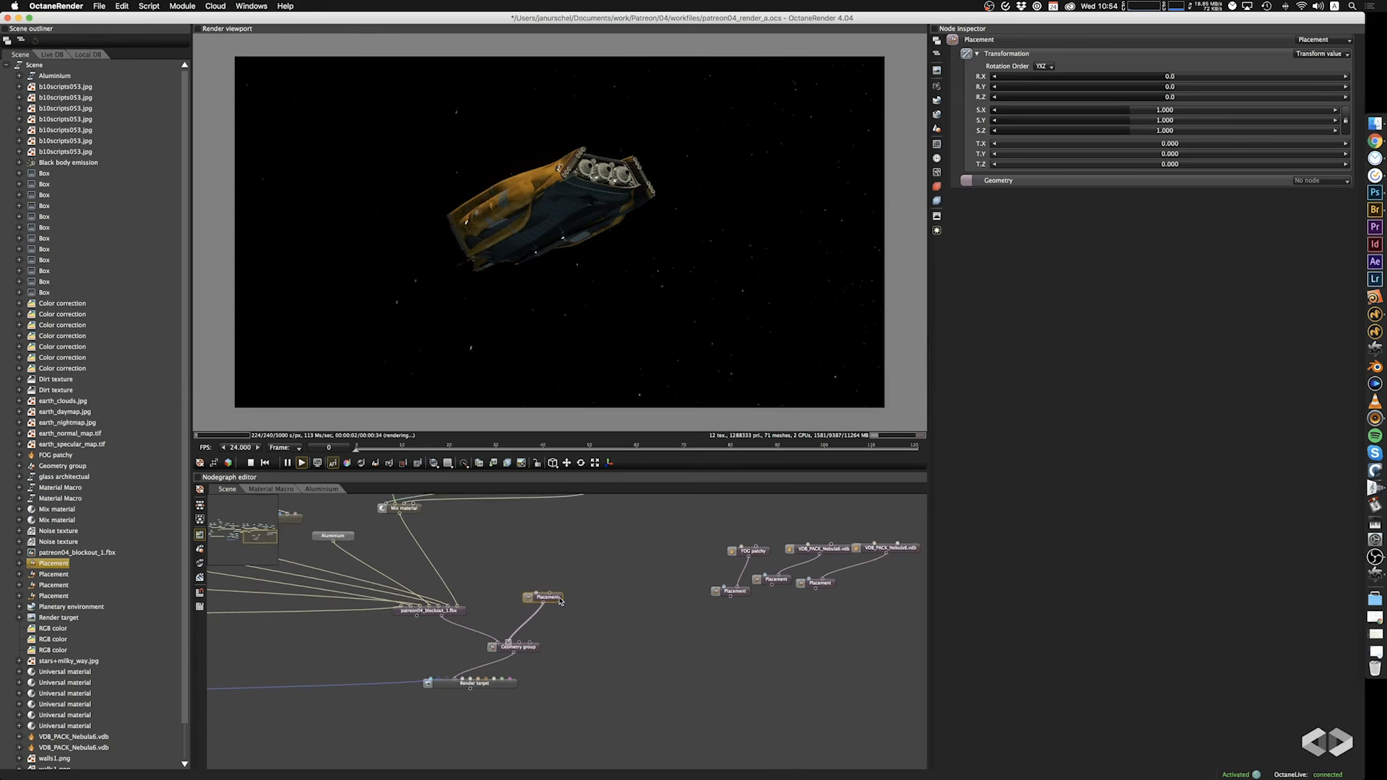
pyautogui.click(559, 586)
pyautogui.rightClick(548, 571)
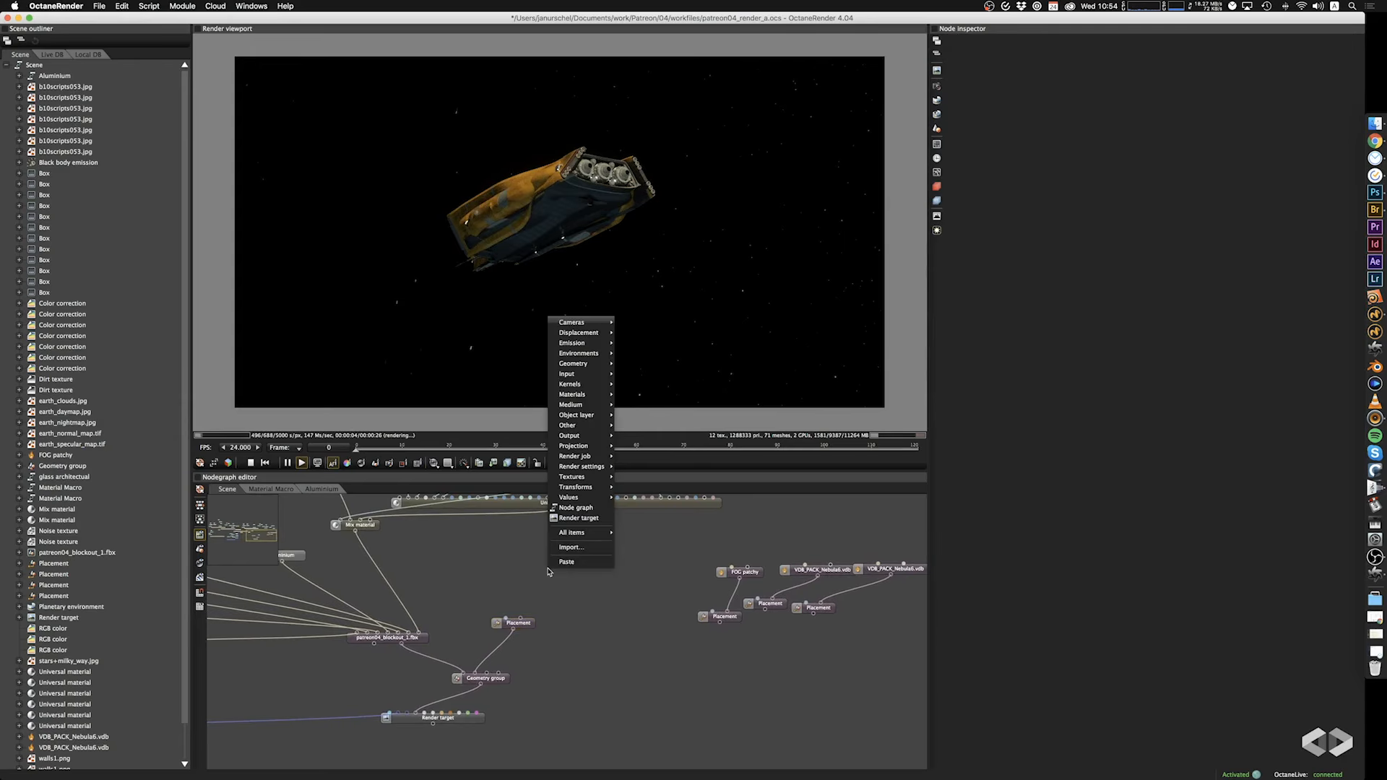
pyautogui.moveTo(578, 363)
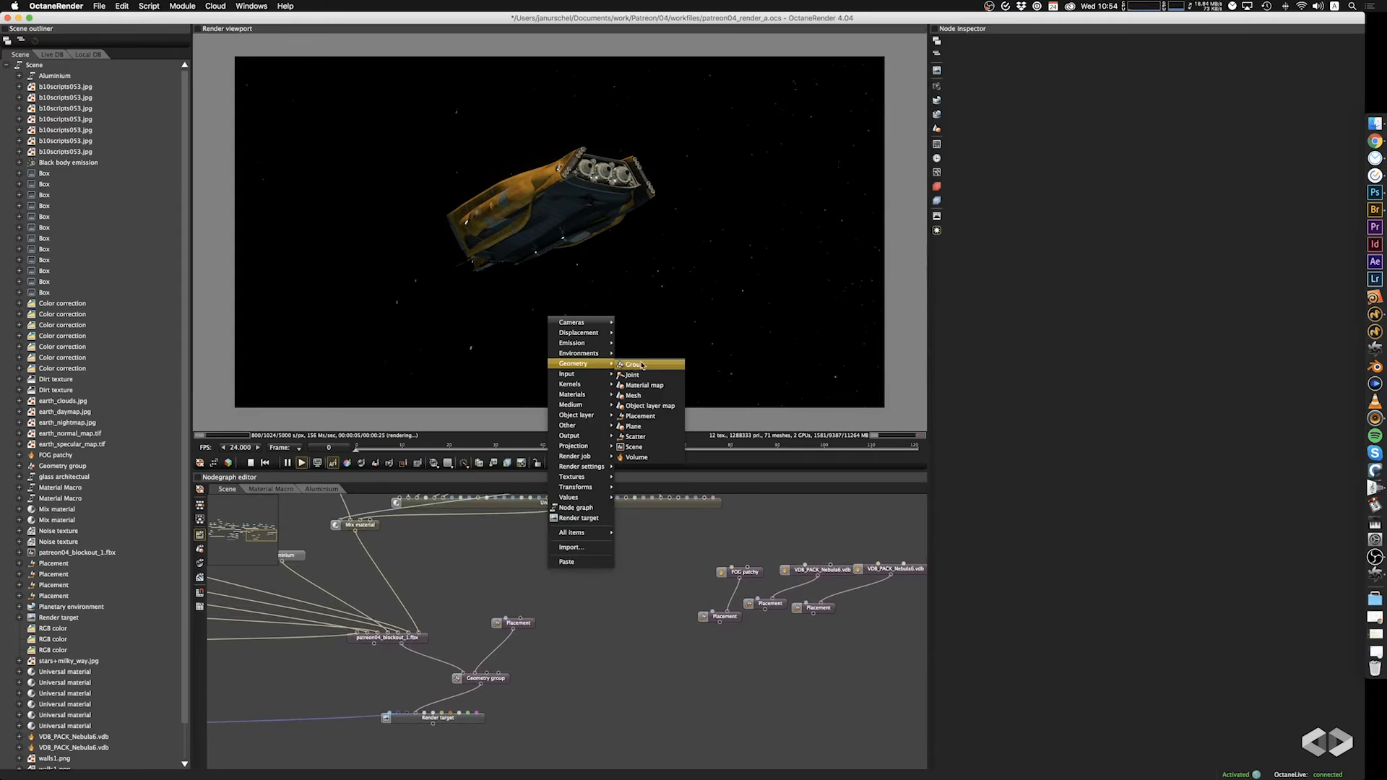
pyautogui.click(639, 459)
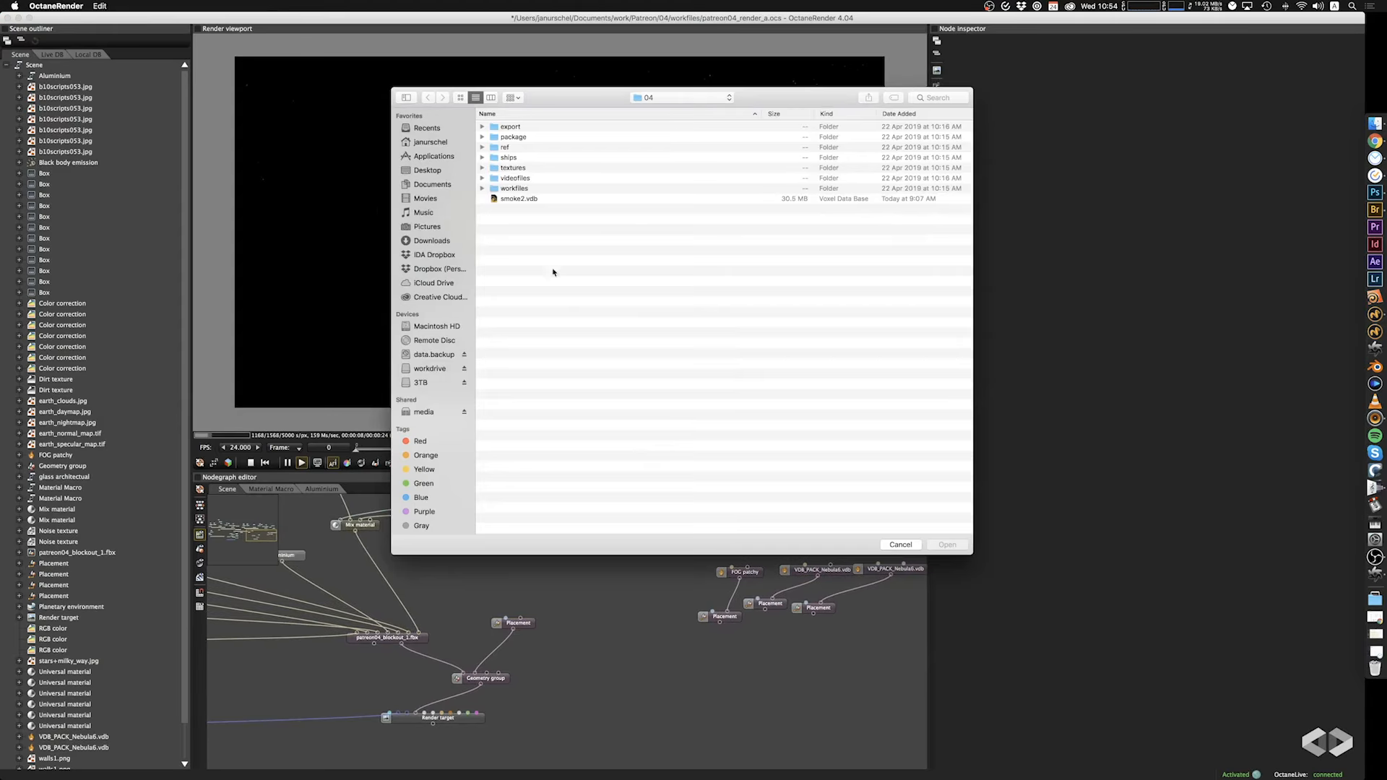
pyautogui.click(518, 199)
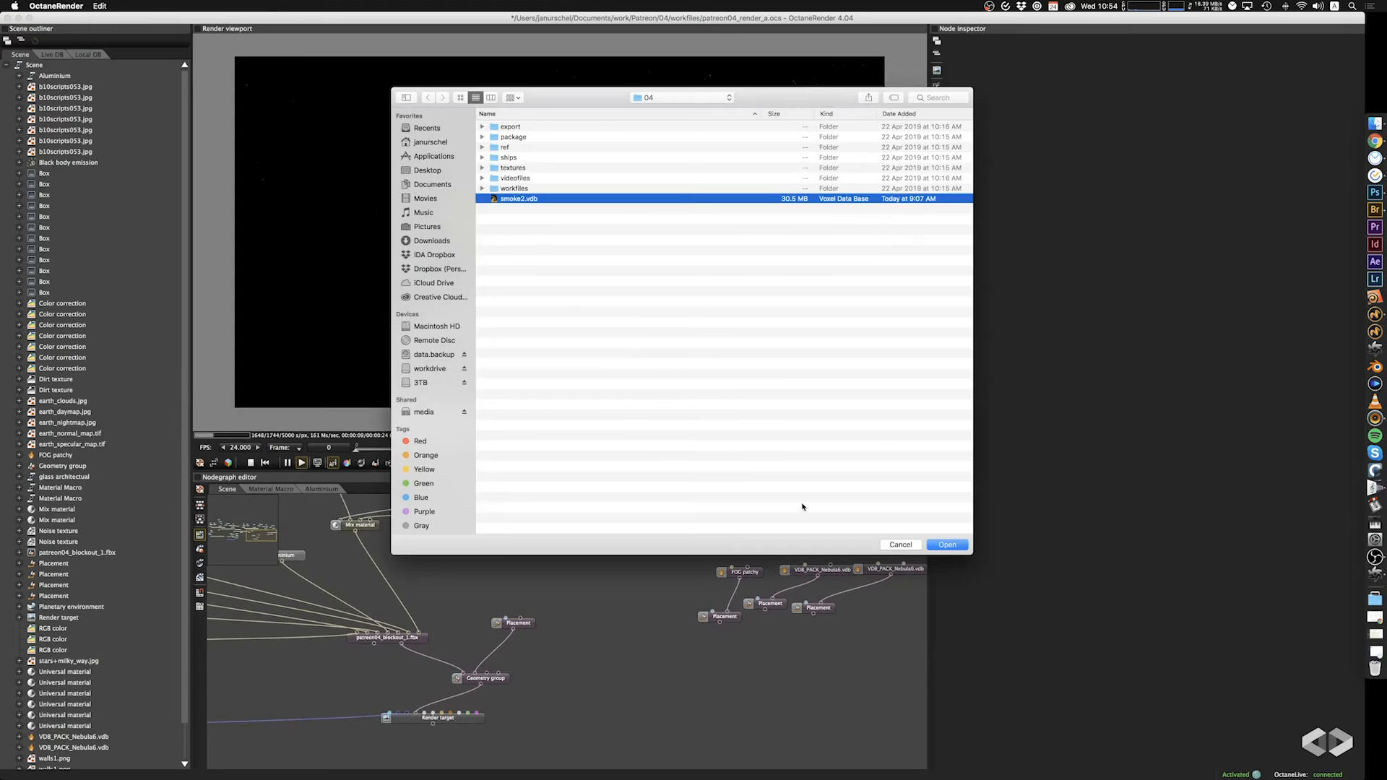
pyautogui.click(946, 546)
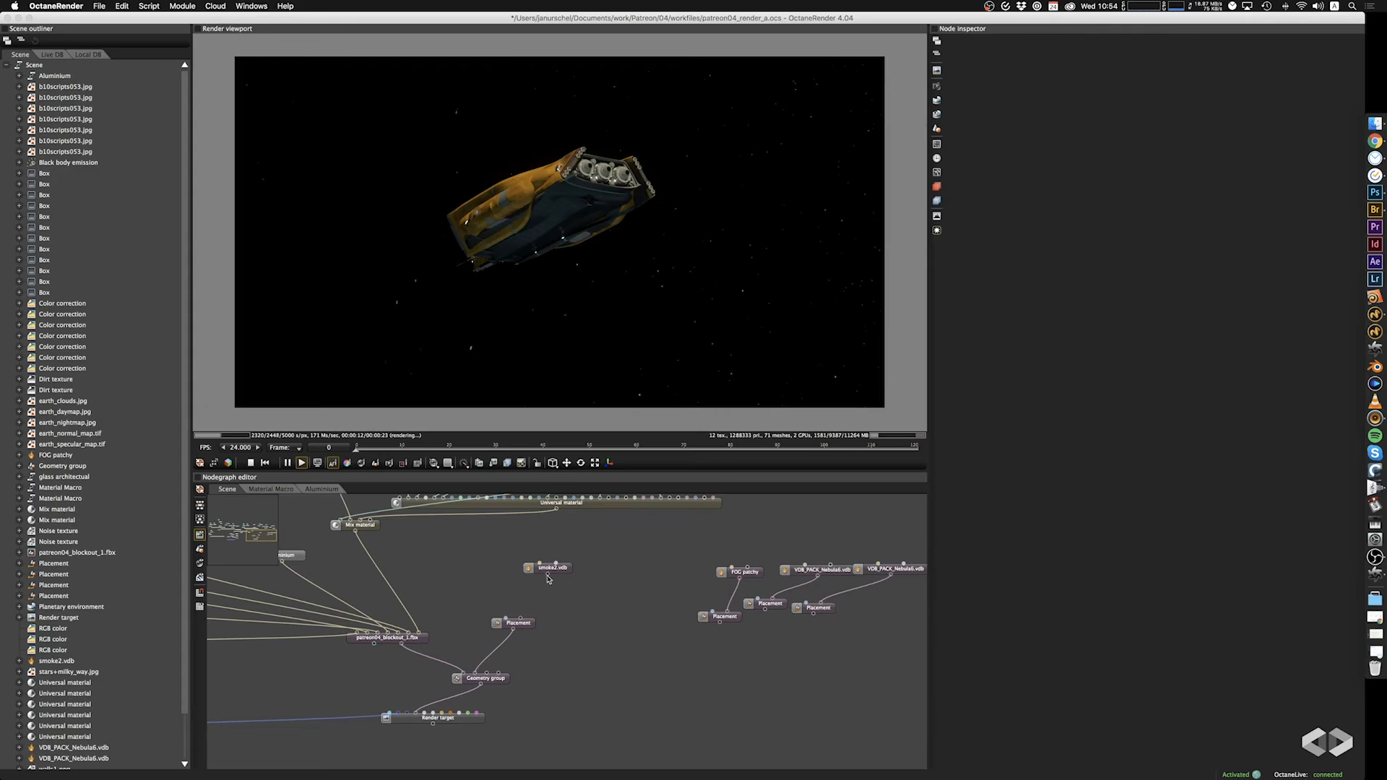
pyautogui.moveTo(548, 576); pyautogui.dragTo(521, 621)
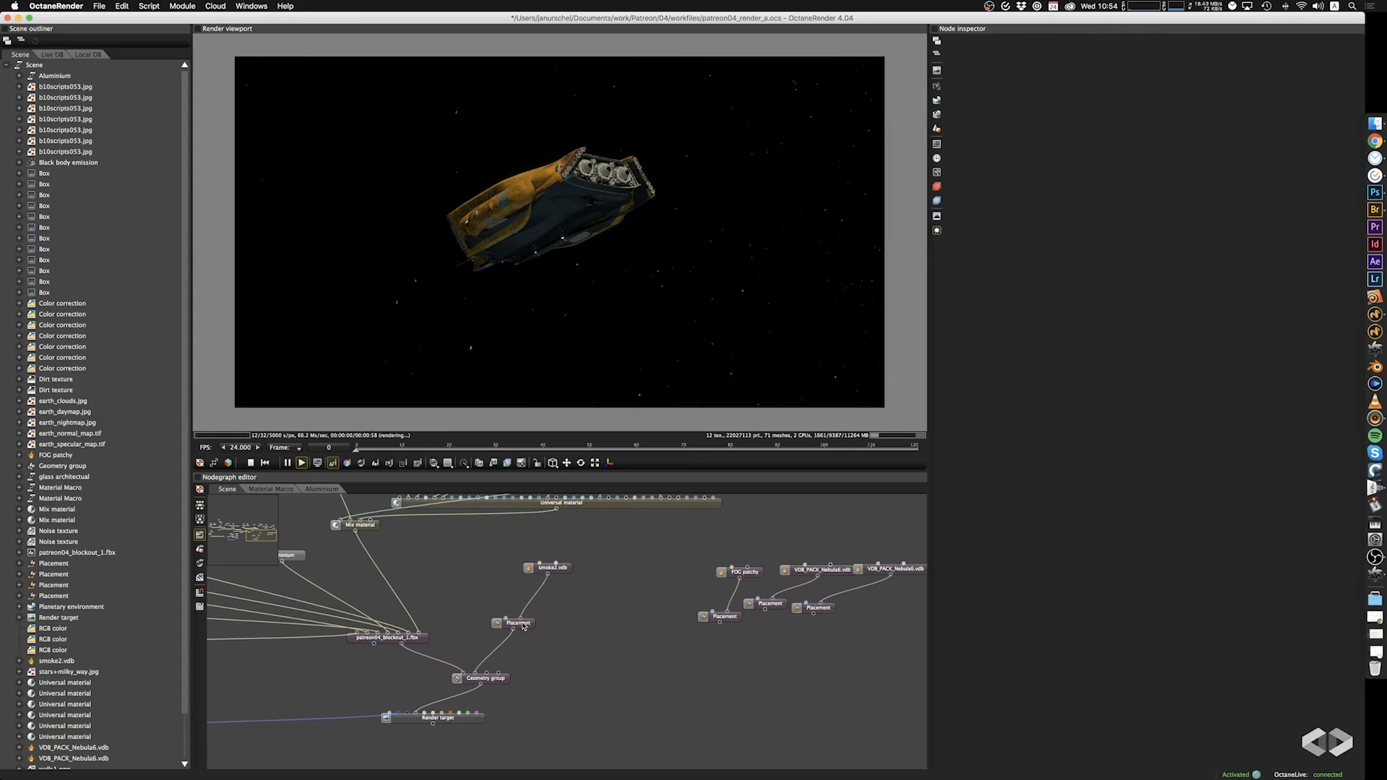
# Scale the smoke volume's Placement uniformly to 41 on all three axes.
pyautogui.moveTo(573, 301); pyautogui.dragTo(664, 376)
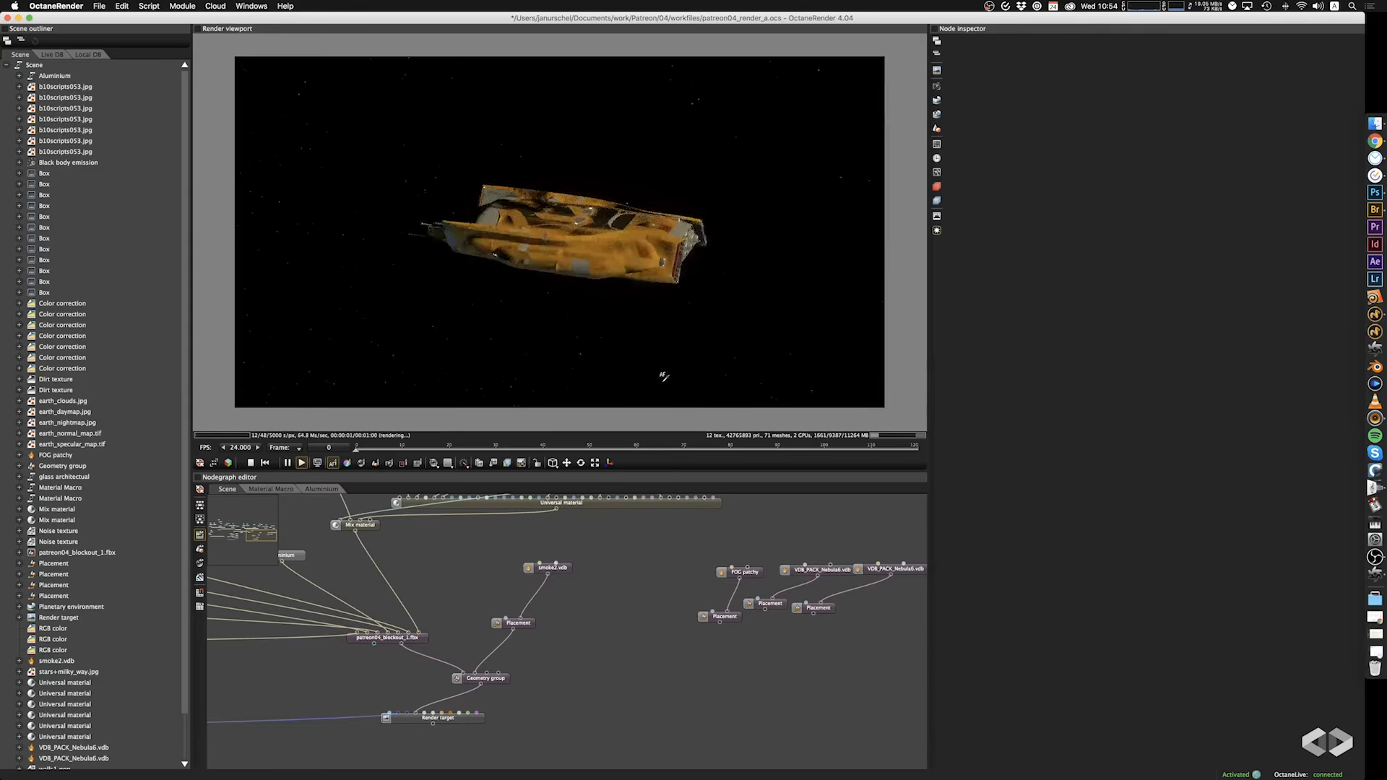
pyautogui.moveTo(597, 285); pyautogui.dragTo(672, 285)
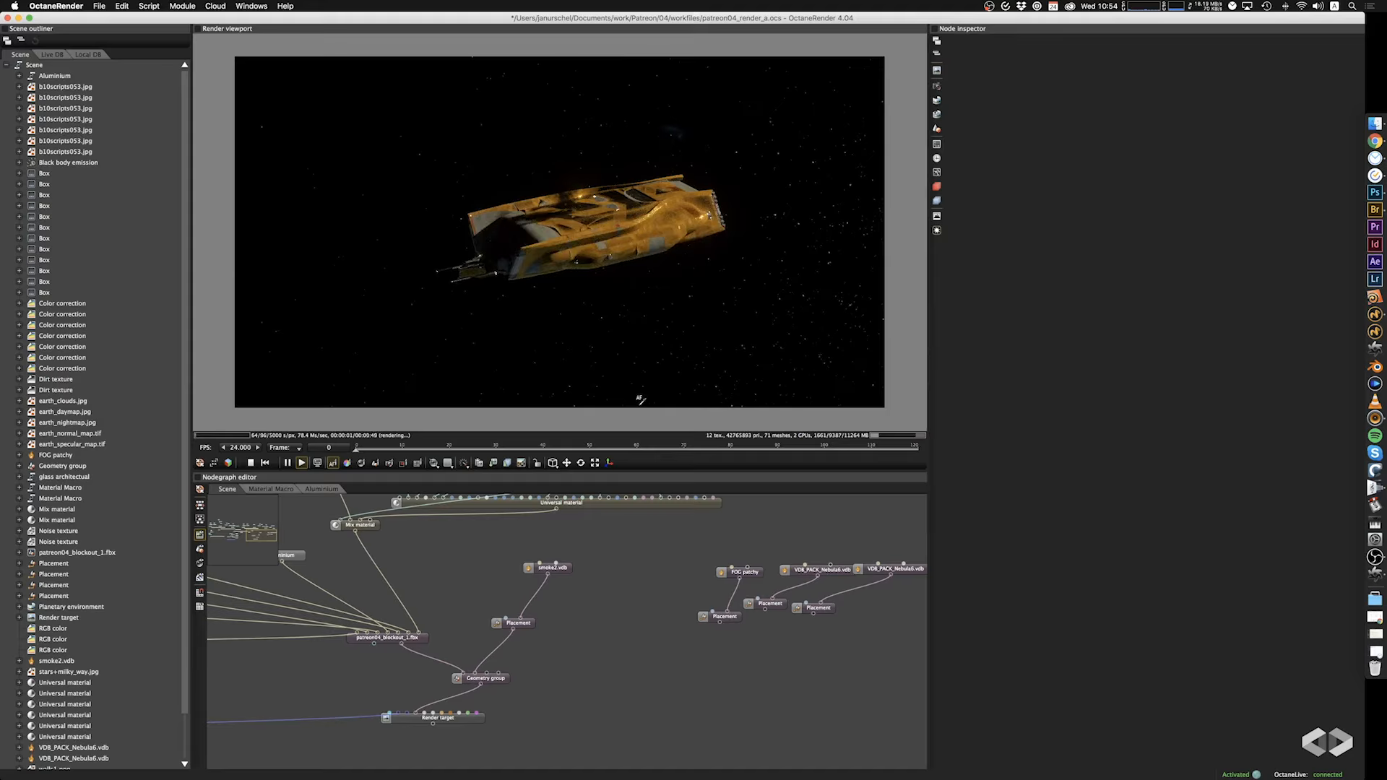
pyautogui.scroll(5, 574, 214)
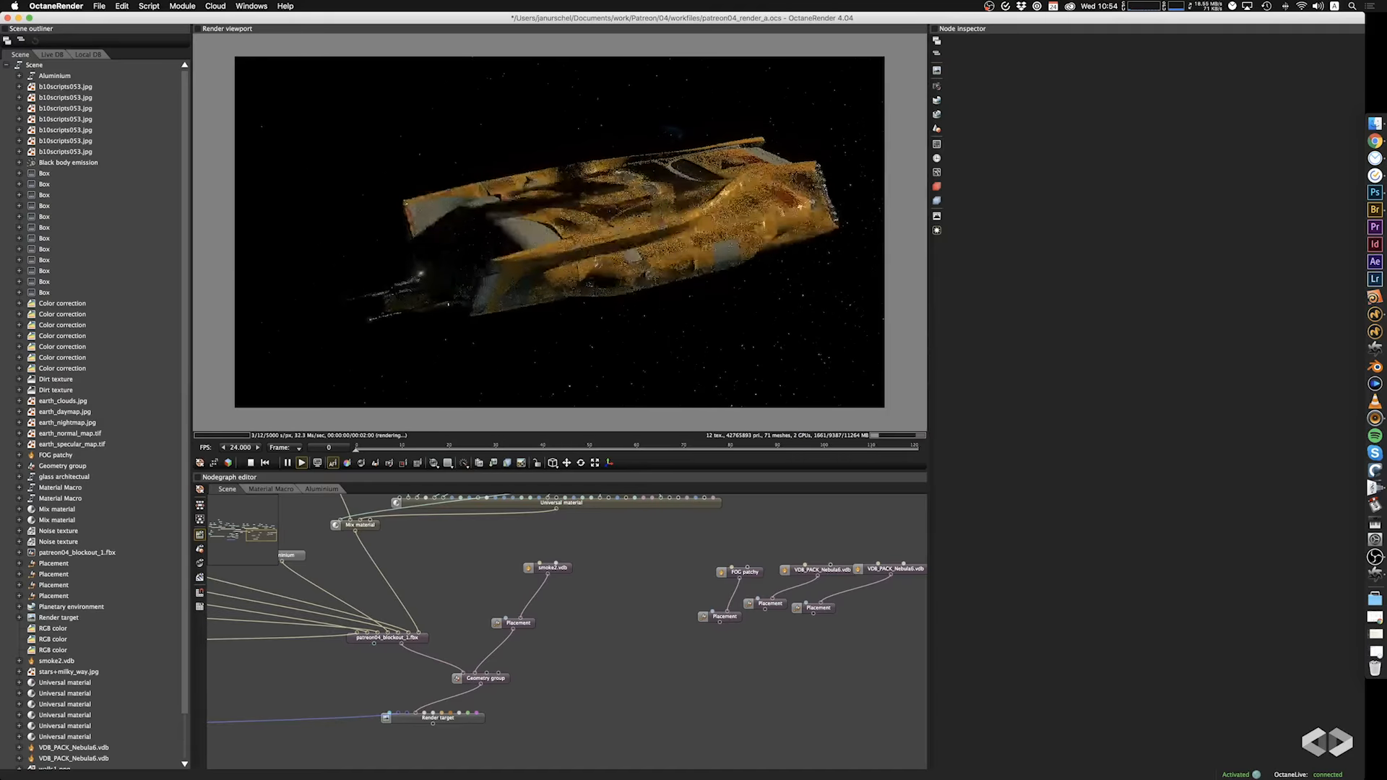
pyautogui.moveTo(576, 217); pyautogui.dragTo(397, 257)
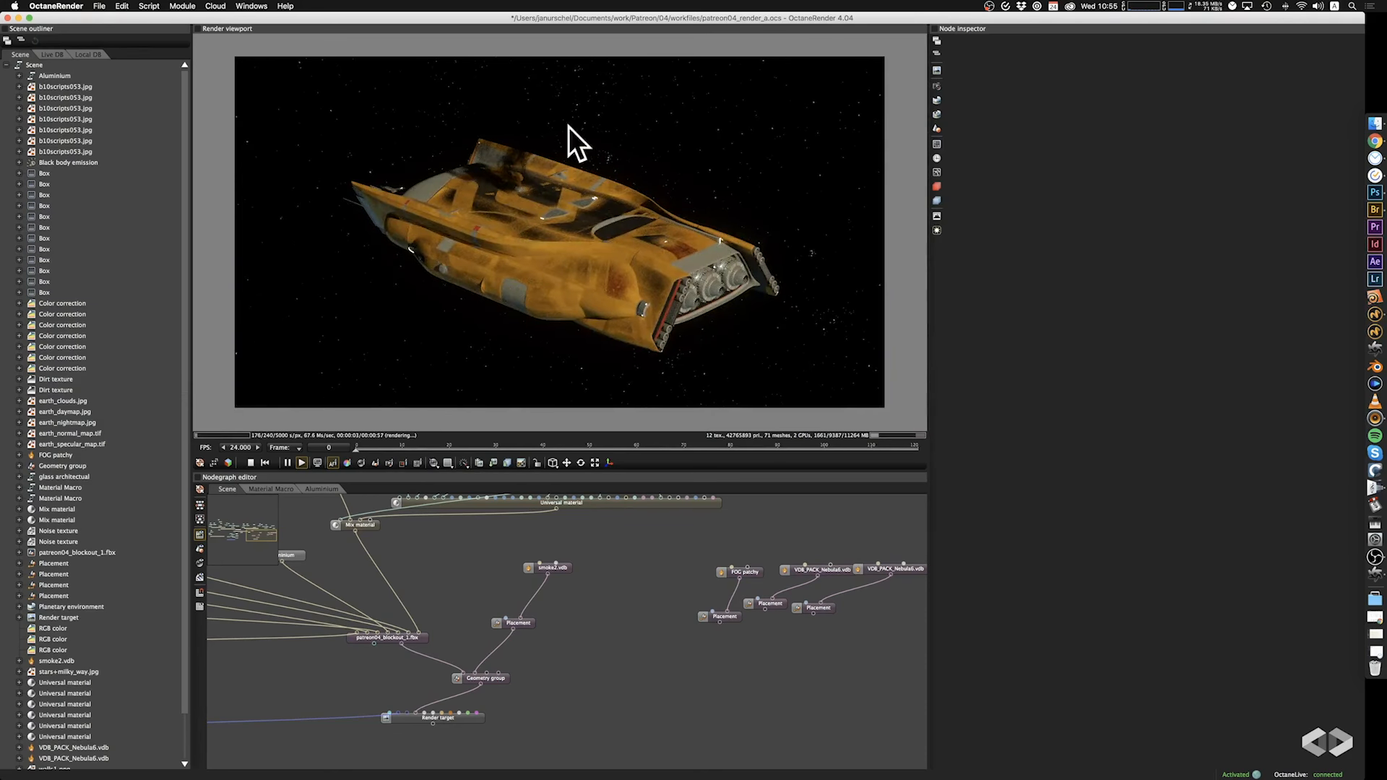
pyautogui.moveTo(463, 289); pyautogui.dragTo(547, 558)
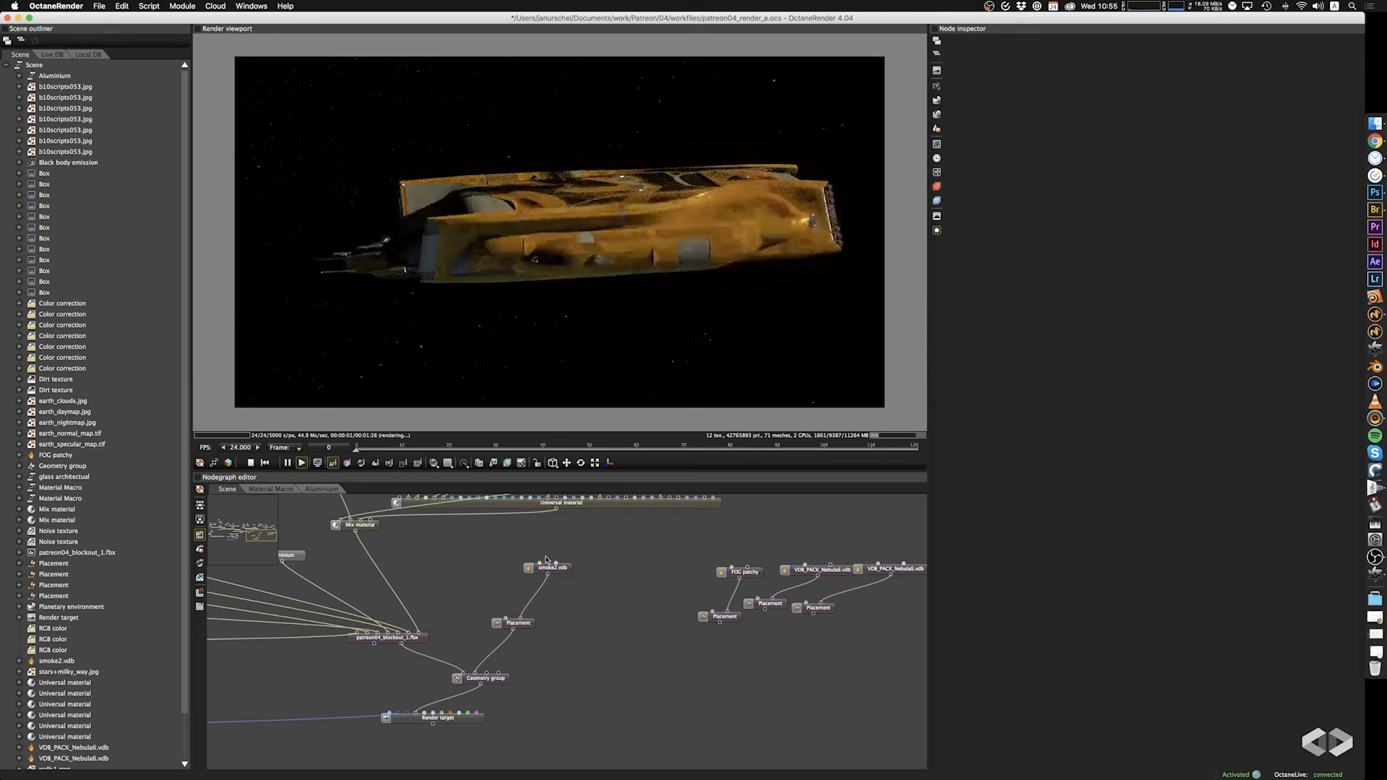
pyautogui.click(531, 626)
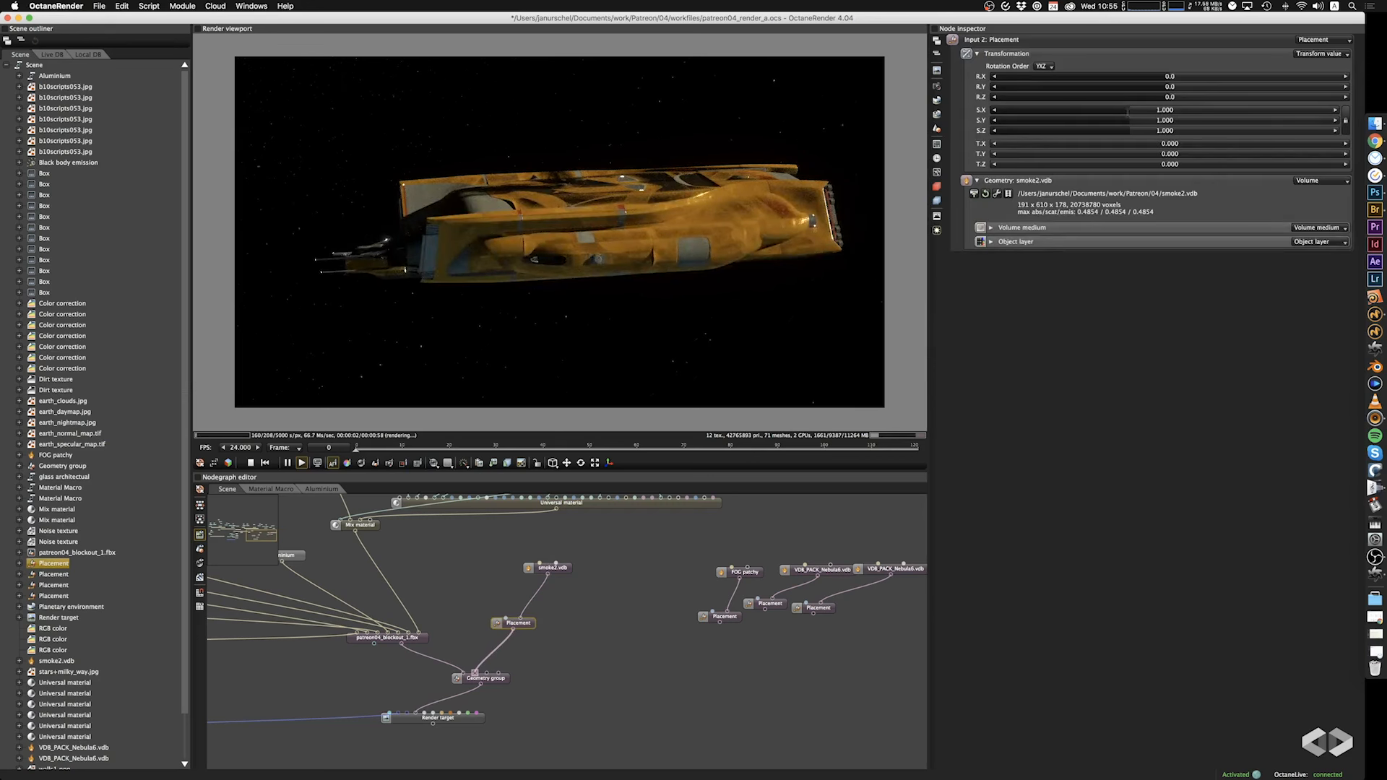
pyautogui.scroll(-5, 706, 223)
pyautogui.moveTo(681, 275); pyautogui.dragTo(617, 275)
pyautogui.moveTo(1132, 116); pyautogui.dragTo(1240, 120)
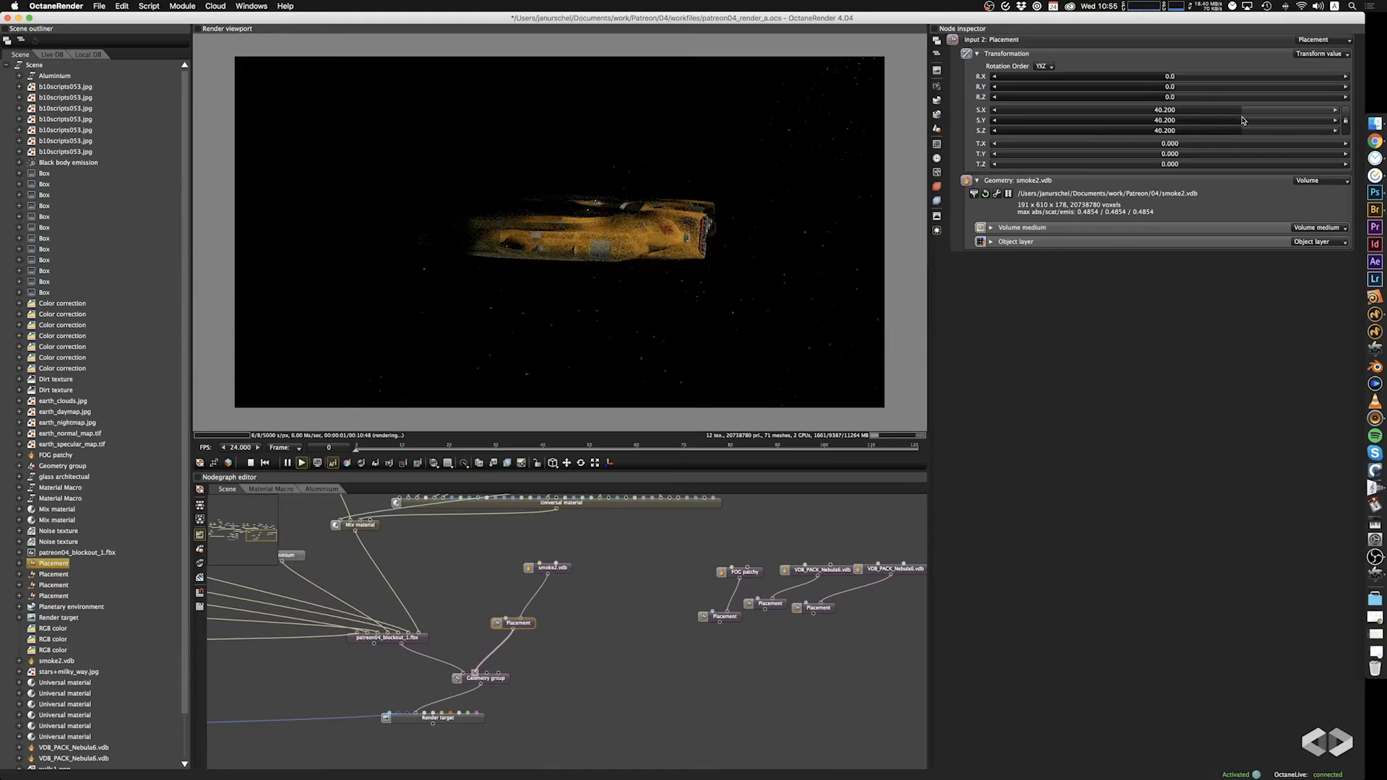
# Set the smoke2.vdb volume's scattering colour to light blue, hex 59DBFF.
pyautogui.moveTo(703, 249)
pyautogui.mouseDown()
pyautogui.moveTo(695, 242)
pyautogui.moveTo(708, 251)
pyautogui.mouseUp()
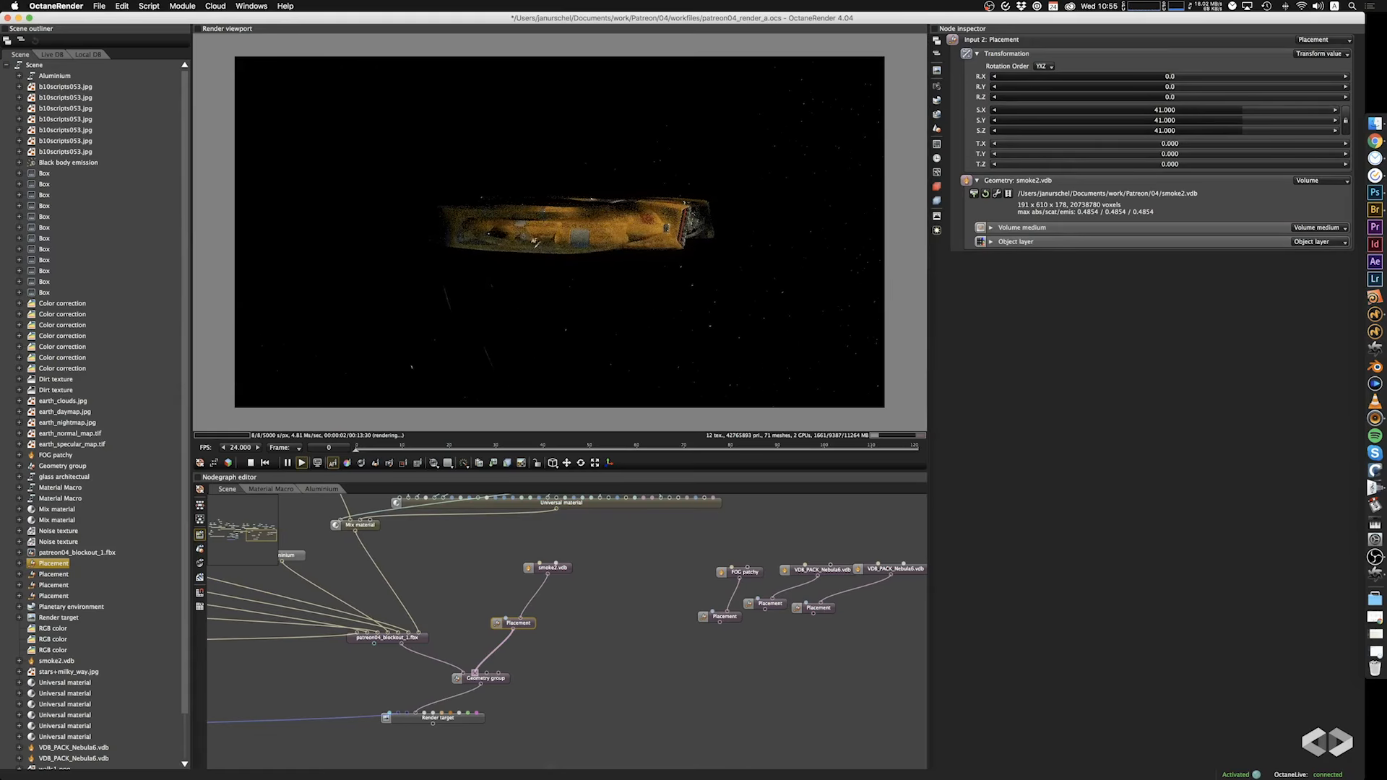
pyautogui.moveTo(464, 247); pyautogui.dragTo(463, 244)
pyautogui.moveTo(496, 218); pyautogui.dragTo(550, 281, button='right')
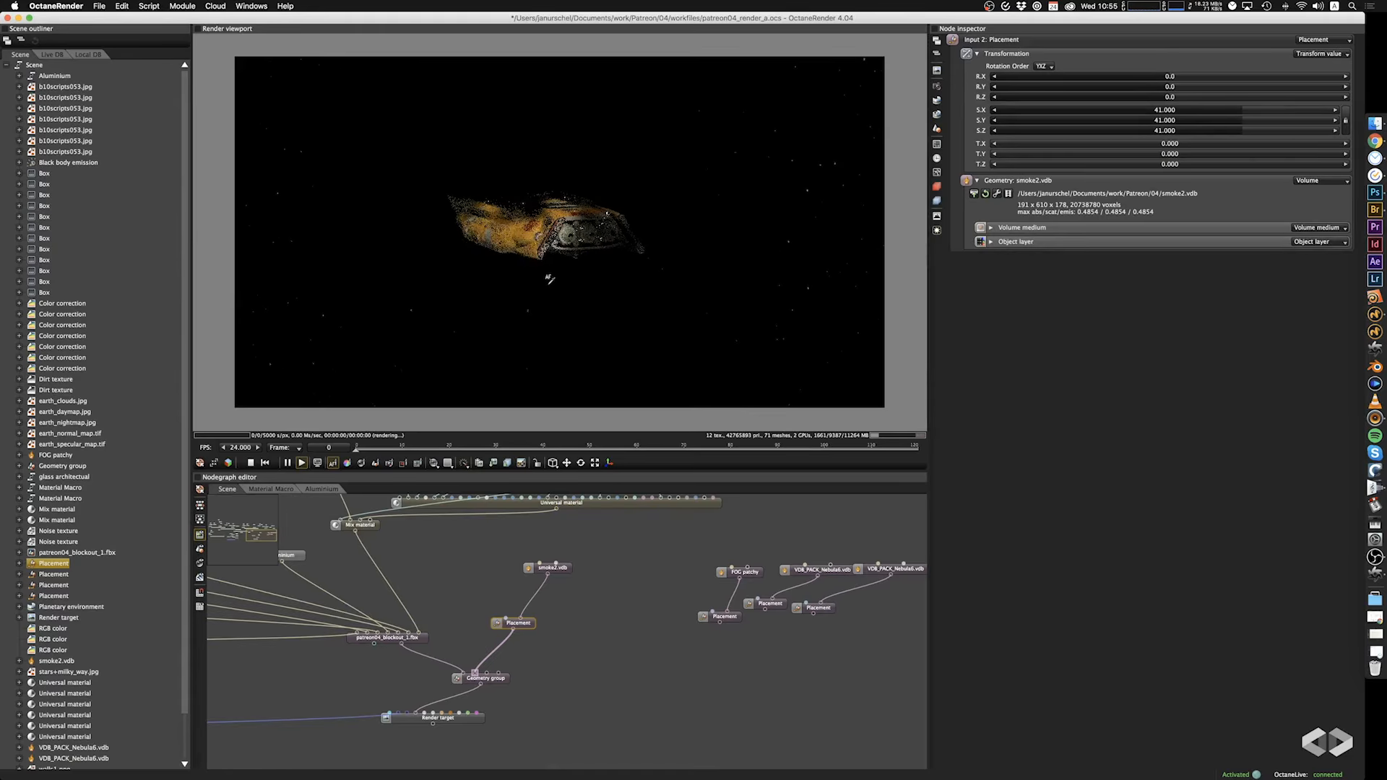
pyautogui.moveTo(572, 272); pyautogui.dragTo(539, 371)
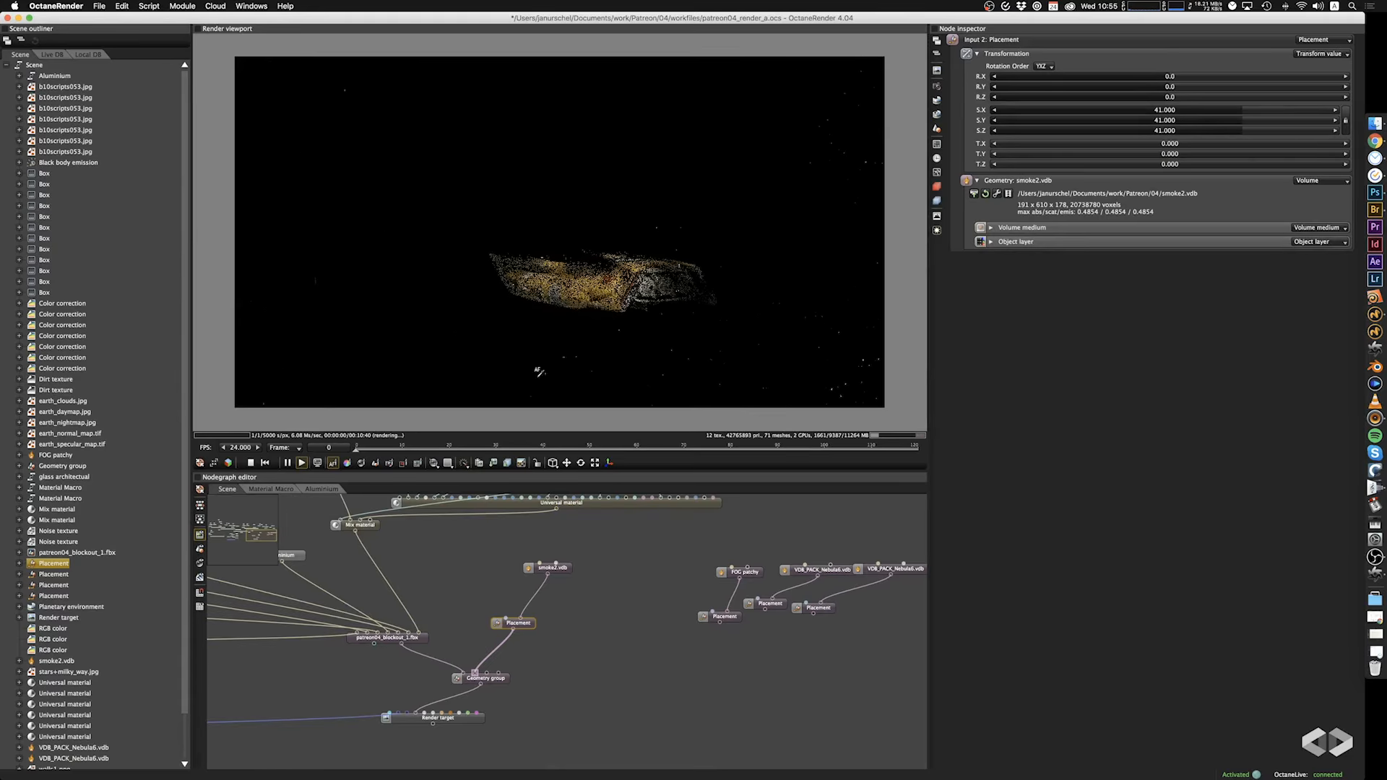
pyautogui.click(565, 572)
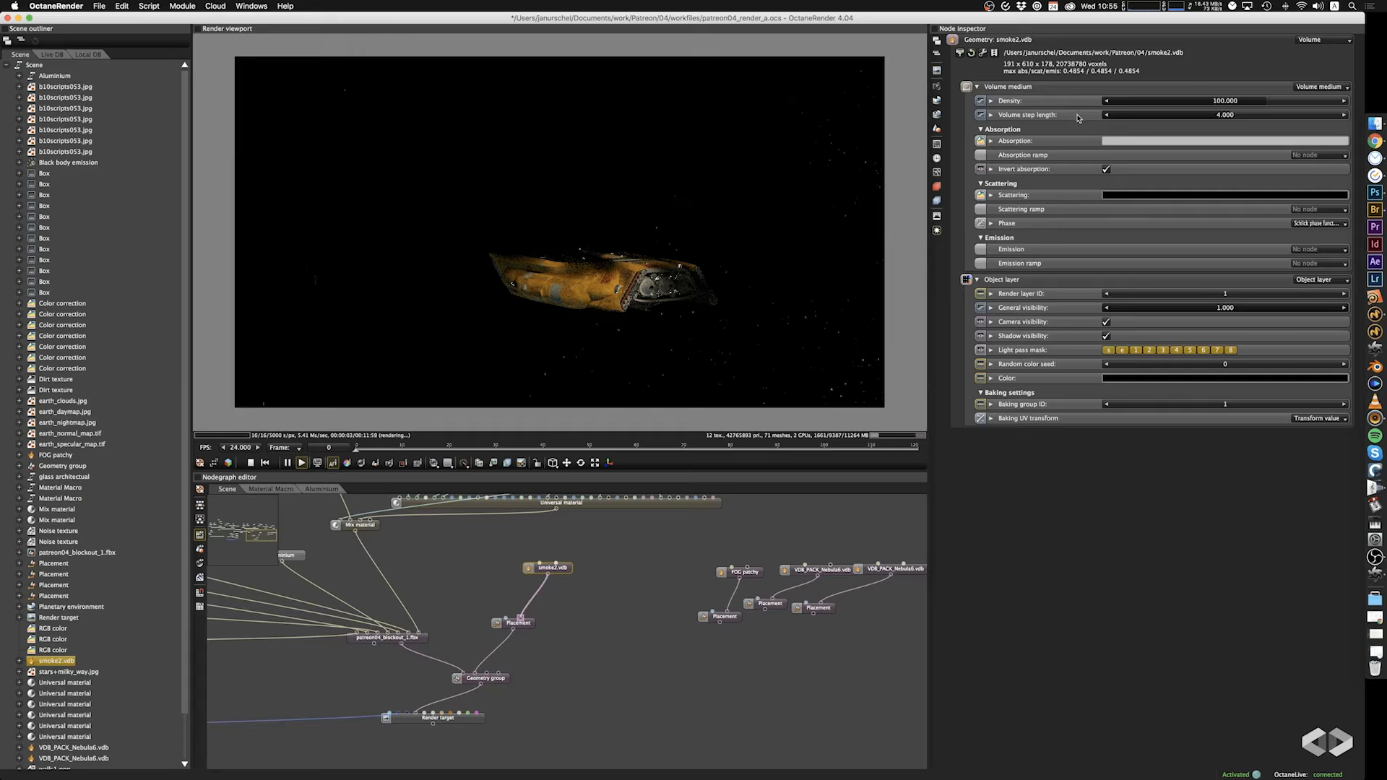
pyautogui.click(1139, 197)
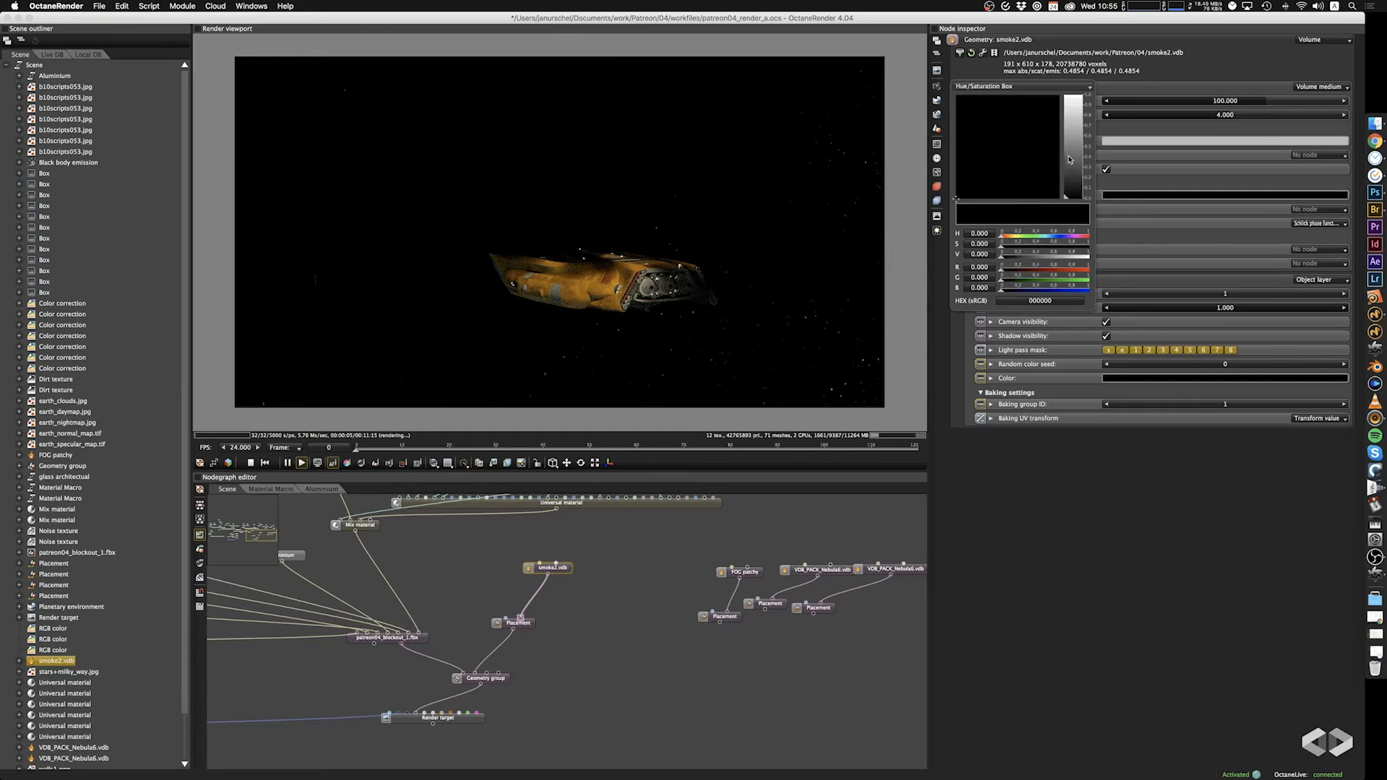
pyautogui.moveTo(1070, 160); pyautogui.dragTo(1072, 95)
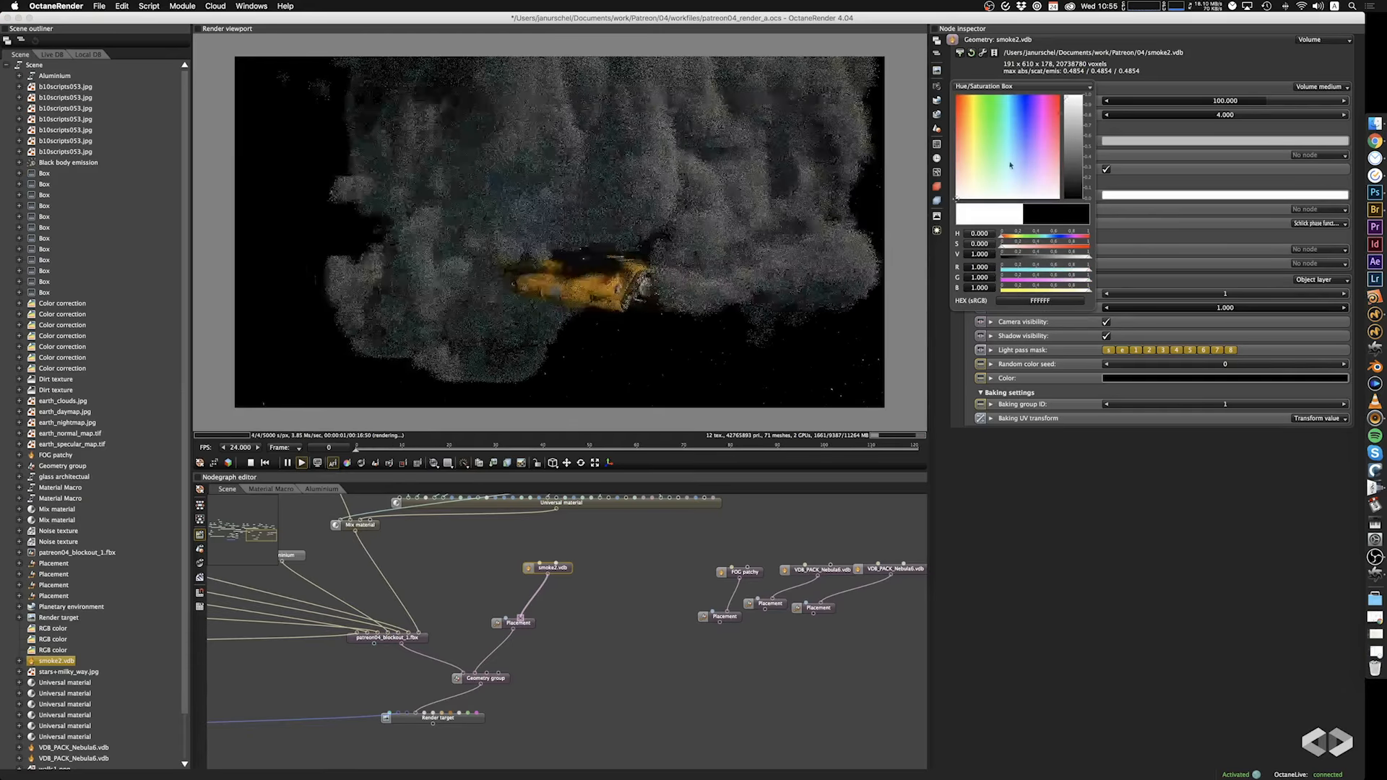
pyautogui.click(1012, 133)
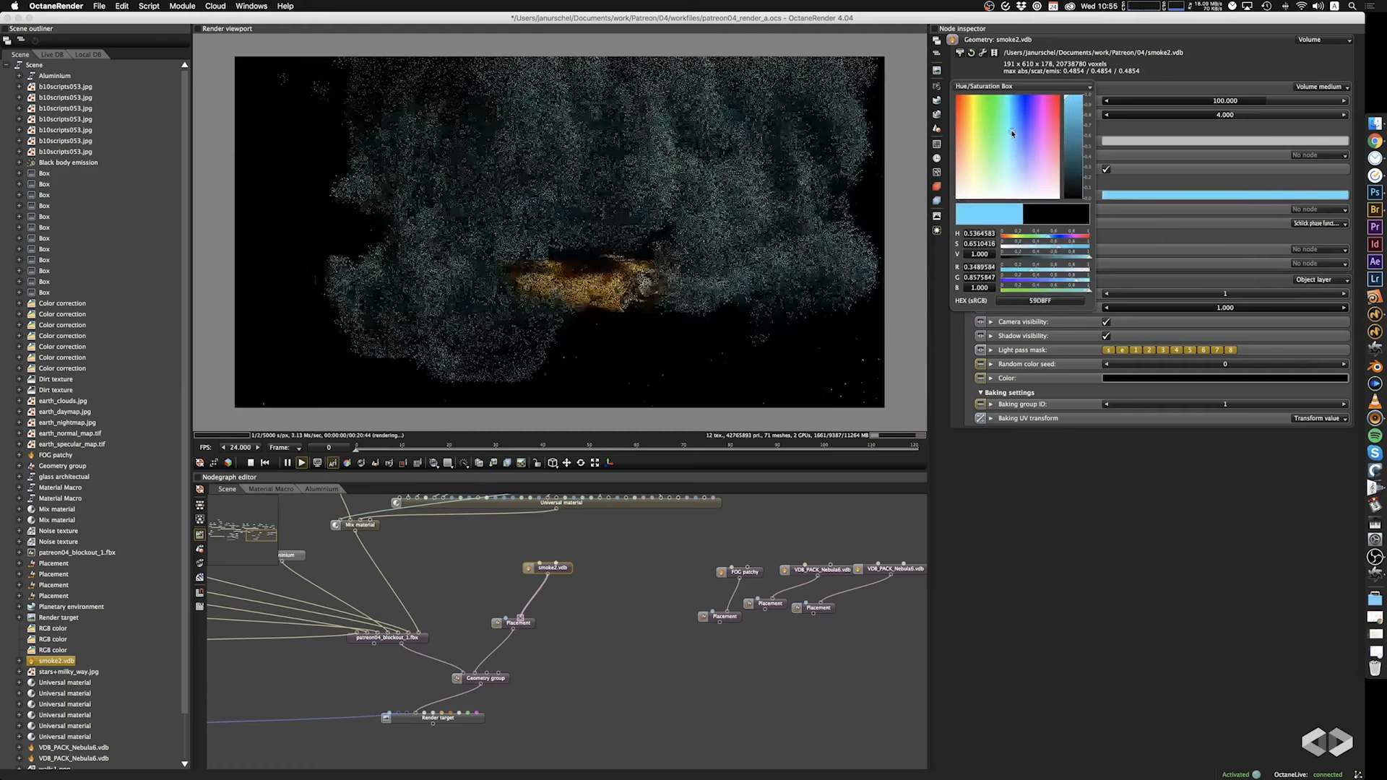
pyautogui.click(1009, 508)
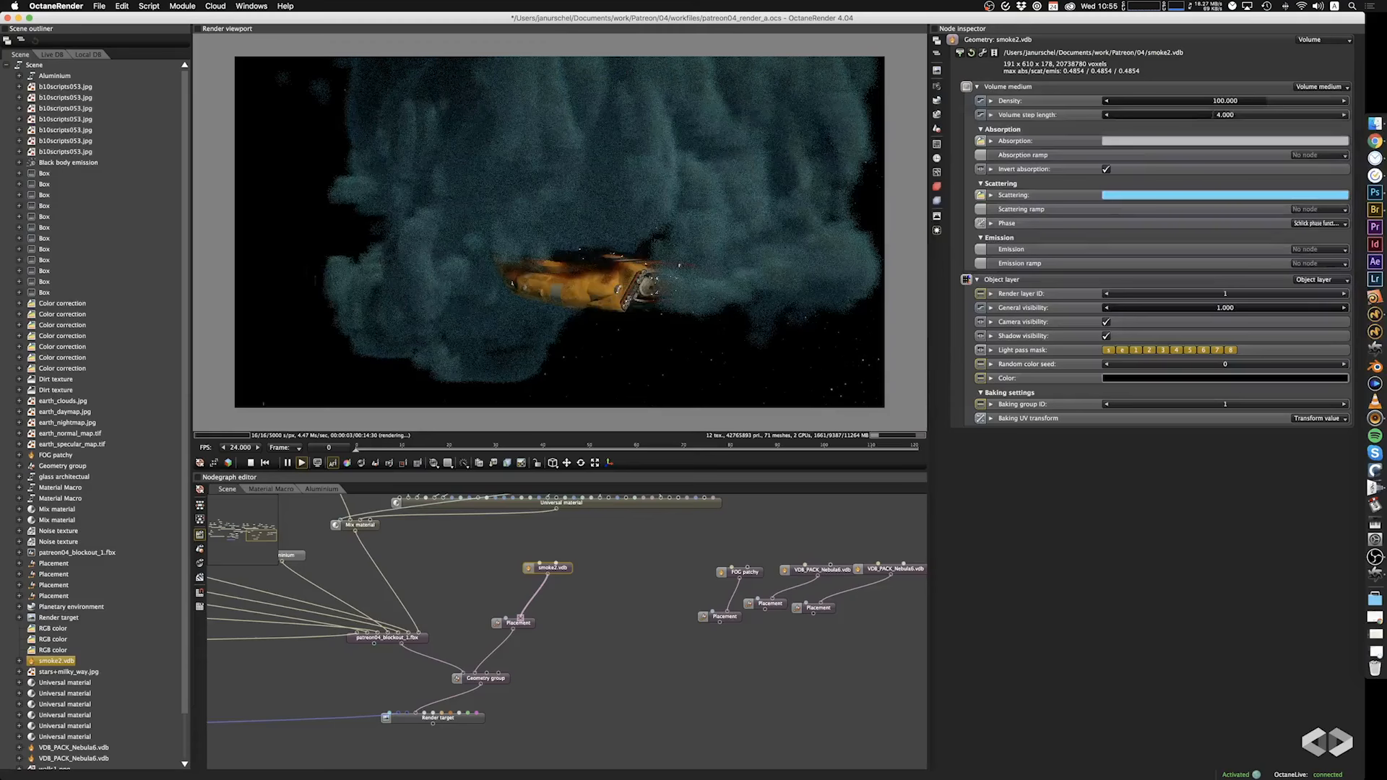
# Set the smoke volume medium's step length to 169 and lower its density to 0.206.
pyautogui.moveTo(1219, 117); pyautogui.dragTo(1310, 120)
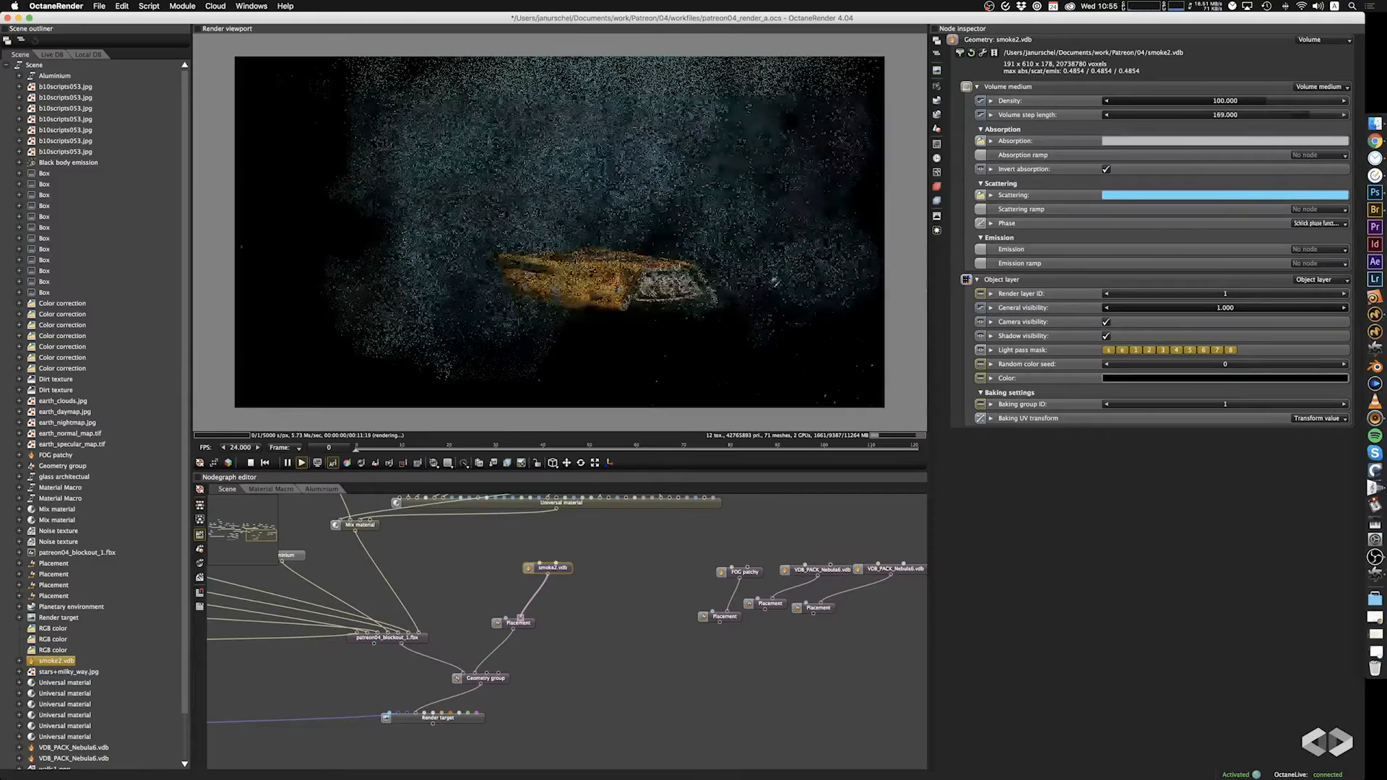
pyautogui.moveTo(775, 283); pyautogui.dragTo(805, 222)
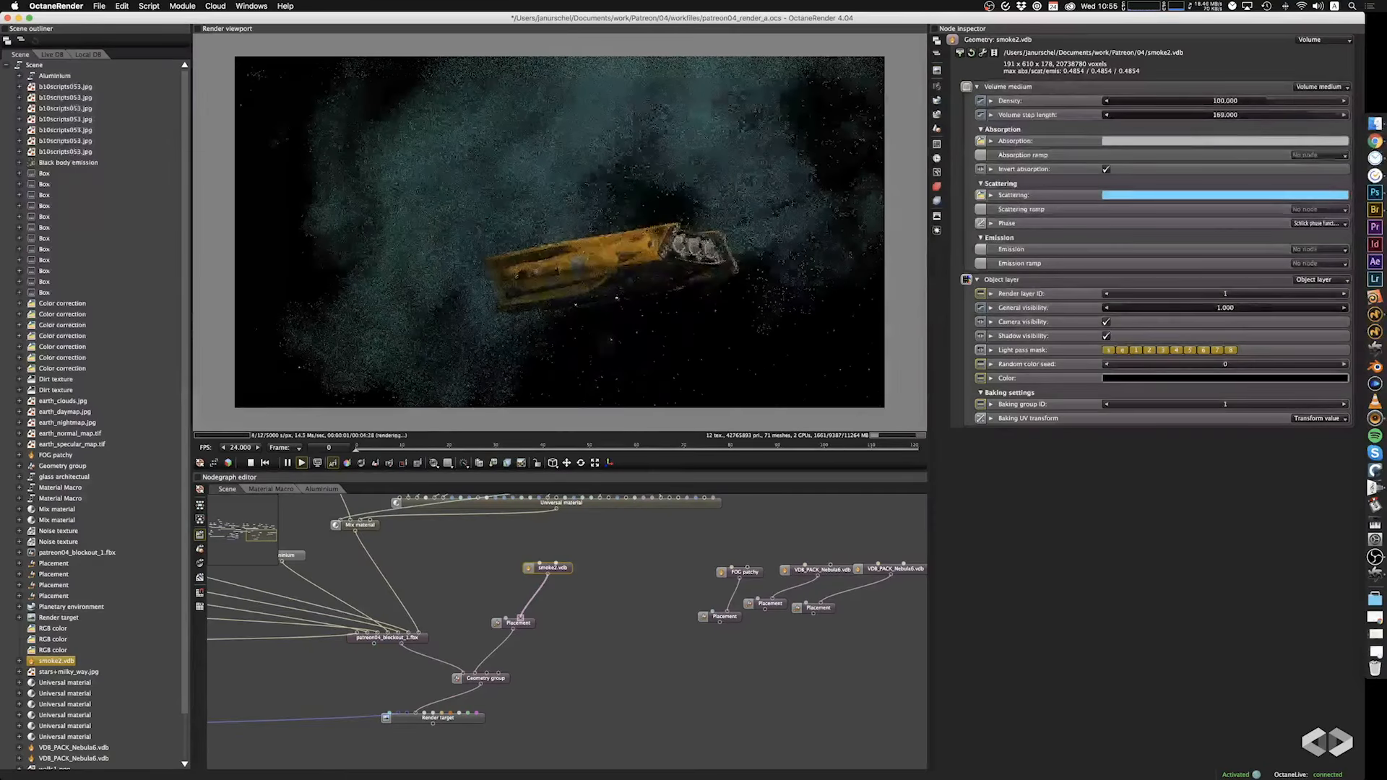
pyautogui.moveTo(1243, 102); pyautogui.dragTo(1157, 117)
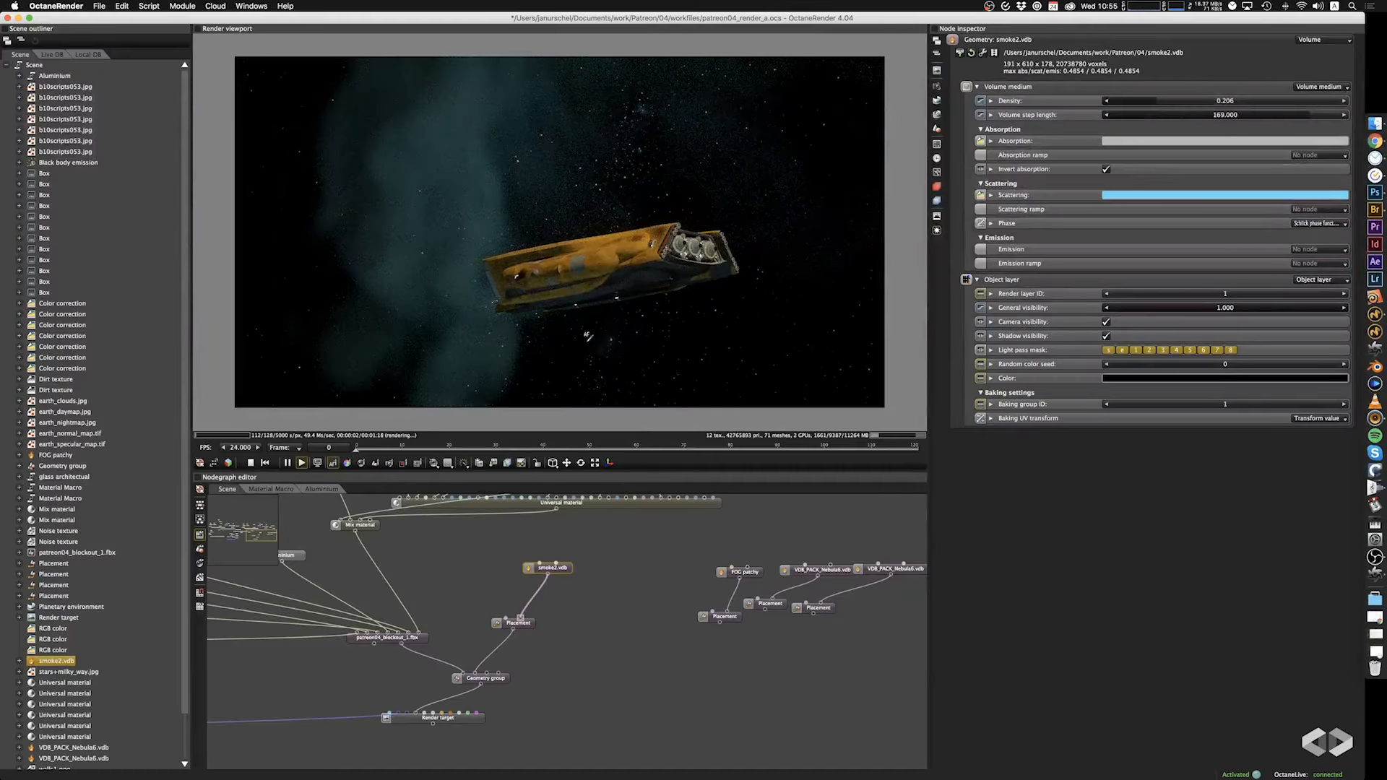
# Set the smoke volume's absorption colour to red, hex E31616.
pyautogui.moveTo(620, 313); pyautogui.dragTo(639, 258)
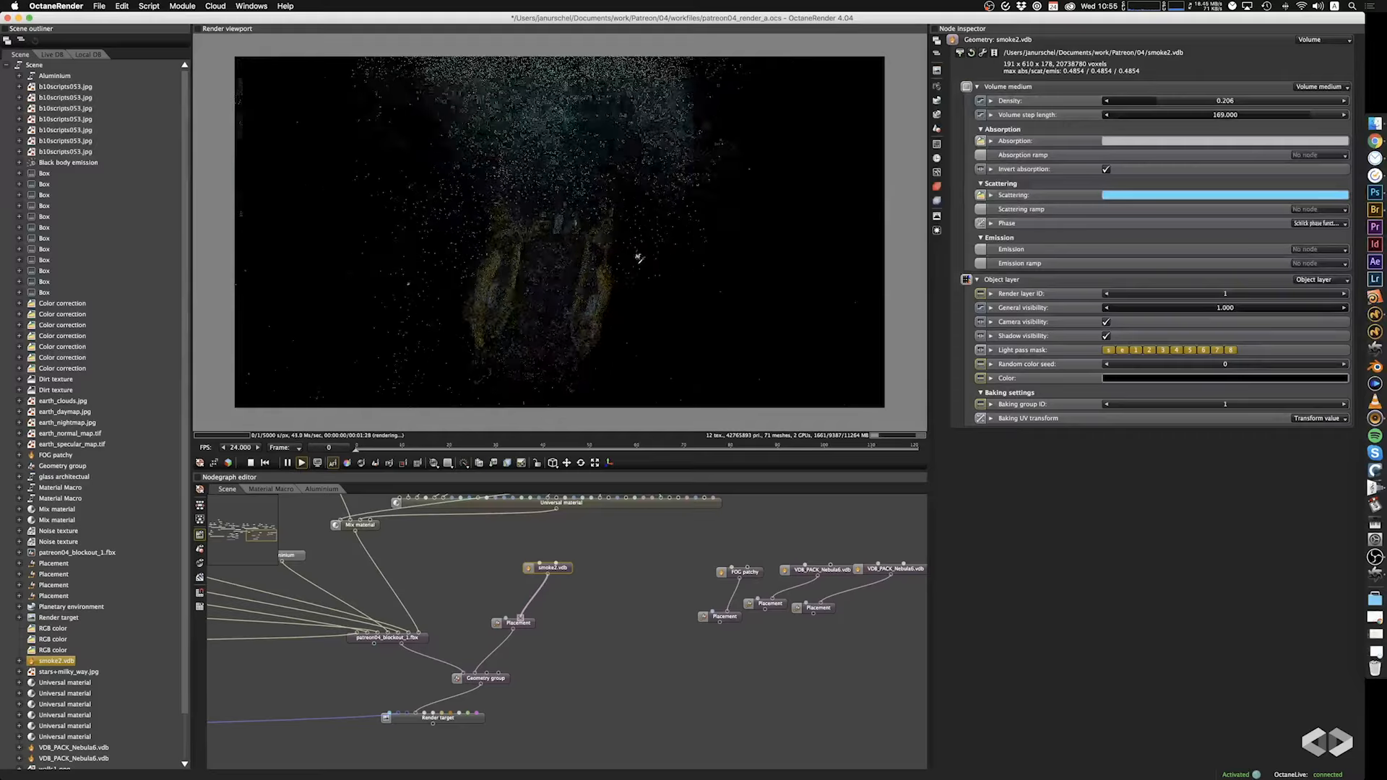
pyautogui.moveTo(611, 305); pyautogui.dragTo(580, 333)
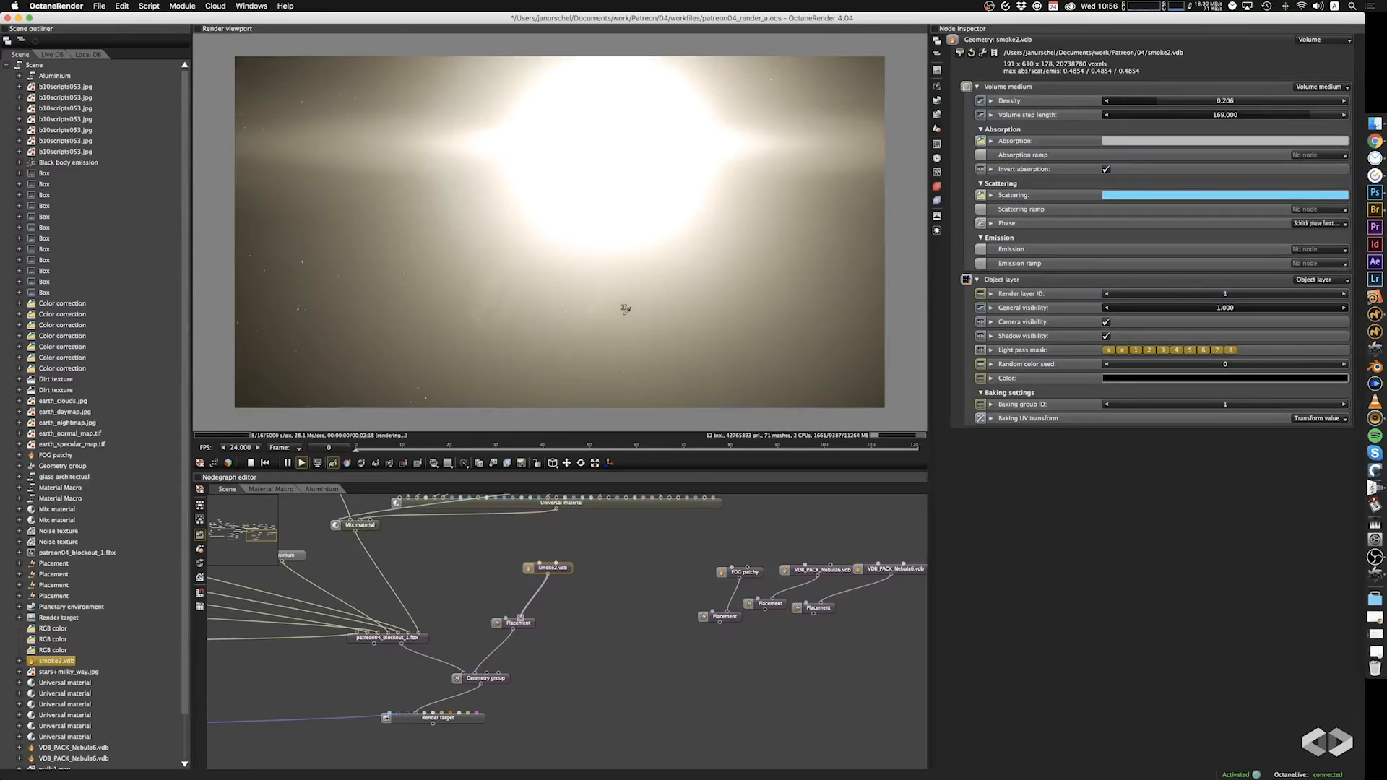
pyautogui.moveTo(624, 317); pyautogui.dragTo(621, 323)
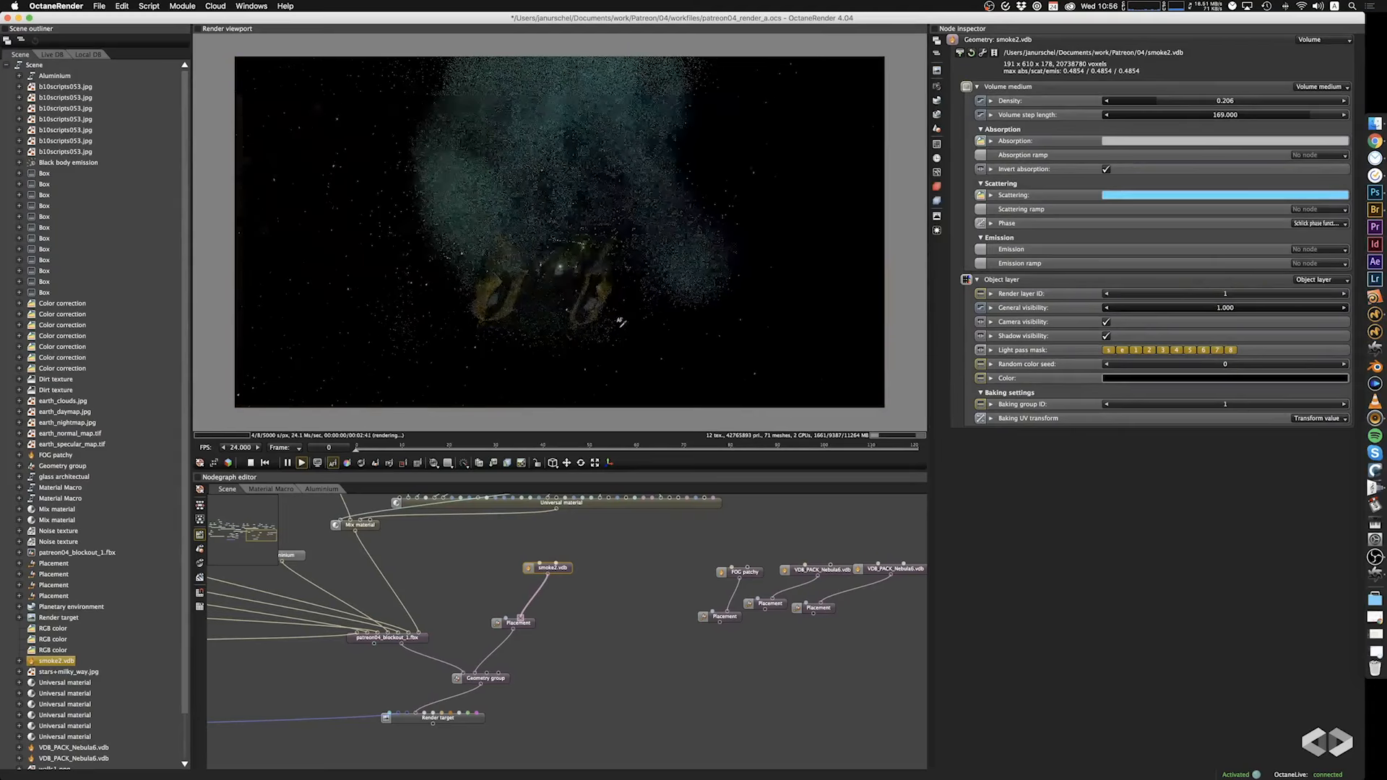
pyautogui.moveTo(515, 347); pyautogui.dragTo(463, 297)
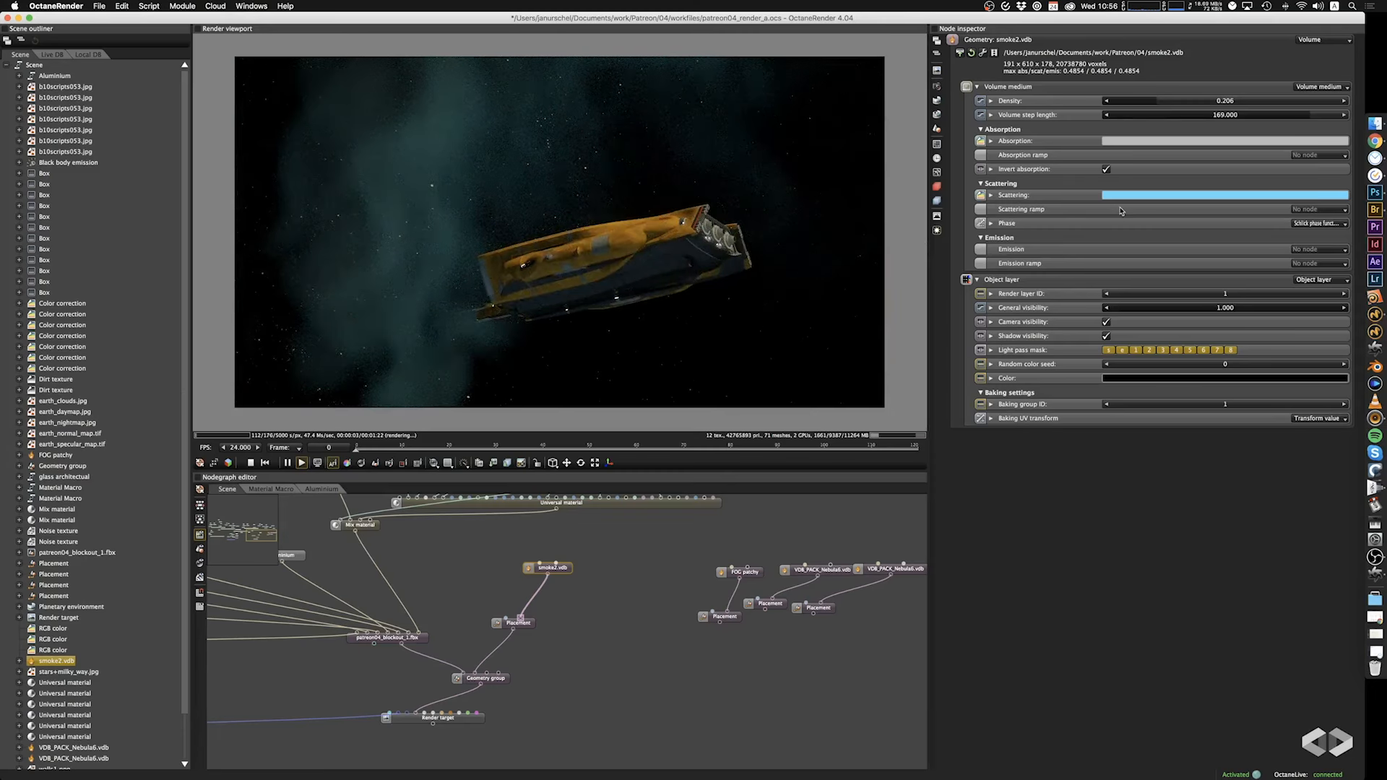
pyautogui.click(1161, 142)
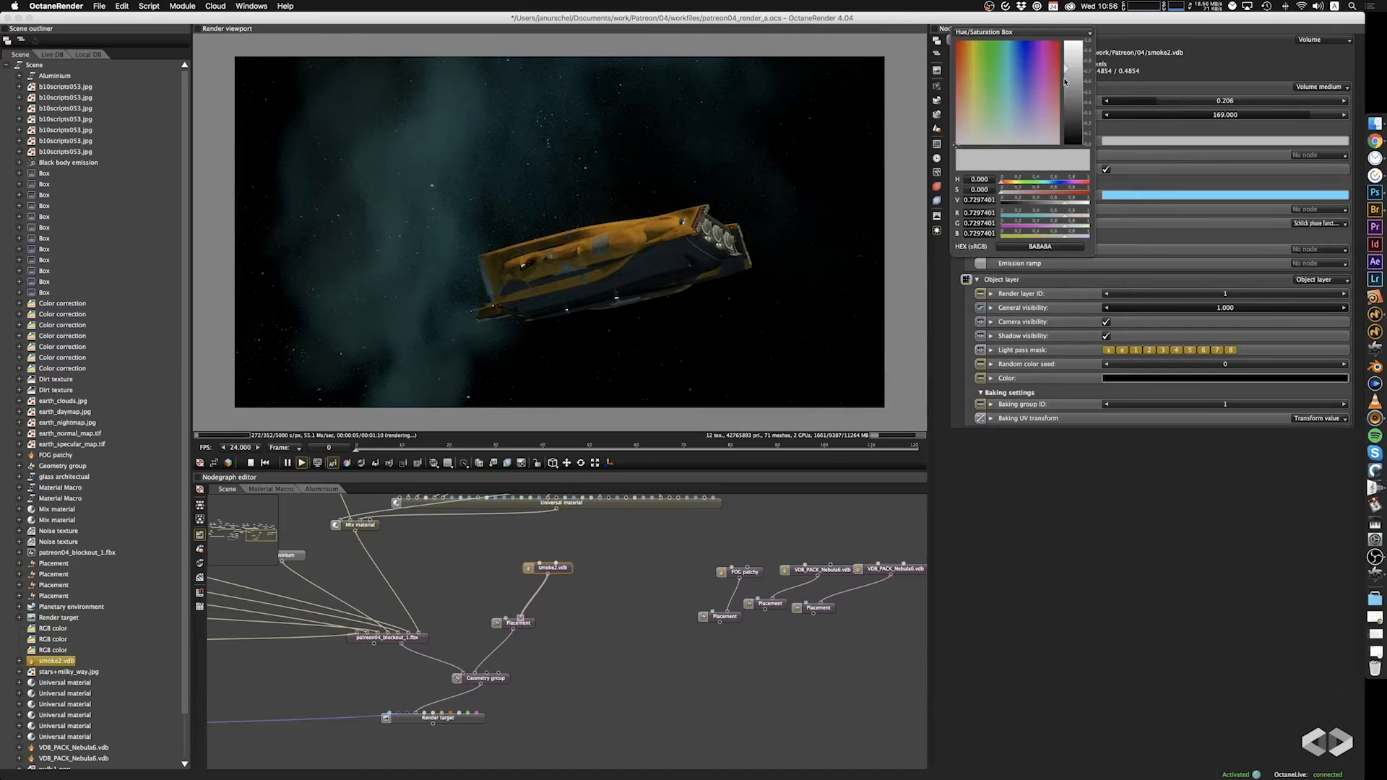
pyautogui.moveTo(1067, 71)
pyautogui.mouseDown()
pyautogui.moveTo(1068, 30)
pyautogui.moveTo(1066, 89)
pyautogui.moveTo(969, 59)
pyautogui.moveTo(1068, 53)
pyautogui.mouseUp()
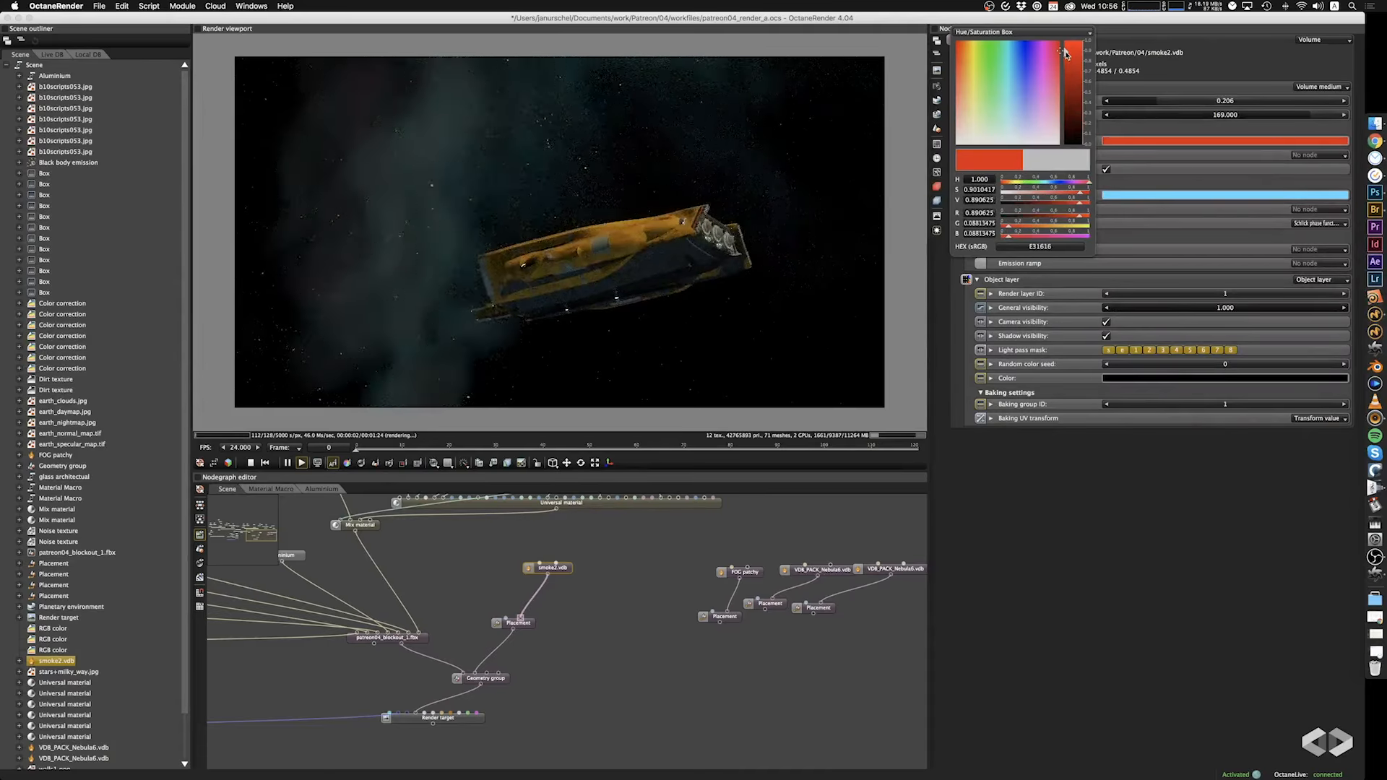
pyautogui.click(641, 310)
pyautogui.moveTo(641, 306); pyautogui.dragTo(615, 286)
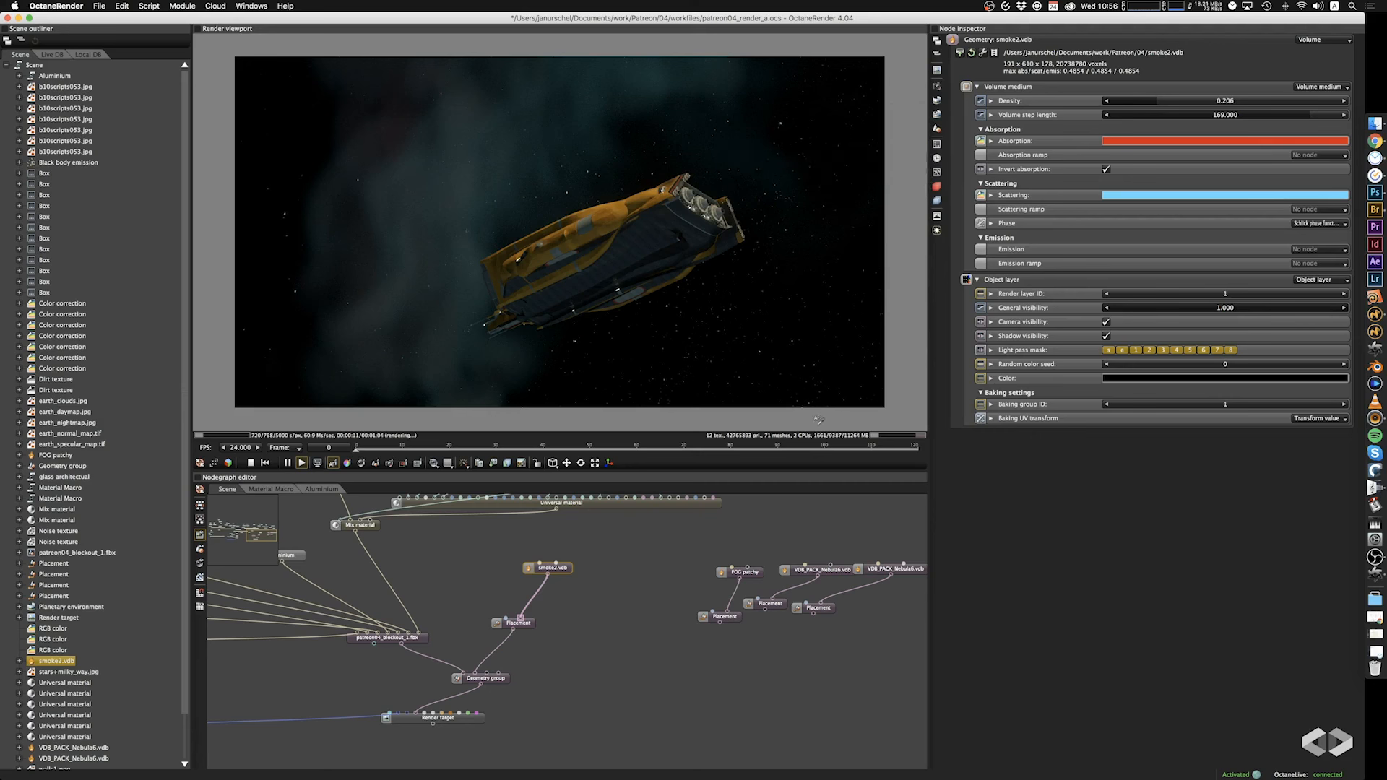
# Try stretching the smoke volume's Placement along Y to a scale of 244.
pyautogui.click(525, 624)
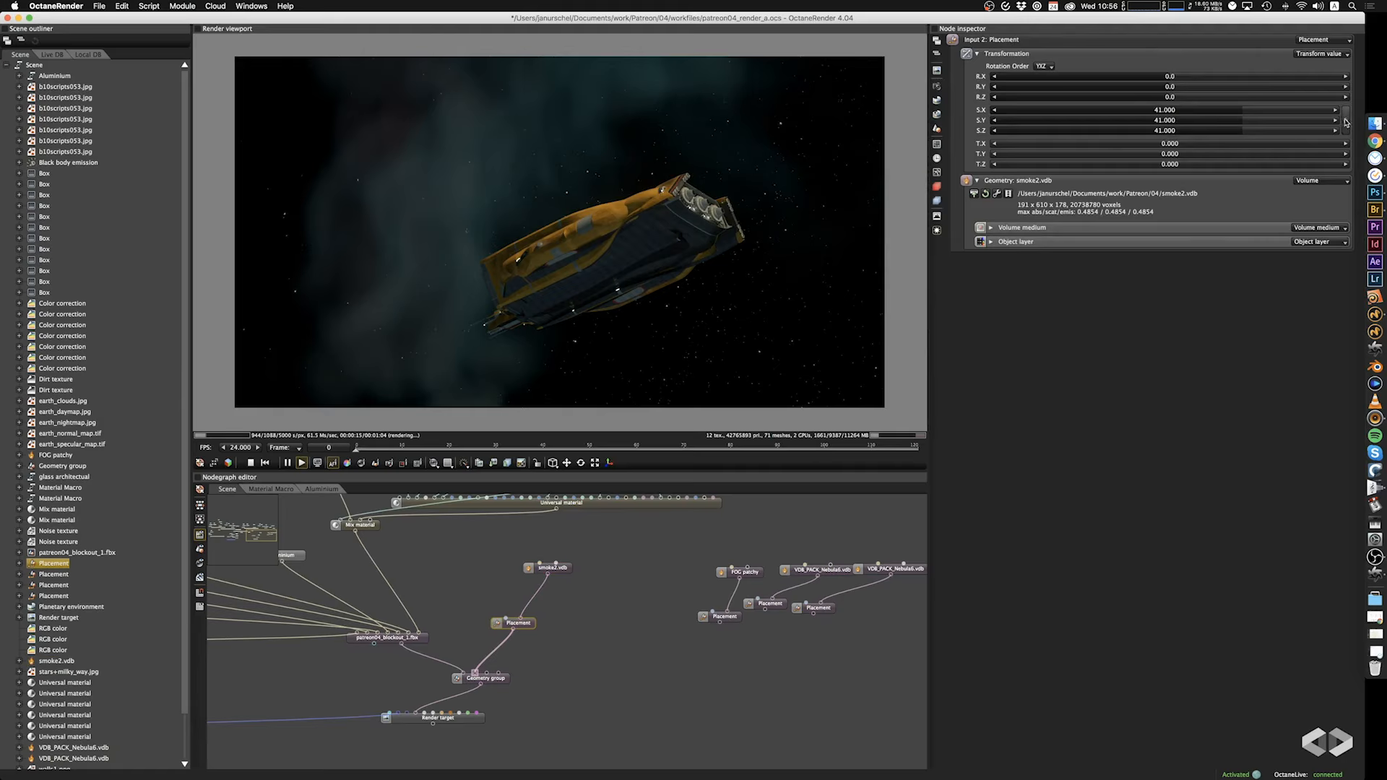
pyautogui.moveTo(1239, 119); pyautogui.dragTo(1299, 125)
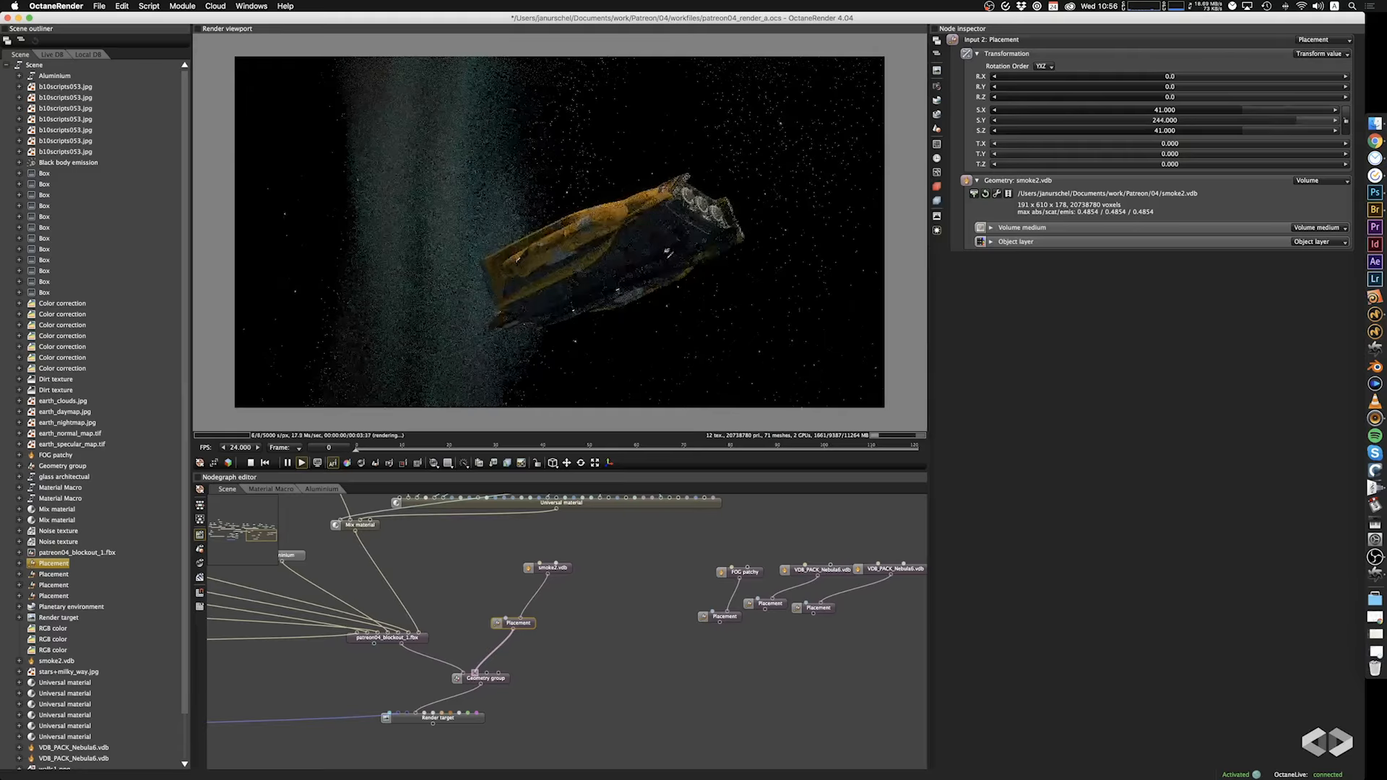
pyautogui.moveTo(660, 237); pyautogui.dragTo(584, 249)
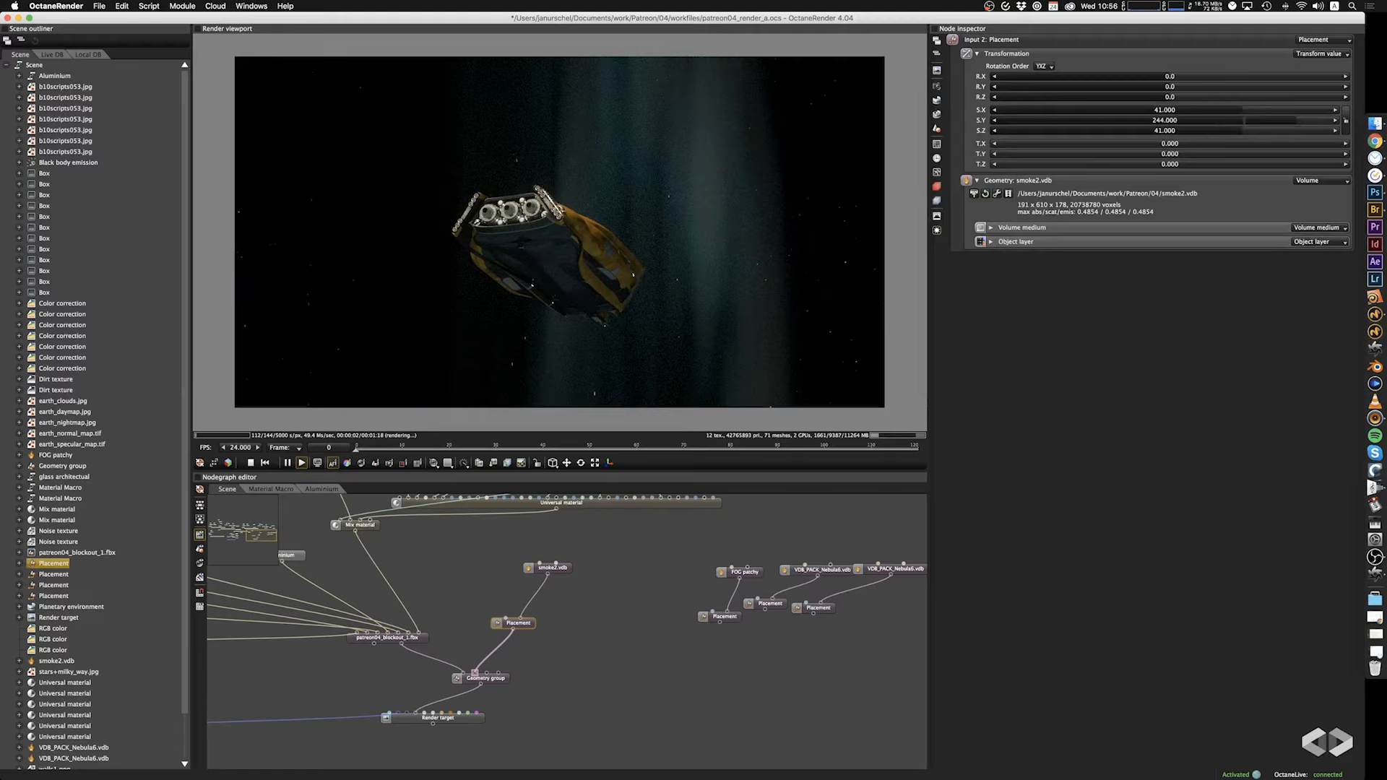
# Restore the smoke Placement's Y scale to 41.
pyautogui.click(1220, 117)
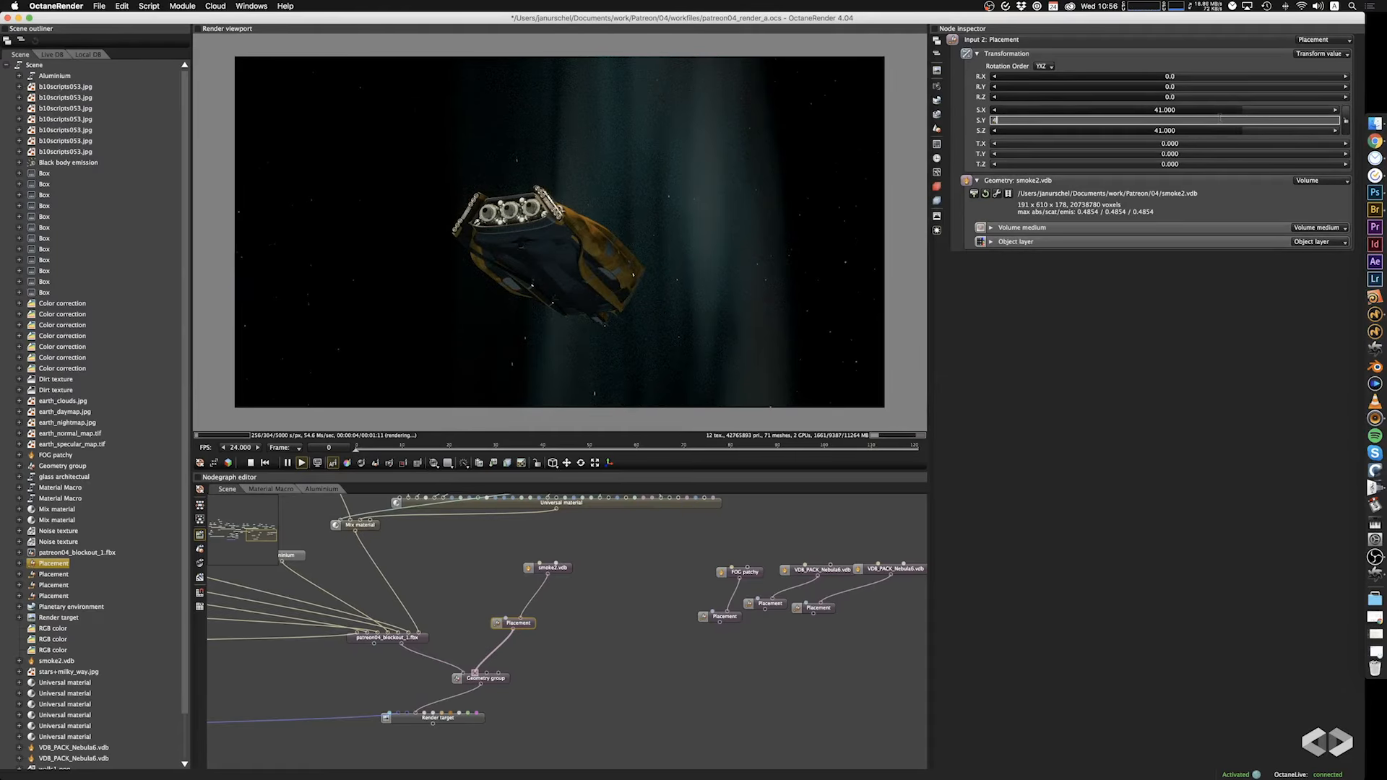
pyautogui.write('1')
pyautogui.press('Return')
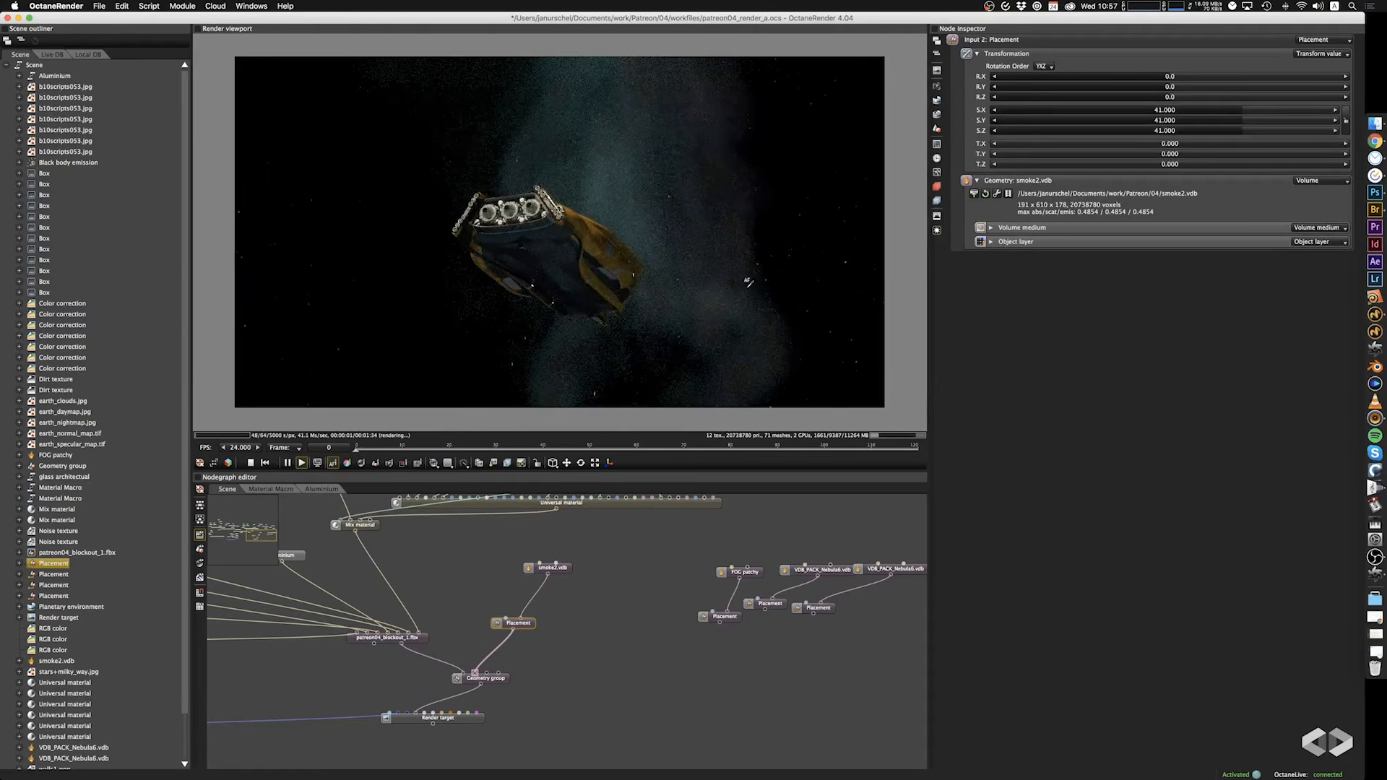
pyautogui.moveTo(748, 284); pyautogui.dragTo(679, 252)
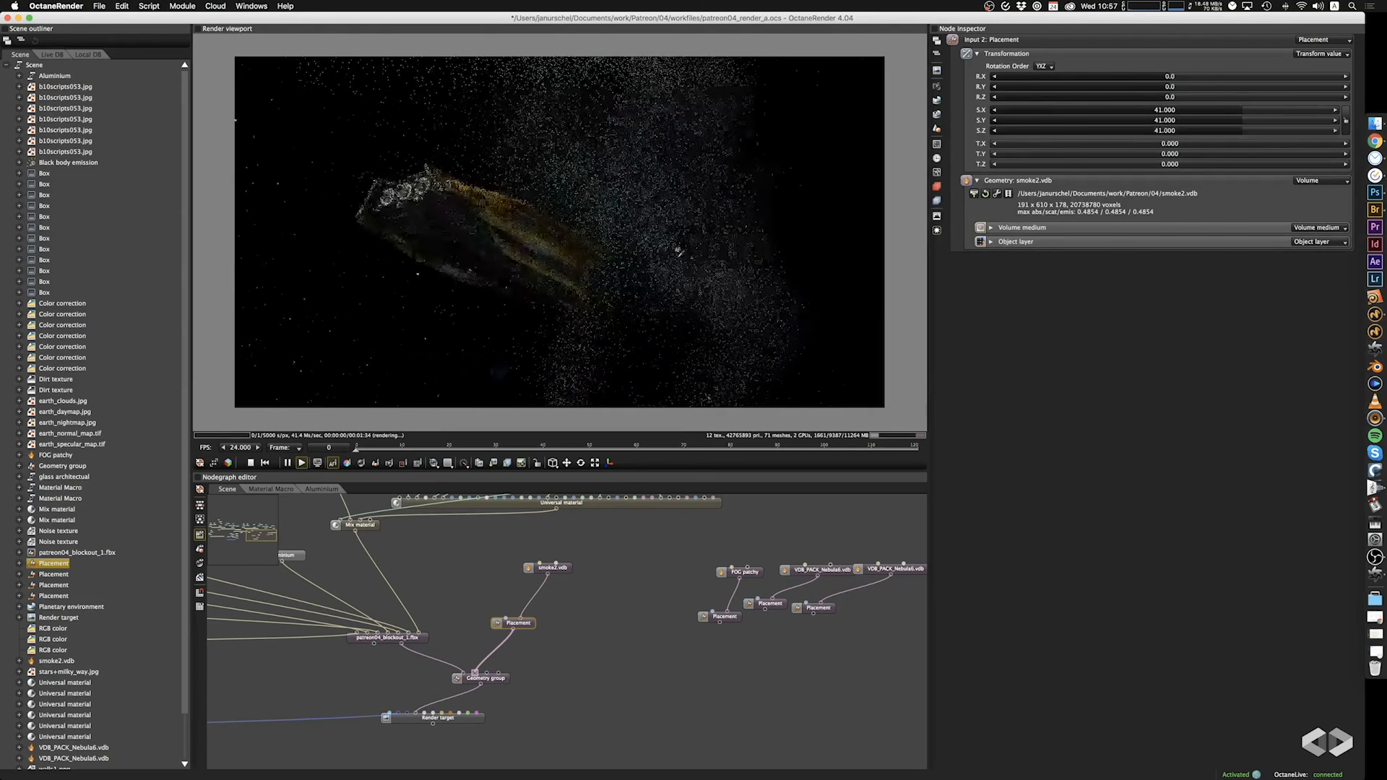
# Add a Texture emission to the smoke2.vdb volume medium.
pyautogui.click(555, 568)
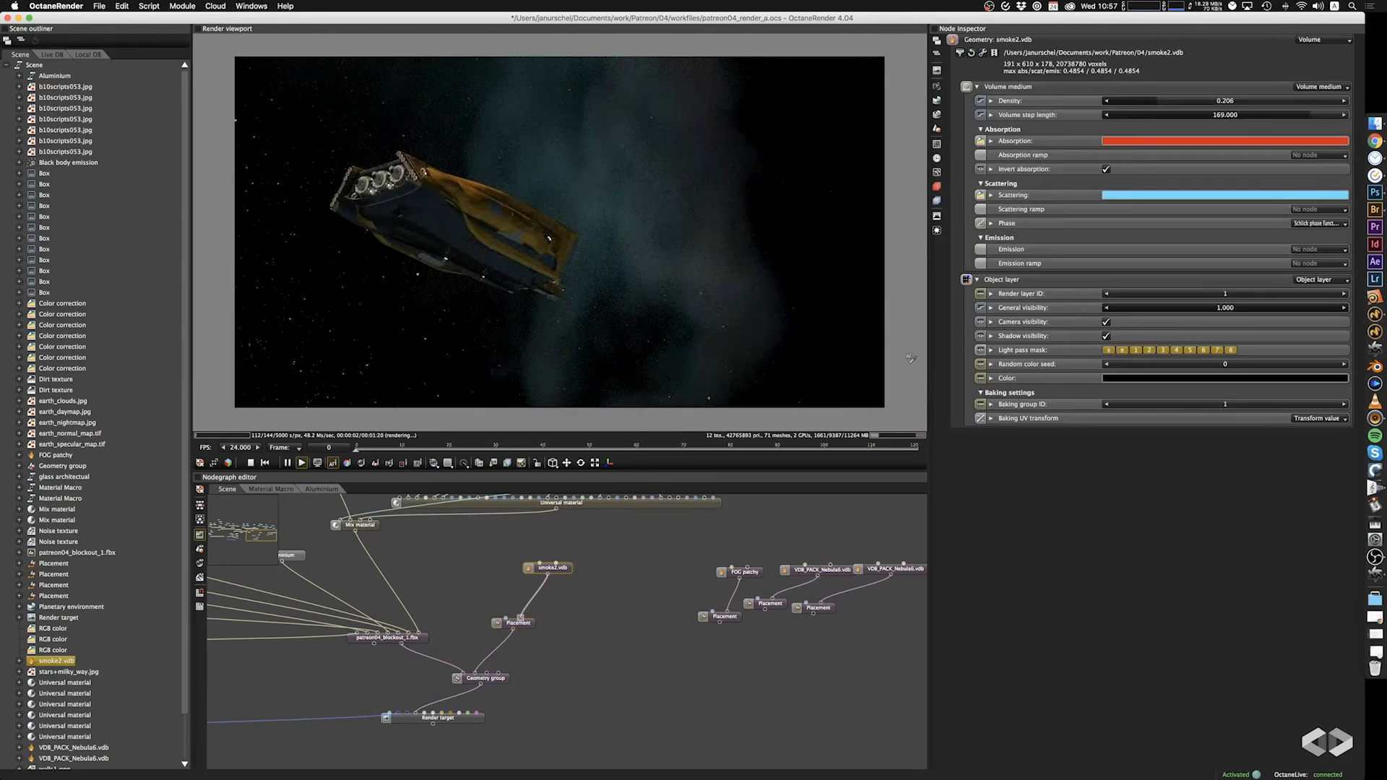
pyautogui.click(1306, 253)
pyautogui.click(1322, 271)
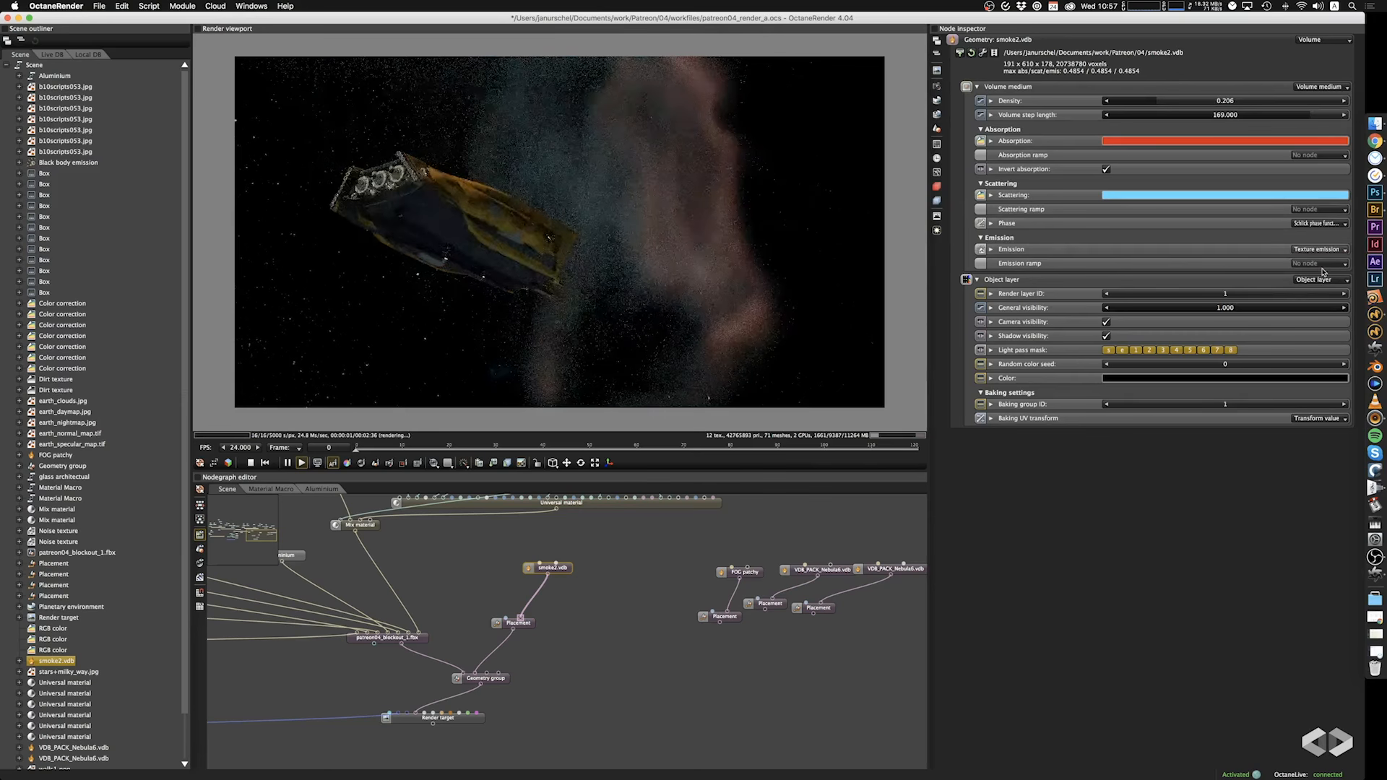
pyautogui.moveTo(738, 296); pyautogui.dragTo(752, 290)
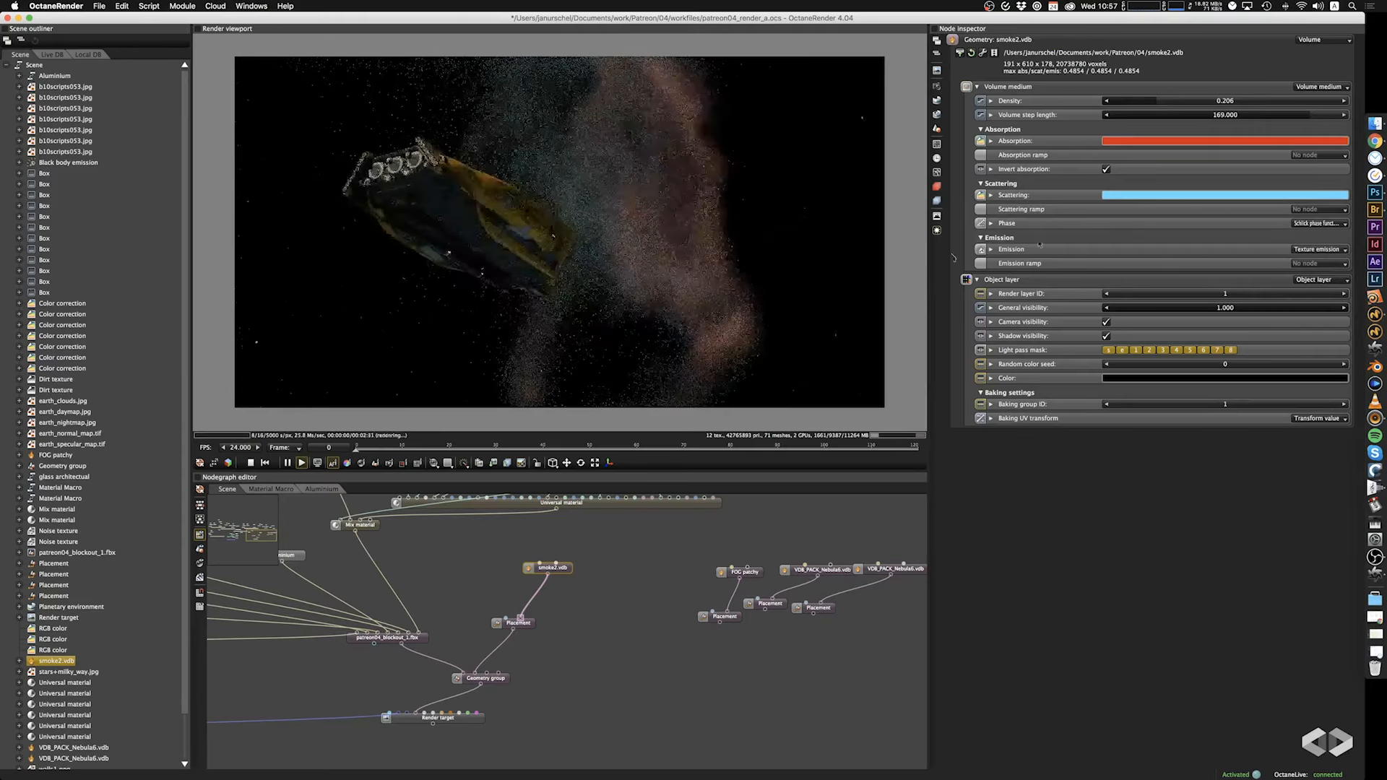
# Set the smoke volume's emission texture colour to dark teal, hex 195E51.
pyautogui.click(991, 250)
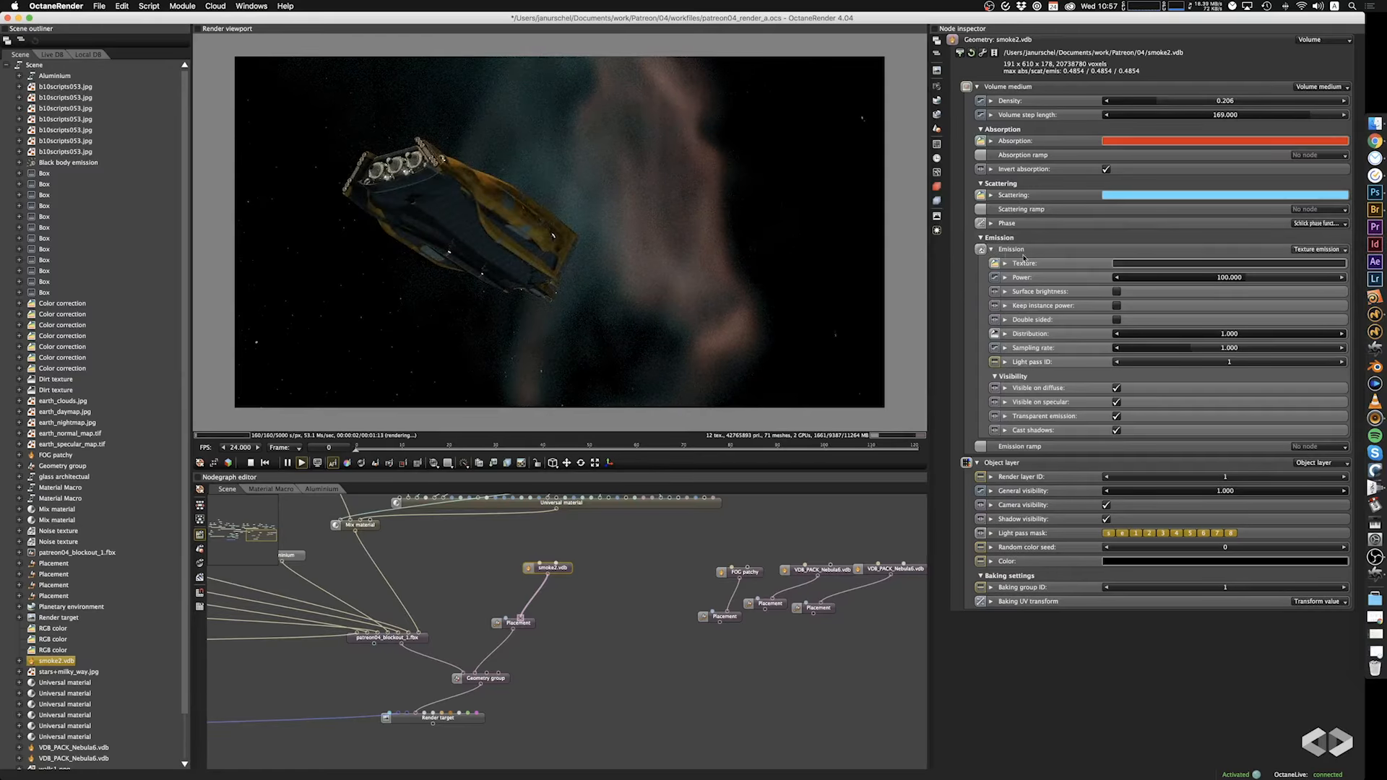
pyautogui.click(1139, 265)
pyautogui.moveTo(1078, 249); pyautogui.dragTo(1016, 190)
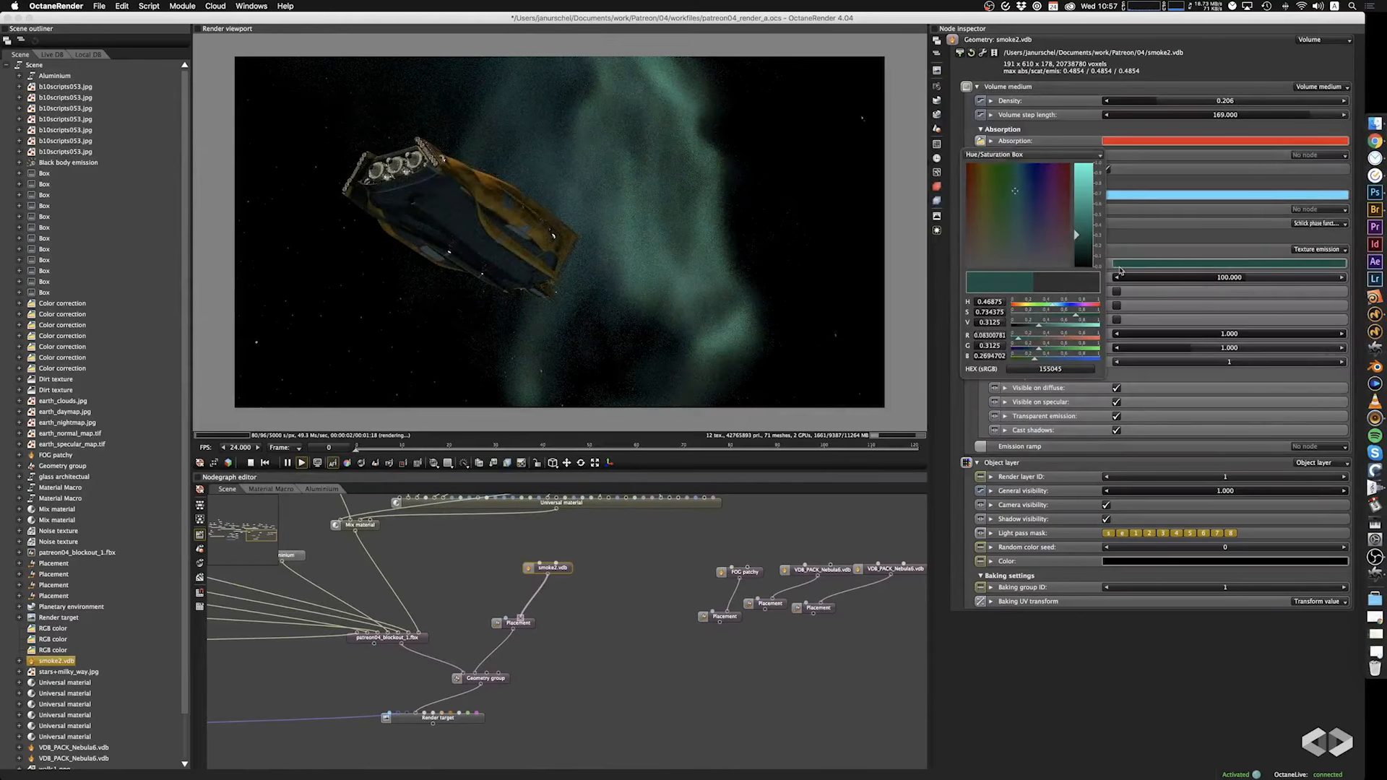
pyautogui.moveTo(1079, 237); pyautogui.dragTo(1076, 230)
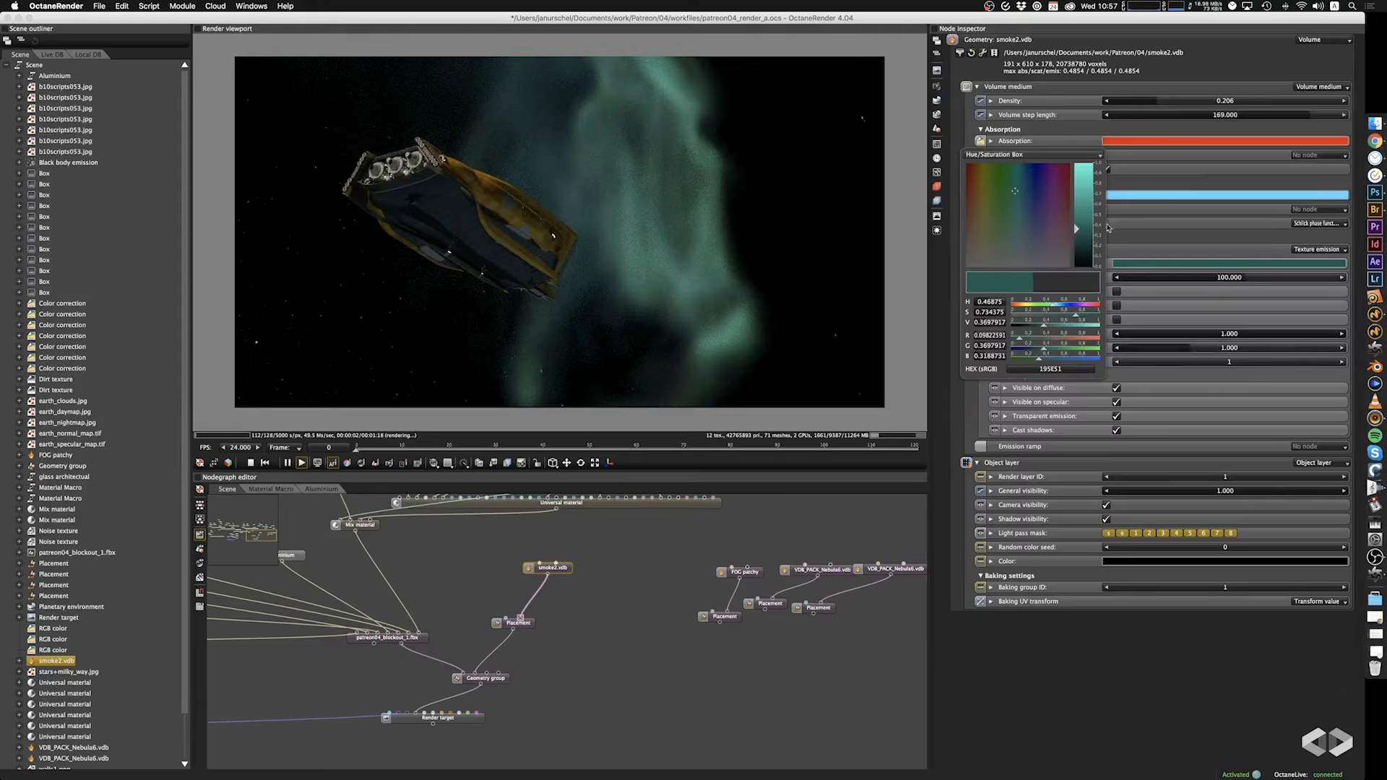
pyautogui.click(1185, 181)
# Change the smoke volume's absorption colour to green.
pyautogui.click(1177, 140)
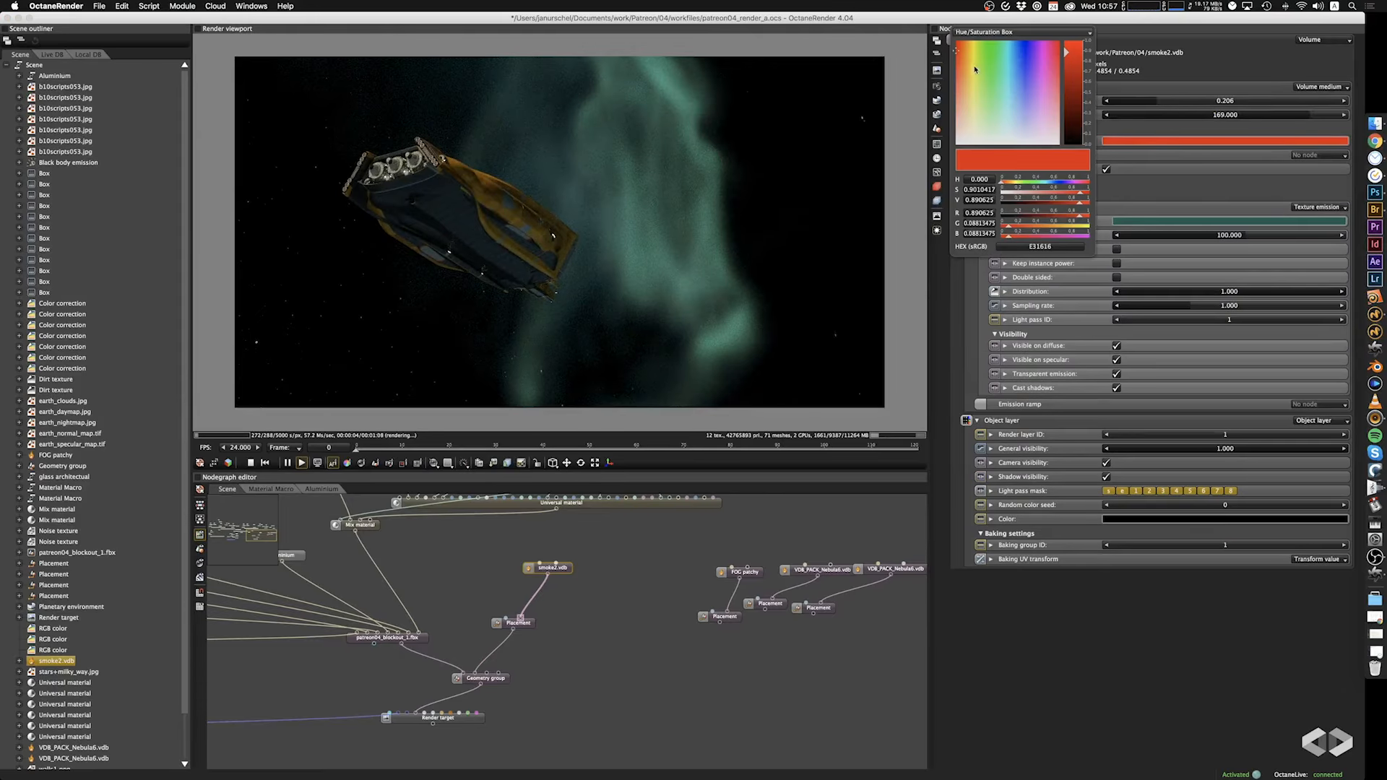
pyautogui.moveTo(975, 70); pyautogui.dragTo(973, 56)
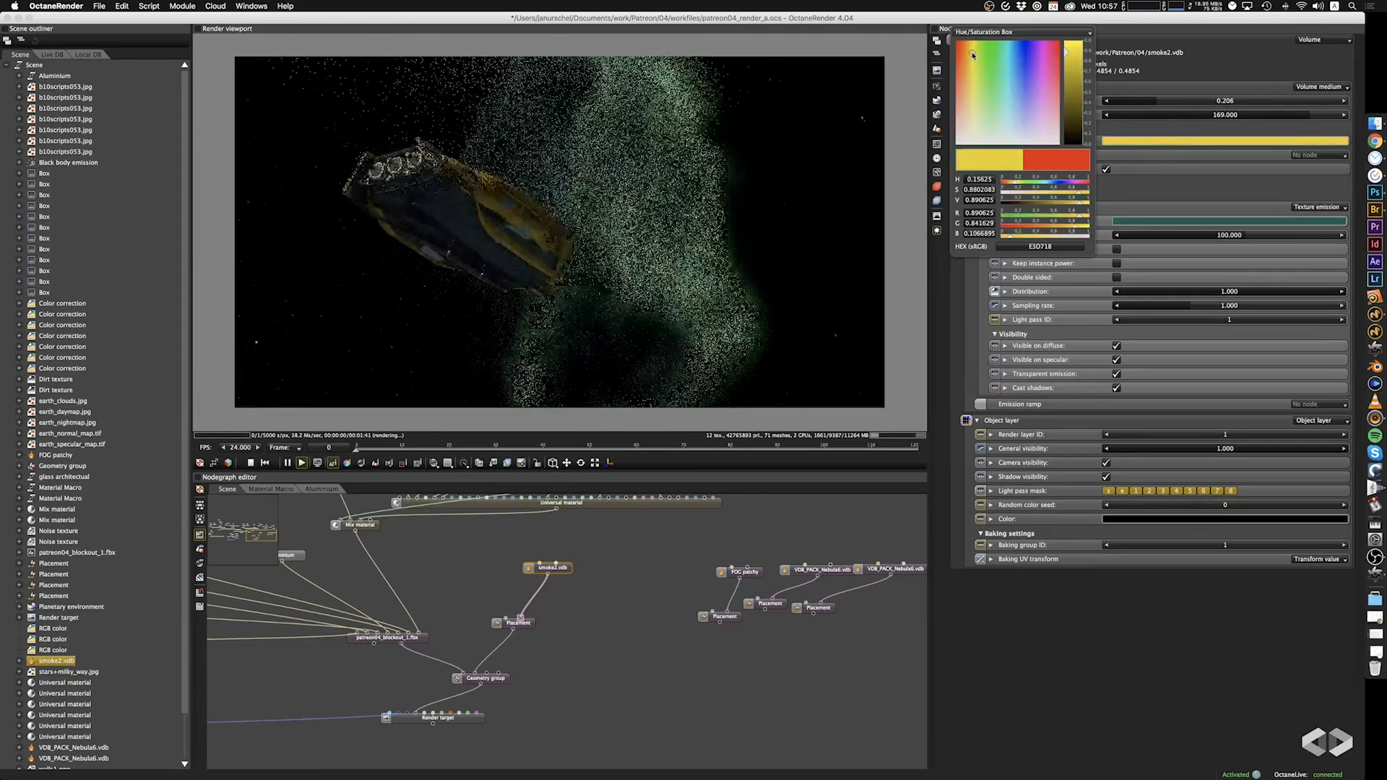
pyautogui.click(1000, 60)
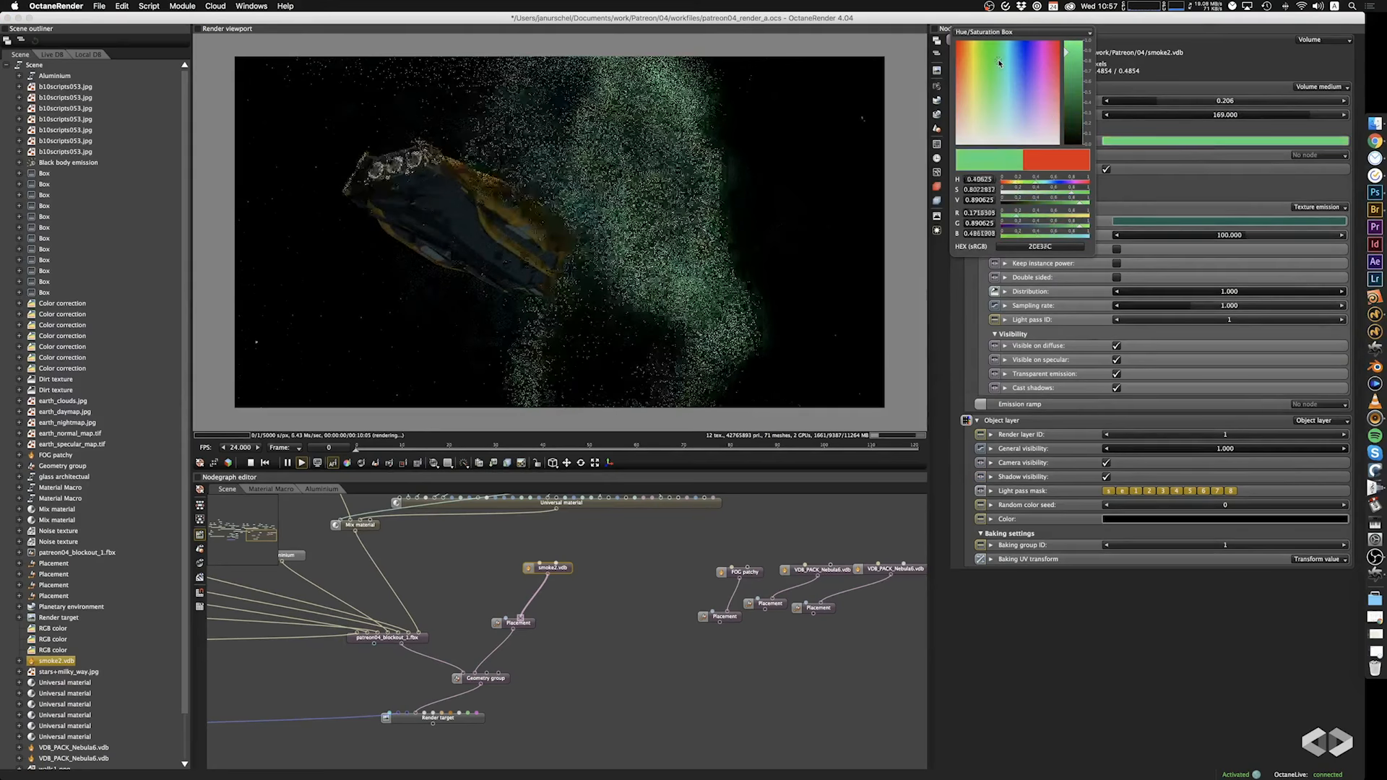
pyautogui.click(1176, 129)
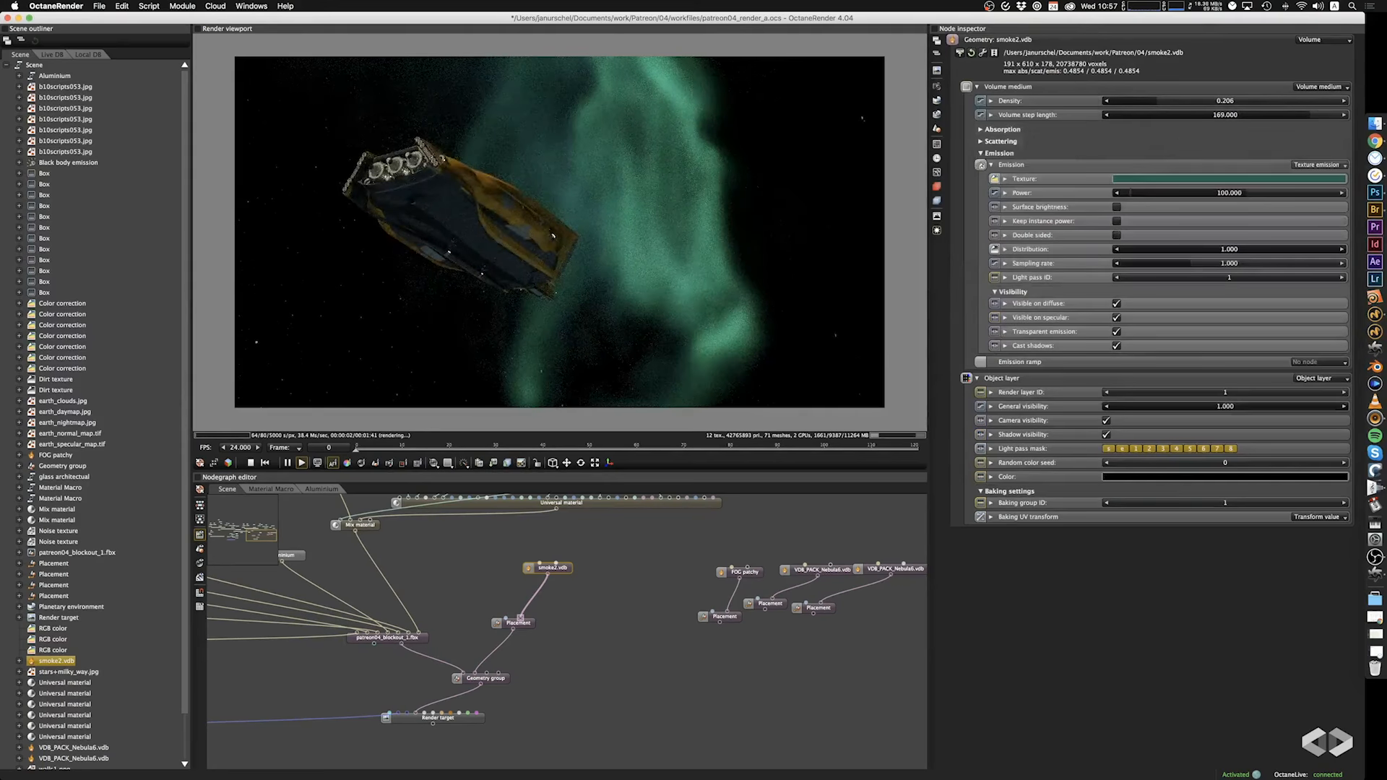
pyautogui.click(1053, 130)
pyautogui.click(1000, 183)
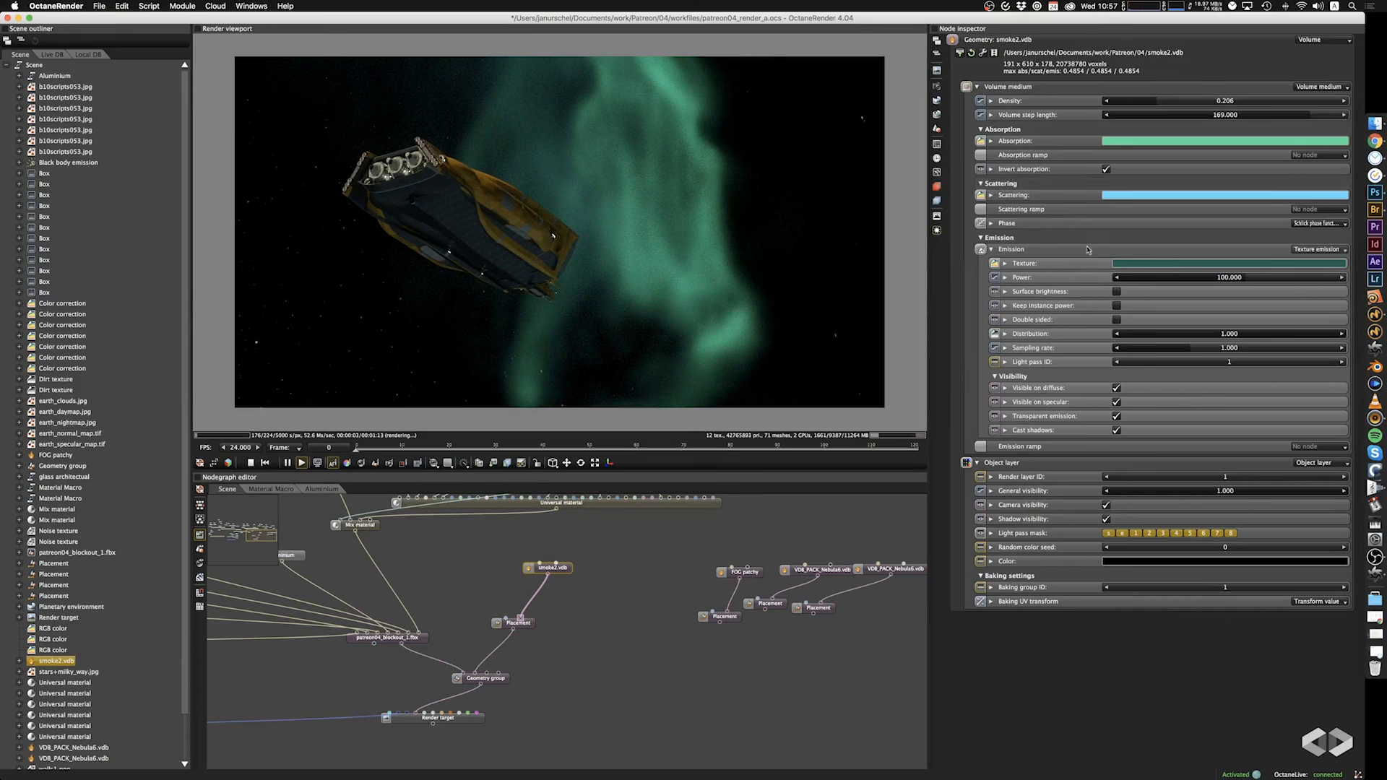
# Brighten the smoke volume's teal emission texture colour slightly.
pyautogui.click(1166, 266)
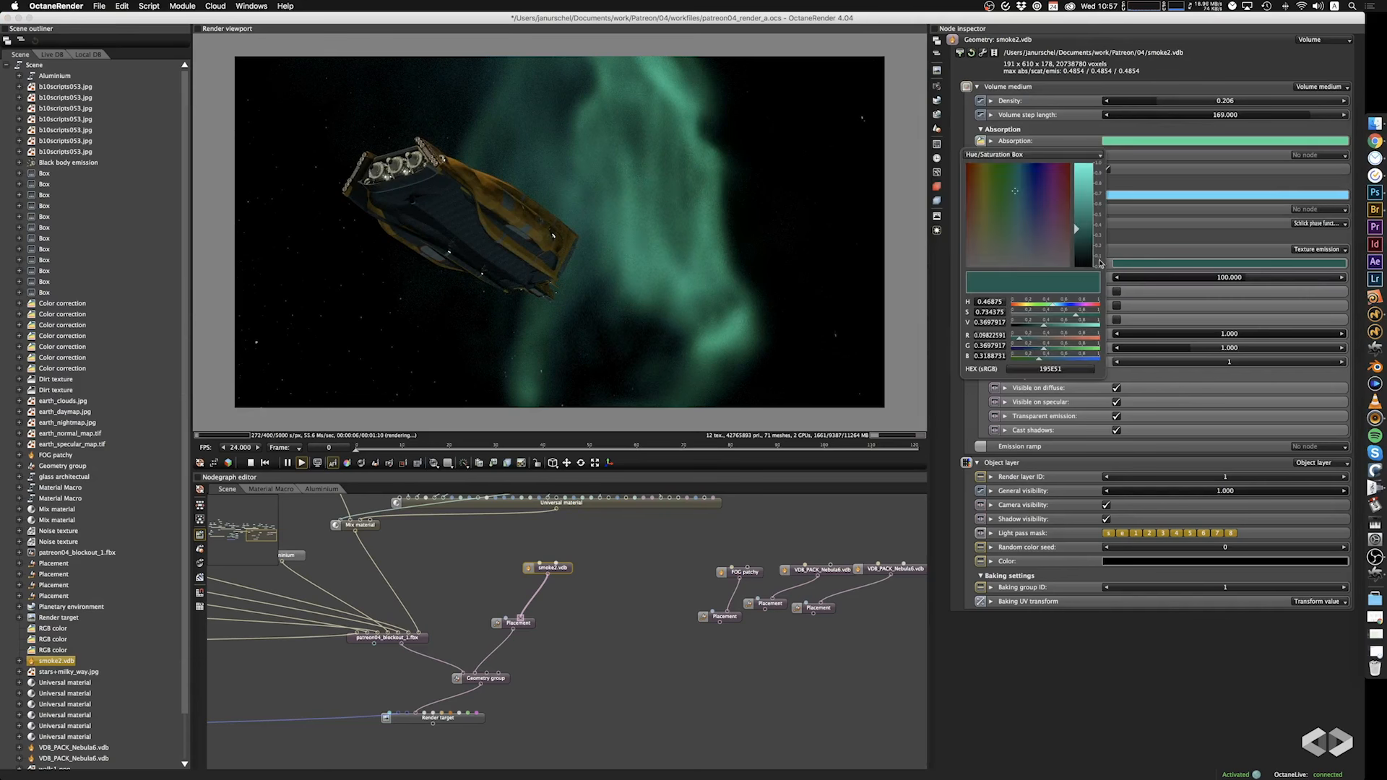
pyautogui.moveTo(1075, 230); pyautogui.dragTo(1076, 227)
pyautogui.moveTo(628, 253); pyautogui.dragTo(768, 260)
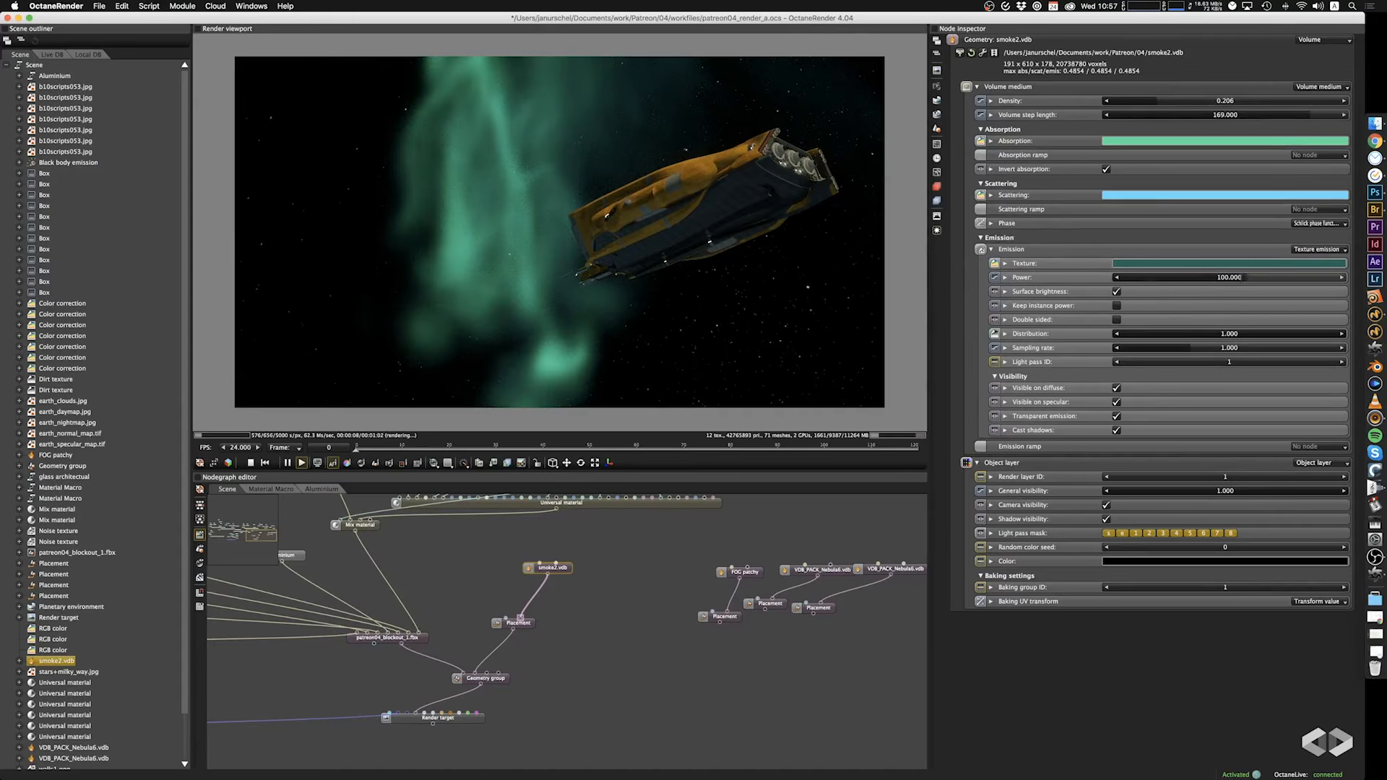
# Raise the smoke emission's power to 304, keeping surface brightness and double-sided disabled.
pyautogui.moveTo(1246, 279)
pyautogui.mouseDown()
pyautogui.moveTo(1269, 279)
pyautogui.moveTo(1212, 280)
pyautogui.moveTo(1263, 278)
pyautogui.mouseUp()
pyautogui.click(1117, 292)
pyautogui.click(1117, 320)
pyautogui.click(1117, 320)
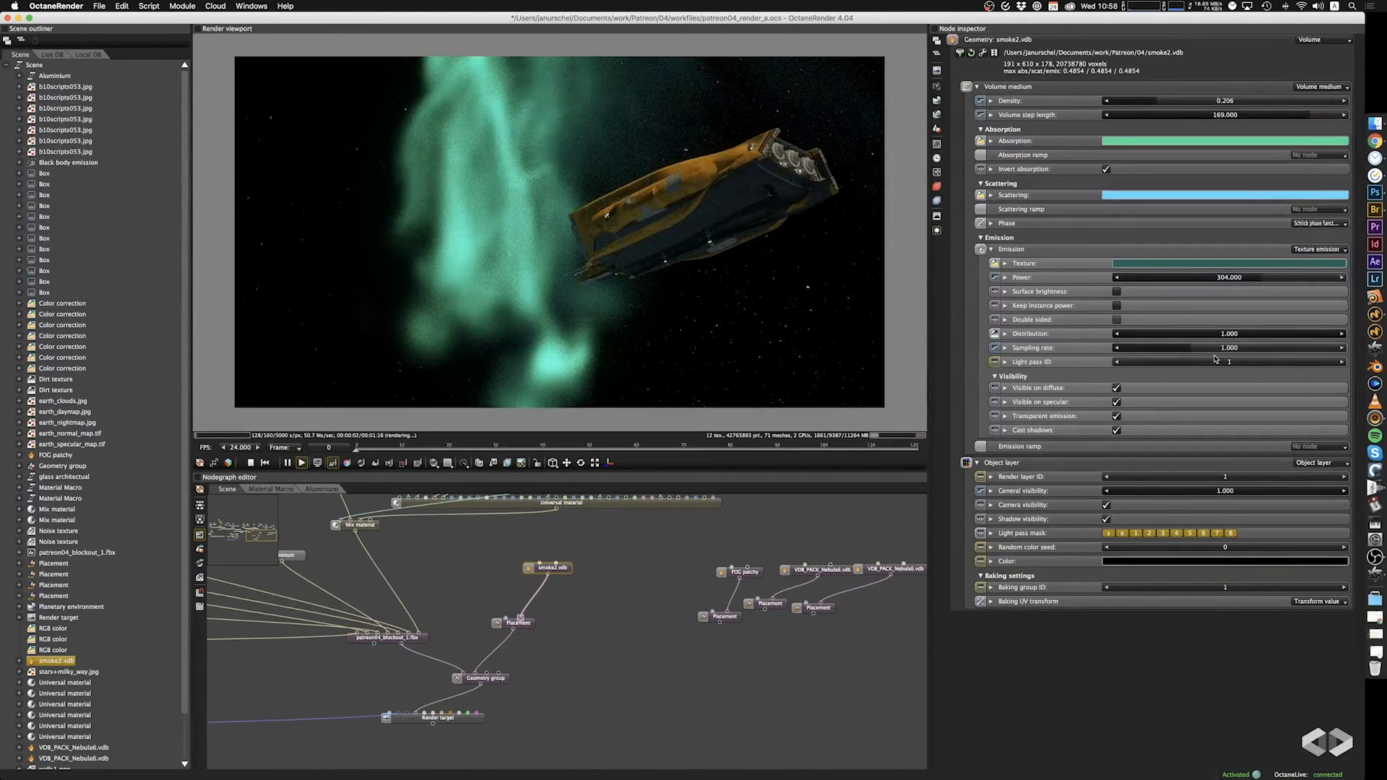
# Stretch the smoke volume's Placement along Y to a scale of 159.
pyautogui.click(524, 629)
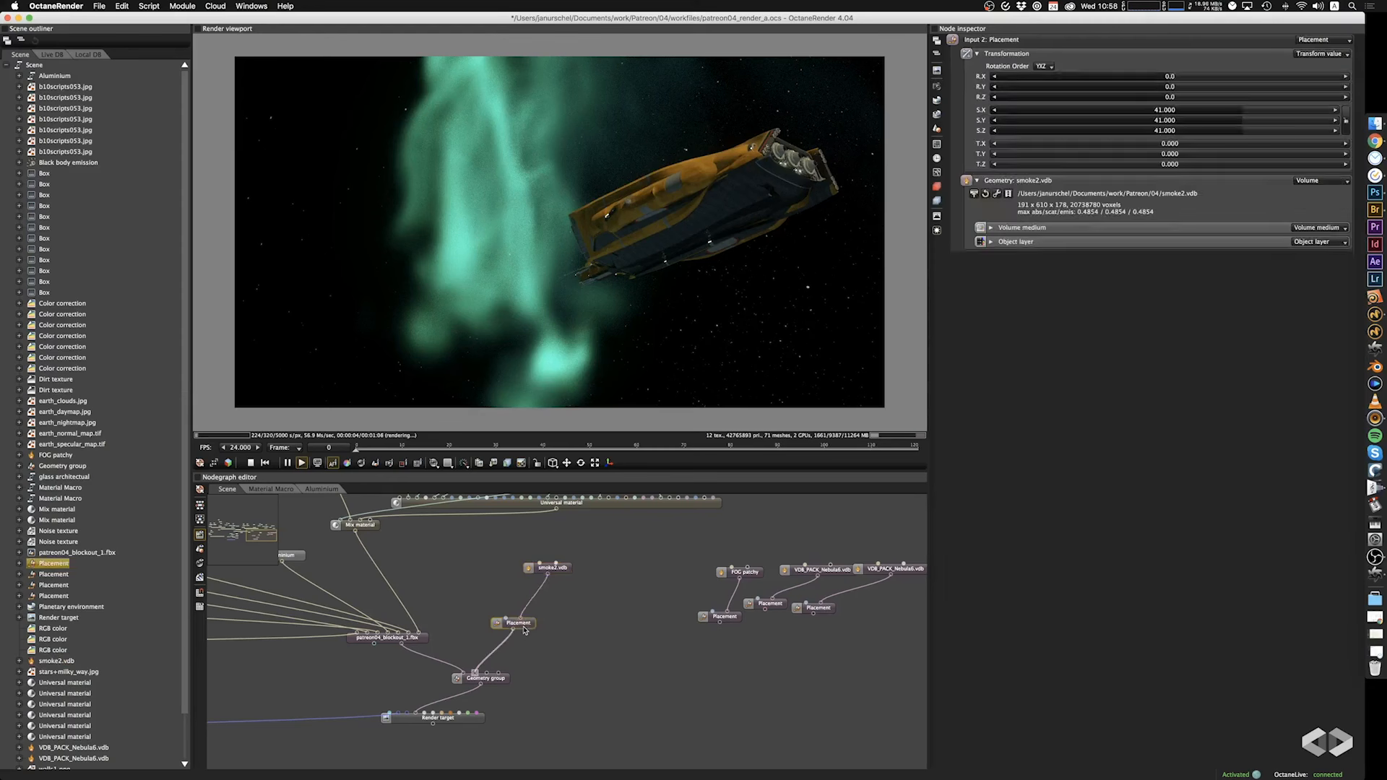
pyautogui.moveTo(1262, 120); pyautogui.dragTo(1286, 122)
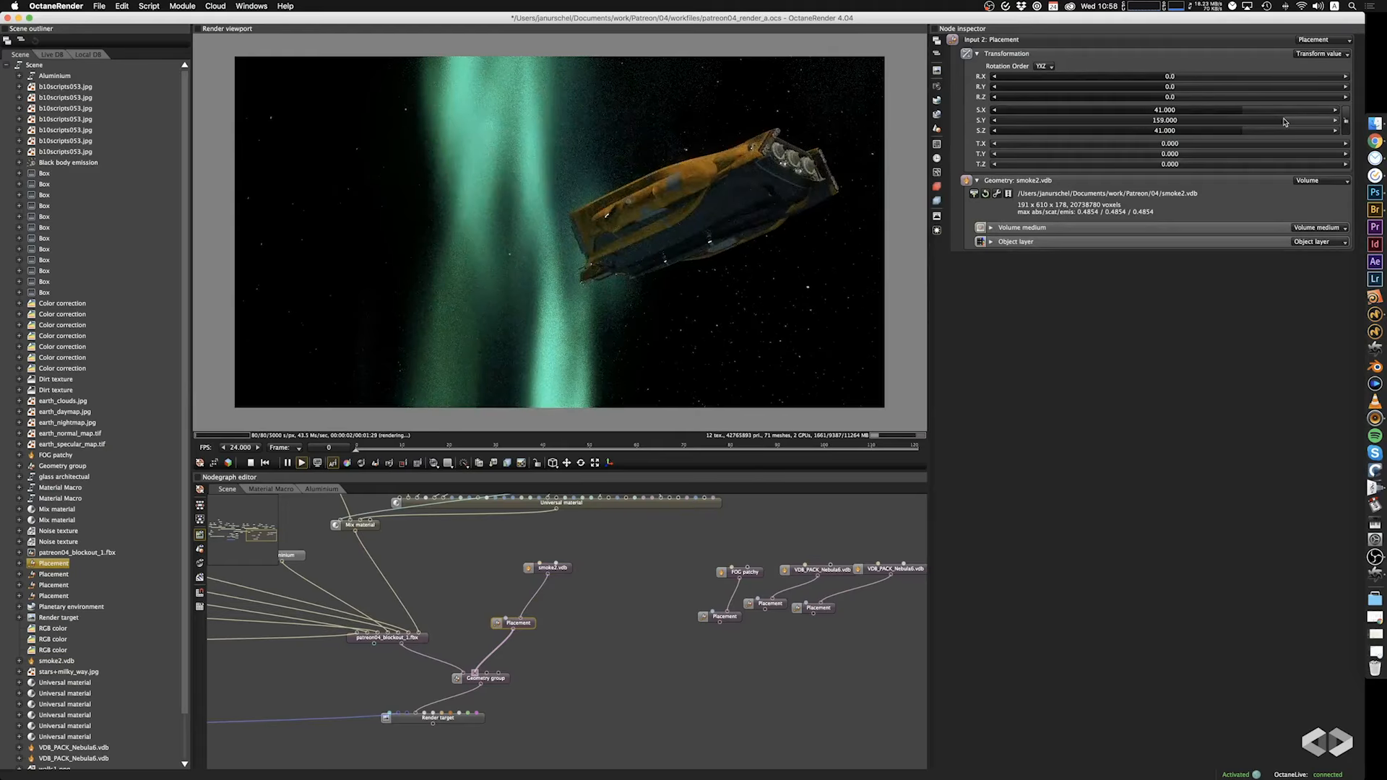
pyautogui.moveTo(768, 250); pyautogui.dragTo(600, 286)
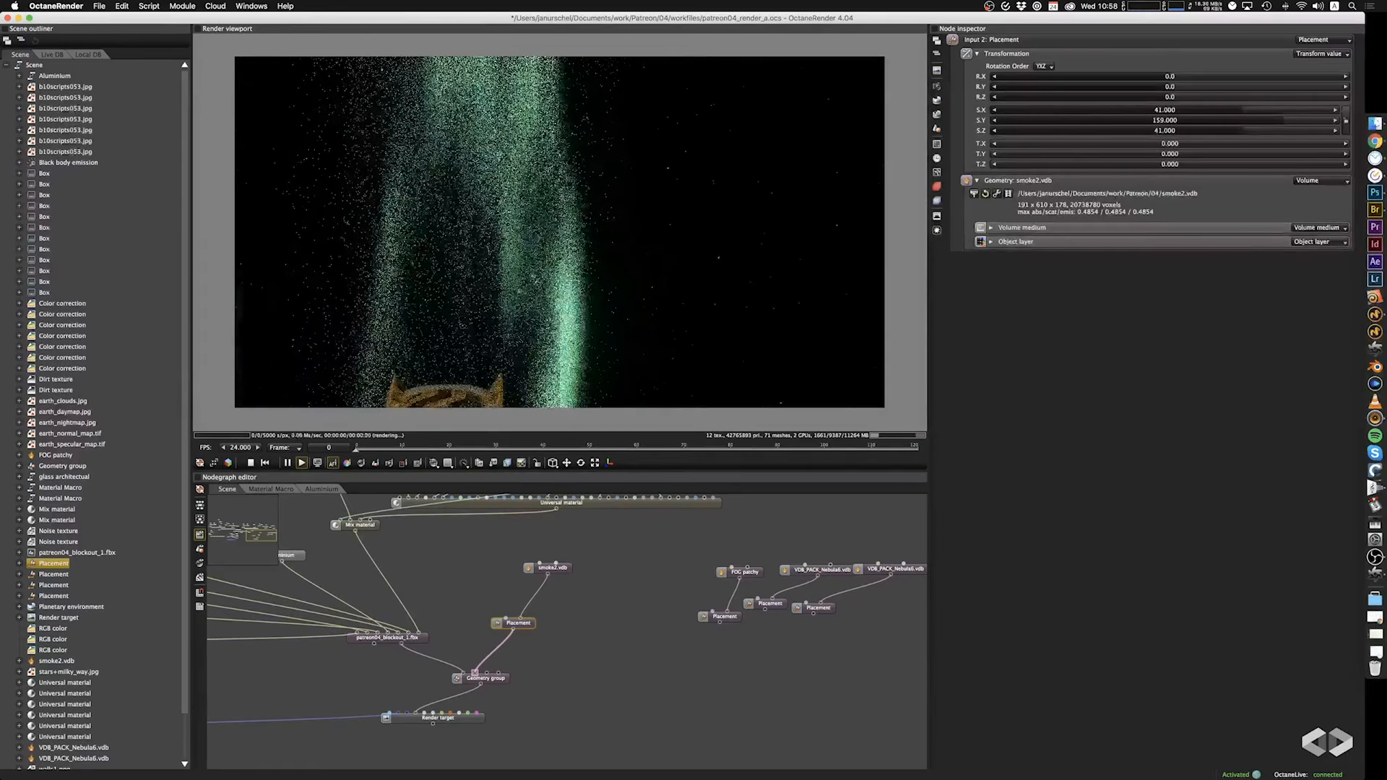
pyautogui.moveTo(616, 150); pyautogui.dragTo(670, 195)
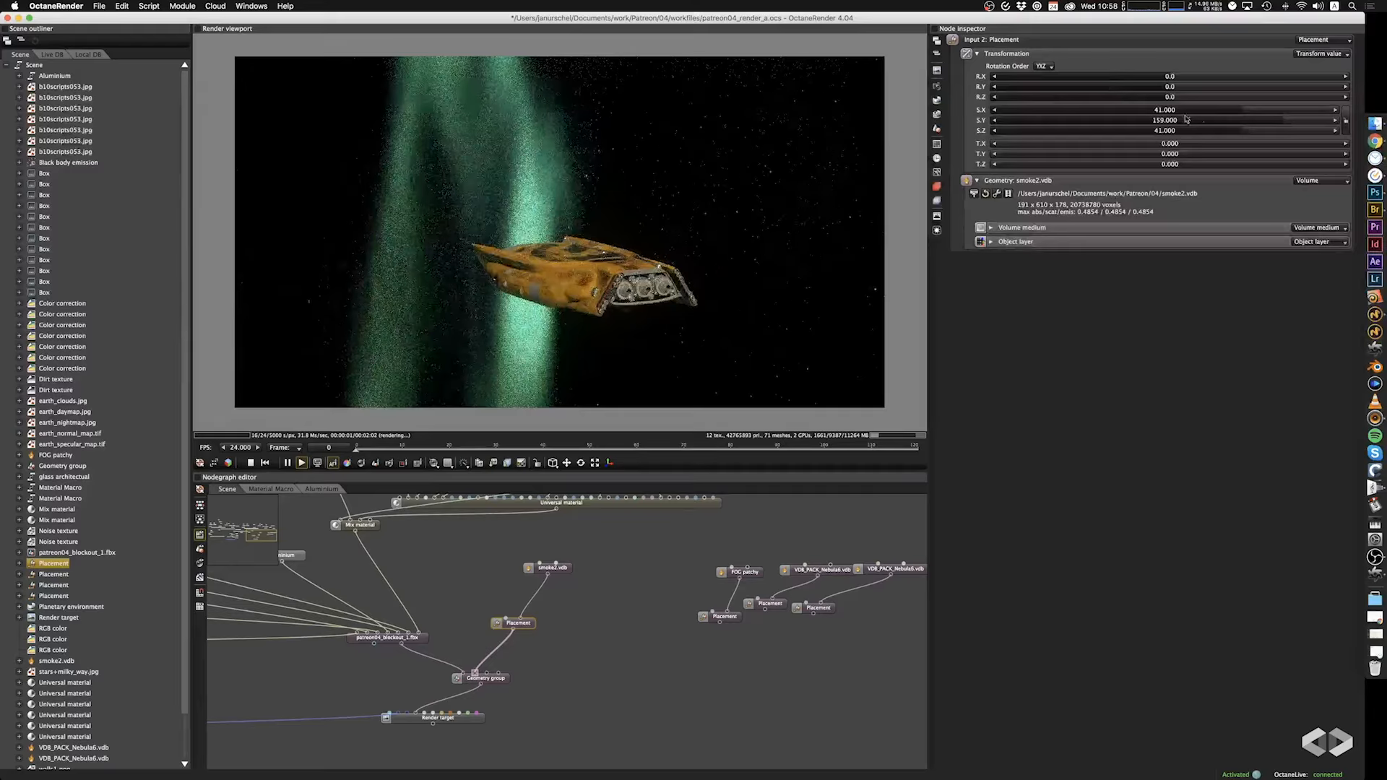
# Scale the smoke volume's Placement to 18.3 on X and 124 on Z.
pyautogui.moveTo(1239, 110); pyautogui.dragTo(1277, 133)
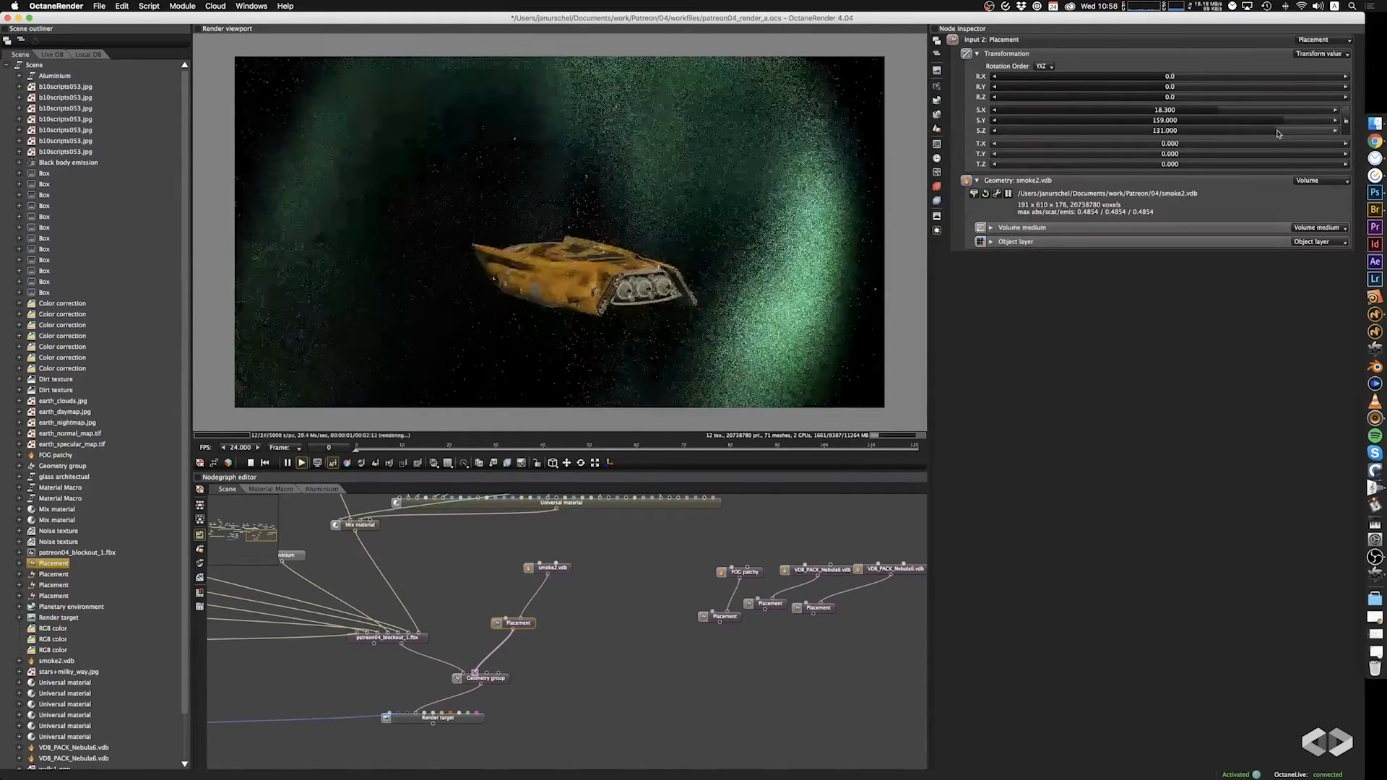
pyautogui.moveTo(558, 325); pyautogui.dragTo(875, 239)
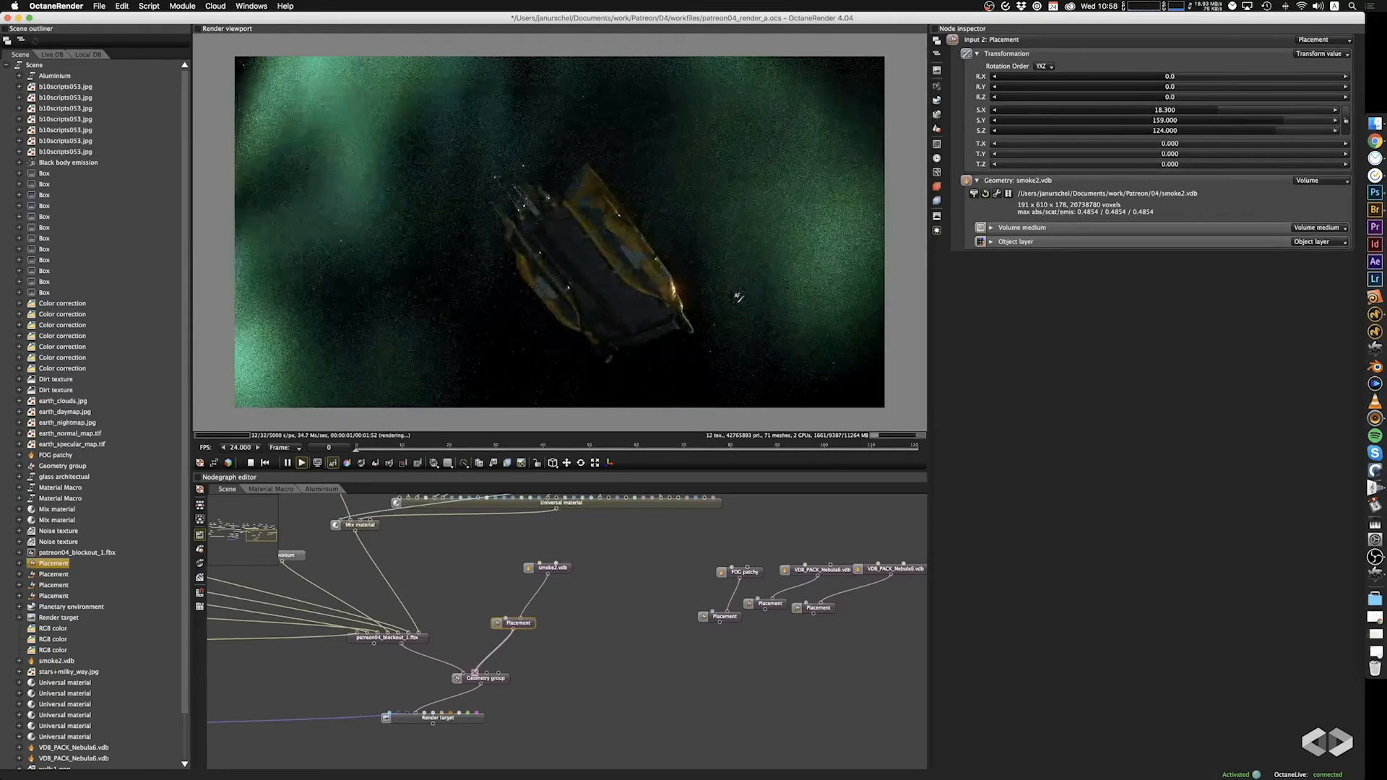
pyautogui.moveTo(645, 261); pyautogui.dragTo(695, 319)
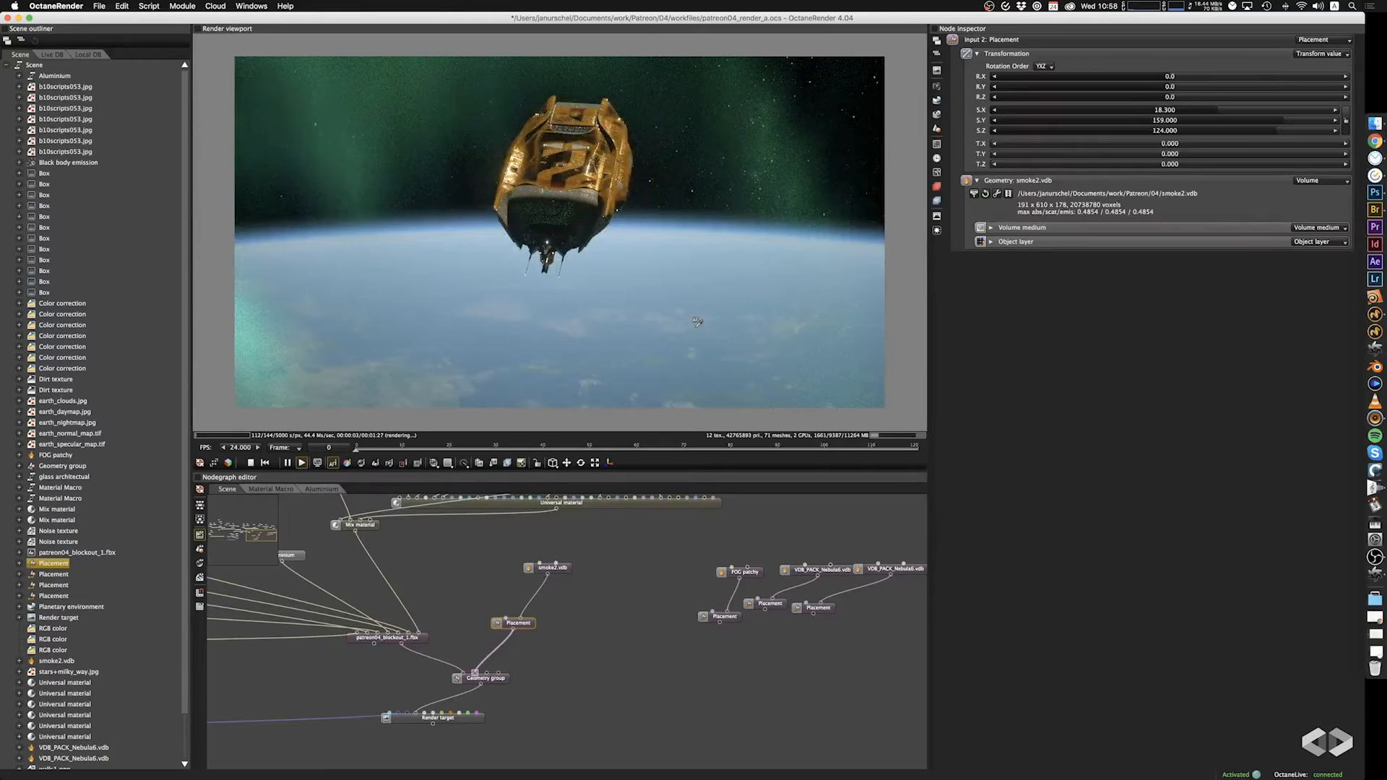
pyautogui.moveTo(697, 322); pyautogui.dragTo(627, 211)
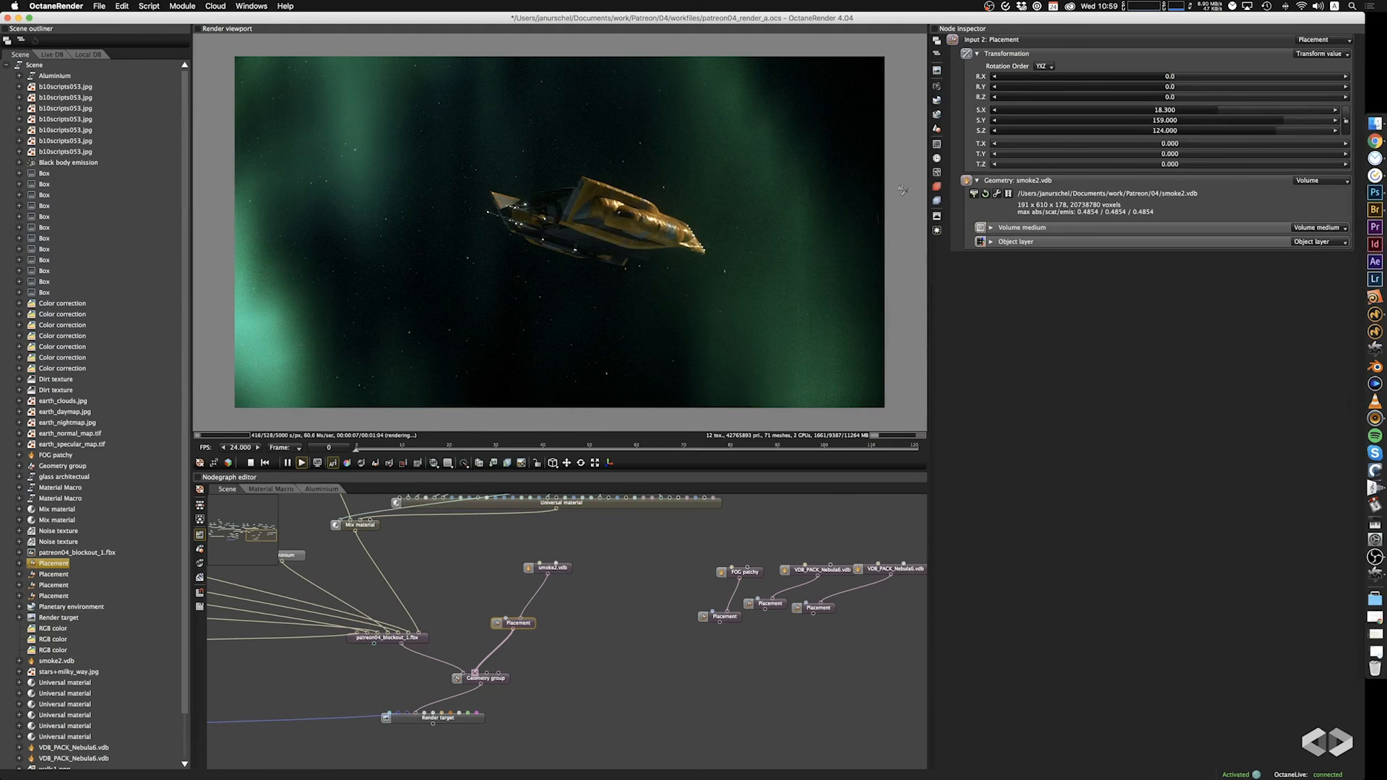
# Add a Volume gradient as the smoke volume's emission ramp and set its start value to turquoise, hex 2CFFD1.
pyautogui.click(570, 570)
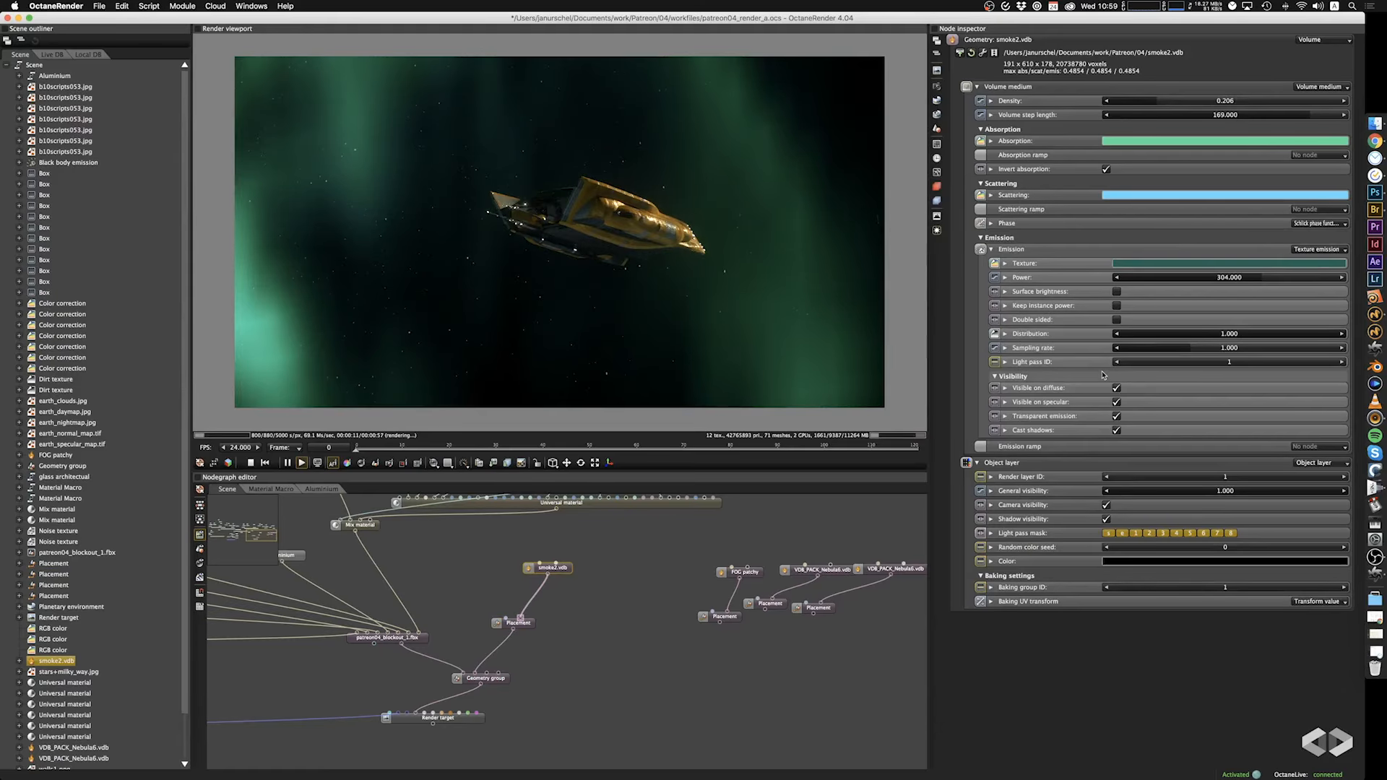
pyautogui.click(1313, 448)
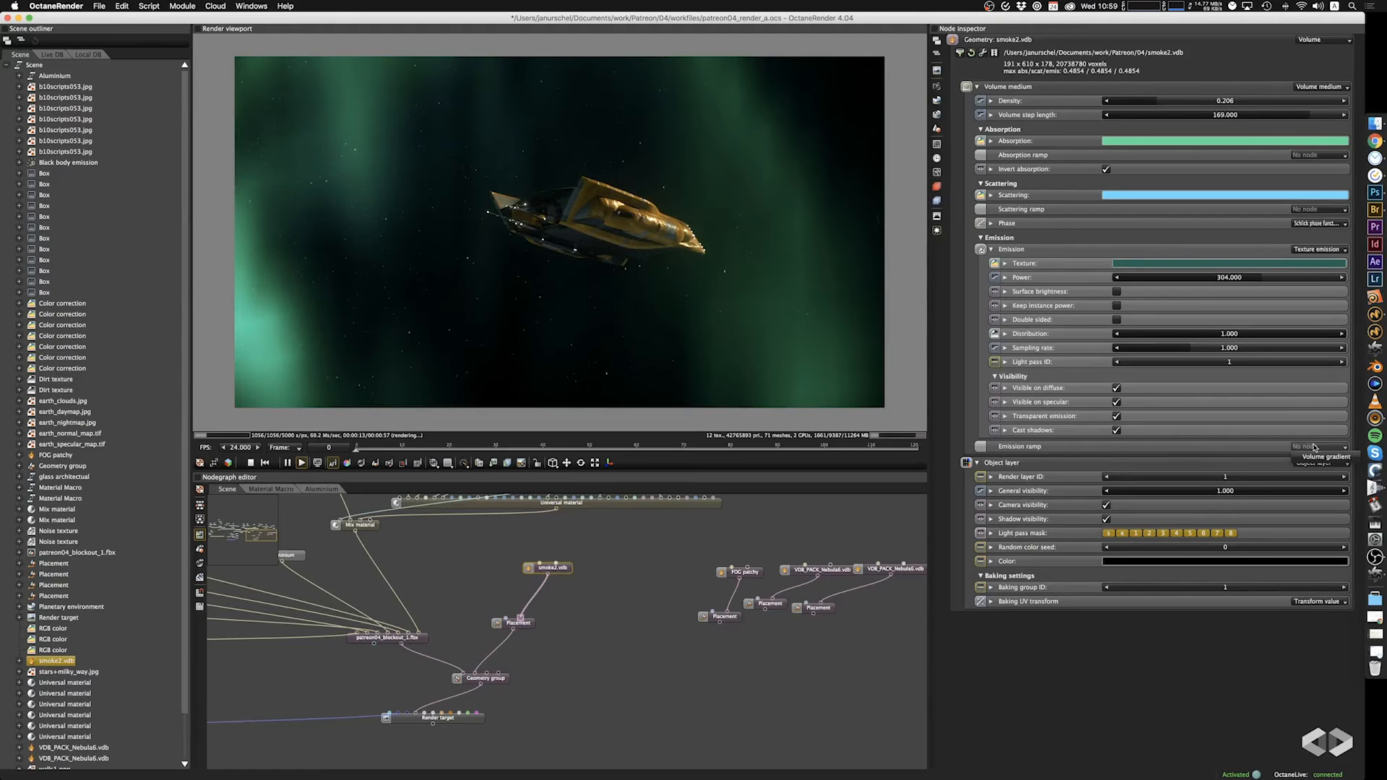
pyautogui.click(1318, 458)
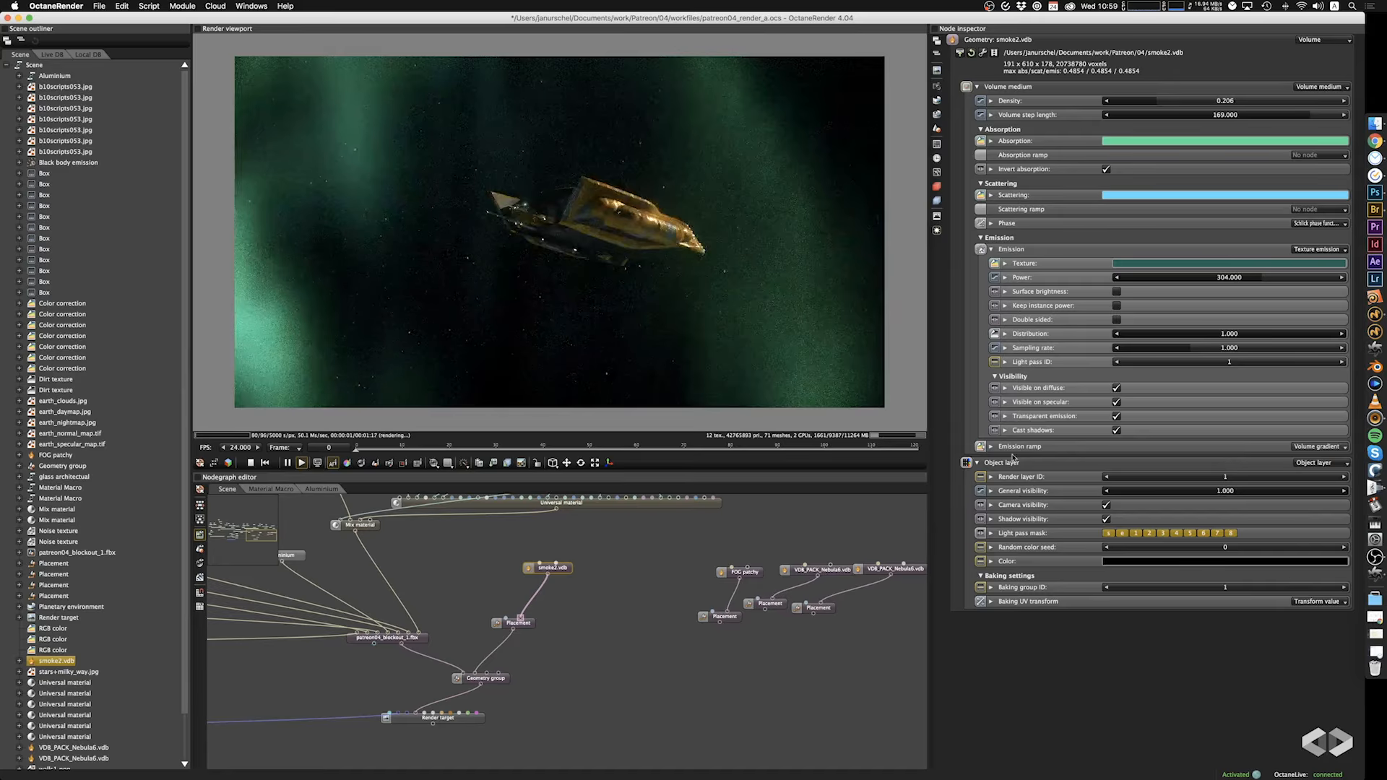
pyautogui.click(992, 448)
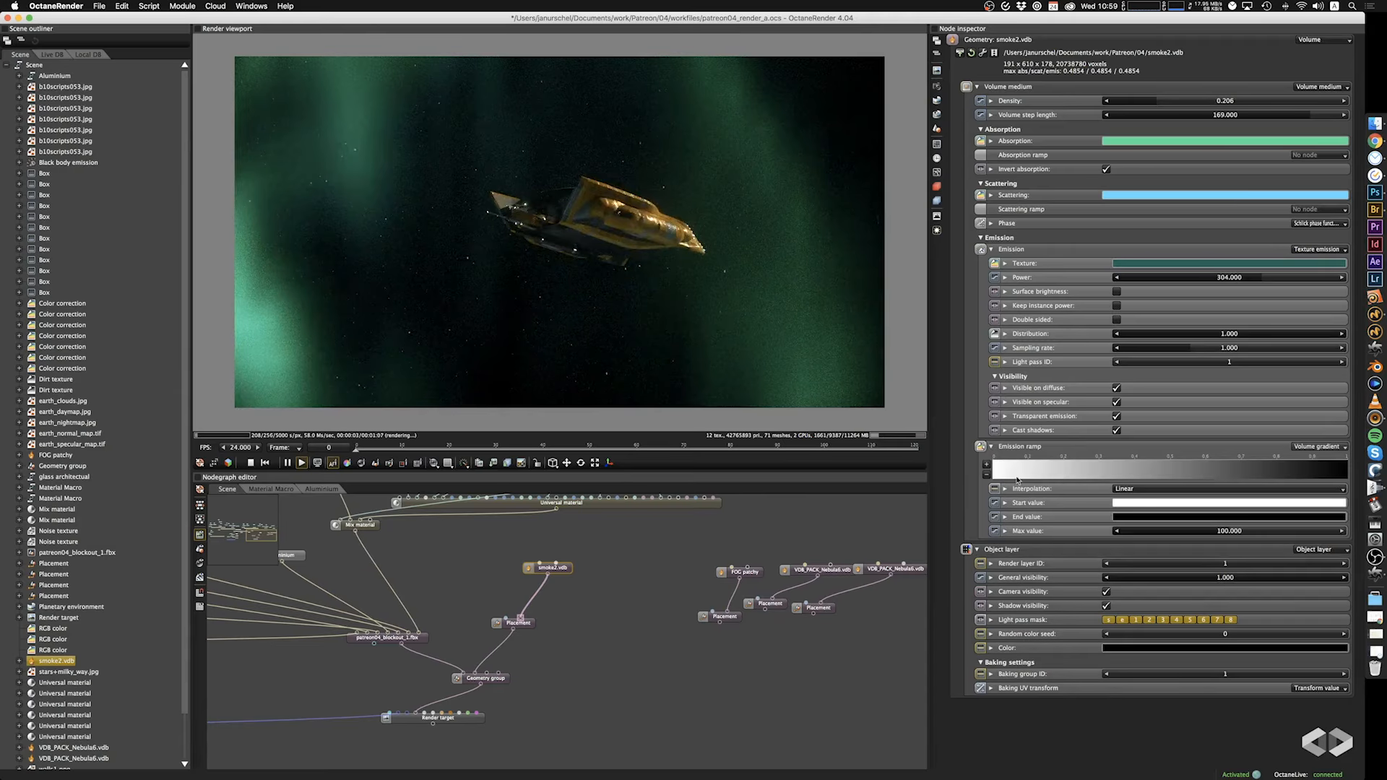
pyautogui.click(1137, 506)
pyautogui.click(1010, 428)
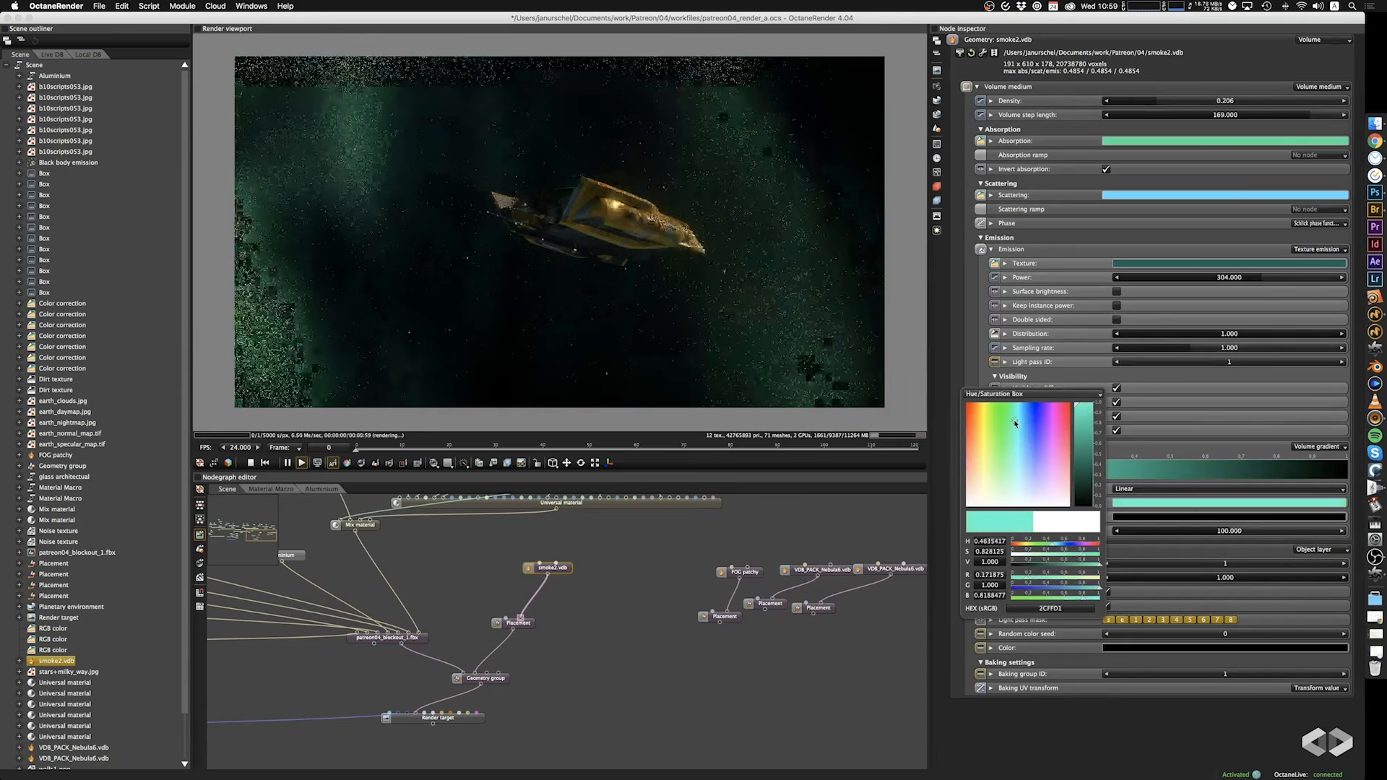
# Set the emission ramp's end value to lime green, hex 9ADA20.
pyautogui.click(1159, 516)
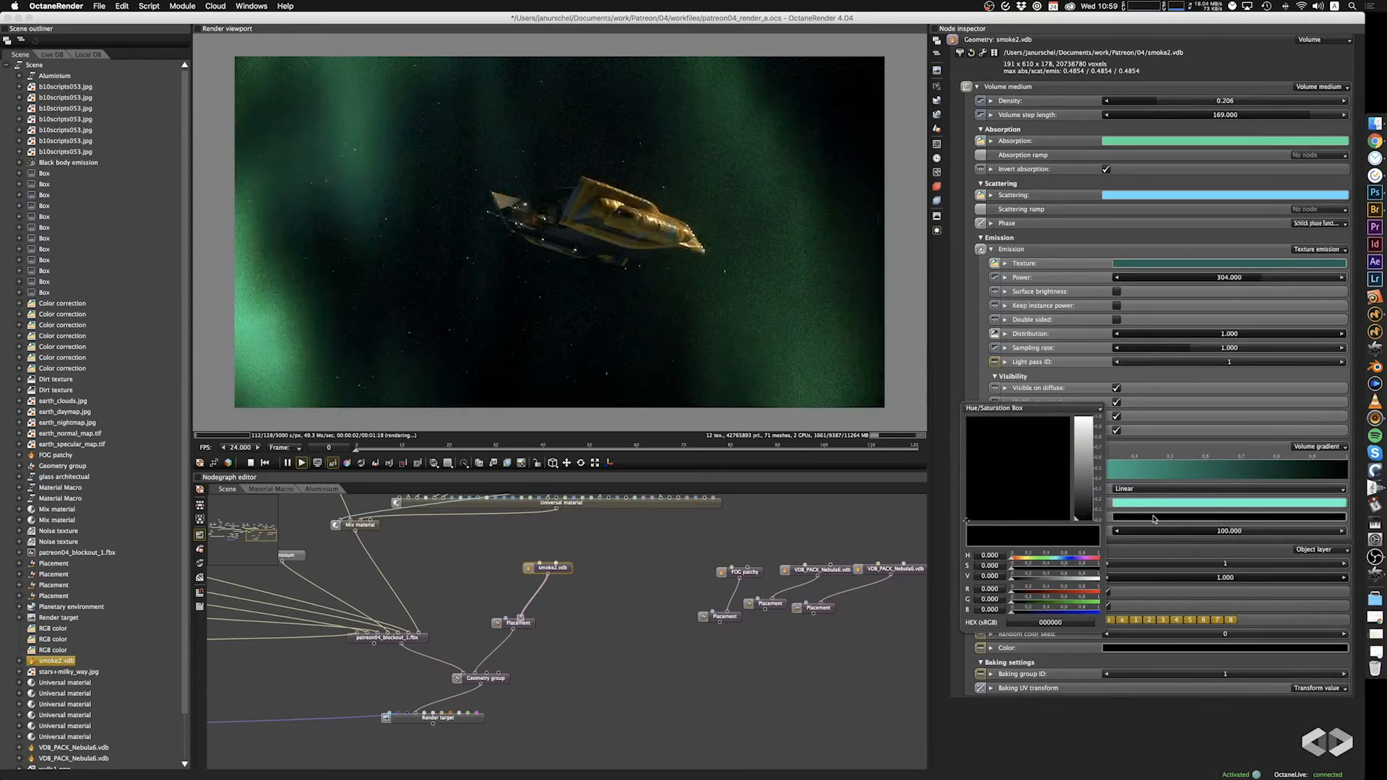
pyautogui.click(1153, 518)
pyautogui.click(1133, 518)
pyautogui.moveTo(1089, 485); pyautogui.dragTo(1083, 431)
pyautogui.moveTo(993, 433); pyautogui.dragTo(989, 431)
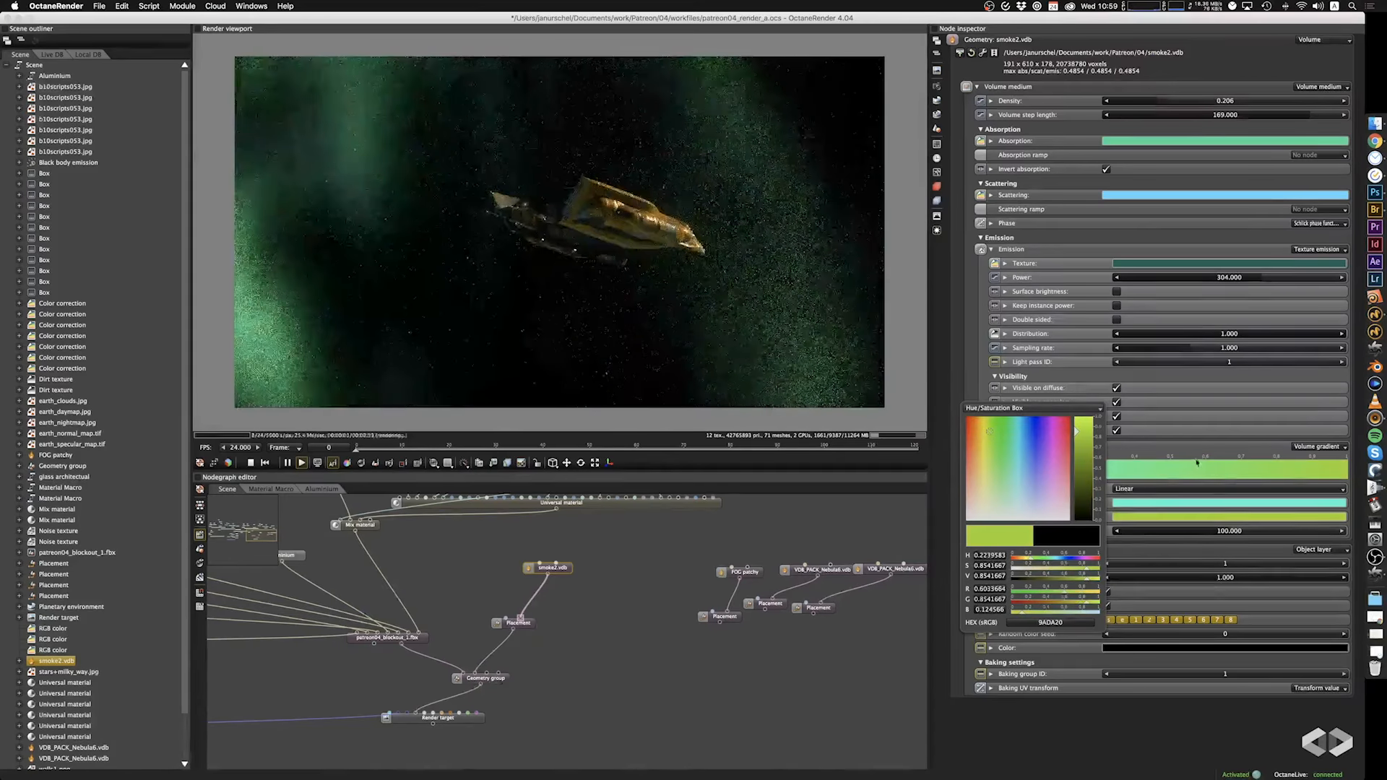
# Add a stop to the emission ramp at position 0.3 and set its value to blue.
pyautogui.click(1200, 449)
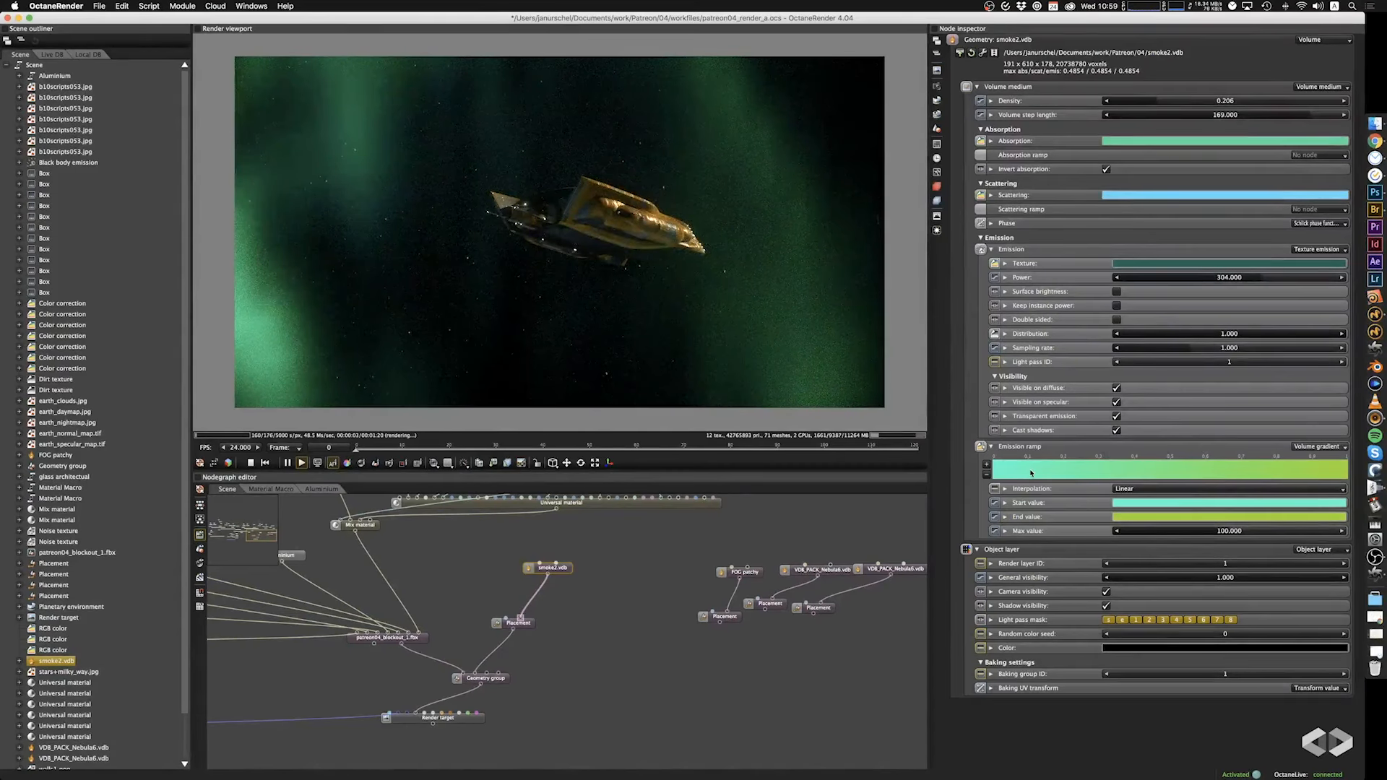
pyautogui.click(987, 465)
pyautogui.click(1174, 560)
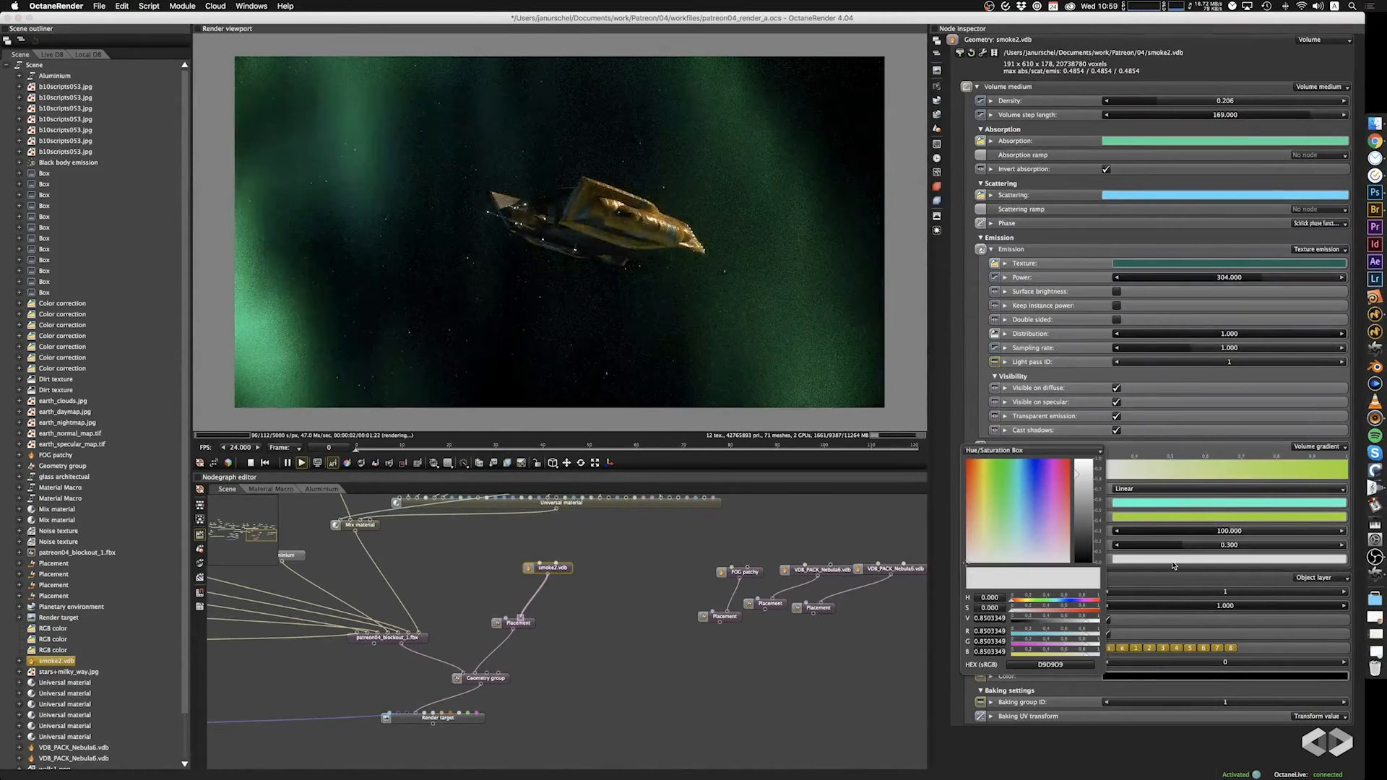
pyautogui.click(1023, 476)
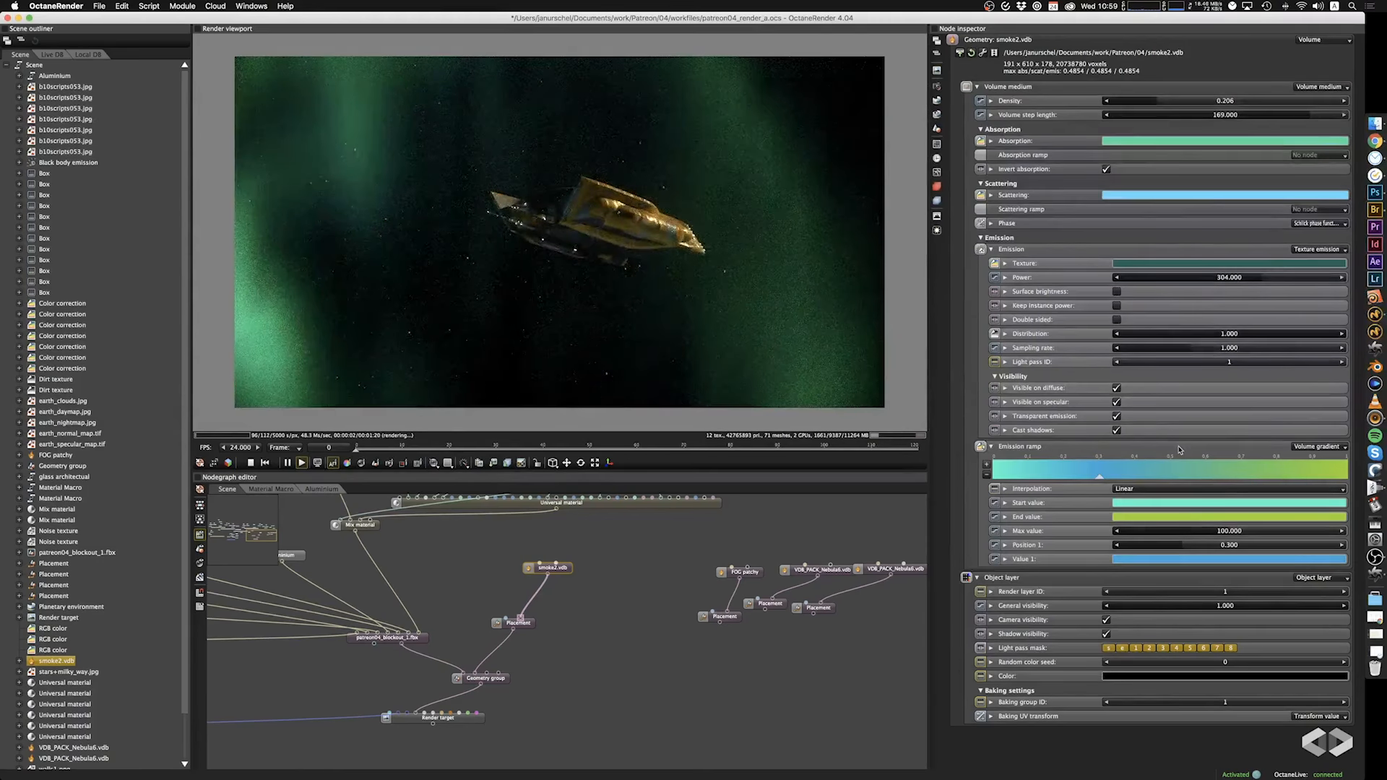
# Add a second emission ramp stop, place it at about 0.739 and set its value to green, hex 37D951.
pyautogui.click(986, 465)
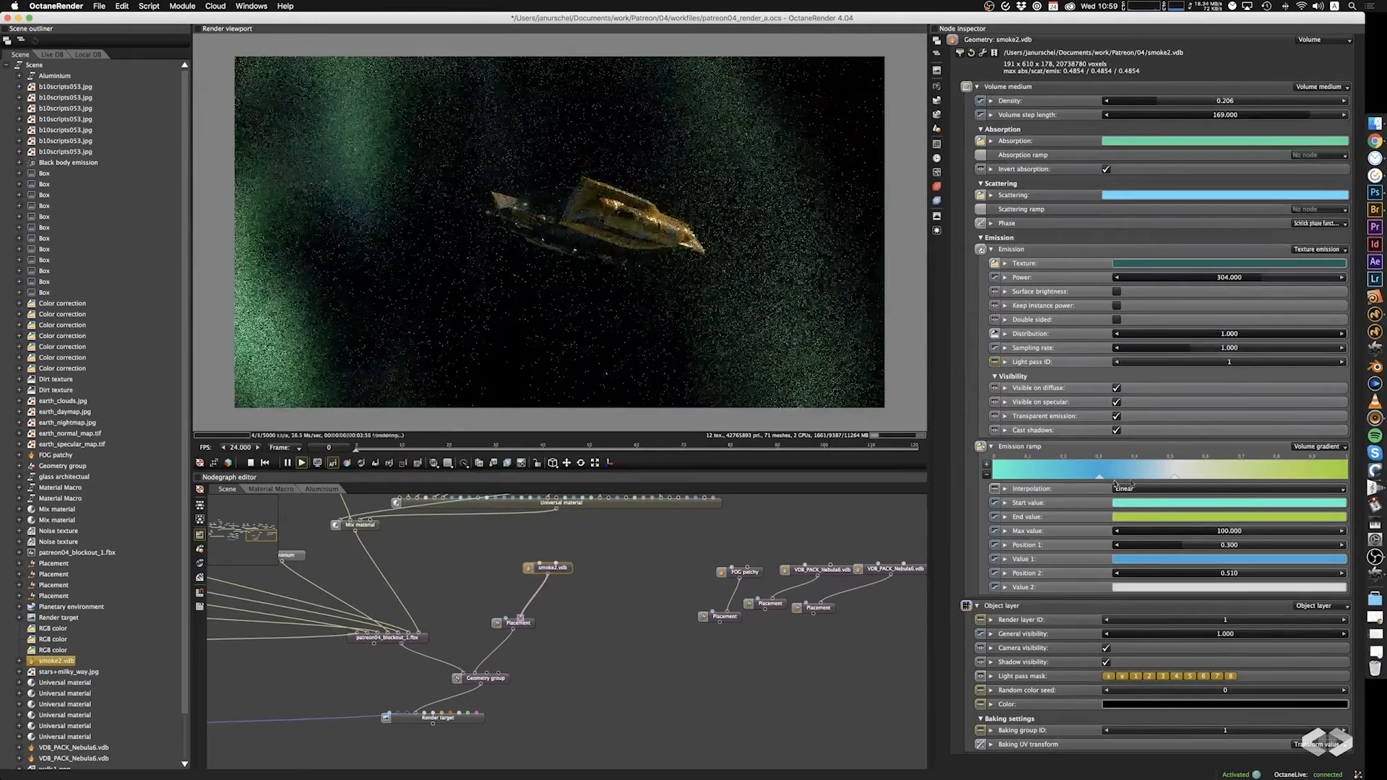
pyautogui.moveTo(1171, 478); pyautogui.dragTo(1256, 480)
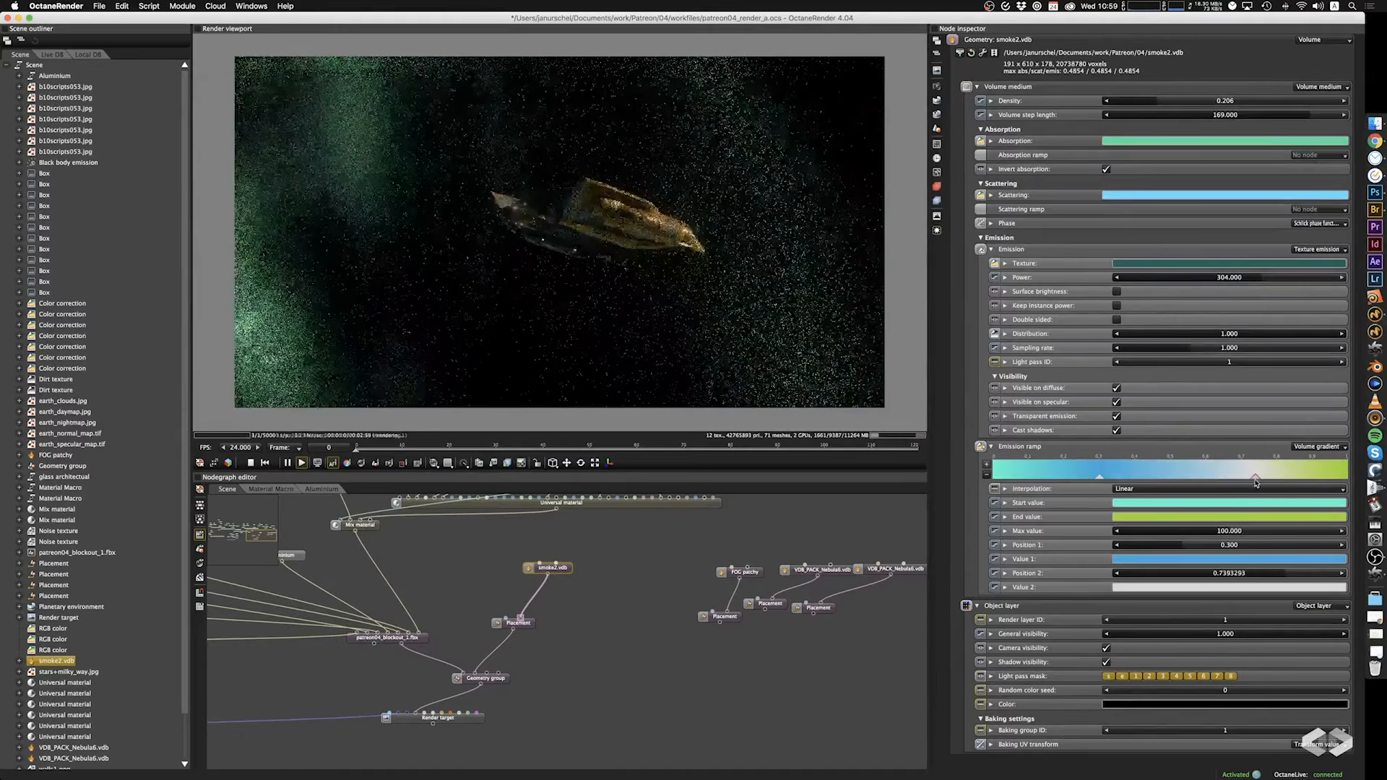
pyautogui.click(1203, 588)
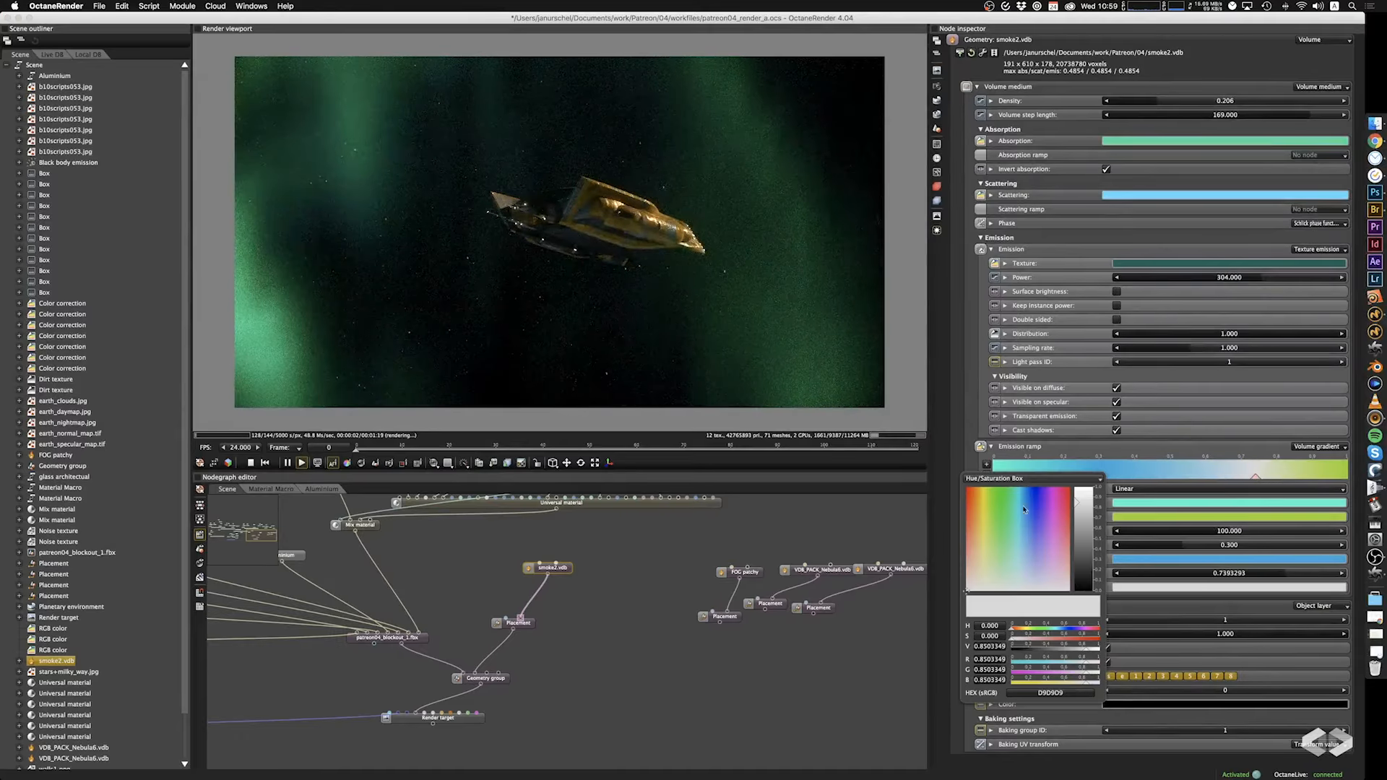
pyautogui.moveTo(997, 518); pyautogui.dragTo(1003, 513)
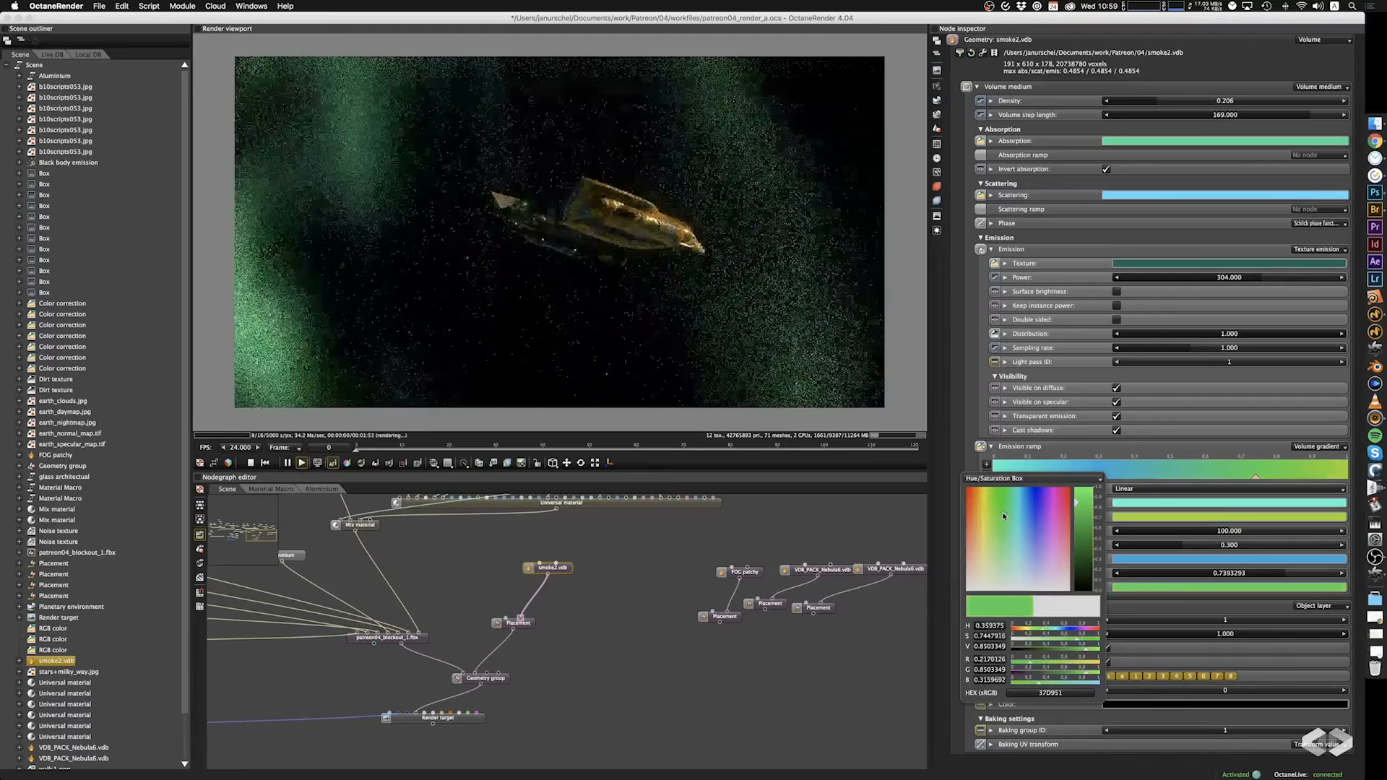
# Set the emission ramp's max value to 866 and move its blue stop to position 0.325.
pyautogui.moveTo(654, 196); pyautogui.dragTo(591, 250)
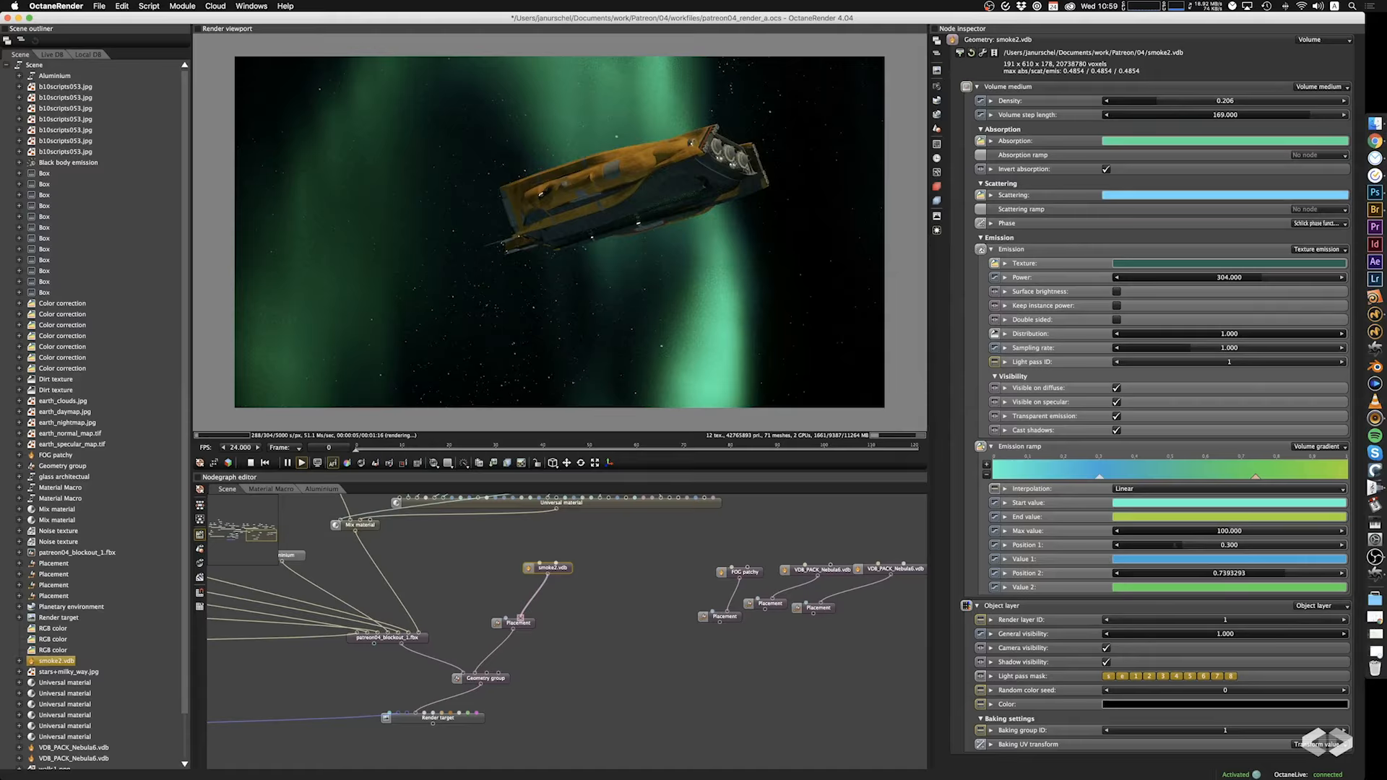
pyautogui.click(1176, 532)
pyautogui.moveTo(1175, 534)
pyautogui.mouseDown()
pyautogui.moveTo(1259, 534)
pyautogui.moveTo(1231, 557)
pyautogui.moveTo(1203, 547)
pyautogui.moveTo(1250, 548)
pyautogui.moveTo(1188, 548)
pyautogui.mouseUp()
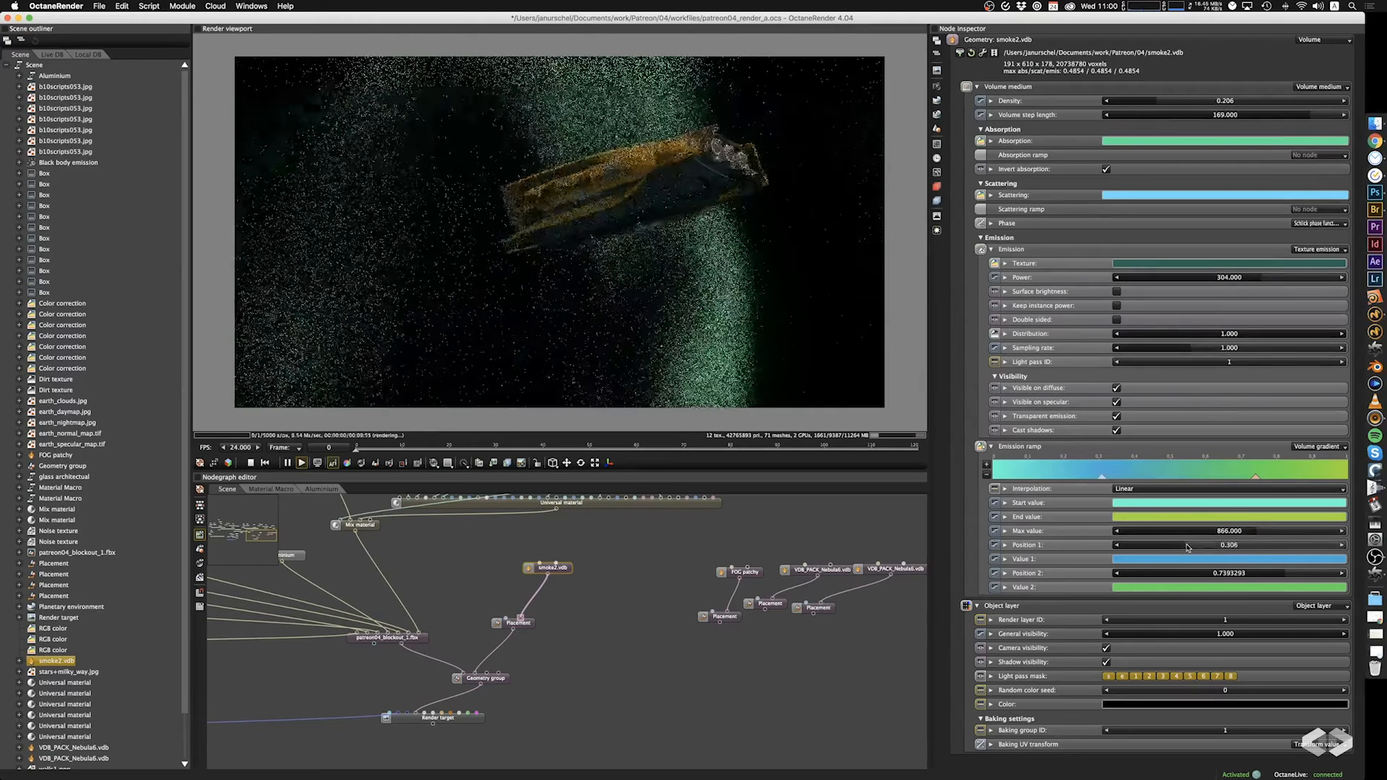
# Widen the smoke volume's Placement to a scale of about 45.3 on X and shift it to about -69 on X.
pyautogui.moveTo(679, 162); pyautogui.dragTo(710, 368)
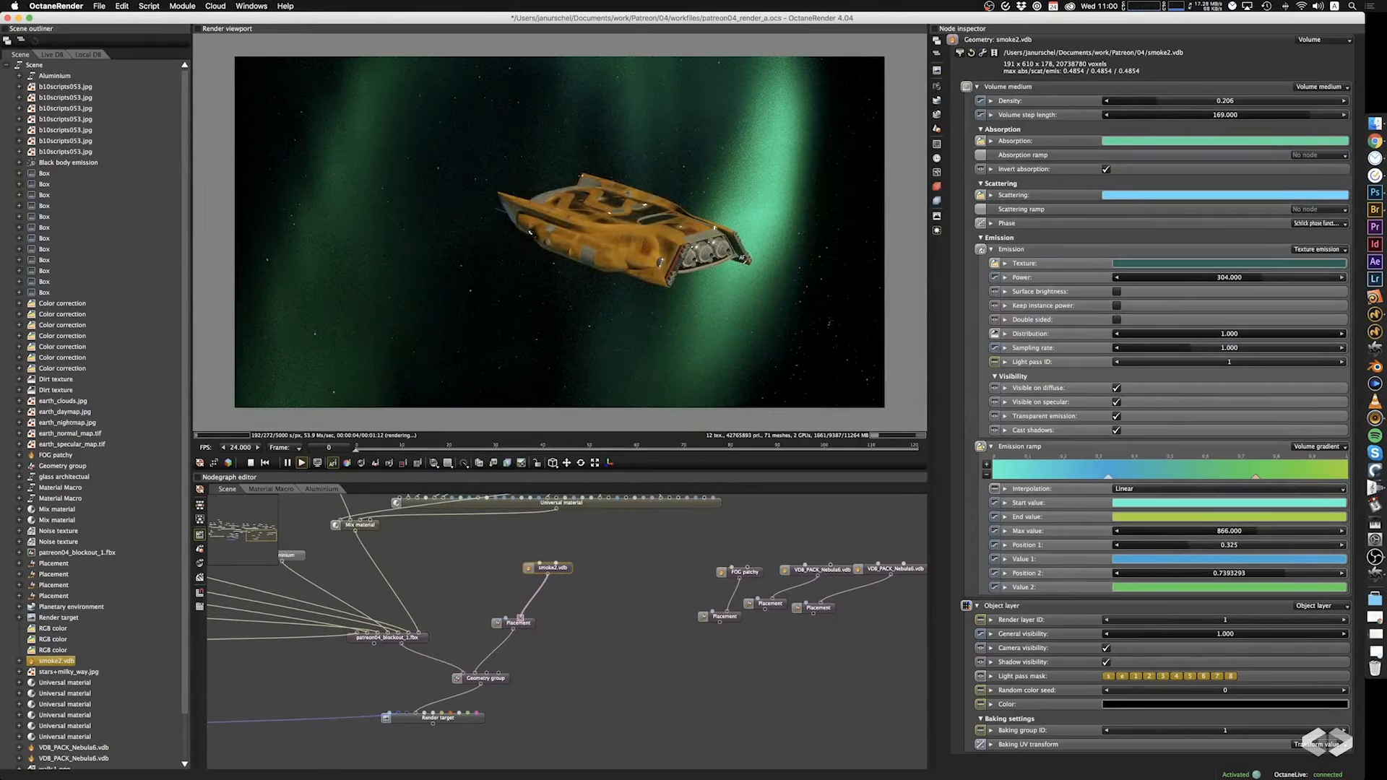
pyautogui.moveTo(748, 260); pyautogui.dragTo(600, 155)
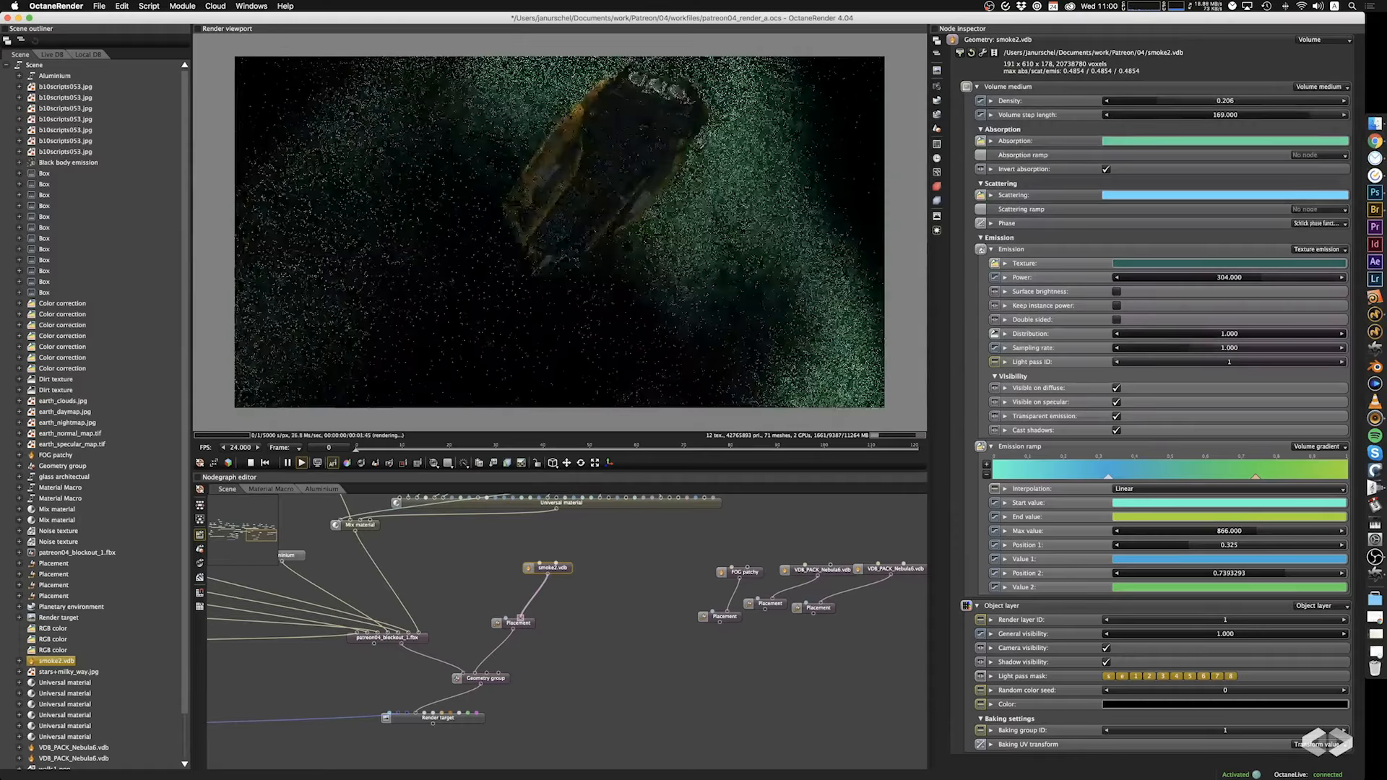
pyautogui.moveTo(703, 143); pyautogui.dragTo(656, 342)
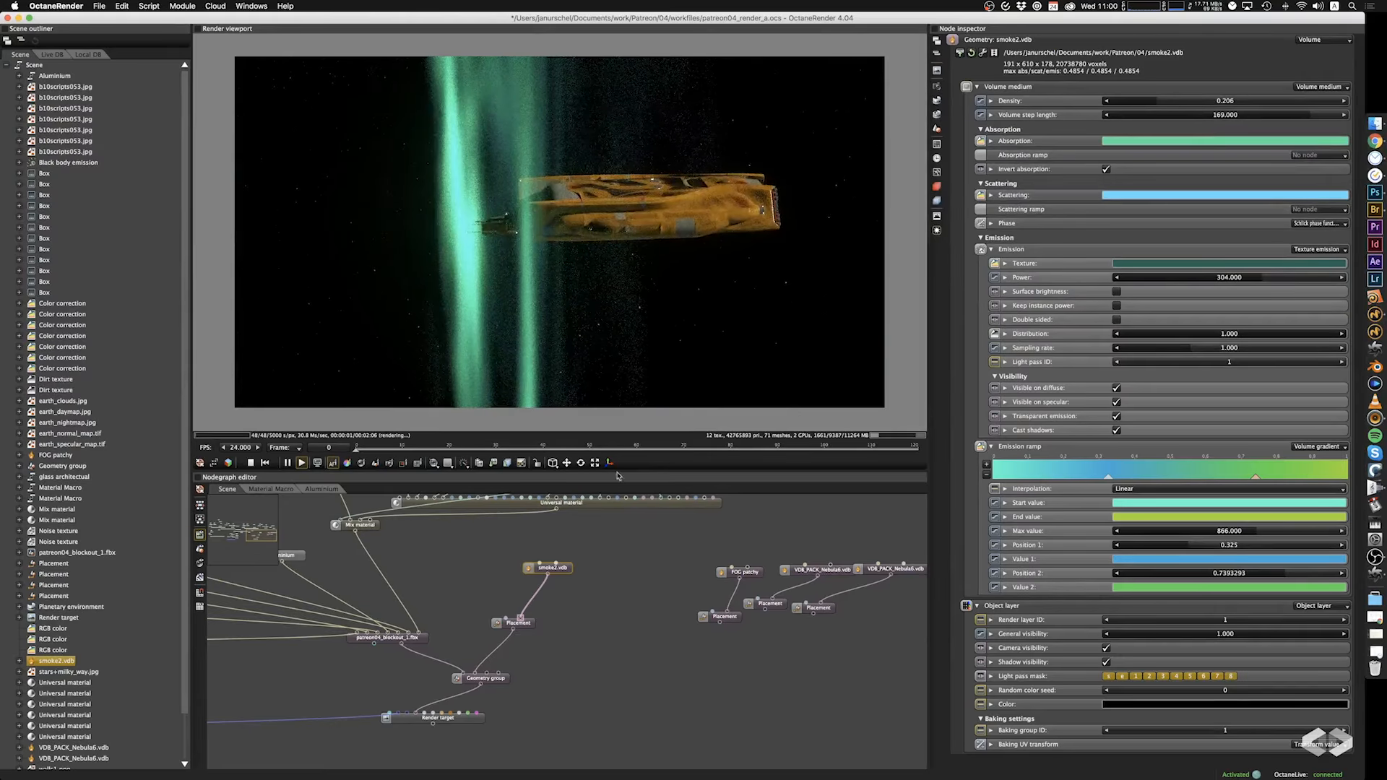
pyautogui.click(524, 626)
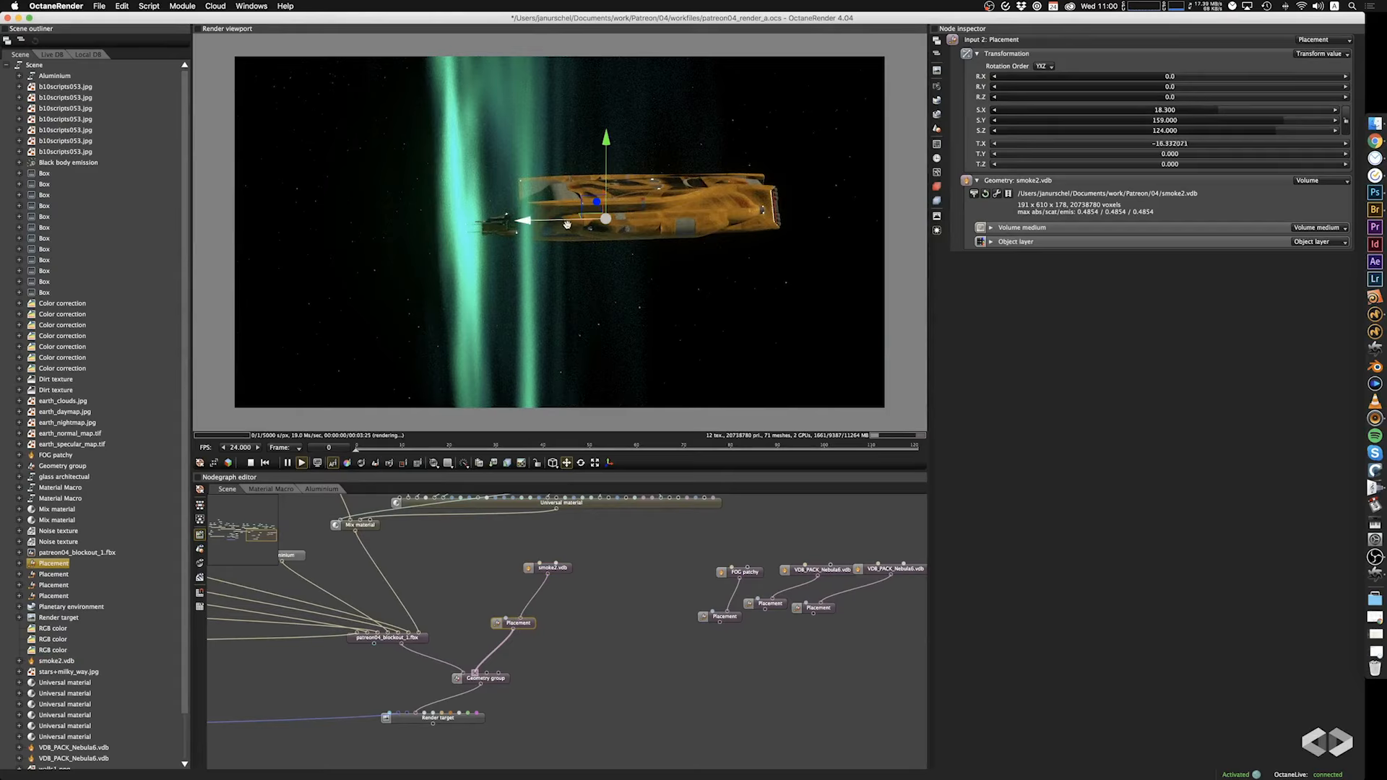
pyautogui.moveTo(584, 229); pyautogui.dragTo(597, 250)
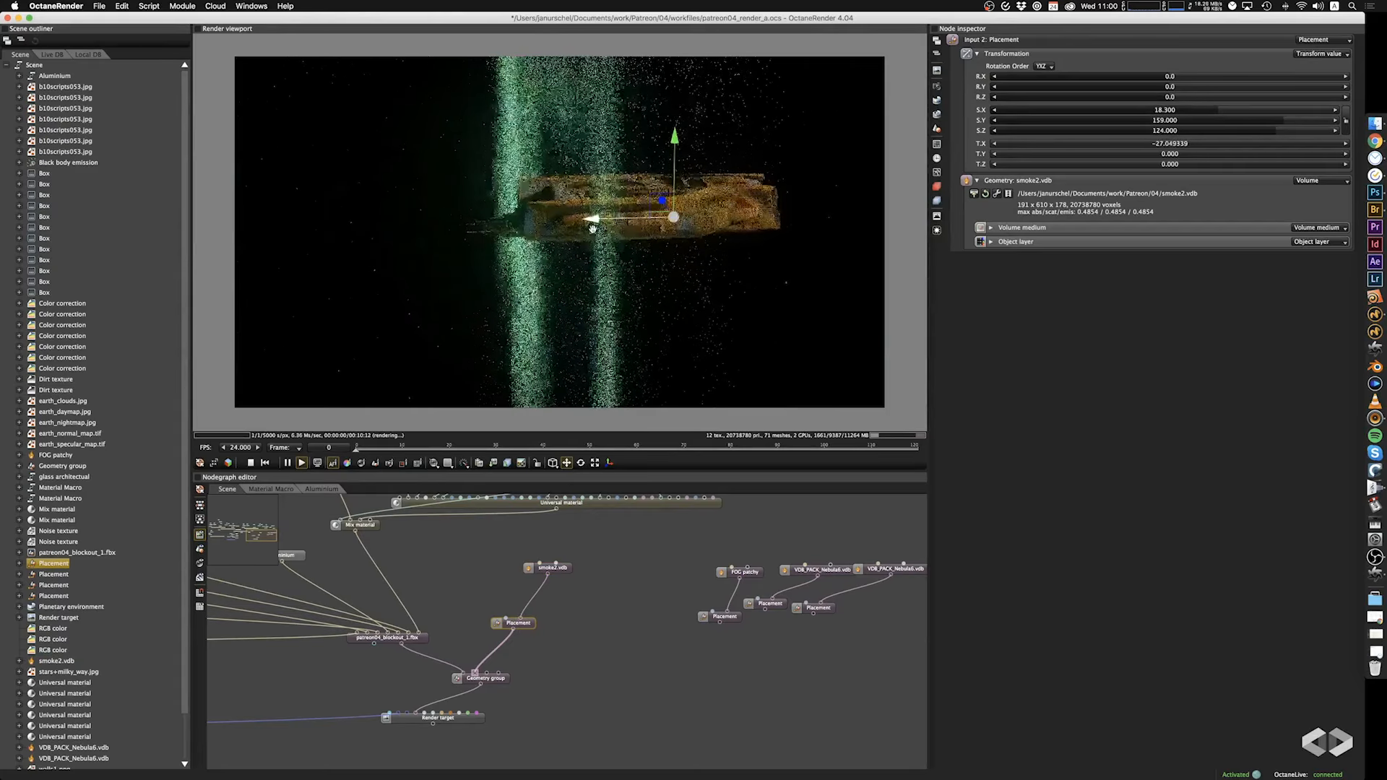
pyautogui.click(595, 464)
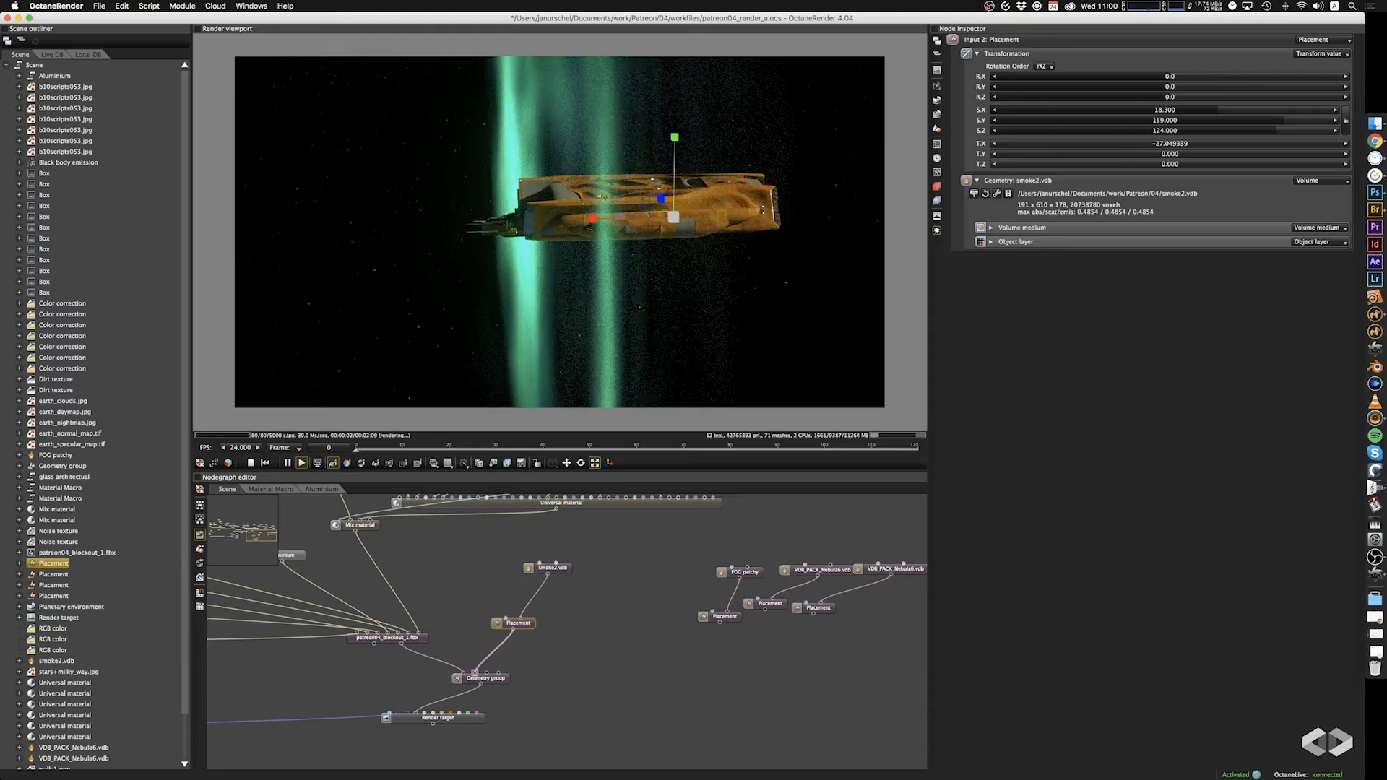
pyautogui.moveTo(591, 219); pyautogui.dragTo(433, 216)
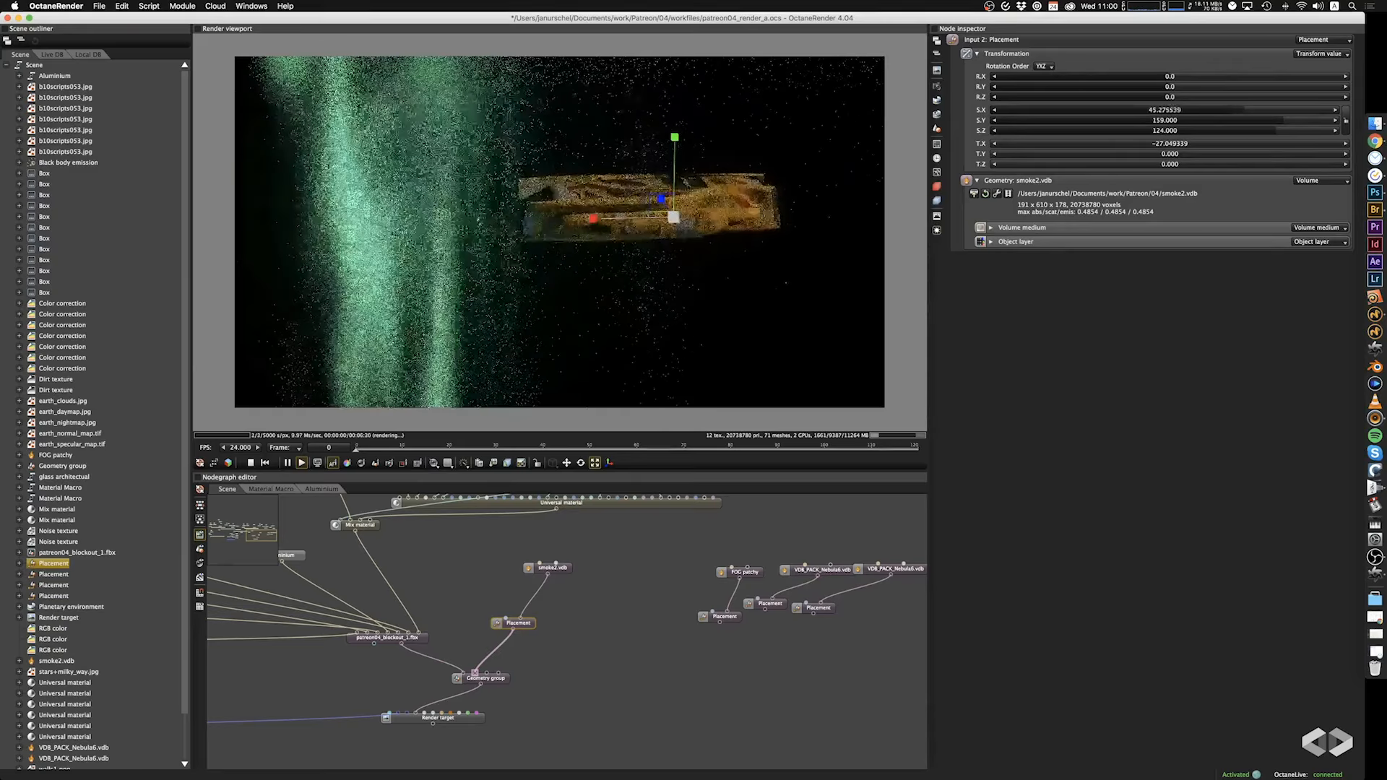
pyautogui.click(567, 462)
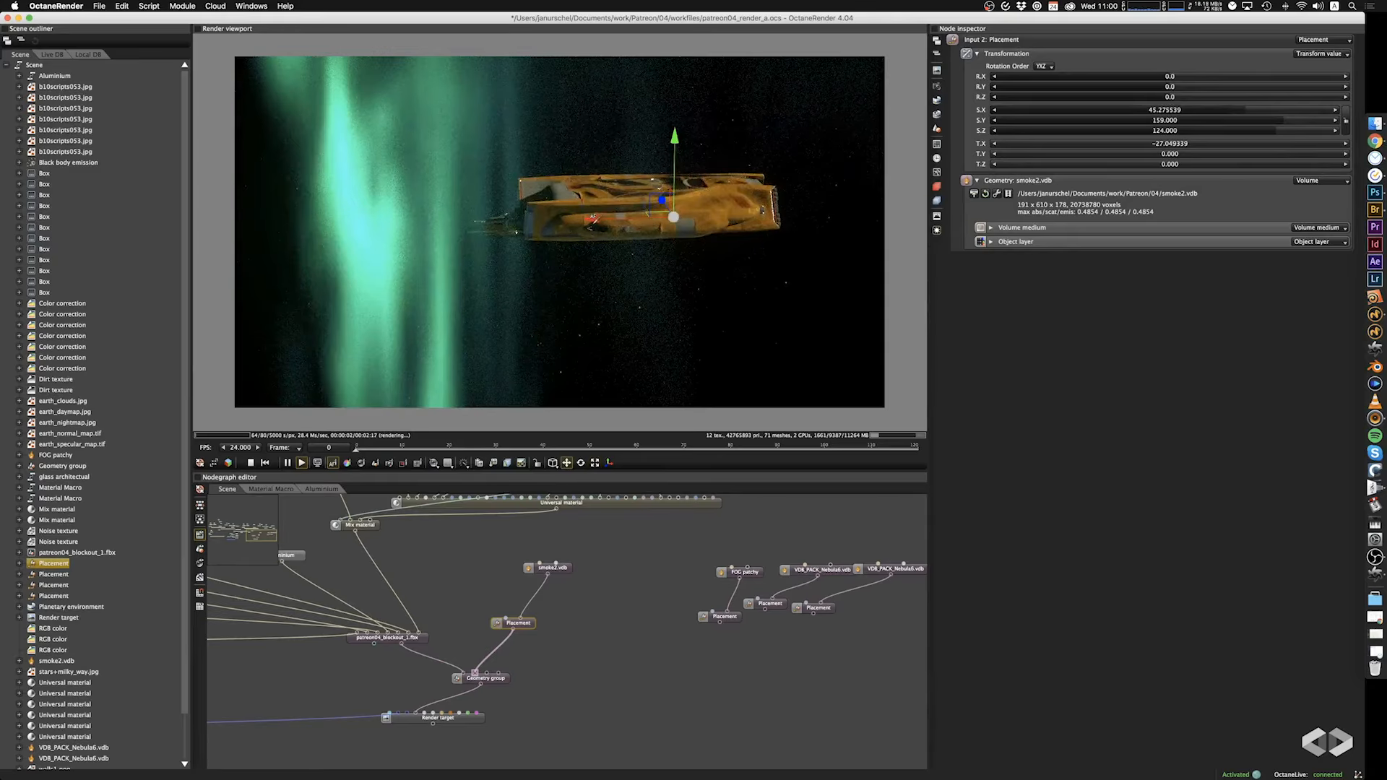
pyautogui.moveTo(592, 217); pyautogui.dragTo(705, 217)
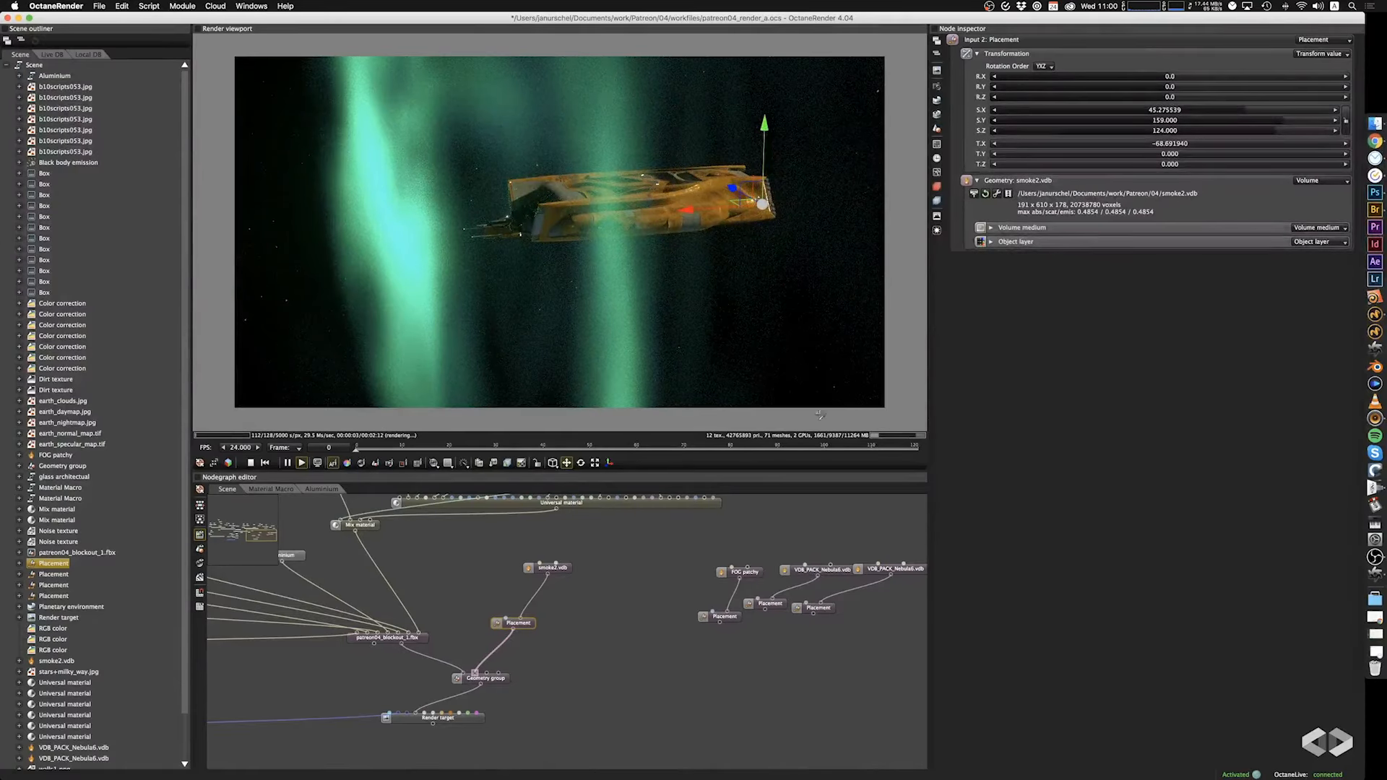
# Examine the glowing smoke volume around the spaceship from several angles.
pyautogui.moveTo(716, 294); pyautogui.dragTo(690, 365)
pyautogui.moveTo(726, 180); pyautogui.dragTo(774, 275)
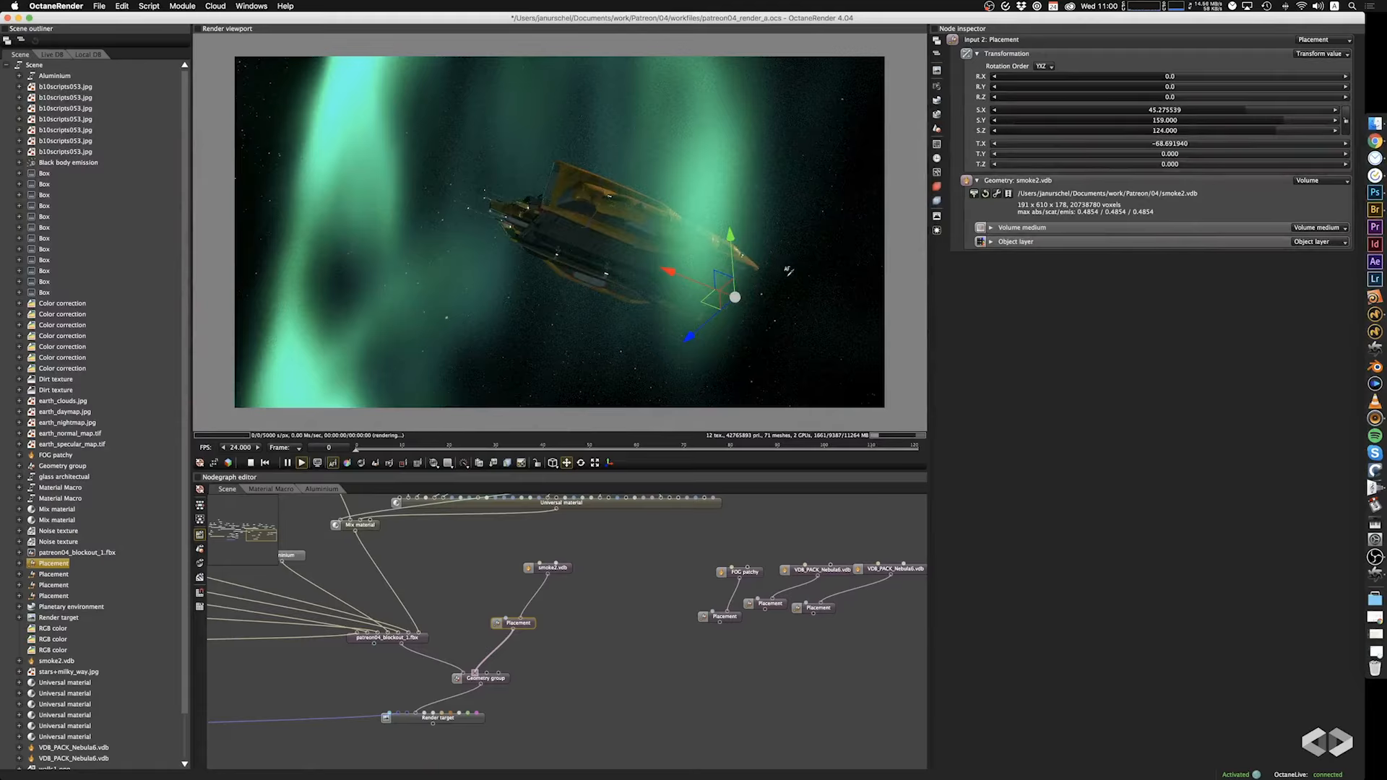
pyautogui.moveTo(788, 271); pyautogui.dragTo(644, 390)
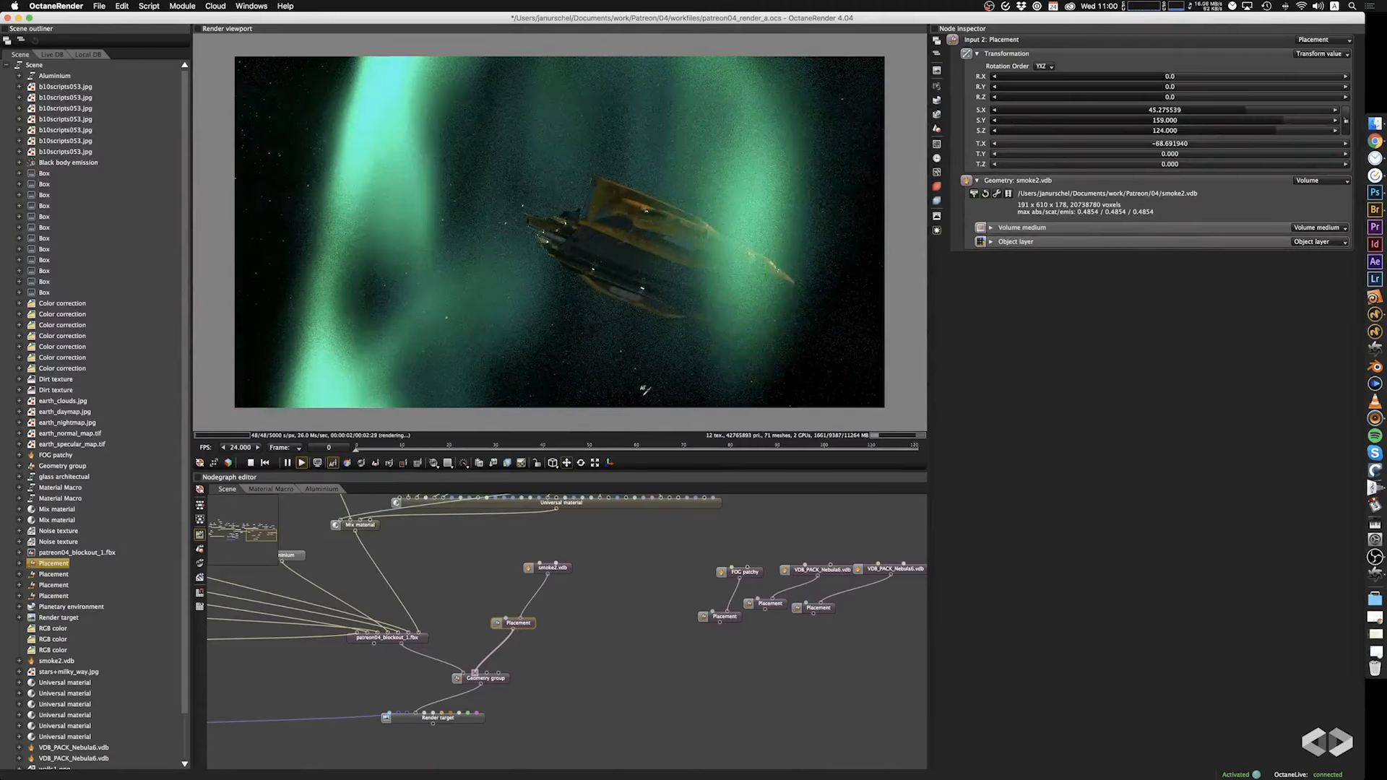
pyautogui.moveTo(650, 327); pyautogui.dragTo(690, 363)
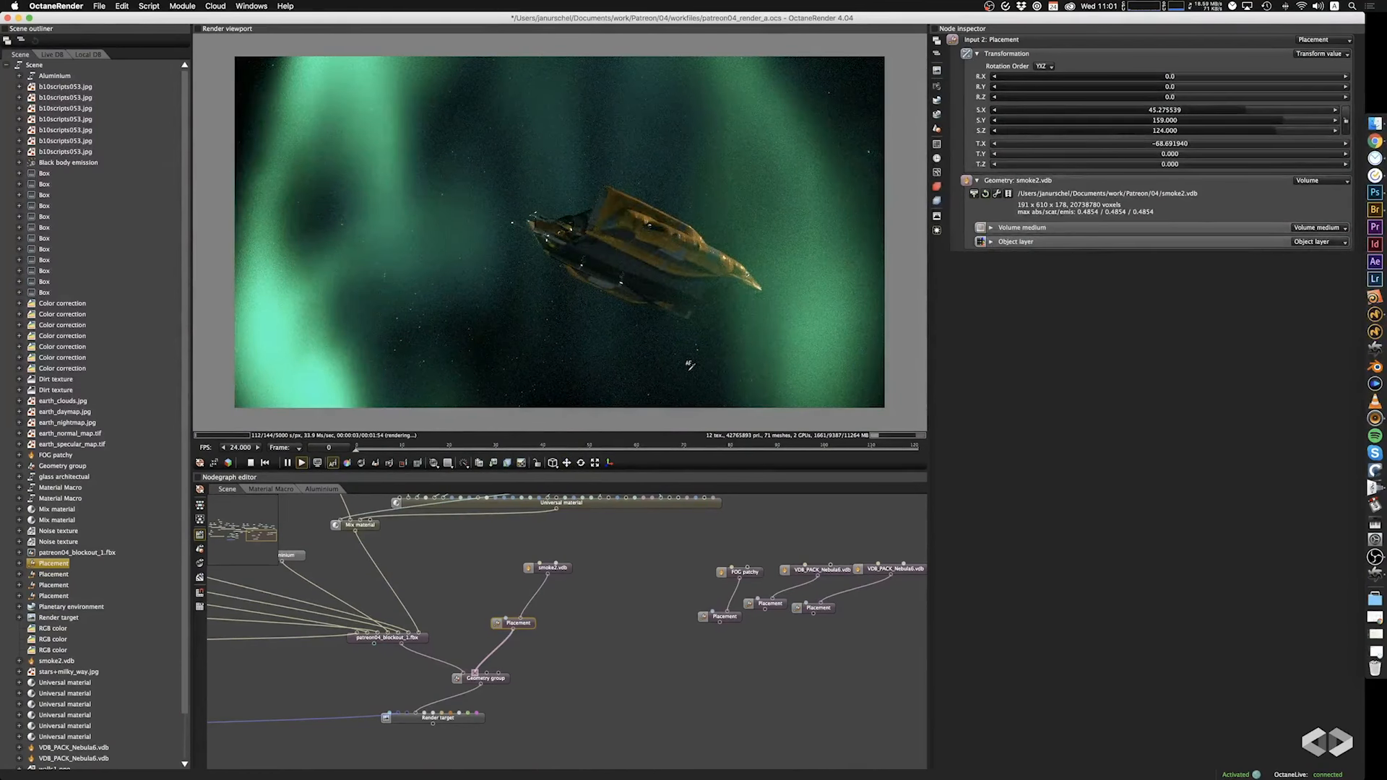
pyautogui.moveTo(670, 334); pyautogui.dragTo(659, 297)
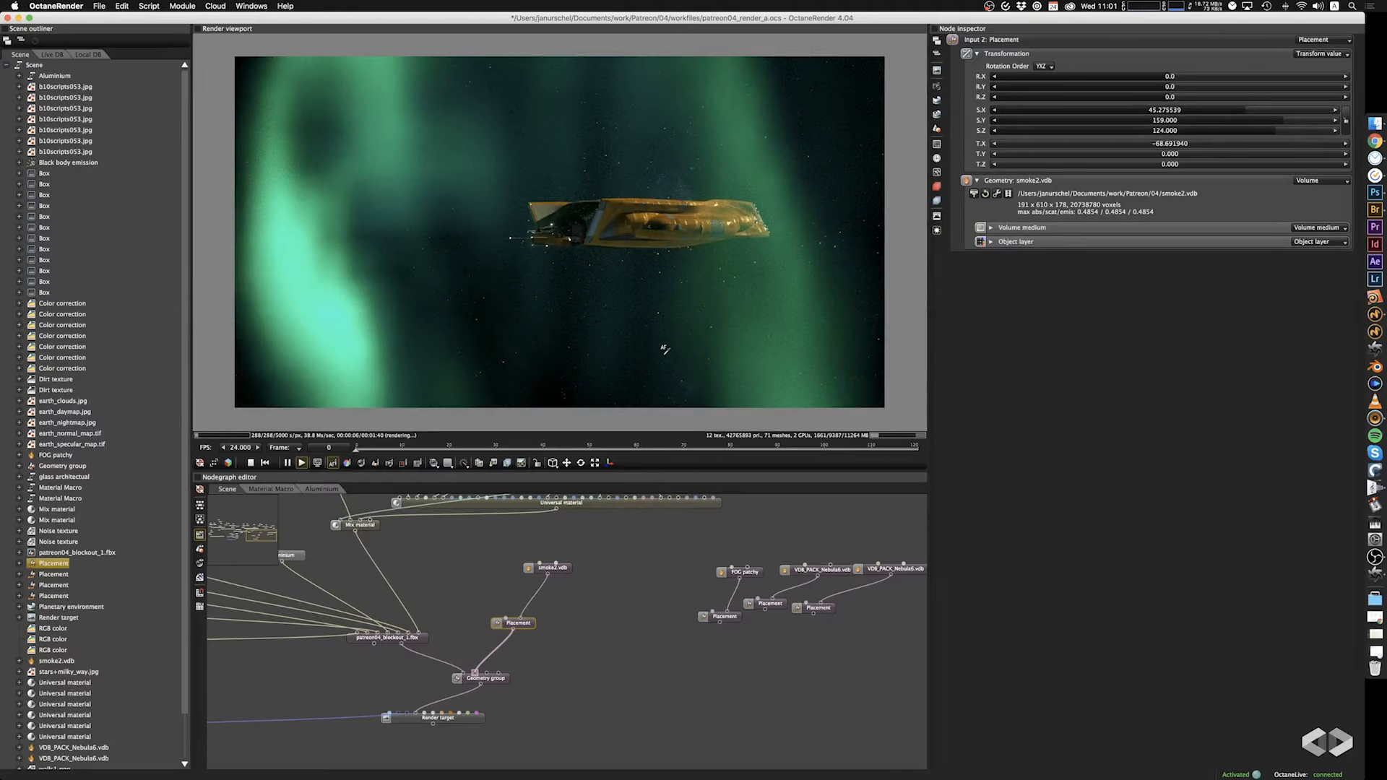
pyautogui.moveTo(598, 355); pyautogui.dragTo(567, 338)
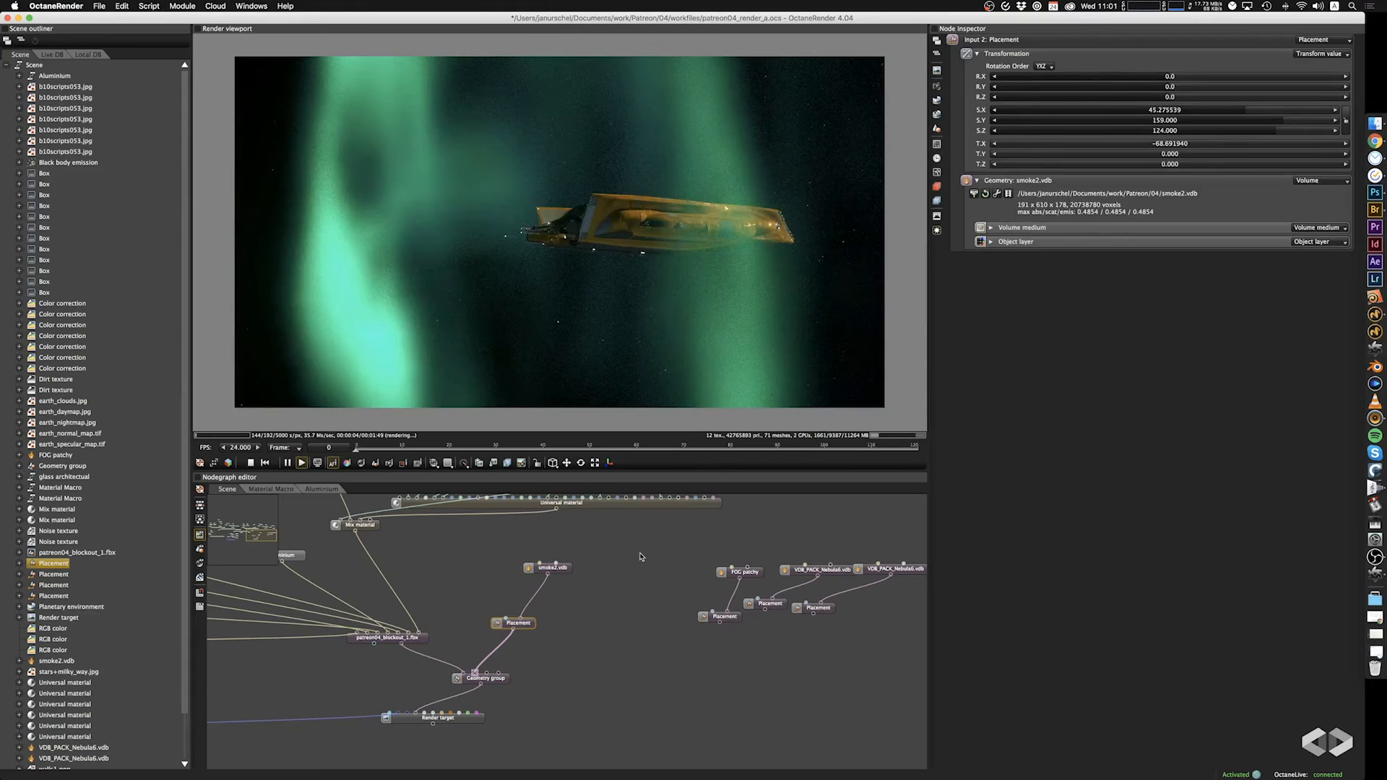
# Try Constant interpolation on the smoke volume's emission ramp and return it to Linear.
pyautogui.click(565, 570)
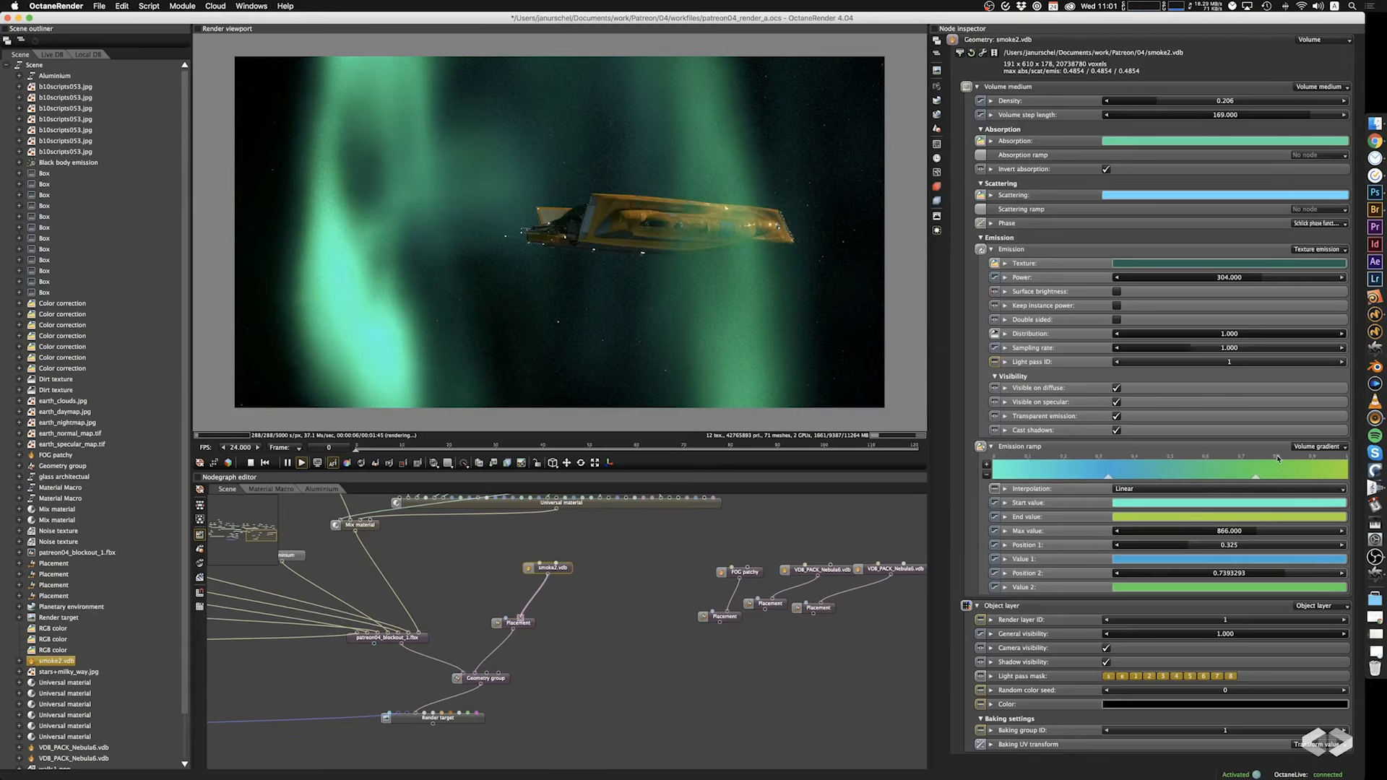
pyautogui.click(1157, 495)
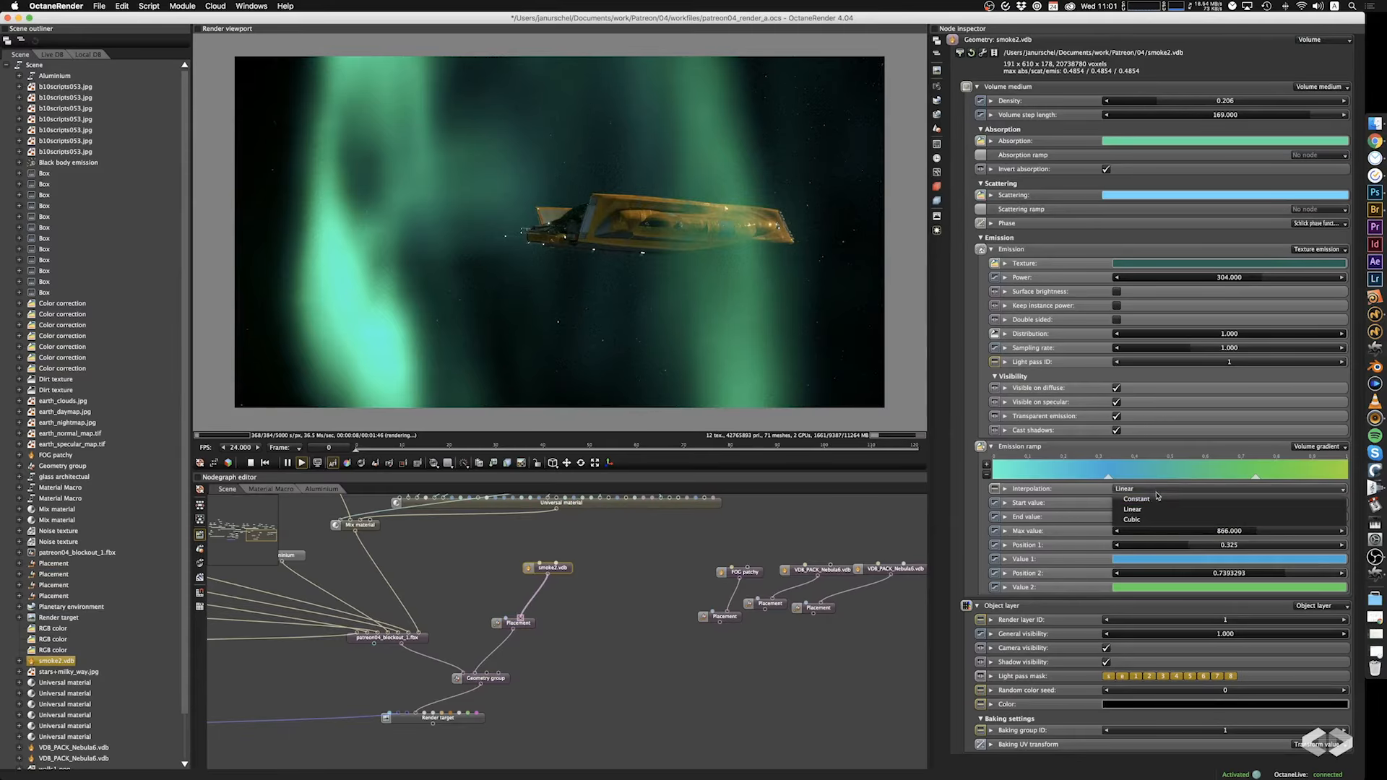
pyautogui.click(1157, 503)
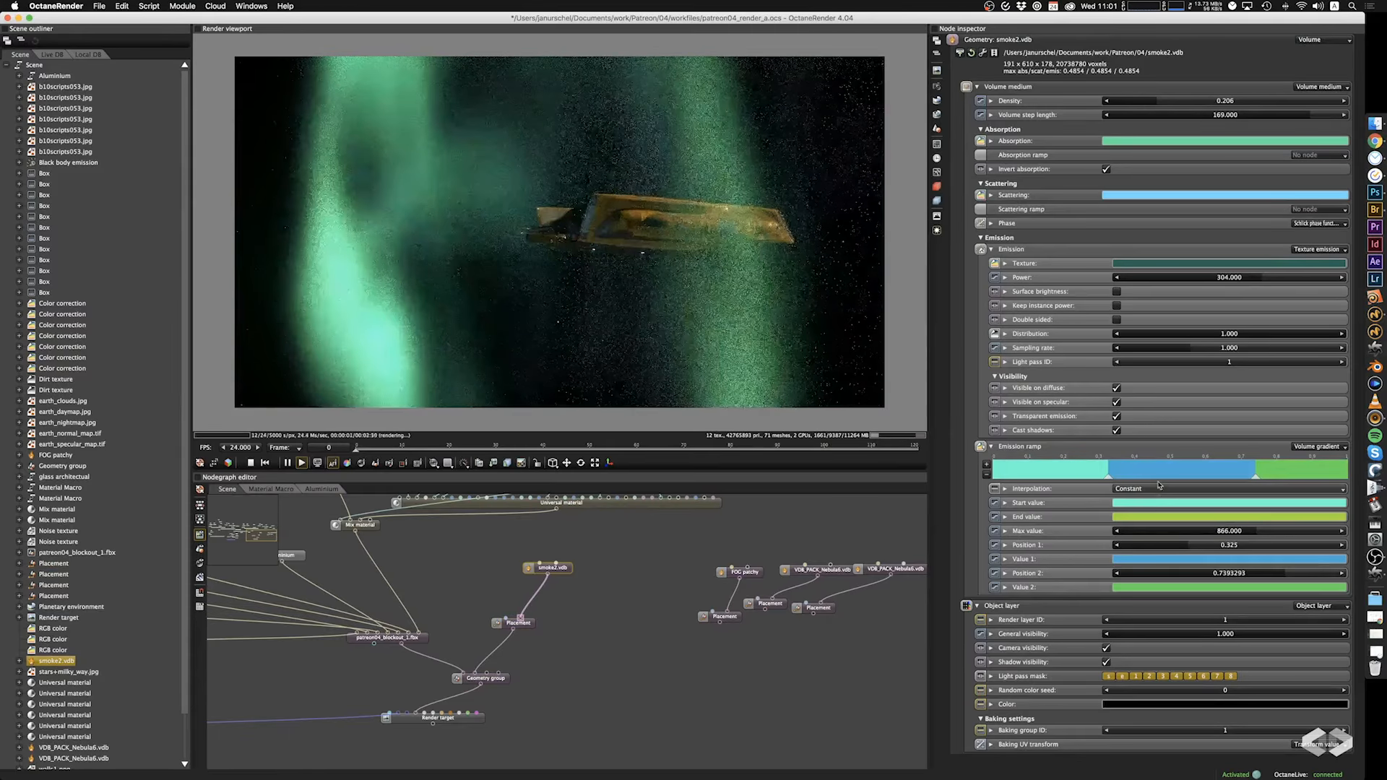
pyautogui.click(1156, 494)
pyautogui.click(1153, 512)
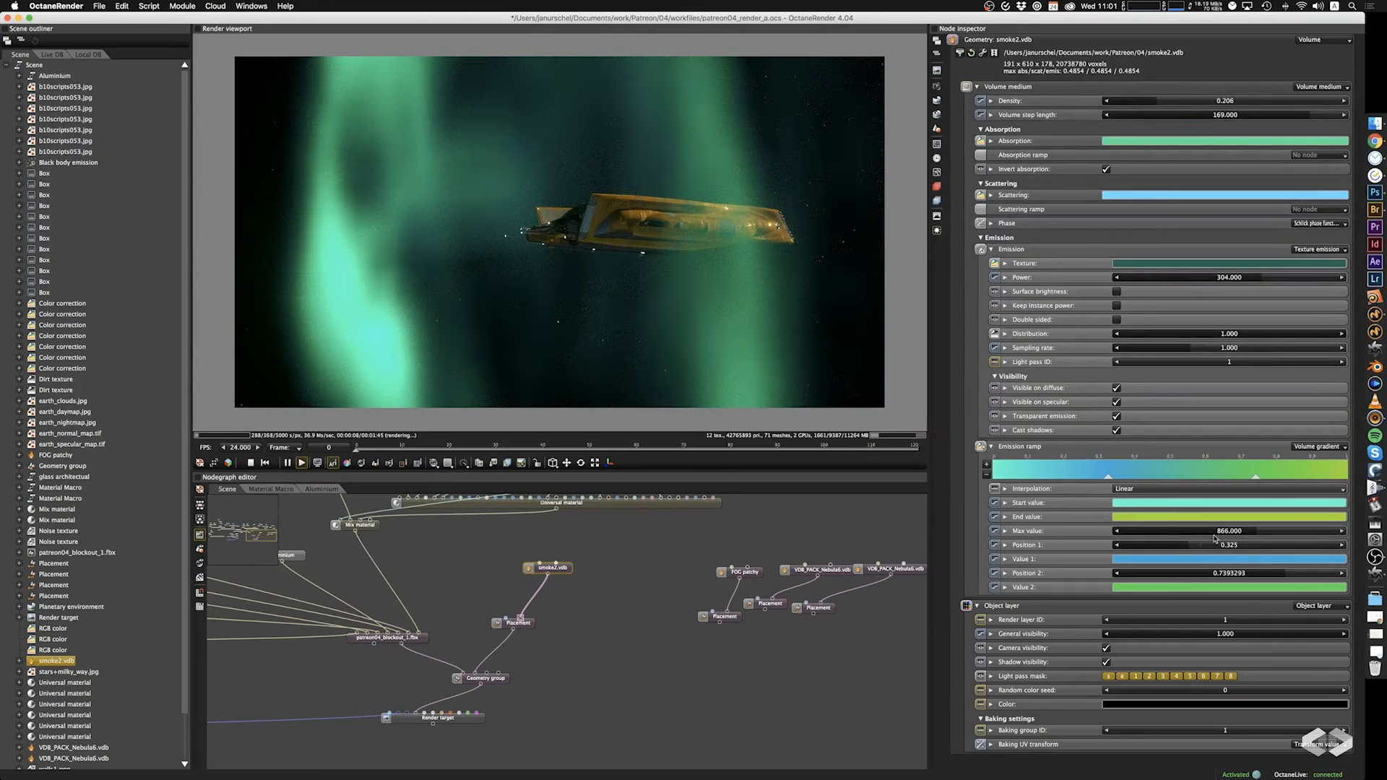
# Try deleting the Volume gradient from the emission ramp and undo the deletion.
pyautogui.click(1311, 447)
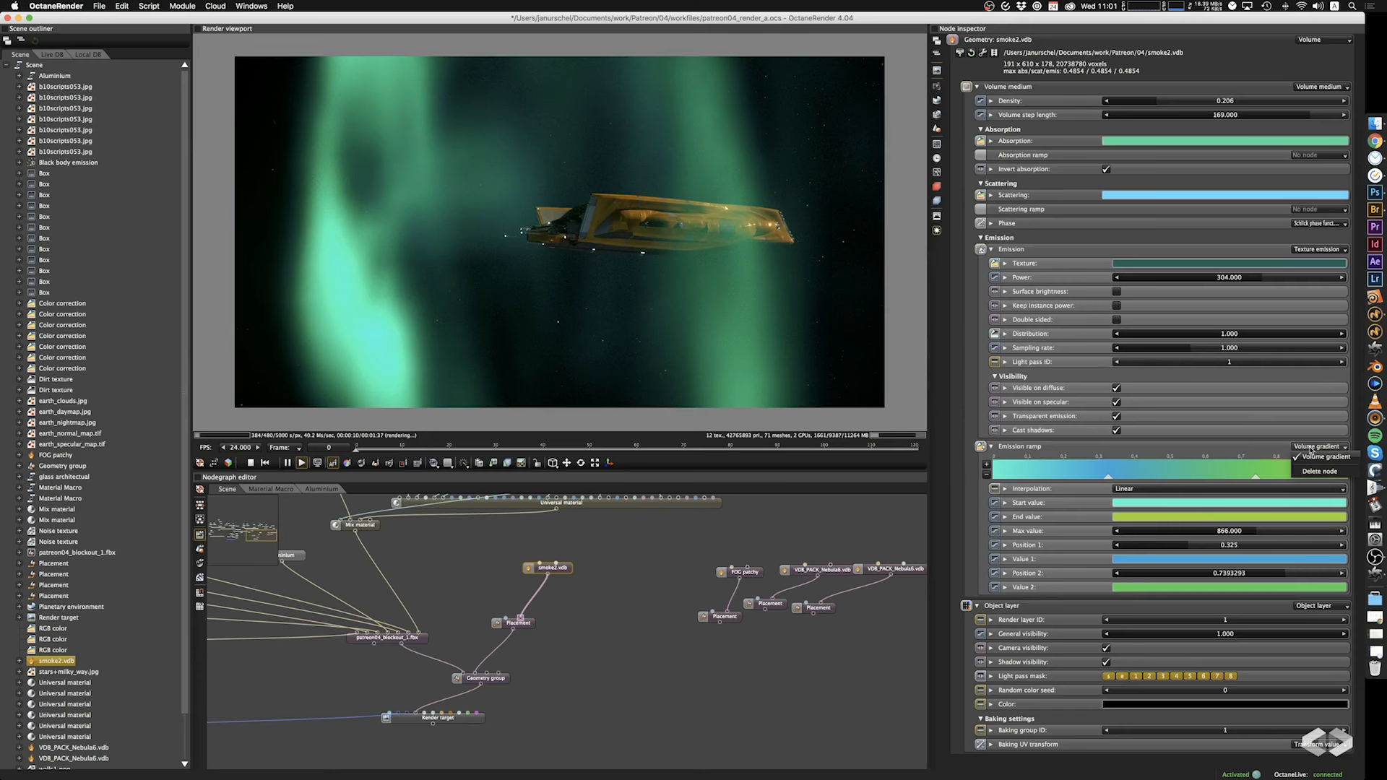
pyautogui.click(1317, 449)
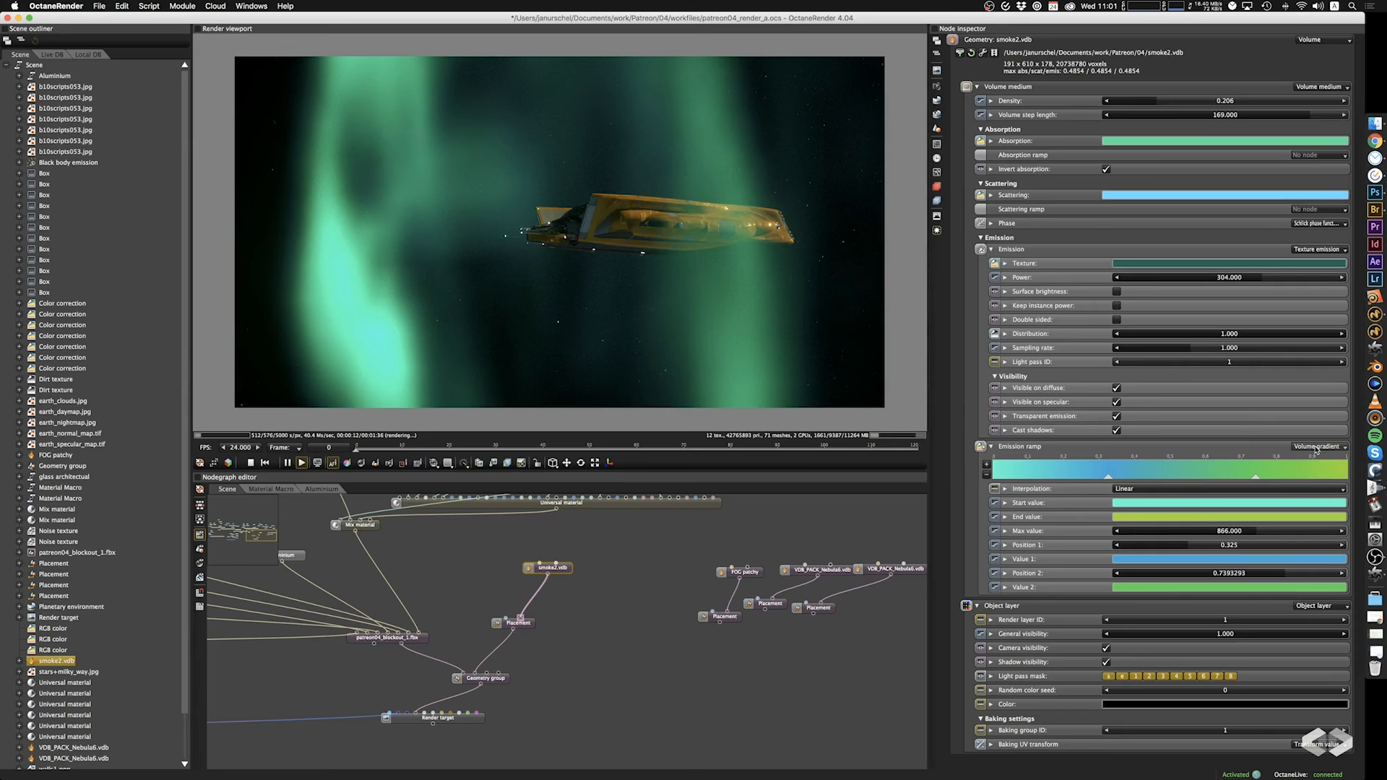
pyautogui.click(1316, 448)
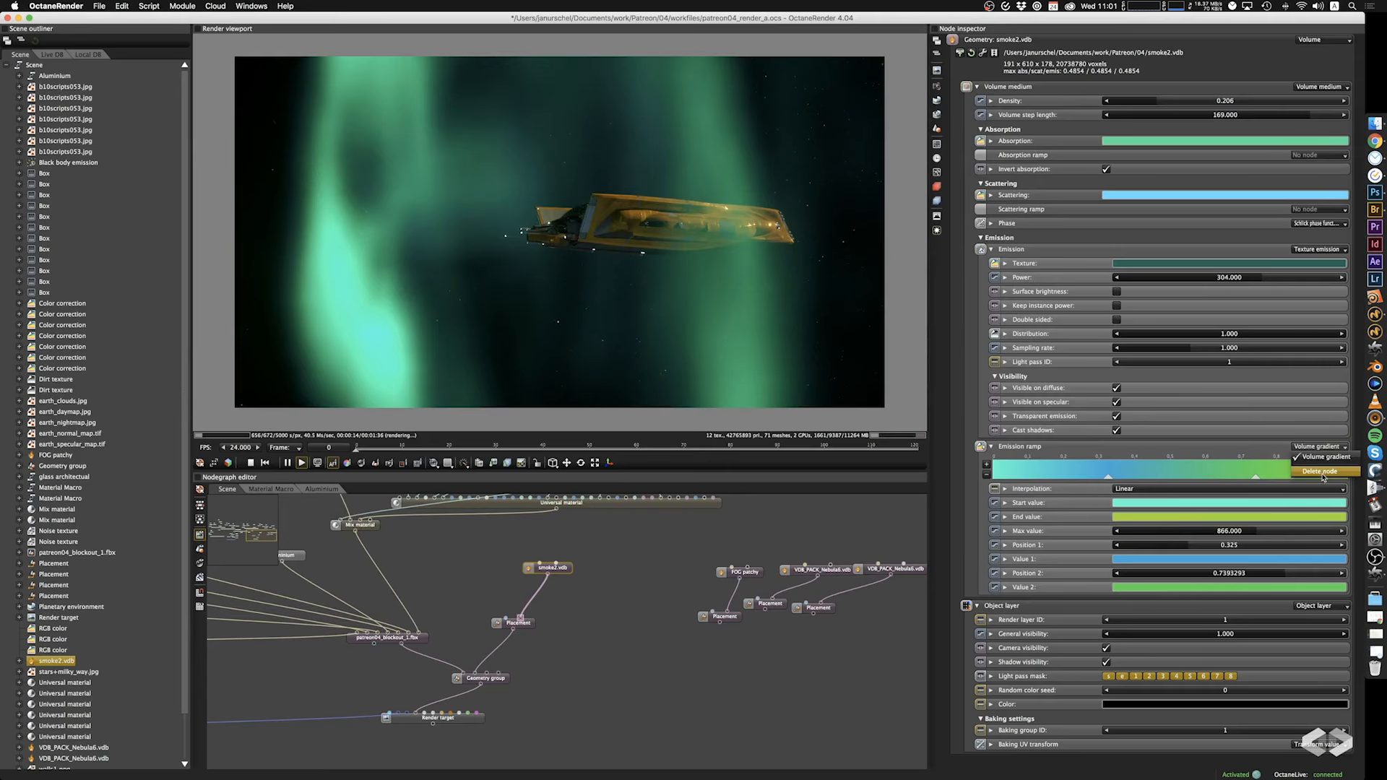
pyautogui.click(1324, 475)
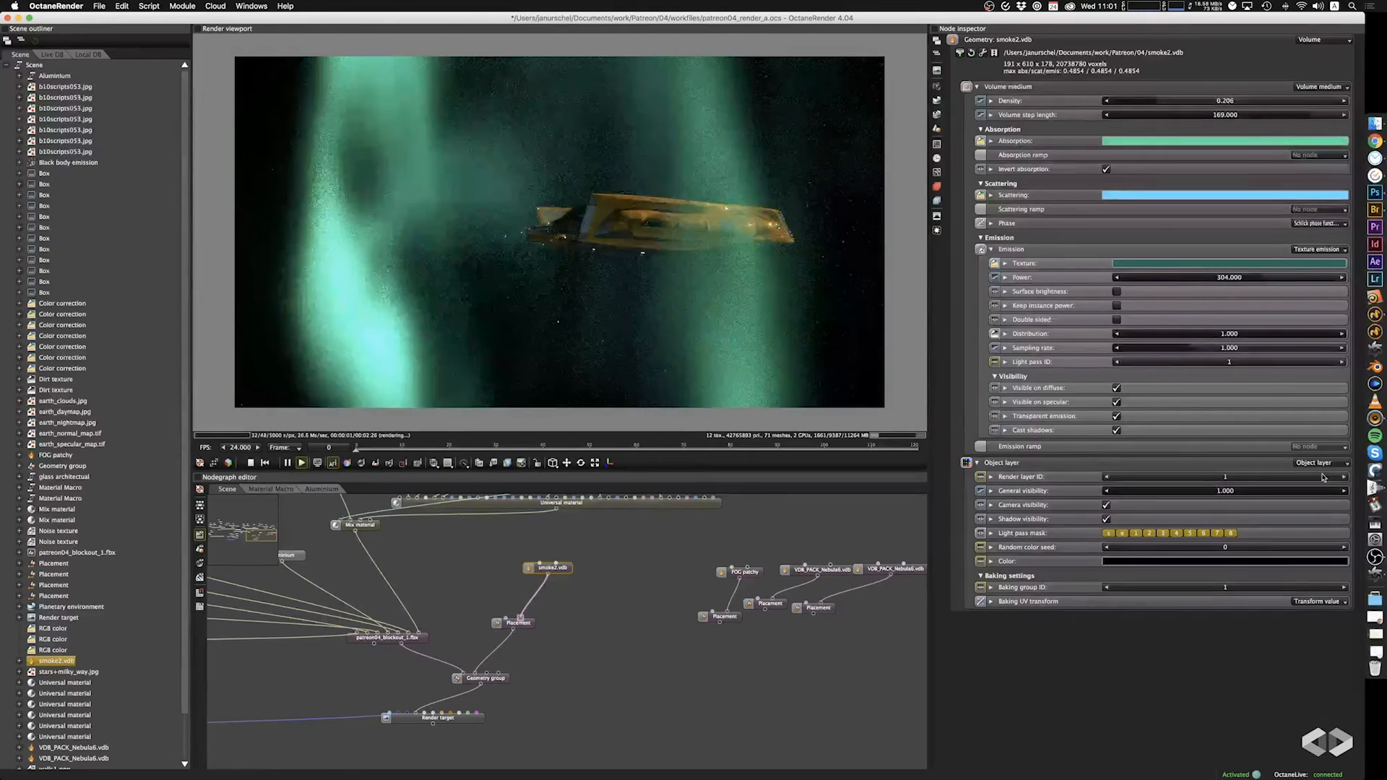
pyautogui.press('super+z')
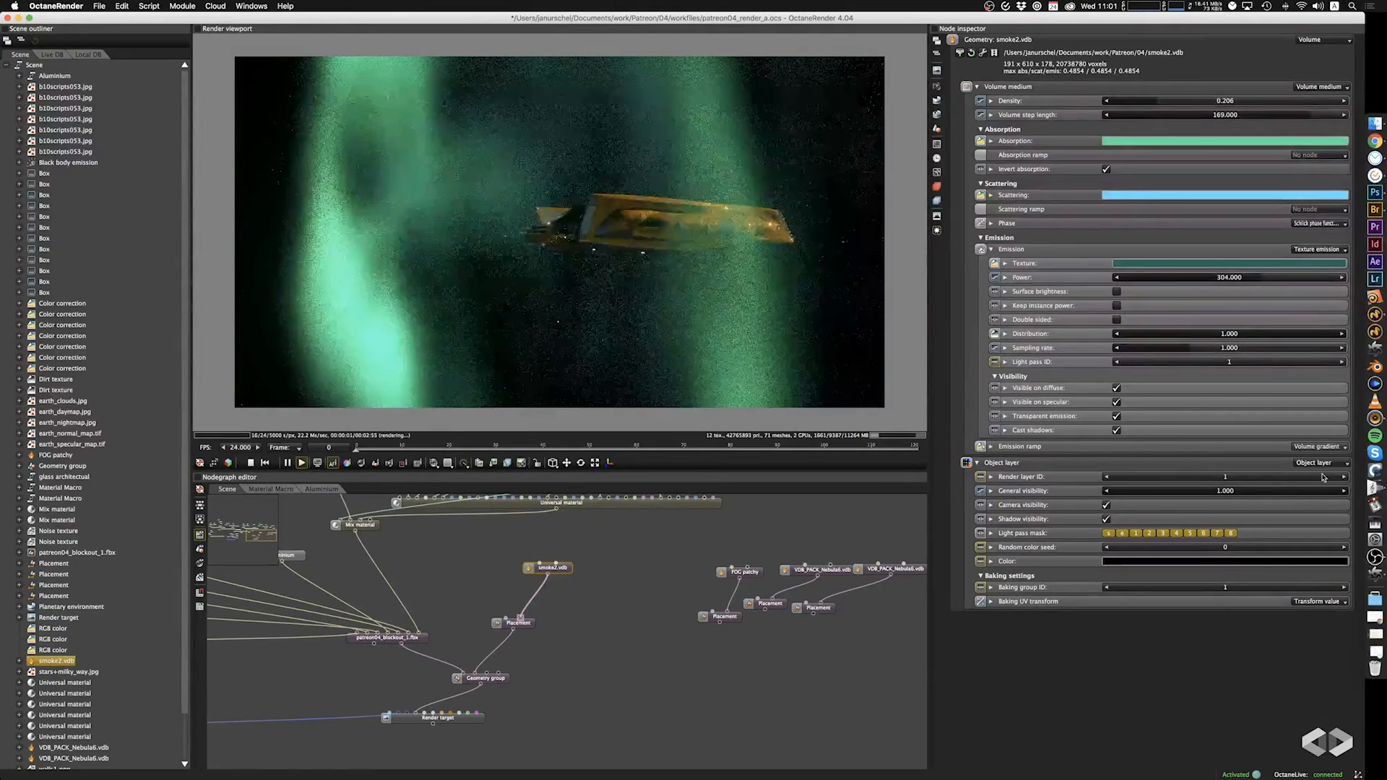
# Inspect the glow from the spaceship's underside and engine end, and bring the unconnected fog and nebula nodes closer in the node graph.
pyautogui.moveTo(842, 318); pyautogui.dragTo(643, 315)
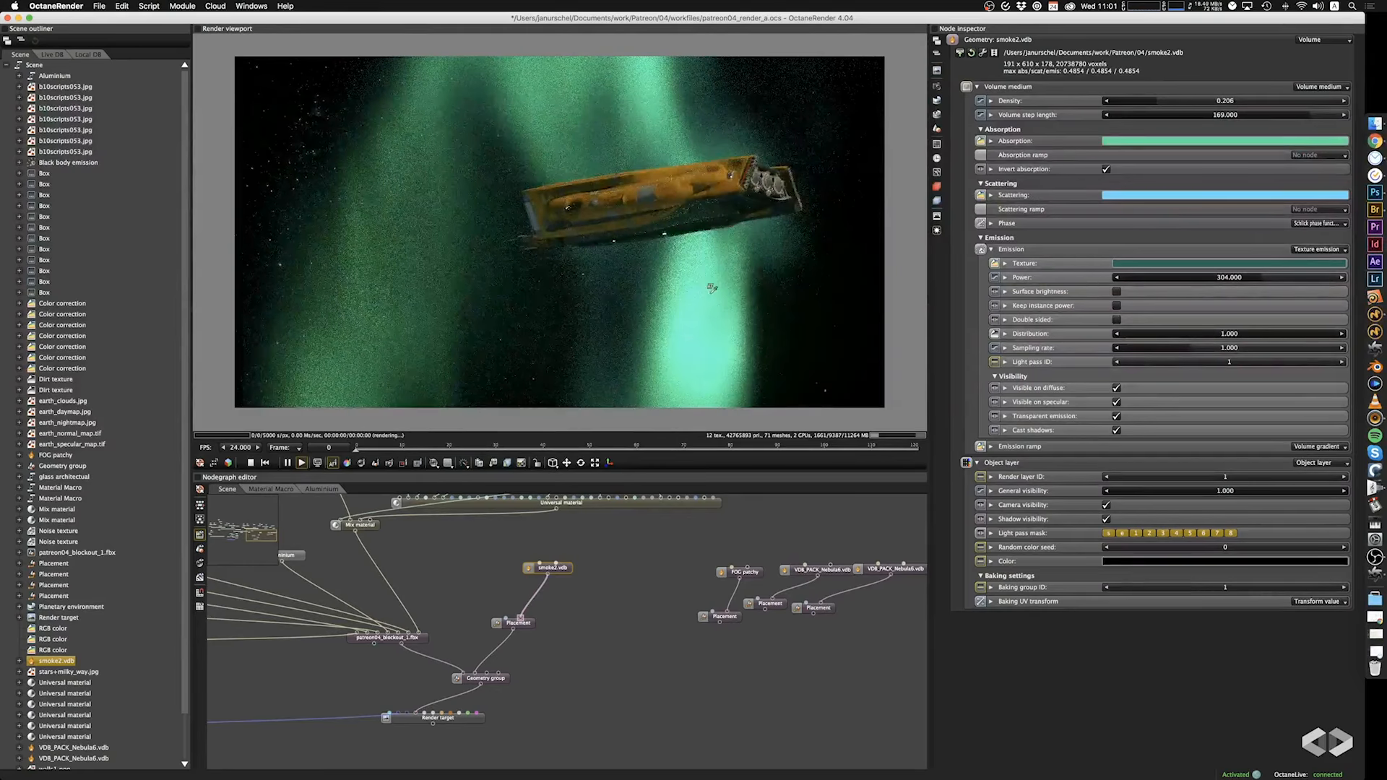
pyautogui.moveTo(711, 281); pyautogui.dragTo(764, 291)
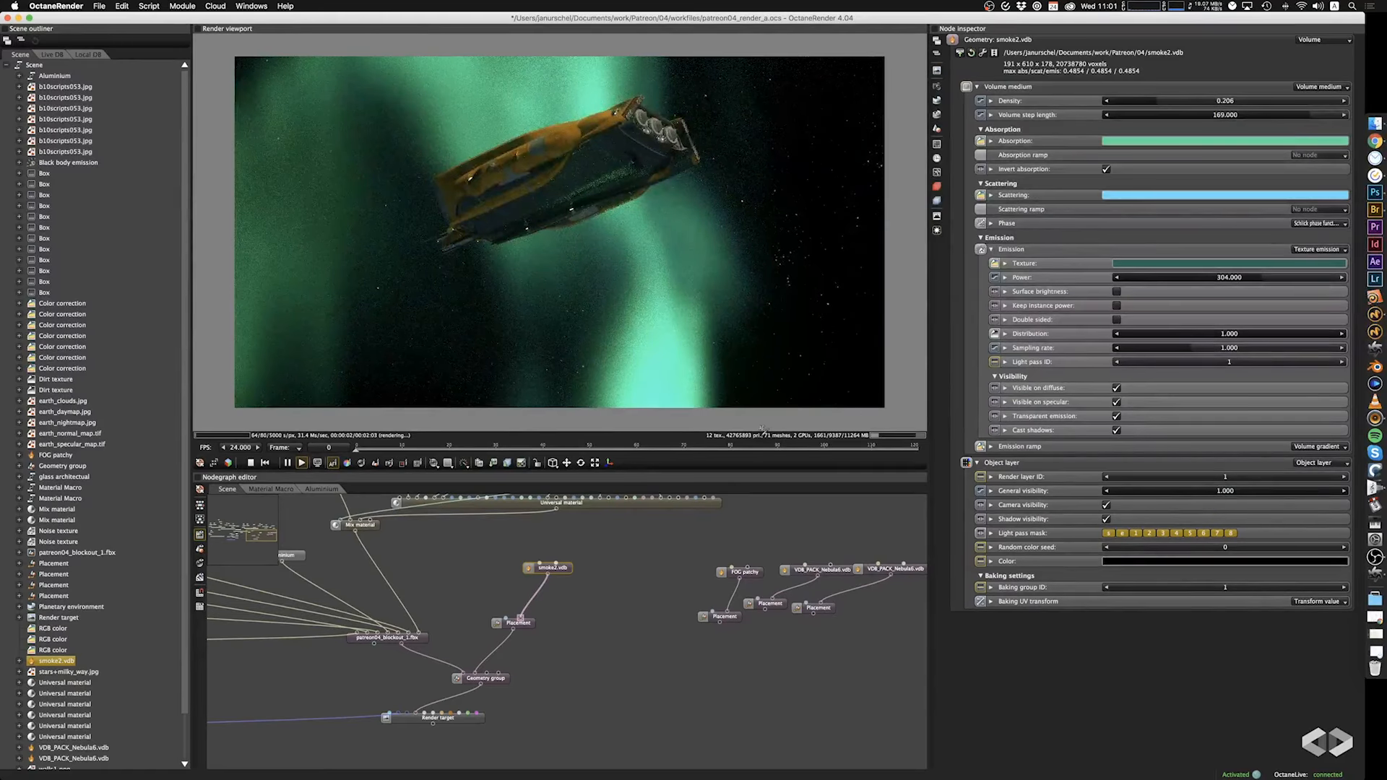
pyautogui.moveTo(629, 592)
pyautogui.mouseDown()
pyautogui.moveTo(638, 556)
pyautogui.moveTo(630, 585)
pyautogui.mouseUp()
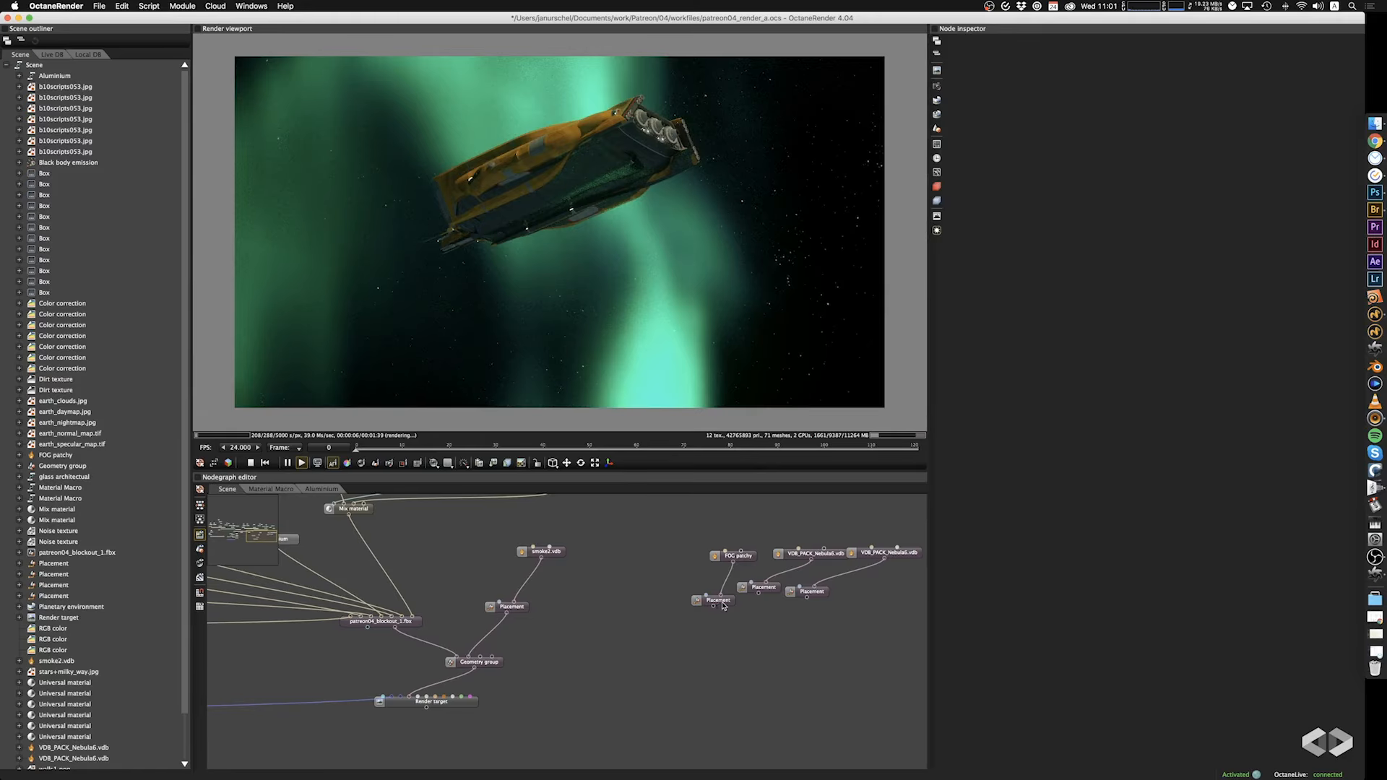
# Move the FOG patchy node and its placement closer to the scene nodes and connect the placement to the Geometry group.
pyautogui.moveTo(723, 606); pyautogui.dragTo(663, 591)
pyautogui.moveTo(749, 559); pyautogui.dragTo(726, 541)
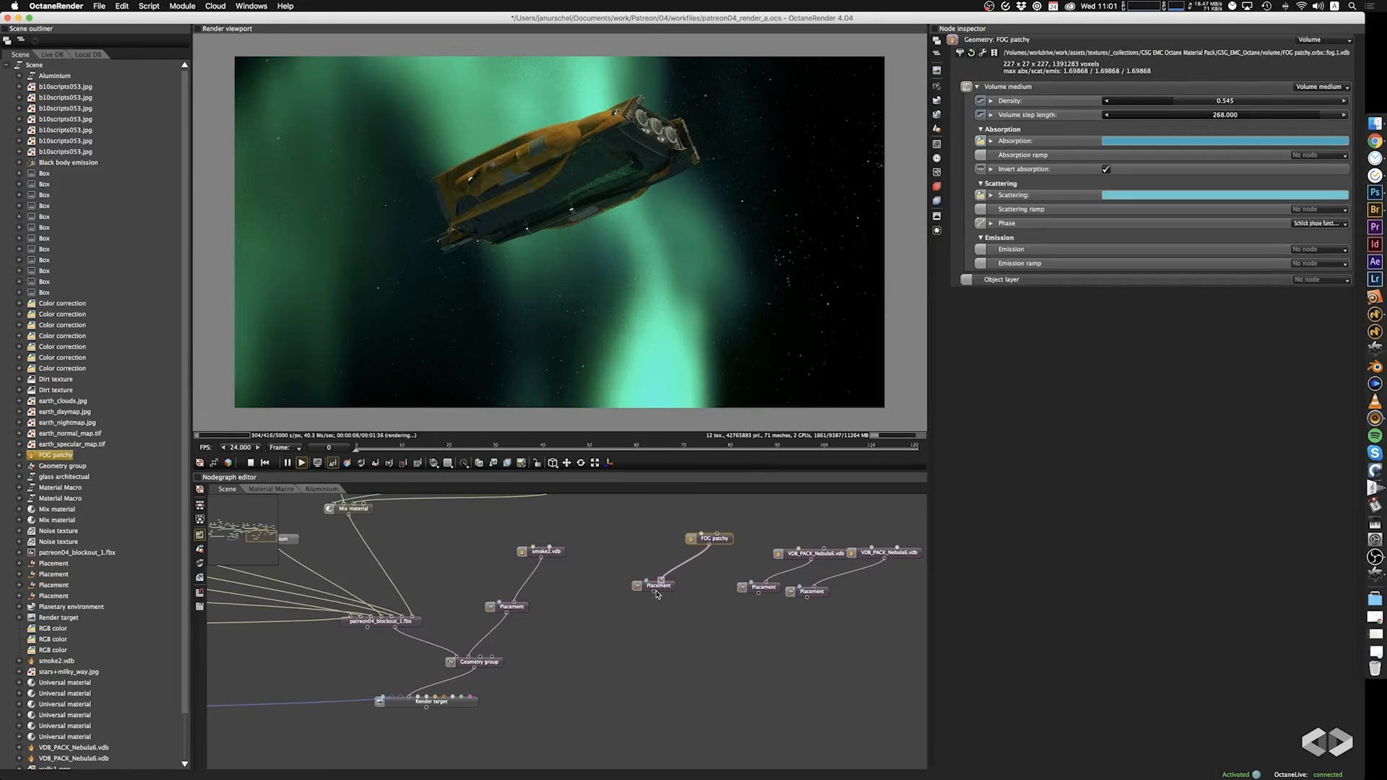
pyautogui.moveTo(657, 648); pyautogui.dragTo(637, 636)
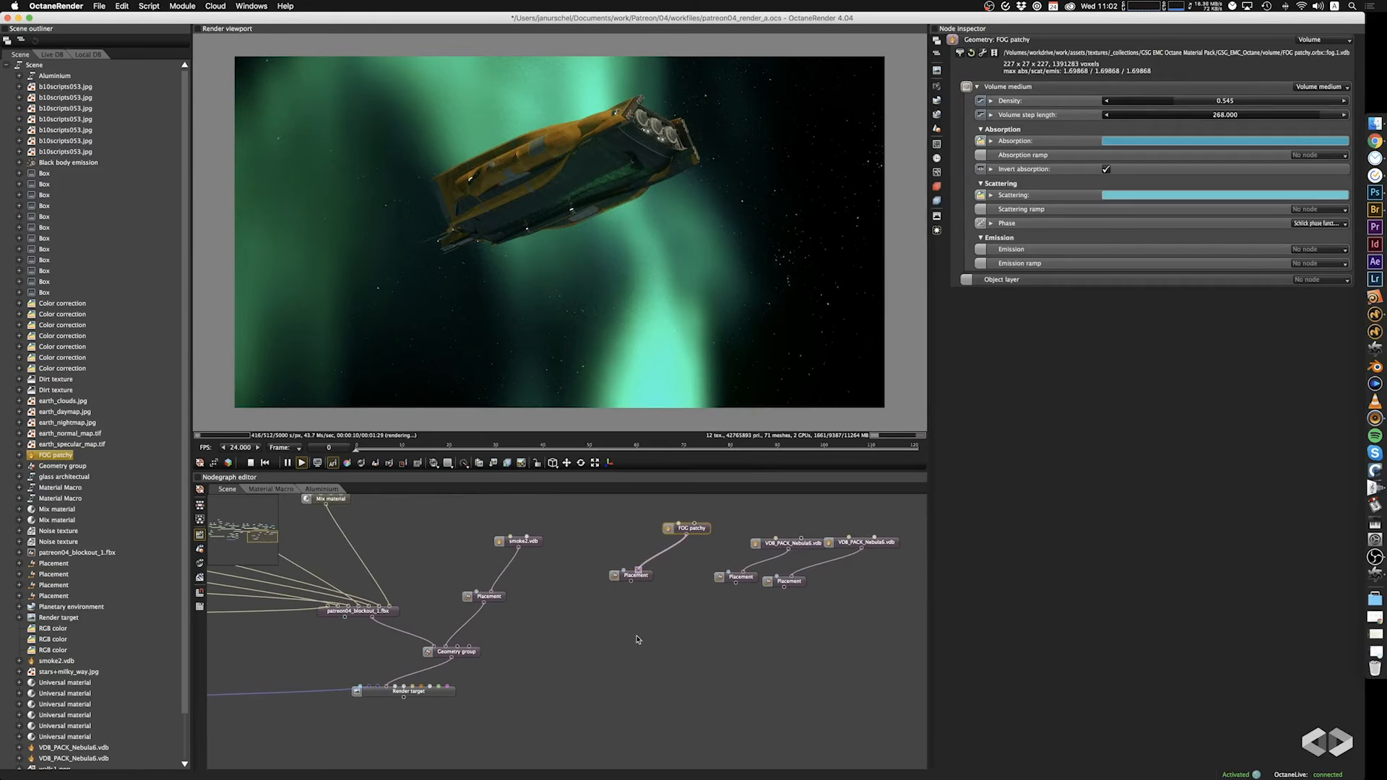
pyautogui.moveTo(633, 582); pyautogui.dragTo(458, 655)
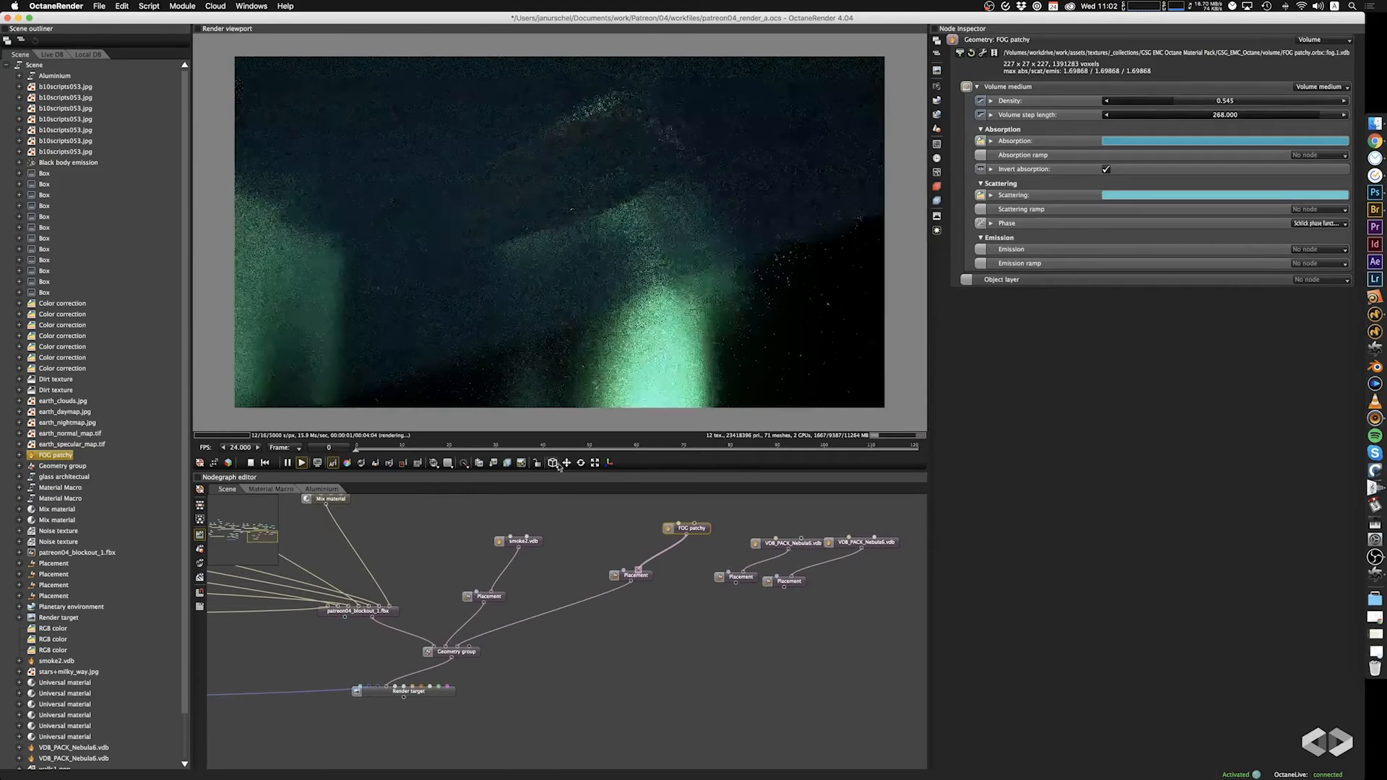
pyautogui.moveTo(585, 269); pyautogui.dragTo(724, 282)
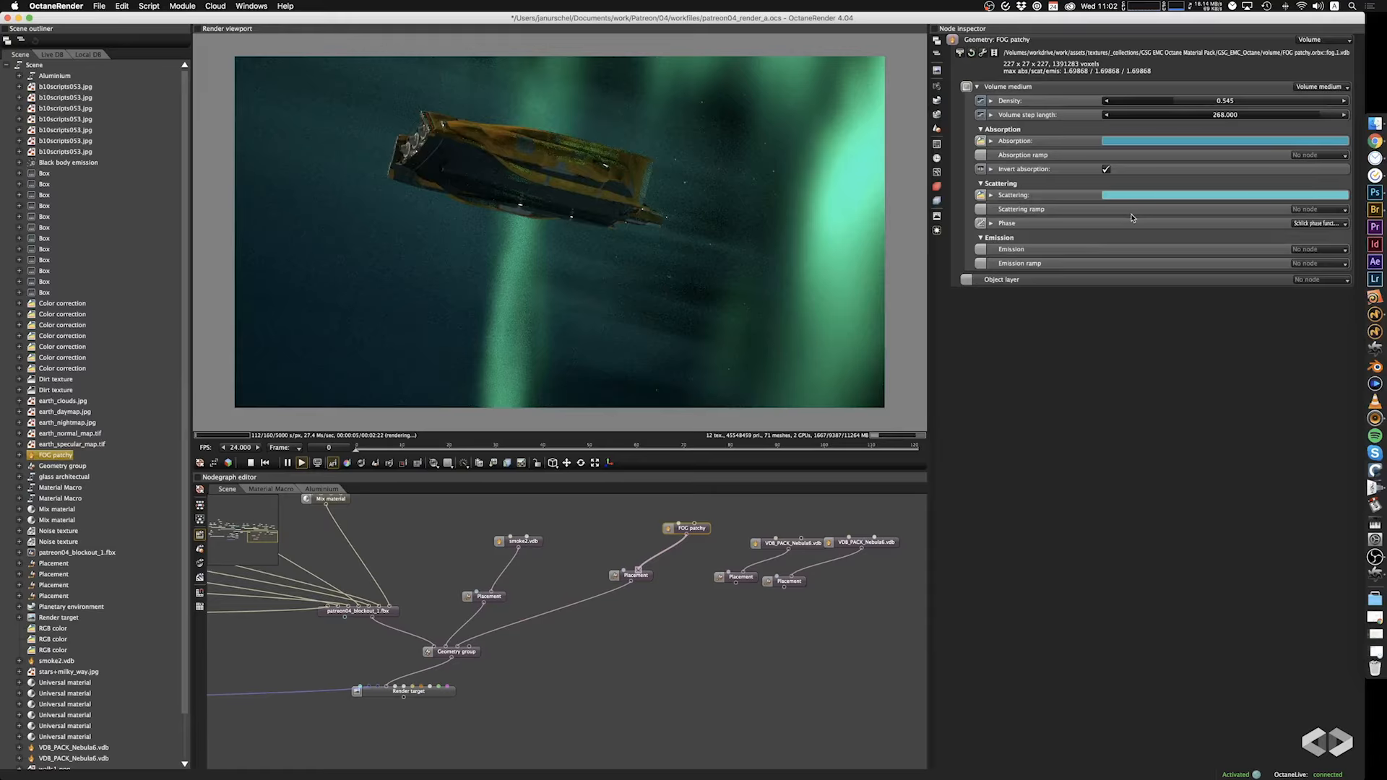
# Add a Texture emission to the FOG patchy volume medium and give its emission texture a dark blue colour.
pyautogui.click(1315, 251)
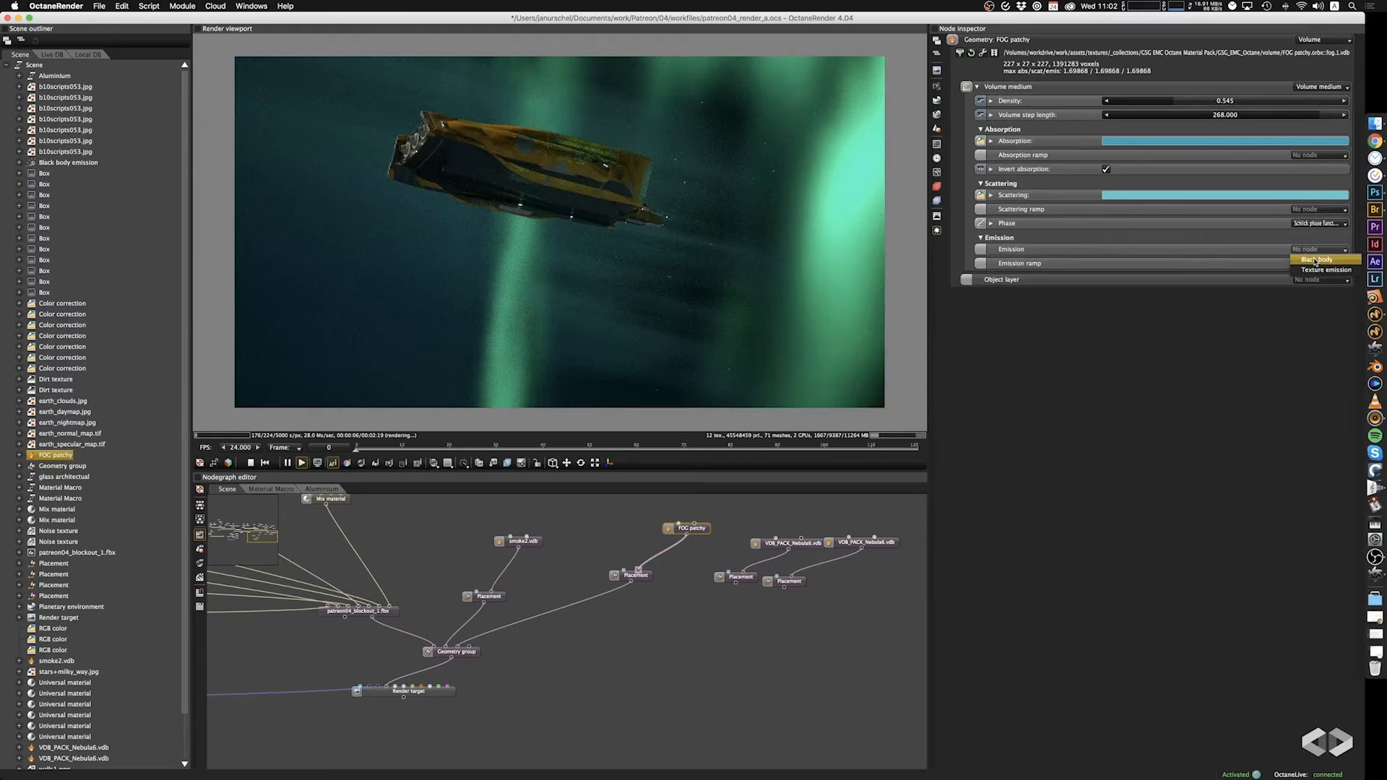
pyautogui.click(1317, 270)
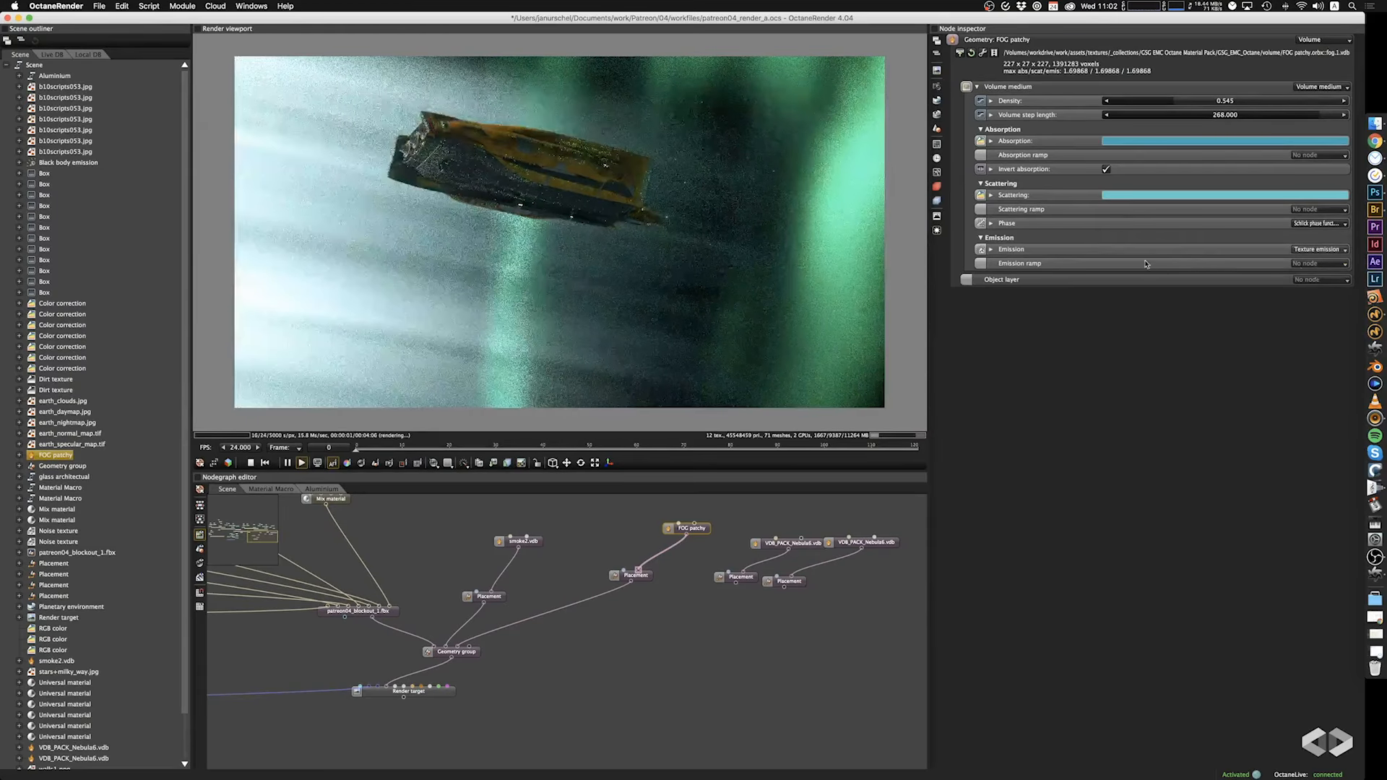
pyautogui.click(991, 249)
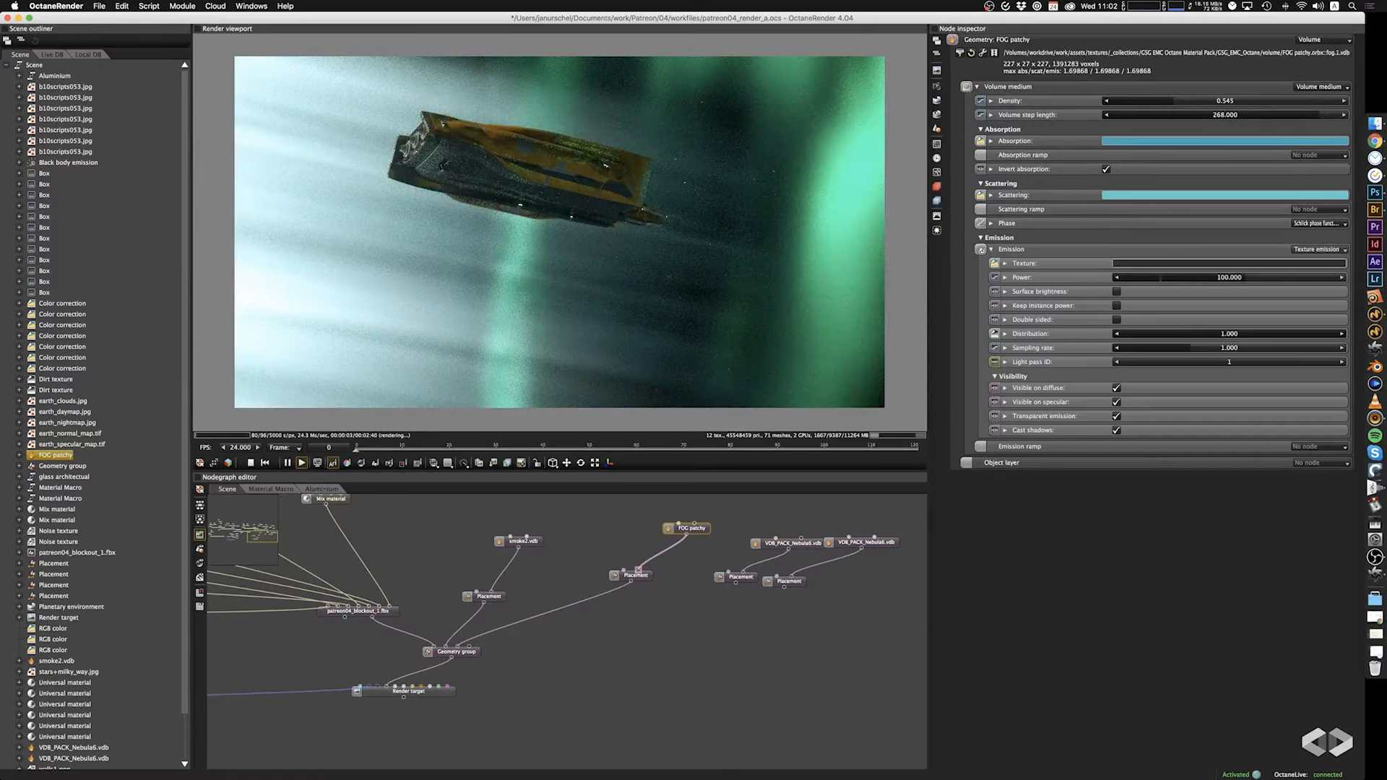
pyautogui.click(1163, 265)
pyautogui.moveTo(1015, 231); pyautogui.dragTo(1023, 189)
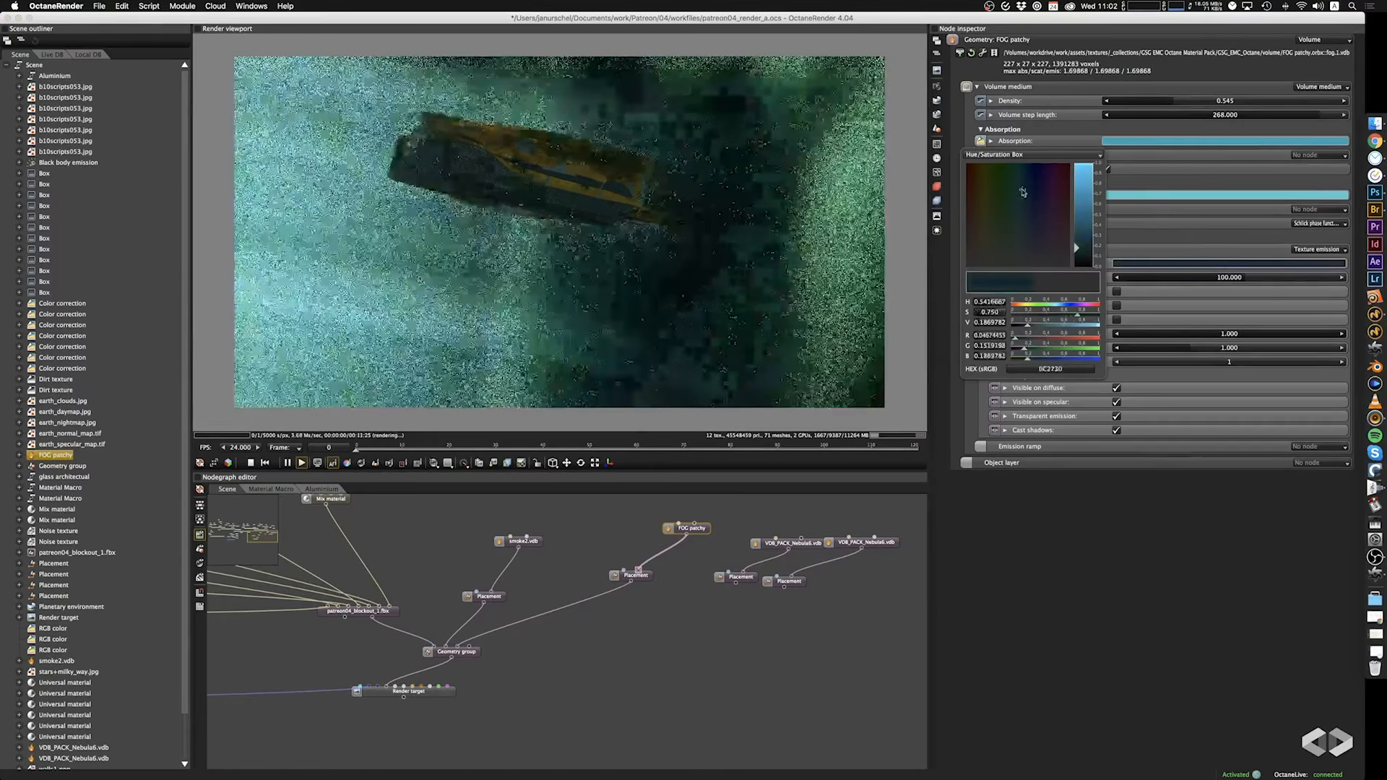
pyautogui.moveTo(1077, 248)
pyautogui.mouseDown()
pyautogui.moveTo(1077, 223)
pyautogui.moveTo(1076, 247)
pyautogui.mouseUp()
pyautogui.click(1146, 221)
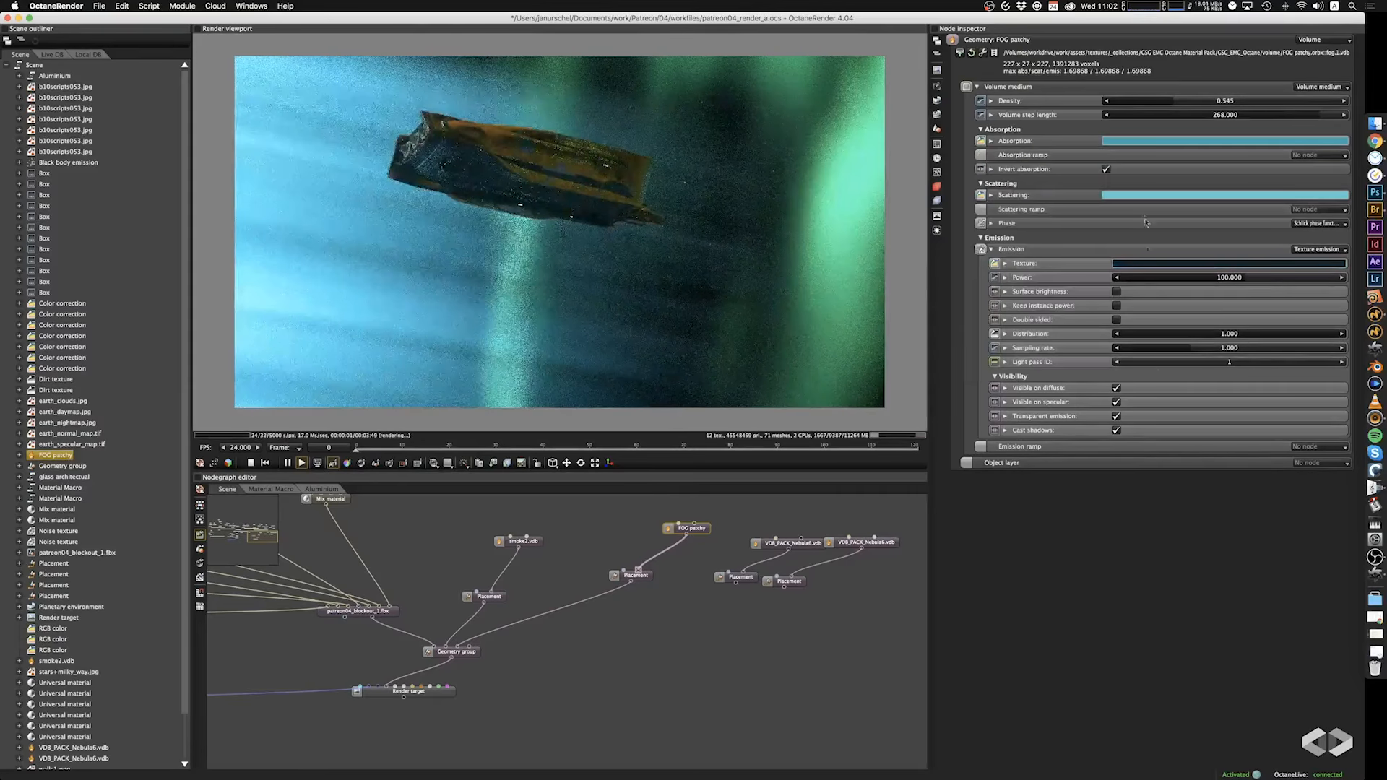
# Lower the FOG patchy volume's density to 0.049 and check the fog around the spaceship.
pyautogui.click(1151, 197)
pyautogui.click(1179, 533)
pyautogui.moveTo(1171, 101); pyautogui.dragTo(1135, 101)
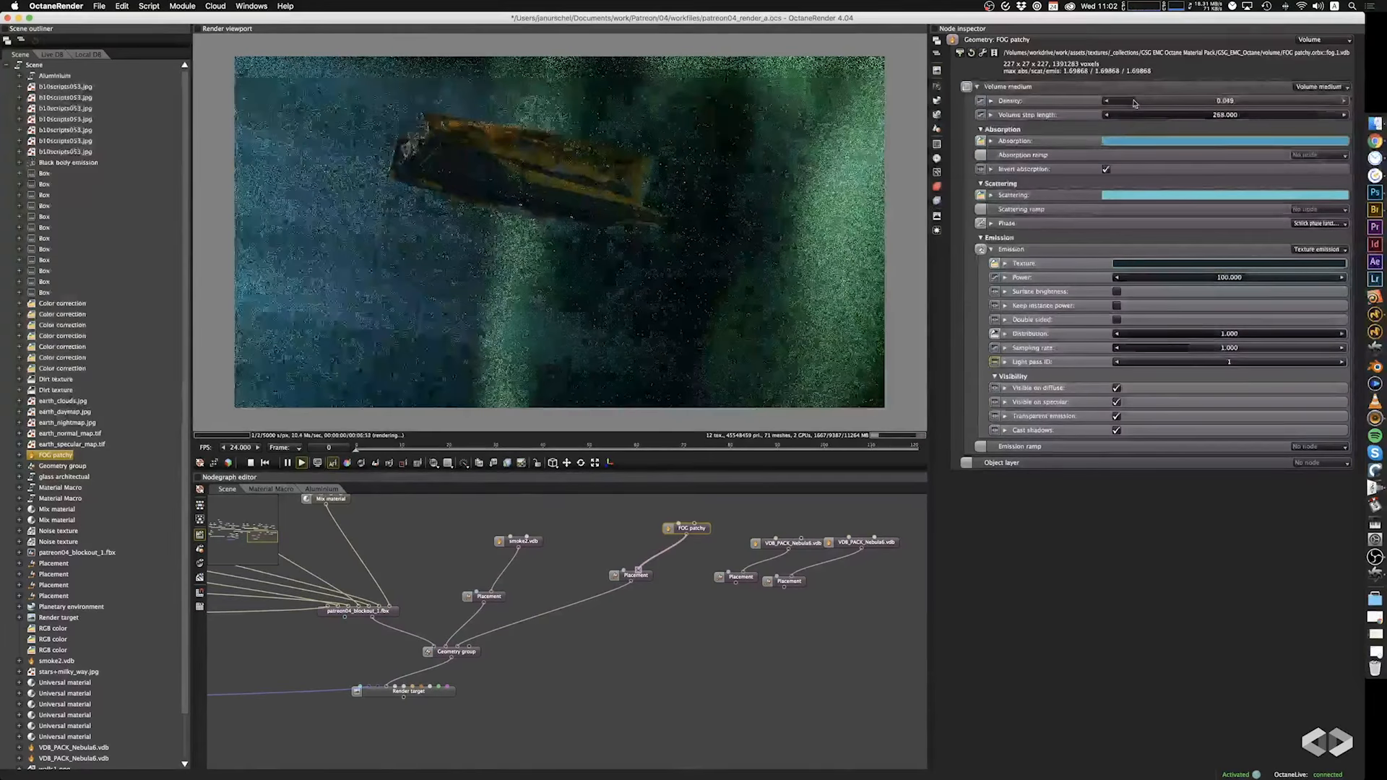
pyautogui.moveTo(622, 307); pyautogui.dragTo(583, 279)
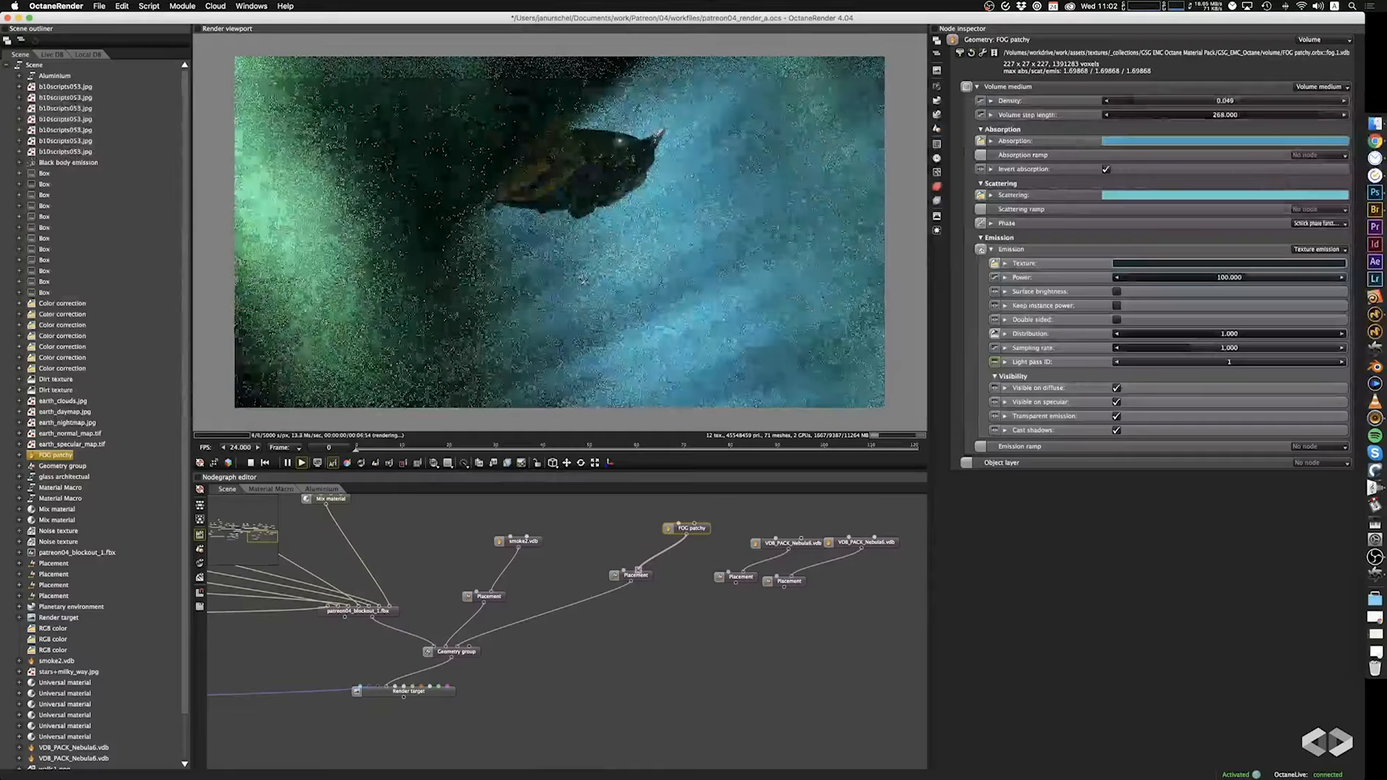
pyautogui.moveTo(669, 271); pyautogui.dragTo(783, 269)
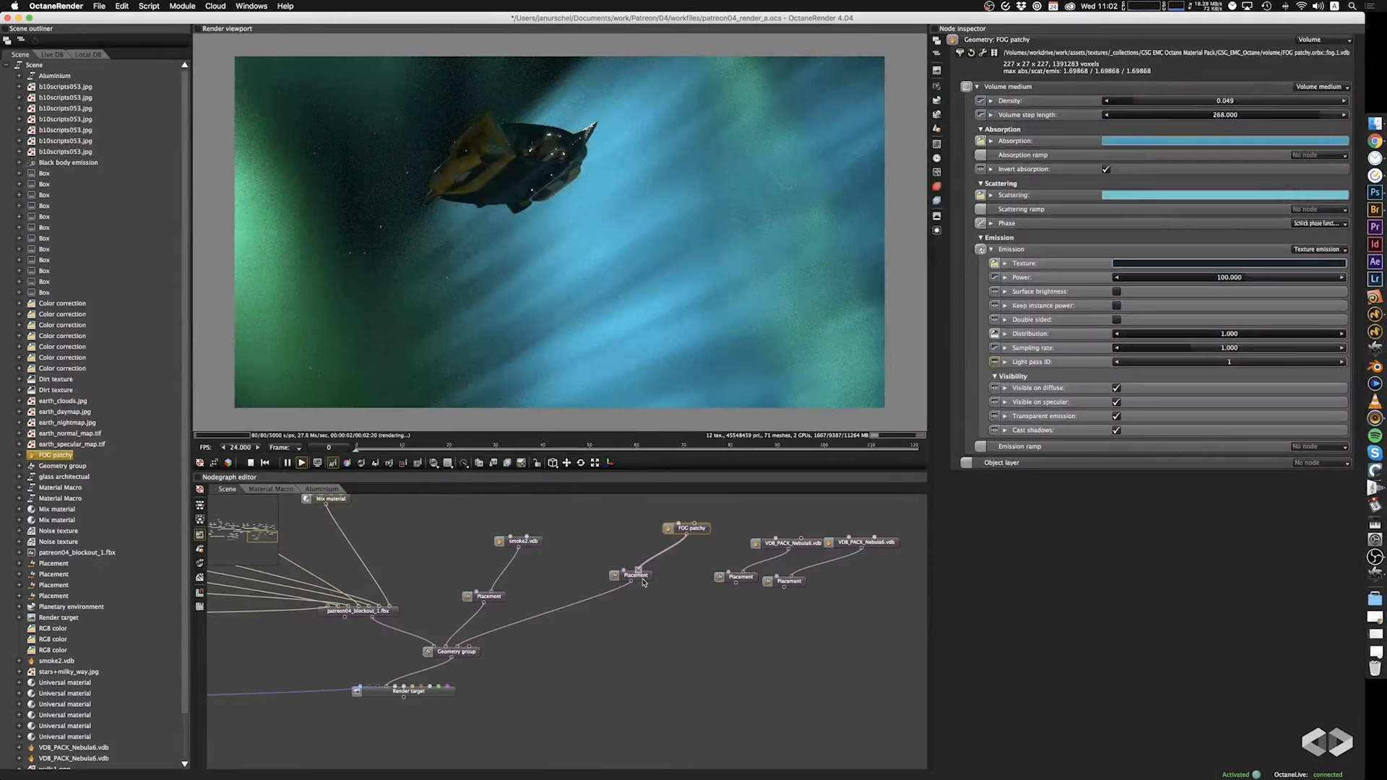
# Scale the FOG patchy placement to 7.37 in X, 1000 in Y and 33.1 in Z, and set its Z rotation to 0.
pyautogui.click(635, 576)
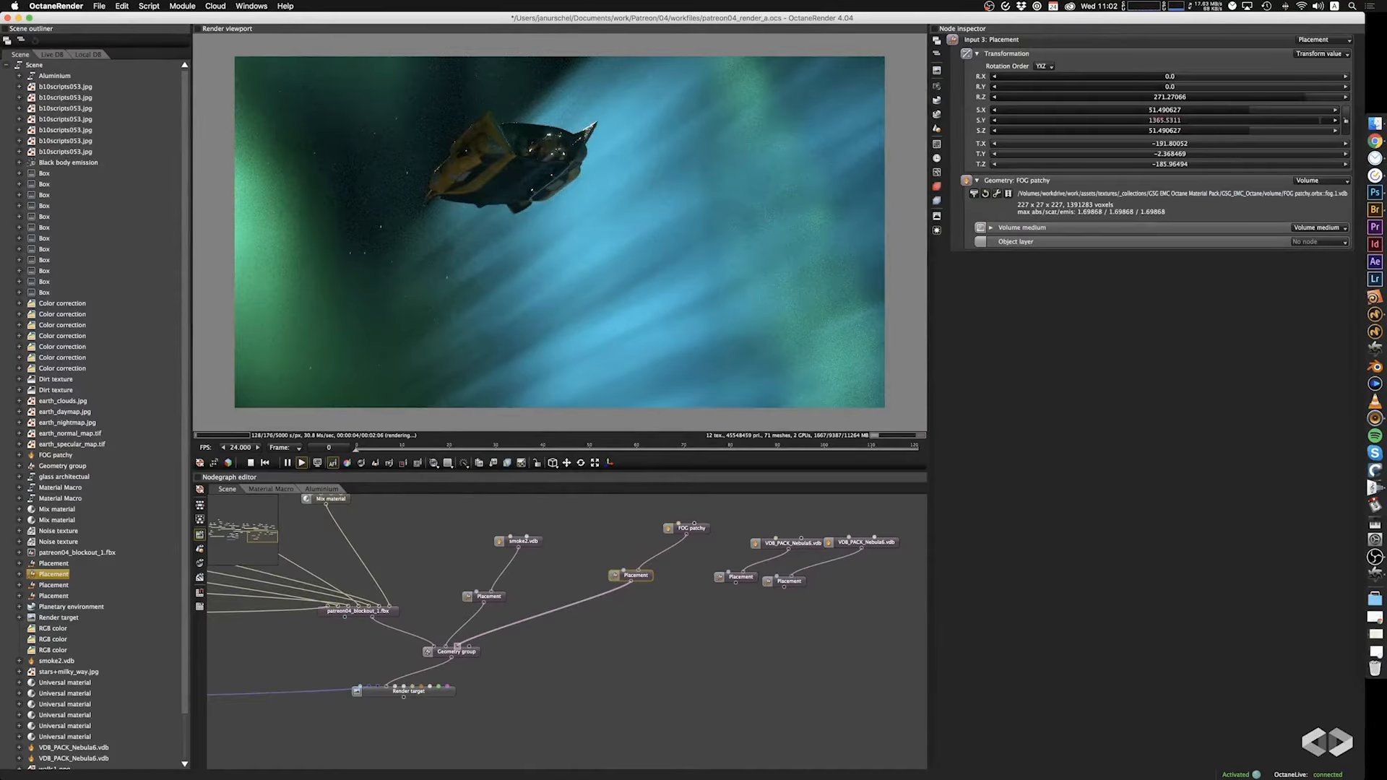
pyautogui.moveTo(1330, 121); pyautogui.dragTo(1235, 136)
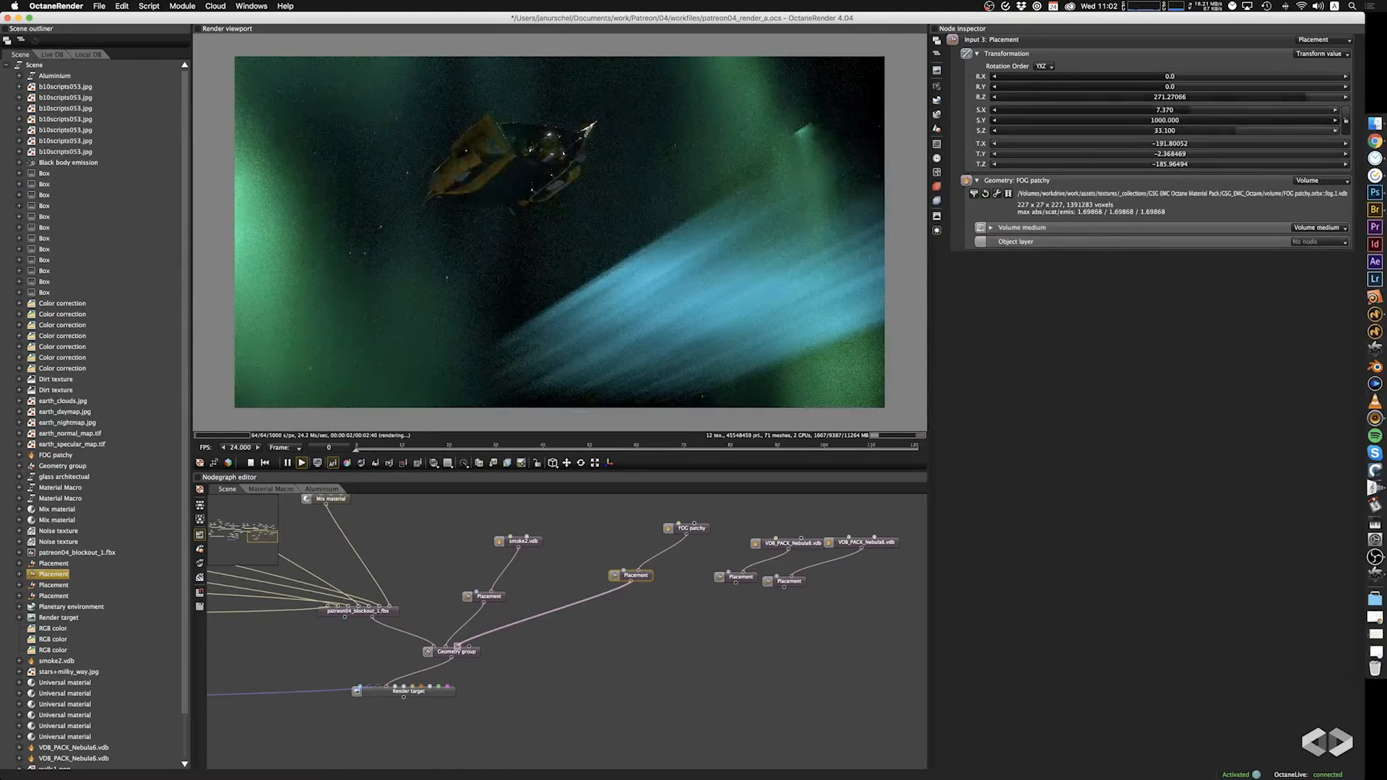
pyautogui.moveTo(1301, 97); pyautogui.dragTo(1261, 103)
pyautogui.click(1261, 97)
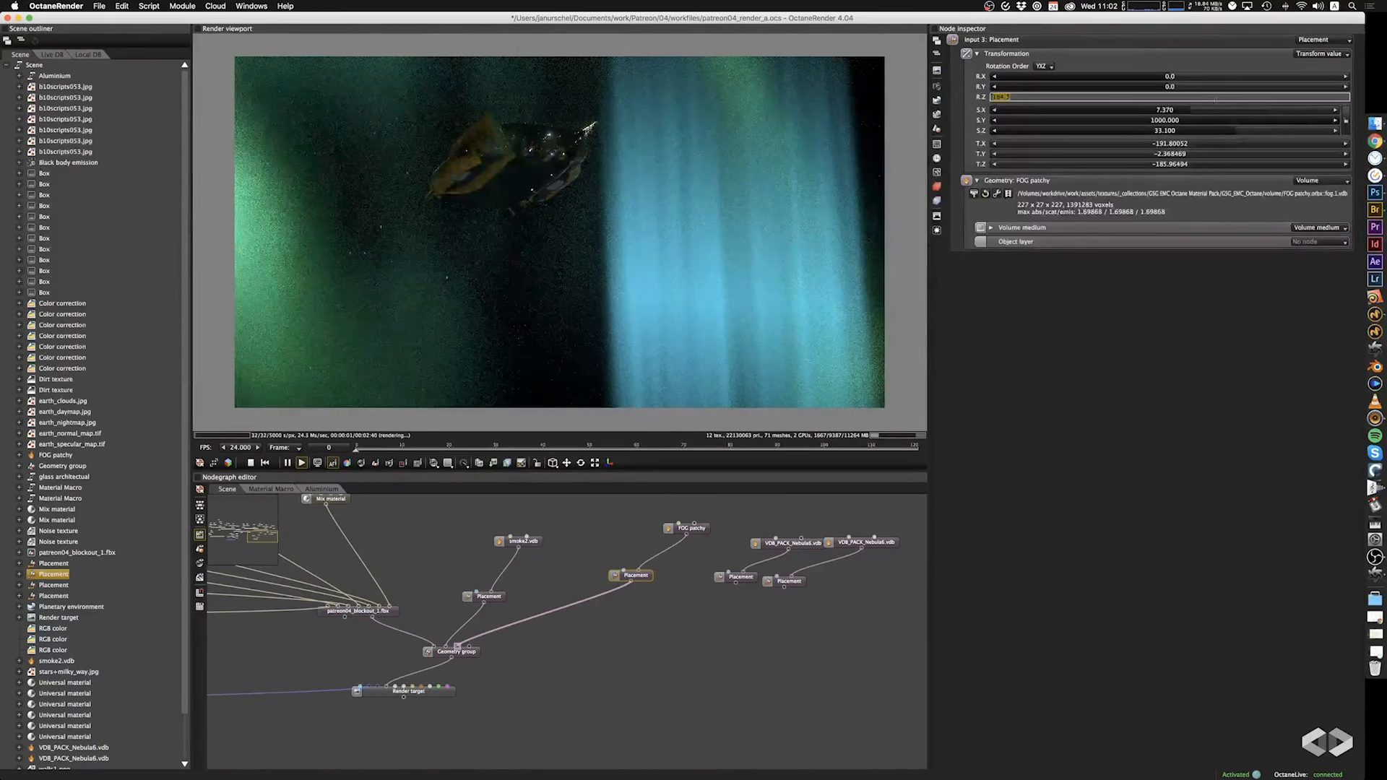
pyautogui.write('0')
pyautogui.press('Tab')
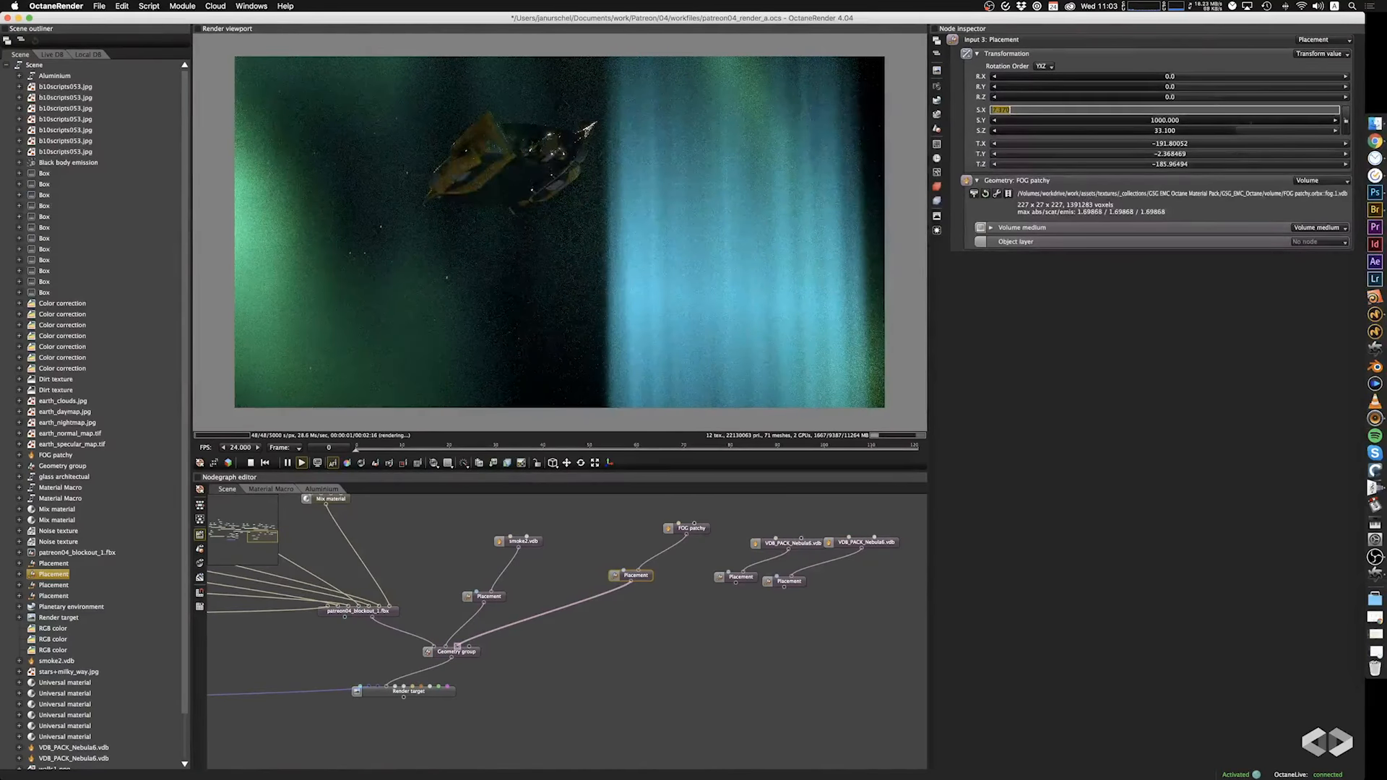
# Set the fog placement's scale to 88.2 in X and 16.8 in Z, and move it down to about -178.48 in Y.
pyautogui.moveTo(1264, 131); pyautogui.dragTo(1216, 138)
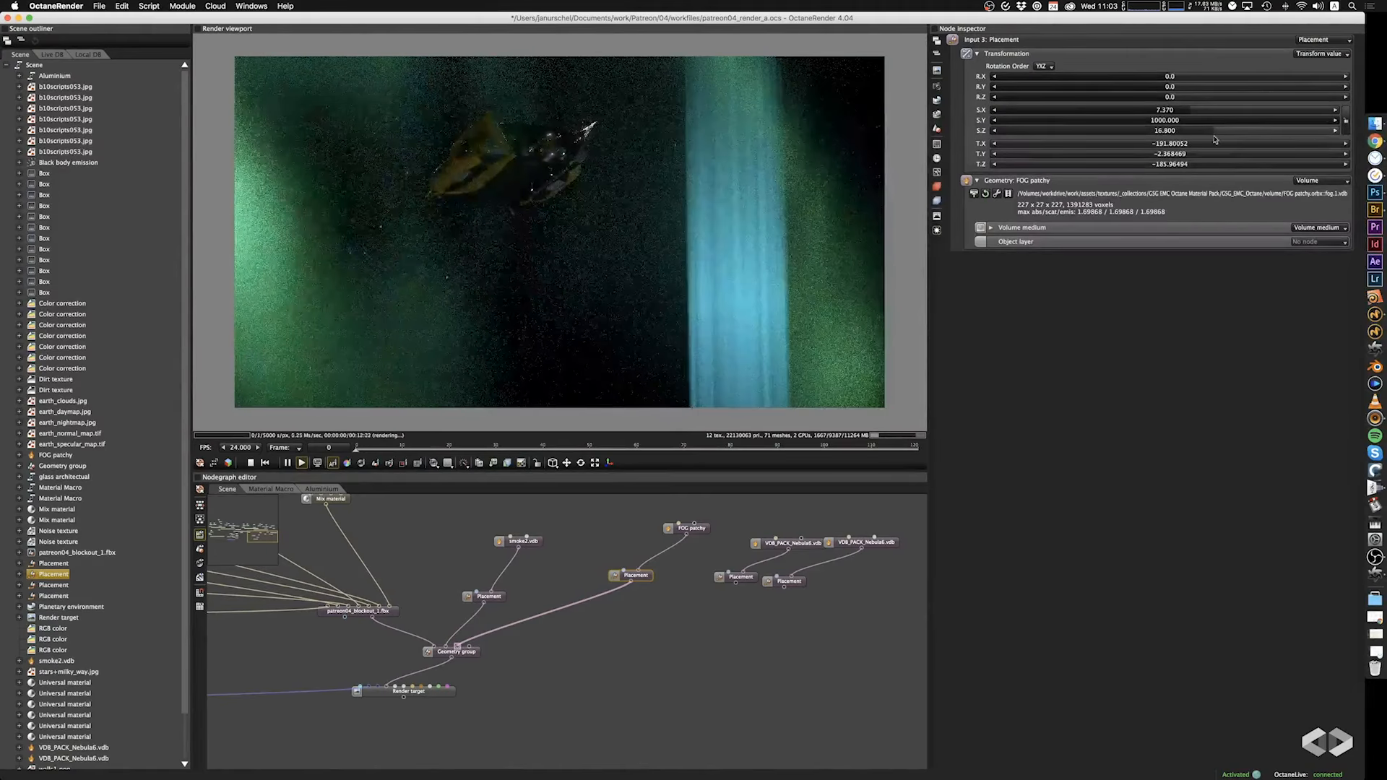
pyautogui.moveTo(737, 256); pyautogui.dragTo(863, 297)
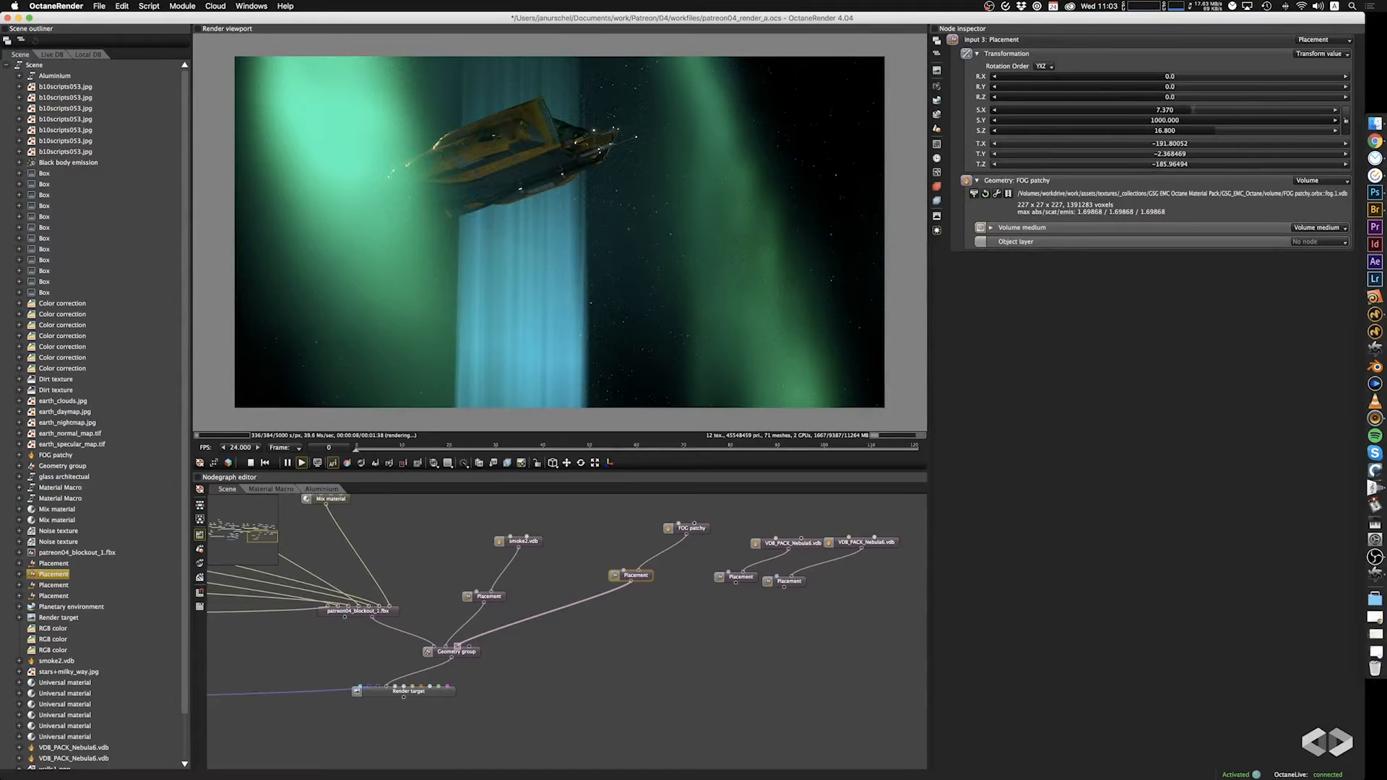
pyautogui.moveTo(1194, 110); pyautogui.dragTo(1266, 113)
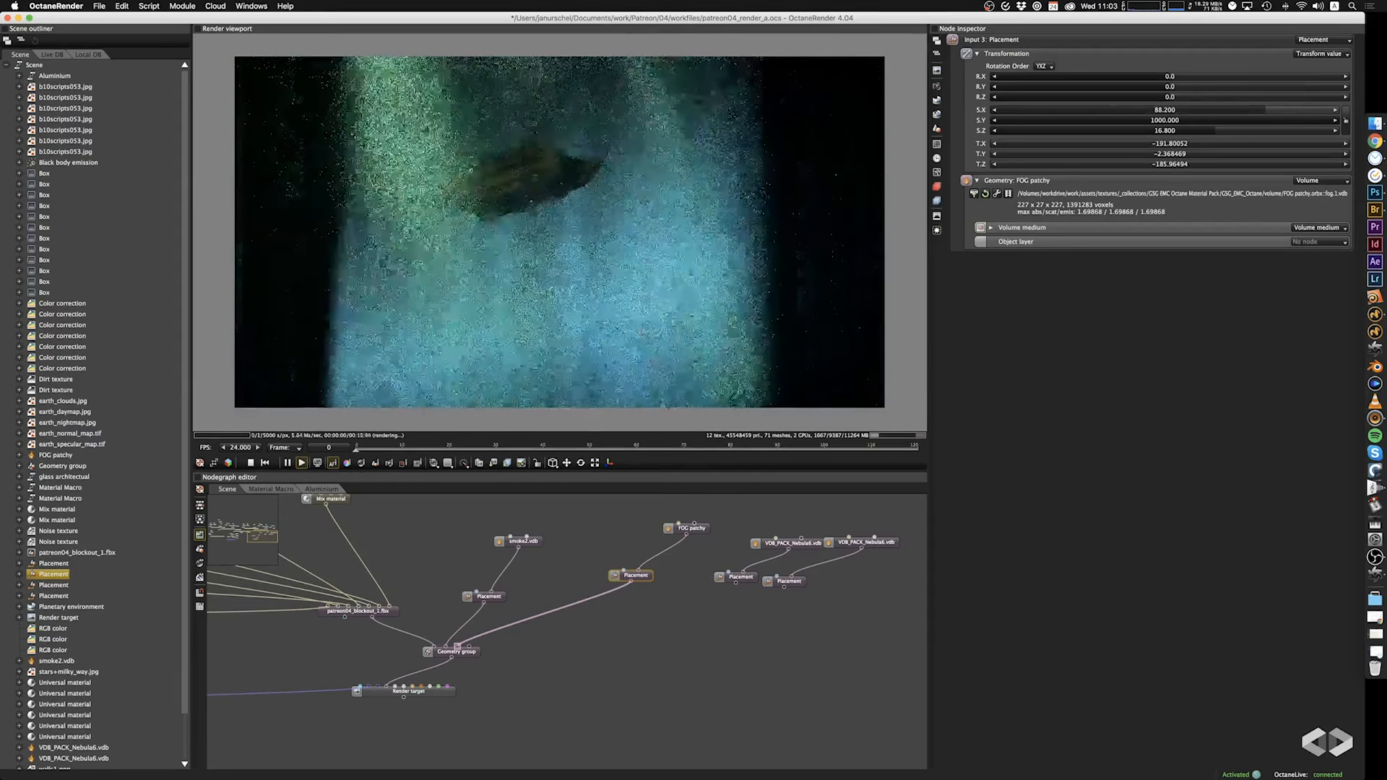
pyautogui.click(567, 464)
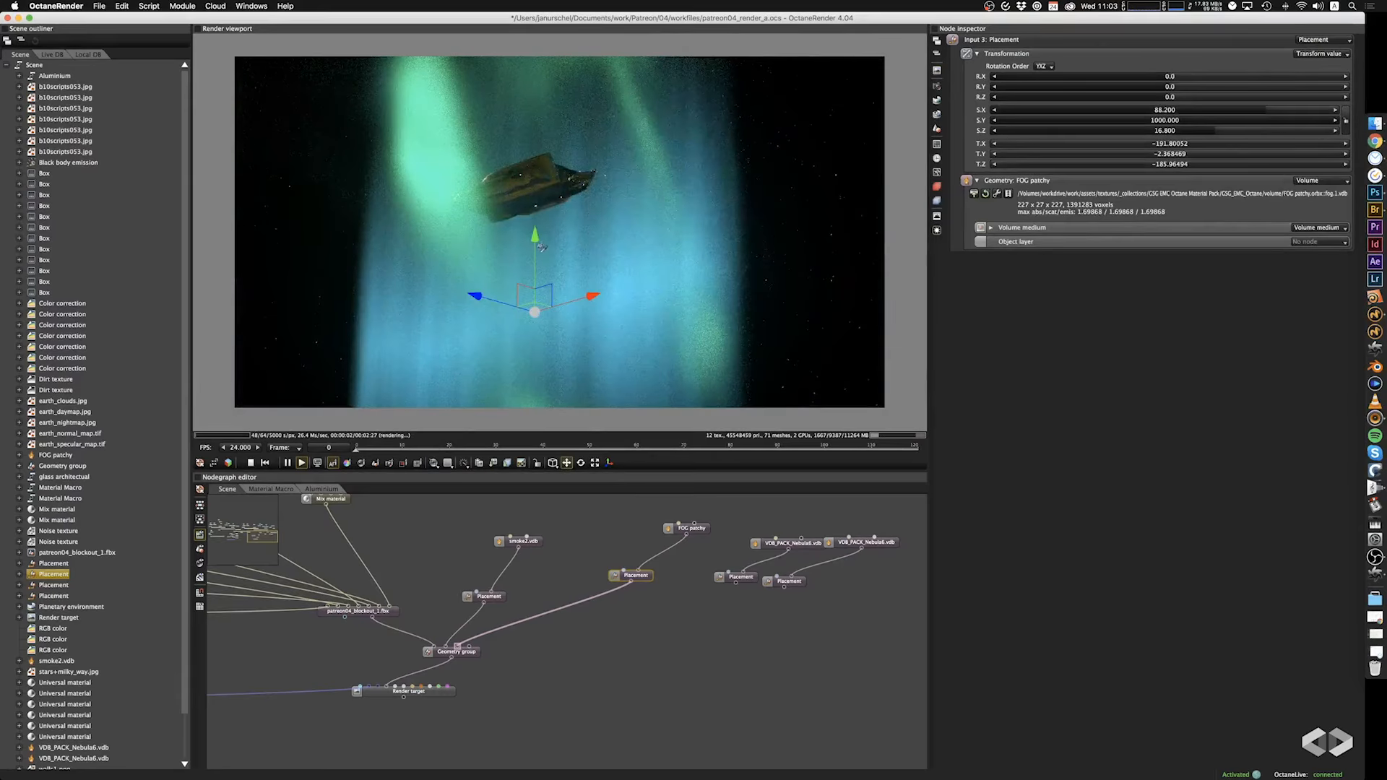
pyautogui.moveTo(535, 235); pyautogui.dragTo(540, 448)
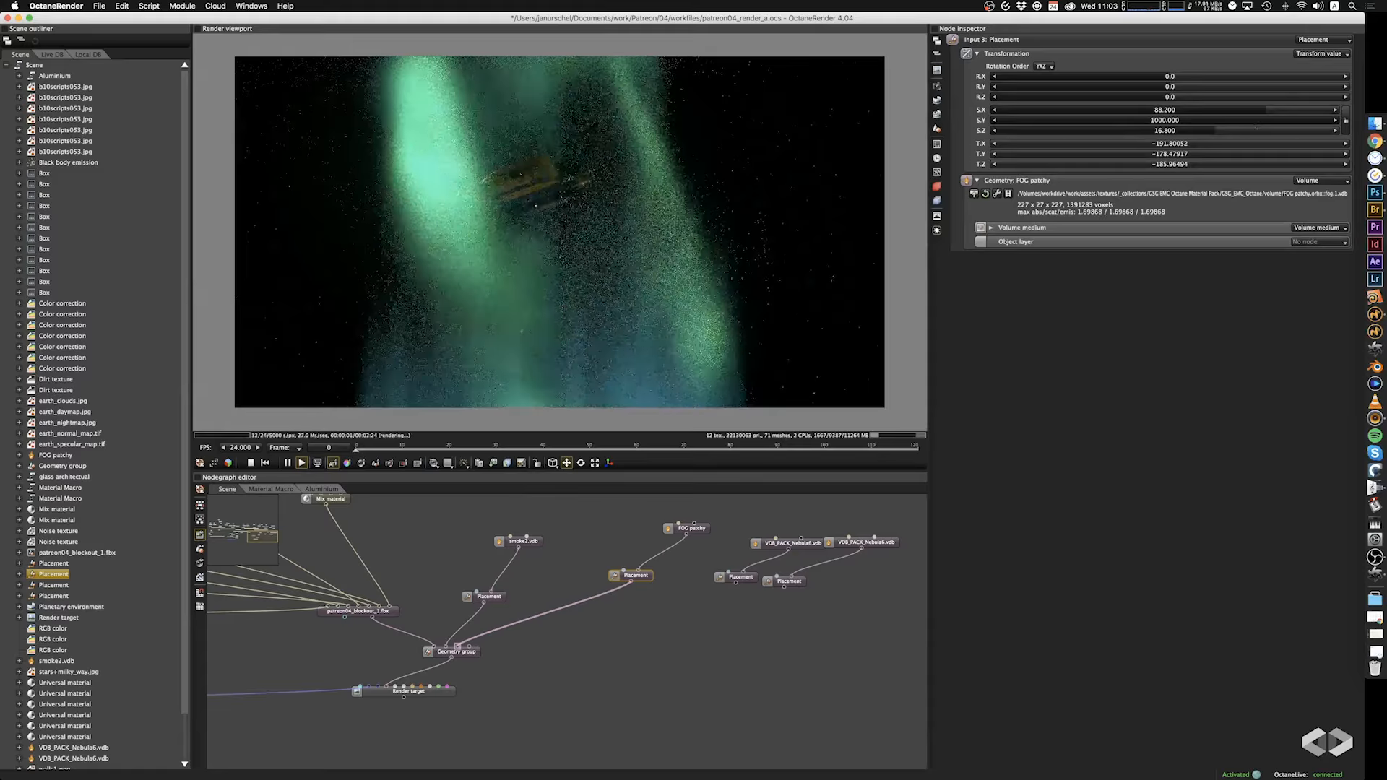
# Enlarge the fog placement's scale to 308 in X and 72.5 in Z, checking its spread around the spaceship.
pyautogui.moveTo(1266, 110); pyautogui.dragTo(1304, 112)
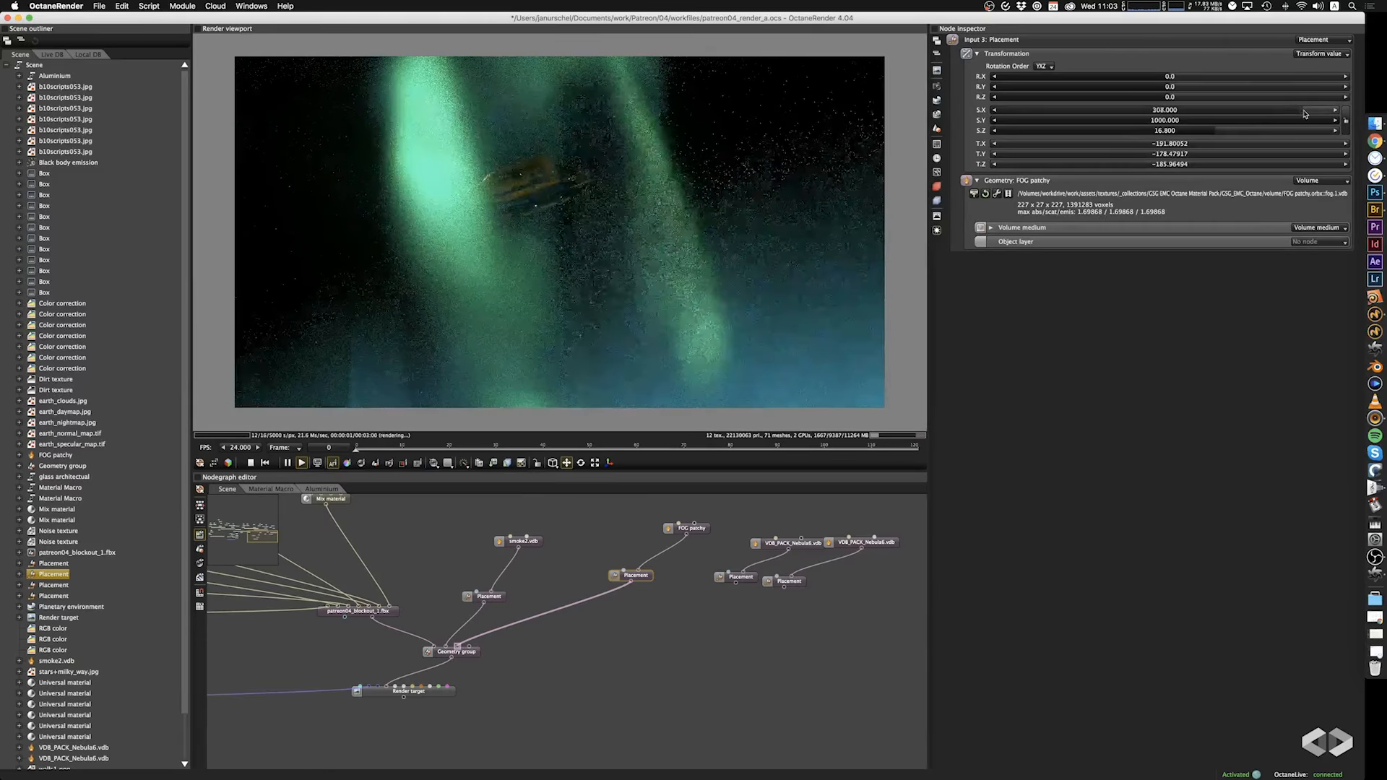
pyautogui.moveTo(619, 322); pyautogui.dragTo(735, 483)
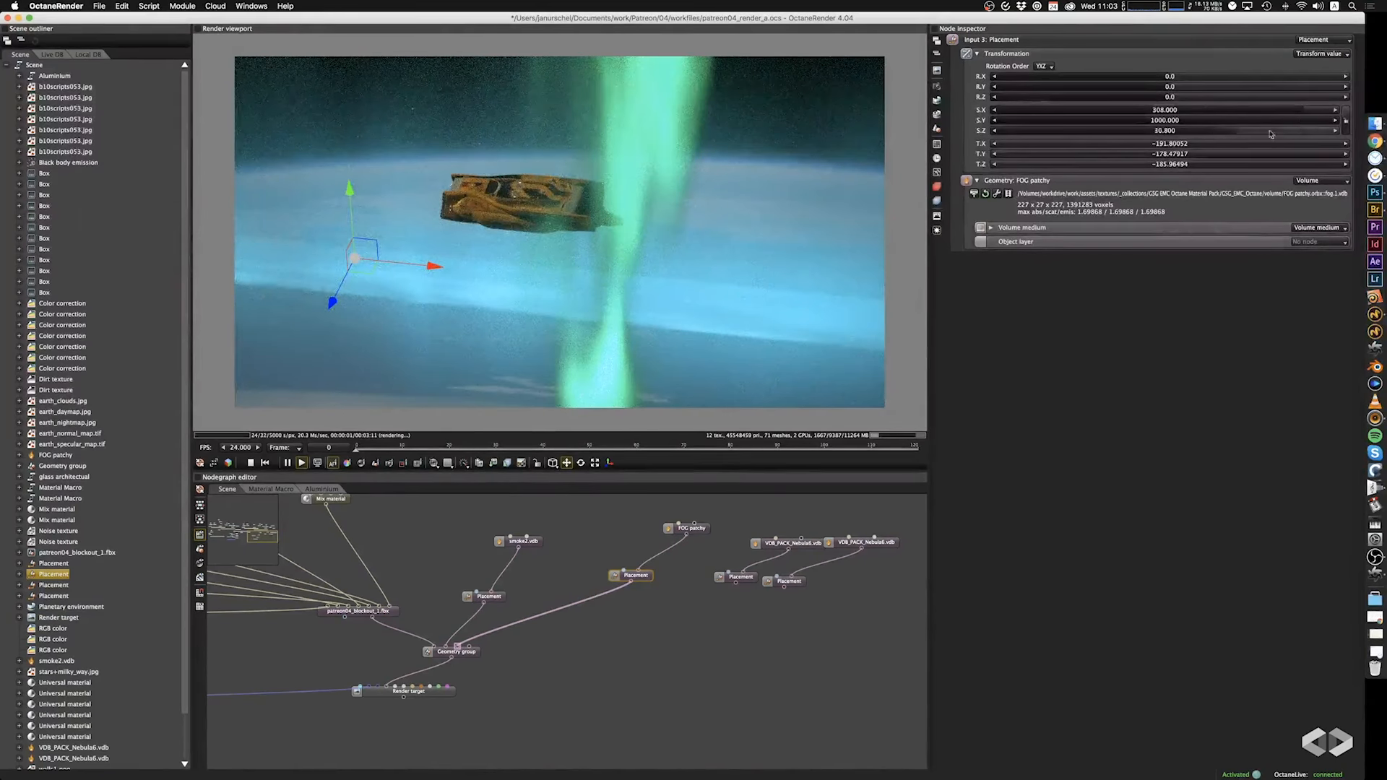
pyautogui.moveTo(1257, 130)
pyautogui.mouseDown()
pyautogui.moveTo(1305, 135)
pyautogui.moveTo(1261, 138)
pyautogui.mouseUp()
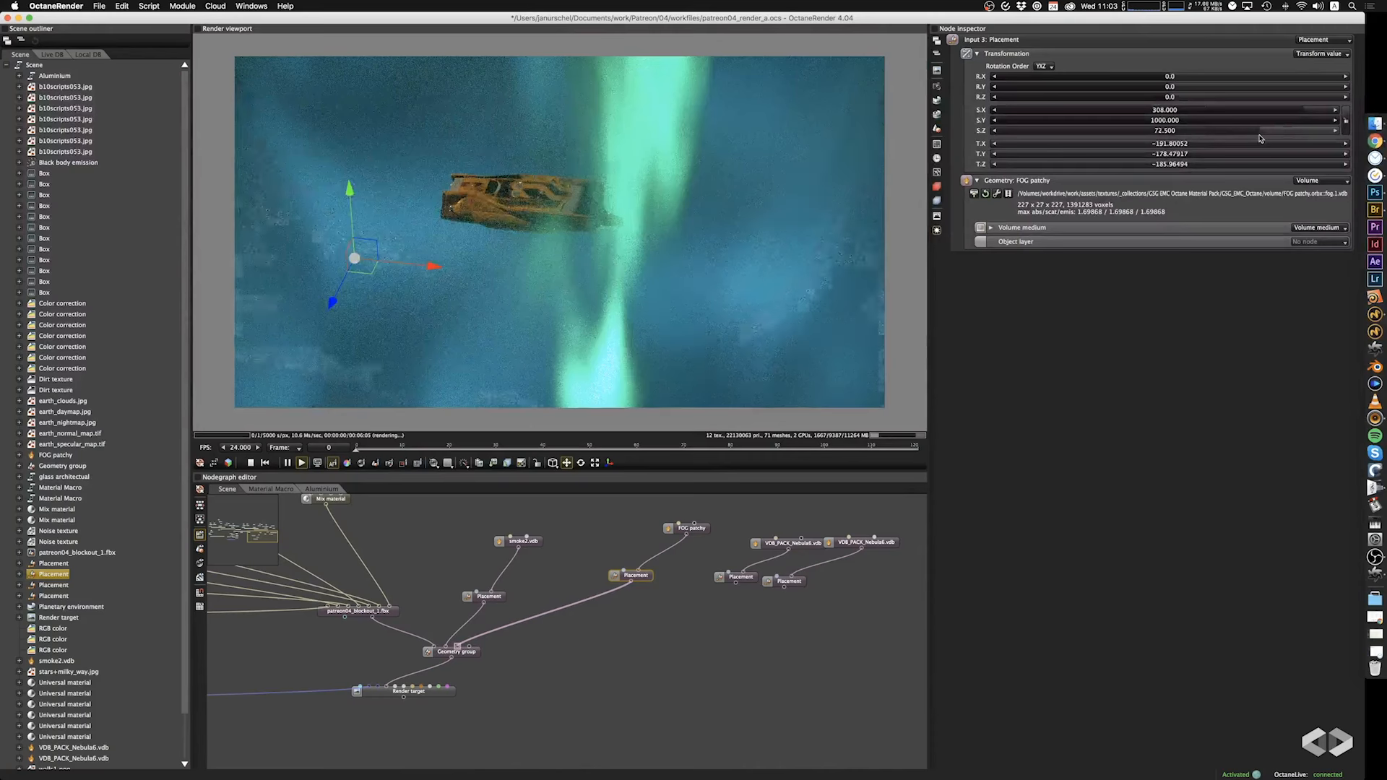
pyautogui.moveTo(646, 269); pyautogui.dragTo(436, 316)
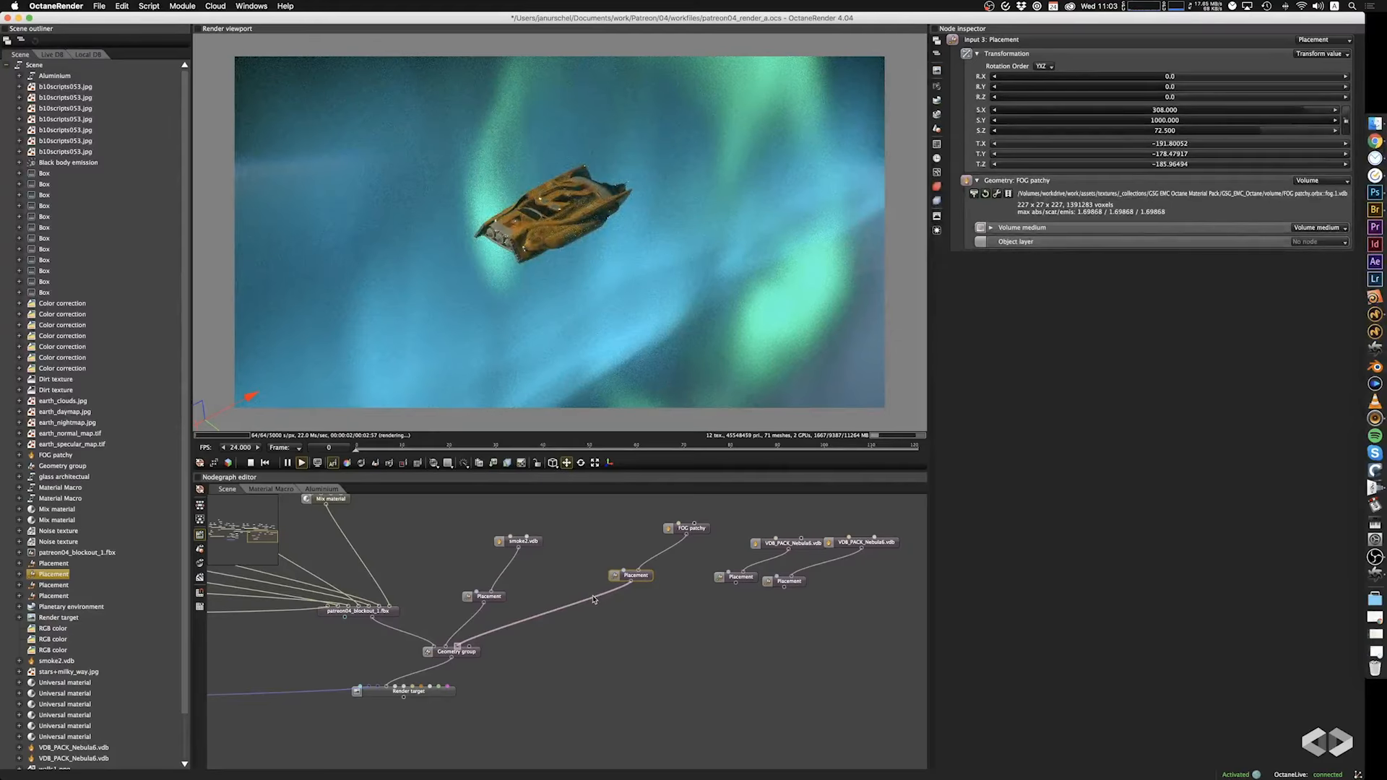
# Disconnect the FOG patchy placement from the Geometry group and connect the VDB_PACK_Nebula6 placement in its place.
pyautogui.press('Delete')
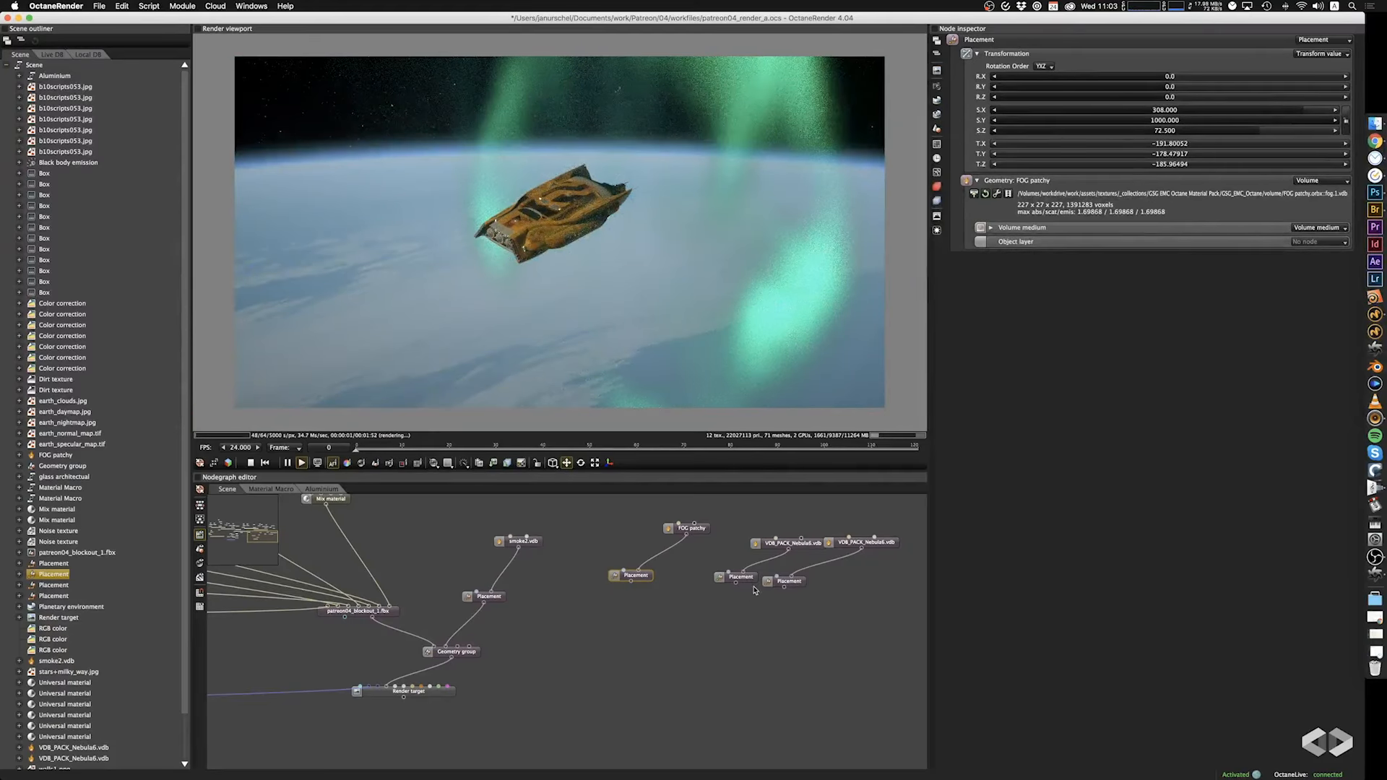
pyautogui.moveTo(687, 254); pyautogui.dragTo(627, 298)
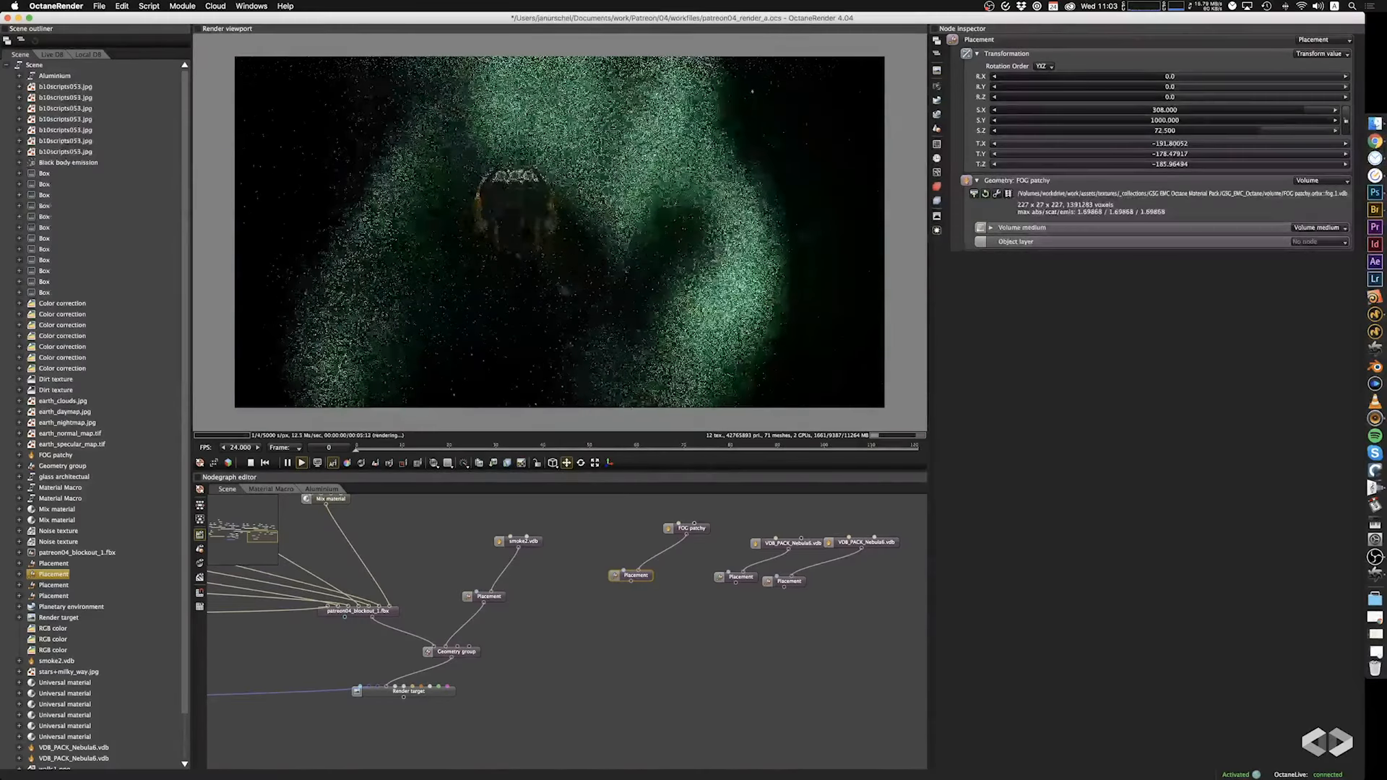
pyautogui.moveTo(735, 583); pyautogui.dragTo(460, 645)
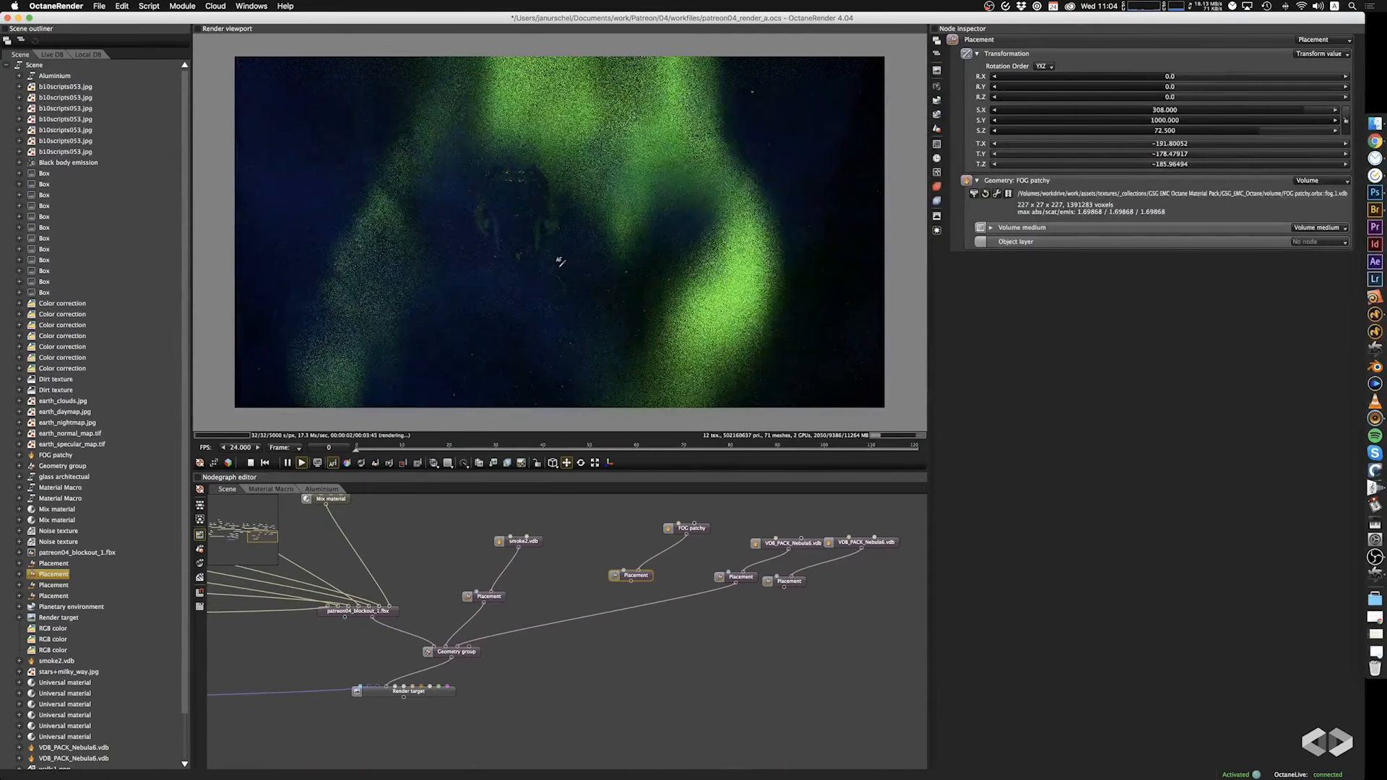
# Move the VDB_PACK_Nebula6 placement along X to about -248.67, further from the green aurora.
pyautogui.moveTo(578, 279)
pyautogui.mouseDown()
pyautogui.moveTo(706, 288)
pyautogui.moveTo(688, 279)
pyautogui.moveTo(675, 301)
pyautogui.moveTo(708, 313)
pyautogui.moveTo(756, 285)
pyautogui.moveTo(747, 275)
pyautogui.mouseUp()
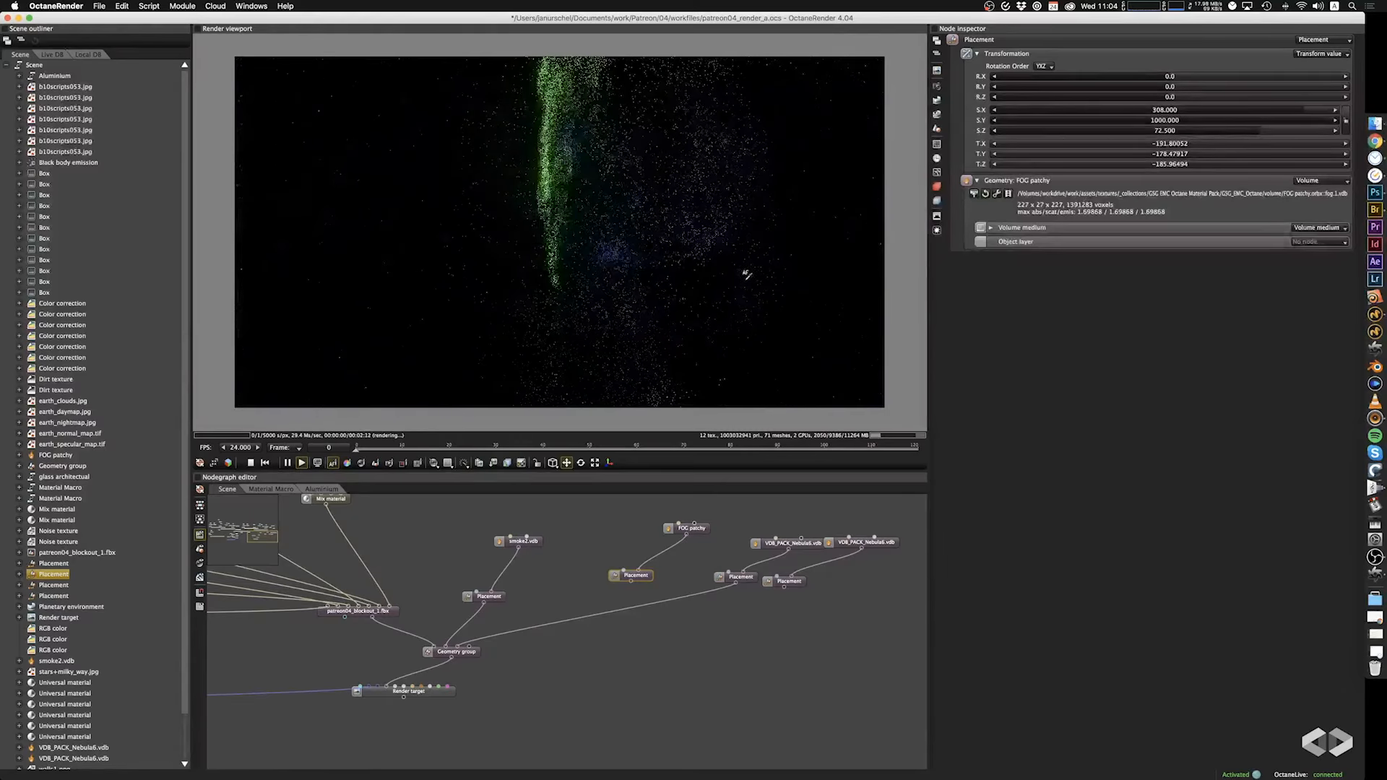
pyautogui.click(567, 227)
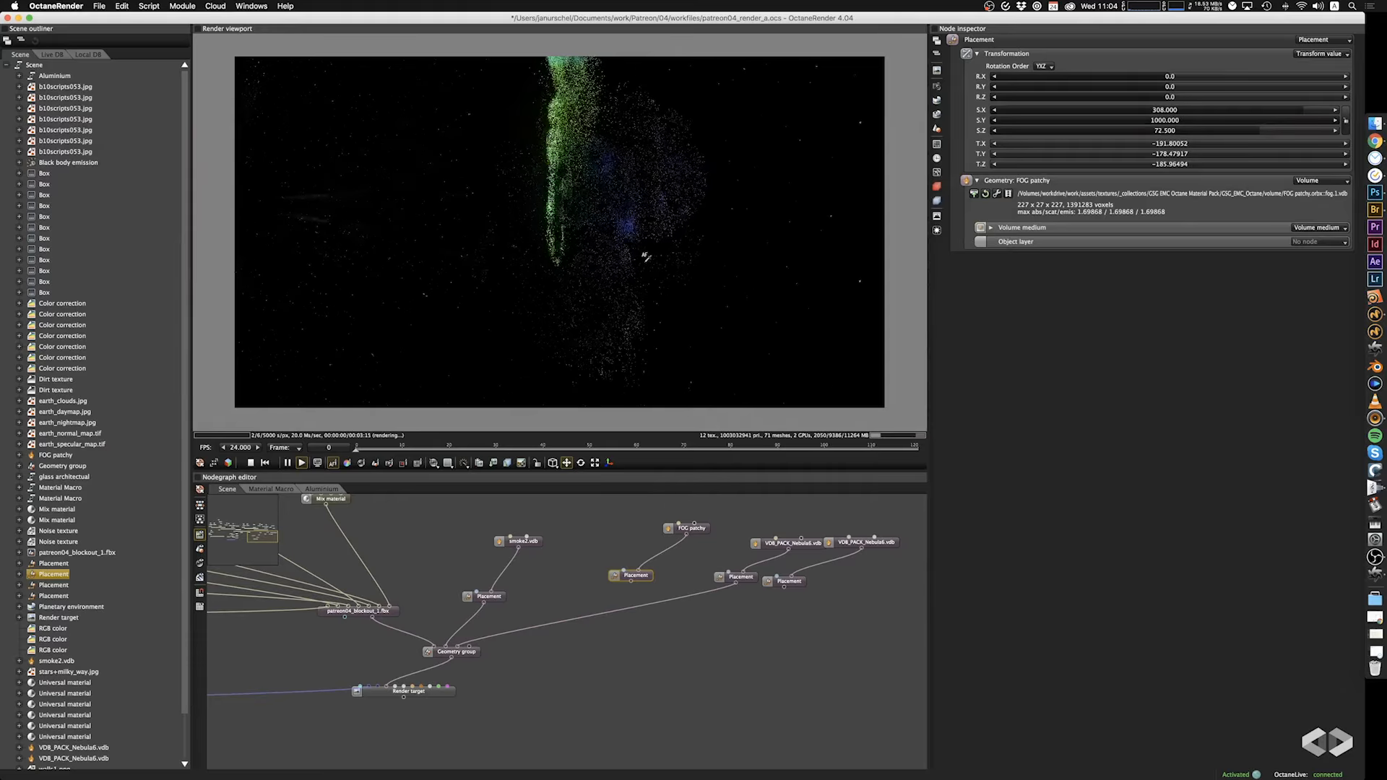
pyautogui.click(741, 578)
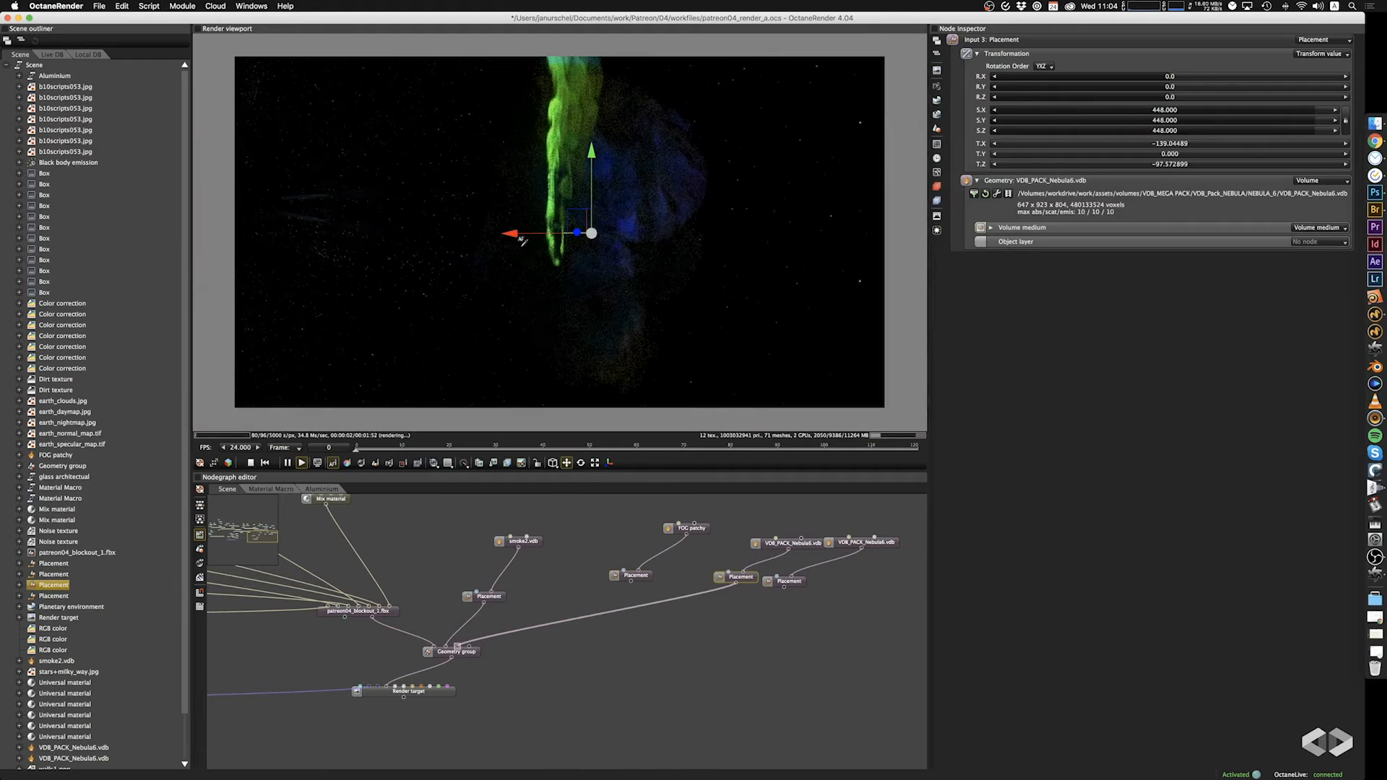
pyautogui.moveTo(526, 238)
pyautogui.mouseDown()
pyautogui.moveTo(554, 241)
pyautogui.moveTo(531, 240)
pyautogui.mouseUp()
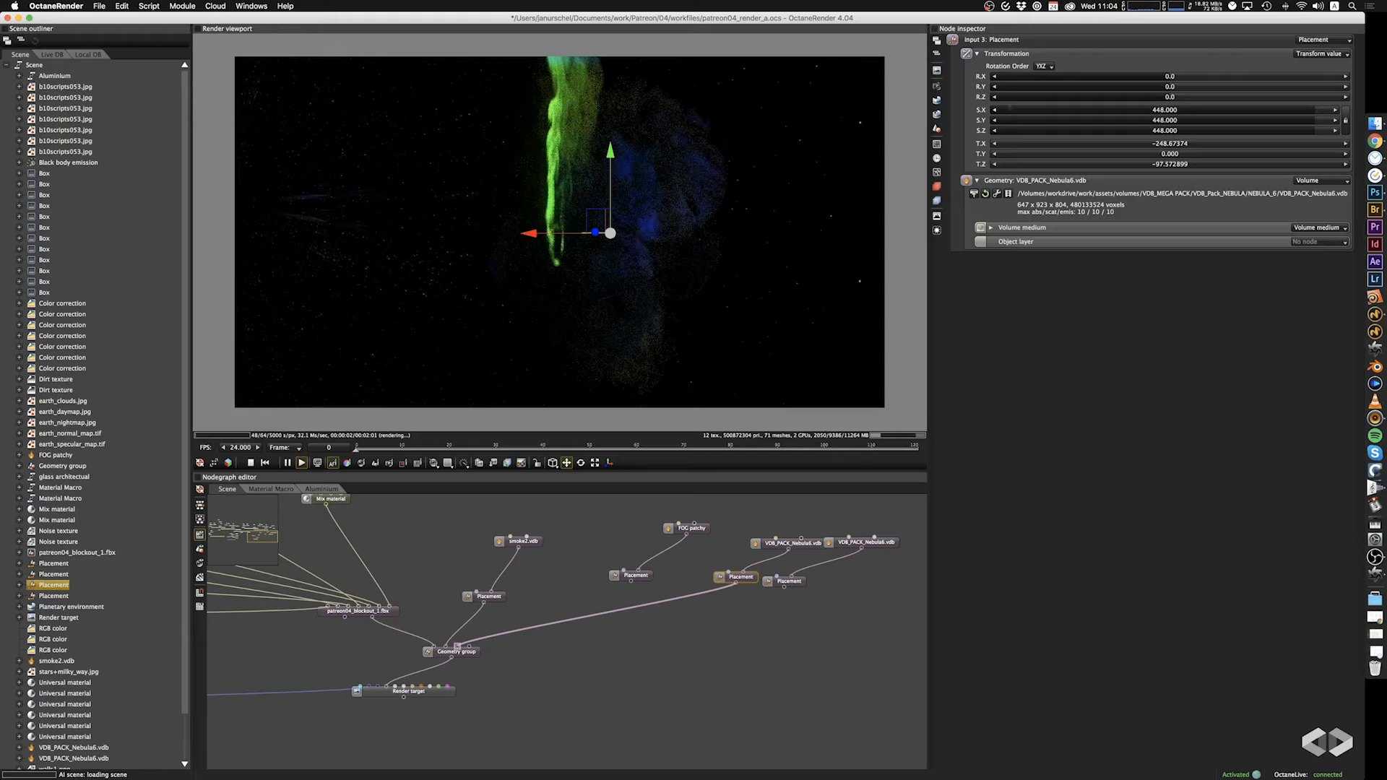
# Change the VDB_PACK_Nebula6 volume's scattering colour to a light aqua green with RGB about 0.184, 1.000, 0.810.
pyautogui.click(791, 543)
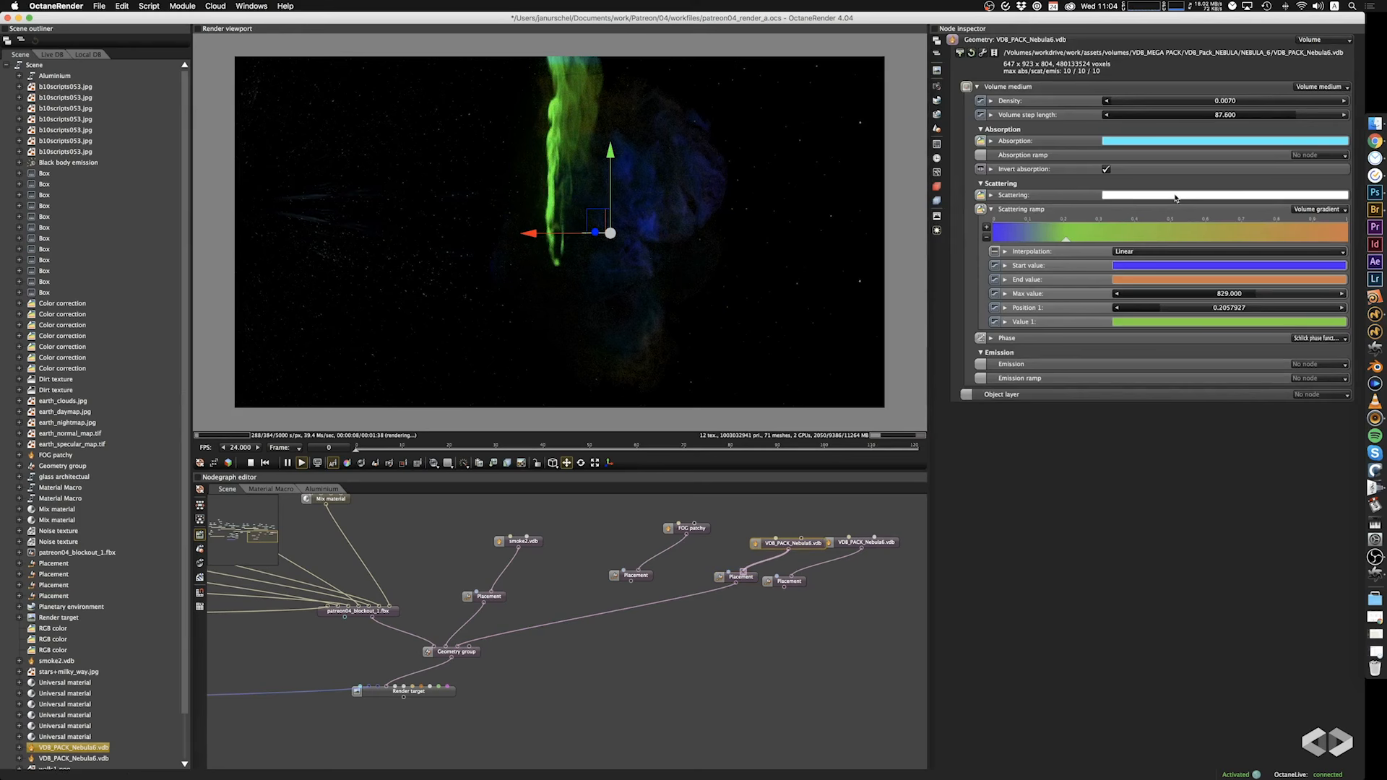
pyautogui.click(991, 195)
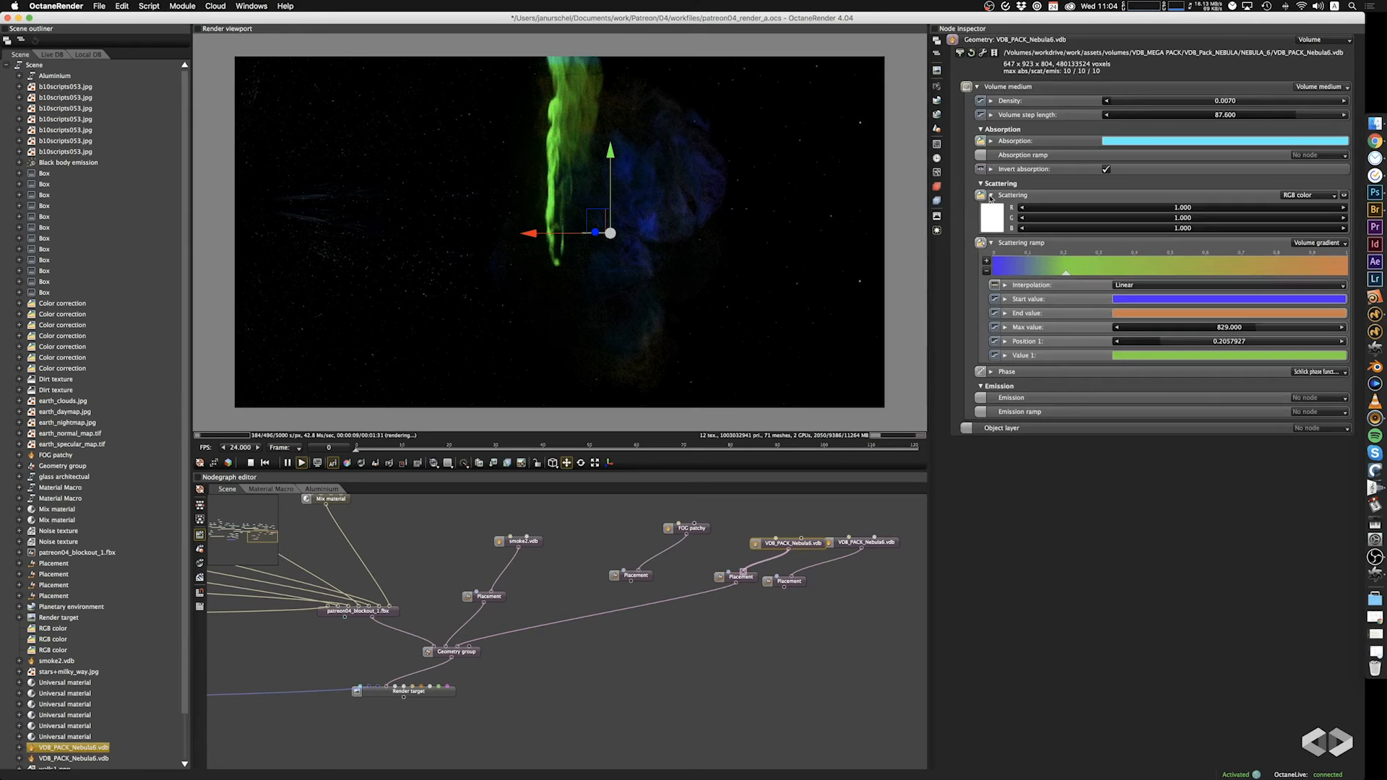
pyautogui.click(990, 217)
pyautogui.click(1061, 166)
pyautogui.click(1075, 544)
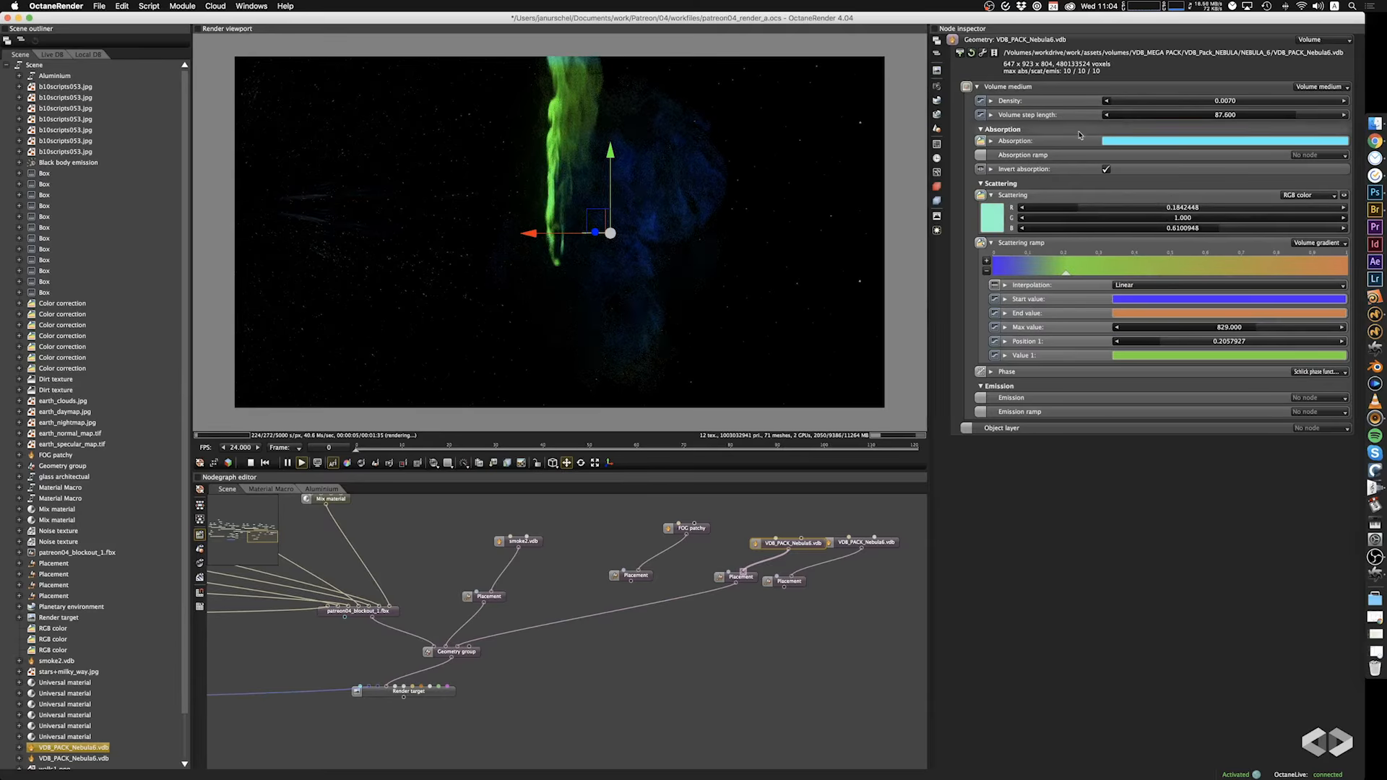
# Examine the green aurora and the blue nebula around the spaceship from far, behind and close-up viewpoints.
pyautogui.moveTo(652, 313); pyautogui.dragTo(594, 226)
pyautogui.scroll(5, 594, 227)
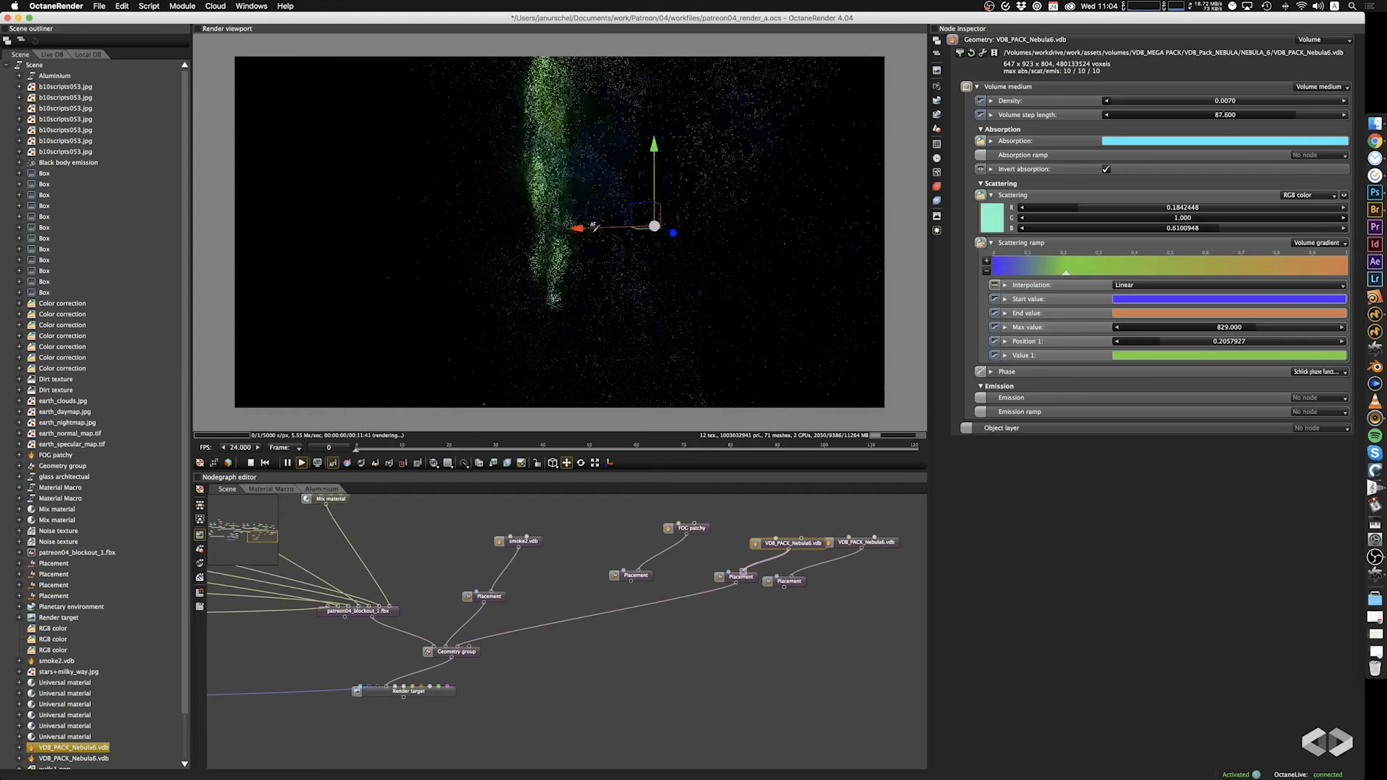
pyautogui.moveTo(645, 304); pyautogui.dragTo(343, 132)
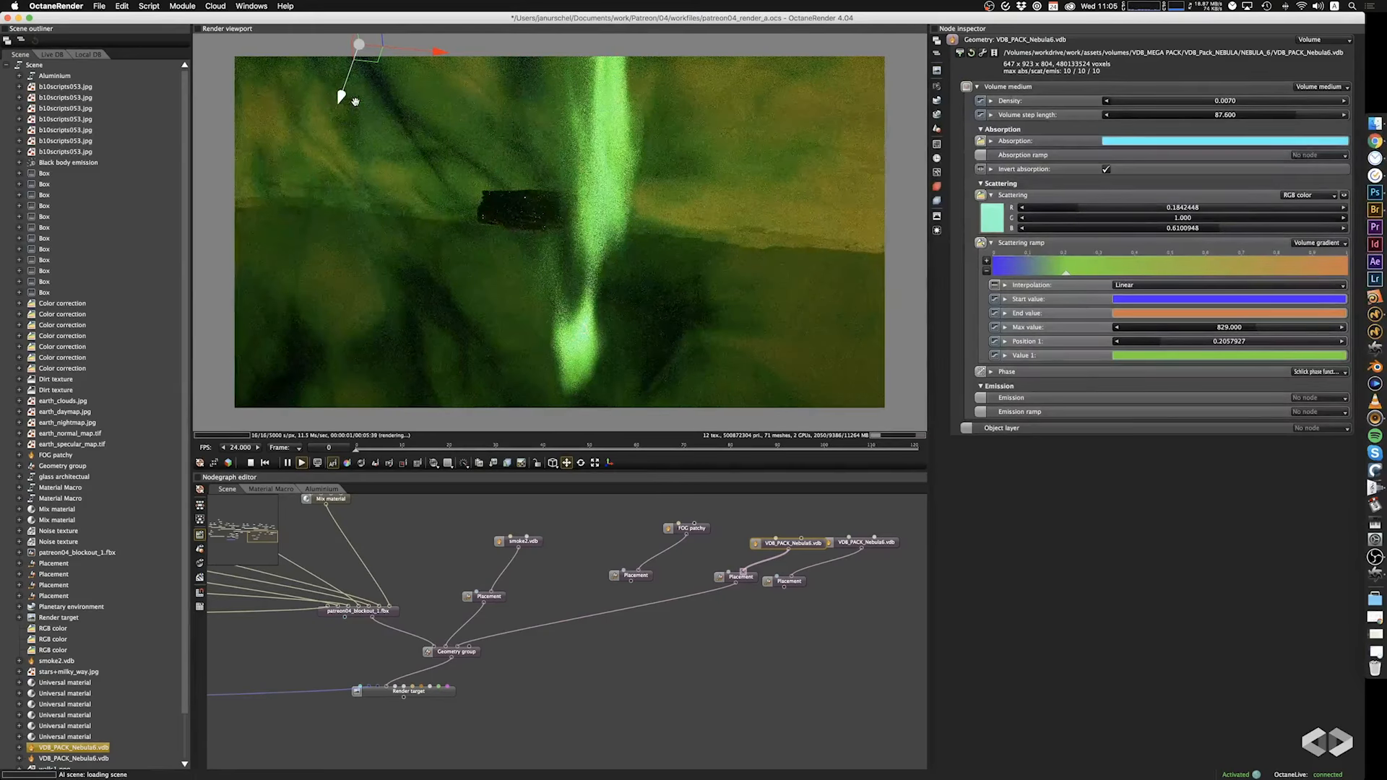
pyautogui.moveTo(513, 245); pyautogui.dragTo(545, 176)
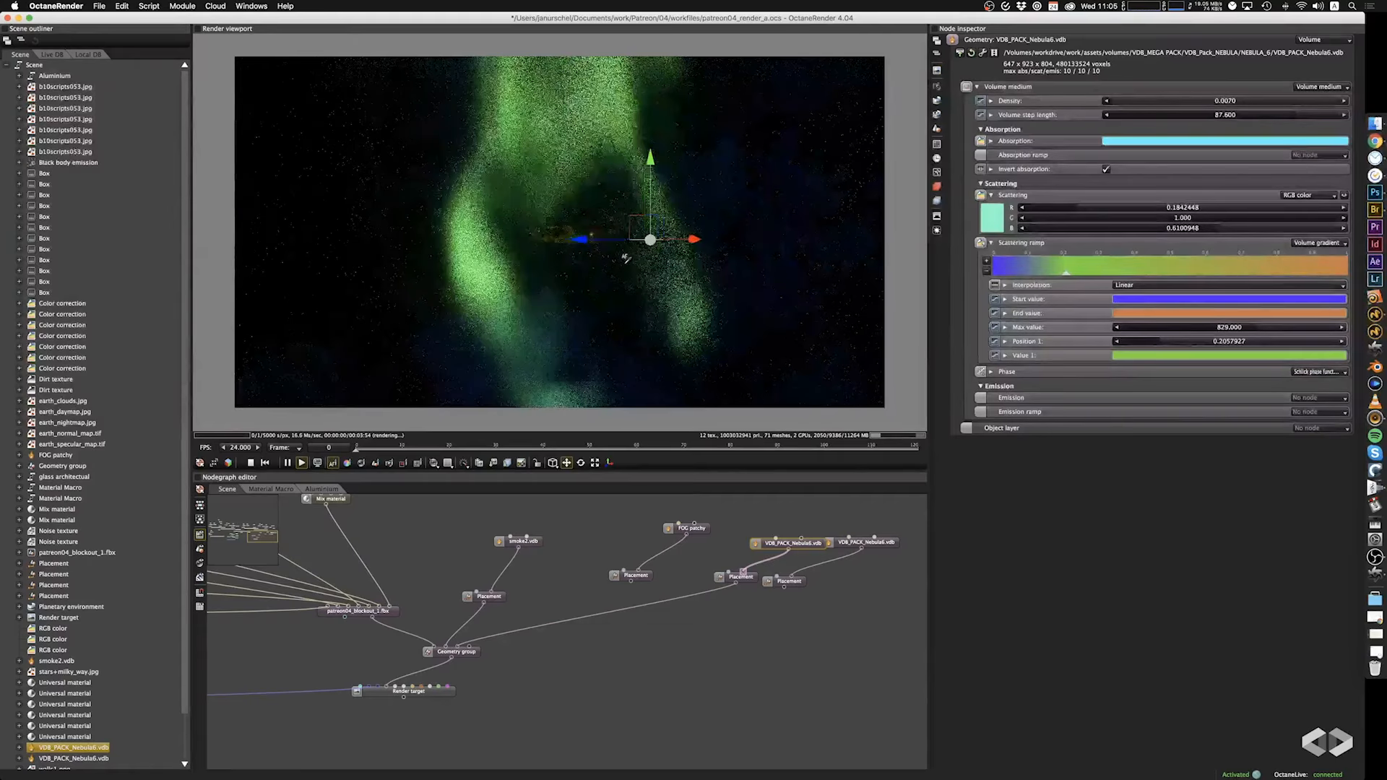
pyautogui.scroll(8, 627, 259)
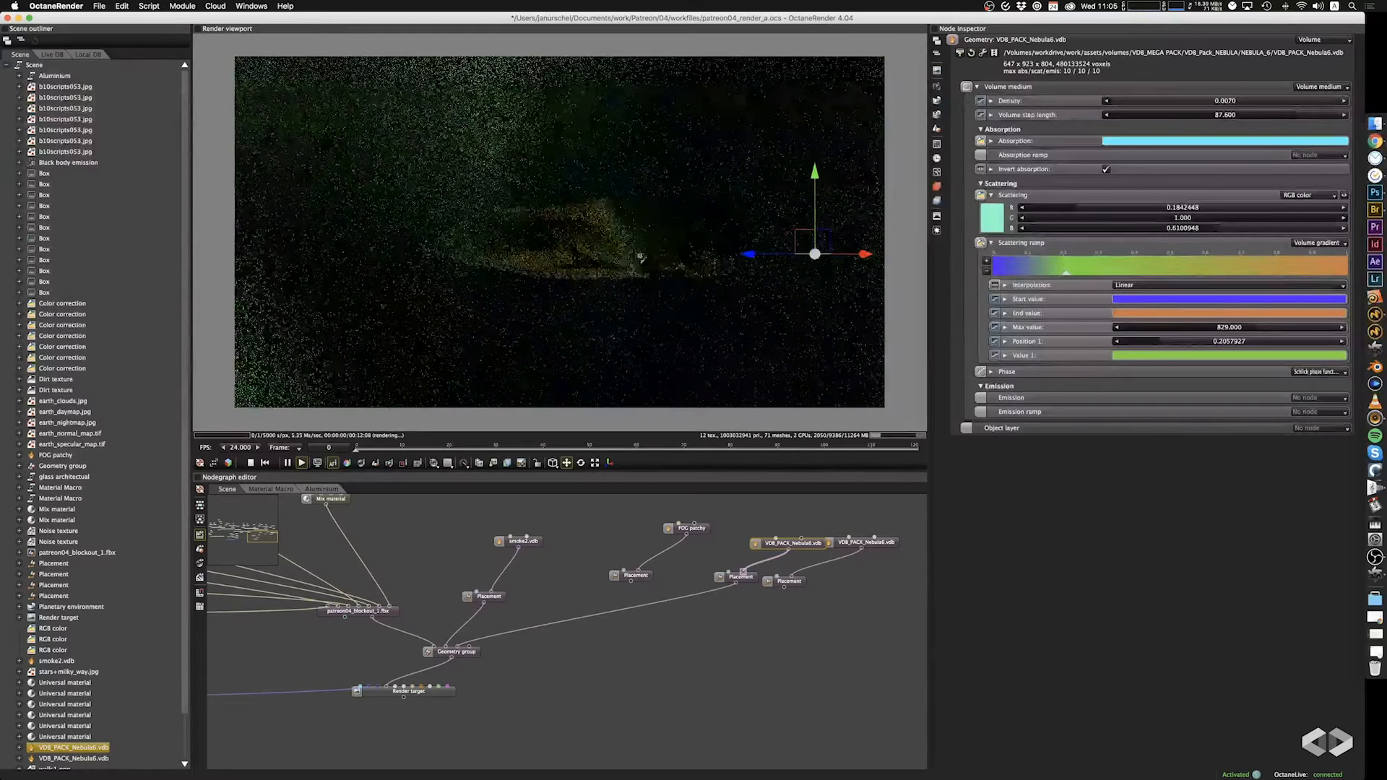
pyautogui.moveTo(640, 255); pyautogui.dragTo(639, 334)
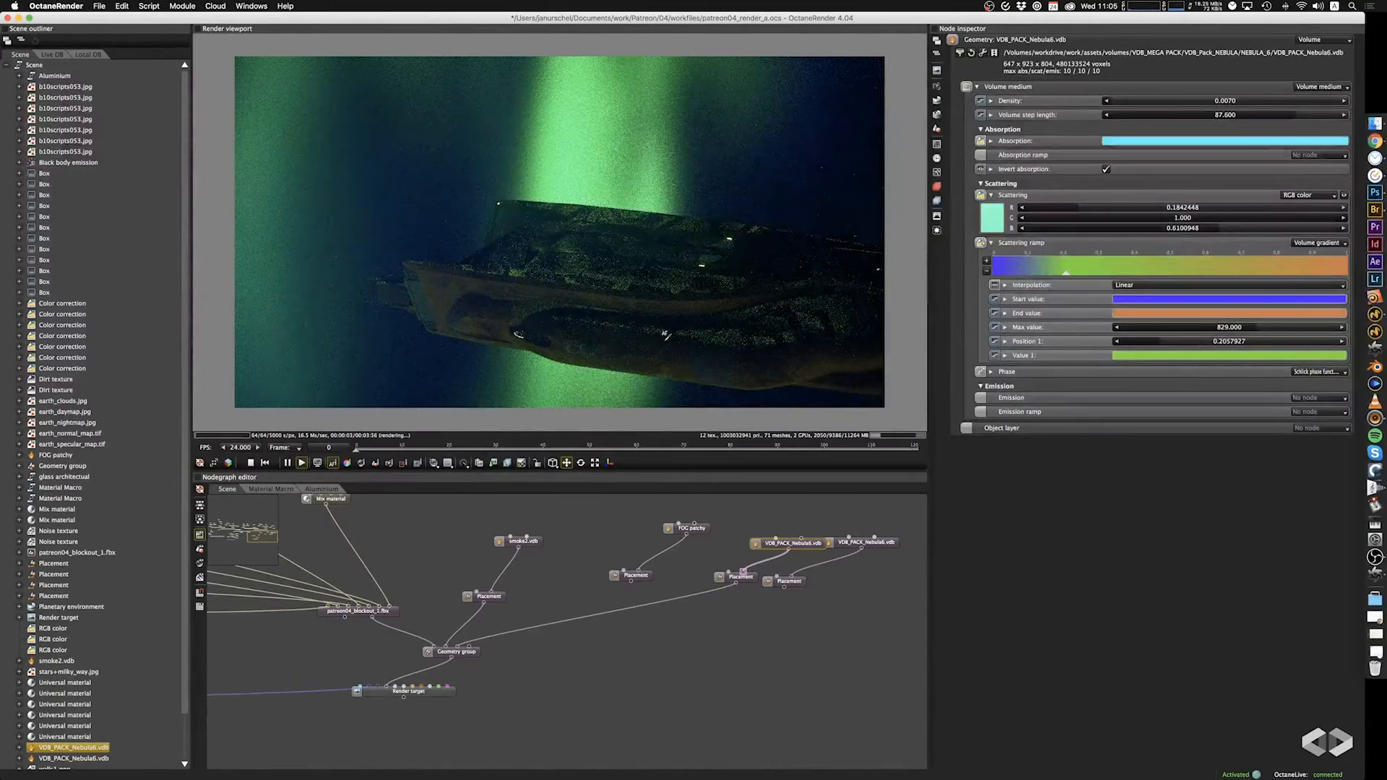
pyautogui.moveTo(708, 332); pyautogui.dragTo(635, 285)
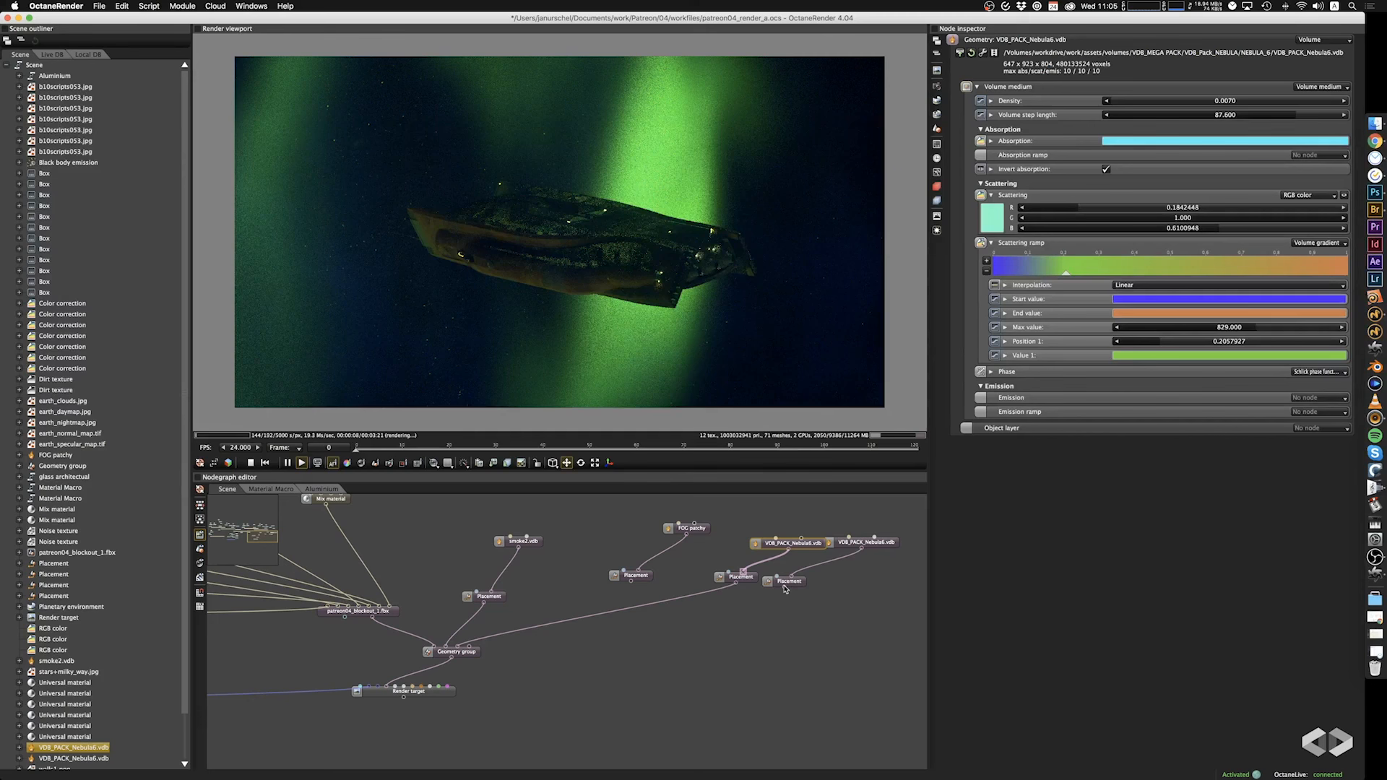
# Connect the second nebula's placement to the Geometry group and select its VDB volume to check its medium settings.
pyautogui.moveTo(754, 613); pyautogui.dragTo(473, 654)
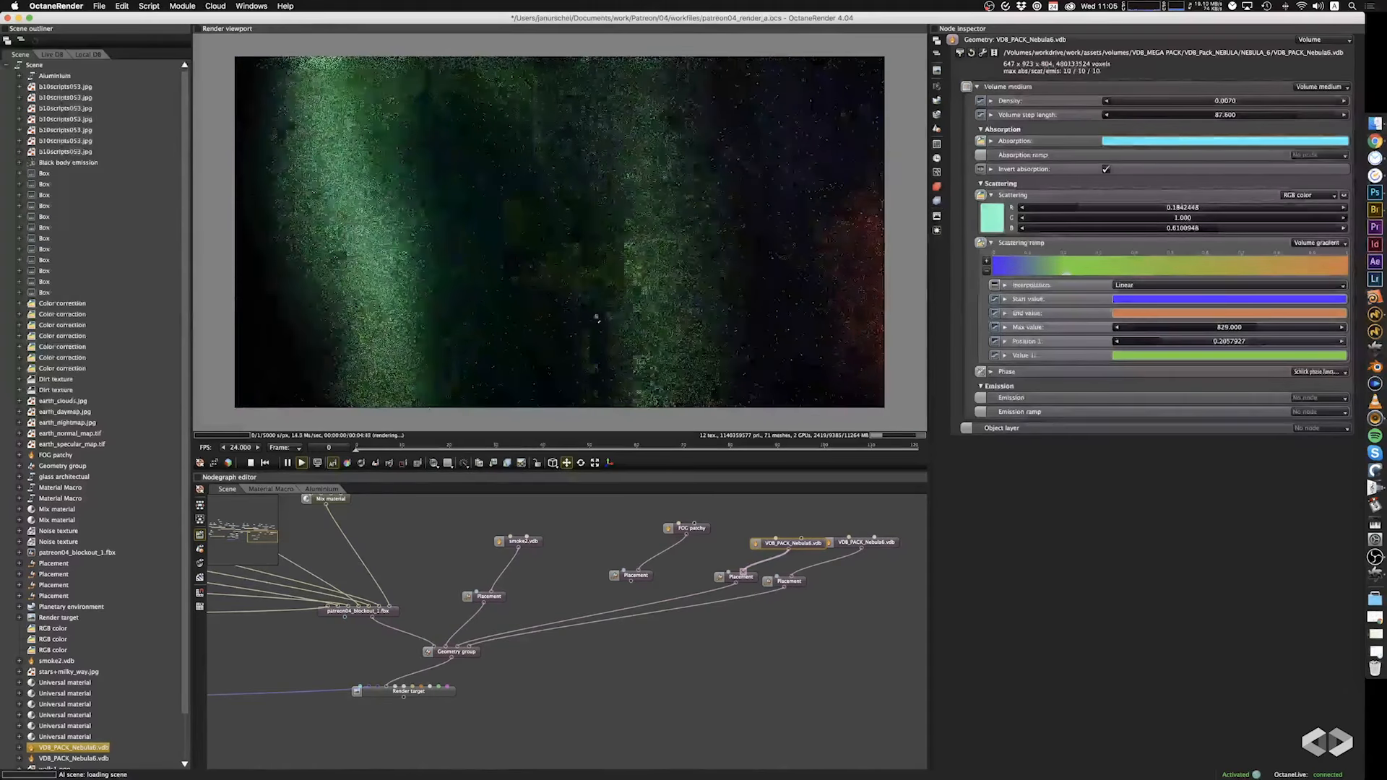
pyautogui.moveTo(596, 318); pyautogui.dragTo(739, 295)
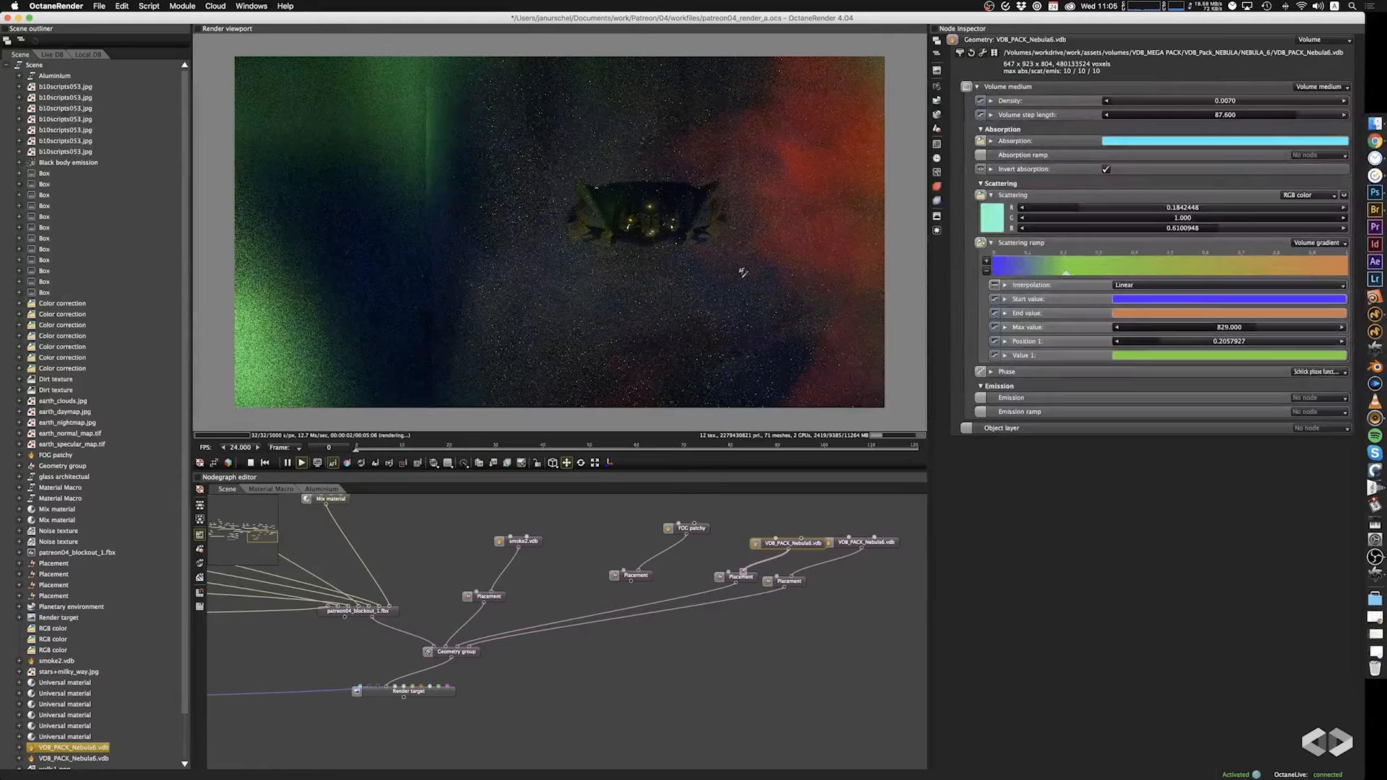
pyautogui.click(879, 546)
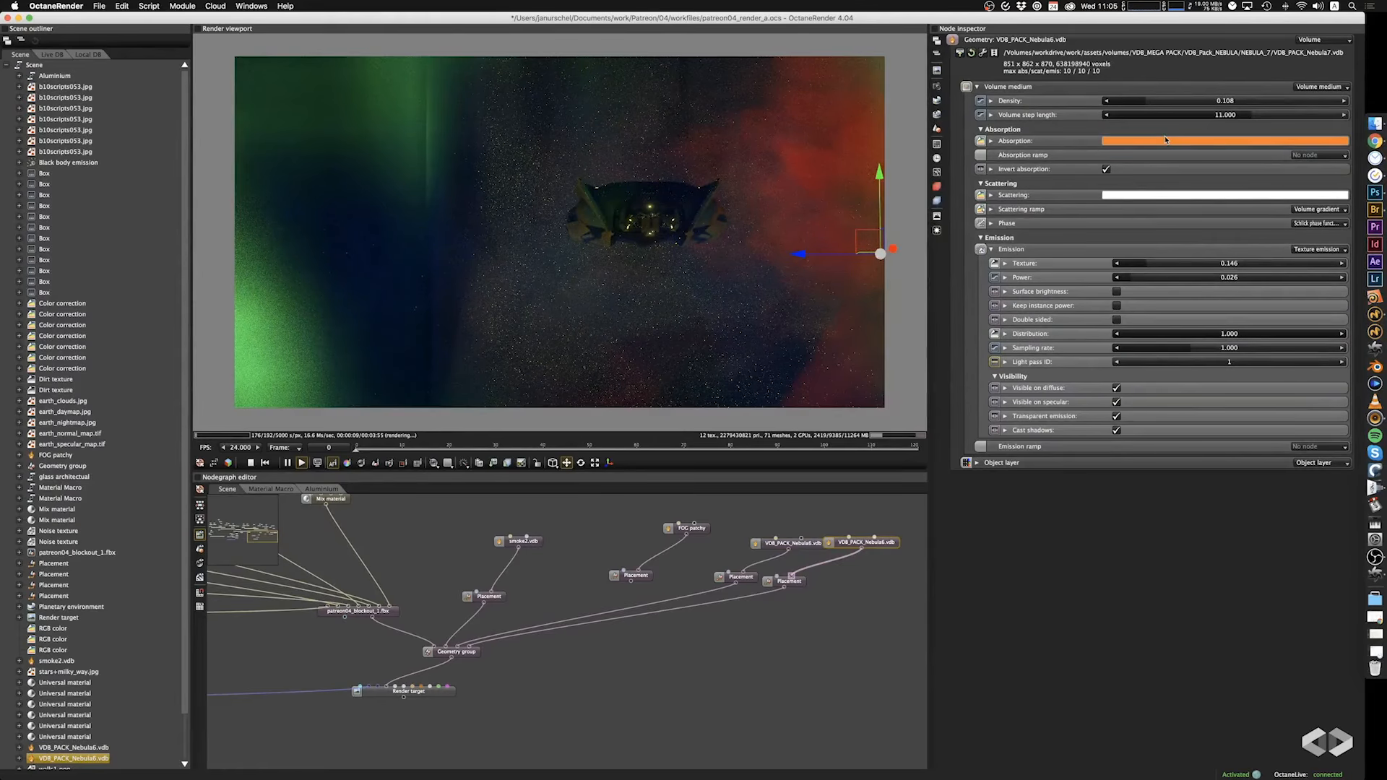
pyautogui.moveTo(536, 351); pyautogui.dragTo(634, 281)
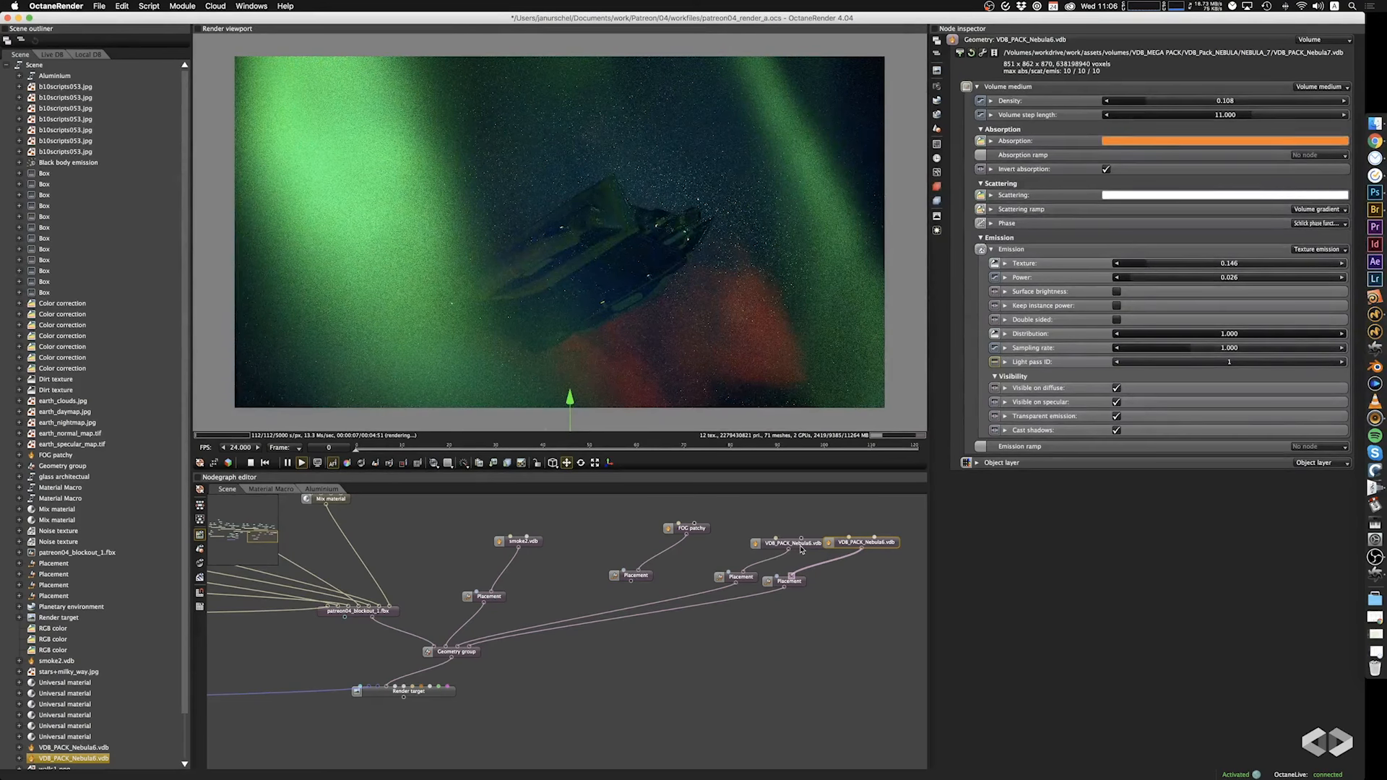
# Disconnect the first nebula's placement from the Geometry group, inspect the red nebula without it from several angles, and reconnect it.
pyautogui.click(586, 617)
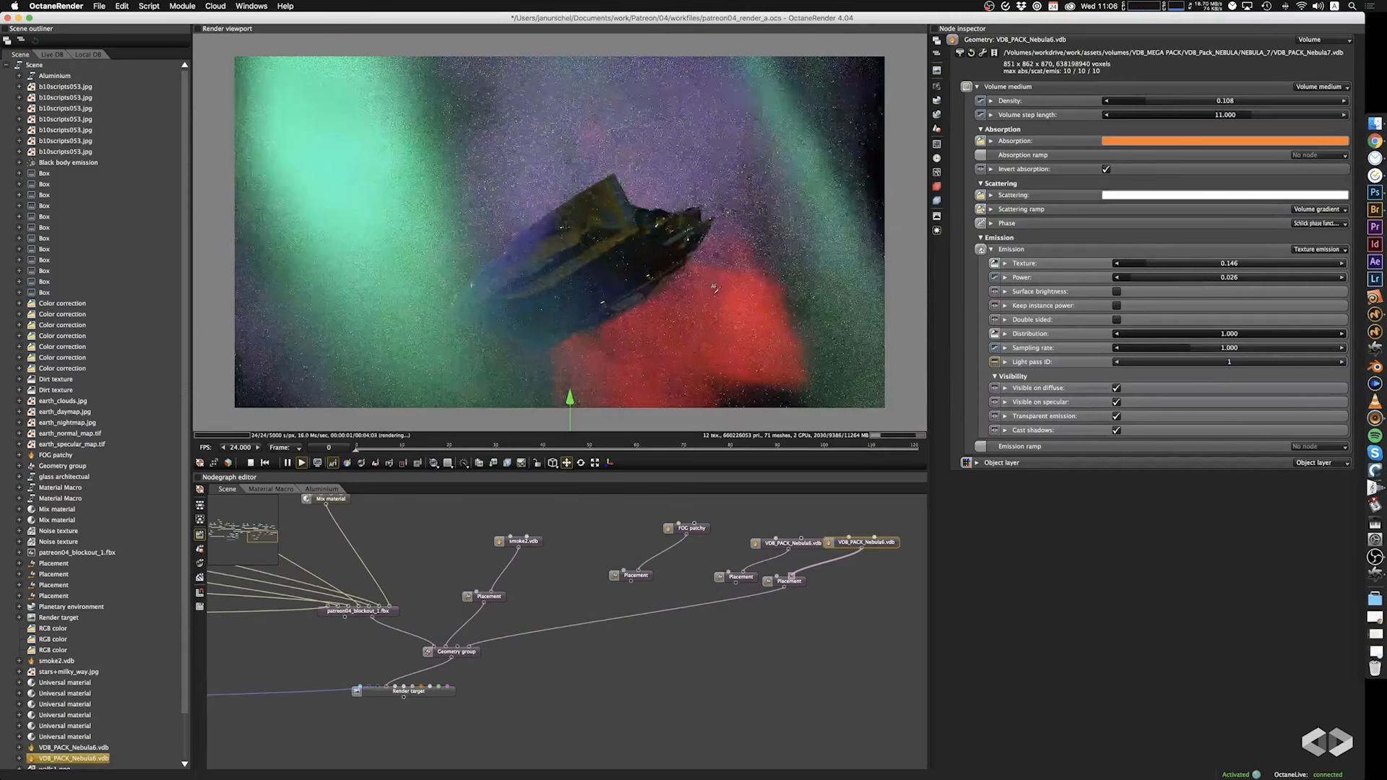
pyautogui.moveTo(570, 398); pyautogui.dragTo(591, 281)
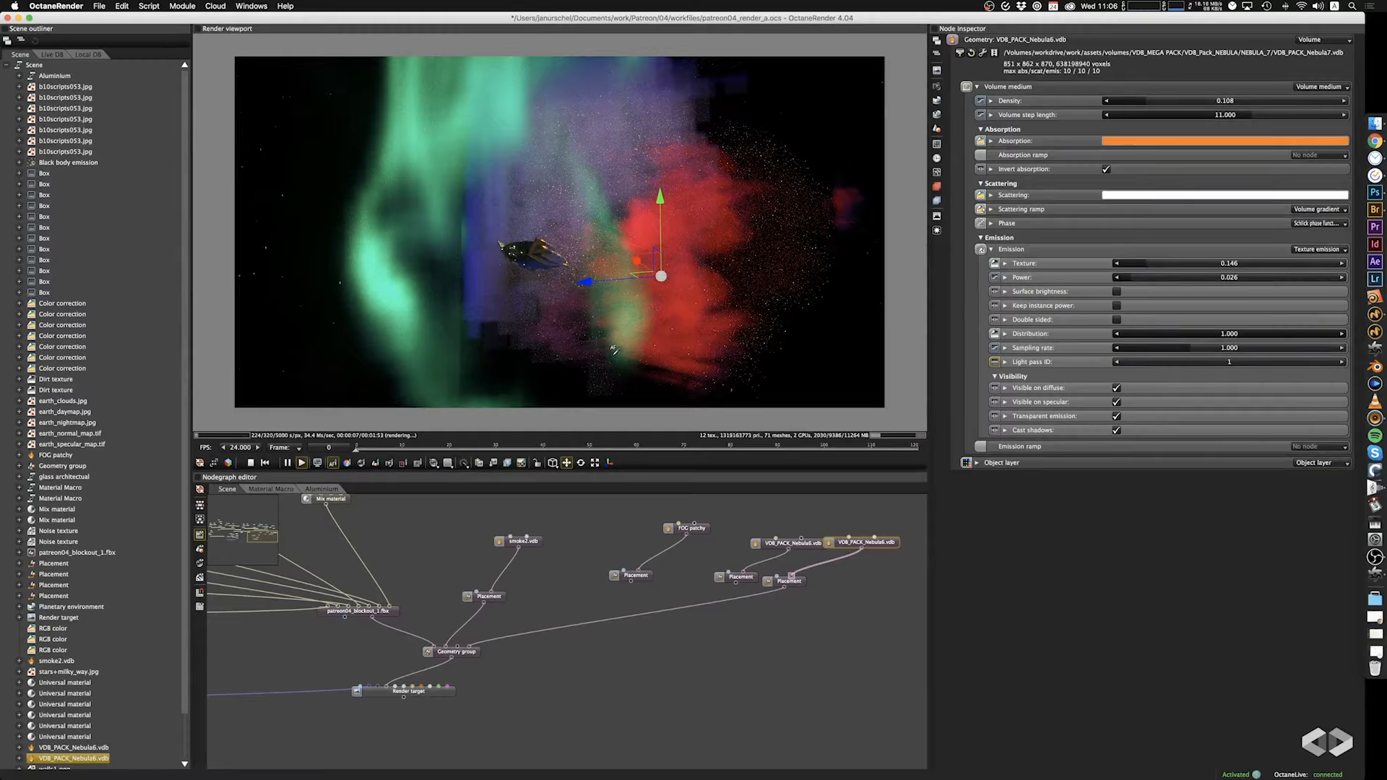
pyautogui.moveTo(613, 350); pyautogui.dragTo(440, 326)
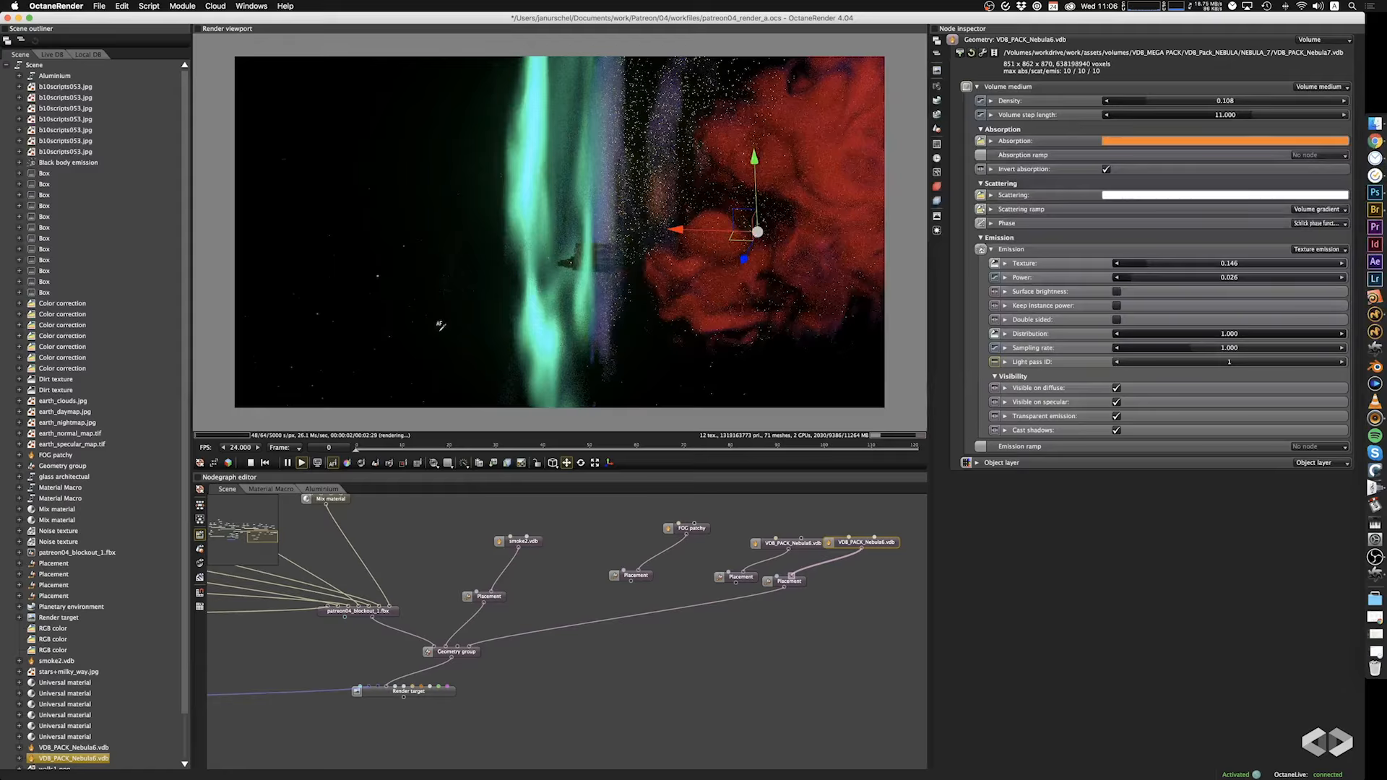
pyautogui.moveTo(442, 315); pyautogui.dragTo(545, 304)
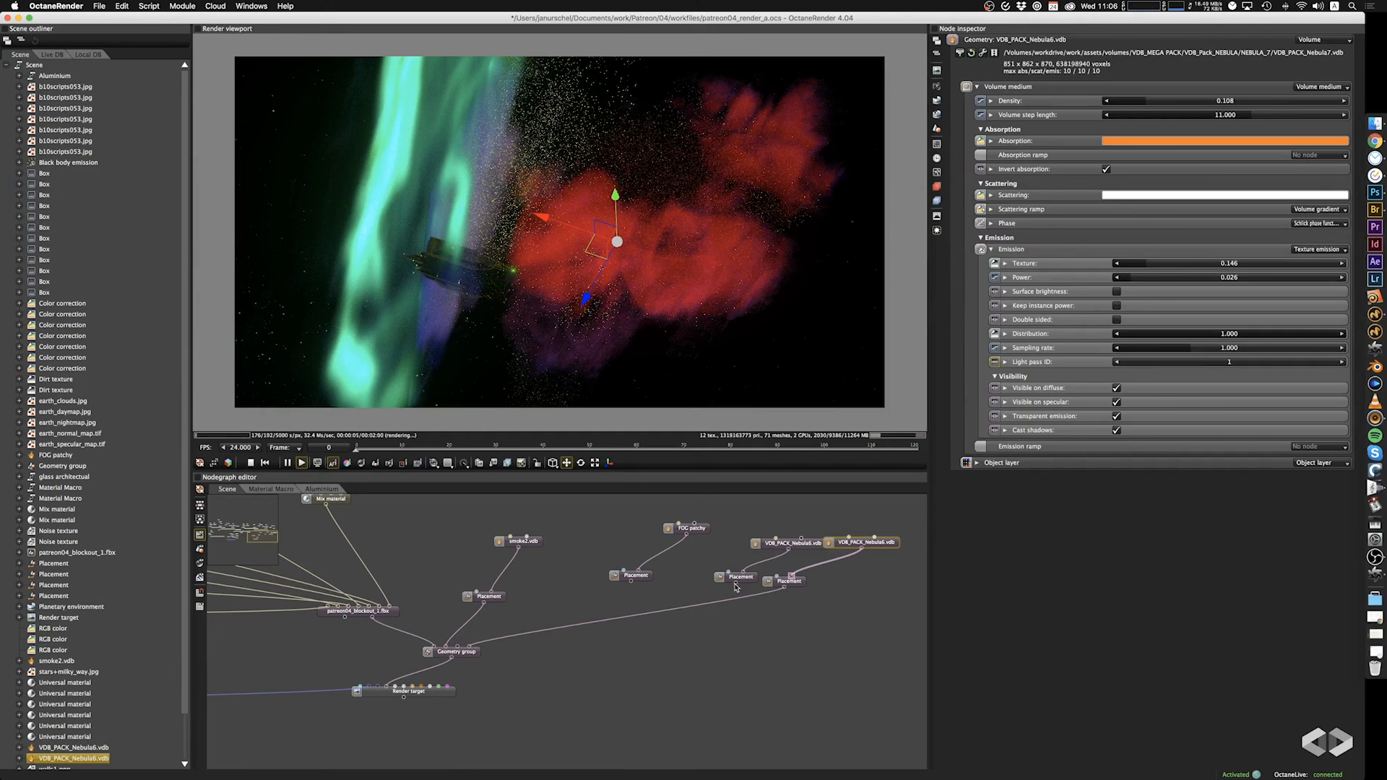
pyautogui.moveTo(736, 584); pyautogui.dragTo(476, 647)
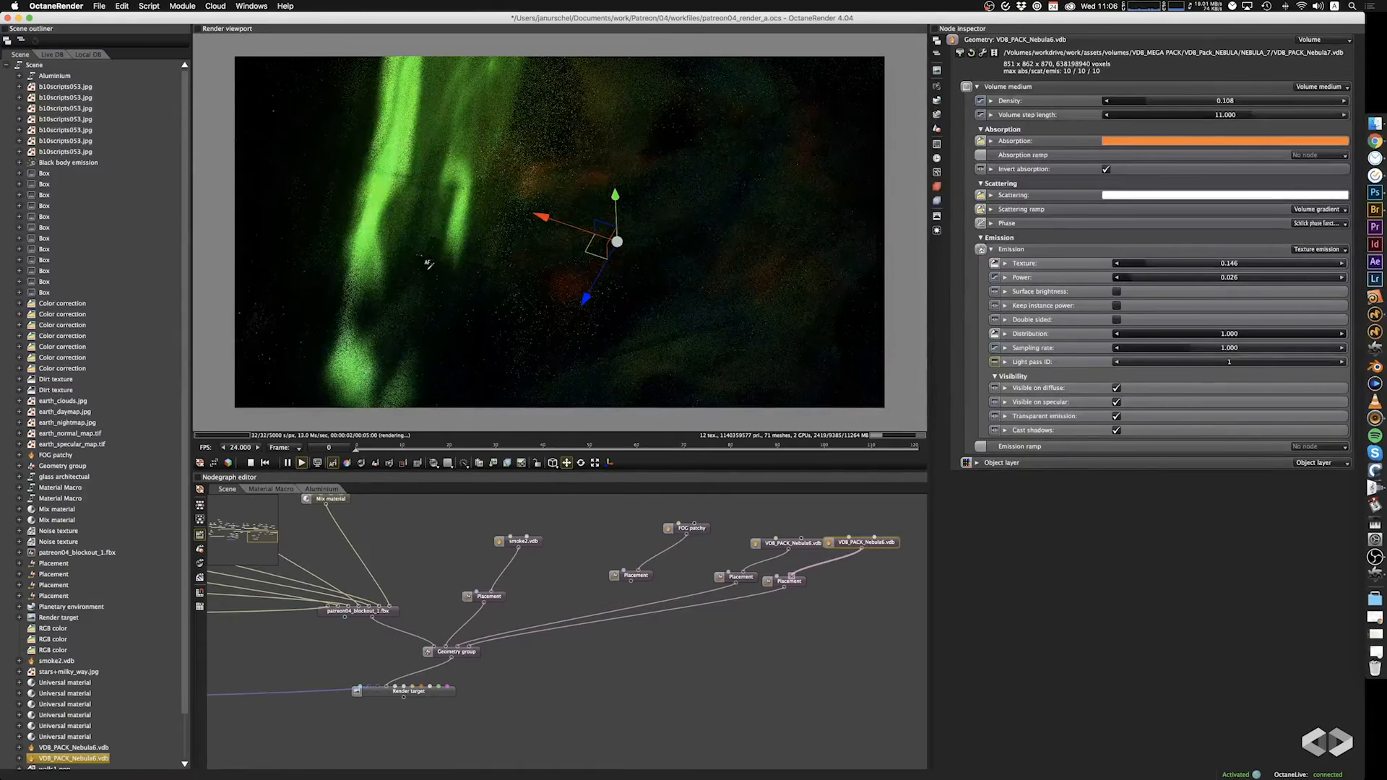
# Reframe the render view closer on the spaceship, between the green aurora bands and the dark blue nebula.
pyautogui.scroll(5, 401, 256)
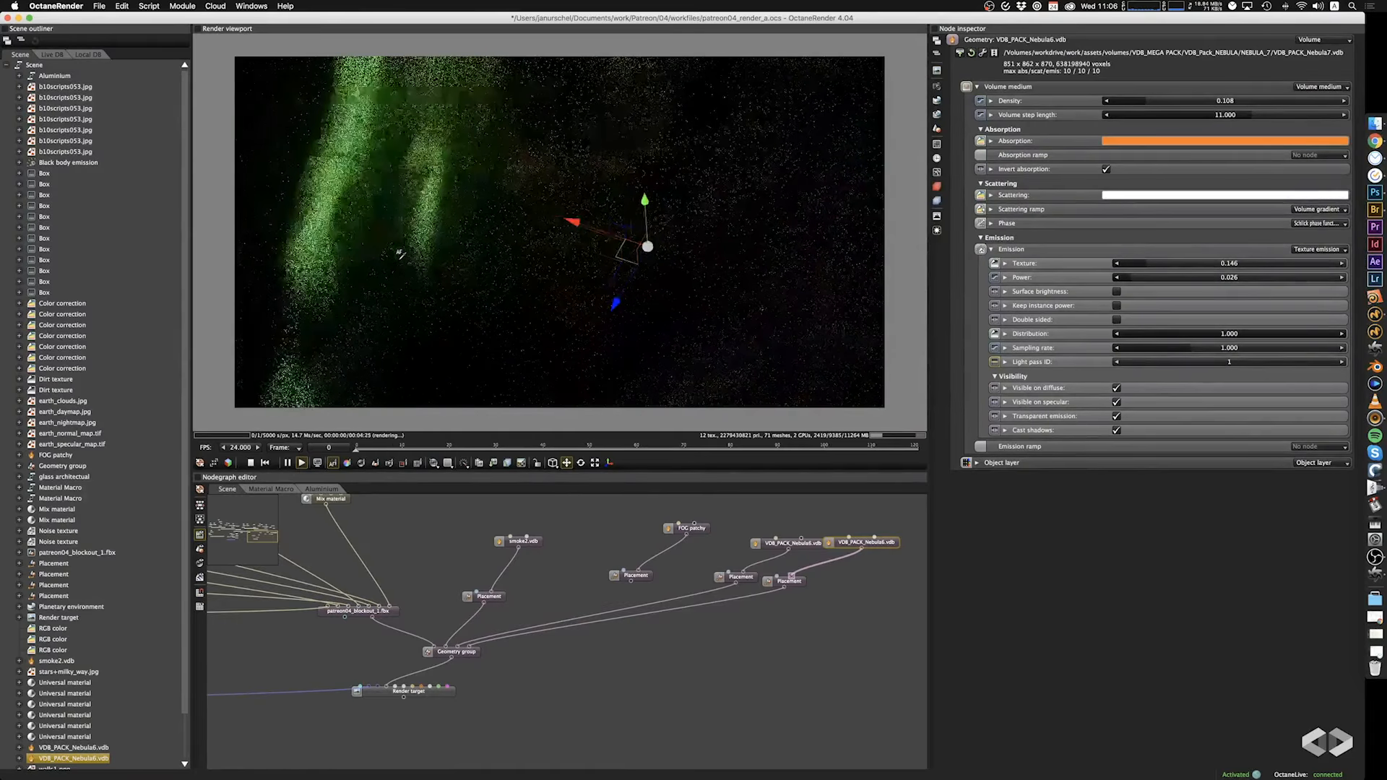
pyautogui.moveTo(401, 256)
pyautogui.mouseDown(button='right')
pyautogui.moveTo(559, 262)
pyautogui.moveTo(607, 248)
pyautogui.mouseUp(button='right')
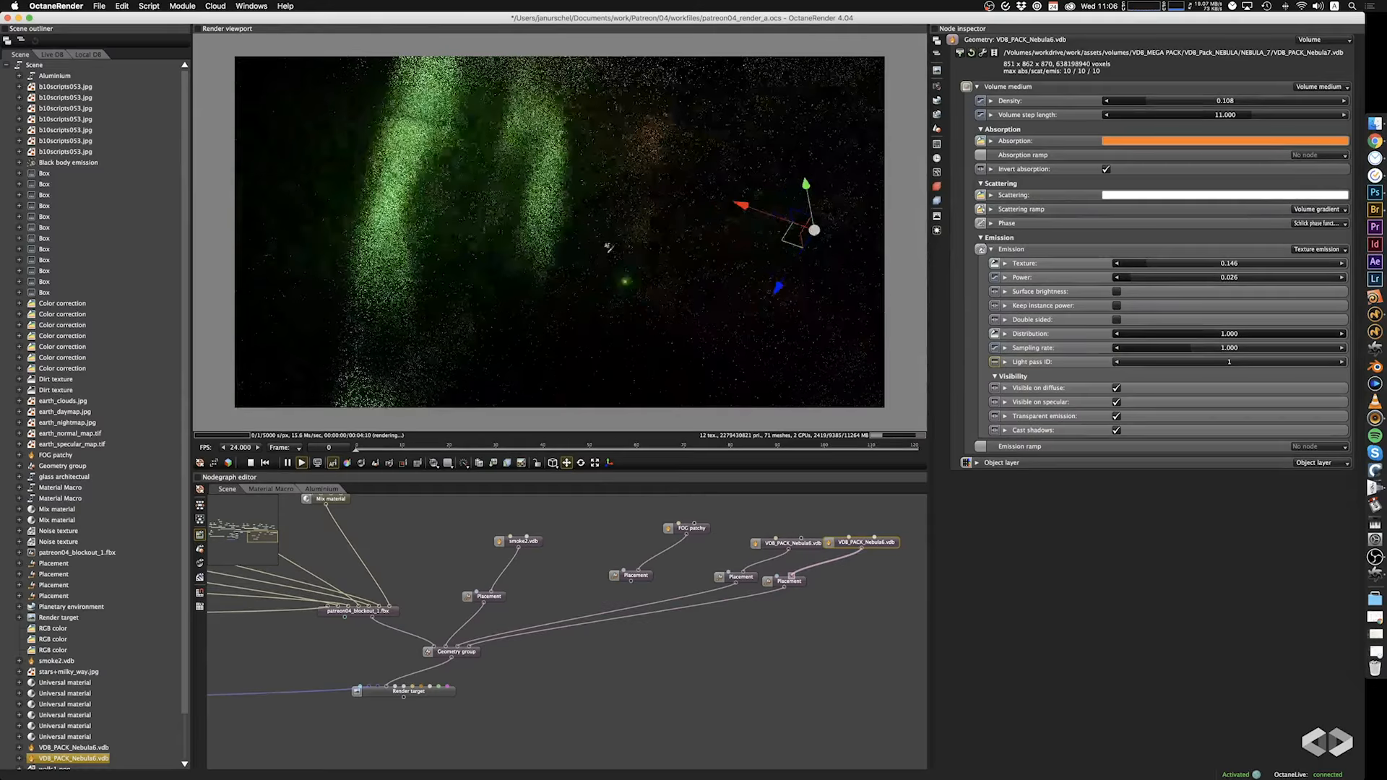
pyautogui.moveTo(467, 271); pyautogui.dragTo(511, 270, button='right')
pyautogui.scroll(4, 511, 270)
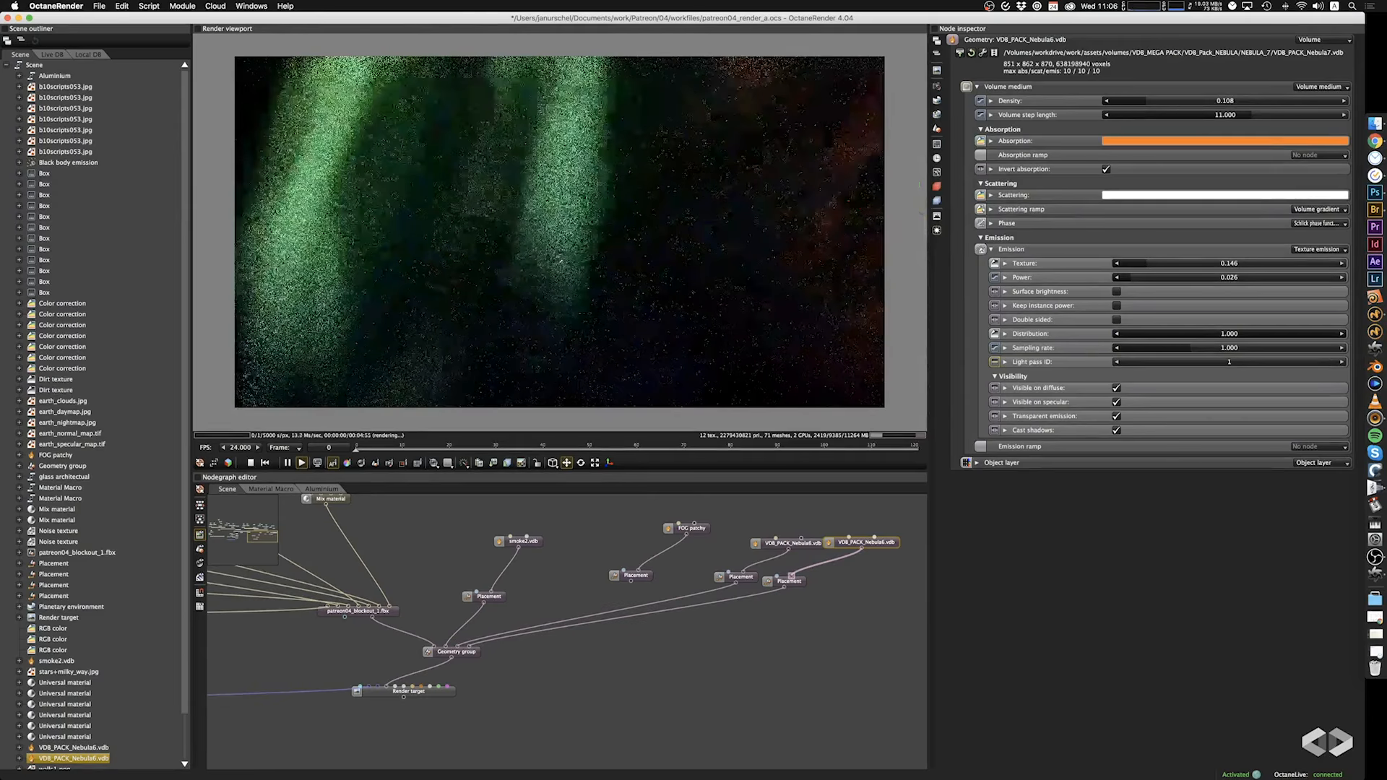
pyautogui.moveTo(511, 269); pyautogui.dragTo(573, 251)
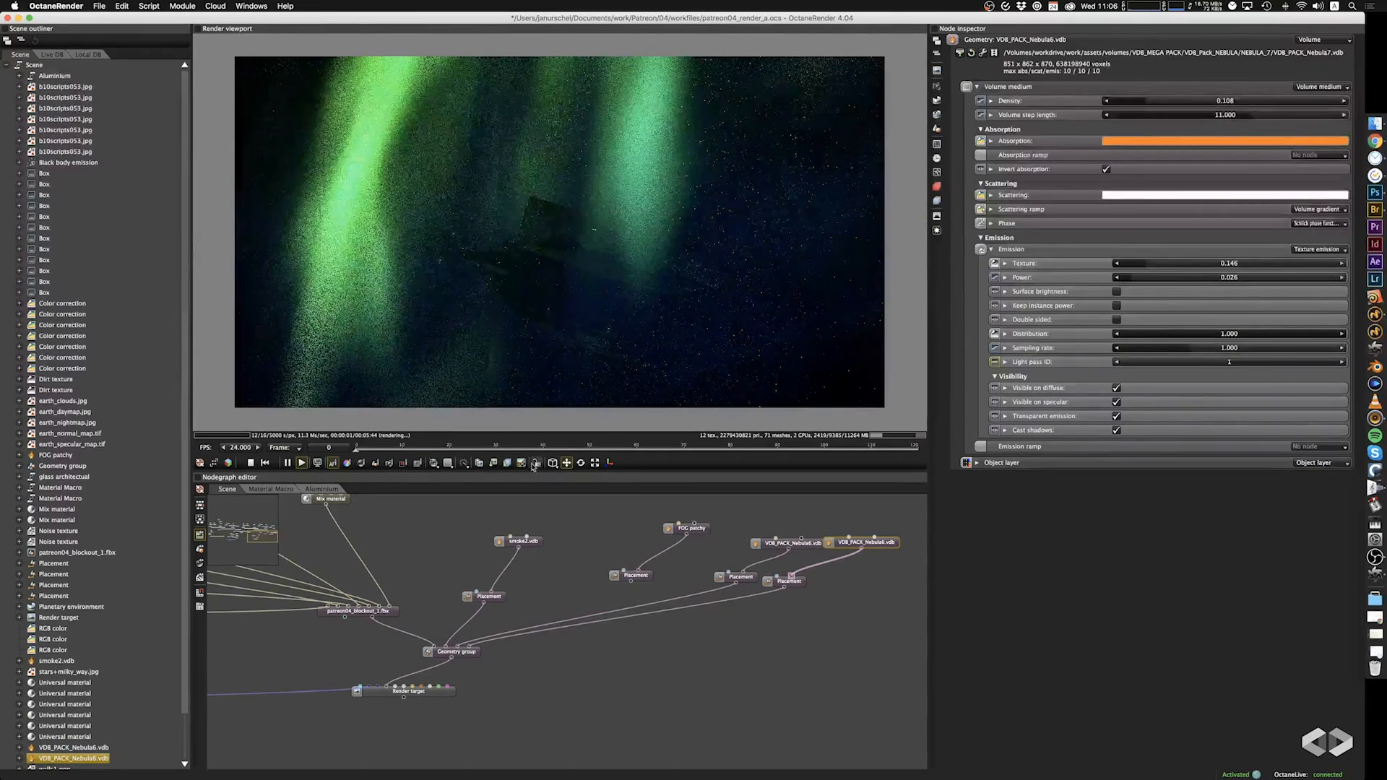
# Add a Placement node between the patreon04_blockout_1.fbx spaceship mesh and the Geometry group.
pyautogui.rightClick(414, 578)
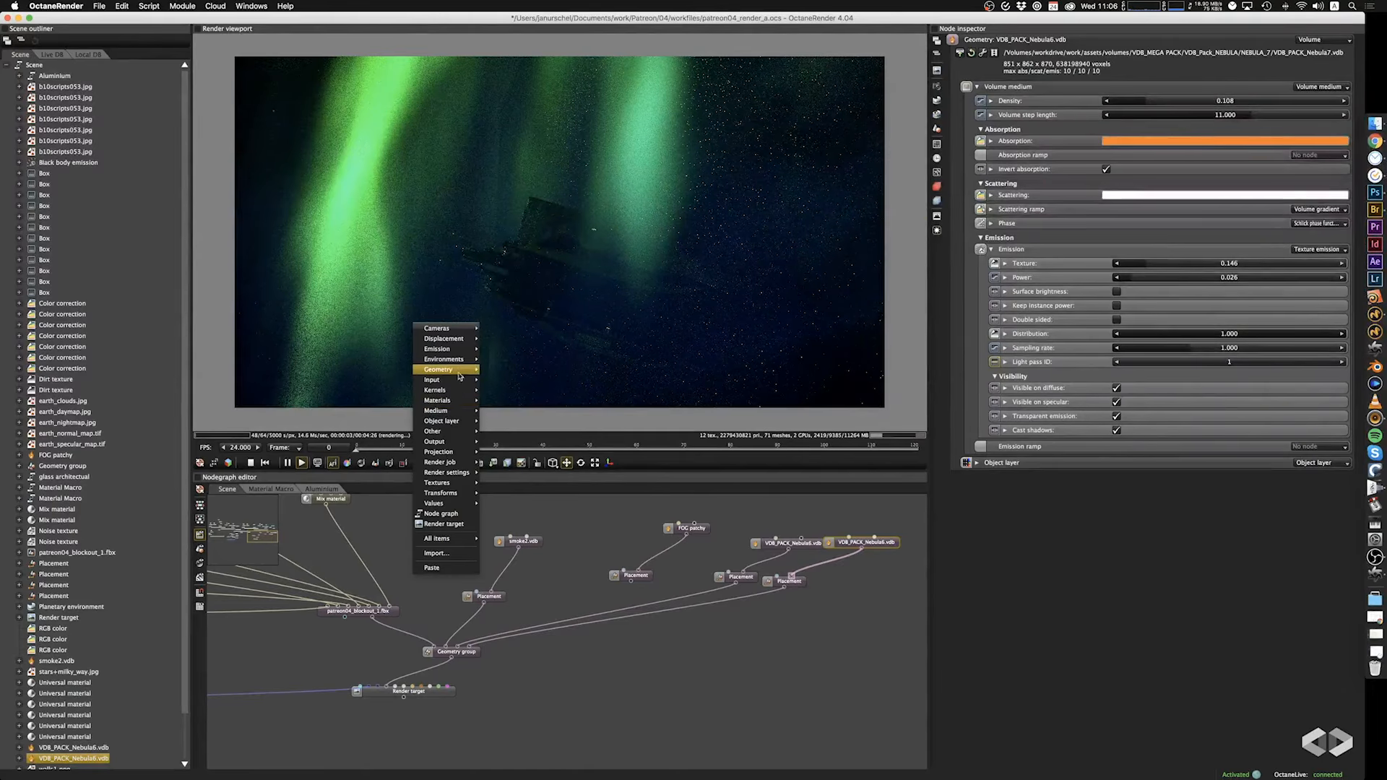
pyautogui.moveTo(460, 370)
pyautogui.click(496, 421)
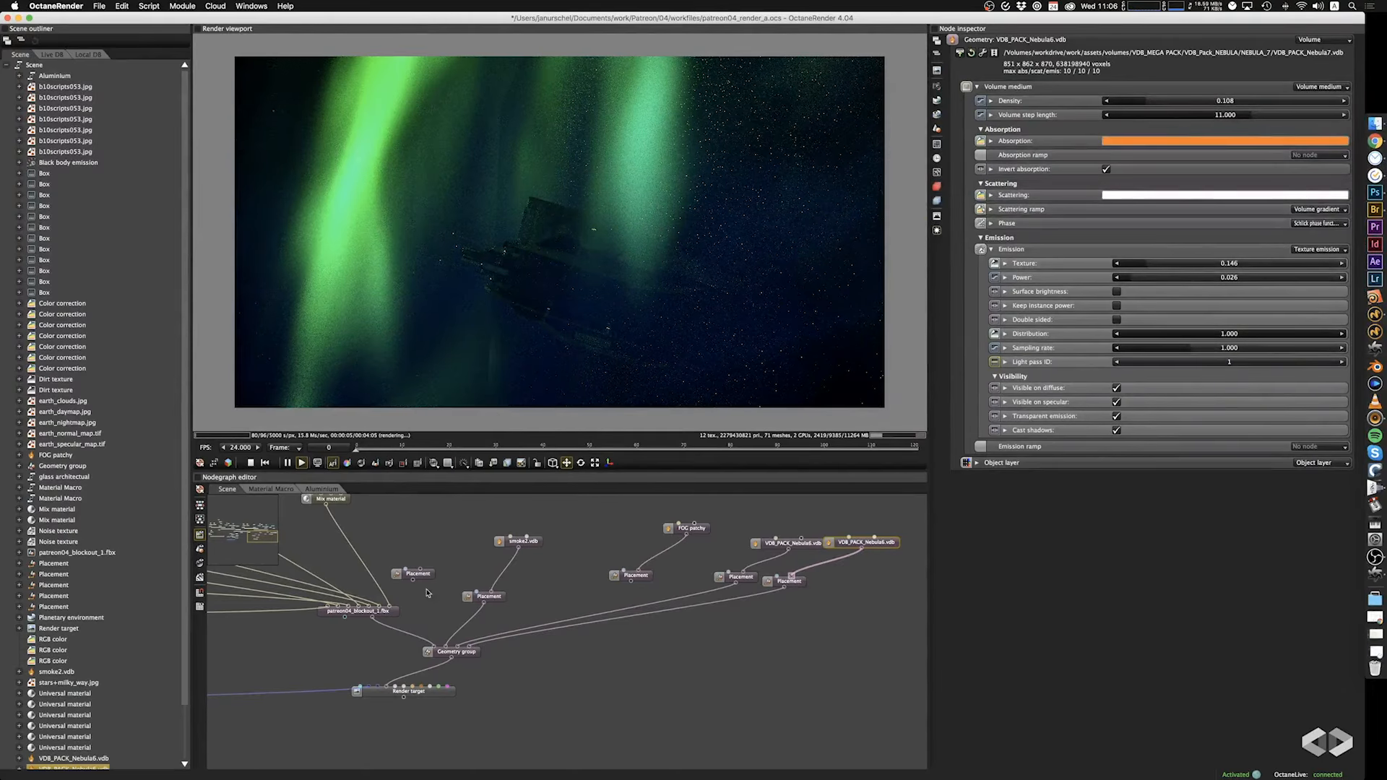
pyautogui.moveTo(423, 576); pyautogui.dragTo(362, 633)
pyautogui.moveTo(361, 644); pyautogui.dragTo(432, 654)
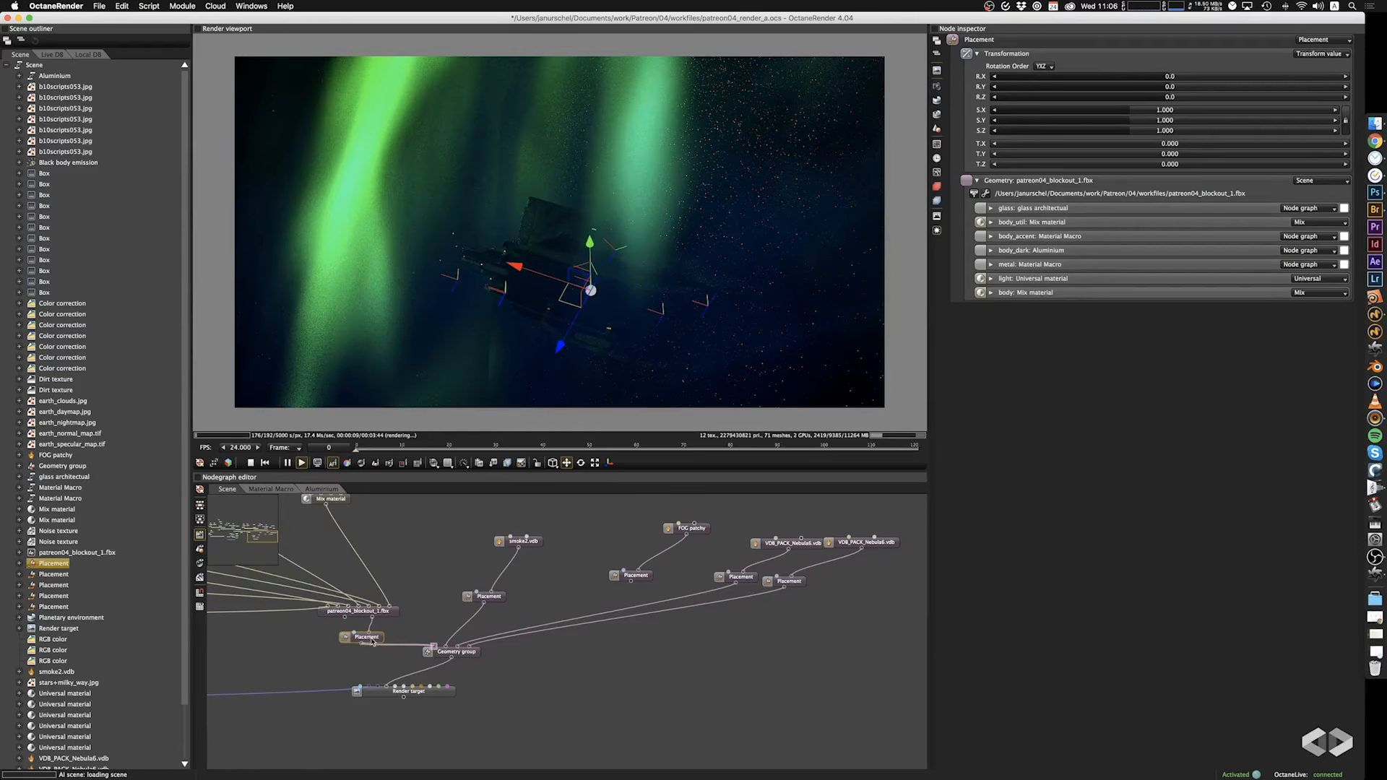
pyautogui.moveTo(361, 639); pyautogui.dragTo(372, 638)
# Move the spaceship's placement along X to about 11.86 and save the project.
pyautogui.moveTo(515, 267); pyautogui.dragTo(488, 260)
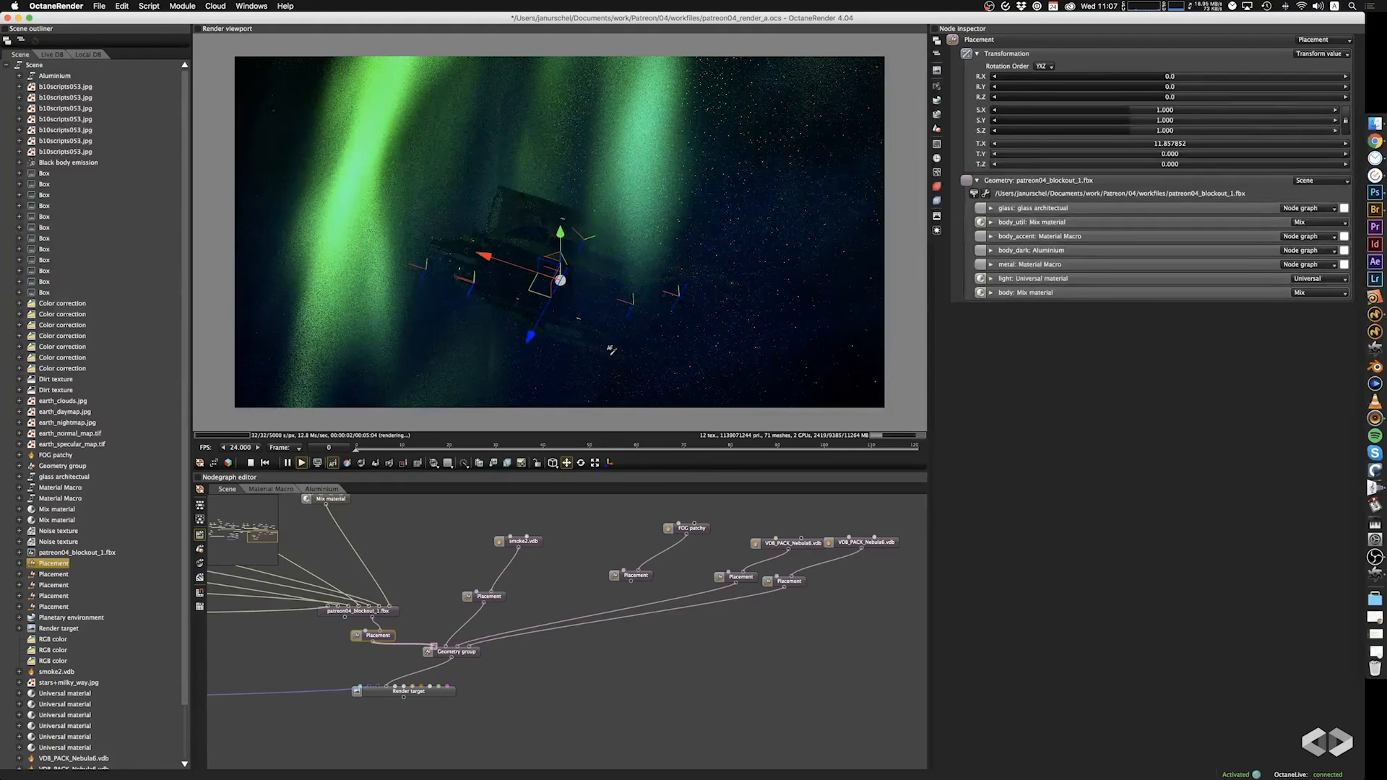
pyautogui.click(568, 466)
pyautogui.press('super+s')
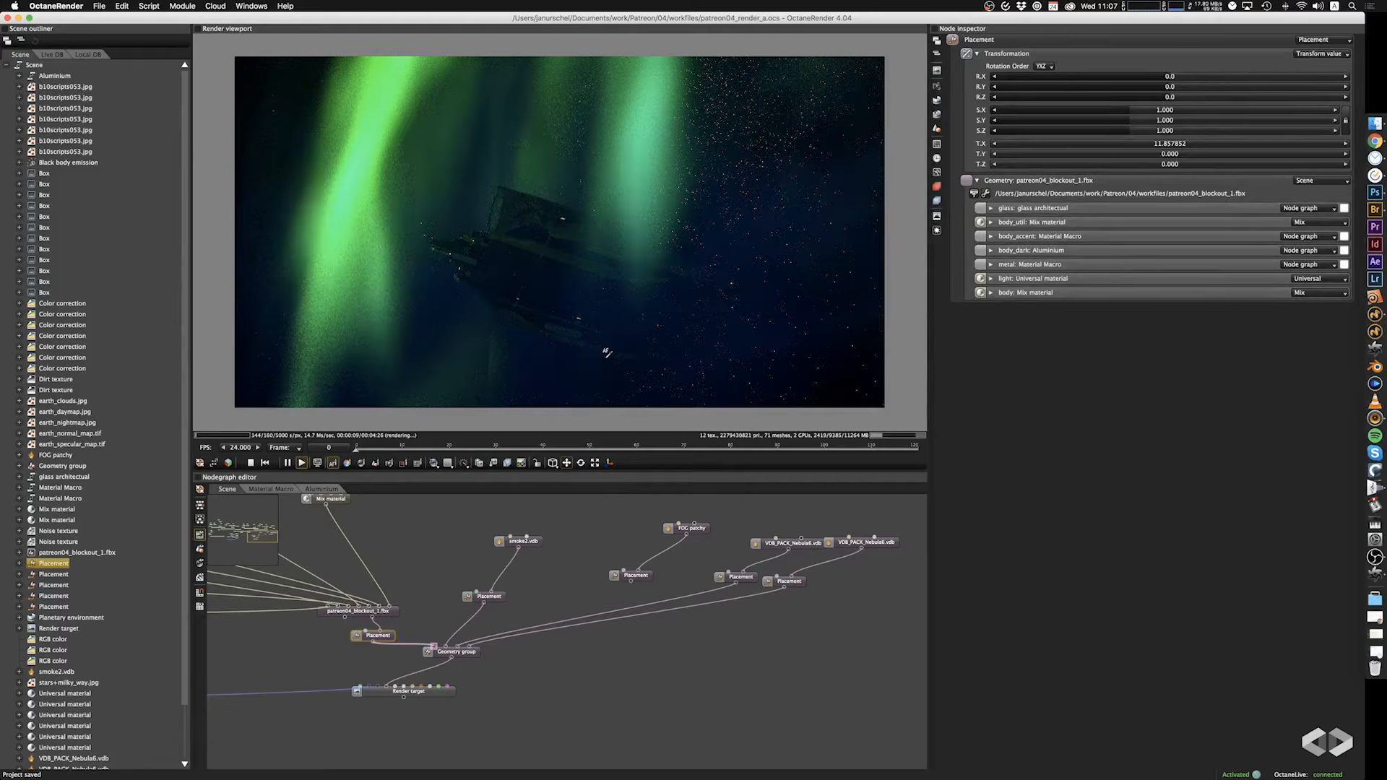
pyautogui.click(649, 357)
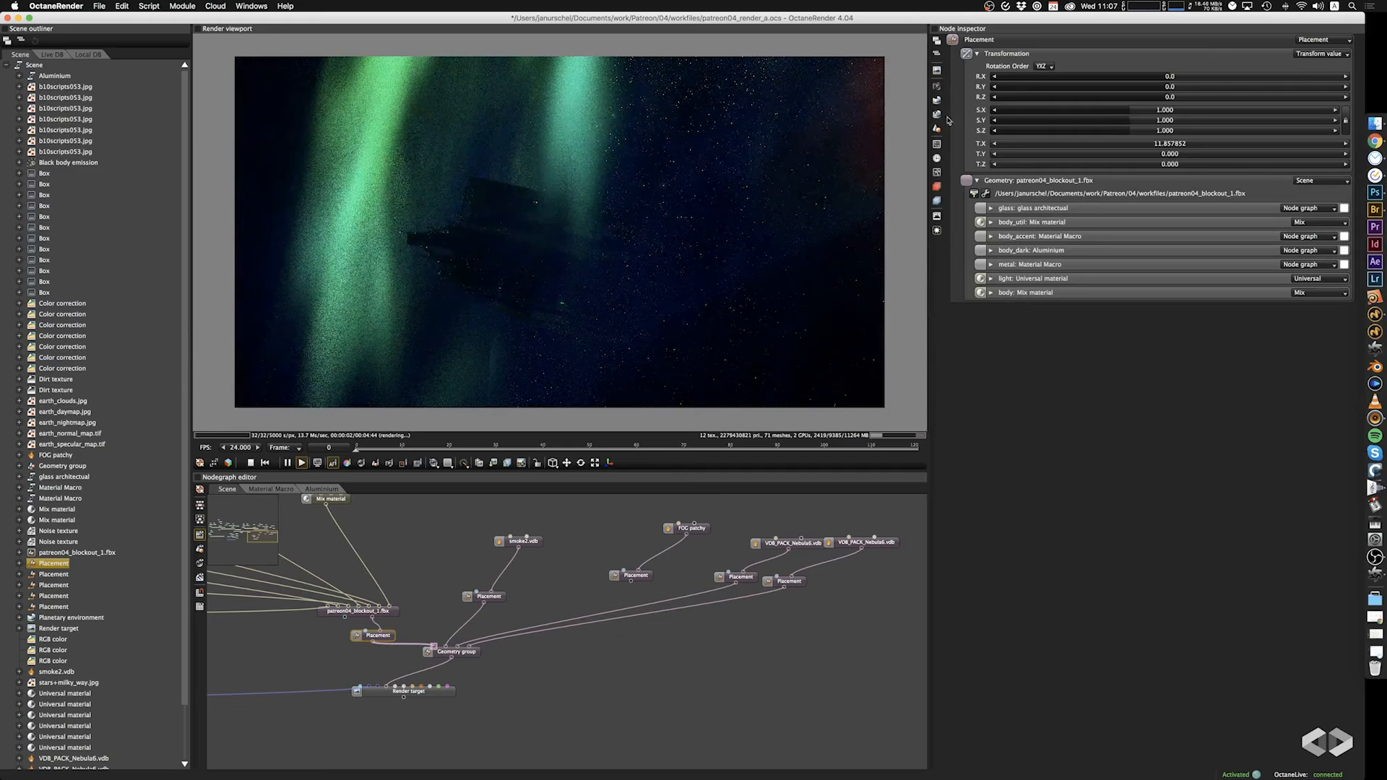
# Set the bloom power in the post-processing settings to 25.
pyautogui.click(937, 230)
pyautogui.moveTo(1219, 69)
pyautogui.mouseDown()
pyautogui.moveTo(1245, 71)
pyautogui.moveTo(1228, 73)
pyautogui.mouseUp()
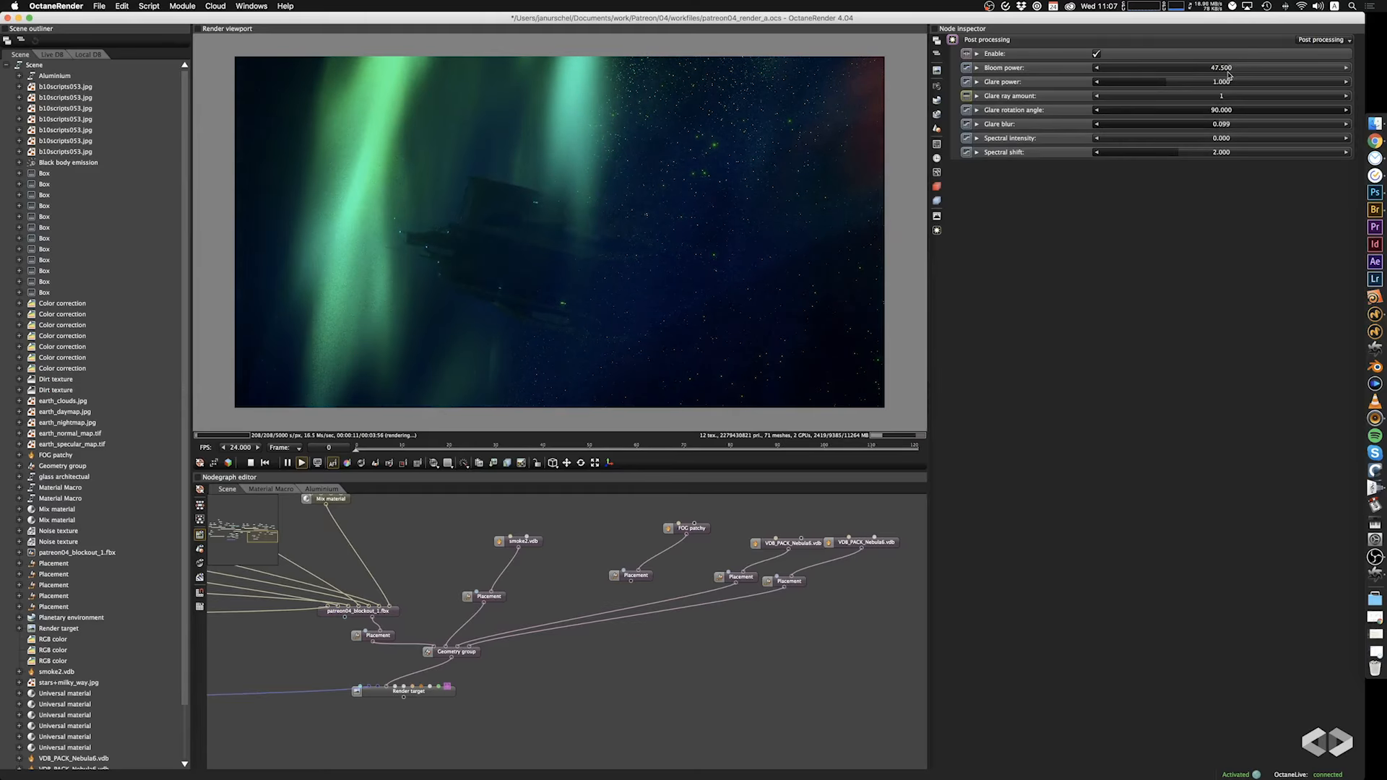
pyautogui.doubleClick(1222, 66)
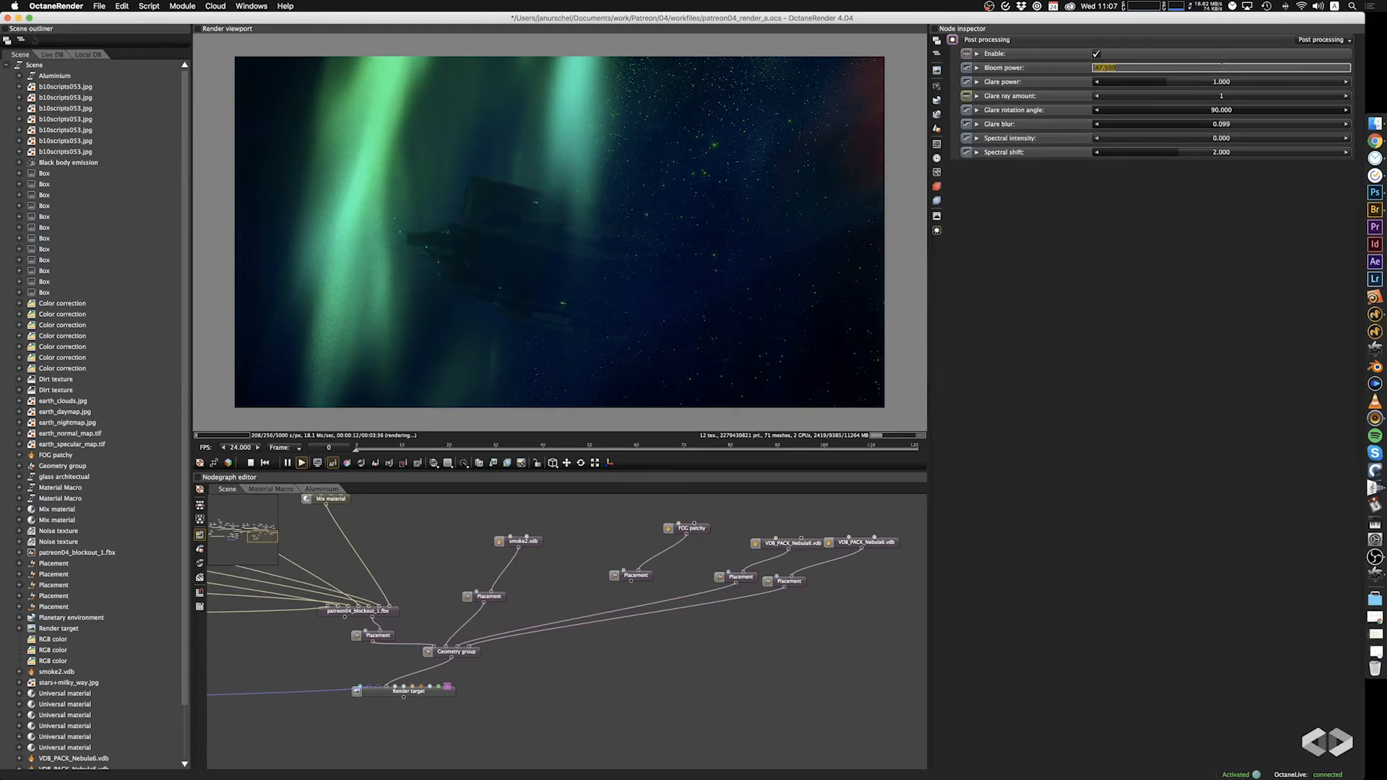
pyautogui.write('25')
pyautogui.press('Return')
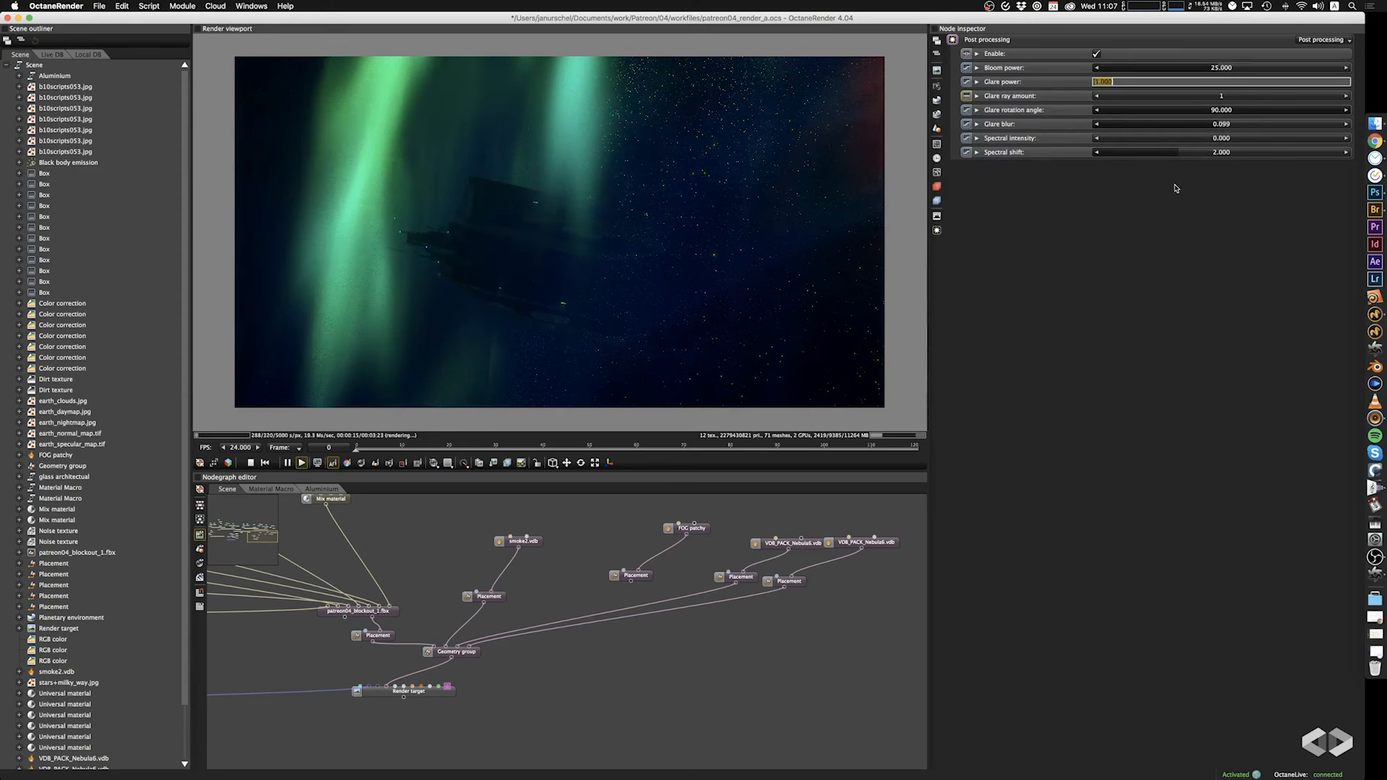
# Try glare ray amounts of 3 and 2, return to 1, and set the glare blur to 0.162.
pyautogui.click(1175, 101)
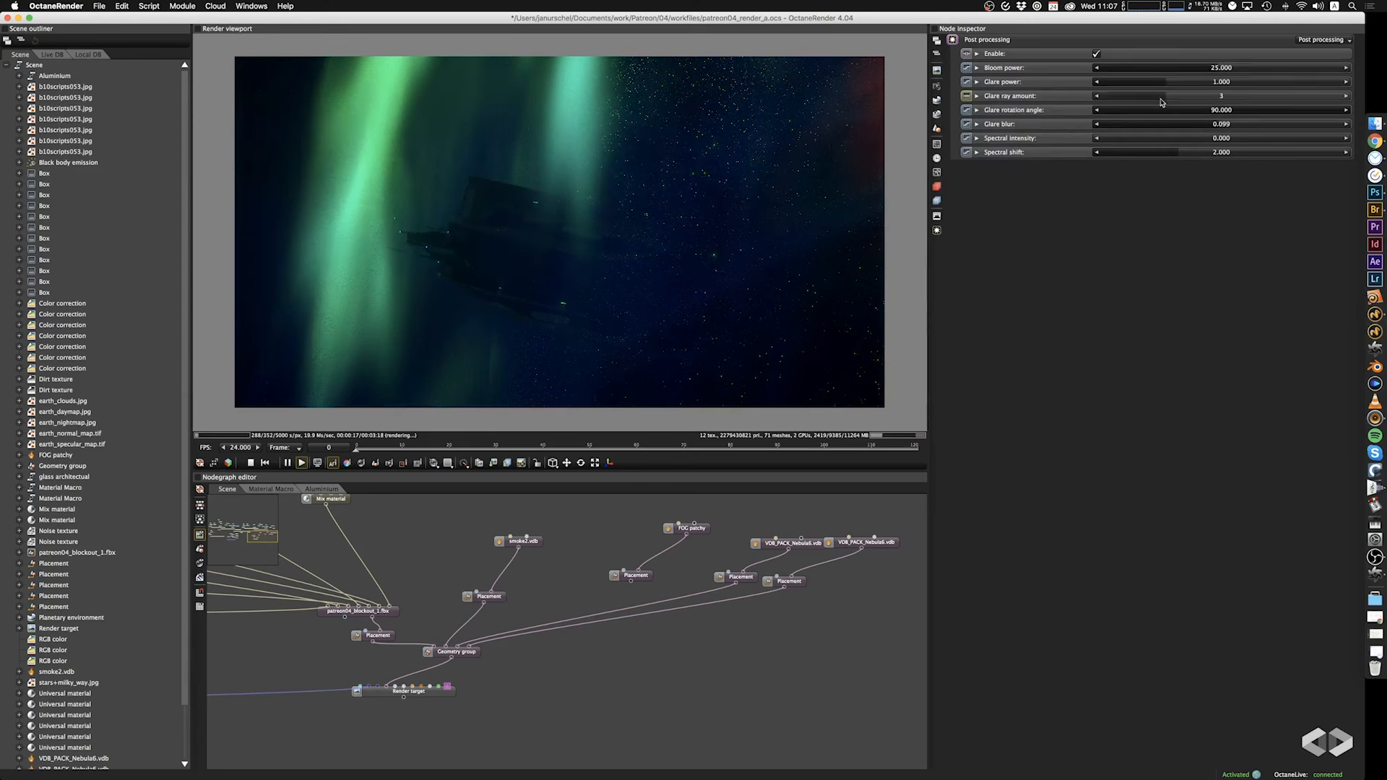
pyautogui.moveTo(1179, 103); pyautogui.dragTo(1108, 103)
pyautogui.moveTo(1221, 126); pyautogui.dragTo(1301, 129)
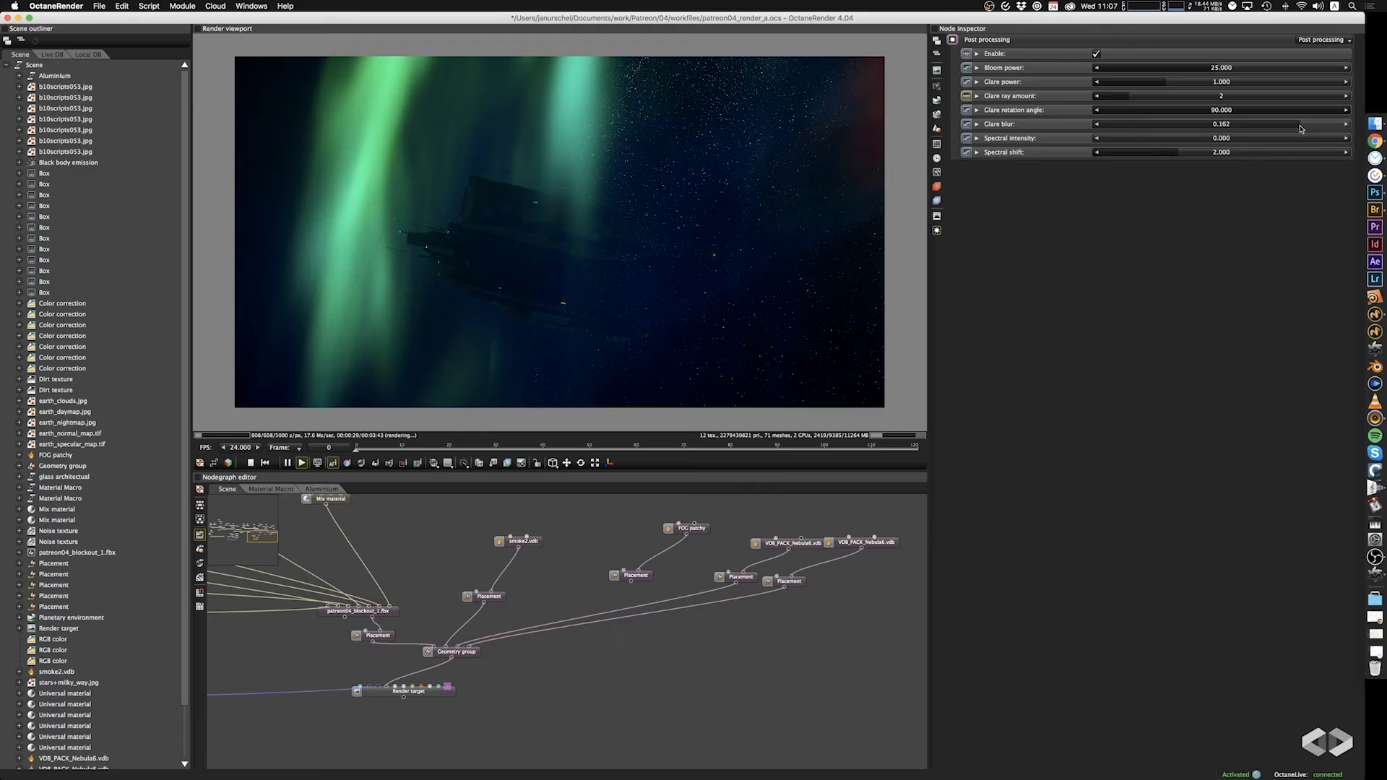
pyautogui.moveTo(1152, 104); pyautogui.dragTo(1095, 97)
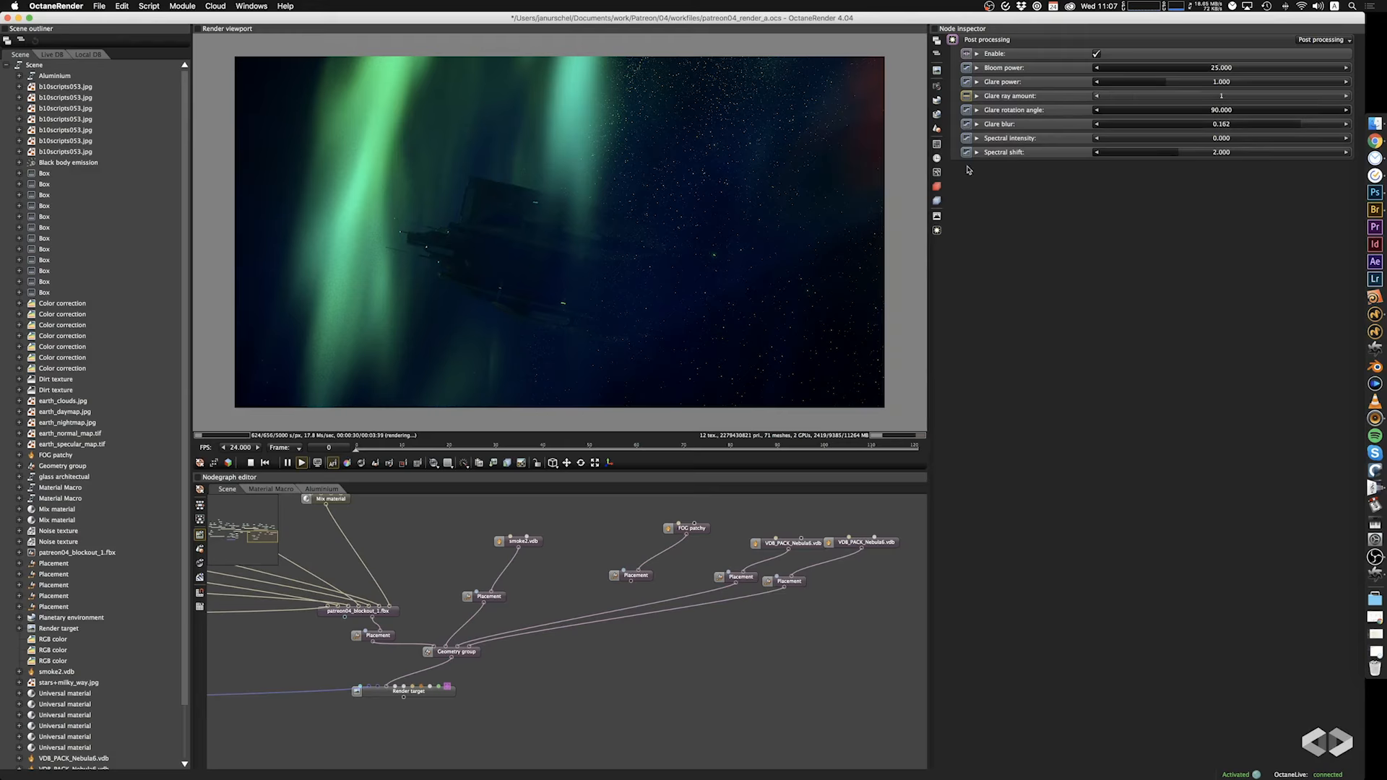
# Set the ship lights' Black body emission power to 10 and save the project.
pyautogui.click(937, 216)
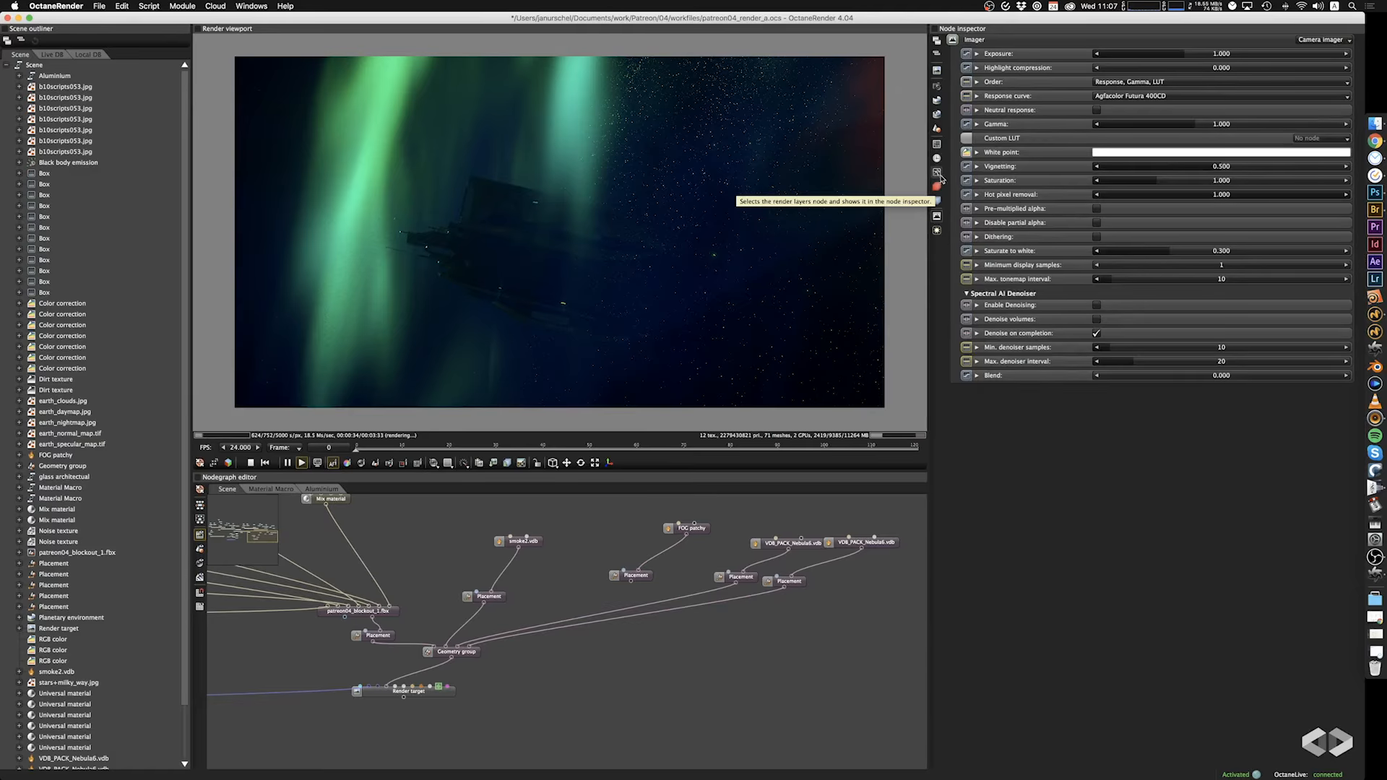
pyautogui.hscroll(-10, 532, 570)
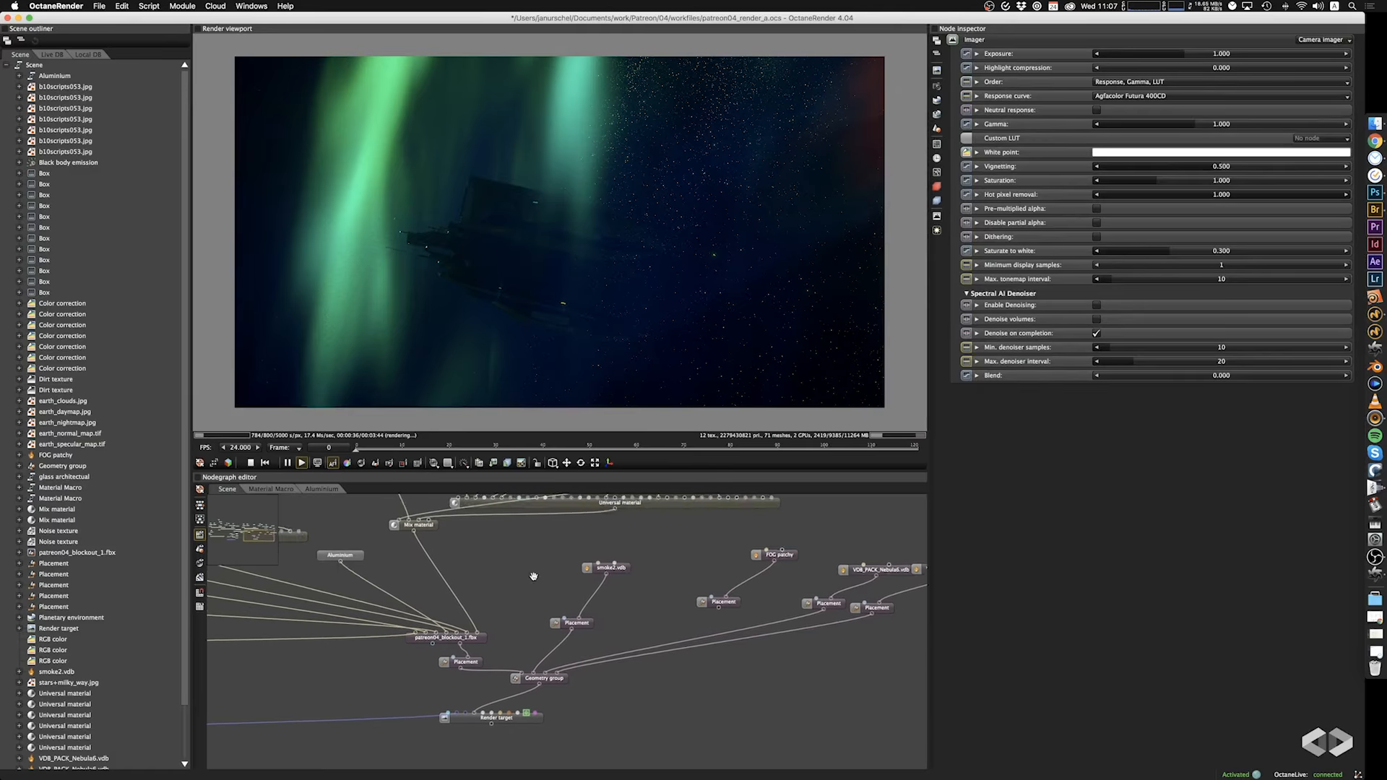
pyautogui.scroll(2, 473, 549)
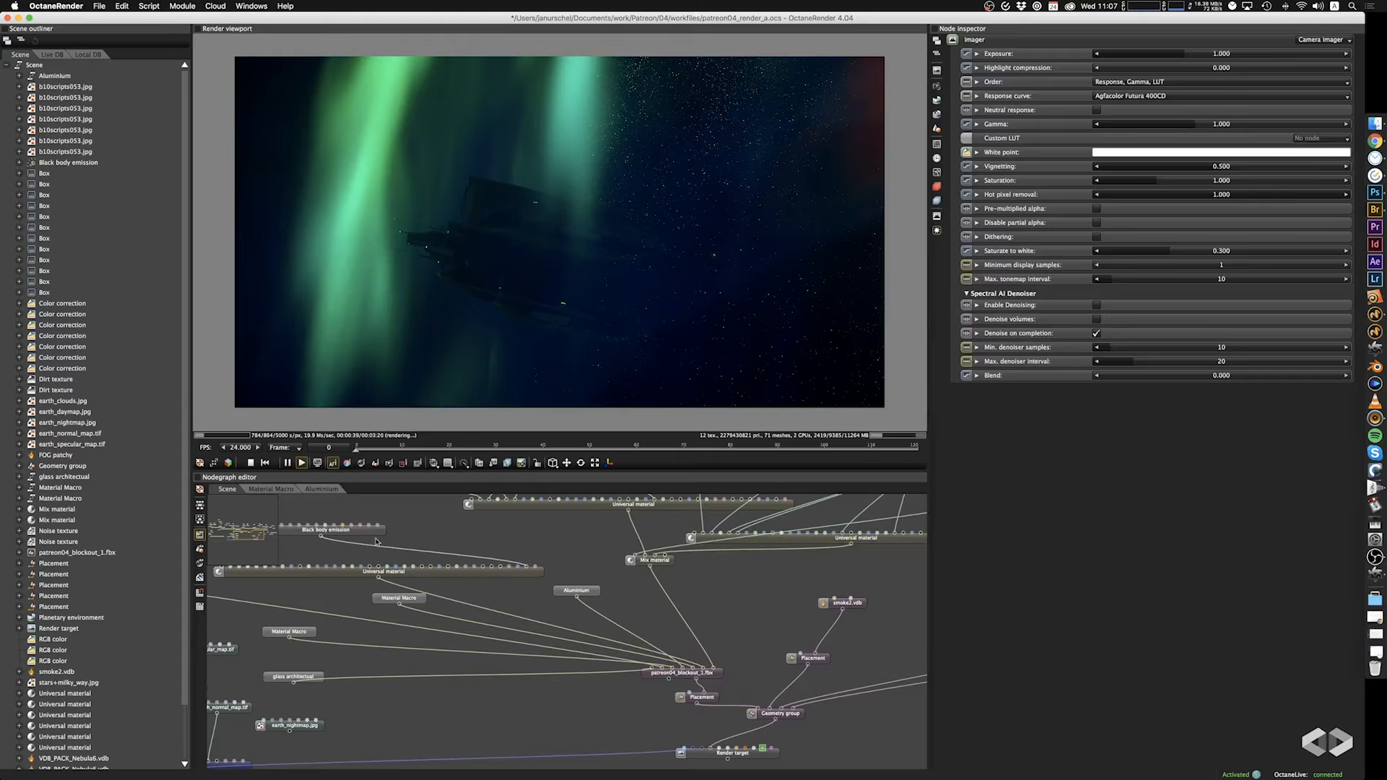
pyautogui.click(370, 531)
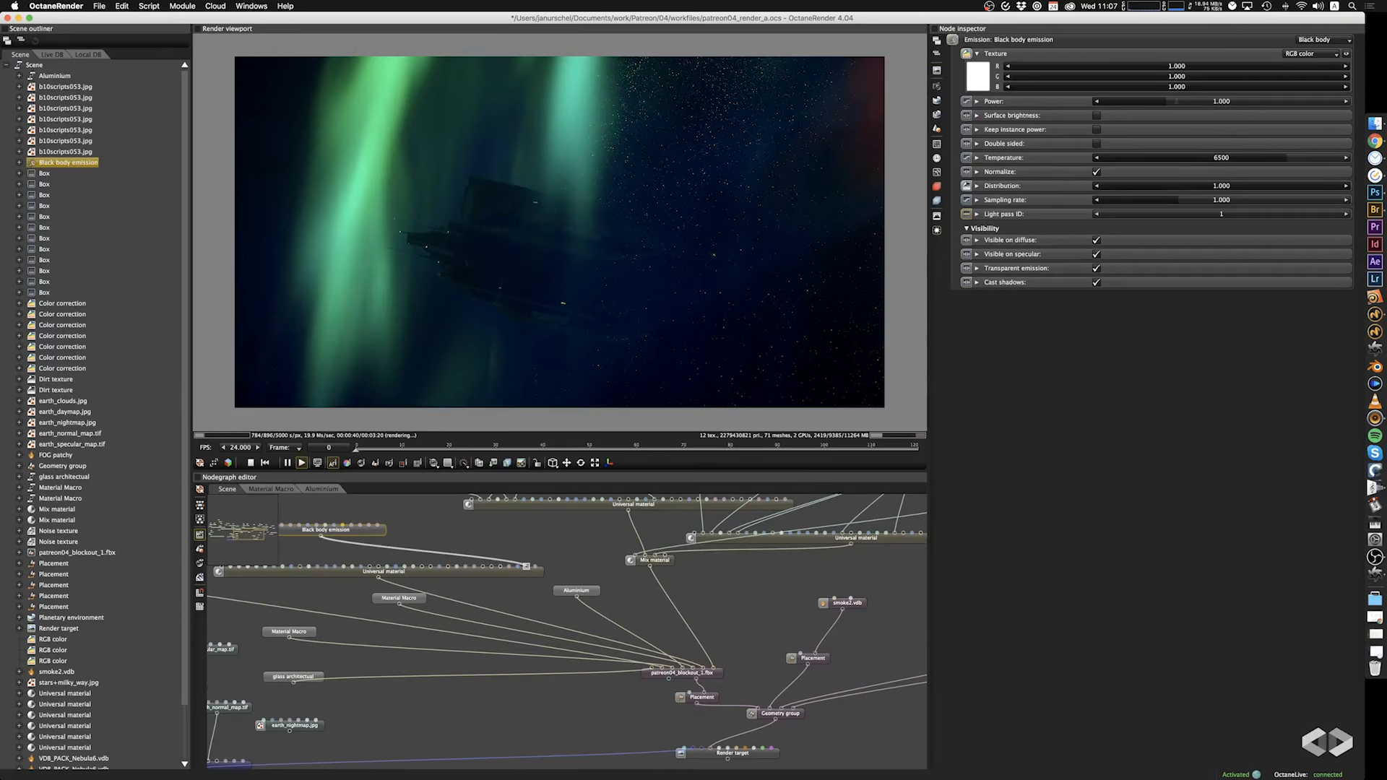
pyautogui.moveTo(1177, 102); pyautogui.dragTo(1219, 105)
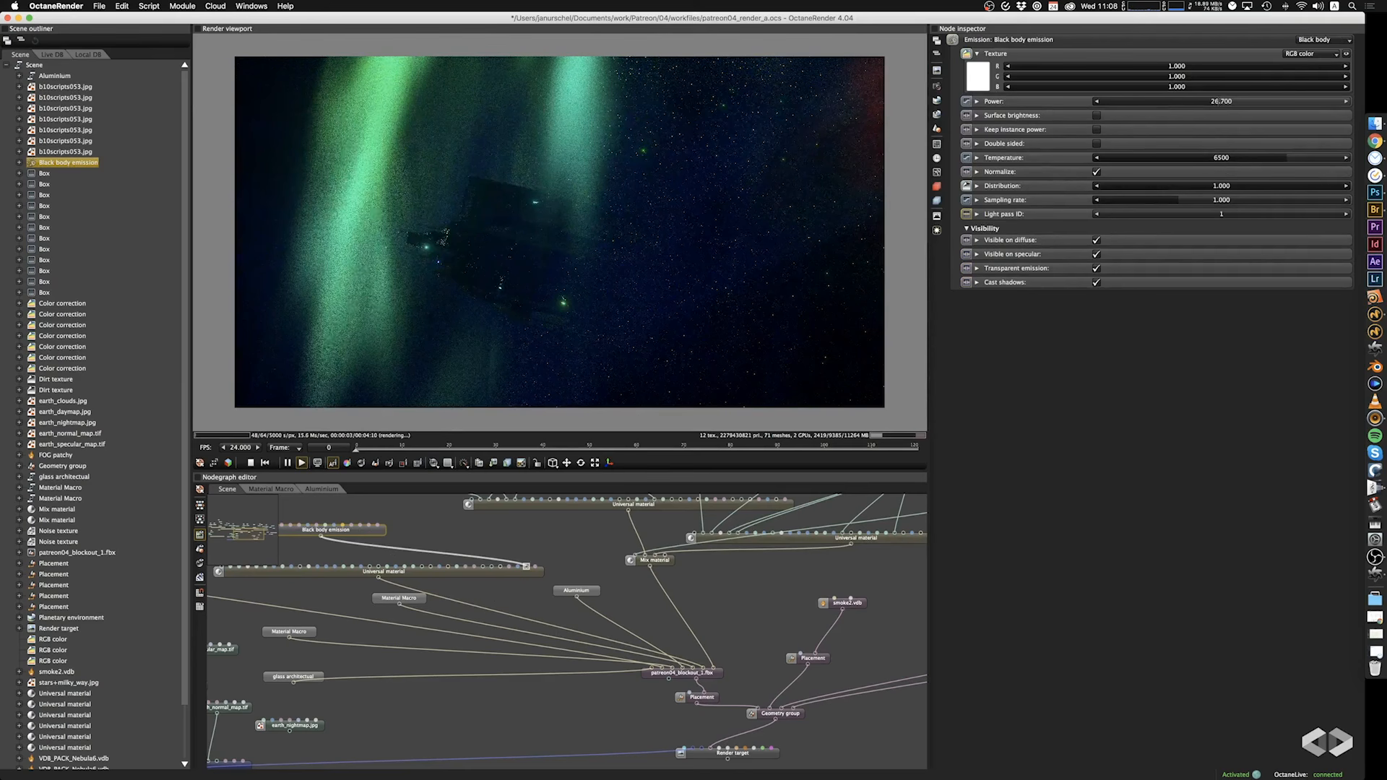
pyautogui.click(1206, 101)
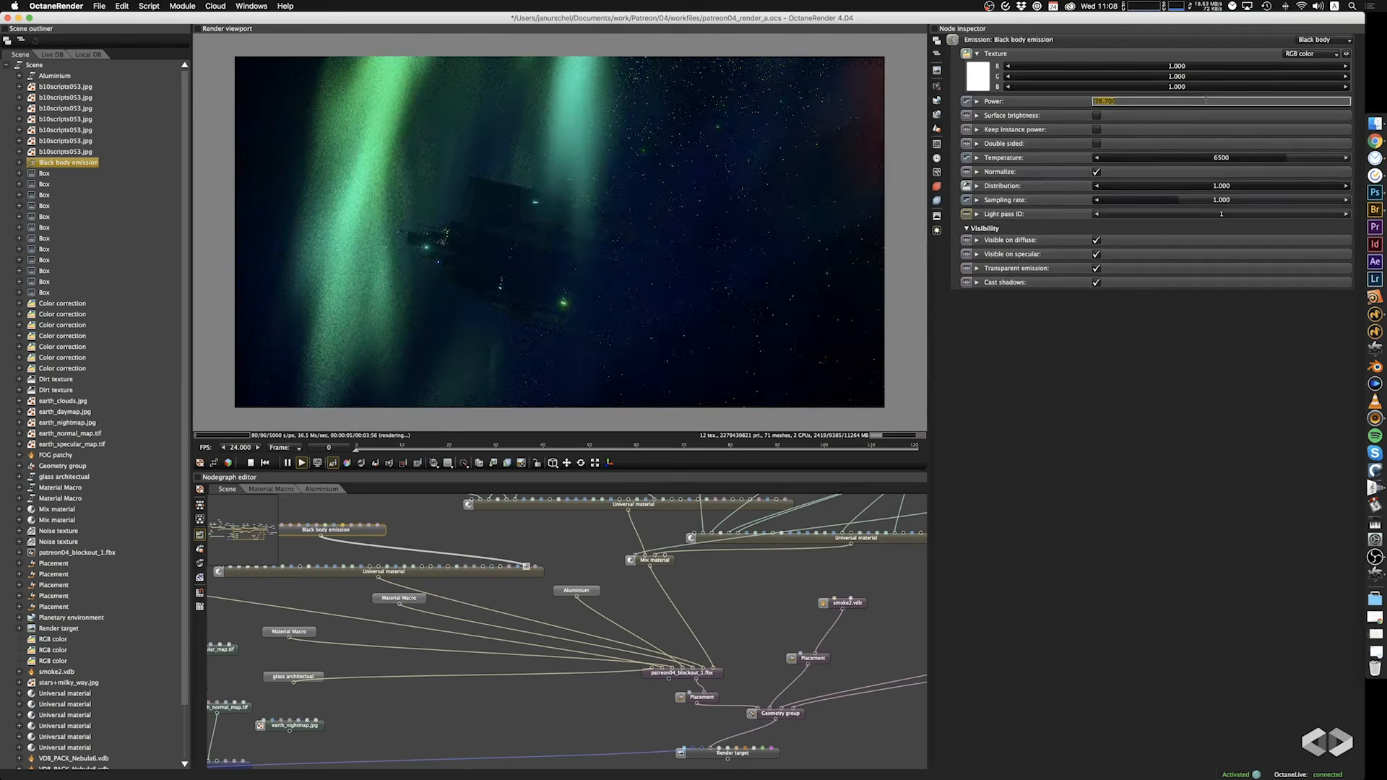
pyautogui.write('10')
pyautogui.press('Return')
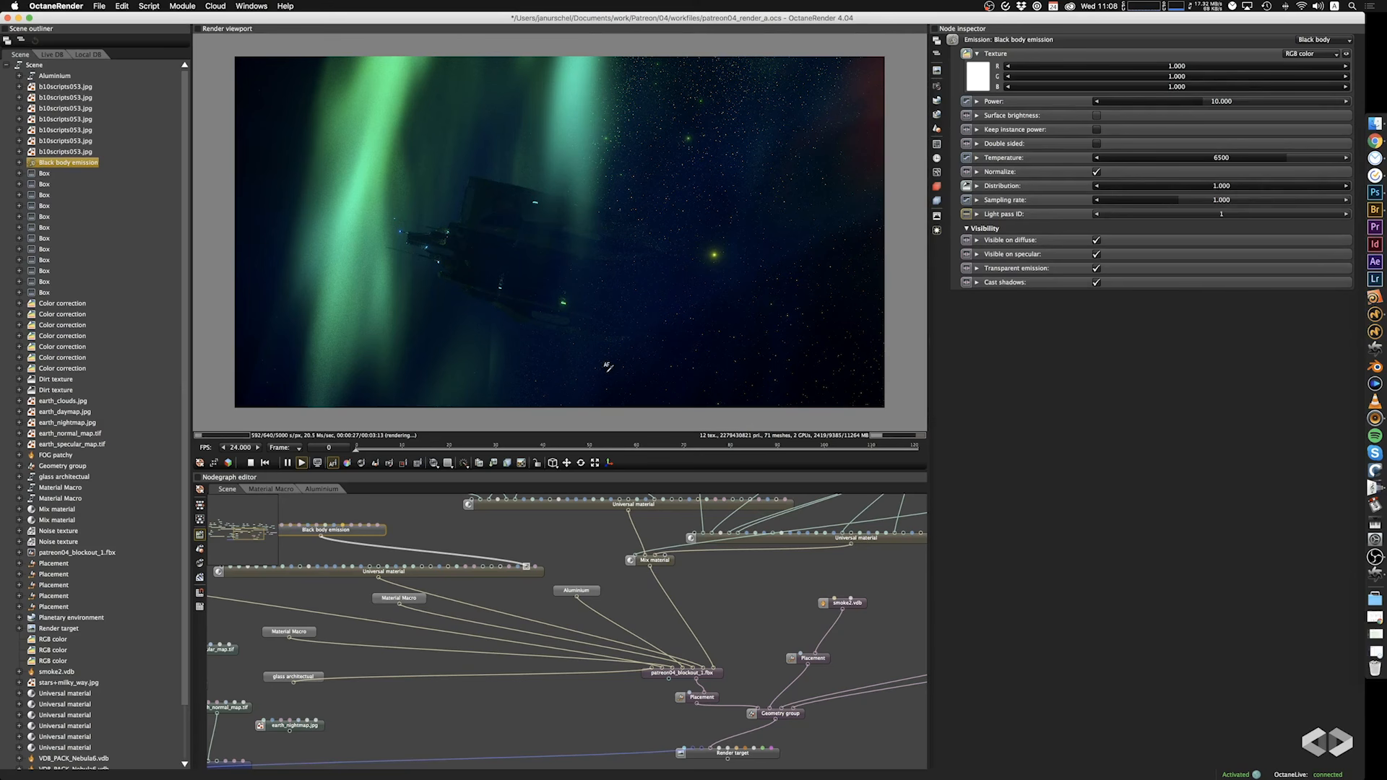
pyautogui.press('cmd+s')
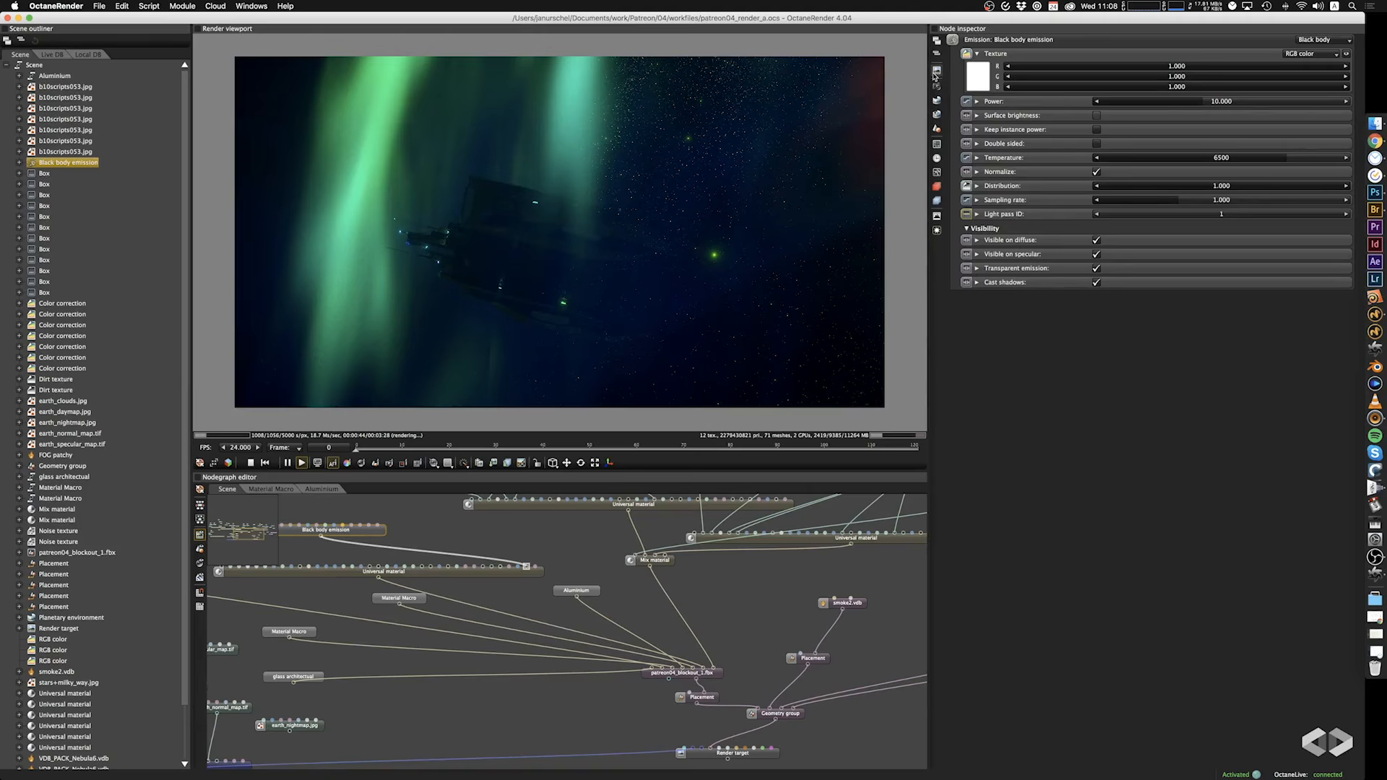
# Switch the render kernel from direct lighting to path tracing.
pyautogui.click(937, 173)
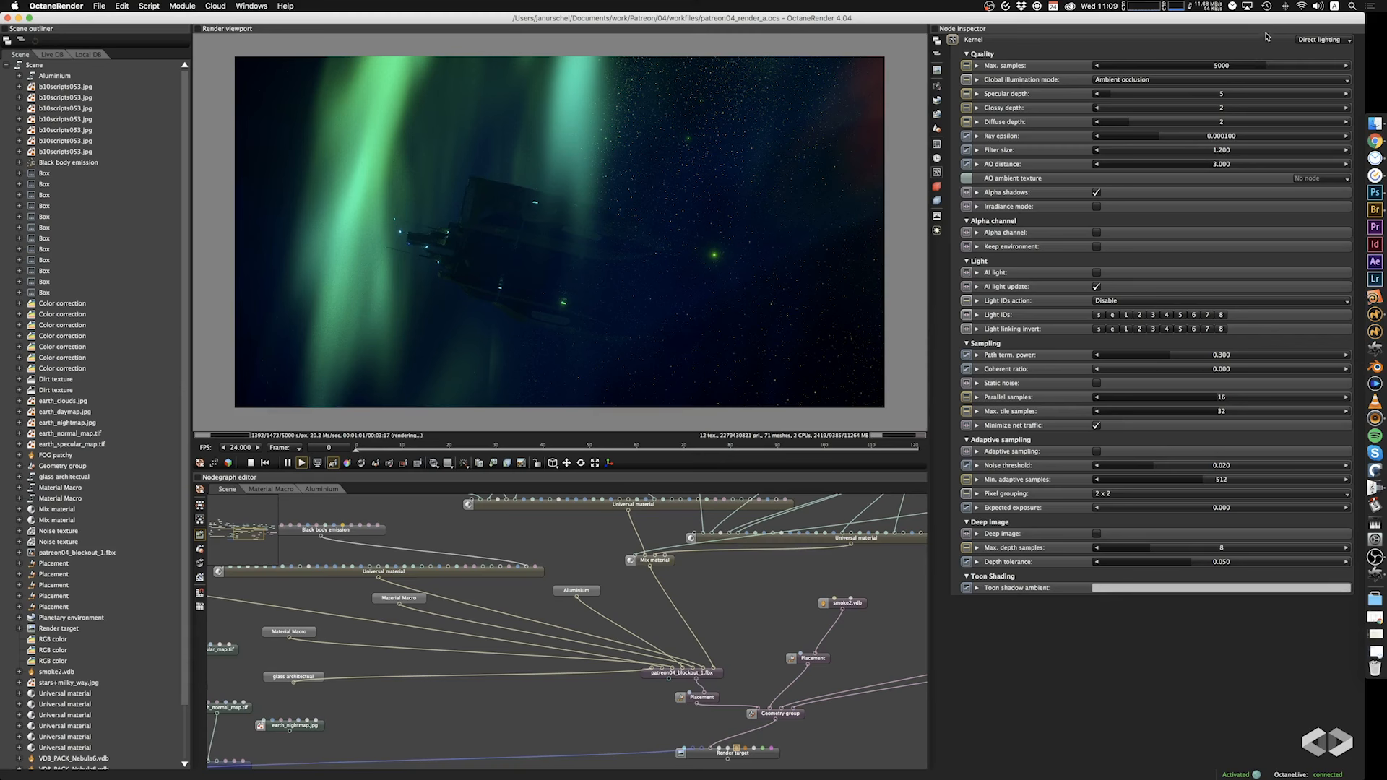
pyautogui.click(1311, 42)
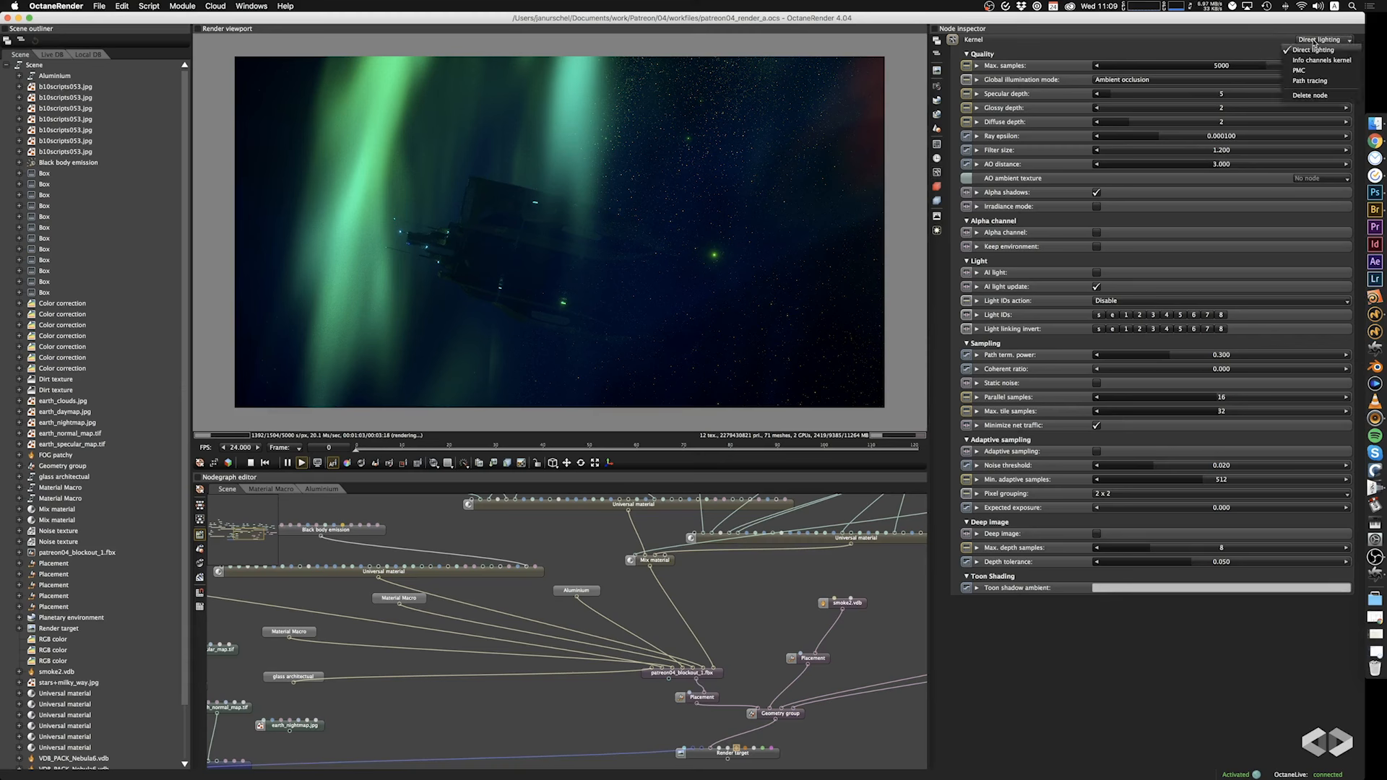
pyautogui.click(1313, 81)
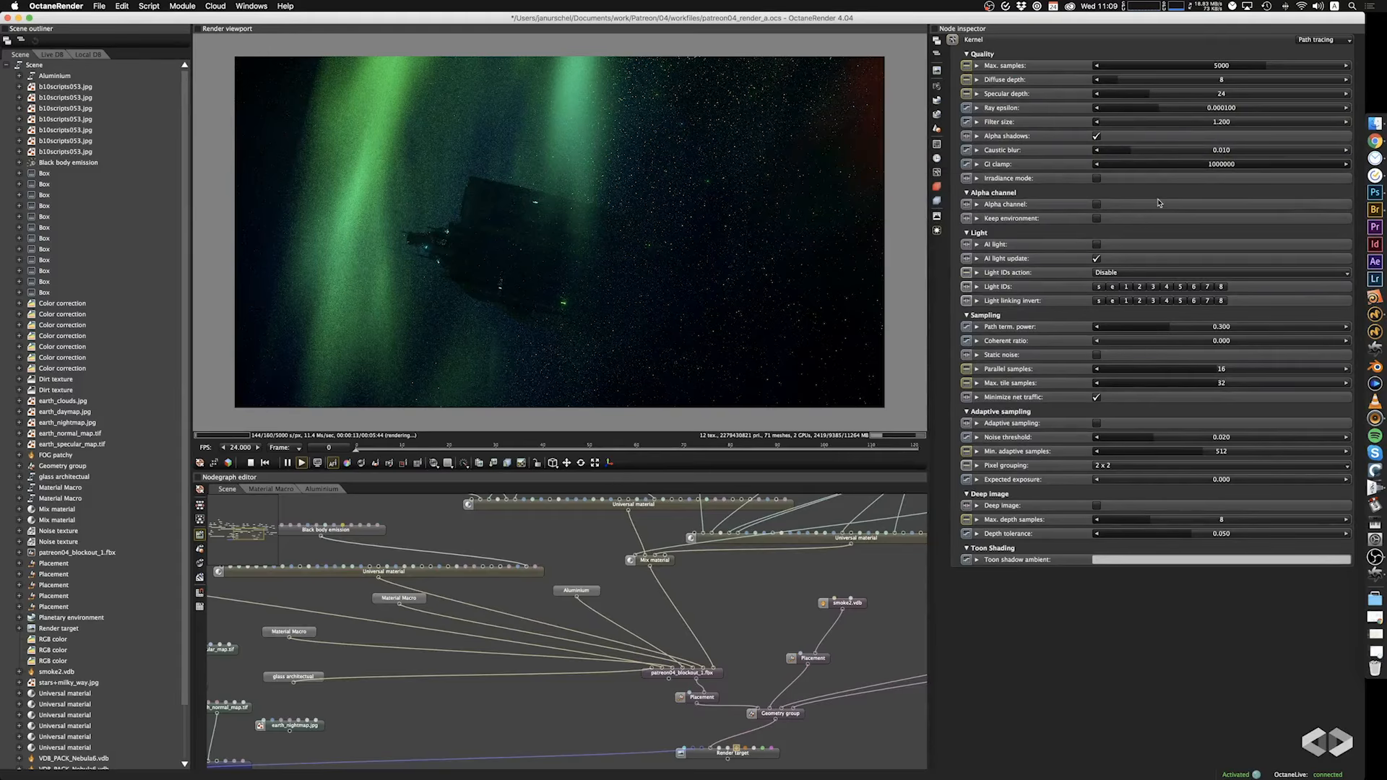
# Set the path tracing kernel's GI clamp to 0.8 and its specular depth to 8.
pyautogui.click(1170, 165)
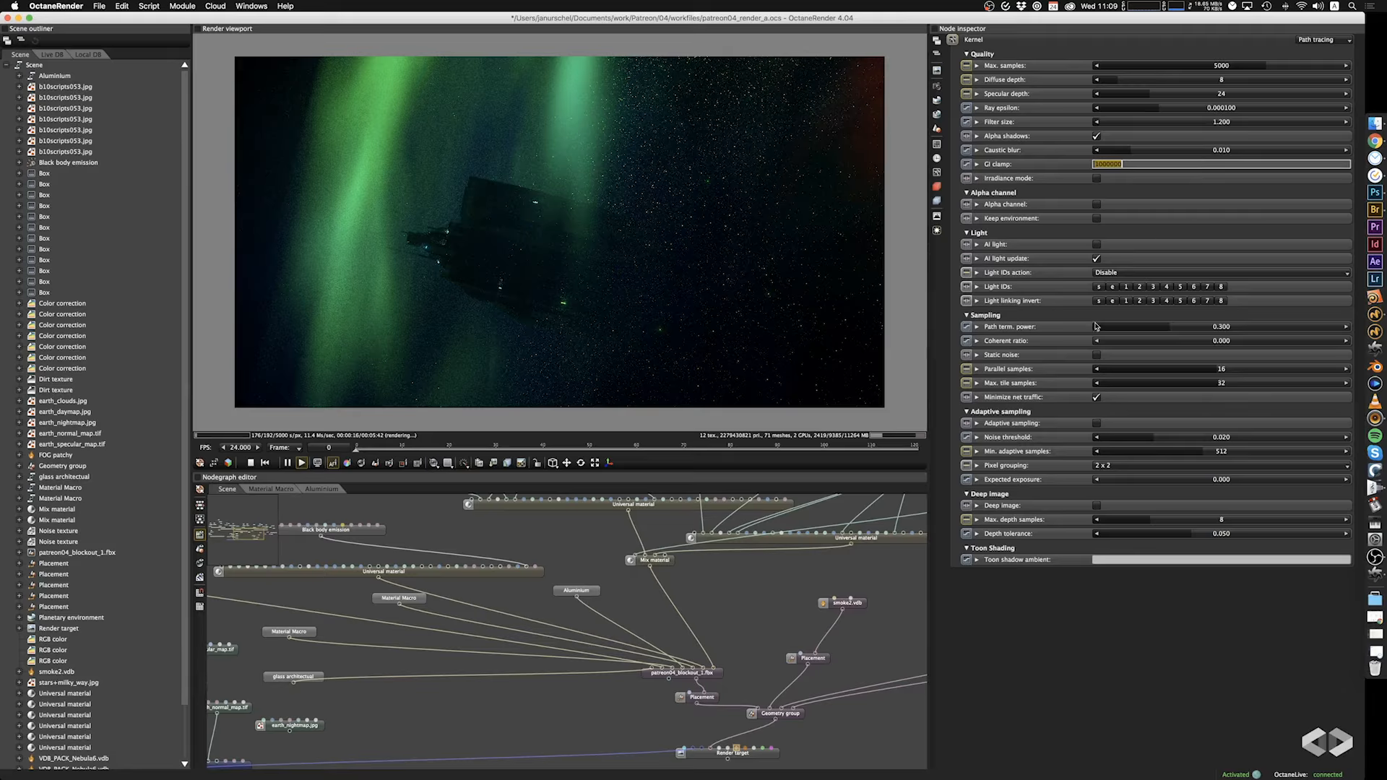
pyautogui.write('8')
pyautogui.press('Return')
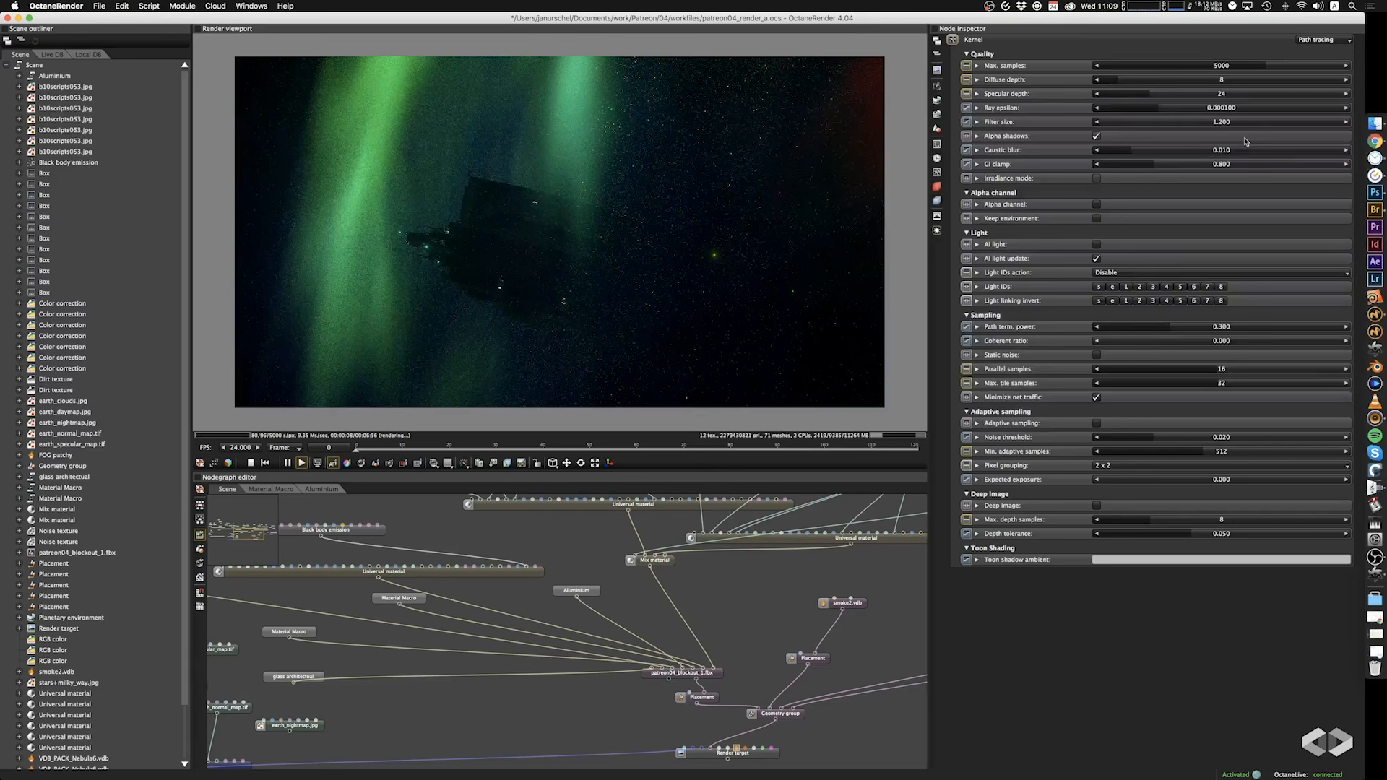
pyautogui.doubleClick(1222, 93)
pyautogui.write('8')
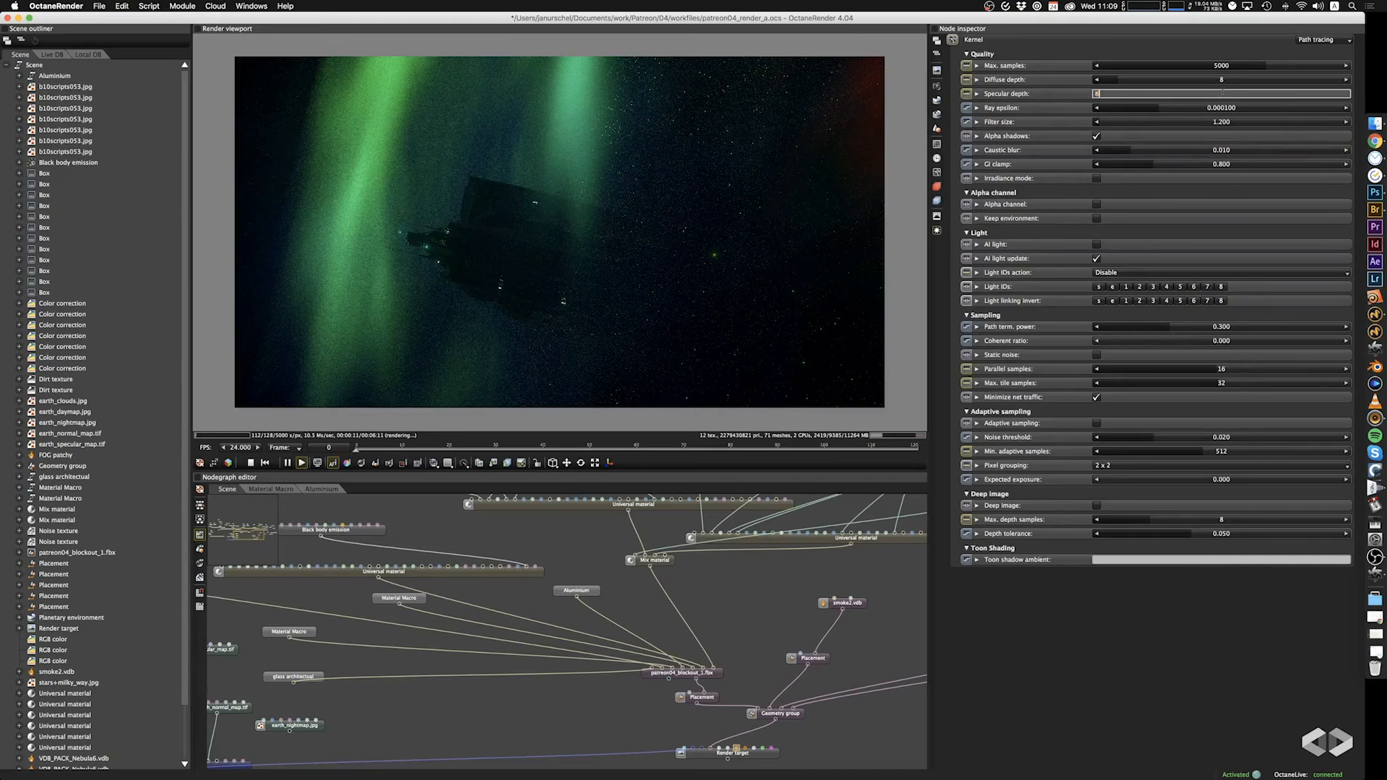
pyautogui.press('Tab')
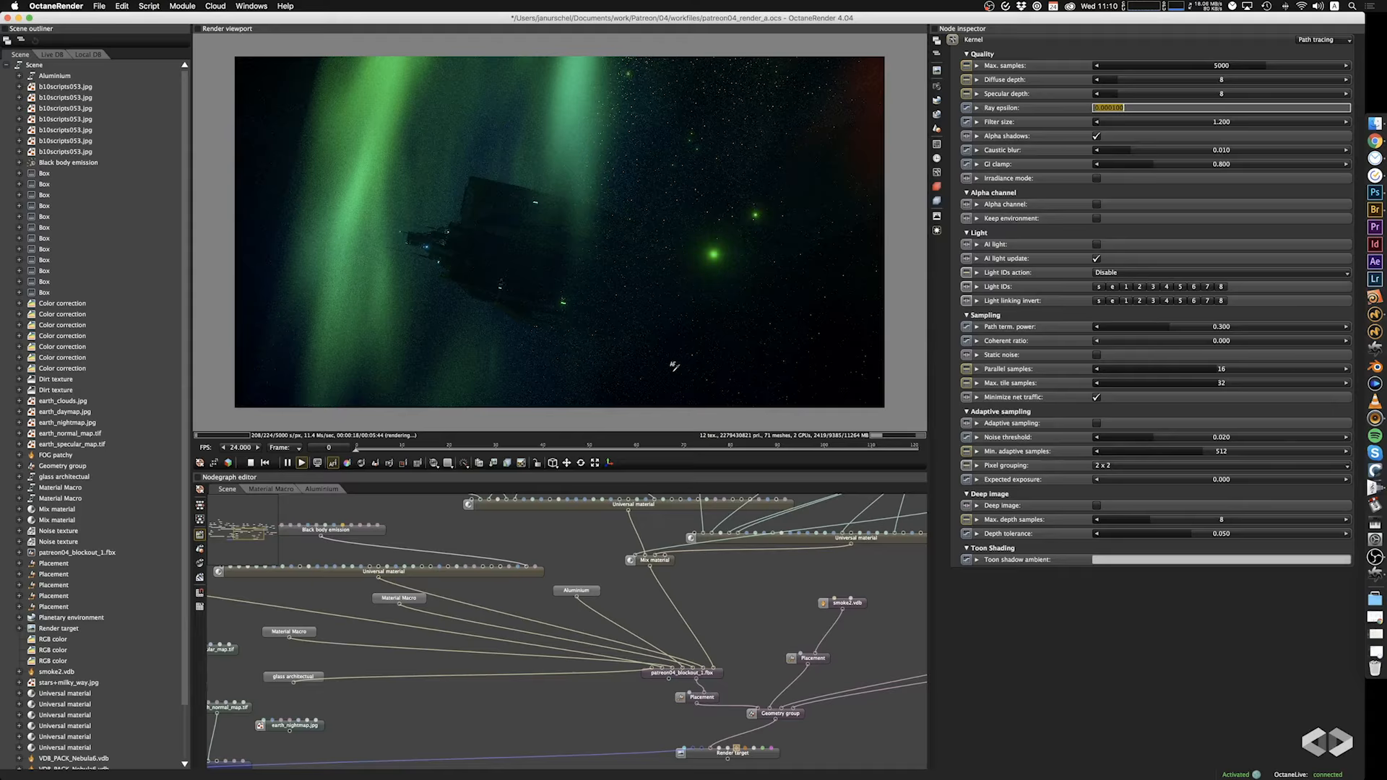
# Unlock the aspect ratio of the film resolution and try a height of 400.
pyautogui.click(937, 143)
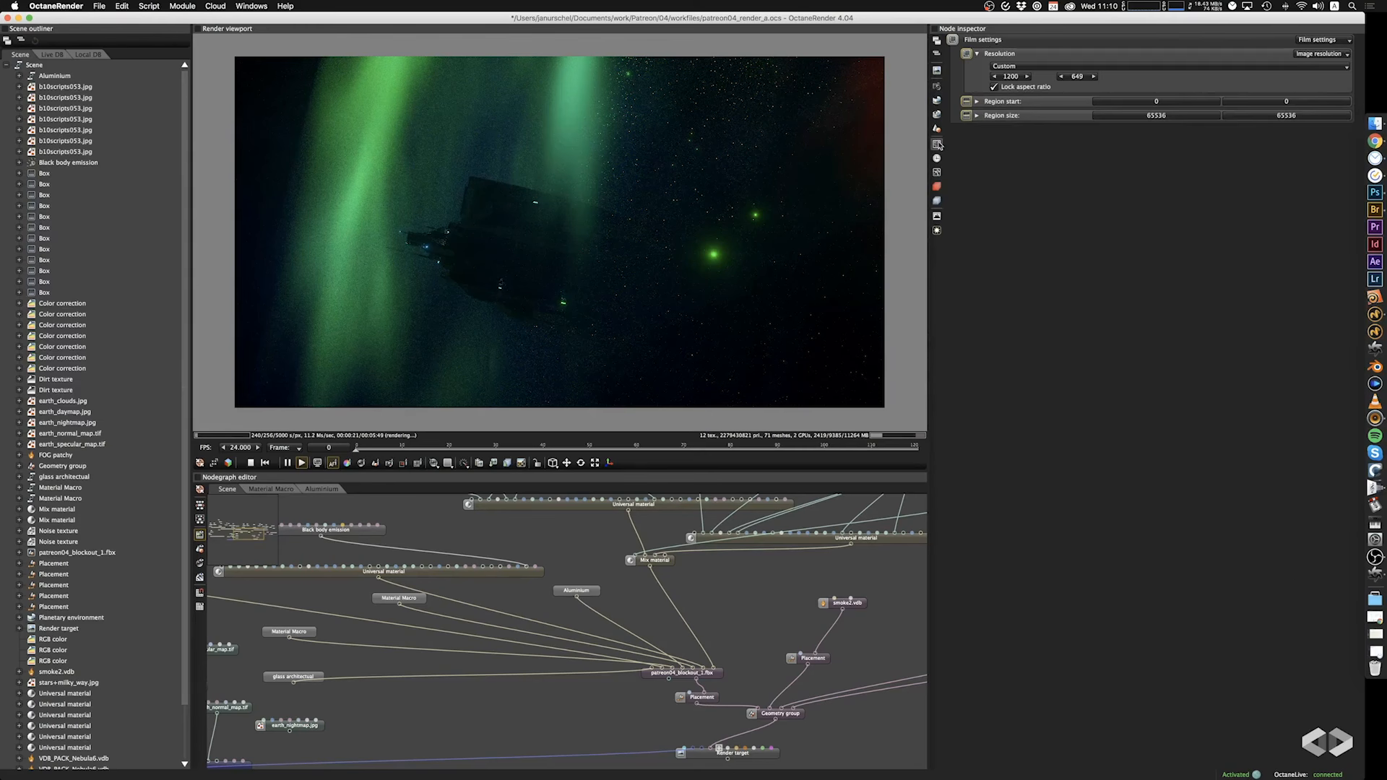
pyautogui.click(994, 87)
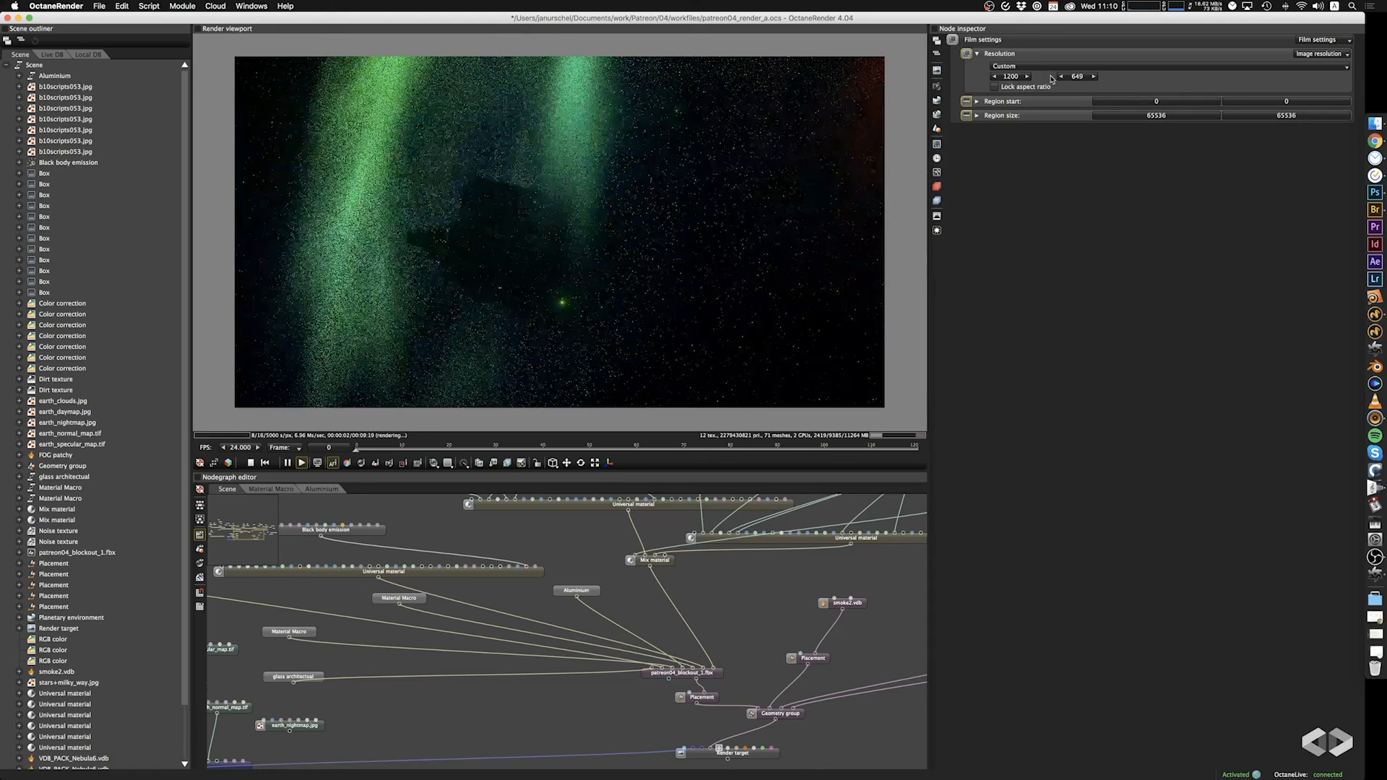
pyautogui.doubleClick(1078, 76)
pyautogui.write('400')
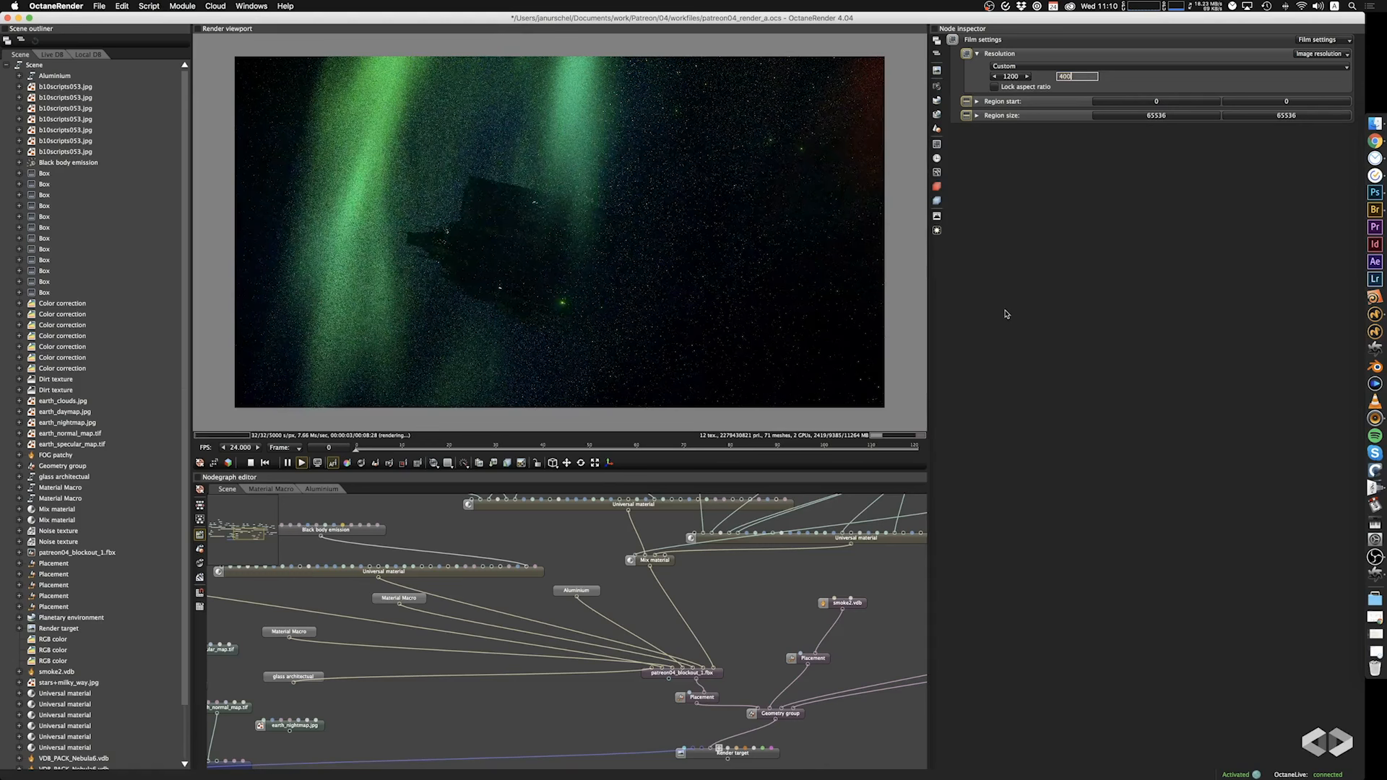
pyautogui.press('Return')
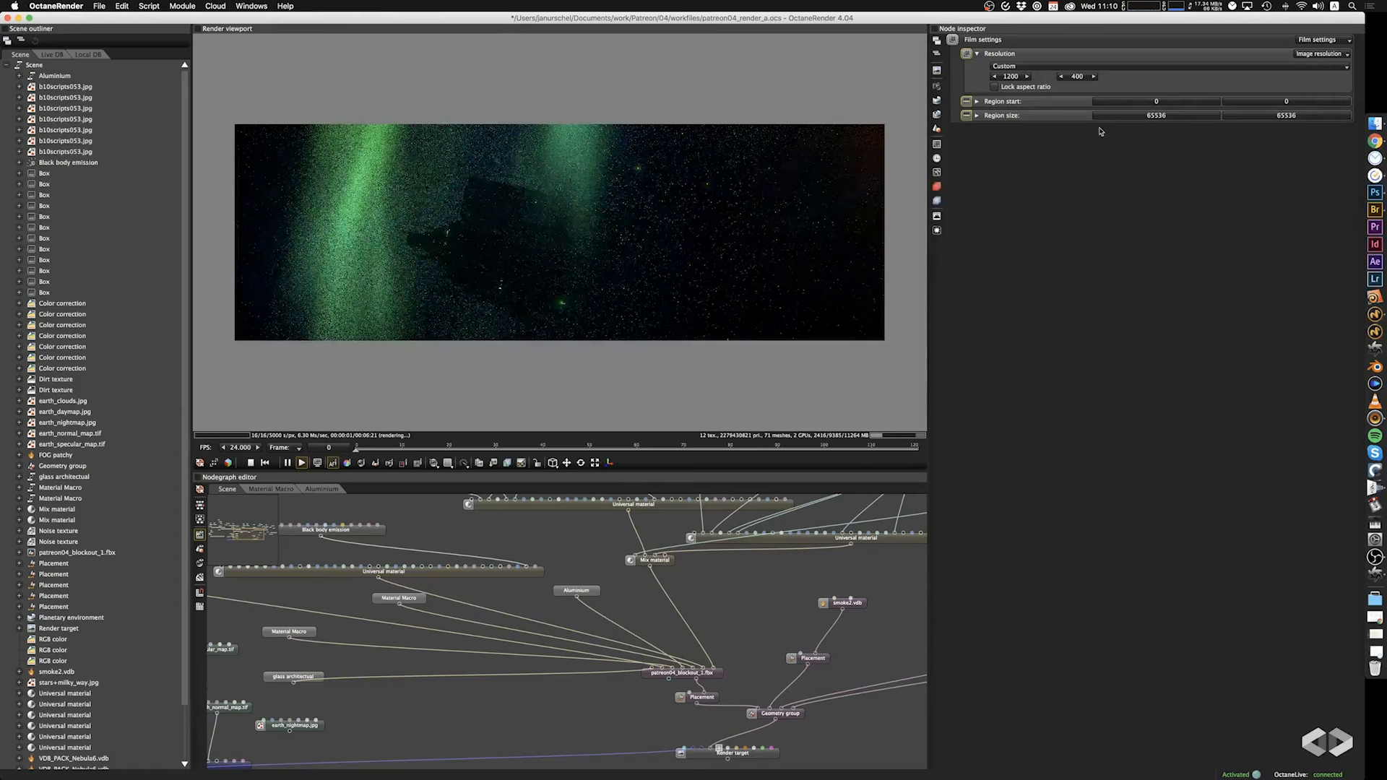
# Set the film resolution's height to 600 and save the project.
pyautogui.doubleClick(1077, 77)
pyautogui.write('600')
pyautogui.press('Return')
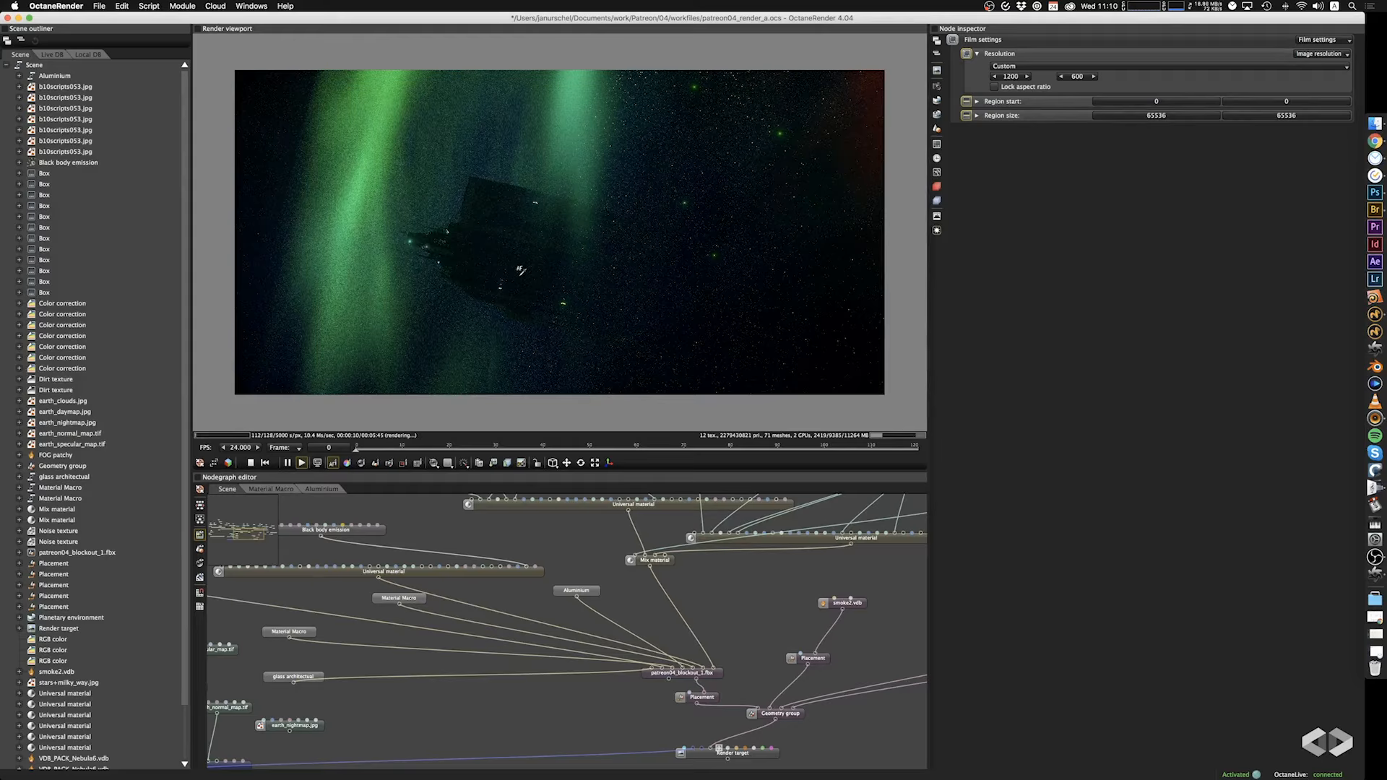
pyautogui.press('cmd+s')
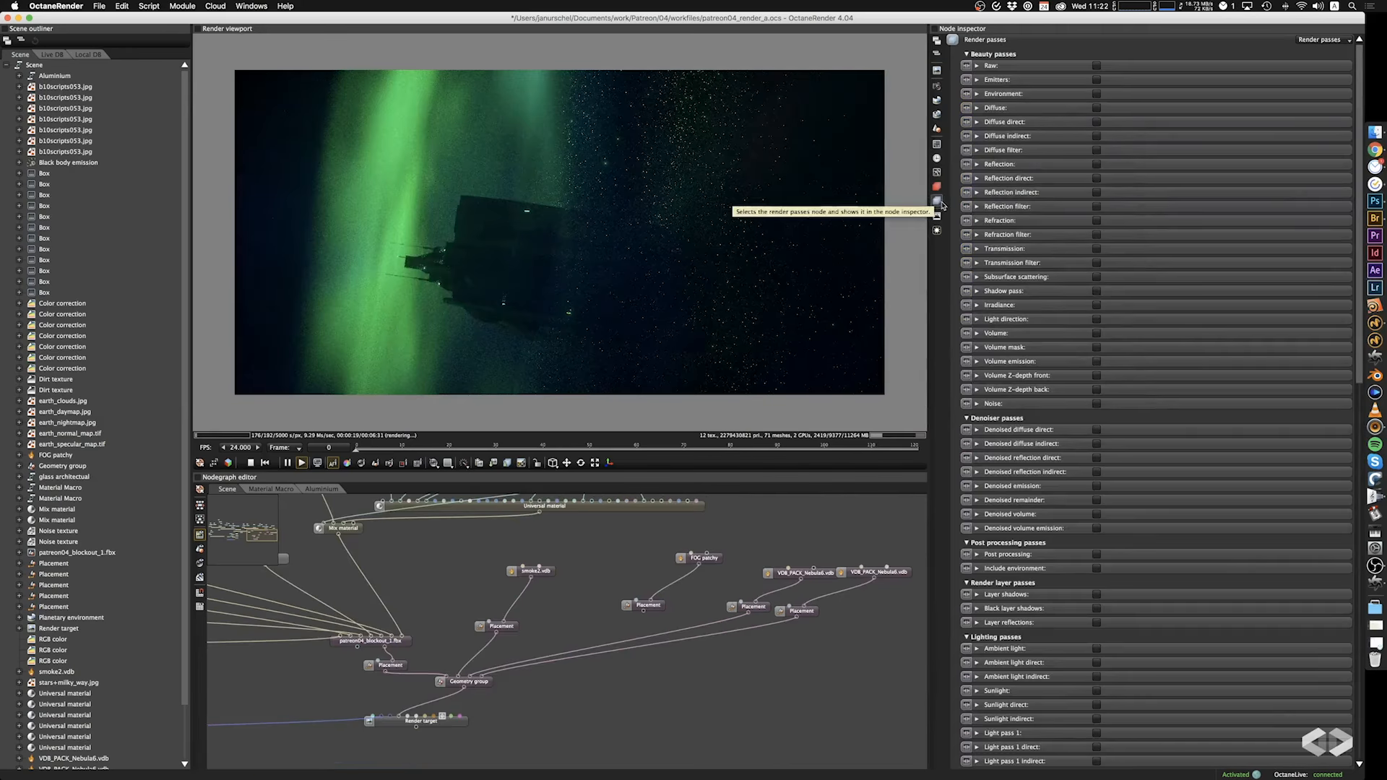
# Enable the Reflection, Volume and Material ID render passes.
pyautogui.click(1096, 165)
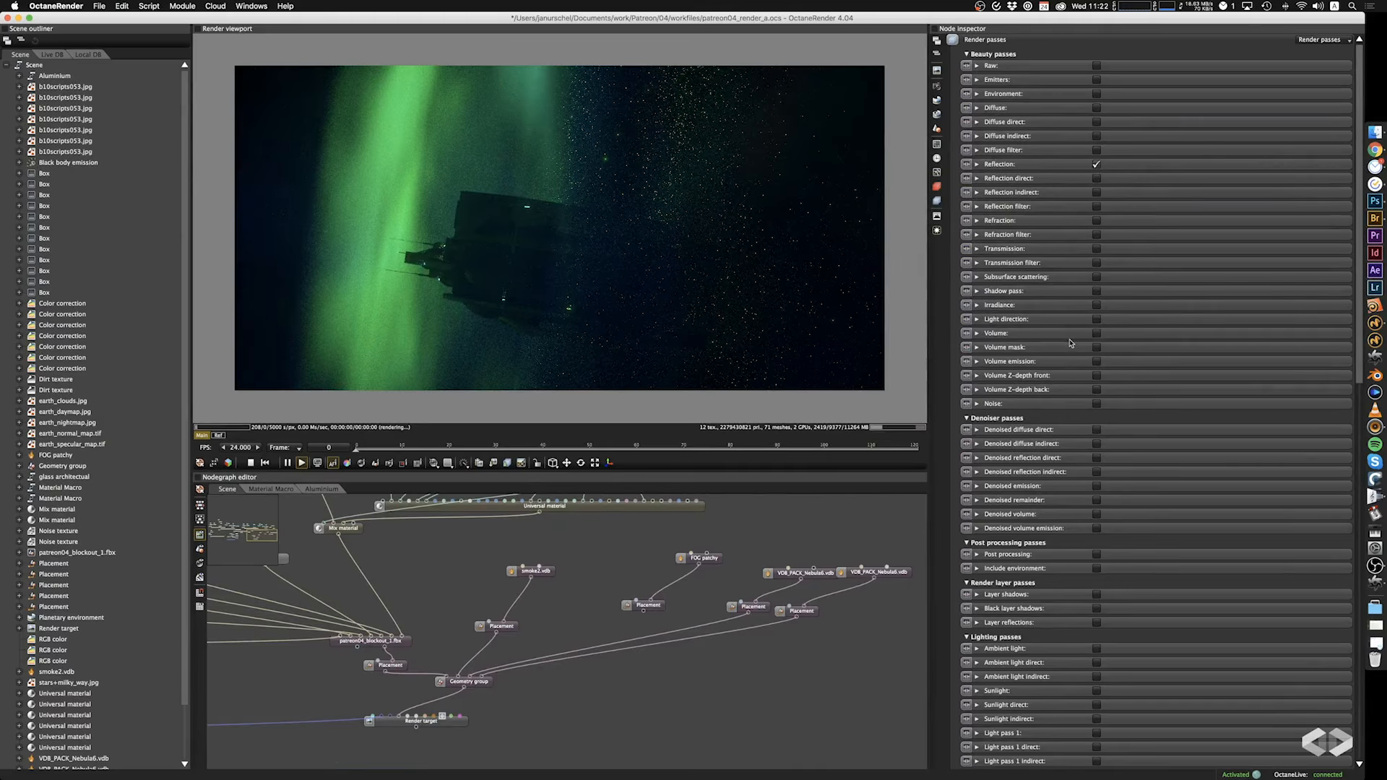
pyautogui.scroll(-5, 1083, 347)
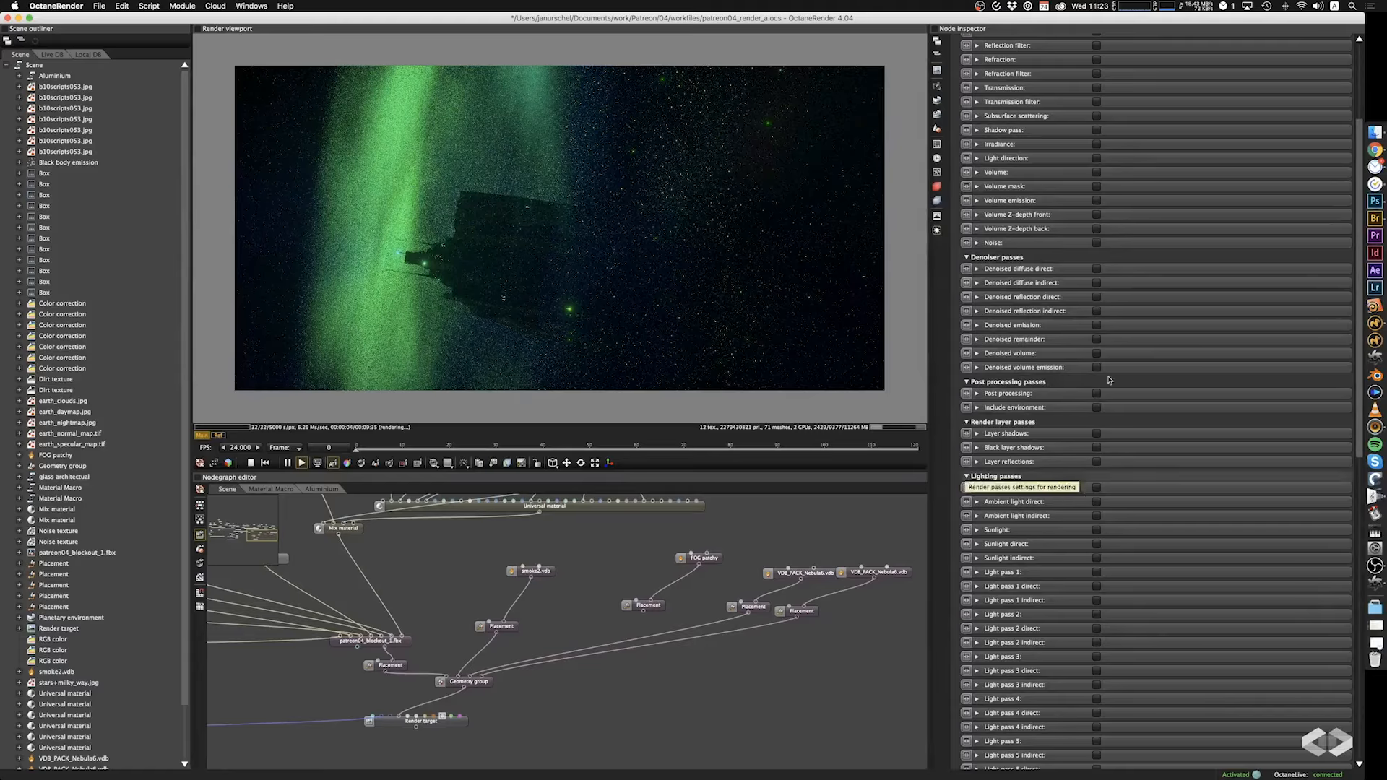
pyautogui.click(1096, 172)
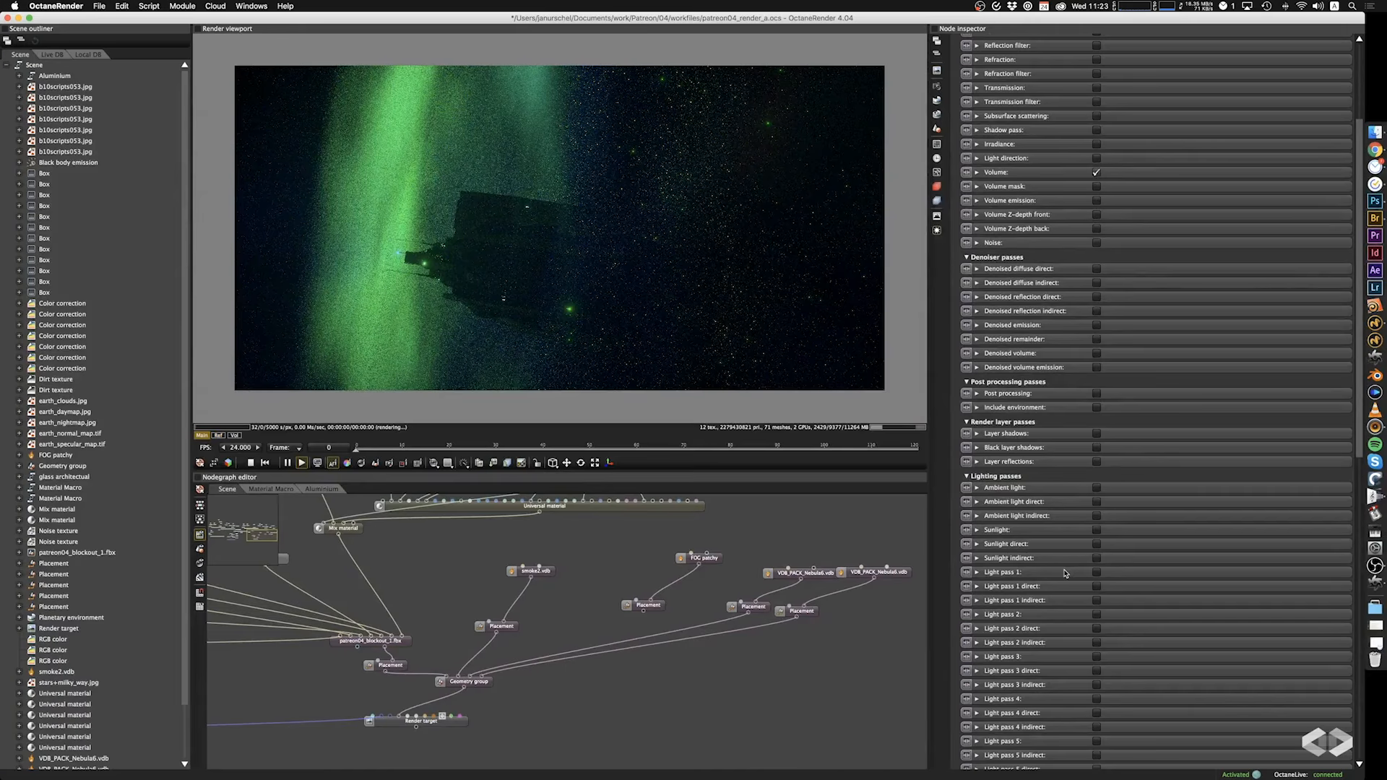
pyautogui.scroll(-12, 1065, 574)
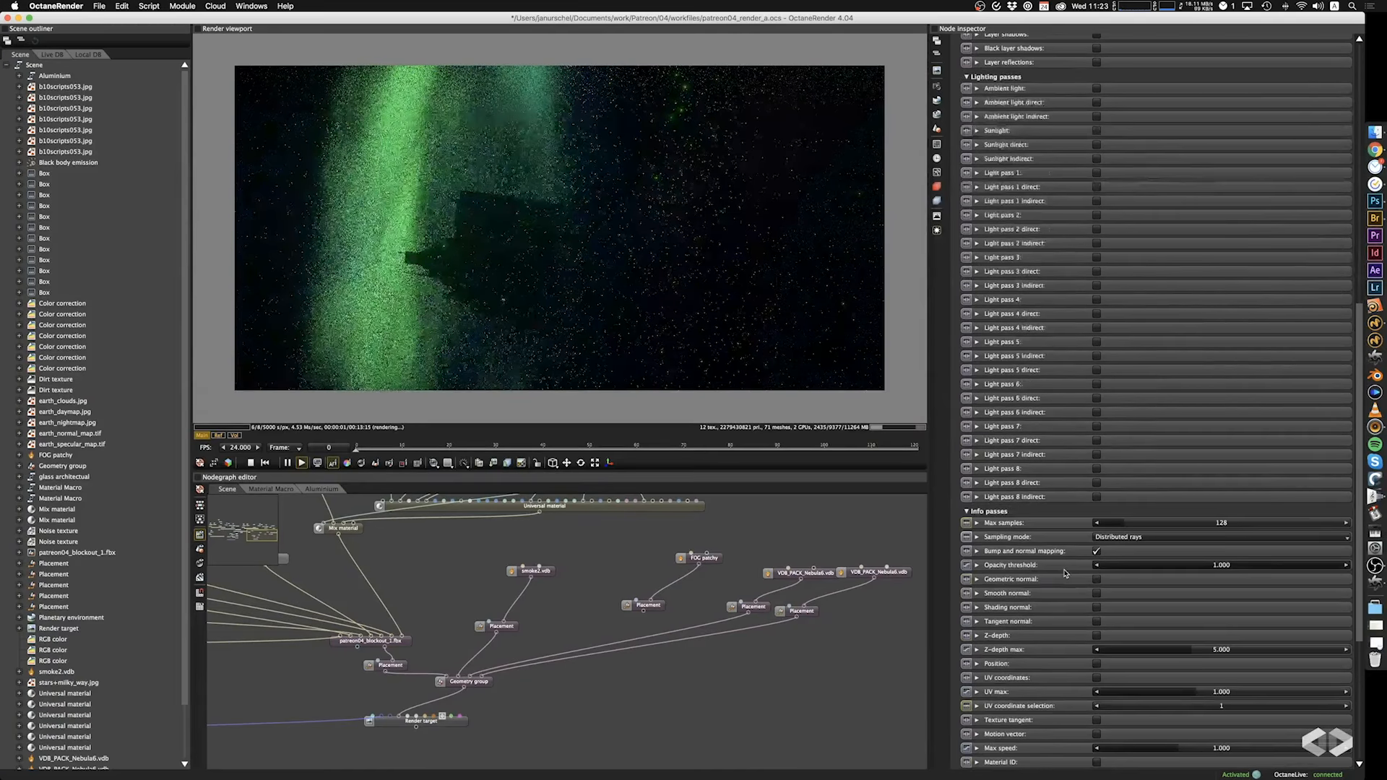
pyautogui.scroll(-4, 1065, 574)
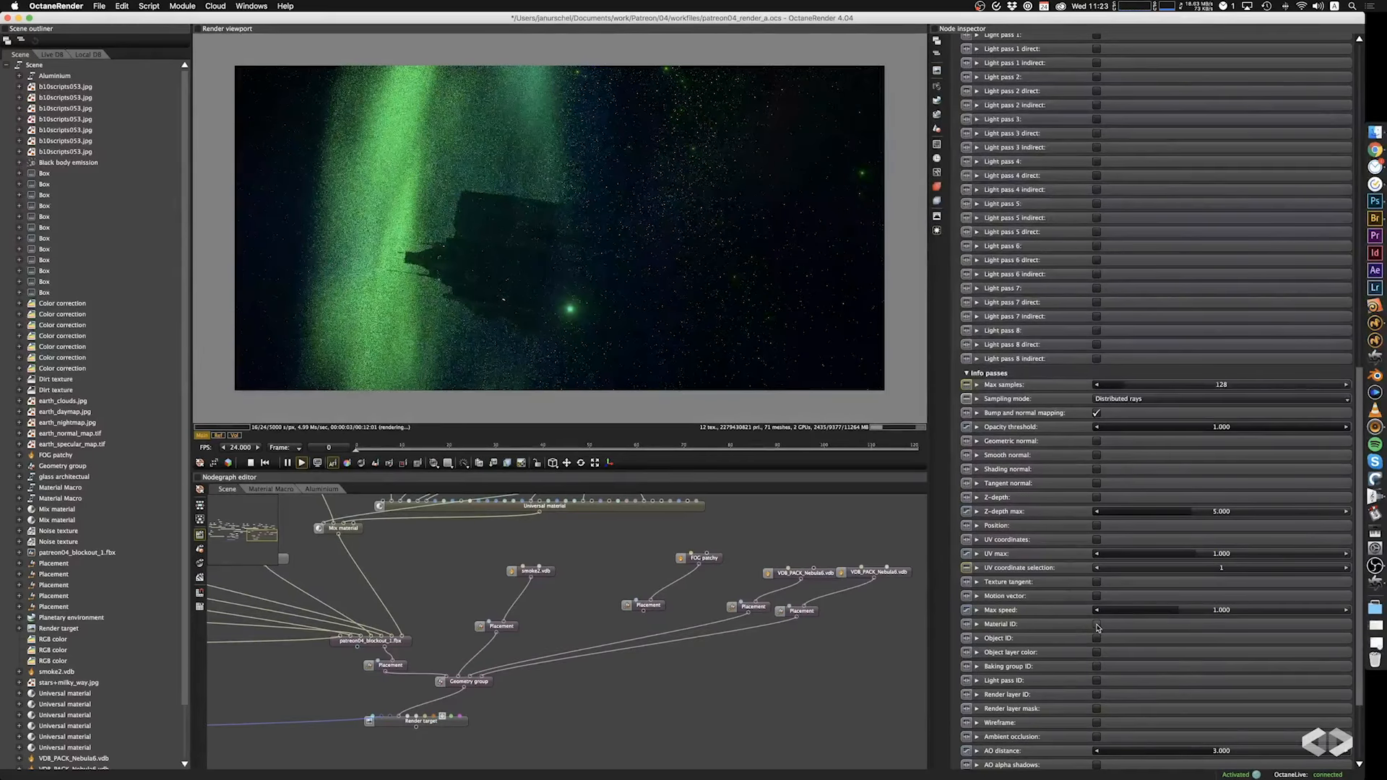
pyautogui.click(1097, 625)
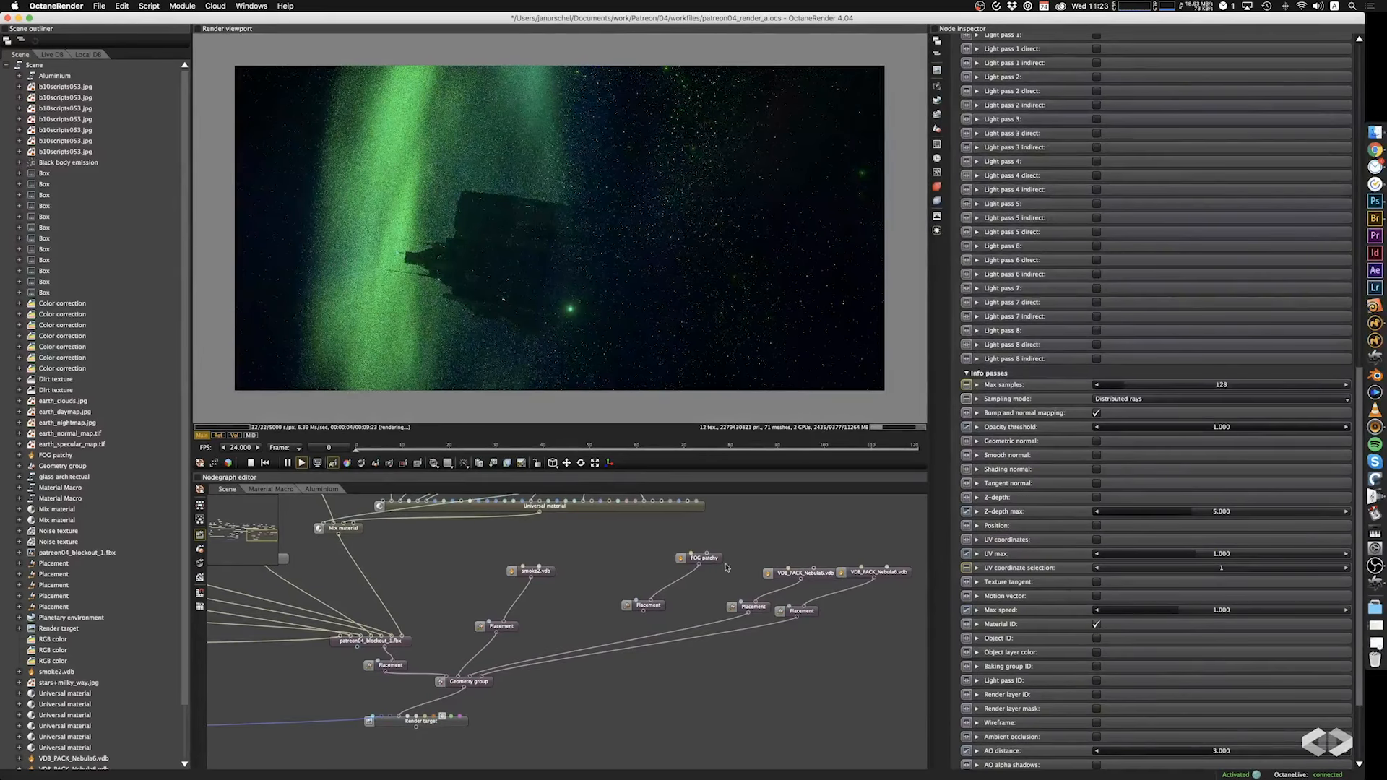
# Preview the reflection, volume and material ID passes in the viewport and return to the main pass.
pyautogui.click(218, 436)
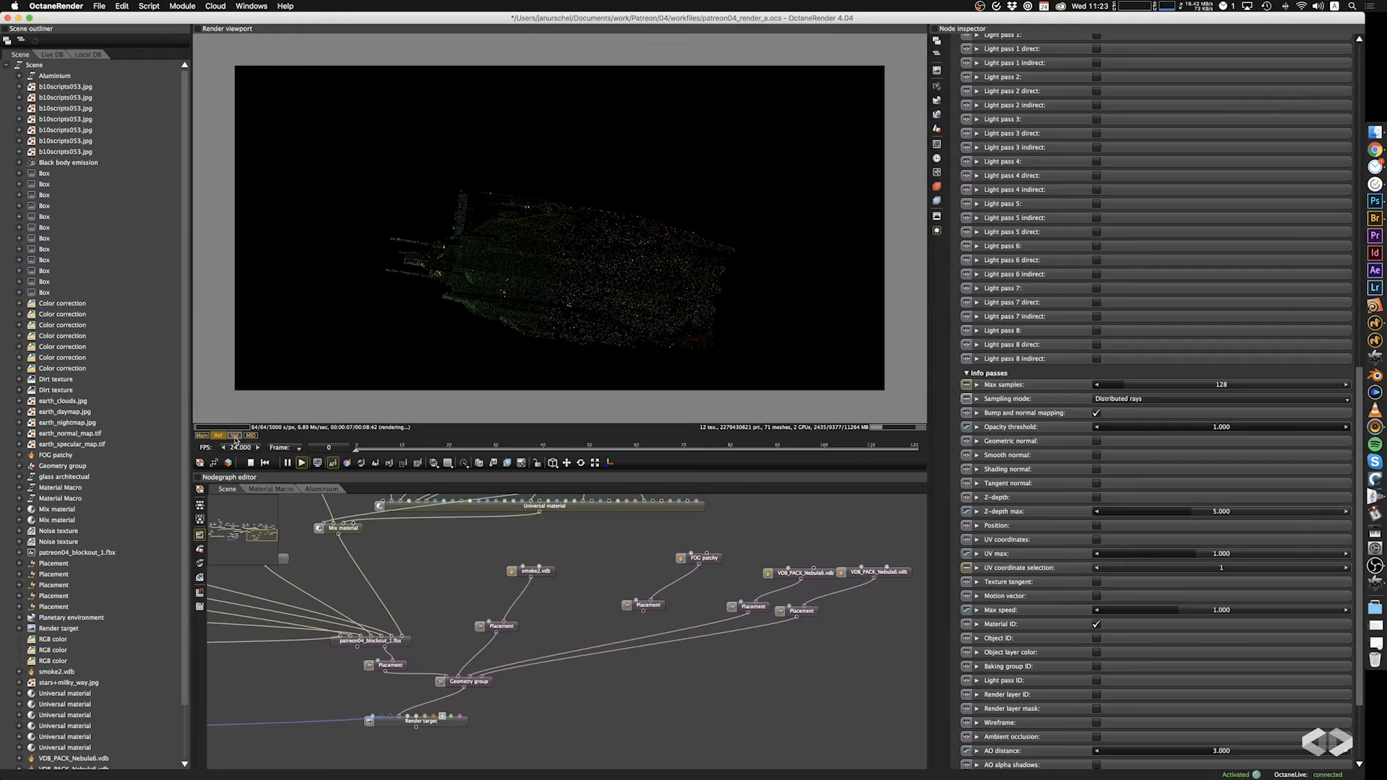
pyautogui.click(234, 436)
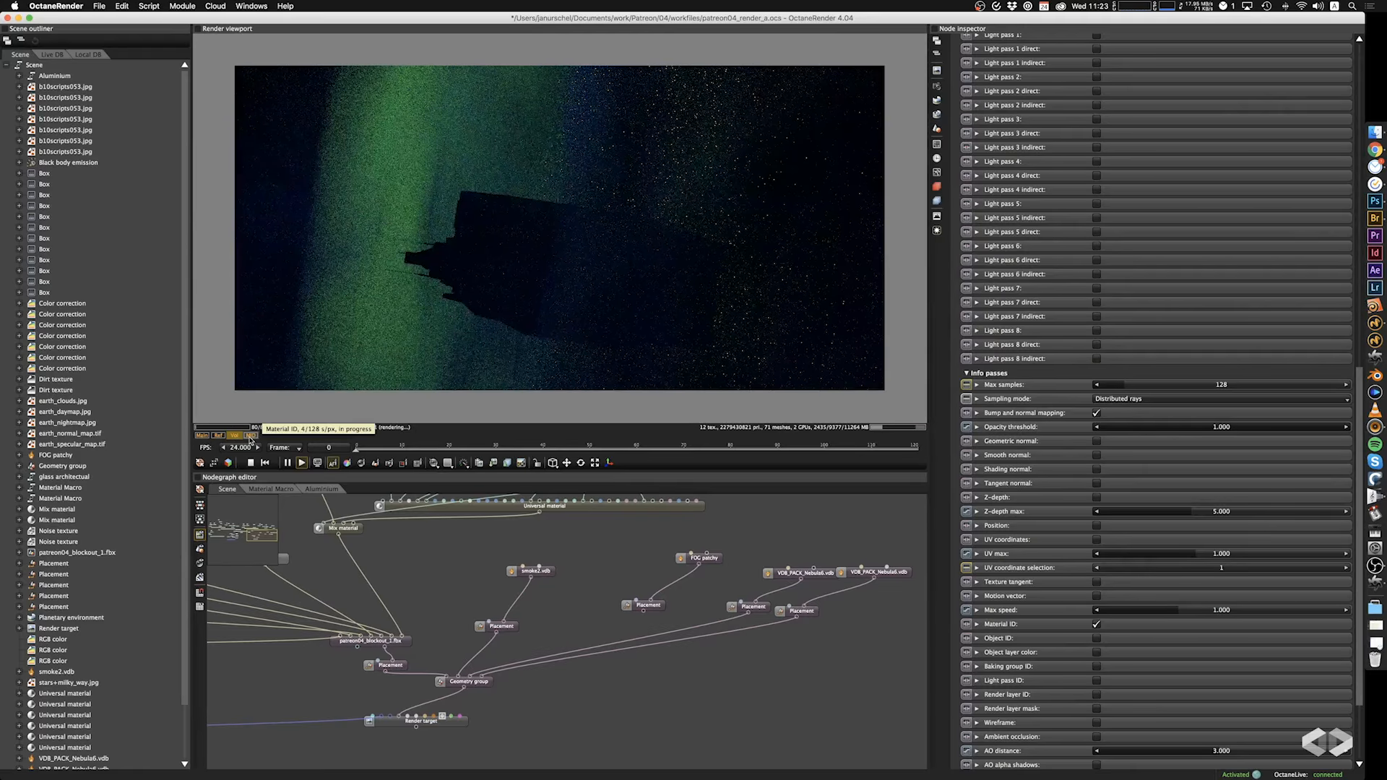
pyautogui.click(250, 436)
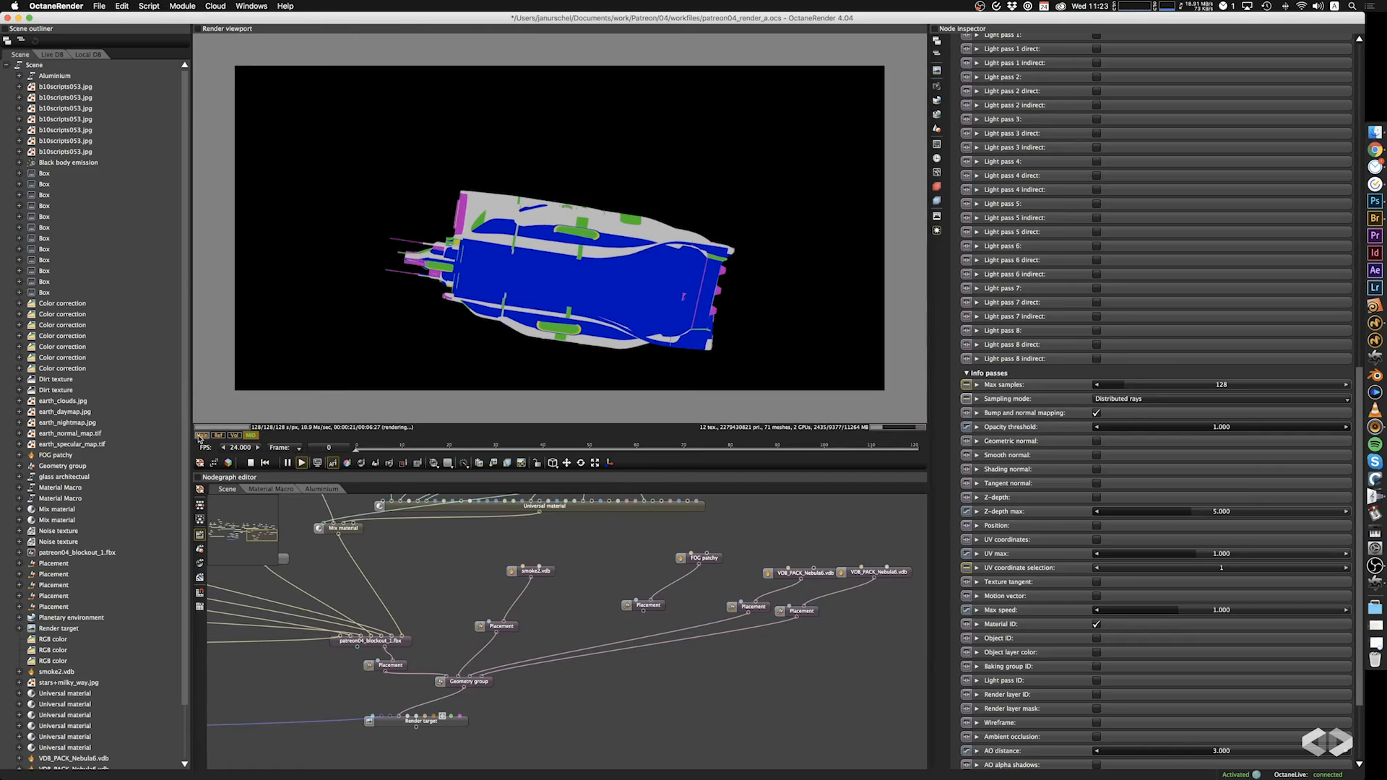
pyautogui.click(200, 435)
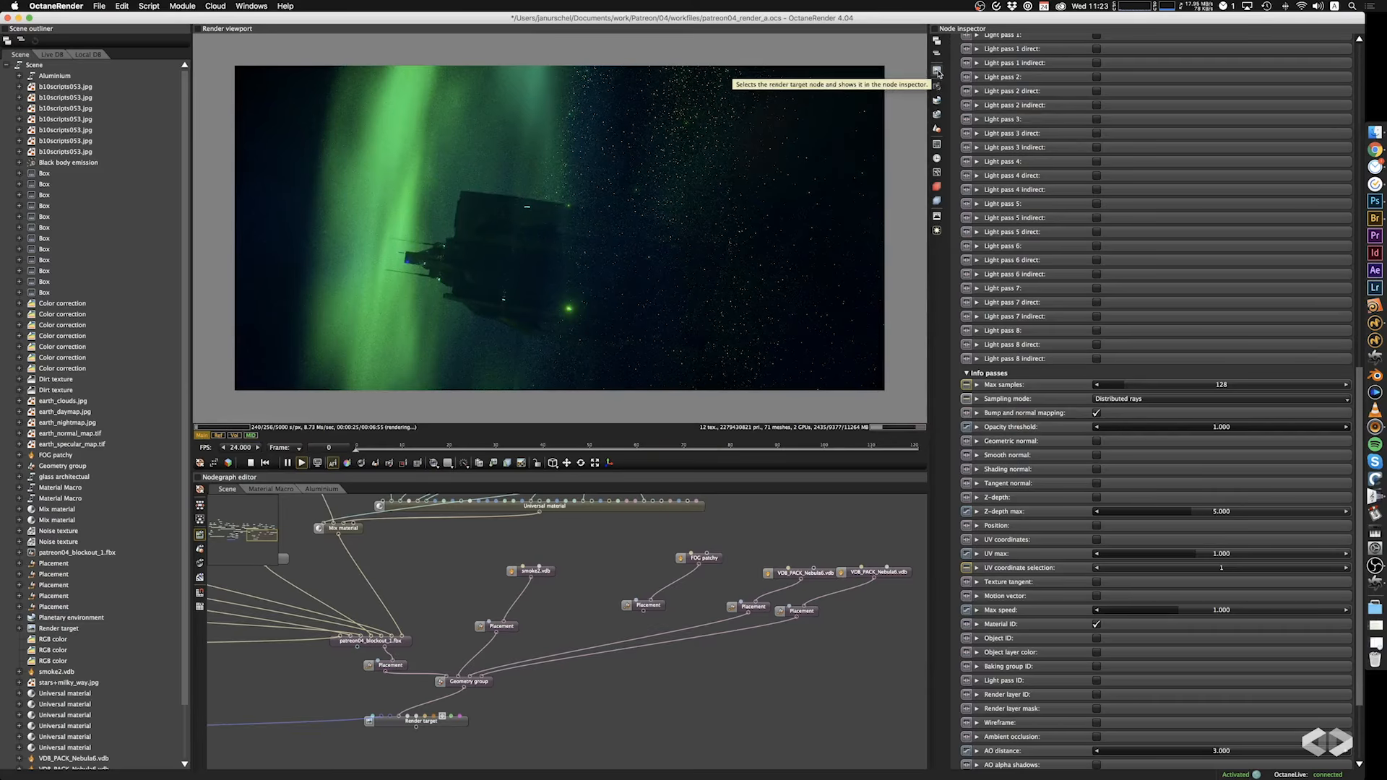
# Set the film resolution to 4000 × 2000 and inspect the ship in the enlarged render.
pyautogui.click(937, 145)
pyautogui.click(1010, 76)
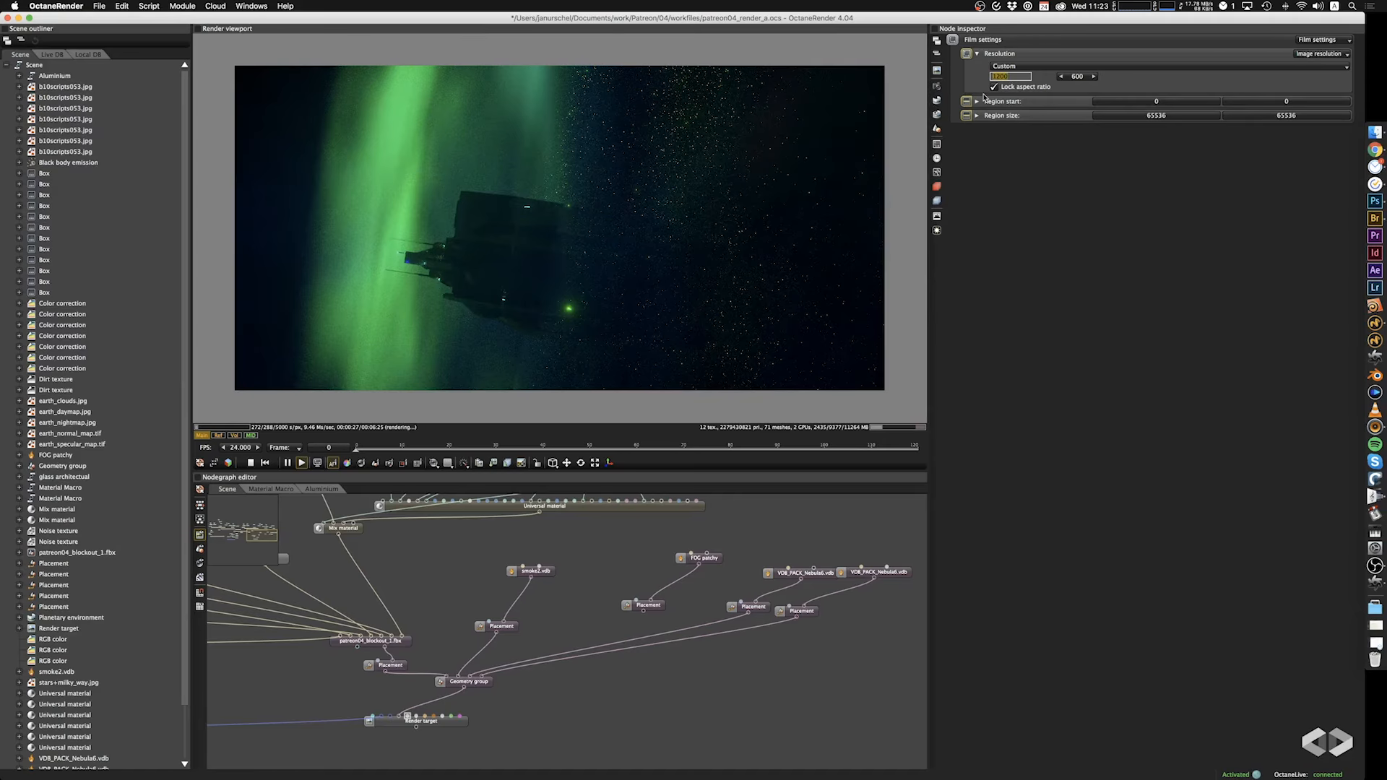
pyautogui.write('4000')
pyautogui.press('Return')
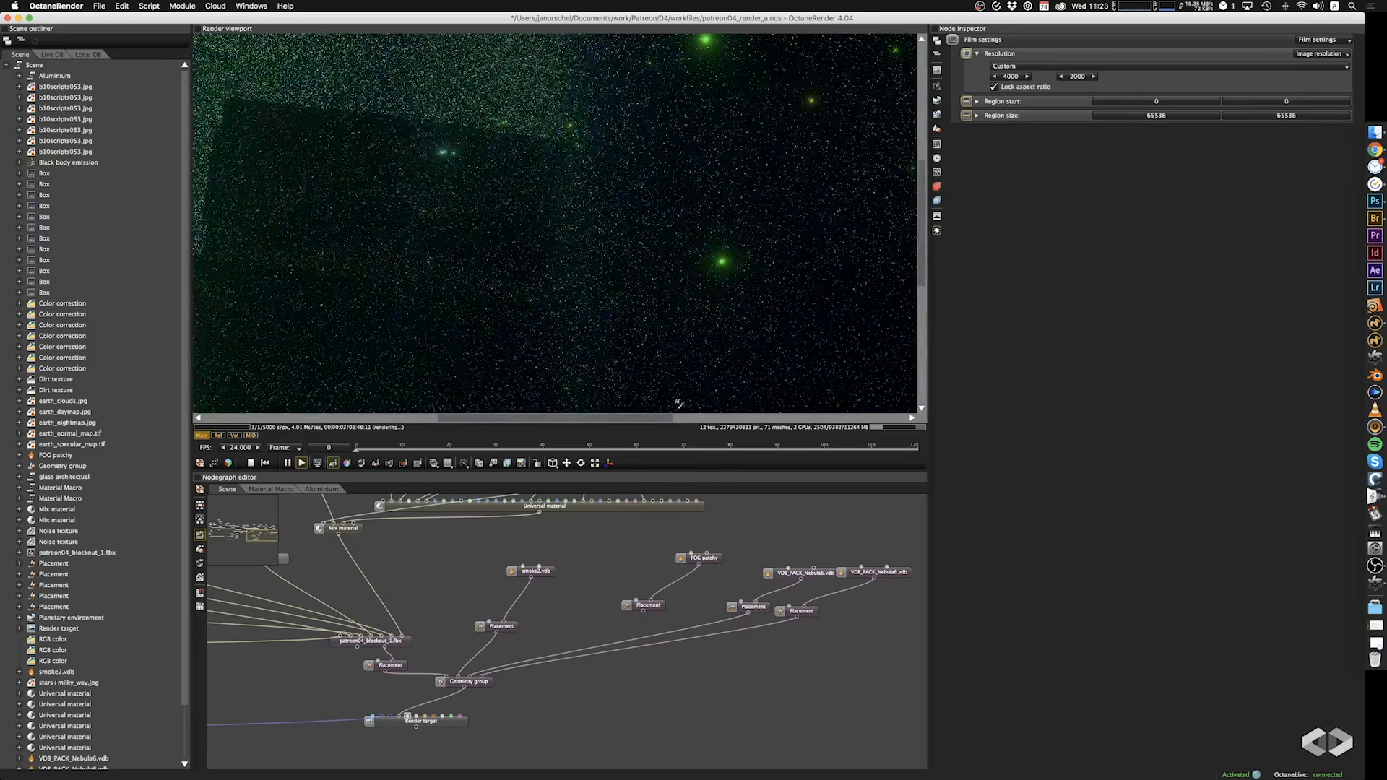
pyautogui.moveTo(638, 422); pyautogui.dragTo(541, 422)
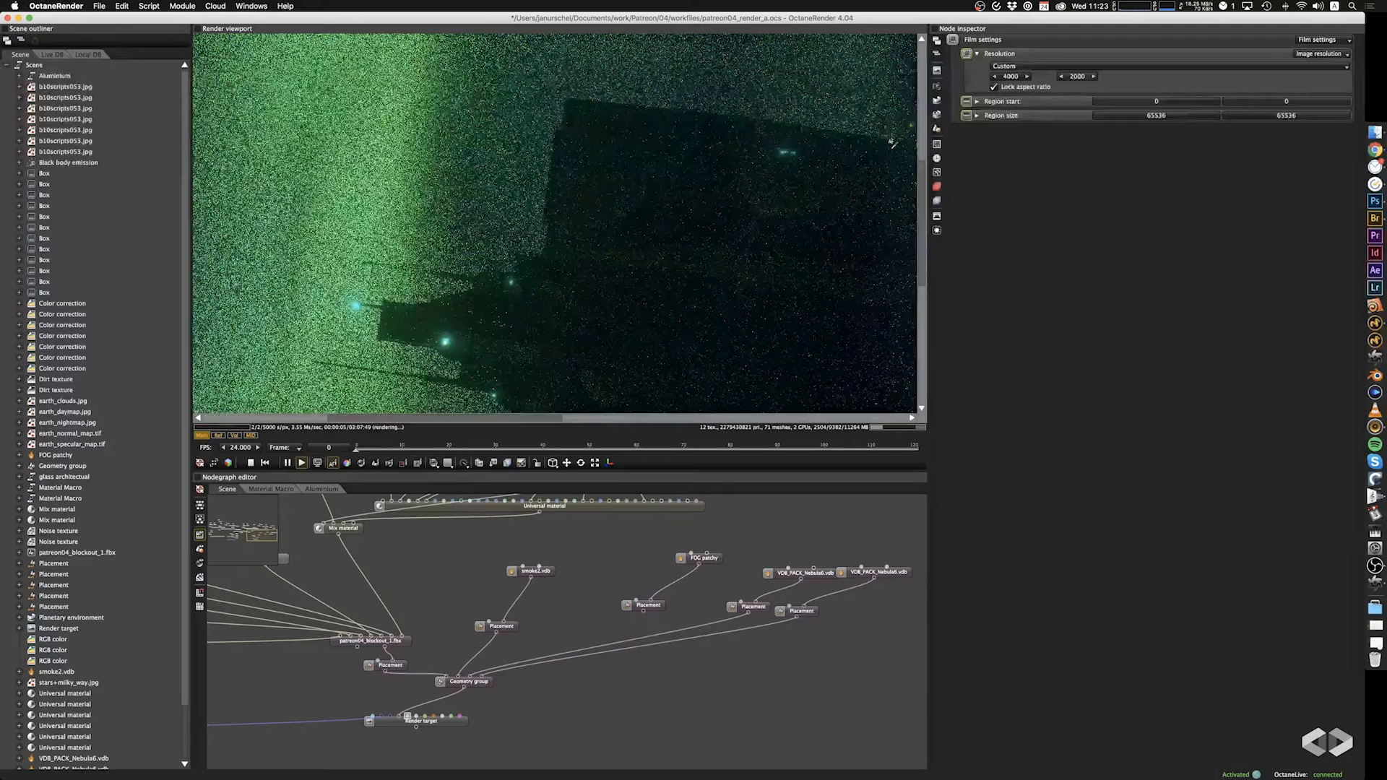
pyautogui.moveTo(927, 186); pyautogui.dragTo(925, 229)
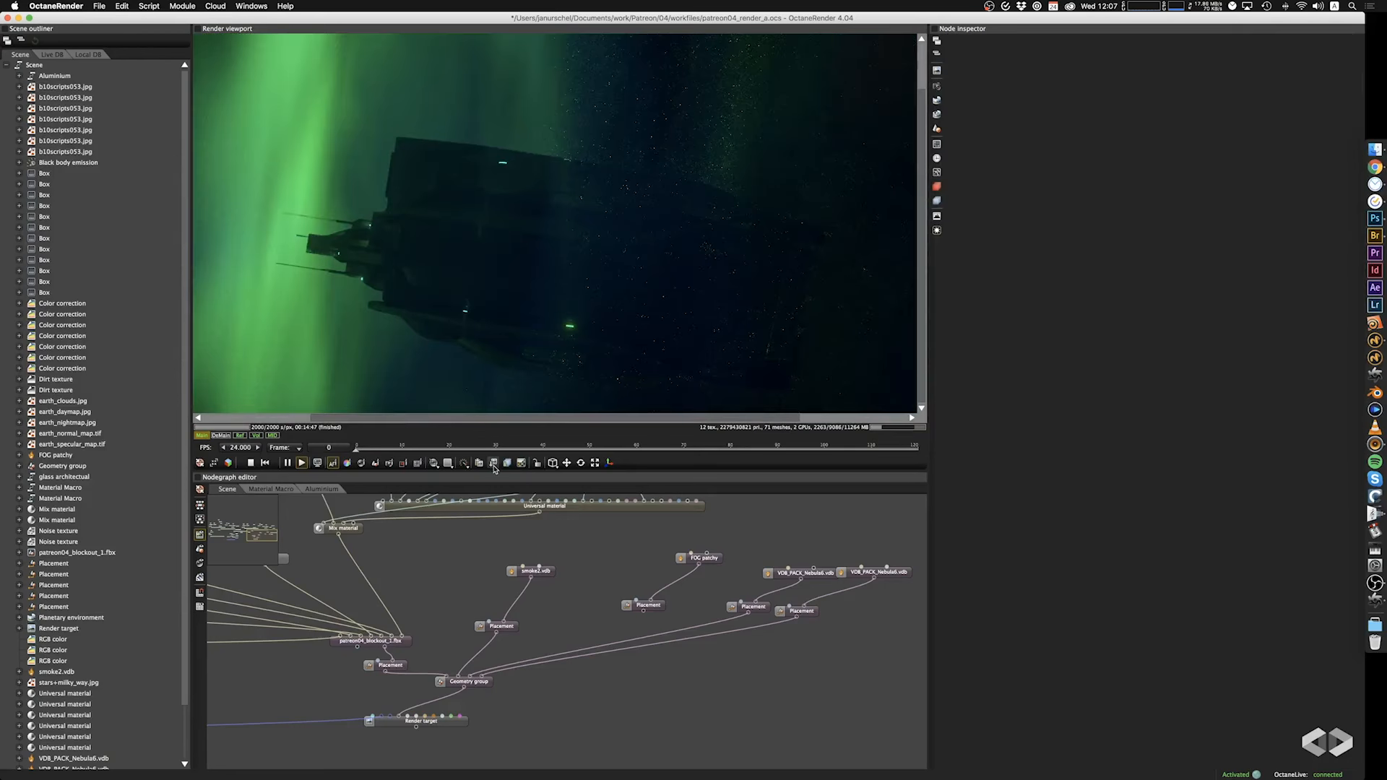
# Save the main render pass as render02.png in the workfiles folder.
pyautogui.click(494, 463)
pyautogui.click(511, 483)
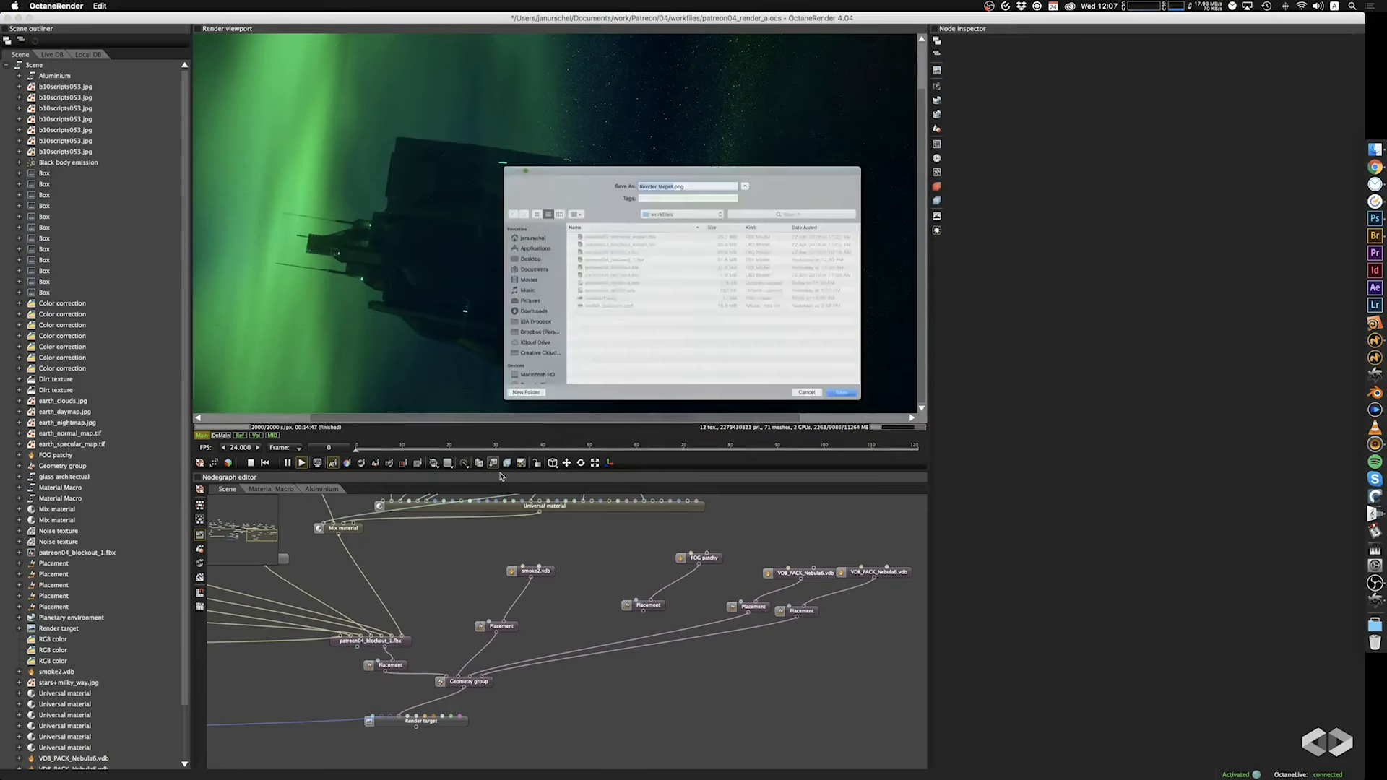
pyautogui.click(574, 303)
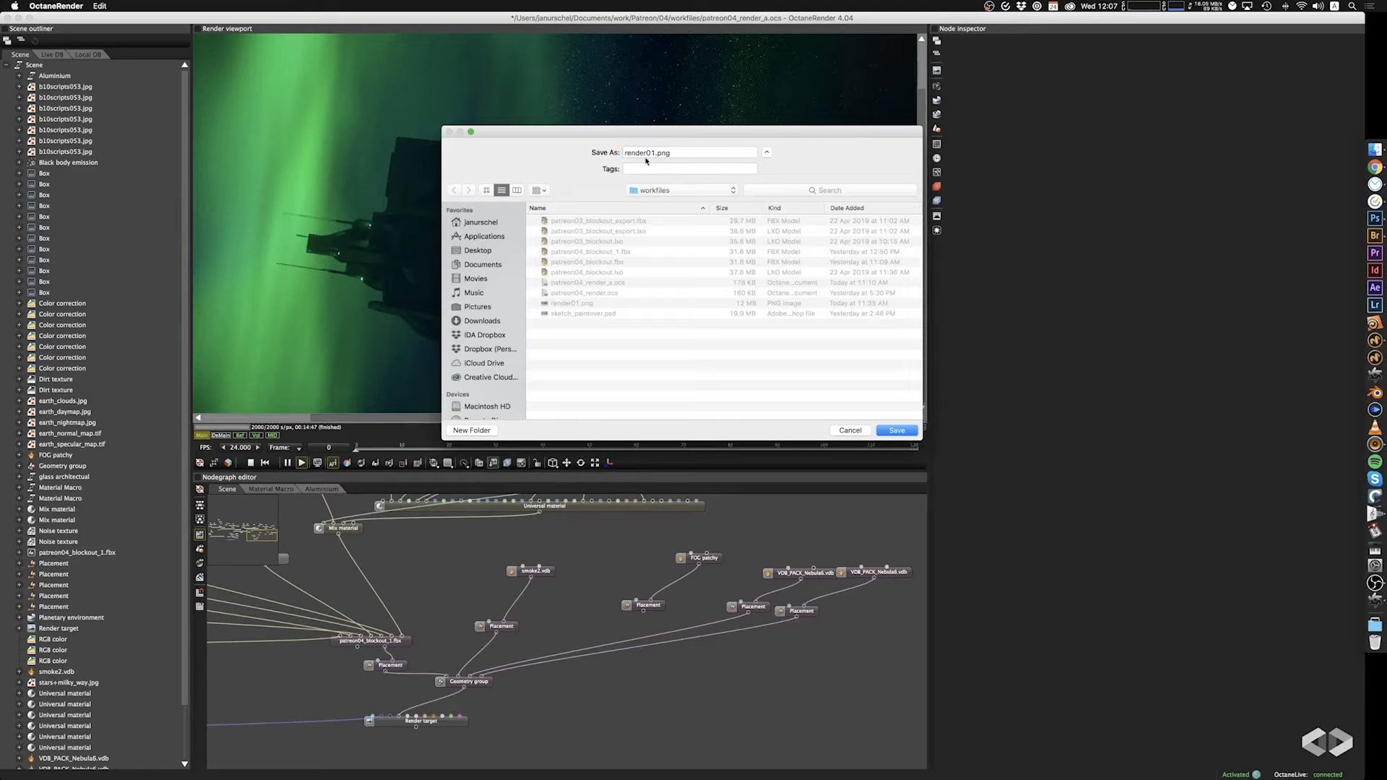
pyautogui.click(653, 154)
pyautogui.press('XF86MonBrightnessUp')
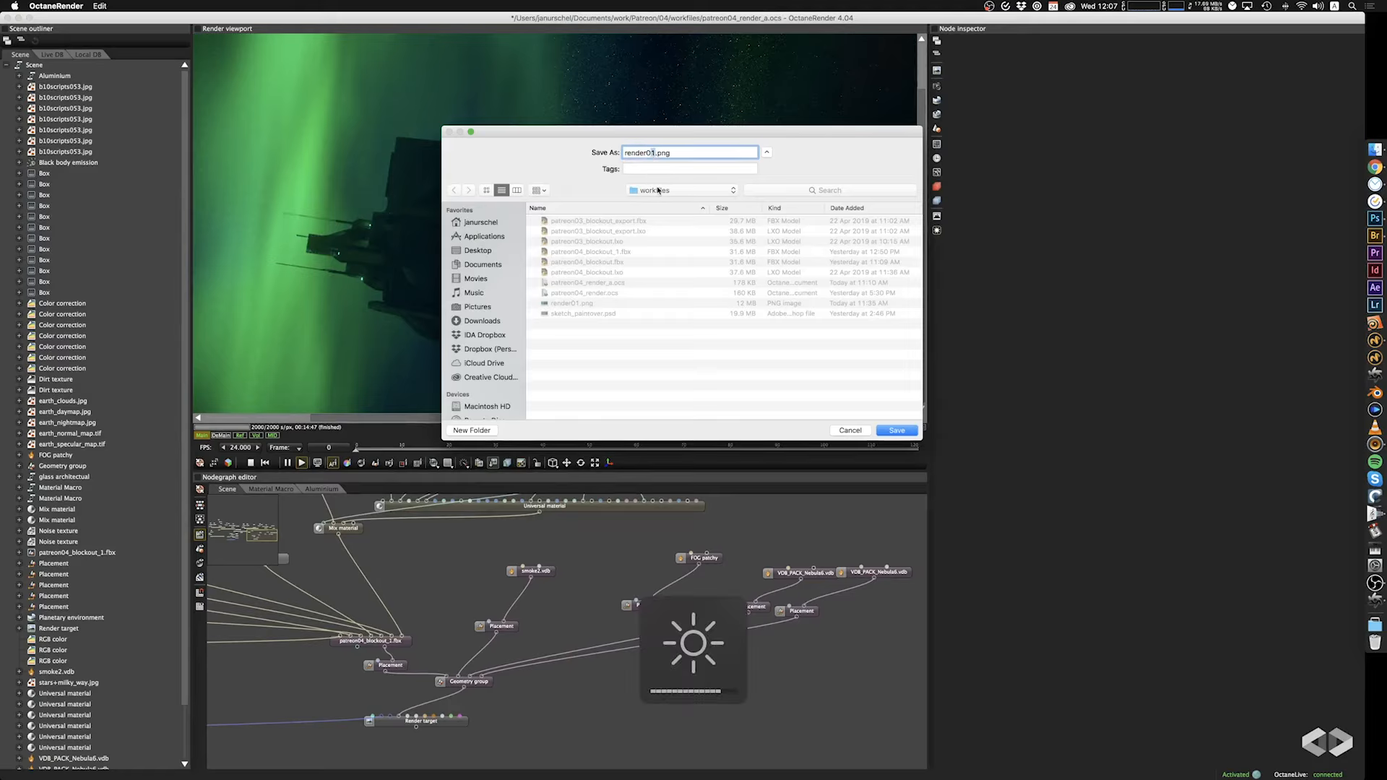
pyautogui.press('XF86MonBrightnessUp')
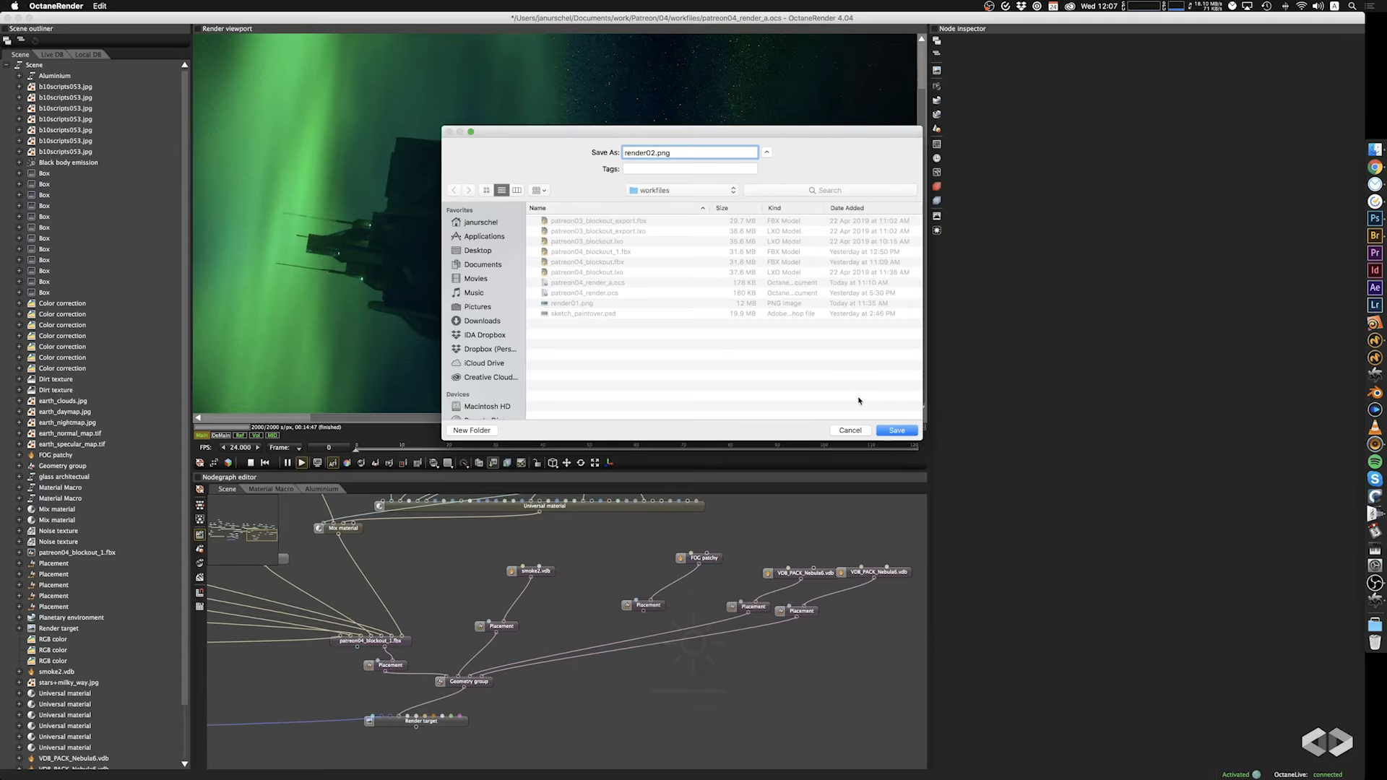
pyautogui.click(905, 432)
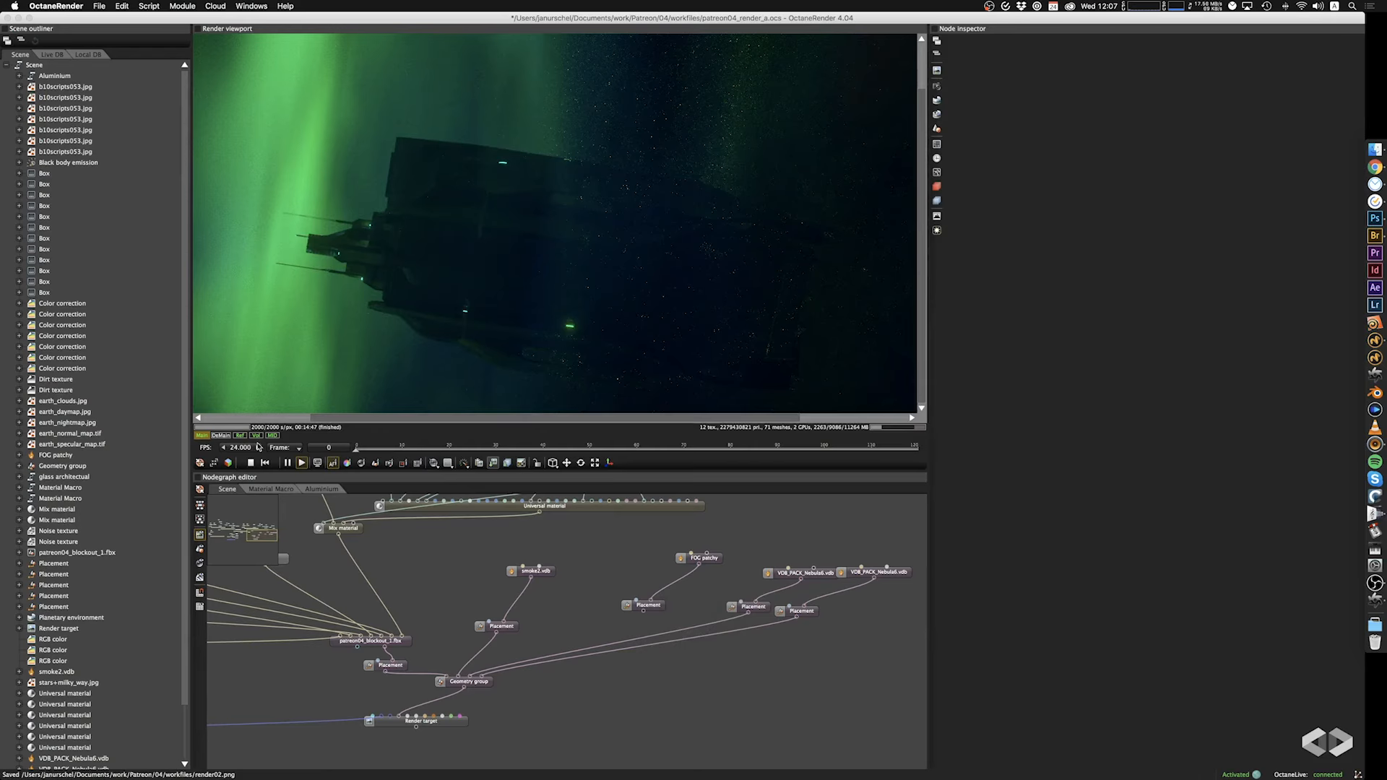
# Display the reflection pass and save it as render02r.png in the workfiles folder.
pyautogui.click(239, 435)
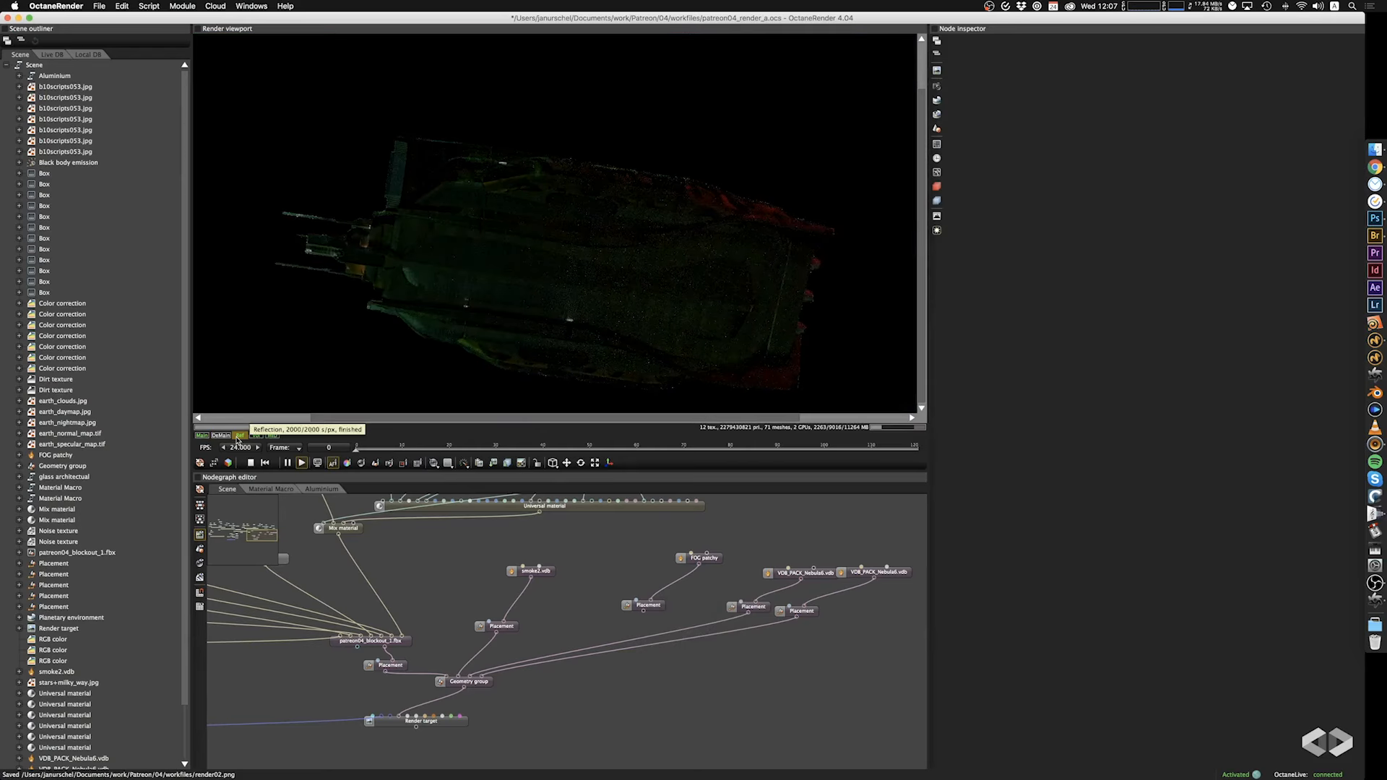
pyautogui.click(493, 463)
pyautogui.click(509, 475)
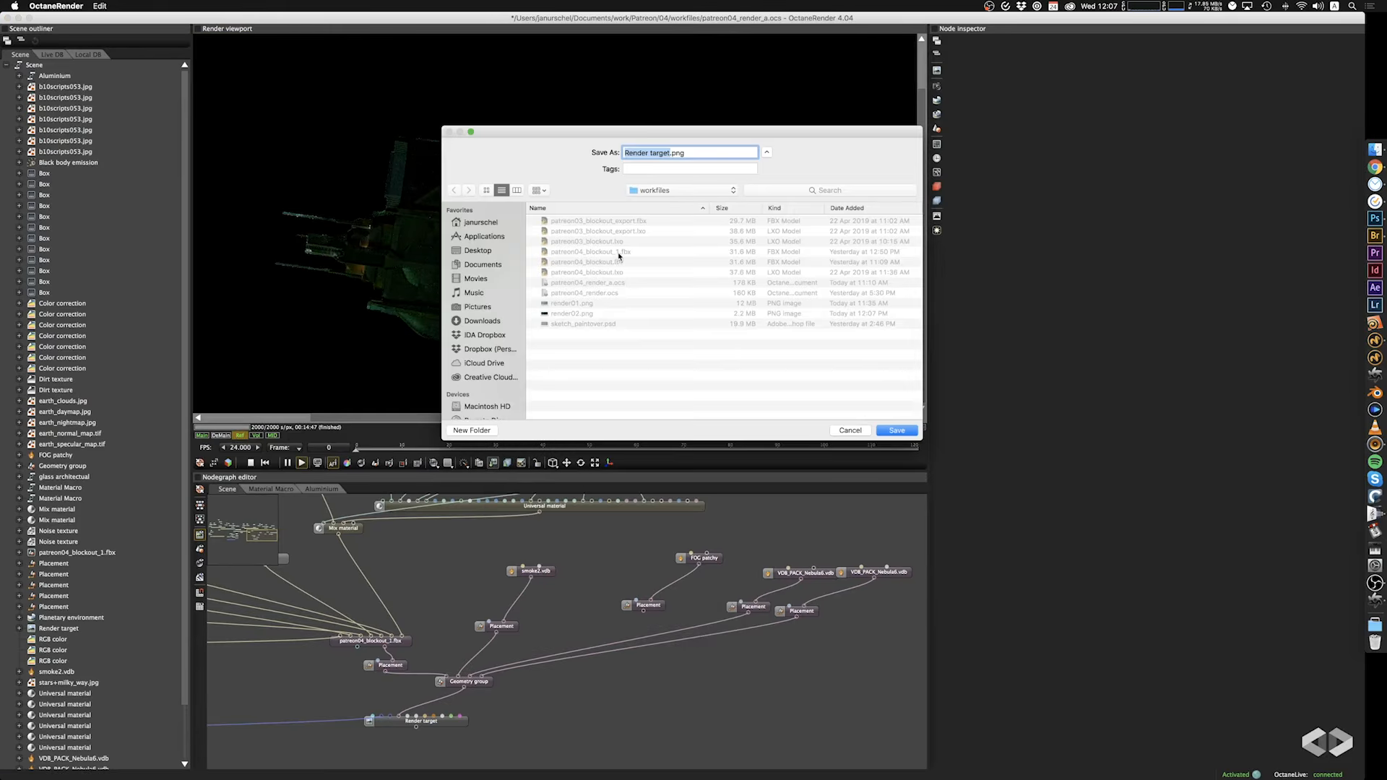
pyautogui.click(575, 315)
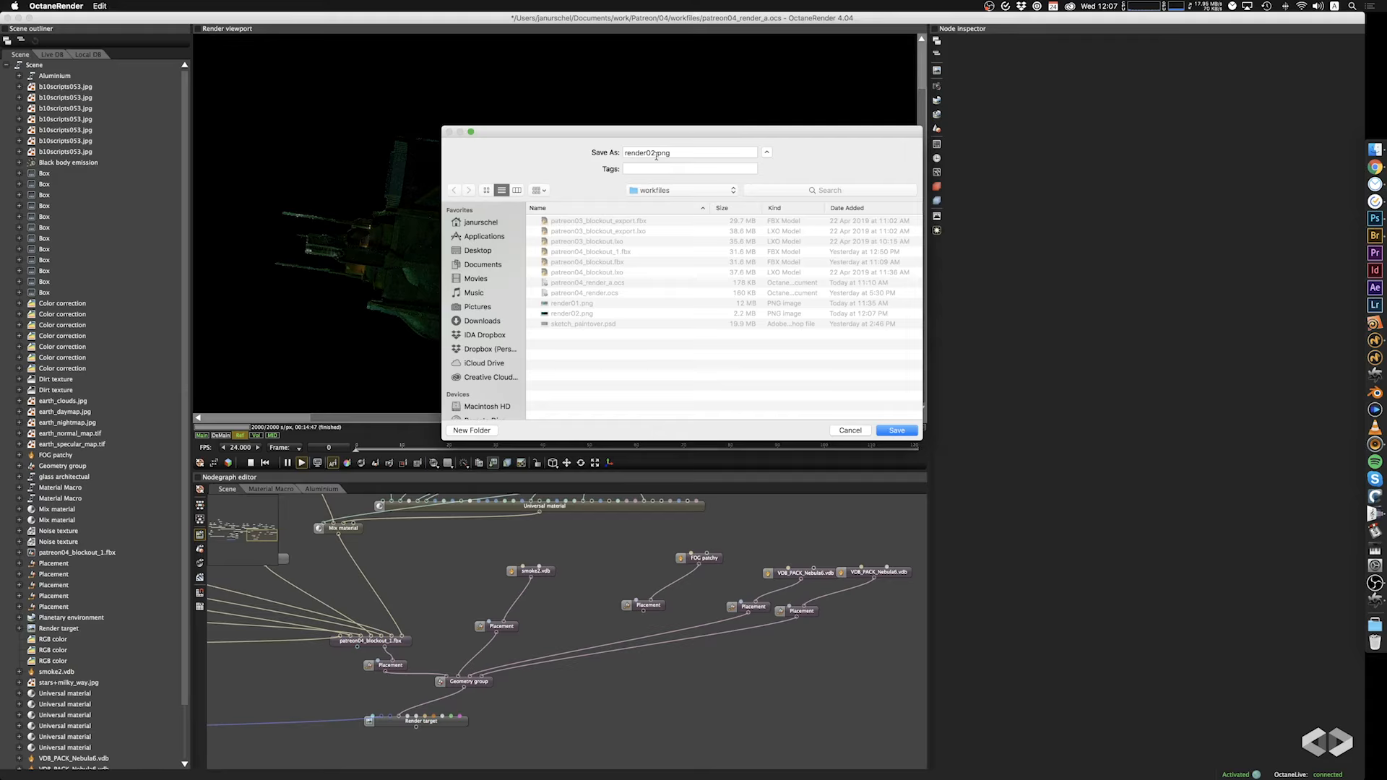
pyautogui.write('r')
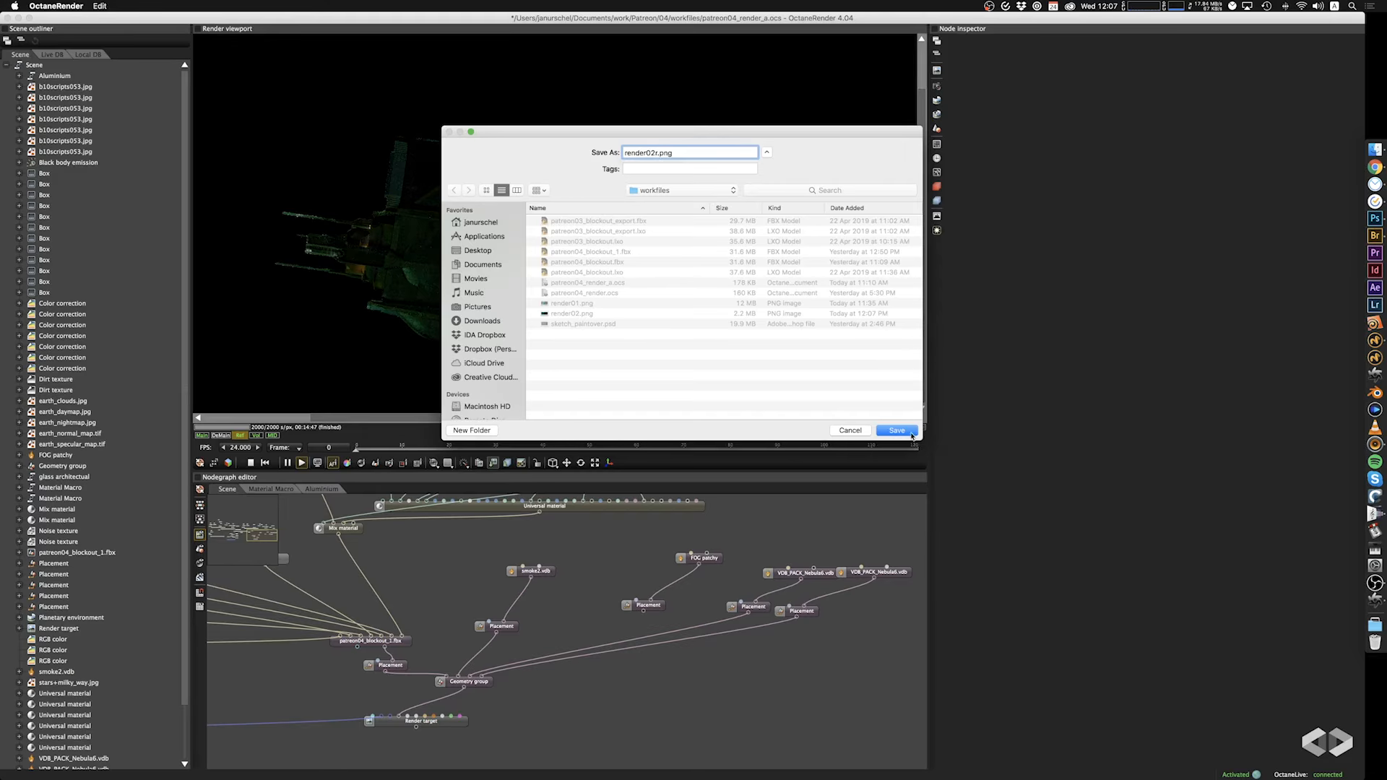
pyautogui.click(897, 430)
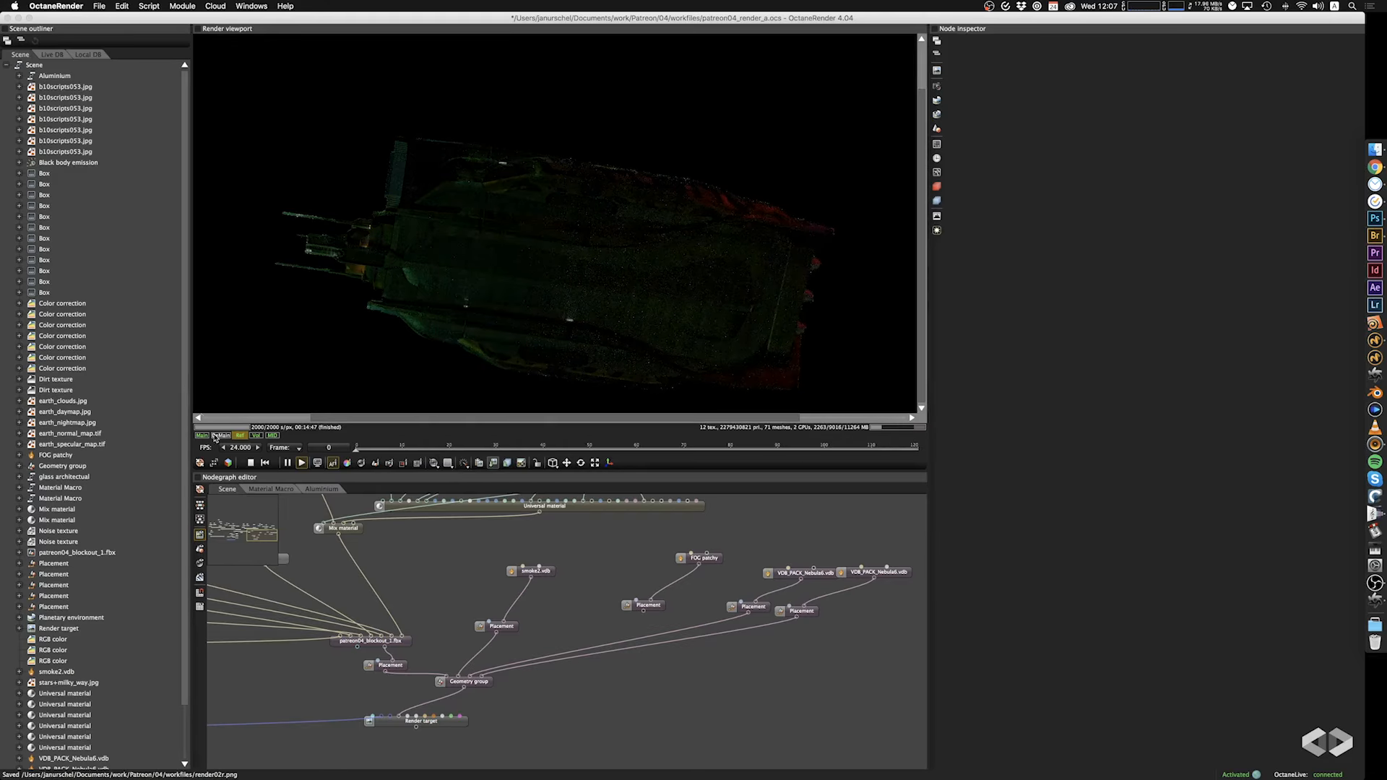
# Display the volume pass and save it as render02v.png in the workfiles folder.
pyautogui.click(256, 435)
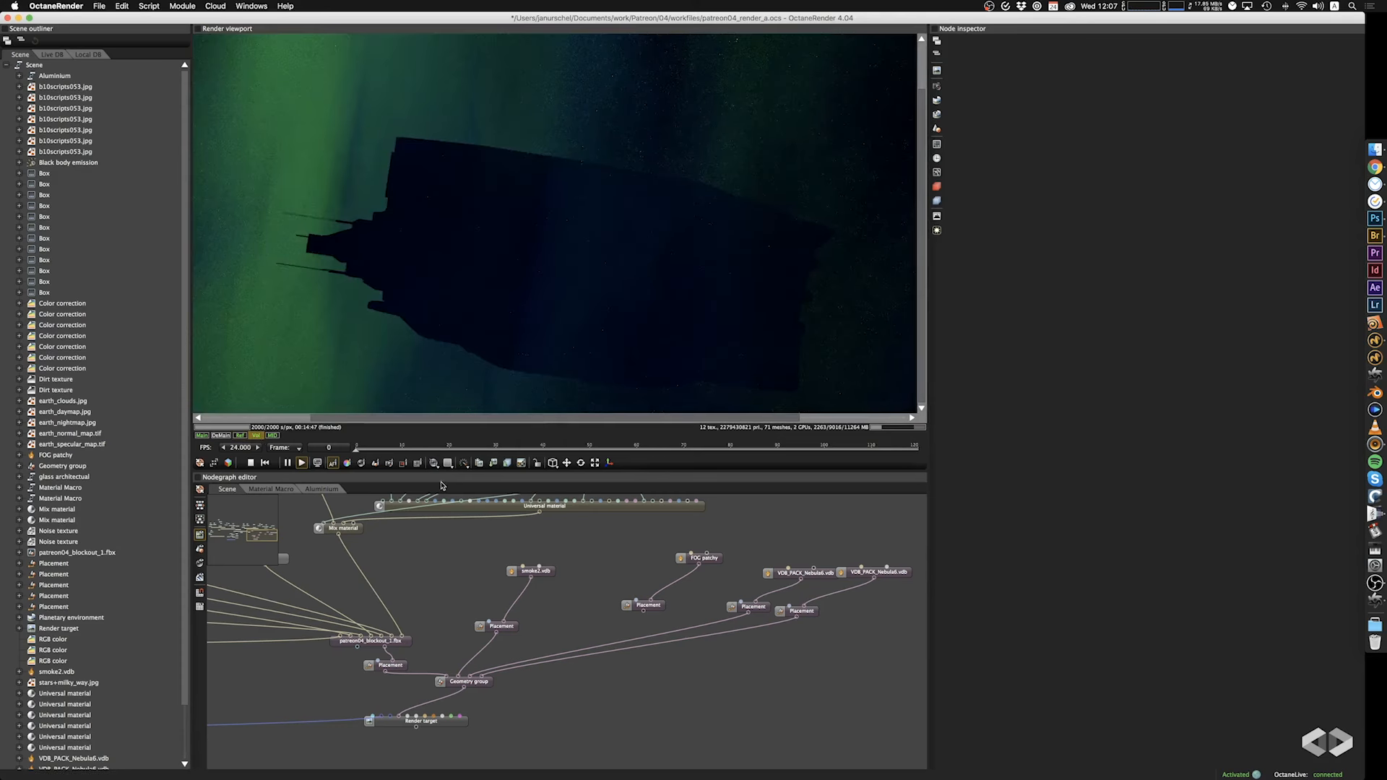
pyautogui.click(505, 466)
pyautogui.click(506, 482)
pyautogui.click(573, 324)
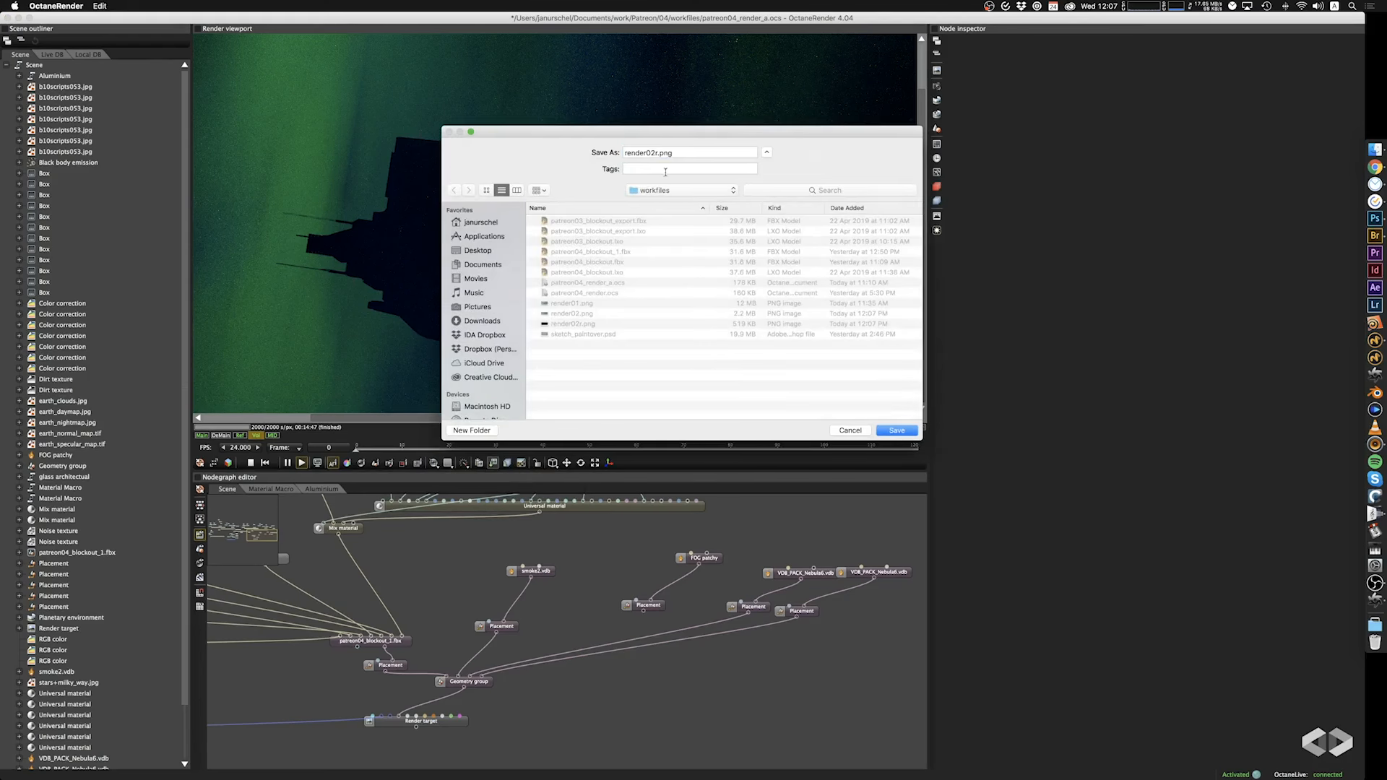
pyautogui.click(655, 153)
pyautogui.press('BackSpace')
pyautogui.write('v')
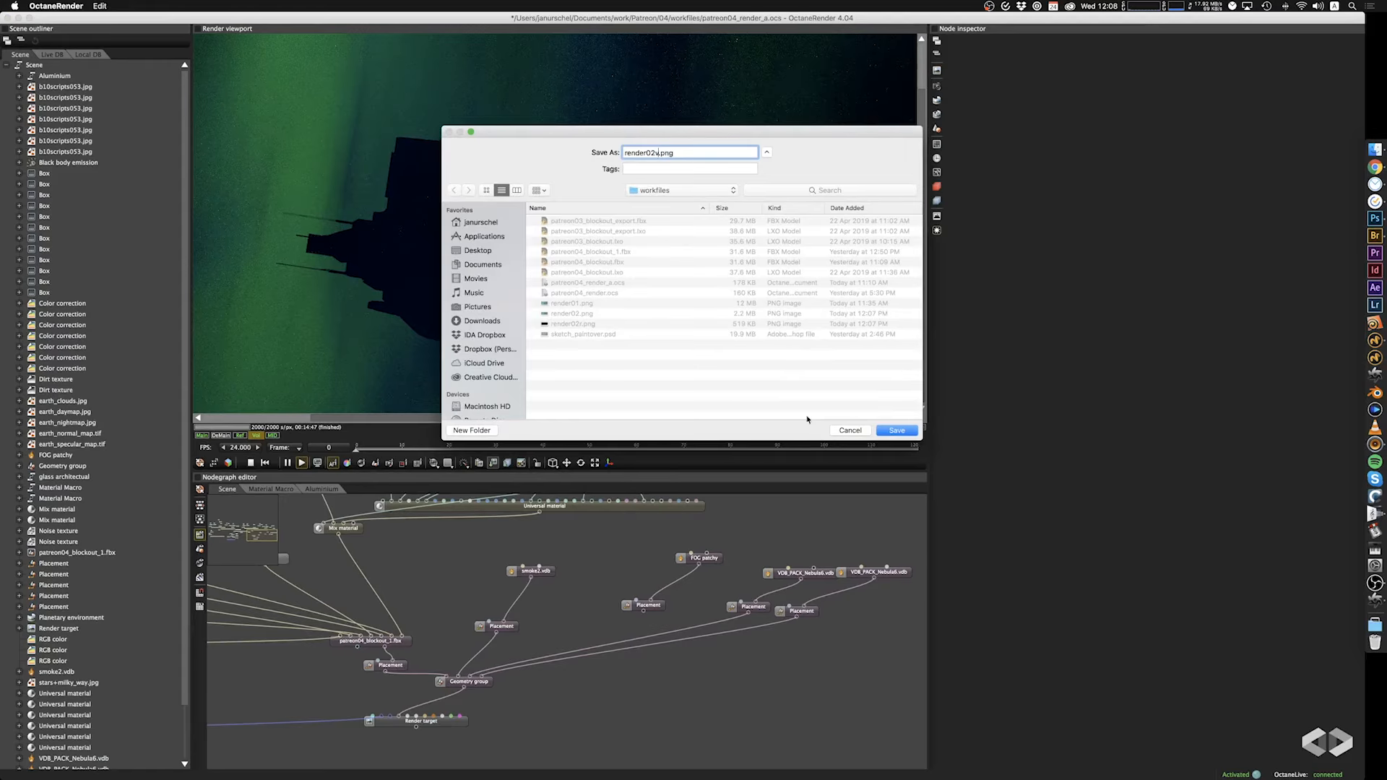
pyautogui.click(877, 431)
# Save the material ID pass as render02id.png in the workfiles folder and return to the main pass.
pyautogui.click(271, 436)
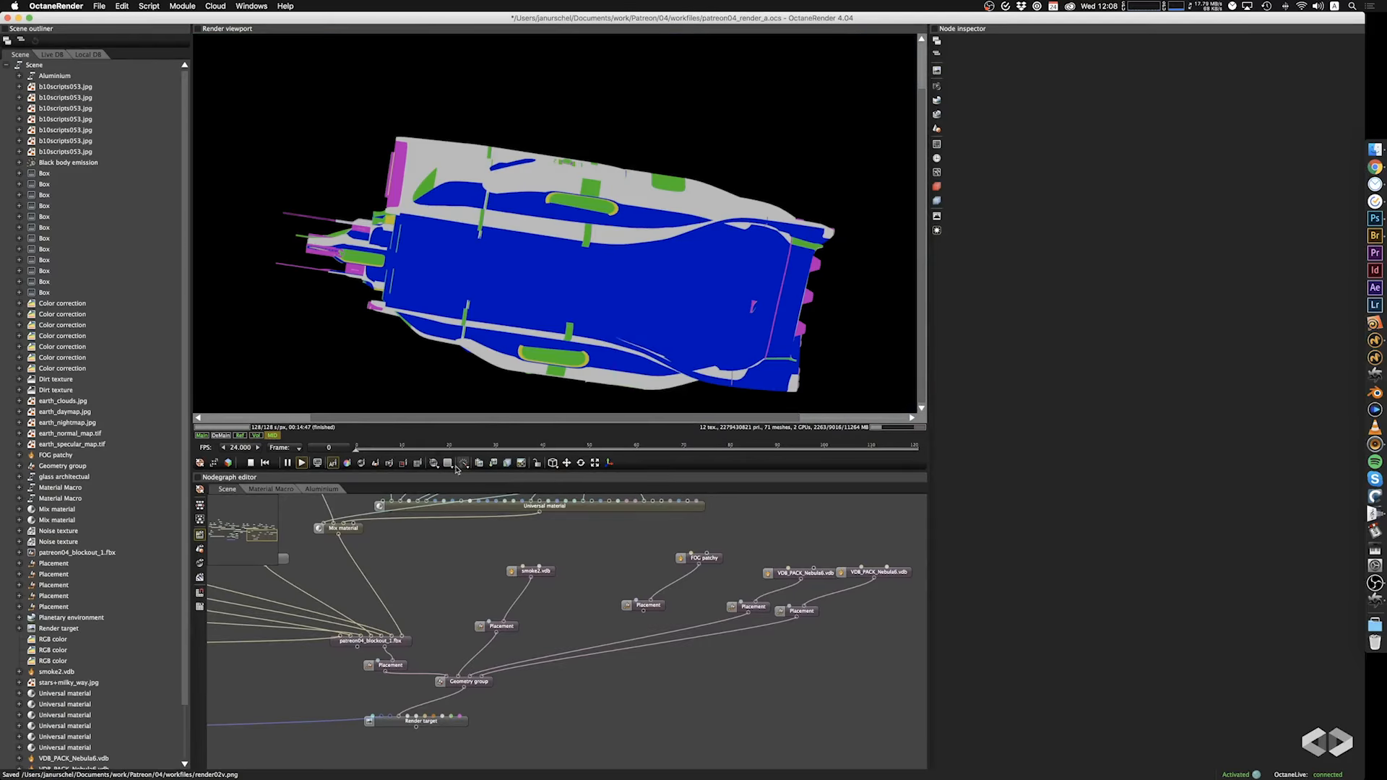
pyautogui.click(495, 469)
pyautogui.click(520, 495)
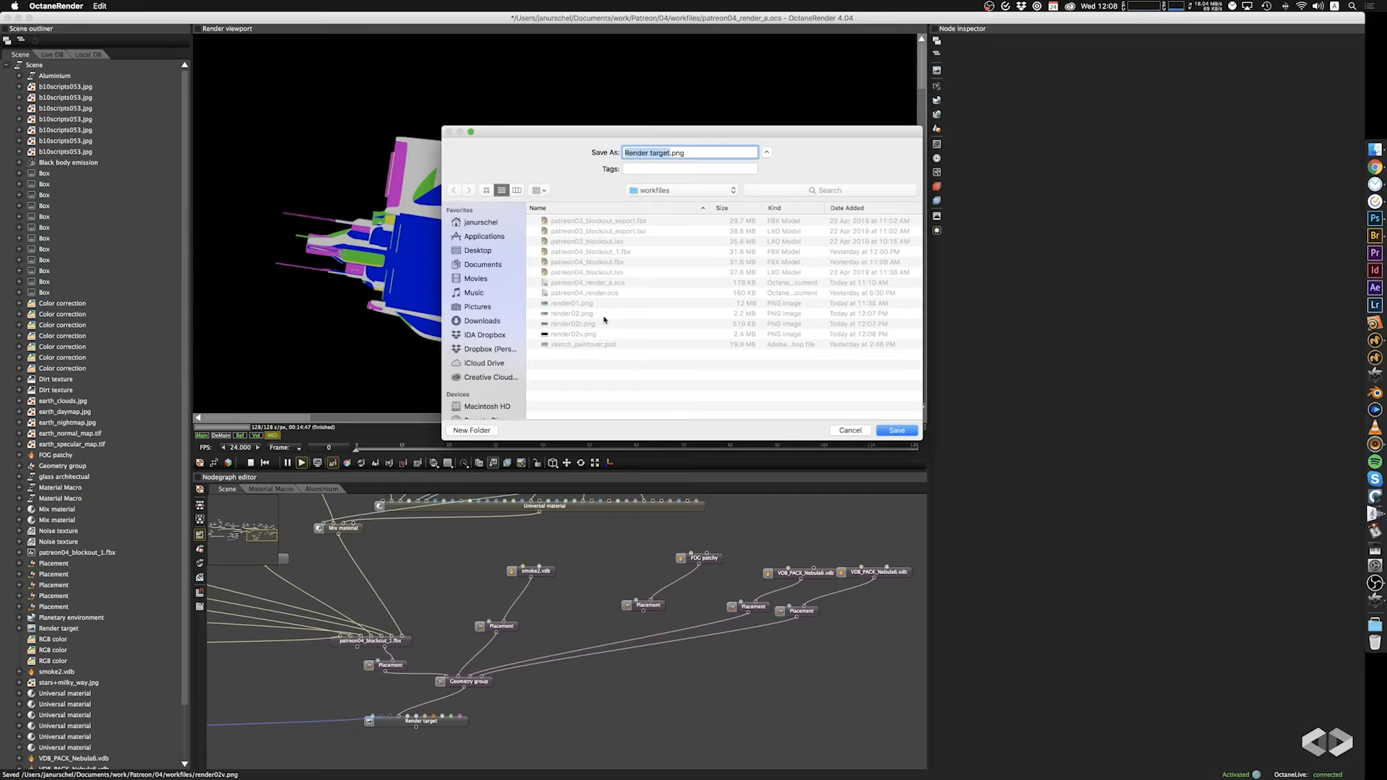
pyautogui.click(580, 336)
pyautogui.click(656, 153)
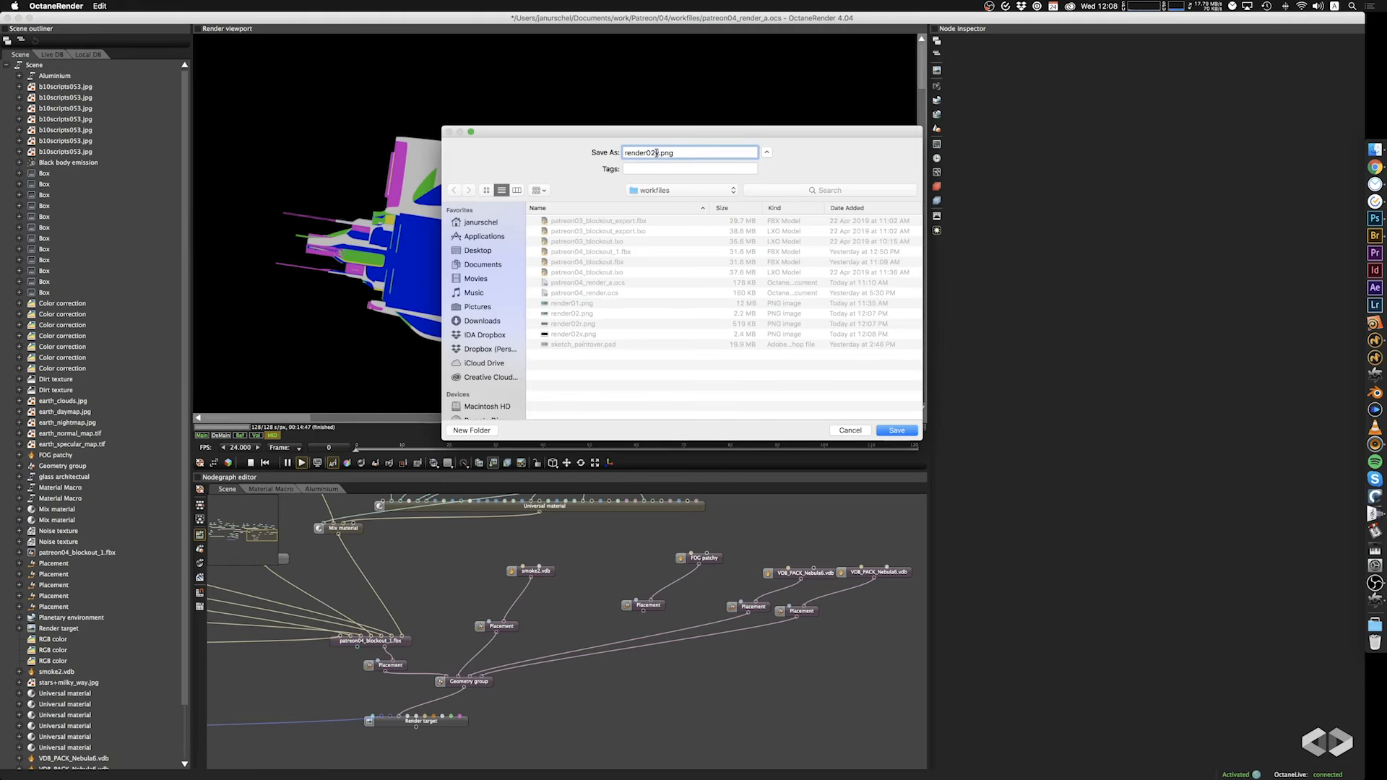
pyautogui.write('id')
pyautogui.click(896, 430)
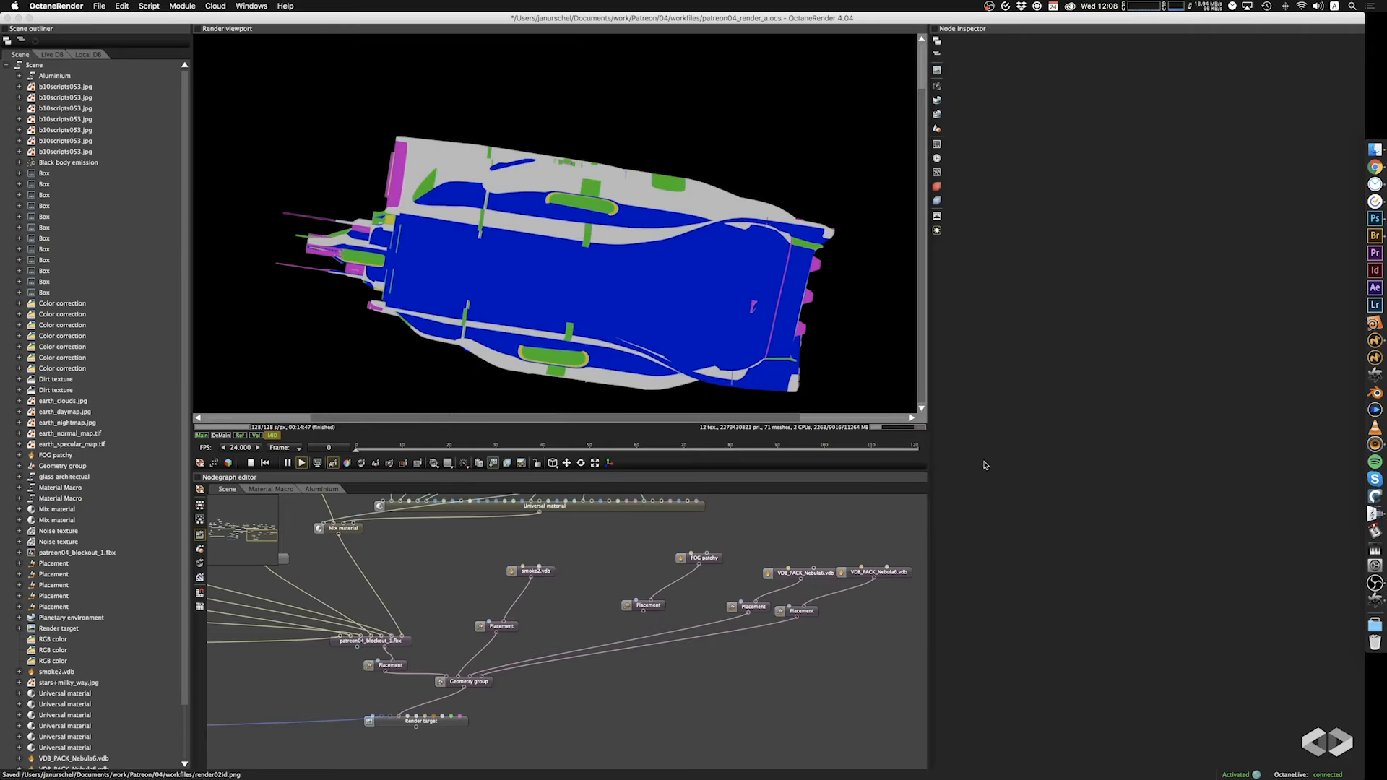
pyautogui.click(203, 437)
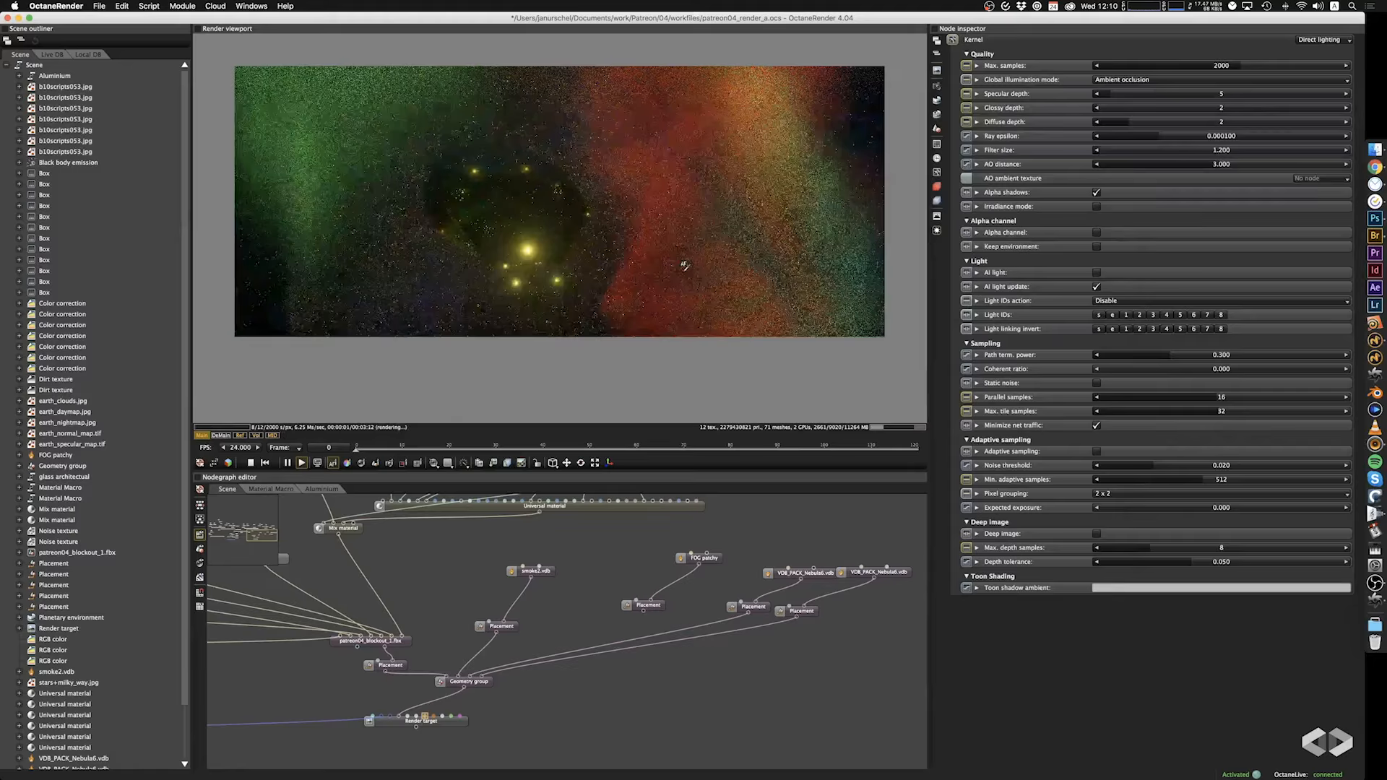
# Examine the ship and nebula from different camera angles and distances to find a new composition.
pyautogui.moveTo(684, 265); pyautogui.dragTo(640, 191)
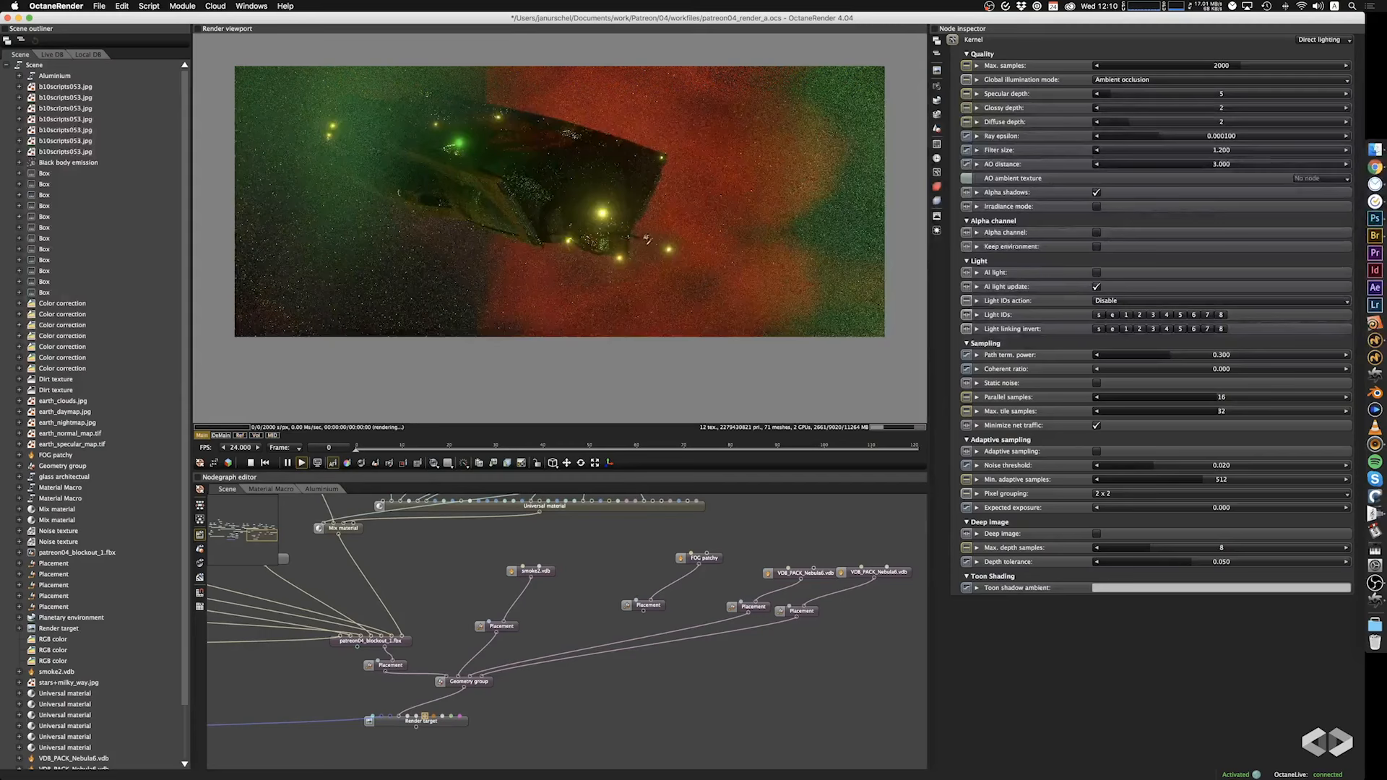
pyautogui.moveTo(666, 231); pyautogui.dragTo(731, 224)
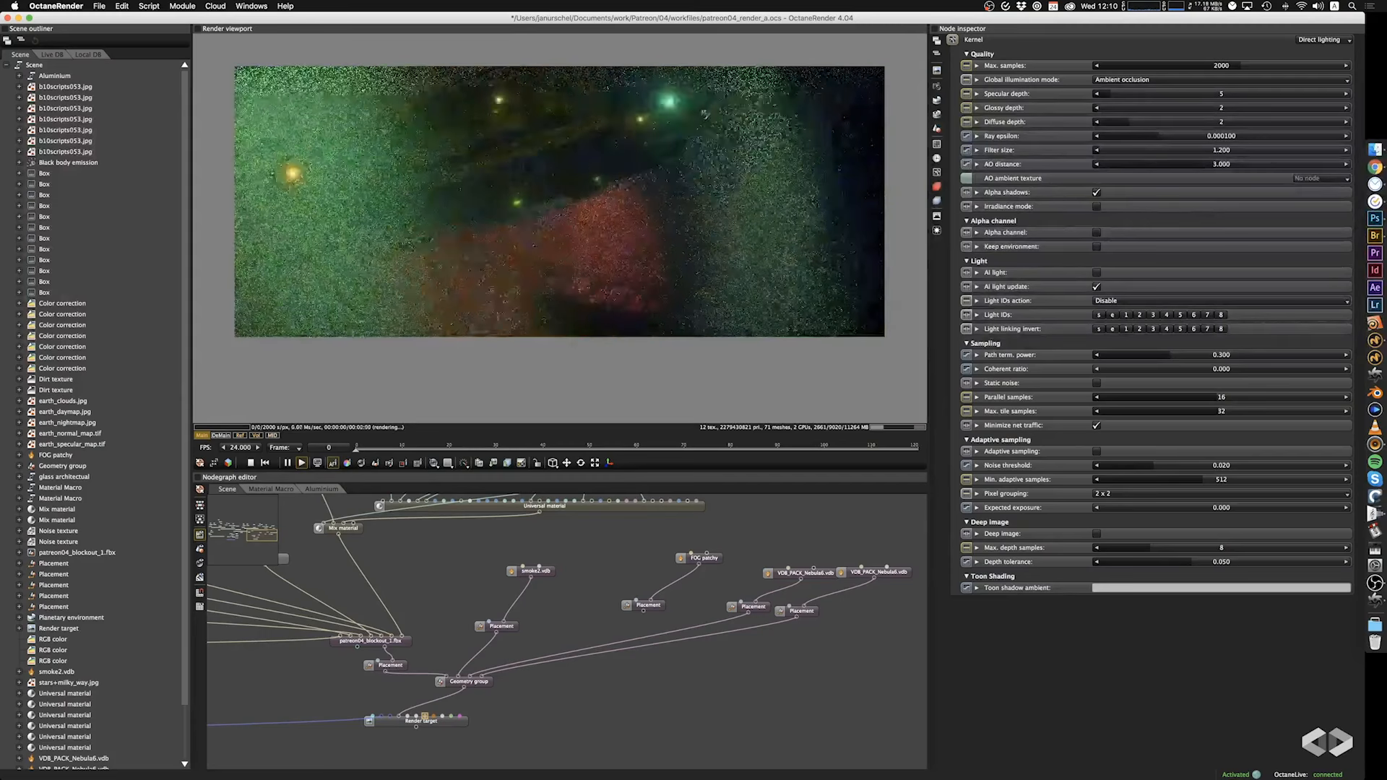
pyautogui.moveTo(705, 109); pyautogui.dragTo(655, 102)
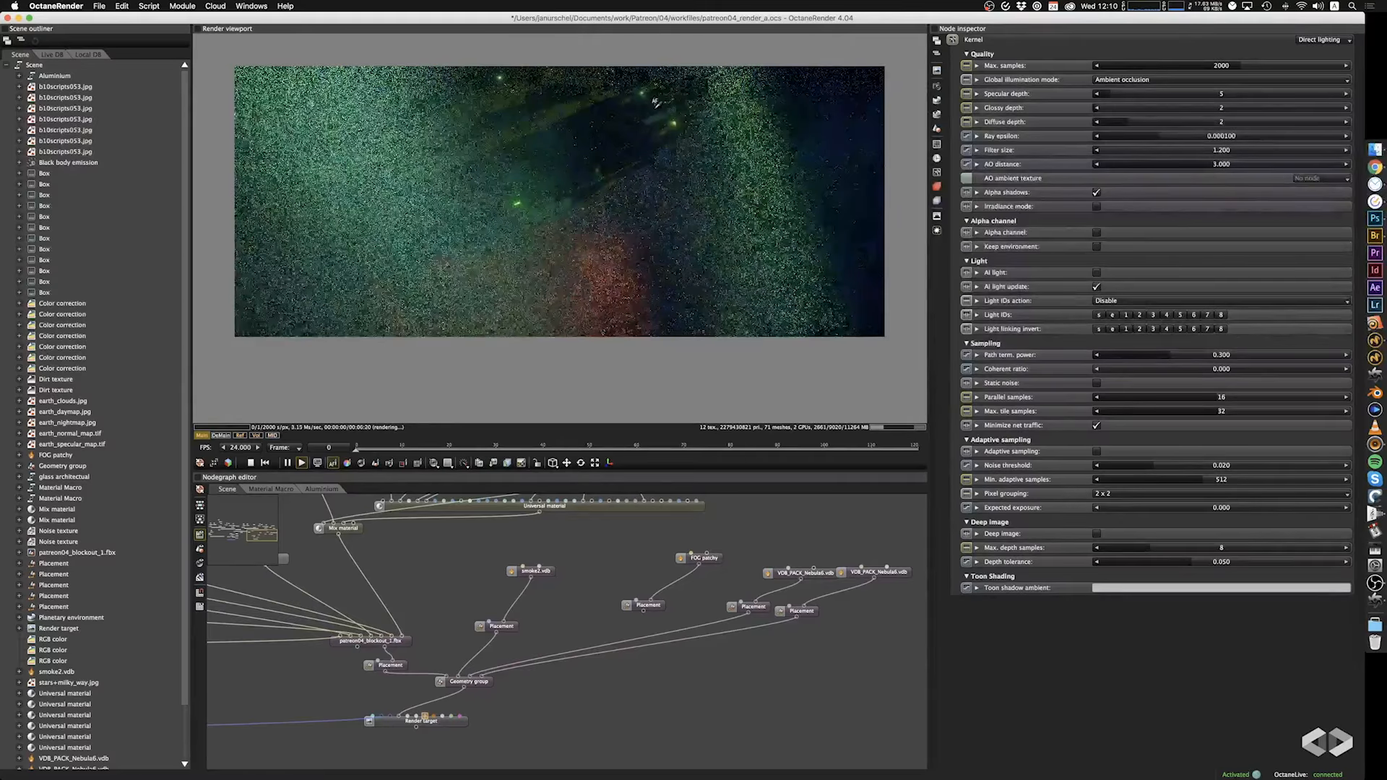
pyautogui.moveTo(683, 201); pyautogui.dragTo(702, 185)
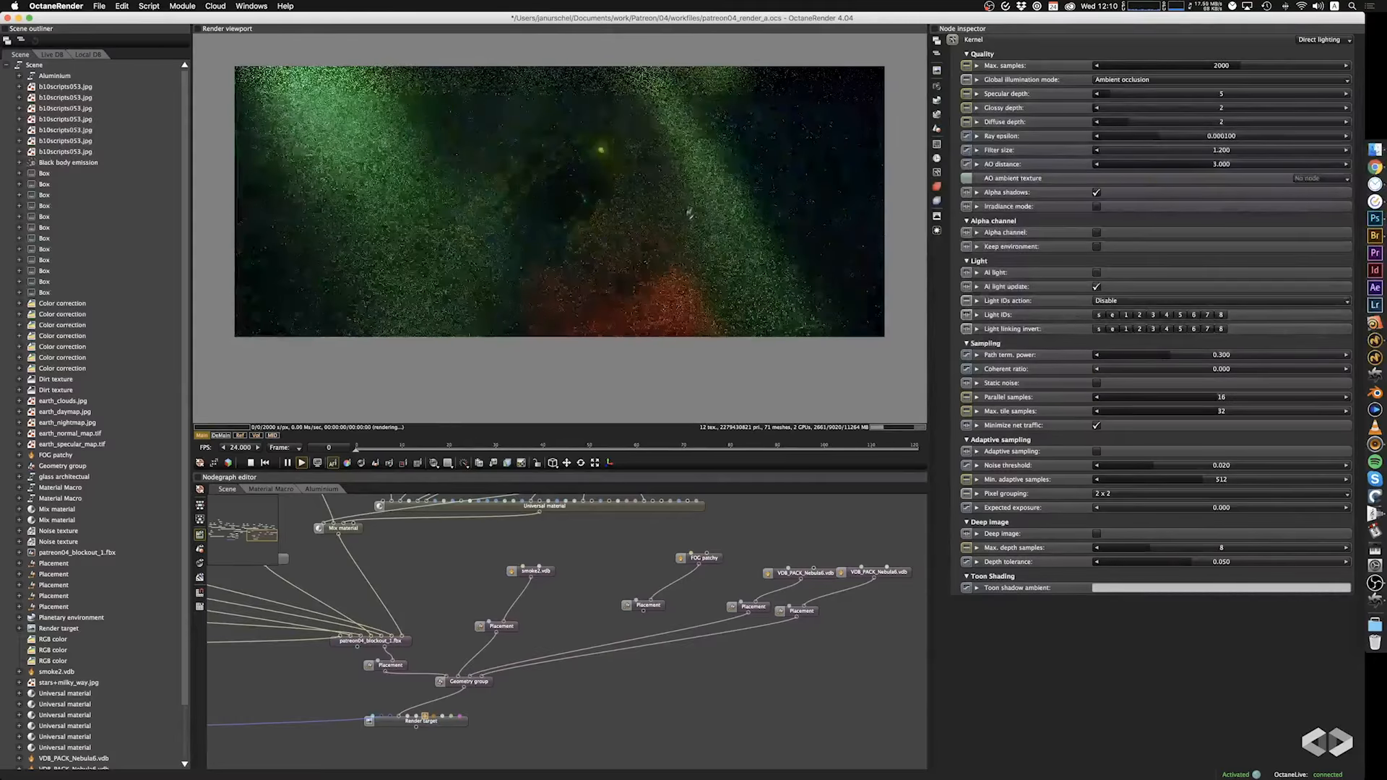
pyautogui.moveTo(691, 209); pyautogui.dragTo(662, 310)
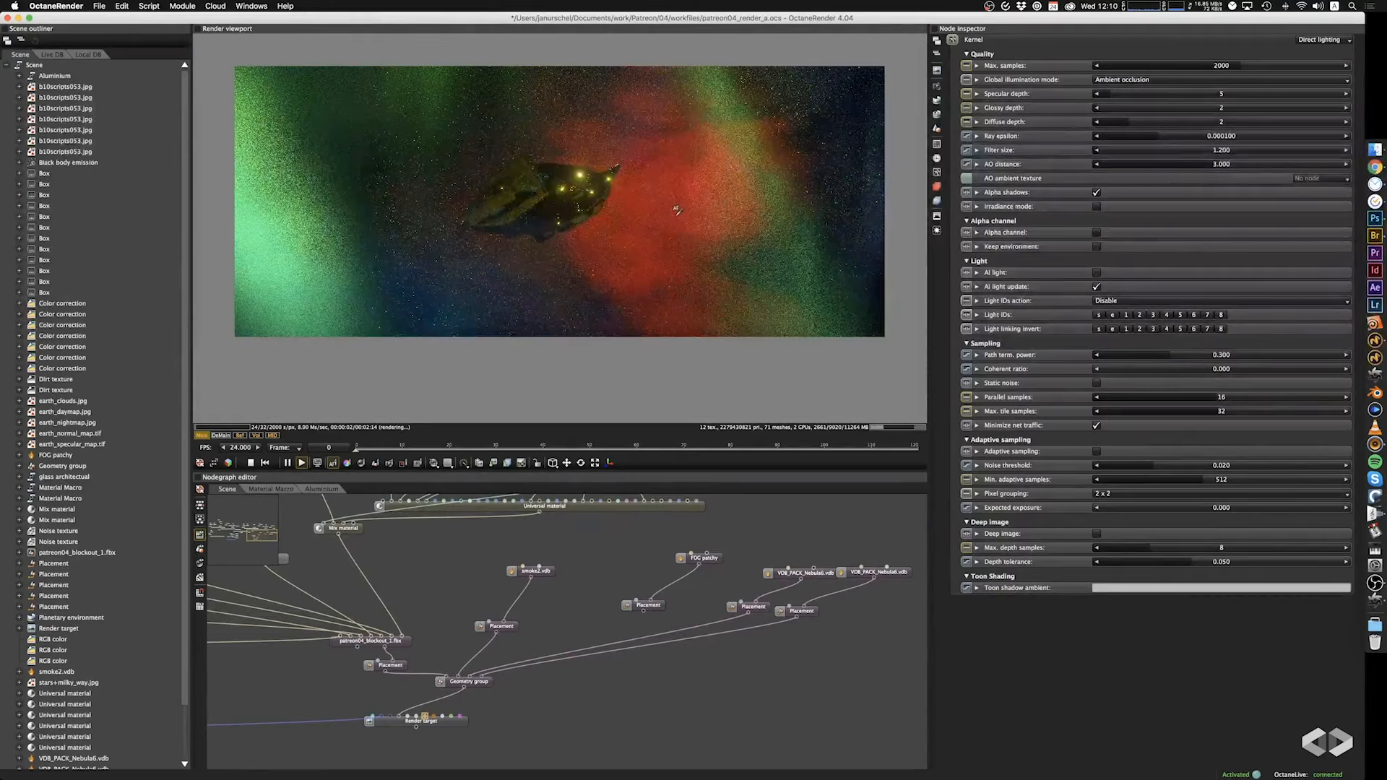
pyautogui.moveTo(677, 210); pyautogui.dragTo(638, 210)
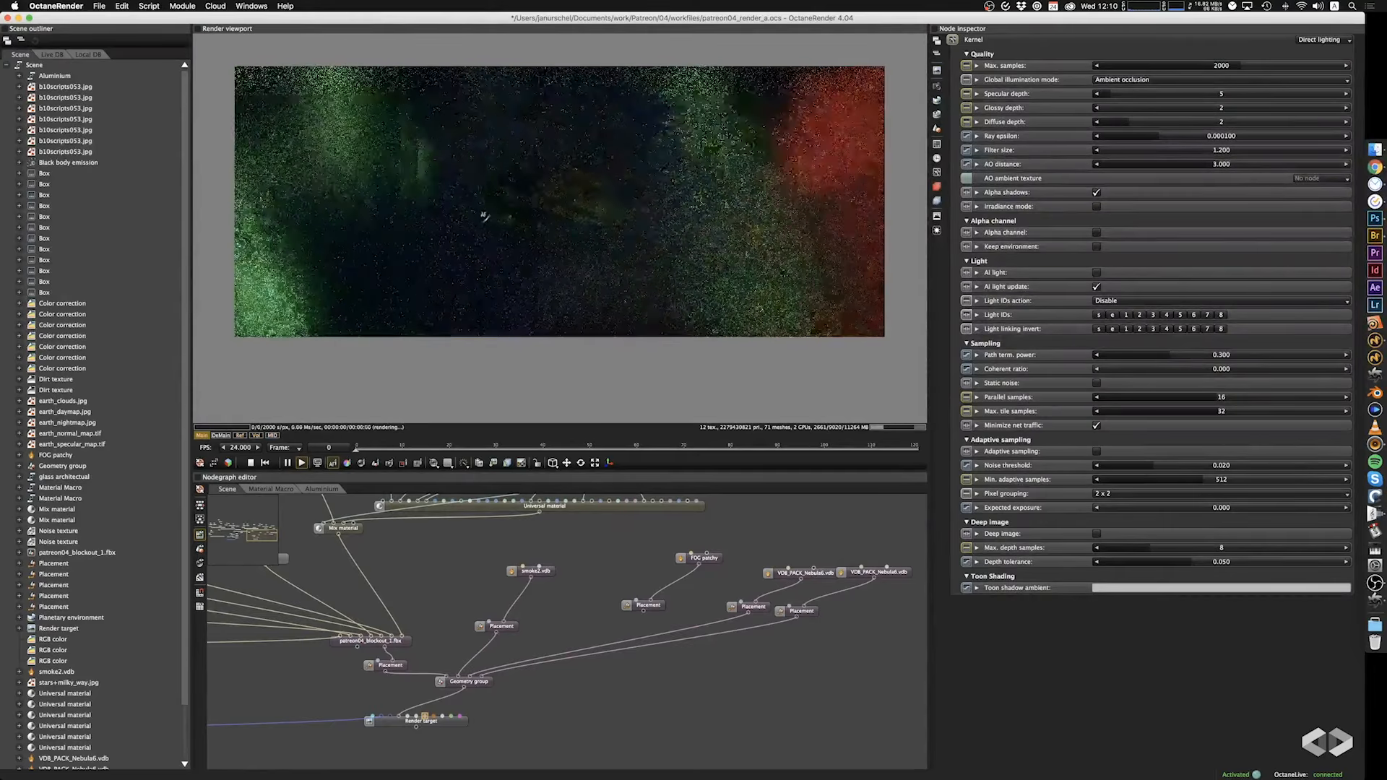
pyautogui.moveTo(484, 216); pyautogui.dragTo(477, 236)
pyautogui.moveTo(579, 303); pyautogui.dragTo(606, 327)
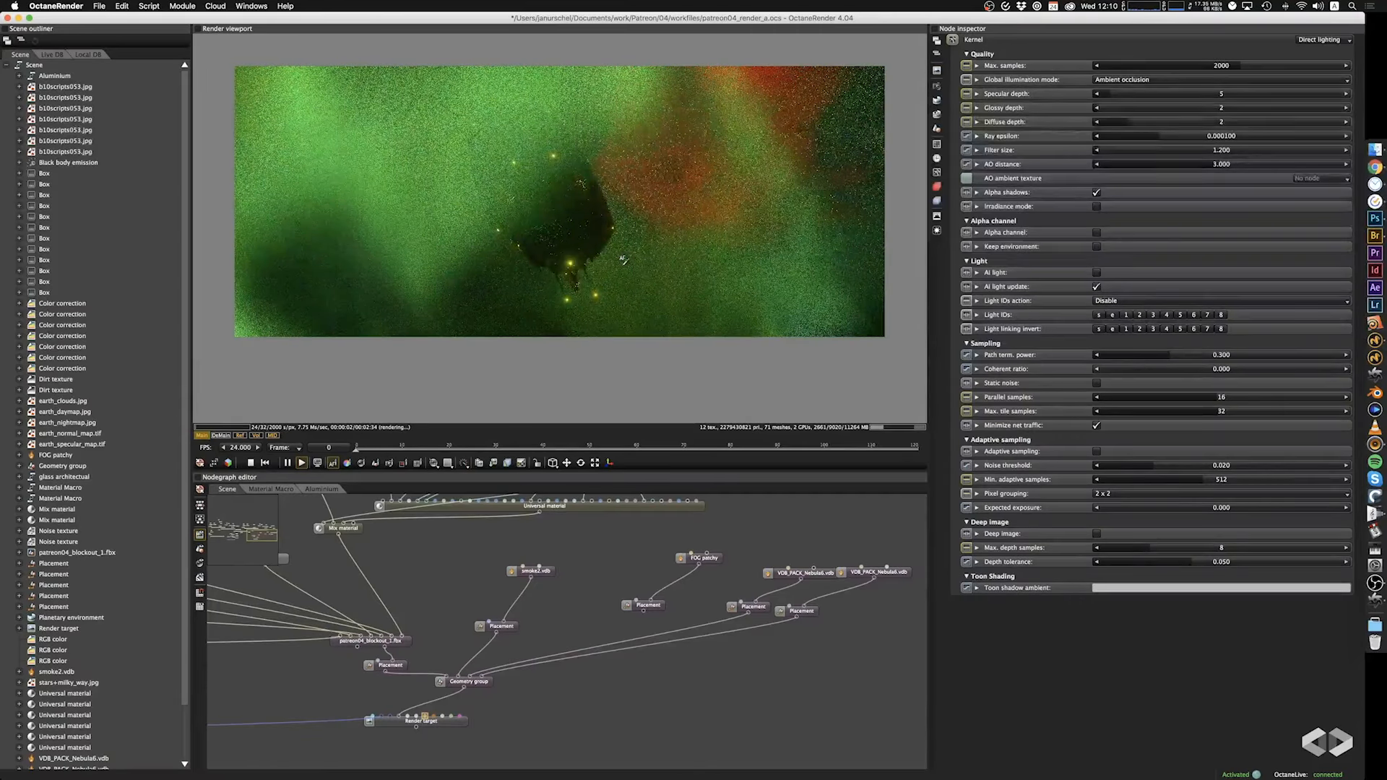
pyautogui.moveTo(597, 257); pyautogui.dragTo(630, 268)
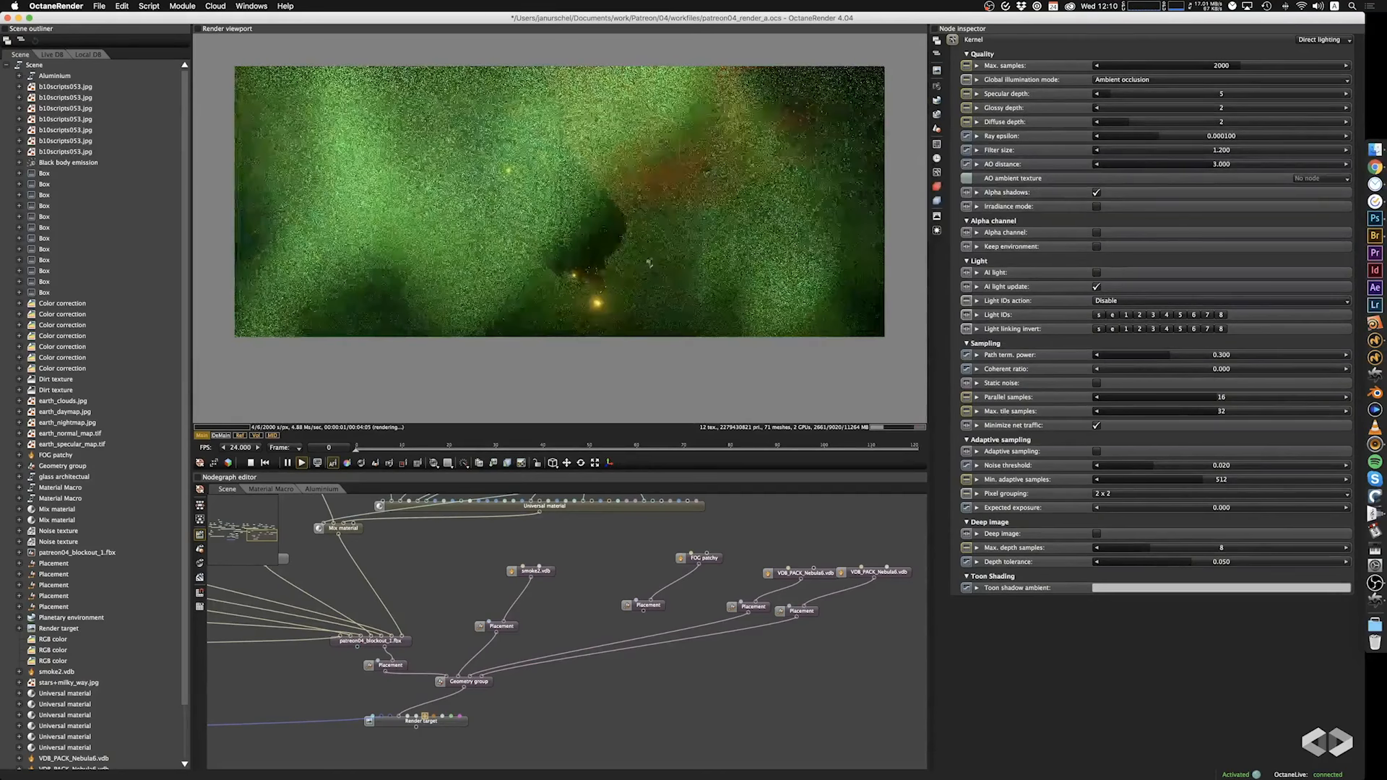
pyautogui.moveTo(701, 205)
pyautogui.mouseDown()
pyautogui.moveTo(703, 230)
pyautogui.moveTo(705, 182)
pyautogui.mouseUp()
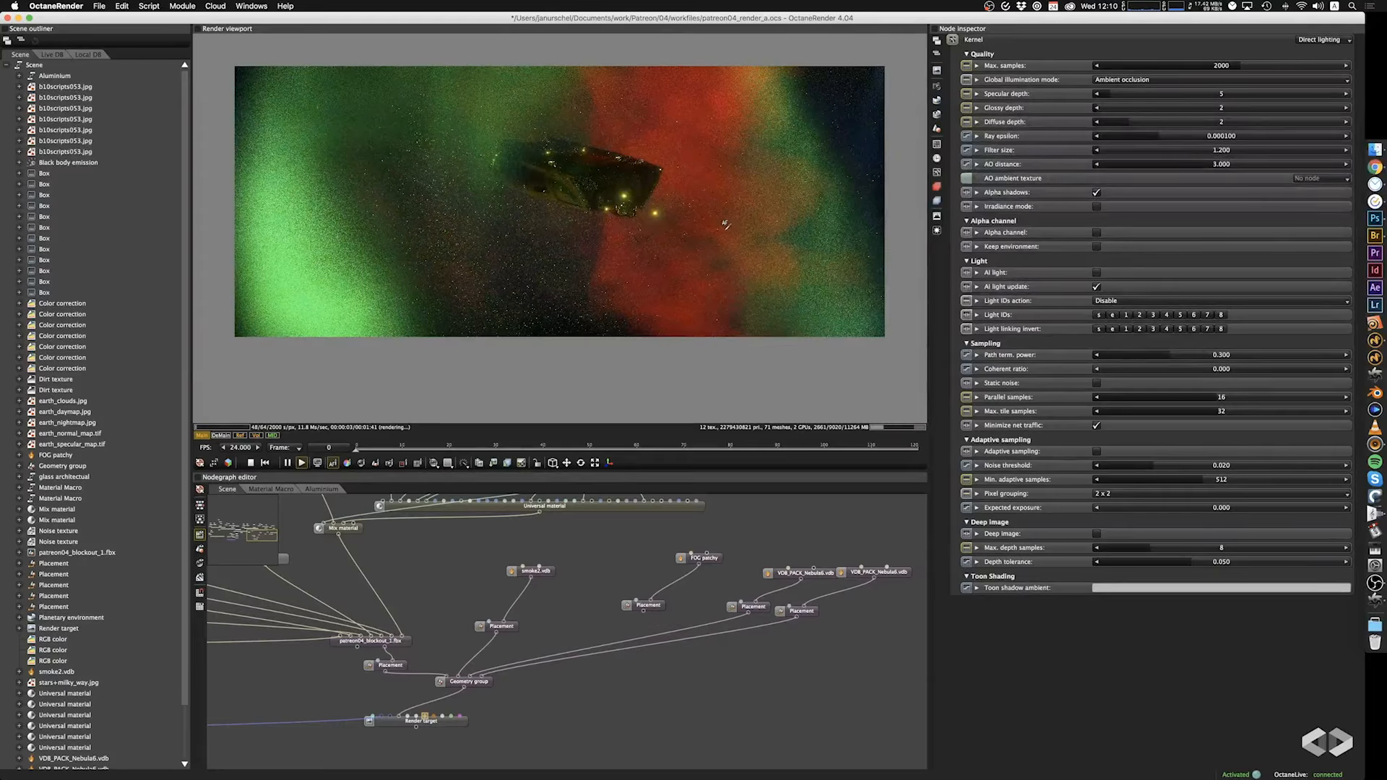
pyautogui.moveTo(726, 225)
pyautogui.mouseDown()
pyautogui.moveTo(717, 201)
pyautogui.moveTo(743, 223)
pyautogui.mouseUp()
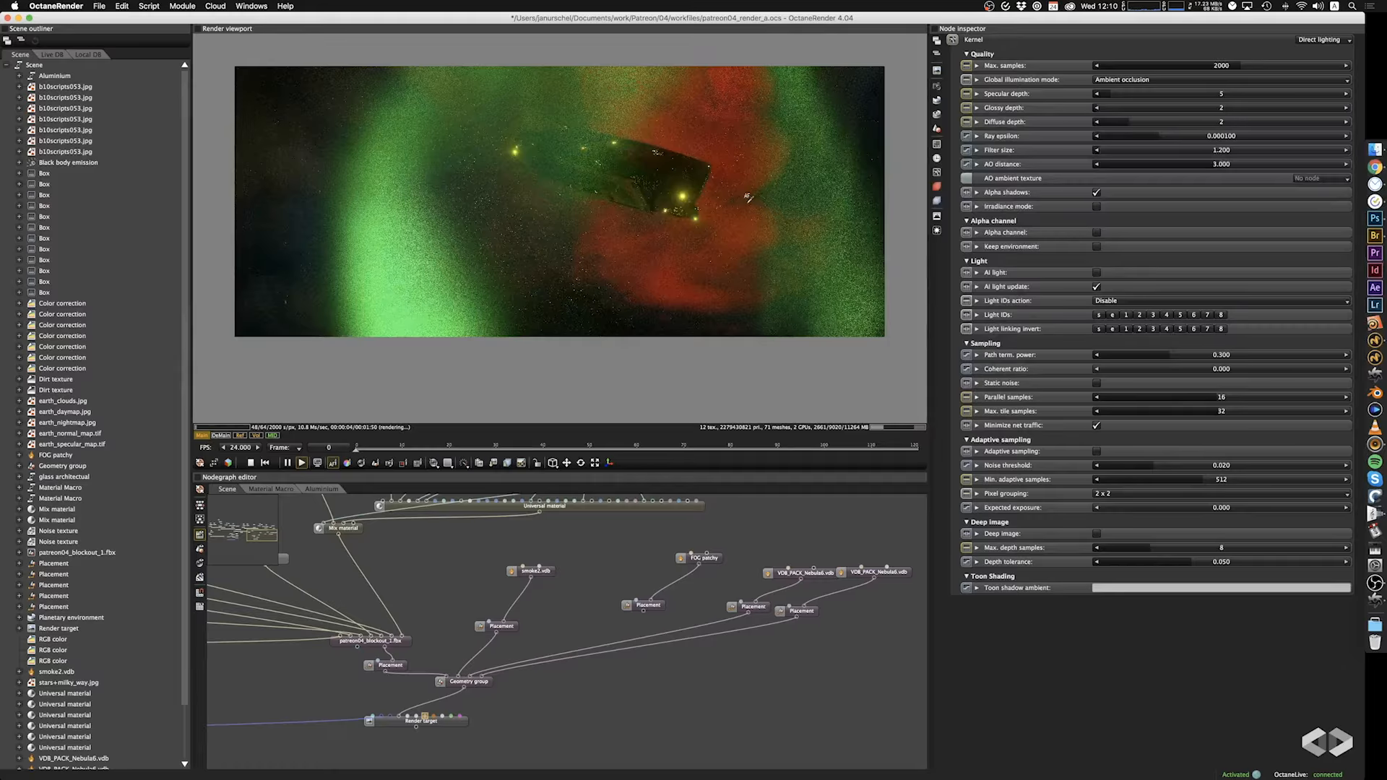
pyautogui.moveTo(740, 193); pyautogui.dragTo(701, 232)
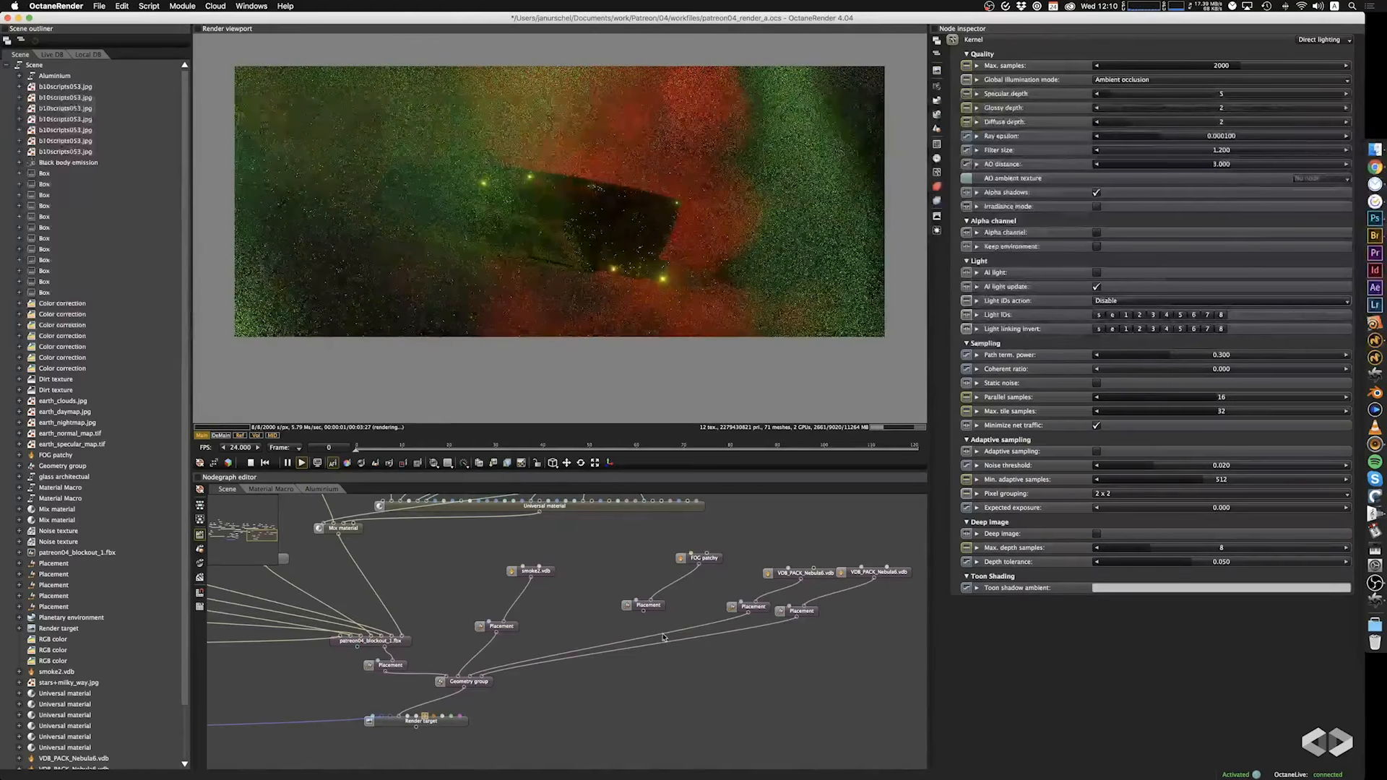
# Try the scene with the smoke2.vdb placement disconnected from the geometry group, and reconnect it.
pyautogui.click(483, 653)
pyautogui.press('Delete')
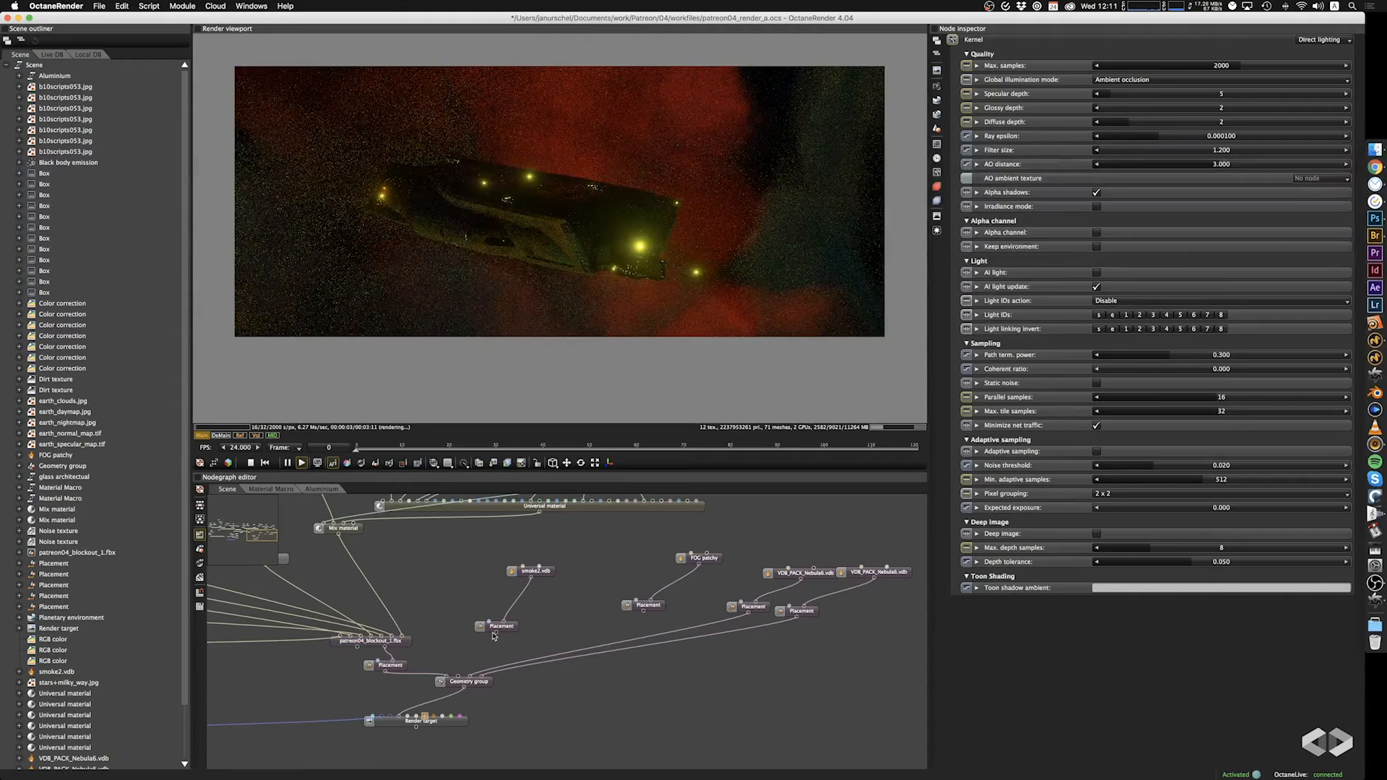
pyautogui.moveTo(495, 634); pyautogui.dragTo(457, 676)
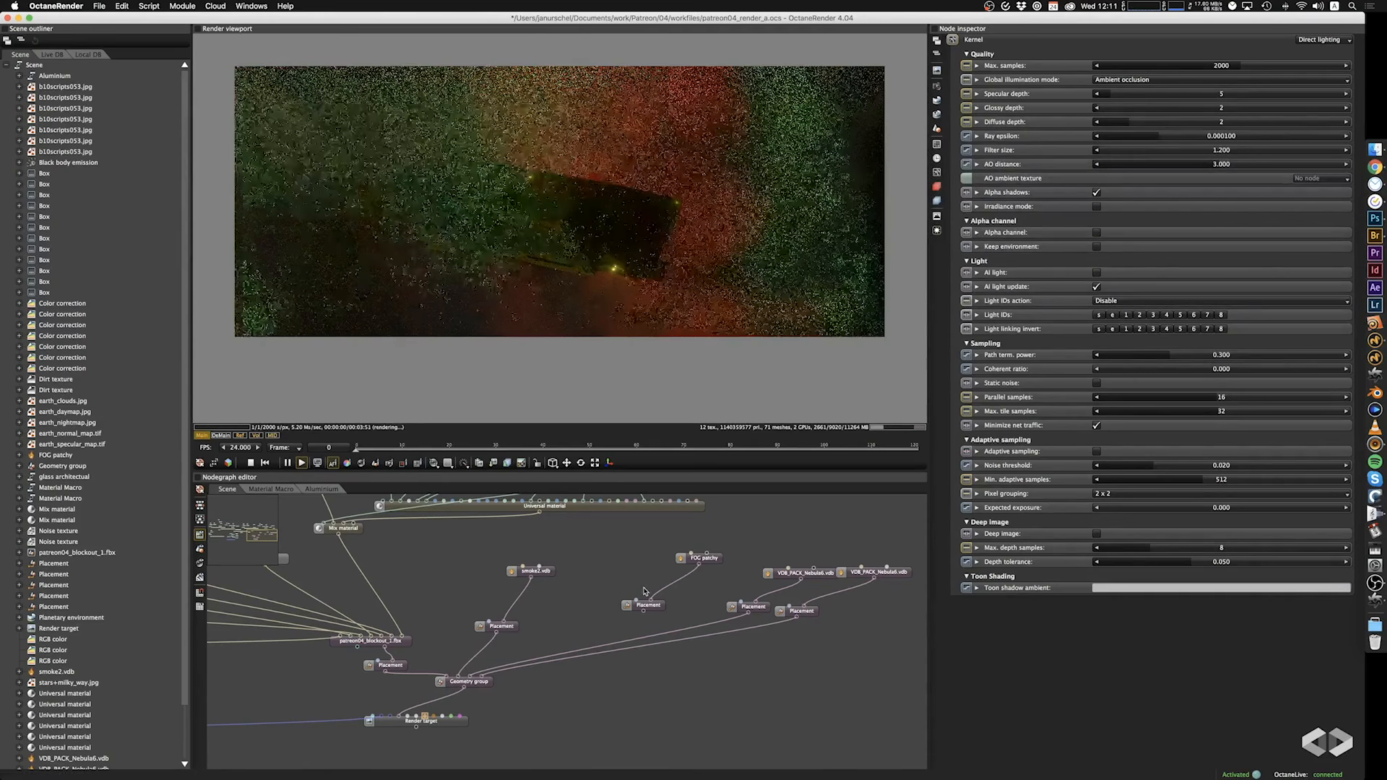
pyautogui.moveTo(786, 622); pyautogui.dragTo(786, 641)
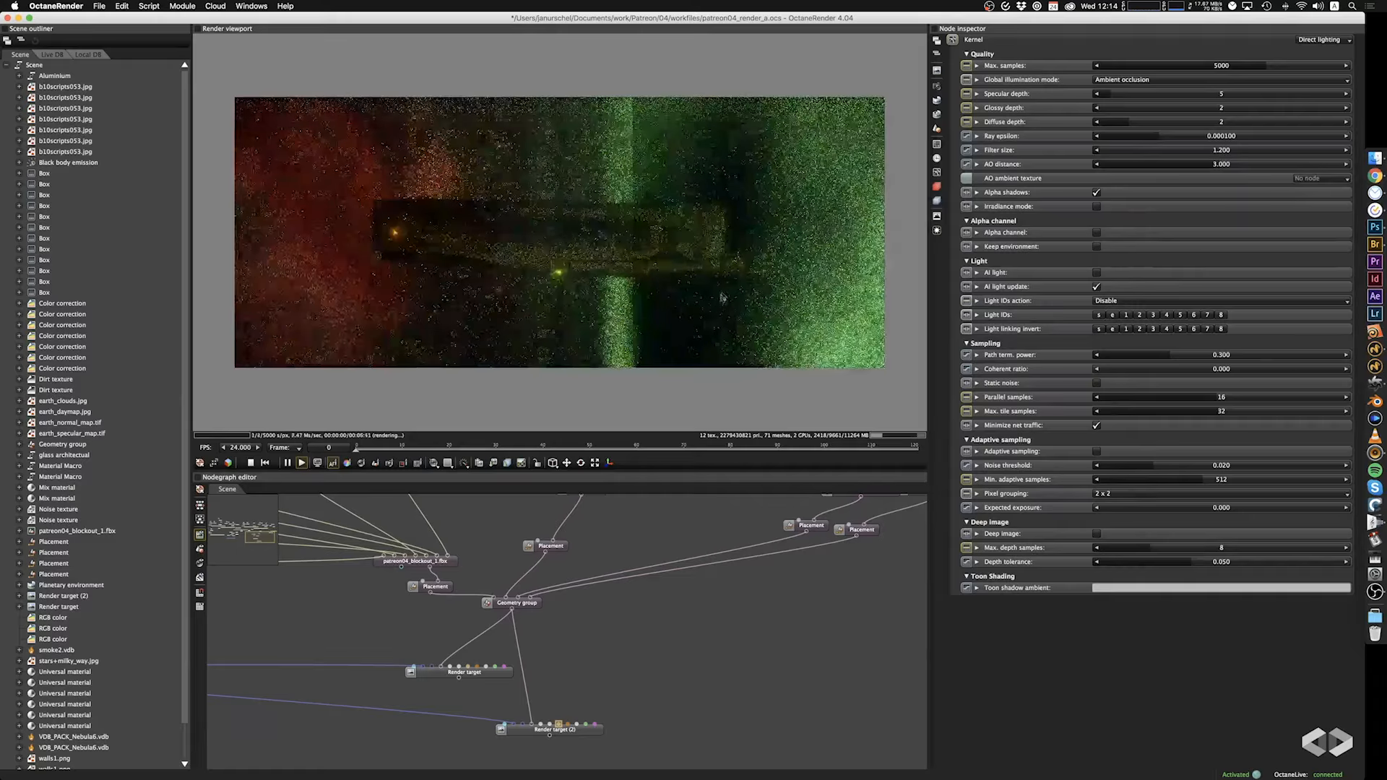
# Disconnect the second nebula VDB placement from the geometry group and frame the ship from the side against the green aurora.
pyautogui.moveTo(723, 298); pyautogui.dragTo(855, 310)
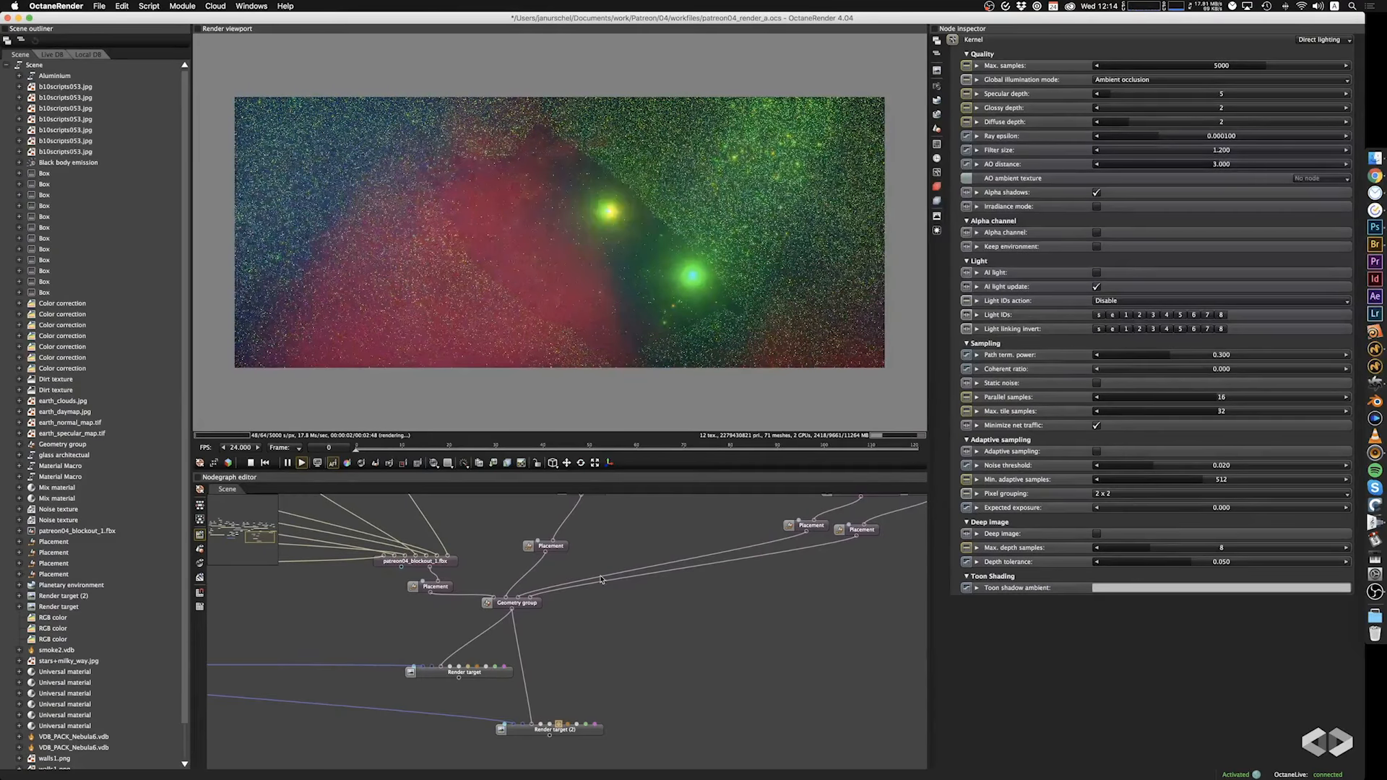
pyautogui.moveTo(815, 548); pyautogui.dragTo(802, 560)
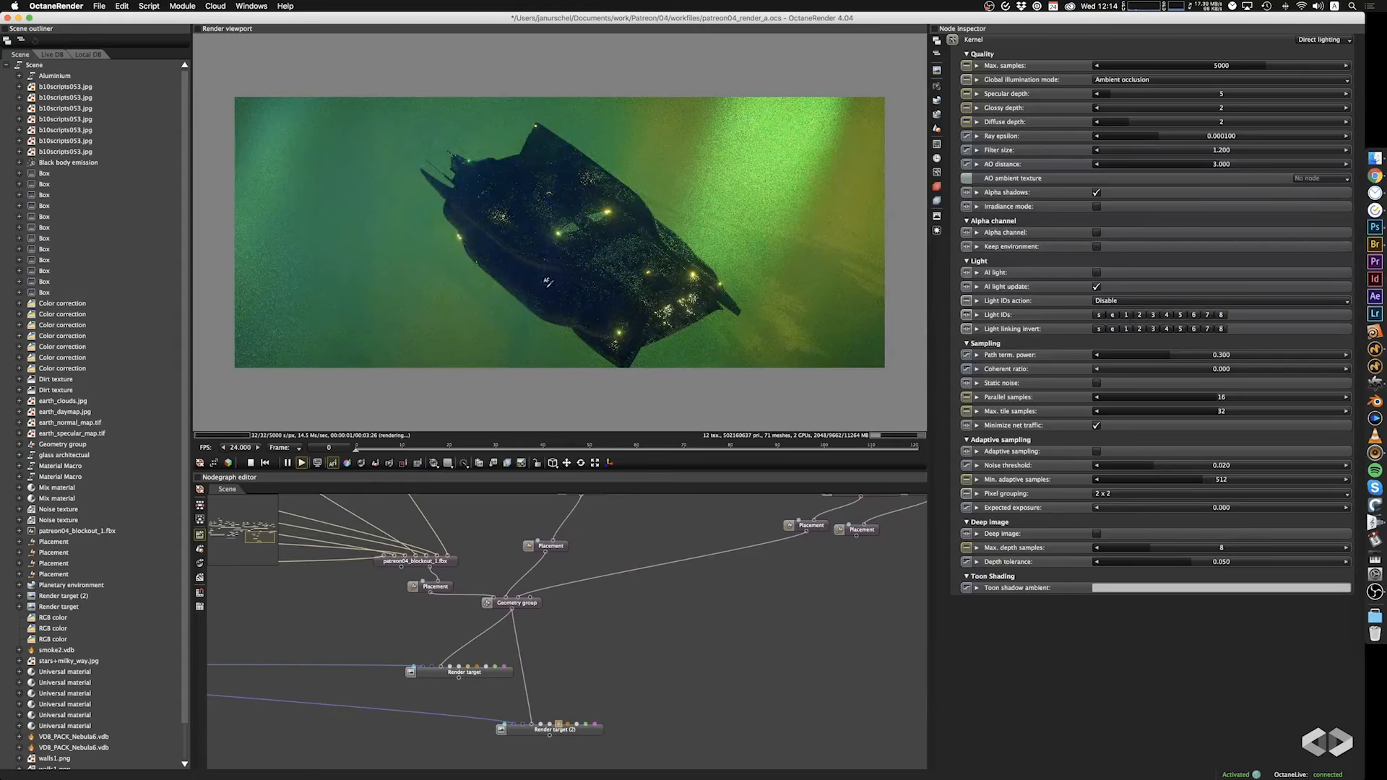
pyautogui.moveTo(547, 282); pyautogui.dragTo(582, 245)
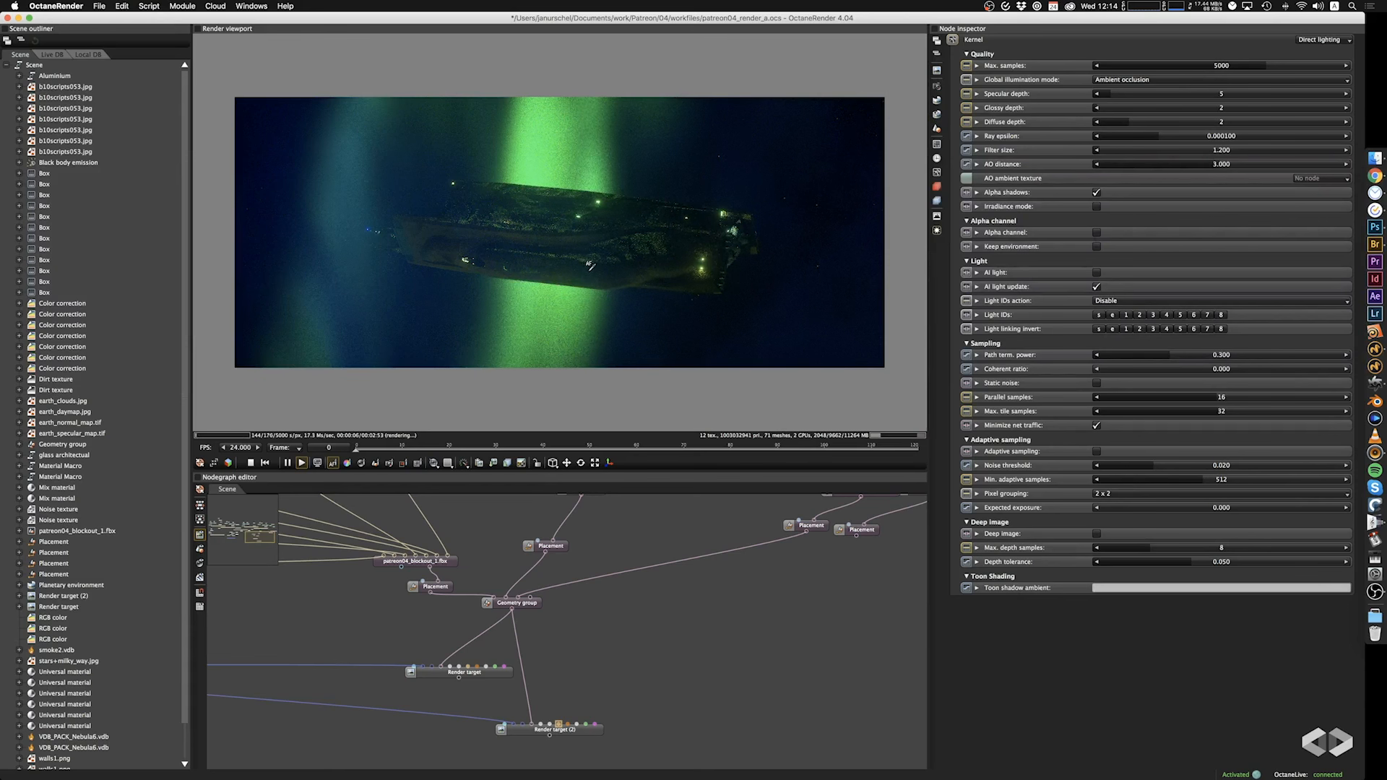
# Adjust the camera closer around the ship's side so the hull spans the green aurora.
pyautogui.click(590, 267)
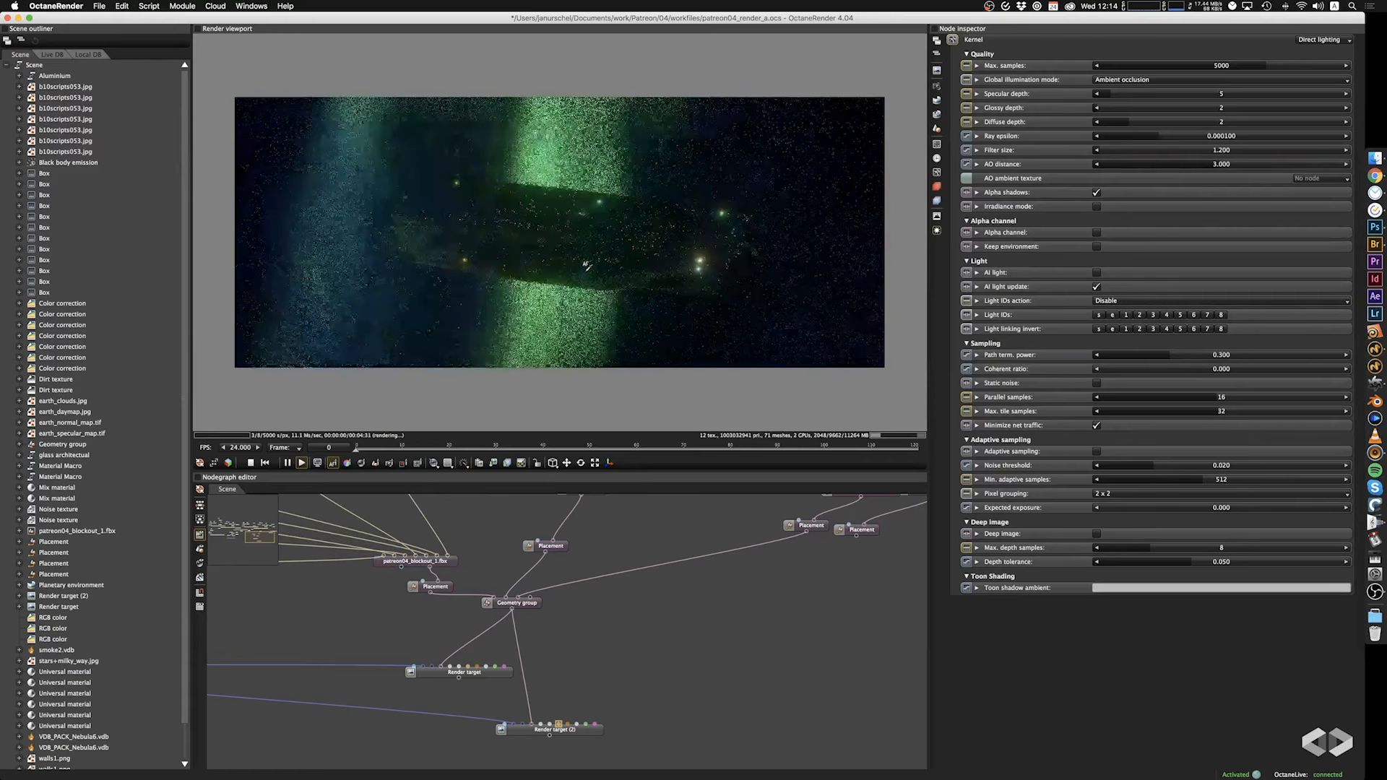
pyautogui.scroll(5, 588, 268)
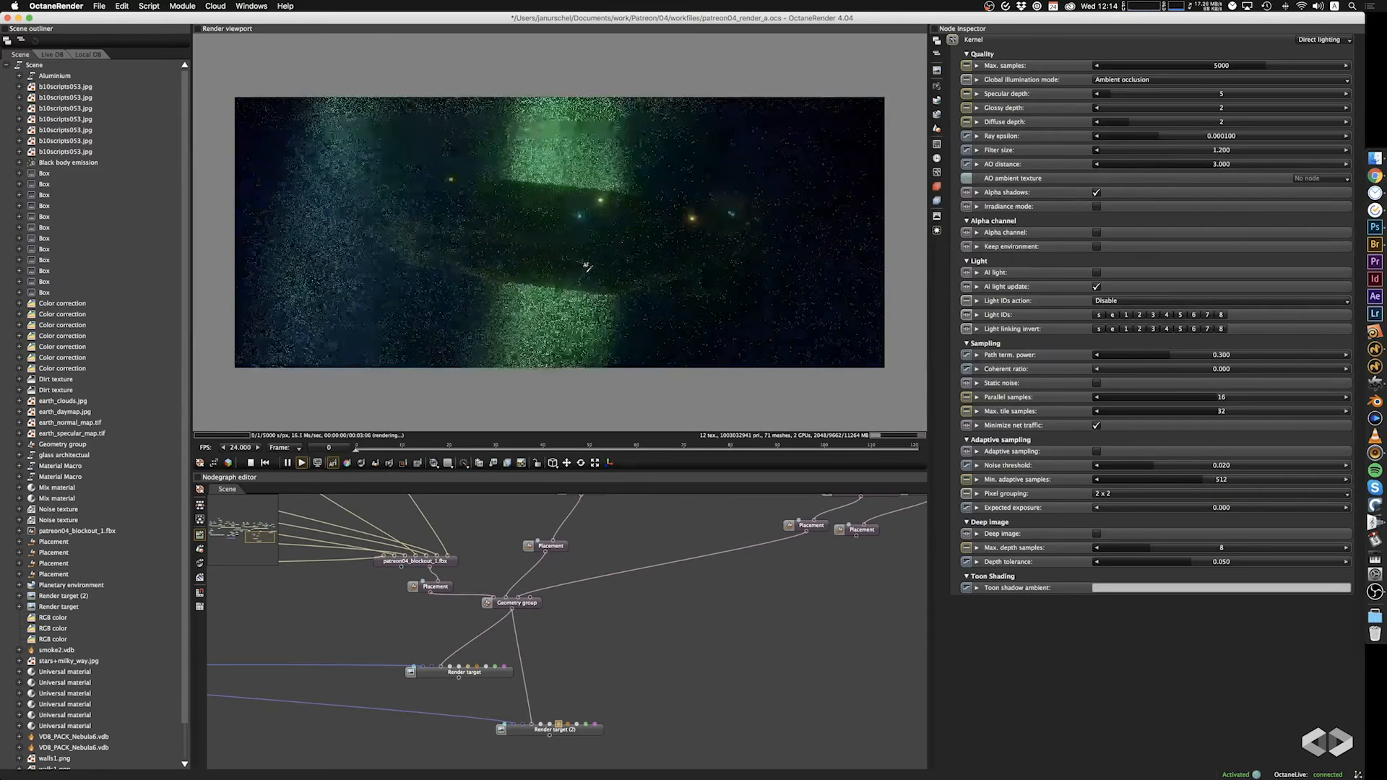
pyautogui.click(593, 273)
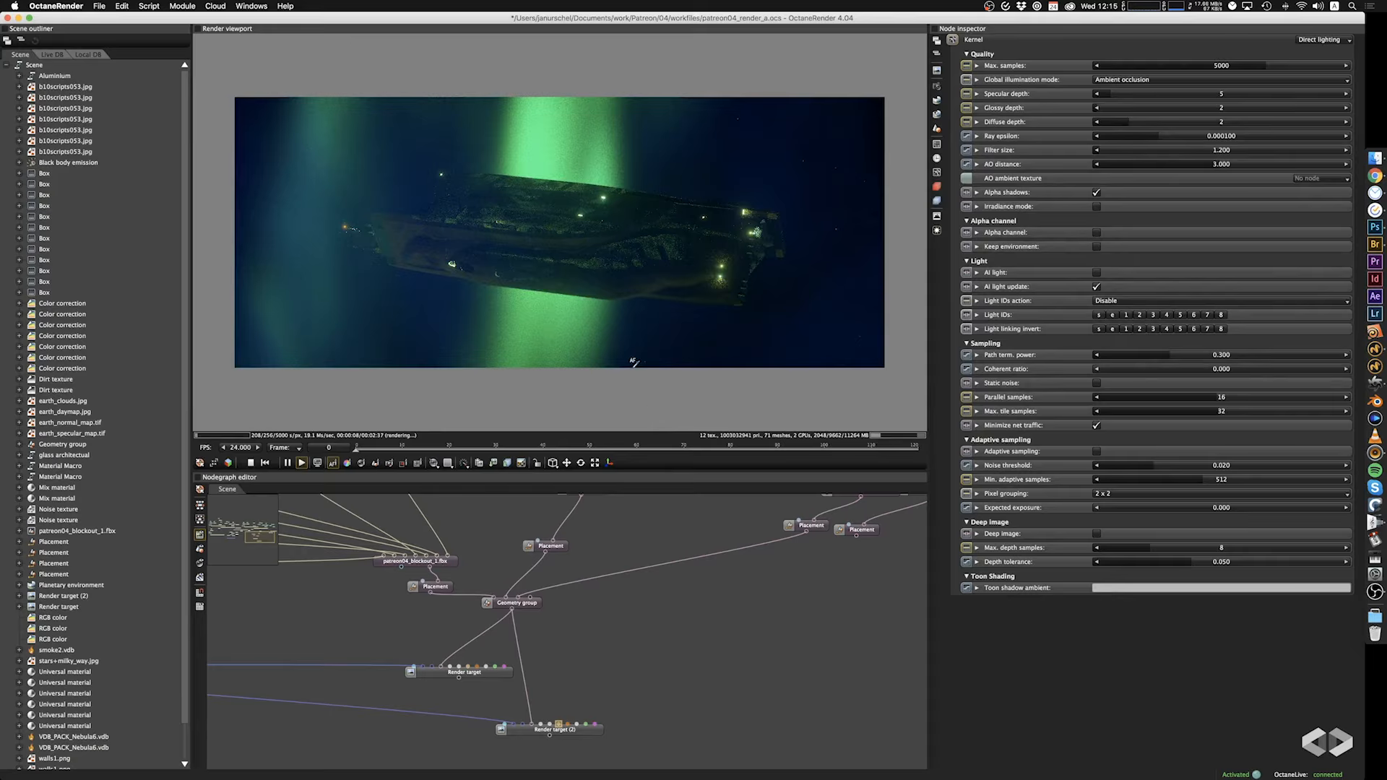
pyautogui.click(607, 289)
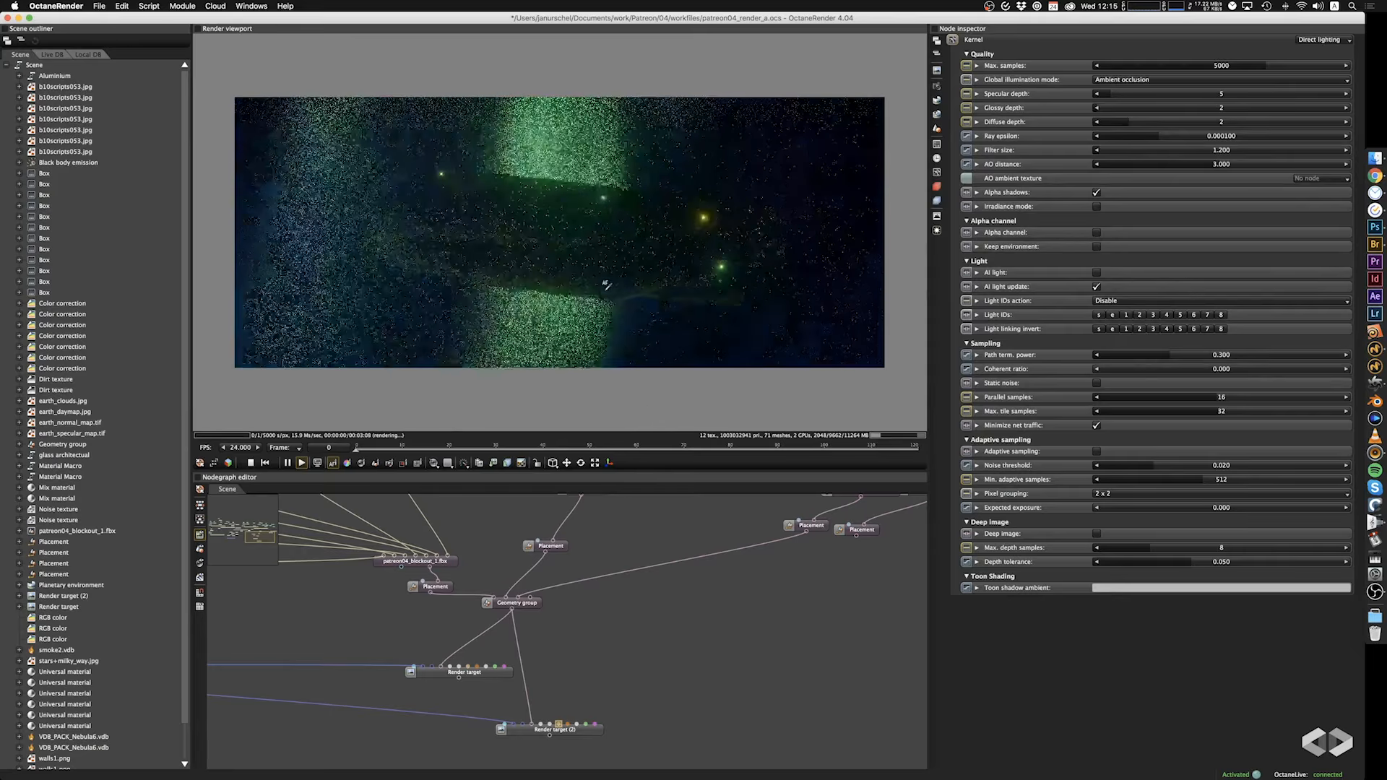
pyautogui.moveTo(605, 292)
pyautogui.mouseDown()
pyautogui.moveTo(612, 321)
pyautogui.moveTo(614, 280)
pyautogui.mouseUp()
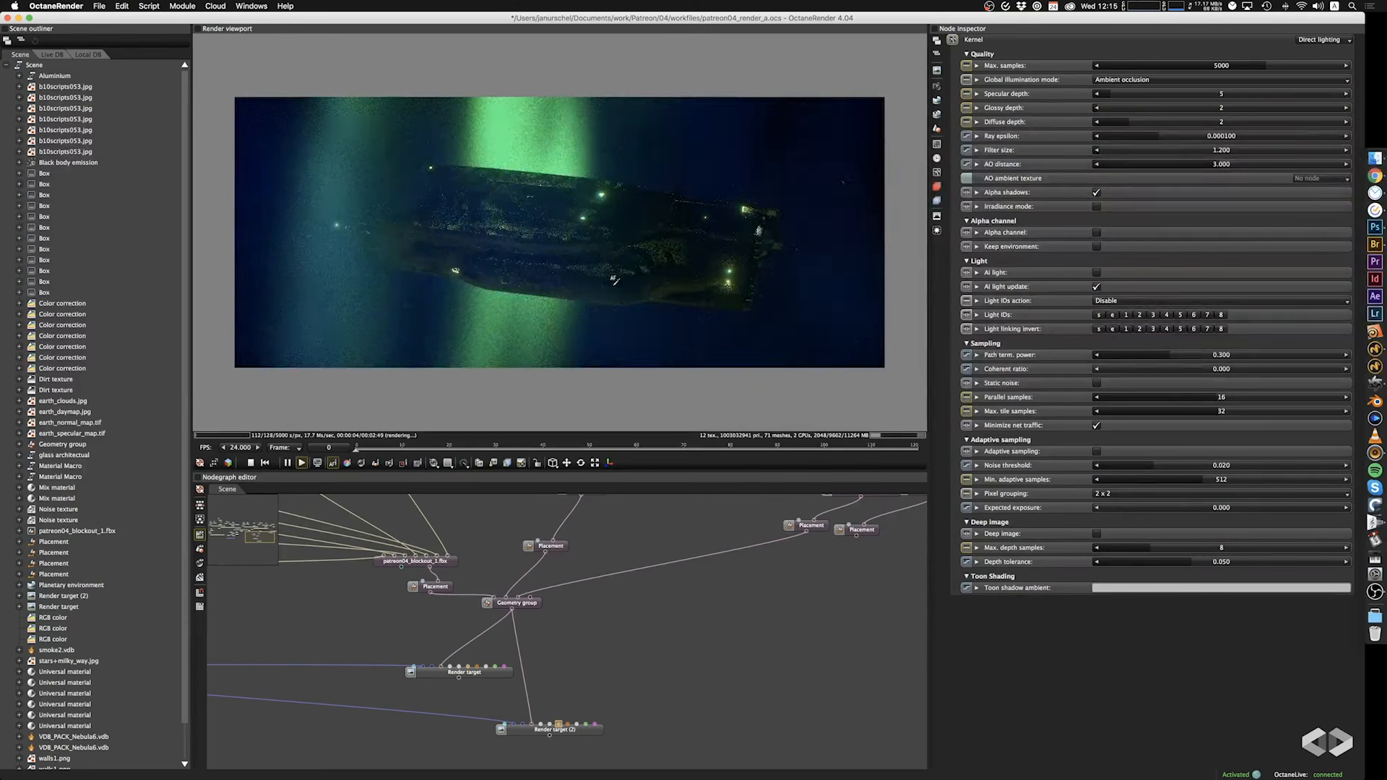
# Try the scene with the remaining nebula placement disconnected from the geometry group, and reconnect it.
pyautogui.moveTo(798, 535); pyautogui.dragTo(795, 545)
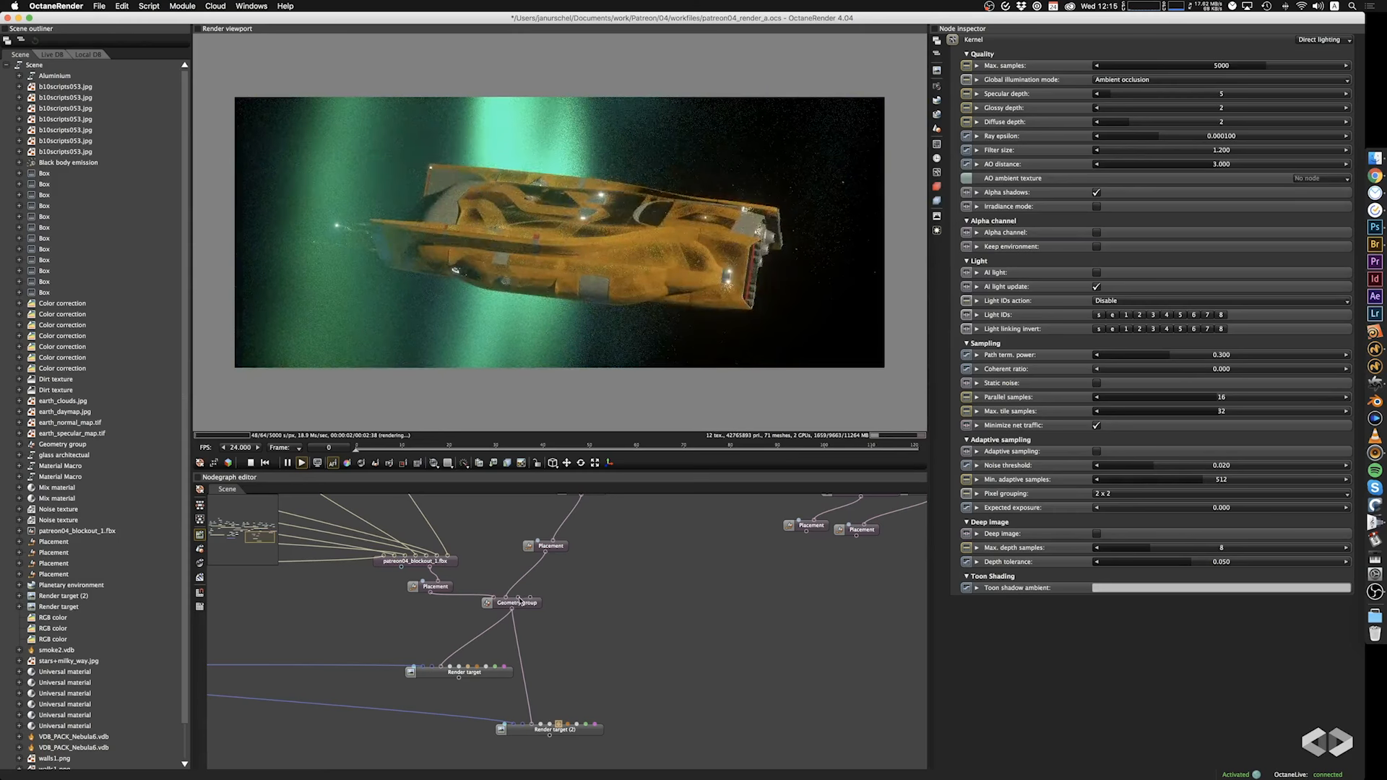
pyautogui.moveTo(519, 600); pyautogui.dragTo(807, 535)
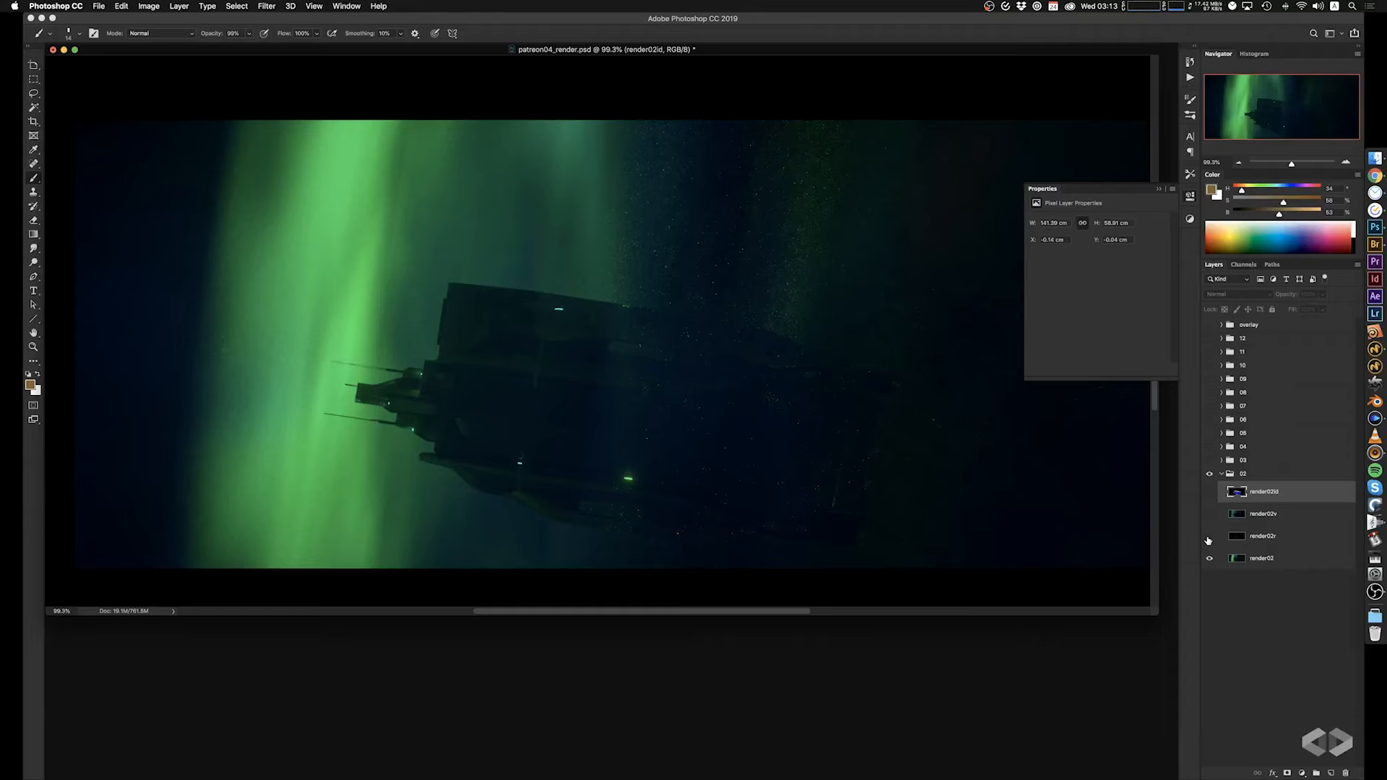
# Switch to Photoshop and inspect the render02r, render02v and render02id pass layers one at a time over the main render.
pyautogui.click(1209, 536)
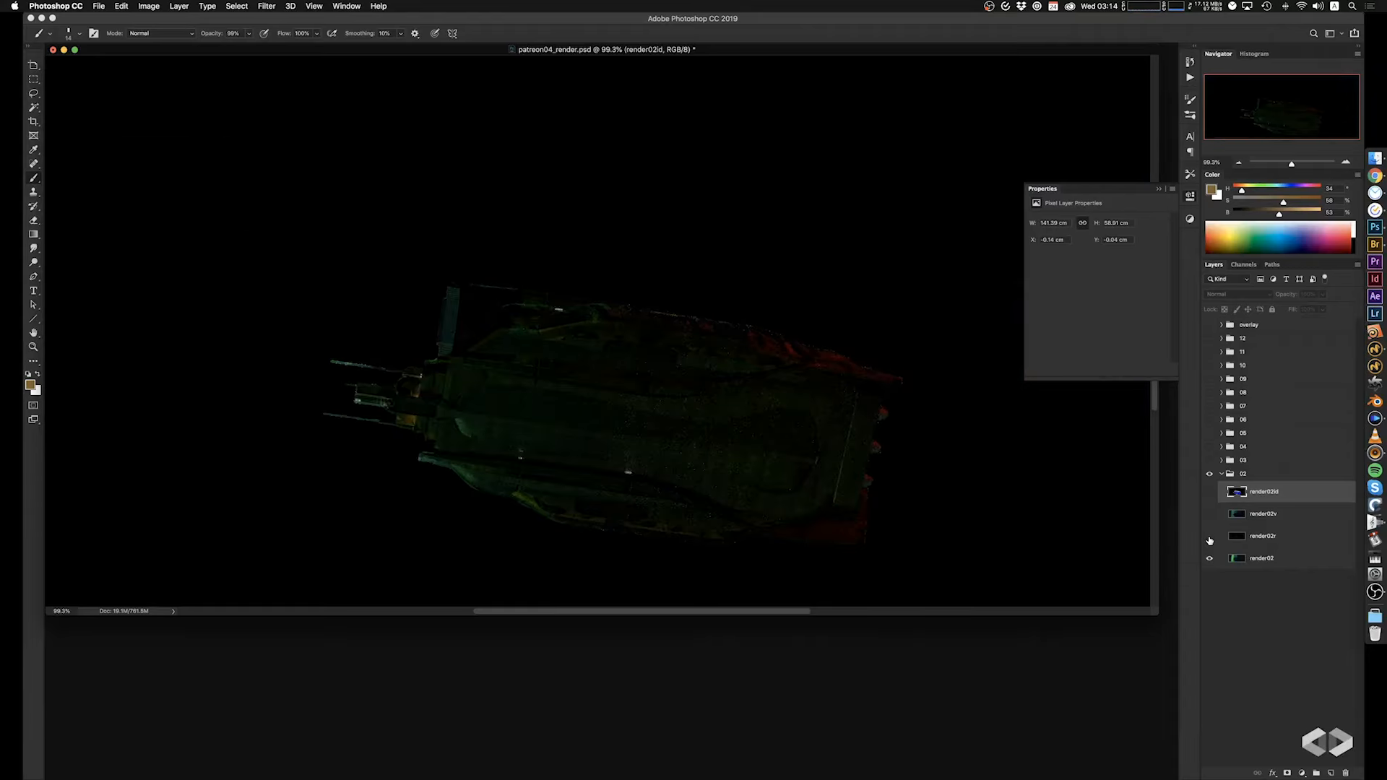
pyautogui.click(1209, 537)
pyautogui.click(1209, 514)
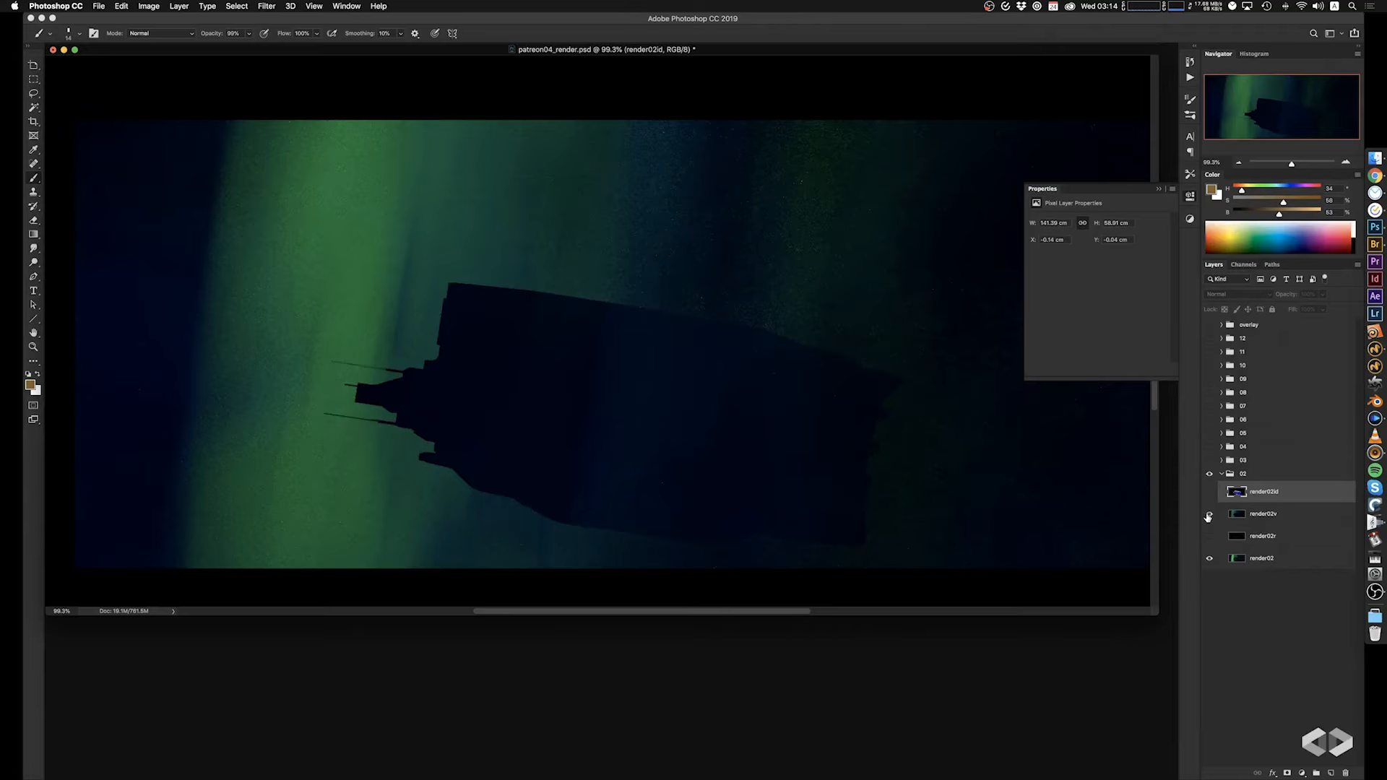
pyautogui.click(1209, 514)
pyautogui.click(1208, 492)
pyautogui.click(1208, 492)
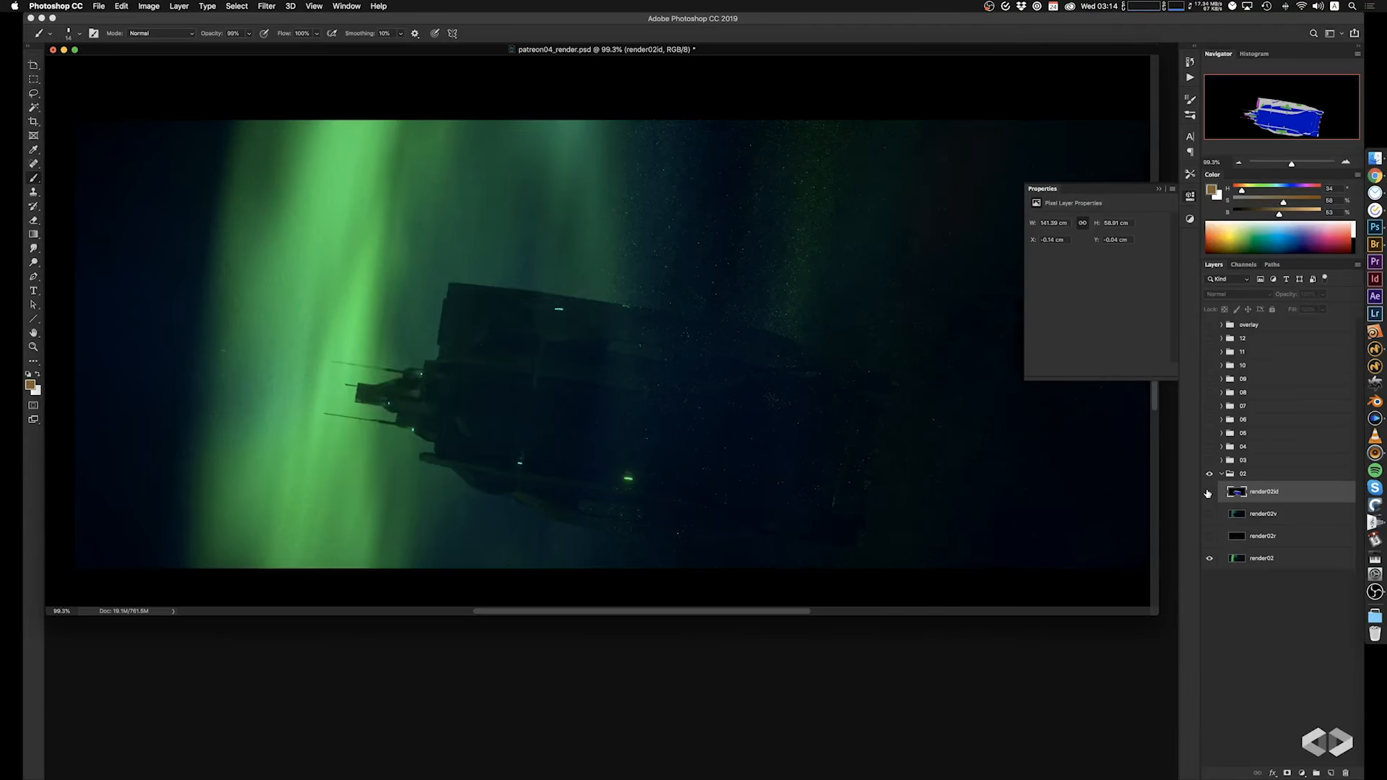
# Show the render02r reflection pass and set its blend mode to Screen.
pyautogui.click(1210, 537)
pyautogui.click(1268, 538)
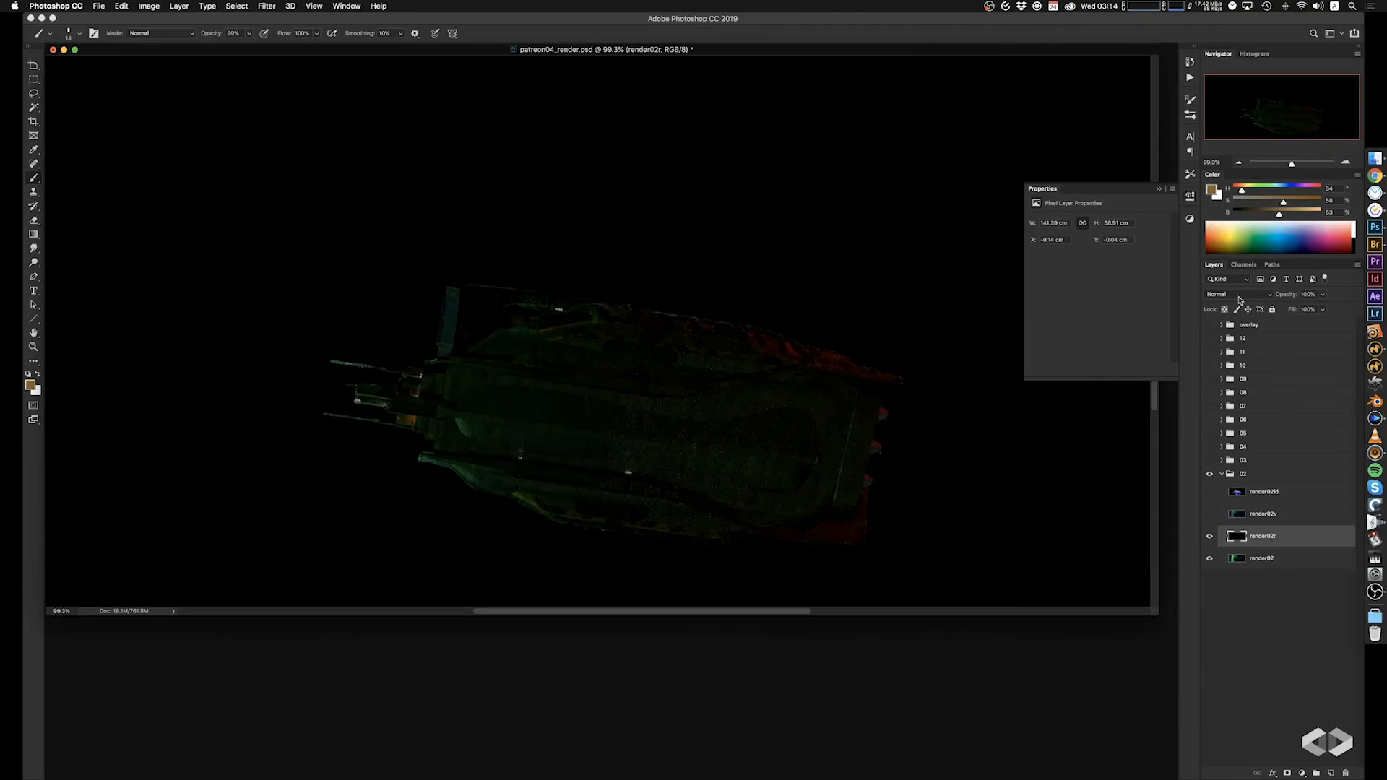
pyautogui.click(1238, 296)
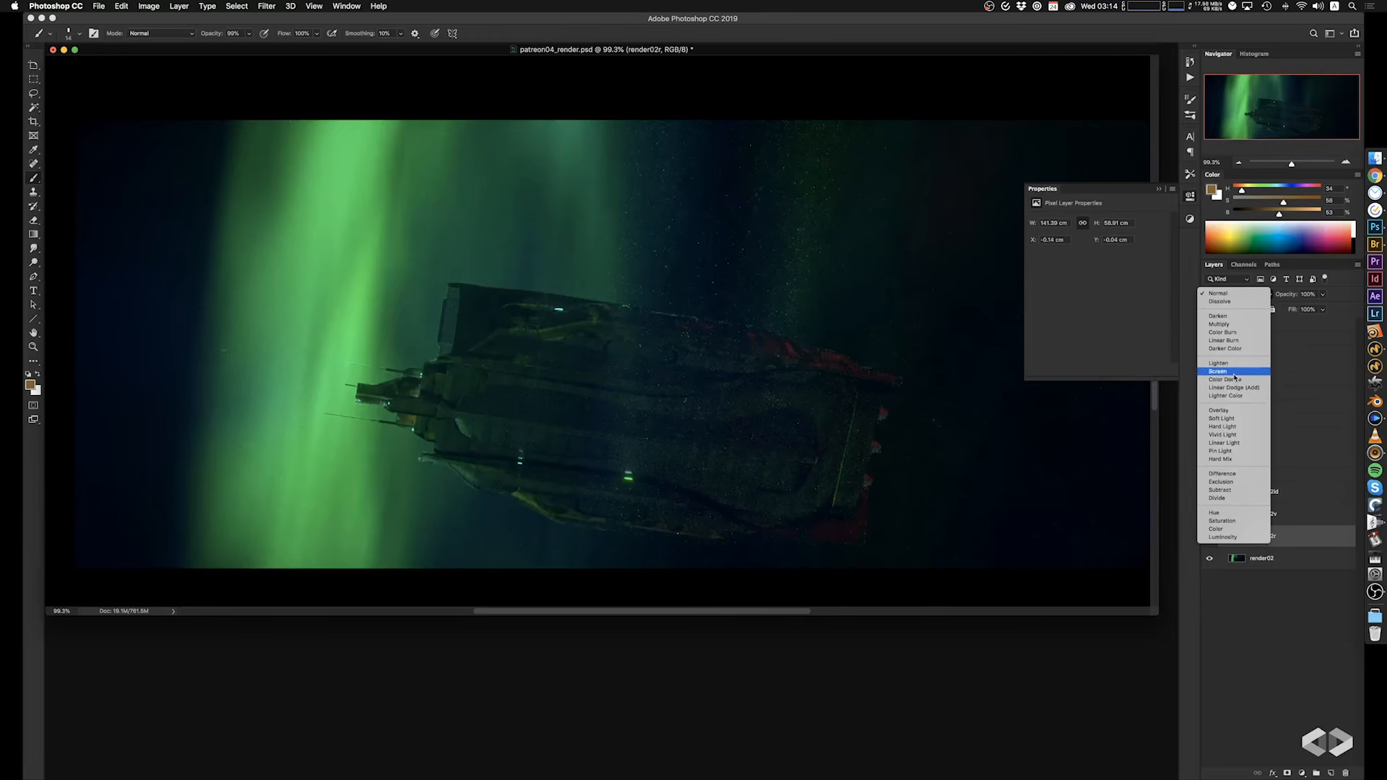
pyautogui.click(1238, 371)
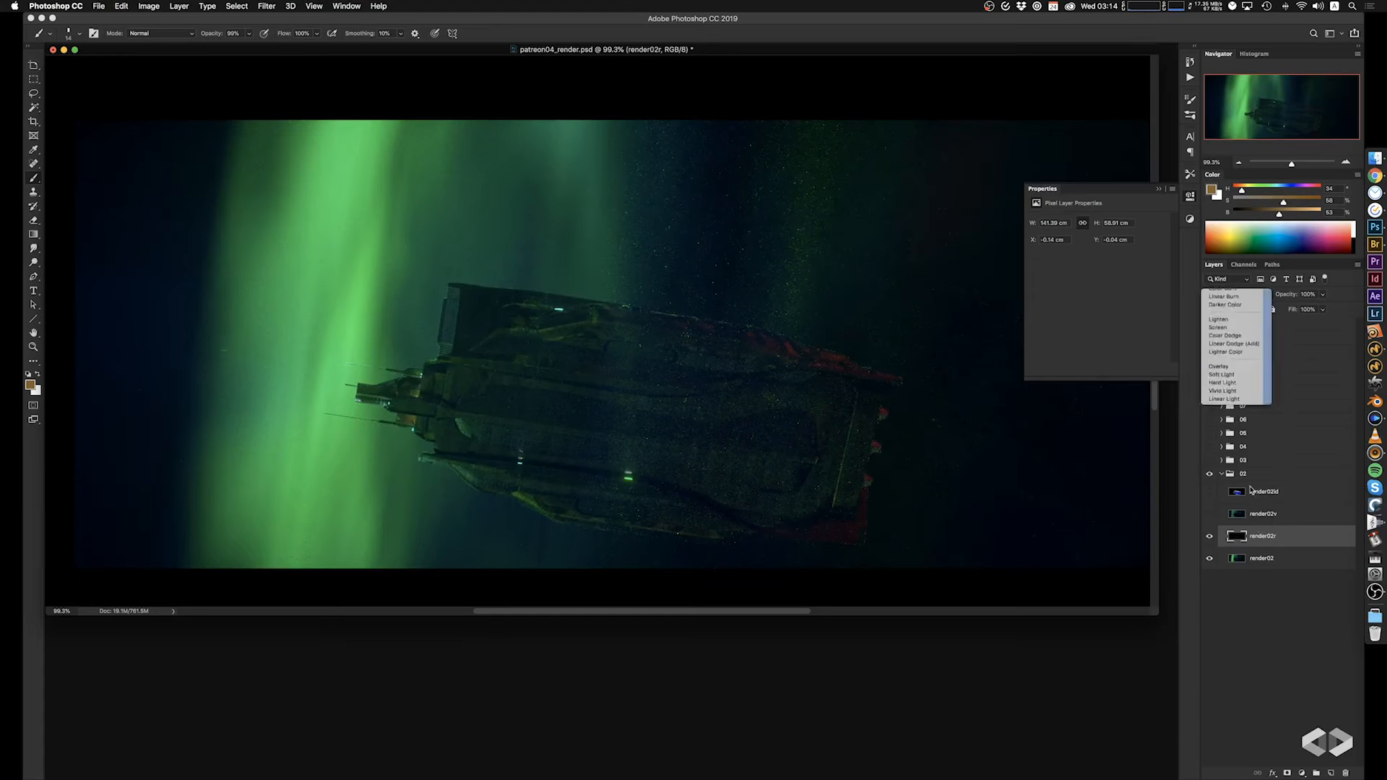
# Reduce the render02r layer's fill to 34%, comparing the image with the layer hidden and shown.
pyautogui.moveTo(1321, 323); pyautogui.dragTo(1296, 323)
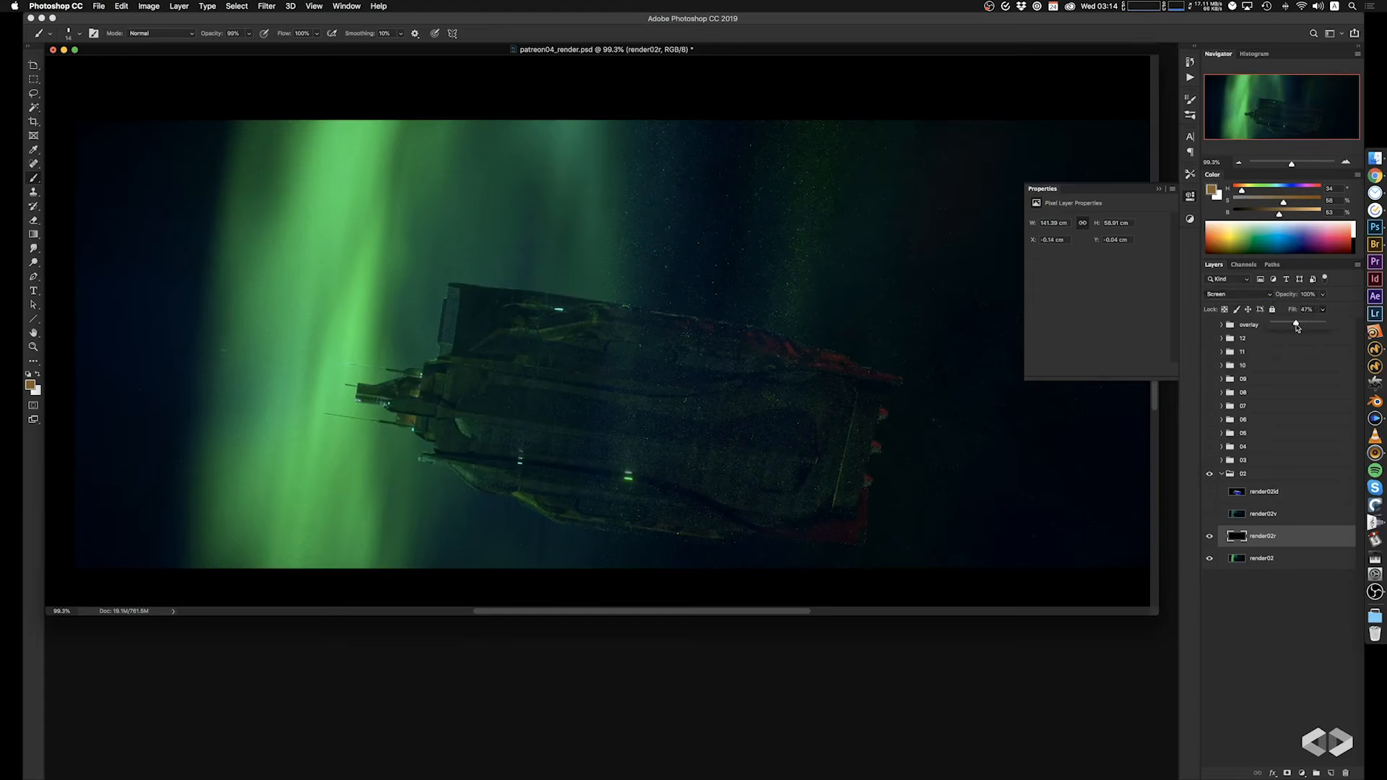
pyautogui.click(1208, 536)
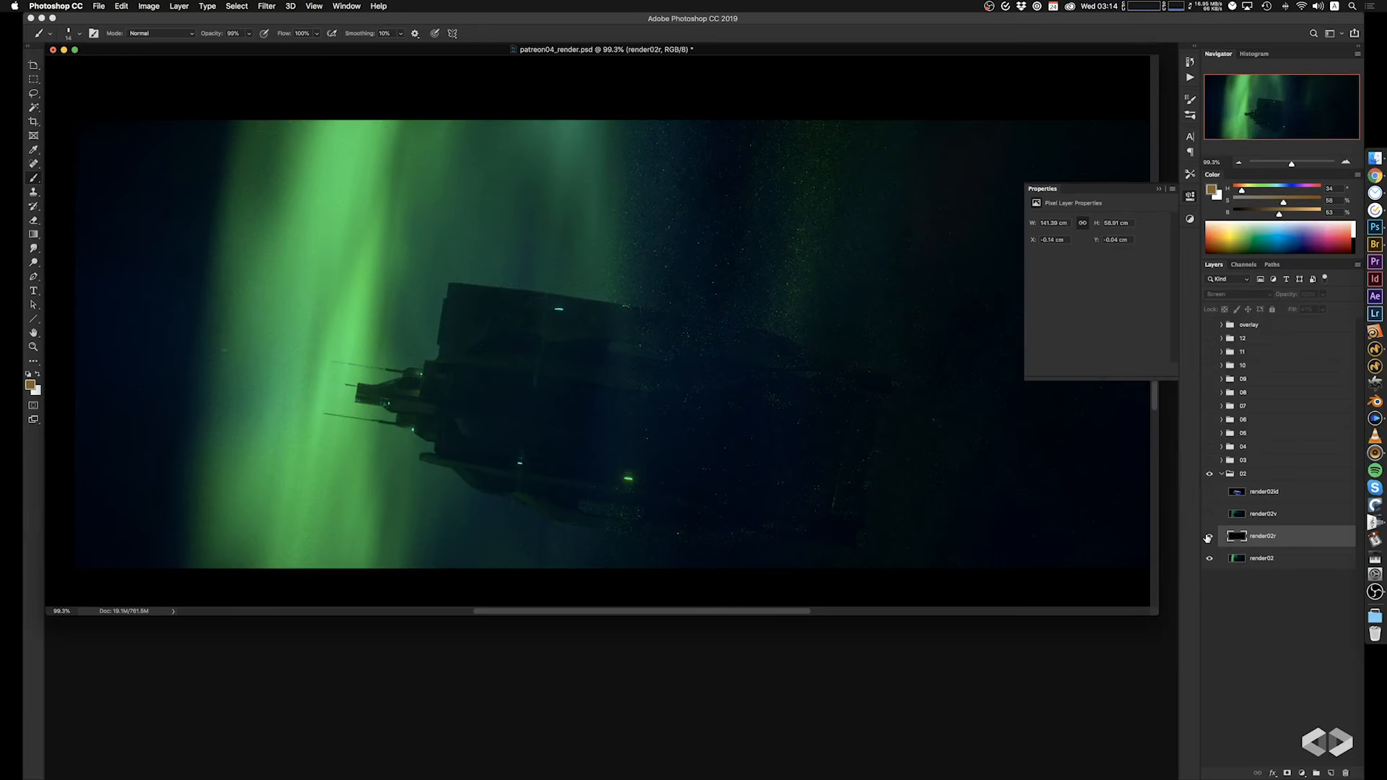
pyautogui.click(1208, 536)
pyautogui.click(1323, 310)
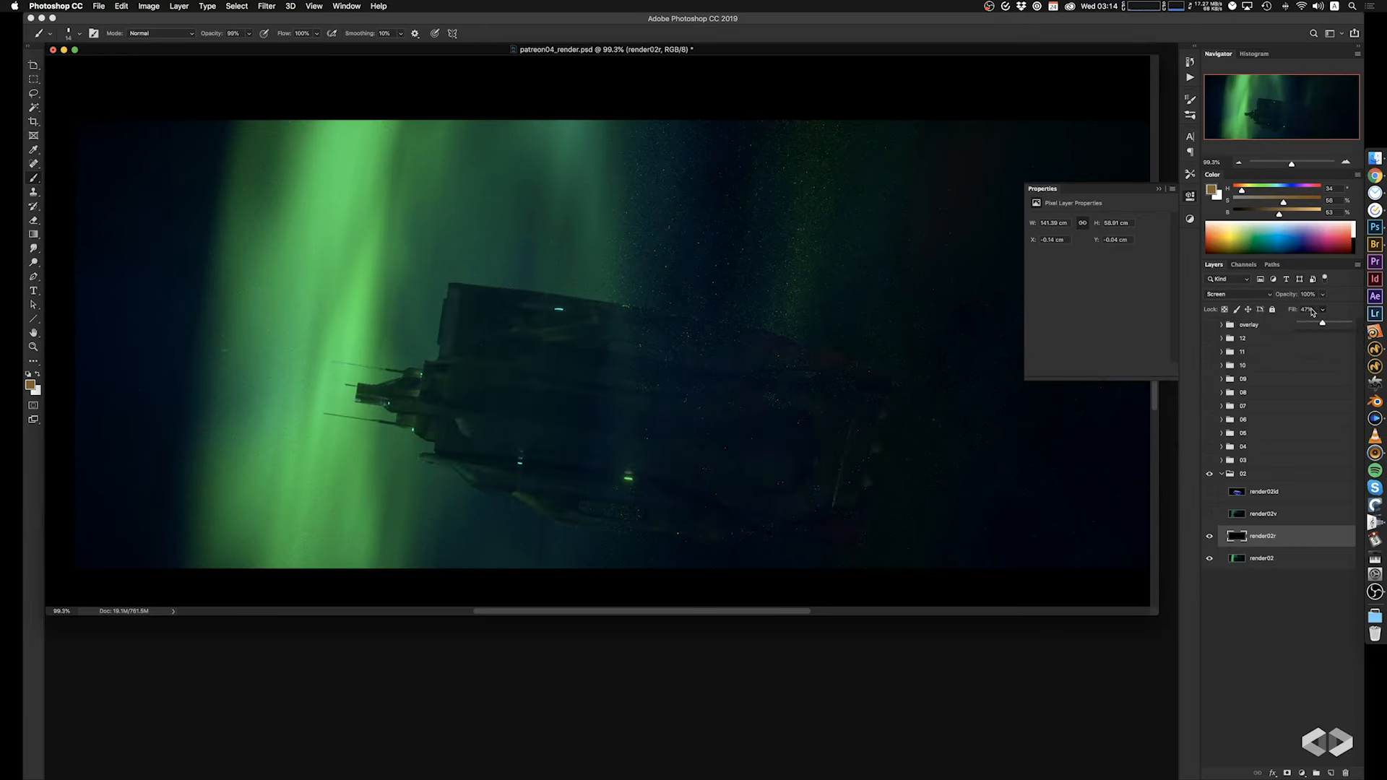
pyautogui.click(1322, 310)
pyautogui.moveTo(1323, 324); pyautogui.dragTo(1316, 326)
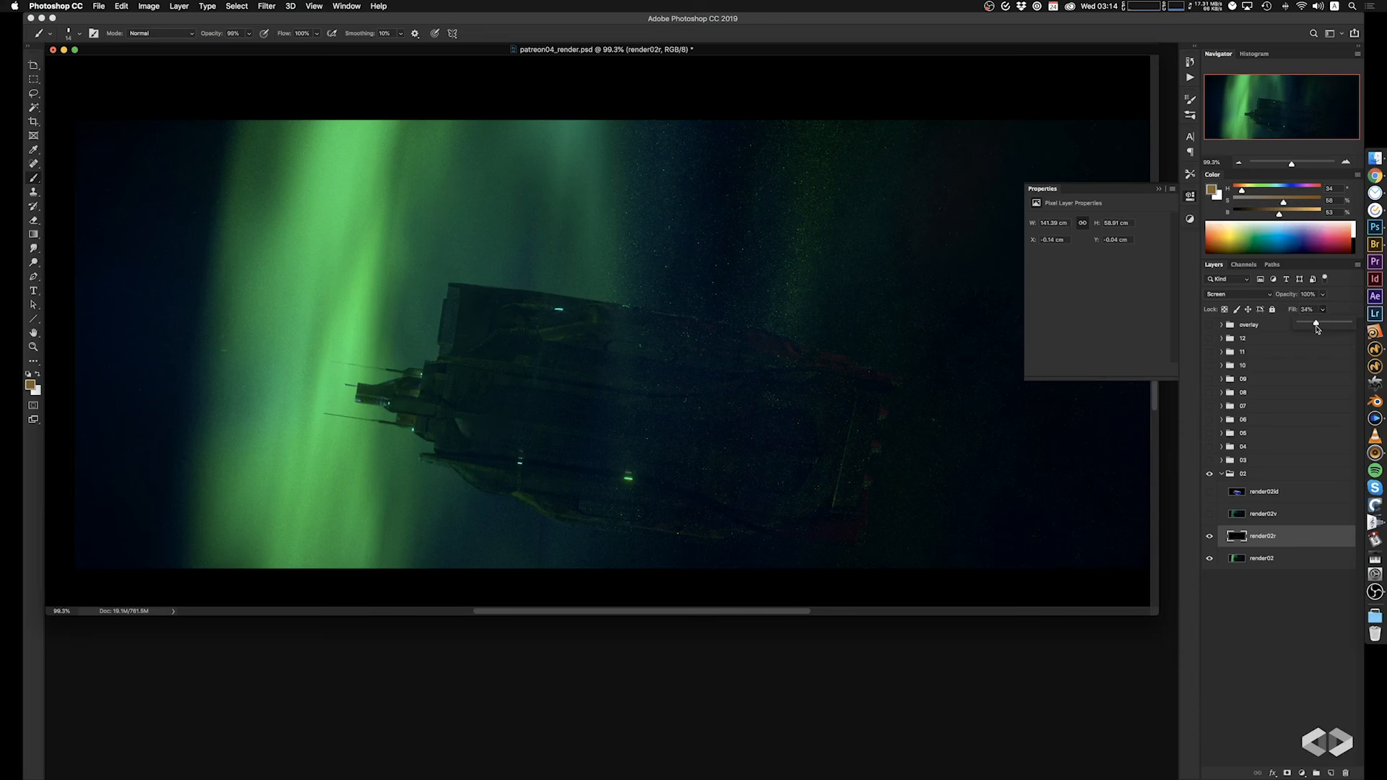
# Add a layer mask to render02r and fade the reflections across the ship's rear half with gradients at 20% opacity.
pyautogui.click(1301, 774)
pyautogui.click(1250, 630)
pyautogui.click(1288, 773)
pyautogui.press('g')
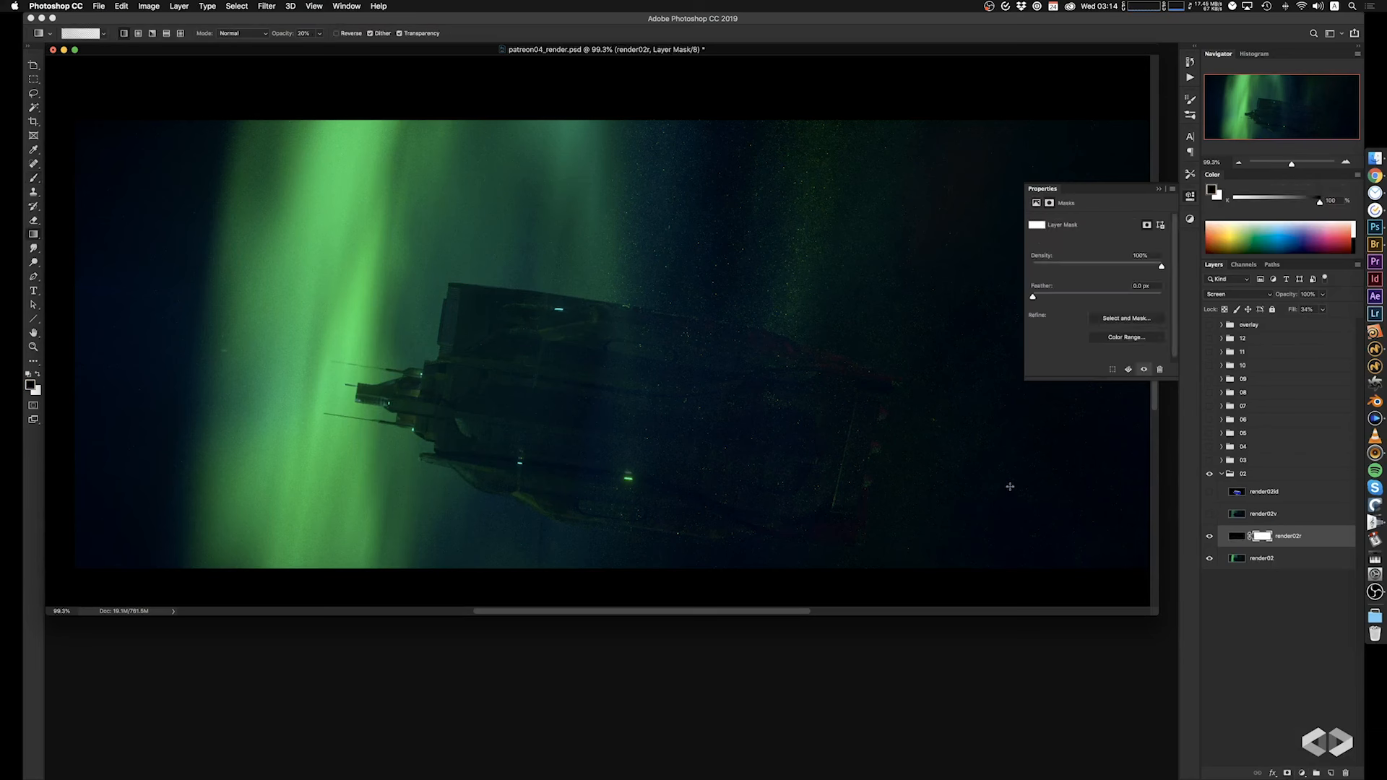
pyautogui.press('x')
pyautogui.moveTo(944, 485); pyautogui.dragTo(700, 449)
pyautogui.moveTo(842, 478); pyautogui.dragTo(605, 443)
pyautogui.press('x')
pyautogui.moveTo(833, 463); pyautogui.dragTo(583, 414)
# Strengthen the mask's fade toward the ship's front with gradients at 80% opacity, and compare with the layer hidden.
pyautogui.press('8')
pyautogui.moveTo(863, 461); pyautogui.dragTo(462, 402)
pyautogui.moveTo(741, 439); pyautogui.dragTo(505, 400)
pyautogui.click(1211, 540)
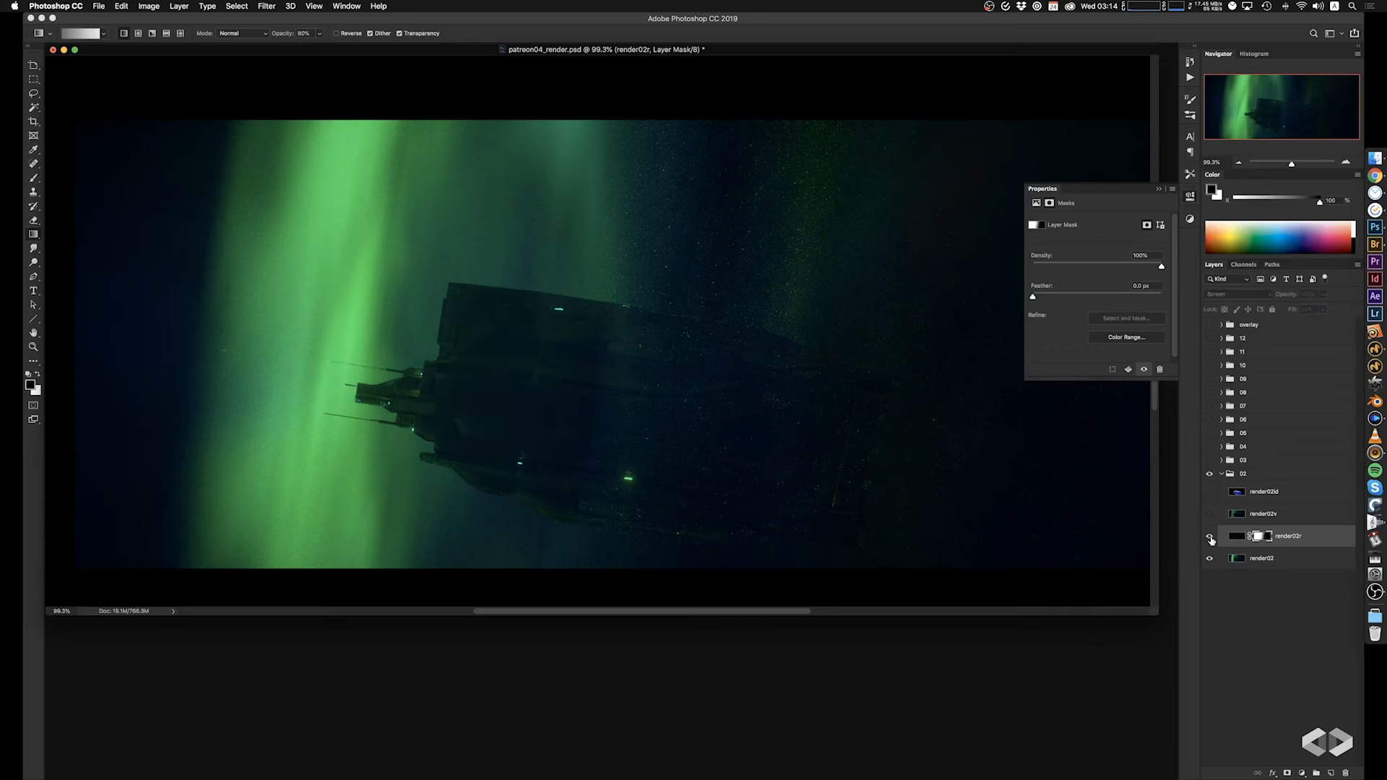
pyautogui.click(1211, 539)
pyautogui.click(1211, 539)
pyautogui.click(1211, 539)
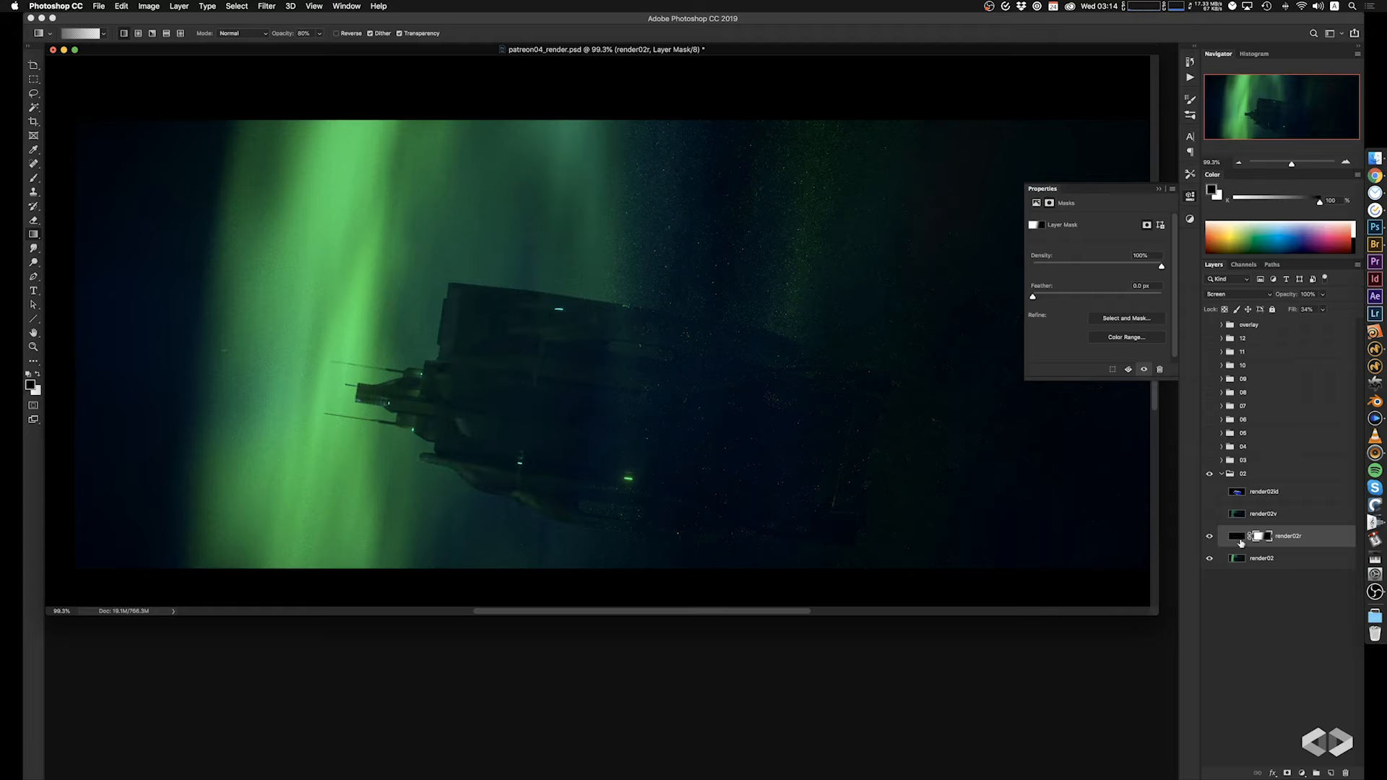
# Brighten the render02r layer's image with Levels, setting midtones to 0.75 and the white input to 94, and compare before and after.
pyautogui.click(1243, 539)
pyautogui.press('super+l')
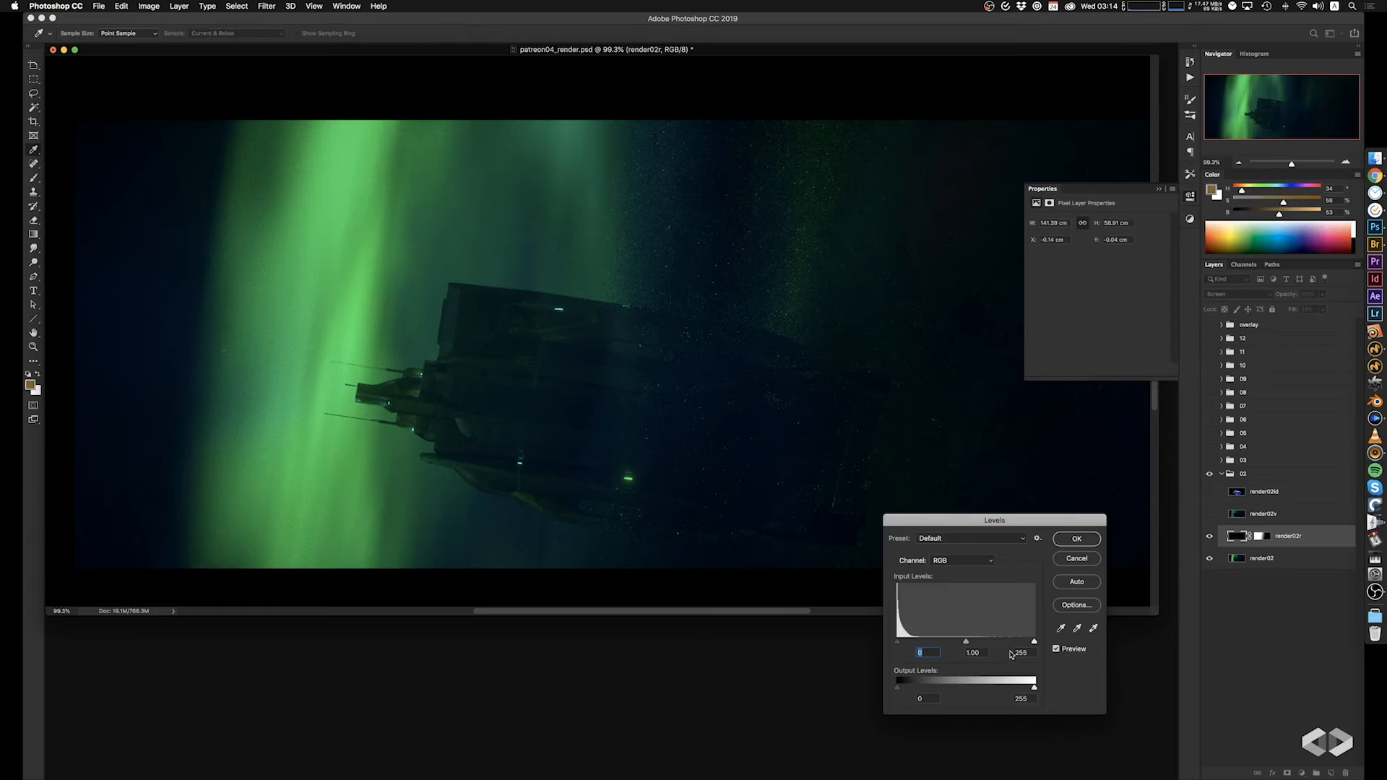
pyautogui.moveTo(1035, 641); pyautogui.dragTo(949, 648)
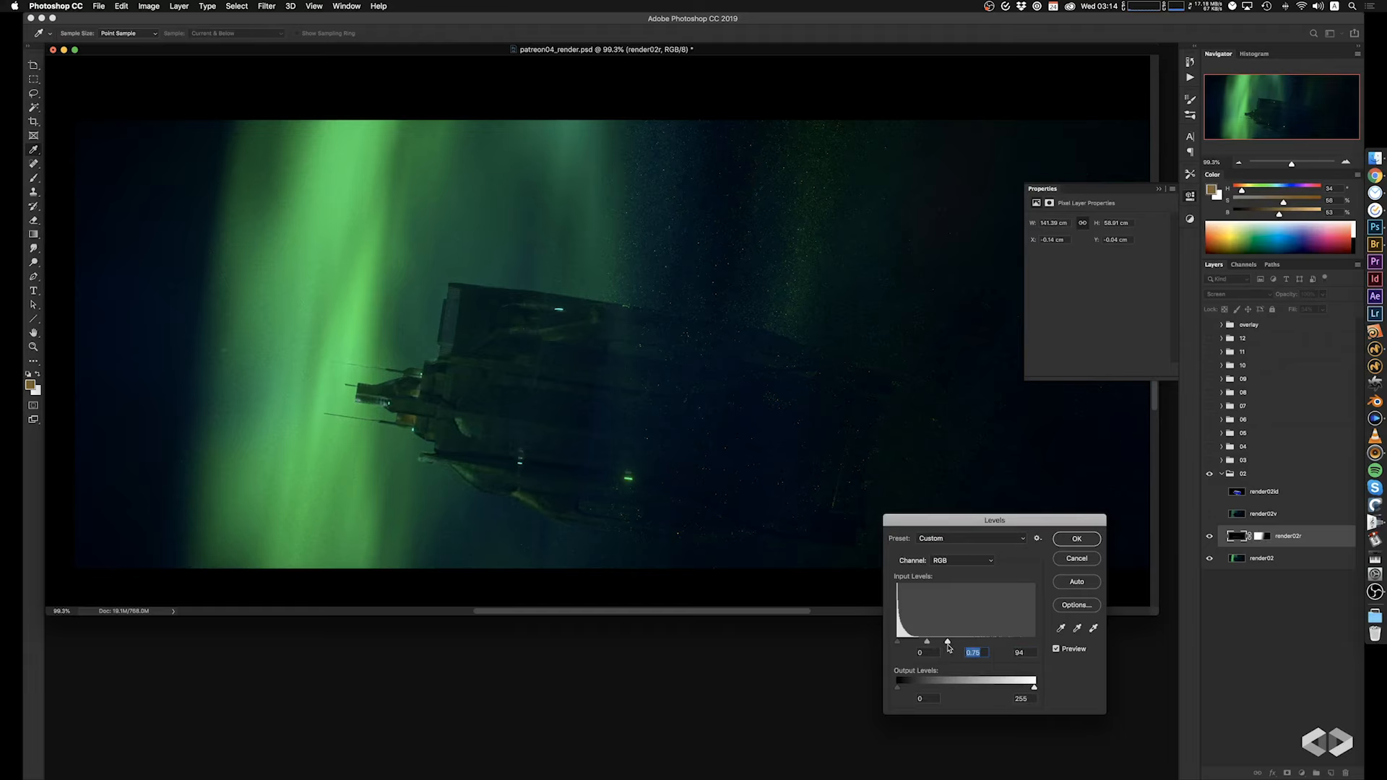
pyautogui.click(1077, 539)
pyautogui.click(1209, 536)
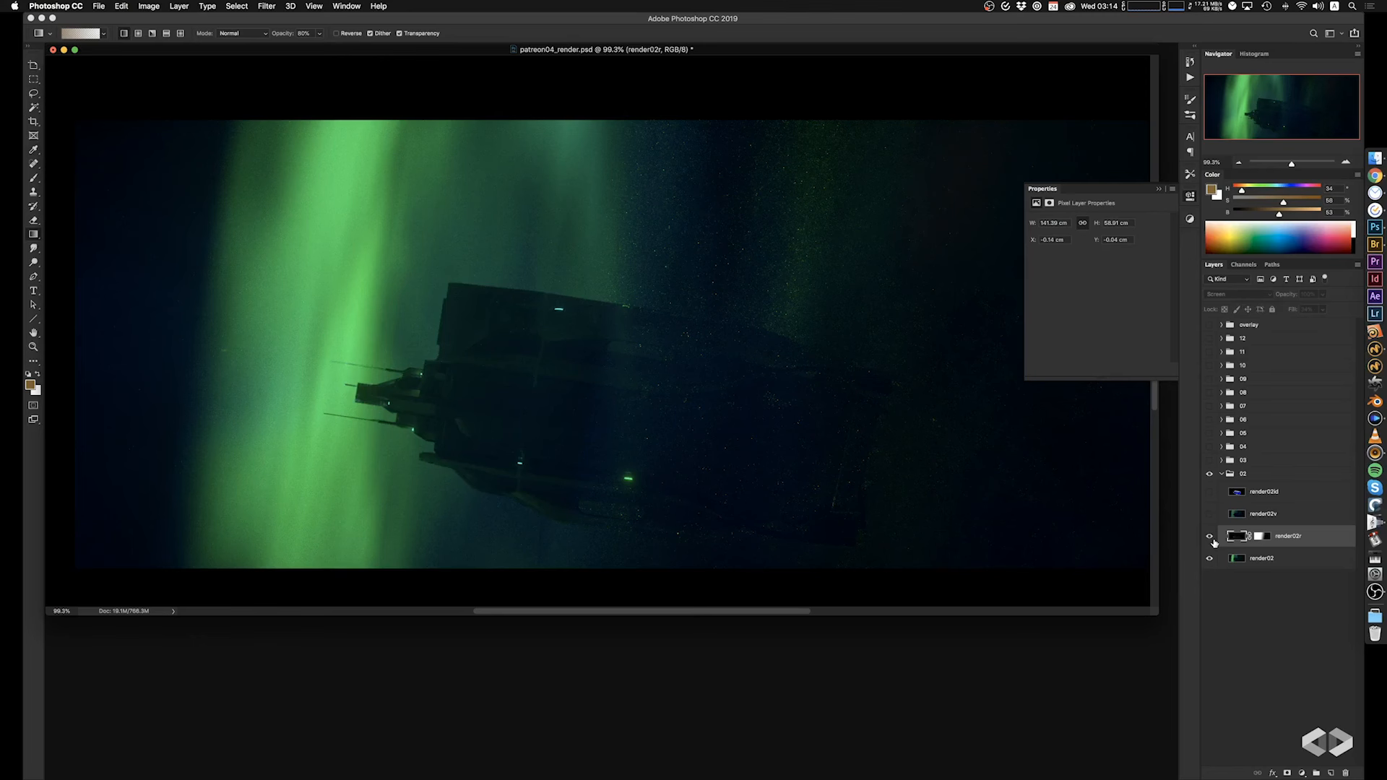
pyautogui.click(1211, 538)
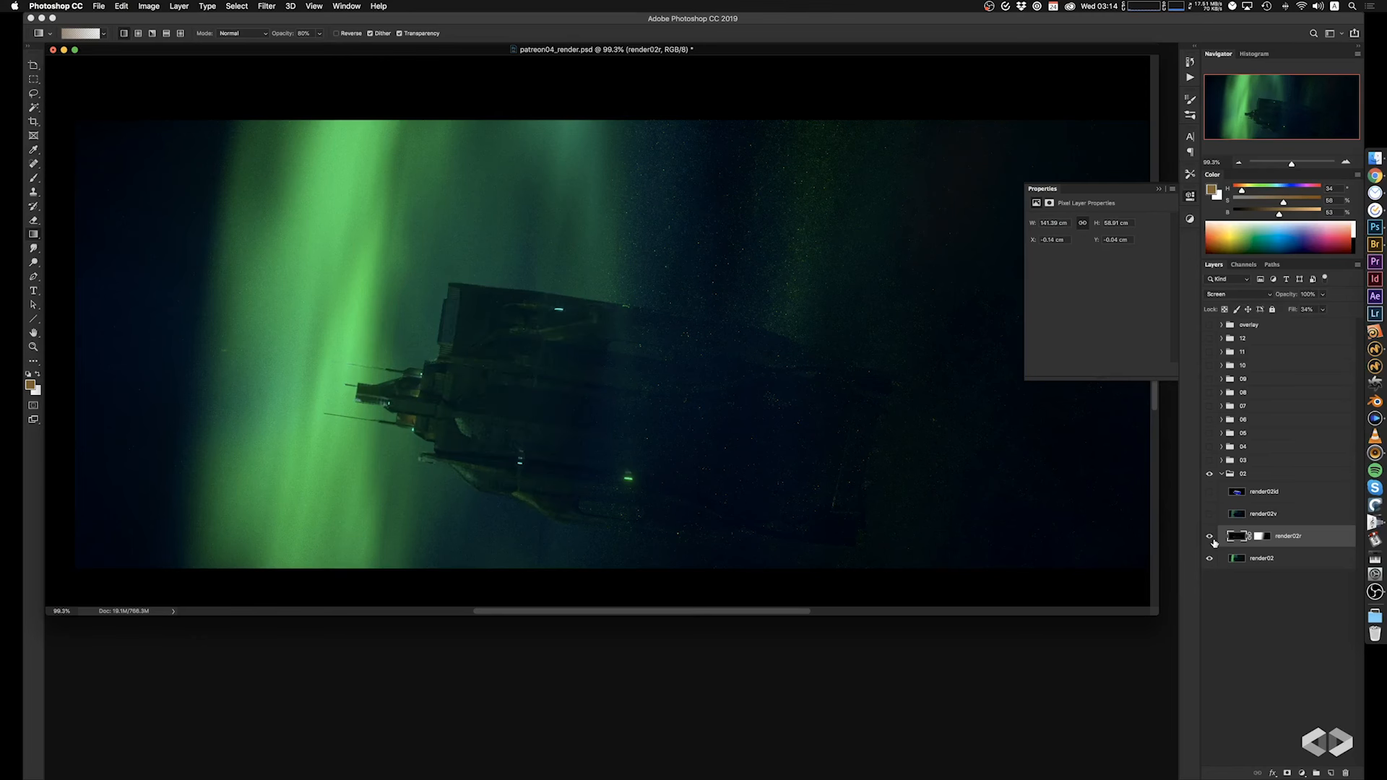
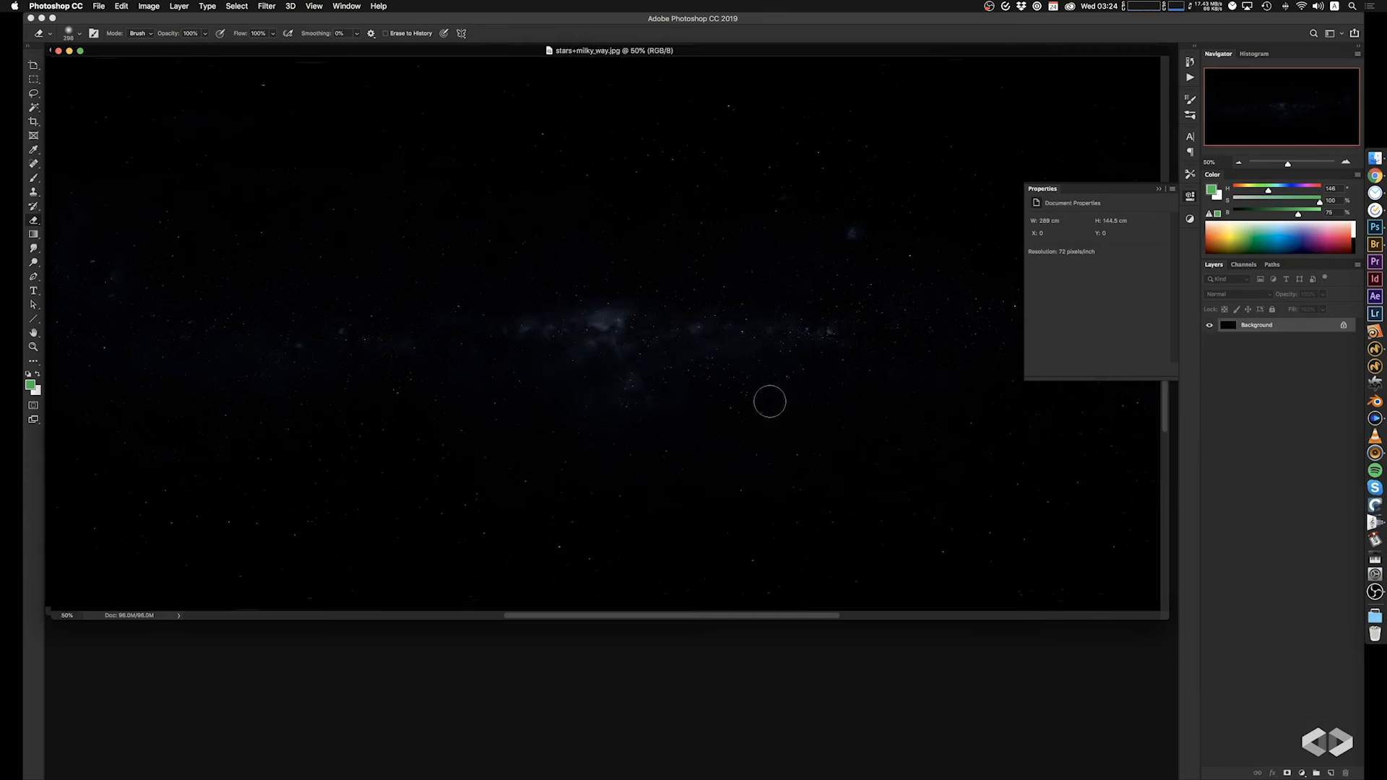
# Copy the whole stars+milky_way.jpg image and paste it as a new layer into patreon04_render.psd.
pyautogui.press('super+a')
pyautogui.press('super+c')
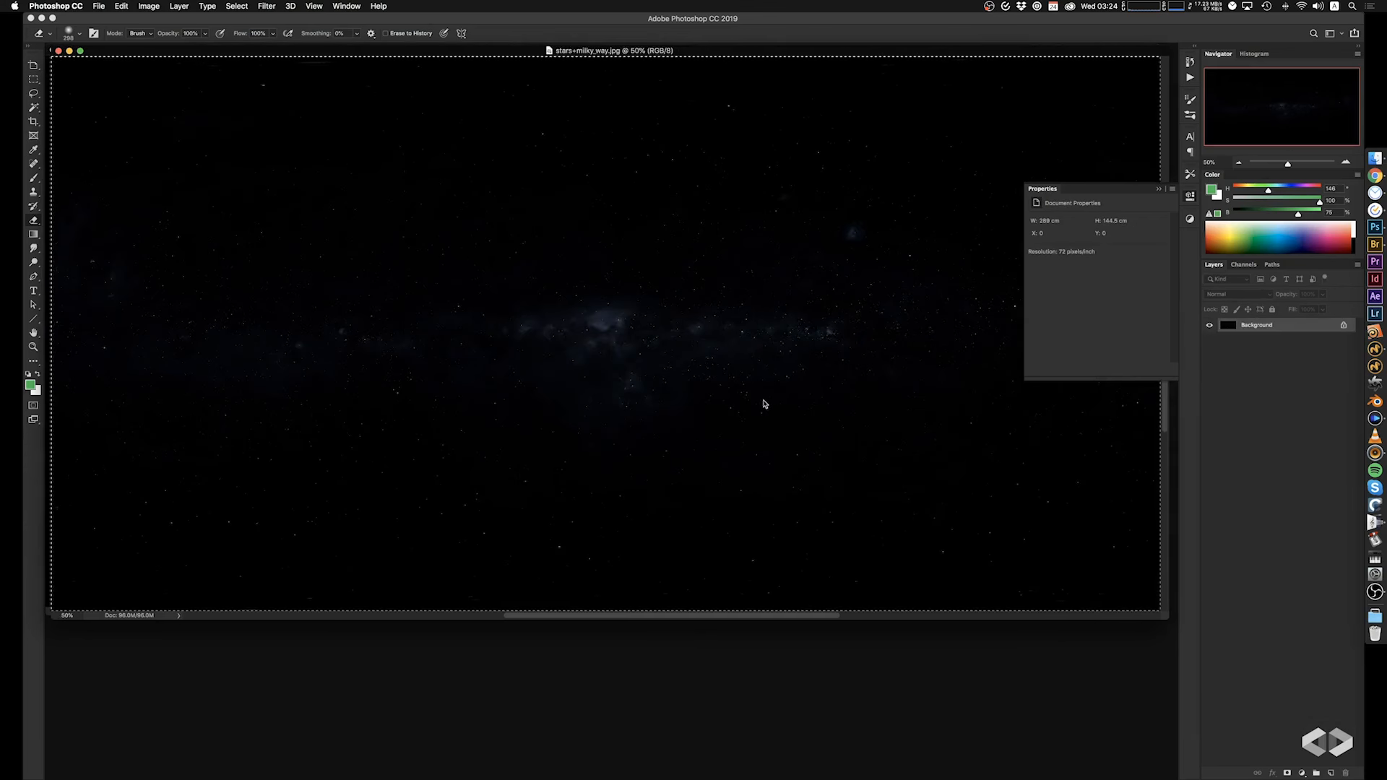
pyautogui.hotkey('ctrl', 'Tab')
pyautogui.press('super+v')
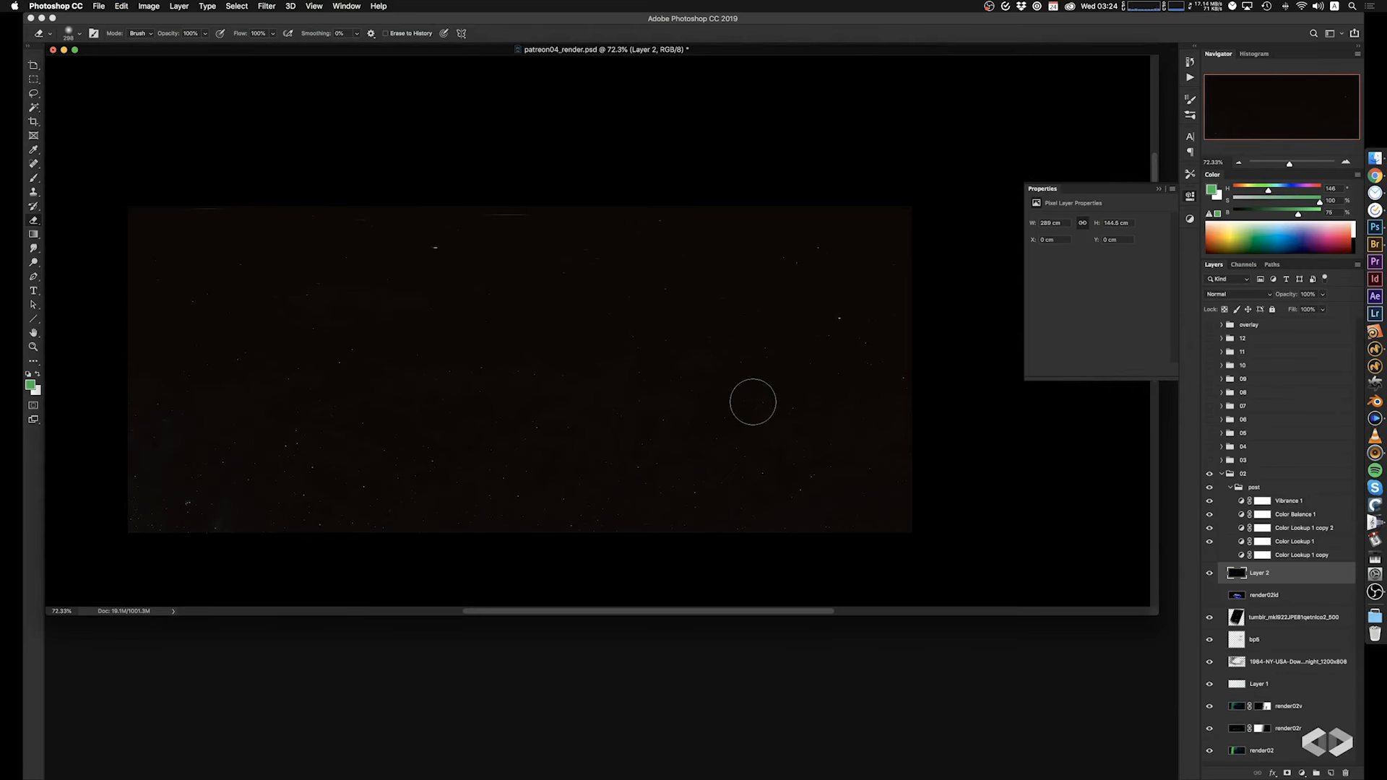
# Scale the pasted star image to about 41%, rotate it nearly upright, and place it over the dark area left of the aurora.
pyautogui.press('super+t')
pyautogui.press('super+0')
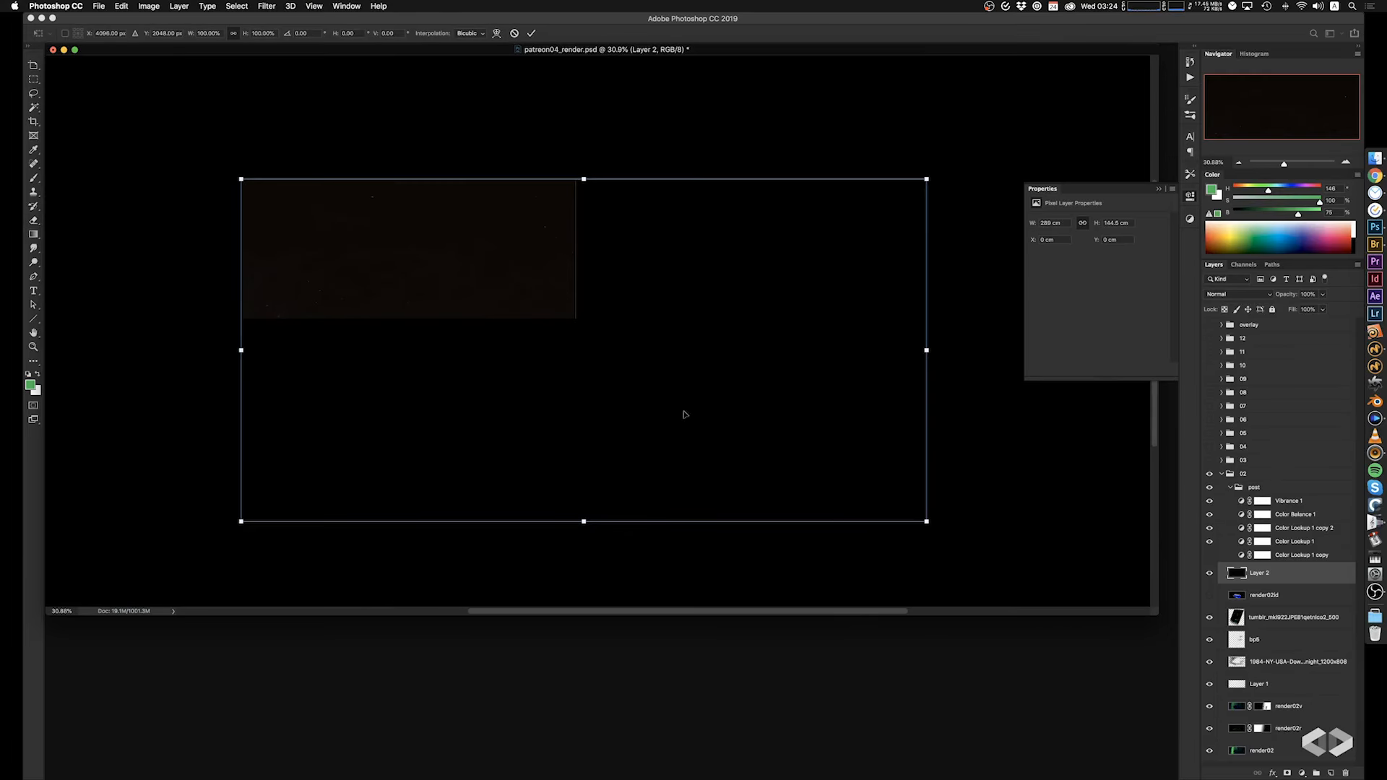
pyautogui.moveTo(933, 527); pyautogui.dragTo(532, 325)
pyautogui.keyDown('super'); pyautogui.moveTo(431, 248); pyautogui.dragTo(518, 358); pyautogui.keyUp('super')
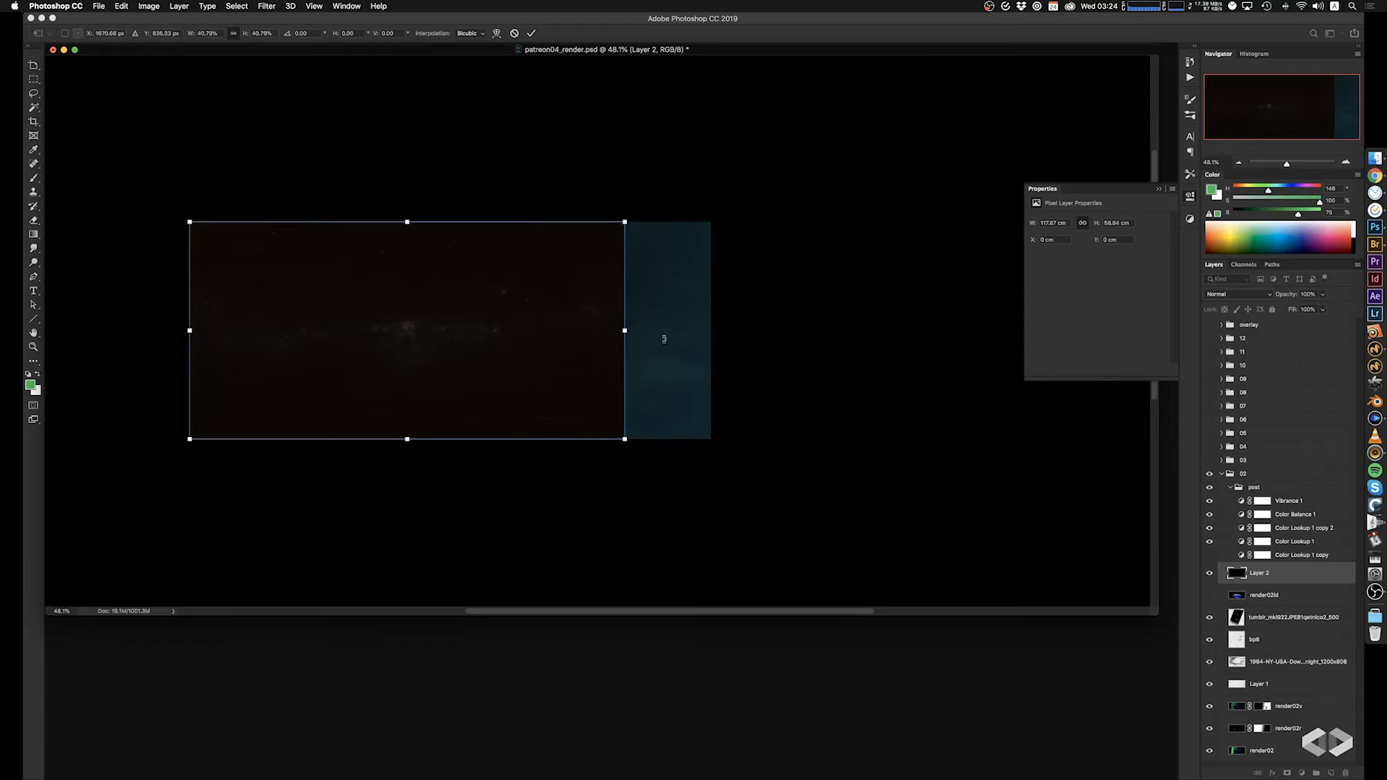
pyautogui.moveTo(664, 339); pyautogui.dragTo(377, 442)
pyautogui.moveTo(419, 367); pyautogui.dragTo(263, 355)
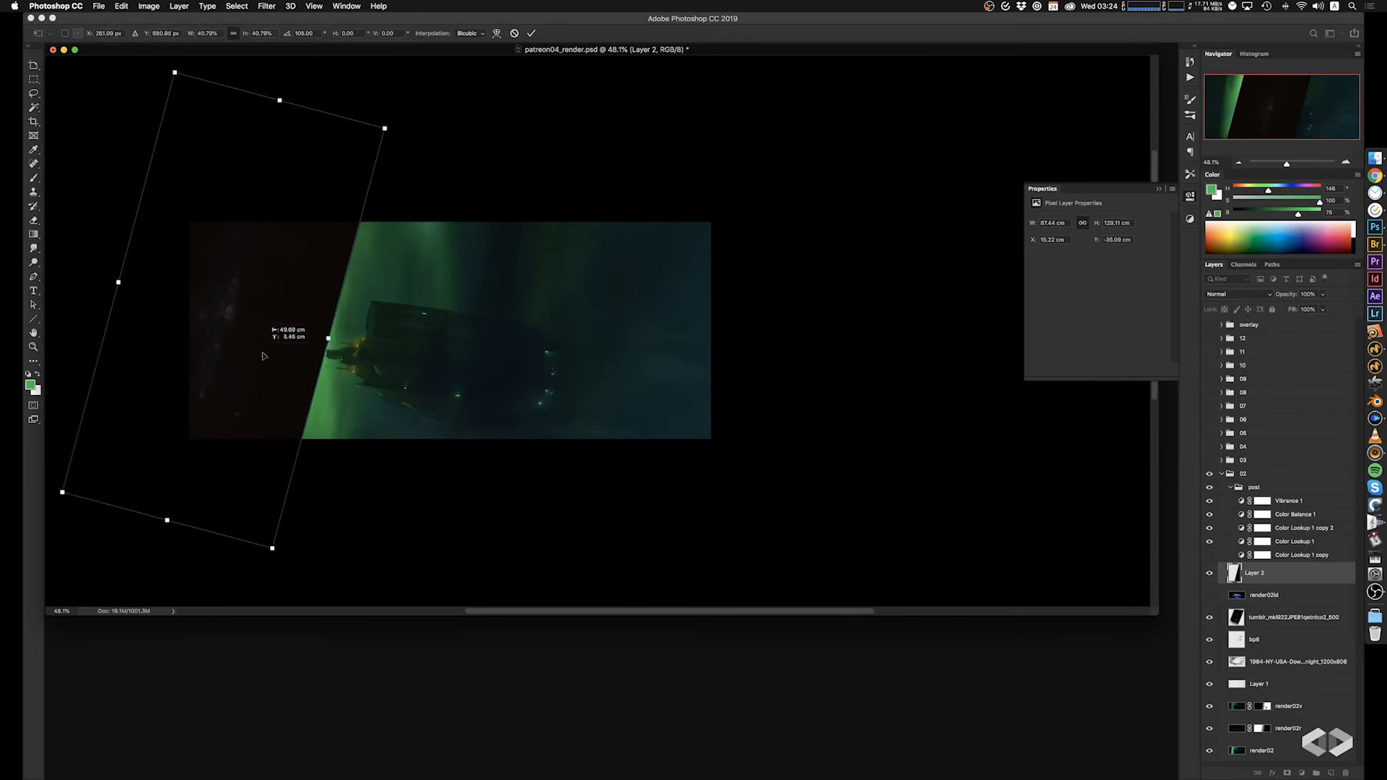
pyautogui.moveTo(376, 463); pyautogui.dragTo(415, 434)
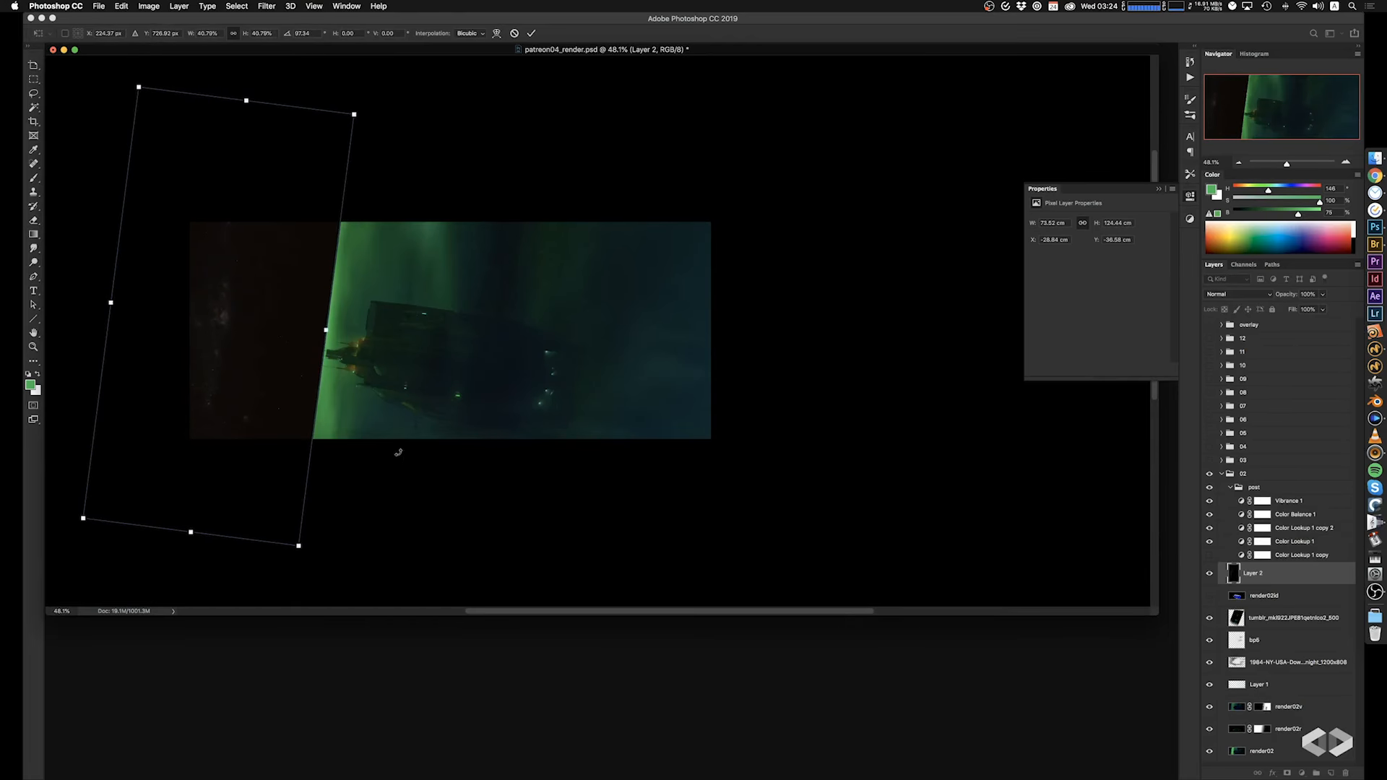
pyautogui.press('Return')
pyautogui.press('e')
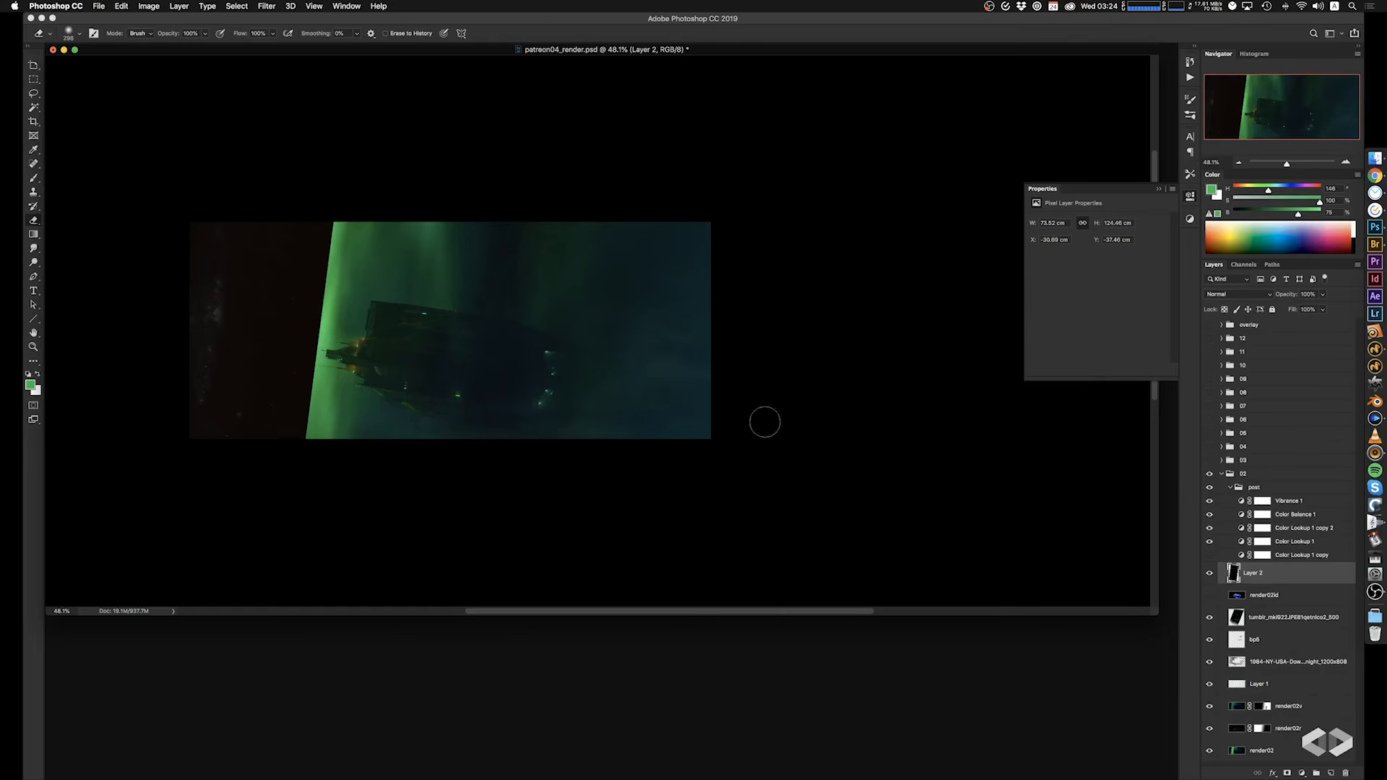
# Add a layer mask to Layer 2 and fade the star image's edge toward the aurora with gradients at 100% opacity.
pyautogui.click(1287, 773)
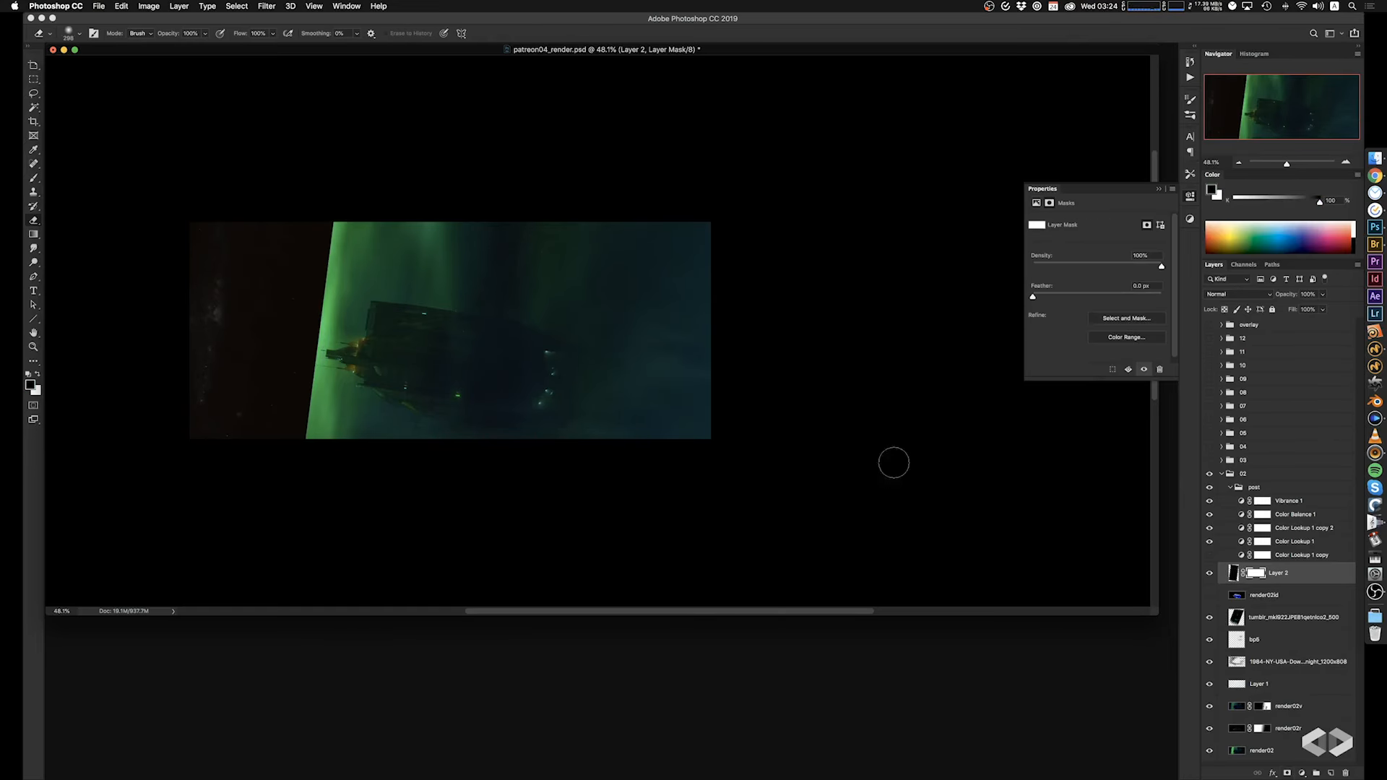
pyautogui.press('g')
pyautogui.moveTo(172, 306); pyautogui.dragTo(292, 364)
pyautogui.press('0')
pyautogui.moveTo(291, 364); pyautogui.dragTo(285, 378)
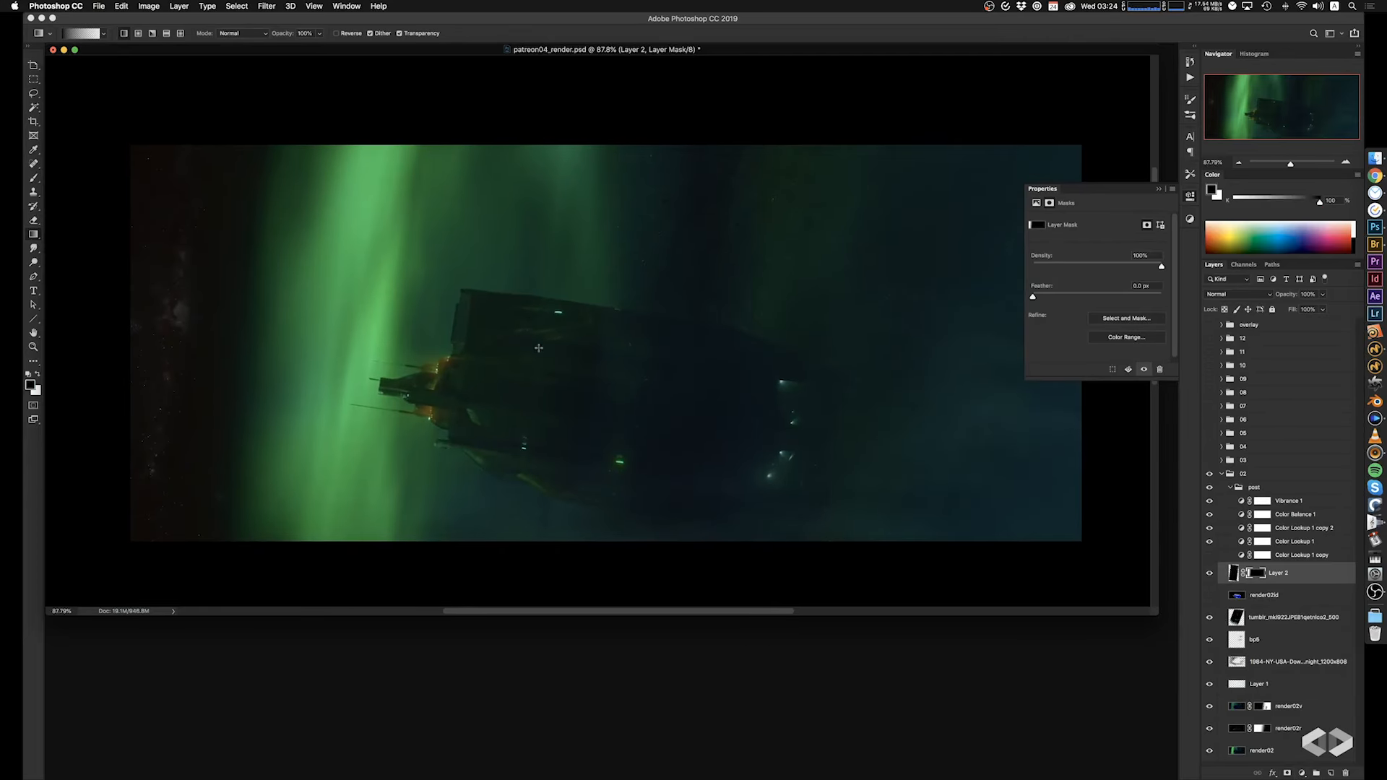
# Set Layer 2's blend mode to Screen.
pyautogui.click(1232, 295)
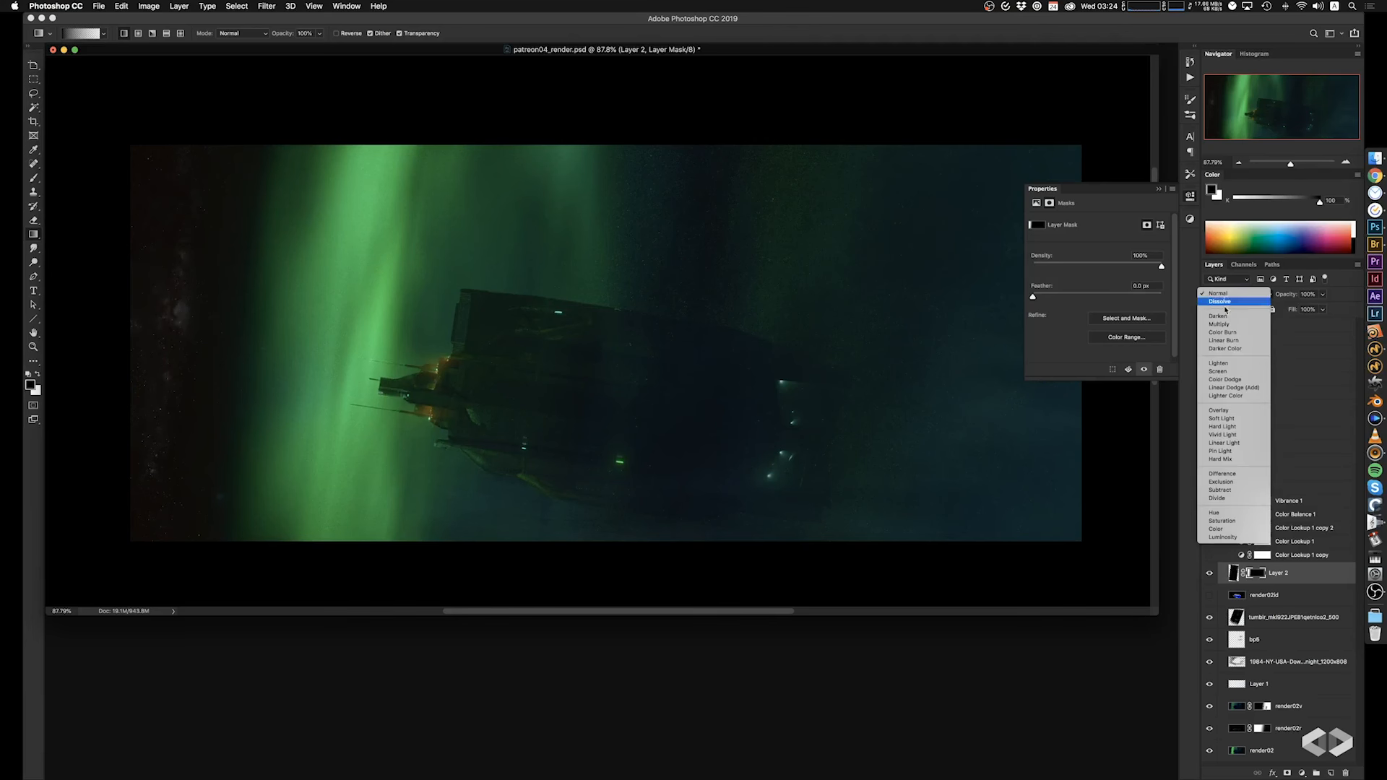
pyautogui.click(1221, 364)
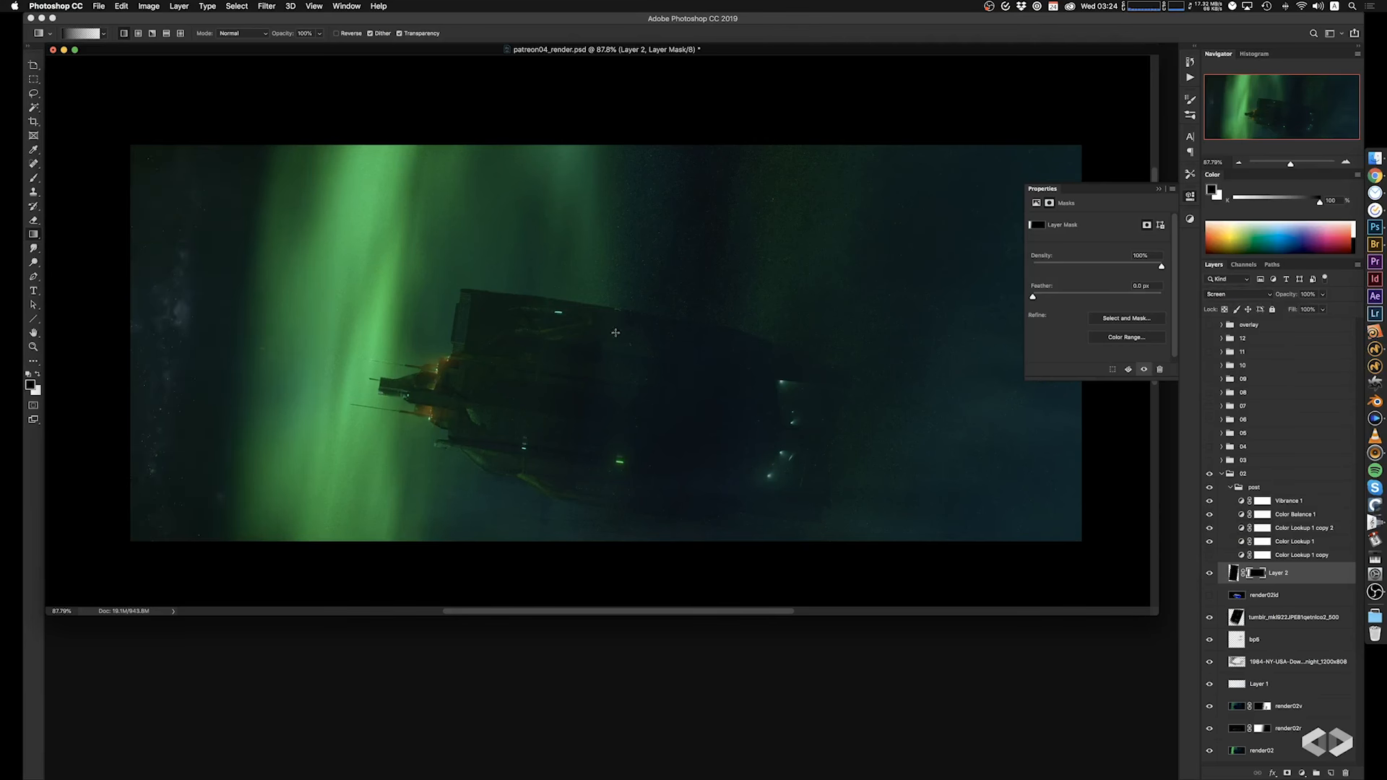
pyautogui.moveTo(462, 403); pyautogui.dragTo(478, 410)
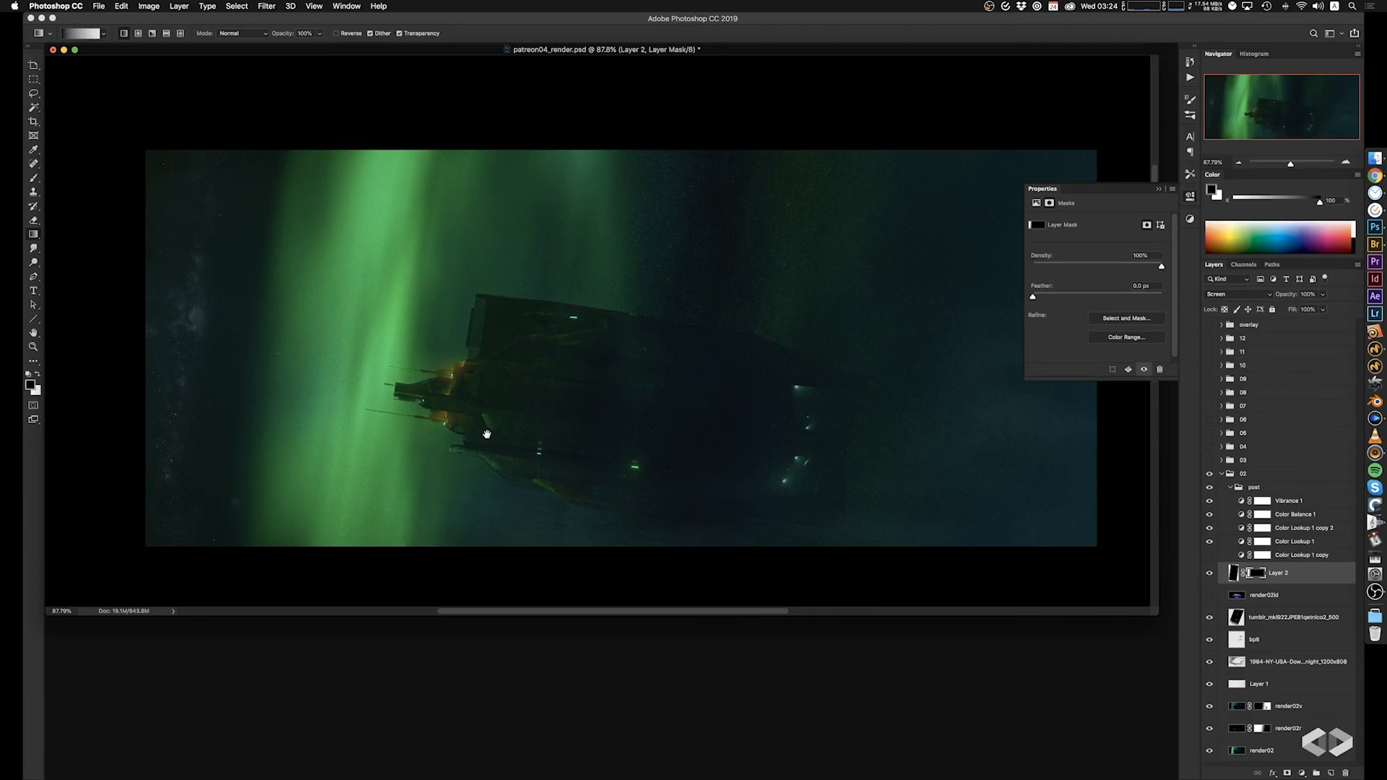
# Unlink Layer 2's mask, slightly reposition and enlarge the star image independently of it, and save the document.
pyautogui.click(1237, 575)
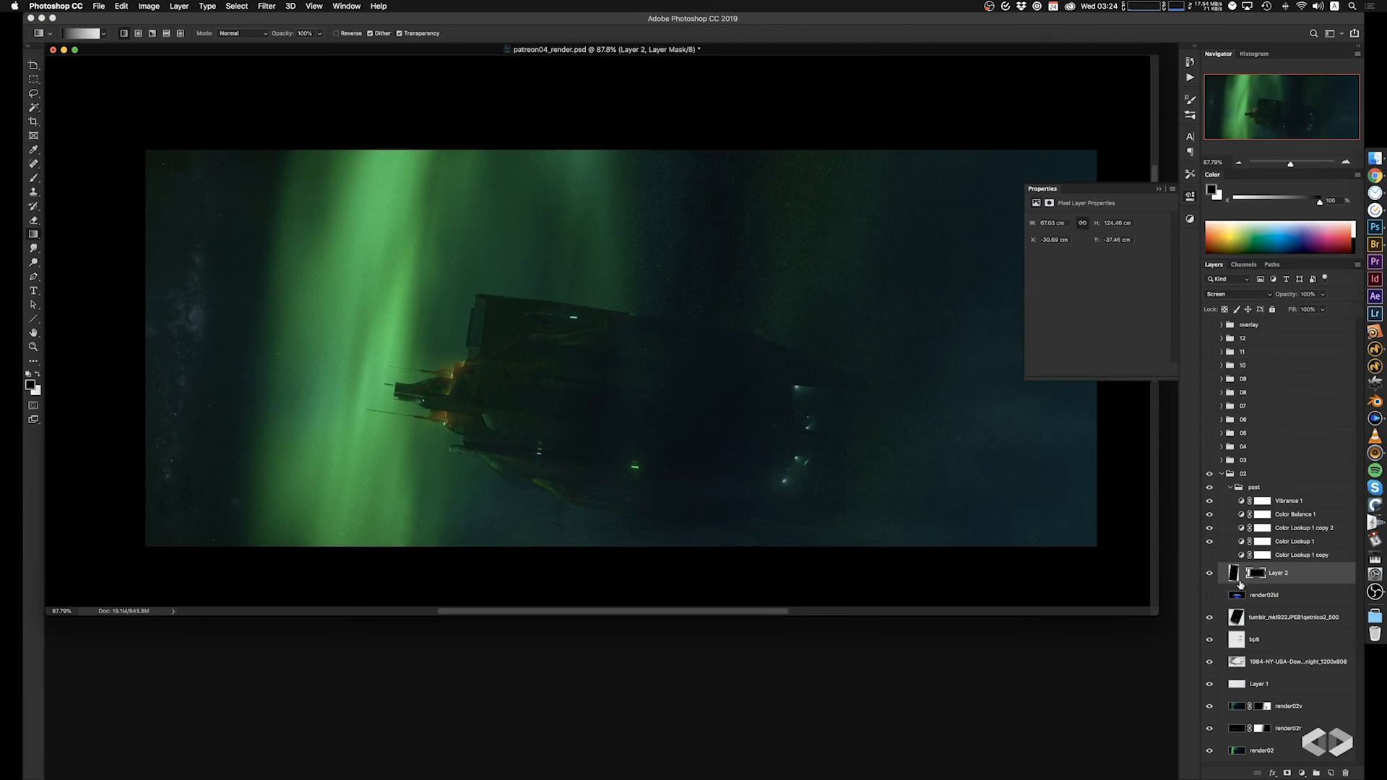
pyautogui.moveTo(292, 407)
pyautogui.keyDown('super'); pyautogui.mouseDown()
pyautogui.moveTo(327, 409)
pyautogui.moveTo(257, 397)
pyautogui.moveTo(314, 420)
pyautogui.mouseUp(); pyautogui.keyUp('super')
pyautogui.keyDown('alt'); pyautogui.scroll(-3, 316, 451); pyautogui.keyUp('alt')
pyautogui.keyDown('alt'); pyautogui.scroll(2, 293, 421); pyautogui.keyUp('alt')
pyautogui.press('super+t')
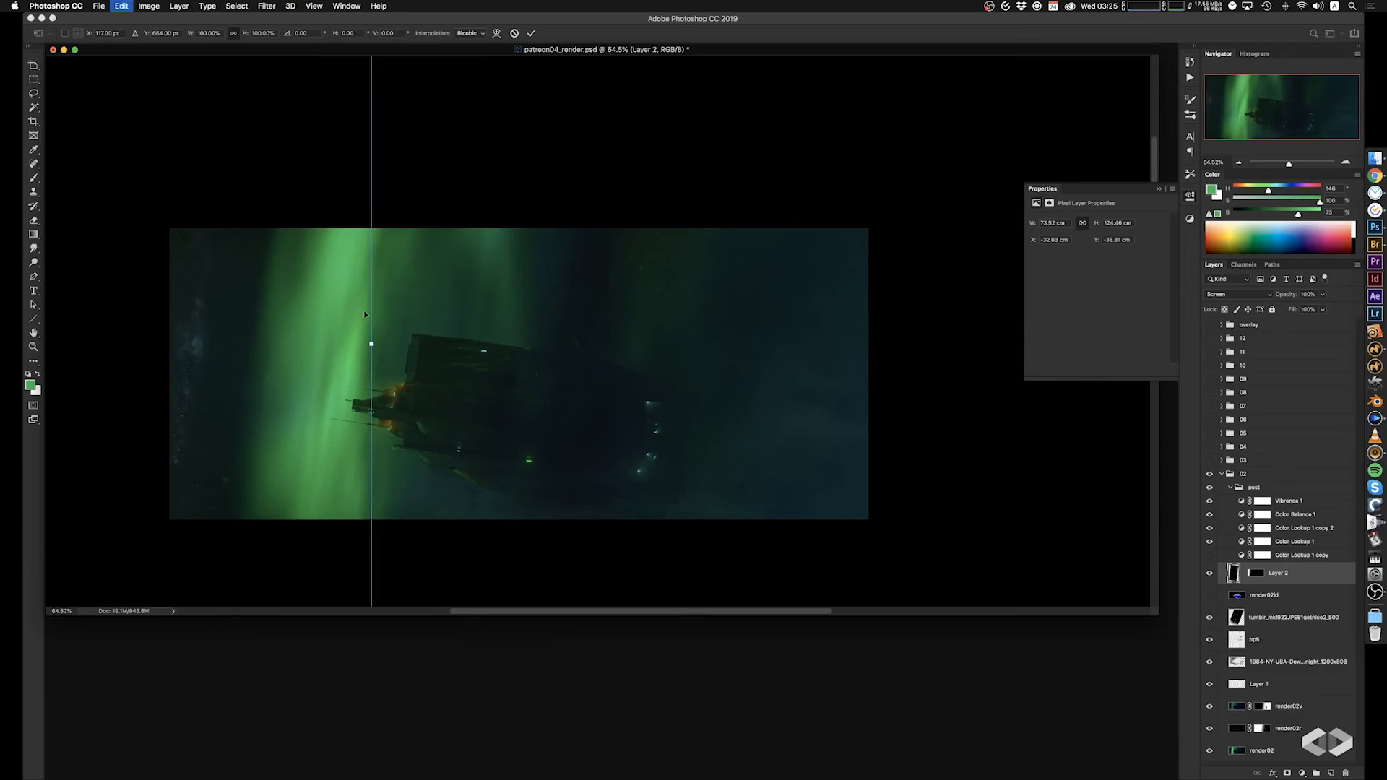
pyautogui.press('Escape')
pyautogui.press('super+t')
pyautogui.moveTo(423, 399); pyautogui.dragTo(421, 403)
pyautogui.press('Return')
pyautogui.press('g')
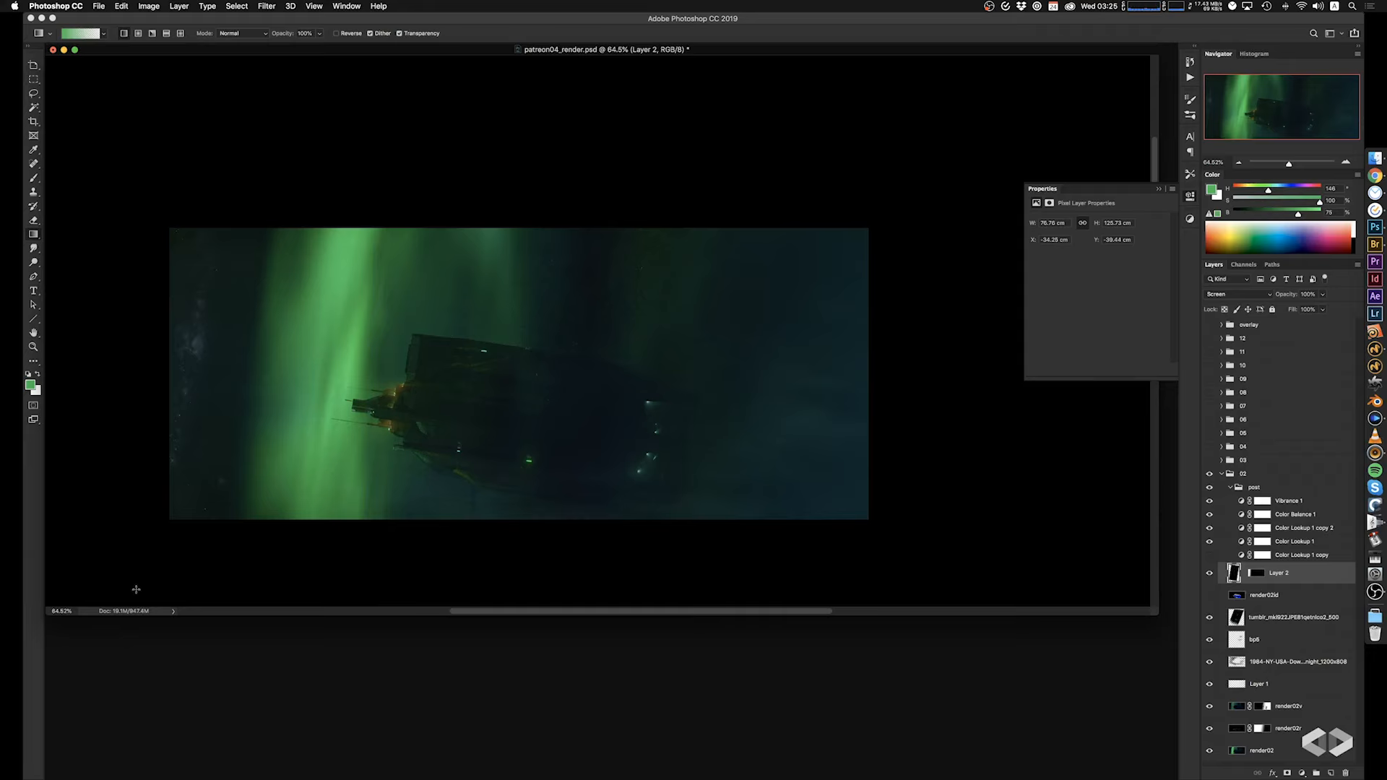
pyautogui.press('super+s')
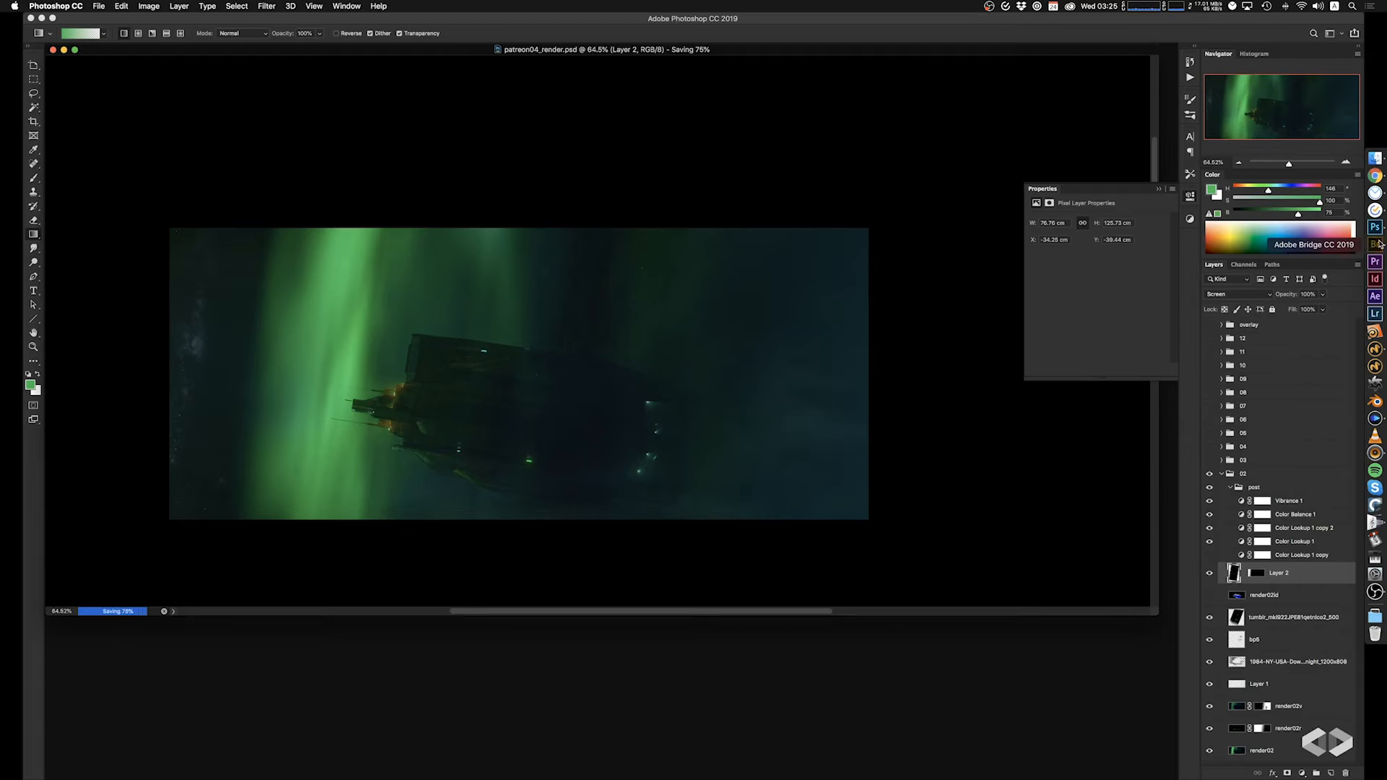
# Switch to Adobe Bridge, look through the reference images in the ref folder, and return to the Photoshop composite.
pyautogui.click(1378, 244)
pyautogui.click(747, 257)
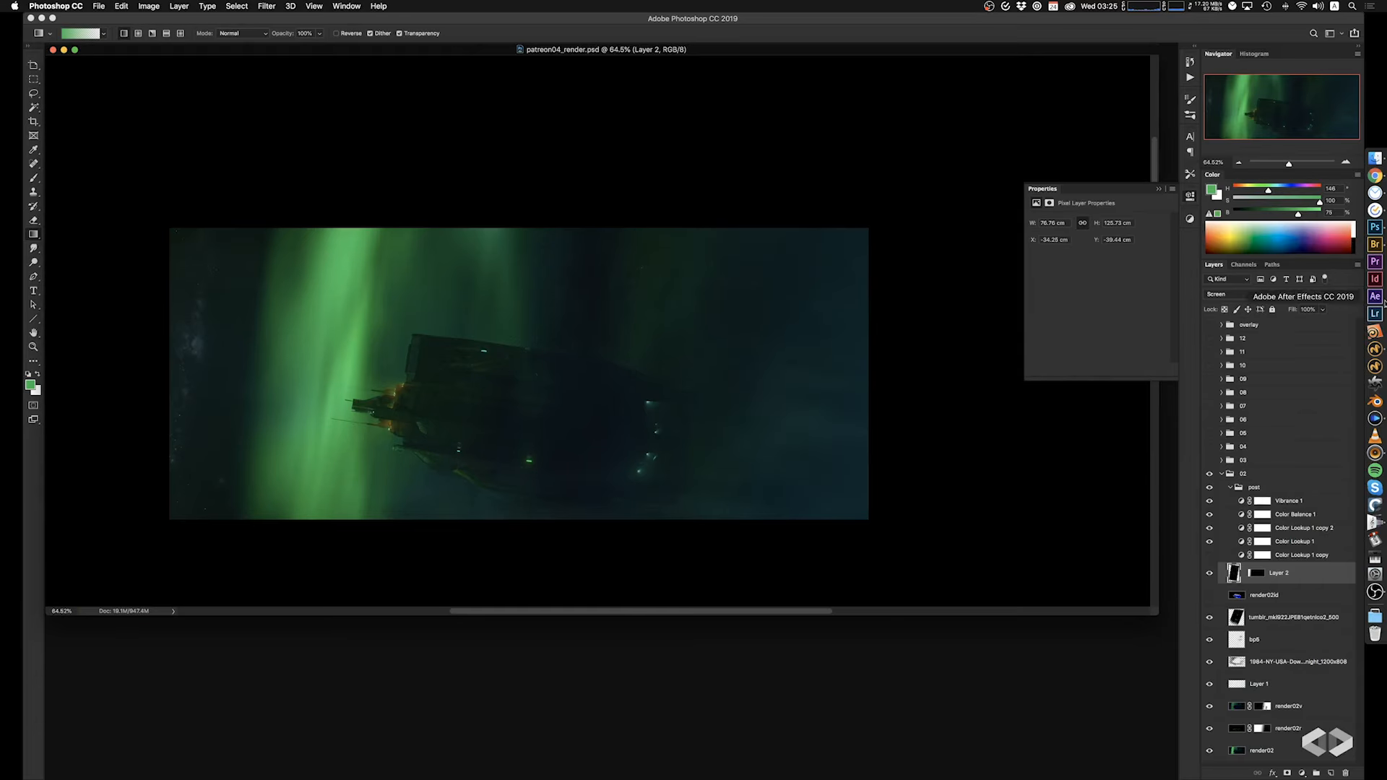
pyautogui.click(1376, 246)
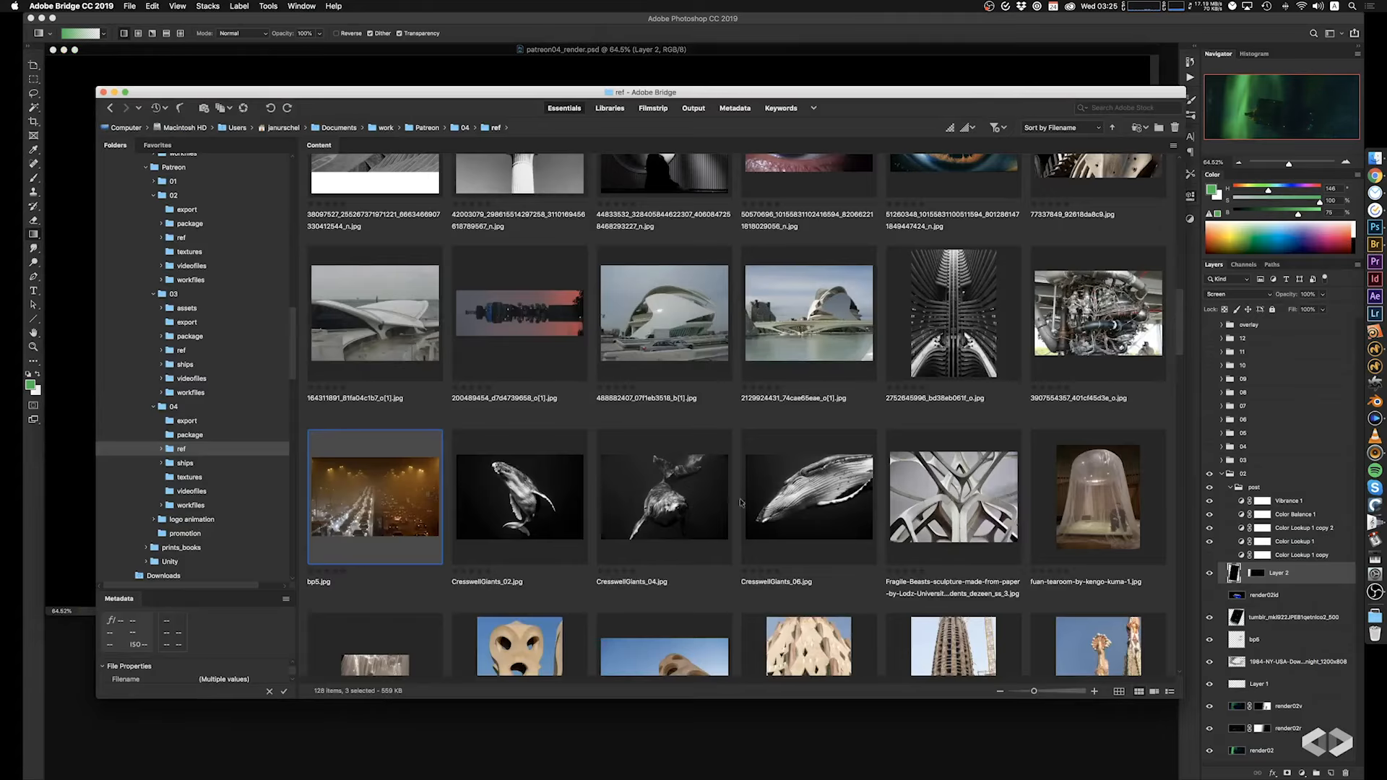
pyautogui.scroll(-5, 737, 502)
pyautogui.scroll(-5, 737, 502)
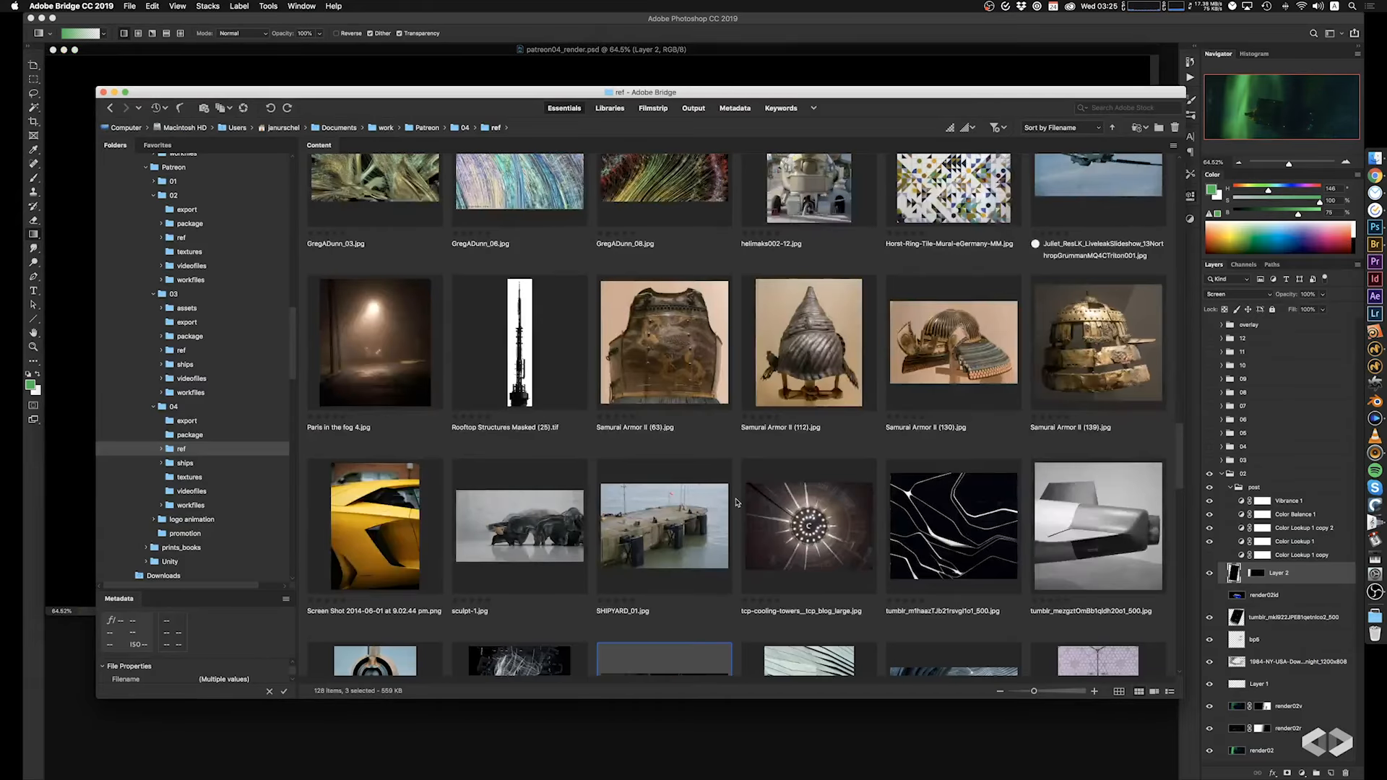
pyautogui.scroll(-5, 736, 502)
pyautogui.scroll(-20, 736, 502)
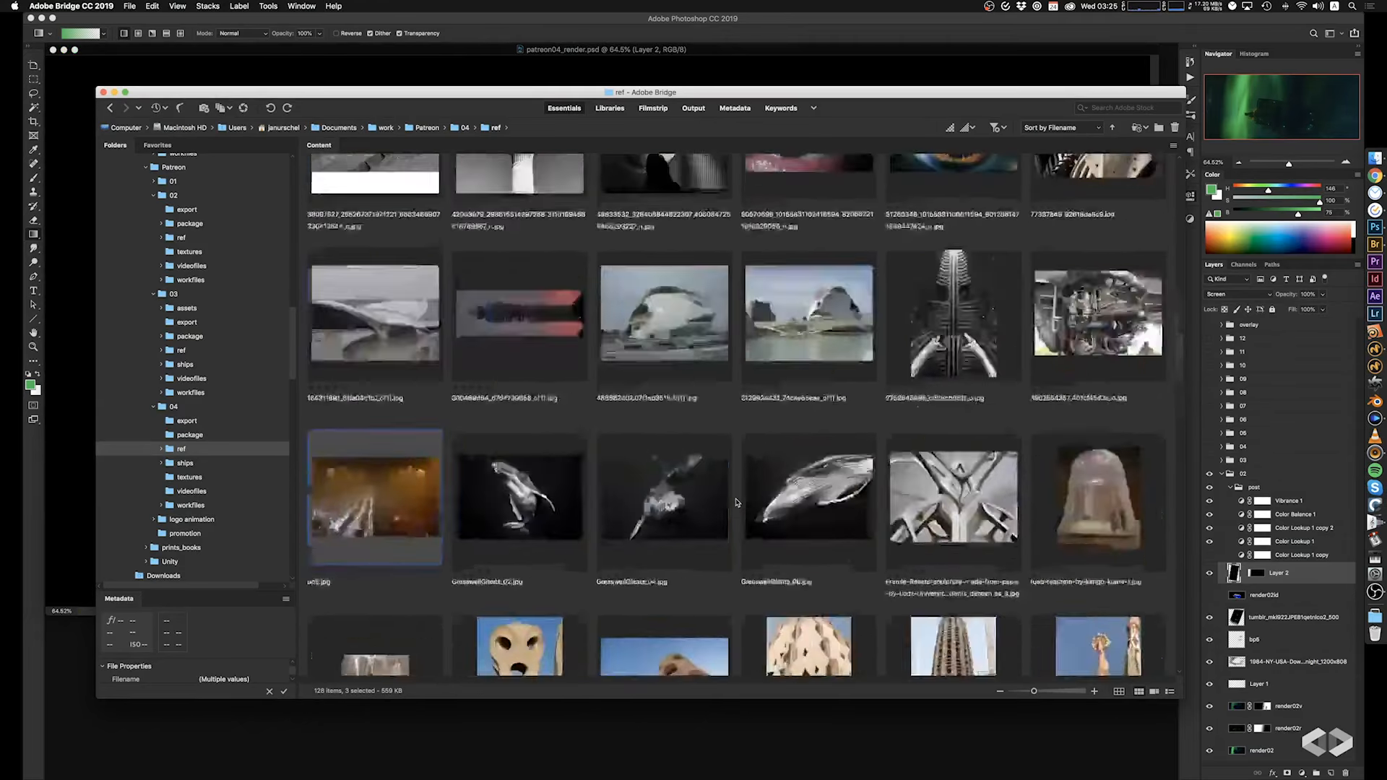
pyautogui.scroll(4, 736, 502)
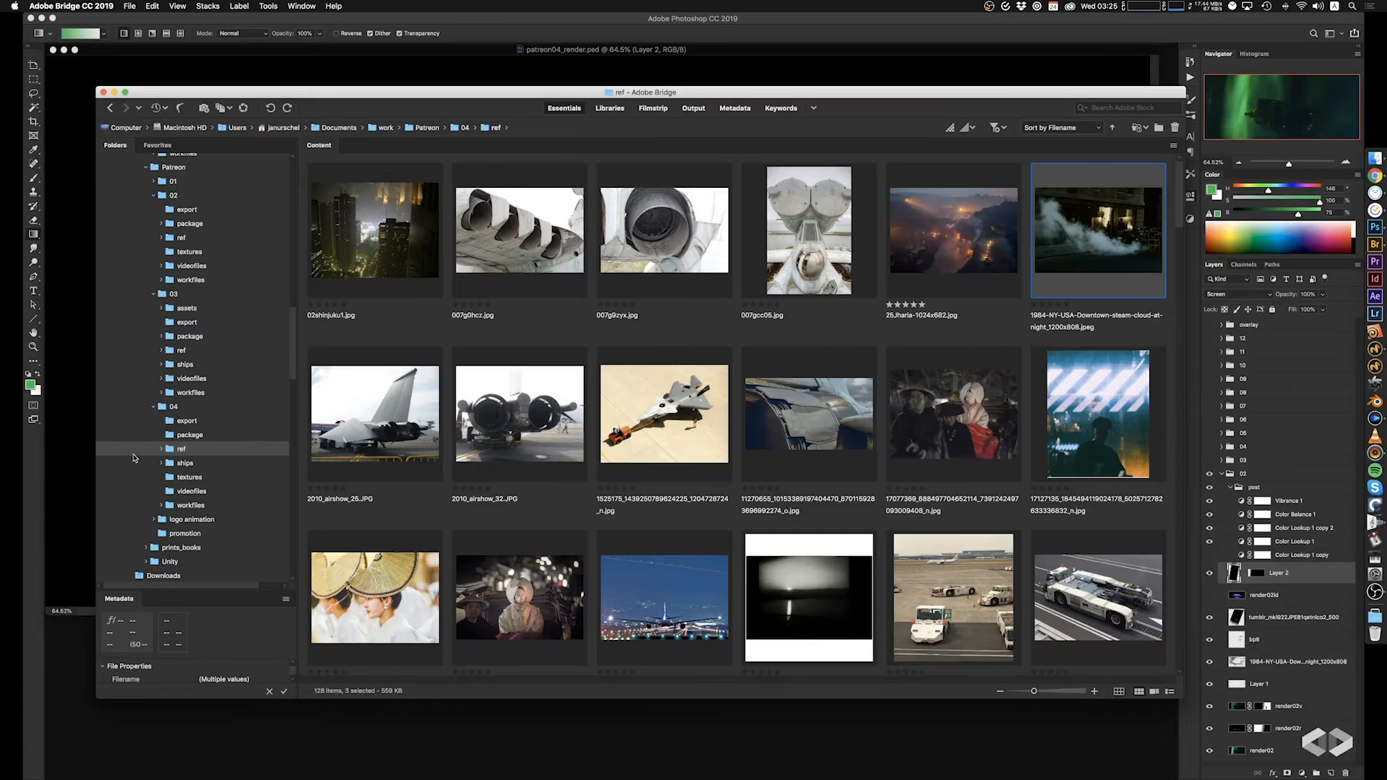
pyautogui.click(67, 466)
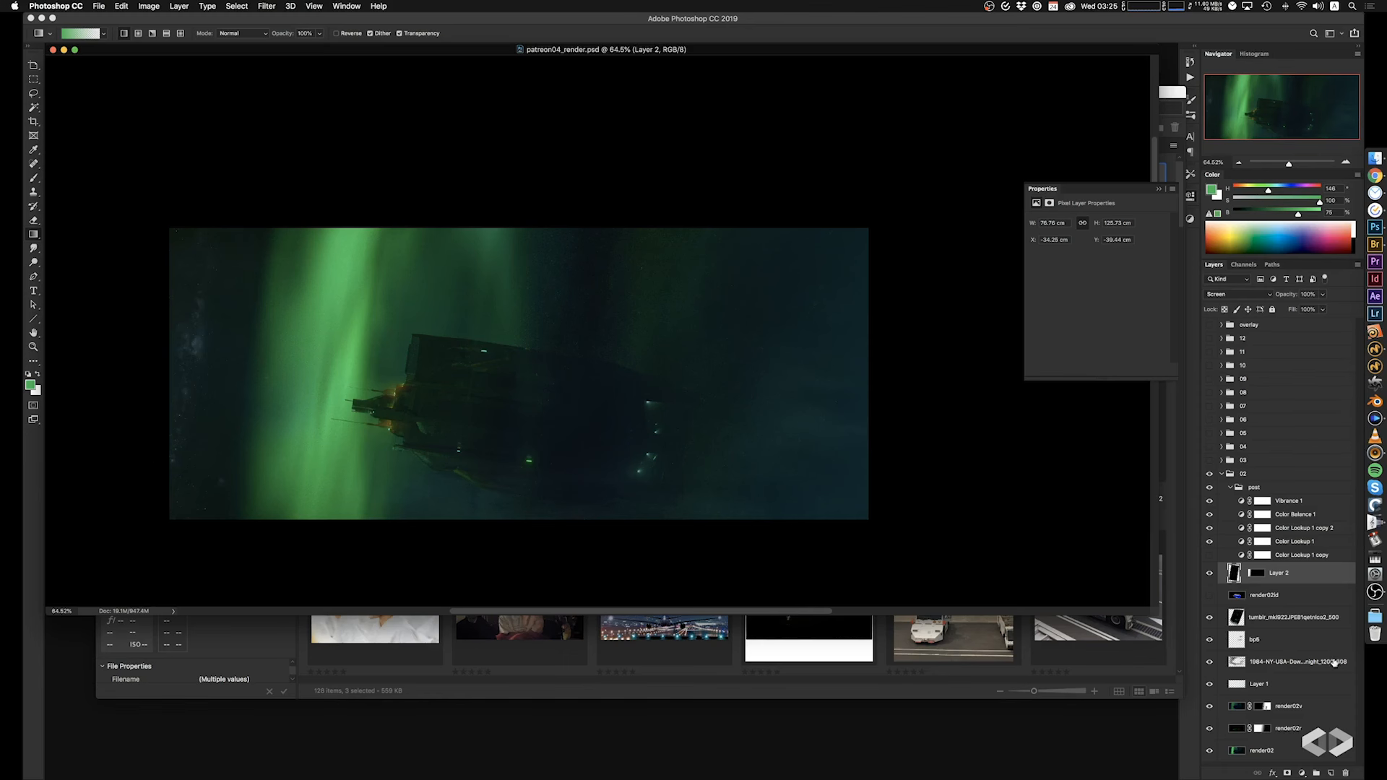
# Reduce the fill of Layer 2 to soften the stars beside the aurora.
pyautogui.click(1322, 310)
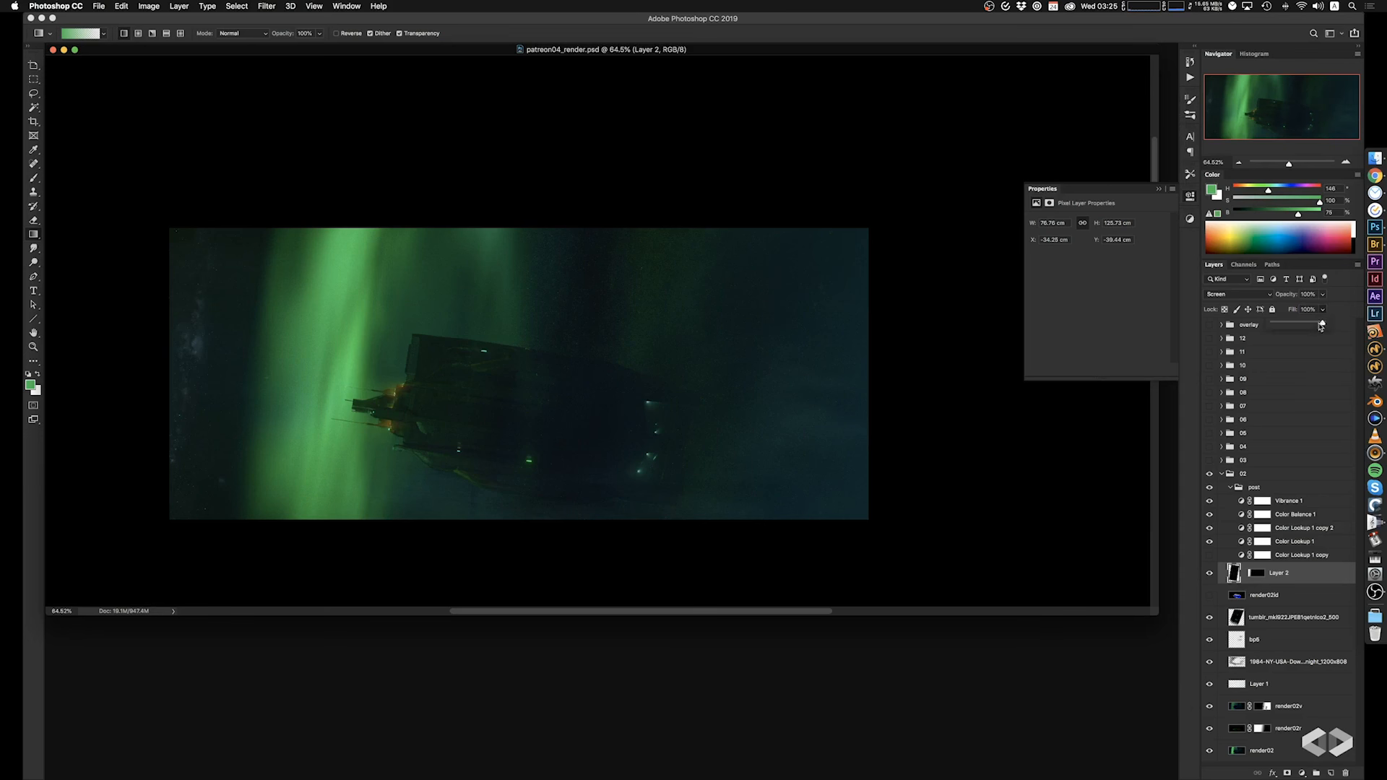
pyautogui.moveTo(1323, 322); pyautogui.dragTo(1292, 327)
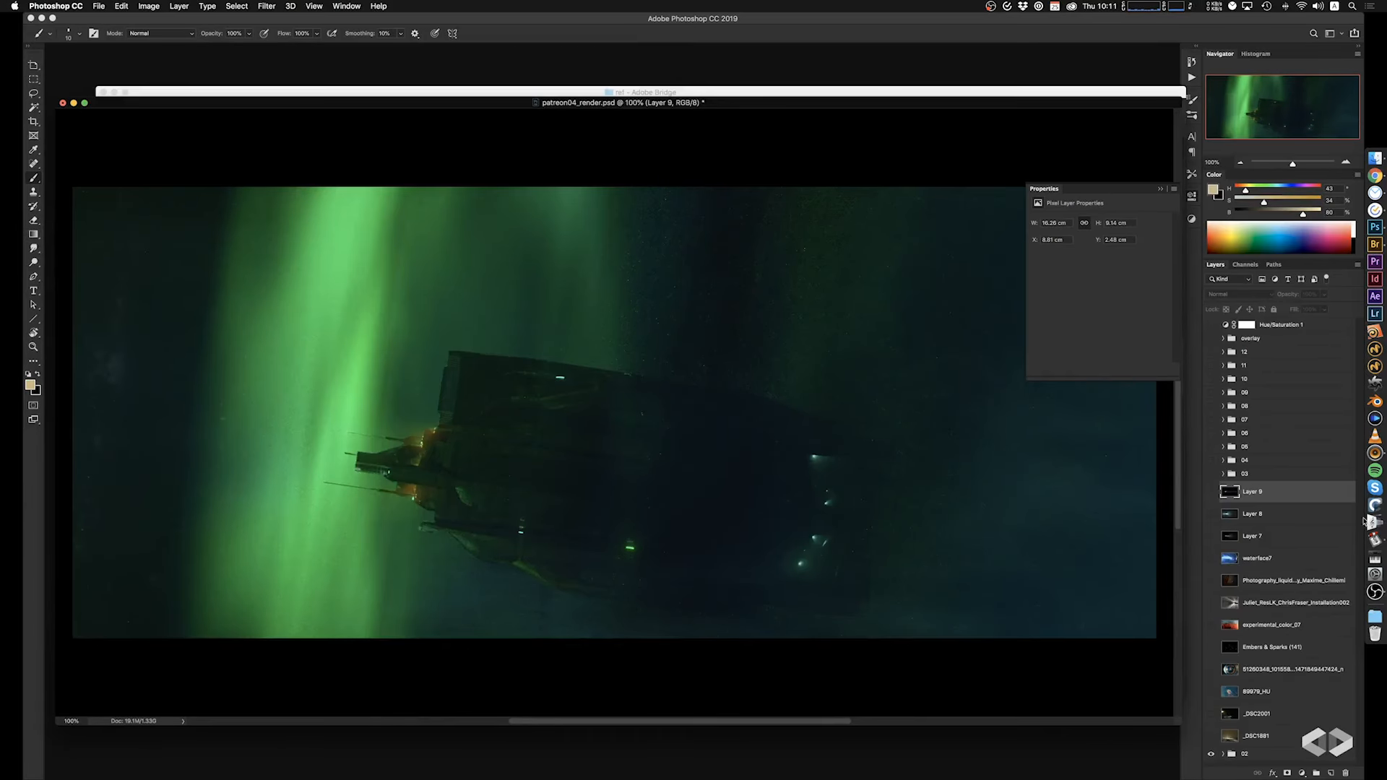
# Move the texture layers from Layer 9 down to _DSC1881 into group 02, with the _DSC1881 photo shown and selected.
pyautogui.click(1283, 627)
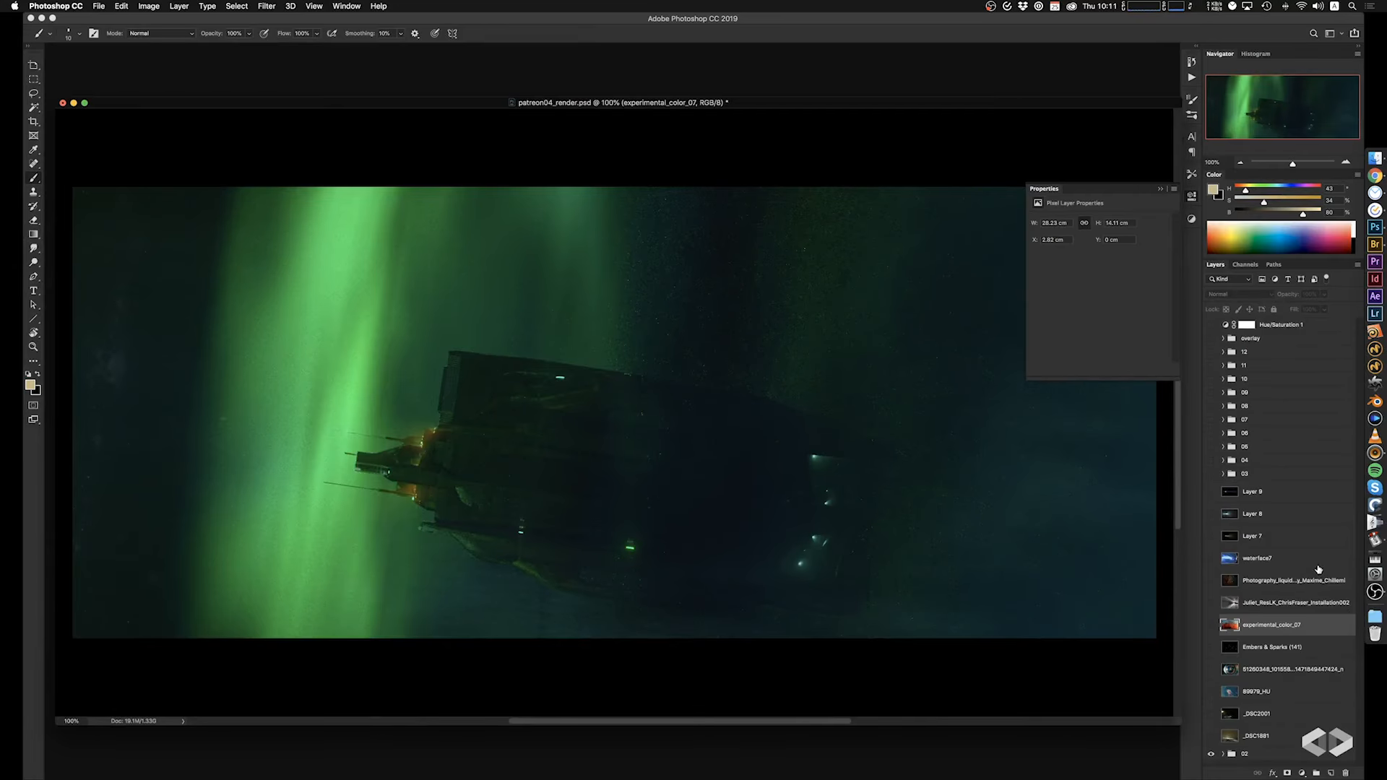
pyautogui.click(1315, 611)
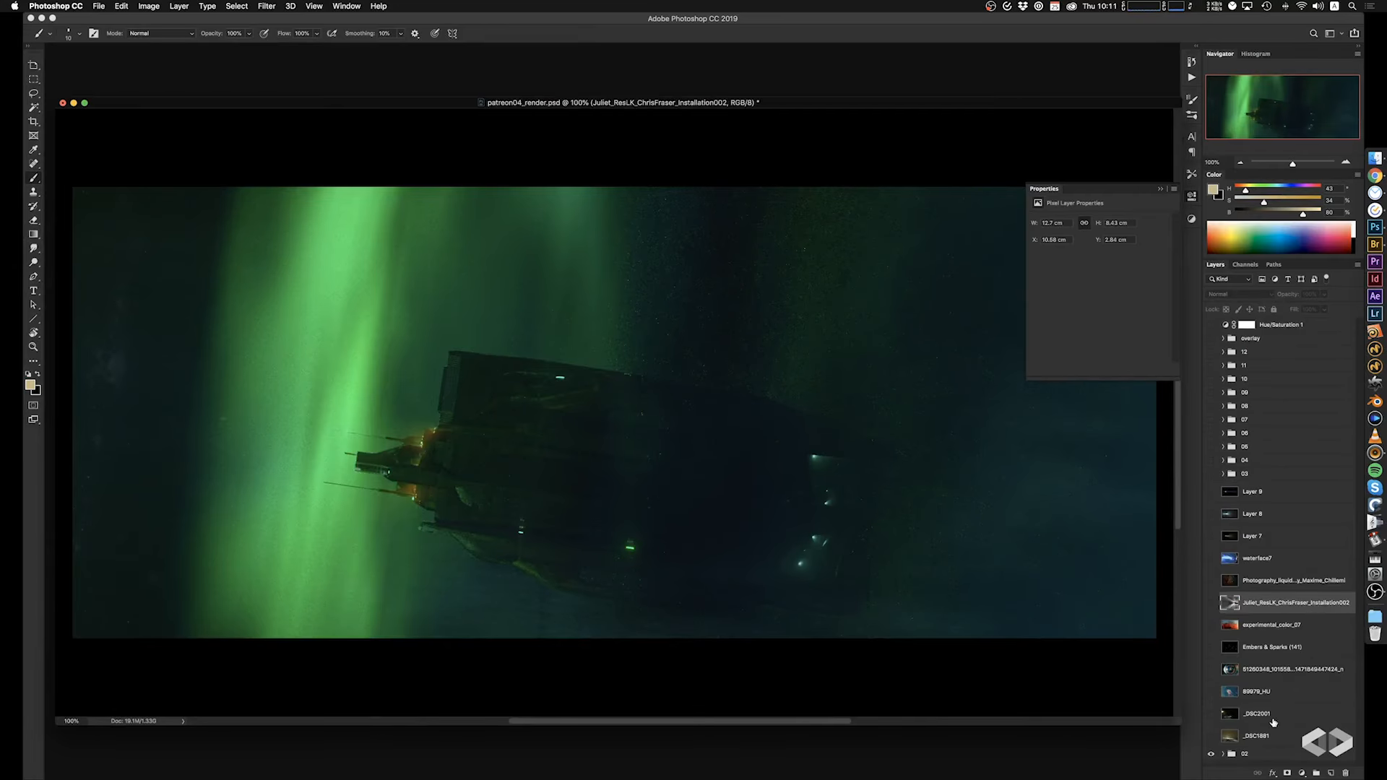
pyautogui.click(1212, 735)
pyautogui.click(1268, 492)
pyautogui.keyDown('shift'); pyautogui.click(1262, 736); pyautogui.keyUp('shift')
pyautogui.moveTo(1262, 735); pyautogui.dragTo(1263, 754)
pyautogui.moveTo(1221, 488); pyautogui.dragTo(1223, 489)
pyautogui.click(1255, 747)
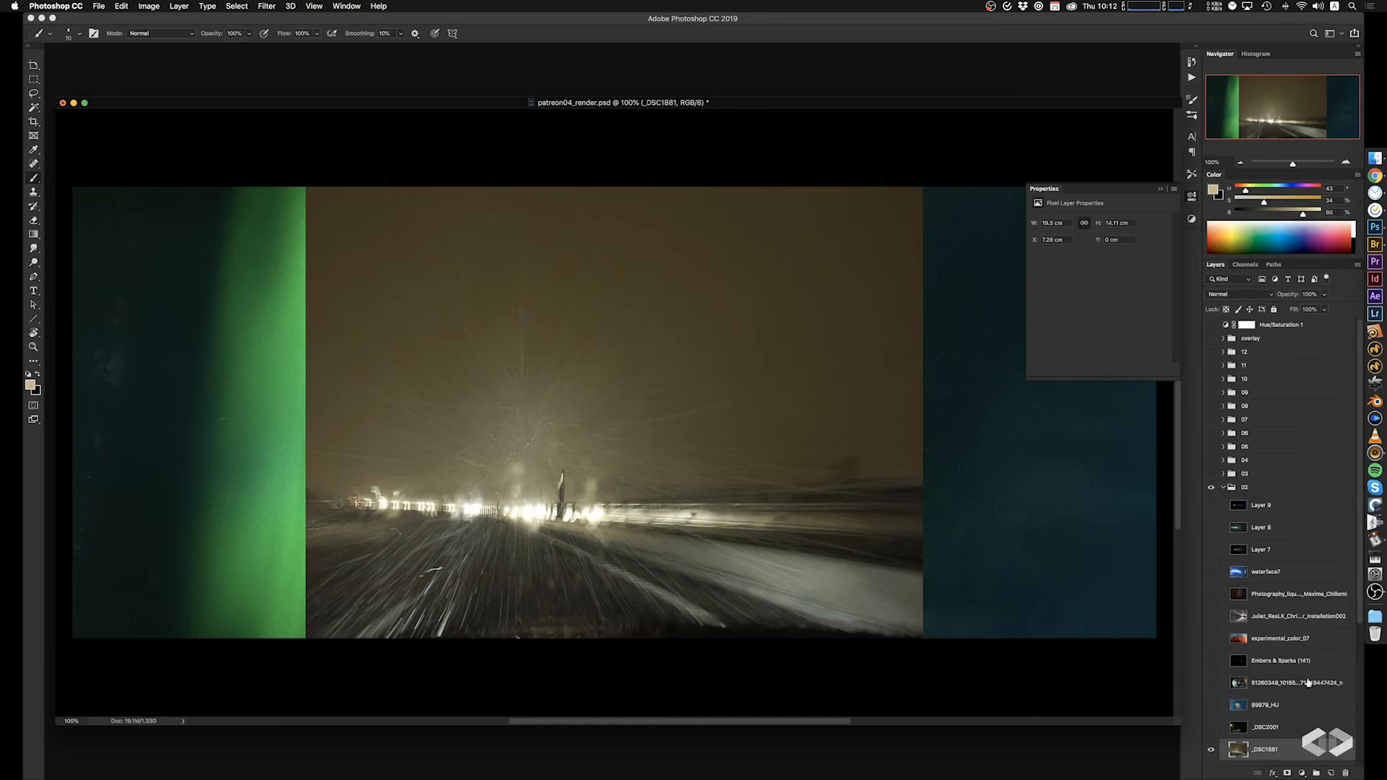
# Move the render02id layer and the post group above the texture layers in group 02, and reselect the visible _DSC1881 photo.
pyautogui.moveTo(1359, 586); pyautogui.dragTo(1342, 717)
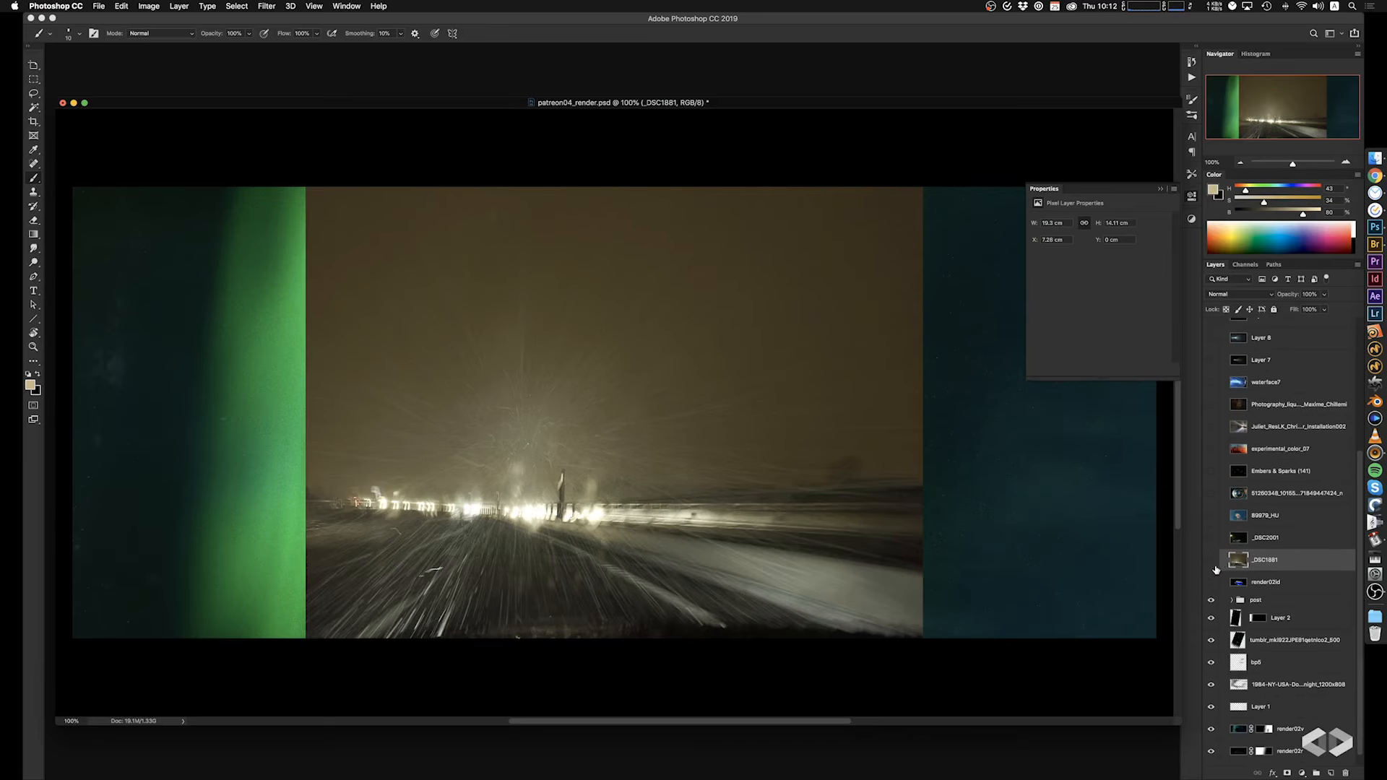
pyautogui.click(1211, 560)
pyautogui.click(1212, 582)
pyautogui.click(1212, 581)
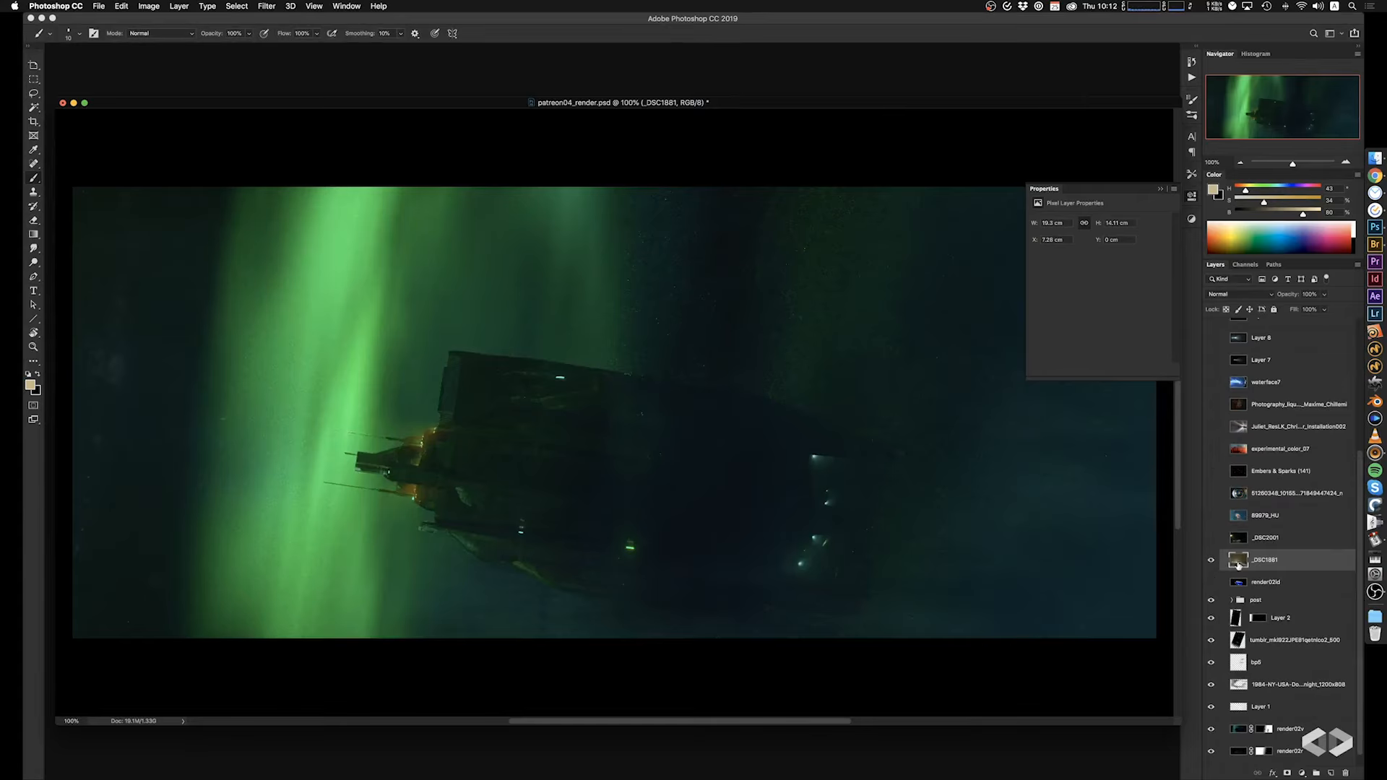
pyautogui.click(1212, 560)
pyautogui.scroll(5, 1361, 570)
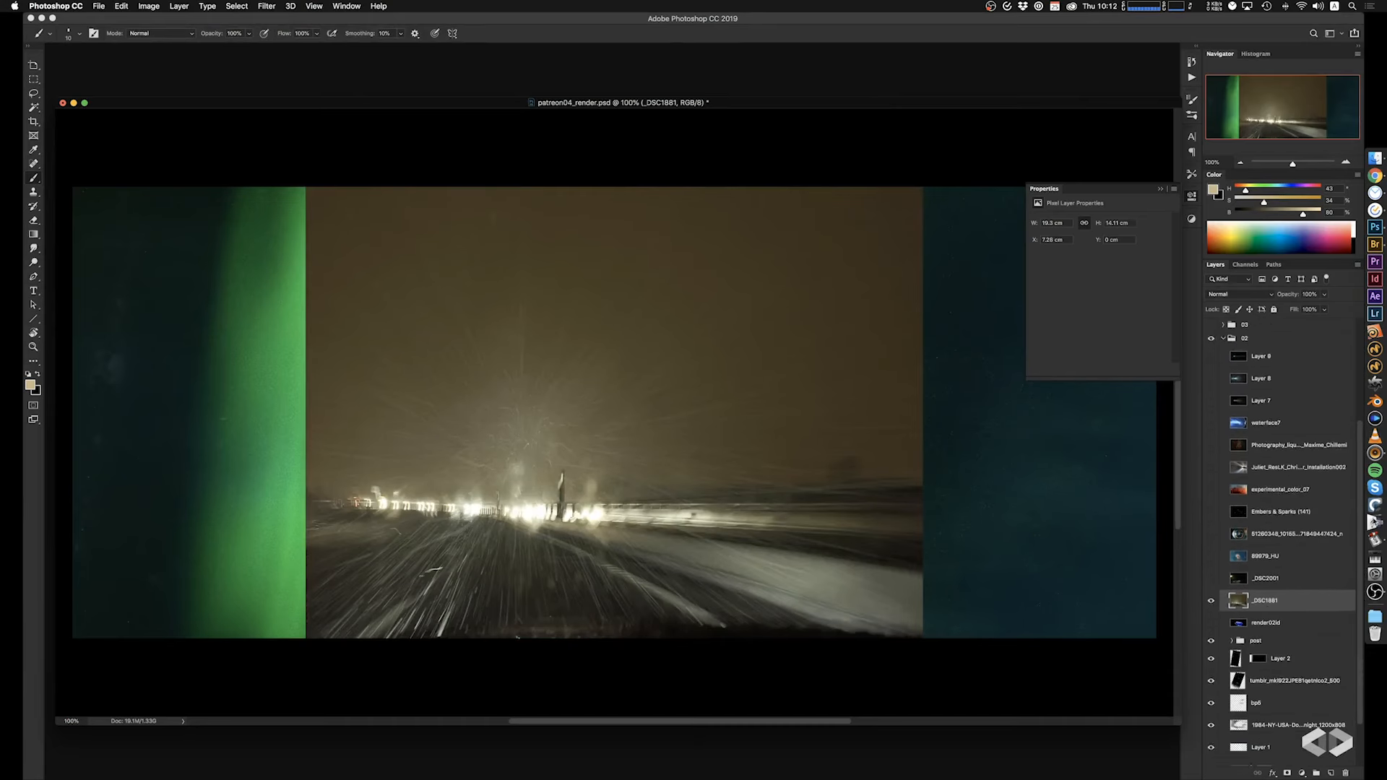
pyautogui.keyDown('shift'); pyautogui.click(1270, 432); pyautogui.keyUp('shift')
pyautogui.moveTo(1263, 680); pyautogui.dragTo(1278, 721)
pyautogui.click(1264, 712)
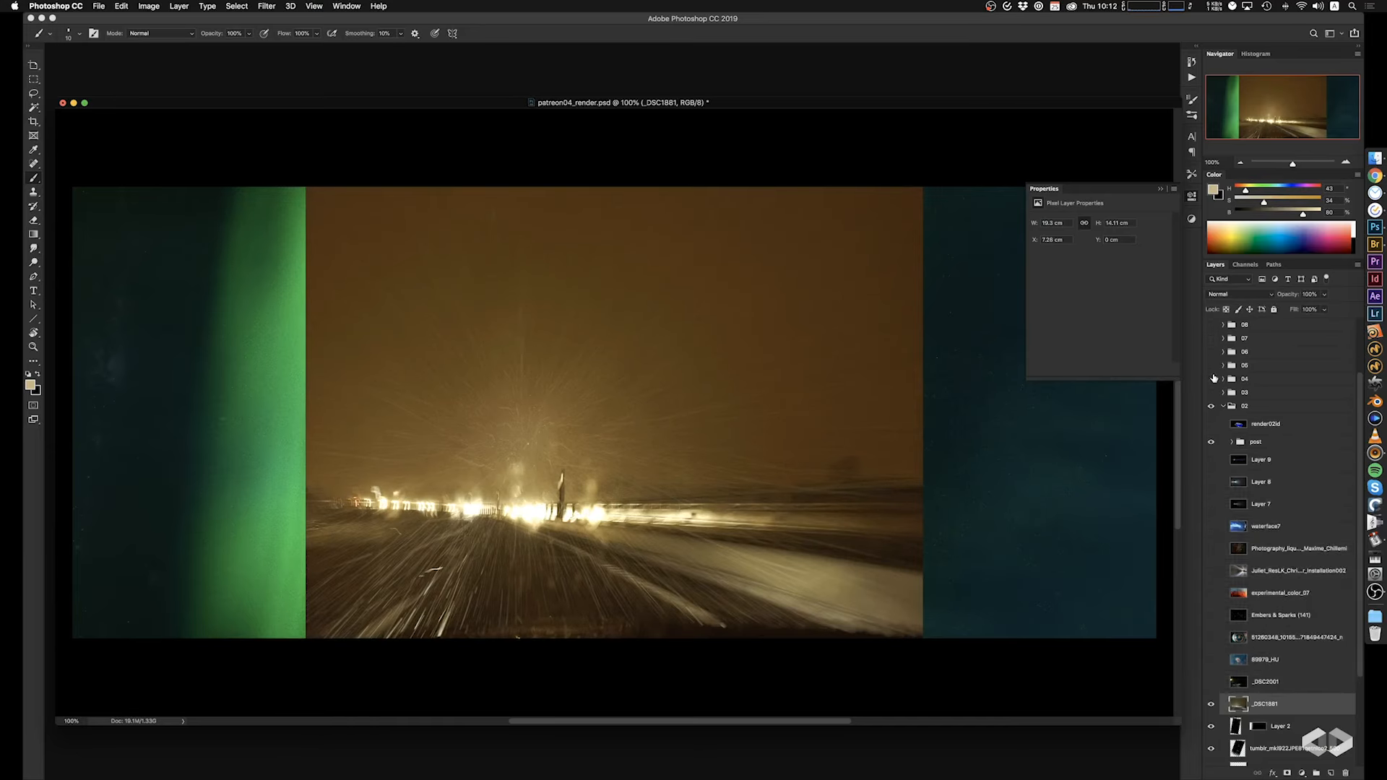
# Set the _DSC1881 photo's blend mode to Screen and move it up over the ship.
pyautogui.click(1240, 292)
pyautogui.click(1228, 366)
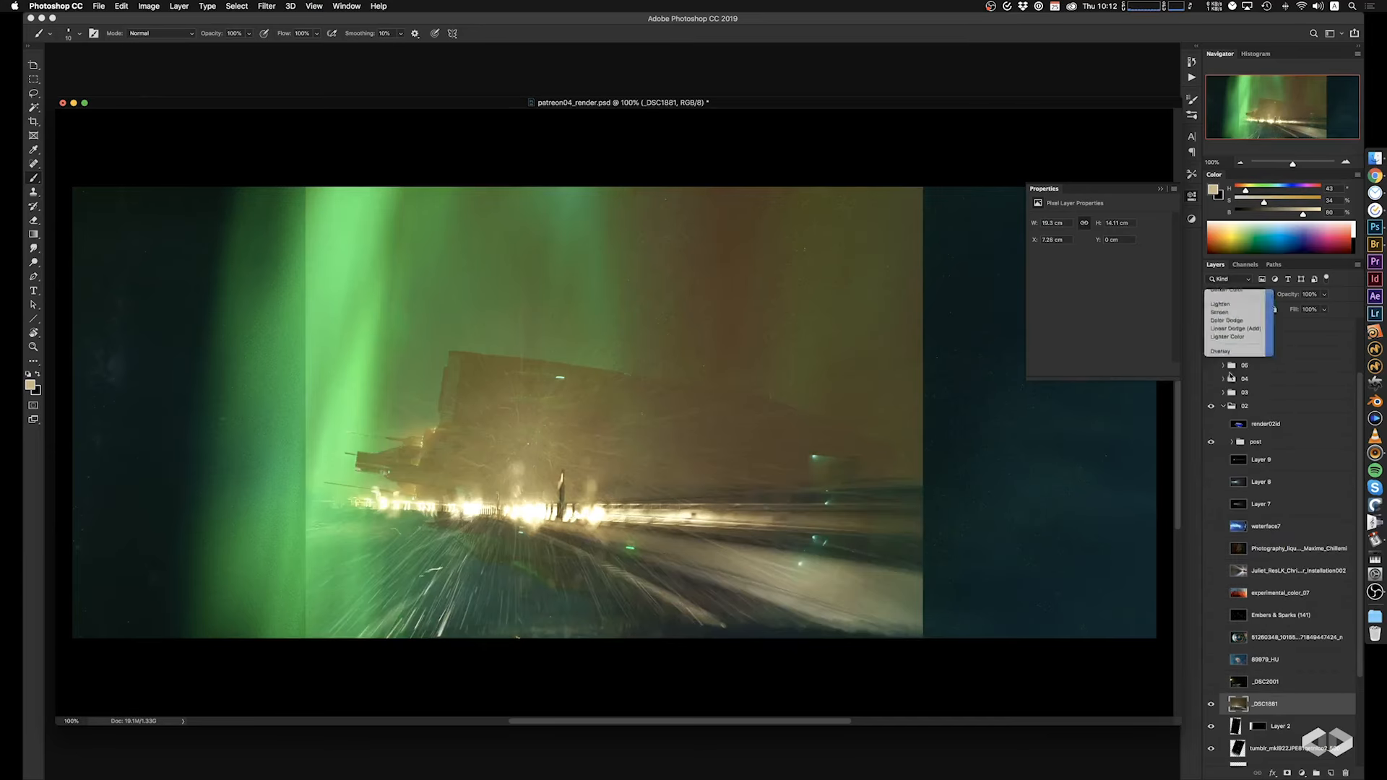
pyautogui.keyDown('super'); pyautogui.moveTo(621, 534); pyautogui.dragTo(586, 396); pyautogui.keyUp('super')
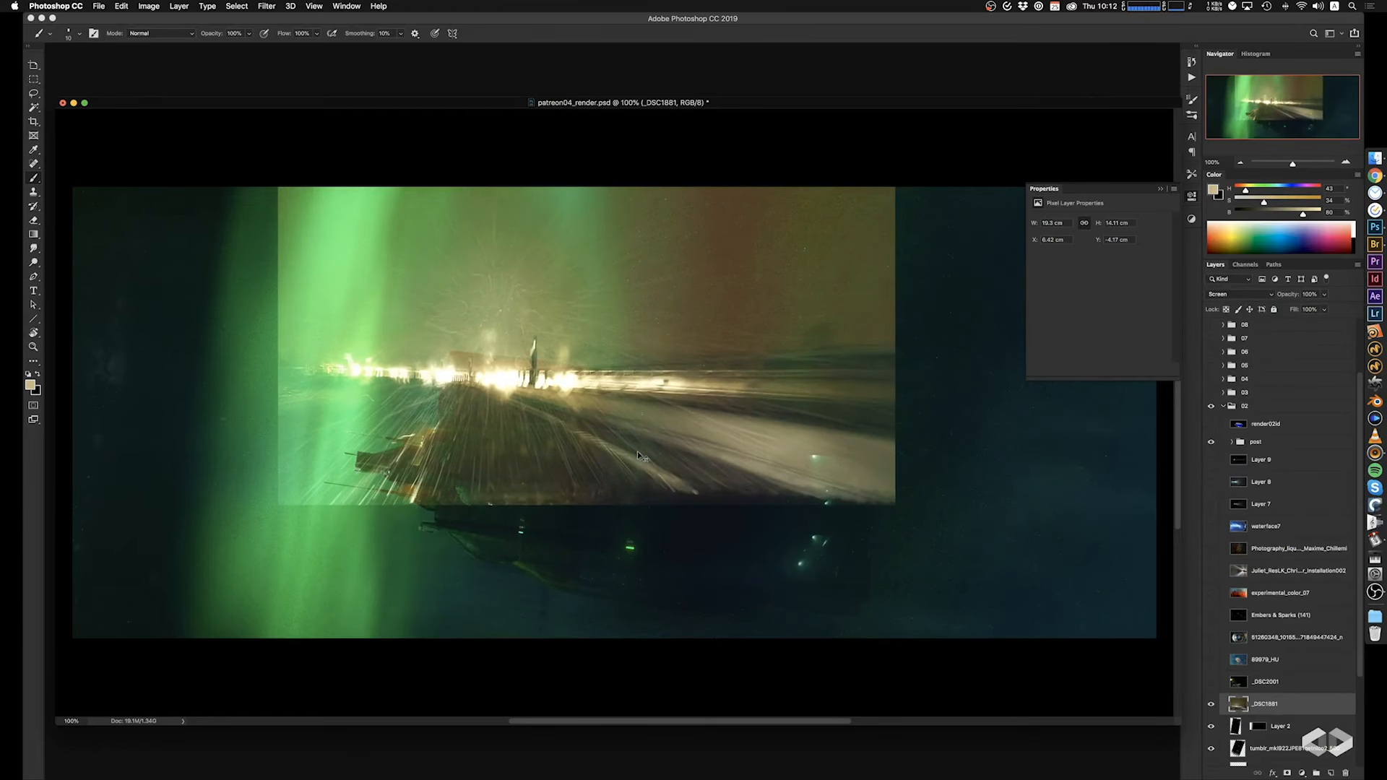
# Try rotating the _DSC1881 photo over the ship, cancel the transform, and hide the layer.
pyautogui.keyDown('alt'); pyautogui.scroll(-3, 676, 443); pyautogui.keyUp('alt')
pyautogui.press('super+t')
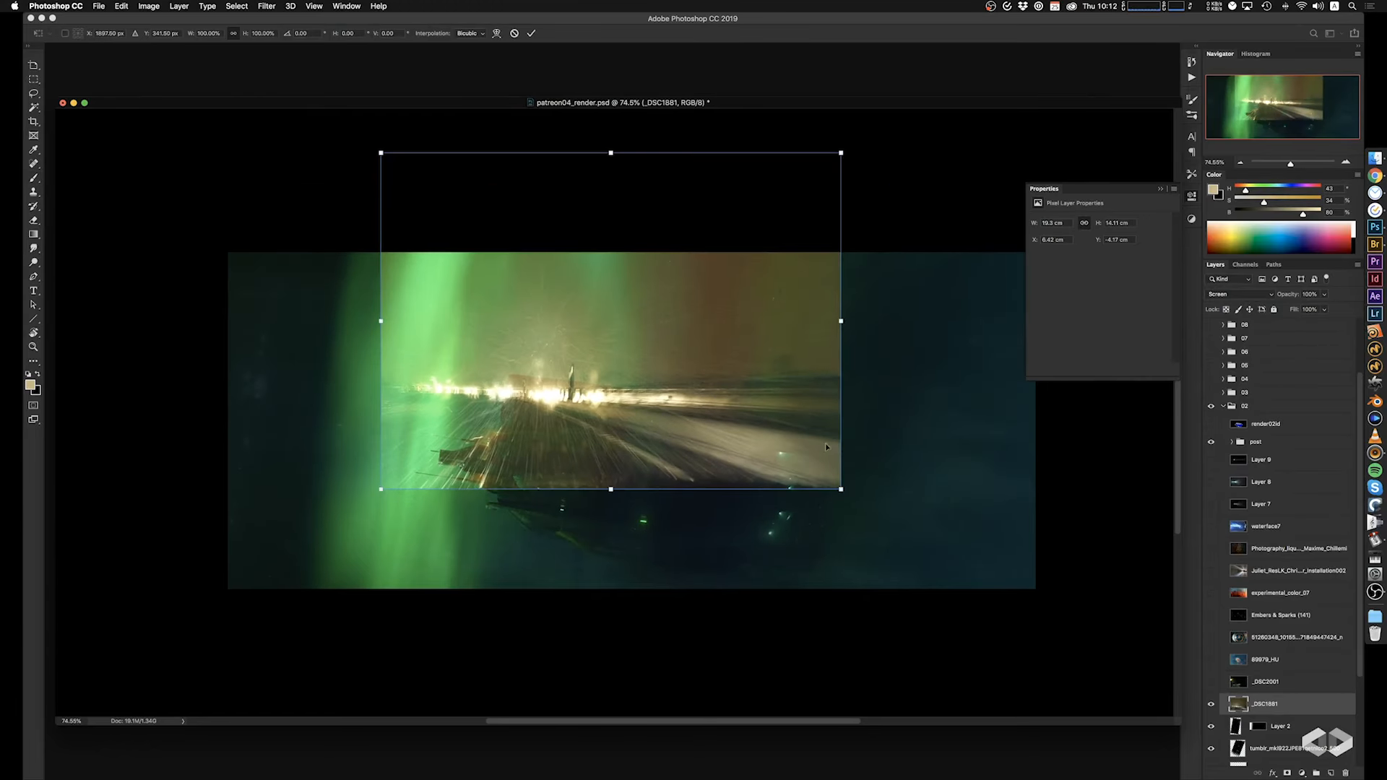
pyautogui.moveTo(882, 464); pyautogui.dragTo(935, 373)
pyautogui.press('Escape')
pyautogui.click(1211, 705)
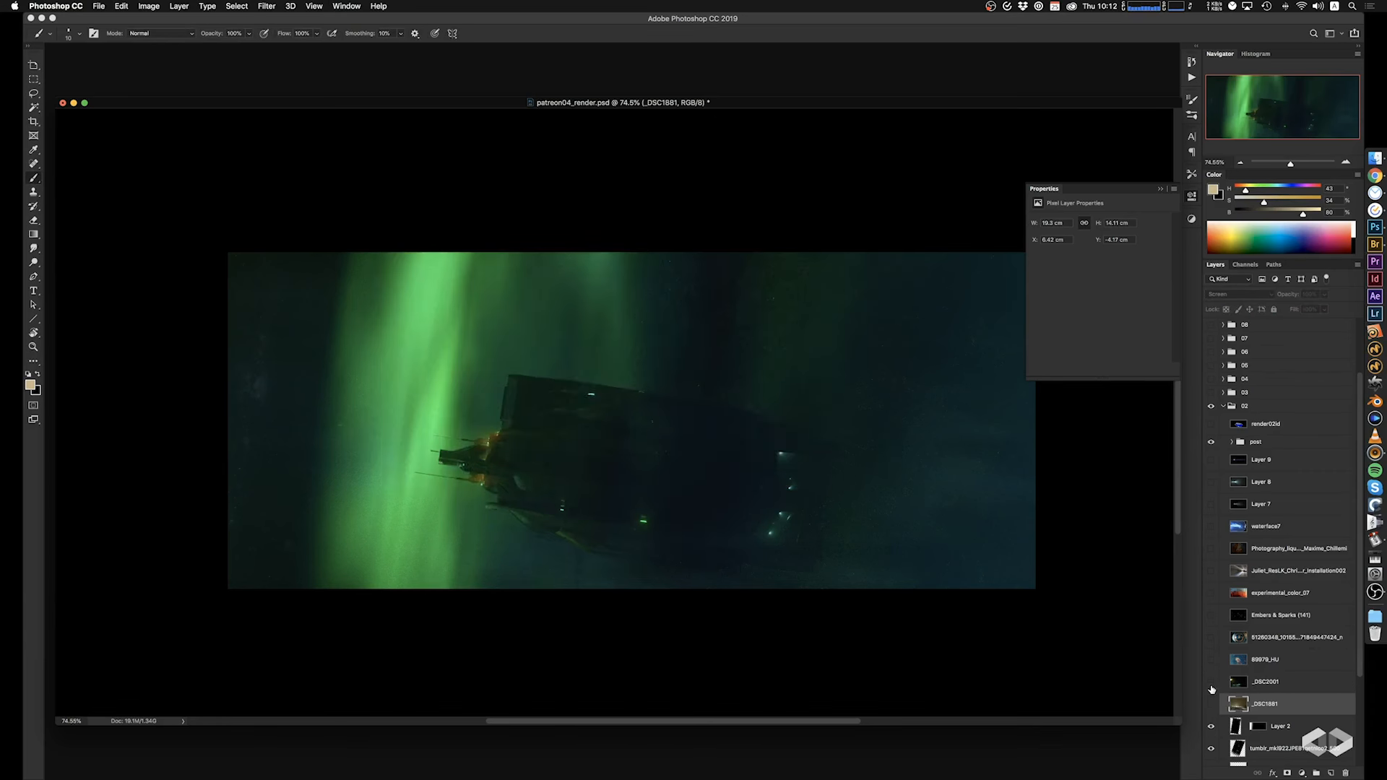
# Show the _DSC2001 photo, try it in Screen blend mode over the ship, and hide it again.
pyautogui.click(1211, 682)
pyautogui.click(1266, 682)
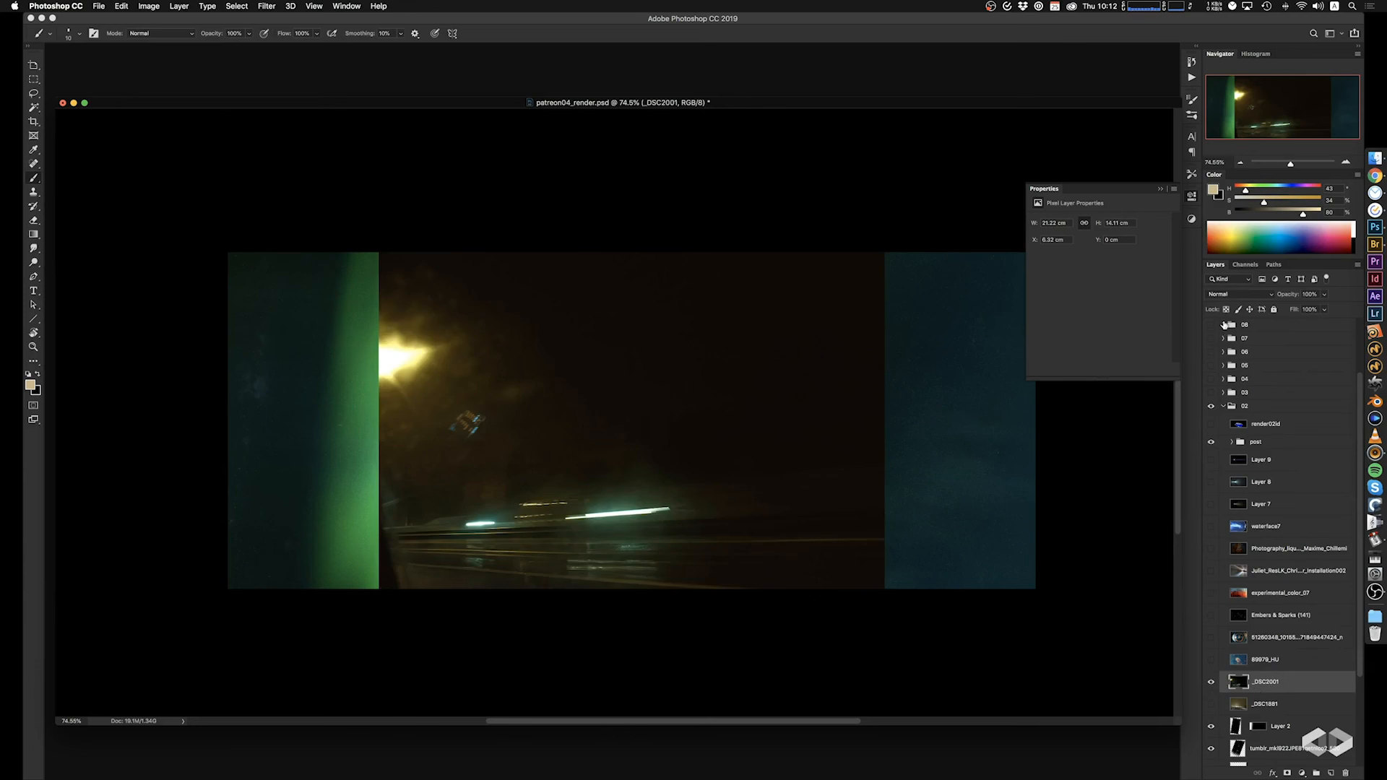
pyautogui.click(1239, 294)
pyautogui.click(1229, 367)
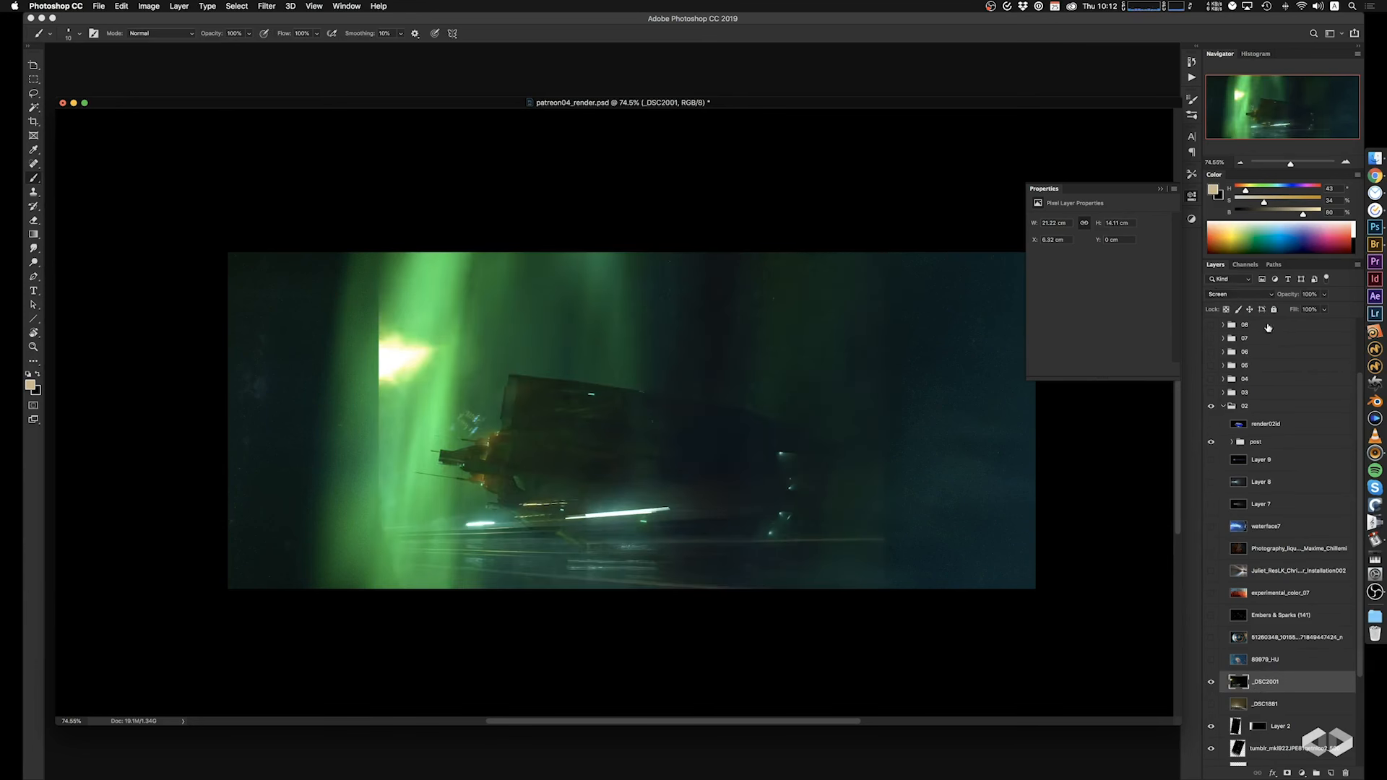
pyautogui.click(1211, 682)
# Show the 89979_HU nebula photo, move it up and left over the aurora, and set its blend mode to Screen.
pyautogui.click(1211, 660)
pyautogui.click(1266, 660)
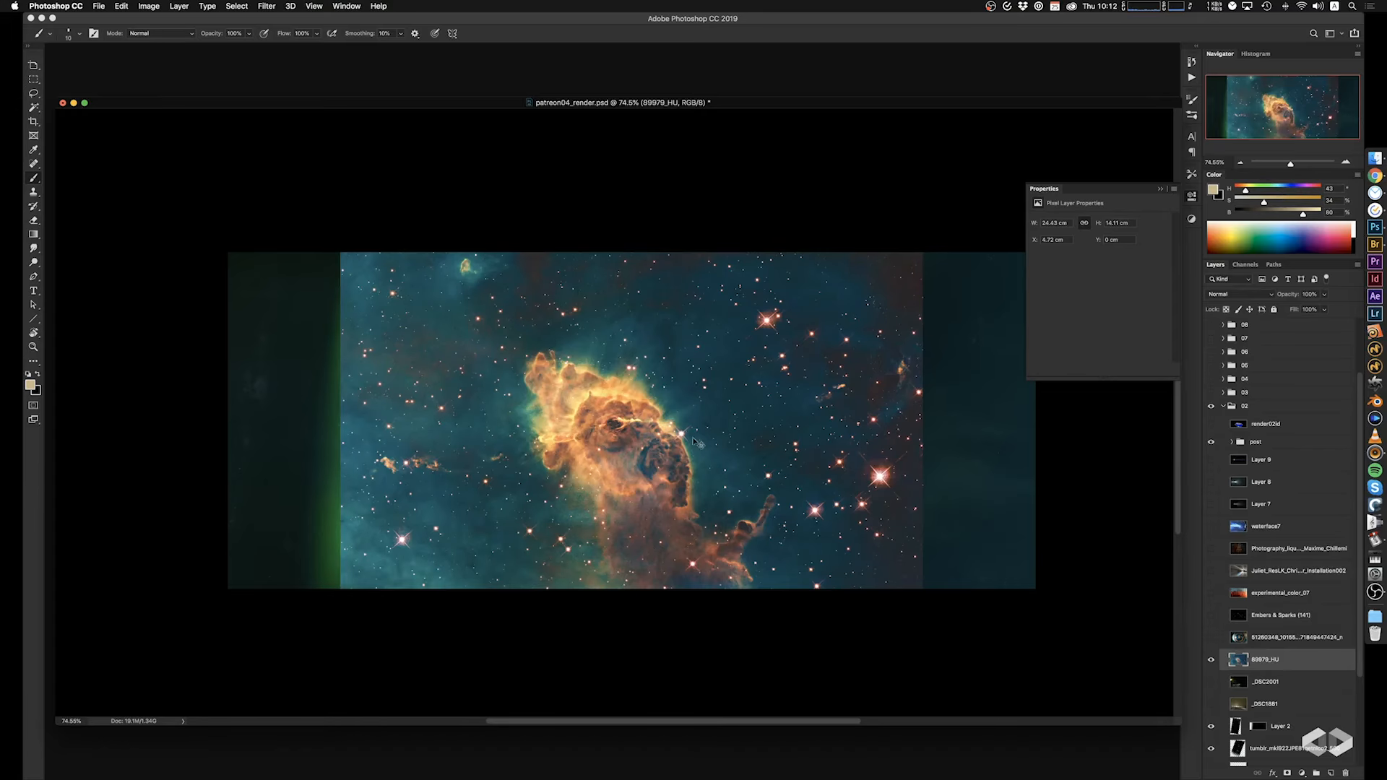
pyautogui.moveTo(695, 442); pyautogui.dragTo(497, 404)
pyautogui.click(1239, 294)
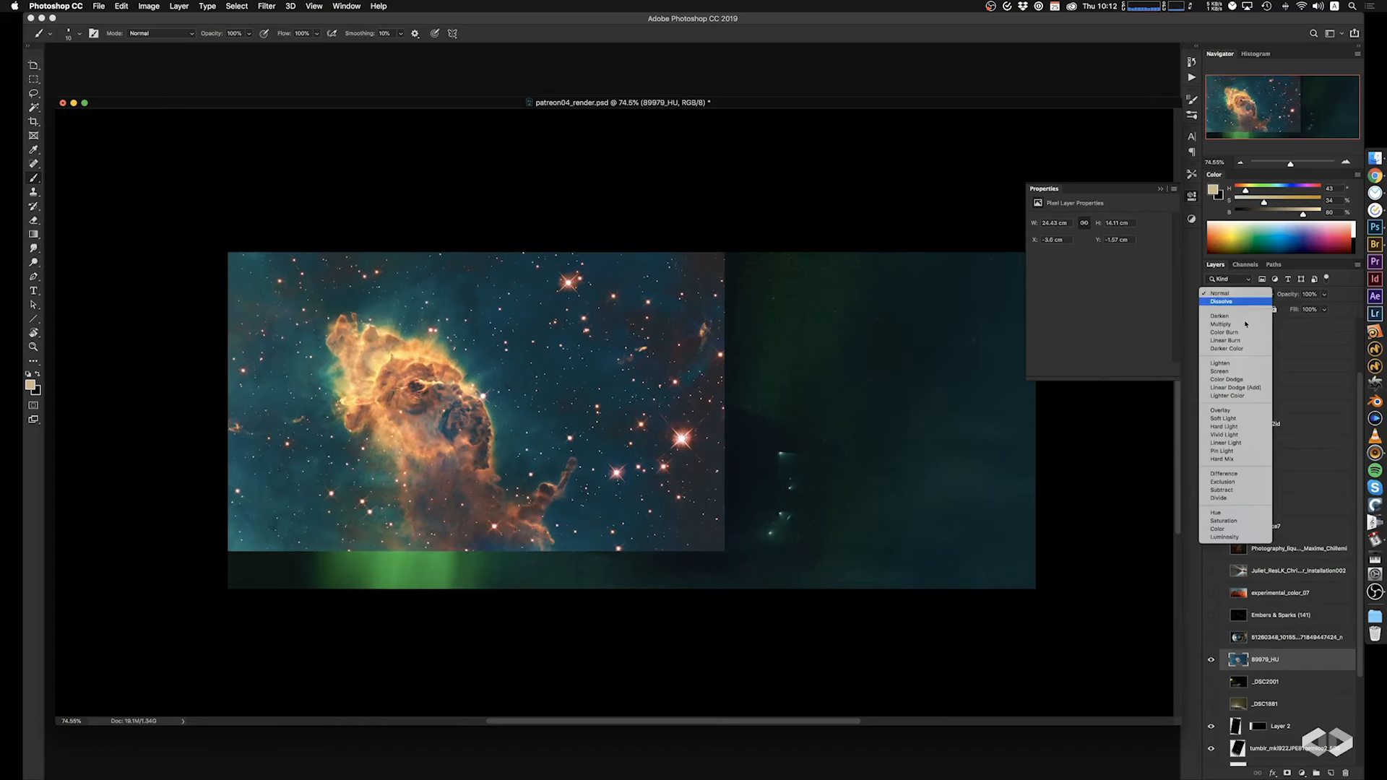
pyautogui.click(1220, 371)
# Reposition the 89979_HU nebula photo and mask it so its stars show only in the dark sky left of the aurora.
pyautogui.moveTo(450, 455); pyautogui.dragTo(389, 452)
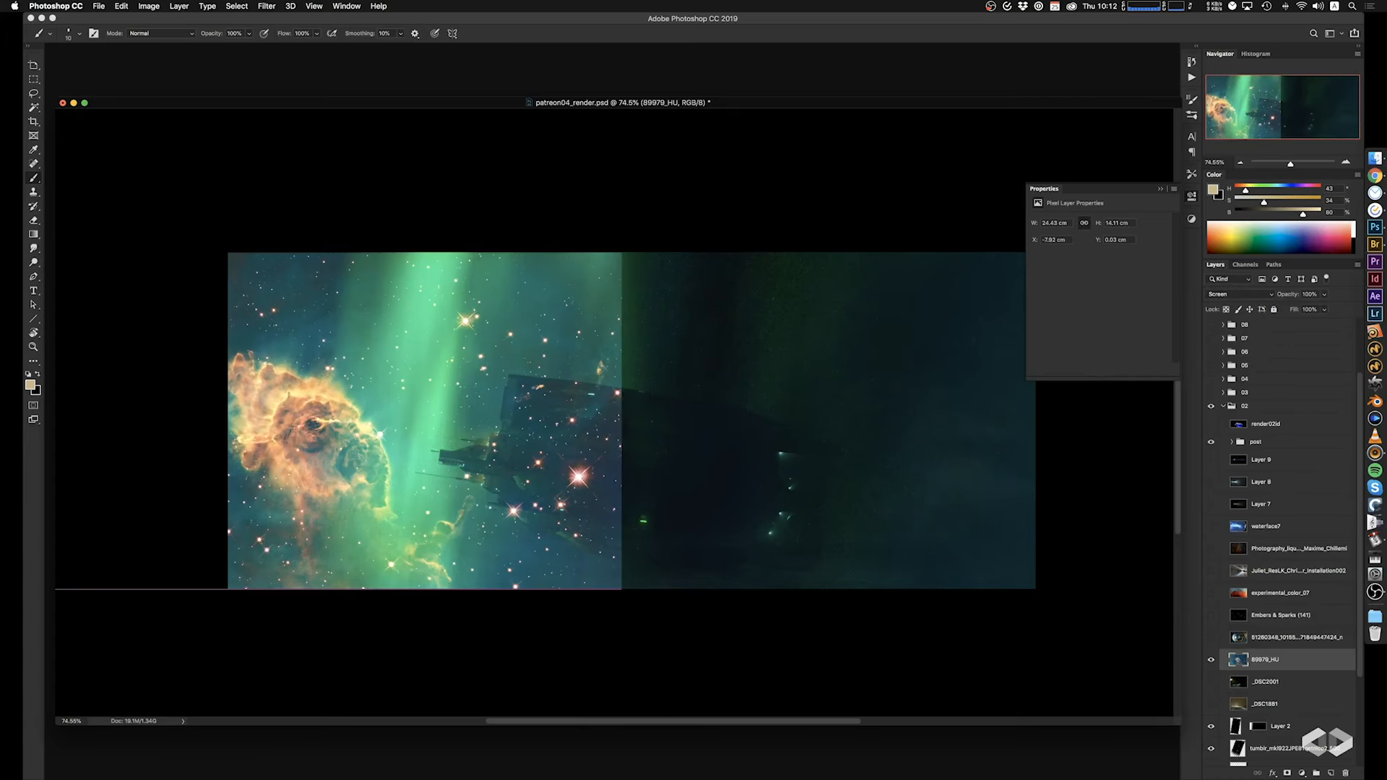
pyautogui.keyDown('alt'); pyautogui.click(1287, 773); pyautogui.keyUp('alt')
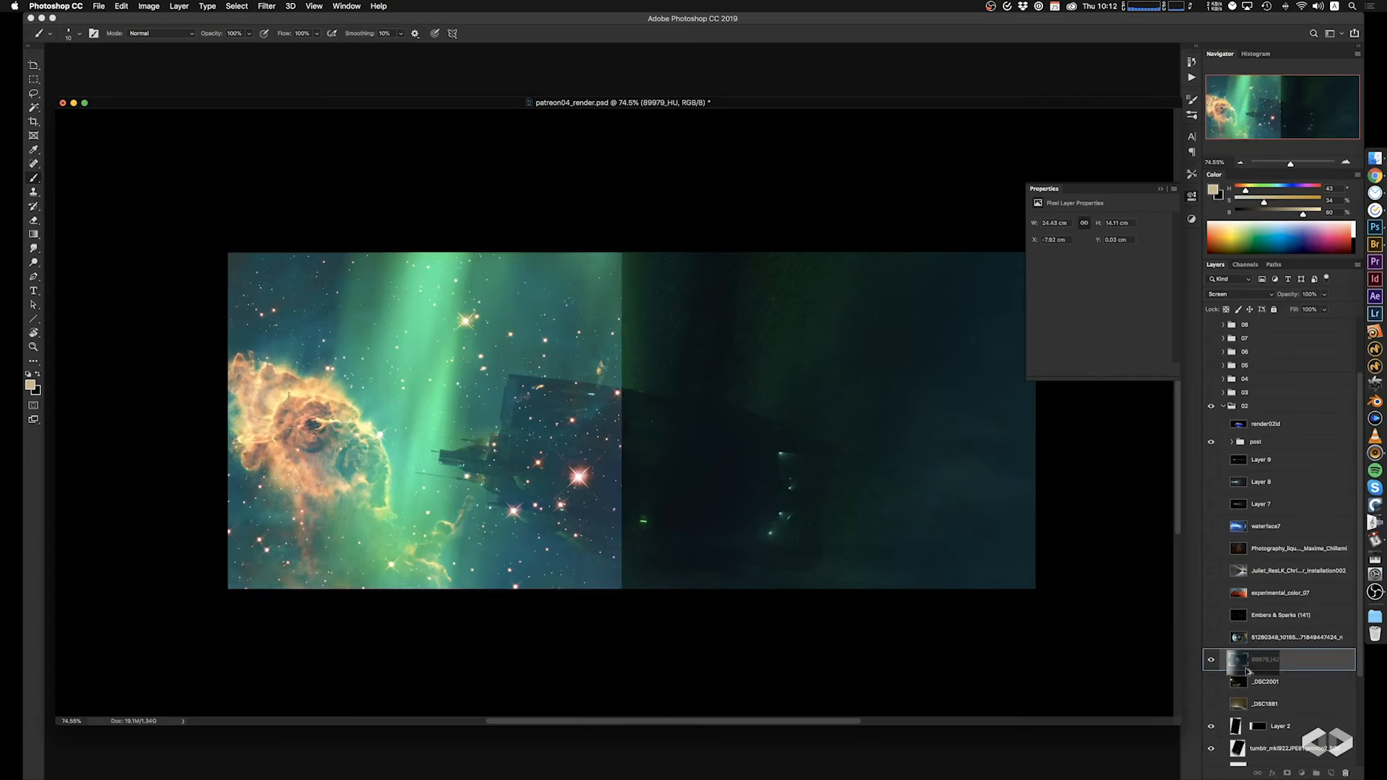
pyautogui.moveTo(453, 482); pyautogui.dragTo(518, 480)
# Darken the 89979_HU photo with Levels midtones at 0.27 and shift its stars slightly within the mask.
pyautogui.press('super+l')
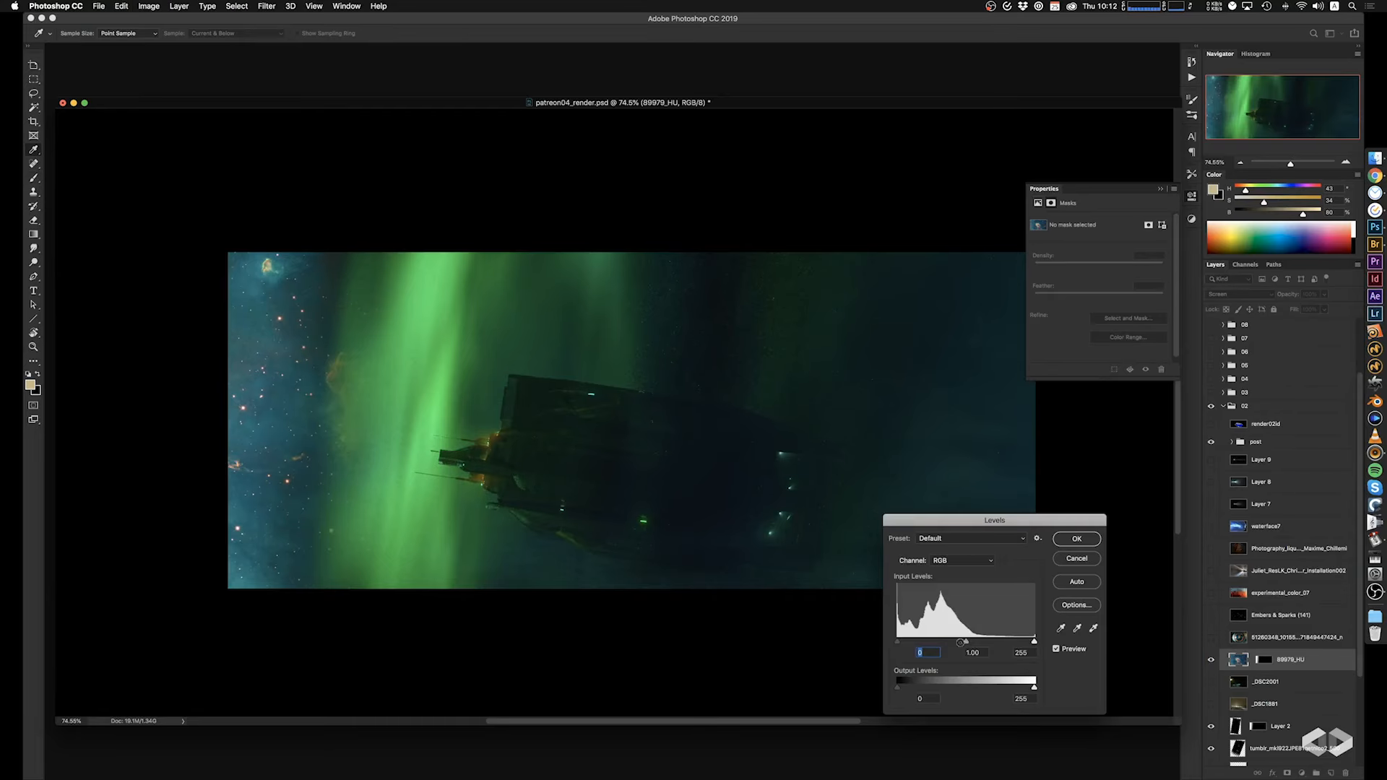
pyautogui.moveTo(968, 642); pyautogui.dragTo(1011, 650)
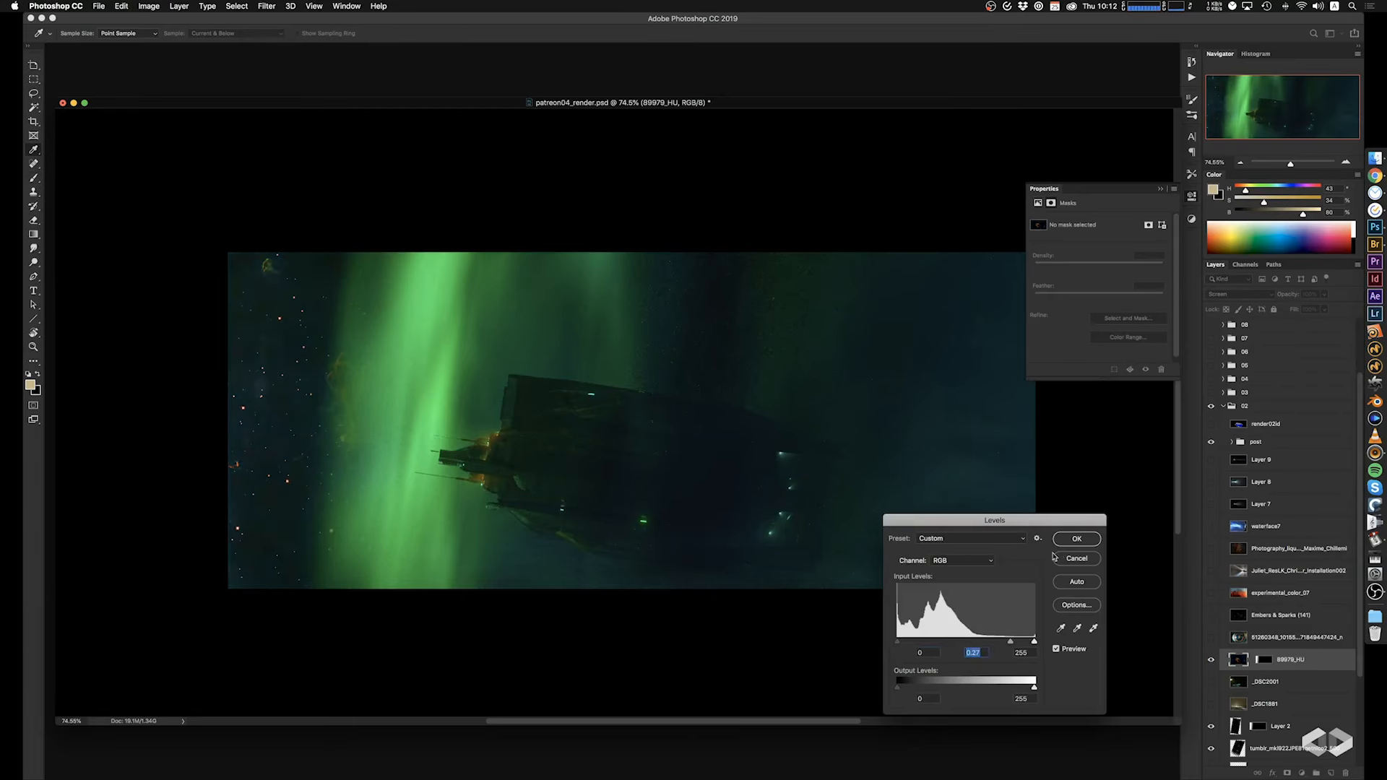
pyautogui.click(1075, 539)
pyautogui.moveTo(537, 487)
pyautogui.keyDown('super'); pyautogui.mouseDown()
pyautogui.moveTo(523, 486)
pyautogui.moveTo(549, 521)
pyautogui.mouseUp(); pyautogui.keyUp('super')
# Retouch the bright stars of the 89979_HU photo left of the aurora with the Clone Stamp.
pyautogui.press('s')
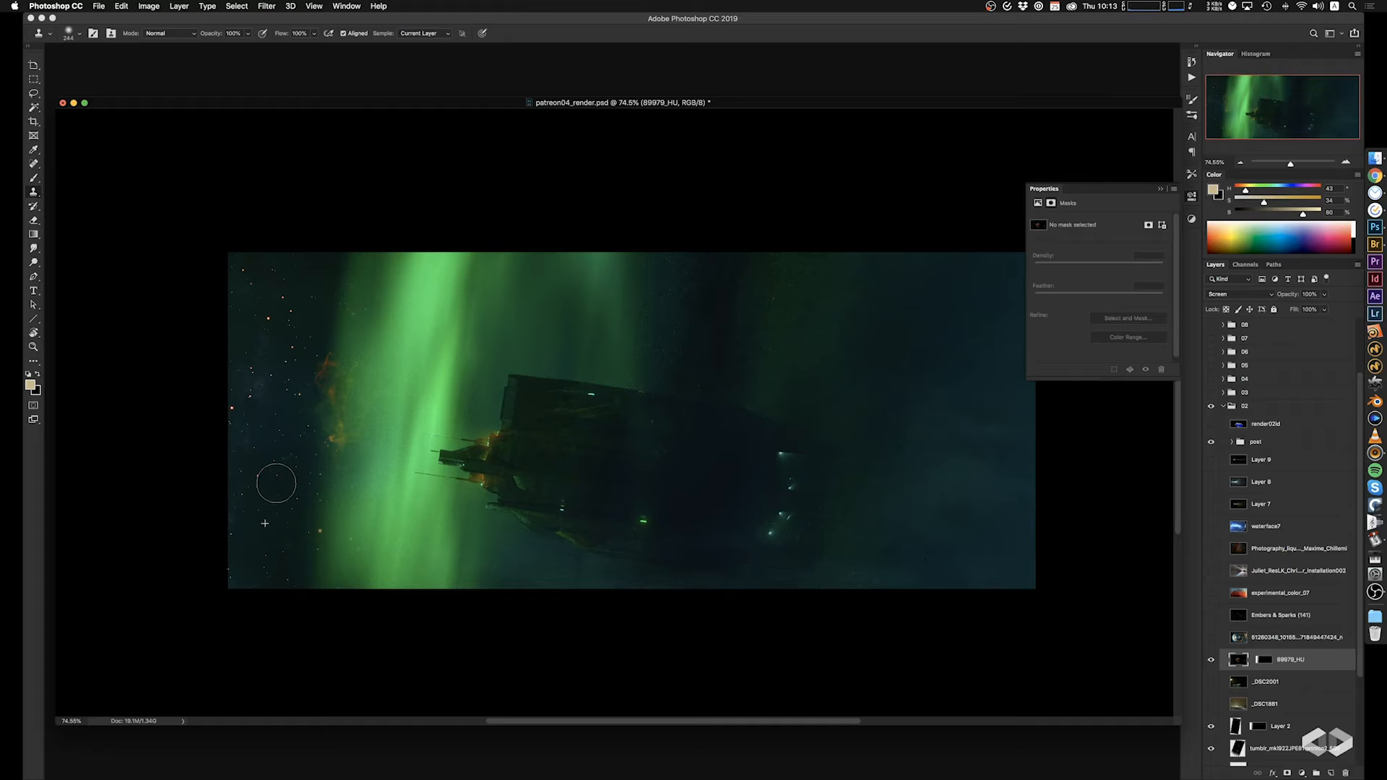
pyautogui.click(320, 531)
pyautogui.click(269, 318)
# Show the eye photo layer above 89979_HU and make a circular selection around its orange iris.
pyautogui.click(1212, 637)
pyautogui.click(1271, 637)
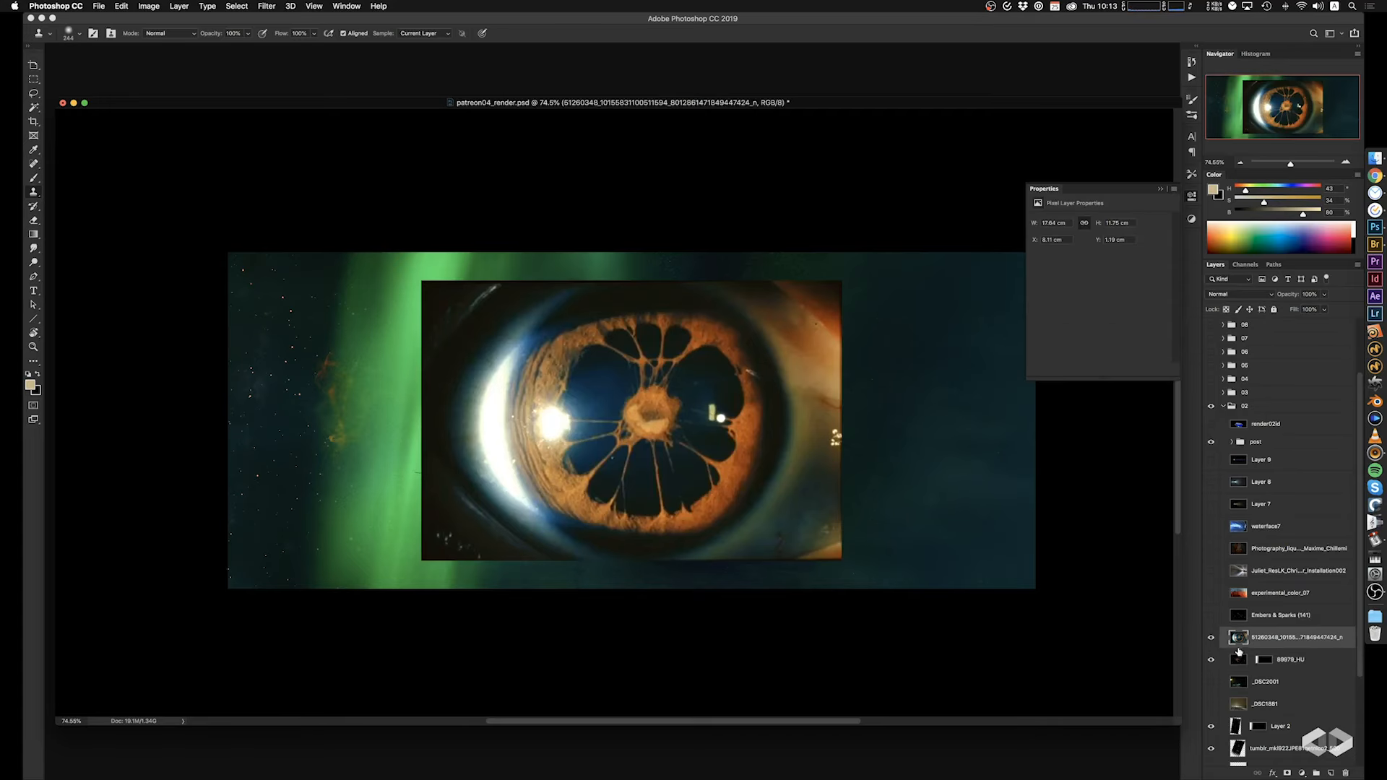
pyautogui.press('m')
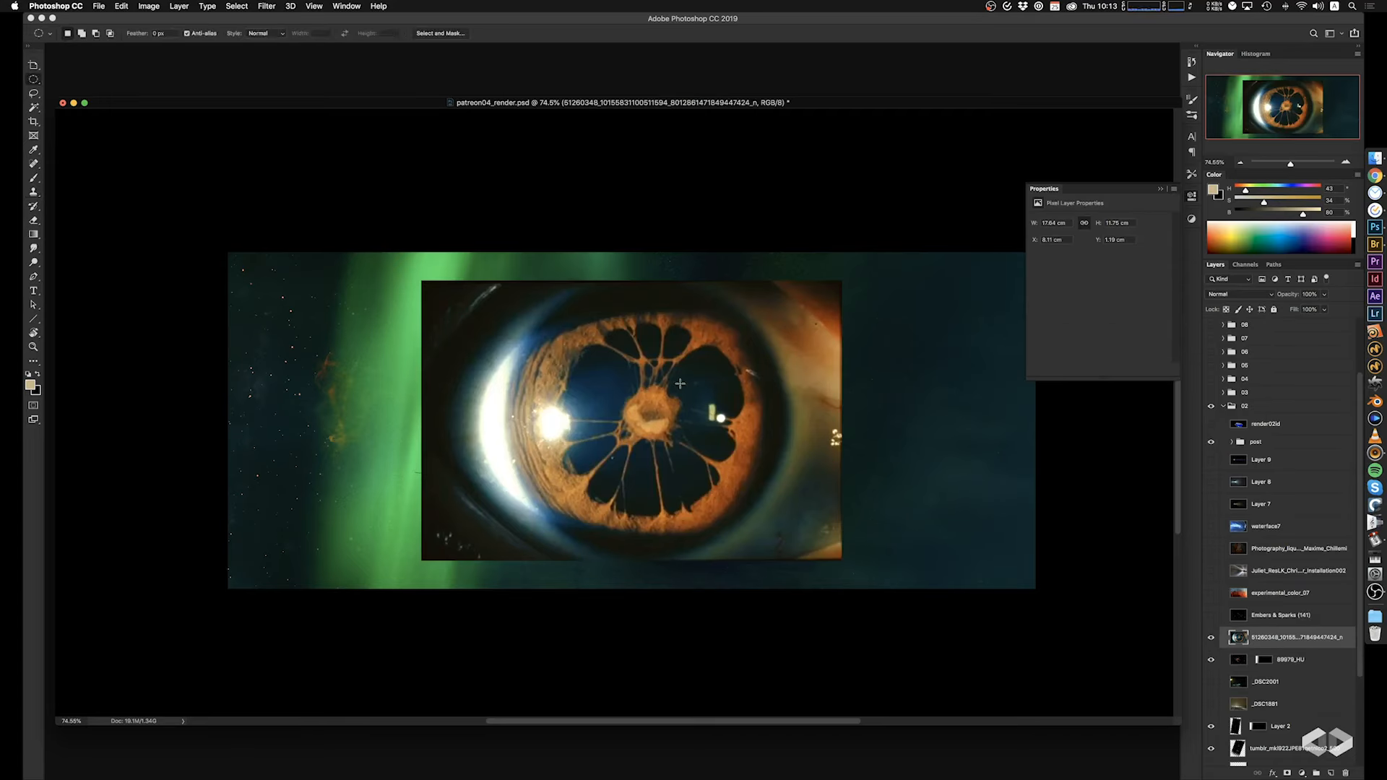
pyautogui.keyDown('alt'); pyautogui.keyDown('shift'); pyautogui.moveTo(644, 415); pyautogui.dragTo(813, 546); pyautogui.keyUp('shift'); pyautogui.keyUp('alt')
pyautogui.moveTo(818, 550); pyautogui.dragTo(817, 551)
# Copy the selected iris onto a new layer, delete the original eye photo layer, and select the iris layer.
pyautogui.press('super+c')
pyautogui.press('super+v')
pyautogui.click(1265, 662)
pyautogui.press('Delete')
pyautogui.click(1279, 638)
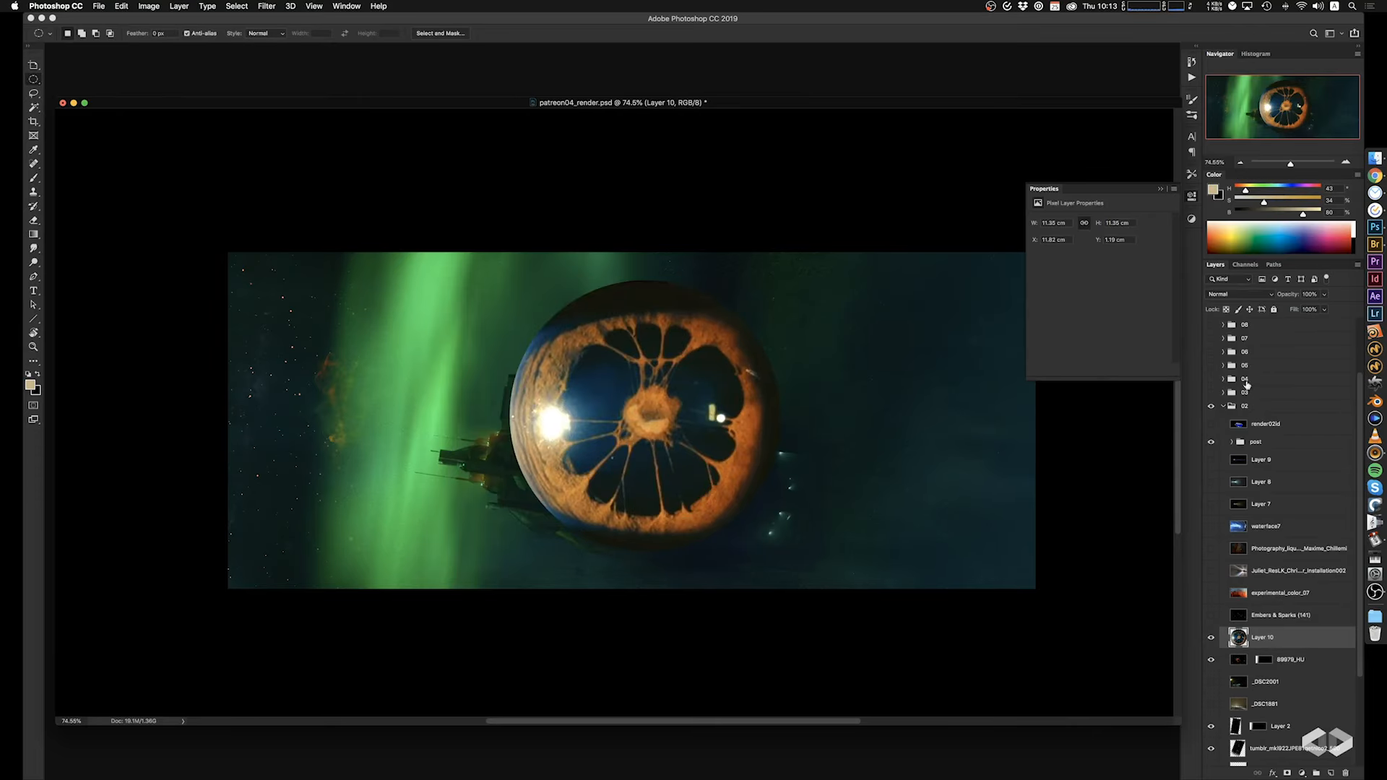
# Set the iris layer's blend mode to Screen and move it left over the aurora.
pyautogui.click(1253, 294)
pyautogui.click(1232, 378)
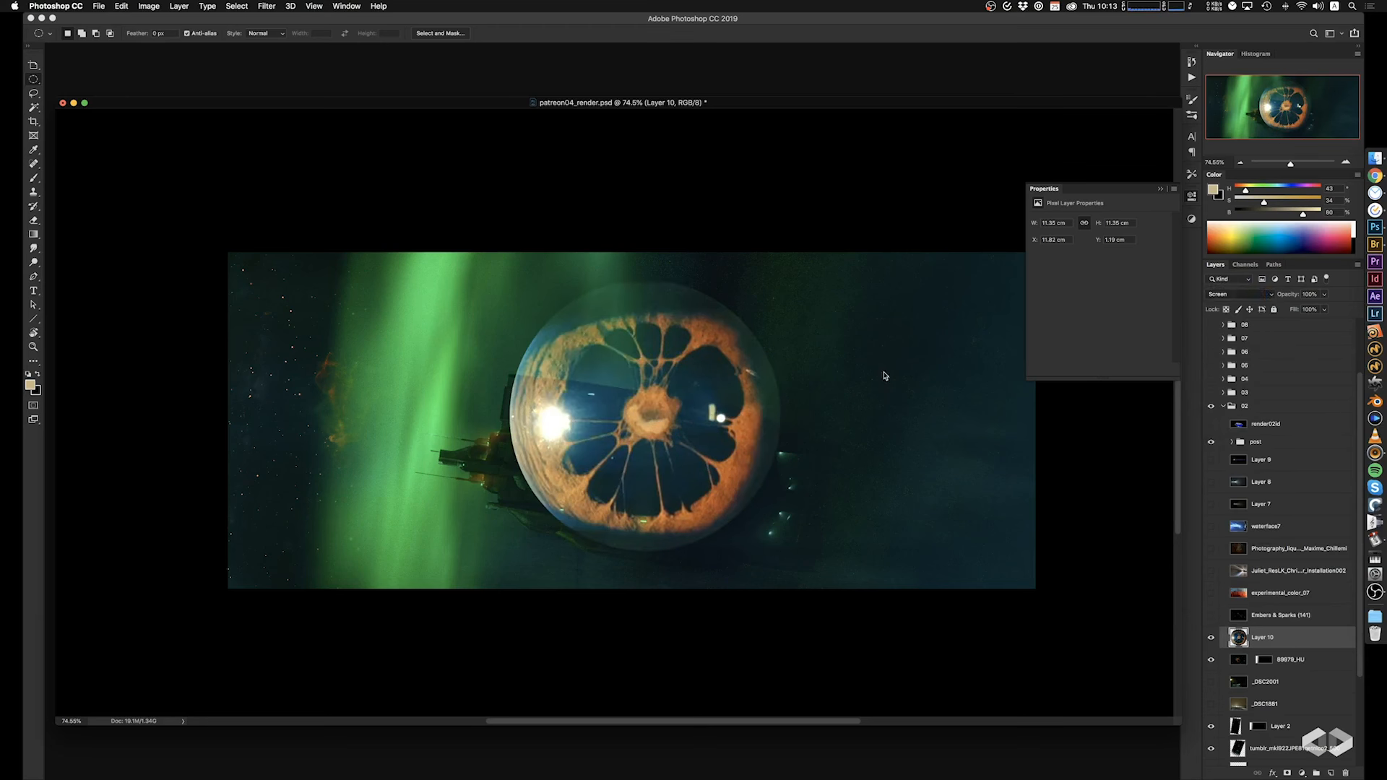
pyautogui.keyDown('super'); pyautogui.moveTo(698, 367); pyautogui.dragTo(443, 341); pyautogui.keyUp('super')
# Scale the iris down to about 4.5 cm across and place it on the left edge of the bright aurora band.
pyautogui.press('super+t')
pyautogui.press('Return')
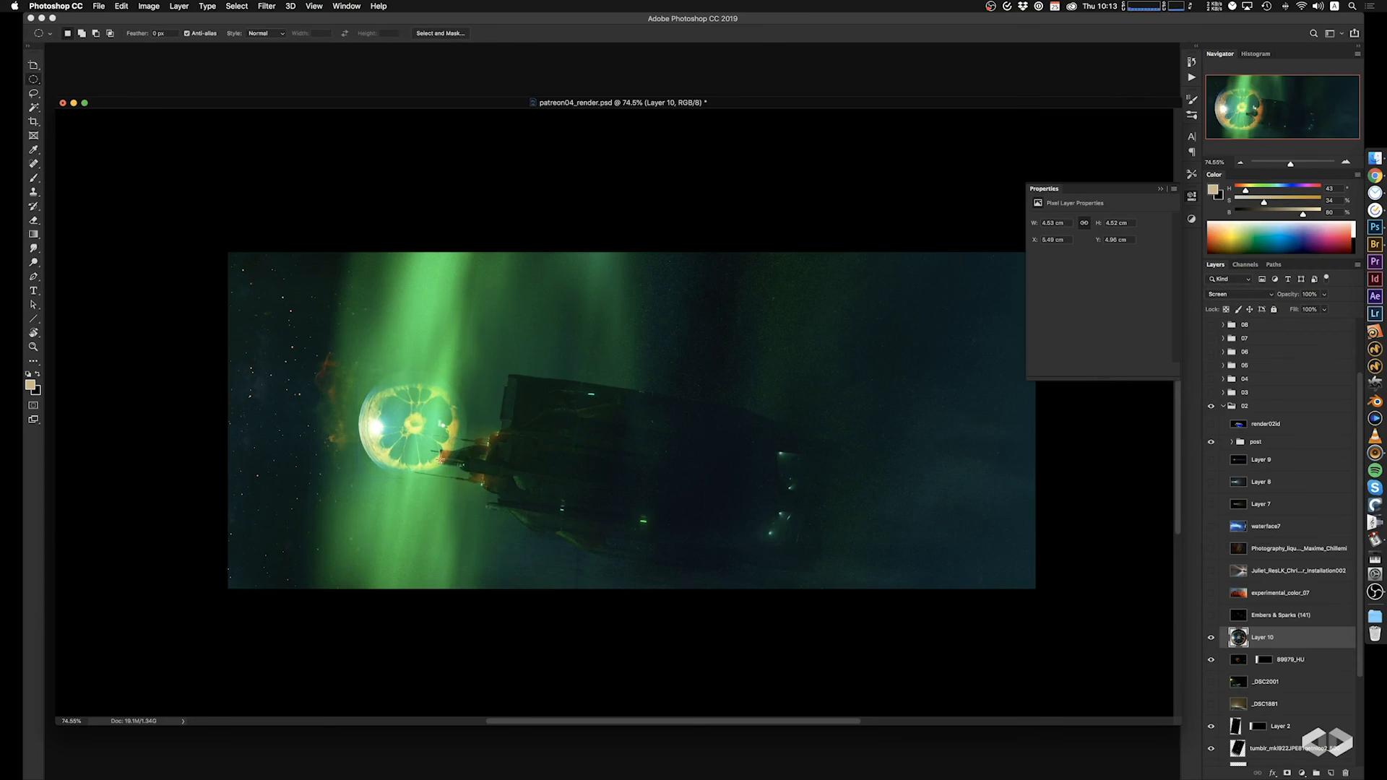
pyautogui.keyDown('super'); pyautogui.moveTo(457, 466); pyautogui.dragTo(394, 463); pyautogui.keyUp('super')
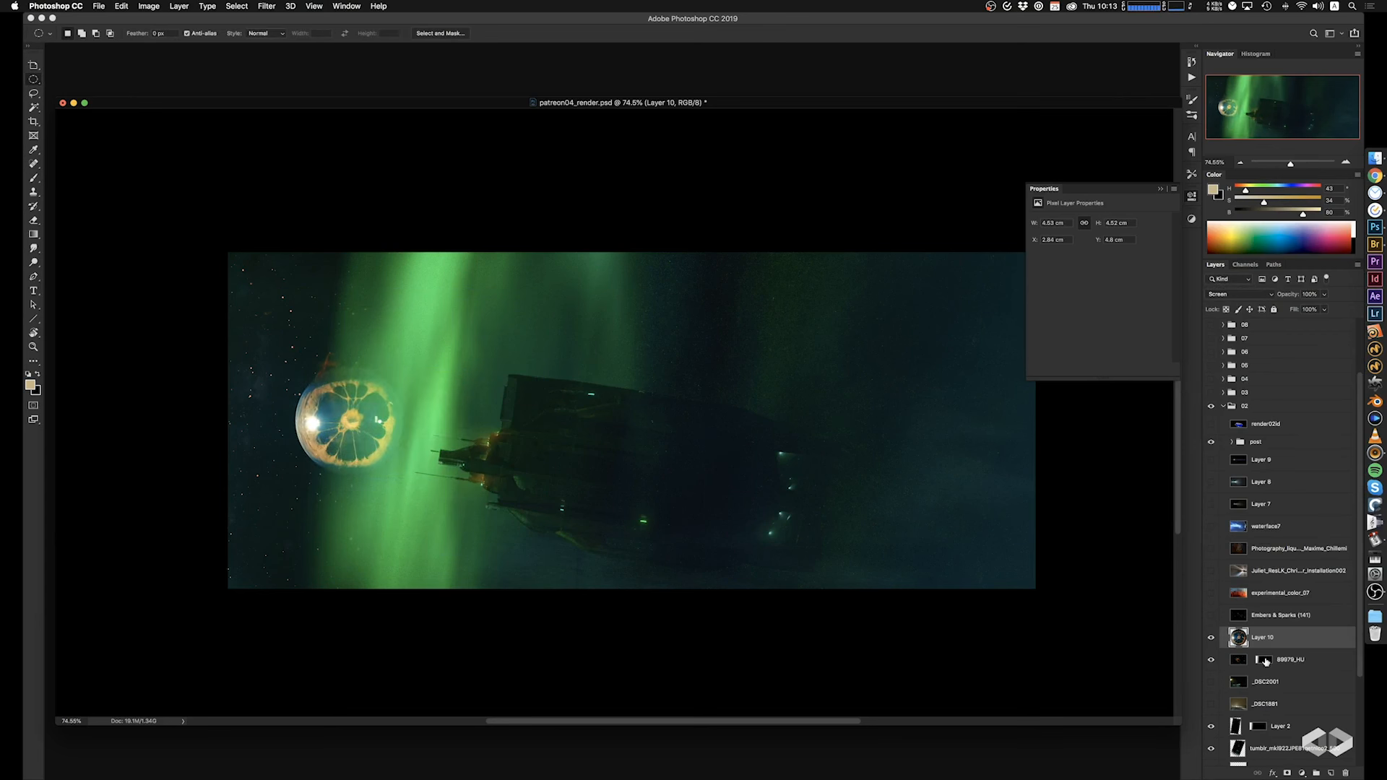
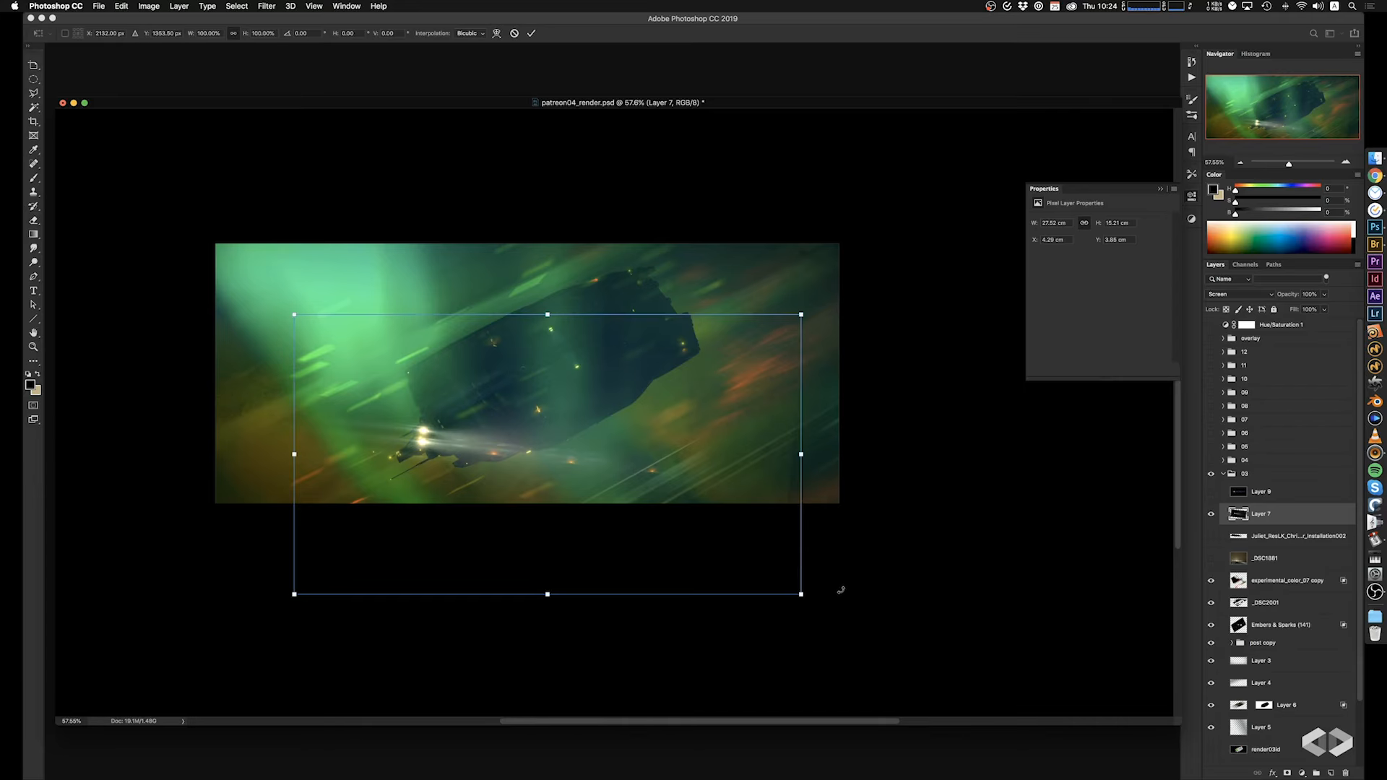
# Try rotating the Layer 7 light flare by about -31° and moving it up over the ship's hull.
pyautogui.moveTo(836, 588); pyautogui.dragTo(808, 365)
pyautogui.moveTo(752, 561)
pyautogui.mouseDown()
pyautogui.moveTo(731, 588)
pyautogui.moveTo(743, 582)
pyautogui.mouseUp()
pyautogui.moveTo(553, 480); pyautogui.dragTo(667, 327)
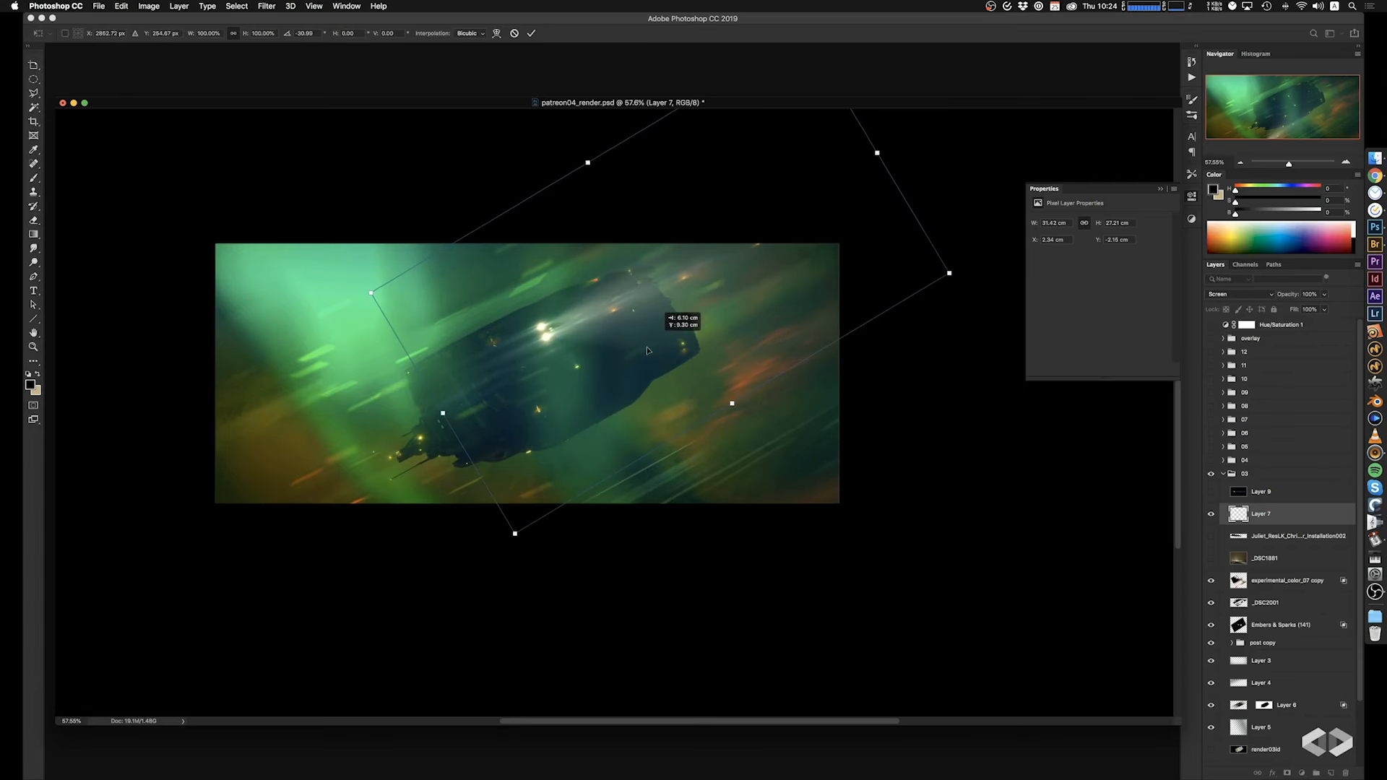
pyautogui.press('Return')
pyautogui.press('e')
# Hide the Layer 7 flare, preview the installation002 light layer beneath it, and delete that layer.
pyautogui.keyDown('shift'); pyautogui.click(1246, 493); pyautogui.keyUp('shift')
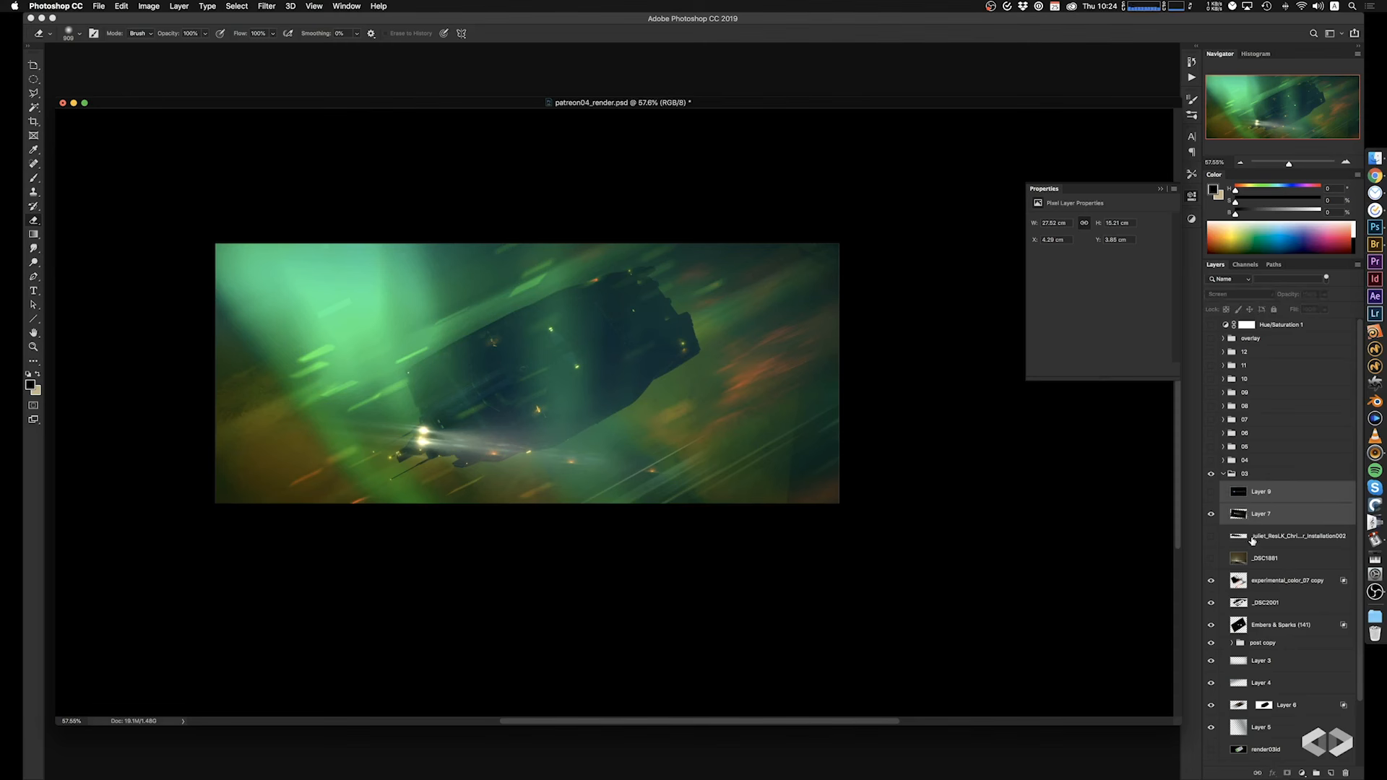
pyautogui.click(1211, 514)
pyautogui.click(1209, 537)
pyautogui.click(1210, 537)
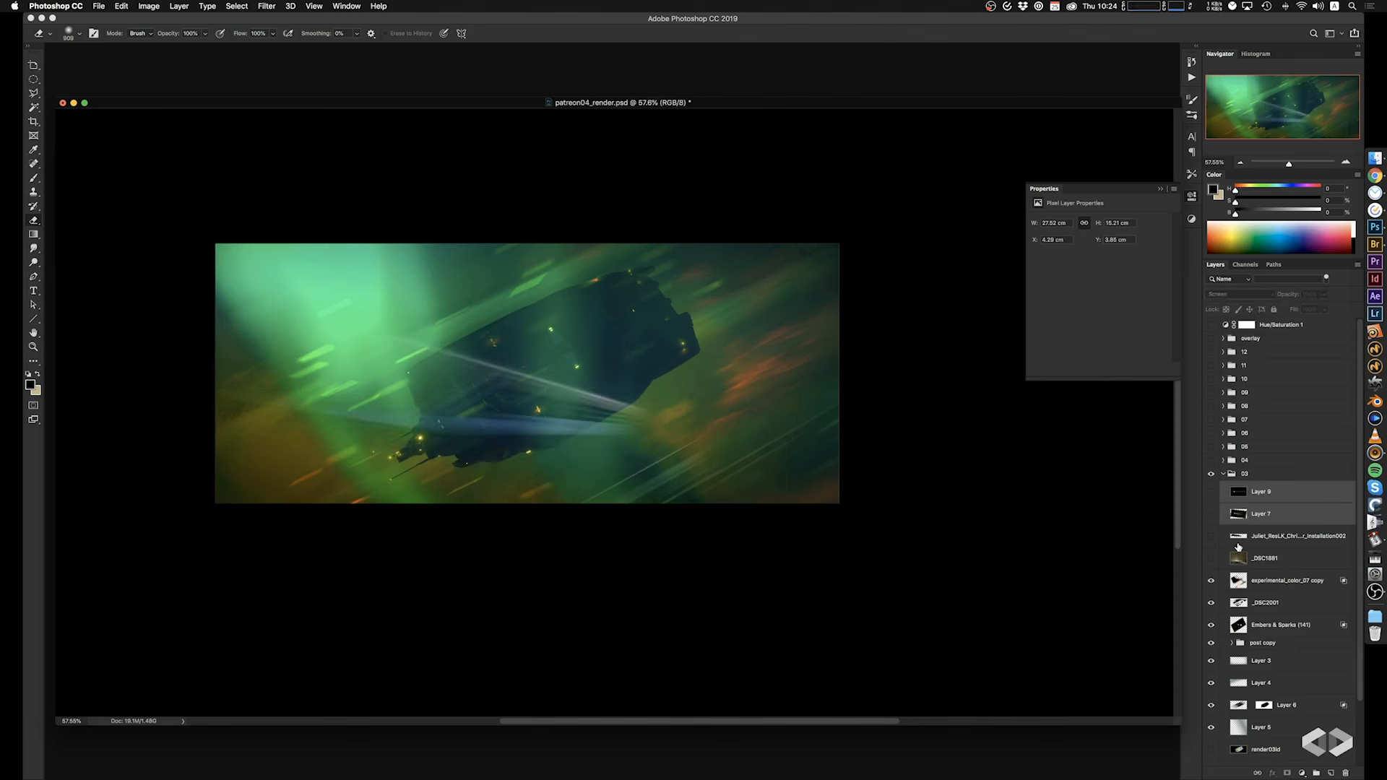
pyautogui.click(1240, 541)
pyautogui.press('Delete')
# Preview the blue lens flare, then move both flare layers and _DSC1881 out of group 03 into group 04.
pyautogui.keyDown('shift'); pyautogui.click(1263, 499); pyautogui.keyUp('shift')
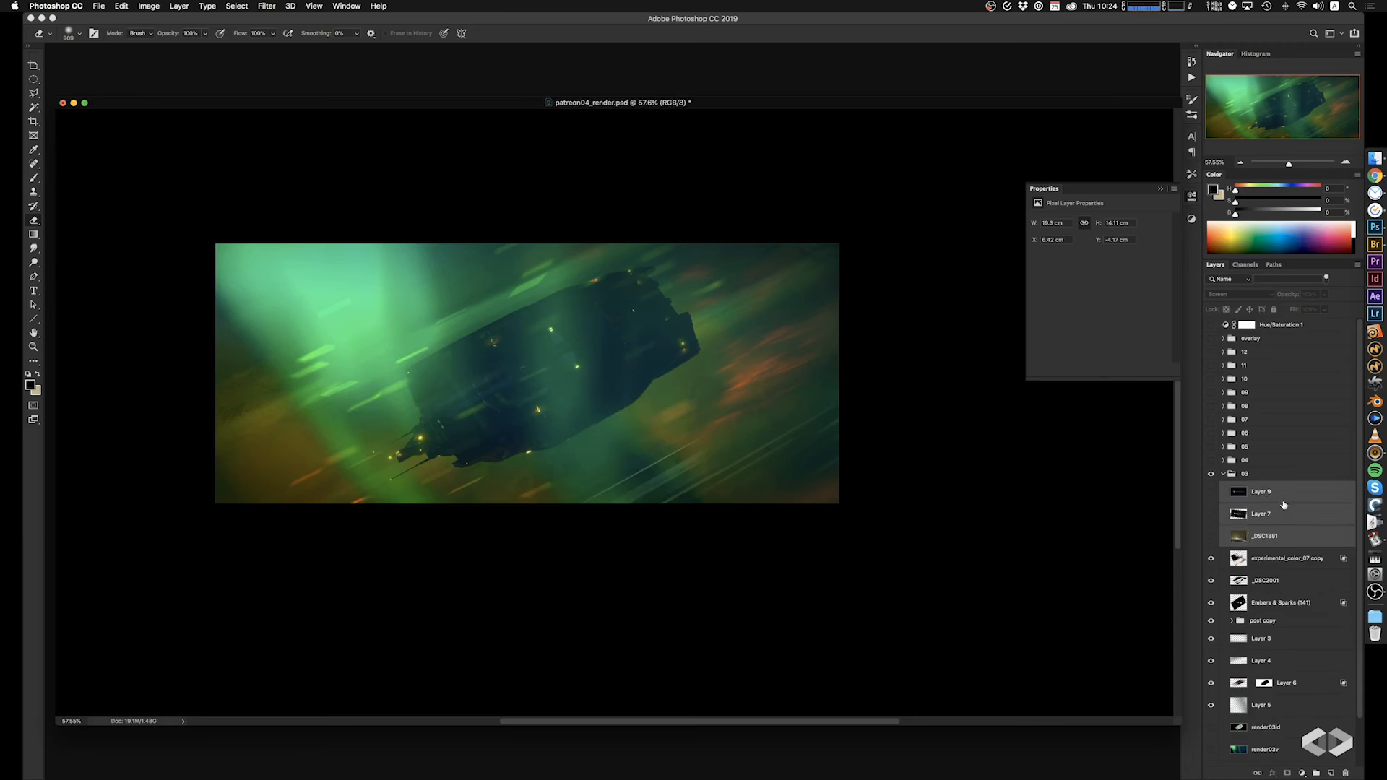
pyautogui.click(1211, 493)
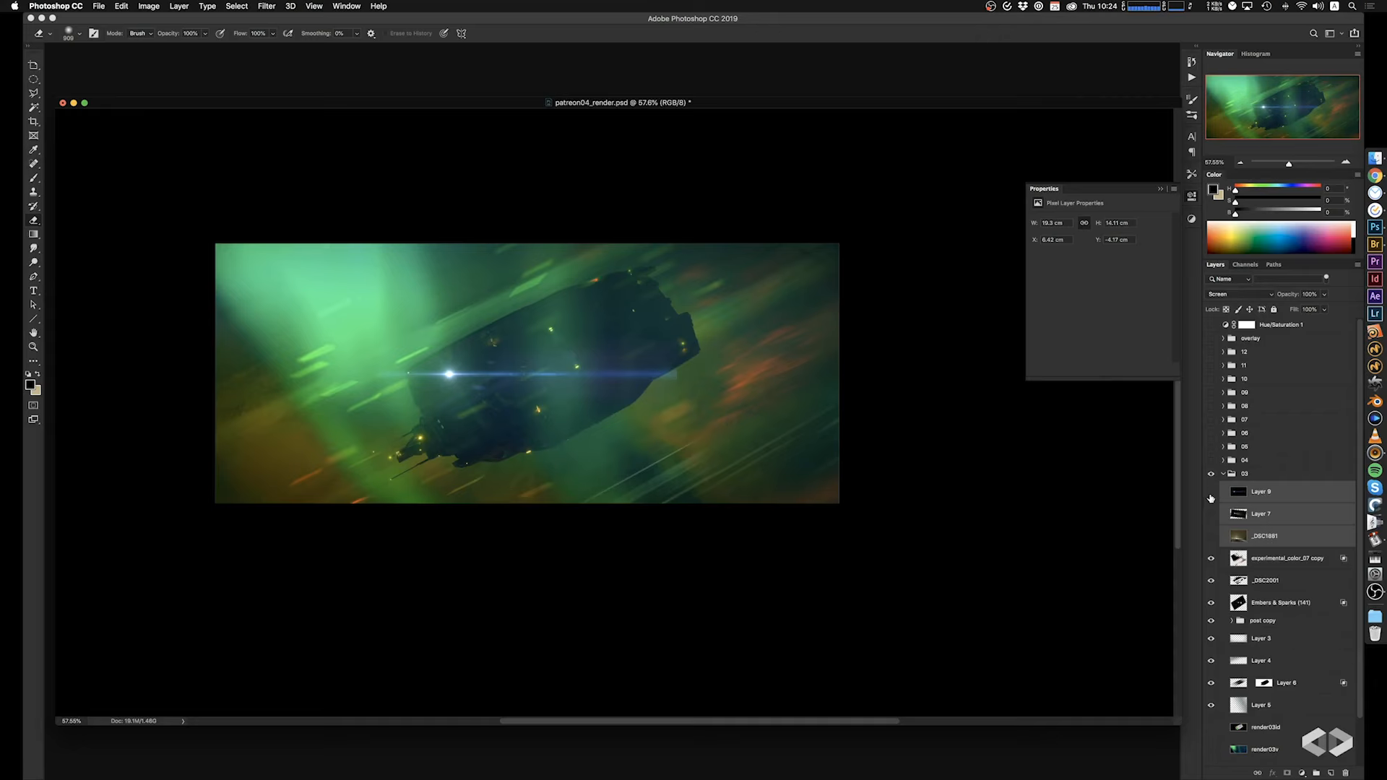
pyautogui.click(1211, 493)
pyautogui.moveTo(1257, 504); pyautogui.dragTo(1265, 463)
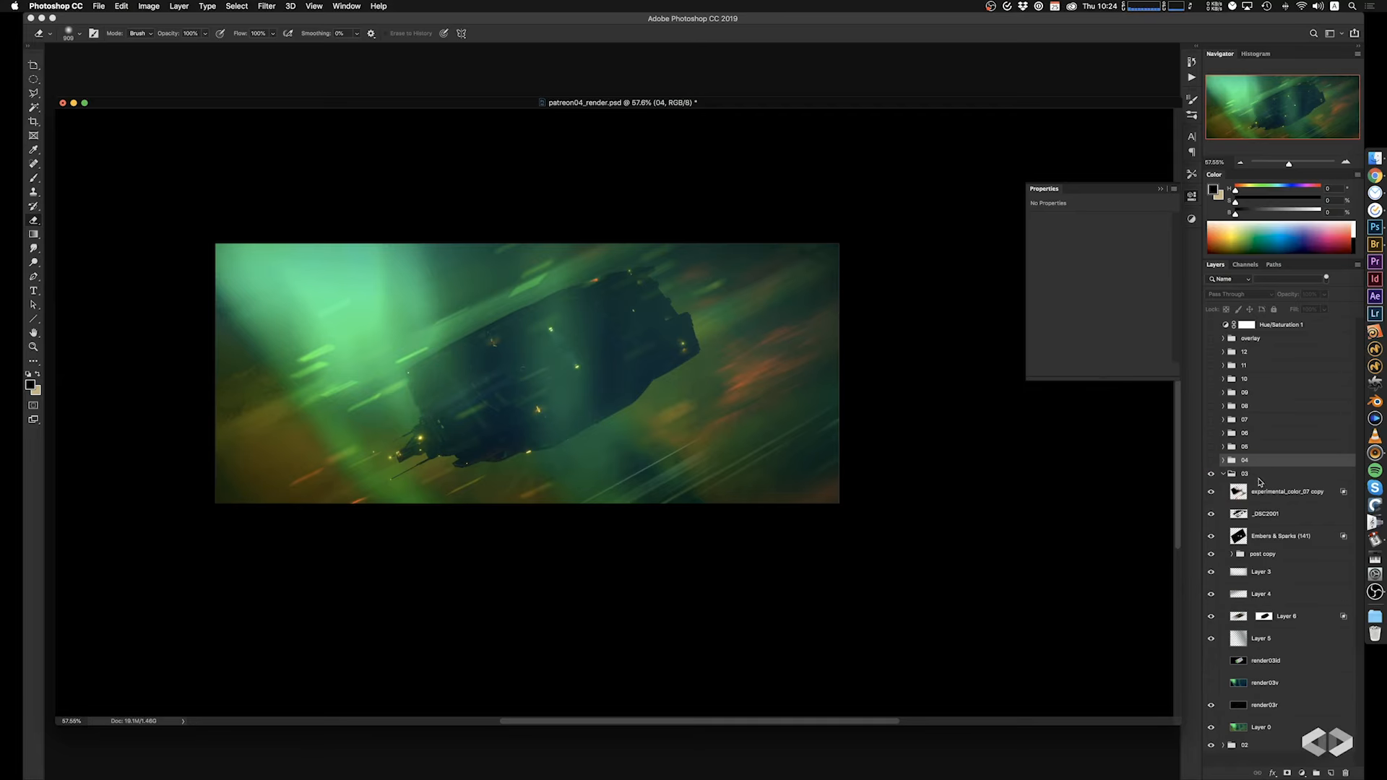
# Move experimental_color_07 copy, _DSC2001 and Embers & Sparks (141) below the post copy group.
pyautogui.click(1266, 535)
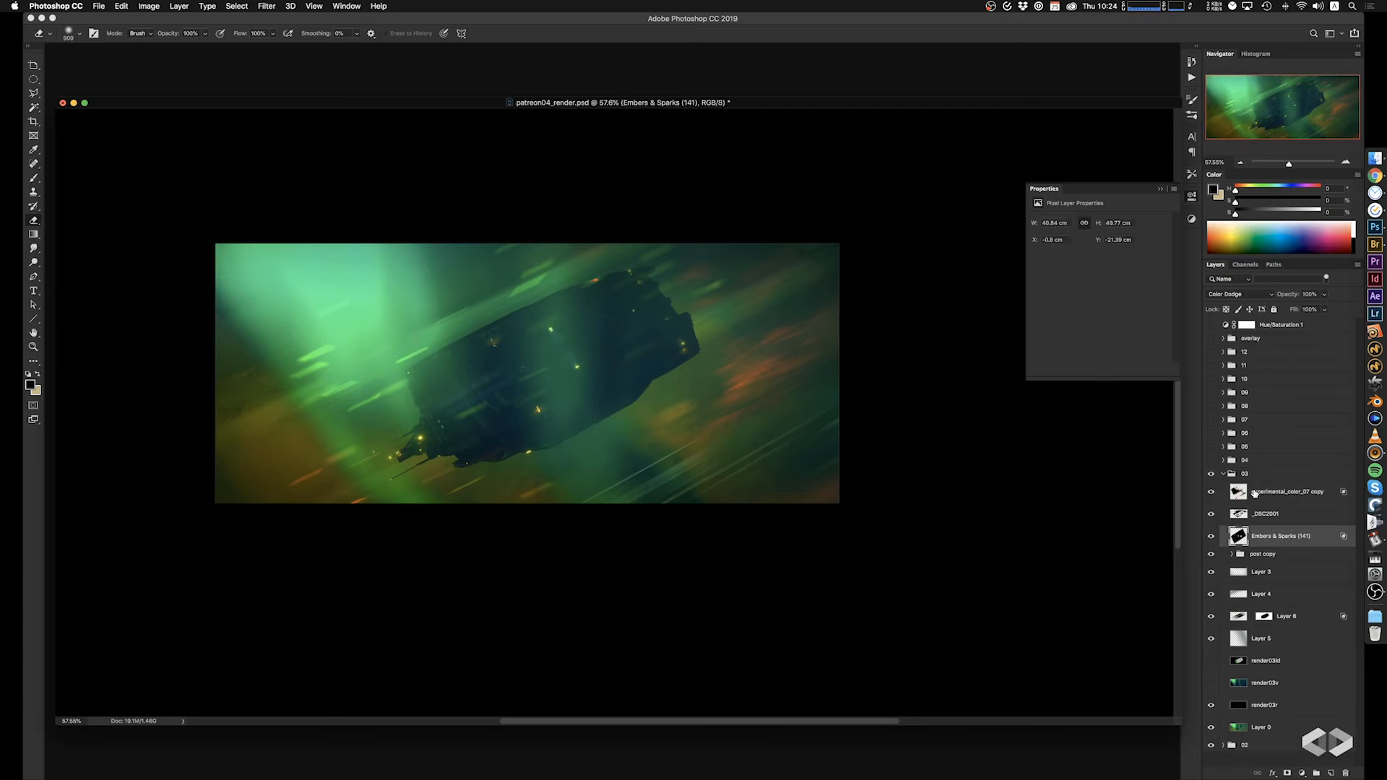
pyautogui.keyDown('shift'); pyautogui.click(1265, 495); pyautogui.keyUp('shift')
pyautogui.moveTo(1261, 516); pyautogui.dragTo(1267, 568)
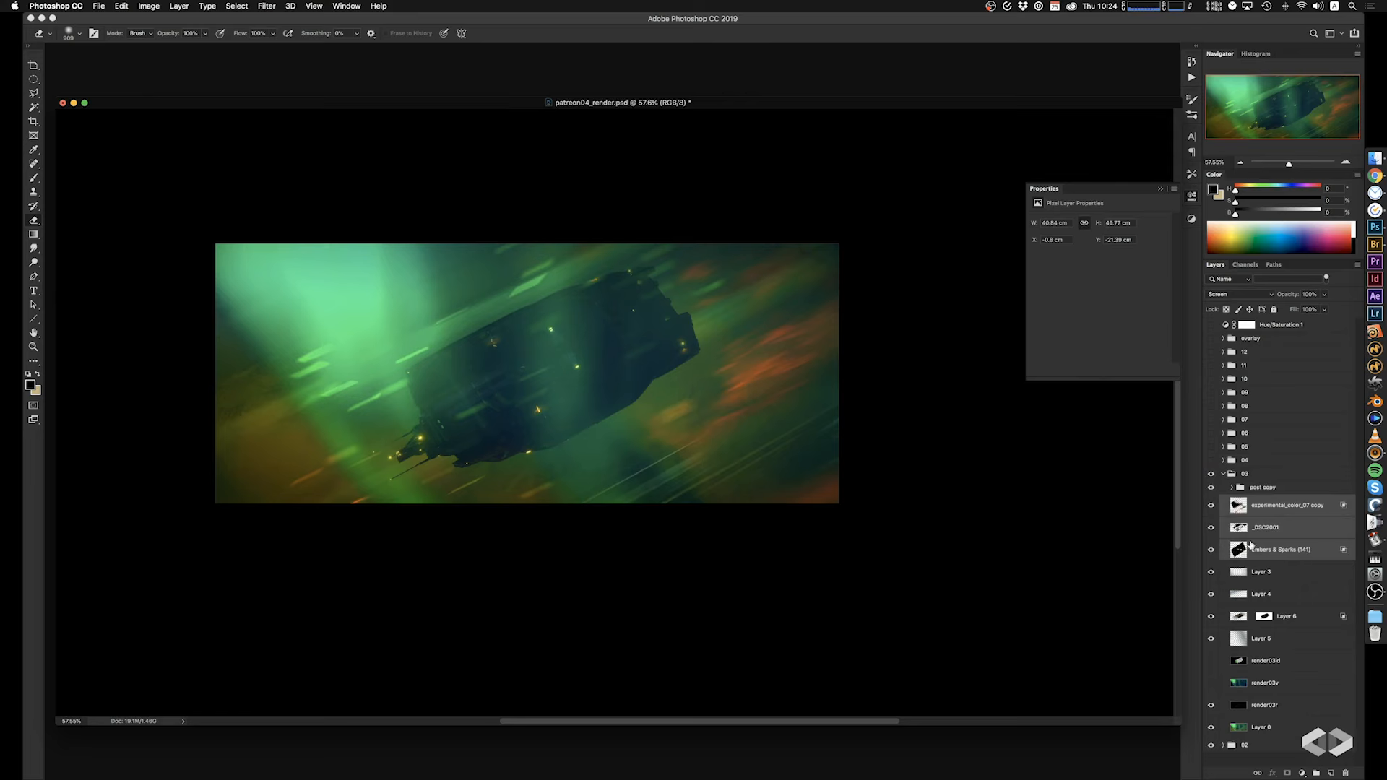
# Reduce the experimental_color_07 copy layer's fill to 66% and compare the image with group 03 hidden and shown.
pyautogui.click(1228, 513)
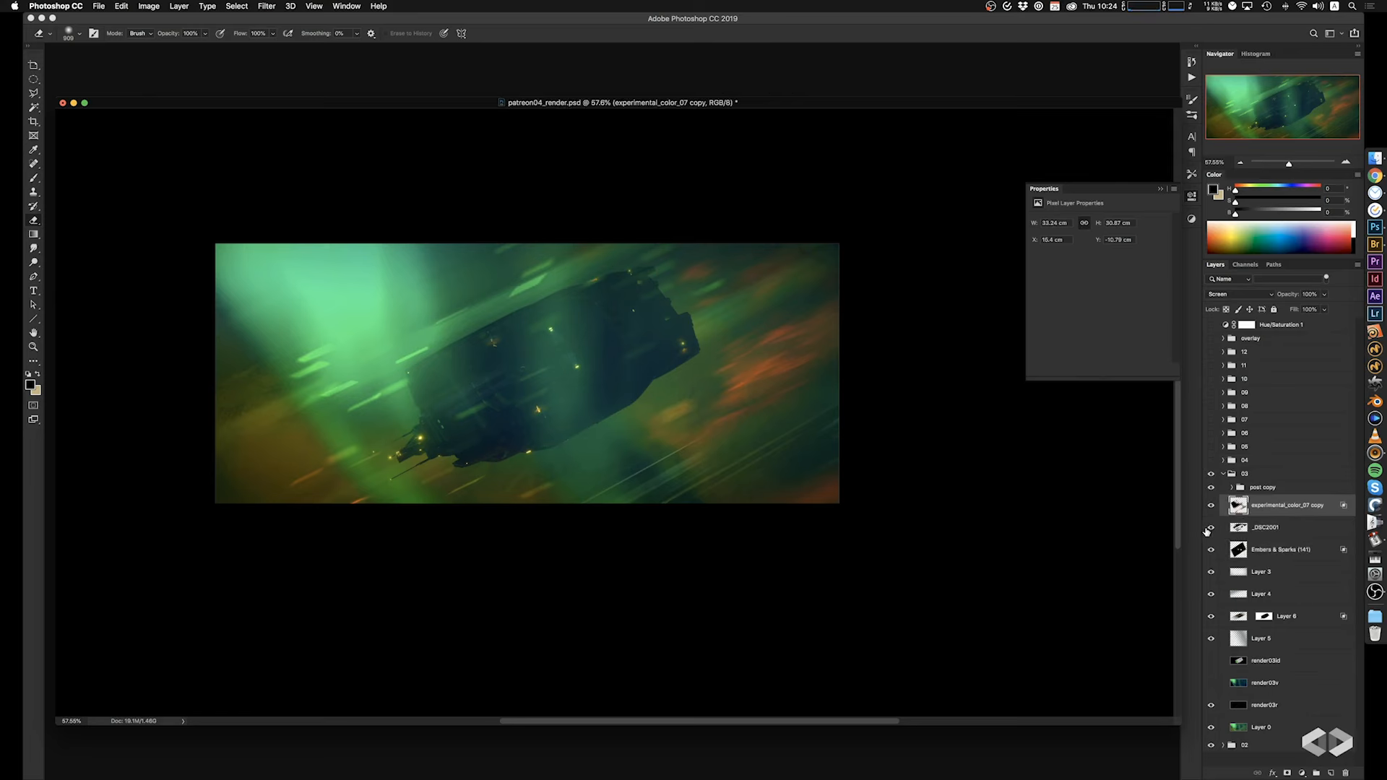
pyautogui.click(1325, 309)
pyautogui.moveTo(1326, 325); pyautogui.dragTo(1308, 326)
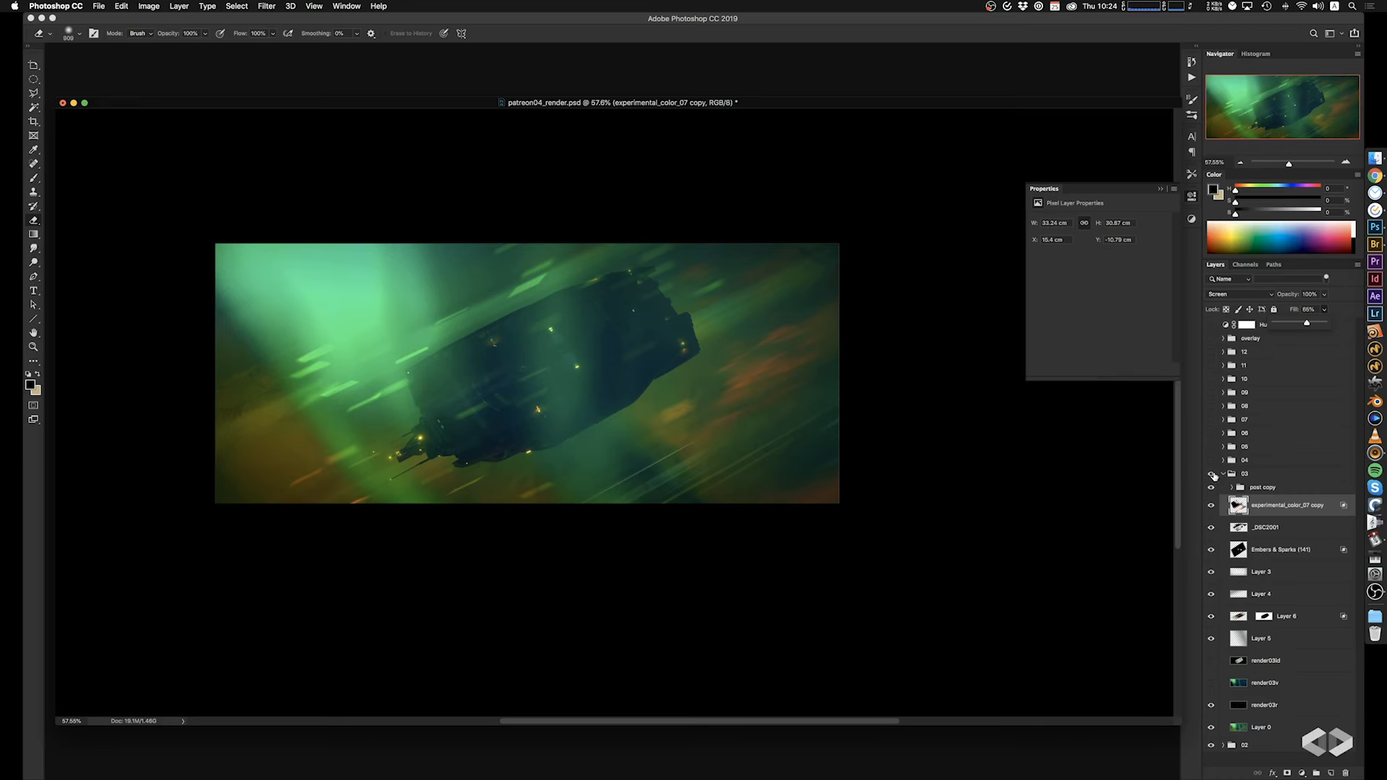
pyautogui.click(1212, 475)
pyautogui.click(1212, 475)
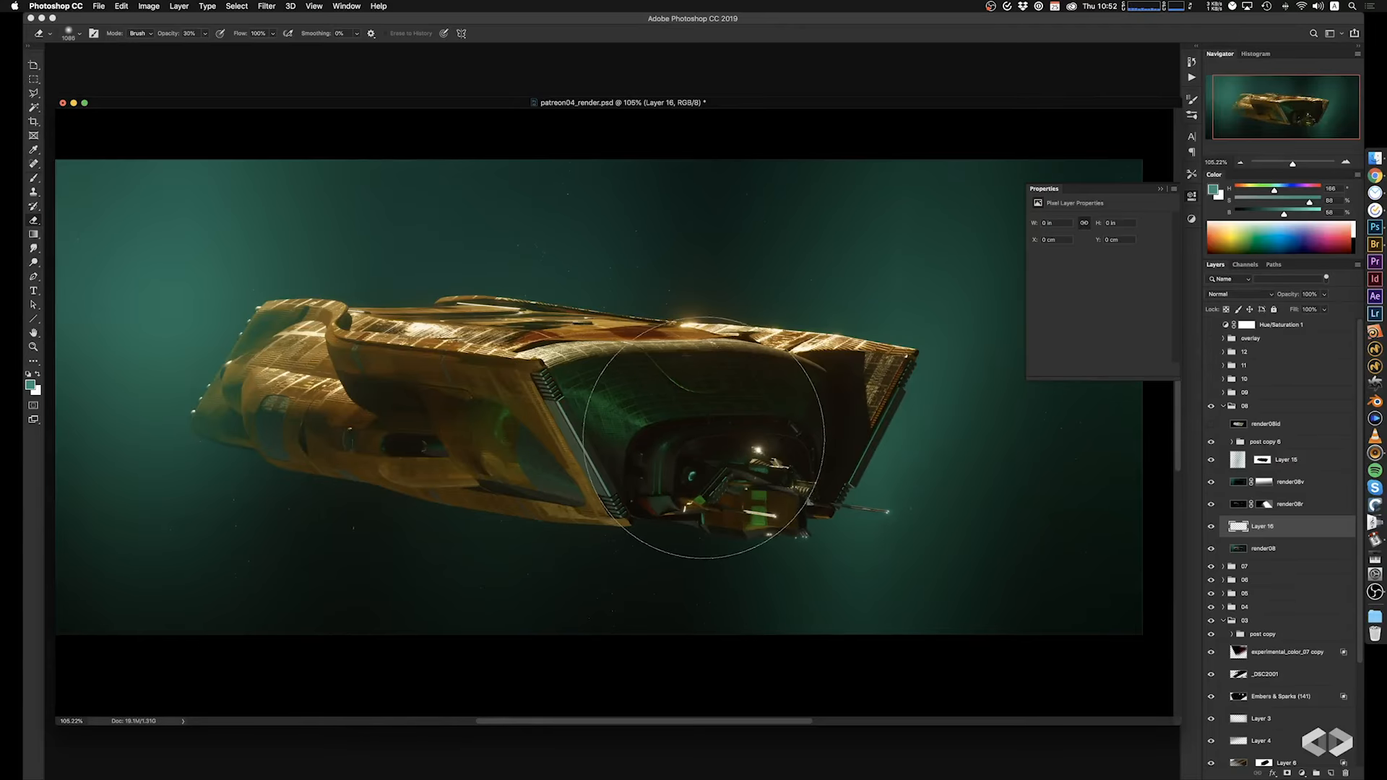
# Choose a small brush preset and paint dark detail lines along the strut beside the green canopy on Layer 16.
pyautogui.press('b')
pyautogui.rightClick(704, 438)
pyautogui.click(866, 551)
pyautogui.moveTo(578, 451)
pyautogui.keyDown('ctrl'); pyautogui.keyDown('alt'); pyautogui.mouseDown()
pyautogui.moveTo(550, 454)
pyautogui.moveTo(547, 418)
pyautogui.moveTo(573, 418)
pyautogui.moveTo(478, 413)
pyautogui.moveTo(504, 431)
pyautogui.mouseUp(); pyautogui.keyUp('alt'); pyautogui.keyUp('ctrl')
pyautogui.keyDown('alt'); pyautogui.click(492, 377); pyautogui.keyUp('alt')
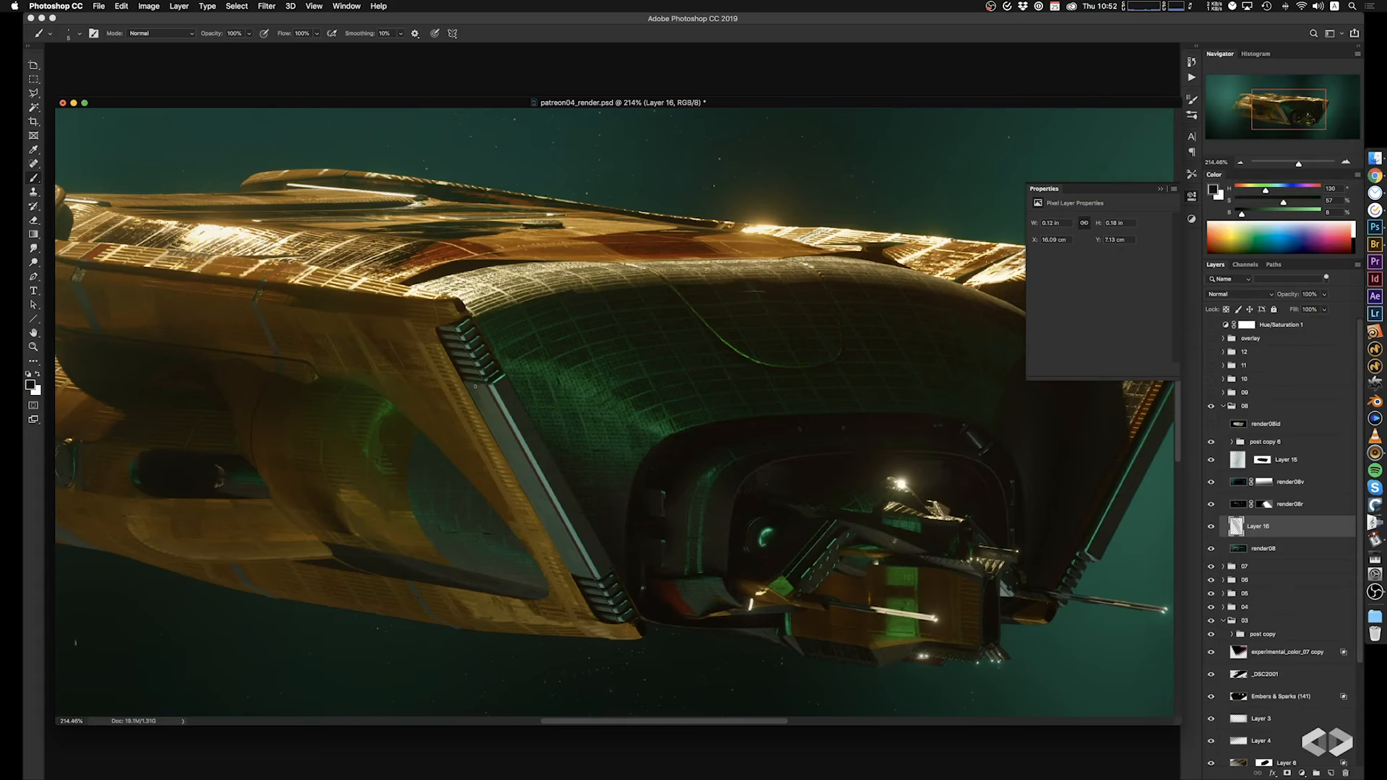
pyautogui.moveTo(466, 379); pyautogui.dragTo(484, 416)
pyautogui.moveTo(546, 527); pyautogui.dragTo(525, 494)
pyautogui.keyDown('alt'); pyautogui.click(539, 453); pyautogui.keyUp('alt')
# Reselect Layer 16 and paint dark strokes along the lower strut and on the blue-green oval panel.
pyautogui.click(1305, 483)
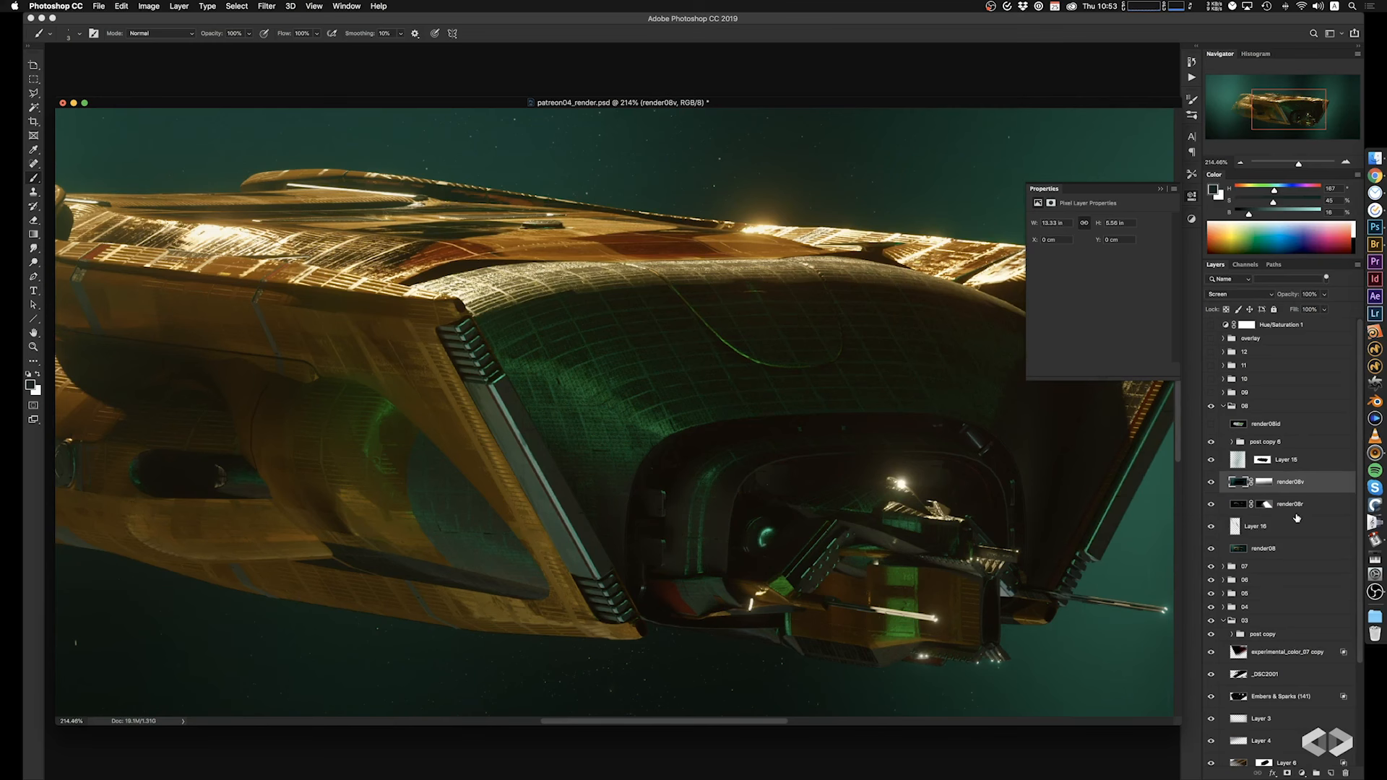
pyautogui.click(1279, 533)
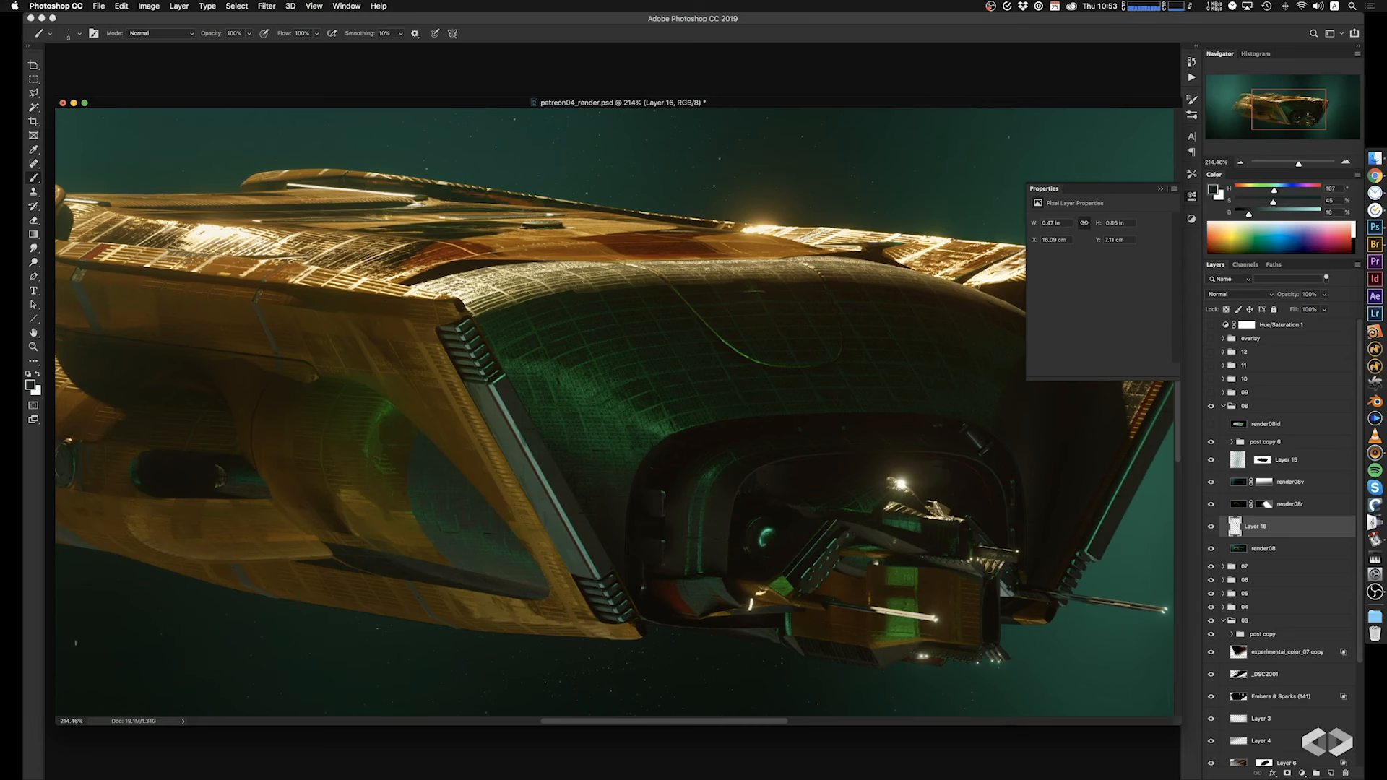
pyautogui.moveTo(551, 499); pyautogui.dragTo(565, 524)
pyautogui.moveTo(549, 526)
pyautogui.mouseDown()
pyautogui.moveTo(577, 581)
pyautogui.moveTo(595, 575)
pyautogui.mouseUp()
pyautogui.moveTo(406, 496); pyautogui.dragTo(420, 529)
# Sample the strut's grey-teal tone, paint thin lines along its face, and undo the last stroke.
pyautogui.keyDown('alt'); pyautogui.click(510, 429); pyautogui.keyUp('alt')
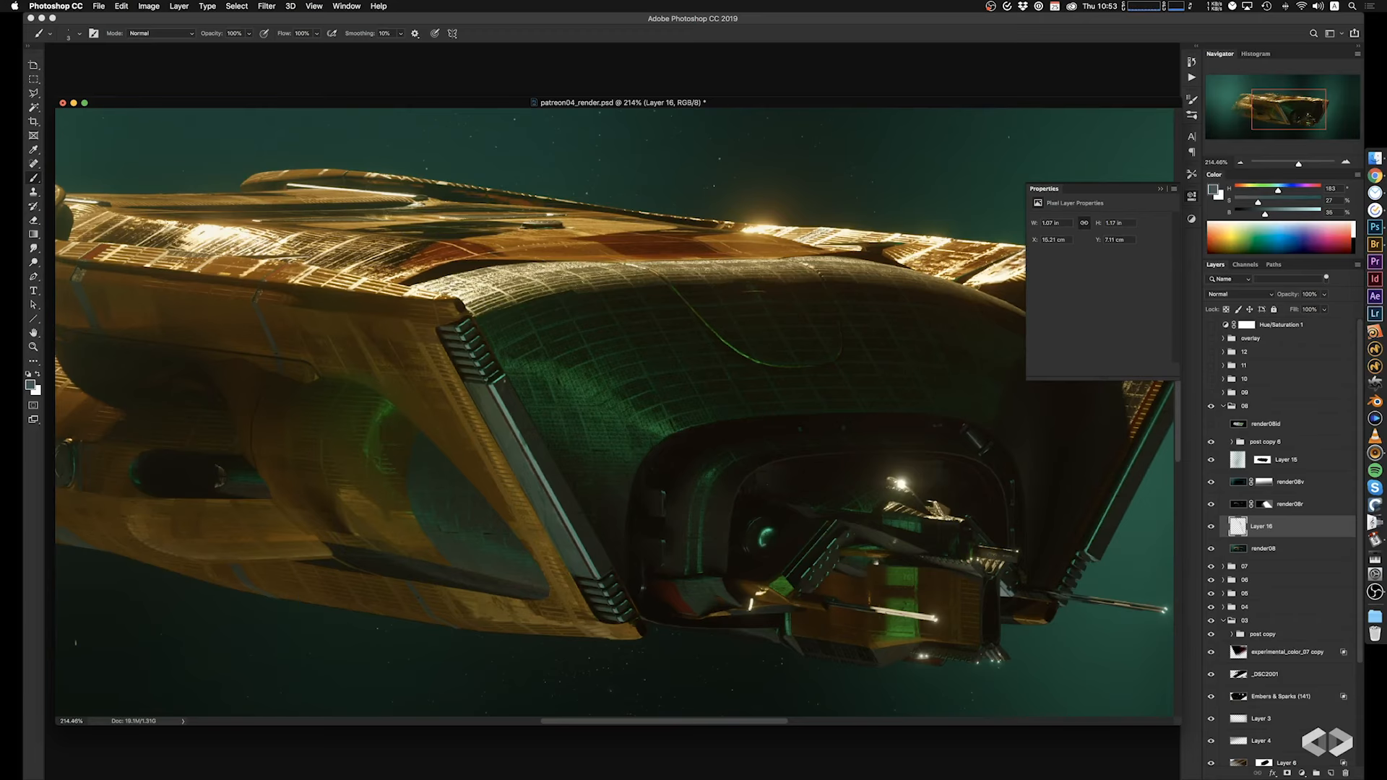
pyautogui.moveTo(540, 455); pyautogui.dragTo(564, 497)
pyautogui.moveTo(589, 552); pyautogui.dragTo(599, 569)
pyautogui.moveTo(621, 301); pyautogui.dragTo(605, 308)
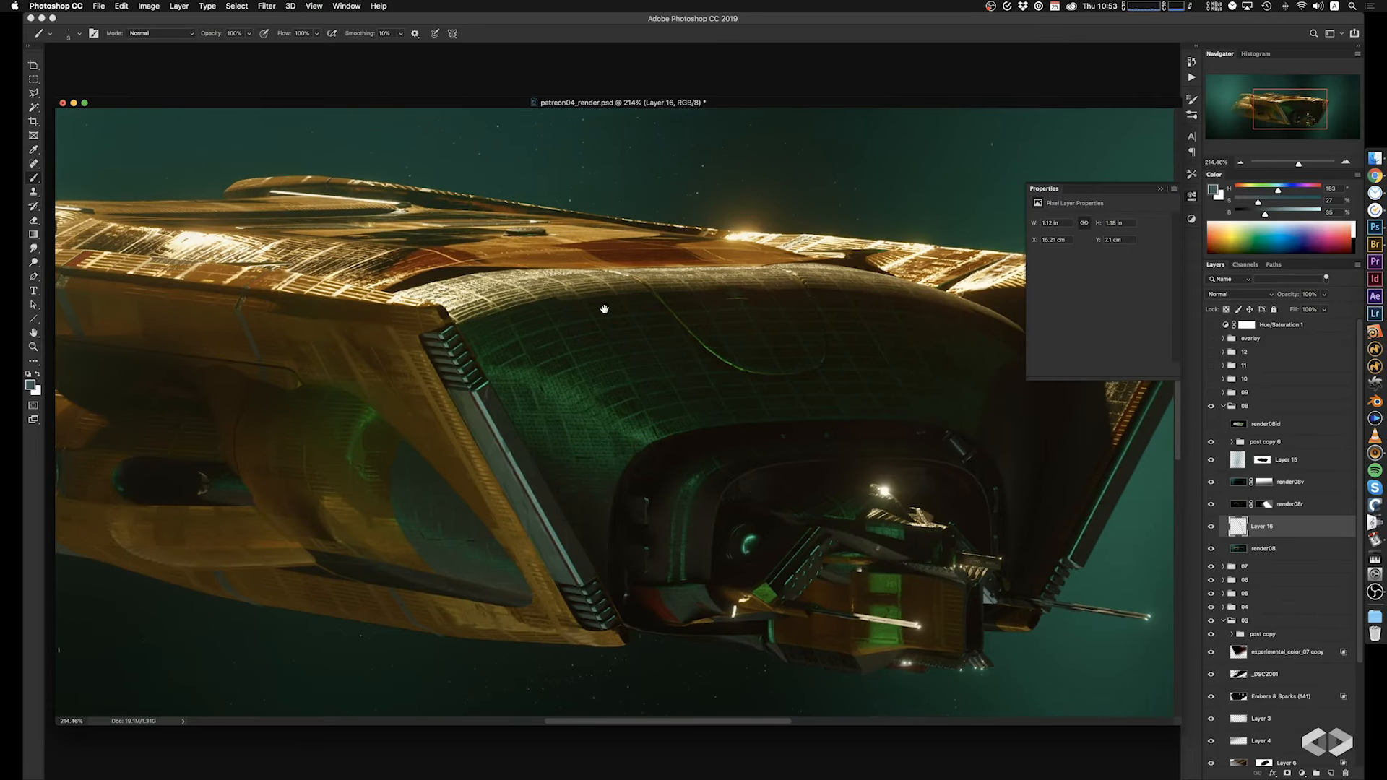
pyautogui.press('super+z')
# Paint small detail strokes around the ship's front recess, undo the last two, and sample a dark green tone.
pyautogui.moveTo(645, 447)
pyautogui.mouseDown()
pyautogui.moveTo(620, 476)
pyautogui.moveTo(637, 457)
pyautogui.mouseUp()
pyautogui.moveTo(729, 491); pyautogui.dragTo(715, 512)
pyautogui.moveTo(840, 500); pyautogui.dragTo(764, 440)
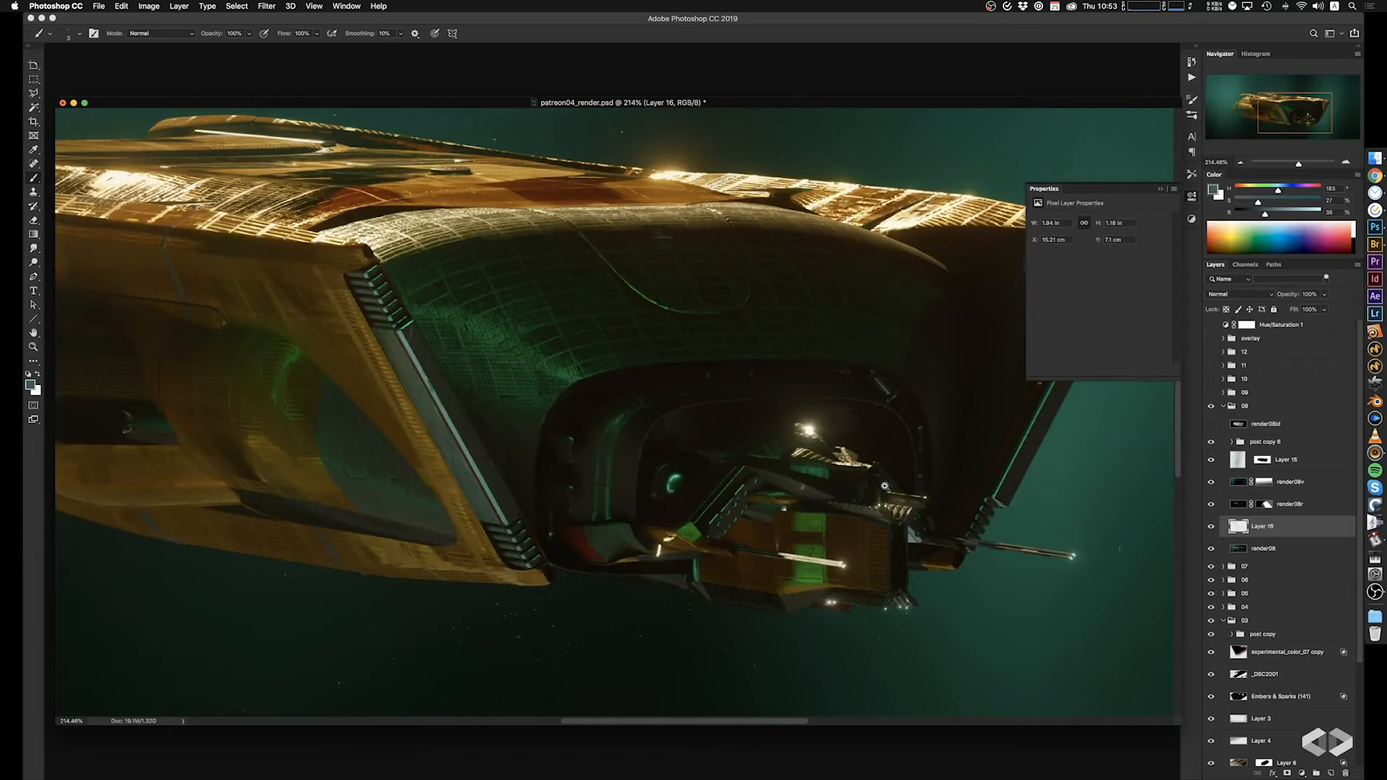
pyautogui.moveTo(885, 486)
pyautogui.keyDown('super'); pyautogui.mouseDown()
pyautogui.moveTo(853, 482)
pyautogui.moveTo(895, 496)
pyautogui.moveTo(839, 406)
pyautogui.mouseUp(); pyautogui.keyUp('super')
pyautogui.press('super+z')
pyautogui.press('super+z')
pyautogui.keyDown('alt'); pyautogui.click(940, 603); pyautogui.keyUp('alt')
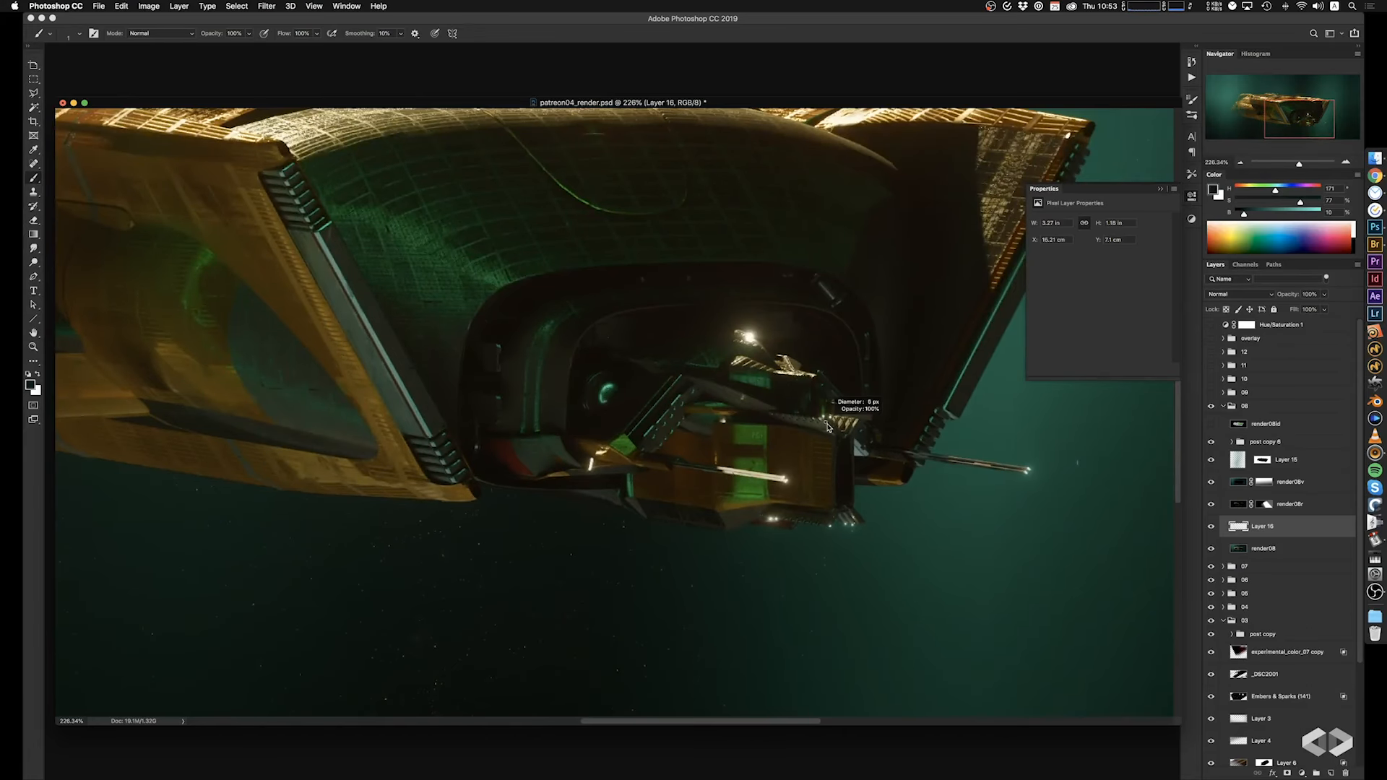
# Try painting detail strokes along the far strut and the golden edge above it, then undo them.
pyautogui.moveTo(873, 466); pyautogui.dragTo(757, 594)
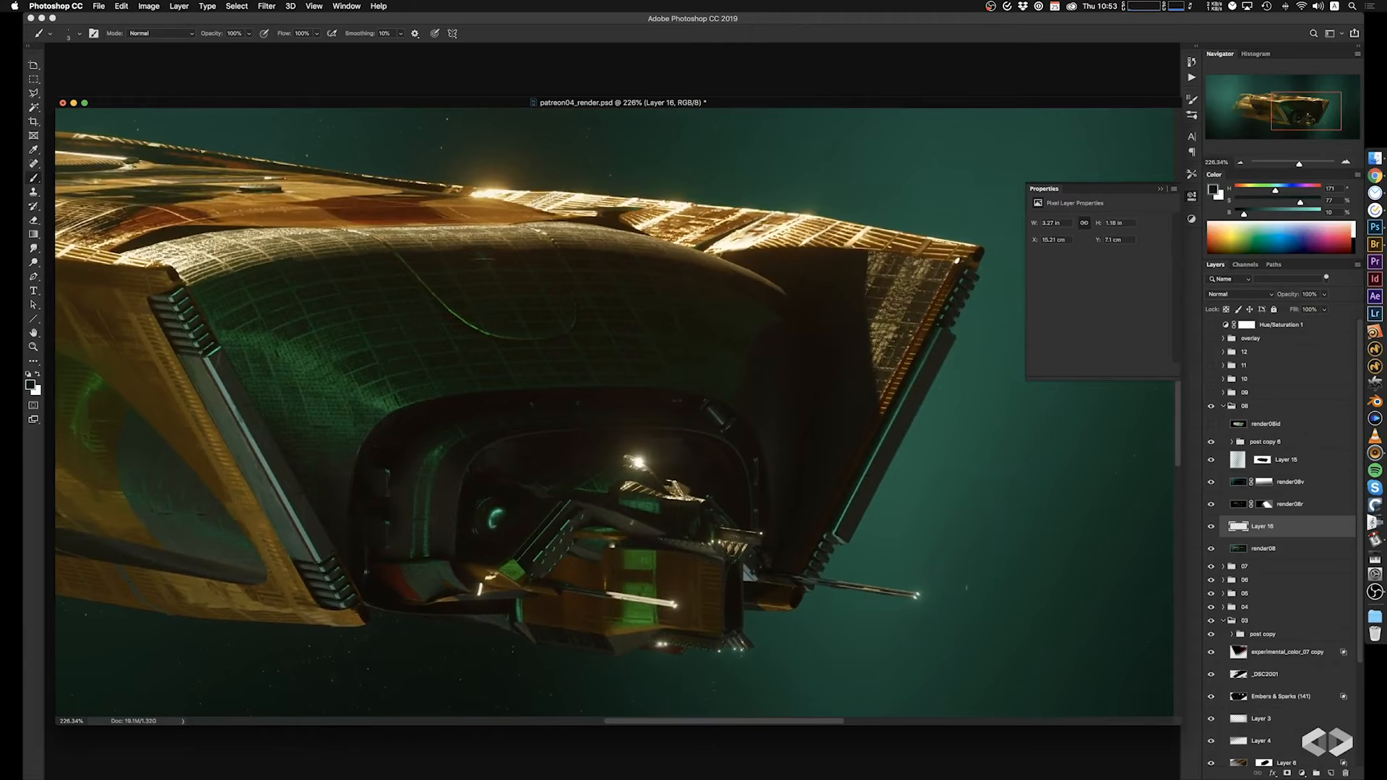
pyautogui.keyDown('alt'); pyautogui.click(907, 421); pyautogui.keyUp('alt')
pyautogui.moveTo(951, 335); pyautogui.dragTo(943, 350)
pyautogui.keyDown('alt'); pyautogui.click(733, 241); pyautogui.keyUp('alt')
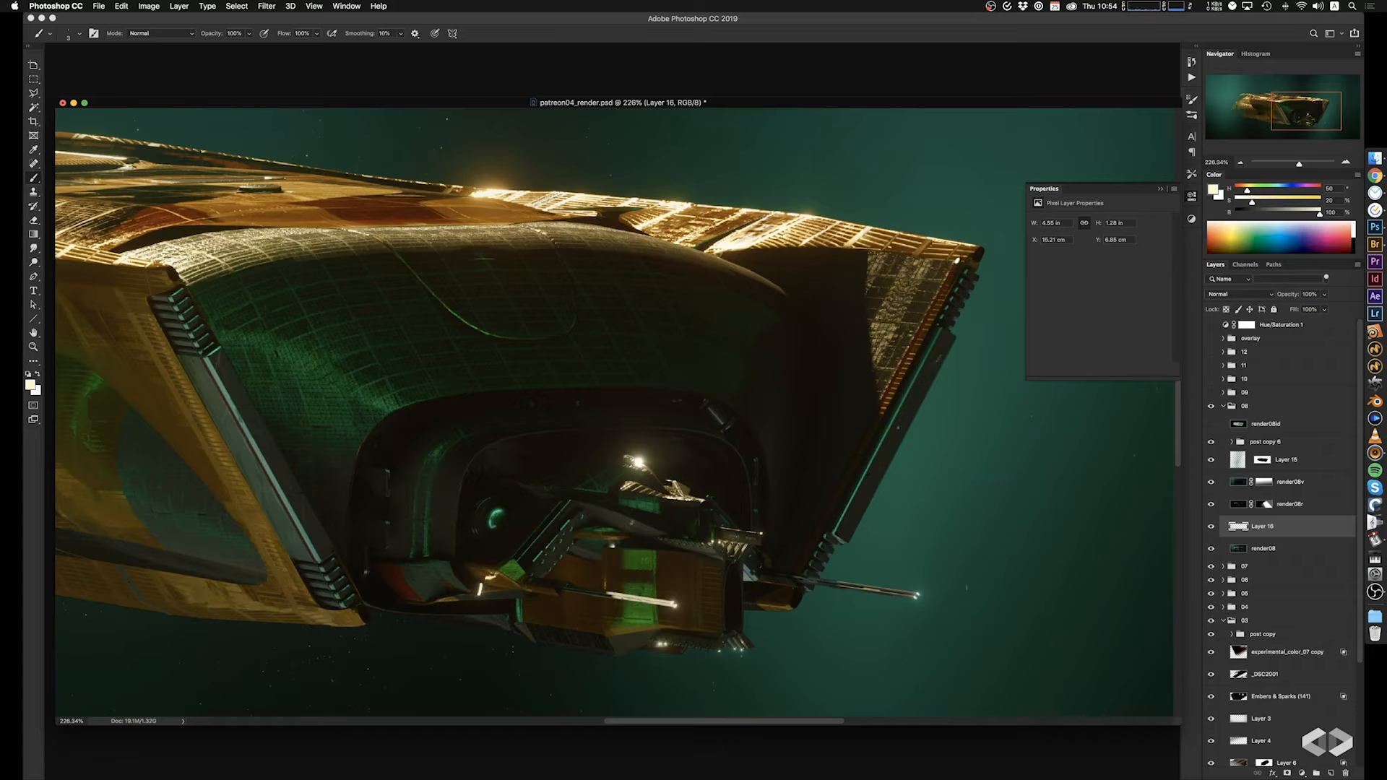
pyautogui.press('super+z')
pyautogui.press('super+z')
pyautogui.press('super+z')
pyautogui.press('super+z')
pyautogui.press('super+shift+z')
# Paint pale yellow highlight marks around the far strut and undo the unwanted strokes.
pyautogui.moveTo(896, 461); pyautogui.dragTo(912, 456)
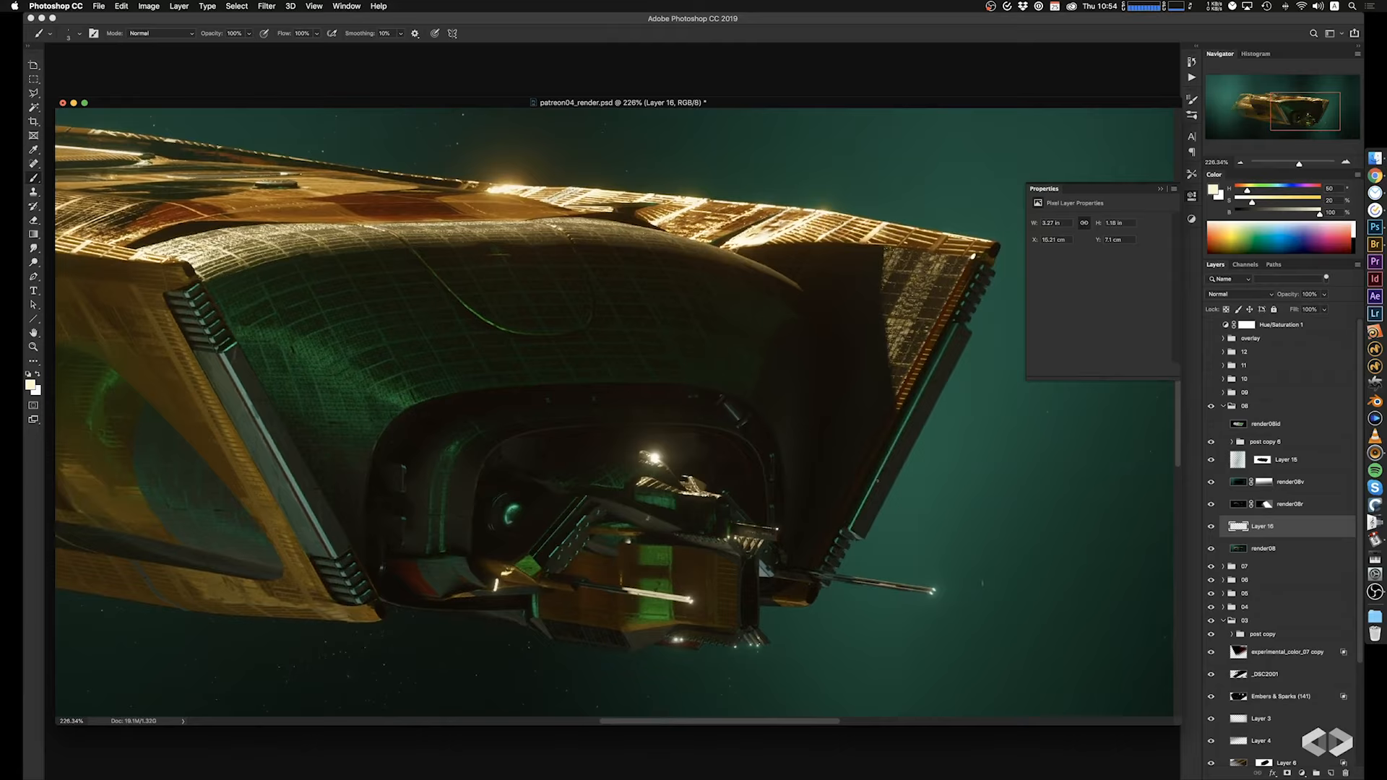
pyautogui.press('super+z')
pyautogui.press('super+z')
pyautogui.moveTo(885, 444); pyautogui.dragTo(898, 462)
pyautogui.press('super+z')
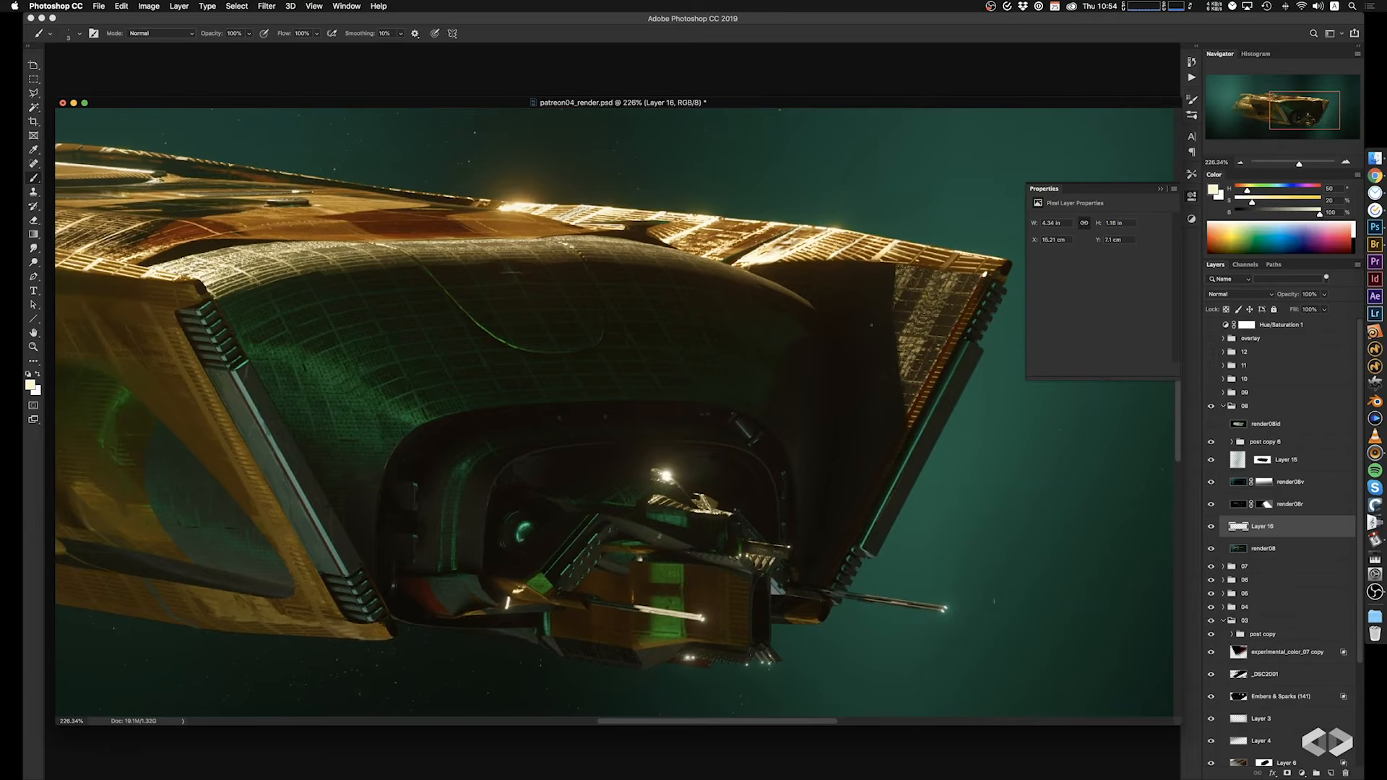
# Sample a dark hull tone and paint a short line at the small oval hatch on the rear hull.
pyautogui.moveTo(802, 357); pyautogui.dragTo(859, 389)
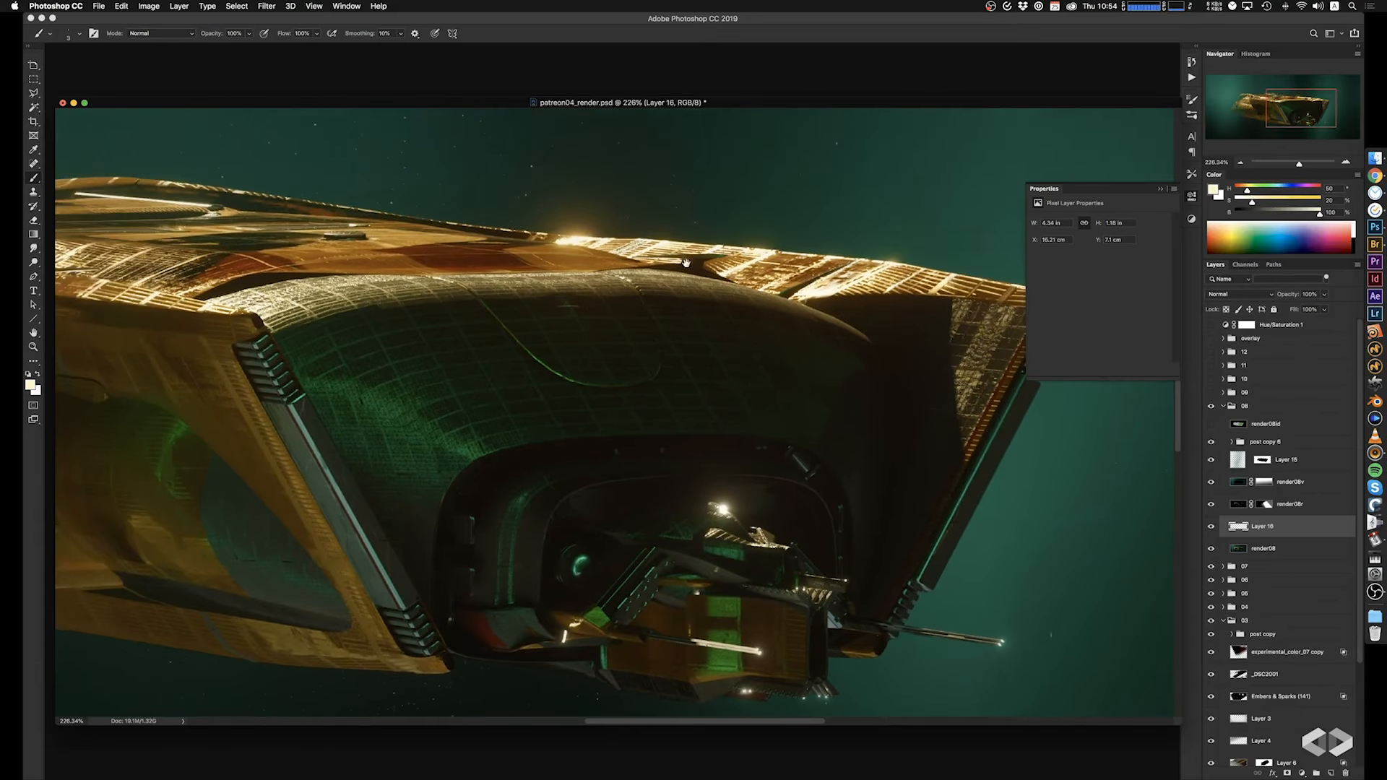
pyautogui.moveTo(598, 396); pyautogui.dragTo(604, 403)
pyautogui.moveTo(442, 320); pyautogui.dragTo(741, 330)
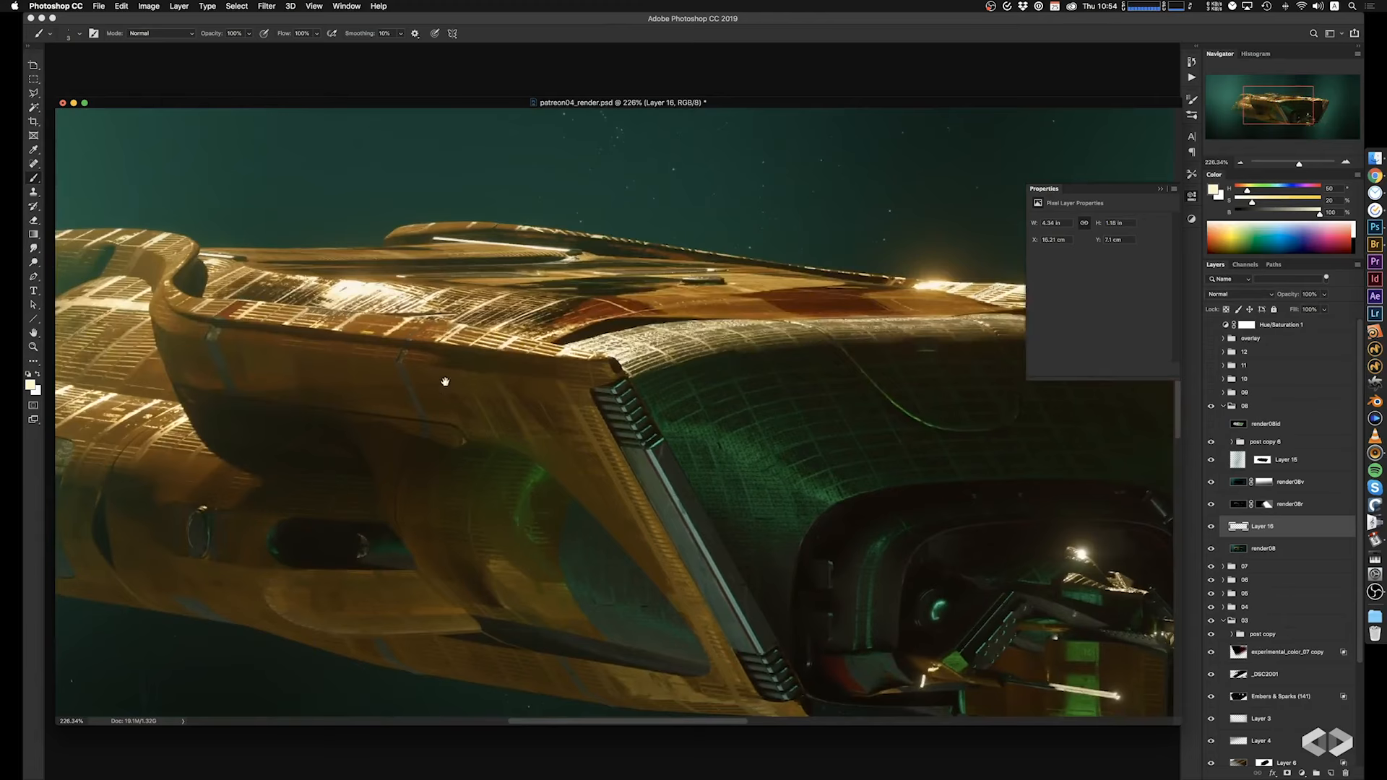
pyautogui.moveTo(445, 381)
pyautogui.mouseDown()
pyautogui.moveTo(453, 362)
pyautogui.moveTo(408, 347)
pyautogui.moveTo(583, 326)
pyautogui.mouseUp()
pyautogui.keyDown('alt'); pyautogui.click(330, 532); pyautogui.keyUp('alt')
pyautogui.moveTo(362, 493); pyautogui.dragTo(361, 466)
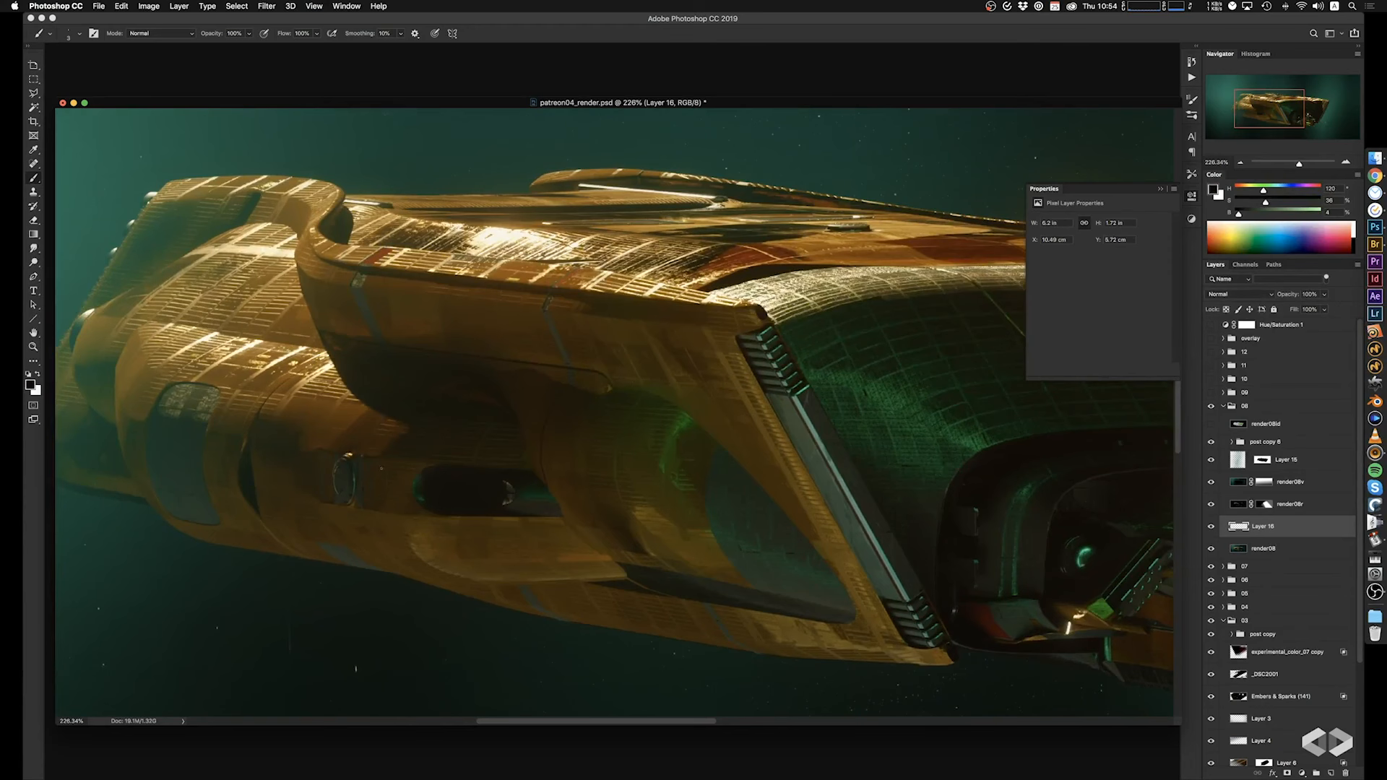
pyautogui.moveTo(470, 355); pyautogui.dragTo(520, 335)
# Switch to white, dot small lights above the oval hatch, and undo the extra strokes painted on it.
pyautogui.press('x')
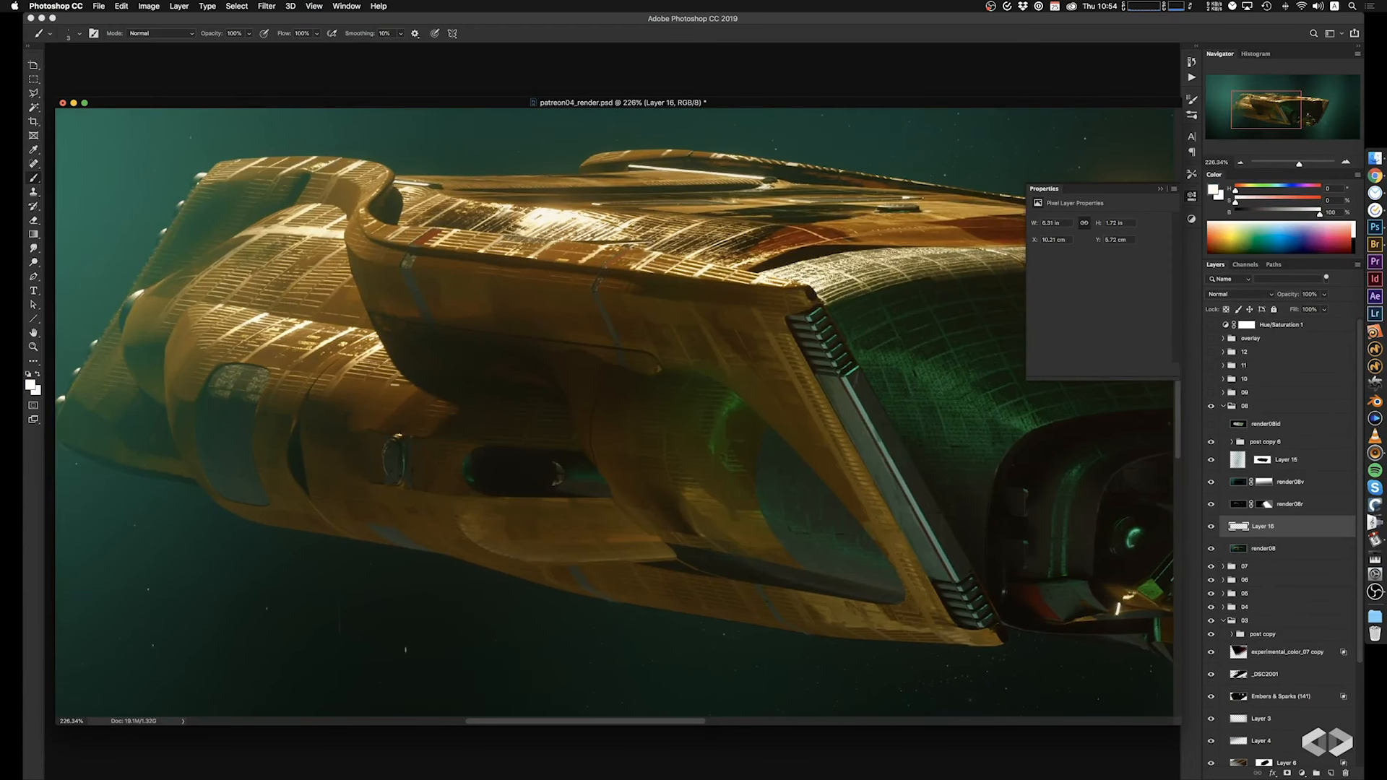
pyautogui.click(382, 397)
pyautogui.click(375, 403)
pyautogui.keyDown('alt'); pyautogui.scroll(4, 403, 458); pyautogui.keyUp('alt')
pyautogui.keyDown('ctrl'); pyautogui.keyDown('alt'); pyautogui.moveTo(404, 452); pyautogui.dragTo(414, 475); pyautogui.keyUp('alt'); pyautogui.keyUp('ctrl')
pyautogui.press('super+z')
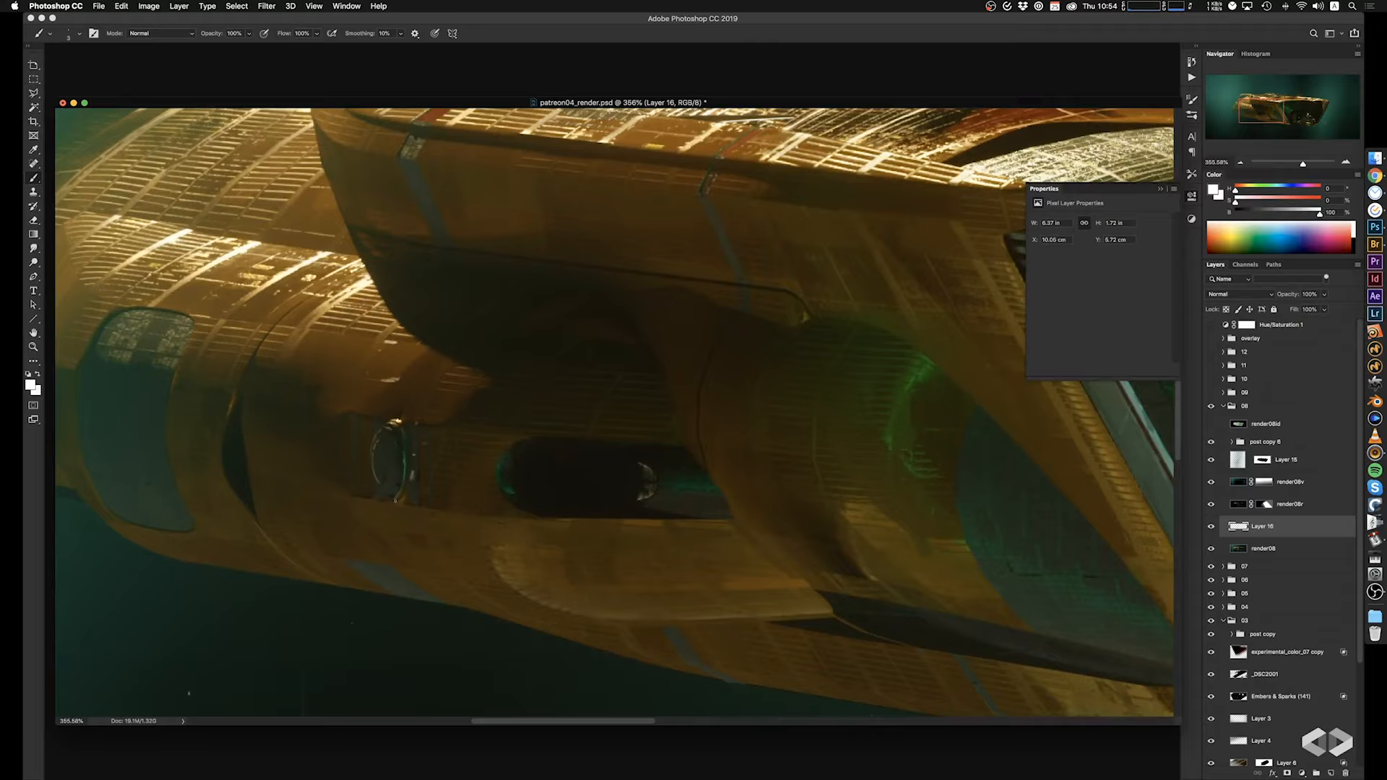
pyautogui.moveTo(381, 449); pyautogui.dragTo(395, 437)
pyautogui.press('super+z')
pyautogui.moveTo(577, 499); pyautogui.dragTo(605, 477)
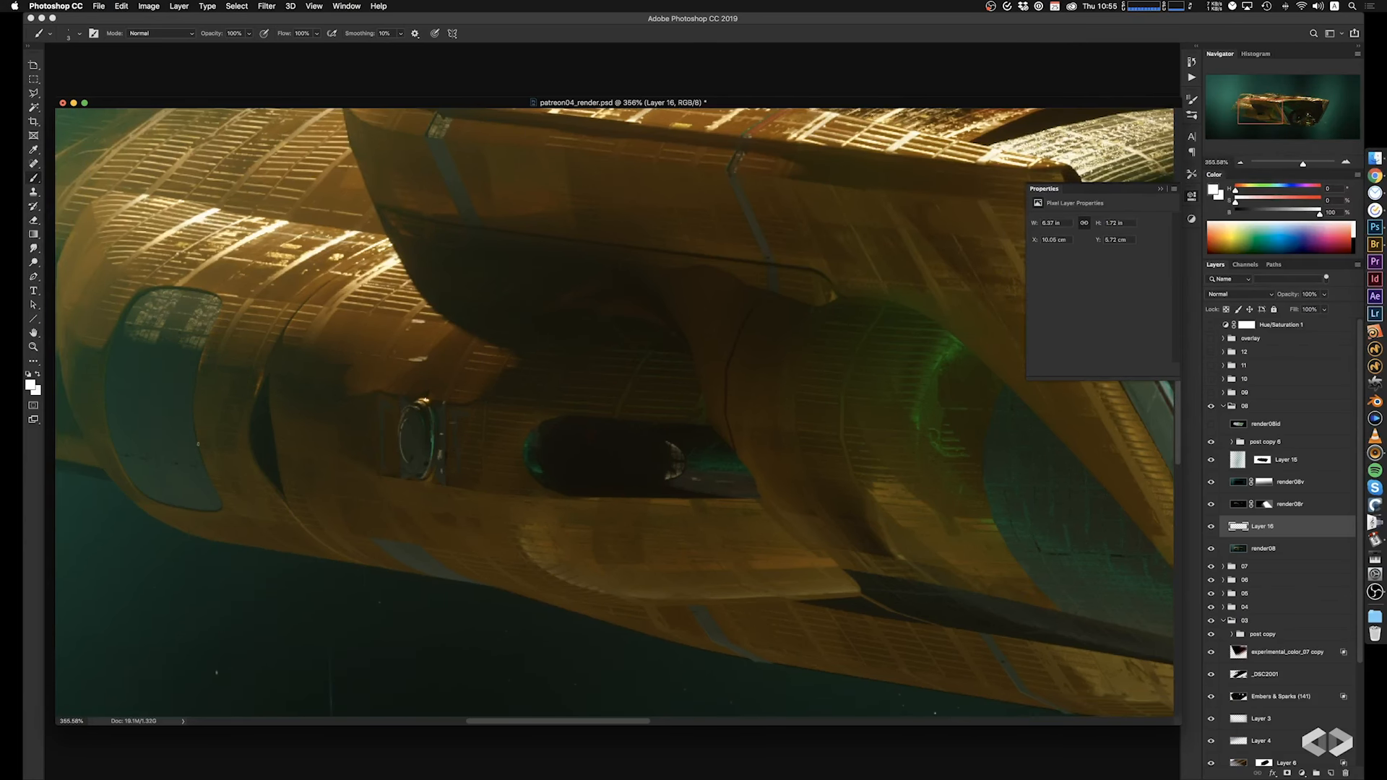
# Add small white dots, dark lines and sampled red marks to the large blue window panel on the rear hull.
pyautogui.moveTo(184, 386); pyautogui.dragTo(187, 387)
pyautogui.click(174, 386)
pyautogui.click(154, 383)
pyautogui.keyDown('alt'); pyautogui.click(192, 403); pyautogui.keyUp('alt')
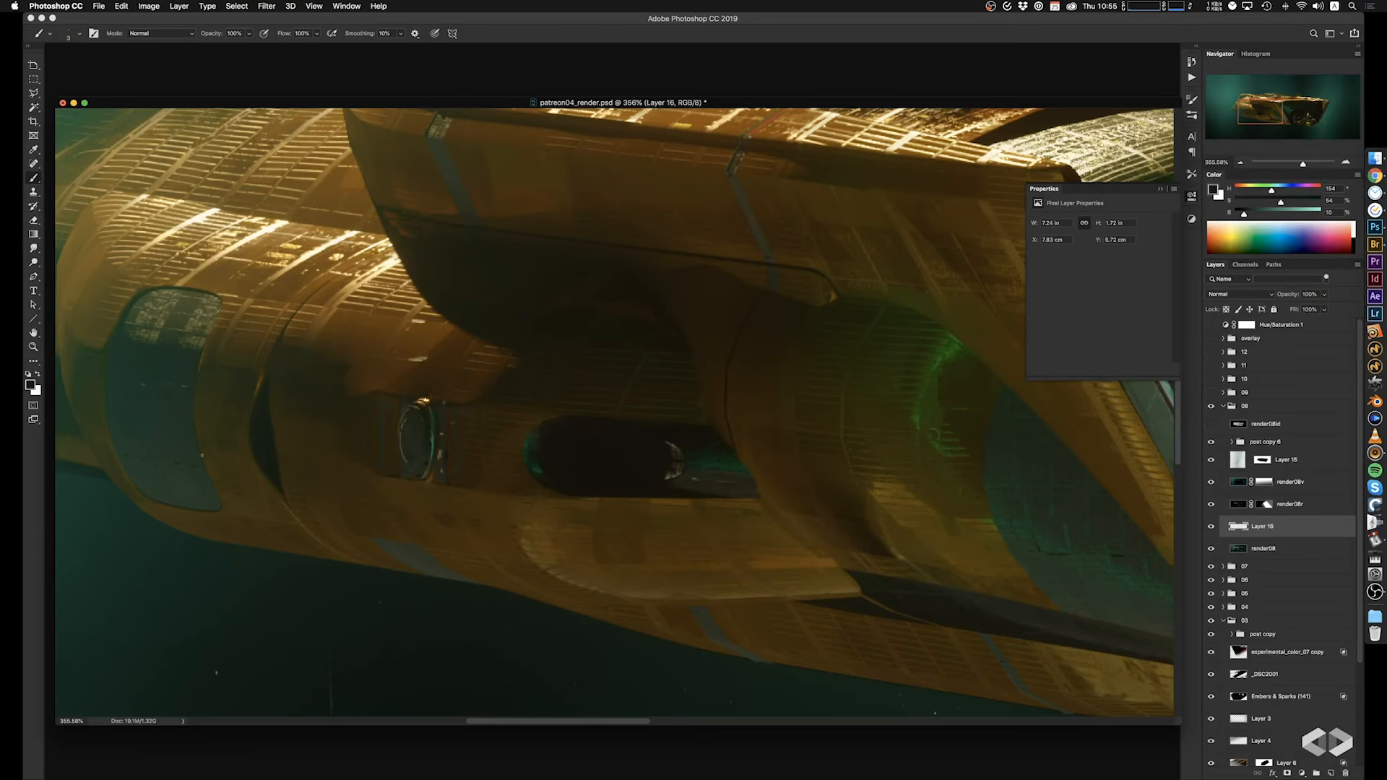
pyautogui.moveTo(196, 408); pyautogui.dragTo(157, 477)
pyautogui.keyDown('alt'); pyautogui.click(436, 157); pyautogui.keyUp('alt')
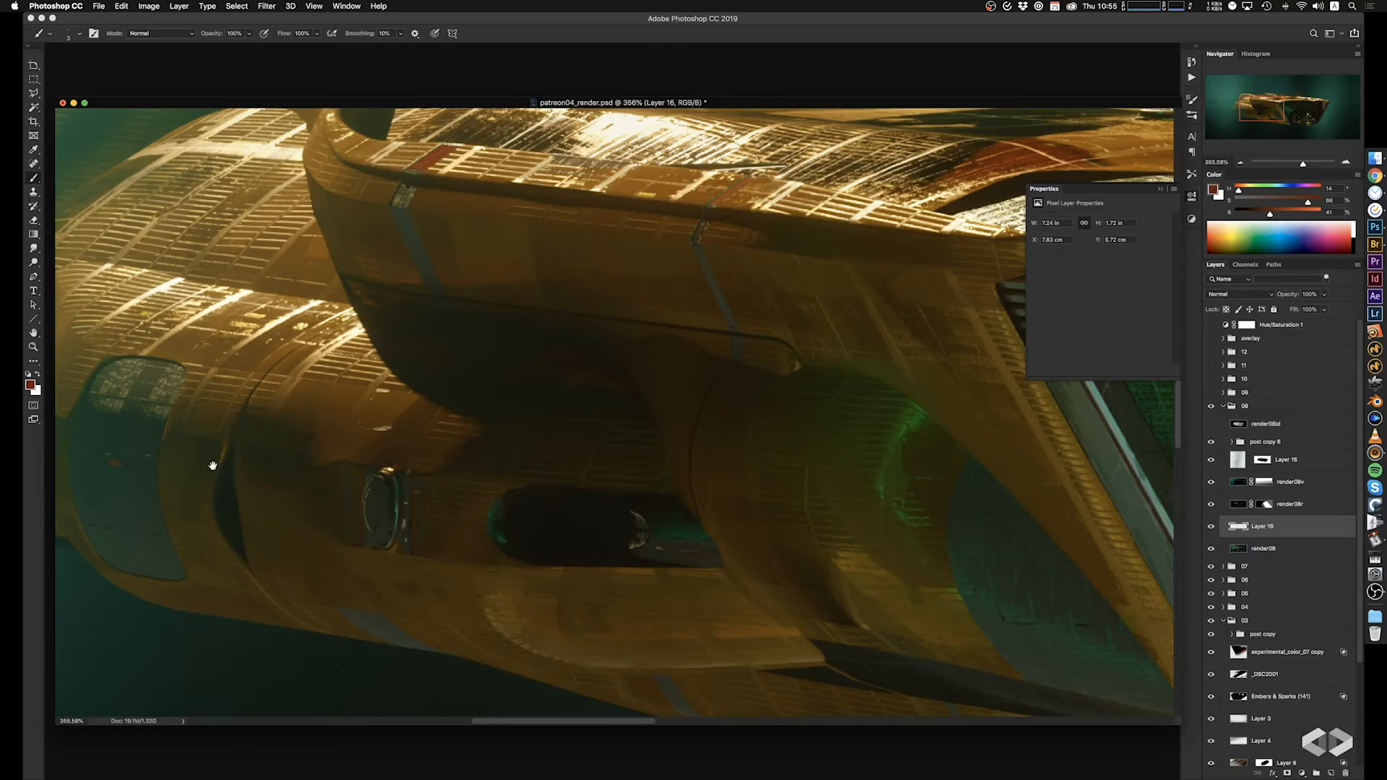
# Switch to white, choose the 70 px slanted brush, and paint small light strokes on the upper deck around the flat hatch.
pyautogui.scroll(3, 213, 464)
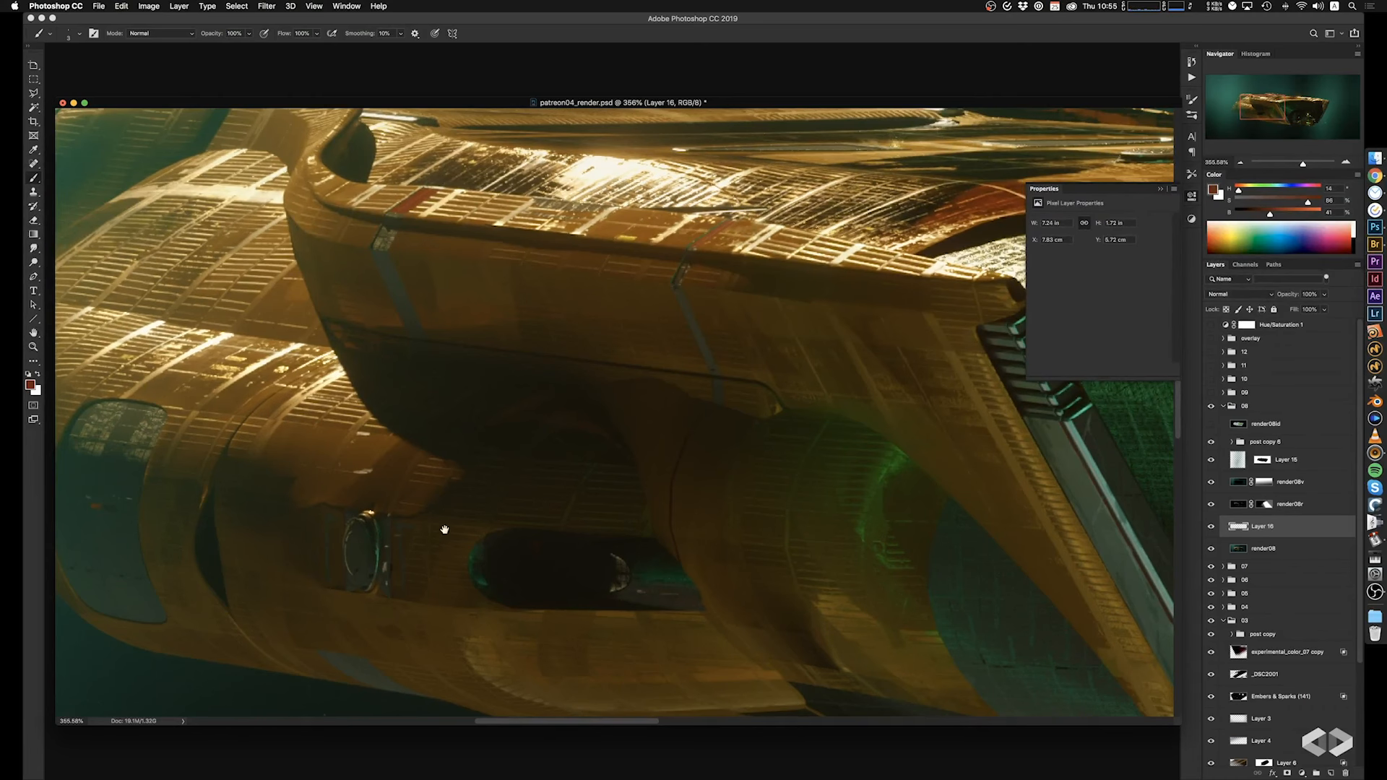
pyautogui.moveTo(539, 419); pyautogui.dragTo(294, 599)
pyautogui.moveTo(662, 396); pyautogui.dragTo(453, 381)
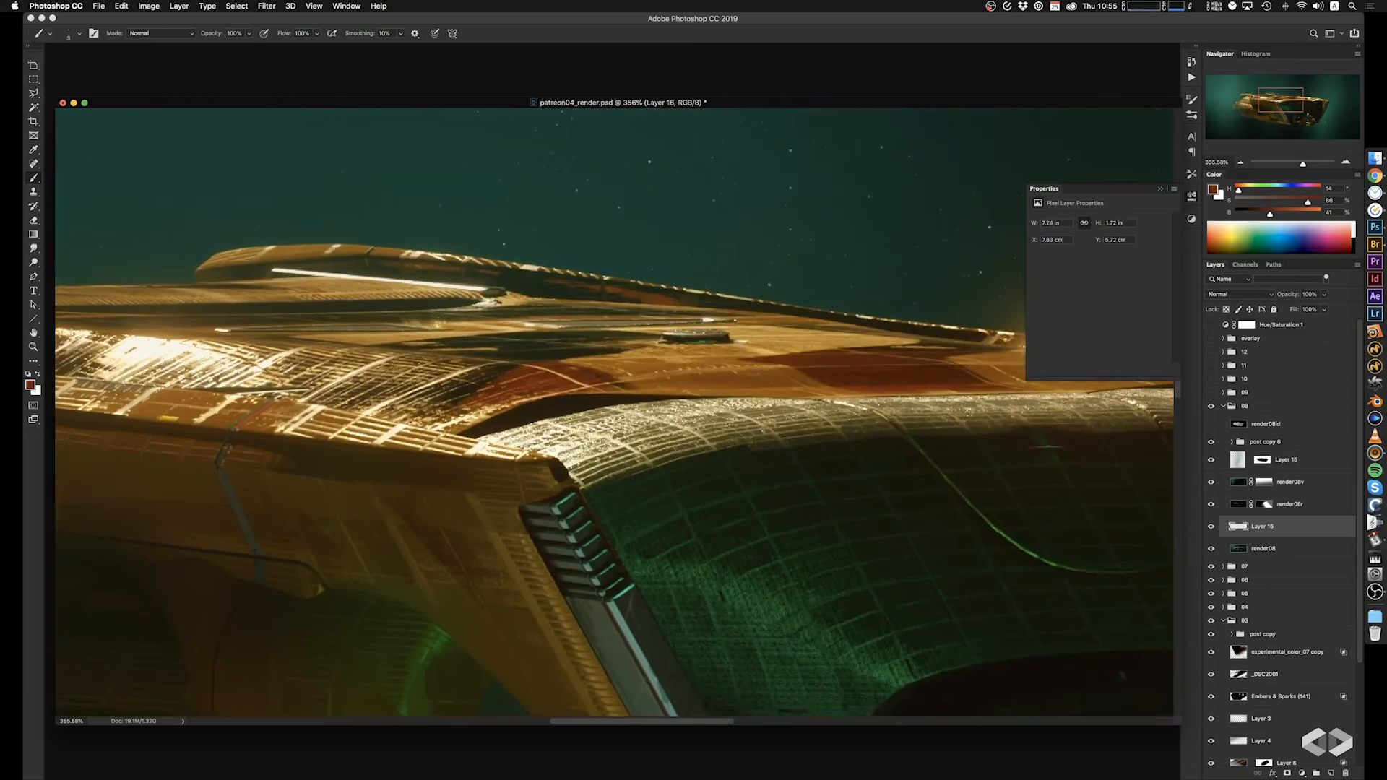
pyautogui.press('x')
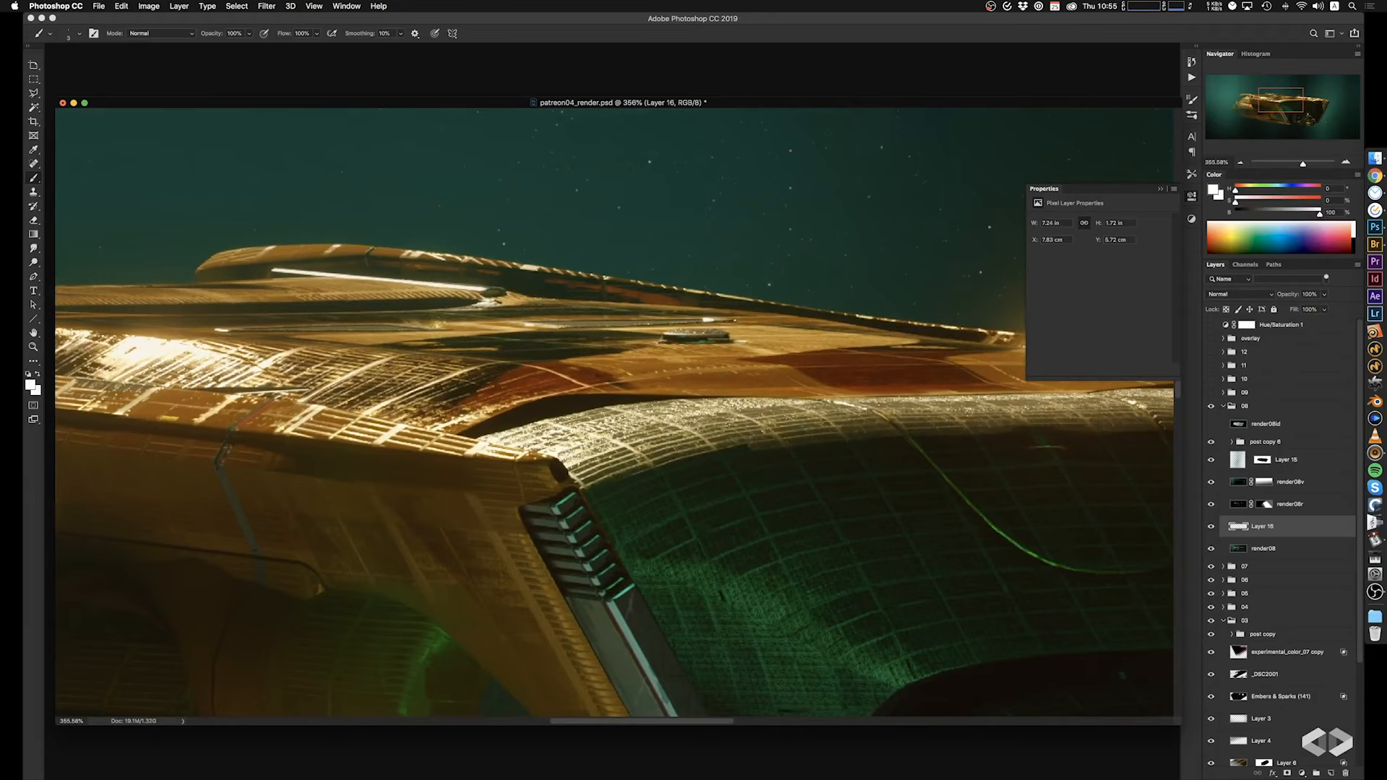
pyautogui.rightClick(718, 361)
pyautogui.click(797, 463)
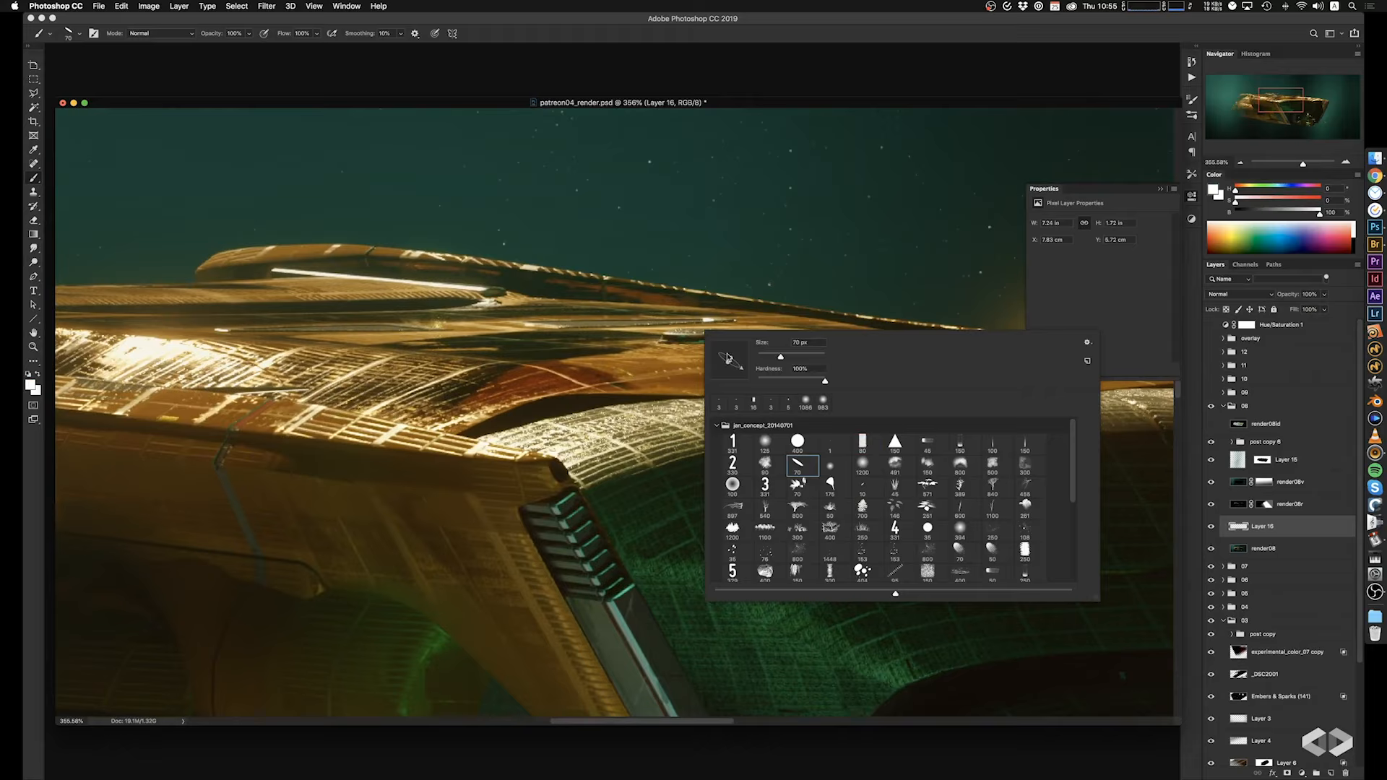
pyautogui.keyDown('ctrl'); pyautogui.keyDown('alt'); pyautogui.moveTo(660, 339); pyautogui.dragTo(599, 337); pyautogui.keyUp('alt'); pyautogui.keyUp('ctrl')
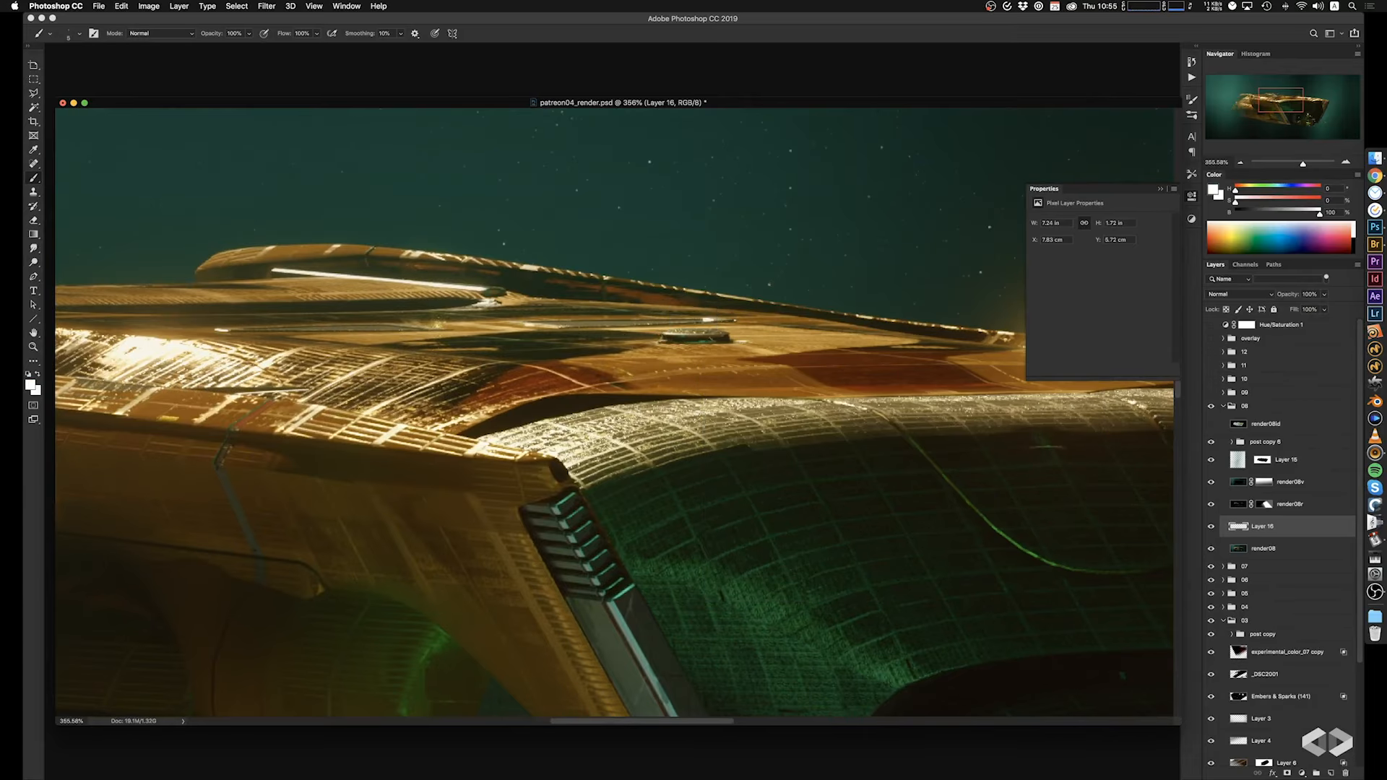
pyautogui.moveTo(707, 338)
pyautogui.mouseDown()
pyautogui.moveTo(733, 339)
pyautogui.moveTo(695, 339)
pyautogui.mouseUp()
# Sample a dark hull tone beside the near strut and paint fine dark panel lines on the adjoining blue-green panel and hull.
pyautogui.moveTo(690, 400); pyautogui.dragTo(921, 144)
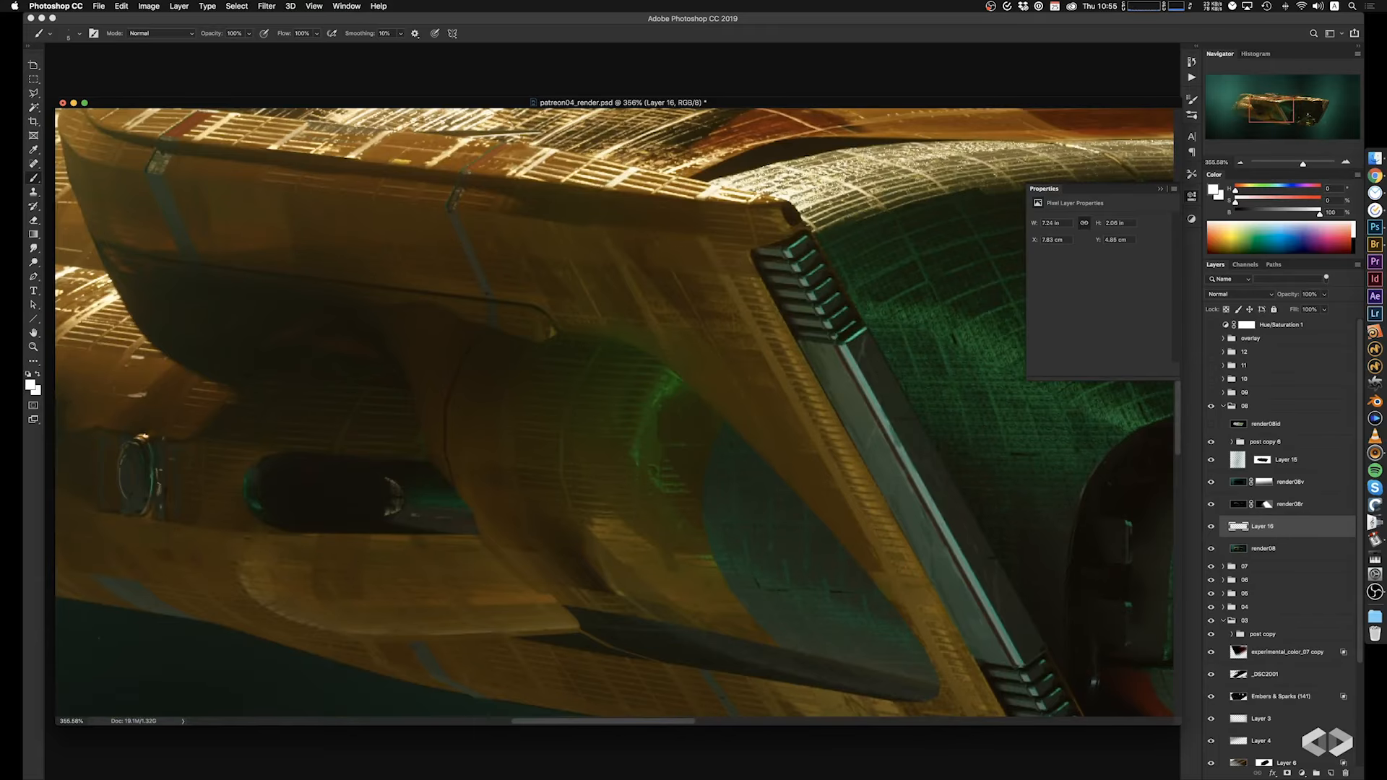
pyautogui.scroll(5, 268, 461)
pyautogui.hscroll(2, 267, 462)
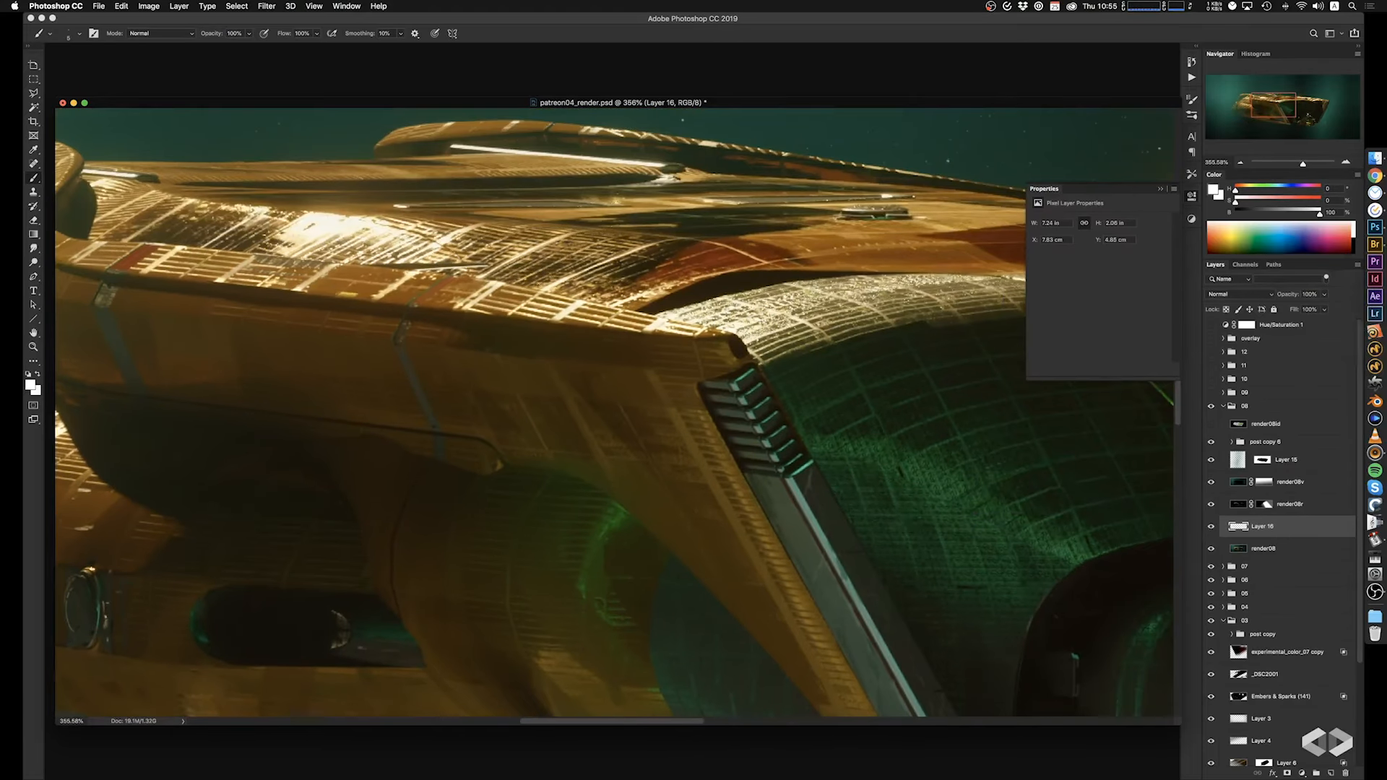
pyautogui.moveTo(473, 485); pyautogui.dragTo(338, 357)
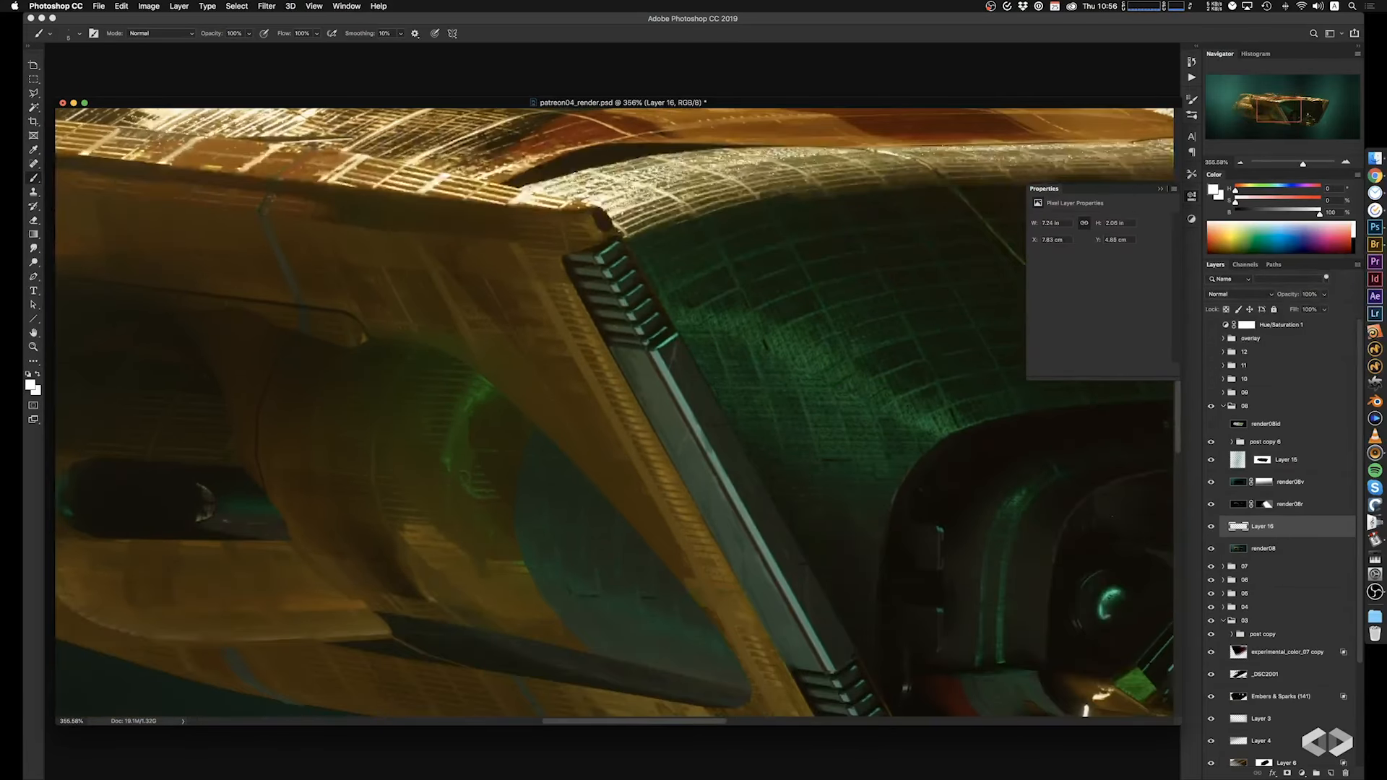
pyautogui.keyDown('alt'); pyautogui.click(586, 306); pyautogui.keyUp('alt')
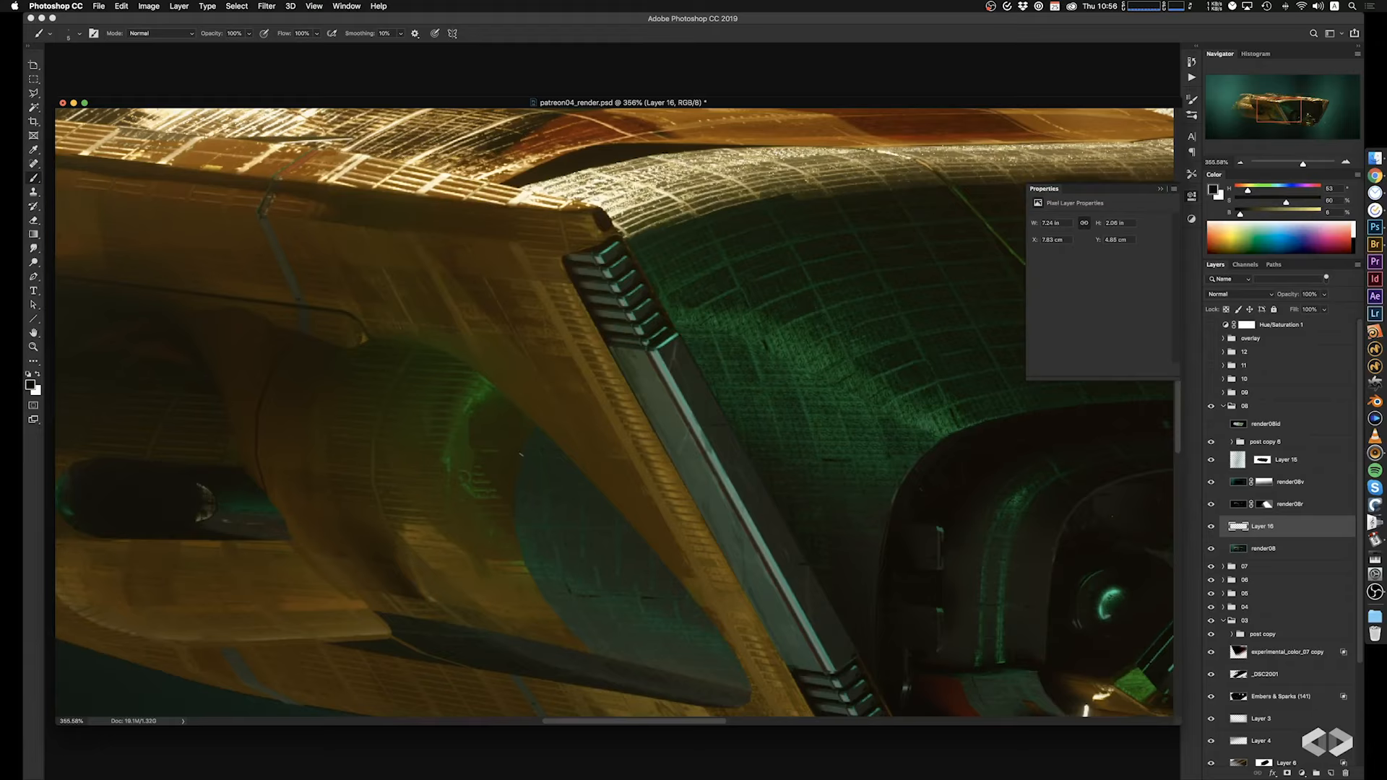
pyautogui.scroll(-3, 521, 451)
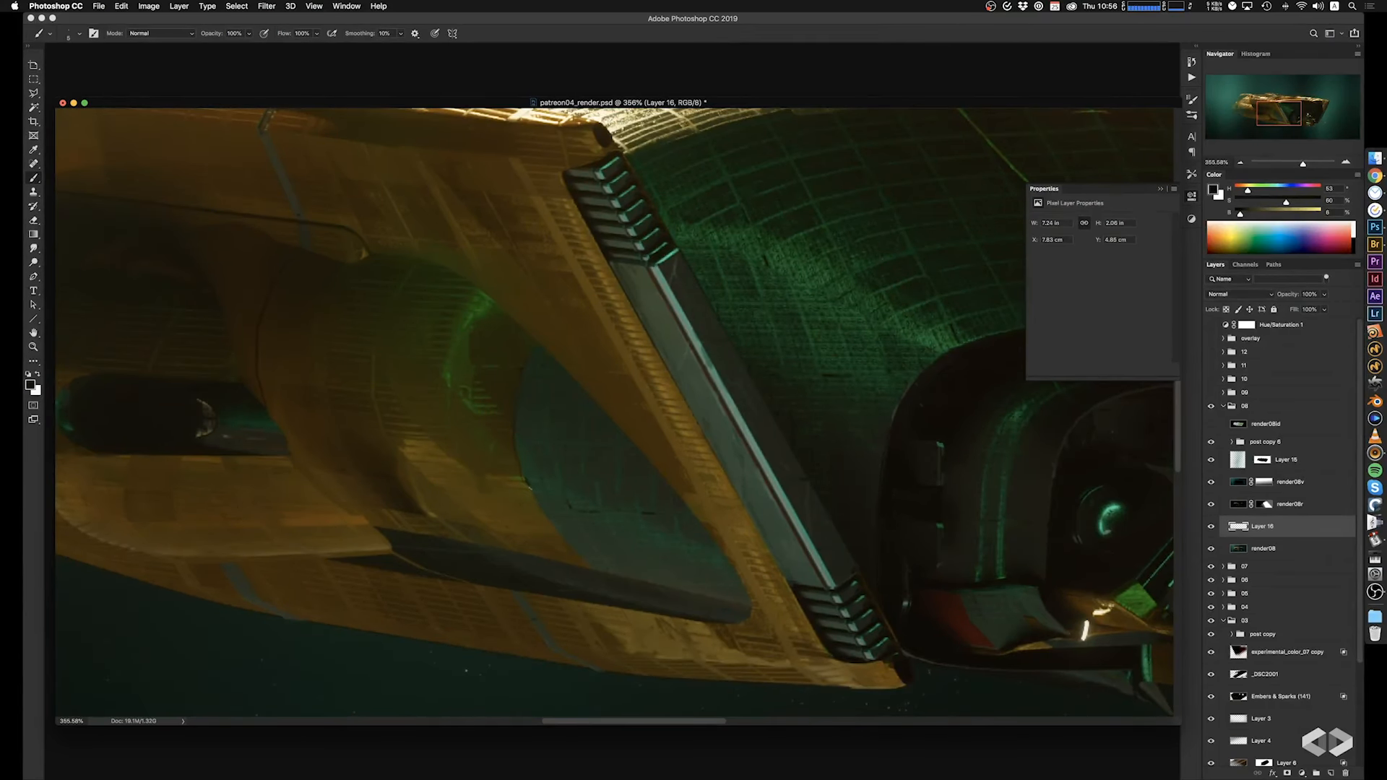
pyautogui.hscroll(2, 626, 476)
pyautogui.scroll(1, 626, 477)
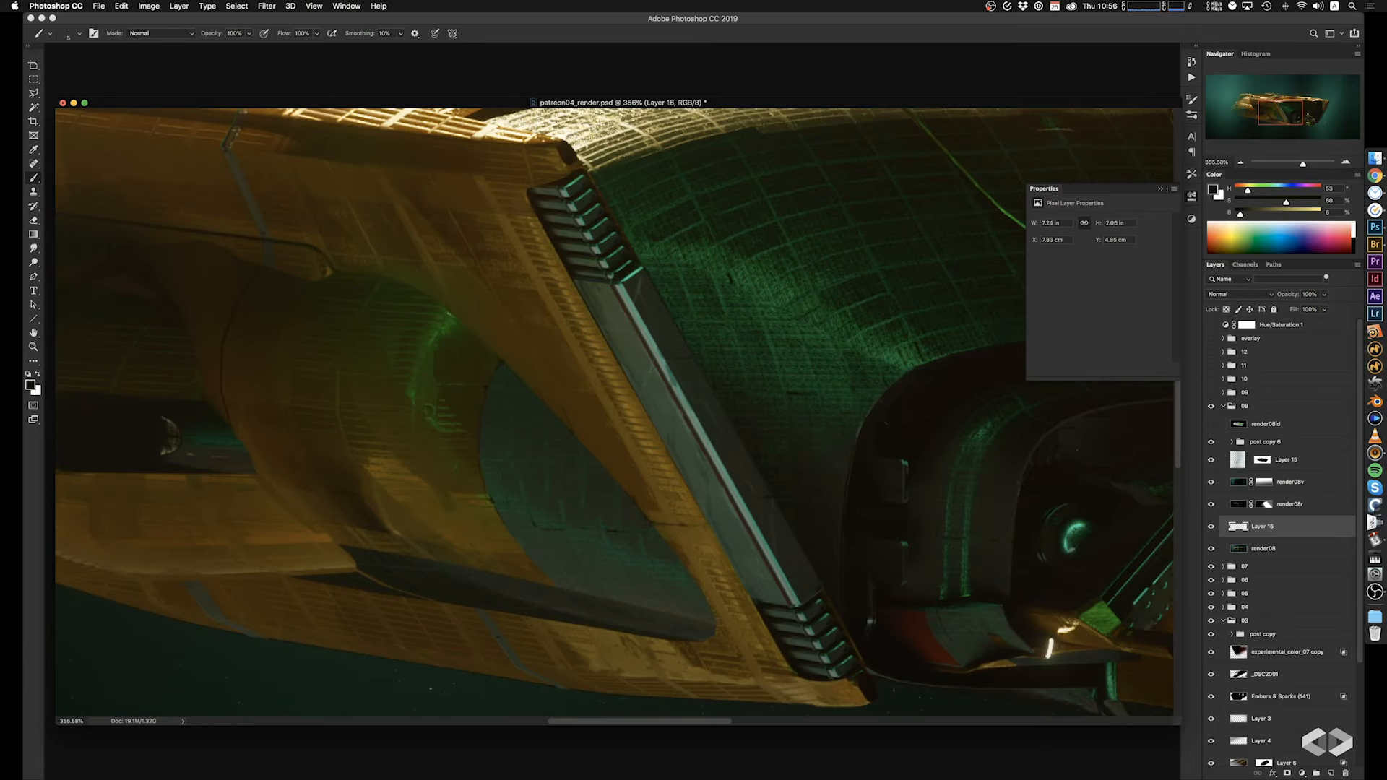
pyautogui.scroll(-5, 474, 362)
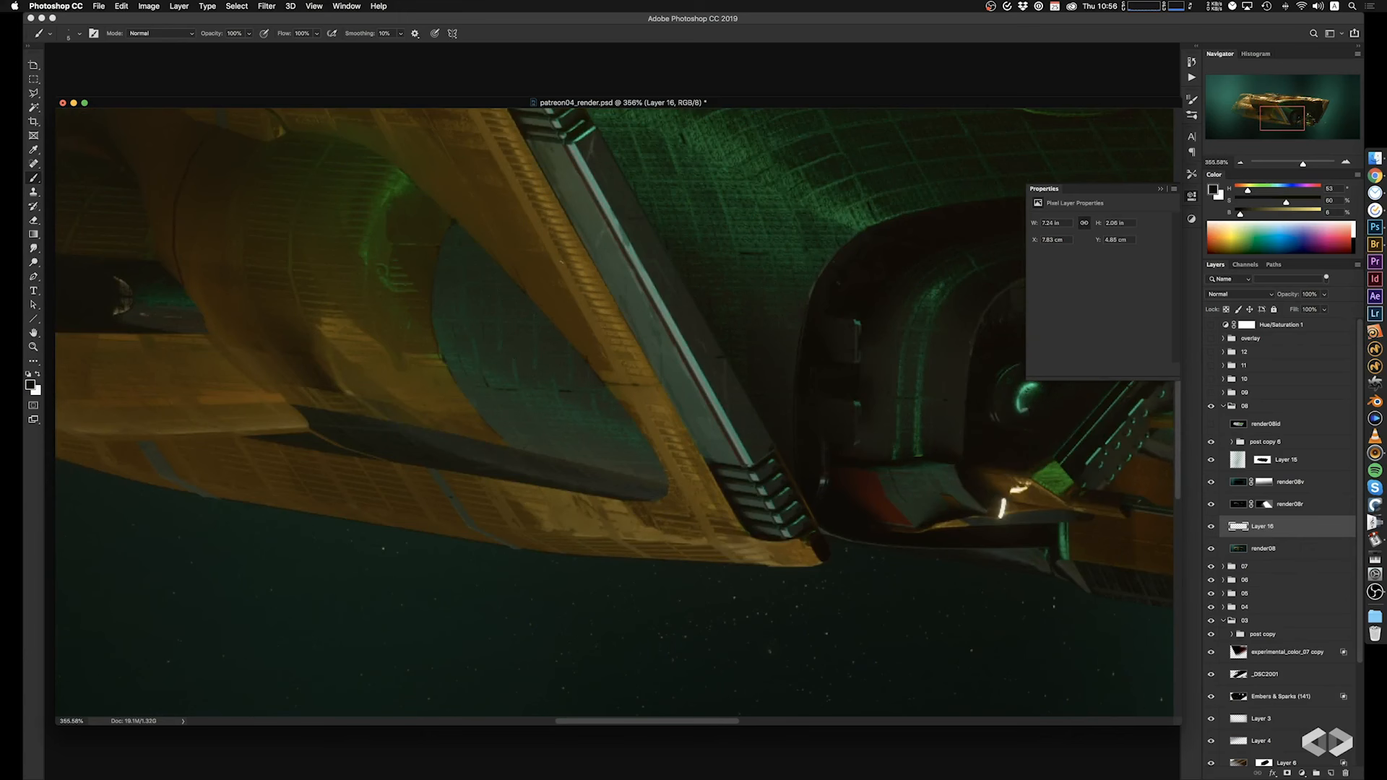
# Sample the strut's grey-teal tone and touch up the lower section of the near diagonal strut.
pyautogui.keyDown('alt'); pyautogui.click(716, 402); pyautogui.keyUp('alt')
pyautogui.keyDown('alt'); pyautogui.click(723, 419); pyautogui.keyUp('alt')
pyautogui.keyDown('alt'); pyautogui.click(723, 420); pyautogui.keyUp('alt')
pyautogui.keyDown('alt'); pyautogui.scroll(-5, 475, 310); pyautogui.keyUp('alt')
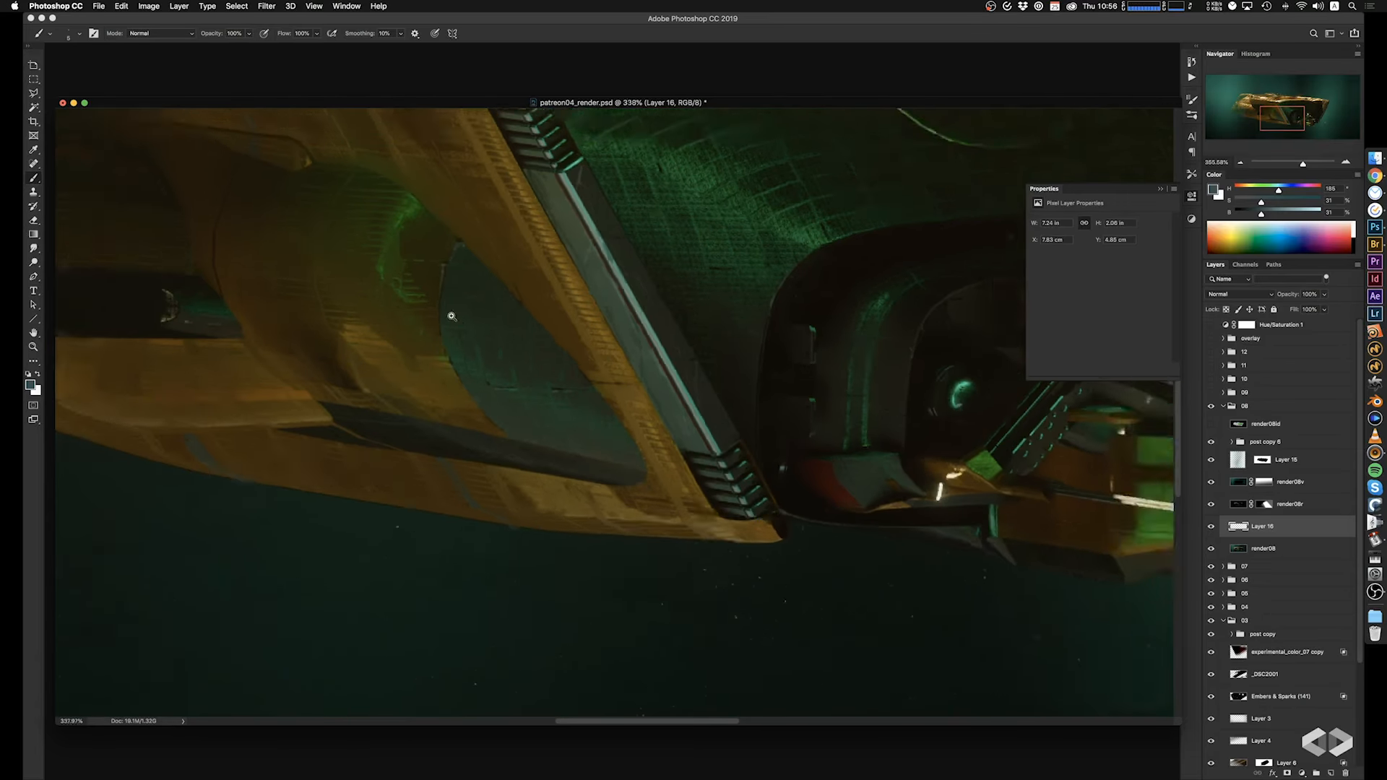
pyautogui.keyDown('alt'); pyautogui.scroll(3, 594, 314); pyautogui.keyUp('alt')
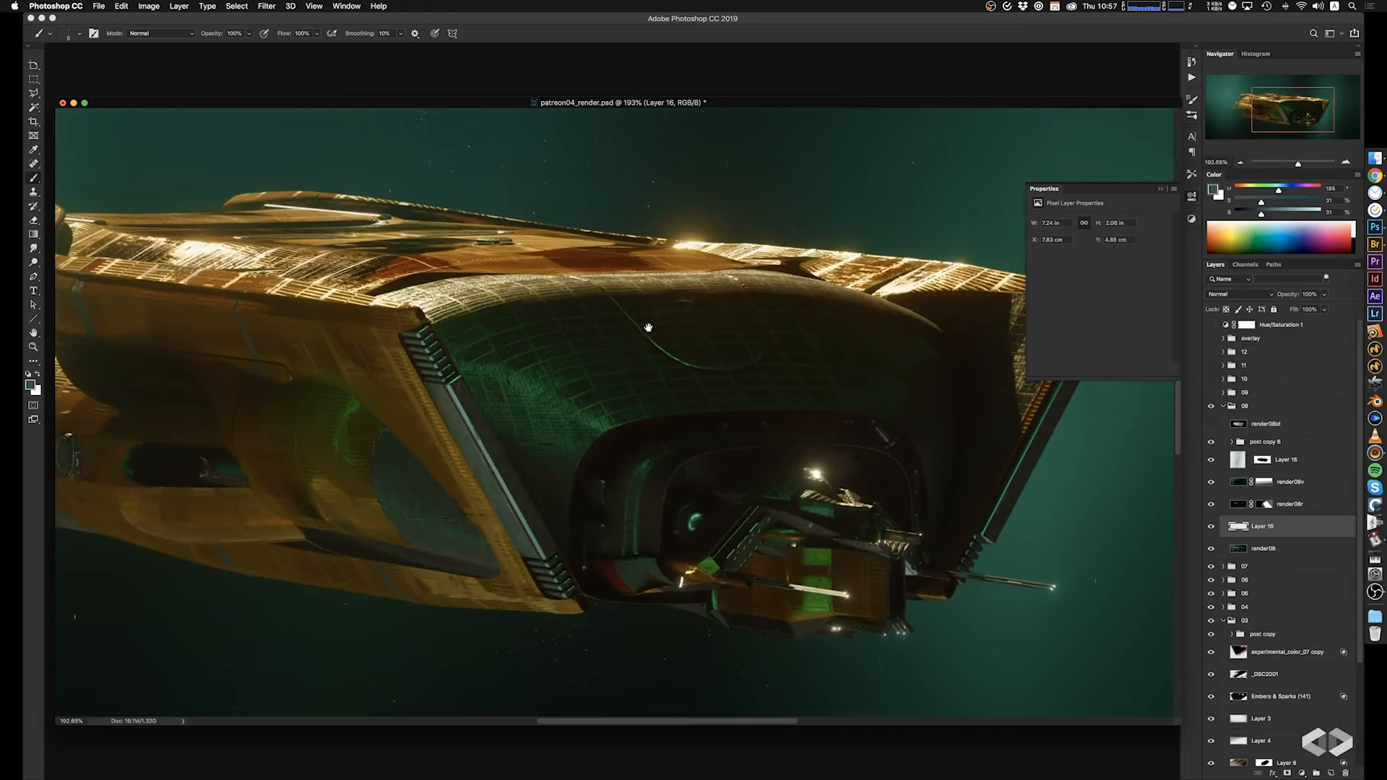
# Sample a near-black green tone and add fine dark marks on the green canopy and the frame above the front bay.
pyautogui.keyDown('alt'); pyautogui.scroll(3, 654, 361); pyautogui.keyUp('alt')
pyautogui.keyDown('alt'); pyautogui.click(600, 433); pyautogui.keyUp('alt')
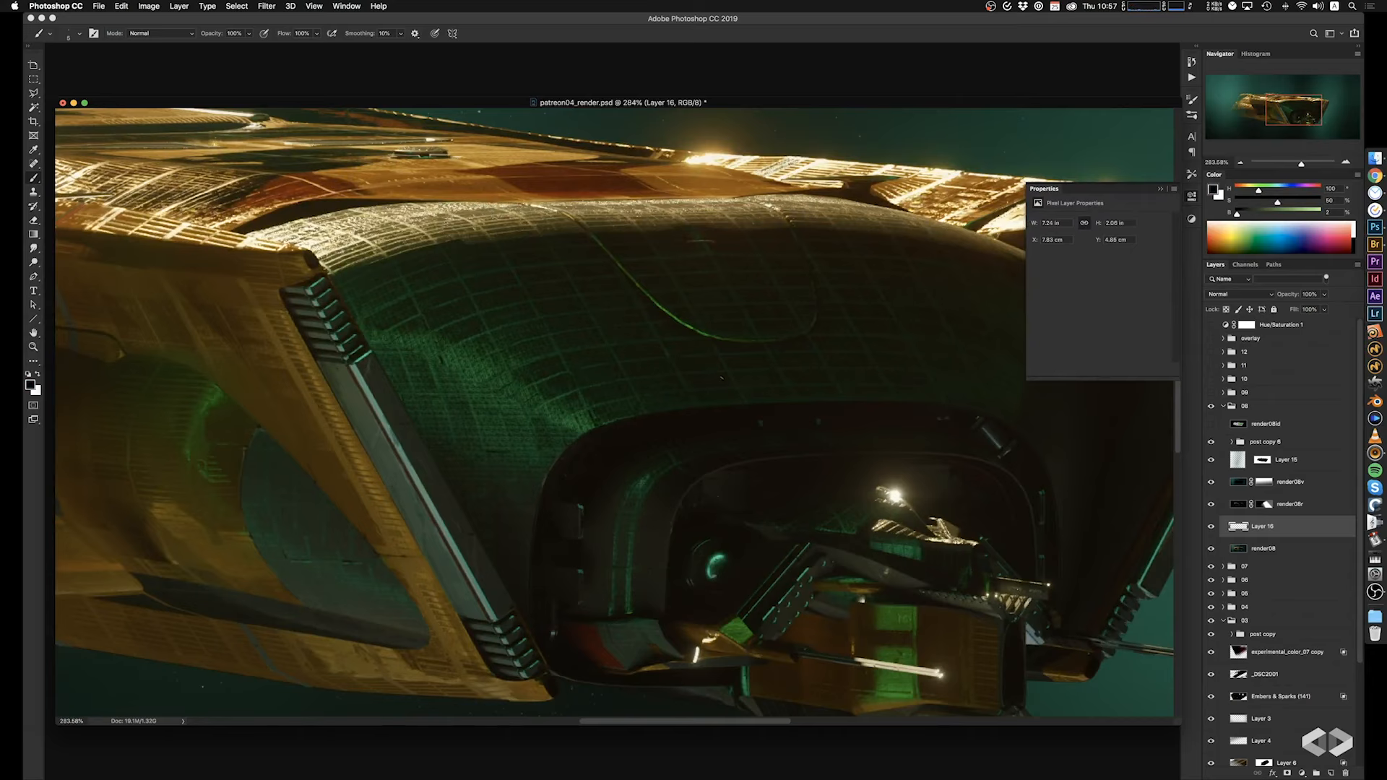
pyautogui.moveTo(725, 377); pyautogui.dragTo(645, 482)
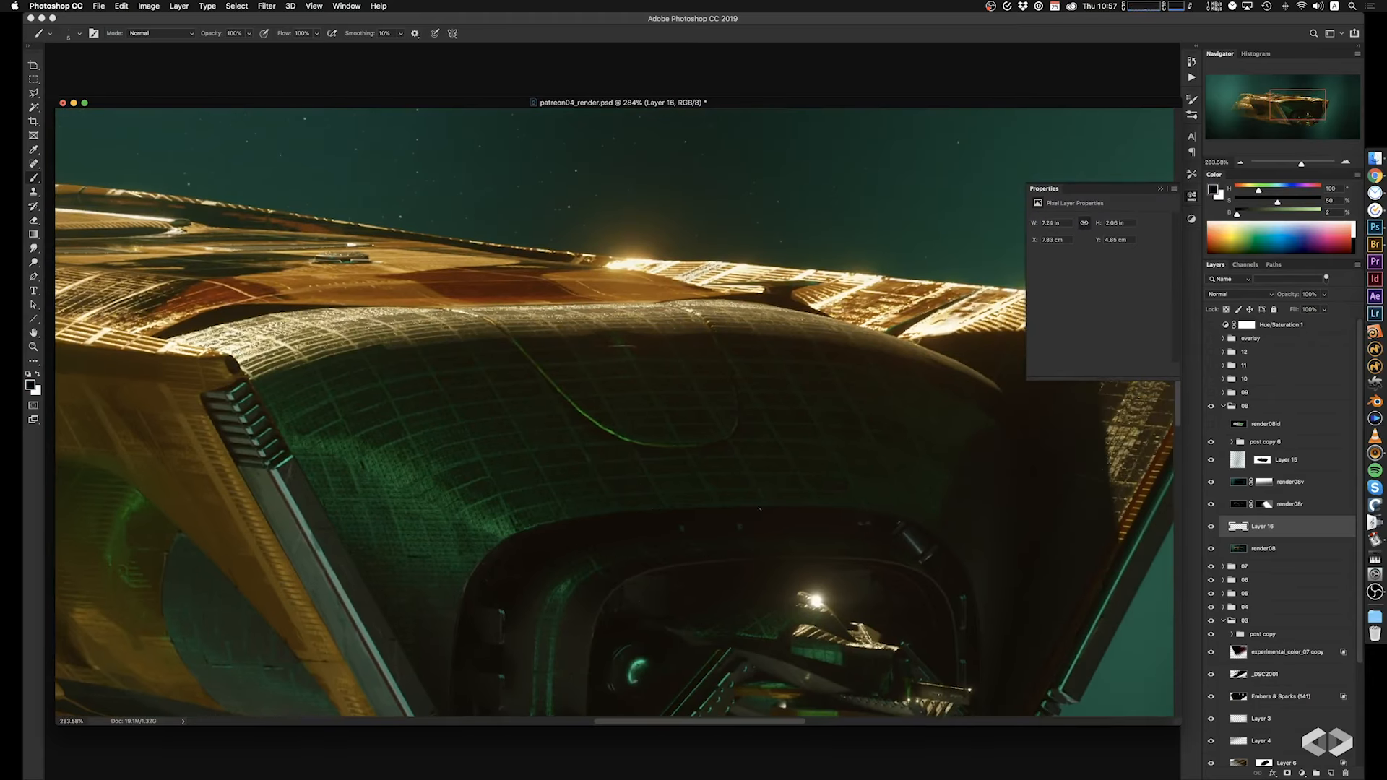
pyautogui.moveTo(567, 236); pyautogui.dragTo(681, 266)
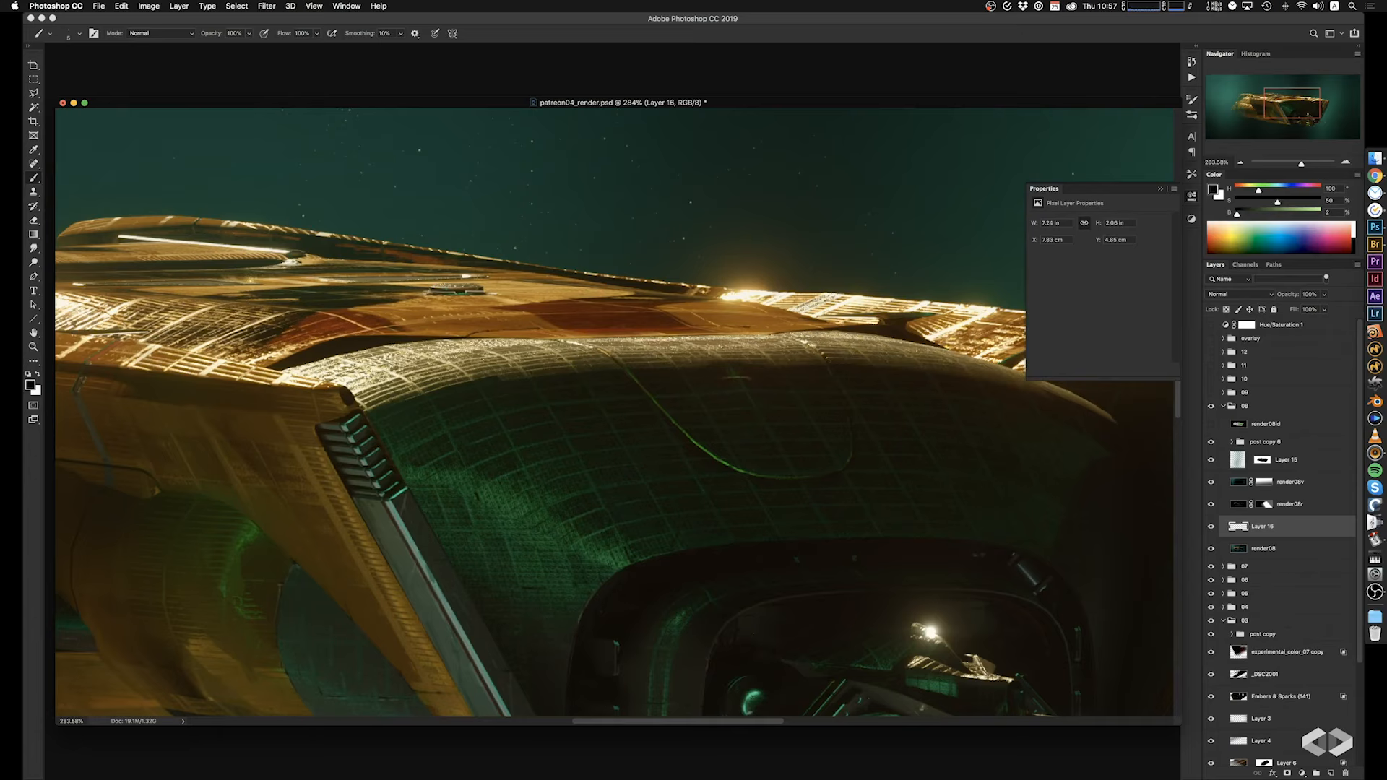
pyautogui.moveTo(703, 369); pyautogui.dragTo(906, 398)
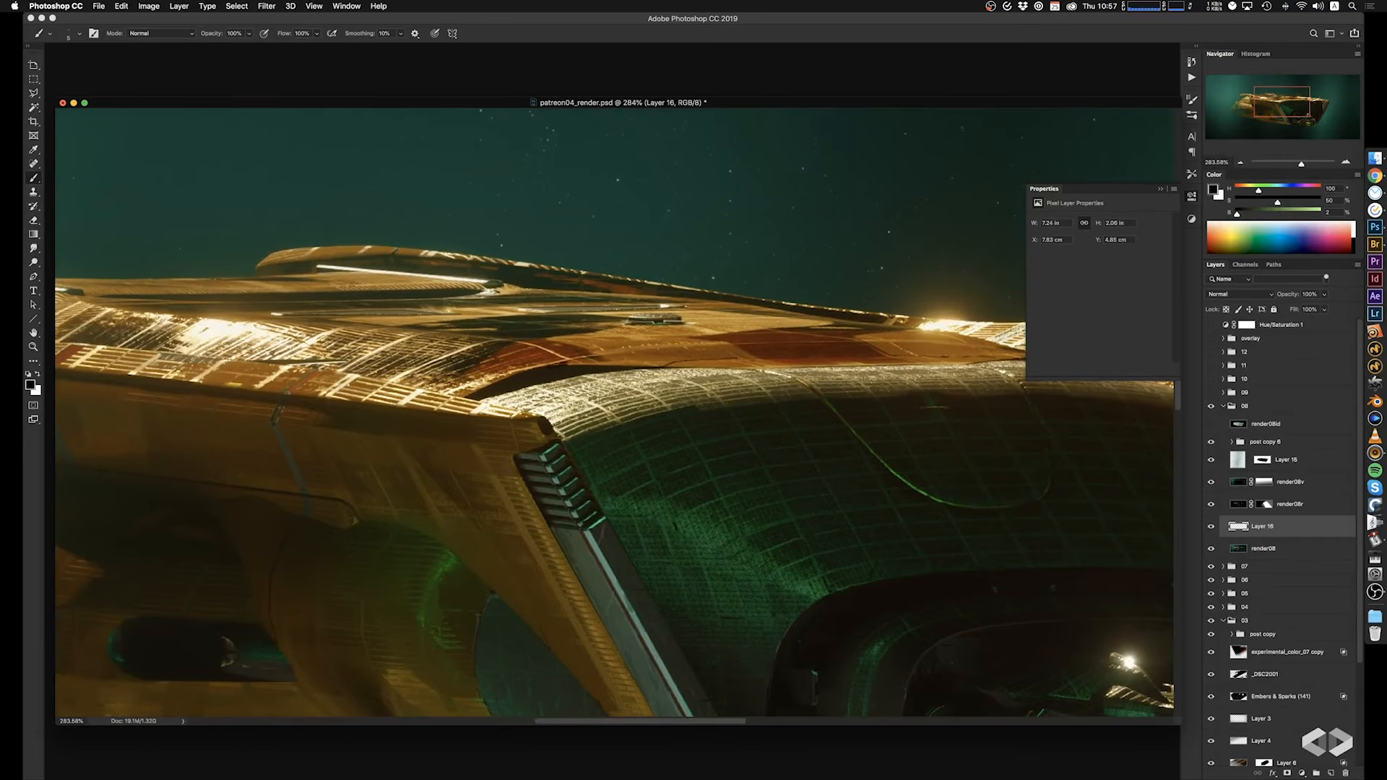
# Sample a light grey from the upper deck, dot small lights above the oval rear hatch, and undo the unwanted dots.
pyautogui.keyDown('alt'); pyautogui.click(671, 307); pyautogui.keyUp('alt')
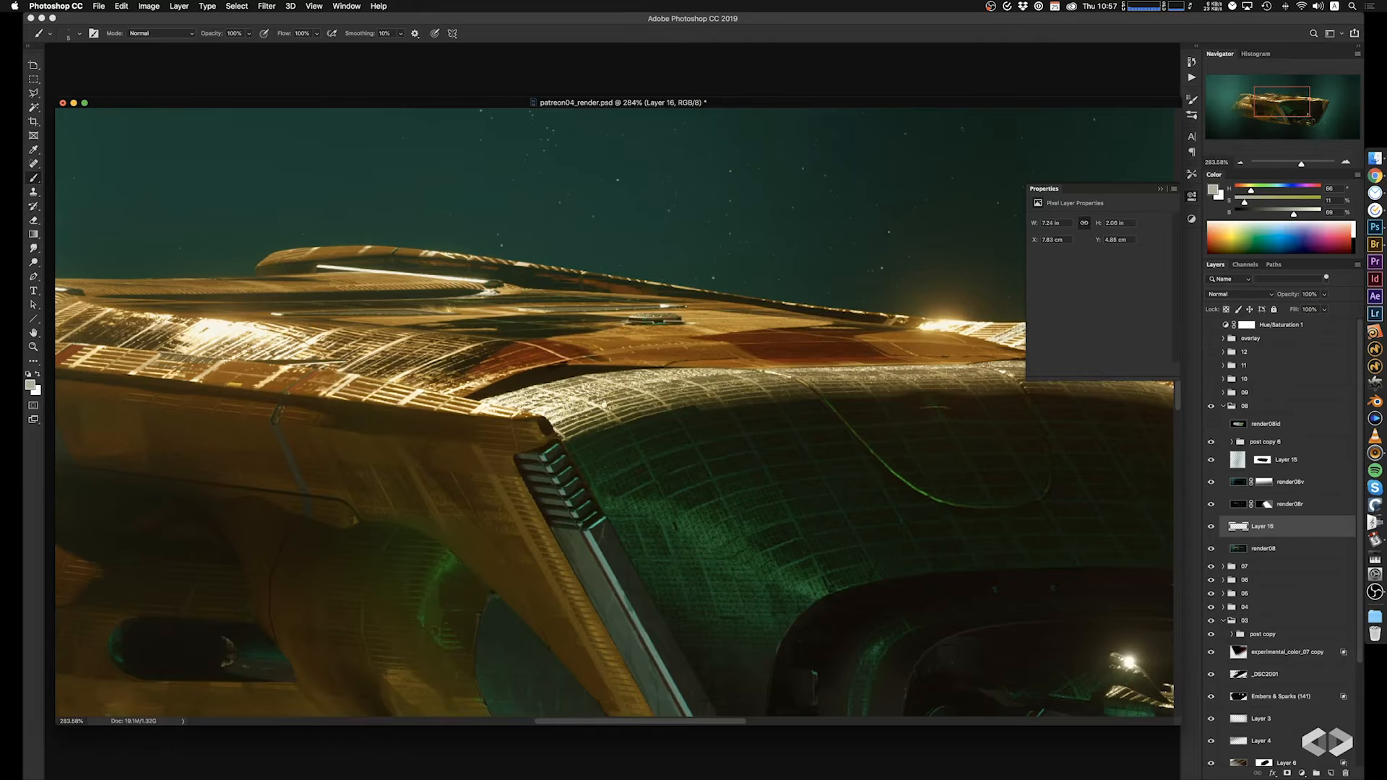
pyautogui.moveTo(511, 480); pyautogui.dragTo(789, 237)
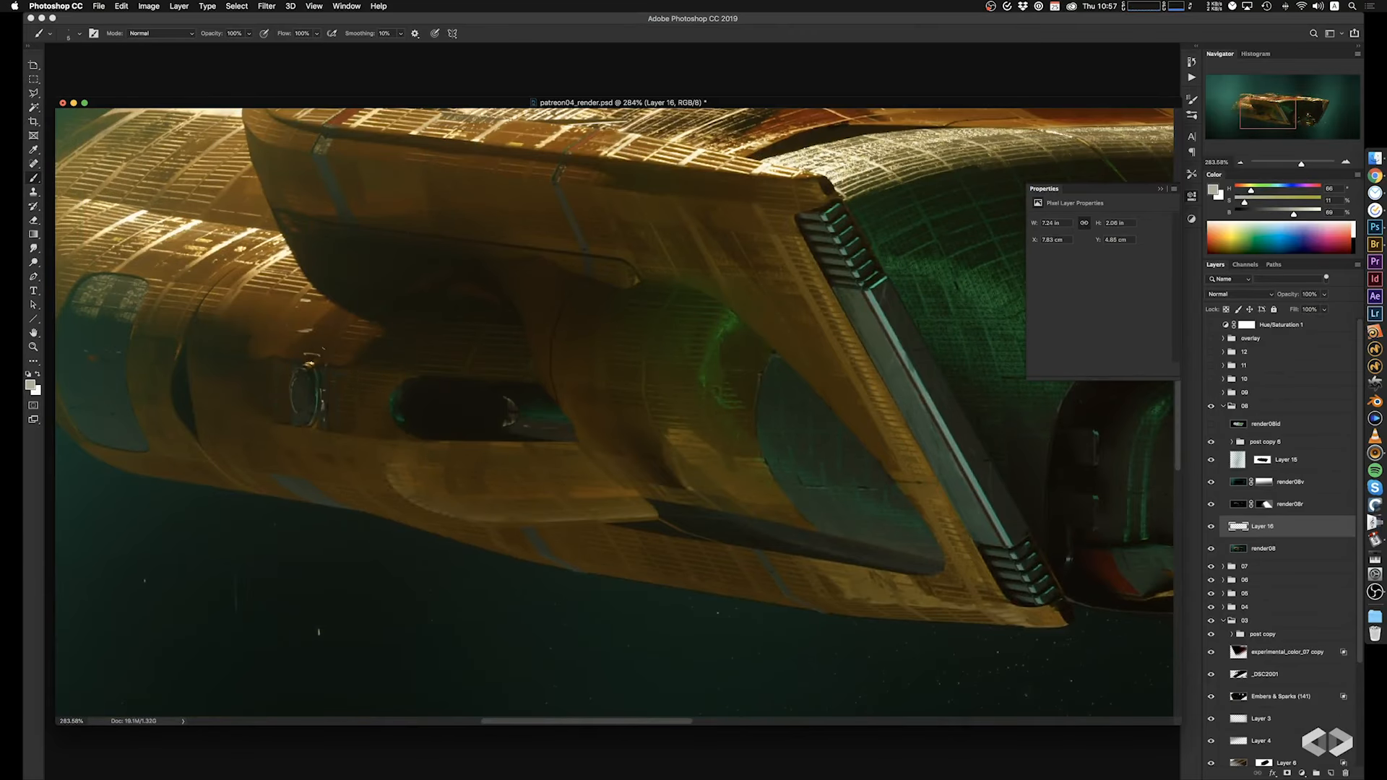
pyautogui.press('super+z')
pyautogui.press('super+z')
pyautogui.keyDown('alt'); pyautogui.scroll(-5, 303, 391); pyautogui.keyUp('alt')
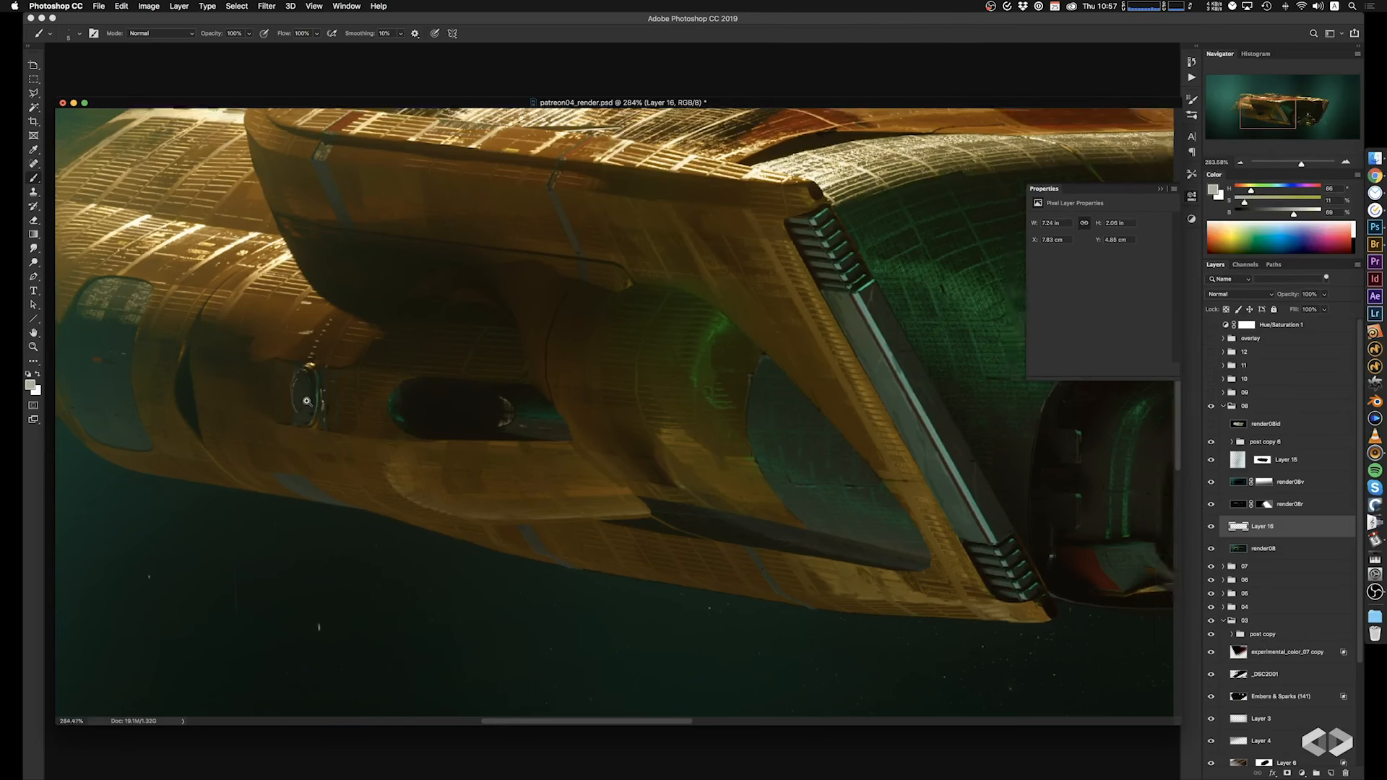
# Paint fine light grey marks along the ship's upper deck and top edges, undoing the unwanted strokes.
pyautogui.keyDown('alt'); pyautogui.scroll(10, 622, 313); pyautogui.keyUp('alt')
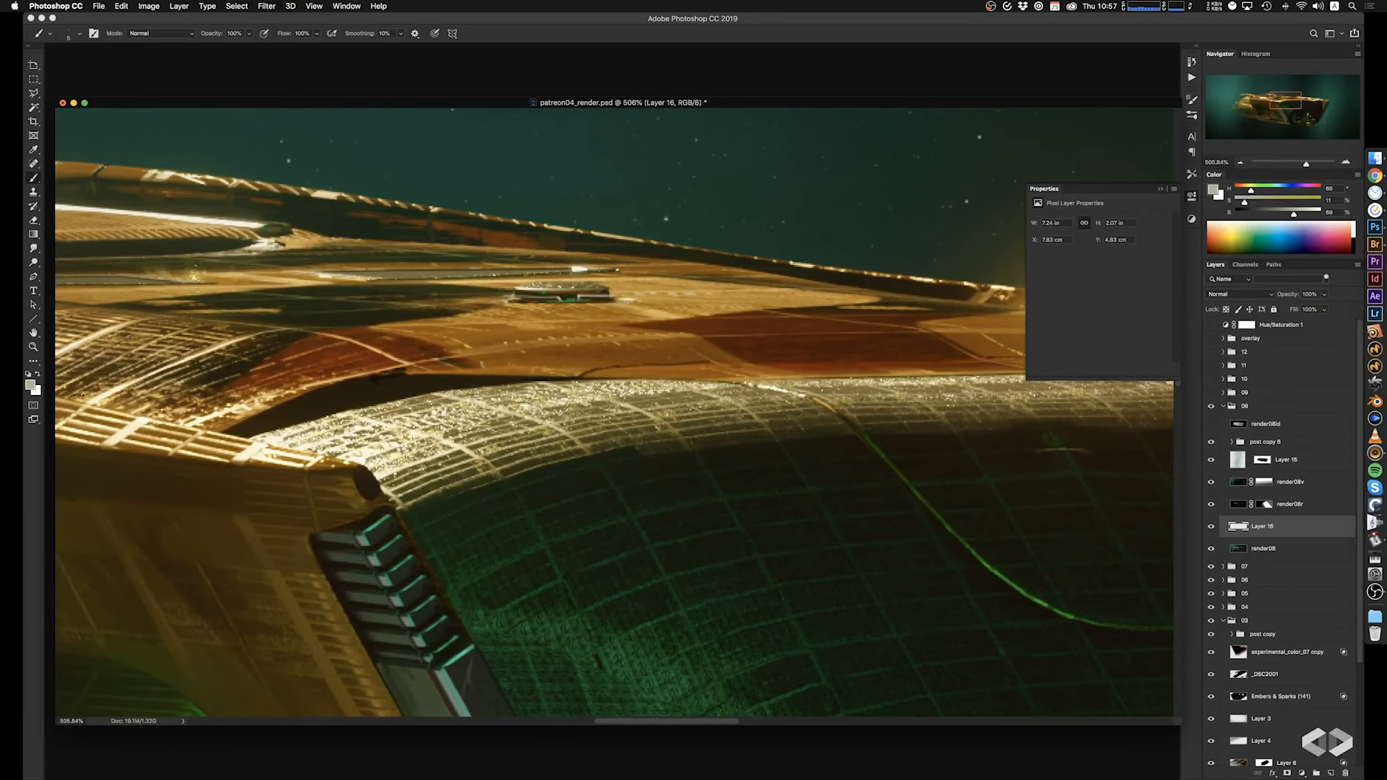
pyautogui.moveTo(664, 371)
pyautogui.keyDown('super'); pyautogui.mouseDown()
pyautogui.moveTo(589, 361)
pyautogui.moveTo(749, 341)
pyautogui.moveTo(787, 369)
pyautogui.mouseUp(); pyautogui.keyUp('super')
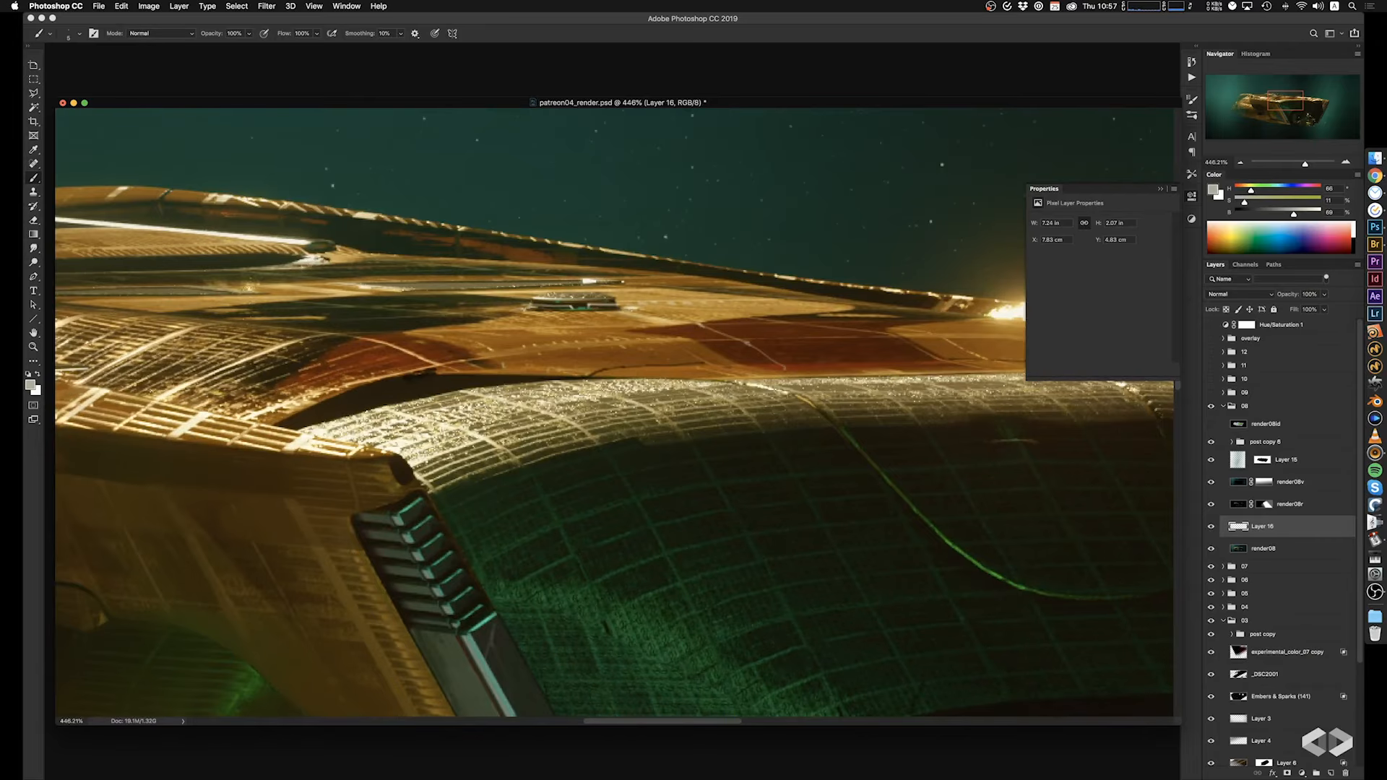
pyautogui.moveTo(767, 321); pyautogui.dragTo(884, 364)
pyautogui.keyDown('super'); pyautogui.moveTo(834, 406); pyautogui.dragTo(749, 433); pyautogui.keyUp('super')
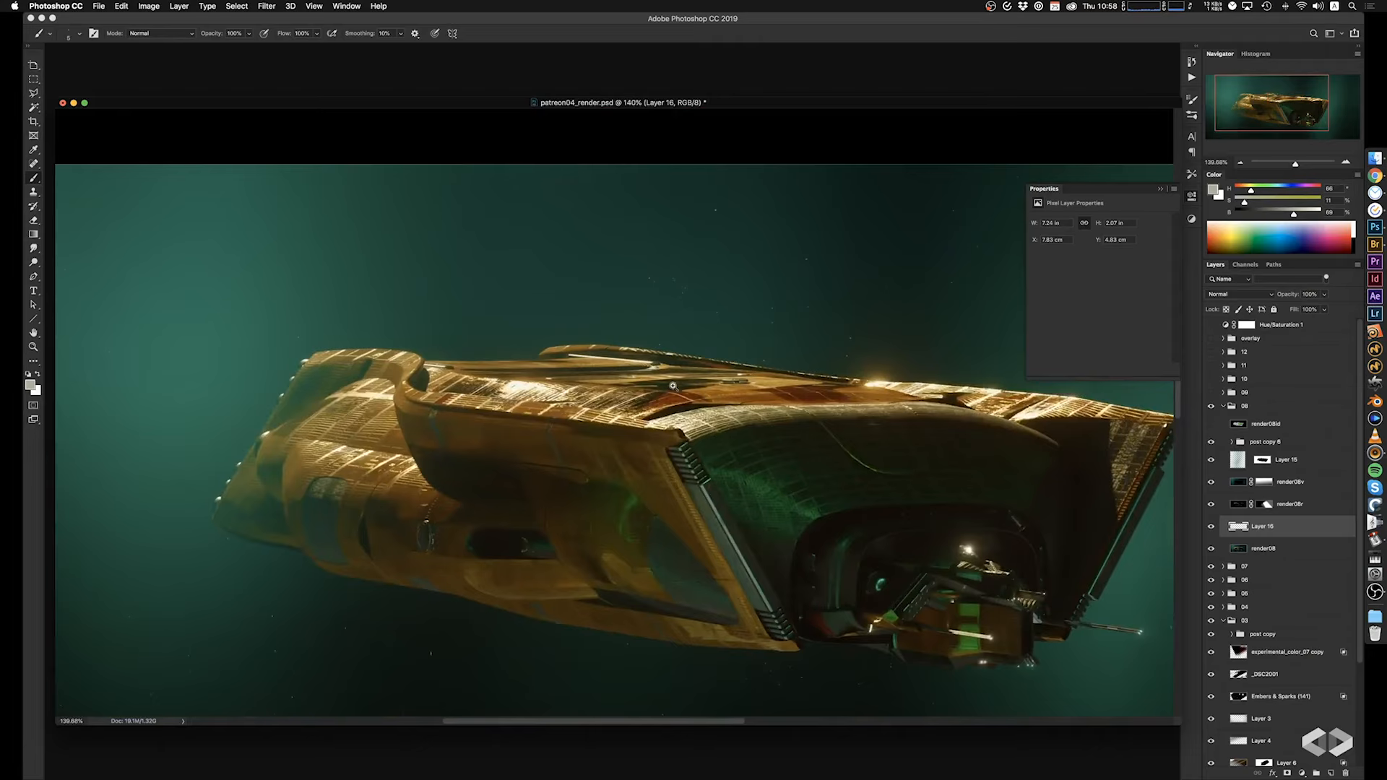
pyautogui.keyDown('super'); pyautogui.moveTo(618, 376); pyautogui.dragTo(649, 372); pyautogui.keyUp('super')
pyautogui.moveTo(558, 313); pyautogui.dragTo(602, 326)
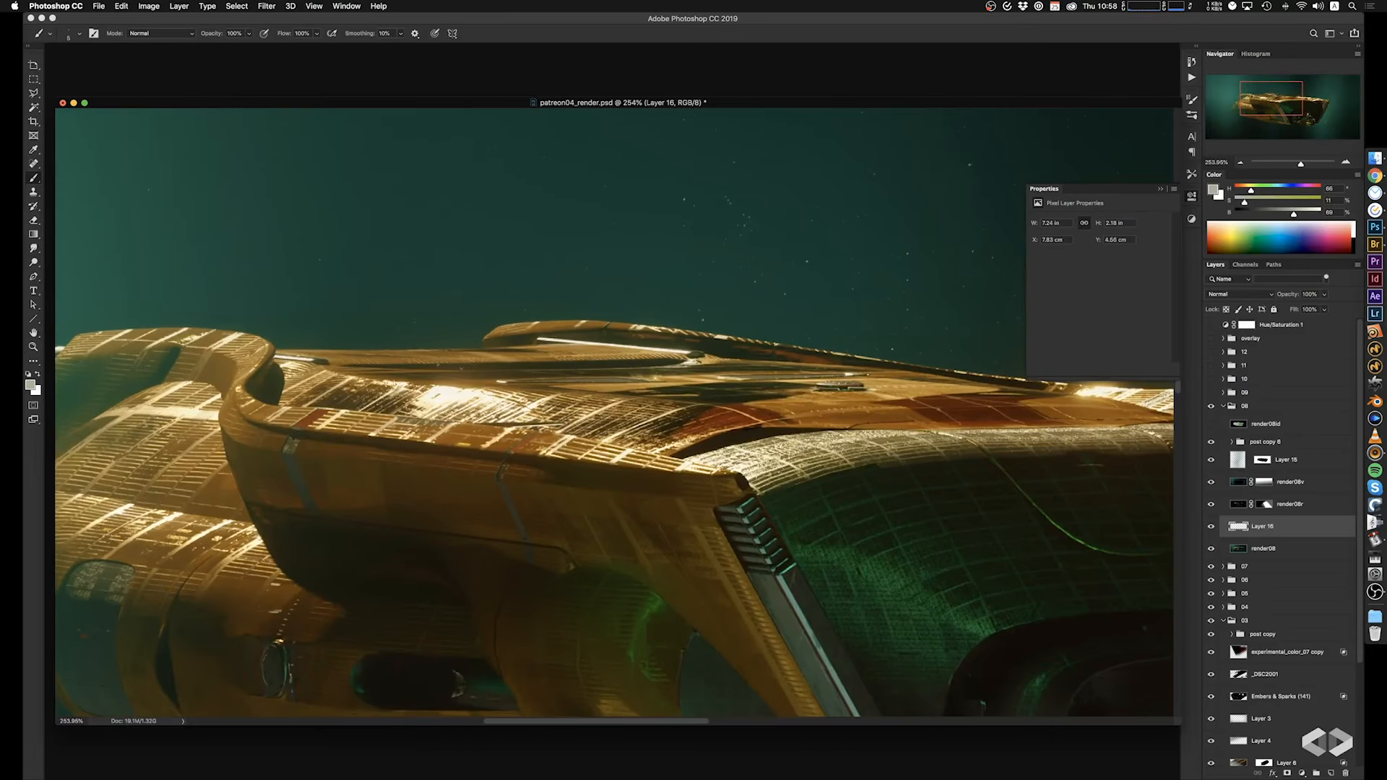
pyautogui.press('super+z')
pyautogui.moveTo(577, 415); pyautogui.dragTo(669, 414)
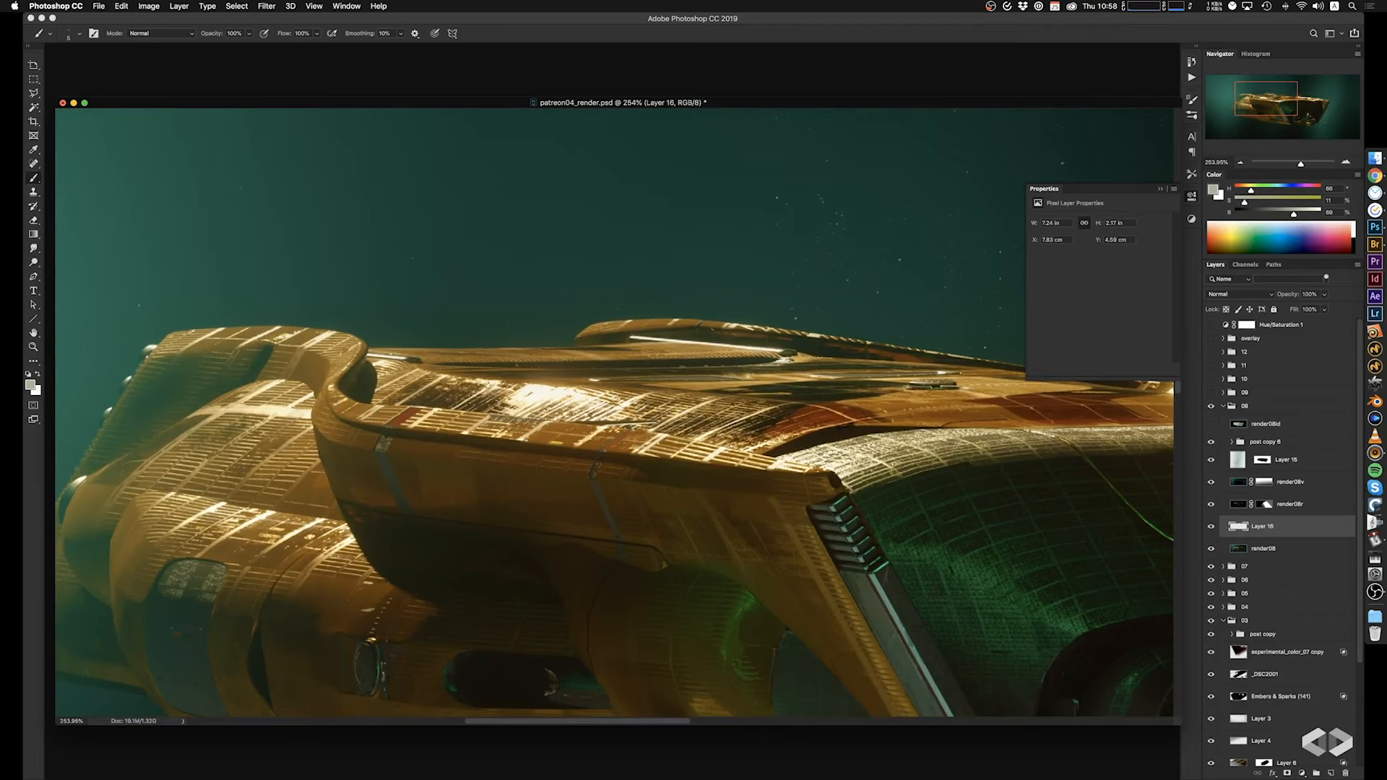
pyautogui.press('super+z')
pyautogui.moveTo(357, 458); pyautogui.dragTo(478, 464)
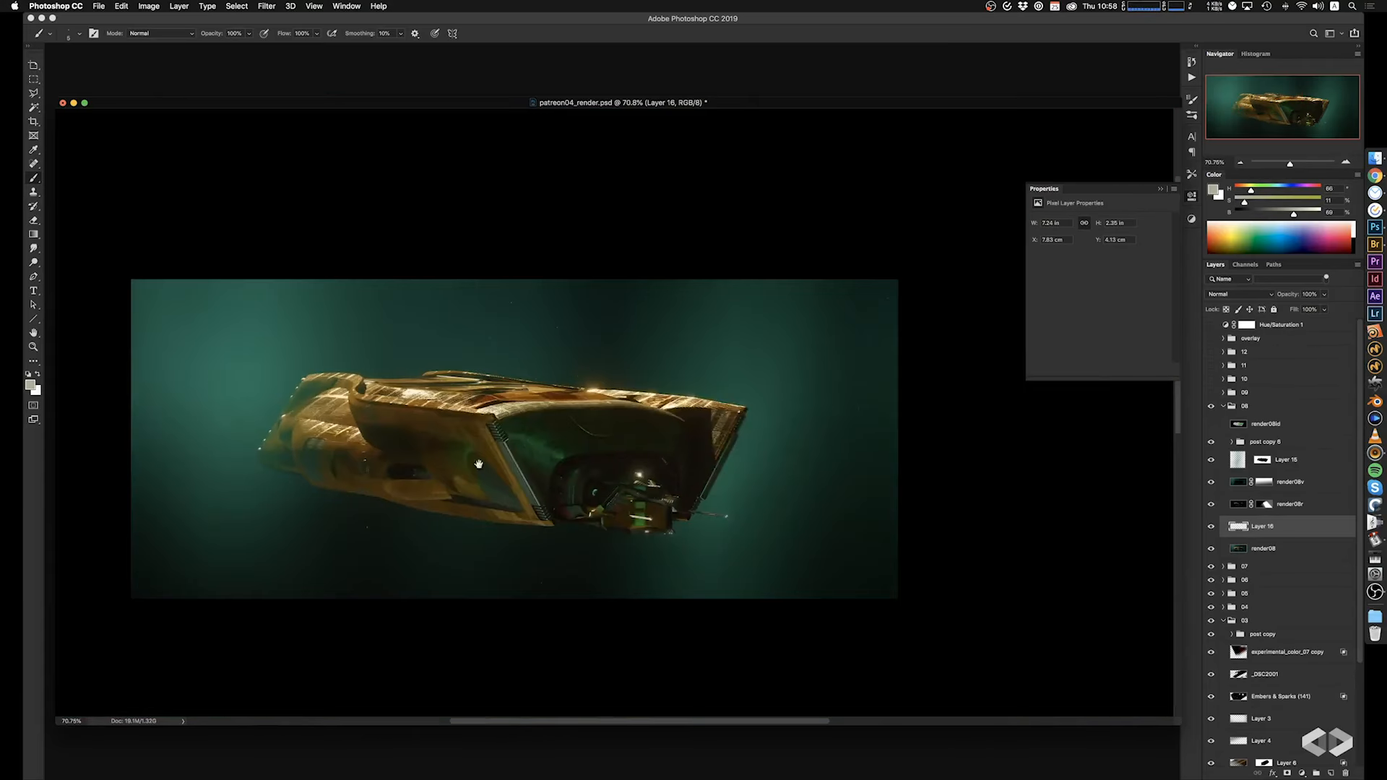
# Sample dark tones in the front bay and paint small dark details around the outer end of the orange module.
pyautogui.moveTo(543, 509); pyautogui.dragTo(539, 458)
pyautogui.moveTo(546, 440)
pyautogui.keyDown('super'); pyautogui.mouseDown()
pyautogui.moveTo(619, 455)
pyautogui.moveTo(706, 353)
pyautogui.mouseUp(); pyautogui.keyUp('super')
pyautogui.moveTo(674, 443); pyautogui.dragTo(661, 434)
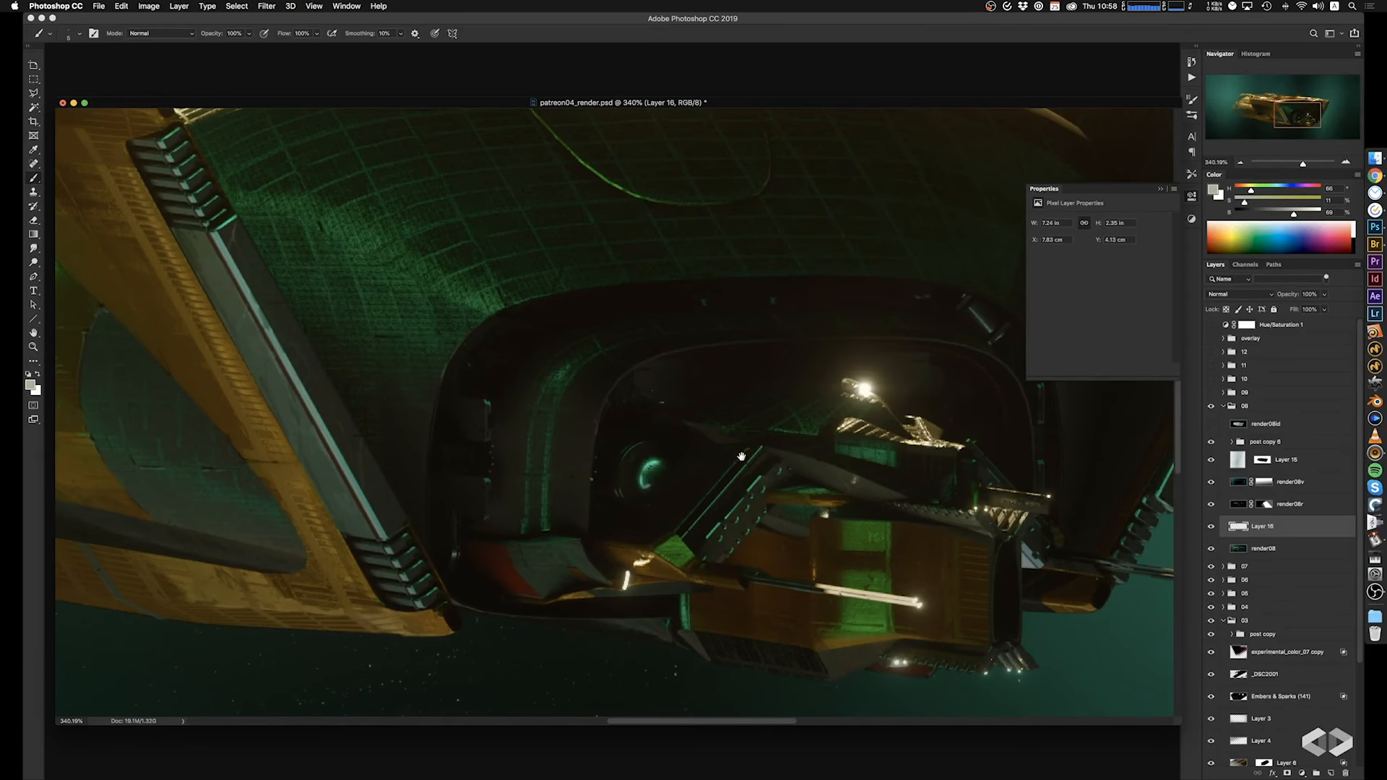
pyautogui.moveTo(777, 506); pyautogui.dragTo(688, 473)
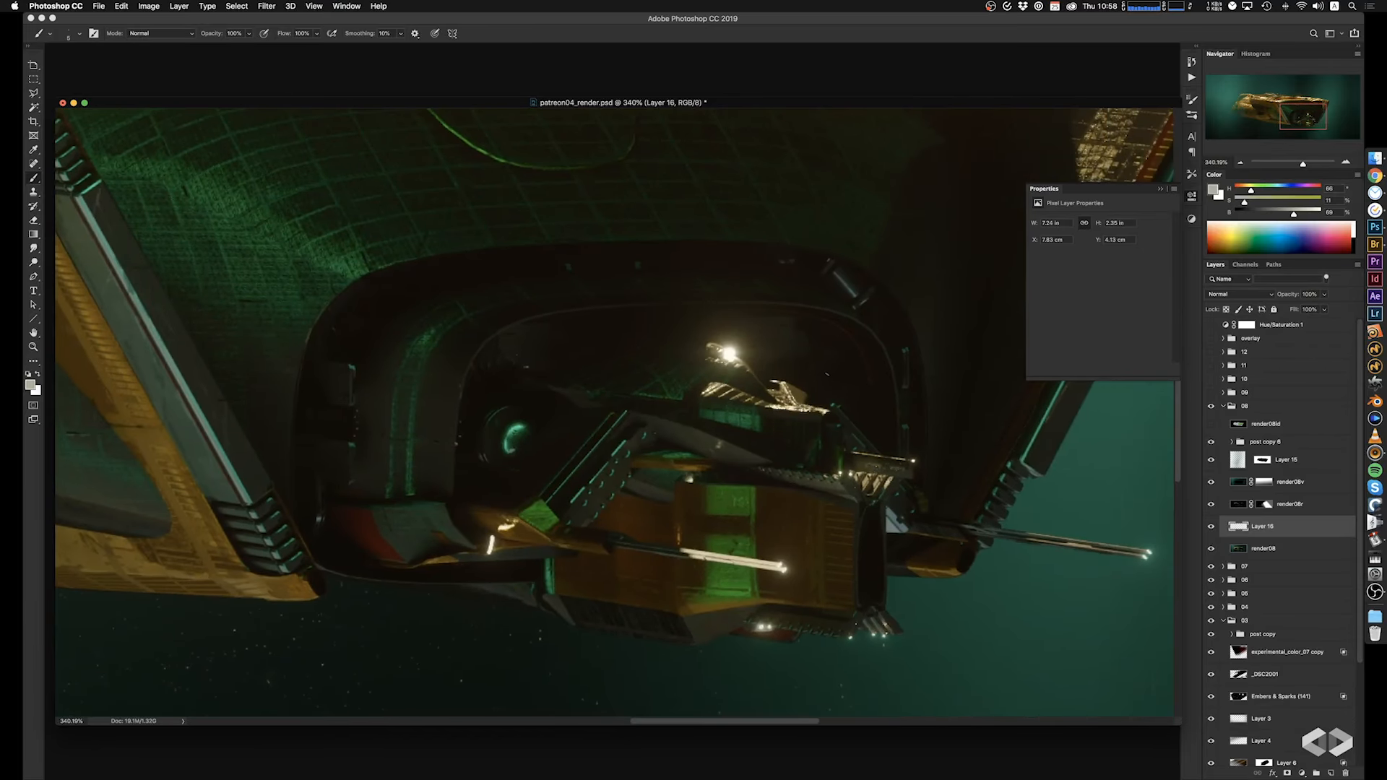
pyautogui.moveTo(857, 422); pyautogui.dragTo(825, 361)
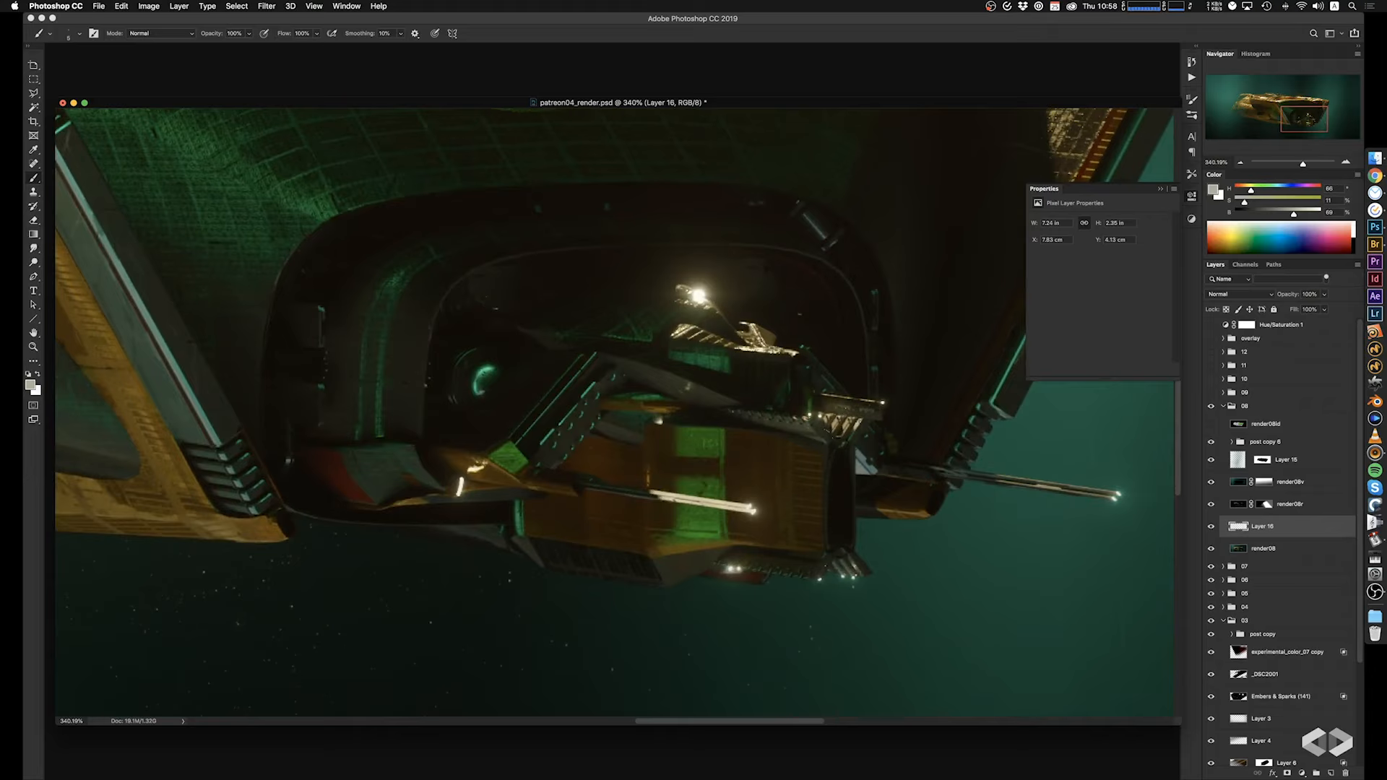
pyautogui.keyDown('alt'); pyautogui.click(838, 483); pyautogui.keyUp('alt')
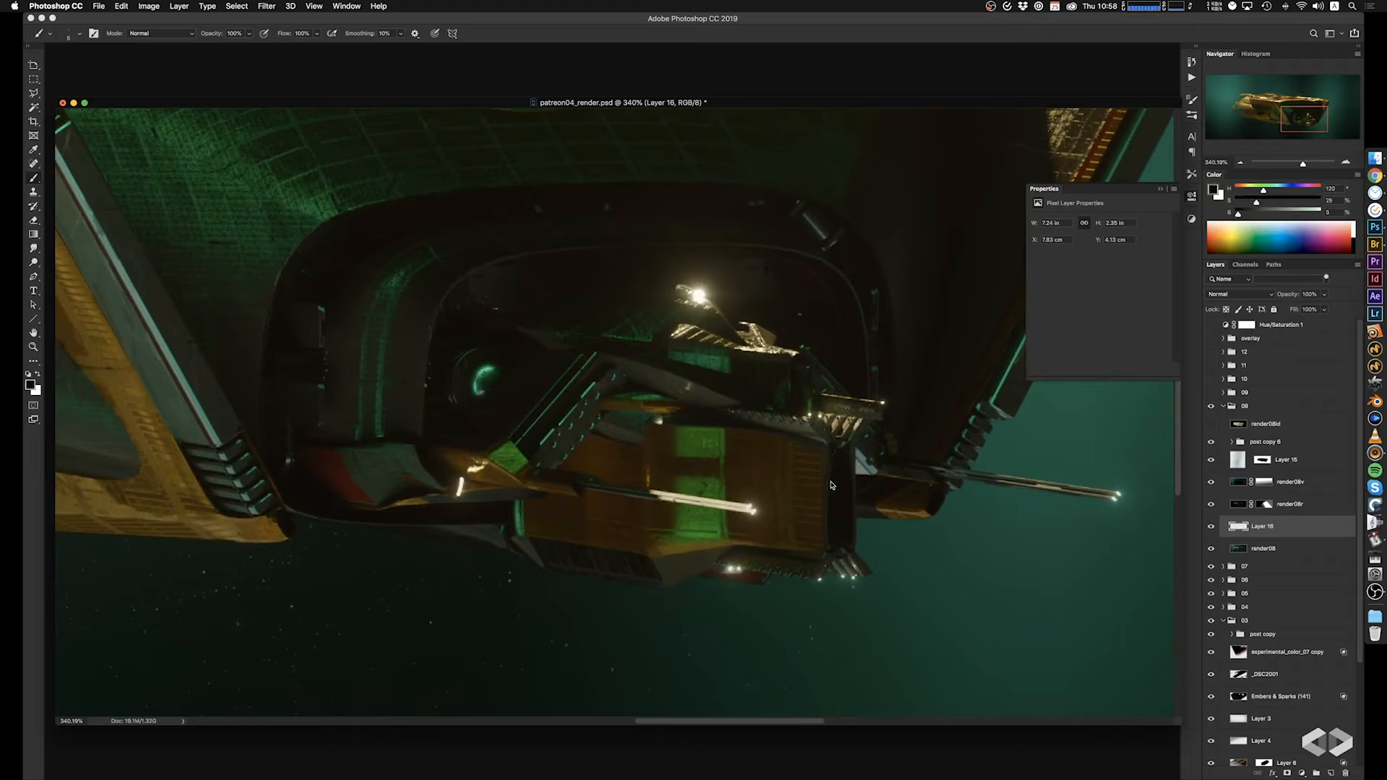
pyautogui.keyDown('alt'); pyautogui.click(838, 465); pyautogui.keyUp('alt')
pyautogui.keyDown('alt'); pyautogui.click(834, 452); pyautogui.keyUp('alt')
pyautogui.keyDown('alt'); pyautogui.click(848, 470); pyautogui.keyUp('alt')
pyautogui.keyDown('alt'); pyautogui.click(855, 567); pyautogui.keyUp('alt')
pyautogui.moveTo(826, 458); pyautogui.dragTo(815, 448)
pyautogui.moveTo(667, 453); pyautogui.dragTo(685, 451)
pyautogui.keyDown('alt'); pyautogui.scroll(-4, 685, 444); pyautogui.keyUp('alt')
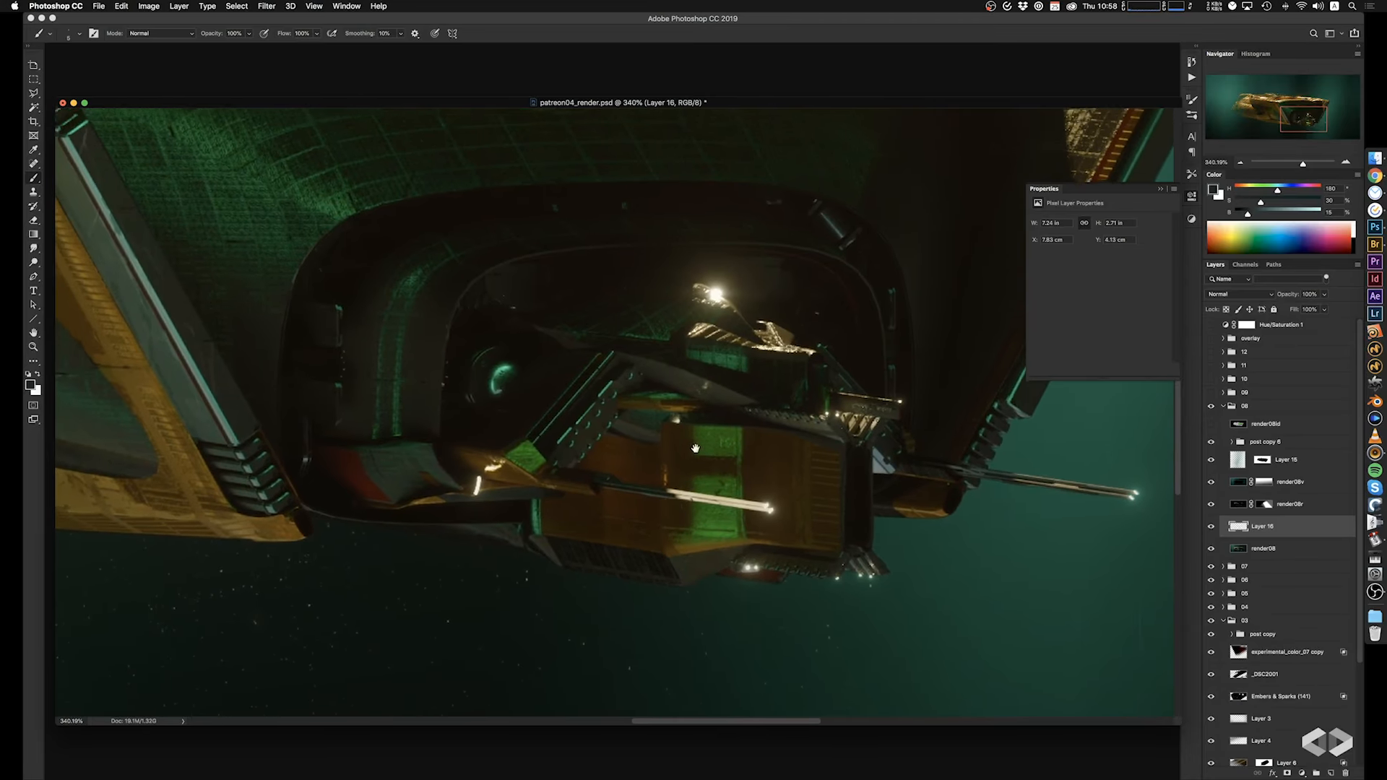
# Examine the front bay and the whole ship at several magnifications to check the painted details.
pyautogui.keyDown('alt'); pyautogui.scroll(-5, 683, 448); pyautogui.keyUp('alt')
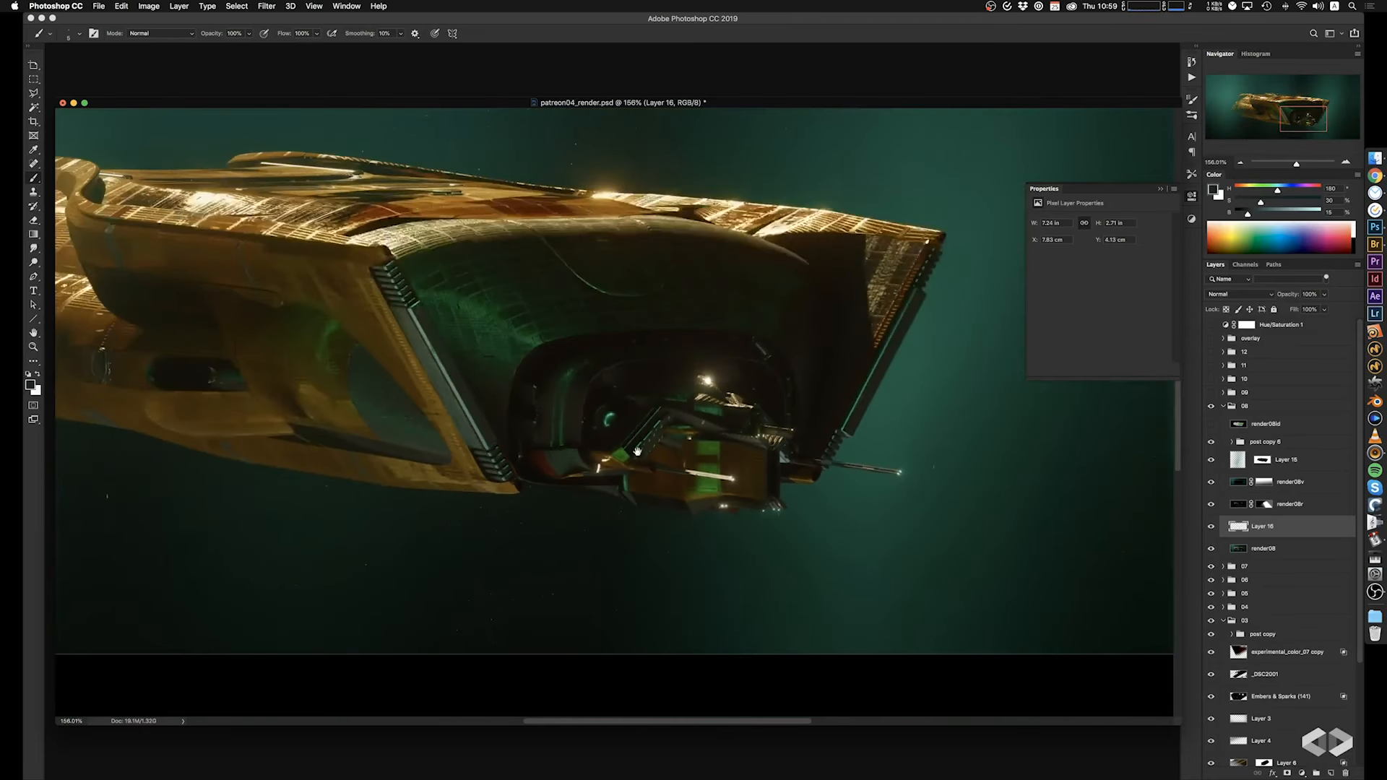
pyautogui.keyDown('alt'); pyautogui.scroll(10, 618, 454); pyautogui.keyUp('alt')
pyautogui.keyDown('alt'); pyautogui.scroll(-10, 618, 455); pyautogui.keyUp('alt')
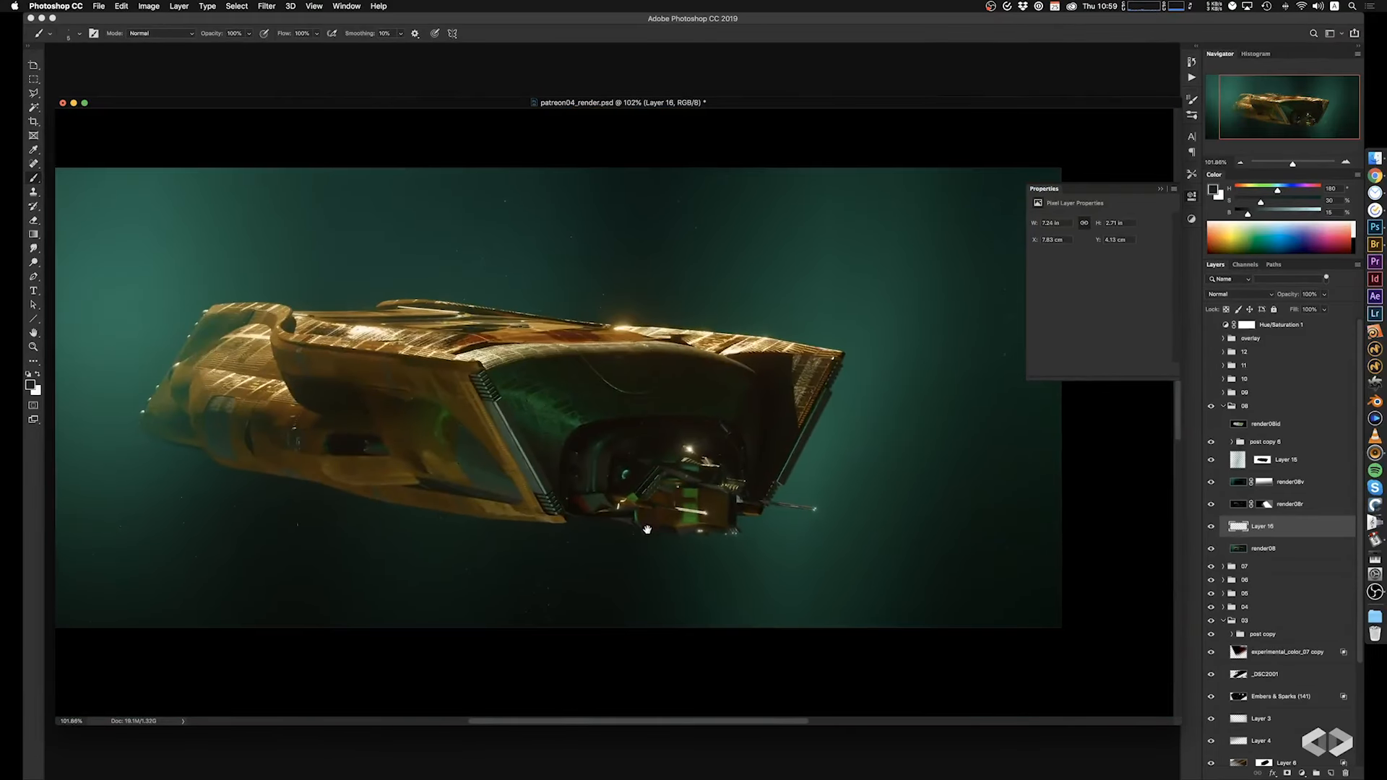
pyautogui.keyDown('alt'); pyautogui.scroll(3, 713, 513); pyautogui.keyUp('alt')
pyautogui.moveTo(713, 500); pyautogui.dragTo(756, 435)
pyautogui.keyDown('alt'); pyautogui.scroll(-3, 714, 519); pyautogui.keyUp('alt')
pyautogui.keyDown('alt'); pyautogui.scroll(-3, 711, 480); pyautogui.keyUp('alt')
pyautogui.moveTo(676, 448); pyautogui.dragTo(744, 487)
# Show the image at 100%, enlarge the document window to fit it, and hide the floating layer properties.
pyautogui.press('super+1')
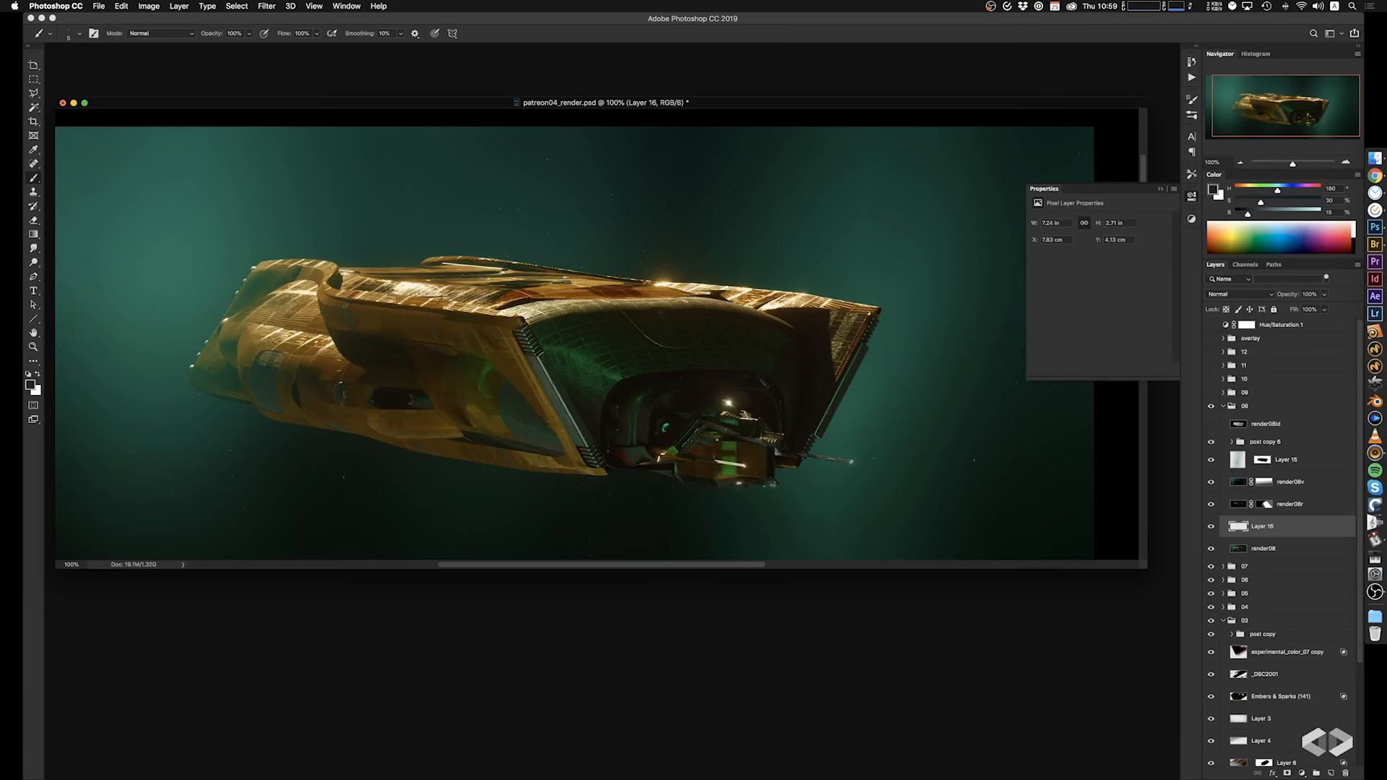
pyautogui.moveTo(1147, 569); pyautogui.dragTo(1155, 661)
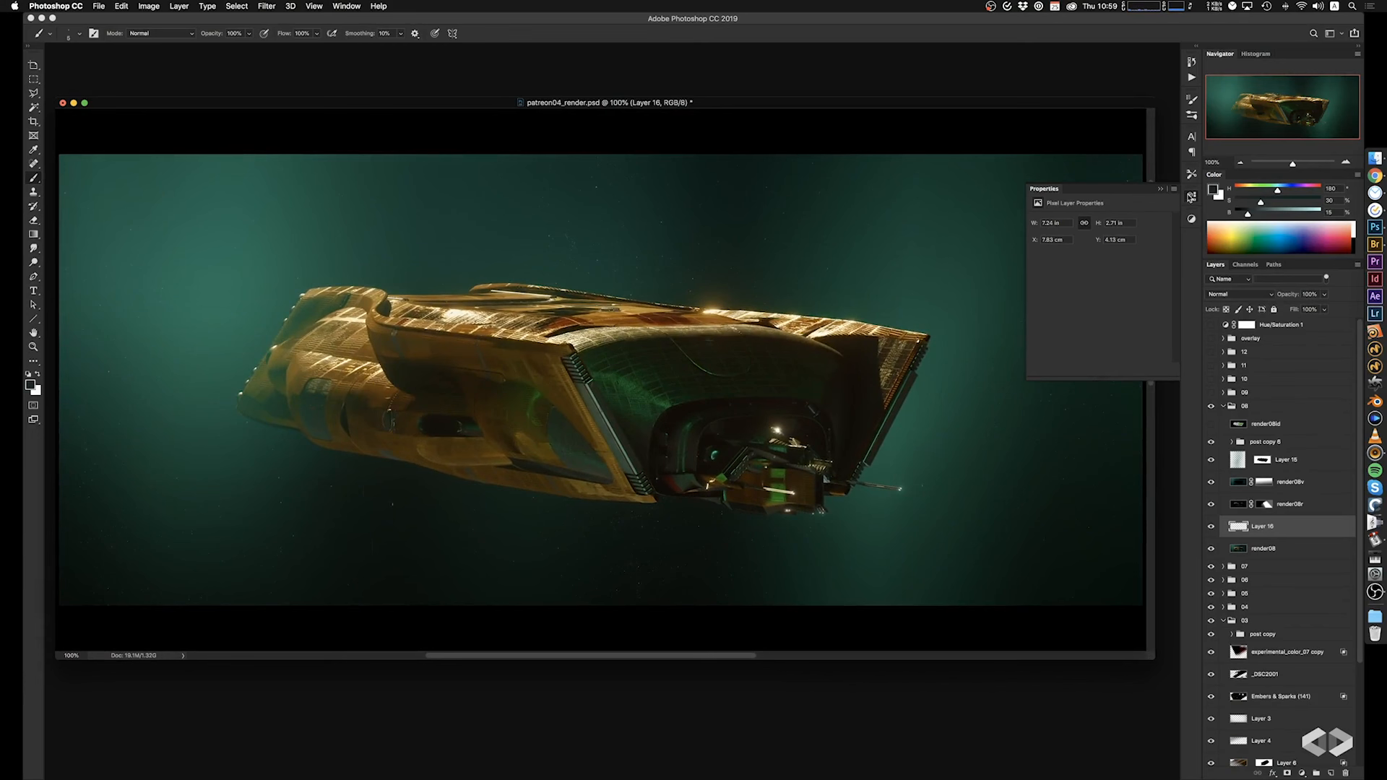
pyautogui.click(1191, 197)
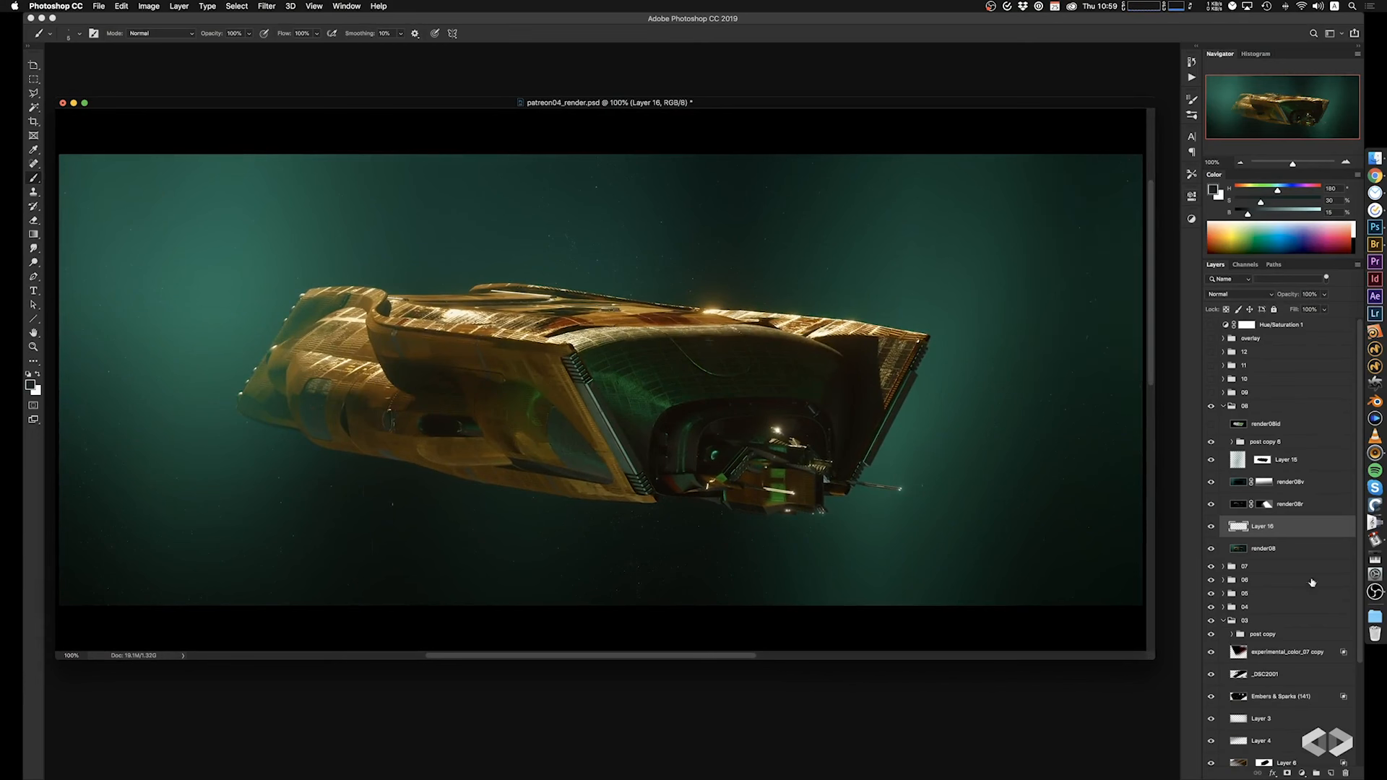